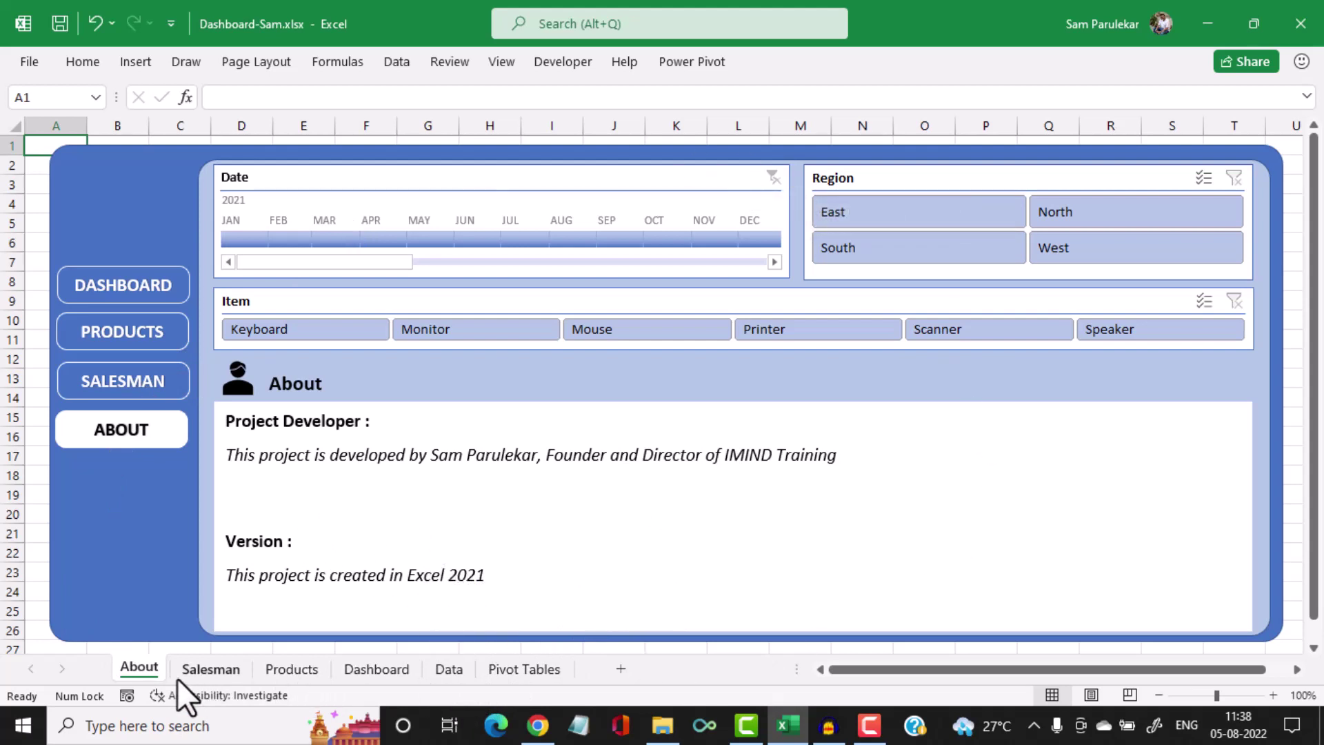
# Review the Data sheet and the Dashboard, Products, Salesman and About pages of the finished dashboard workbook
pyautogui.click(446, 676)
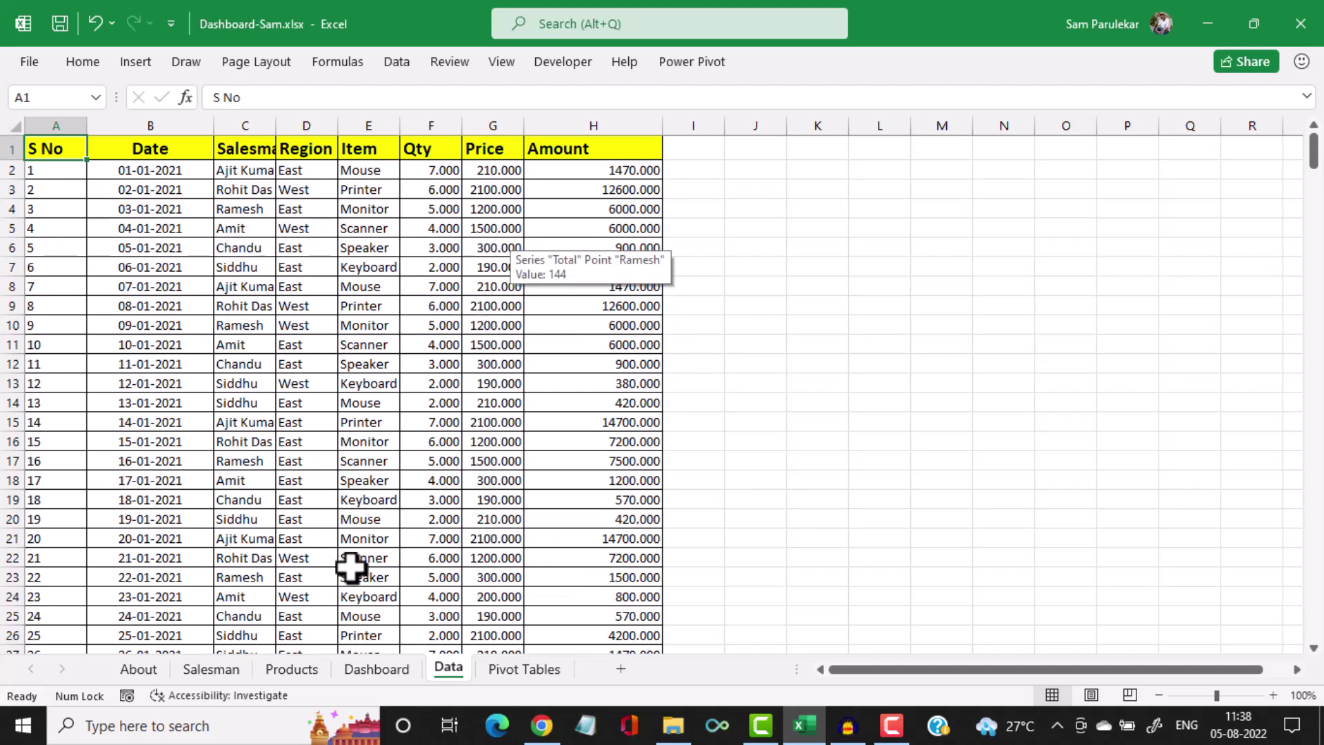
pyautogui.click(380, 670)
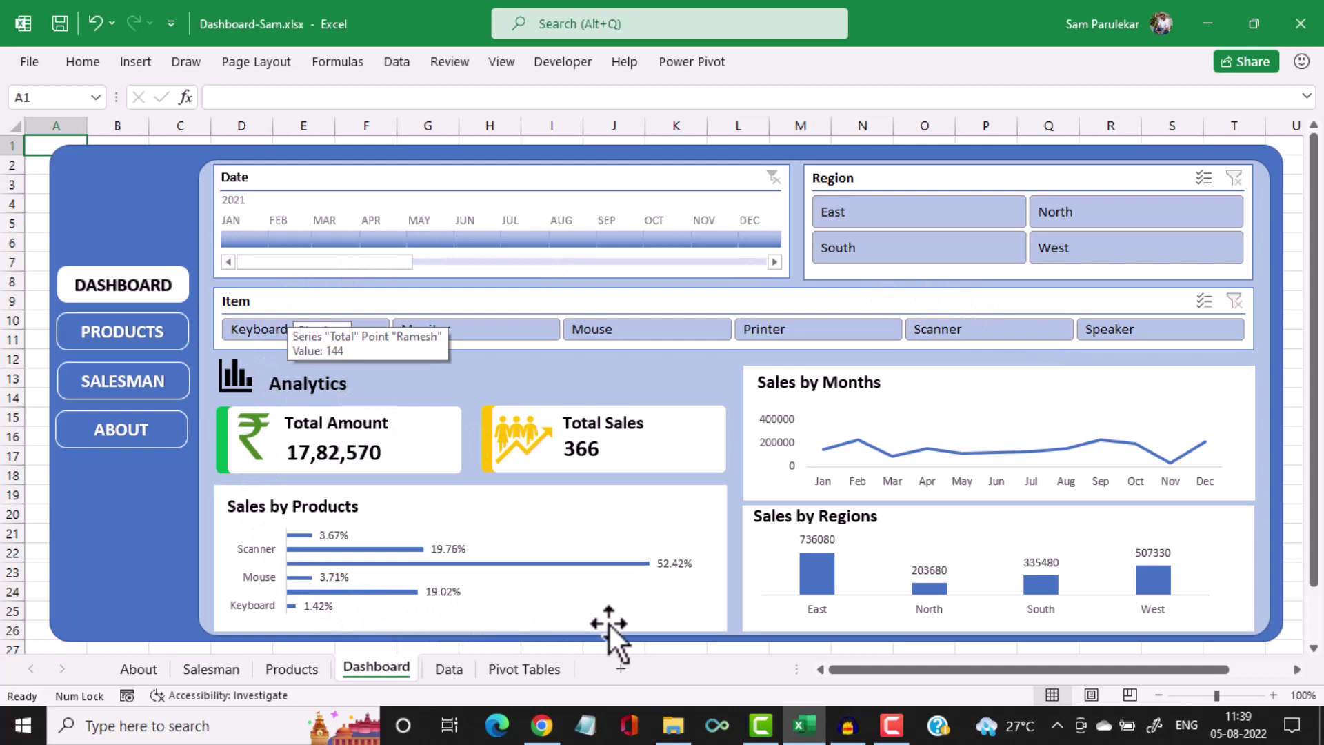
pyautogui.click(141, 344)
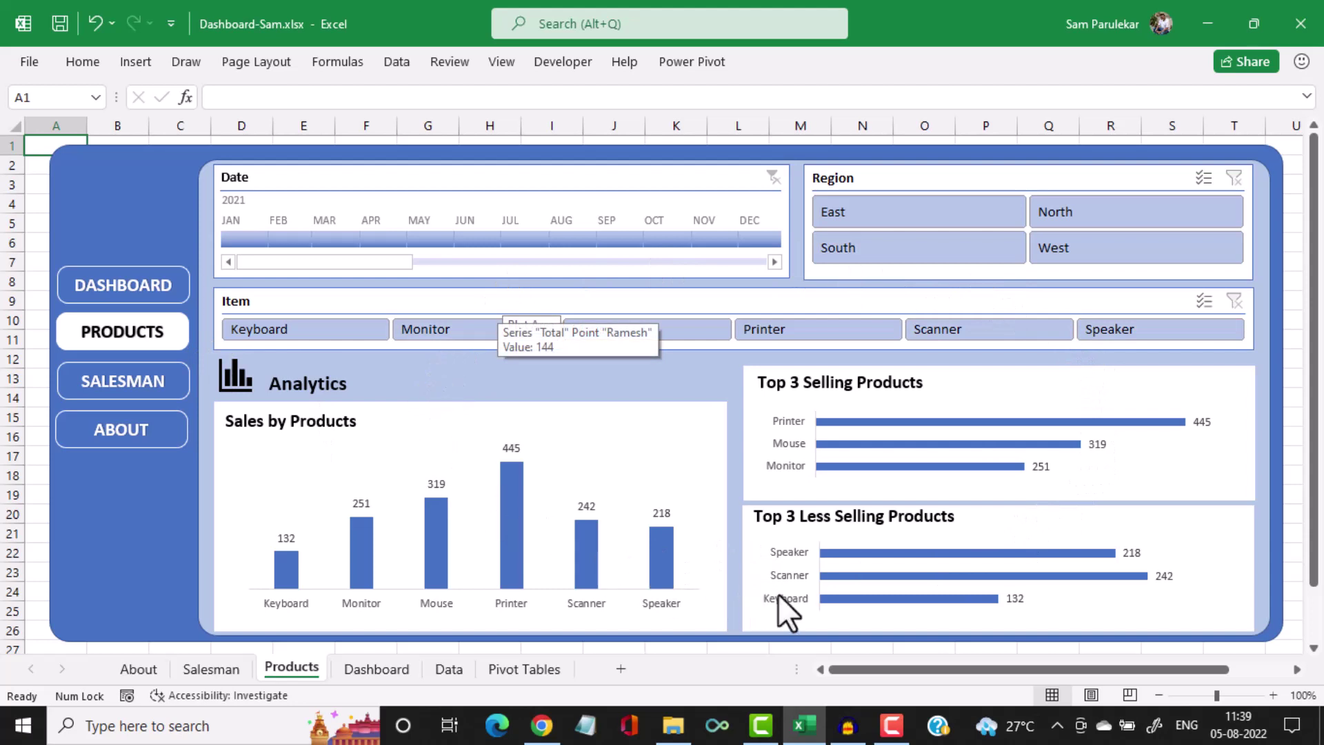
pyautogui.click(130, 391)
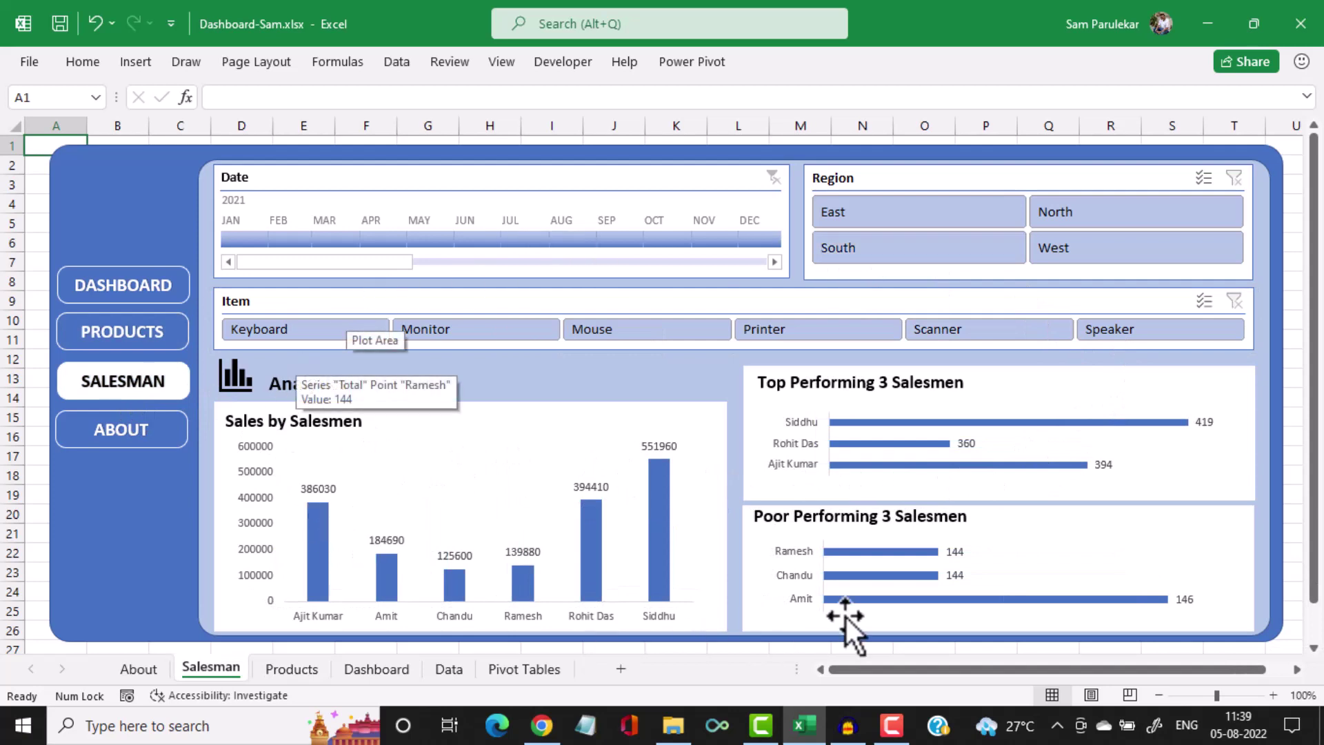
pyautogui.click(123, 442)
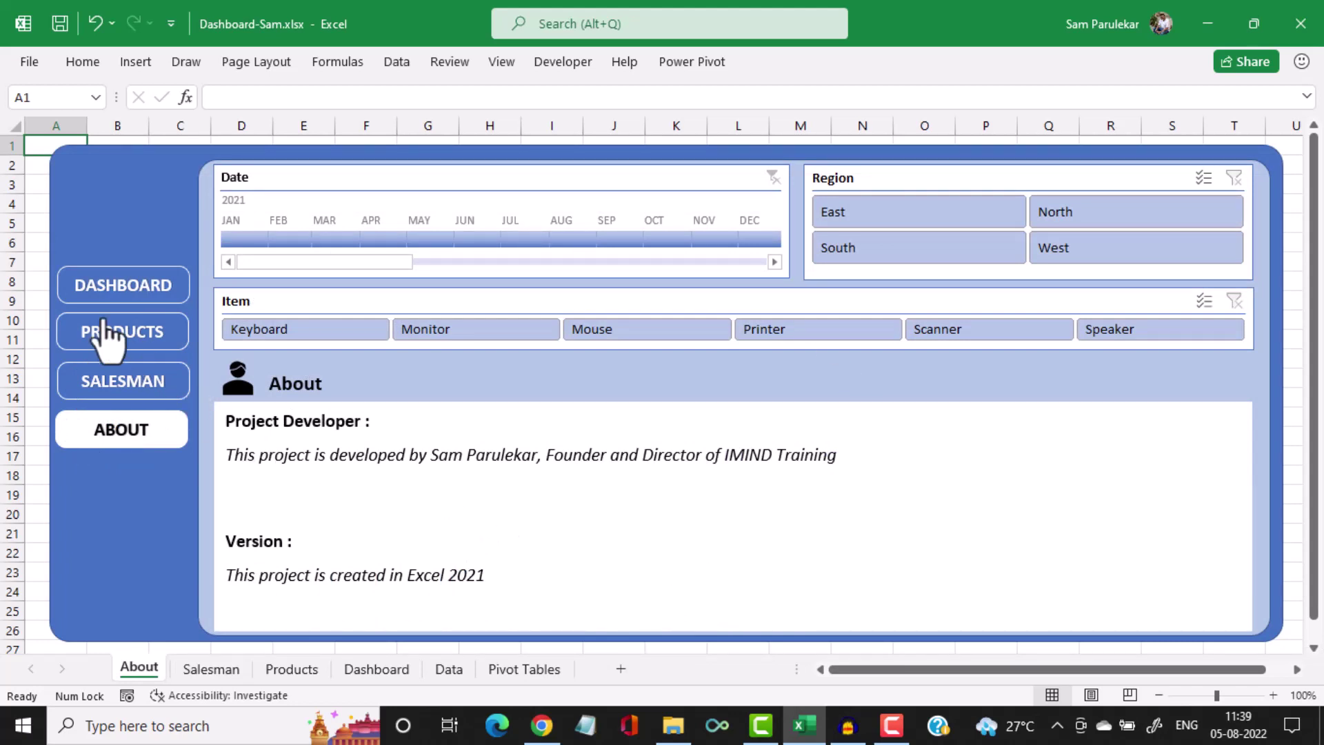
pyautogui.click(119, 296)
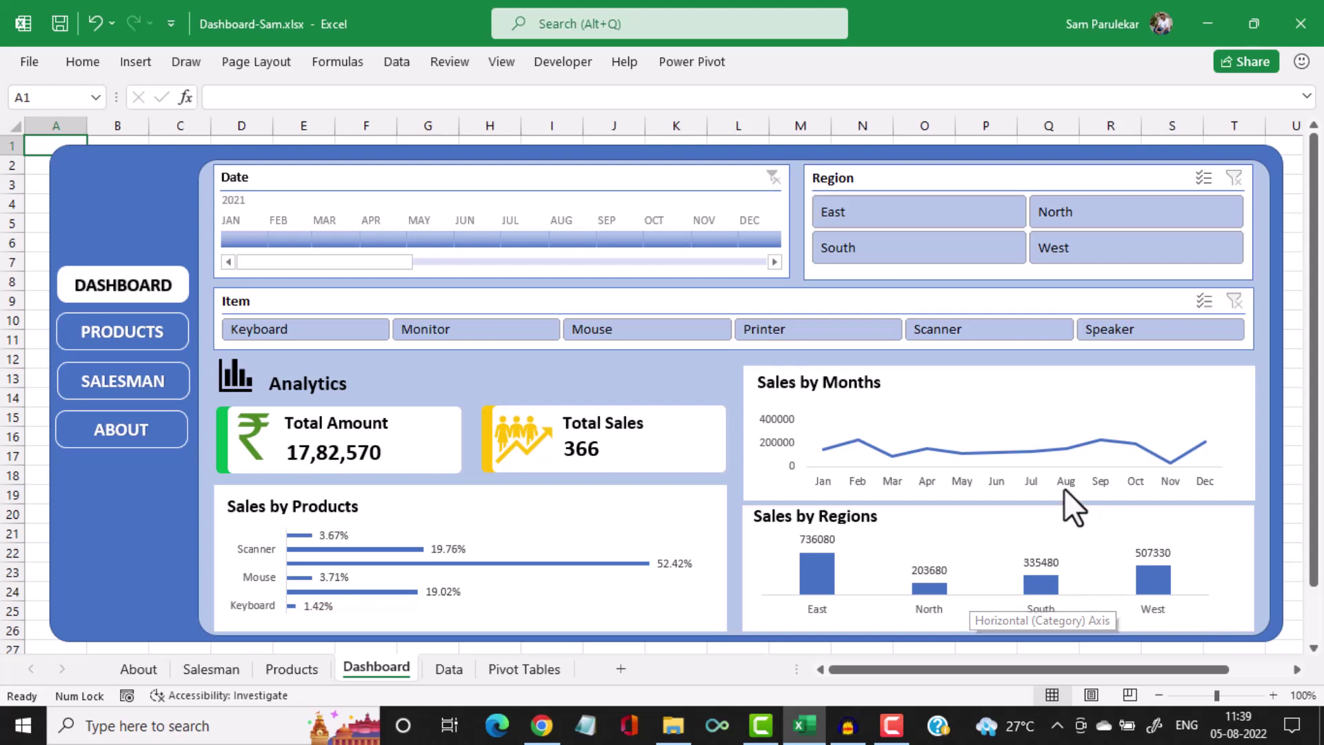
# Filter the Dashboard page by region East, by North, and by North with South, ending with the region filter cleared
pyautogui.click(875, 215)
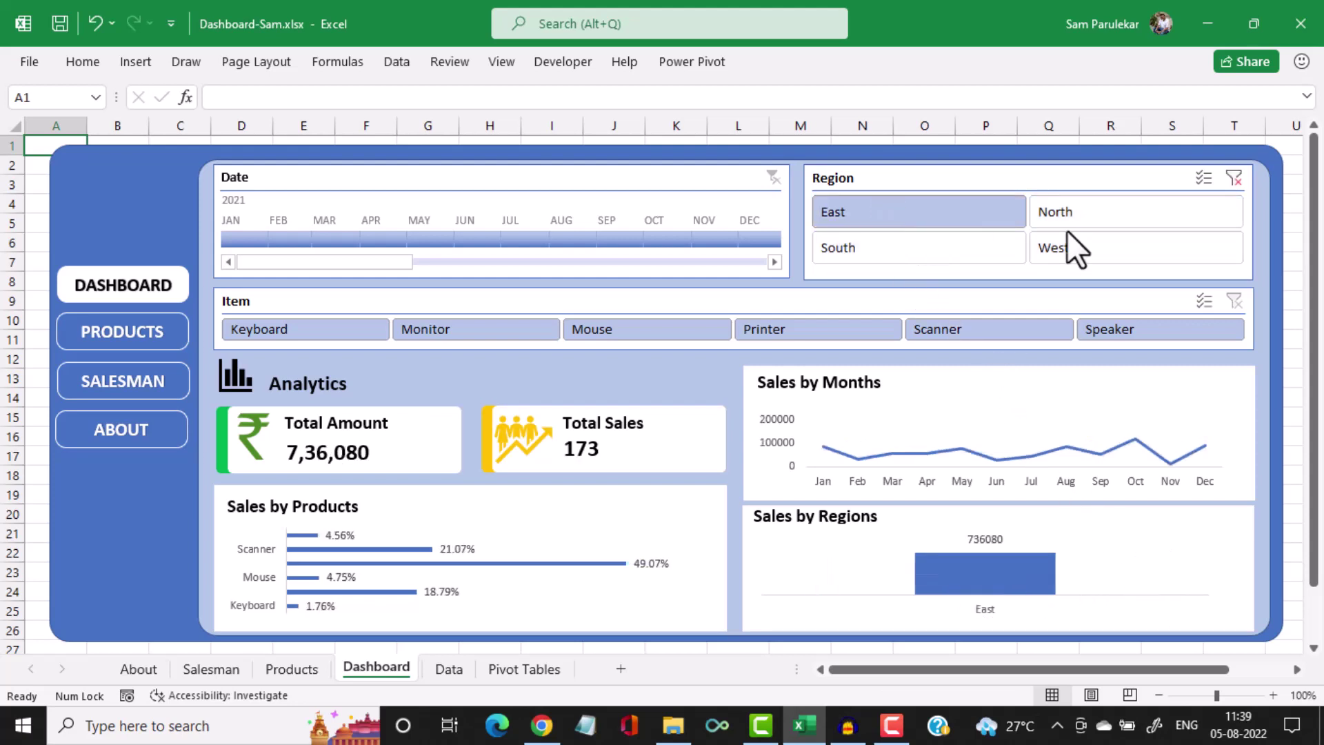
pyautogui.click(1143, 215)
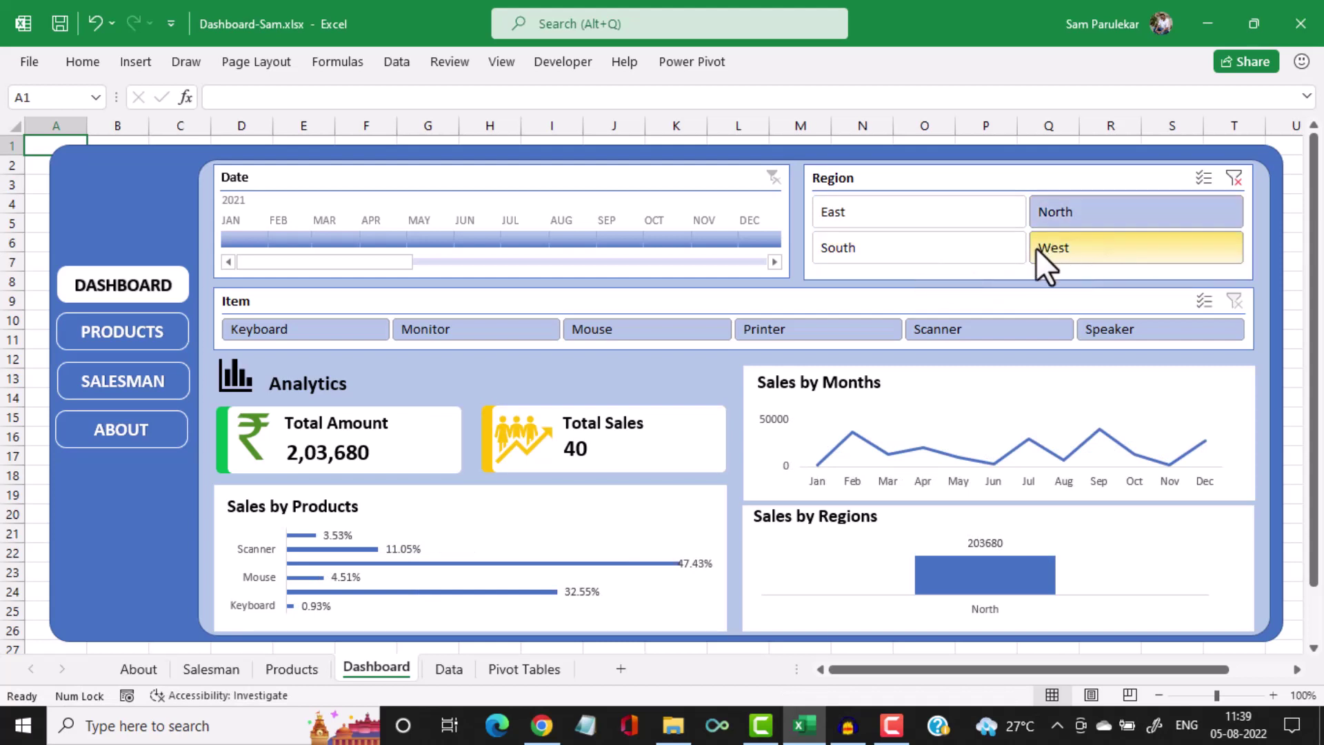
pyautogui.keyDown('ctrl'); pyautogui.click(937, 250); pyautogui.keyUp('ctrl')
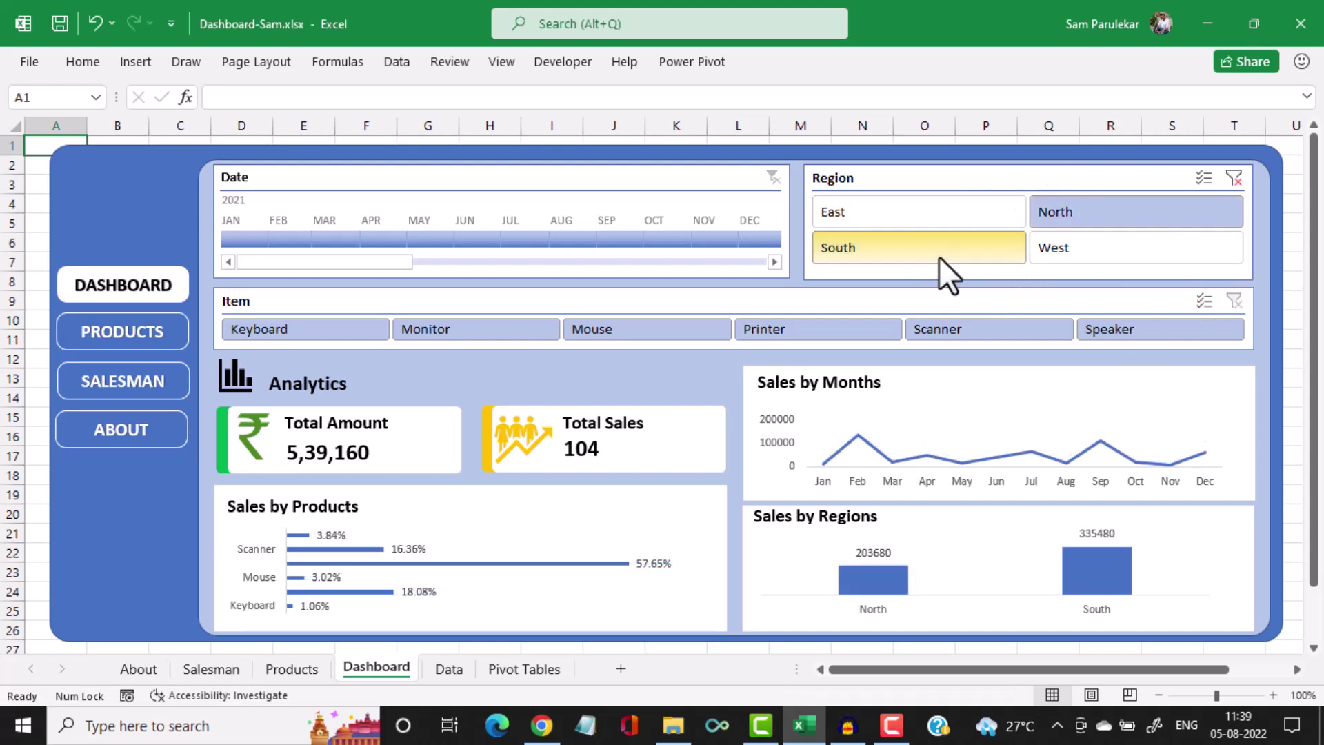
pyautogui.click(1231, 179)
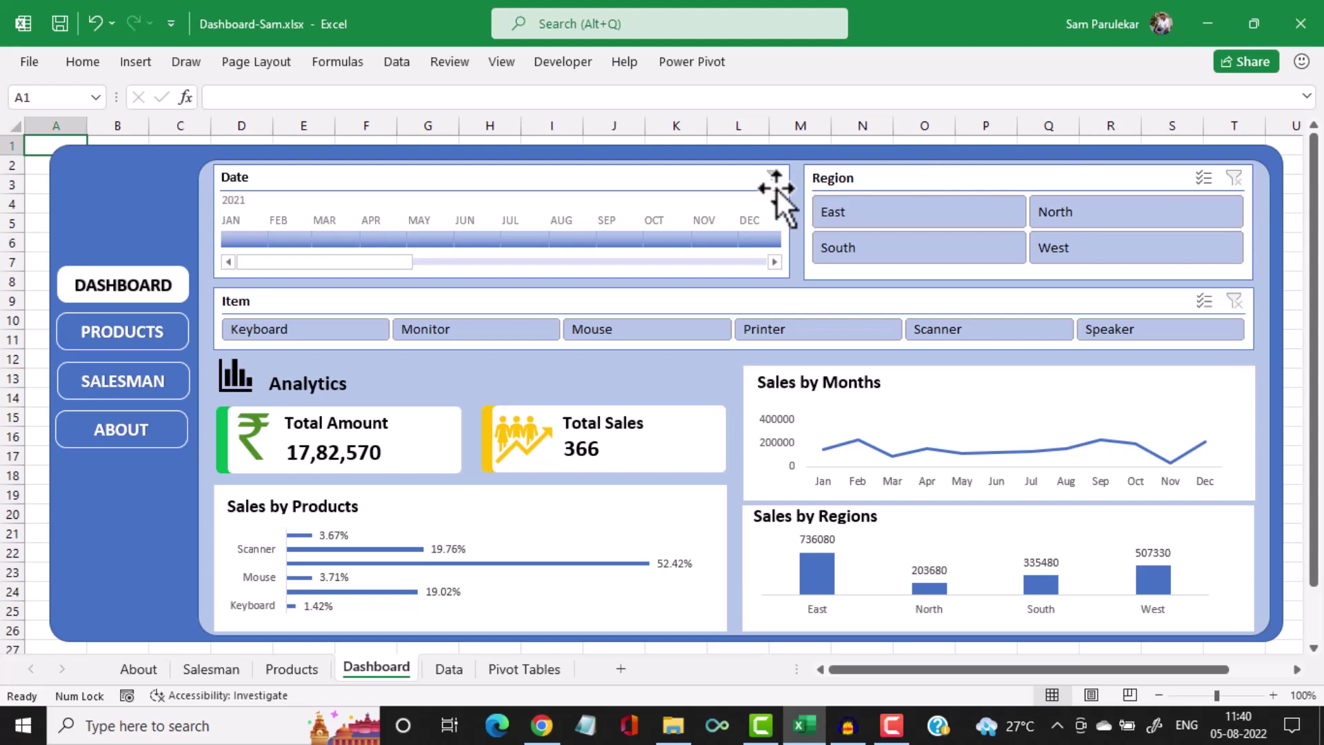
# Filter the Dashboard page to February–November 2021 and clear it, and do the same with the Mouse item
pyautogui.click(276, 237)
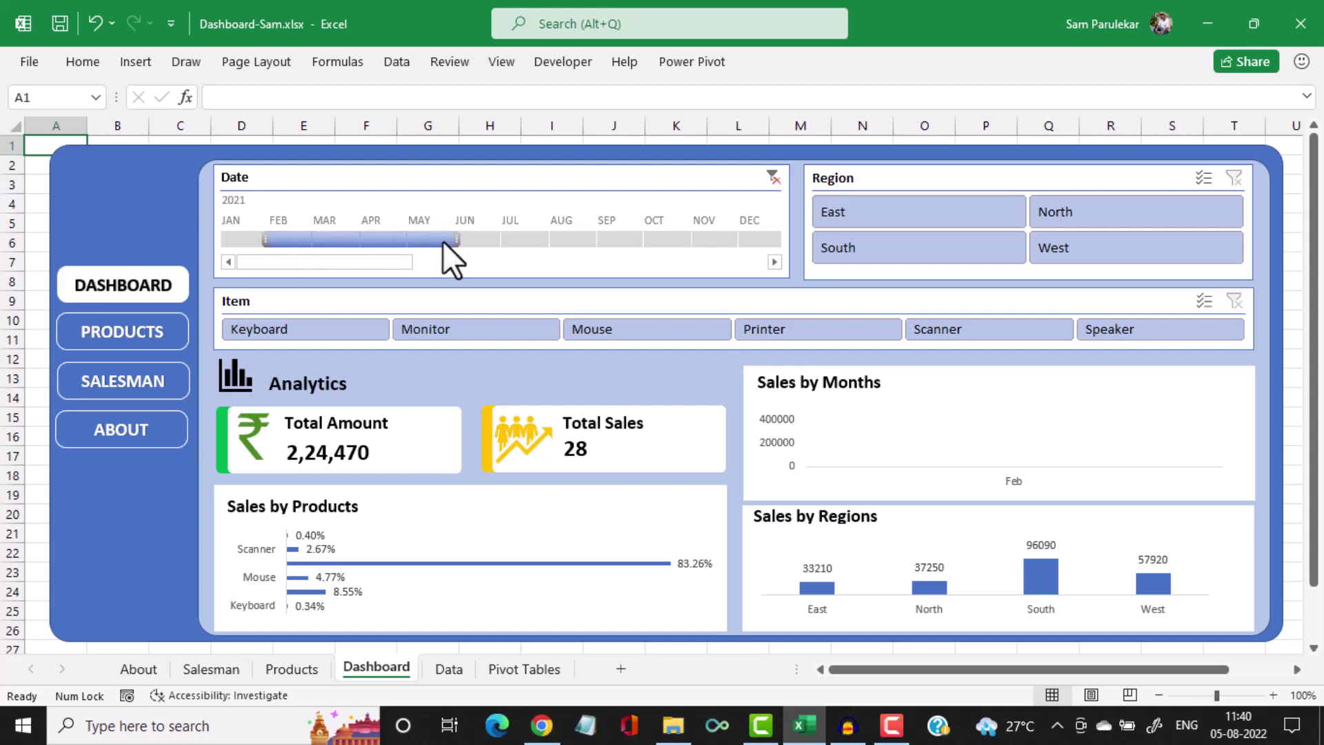
pyautogui.moveTo(443, 242); pyautogui.dragTo(724, 246)
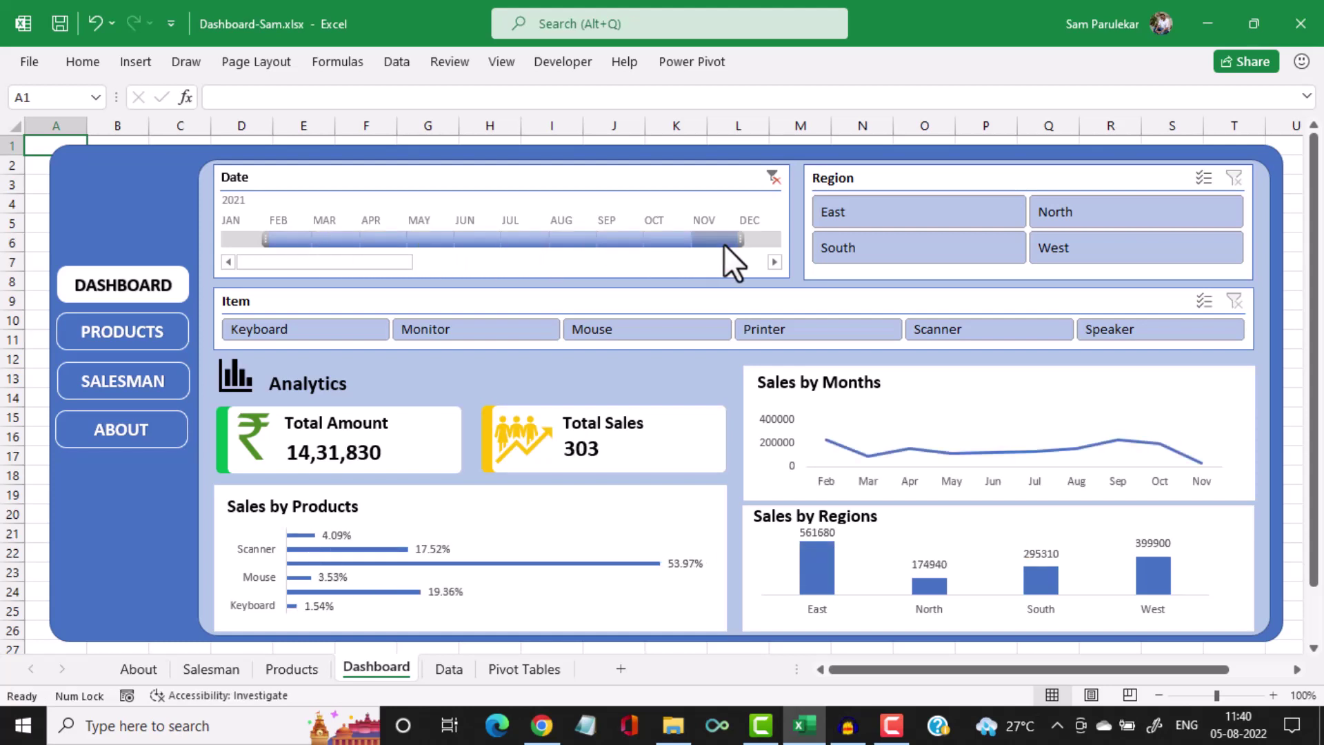
pyautogui.click(774, 182)
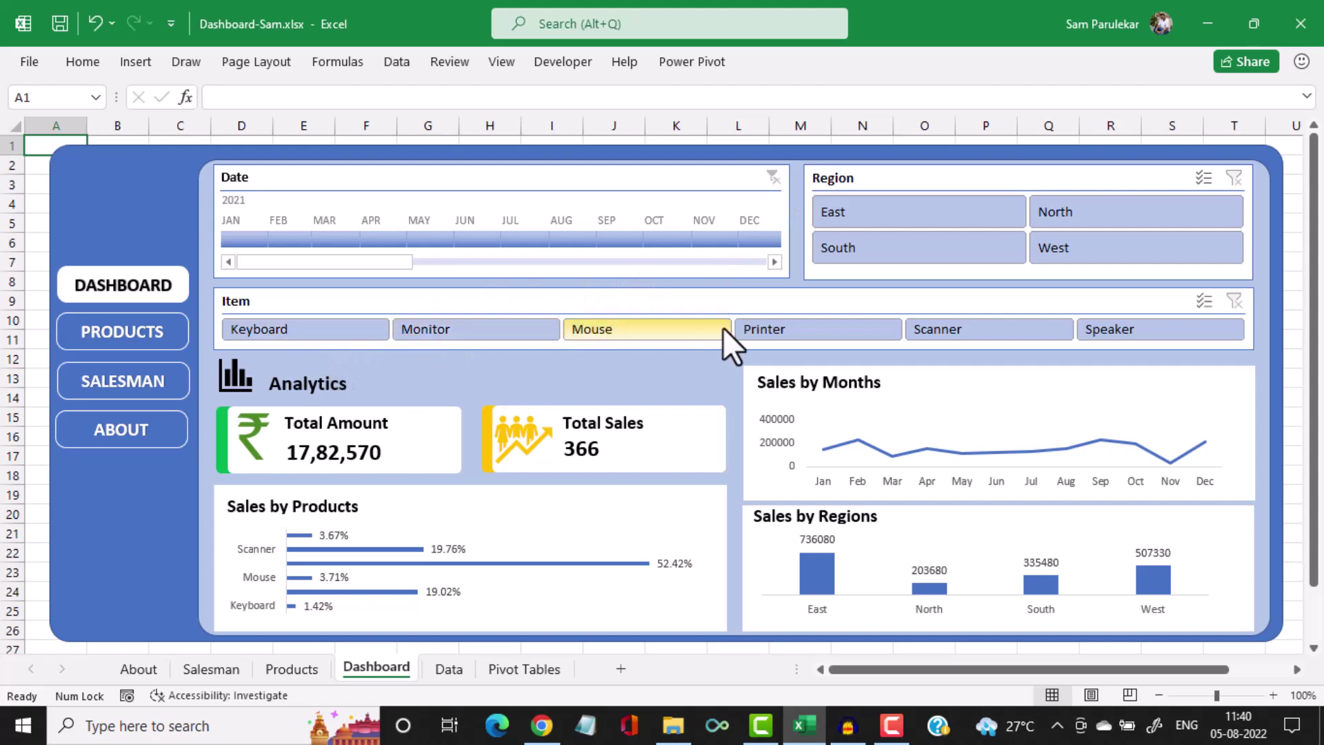
pyautogui.click(648, 337)
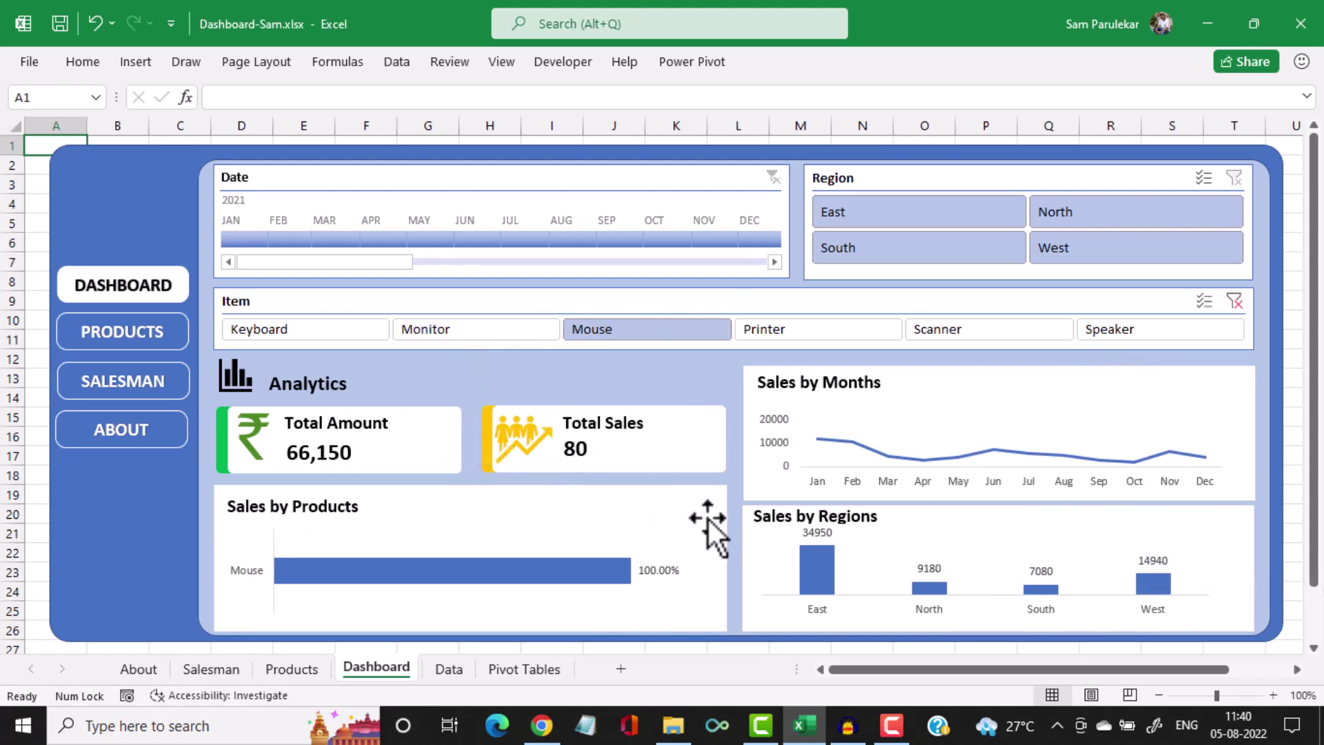
pyautogui.click(1234, 300)
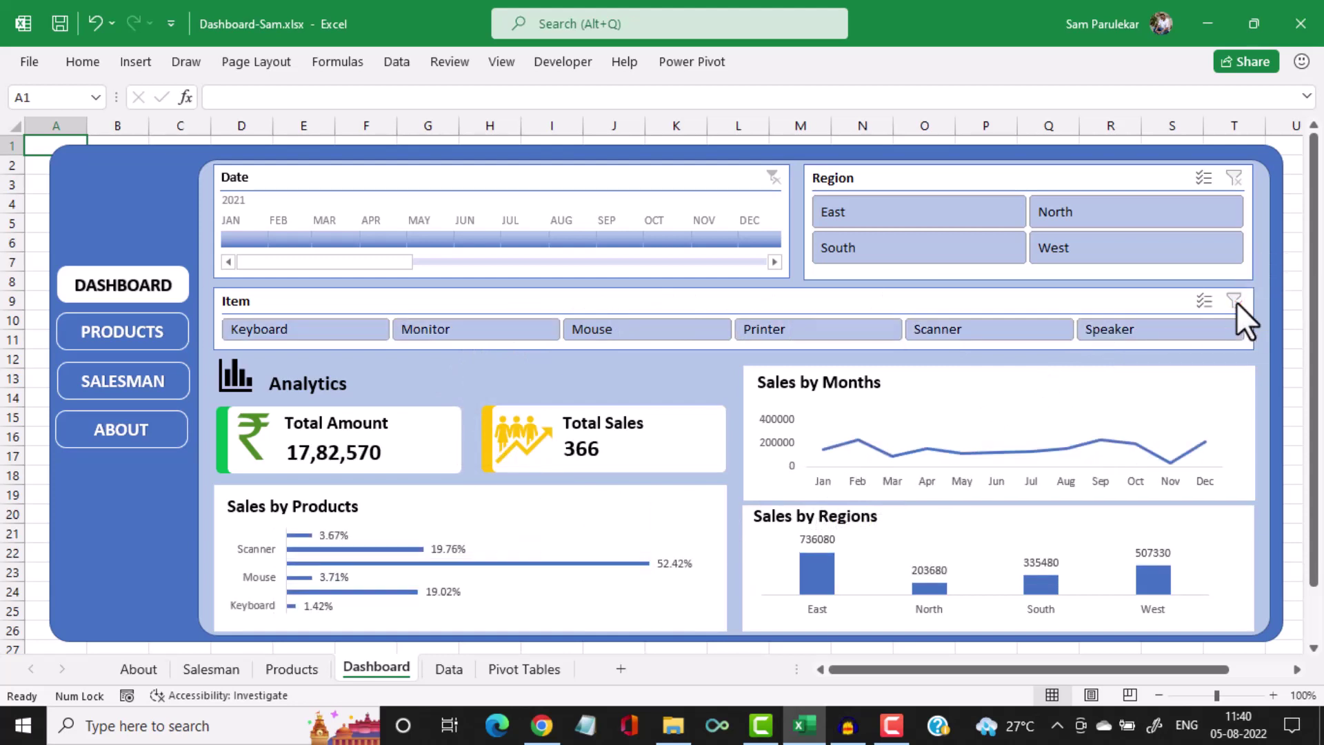
# View the Products page filtered by region East and by North, ending with the region filter cleared
pyautogui.click(136, 342)
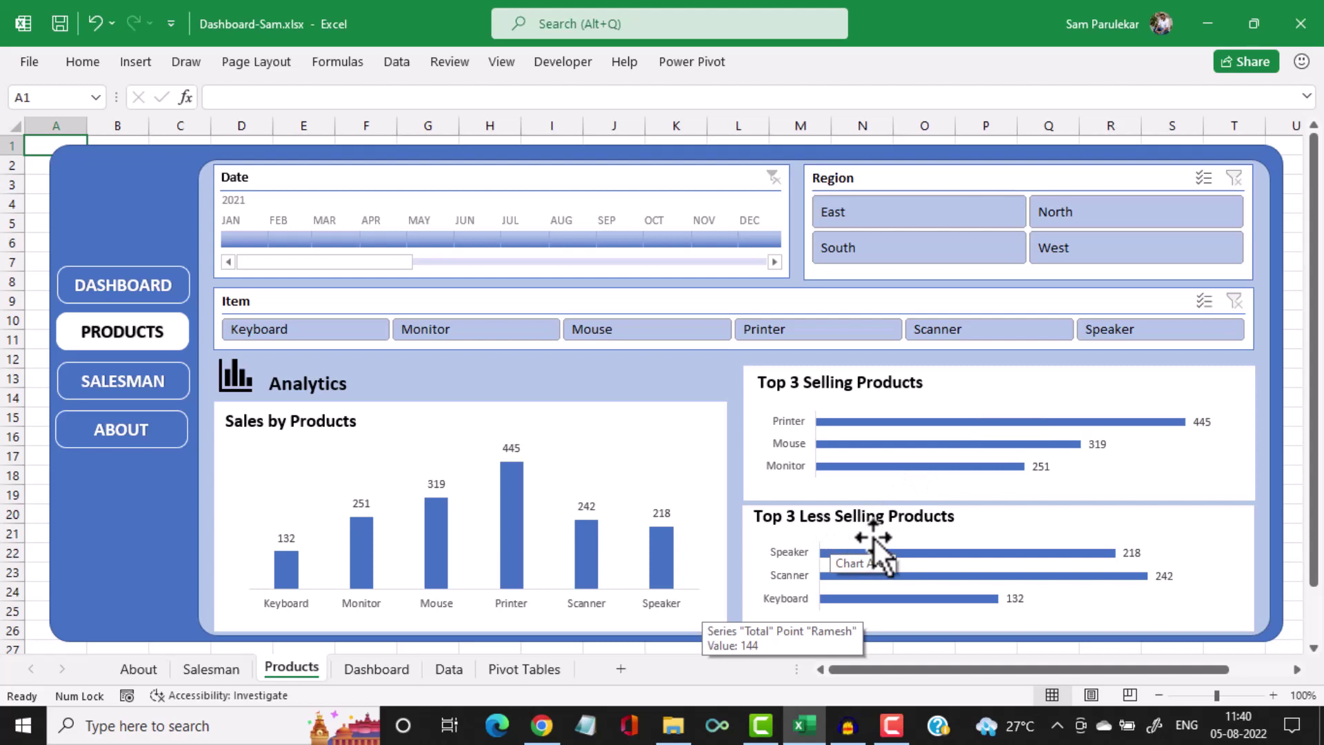
pyautogui.click(850, 207)
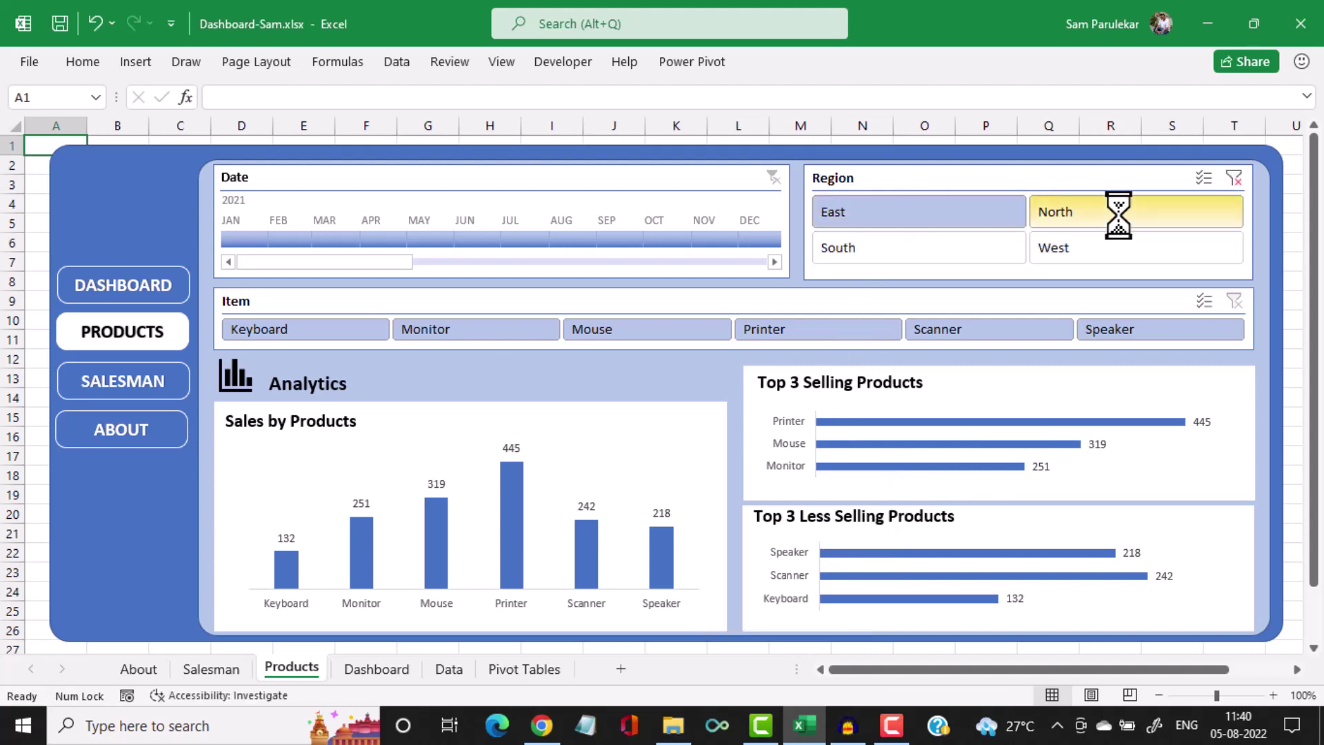
pyautogui.click(1118, 214)
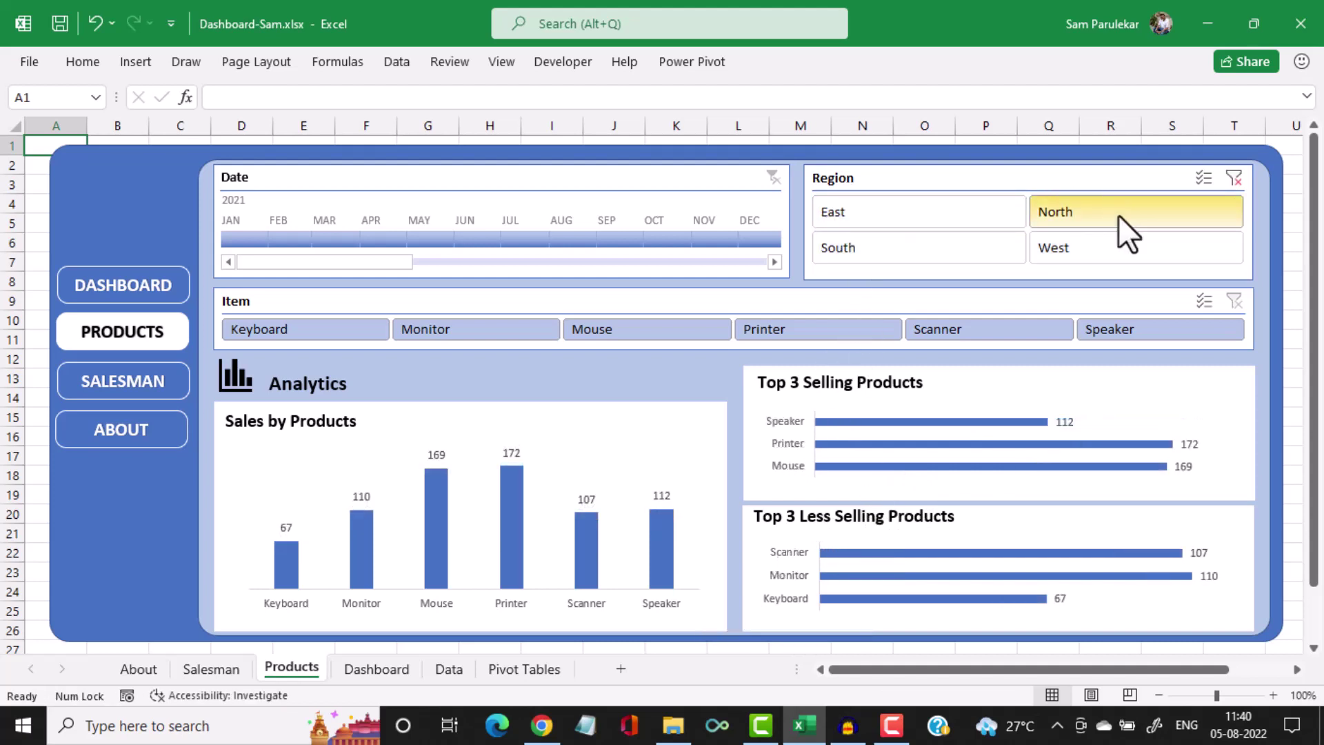
pyautogui.click(1231, 182)
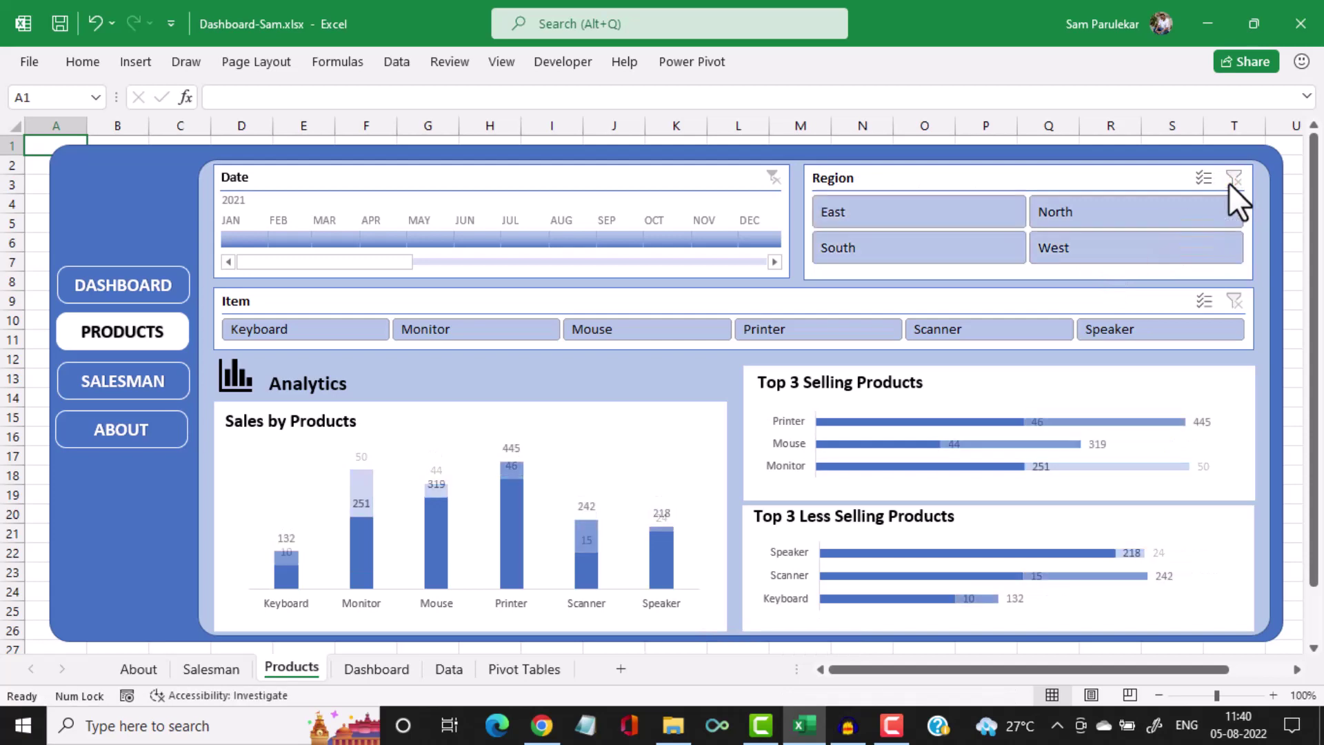
# Examine the Salesman and About pages and return to the main Dashboard page with its charts
pyautogui.click(156, 389)
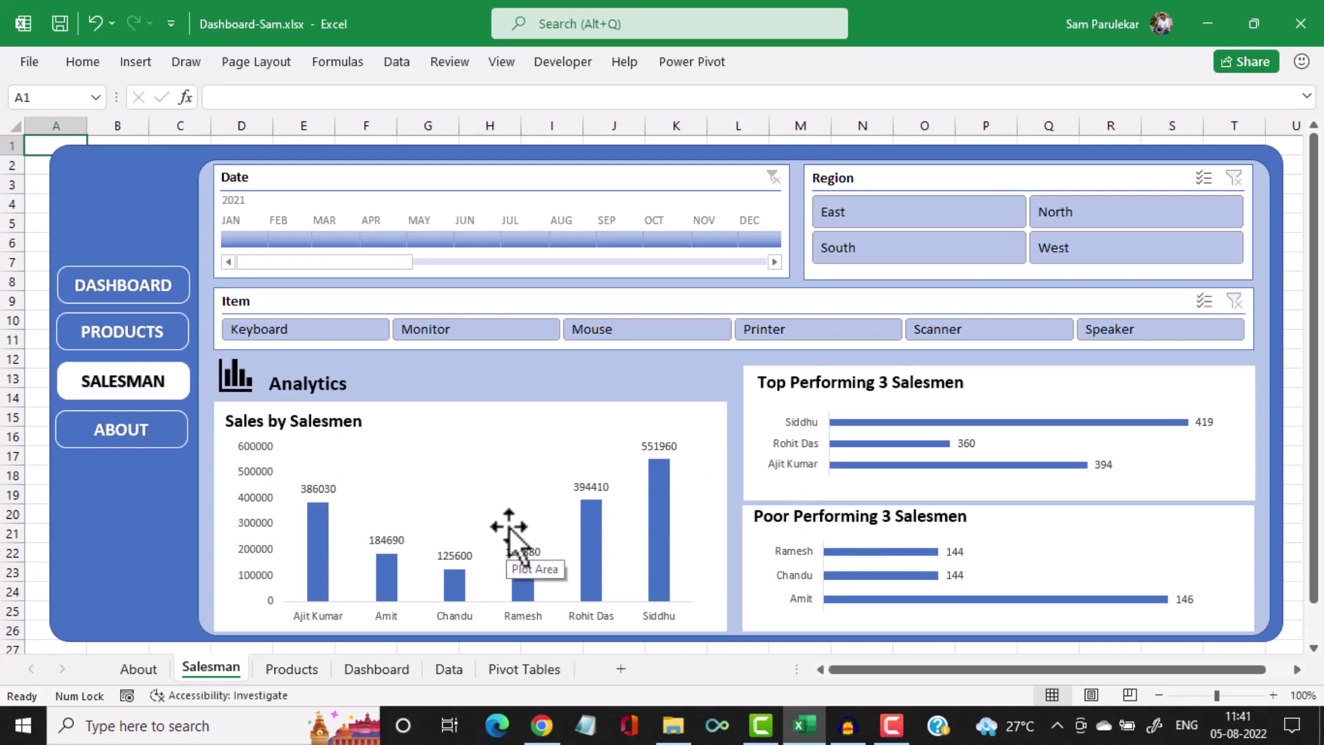
pyautogui.click(136, 434)
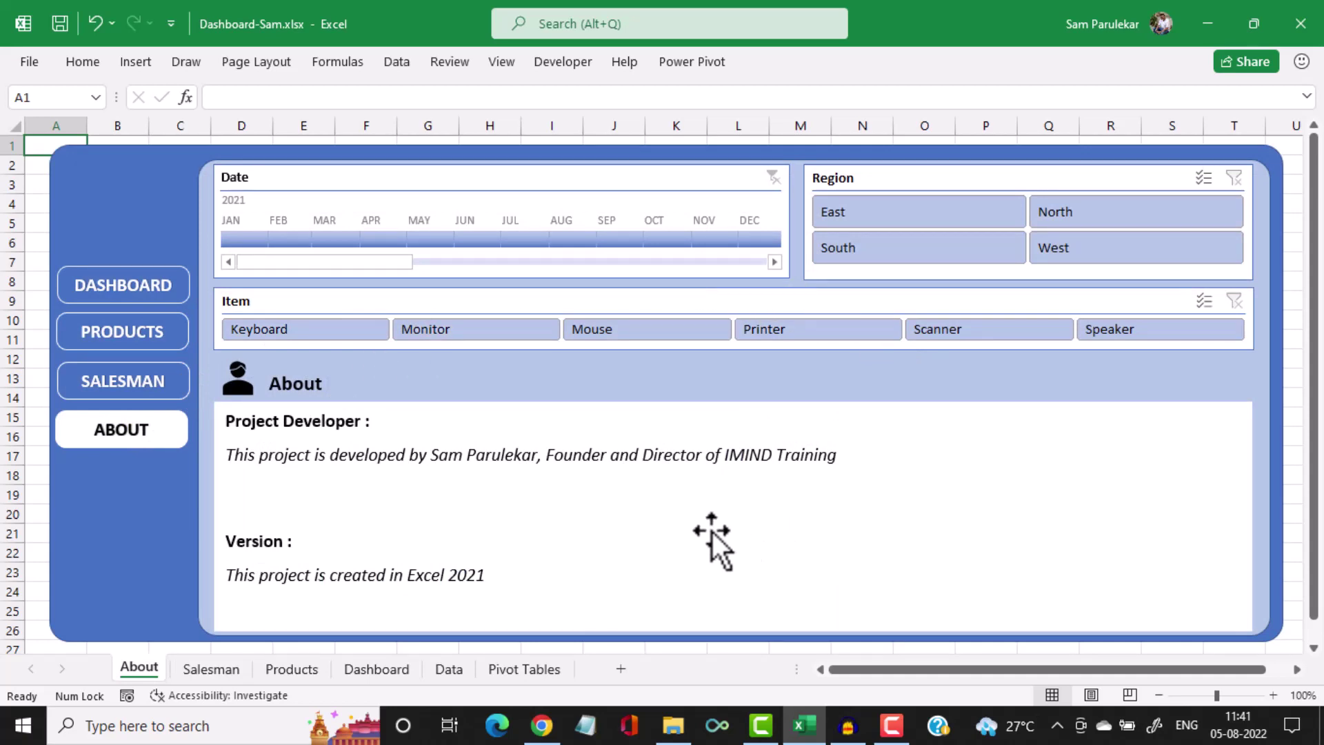
pyautogui.click(165, 300)
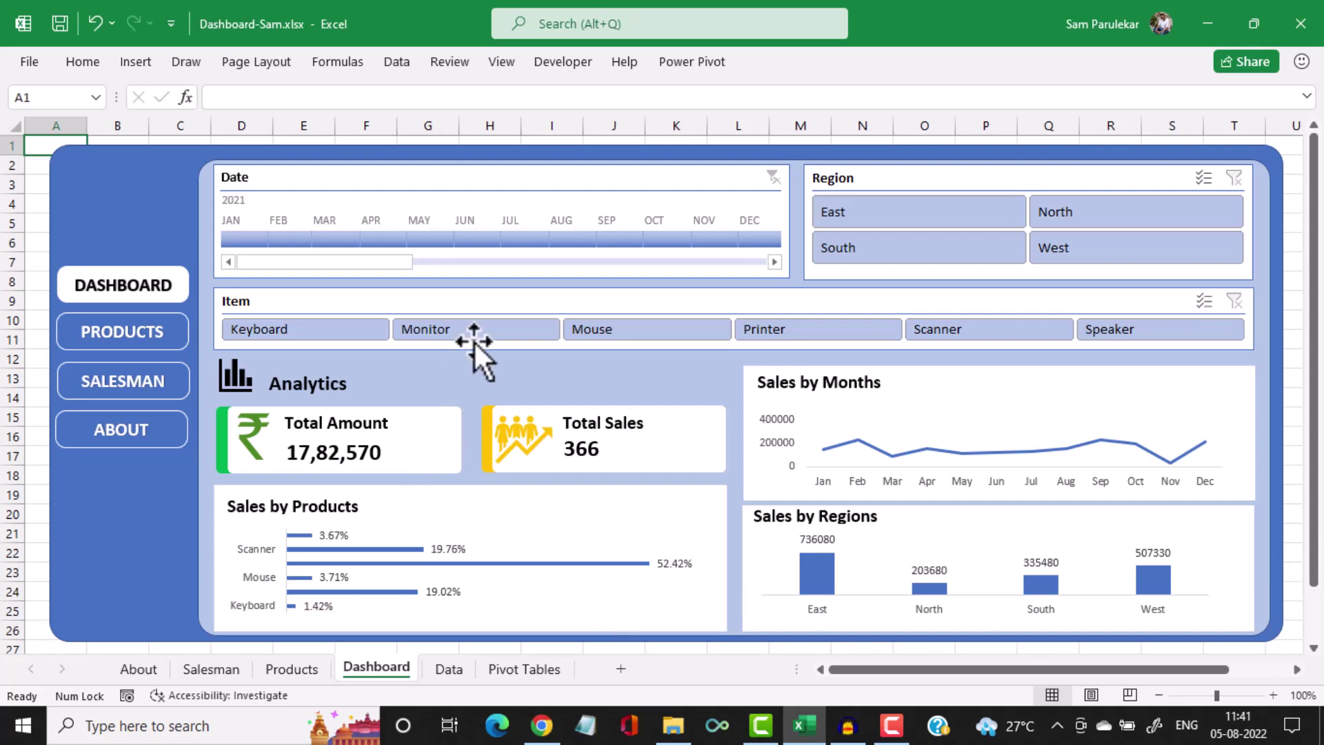
pyautogui.moveTo(1170, 589)
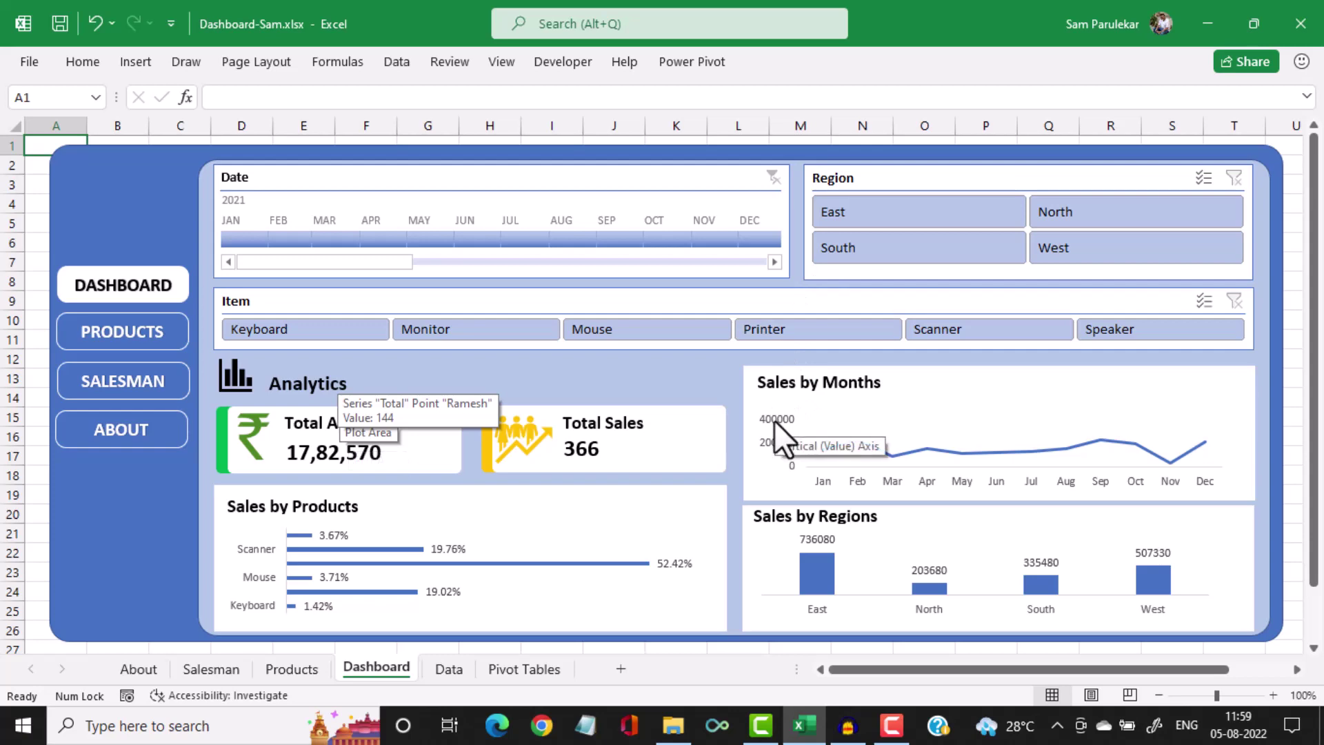
# Create a new blank workbook
pyautogui.click(30, 64)
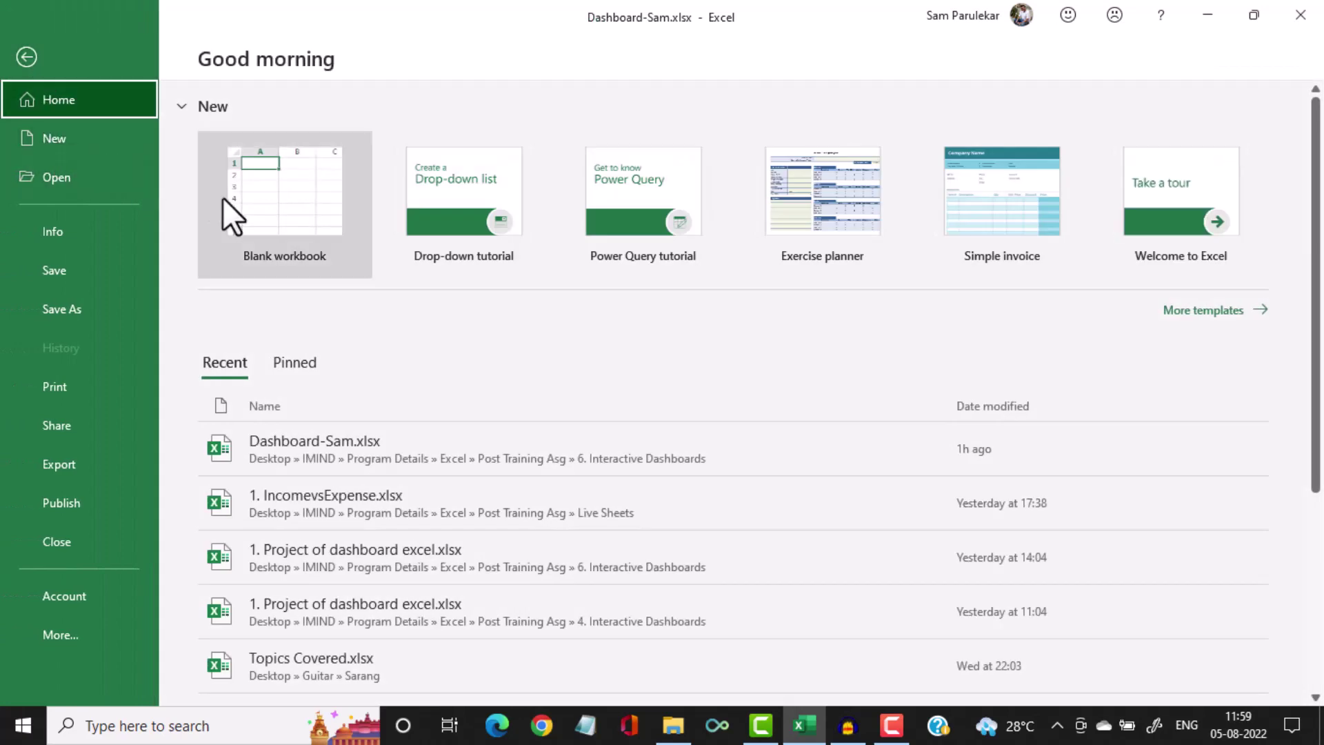
pyautogui.click(247, 201)
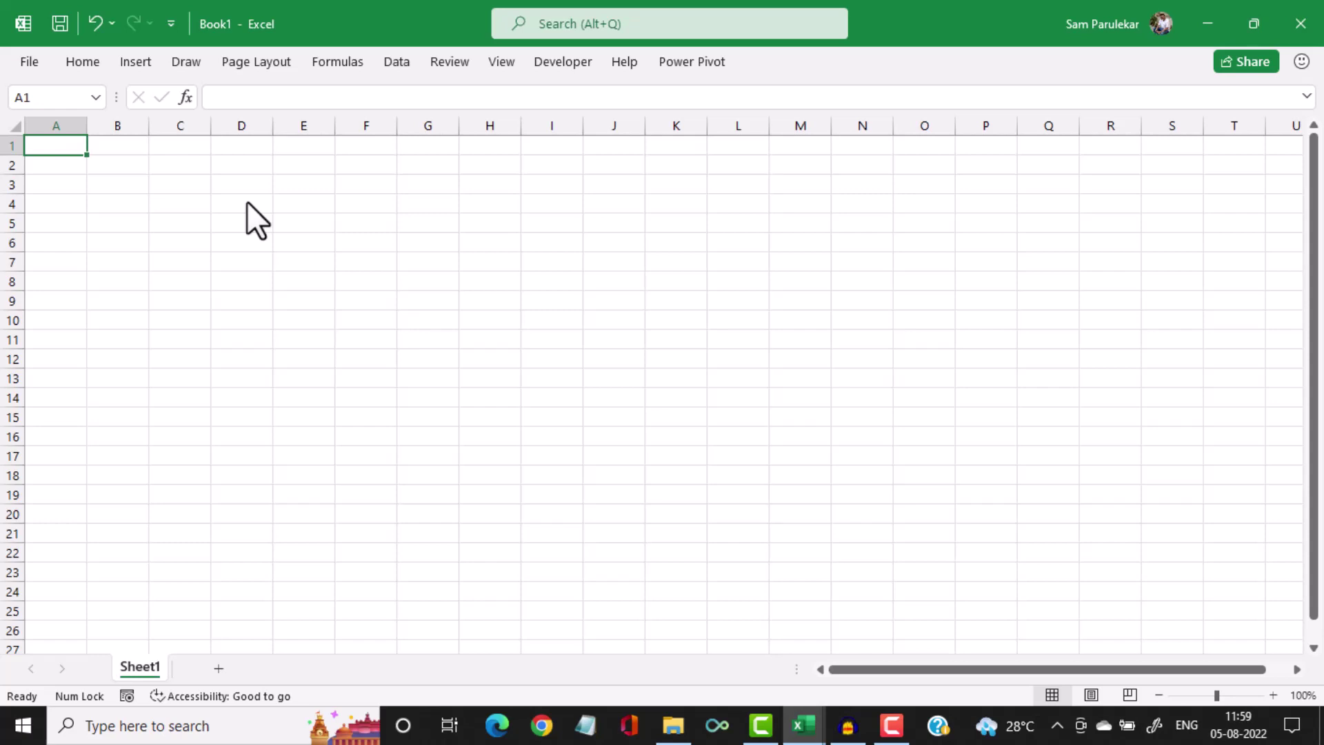
# Check the sheet layout of Dashboard-Sam.xlsx and return to the new blank workbook
pyautogui.click(793, 722)
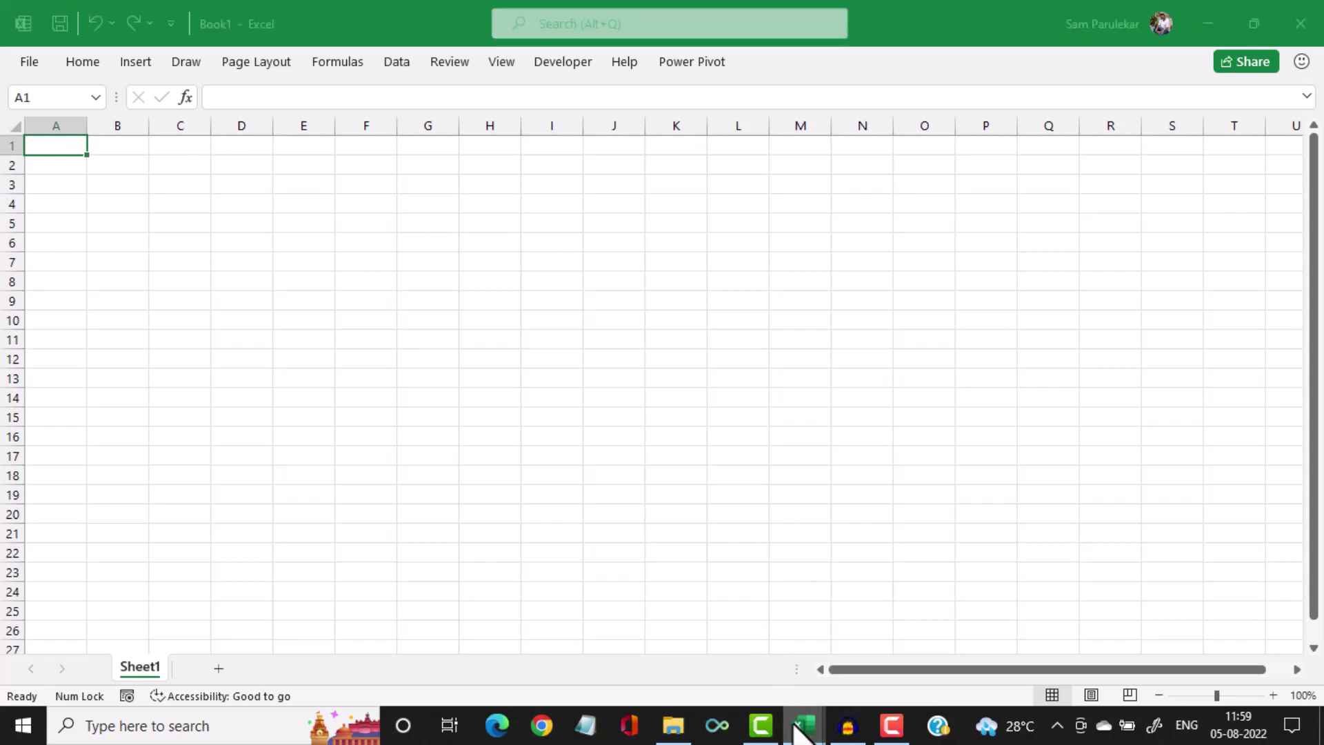
pyautogui.click(684, 679)
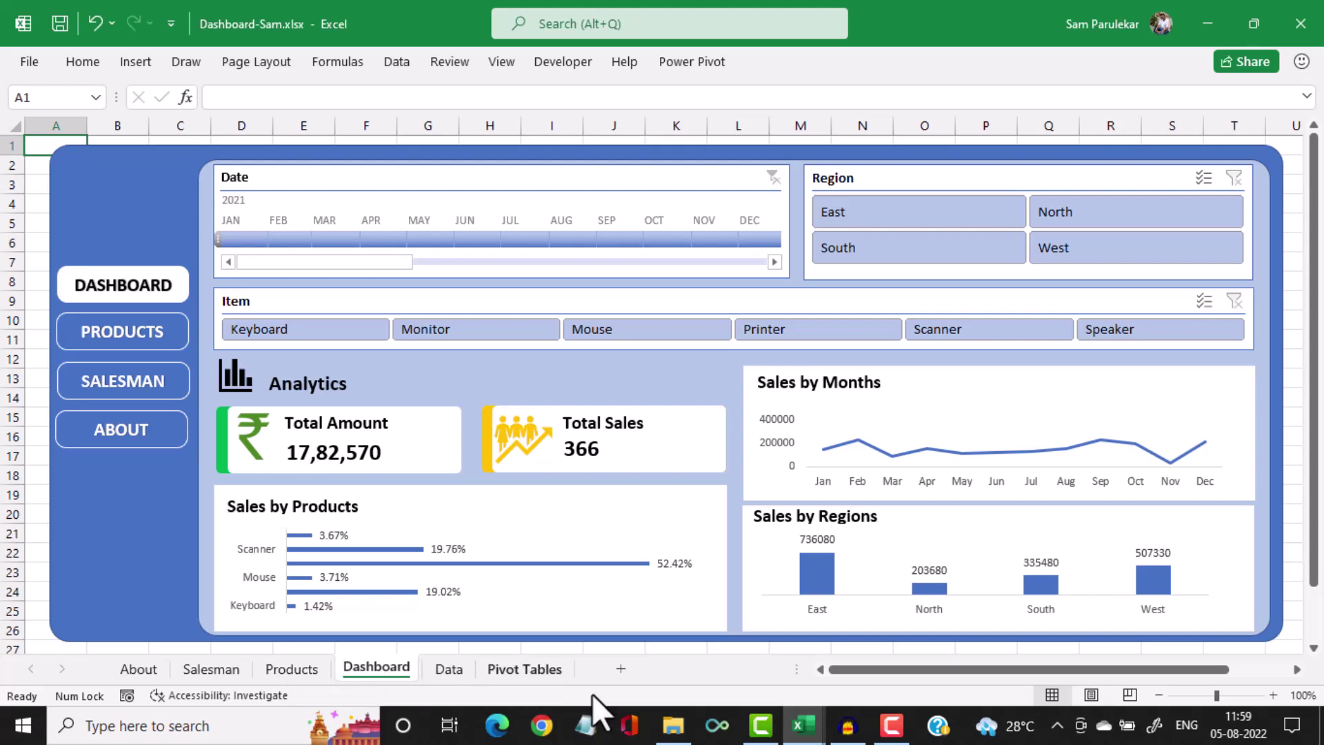
pyautogui.click(804, 724)
pyautogui.click(854, 666)
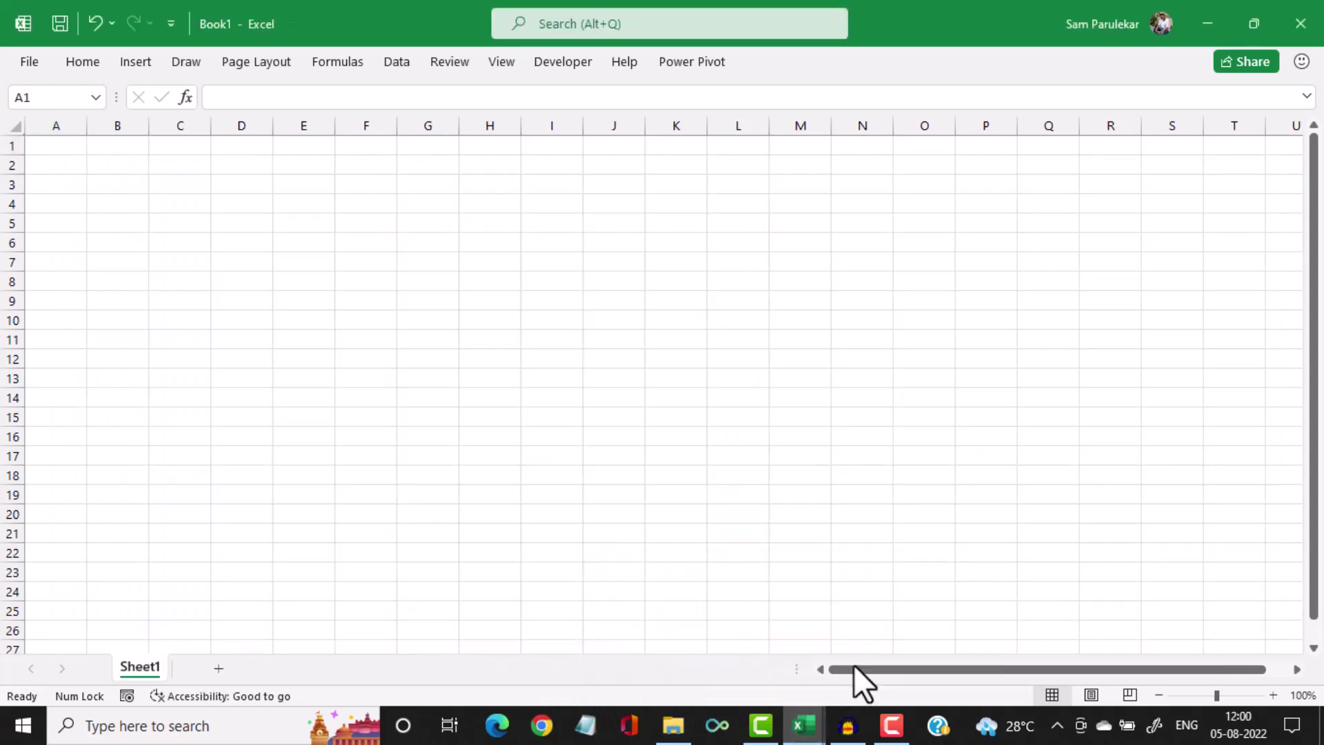
# Rename the new workbook's first sheet as Dashboard
pyautogui.rightClick(130, 672)
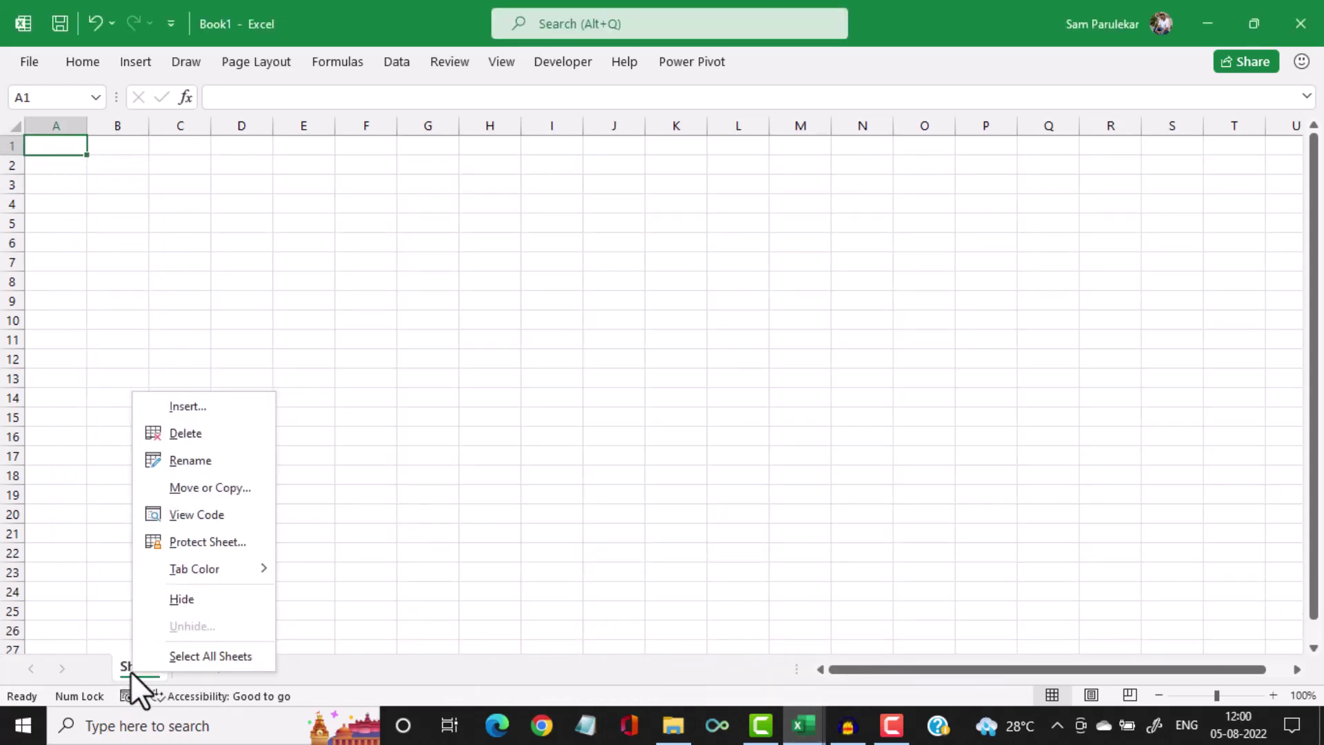
pyautogui.click(195, 460)
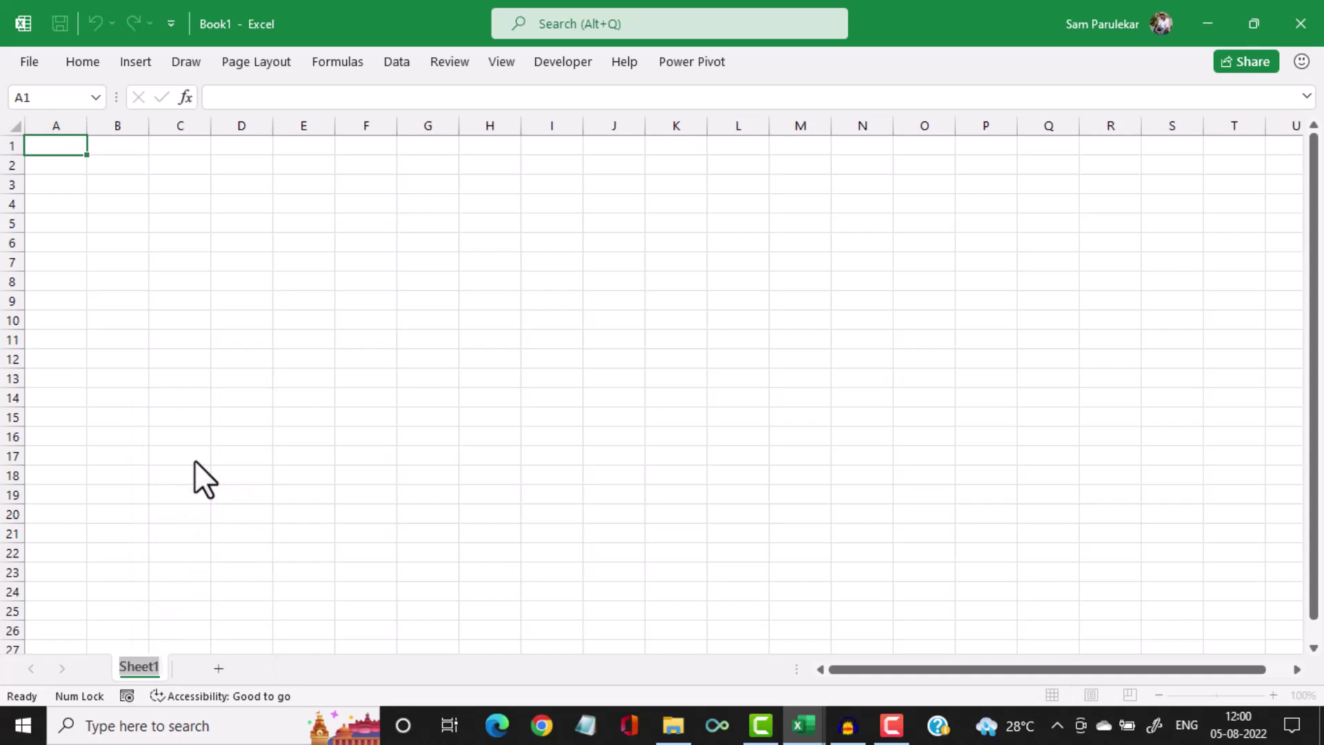
pyautogui.write('Das')
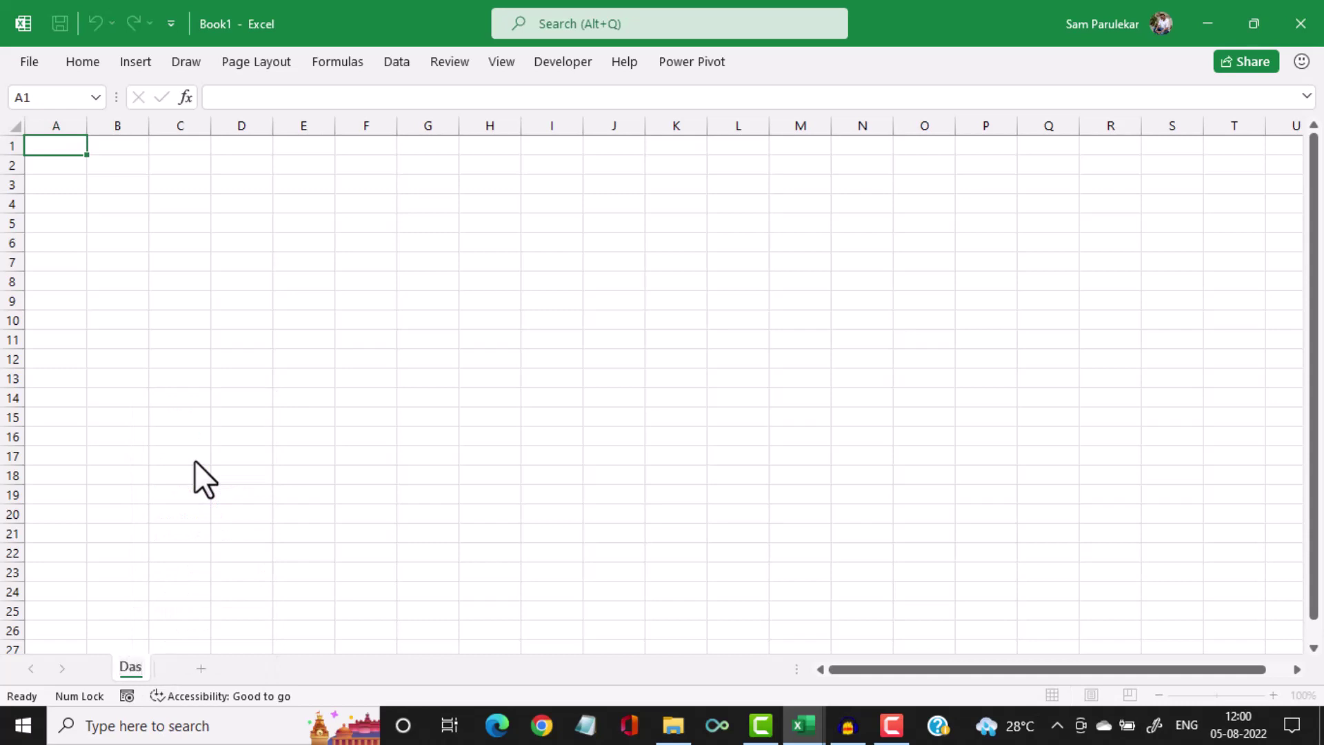
pyautogui.write('hboard')
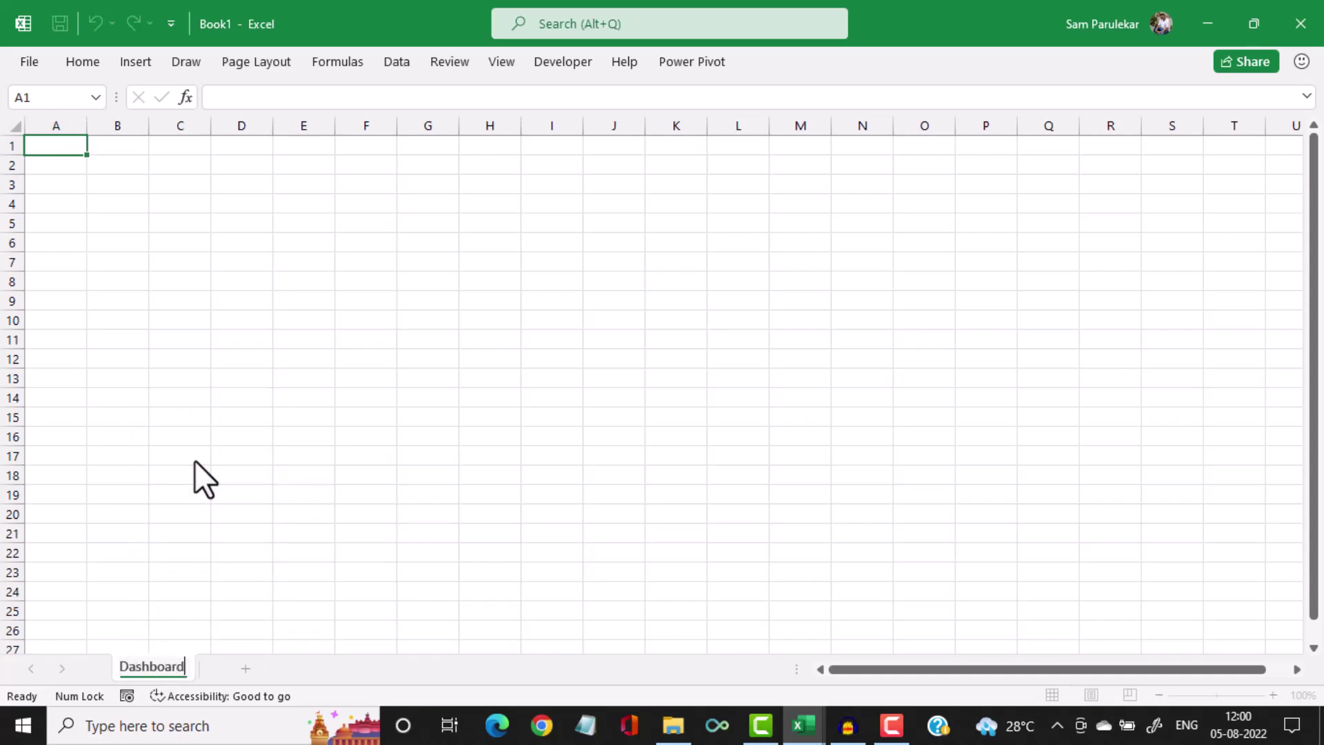
pyautogui.press('Return')
# Add a second sheet to the workbook and rename it as Data
pyautogui.click(241, 666)
pyautogui.rightClick(232, 668)
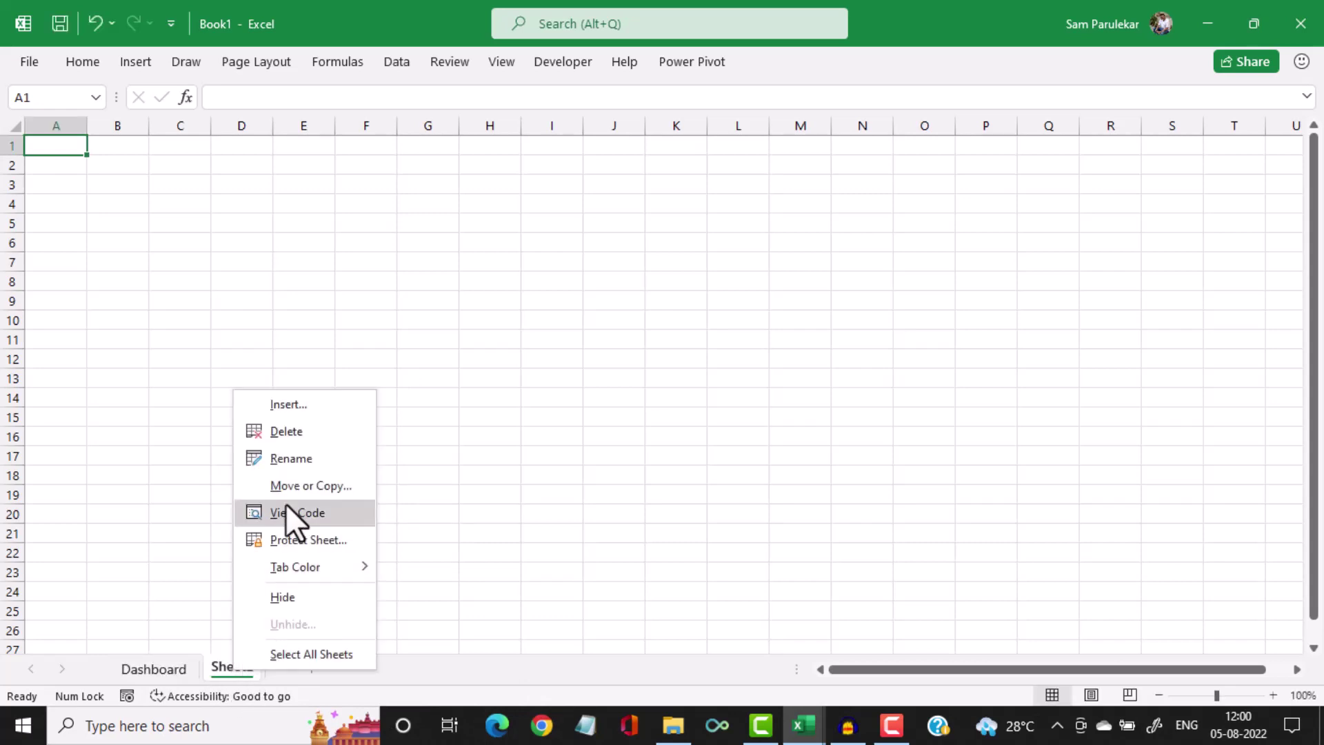
pyautogui.click(303, 466)
pyautogui.write('D')
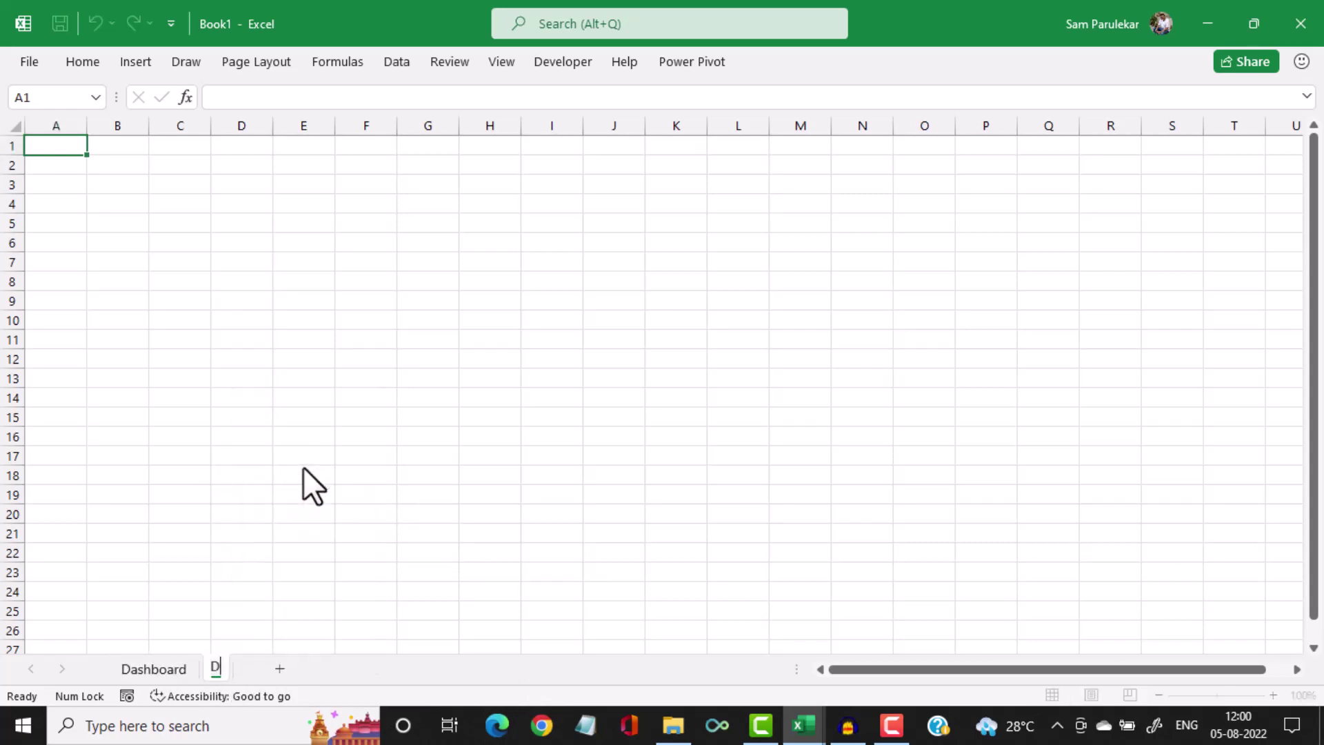
pyautogui.write('ata')
pyautogui.press('Return')
# Add a third sheet to the workbook and rename it as Pivot Tables
pyautogui.click(295, 665)
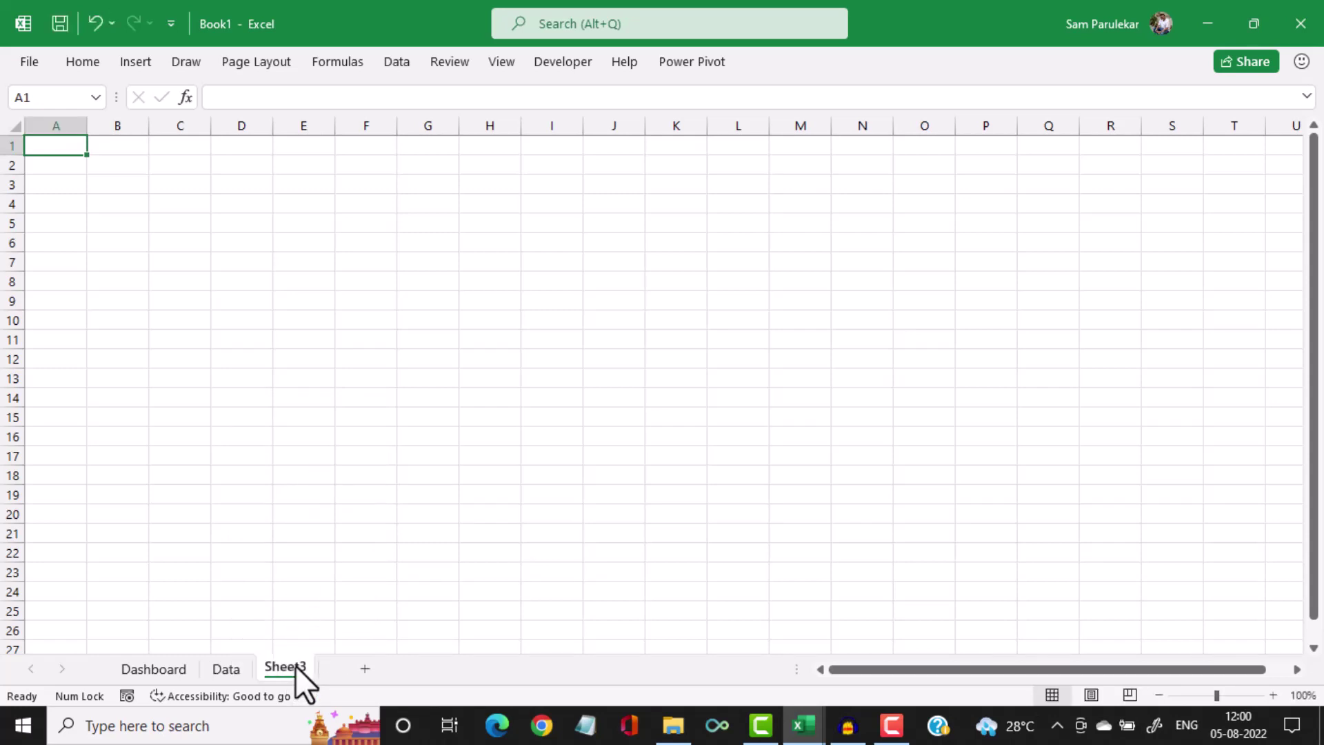
pyautogui.rightClick(295, 665)
pyautogui.click(359, 465)
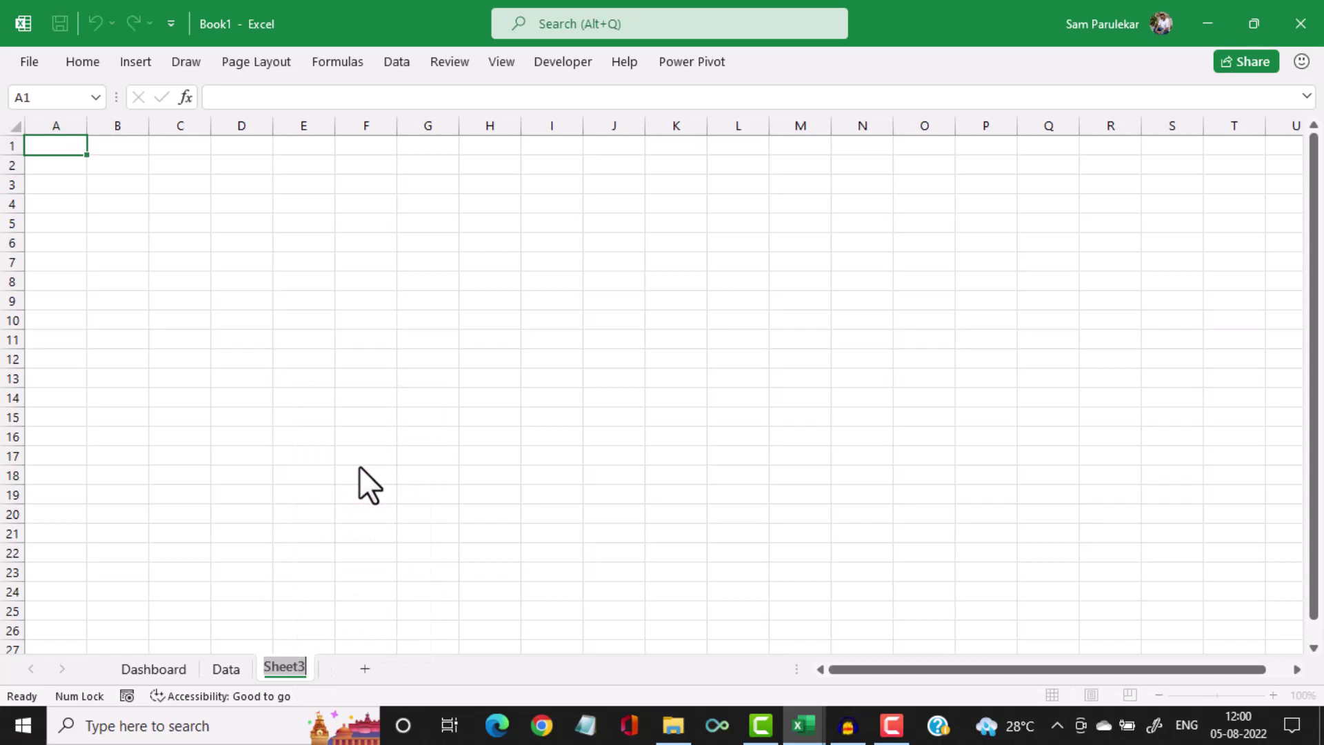
pyautogui.write('Pivot')
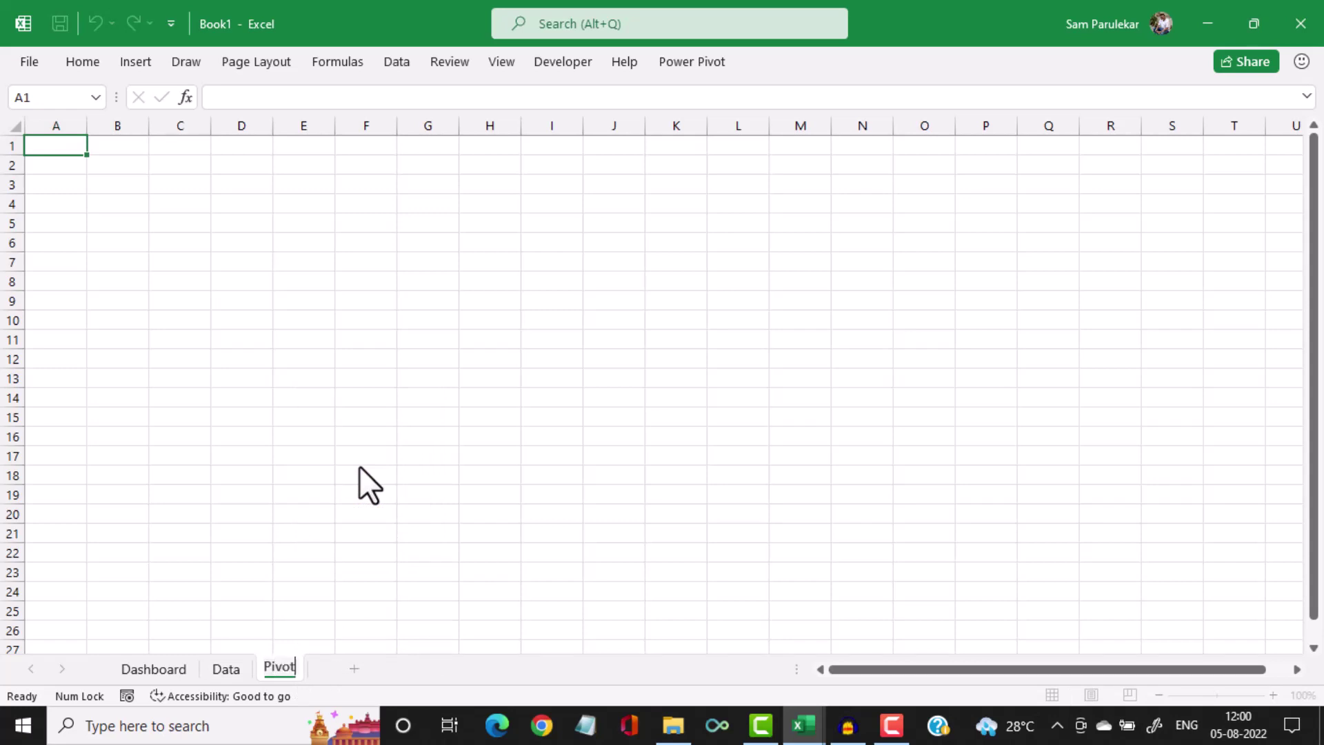
pyautogui.write(' Tables')
pyautogui.press('Return')
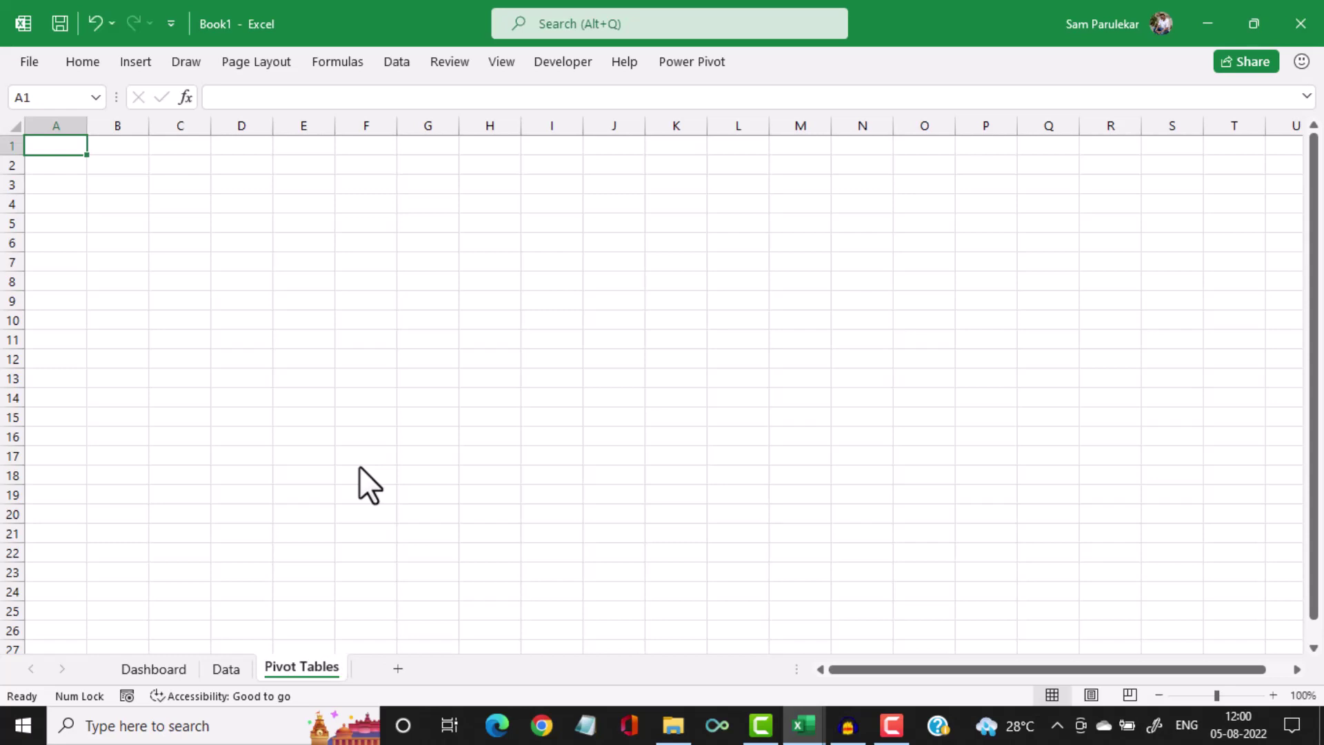
# Copy the entire contents of the Data sheet in Dashboard-Sam.xlsx
pyautogui.click(803, 724)
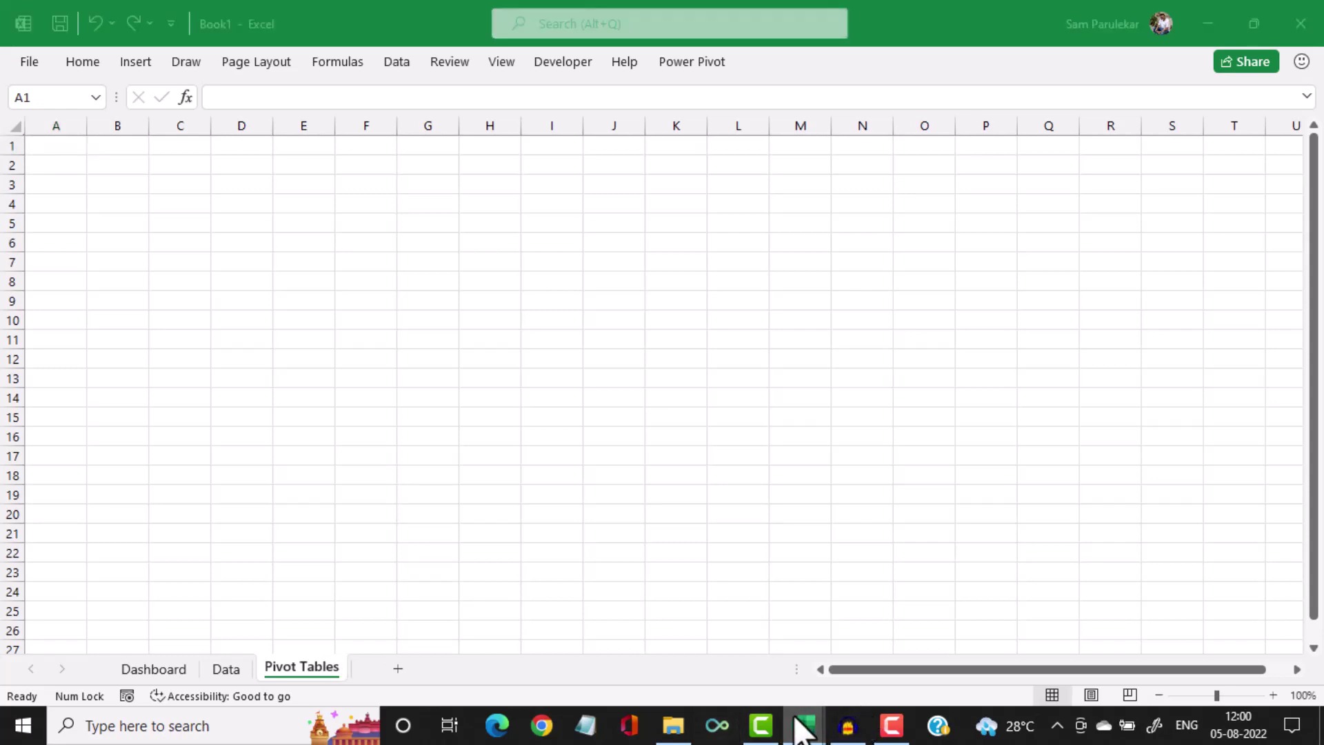
pyautogui.click(676, 674)
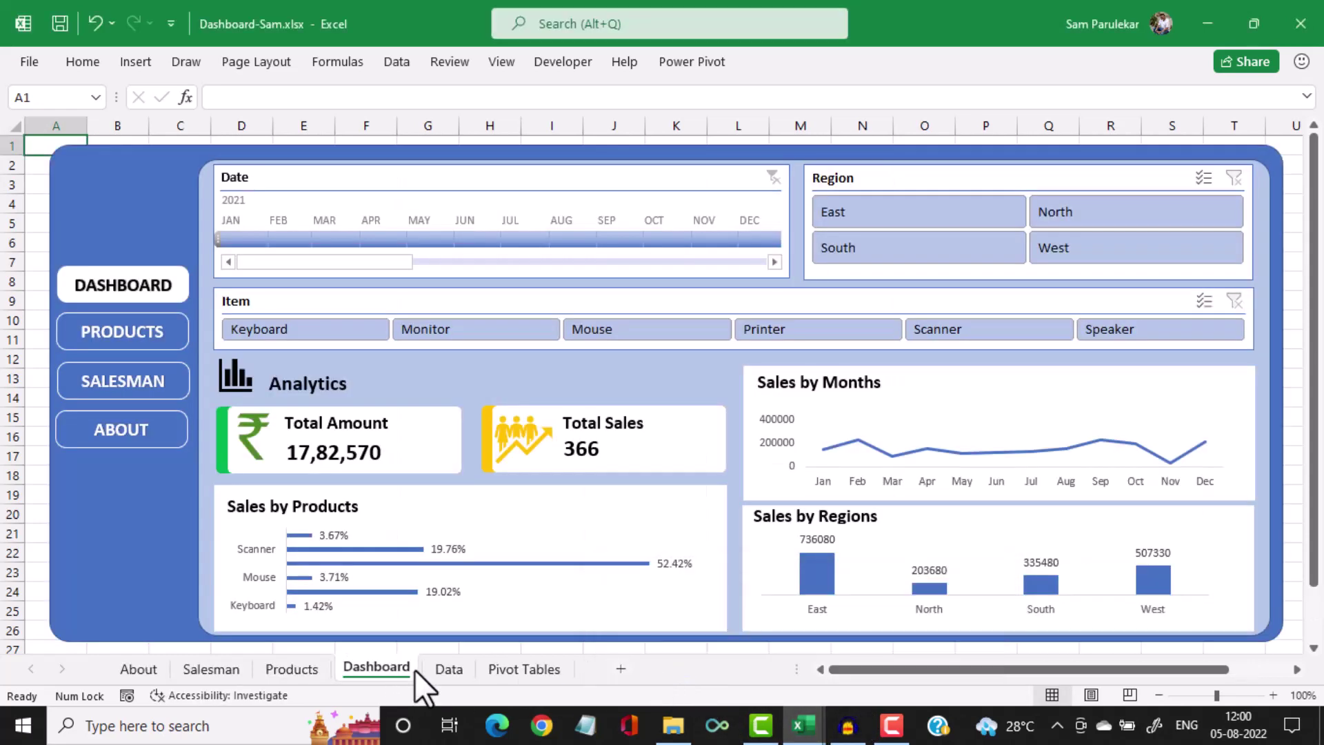
pyautogui.click(435, 669)
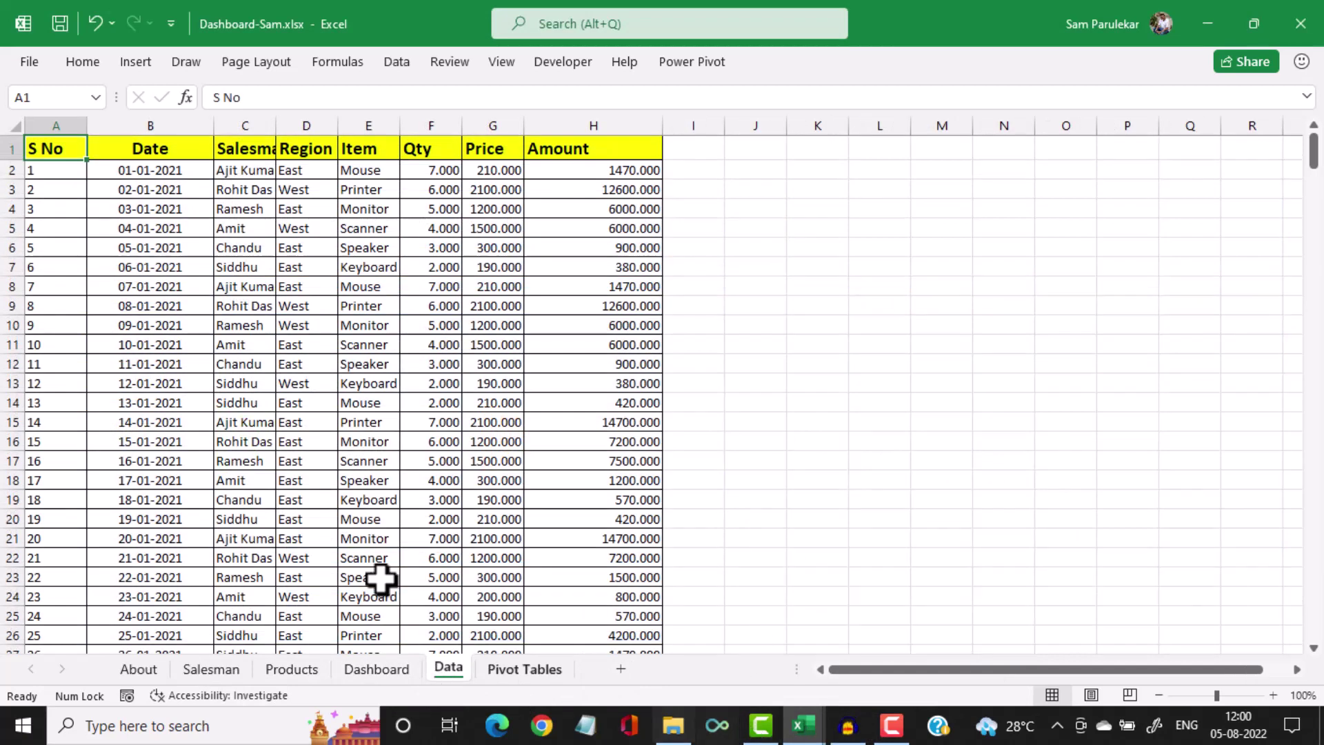
pyautogui.click(12, 122)
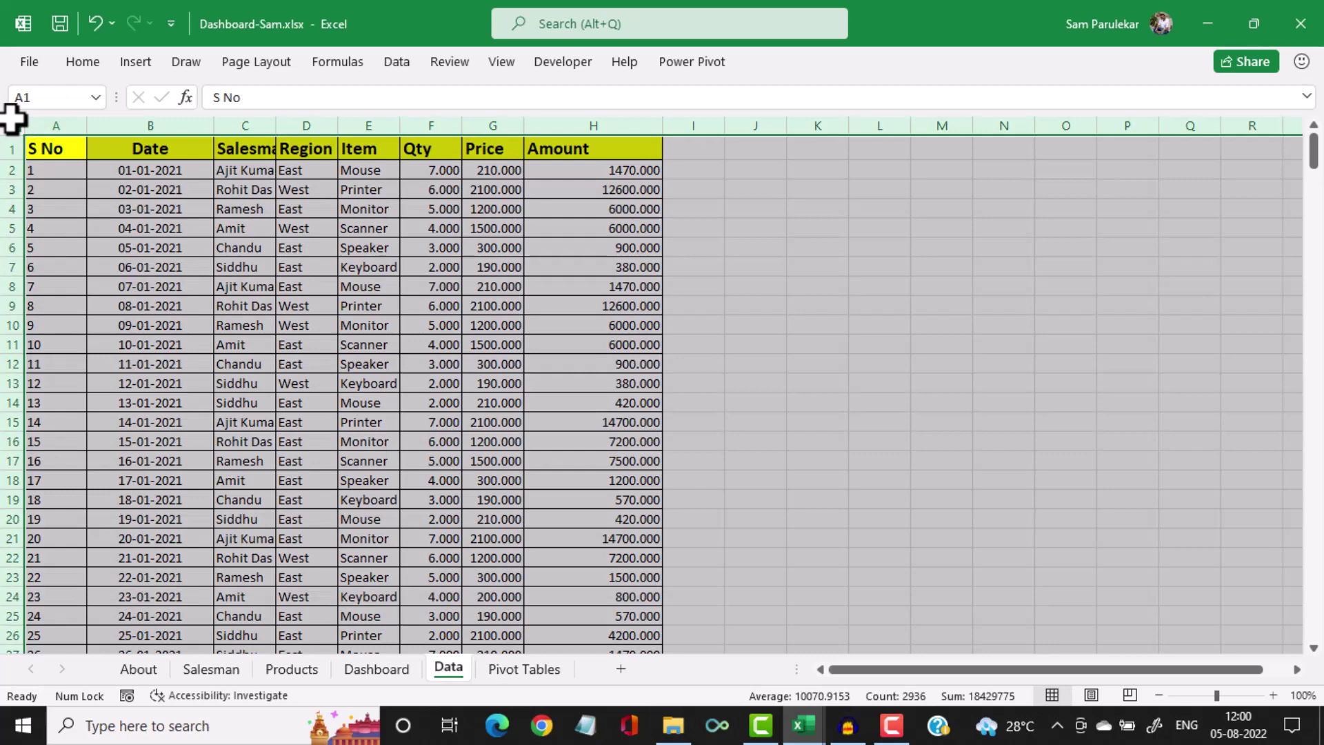
pyautogui.hotkey('ctrl', 'c')
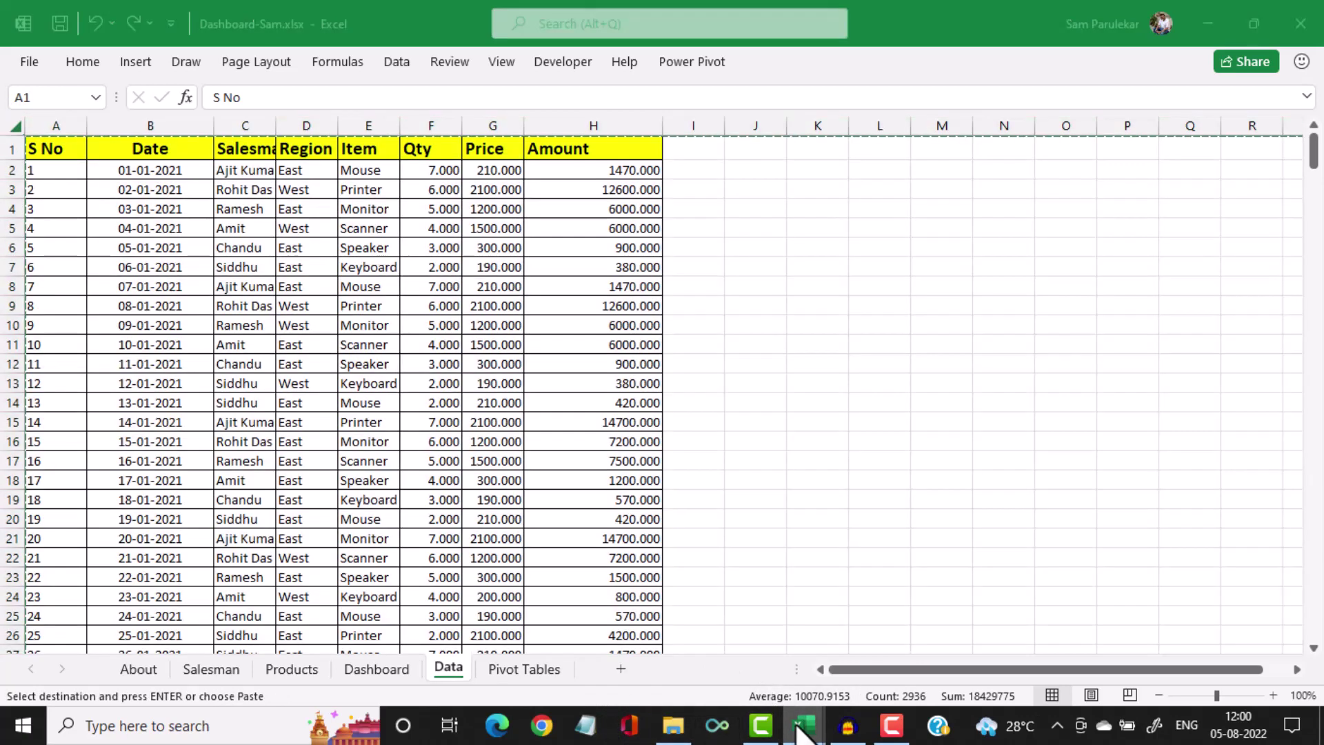
# Paste the copied sales data into the Data sheet of the new workbook Book1, starting at A1
pyautogui.moveTo(802, 722)
pyautogui.click(850, 684)
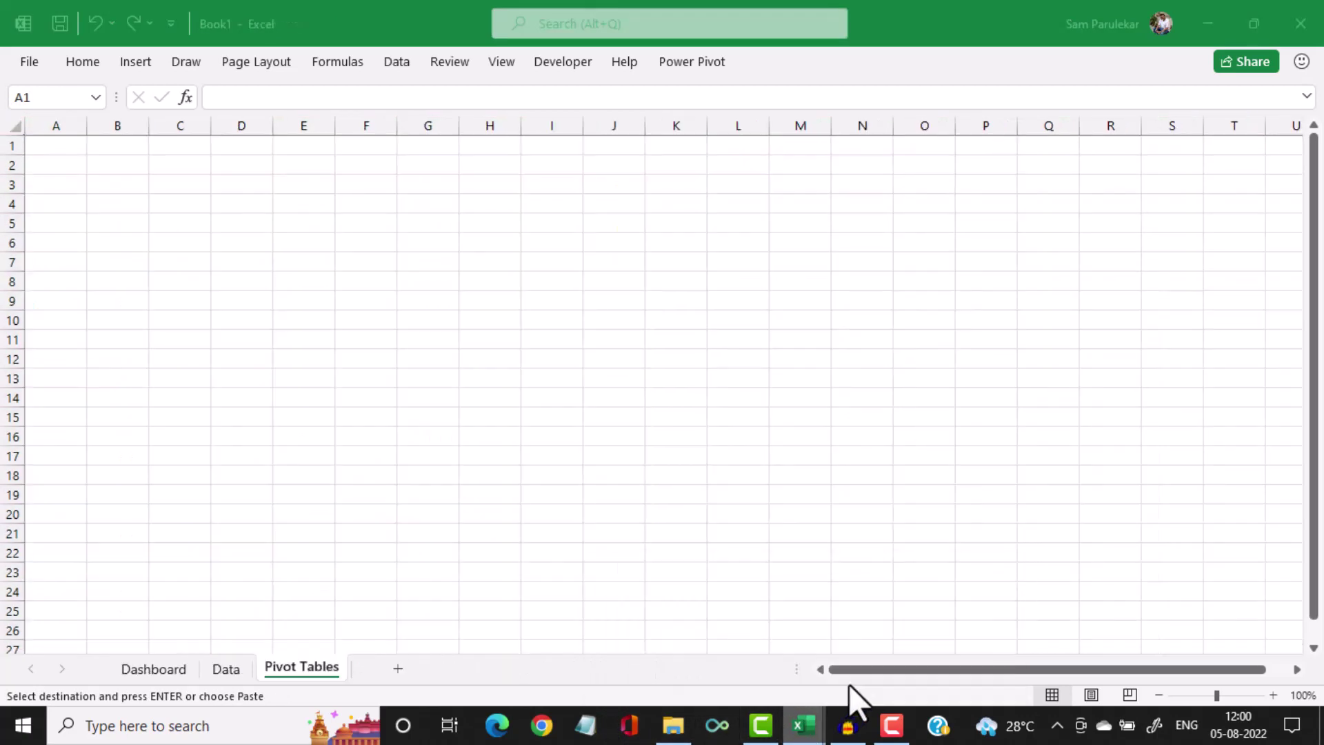
pyautogui.click(222, 668)
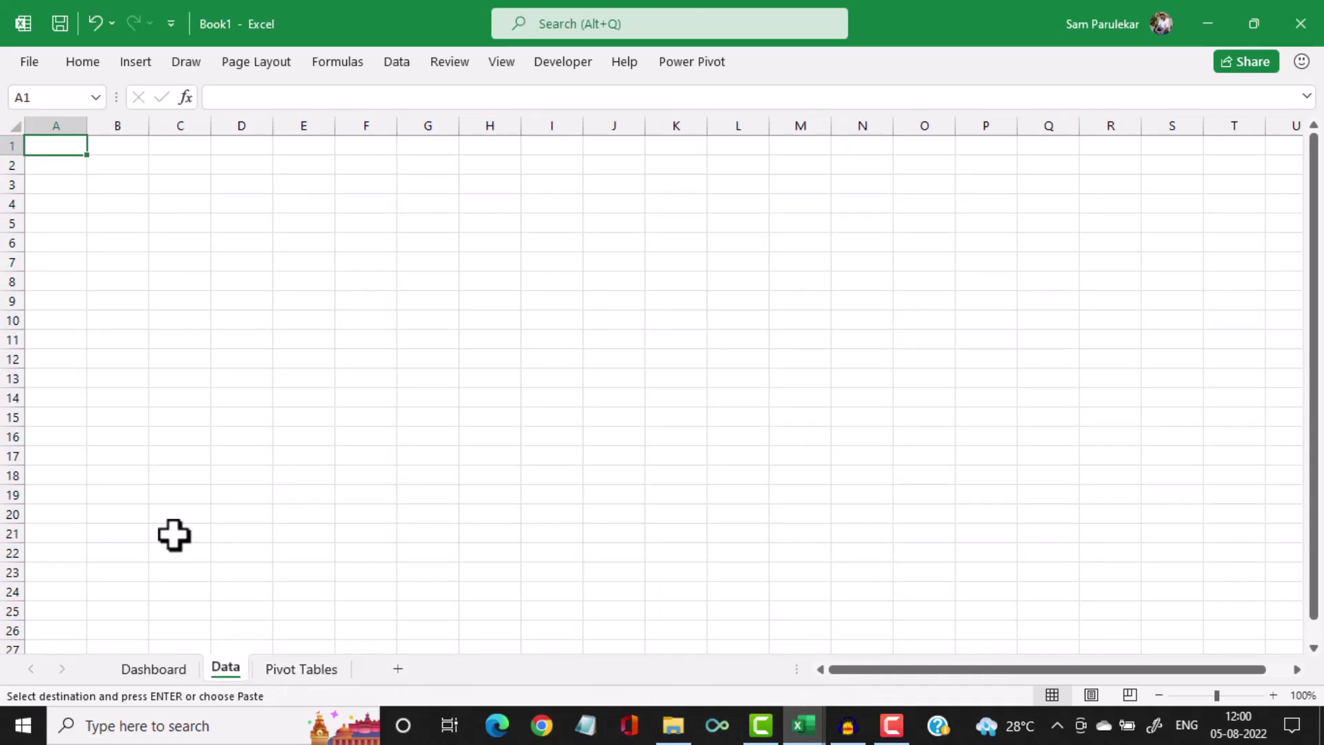
pyautogui.hotkey('ctrl', 'v')
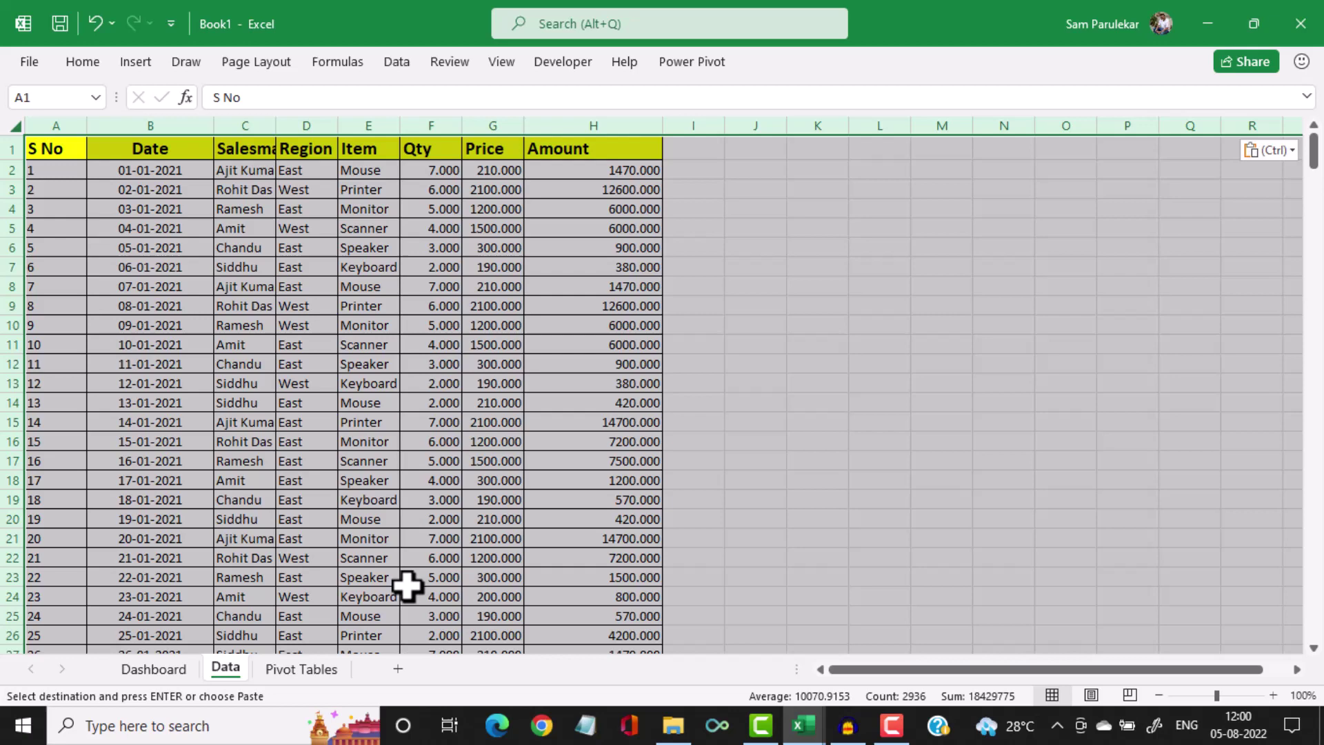
# Review the finished Dashboard sheet's layout in Dashboard-Sam.xlsx and return to the empty Dashboard sheet in Book1
pyautogui.click(151, 668)
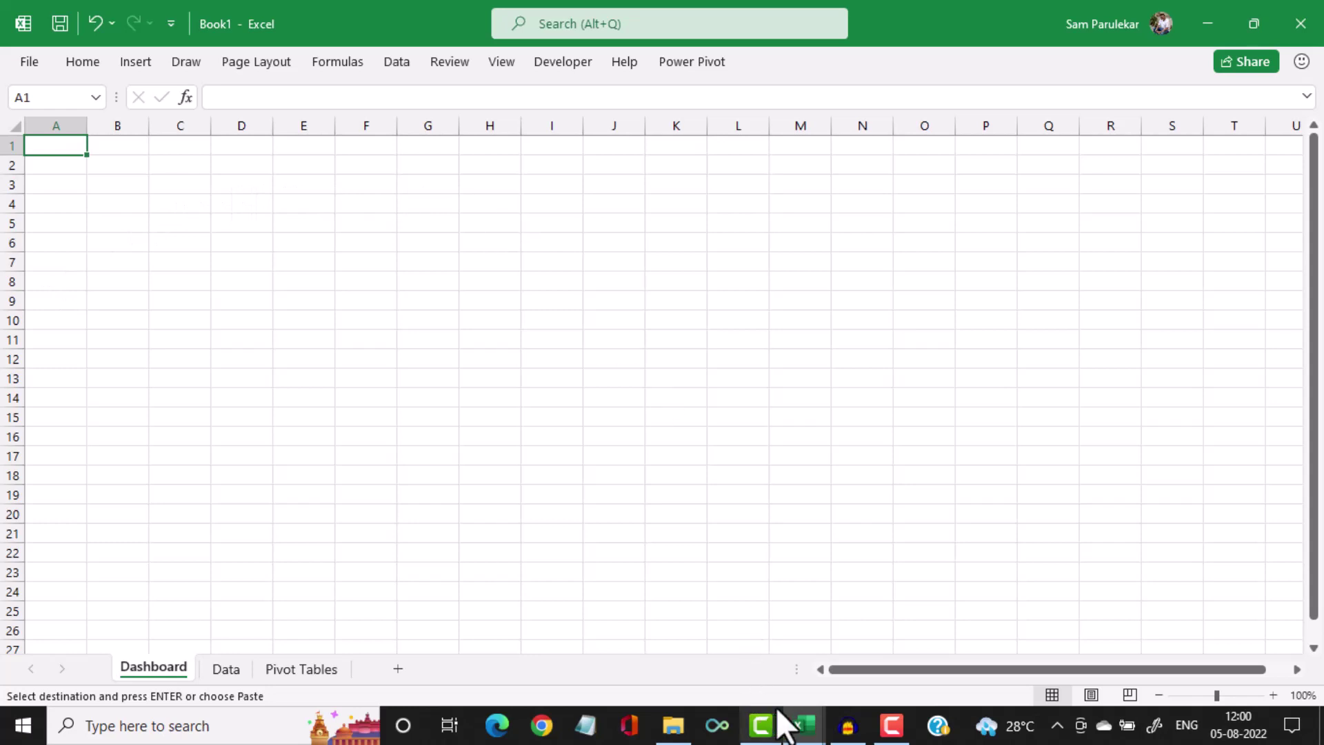
pyautogui.click(796, 725)
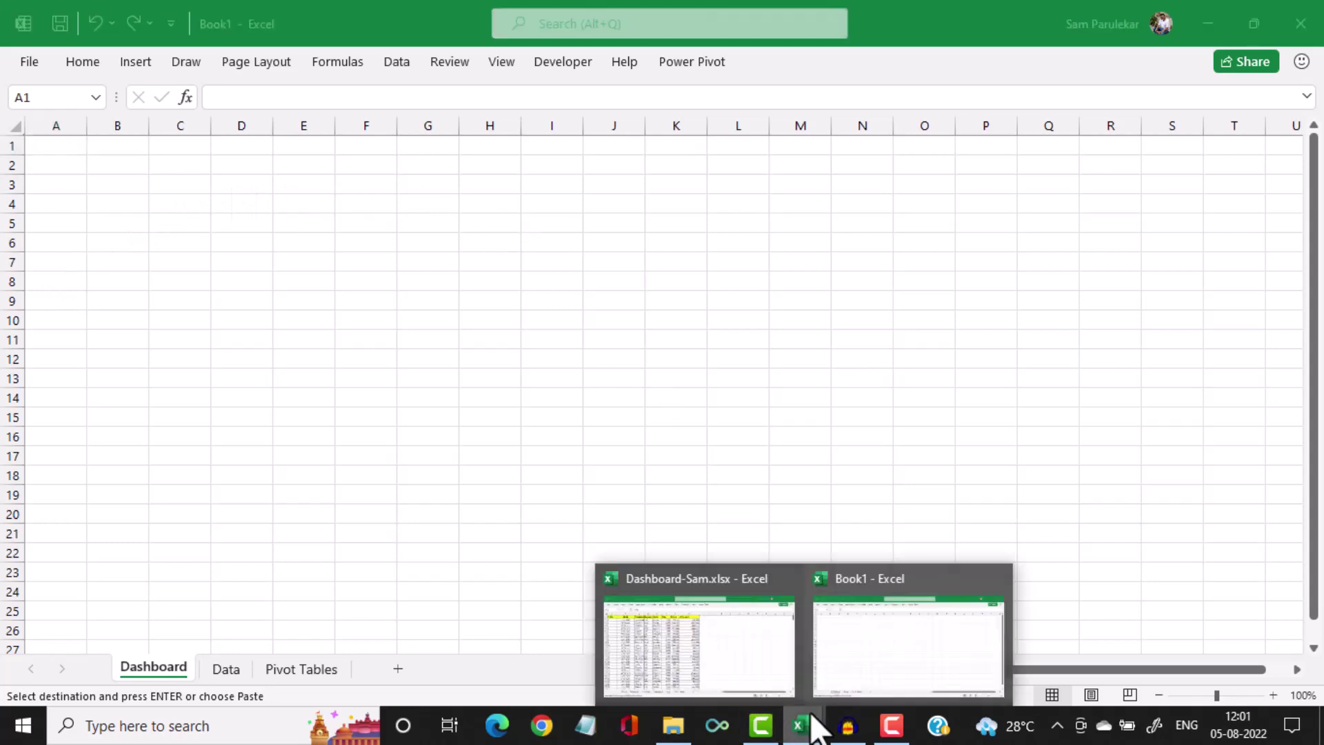
pyautogui.click(719, 677)
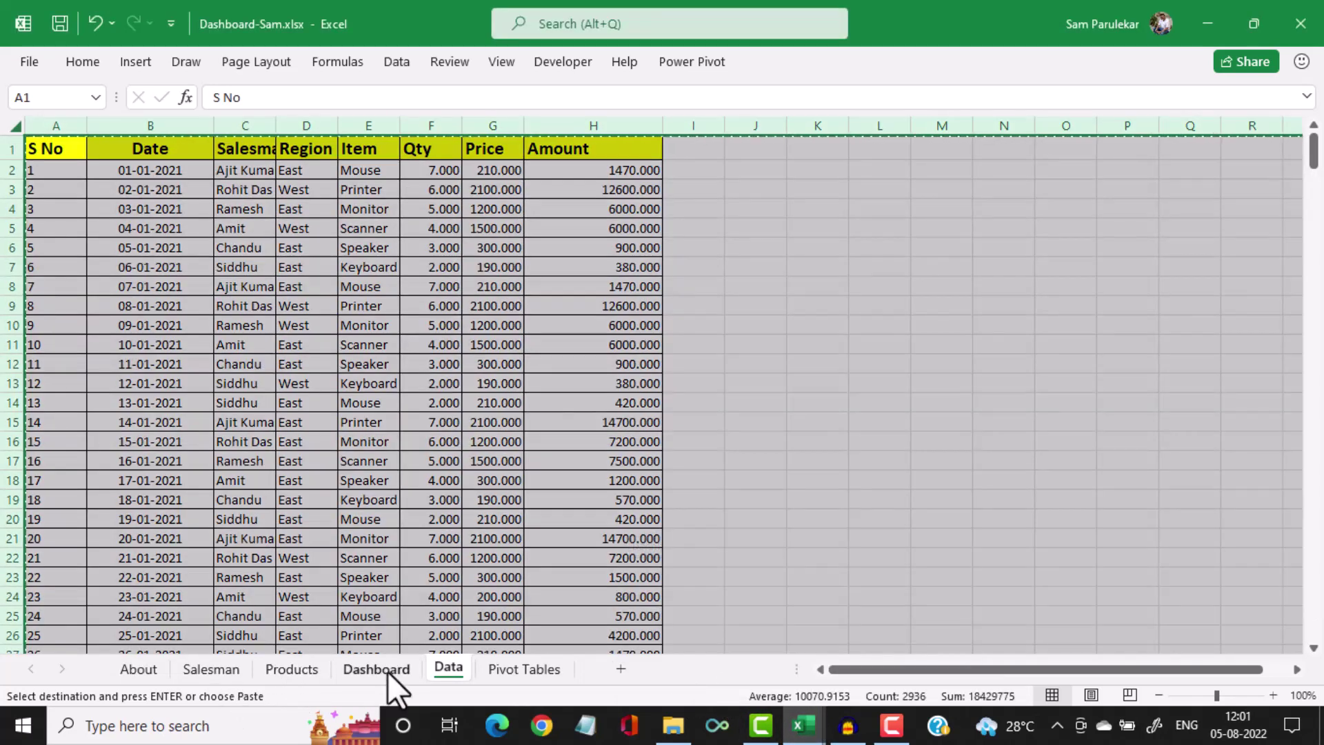
pyautogui.click(381, 669)
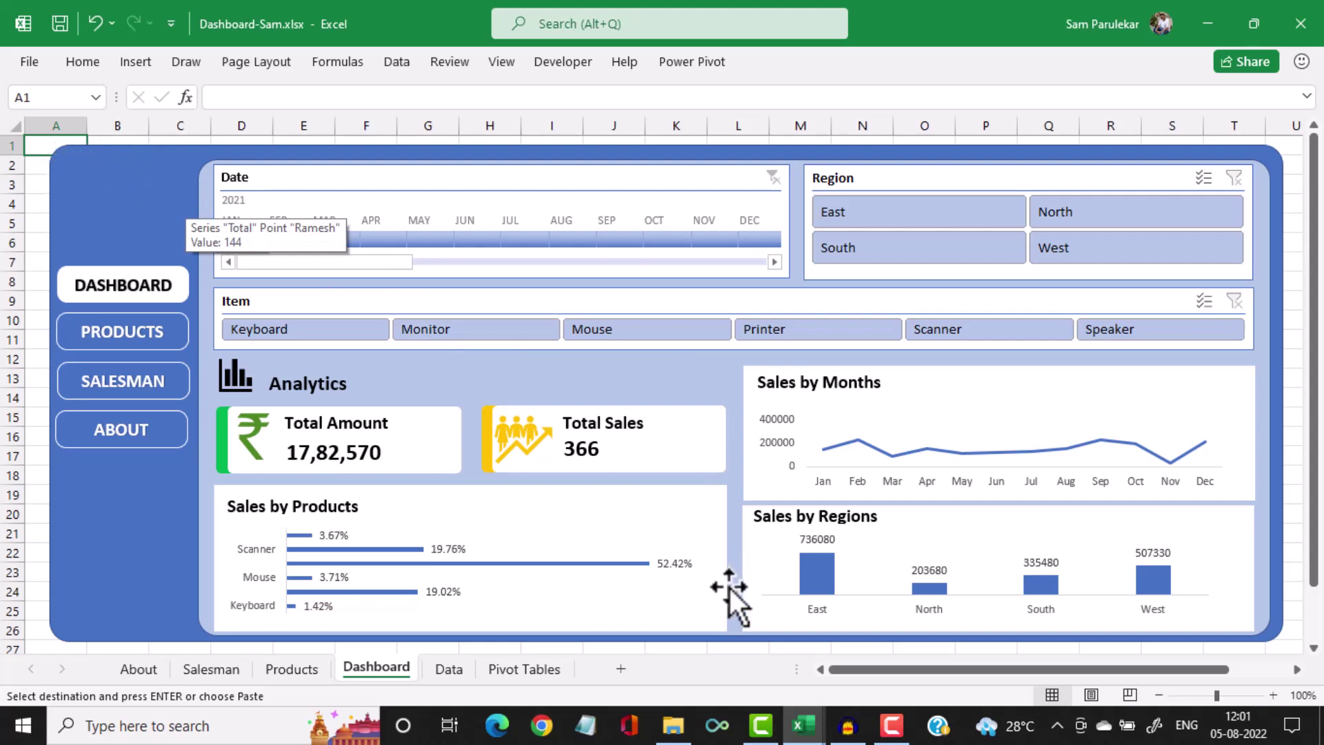
pyautogui.moveTo(803, 724)
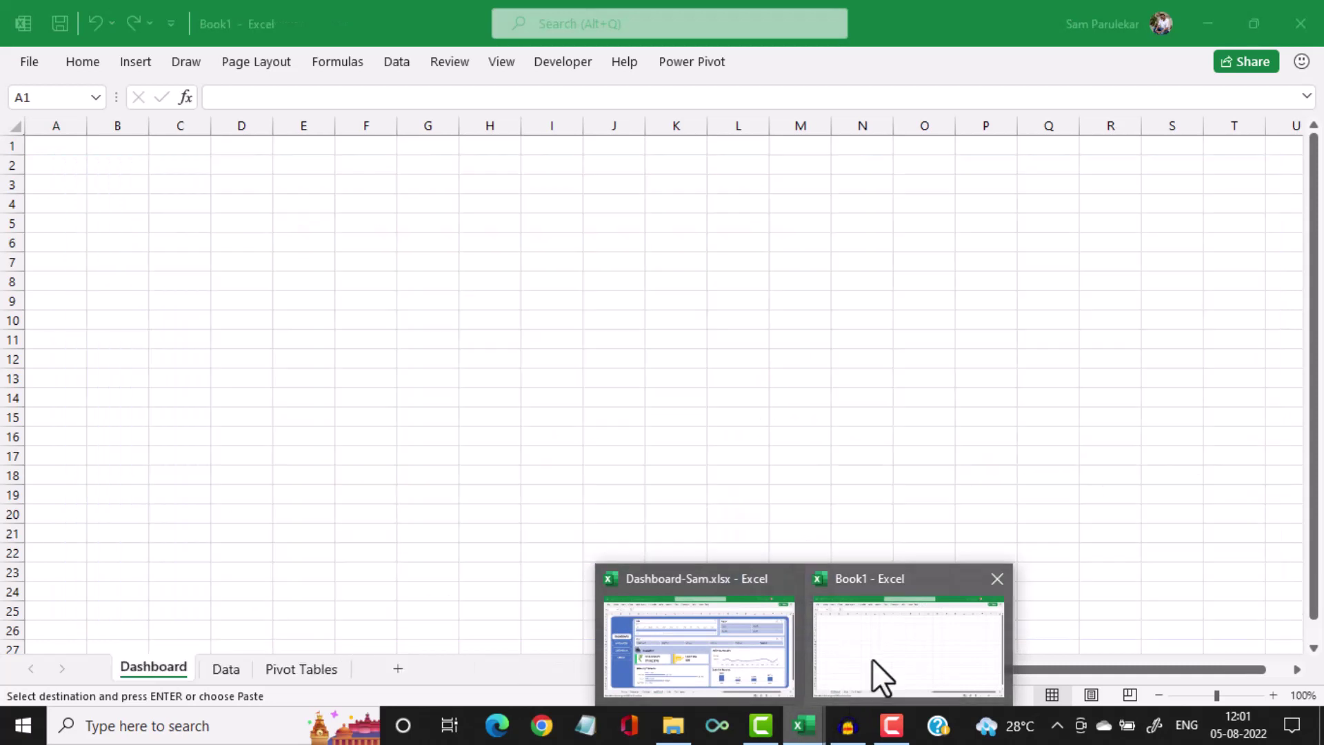
pyautogui.click(872, 659)
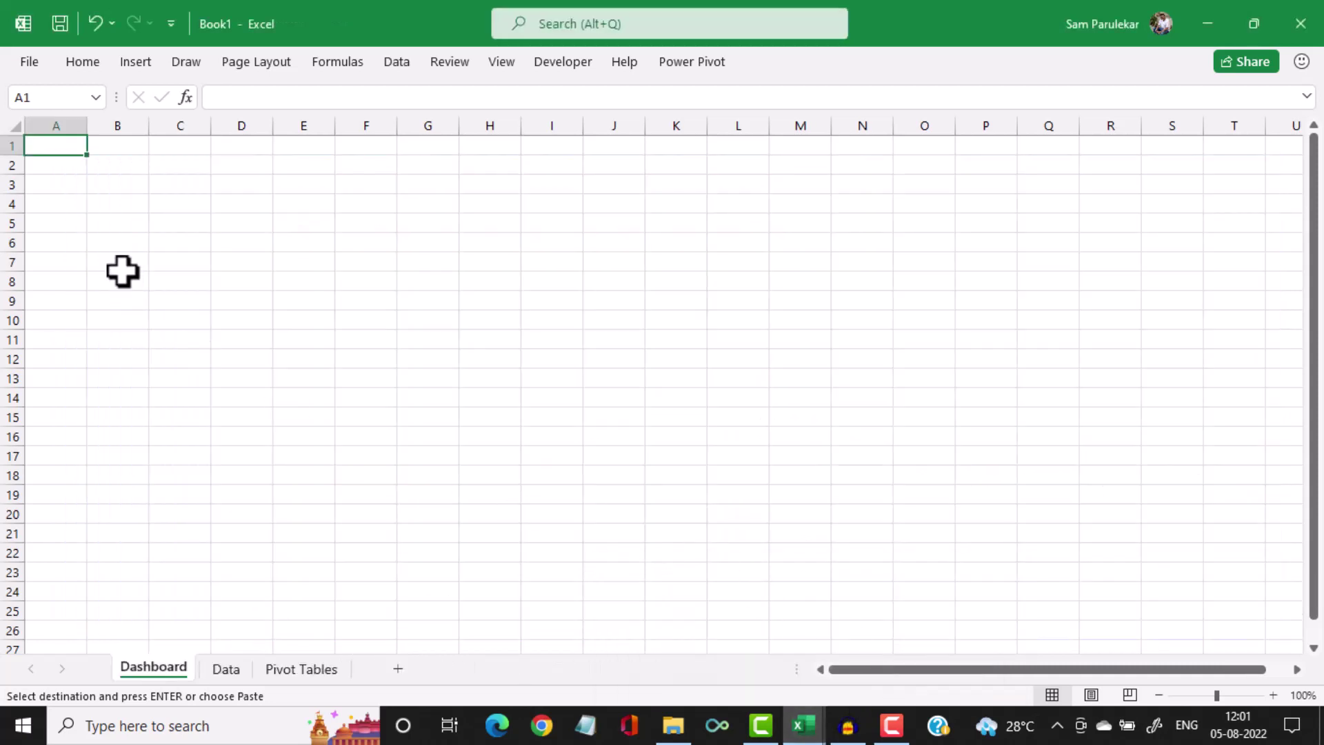
# Draw a large rounded rectangle on the Dashboard sheet from cell A1 to about U28 and reduce its corner rounding
pyautogui.click(135, 68)
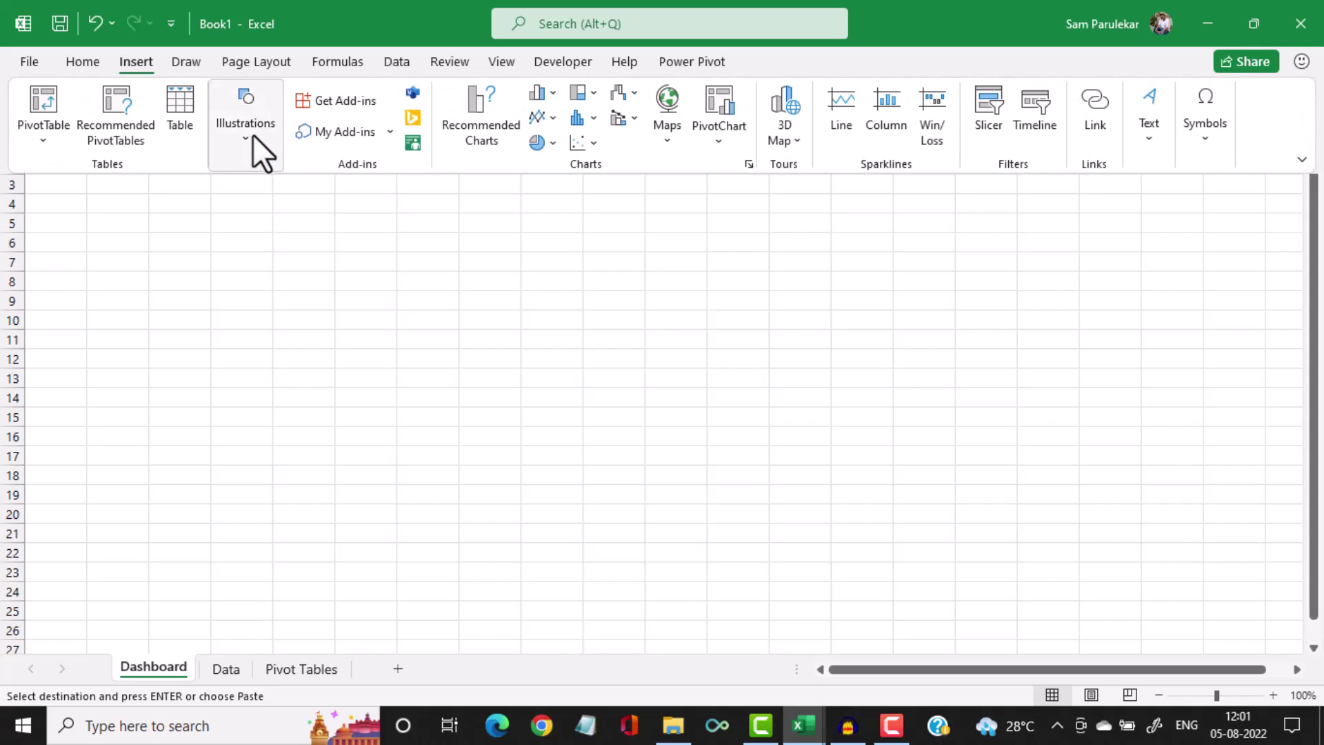
pyautogui.click(247, 138)
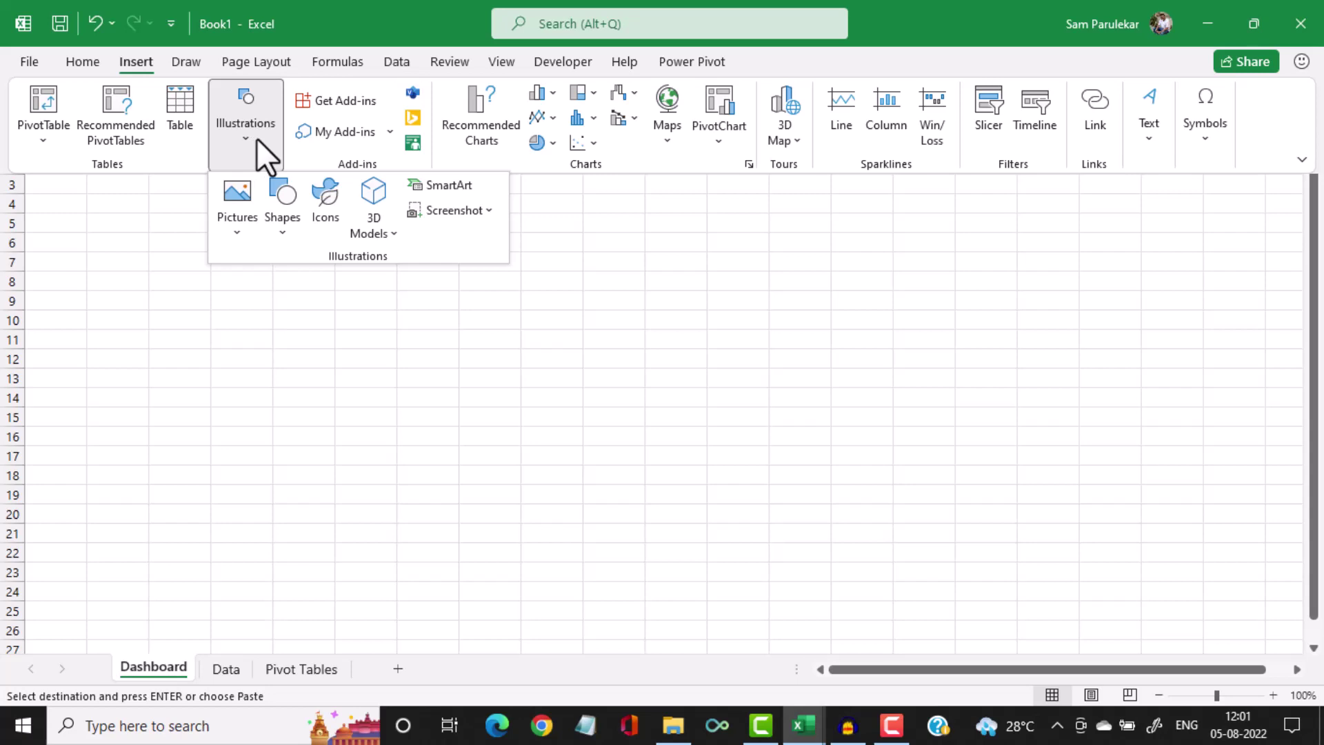
pyautogui.click(280, 236)
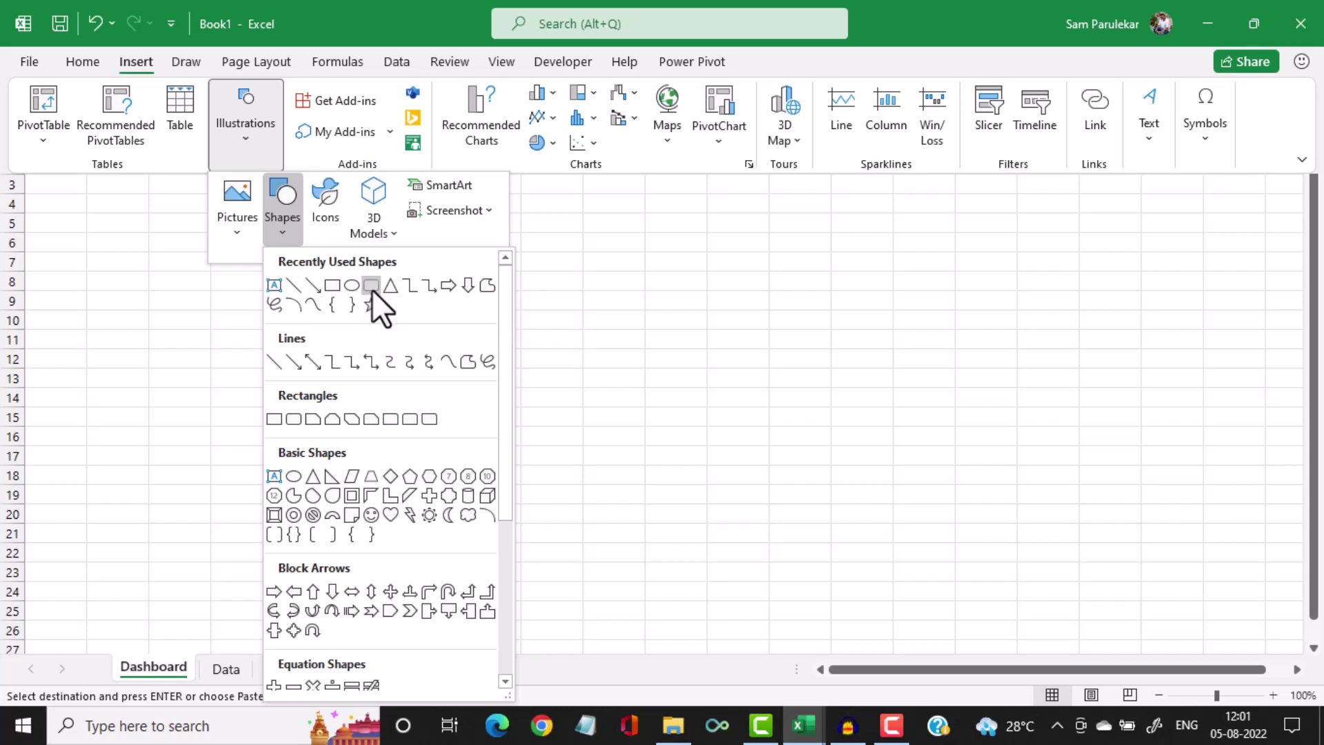
pyautogui.click(371, 287)
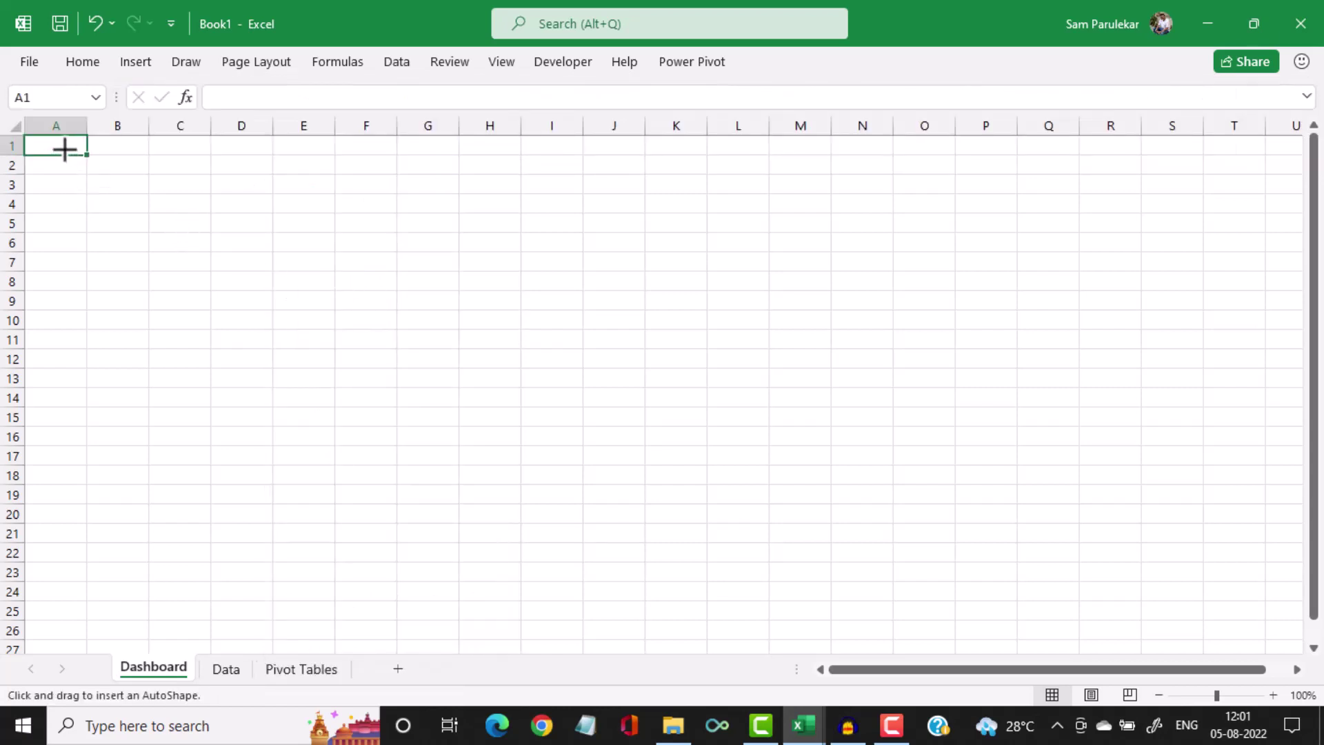
pyautogui.moveTo(65, 148); pyautogui.dragTo(1286, 647)
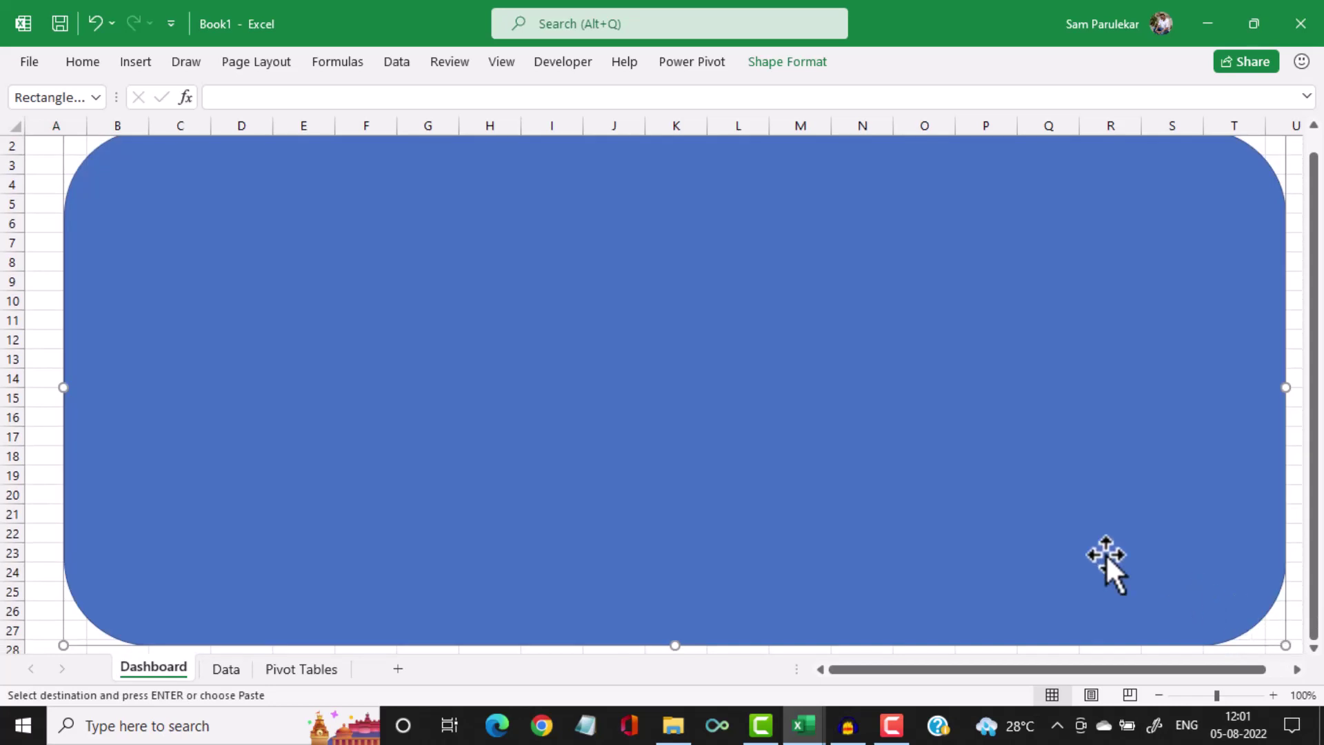
pyautogui.scroll(1, 1096, 533)
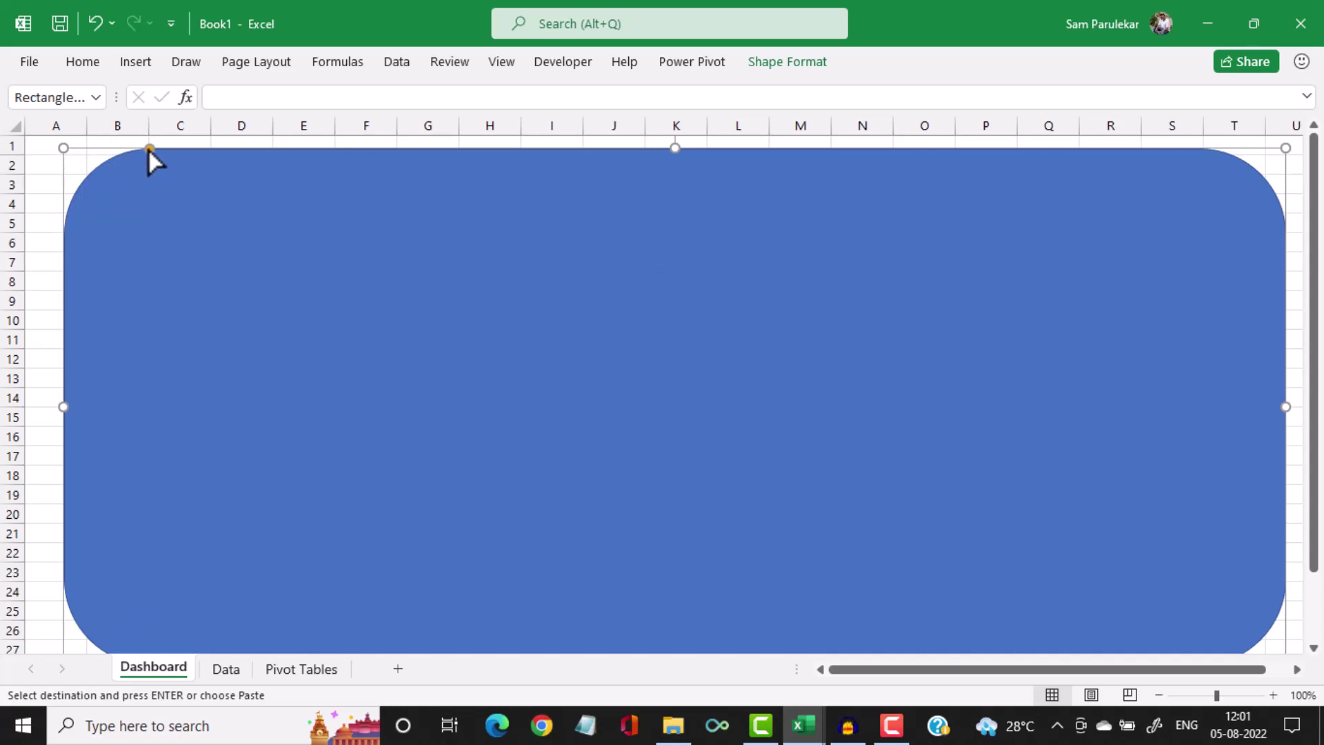
pyautogui.moveTo(147, 147); pyautogui.dragTo(81, 154)
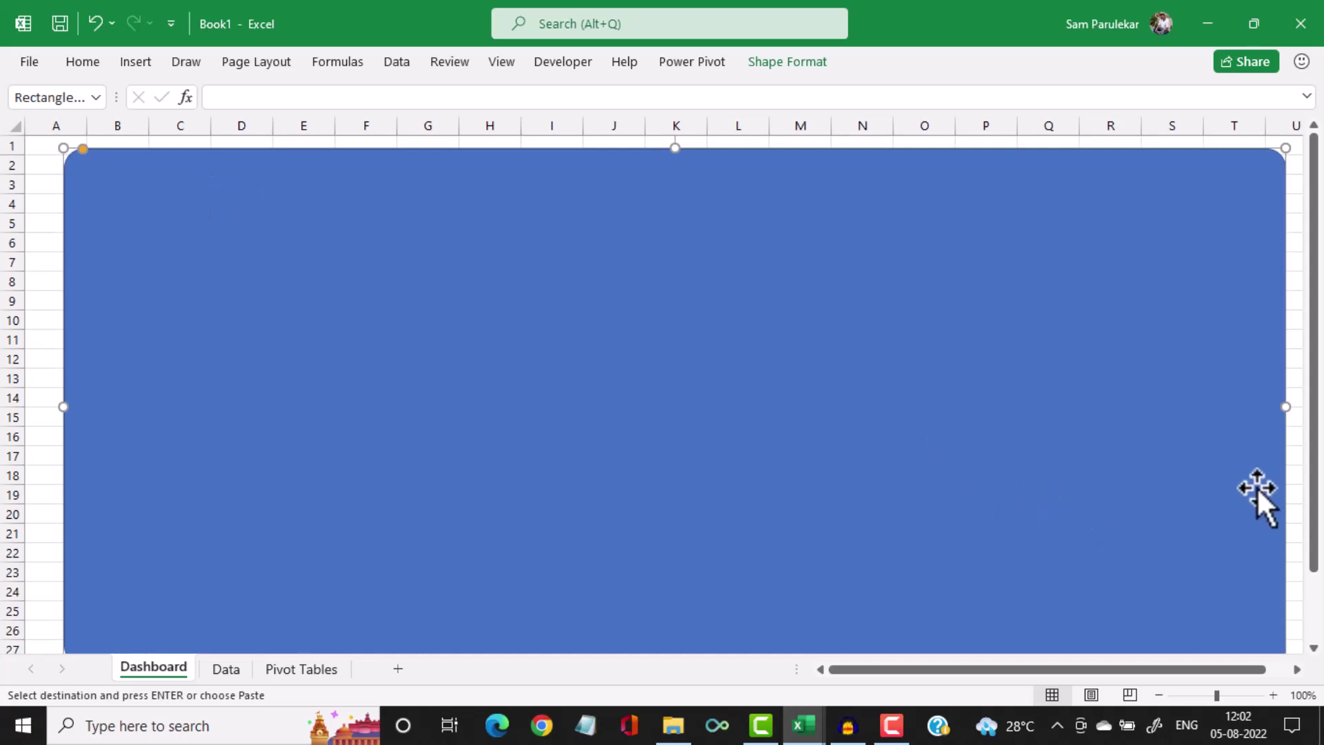
# Shorten the rounded rectangle by raising its lower edge so that it ends in row 26
pyautogui.scroll(-1, 899, 442)
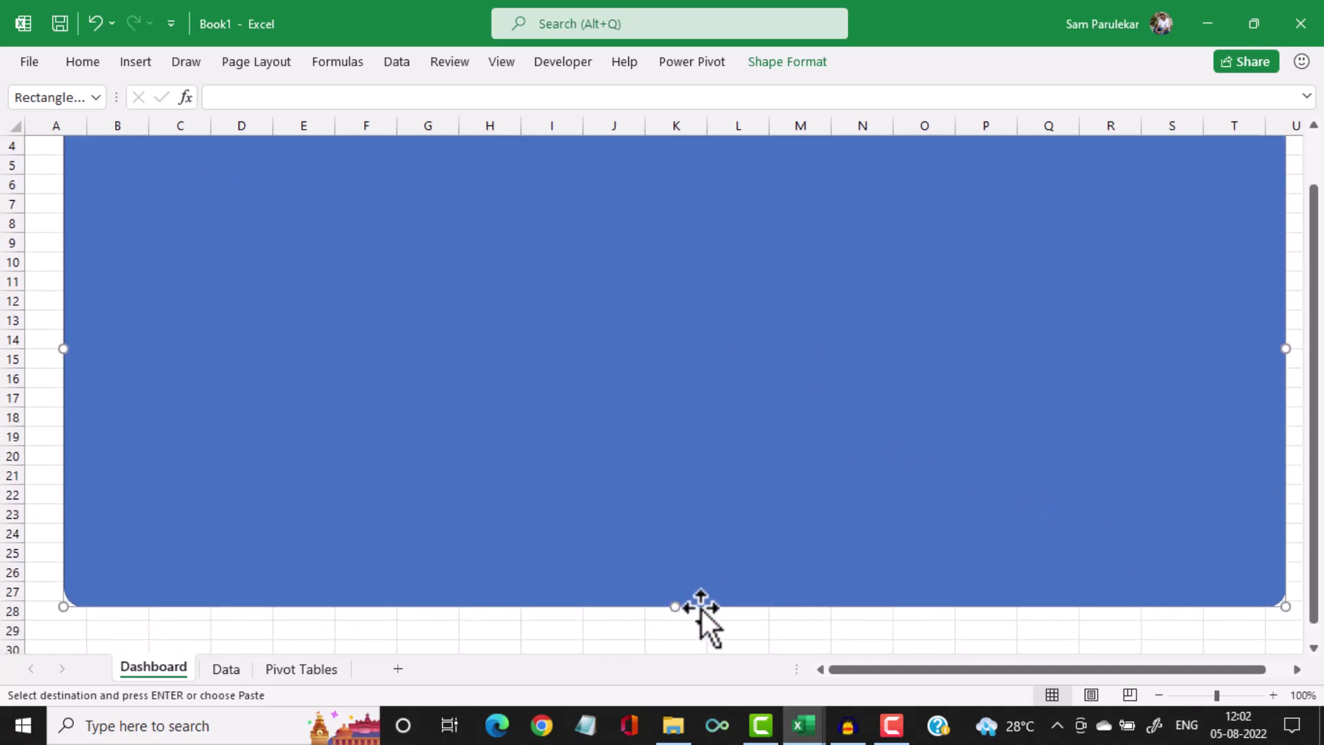
pyautogui.moveTo(671, 606); pyautogui.dragTo(670, 601)
pyautogui.scroll(1, 659, 558)
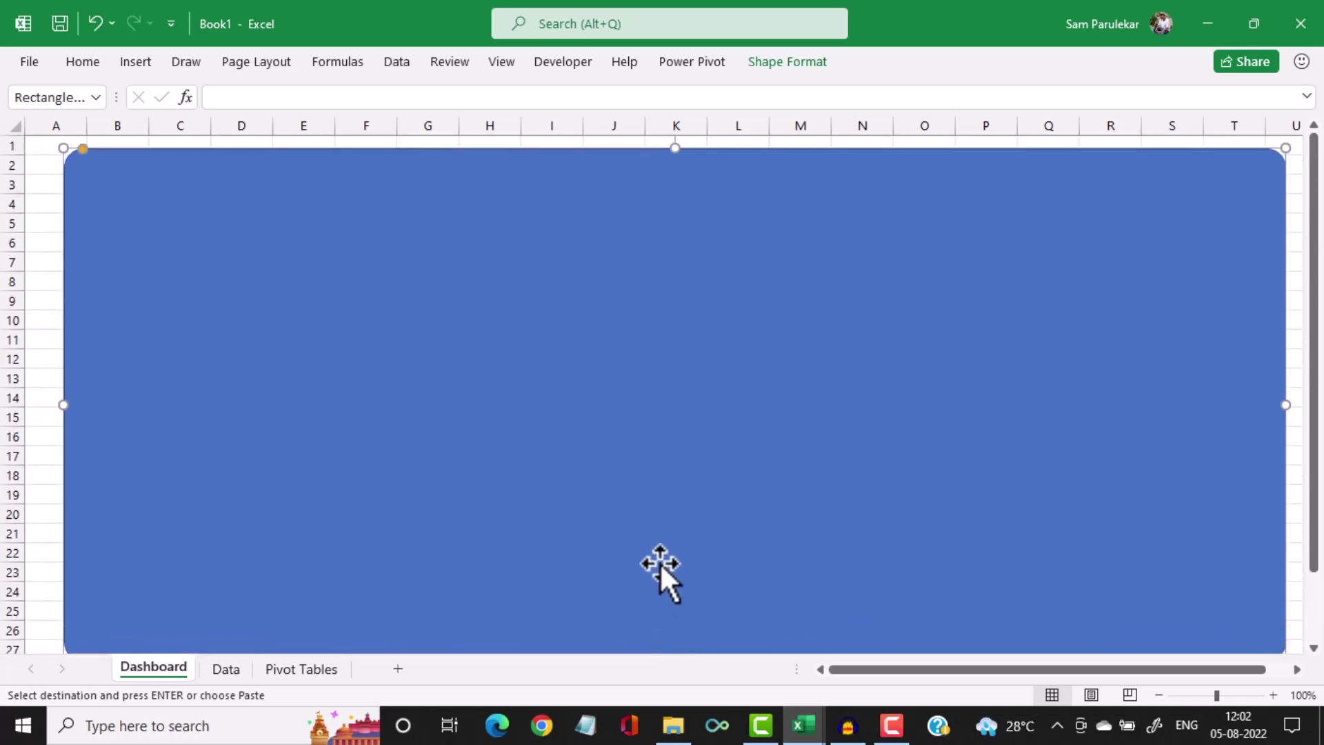
pyautogui.scroll(-1, 659, 561)
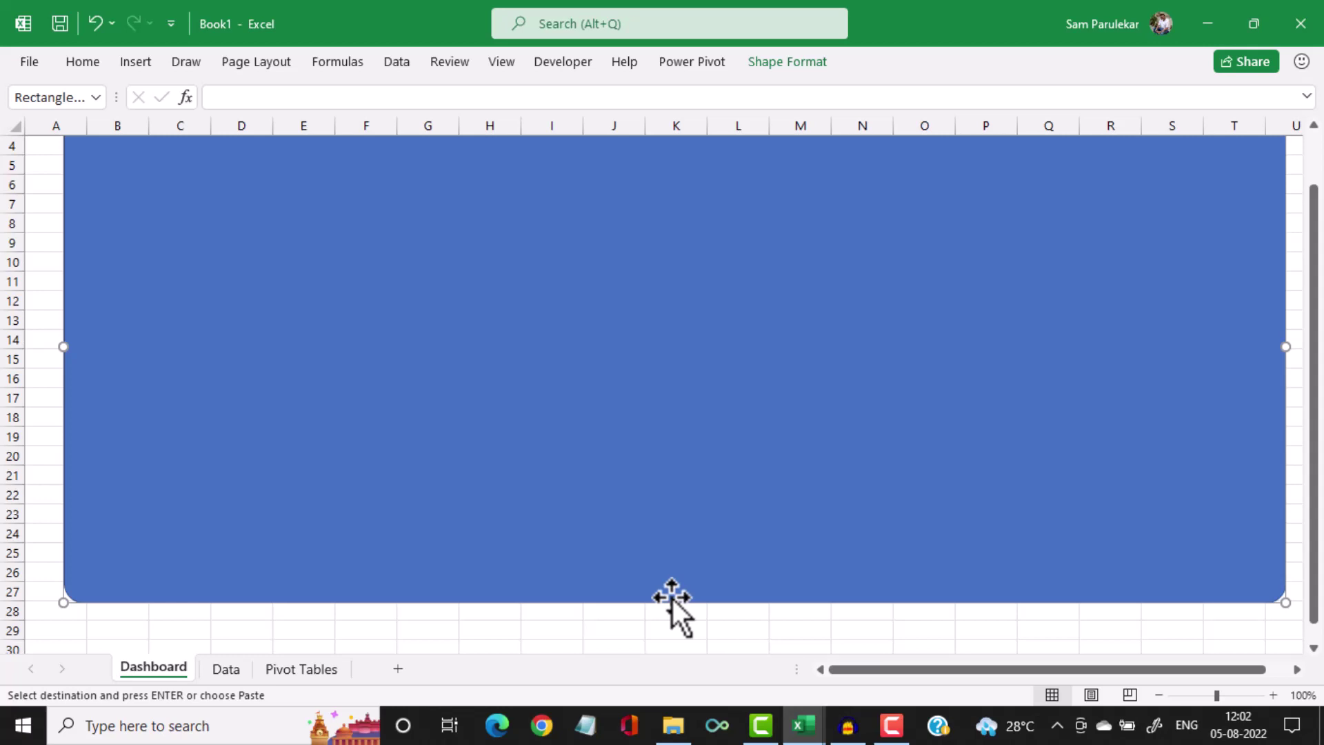
pyautogui.moveTo(673, 603); pyautogui.dragTo(673, 593)
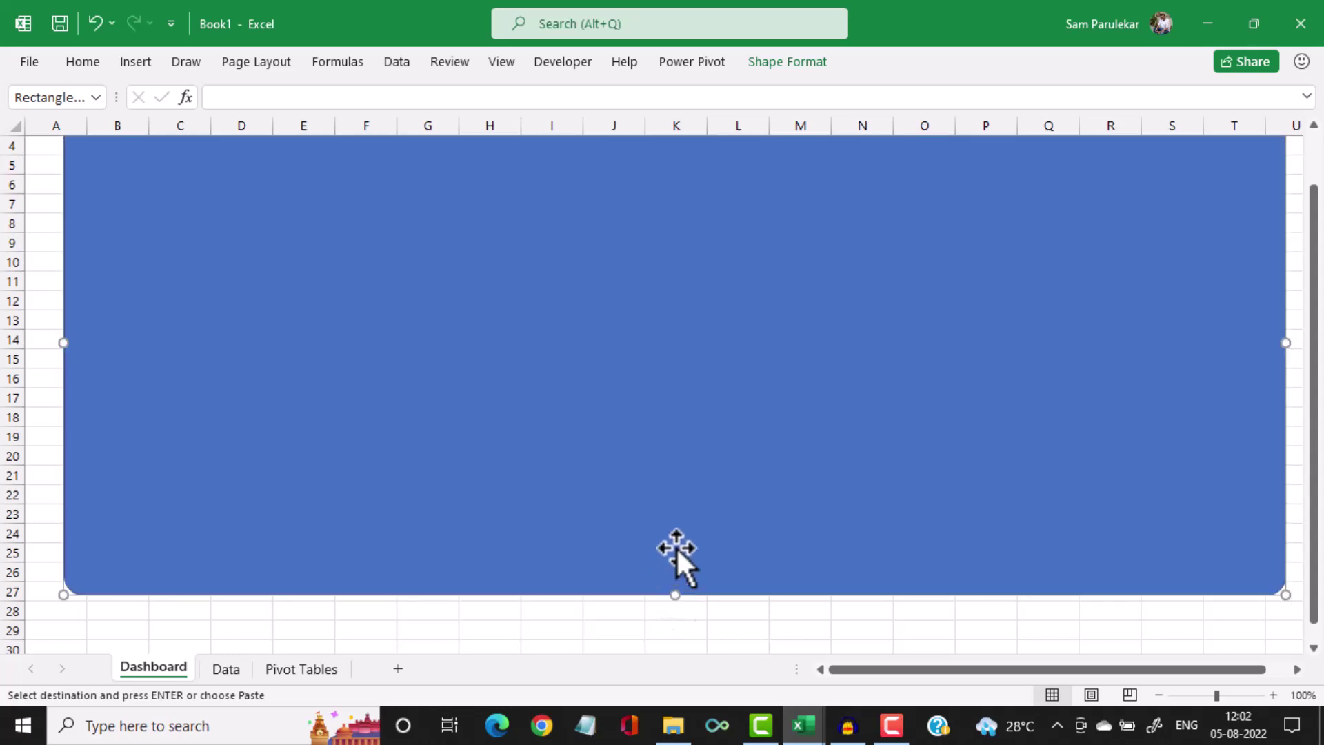
pyautogui.scroll(1, 676, 546)
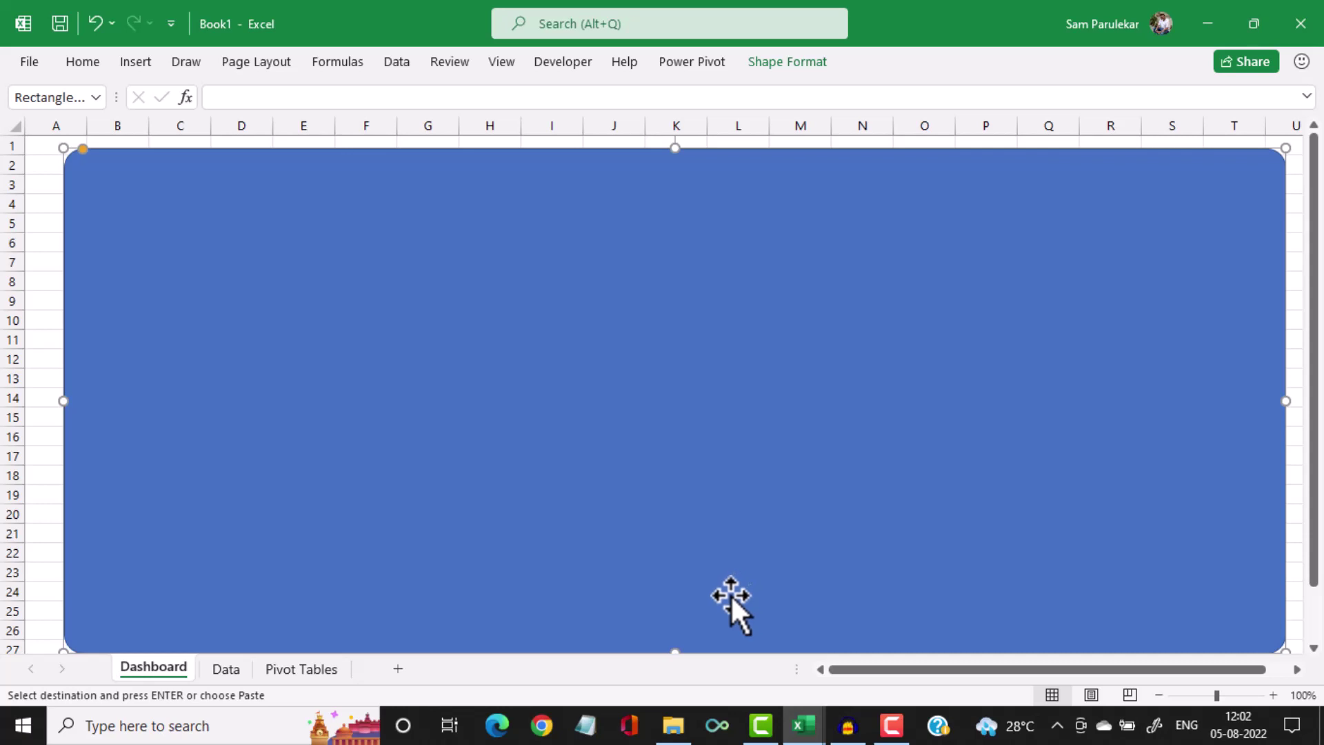
pyautogui.moveTo(673, 652); pyautogui.dragTo(649, 495)
pyautogui.scroll(3, 652, 495)
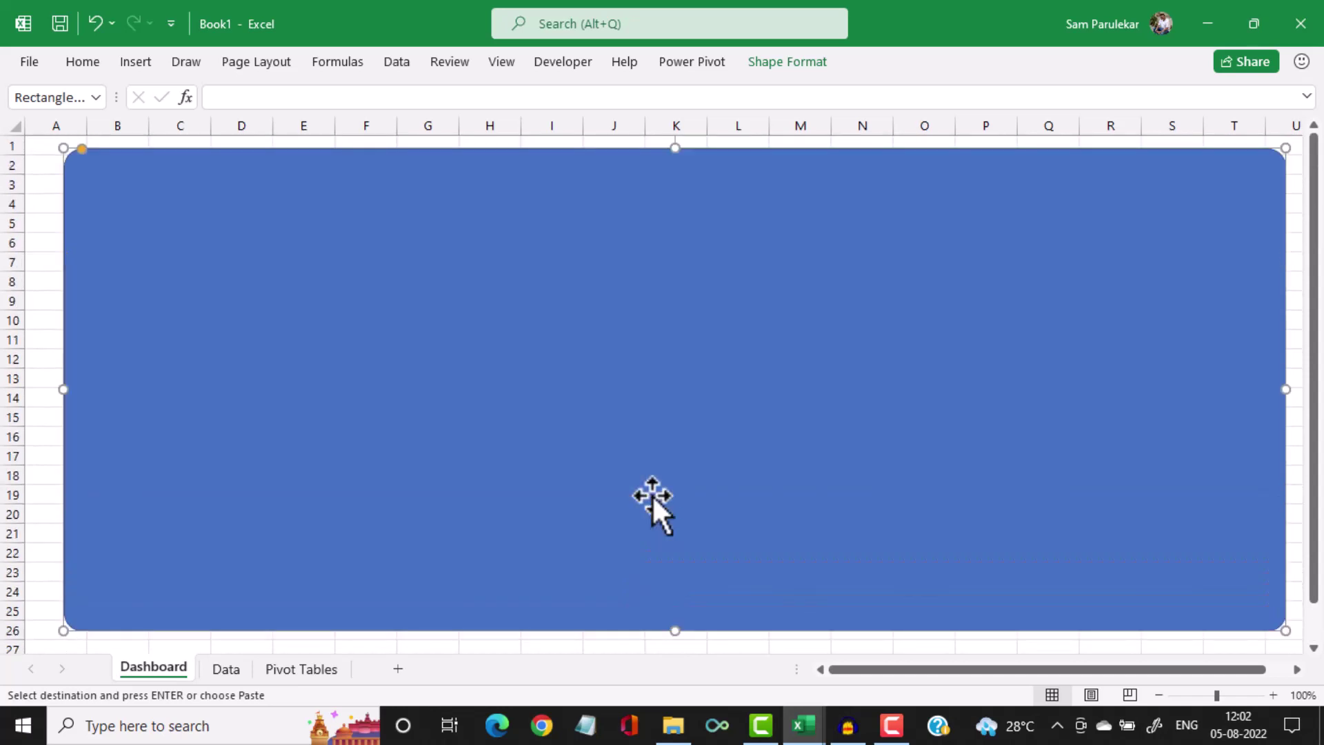
pyautogui.moveTo(675, 630); pyautogui.dragTo(673, 638)
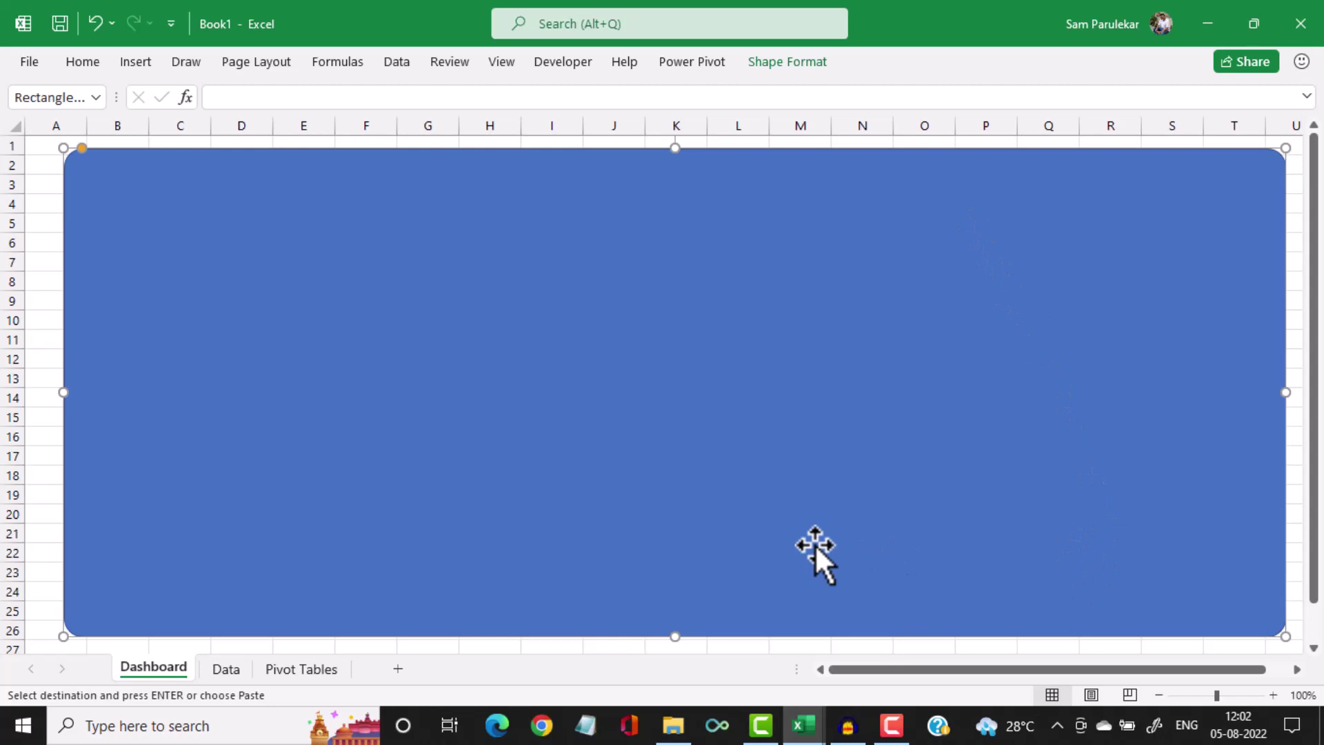
# Duplicate the blue rounded rectangle on the Dashboard sheet
pyautogui.click(142, 60)
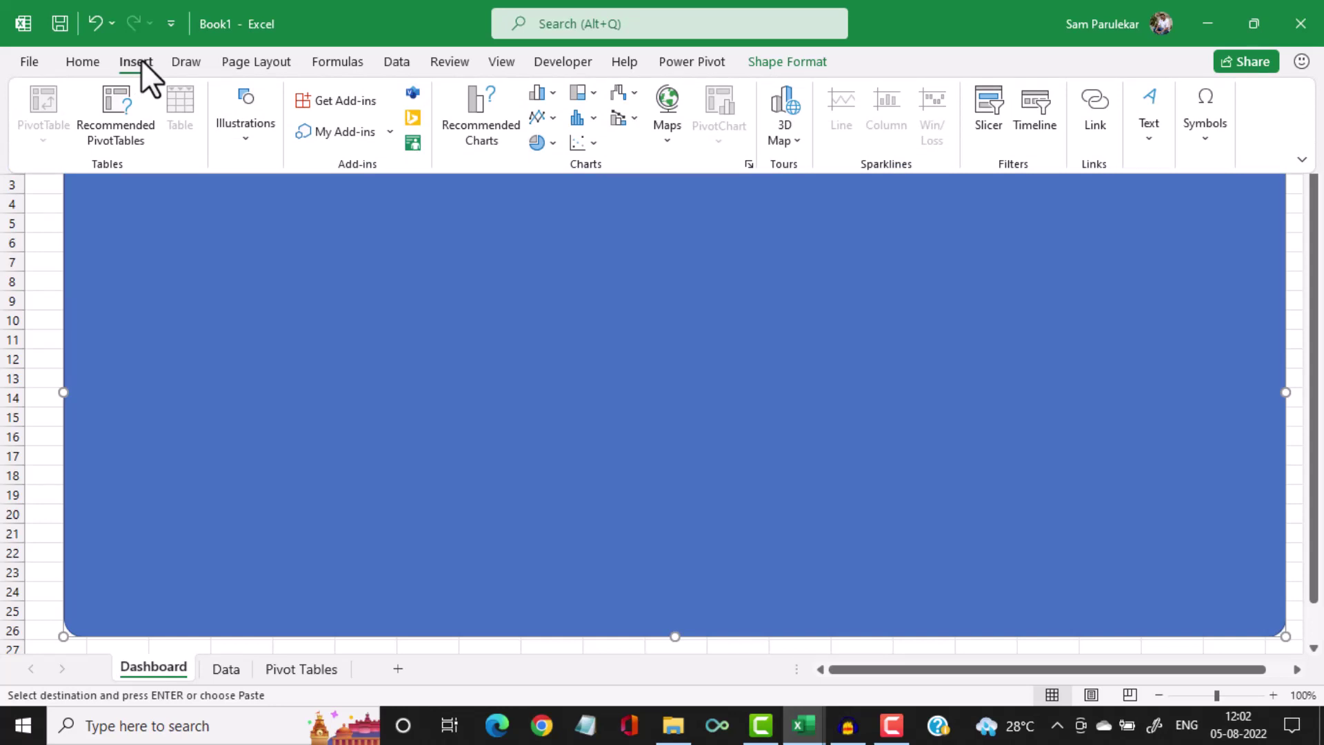
pyautogui.click(310, 269)
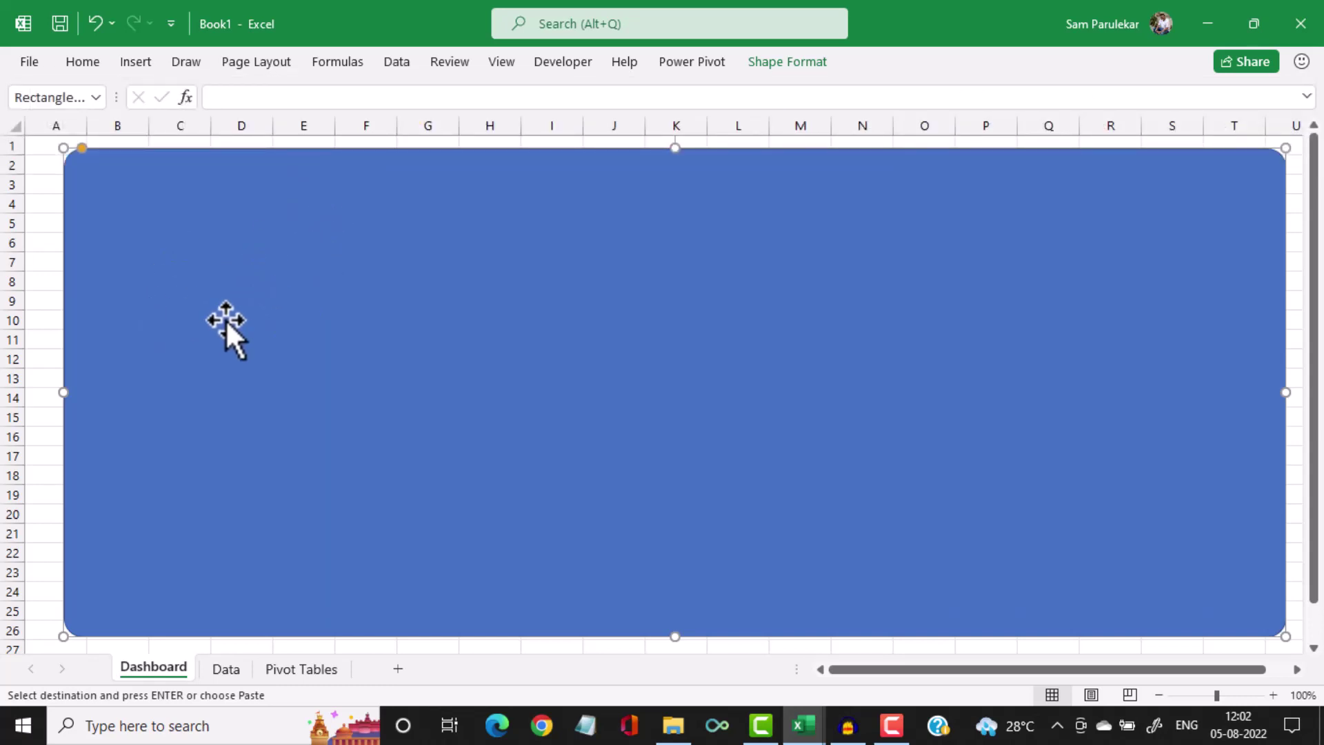
pyautogui.hotkey('ctrl', 'v')
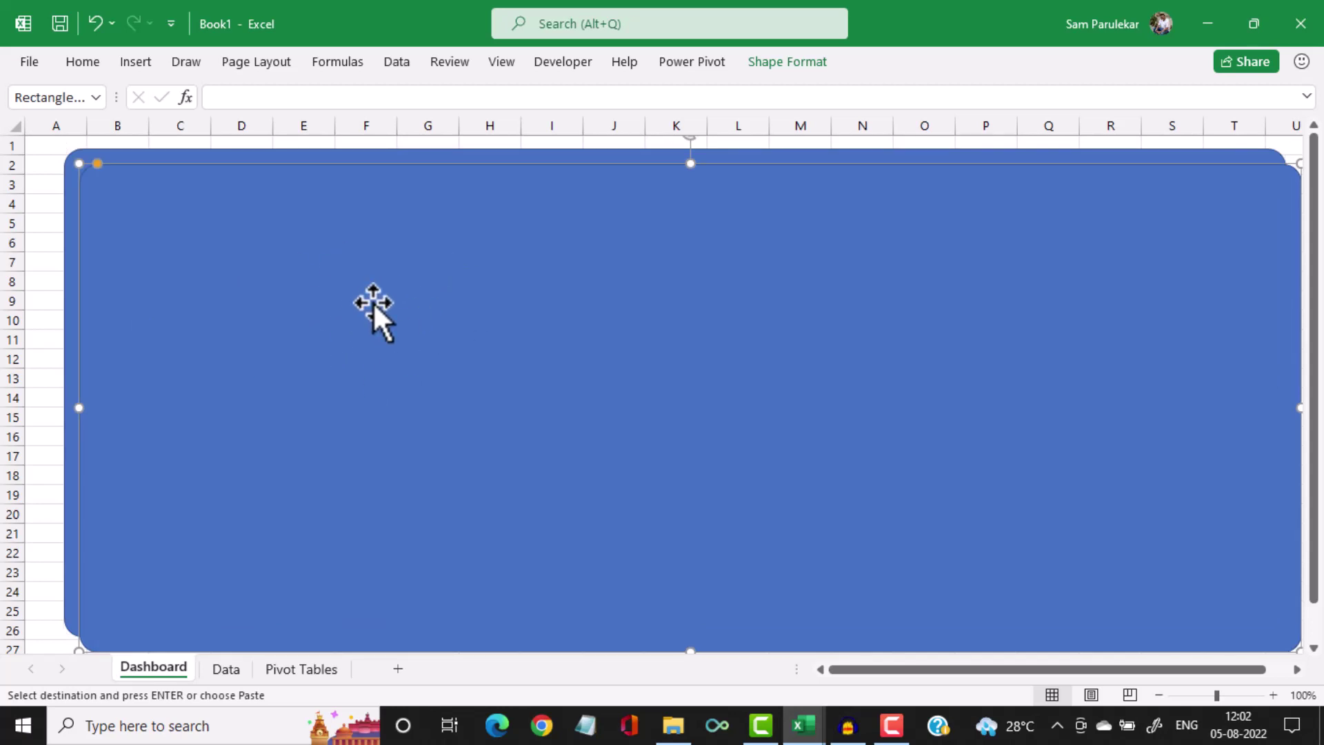
# Fill the duplicated front rectangle with Blue, Accent 1, Lighter 60%
pyautogui.click(89, 61)
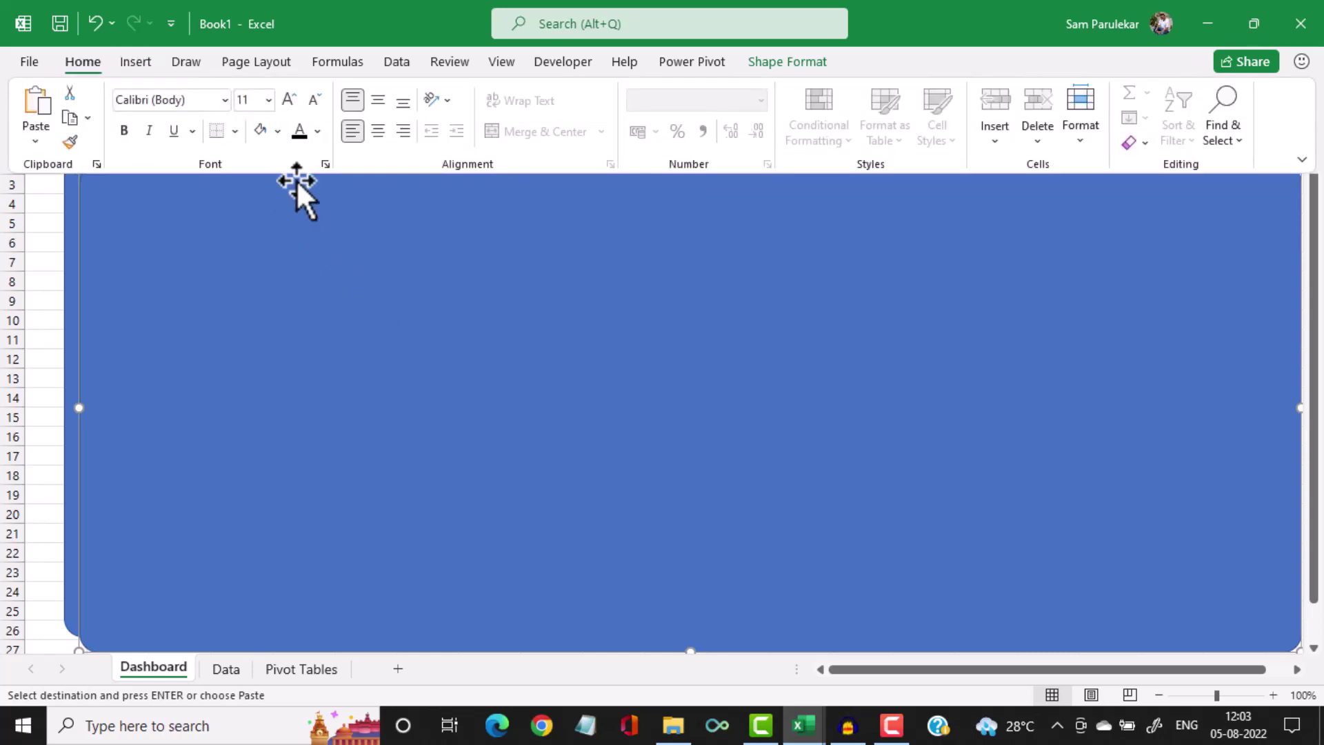
pyautogui.click(277, 134)
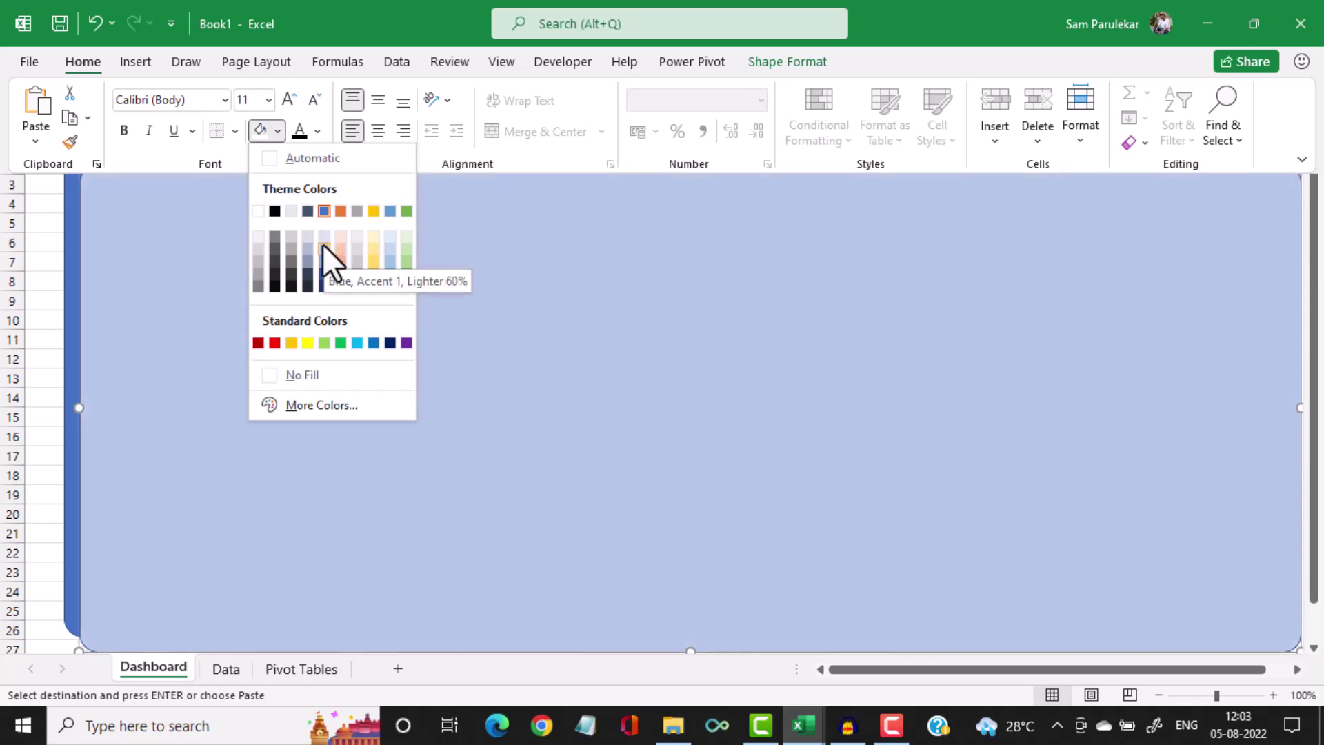
pyautogui.click(323, 246)
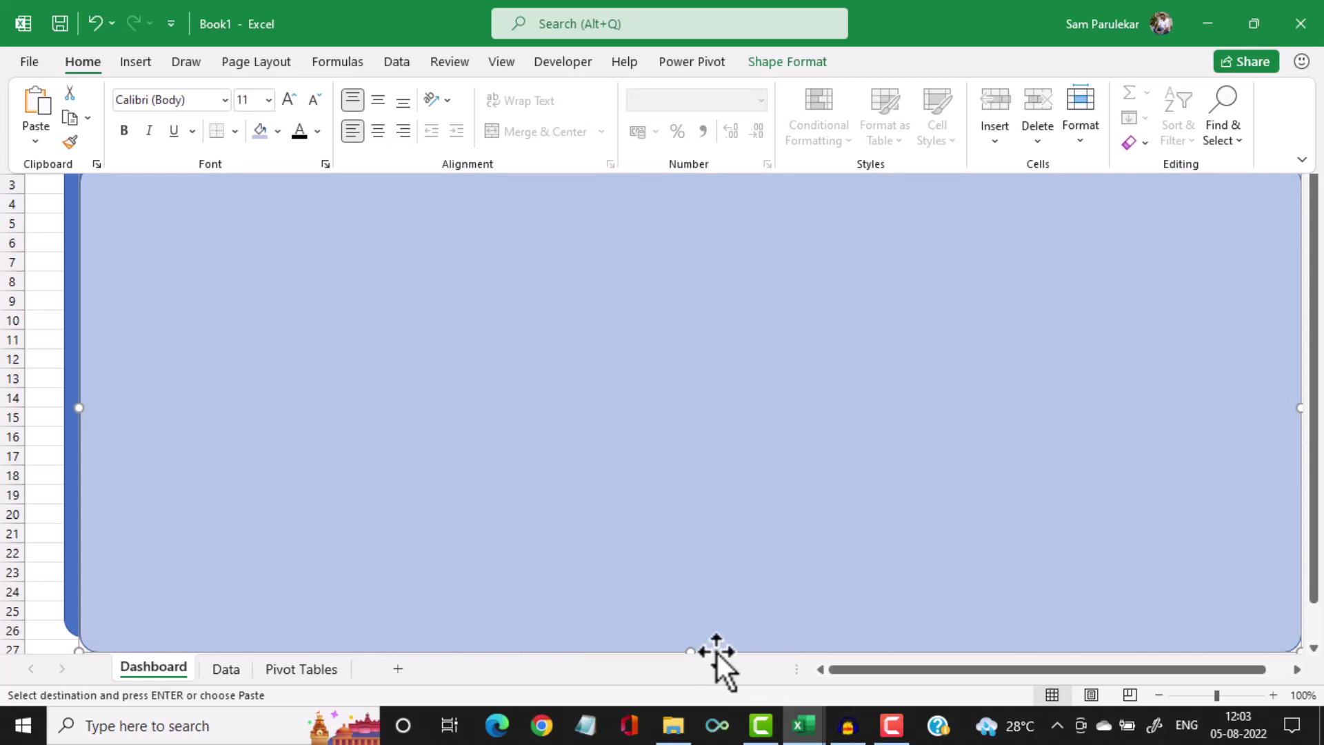
pyautogui.hotkey('ctrl', 'F1')
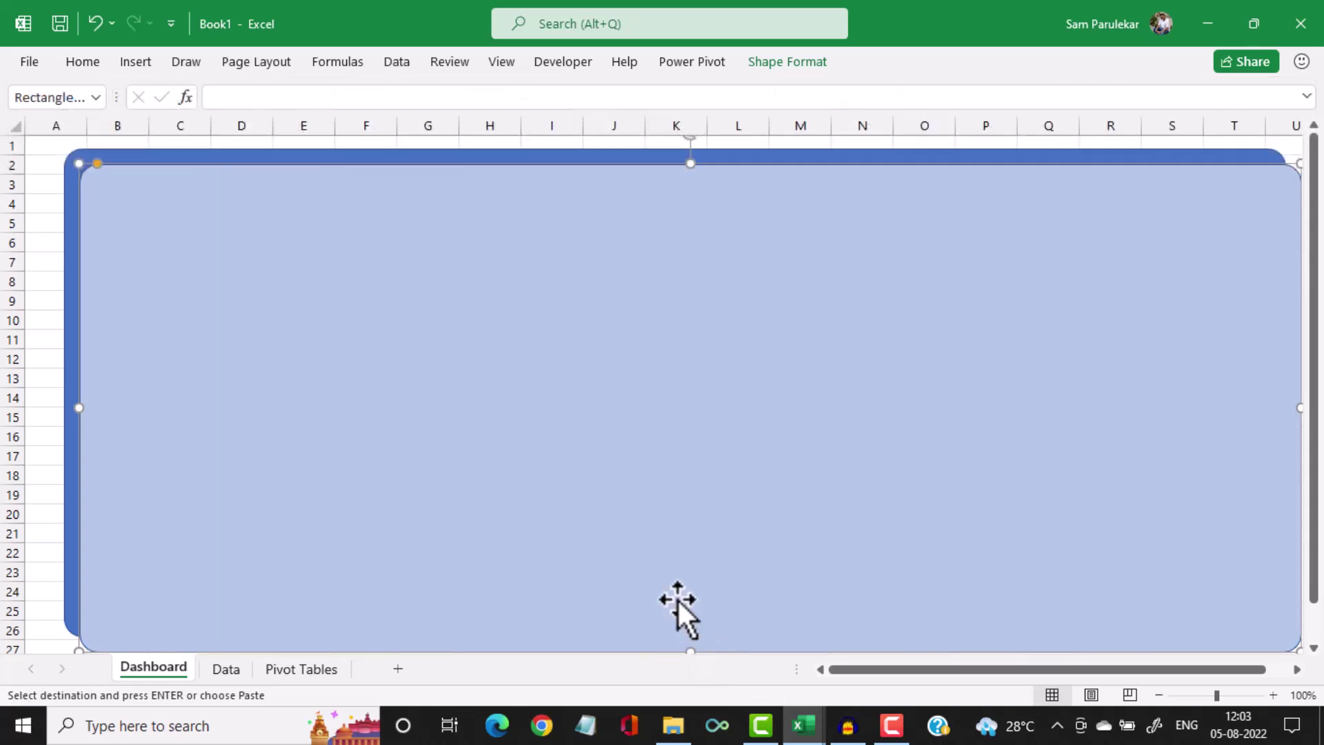
# Resize the light blue rectangle to fit inside the dark blue one, spanning columns D to T down to row 25 and leaving a wide sidebar strip
pyautogui.moveTo(690, 650); pyautogui.dragTo(673, 606)
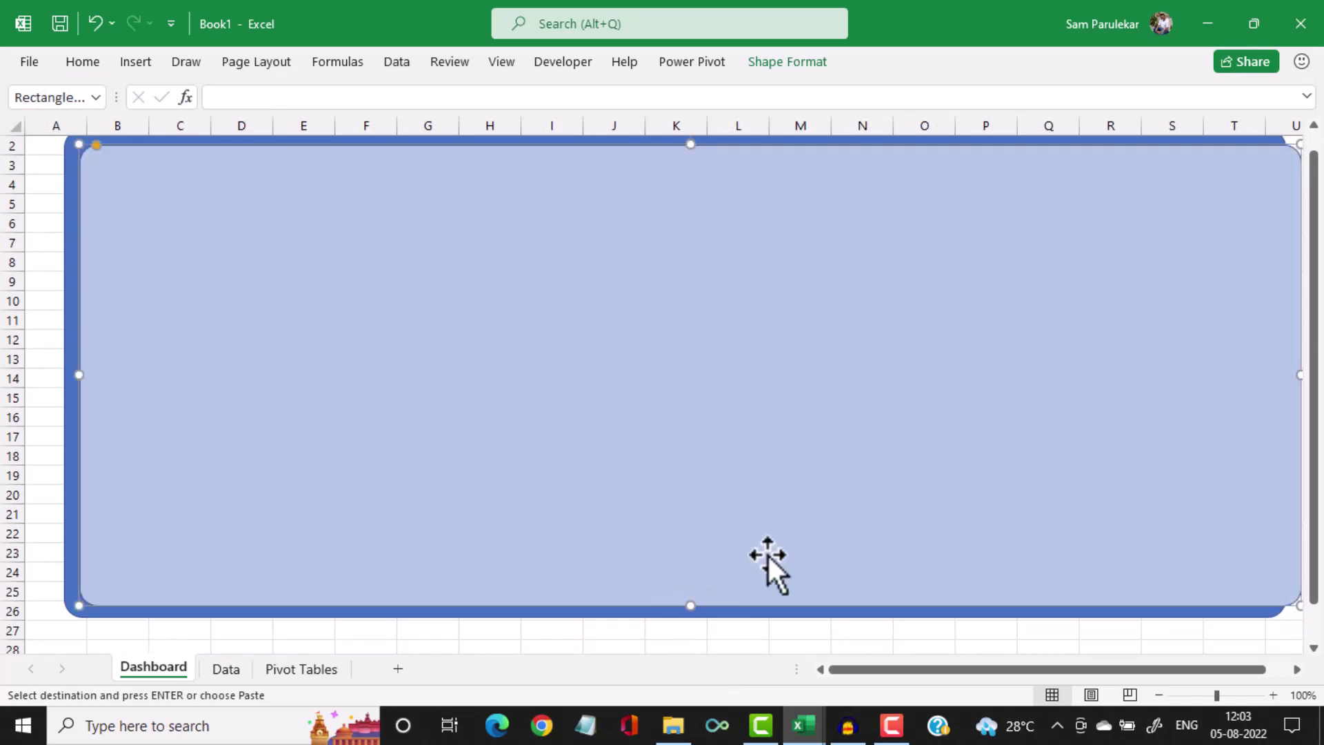
pyautogui.moveTo(1297, 375); pyautogui.dragTo(1213, 377)
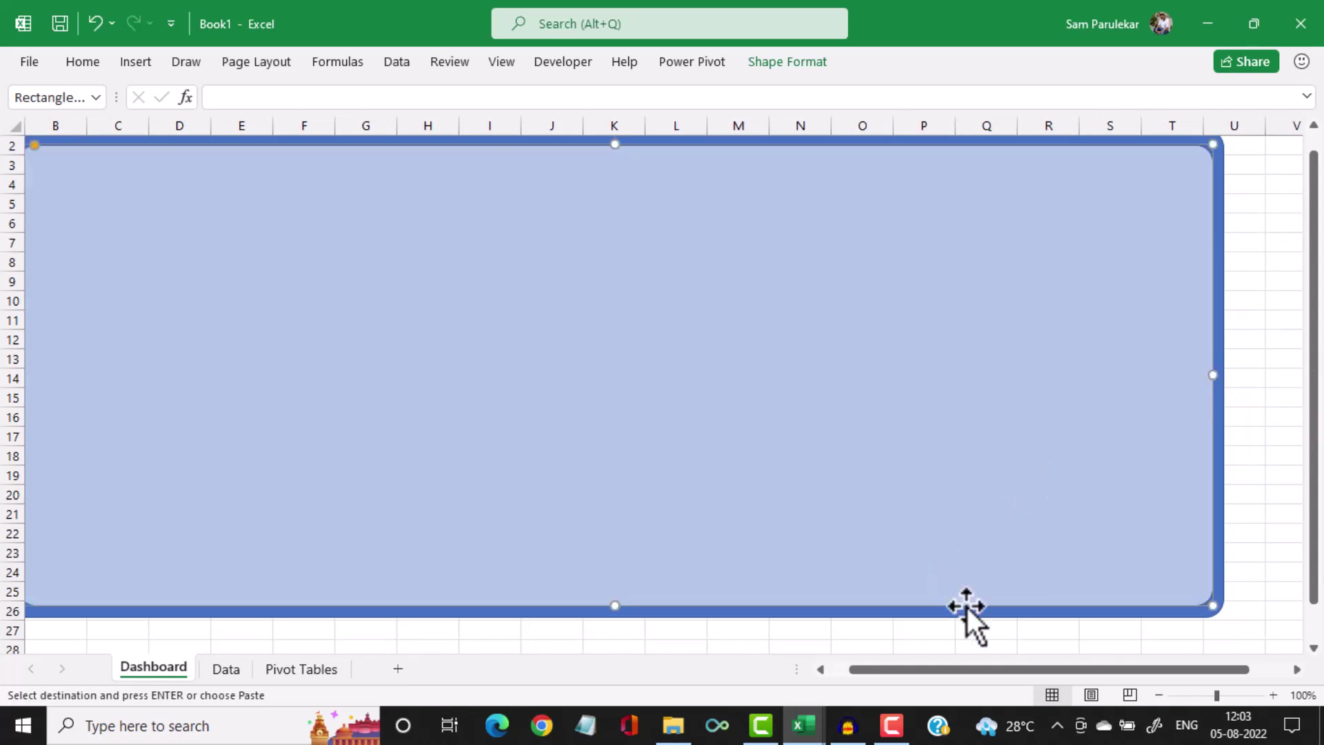
pyautogui.click(819, 668)
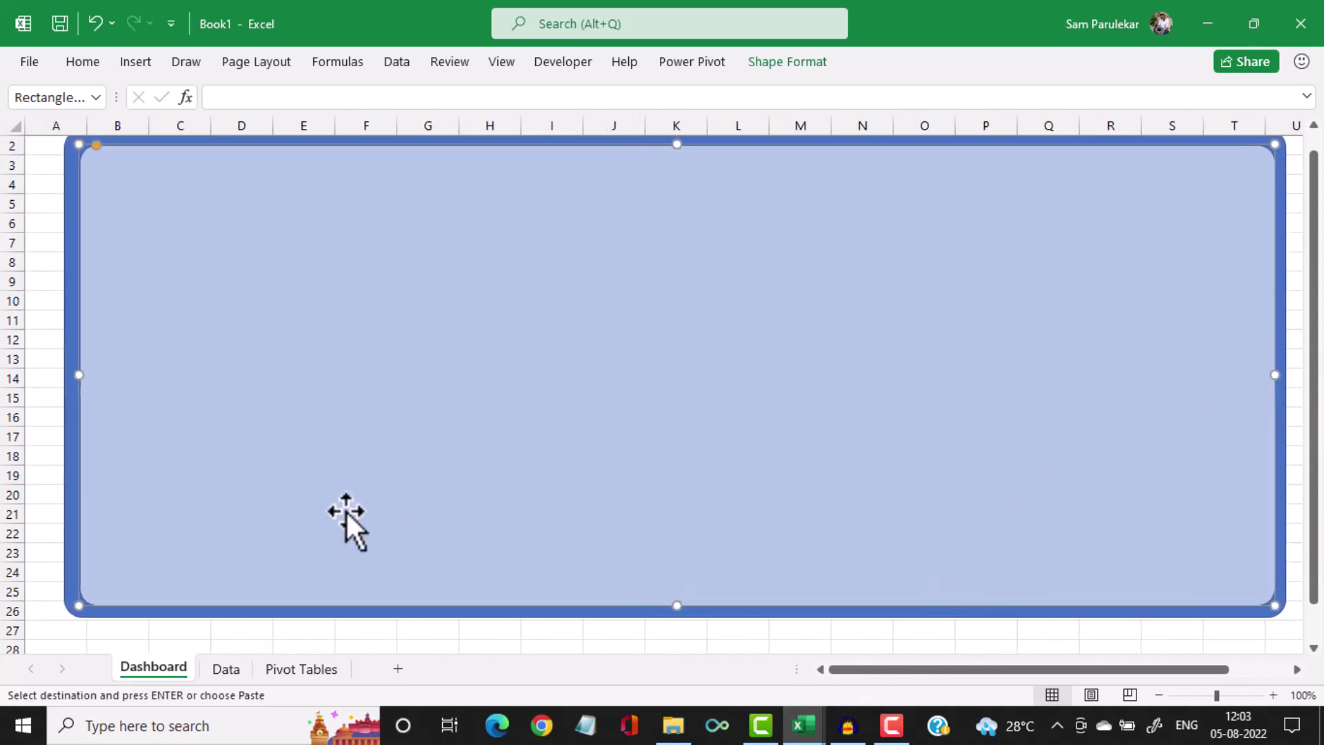
pyautogui.moveTo(85, 383); pyautogui.dragTo(213, 391)
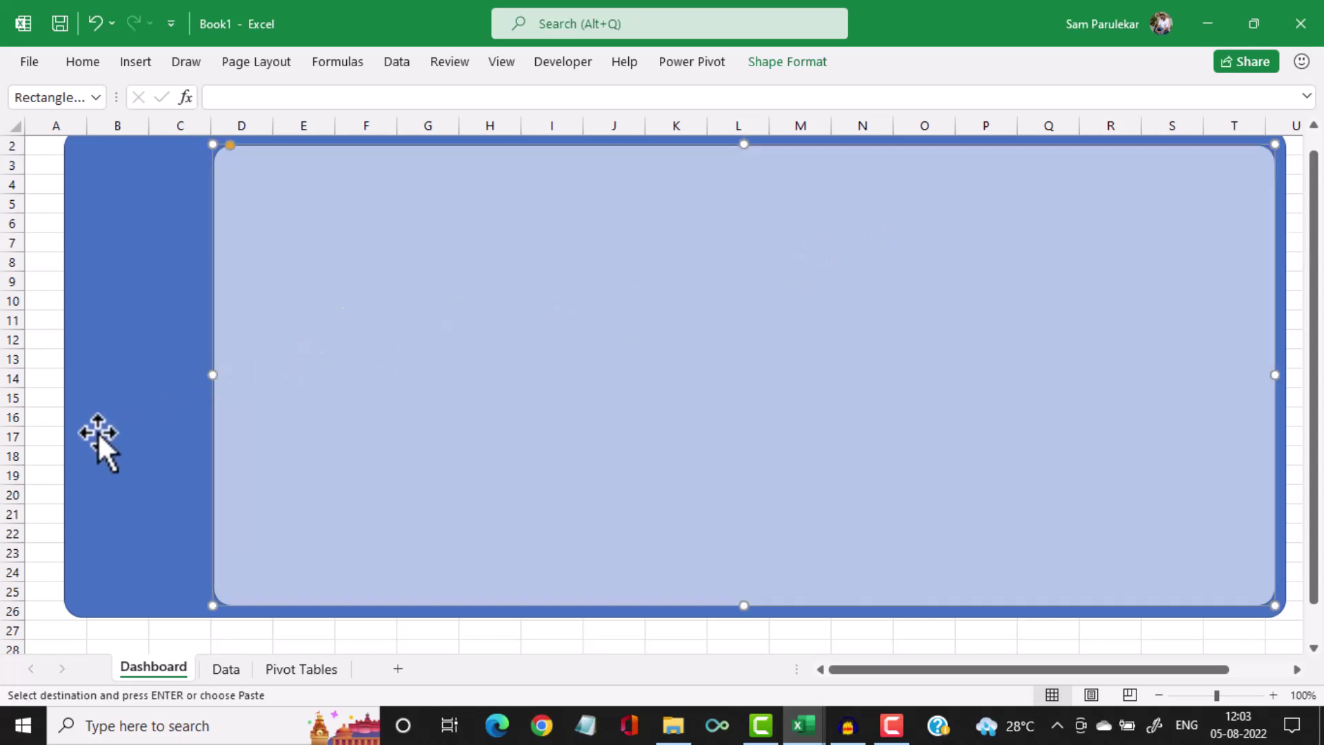
pyautogui.click(33, 438)
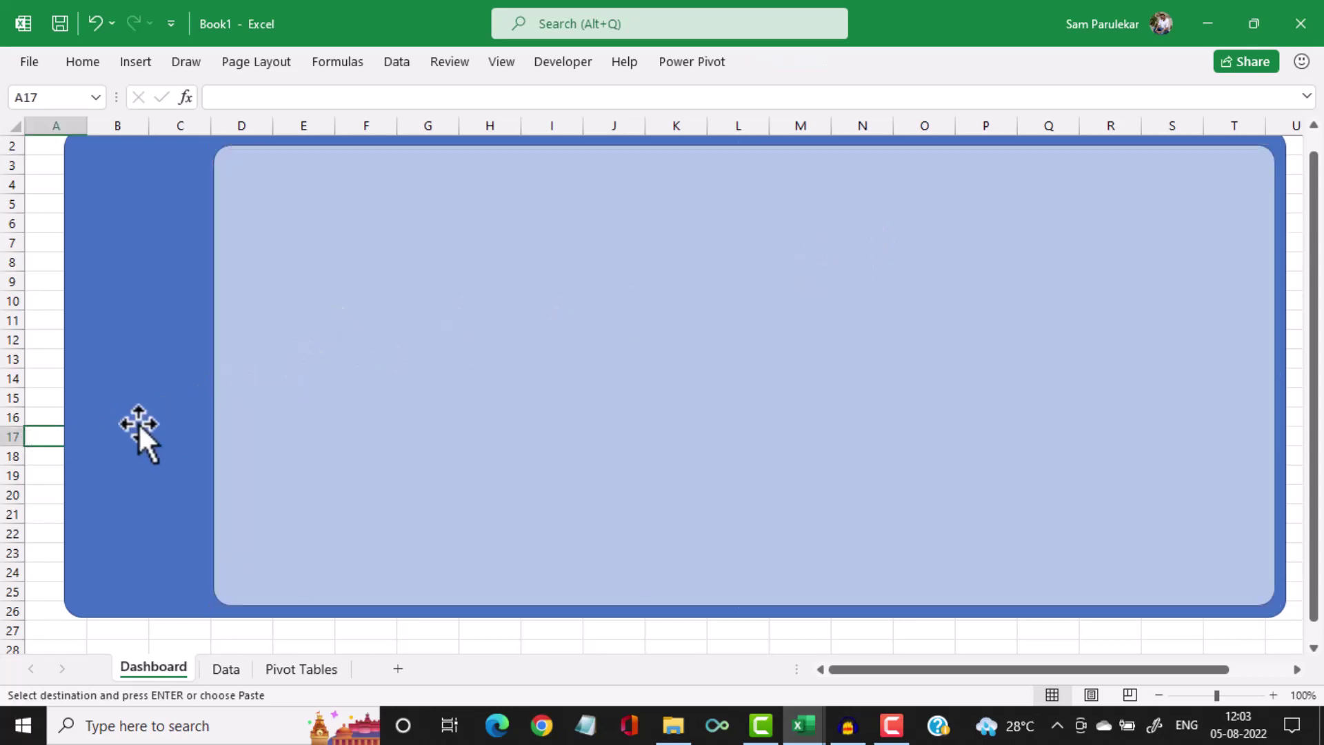
# Remove the outline from the light blue inner rectangle
pyautogui.click(387, 386)
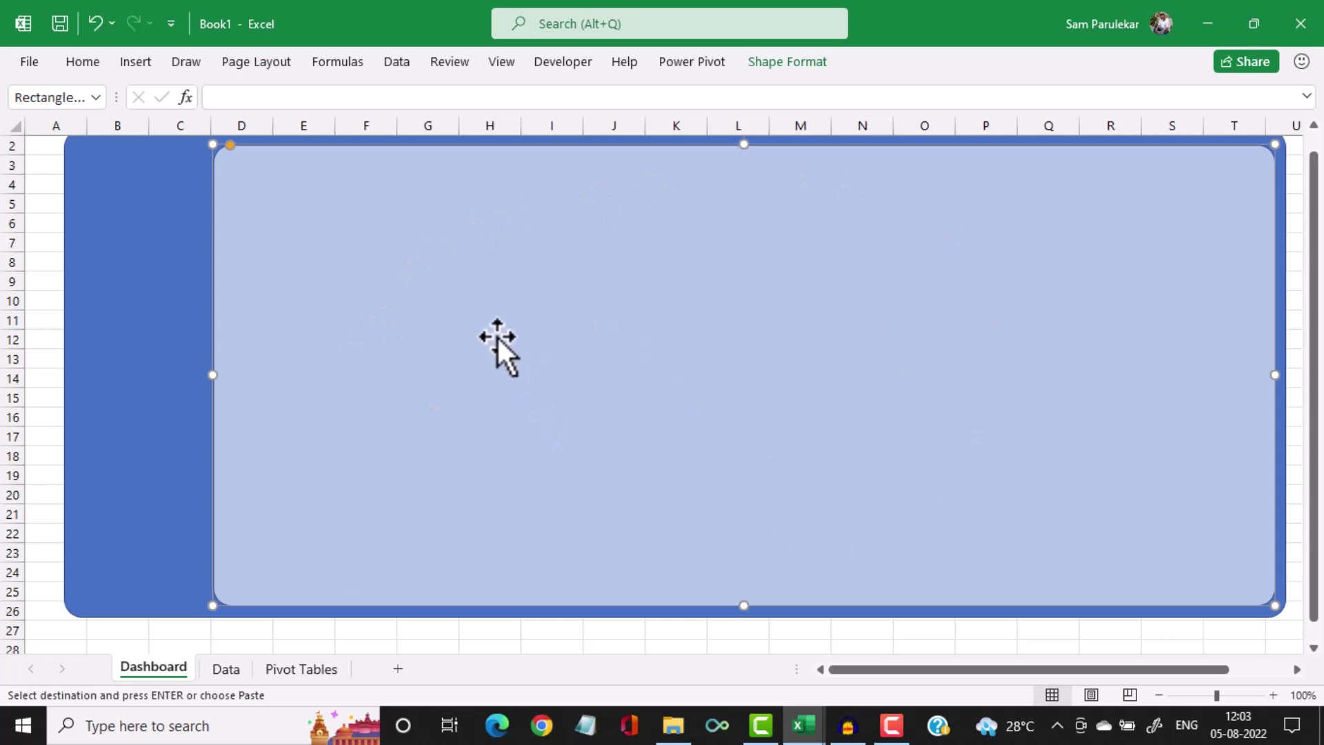
pyautogui.click(97, 65)
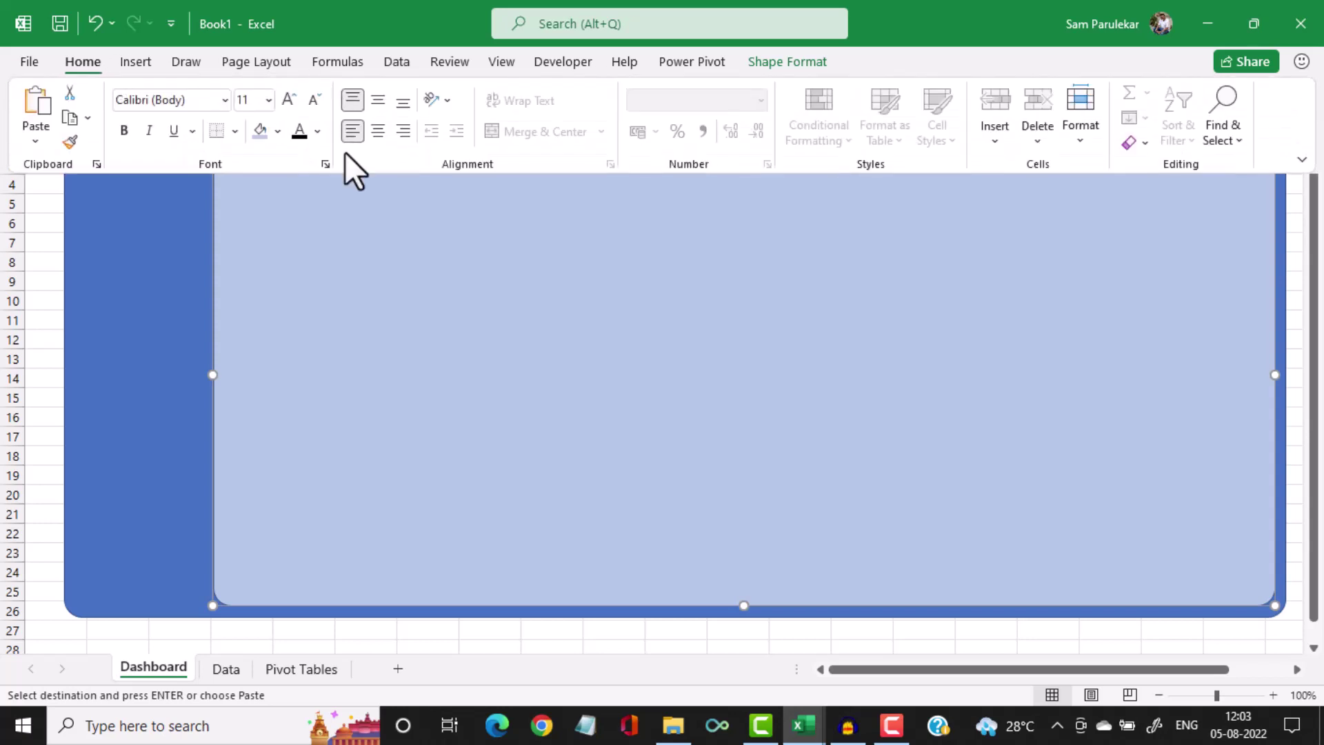
pyautogui.click(235, 131)
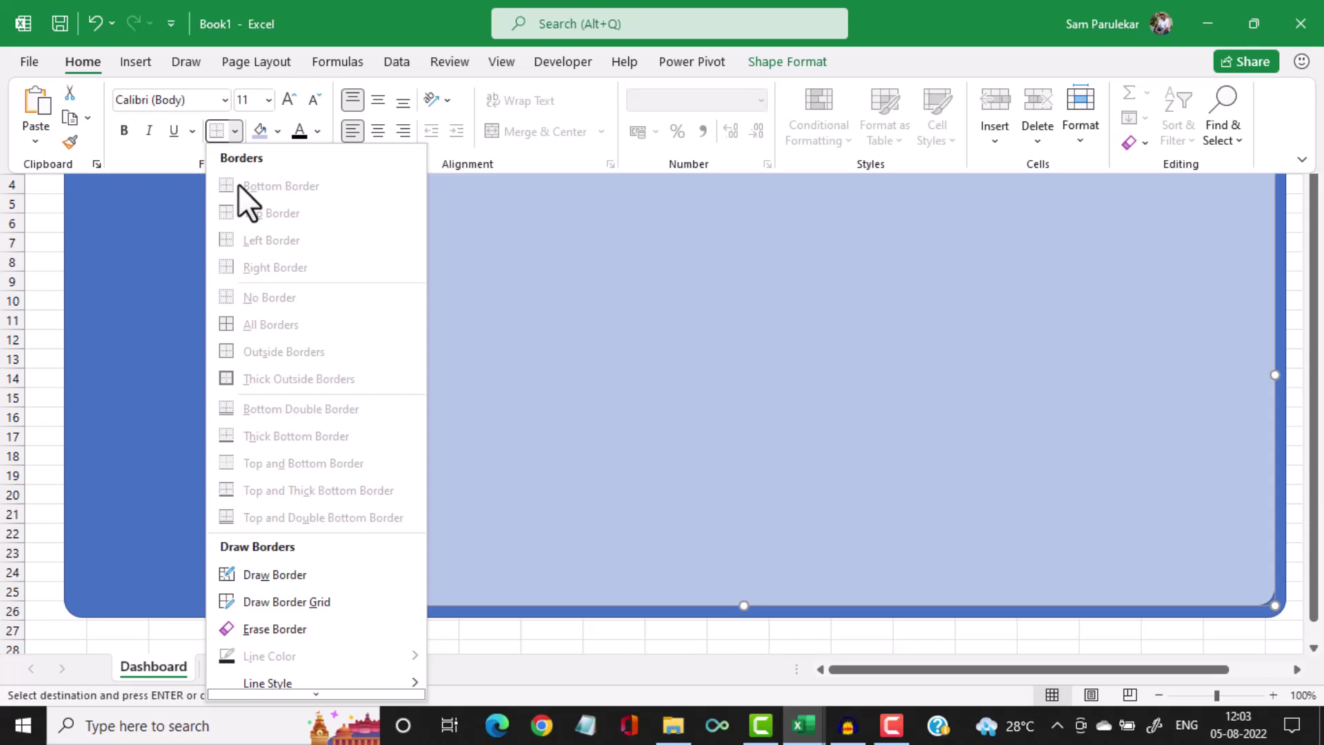
pyautogui.click(804, 404)
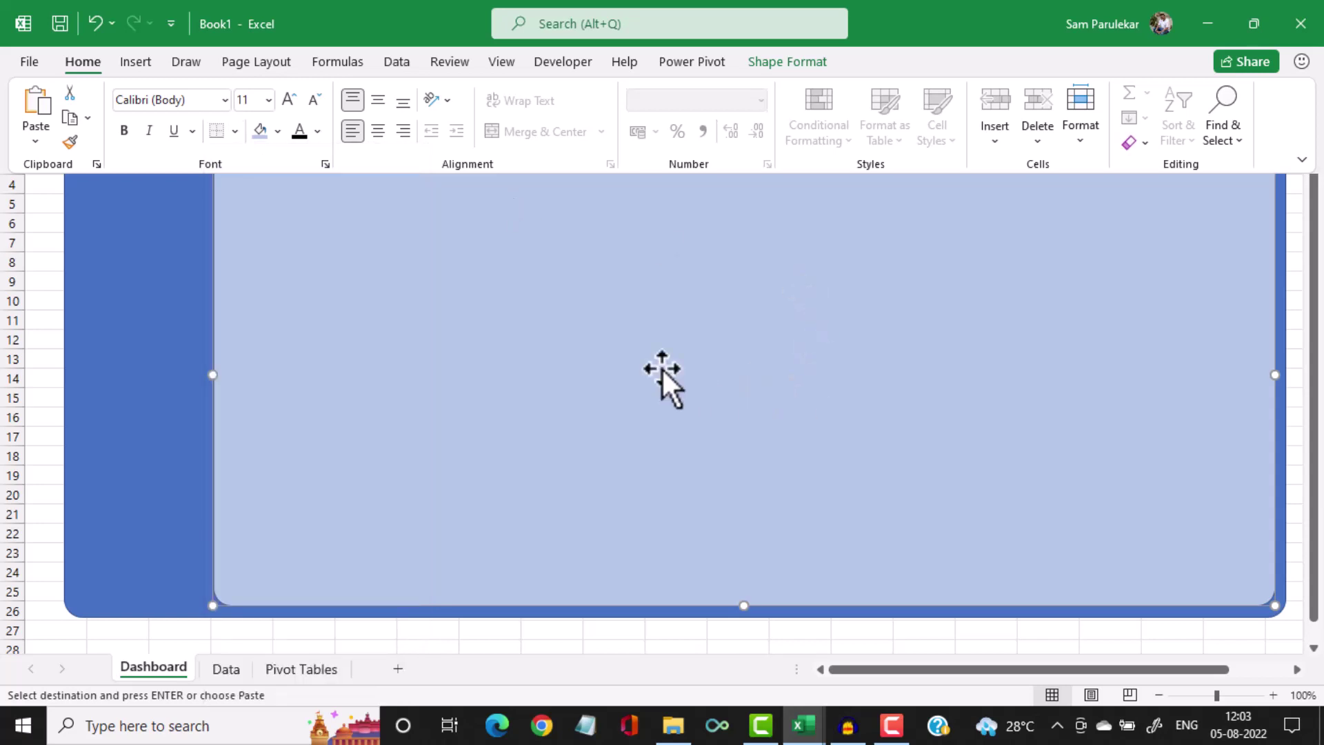
pyautogui.click(779, 69)
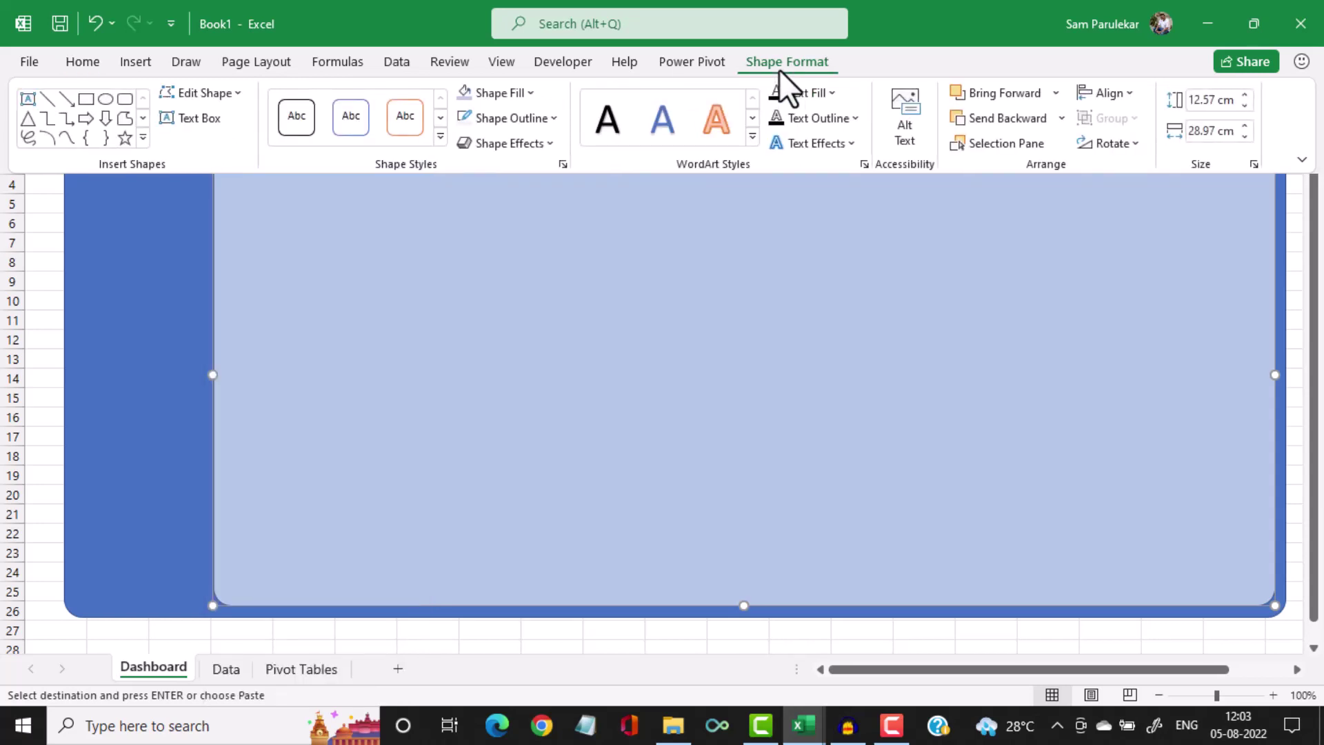
pyautogui.click(549, 123)
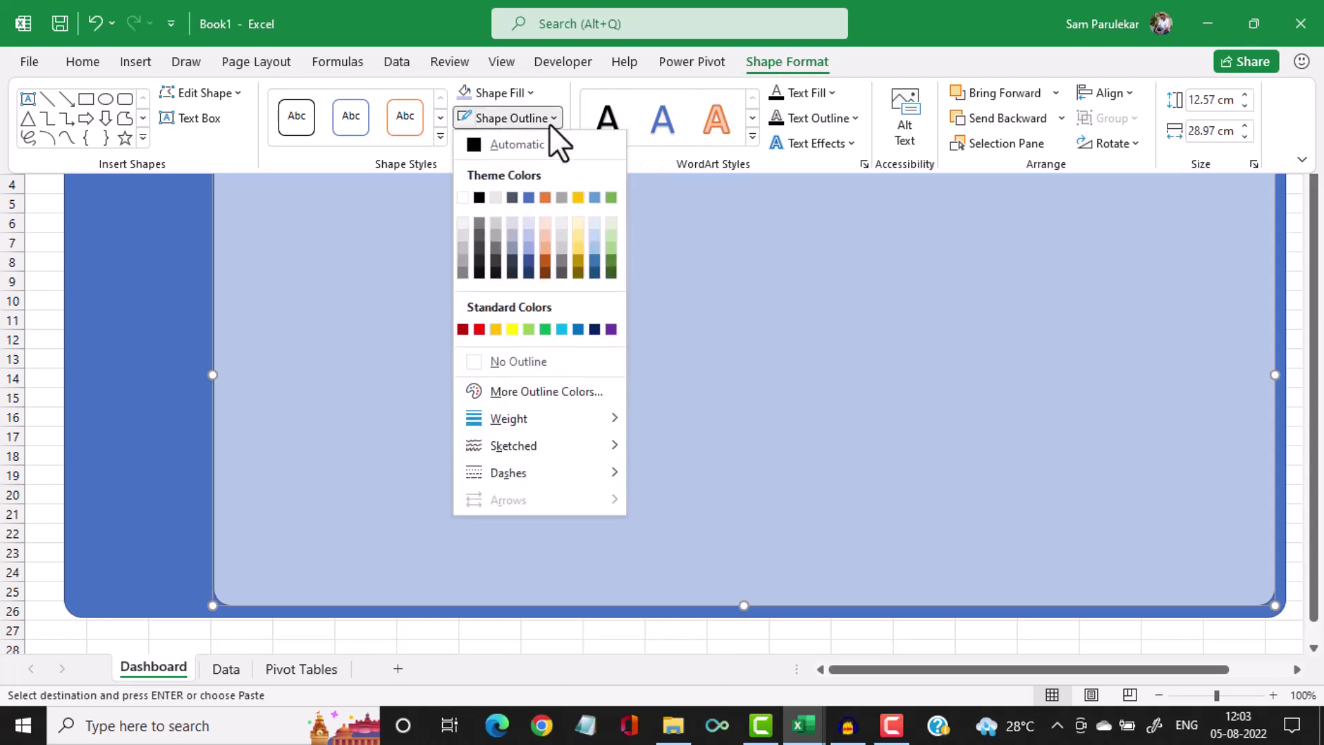
pyautogui.click(474, 360)
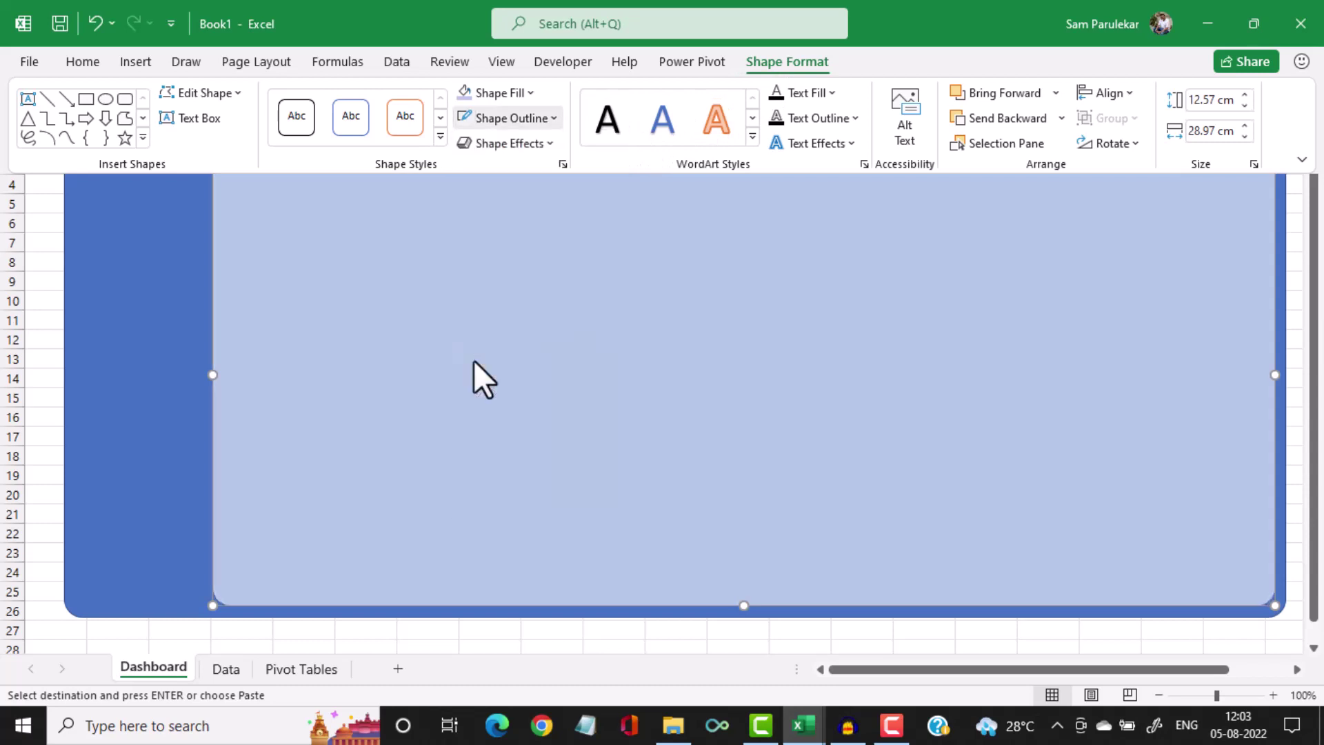
pyautogui.click(35, 411)
# Remove the outline from the dark blue background rectangle
pyautogui.click(124, 317)
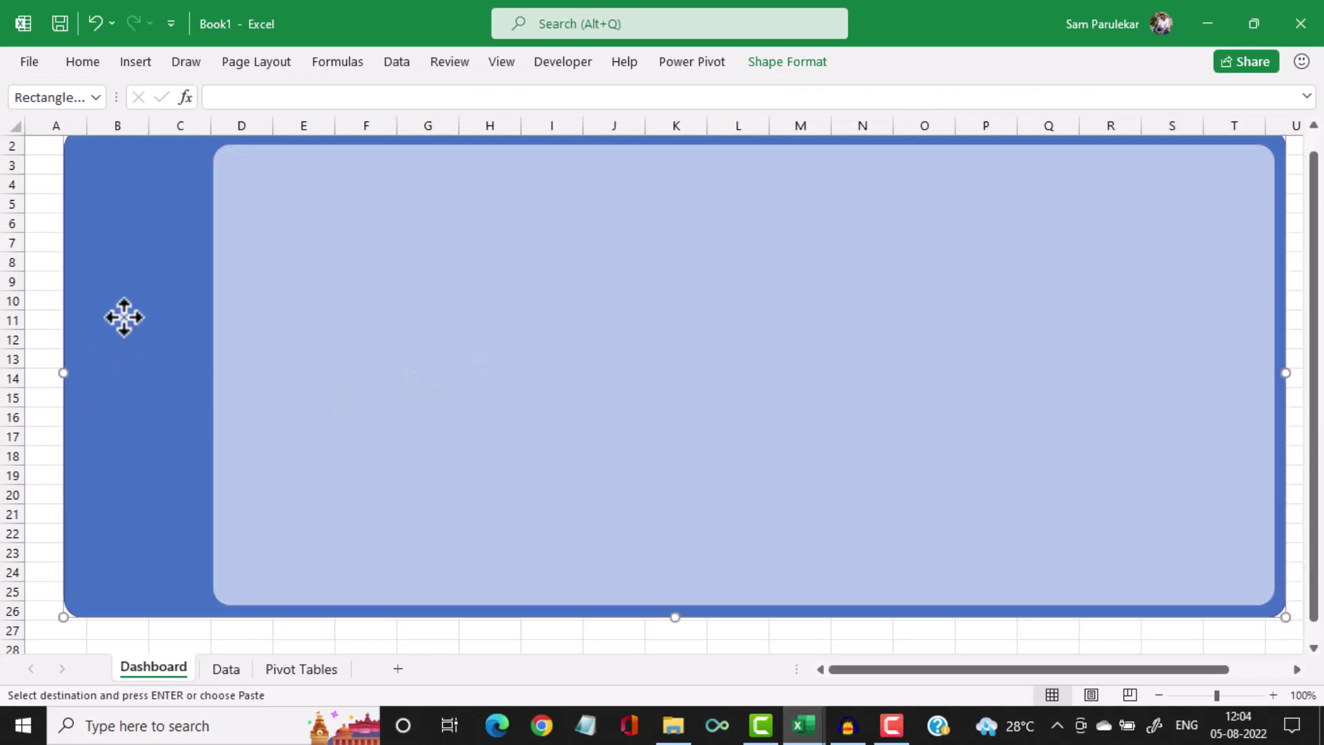
pyautogui.click(777, 61)
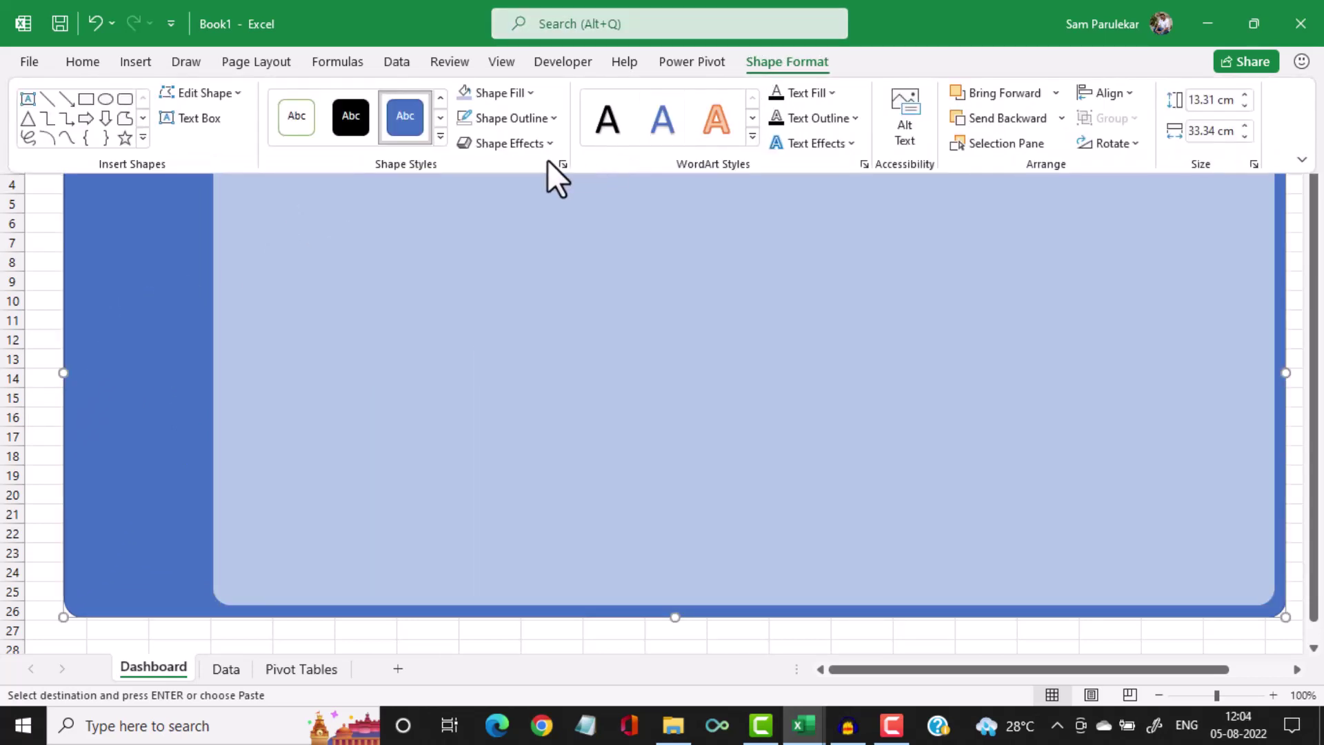
pyautogui.click(551, 124)
pyautogui.click(470, 360)
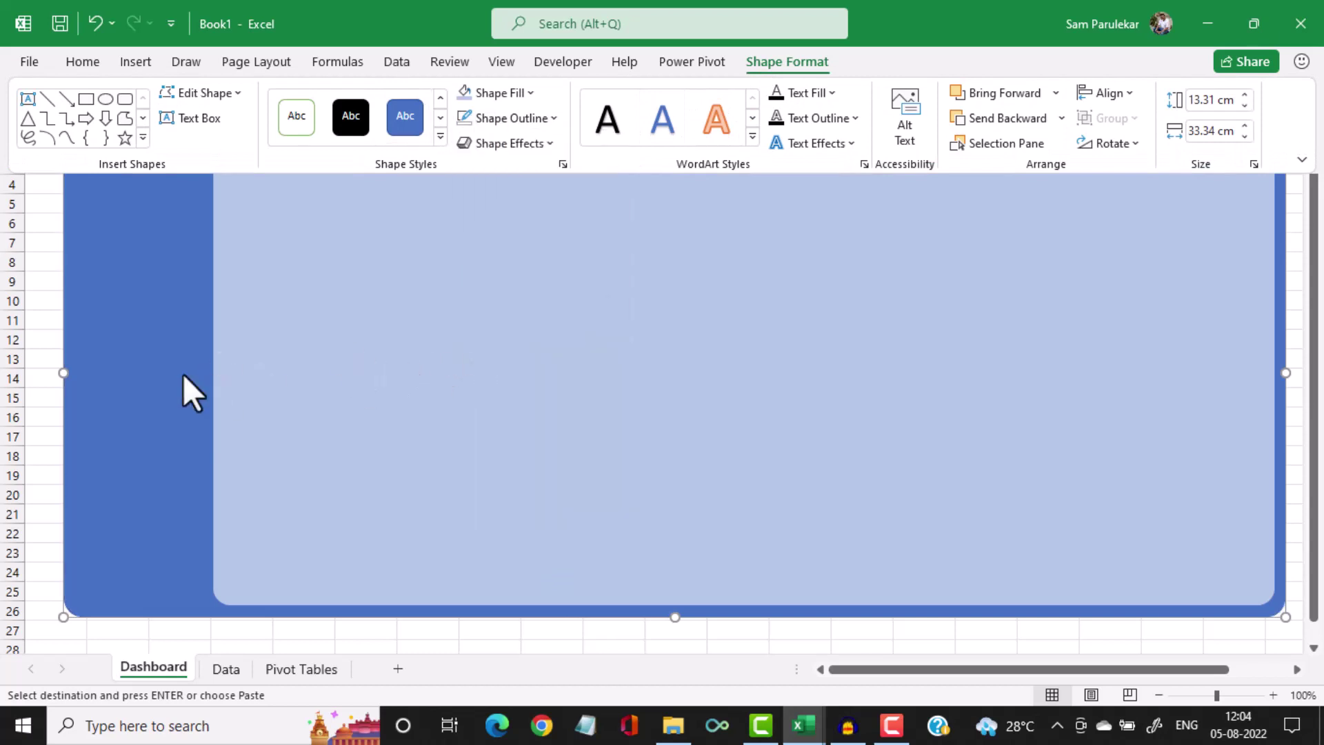
pyautogui.click(30, 345)
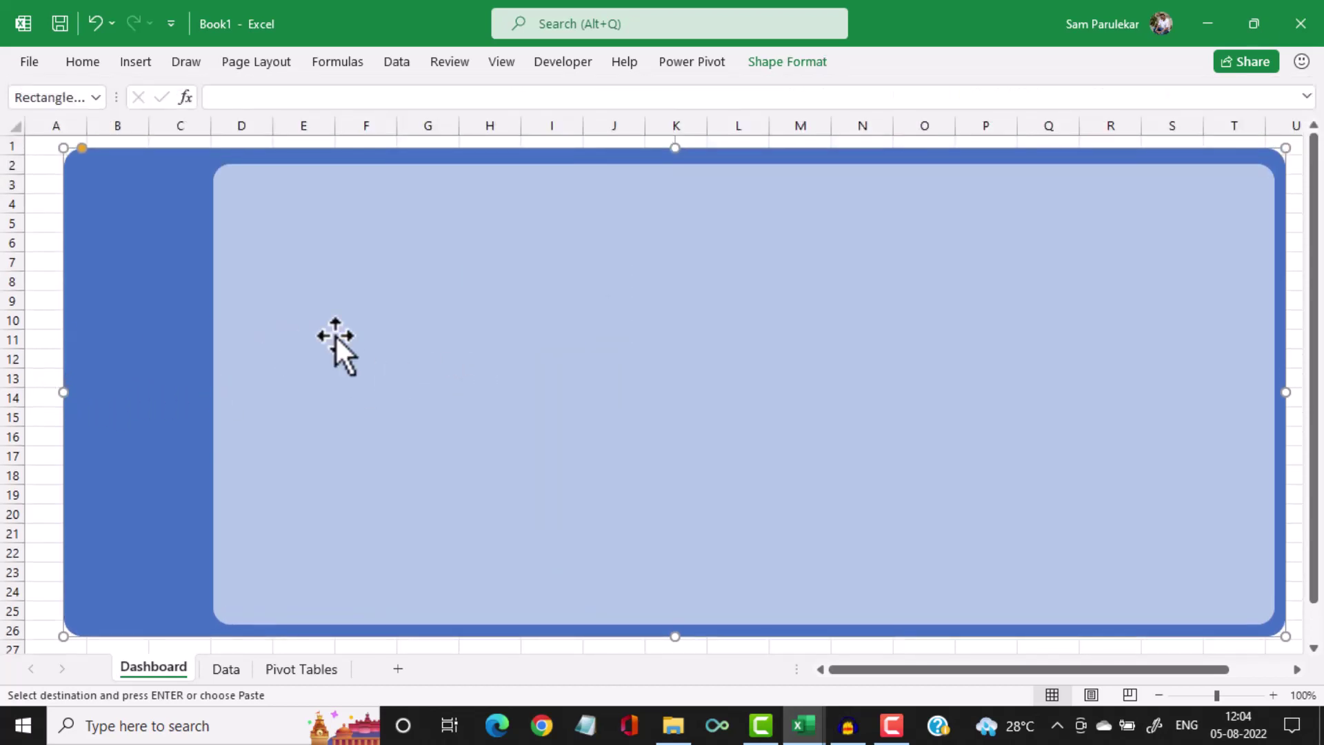
# Raise the upper edge of the light blue rectangle slightly to narrow the dark blue margin above it
pyautogui.click(41, 338)
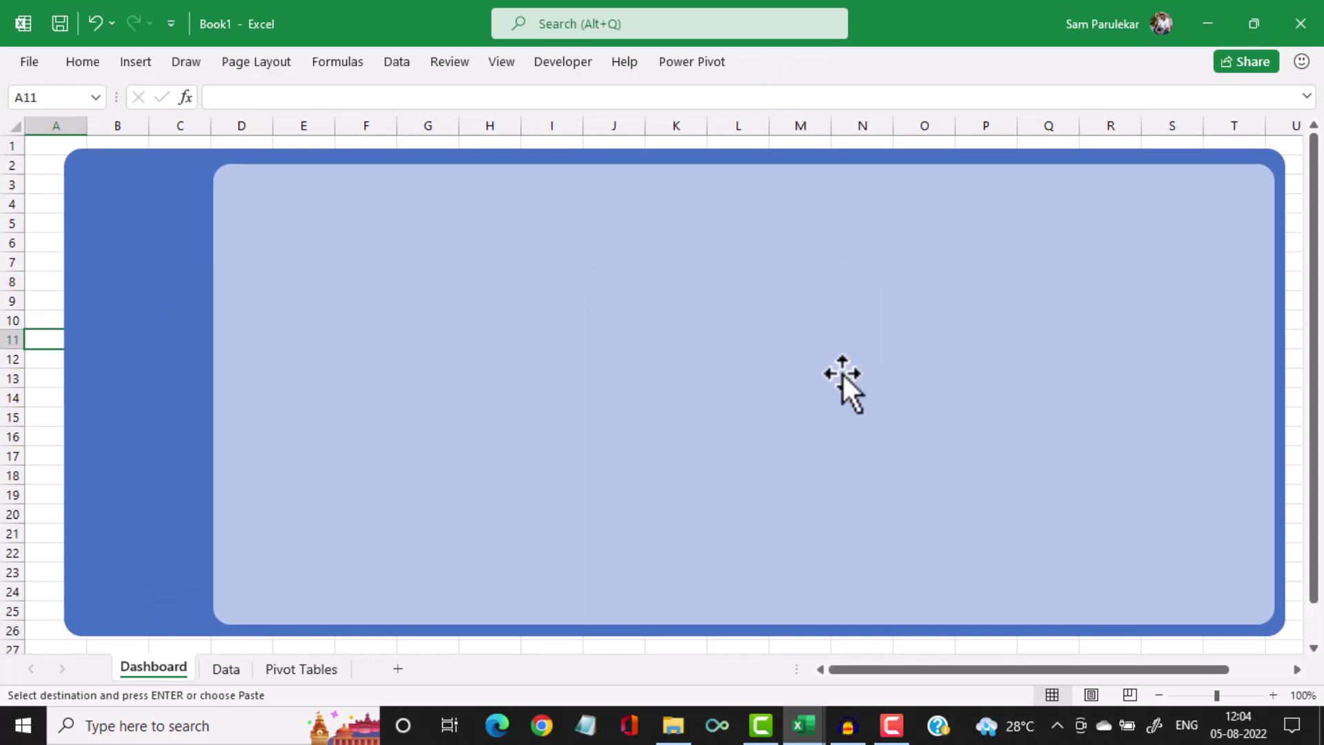
pyautogui.click(788, 225)
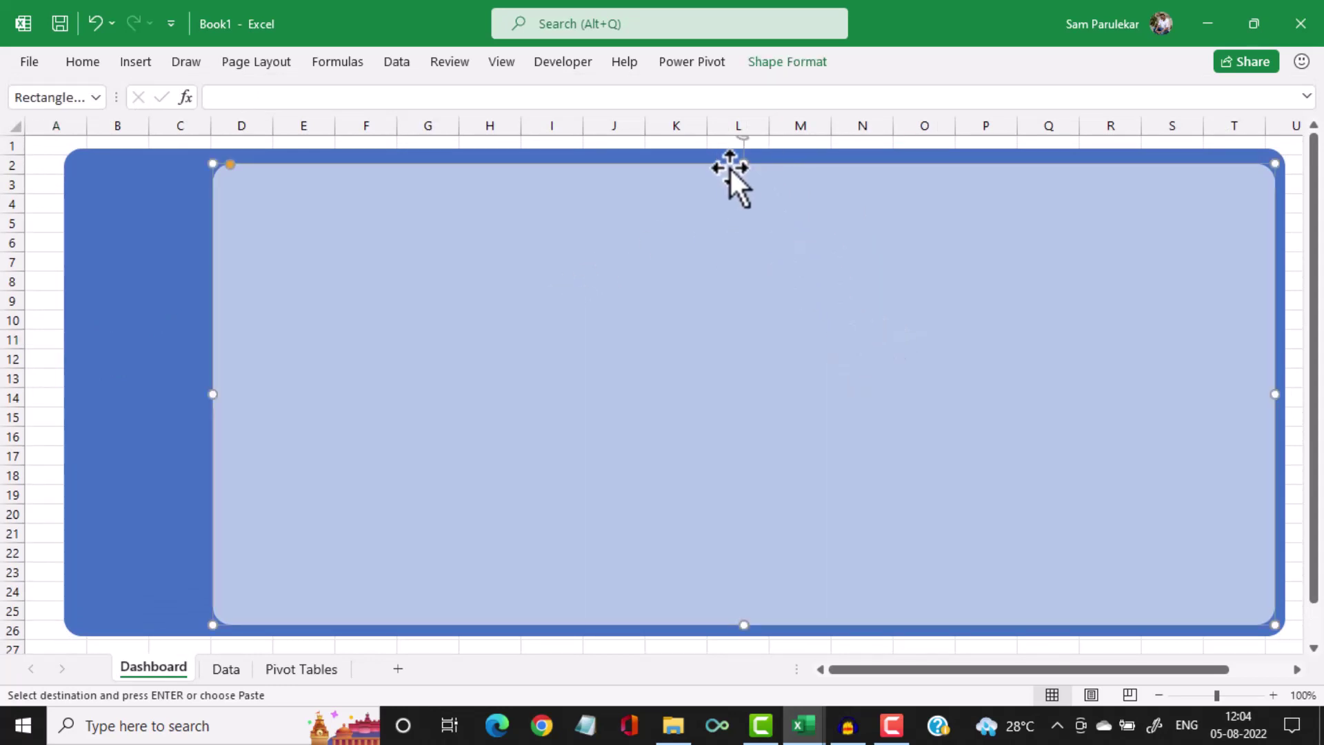
pyautogui.moveTo(742, 167); pyautogui.dragTo(742, 162)
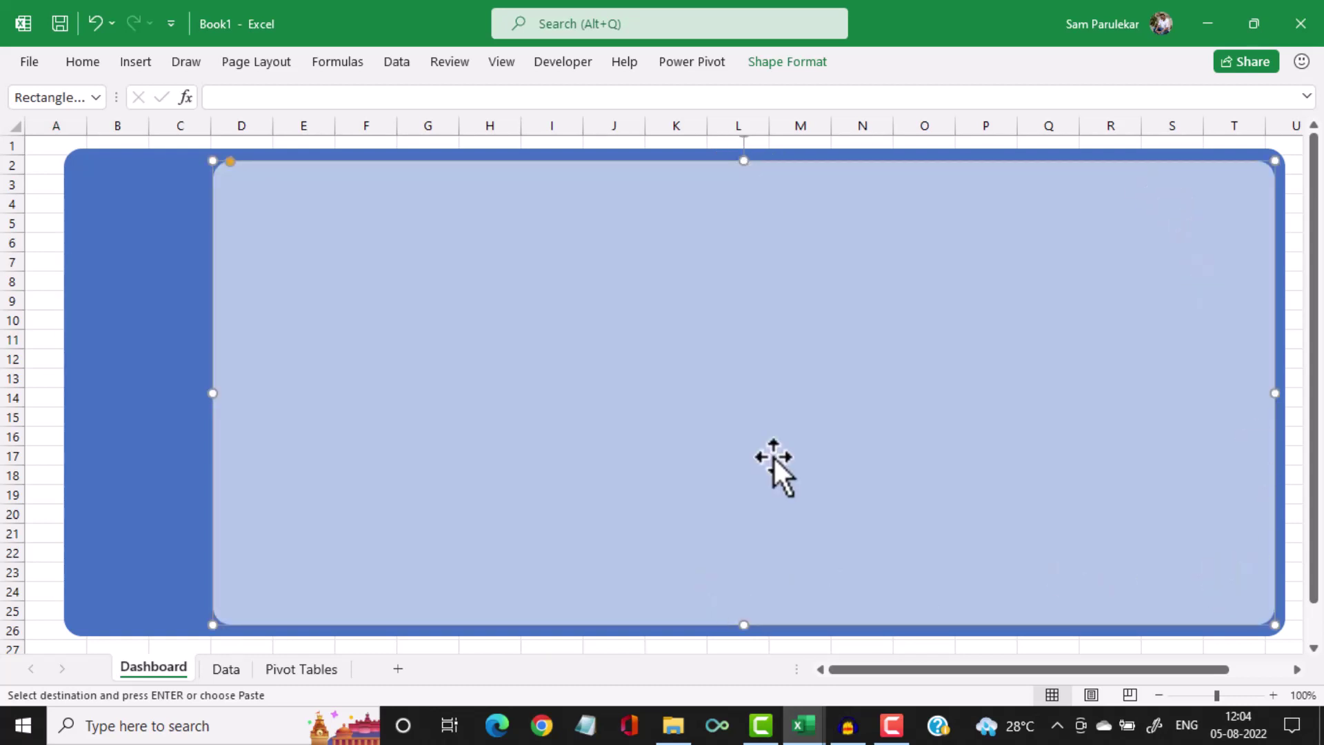
# Examine the slicers, cards and charts on the finished dashboard in Dashboard-Sam.xlsx and return to Book1
pyautogui.click(803, 726)
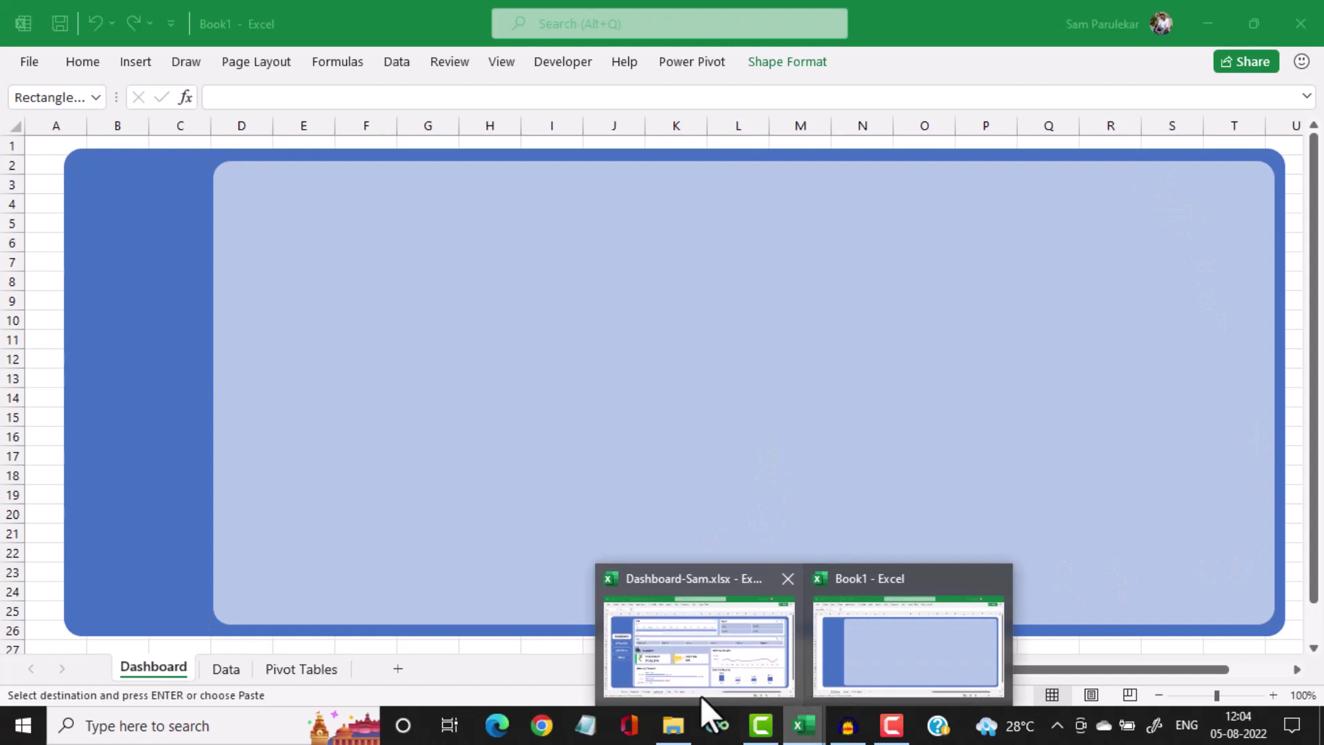
pyautogui.click(693, 667)
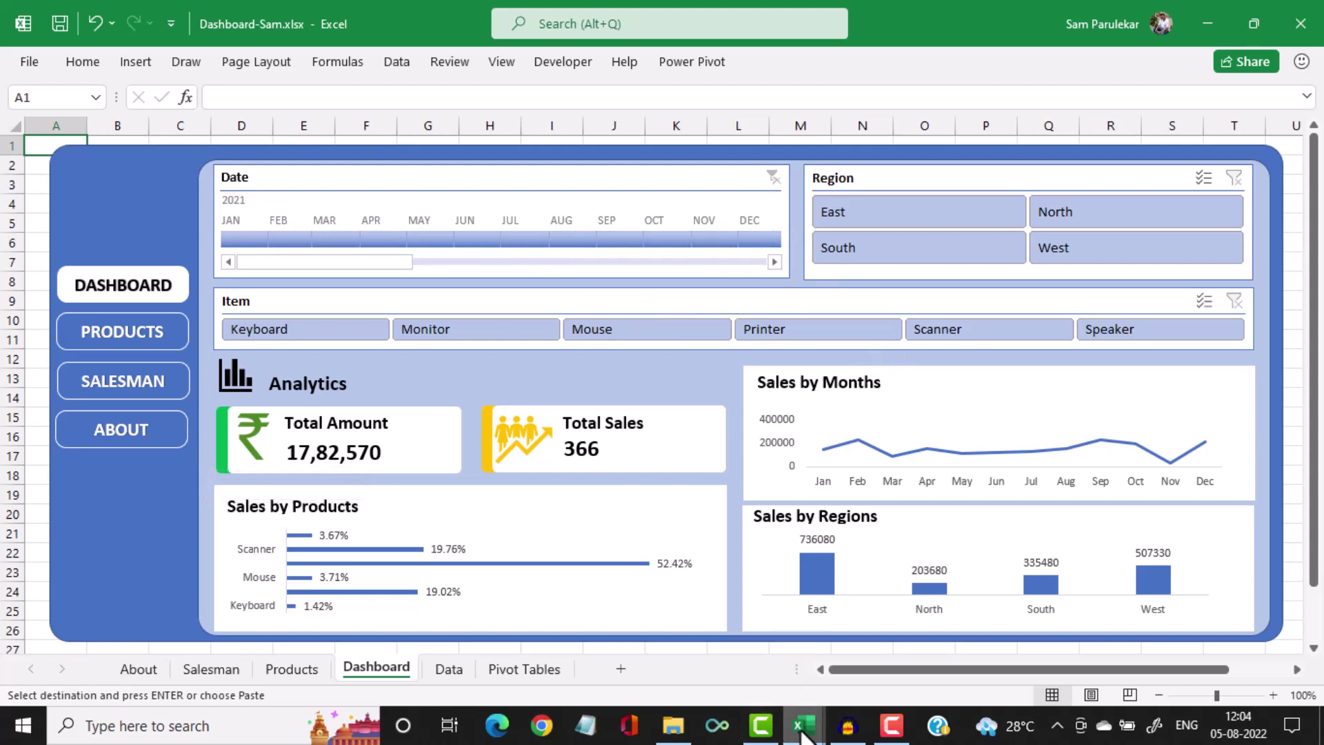
pyautogui.moveTo(803, 724)
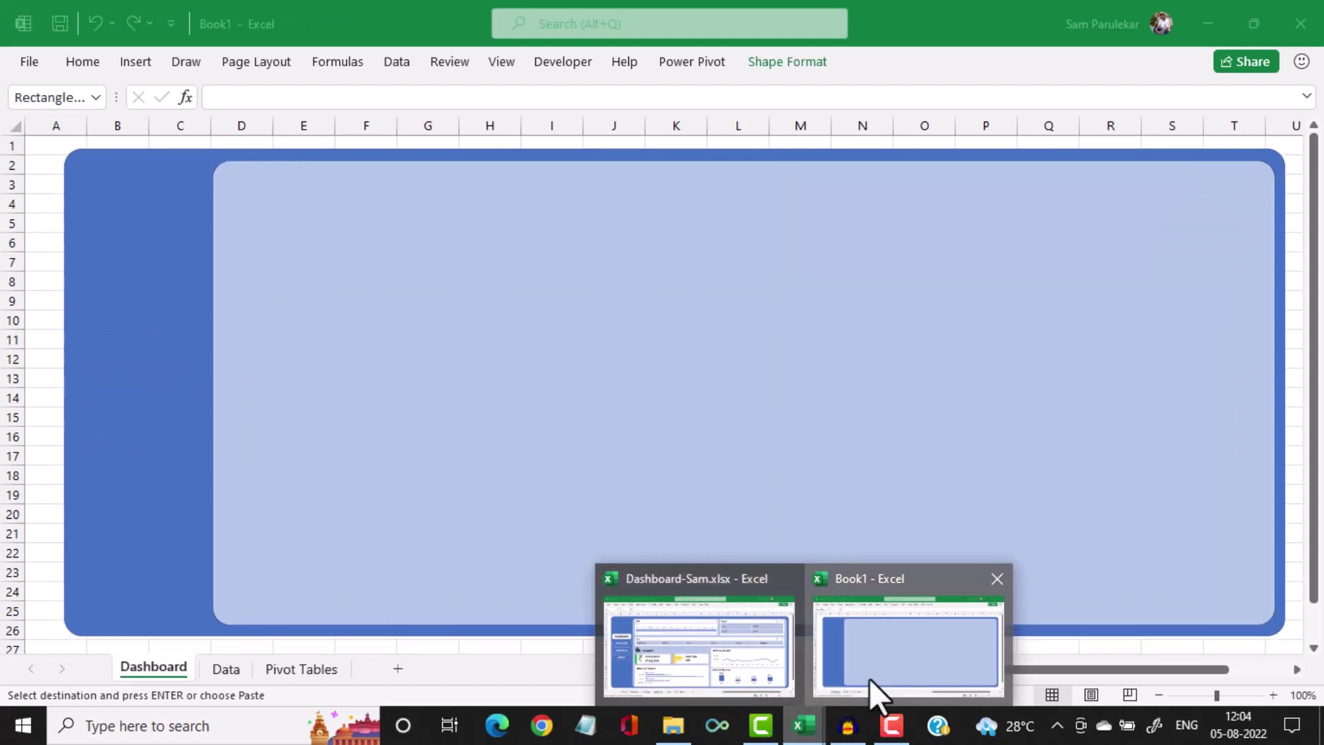
pyautogui.click(869, 677)
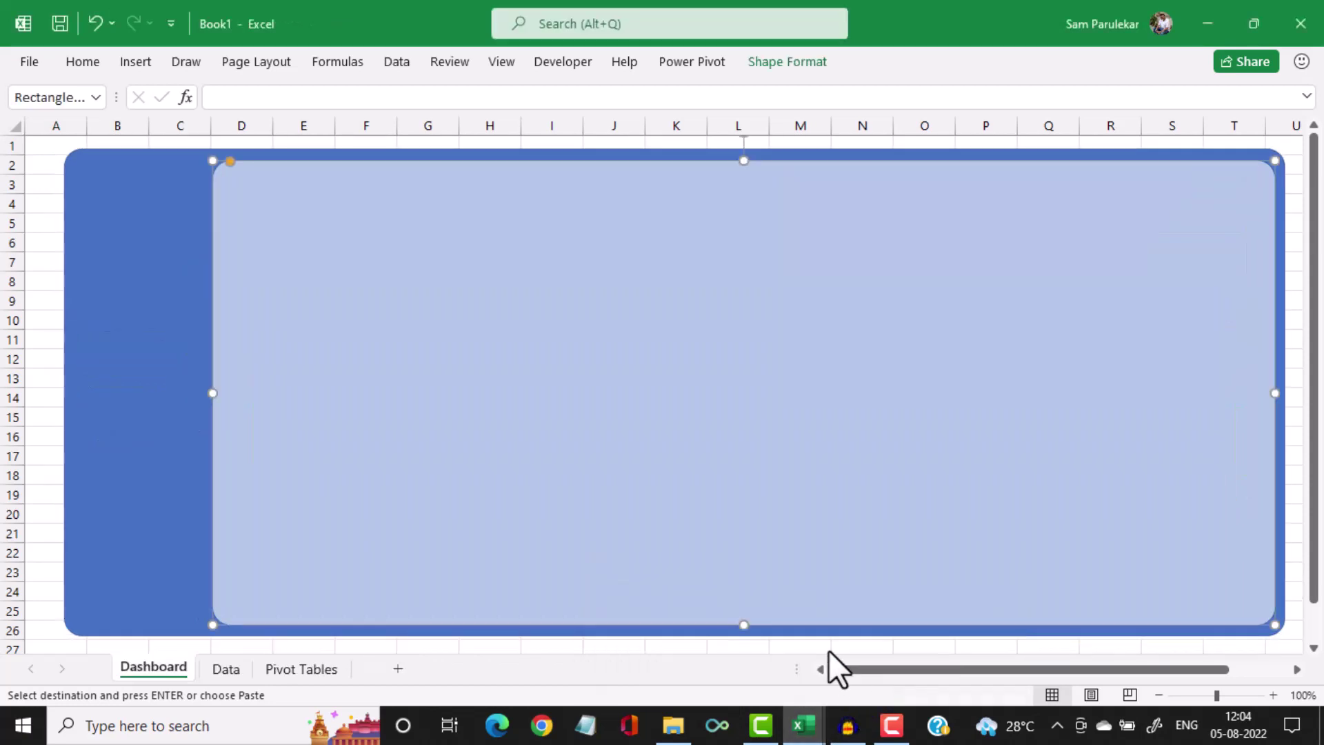
# Create a PivotTable from columns A to H of the Data sheet, placed on the existing Pivot Tables sheet at cell A2
pyautogui.click(217, 673)
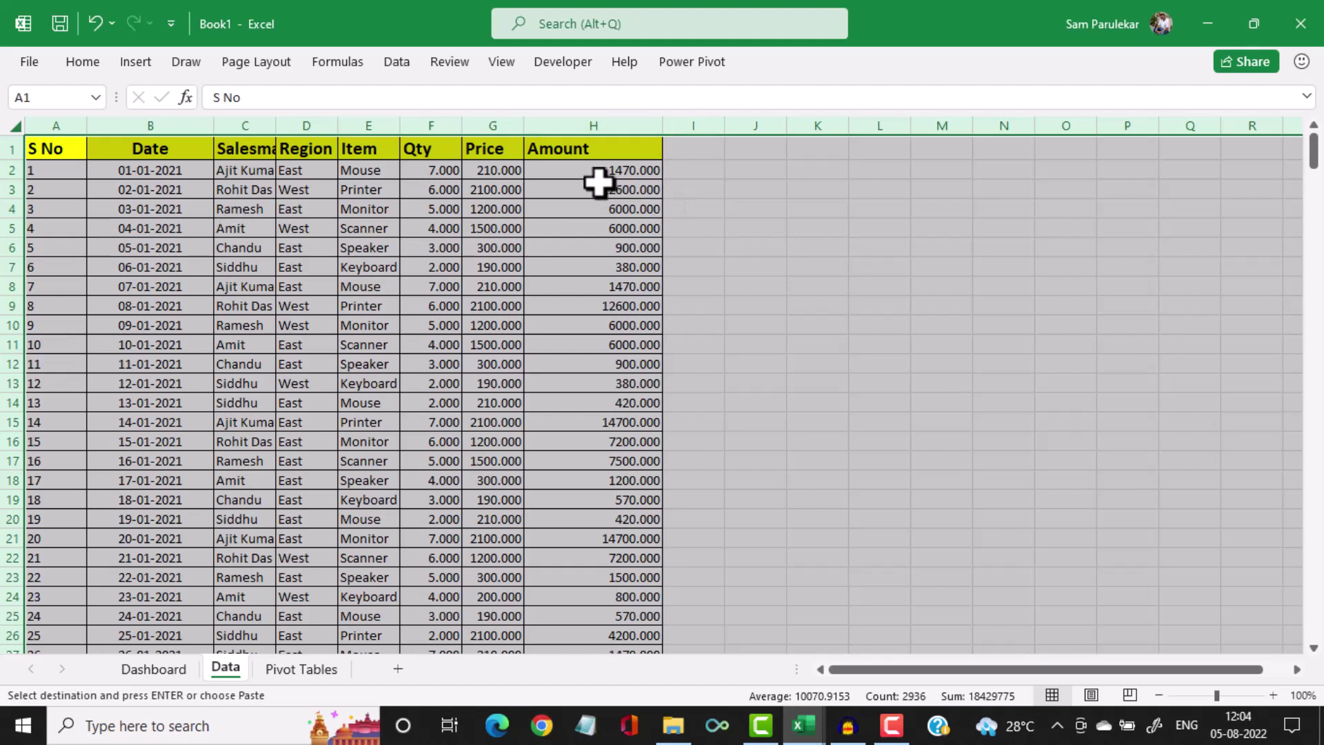
pyautogui.click(135, 61)
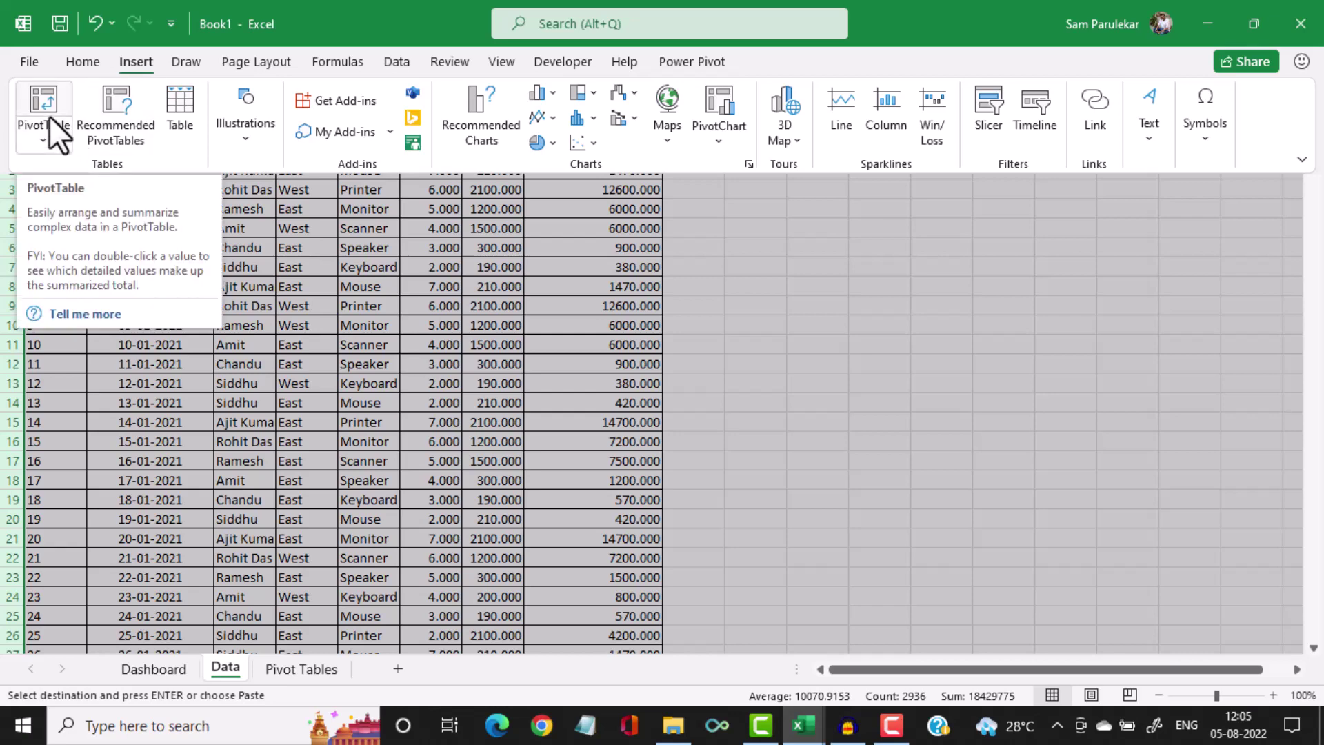
pyautogui.click(48, 116)
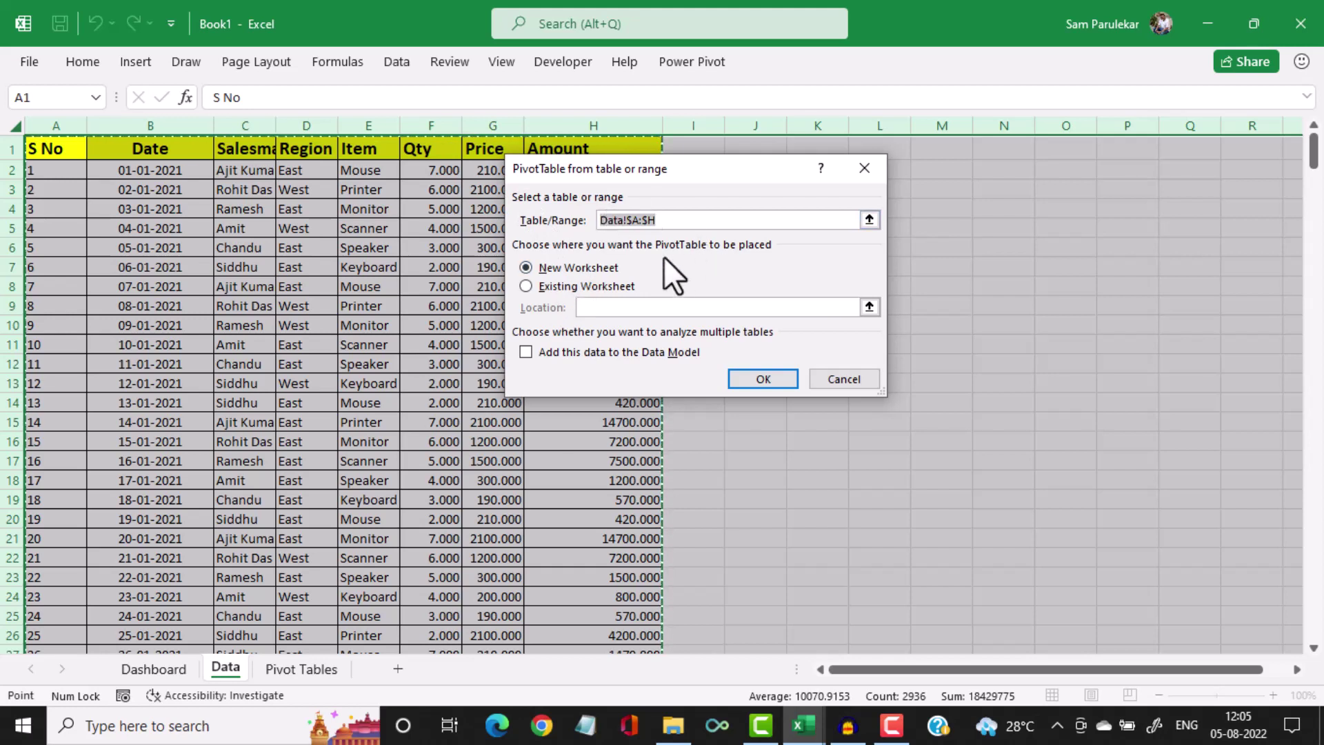
pyautogui.click(526, 287)
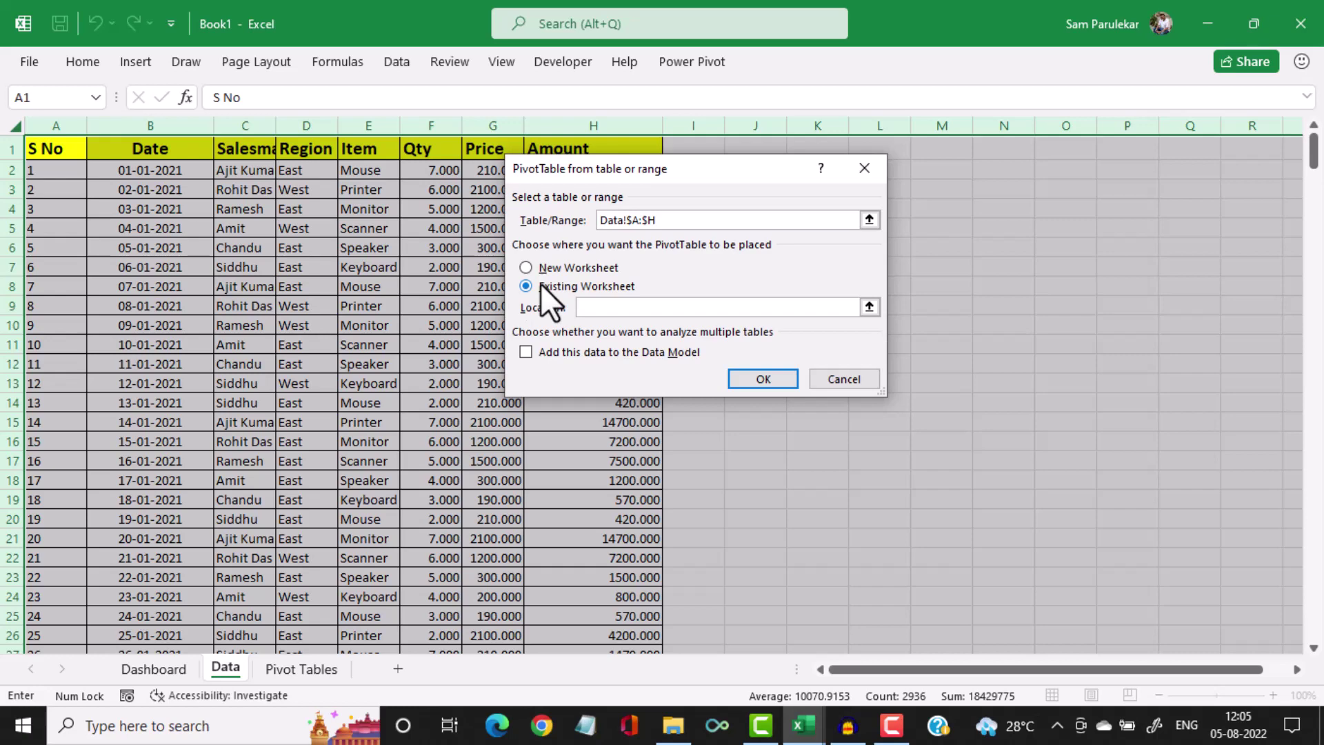
pyautogui.click(302, 670)
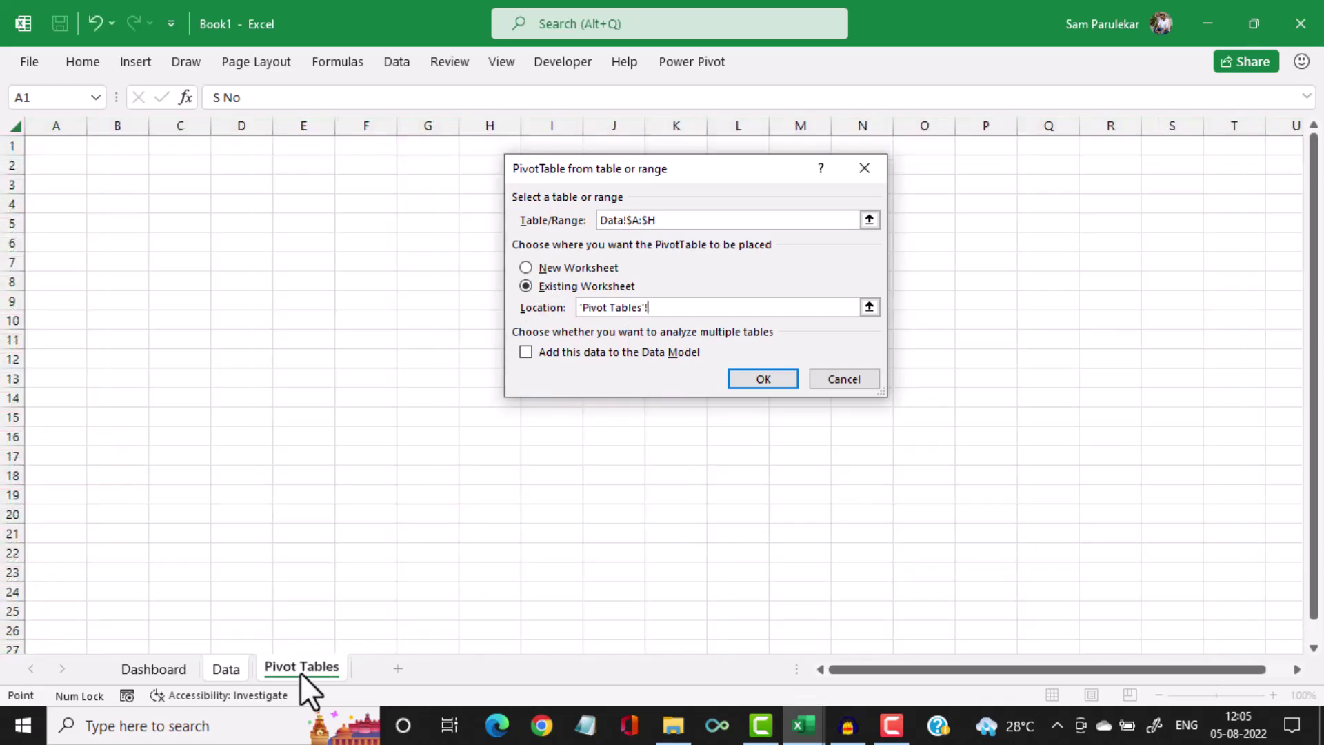
pyautogui.click(71, 172)
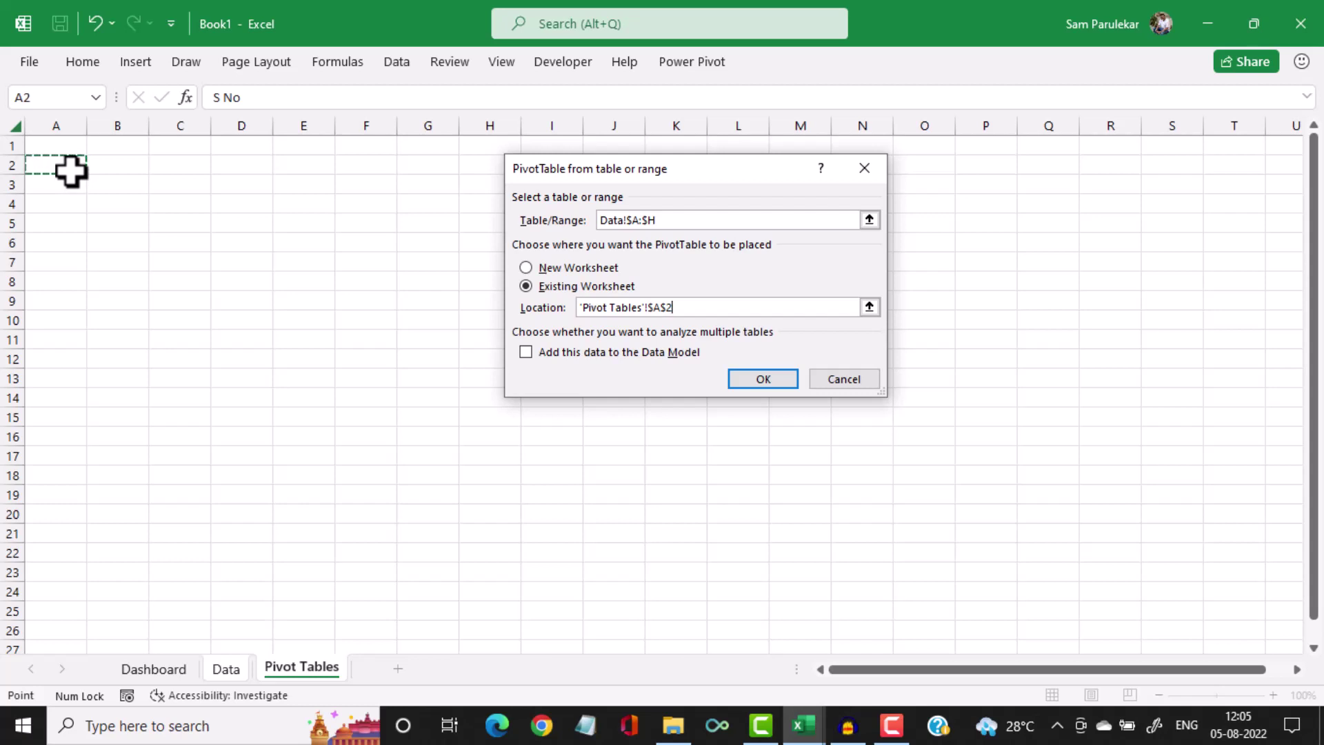
pyautogui.click(756, 375)
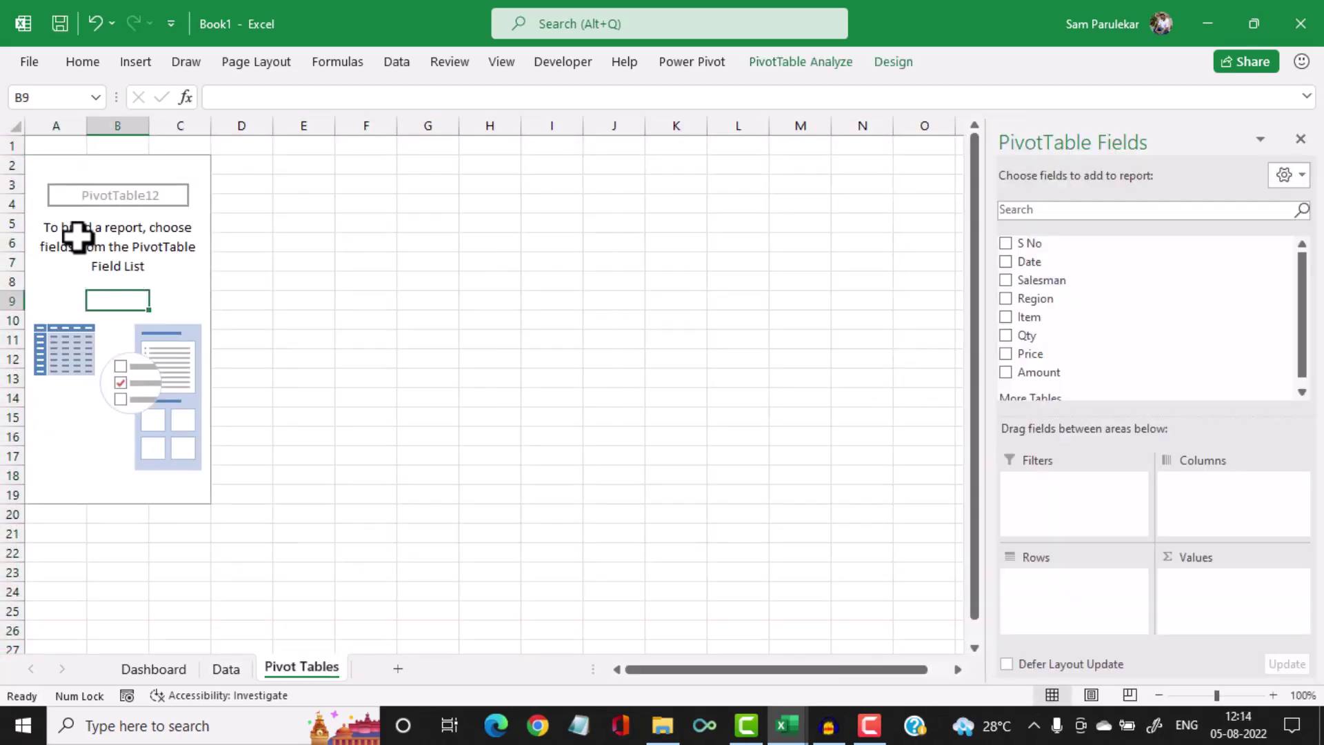
pyautogui.click(147, 279)
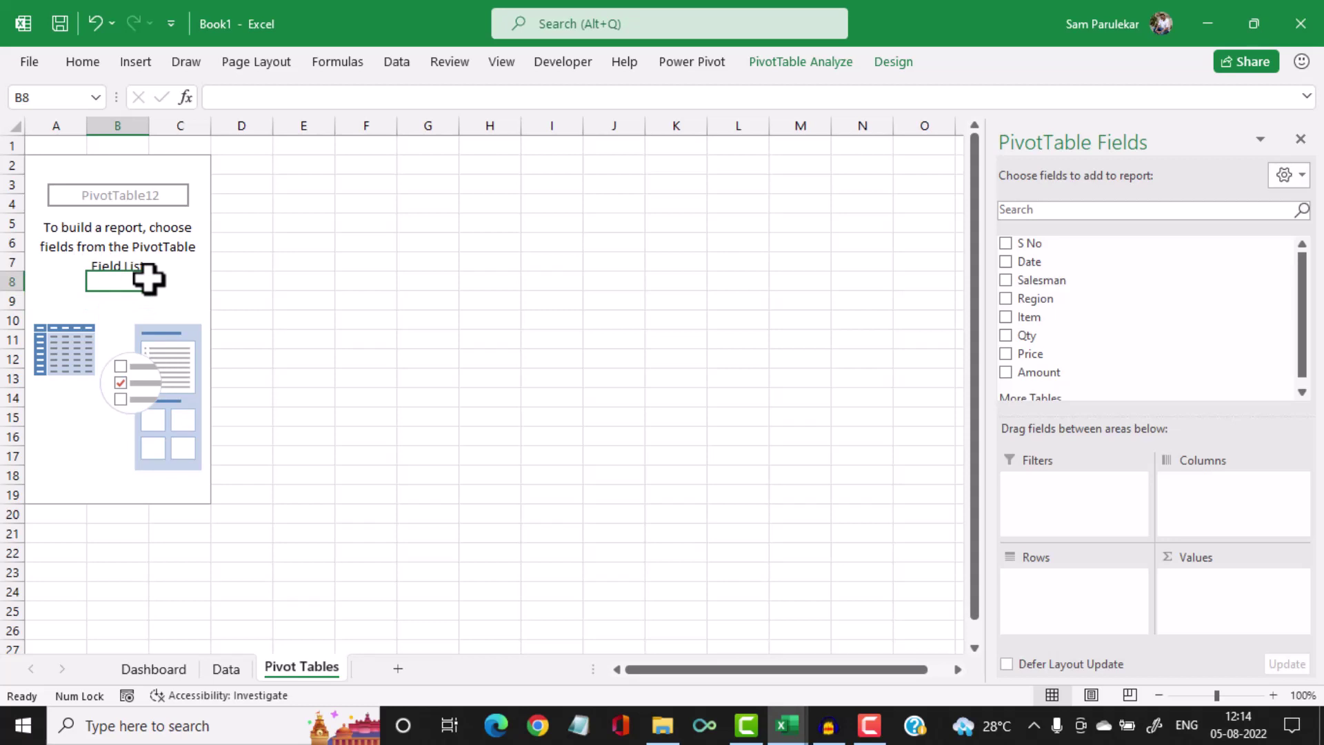
# Insert a timeline for the Date field of the PivotTable and move it up beside the PivotTable
pyautogui.click(140, 59)
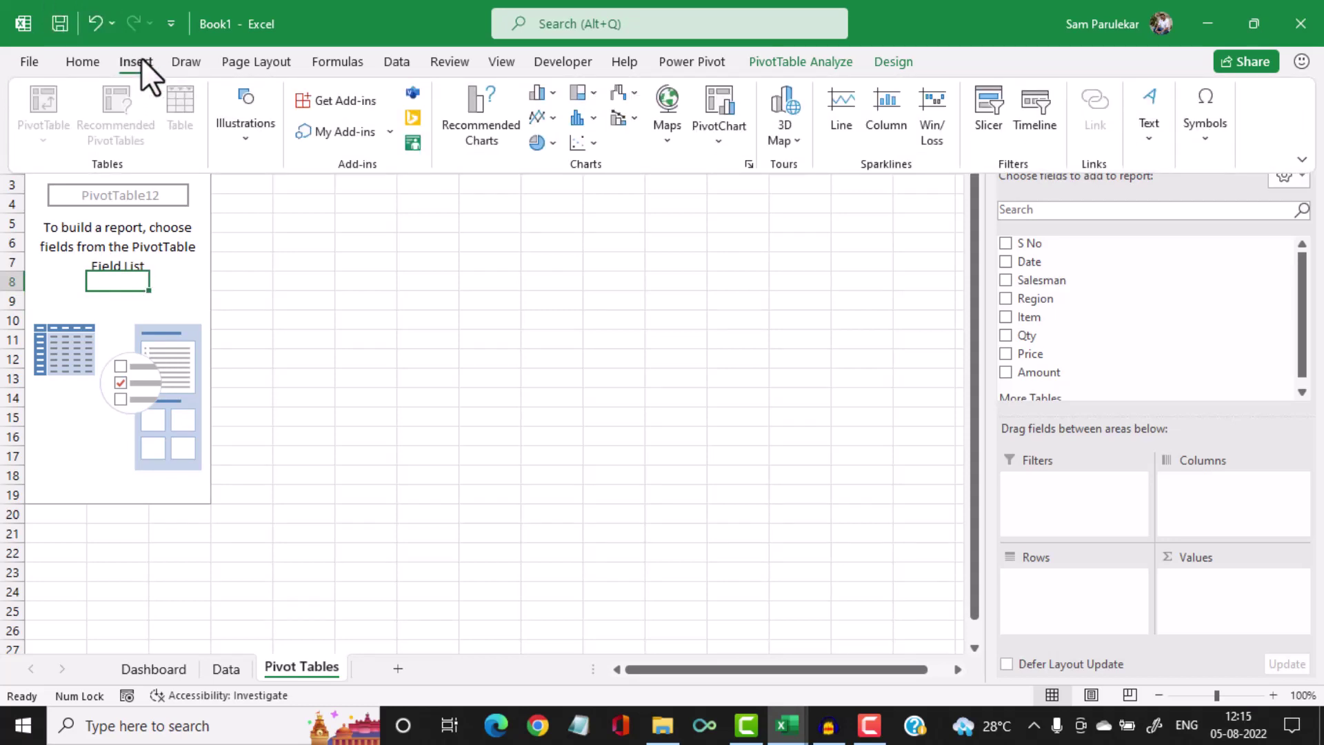
pyautogui.click(1044, 124)
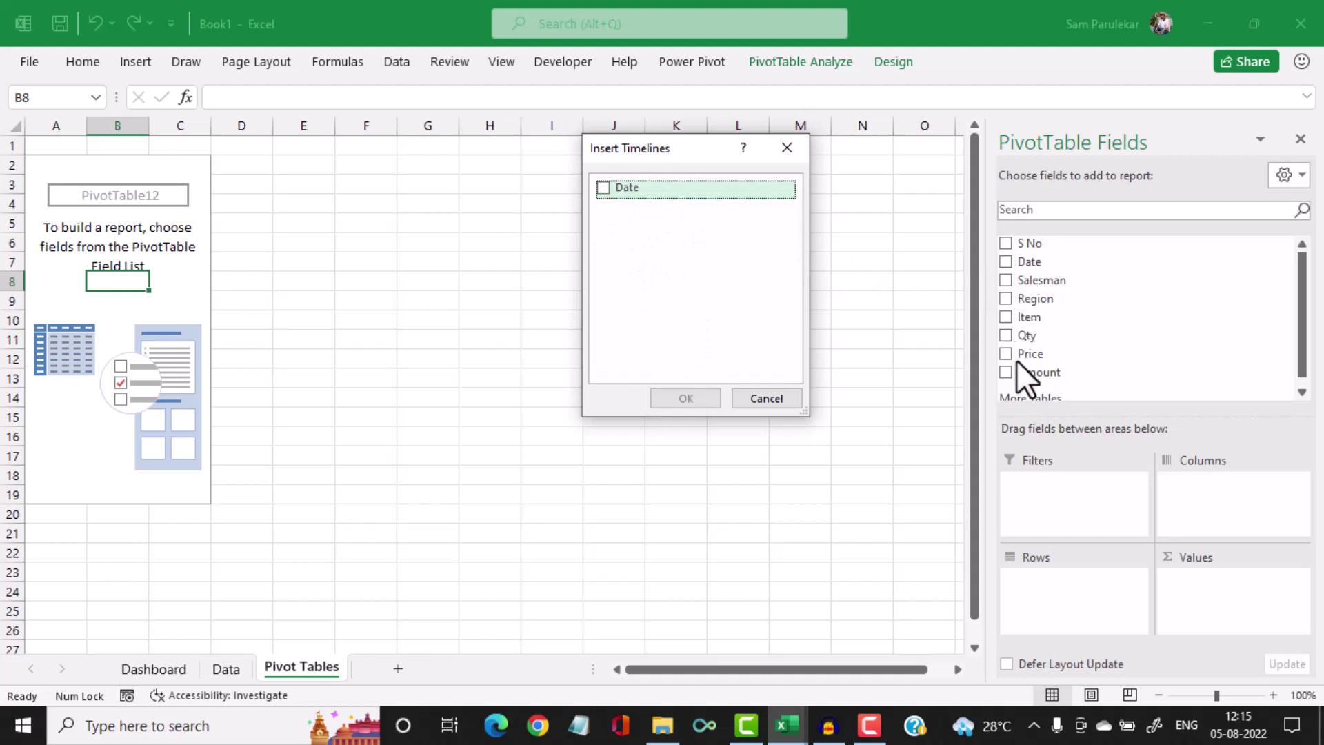
pyautogui.click(599, 192)
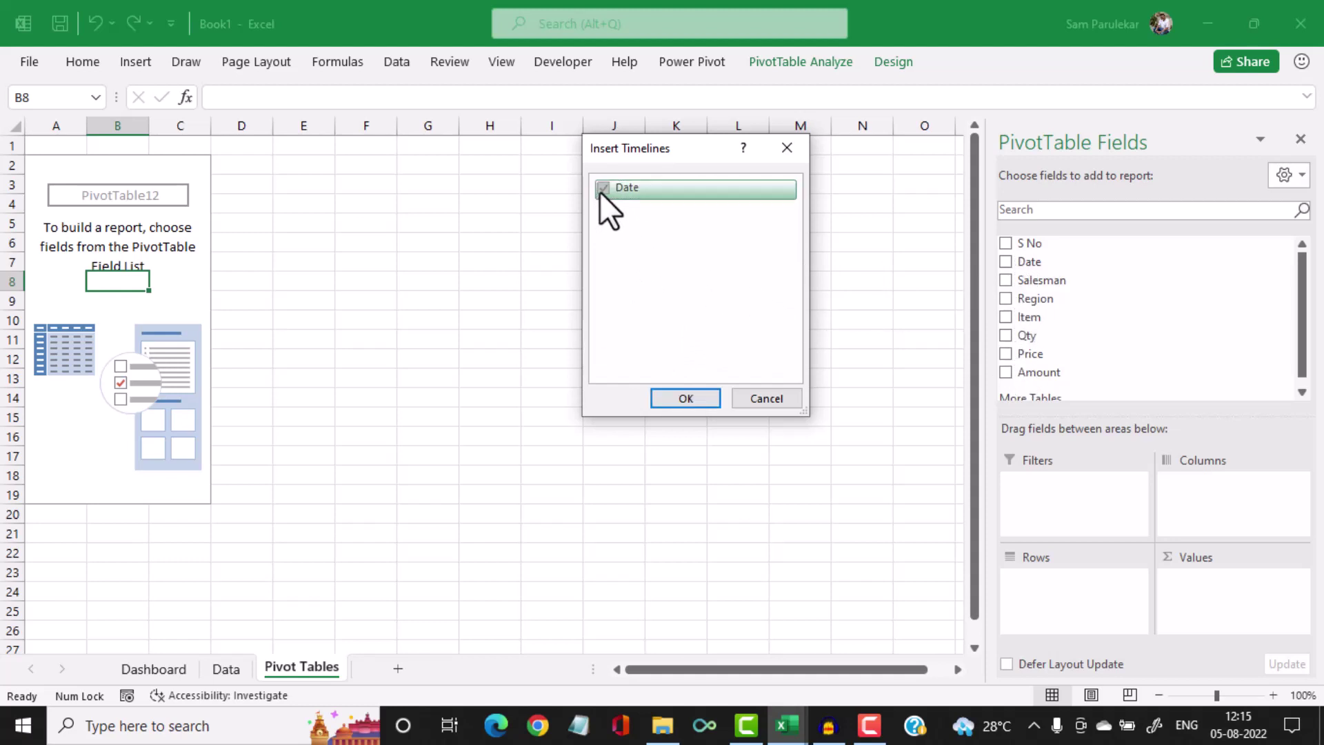
pyautogui.click(697, 394)
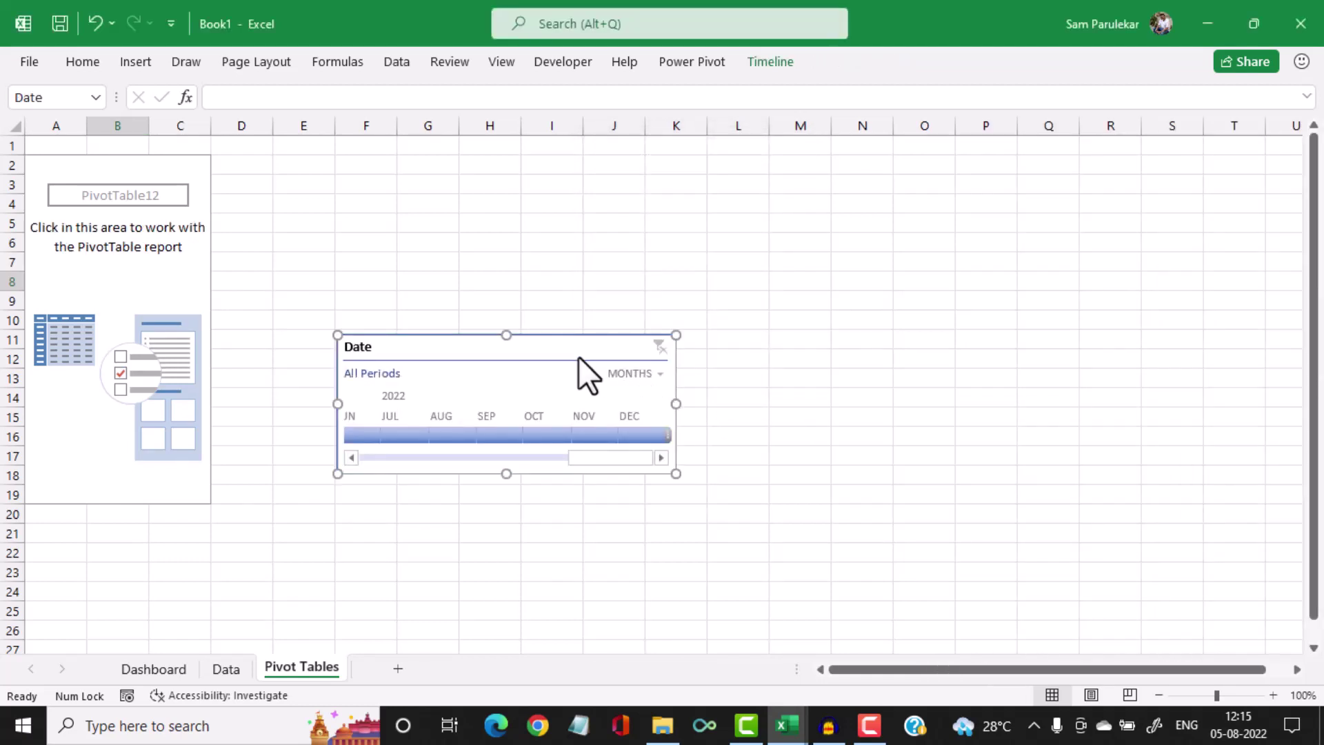
pyautogui.moveTo(570, 336); pyautogui.dragTo(574, 198)
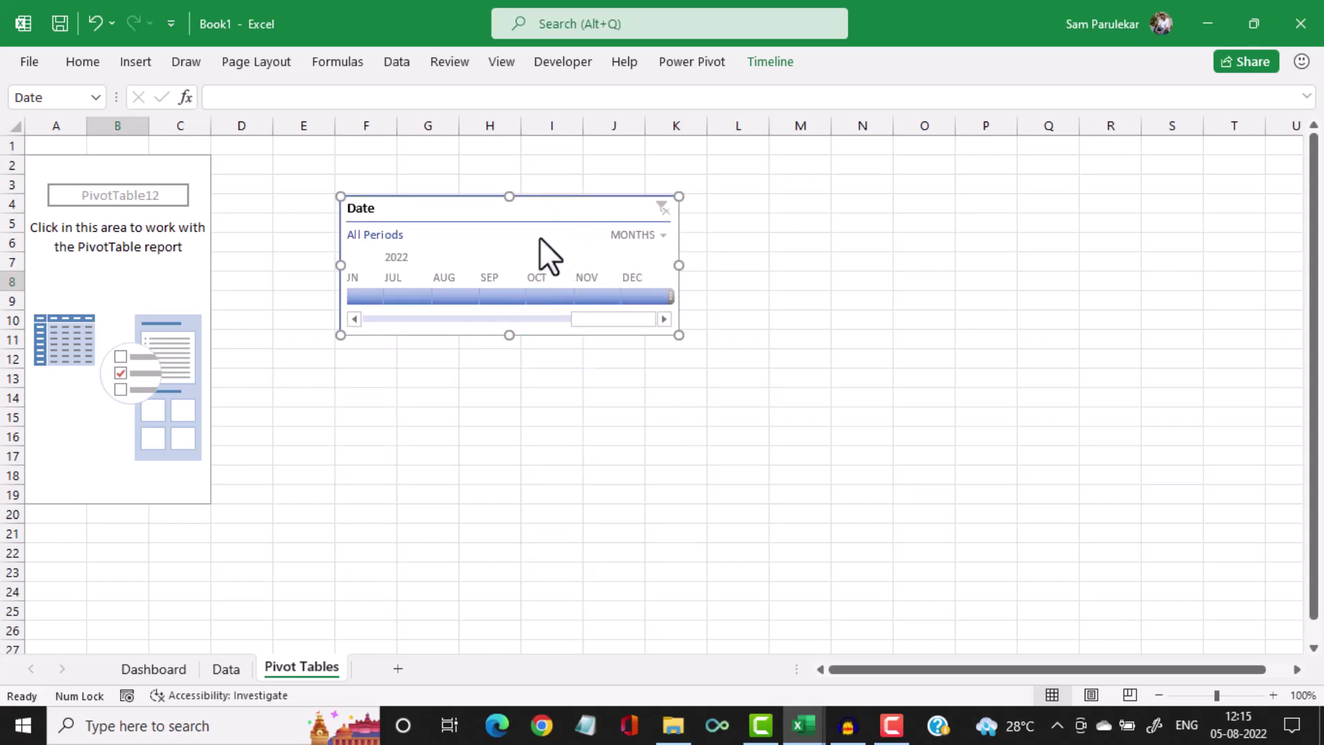
# Hide the Date timeline's selection label and time level, leaving only its header and scrollbar displayed
pyautogui.click(771, 66)
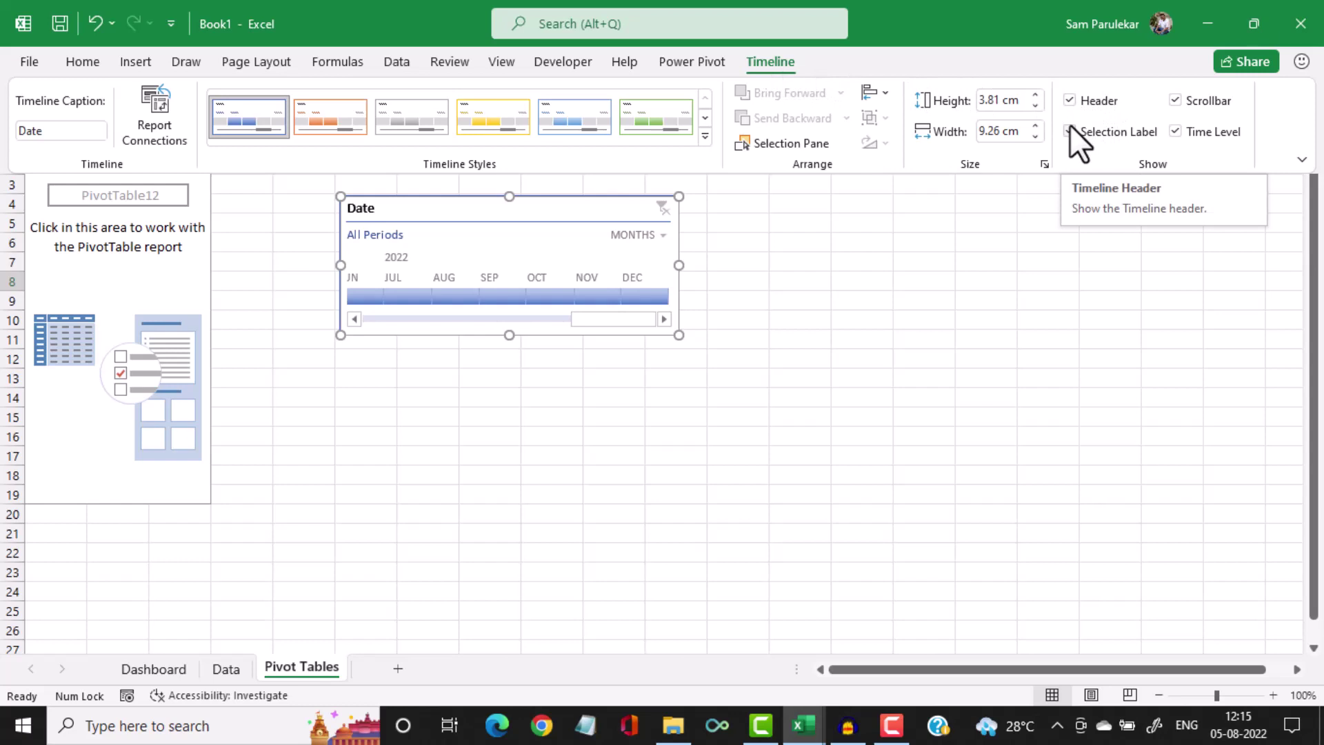
pyautogui.click(1070, 101)
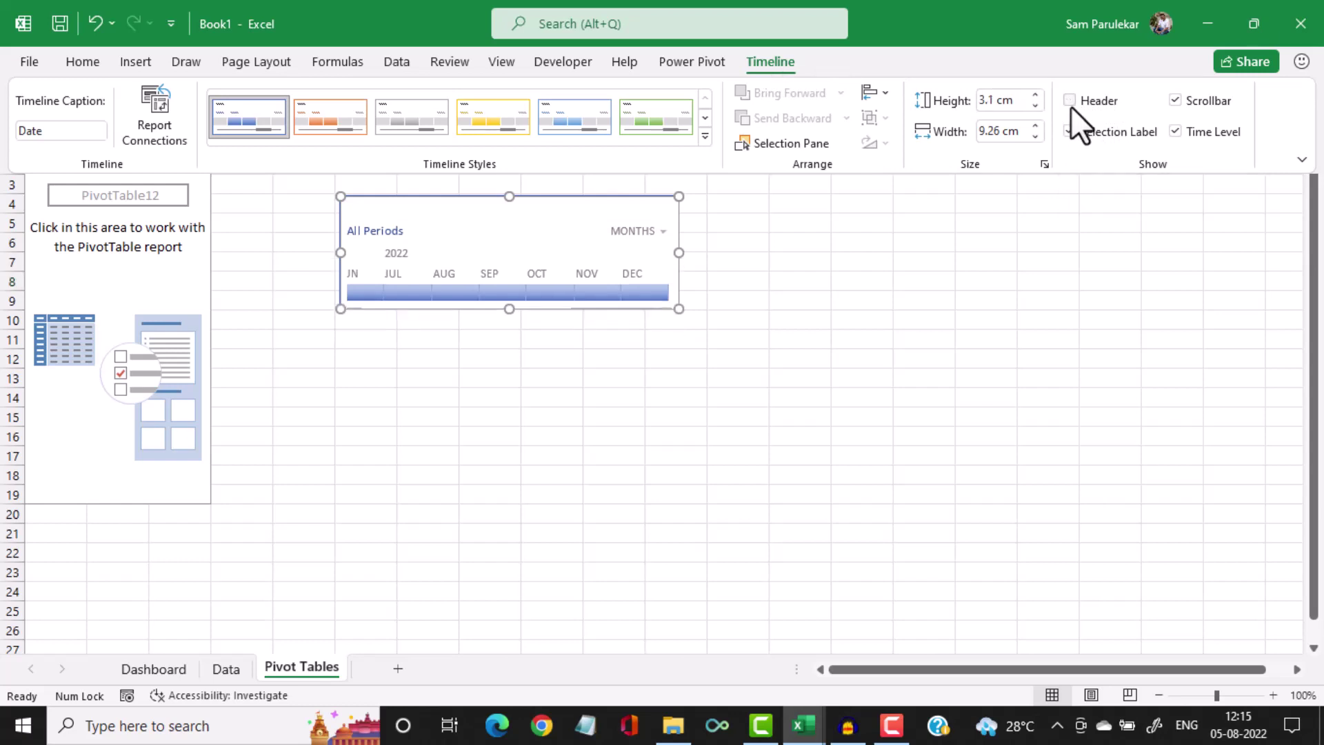
pyautogui.click(1070, 129)
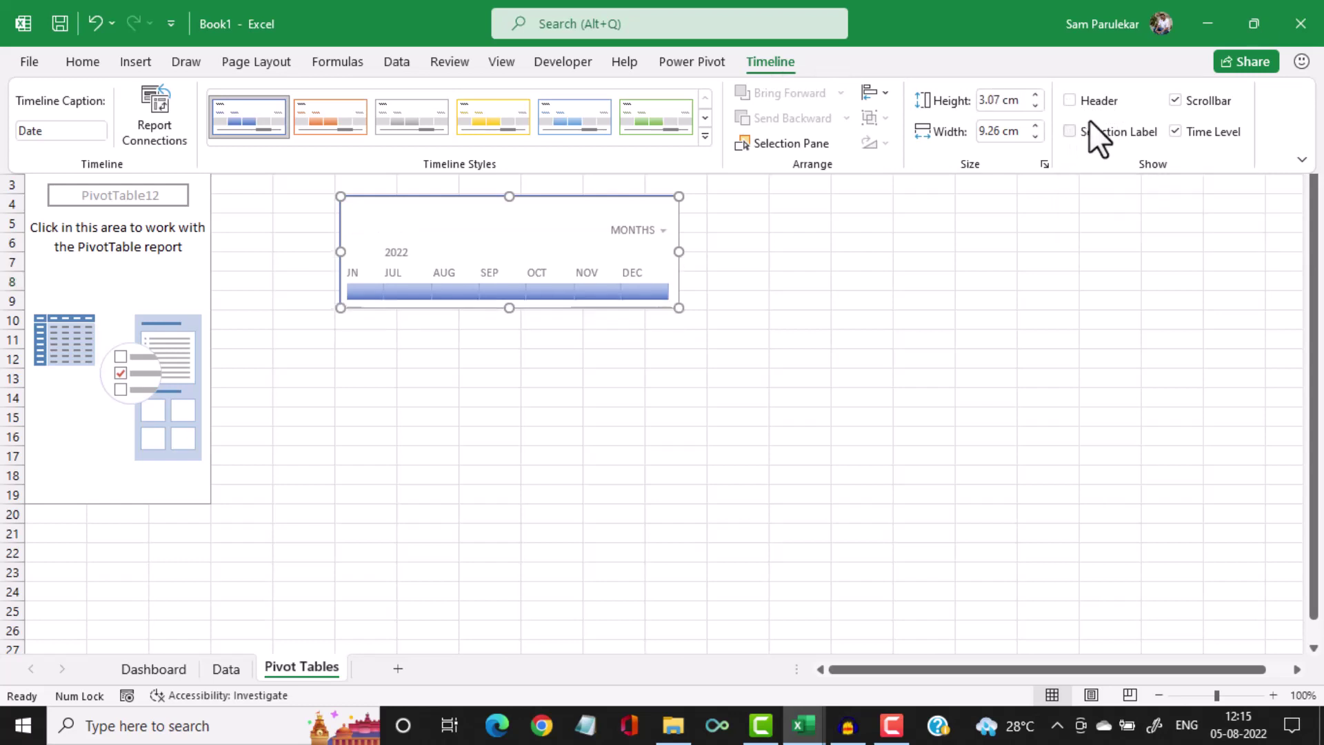
pyautogui.click(1176, 101)
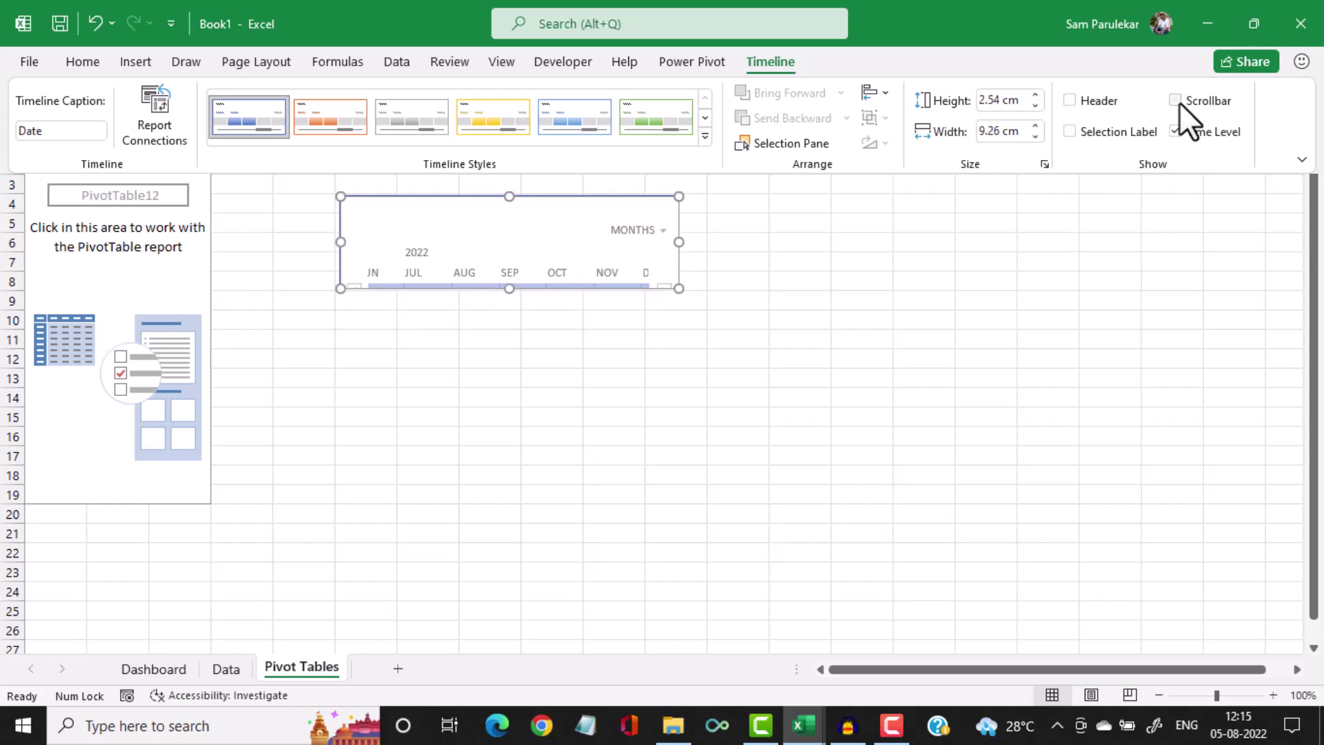
pyautogui.click(1176, 131)
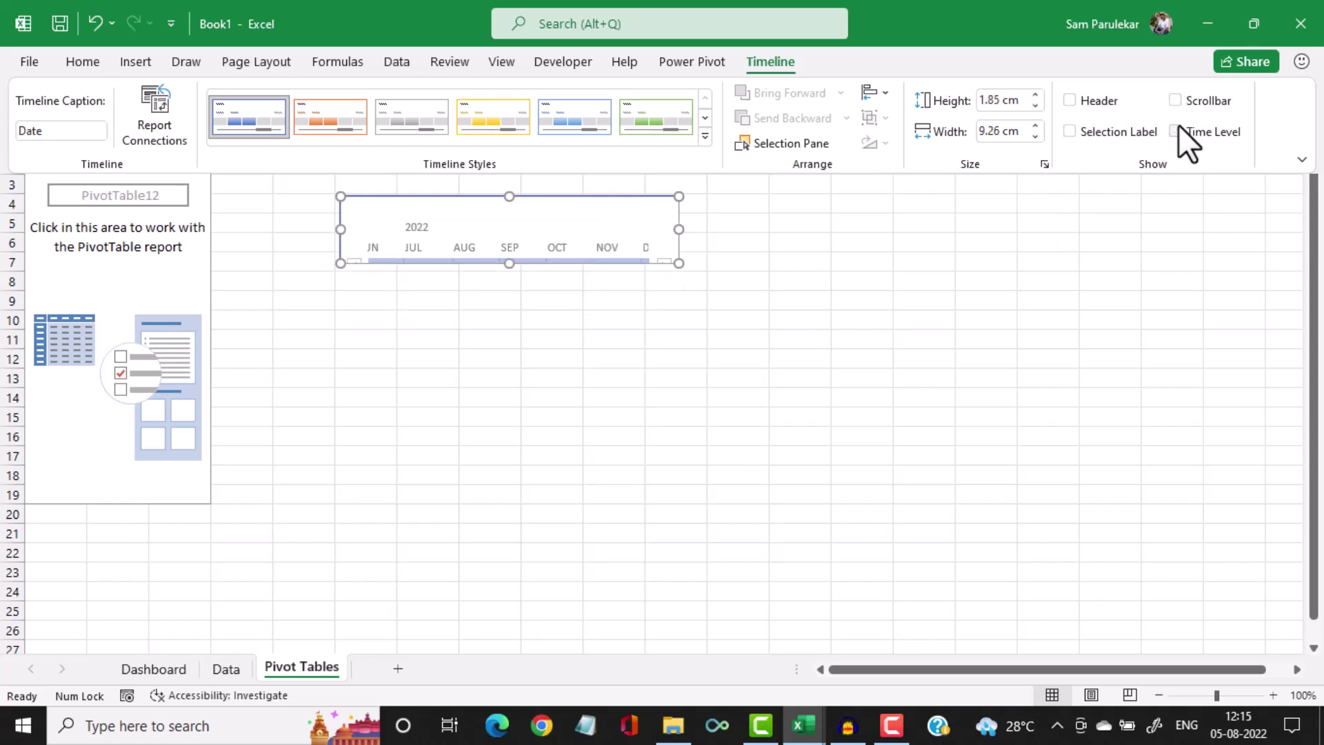
pyautogui.click(1068, 100)
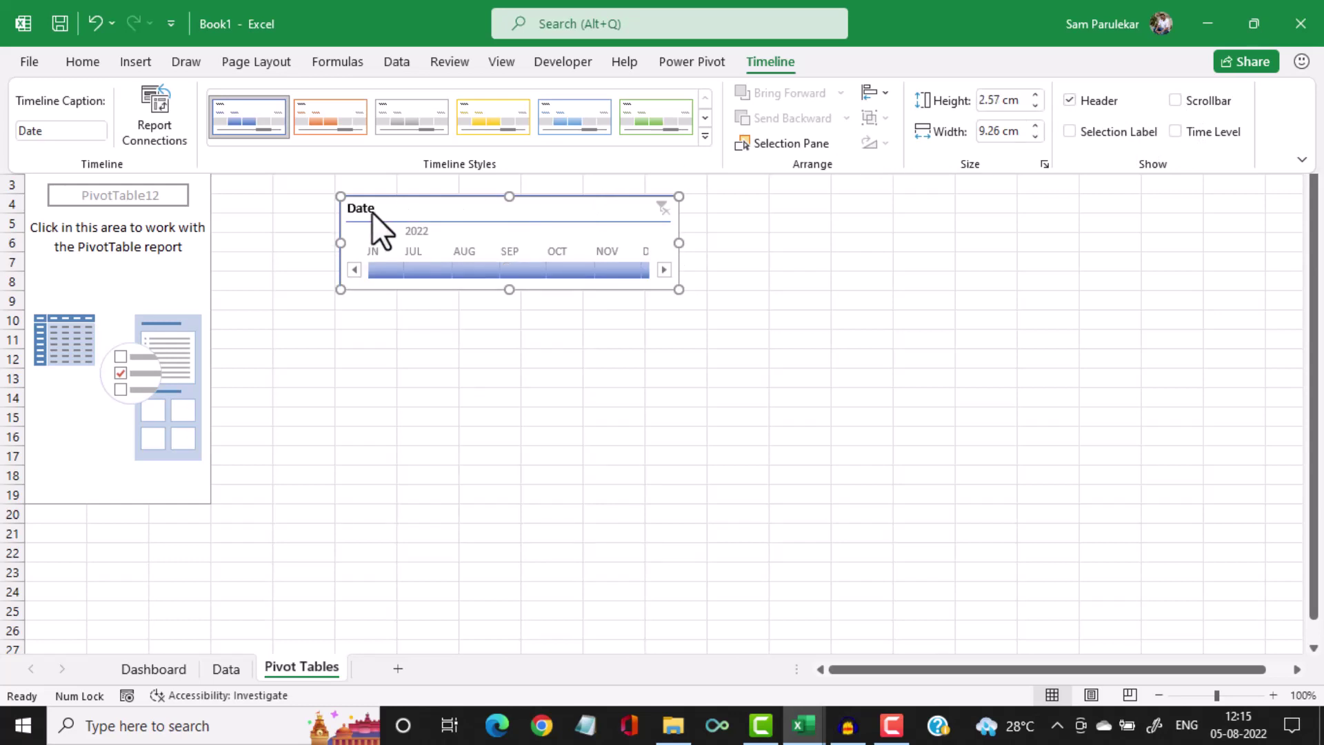
pyautogui.click(1176, 100)
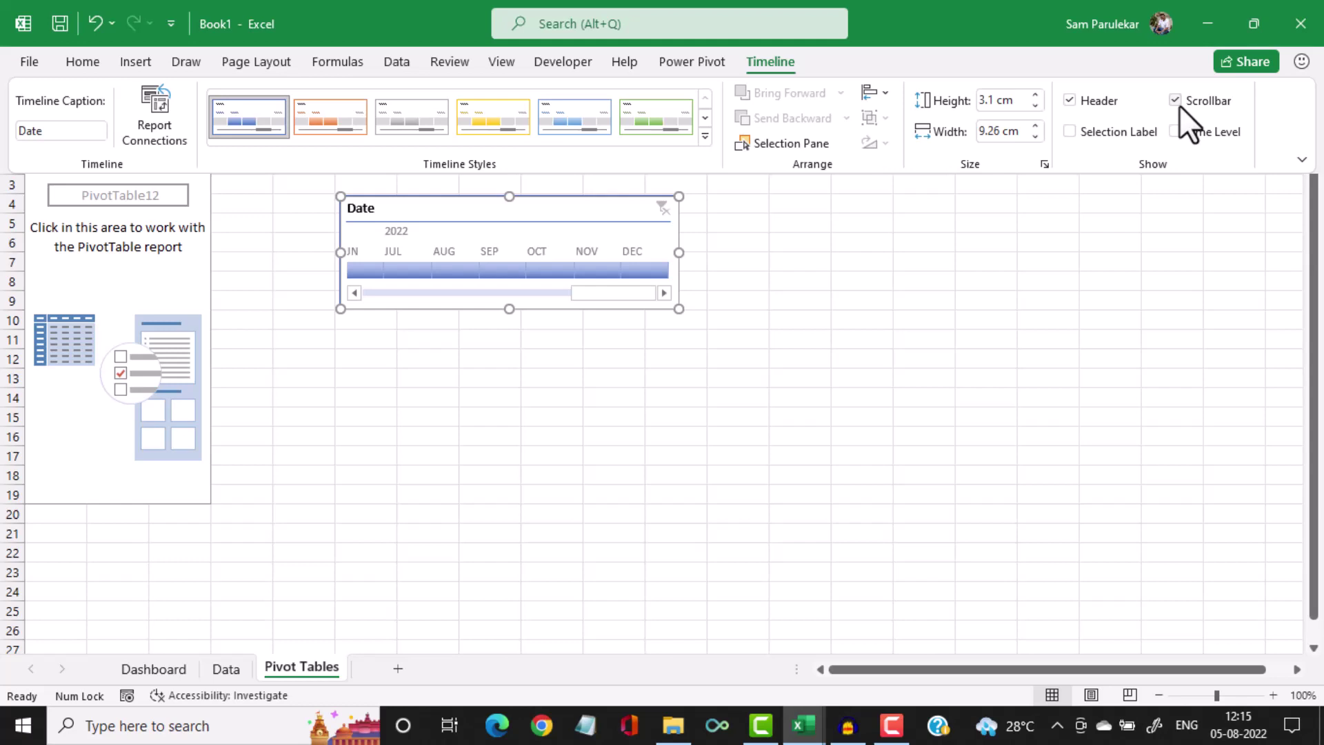
# Widen the Date timeline and scroll it back so that all months from JAN to DEC 2021 fit
pyautogui.click(340, 253)
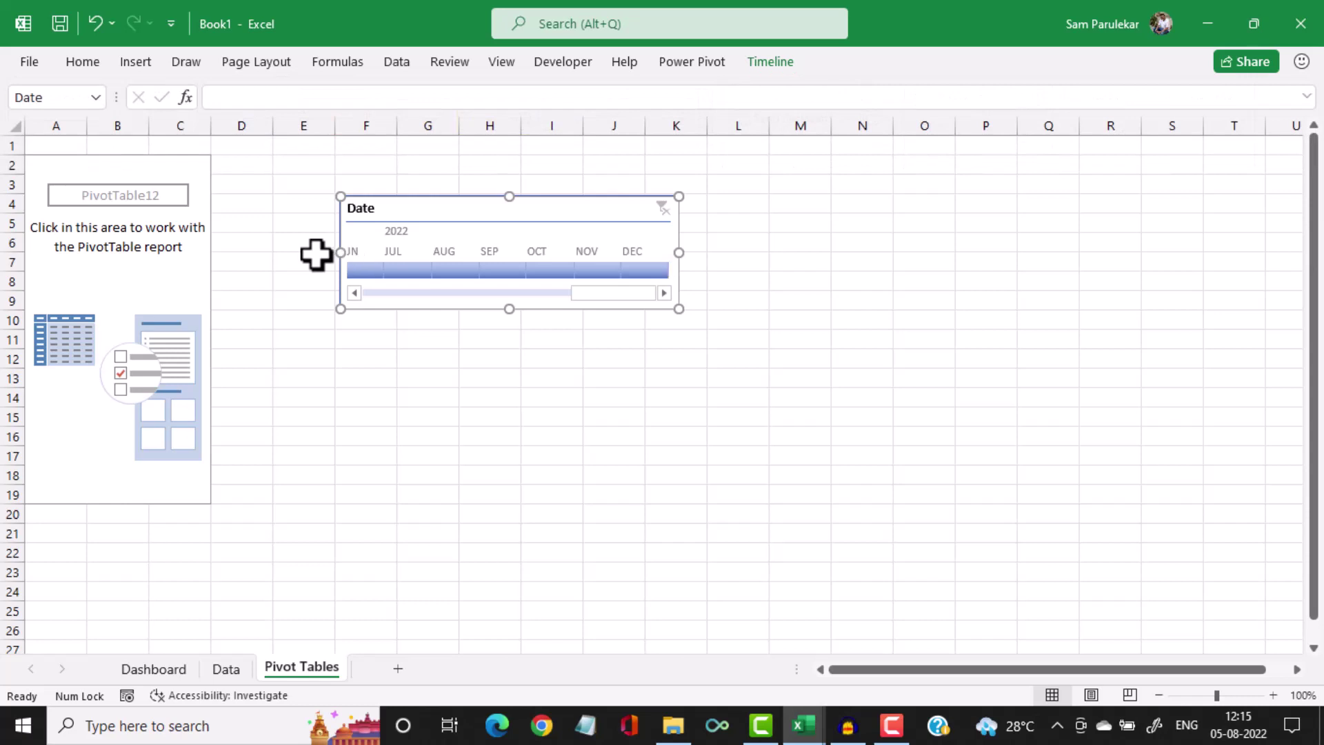
pyautogui.moveTo(679, 252); pyautogui.dragTo(757, 254)
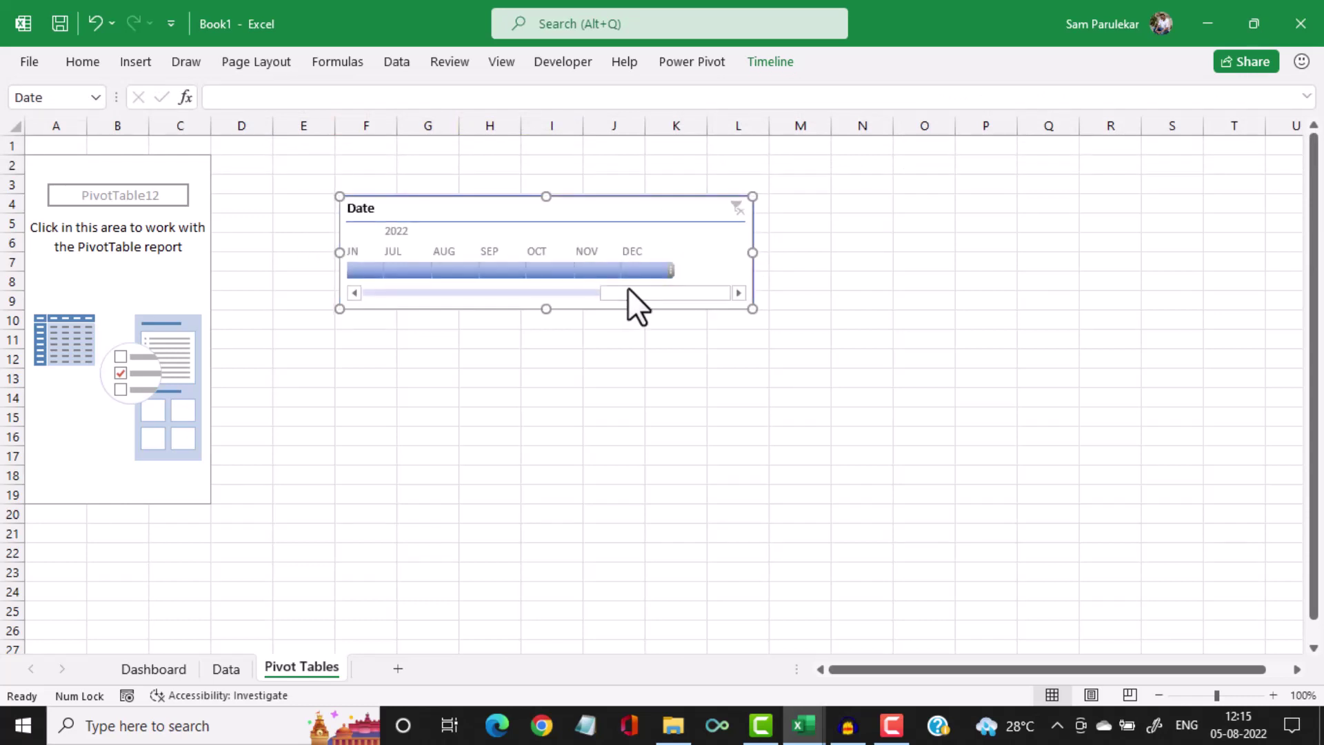
pyautogui.moveTo(627, 293); pyautogui.dragTo(346, 298)
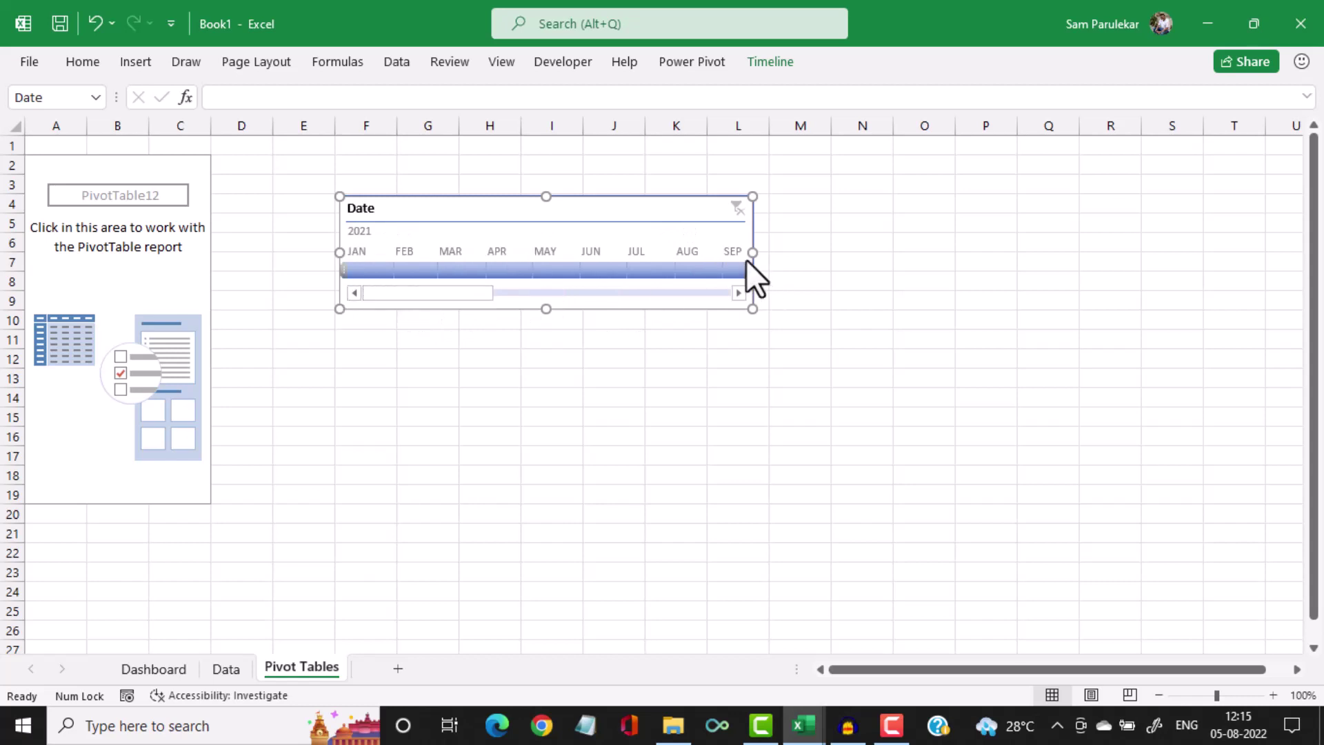
pyautogui.moveTo(757, 253); pyautogui.dragTo(910, 252)
# Copy the Date timeline to the Dashboard sheet and place it just inside the light blue rectangle's upper-left corner
pyautogui.click(864, 250)
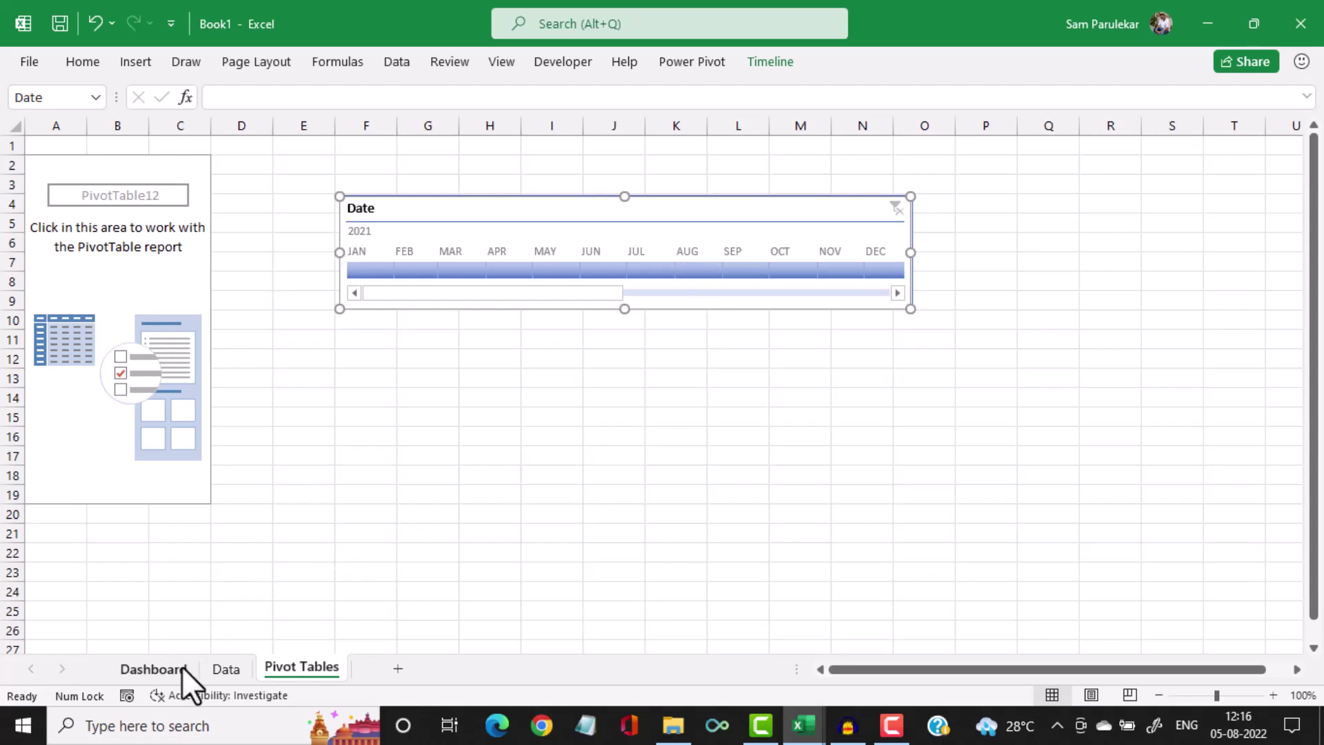
pyautogui.click(153, 668)
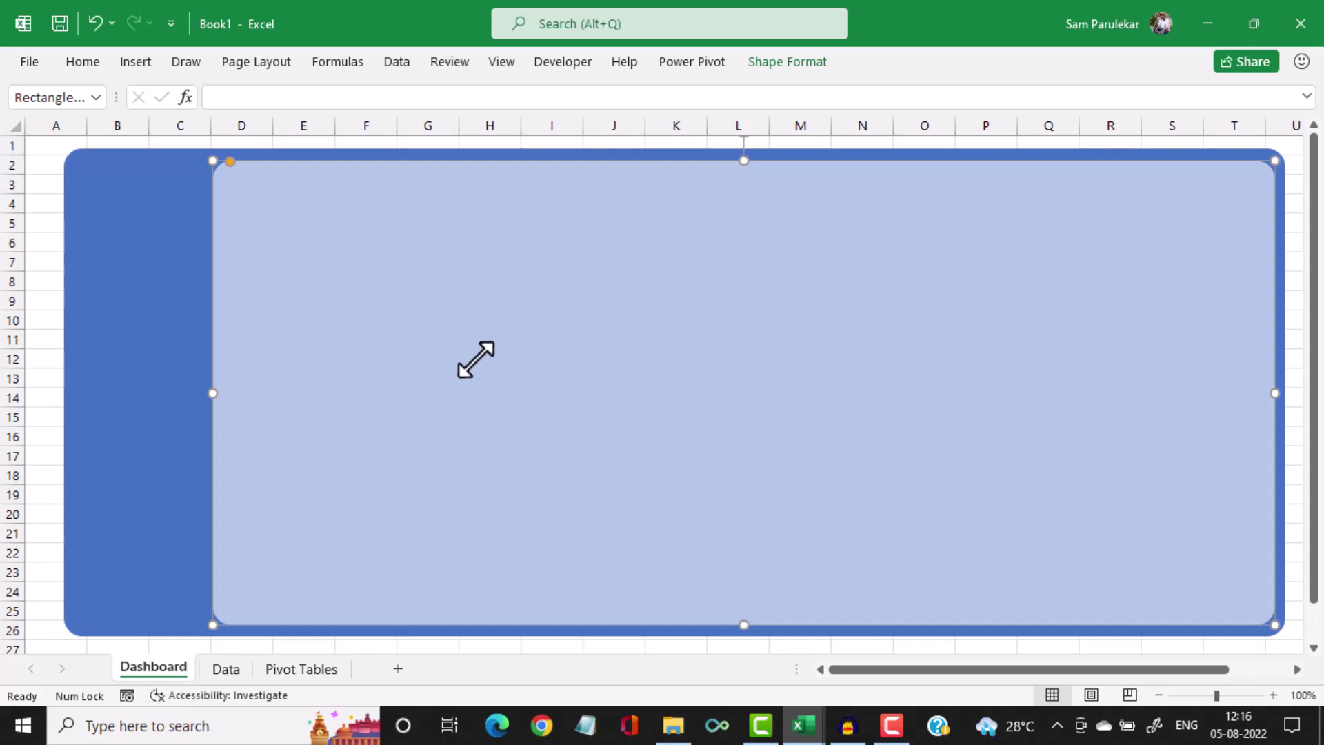
pyautogui.hotkey('ctrl', 'v')
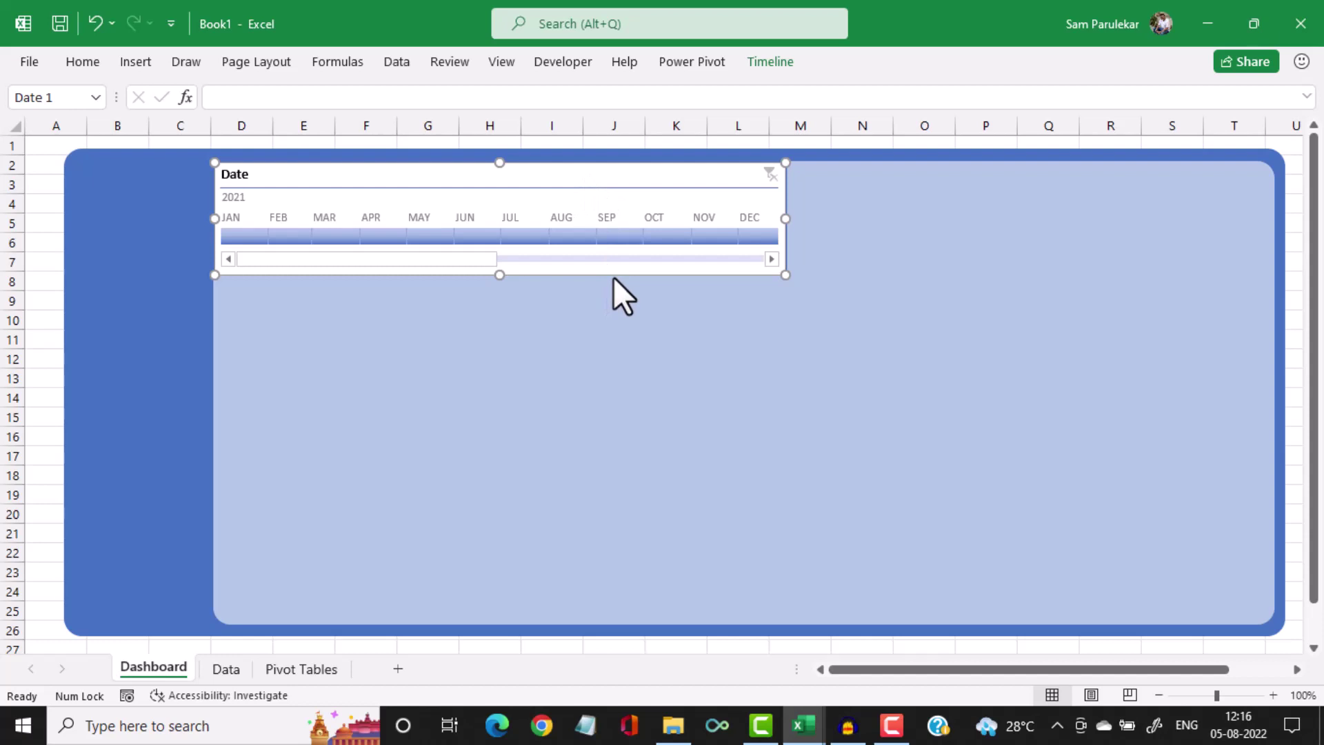
pyautogui.moveTo(614, 276); pyautogui.dragTo(631, 286)
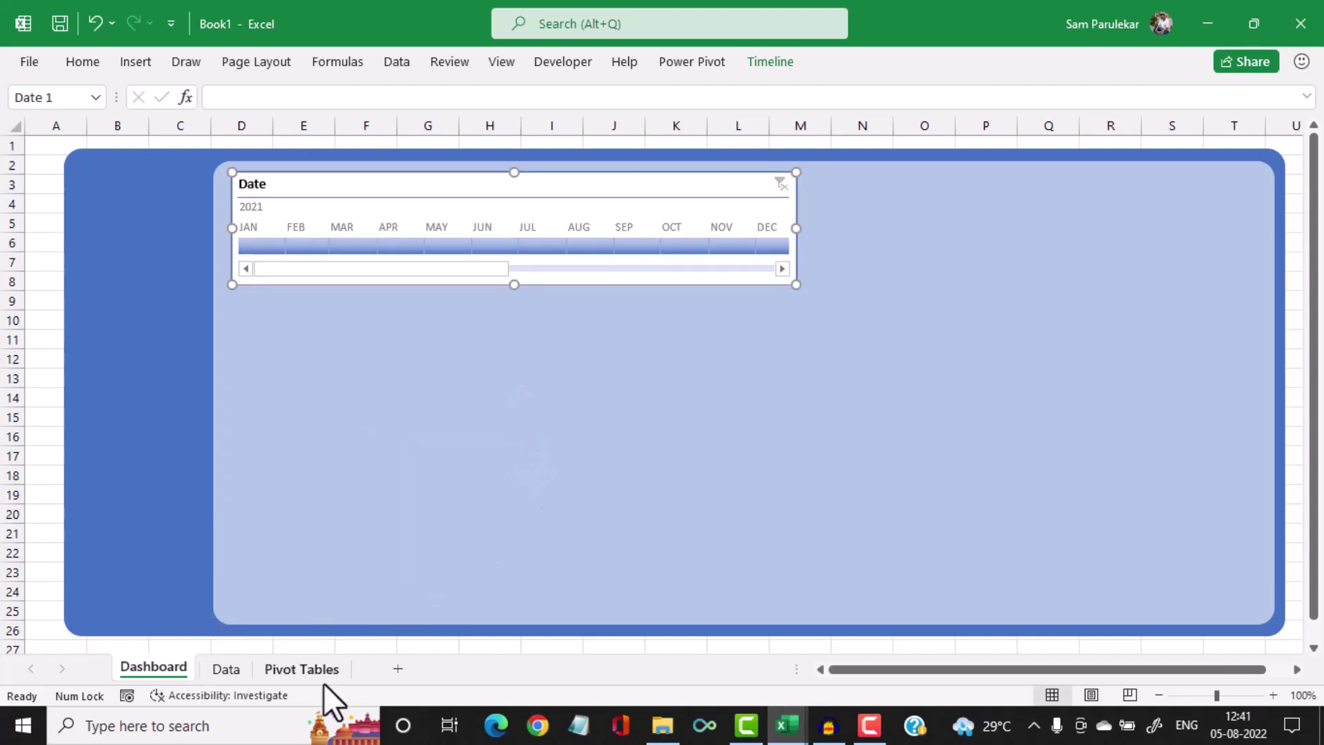
# Insert Region and Item slicers for the PivotTable on the Pivot Tables sheet and place them side by side below the Date timeline
pyautogui.click(316, 672)
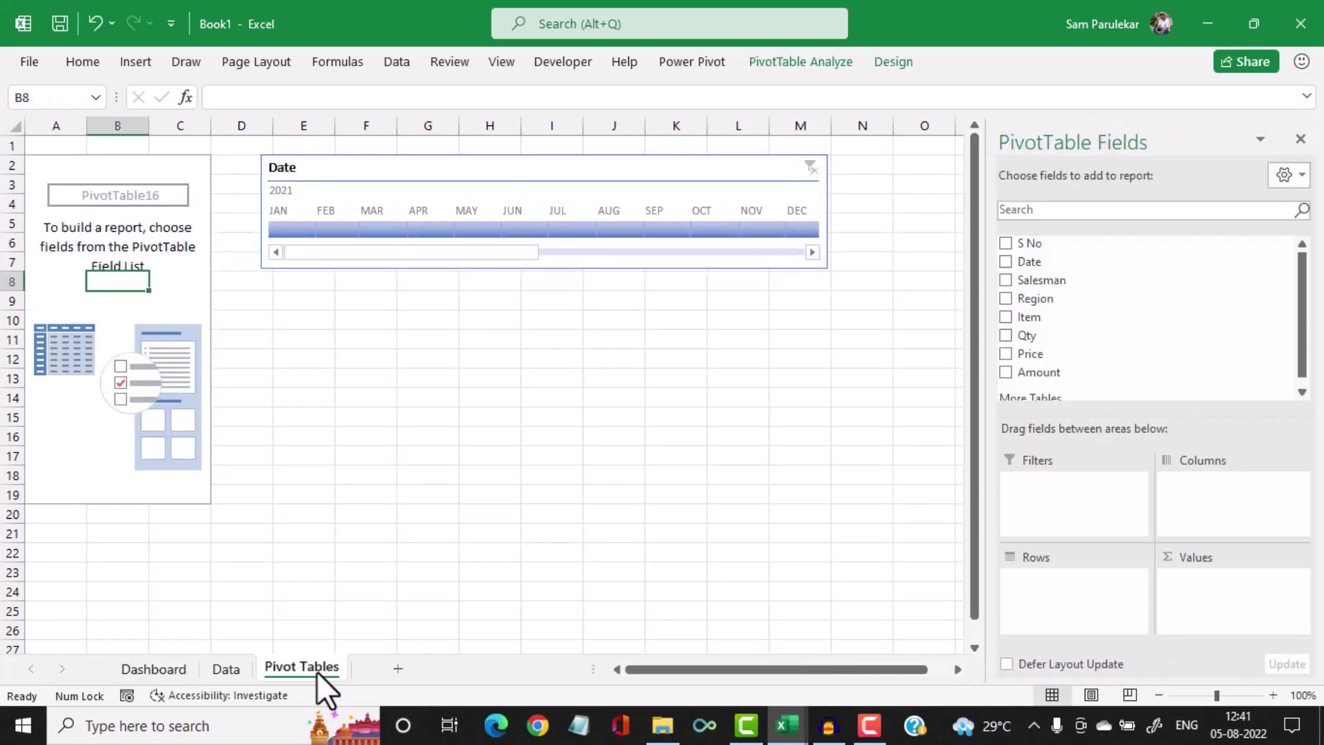
pyautogui.click(177, 290)
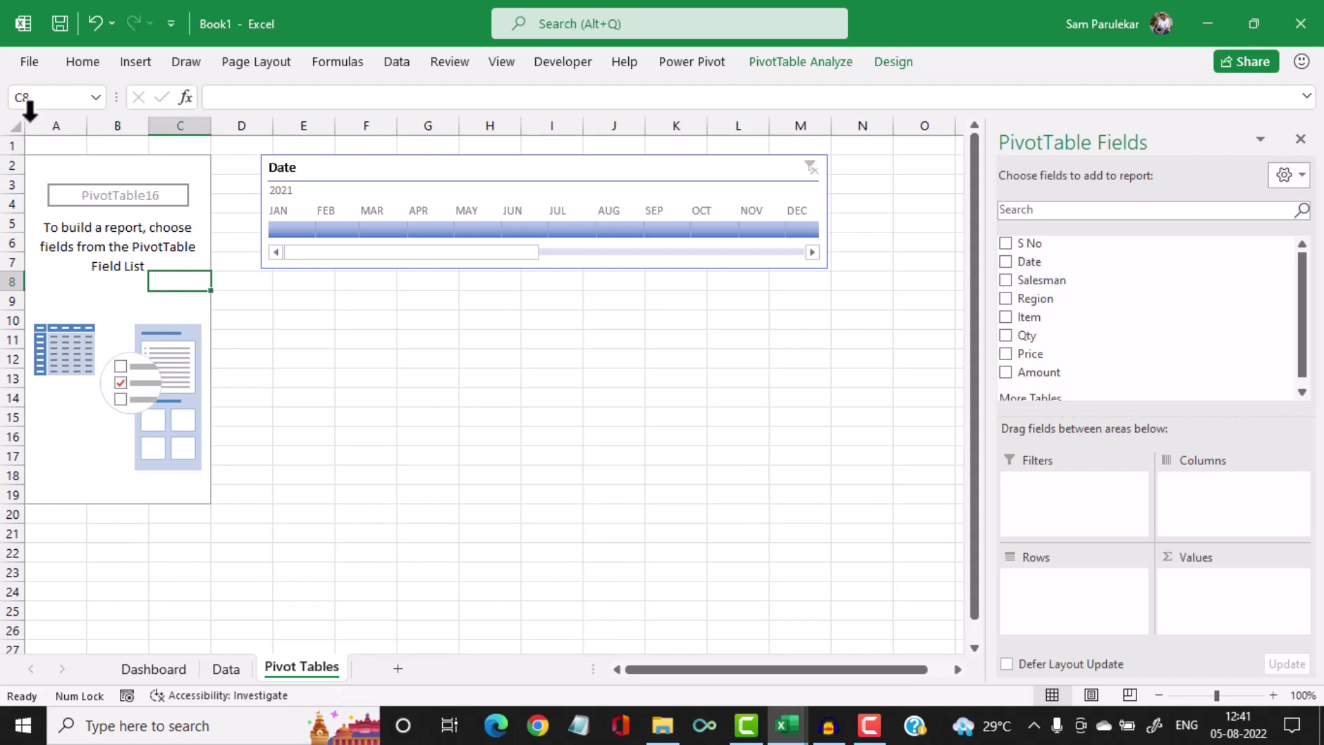
pyautogui.click(120, 63)
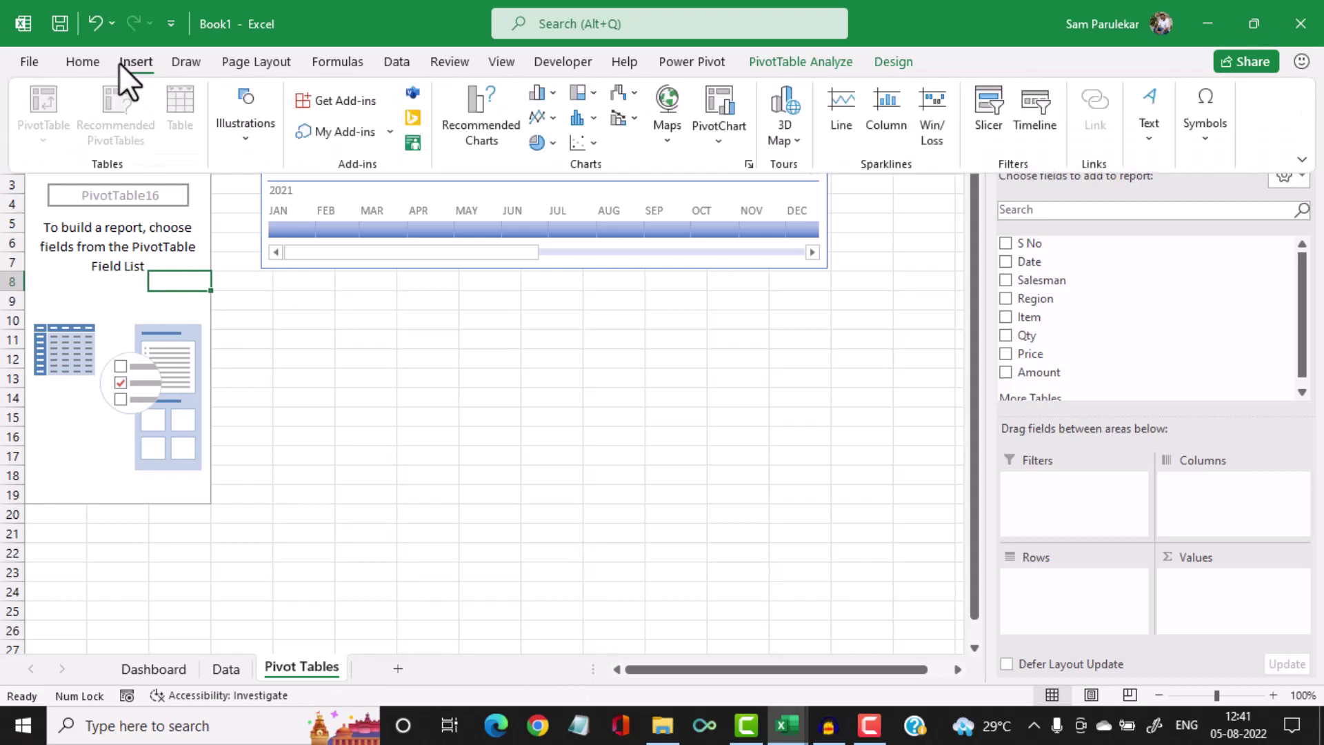
pyautogui.click(979, 111)
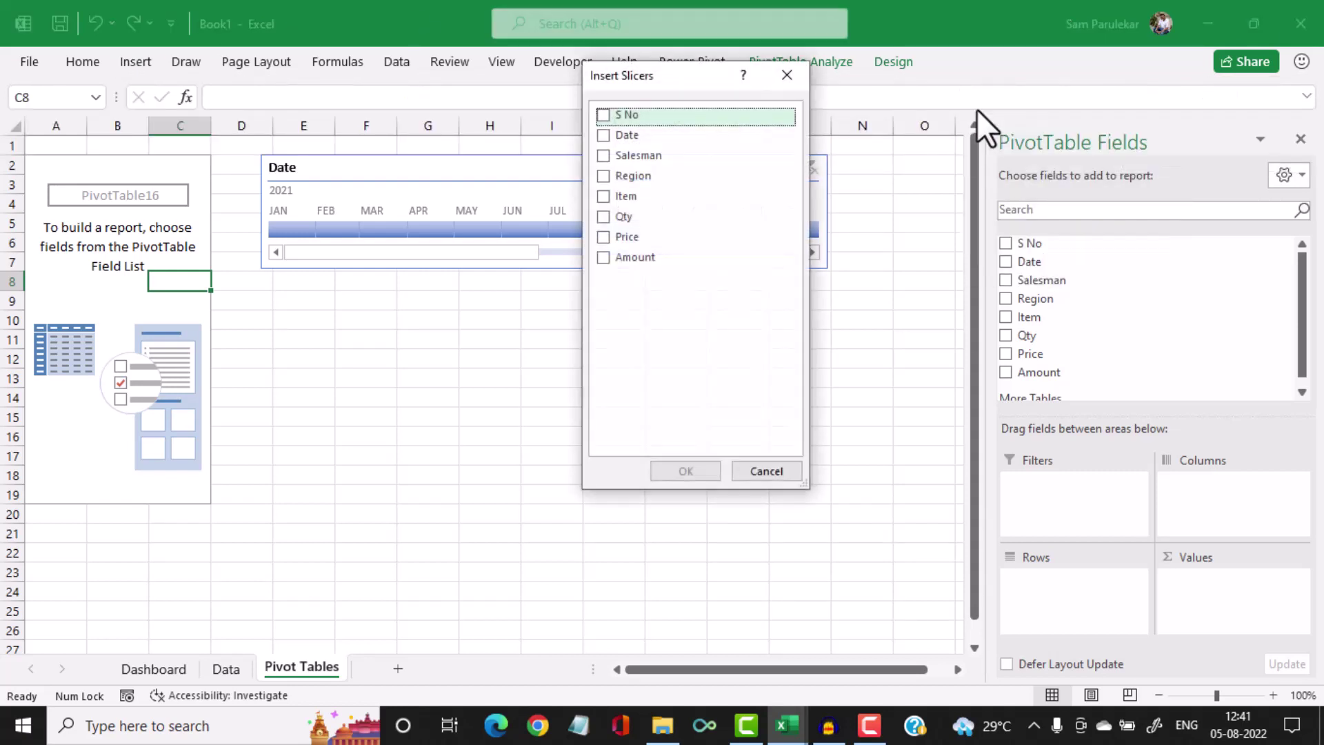
pyautogui.moveTo(689, 85); pyautogui.dragTo(808, 204)
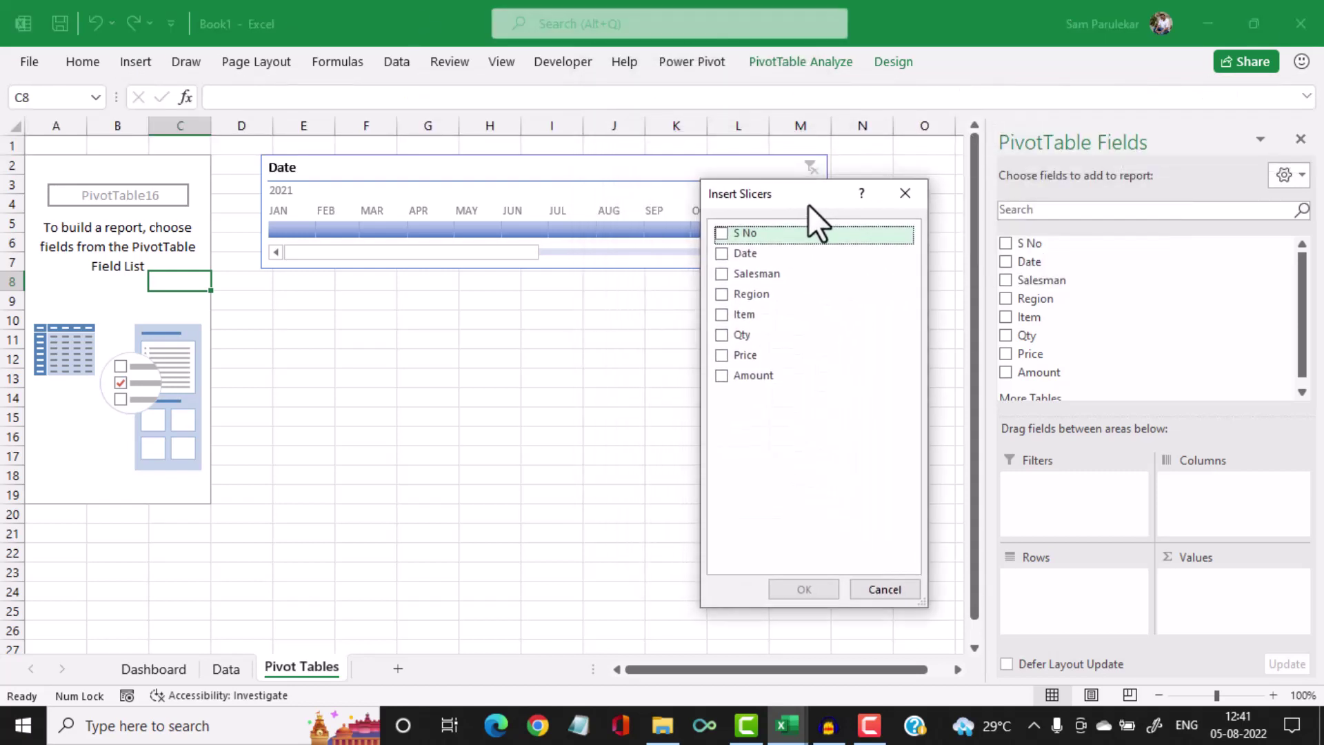
pyautogui.click(725, 294)
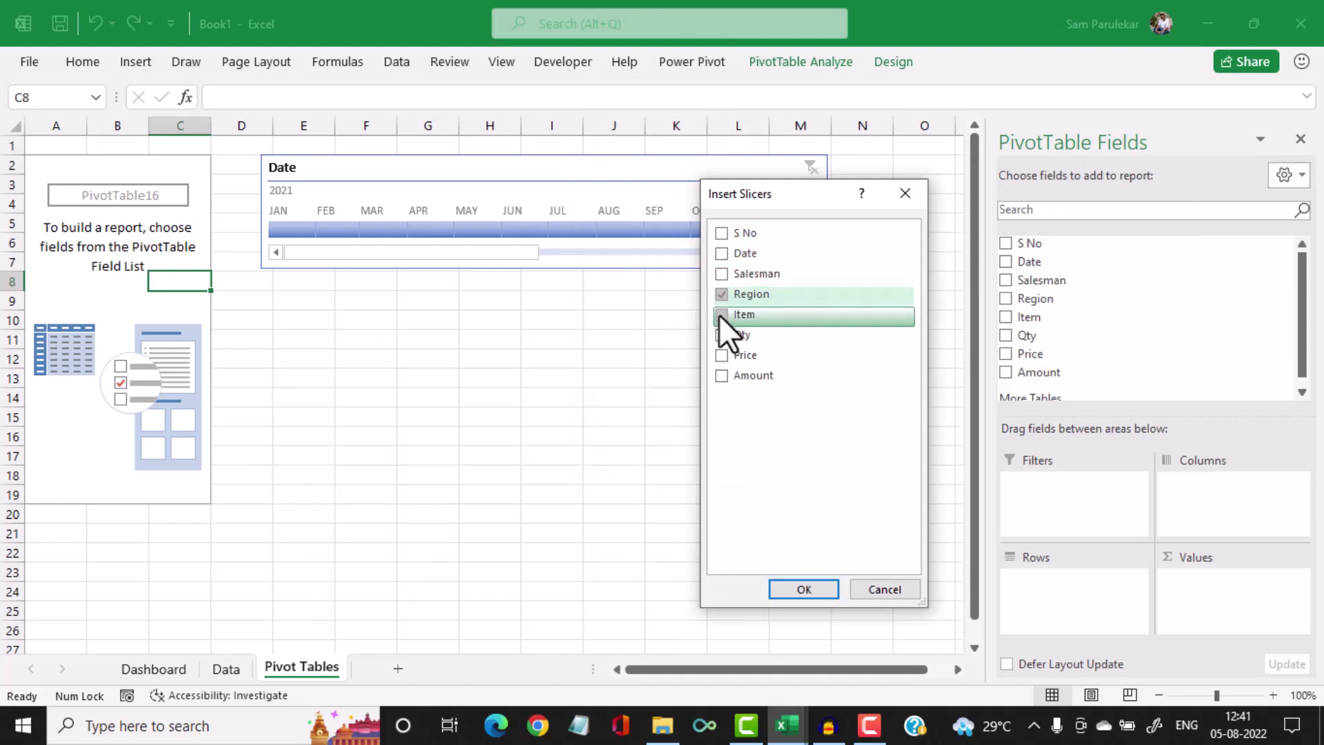
pyautogui.click(720, 314)
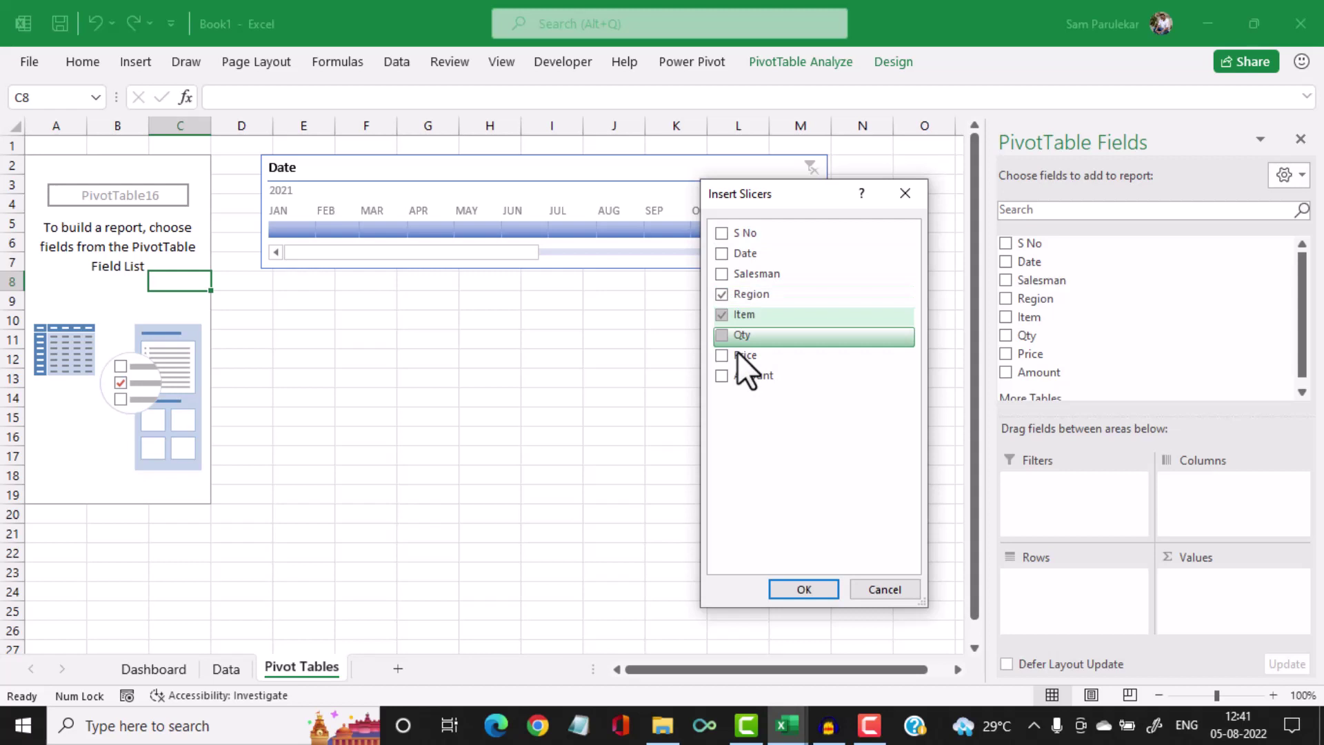
pyautogui.click(805, 590)
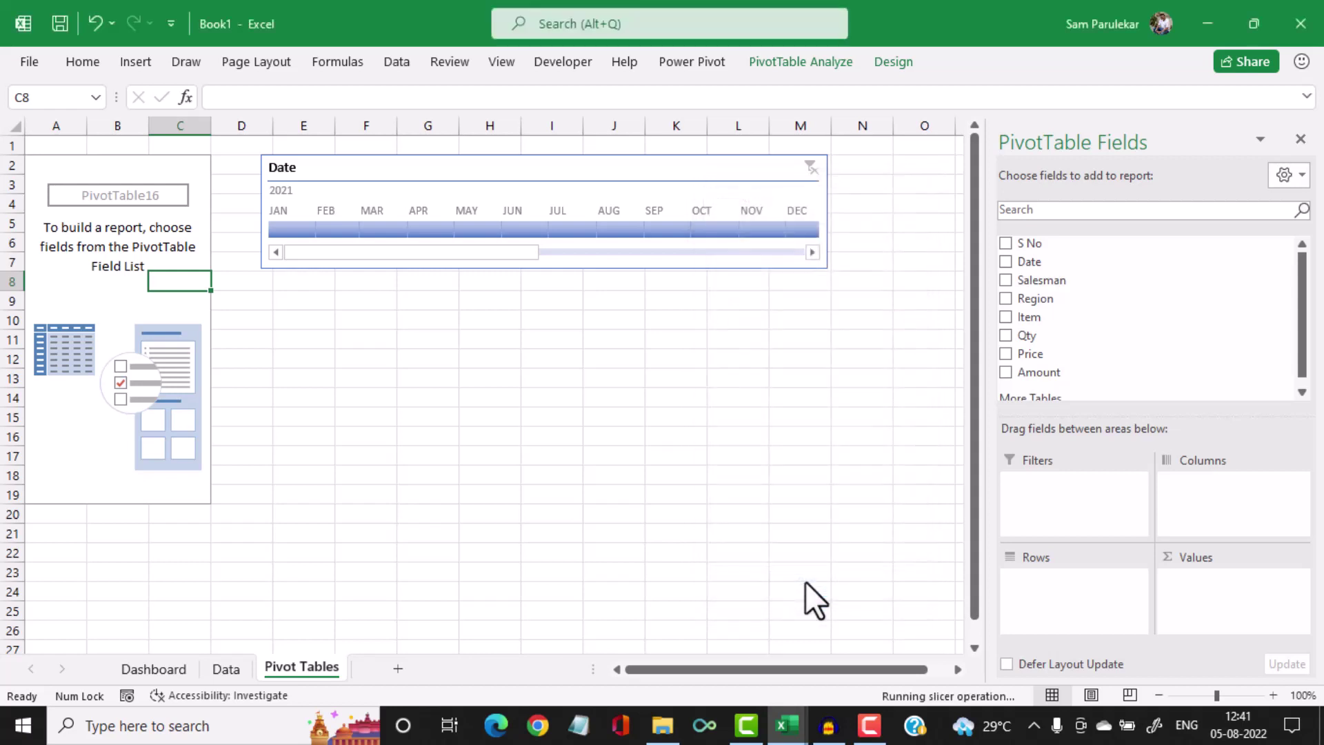
pyautogui.moveTo(554, 308); pyautogui.dragTo(742, 291)
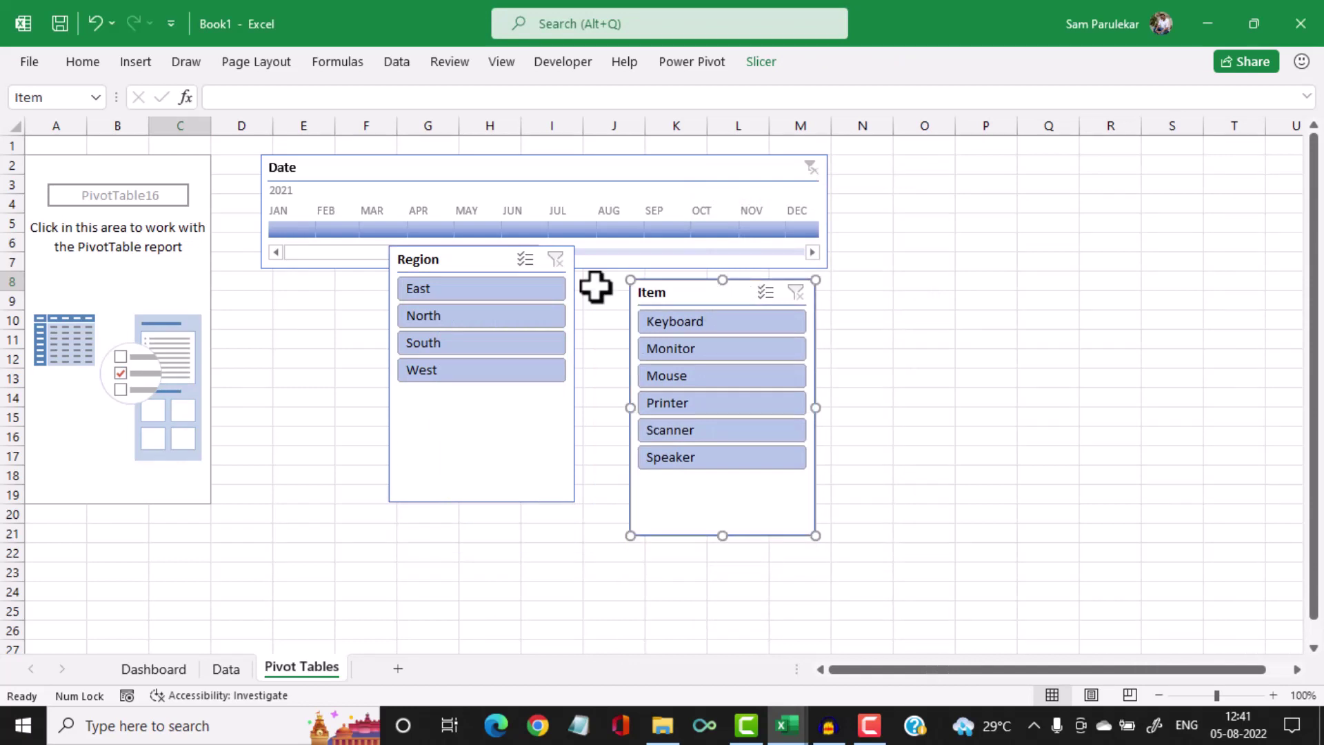
pyautogui.moveTo(503, 259); pyautogui.dragTo(380, 287)
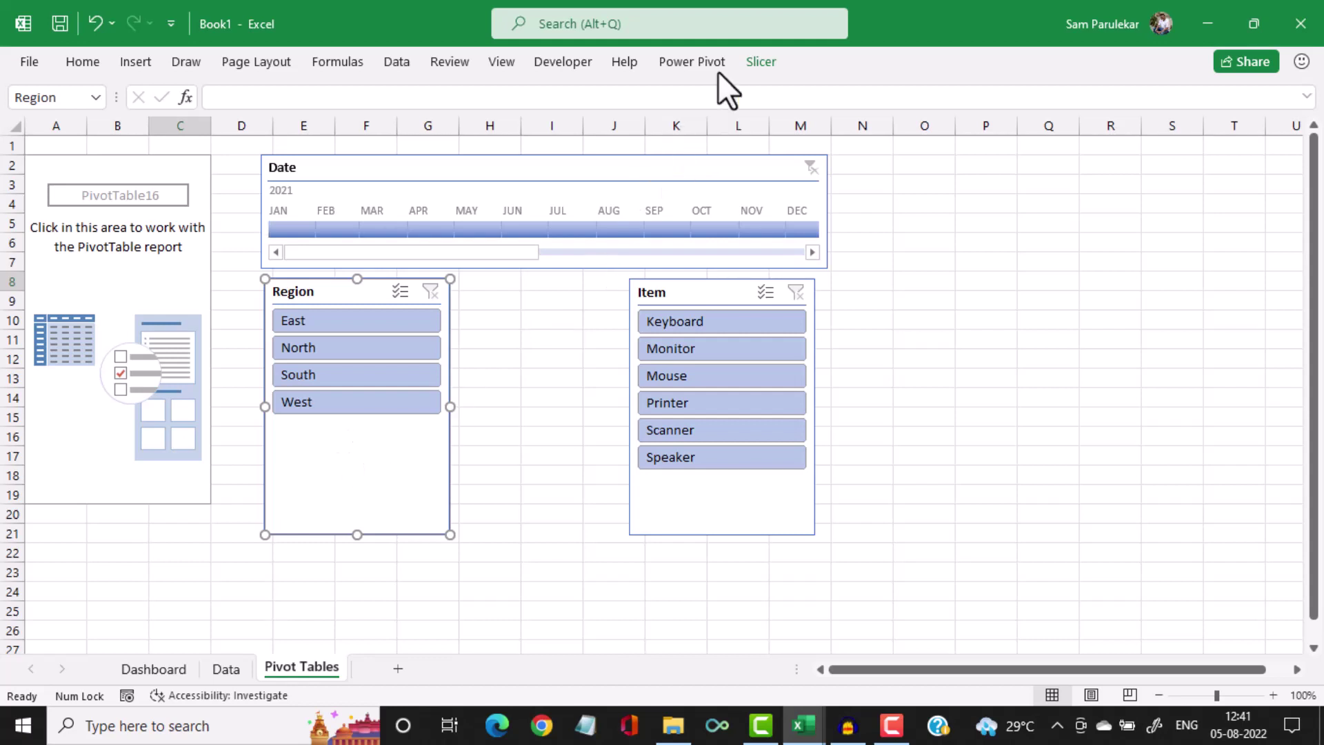
# Set the Region slicer to 2 columns and shorten it to fit its four buttons
pyautogui.click(759, 55)
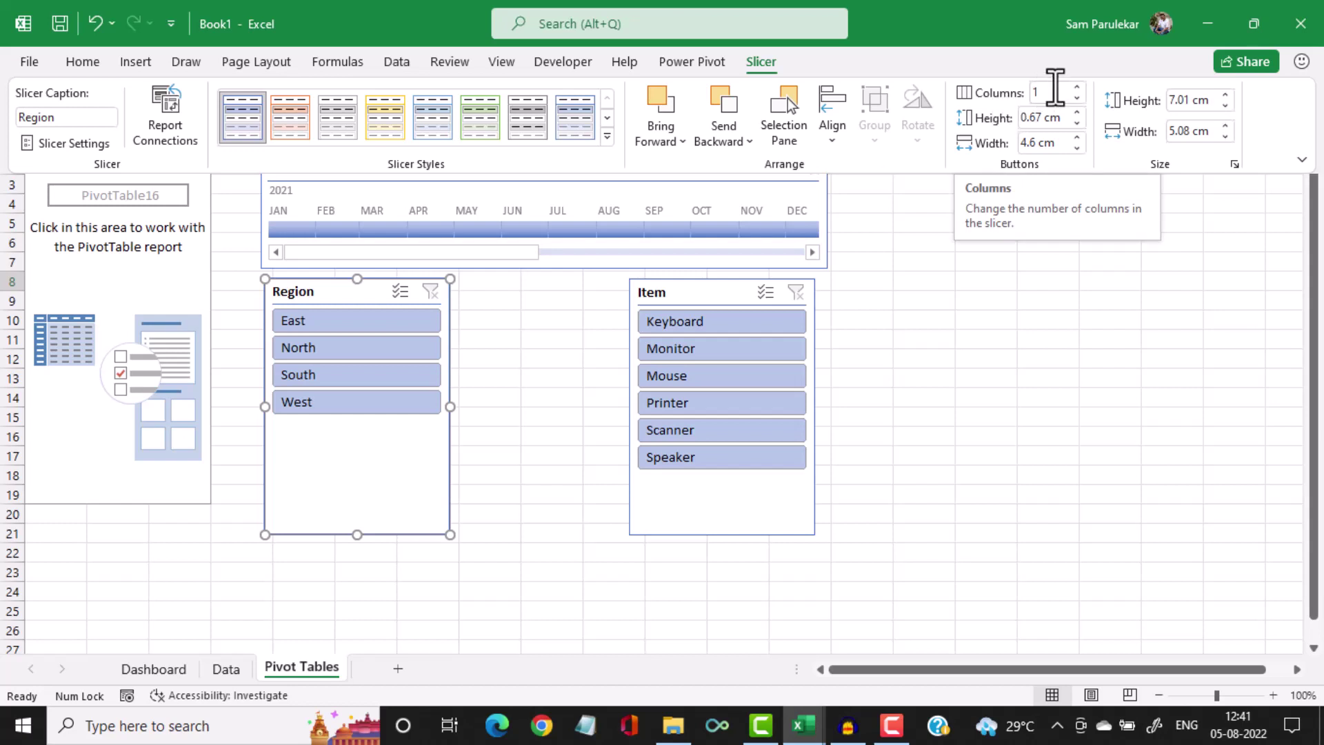
pyautogui.click(1077, 88)
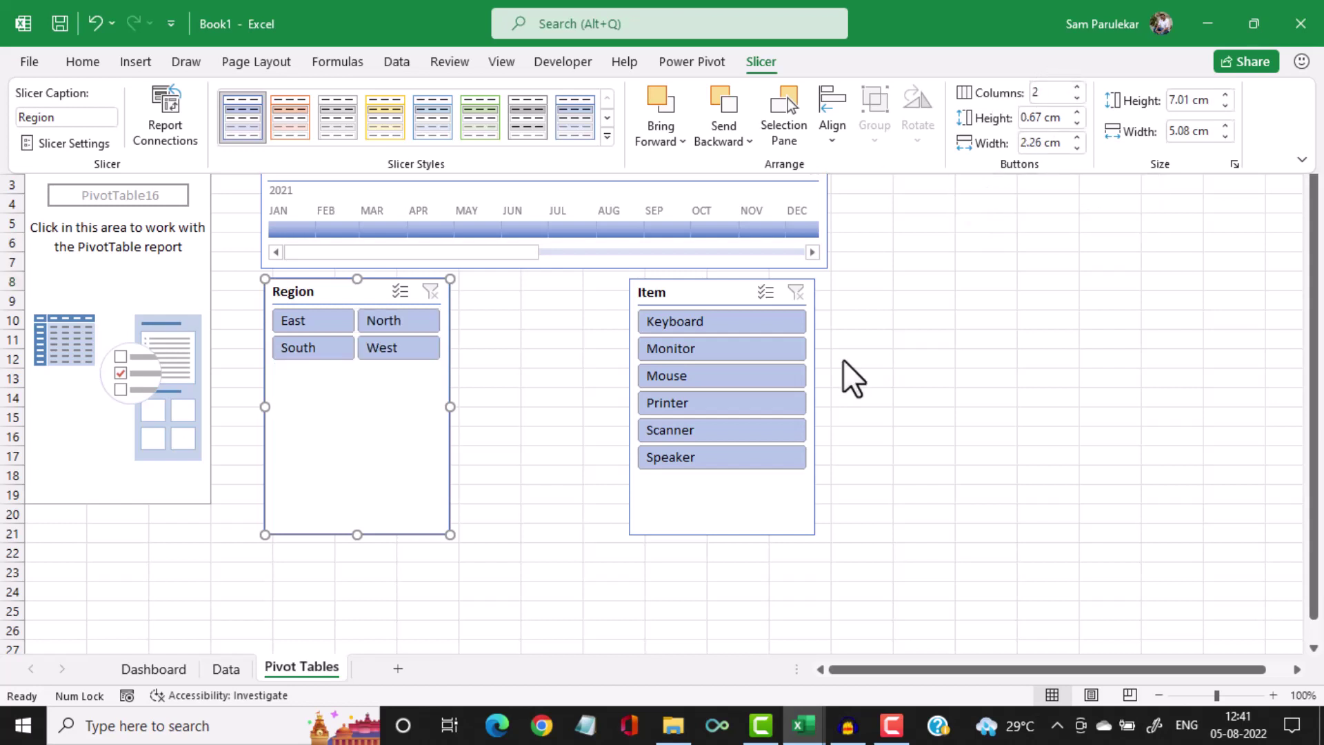
pyautogui.click(368, 494)
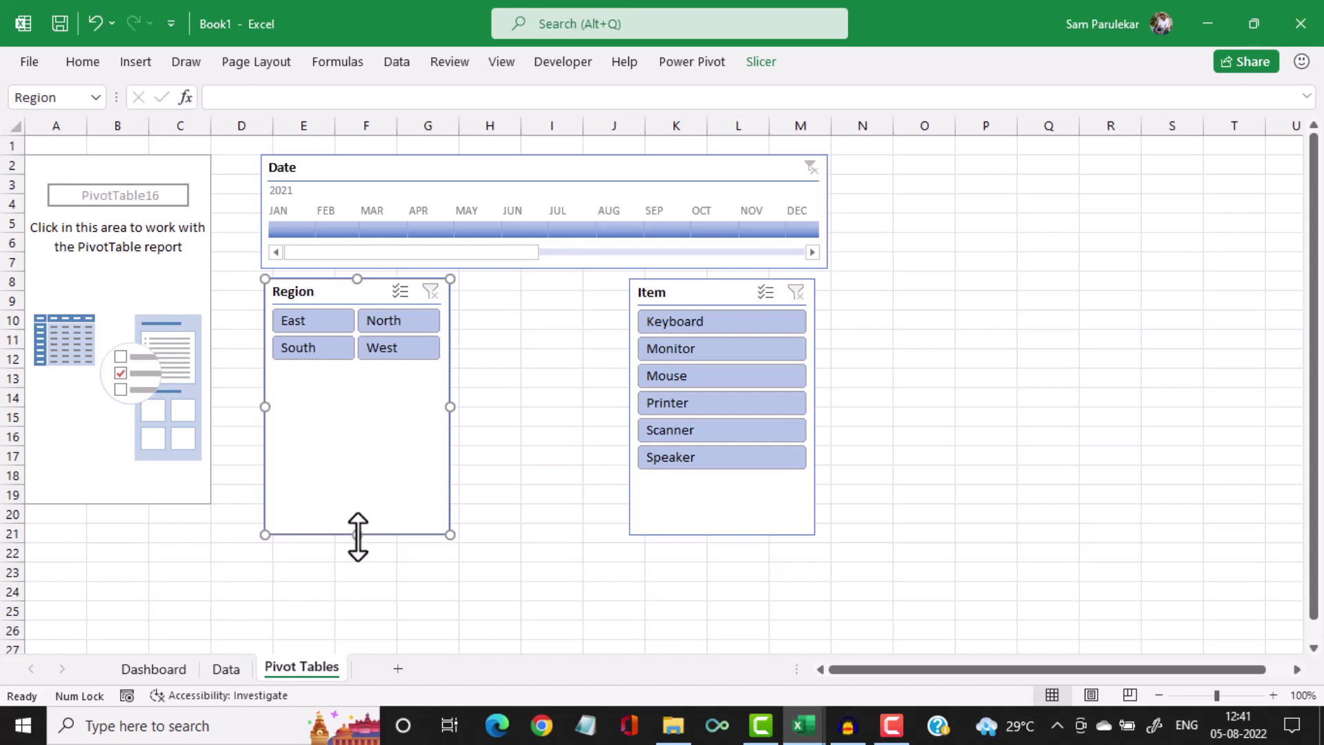
pyautogui.moveTo(358, 535); pyautogui.dragTo(354, 373)
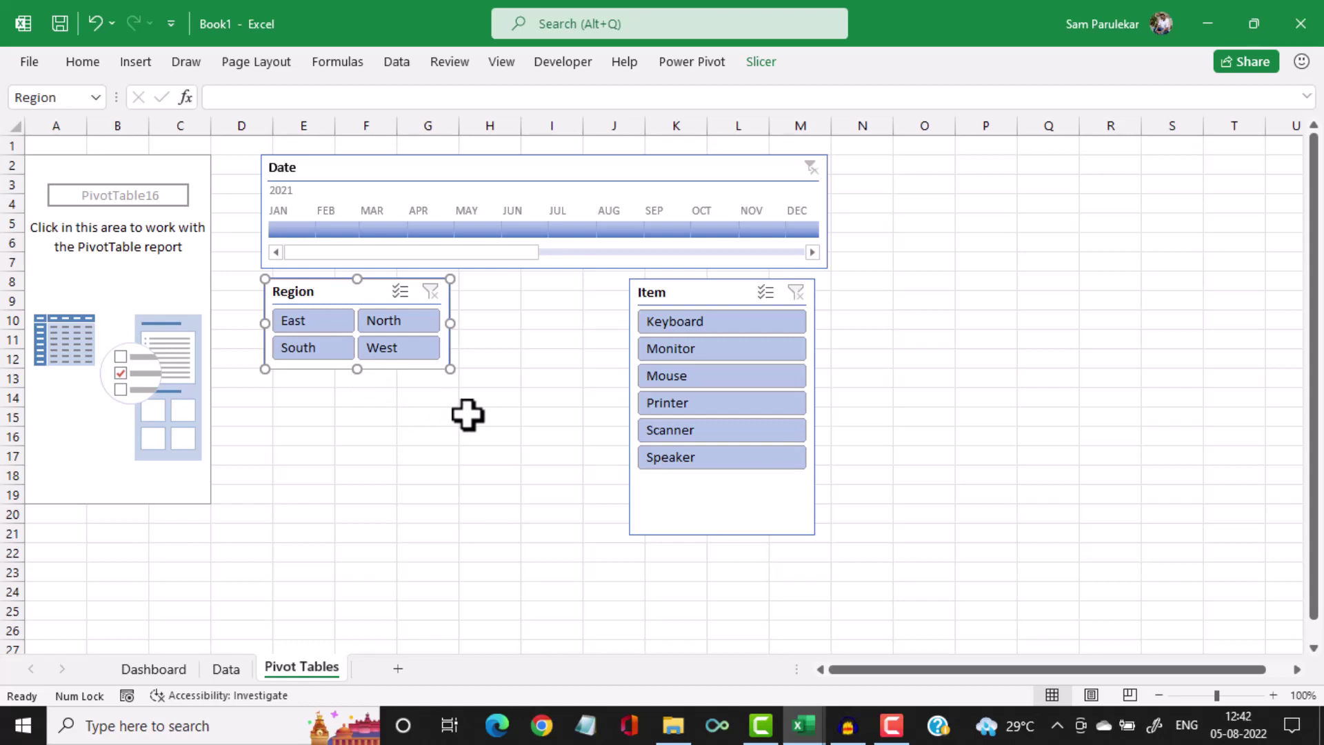
# Copy the Region slicer to the Dashboard sheet, place it beside the Date timeline and stretch it to the timeline's height and nearly the light blue rectangle's edge
pyautogui.click(131, 667)
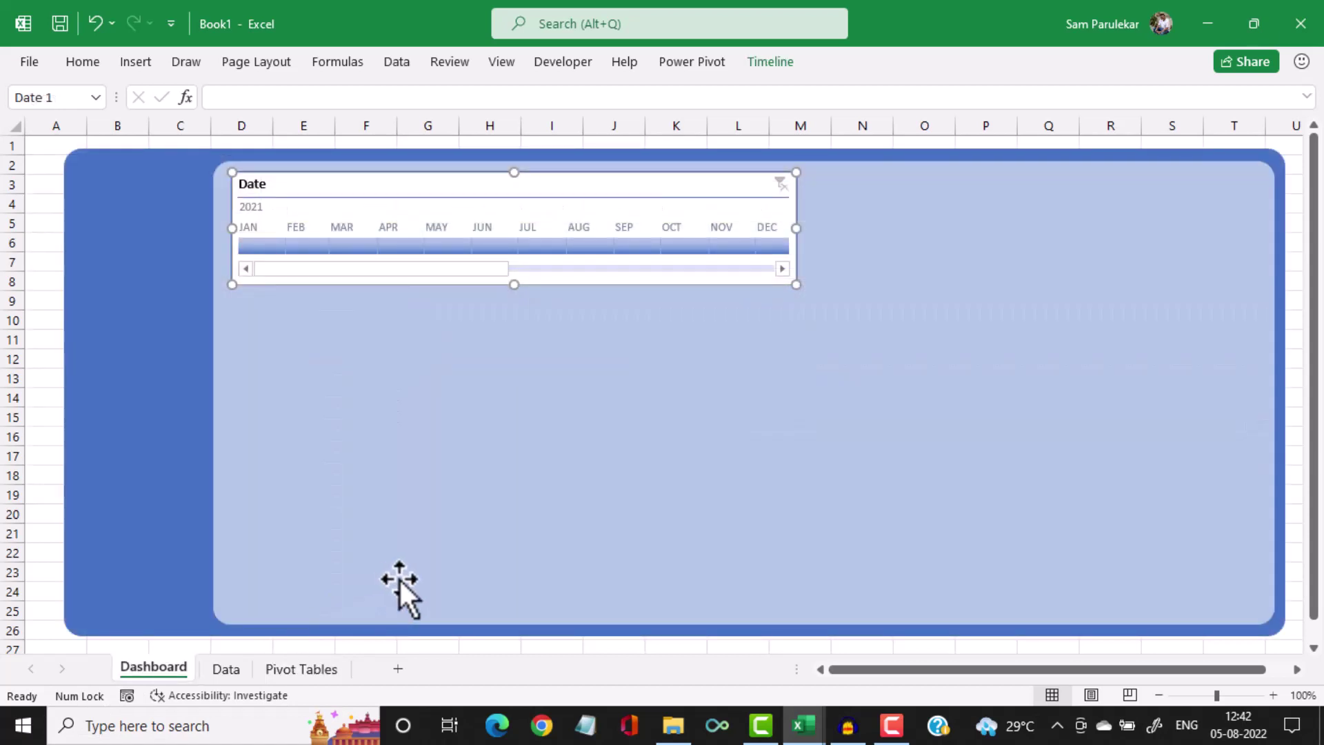
pyautogui.hotkey('ctrl', 'v')
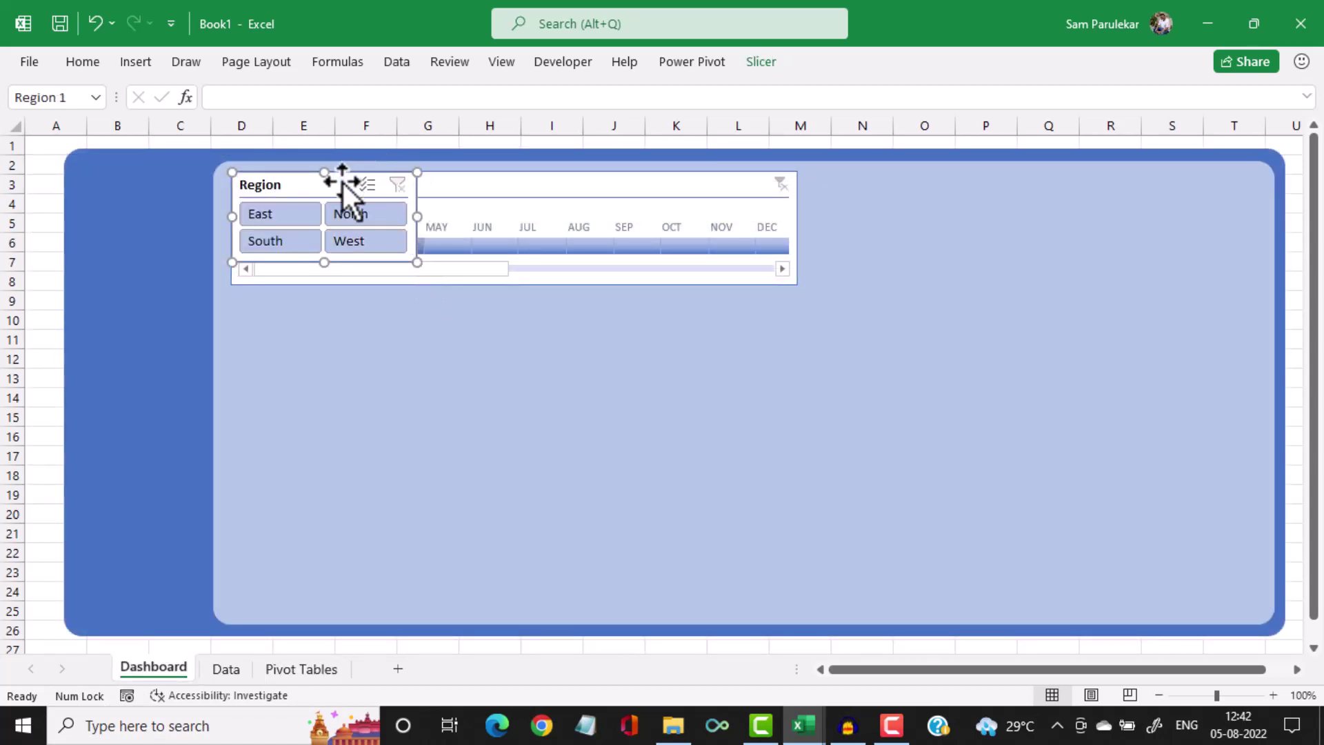
pyautogui.moveTo(346, 171); pyautogui.dragTo(928, 172)
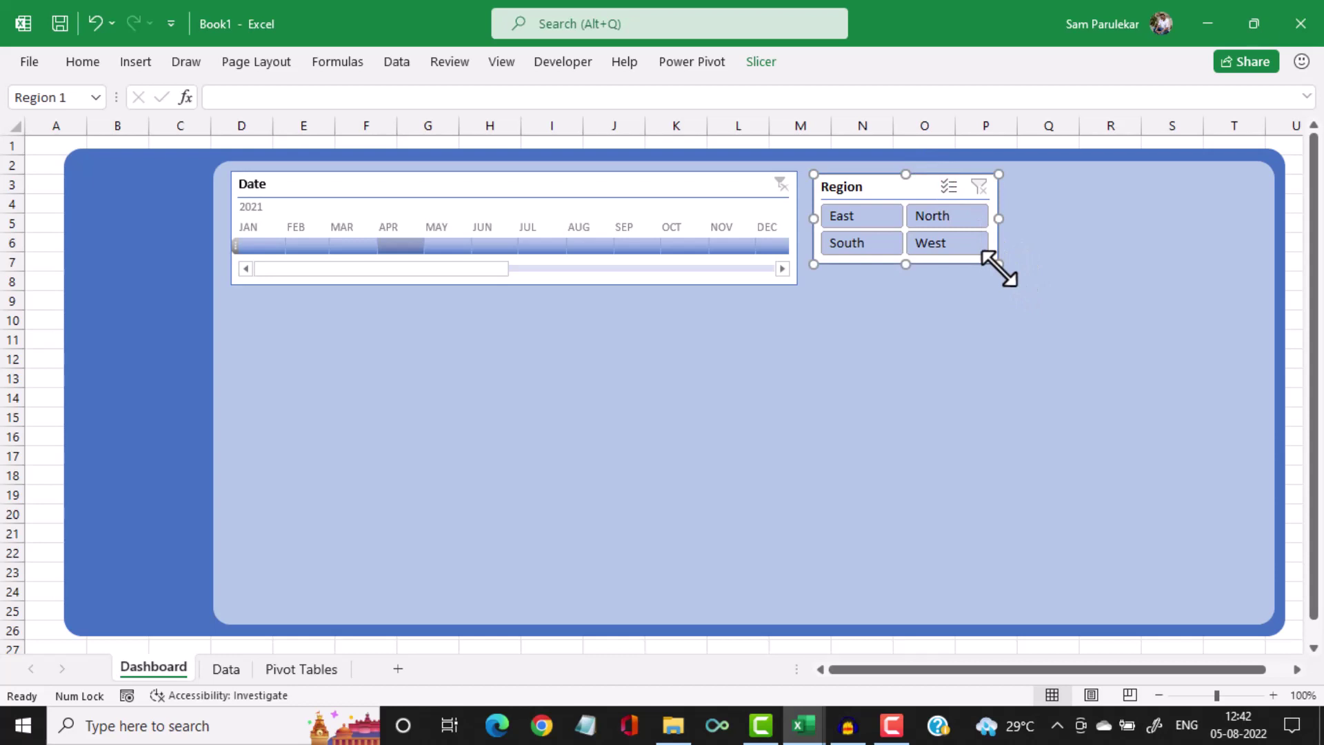
pyautogui.moveTo(998, 265); pyautogui.dragTo(1051, 284)
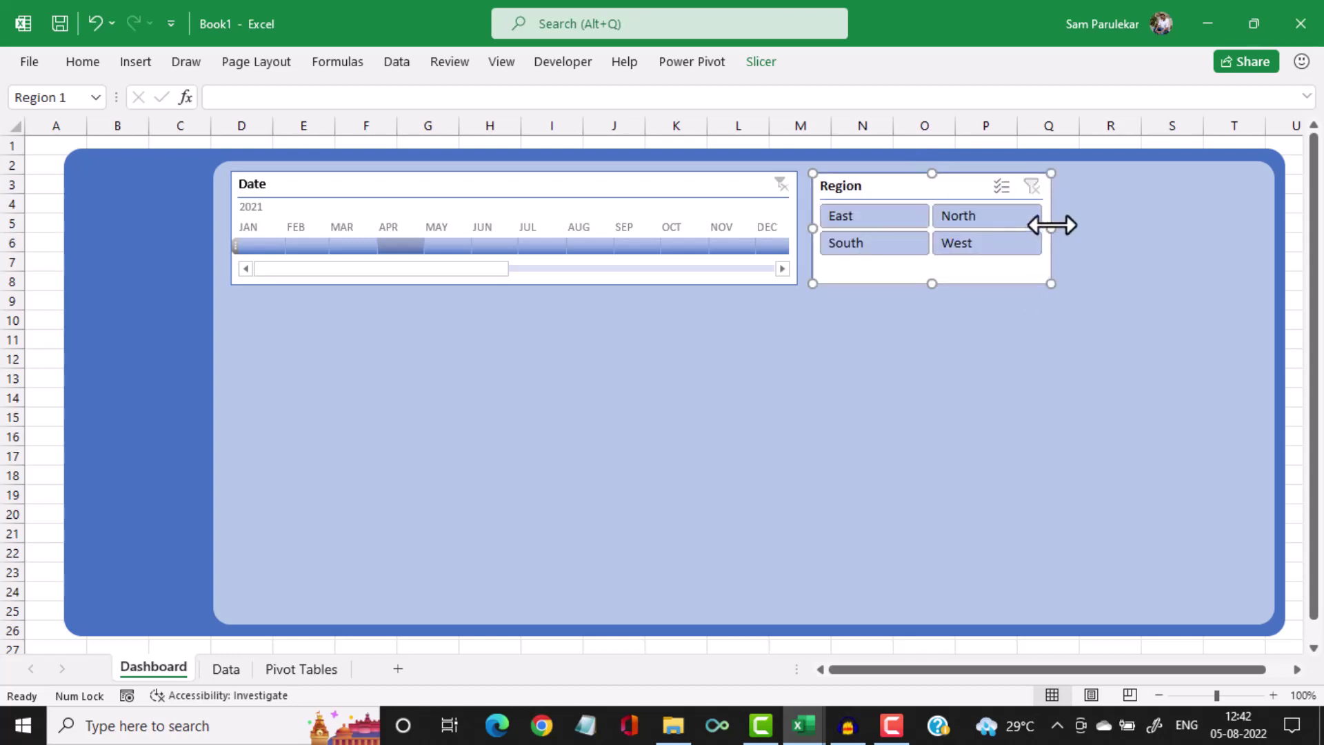
pyautogui.moveTo(1051, 225); pyautogui.dragTo(1251, 250)
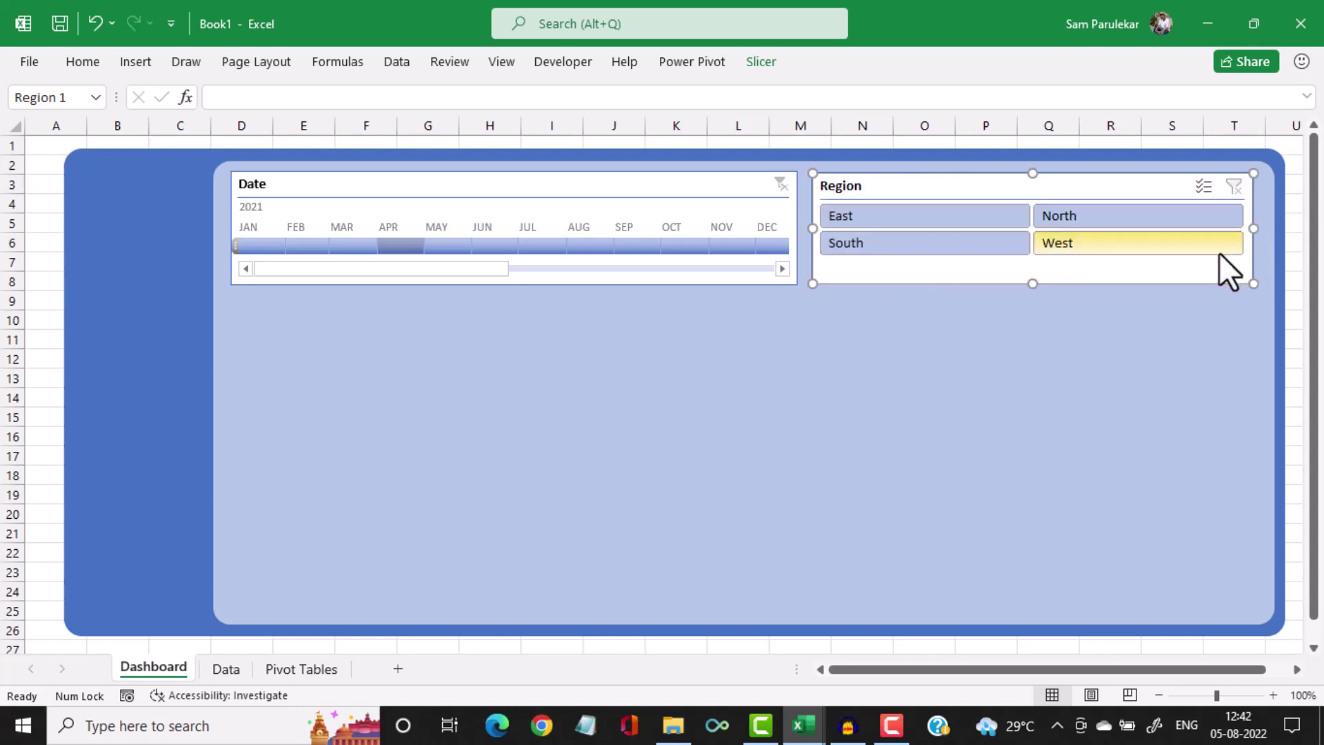
# Set the button height of the Dashboard's Region slicer to 0.9 cm
pyautogui.click(764, 64)
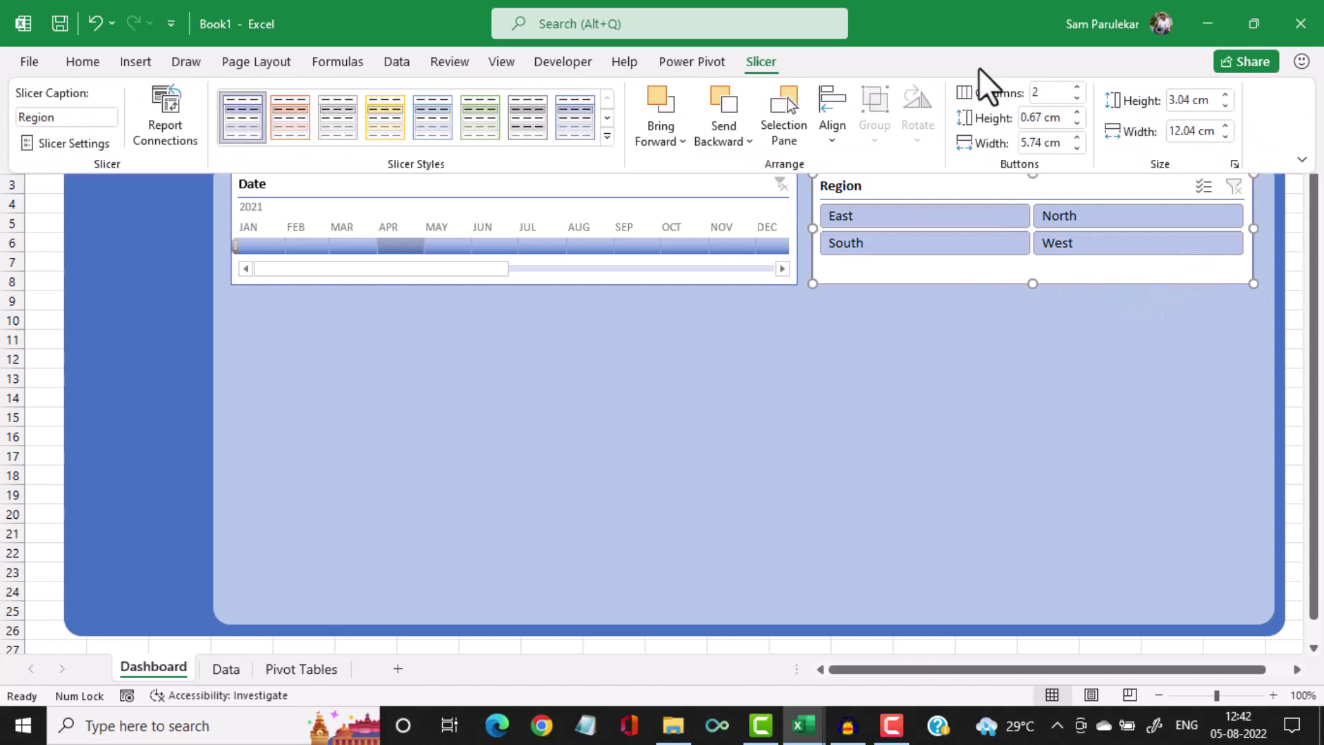
pyautogui.click(1077, 111)
pyautogui.click(1077, 112)
pyautogui.click(1077, 112)
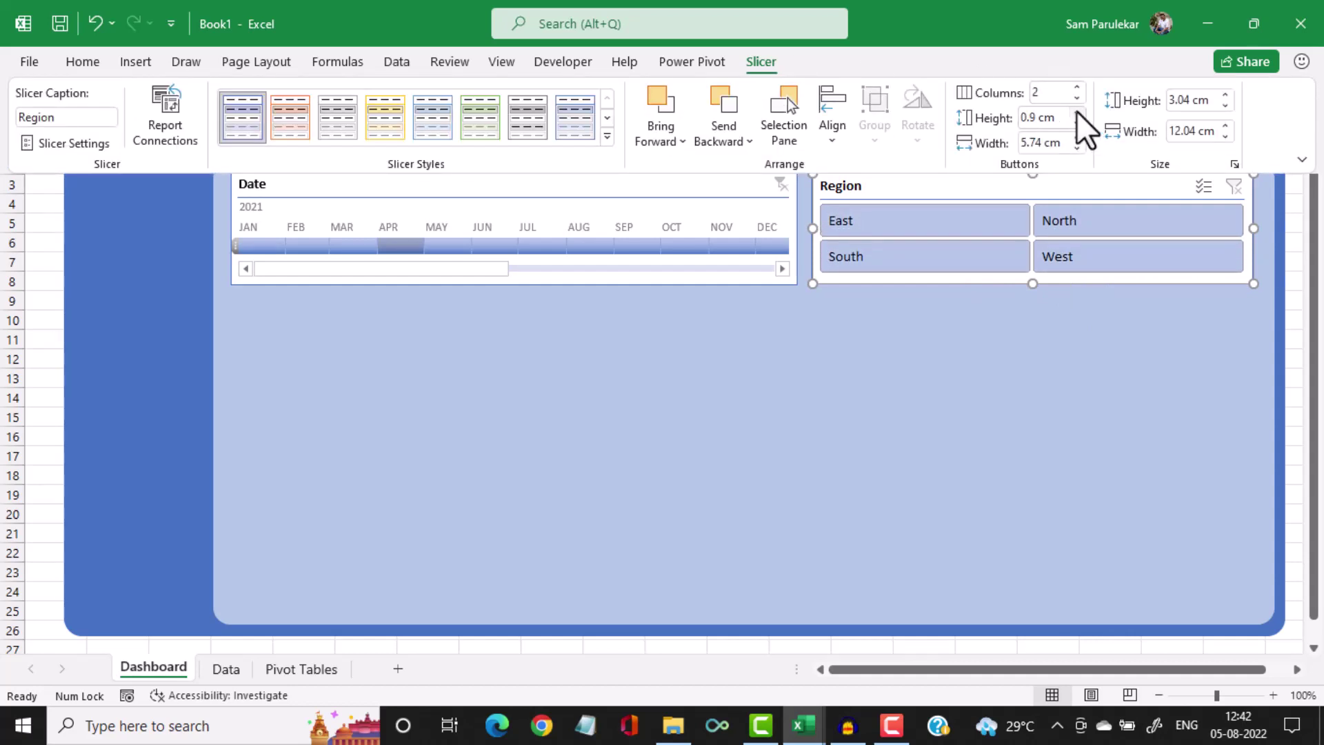
pyautogui.click(982, 362)
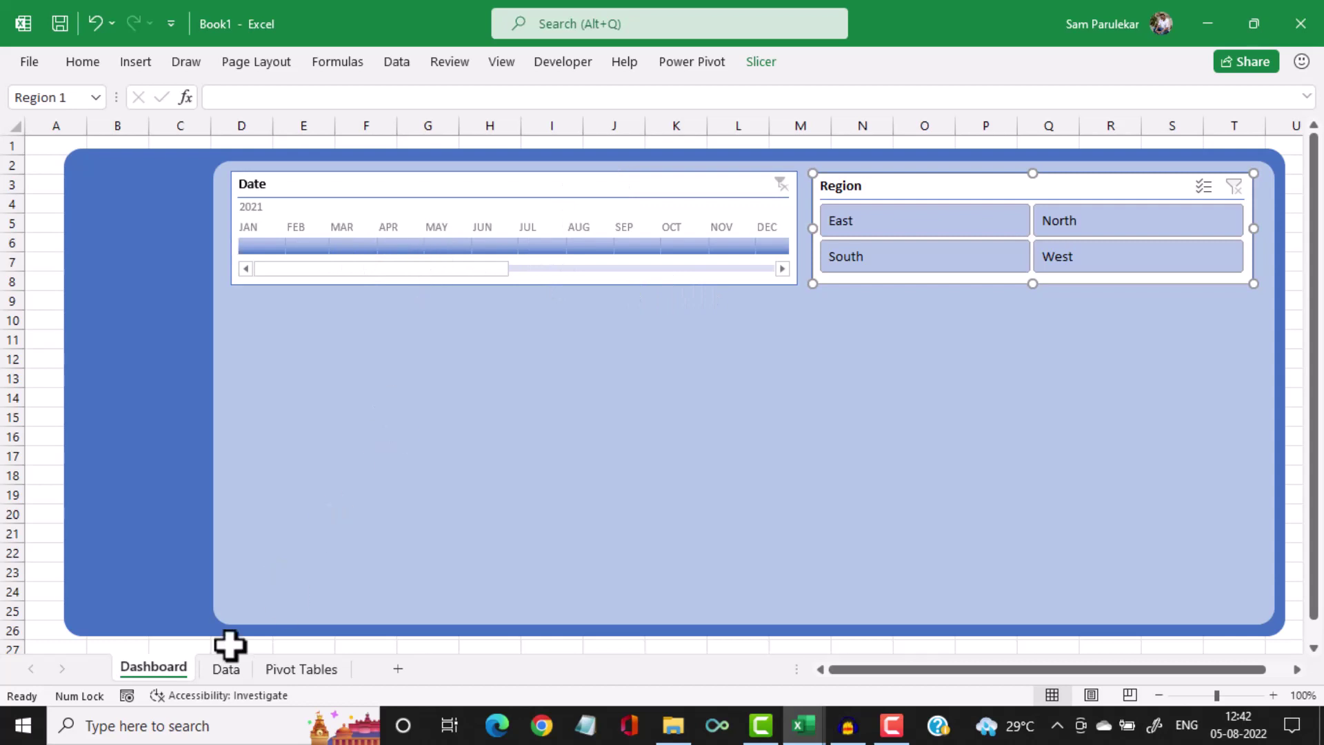
# On the Pivot Tables sheet, move the Item slicer lower, set it to 6 columns and shorten it to fit one row of buttons
pyautogui.click(275, 666)
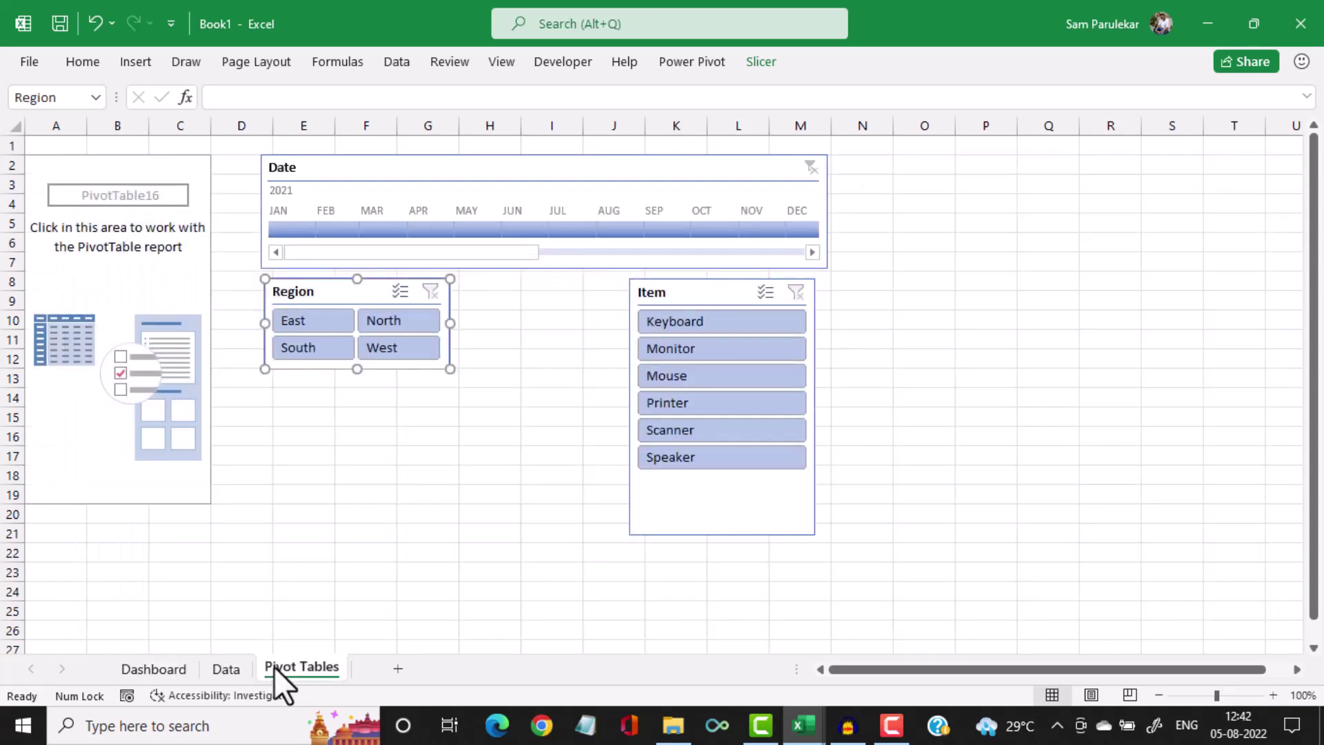
pyautogui.click(713, 297)
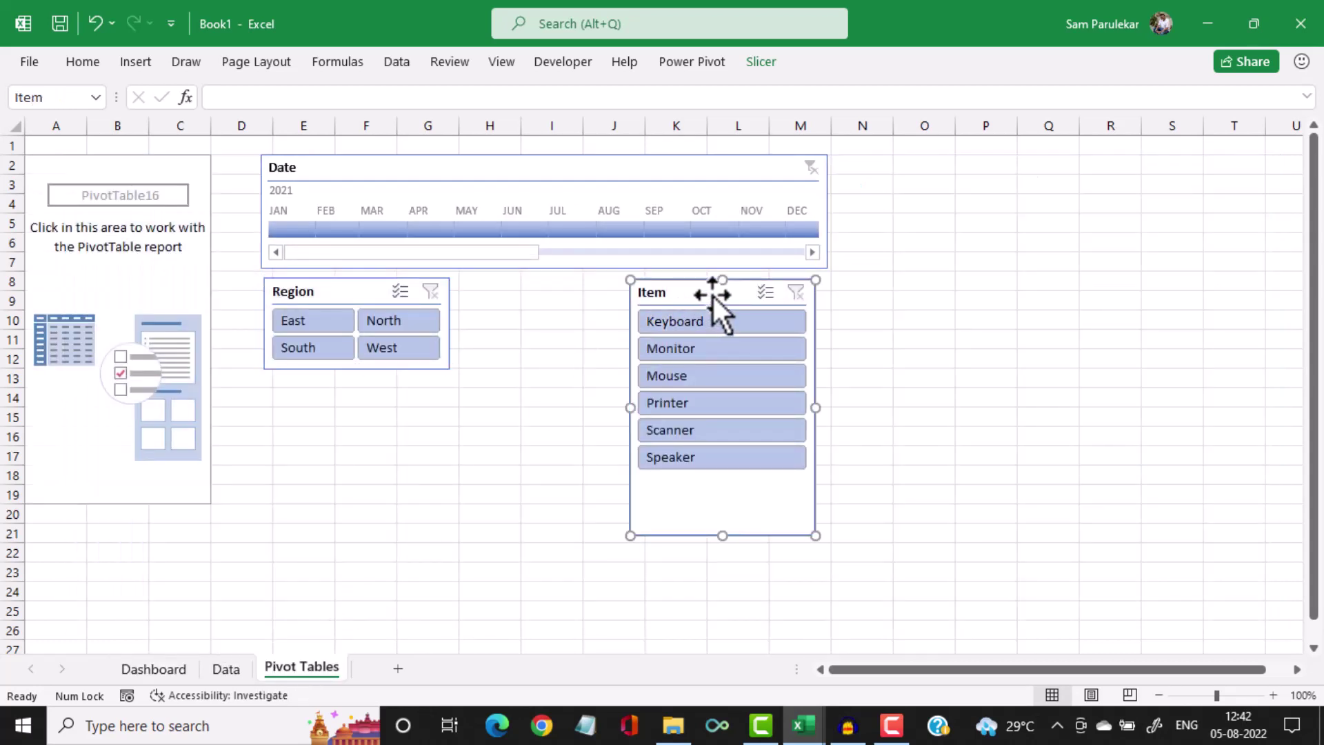
pyautogui.moveTo(713, 294); pyautogui.dragTo(653, 390)
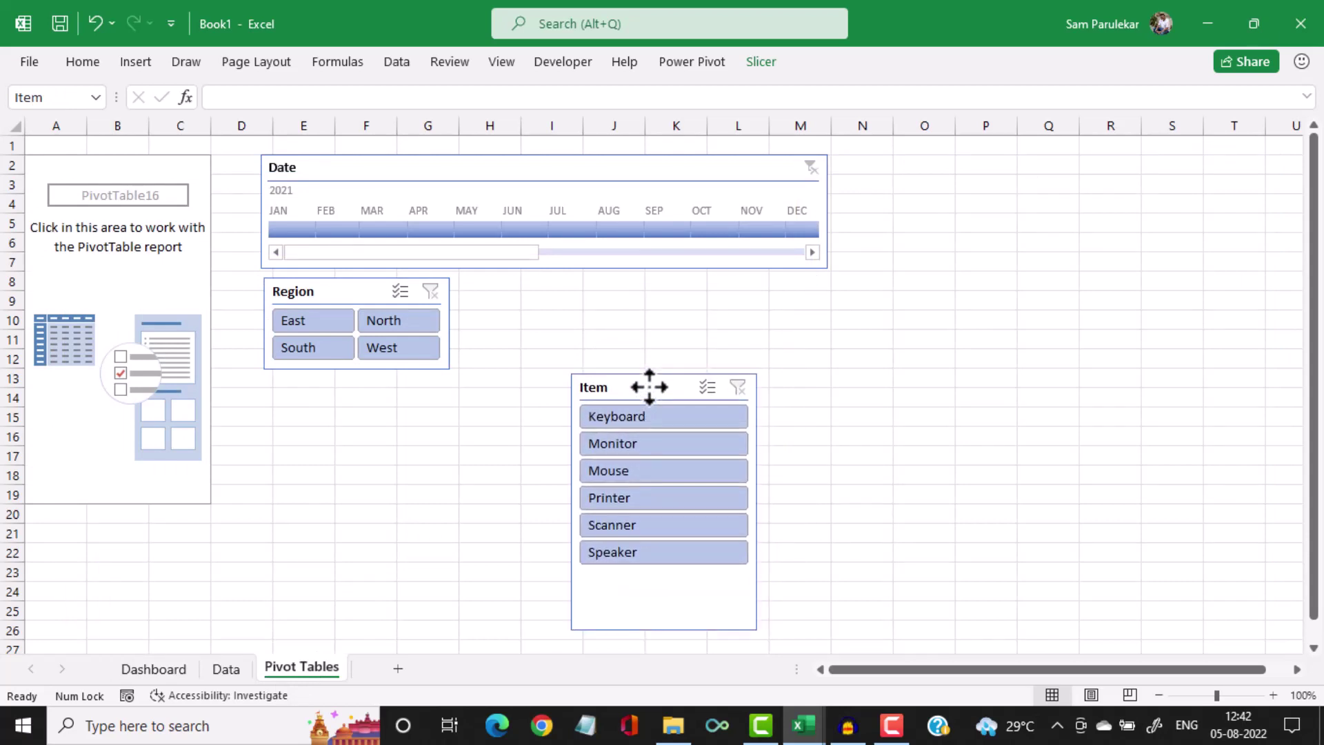
pyautogui.click(761, 67)
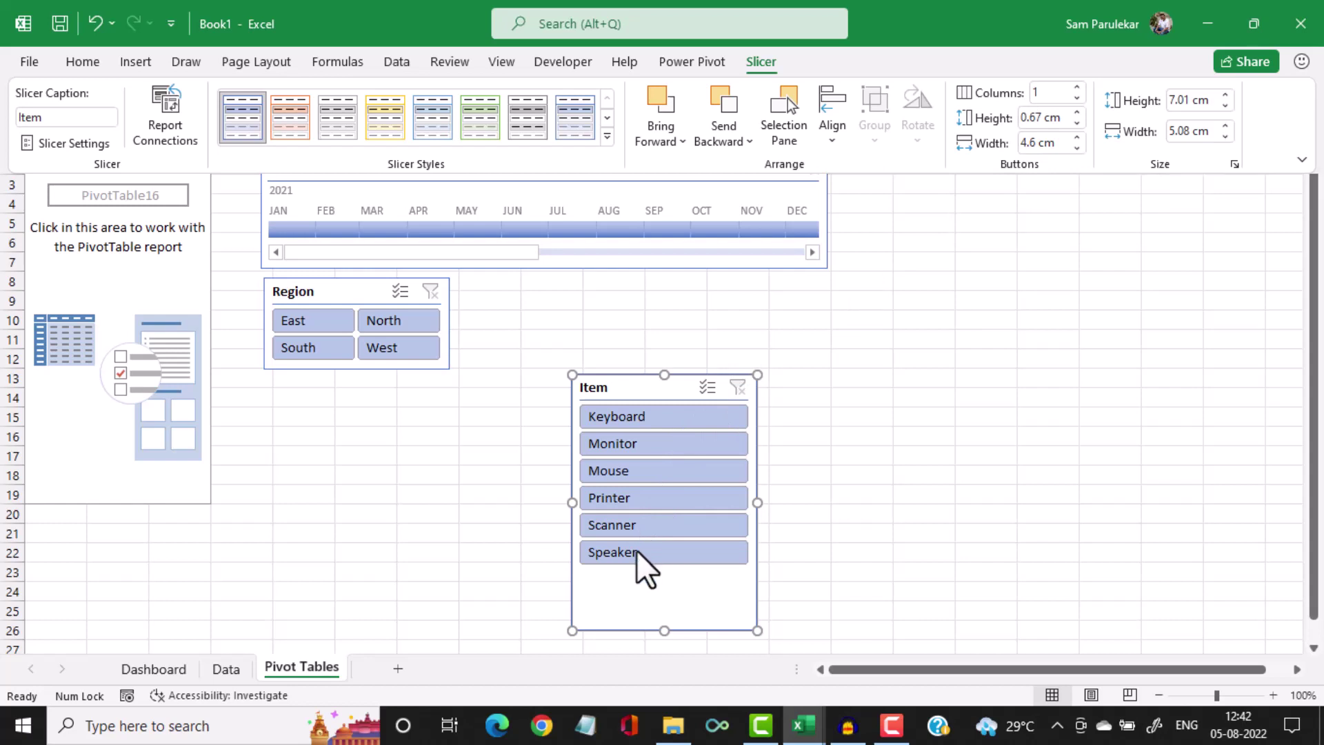
pyautogui.click(1077, 87)
pyautogui.click(1077, 87)
pyautogui.click(1077, 87)
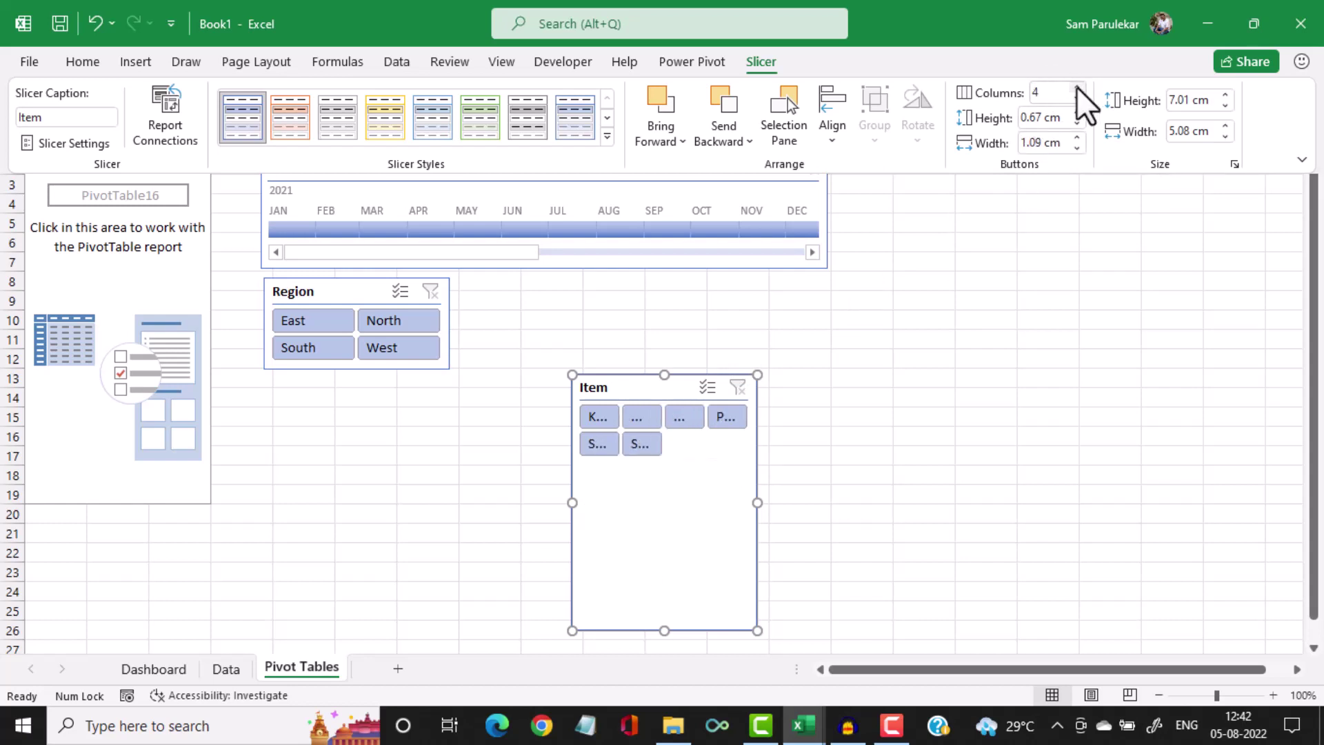
pyautogui.click(1077, 87)
pyautogui.click(1077, 87)
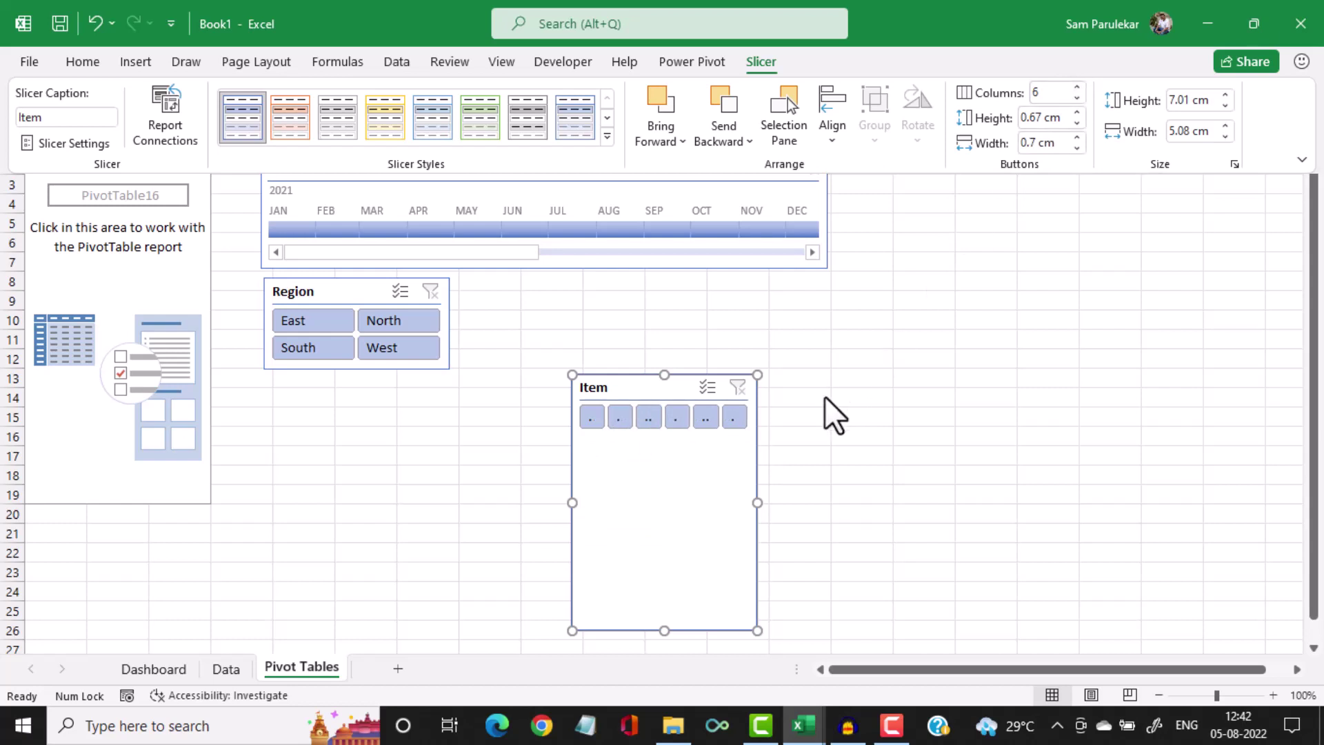
pyautogui.click(662, 630)
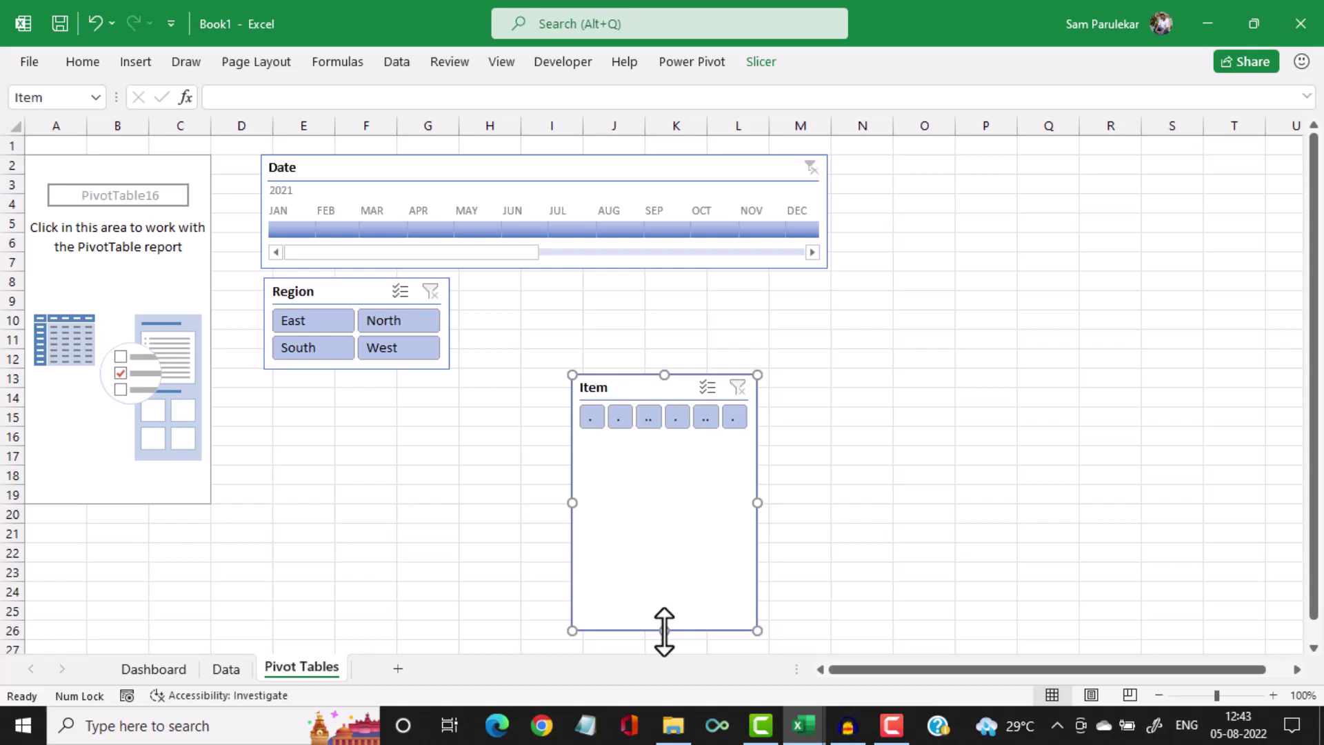
pyautogui.moveTo(664, 630); pyautogui.dragTo(644, 448)
# Copy the Item slicer to the Dashboard sheet below the Date timeline, widen it to the Region slicer's far edge and trim its height
pyautogui.click(154, 670)
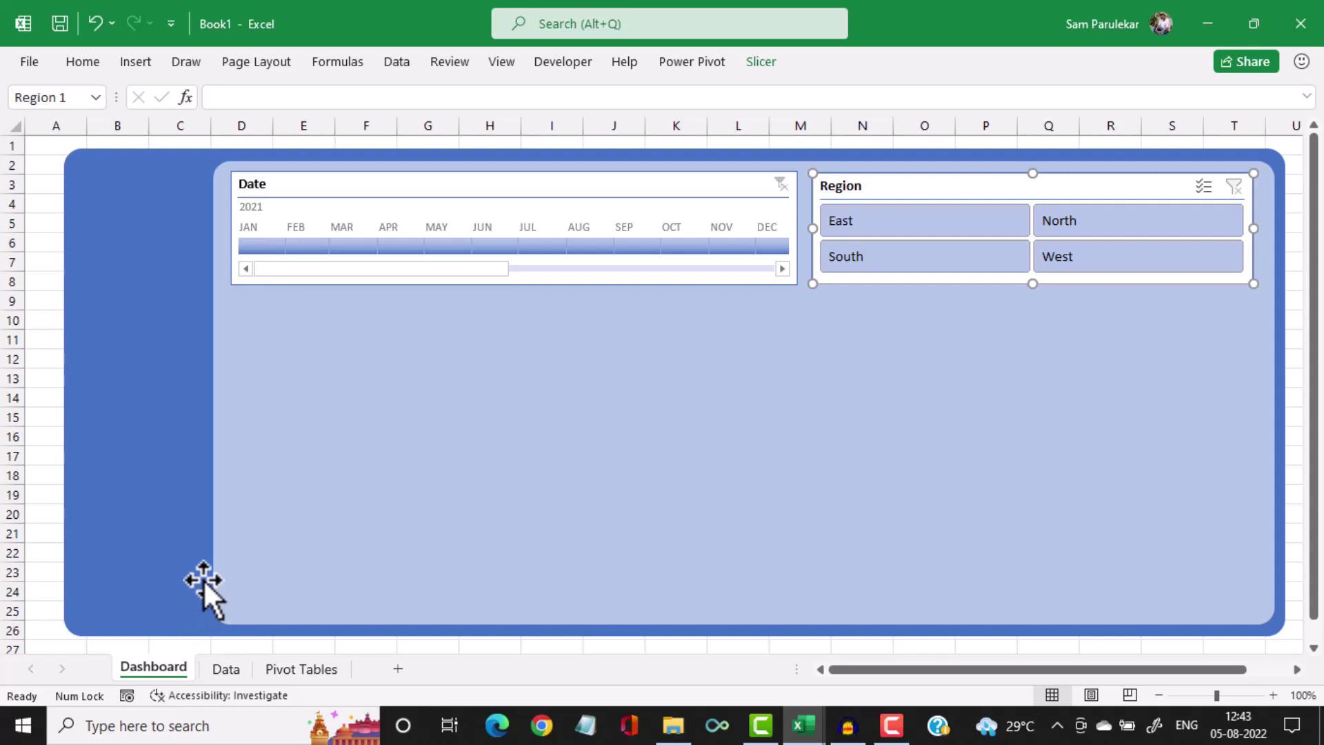
pyautogui.hotkey('ctrl', 'v')
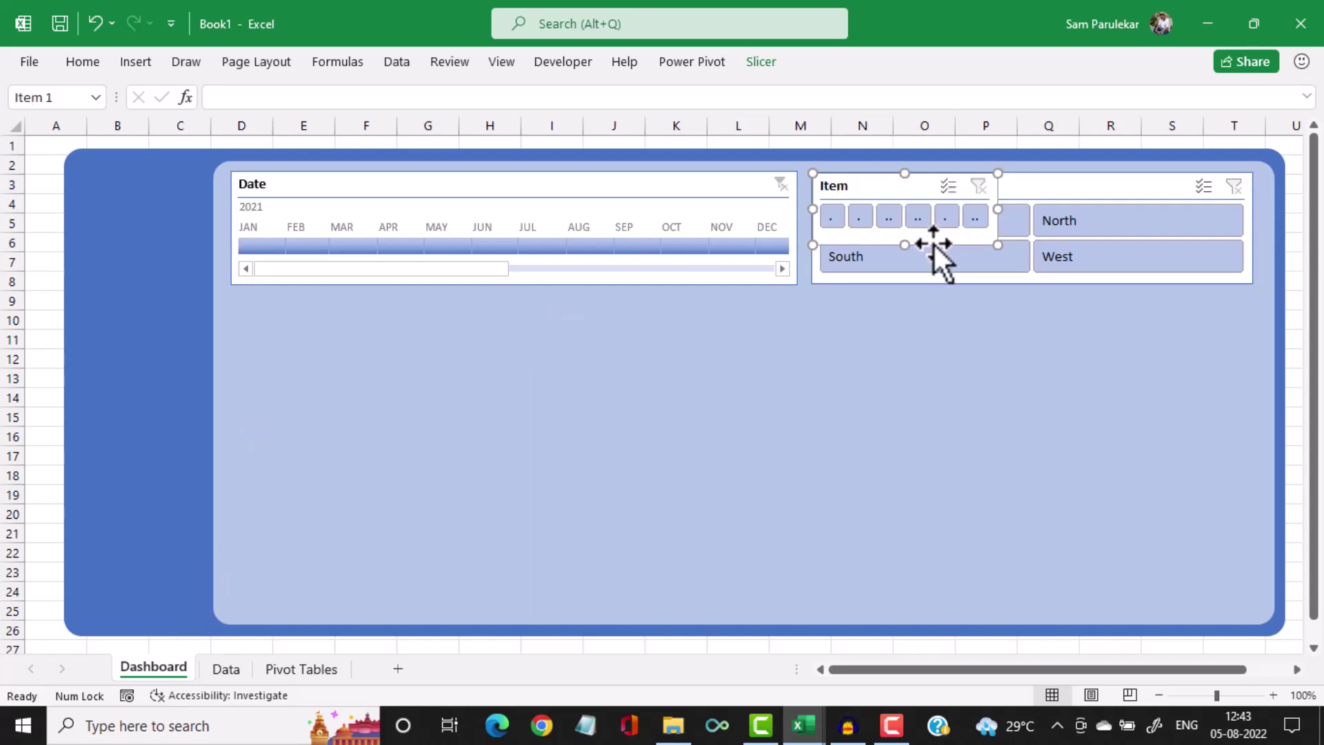
pyautogui.moveTo(934, 243); pyautogui.dragTo(352, 363)
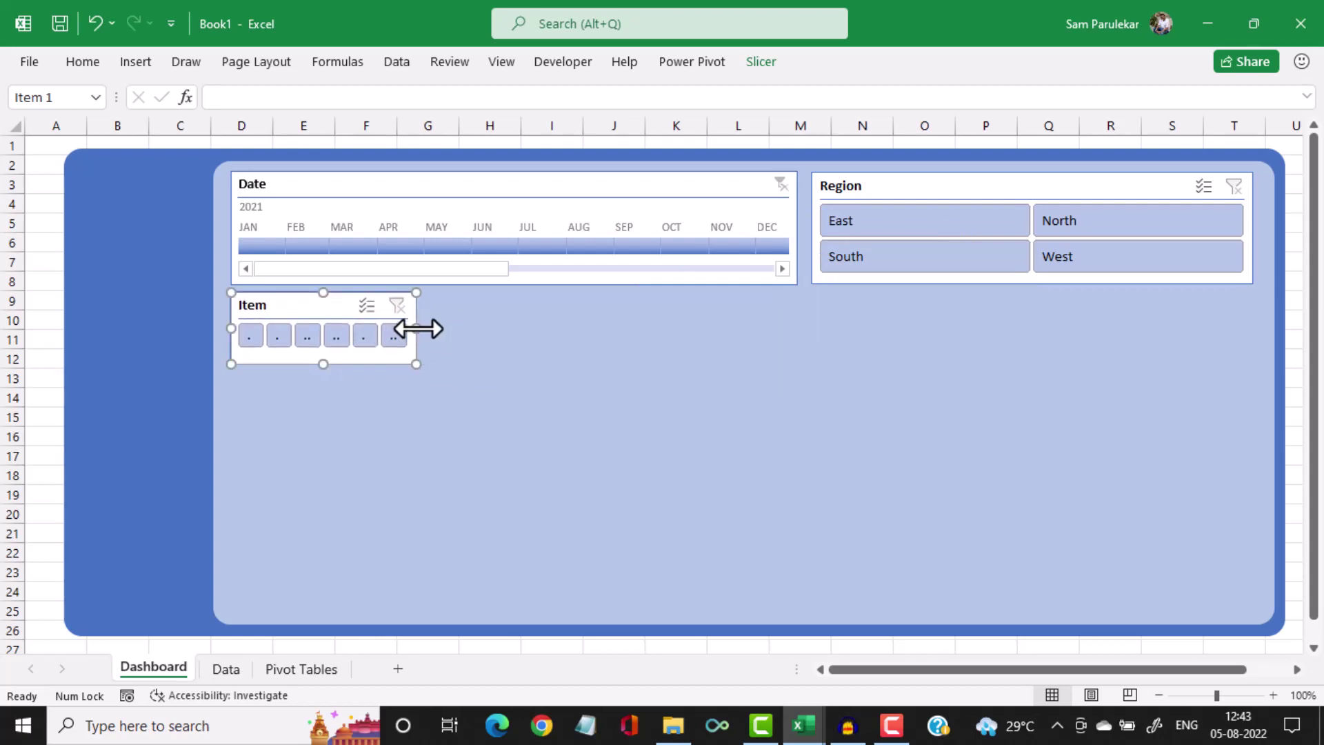
pyautogui.moveTo(418, 328); pyautogui.dragTo(1250, 330)
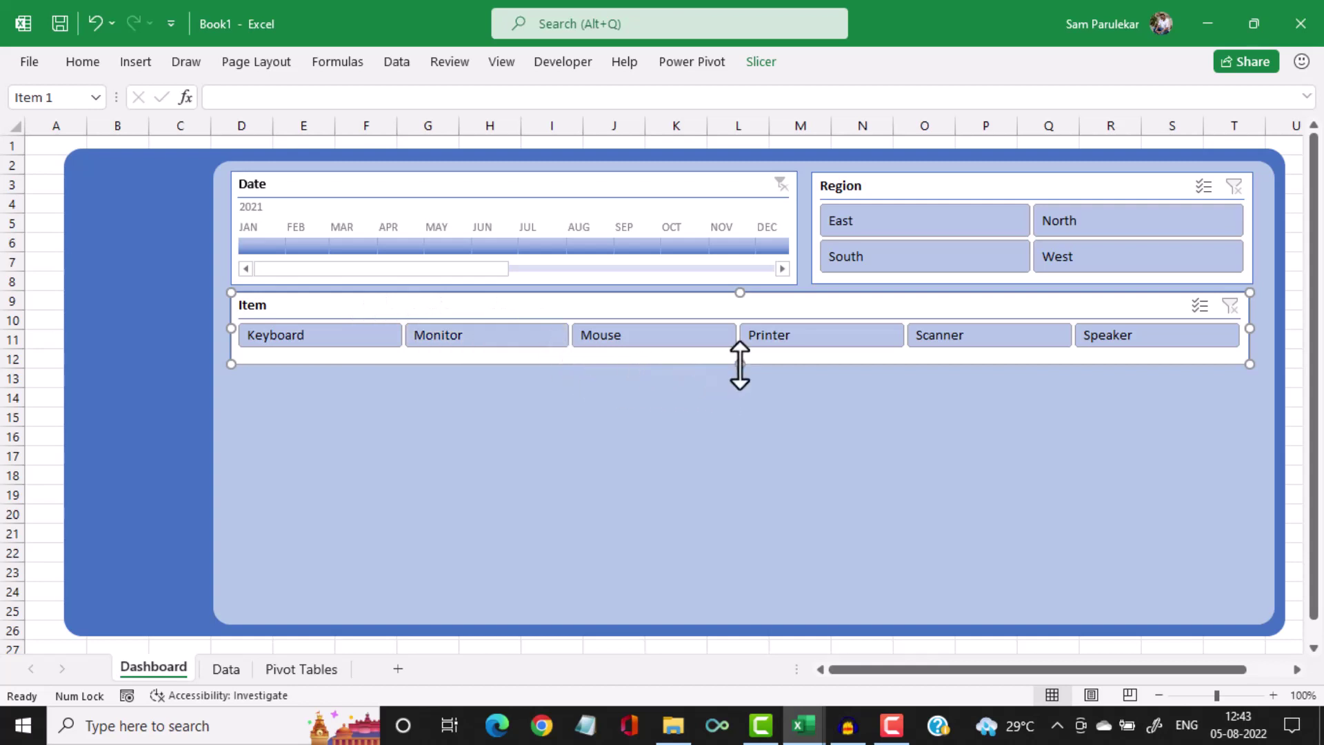
pyautogui.moveTo(740, 364); pyautogui.dragTo(738, 352)
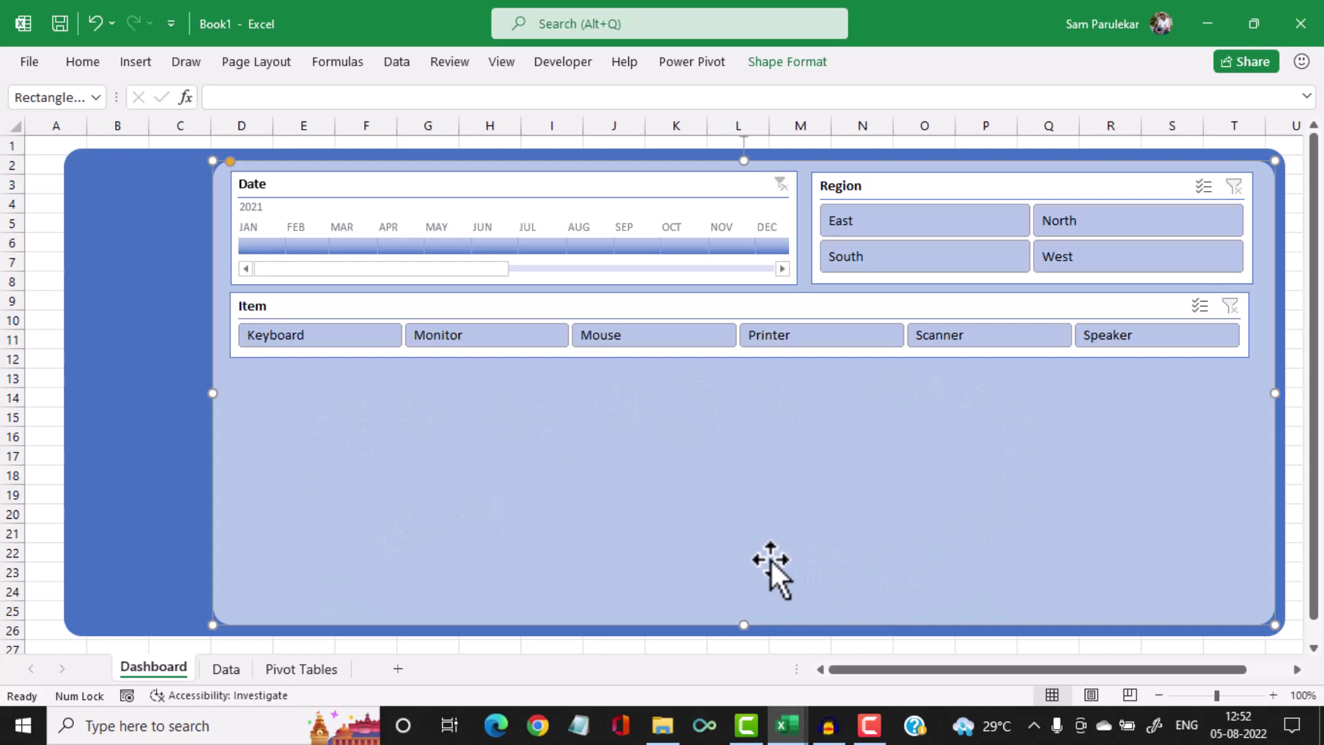
# Examine the Analytics section on the finished dashboard in Dashboard-Sam.xlsx and return to Book1
pyautogui.moveTo(787, 725)
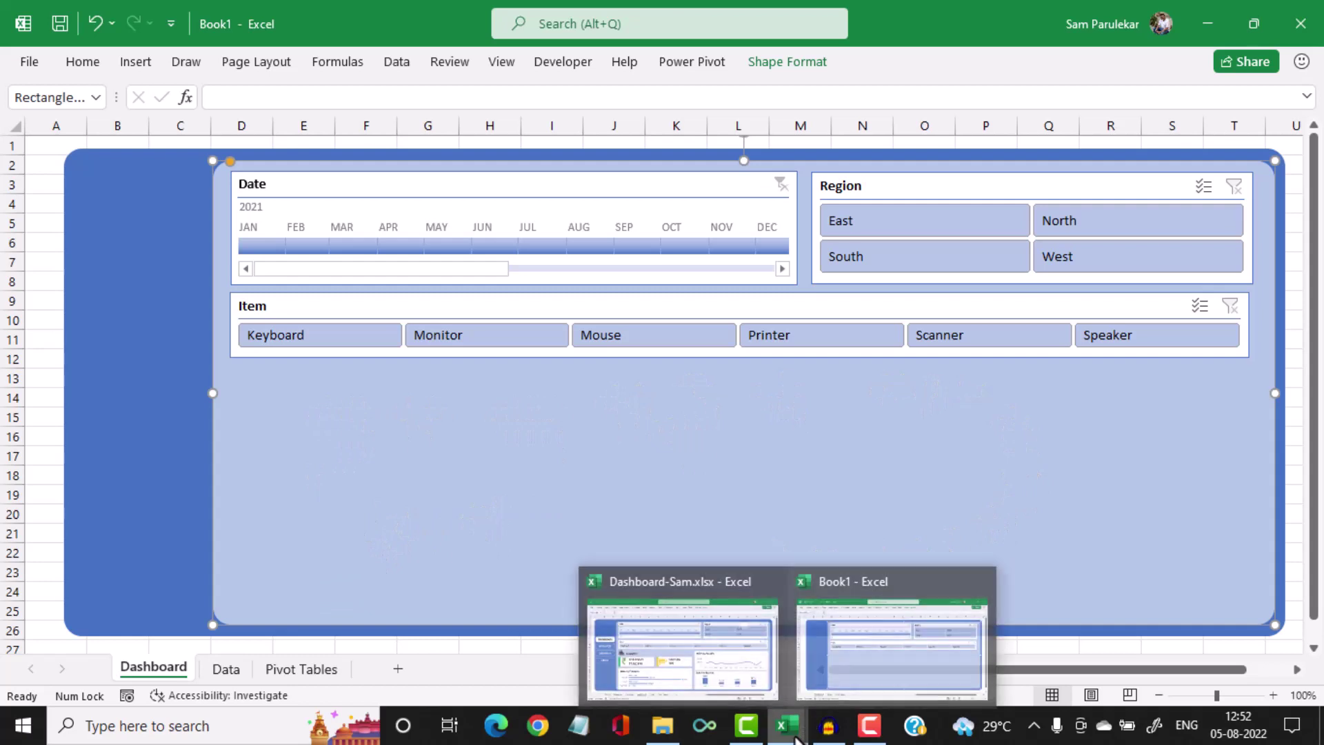
pyautogui.click(689, 652)
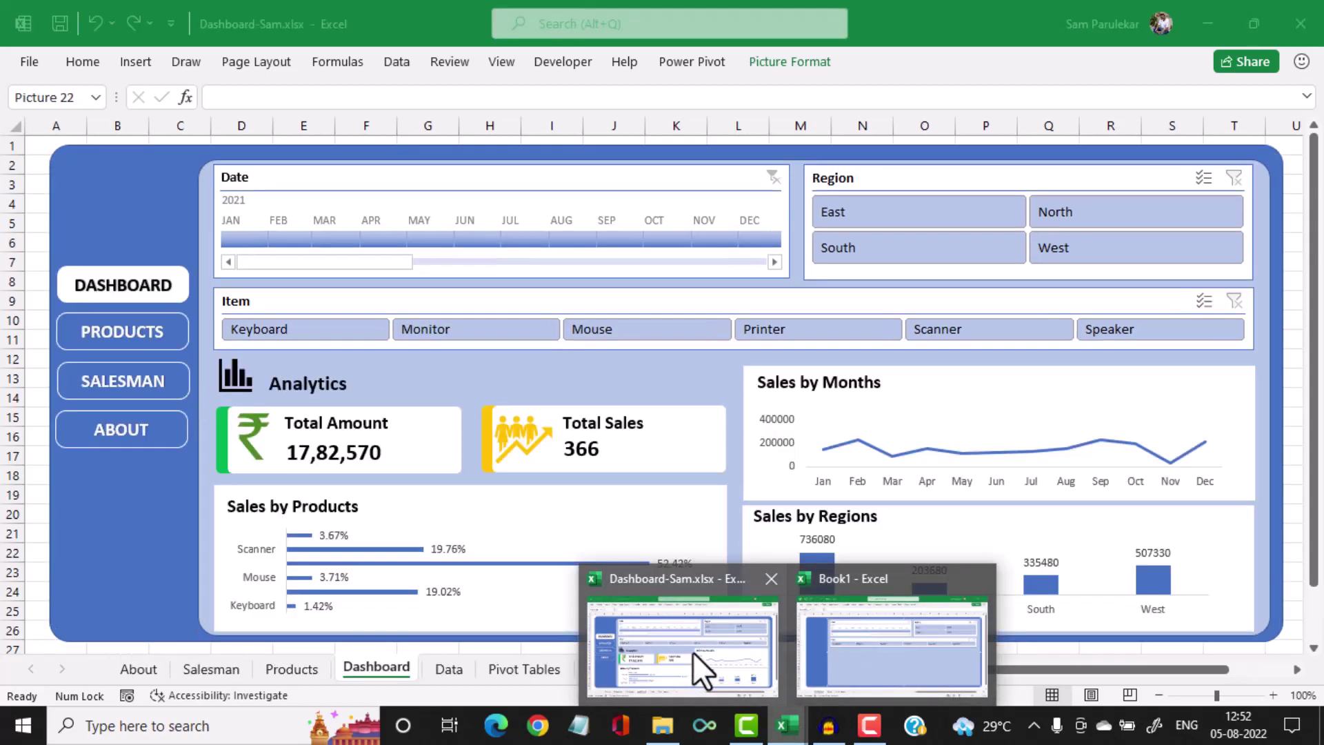
pyautogui.click(377, 386)
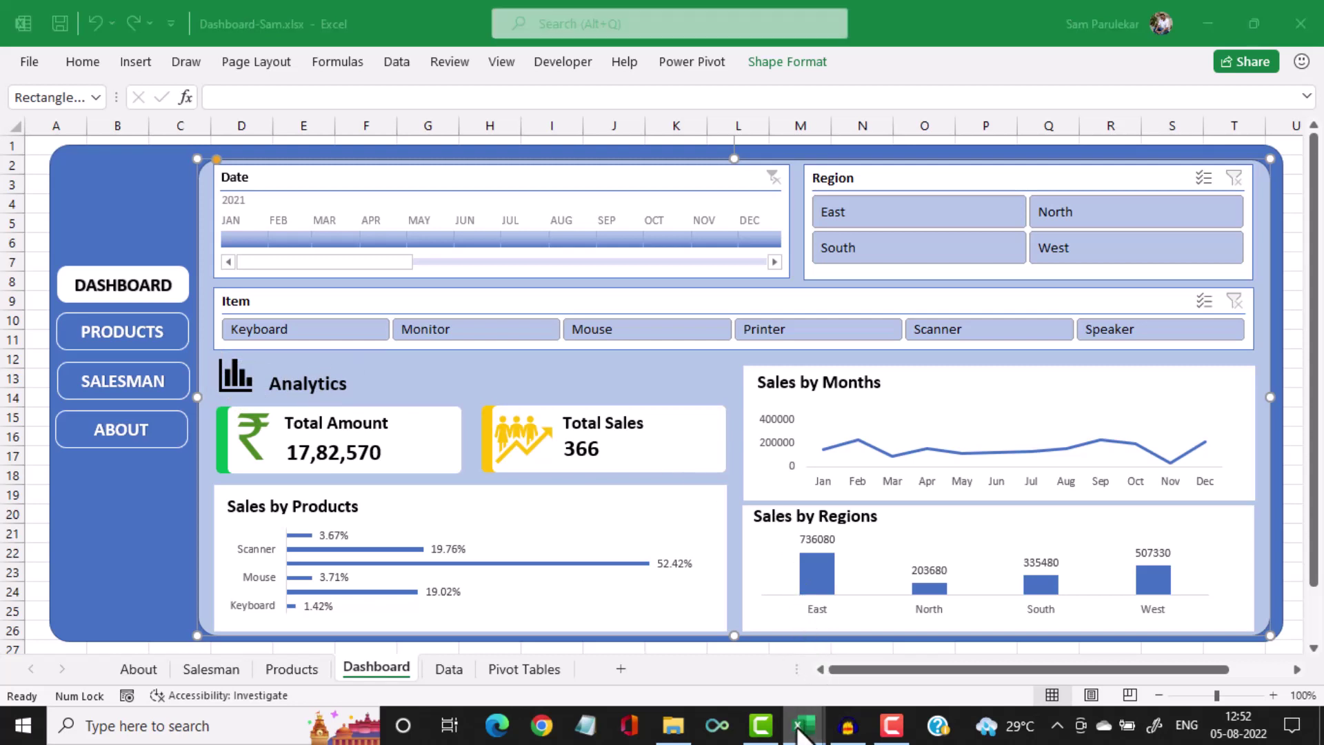
pyautogui.moveTo(803, 724)
pyautogui.click(830, 686)
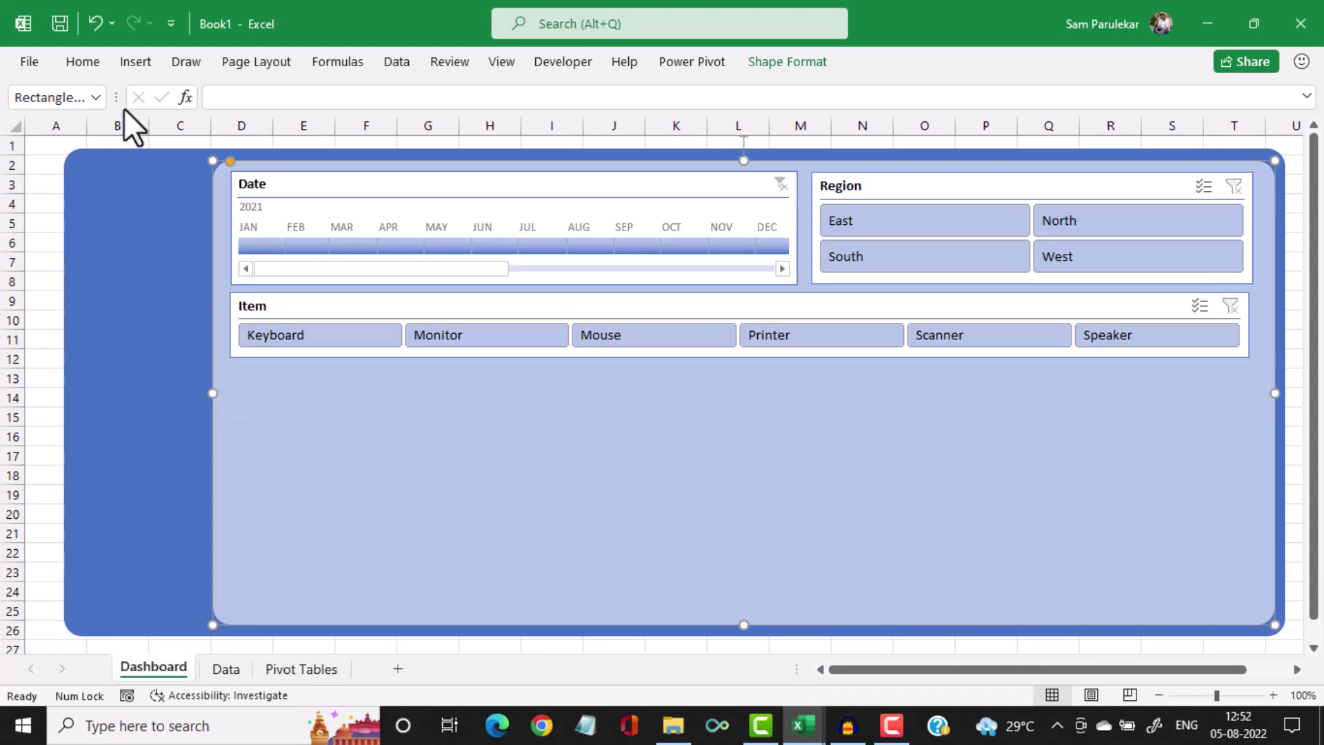
# Insert the bar chart icon with a rising arrow and shrink it to sit just below the start of the Item slicer
pyautogui.click(143, 61)
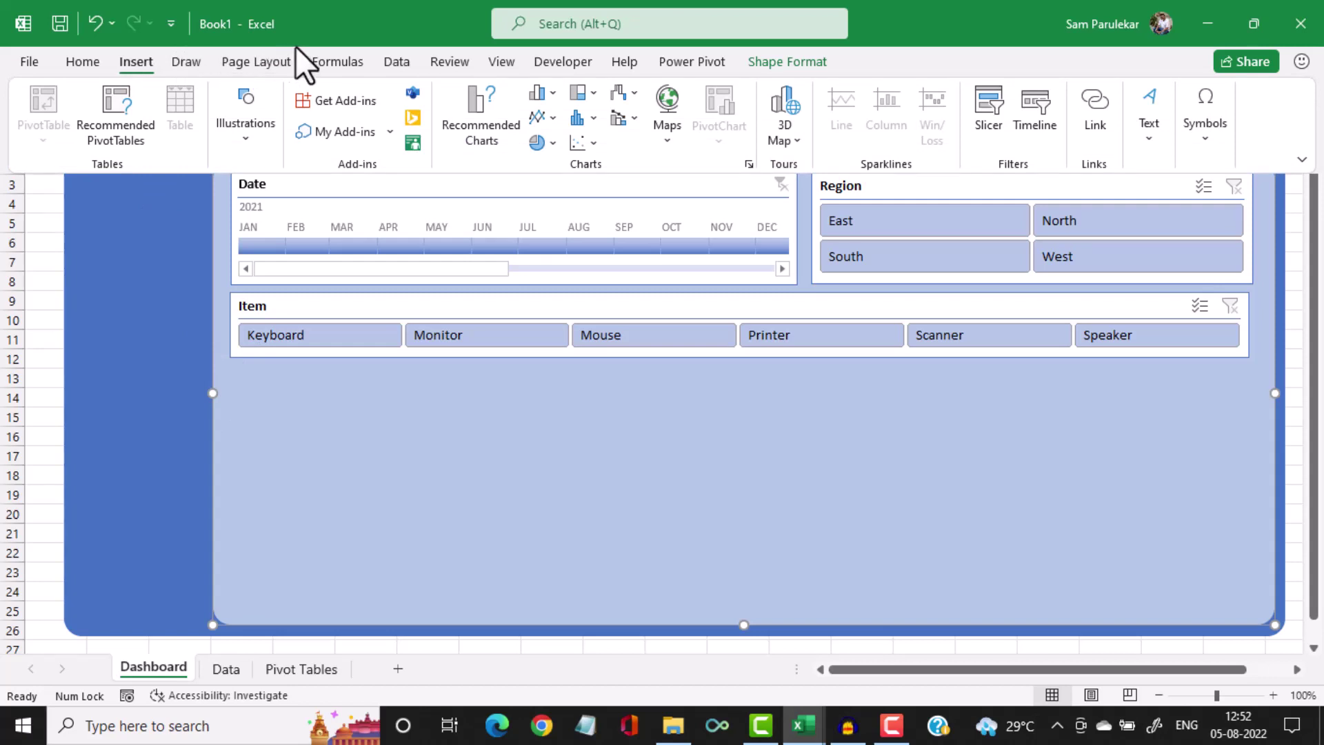
pyautogui.click(240, 141)
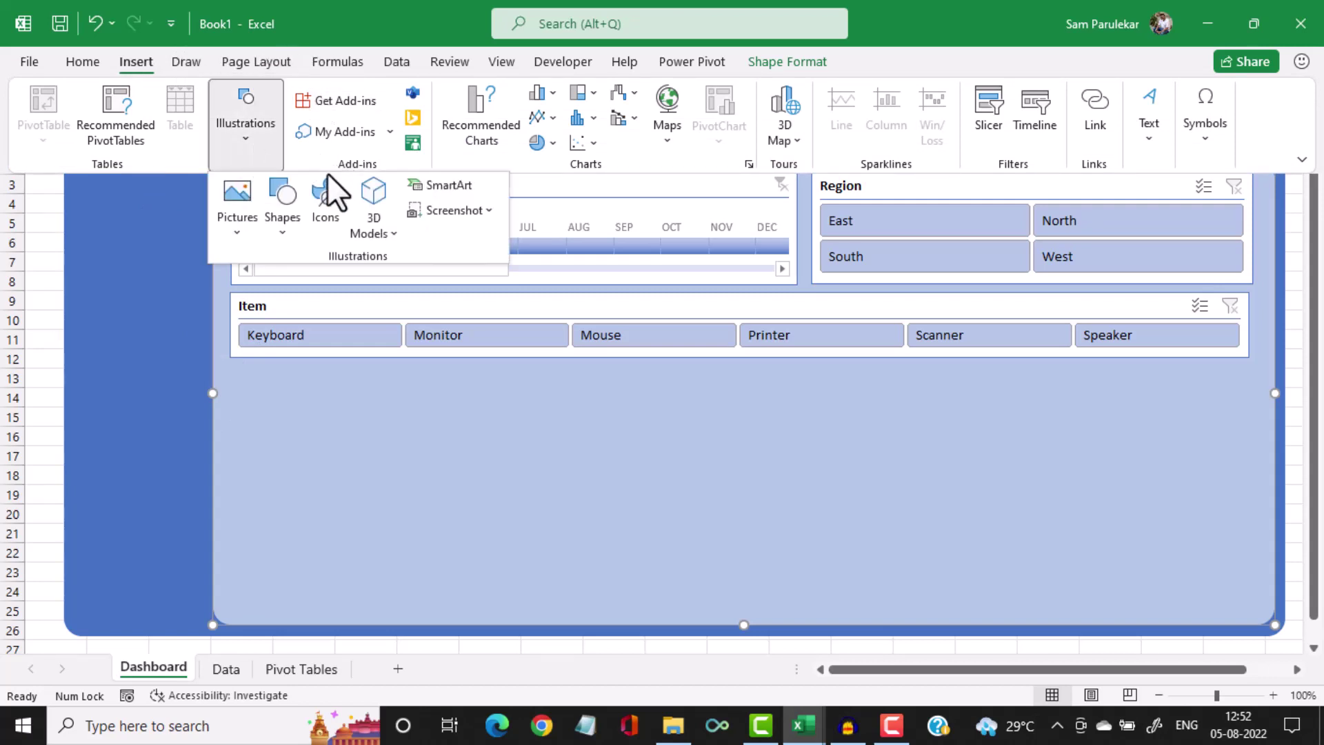
pyautogui.click(325, 192)
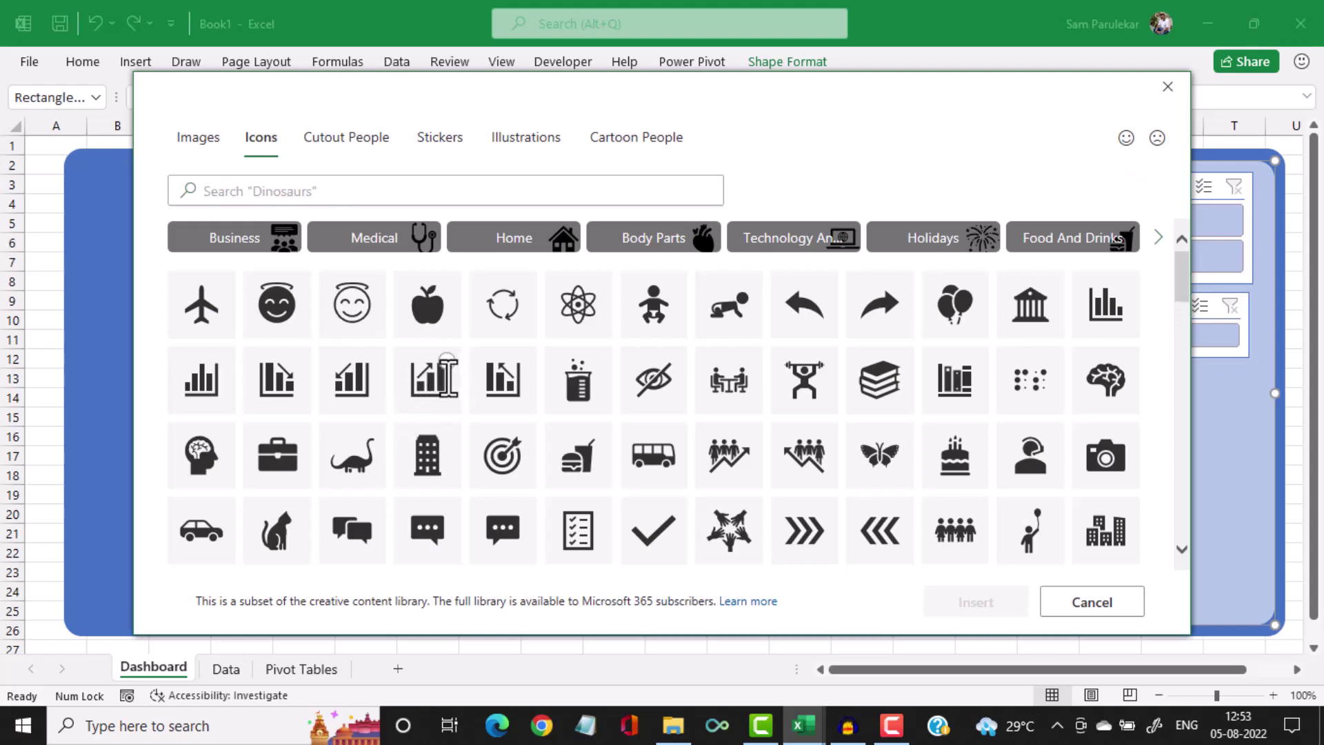
pyautogui.click(433, 393)
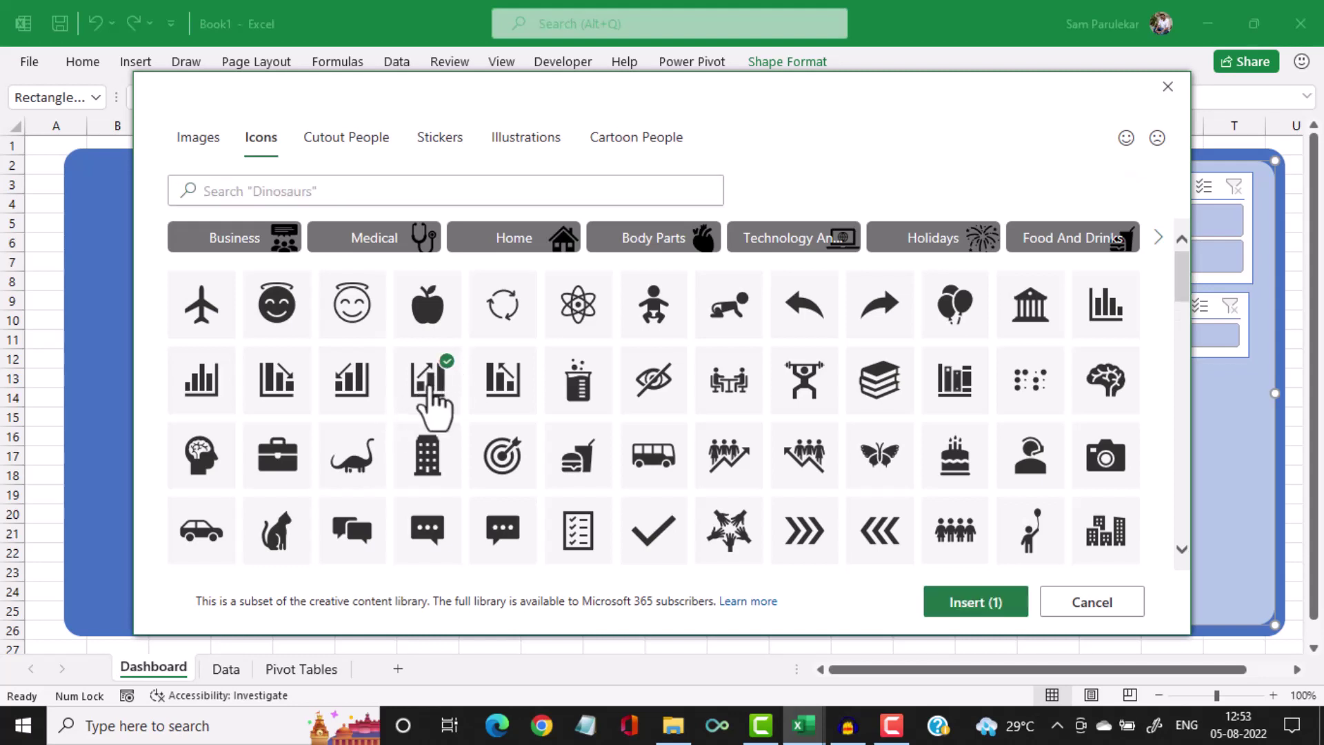
pyautogui.click(962, 613)
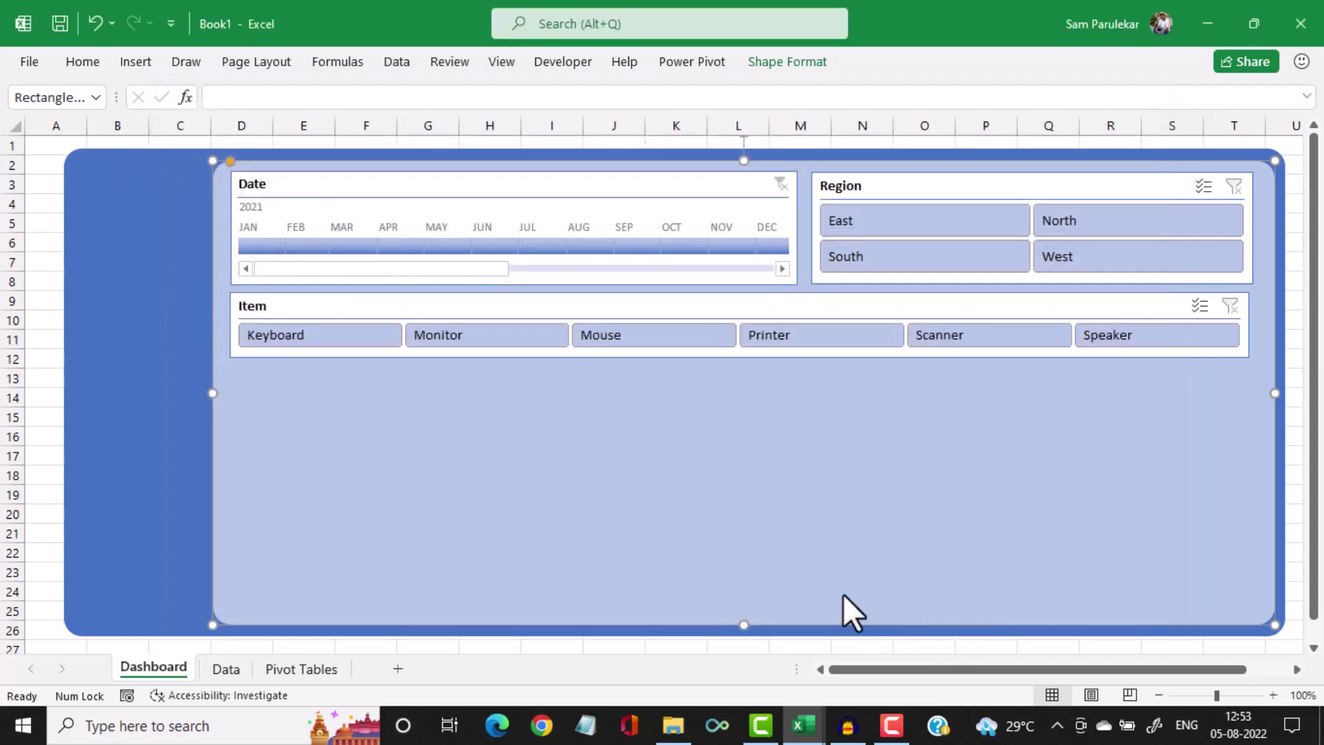
pyautogui.moveTo(80, 377); pyautogui.dragTo(274, 407)
pyautogui.moveTo(312, 449); pyautogui.dragTo(280, 414)
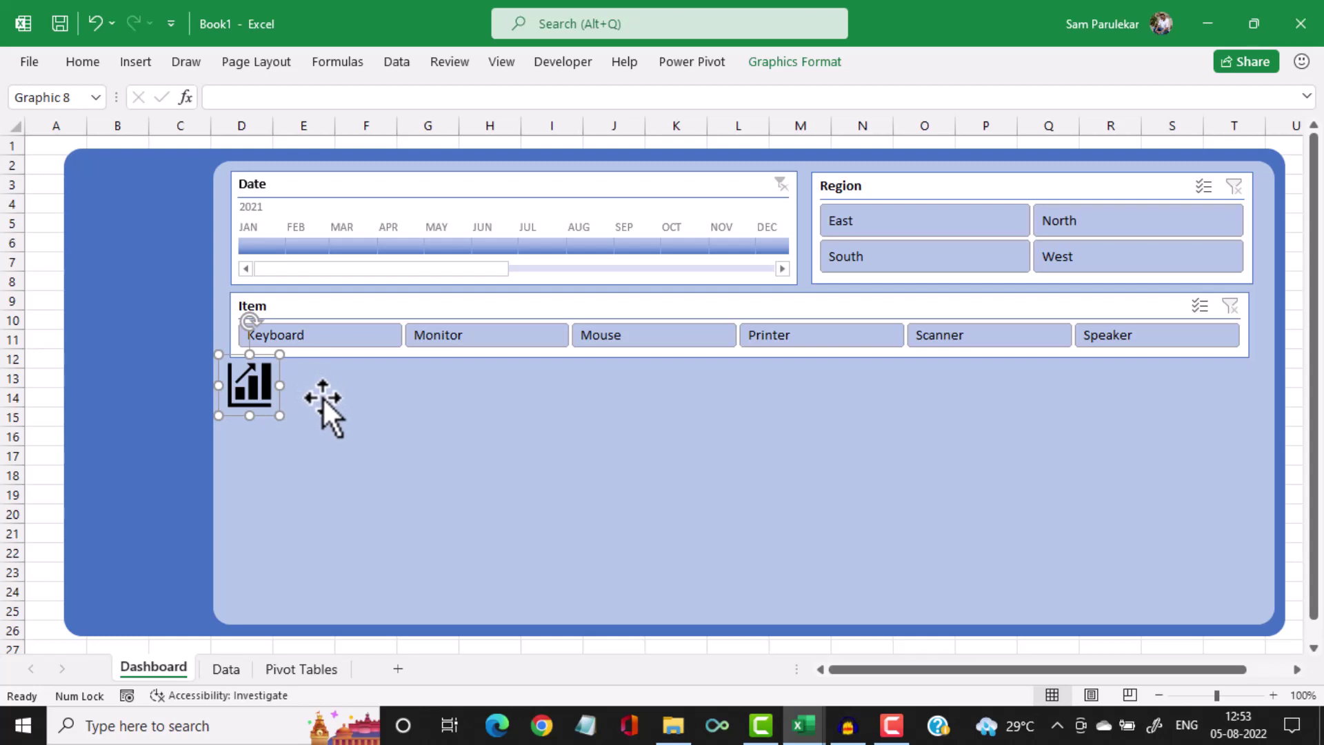
# Add a text box reading "Analytics" beside the bar chart icon and select all of its text
pyautogui.click(131, 69)
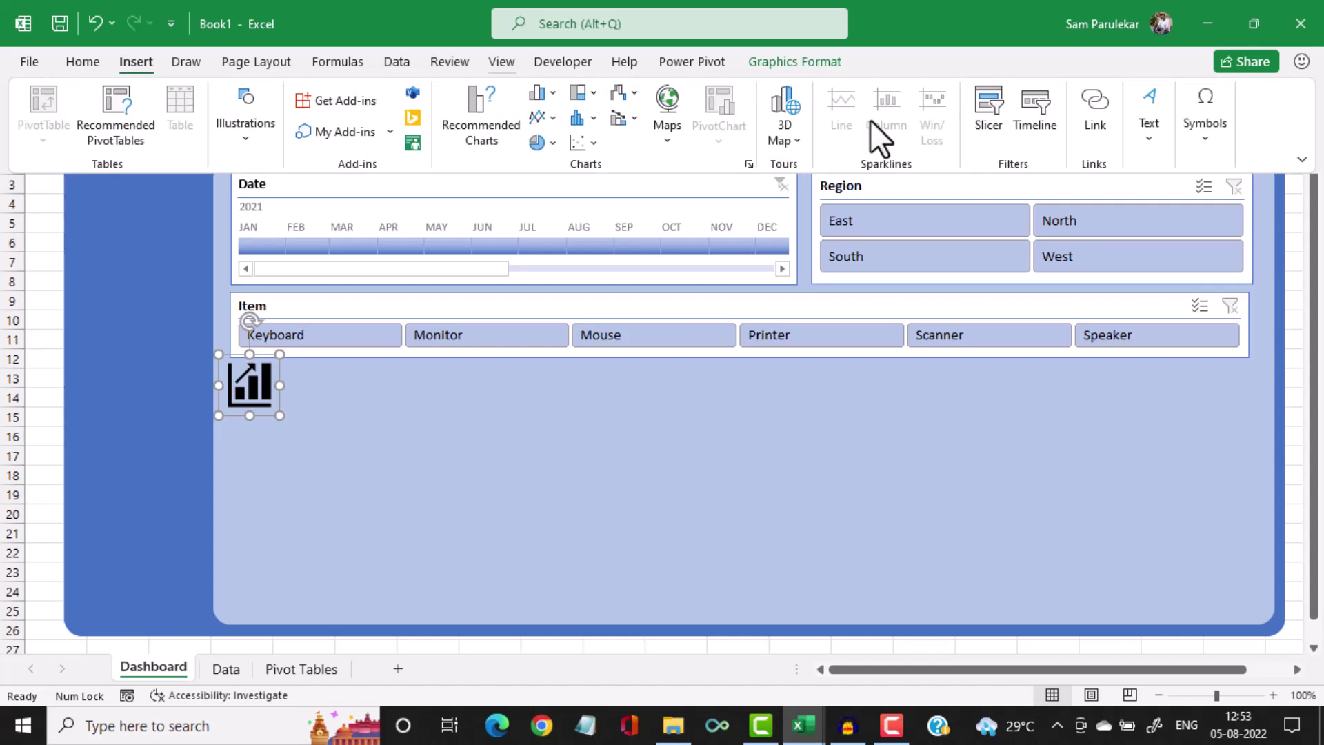
pyautogui.click(1135, 114)
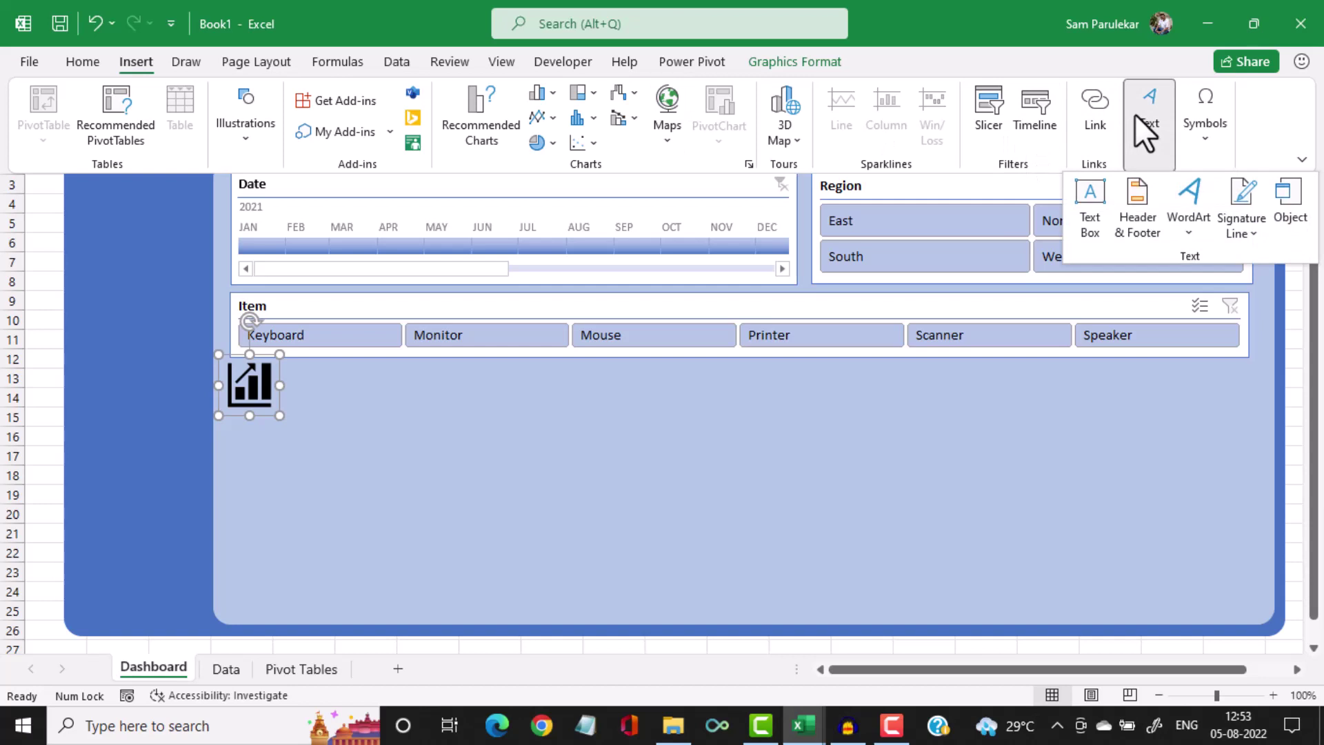
pyautogui.click(1094, 189)
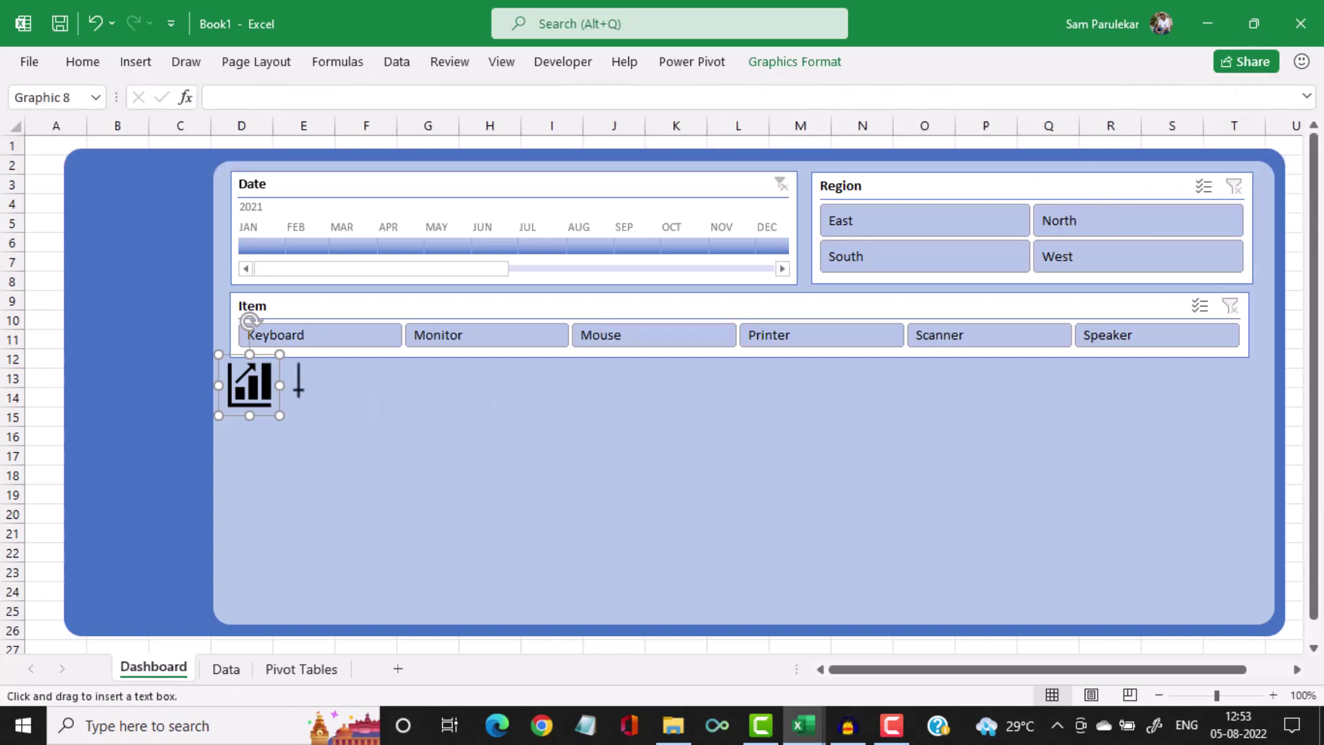
pyautogui.moveTo(299, 378); pyautogui.dragTo(418, 412)
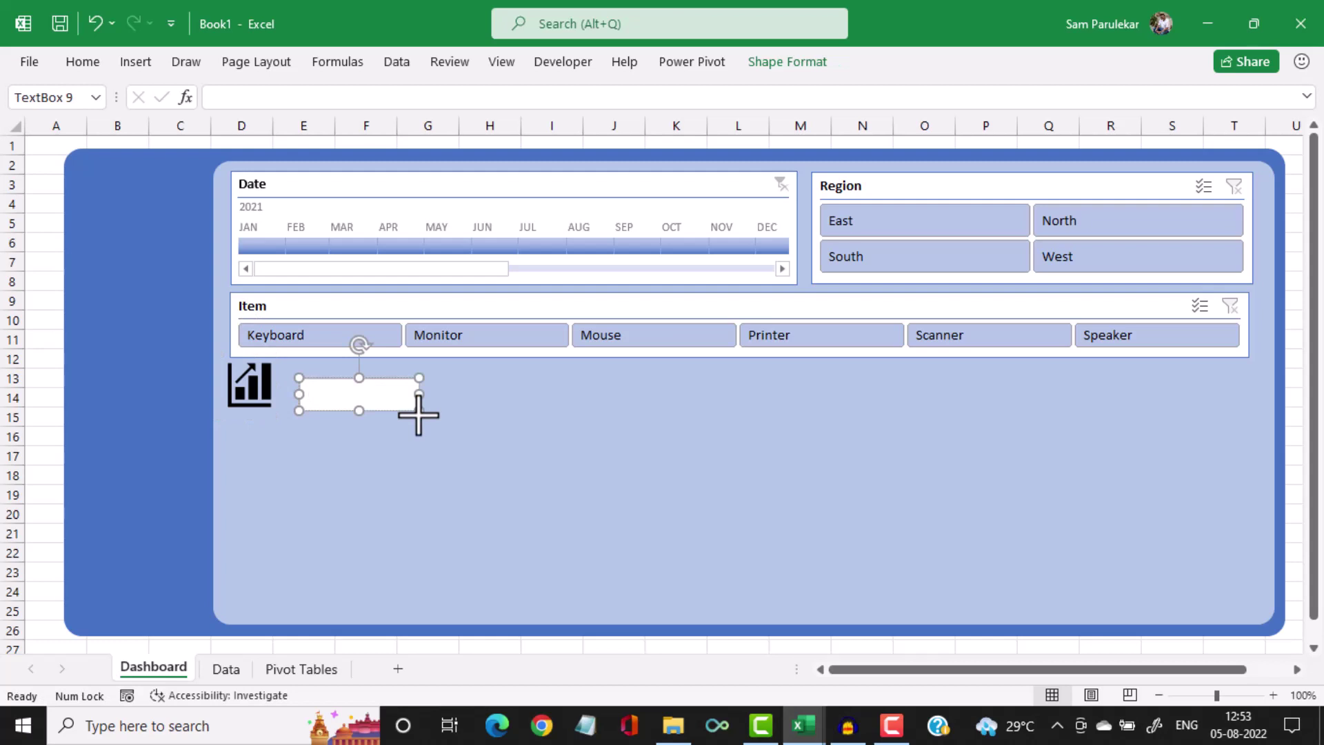
pyautogui.write('Analytics')
pyautogui.hotkey('ctrl', 'a')
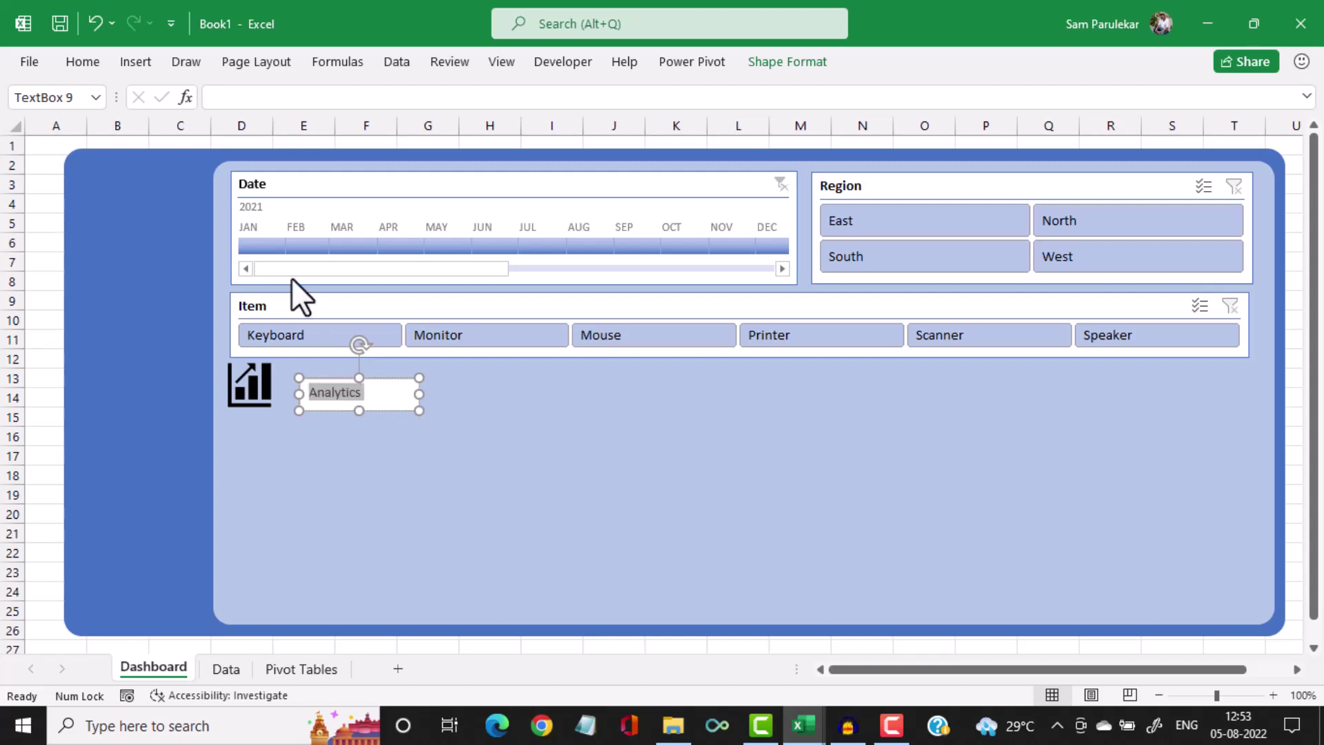
# Make the Analytics text bold at 14 pt and move its text box closer to the bar chart icon
pyautogui.click(83, 62)
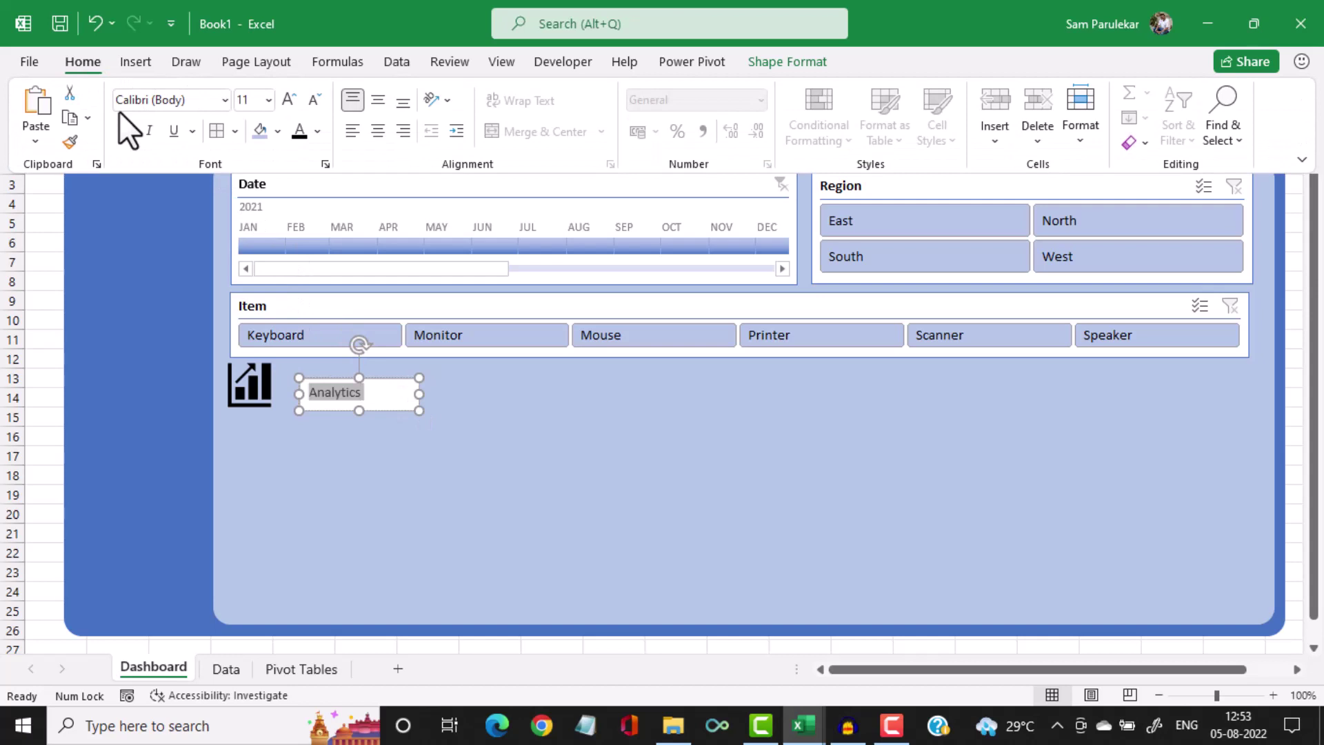
pyautogui.click(123, 131)
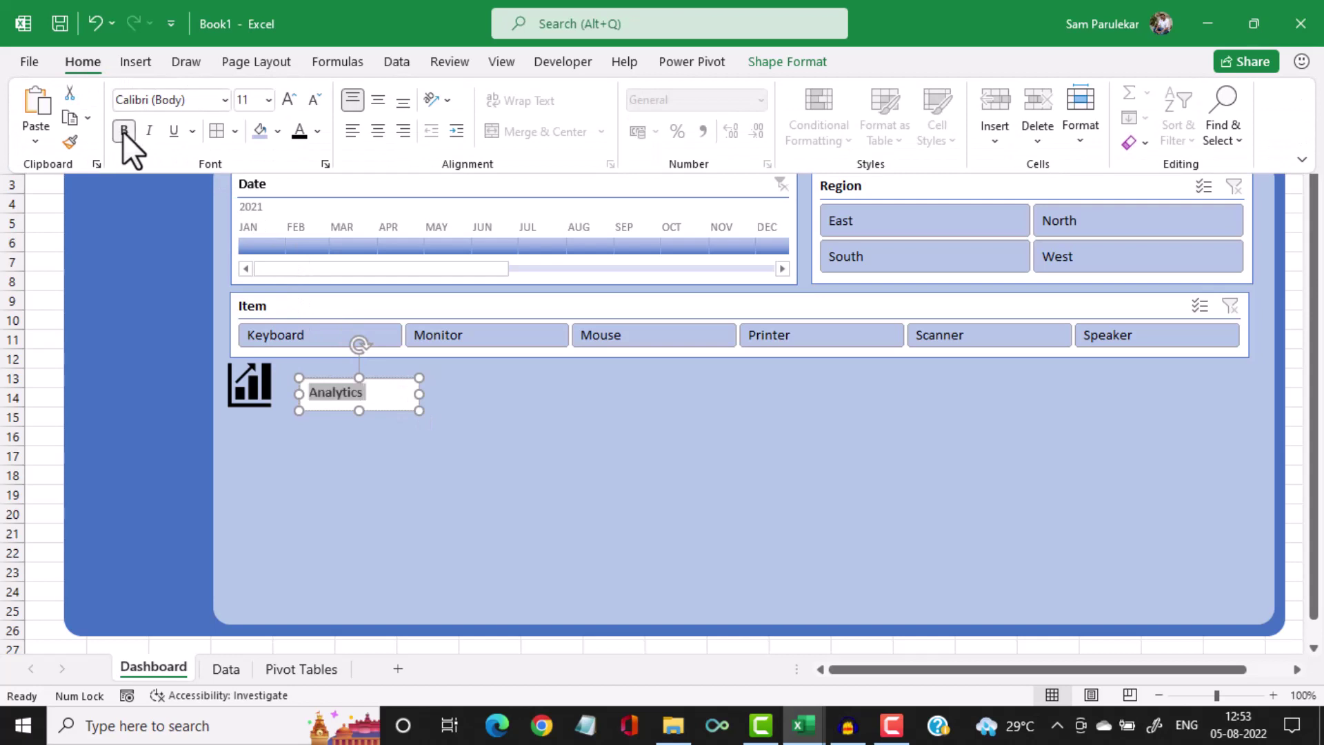
pyautogui.click(288, 101)
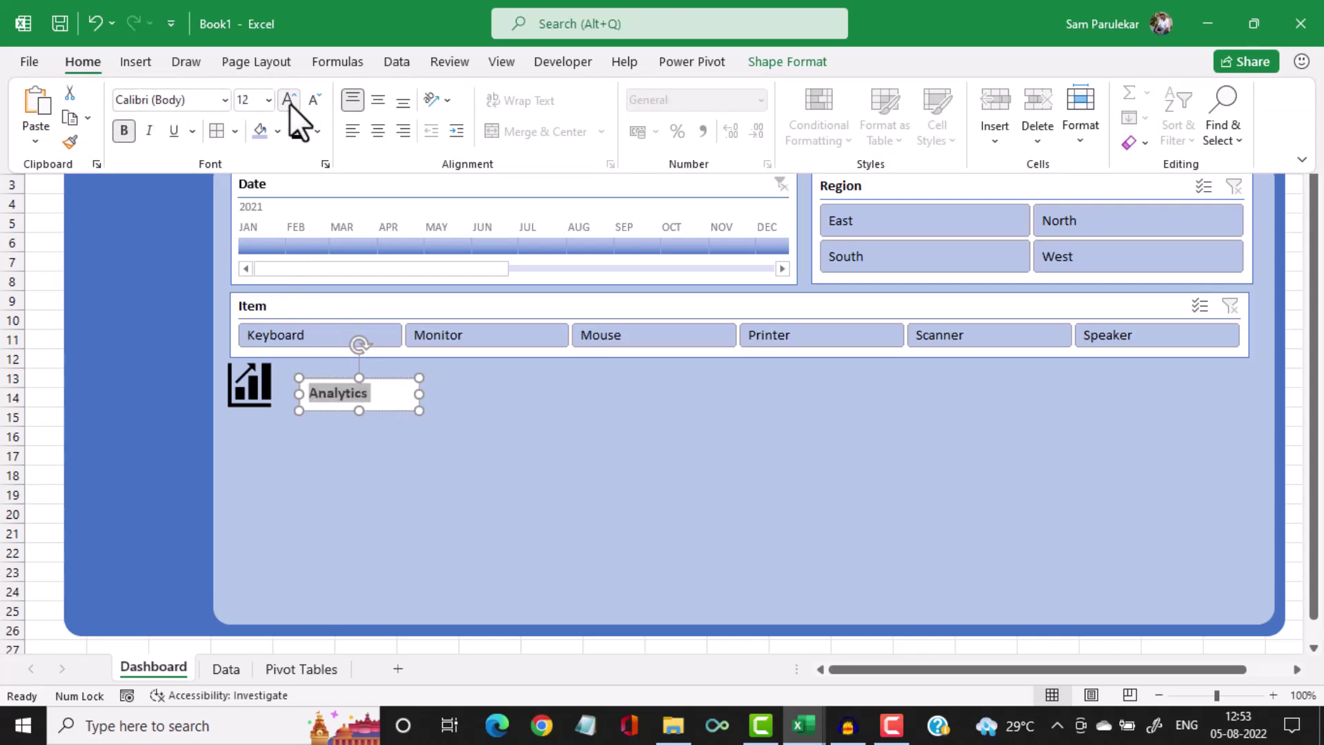
pyautogui.click(288, 102)
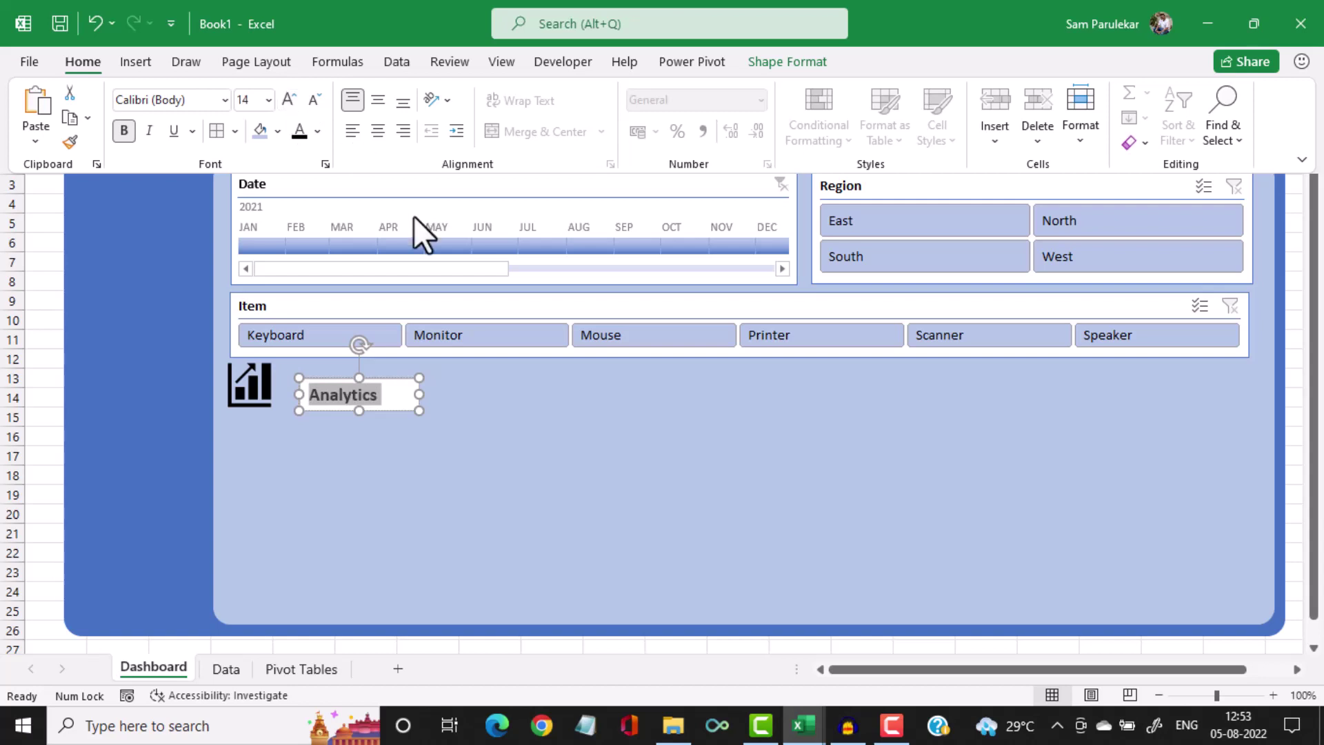
pyautogui.click(444, 430)
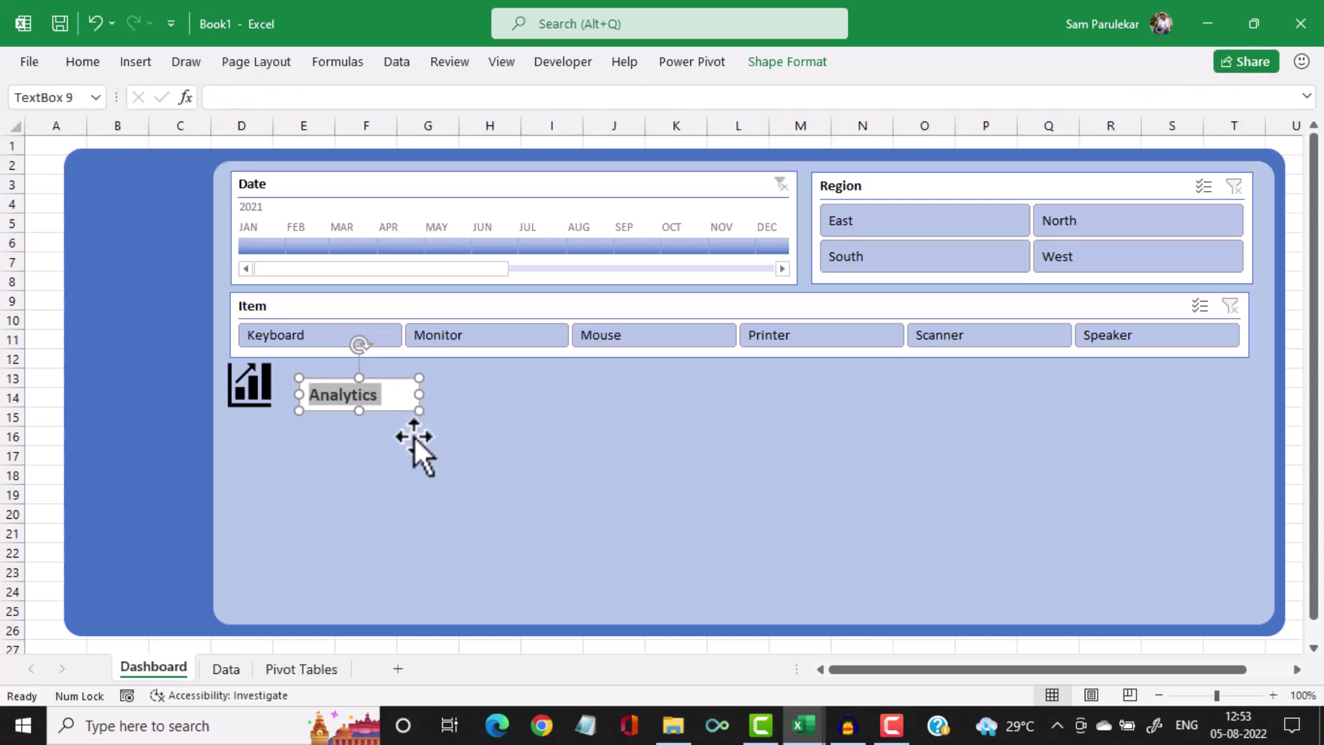
pyautogui.click(372, 395)
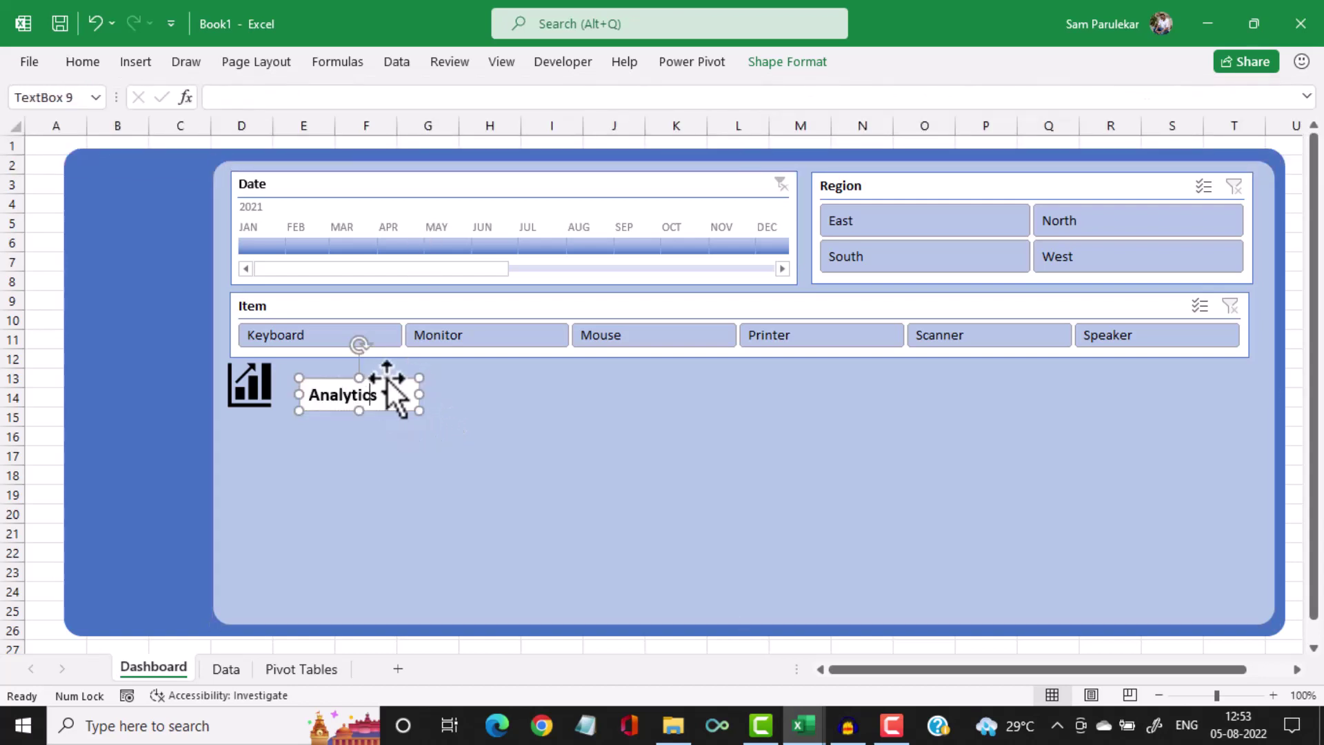
pyautogui.moveTo(387, 379); pyautogui.dragTo(370, 375)
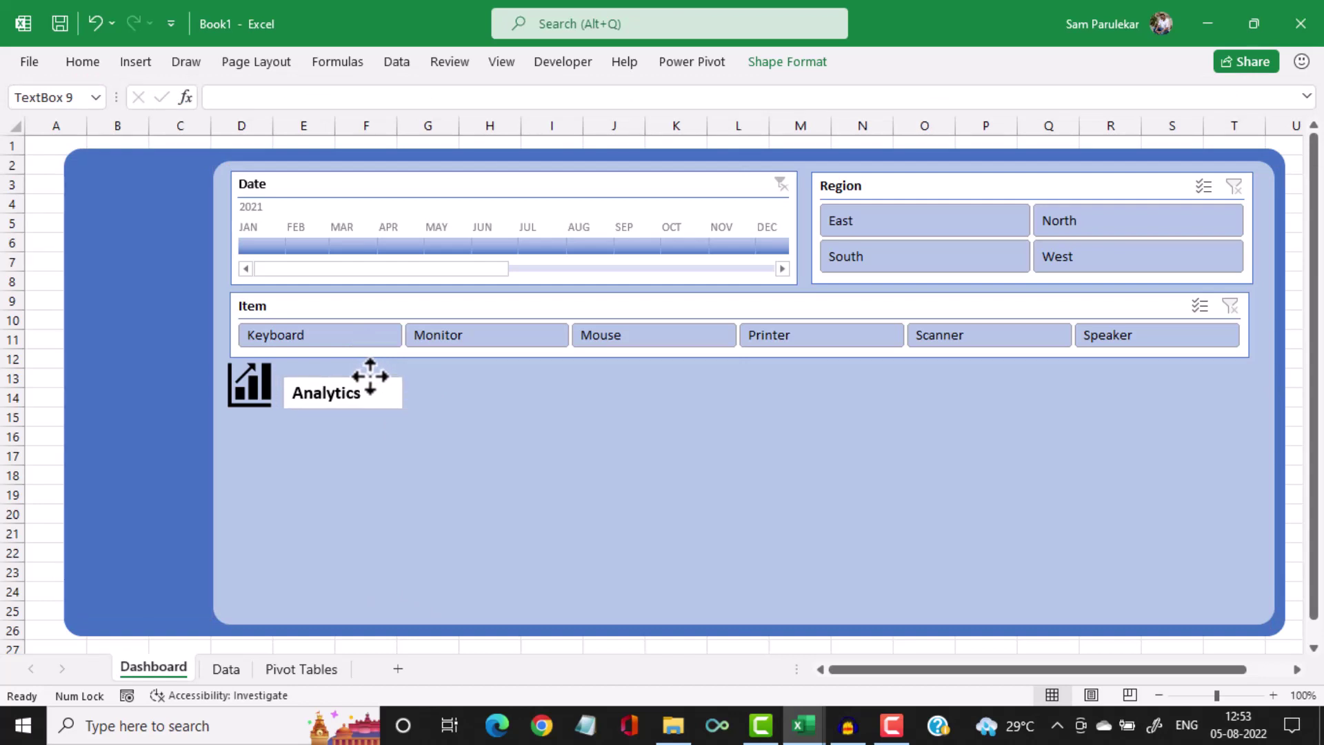
pyautogui.click(370, 376)
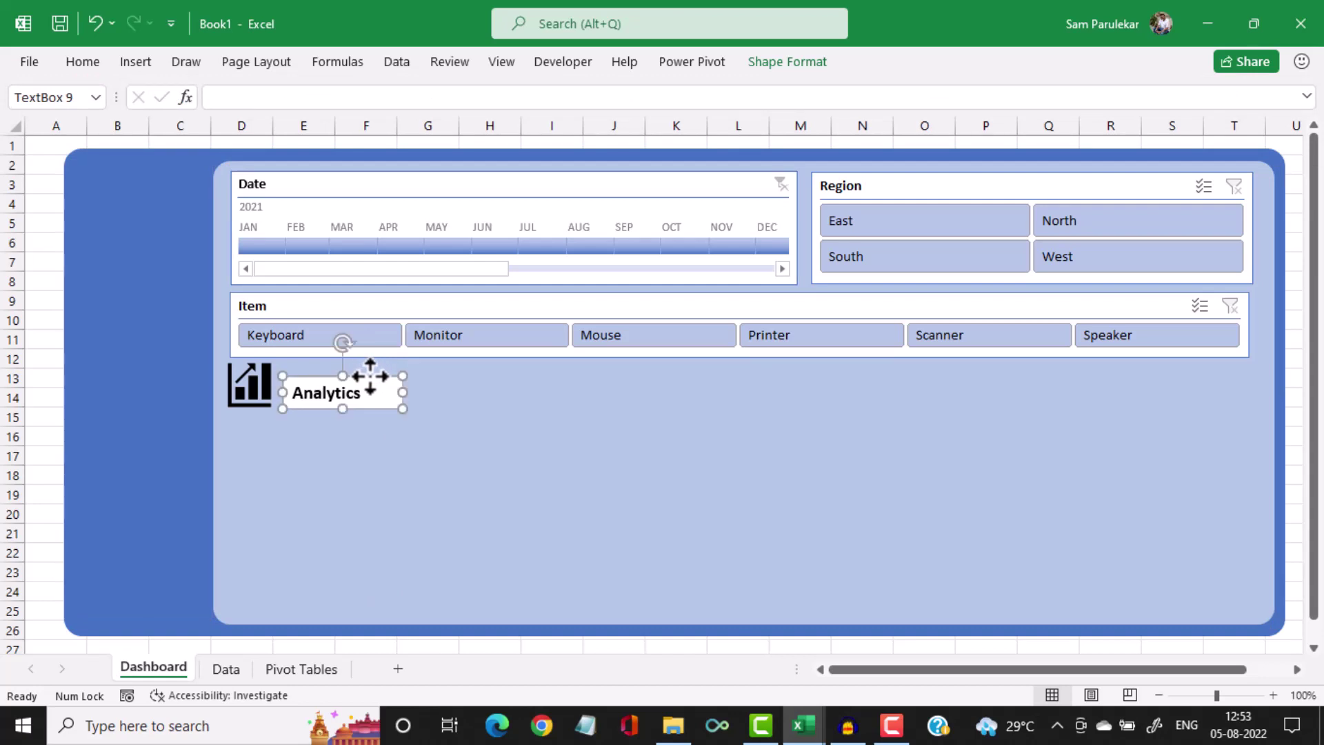
# Remove the fill and the outline from the Analytics text box
pyautogui.click(792, 57)
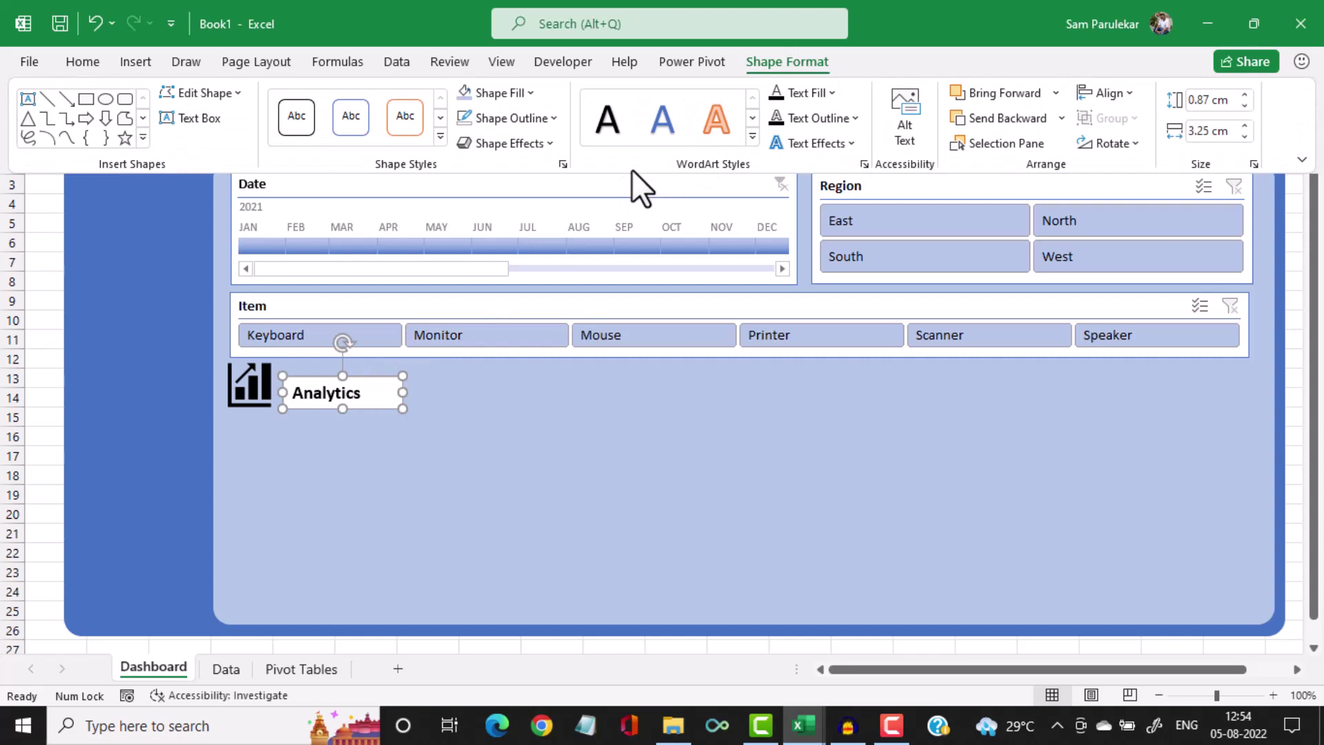
pyautogui.click(535, 96)
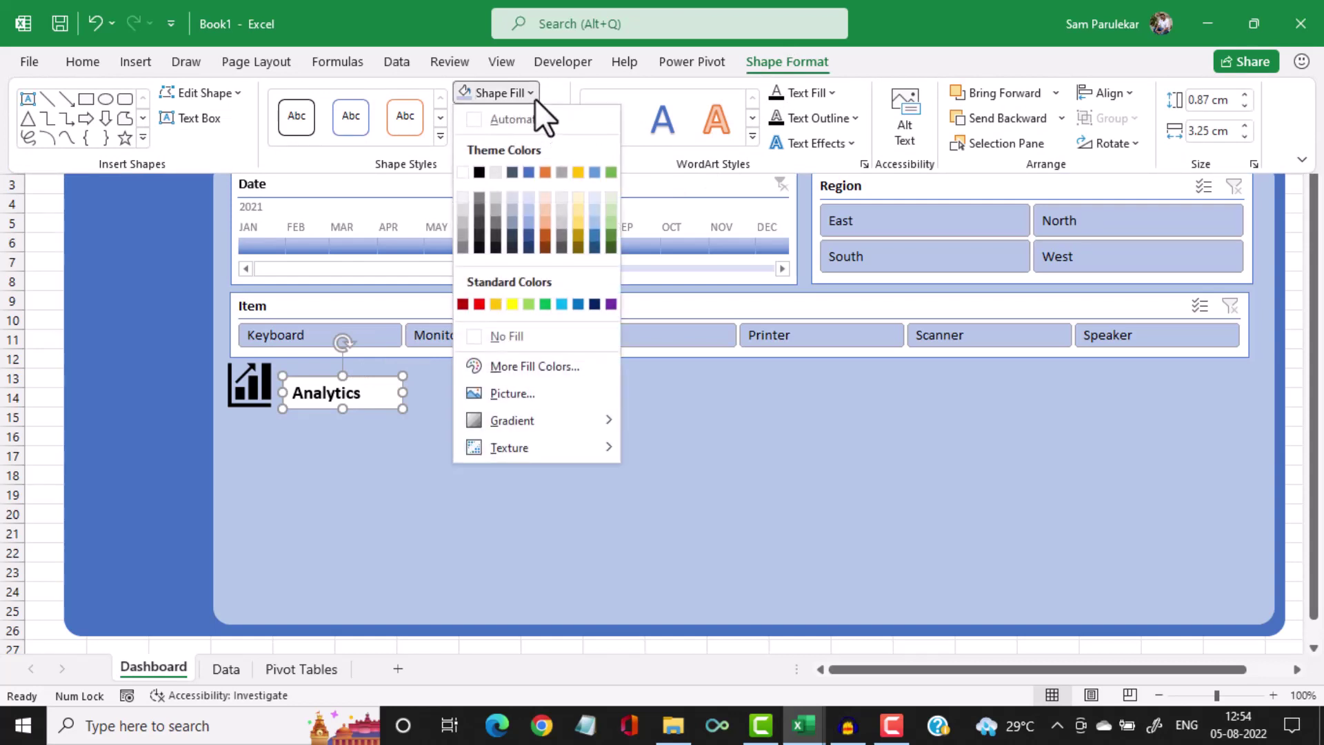
pyautogui.click(507, 333)
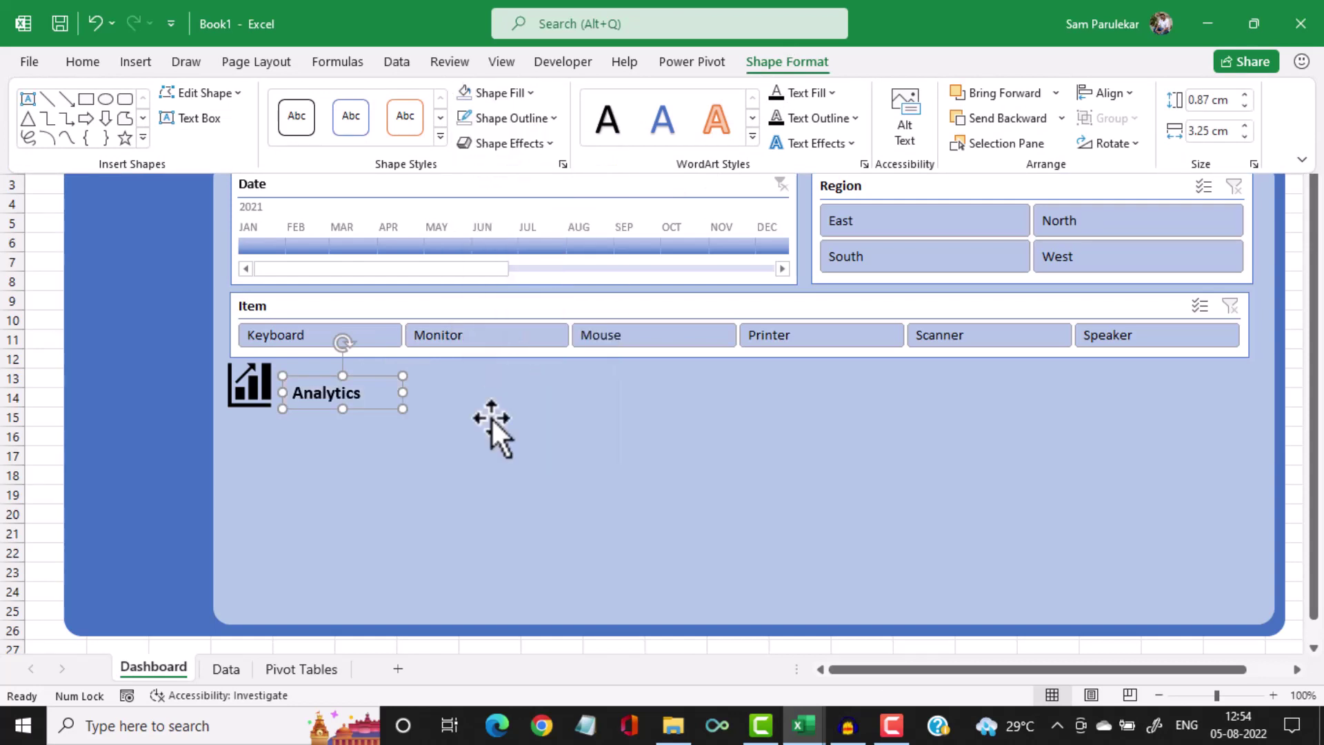
pyautogui.click(419, 468)
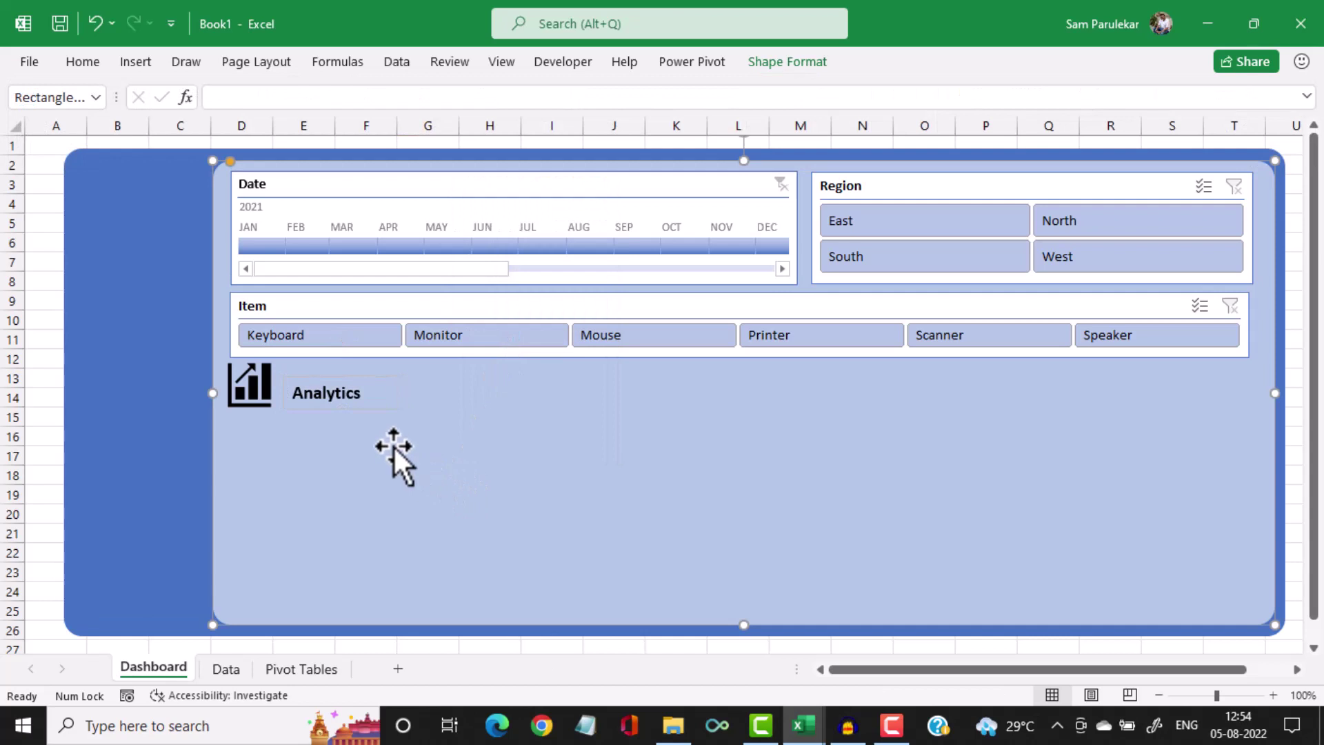
pyautogui.click(394, 405)
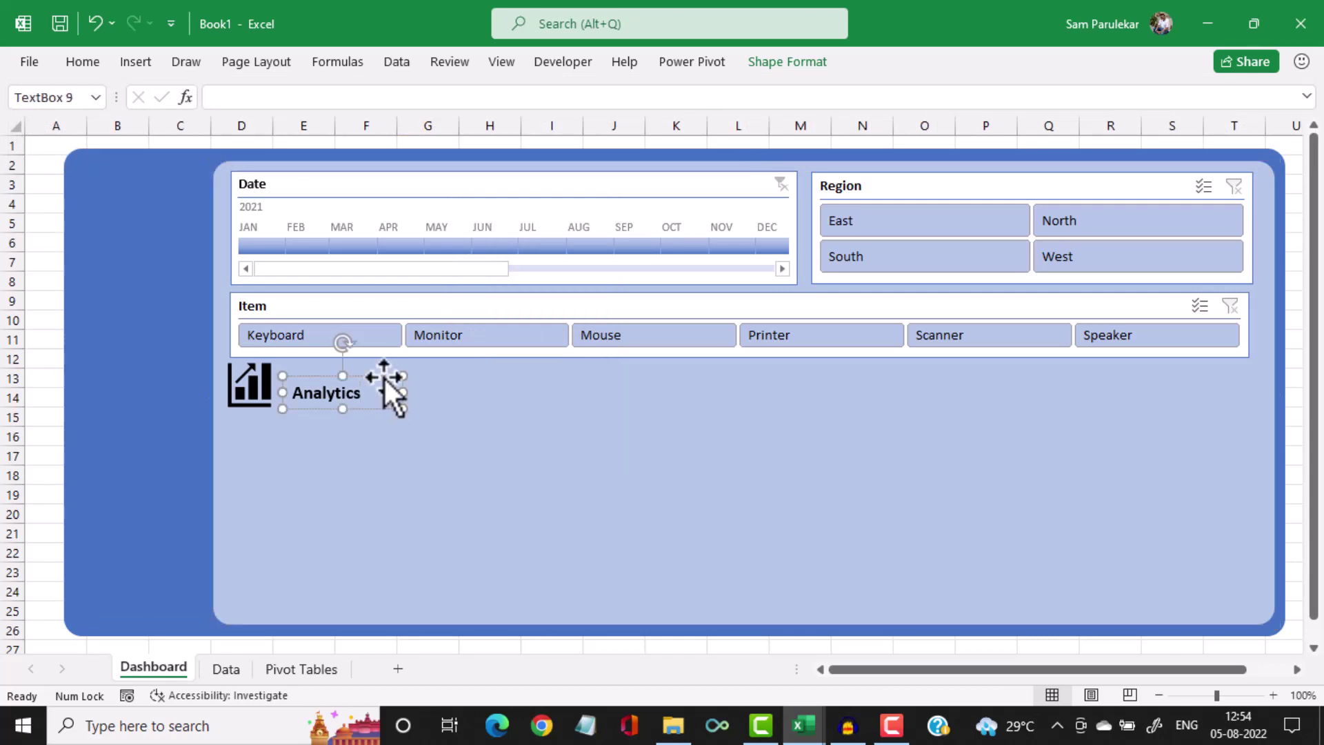
pyautogui.click(383, 378)
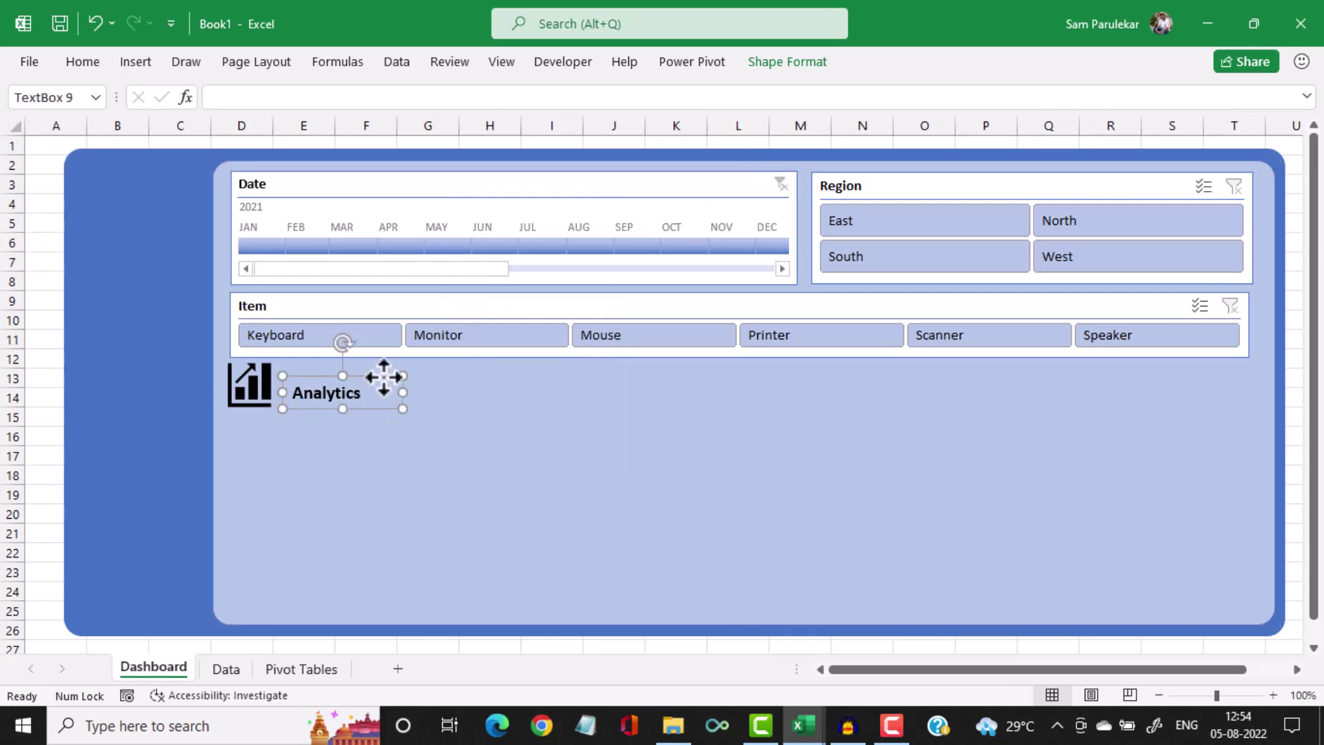
pyautogui.click(762, 61)
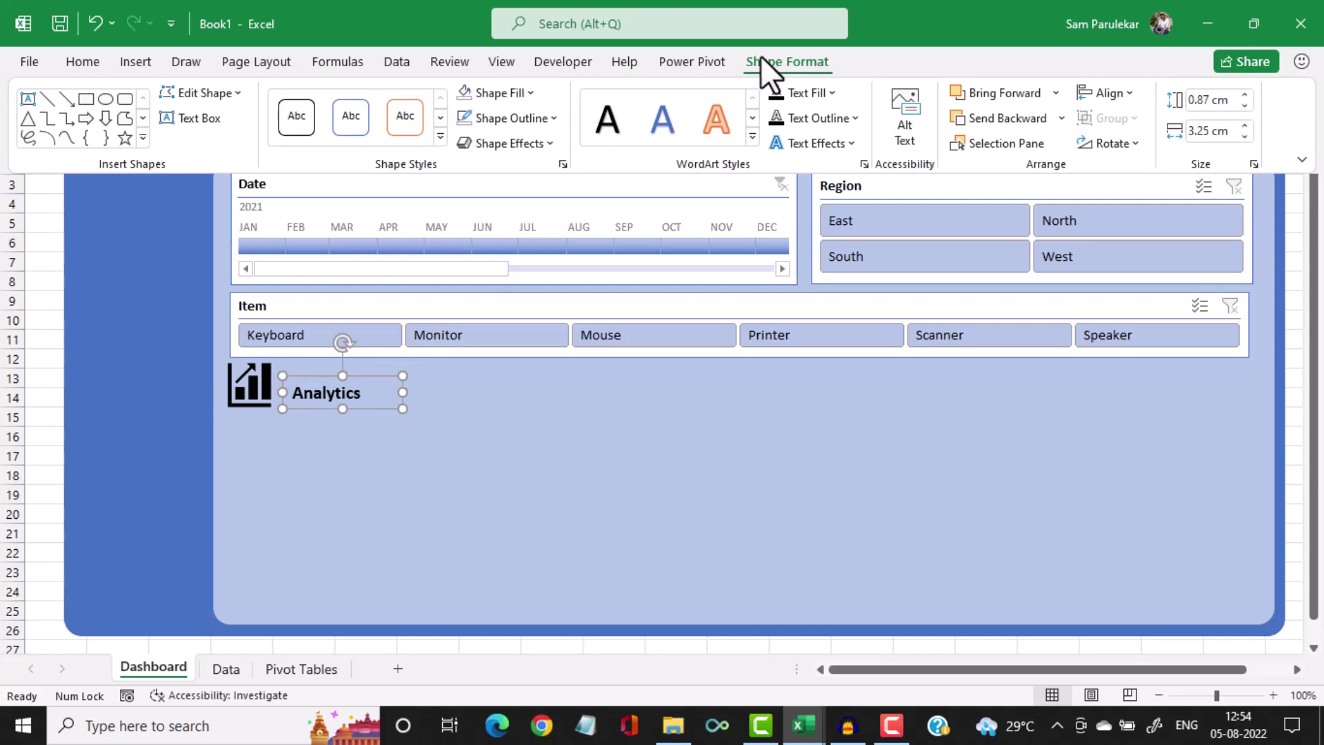
pyautogui.click(554, 120)
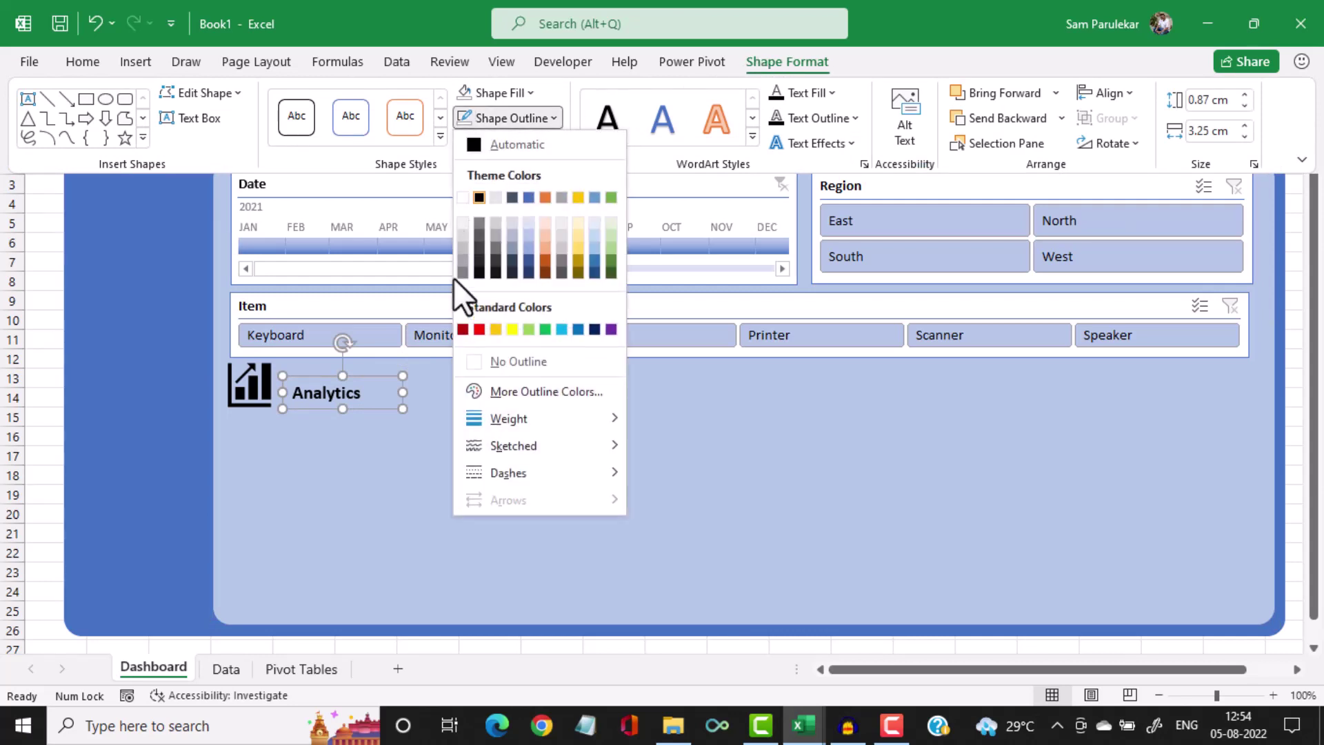
pyautogui.click(469, 359)
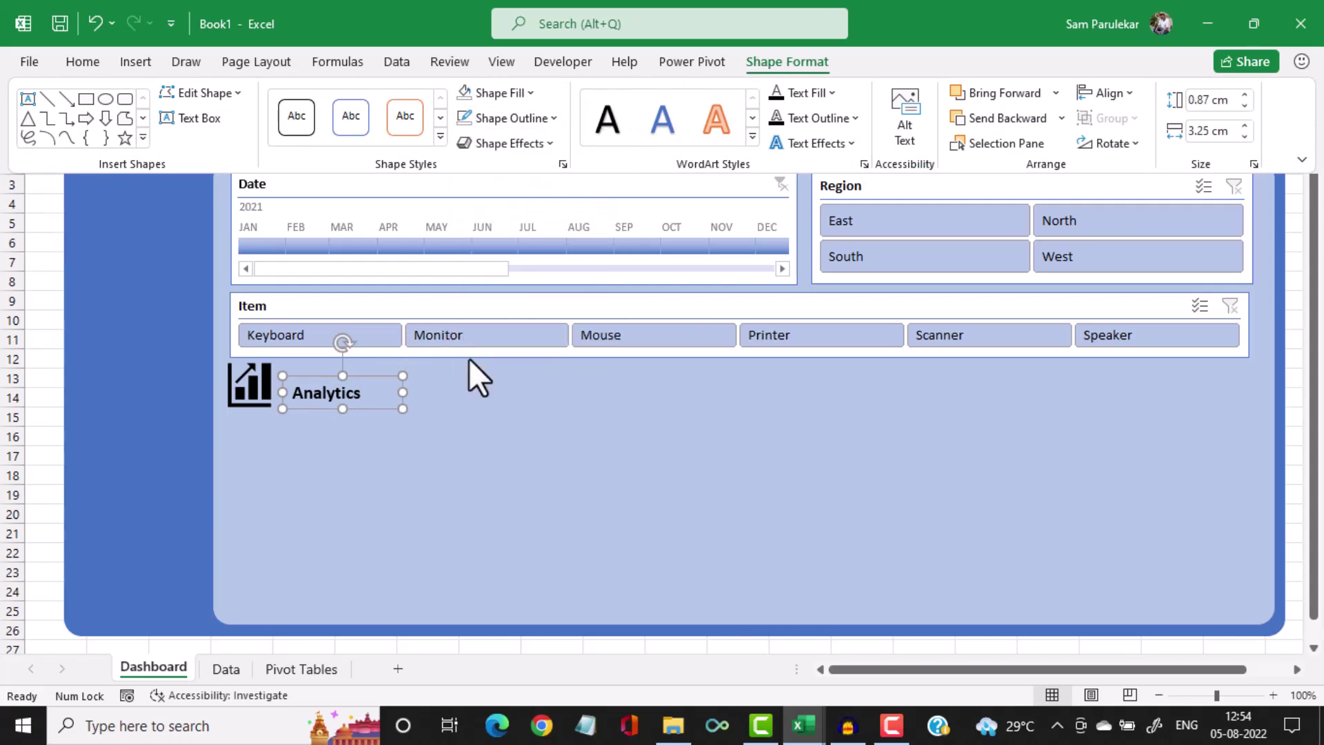
pyautogui.click(441, 432)
pyautogui.click(410, 437)
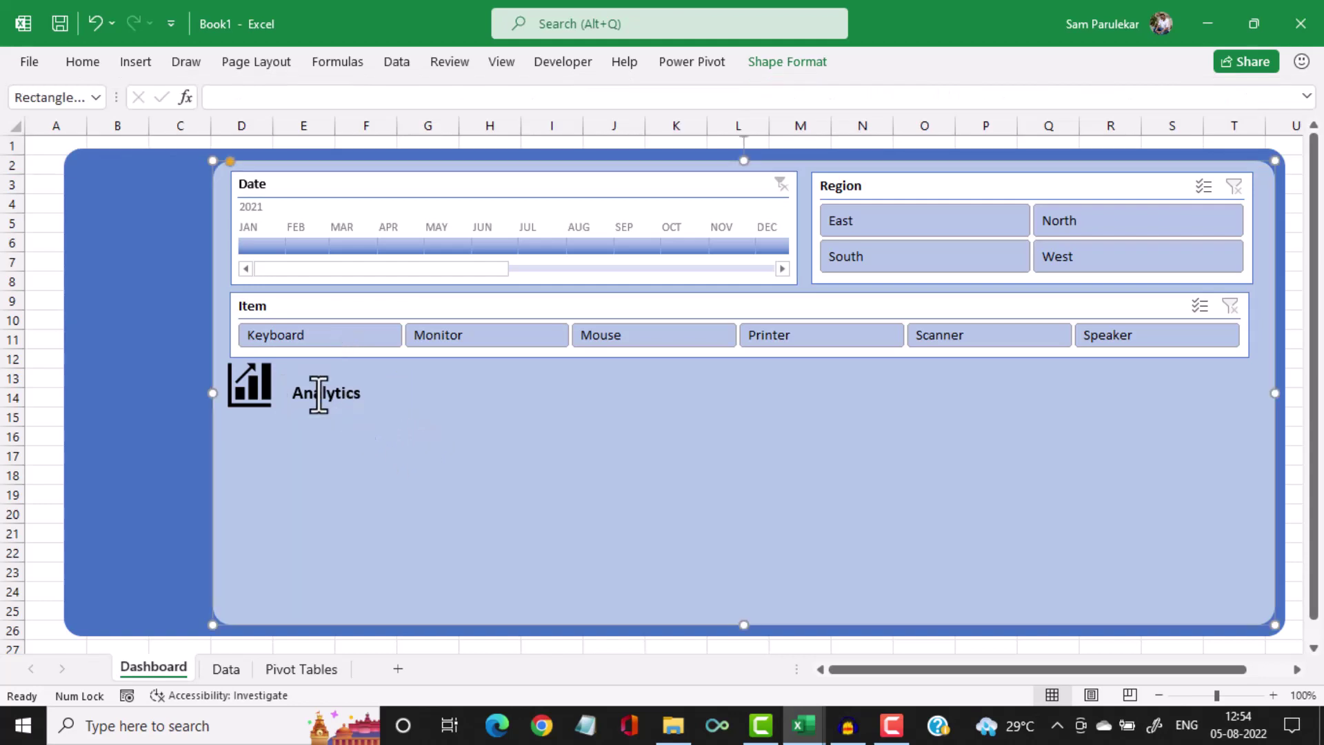
# Enlarge the Analytics text to 16 pt and move its text box right up against the bar chart icon
pyautogui.moveTo(290, 393); pyautogui.dragTo(369, 393)
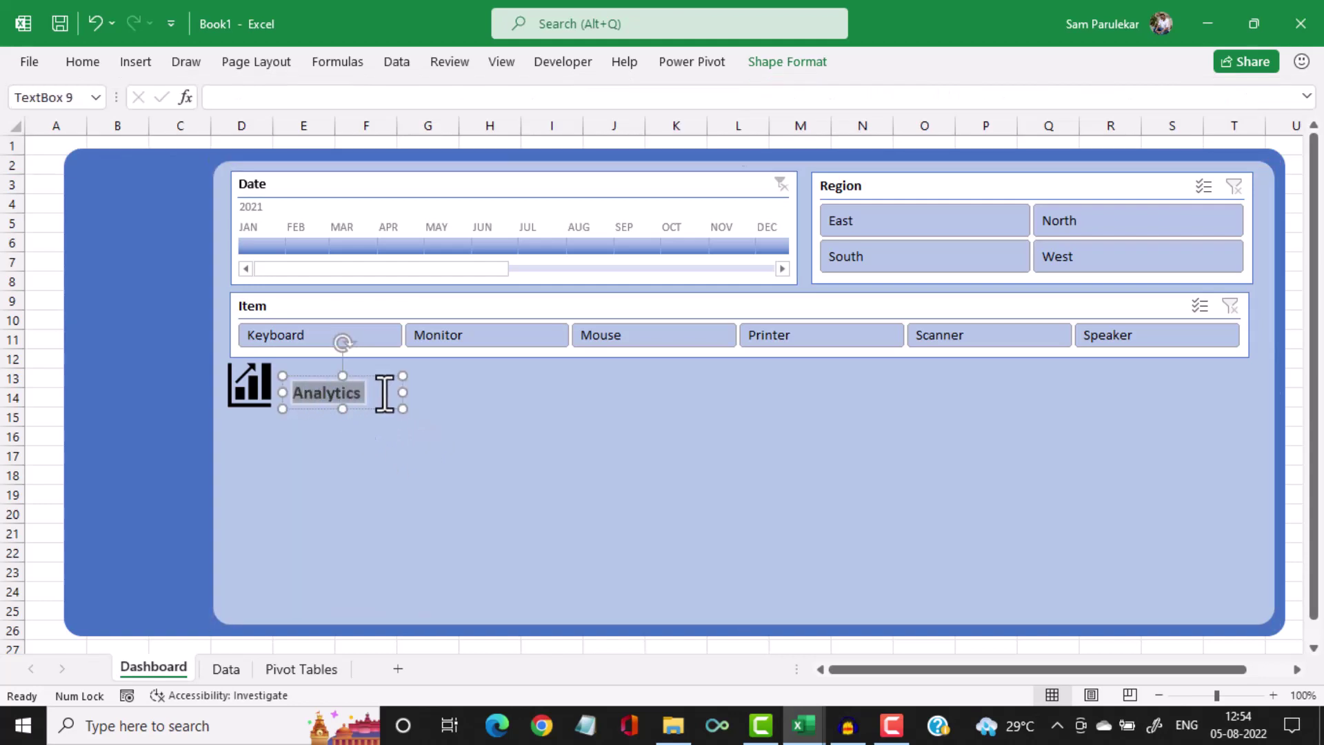
pyautogui.click(92, 60)
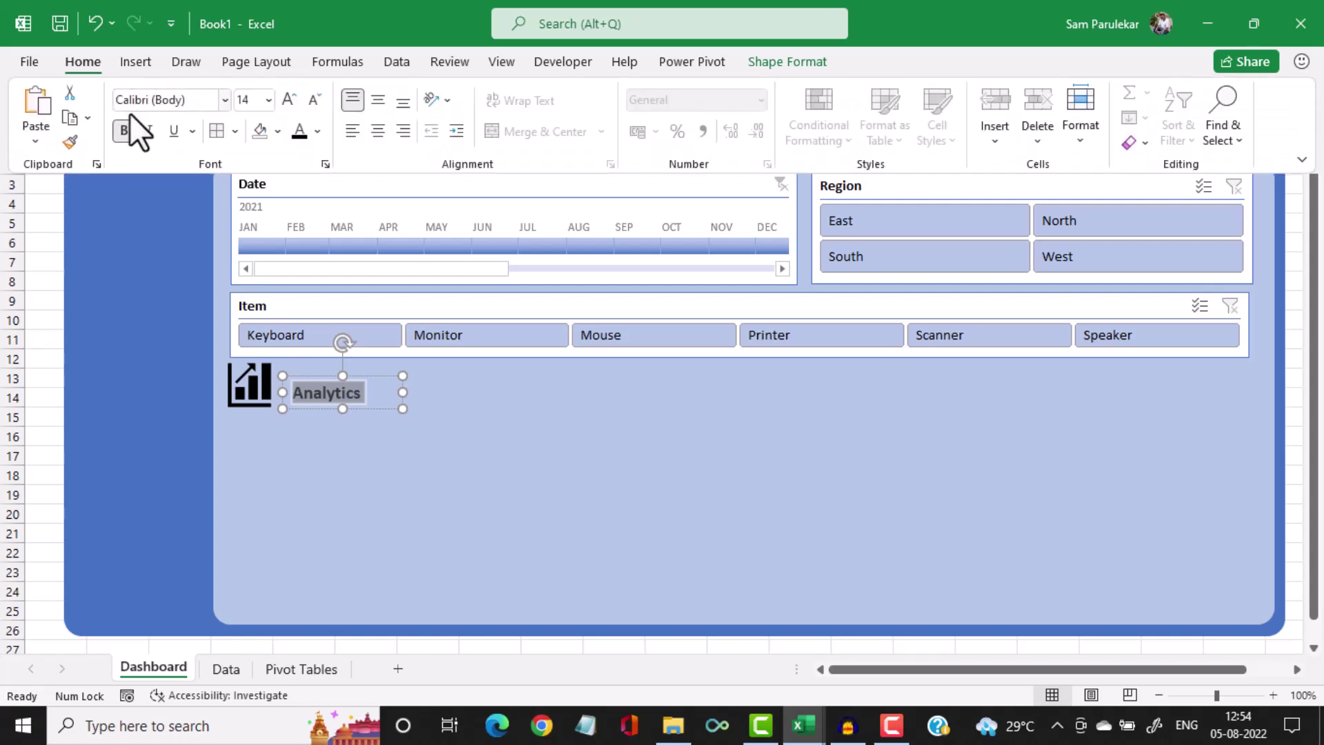
pyautogui.click(286, 99)
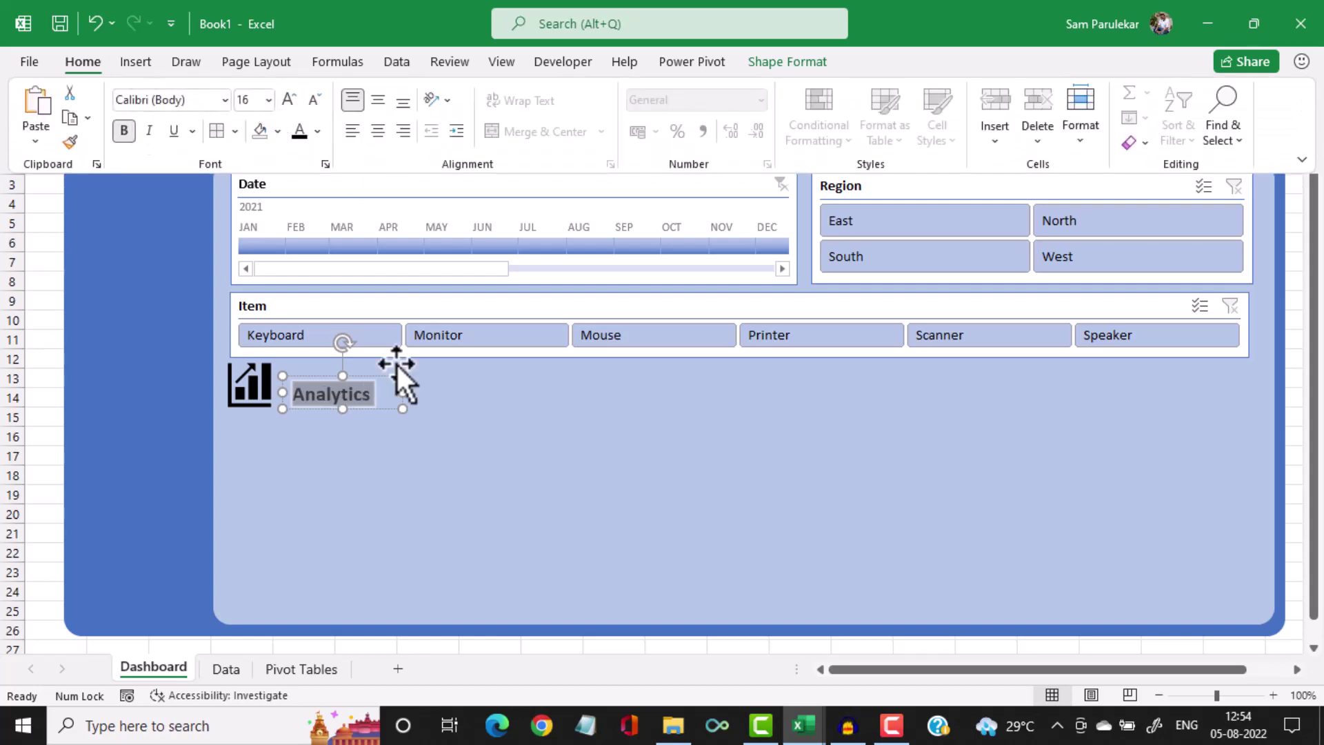
pyautogui.click(367, 444)
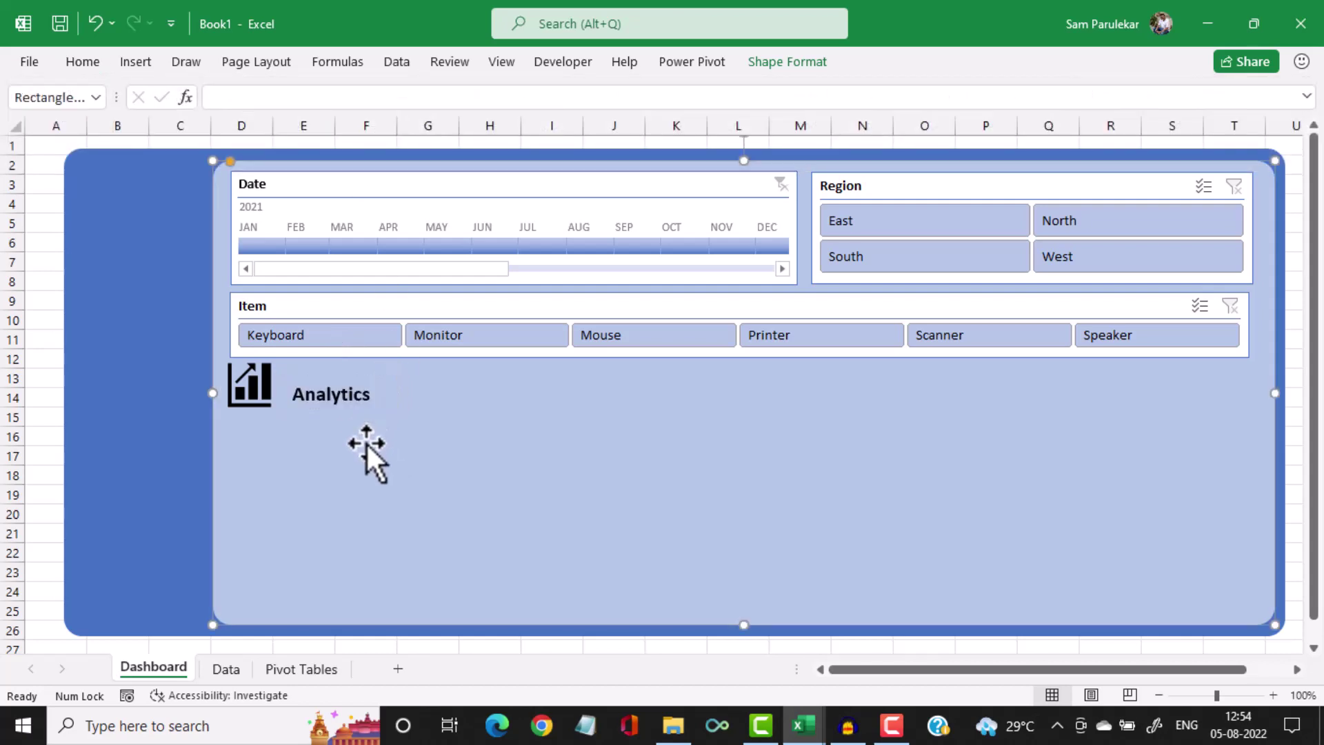
pyautogui.click(372, 396)
pyautogui.moveTo(373, 407)
pyautogui.mouseDown()
pyautogui.moveTo(359, 410)
pyautogui.moveTo(370, 414)
pyautogui.mouseUp()
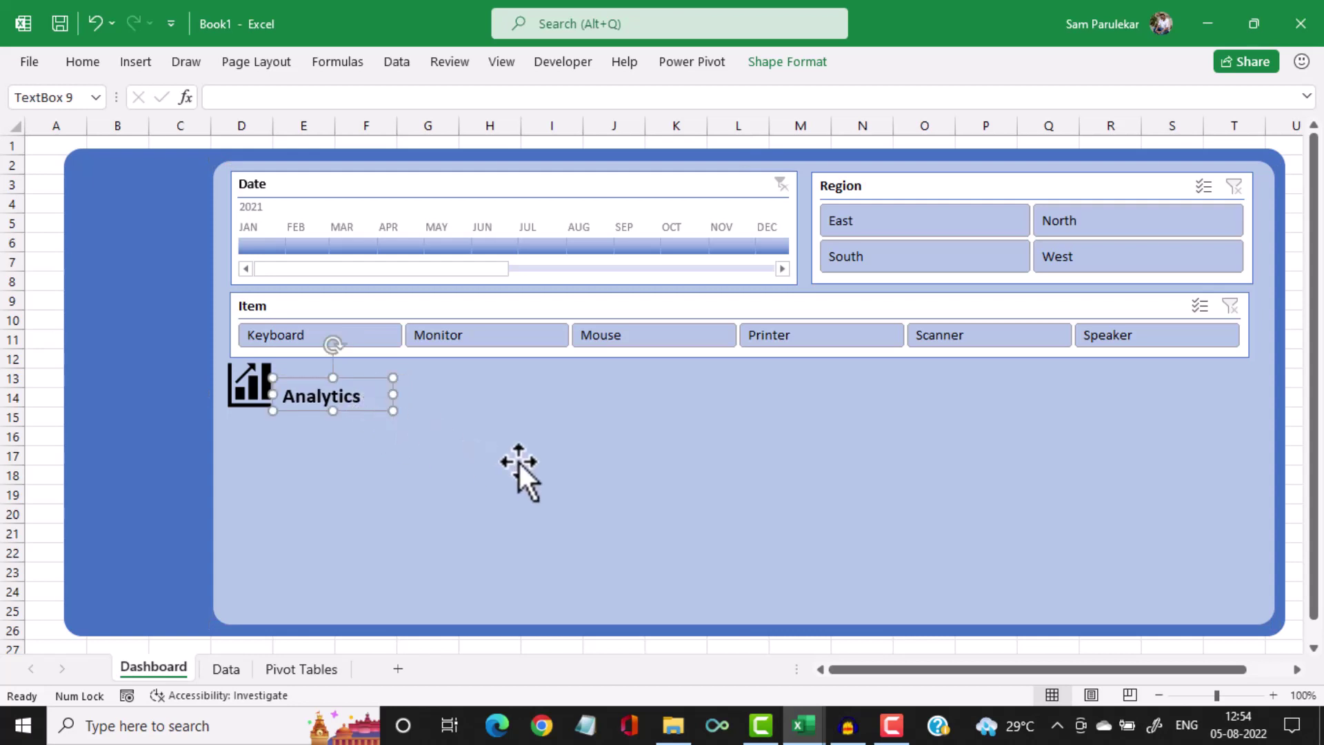
pyautogui.click(518, 462)
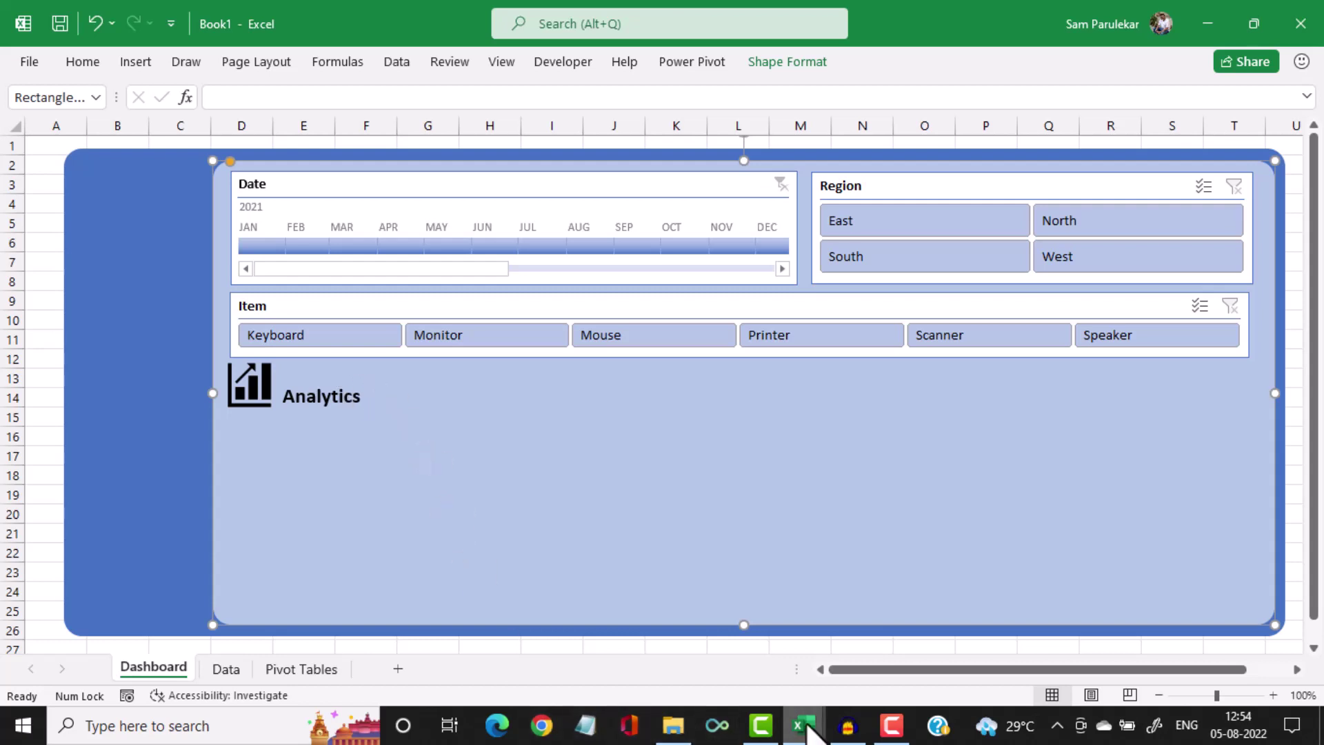
# Examine the arrangement of cards and charts on the finished dashboard in Dashboard-Sam.xlsx and return to Book1
pyautogui.moveTo(798, 717)
pyautogui.click(748, 669)
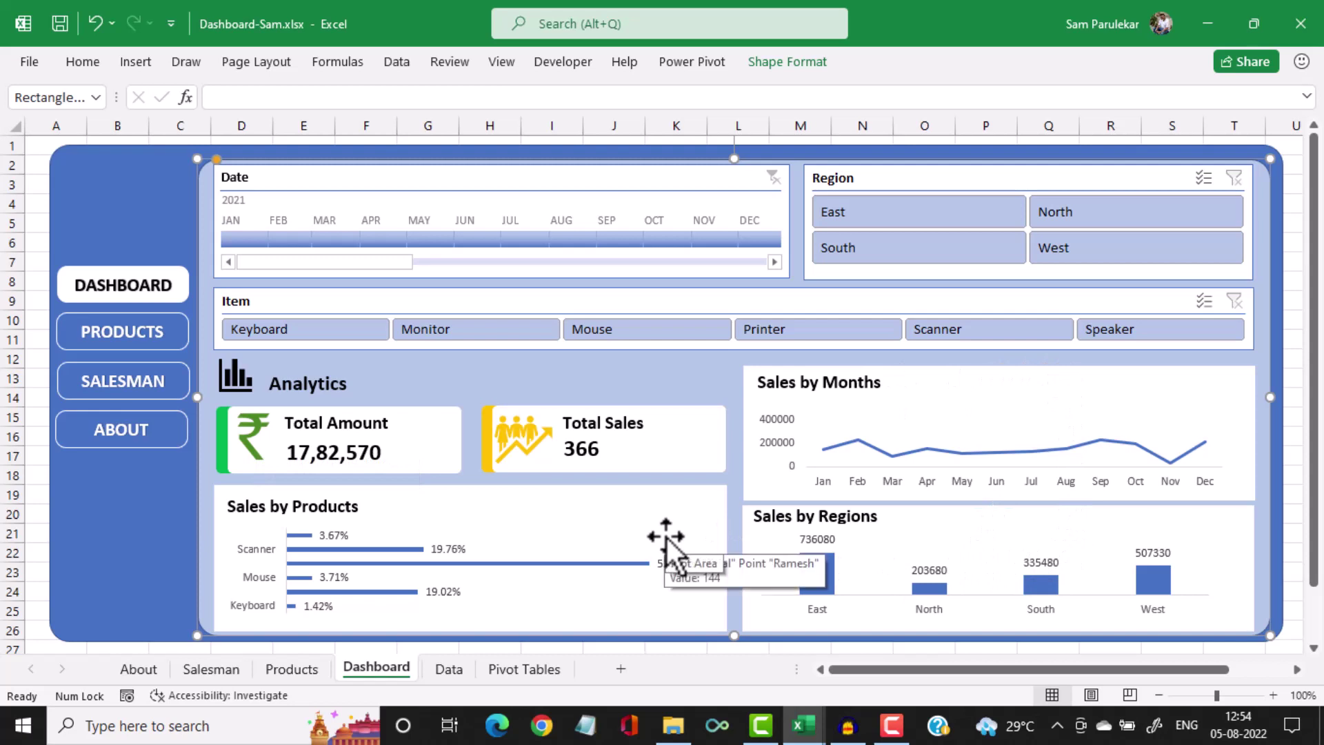
pyautogui.click(800, 720)
pyautogui.click(873, 661)
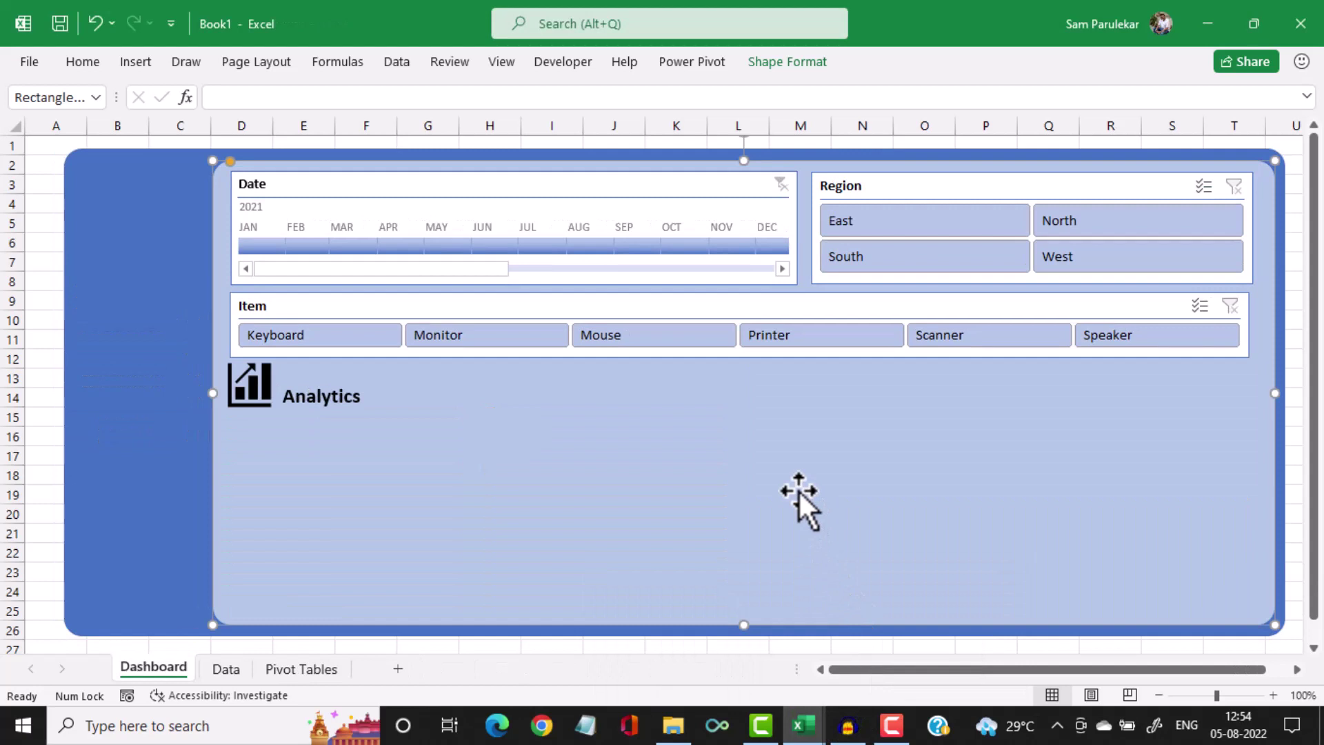
# Draw a rectangle below the Item slicer, about as wide as the Region slicer and spanning roughly rows 13 to 18
pyautogui.click(144, 62)
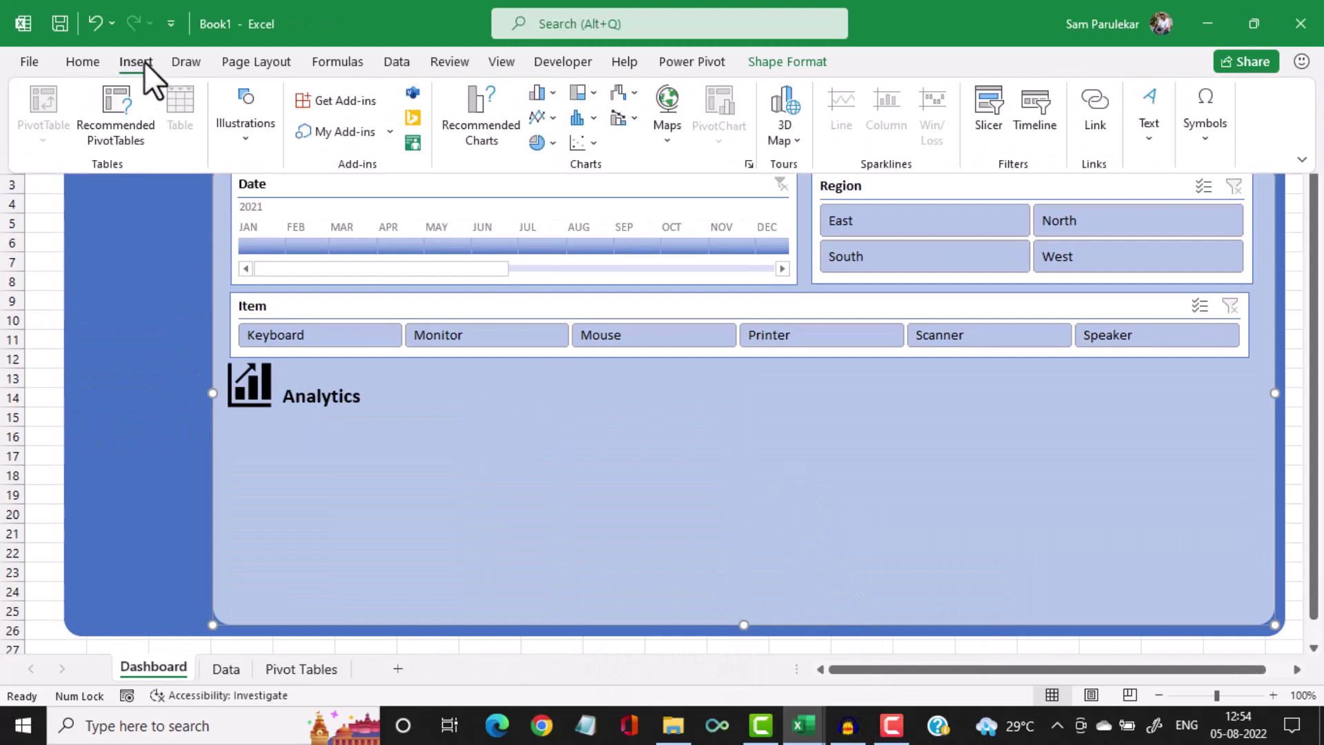
pyautogui.click(249, 140)
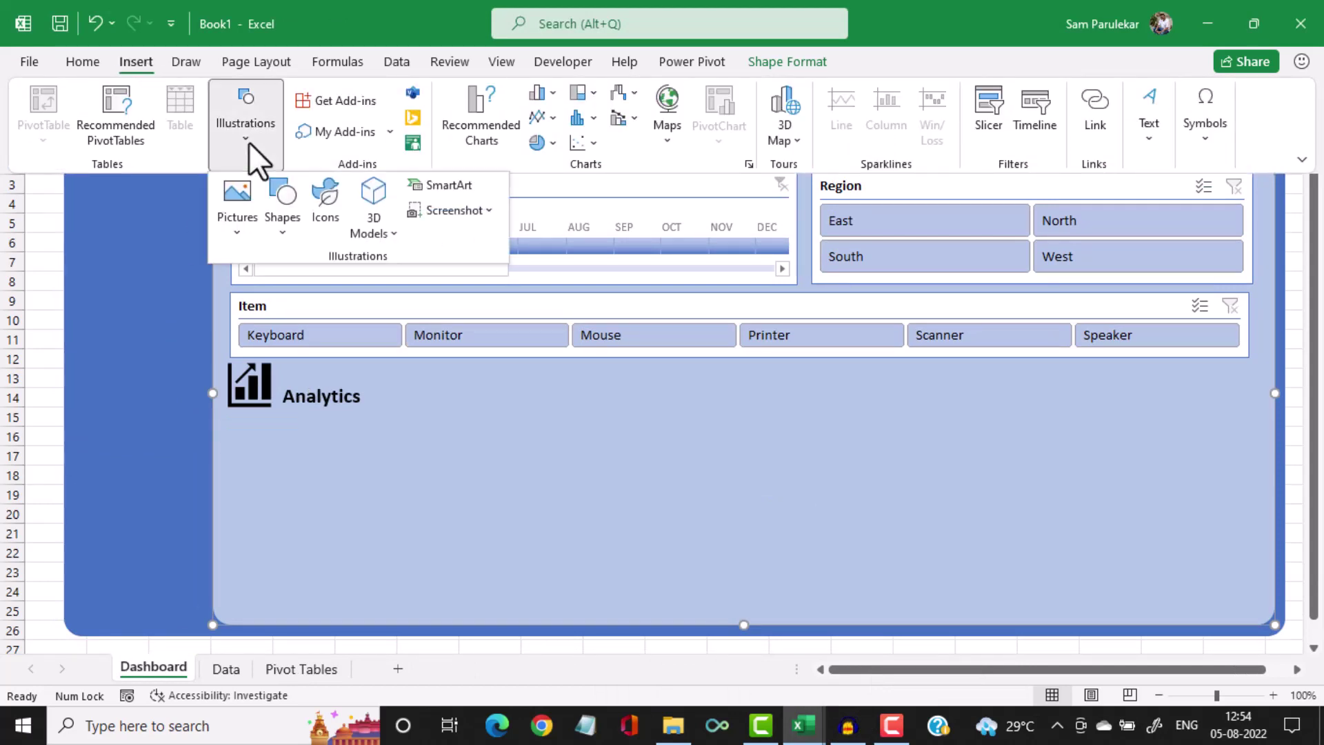
pyautogui.click(272, 204)
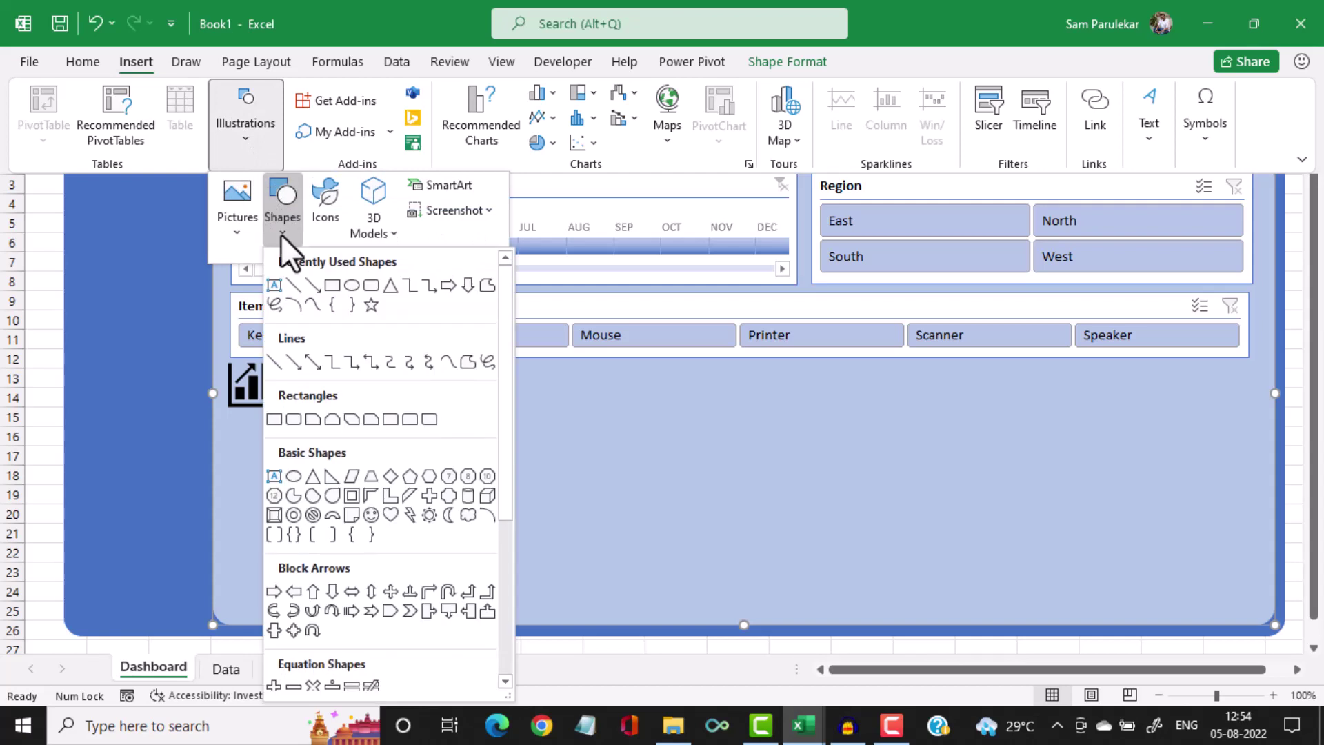
pyautogui.click(330, 286)
pyautogui.moveTo(822, 379); pyautogui.dragTo(1247, 492)
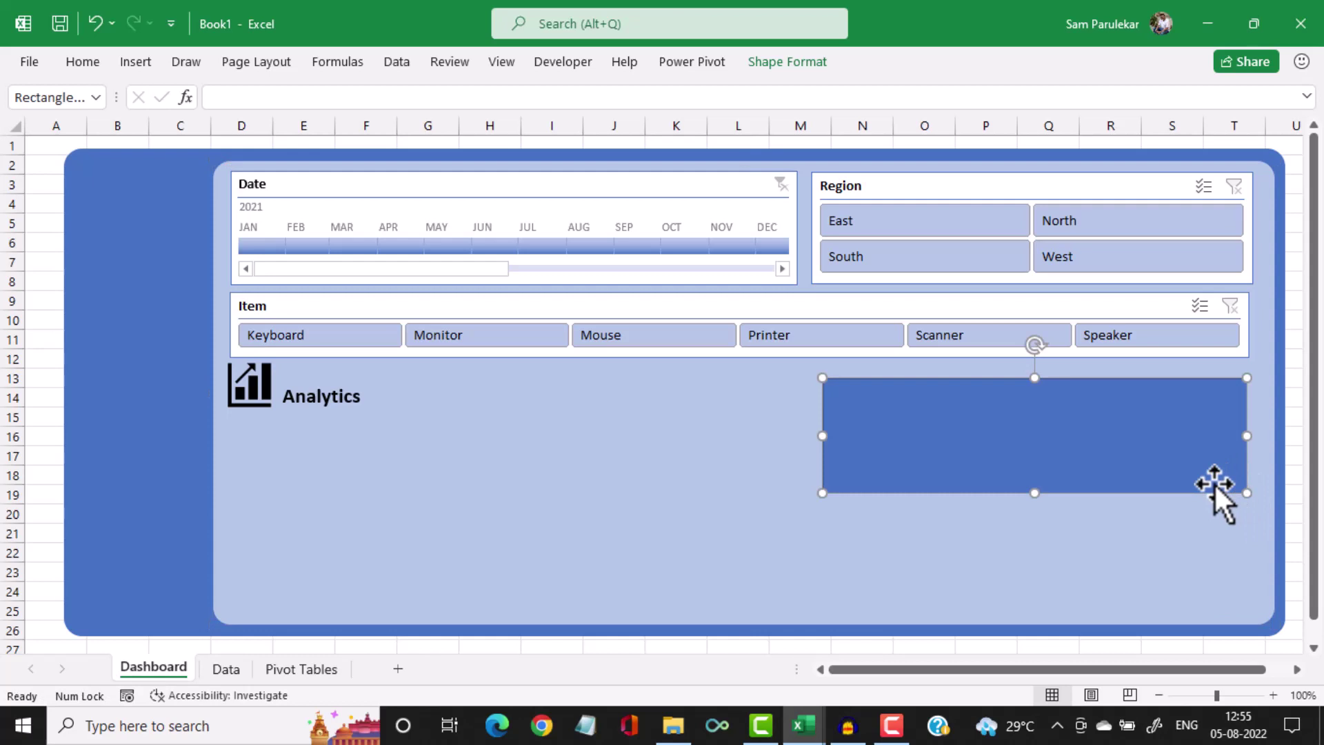
# Duplicate the rectangle and align the copy directly beneath the original with a small gap
pyautogui.hotkey('ctrl', 'd')
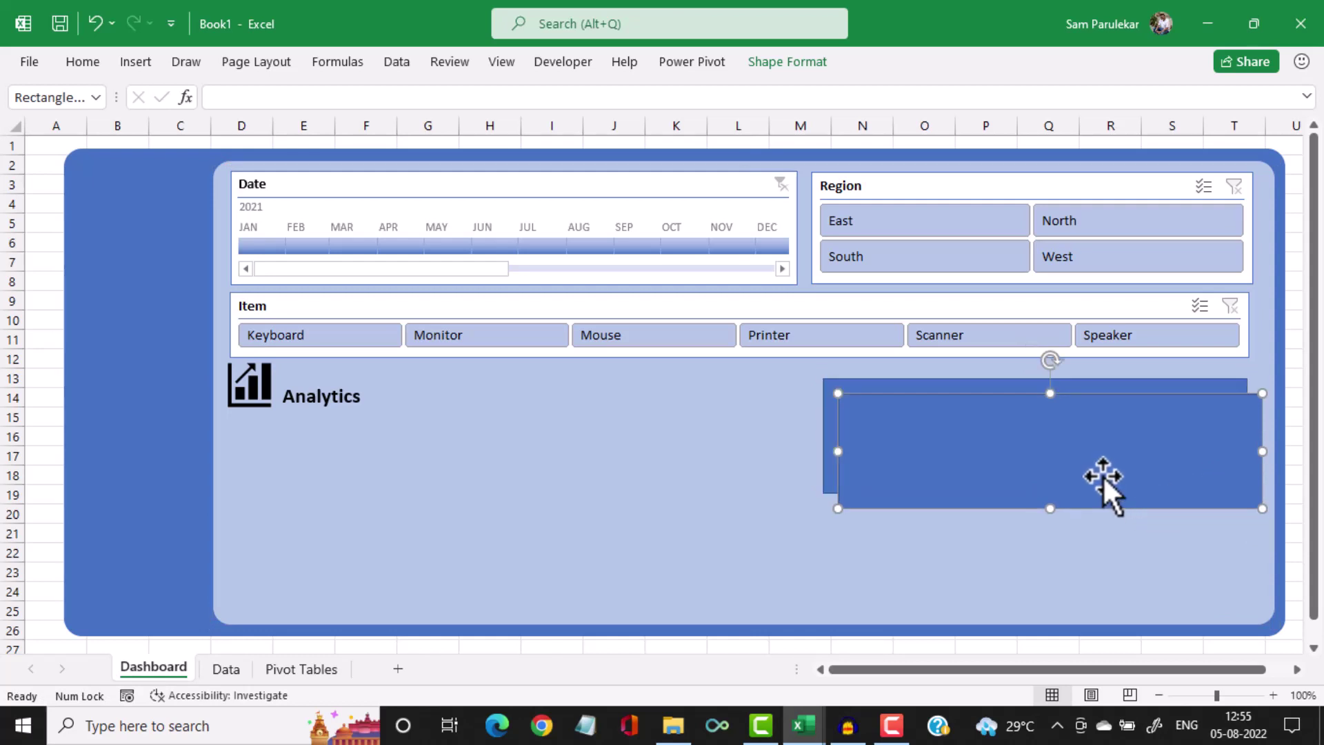
pyautogui.moveTo(1103, 473); pyautogui.dragTo(1091, 586)
pyautogui.press('Left')
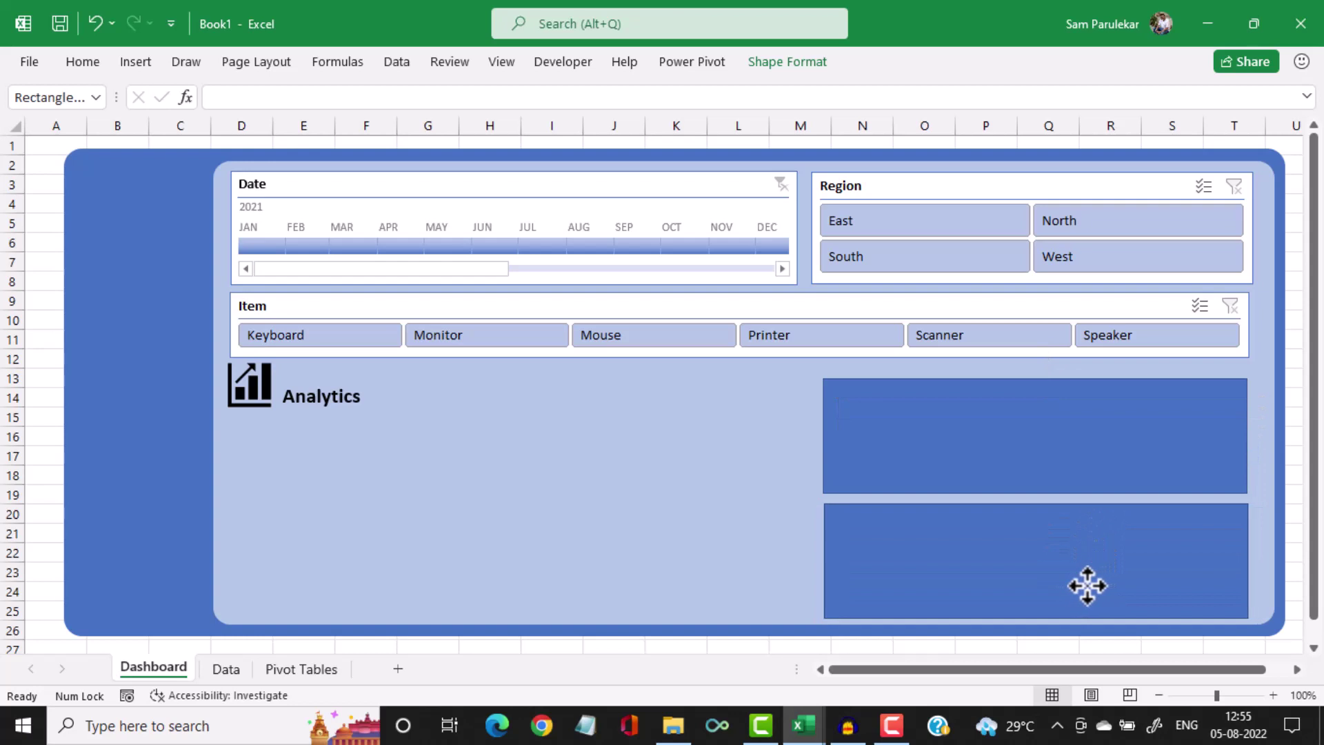
# Copy the lower rectangle to the empty area below the Analytics heading and widen it to about column K's far edge
pyautogui.click(1081, 588)
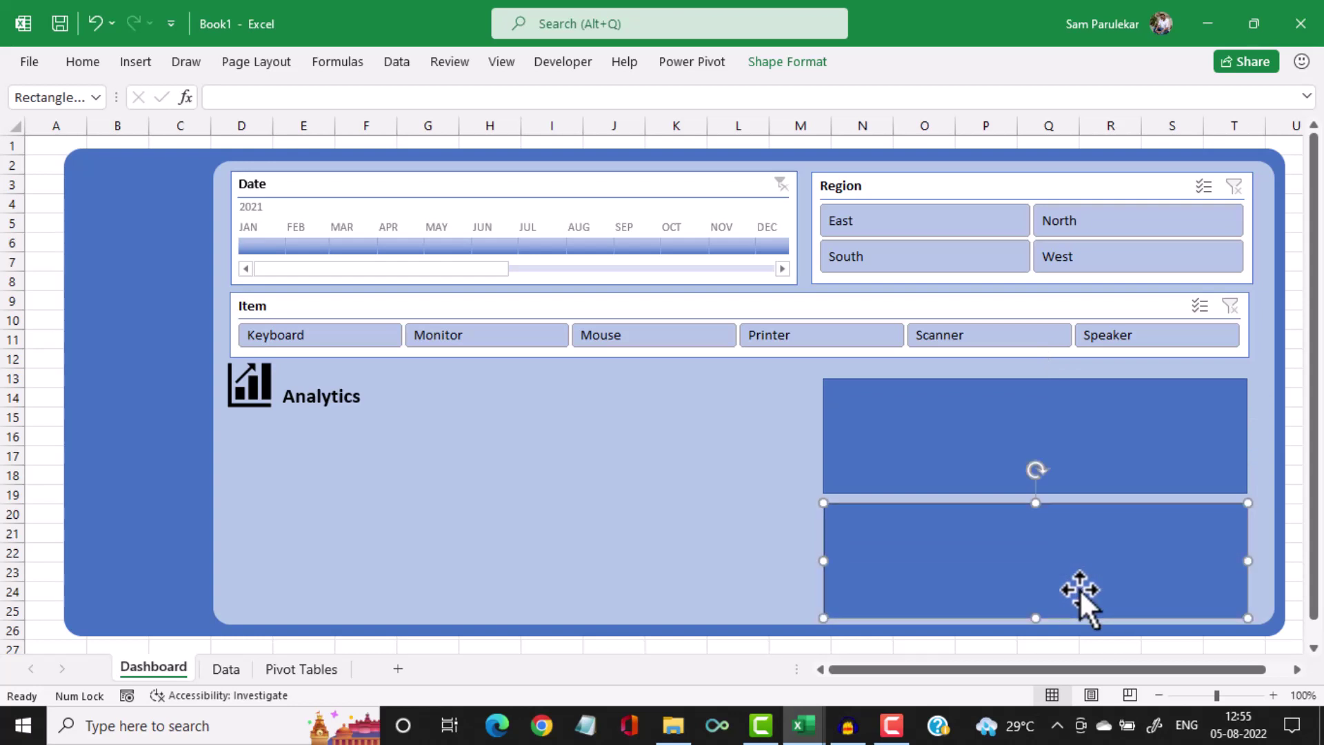
pyautogui.moveTo(1080, 591); pyautogui.dragTo(470, 501)
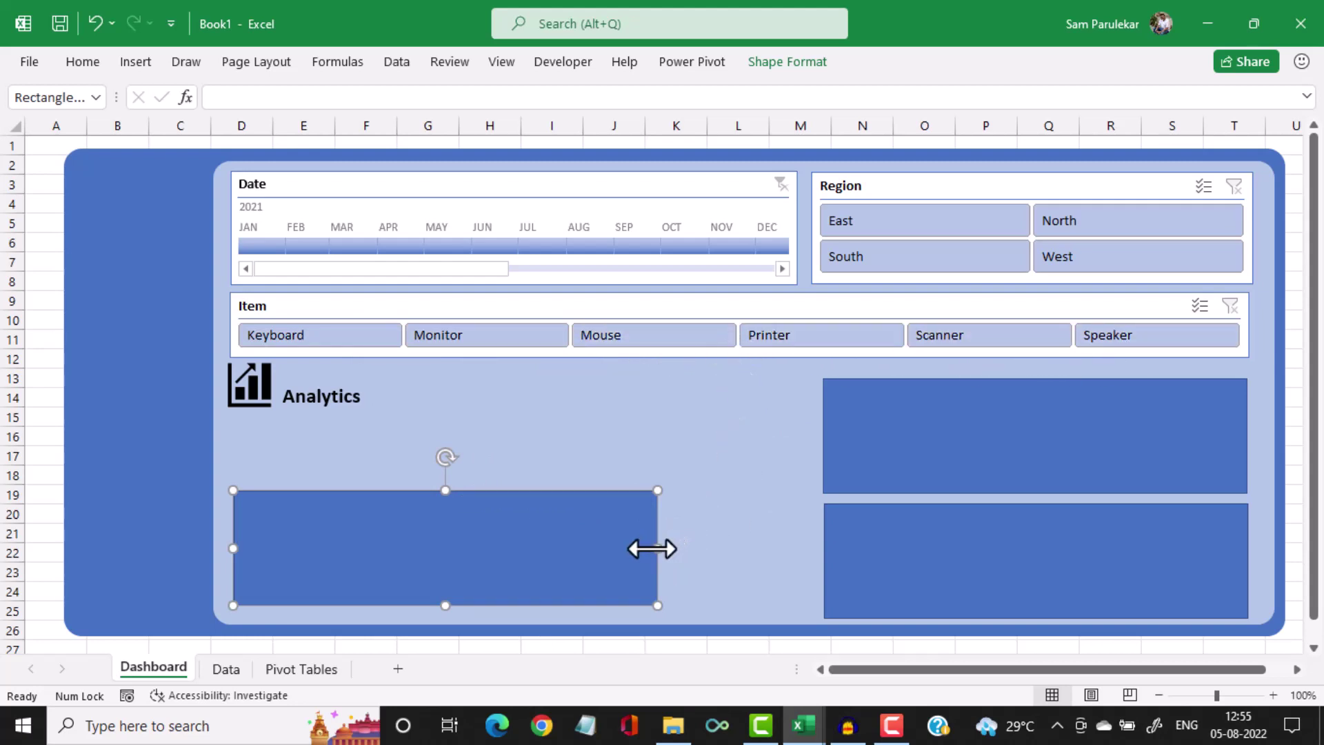
pyautogui.moveTo(652, 548); pyautogui.dragTo(735, 550)
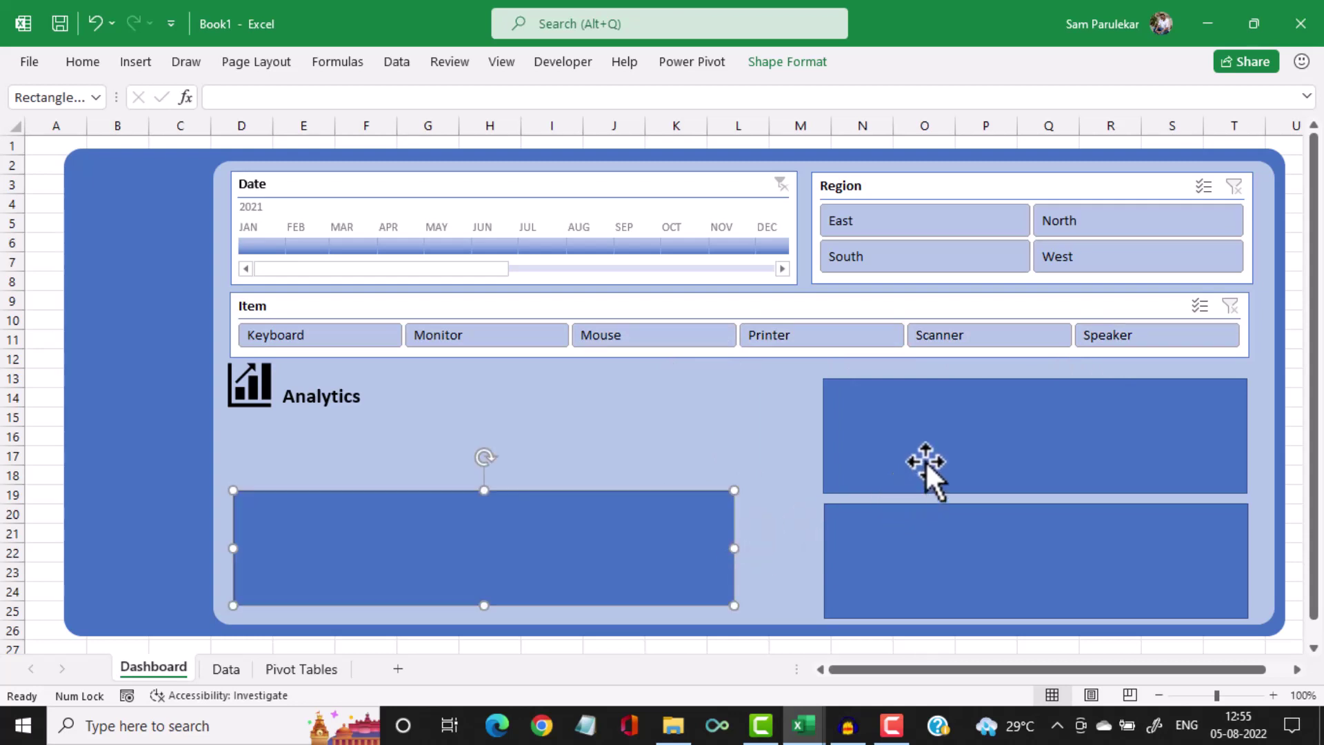
# Extend the rectangle below Analytics down to row 25 and stretch the two rectangles beside it toward it, leaving a narrow gap
pyautogui.moveTo(482, 611); pyautogui.dragTo(482, 621)
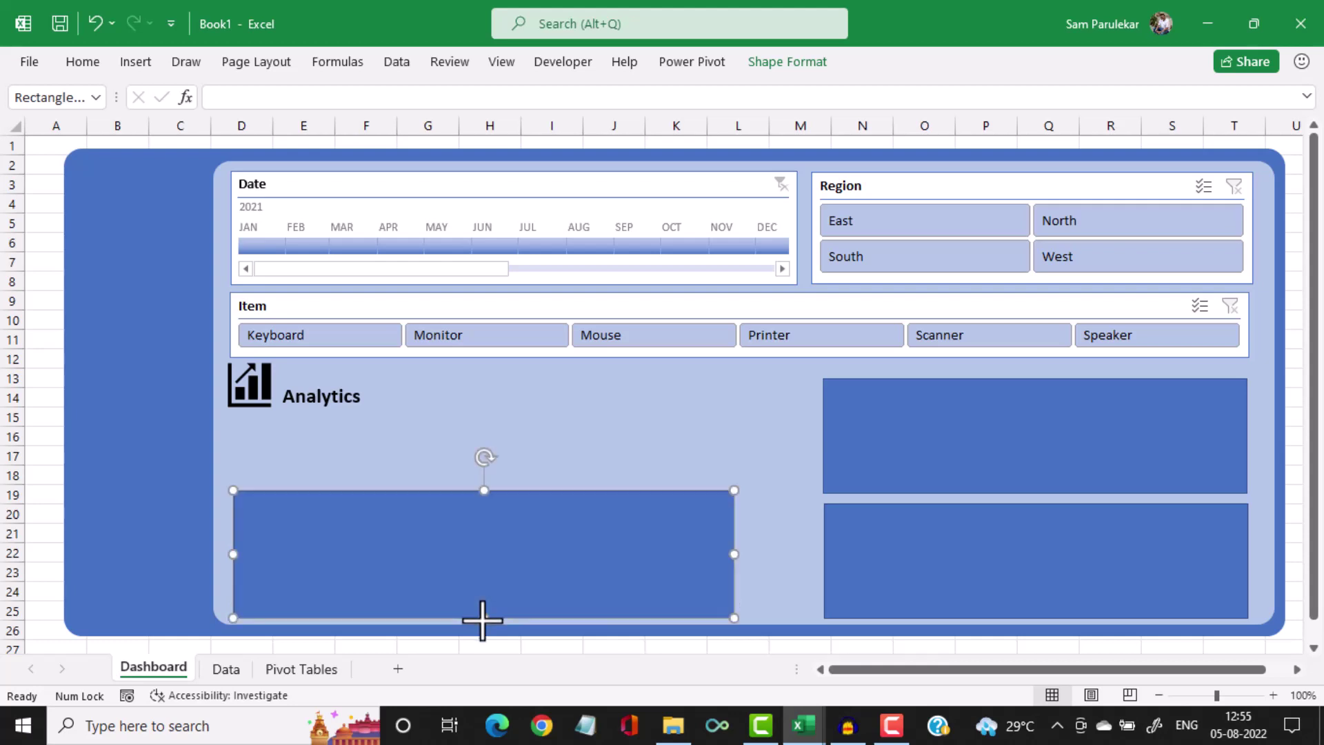
pyautogui.click(917, 437)
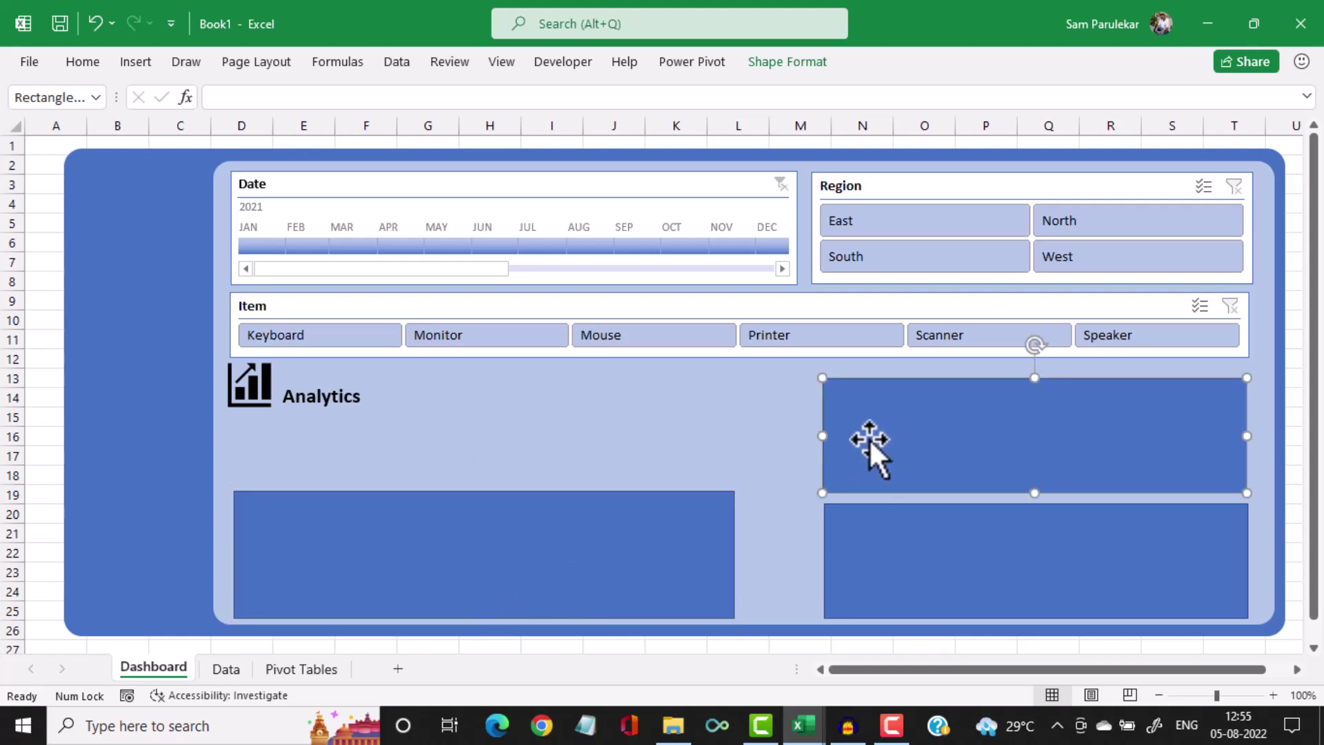
pyautogui.moveTo(820, 438); pyautogui.dragTo(735, 449)
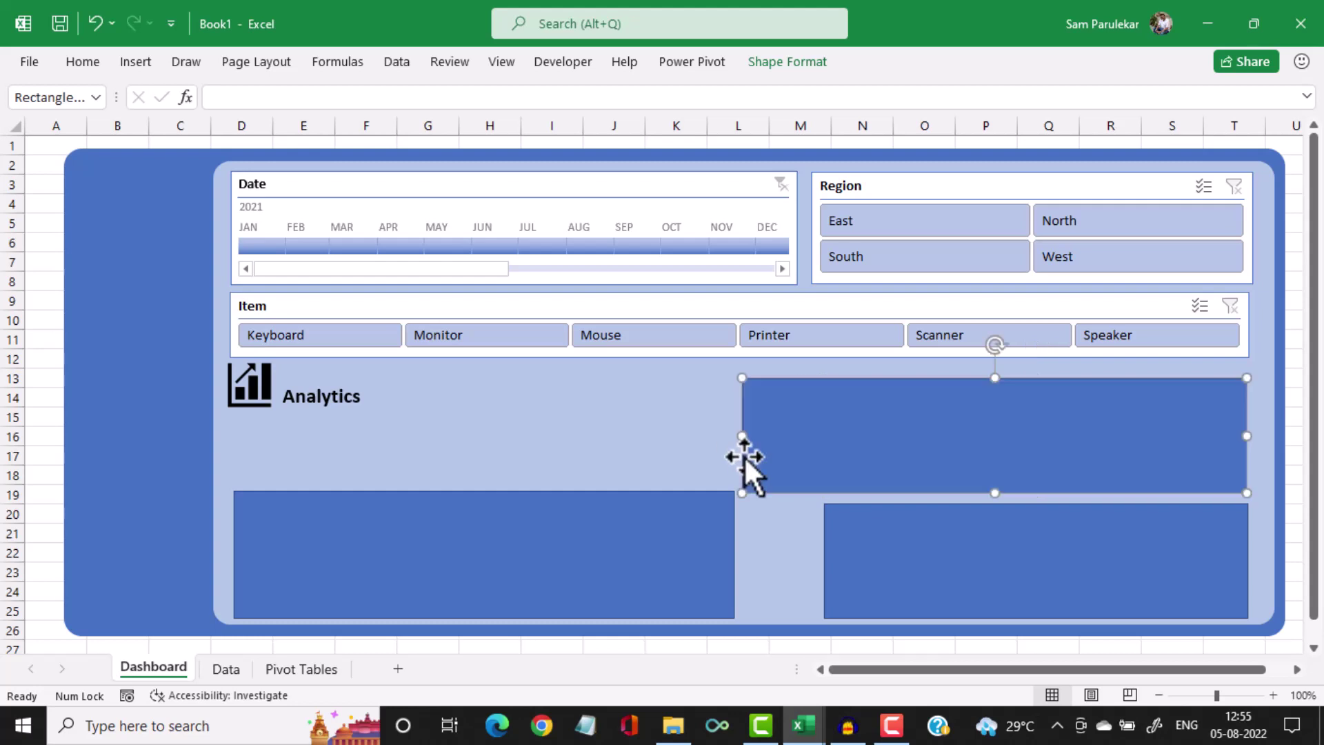
pyautogui.click(924, 561)
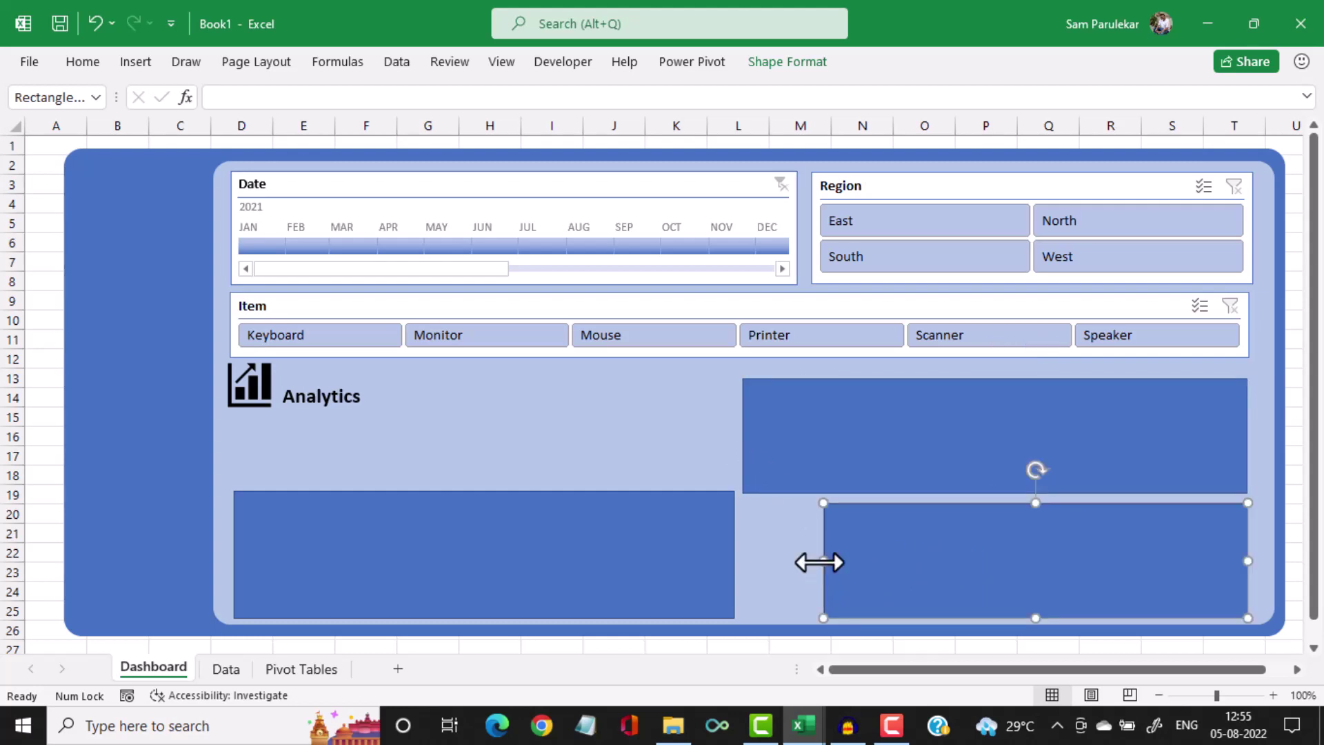
pyautogui.moveTo(817, 561); pyautogui.dragTo(744, 566)
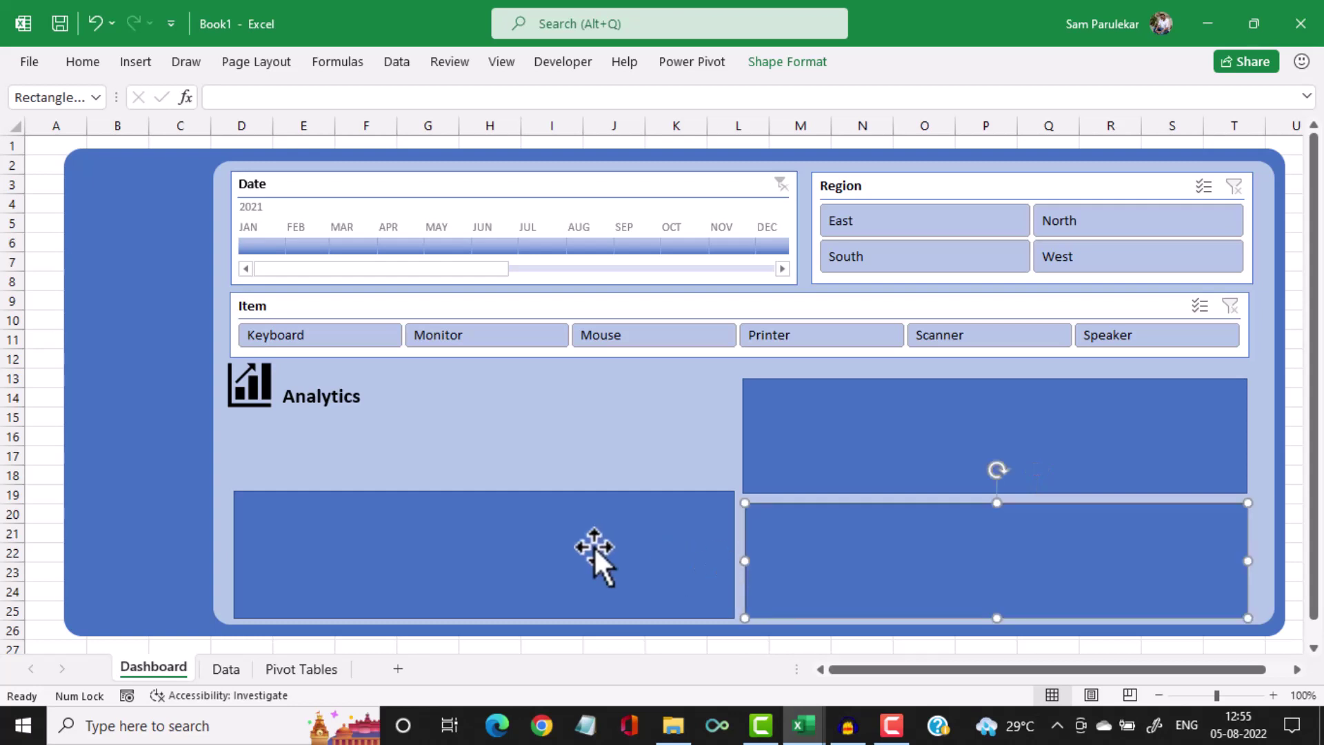
# Widen the rectangle below Analytics slightly on its outer side, toward the light panel's border near column D
pyautogui.click(593, 545)
pyautogui.moveTo(231, 556); pyautogui.dragTo(220, 560)
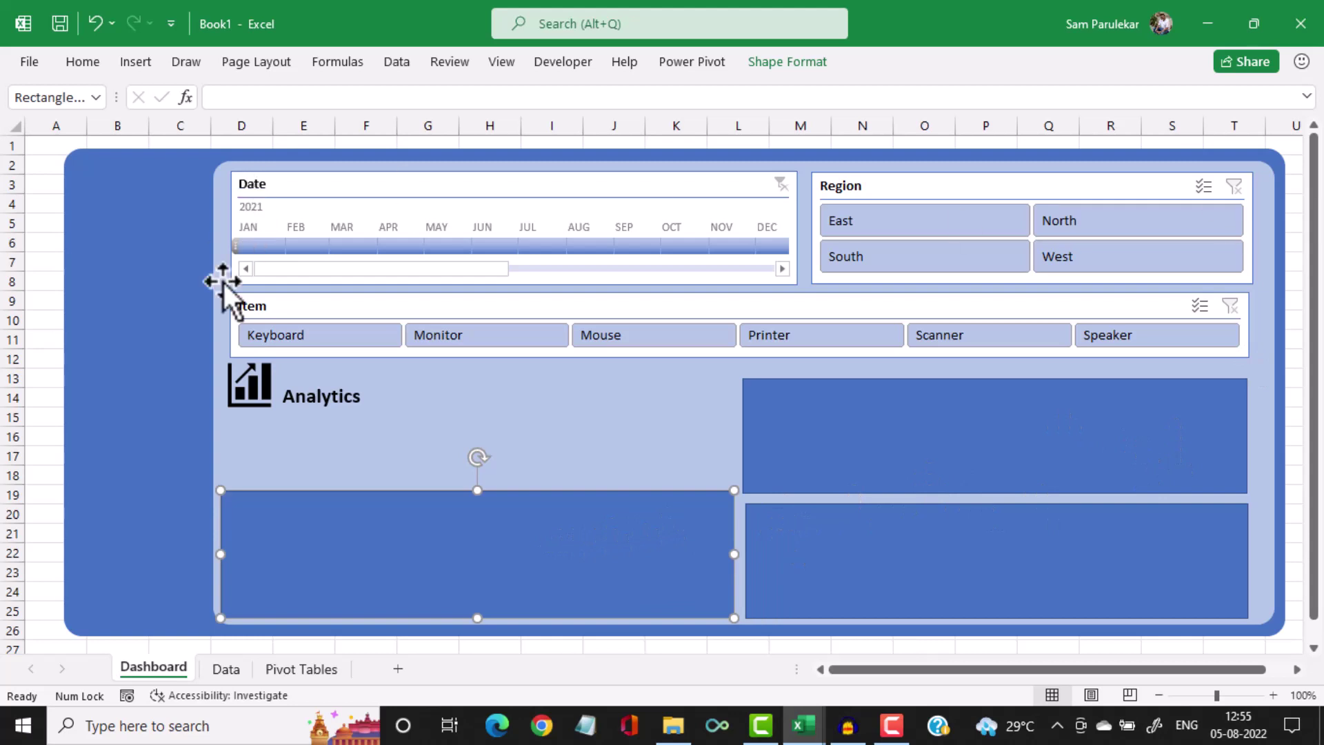
pyautogui.press('Delete')
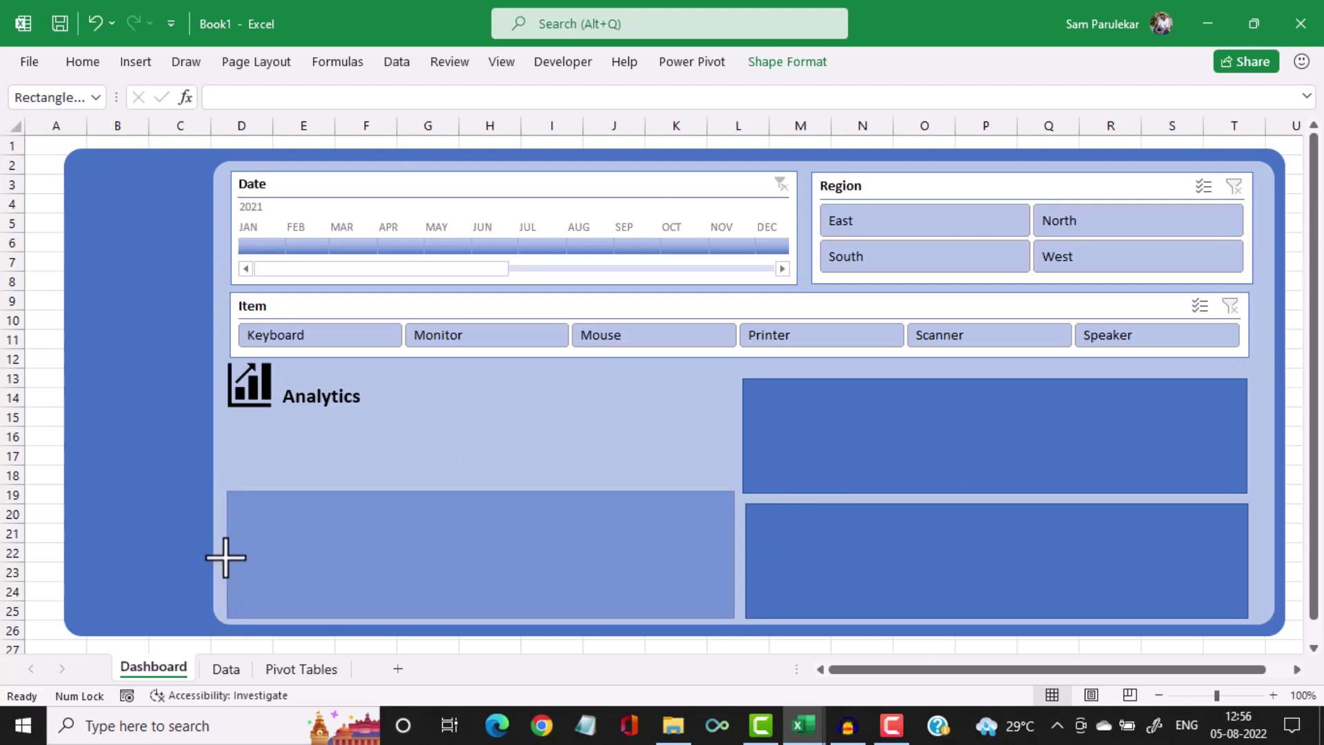
pyautogui.click(226, 558)
# Nudge the chart icon and the Analytics text together slightly right and down, clear of the Item slicer
pyautogui.click(252, 396)
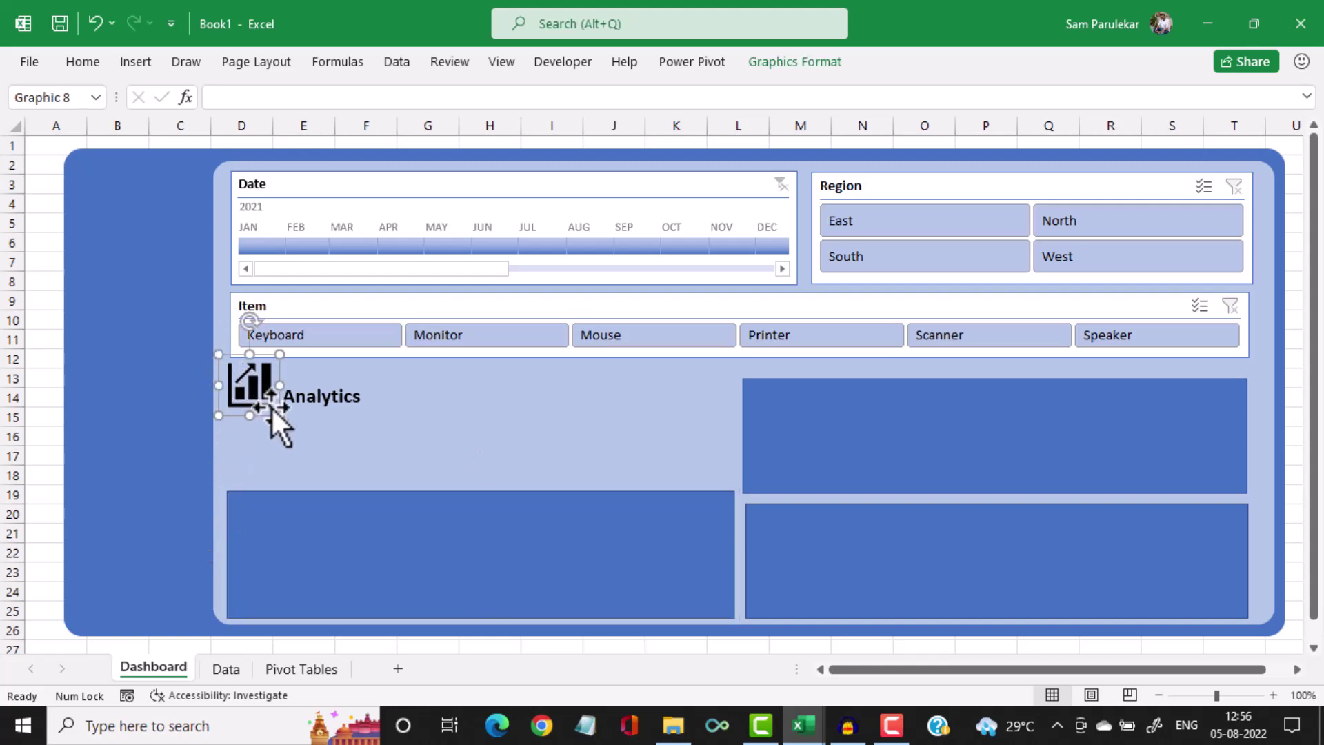
pyautogui.keyDown('ctrl'); pyautogui.click(358, 414); pyautogui.keyUp('ctrl')
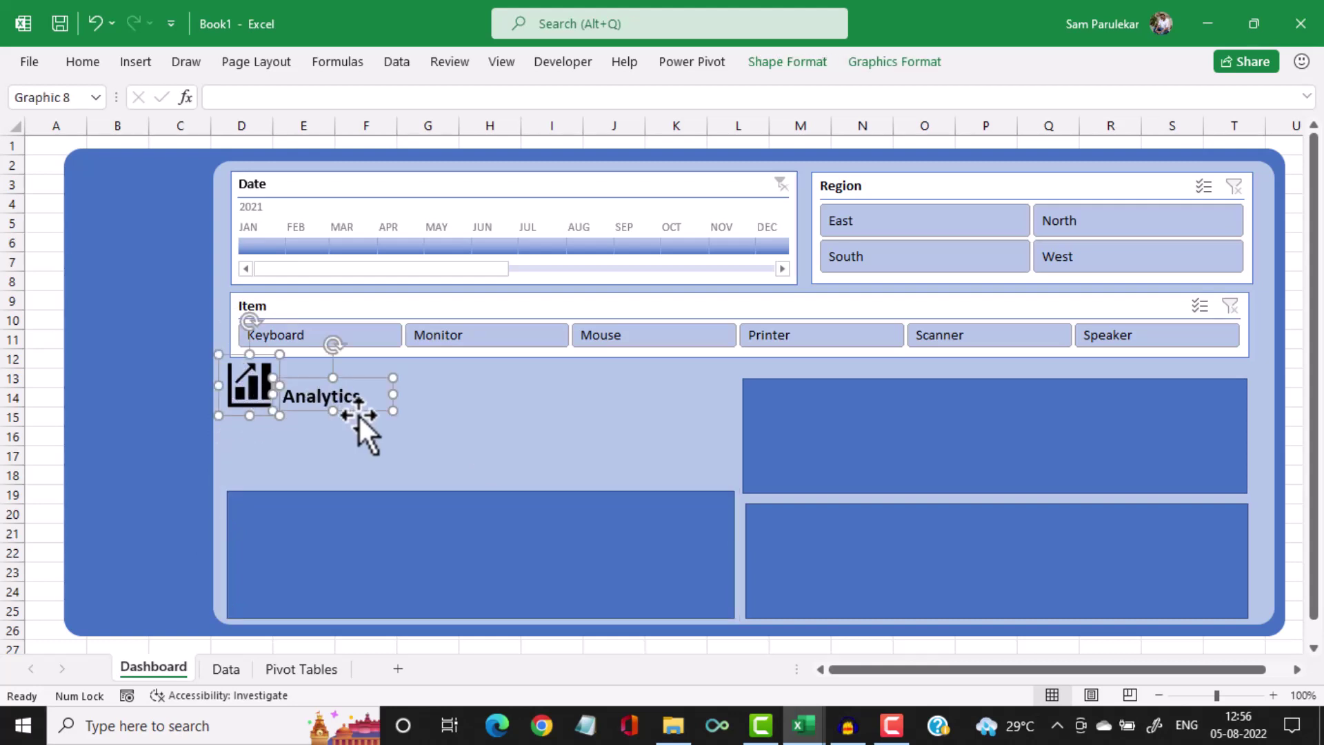
pyautogui.press('Right')
pyautogui.press('Right')
pyautogui.press('Right')
pyautogui.press('Right')
pyautogui.press('Right')
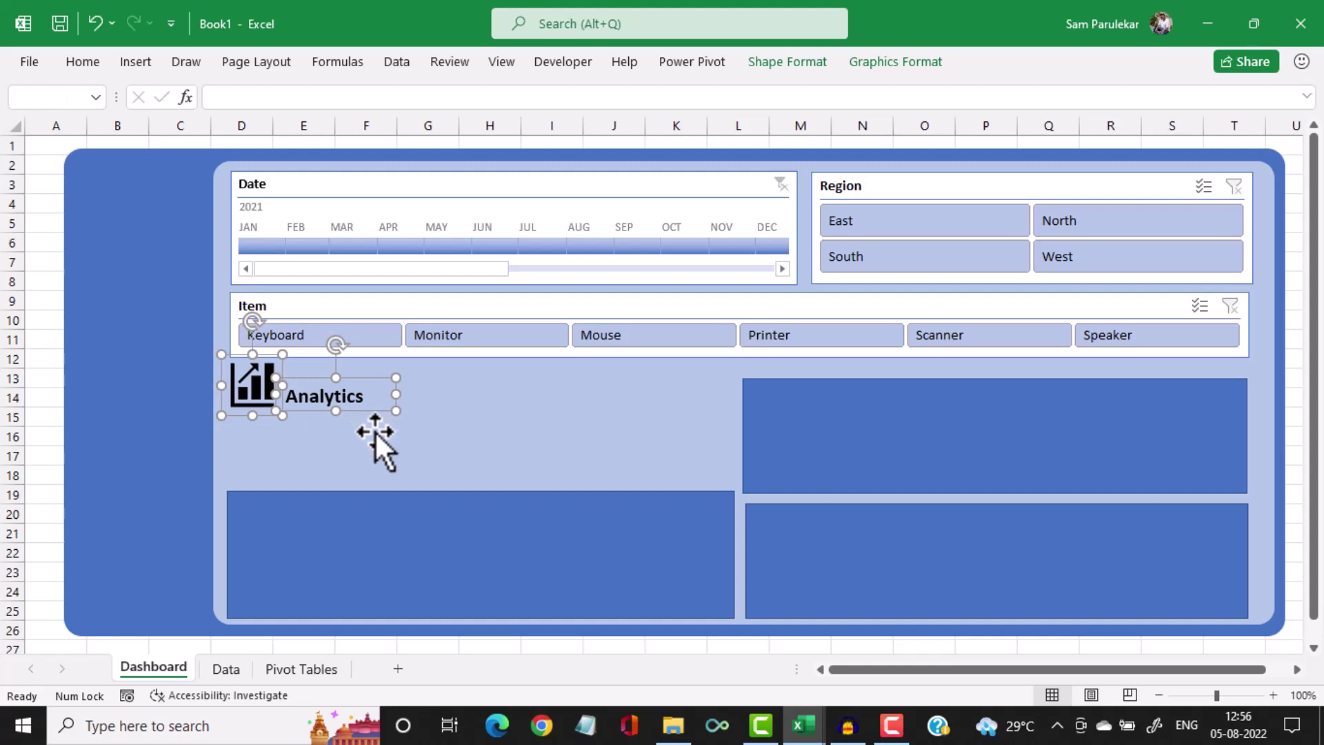
pyautogui.press('Down')
pyautogui.press('Down')
pyautogui.press('Down')
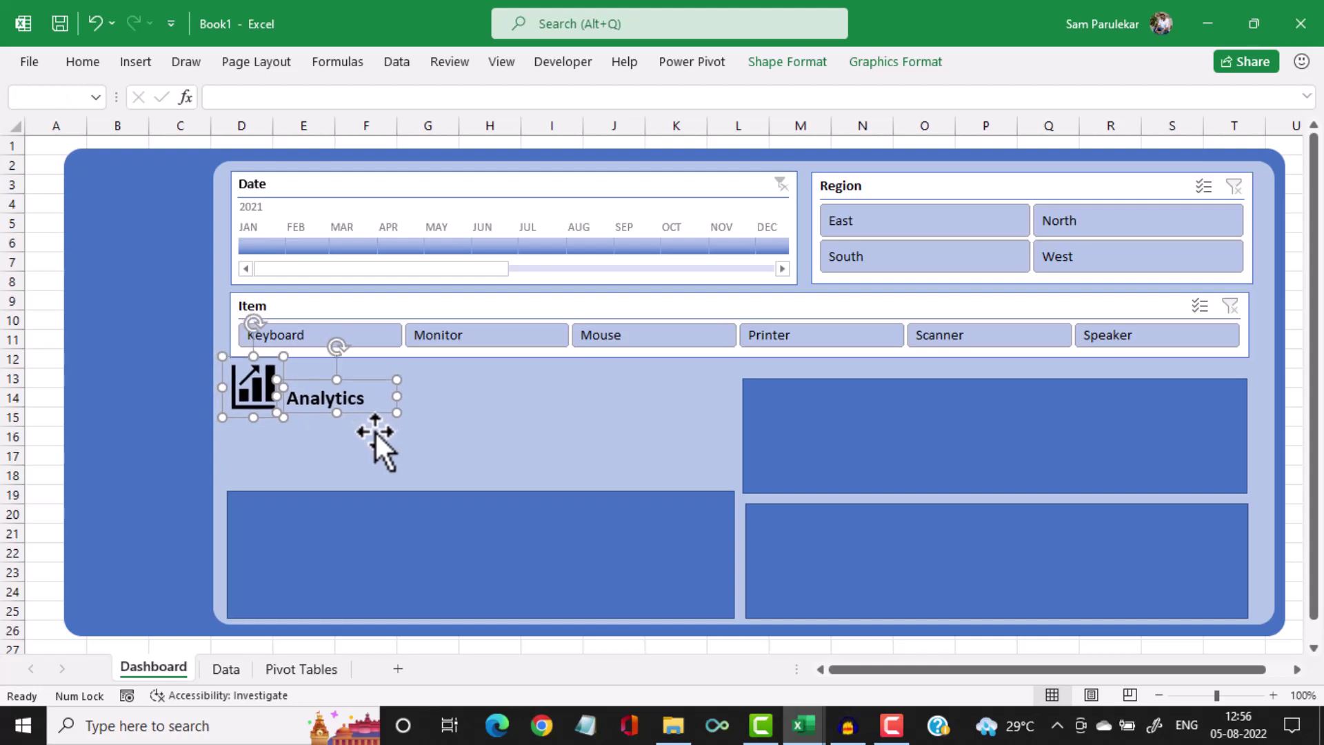
pyautogui.press('Right')
pyautogui.press('Right')
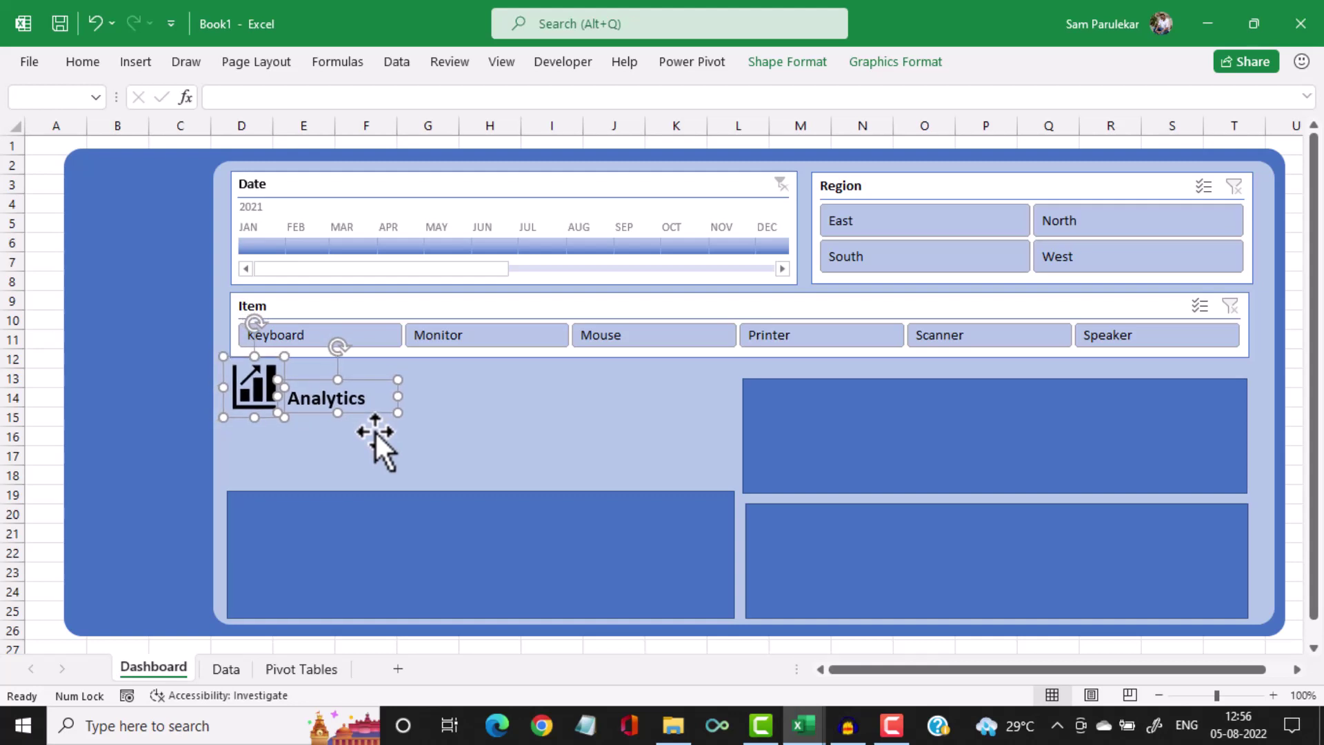
# Widen the Item slicer so its right edge lines up with the Region slicer's right edge
pyautogui.click(1234, 463)
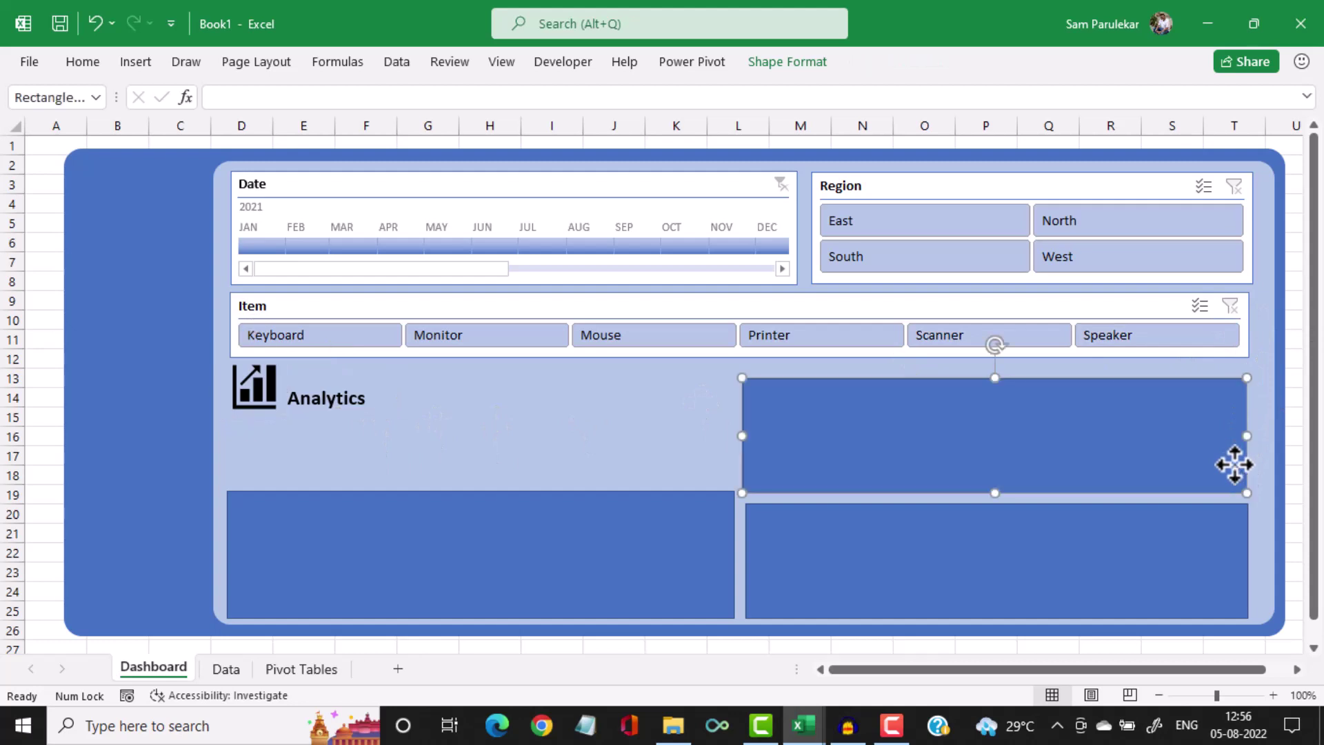
pyautogui.click(1248, 219)
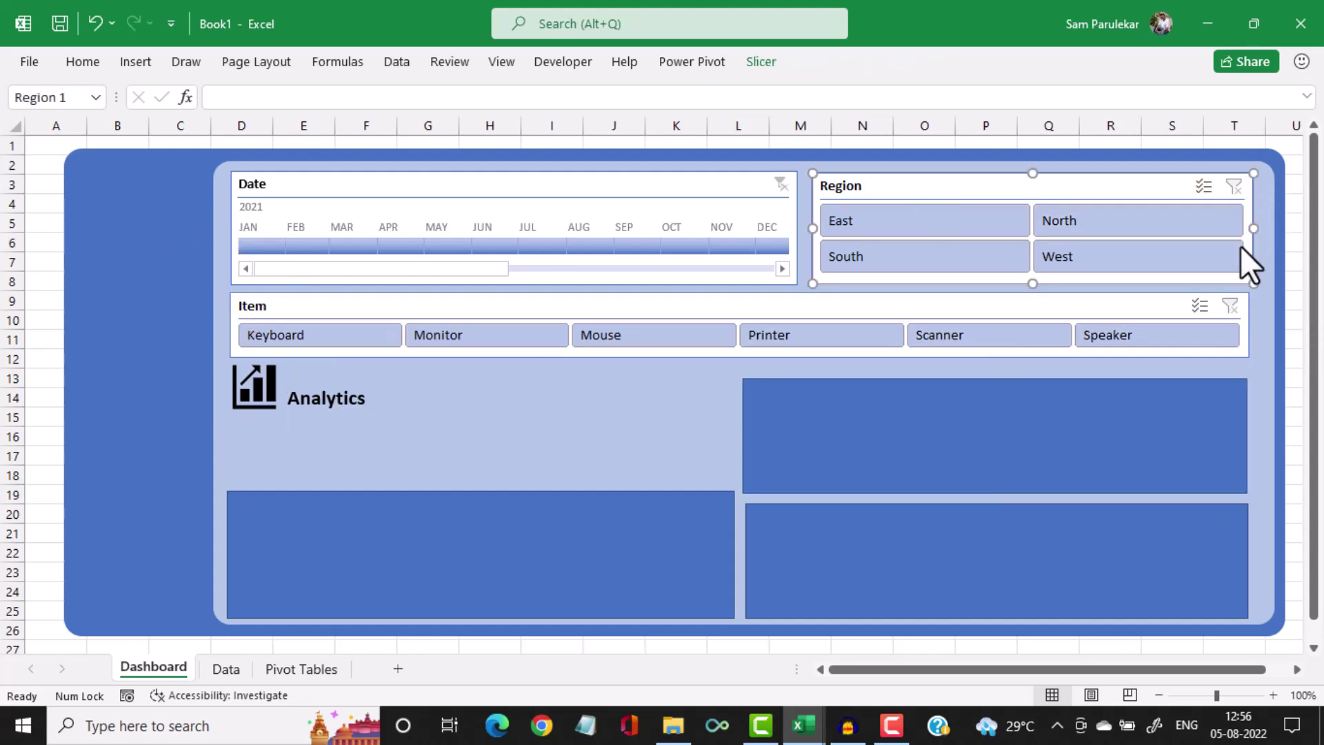
pyautogui.keyDown('ctrl'); pyautogui.click(1235, 324); pyautogui.keyUp('ctrl')
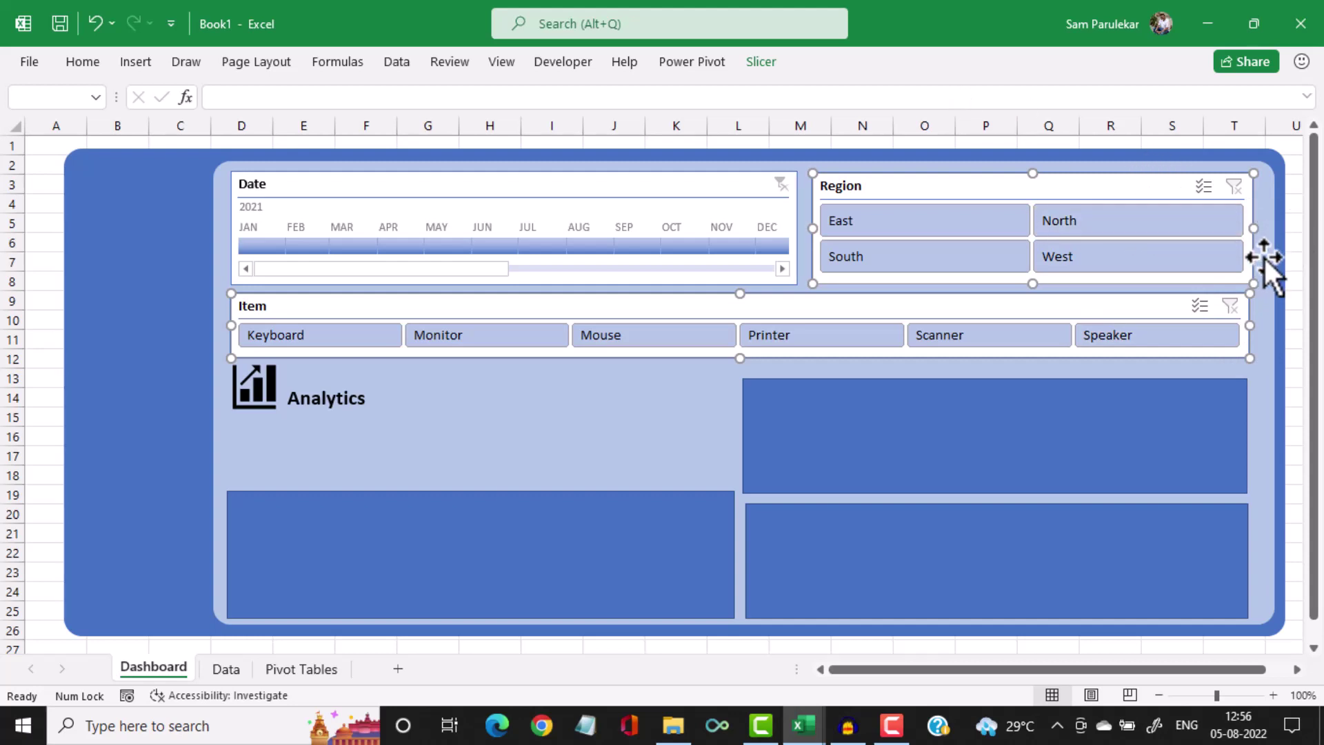
pyautogui.click(1263, 330)
pyautogui.click(1227, 328)
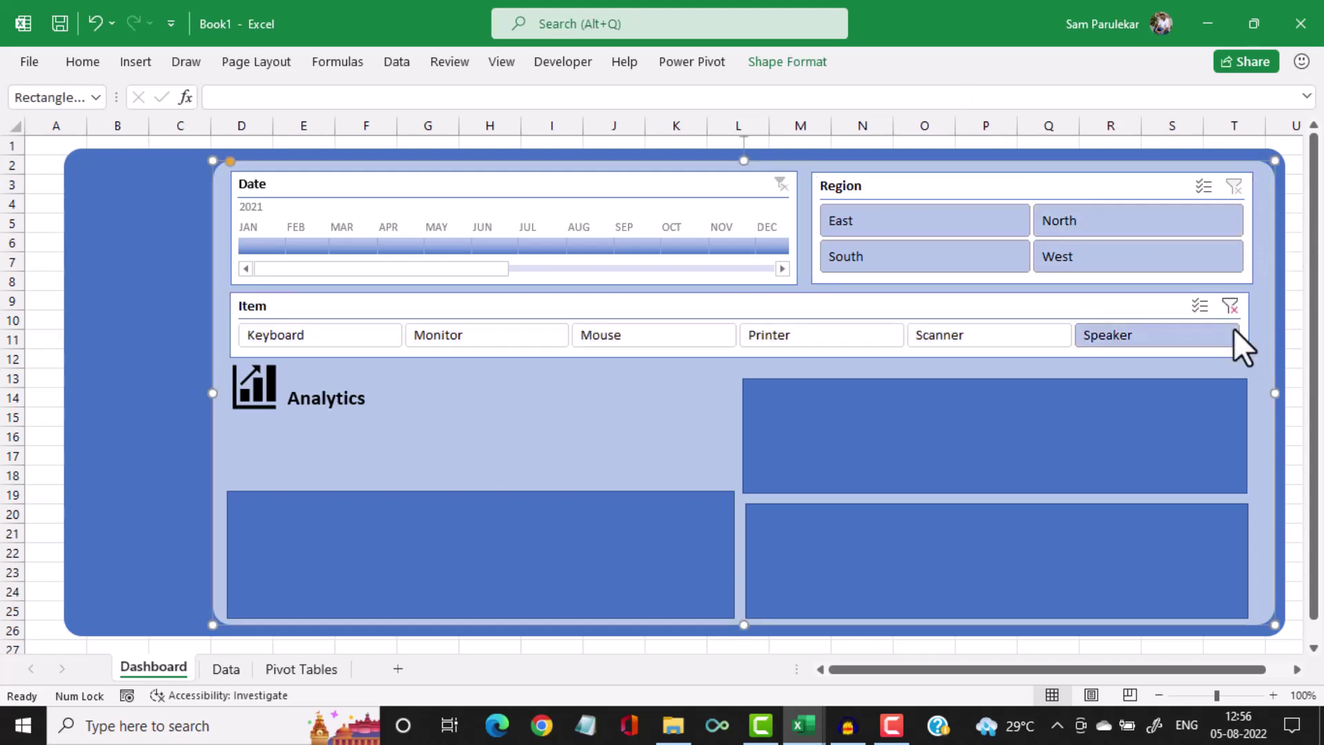
pyautogui.click(1246, 326)
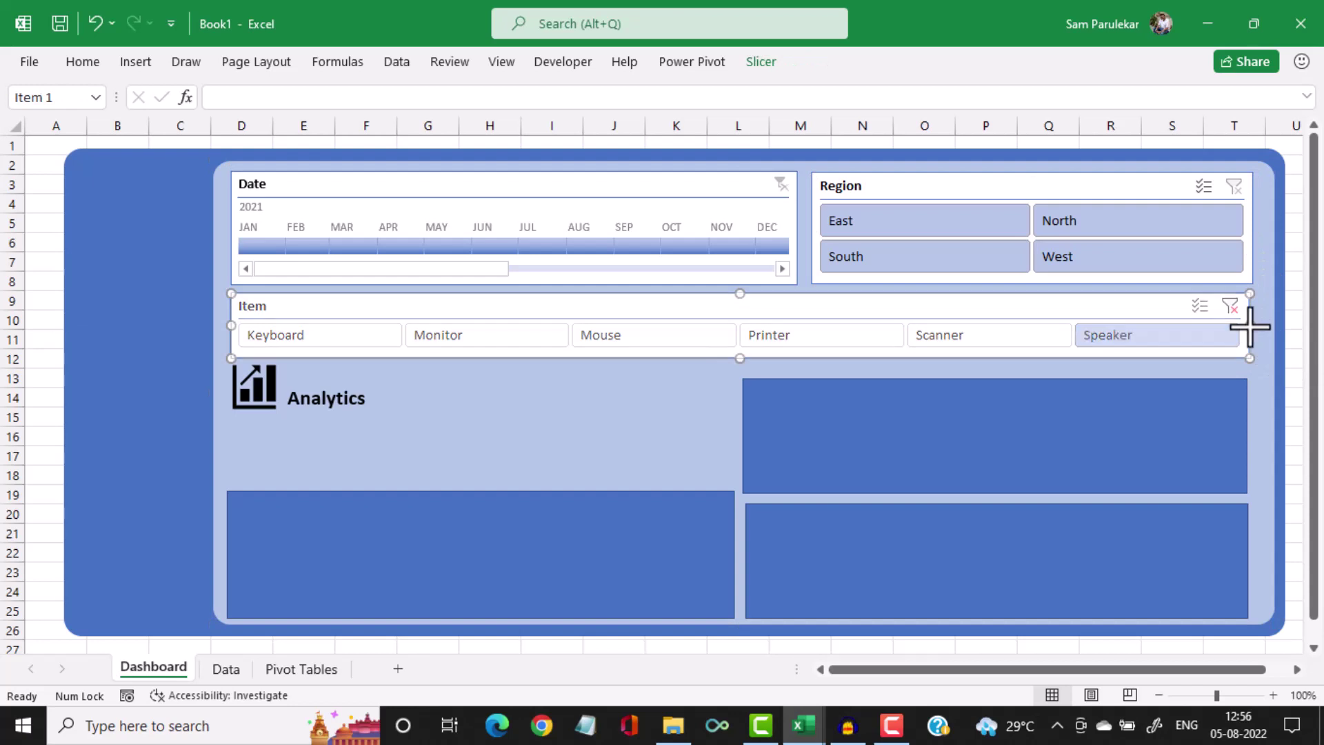
pyautogui.moveTo(1250, 325); pyautogui.dragTo(1255, 324)
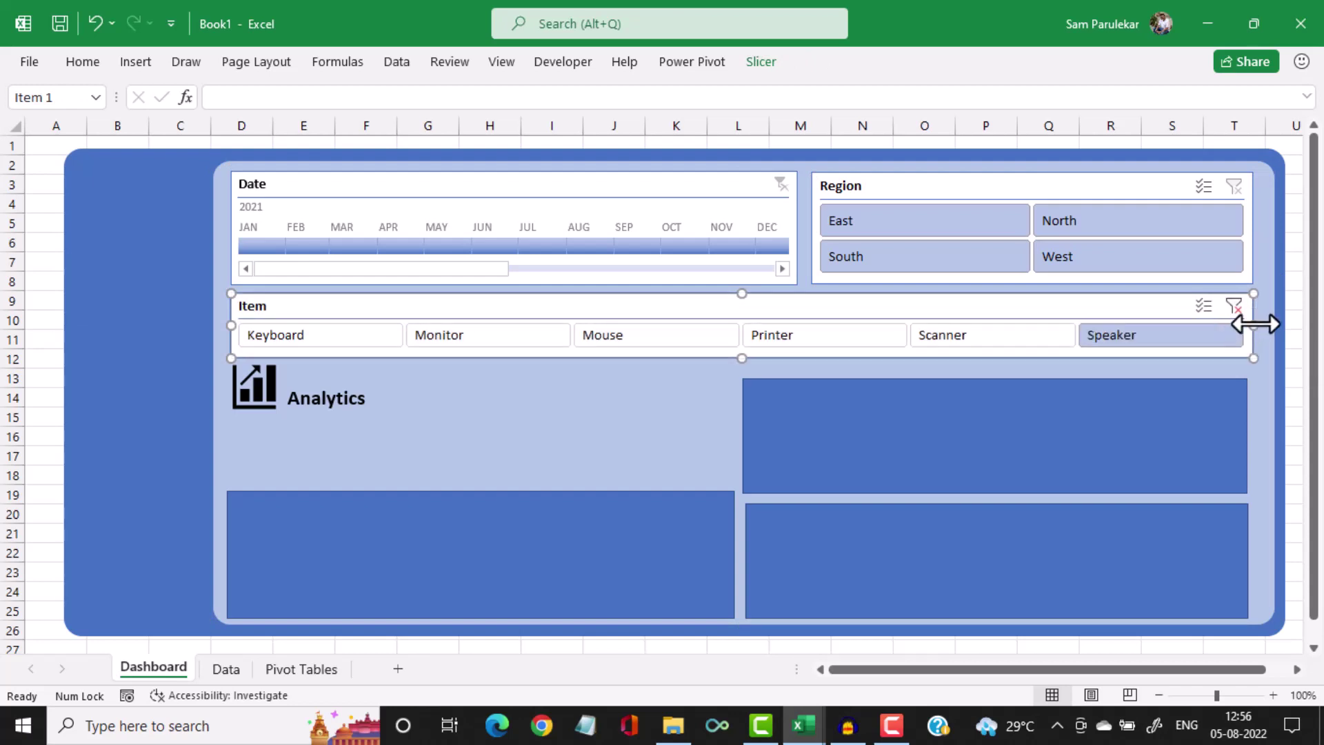
# Extend the right edges of the Region slicer and the Item slicer slightly so both end closer to the light panel's border
pyautogui.click(1238, 258)
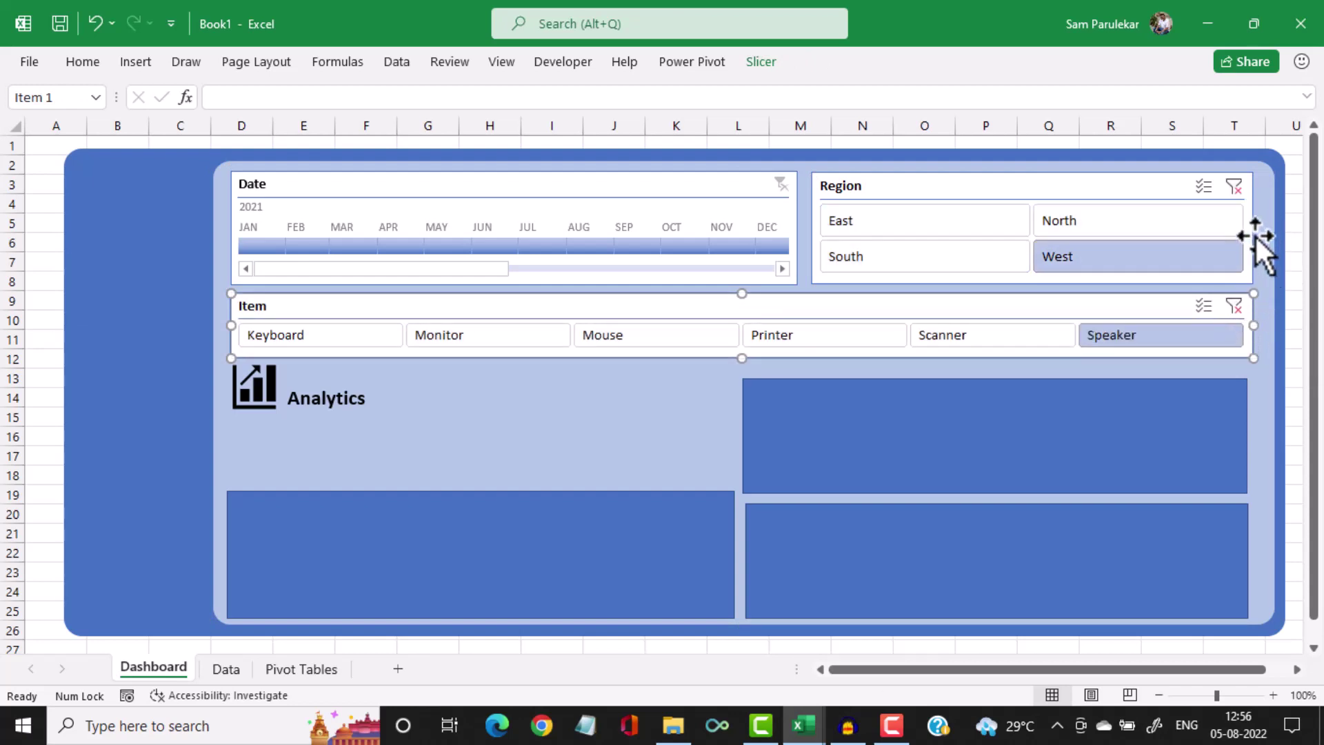
pyautogui.click(1255, 235)
pyautogui.click(1242, 225)
pyautogui.click(1251, 222)
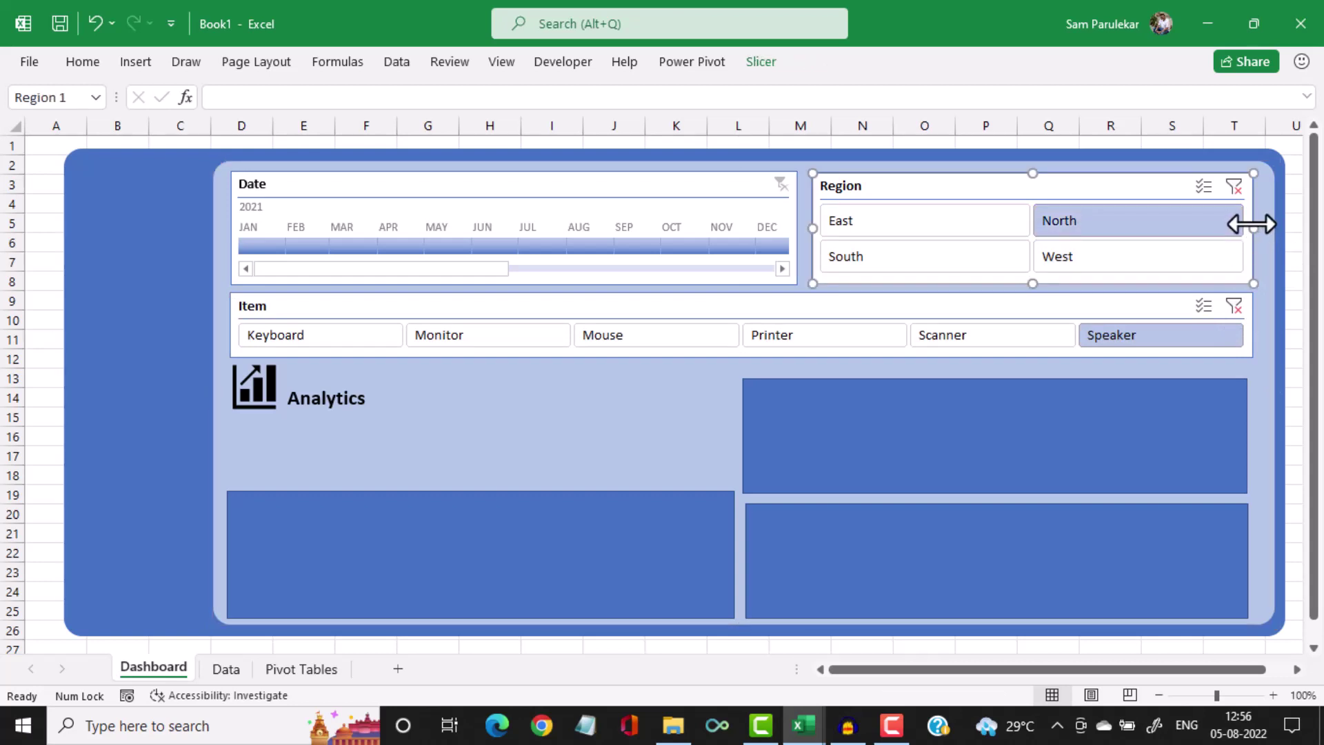
pyautogui.moveTo(1251, 224); pyautogui.dragTo(1261, 228)
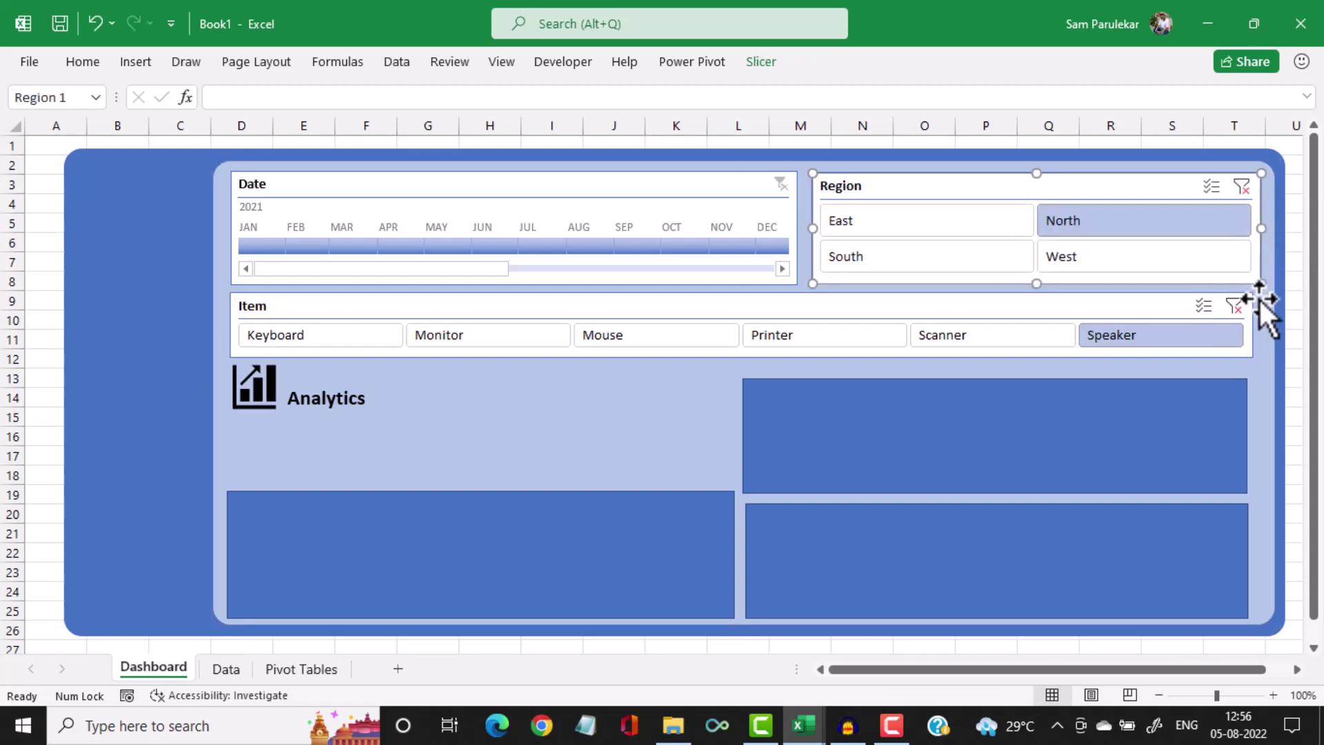
pyautogui.click(1240, 324)
pyautogui.moveTo(1253, 325); pyautogui.dragTo(1259, 326)
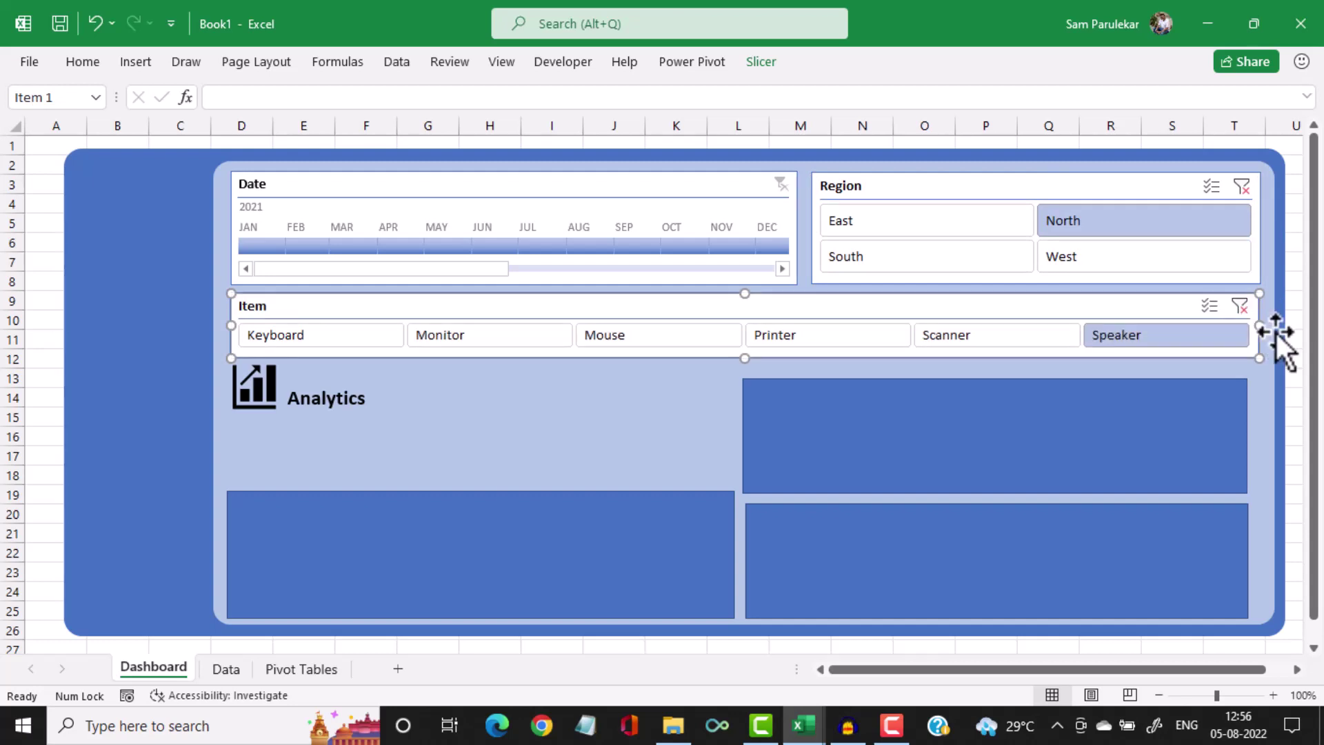
# Extend the right edges of the two stacked rectangles below the Item slicer's Scanner and Speaker buttons to match the slicers
pyautogui.click(1183, 402)
pyautogui.moveTo(1247, 442); pyautogui.dragTo(1257, 444)
pyautogui.click(1217, 578)
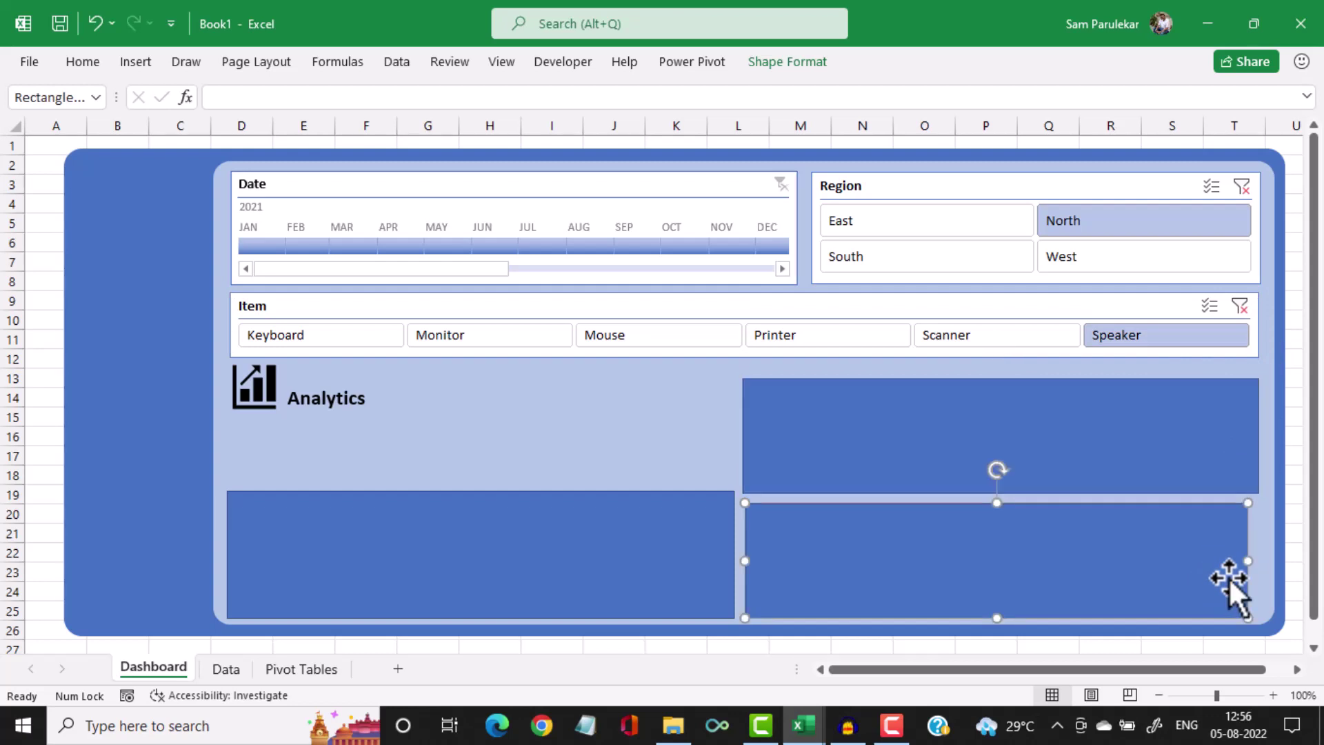
pyautogui.moveTo(1246, 567); pyautogui.dragTo(1259, 573)
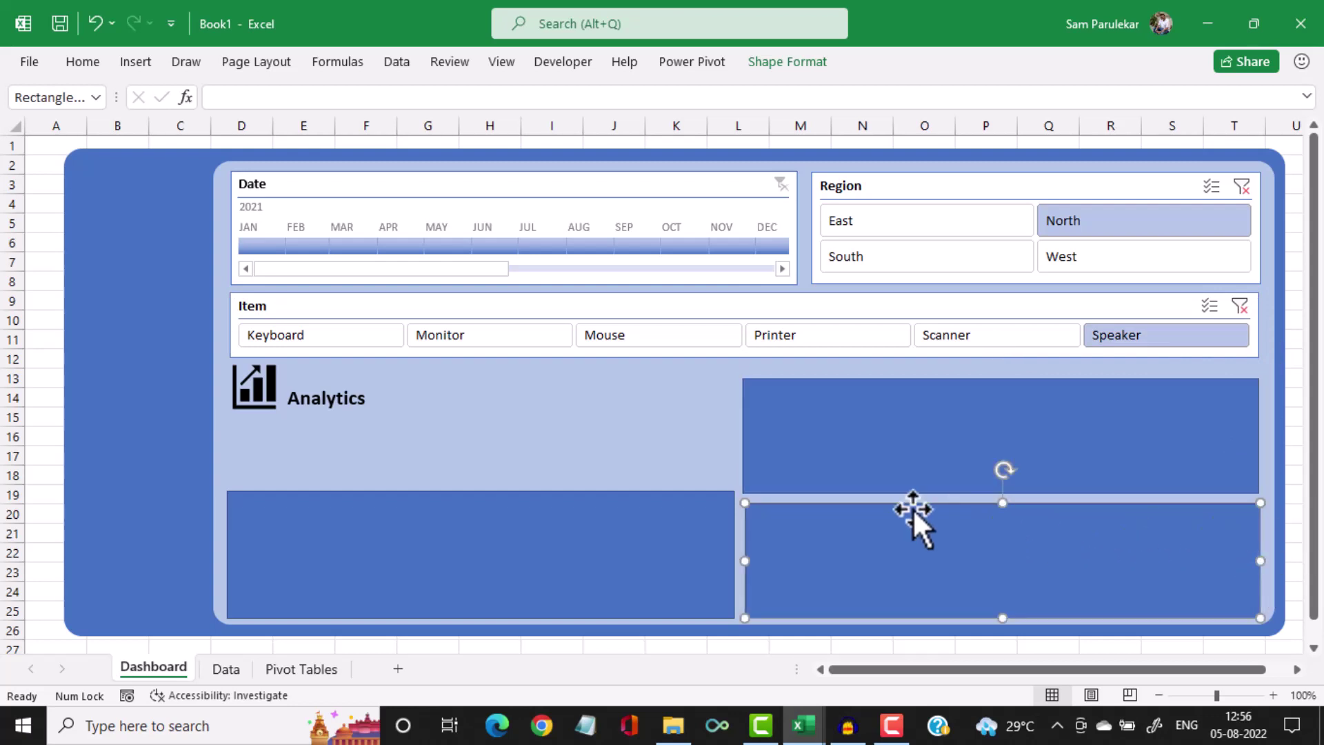
# Shift the rectangle below Analytics slightly left and lower its top edge to line up with the adjacent rectangle at row 20
pyautogui.moveTo(704, 531); pyautogui.dragTo(701, 530)
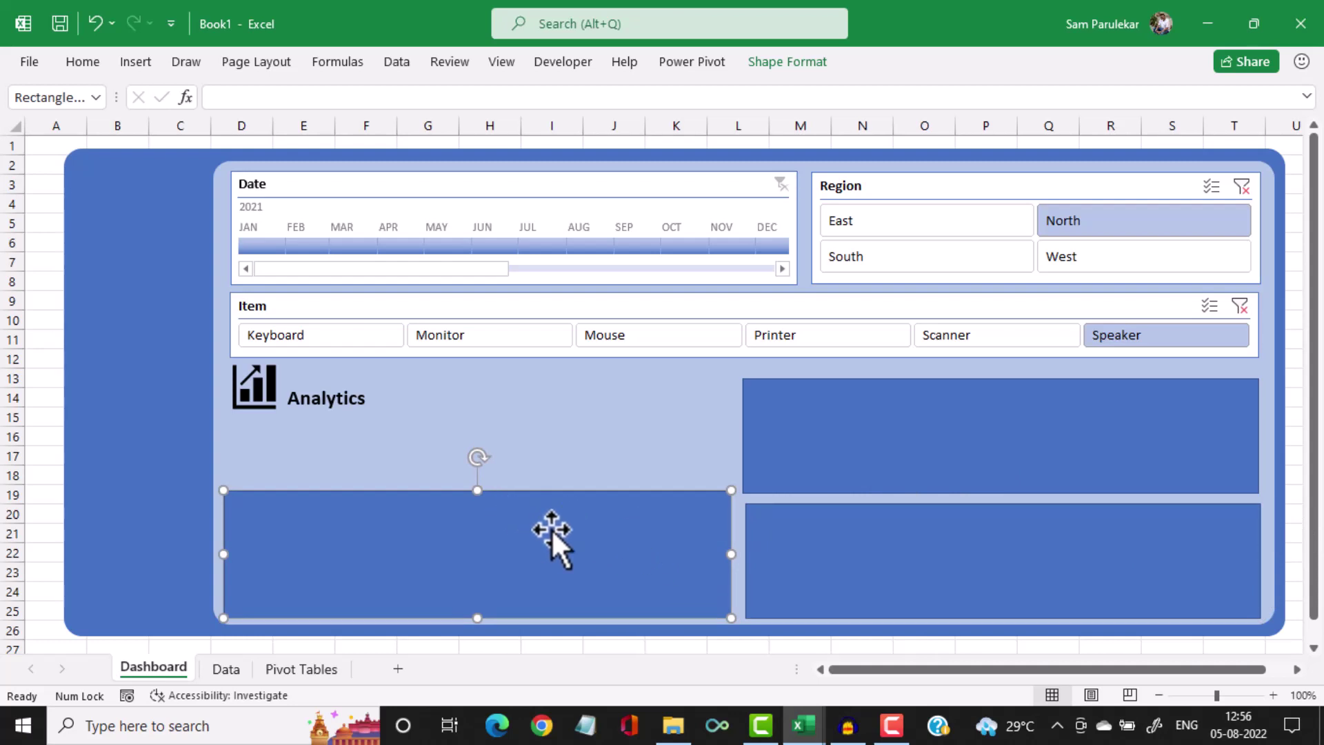
pyautogui.moveTo(477, 490); pyautogui.dragTo(471, 505)
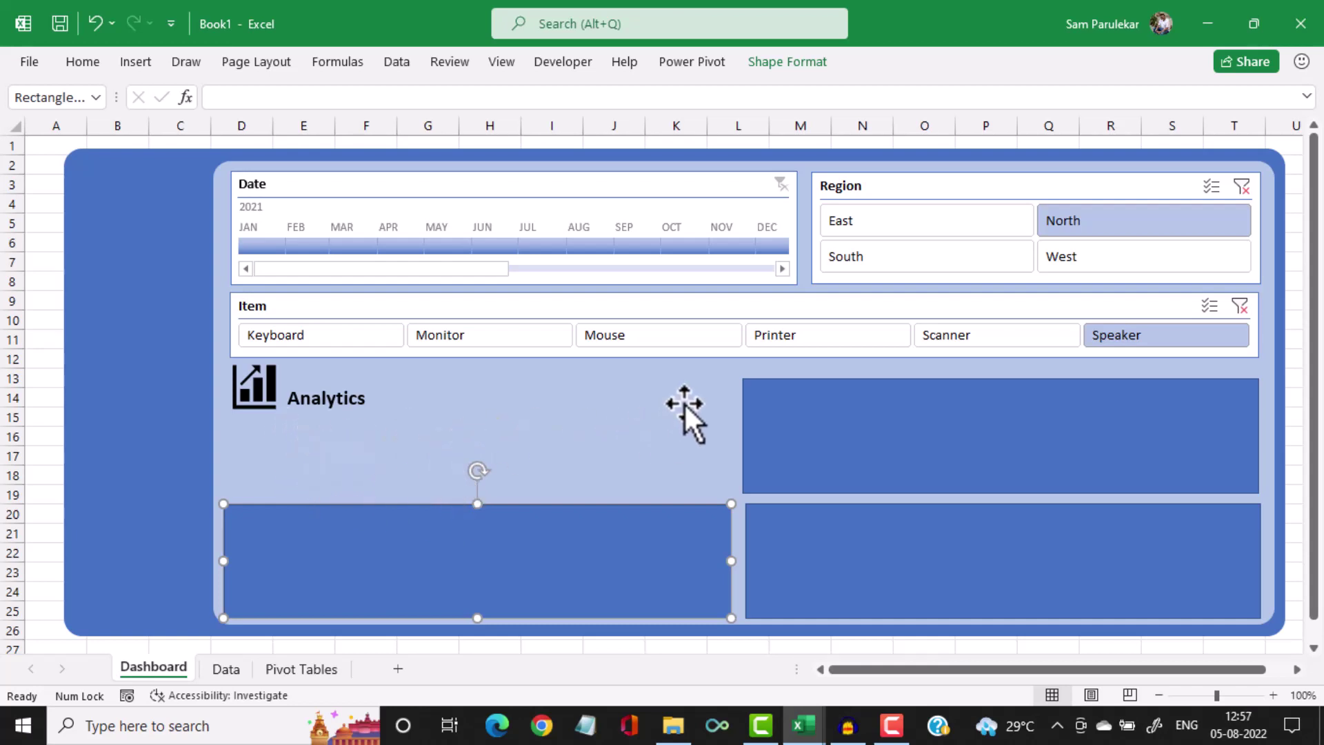
# Draw a rounded rectangle below the Analytics heading, spanning about columns D to G and rows 16 to 18, and place a duplicate beside it
pyautogui.click(127, 67)
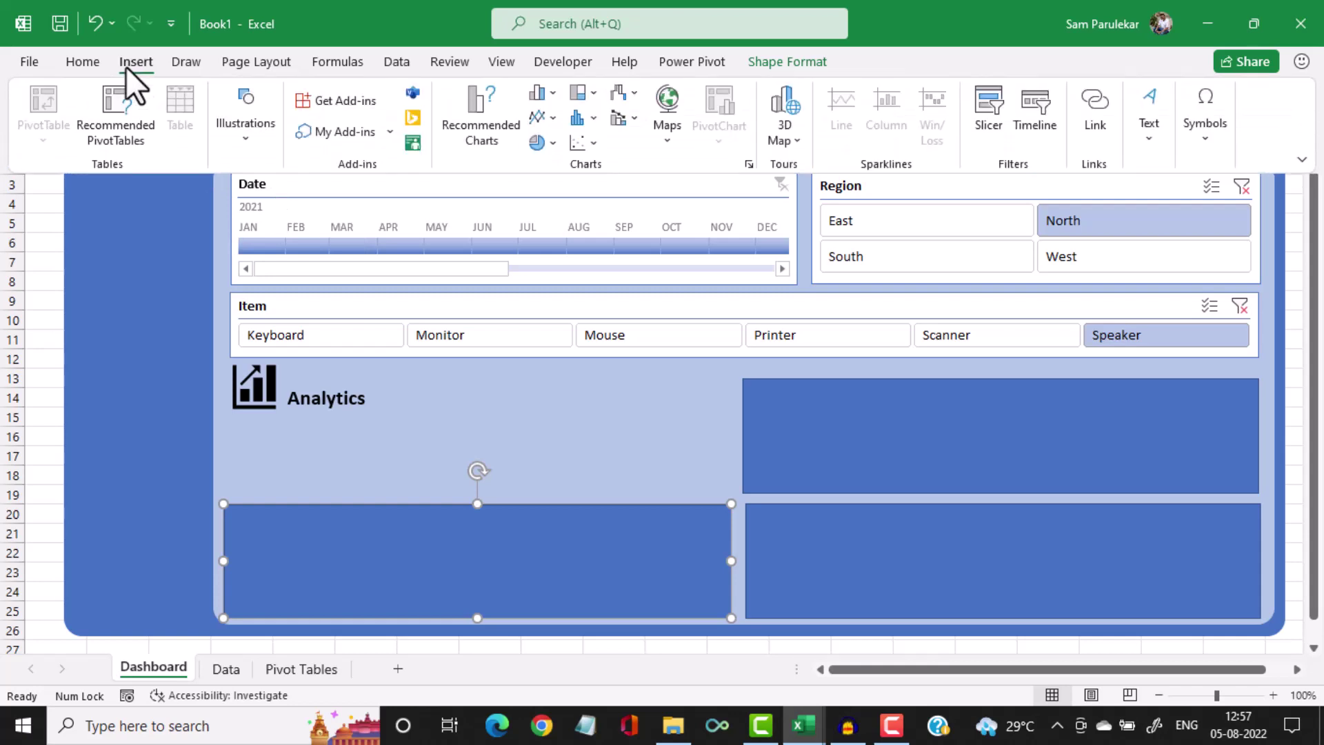
pyautogui.click(250, 138)
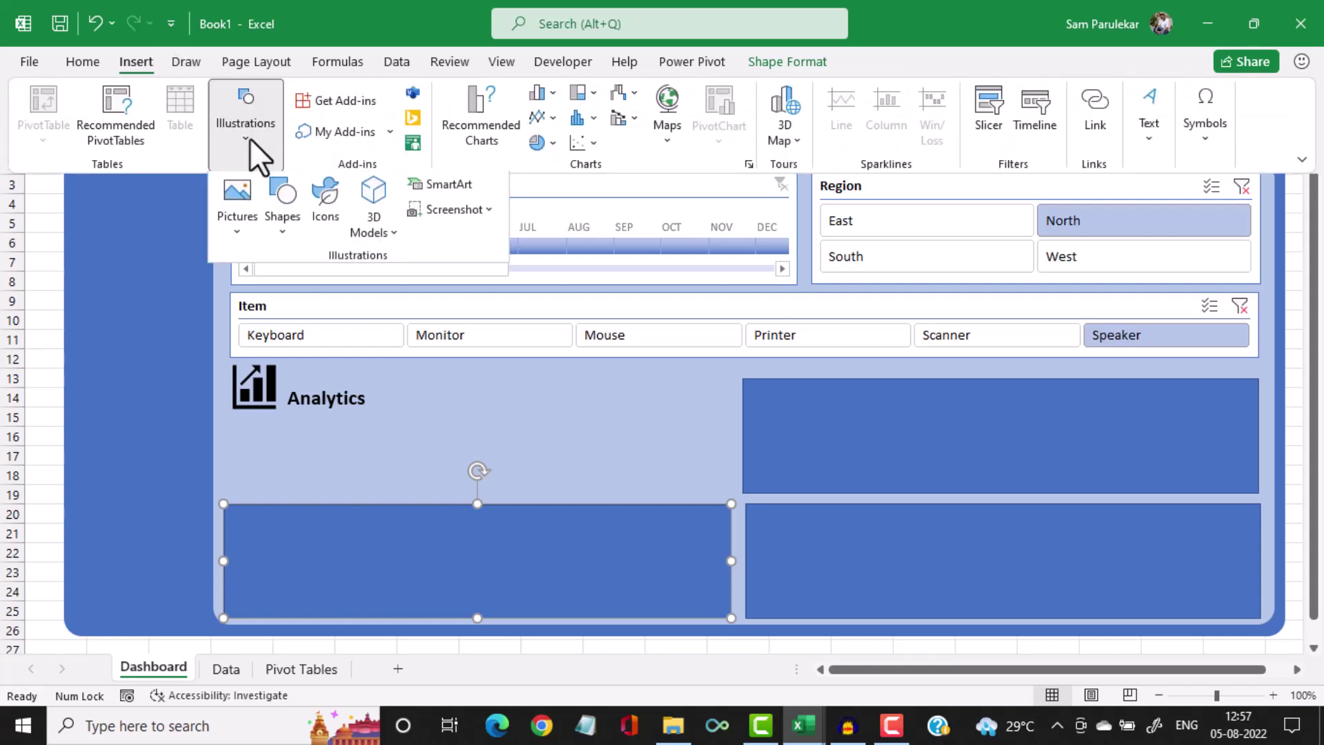
pyautogui.click(281, 221)
pyautogui.click(369, 285)
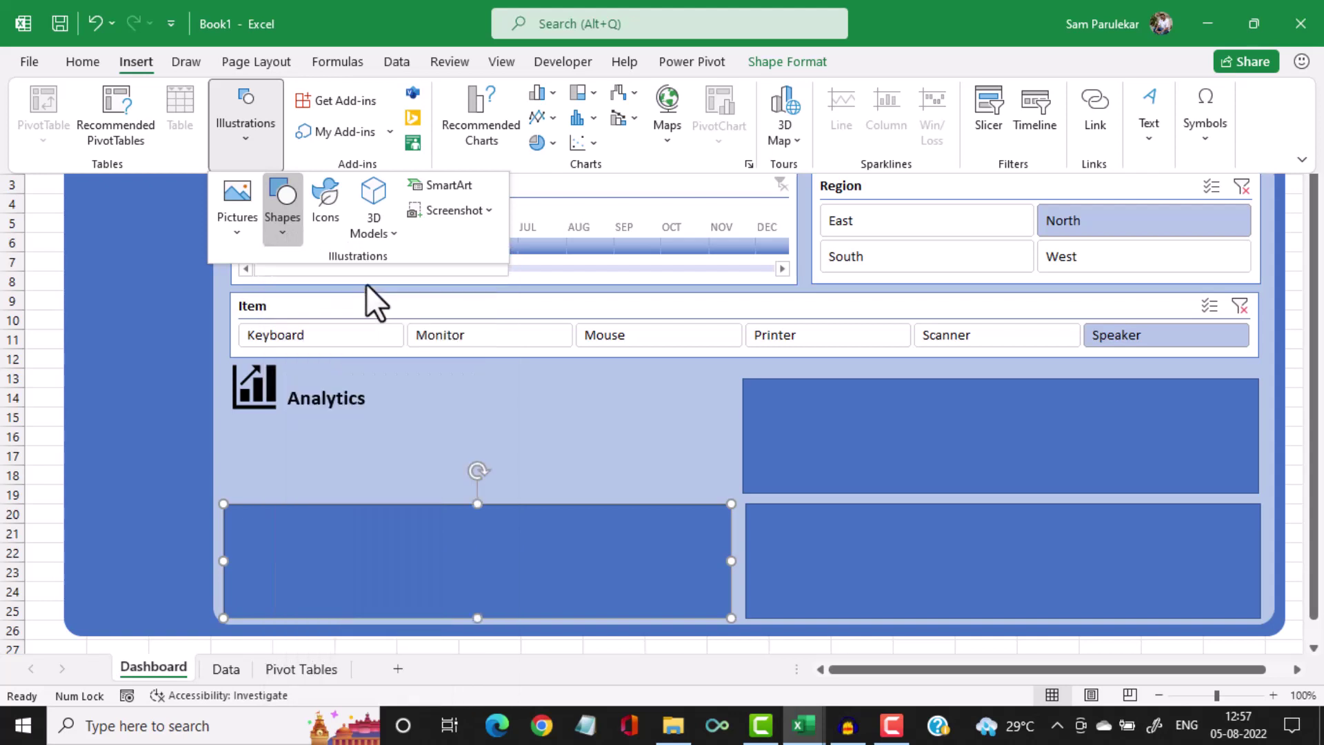
pyautogui.moveTo(240, 434); pyautogui.dragTo(439, 484)
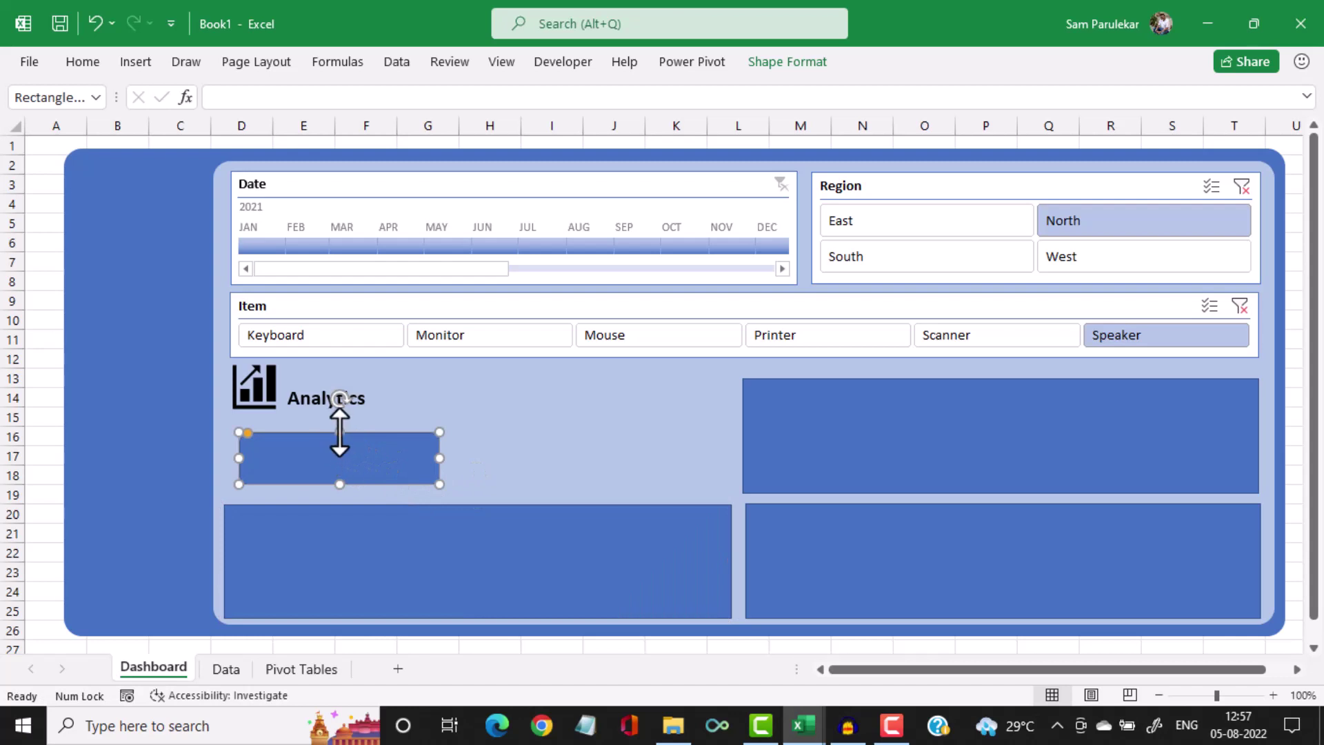
pyautogui.moveTo(339, 433); pyautogui.dragTo(339, 422)
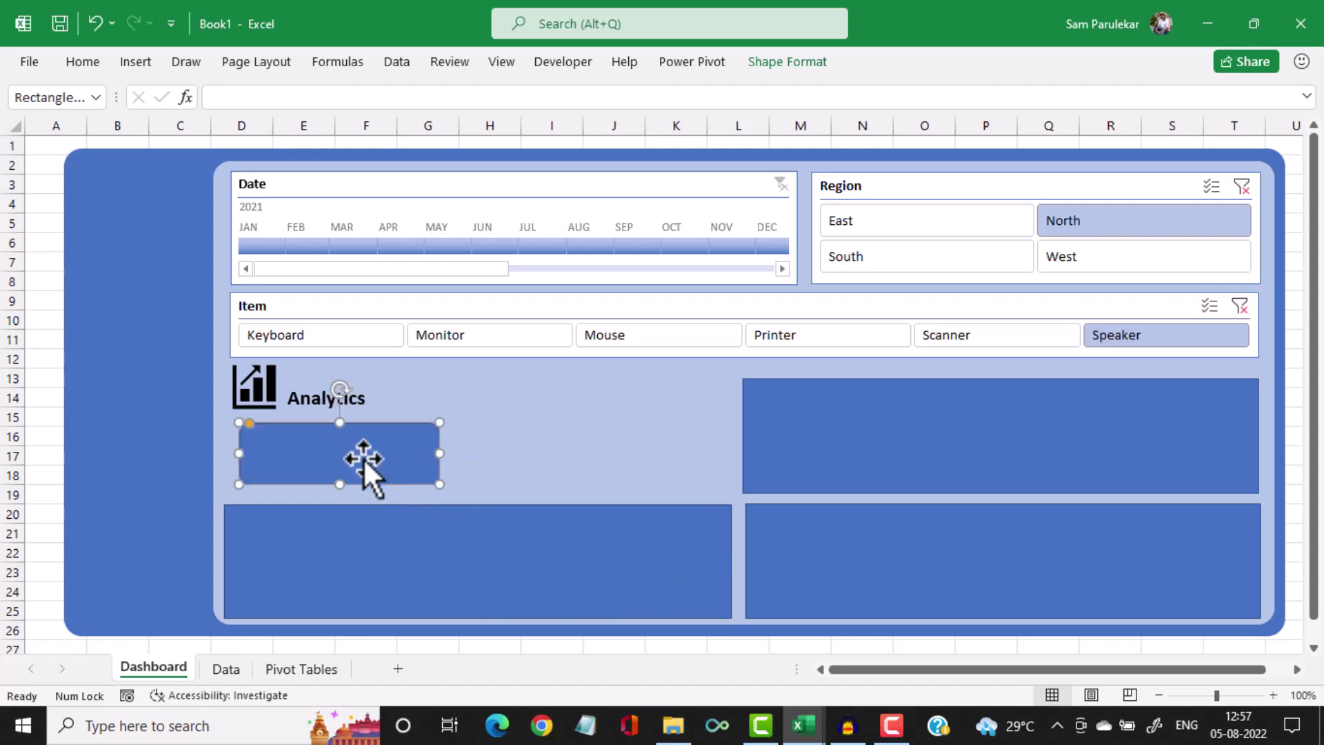
pyautogui.hotkey('ctrl', 'd')
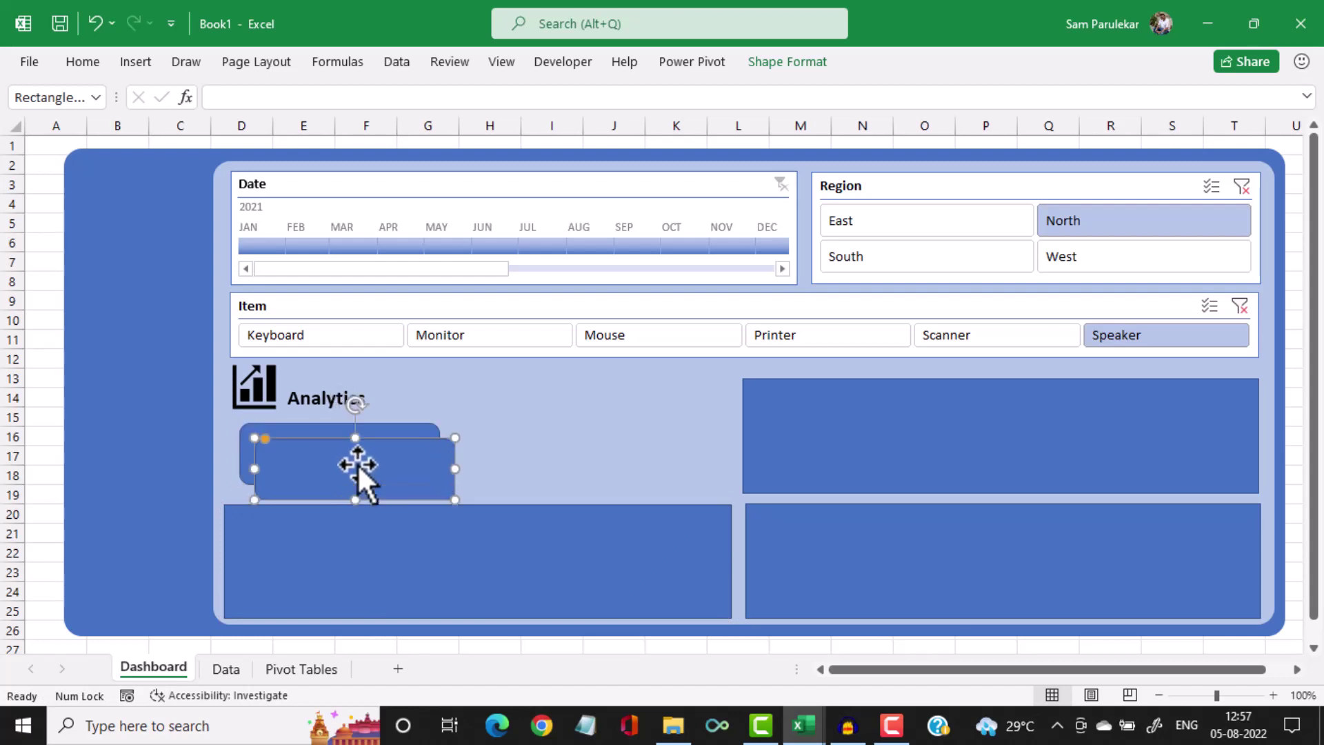
pyautogui.moveTo(373, 459); pyautogui.dragTo(606, 442)
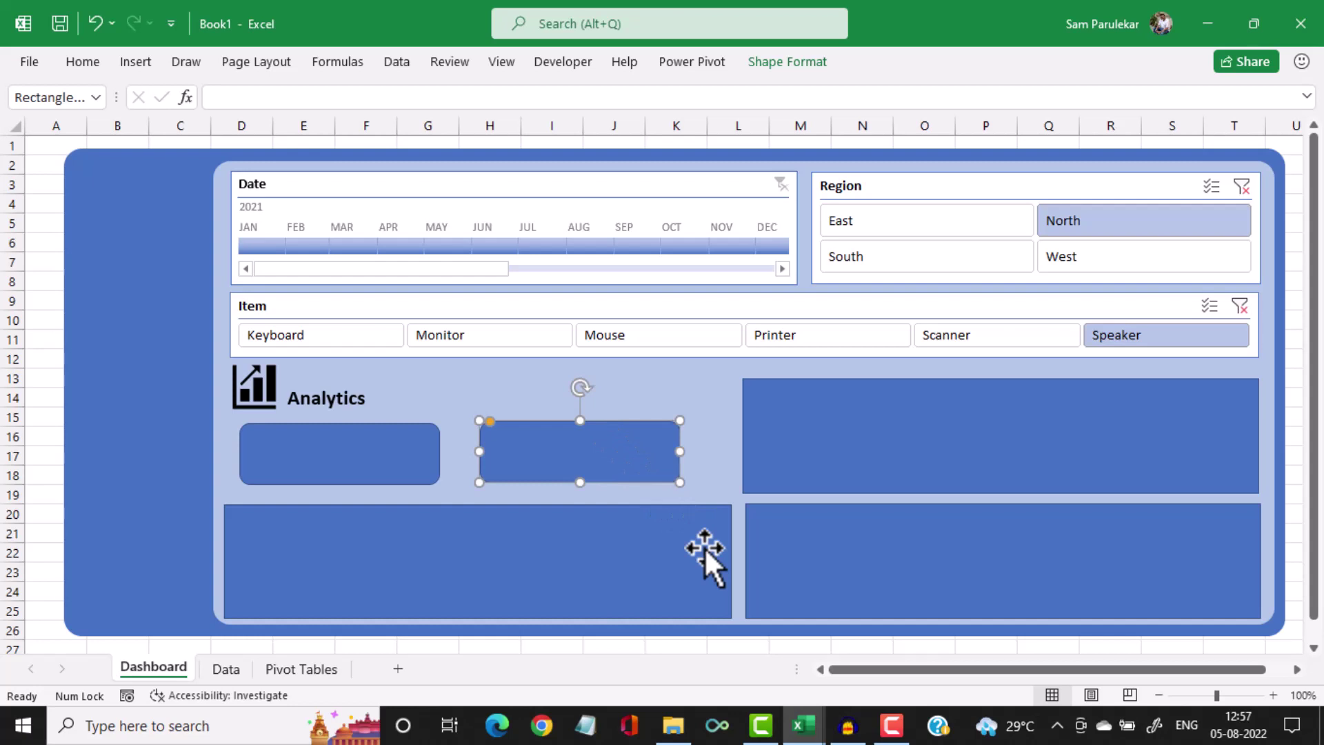
# Check the summary card layout in Dashboard-Sam.xlsx, and in Book1 extend the right edges of both rounded rectangles, keeping a gap between them
pyautogui.moveTo(796, 724)
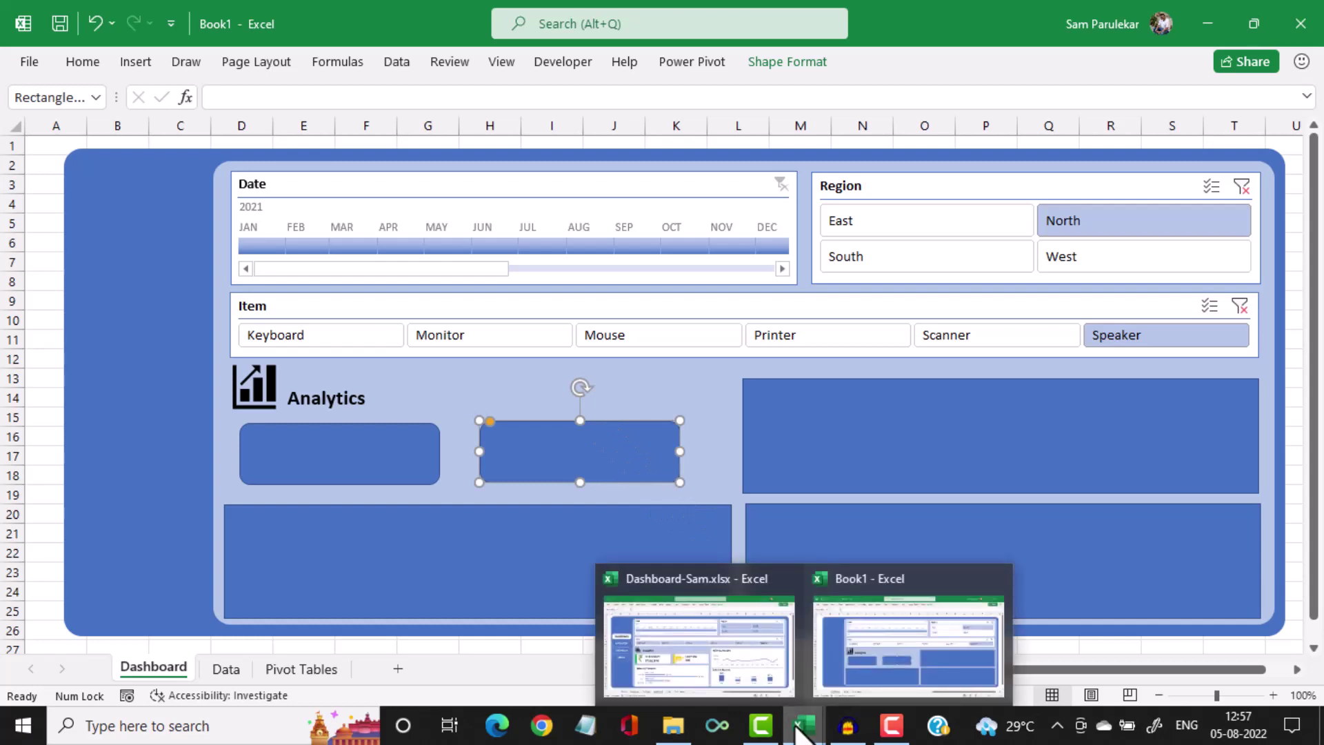
pyautogui.click(703, 693)
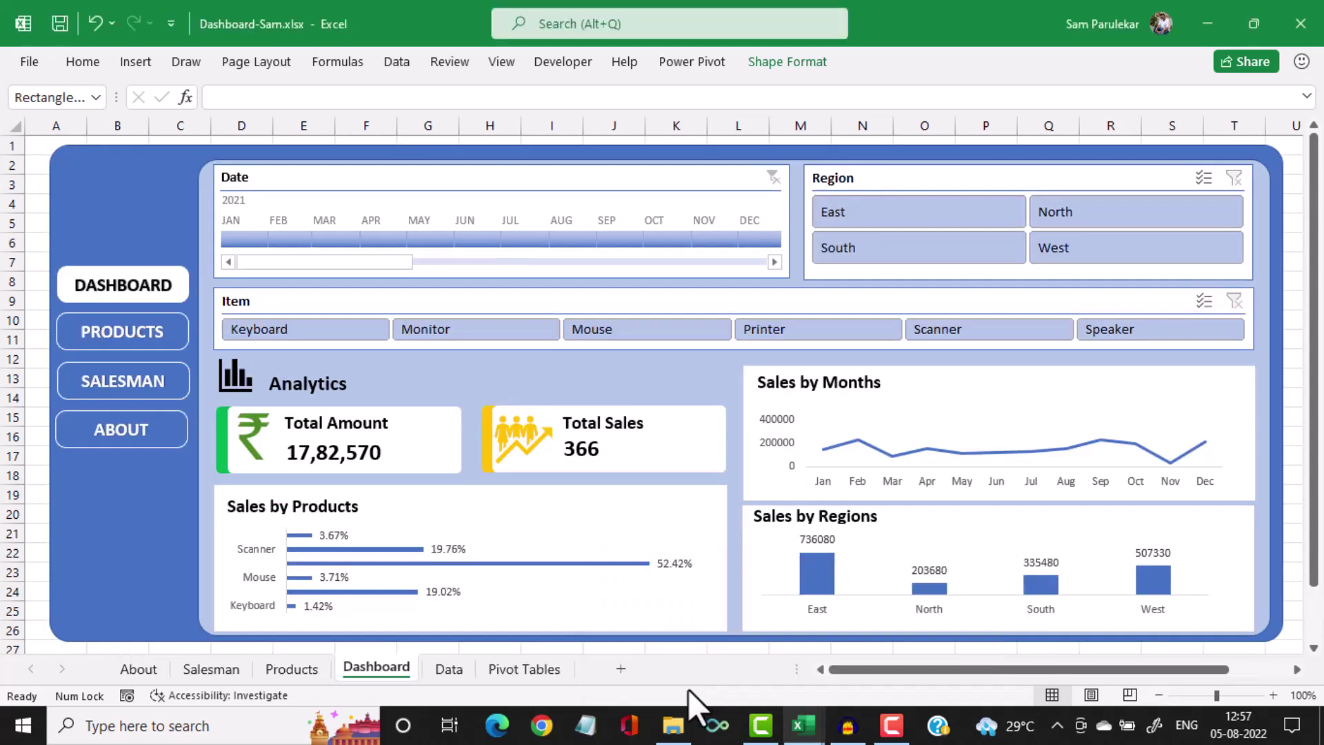
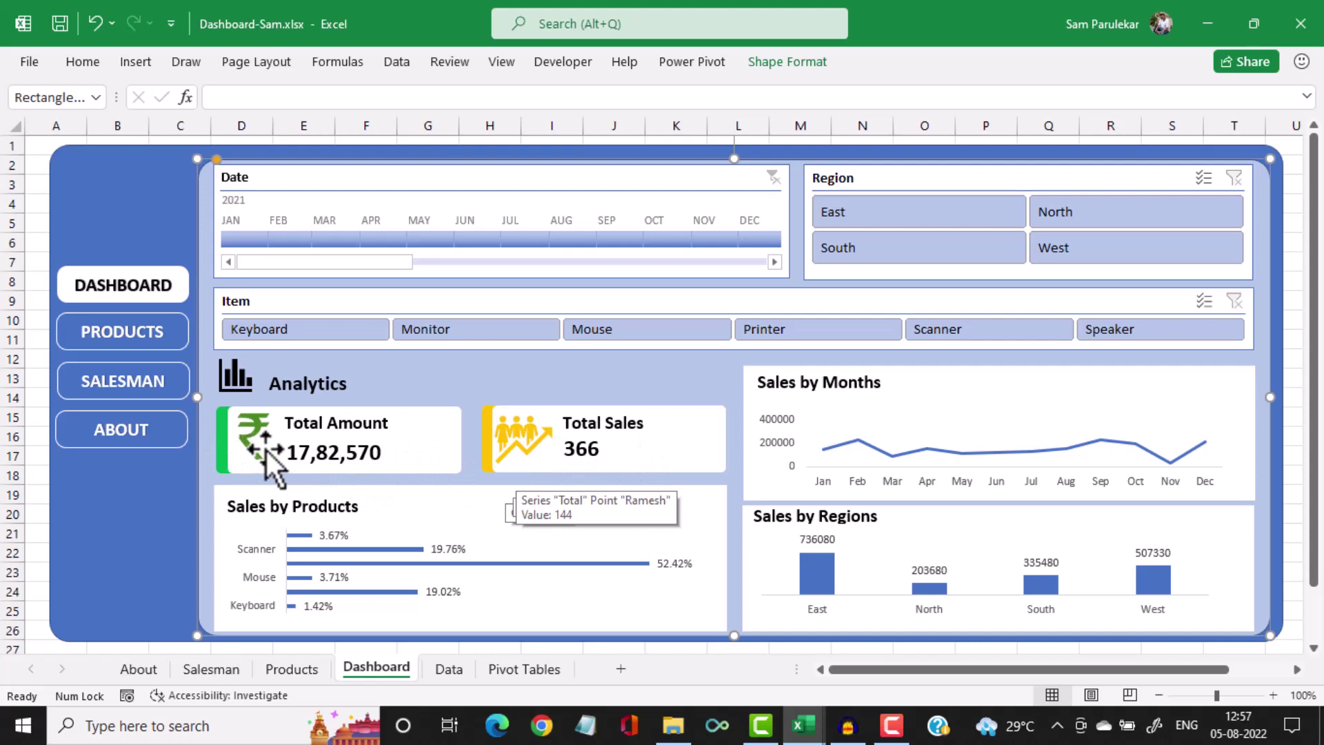
pyautogui.click(801, 723)
pyautogui.click(855, 679)
pyautogui.click(648, 476)
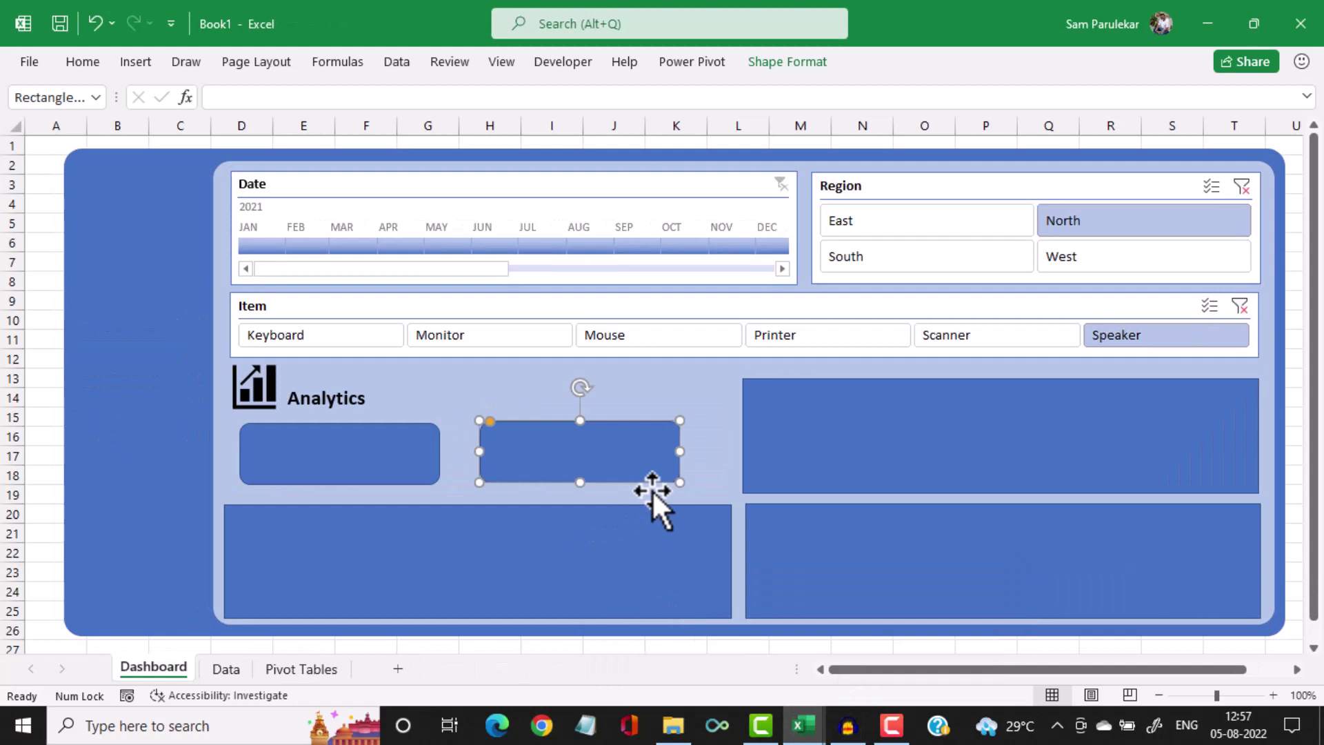
pyautogui.moveTo(679, 451); pyautogui.dragTo(721, 455)
pyautogui.moveTo(474, 451)
pyautogui.mouseDown()
pyautogui.moveTo(515, 453)
pyautogui.moveTo(471, 461)
pyautogui.mouseUp()
pyautogui.click(387, 473)
pyautogui.click(606, 466)
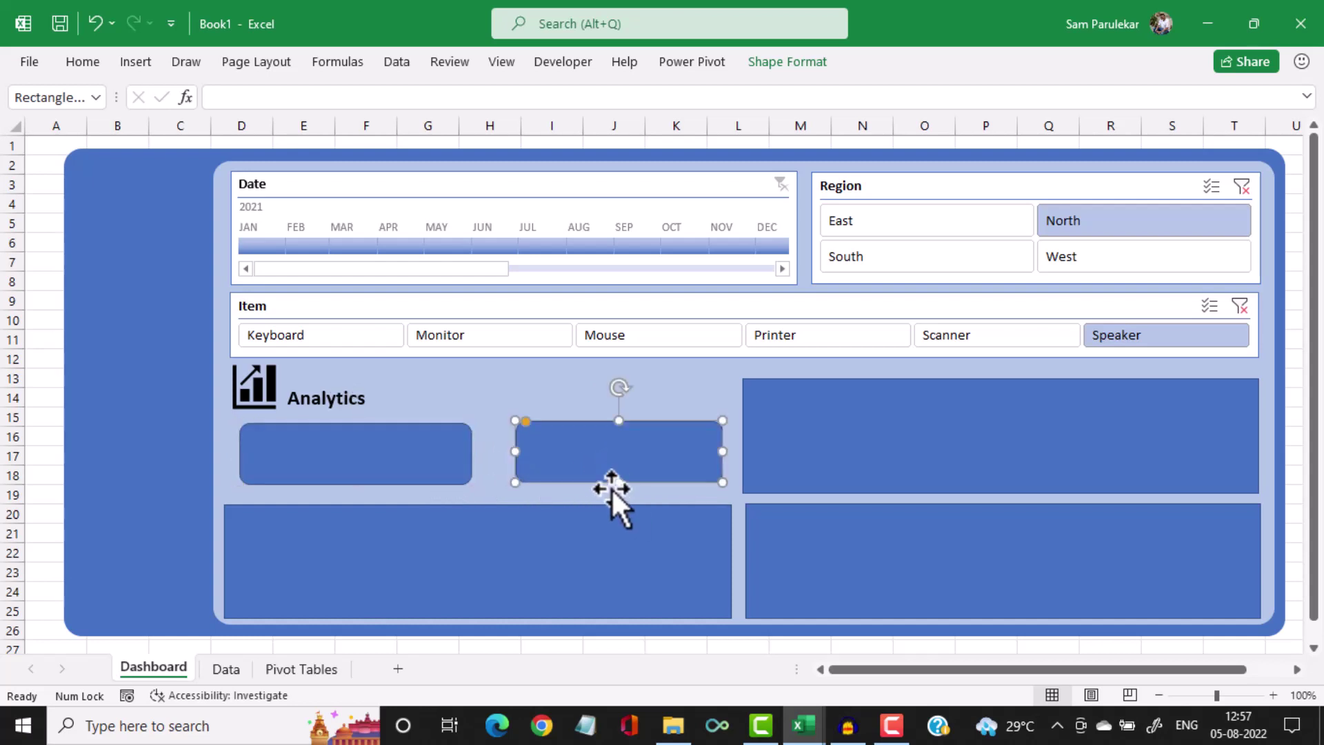
# Make both rounded rectangles below Analytics slightly taller downward, and extend the second one's left edge closer to the first
pyautogui.moveTo(619, 481); pyautogui.dragTo(615, 487)
pyautogui.click(383, 482)
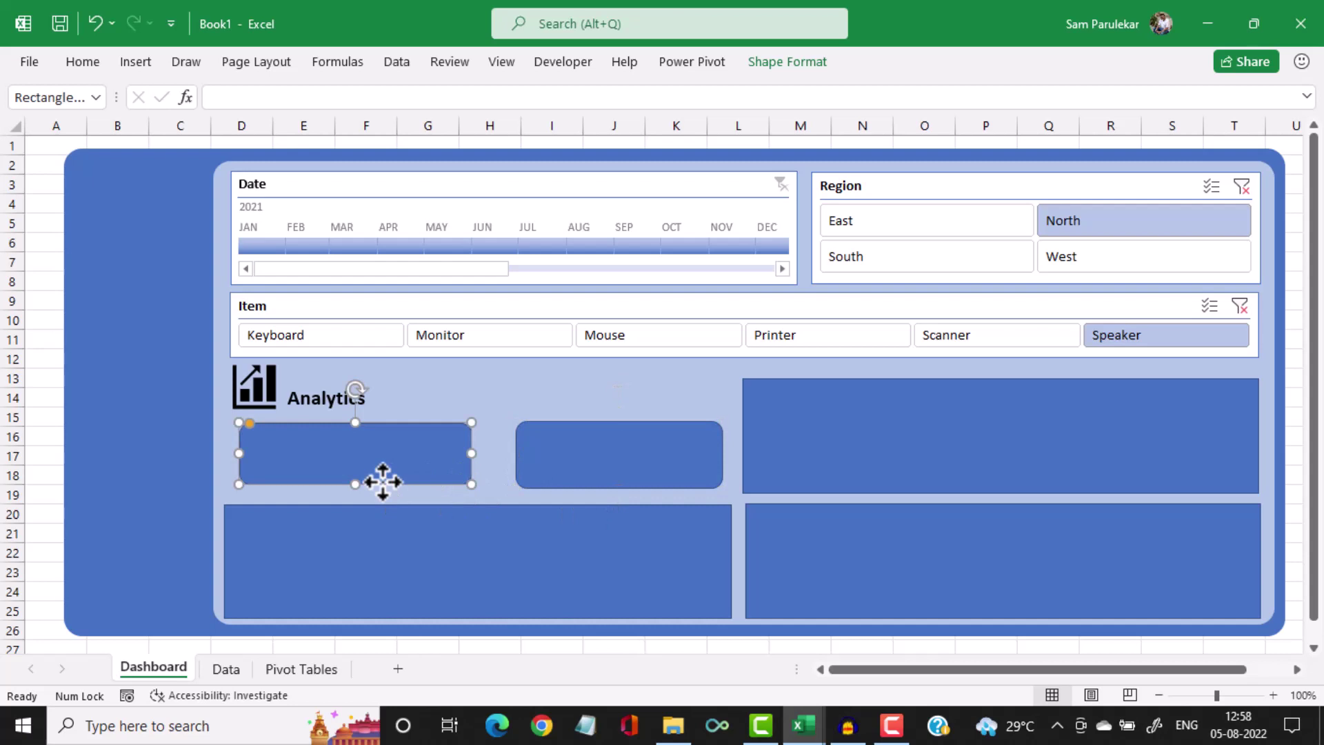
pyautogui.moveTo(355, 484); pyautogui.dragTo(356, 491)
pyautogui.click(553, 461)
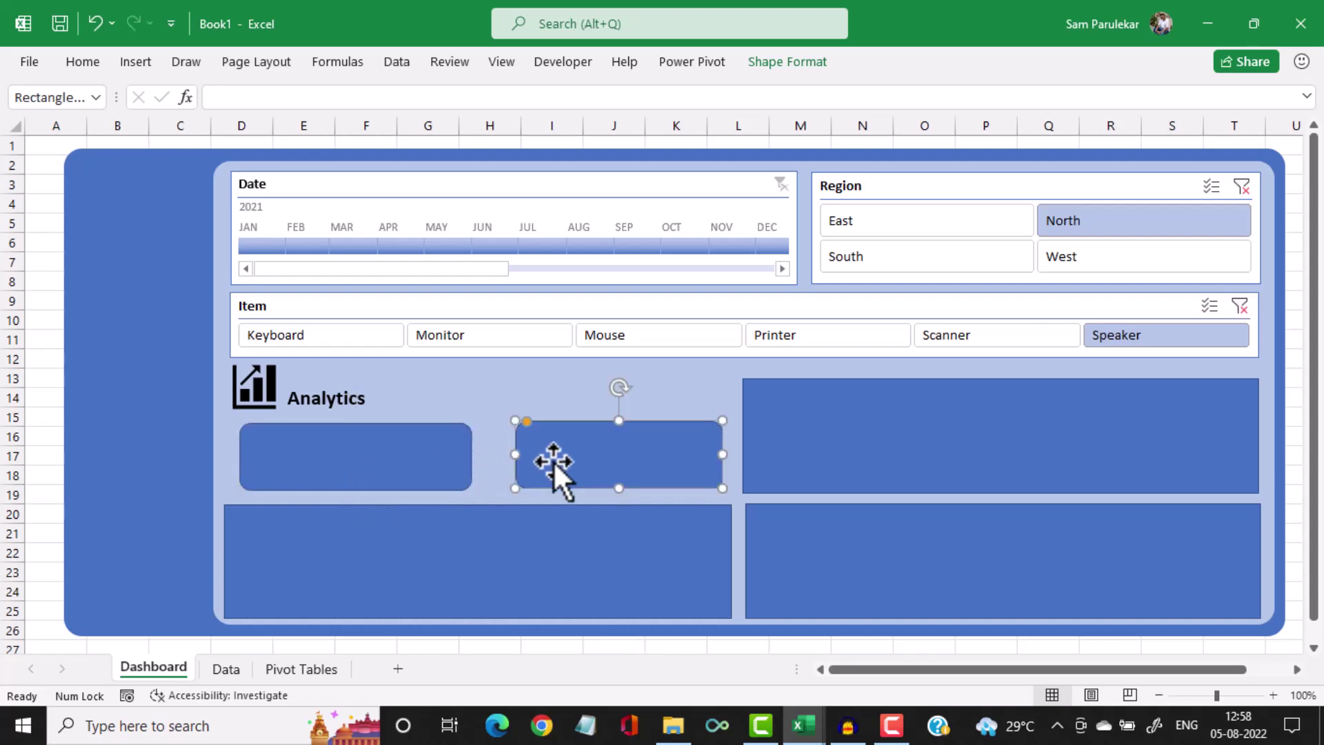
pyautogui.moveTo(516, 462); pyautogui.dragTo(493, 467)
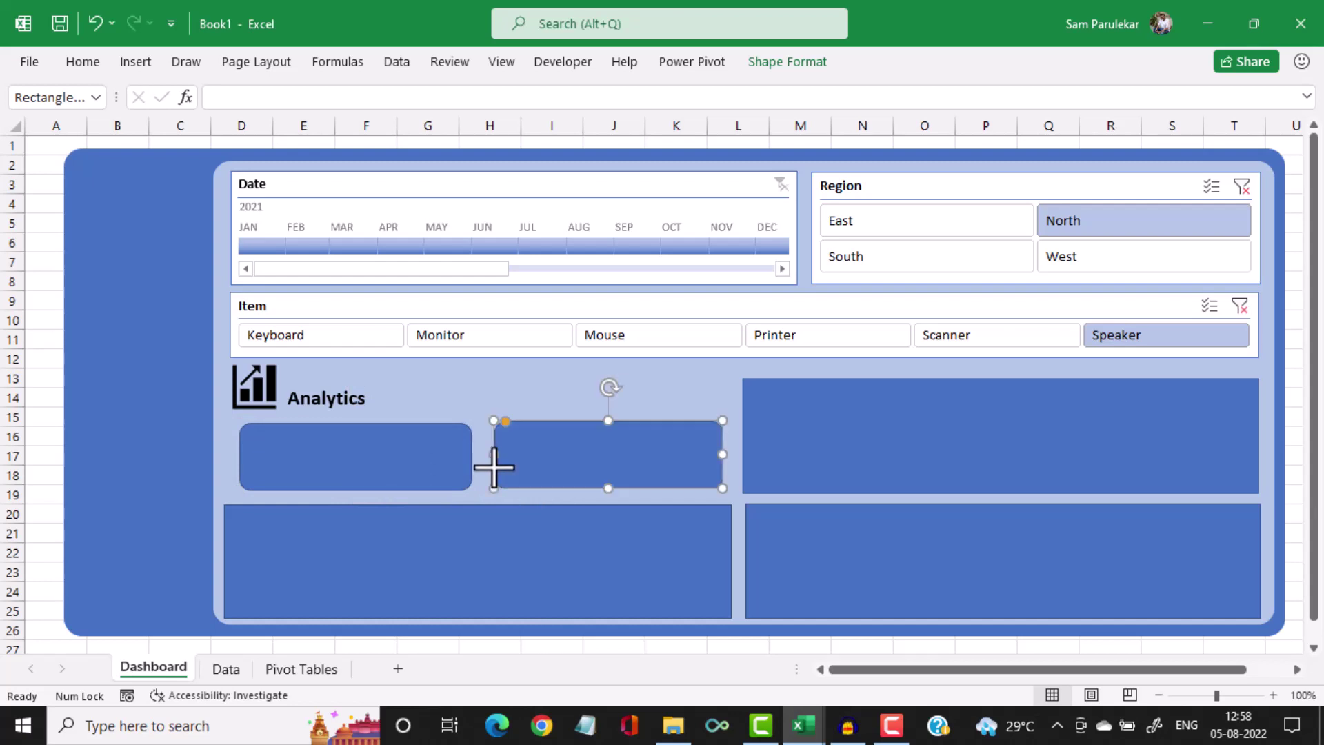
# Fill the first rounded rectangle, directly below the Analytics heading, with standard green
pyautogui.click(445, 477)
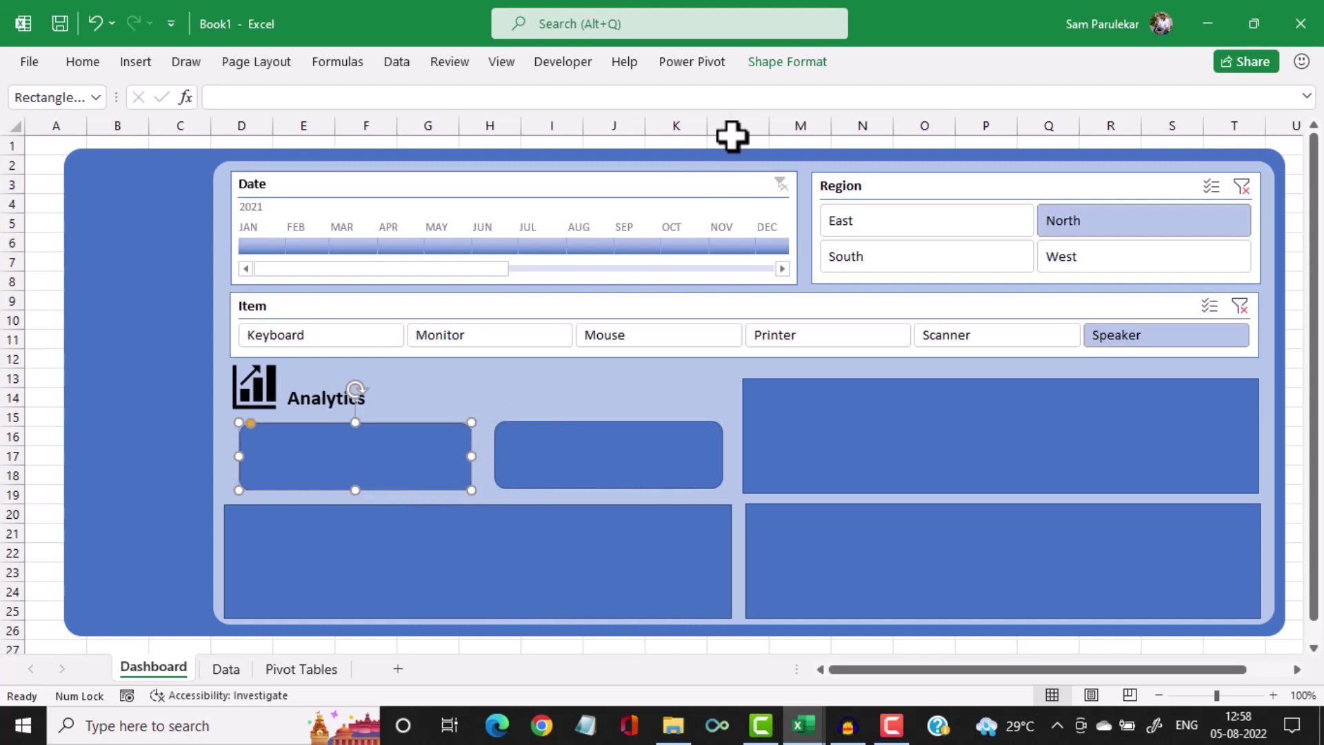
pyautogui.click(797, 66)
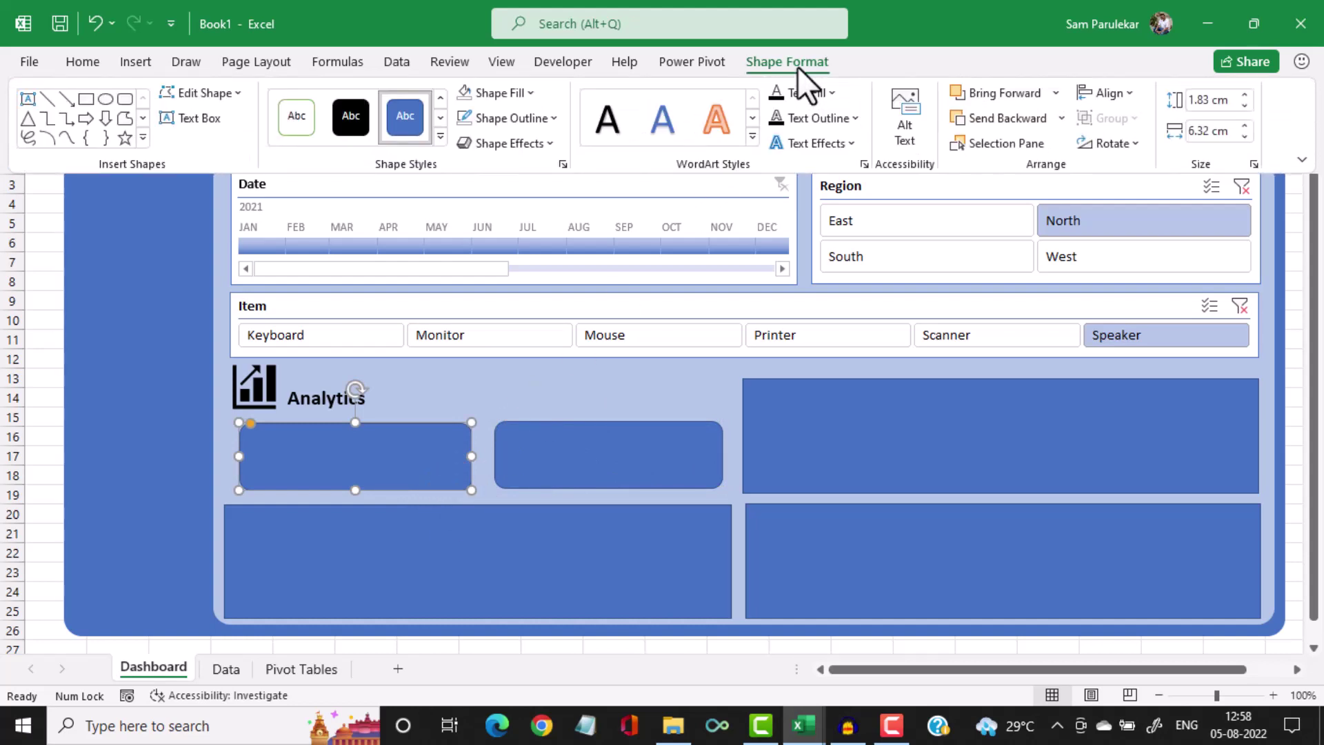
pyautogui.click(528, 91)
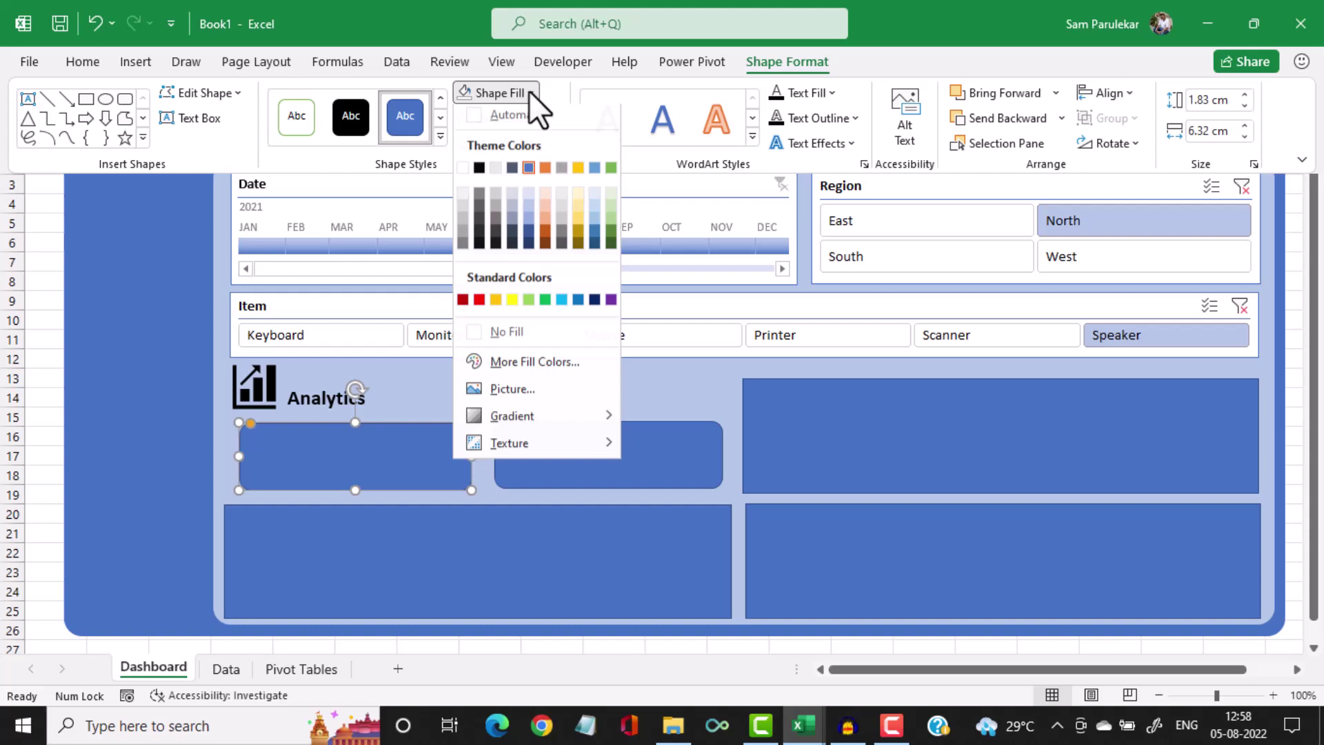
pyautogui.click(544, 303)
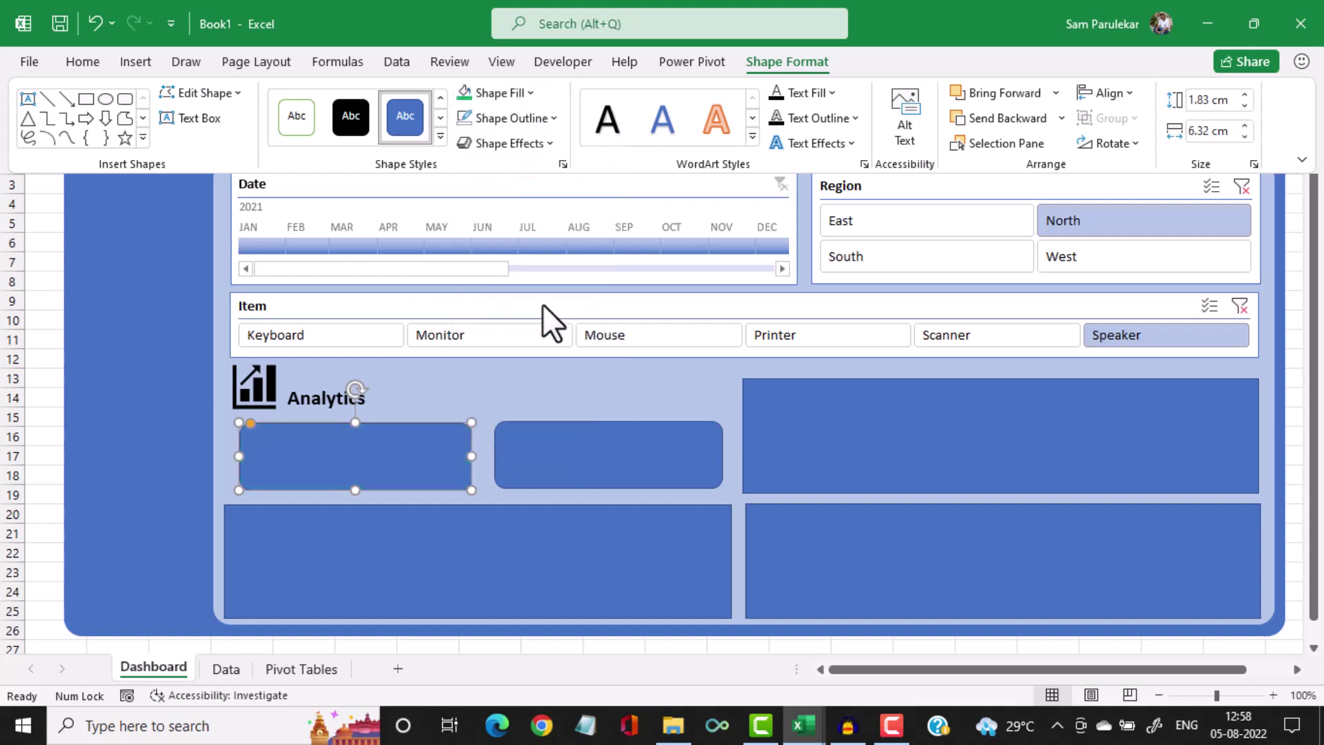
# Fill the second rounded rectangle, beside the green one, with standard orange
pyautogui.click(604, 468)
pyautogui.click(604, 468)
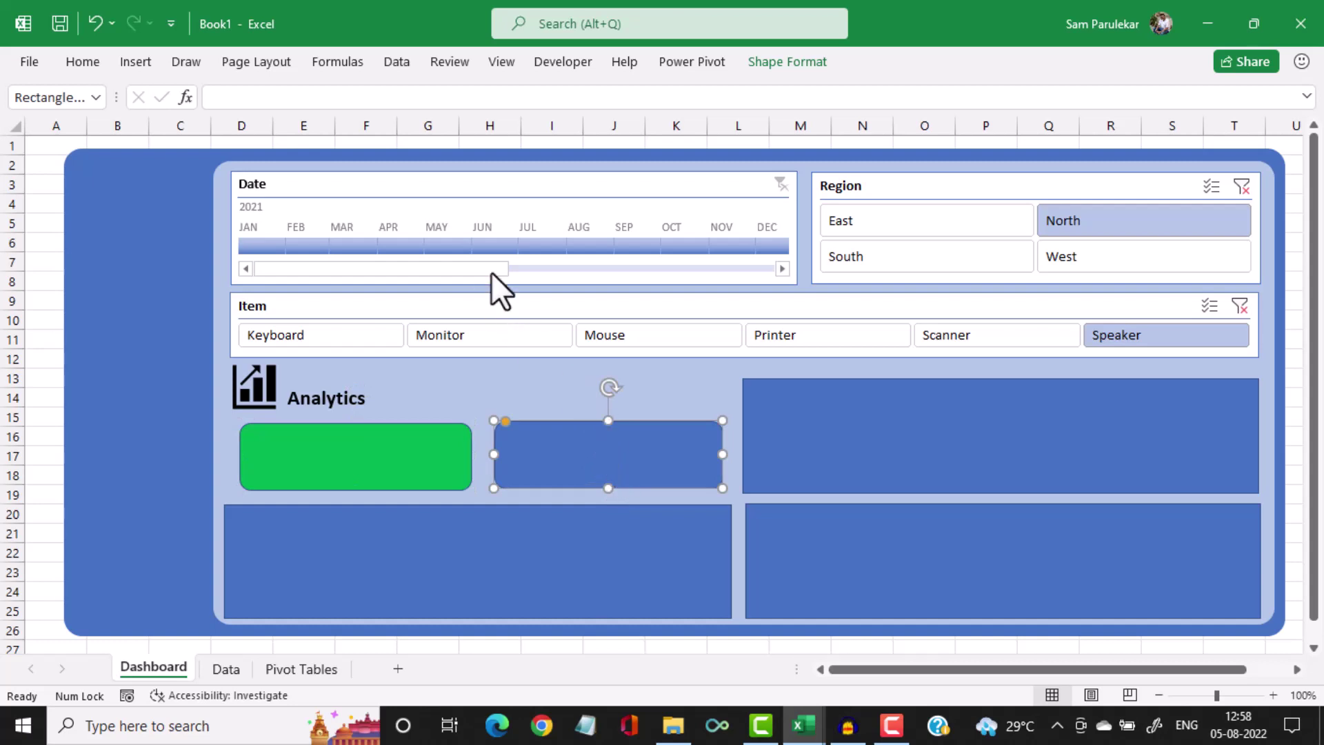
pyautogui.click(771, 71)
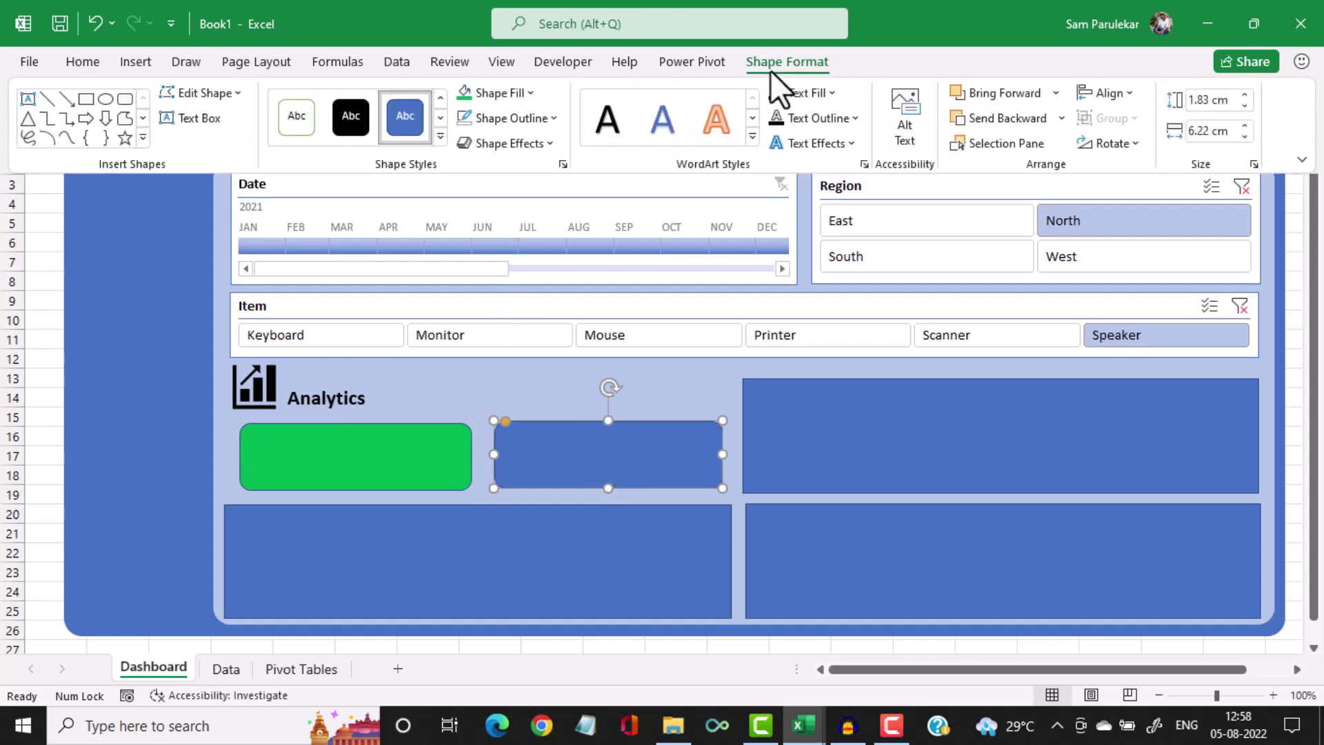
pyautogui.click(527, 100)
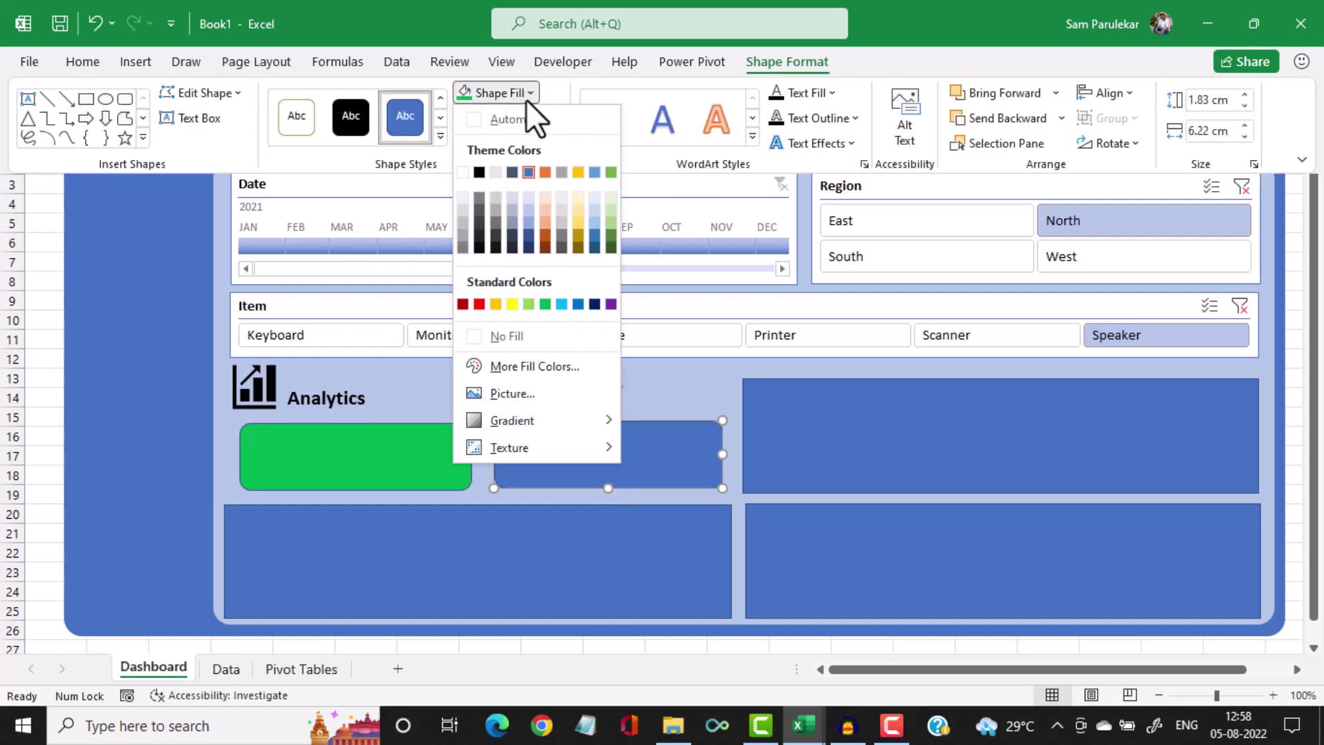
pyautogui.click(497, 303)
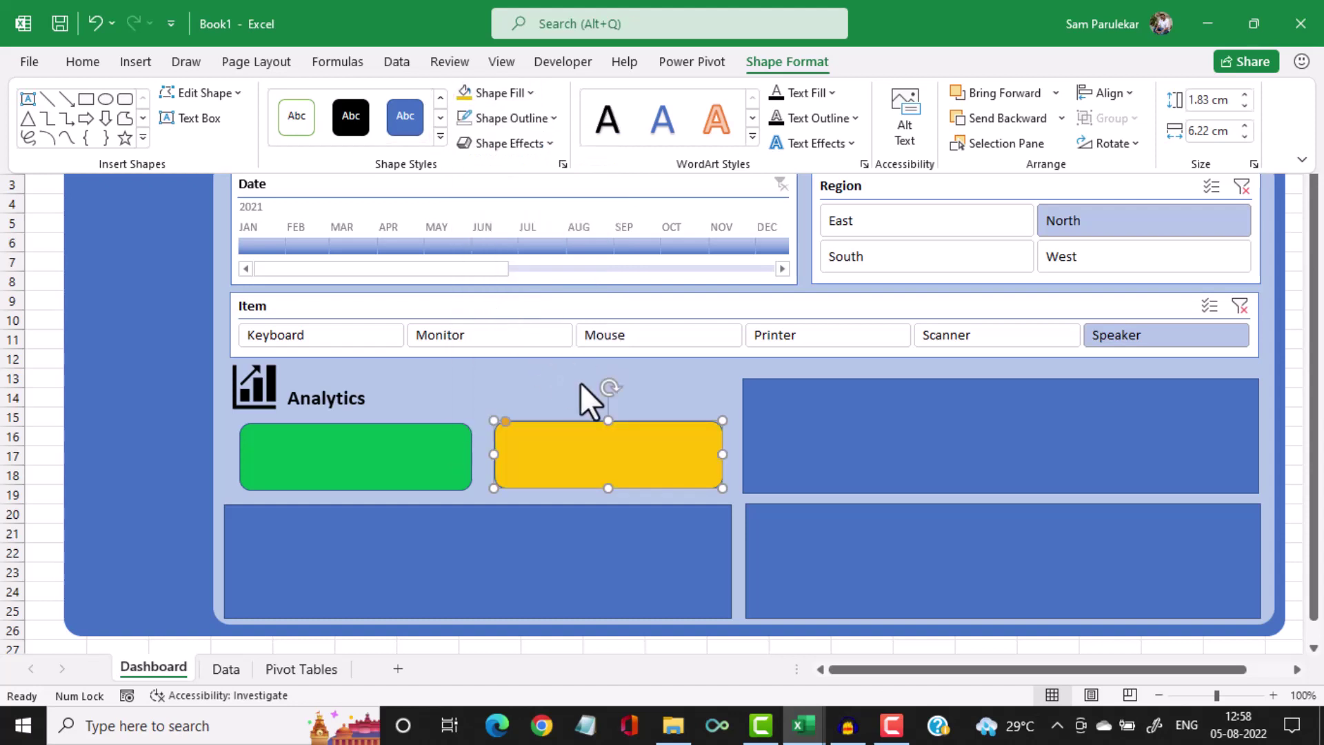
# Duplicate the green rounded rectangle and lay the copy over it, offset slightly right so a green strip remains at the left edge
pyautogui.click(422, 462)
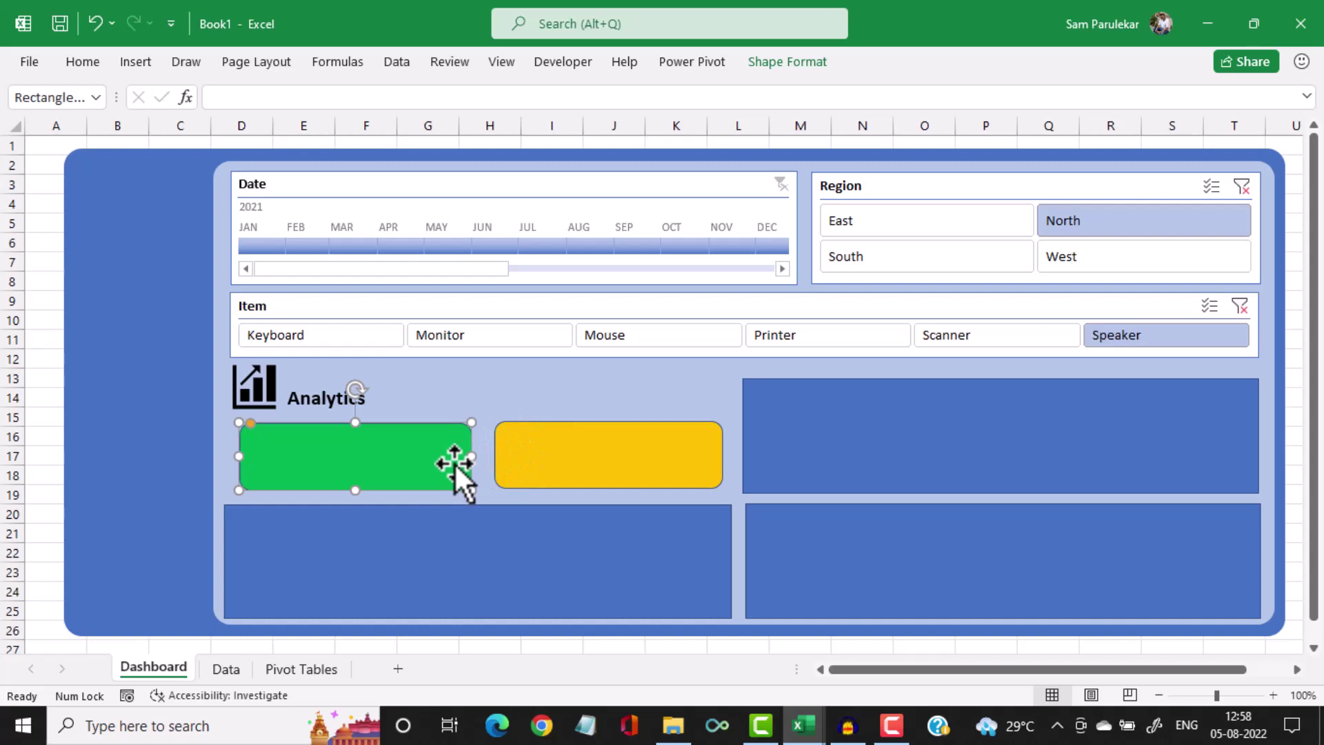
pyautogui.hotkey('ctrl', 'd')
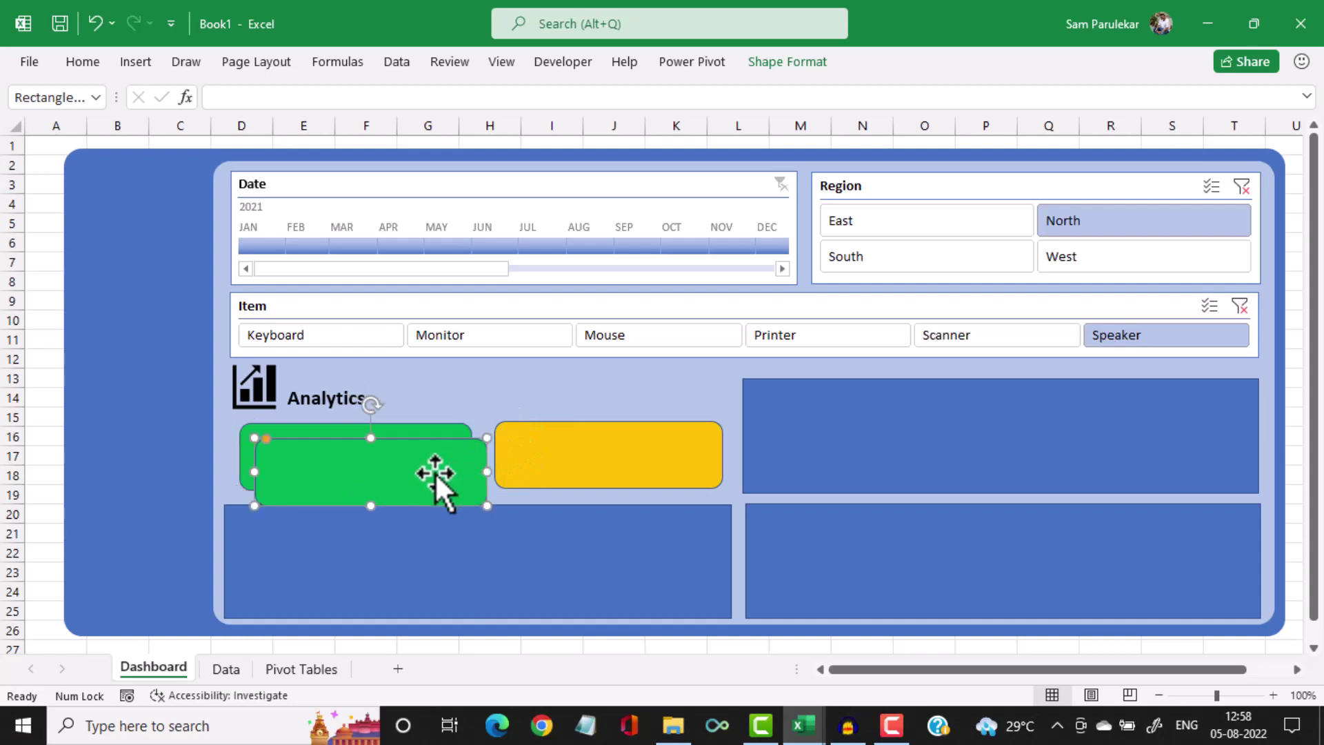
pyautogui.moveTo(349, 477); pyautogui.dragTo(353, 460)
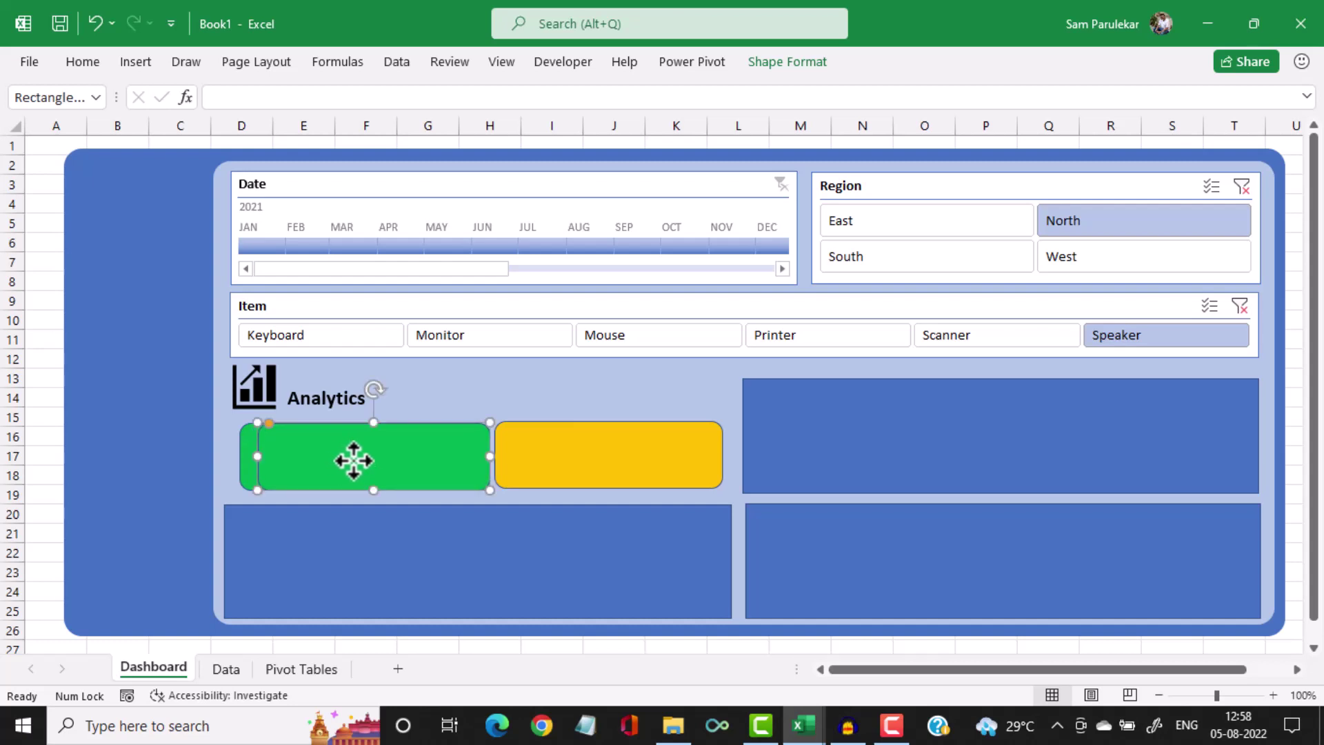
# Fill the duplicated green rectangle with white and pull in its right edge to end level with the green rectangle beneath
pyautogui.click(772, 63)
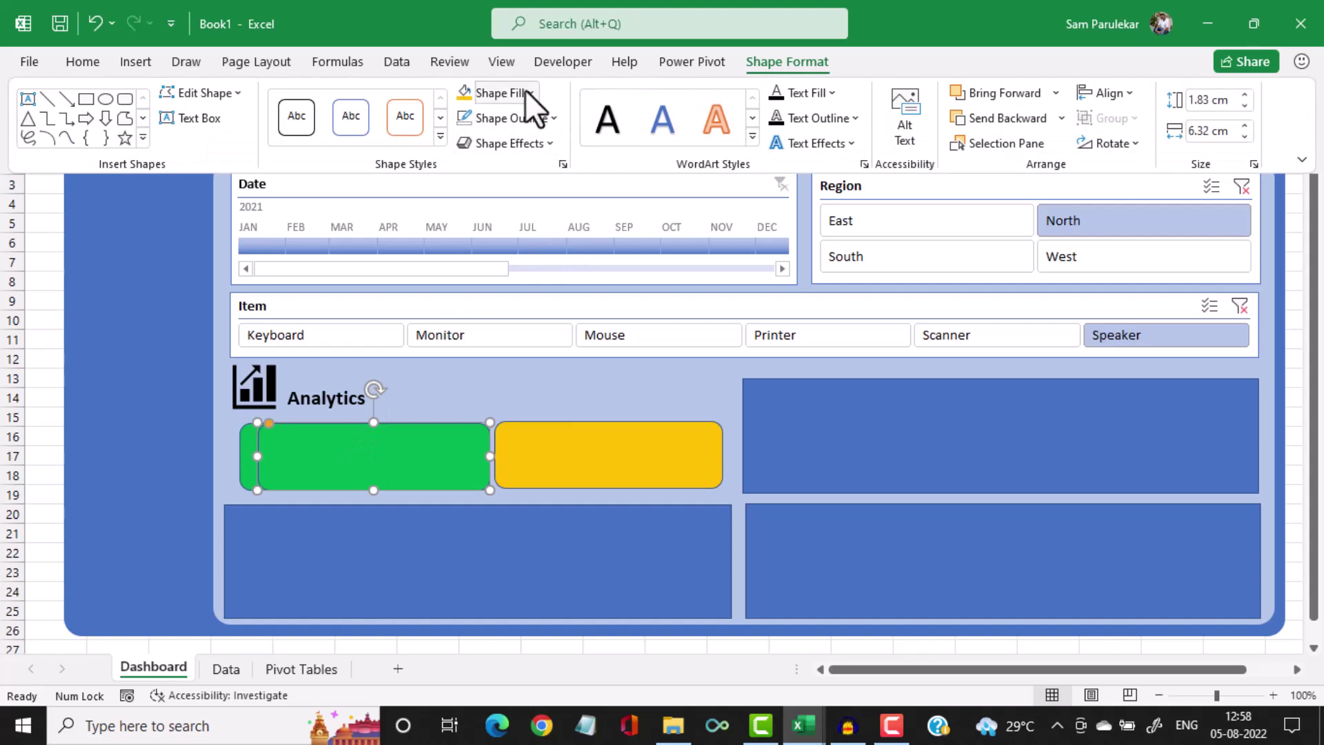
pyautogui.click(531, 93)
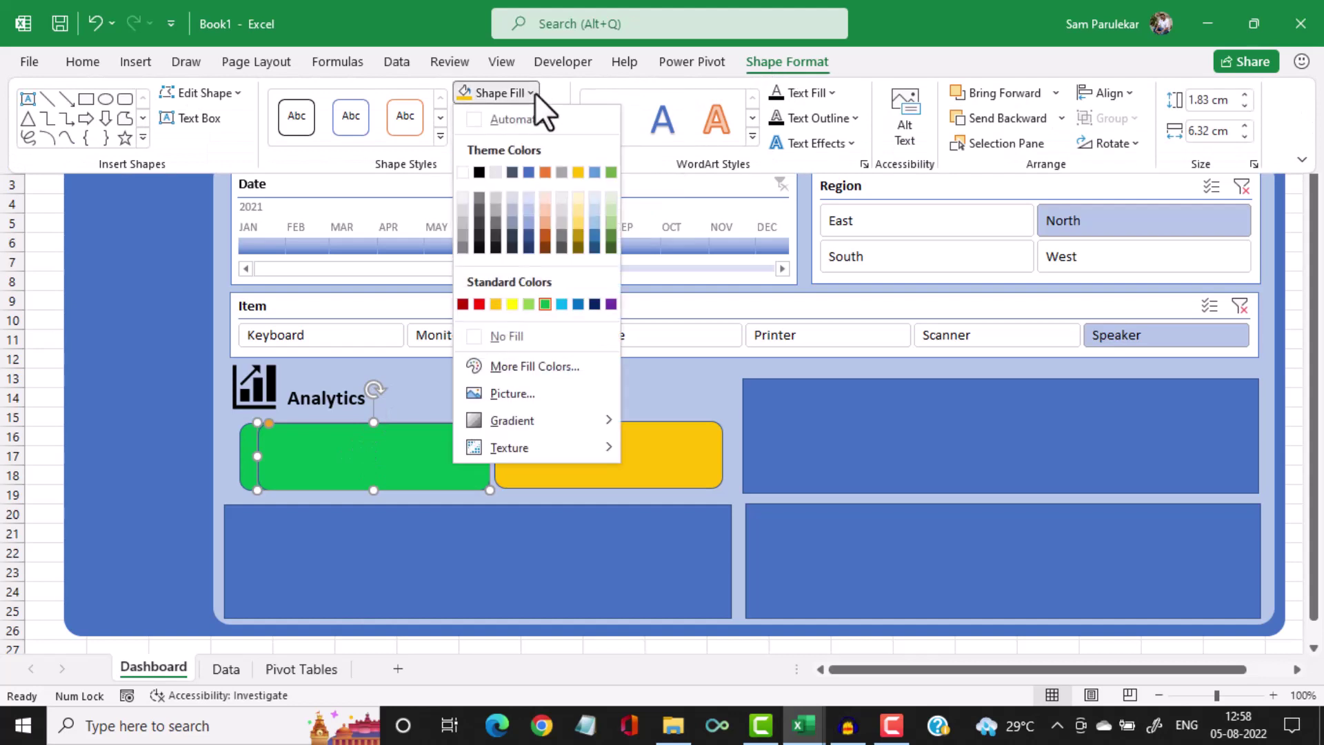
pyautogui.click(462, 172)
pyautogui.click(479, 460)
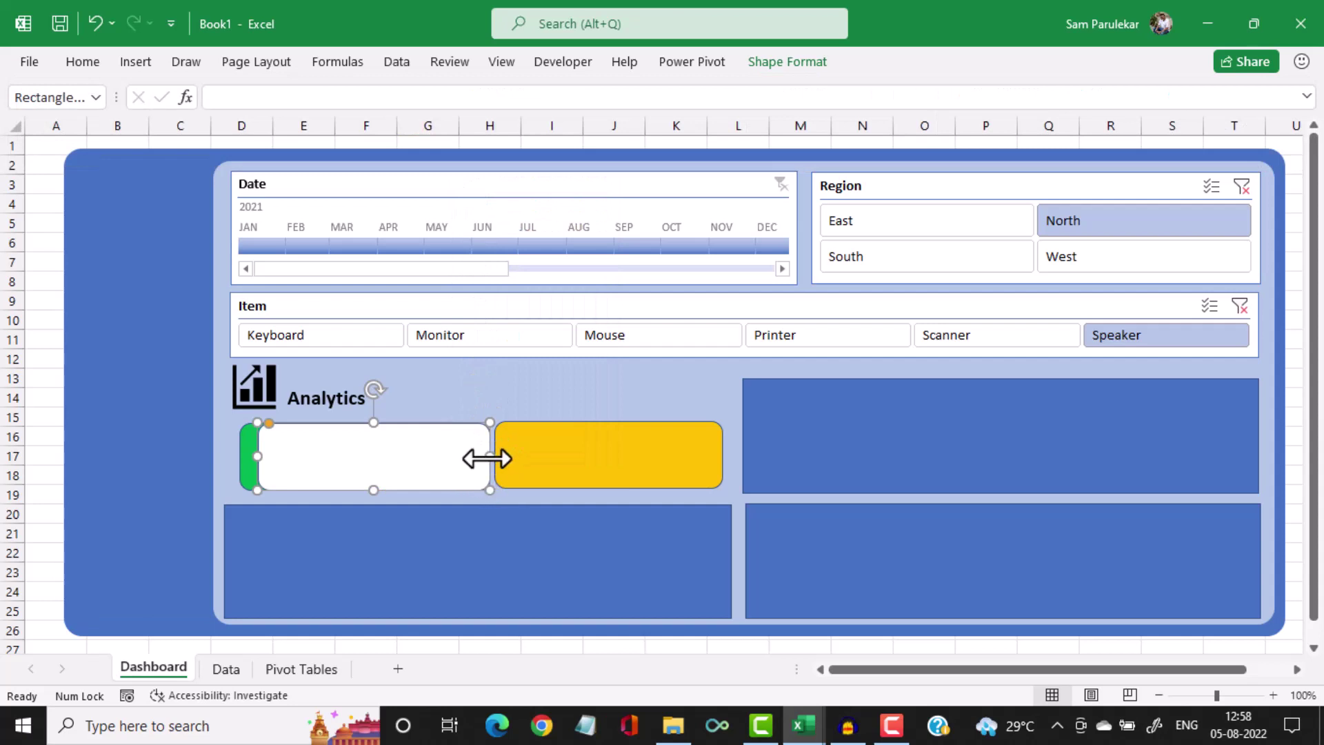
pyautogui.moveTo(487, 457); pyautogui.dragTo(473, 464)
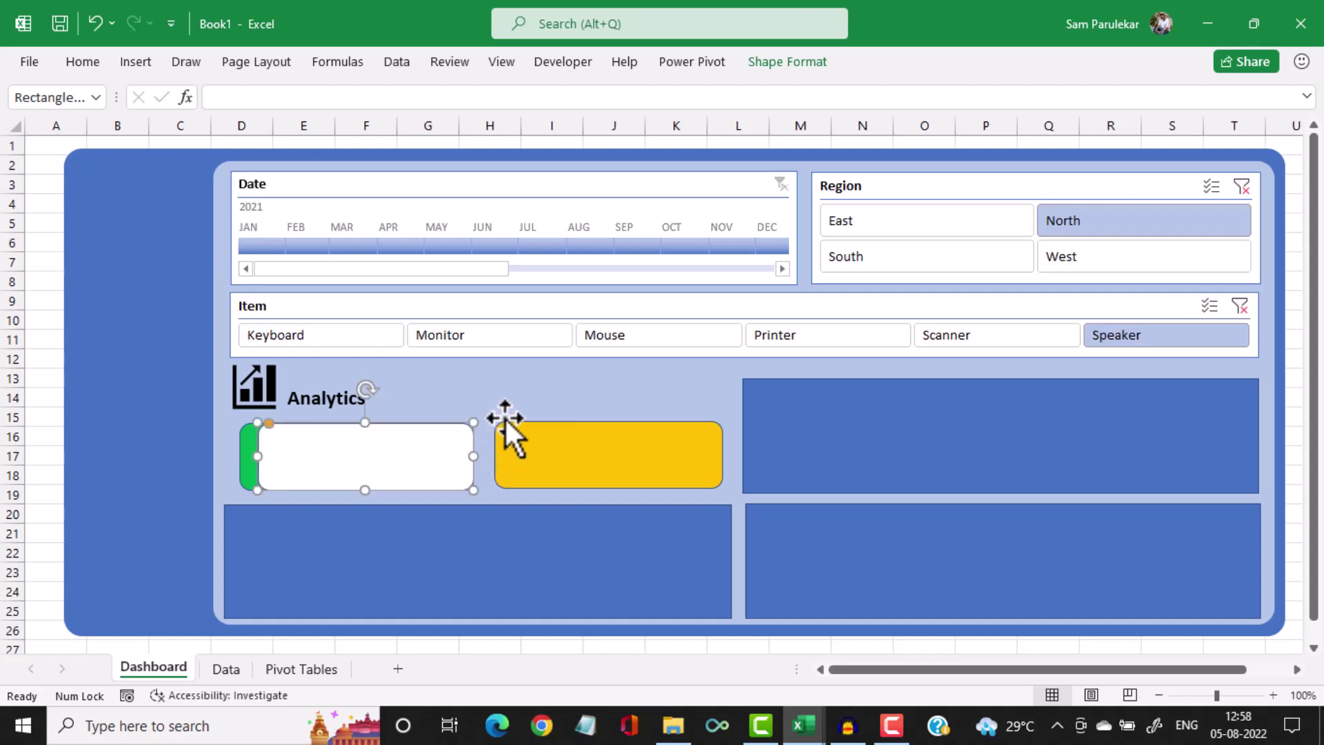
pyautogui.click(509, 406)
# Remove the outlines from the white rounded rectangle and the green rectangle behind it
pyautogui.click(371, 464)
pyautogui.click(784, 61)
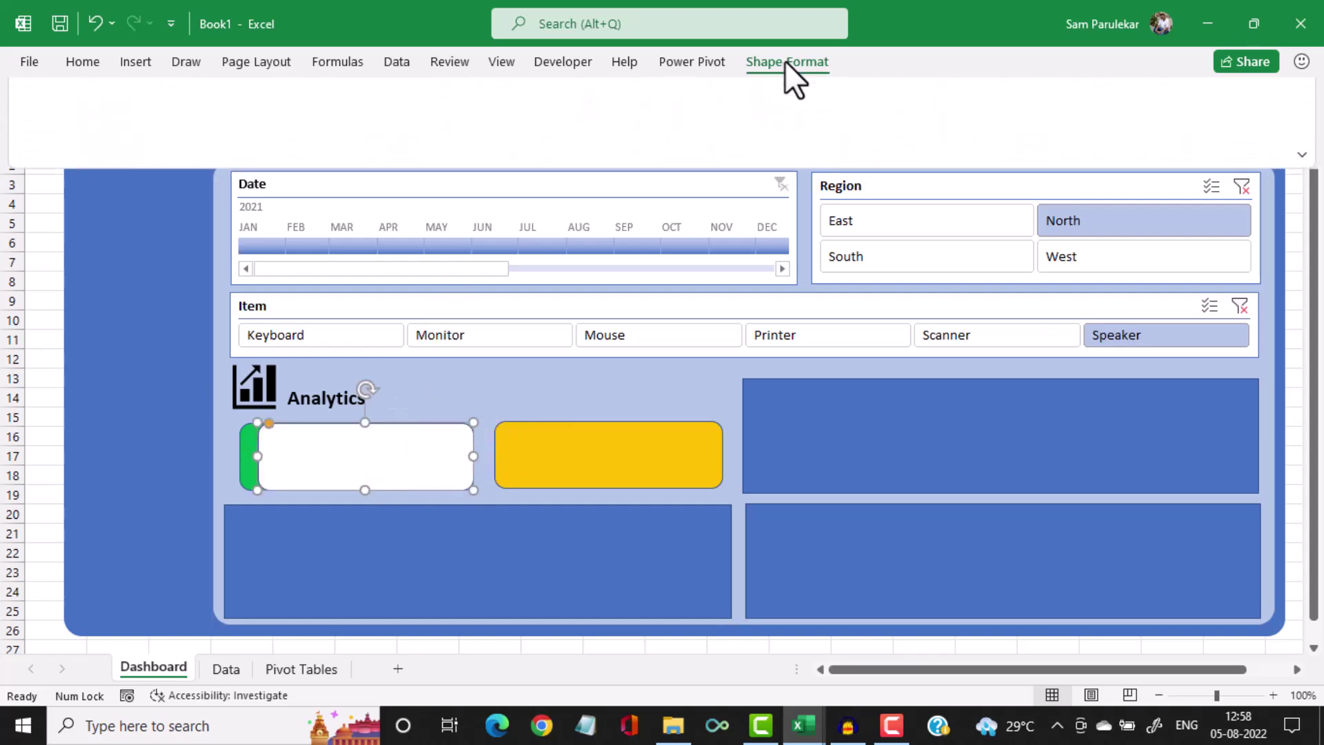
pyautogui.click(539, 118)
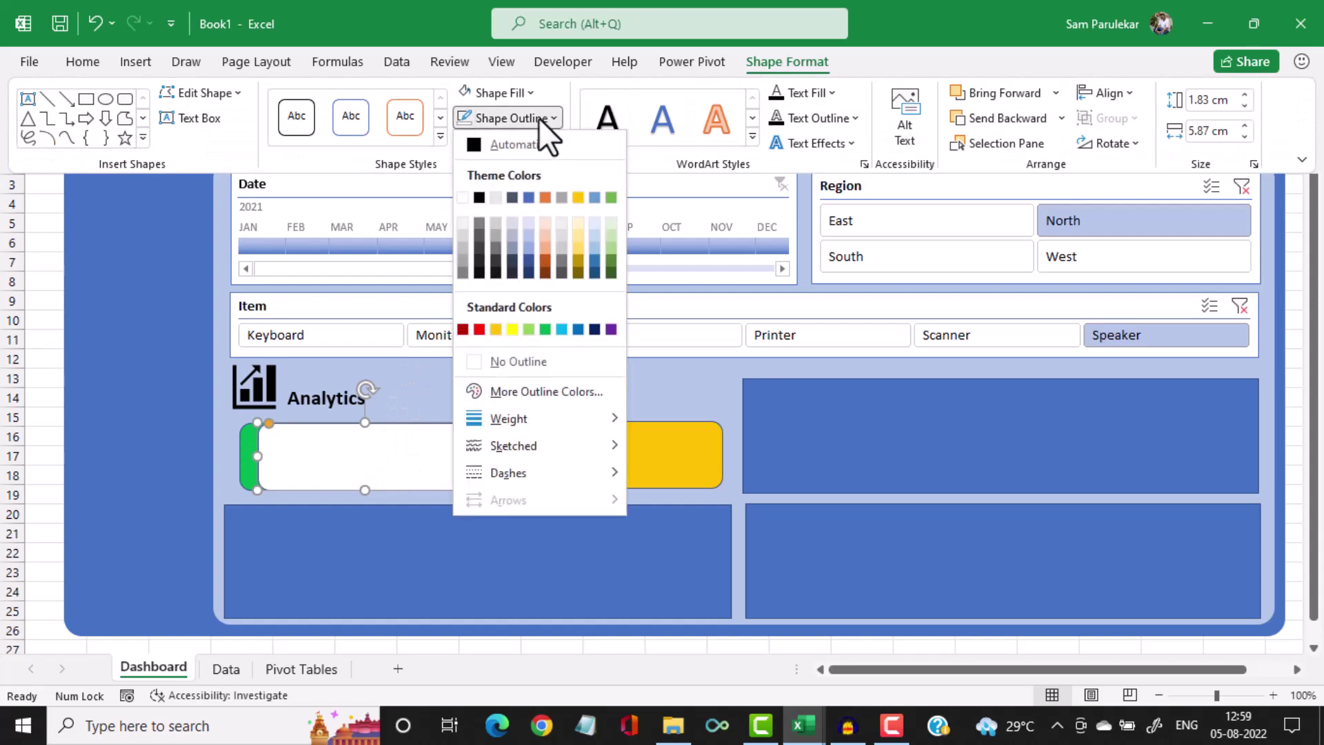
pyautogui.click(474, 360)
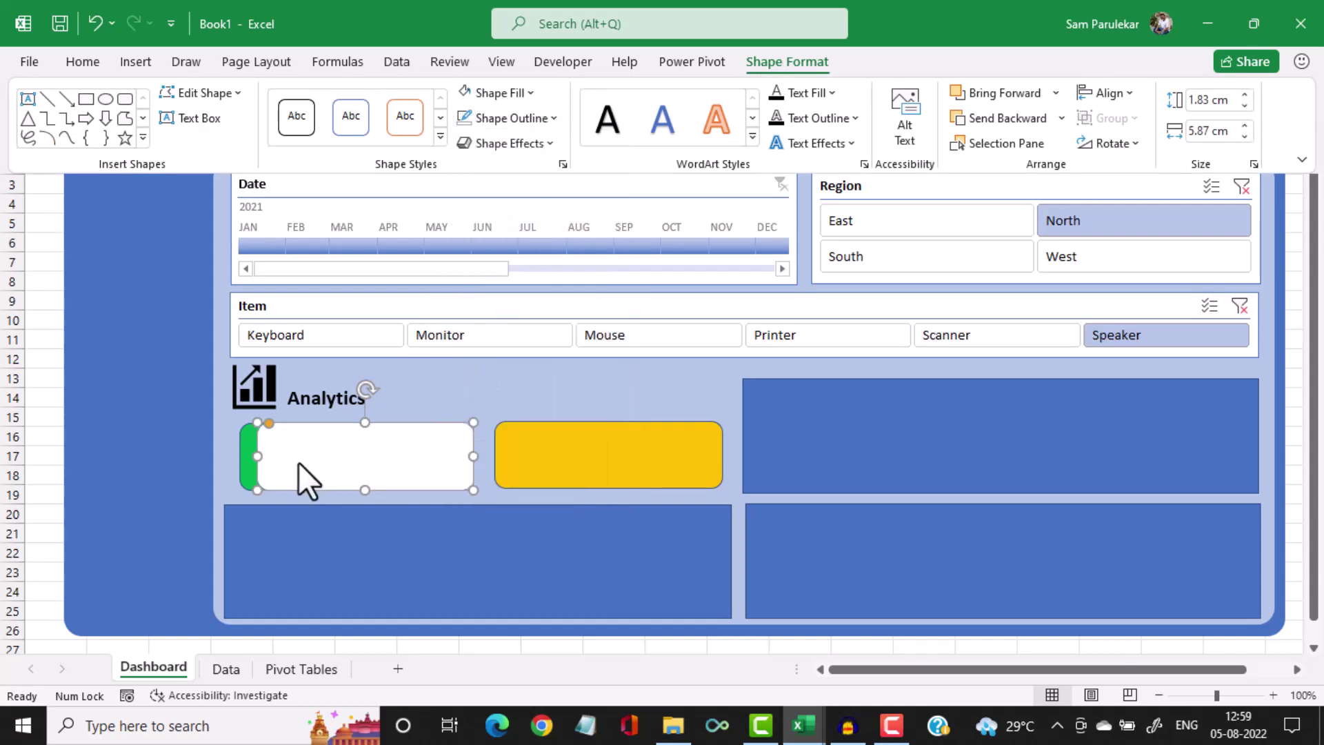
pyautogui.click(242, 456)
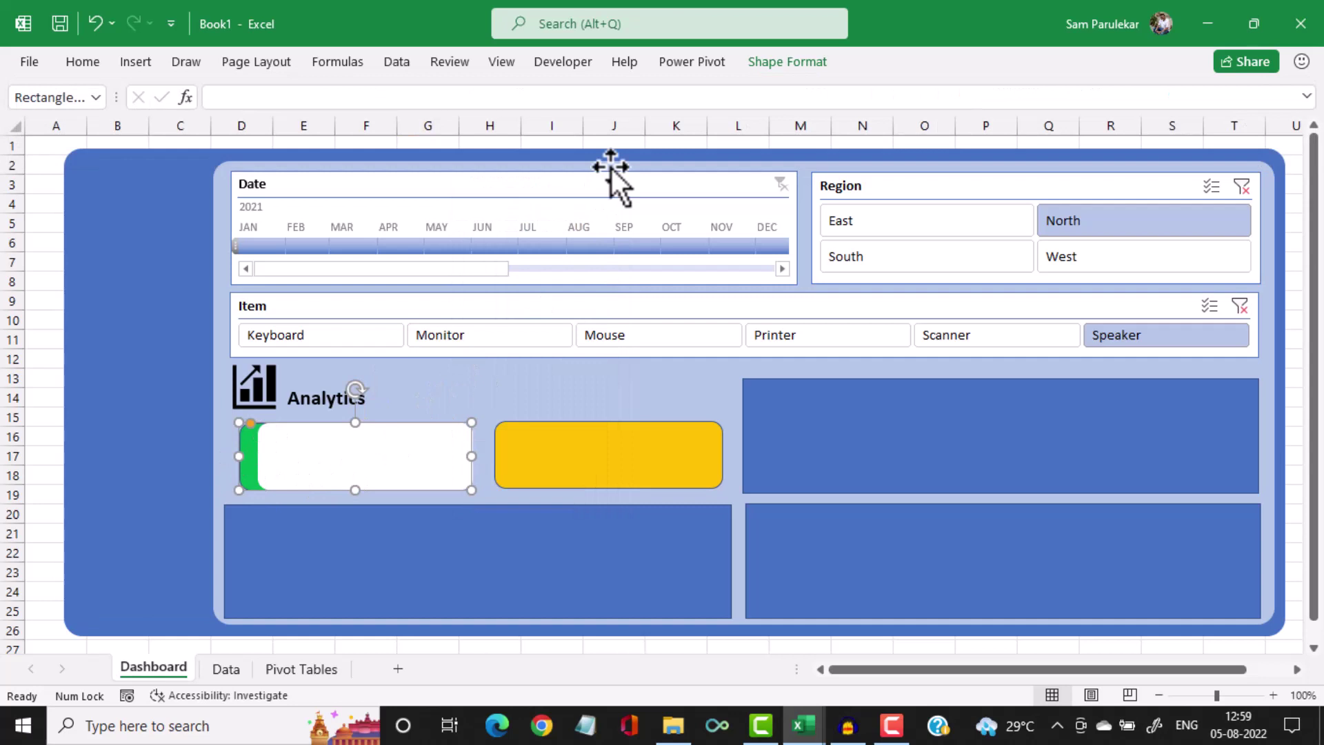
pyautogui.click(764, 59)
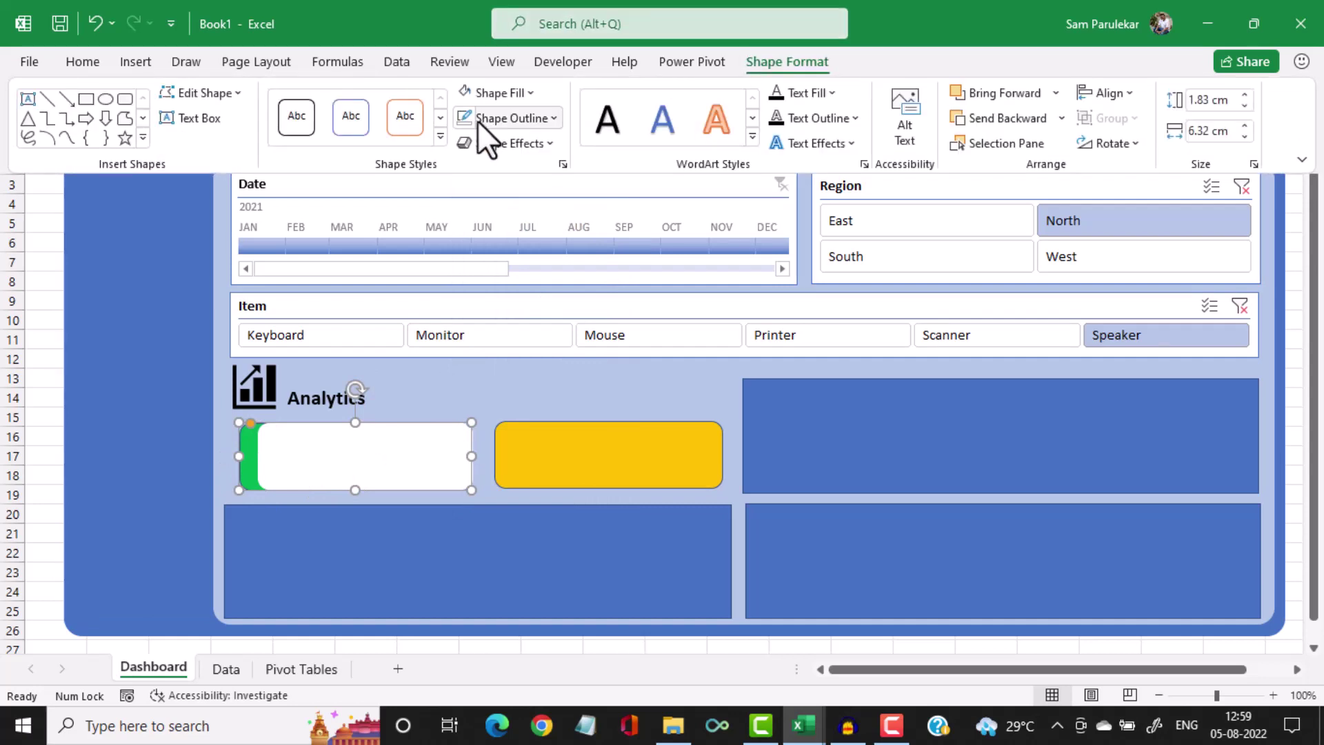
pyautogui.click(540, 119)
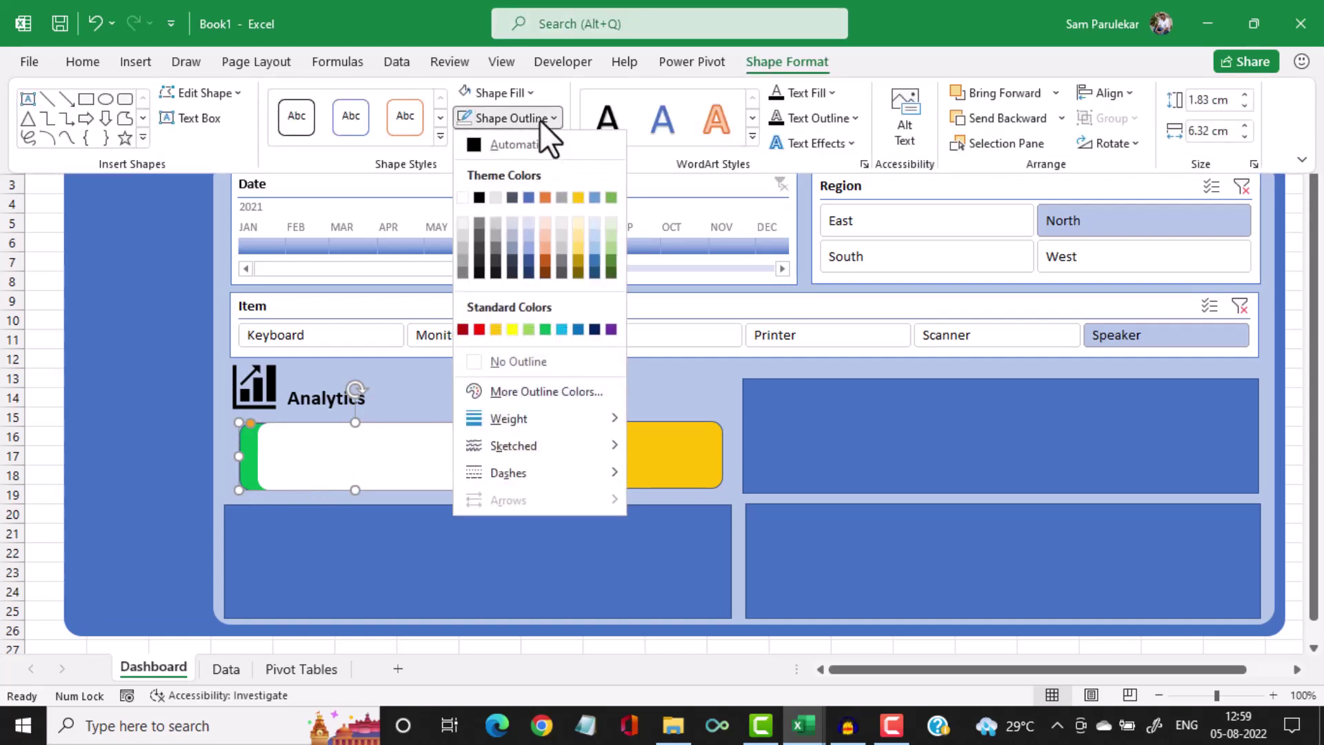
pyautogui.click(480, 361)
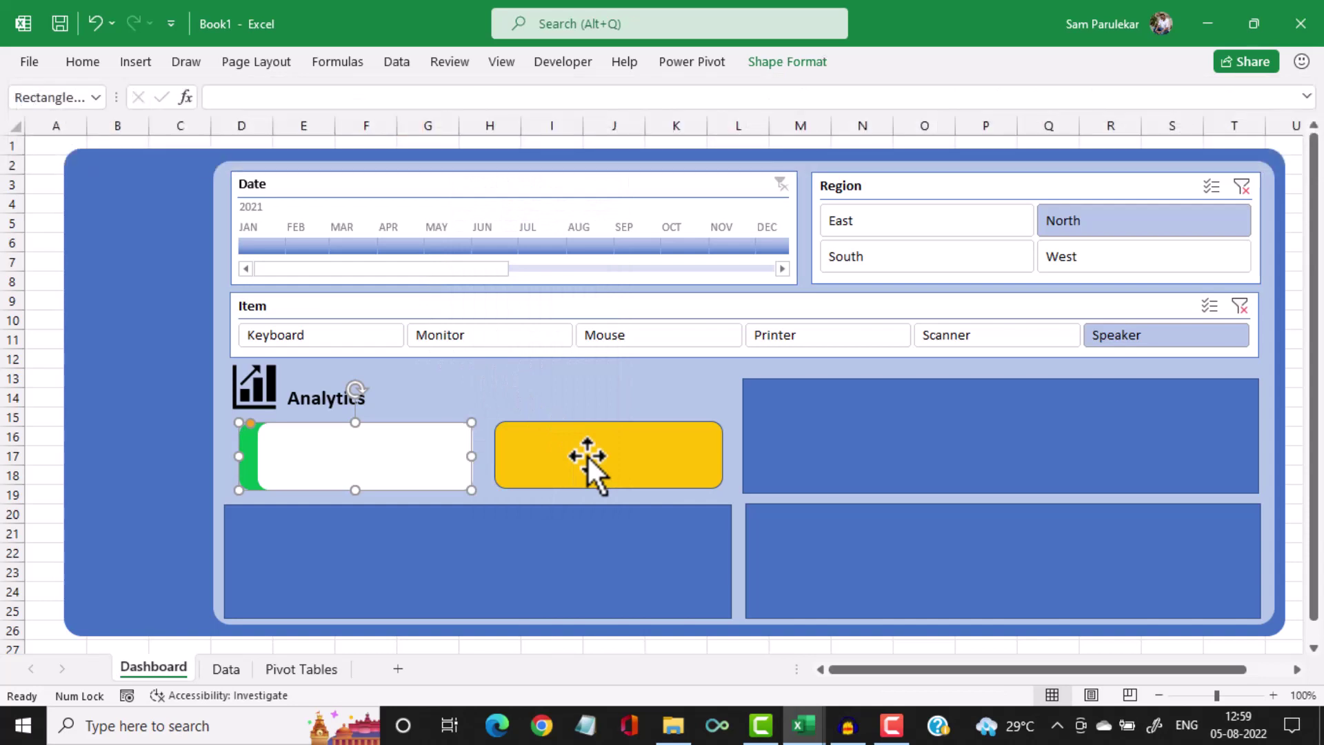
# Remove the outline from the orange rounded rectangle and duplicate the shape
pyautogui.click(586, 453)
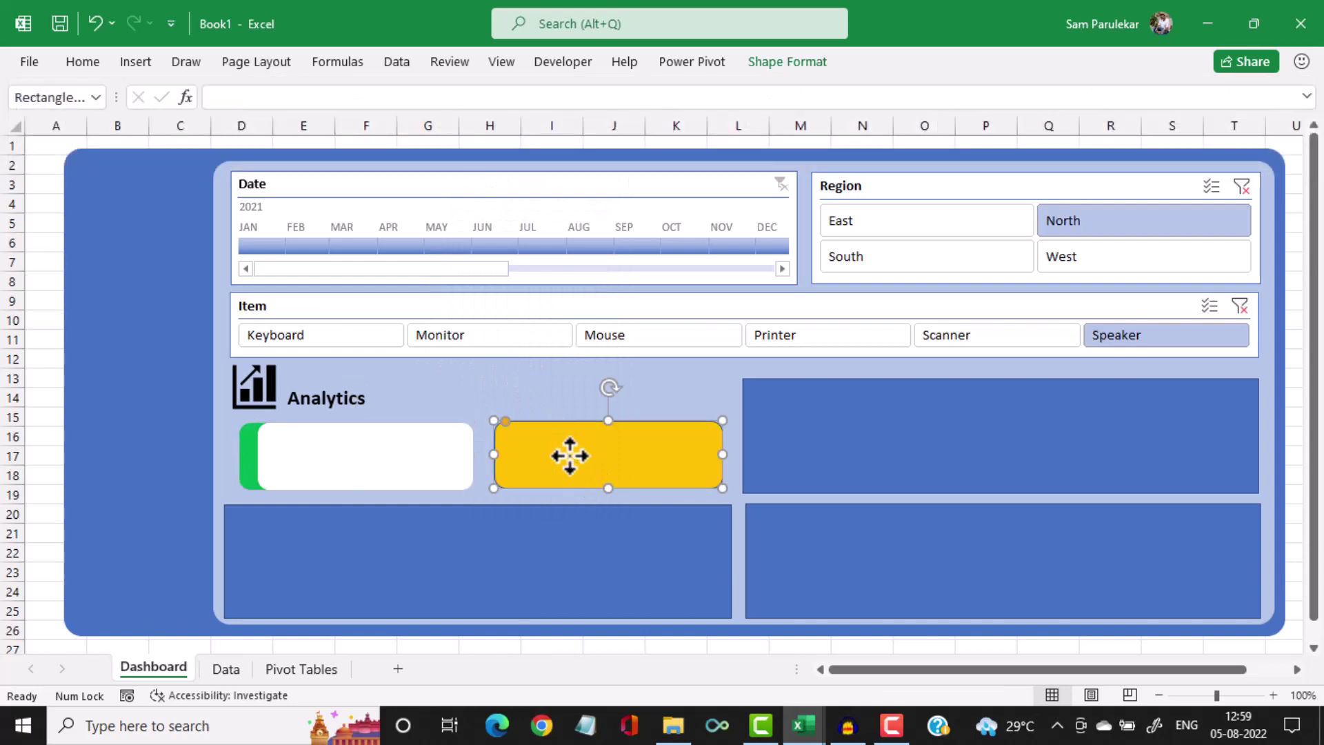
pyautogui.click(793, 64)
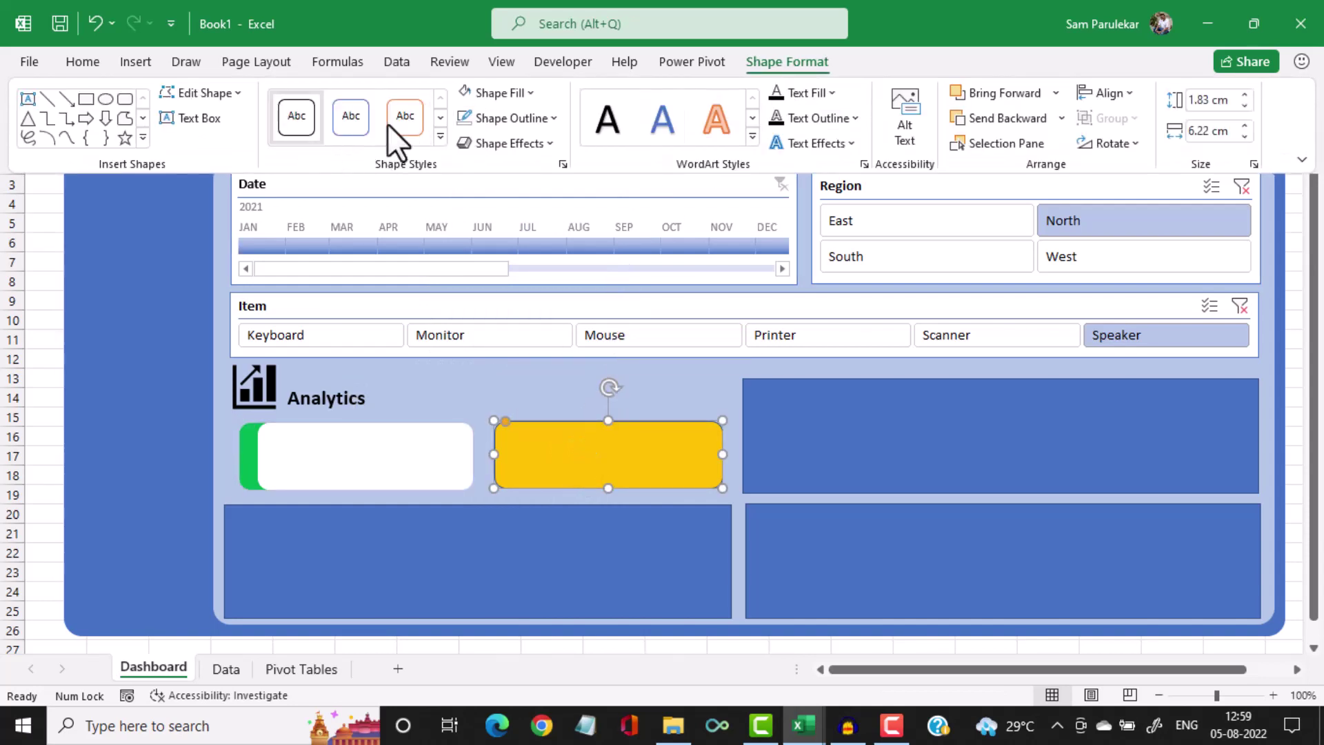
pyautogui.click(545, 118)
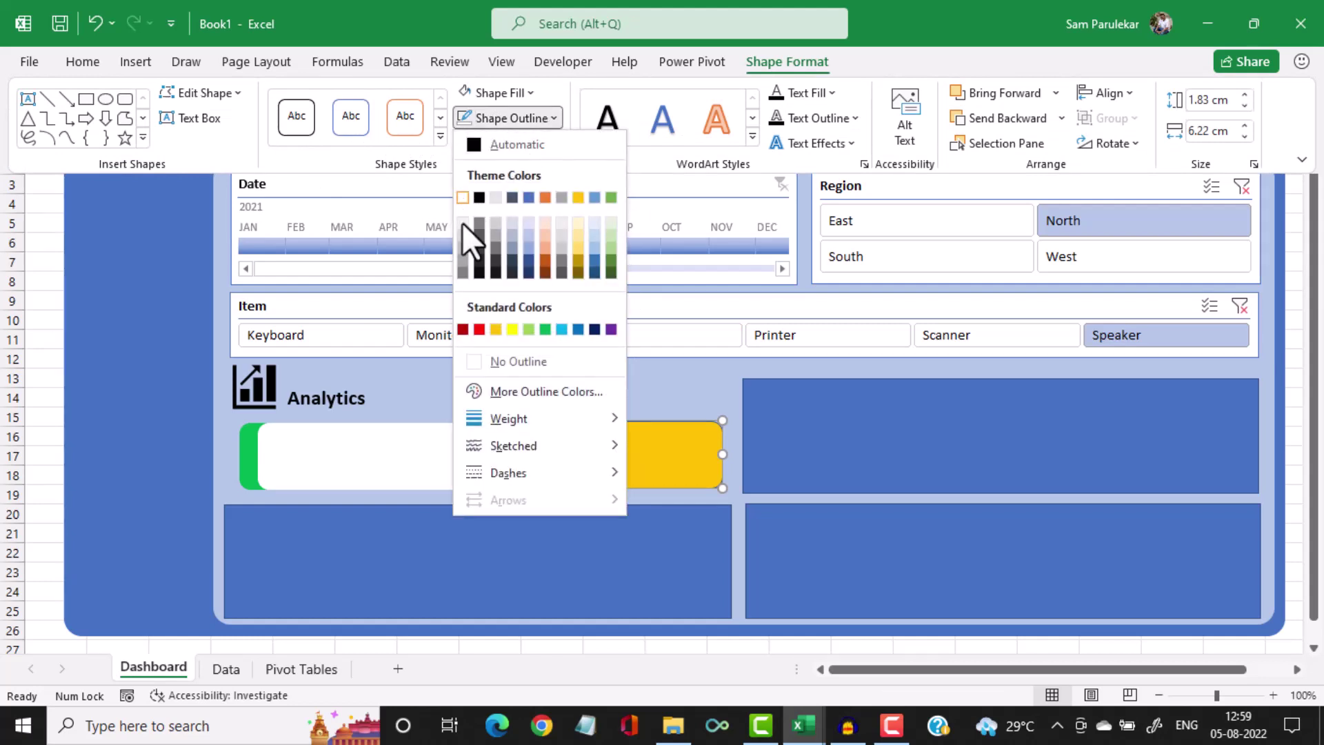
pyautogui.click(476, 361)
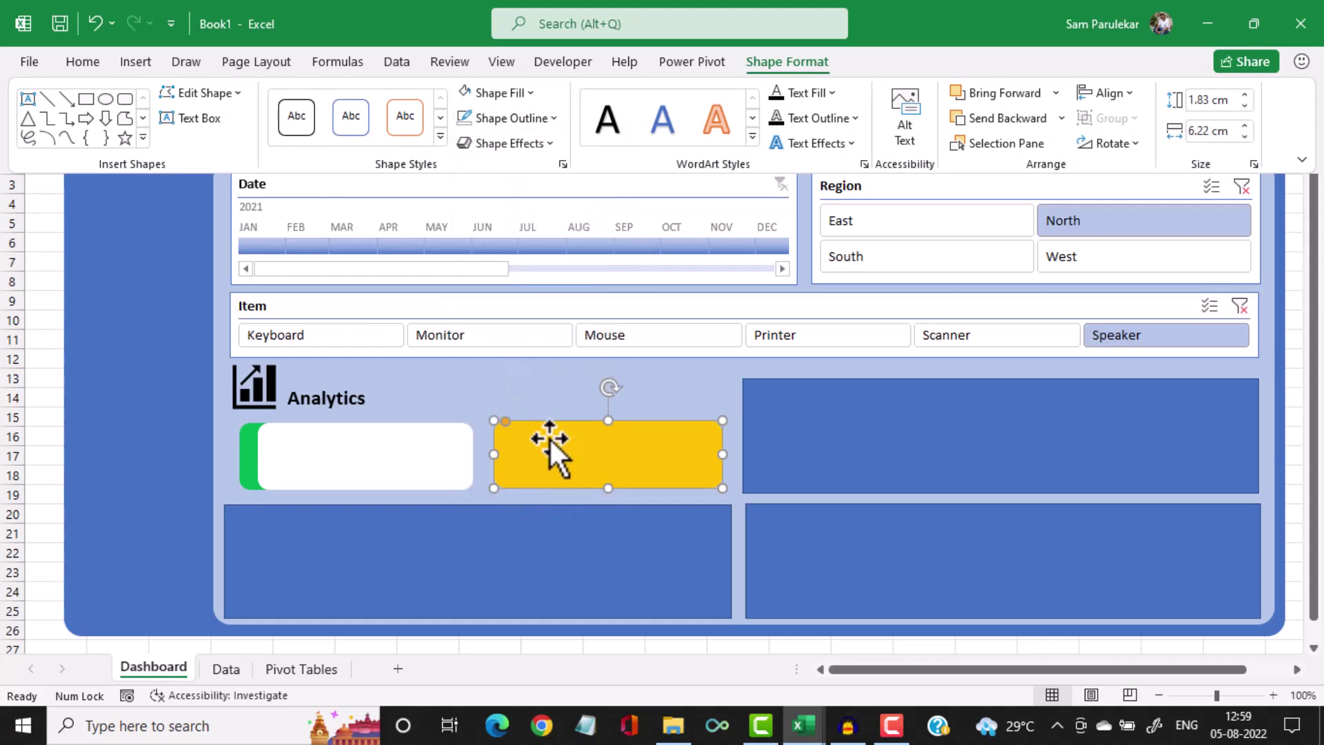
pyautogui.hotkey('ctrl', 'd')
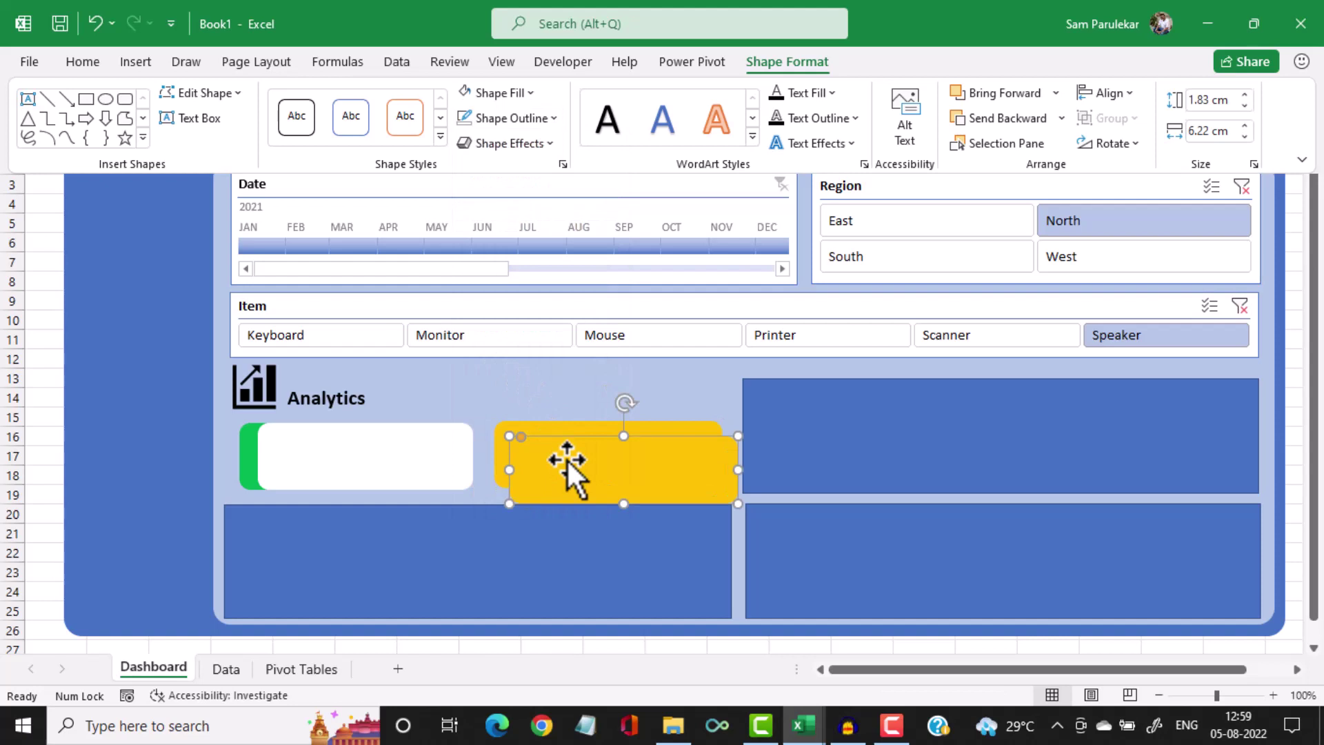
# Fill the duplicated orange rectangle with white and fit it over the original, leaving an orange strip at the left and matching right edges
pyautogui.click(528, 91)
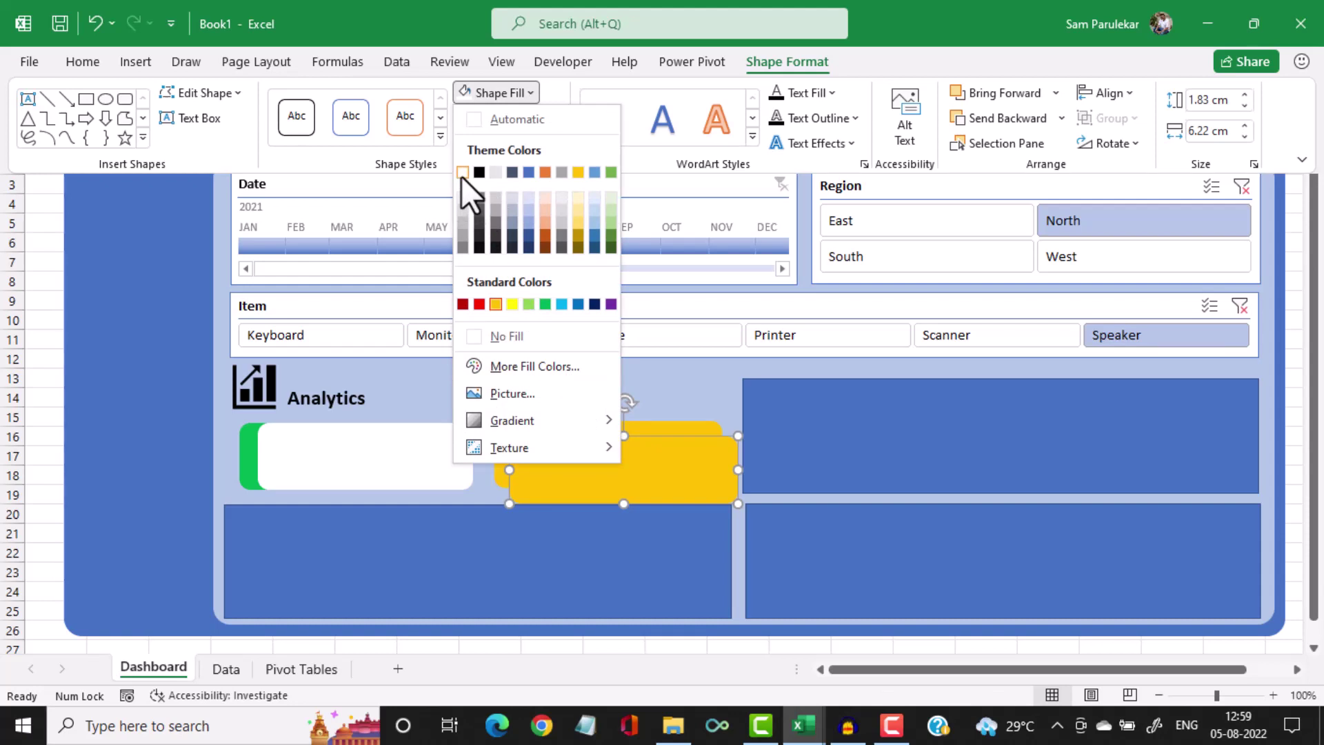
pyautogui.click(461, 172)
pyautogui.hotkey('ctrl', 'F1')
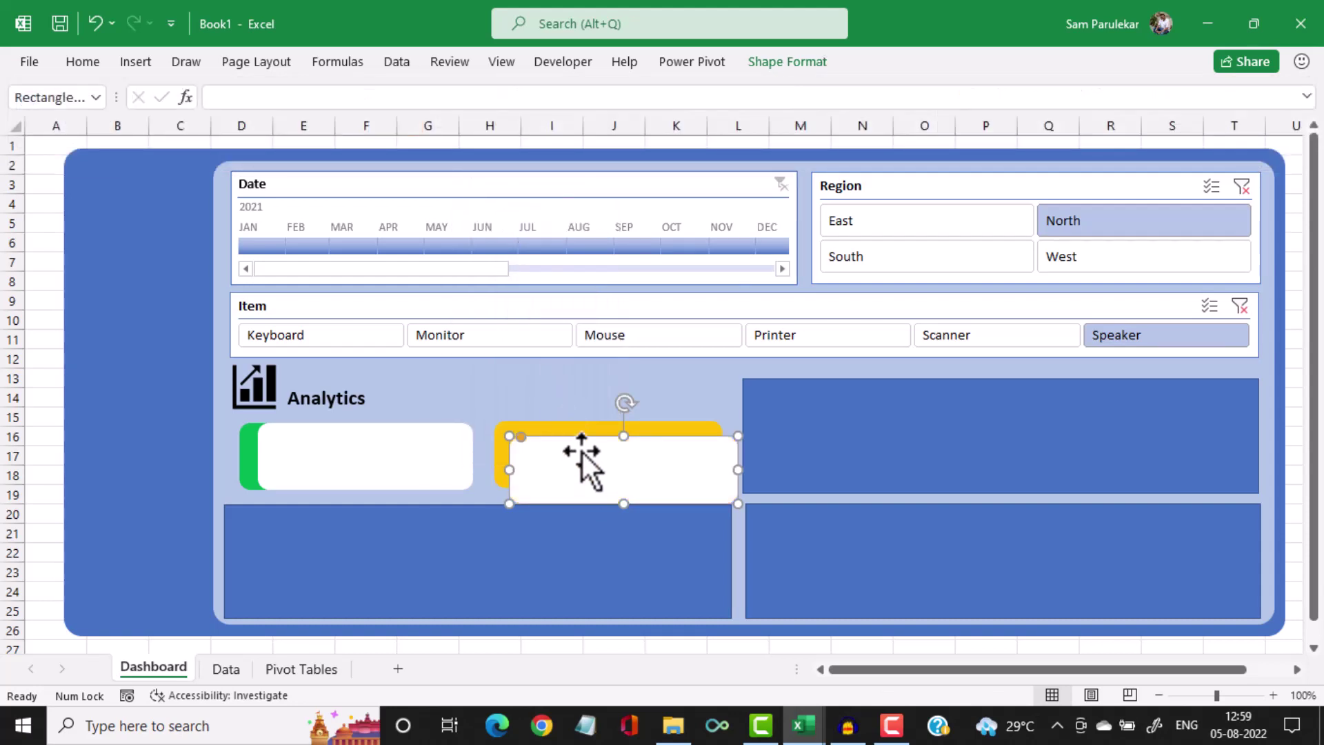
pyautogui.moveTo(589, 435); pyautogui.dragTo(587, 417)
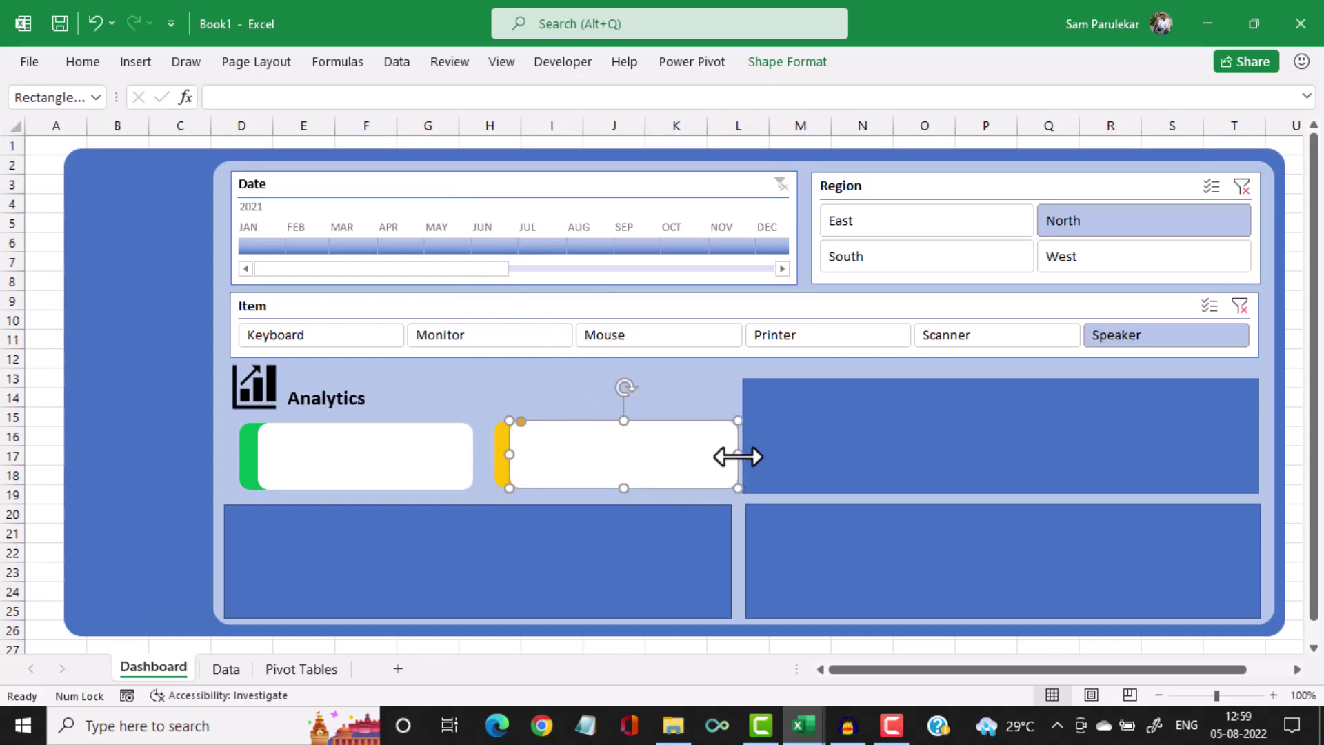
pyautogui.moveTo(737, 456); pyautogui.dragTo(721, 455)
pyautogui.click(658, 386)
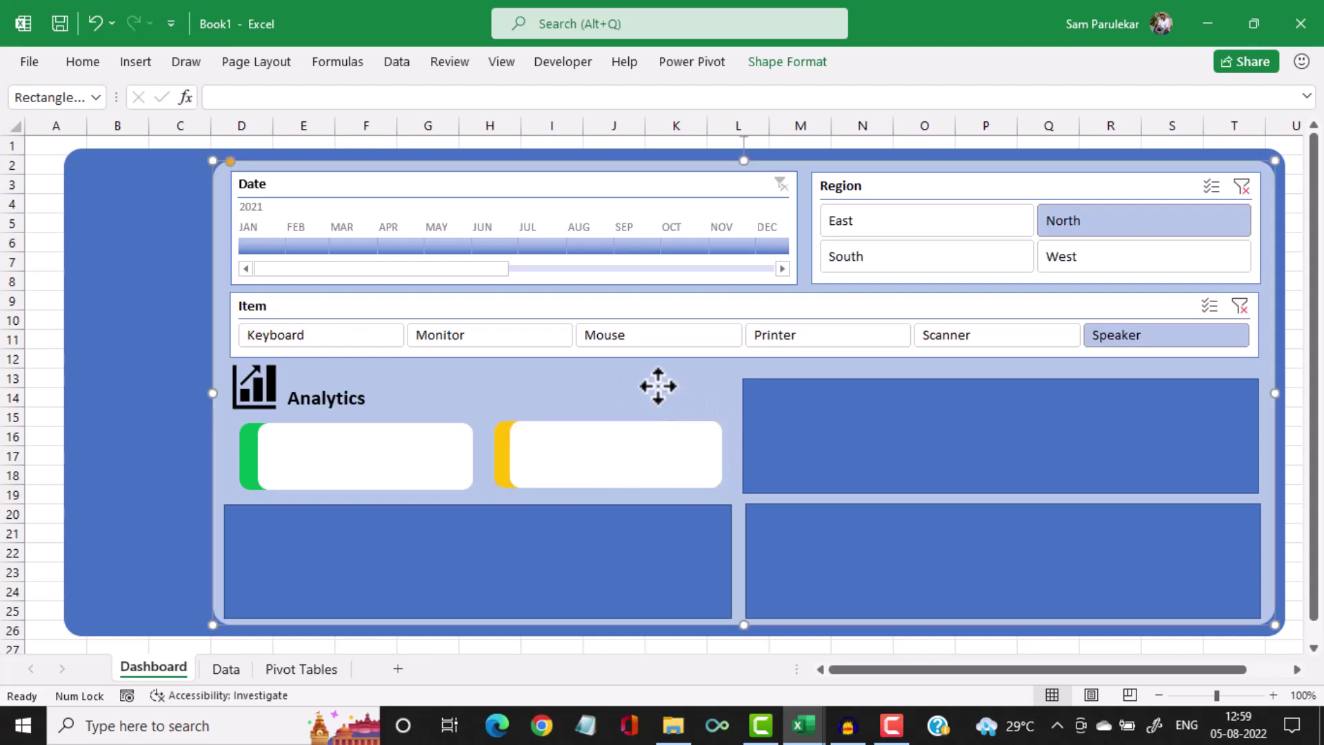
pyautogui.click(328, 458)
pyautogui.click(411, 393)
pyautogui.click(355, 455)
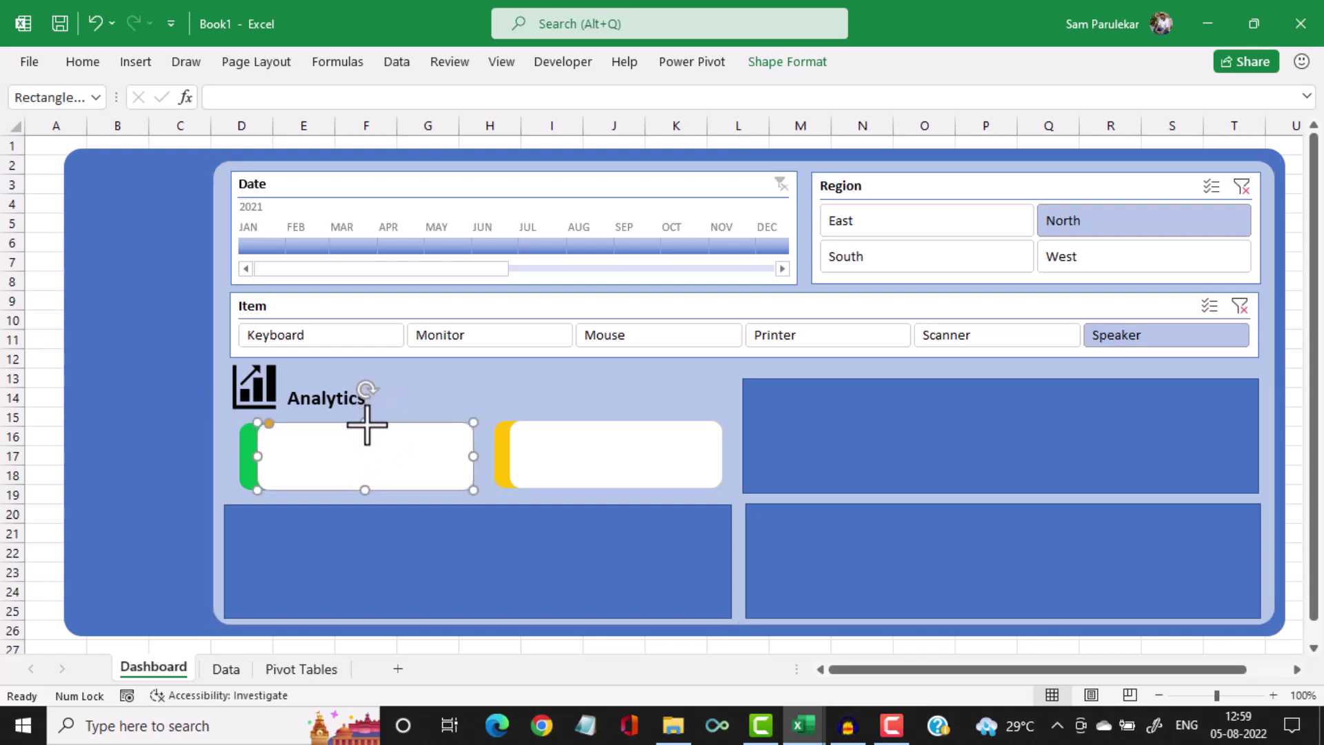
pyautogui.moveTo(367, 425); pyautogui.dragTo(369, 426)
pyautogui.click(595, 451)
pyautogui.click(649, 390)
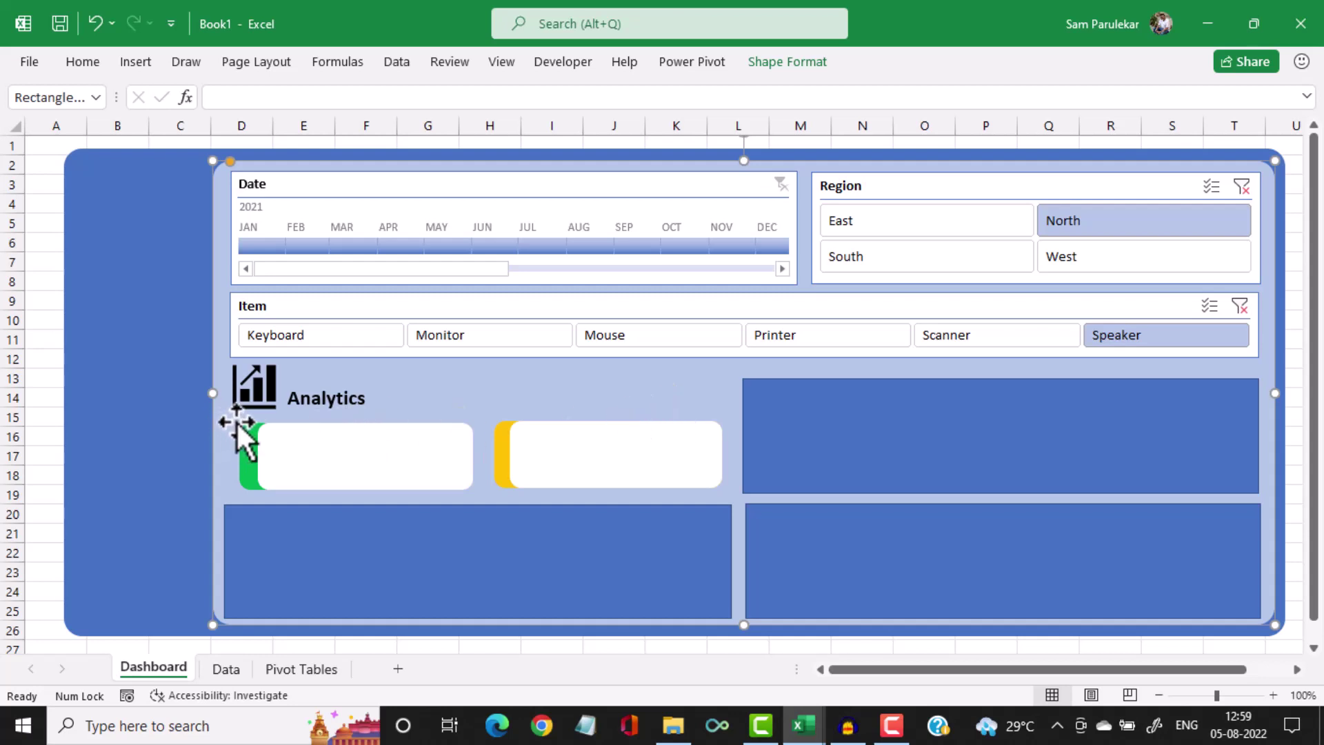
# Pull in the left edge of the blue rectangle below the cards, and shift both green card shapes left to line up with it
pyautogui.click(258, 540)
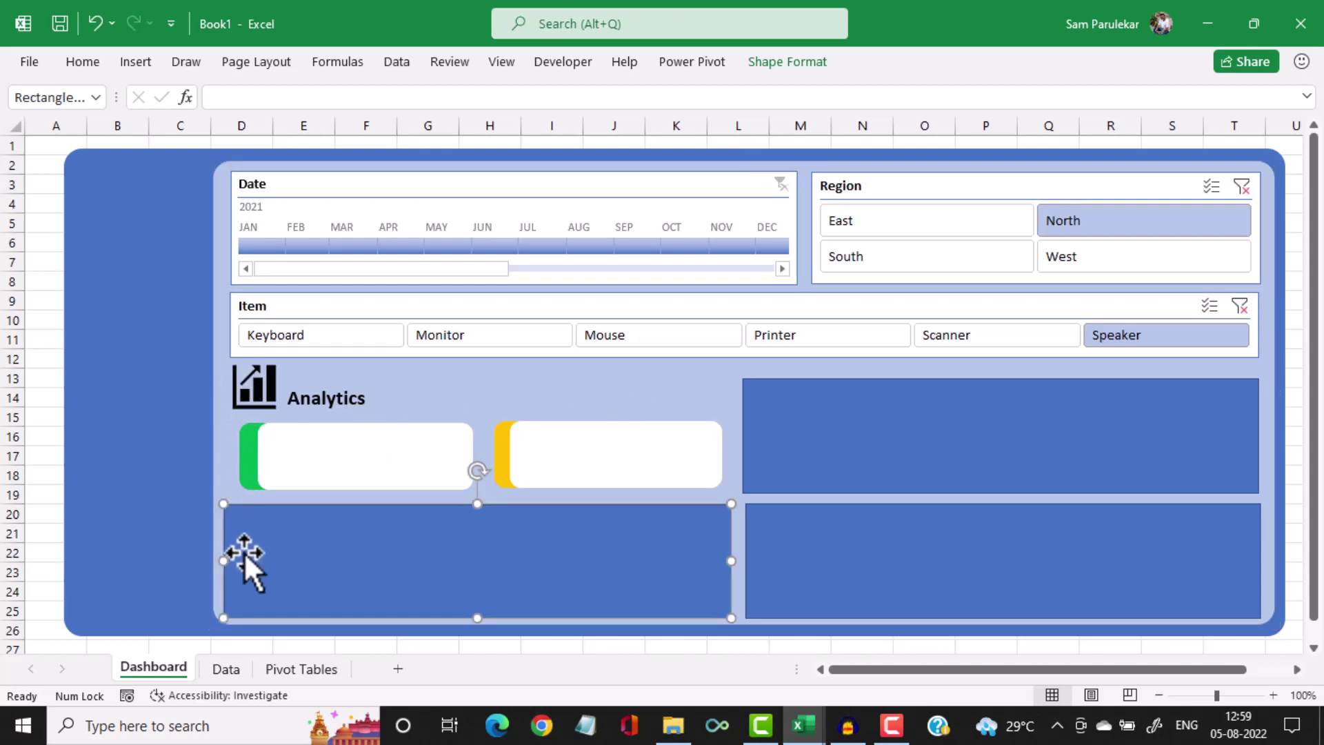
pyautogui.moveTo(223, 562); pyautogui.dragTo(231, 564)
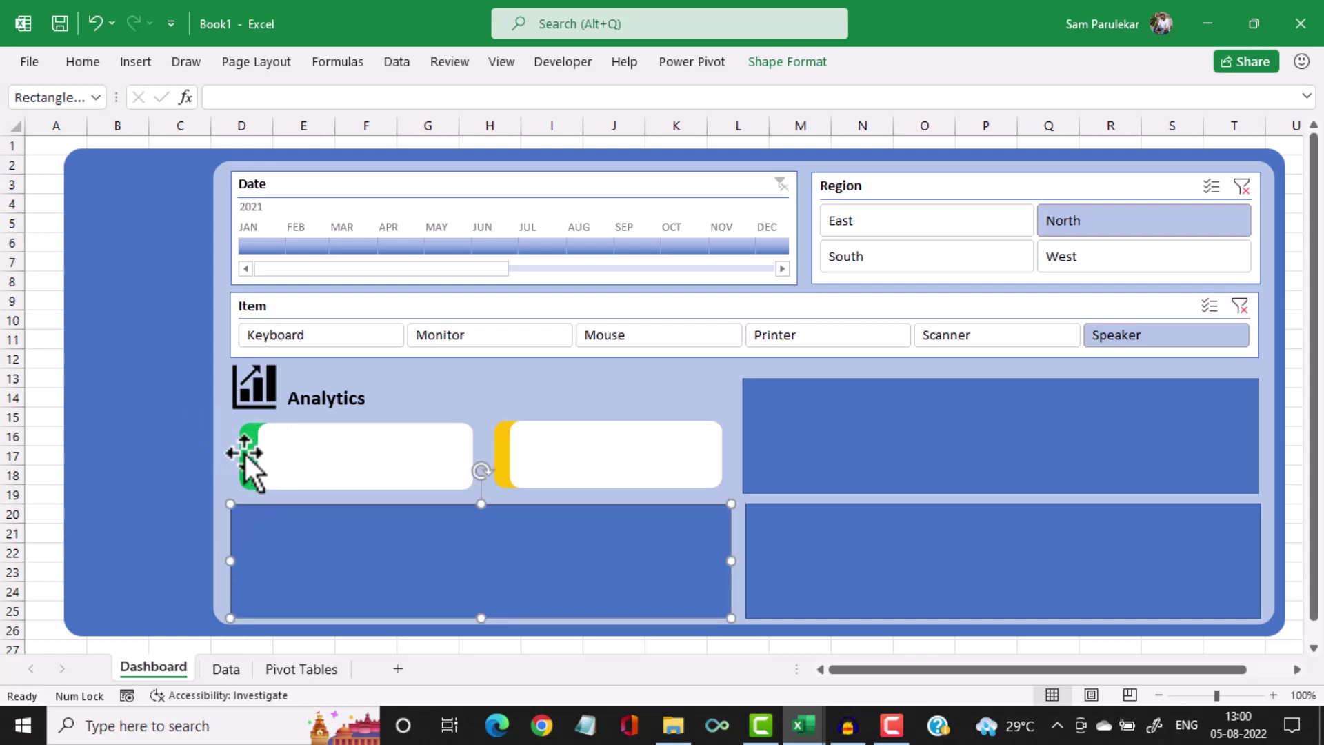
pyautogui.click(247, 457)
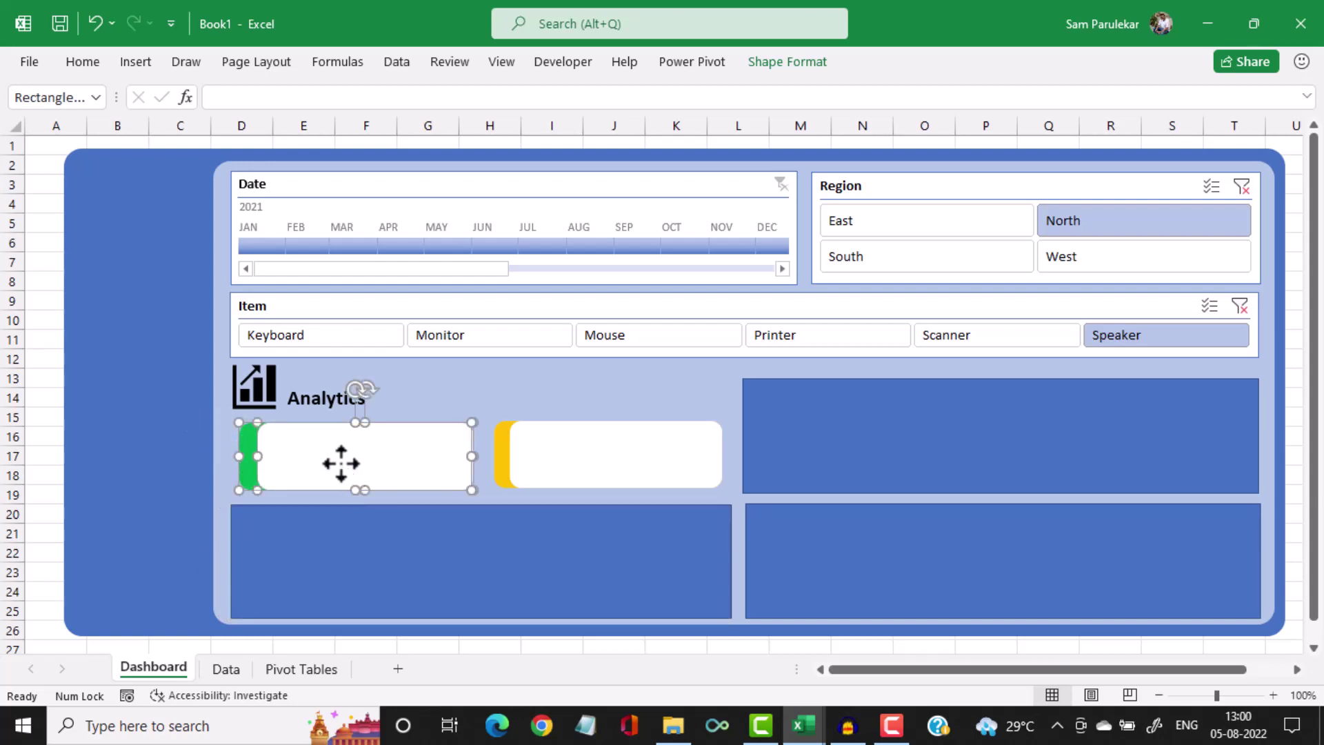
pyautogui.moveTo(341, 462); pyautogui.dragTo(333, 461)
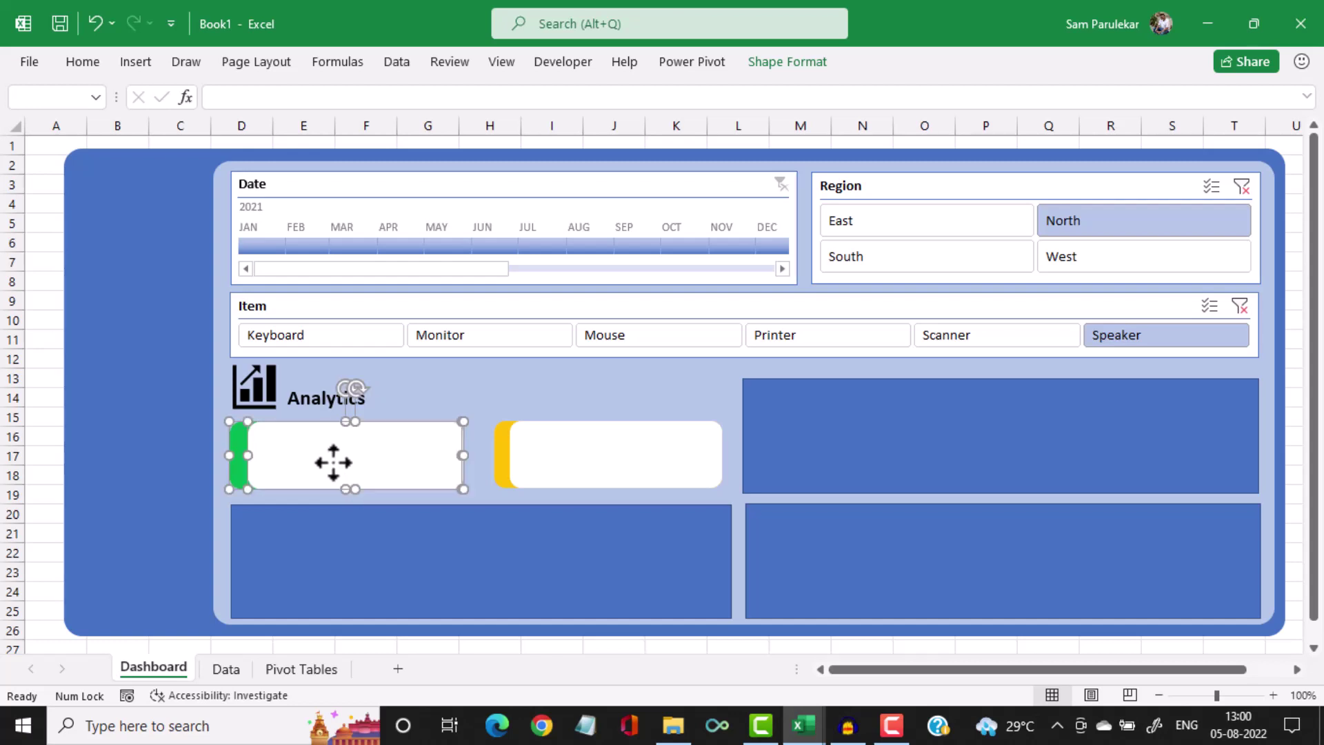
pyautogui.click(602, 462)
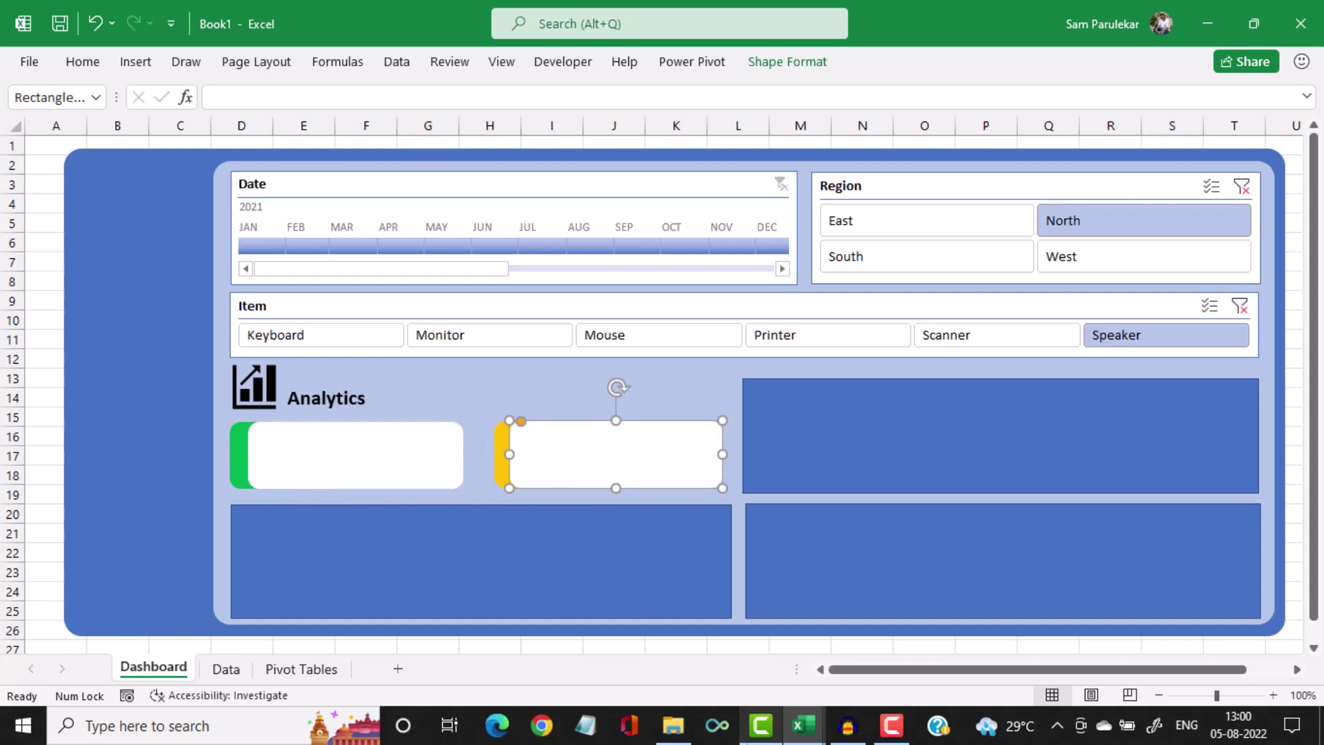
# Following the reference dashboard, copy the green rupee icon from the Pivot Tables sheet onto the left end of the green card on the Dashboard
pyautogui.click(802, 724)
pyautogui.click(700, 645)
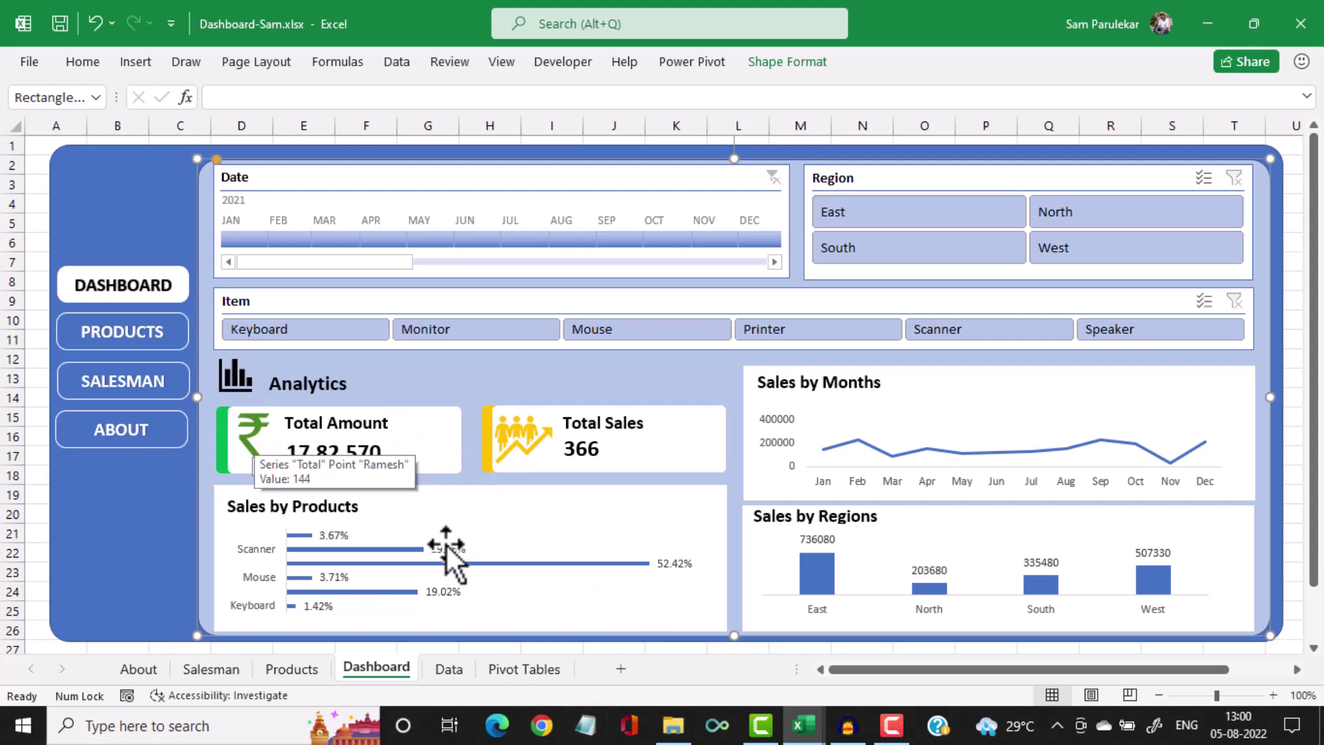
pyautogui.moveTo(793, 720)
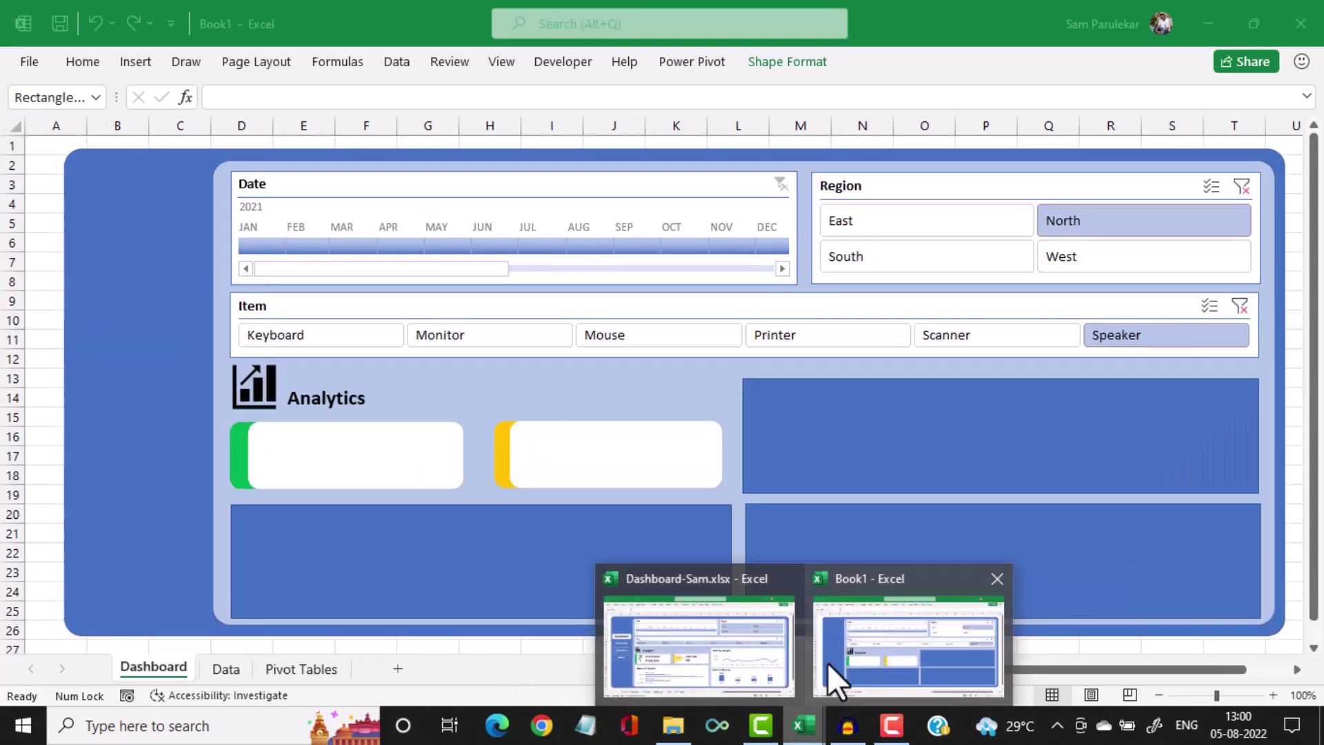
pyautogui.click(828, 663)
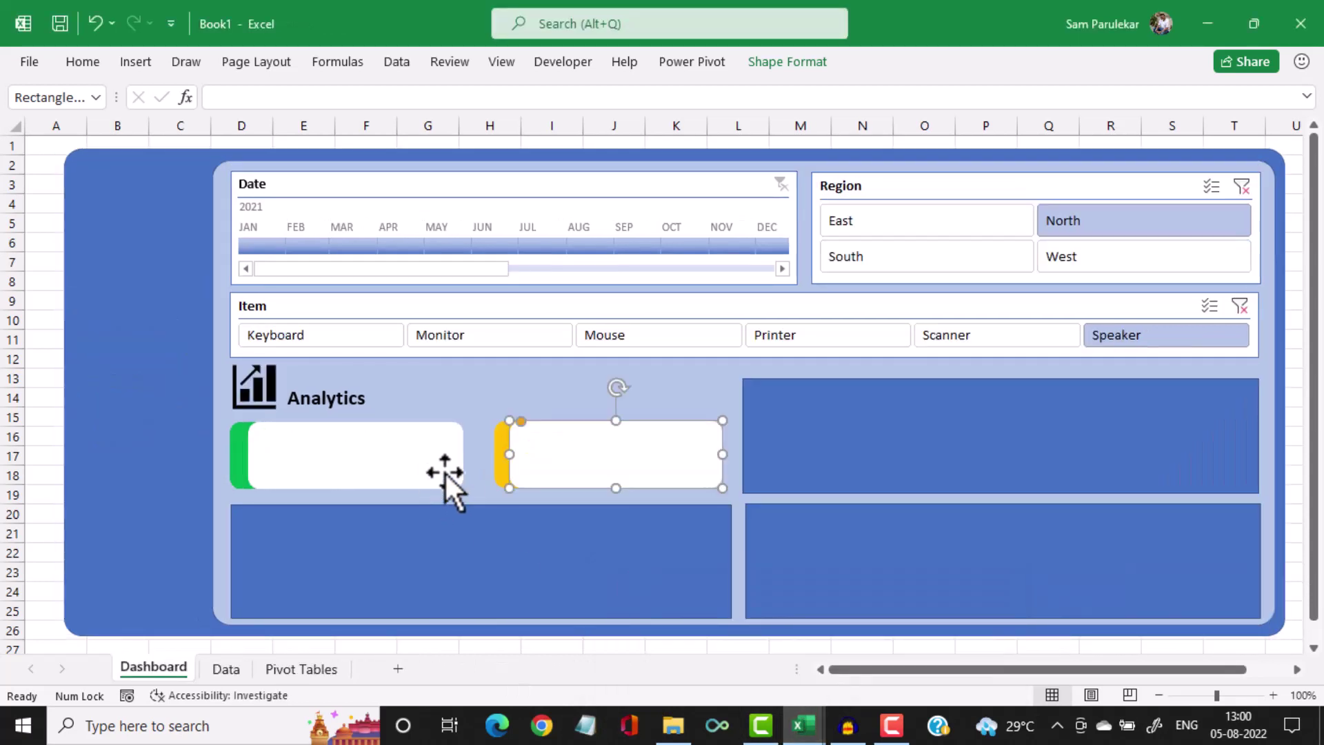
pyautogui.click(312, 667)
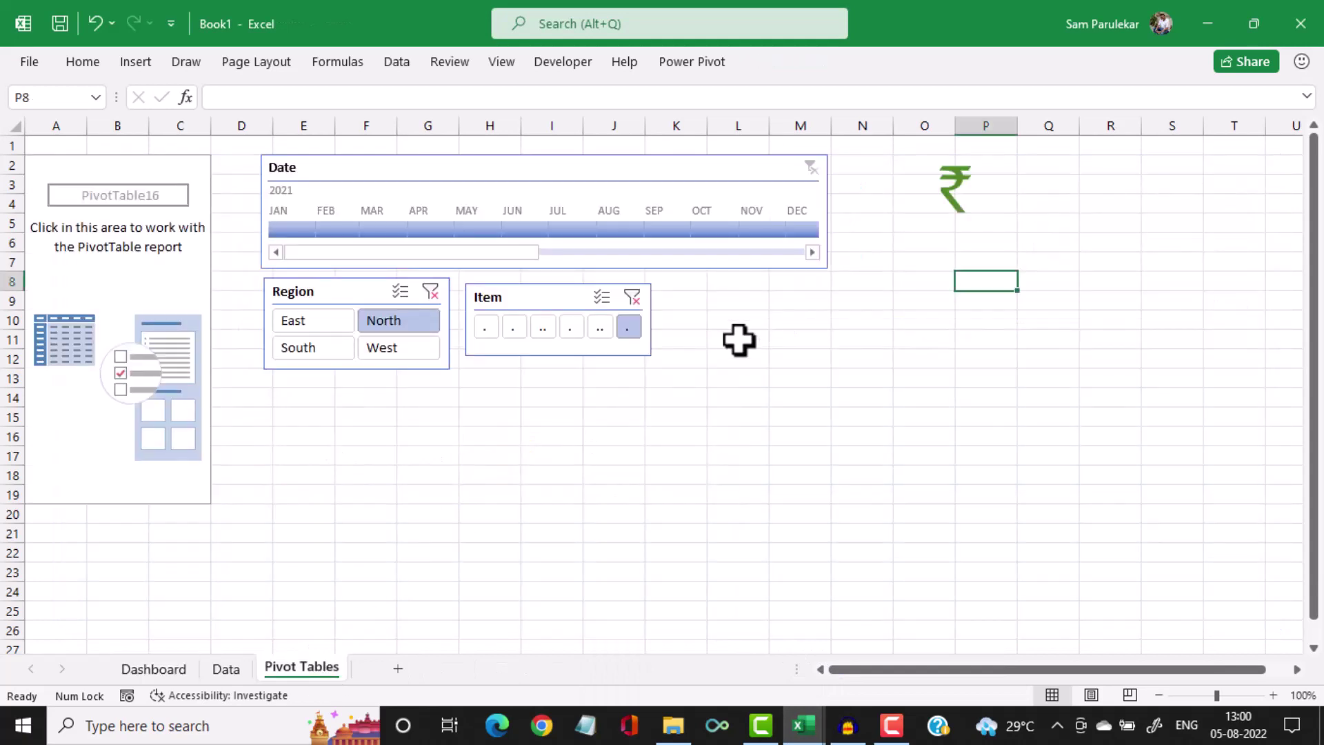
pyautogui.click(959, 204)
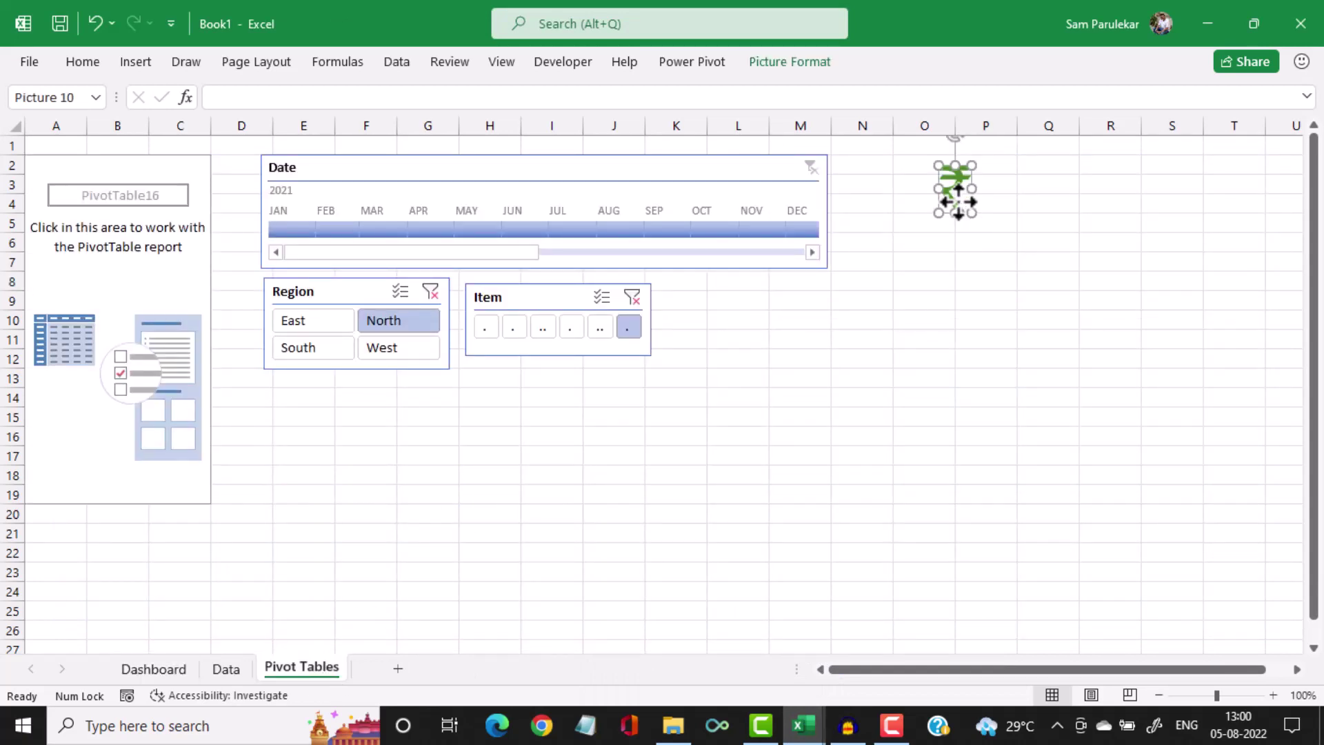
pyautogui.click(153, 668)
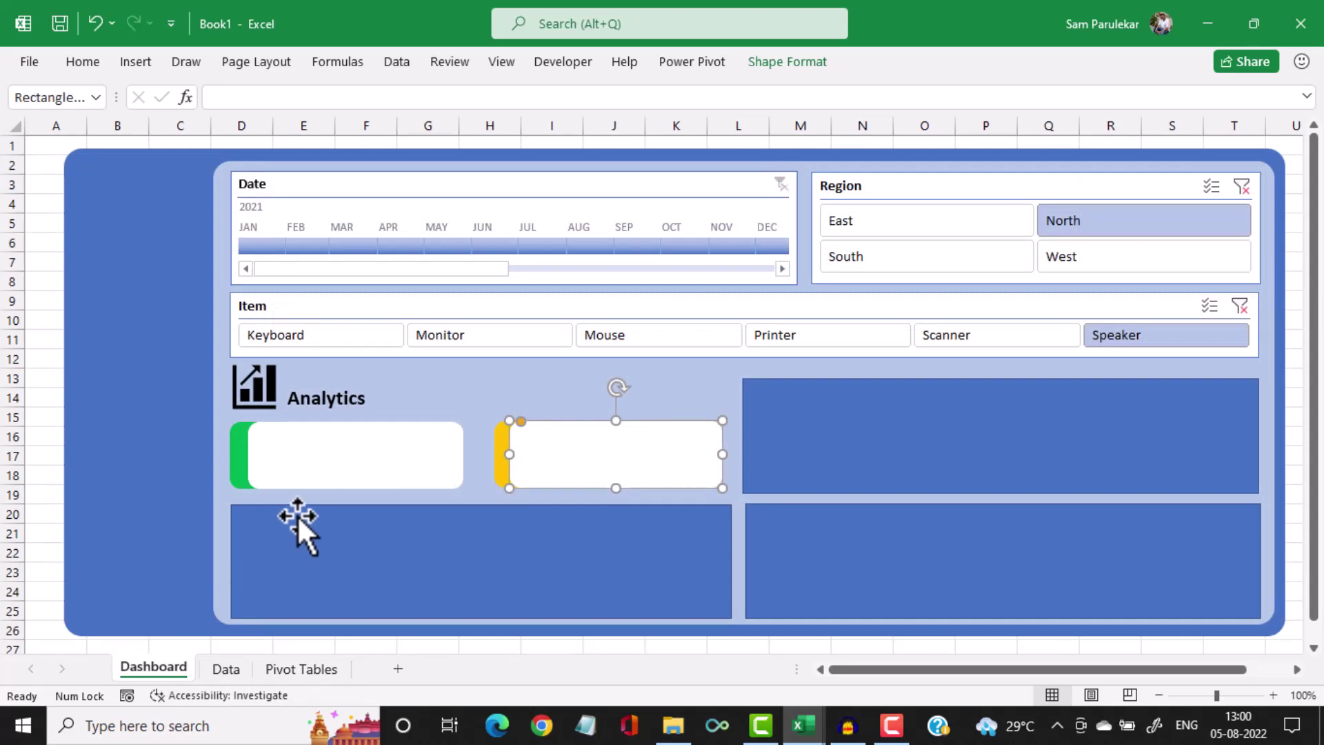
pyautogui.hotkey('ctrl', 'v')
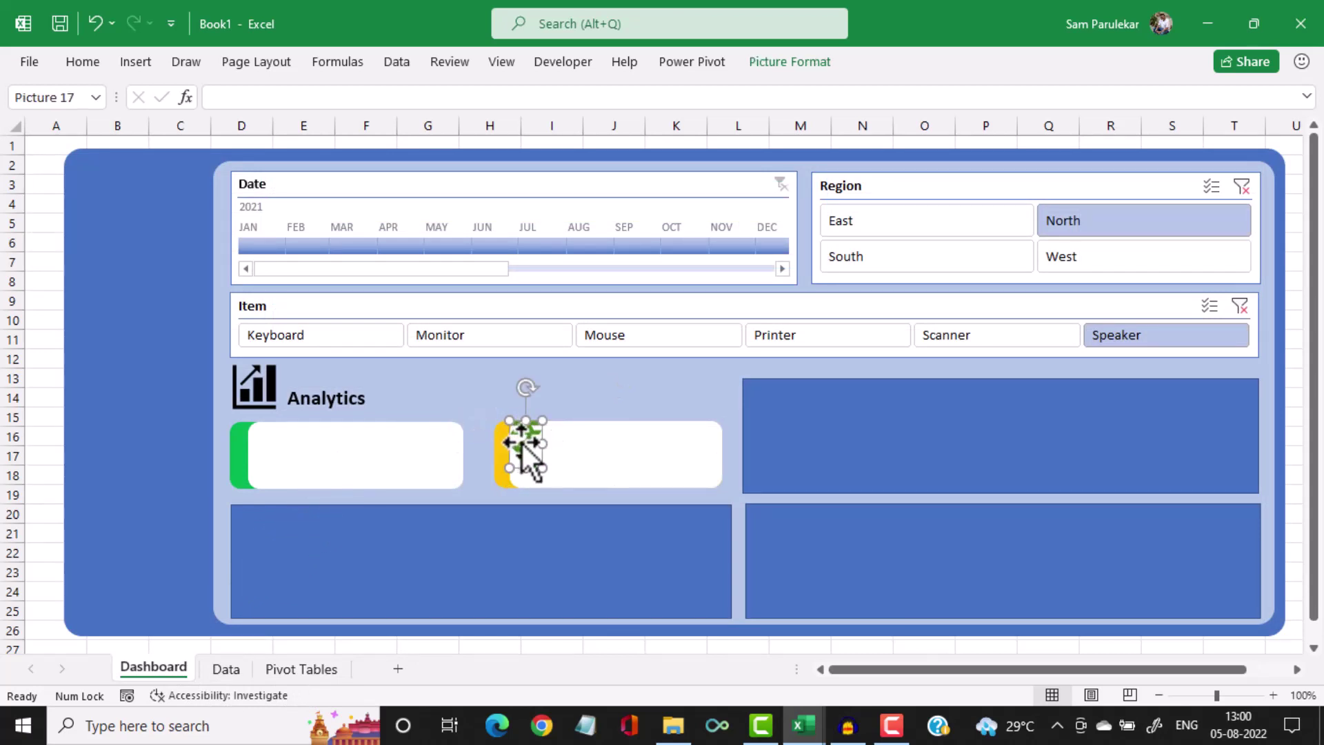
pyautogui.moveTo(522, 445); pyautogui.dragTo(269, 455)
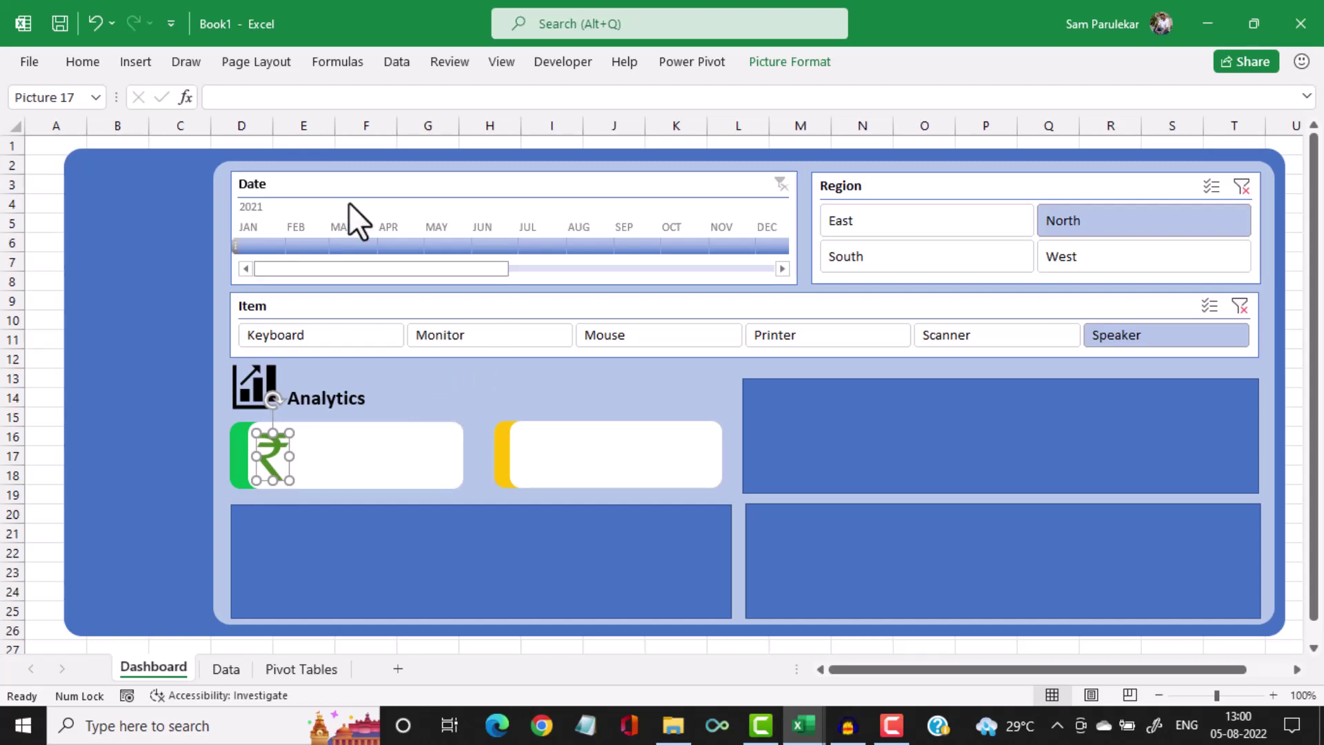
# Insert the icon of people above a rising arrow and shrink it to about 1.75 cm square at the left end of the orange card
pyautogui.click(134, 62)
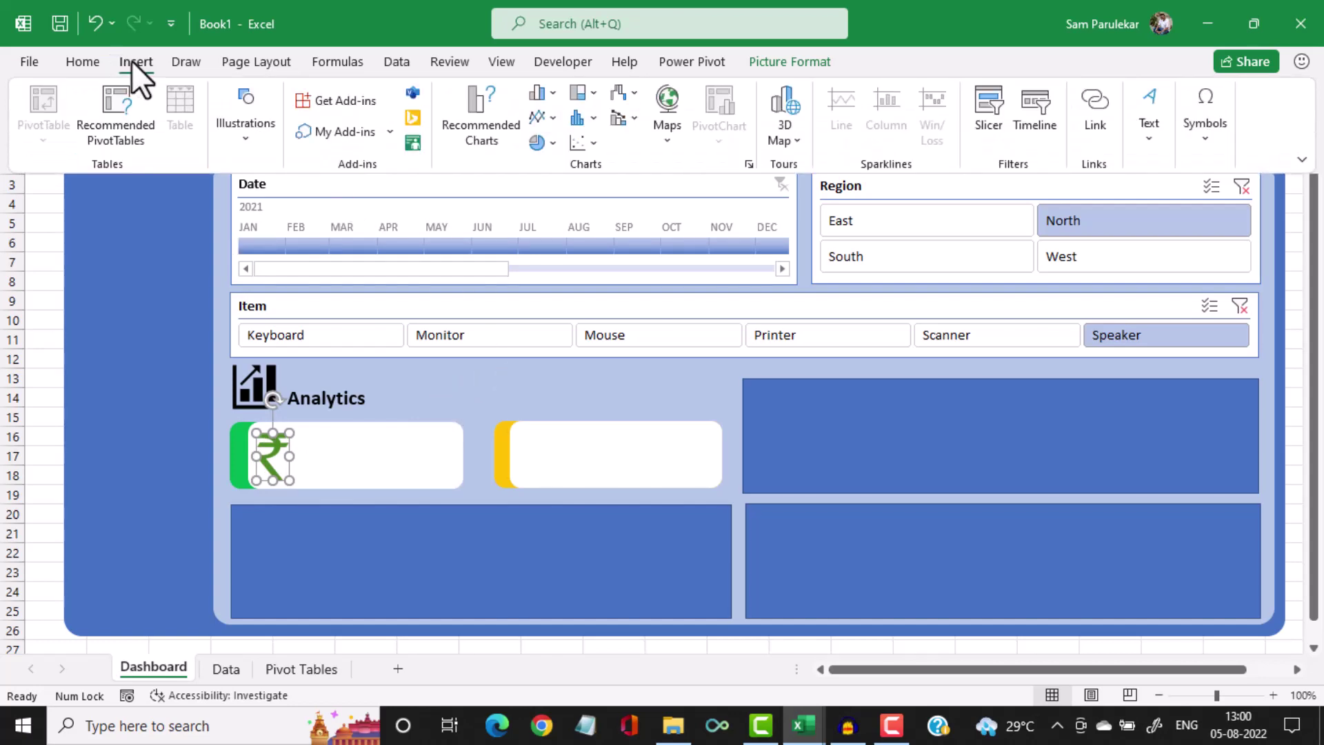
pyautogui.click(249, 137)
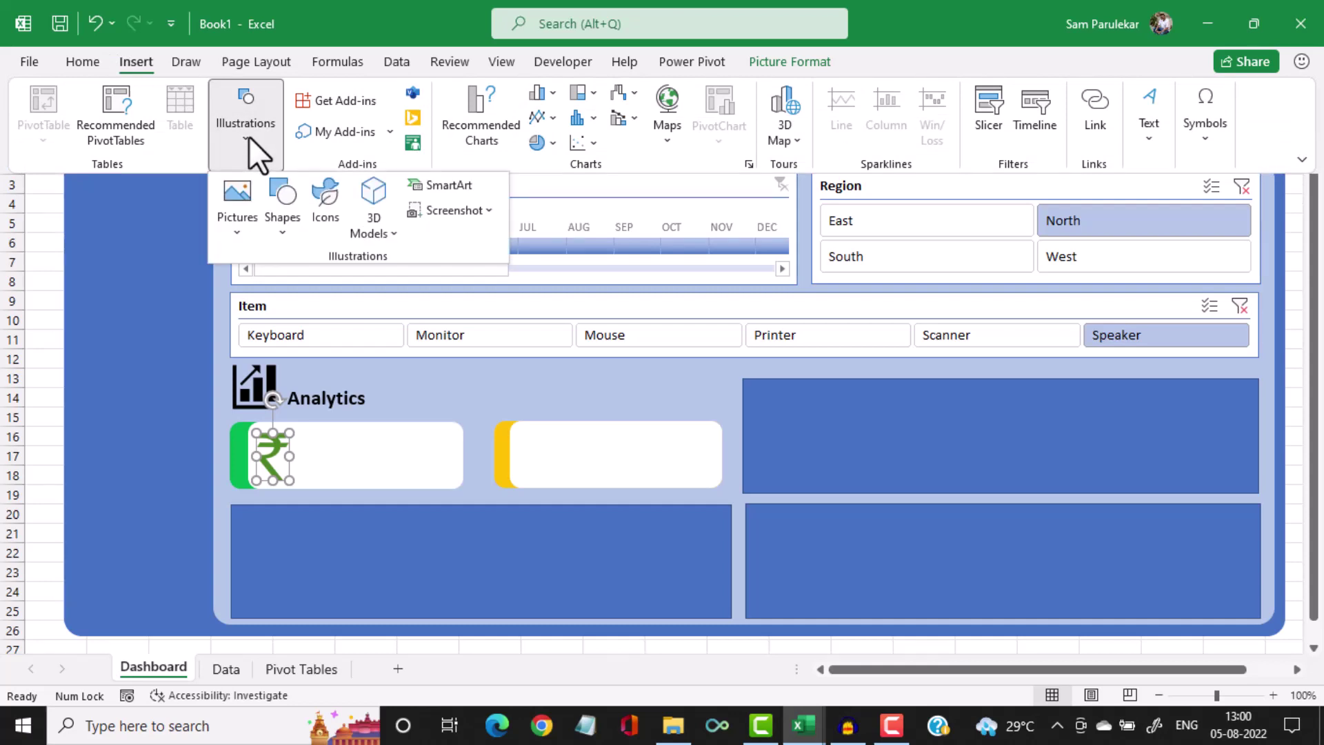
pyautogui.click(321, 212)
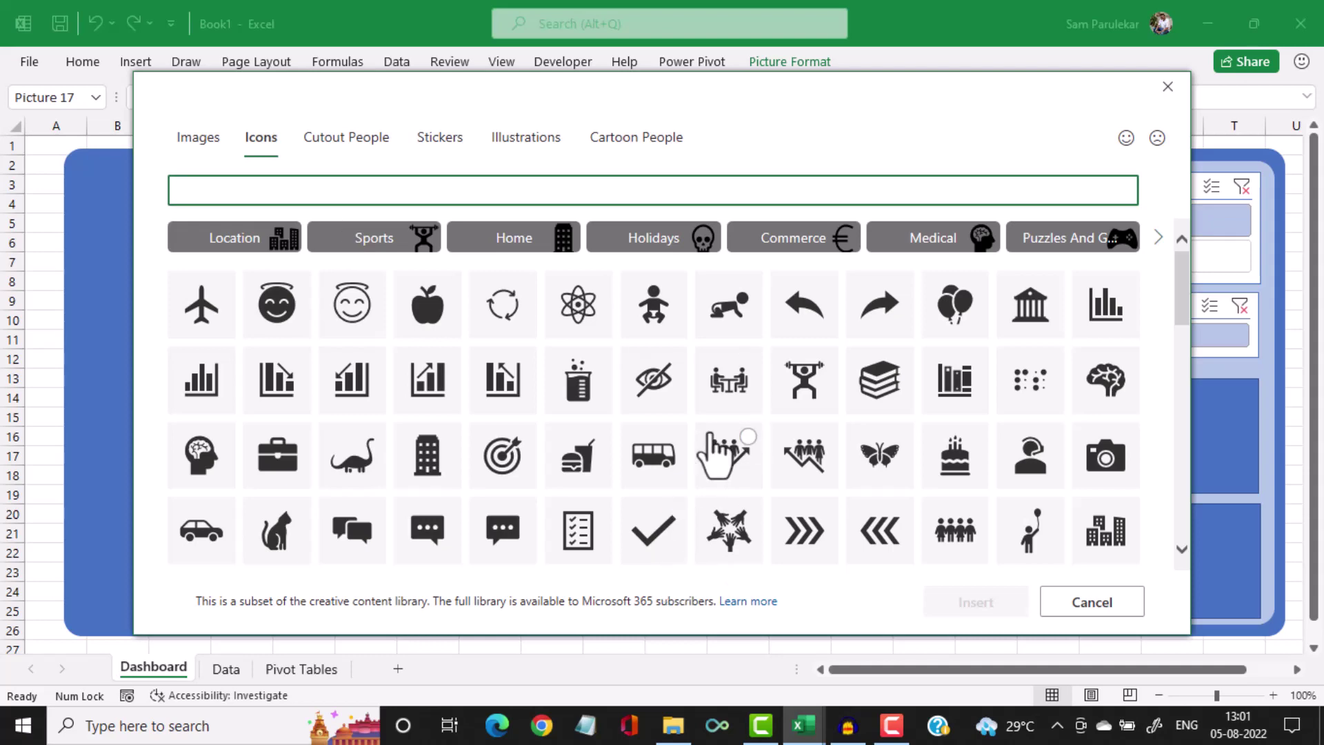
pyautogui.click(749, 445)
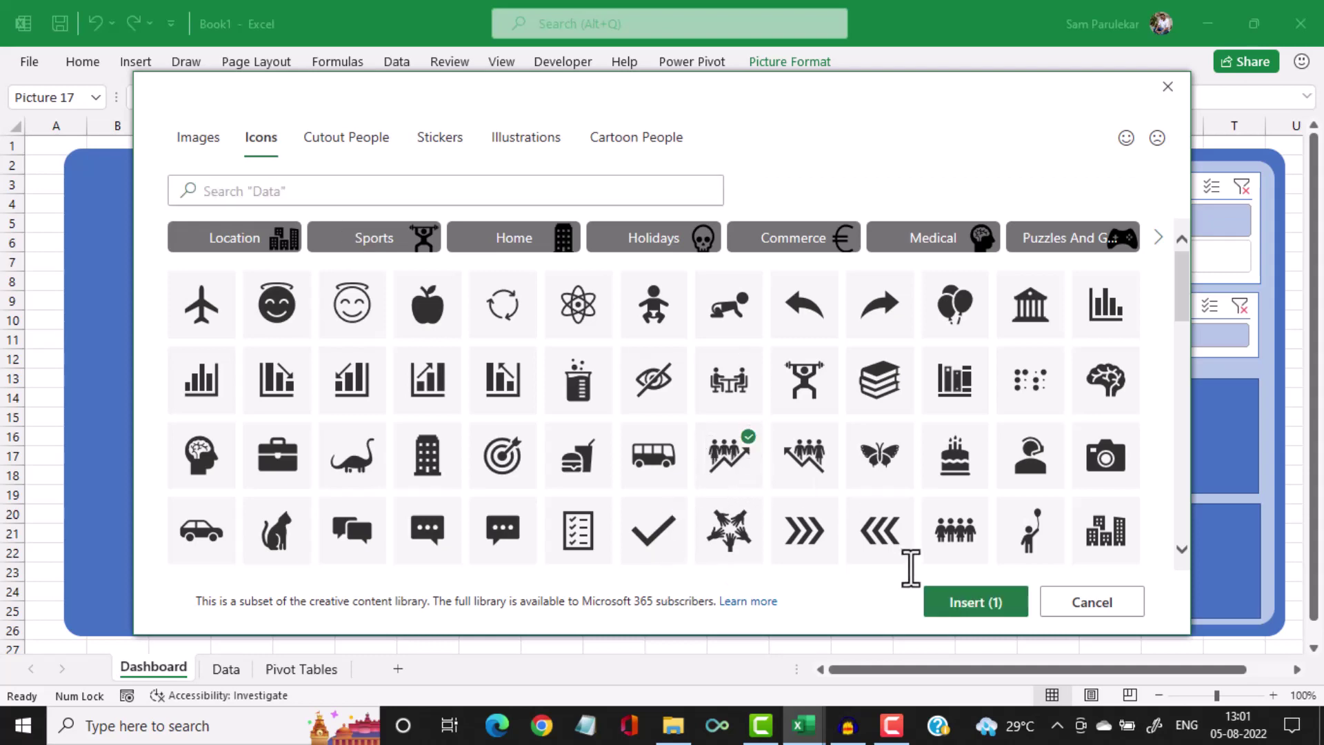
pyautogui.click(974, 602)
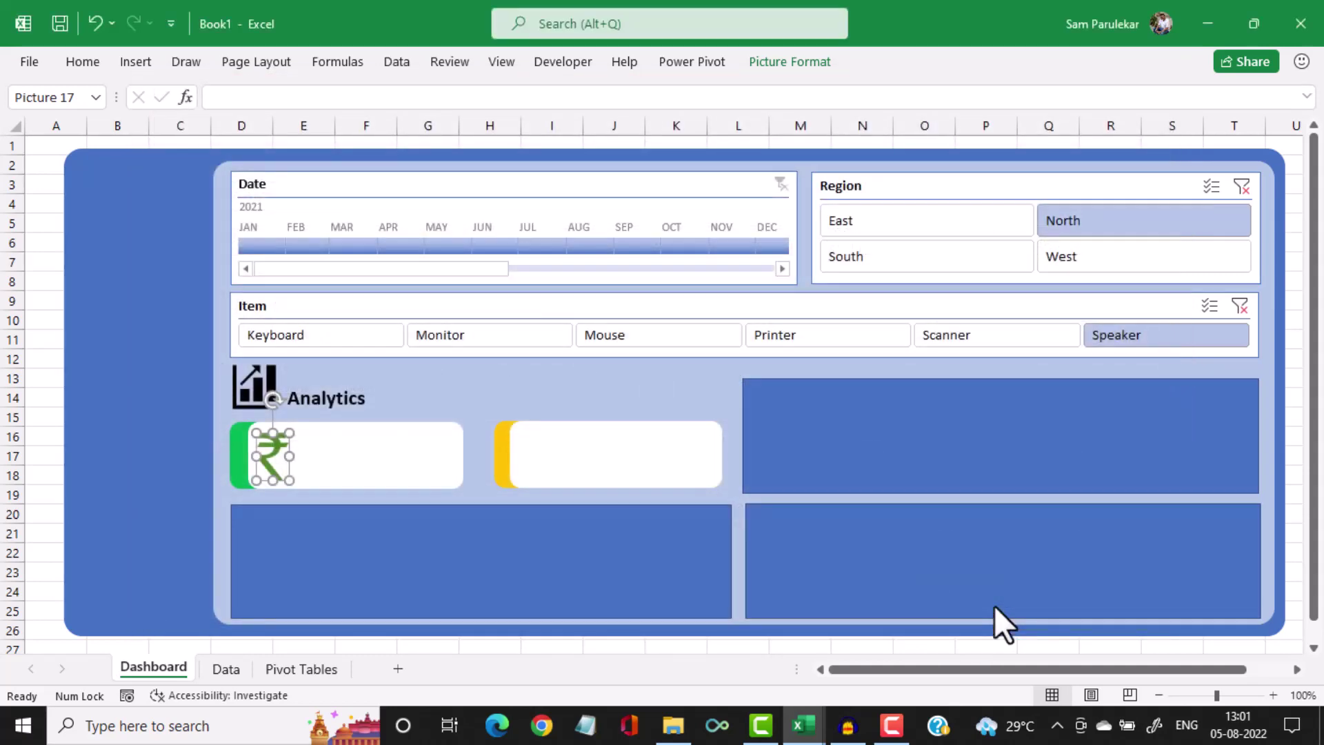
pyautogui.moveTo(97, 382); pyautogui.dragTo(586, 467)
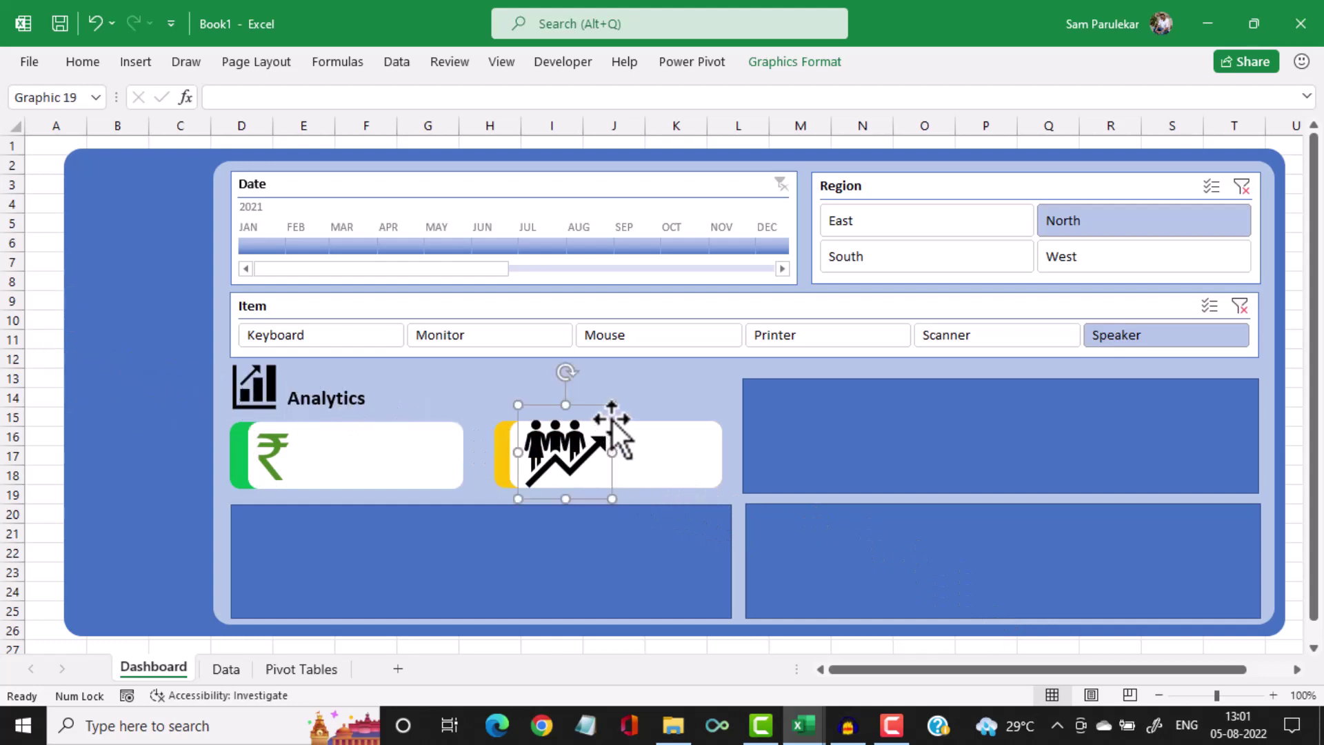
pyautogui.moveTo(611, 405); pyautogui.dragTo(546, 448)
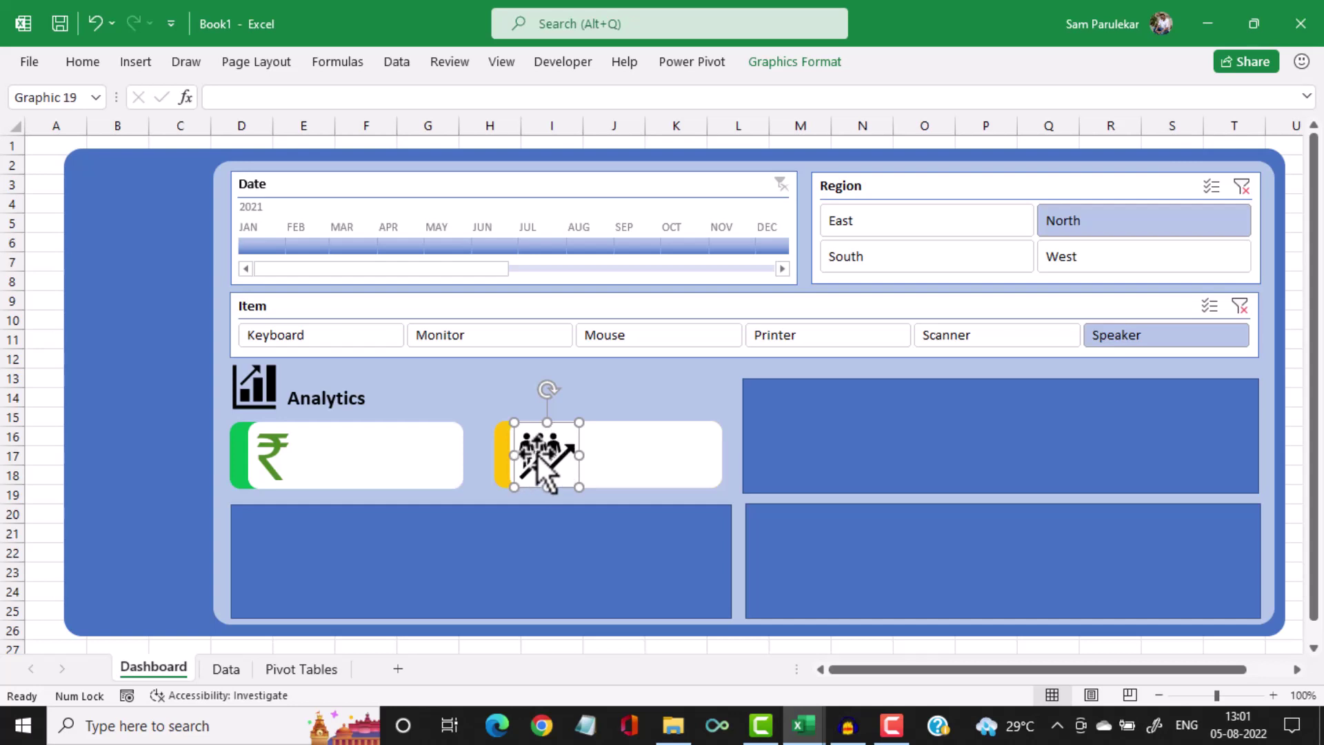
# Fill the people-and-arrow icon with the standard orange colour to match its card's strip
pyautogui.click(796, 63)
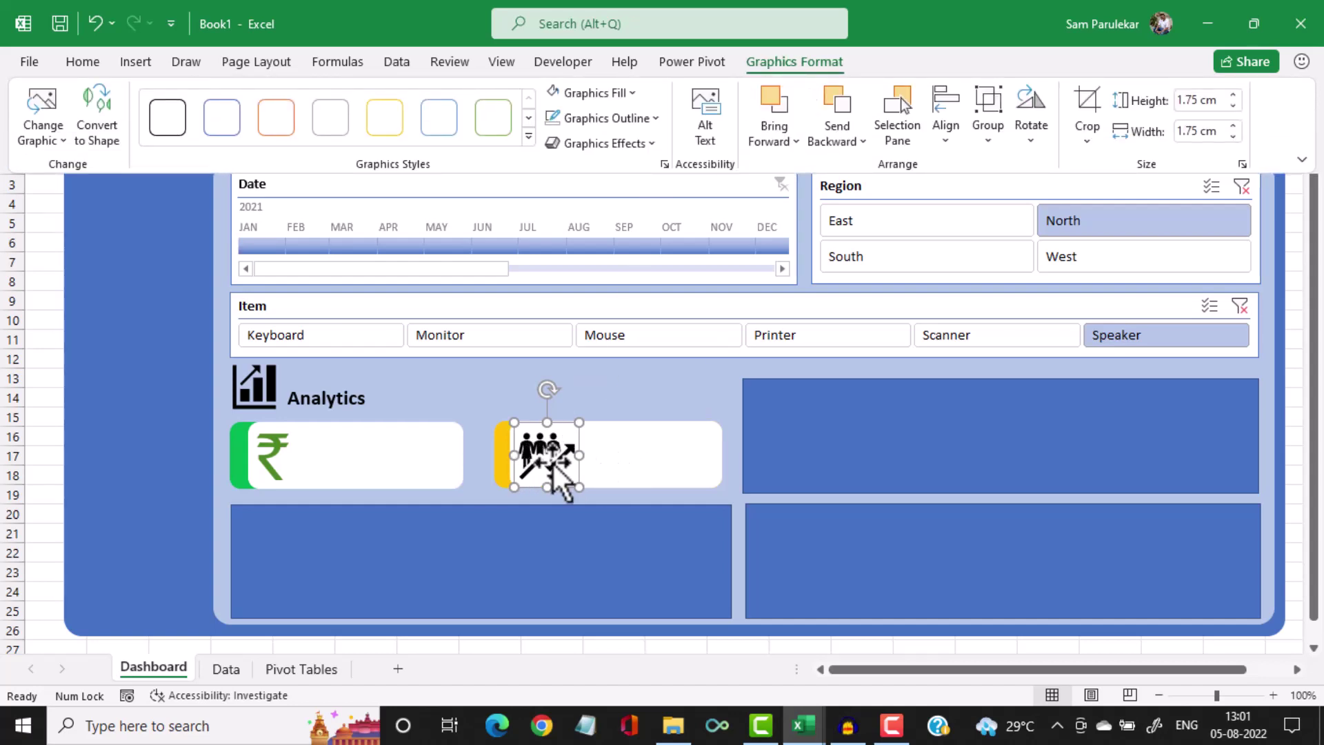
pyautogui.click(561, 481)
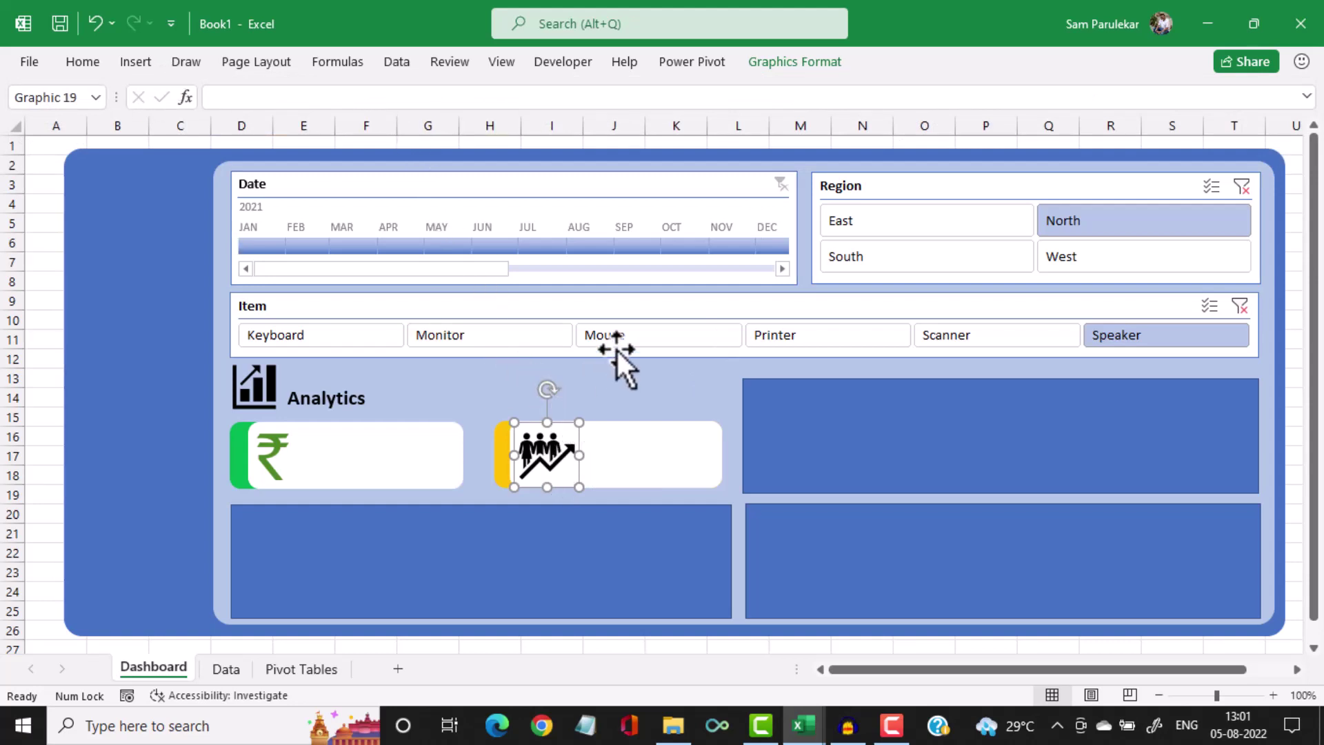
pyautogui.rightClick(544, 453)
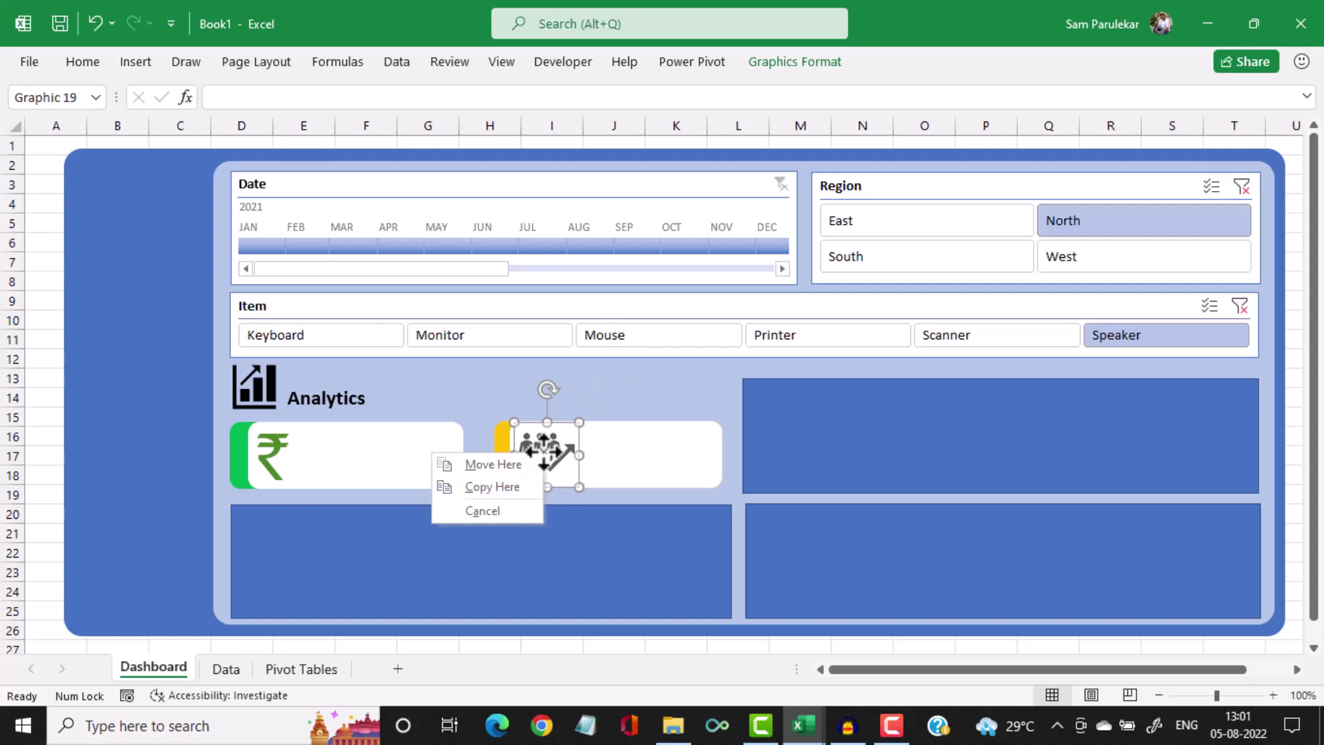
pyautogui.click(547, 451)
pyautogui.rightClick(548, 455)
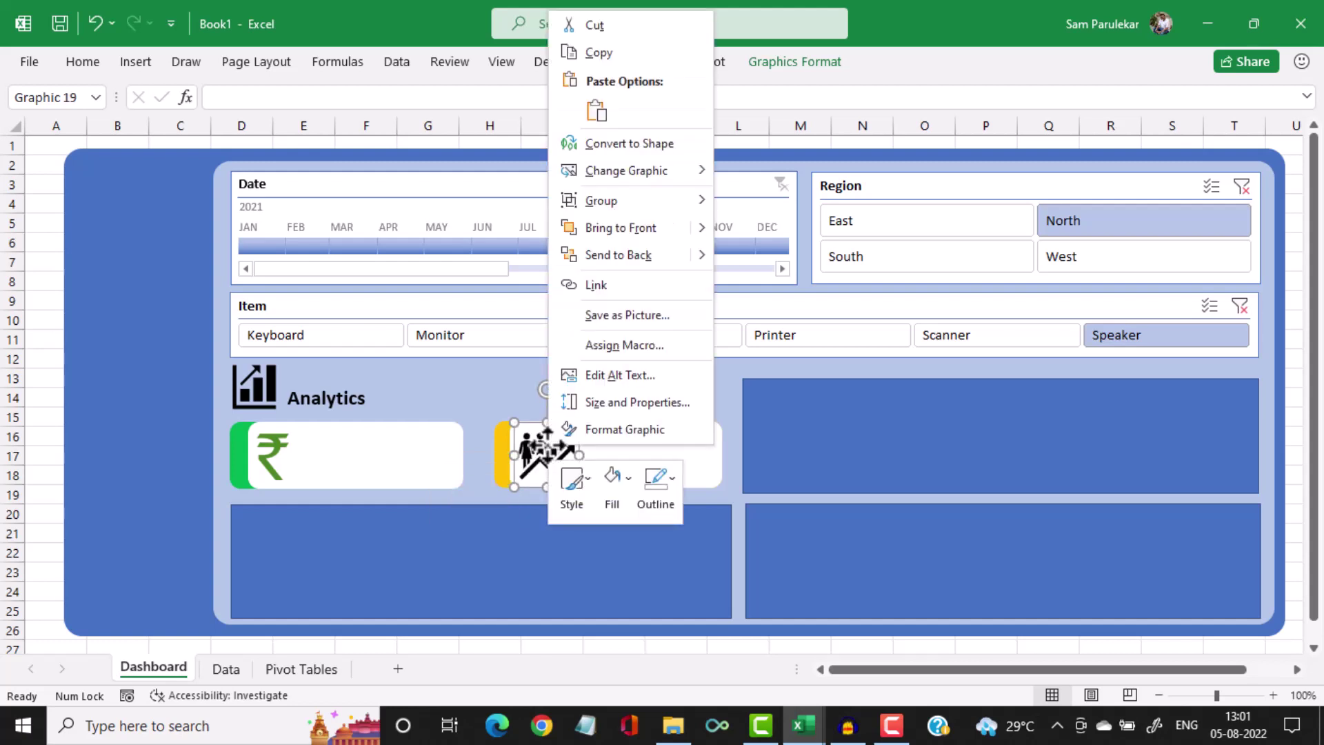
pyautogui.click(609, 476)
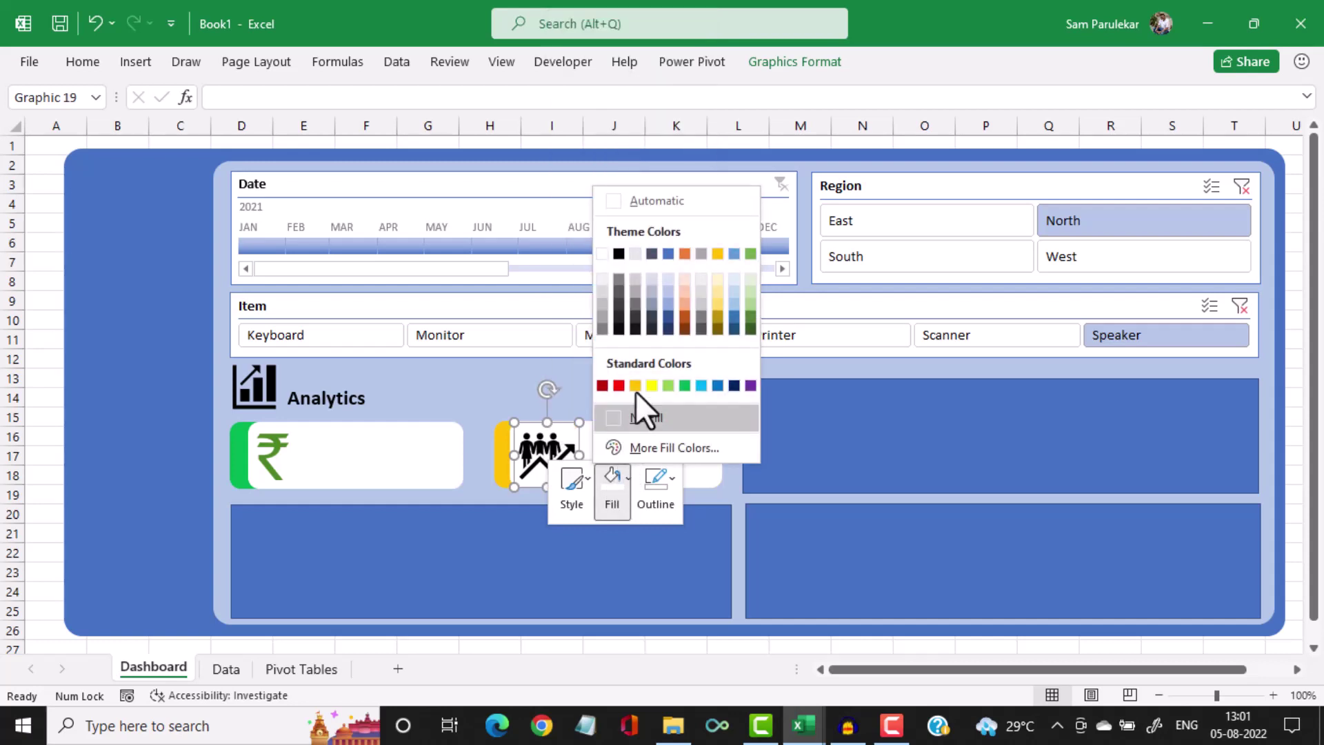
pyautogui.click(635, 385)
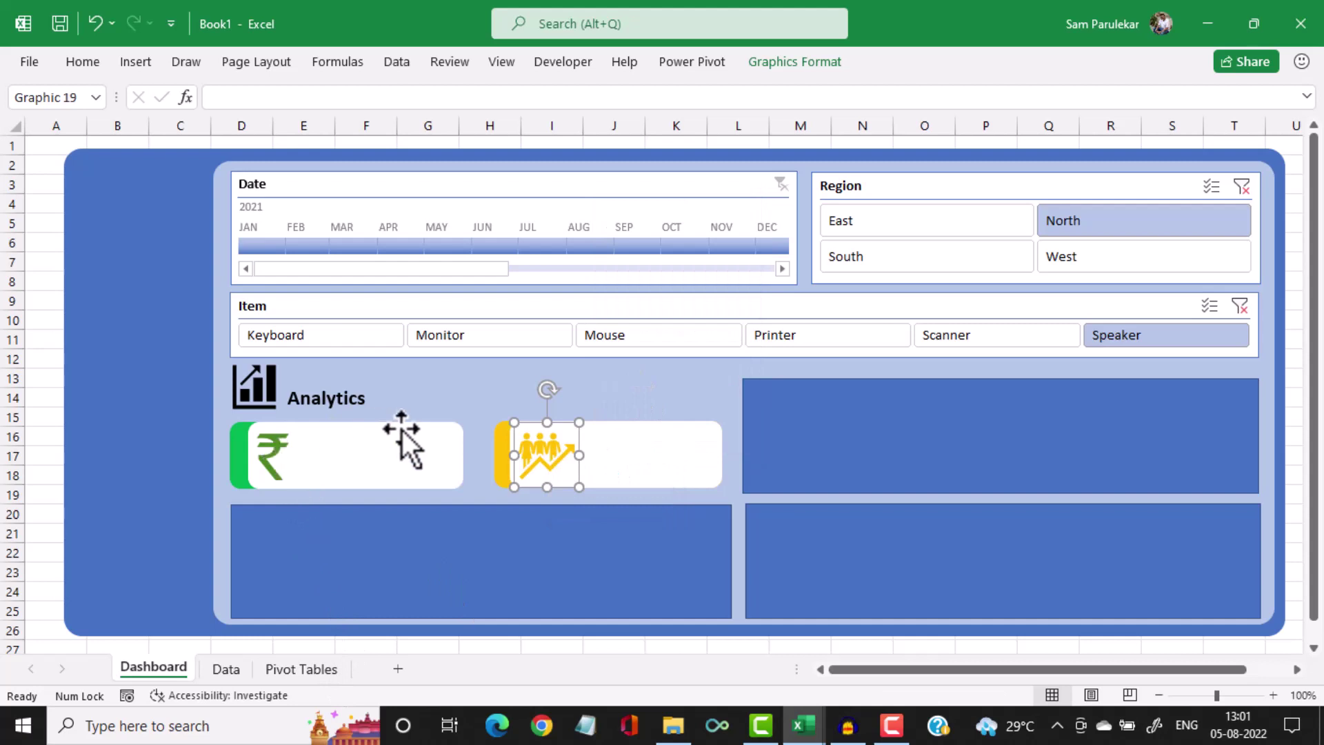
pyautogui.click(422, 408)
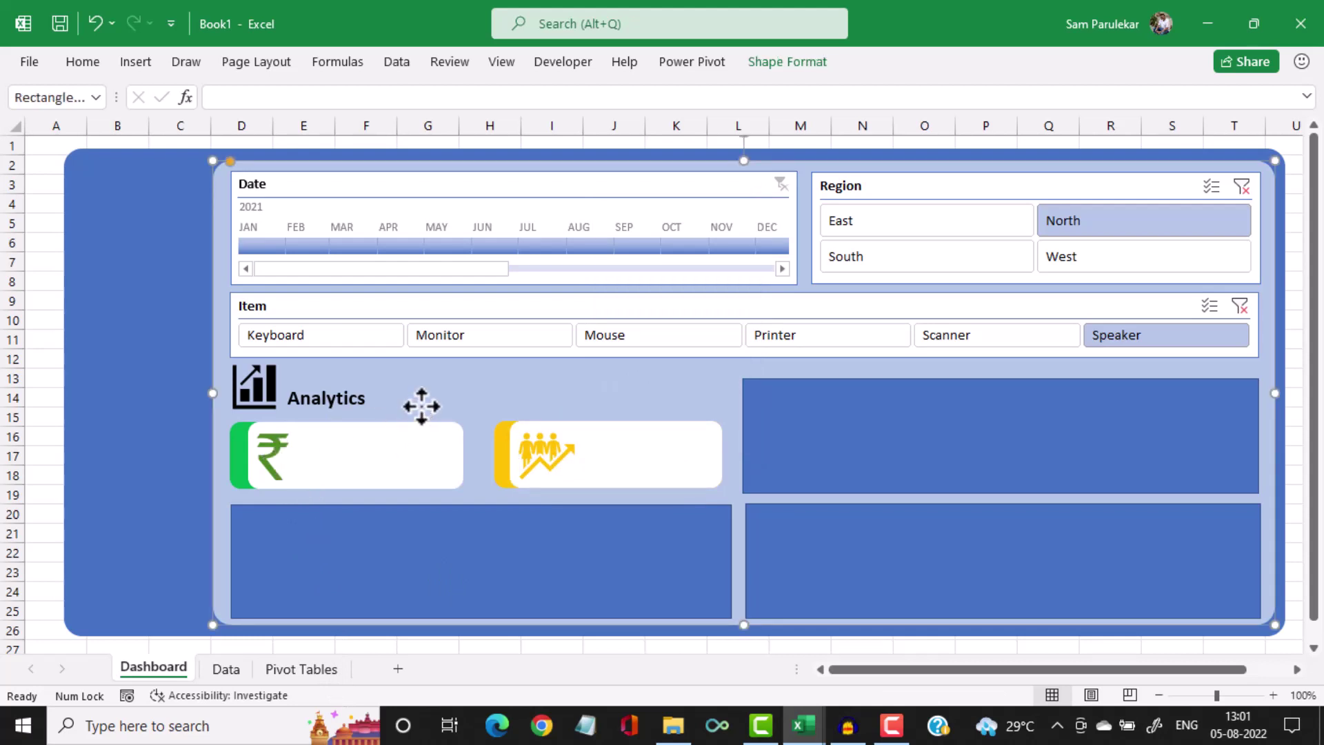
# Fill the blue rectangle beside the Analytics cards with white and remove its shape outline
pyautogui.click(776, 449)
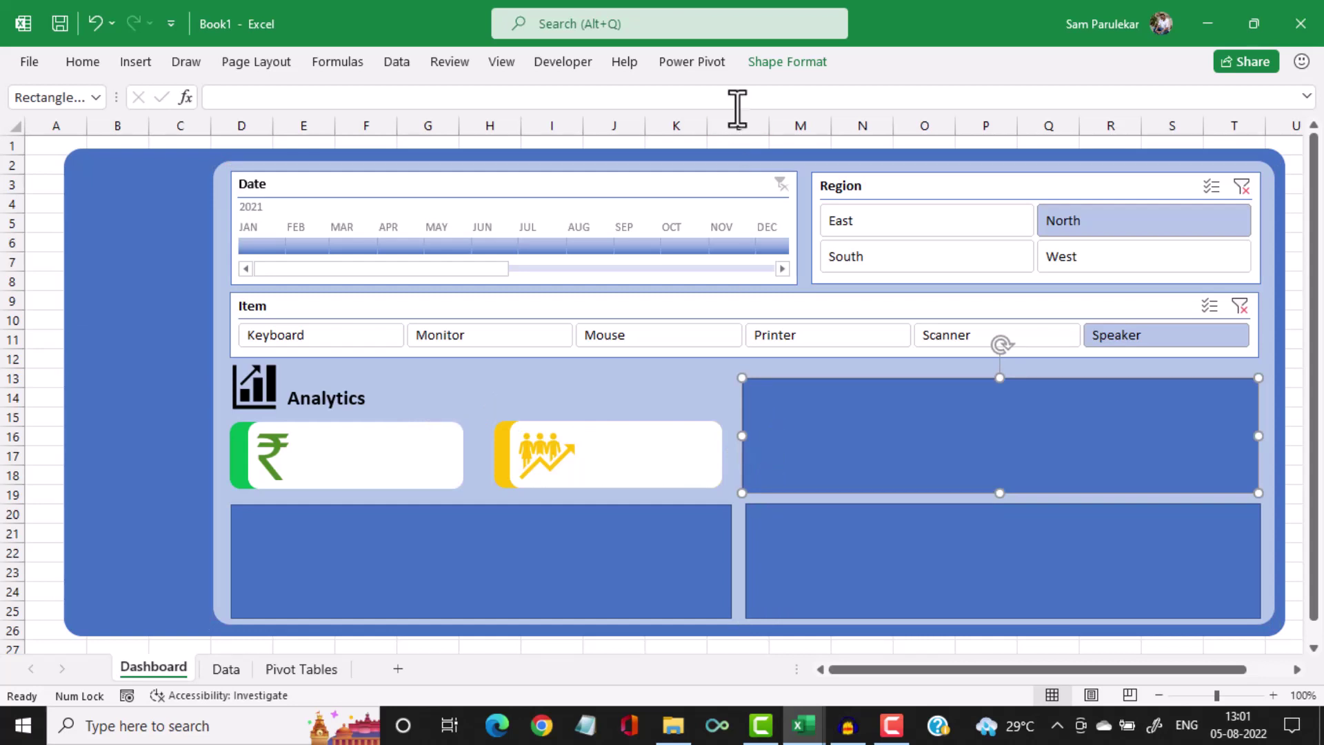
pyautogui.click(777, 60)
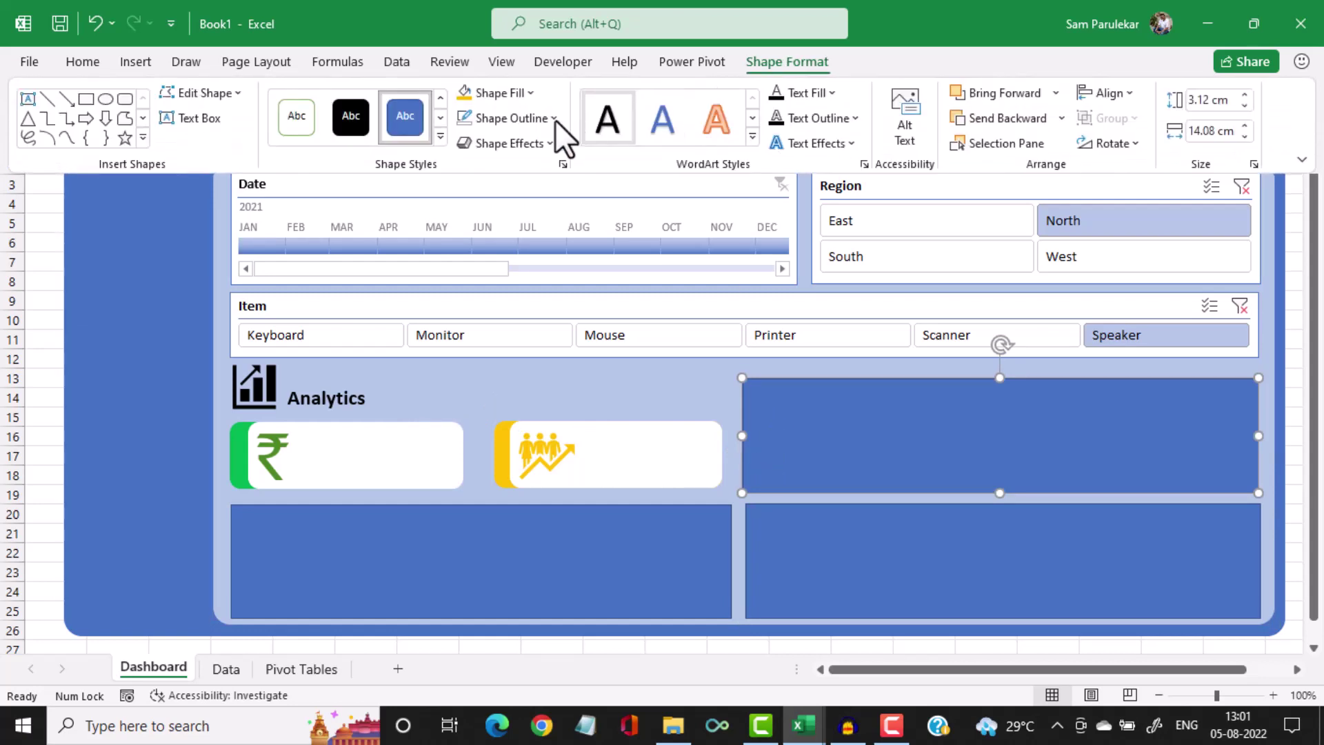
pyautogui.click(528, 91)
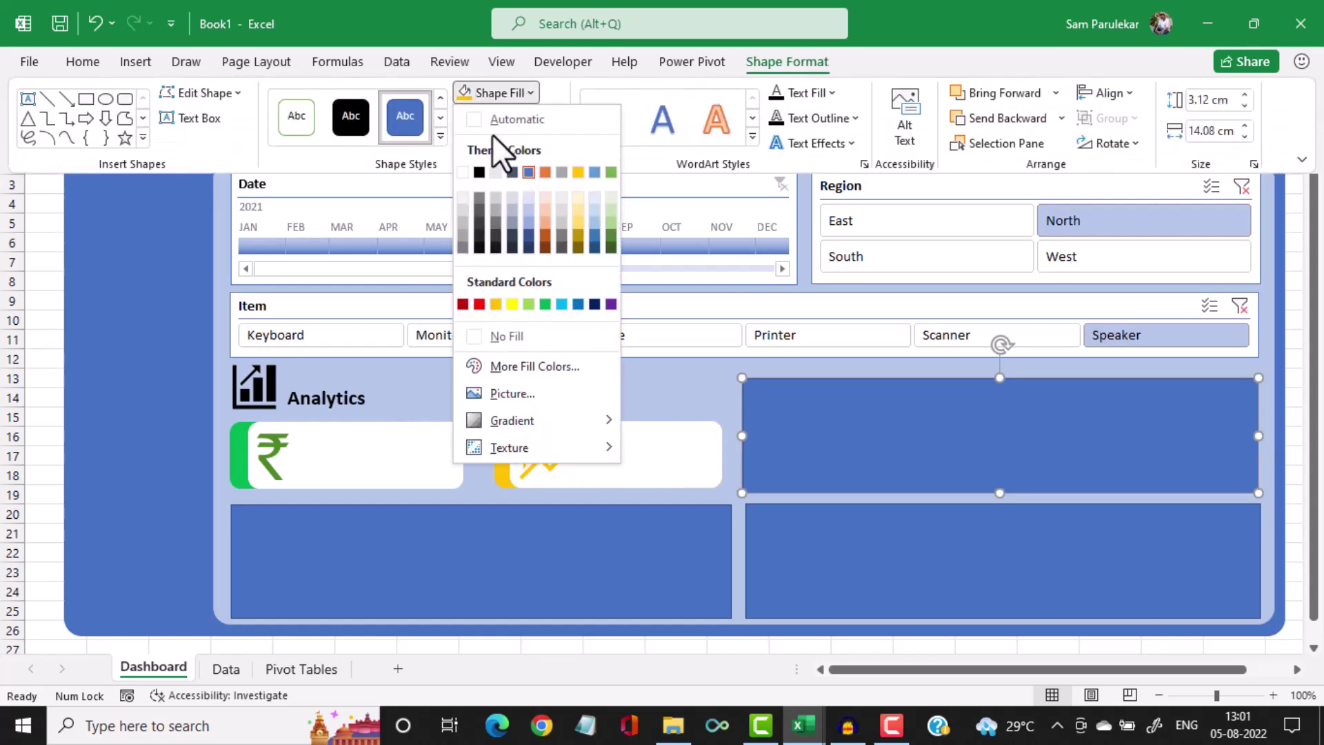
pyautogui.click(462, 172)
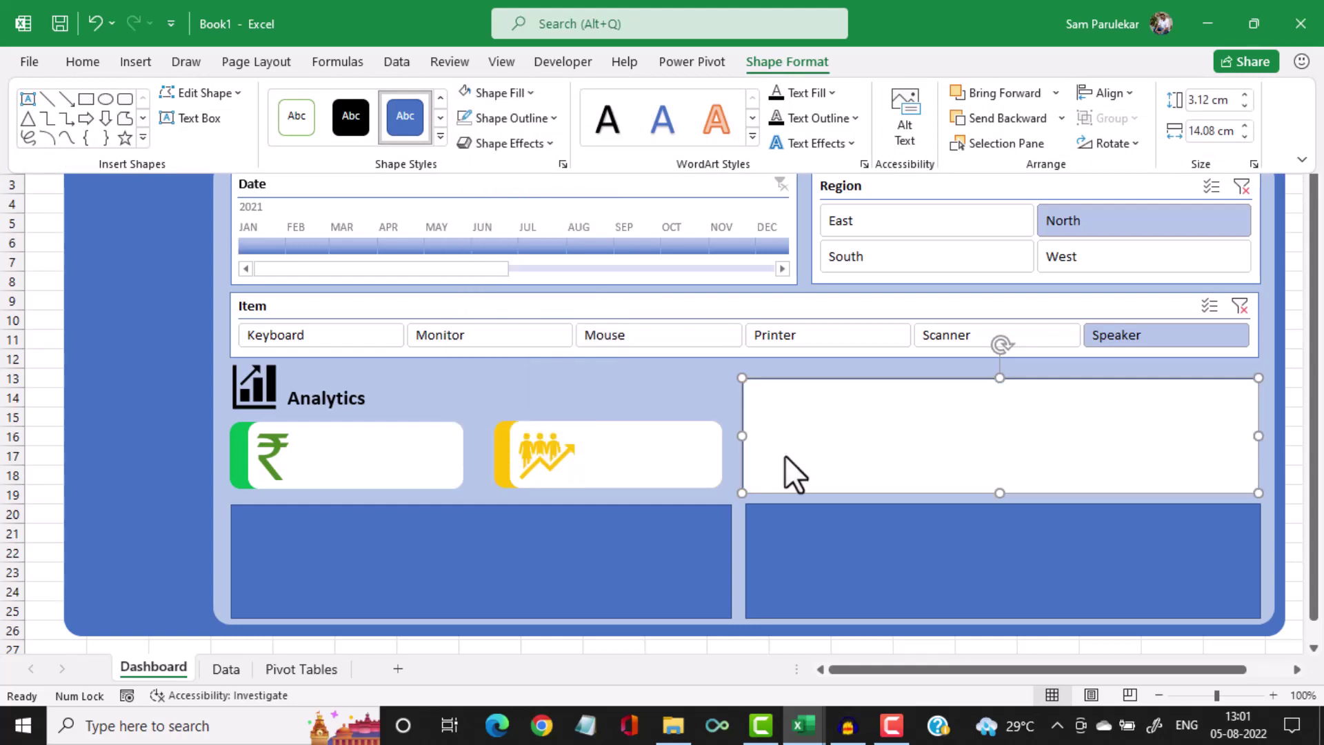
pyautogui.click(528, 117)
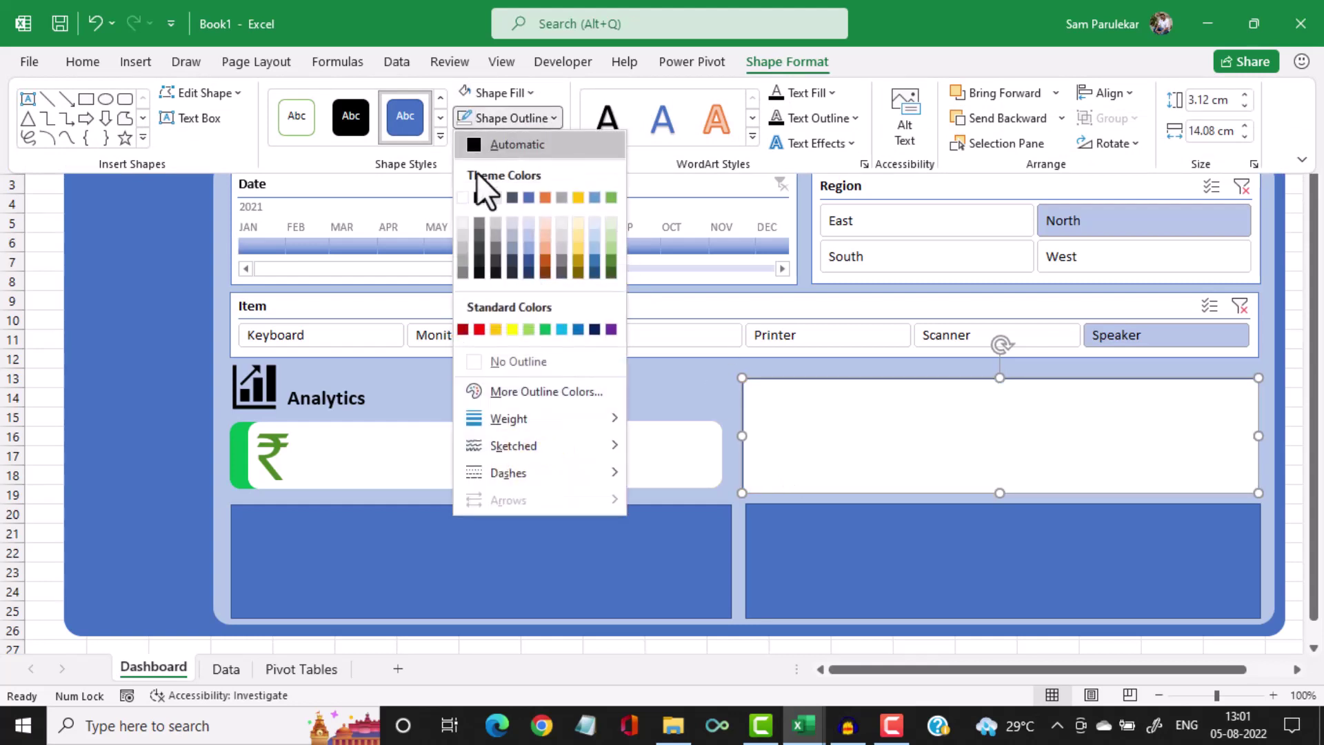
pyautogui.click(479, 364)
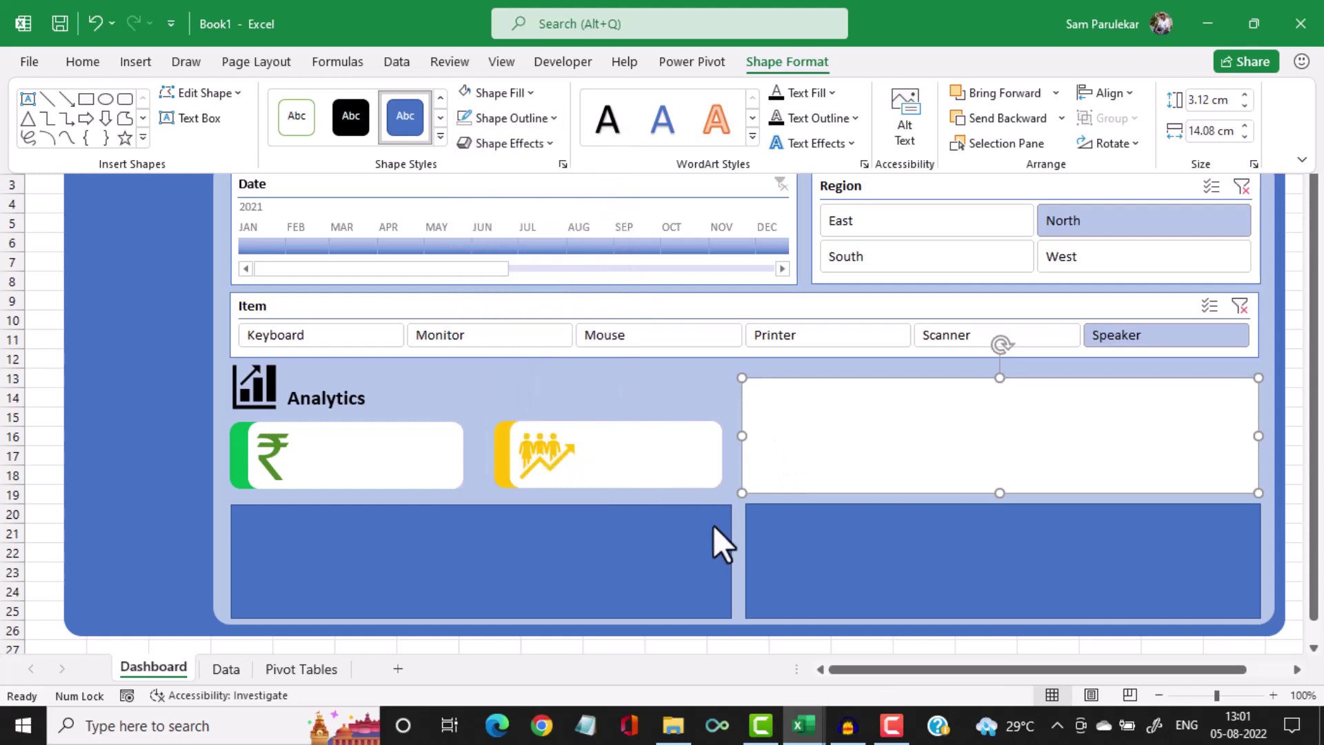
# Fill the blue rectangle directly below the white panel with white as well
pyautogui.click(817, 561)
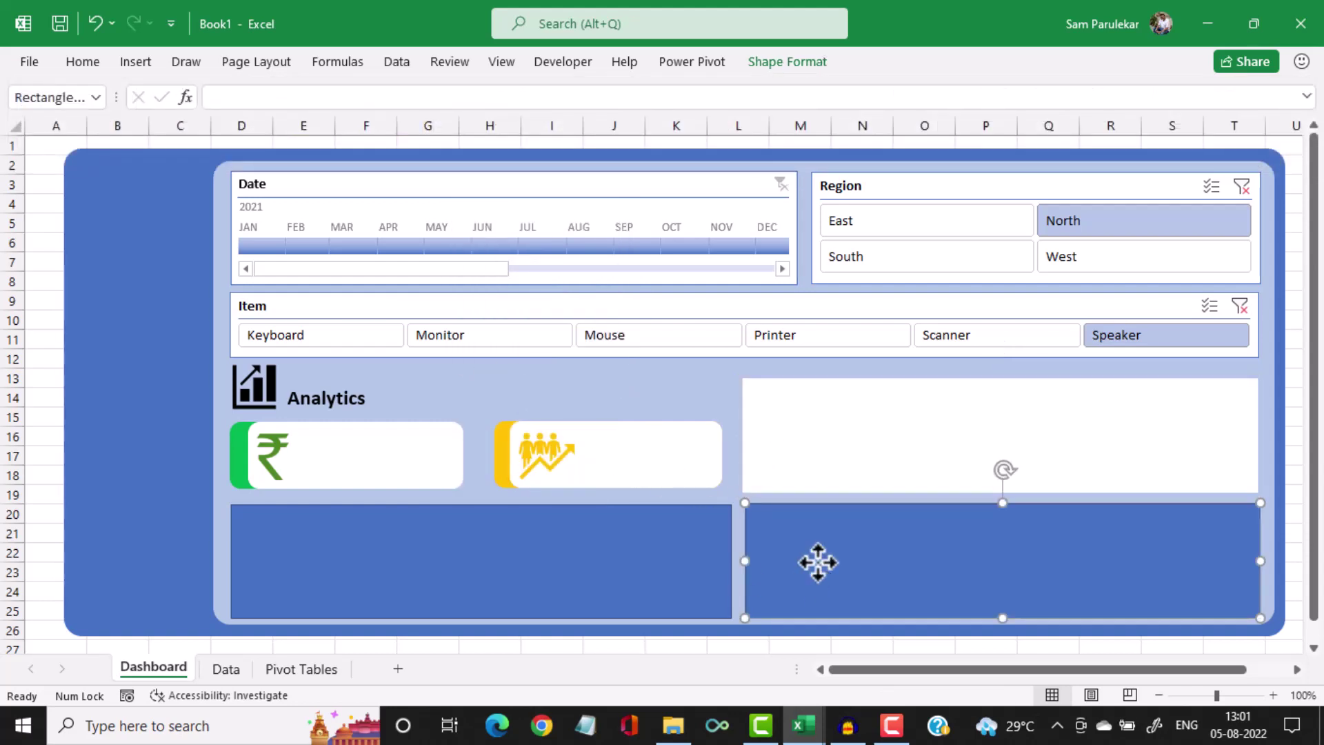
pyautogui.click(775, 65)
pyautogui.click(519, 96)
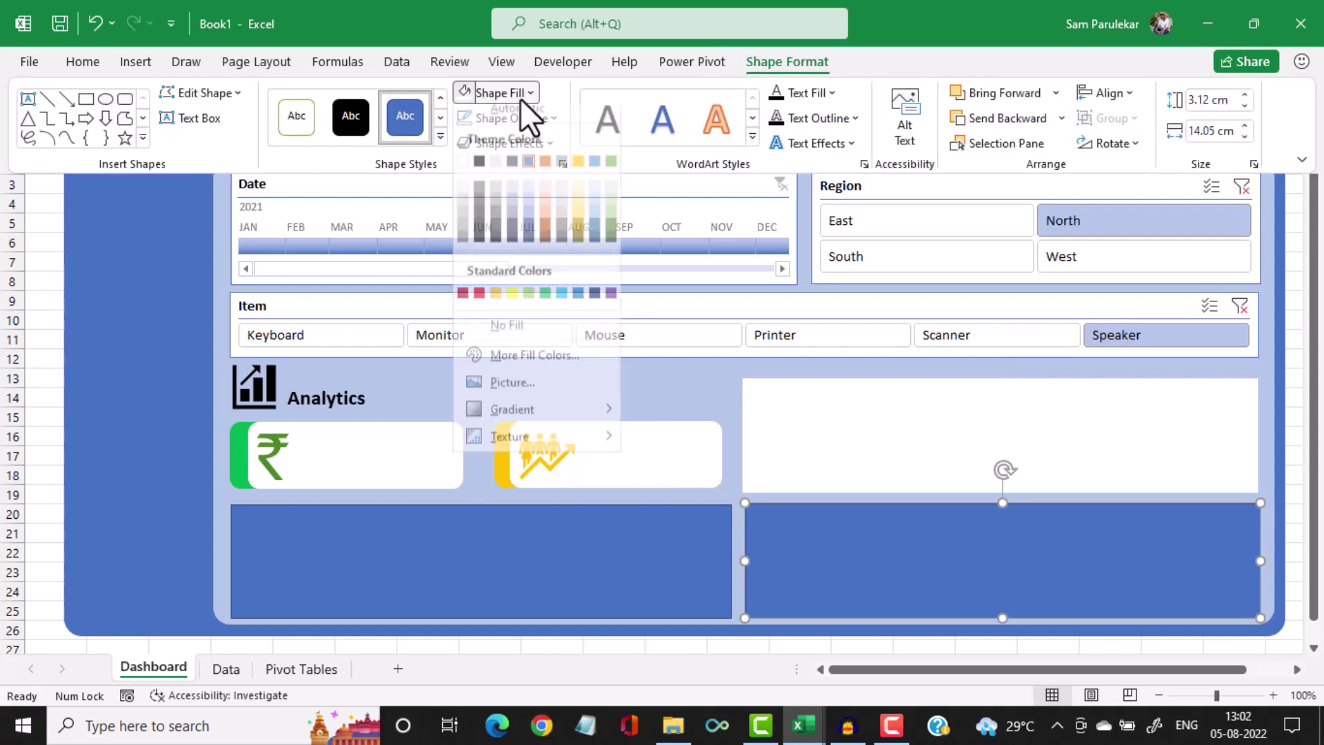
pyautogui.press('Escape')
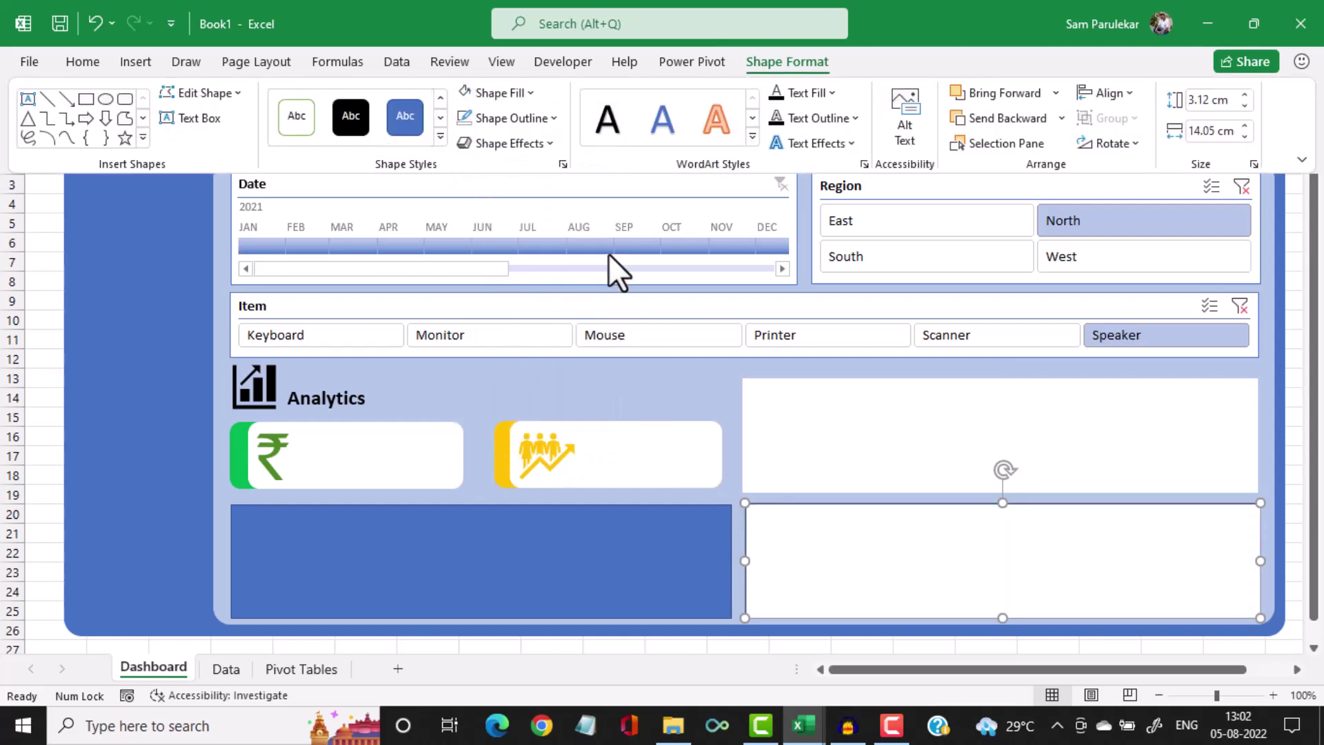
# Try to remove the lower white panel's border by setting its text outline to No Outline
pyautogui.click(853, 118)
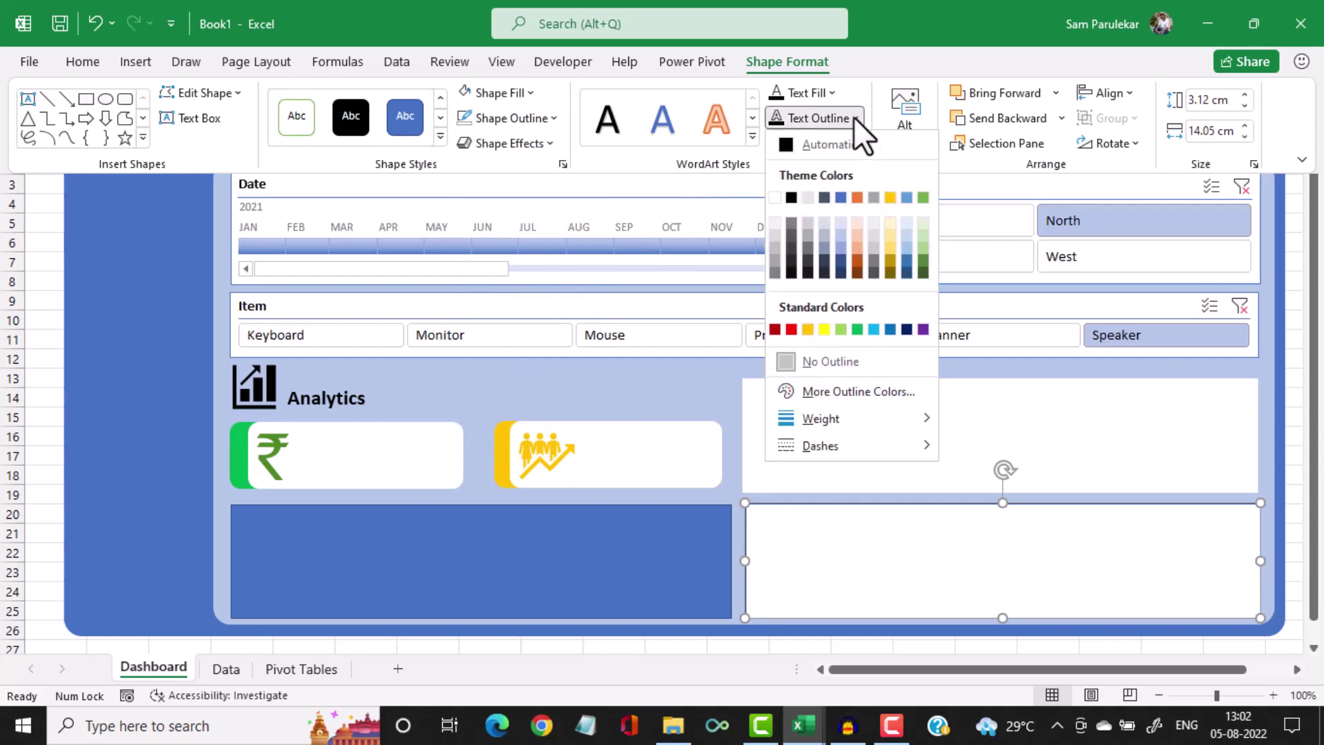
pyautogui.click(783, 362)
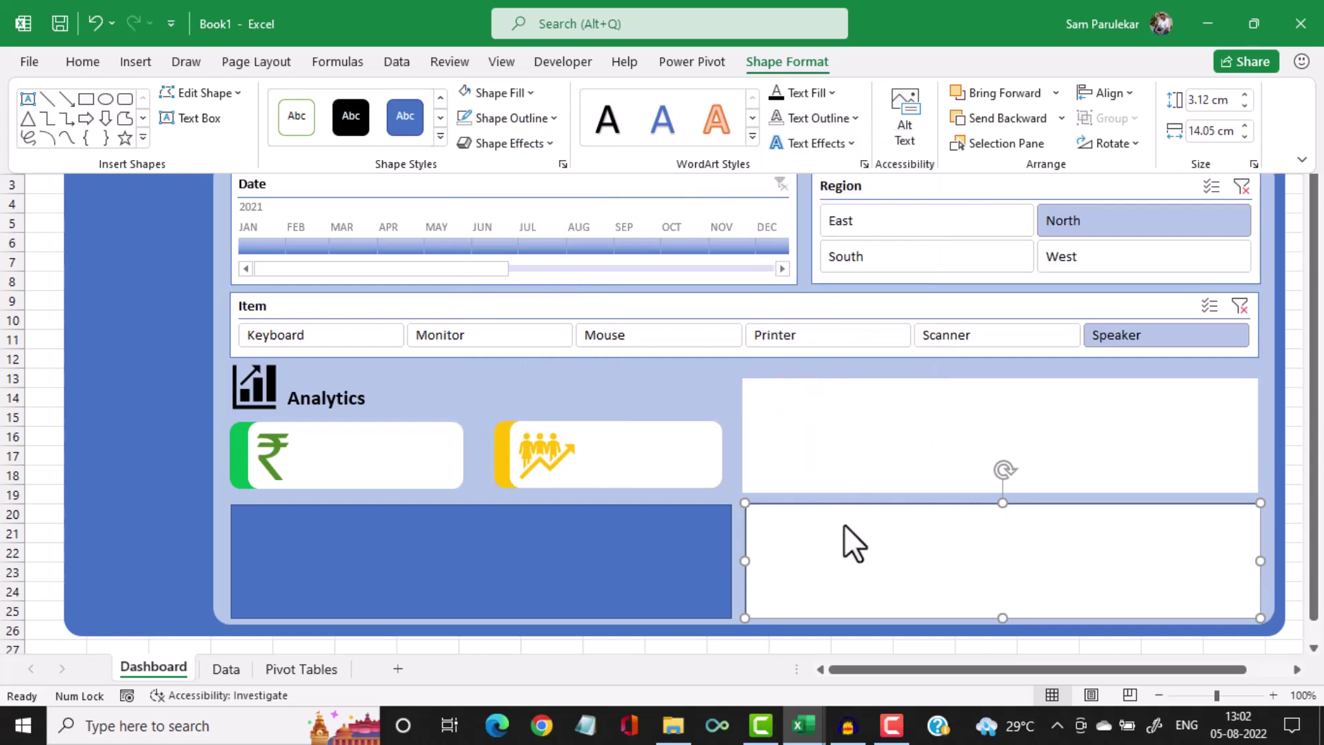
pyautogui.click(665, 560)
pyautogui.click(658, 557)
# Set the shape outline of the lower white panel to No Outline and deselect the panel
pyautogui.click(791, 546)
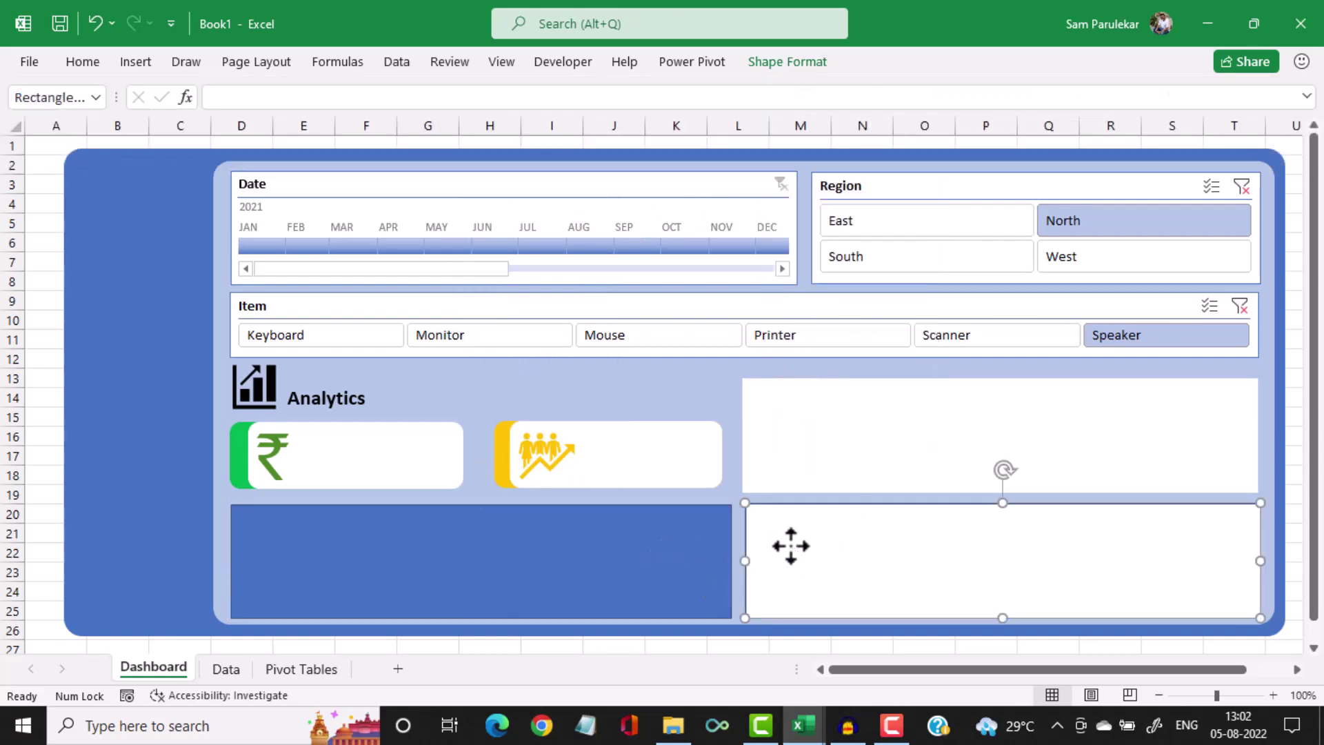
pyautogui.click(785, 66)
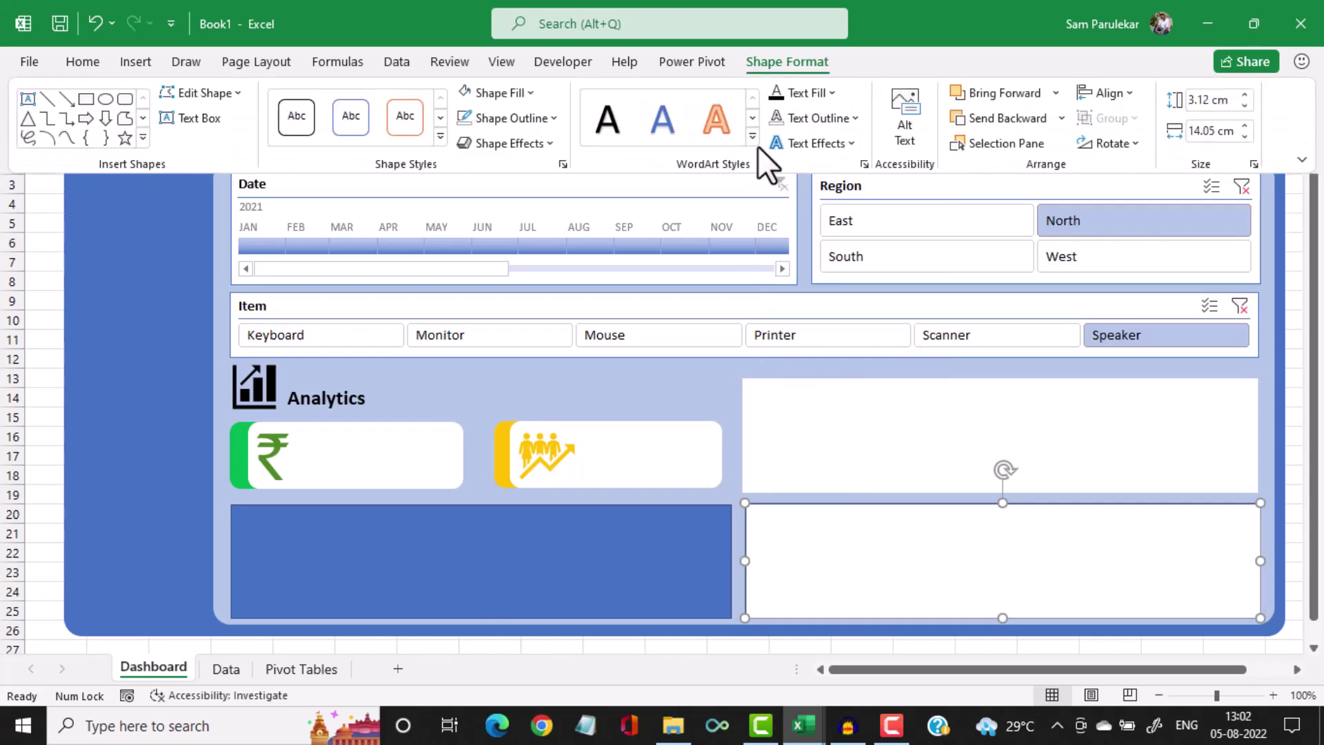
pyautogui.click(528, 119)
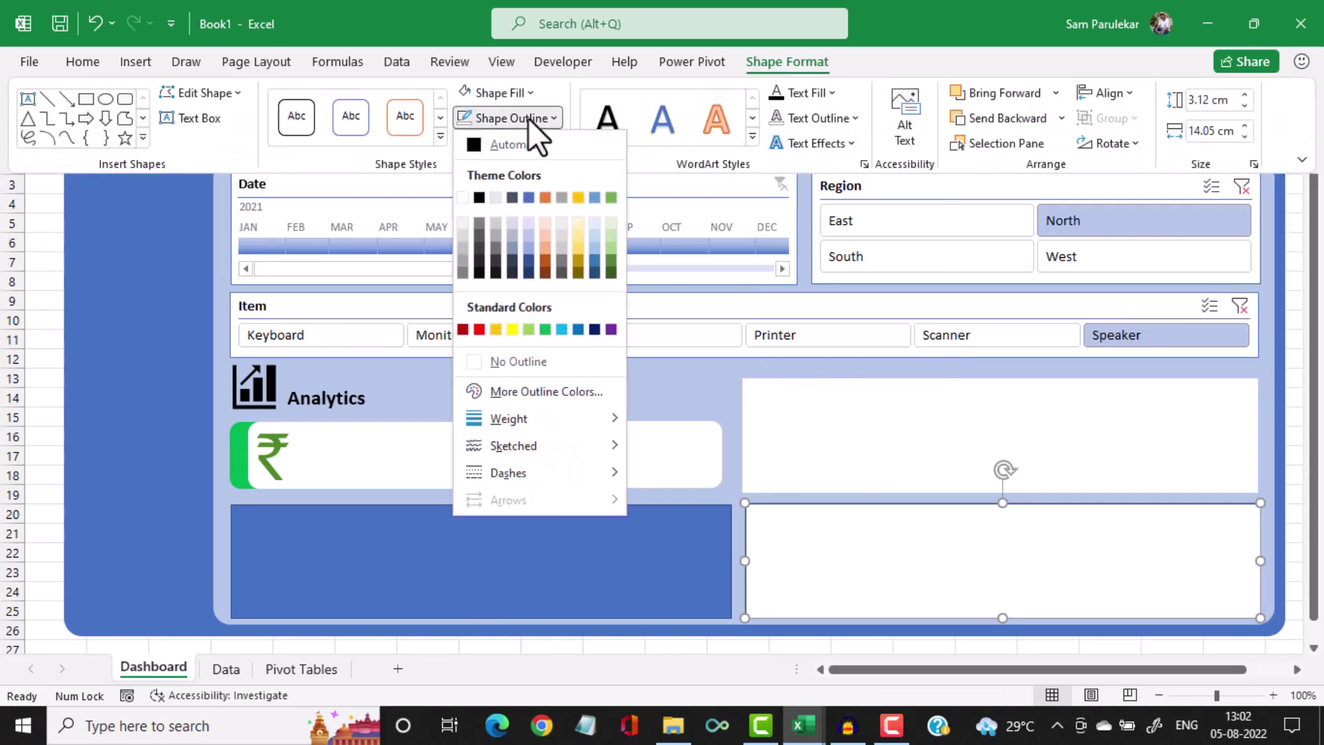
pyautogui.click(470, 360)
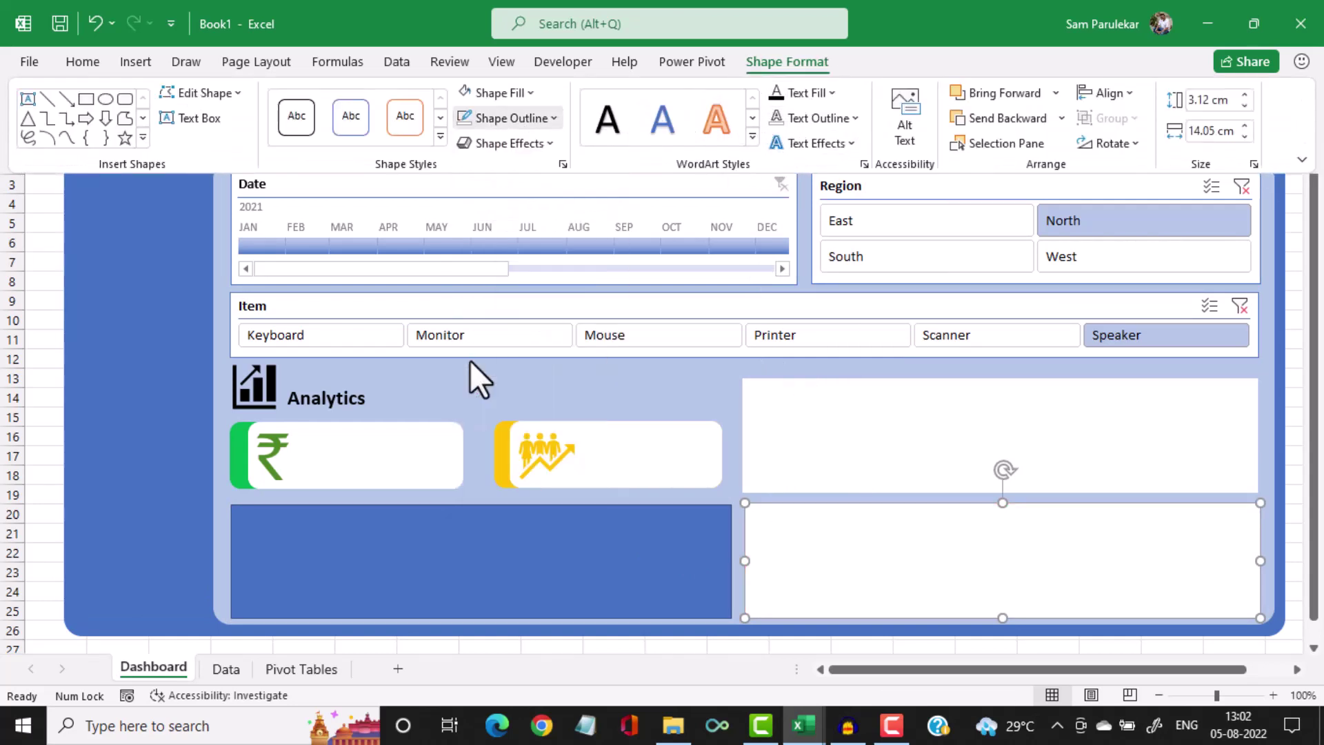
pyautogui.click(666, 375)
pyautogui.click(658, 396)
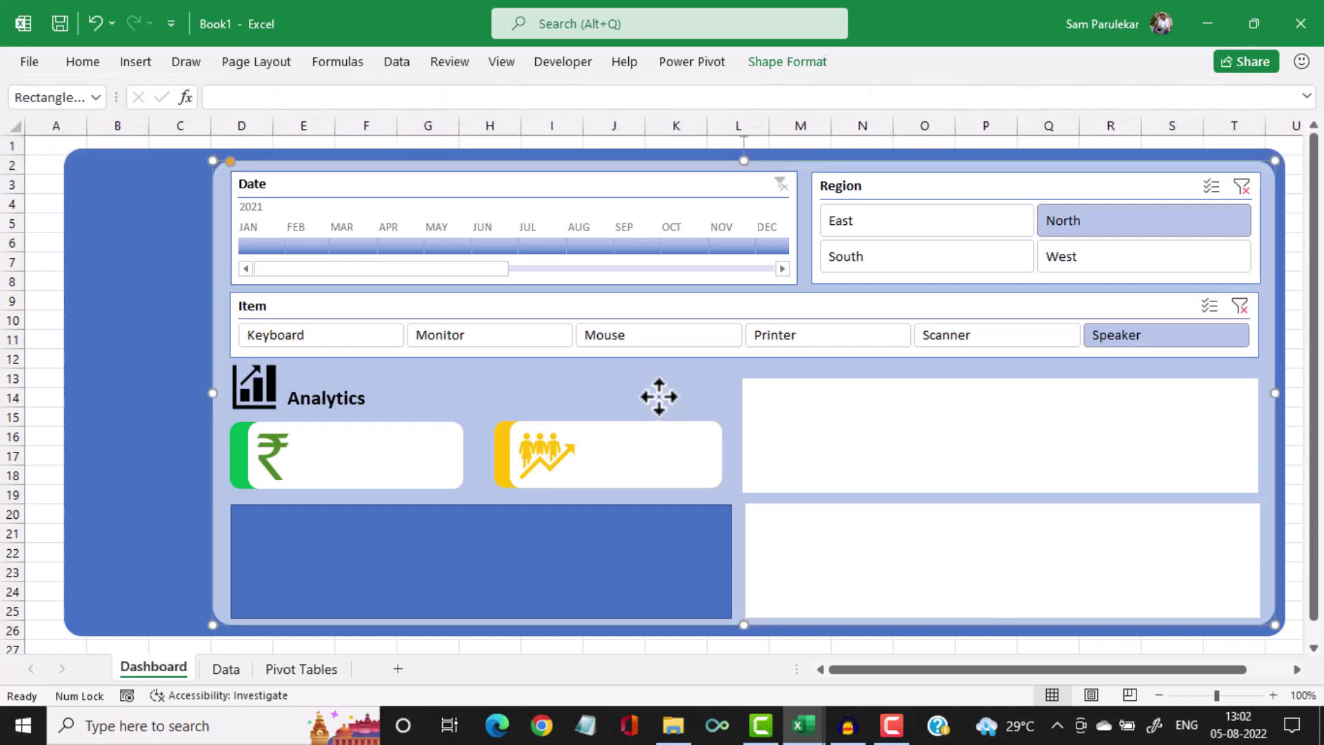
# Fill the blue rectangle below the two icon cards with white and remove its outline
pyautogui.click(585, 522)
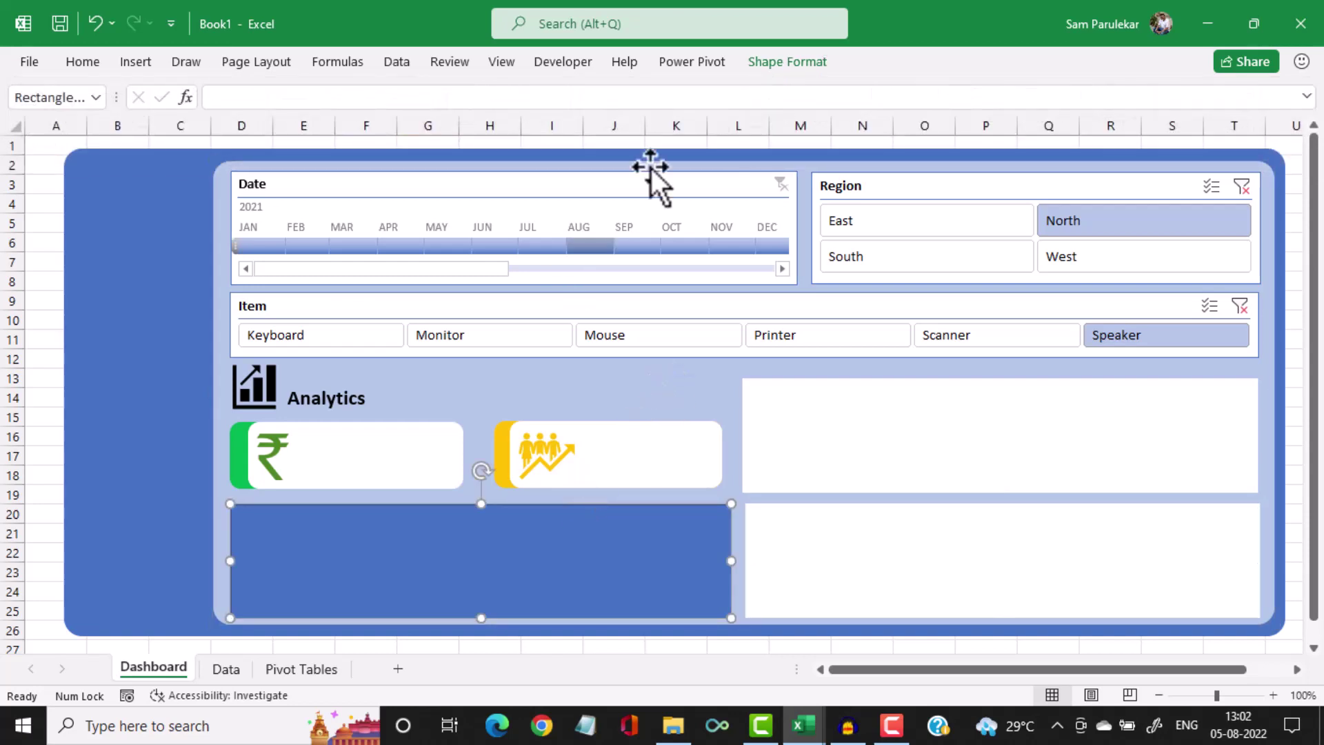
pyautogui.click(797, 72)
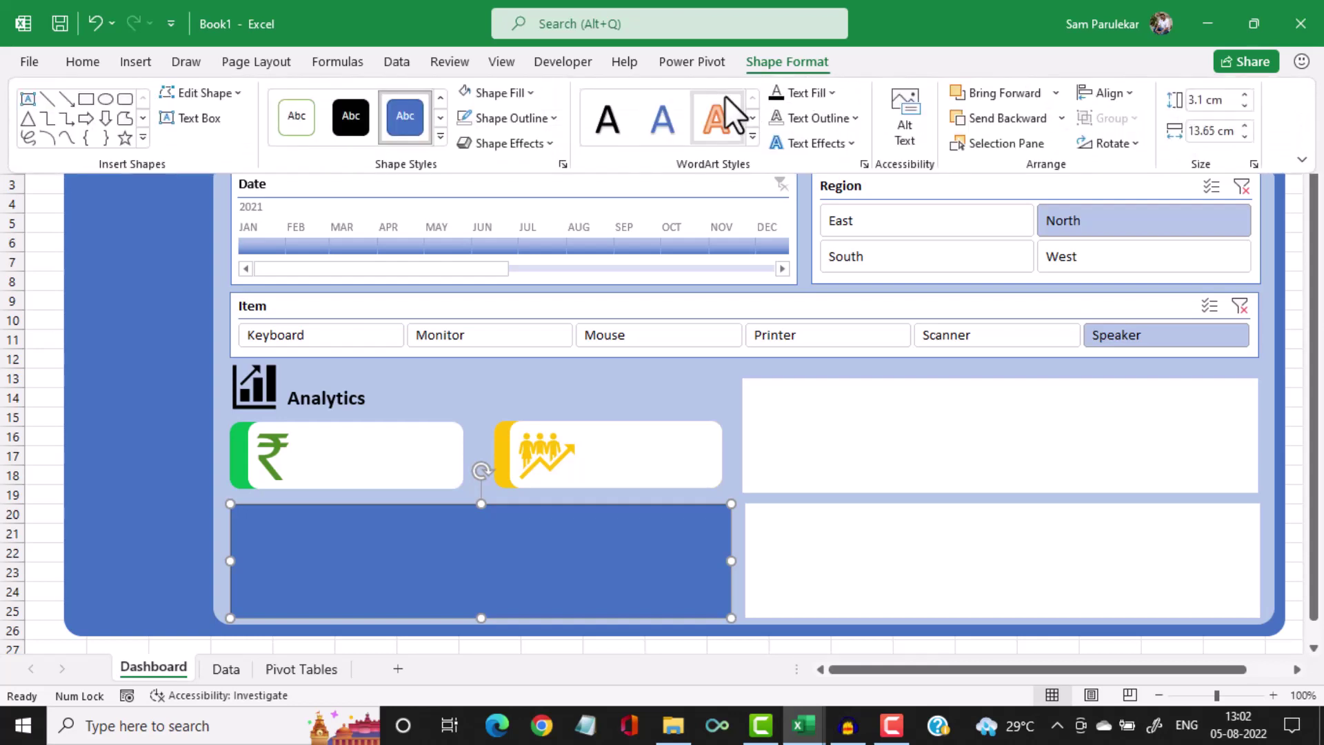
pyautogui.click(531, 94)
pyautogui.click(462, 171)
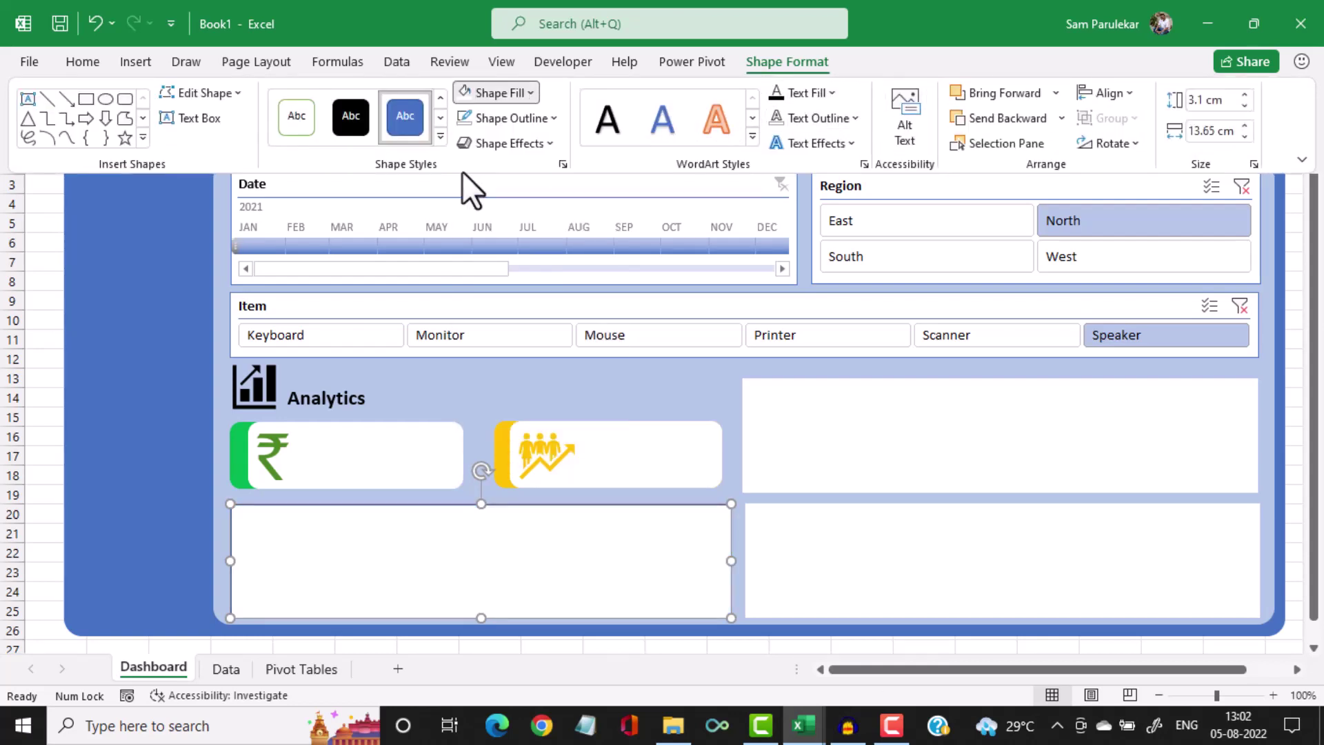
pyautogui.click(547, 119)
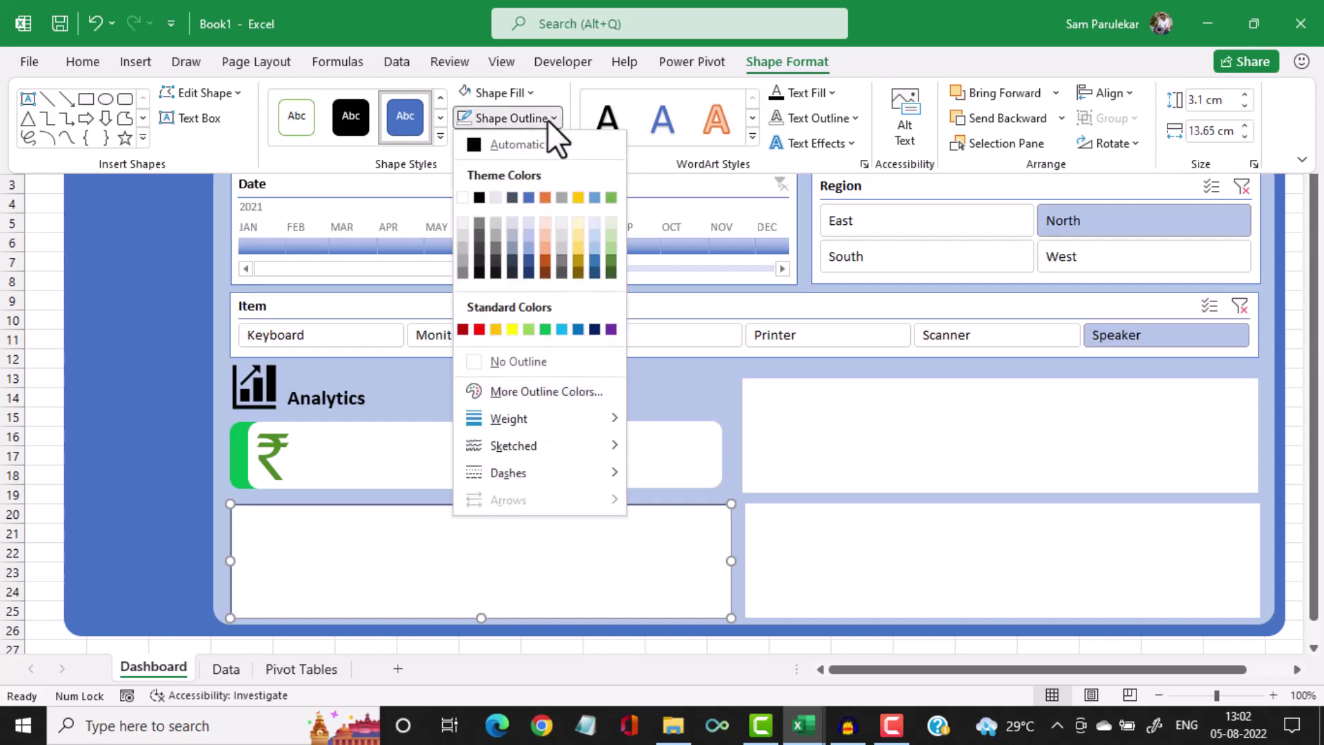
pyautogui.click(469, 358)
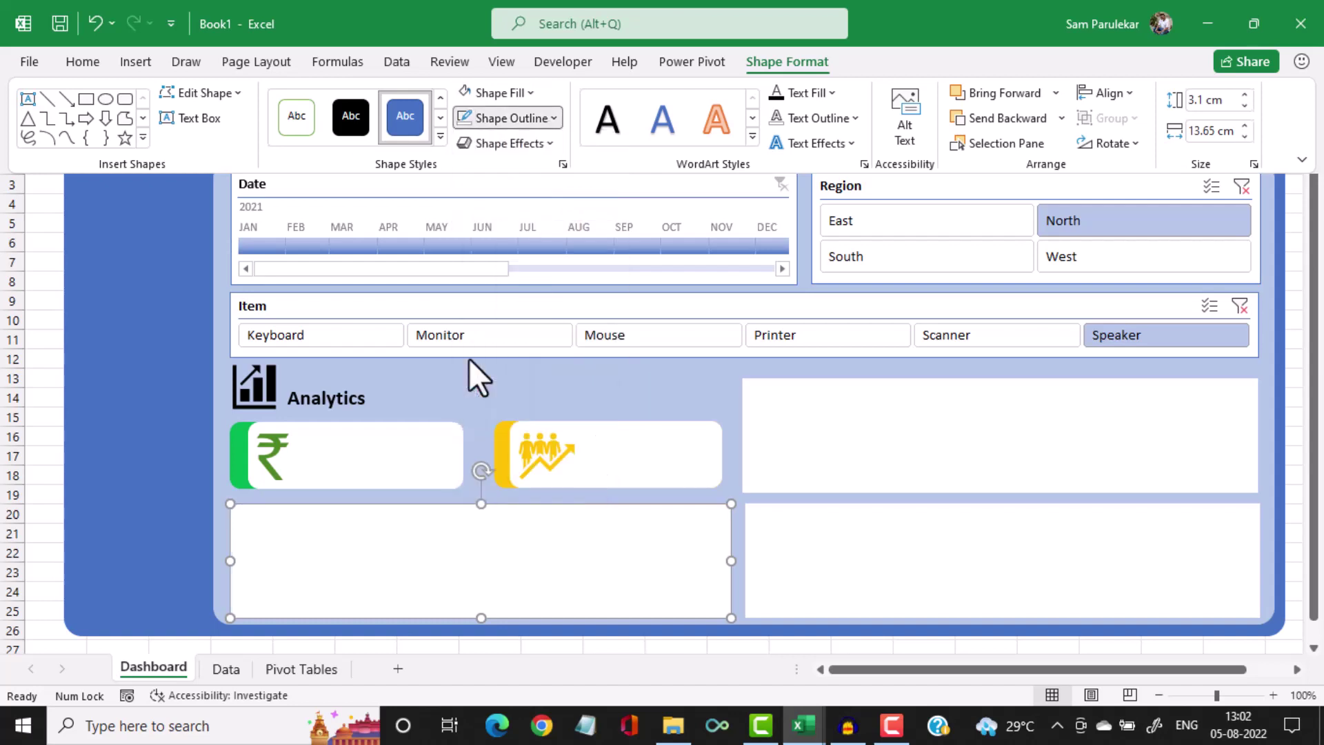
pyautogui.click(580, 401)
pyautogui.click(580, 401)
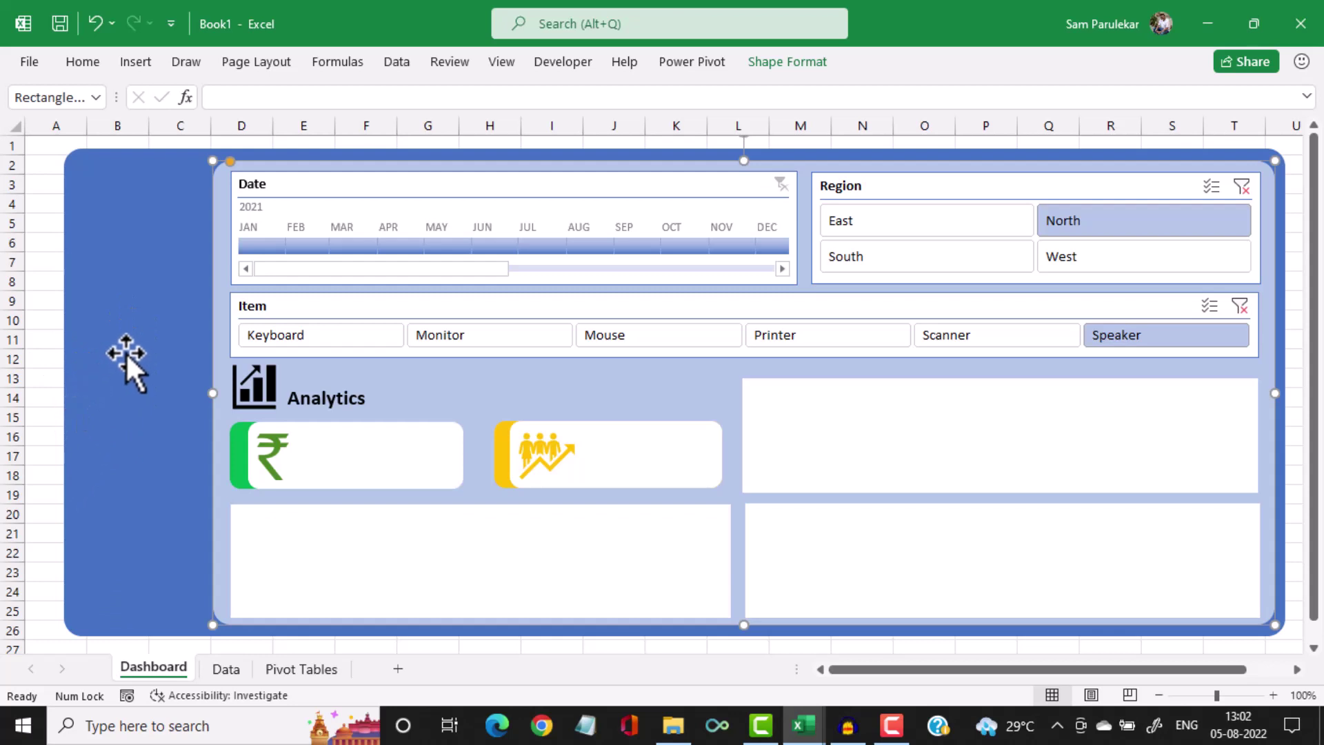
# Switch to the finished dashboard workbook to examine its sidebar navigation buttons, and return to Book1
pyautogui.click(803, 725)
pyautogui.click(655, 653)
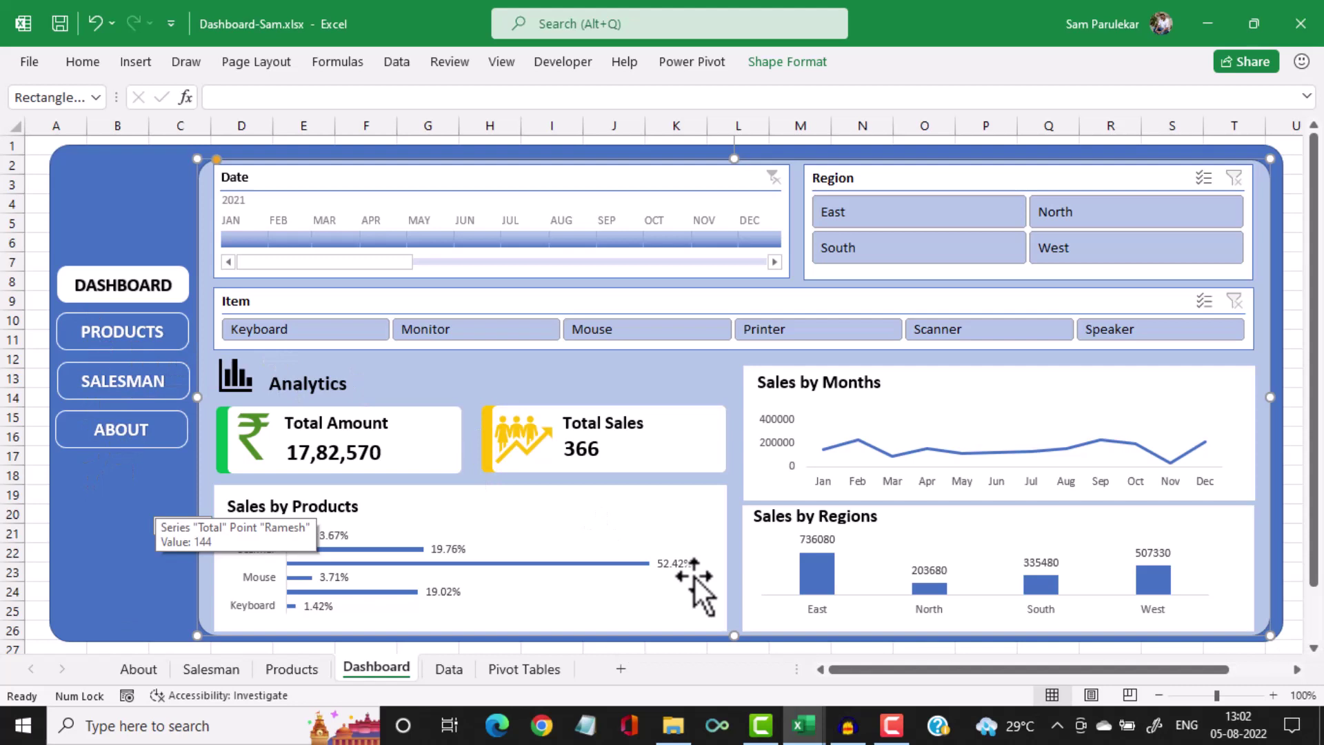
pyautogui.moveTo(803, 724)
pyautogui.click(830, 660)
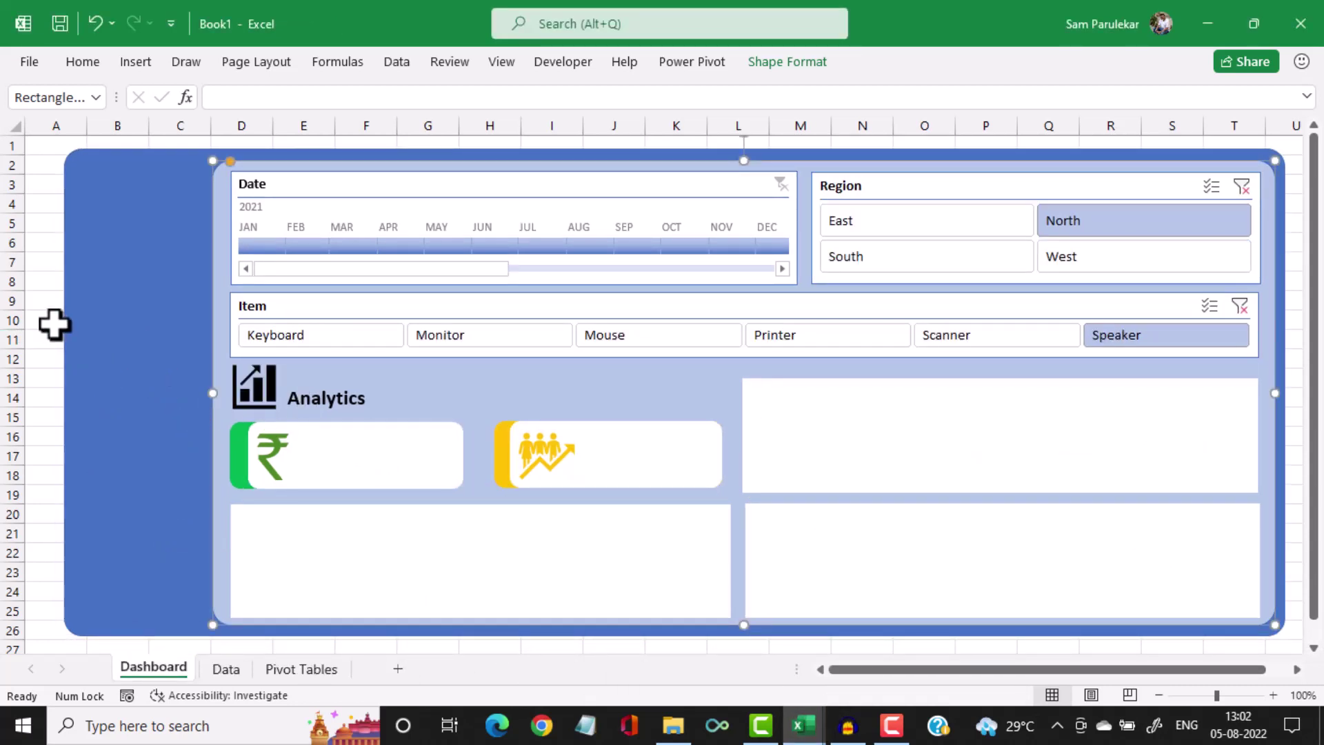
# Draw a rounded rectangle about 0.95 cm high in the dashboard's blue sidebar, beside rows 8 to 10
pyautogui.click(137, 68)
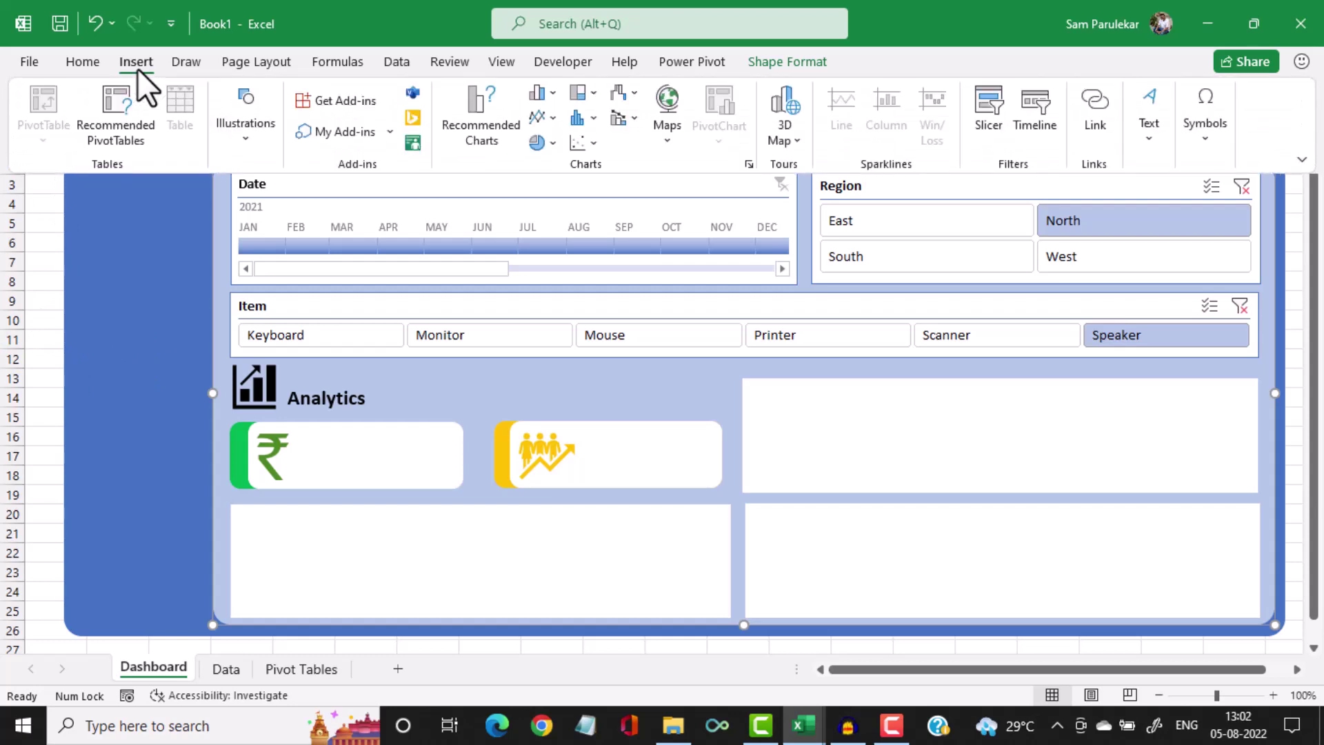
pyautogui.click(235, 151)
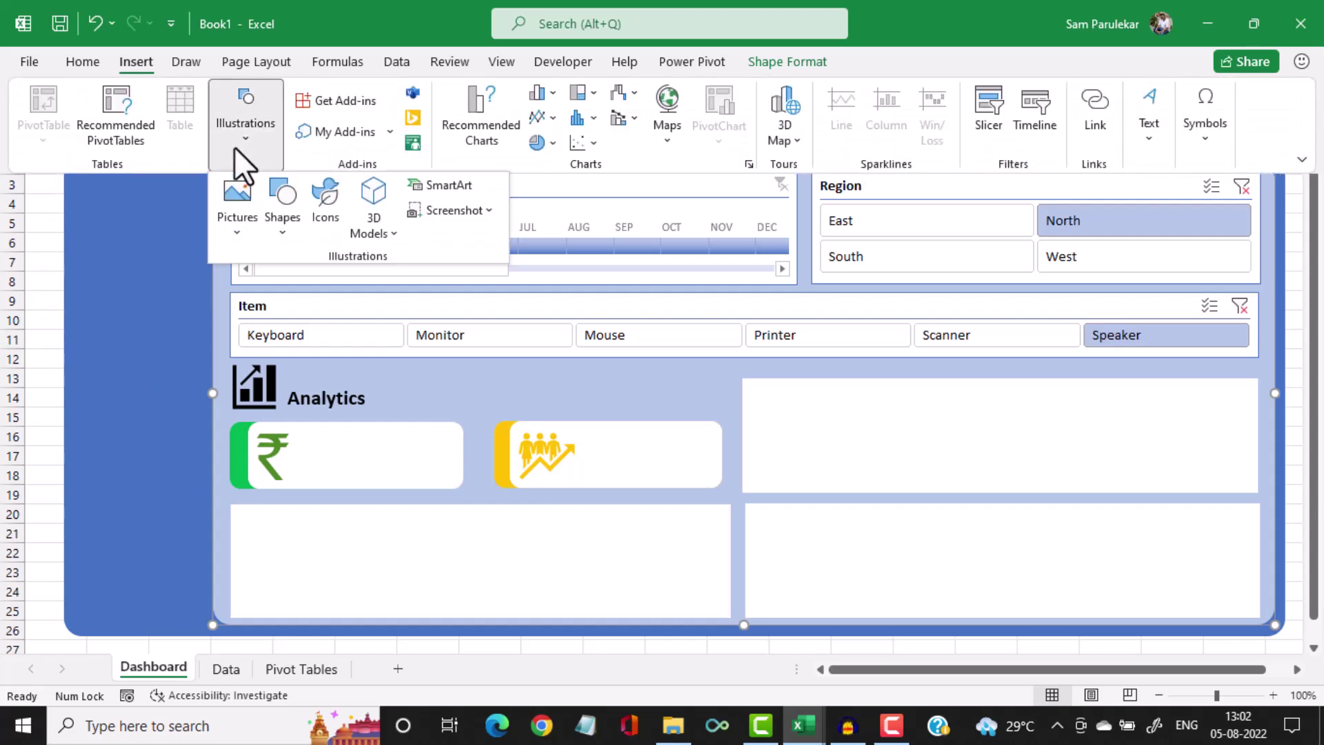
pyautogui.click(279, 209)
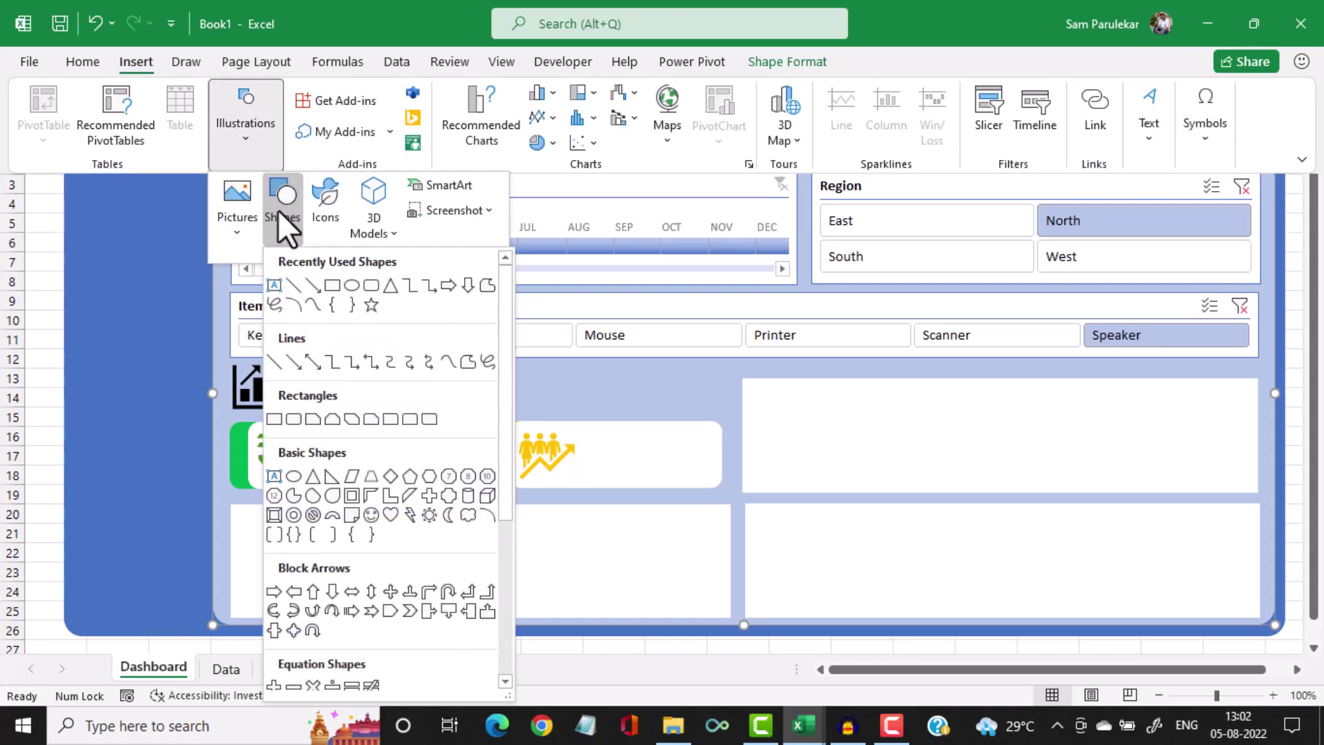
pyautogui.click(371, 285)
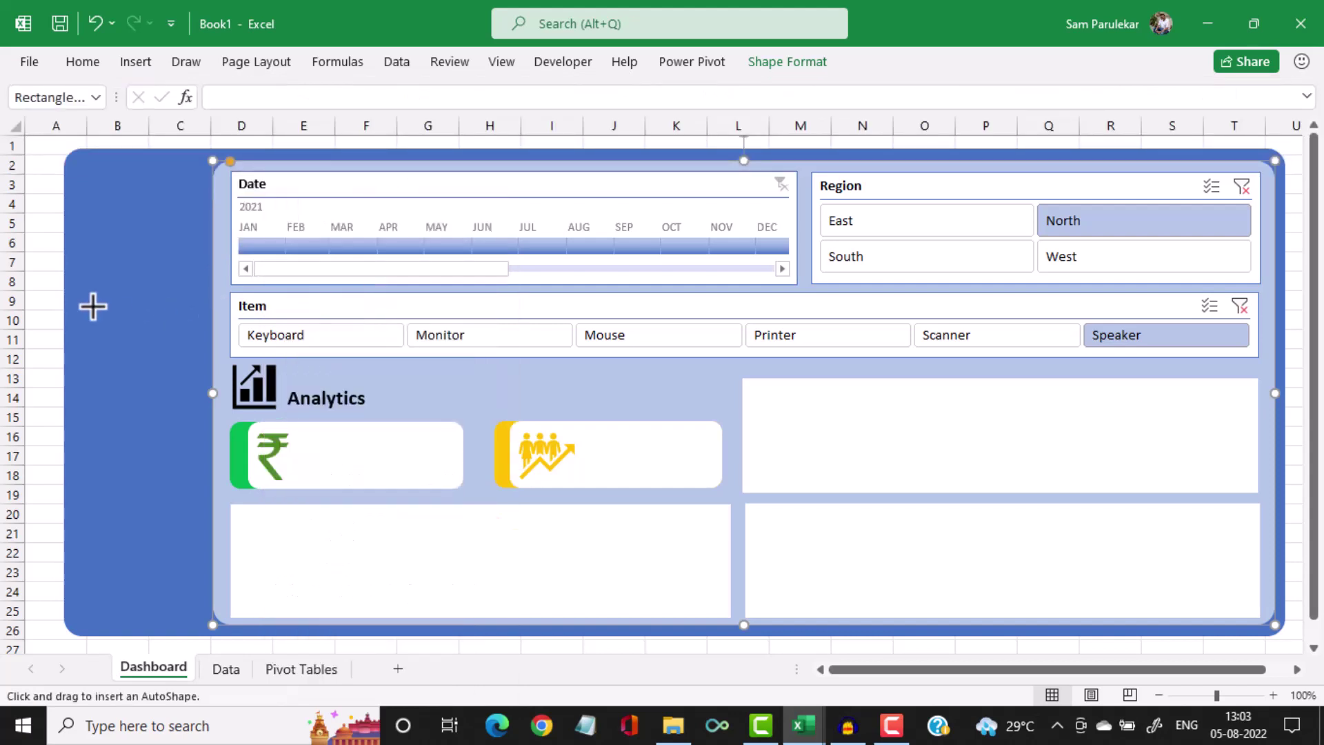
pyautogui.moveTo(84, 285); pyautogui.dragTo(197, 319)
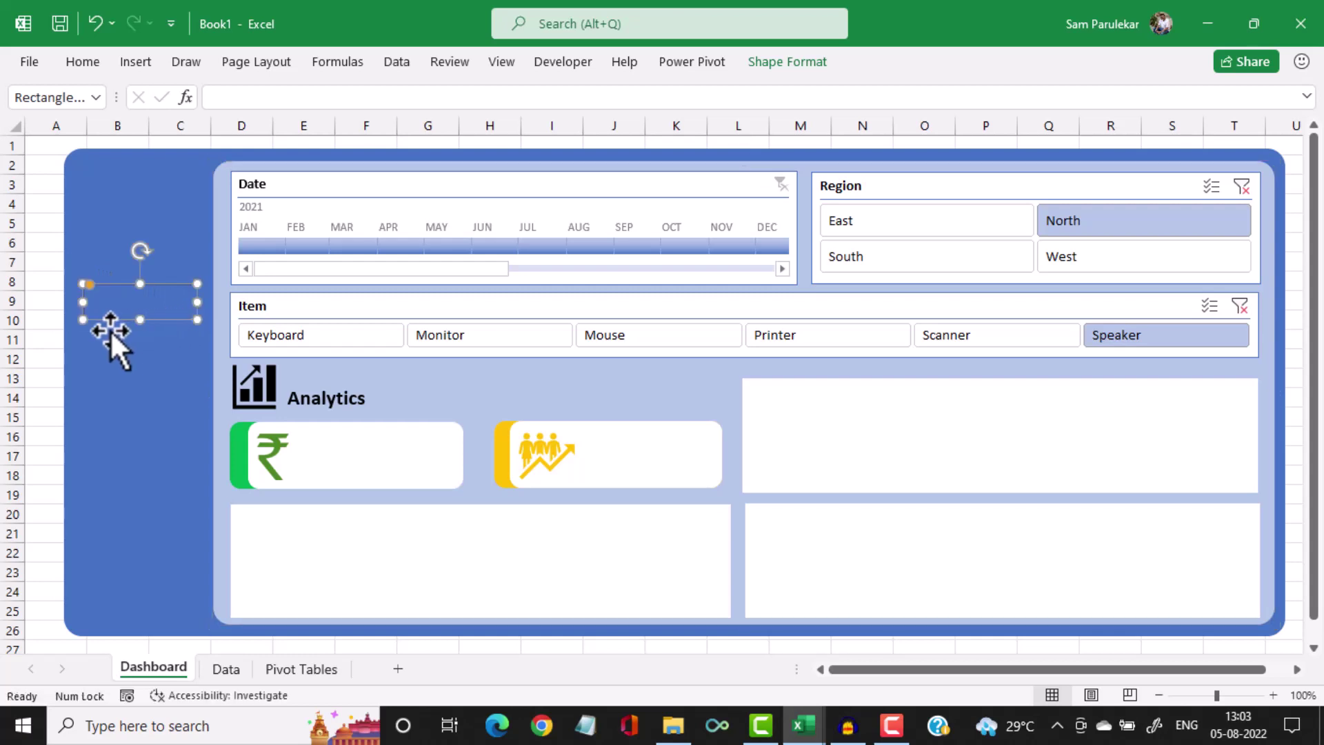
# Widen the sidebar's rounded rectangle on both sides to about 3.57 cm and round its corners fully
pyautogui.click(73, 304)
pyautogui.click(160, 308)
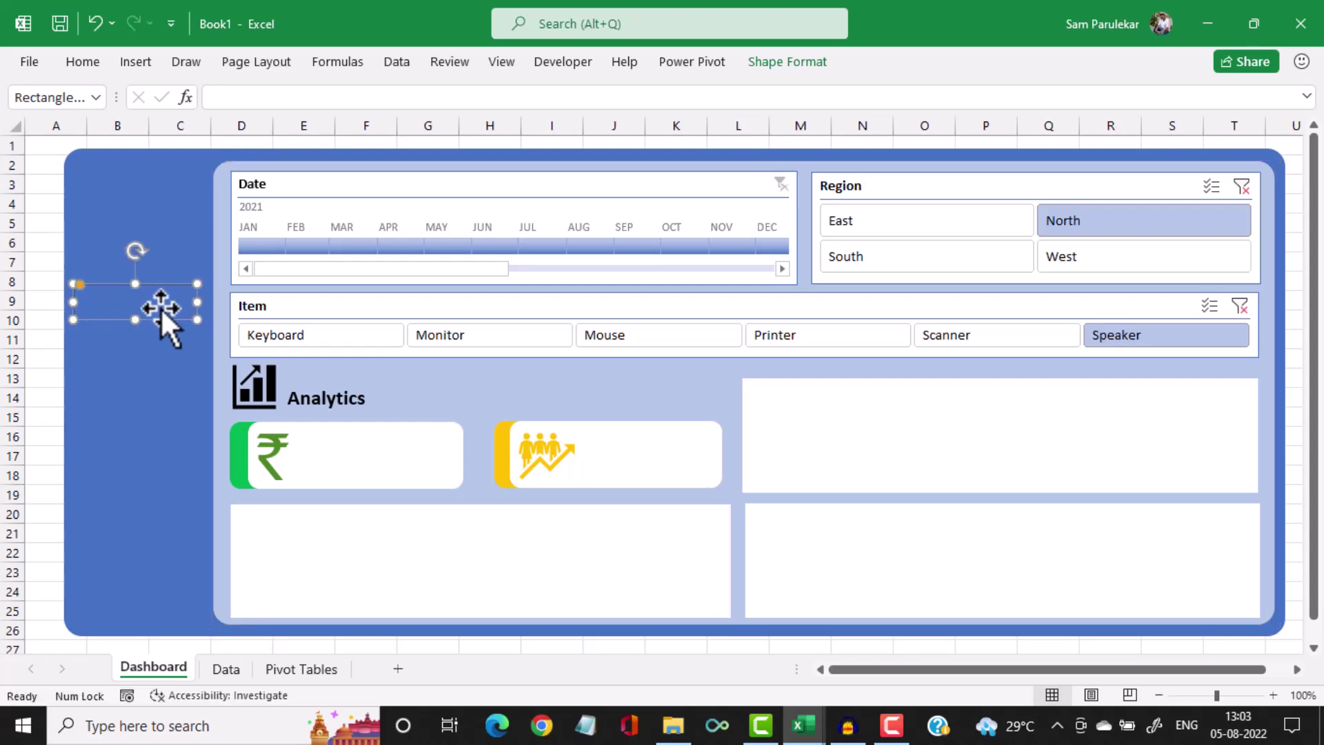
pyautogui.click(202, 304)
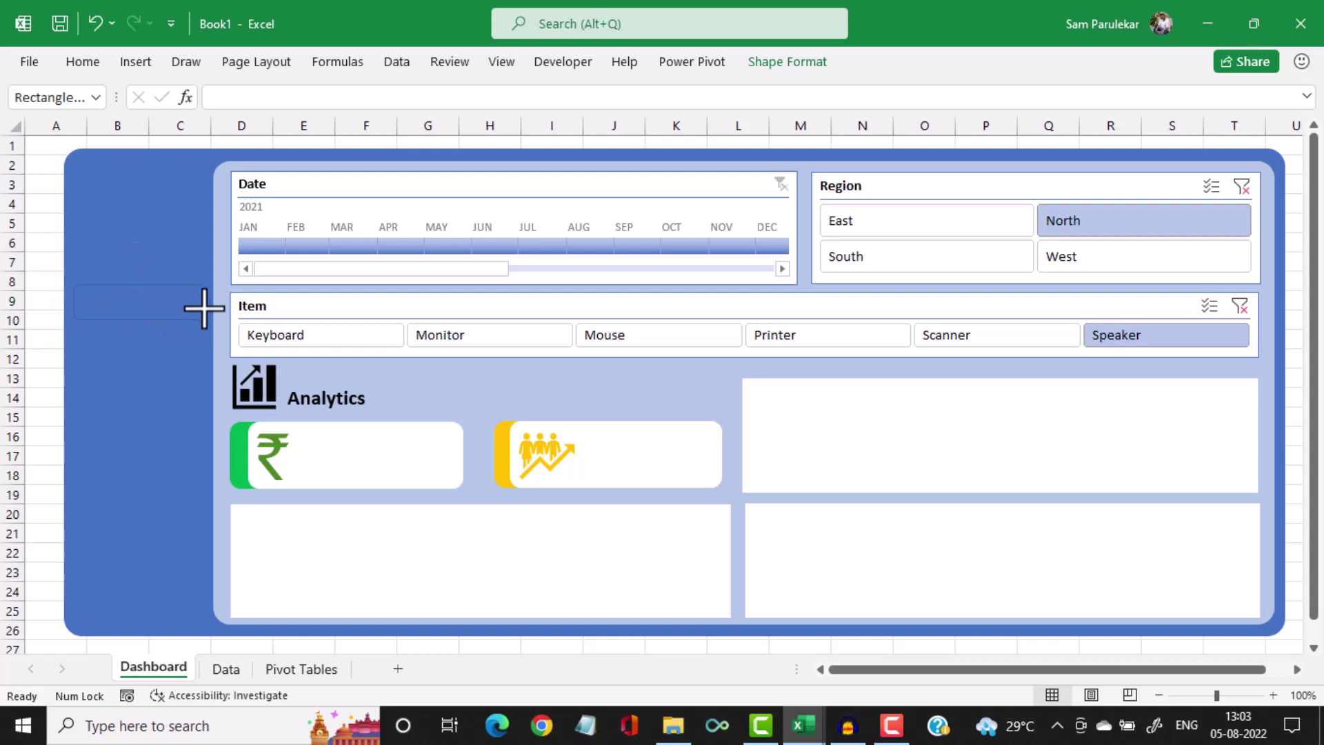
pyautogui.click(83, 287)
pyautogui.moveTo(82, 284); pyautogui.dragTo(97, 283)
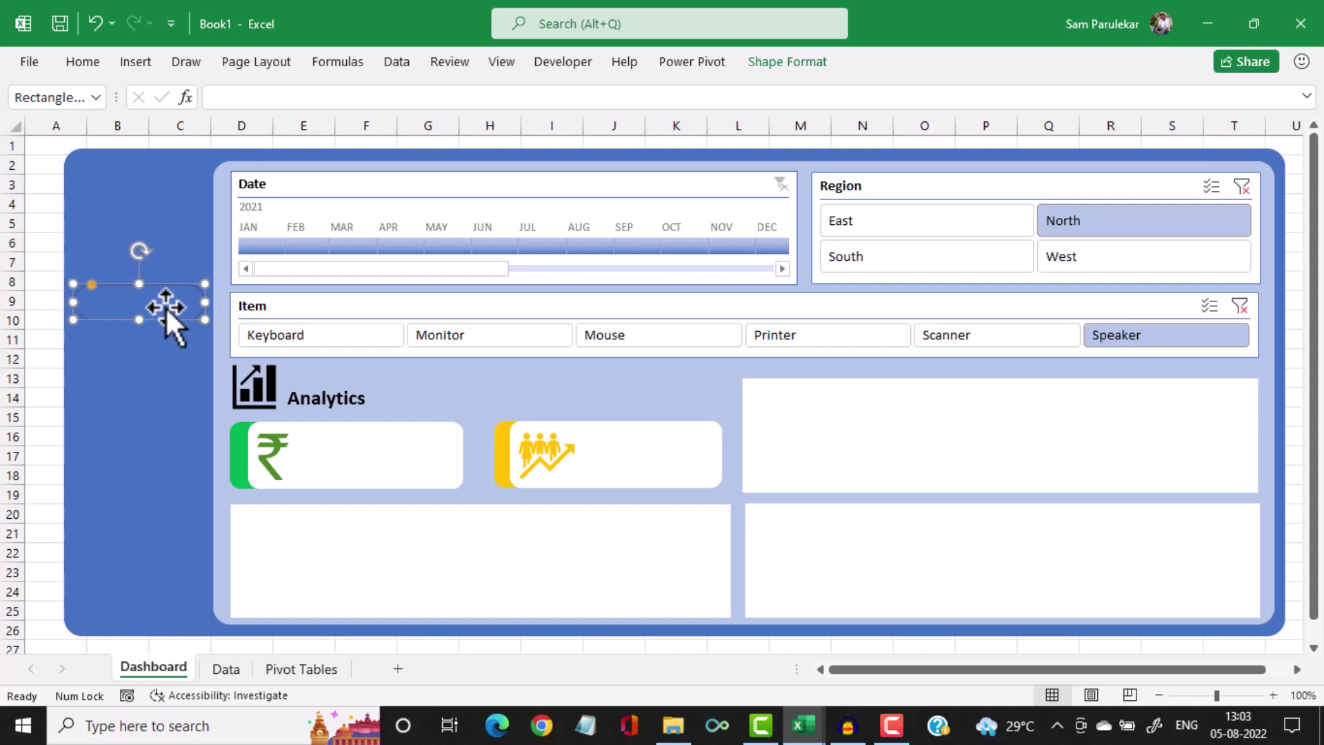
pyautogui.click(126, 60)
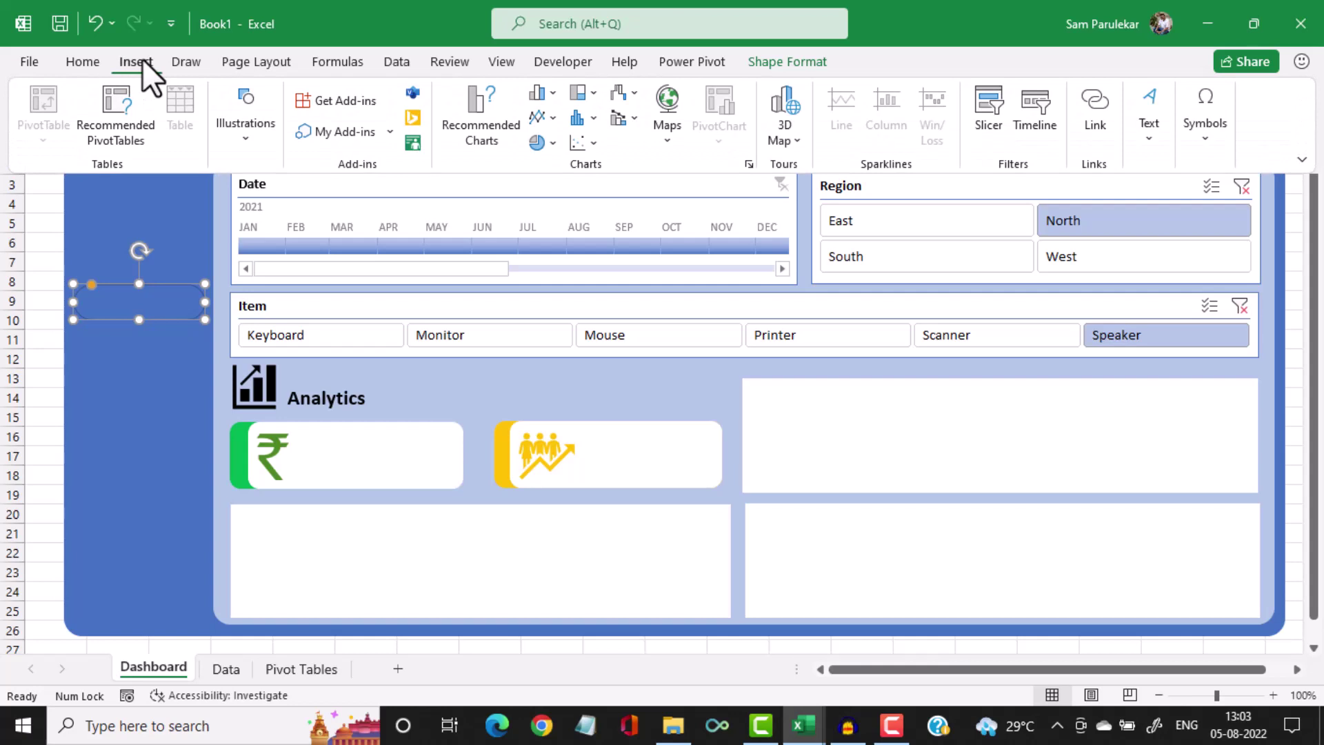
pyautogui.click(1144, 113)
pyautogui.click(121, 295)
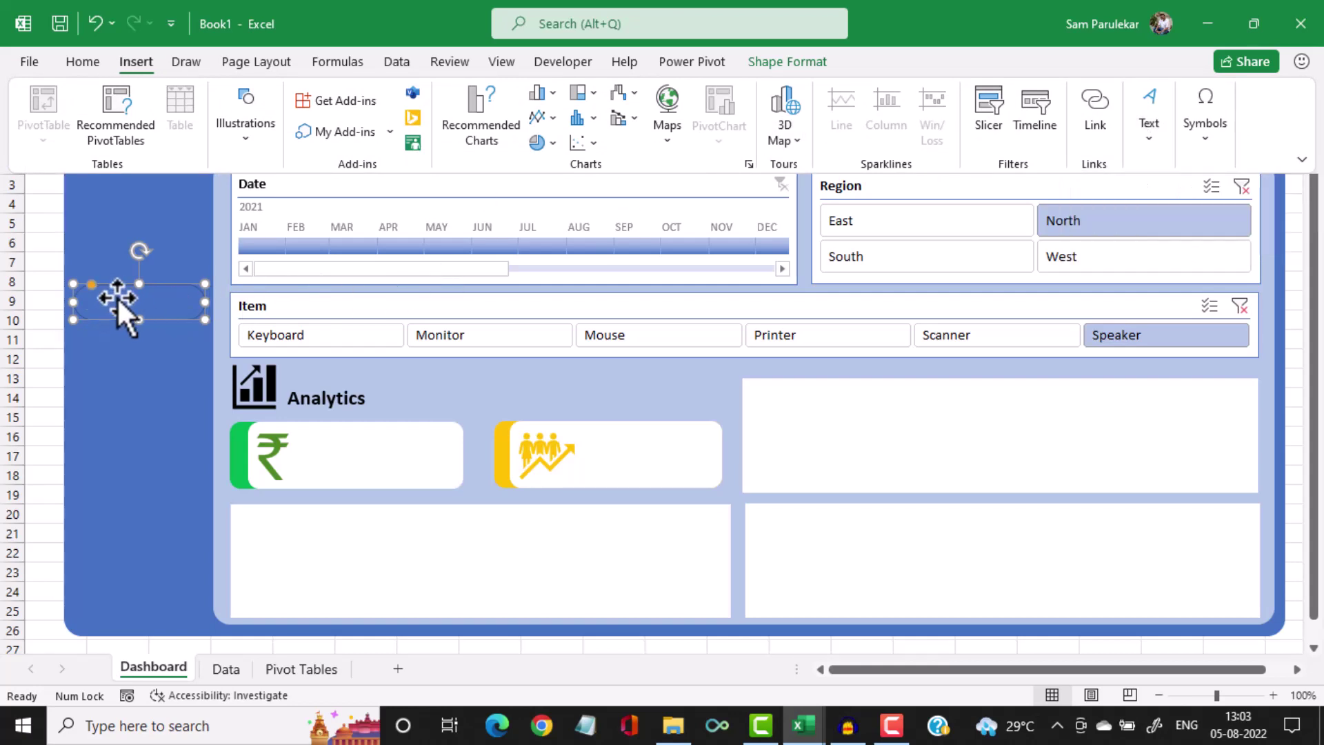
pyautogui.click(1147, 118)
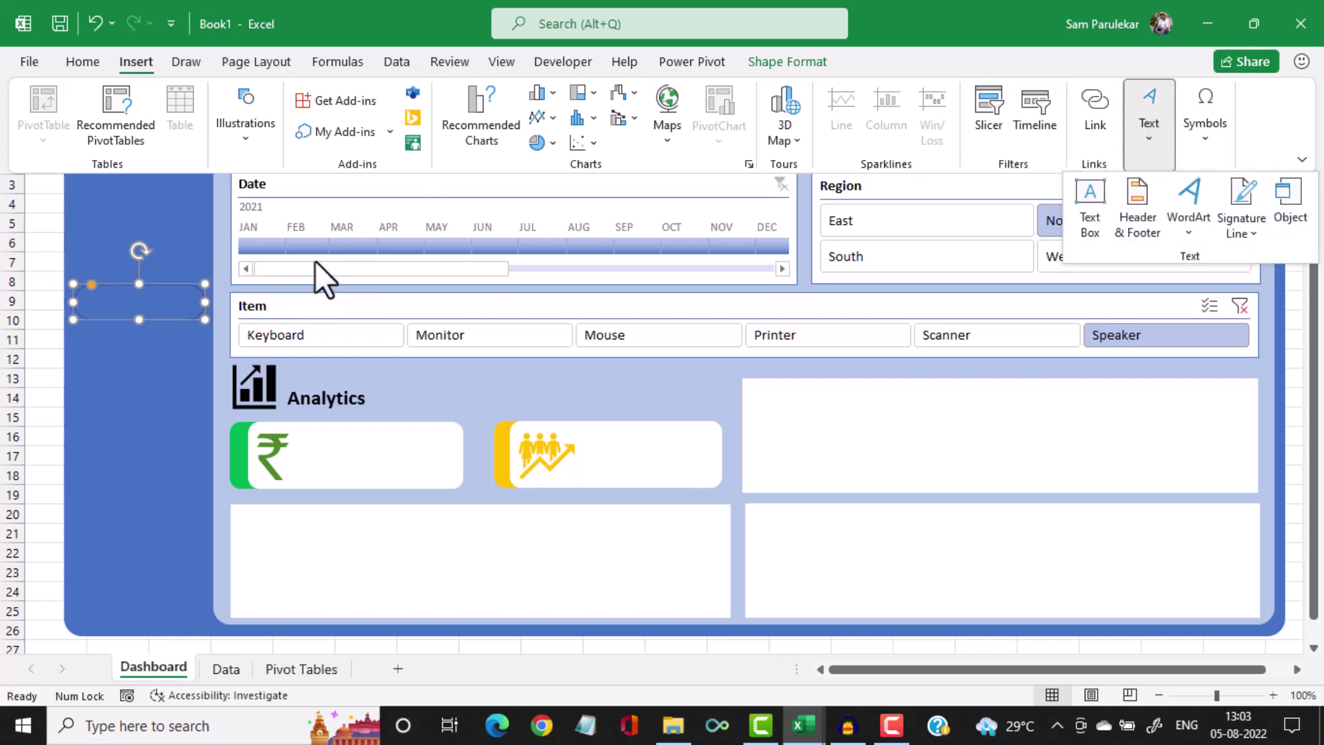
# Label the sidebar's rounded rectangle DASHBOARD in bold 14 pt text, centred horizontally and vertically
pyautogui.click(124, 297)
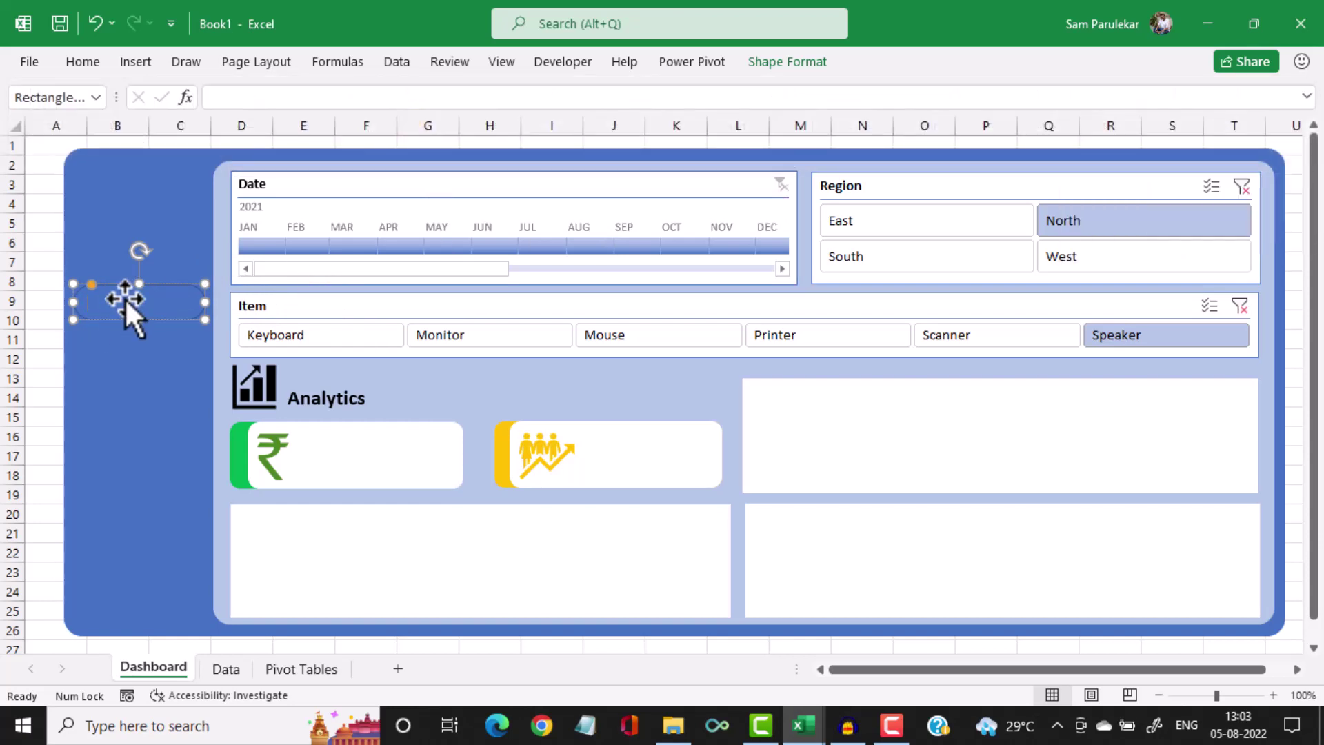
pyautogui.press('capslock')
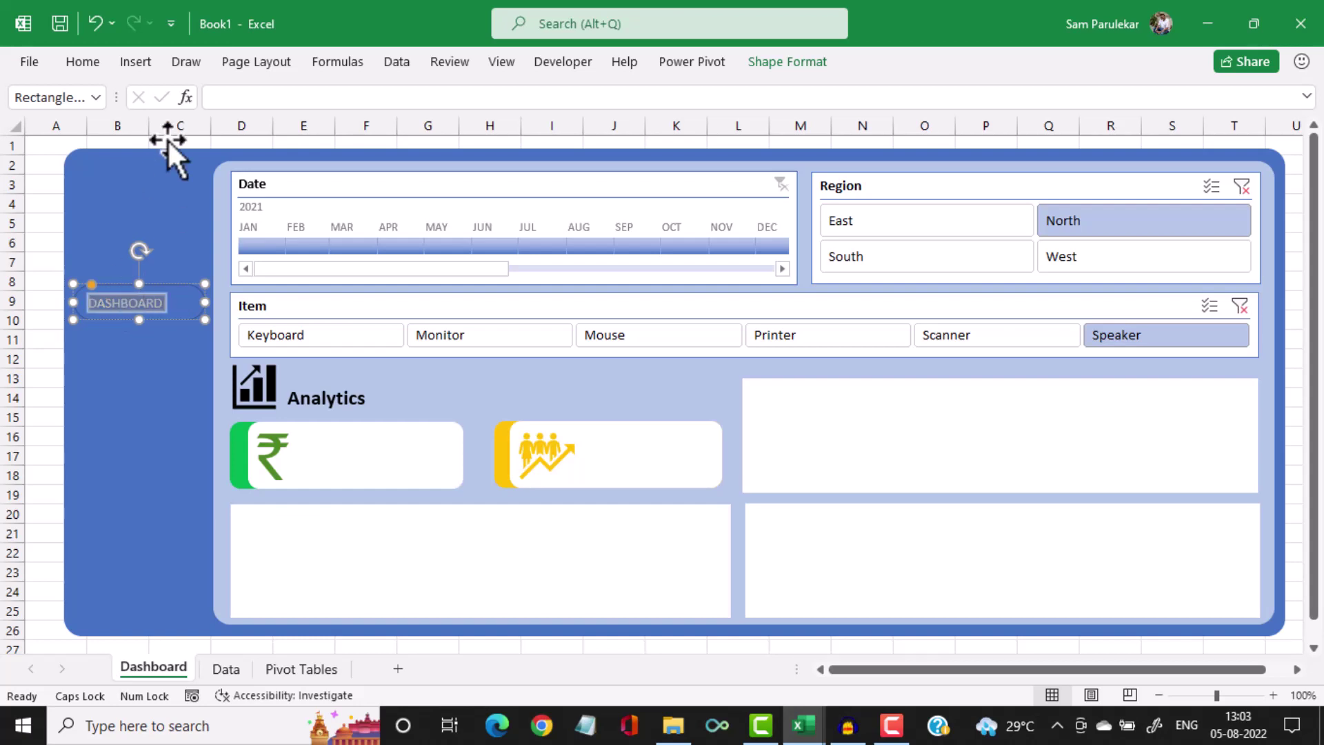
pyautogui.click(81, 63)
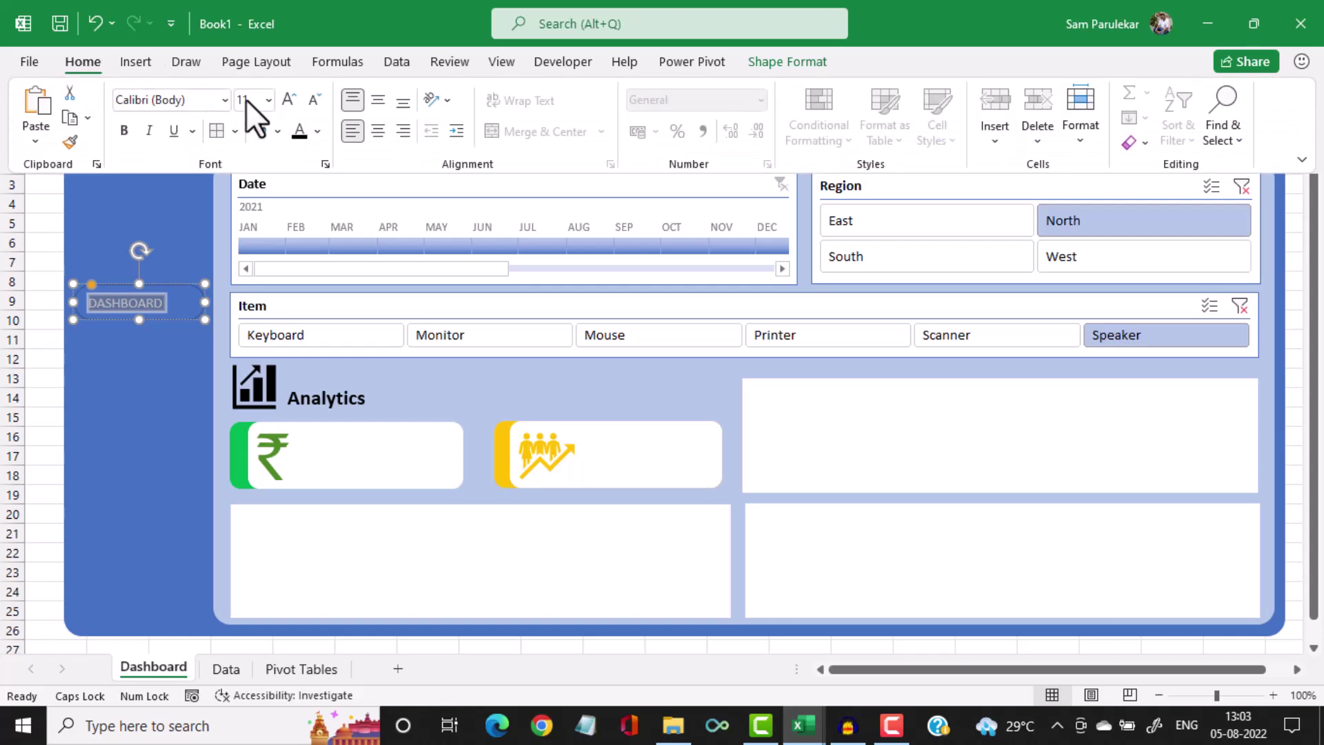
pyautogui.click(288, 101)
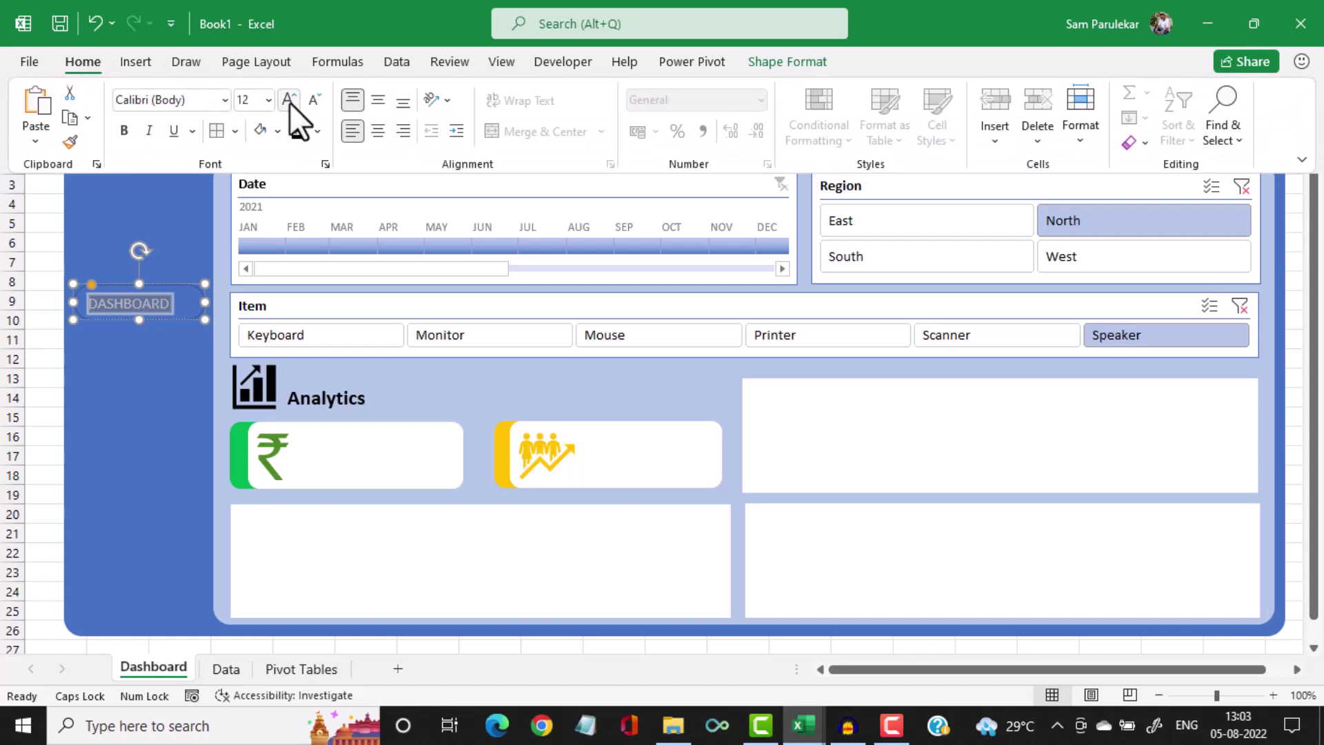
pyautogui.click(376, 131)
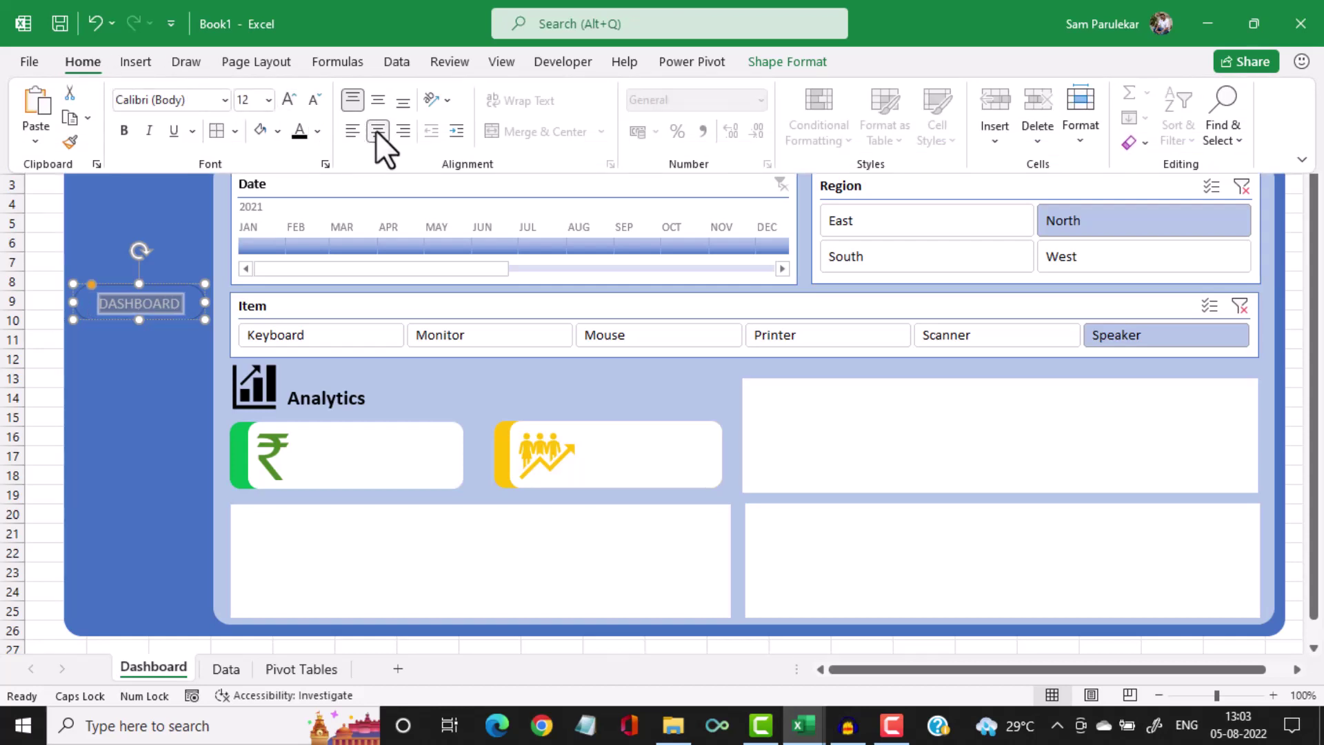
pyautogui.click(381, 97)
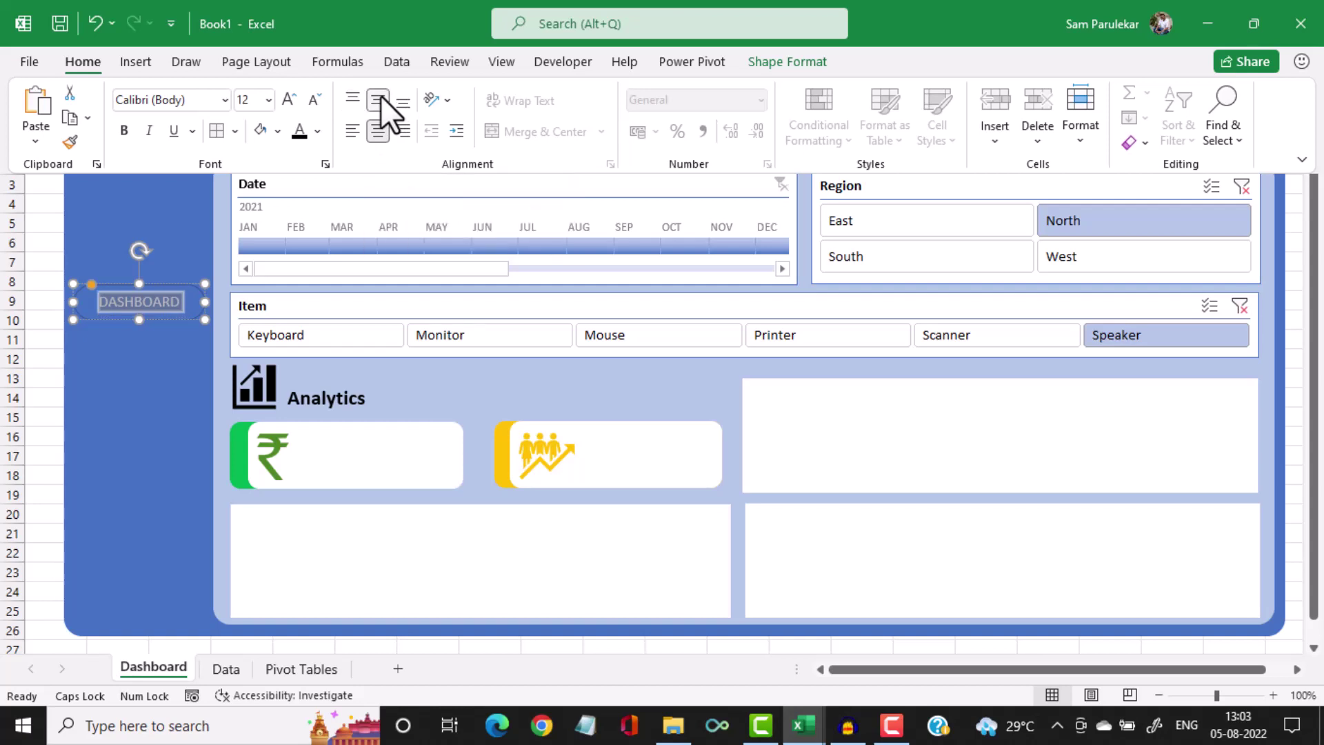
pyautogui.click(124, 131)
pyautogui.click(289, 100)
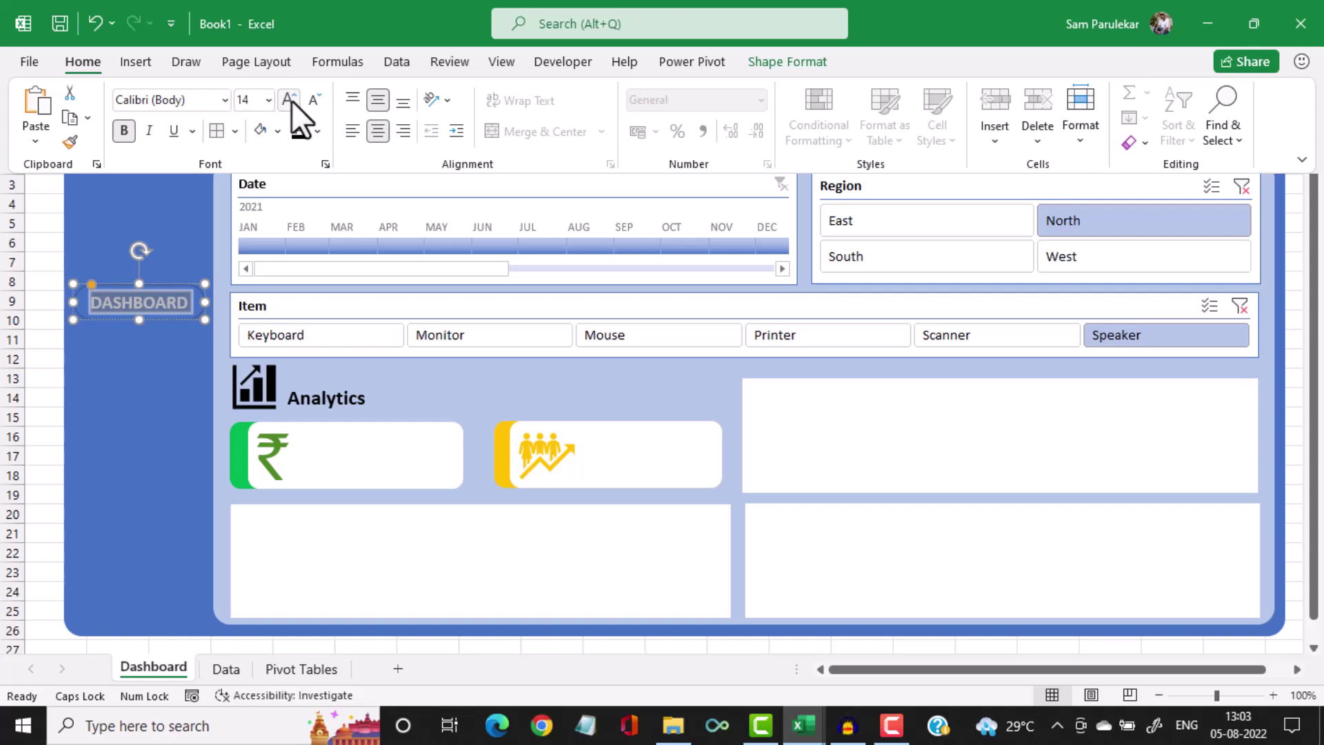
pyautogui.click(122, 386)
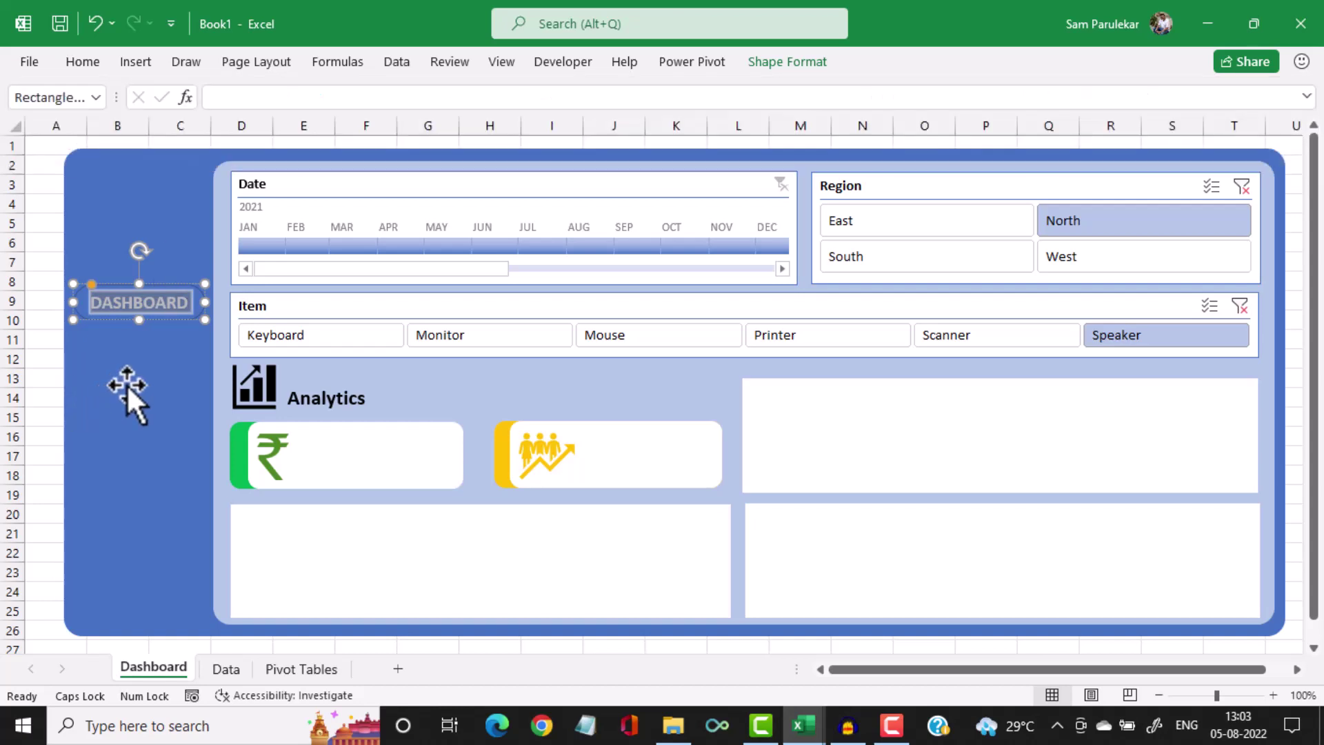
pyautogui.click(149, 361)
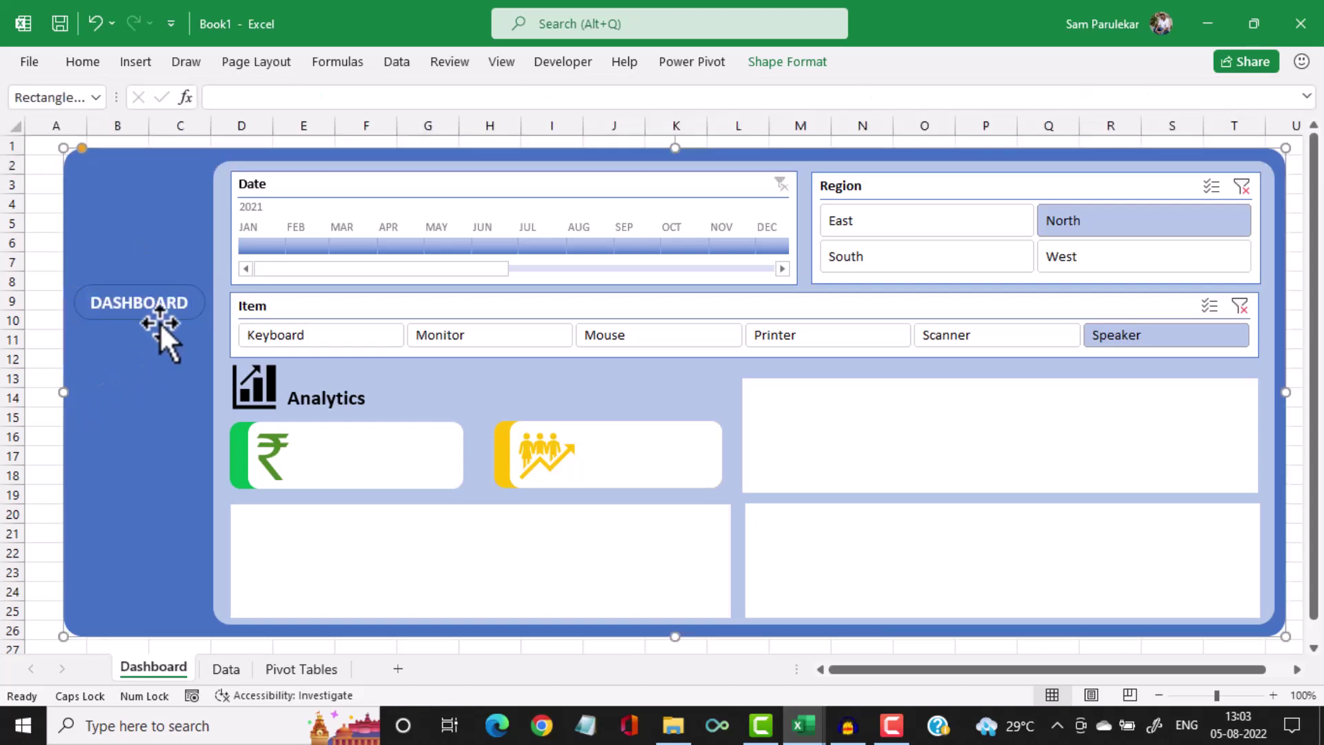
# Change the font colour of the DASHBOARD label to black
pyautogui.click(176, 287)
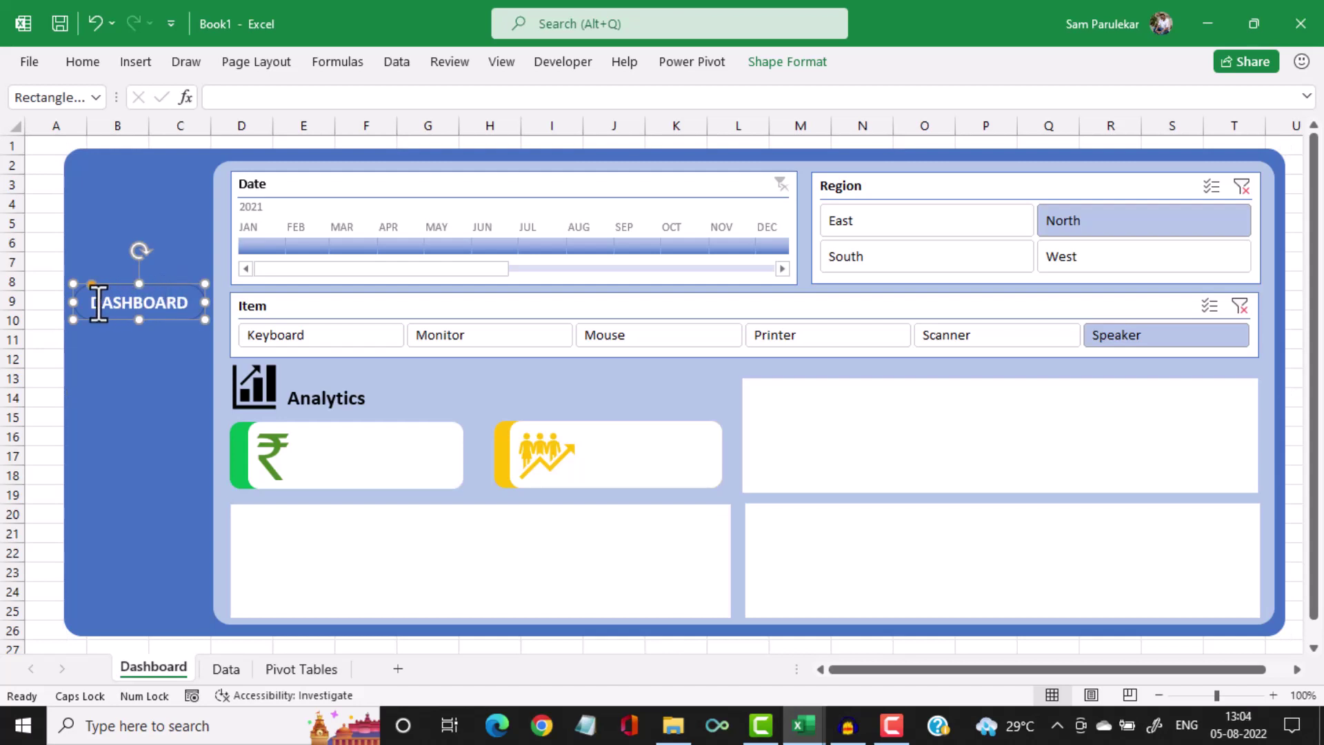
pyautogui.moveTo(90, 303); pyautogui.dragTo(187, 304)
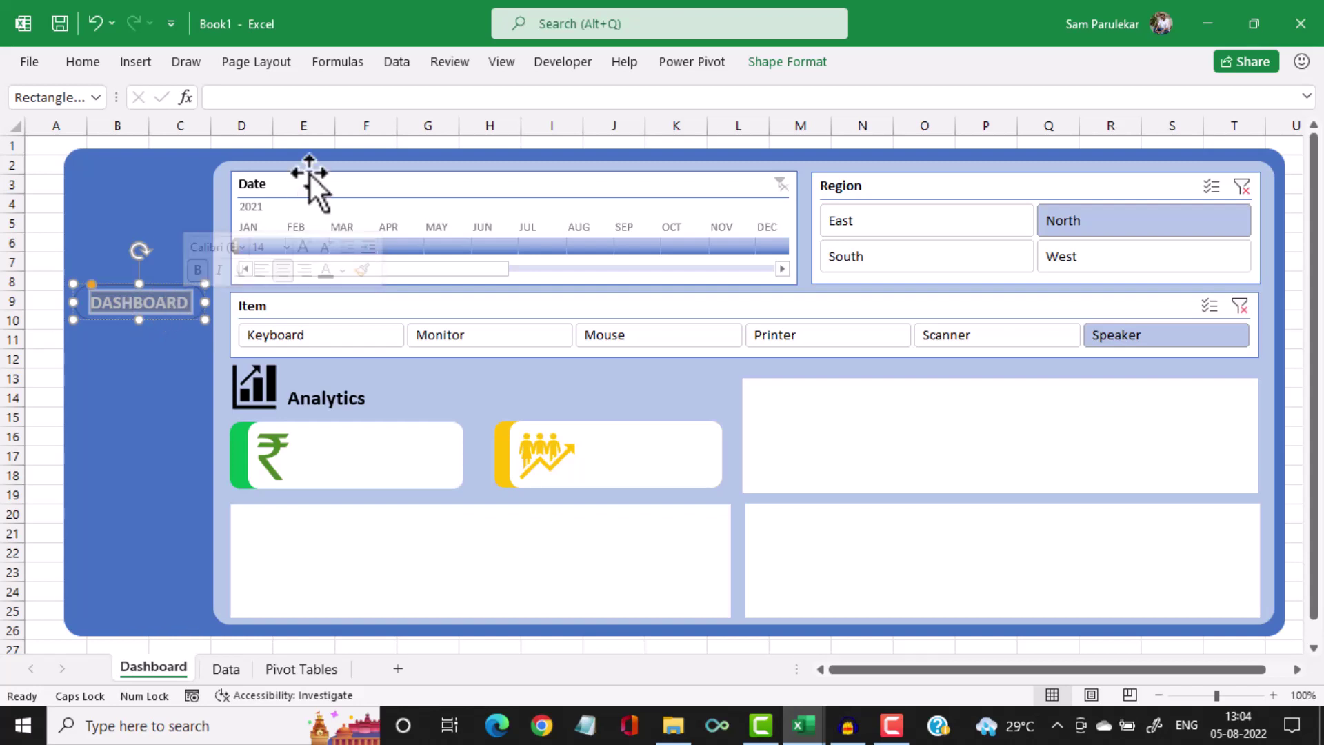
pyautogui.click(89, 65)
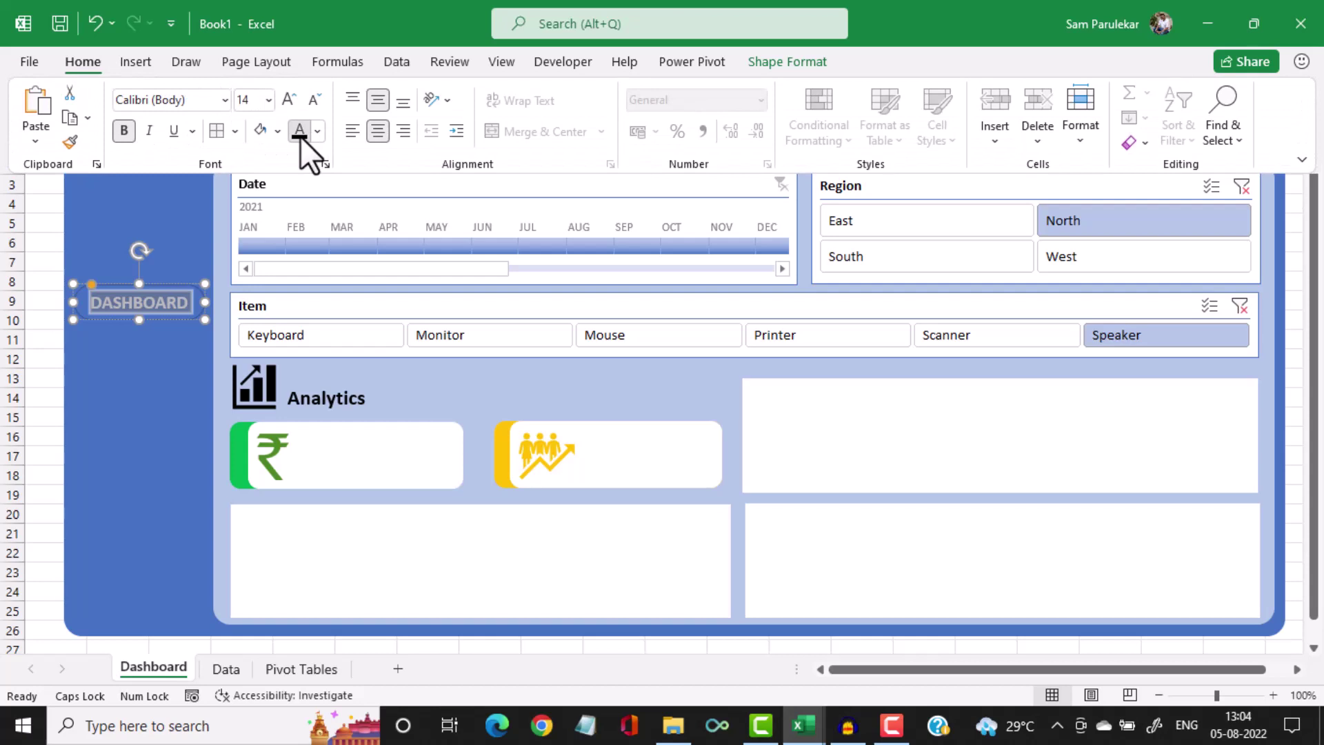
pyautogui.click(299, 133)
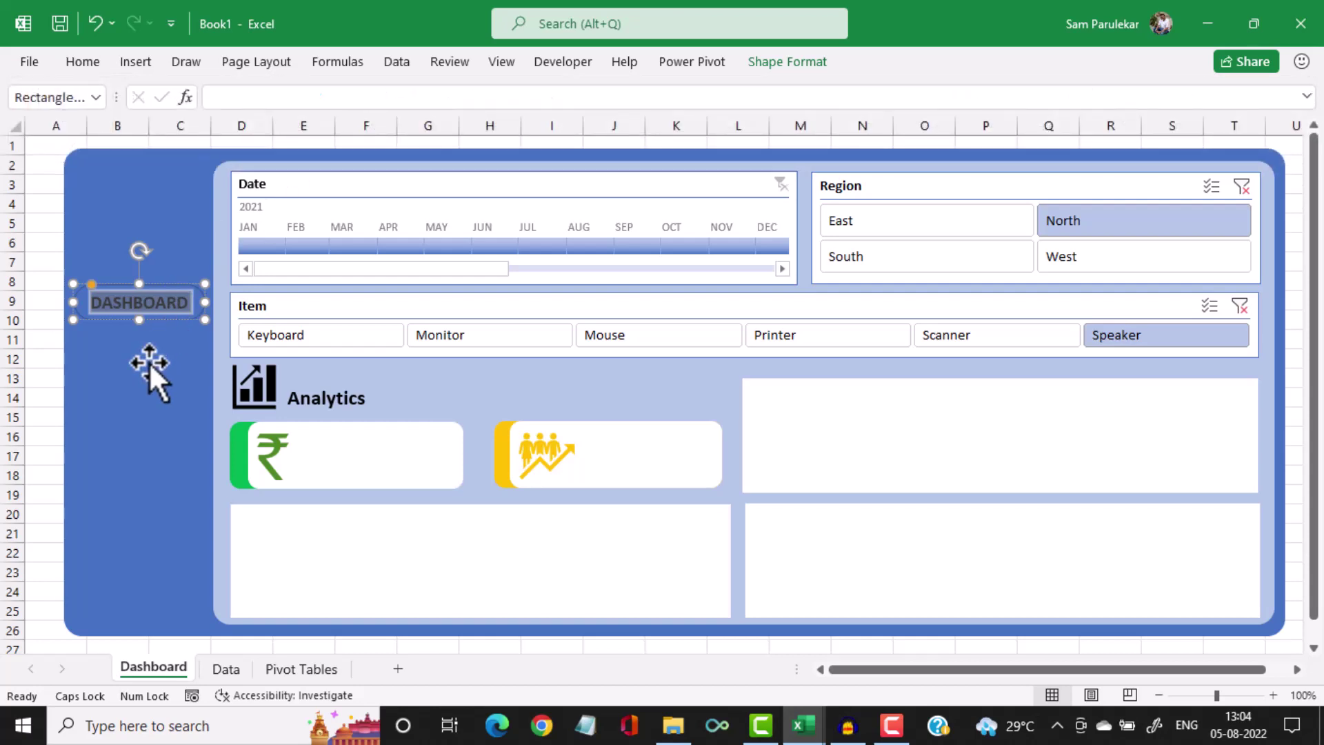
# Fill the sidebar's DASHBOARD button shape with white
pyautogui.click(174, 323)
pyautogui.click(176, 317)
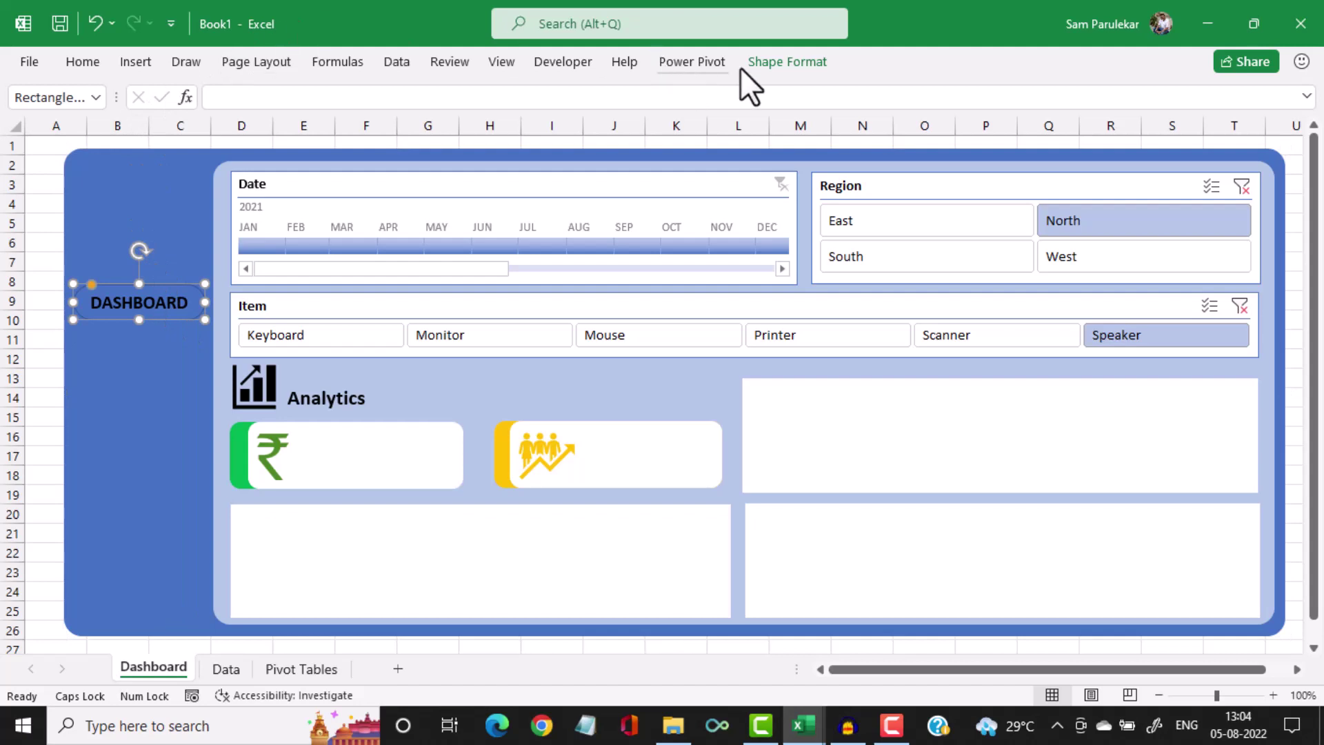
pyautogui.click(786, 64)
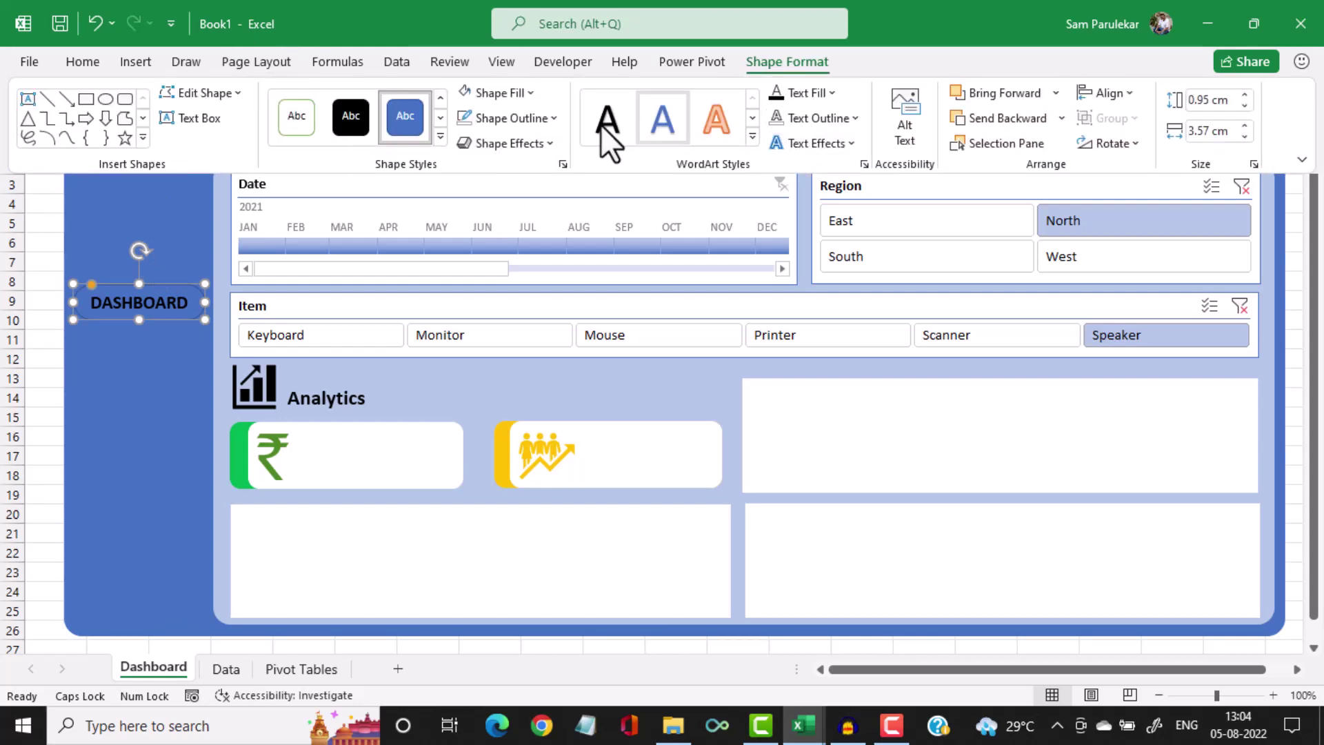
pyautogui.click(531, 95)
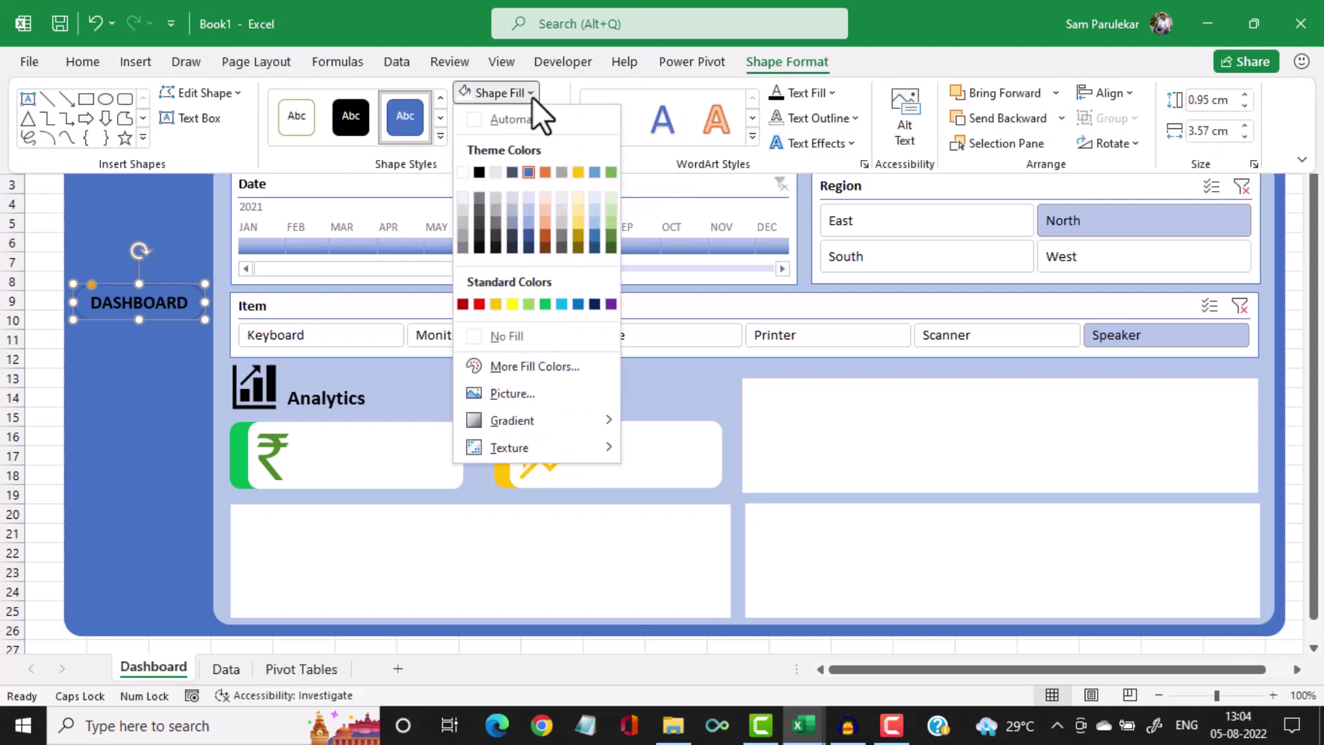
pyautogui.click(462, 173)
pyautogui.hotkey('ctrl', 'F1')
pyautogui.click(174, 361)
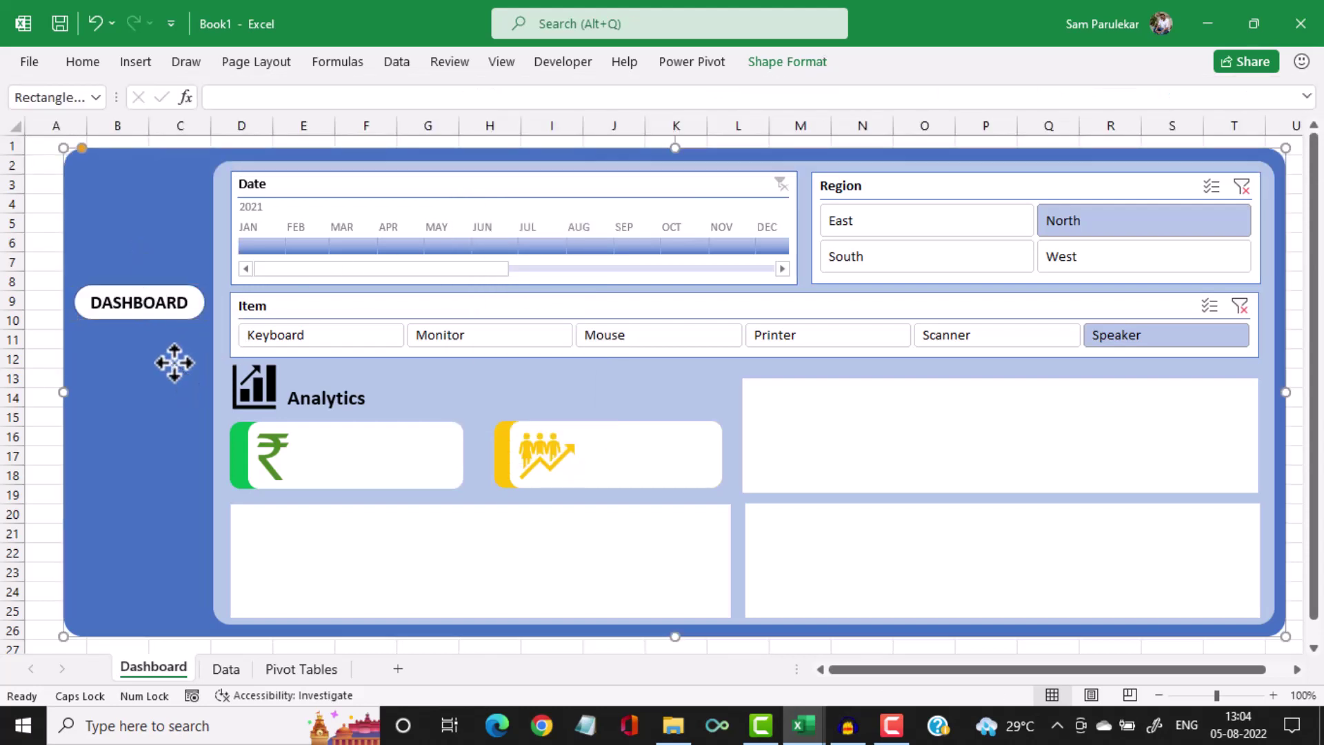
# Following the finished example workbook's sidebar, duplicate the DASHBOARD button three times in Book1, stacking the copies evenly below it
pyautogui.click(159, 316)
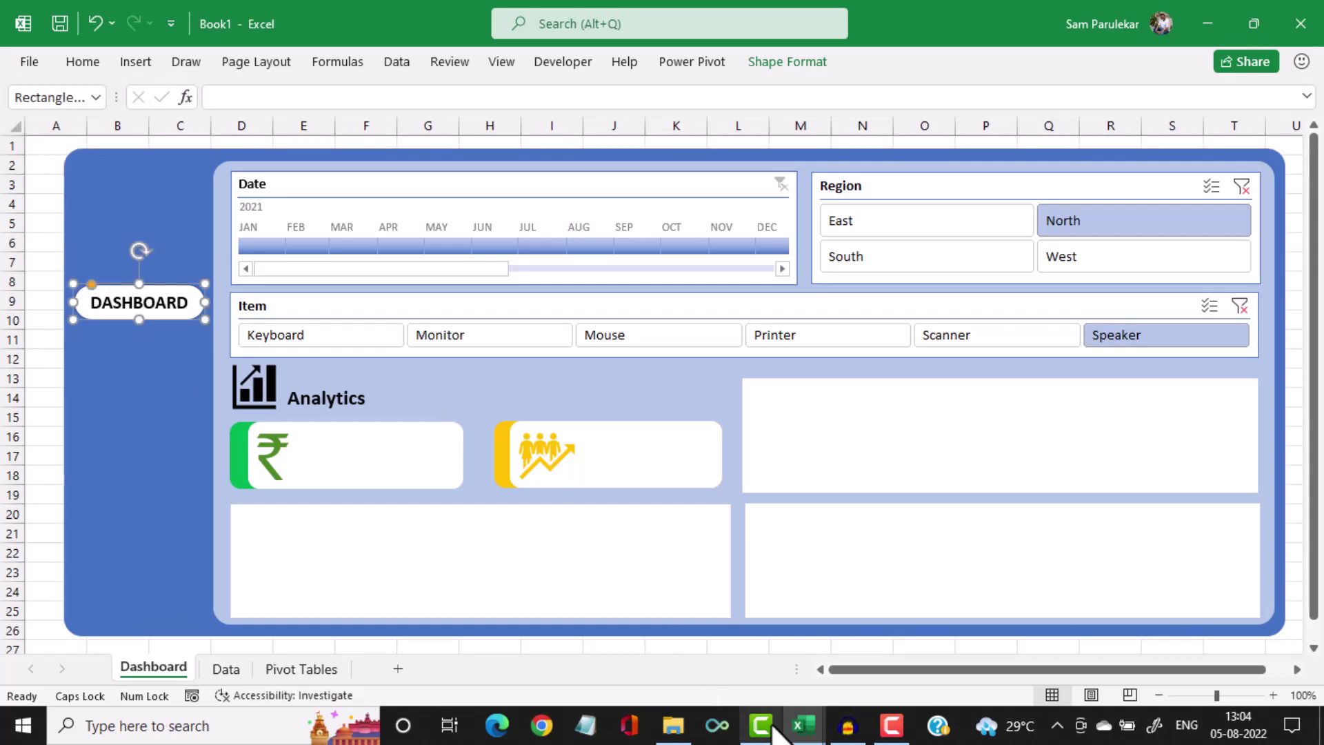
pyautogui.moveTo(799, 721)
pyautogui.click(645, 655)
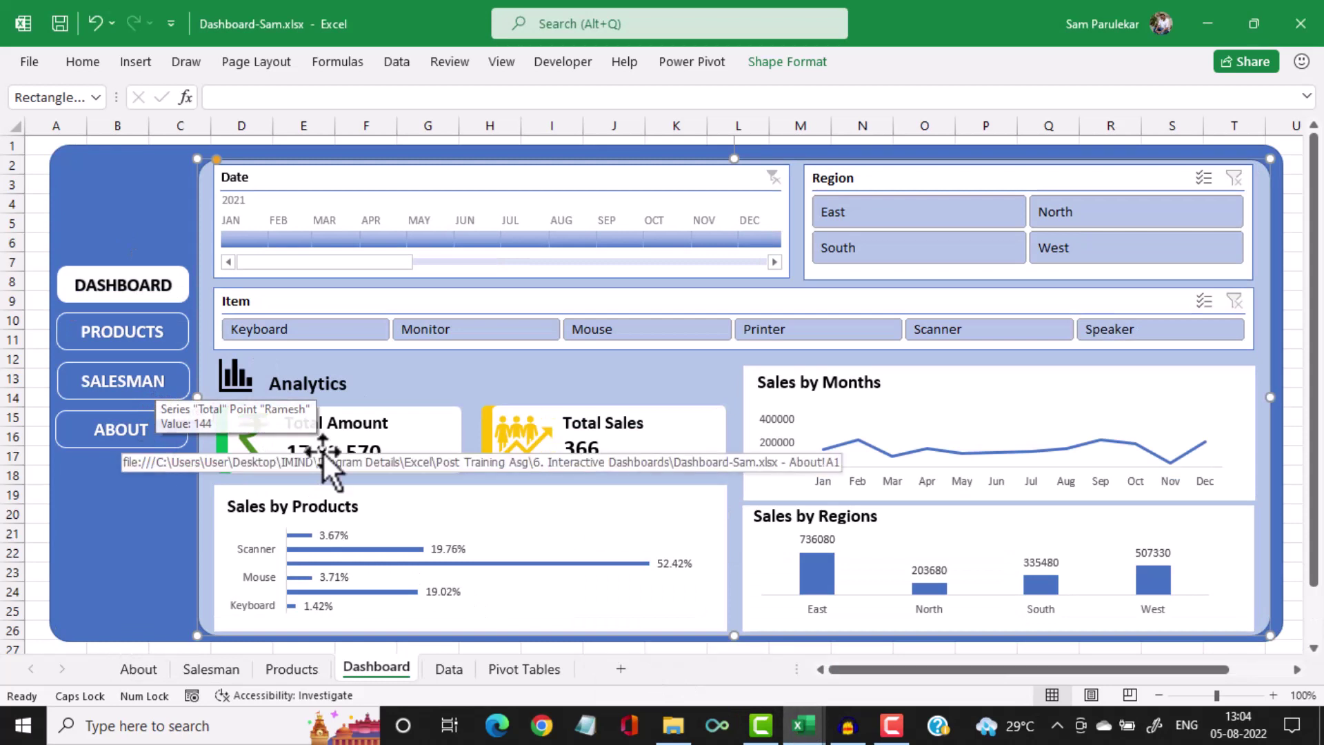
pyautogui.moveTo(803, 723)
pyautogui.click(835, 675)
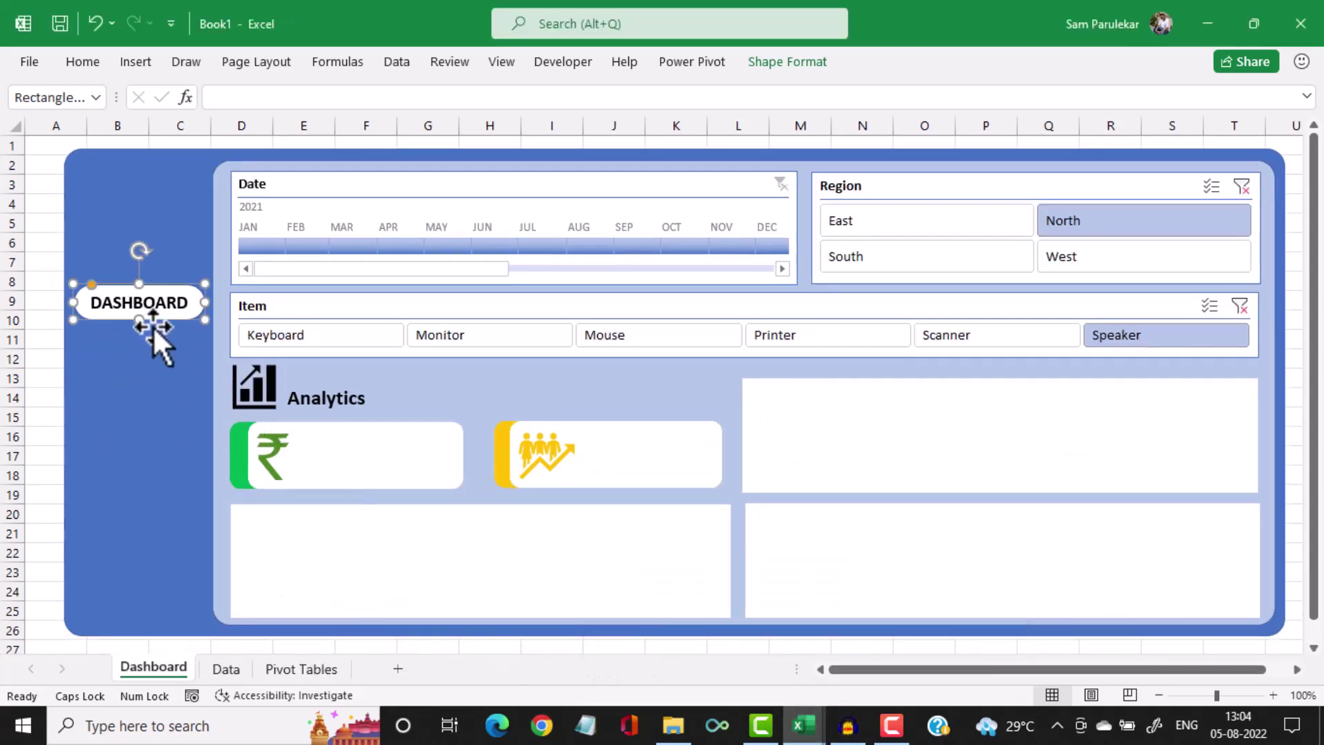
pyautogui.moveTo(152, 327); pyautogui.dragTo(153, 362)
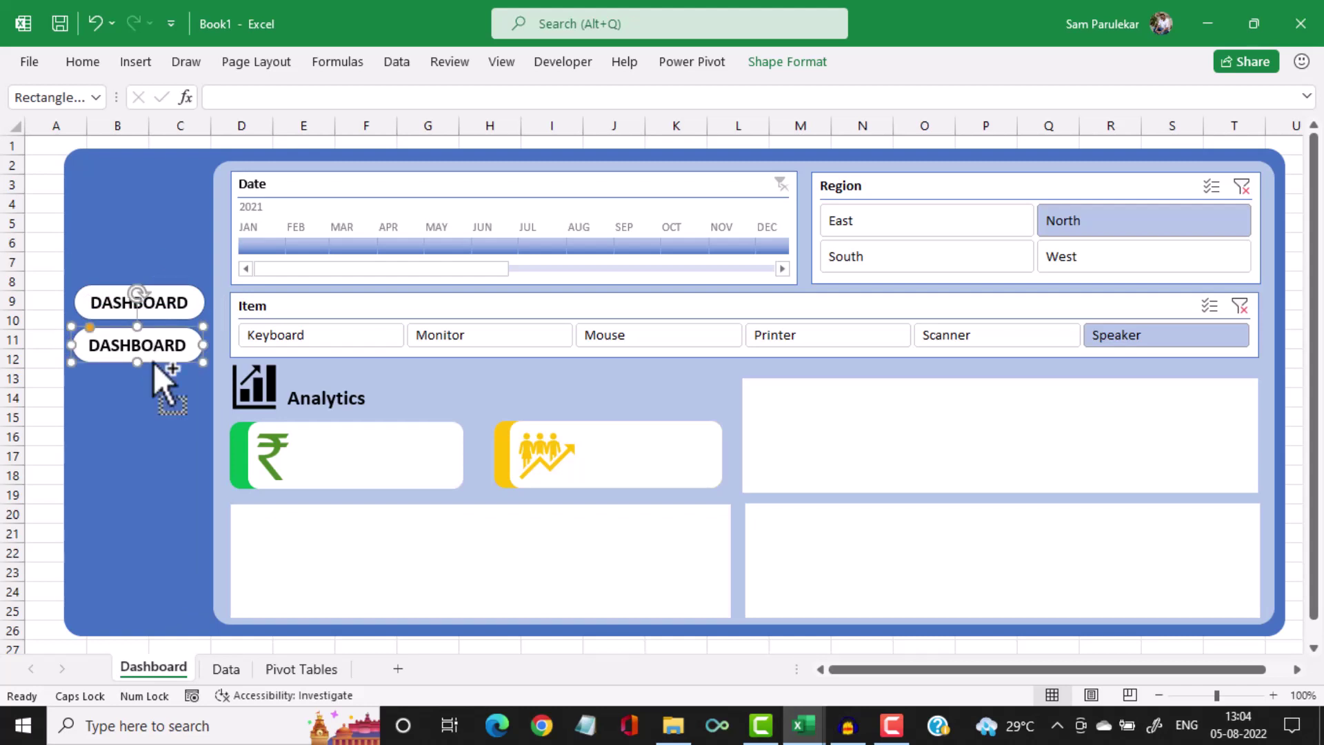
pyautogui.hotkey('ctrl', 'd')
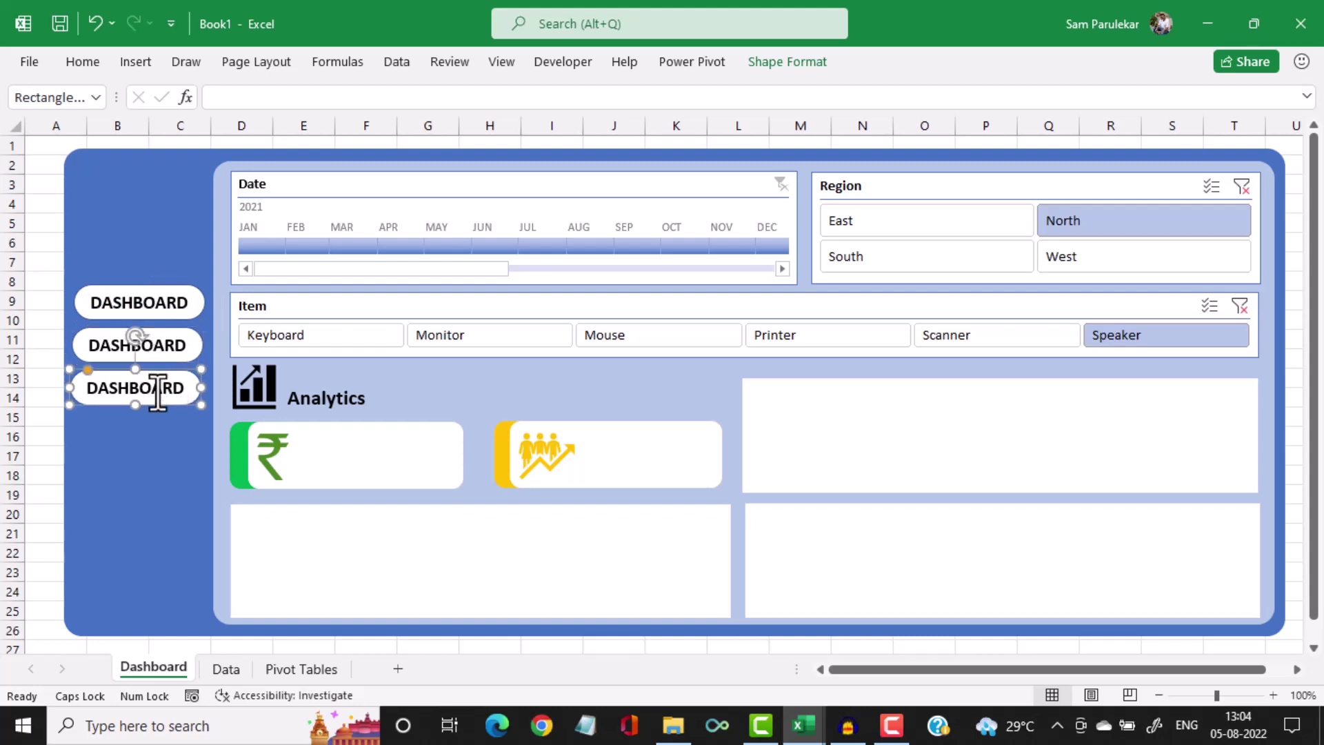
pyautogui.hotkey('ctrl', 'd')
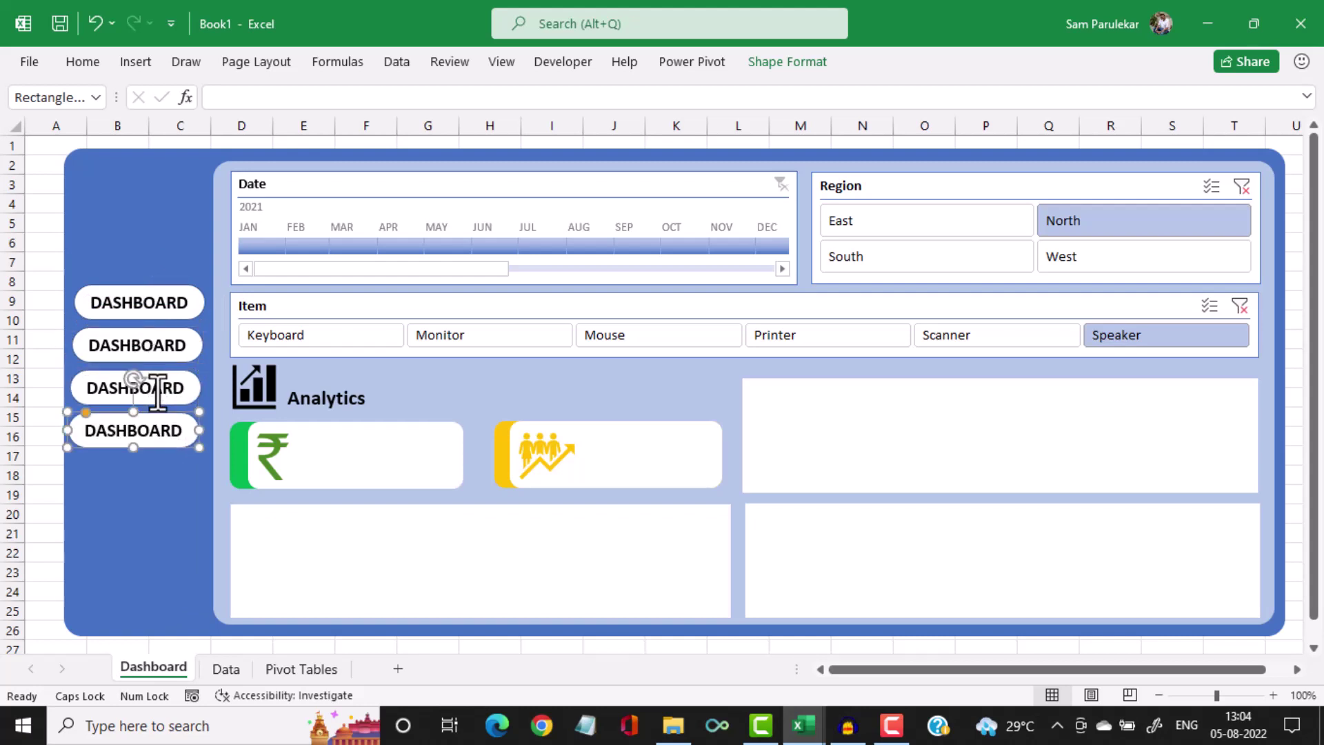
# Relabel the three copied sidebar buttons, from upper to lower, as PRODUCTS, SALESMEN and ABOUT
pyautogui.click(104, 347)
pyautogui.moveTo(89, 345); pyautogui.dragTo(204, 344)
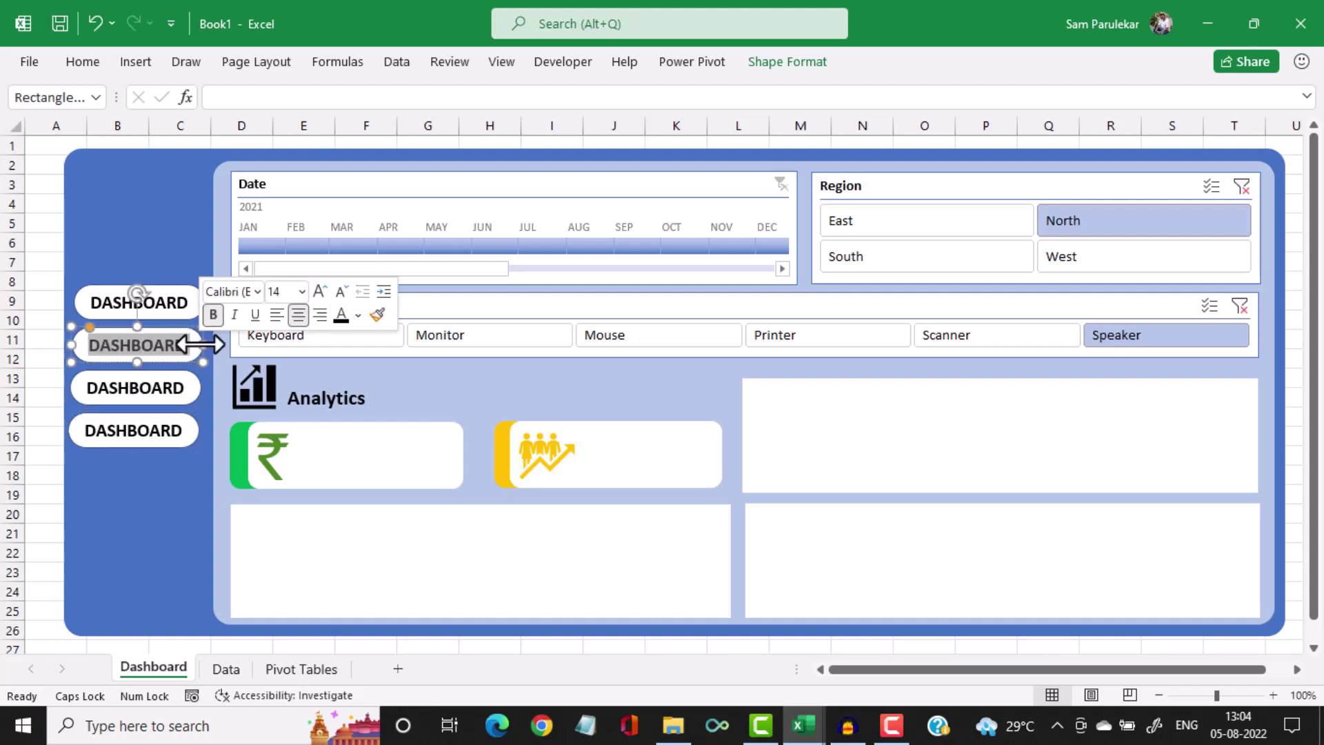
pyautogui.write('PRO')
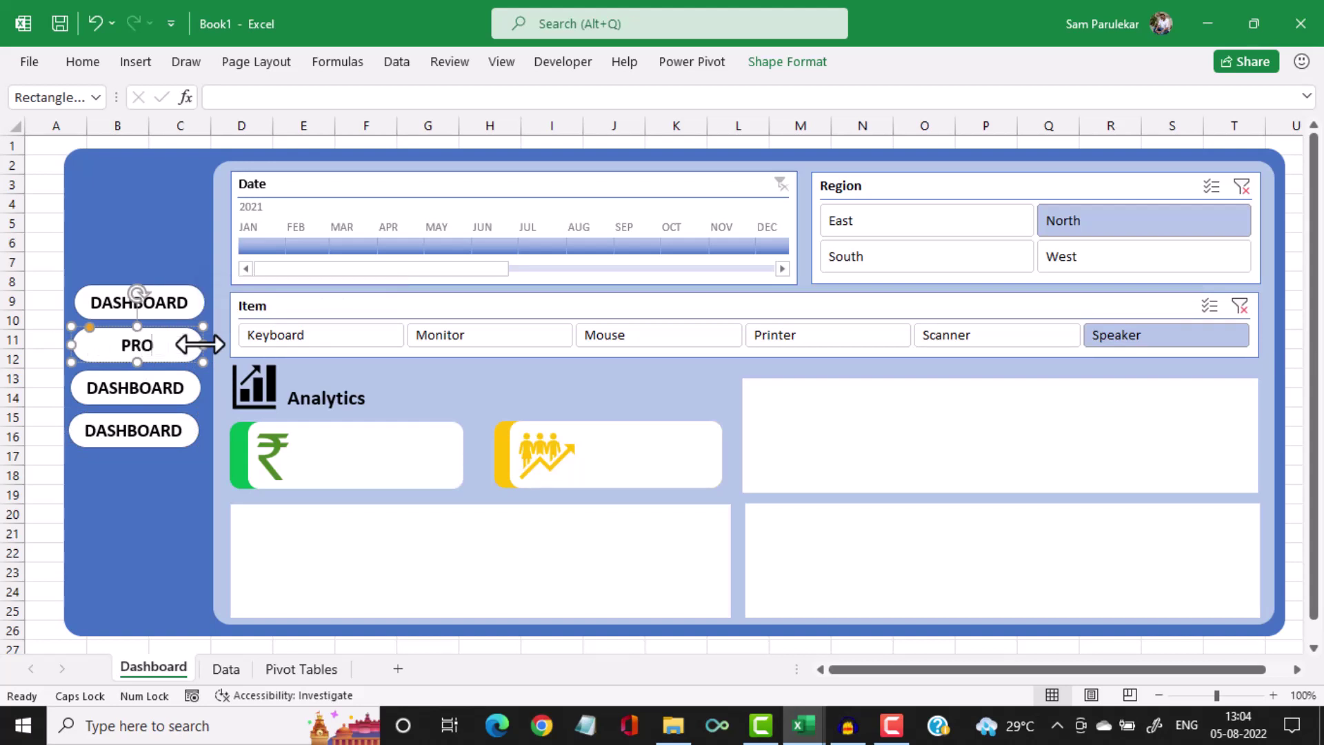
pyautogui.write('DUCTS')
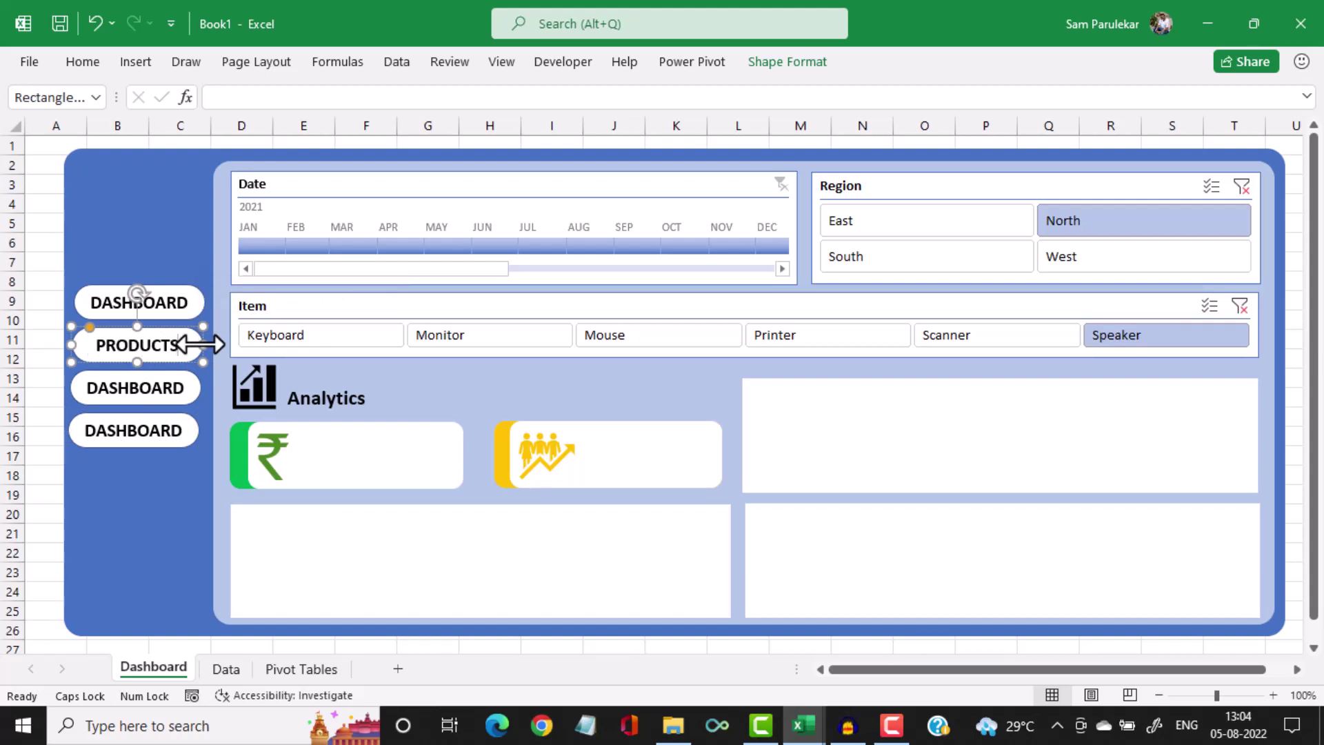
pyautogui.doubleClick(134, 387)
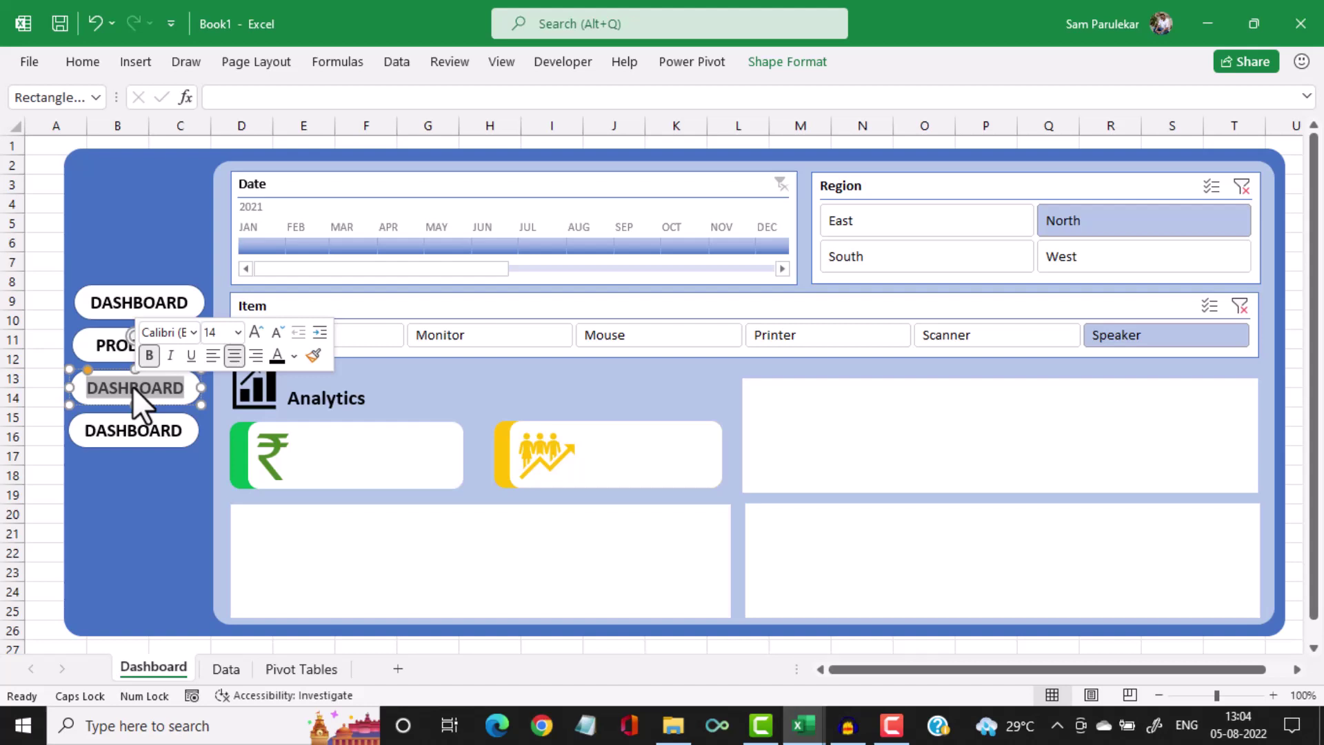
pyautogui.write('SALESMEN')
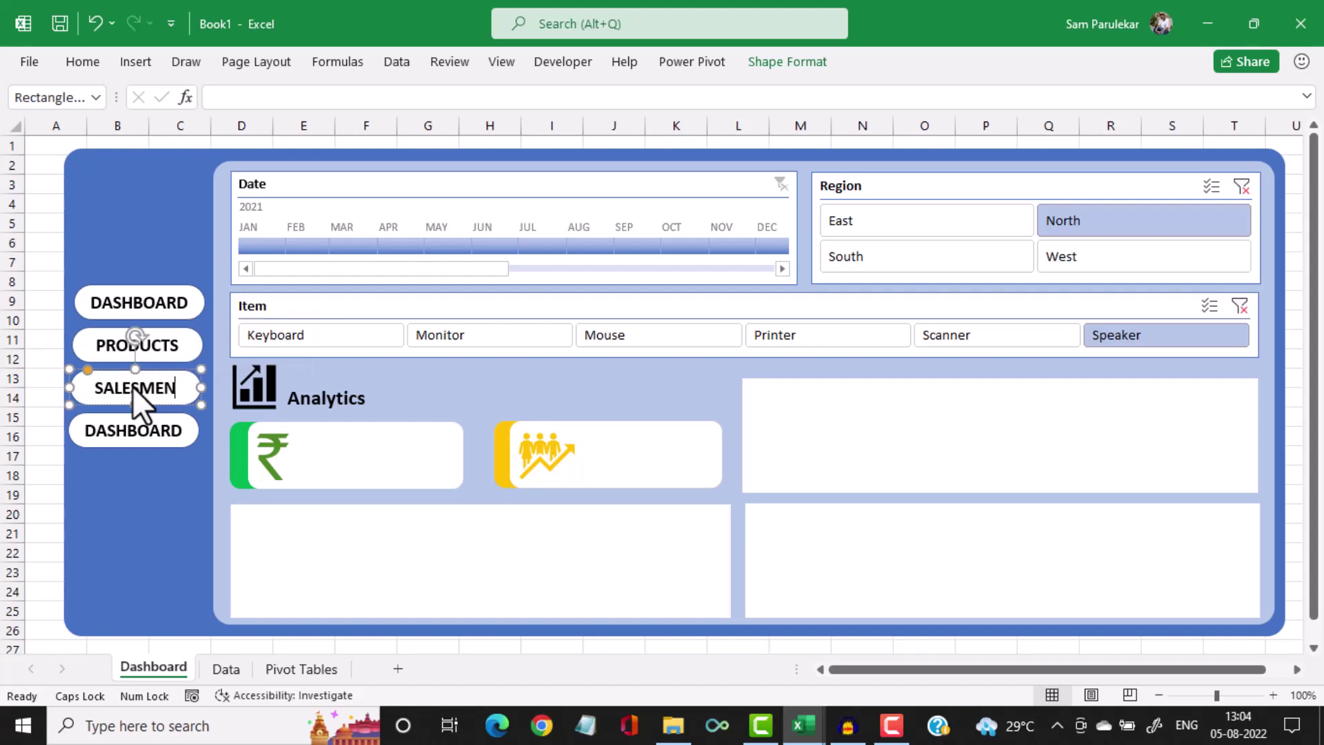
pyautogui.doubleClick(129, 432)
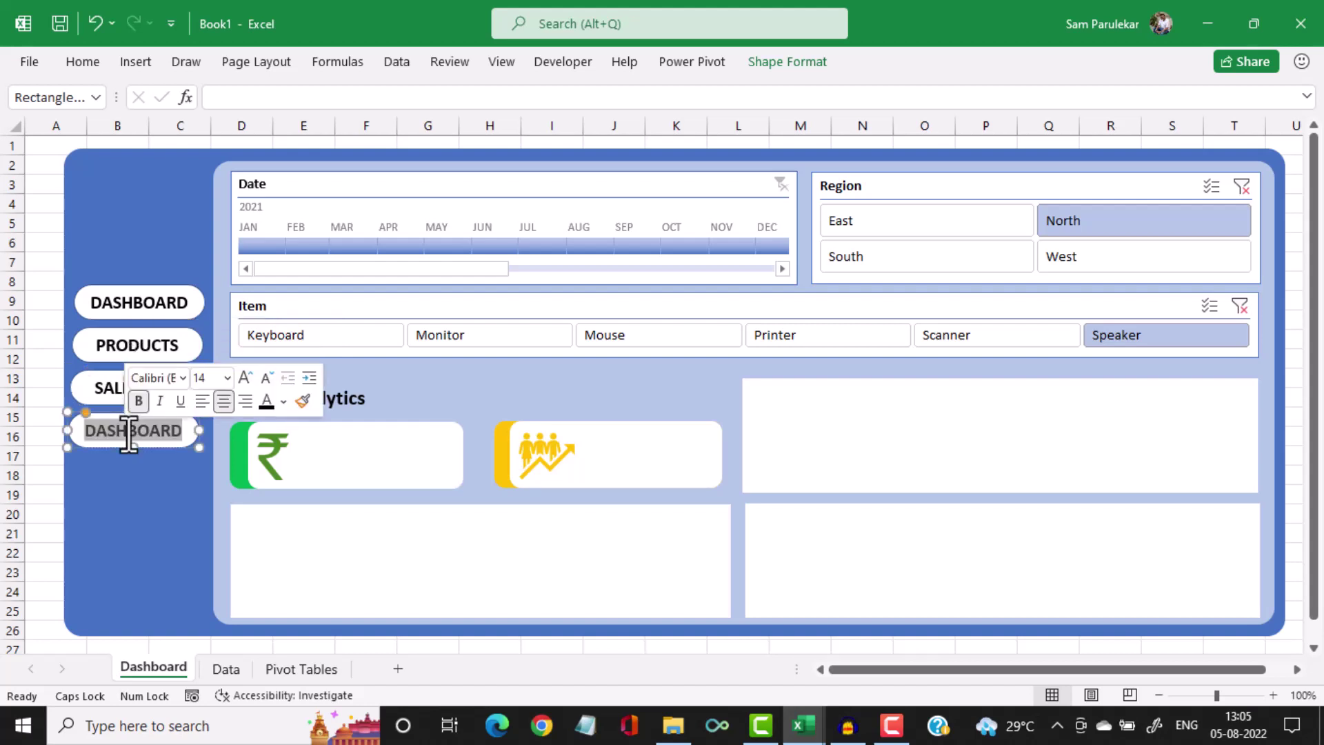
pyautogui.write('ABOUT')
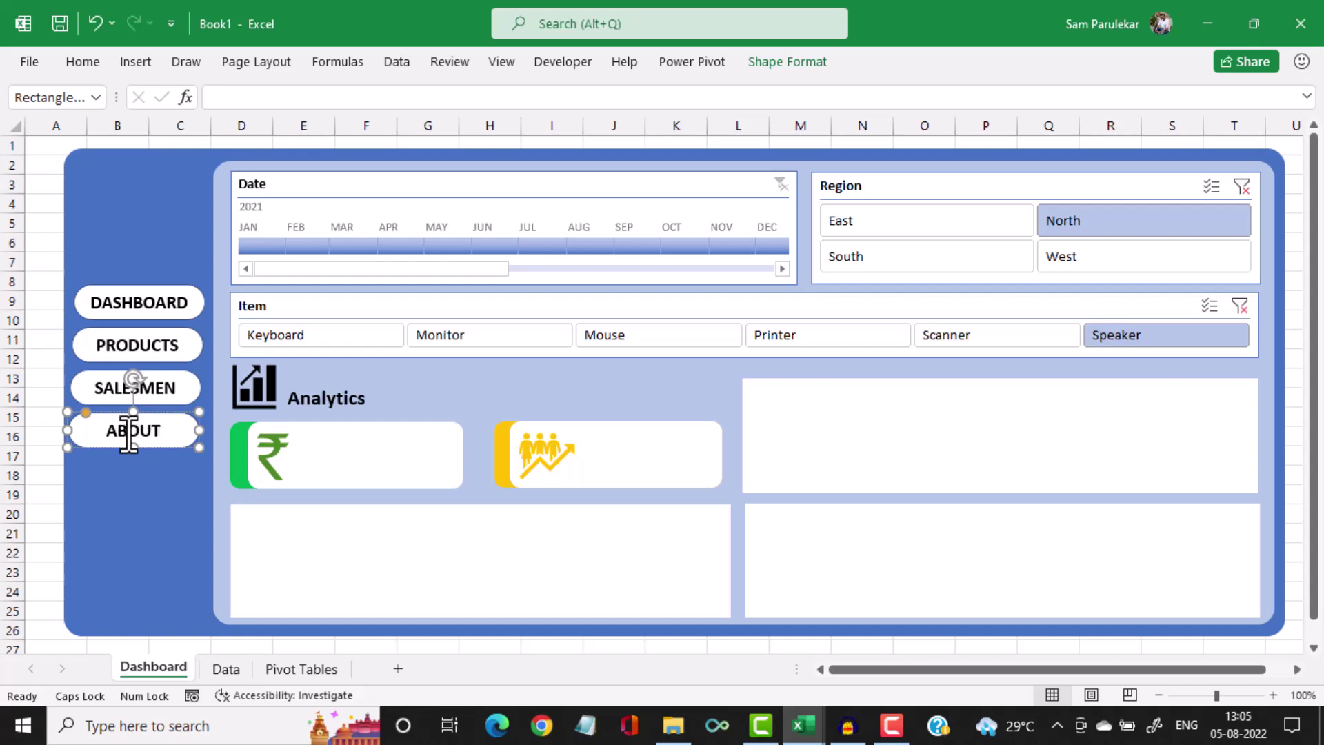
# Change the font colour of the ABOUT button's label to white
pyautogui.doubleClick(129, 432)
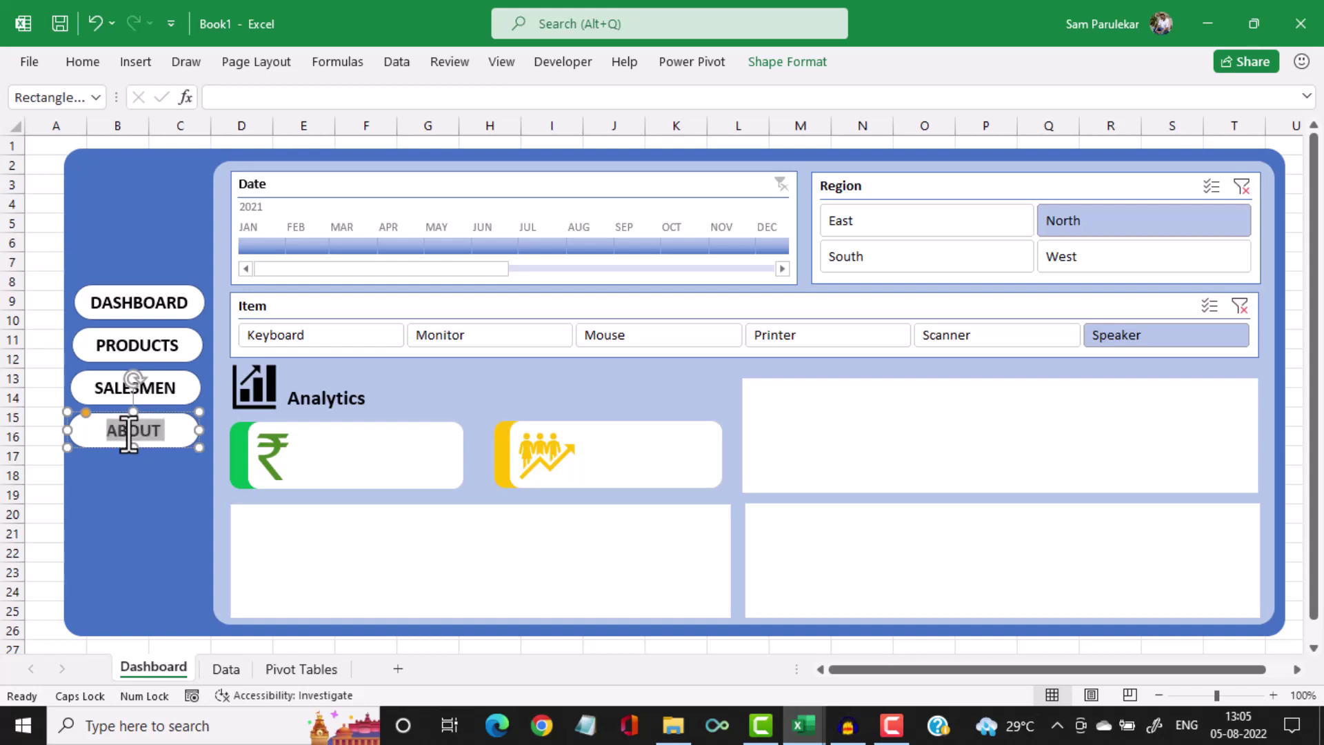
pyautogui.click(97, 63)
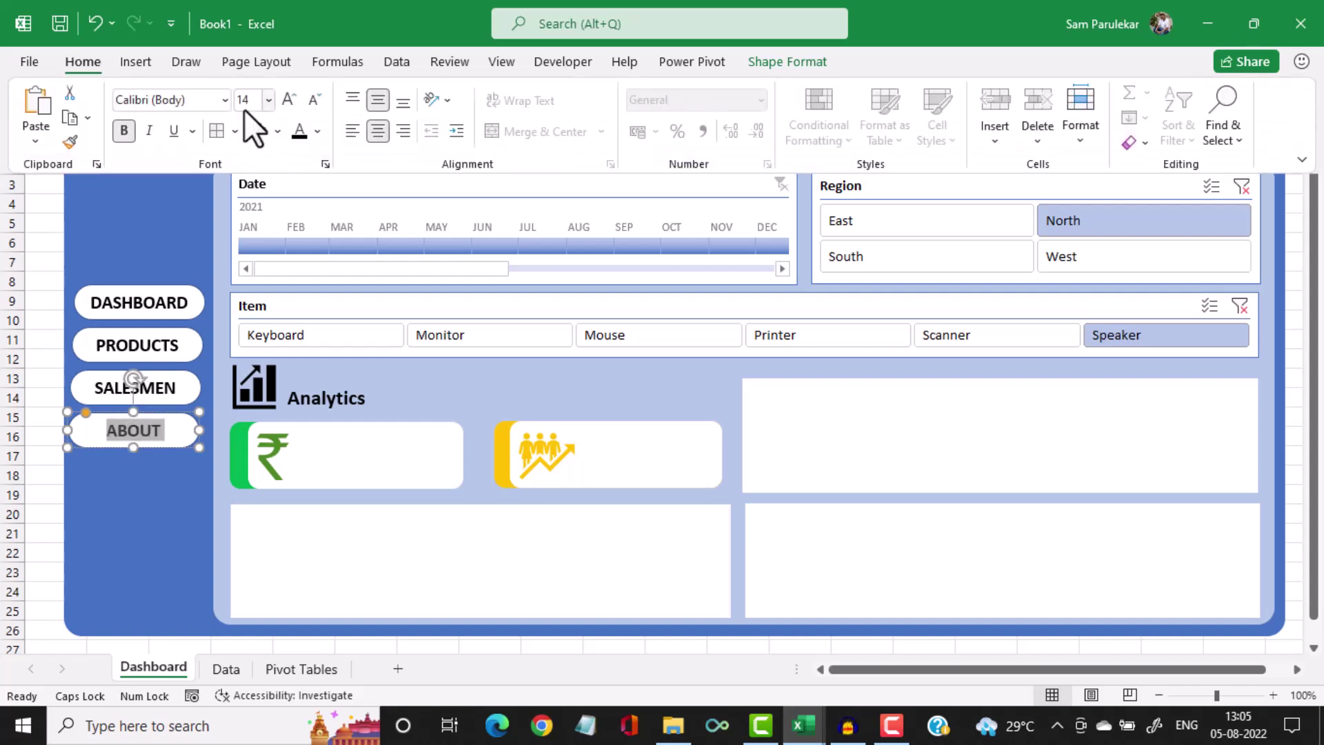
pyautogui.click(317, 131)
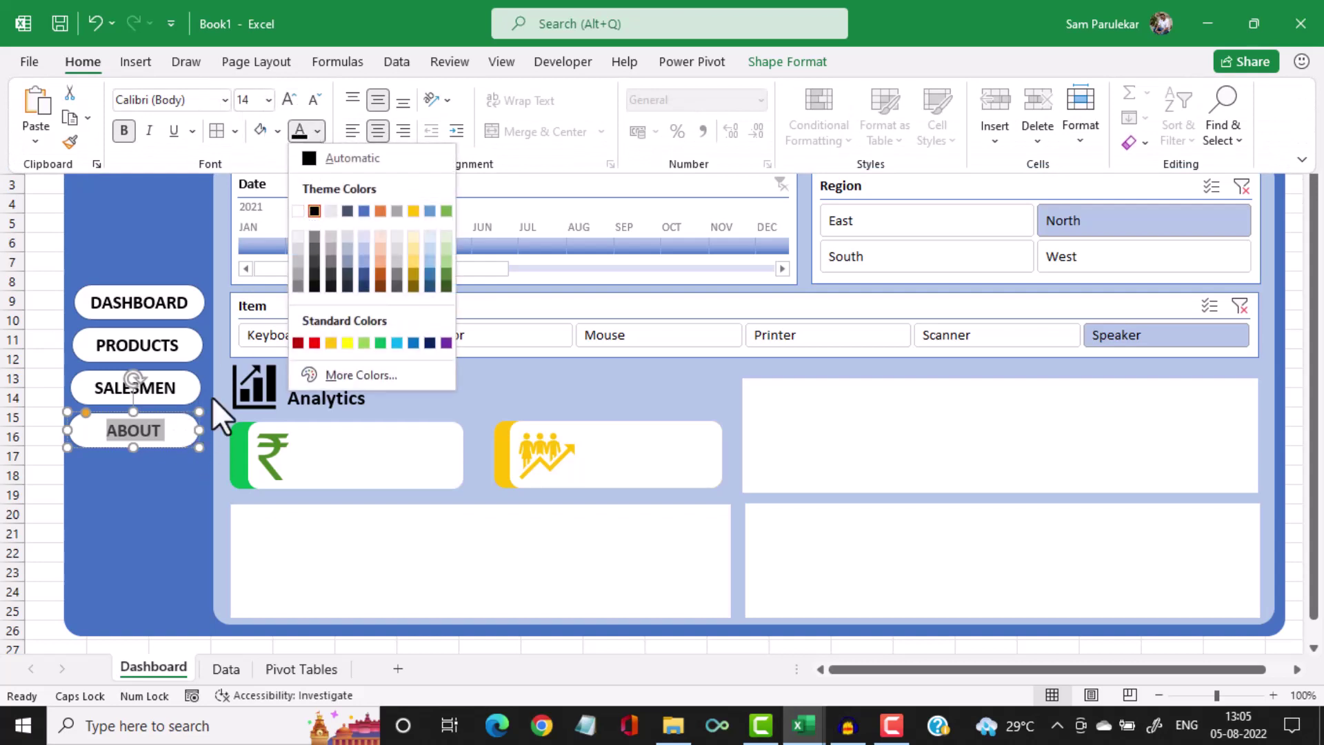
pyautogui.click(297, 210)
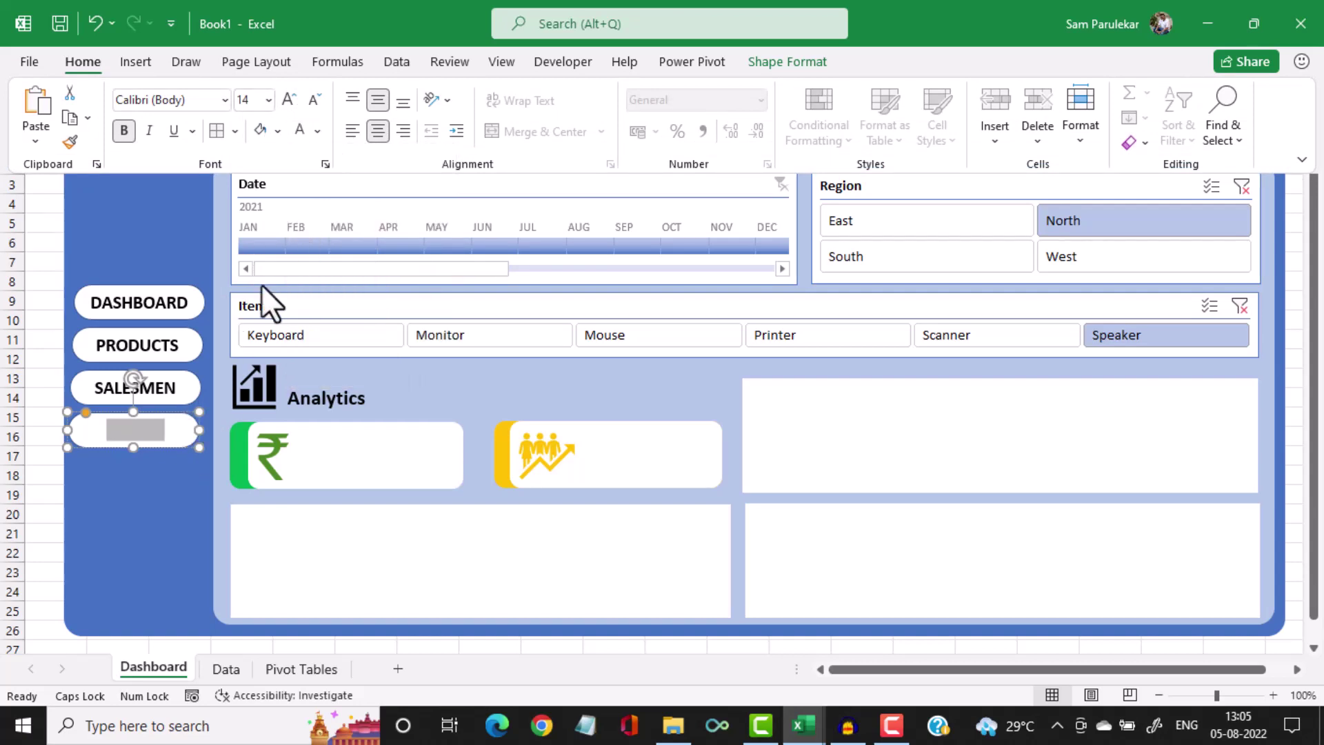
pyautogui.click(137, 494)
# Remove the ABOUT button's fill and give the shape a white outline
pyautogui.click(174, 447)
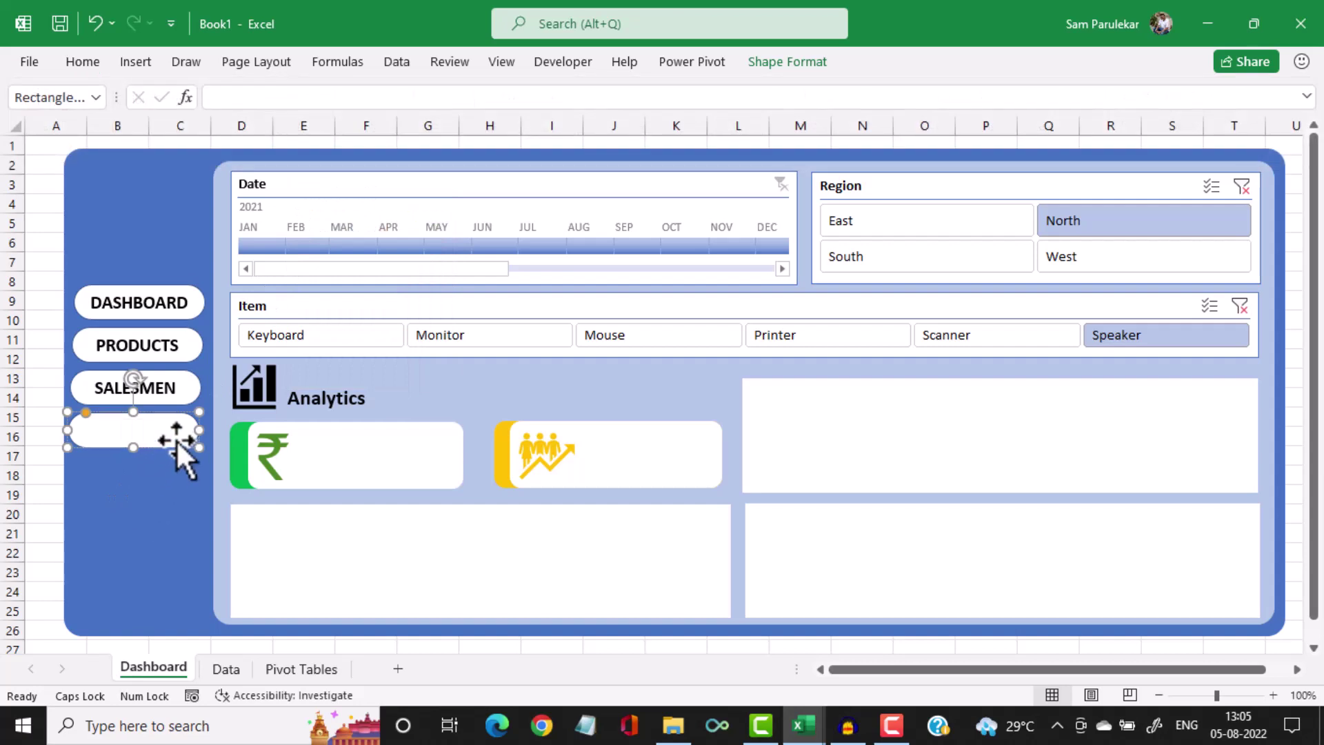
pyautogui.click(793, 66)
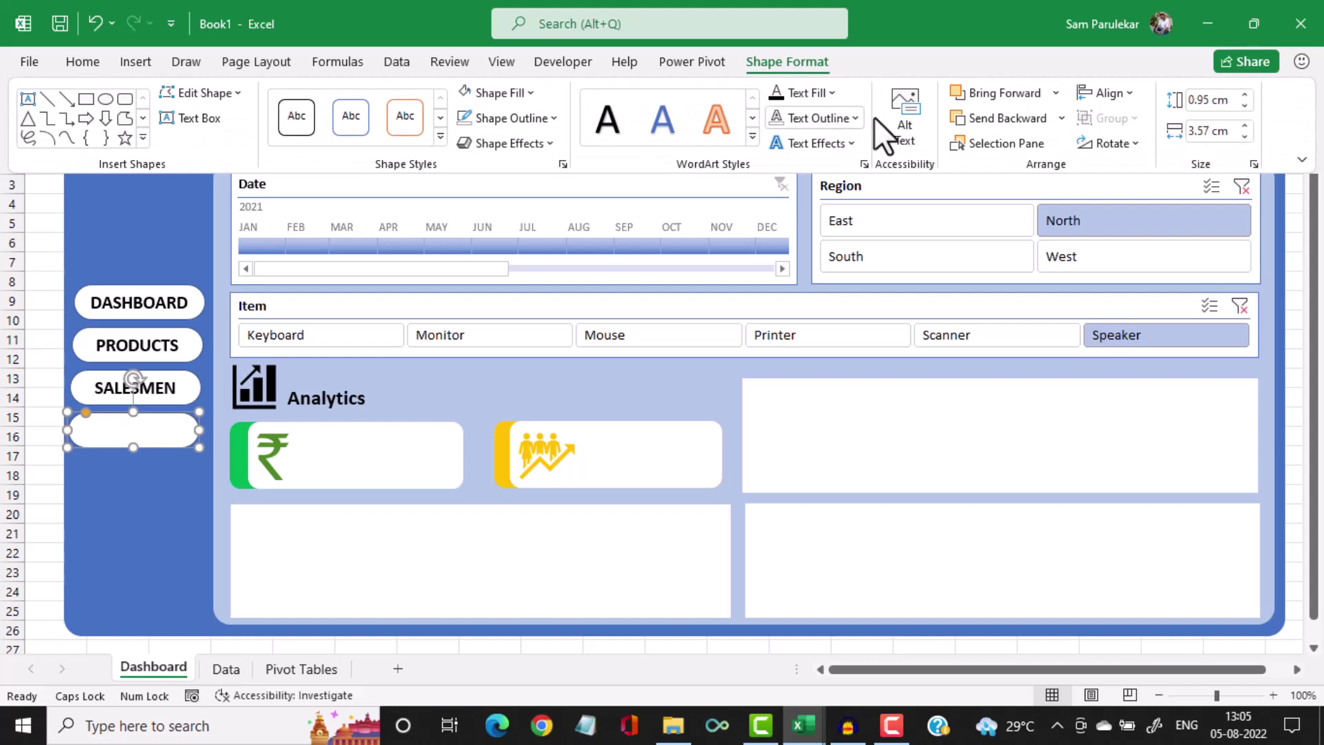
pyautogui.click(528, 91)
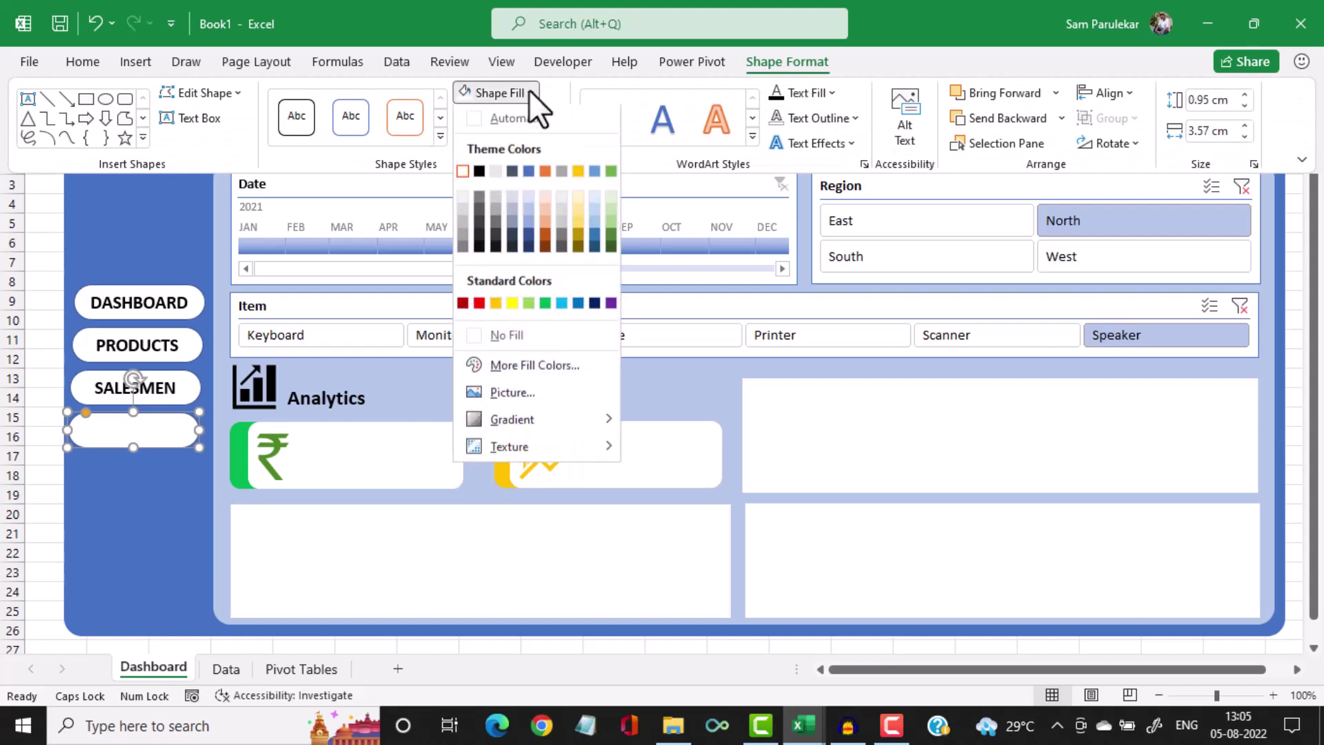
pyautogui.click(506, 336)
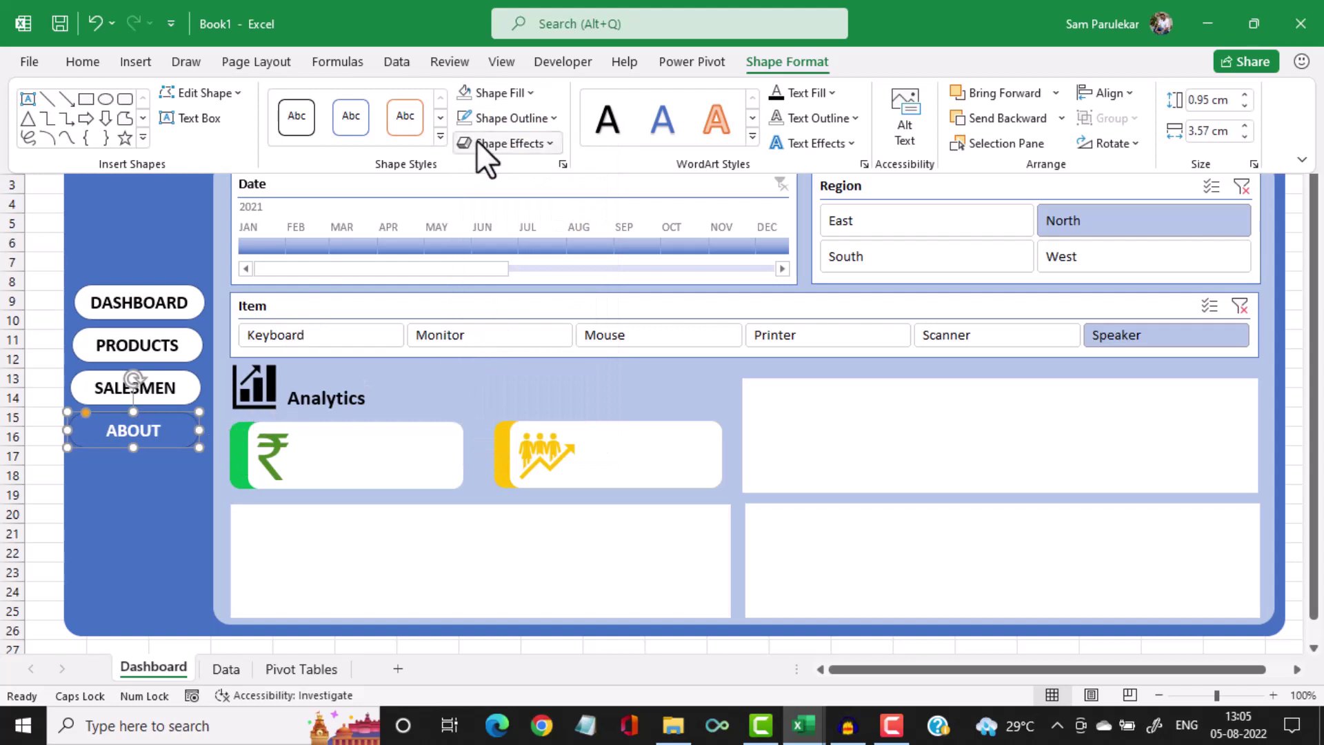
pyautogui.click(550, 118)
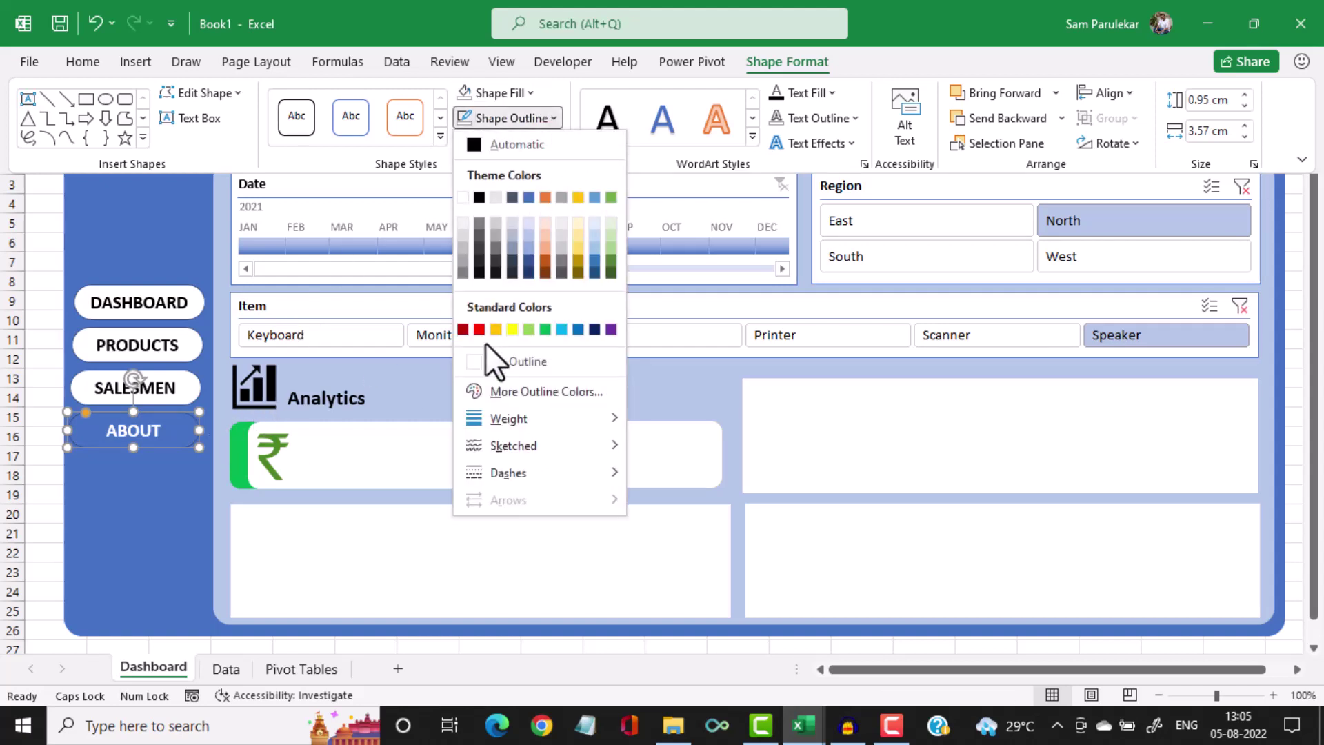
pyautogui.click(462, 196)
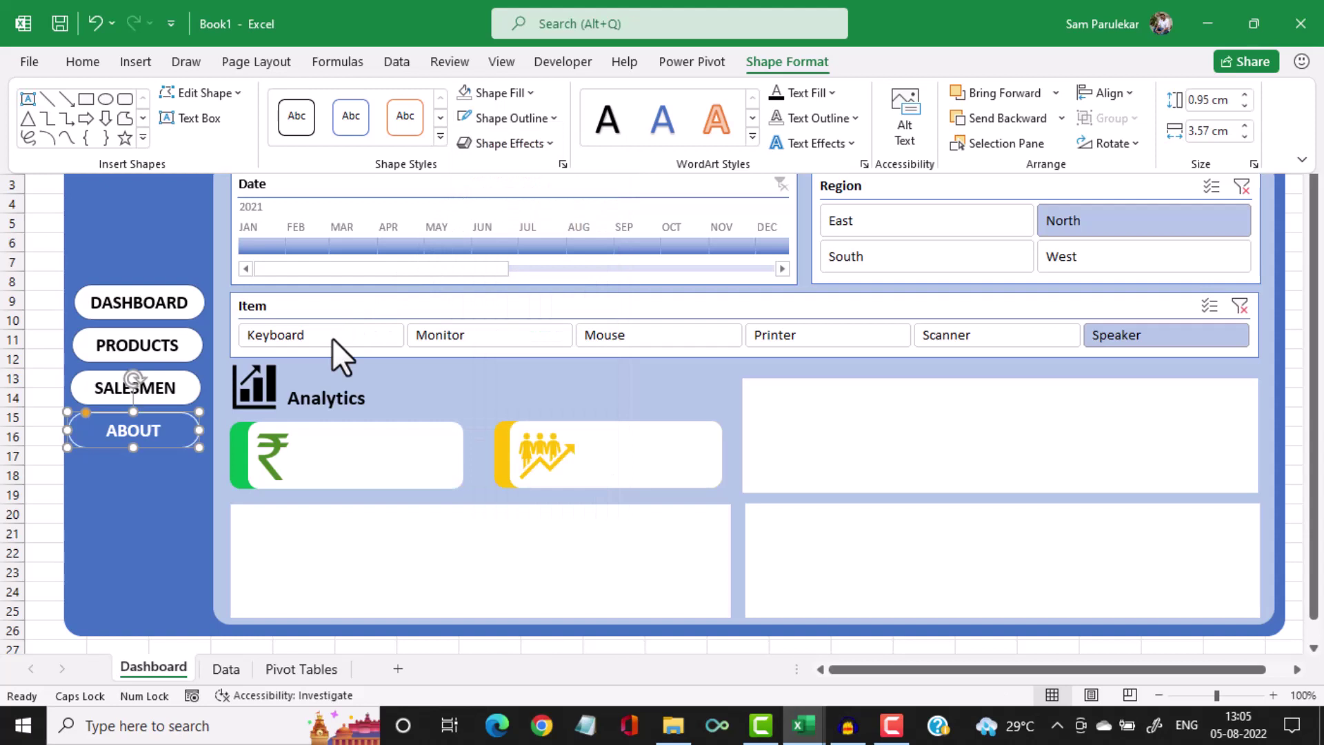
pyautogui.hotkey('ctrl', 'F1')
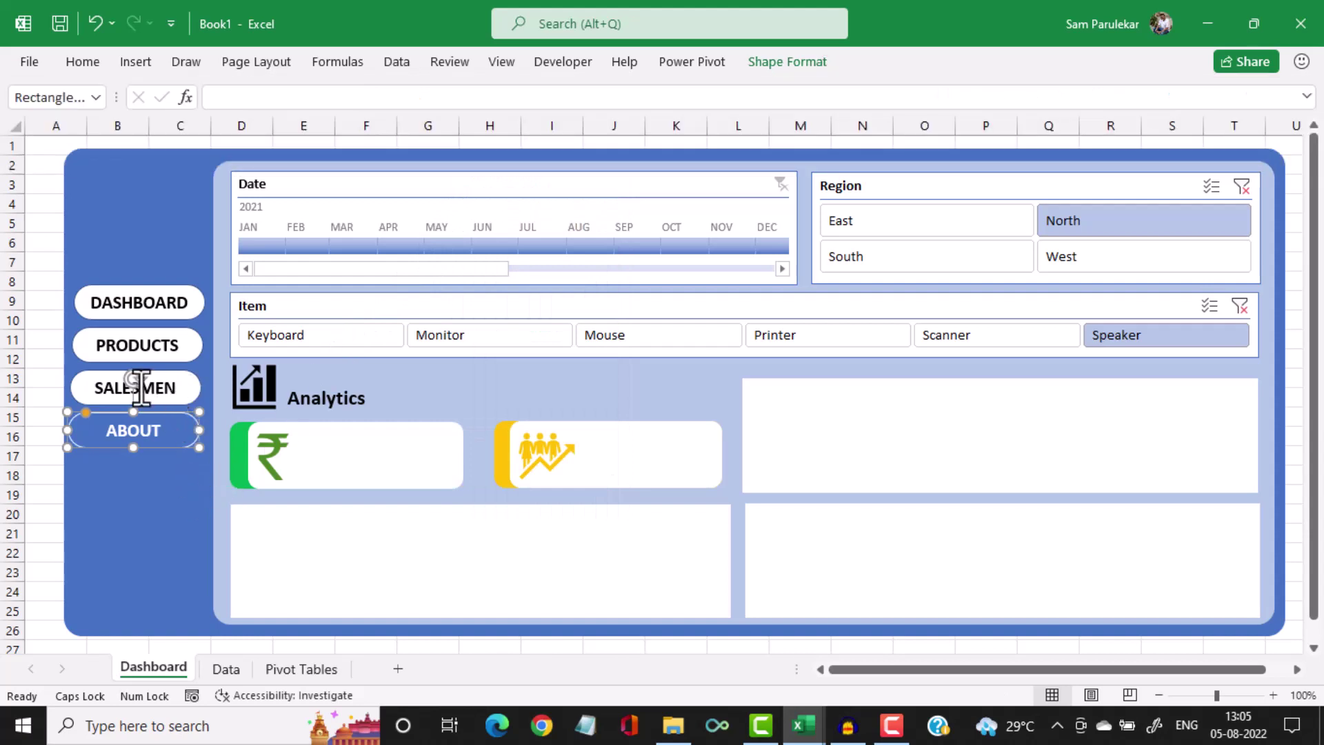
# Remove the SALESMEN button's fill and give the shape an off-white outline, the lightest shade beneath white in the theme colours
pyautogui.click(196, 386)
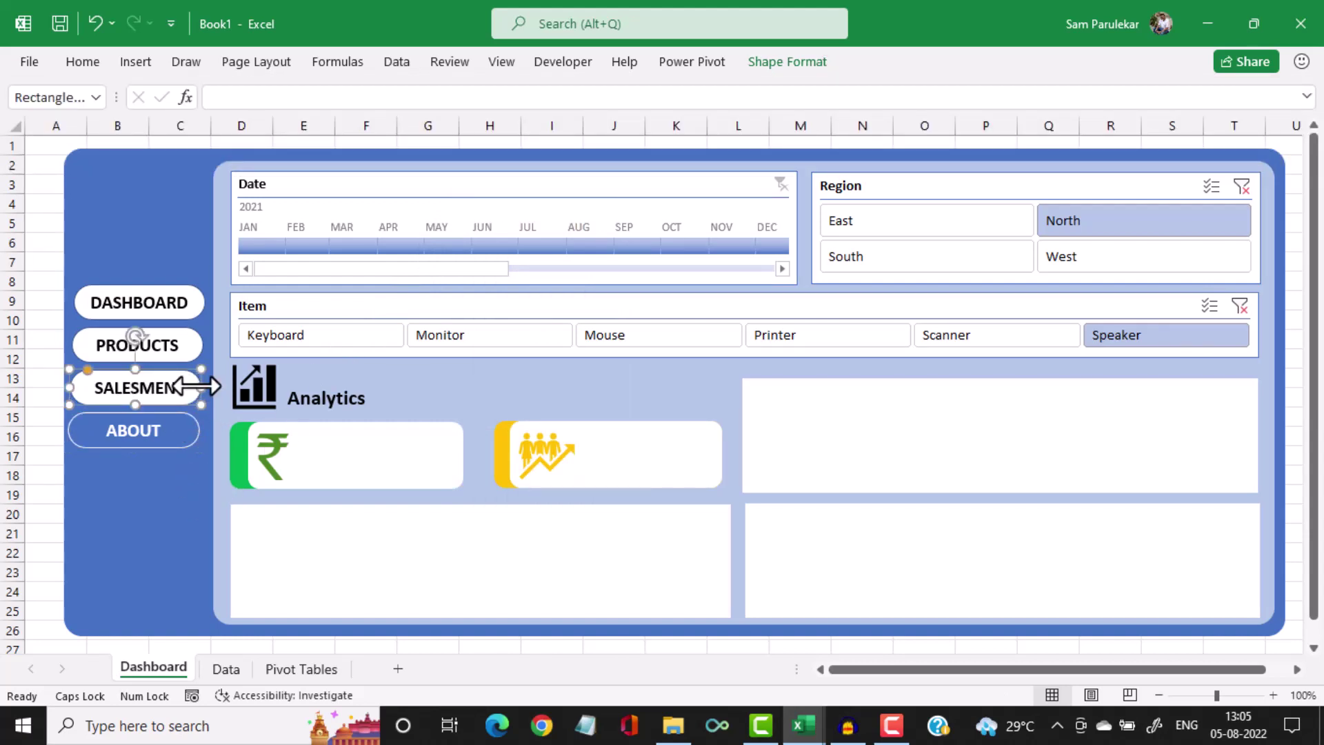
pyautogui.click(783, 61)
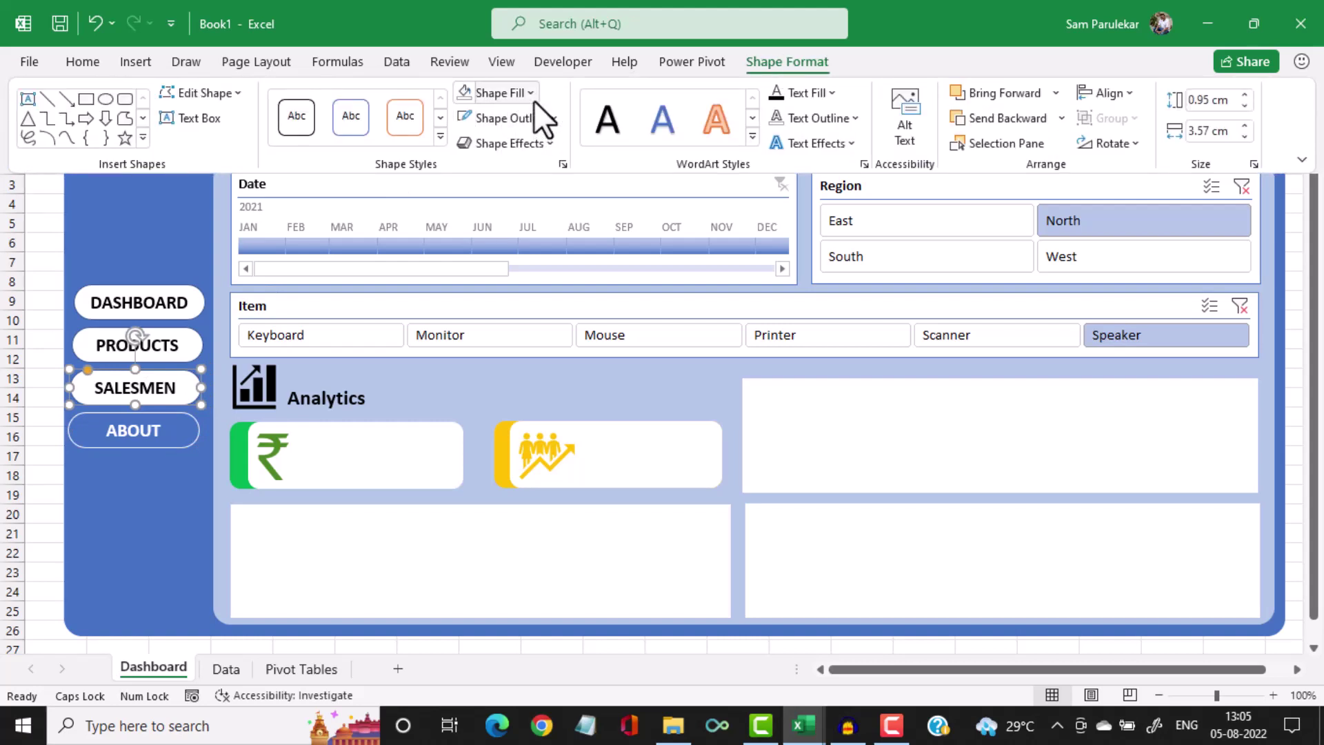
pyautogui.click(529, 95)
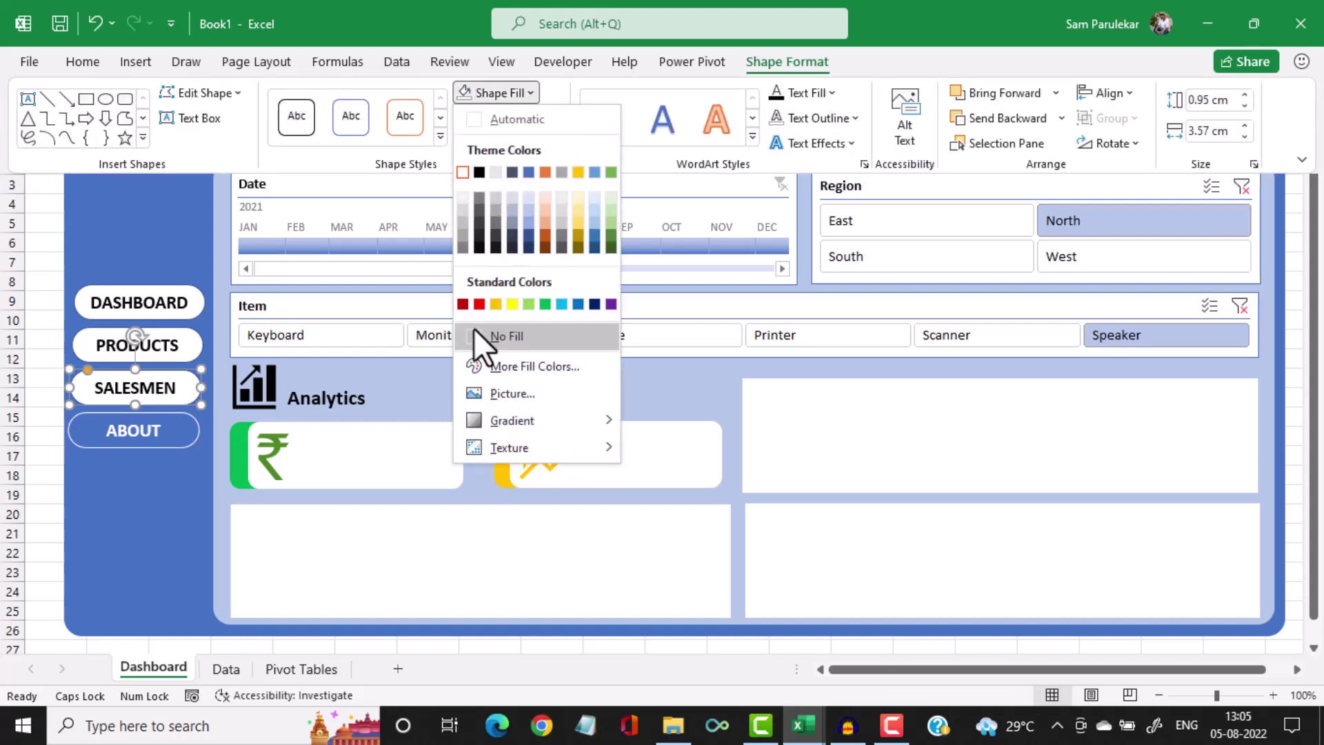
pyautogui.click(474, 329)
pyautogui.click(553, 119)
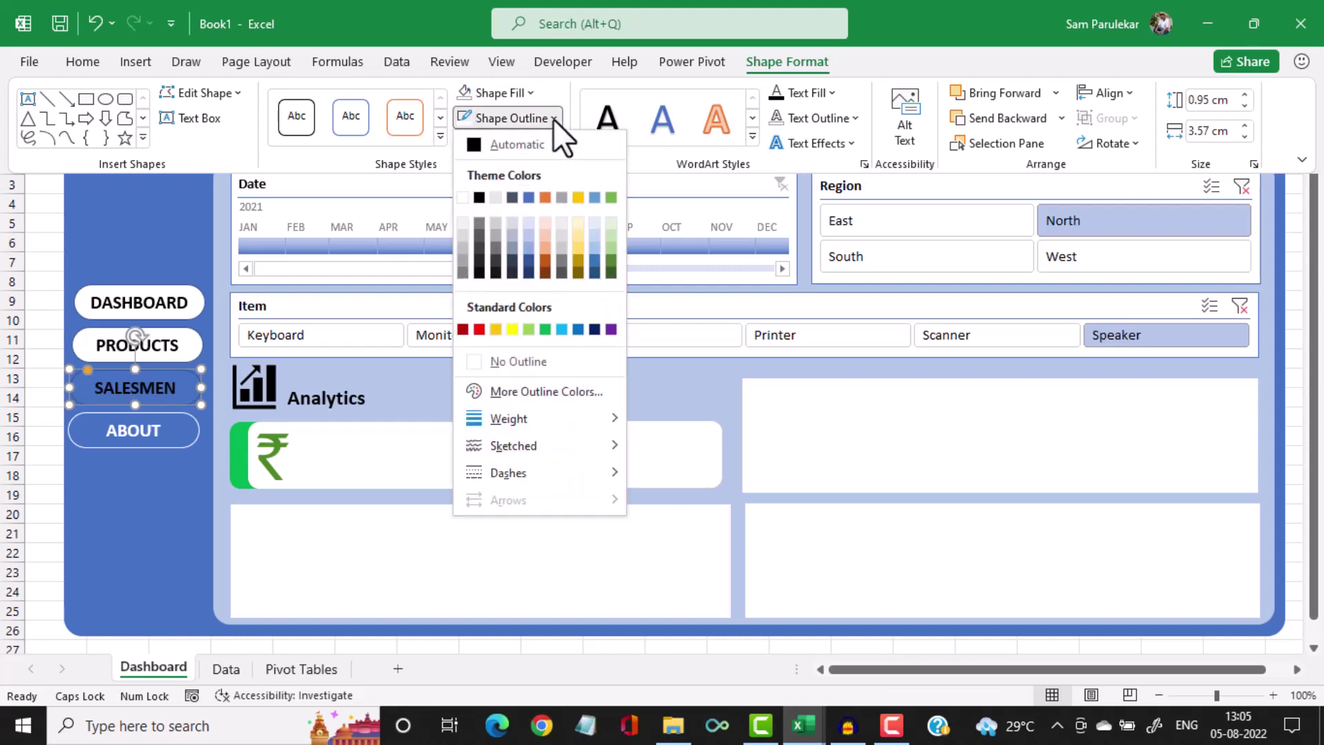
pyautogui.click(466, 223)
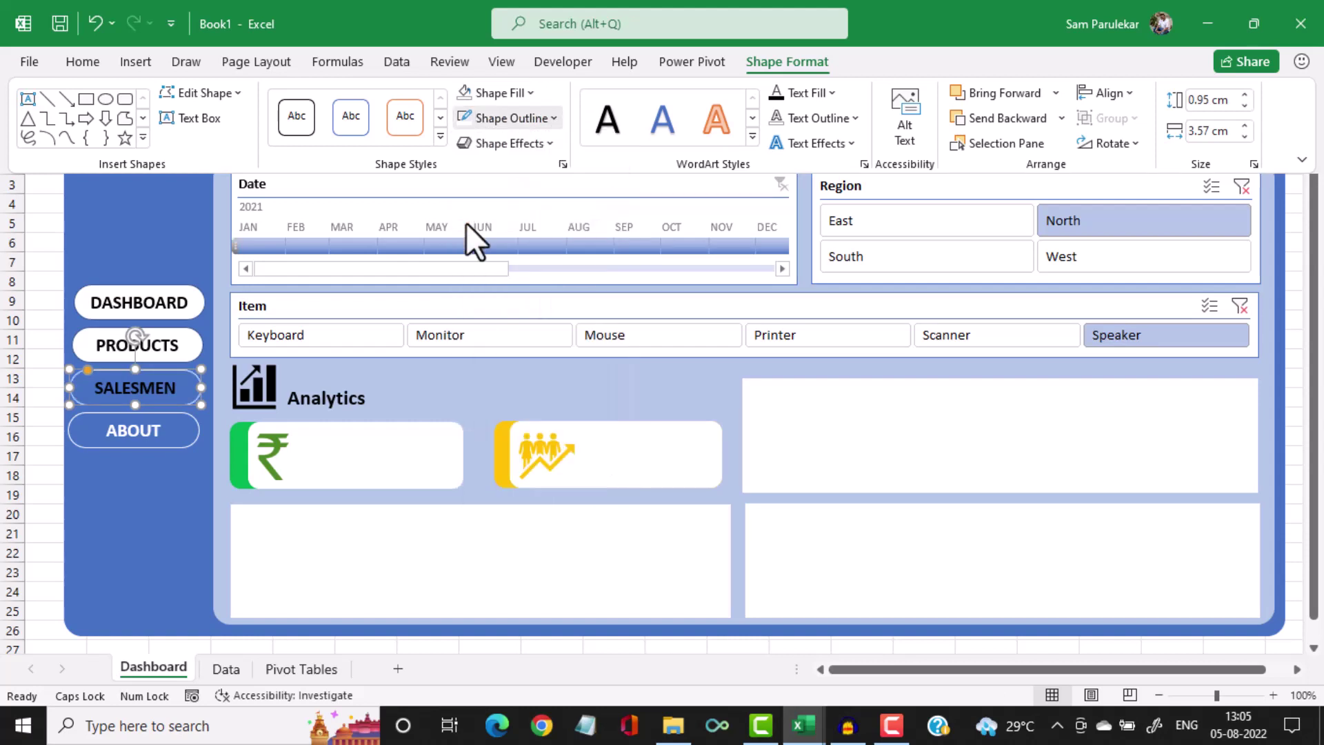
# Change the font colour of the SALESMEN button's label to white
pyautogui.click(140, 392)
pyautogui.doubleClick(141, 390)
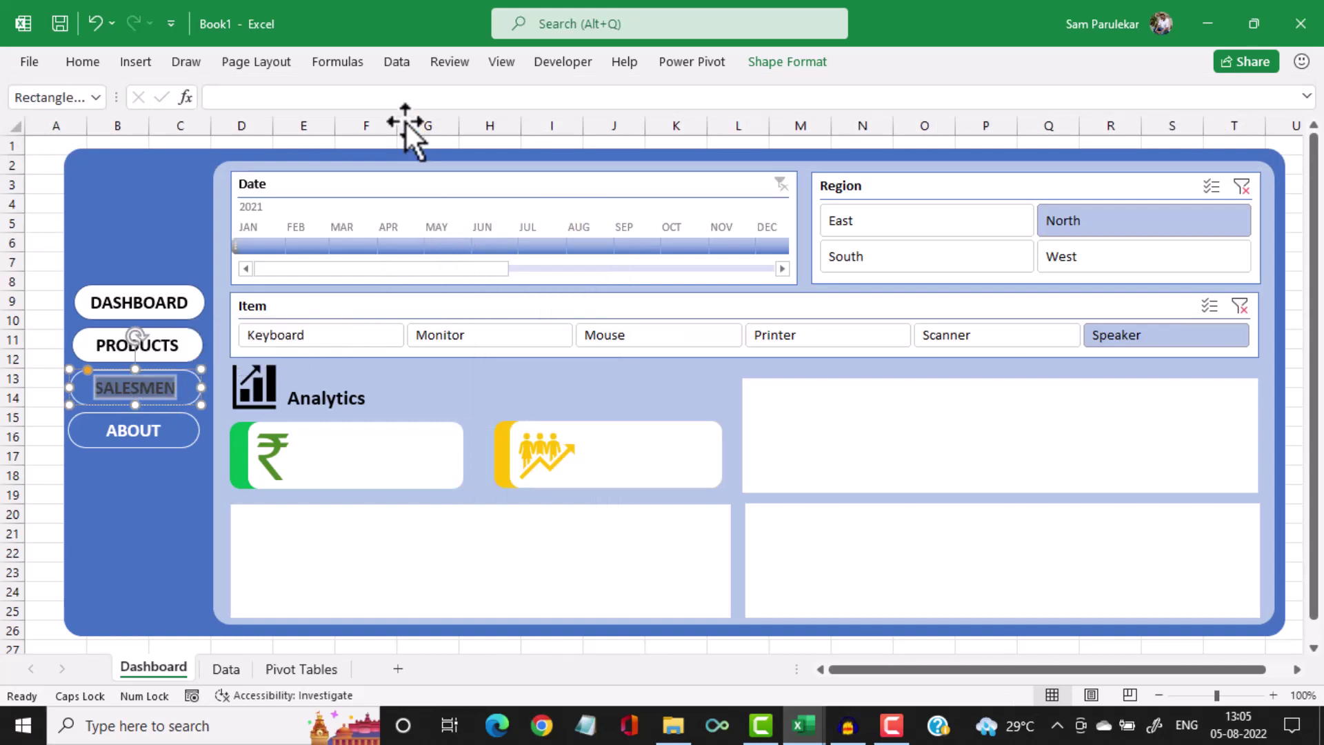
pyautogui.click(81, 64)
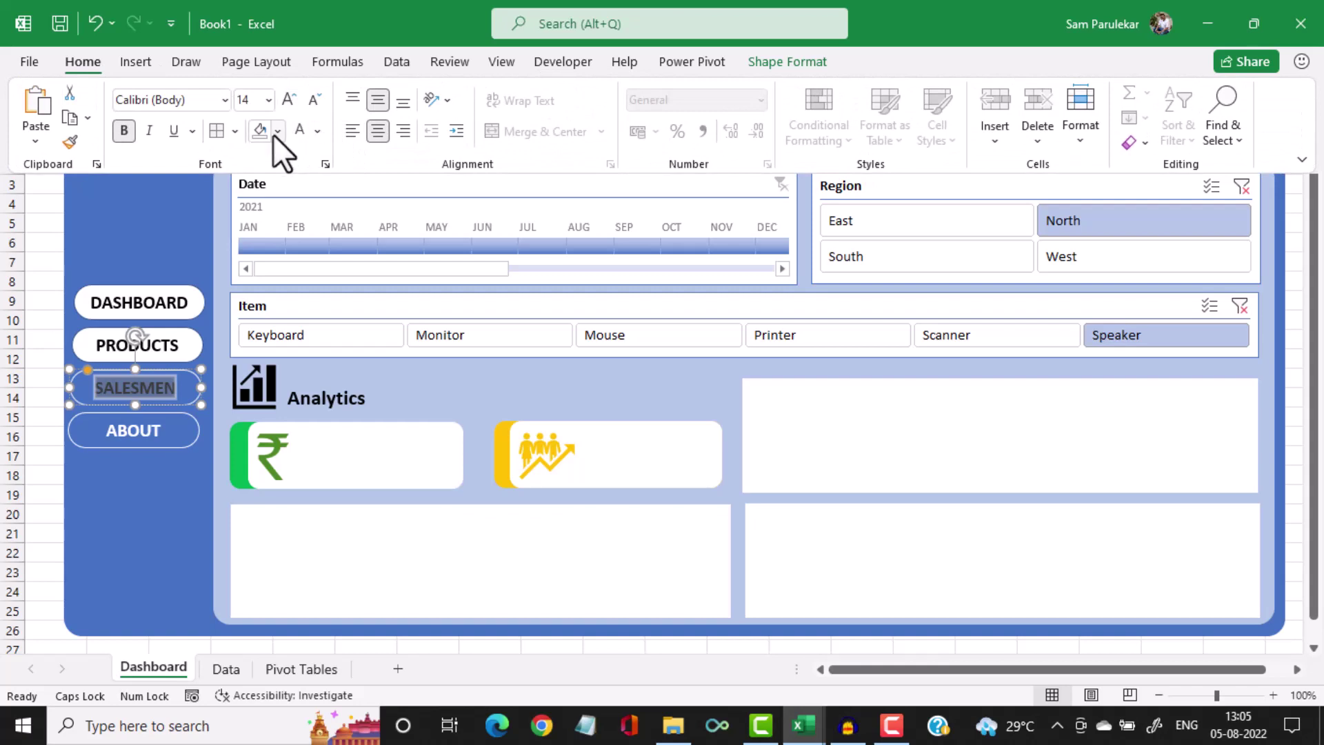
pyautogui.click(317, 132)
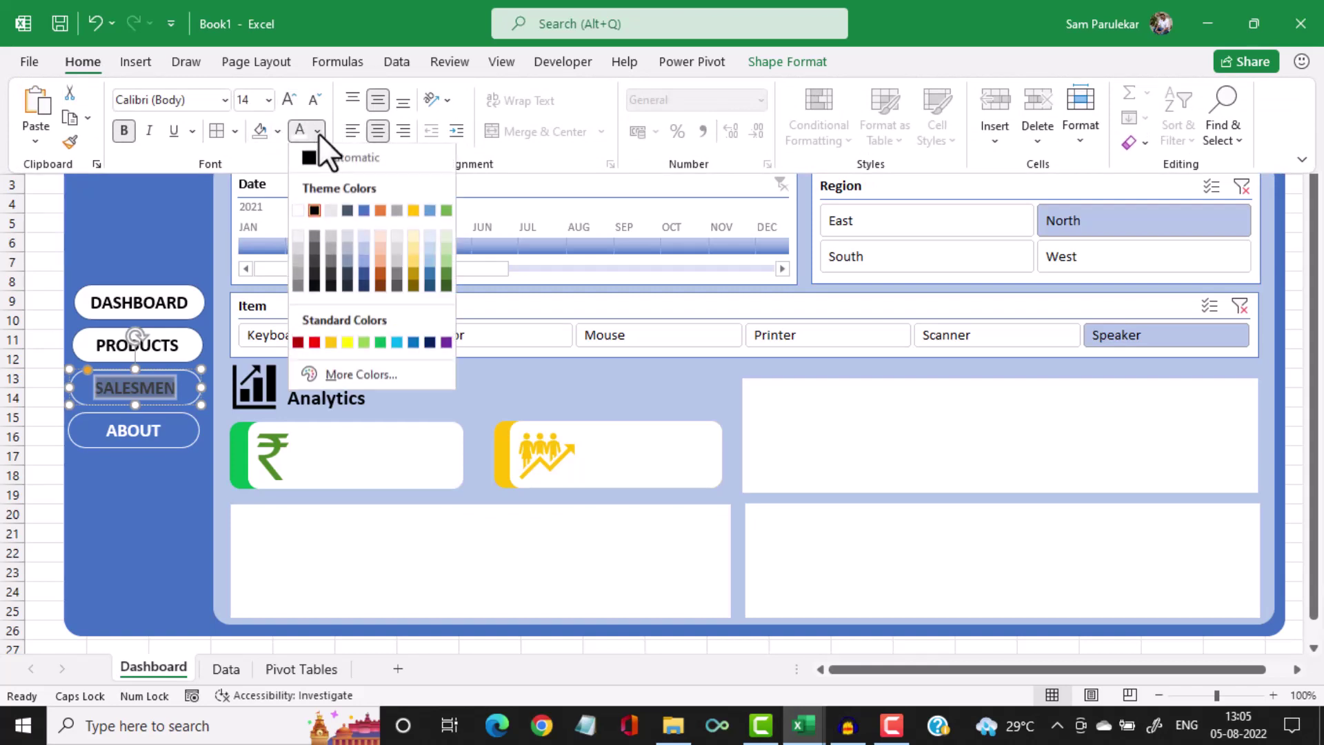
pyautogui.click(298, 208)
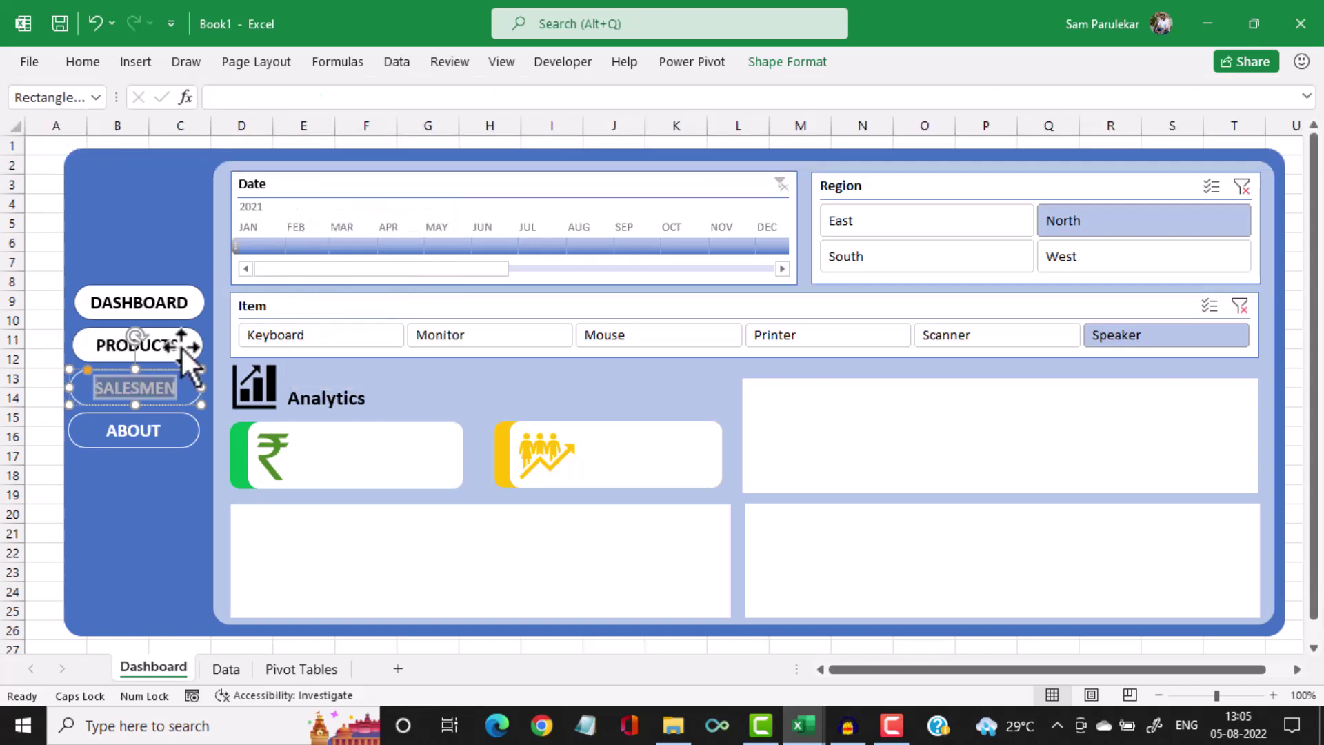
# Remove the PRODUCTS button's fill and give the shape a white outline
pyautogui.click(193, 333)
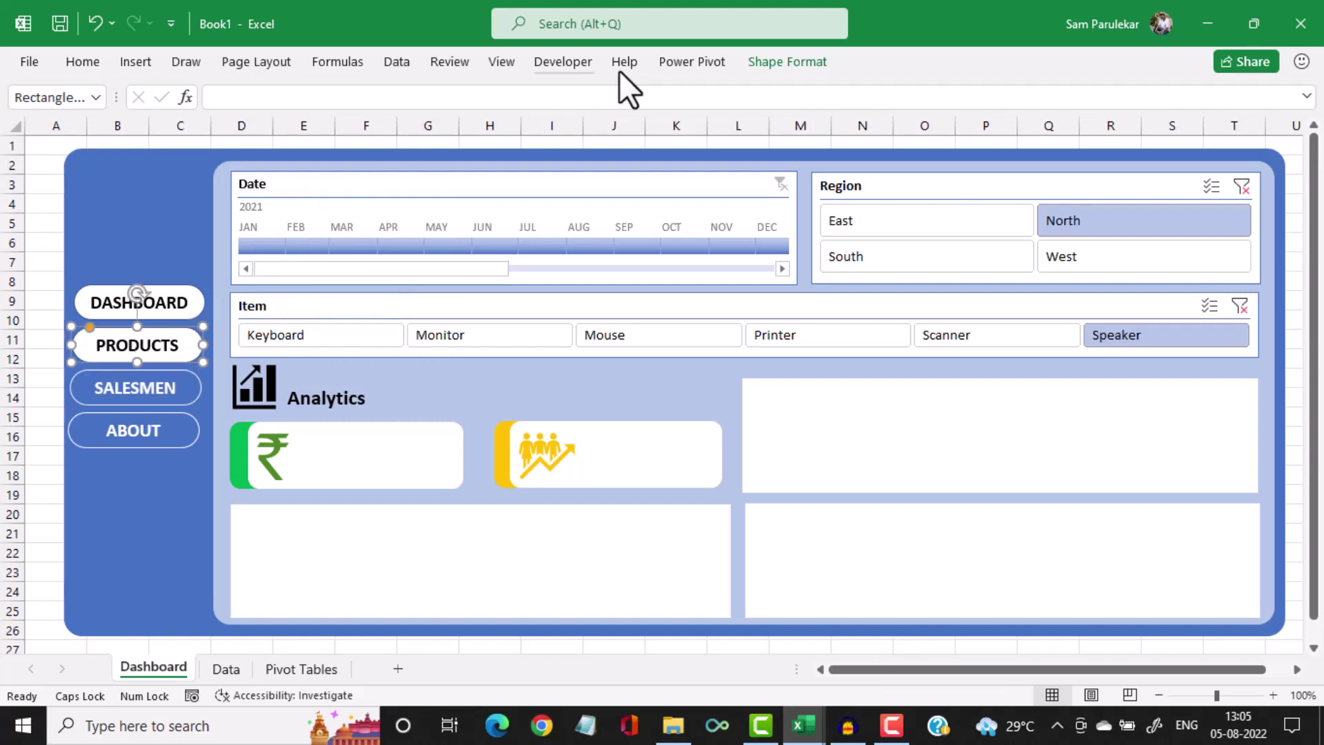
pyautogui.click(759, 61)
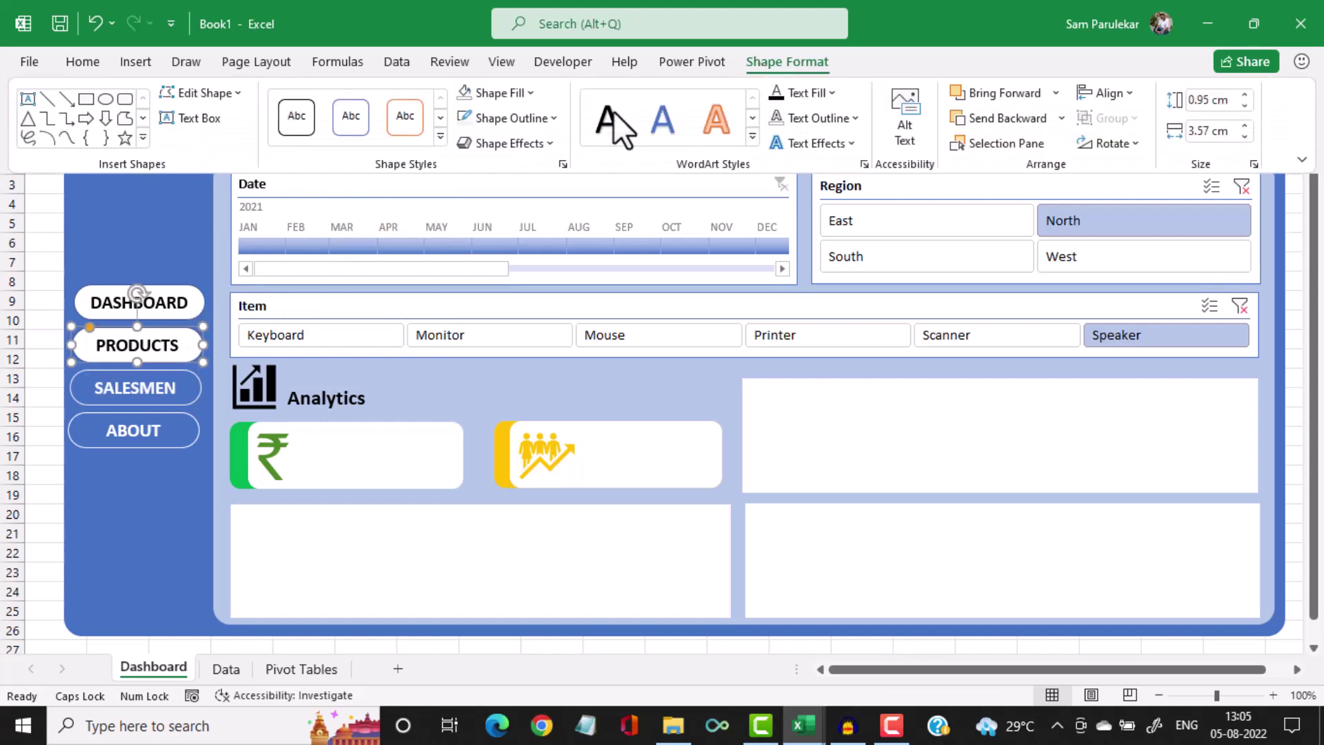
pyautogui.click(528, 98)
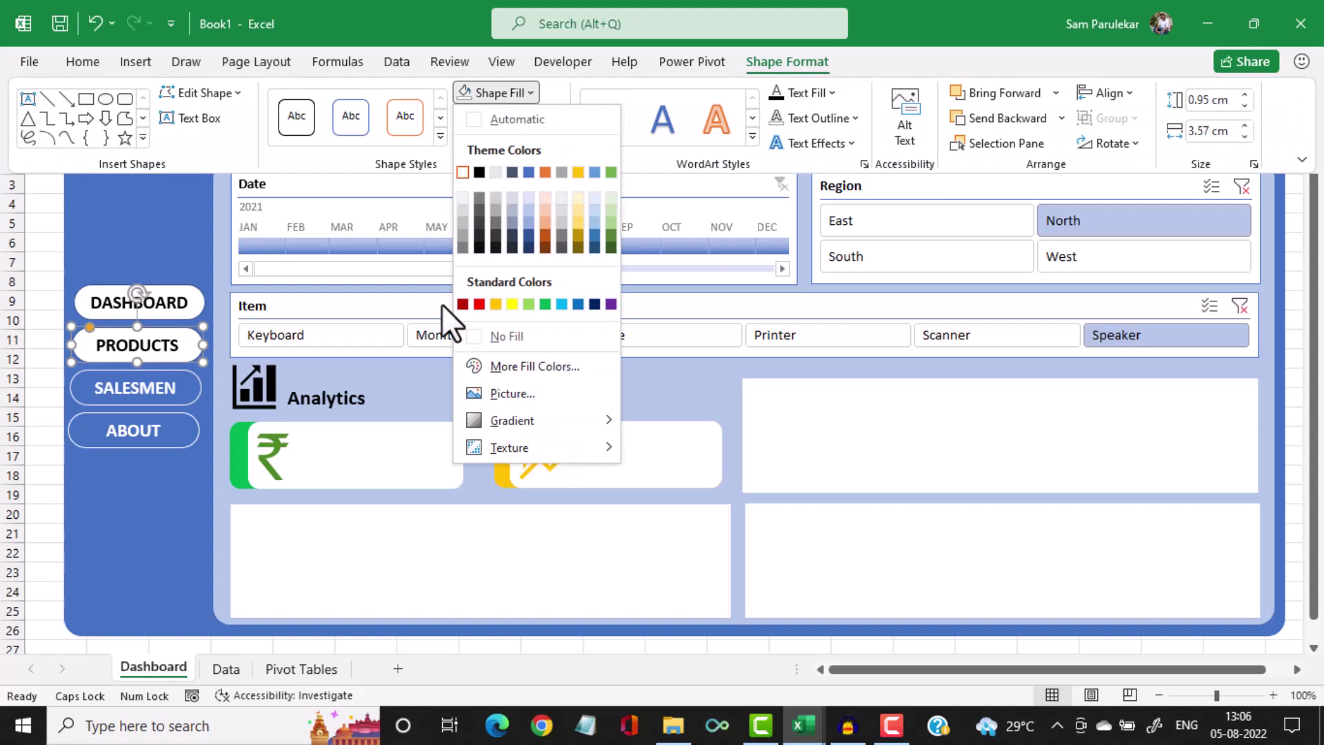
pyautogui.click(506, 337)
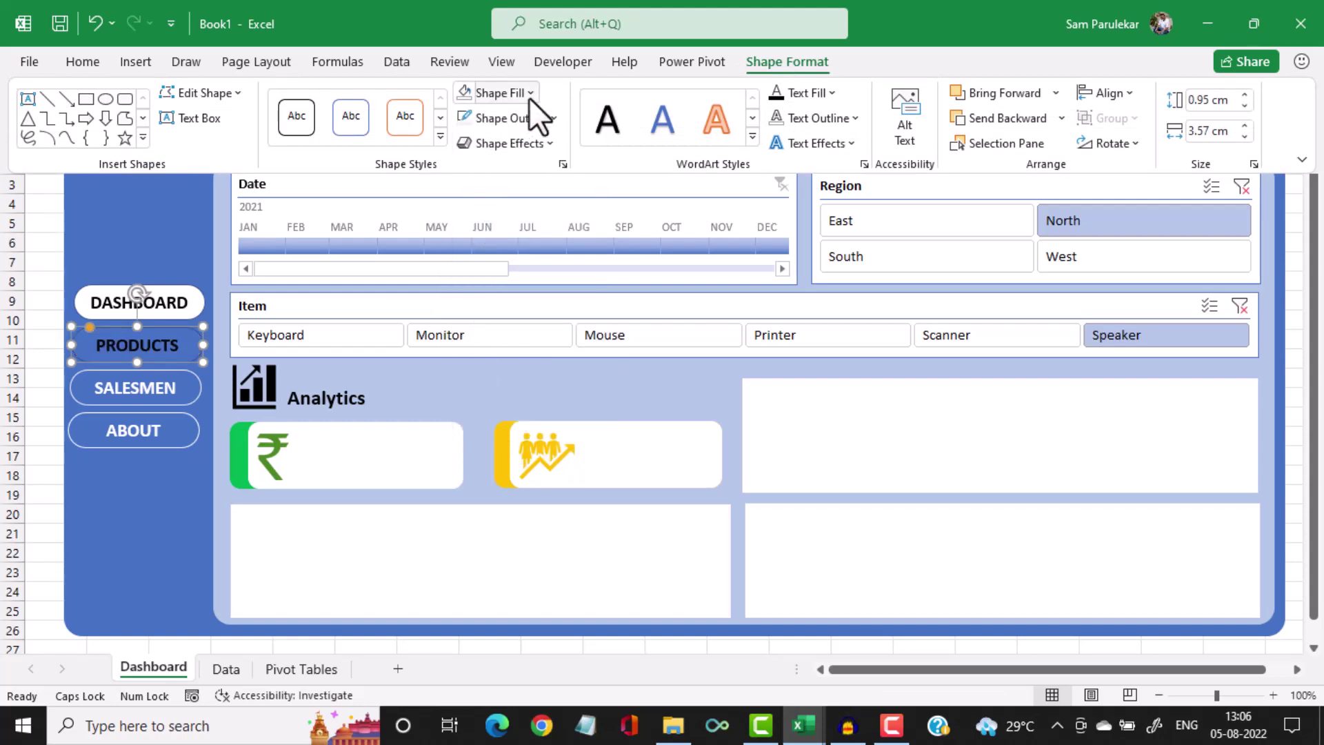
pyautogui.click(550, 118)
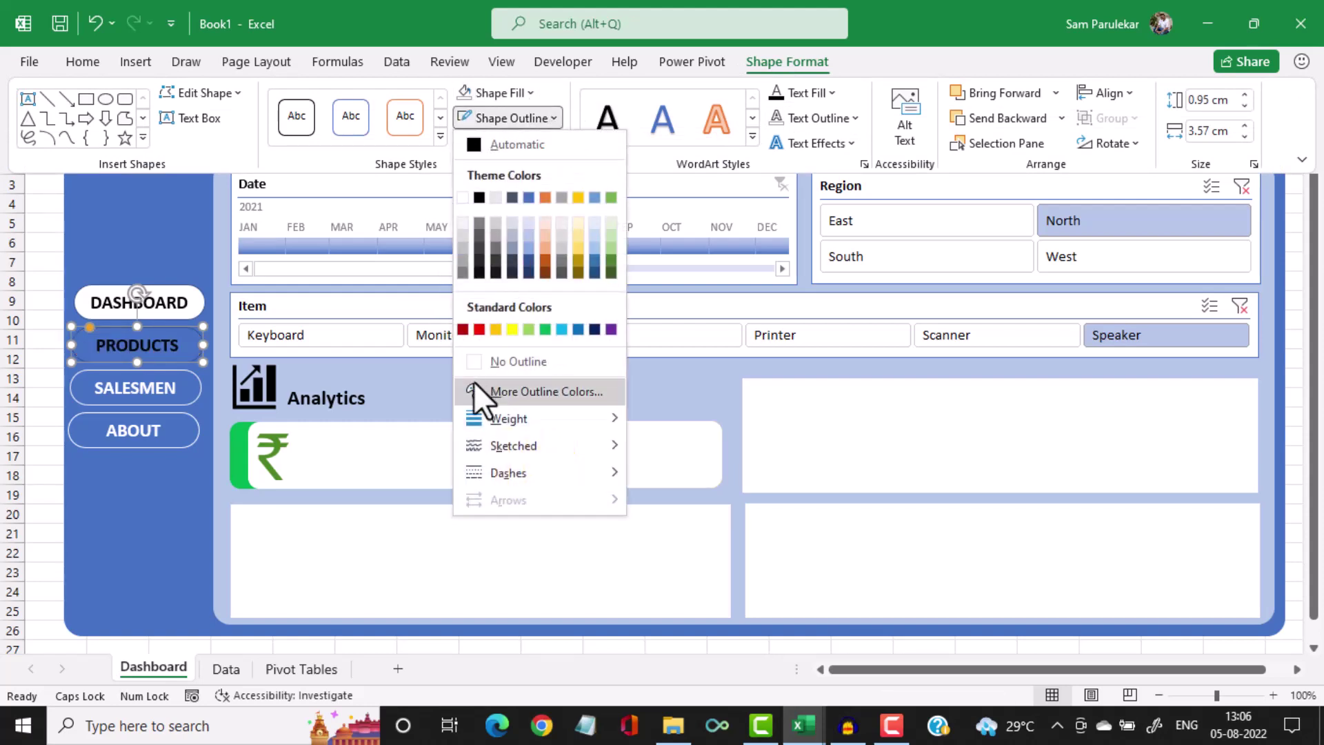
pyautogui.click(463, 198)
pyautogui.hotkey('ctrl', 'F1')
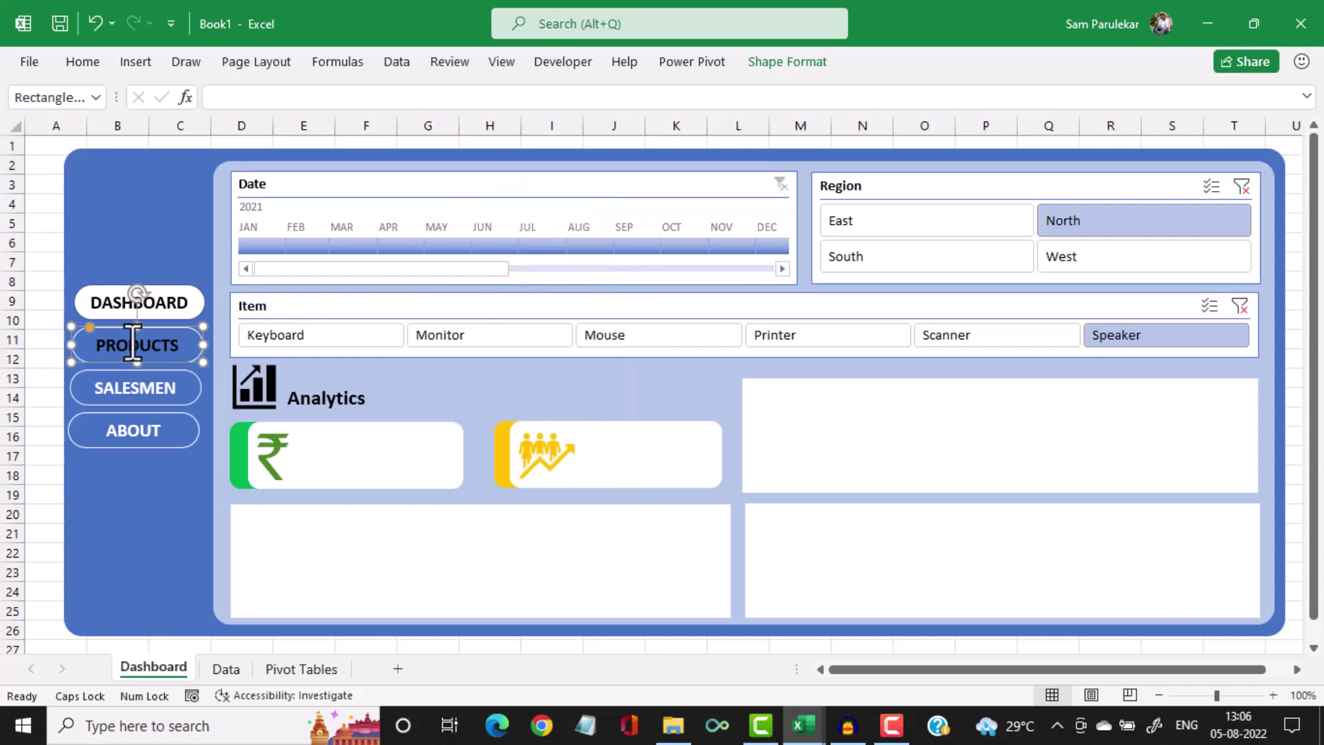
# Change the font colour of the PRODUCTS button's label to white and deselect the text
pyautogui.doubleClick(133, 343)
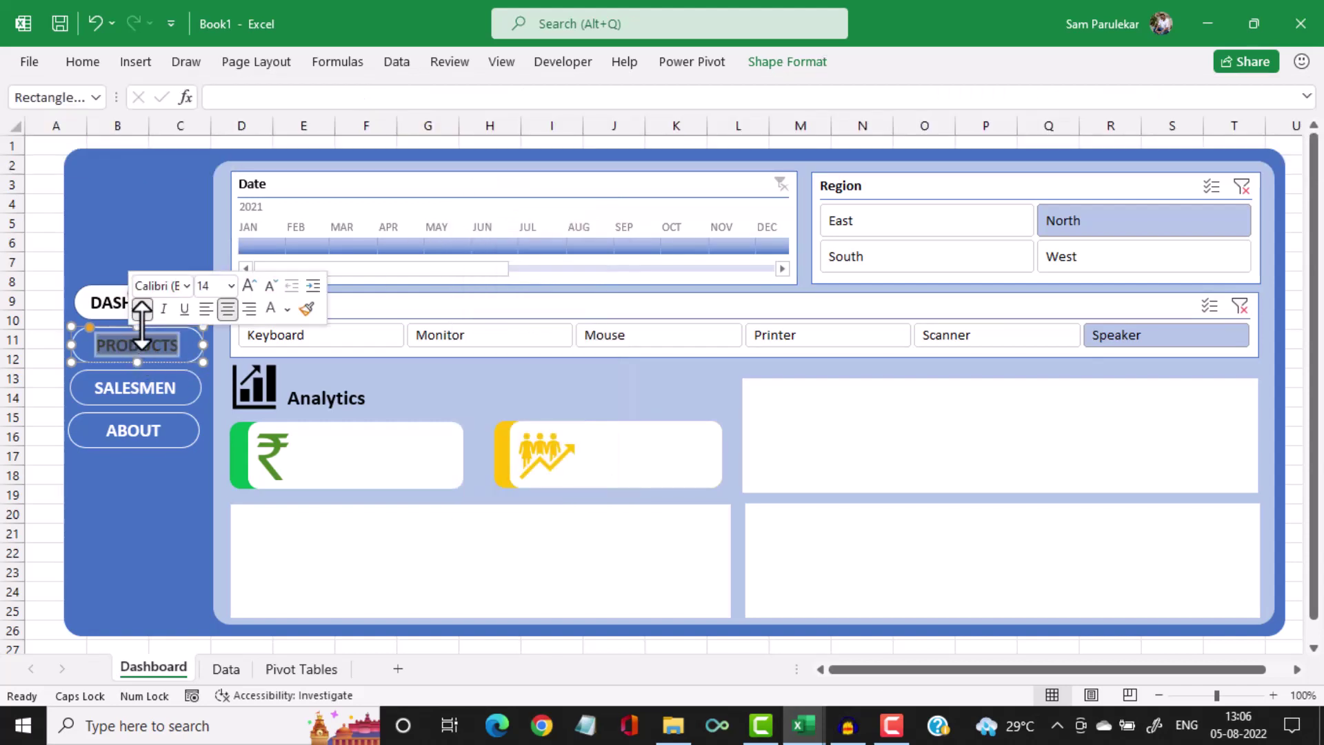
pyautogui.click(88, 61)
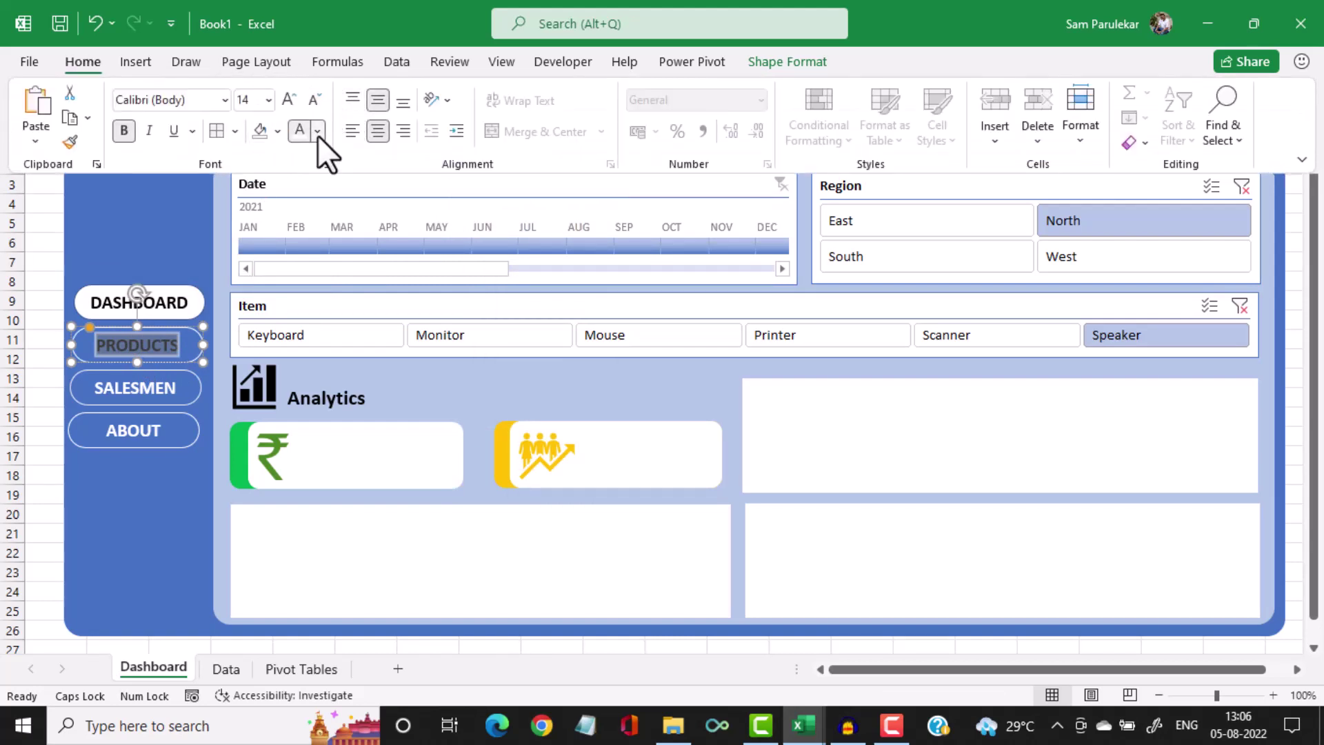
pyautogui.click(317, 131)
pyautogui.press('Escape')
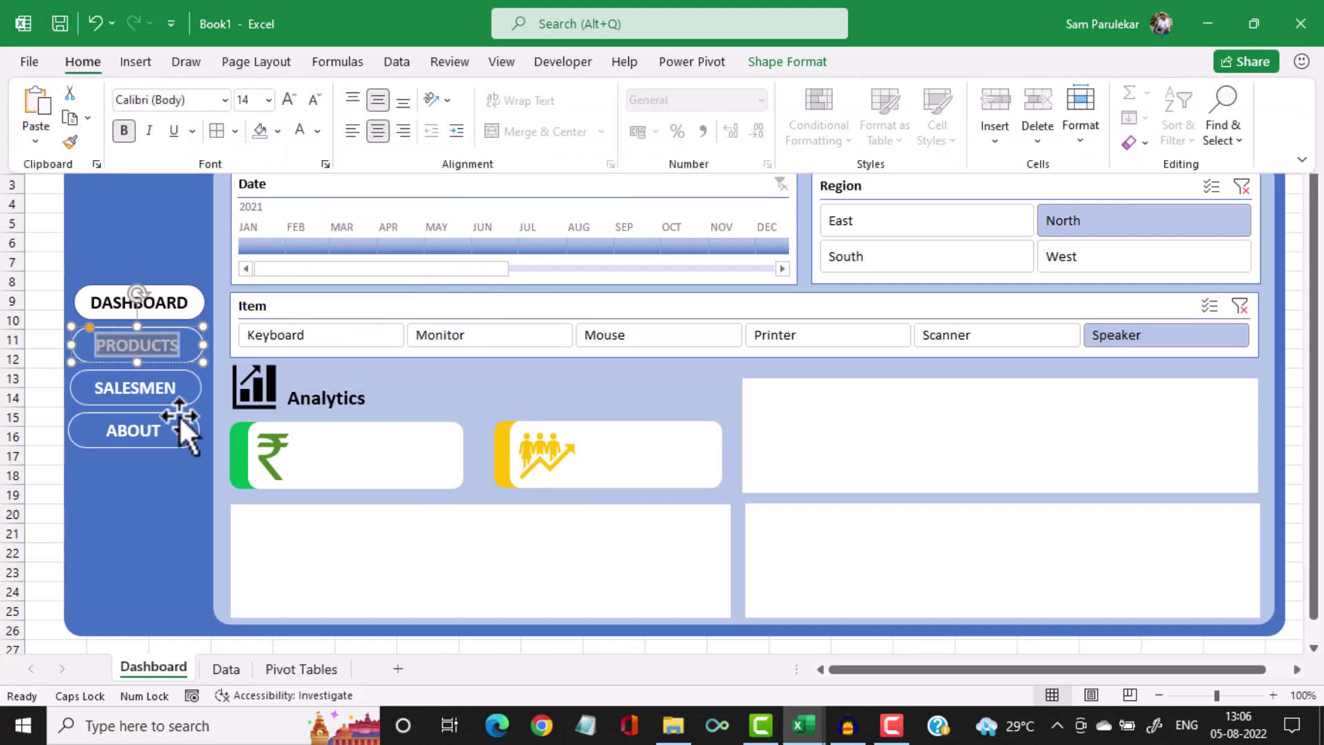
pyautogui.click(155, 480)
pyautogui.click(165, 483)
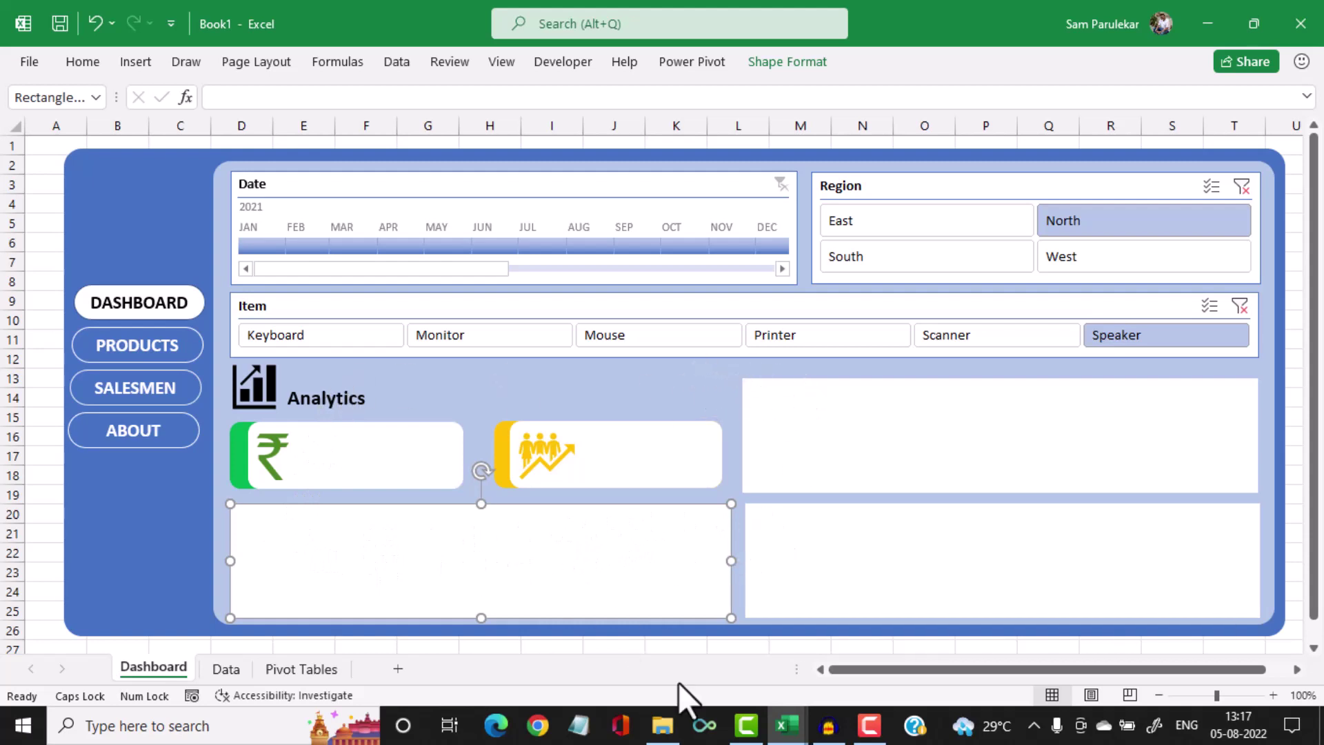
# Check the chart titles in the finished example workbook, and draw a text box in Book1's white panel beside the two analytics cards
pyautogui.moveTo(786, 725)
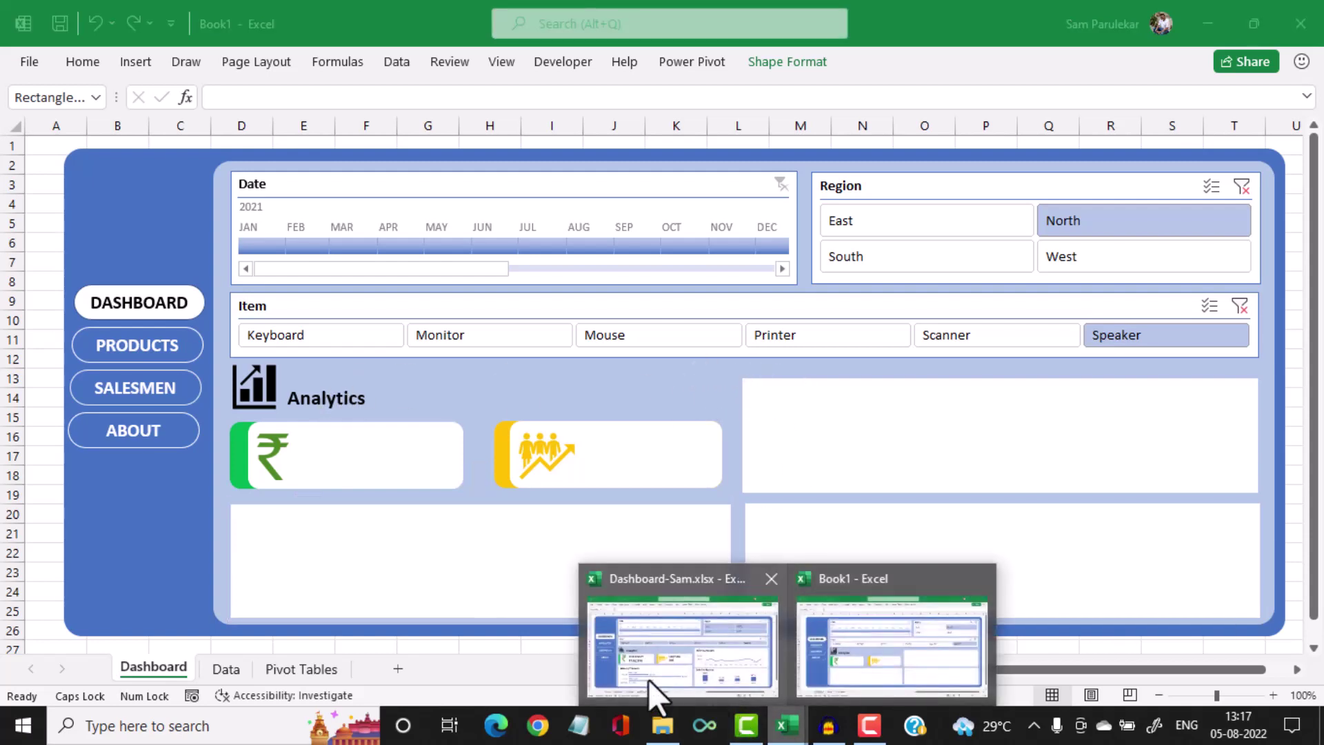
pyautogui.click(649, 644)
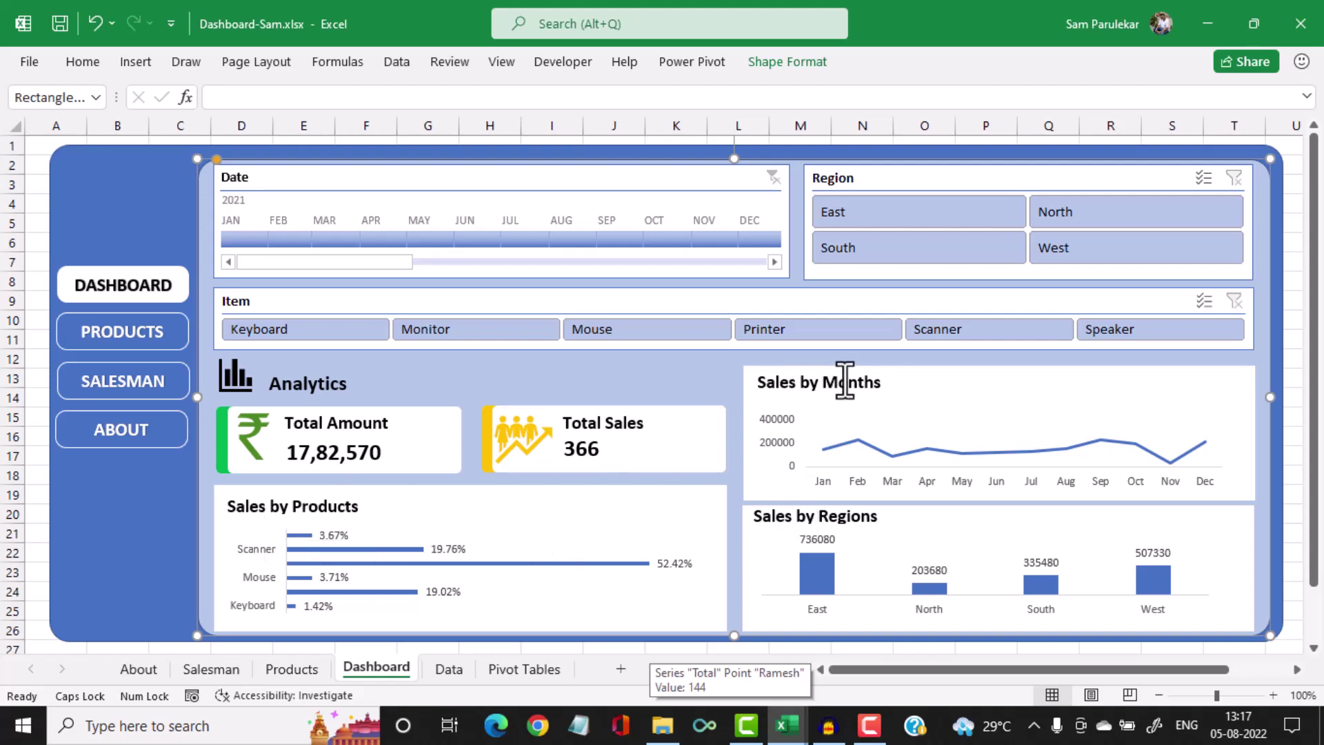
pyautogui.moveTo(786, 724)
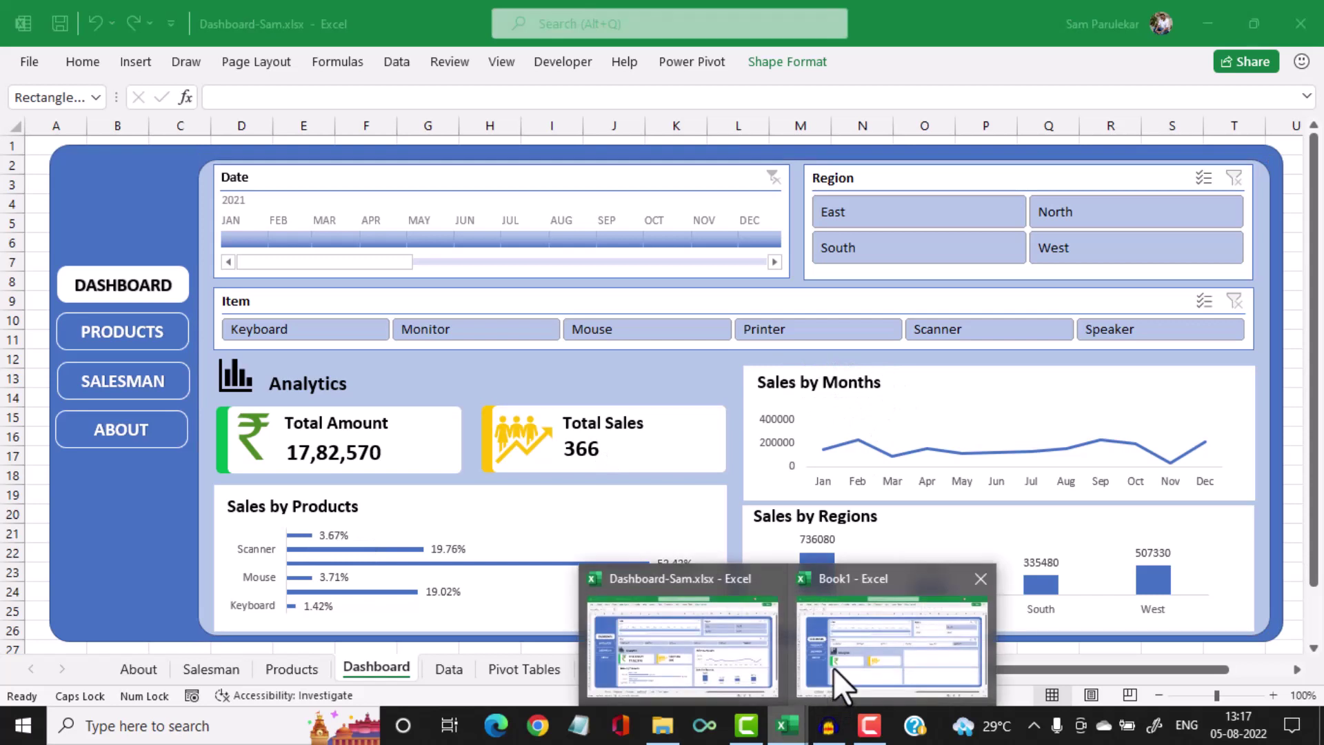
pyautogui.click(833, 667)
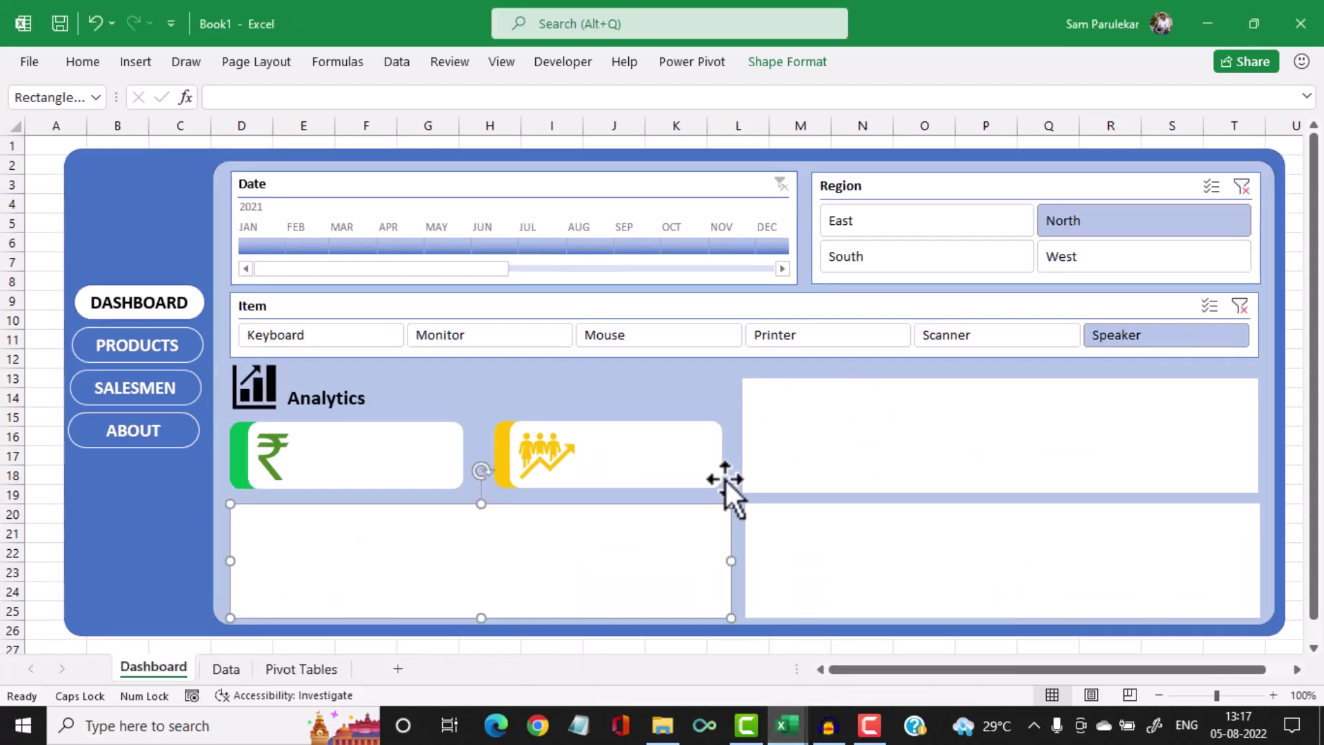
pyautogui.click(135, 69)
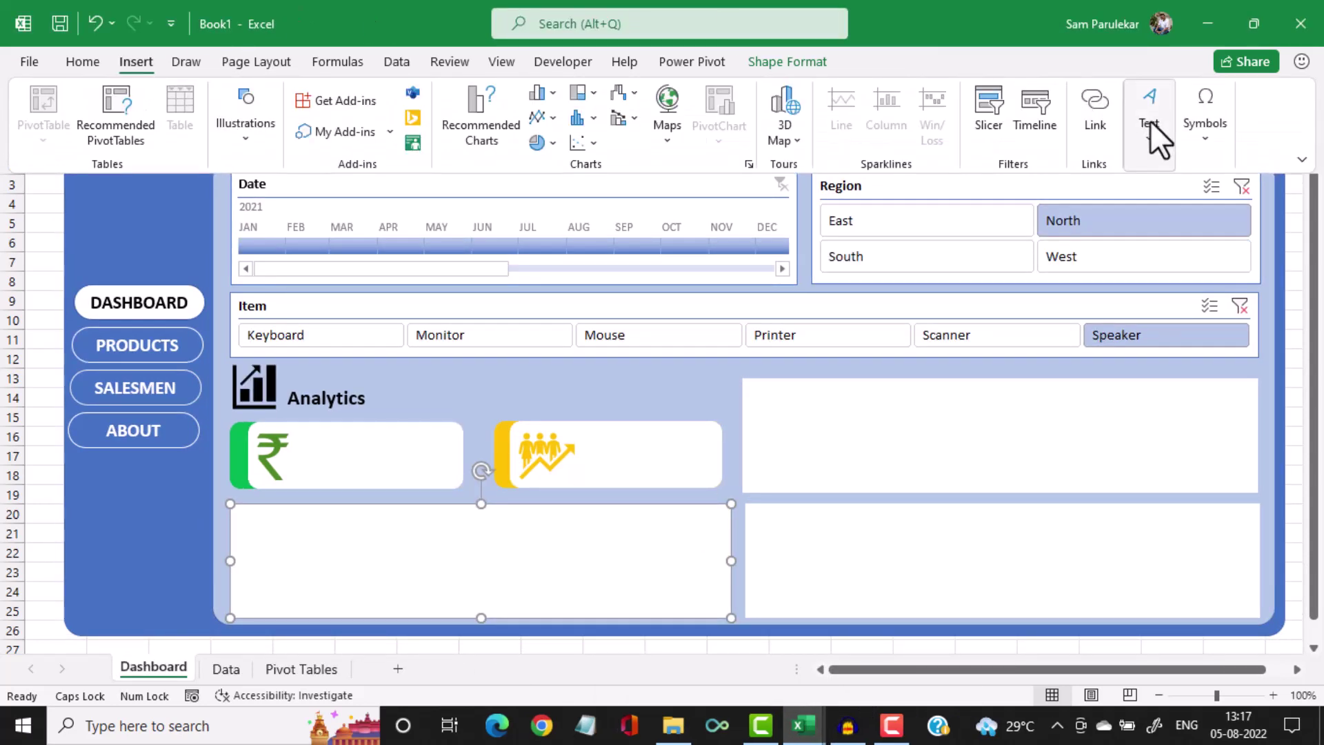
pyautogui.click(1151, 121)
pyautogui.click(1090, 195)
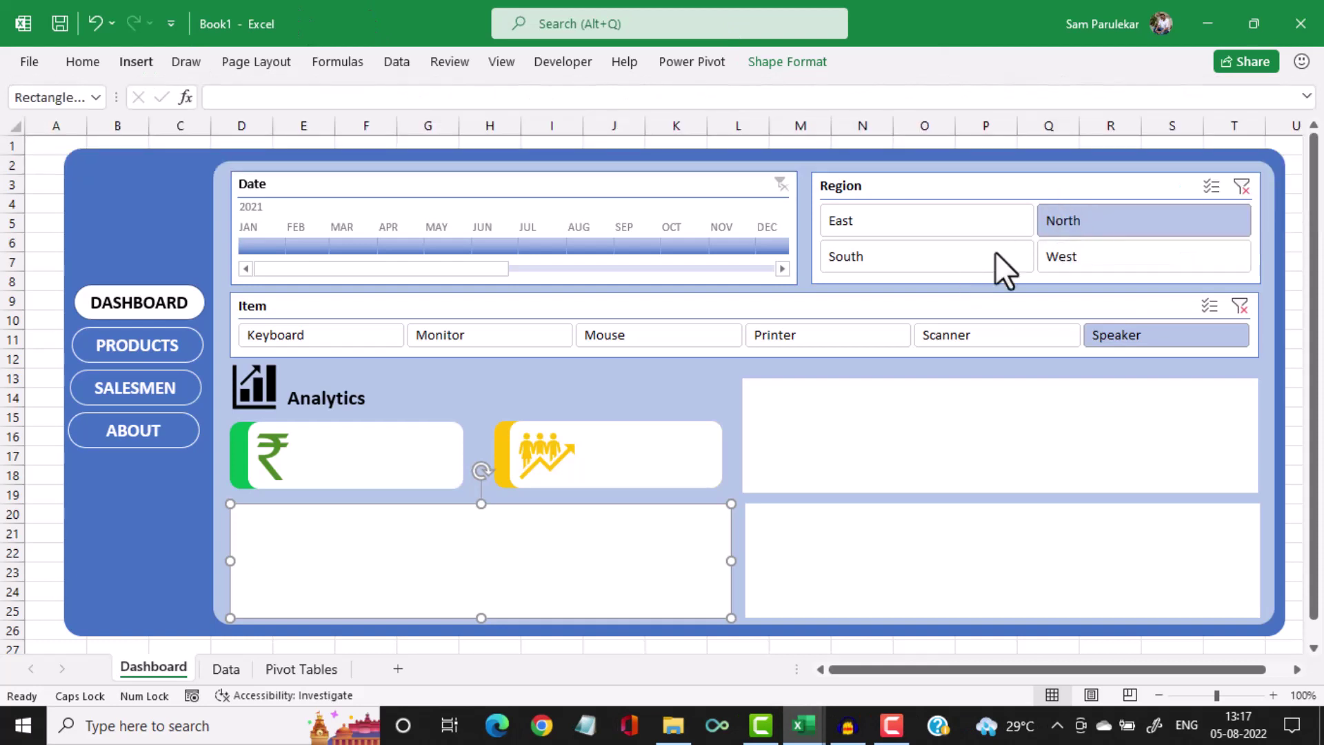
pyautogui.moveTo(754, 393); pyautogui.dragTo(868, 413)
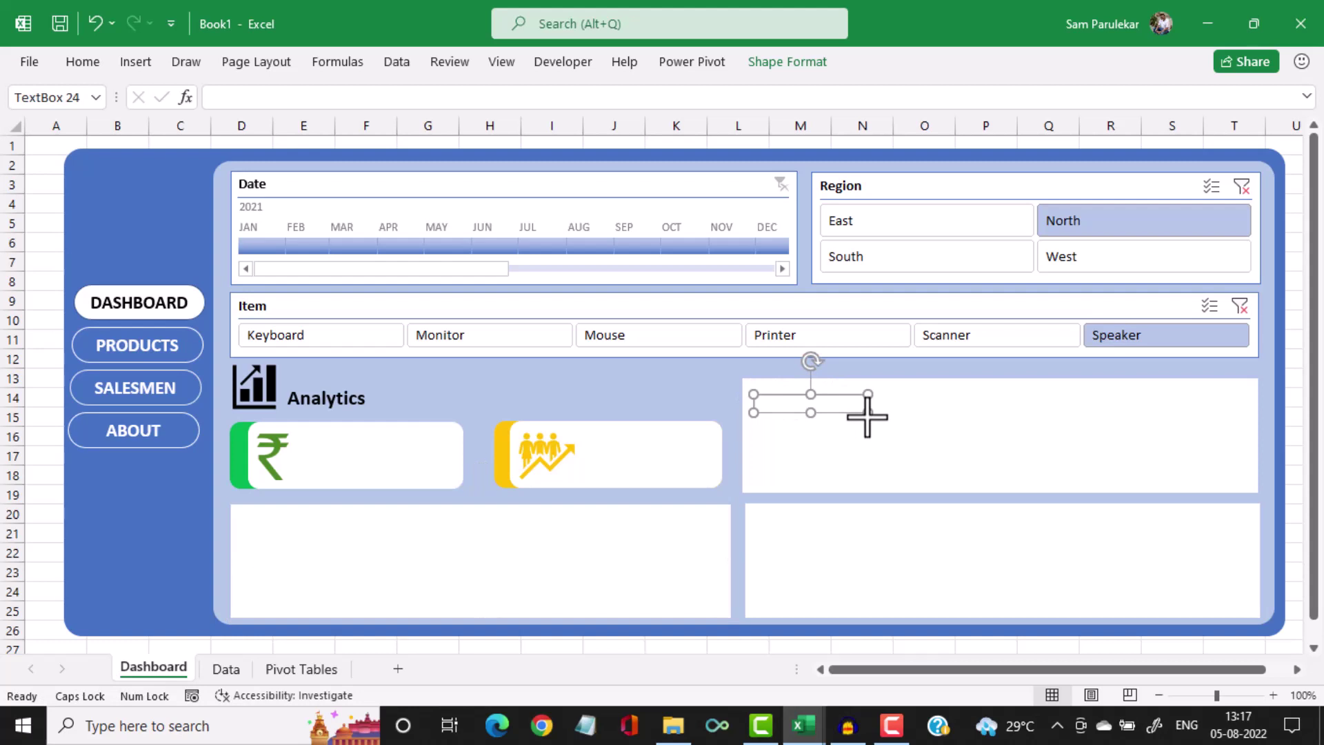
# Enter "Sales by Months" in mixed case as the new text box's title
pyautogui.write('SALES')
pyautogui.press('BackSpace')
pyautogui.press('BackSpace')
pyautogui.press('BackSpace')
pyautogui.press('BackSpace')
pyautogui.press('BackSpace')
pyautogui.press('capslock')
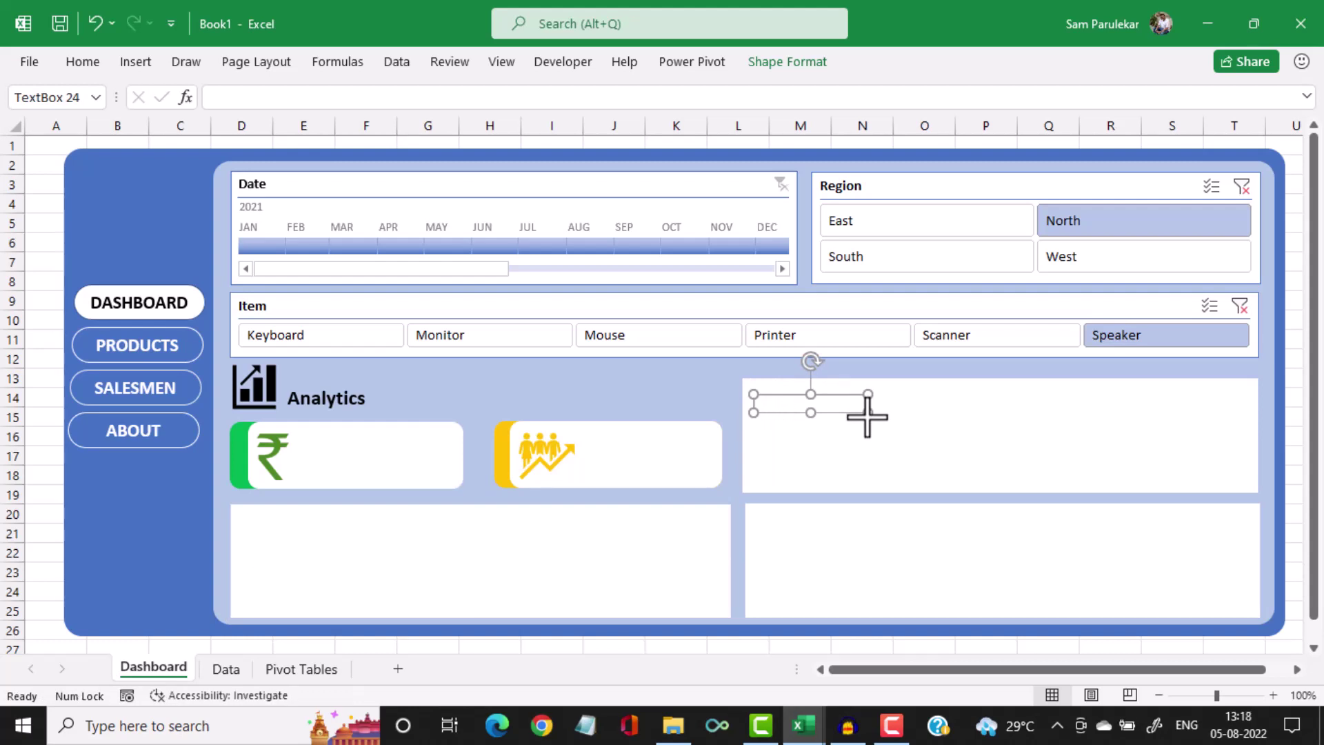
pyautogui.write('Sales by Months')
# Make the Sales by Months title bold at size 12 and enlarge its text box to about 0.9 cm high and 4.1 cm wide
pyautogui.hotkey('ctrl', 'a')
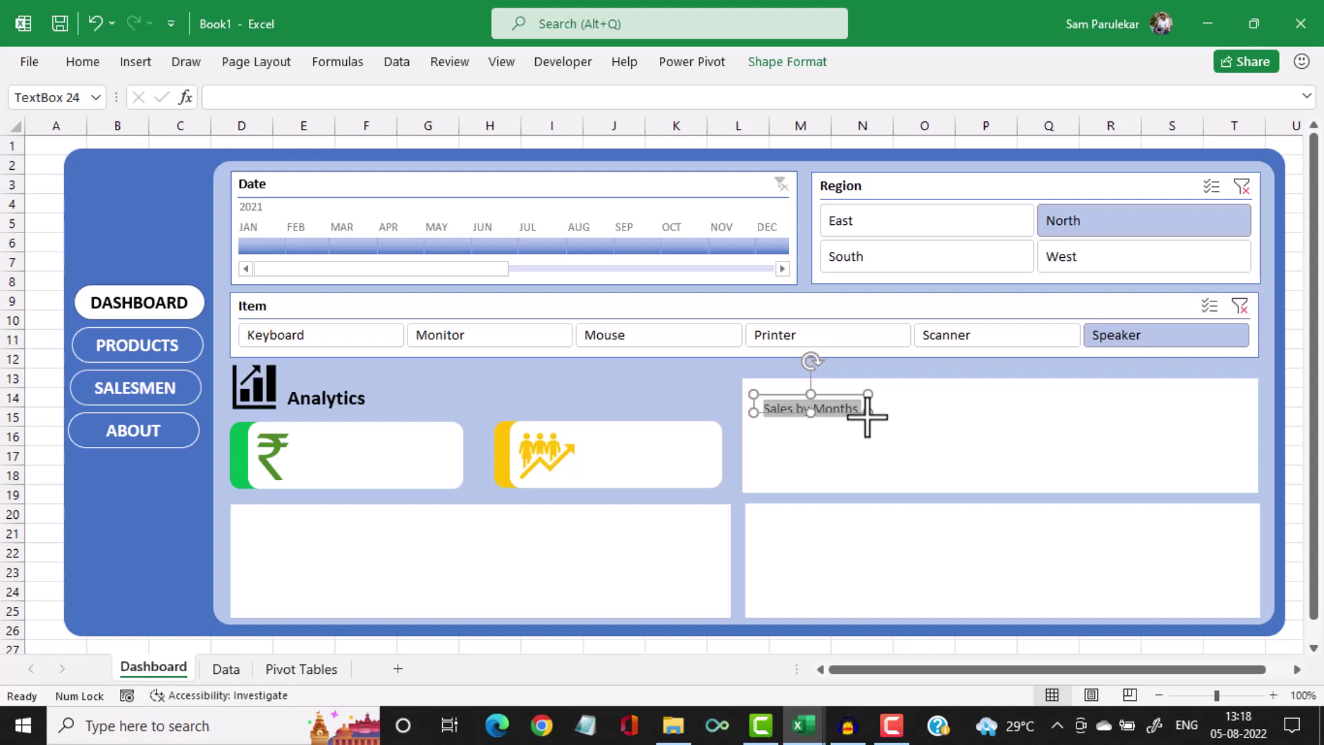
pyautogui.click(76, 61)
pyautogui.click(118, 130)
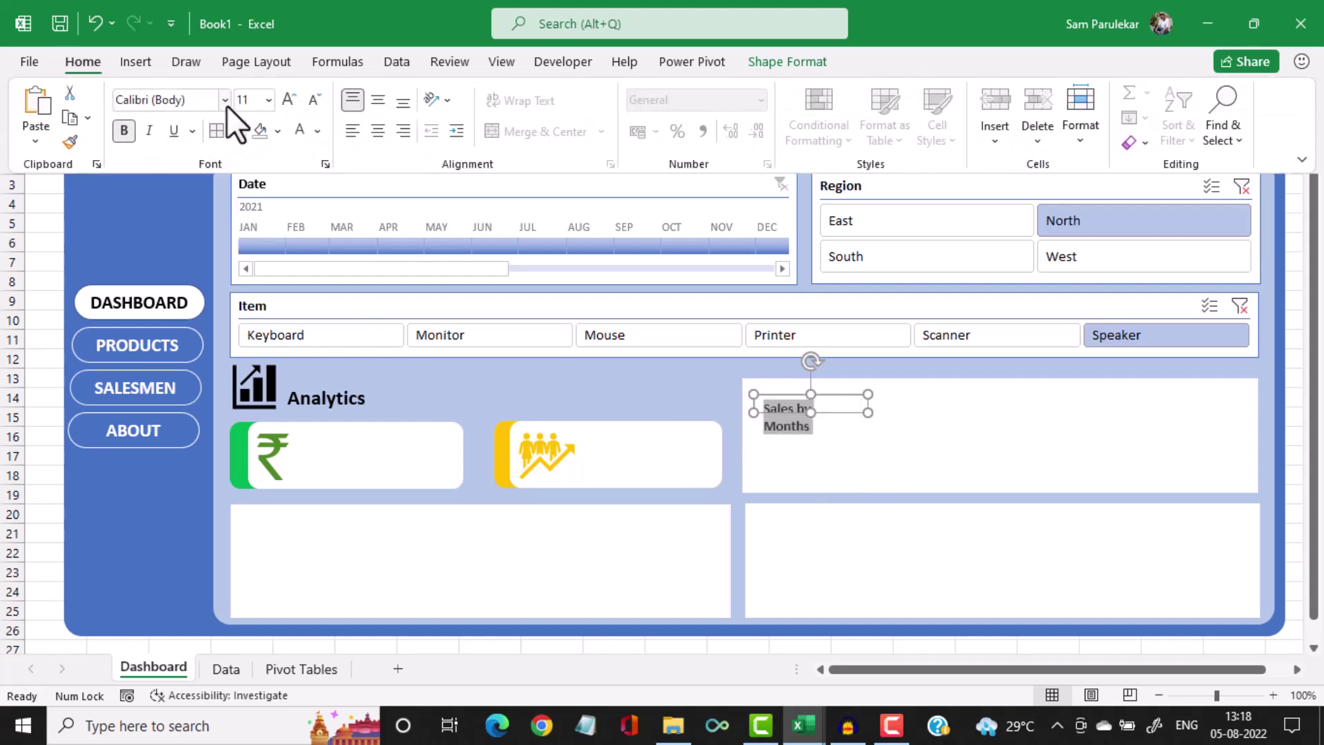
pyautogui.click(287, 101)
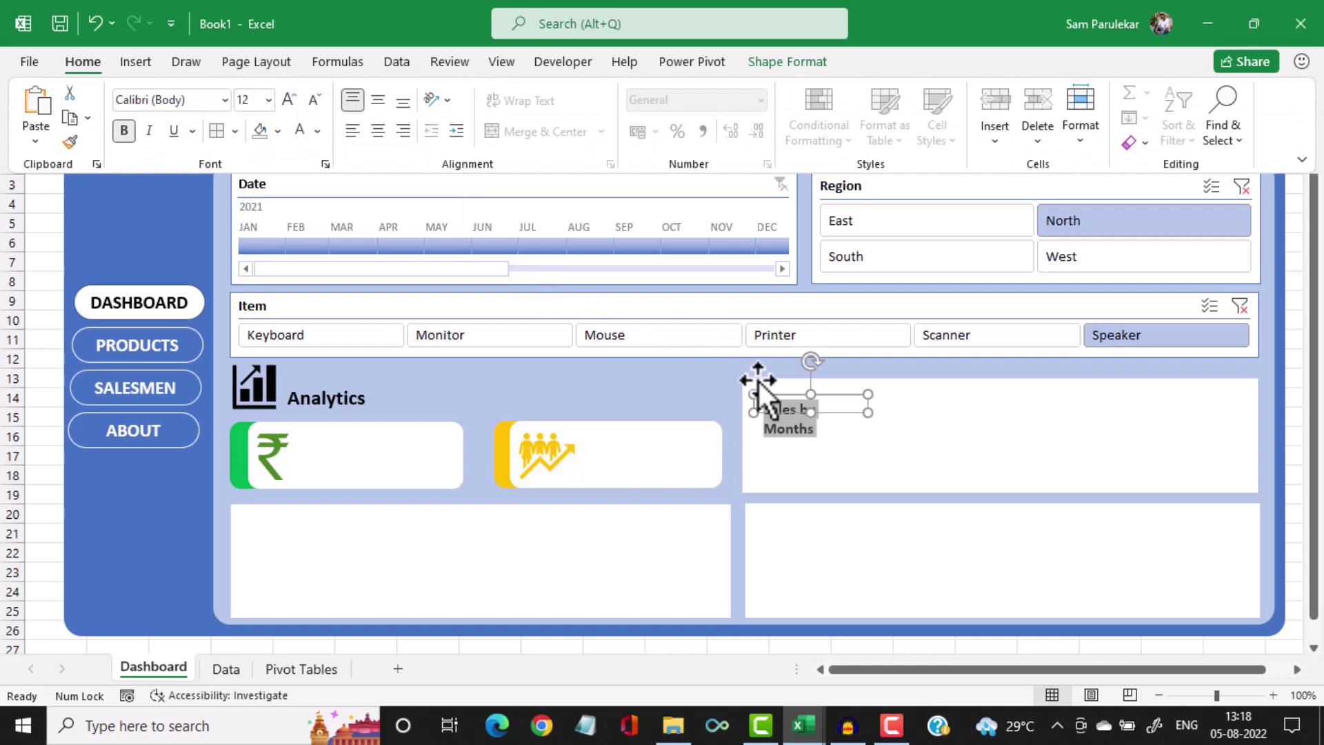
pyautogui.click(872, 417)
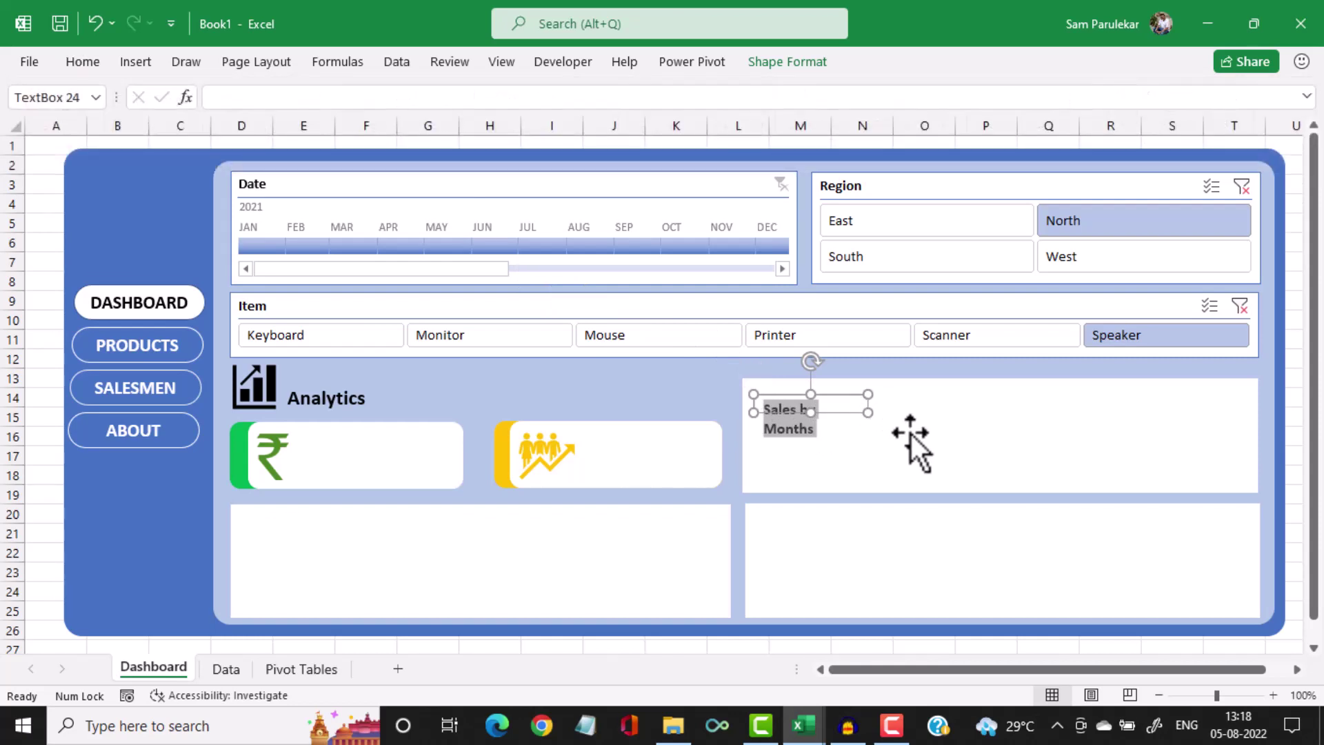
pyautogui.moveTo(872, 417); pyautogui.dragTo(906, 430)
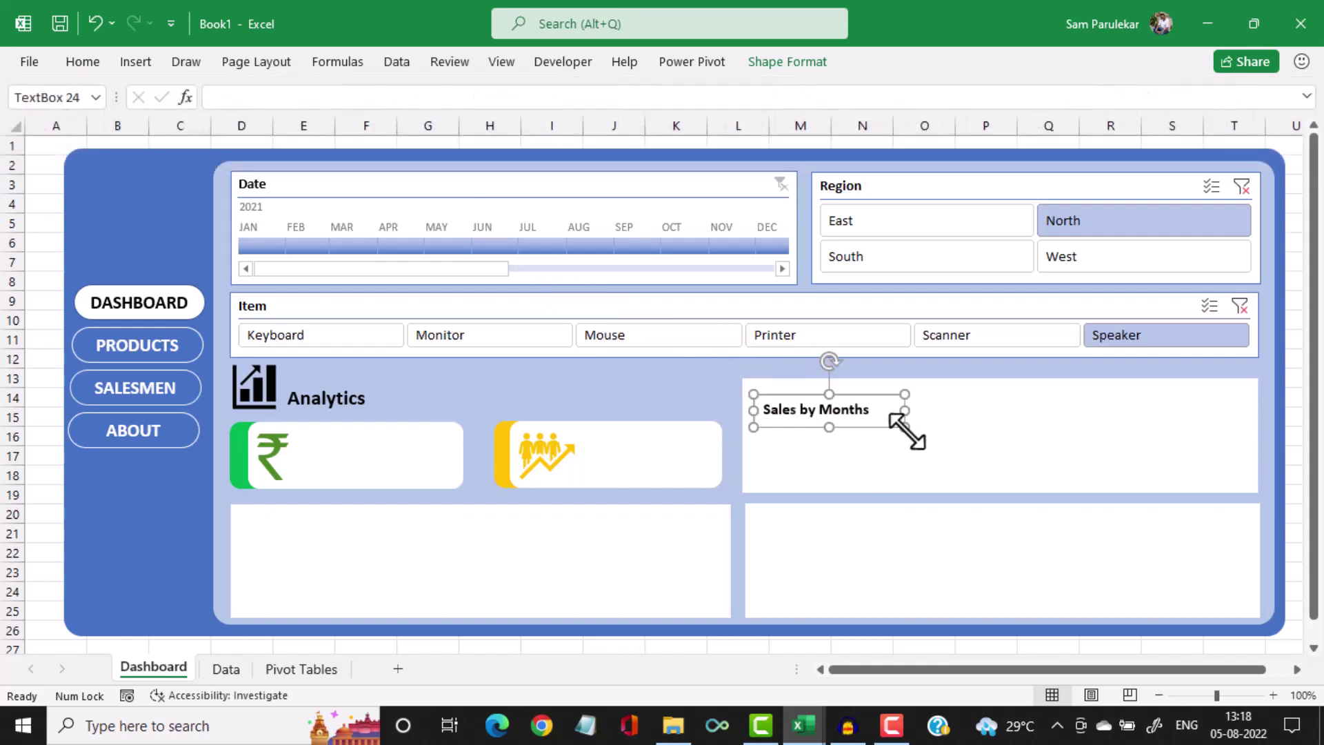
# Compare the title with the finished example workbook, and set the Sales by Months text to font size 14
pyautogui.moveTo(803, 724)
pyautogui.click(741, 669)
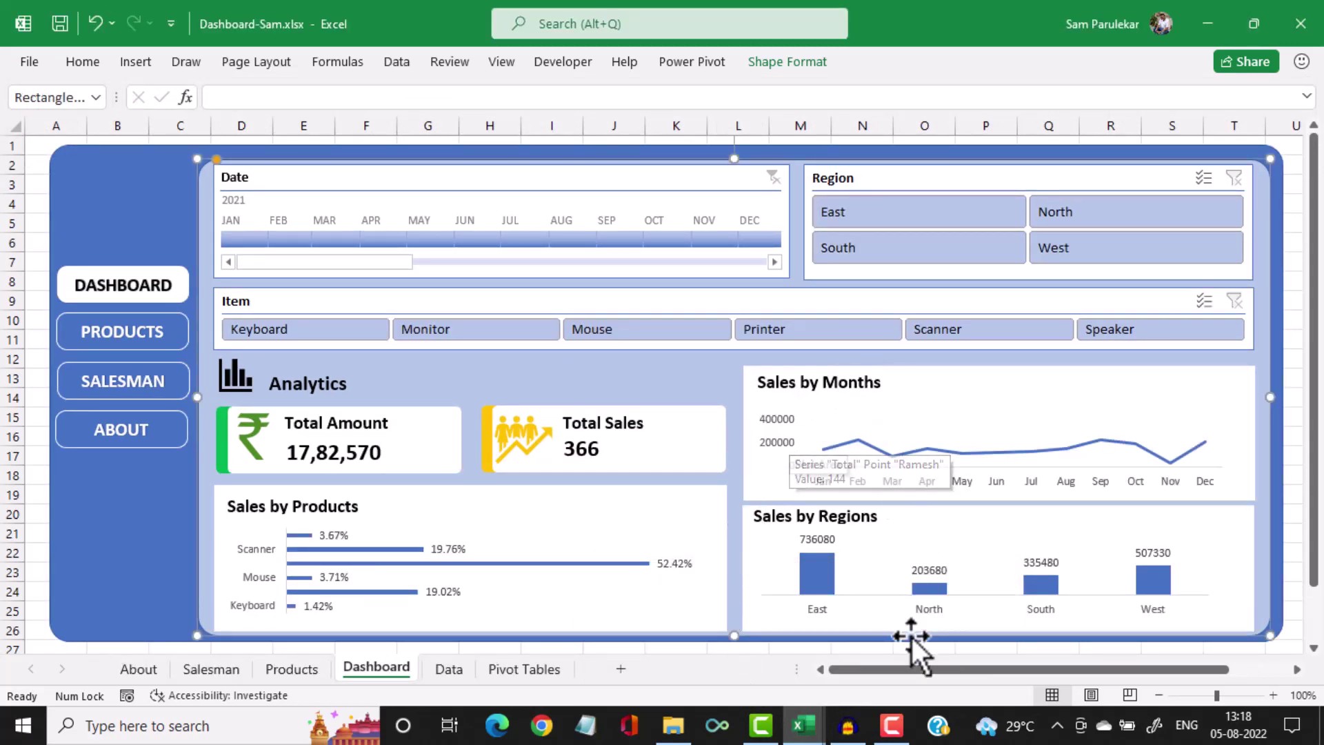
pyautogui.moveTo(803, 724)
pyautogui.click(848, 679)
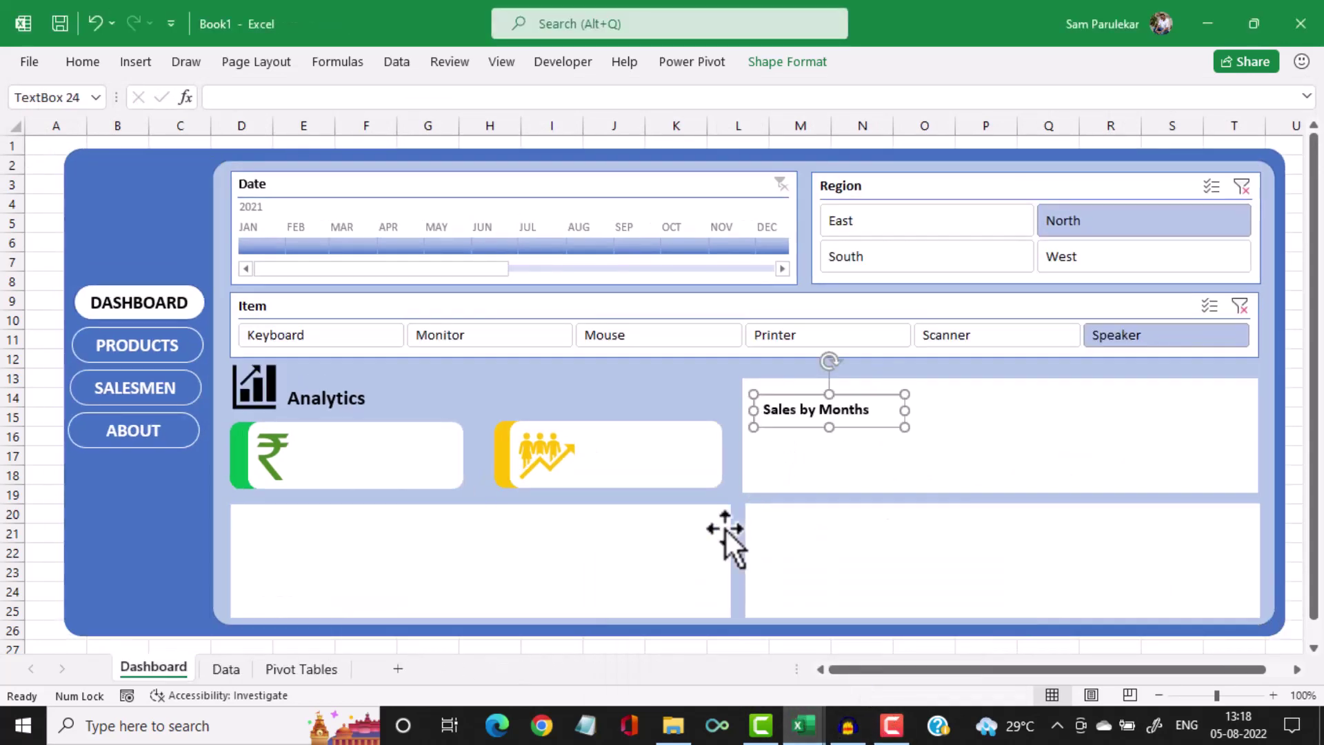
pyautogui.moveTo(878, 413); pyautogui.dragTo(746, 418)
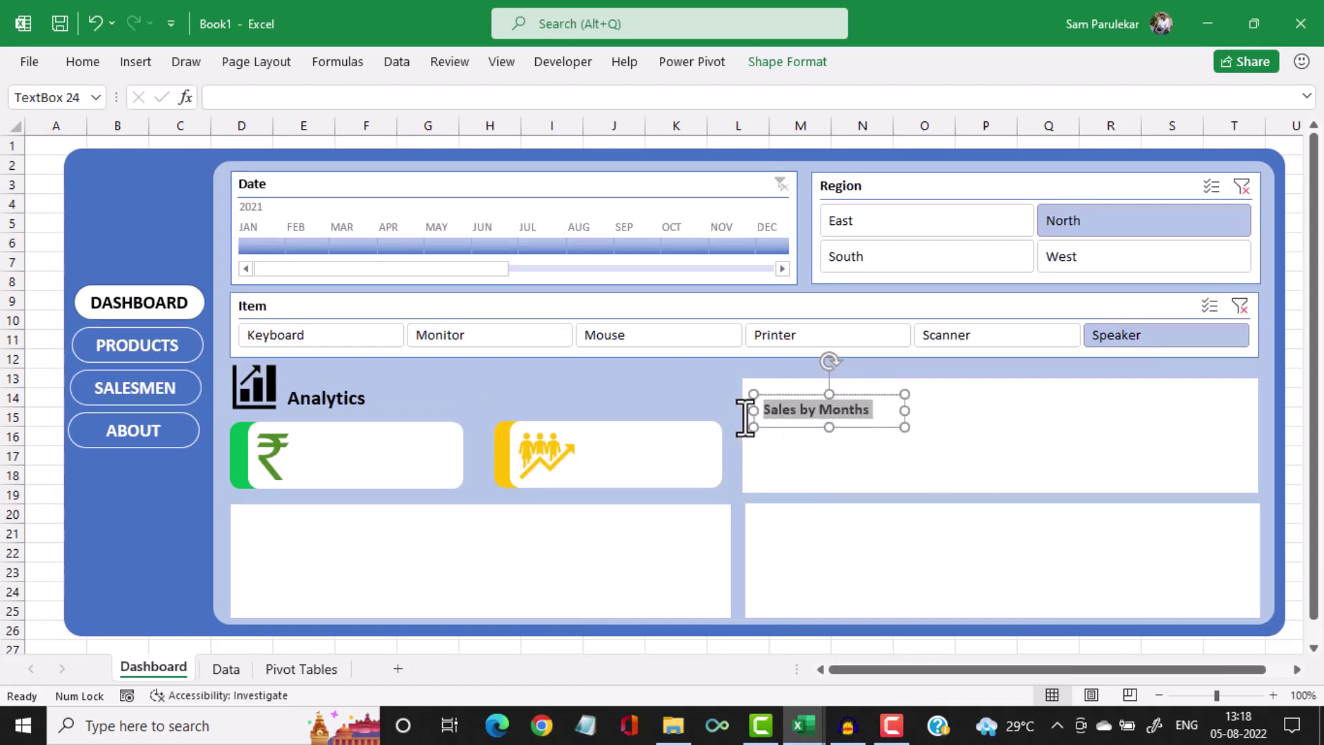
pyautogui.click(83, 60)
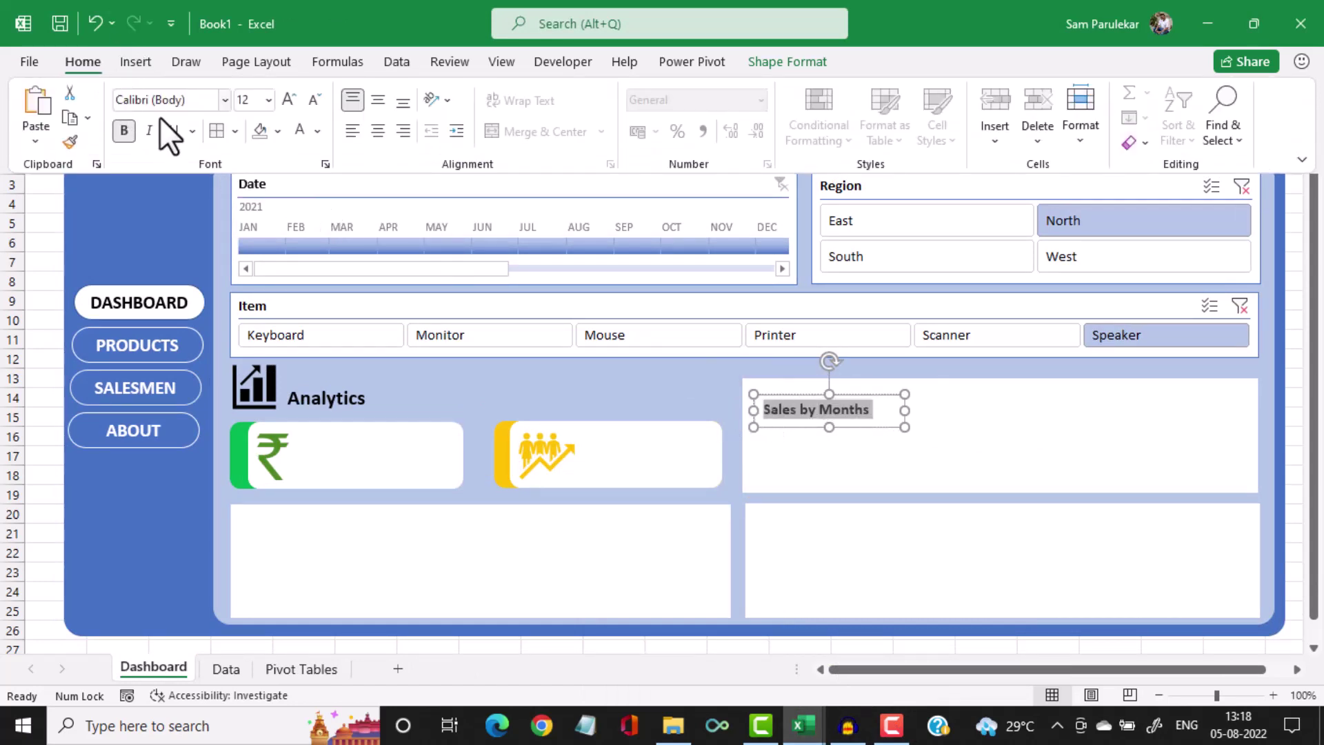
pyautogui.click(289, 100)
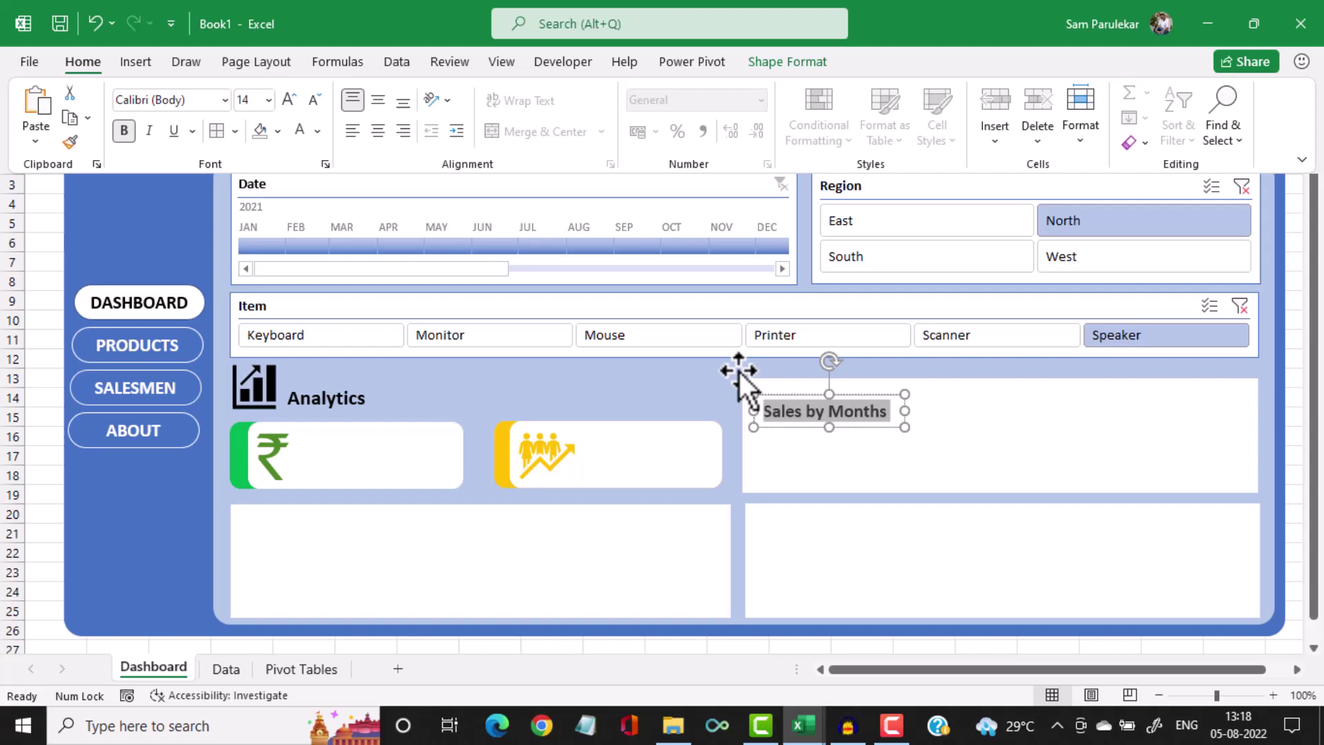
# Move the Sales by Months title to the upper-left corner of its white panel and remove the text box's fill and outline
pyautogui.click(870, 393)
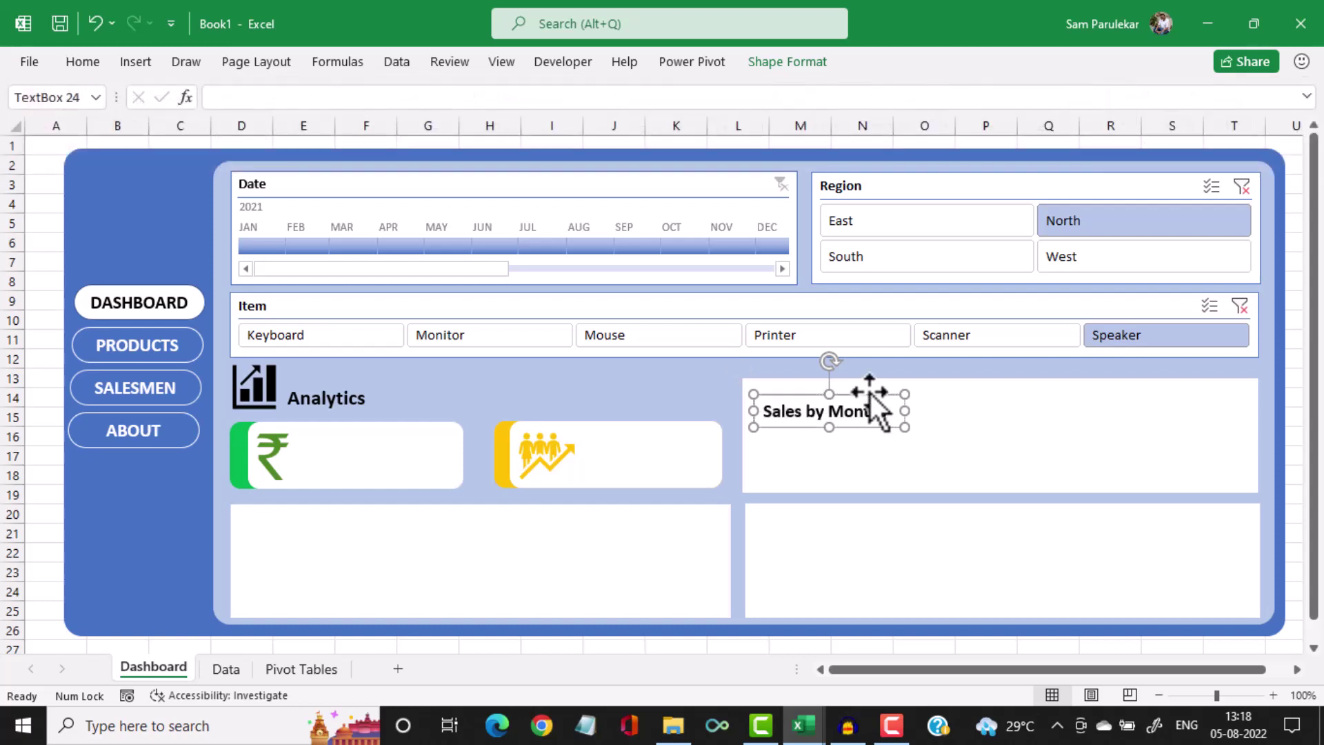
pyautogui.moveTo(870, 393); pyautogui.dragTo(855, 375)
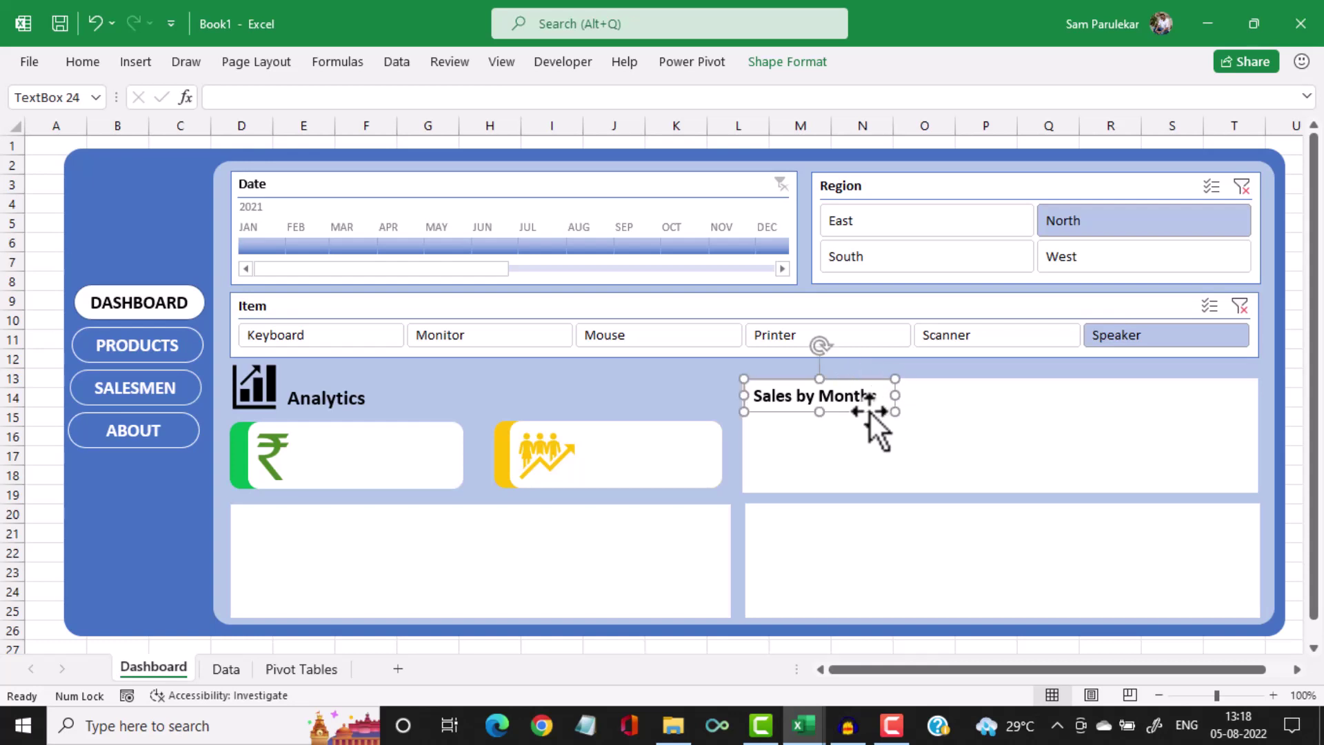
pyautogui.click(787, 63)
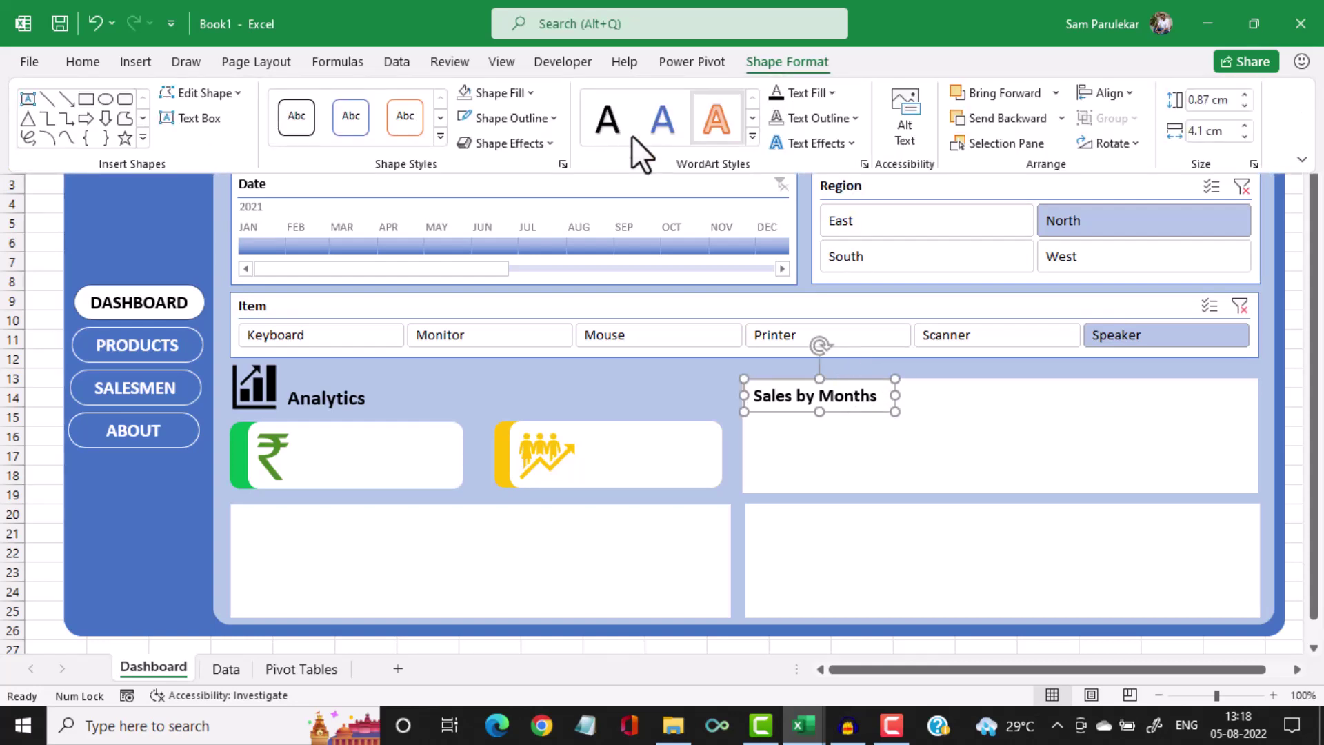
pyautogui.click(530, 94)
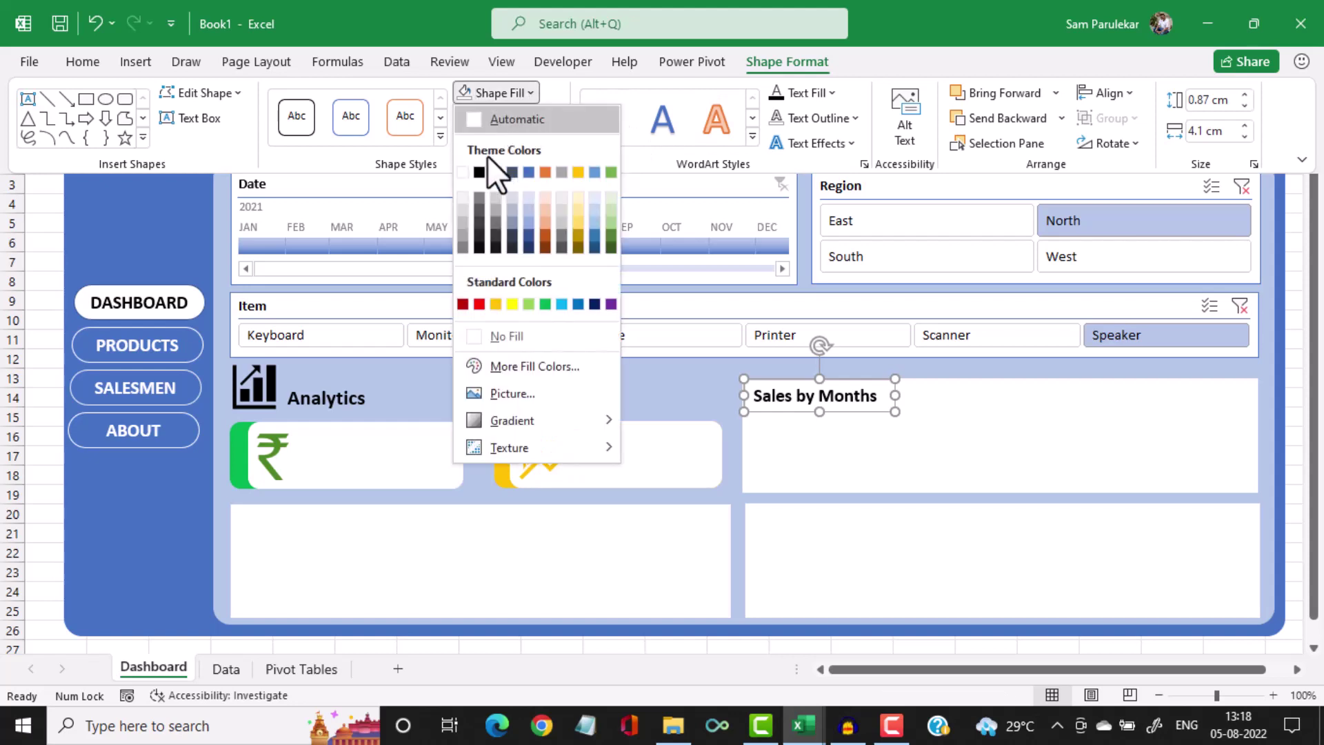
pyautogui.click(470, 329)
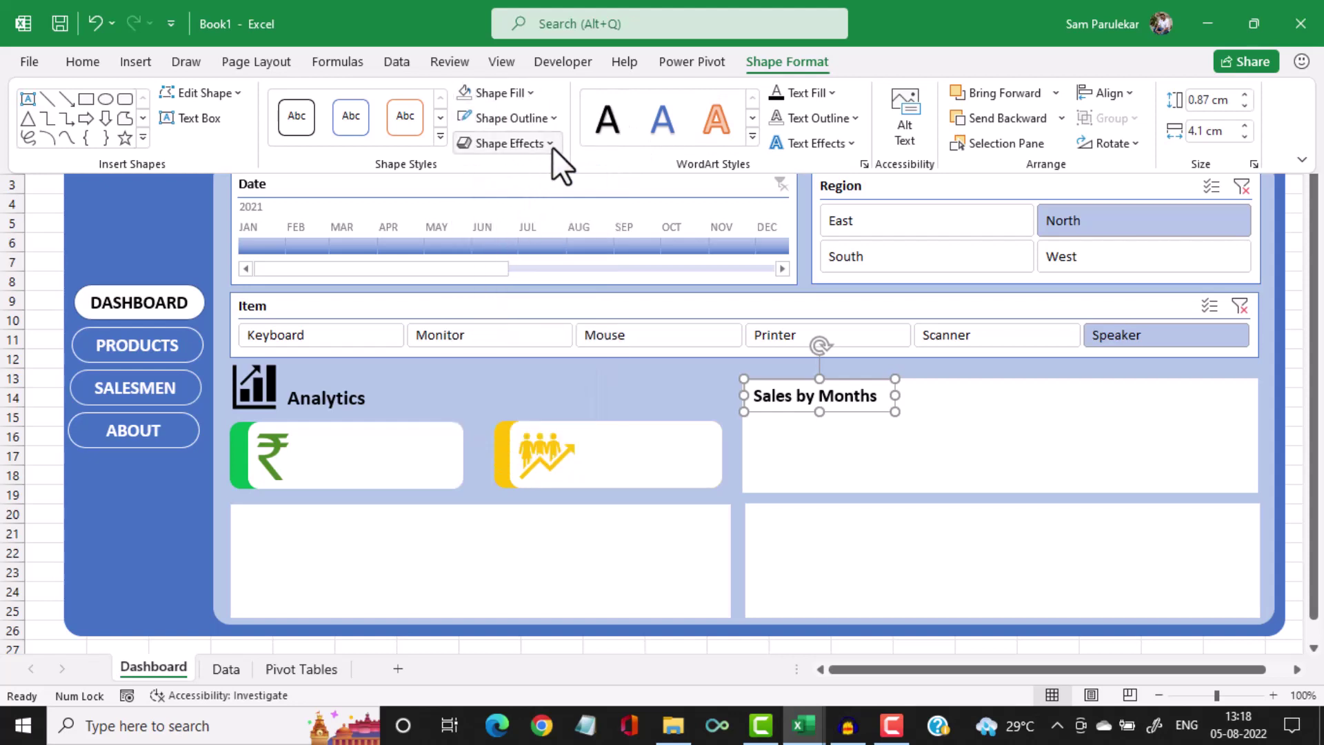
pyautogui.click(553, 120)
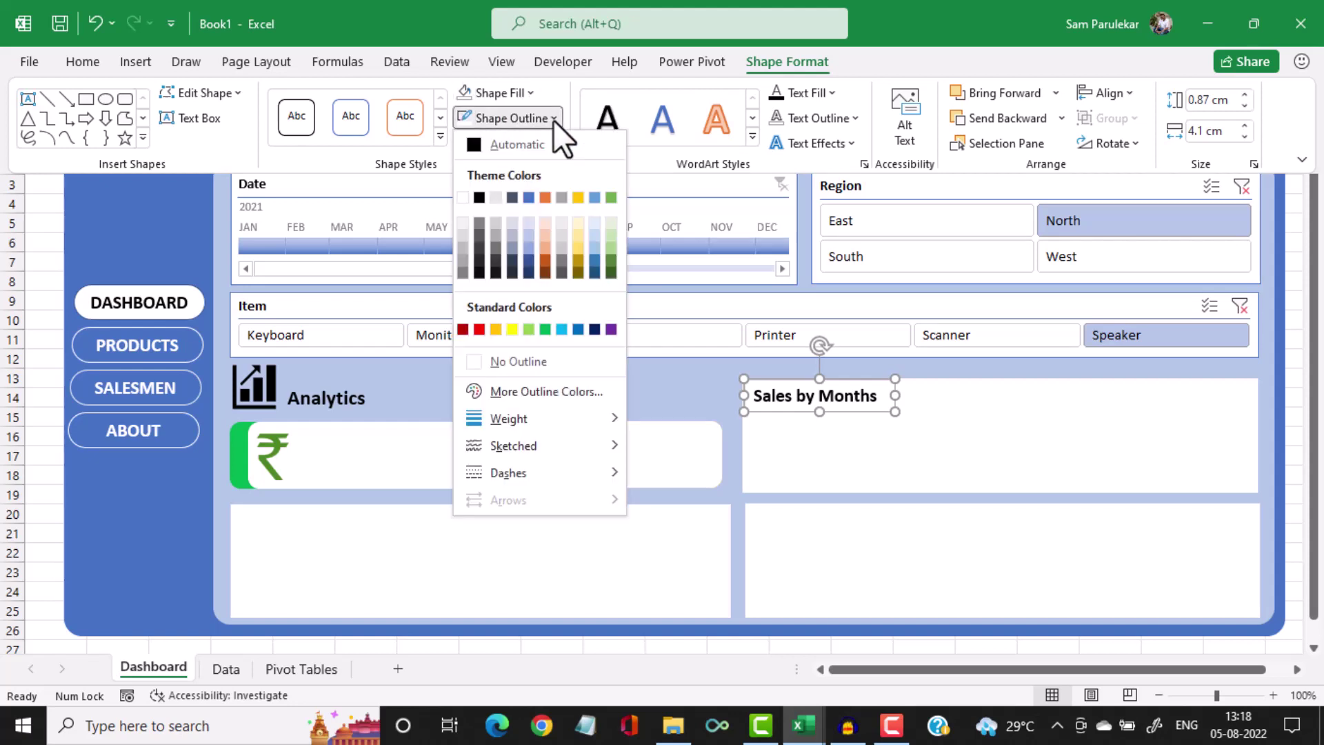
pyautogui.click(482, 360)
pyautogui.click(629, 383)
pyautogui.click(662, 391)
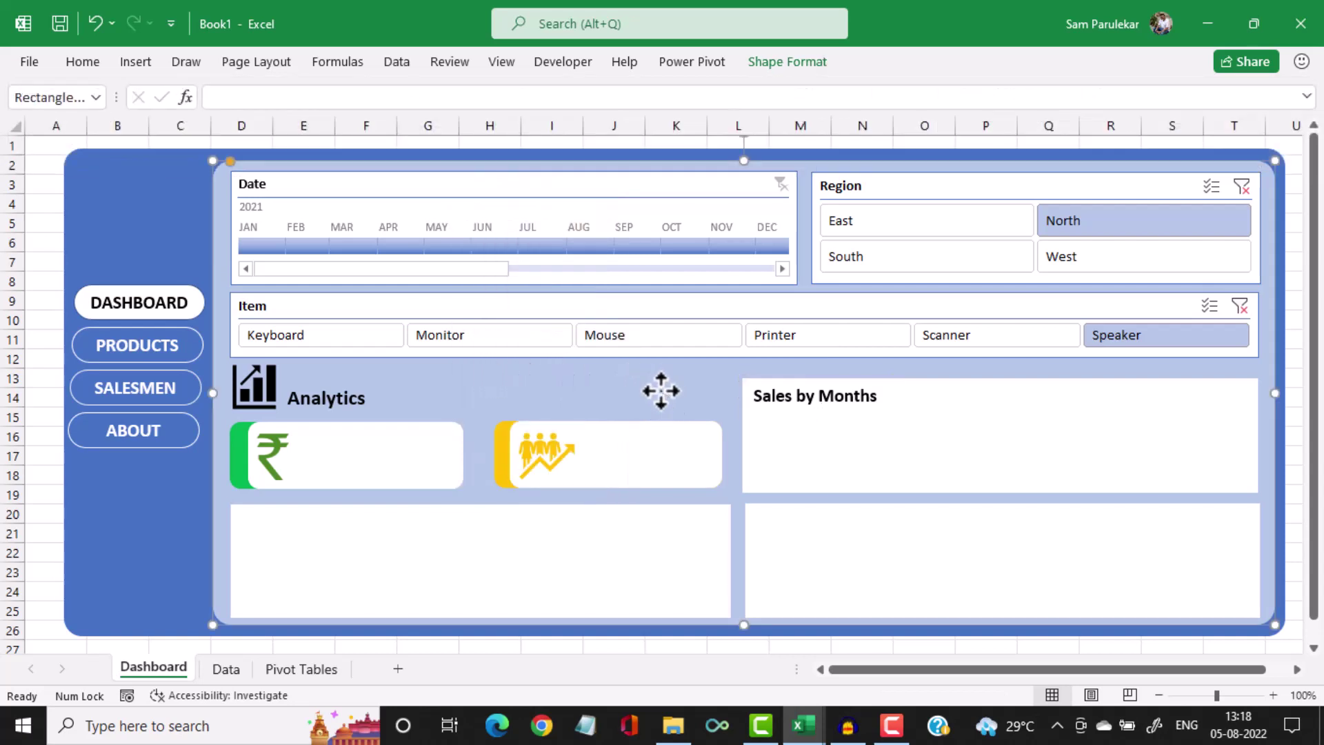
# Extend the Sales by Months panel slightly upward and raise its lower edge, and enlarge the panel beneath it to leave a narrow gap
pyautogui.click(815, 398)
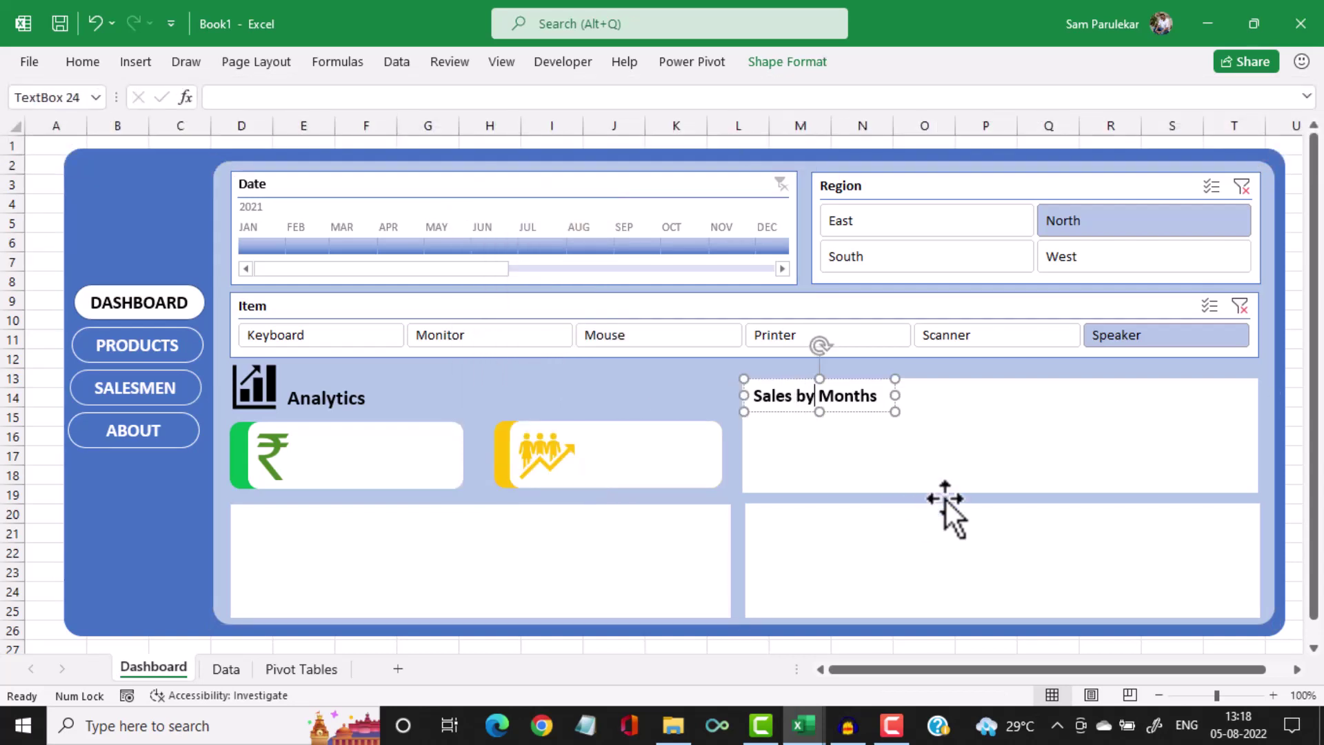
pyautogui.click(980, 416)
pyautogui.moveTo(999, 378); pyautogui.dragTo(999, 367)
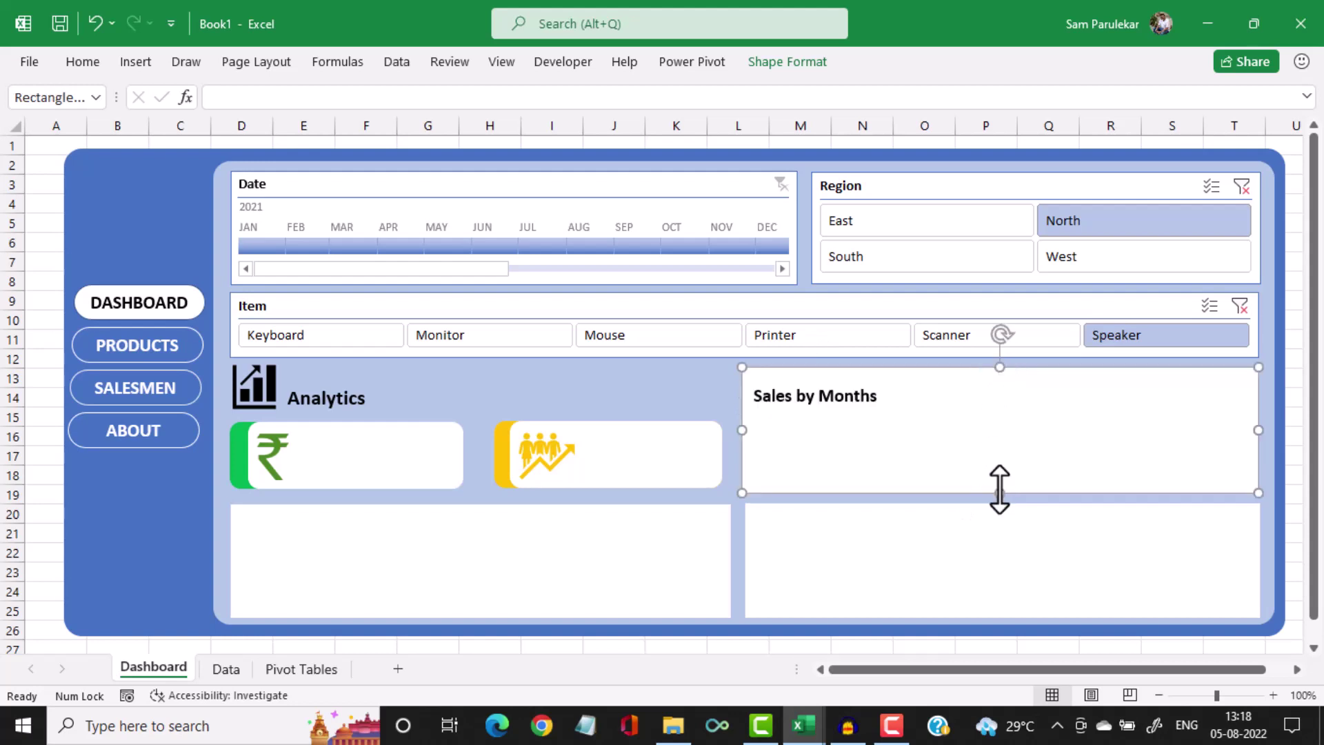
pyautogui.moveTo(999, 493); pyautogui.dragTo(1003, 493)
pyautogui.click(996, 542)
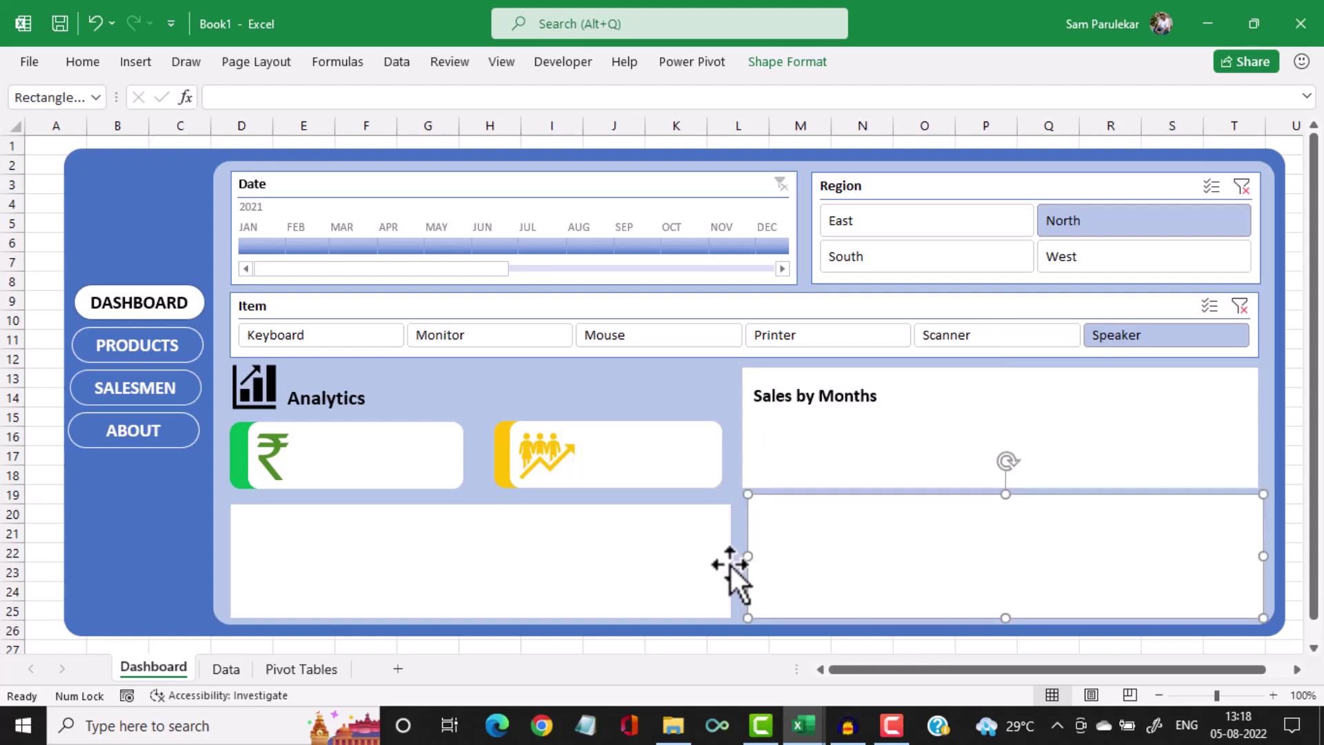
pyautogui.moveTo(744, 555); pyautogui.dragTo(745, 557)
# Copy the Sales by Months title into the other two chart panels and both analytics cards
pyautogui.click(832, 406)
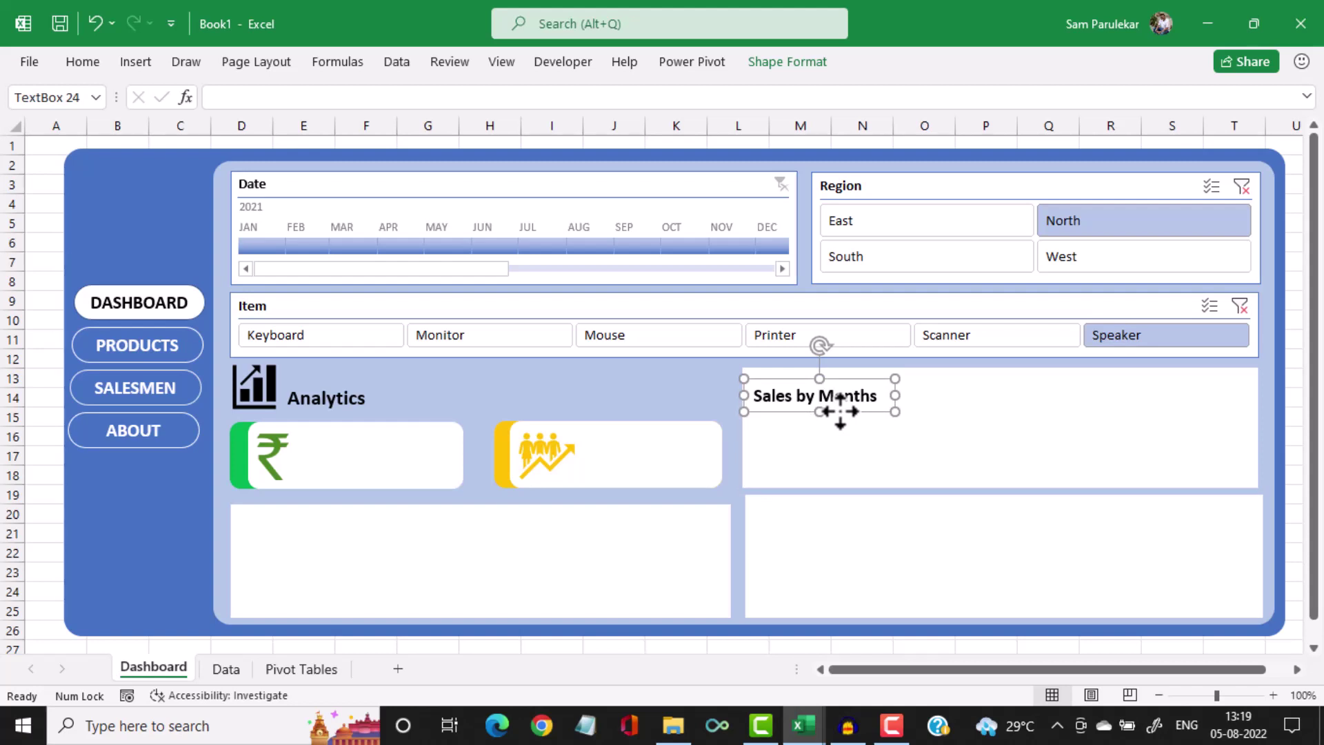
pyautogui.moveTo(840, 411); pyautogui.dragTo(390, 462)
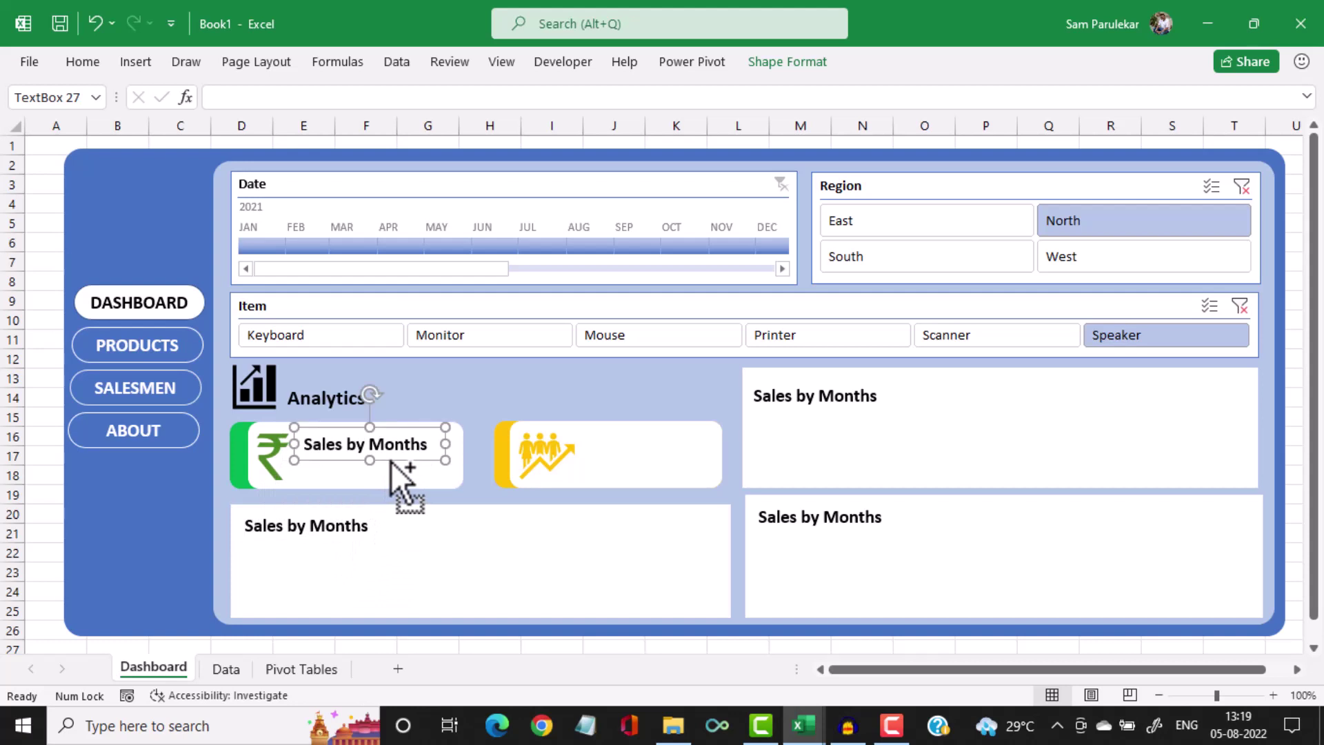
pyautogui.moveTo(391, 462); pyautogui.dragTo(674, 462)
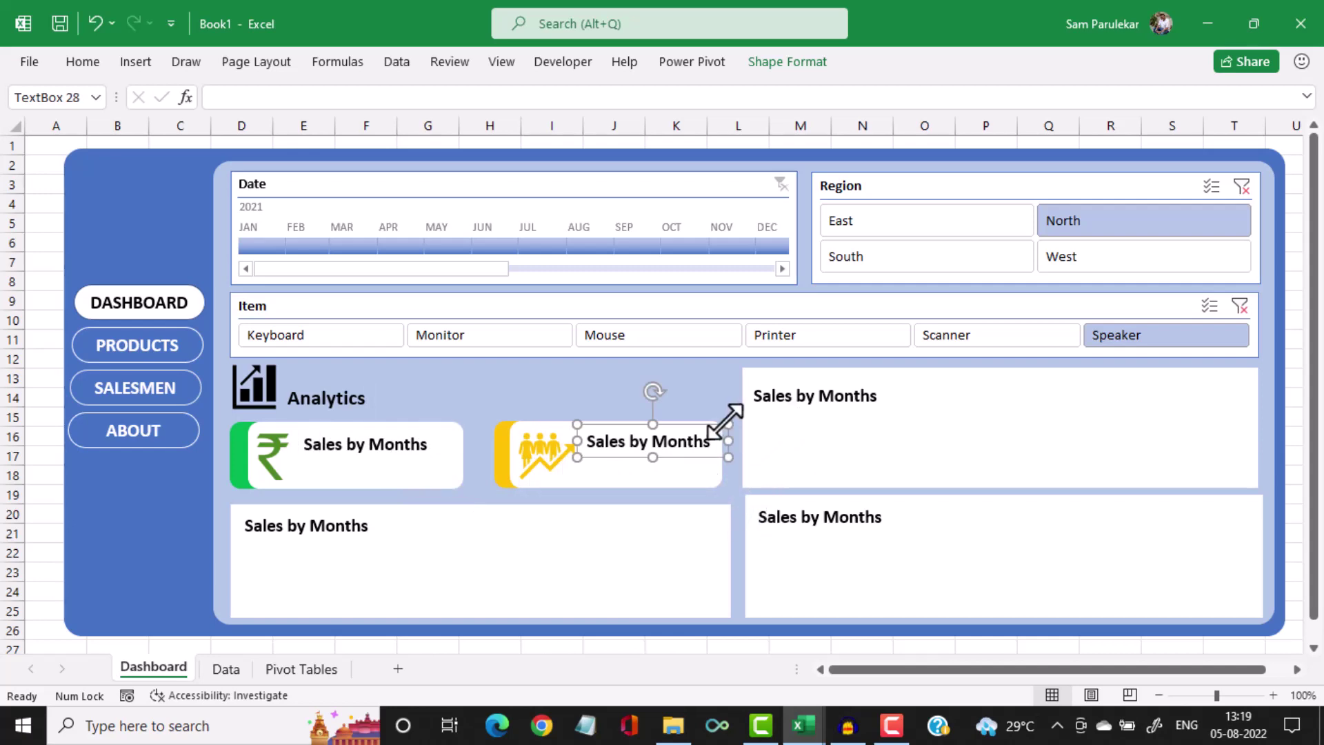
# Check the titles in the finished example workbook, and retitle Book1's two lower chart panels "Sales by Regions" and "Sales by Products"
pyautogui.click(803, 724)
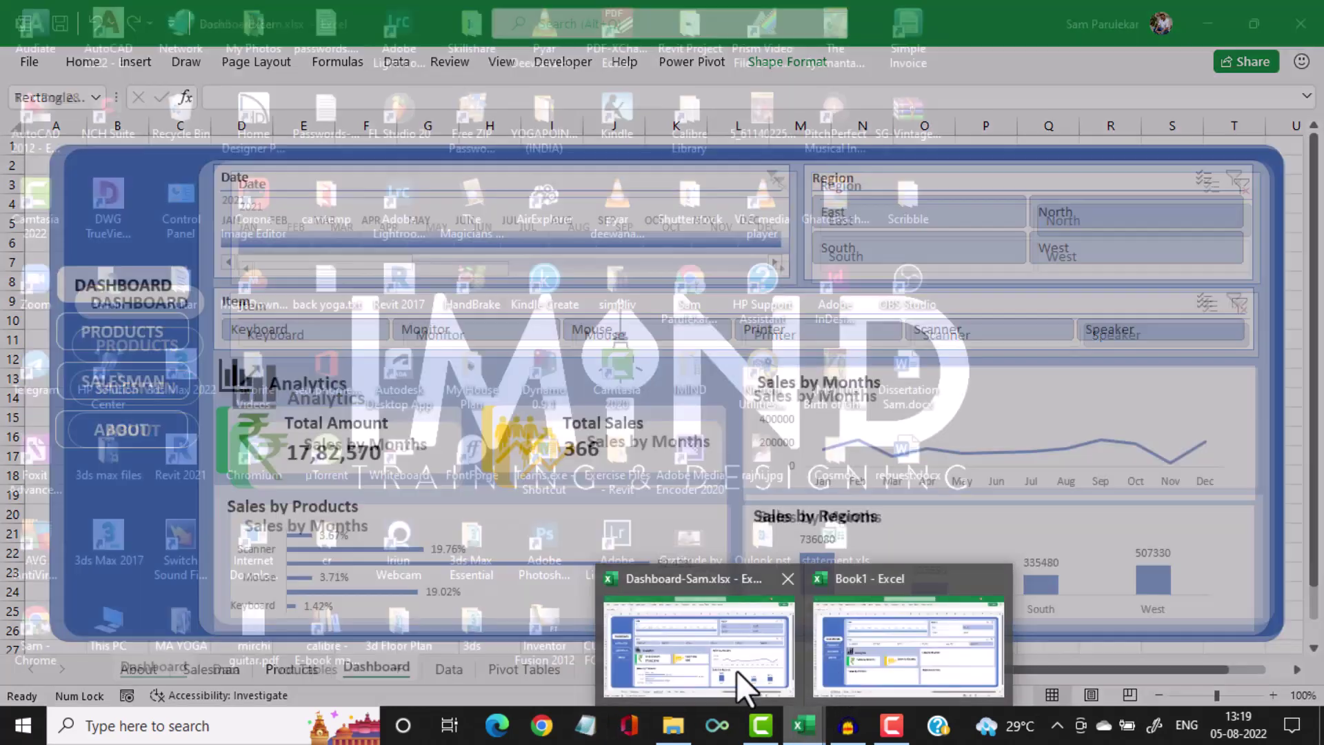
pyautogui.click(737, 672)
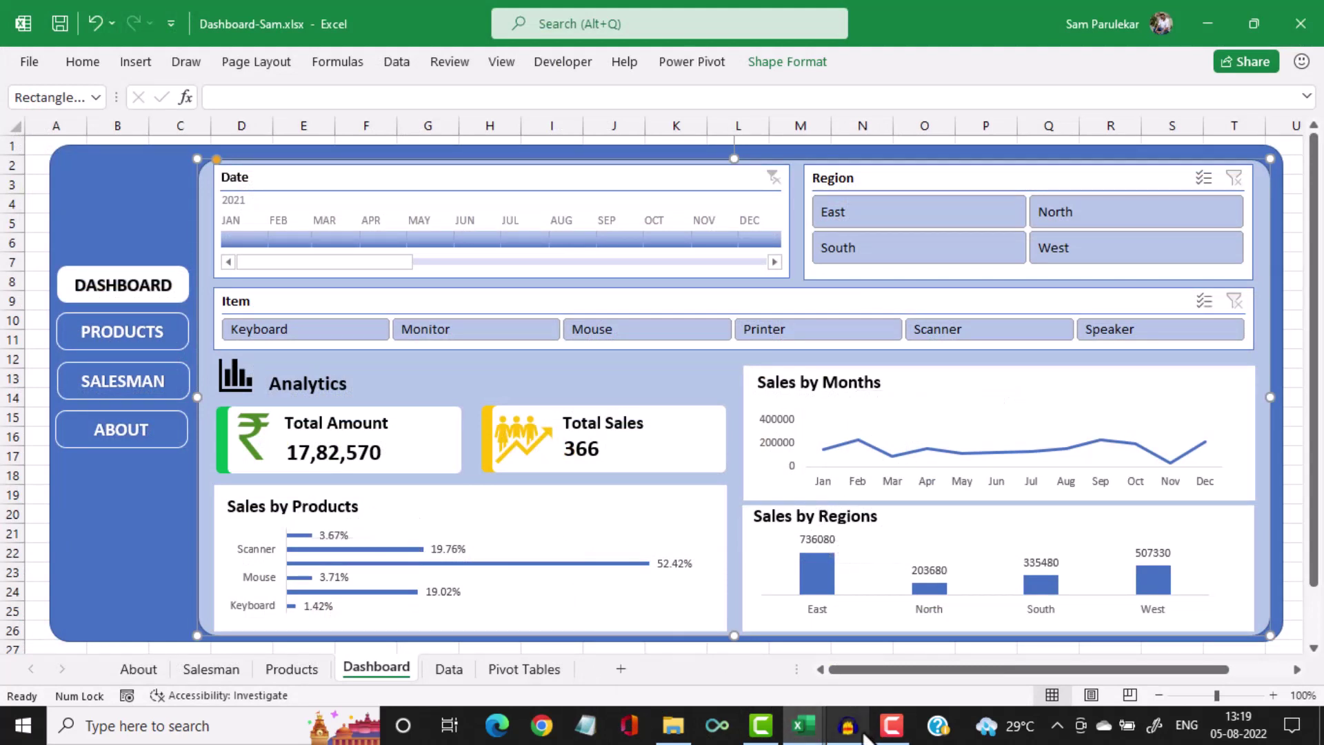
pyautogui.moveTo(864, 739)
pyautogui.moveTo(802, 727)
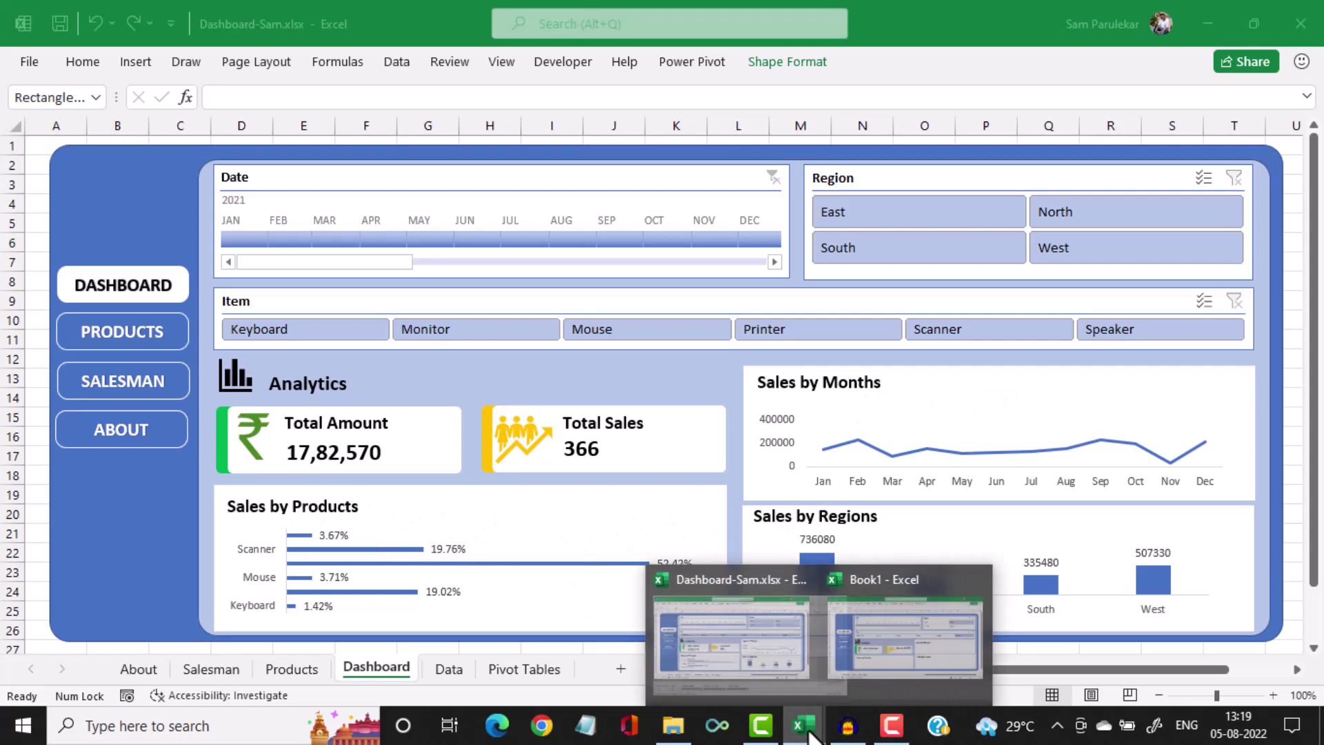
pyautogui.click(855, 655)
pyautogui.doubleClick(838, 519)
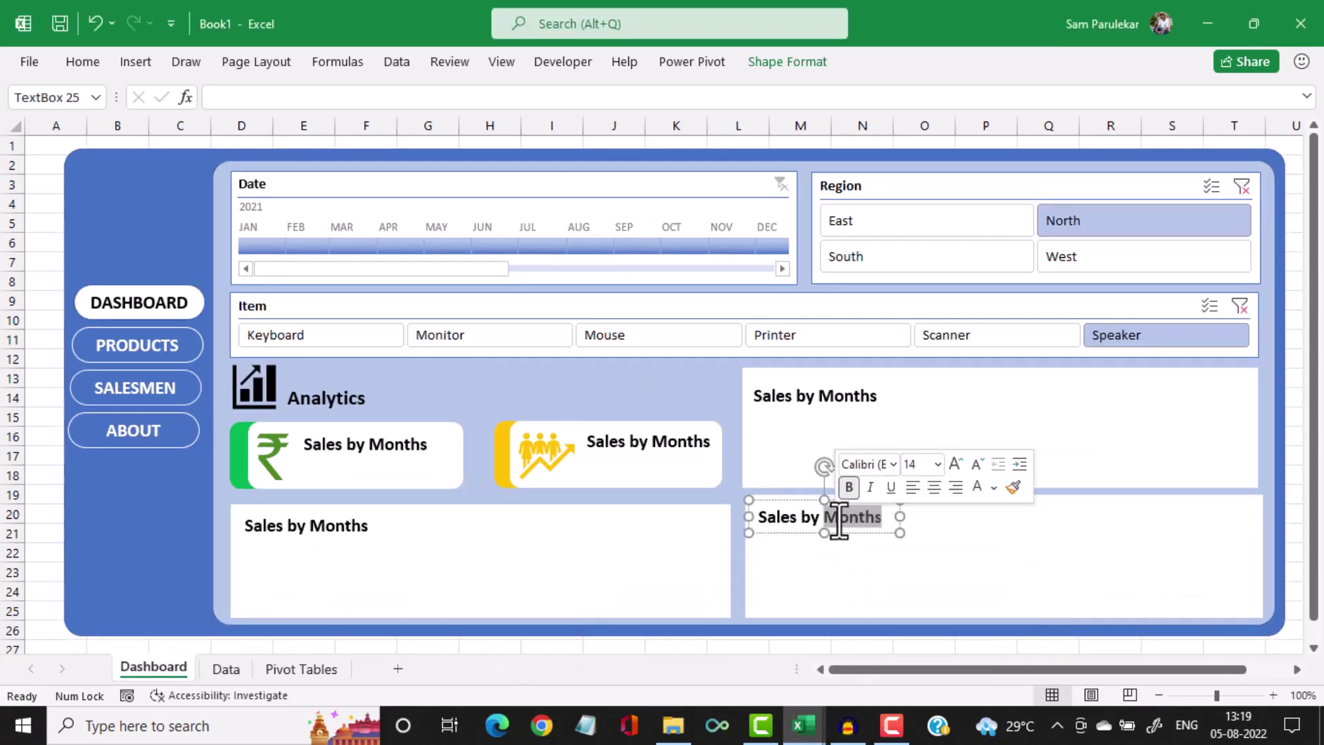
pyautogui.write('Regi')
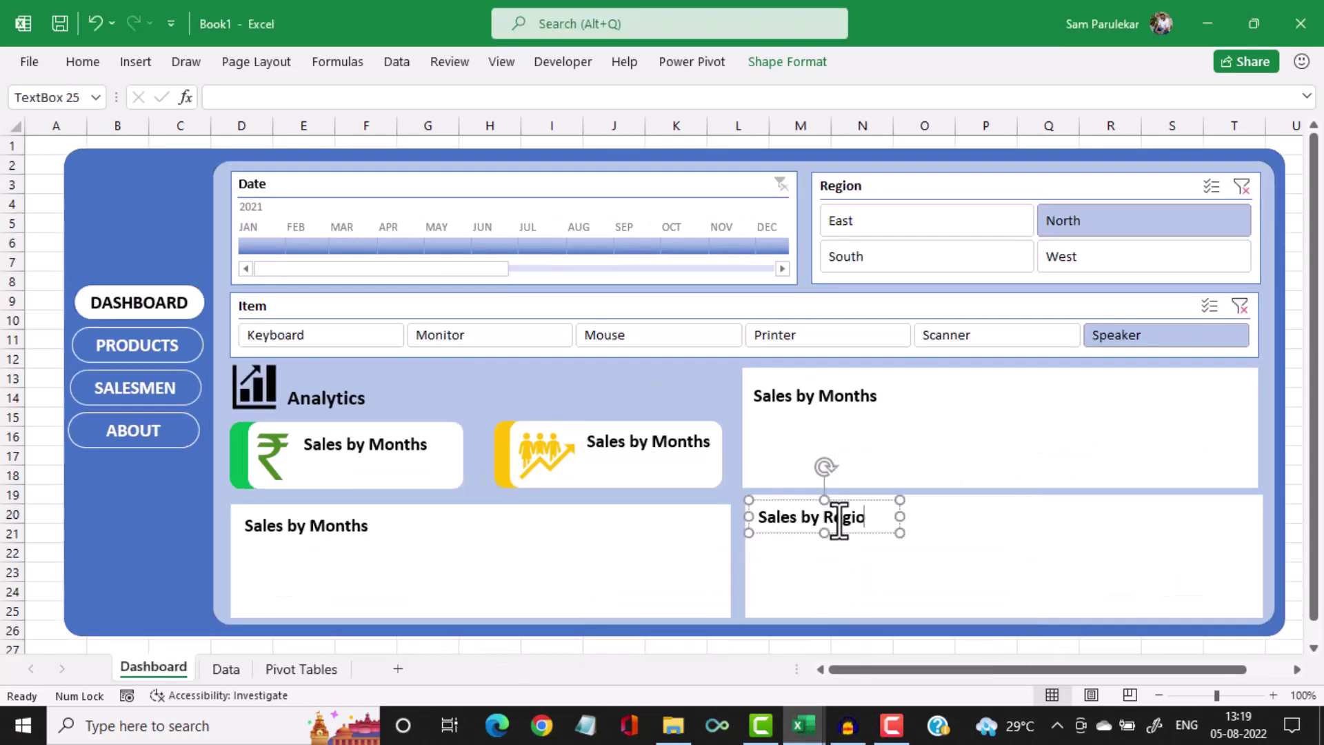
pyautogui.doubleClick(331, 525)
pyautogui.write('Produc')
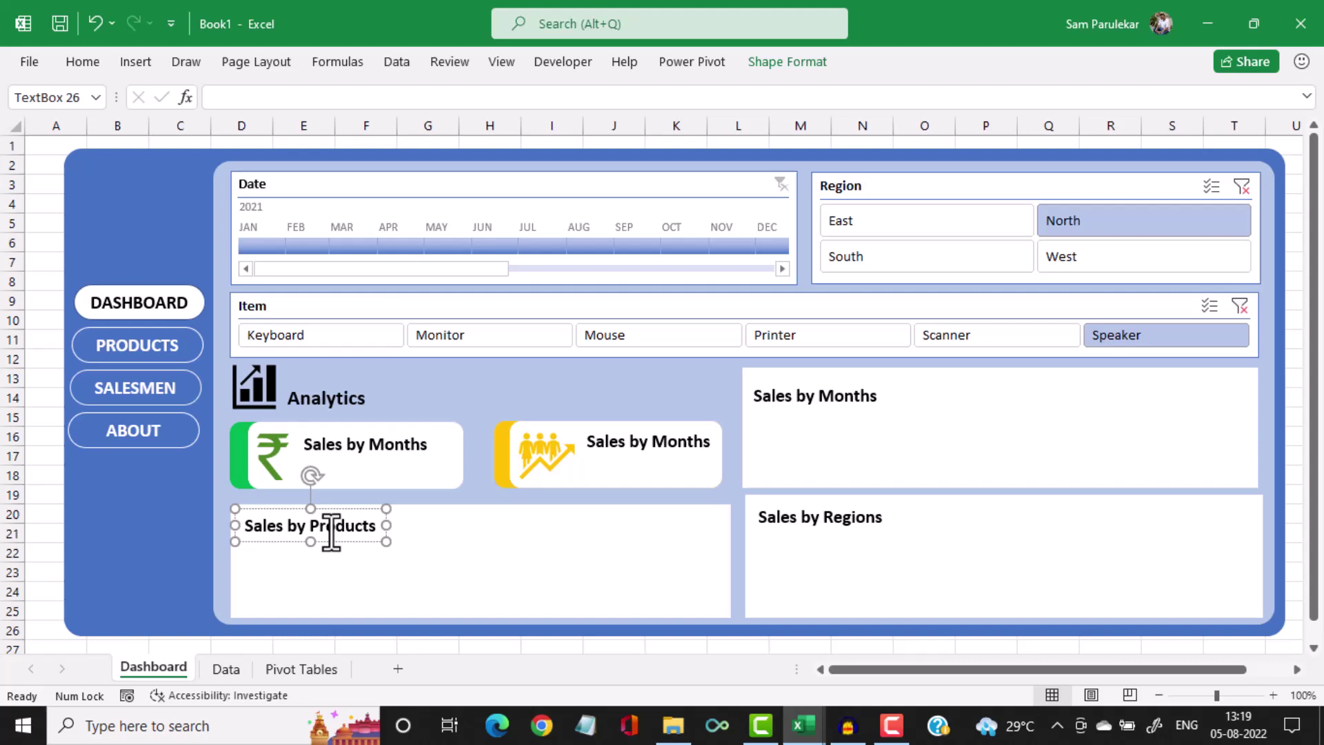
# Check the card labels in the finished example workbook, and retitle Book1's rupee card "Total Amount"
pyautogui.click(802, 725)
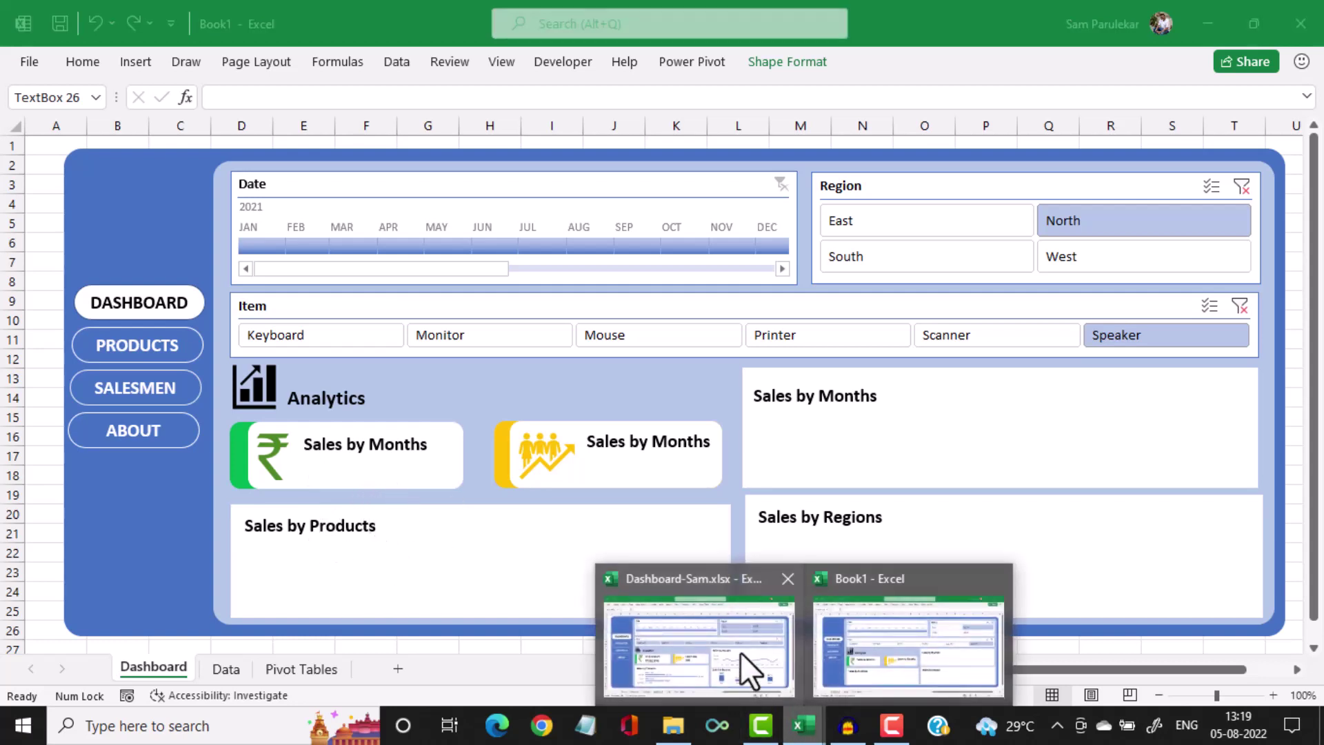
pyautogui.click(741, 654)
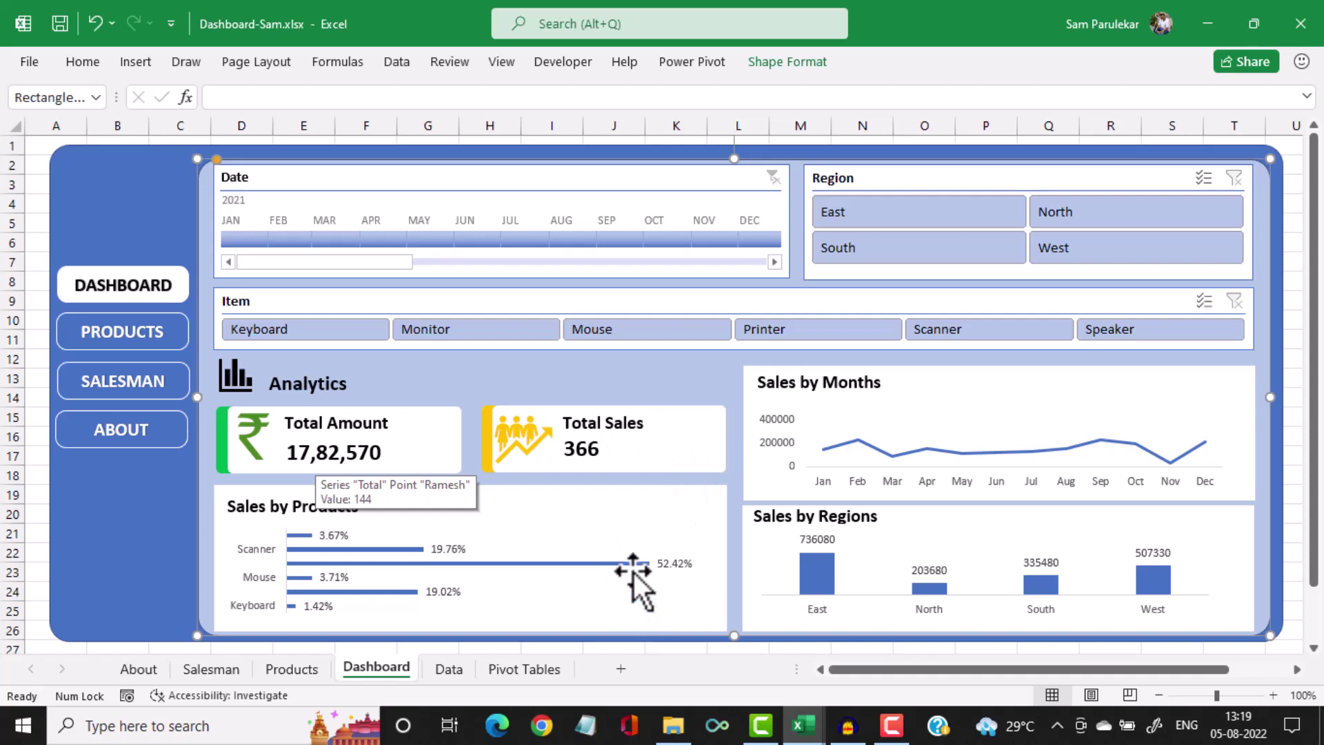
pyautogui.click(618, 520)
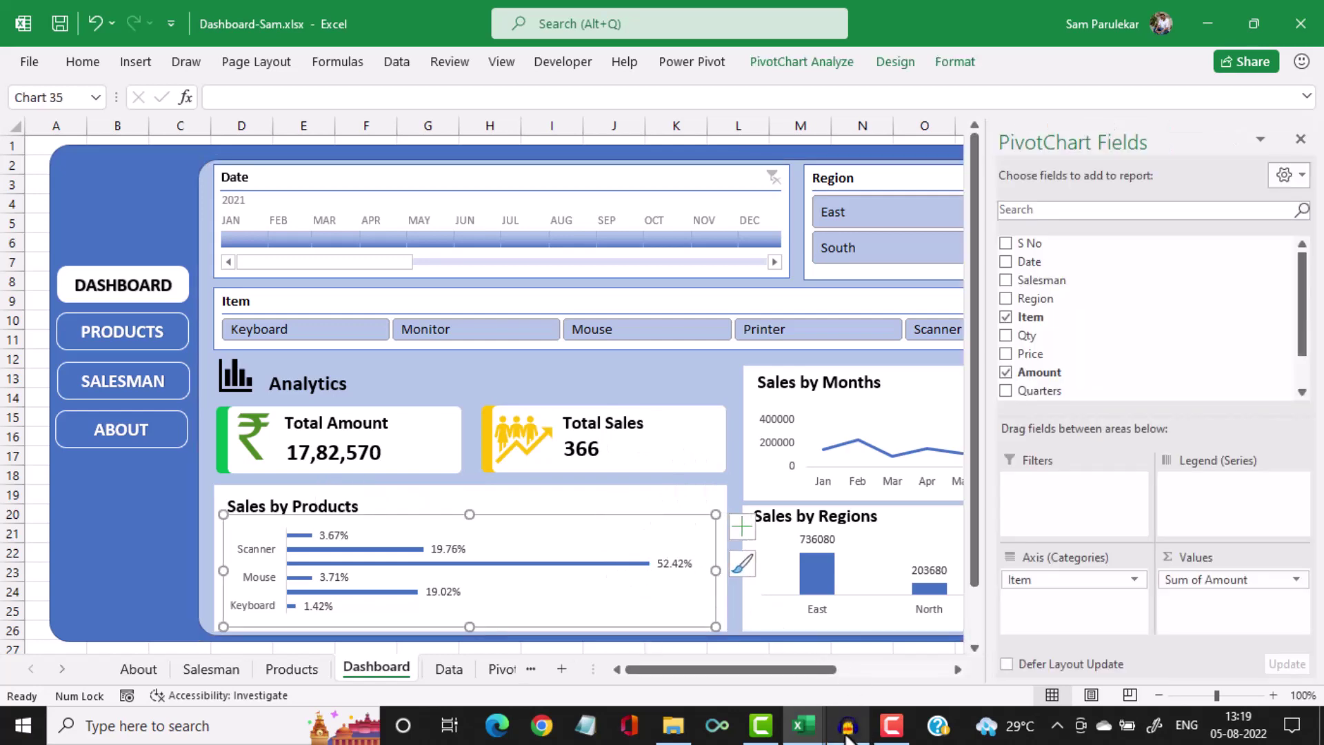
pyautogui.click(804, 725)
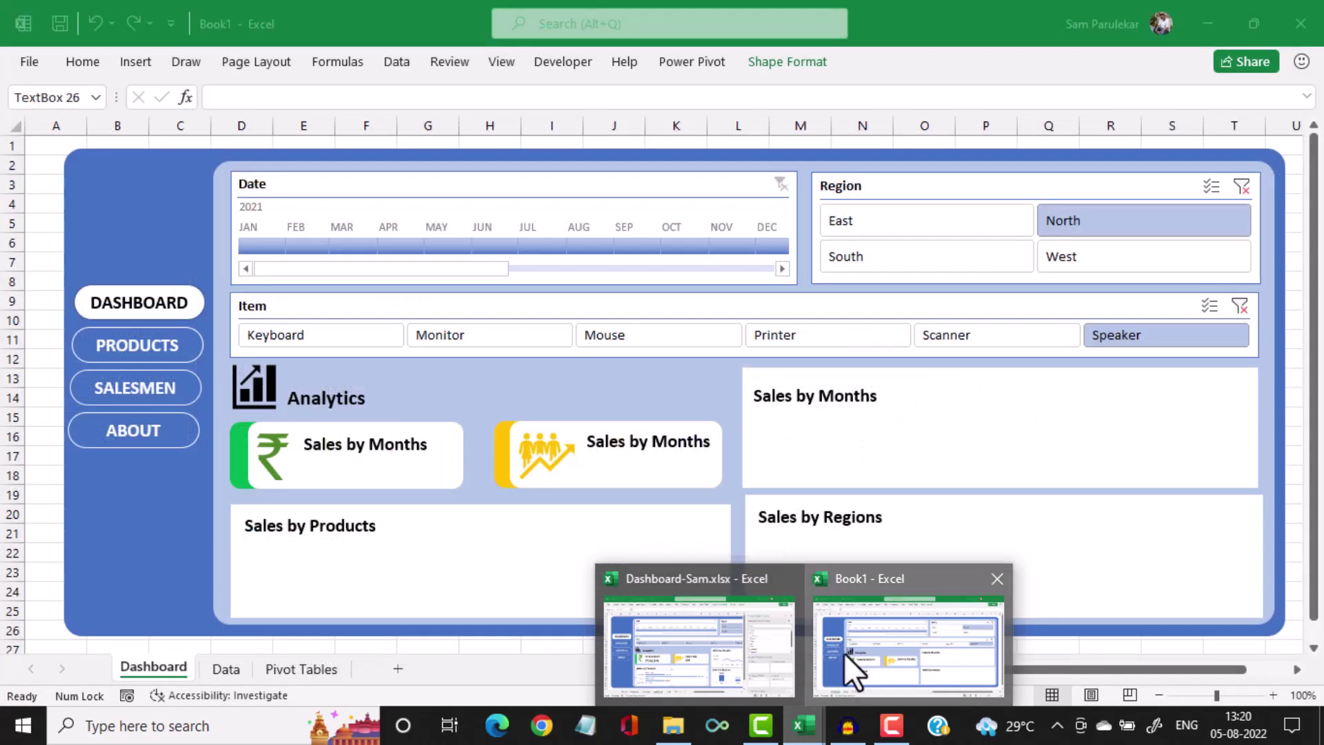
pyautogui.click(845, 655)
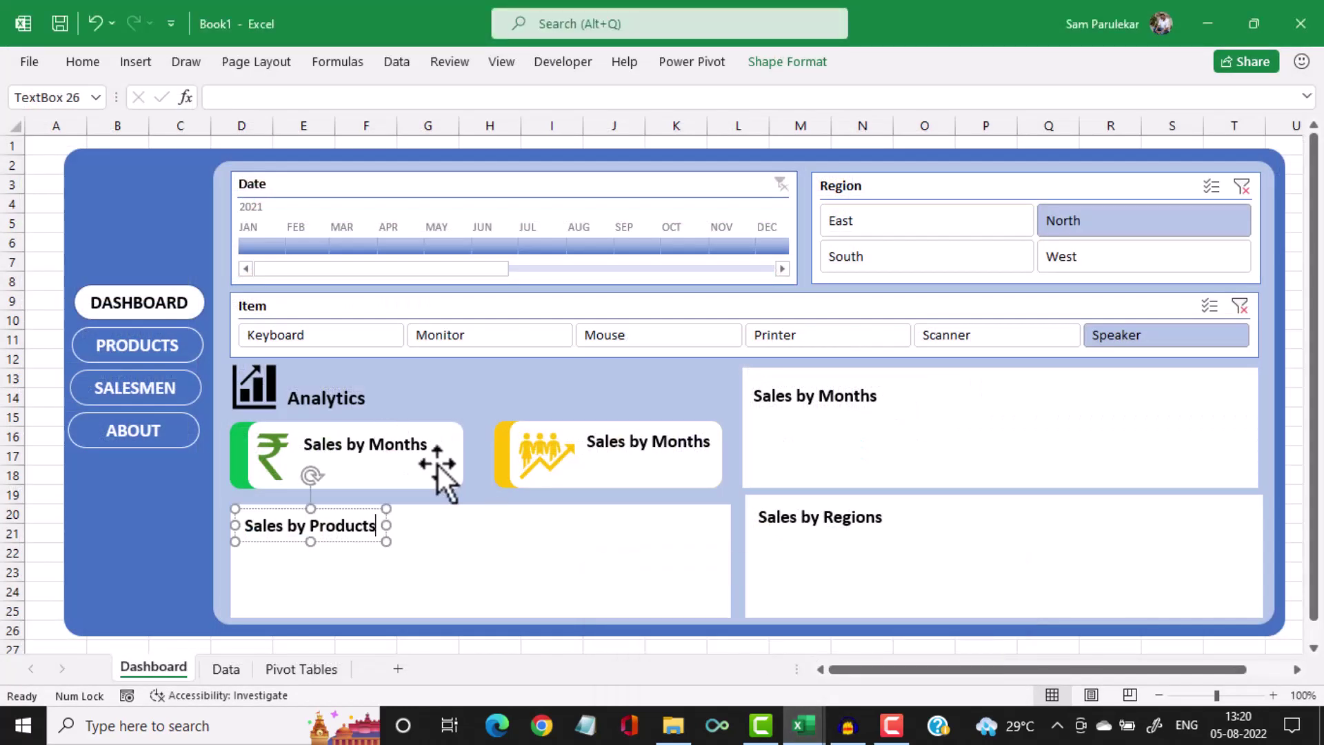
pyautogui.click(327, 443)
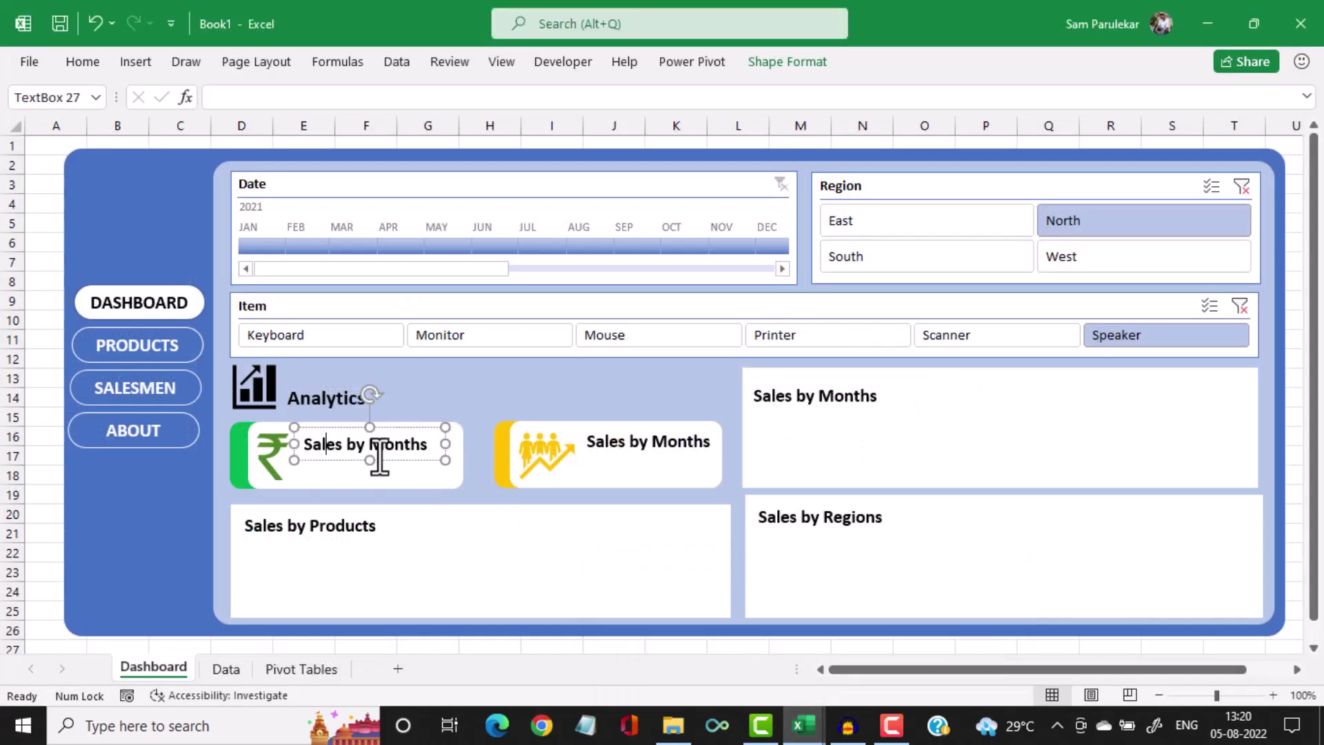
pyautogui.hotkey('ctrl', 'a')
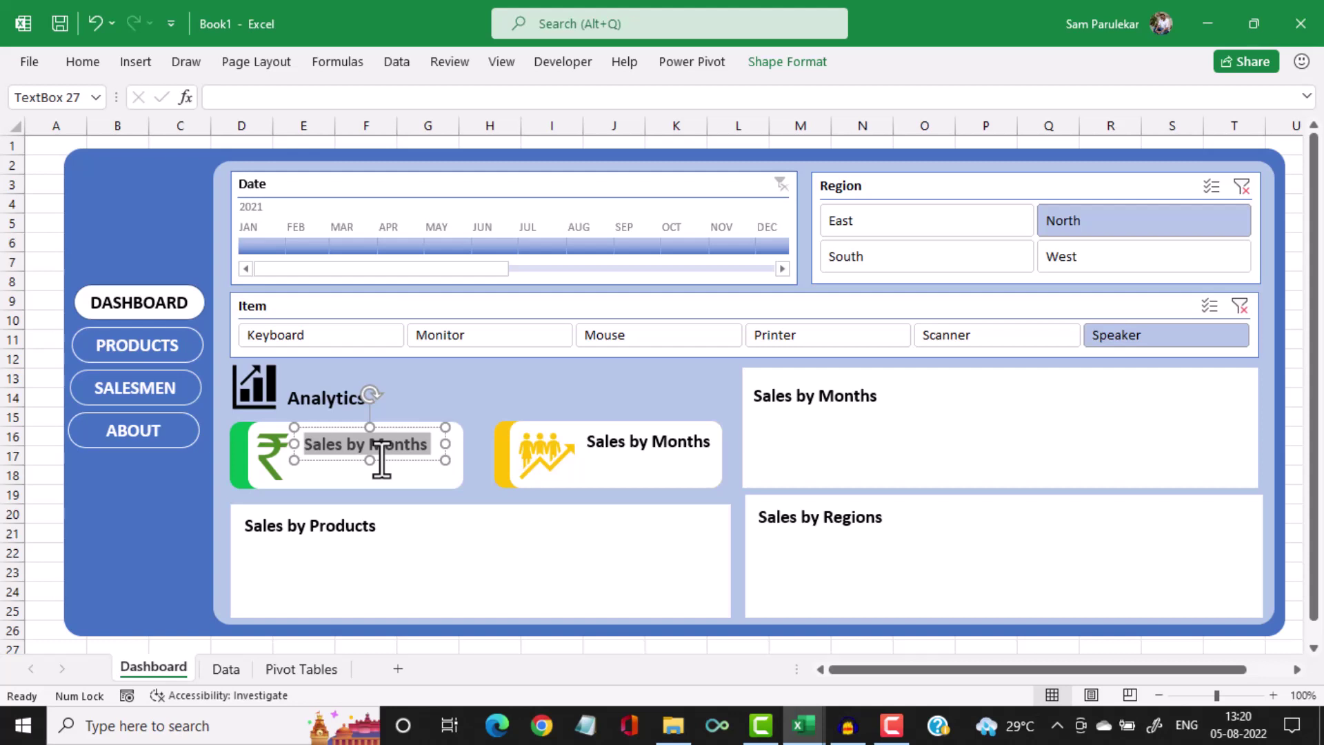
pyautogui.write('Total ')
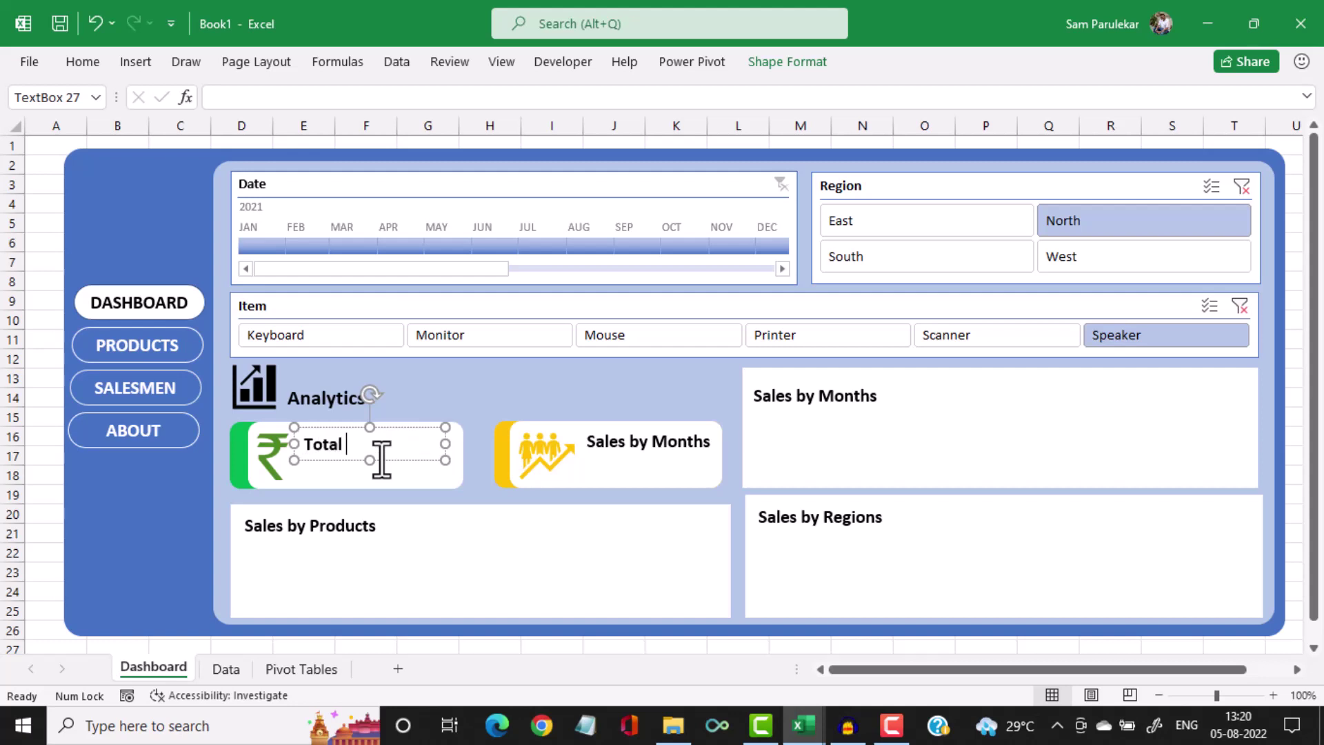
pyautogui.write('Amount')
# Retitle the analytics card with the yellow people icon "Total Sales"
pyautogui.click(607, 443)
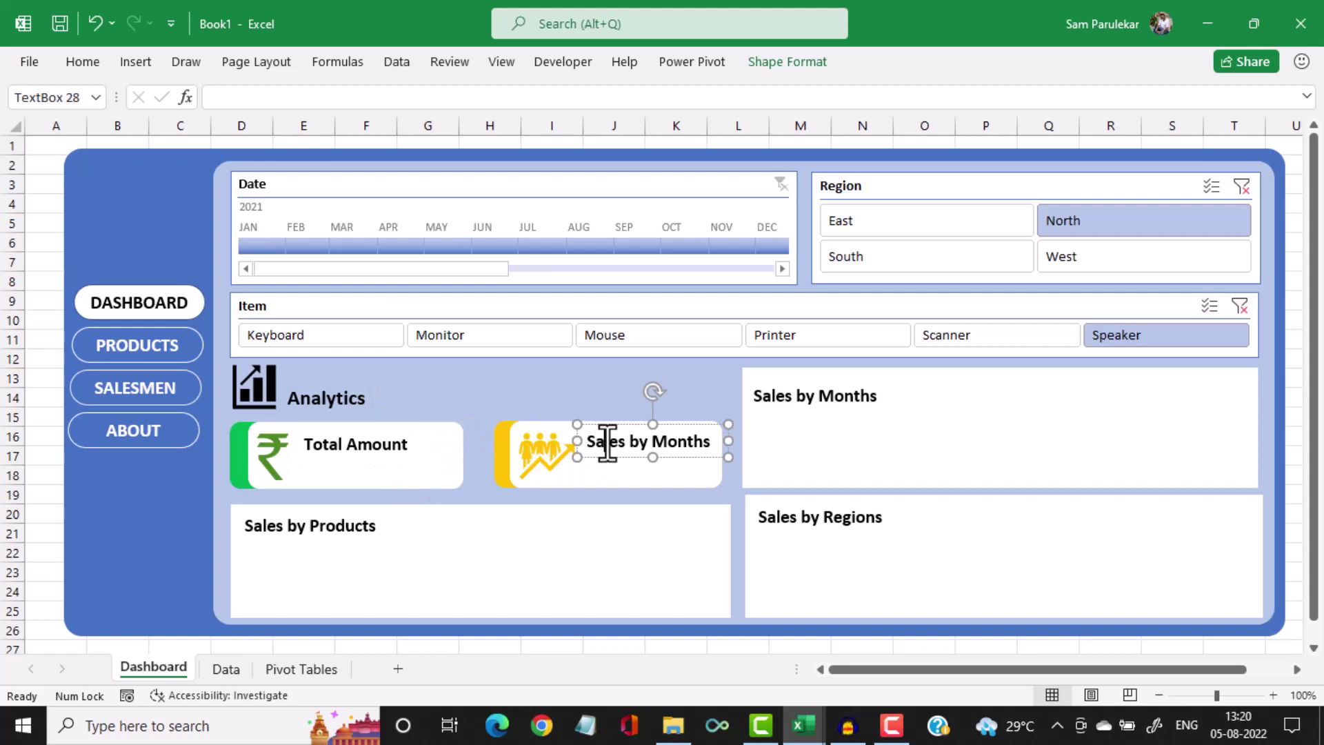
pyautogui.hotkey('ctrl', 'a')
pyautogui.write('T')
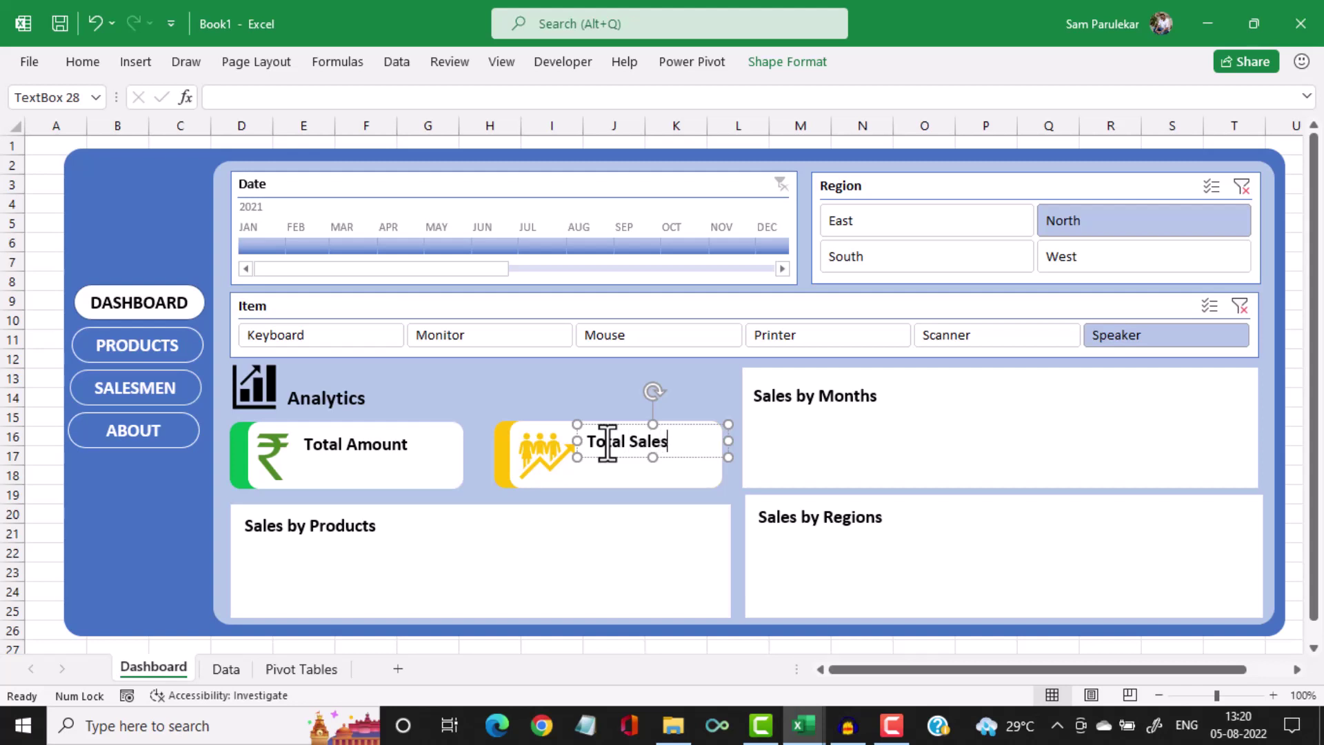
pyautogui.click(615, 537)
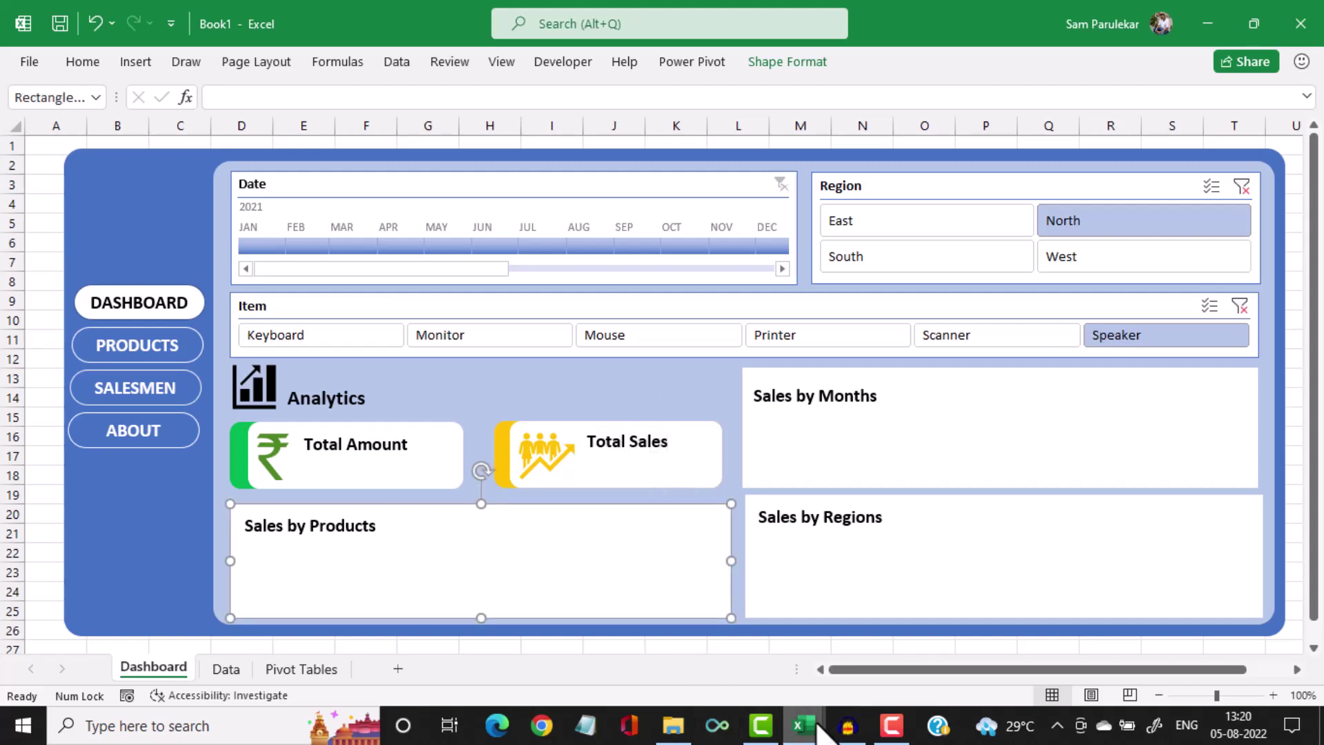
# Compare the layout with the finished example workbook, and nudge Book1's Sales by Months title slightly upward in its panel
pyautogui.moveTo(807, 726)
pyautogui.click(657, 668)
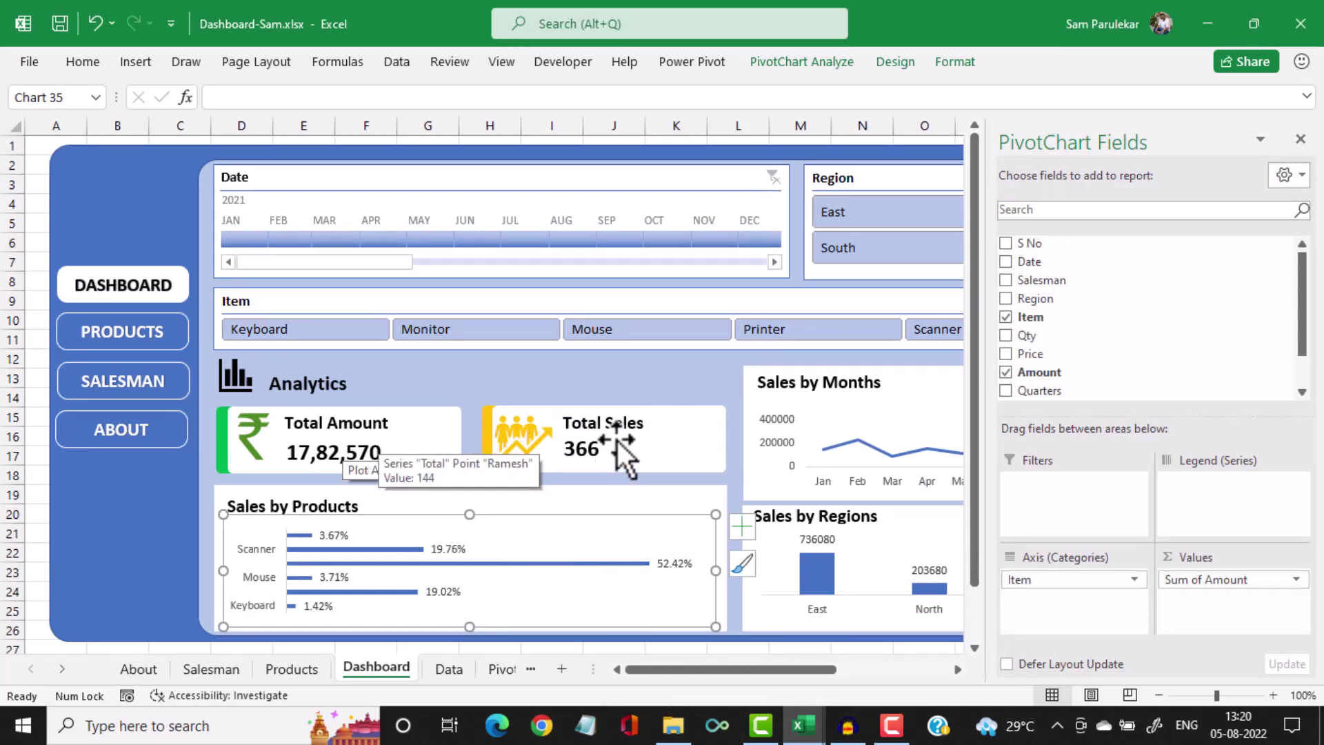
pyautogui.click(1300, 140)
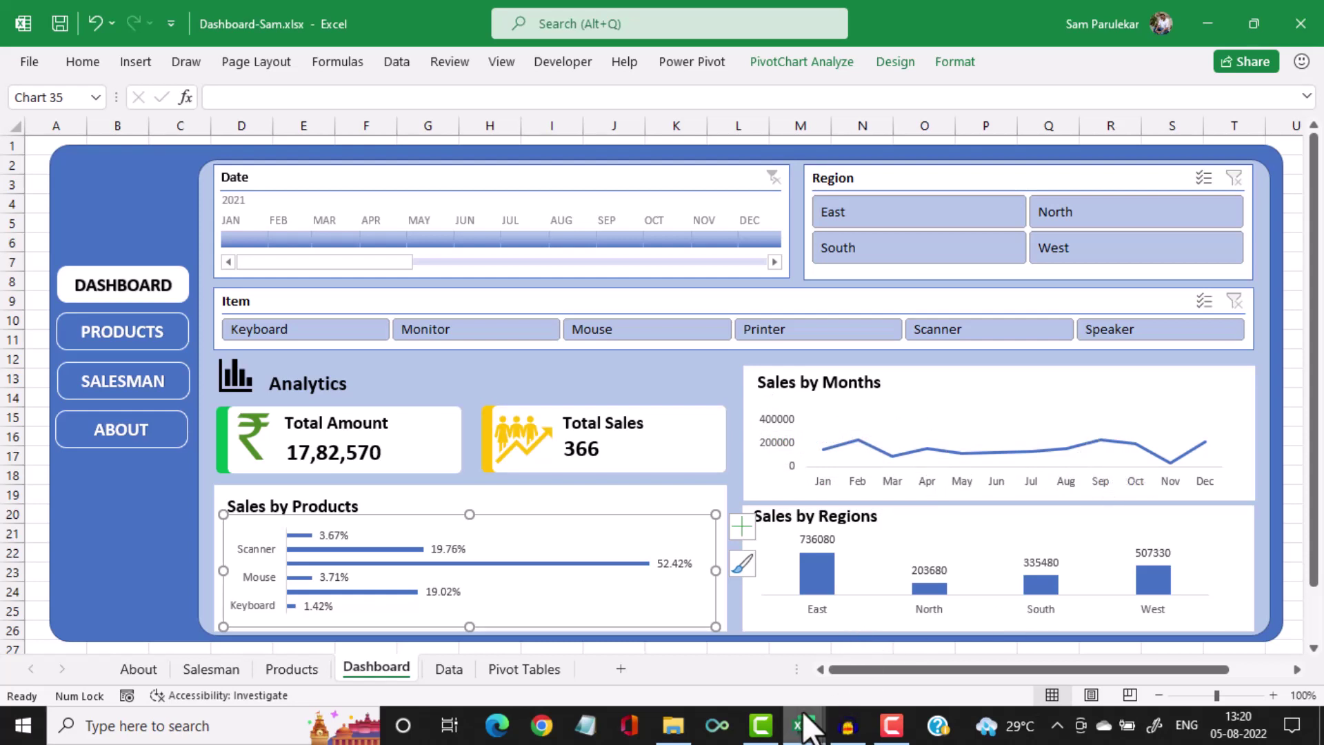
pyautogui.moveTo(804, 721)
pyautogui.click(874, 682)
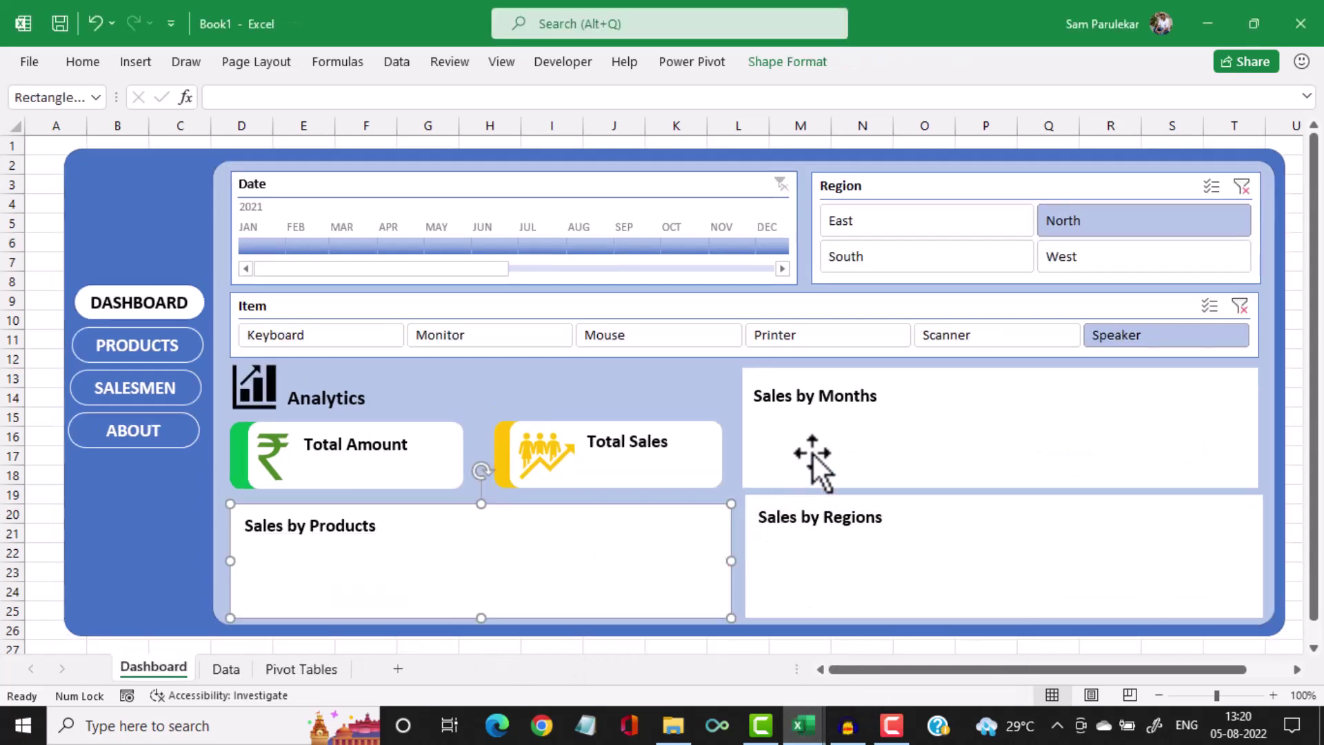
pyautogui.click(804, 399)
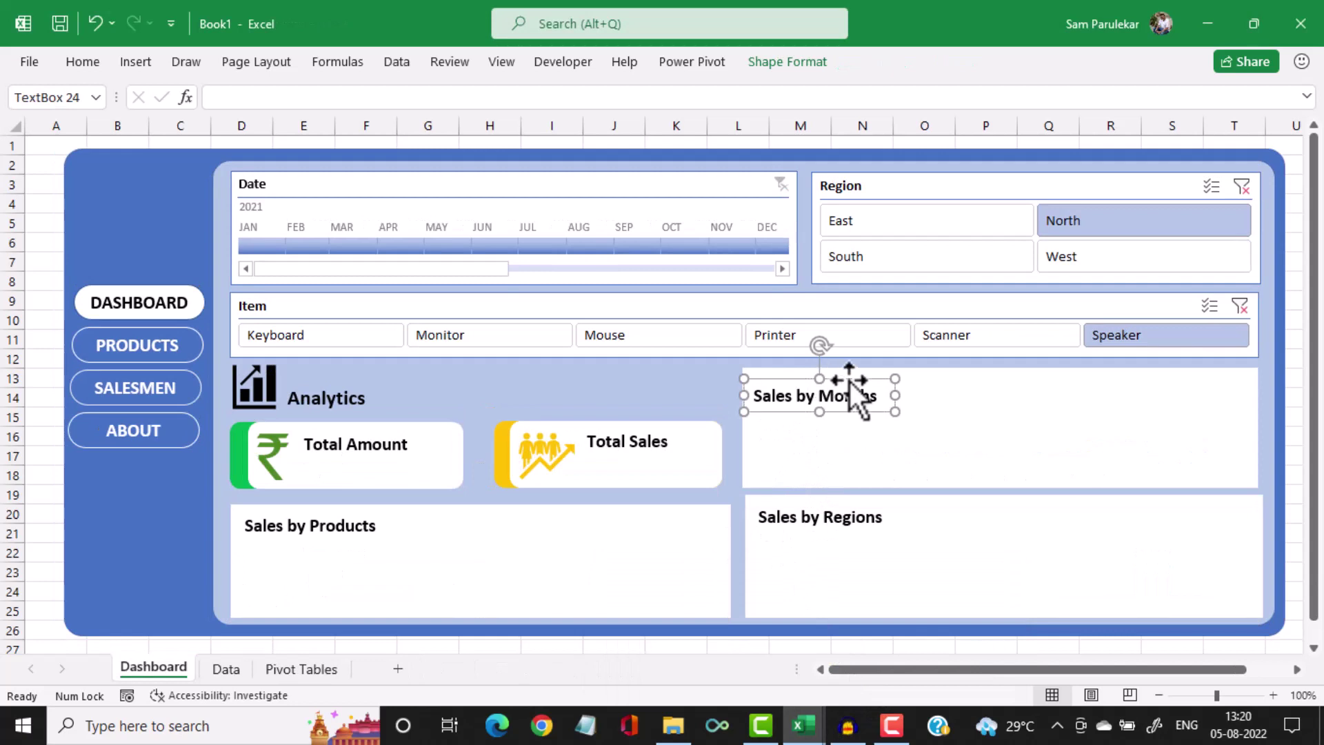
pyautogui.press('Up')
pyautogui.press('Up')
pyautogui.press('Up')
pyautogui.press('Up')
pyautogui.press('Up')
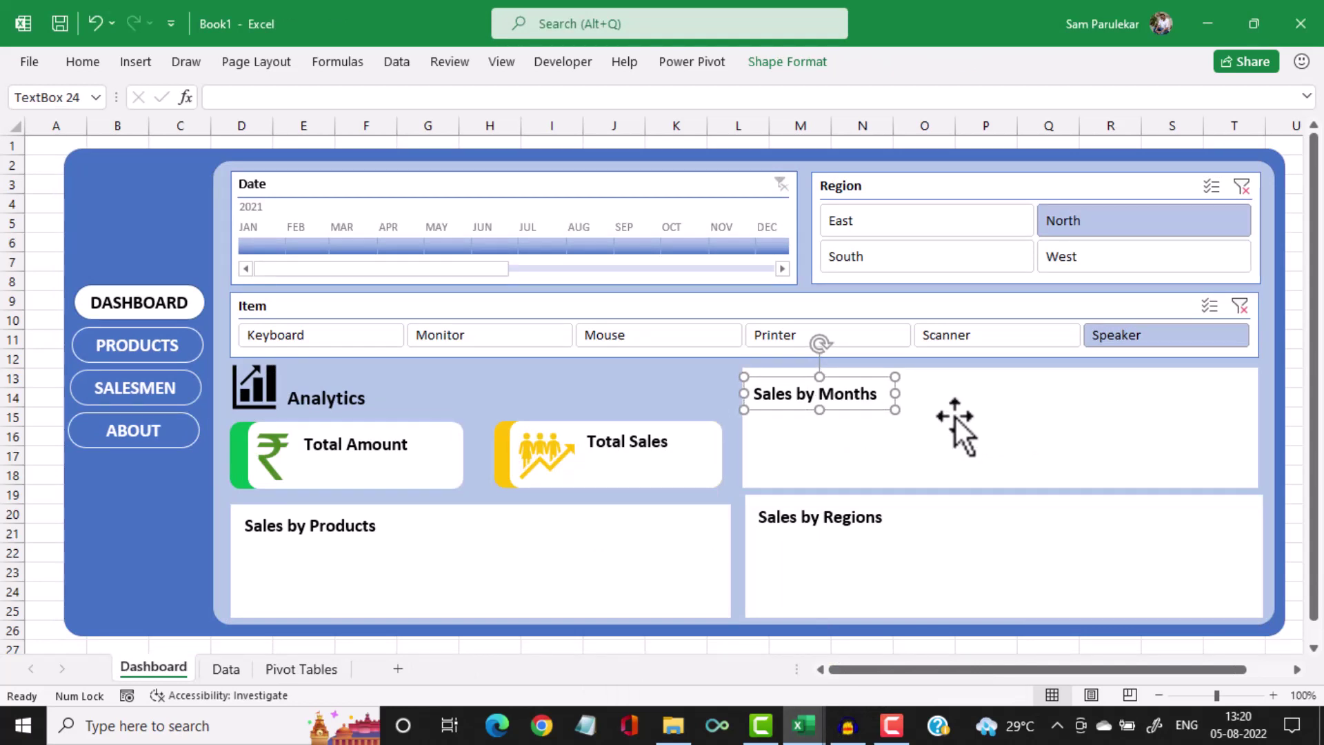
# Move the Sales by Months title further up until it sits at the top edge of its white panel
pyautogui.press('Up')
pyautogui.press('Up')
pyautogui.press('Up')
pyautogui.press('Up')
pyautogui.press('Up')
pyautogui.press('Up')
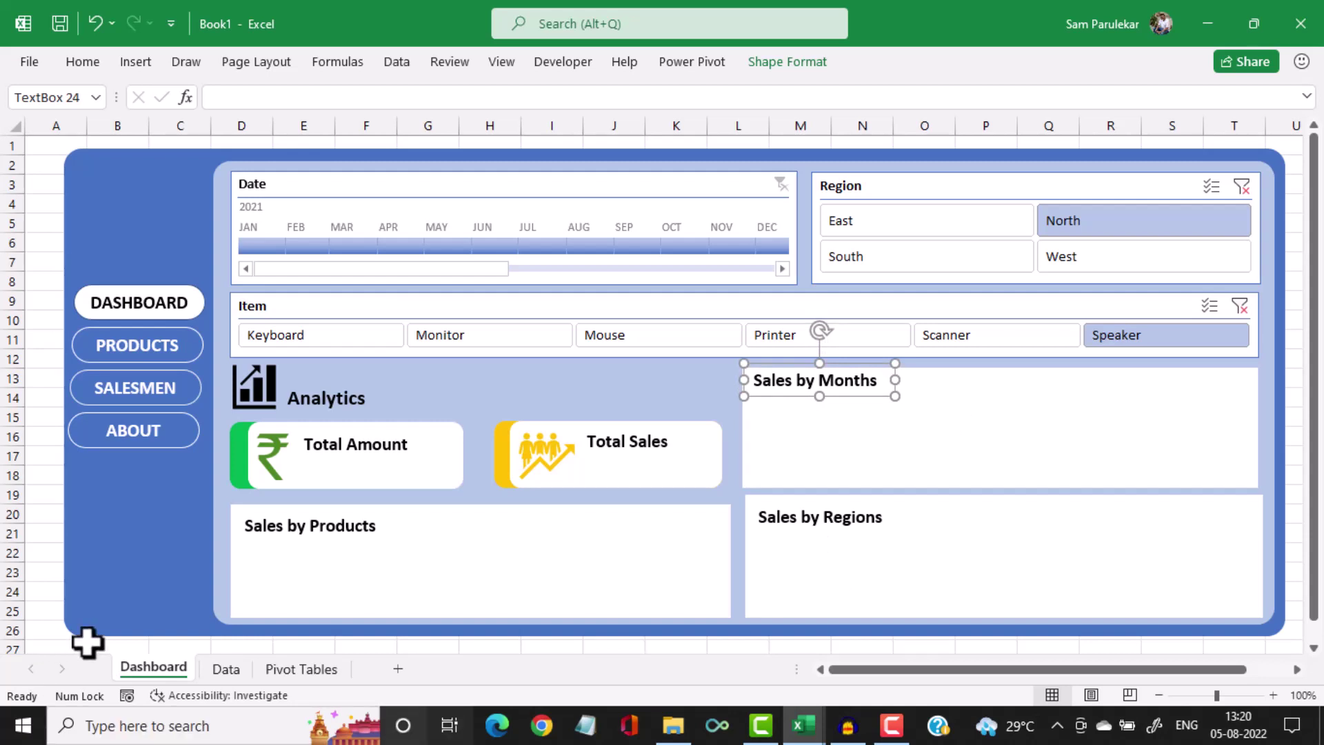
# Copy the empty pivot table in A2:C19 of the Pivot Tables sheet and paste the duplicate at cell A21
pyautogui.click(282, 667)
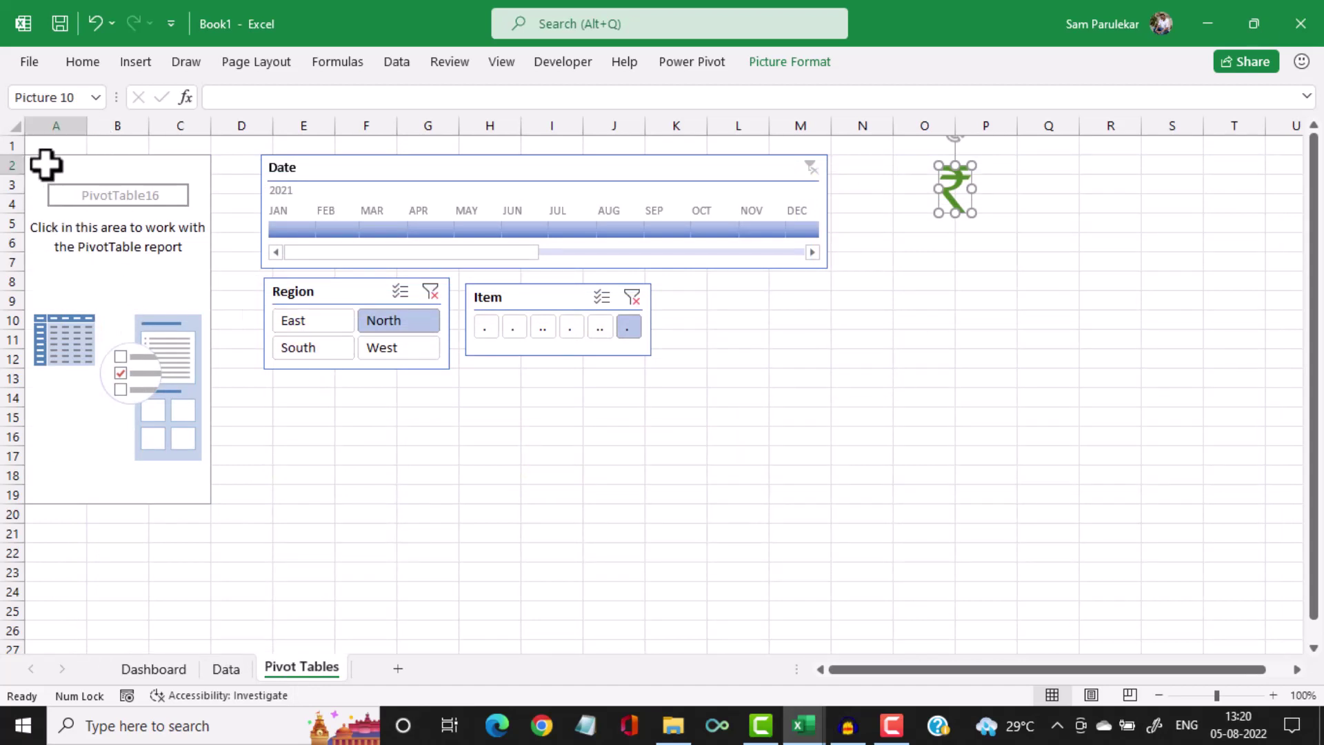
pyautogui.moveTo(45, 165); pyautogui.dragTo(159, 497)
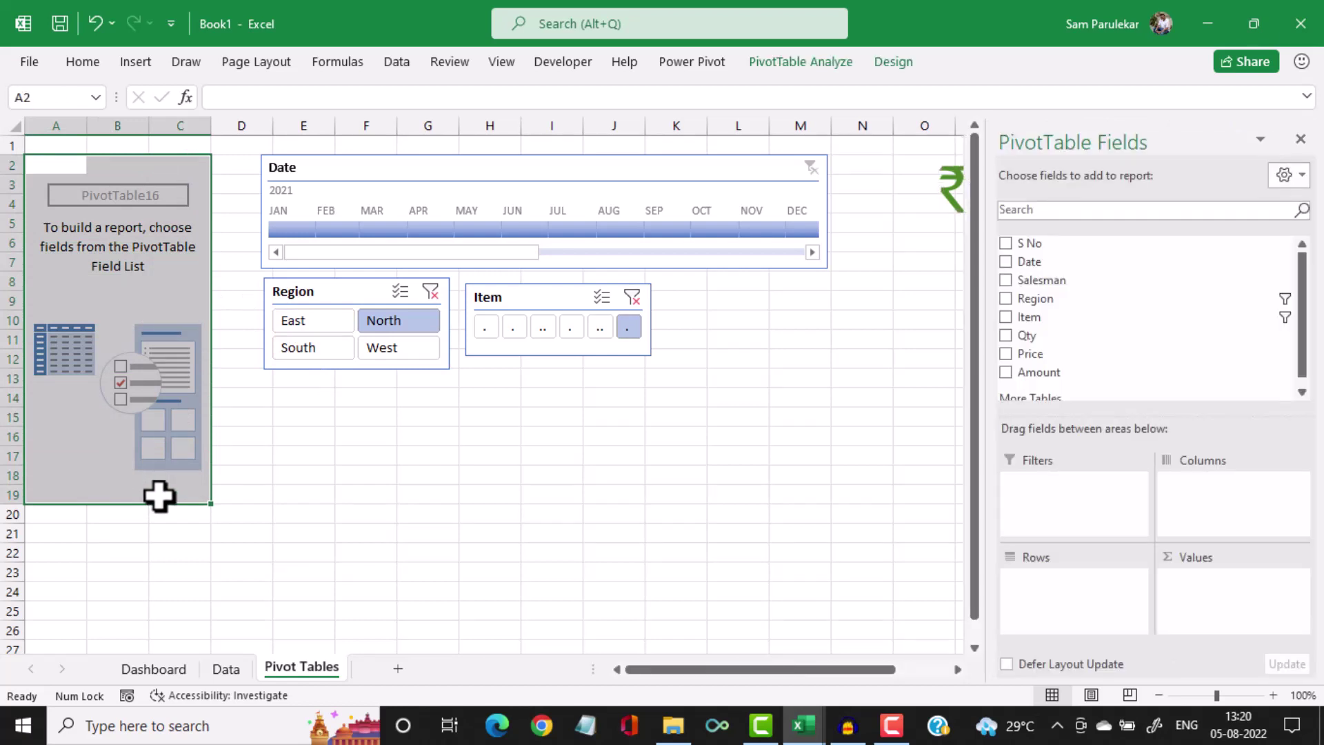
pyautogui.hotkey('ctrl', 'c')
pyautogui.scroll(-3, 155, 488)
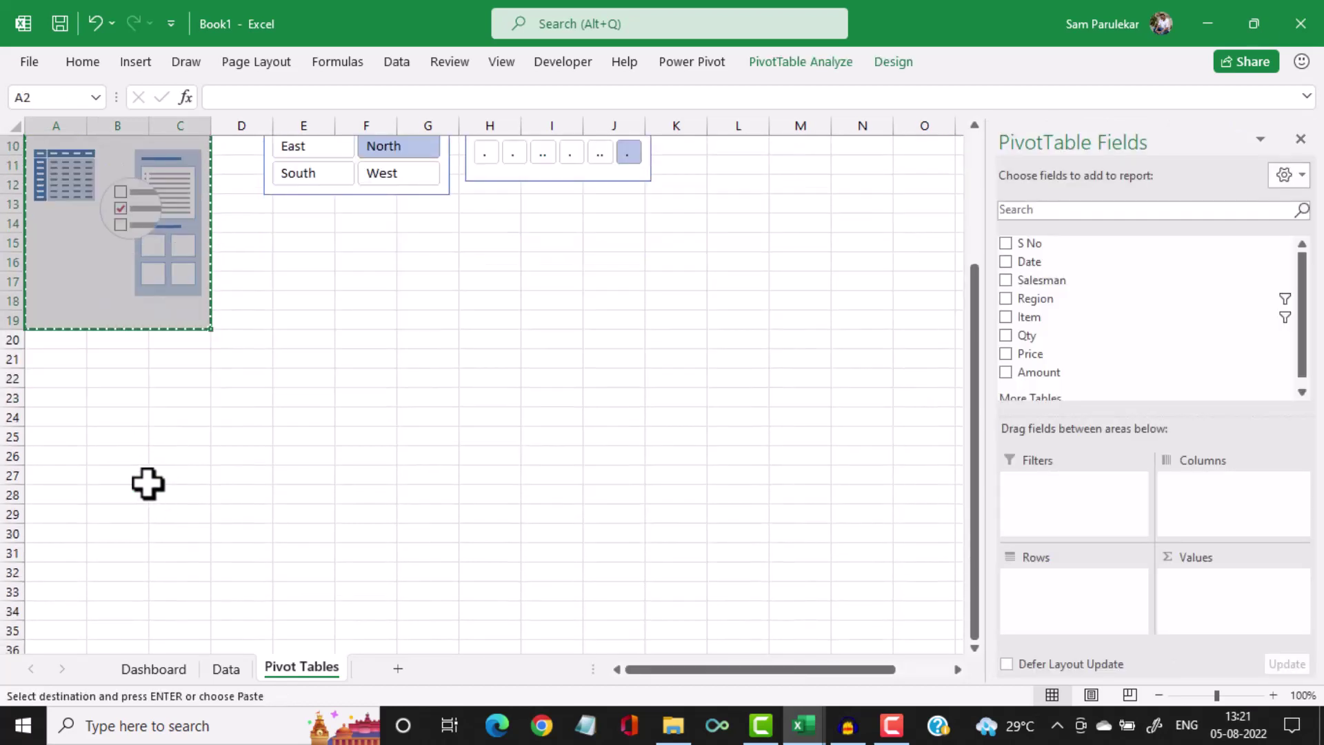
pyautogui.click(50, 363)
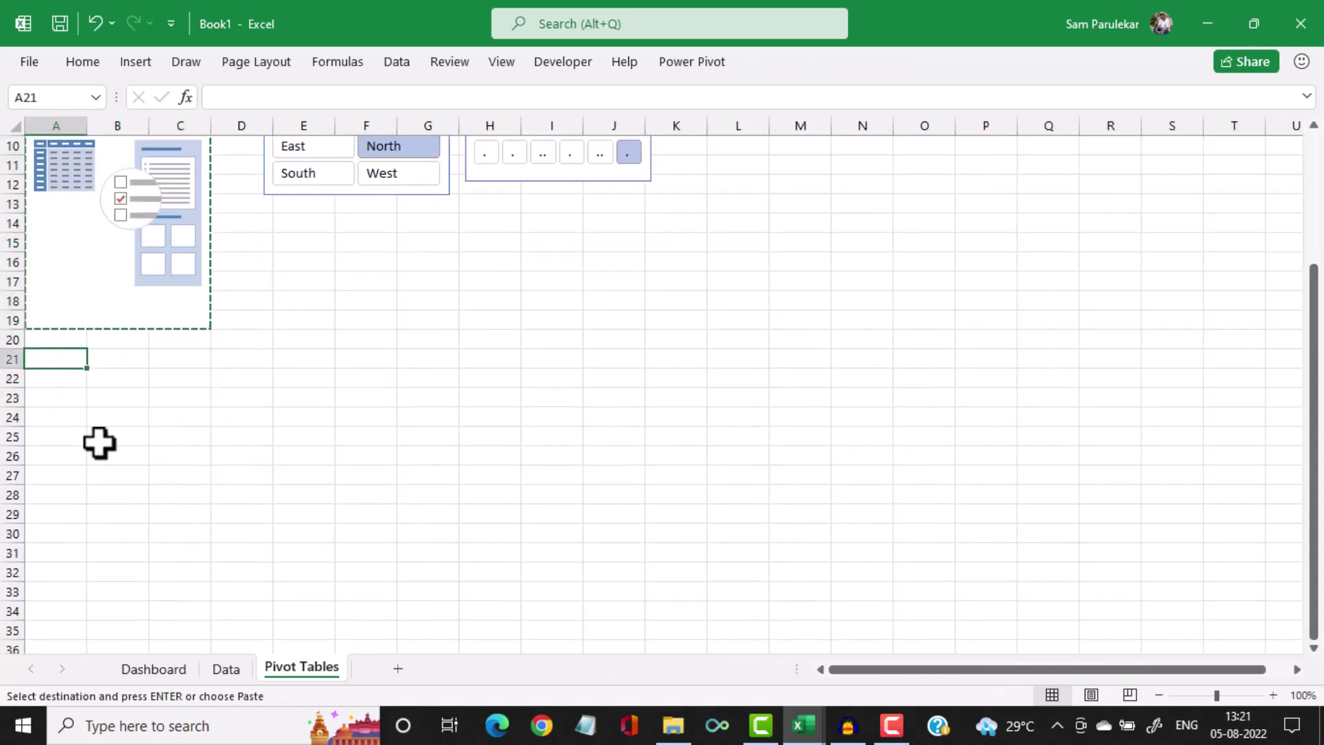
pyautogui.hotkey('ctrl', 'v')
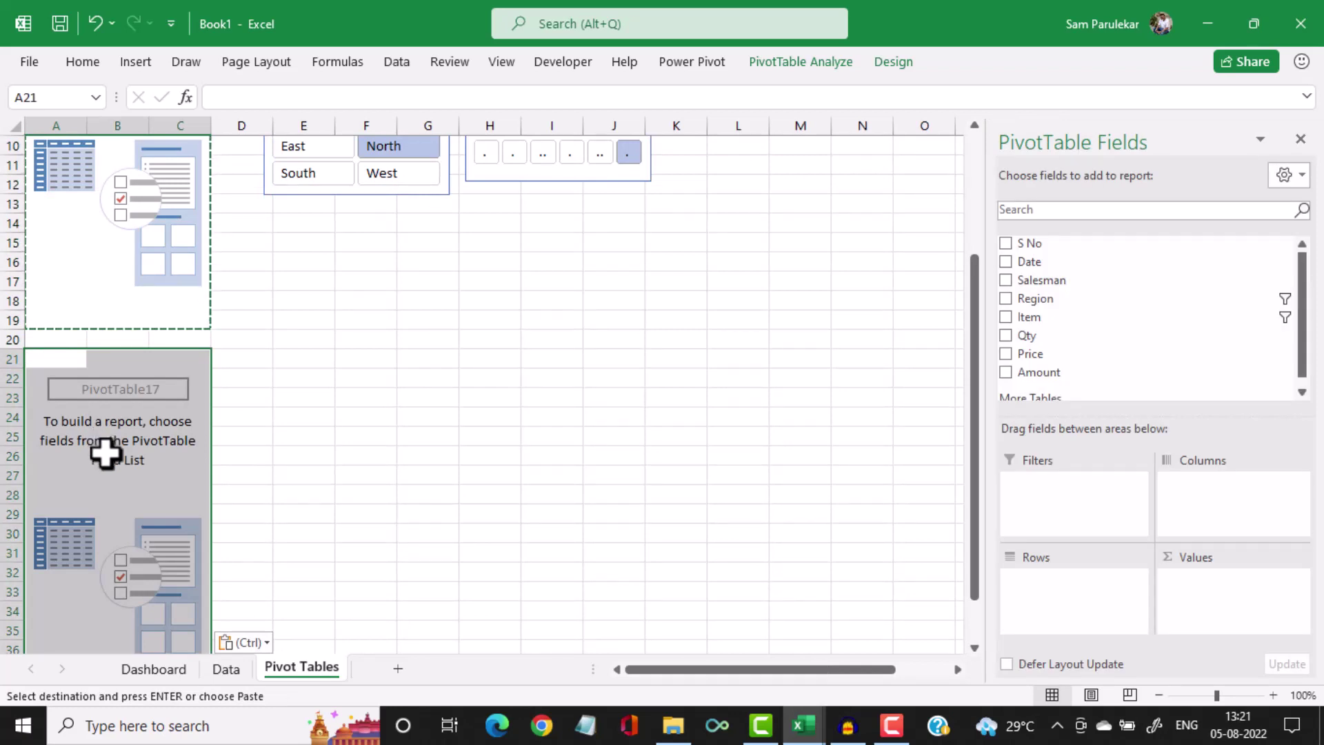
pyautogui.click(108, 453)
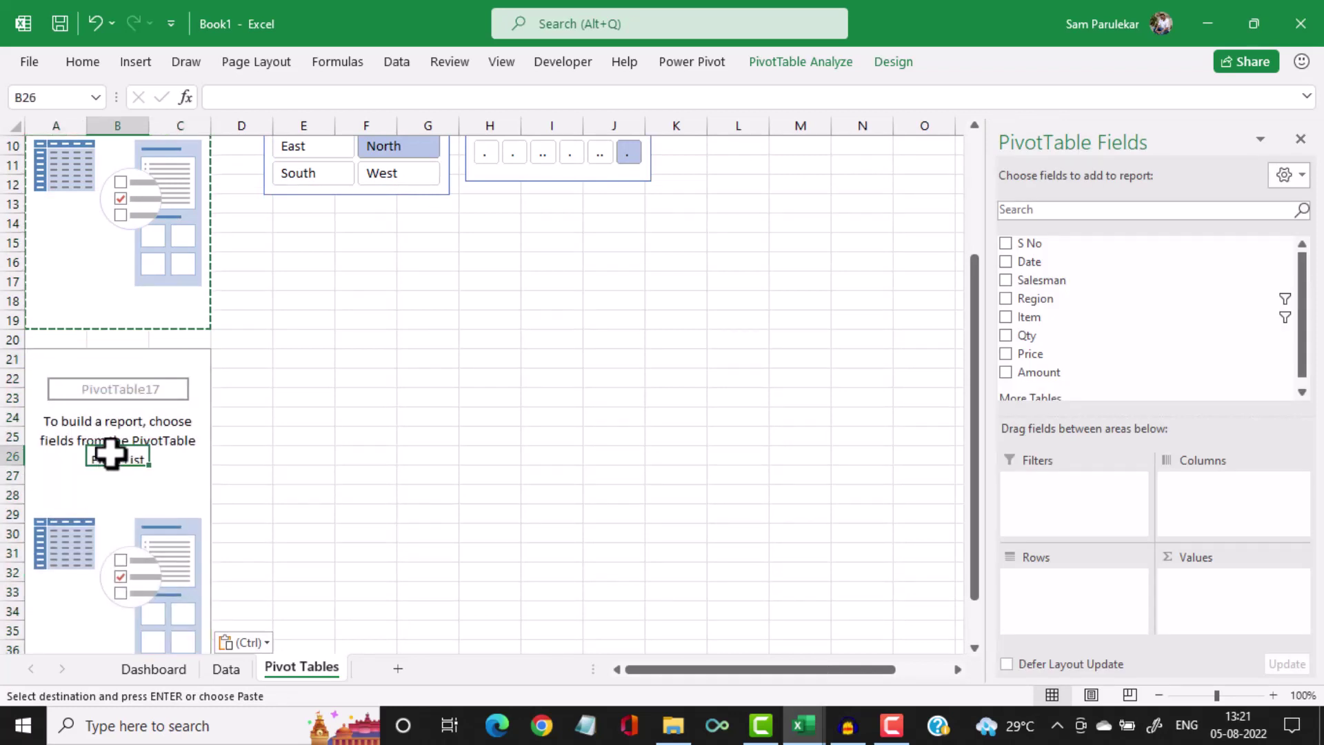
# Build the new pivot table with Date by month in the rows, without Years and Quarters, and Sum of Amount as values
pyautogui.click(1011, 261)
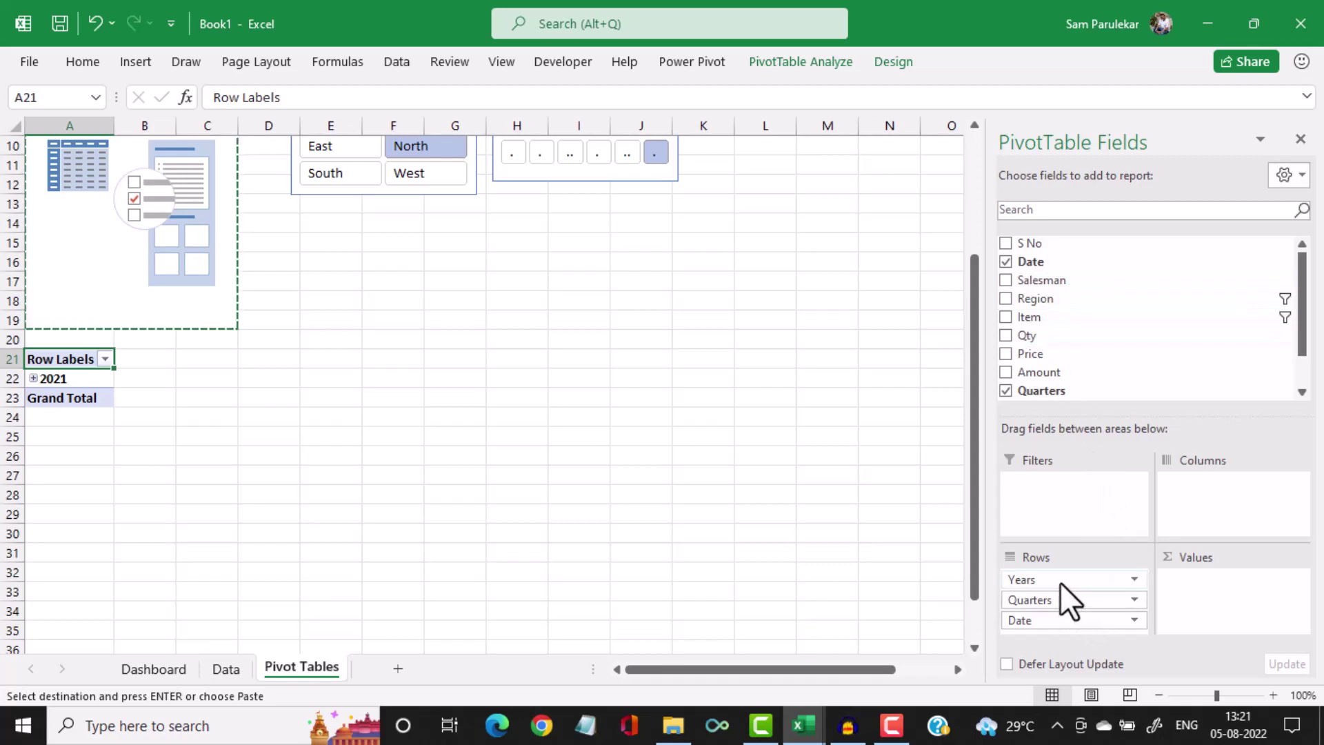
pyautogui.moveTo(1061, 582); pyautogui.dragTo(1096, 400)
pyautogui.moveTo(1065, 579); pyautogui.dragTo(1113, 338)
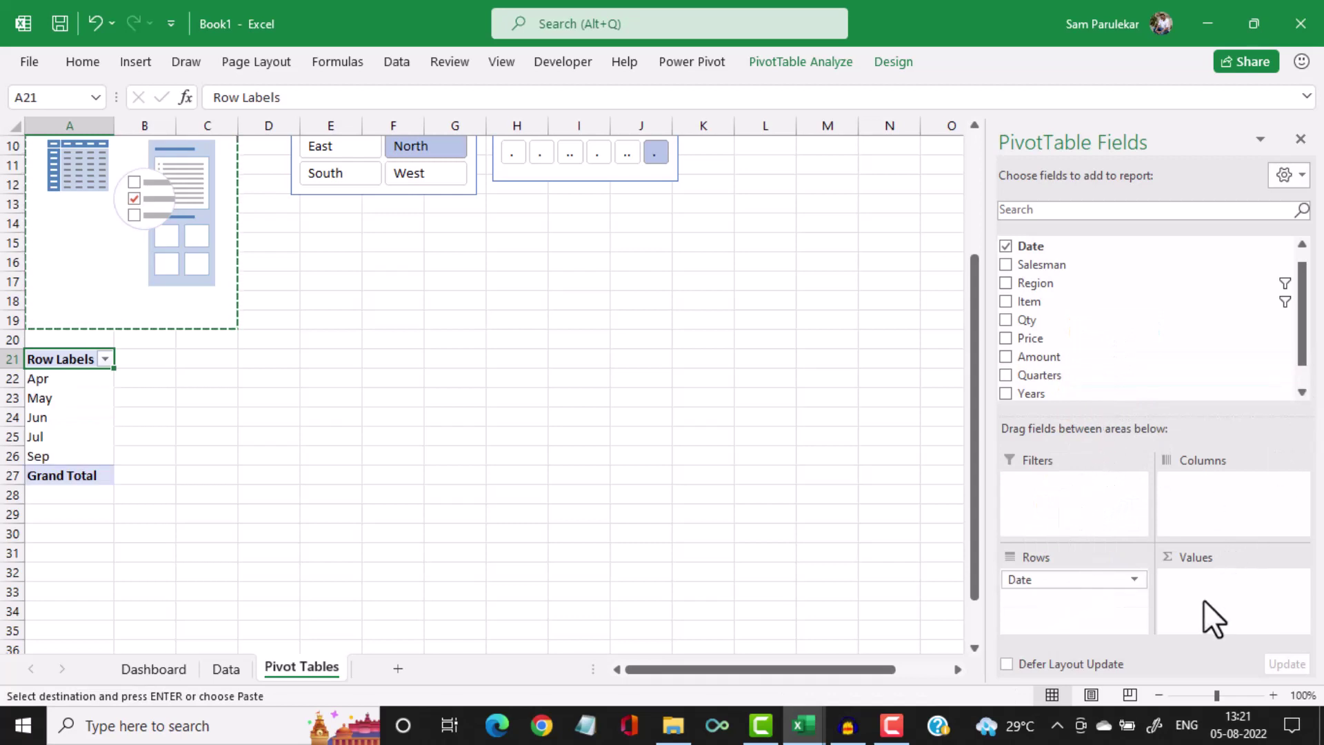
pyautogui.click(1005, 356)
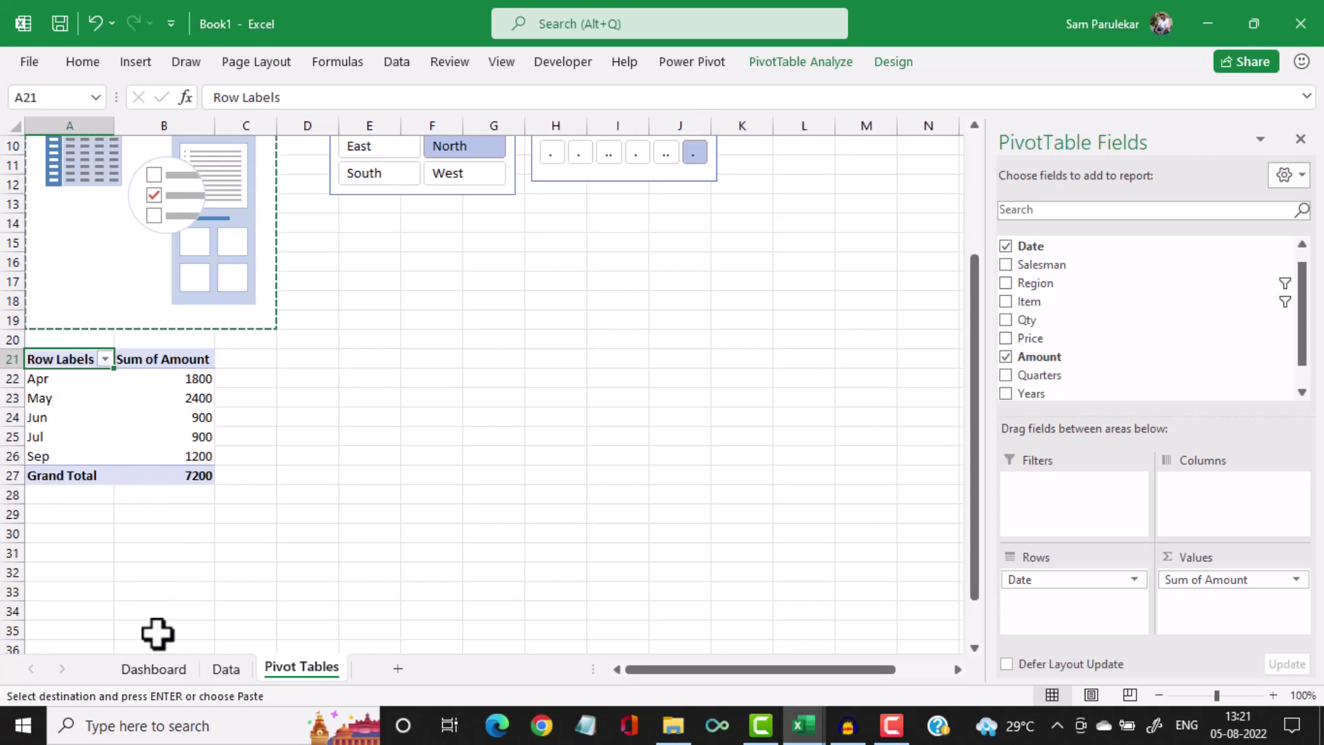
# Clear the Item and Region slicer filters on the Dashboard sheet
pyautogui.click(158, 668)
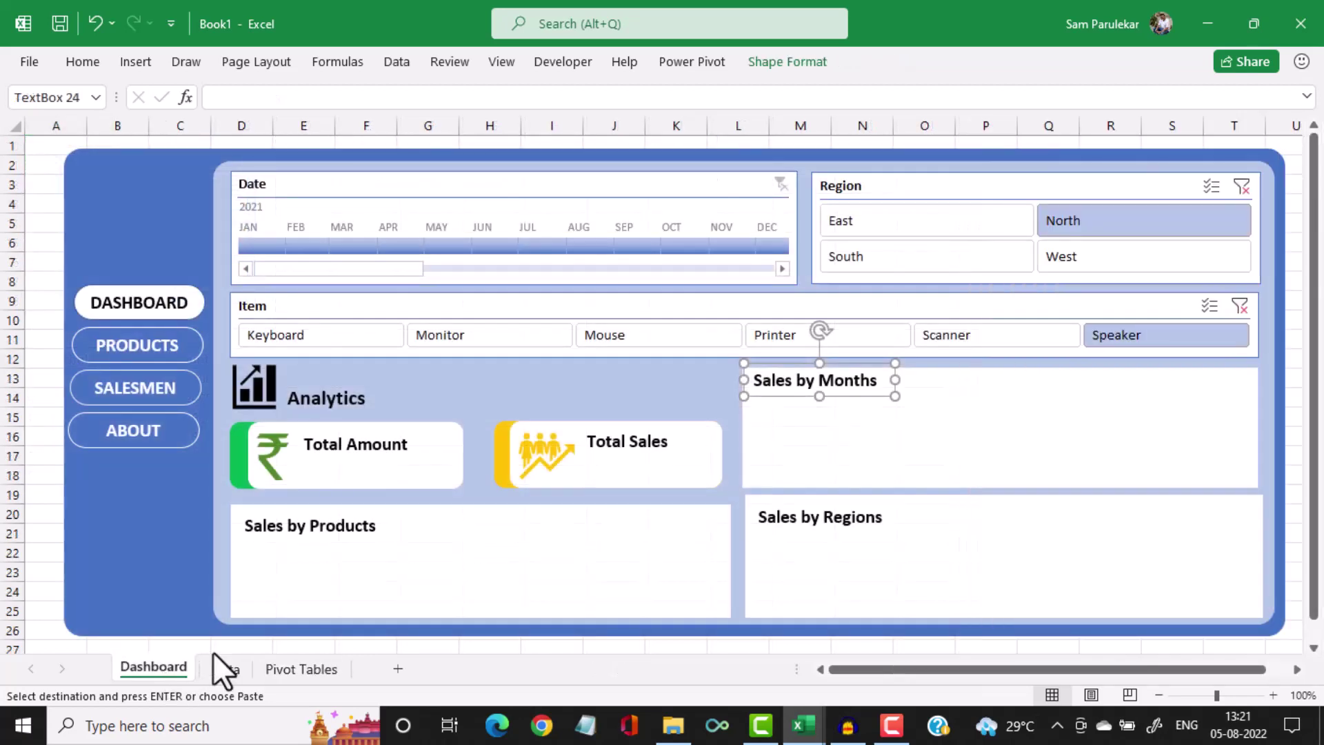
pyautogui.click(1239, 306)
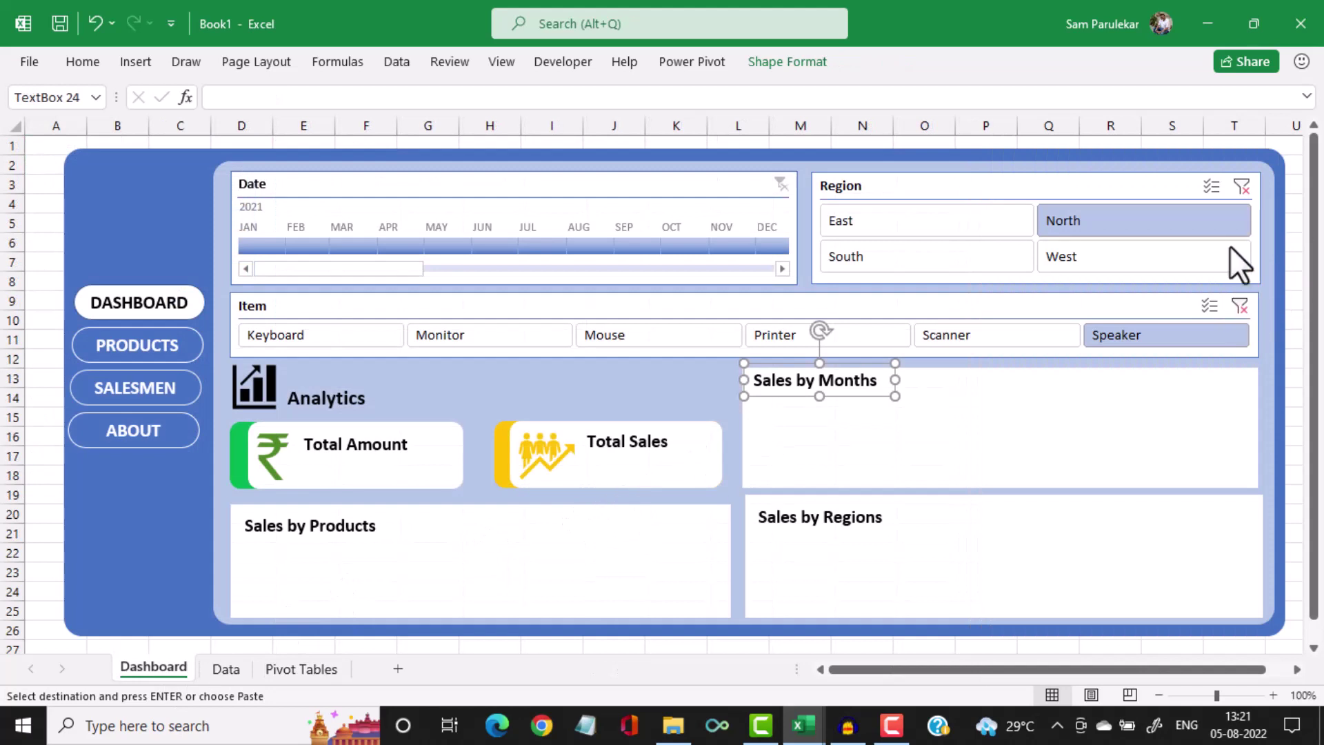
pyautogui.click(1240, 186)
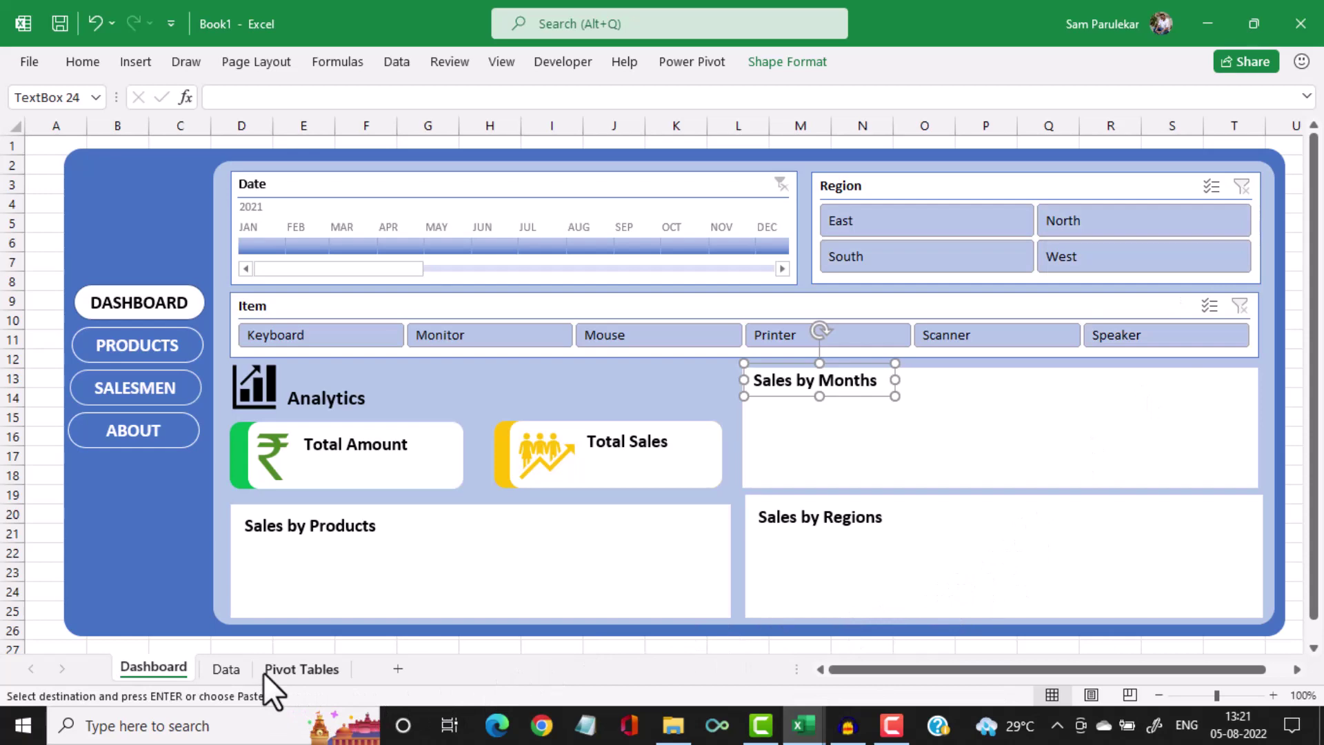
# Insert a basic 2-D line chart from the monthly Sum of Amount pivot table on the Pivot Tables sheet and place it beside the table
pyautogui.click(284, 670)
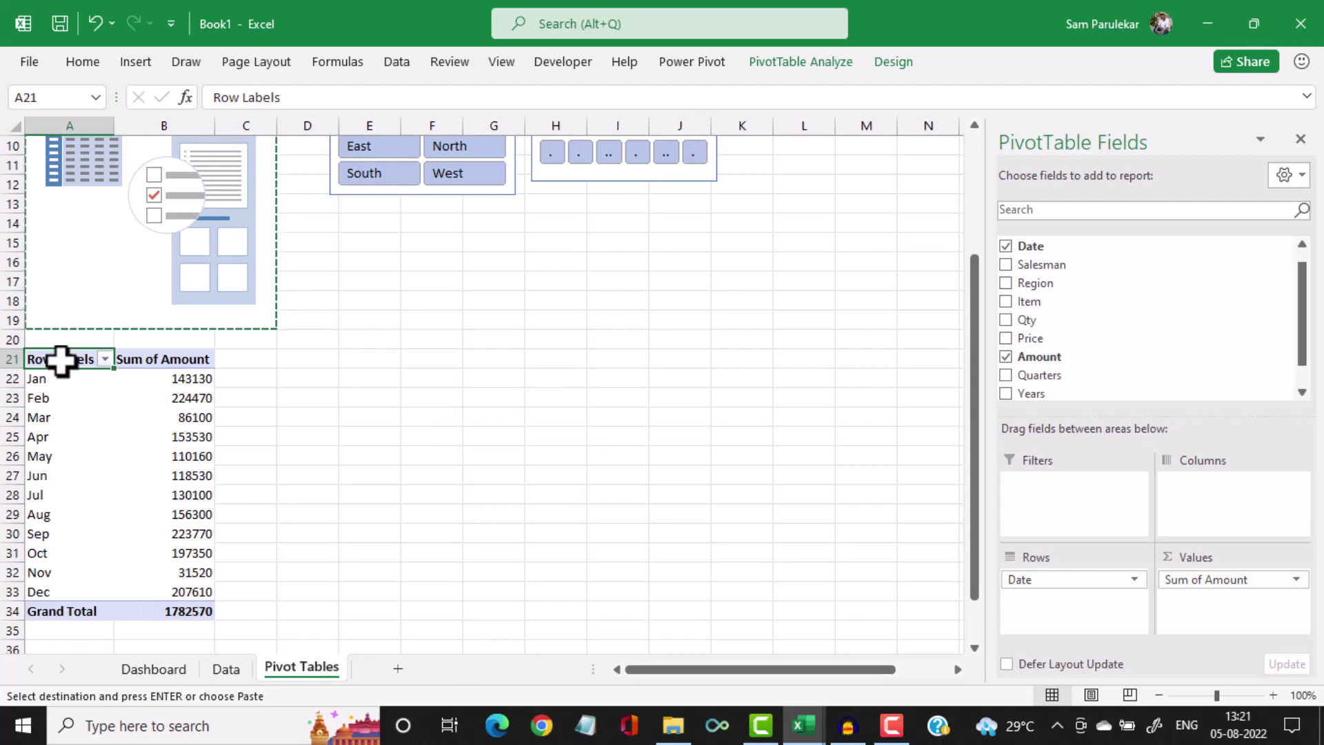
pyautogui.moveTo(61, 359); pyautogui.dragTo(163, 615)
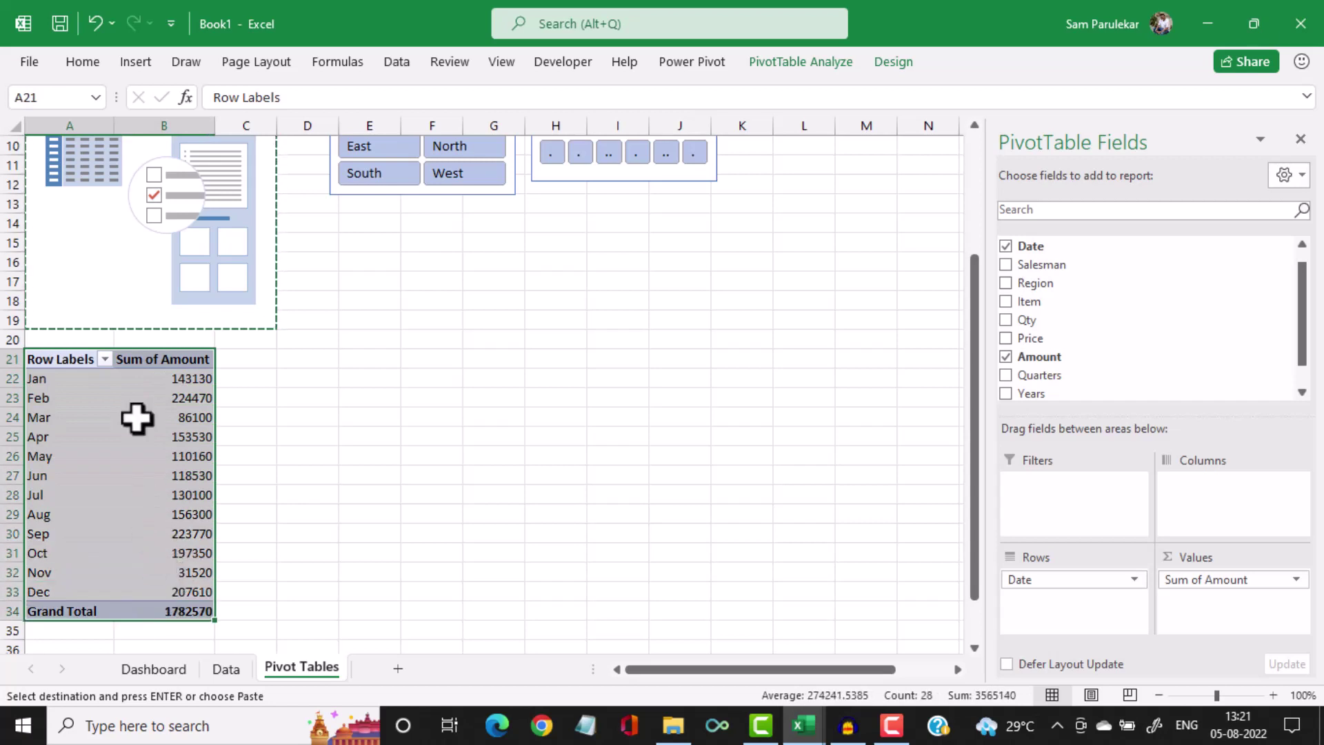
pyautogui.click(142, 67)
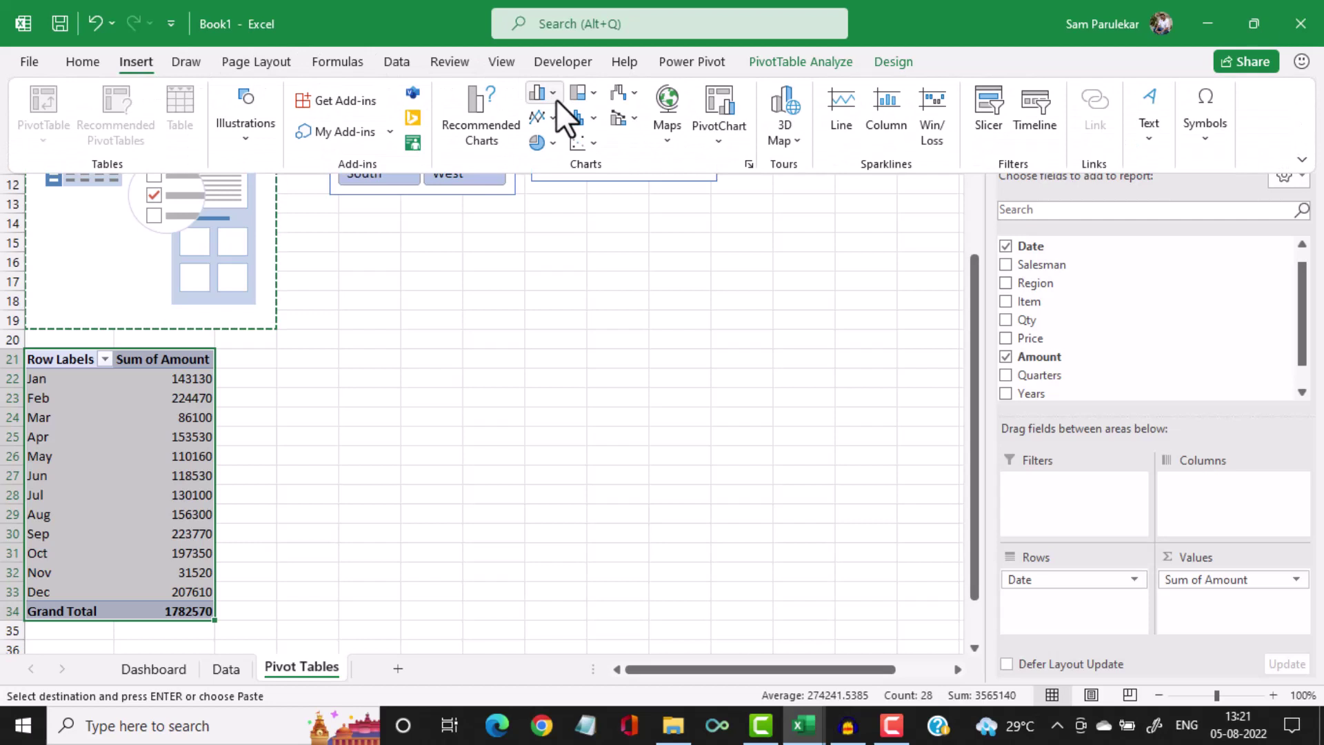
pyautogui.click(554, 96)
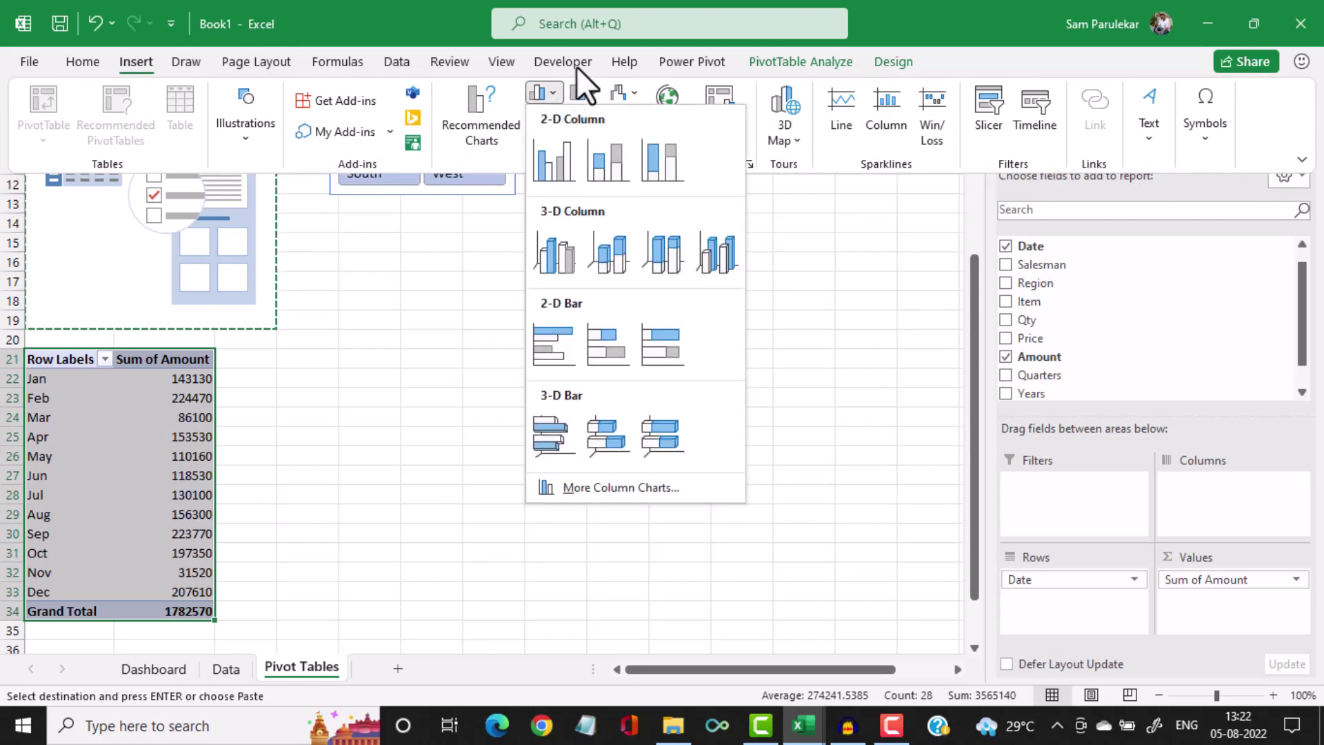
pyautogui.click(538, 88)
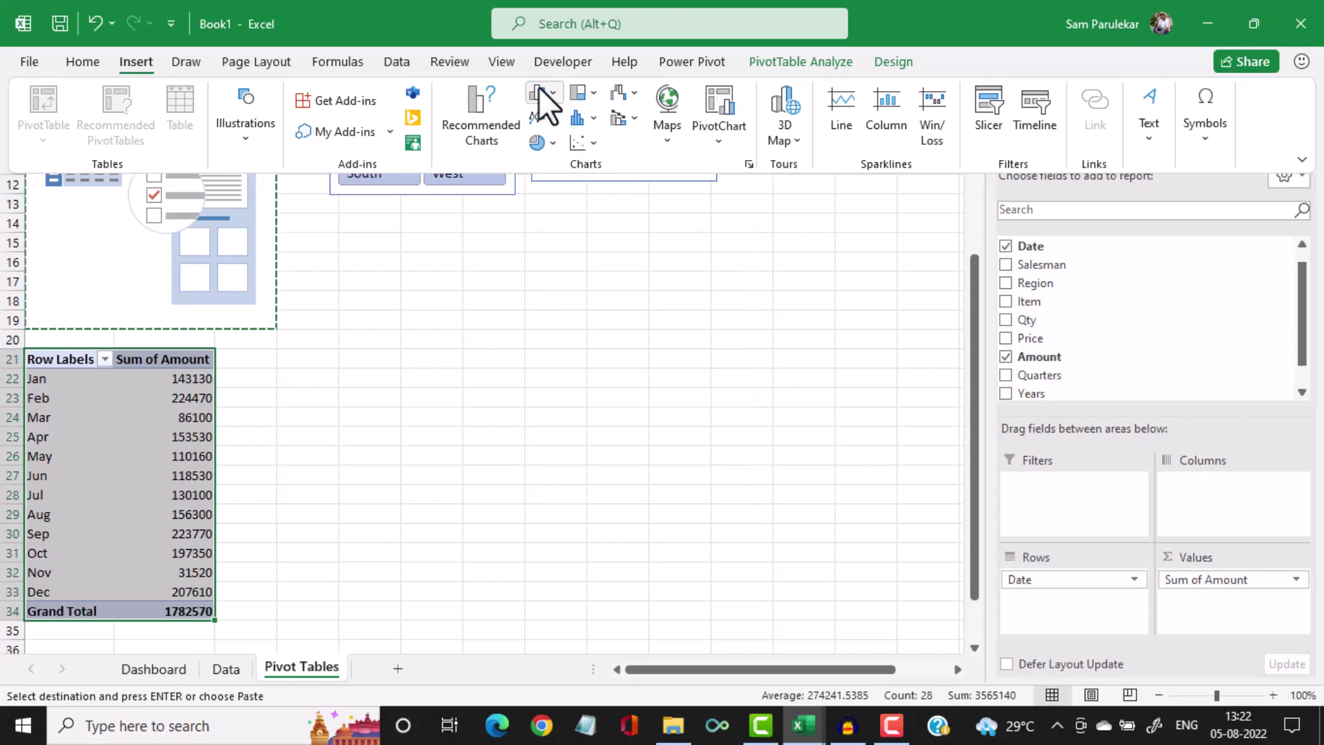
pyautogui.click(551, 119)
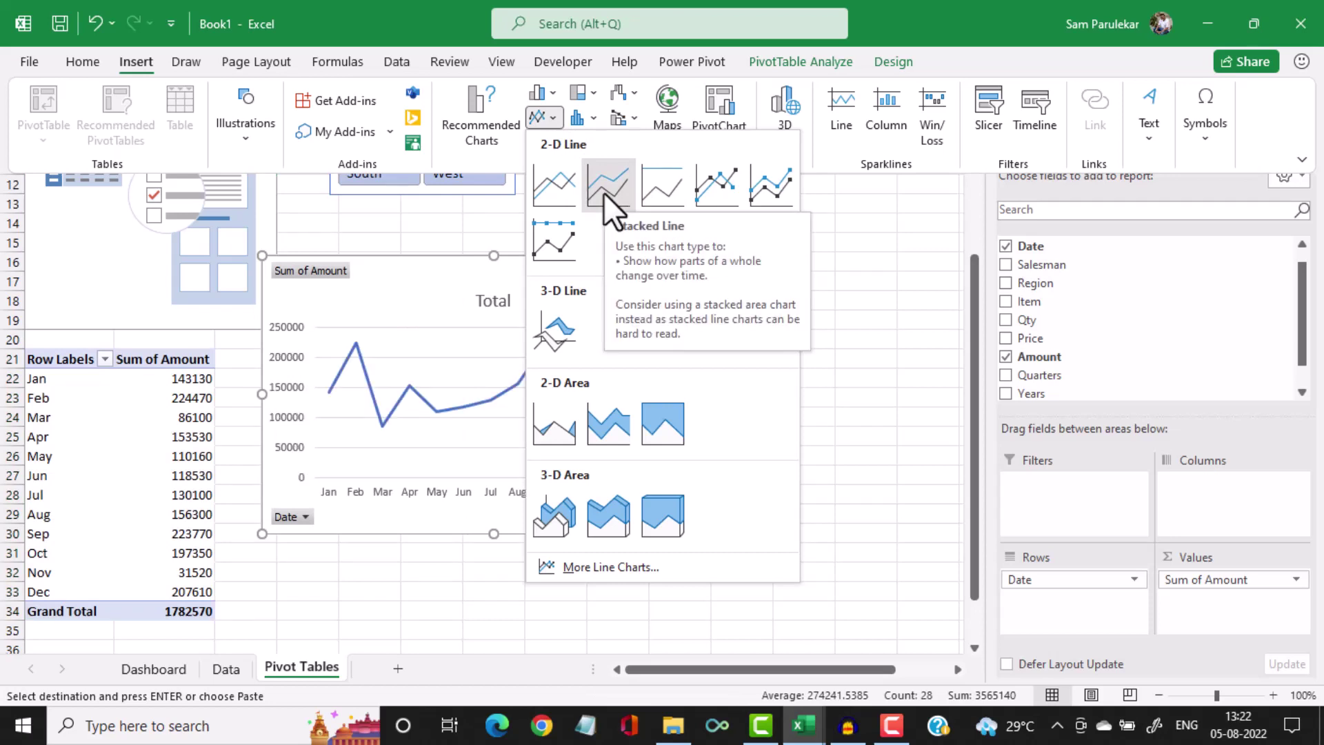
pyautogui.click(567, 188)
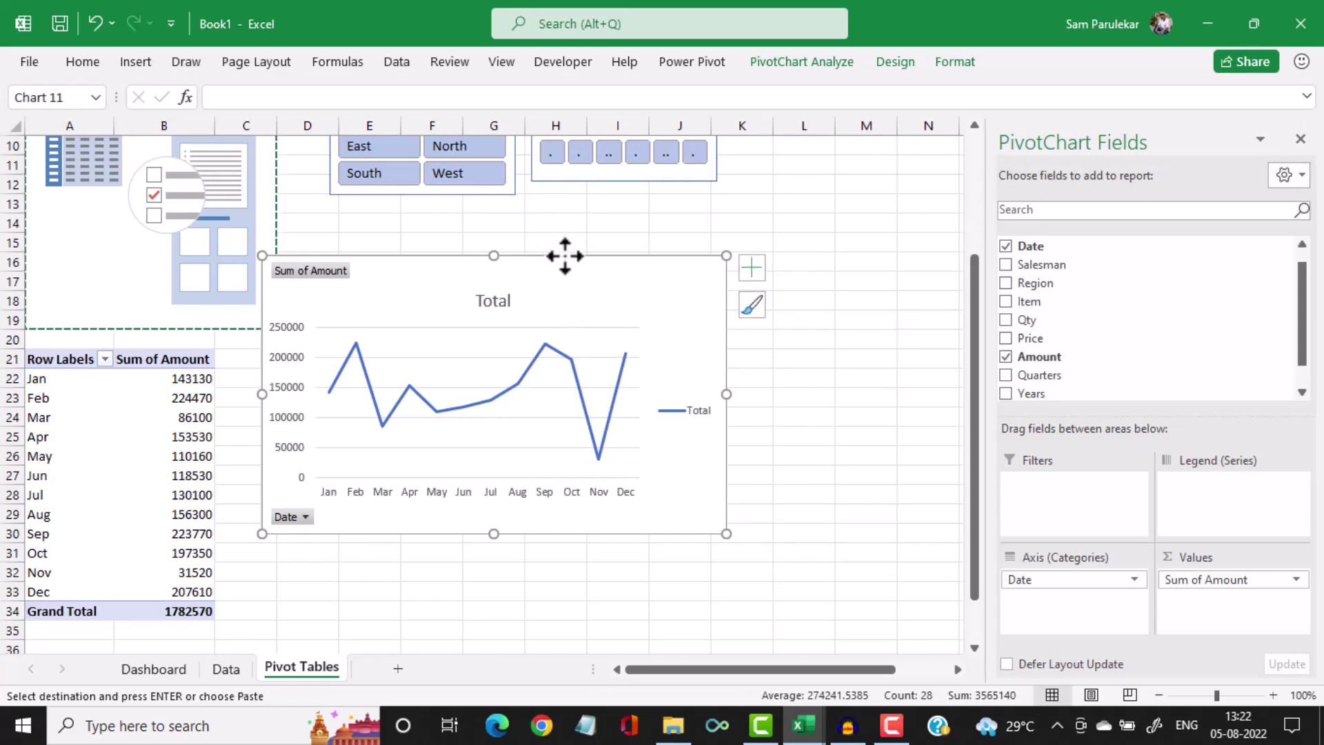
pyautogui.moveTo(562, 258); pyautogui.dragTo(612, 316)
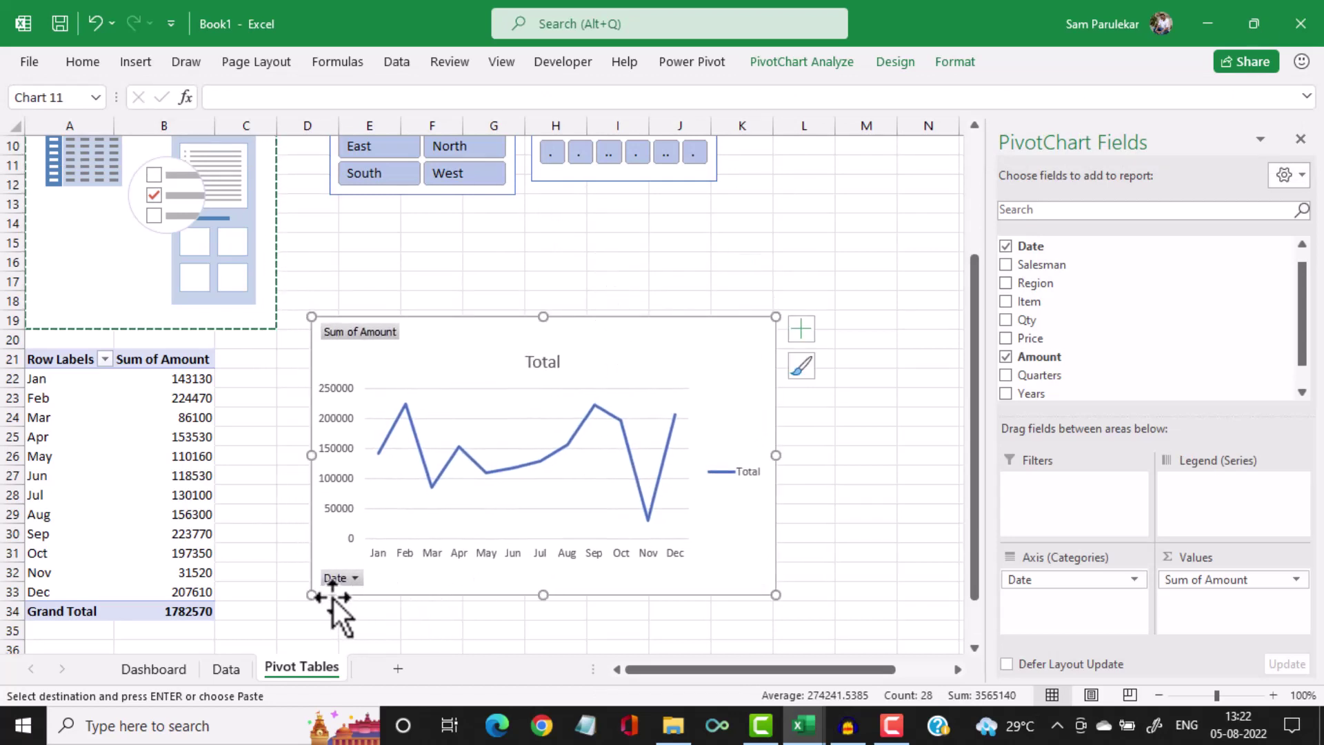
# Hide all field buttons on the monthly line chart and delete its title
pyautogui.rightClick(338, 577)
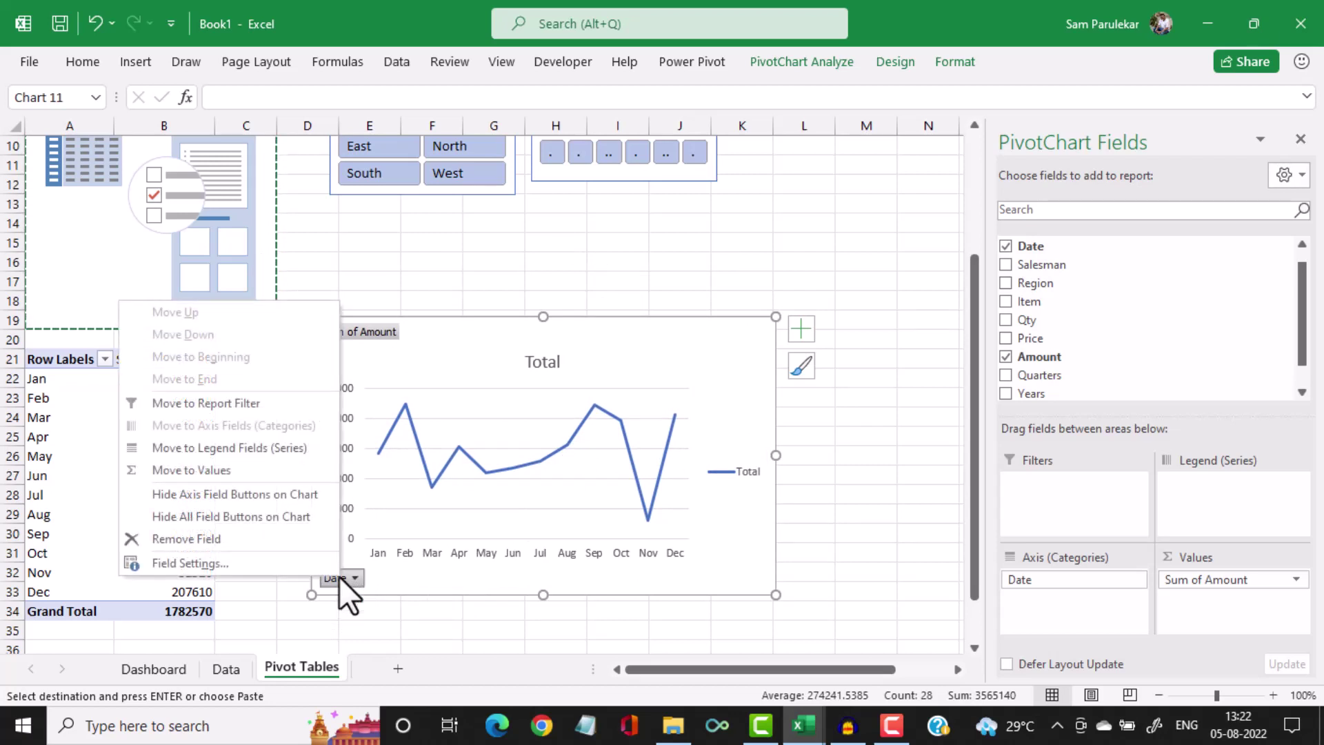
pyautogui.click(225, 515)
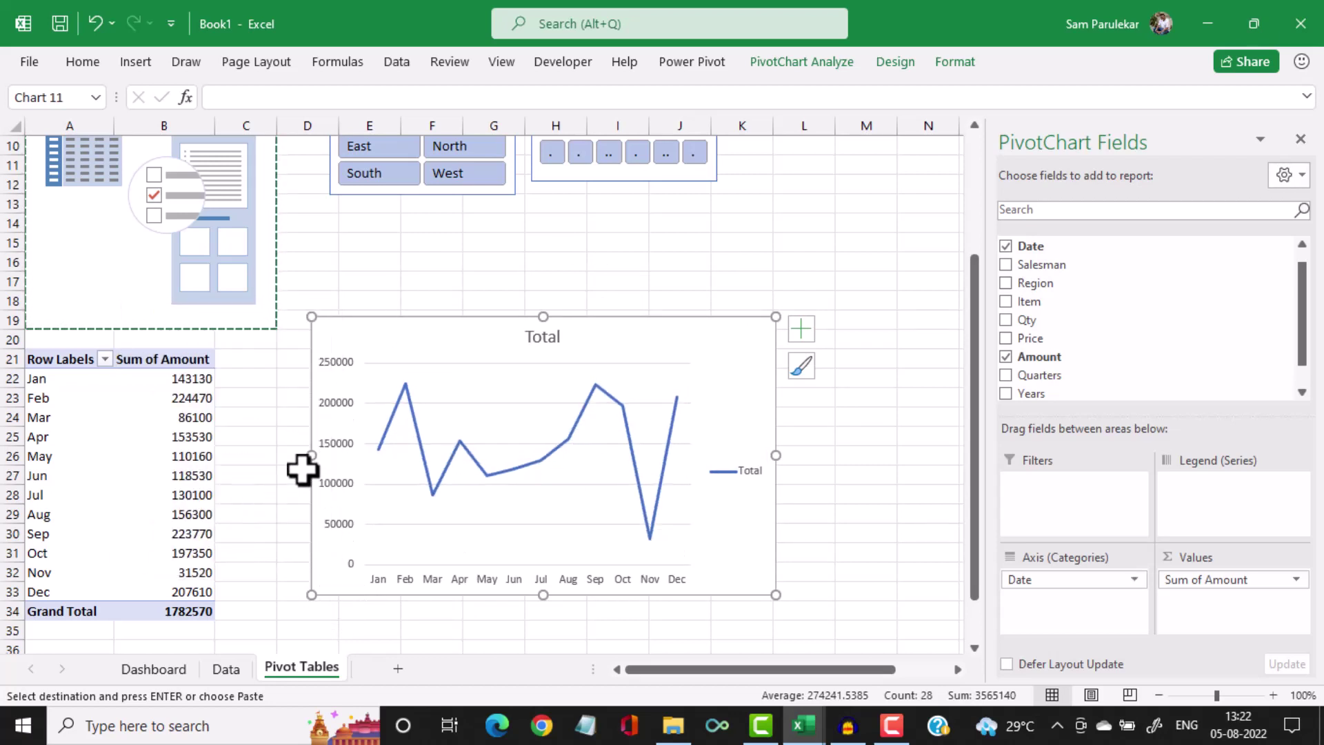
pyautogui.click(542, 339)
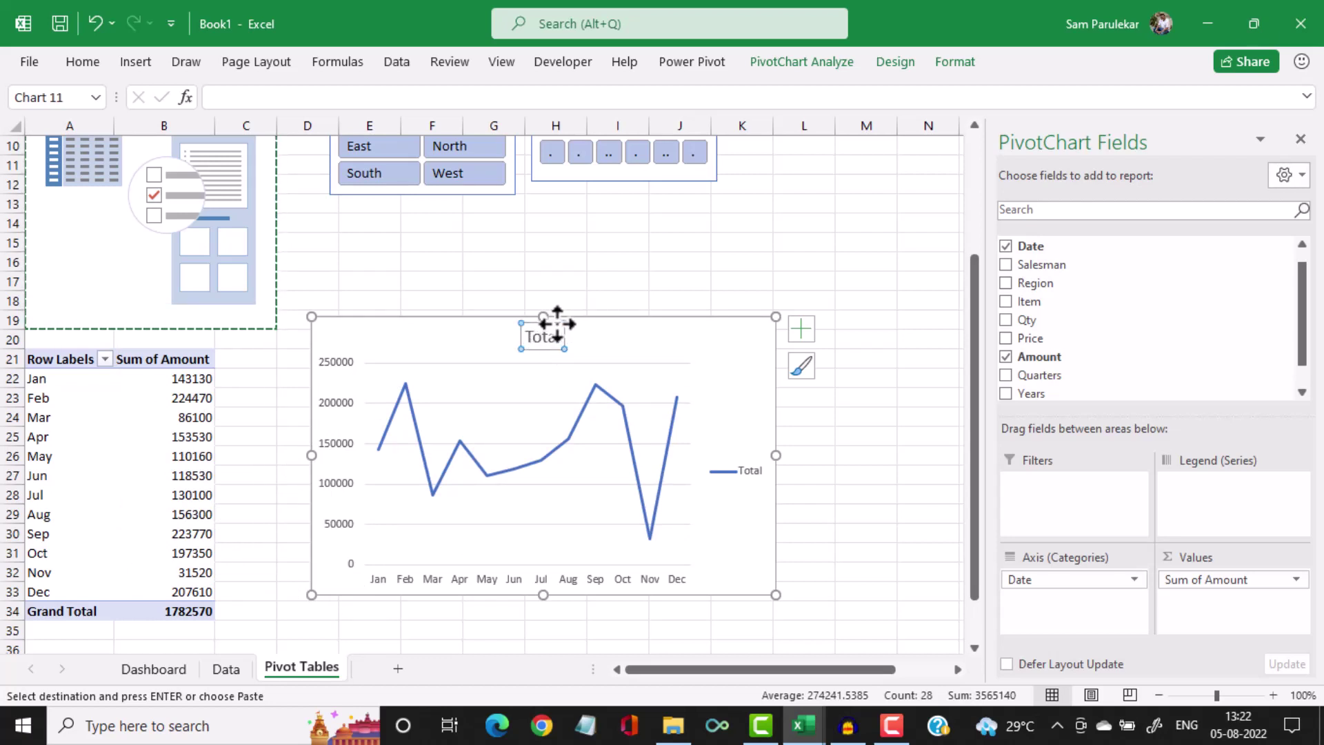
pyautogui.press('Delete')
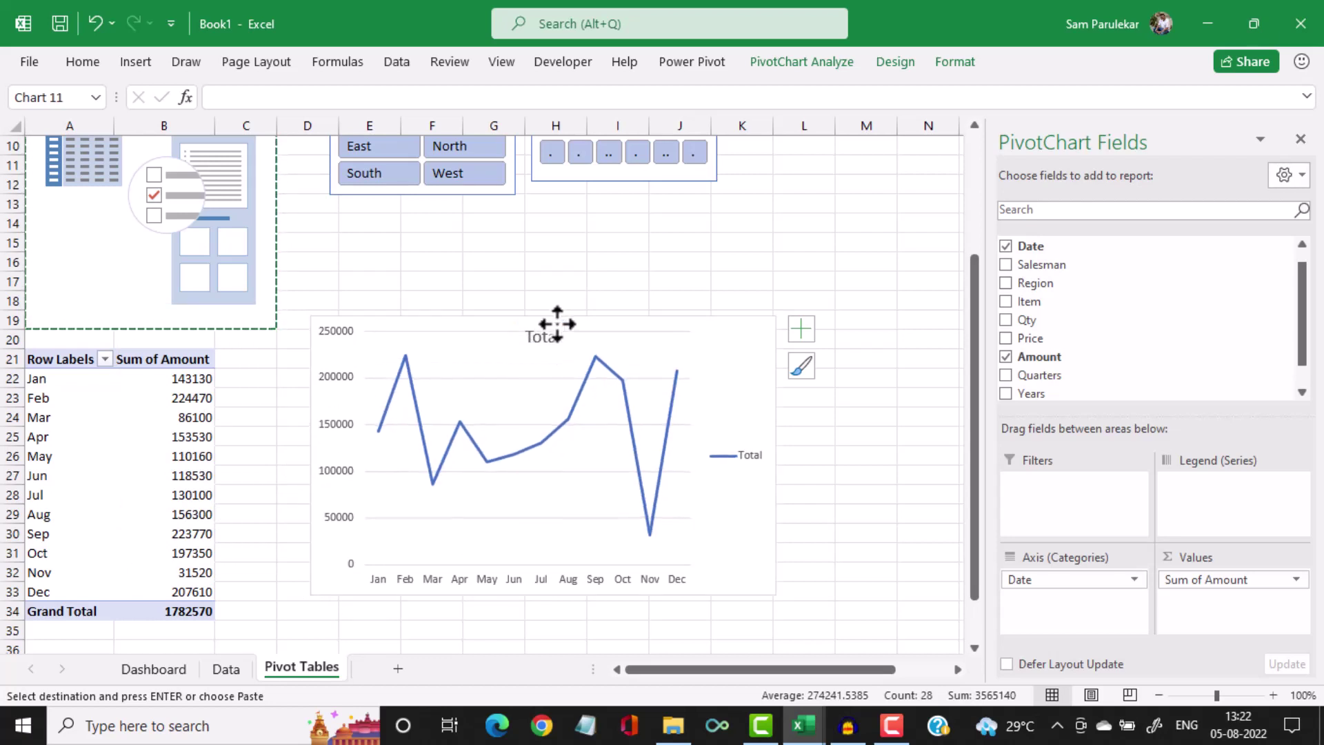
# Strip the vertical axis labels, legend and horizontal gridlines from the monthly line chart
pyautogui.click(337, 420)
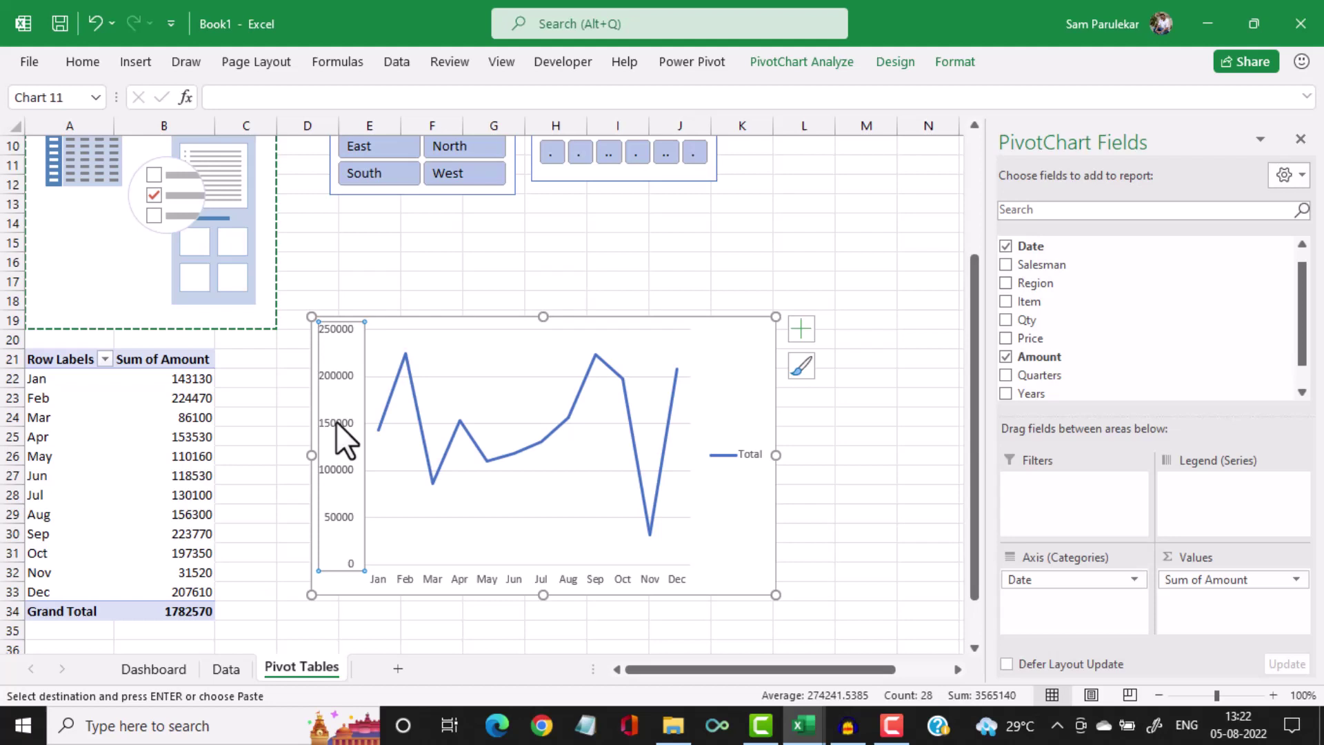
pyautogui.press('Delete')
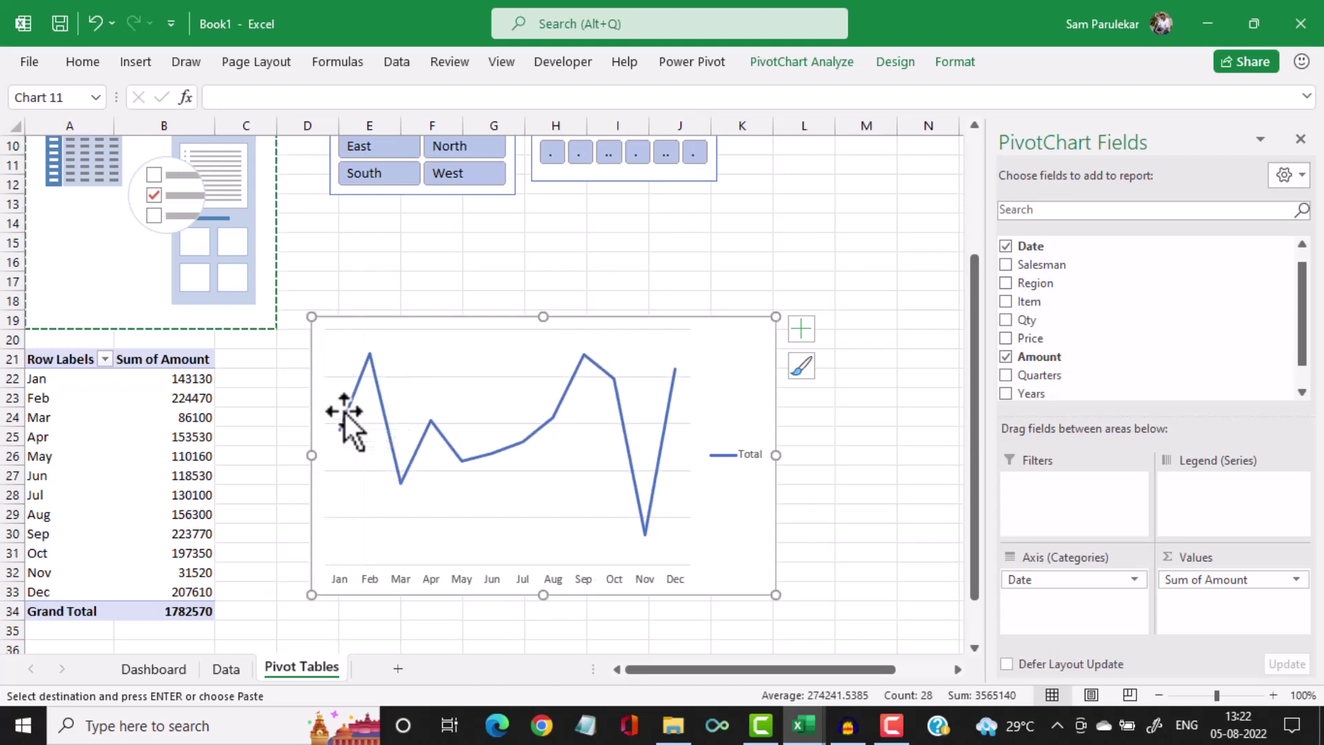
pyautogui.click(747, 453)
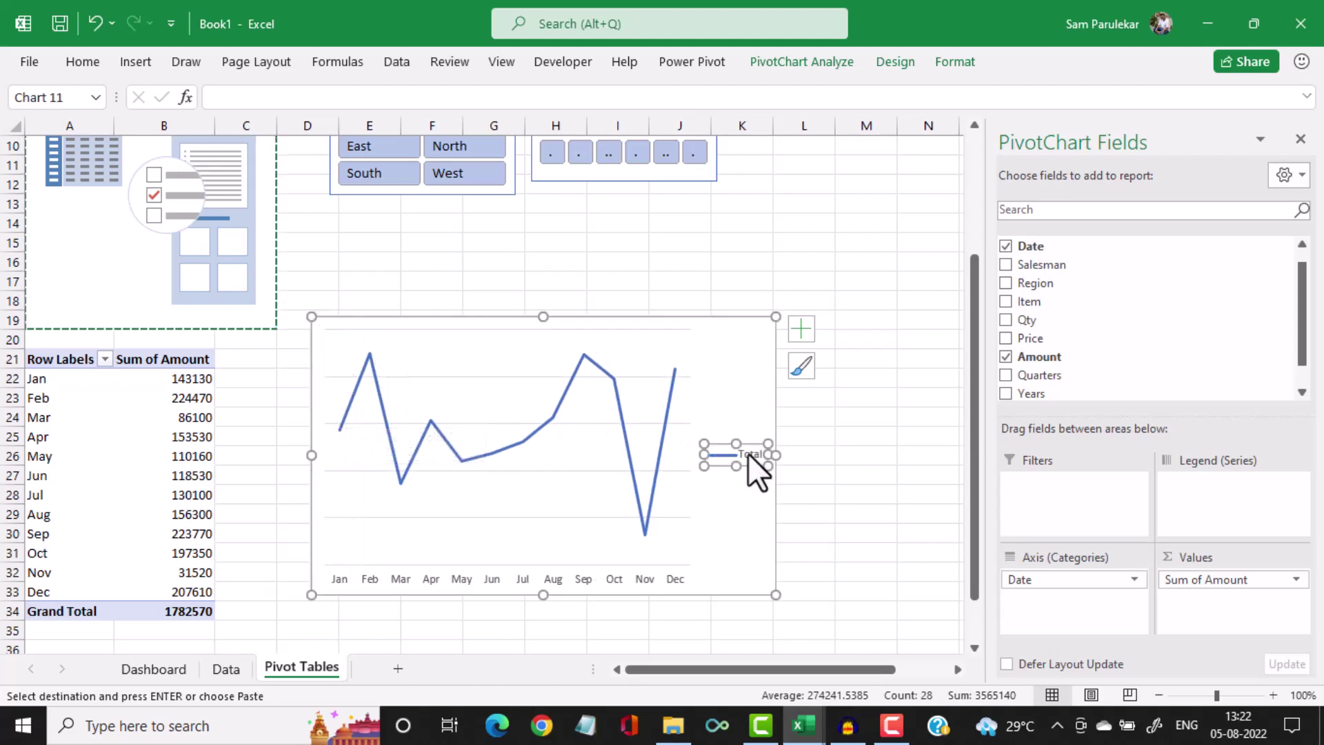
pyautogui.press('Delete')
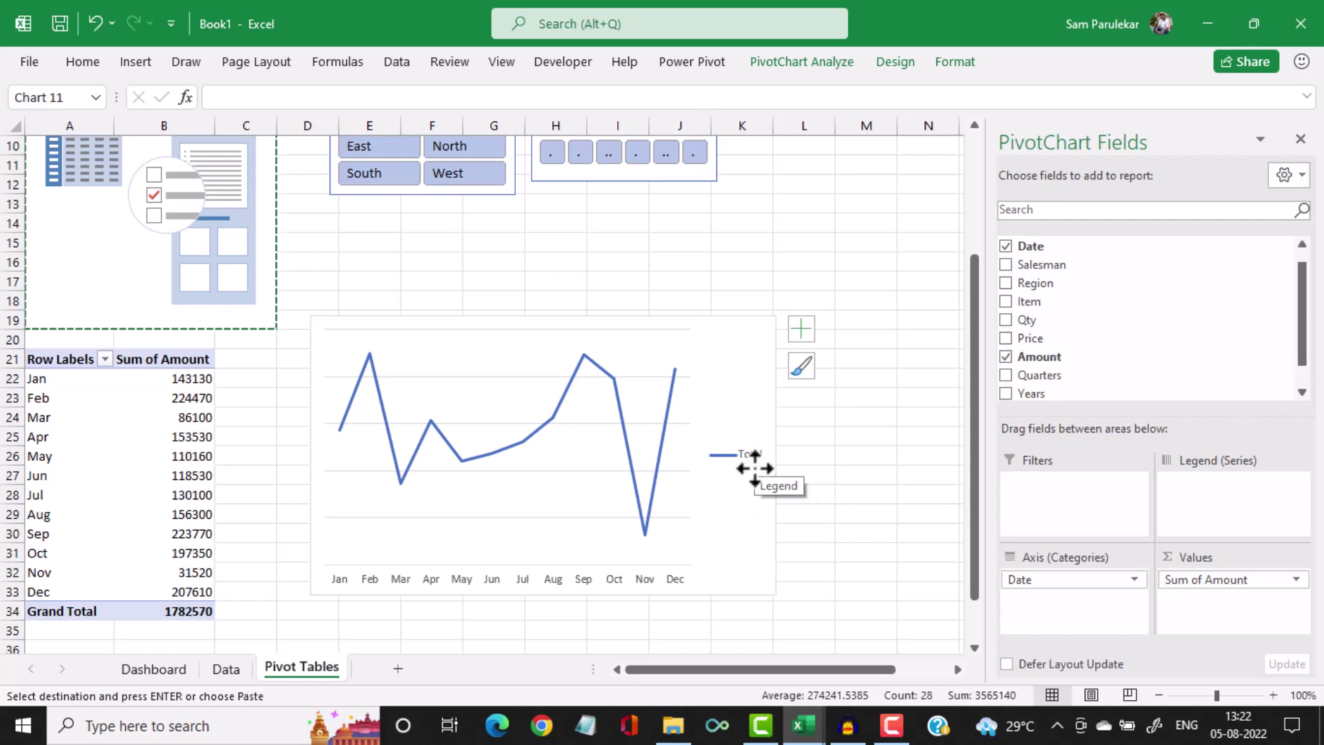
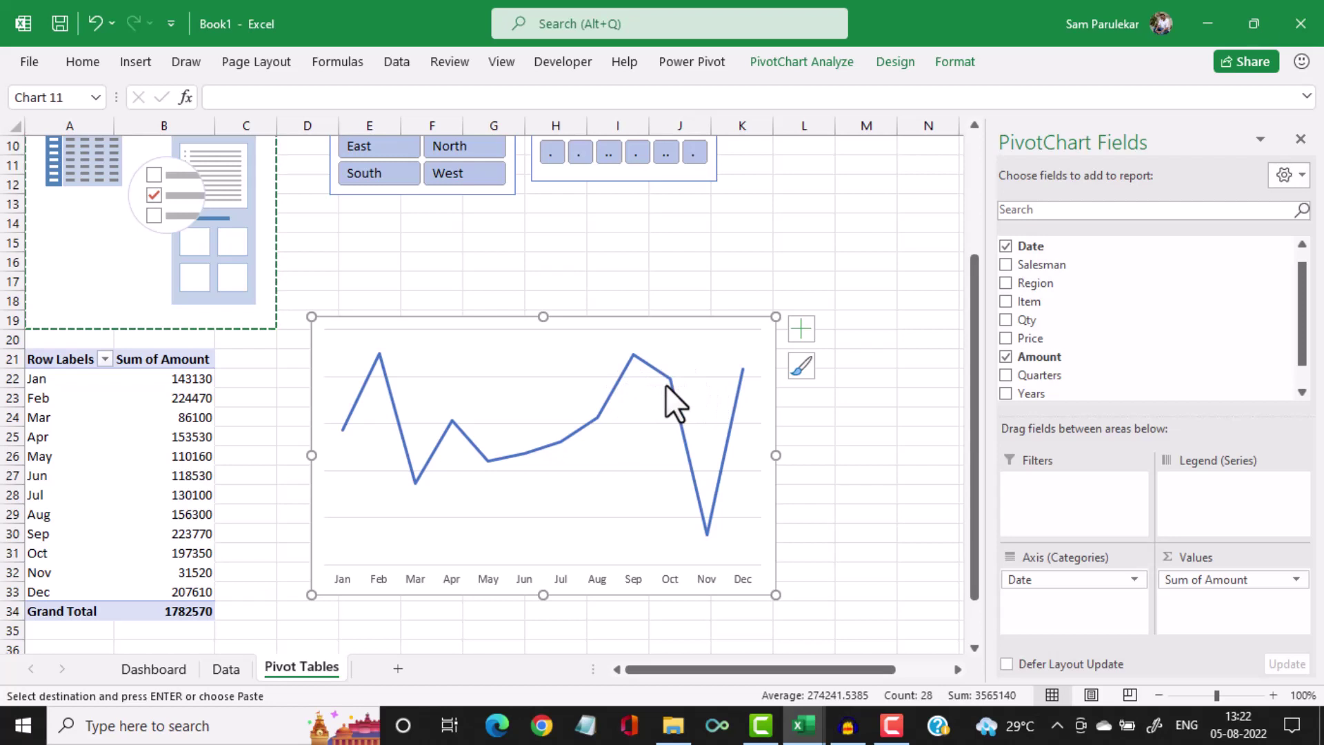
pyautogui.click(576, 472)
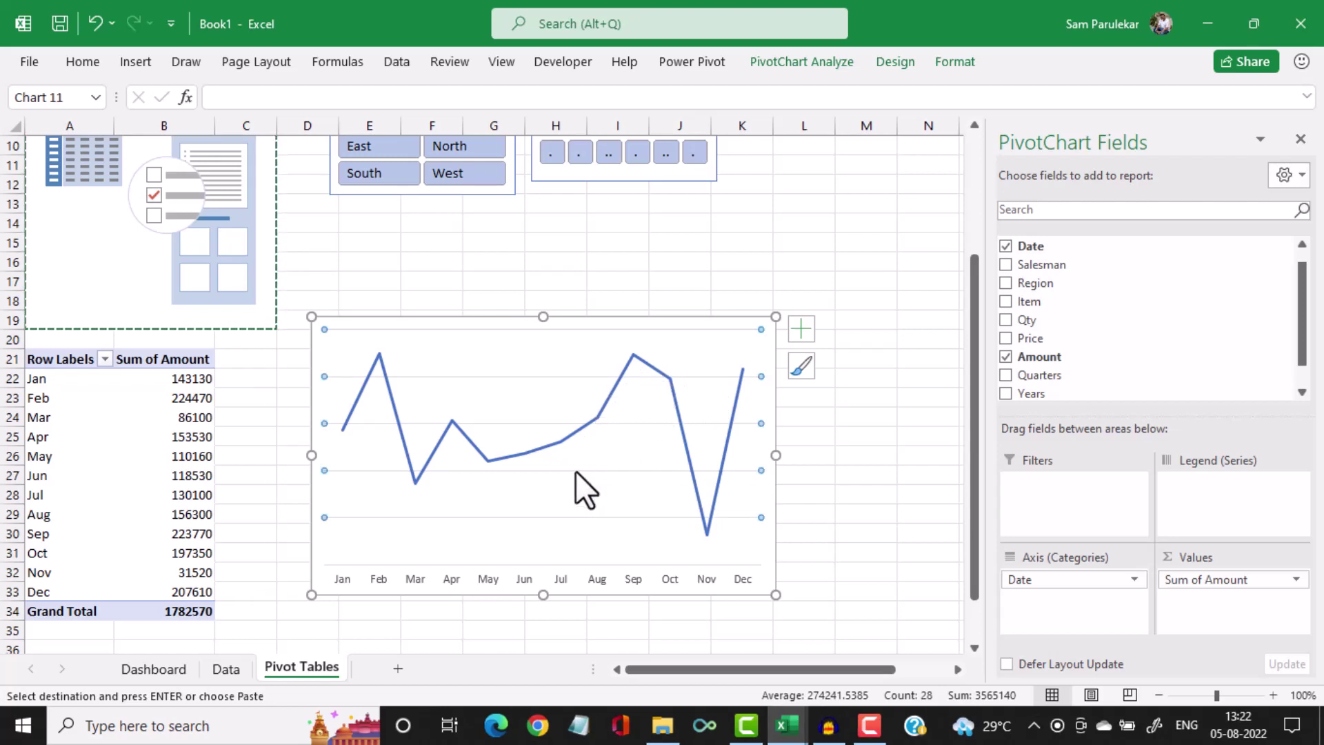
pyautogui.press('Delete')
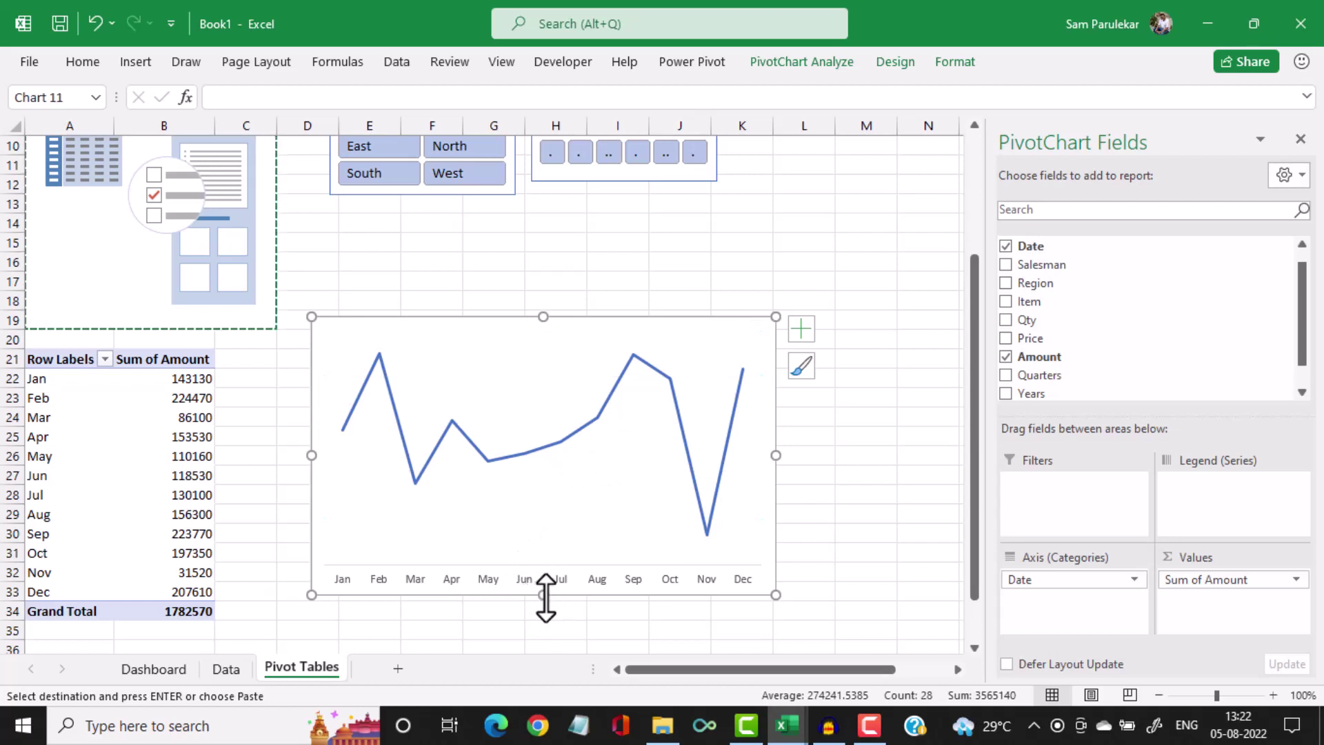
# Reduce the monthly line chart's height by a little over a quarter, and return to the Dashboard sheet
pyautogui.moveTo(544, 597); pyautogui.dragTo(542, 517)
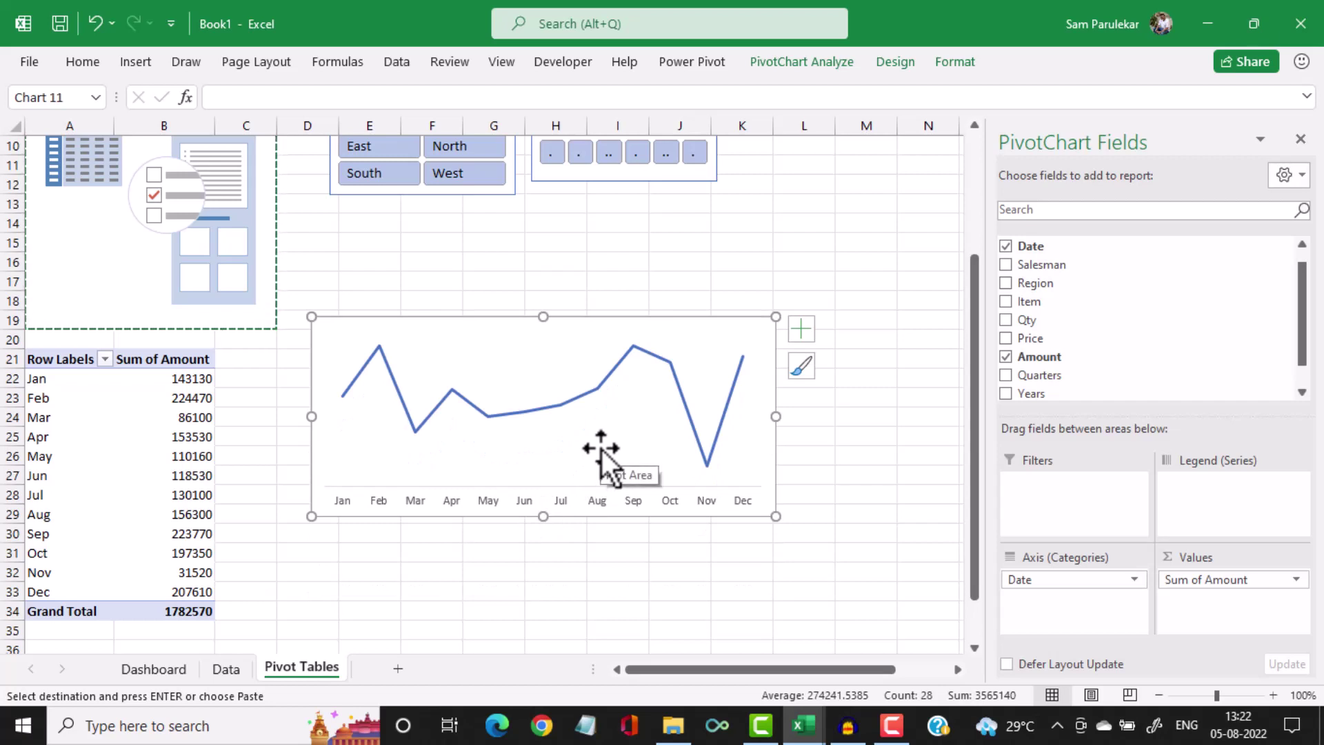
pyautogui.press('Escape')
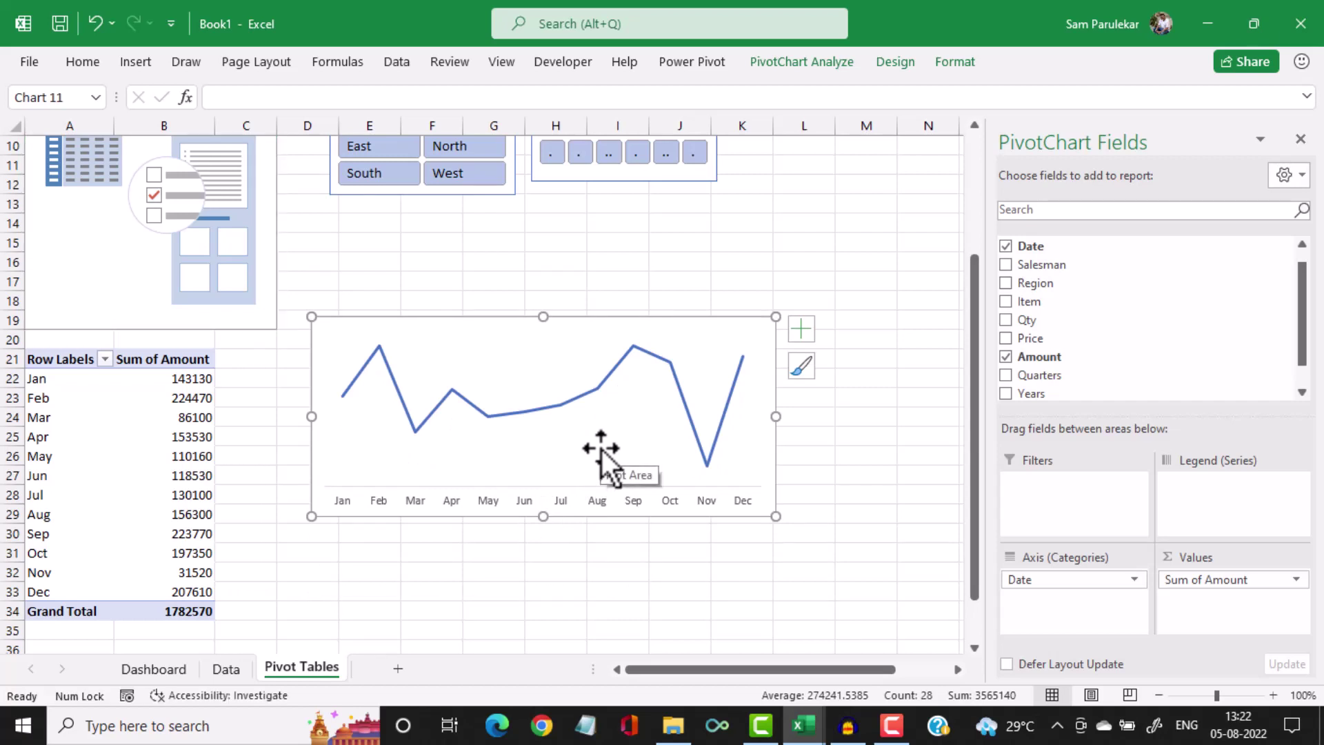
pyautogui.click(168, 666)
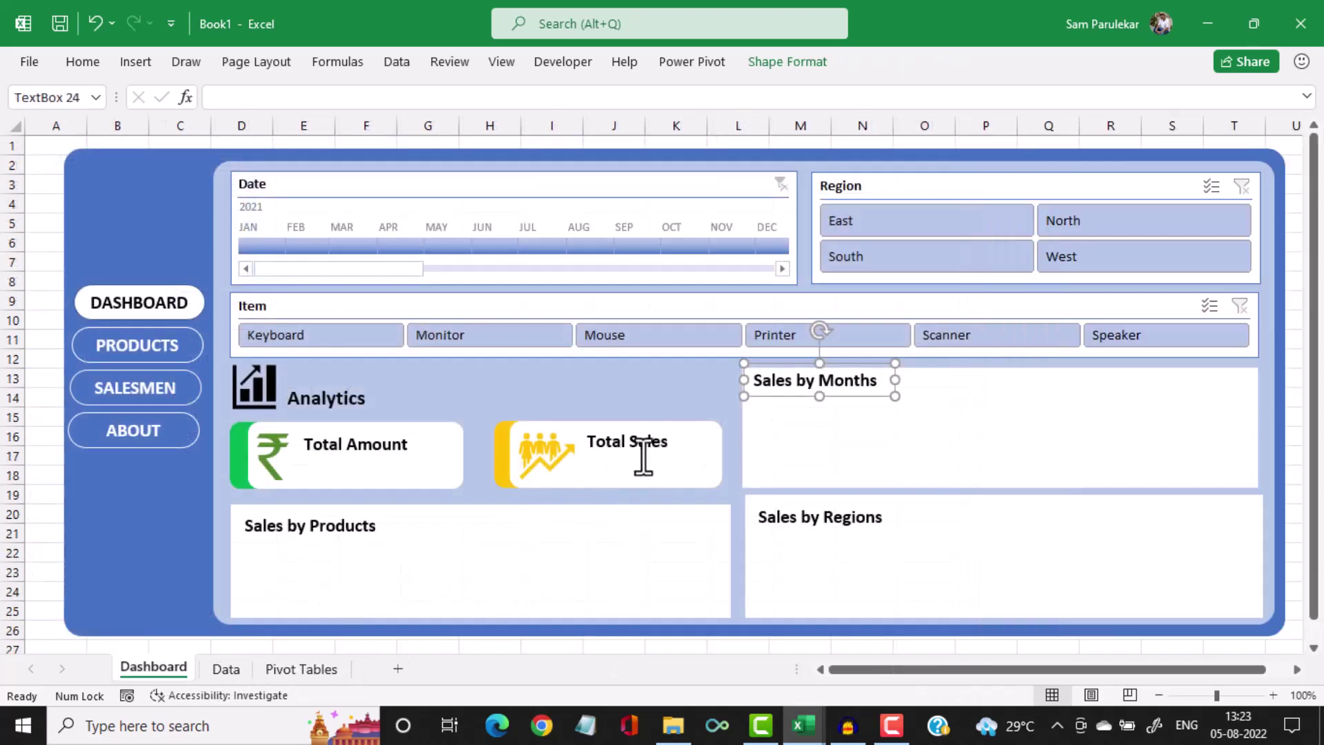
# Paste the monthly line chart over the Sales by Months panel, close the chart's field list and shrink the chart
pyautogui.click(759, 451)
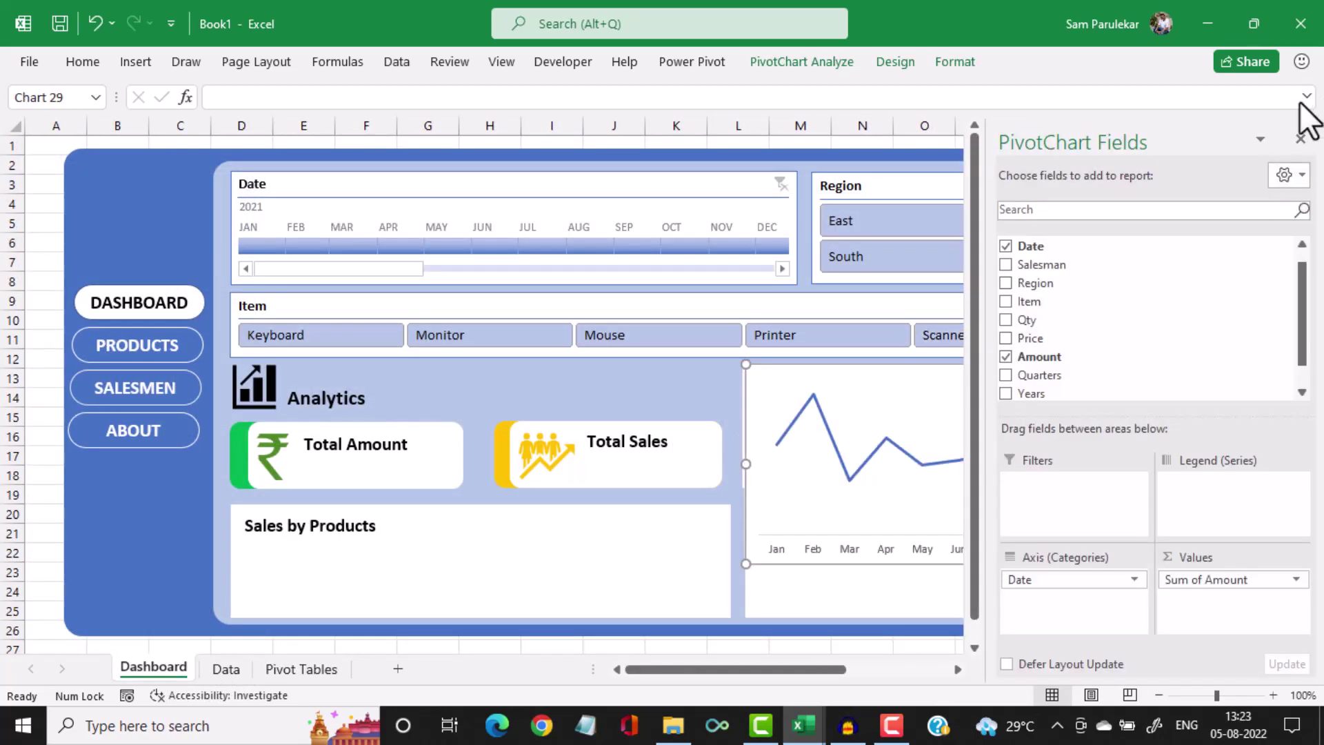
pyautogui.click(1300, 139)
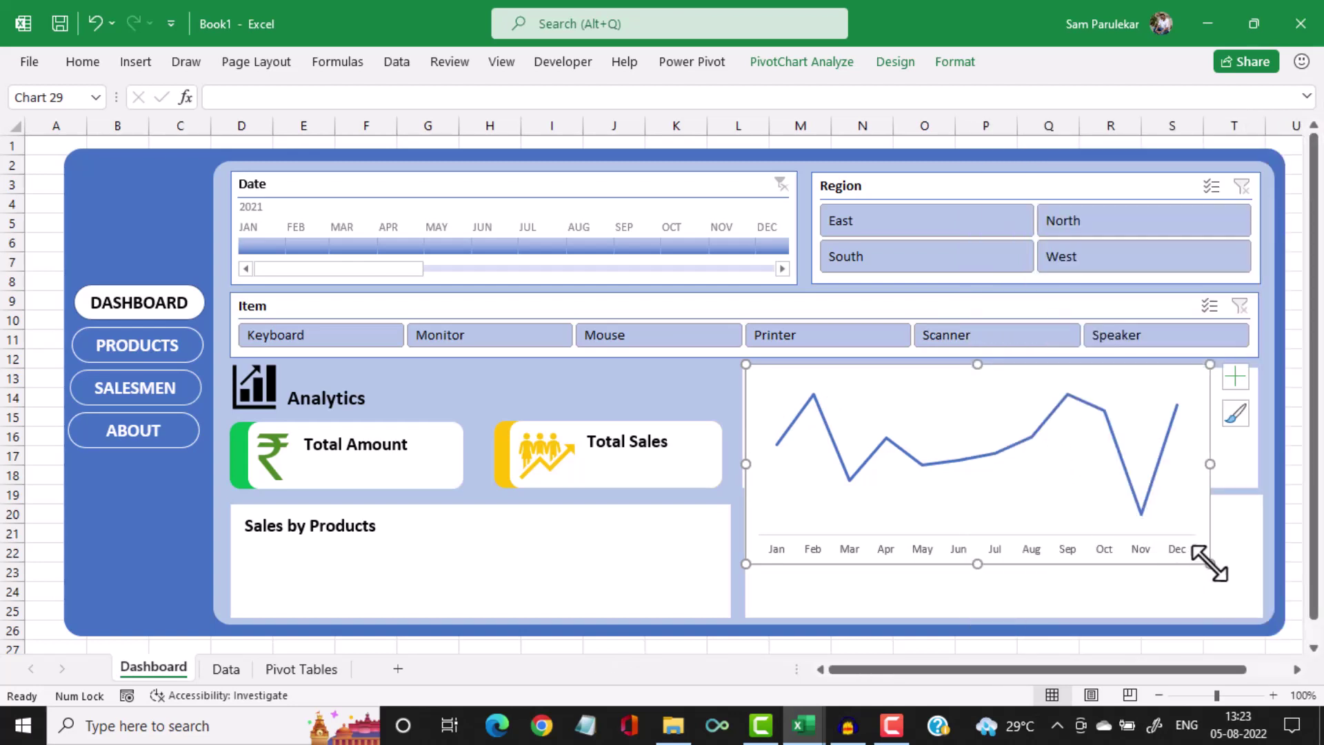
pyautogui.moveTo(1208, 563); pyautogui.dragTo(1138, 513)
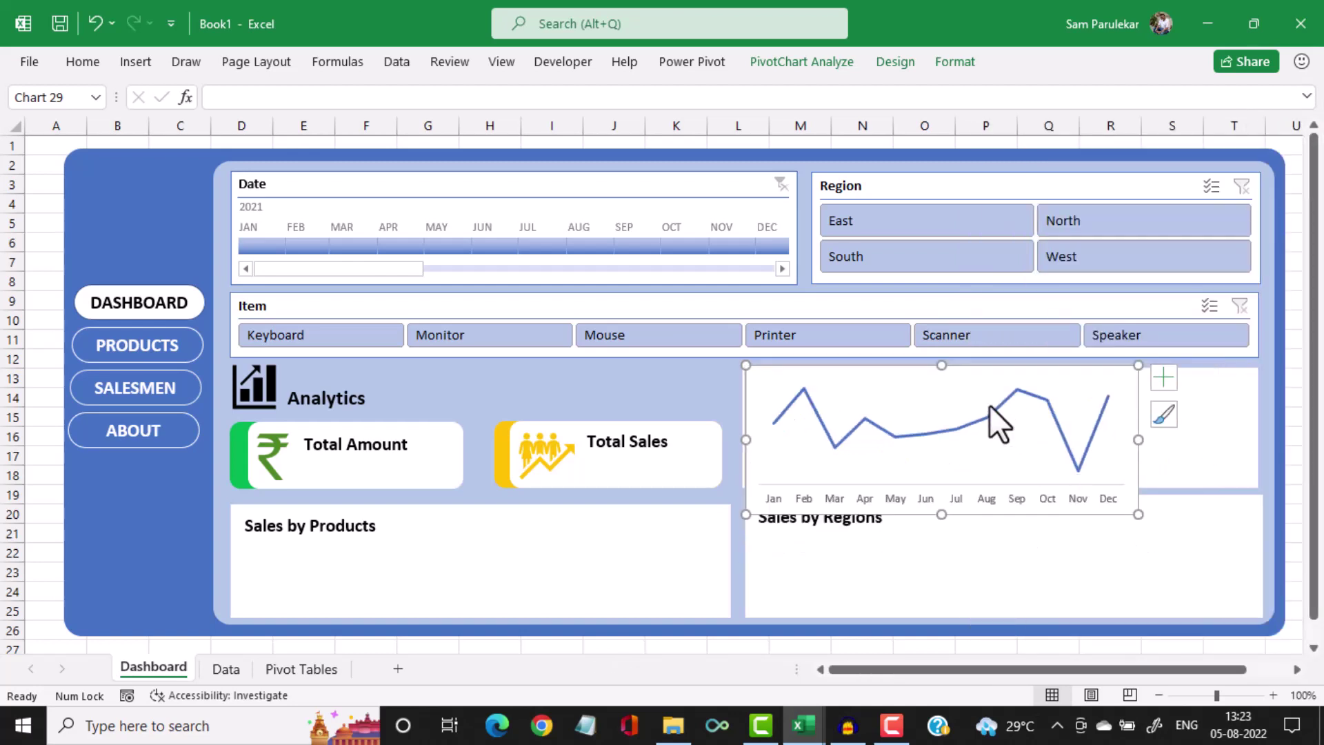
pyautogui.click(1006, 451)
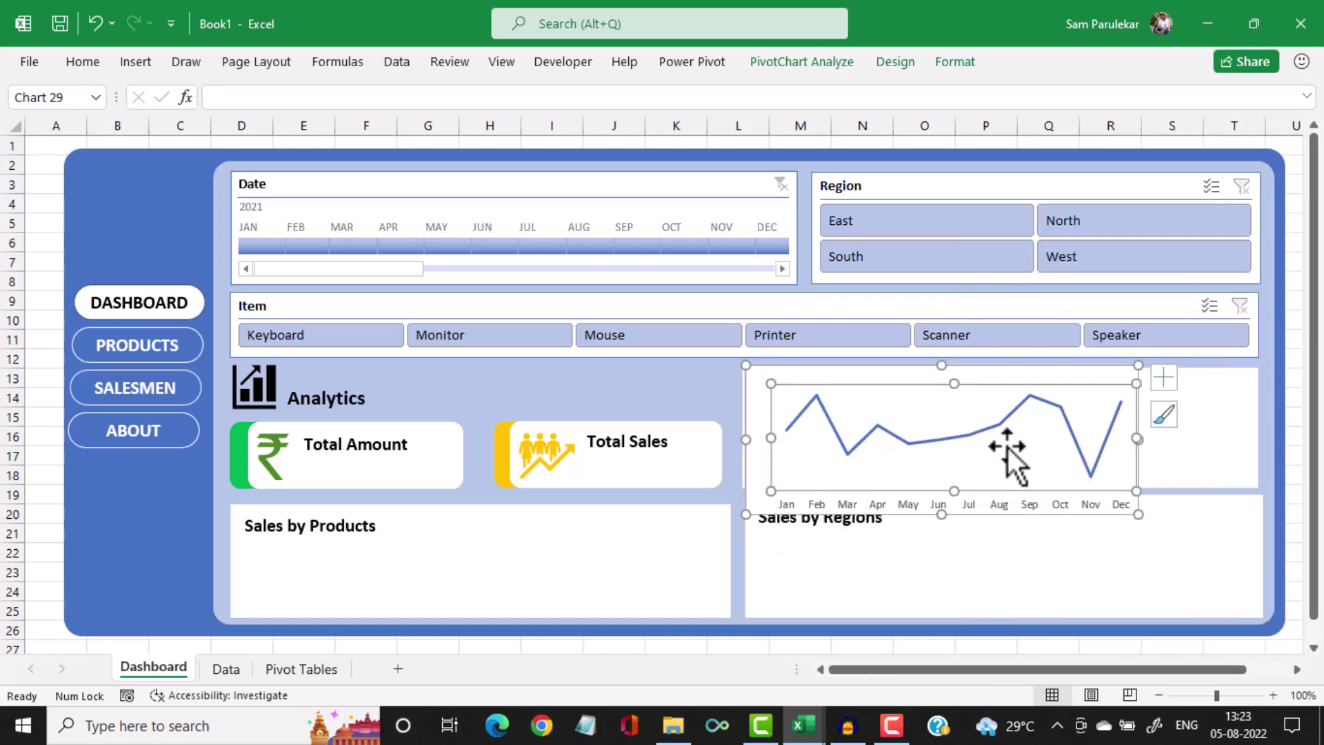
pyautogui.click(981, 421)
pyautogui.click(1021, 583)
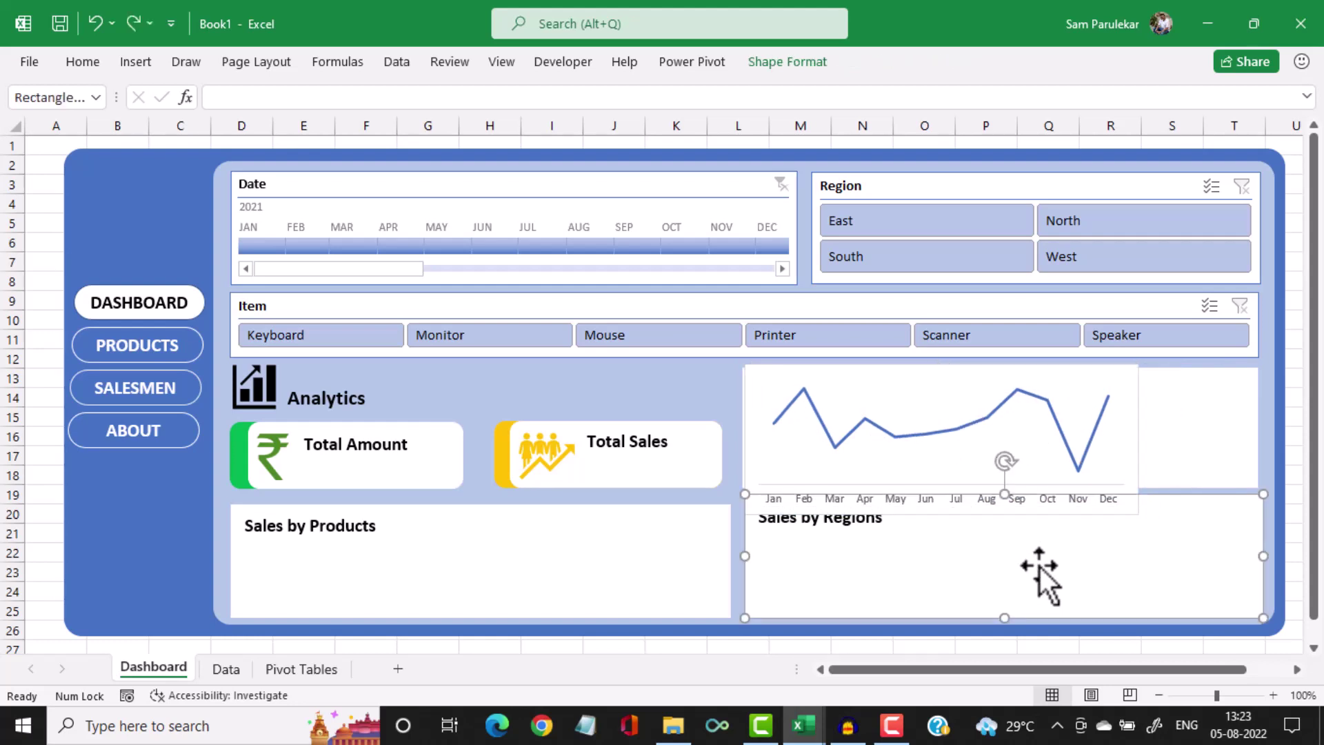
# Fit the monthly line chart beneath the Sales by Months title inside its white panel, about 13.6 cm wide and 2.41 cm high
pyautogui.click(1120, 513)
pyautogui.moveTo(1115, 515); pyautogui.dragTo(1248, 441)
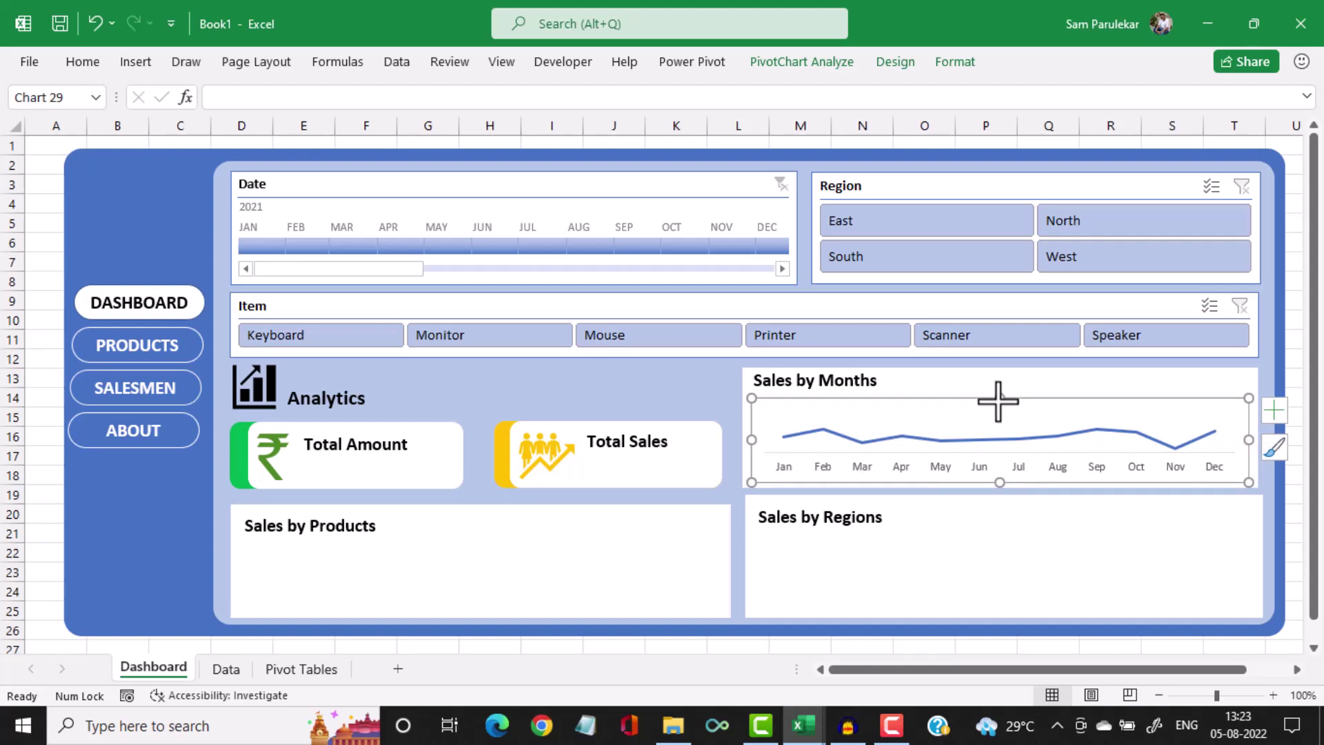
pyautogui.moveTo(998, 401); pyautogui.dragTo(998, 394)
pyautogui.click(978, 559)
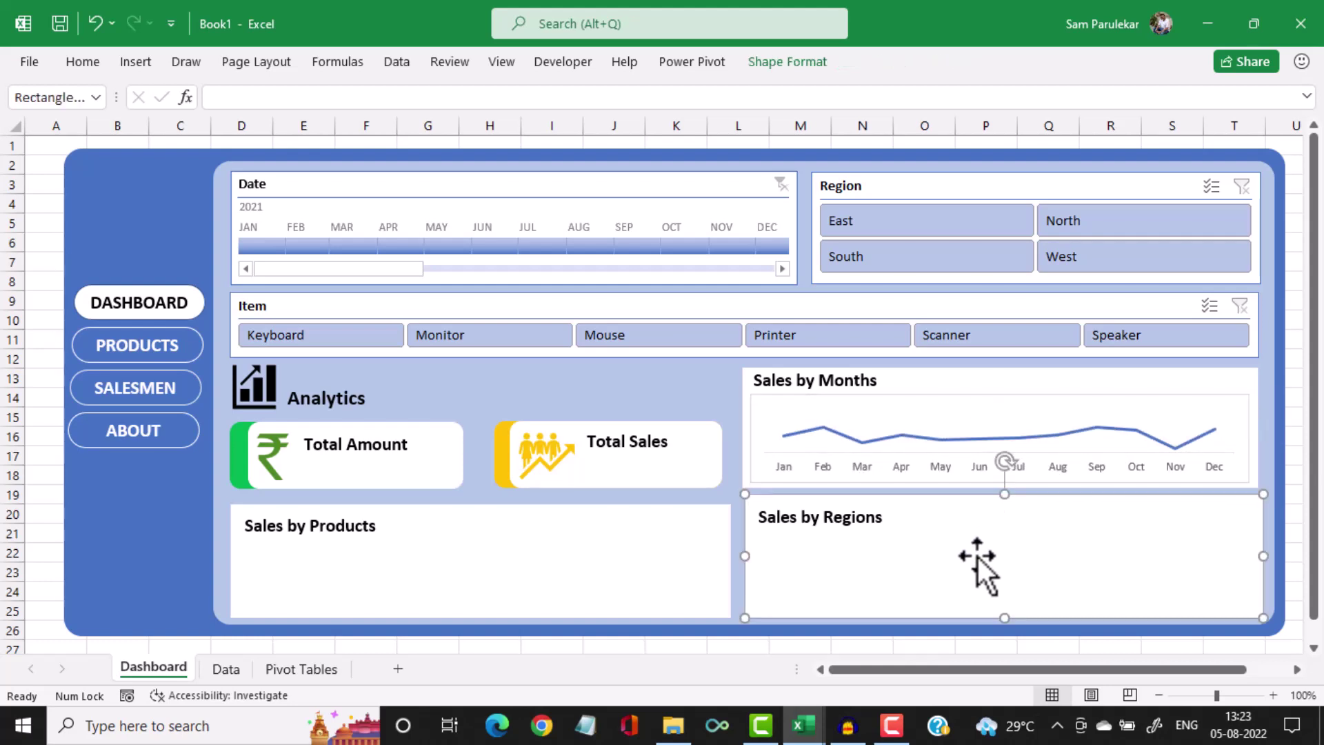
# Remove the outline from the chart area of the monthly line chart on the dashboard
pyautogui.click(986, 406)
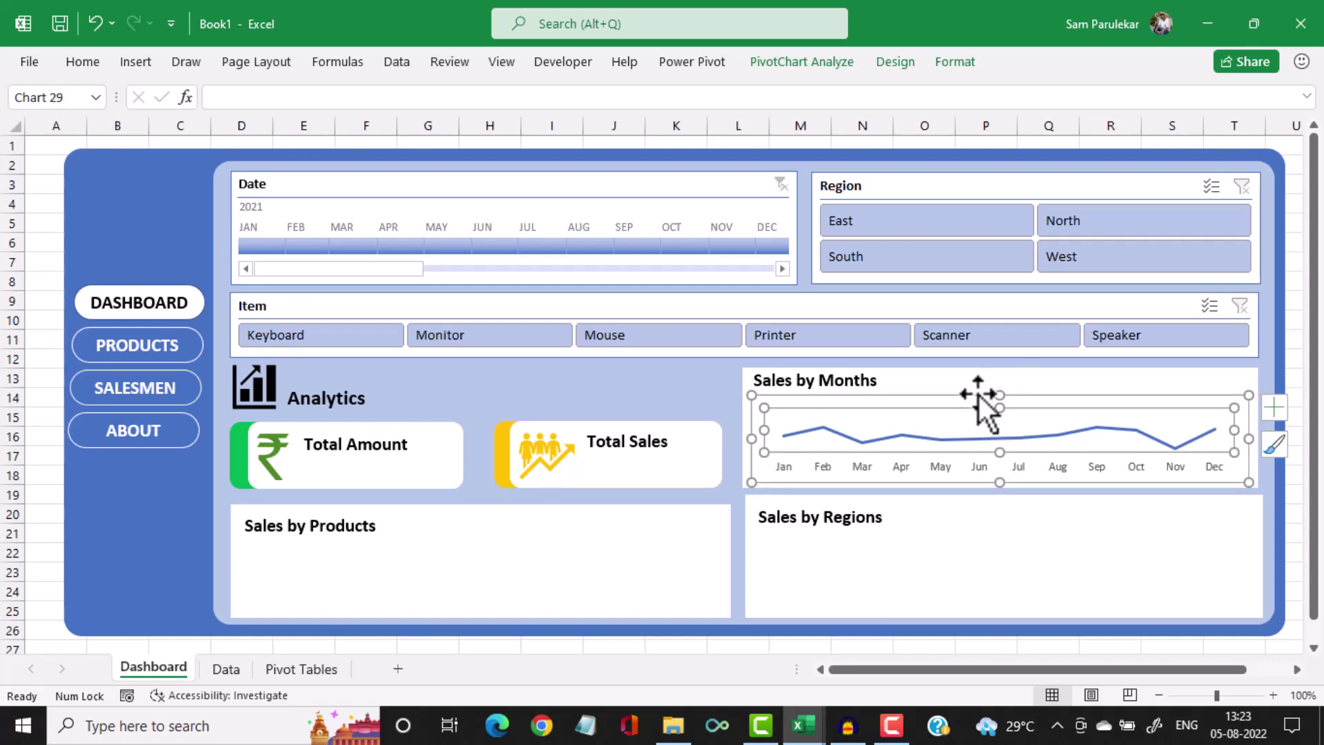
pyautogui.click(978, 393)
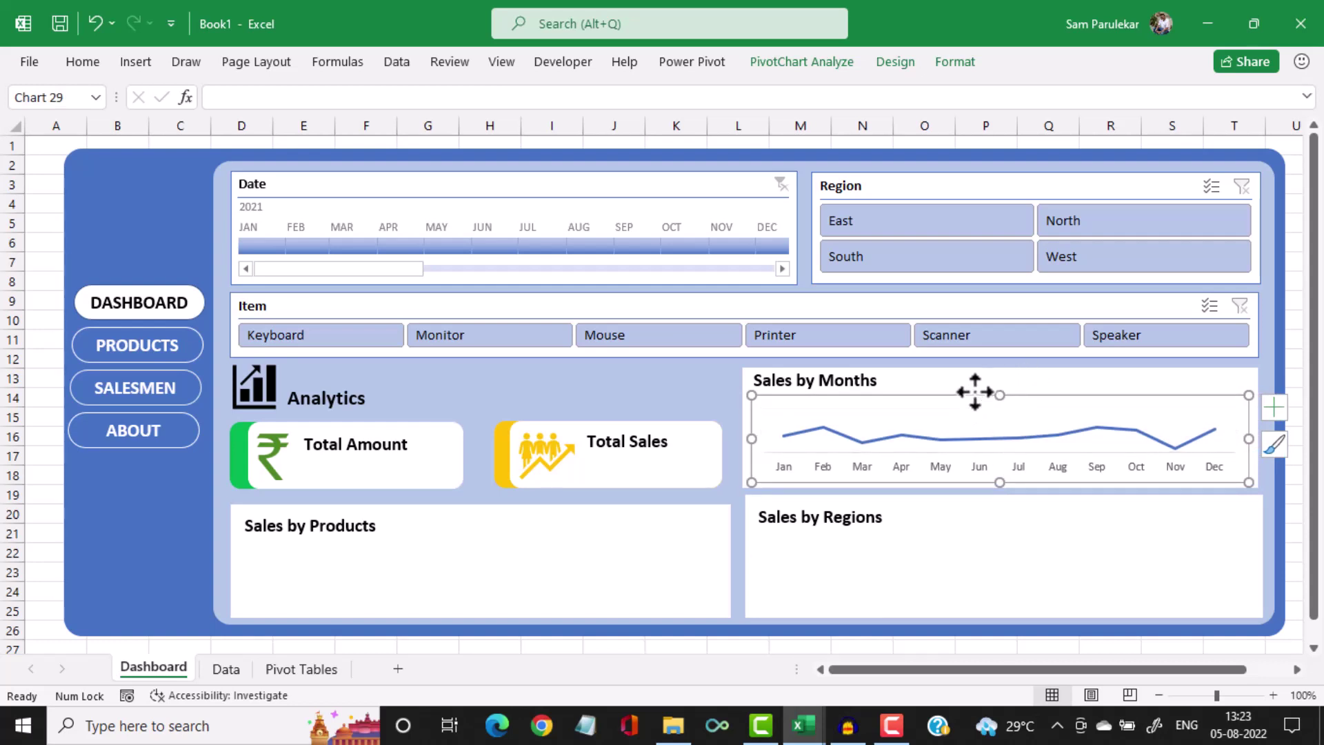
pyautogui.click(966, 68)
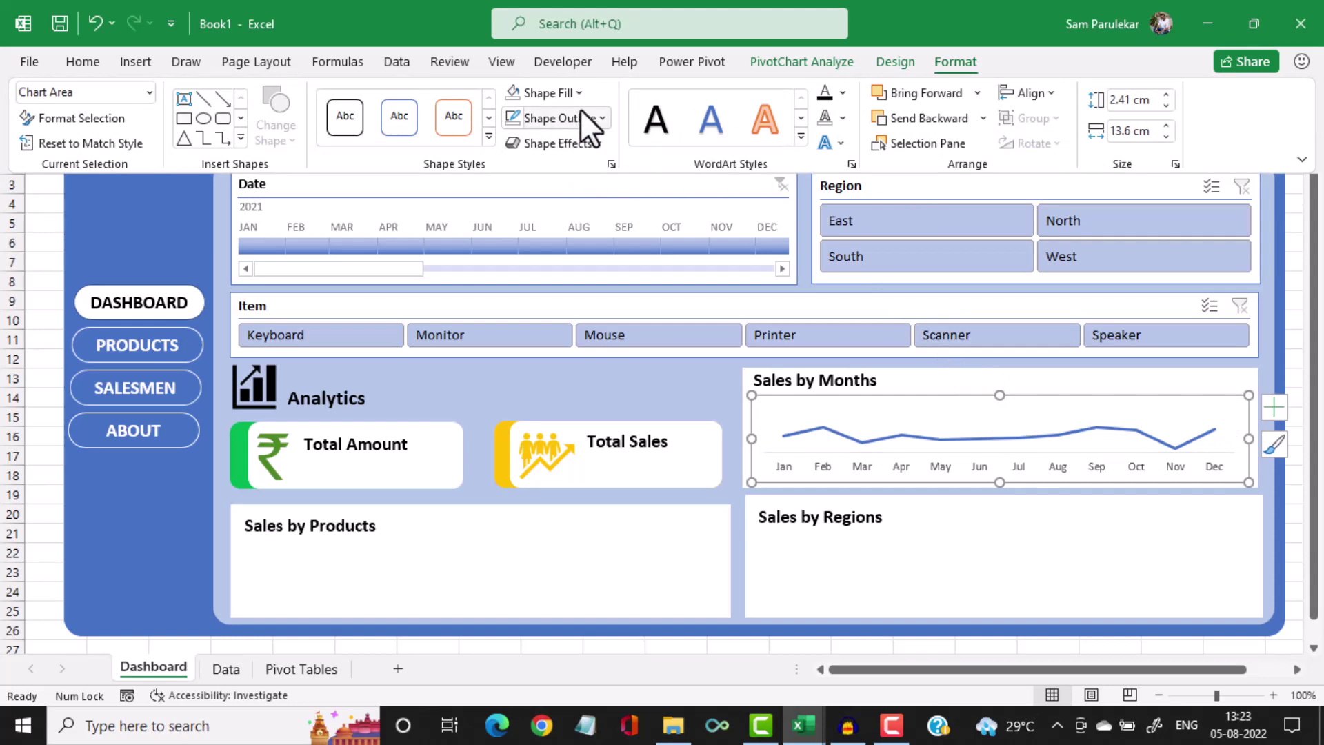
pyautogui.click(602, 117)
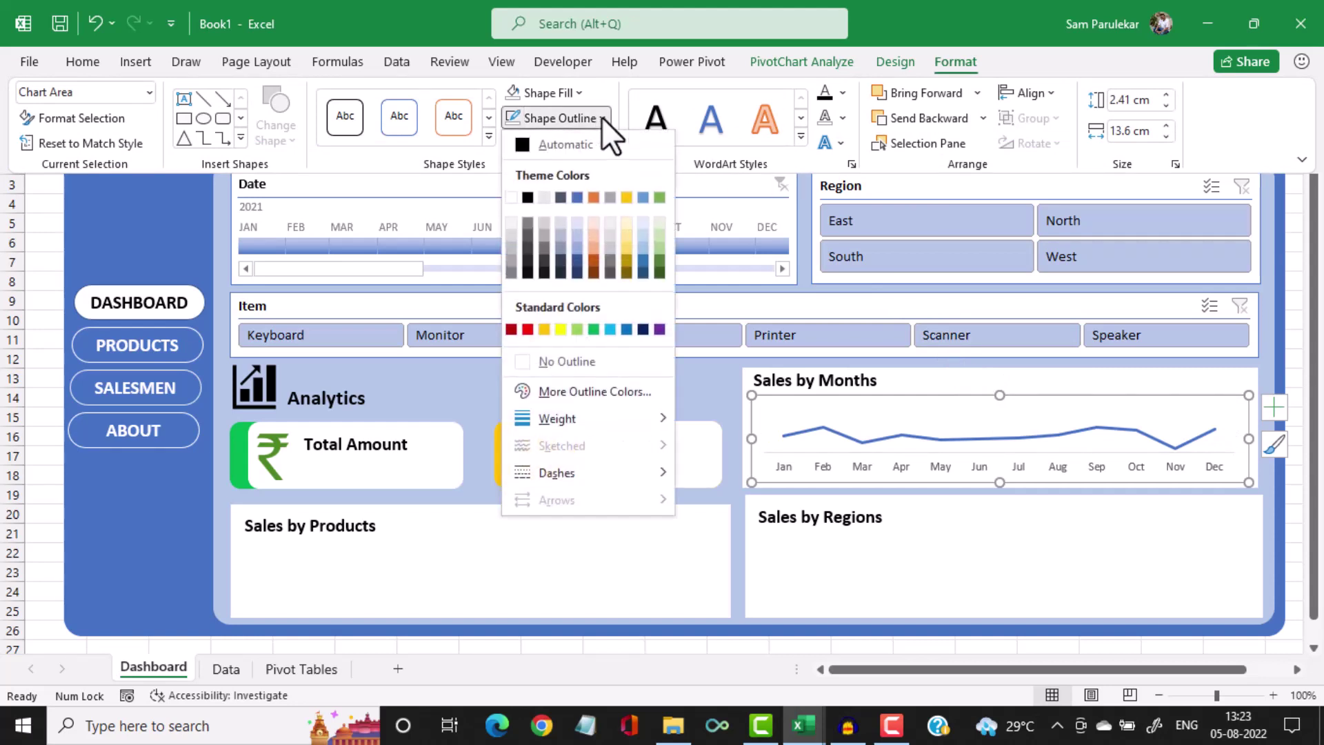
pyautogui.click(519, 367)
pyautogui.click(864, 566)
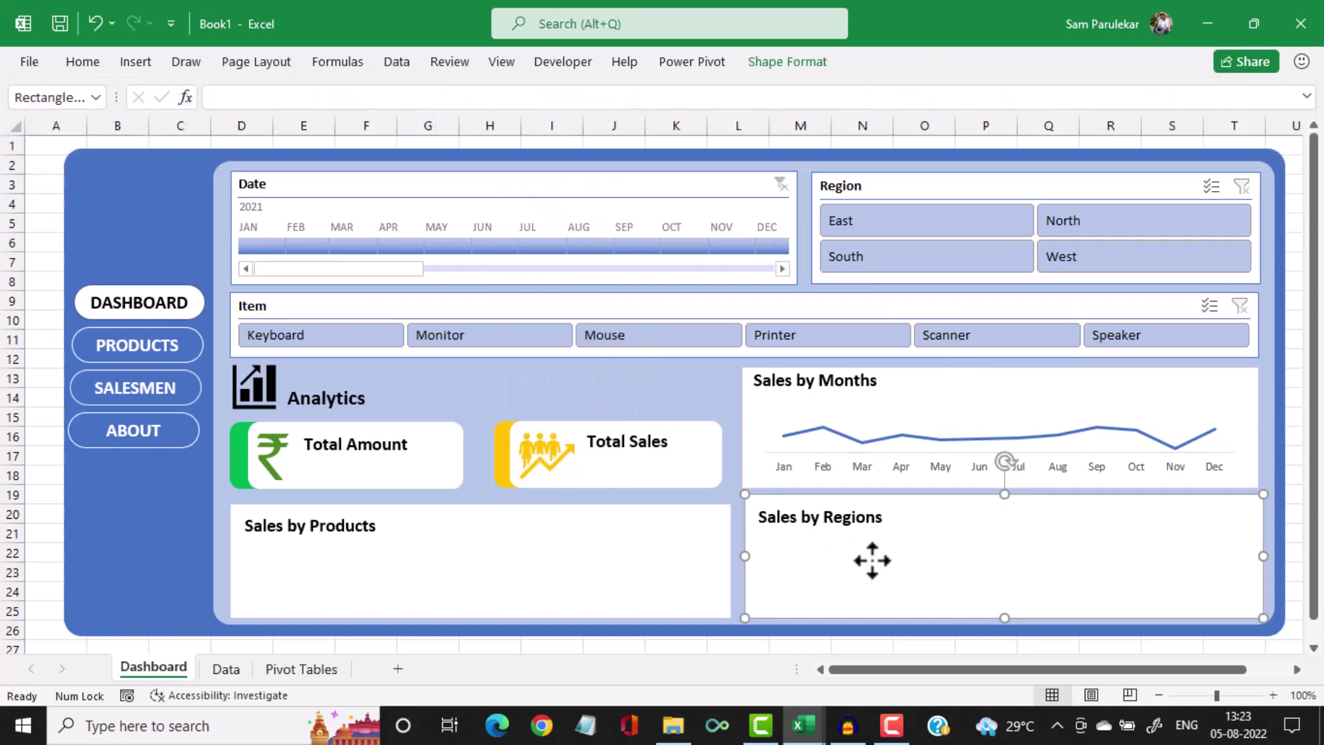
pyautogui.click(660, 377)
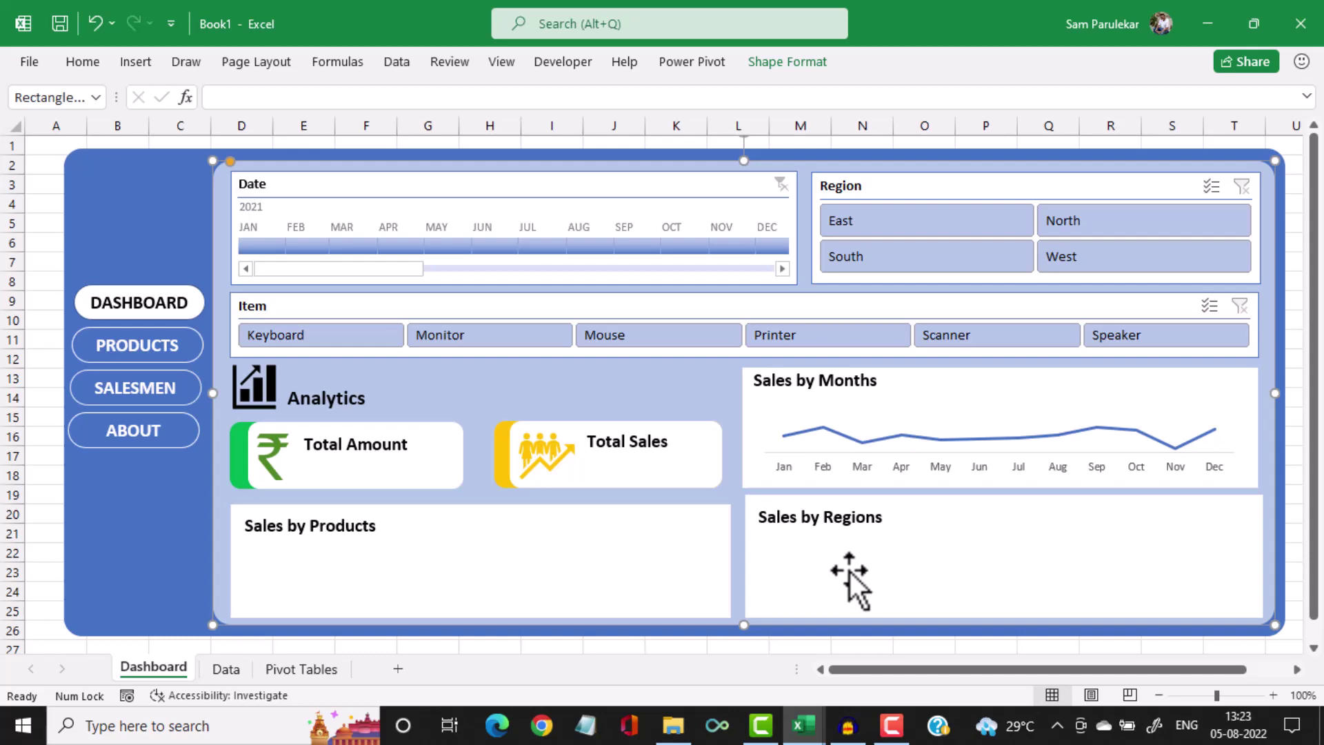
# Copy the whole monthly Sum of Amount pivot table on the Pivot Tables sheet and paste it below at cell A37
pyautogui.click(287, 672)
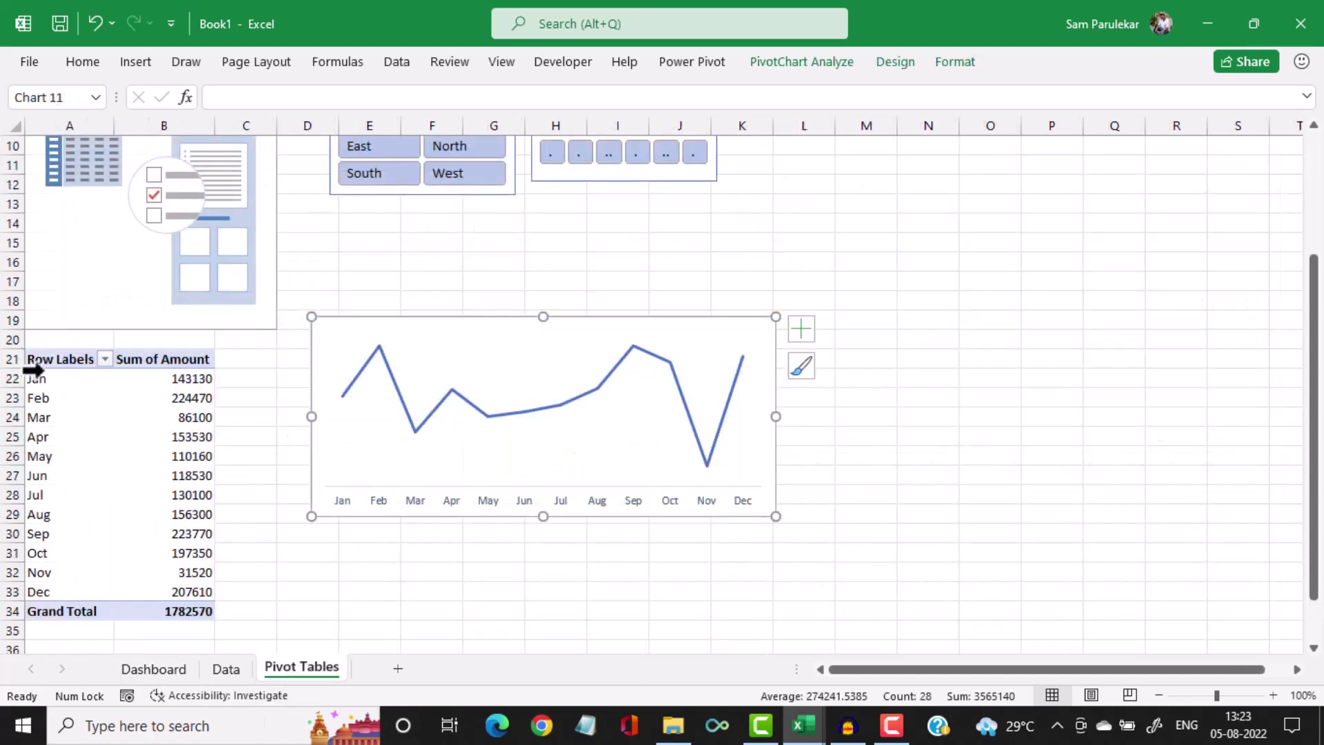
pyautogui.moveTo(41, 361); pyautogui.dragTo(180, 611)
pyautogui.hotkey('ctrl', 'c')
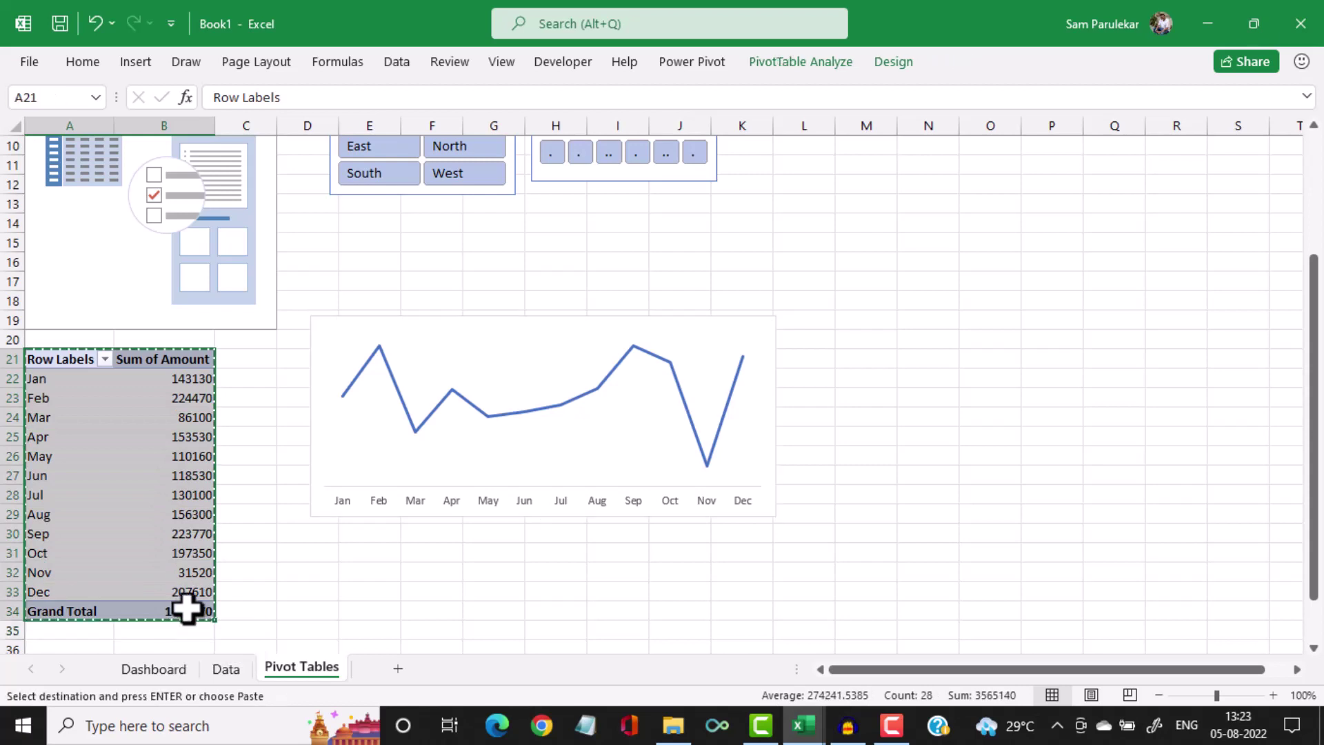
pyautogui.scroll(-3, 193, 603)
pyautogui.scroll(-1, 200, 599)
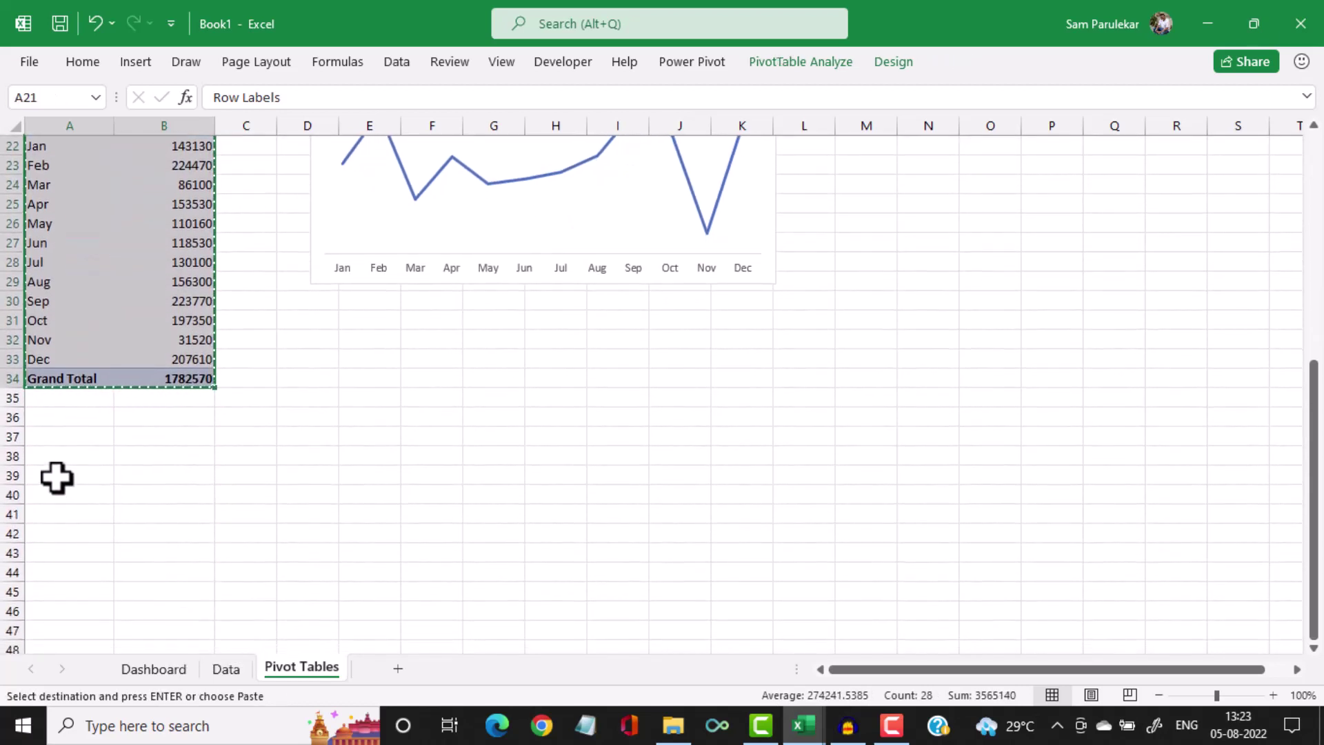
pyautogui.click(55, 441)
pyautogui.hotkey('ctrl', 'v')
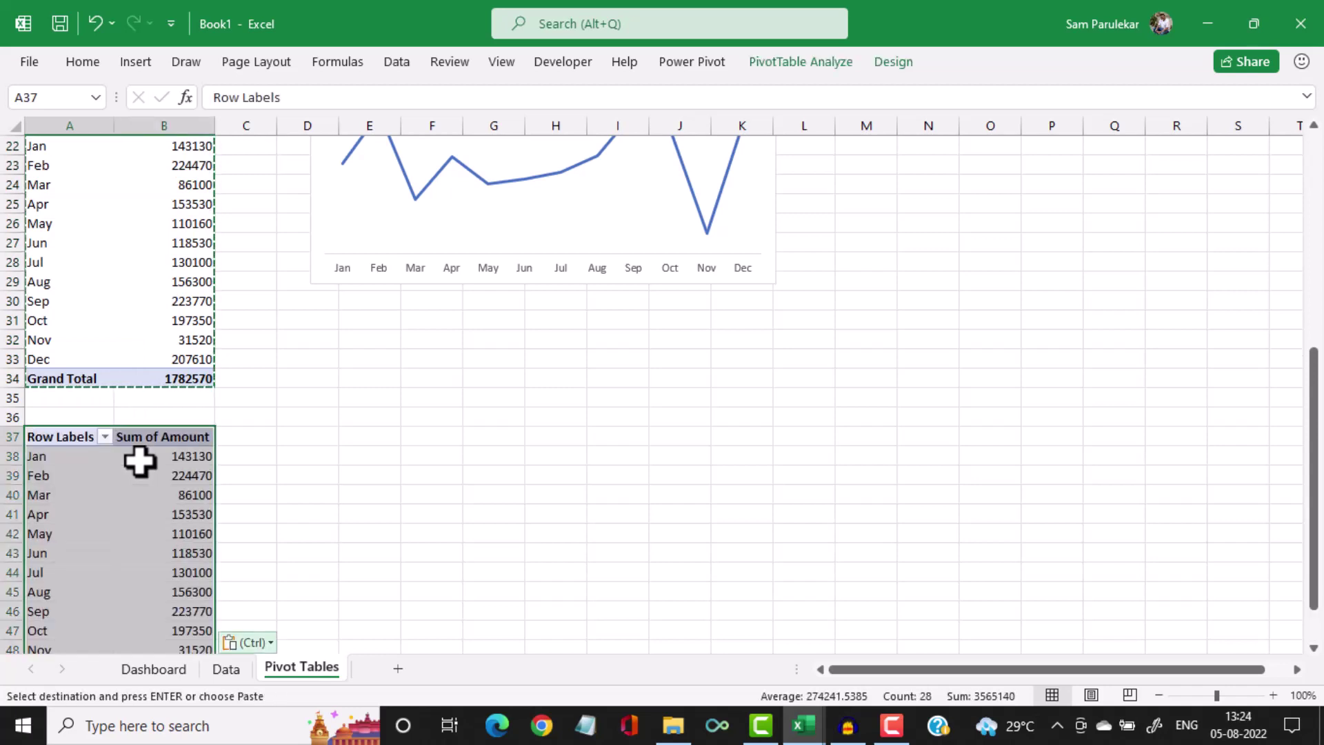
pyautogui.press('ctrl')
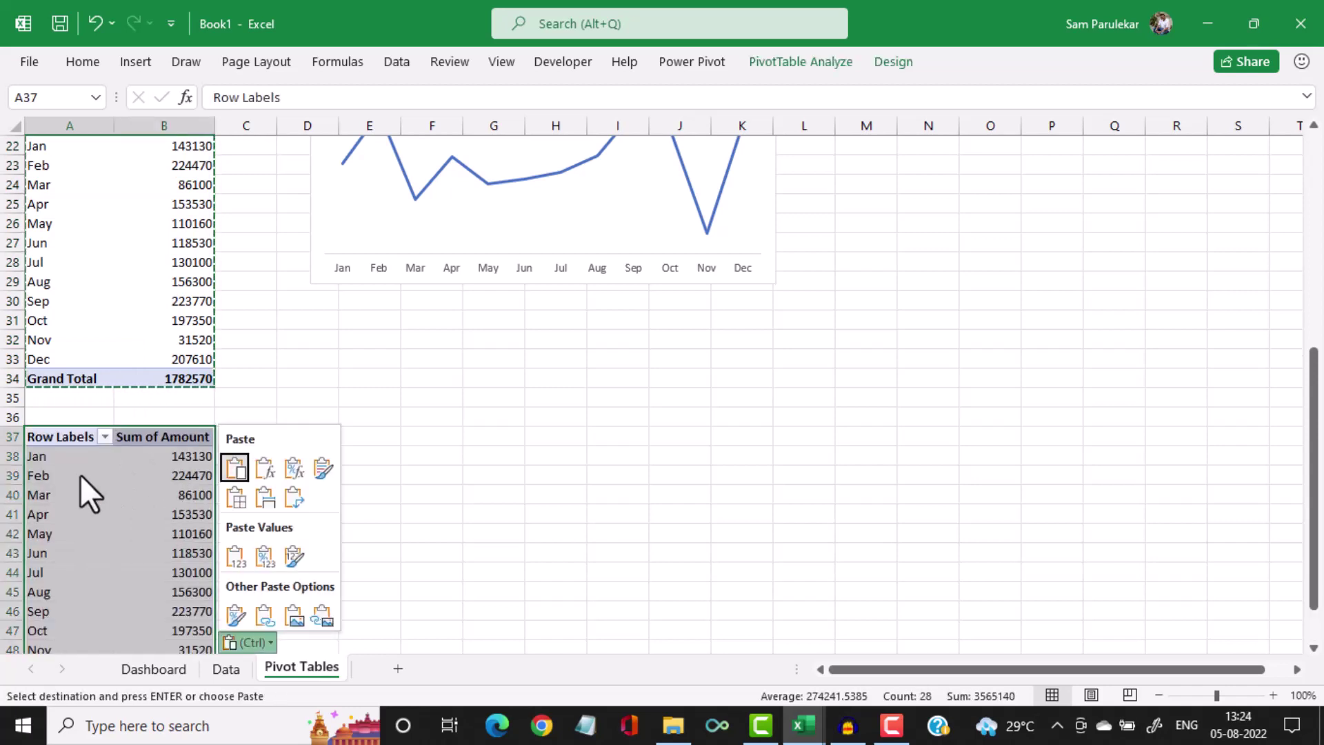
pyautogui.press('Escape')
# Clear the Date and Amount fields from the copied pivot table, and rebuild it with Region as rows and Sum of Amount as values
pyautogui.click(148, 474)
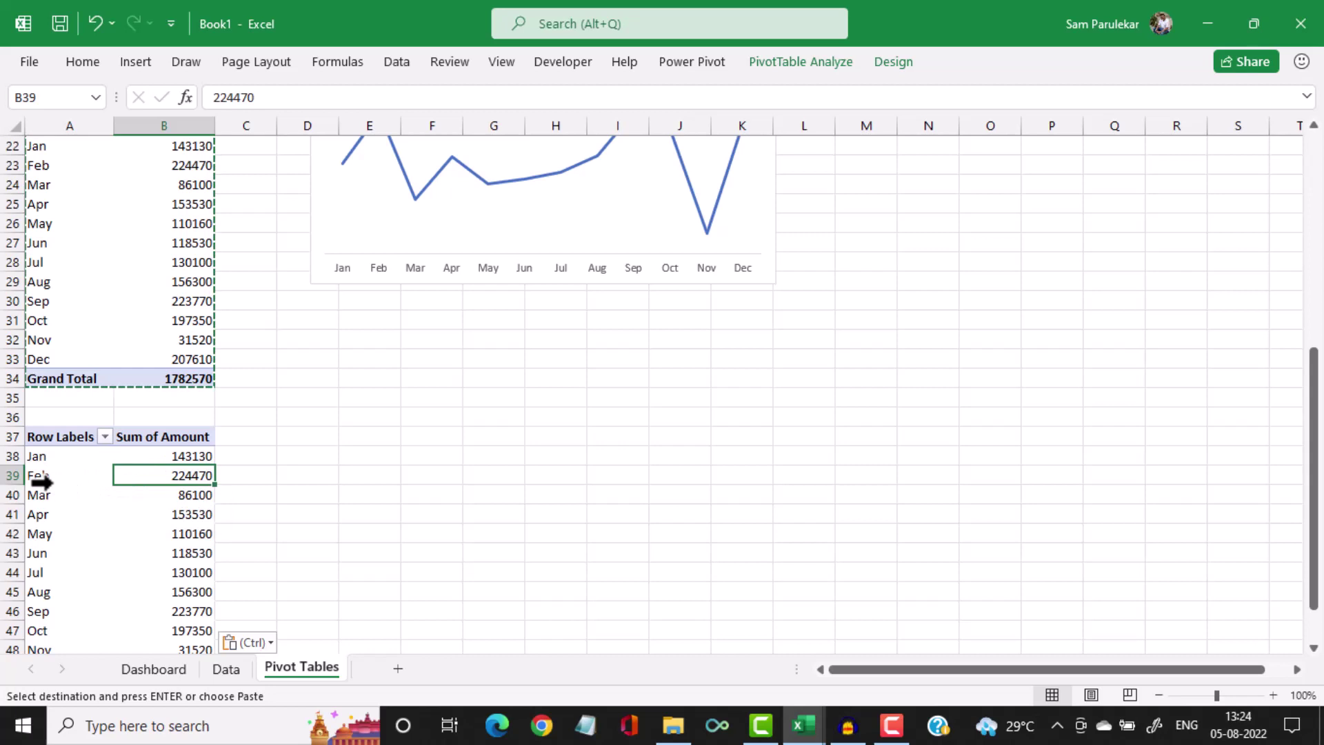
pyautogui.click(818, 60)
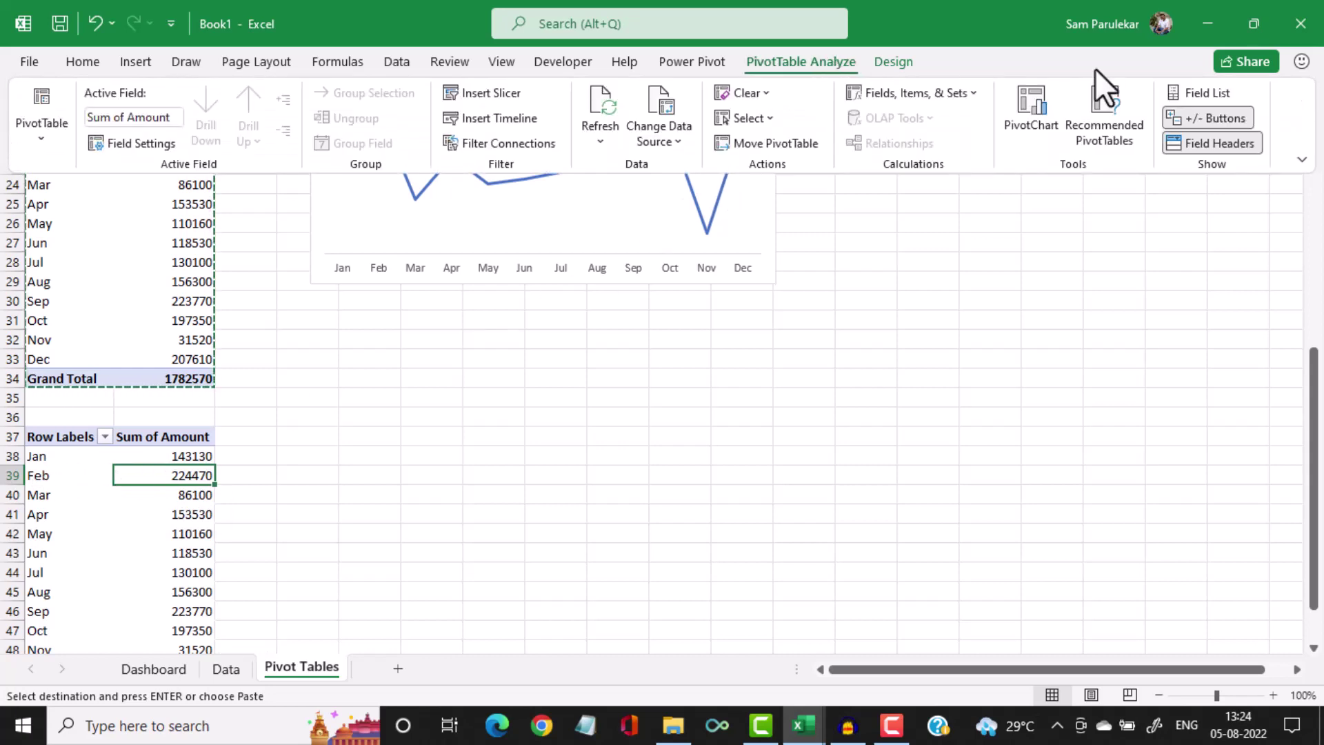
pyautogui.click(1224, 96)
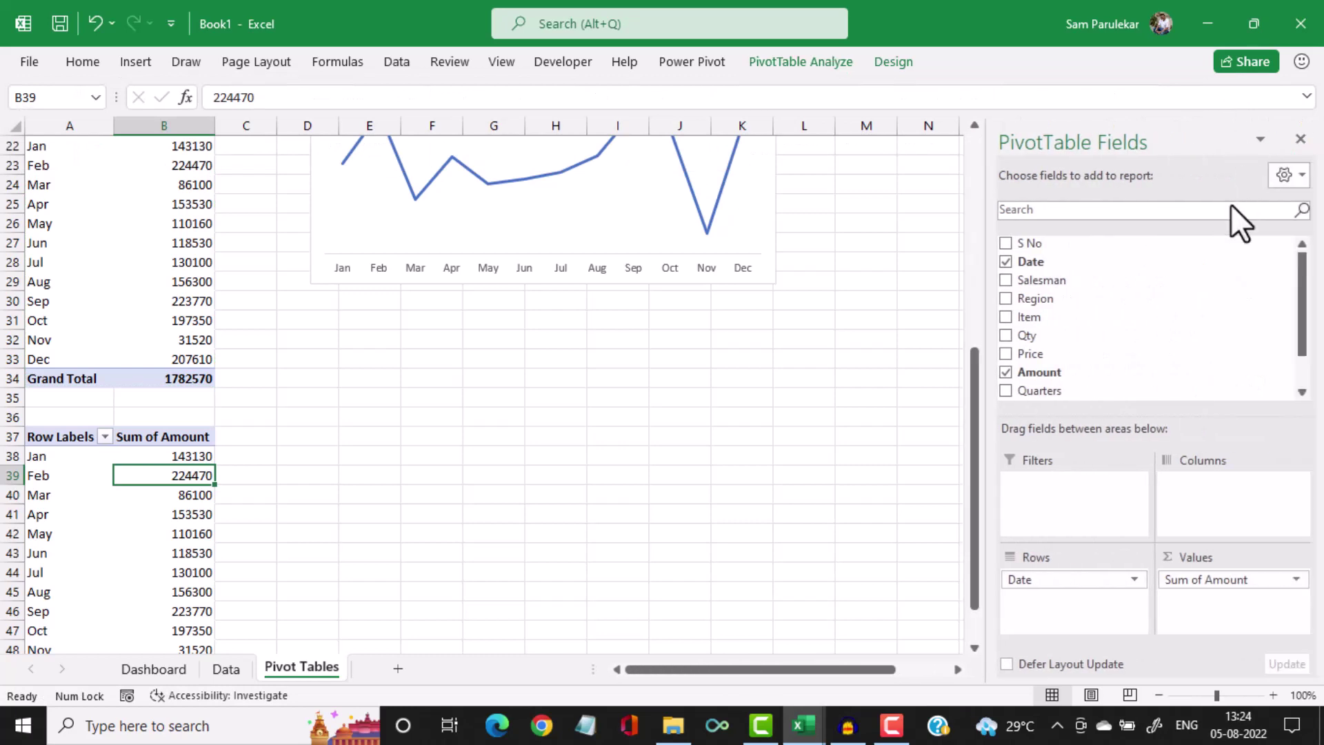
pyautogui.click(1008, 267)
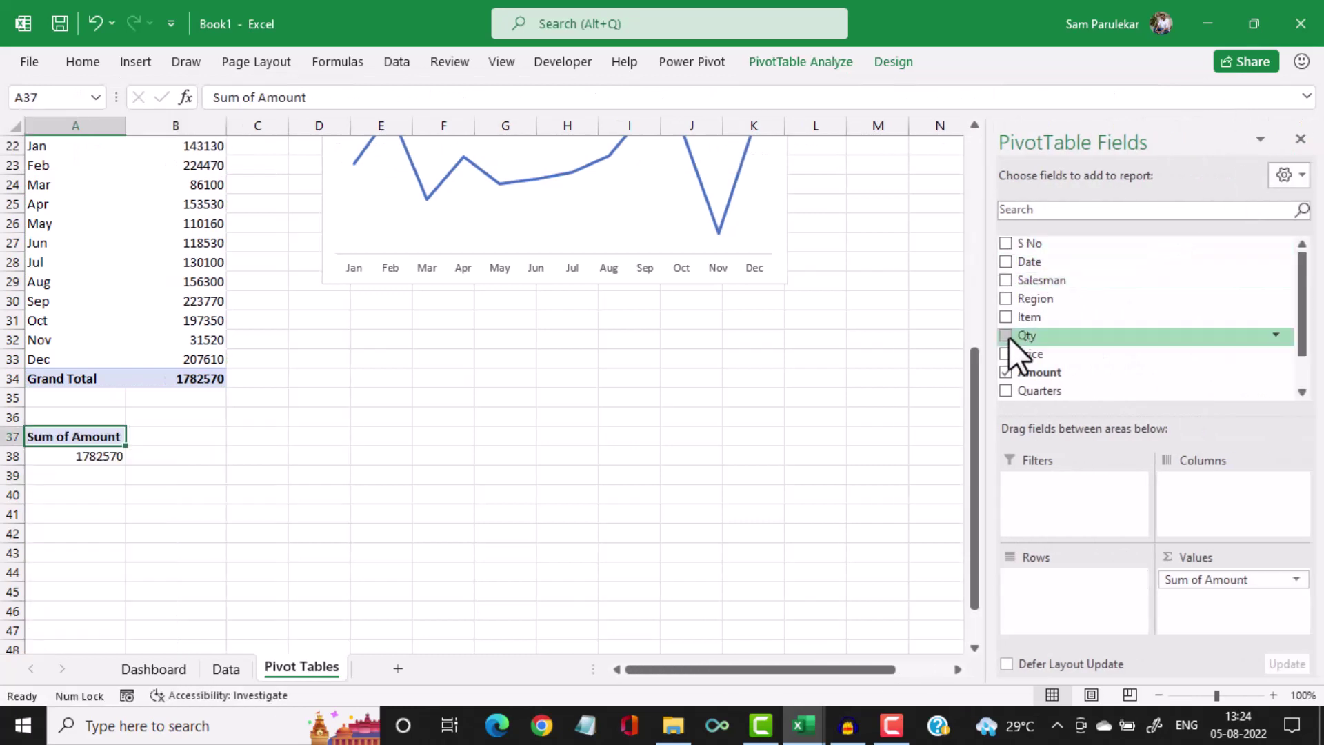
pyautogui.click(1006, 373)
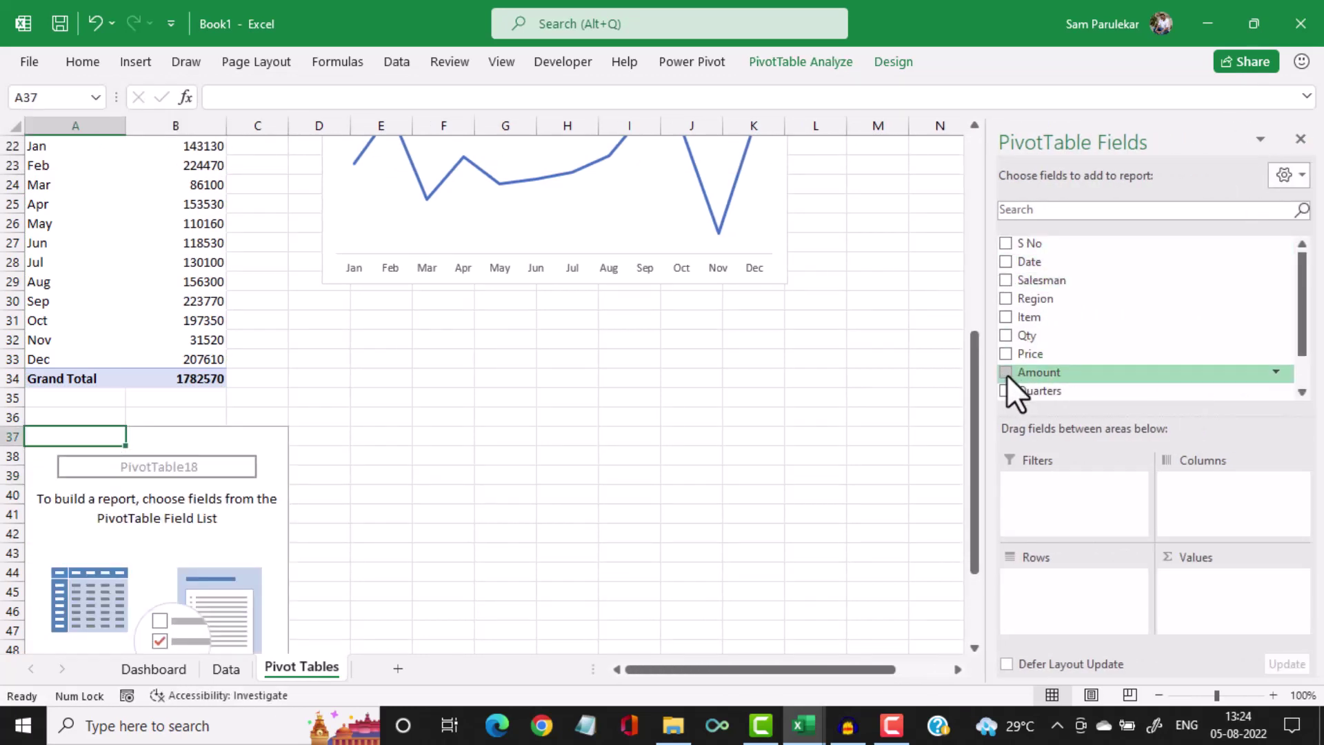
pyautogui.click(1009, 297)
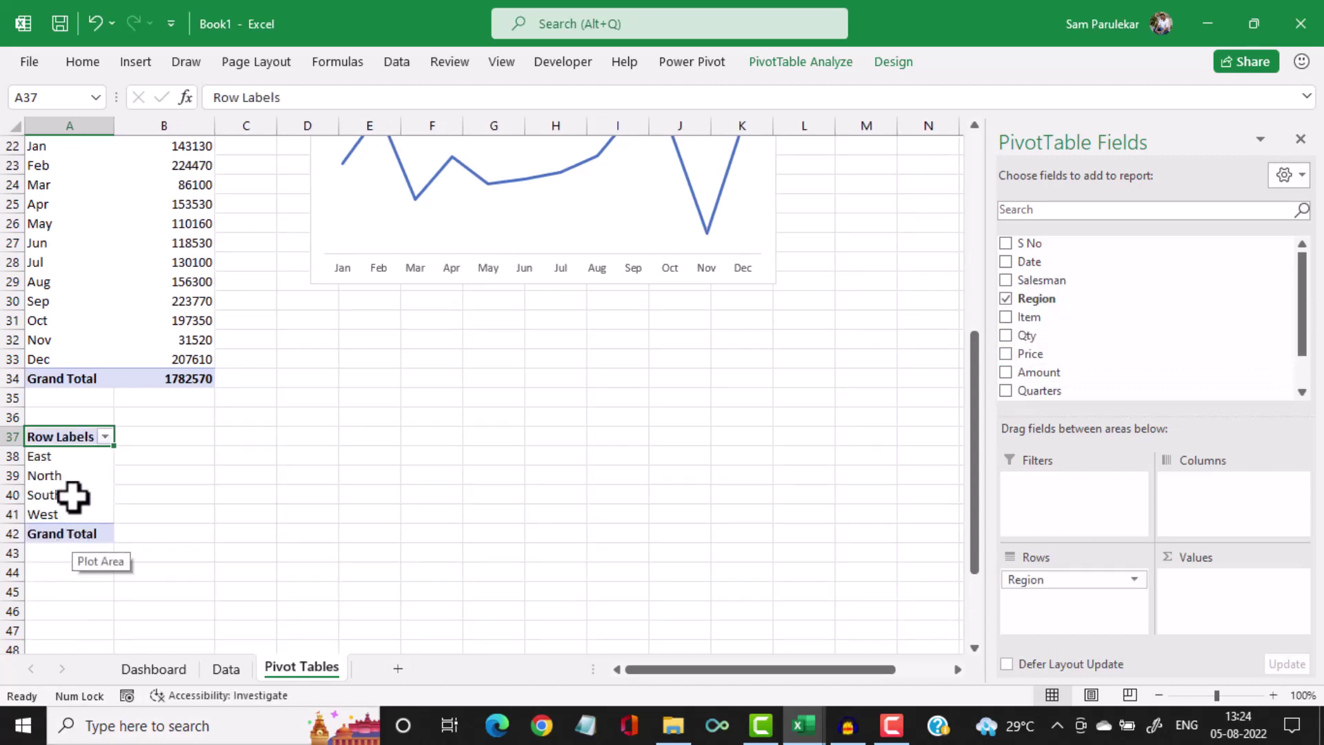
pyautogui.click(1004, 373)
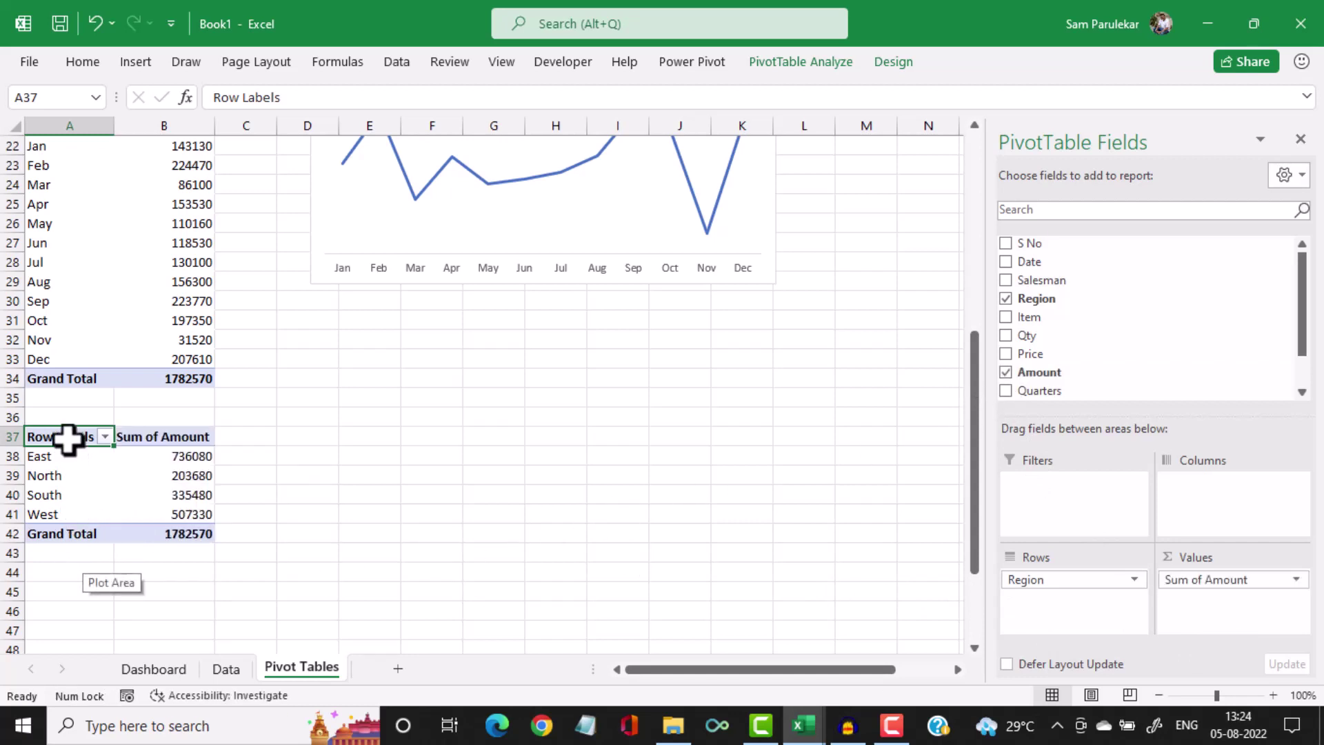
# Consult the Sales by Regions chart in Dashboard-Sam.xlsx, and insert a 2-D clustered column chart beside the regional pivot table in Book1
pyautogui.moveTo(67, 439); pyautogui.dragTo(187, 532)
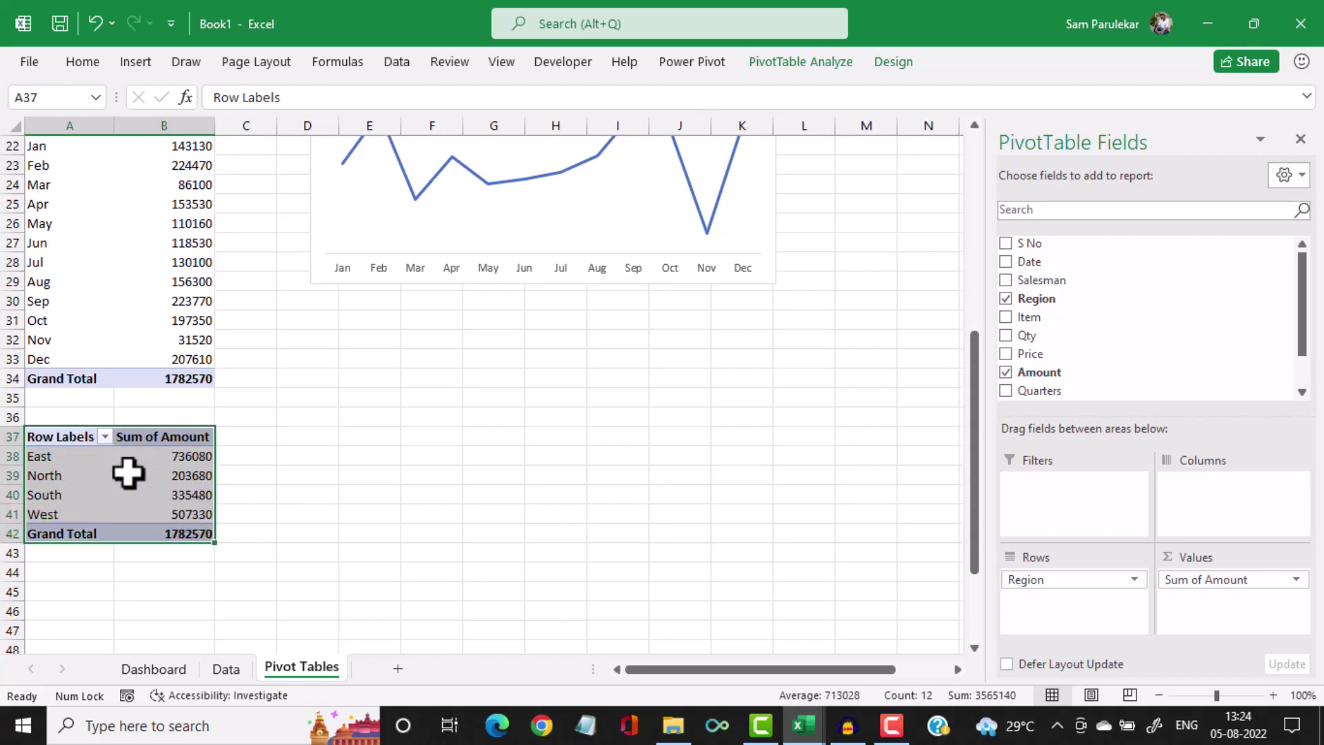
pyautogui.moveTo(812, 723)
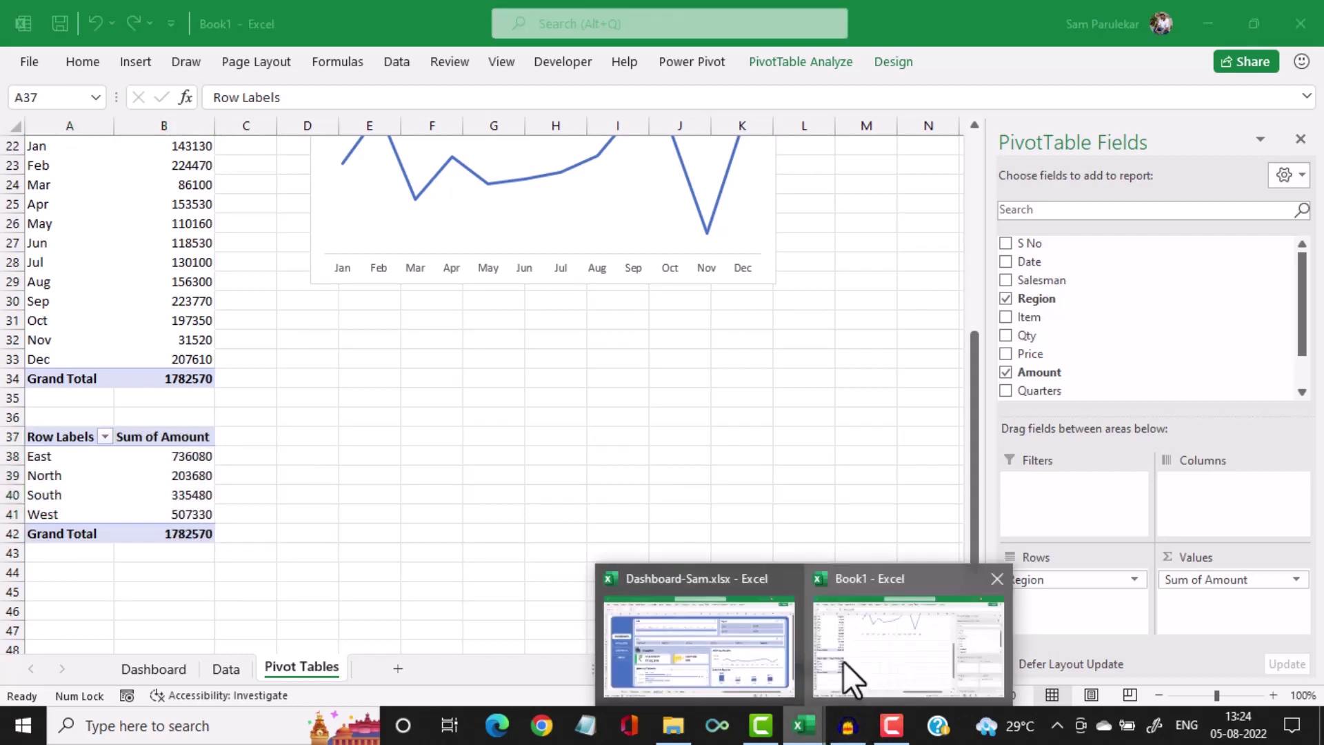
pyautogui.click(713, 658)
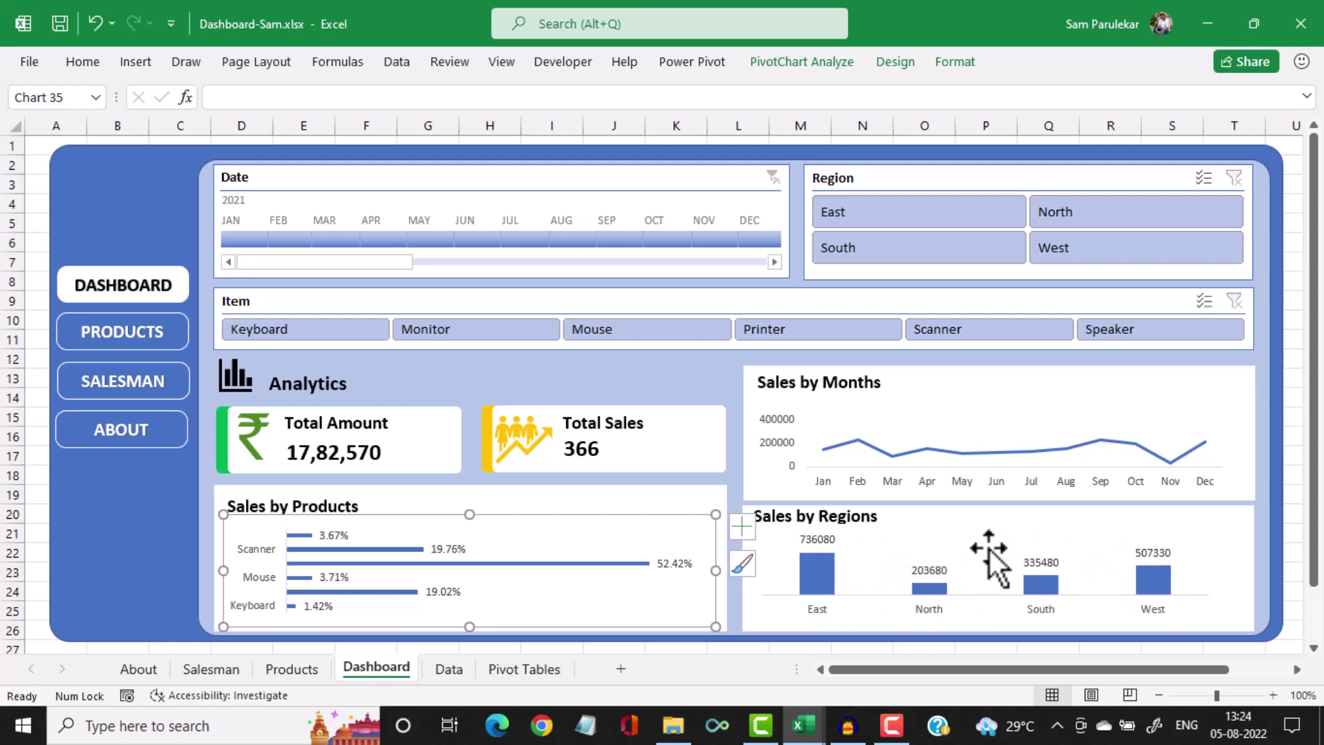
pyautogui.moveTo(801, 724)
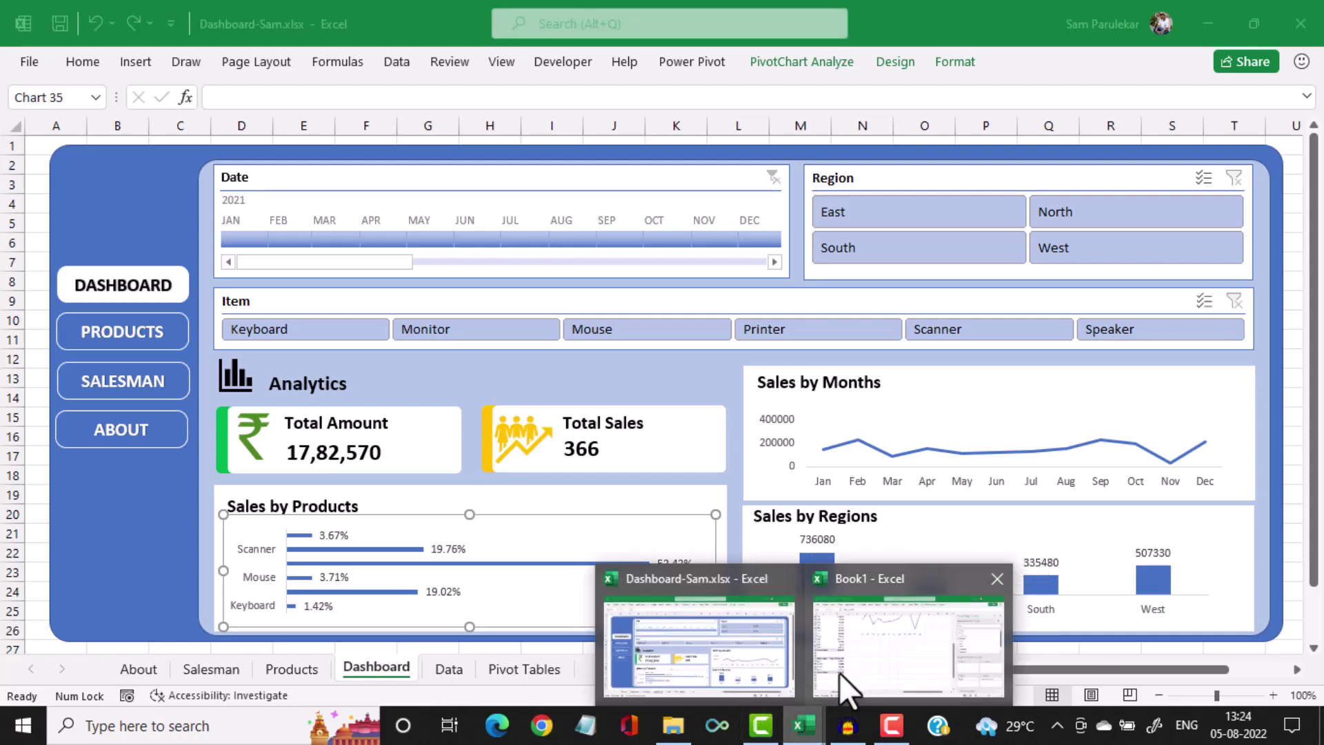
pyautogui.click(838, 673)
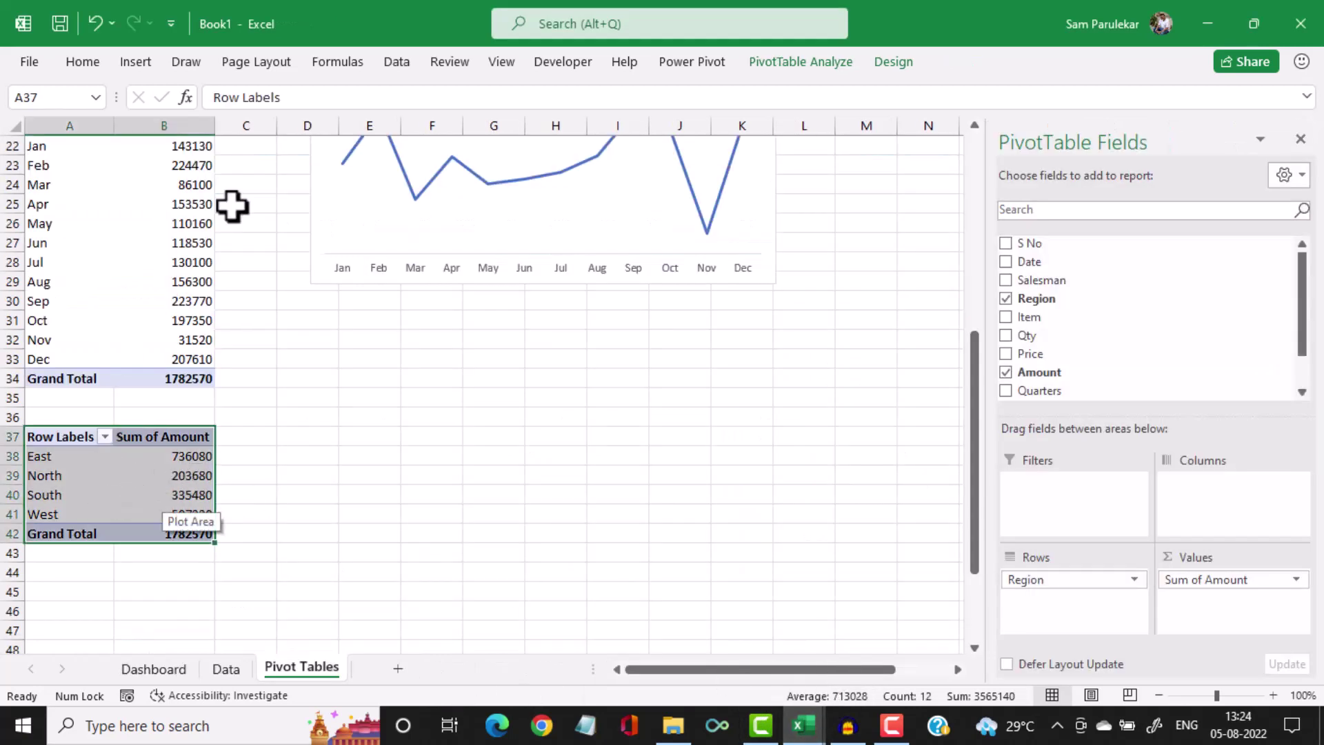
pyautogui.click(136, 62)
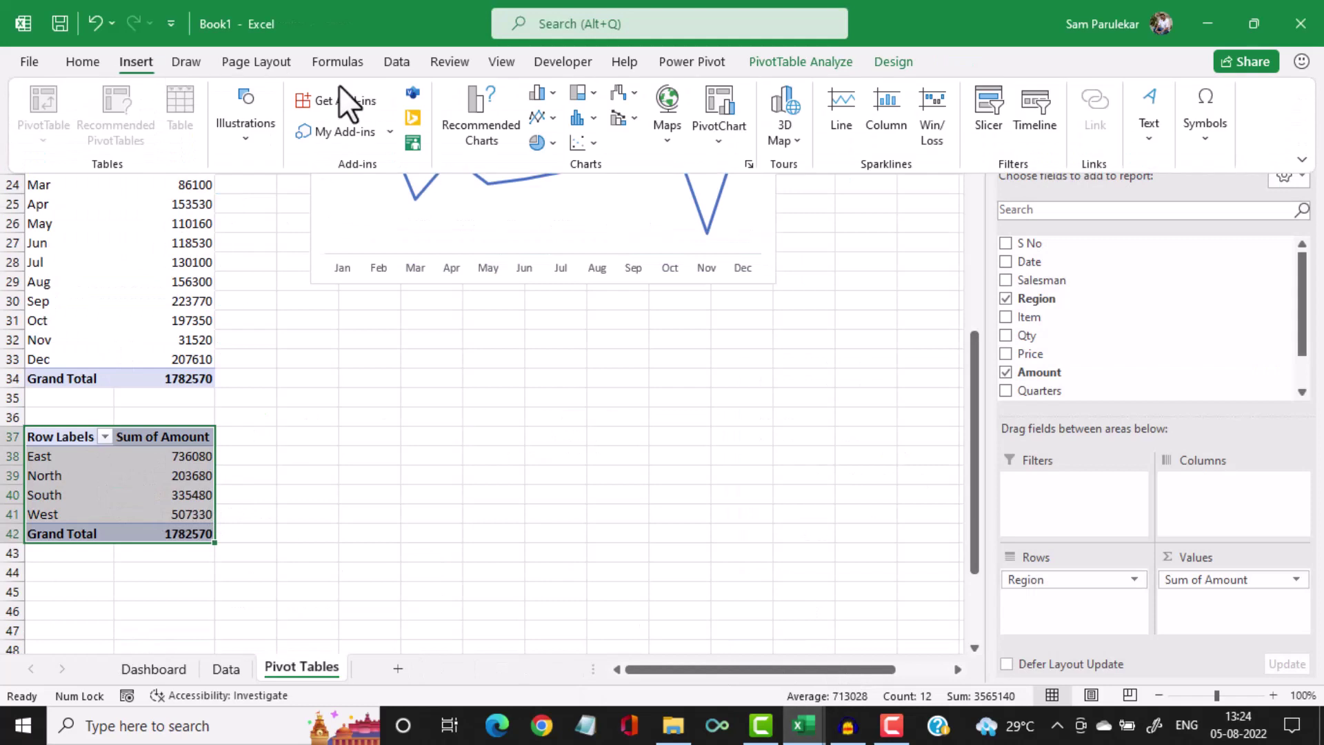
pyautogui.click(535, 97)
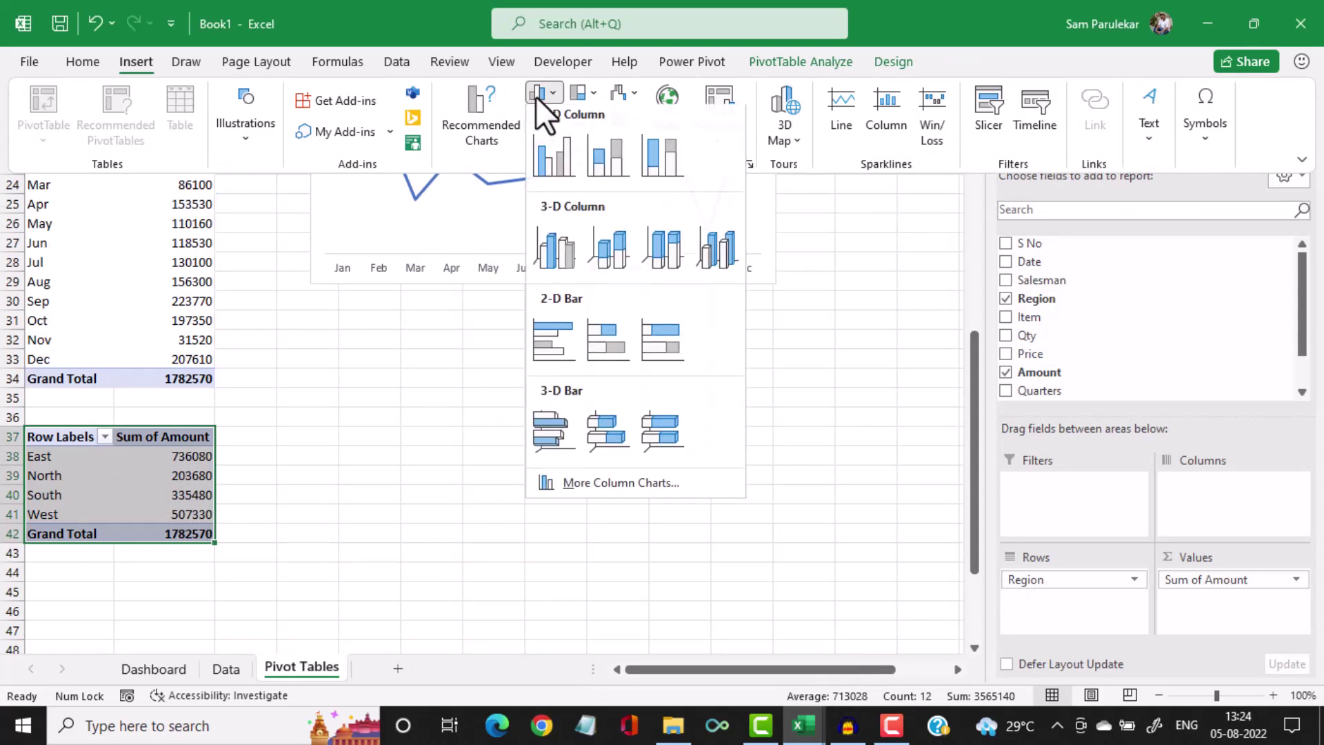
pyautogui.click(540, 143)
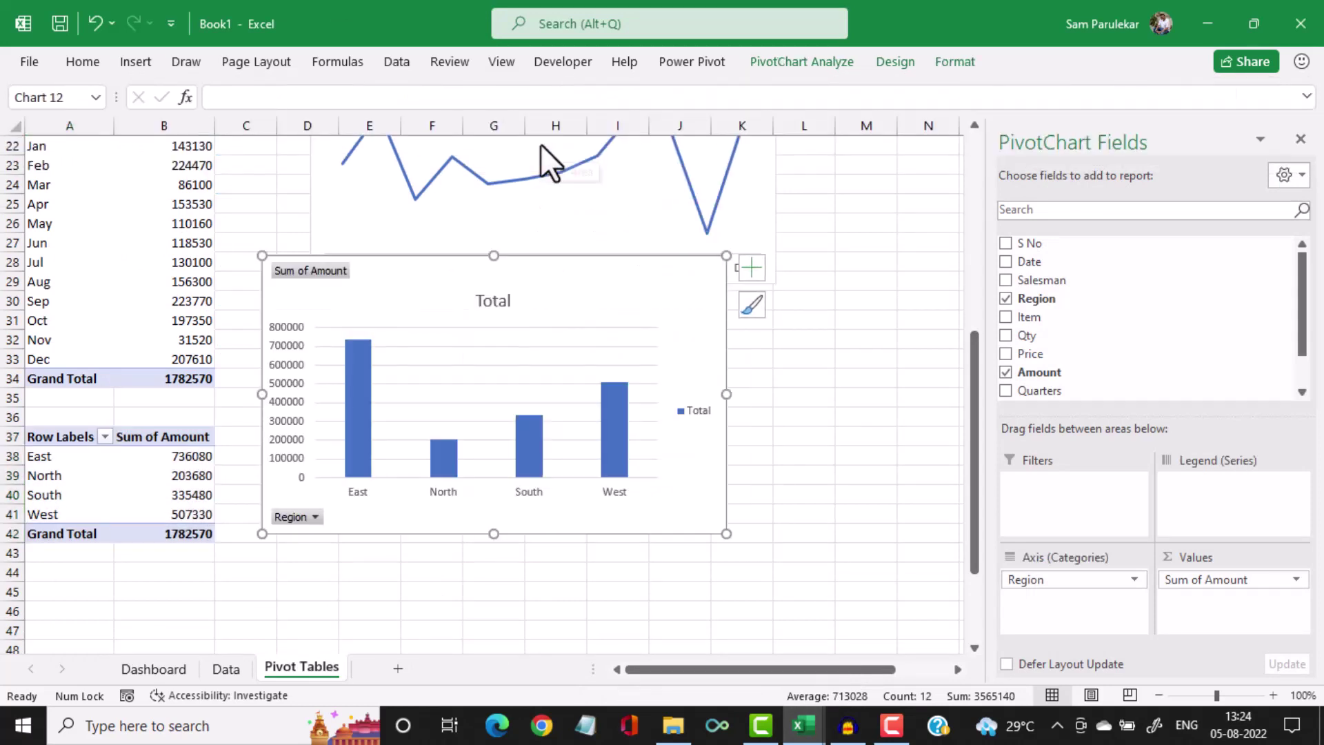
pyautogui.moveTo(536, 263); pyautogui.dragTo(579, 291)
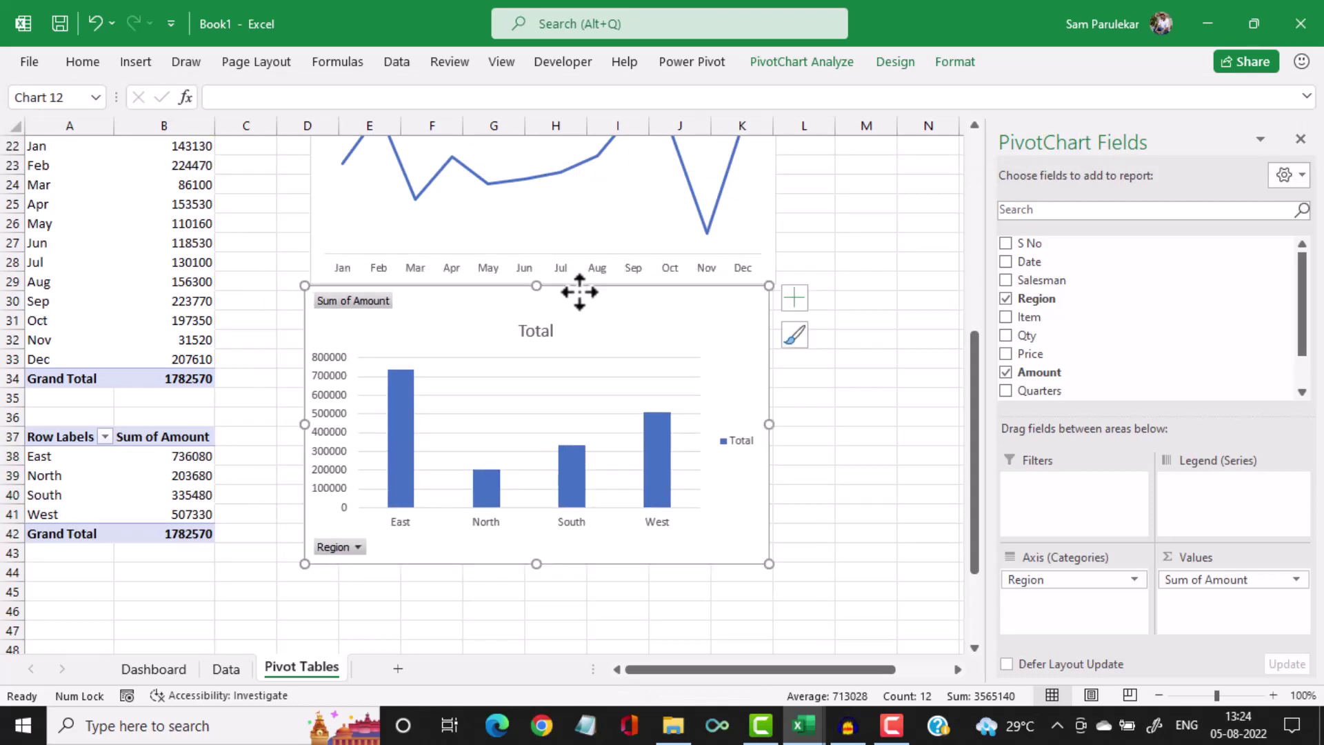
# Hide all field buttons on the regional column chart and delete its vertical axis
pyautogui.rightClick(341, 546)
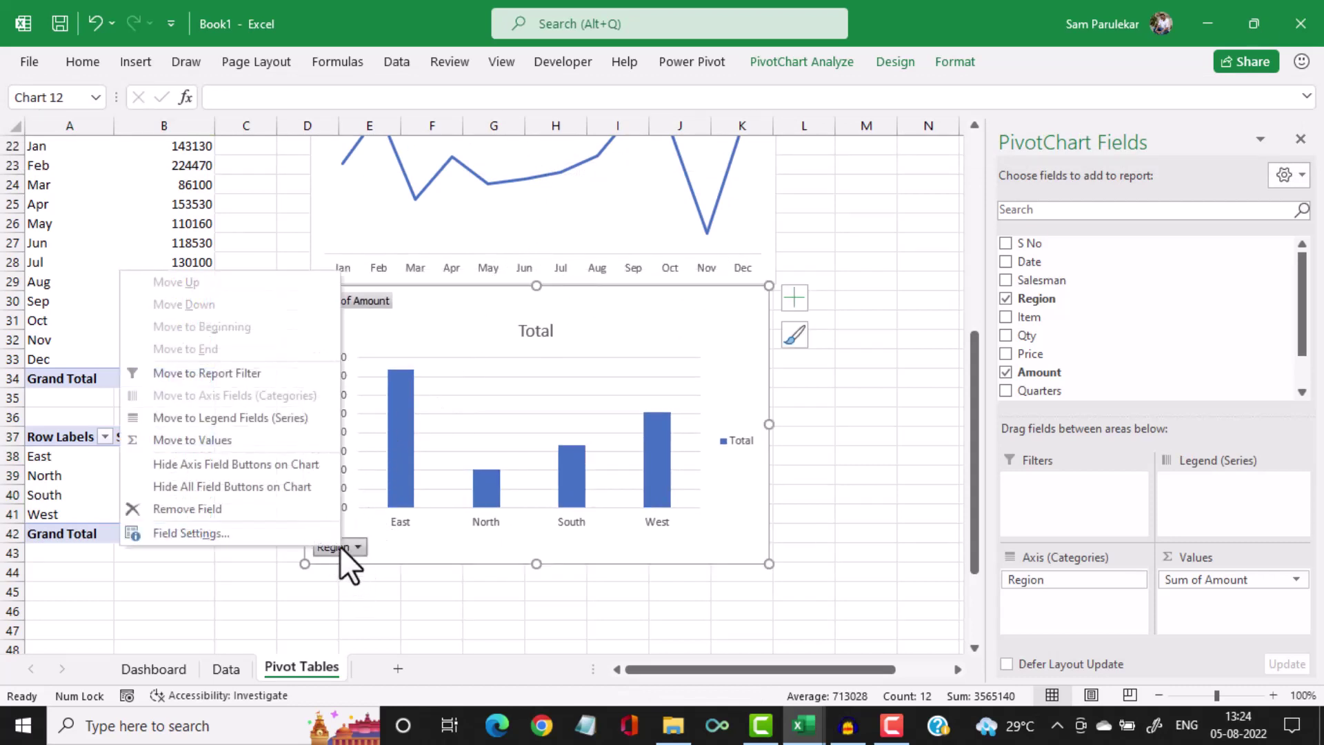
pyautogui.click(242, 491)
pyautogui.click(321, 408)
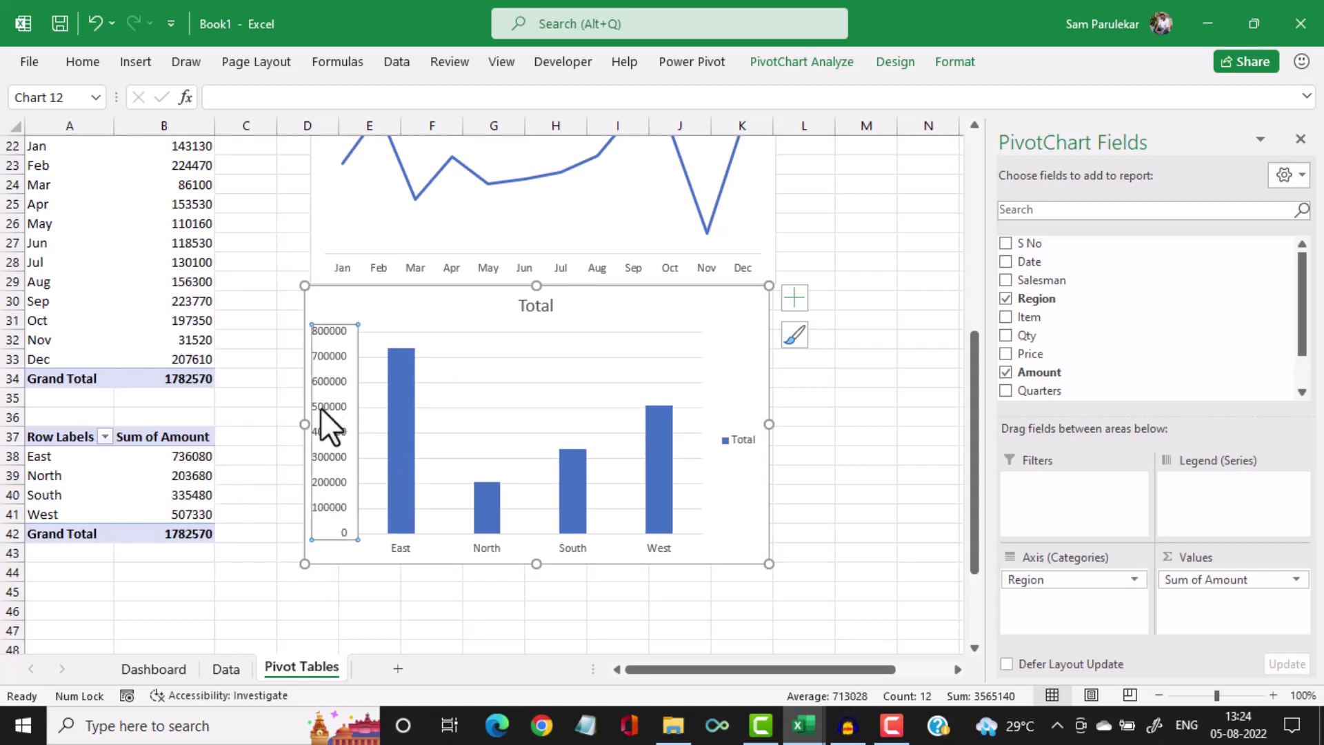
pyautogui.press('Delete')
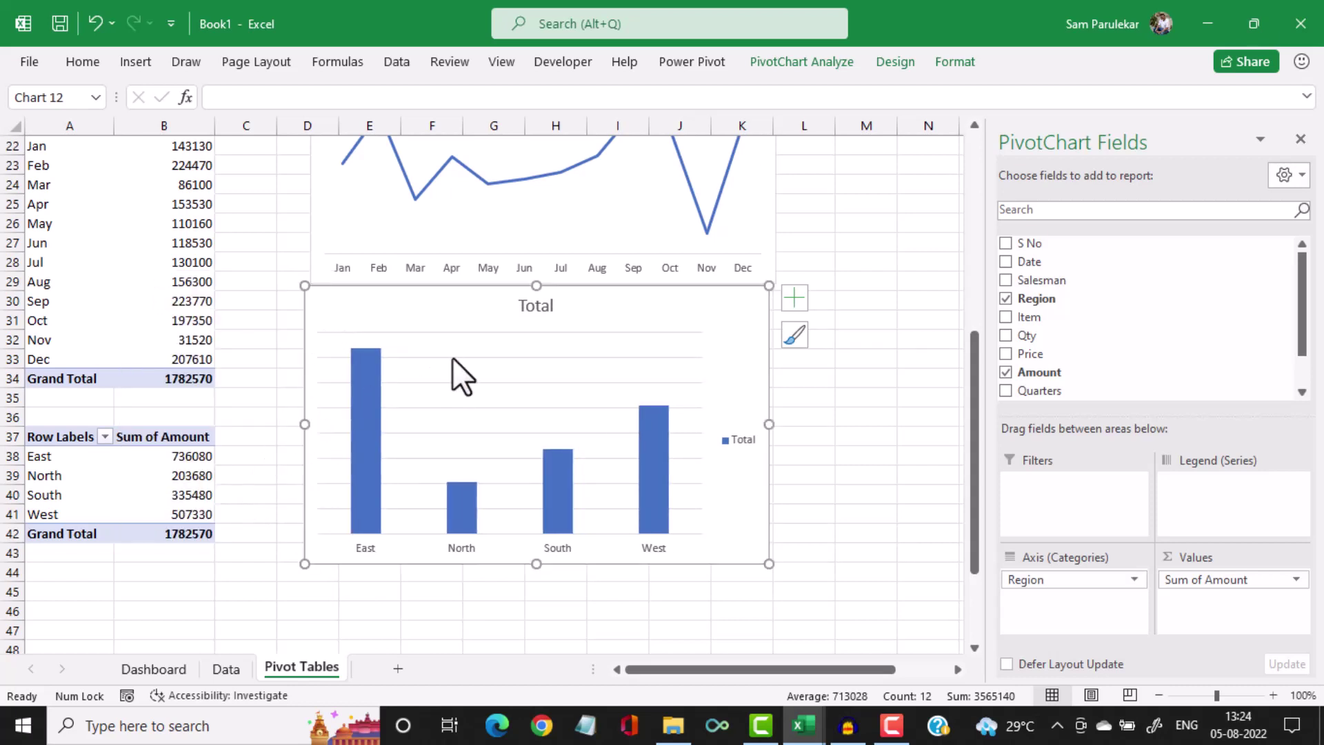
# Delete the Total title, the legend and the gridlines from the regional column chart
pyautogui.click(539, 312)
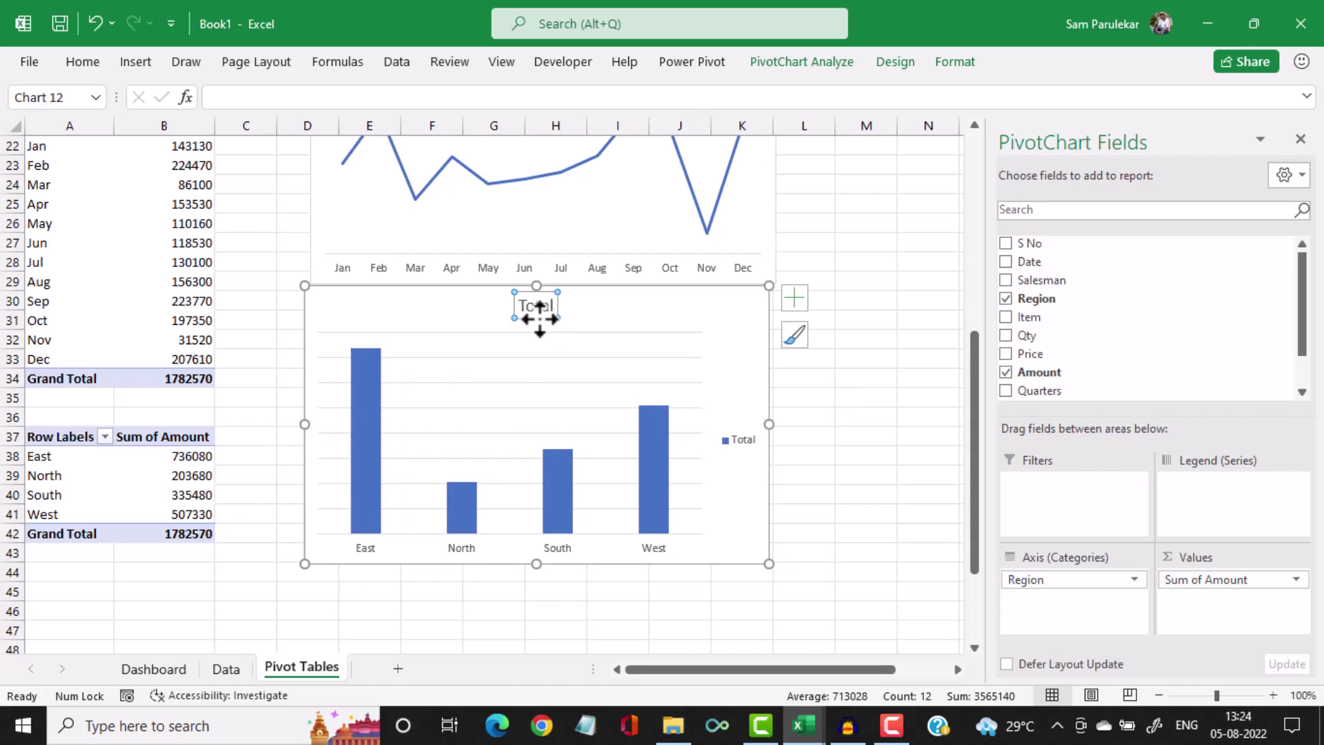
pyautogui.press('Delete')
pyautogui.click(736, 423)
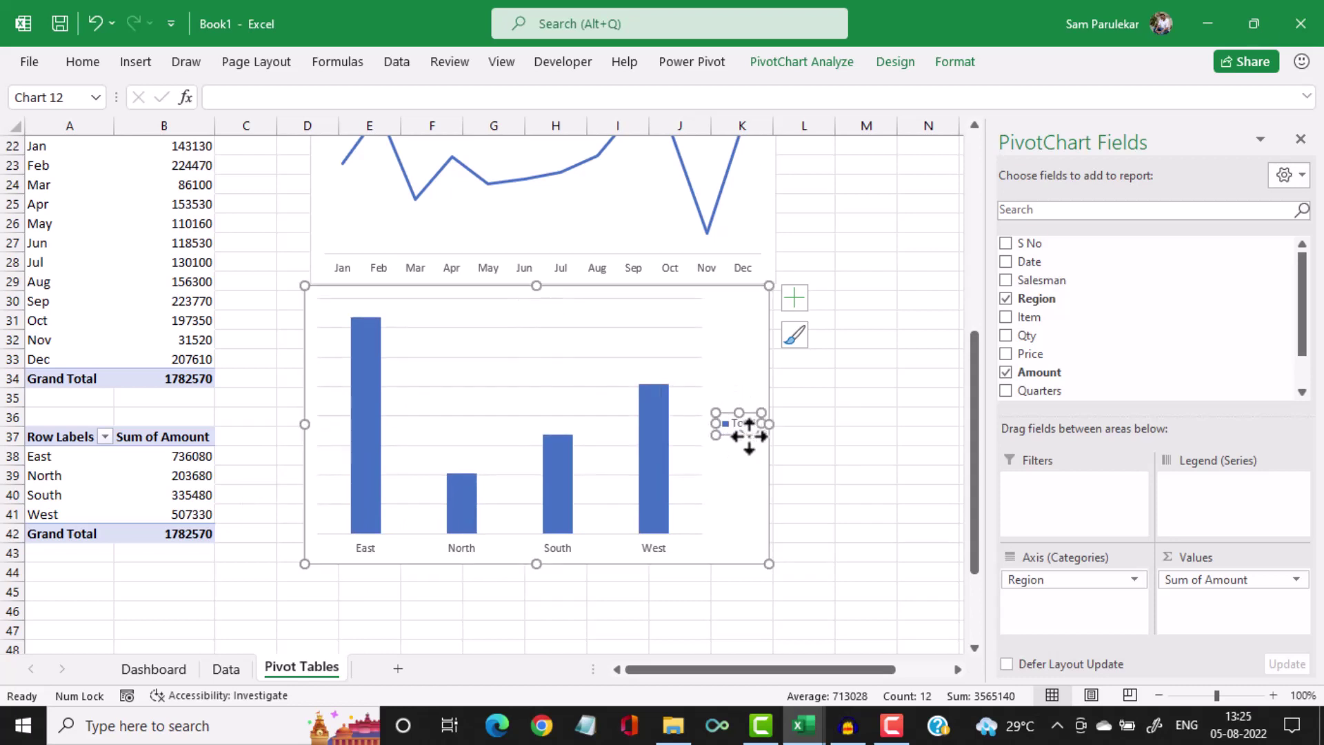
pyautogui.press('Delete')
pyautogui.click(616, 386)
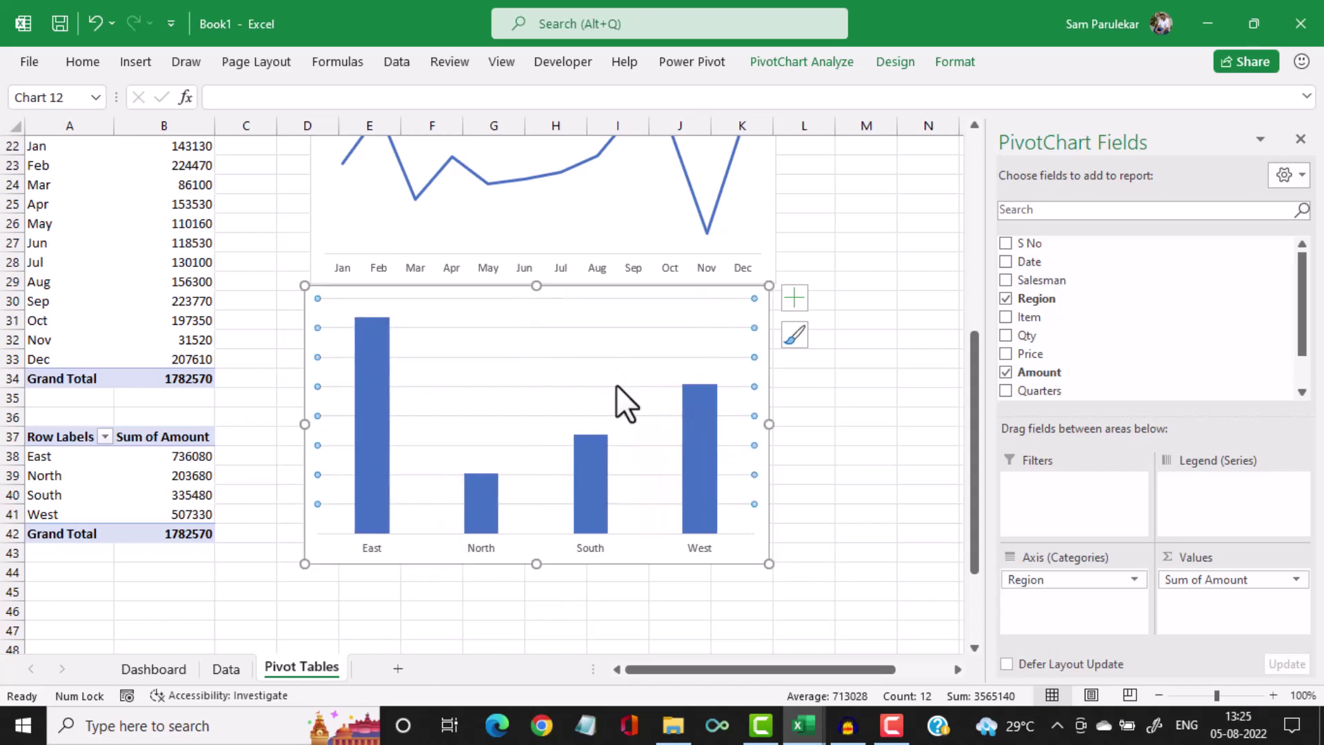
pyautogui.press('Delete')
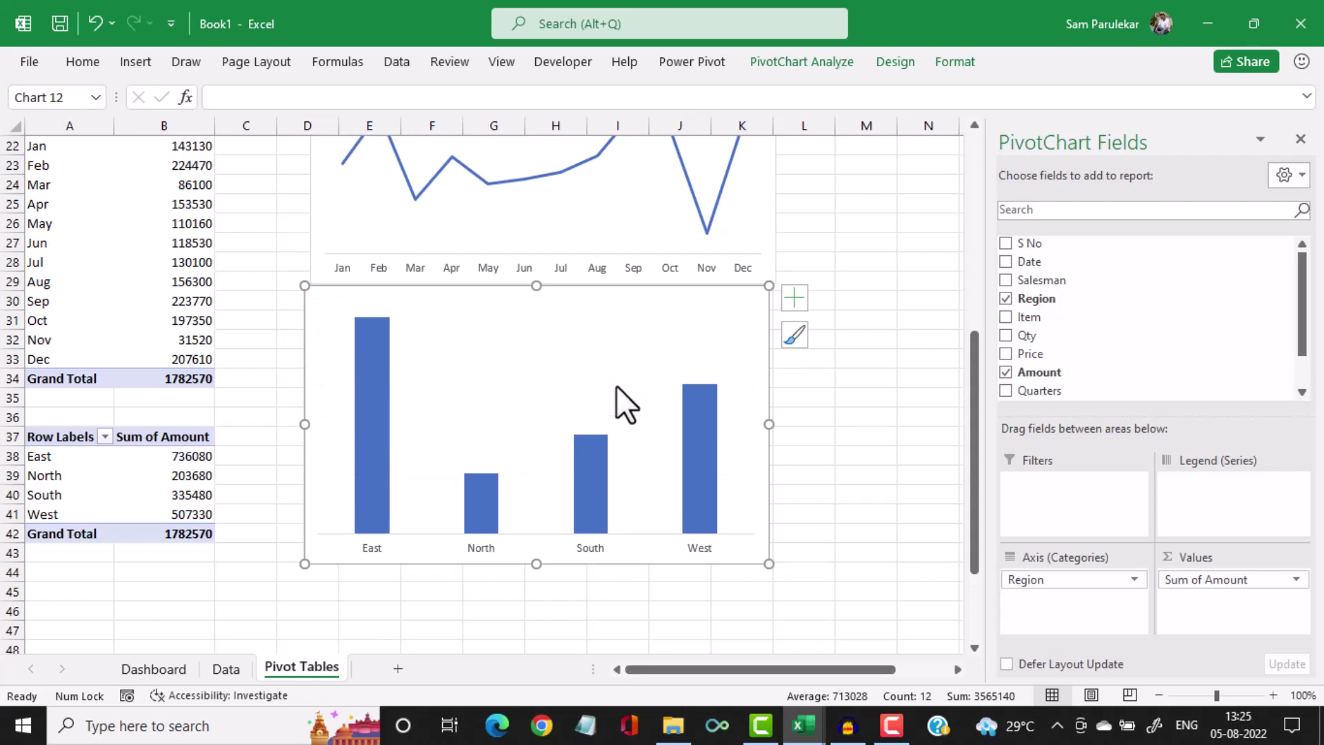
# Add data labels to the columns of the regional chart
pyautogui.click(692, 410)
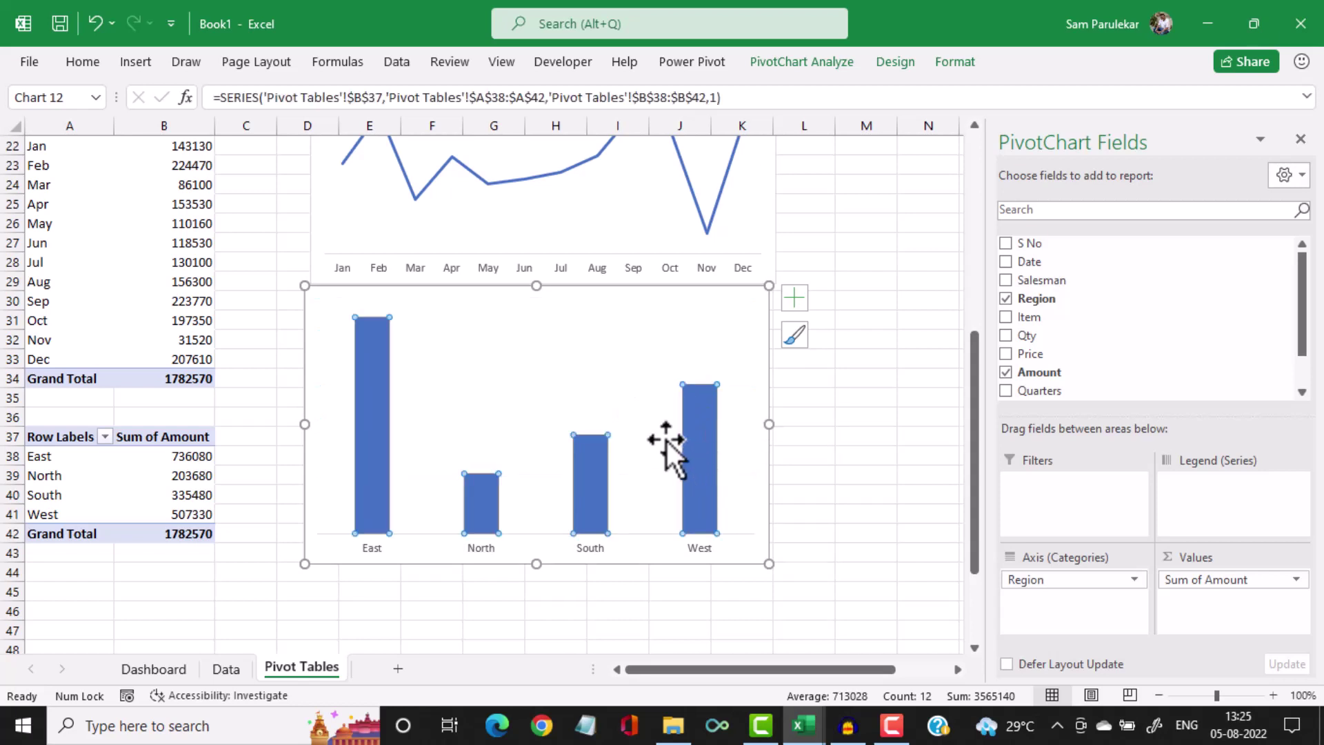
pyautogui.moveTo(687, 428)
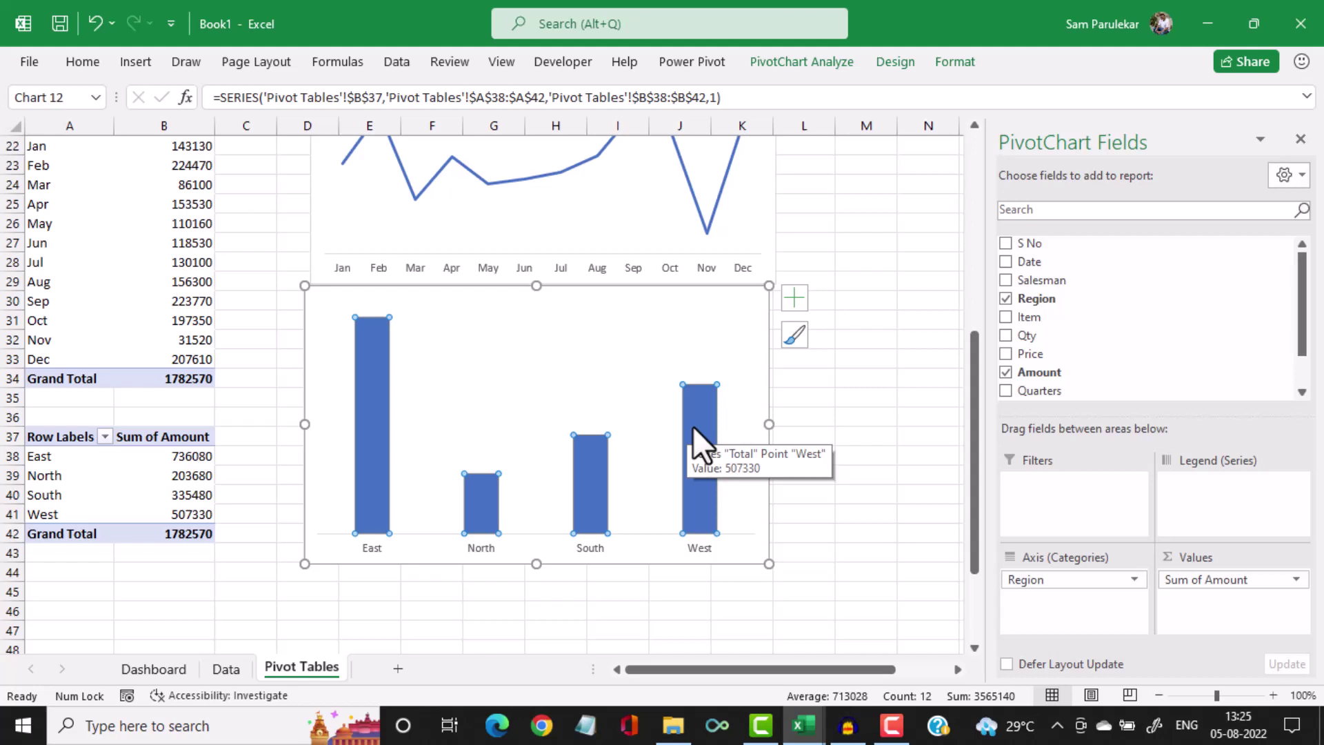
pyautogui.rightClick(693, 425)
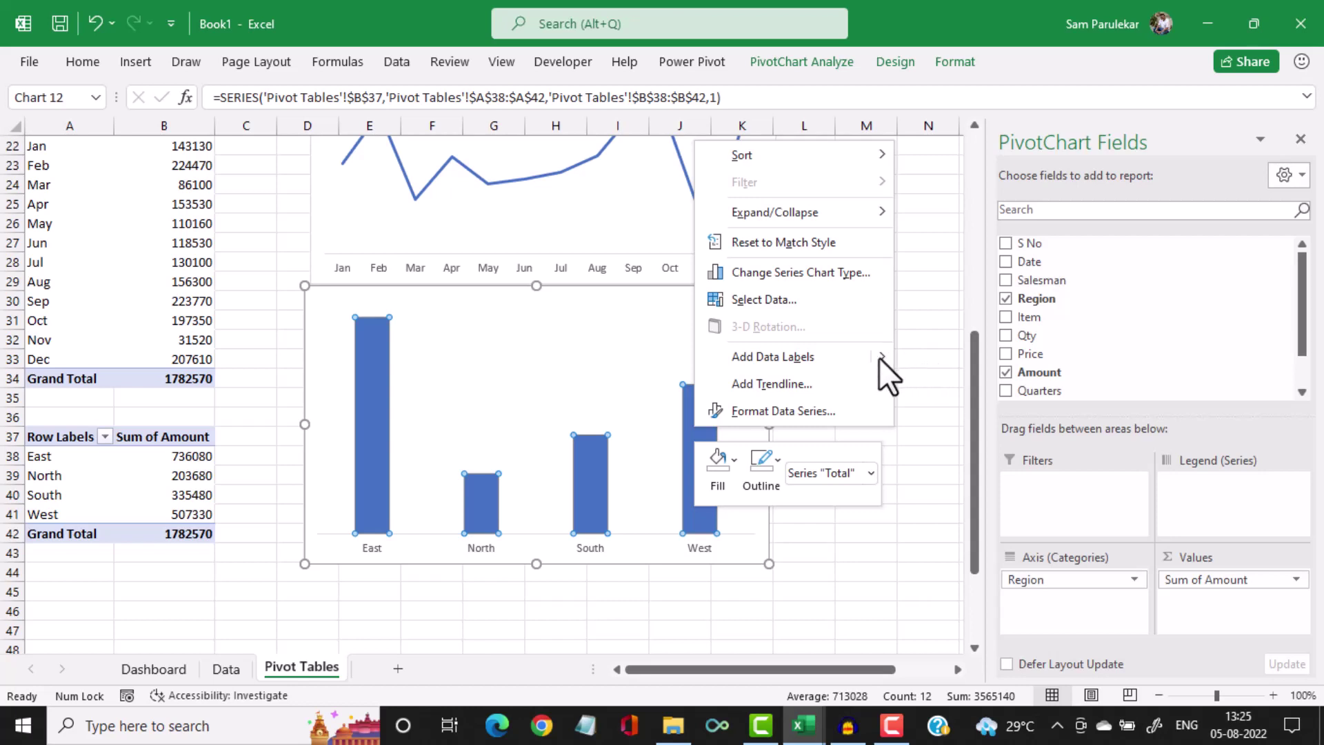
pyautogui.moveTo(879, 357)
pyautogui.click(931, 356)
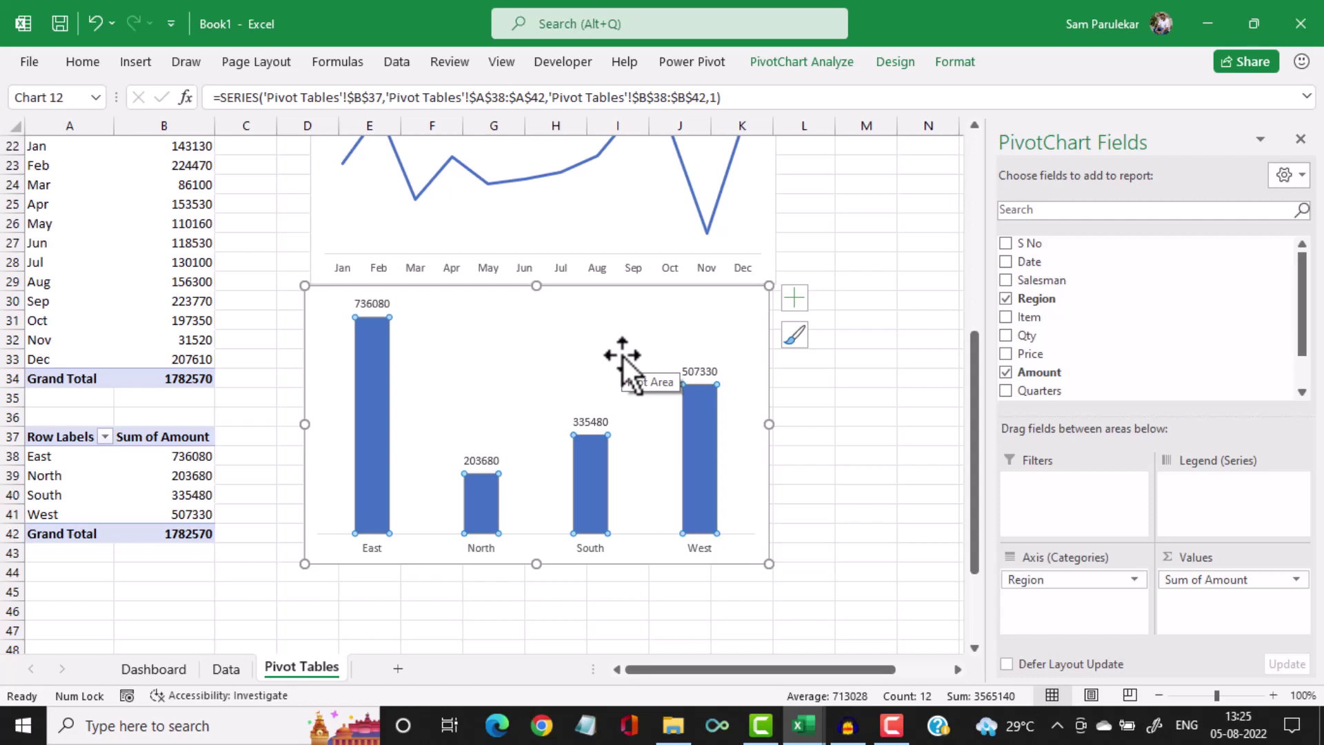
# Copy the regional column chart onto the Dashboard sheet and move it clear of the Sales by Regions card
pyautogui.click(163, 673)
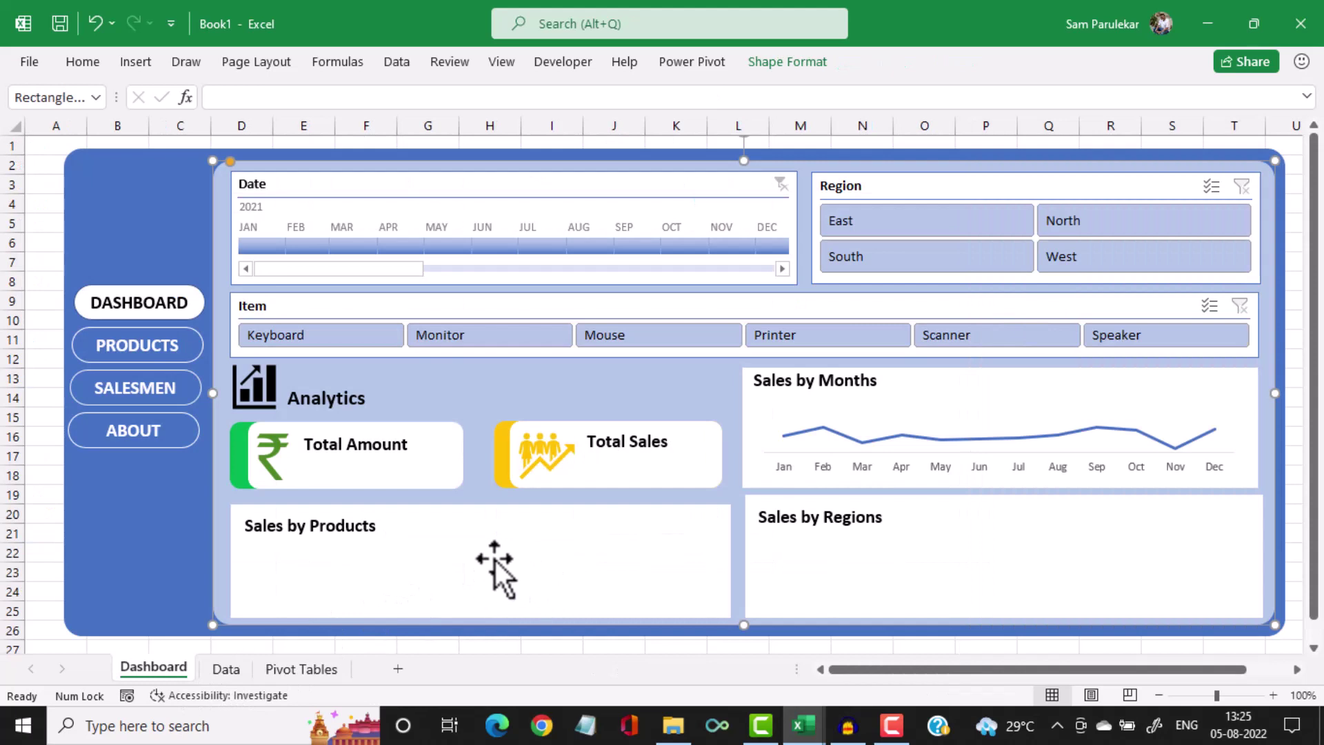
pyautogui.click(529, 576)
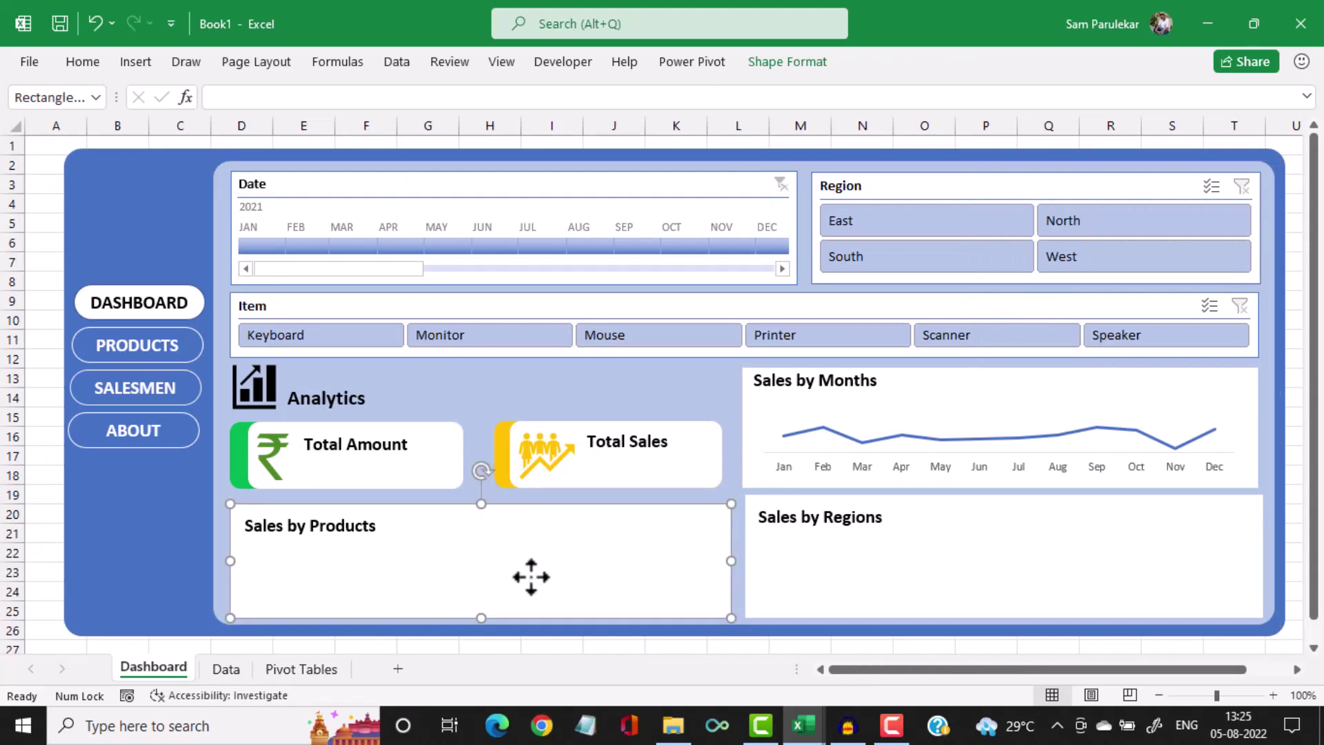
pyautogui.click(781, 583)
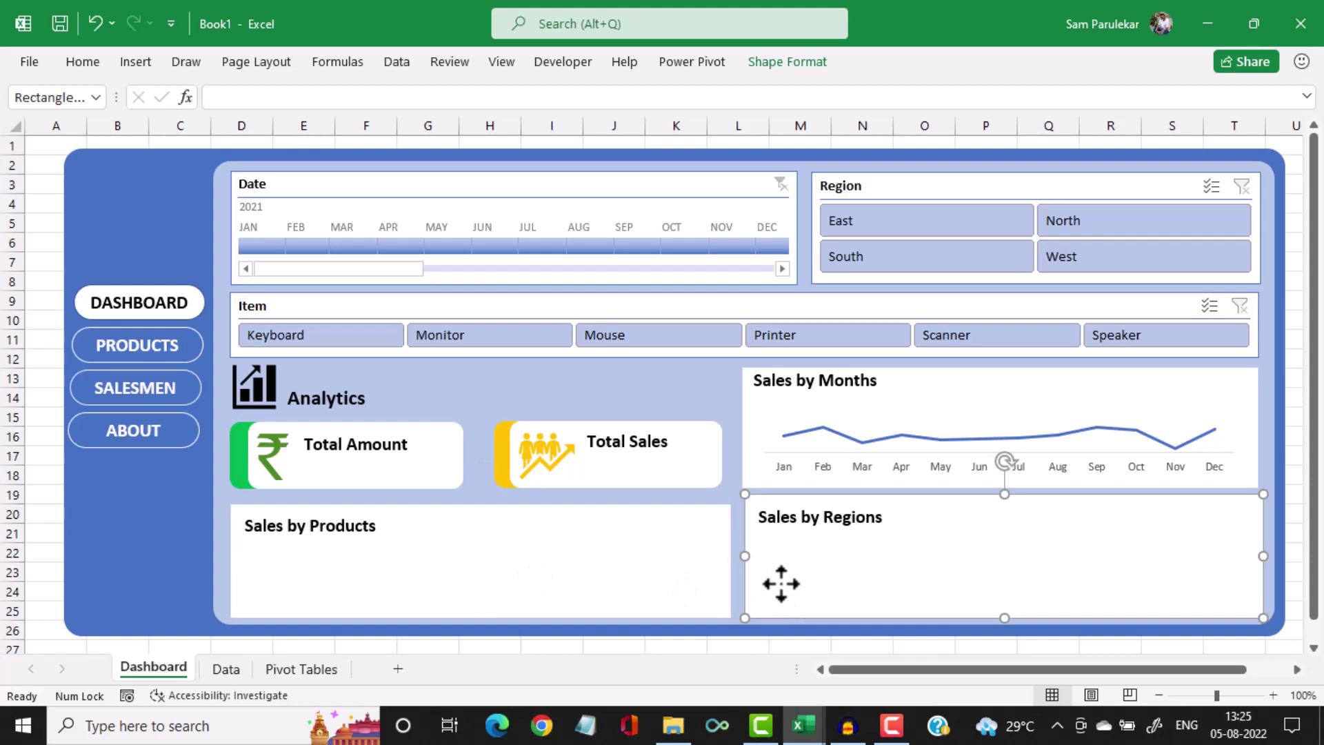
pyautogui.click(781, 583)
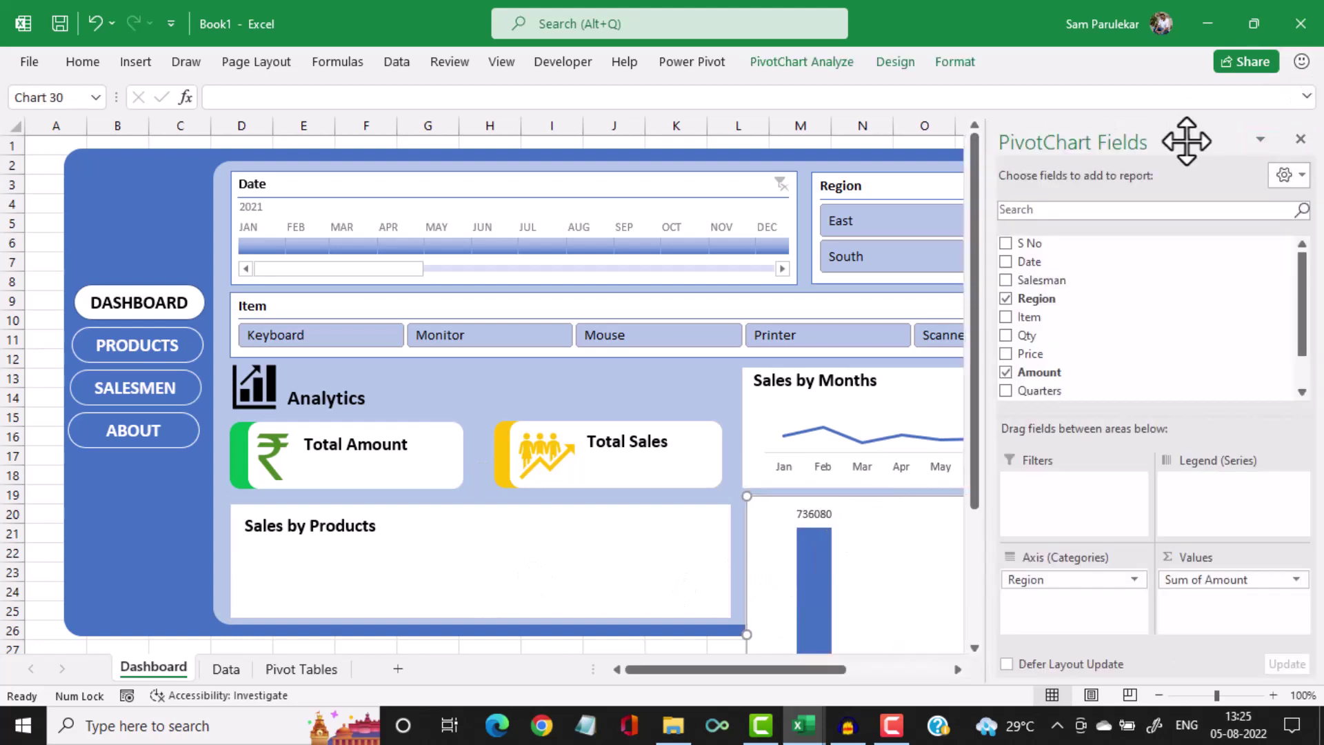
pyautogui.click(1301, 139)
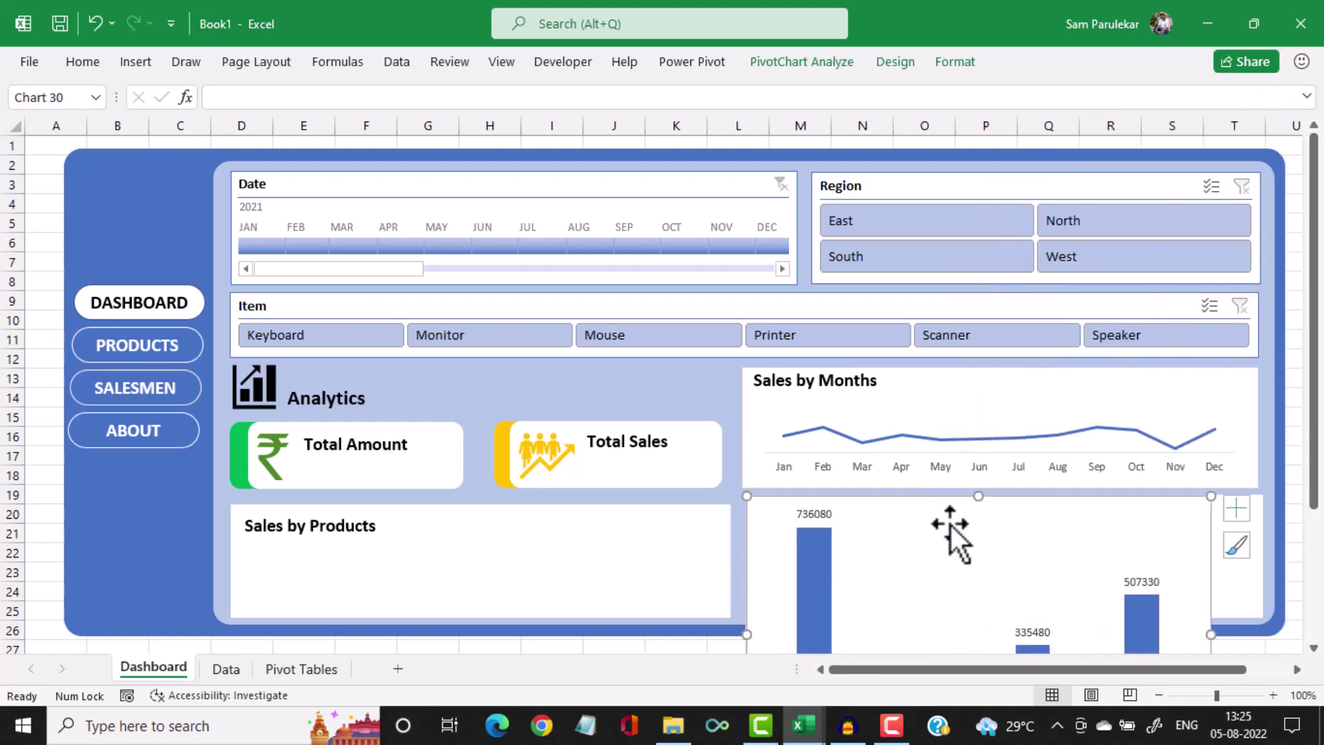
pyautogui.moveTo(950, 525); pyautogui.dragTo(412, 303)
# Nudge the Sales by Regions title text box up to the top edge of its card
pyautogui.click(854, 517)
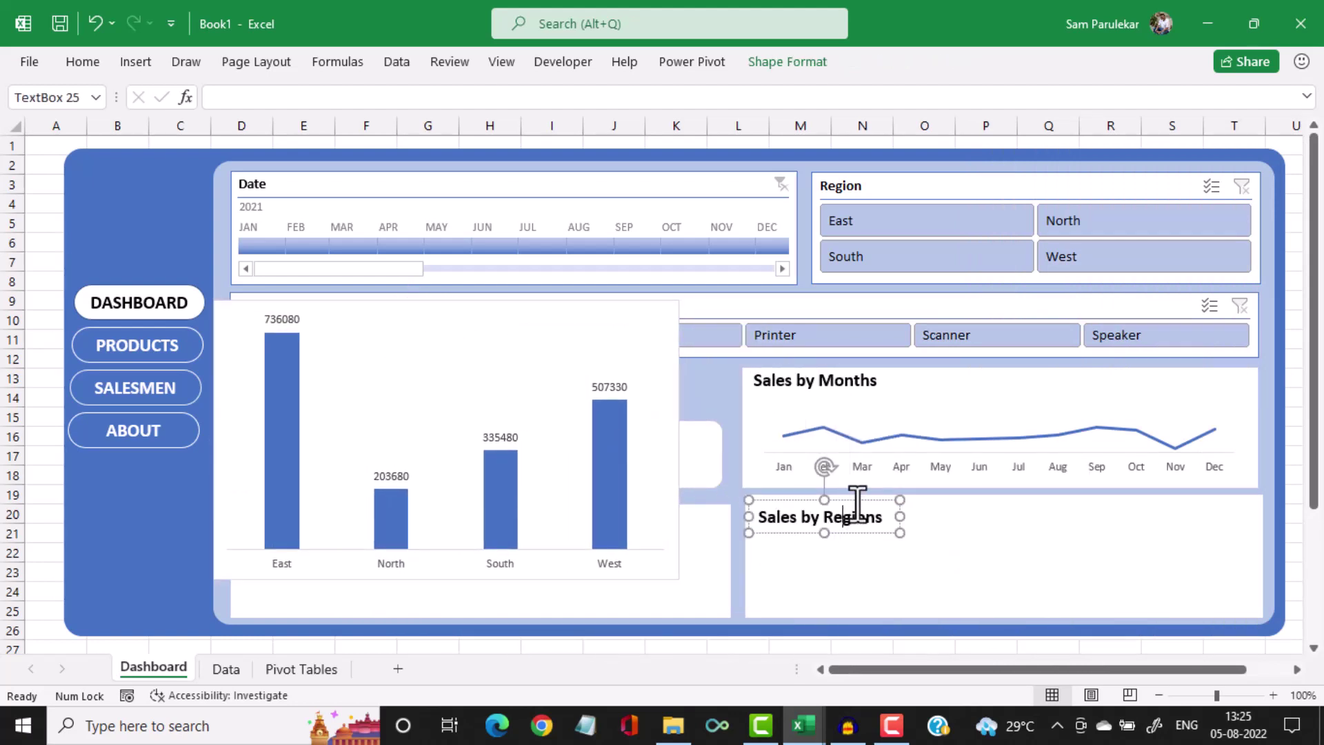
pyautogui.moveTo(854, 506); pyautogui.dragTo(854, 504)
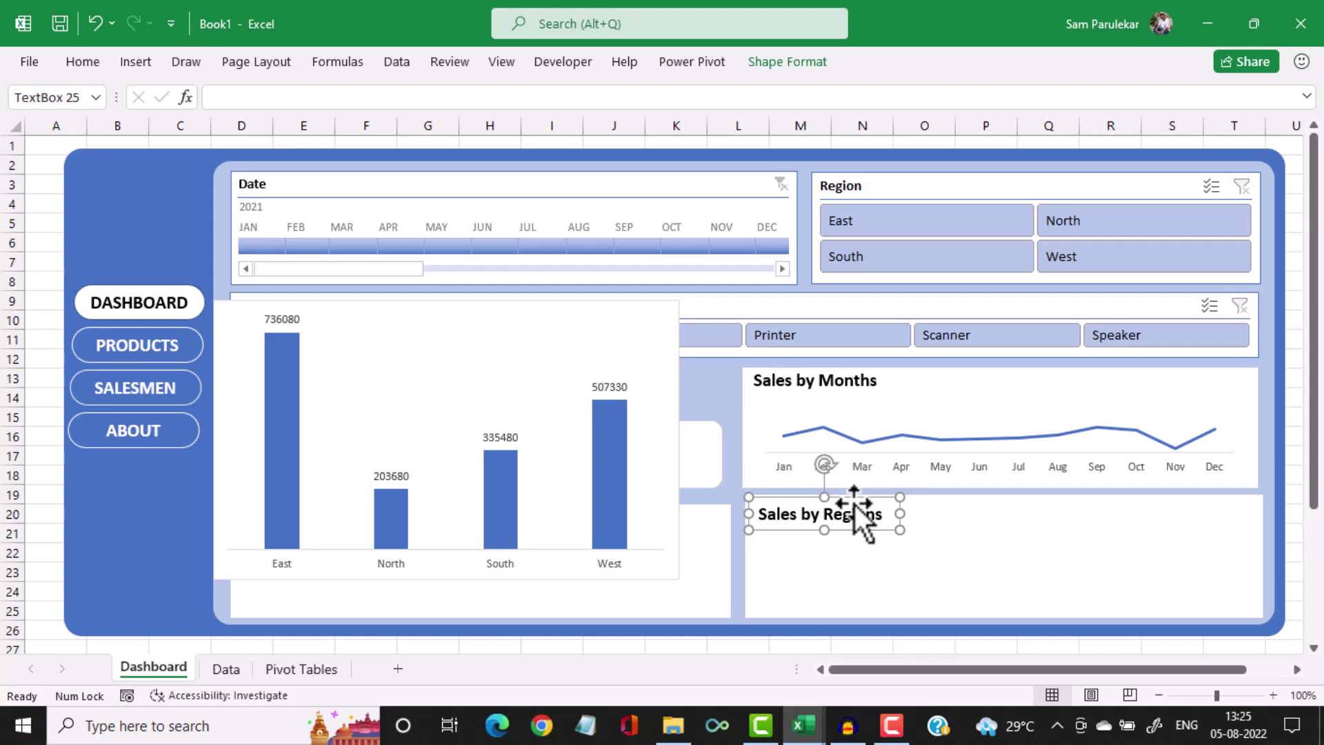
pyautogui.press('Up')
pyautogui.press('Up')
pyautogui.press('Up')
pyautogui.press('Up')
pyautogui.press('Up')
pyautogui.press('Up')
pyautogui.press('Up')
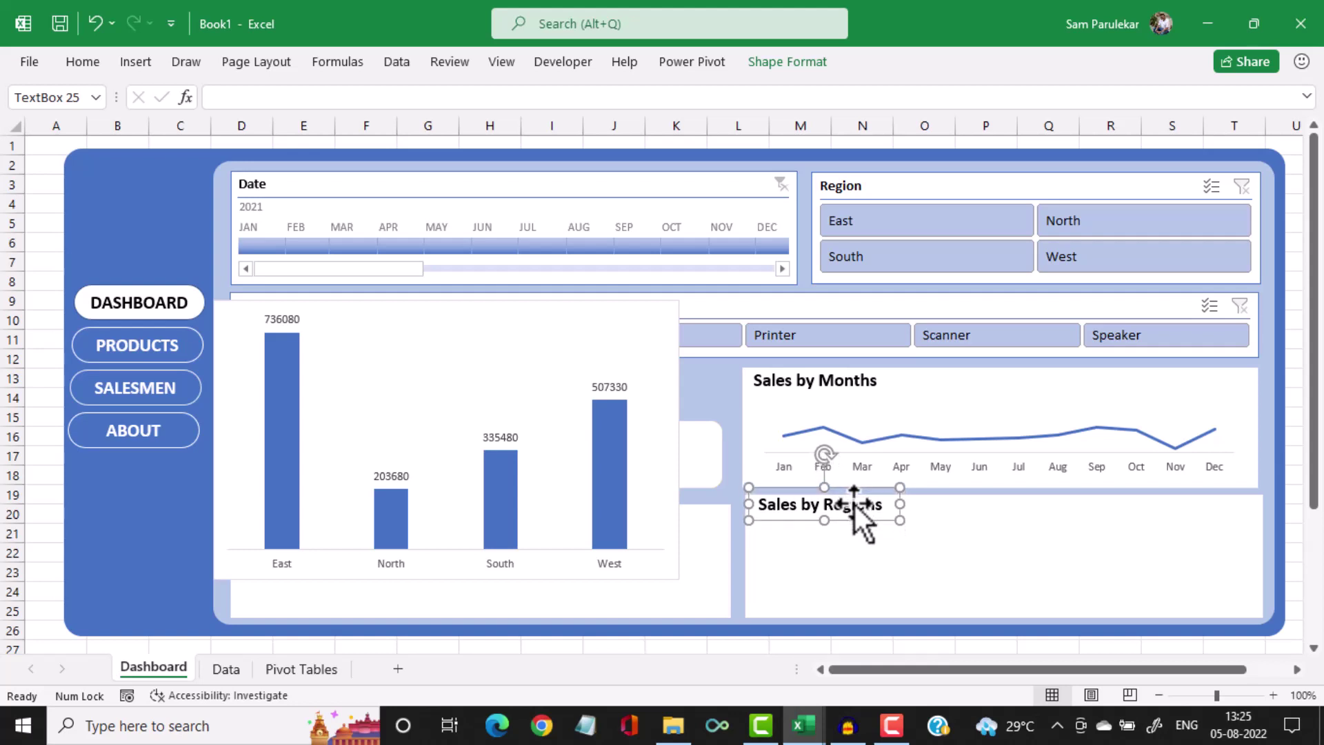
pyautogui.press('Up')
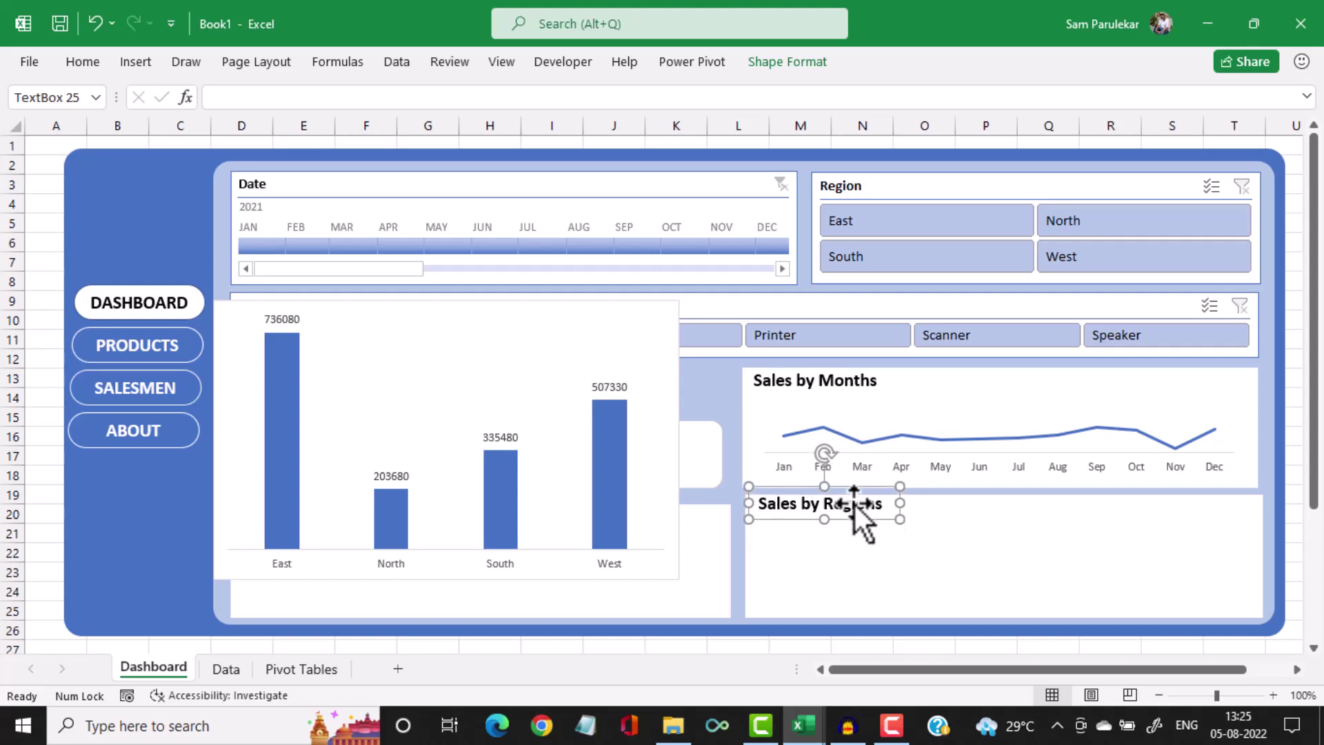
# Shrink the regional column chart and move it onto the Sales by Regions card
pyautogui.click(427, 374)
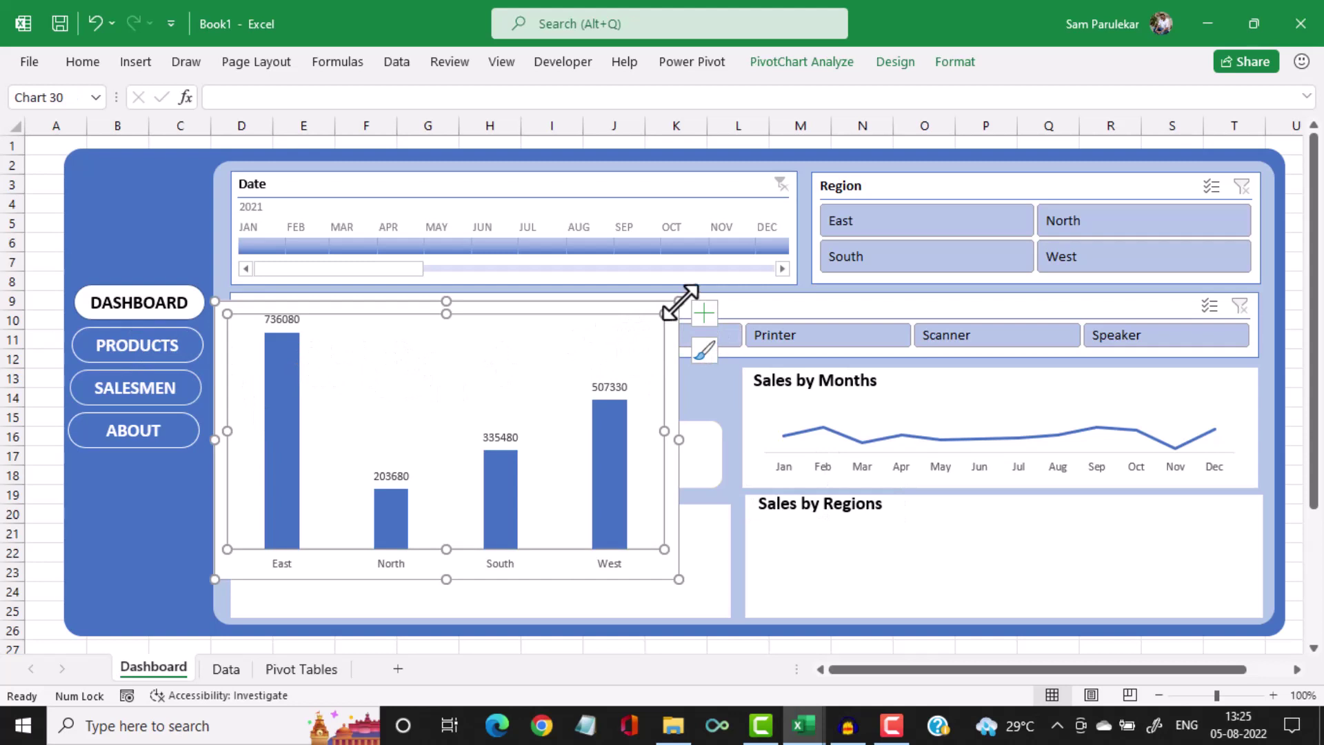
pyautogui.moveTo(679, 301); pyautogui.dragTo(497, 426)
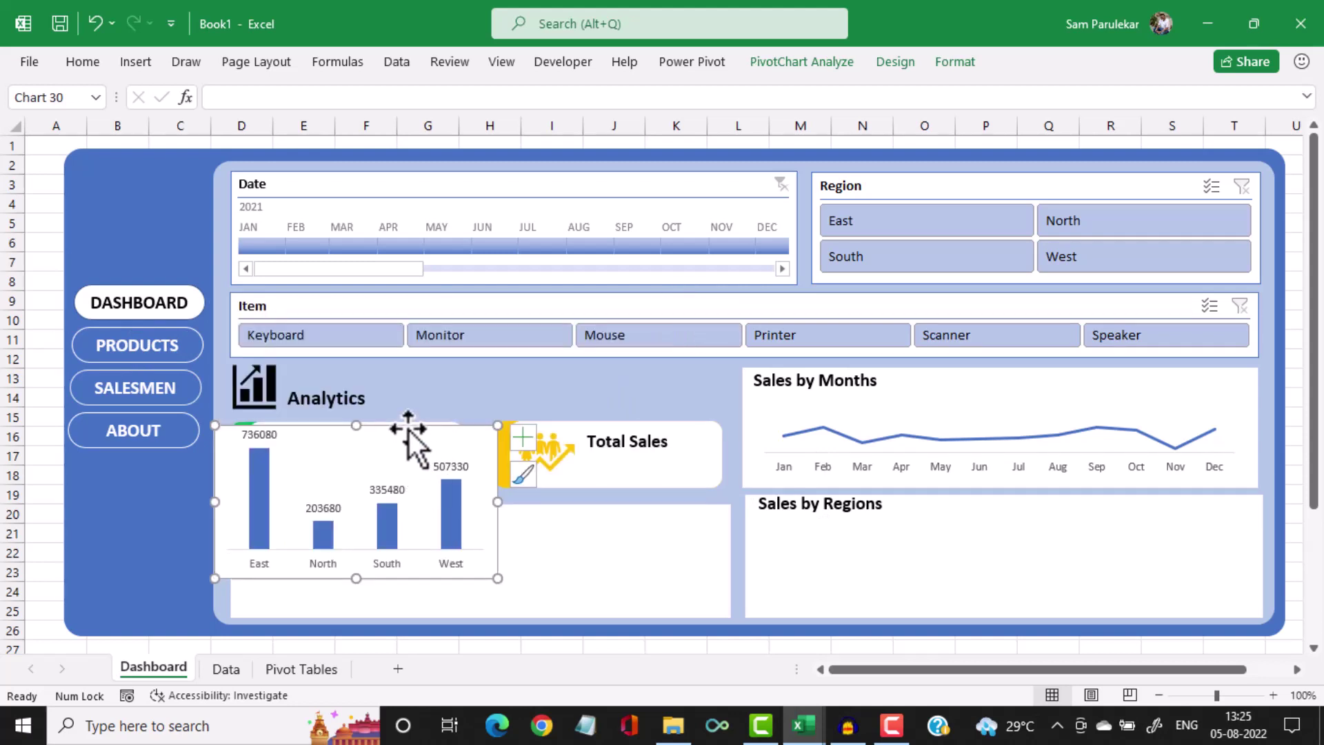
pyautogui.moveTo(408, 428); pyautogui.dragTo(980, 502)
pyautogui.scroll(-1, 1033, 512)
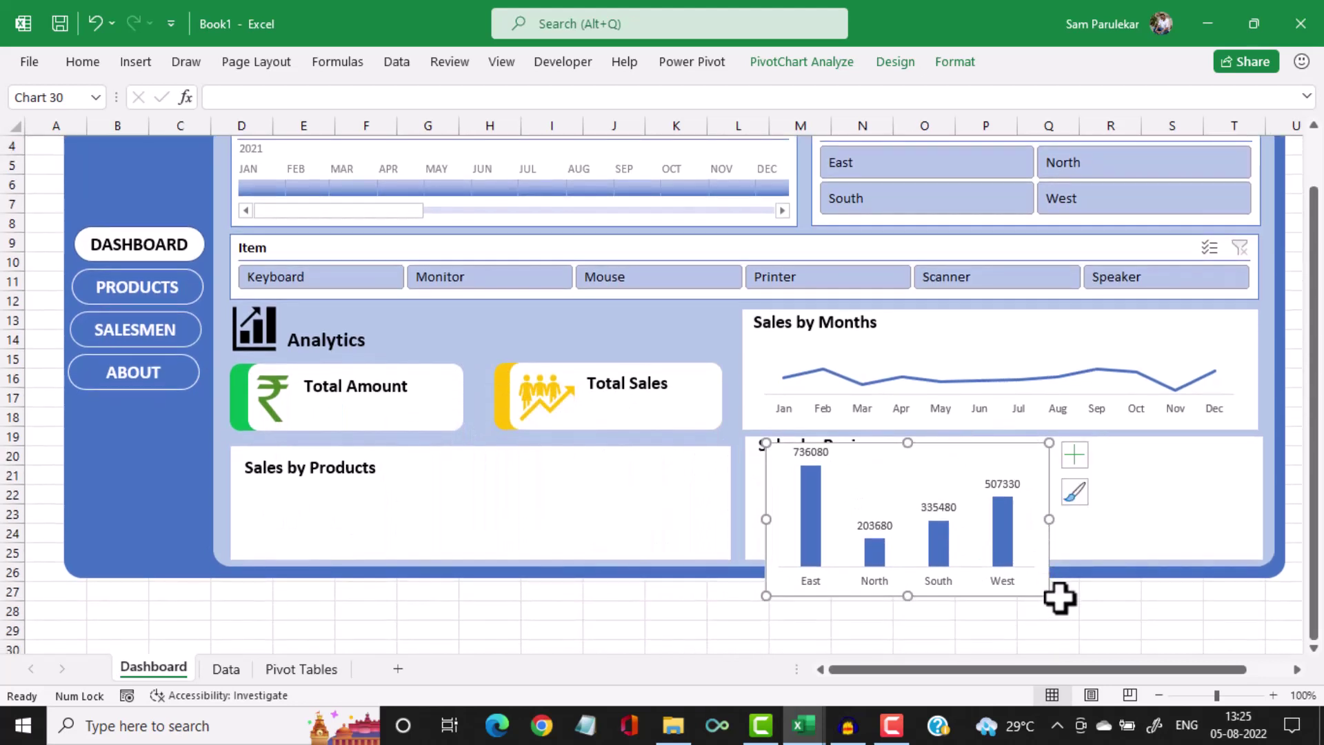
# Resize the regional chart to about 13.44 cm wide and 2.62 cm high so it fits the card below the Sales by Regions title
pyautogui.moveTo(1048, 595); pyautogui.dragTo(1003, 555)
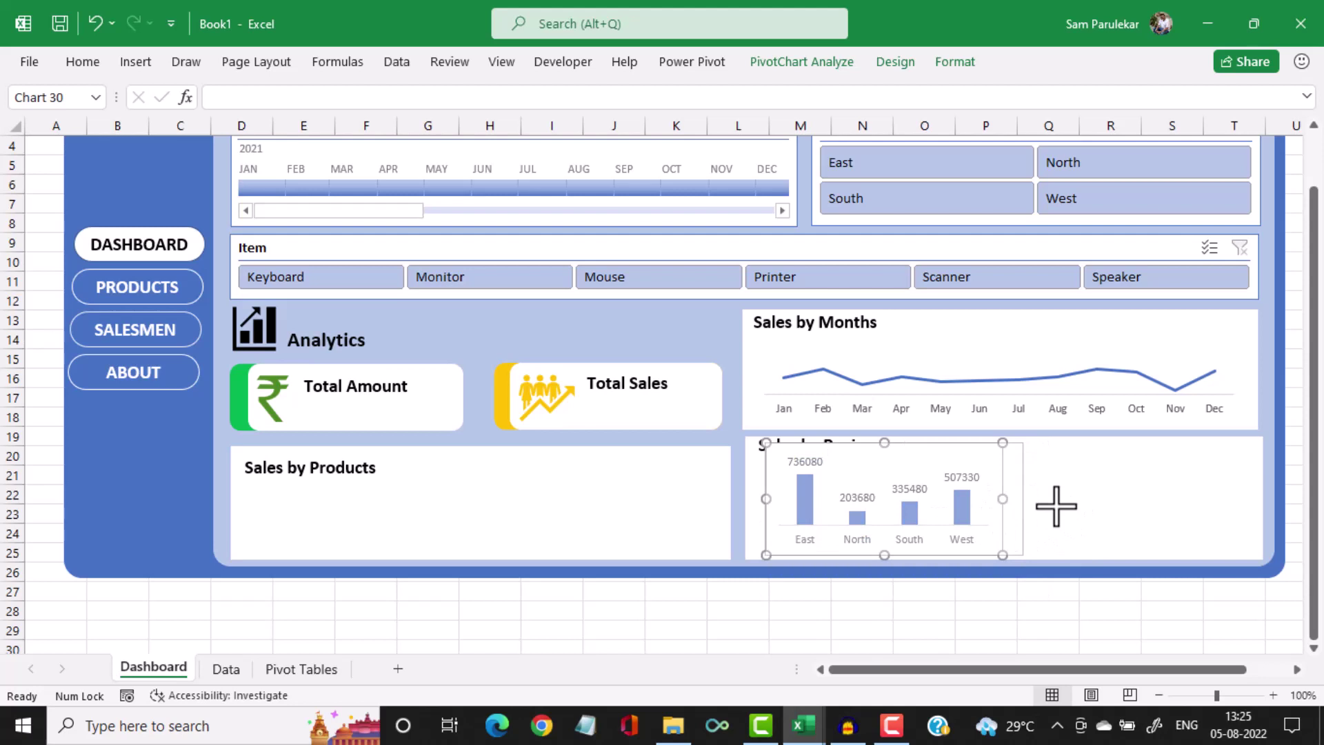
pyautogui.moveTo(1056, 506); pyautogui.dragTo(1249, 513)
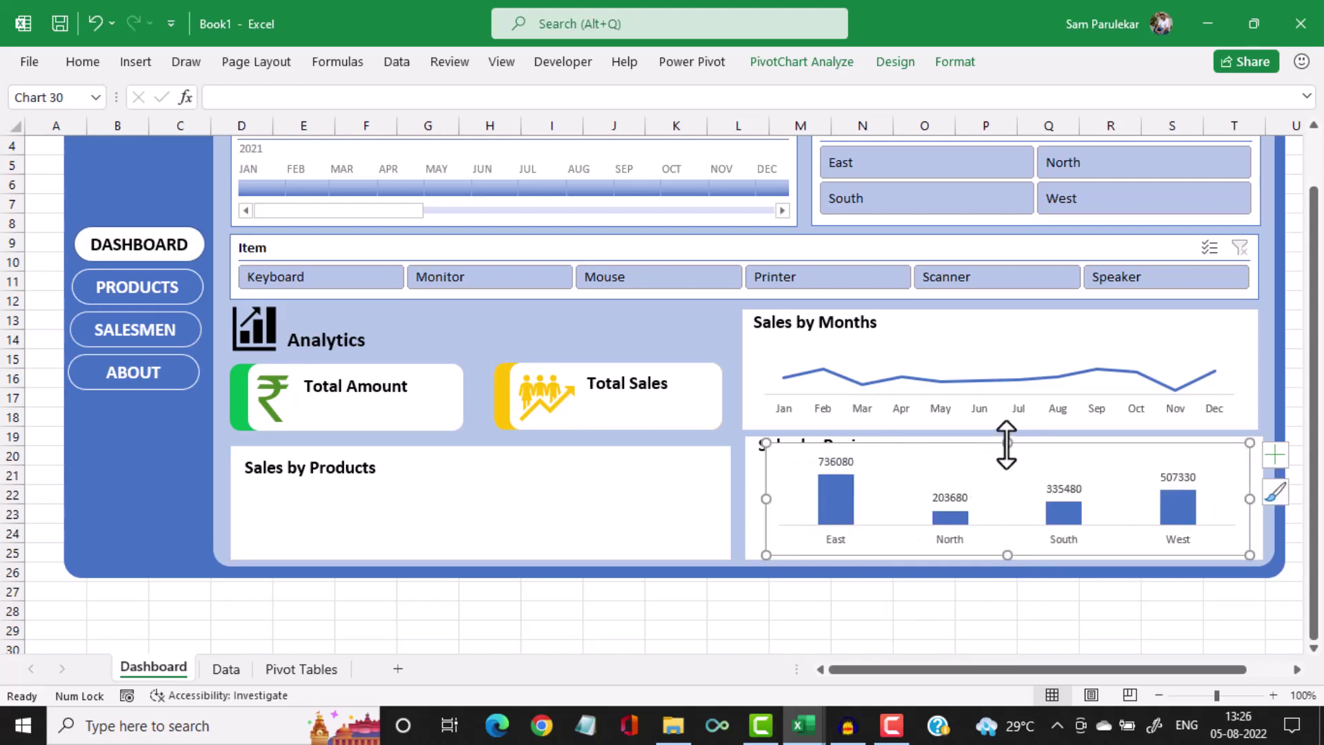
pyautogui.moveTo(1000, 459); pyautogui.dragTo(1003, 460)
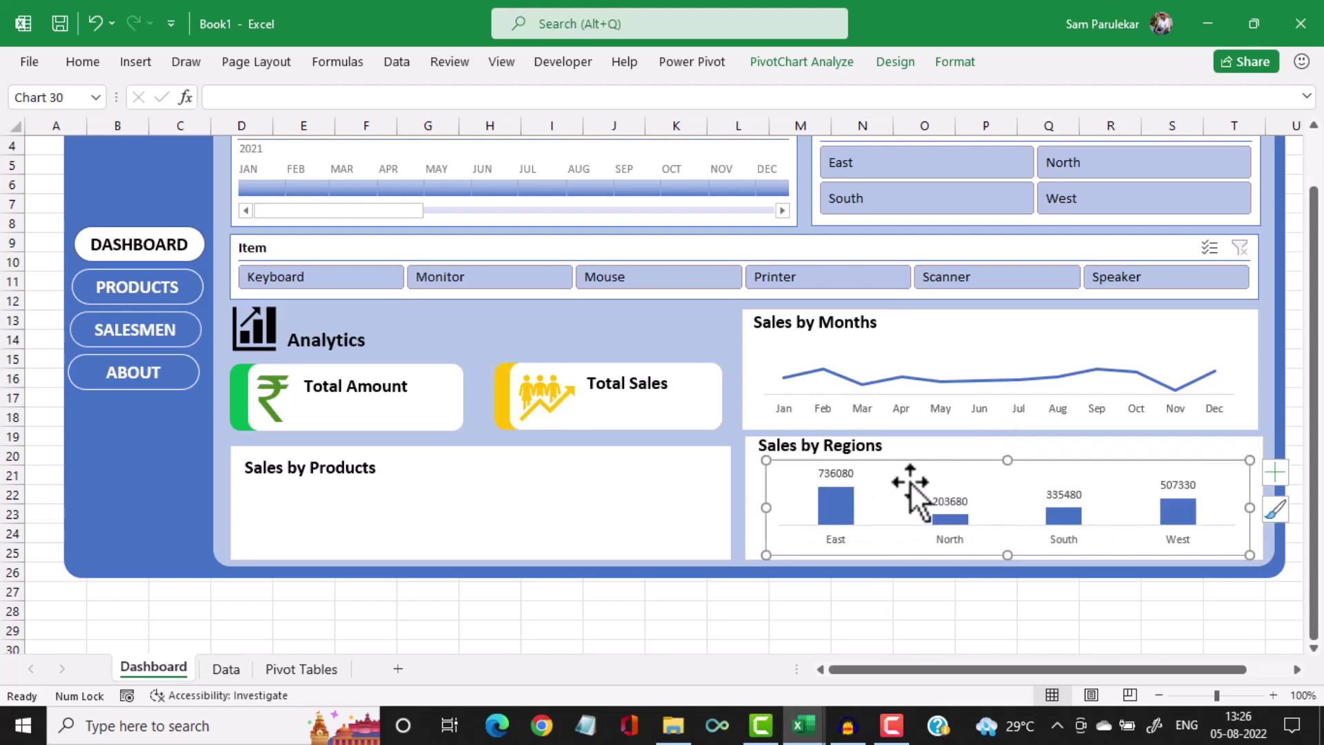
pyautogui.moveTo(760, 512); pyautogui.dragTo(752, 512)
pyautogui.click(910, 629)
pyautogui.scroll(1, 911, 531)
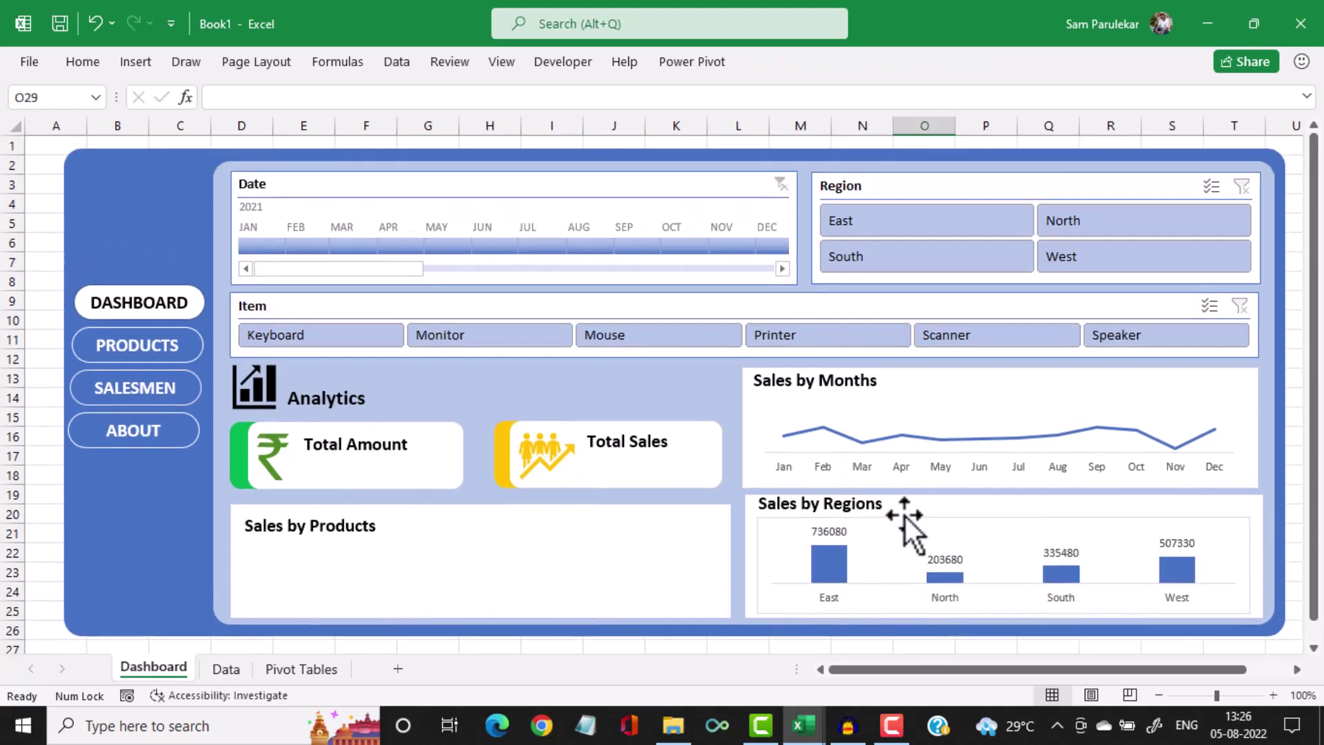
# Remove the outline from the chart area of the regional column chart on the dashboard
pyautogui.click(761, 539)
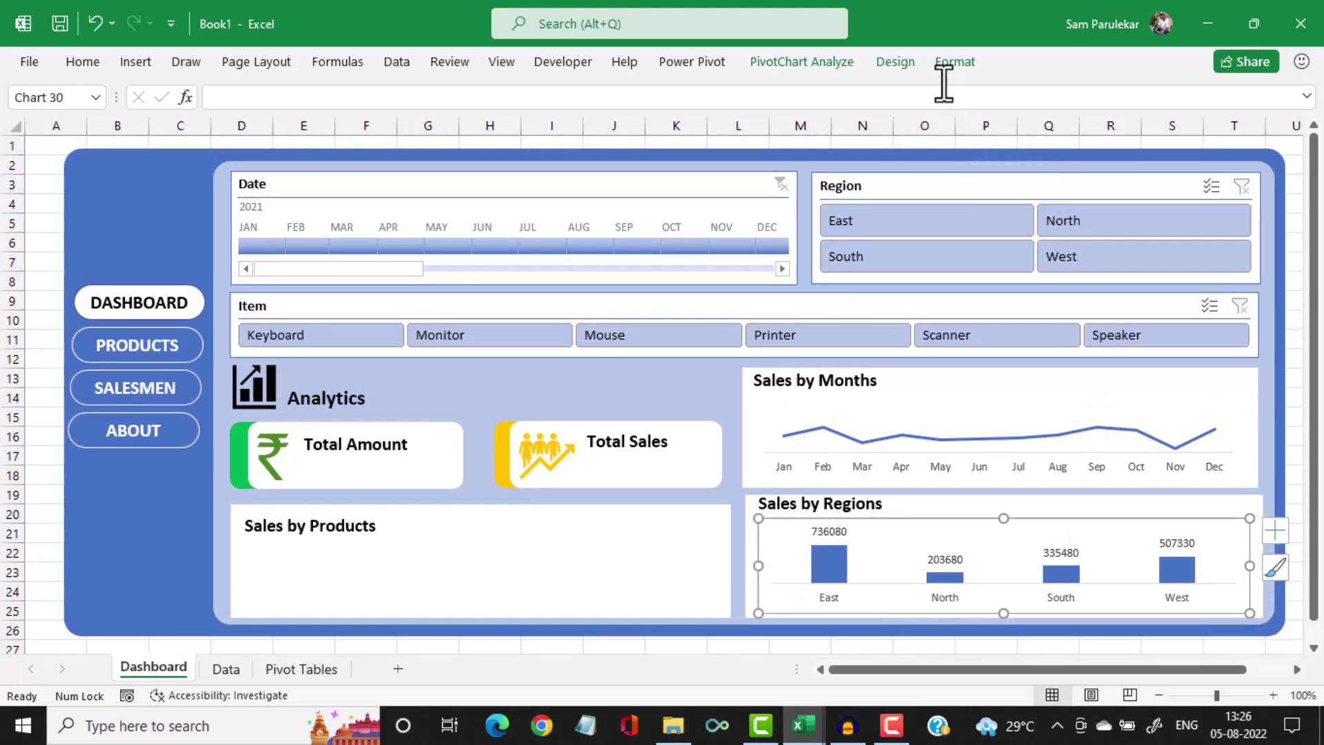
pyautogui.click(951, 63)
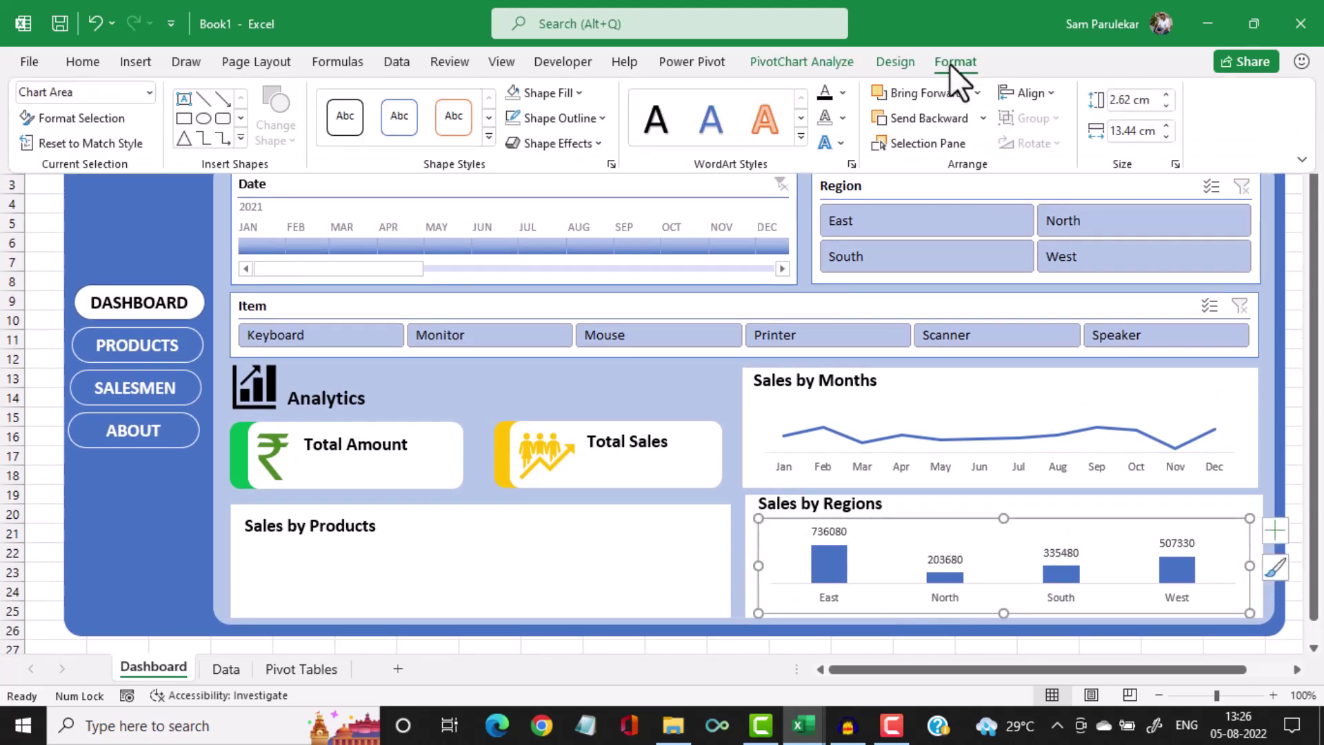
pyautogui.click(601, 121)
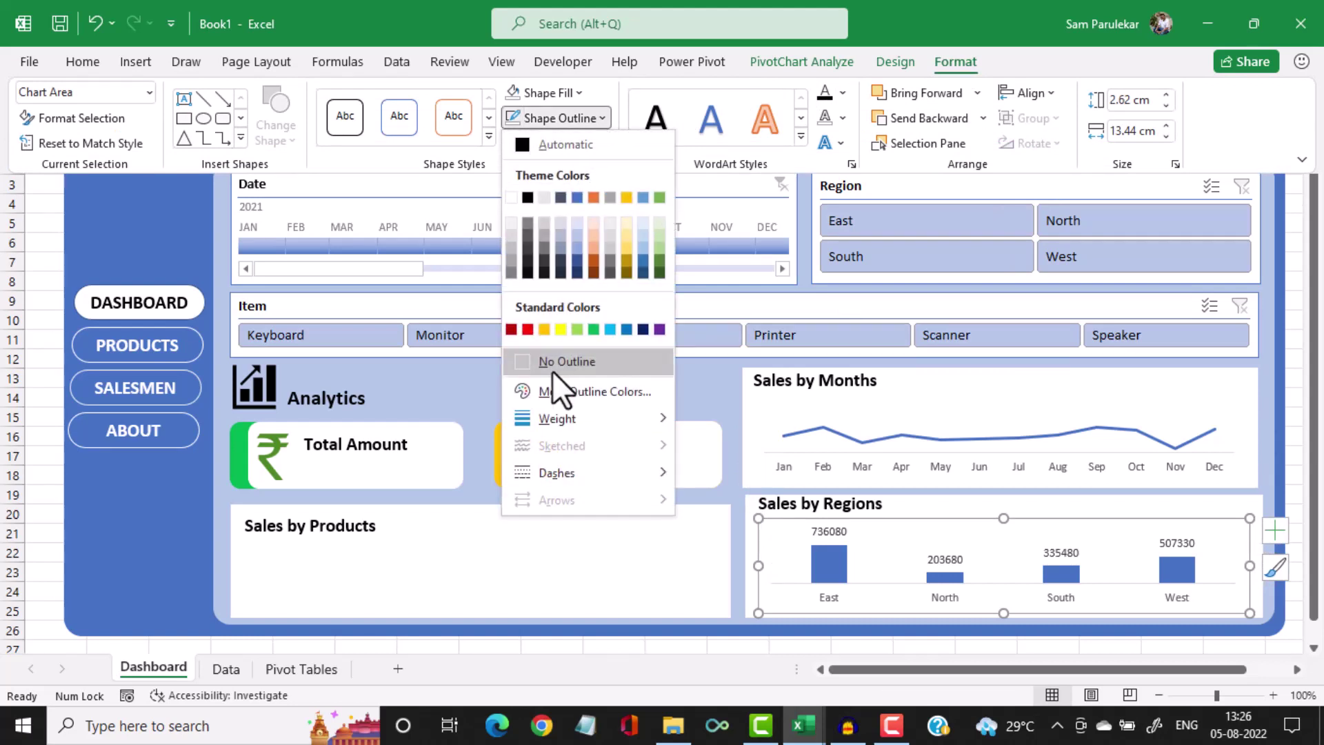
pyautogui.click(519, 367)
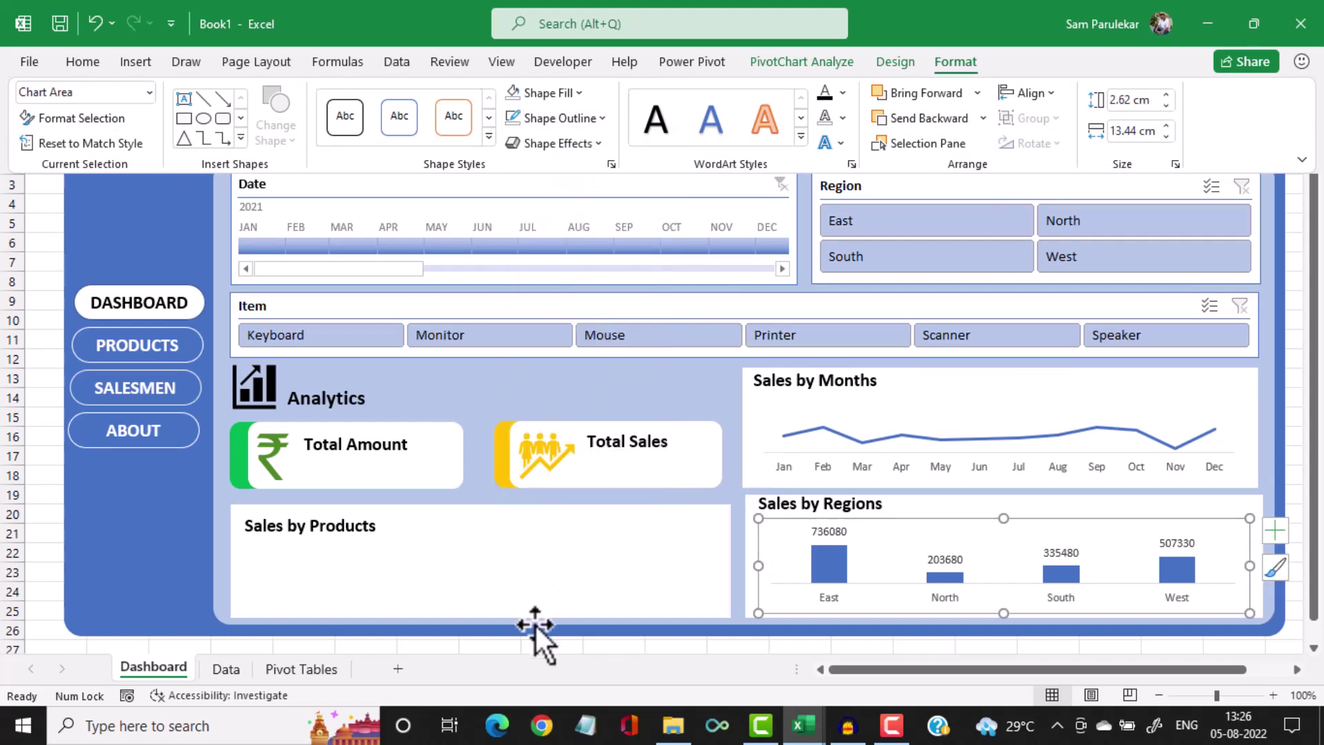
pyautogui.click(545, 644)
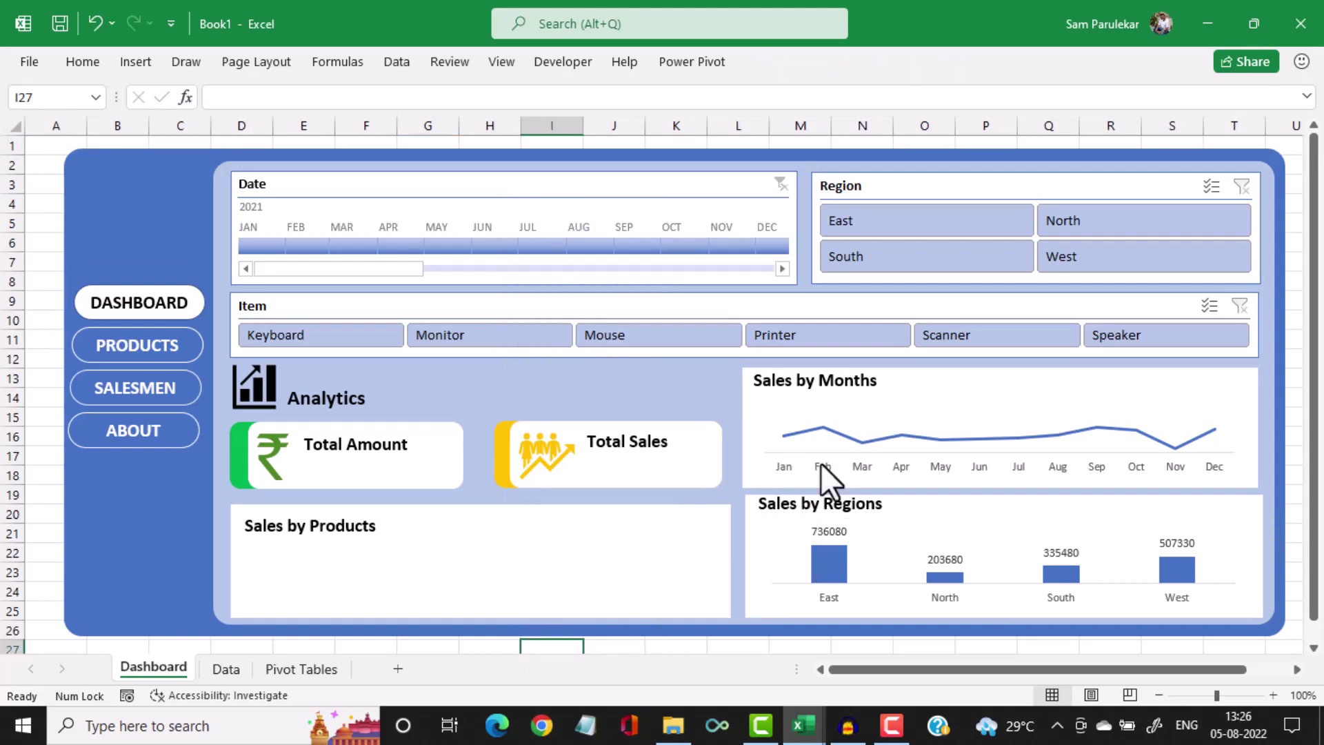
# Extend the top edge of the Sales by Products card upward to just below the Total Amount card
pyautogui.click(331, 533)
pyautogui.click(458, 504)
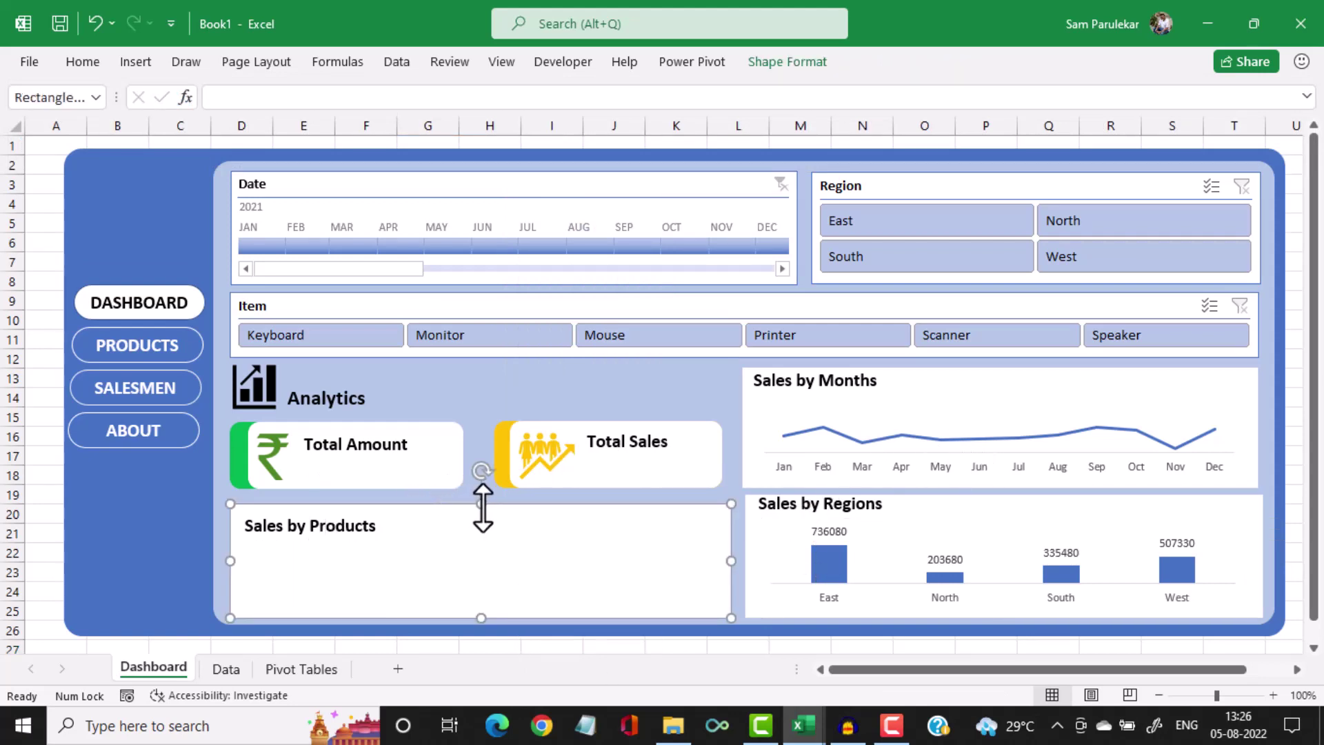
pyautogui.moveTo(482, 507); pyautogui.dragTo(482, 495)
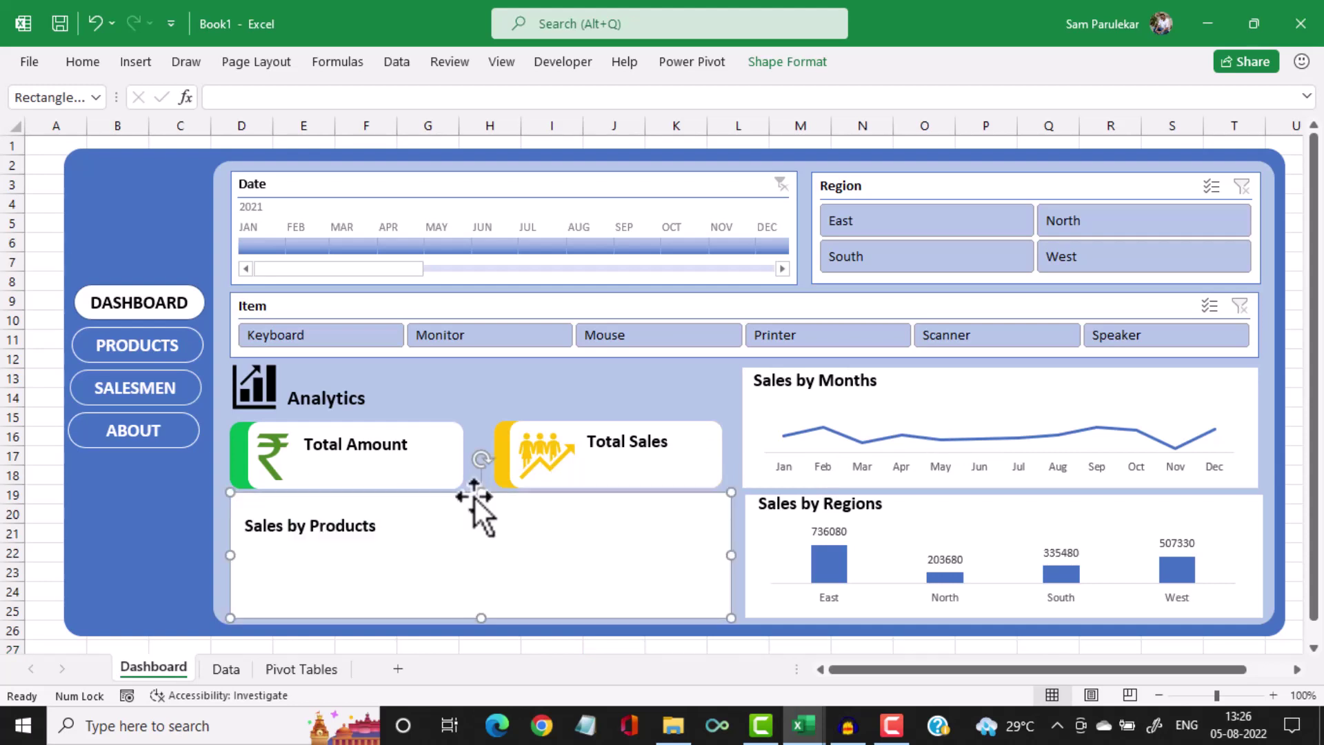
# Nudge the Sales by Products title text box up to the top edge of its card
pyautogui.click(364, 527)
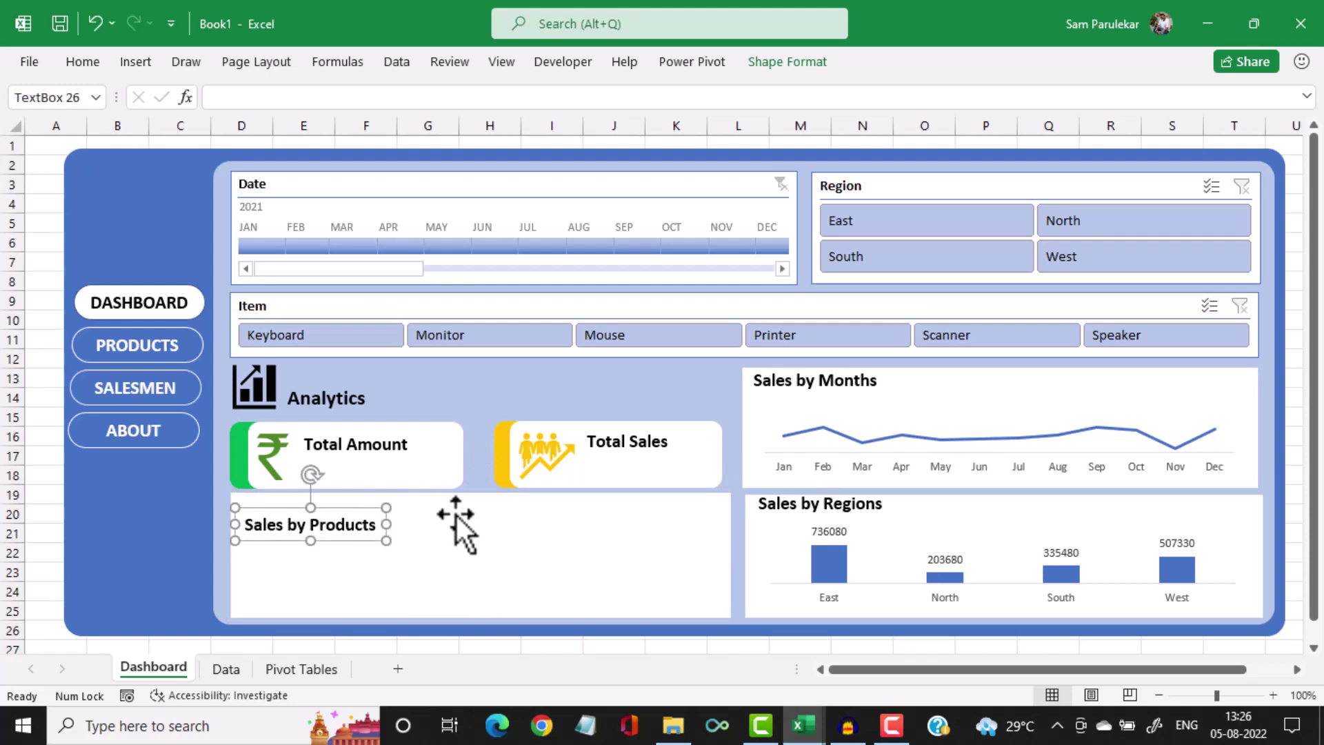
pyautogui.press('Up')
pyautogui.press('Up')
pyautogui.press('Up')
pyautogui.press('Up')
pyautogui.press('Up')
pyautogui.press('Up')
pyautogui.press('Up')
pyautogui.press('Up')
pyautogui.press('Up')
pyautogui.press('Up')
pyautogui.press('Up')
pyautogui.press('Up')
pyautogui.press('Up')
pyautogui.press('Up')
pyautogui.press('Up')
pyautogui.press('Up')
pyautogui.press('Up')
pyautogui.press('Up')
pyautogui.press('Up')
pyautogui.press('Up')
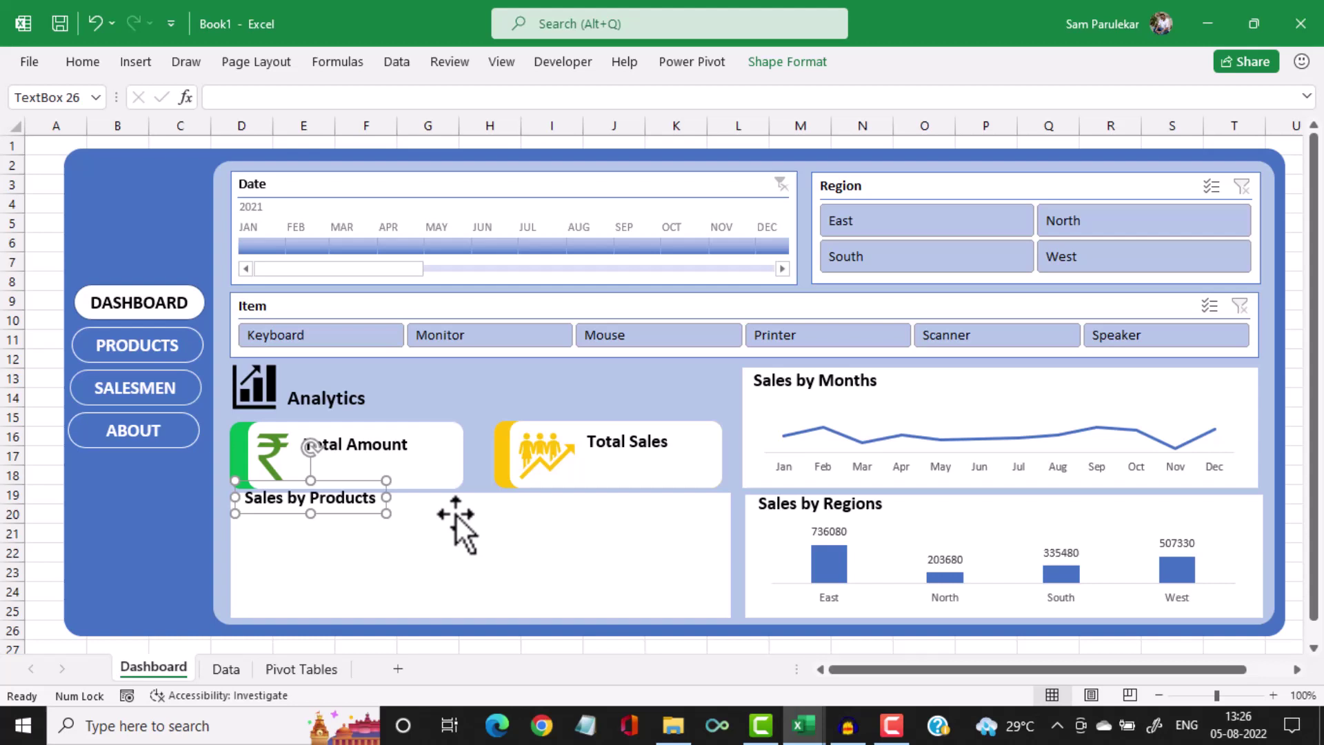
pyautogui.press('Down')
pyautogui.press('Down')
pyautogui.press('Down')
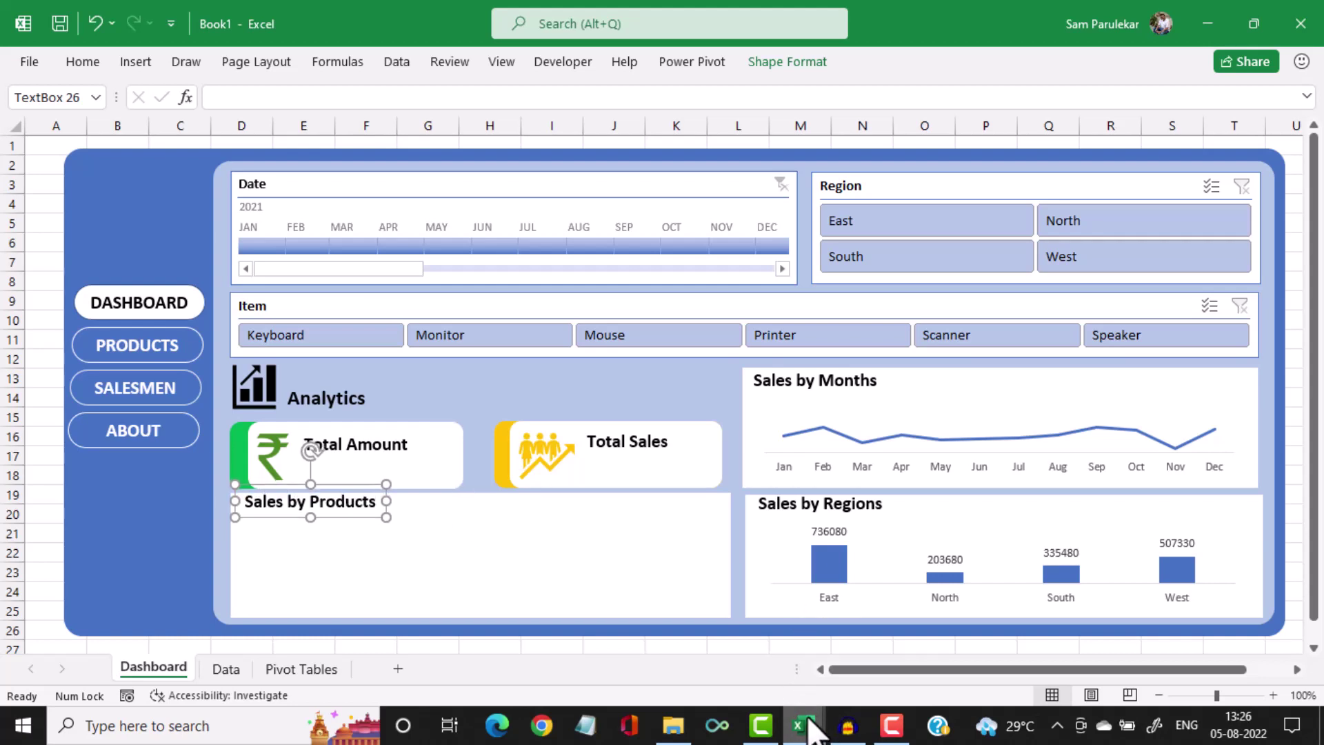
# Check the Sales by Products bar chart in the finished example workbook, and return to Book1
pyautogui.moveTo(807, 724)
pyautogui.click(683, 680)
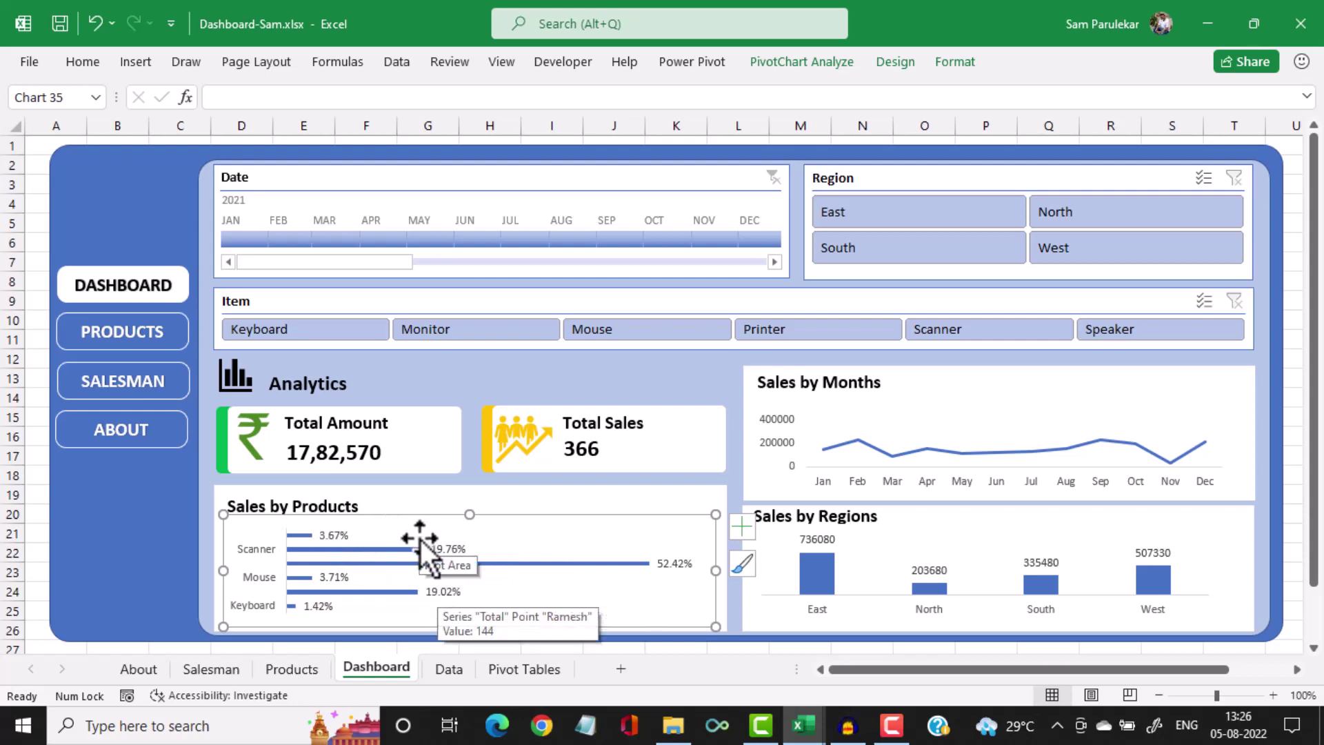
pyautogui.click(803, 722)
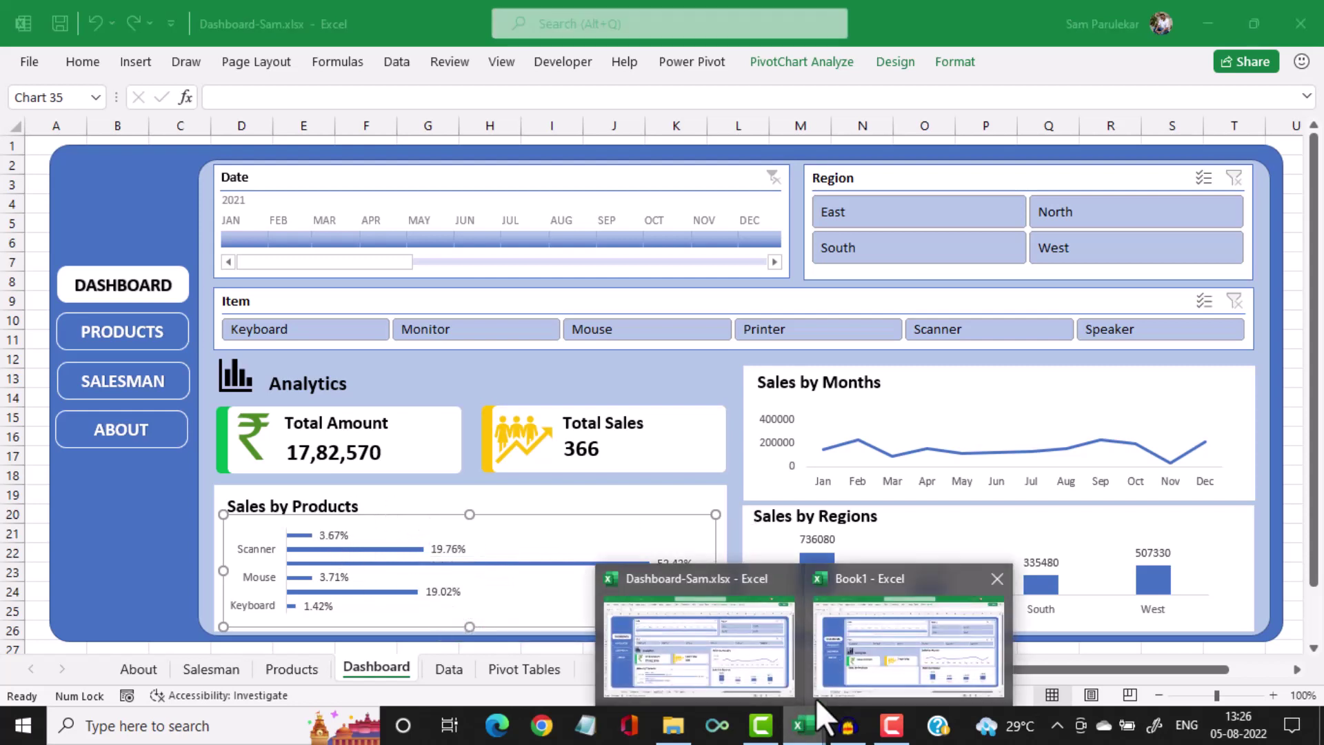
pyautogui.click(850, 662)
pyautogui.click(559, 567)
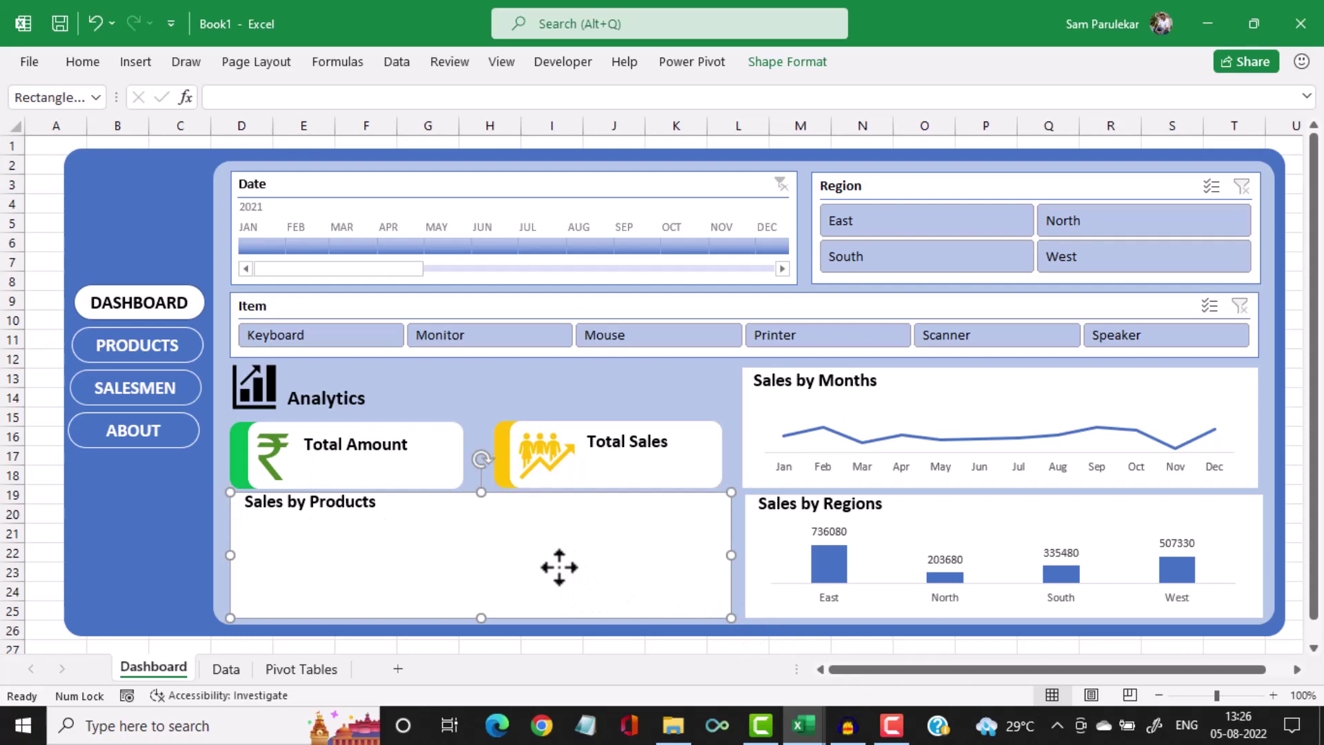
# Copy the regional pivot table A37:B42 on the Pivot Tables sheet and paste it at cell A47
pyautogui.click(293, 667)
pyautogui.click(358, 486)
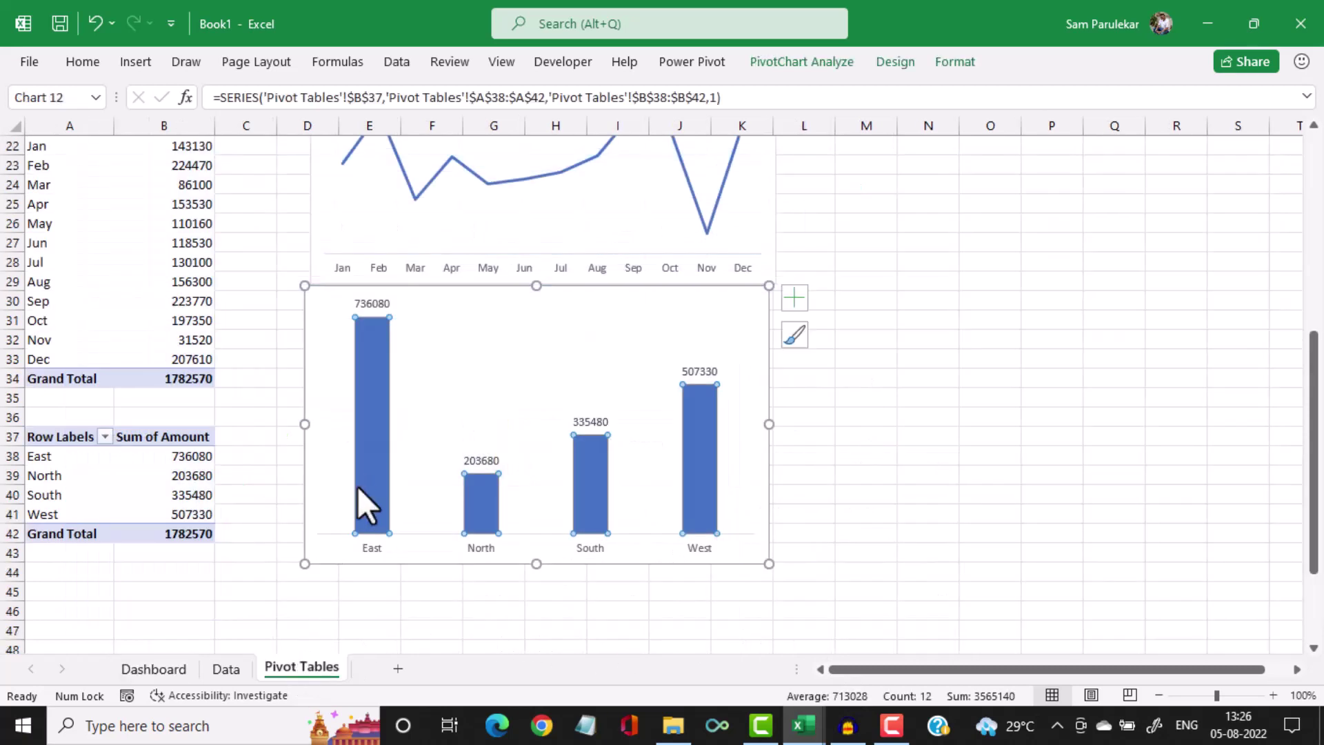
pyautogui.moveTo(38, 439); pyautogui.dragTo(162, 533)
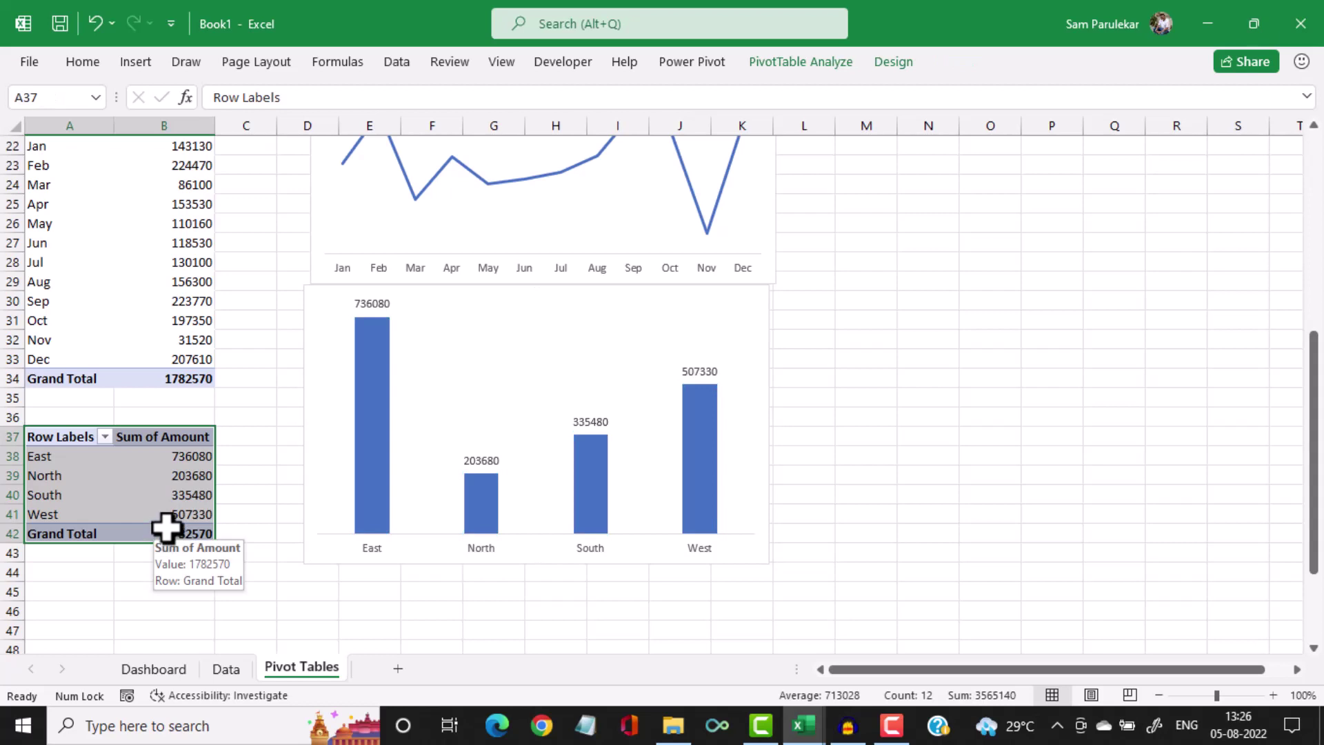
pyautogui.hotkey('ctrl', 'c')
pyautogui.scroll(-2, 131, 488)
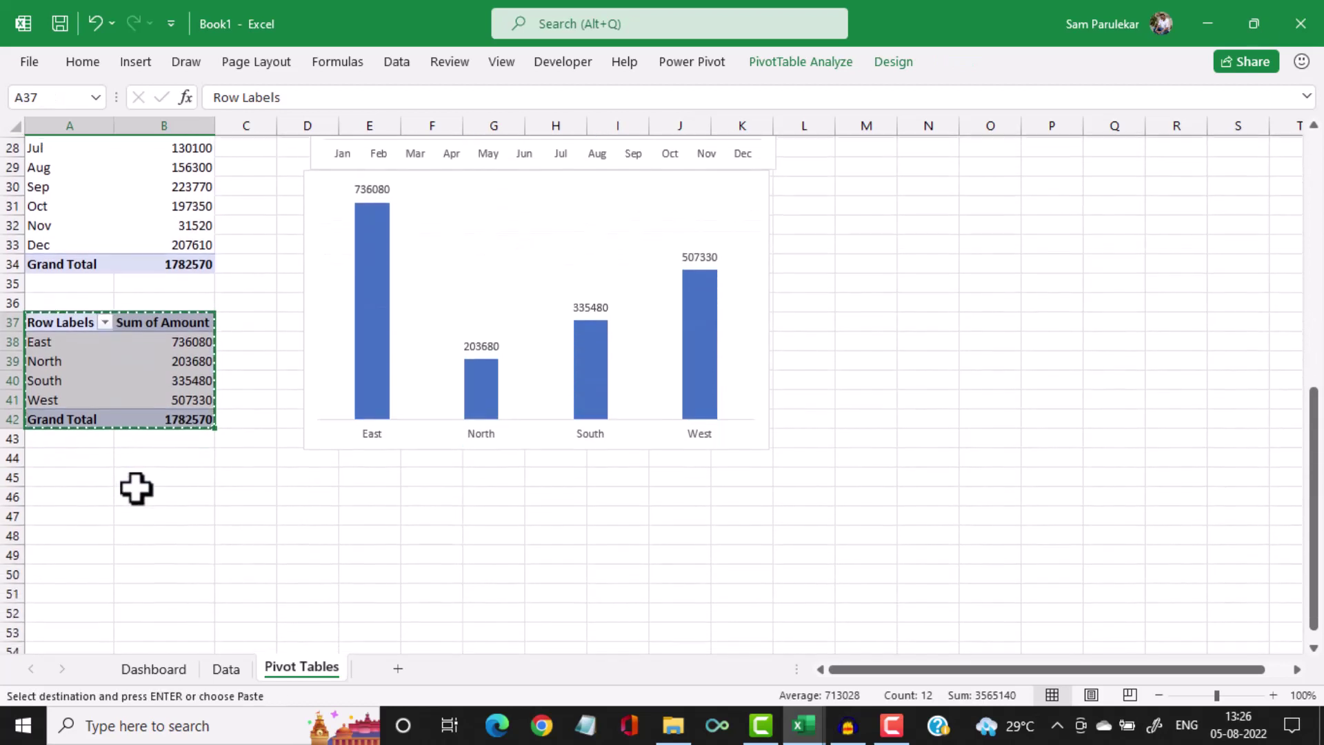
pyautogui.scroll(-1, 136, 488)
pyautogui.click(45, 452)
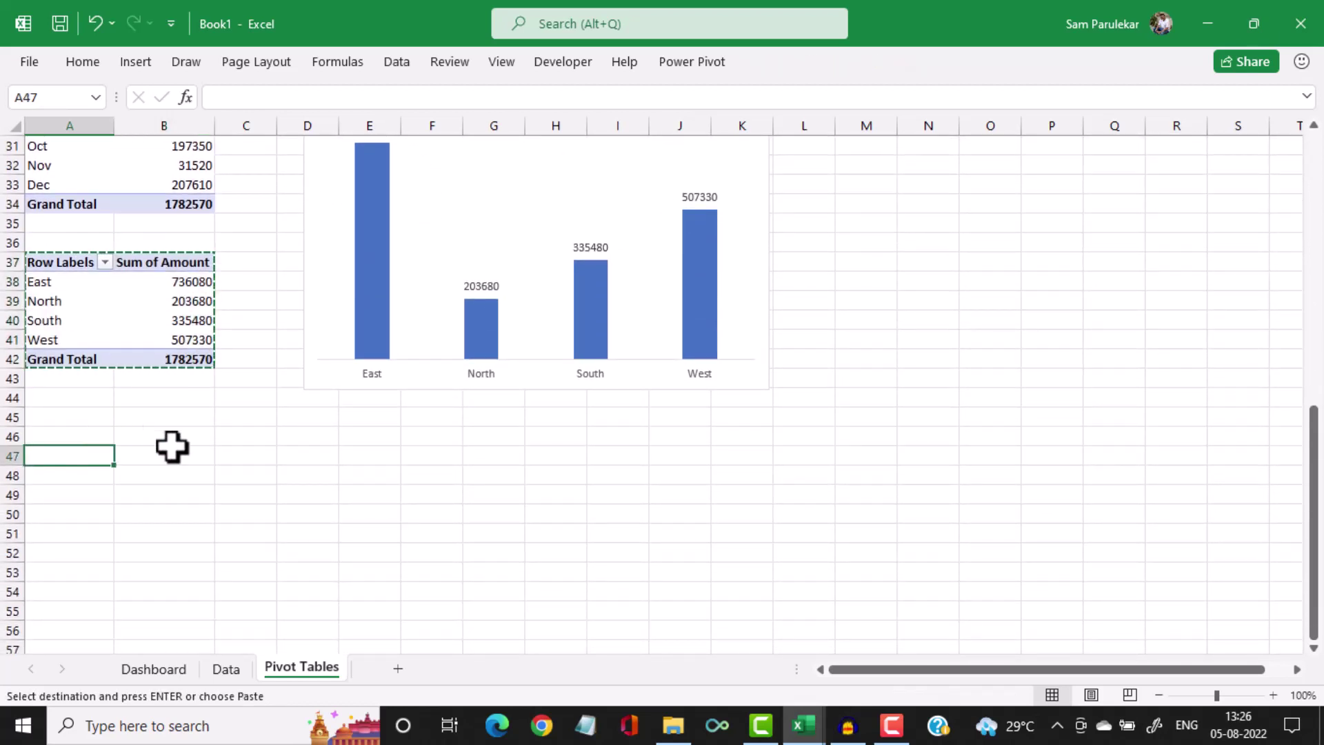
pyautogui.hotkey('ctrl', 'v')
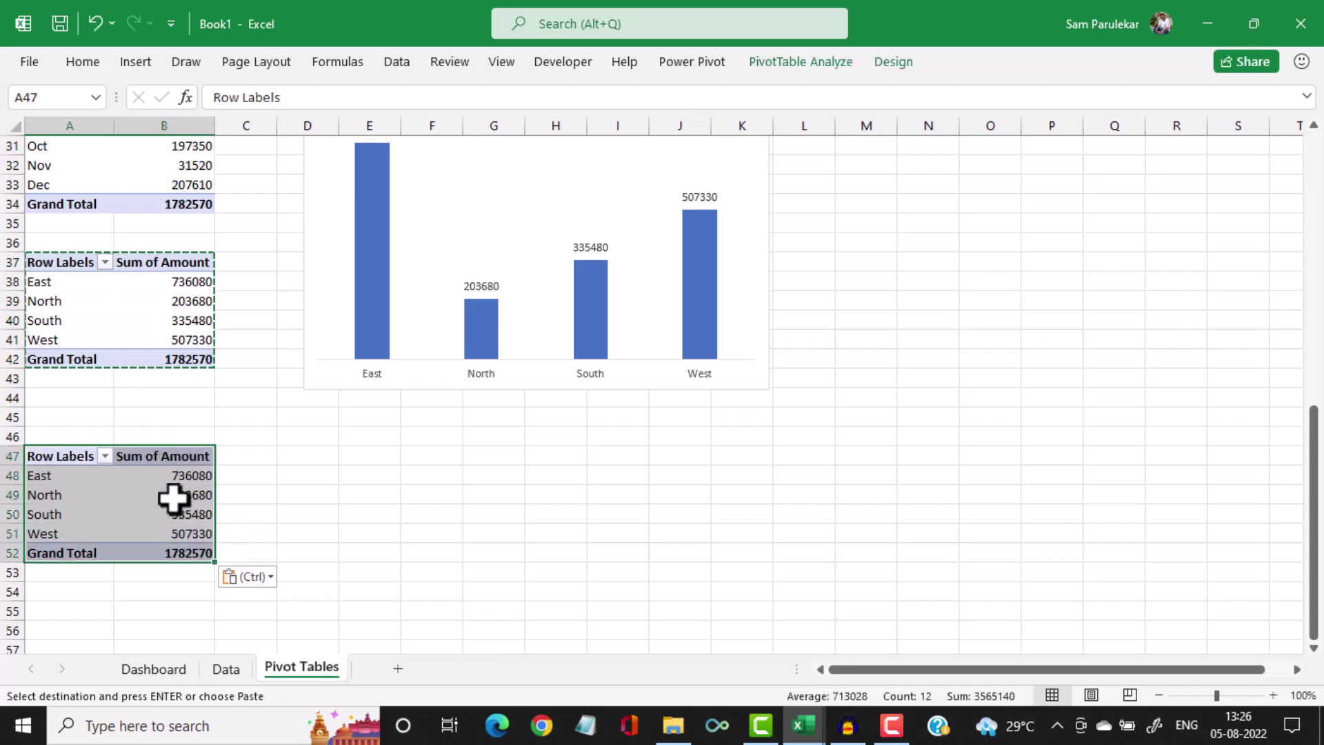
# Rebuild the pasted pivot table at A47 with Item in Rows instead of Region and Sum of Amount in Values
pyautogui.click(146, 494)
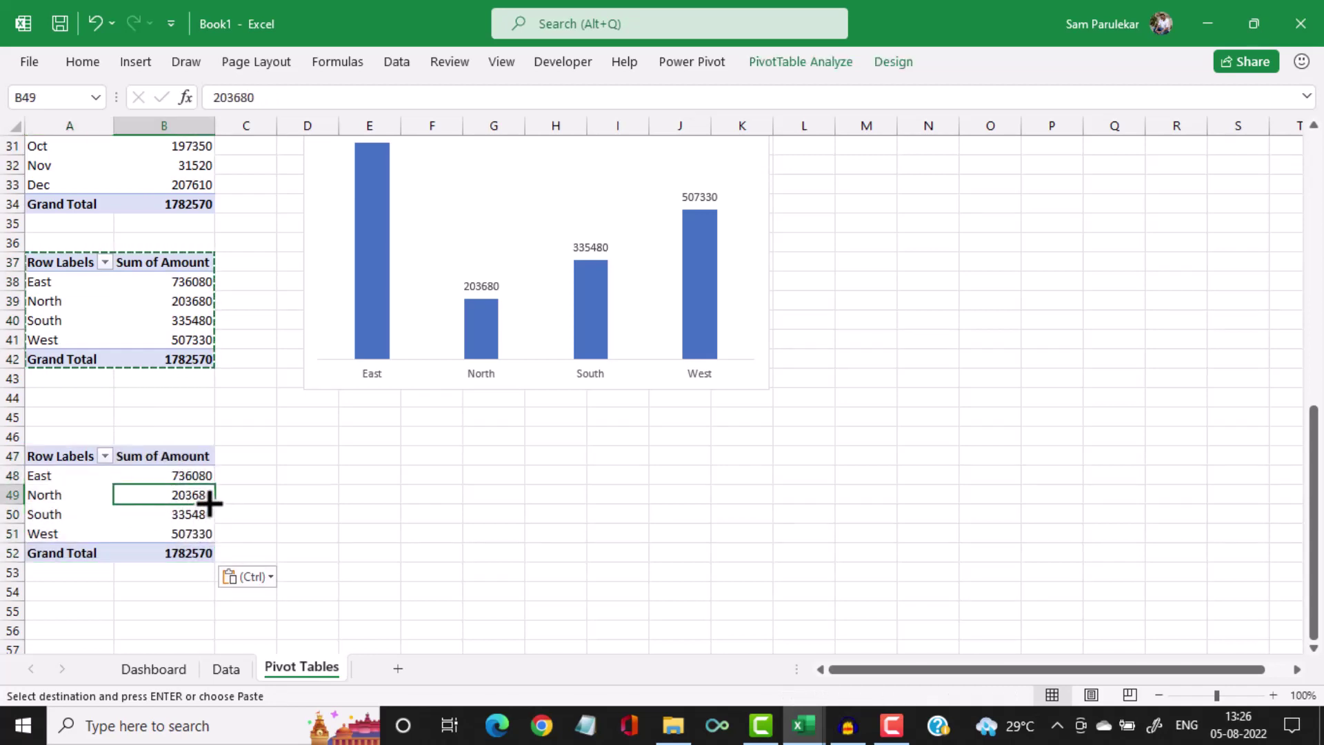
pyautogui.click(814, 67)
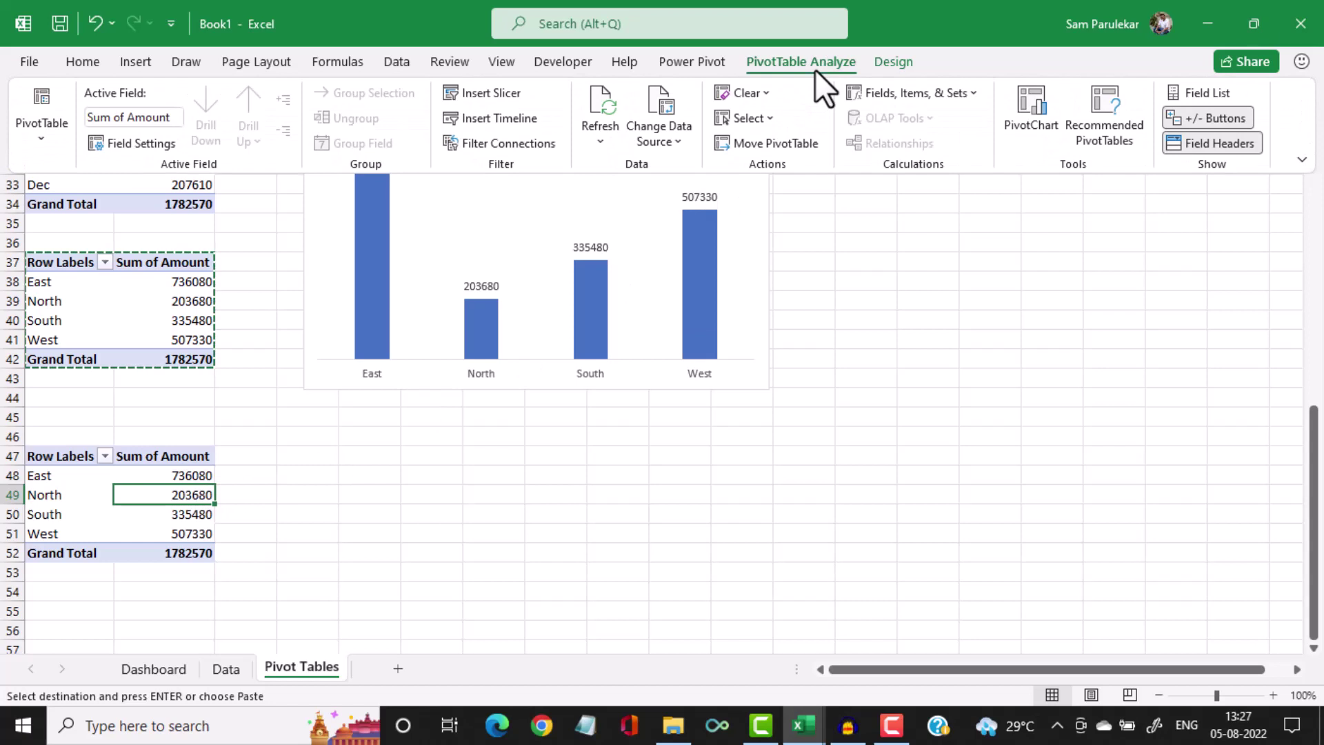
pyautogui.click(1226, 87)
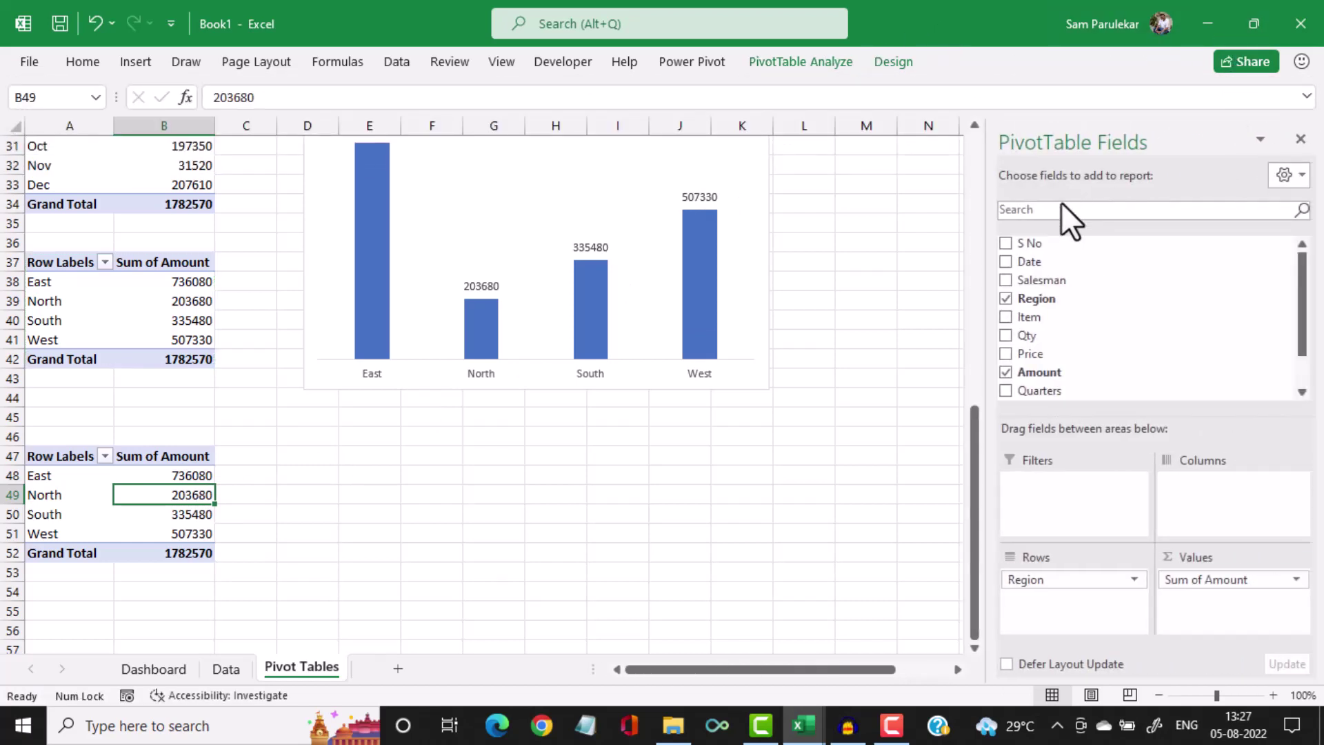
pyautogui.click(1007, 298)
pyautogui.click(1008, 375)
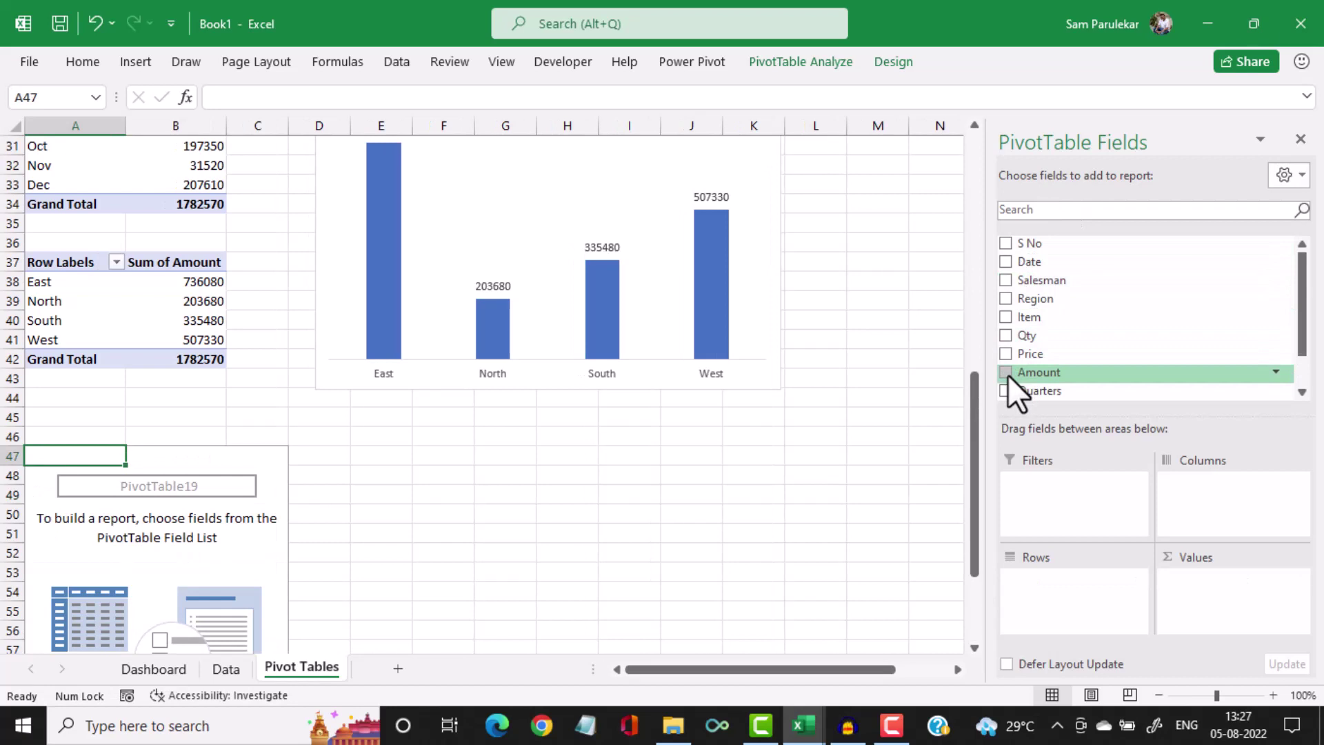
pyautogui.click(1006, 317)
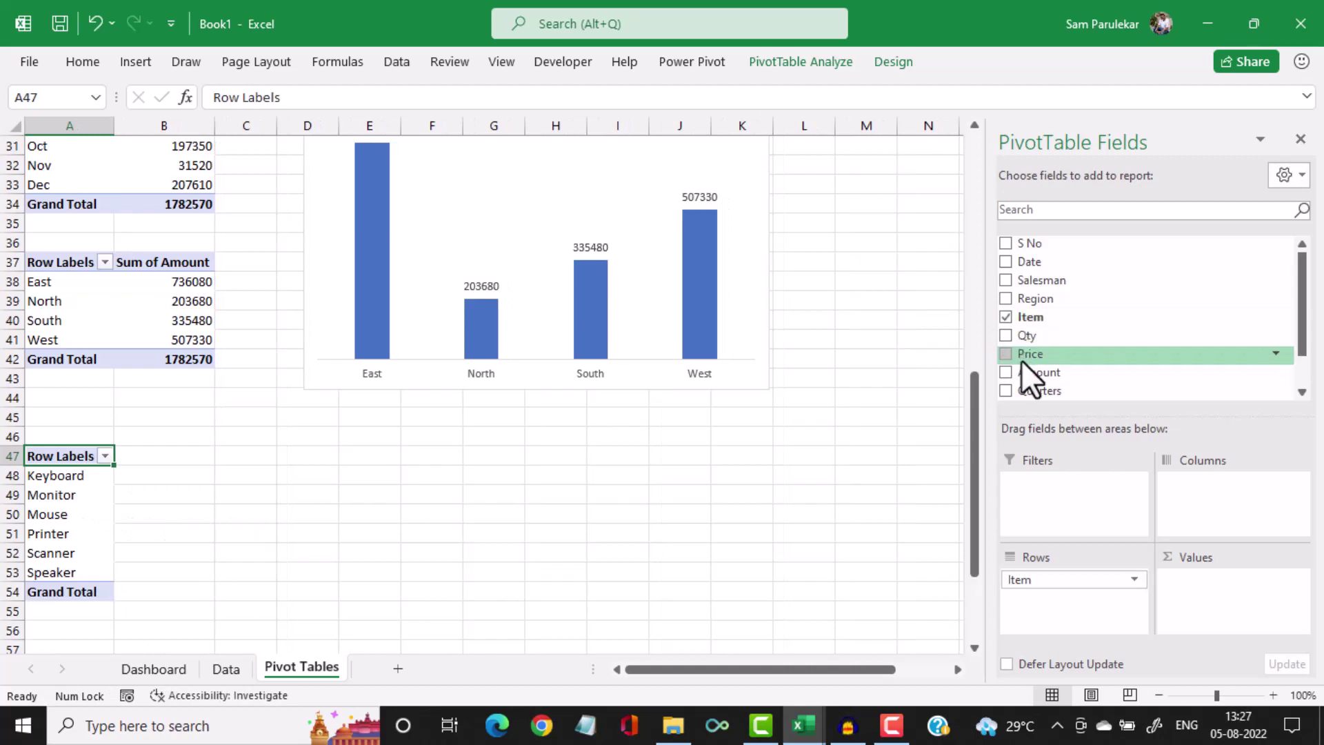
pyautogui.scroll(-1, 1039, 365)
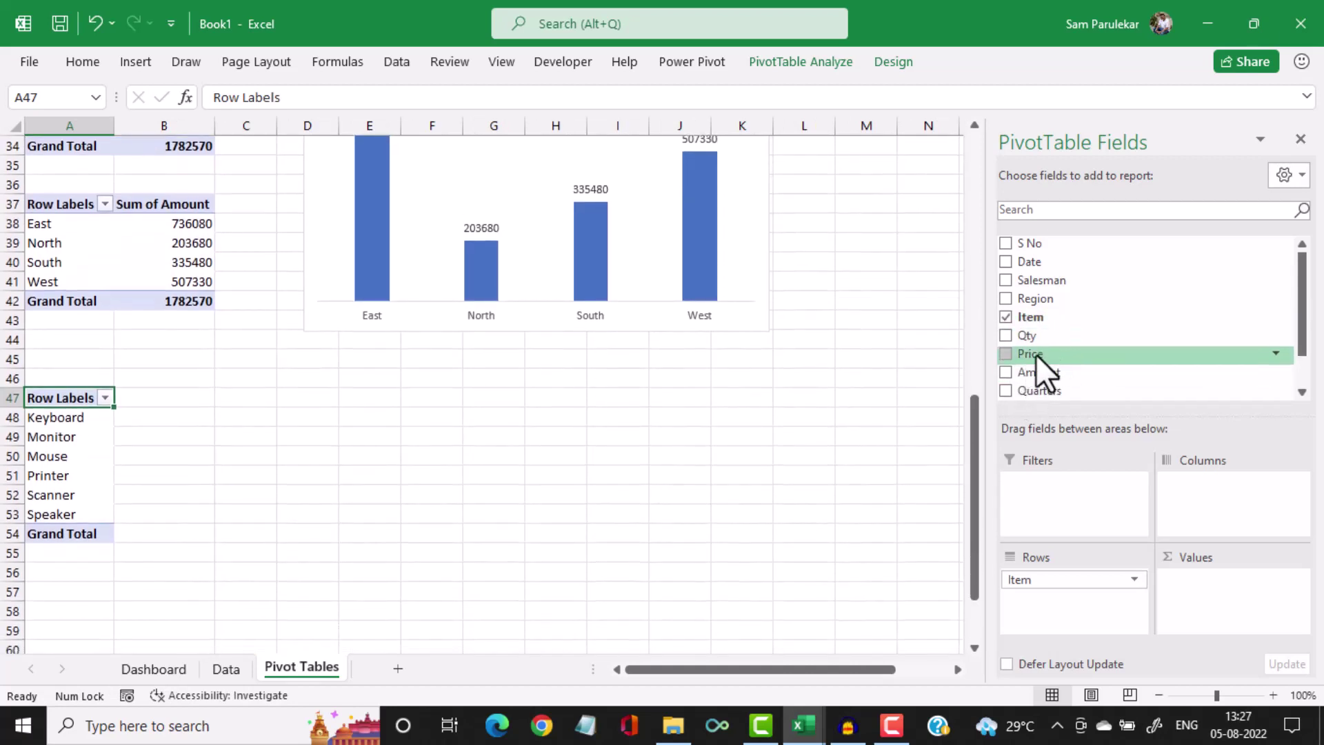
pyautogui.click(1006, 373)
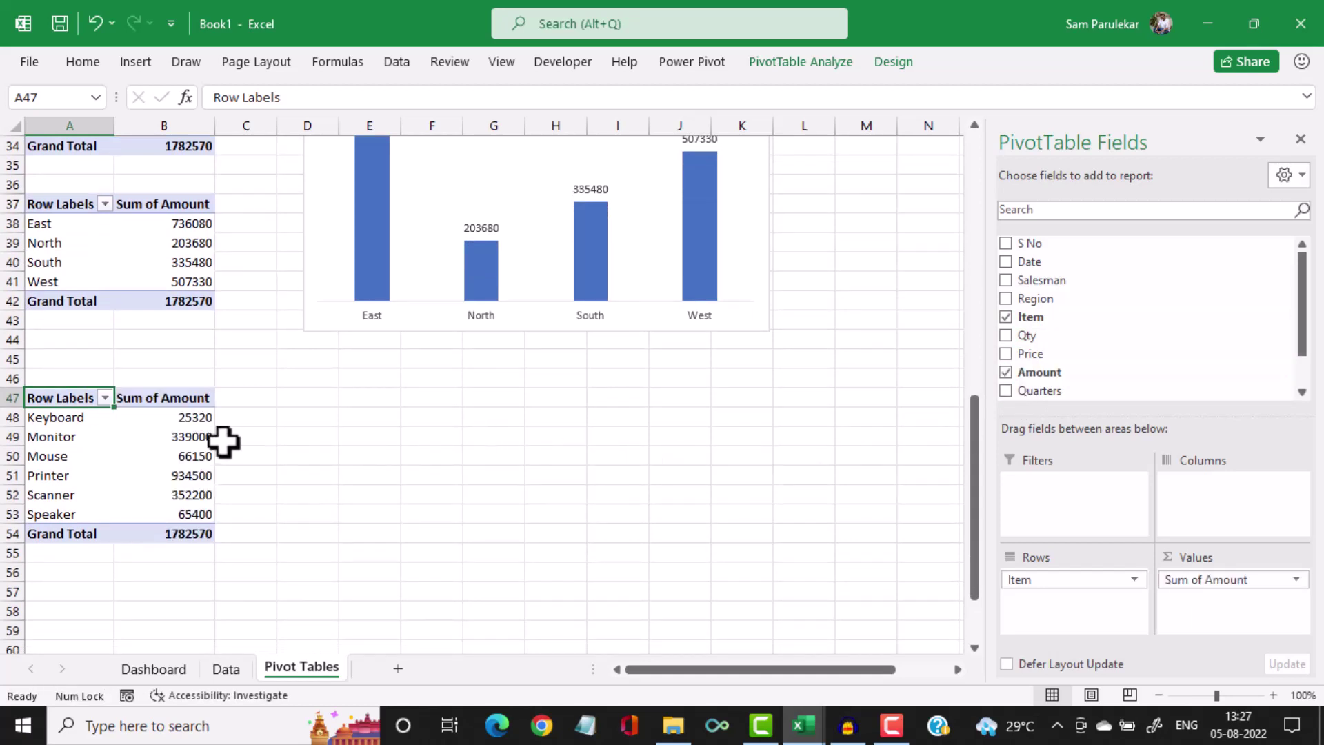
pyautogui.click(190, 425)
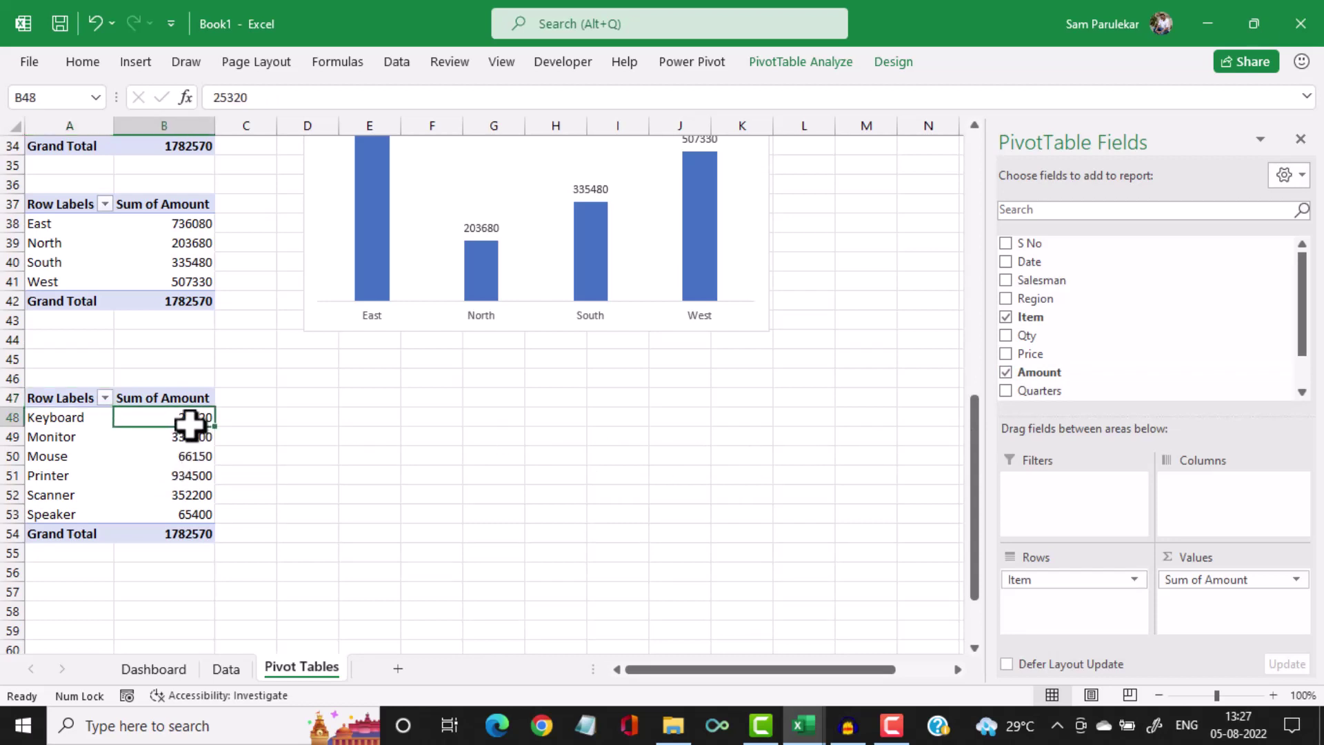
pyautogui.rightClick(192, 421)
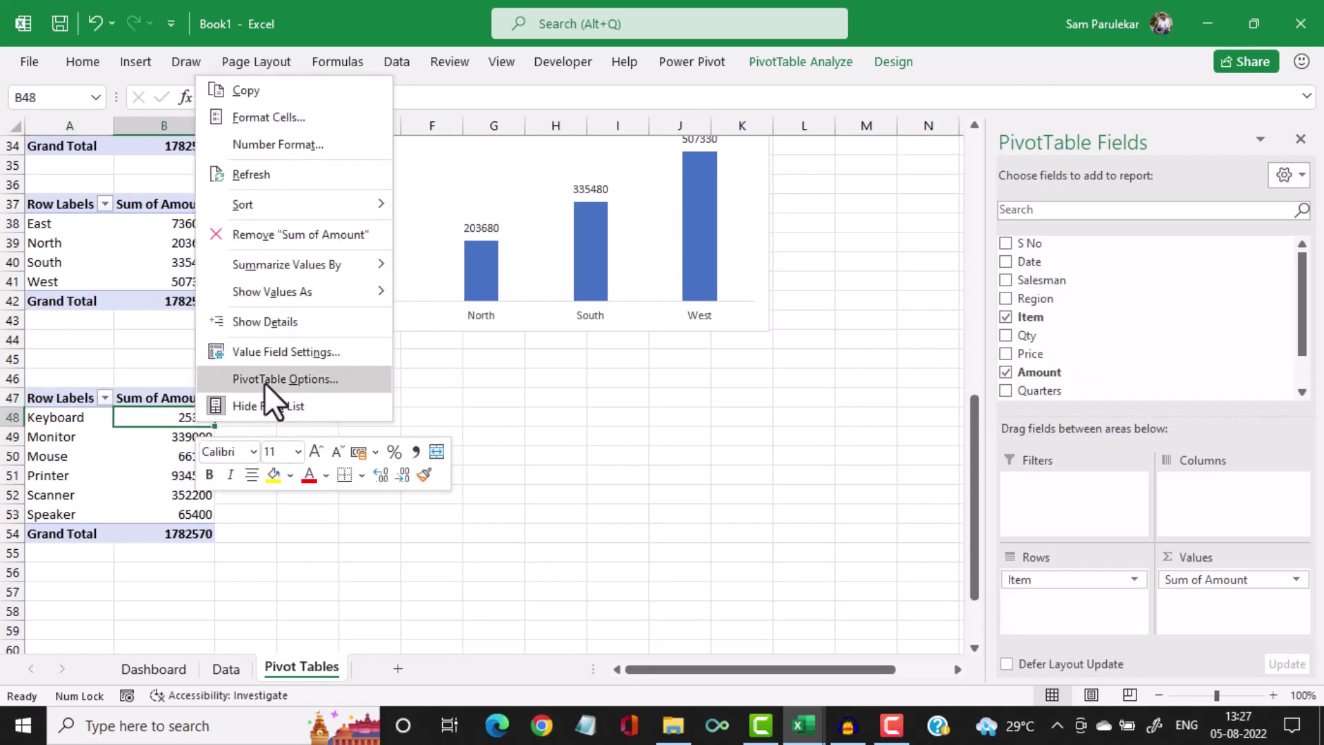
pyautogui.click(301, 356)
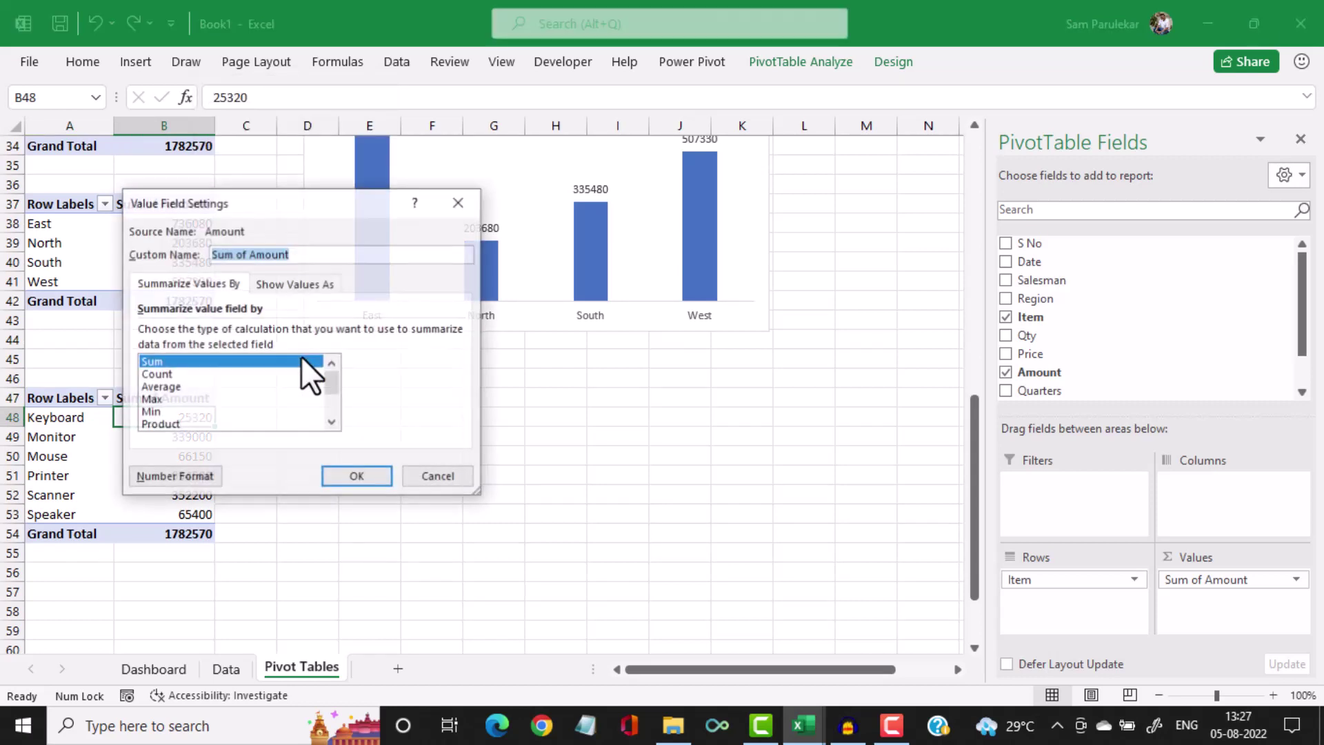
pyautogui.click(296, 282)
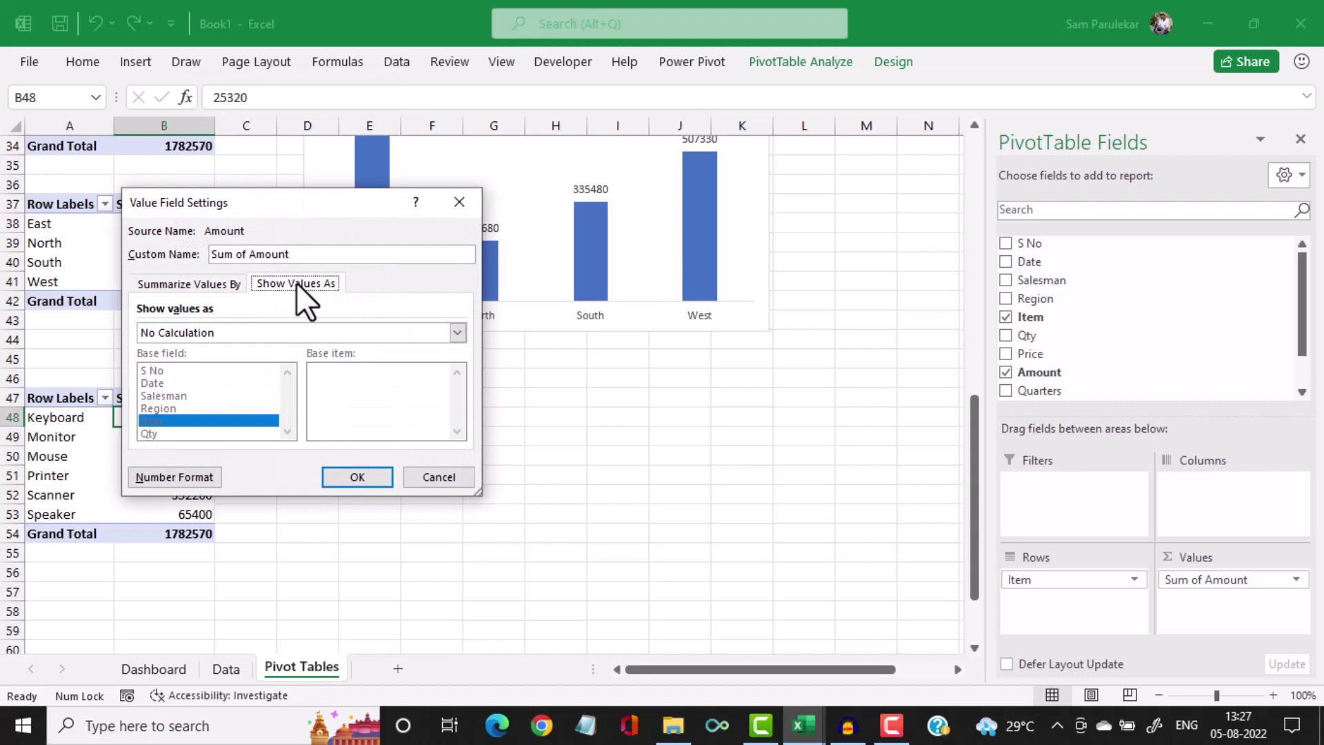
pyautogui.click(412, 478)
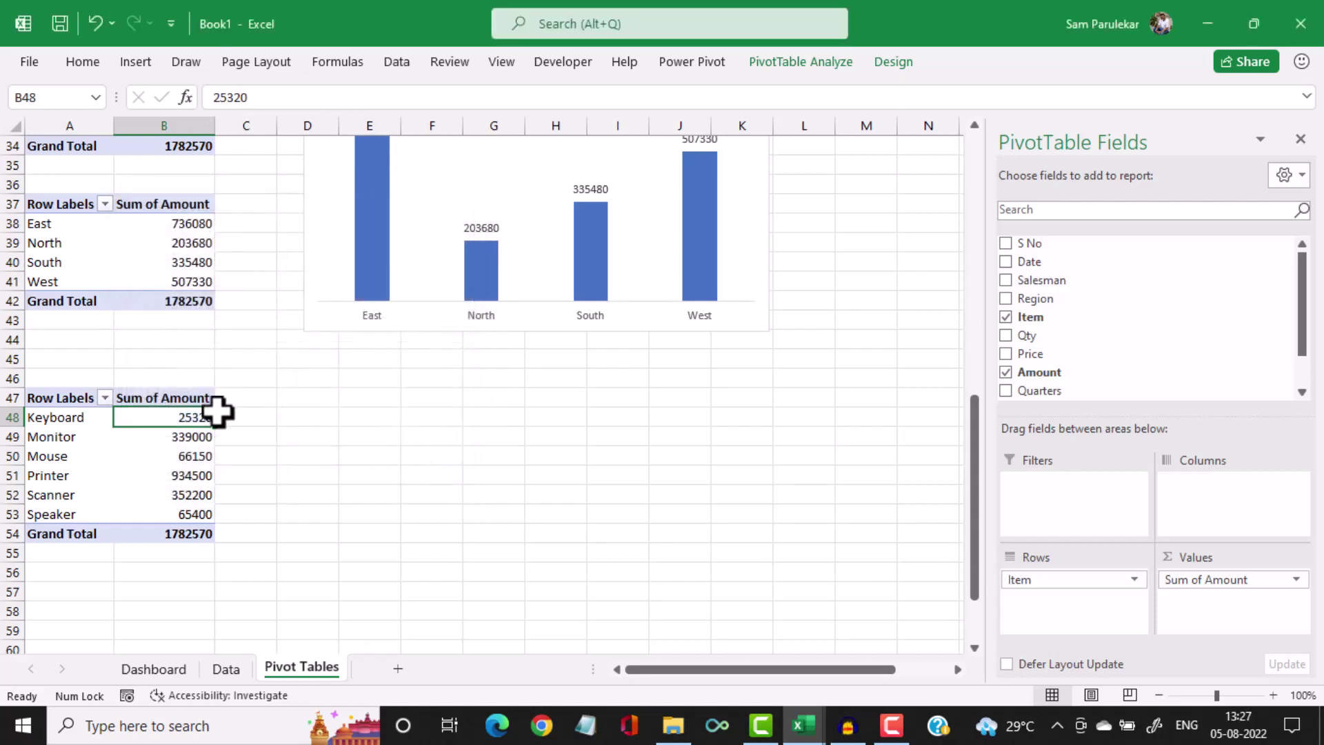
# Show the Sum of Amount values in the product pivot table as % of Column Total
pyautogui.click(183, 458)
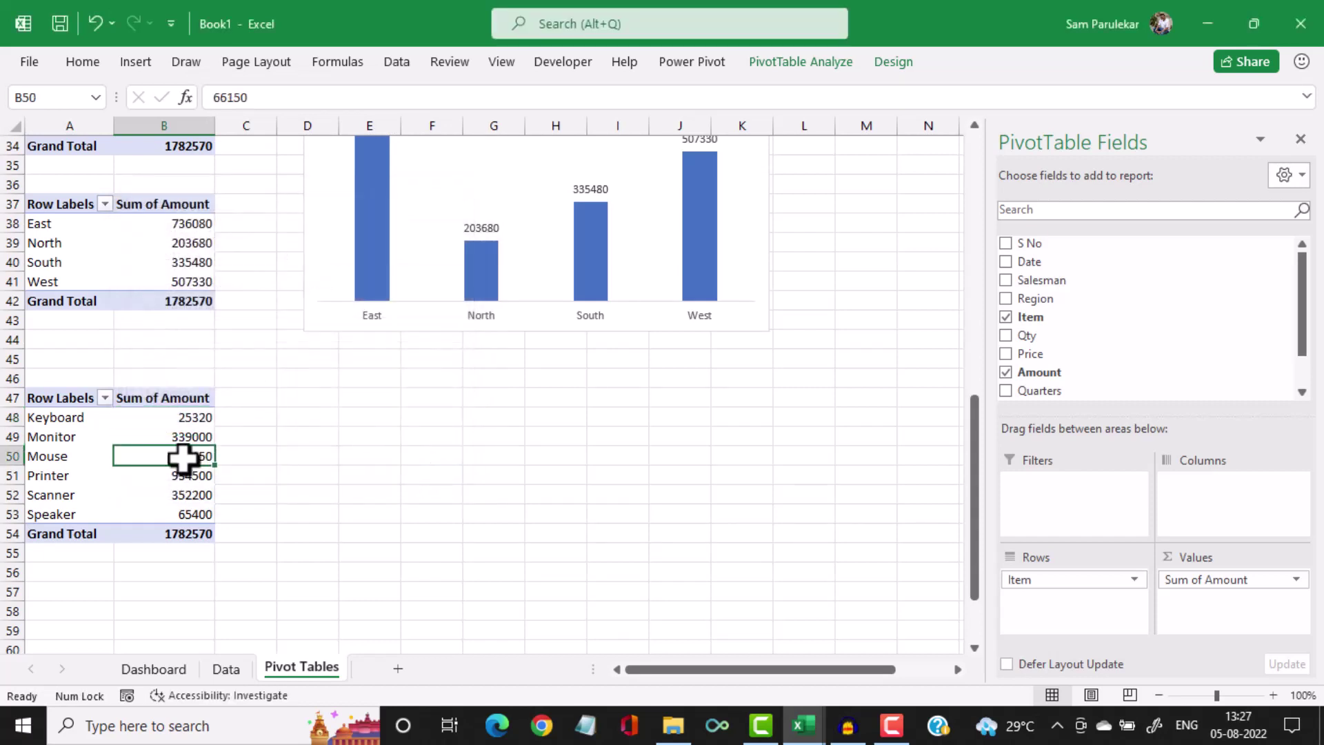
pyautogui.rightClick(183, 458)
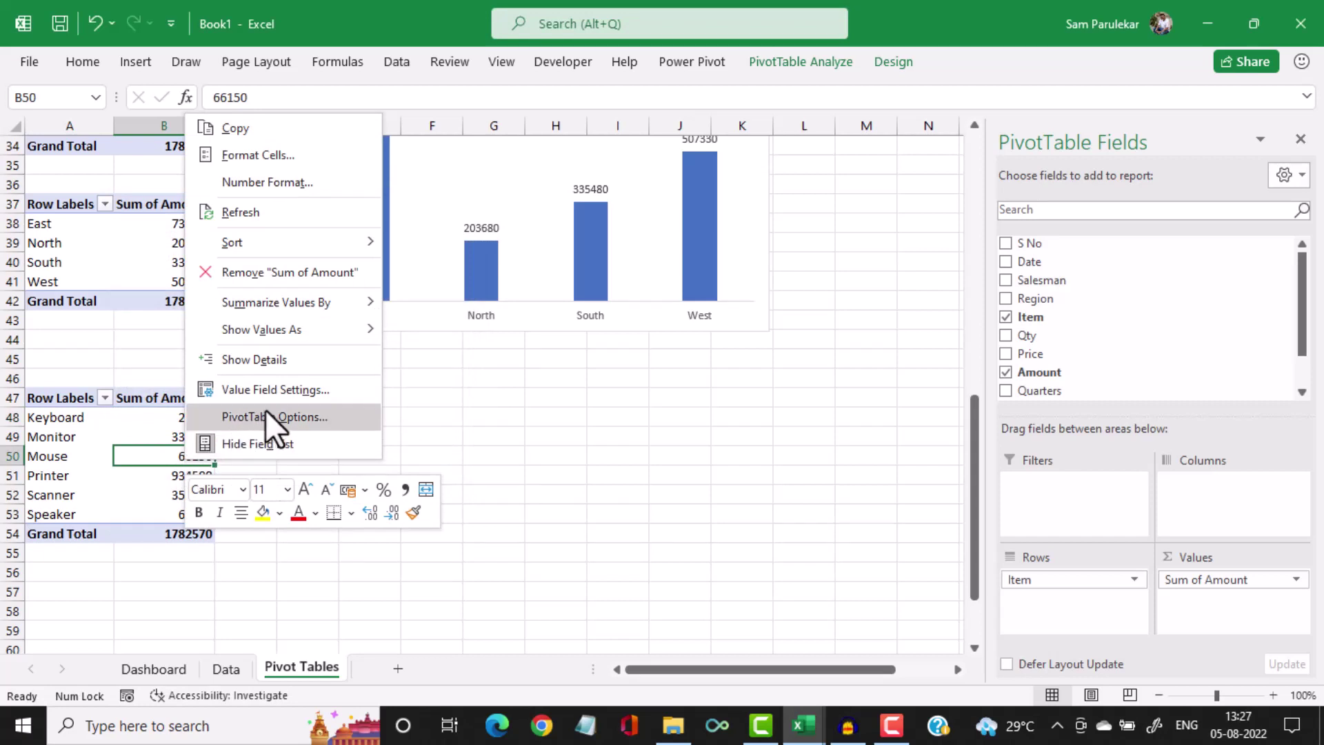
pyautogui.moveTo(359, 329)
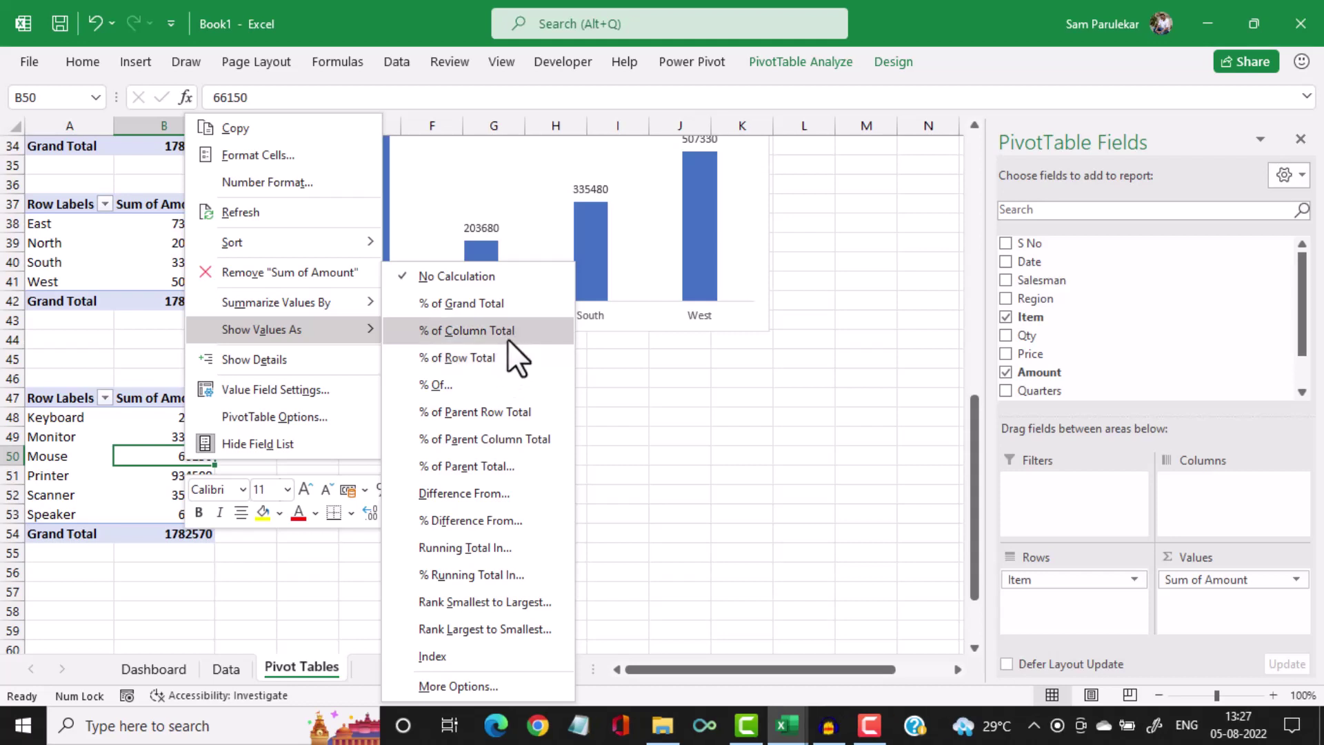
pyautogui.click(509, 338)
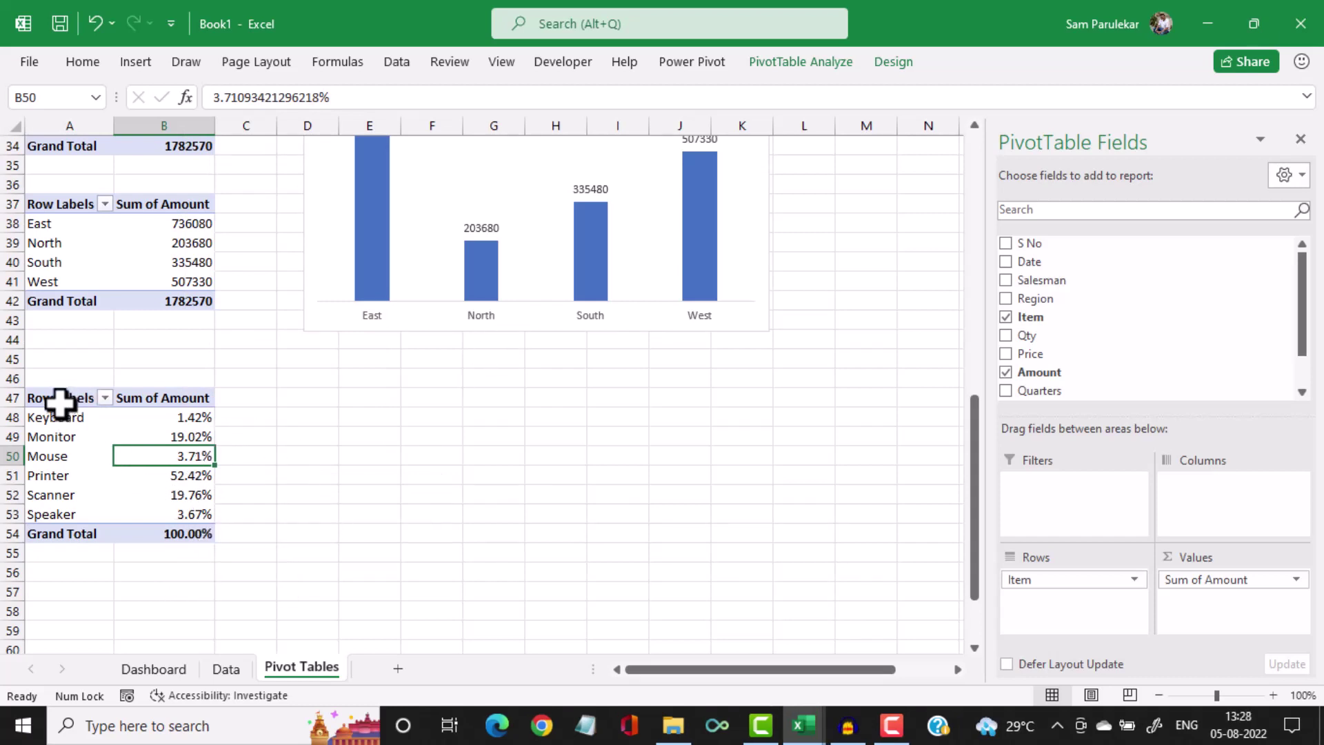
# Insert a 2-D clustered bar chart from the product pivot table A47:B54 and hide all field buttons on it
pyautogui.moveTo(59, 402); pyautogui.dragTo(158, 540)
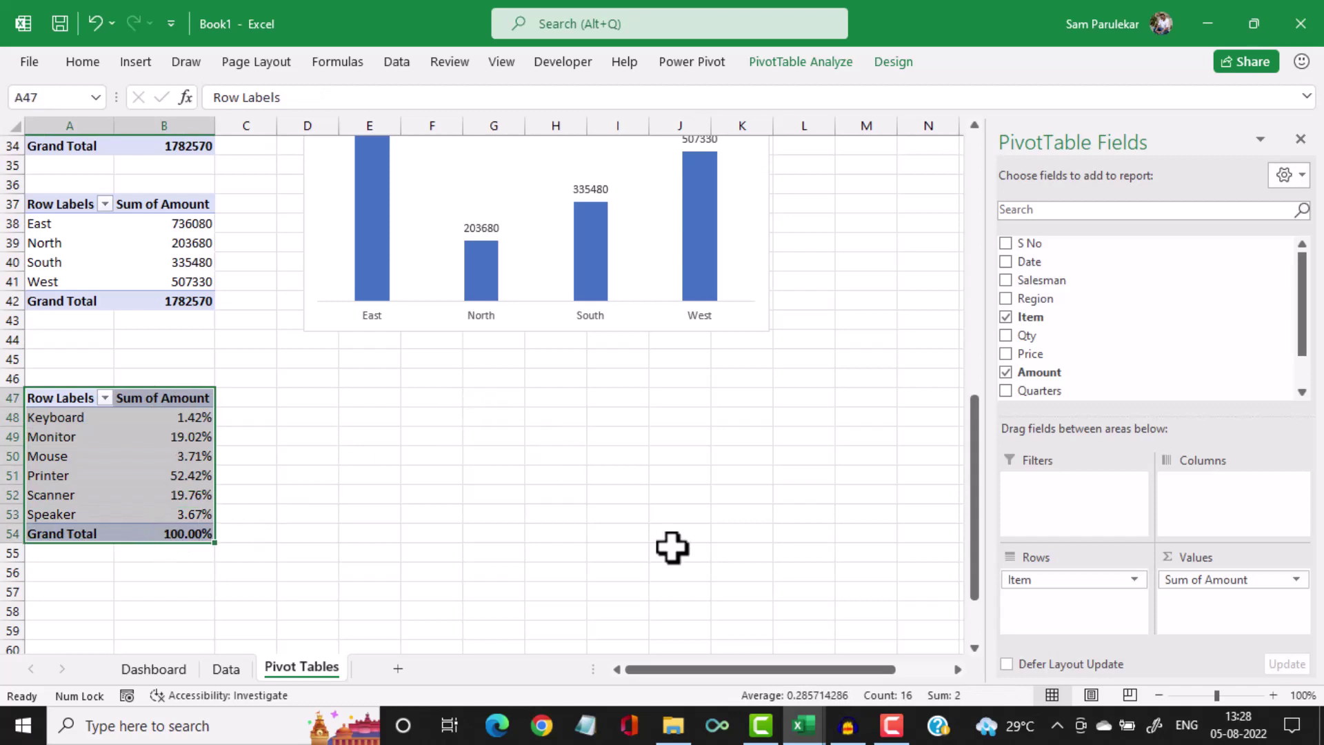
pyautogui.click(135, 65)
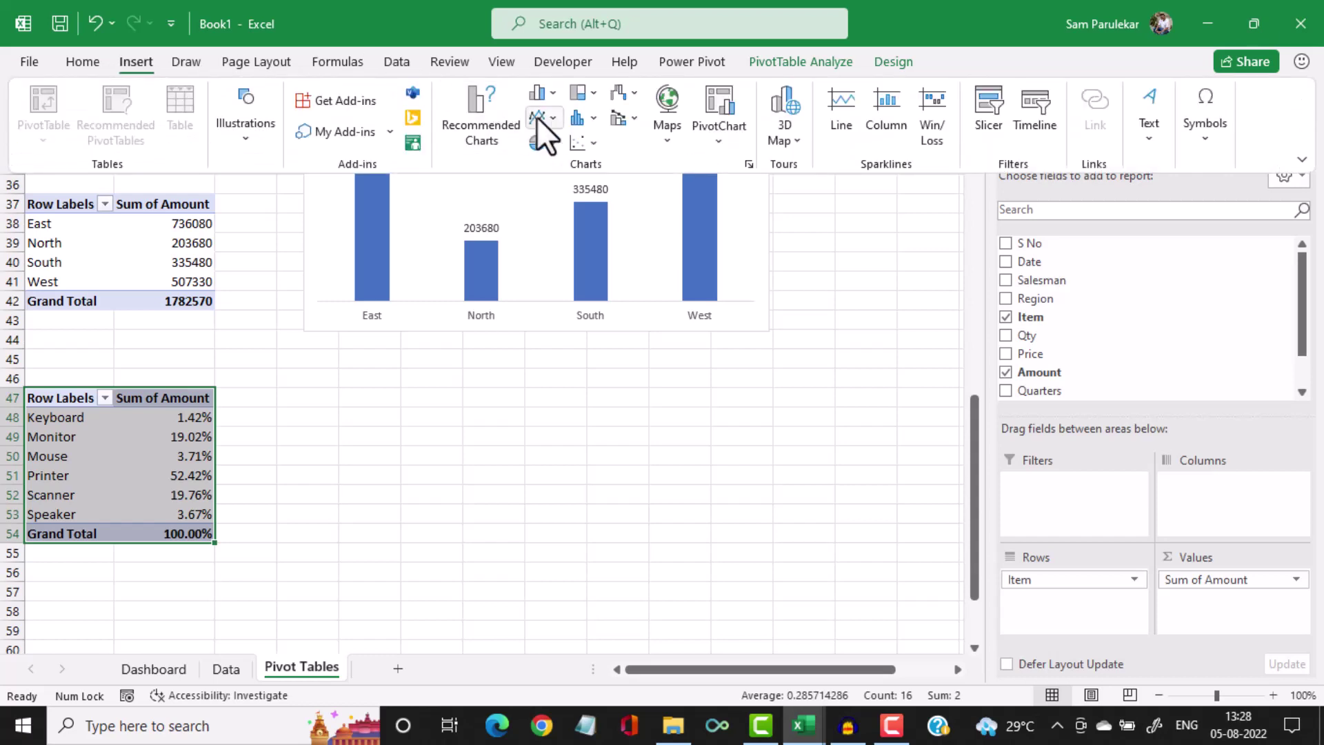
pyautogui.click(553, 96)
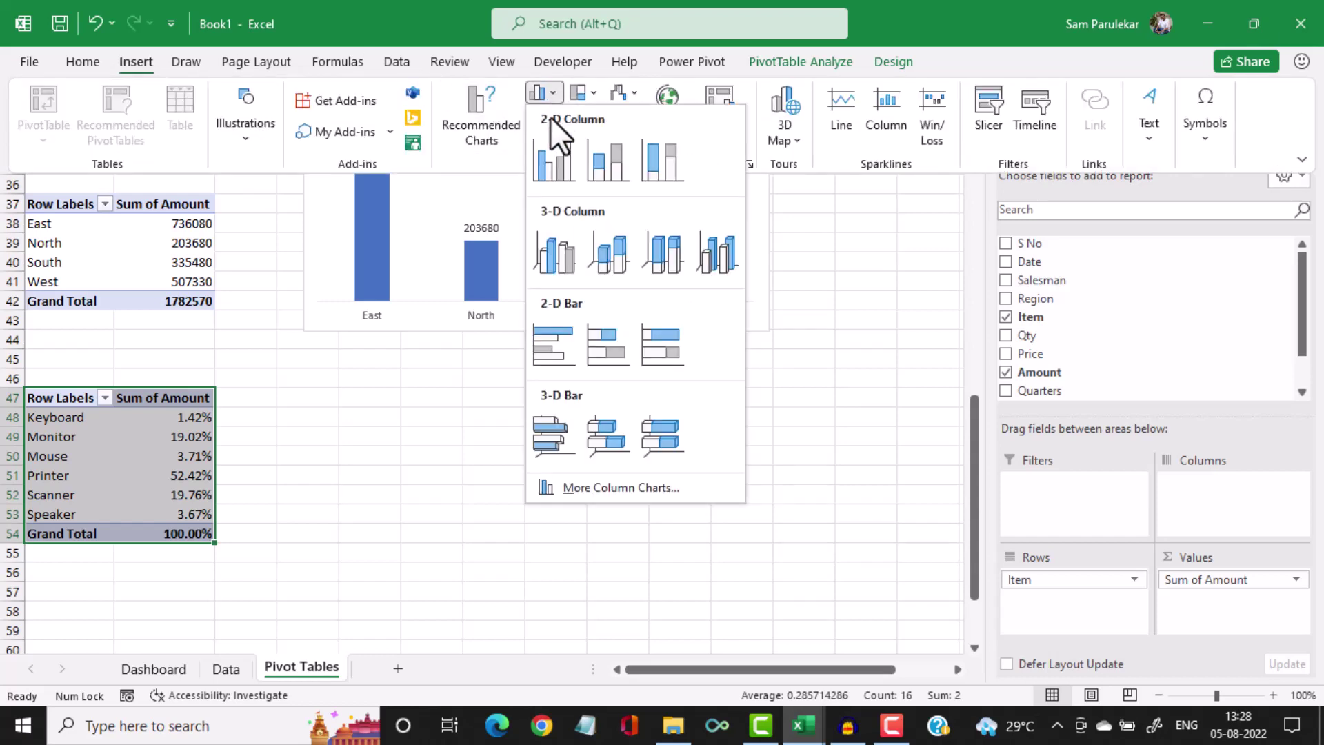
pyautogui.click(558, 337)
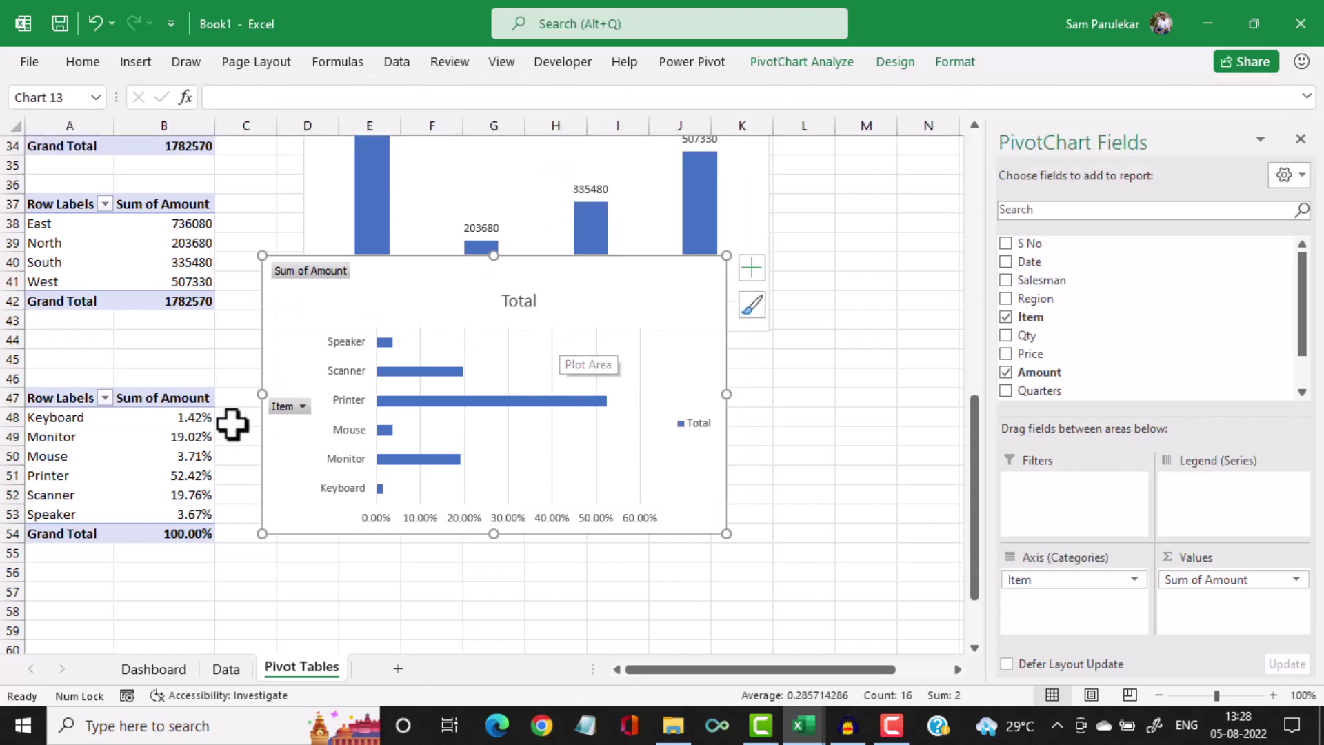
pyautogui.rightClick(286, 407)
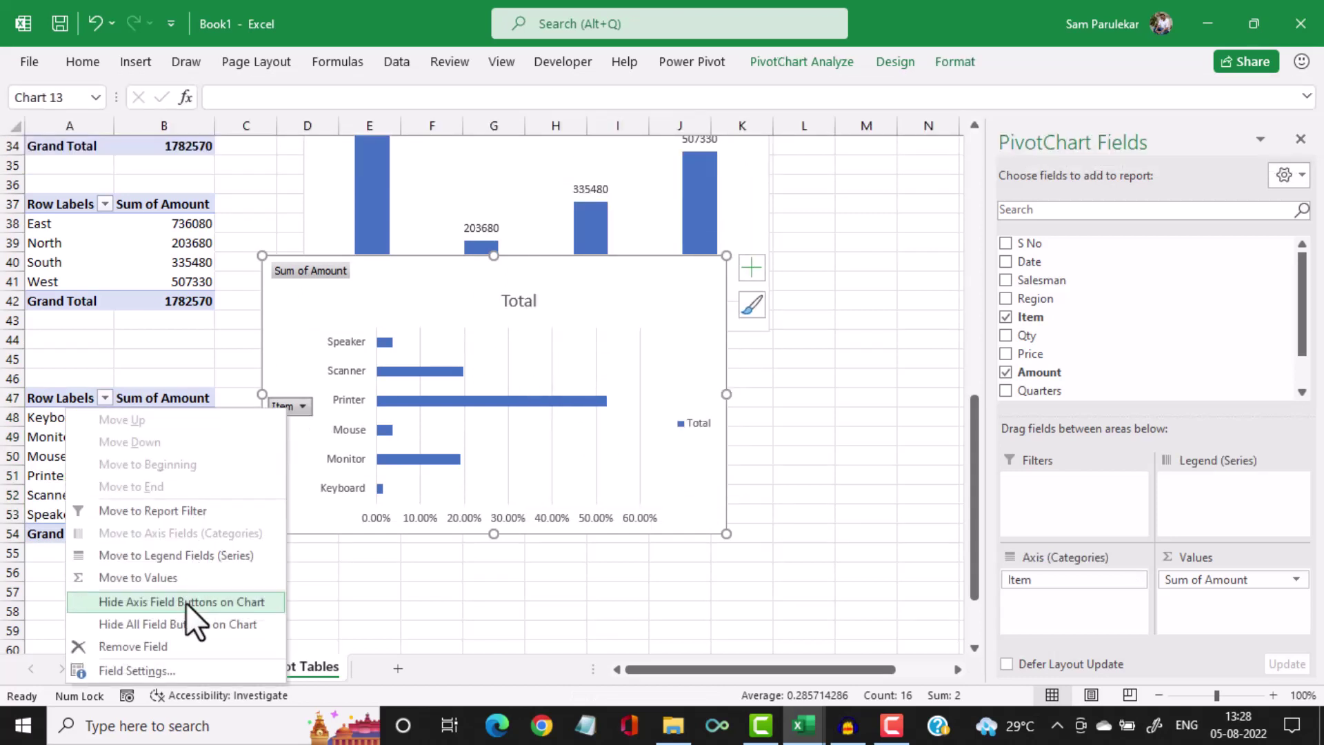
pyautogui.click(179, 626)
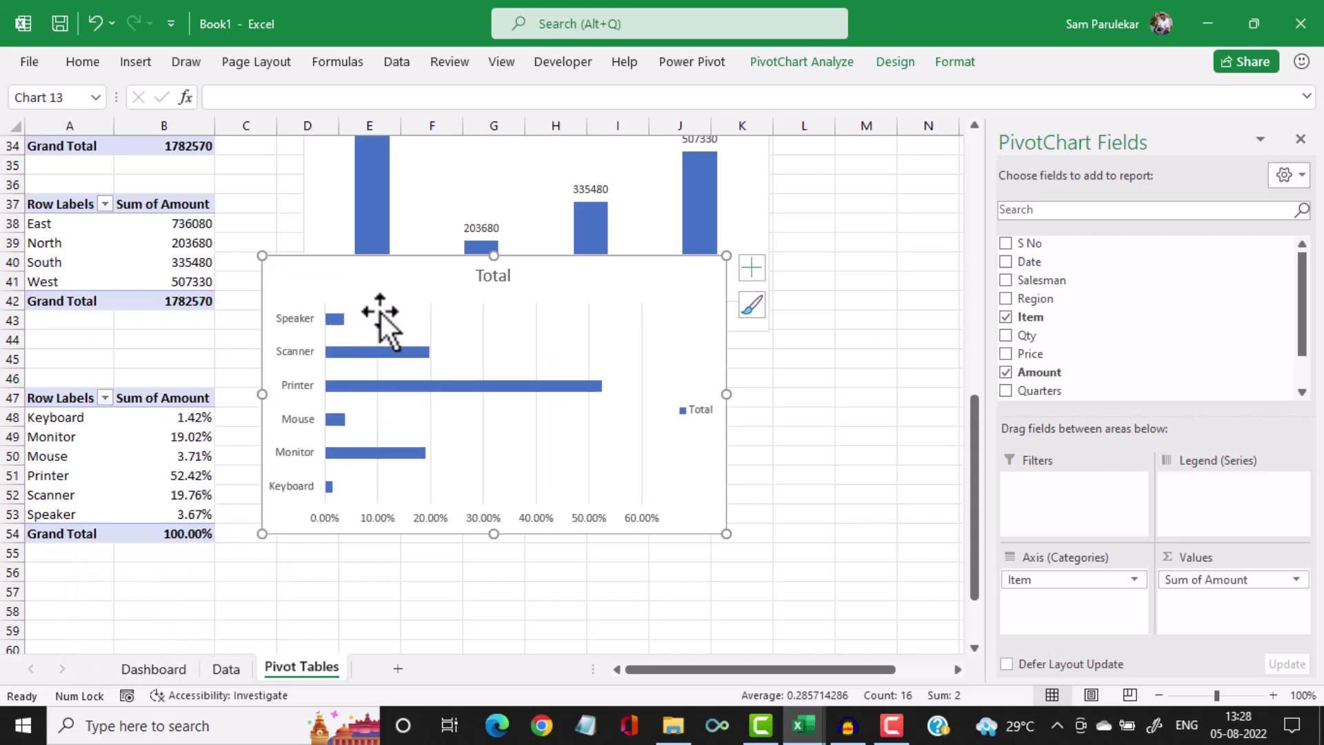
# Remove the title, the percentage axis and the legend from the product bar chart
pyautogui.click(493, 279)
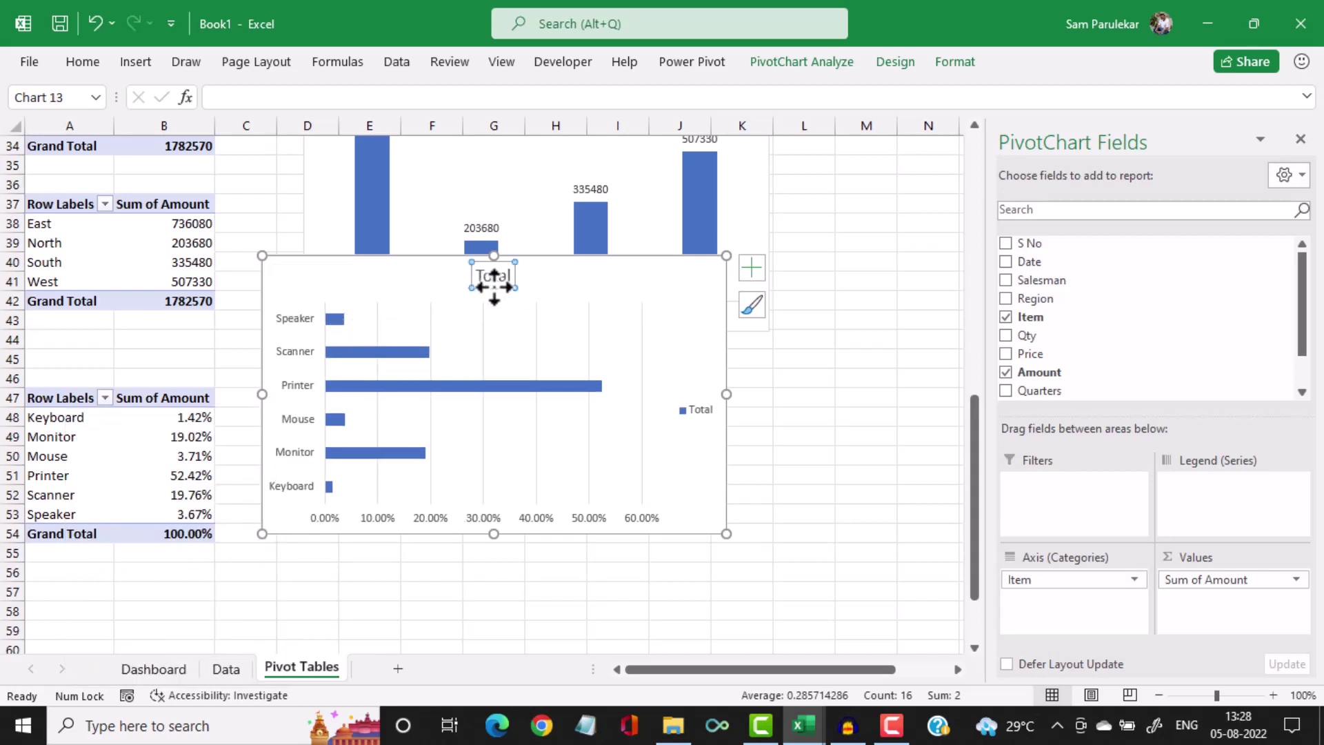
pyautogui.press('Delete')
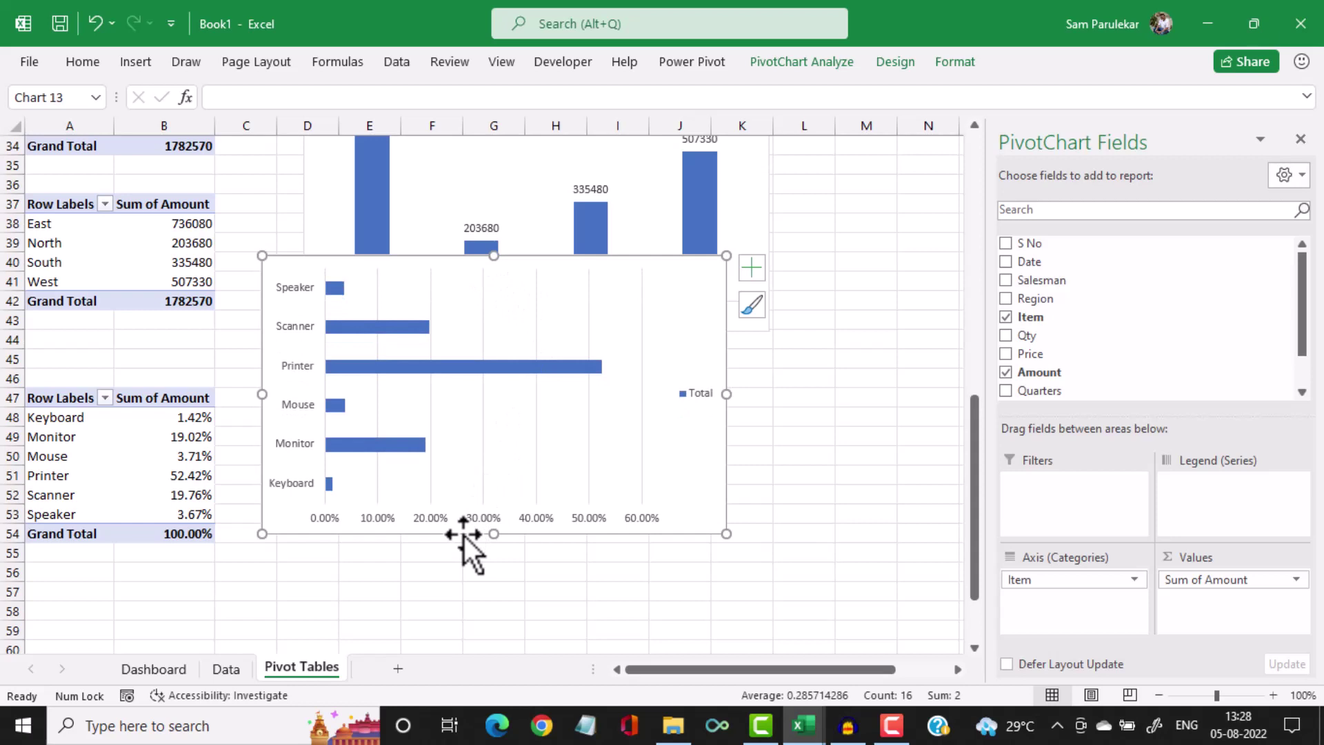
pyautogui.click(473, 517)
pyautogui.press('Delete')
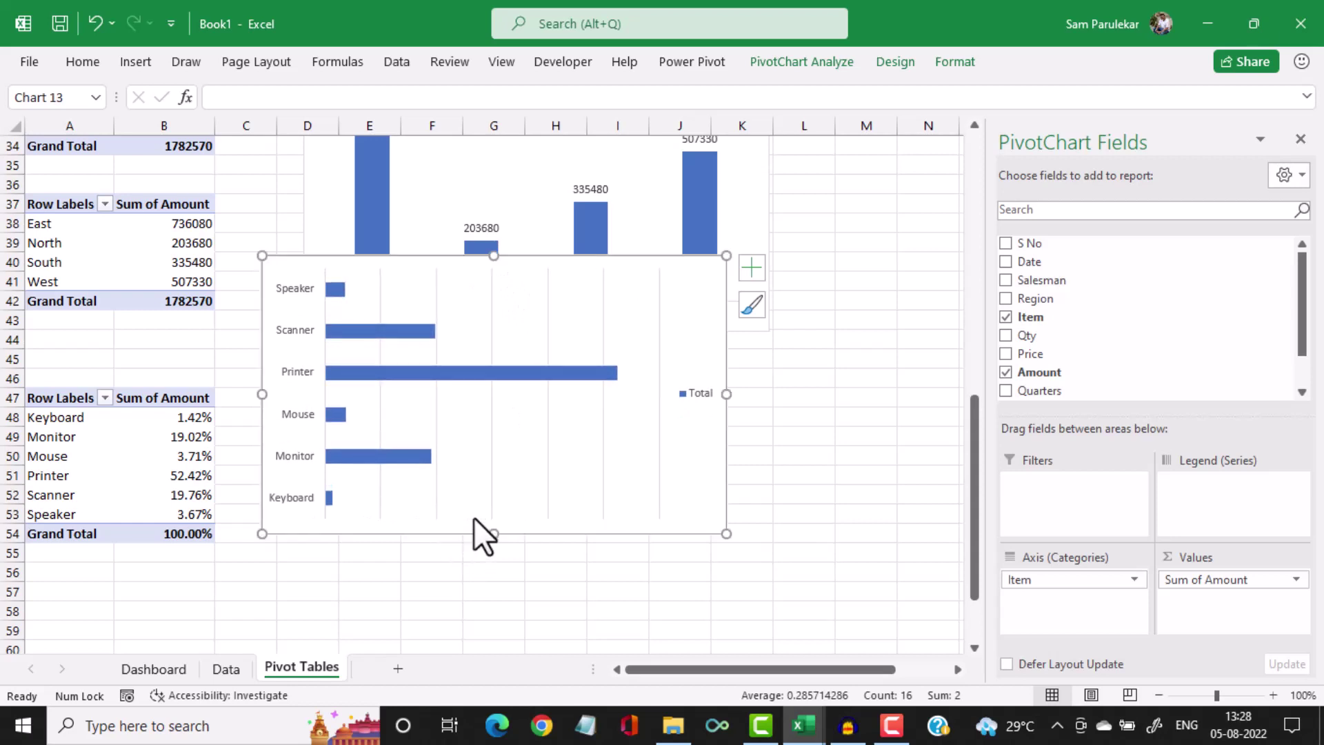
pyautogui.click(697, 394)
pyautogui.press('Delete')
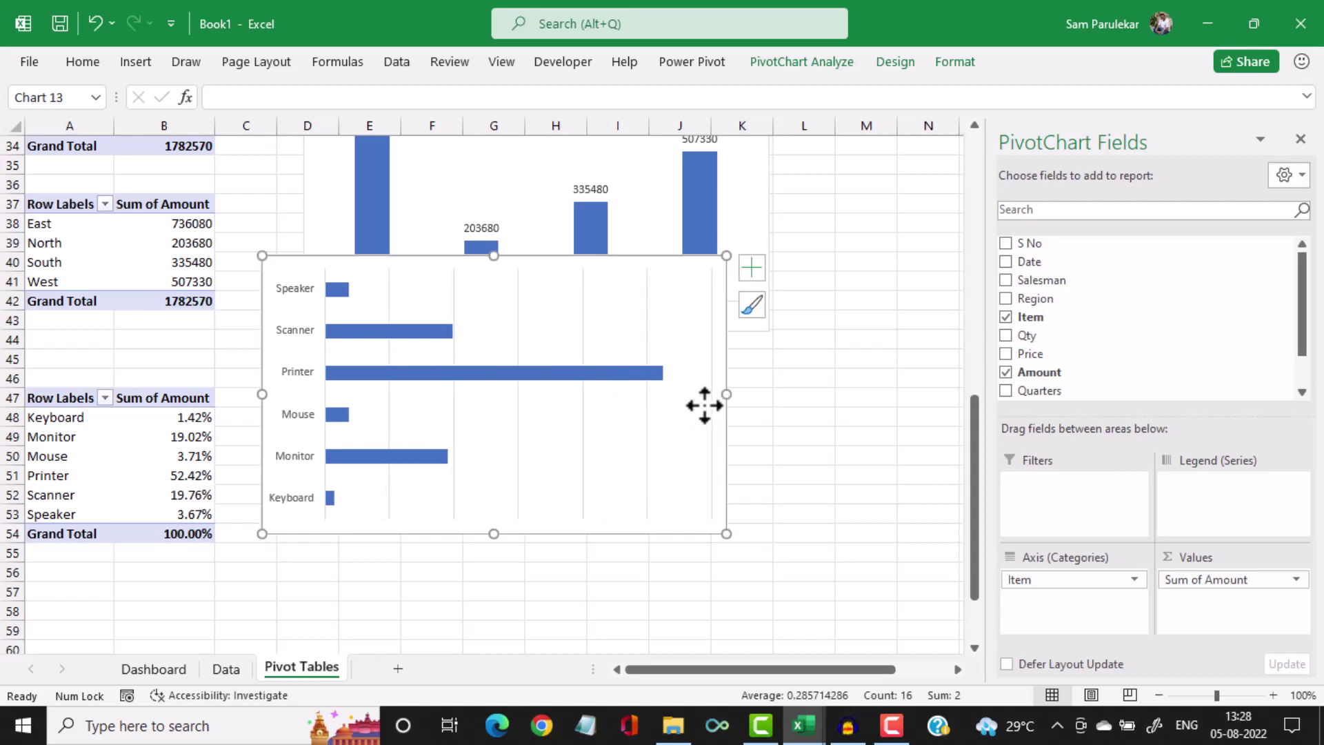
# Delete the product bar chart's vertical gridlines and add data labels to its bars
pyautogui.click(643, 461)
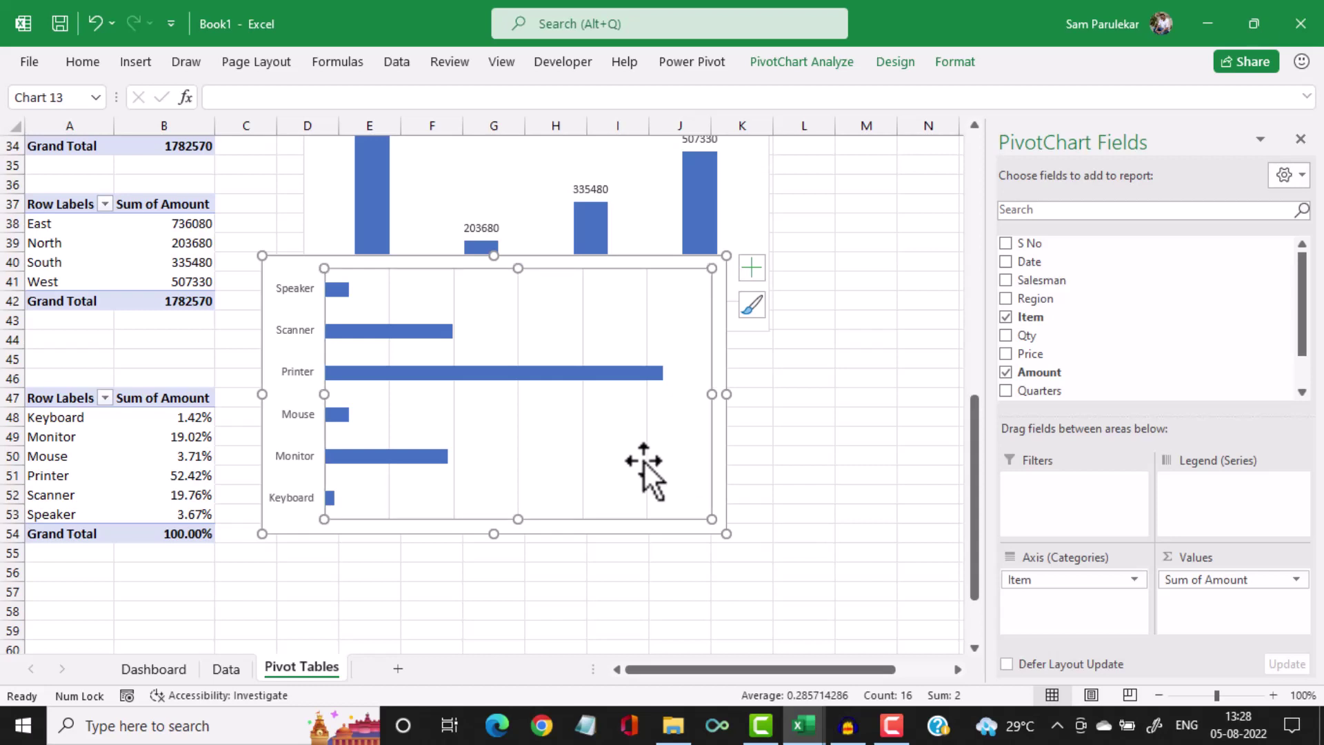
pyautogui.click(795, 454)
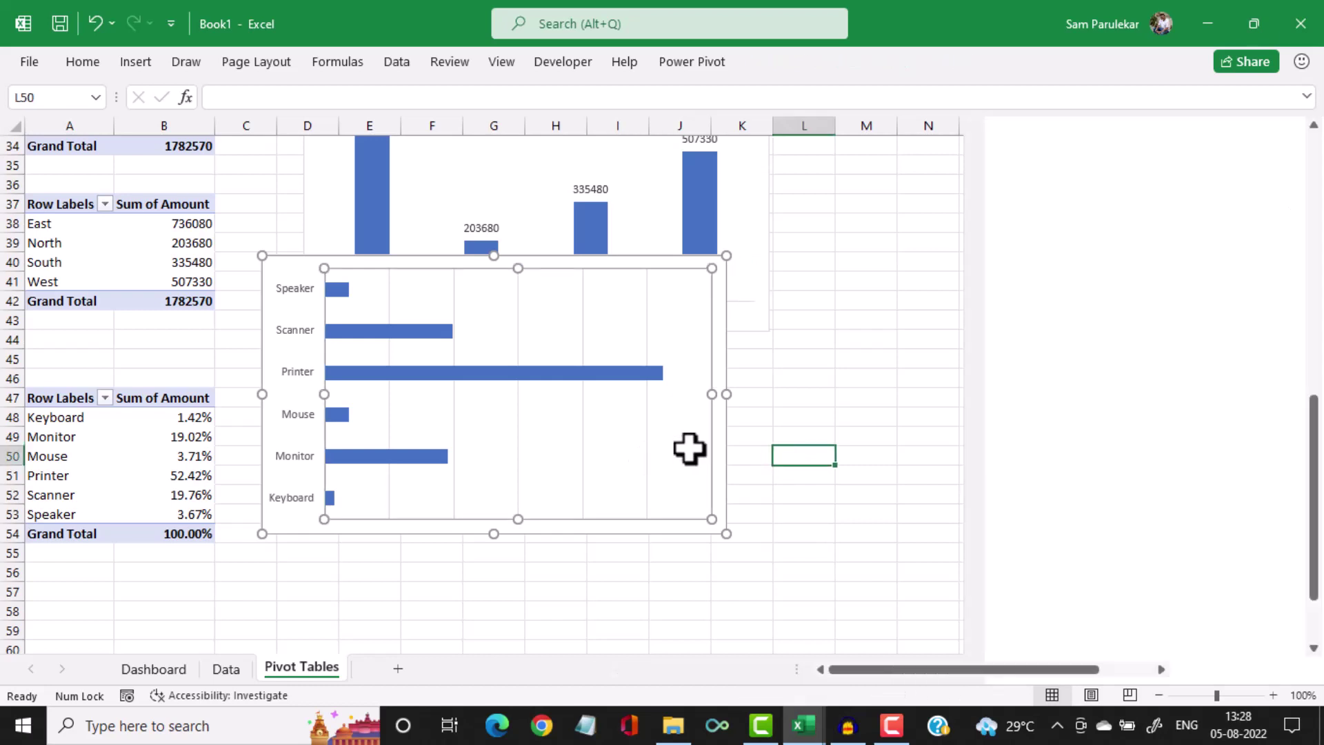
pyautogui.click(645, 453)
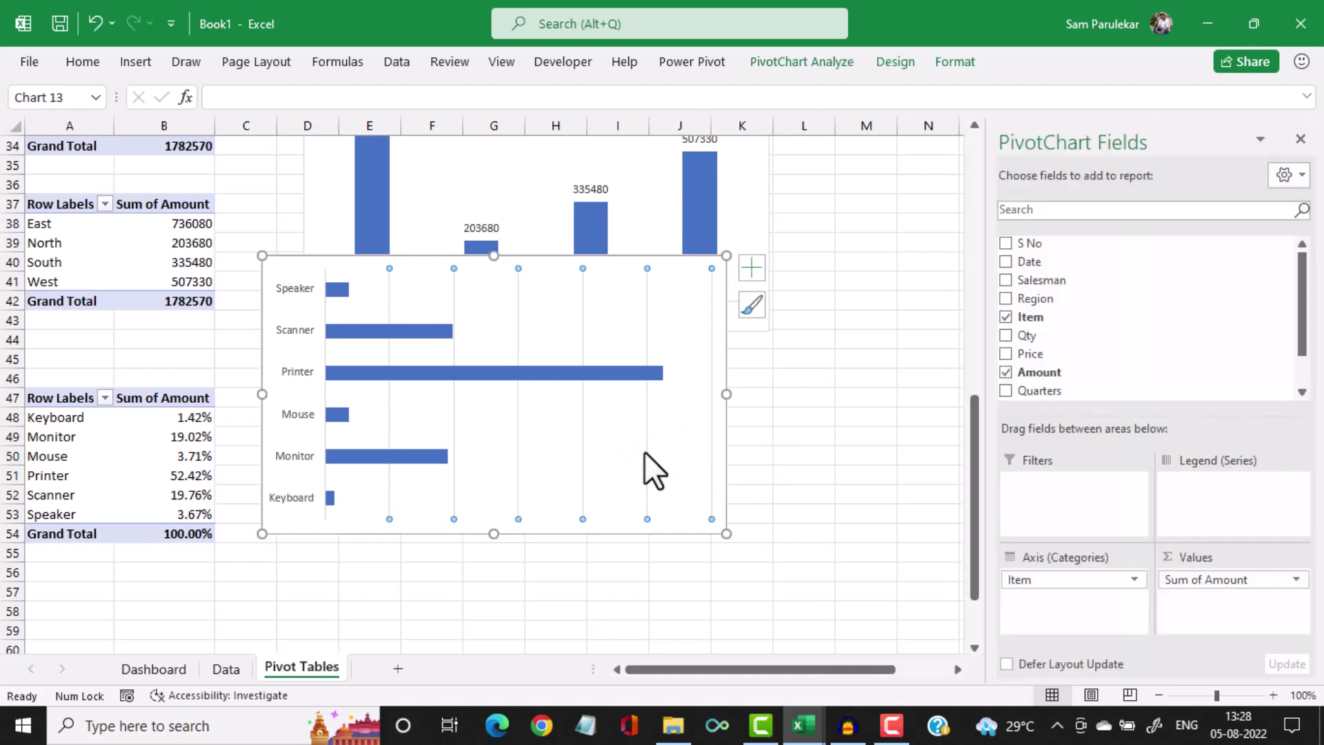
pyautogui.click(631, 386)
pyautogui.rightClick(627, 372)
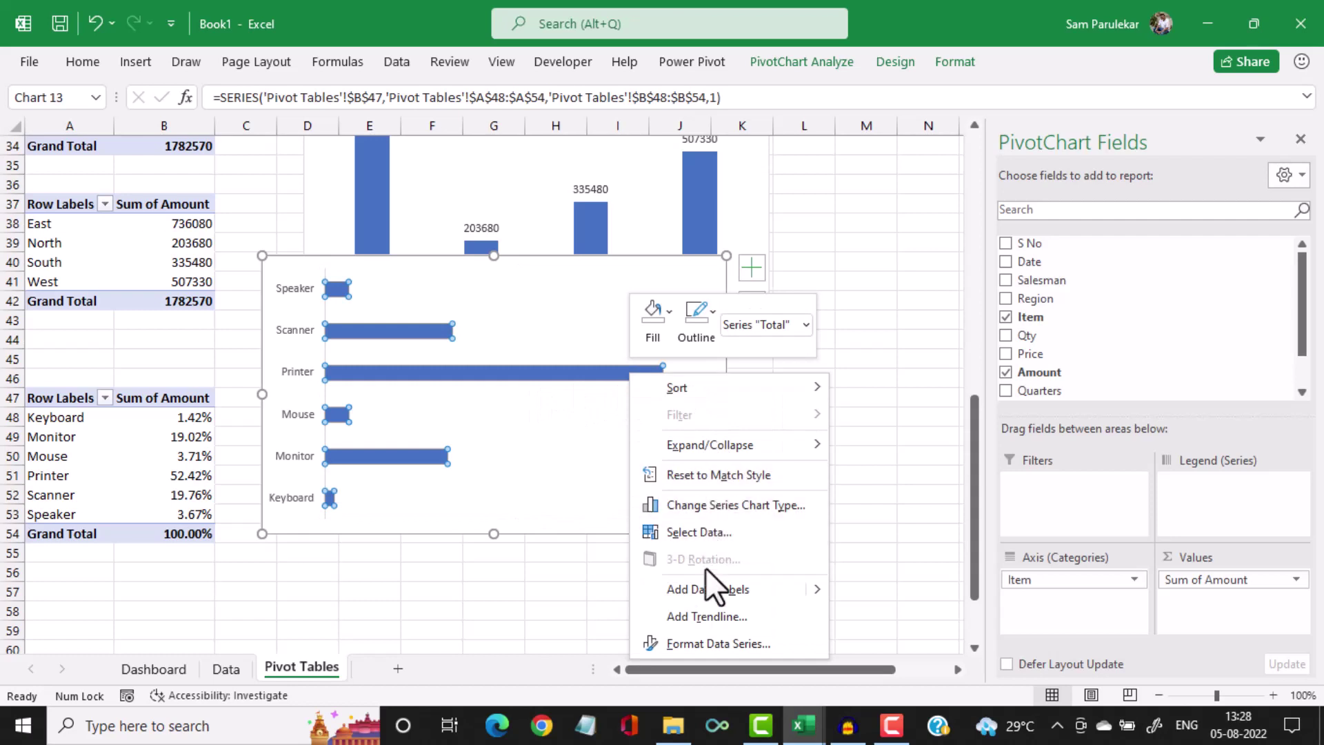
pyautogui.click(704, 587)
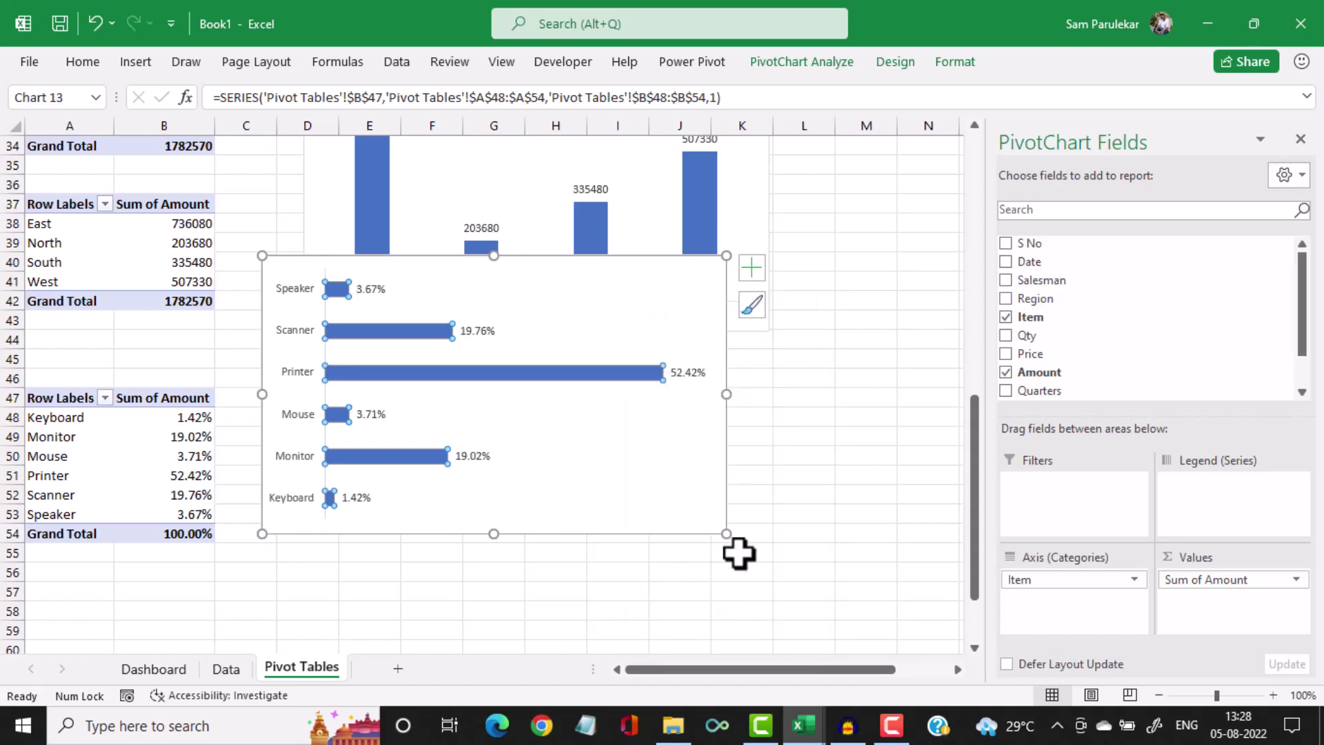
pyautogui.click(804, 533)
# Copy the product bar chart and paste it on the Dashboard sheet over the Sales by Products card
pyautogui.click(410, 329)
pyautogui.click(173, 669)
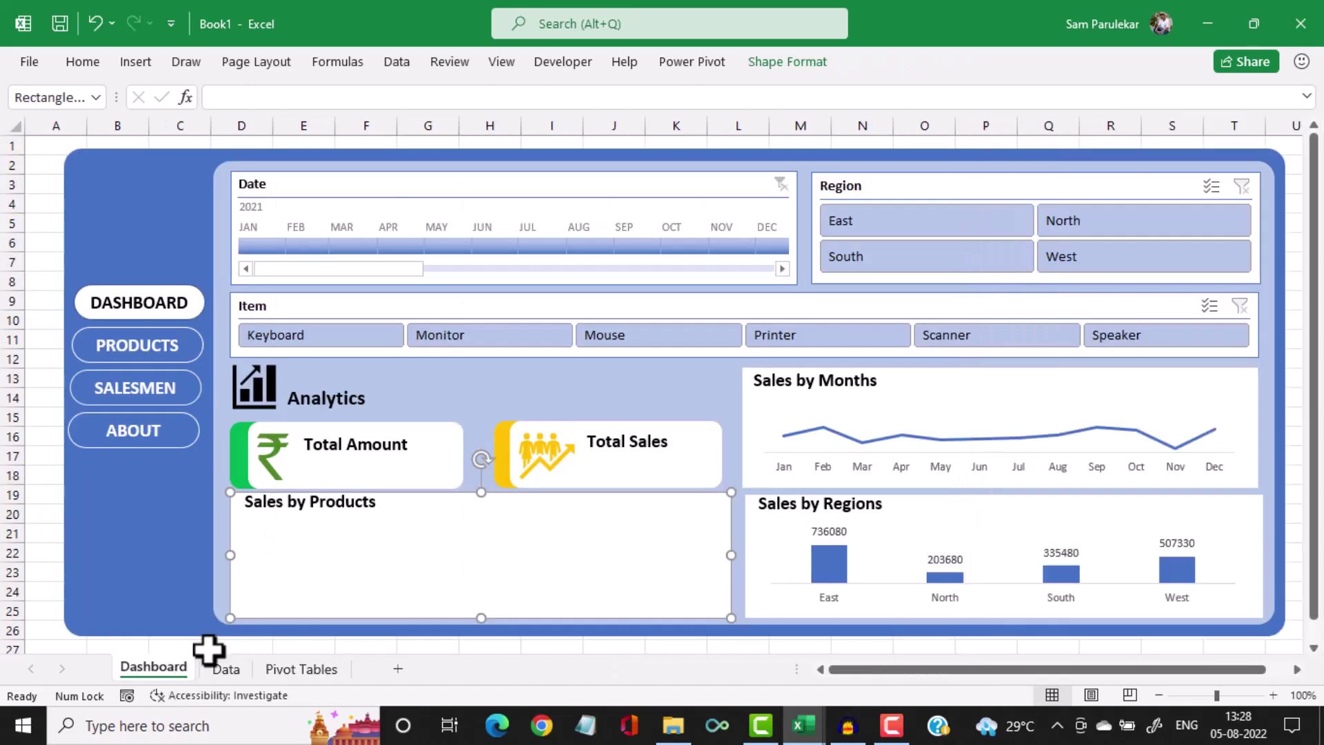
pyautogui.click(316, 571)
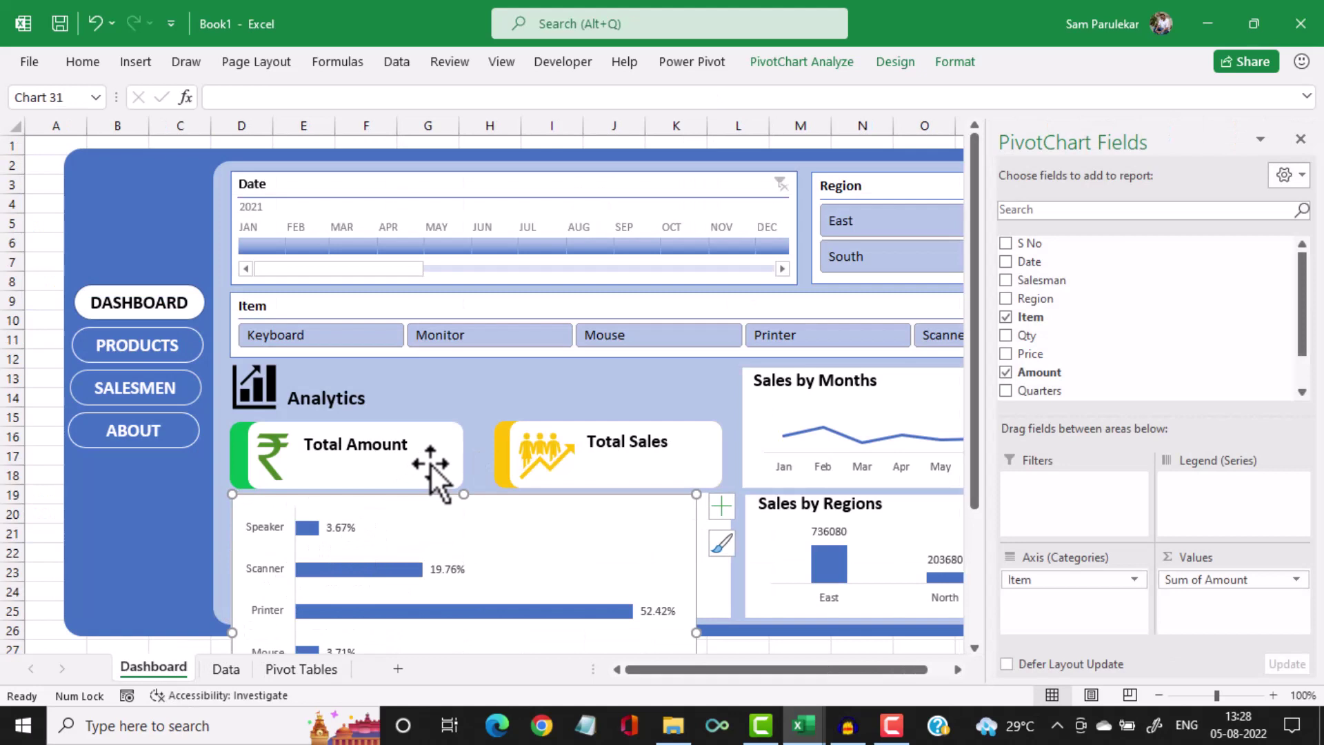
# Resize the pasted product chart to about 13 cm by 2.7 cm so it fits beneath the Sales by Products heading
pyautogui.scroll(-3, 615, 502)
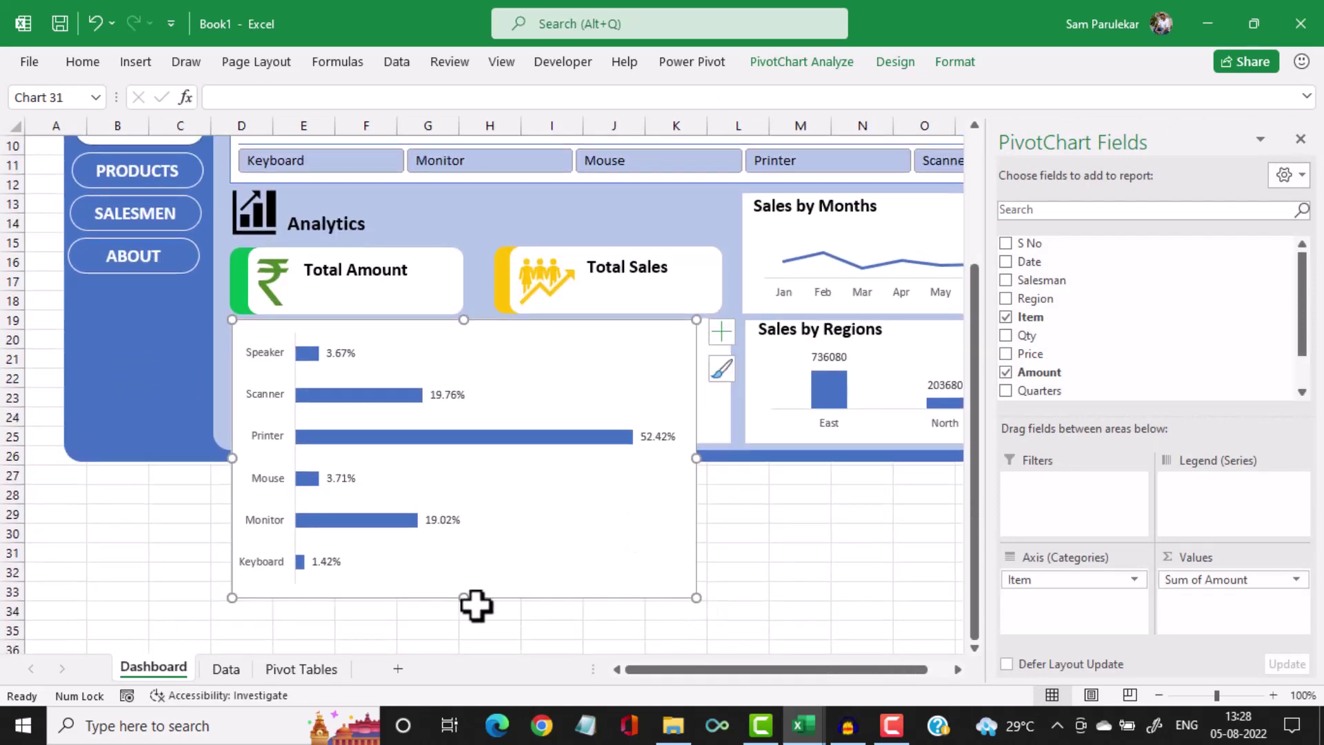
pyautogui.moveTo(460, 603); pyautogui.dragTo(441, 446)
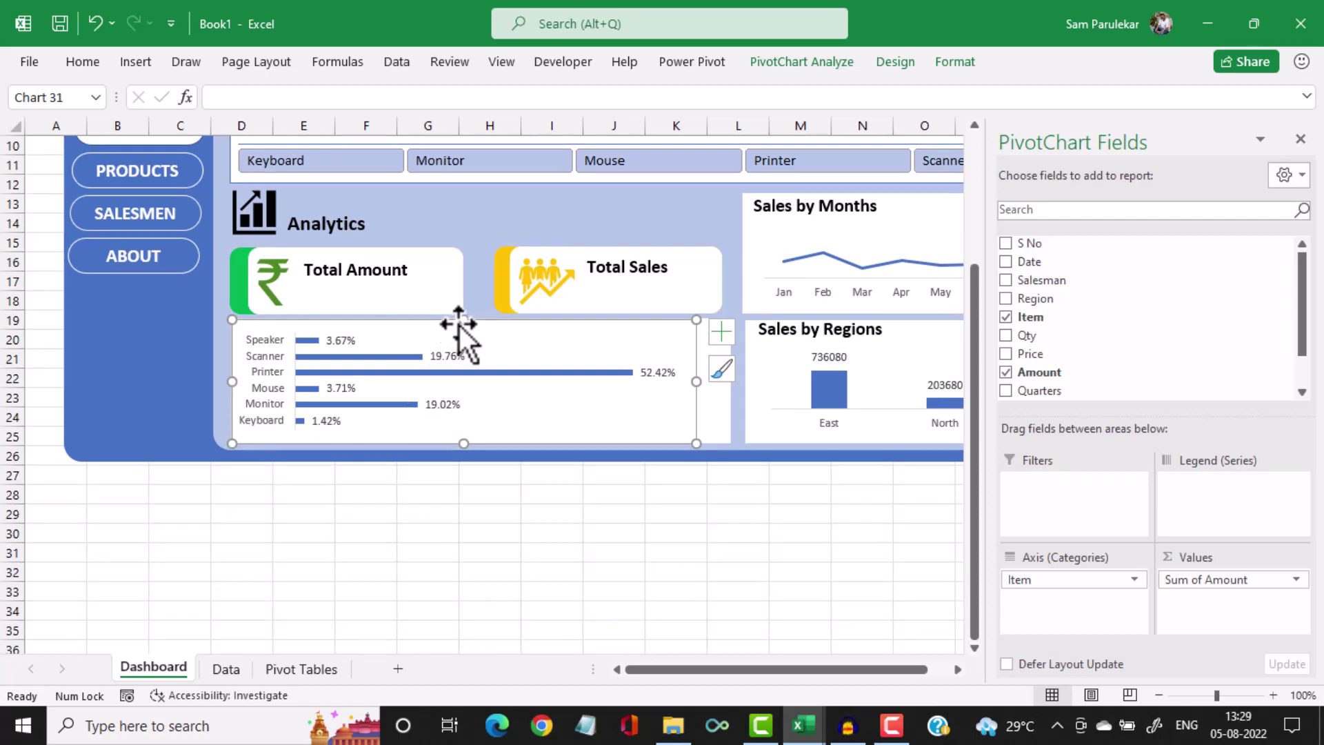
pyautogui.moveTo(460, 323); pyautogui.dragTo(462, 338)
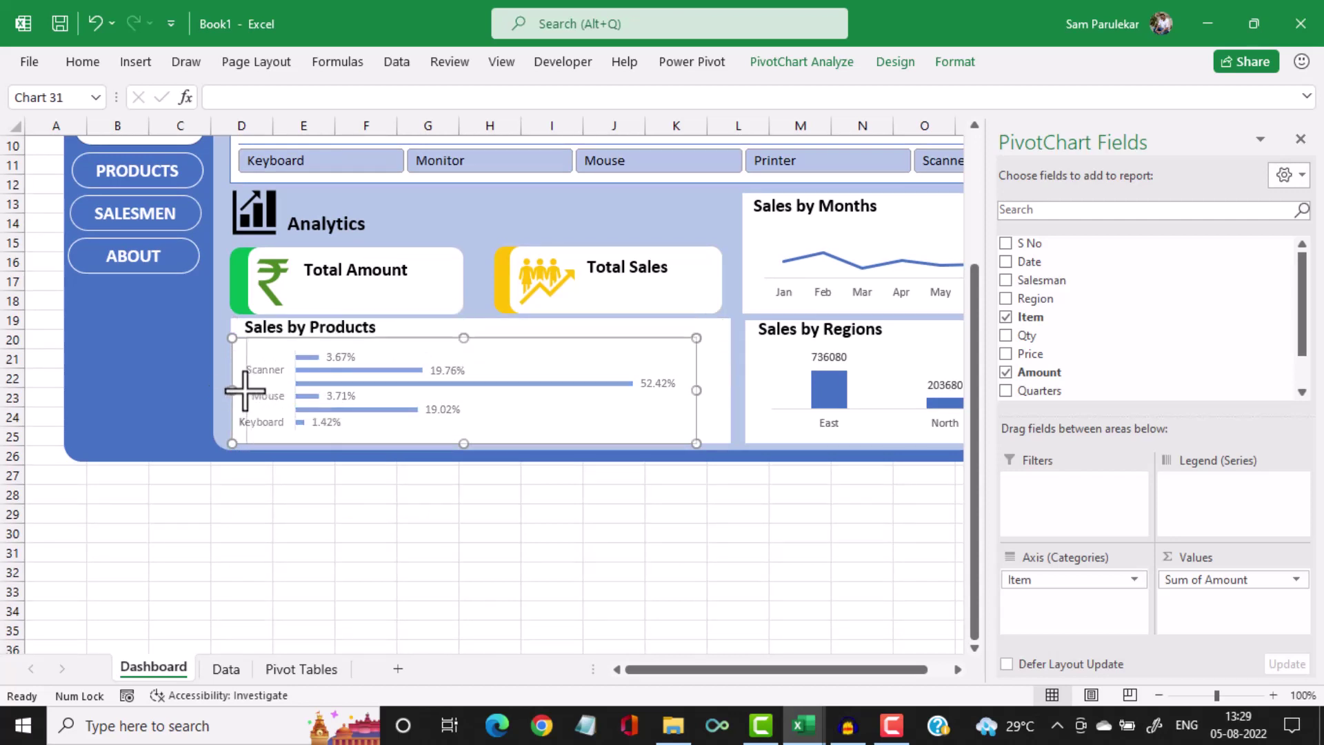
pyautogui.moveTo(241, 390); pyautogui.dragTo(241, 391)
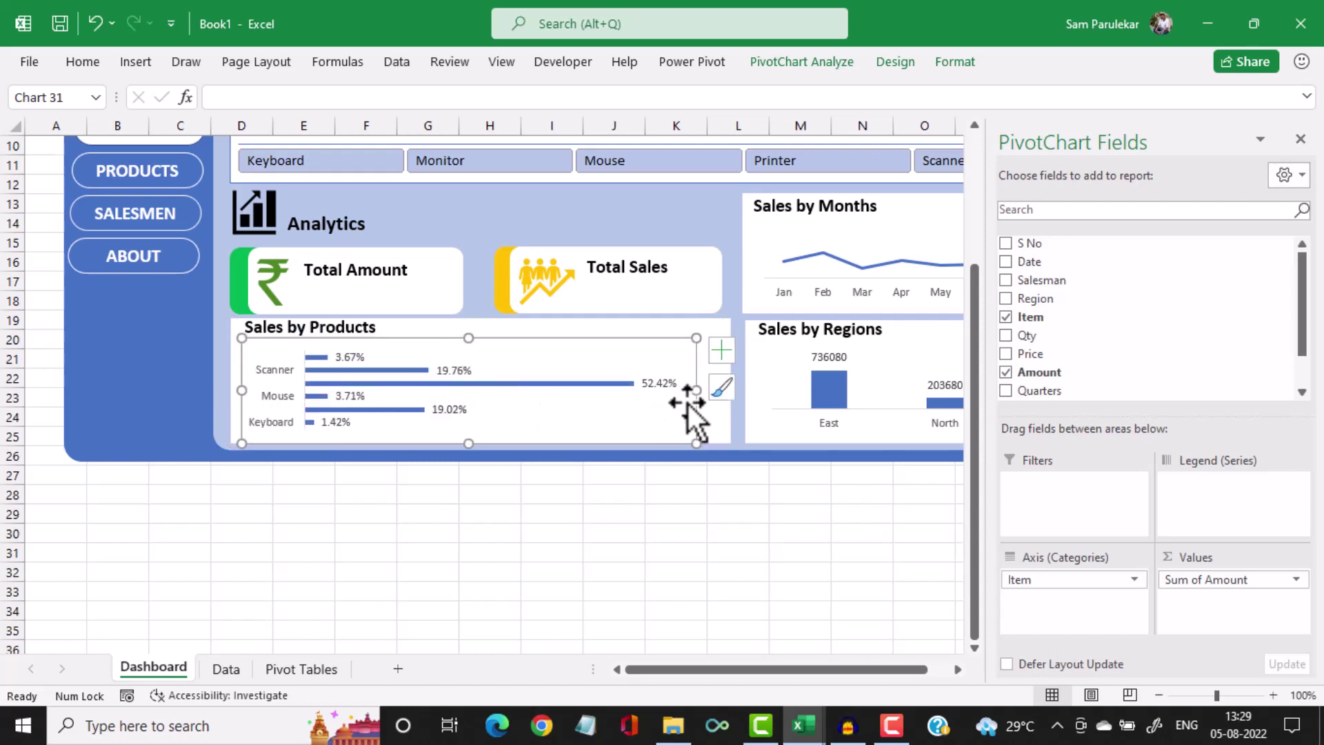
pyautogui.moveTo(697, 390); pyautogui.dragTo(718, 394)
pyautogui.click(545, 525)
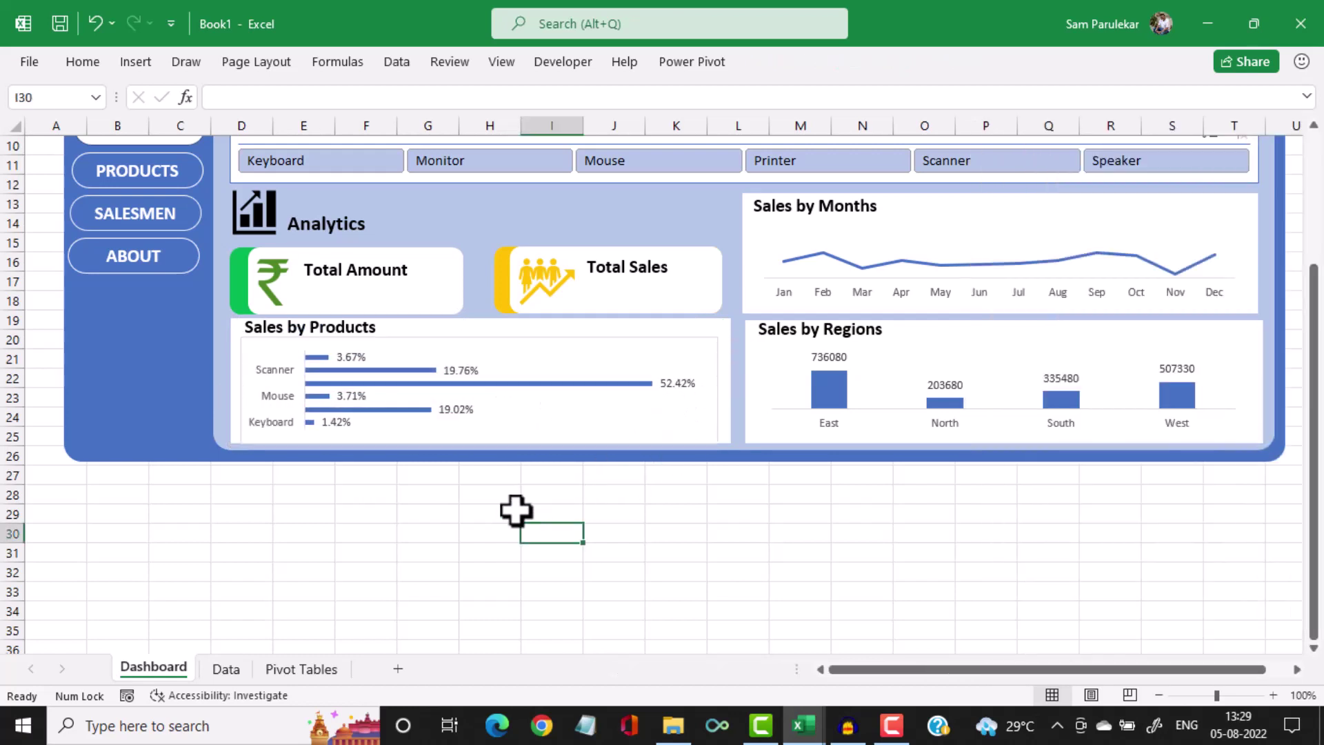
pyautogui.click(392, 404)
pyautogui.moveTo(478, 445); pyautogui.dragTo(476, 436)
pyautogui.click(491, 514)
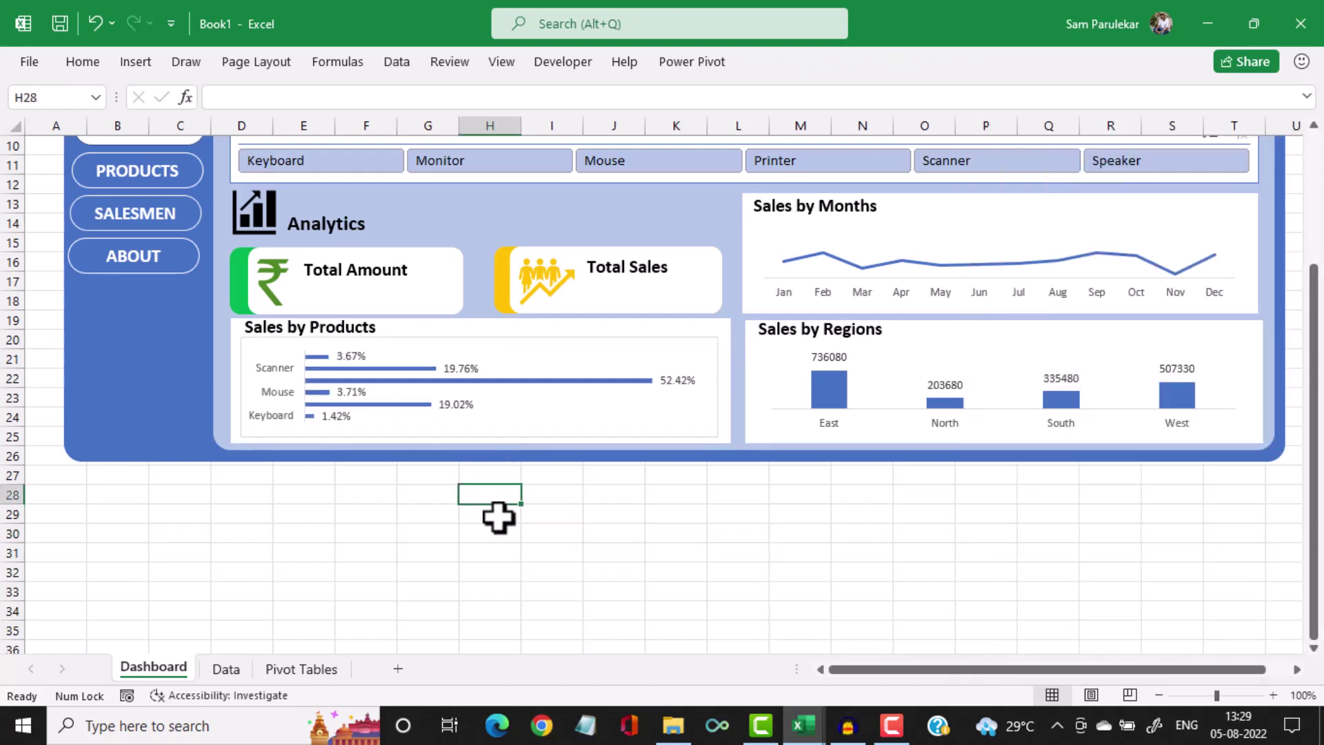
# Set the product chart on the dashboard to No Outline
pyautogui.click(630, 360)
pyautogui.scroll(3, 641, 379)
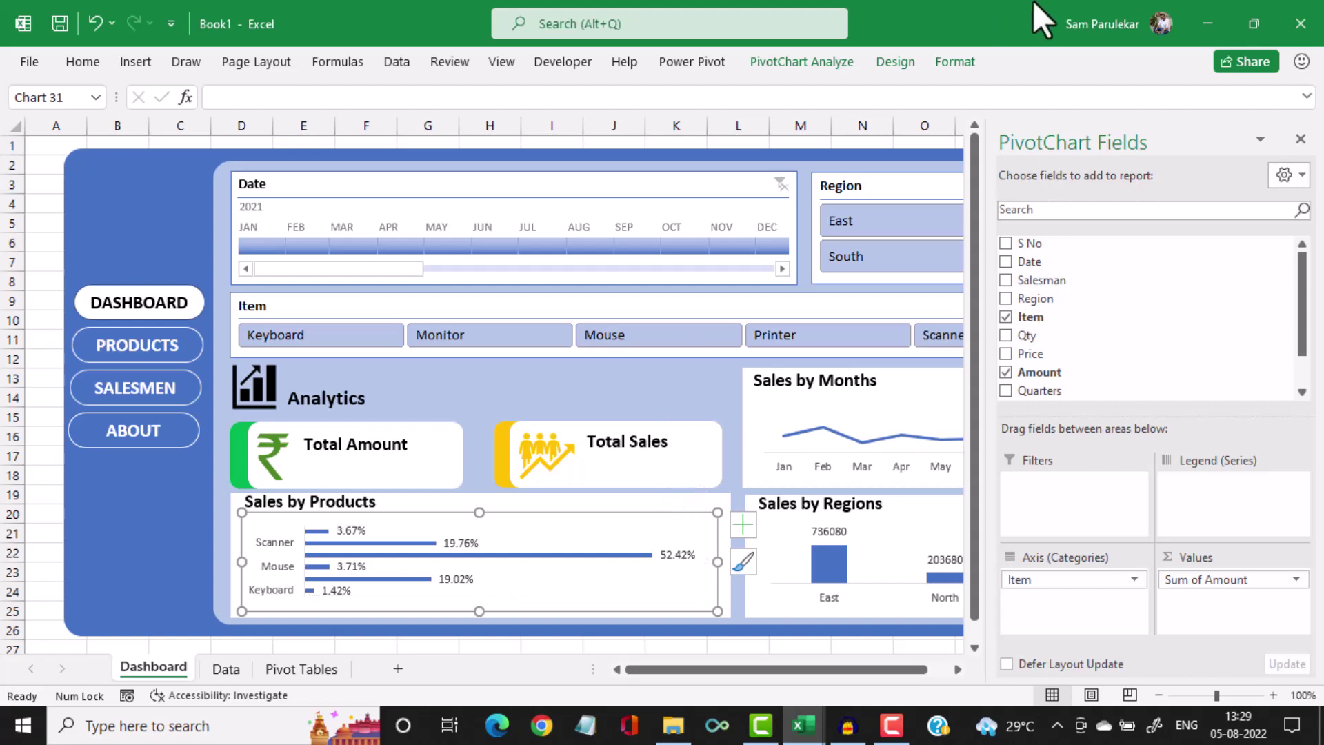
pyautogui.click(1299, 139)
pyautogui.click(955, 64)
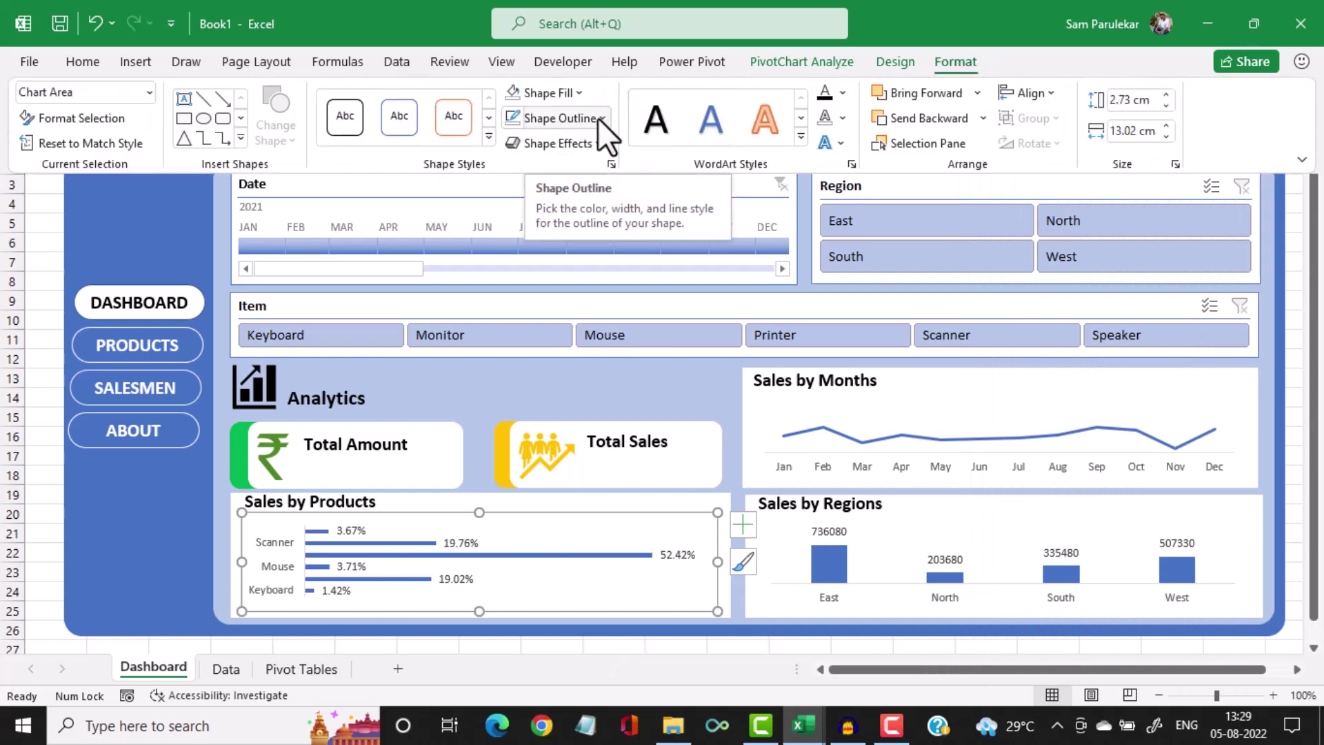
pyautogui.click(598, 118)
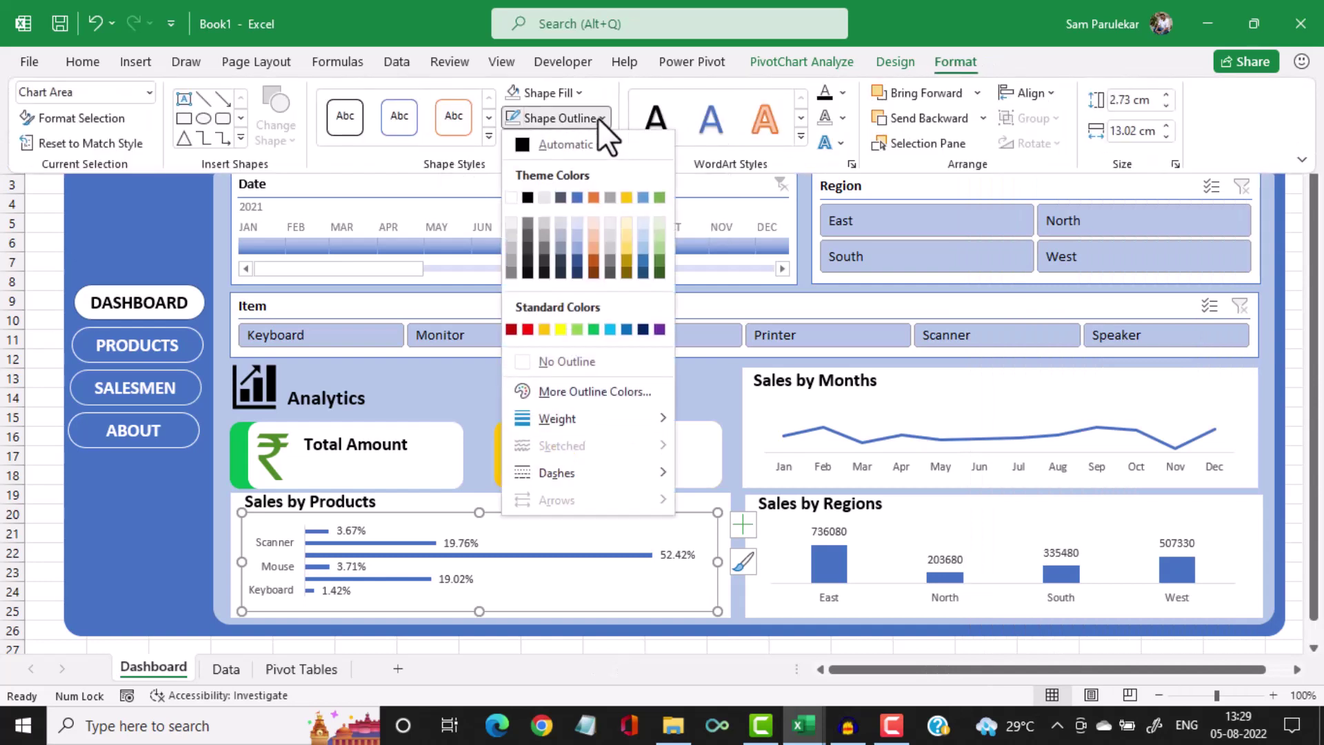
pyautogui.click(519, 364)
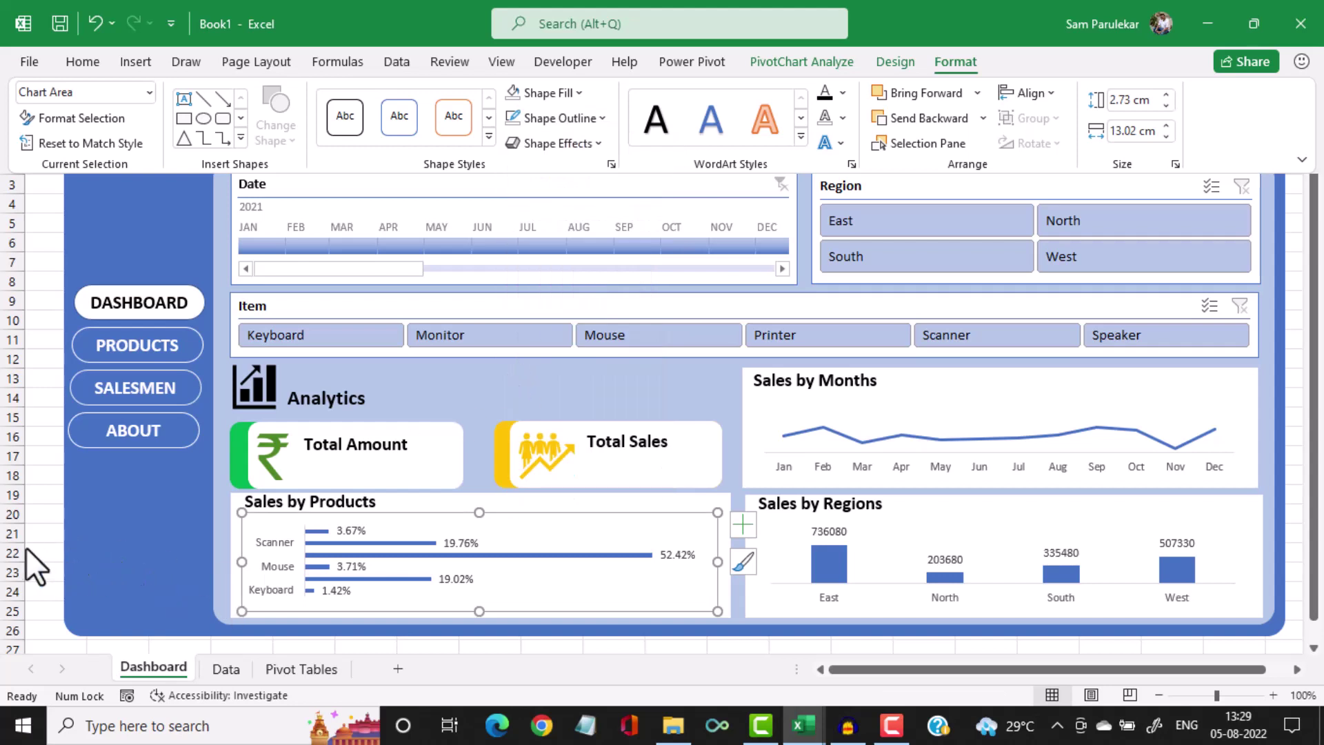
pyautogui.hotkey('ctrl', 'F1')
pyautogui.click(45, 540)
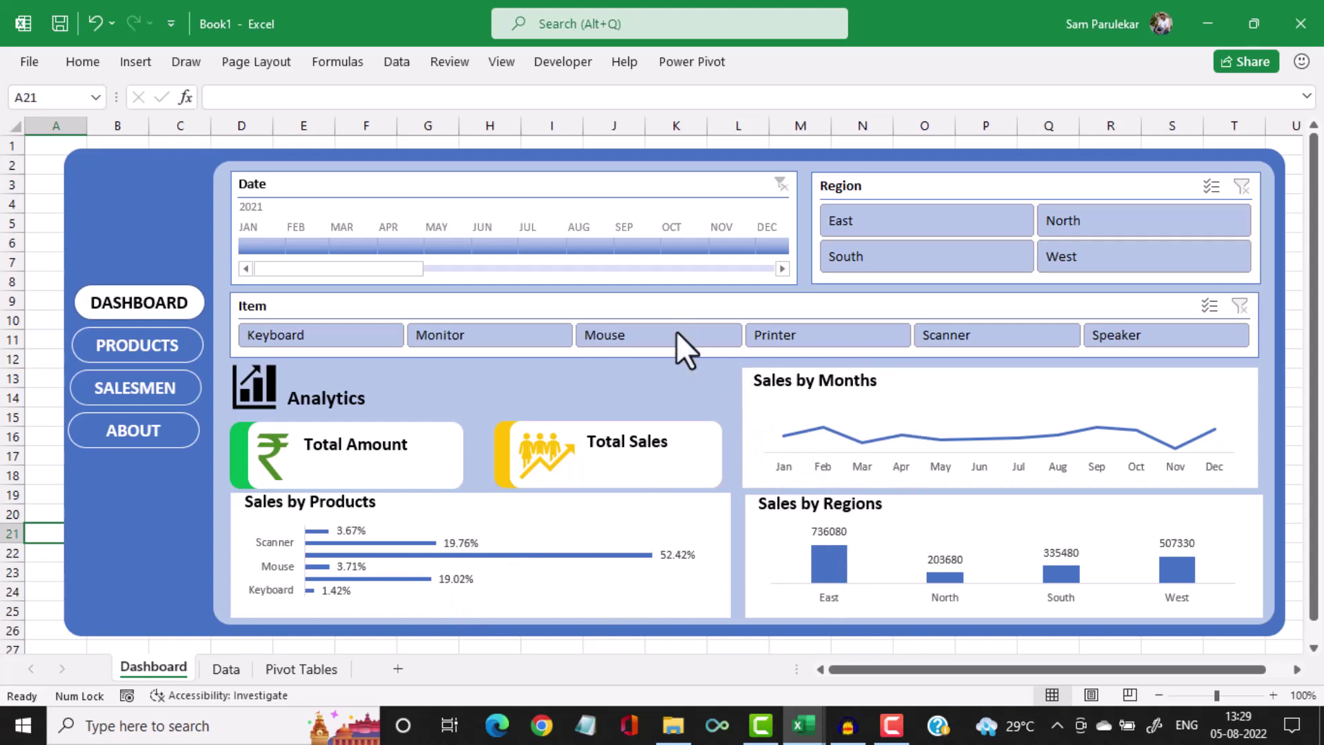
# Test the Item slicer with Keyboard, Monitor and Mouse, checking the charts' response, and clear the filter
pyautogui.click(335, 335)
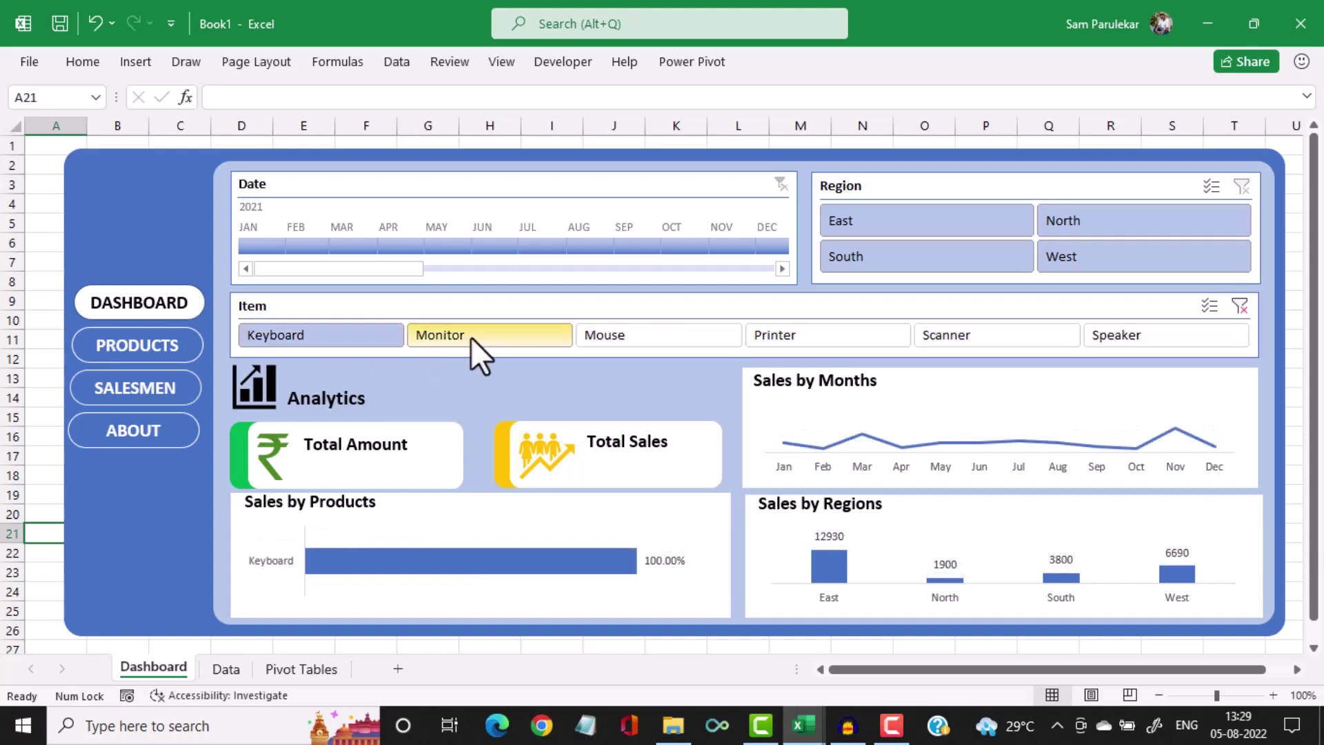
pyautogui.click(557, 337)
pyautogui.click(657, 338)
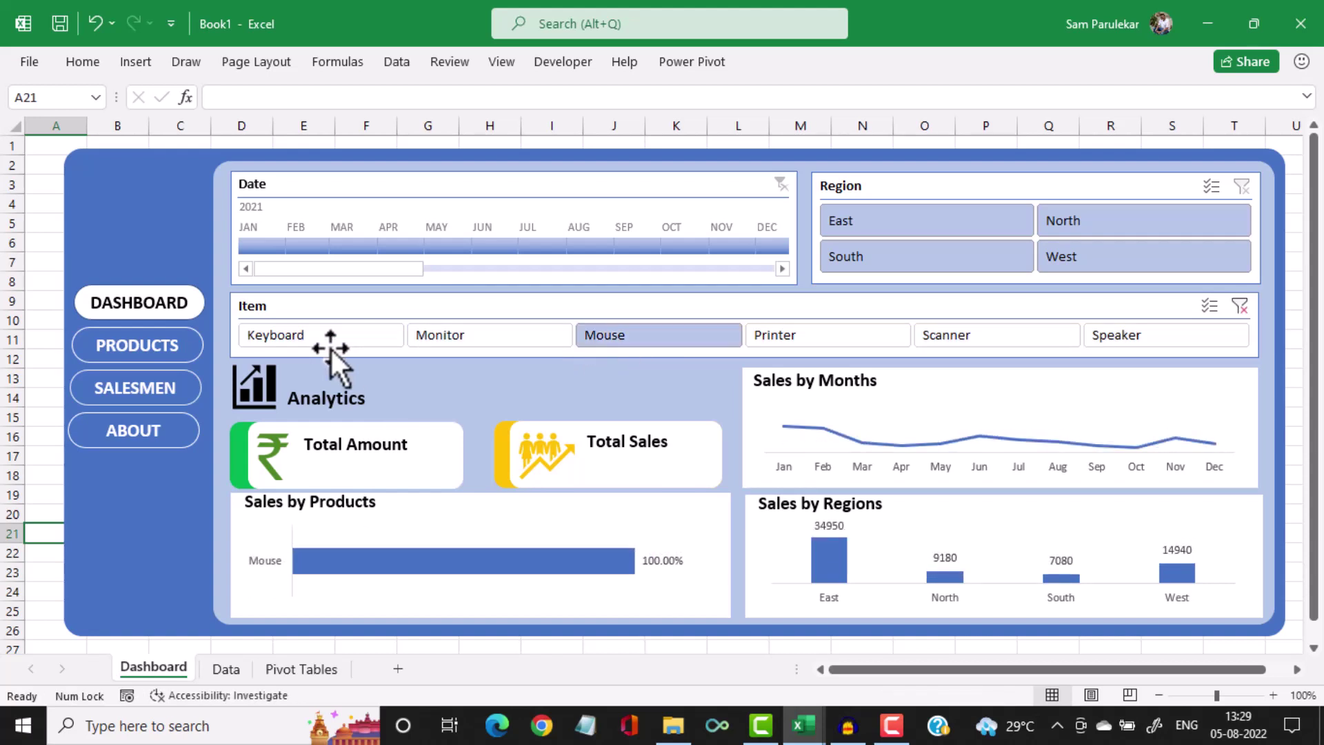
pyautogui.click(304, 339)
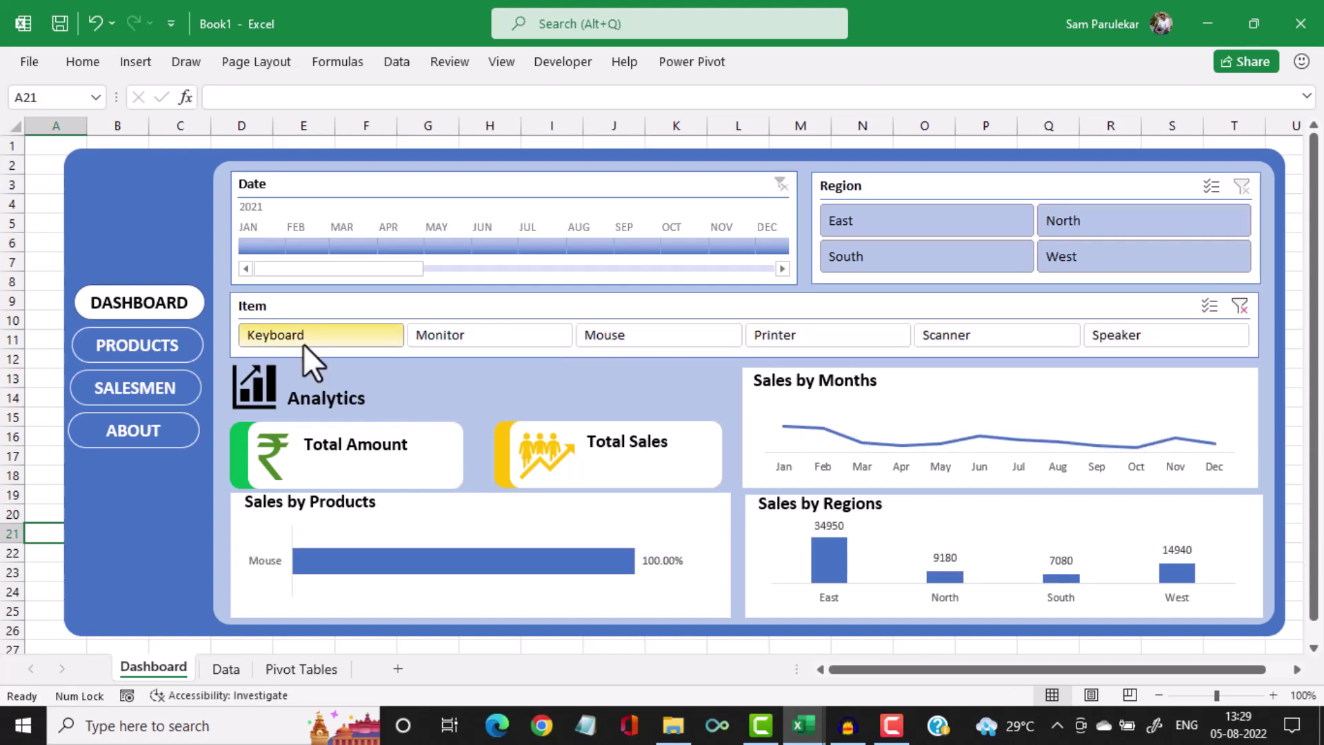
pyautogui.click(1239, 306)
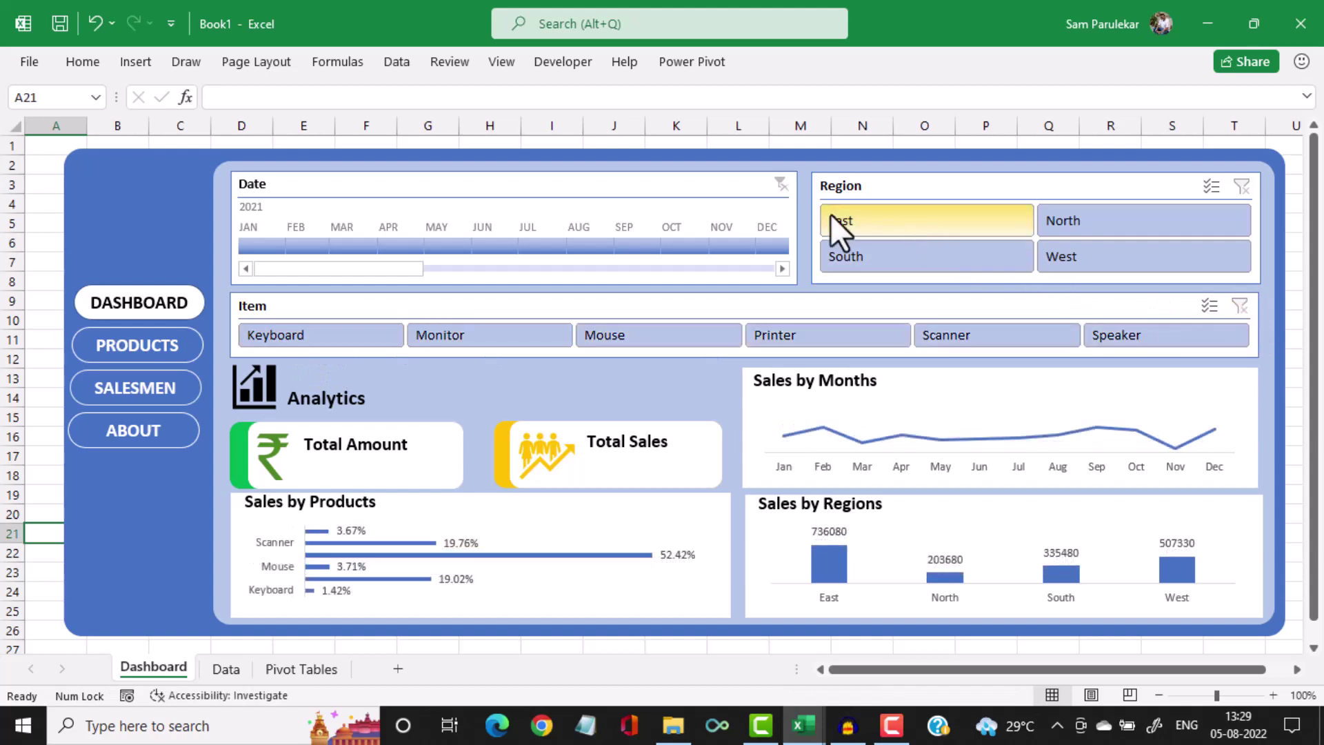
# Test the Region slicer with East, North and West and the Date timeline with March to November 2021, clearing each filter
pyautogui.click(926, 221)
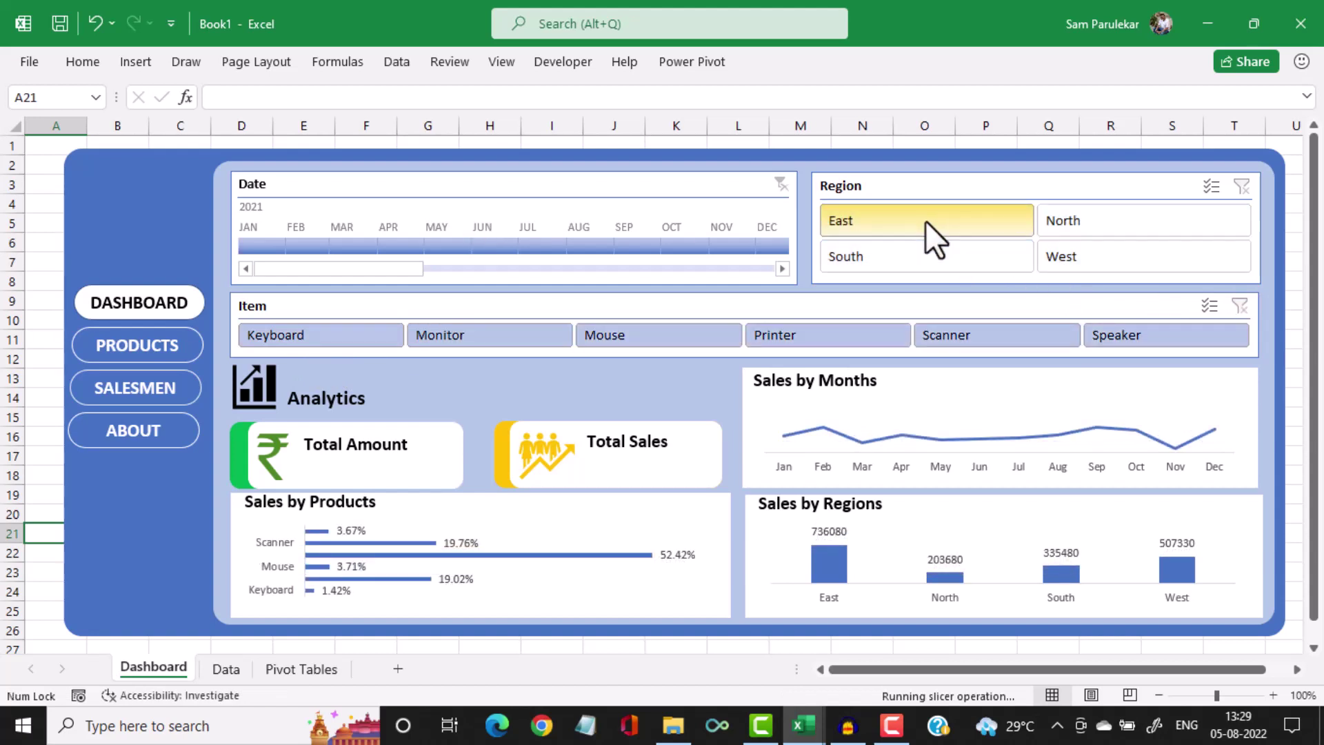
pyautogui.click(1104, 221)
pyautogui.click(1094, 250)
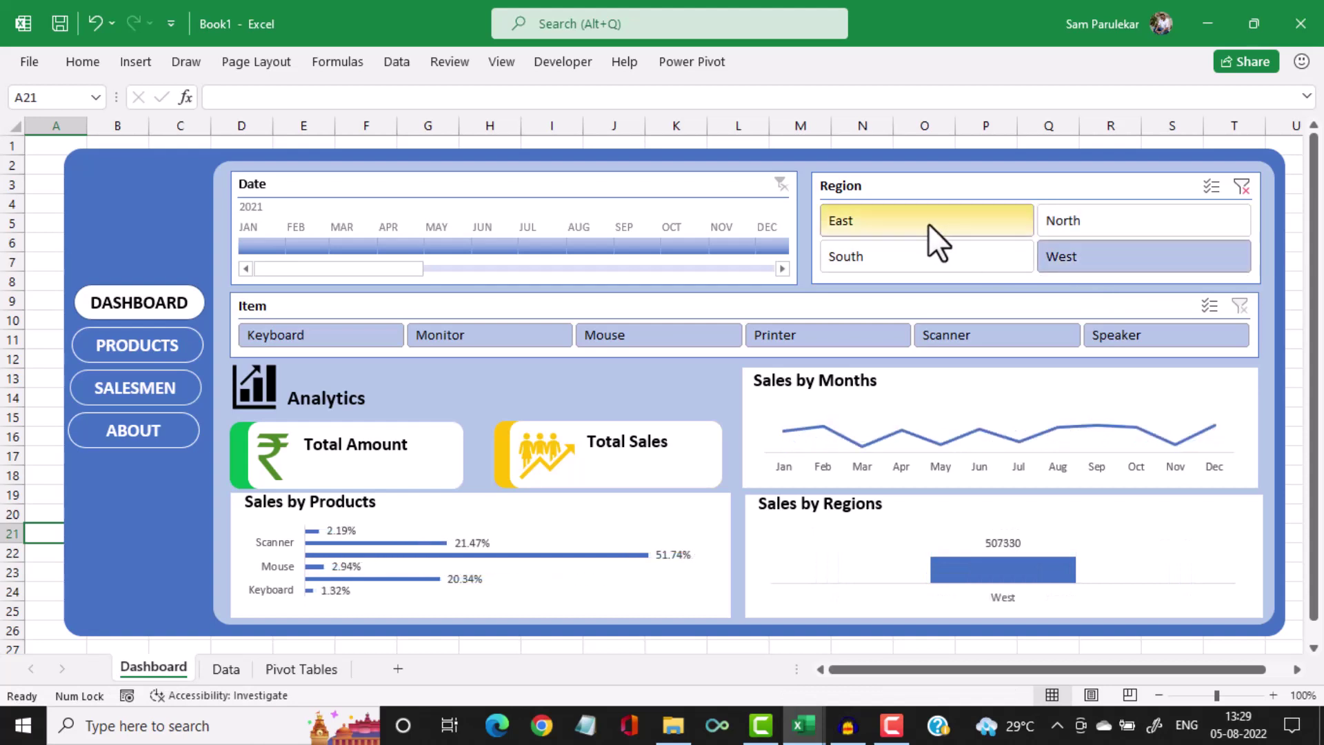
pyautogui.click(1241, 187)
pyautogui.moveTo(338, 244); pyautogui.dragTo(735, 241)
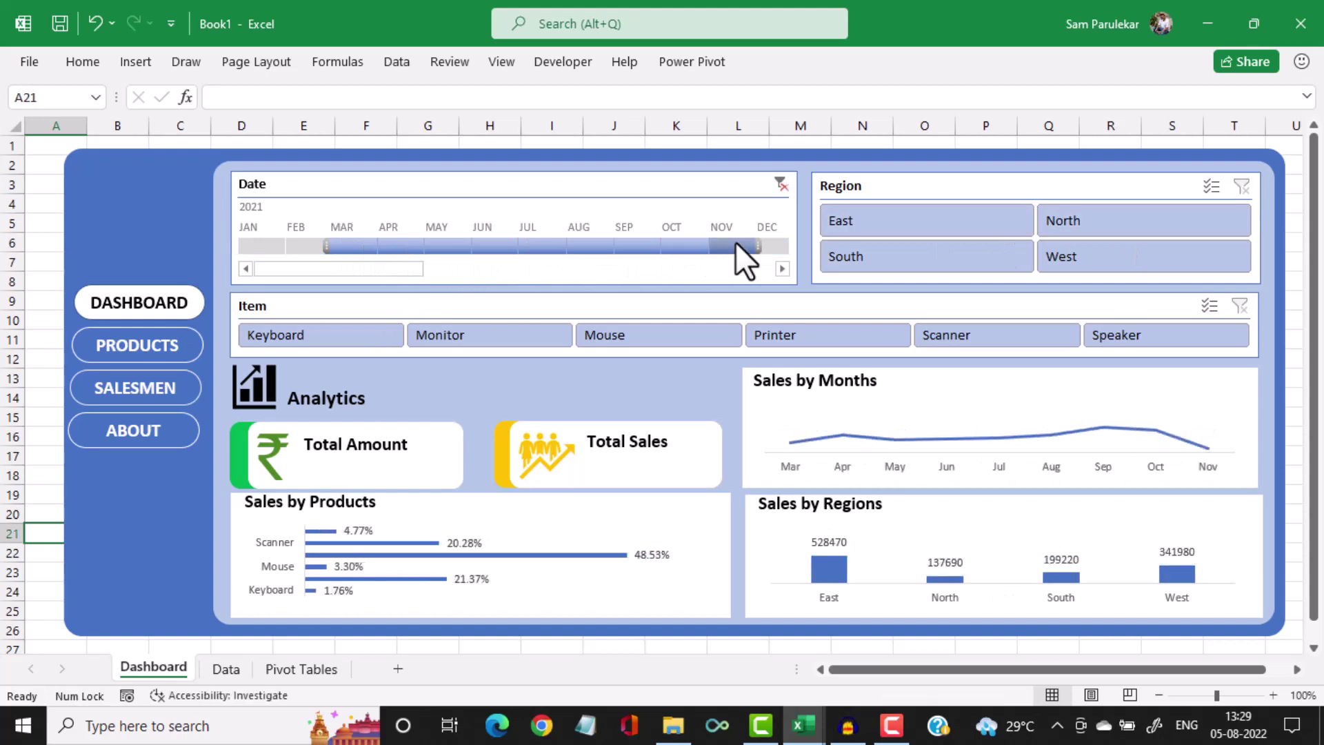
pyautogui.click(782, 186)
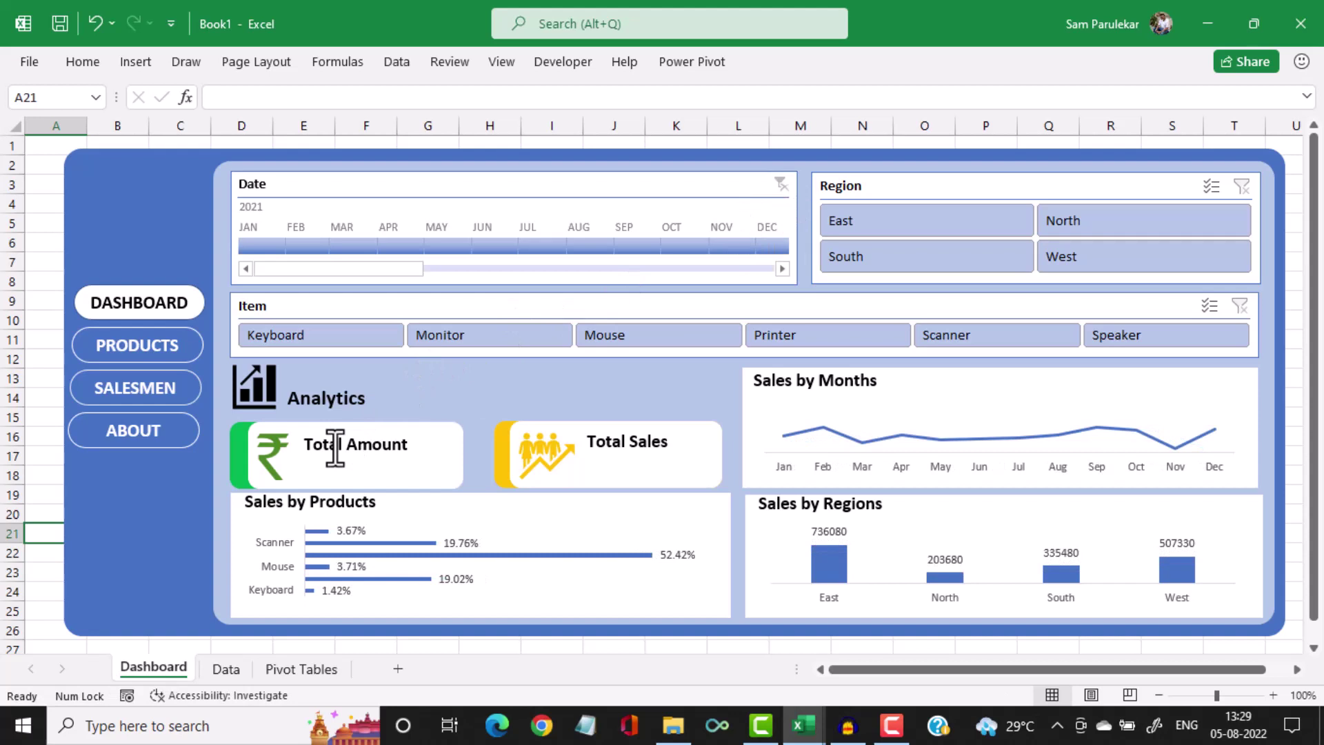
# Select every part of the Total Amount card, including shapes, rupee icon and text, and move them up slightly, away from Sales by Products
pyautogui.click(231, 436)
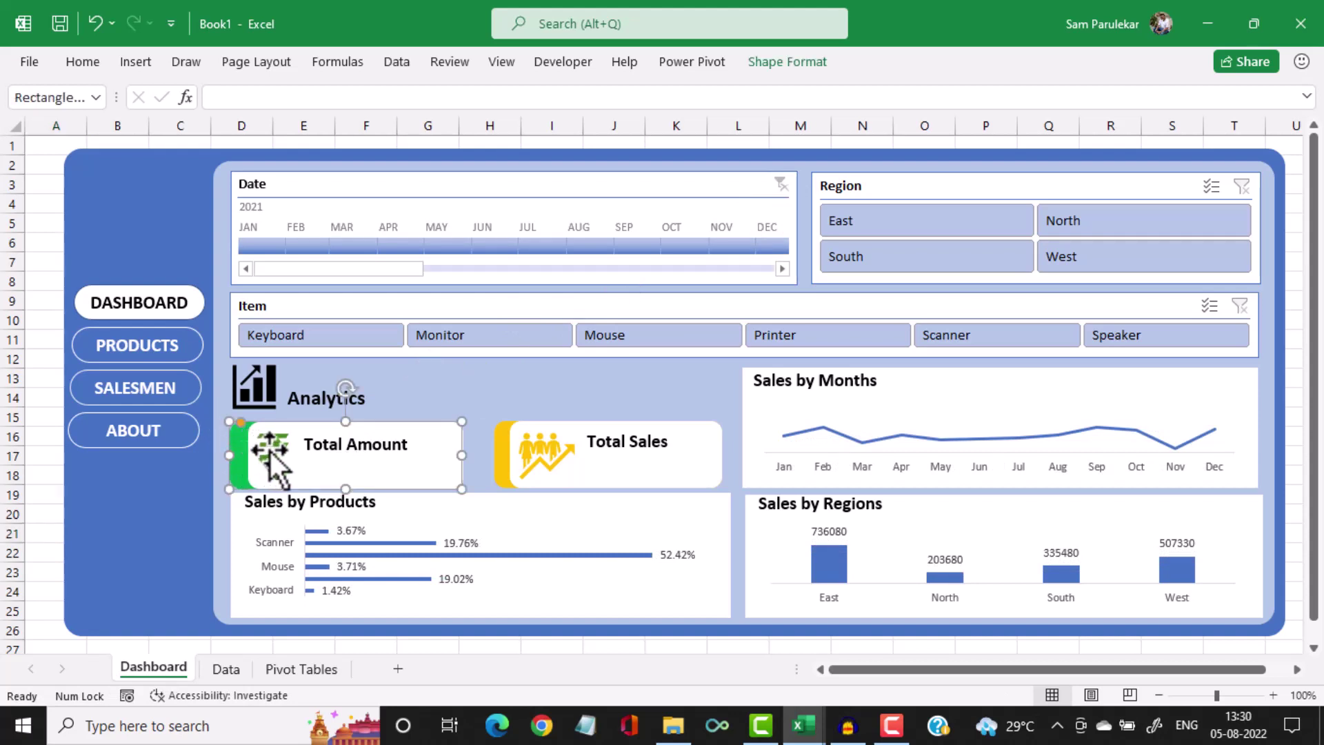
pyautogui.keyDown('ctrl'); pyautogui.click(269, 456); pyautogui.keyUp('ctrl')
pyautogui.keyDown('ctrl'); pyautogui.click(358, 451); pyautogui.keyUp('ctrl')
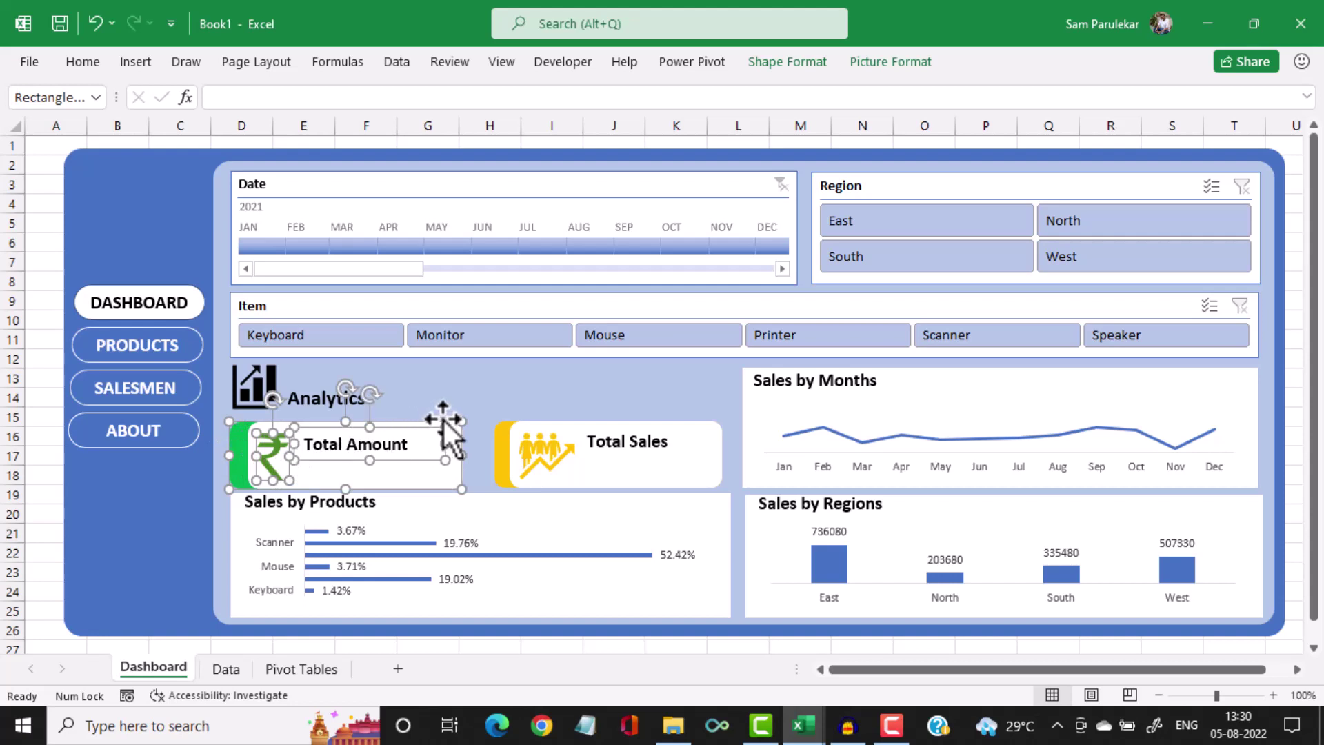
pyautogui.keyDown('ctrl'); pyautogui.click(444, 422); pyautogui.keyUp('ctrl')
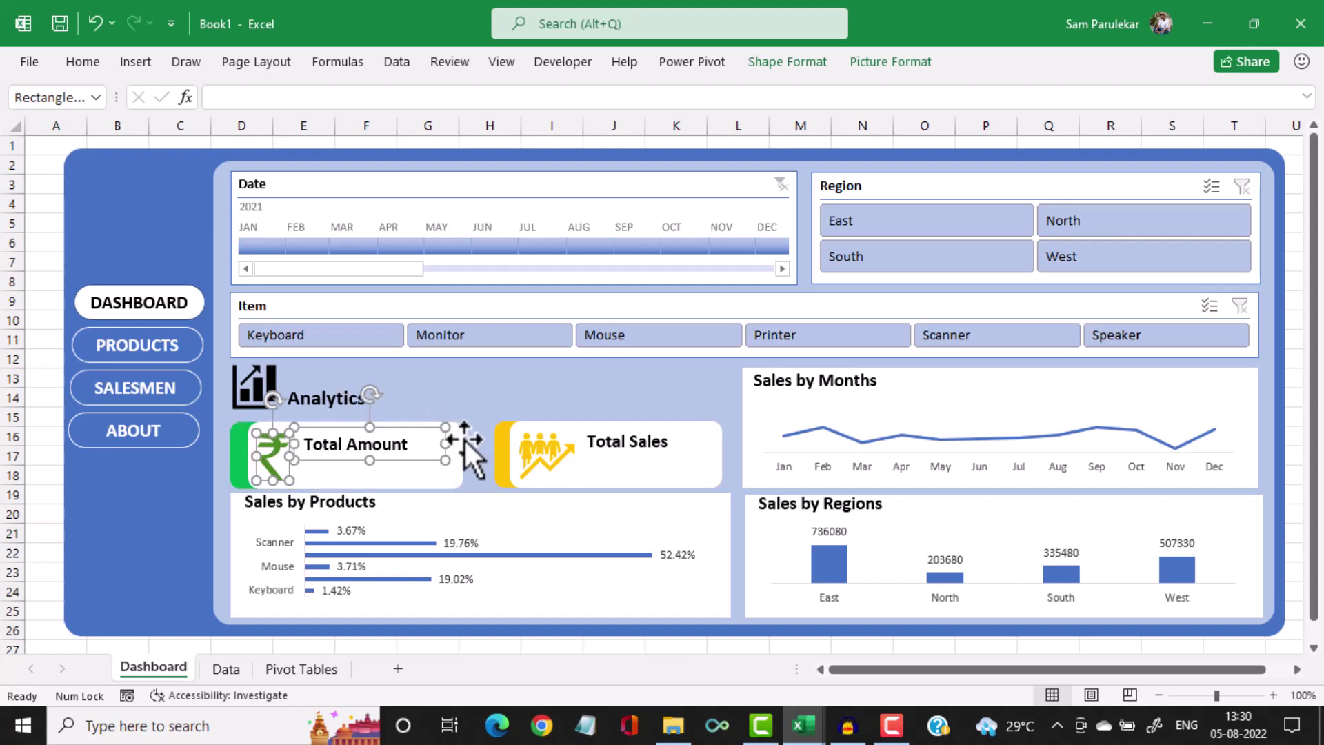
pyautogui.keyDown('ctrl'); pyautogui.click(465, 439); pyautogui.keyUp('ctrl')
pyautogui.keyDown('ctrl'); pyautogui.click(458, 479); pyautogui.keyUp('ctrl')
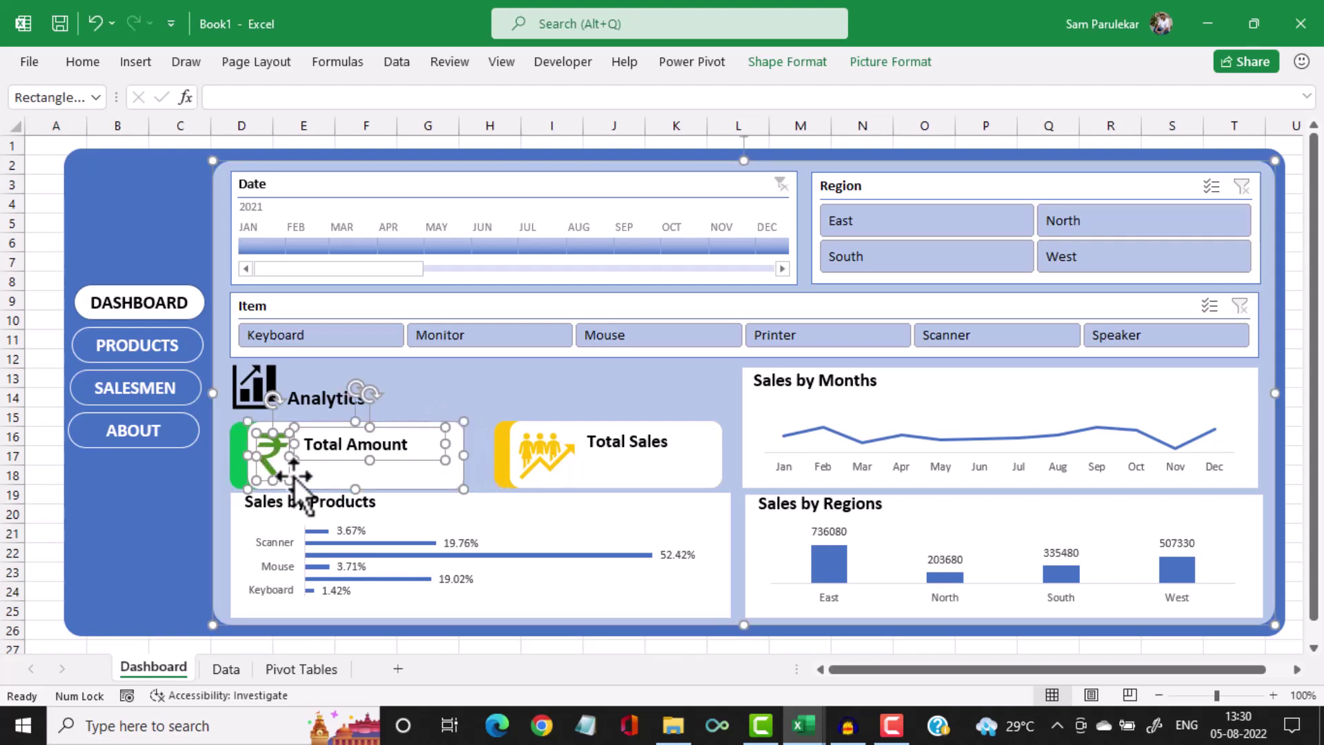
pyautogui.keyDown('ctrl'); pyautogui.click(233, 476); pyautogui.keyUp('ctrl')
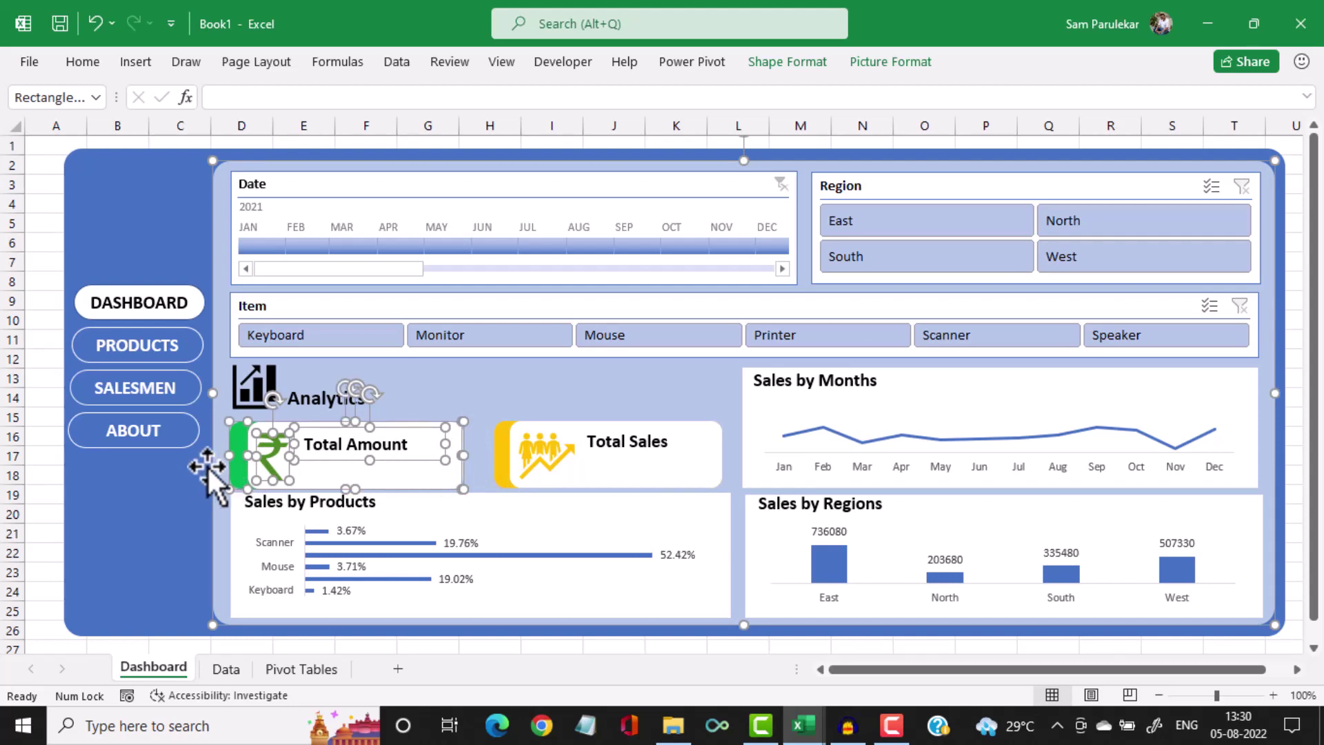
pyautogui.keyDown('ctrl'); pyautogui.click(215, 476); pyautogui.keyUp('ctrl')
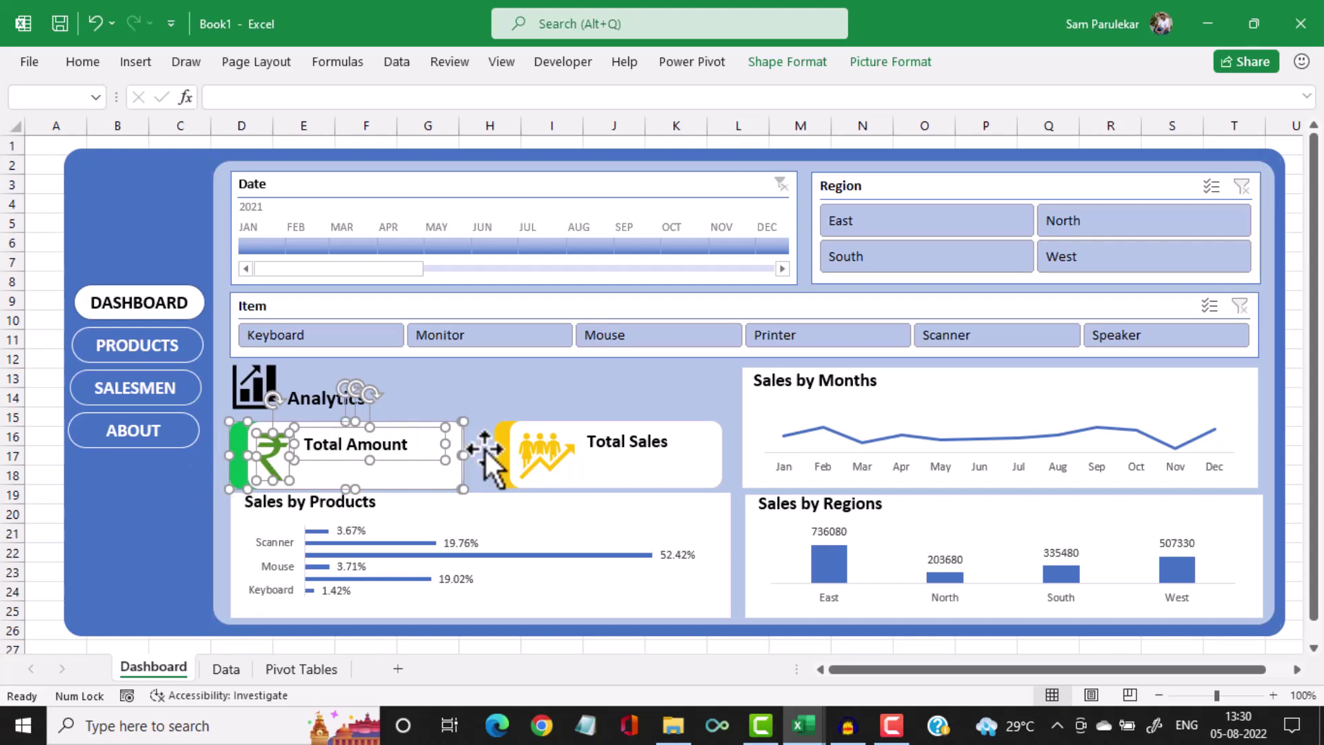
pyautogui.press('Up')
pyautogui.press('Up')
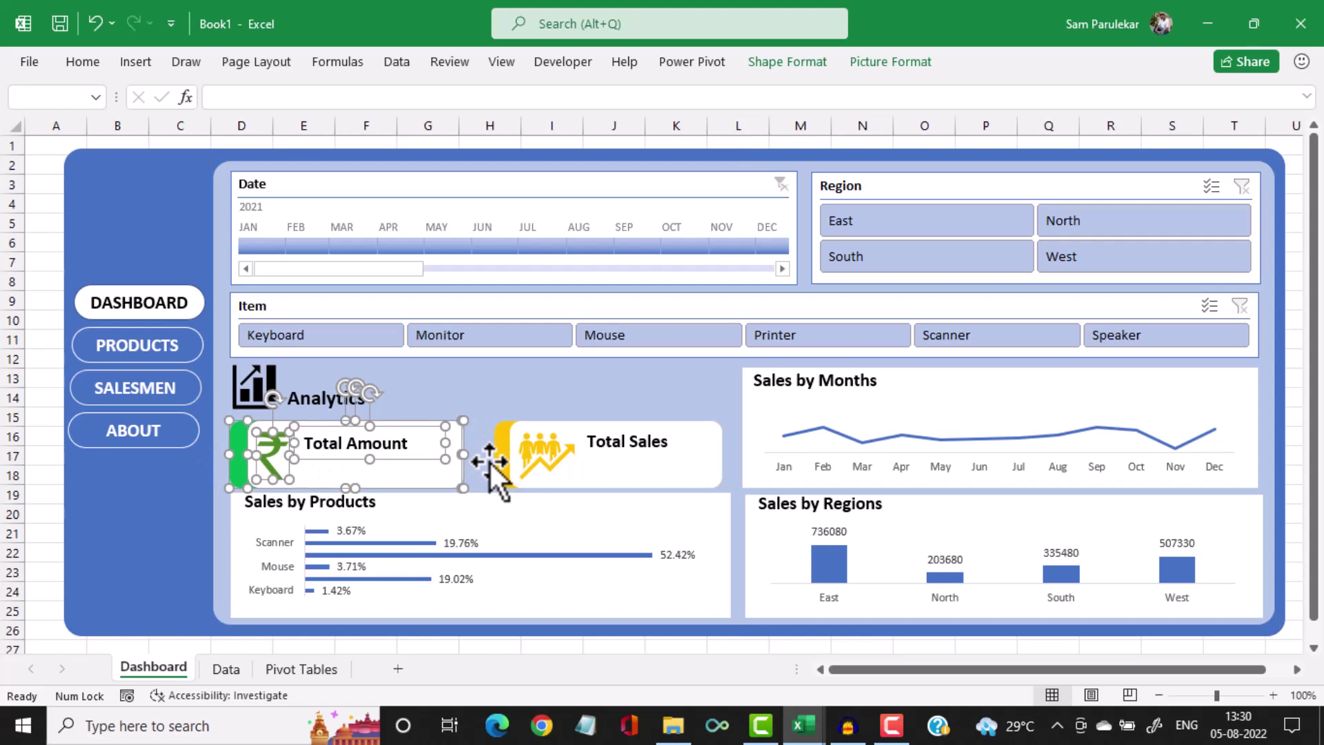
pyautogui.press('Up')
pyautogui.press('Up')
pyautogui.press('Up')
pyautogui.press('Up')
pyautogui.press('Up')
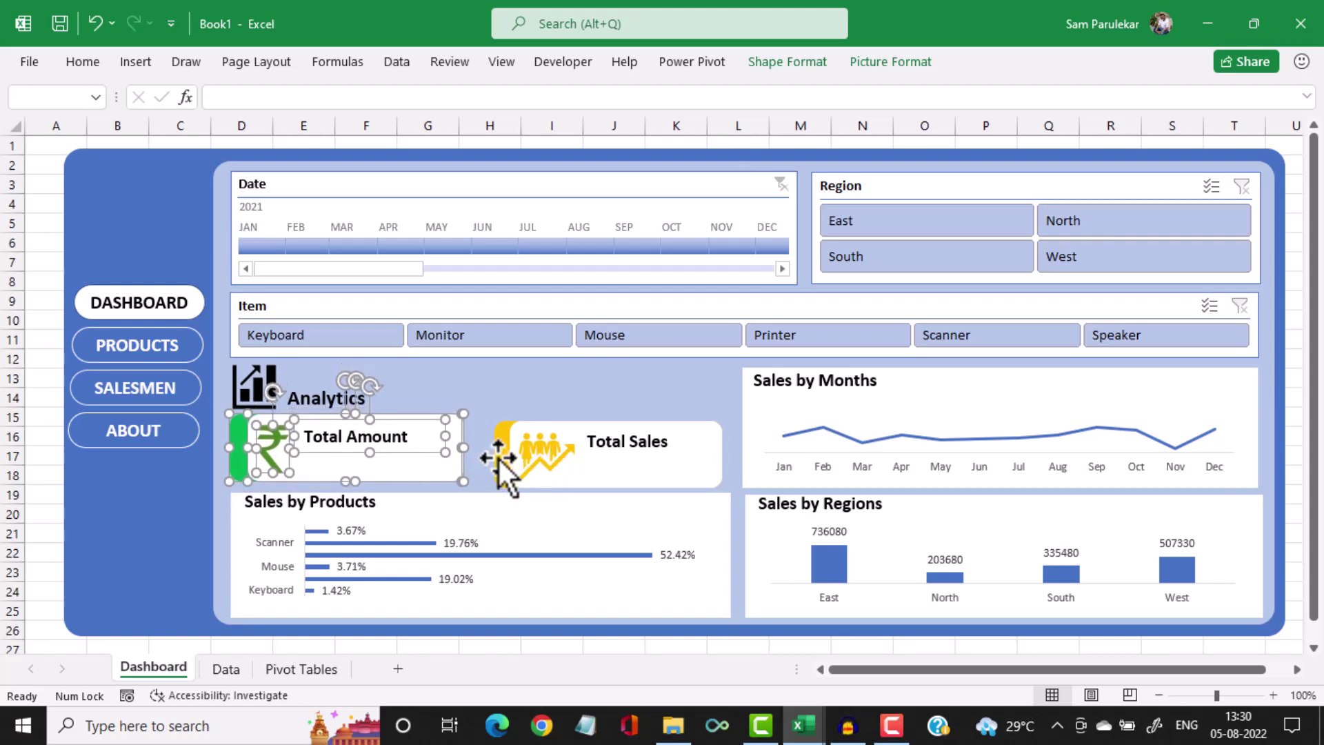
# Try to move the Total Sales card's yellow shape, icon and text up without its white panel, and undo the move
pyautogui.click(501, 459)
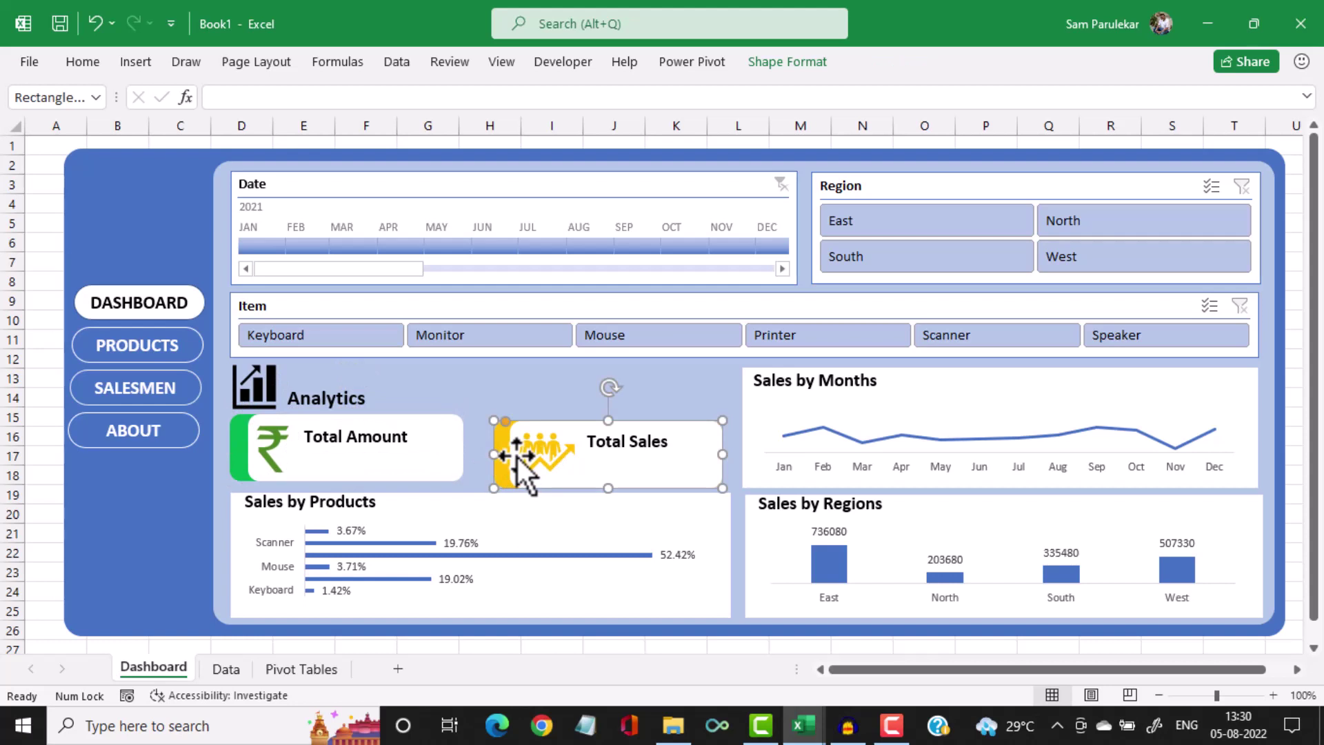
pyautogui.keyDown('ctrl'); pyautogui.click(527, 445); pyautogui.keyUp('ctrl')
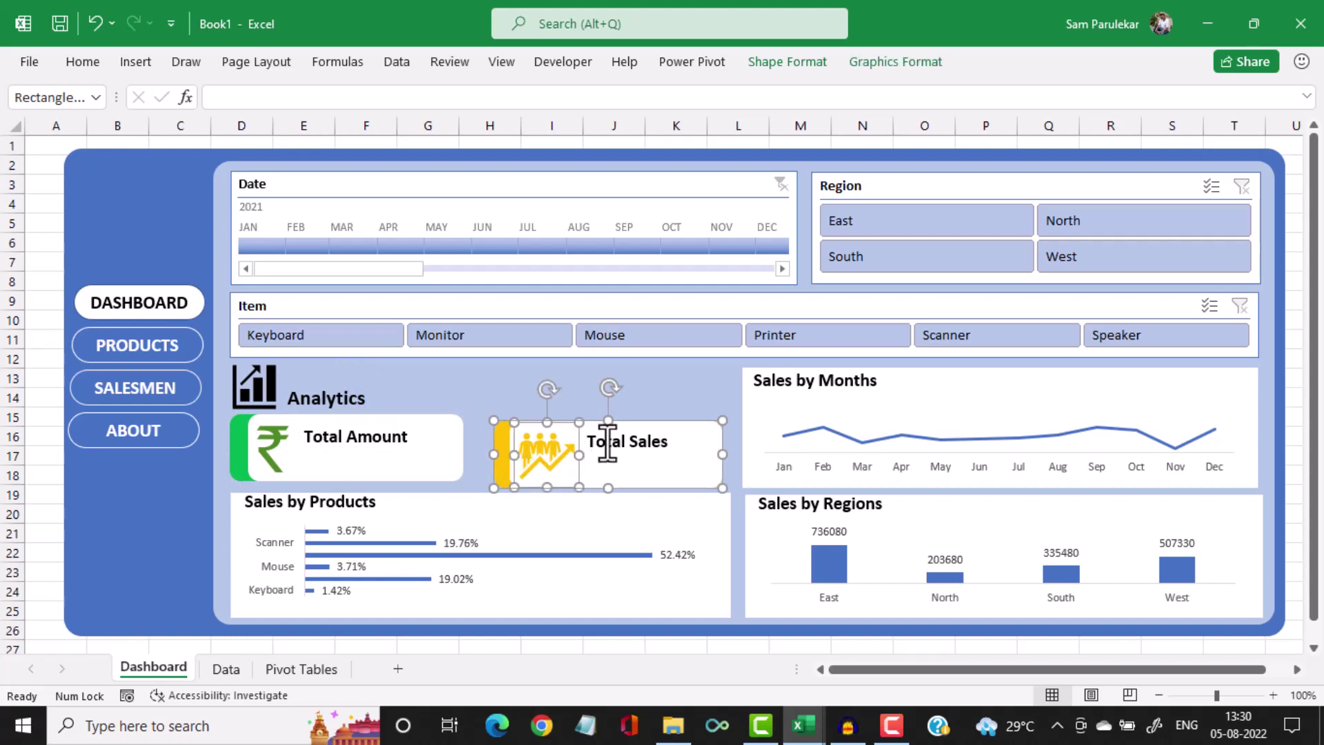
pyautogui.click(510, 456)
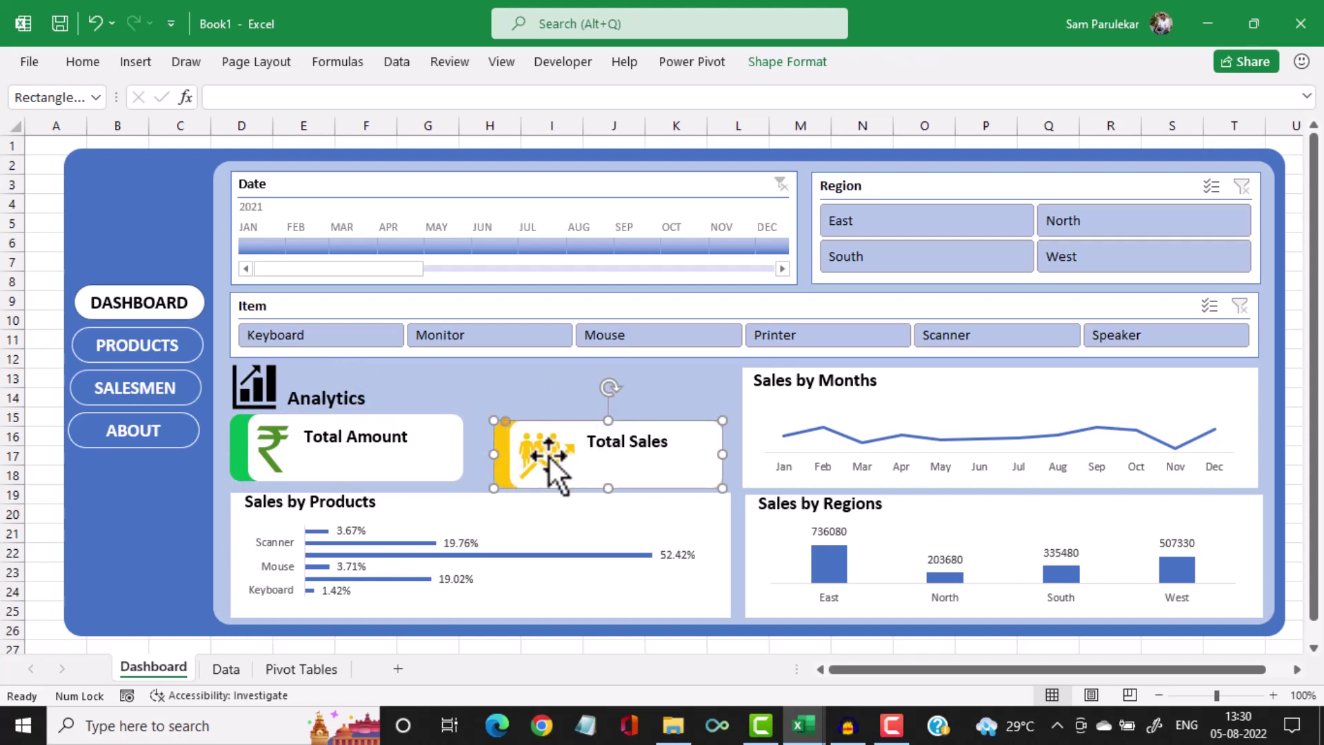
pyautogui.keyDown('ctrl'); pyautogui.click(545, 463); pyautogui.keyUp('ctrl')
pyautogui.keyDown('ctrl'); pyautogui.click(626, 446); pyautogui.keyUp('ctrl')
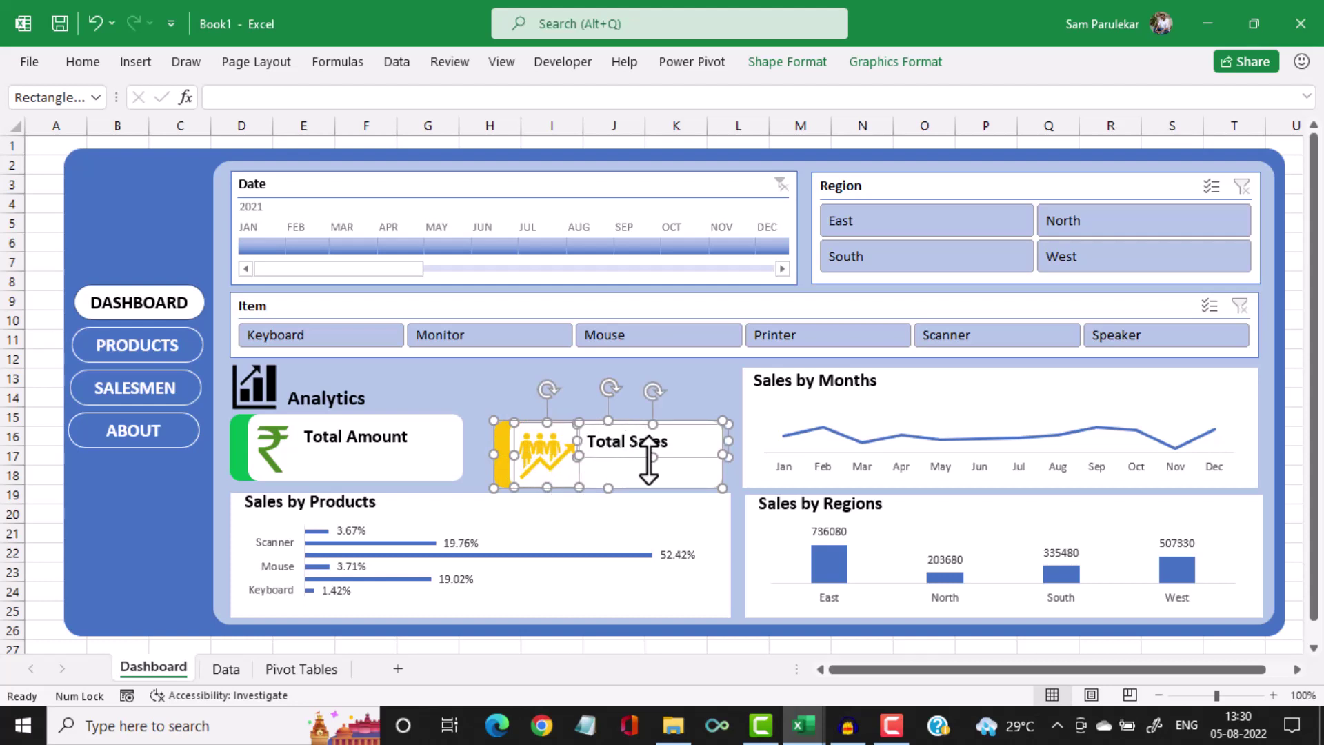
pyautogui.press('Up')
pyautogui.press('Up')
pyautogui.press('Up')
pyautogui.press('Up')
pyautogui.press('Up')
pyautogui.press('Up')
pyautogui.press('Up')
pyautogui.press('Up')
pyautogui.press('Up')
pyautogui.press('Up')
pyautogui.press('Up')
pyautogui.press('Up')
pyautogui.press('Up')
pyautogui.press('Up')
pyautogui.press('Up')
pyautogui.press('Up')
pyautogui.press('Up')
pyautogui.press('Up')
pyautogui.press('Up')
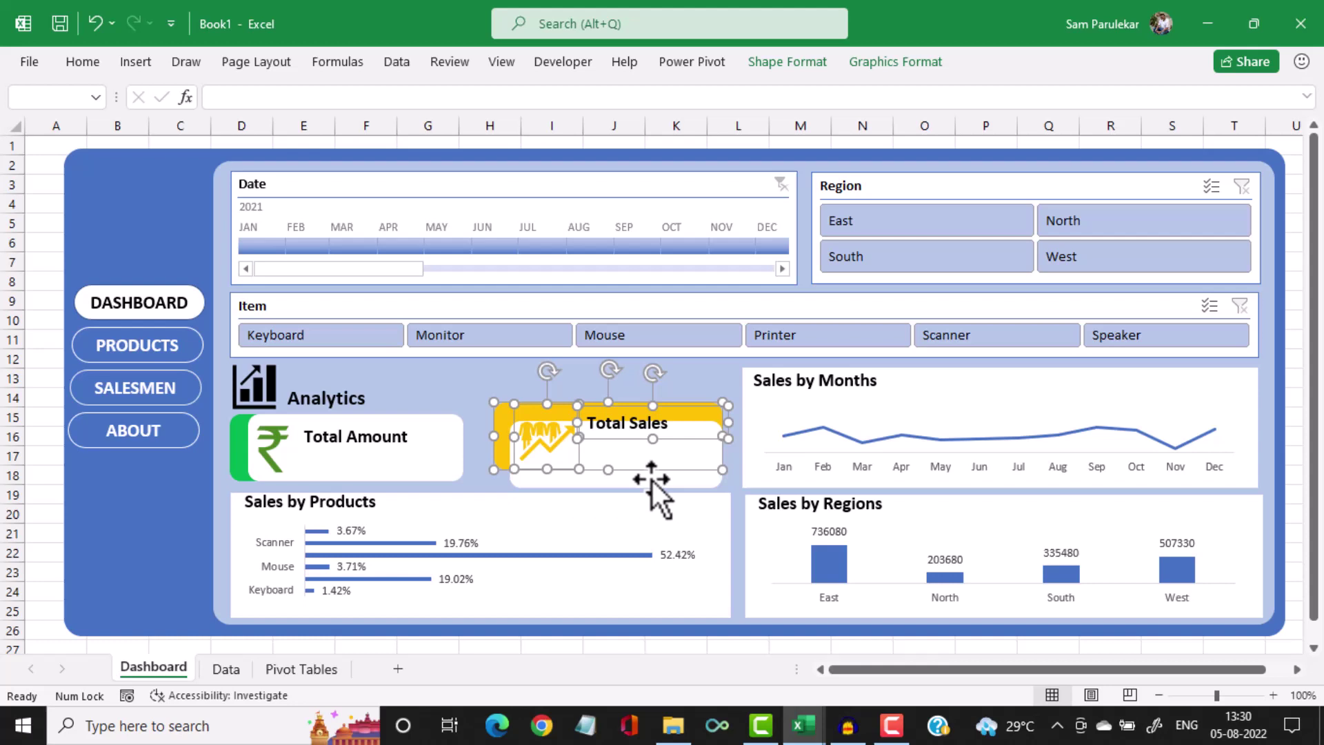
pyautogui.hotkey('ctrl', 'z')
pyautogui.hotkey('ctrl', 'z')
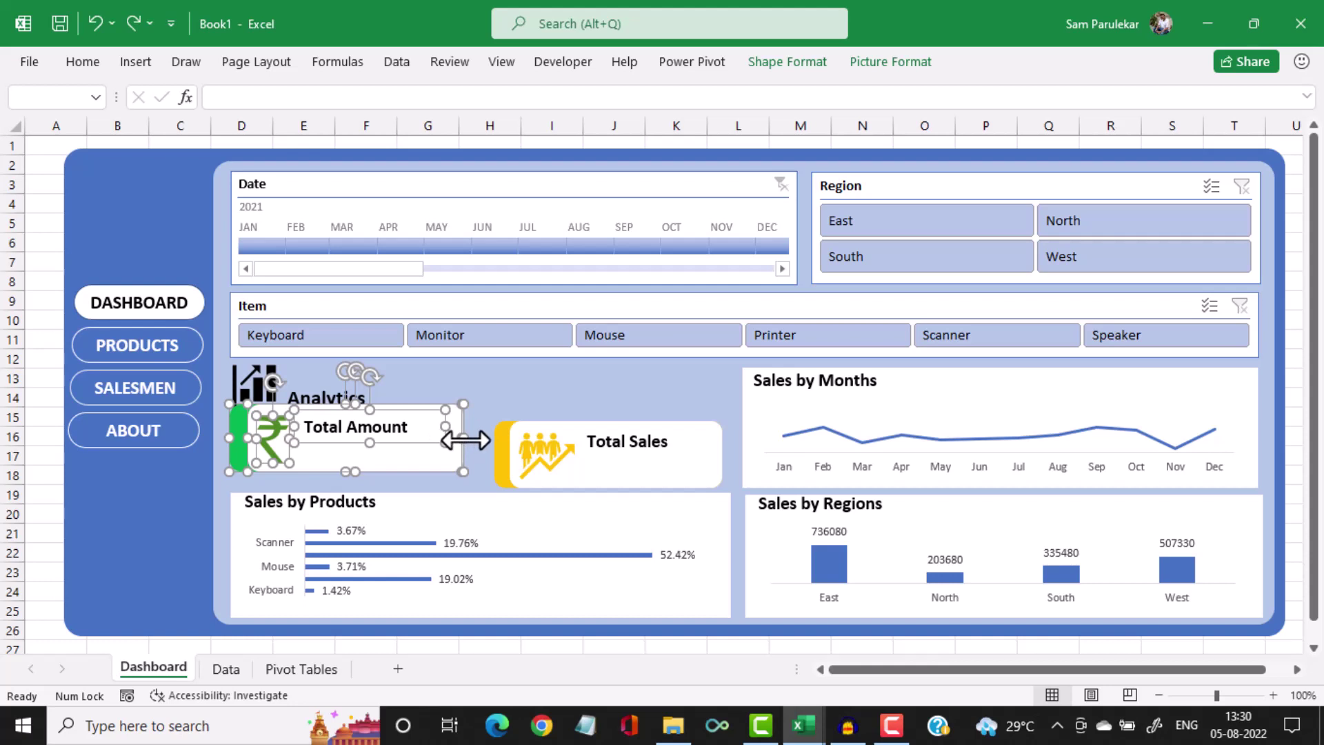
# Nudge the Total Amount card down slightly so it sits just beneath the Analytics heading
pyautogui.press('Down')
pyautogui.press('Down')
pyautogui.press('Down')
pyautogui.press('Down')
pyautogui.press('Down')
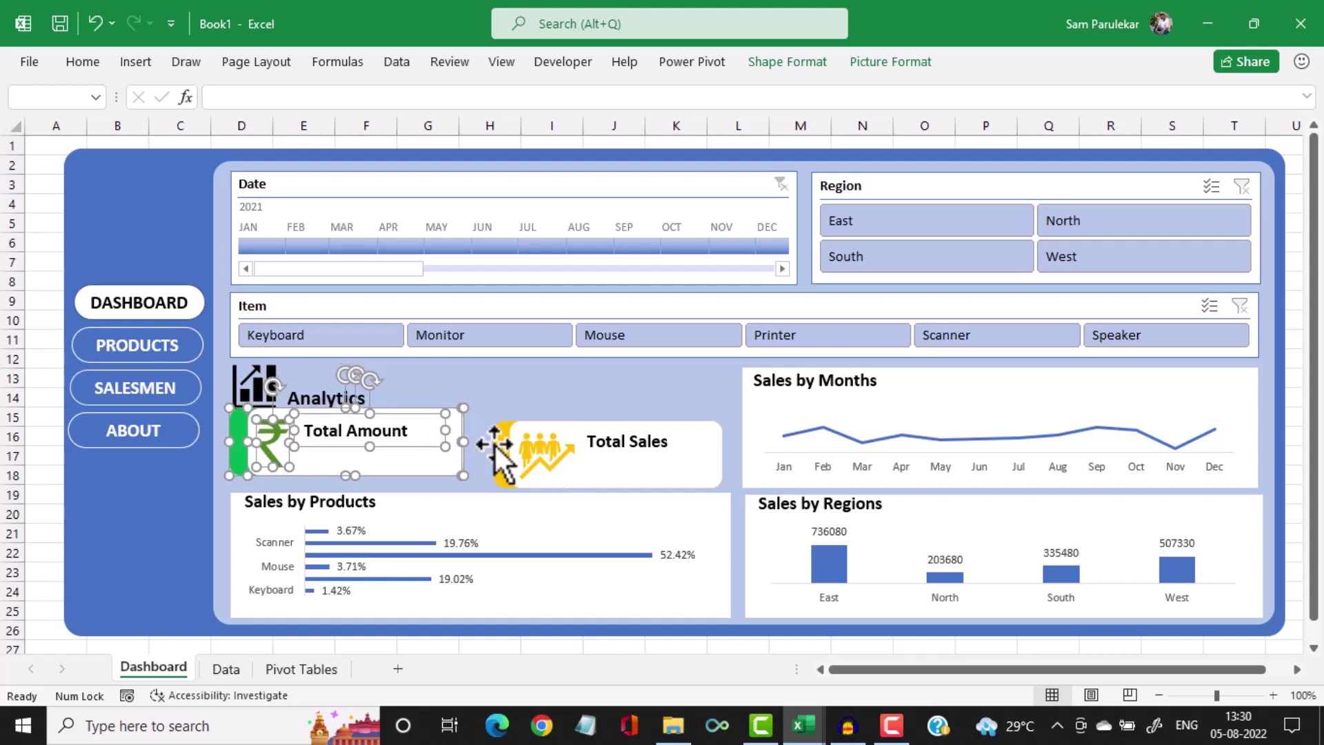
# Select all parts of the Total Sales card, including the white panel, and move them up level with the Total Amount card
pyautogui.click(545, 444)
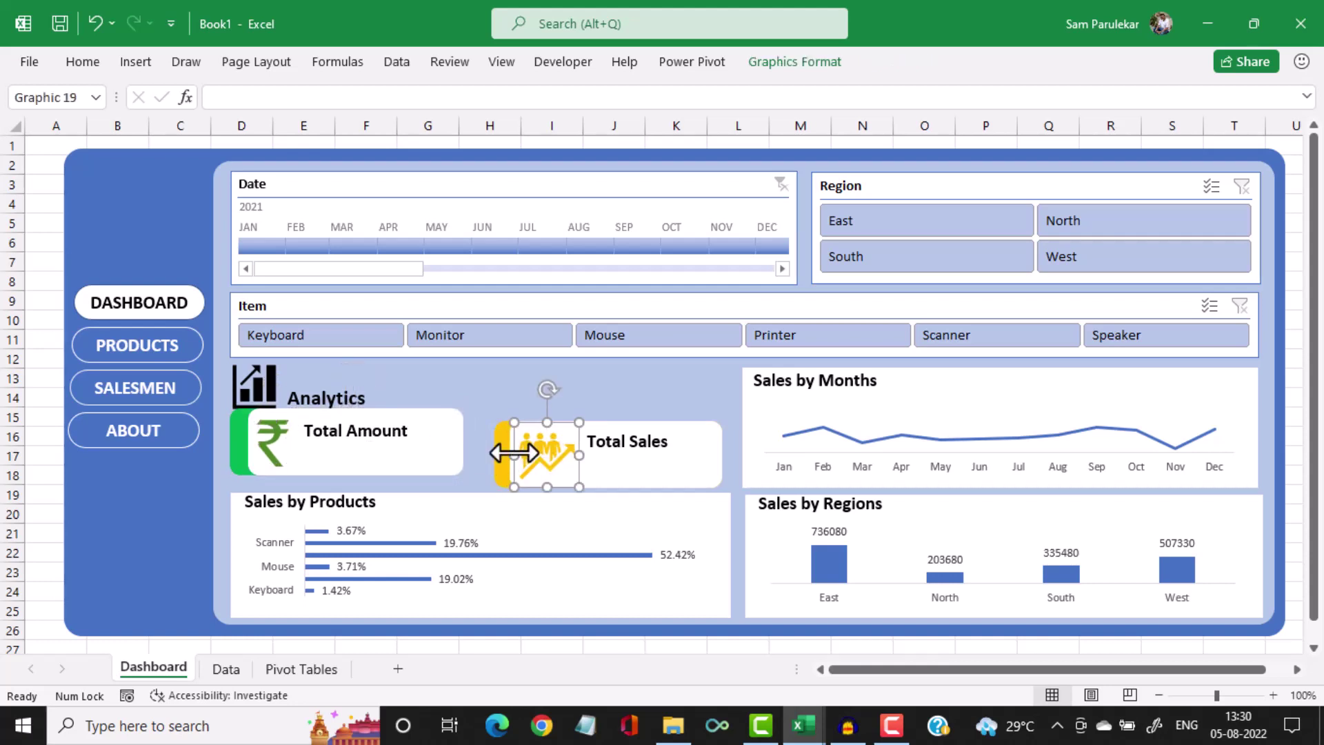
pyautogui.keyDown('shift'); pyautogui.click(649, 441); pyautogui.keyUp('shift')
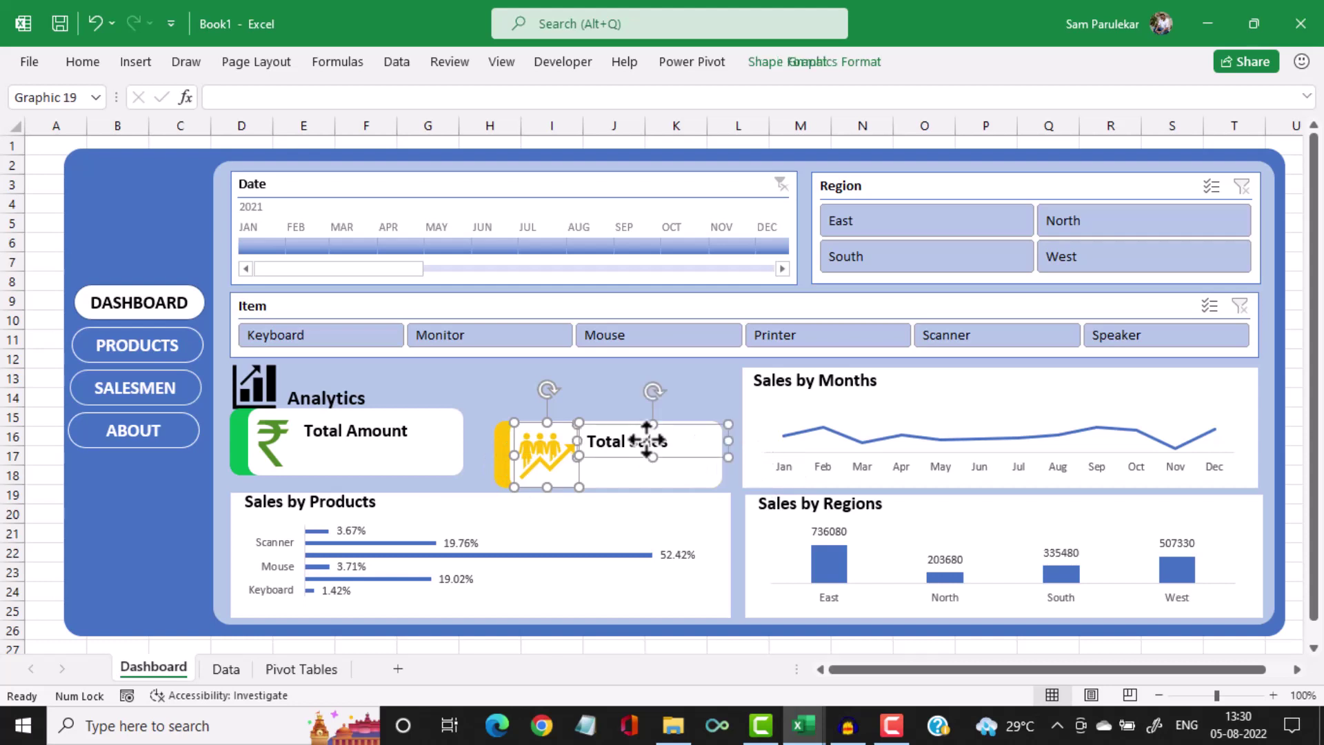
pyautogui.keyDown('shift'); pyautogui.click(710, 475); pyautogui.keyUp('shift')
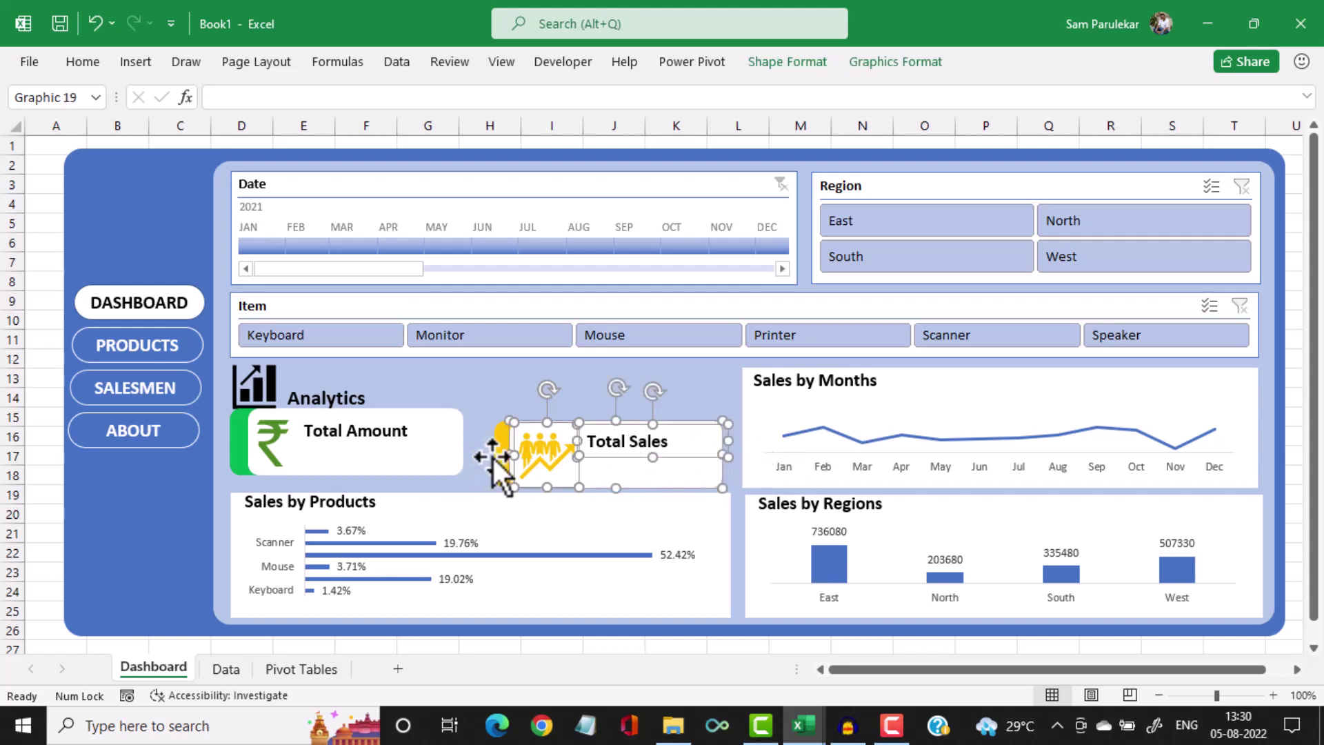
pyautogui.keyDown('shift'); pyautogui.click(501, 462); pyautogui.keyUp('shift')
pyautogui.press('Up')
pyautogui.press('Up')
pyautogui.press('Up')
pyautogui.press('Up')
pyautogui.press('Up')
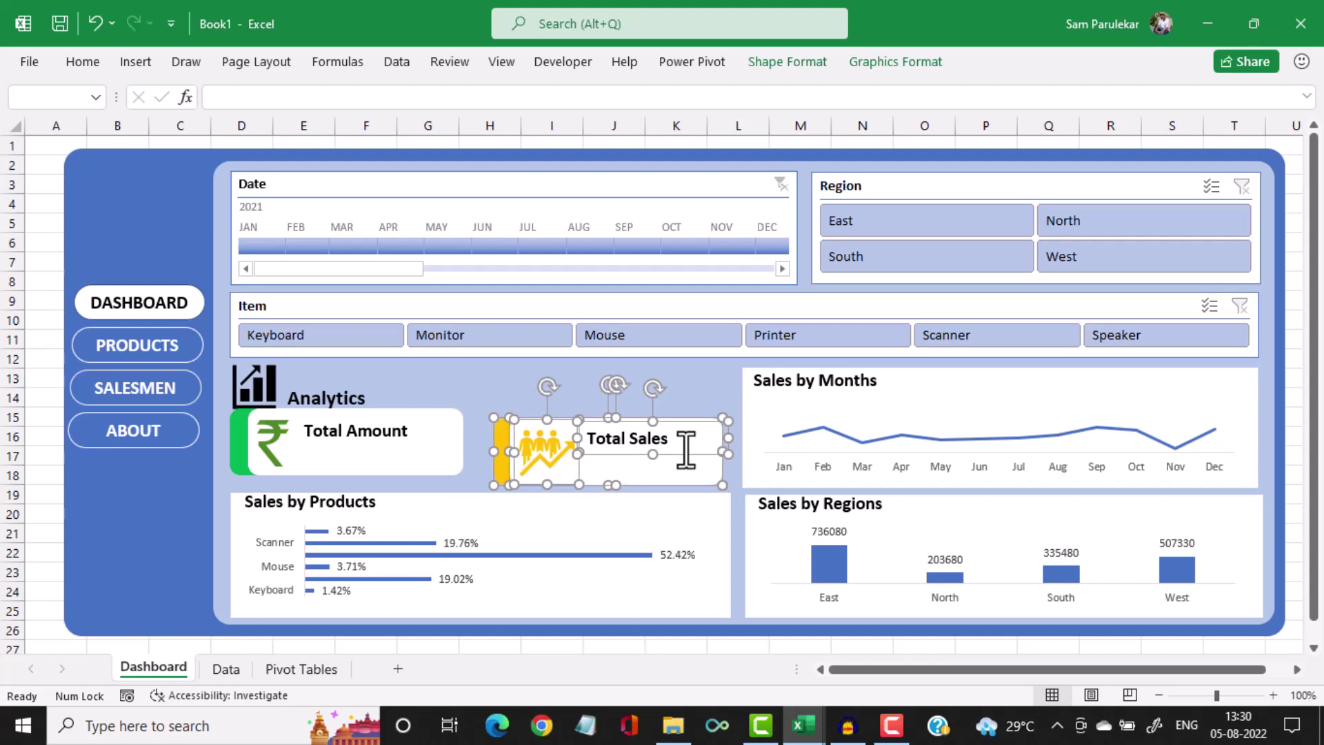
pyautogui.press('Down')
pyautogui.press('Down')
pyautogui.press('Down')
pyautogui.press('Down')
pyautogui.press('Down')
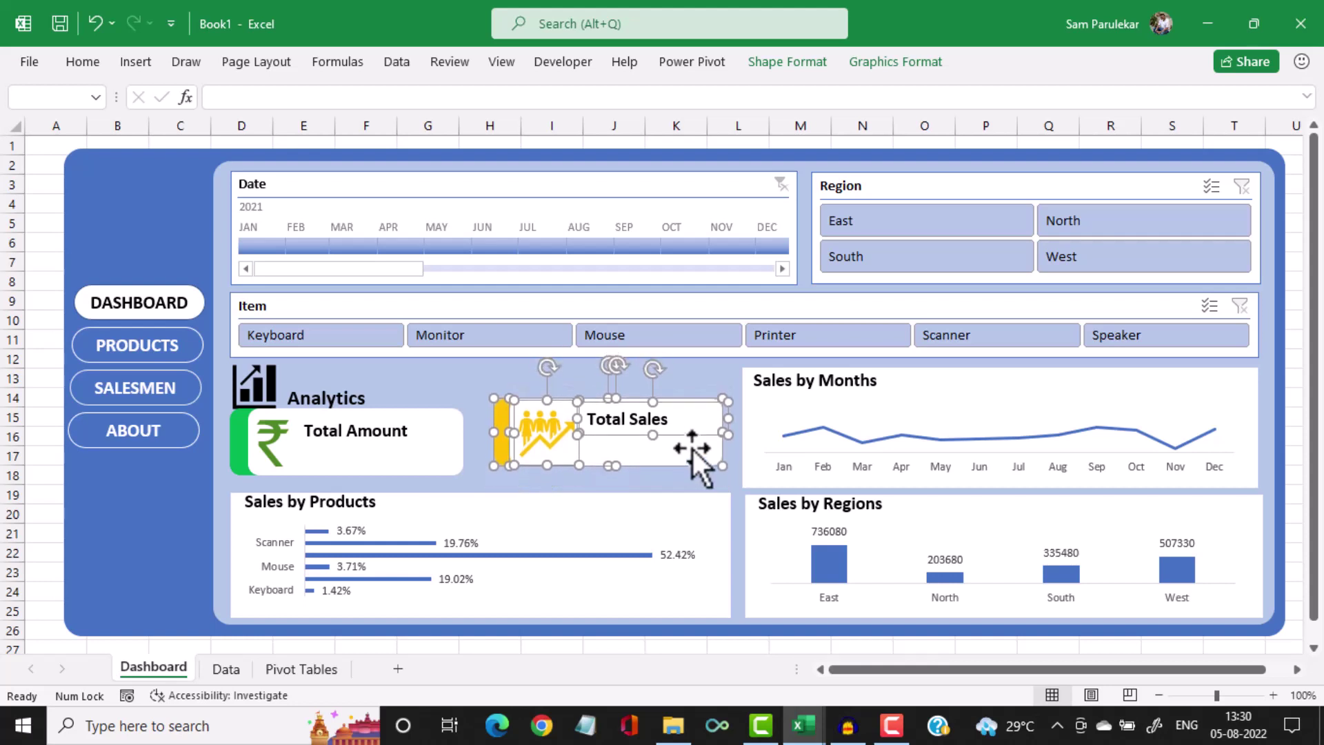
pyautogui.press('Down')
pyautogui.press('Down')
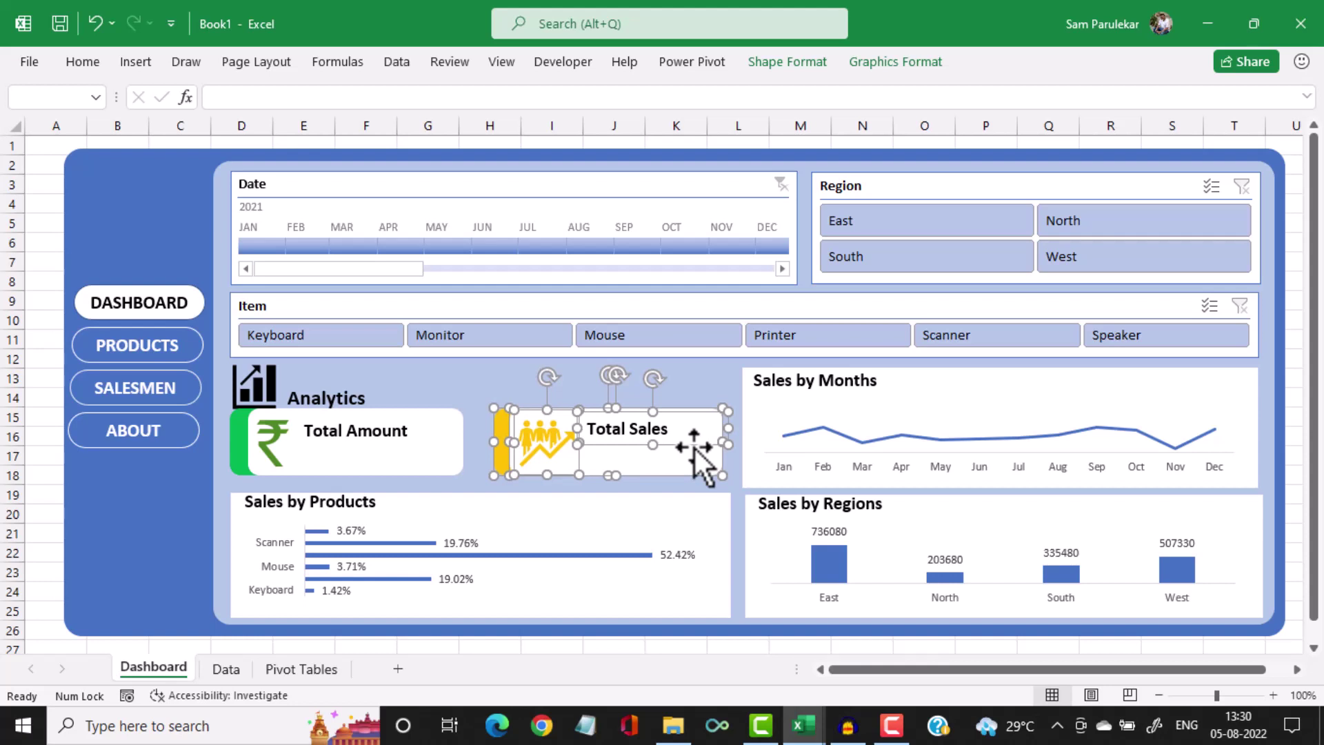
pyautogui.click(690, 394)
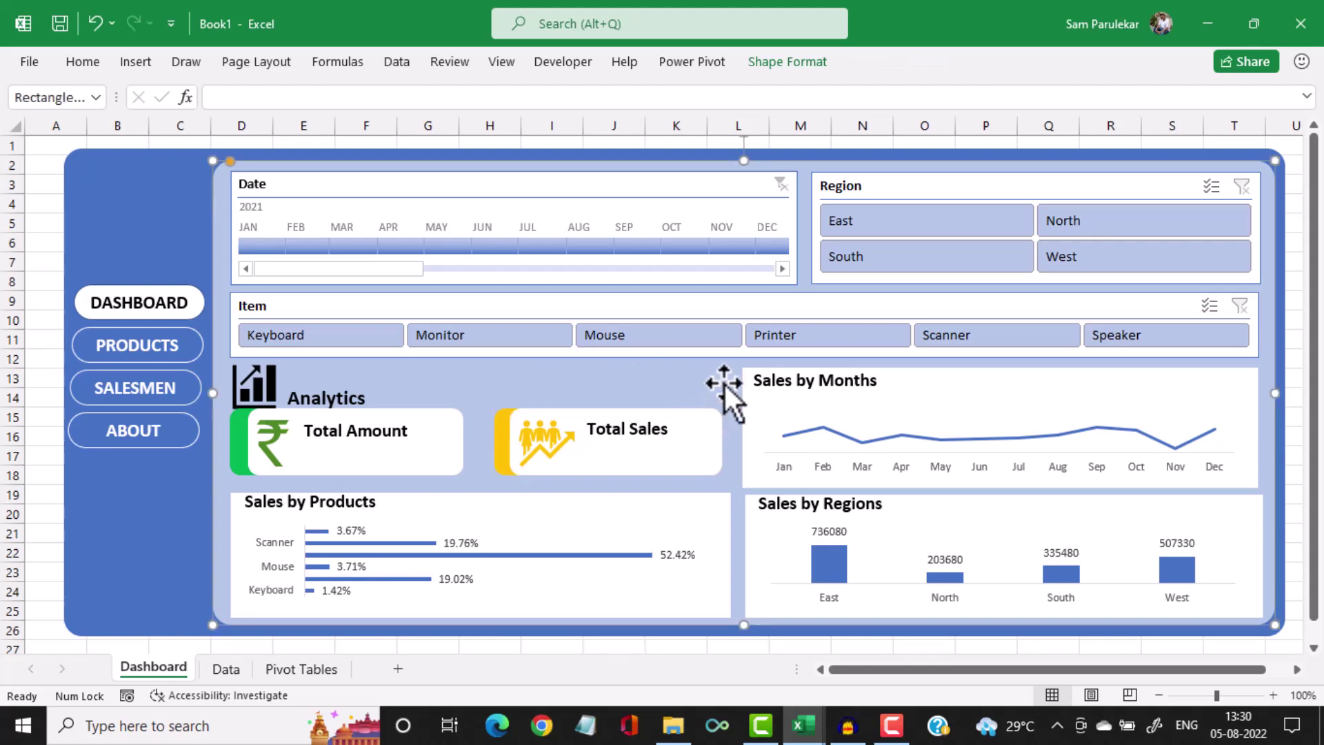
# Narrow the Sales by Regions panel slightly so its right edge lines up with the Sales by Months panel
pyautogui.click(1256, 552)
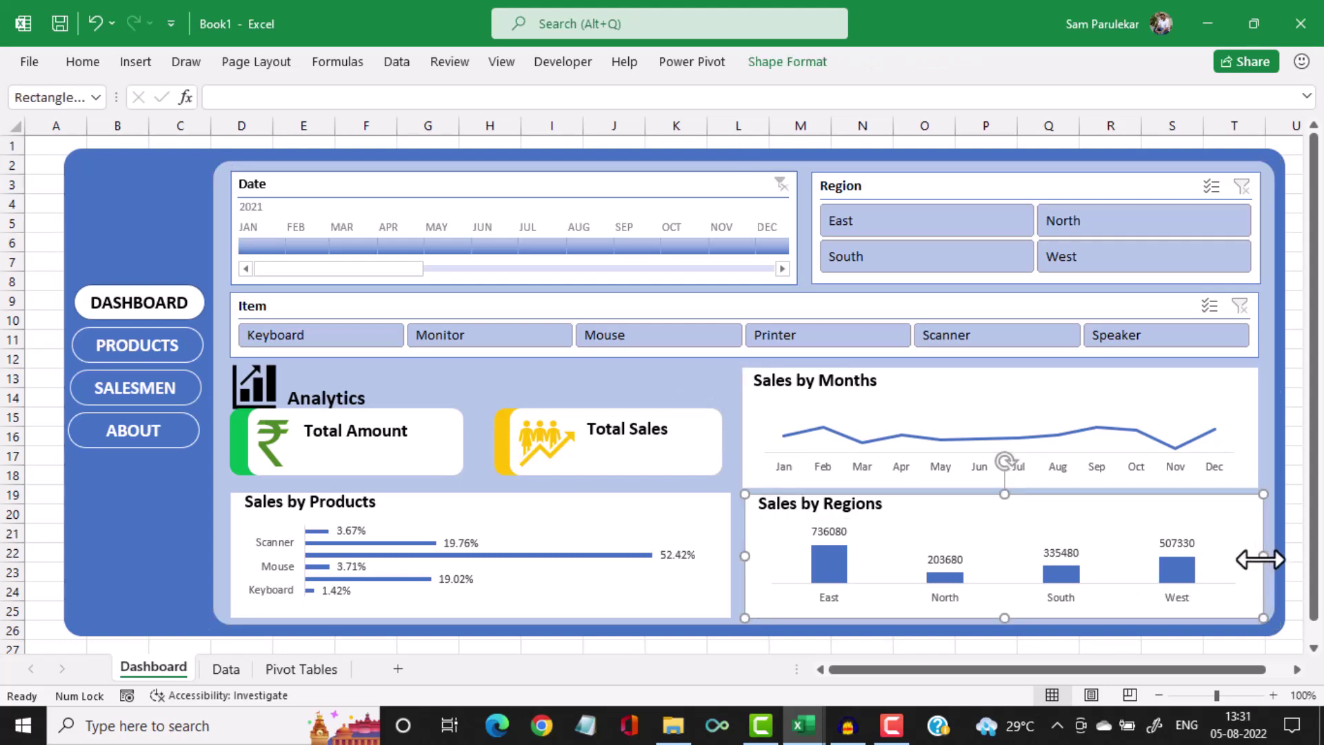
pyautogui.moveTo(1265, 558); pyautogui.dragTo(1259, 566)
pyautogui.click(1263, 453)
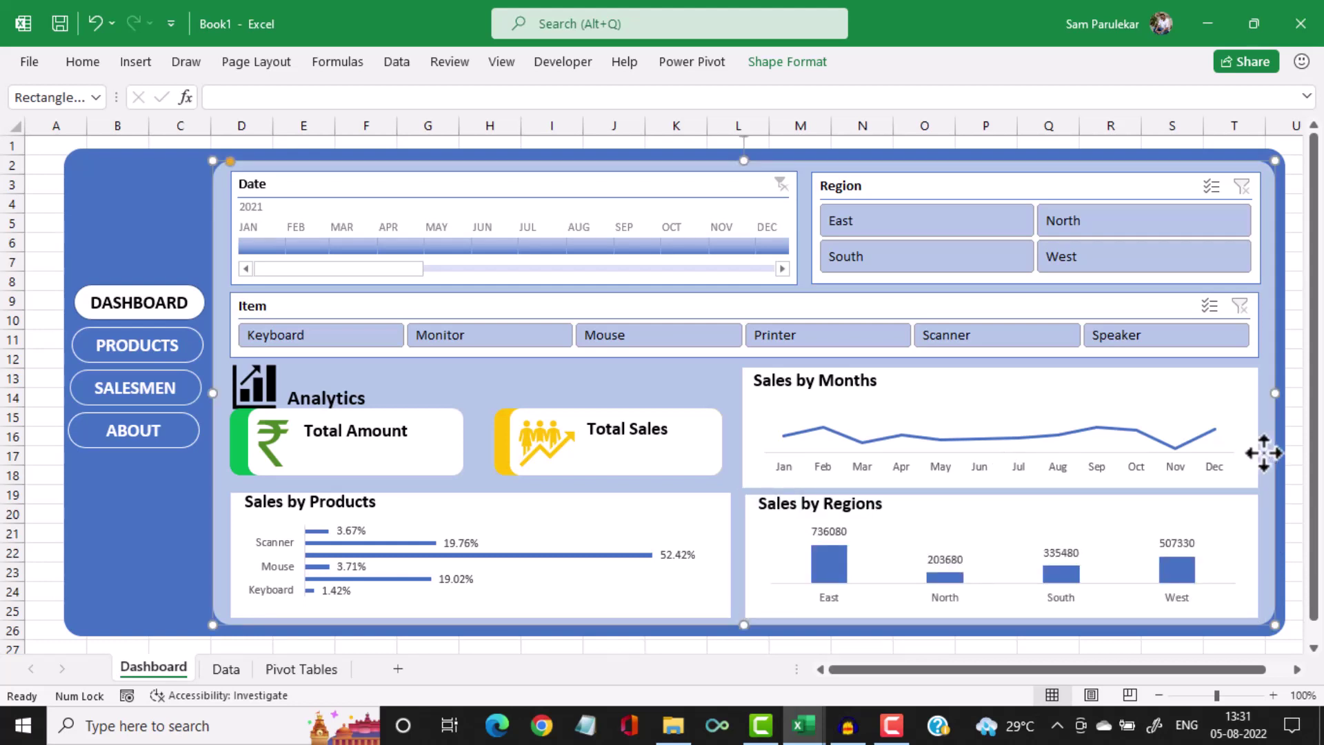
# Select the Item slicer and open its context options
pyautogui.click(449, 299)
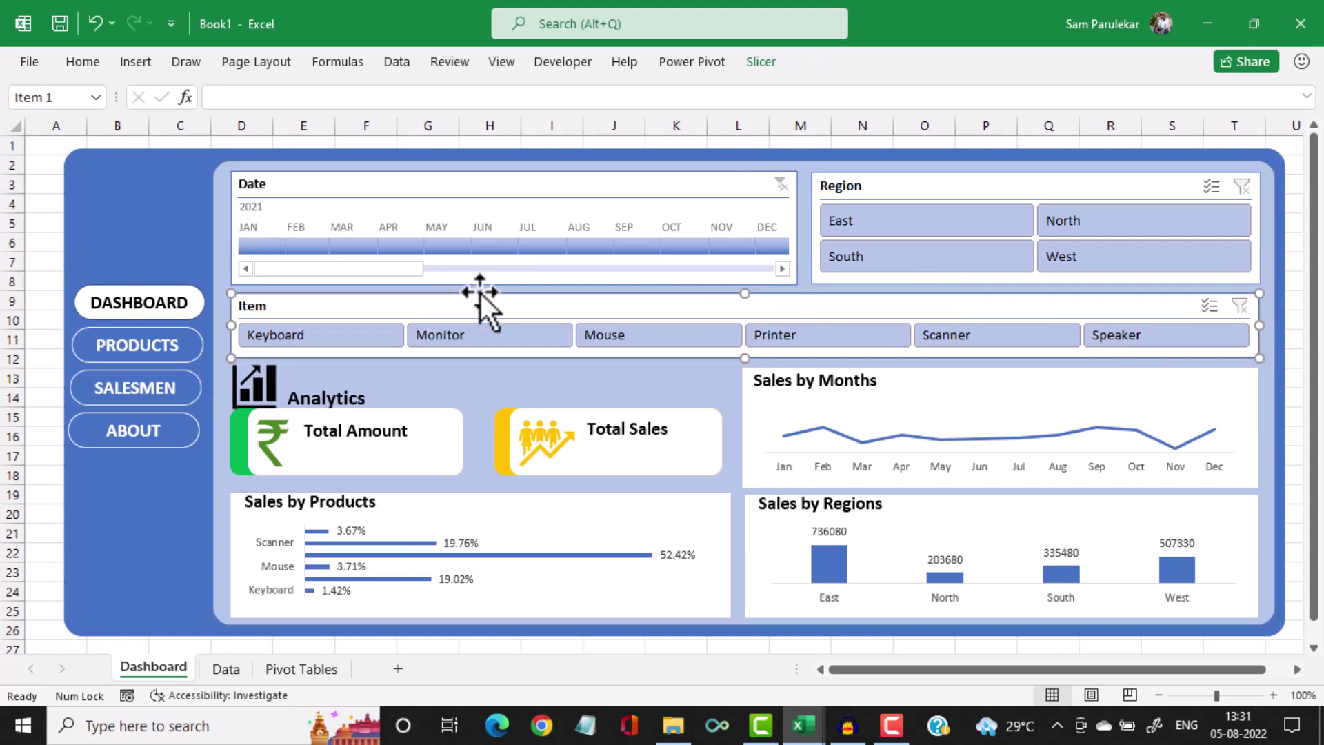
pyautogui.rightClick(598, 295)
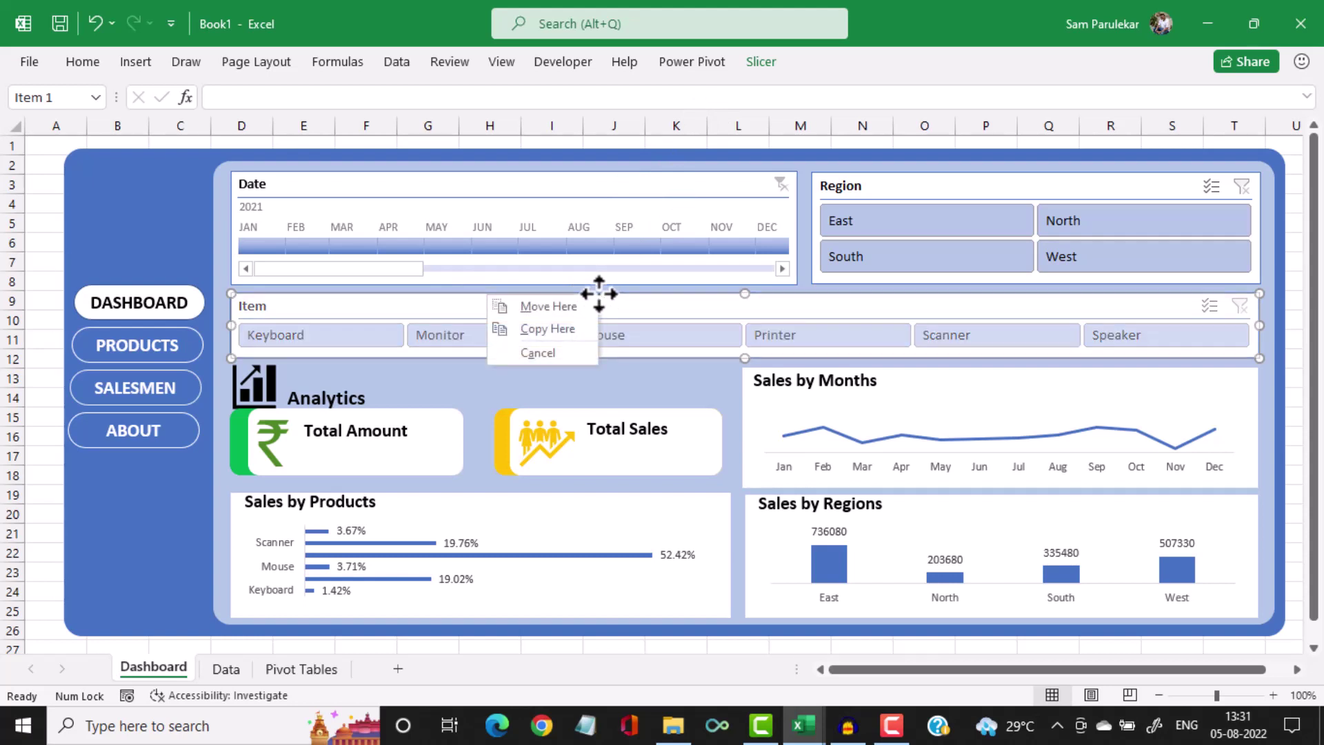
pyautogui.click(787, 177)
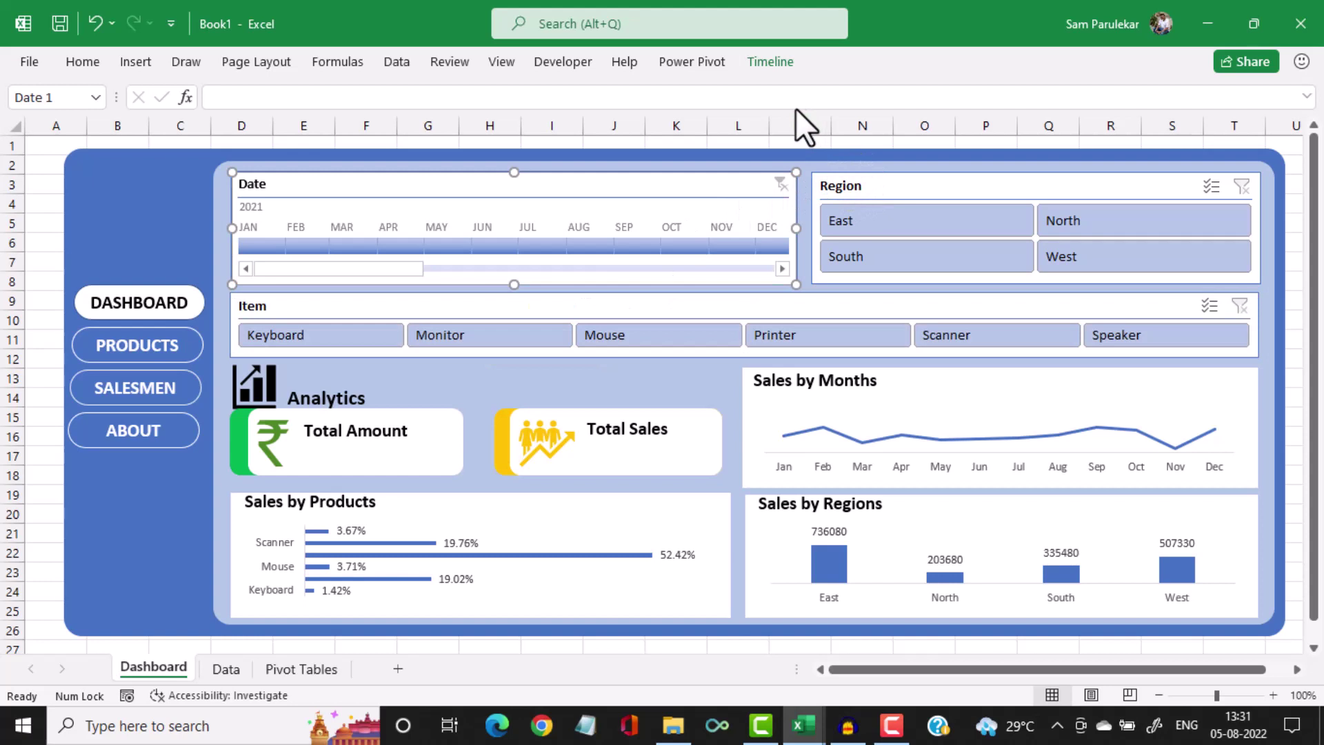
pyautogui.click(784, 64)
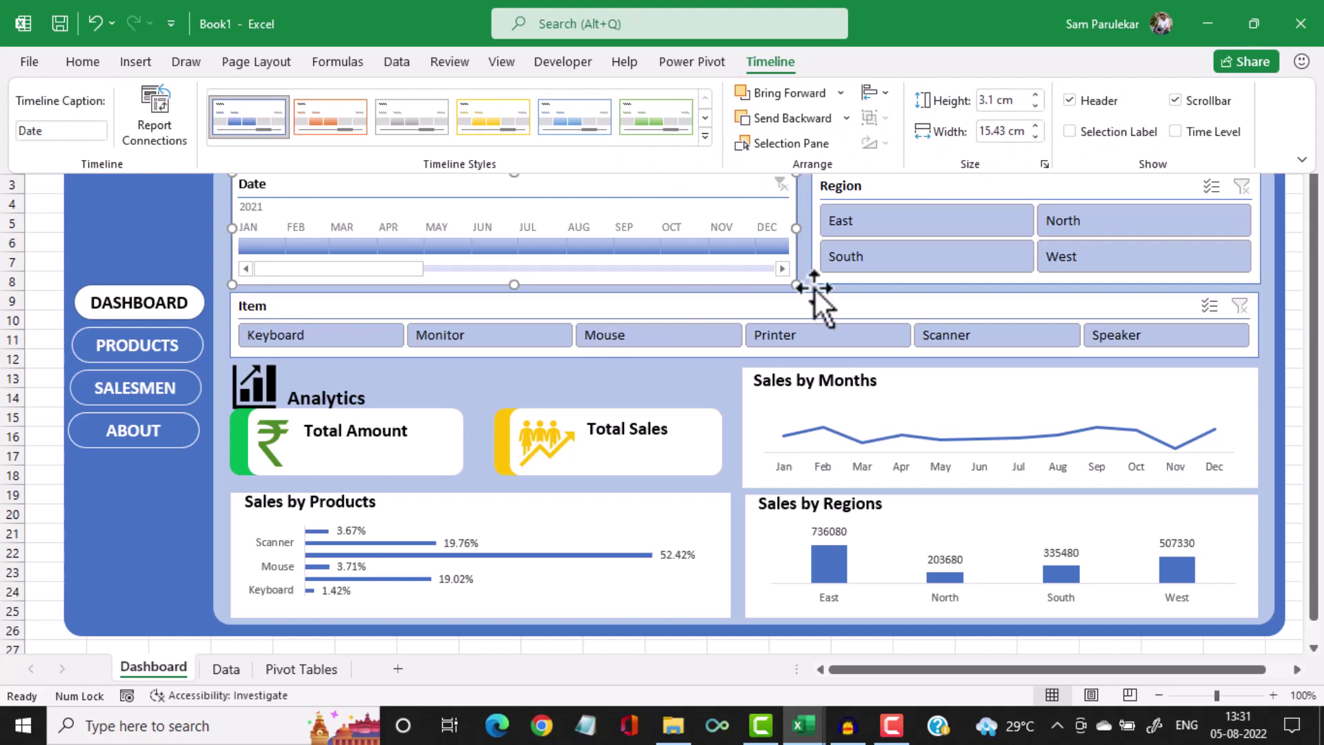
pyautogui.click(847, 283)
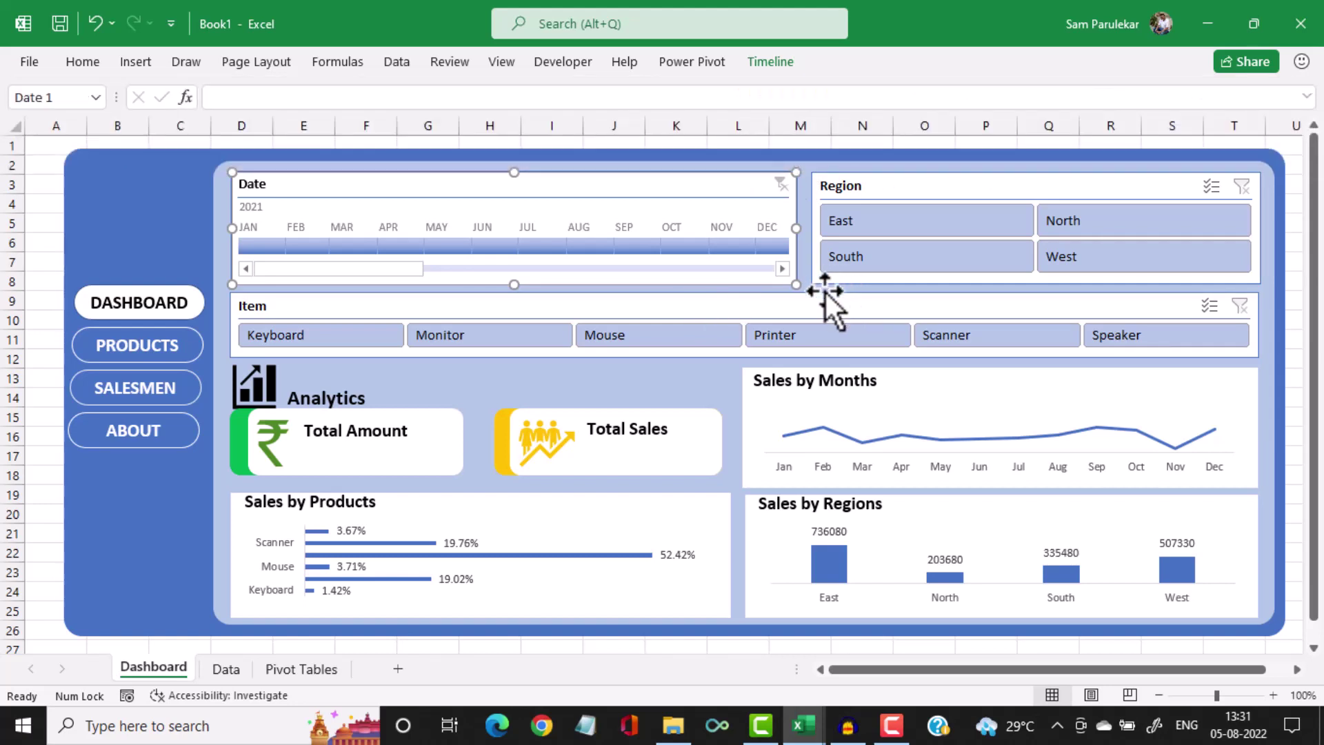
pyautogui.click(827, 291)
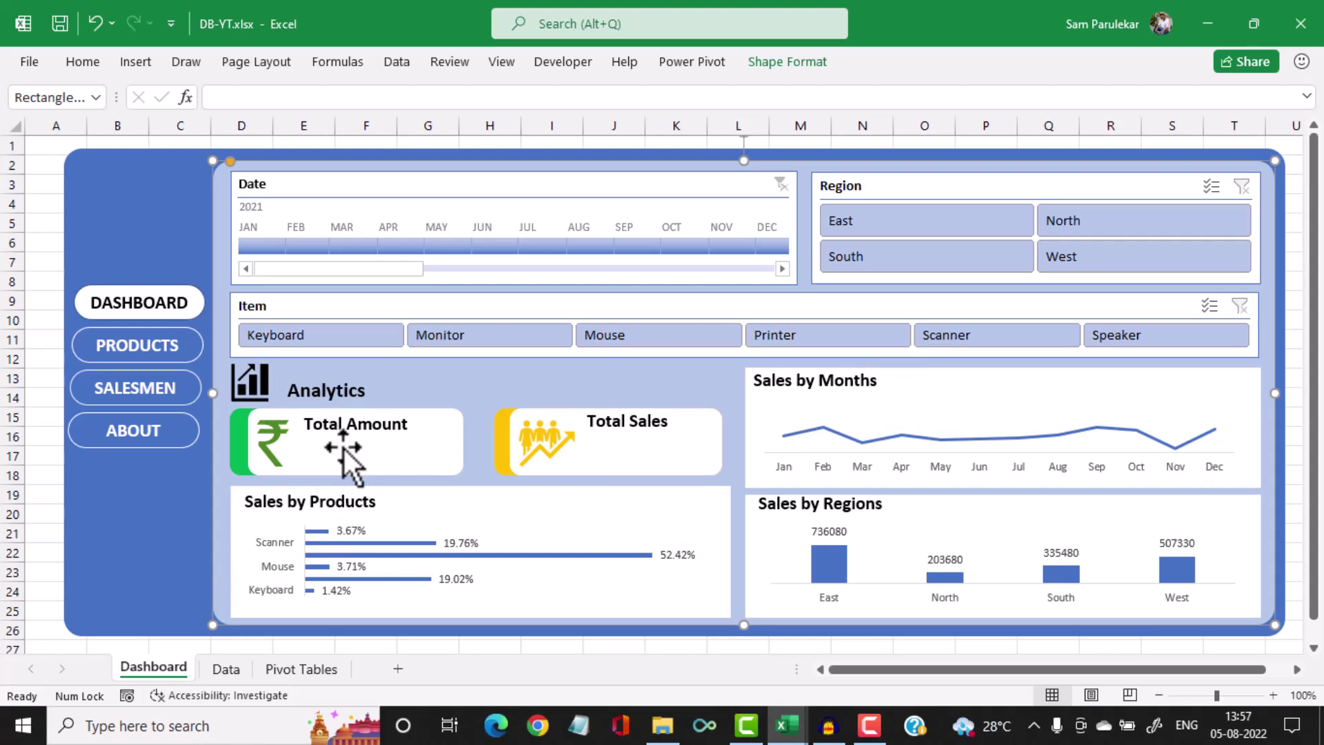
# Copy the item percentage pivot table (A47:B54) on the Pivot Tables sheet and paste it at cell A57
pyautogui.click(318, 668)
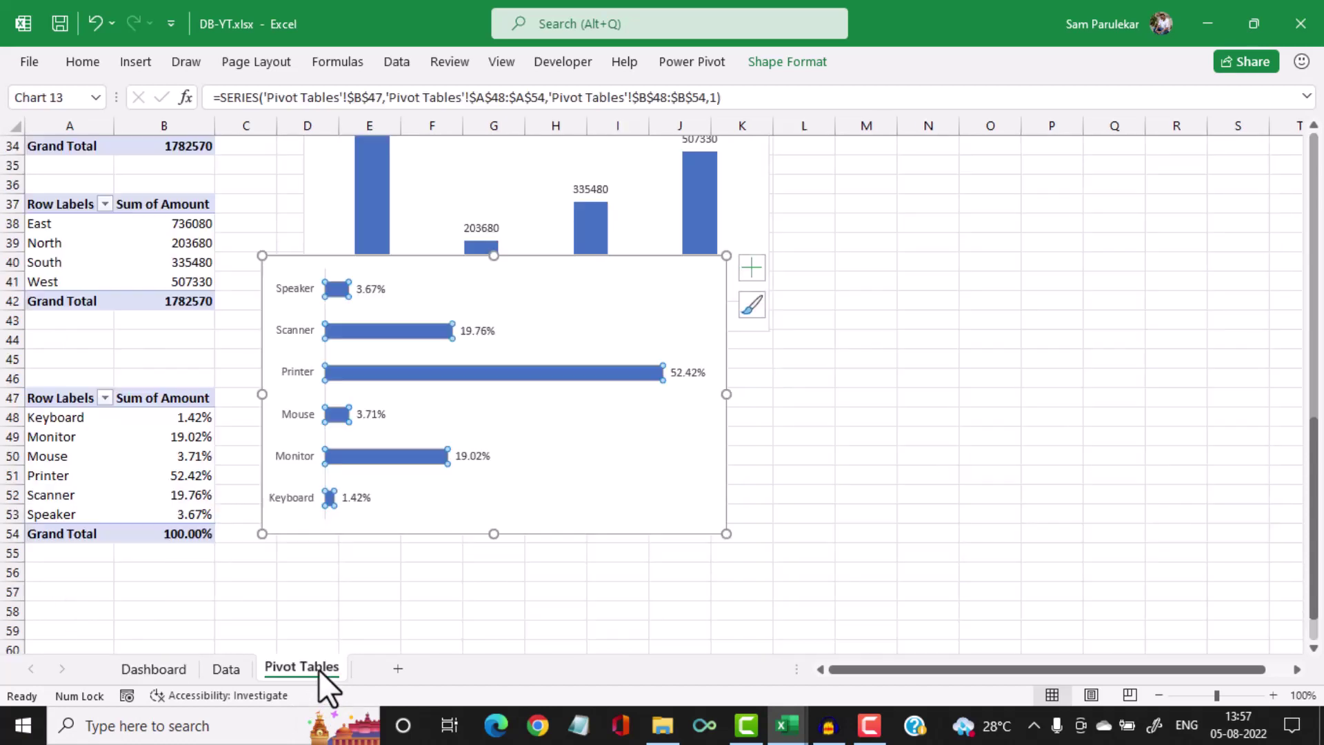
pyautogui.moveTo(31, 398); pyautogui.dragTo(165, 533)
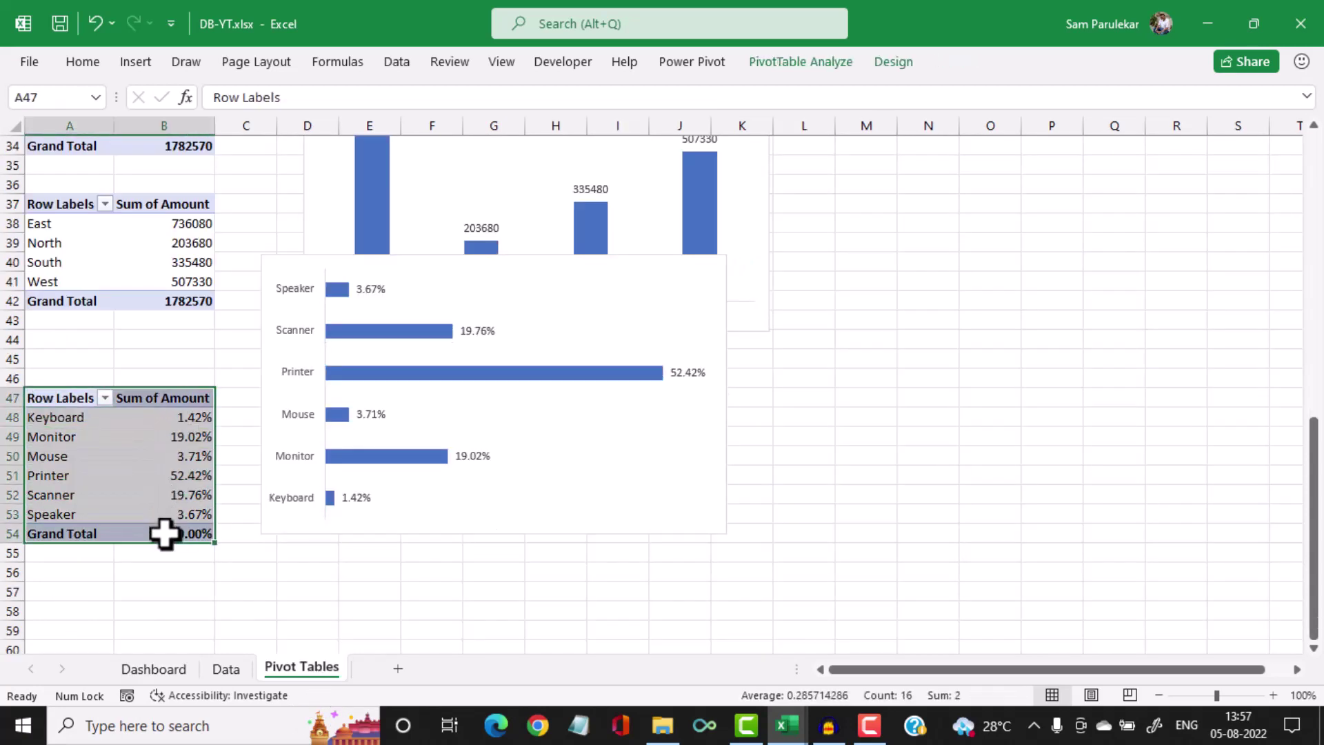
pyautogui.hotkey('ctrl', 'c')
pyautogui.scroll(-2, 164, 533)
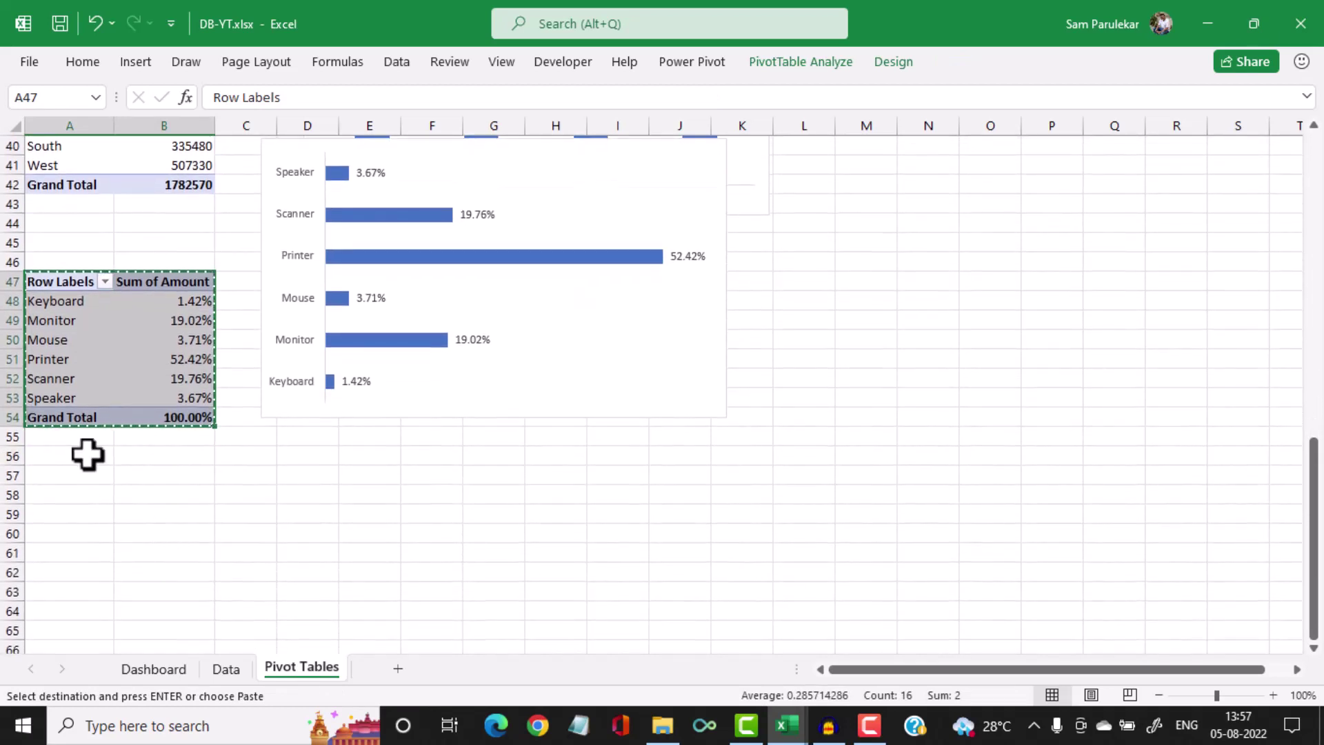
pyautogui.click(49, 474)
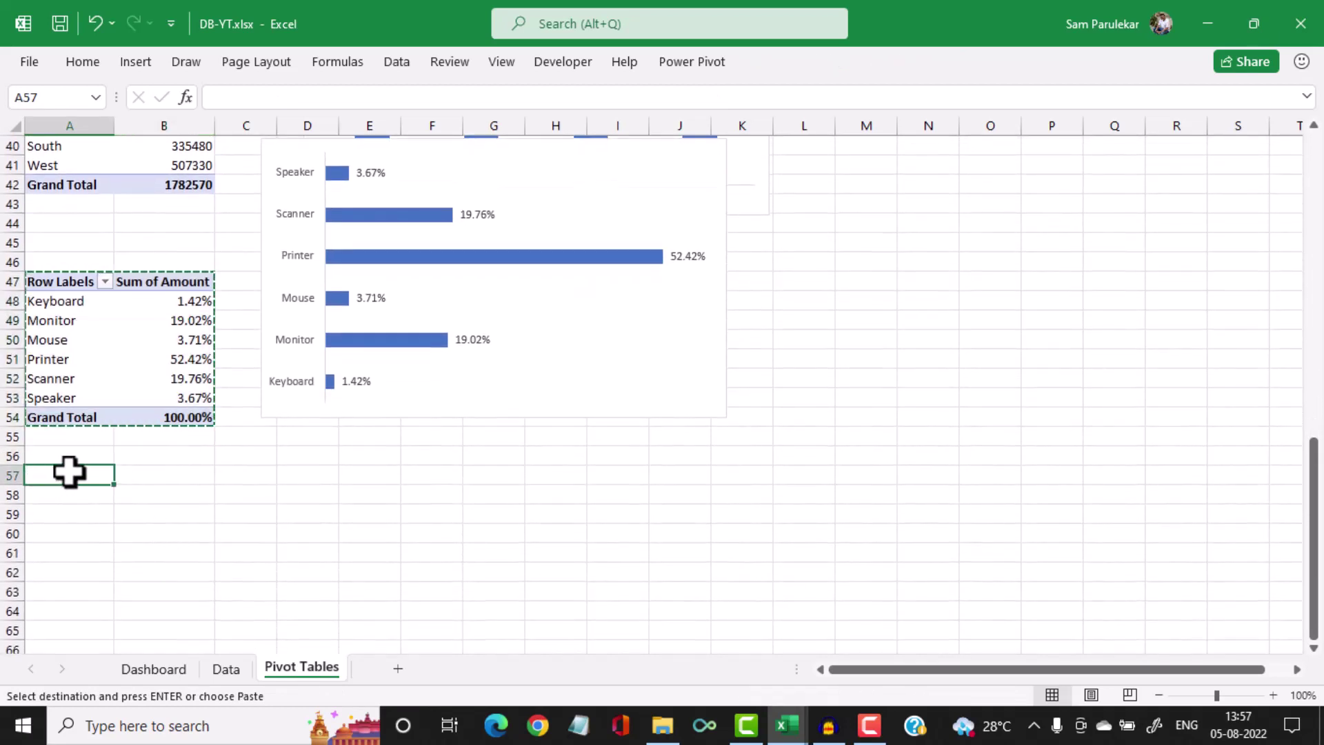
pyautogui.hotkey('ctrl', 'v')
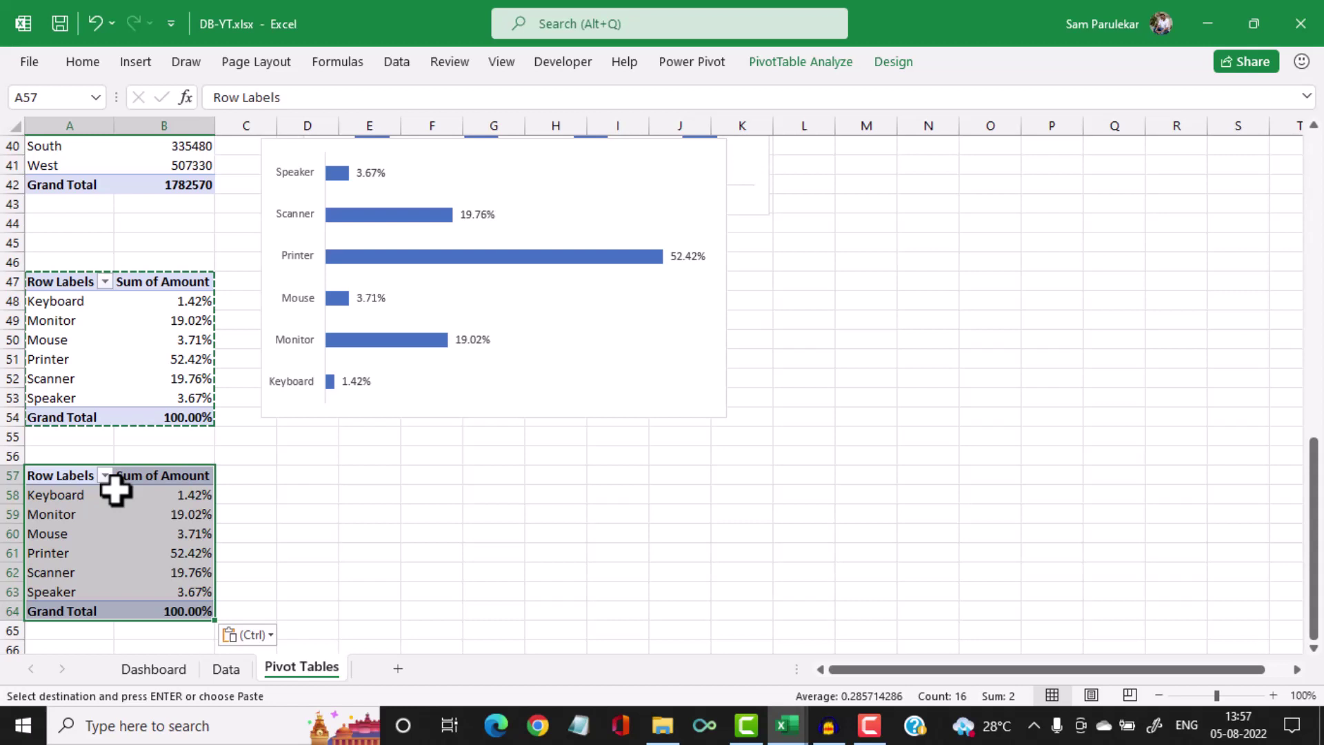
# Remove the Item and Amount fields from the pivot table at A57, and add Amount back as its only value field
pyautogui.click(141, 513)
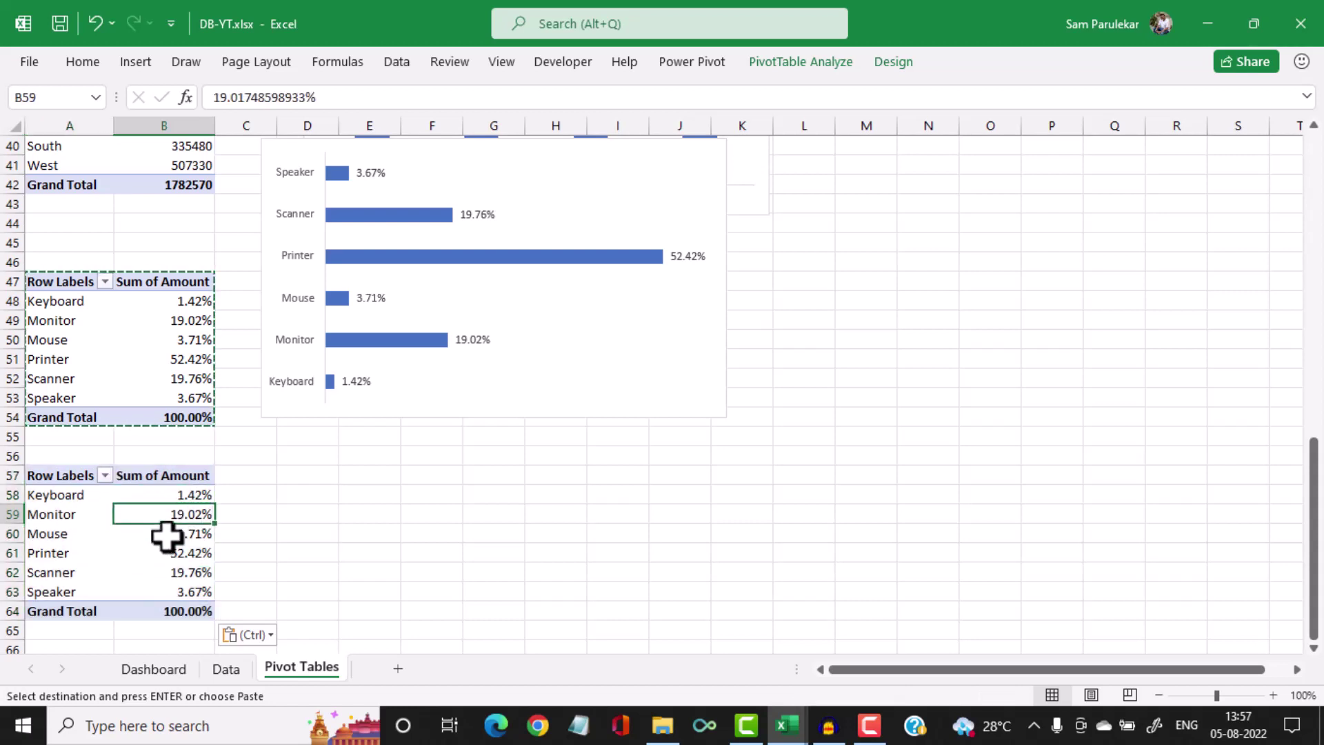
pyautogui.click(814, 61)
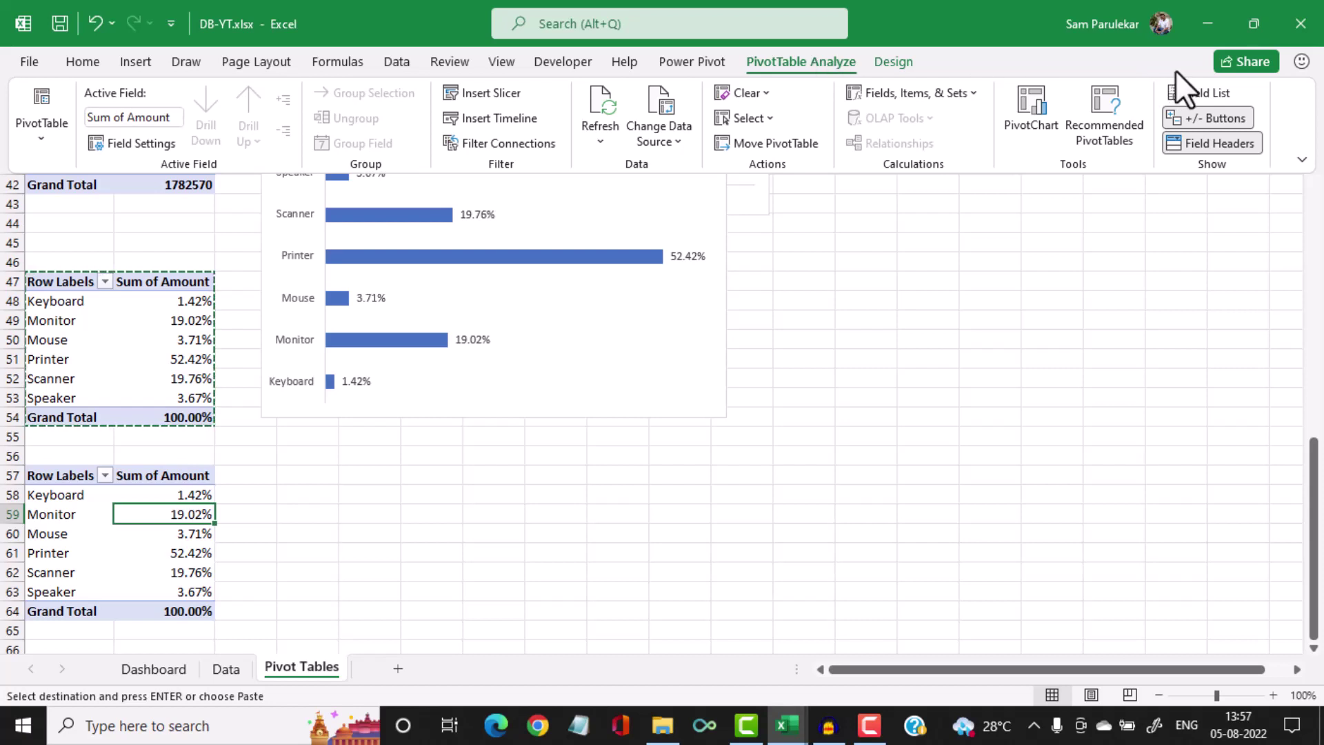
pyautogui.click(1205, 102)
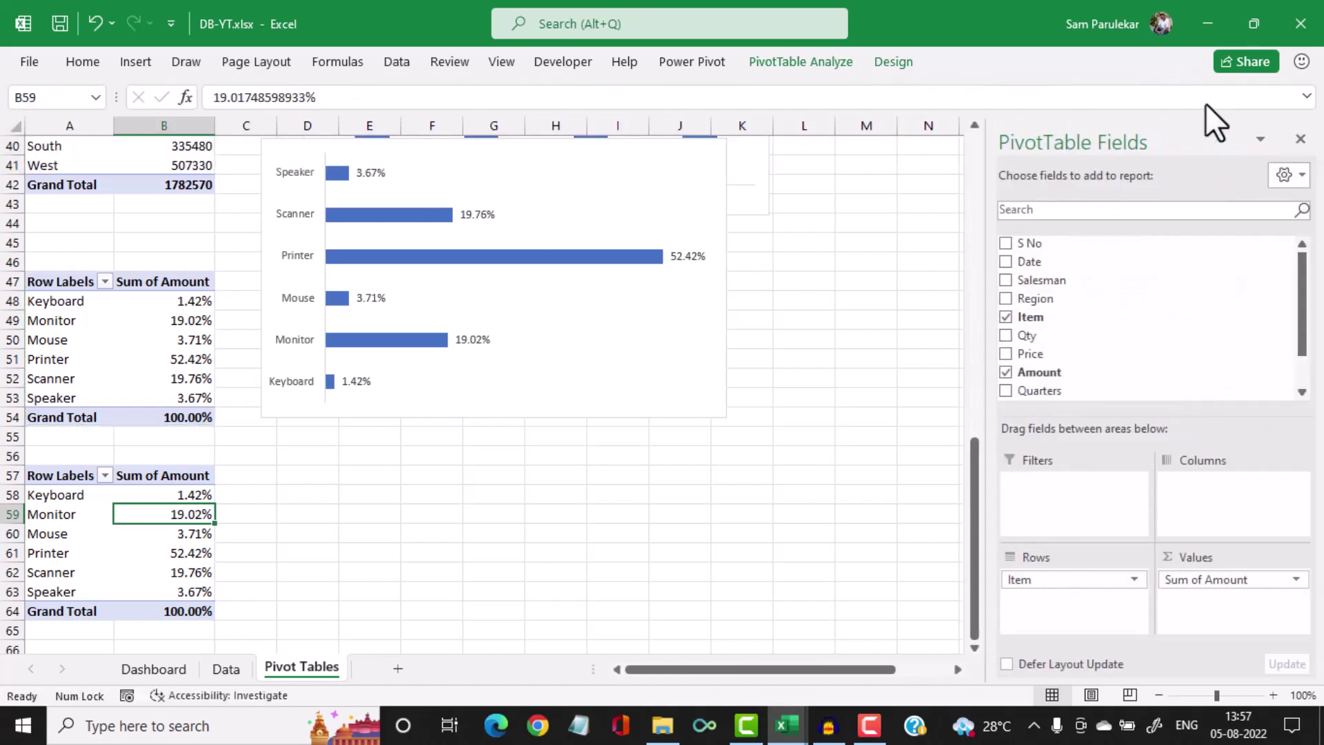
pyautogui.click(1004, 319)
pyautogui.click(1004, 376)
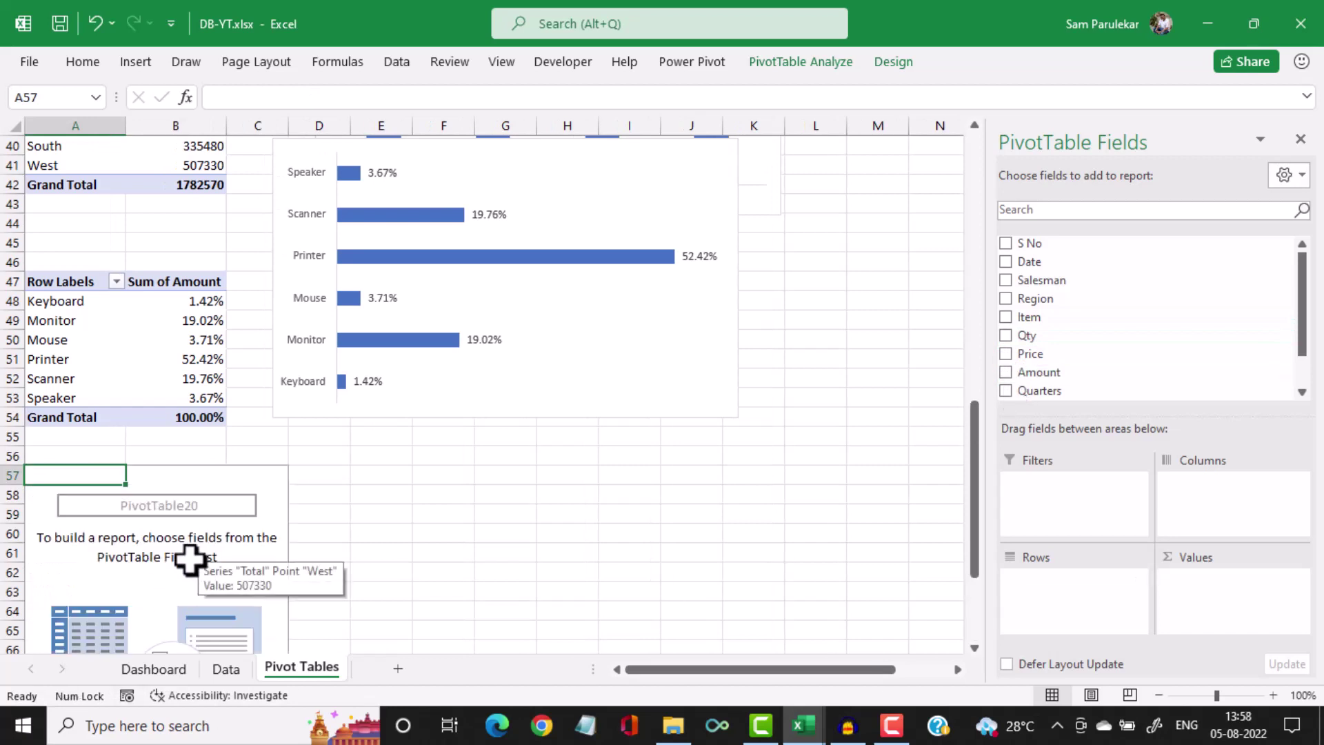
pyautogui.click(1006, 372)
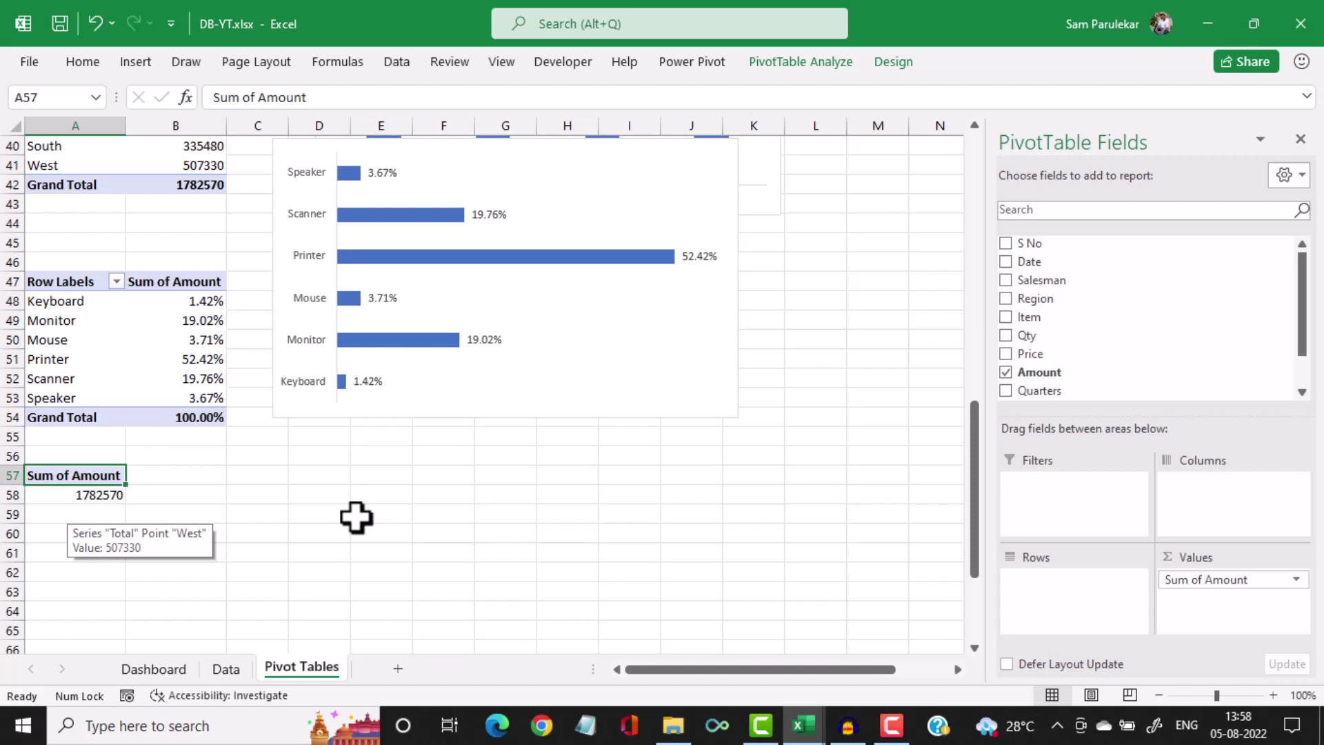
# Enter the formula =GETPIVOTDATA("Amount",$A$57) in cell B58 to reference the total amount
pyautogui.click(193, 497)
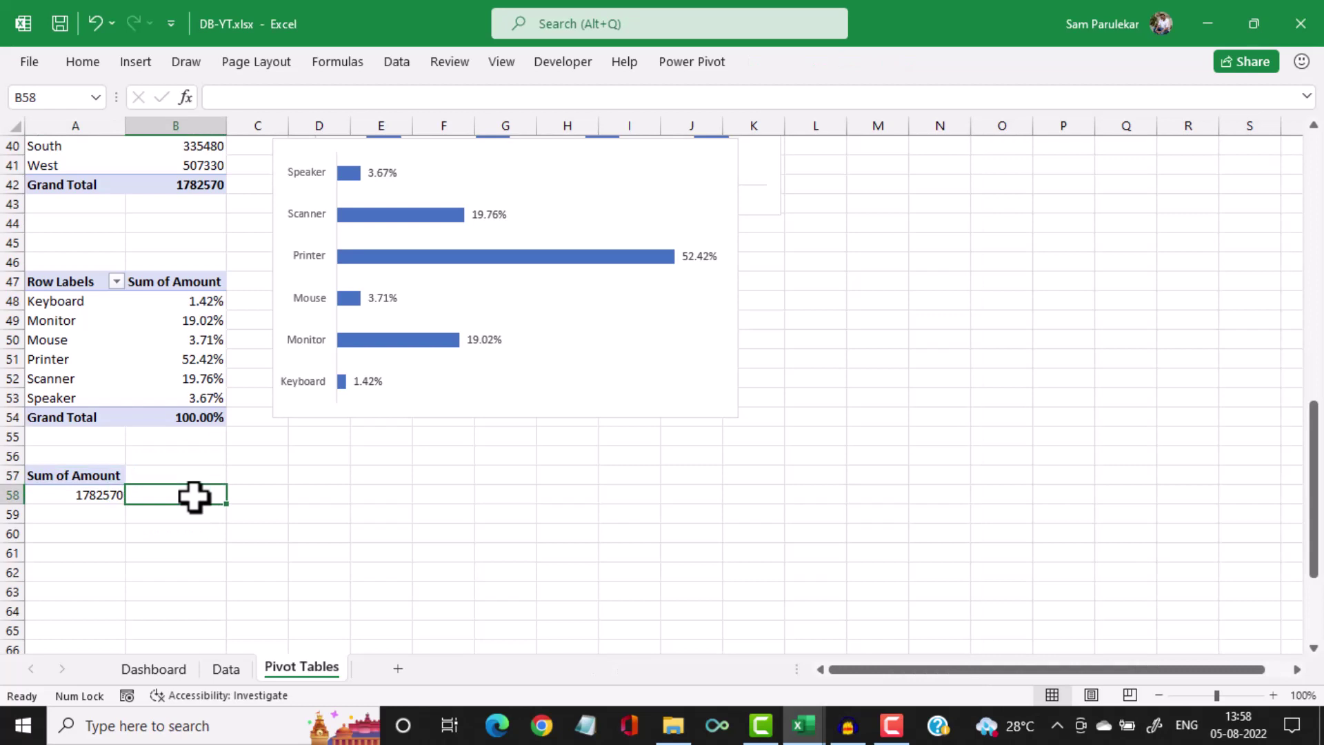
pyautogui.write('=')
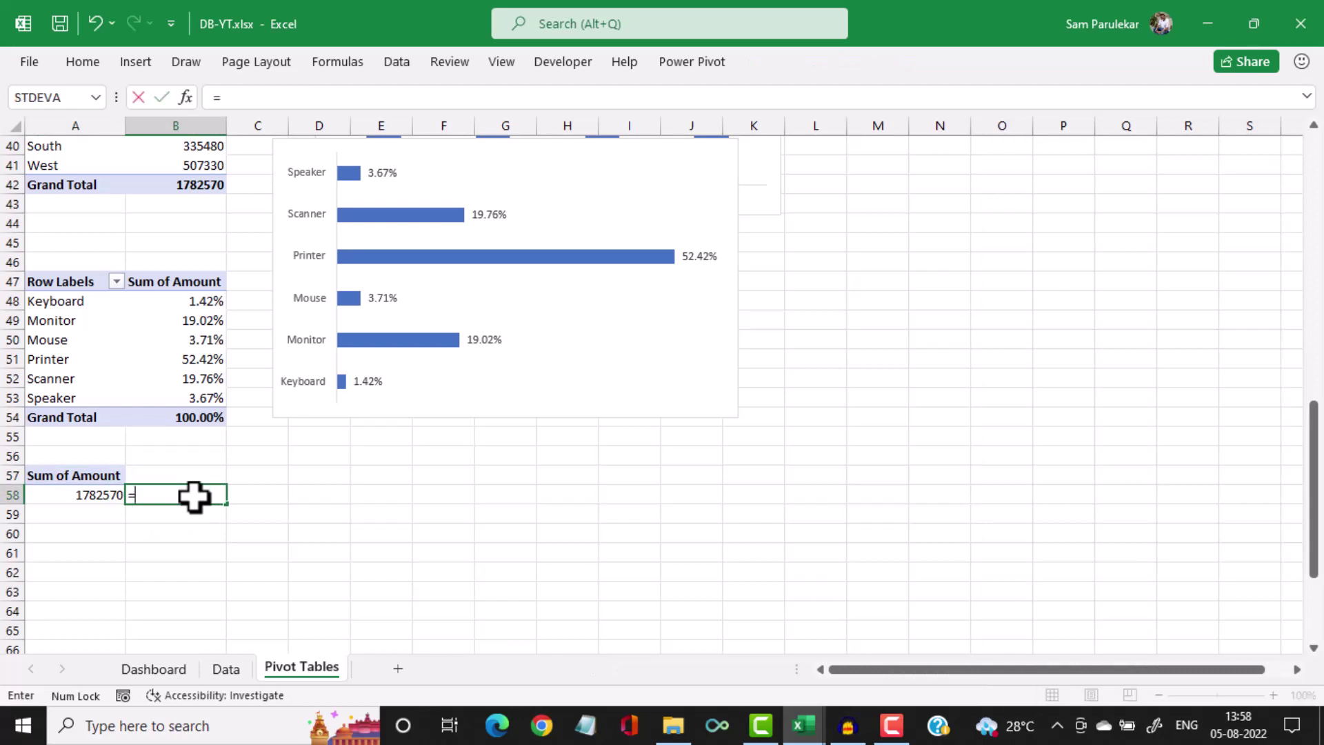
pyautogui.click(72, 496)
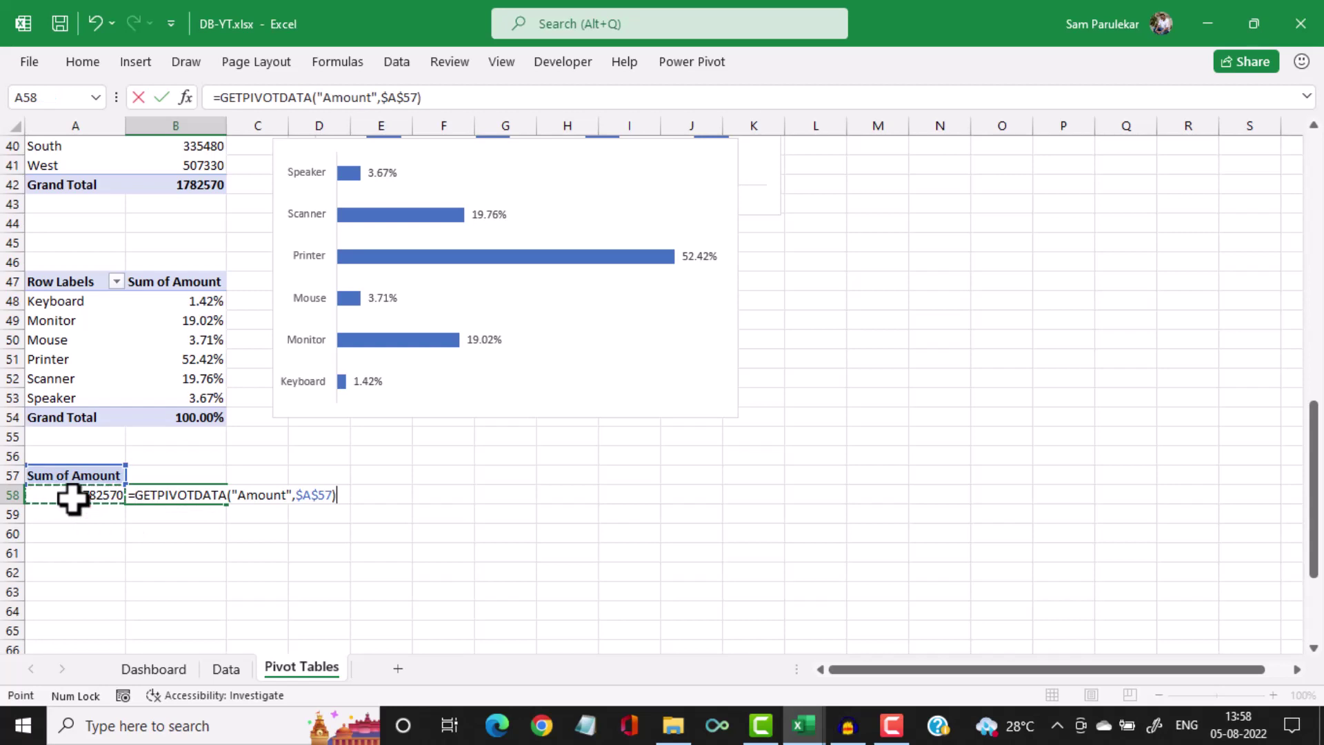
pyautogui.press('Return')
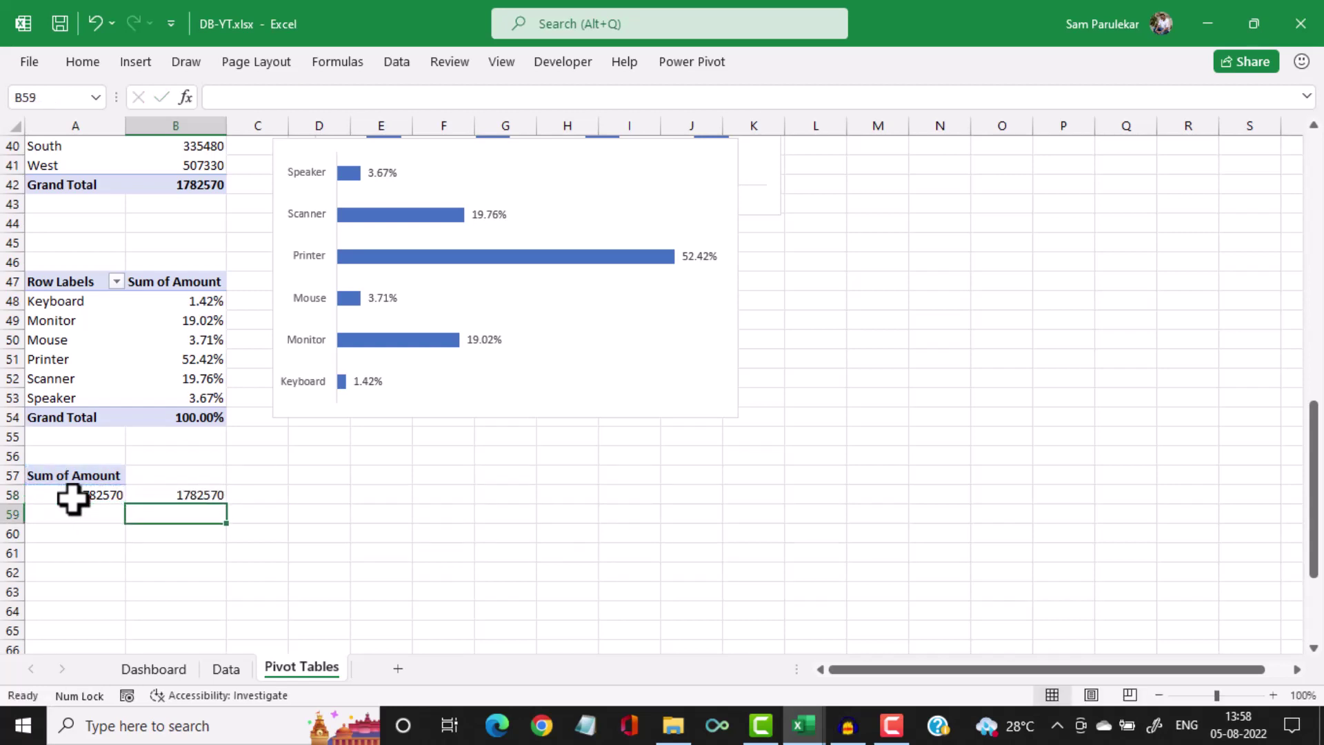
# Format cell B58 as a Number with the 1000 separator and 0 decimal places
pyautogui.click(191, 493)
pyautogui.rightClick(191, 494)
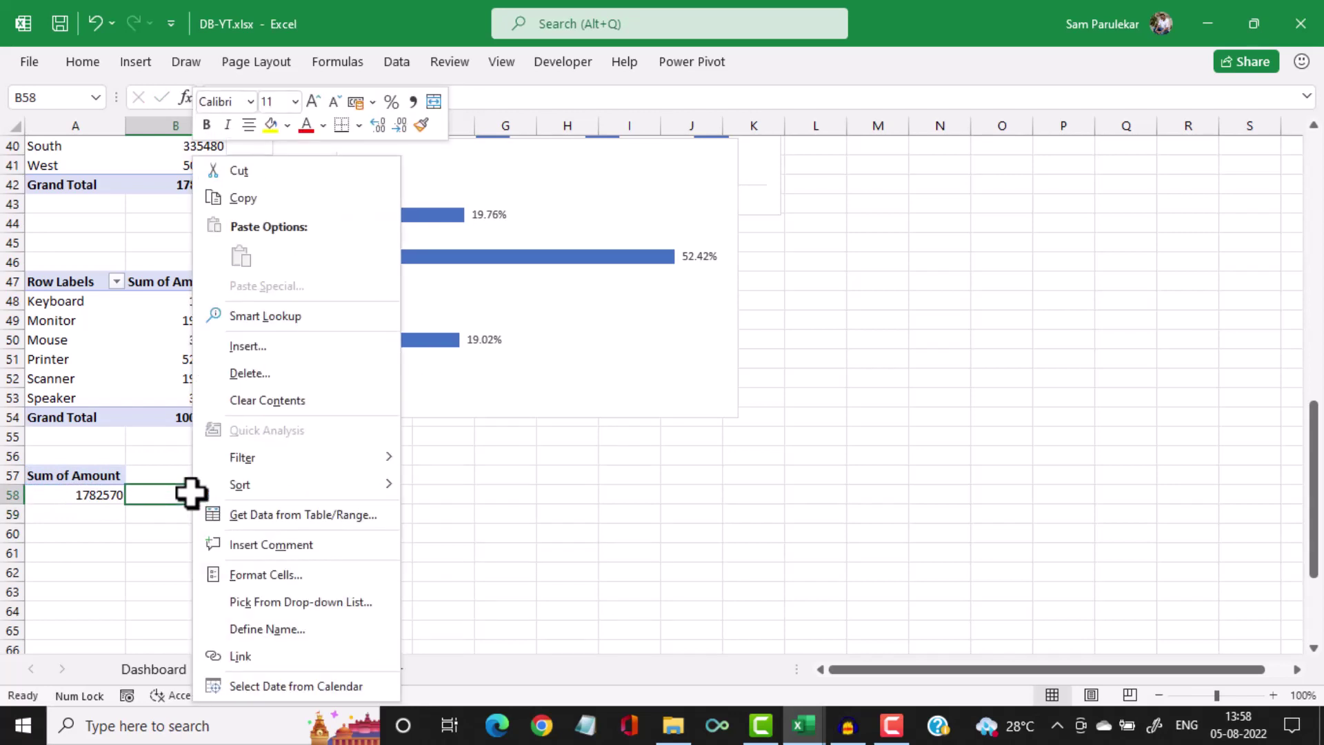
pyautogui.click(263, 582)
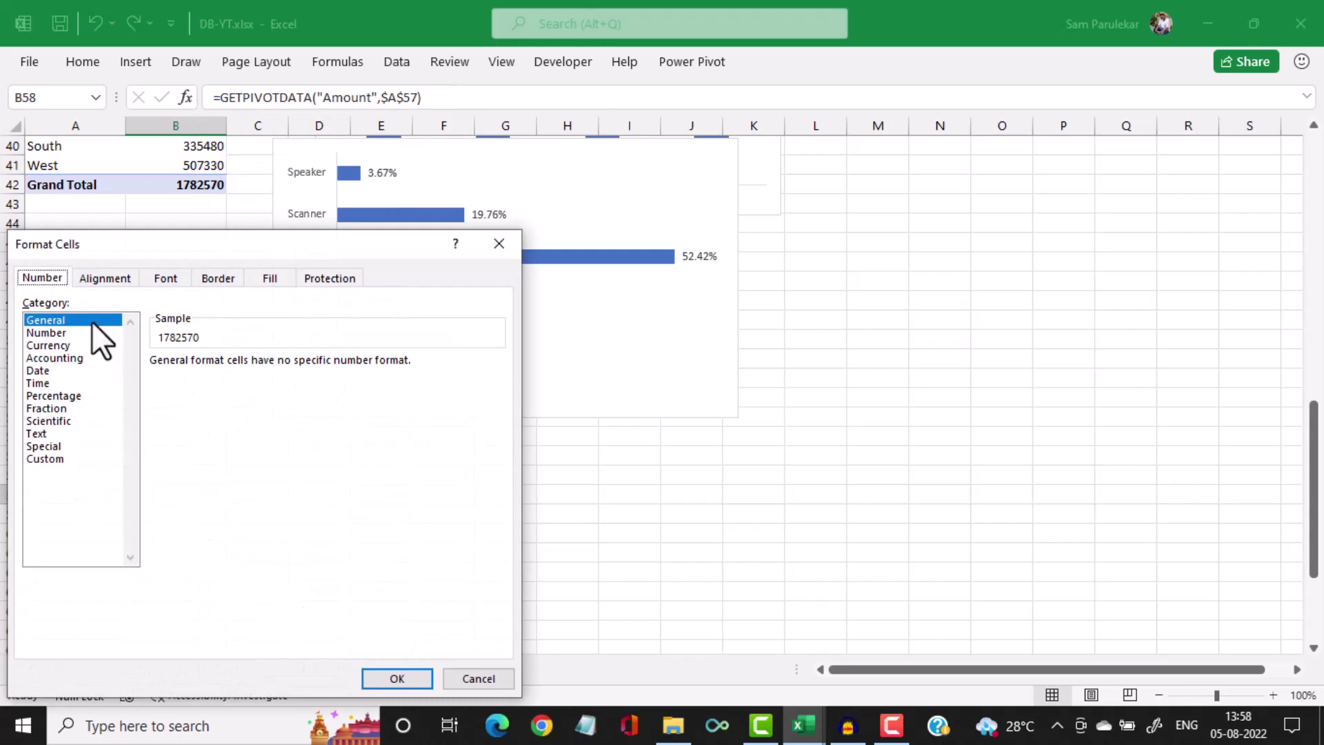
pyautogui.click(70, 332)
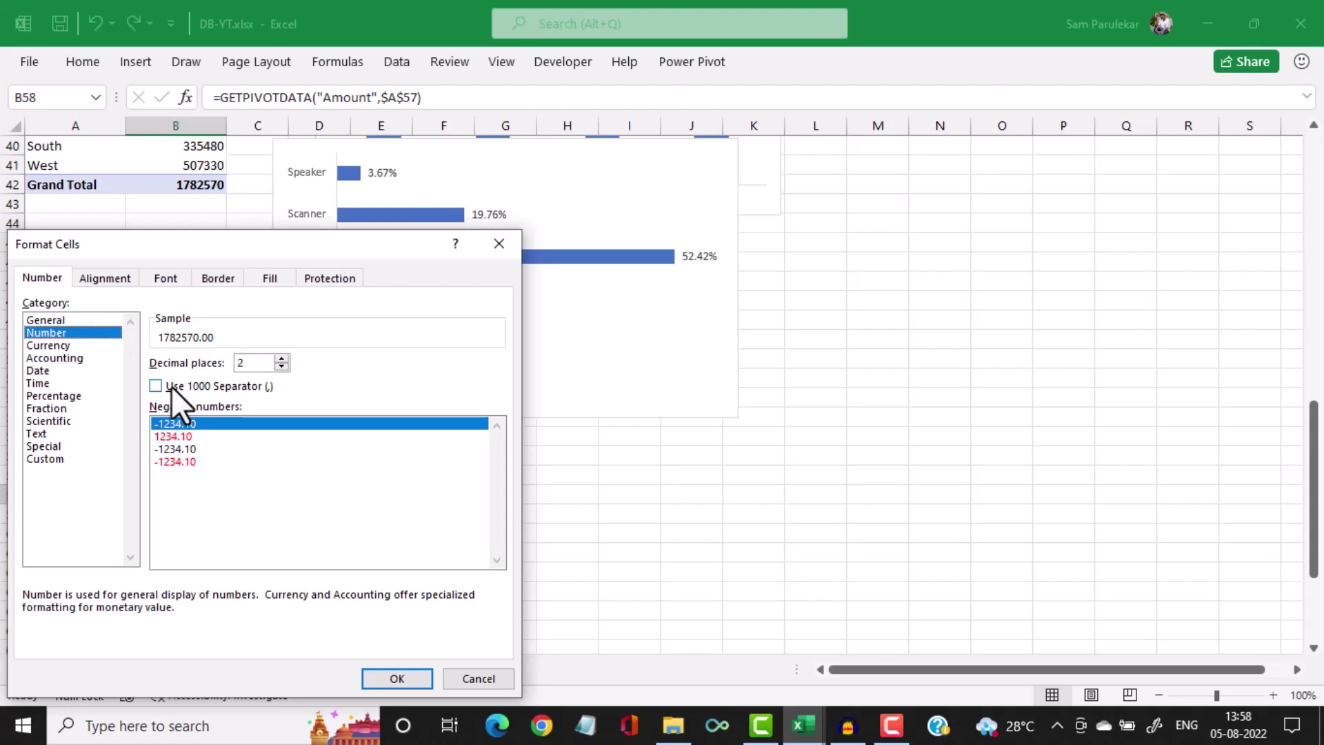
pyautogui.click(153, 385)
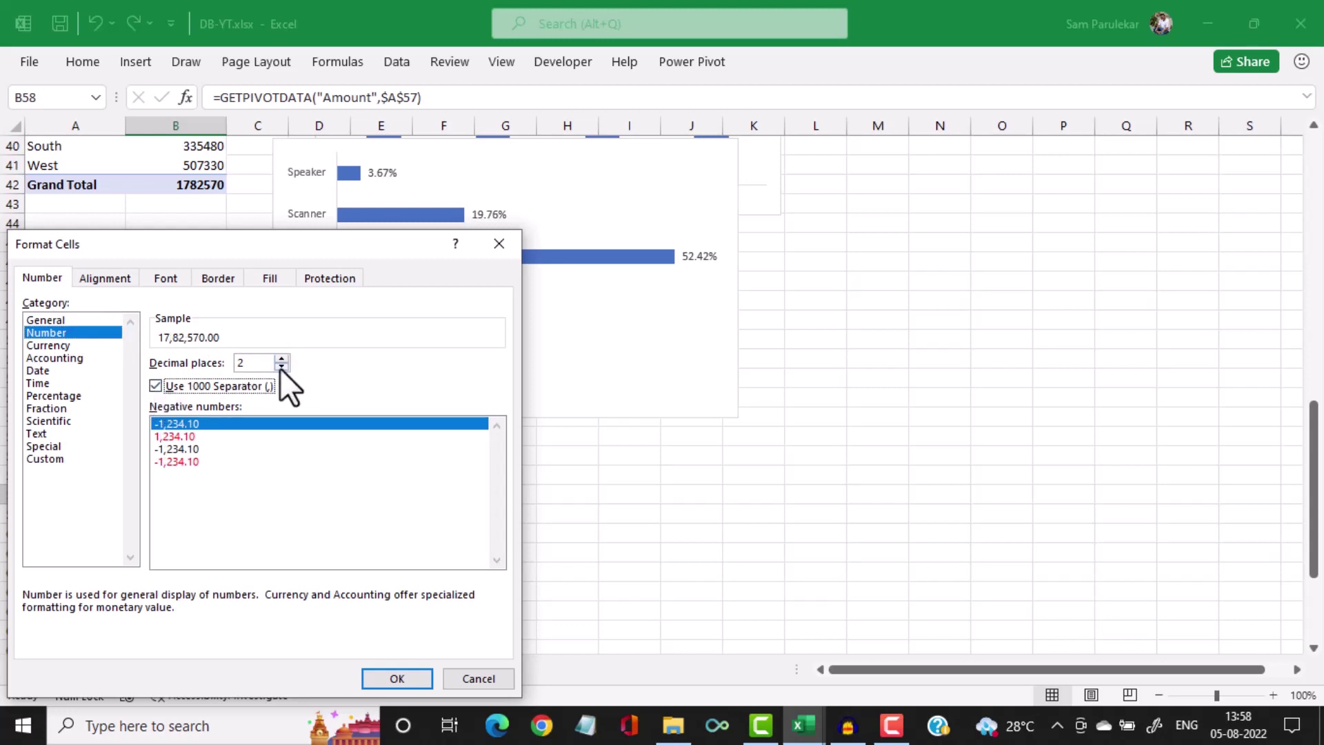
pyautogui.click(281, 366)
pyautogui.click(281, 367)
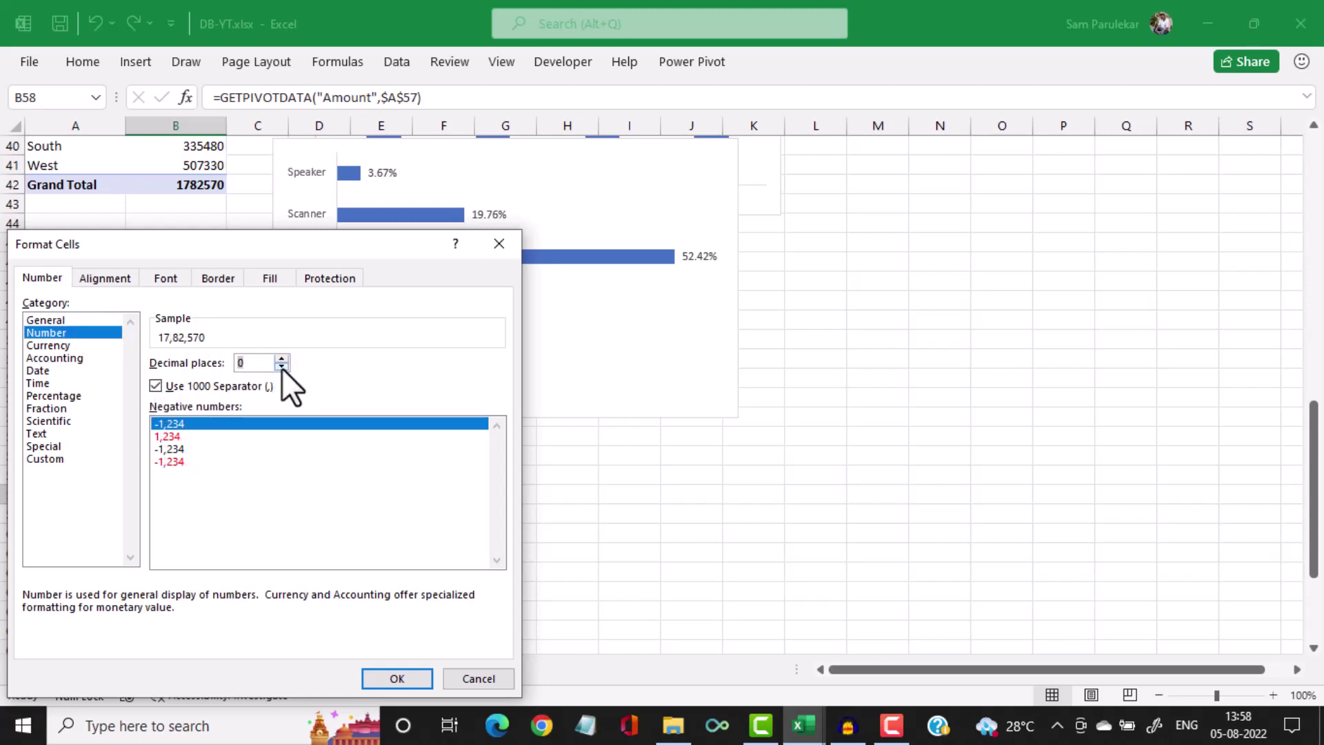
pyautogui.click(396, 678)
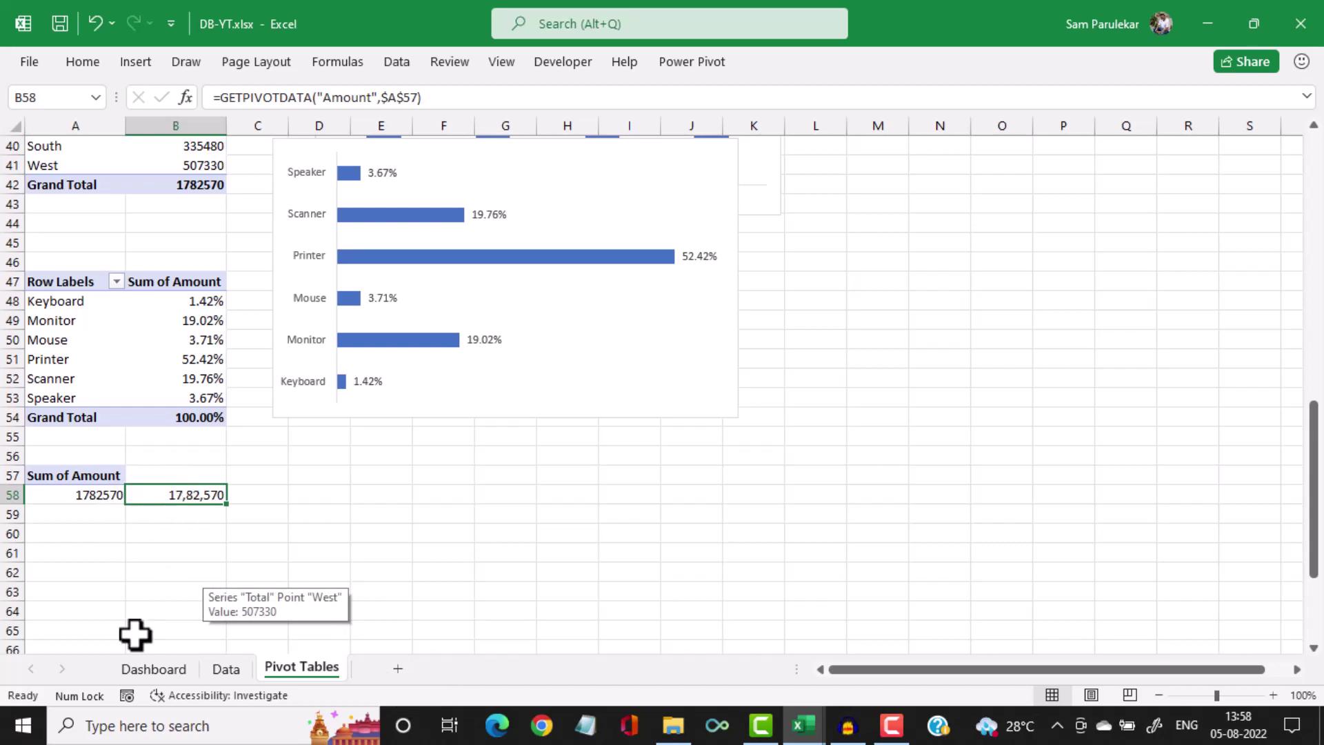
# Copy the Sum of Amount pivot table (A57:A58) on the Pivot Tables sheet and paste it at cell A61
pyautogui.click(144, 669)
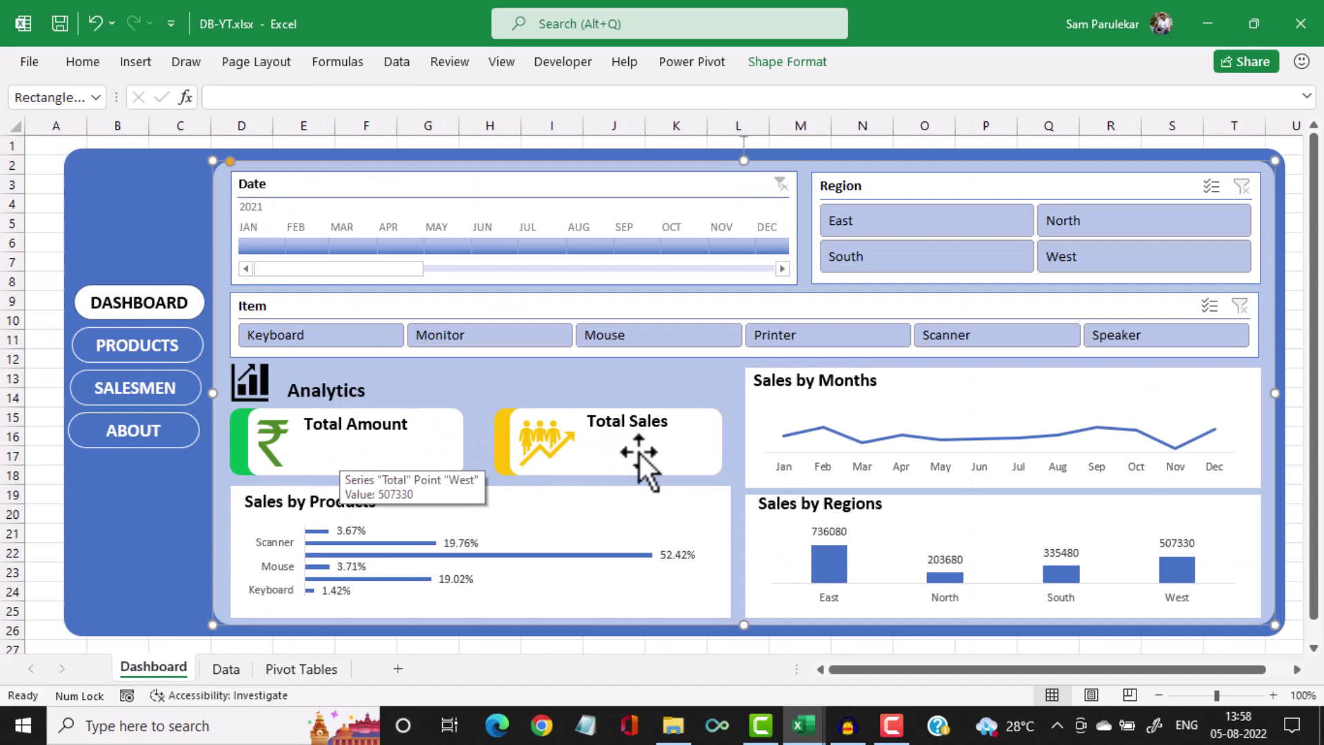
pyautogui.click(322, 670)
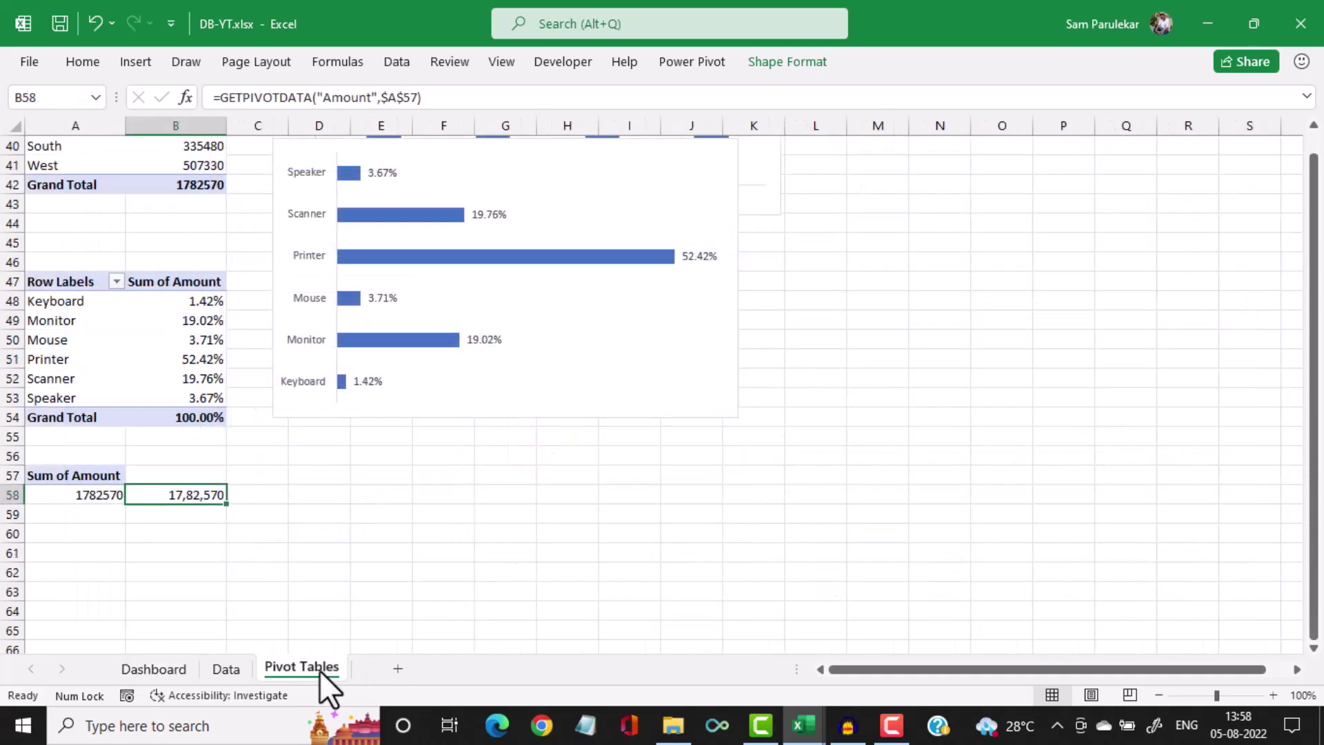
pyautogui.moveTo(44, 476); pyautogui.dragTo(42, 503)
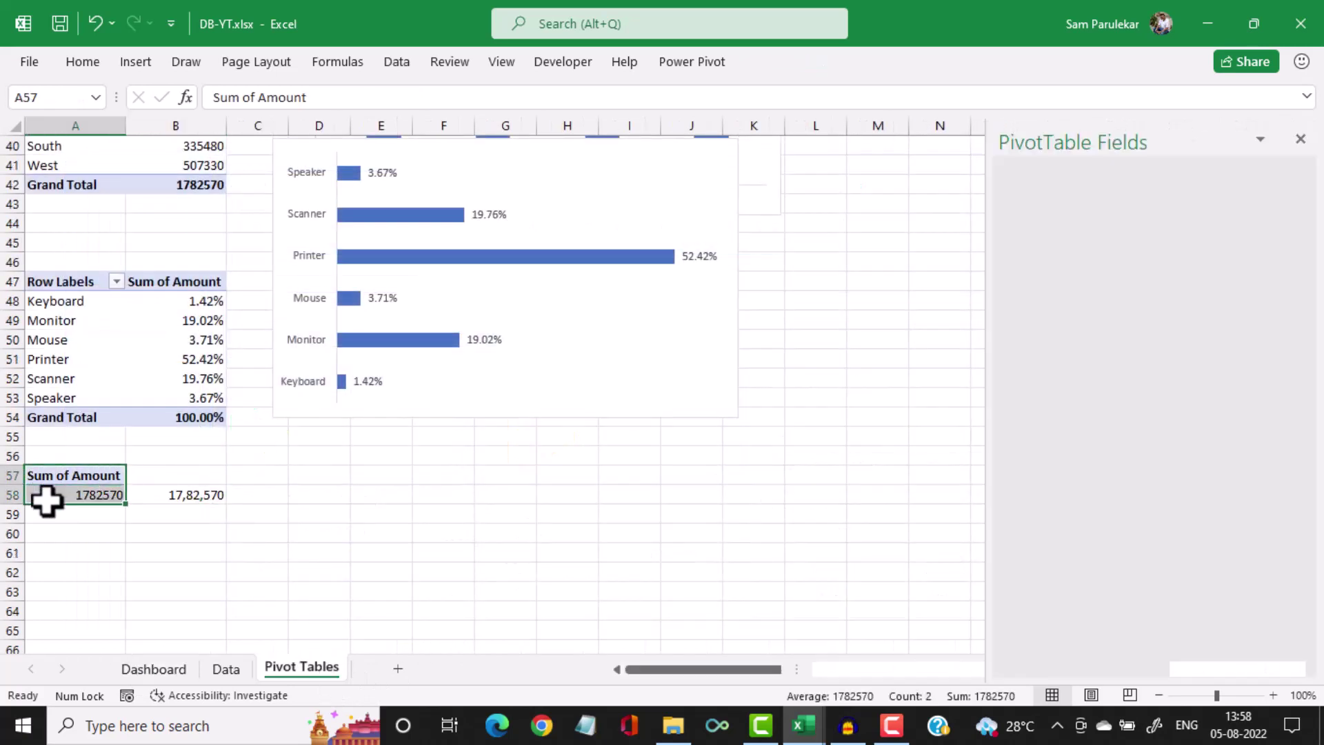
pyautogui.hotkey('ctrl', 'c')
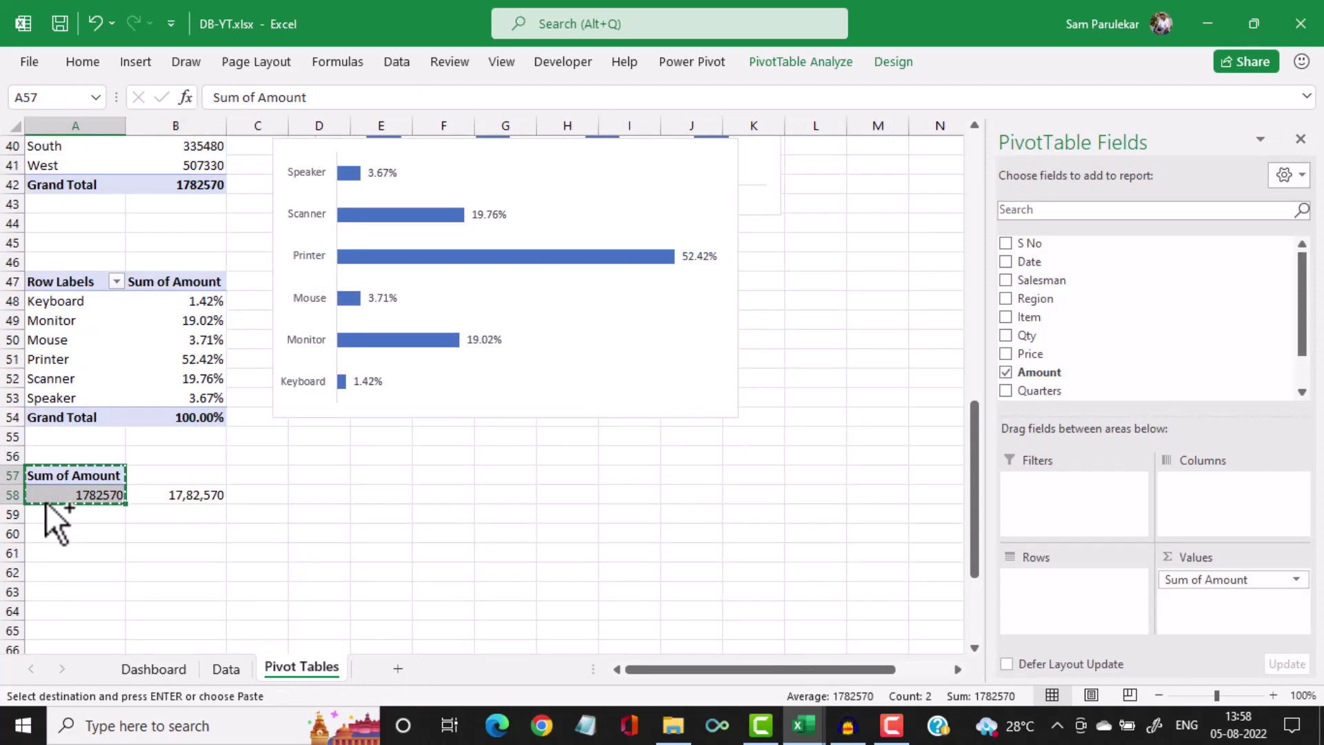
pyautogui.click(47, 551)
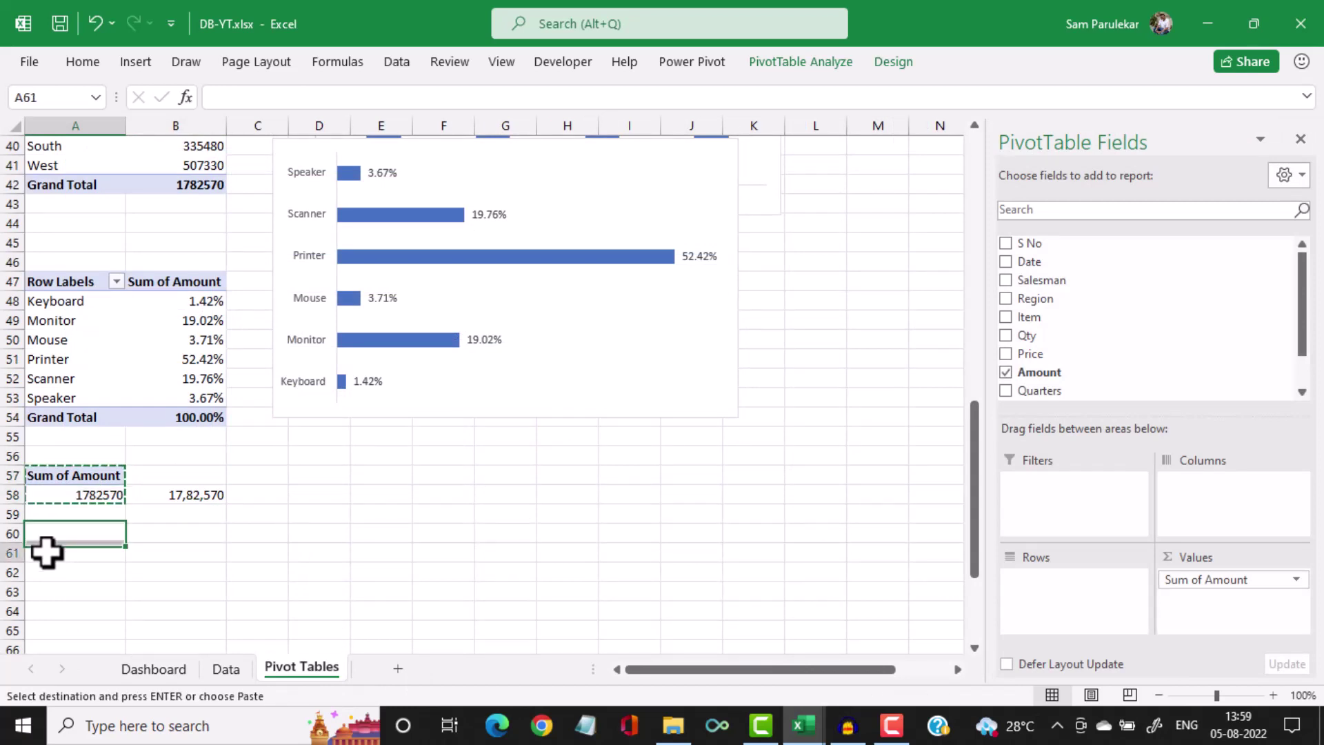
pyautogui.hotkey('ctrl', 'v')
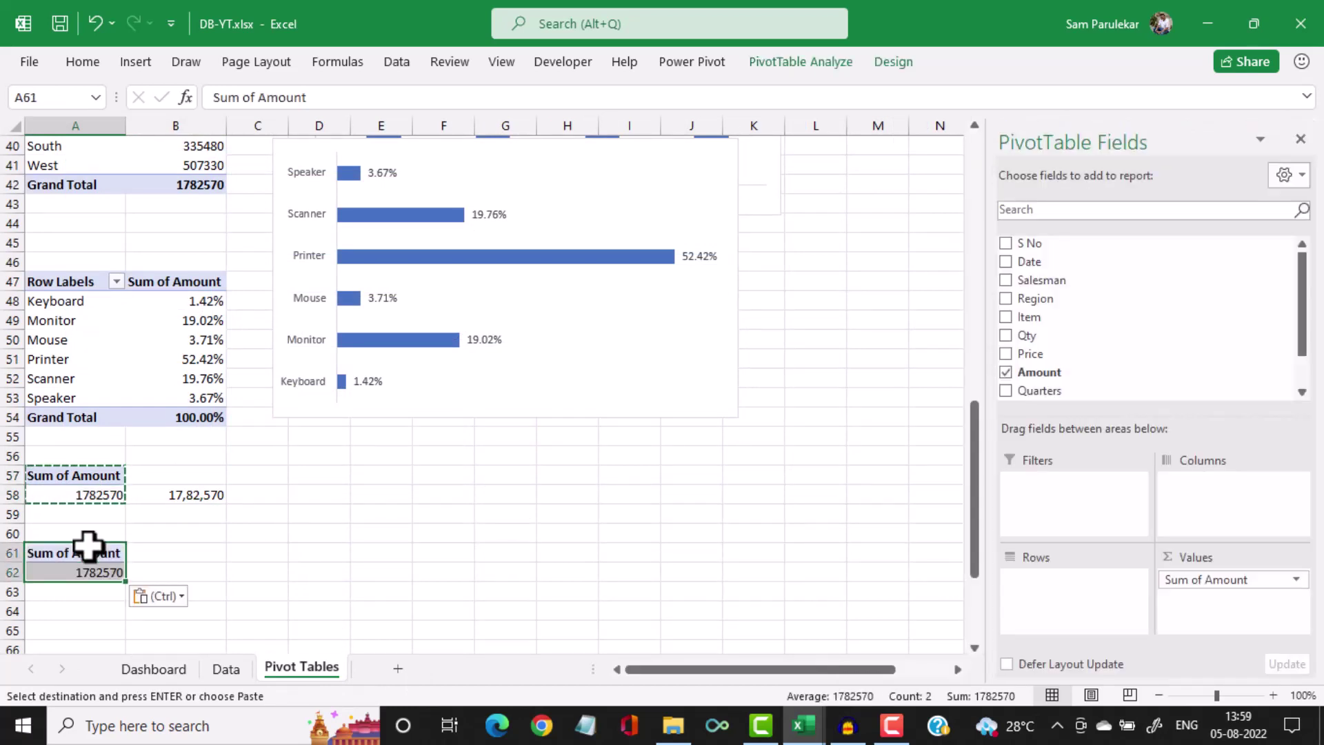
# Change the value field of the pivot table at A61 to summarize Amount by Count
pyautogui.click(87, 571)
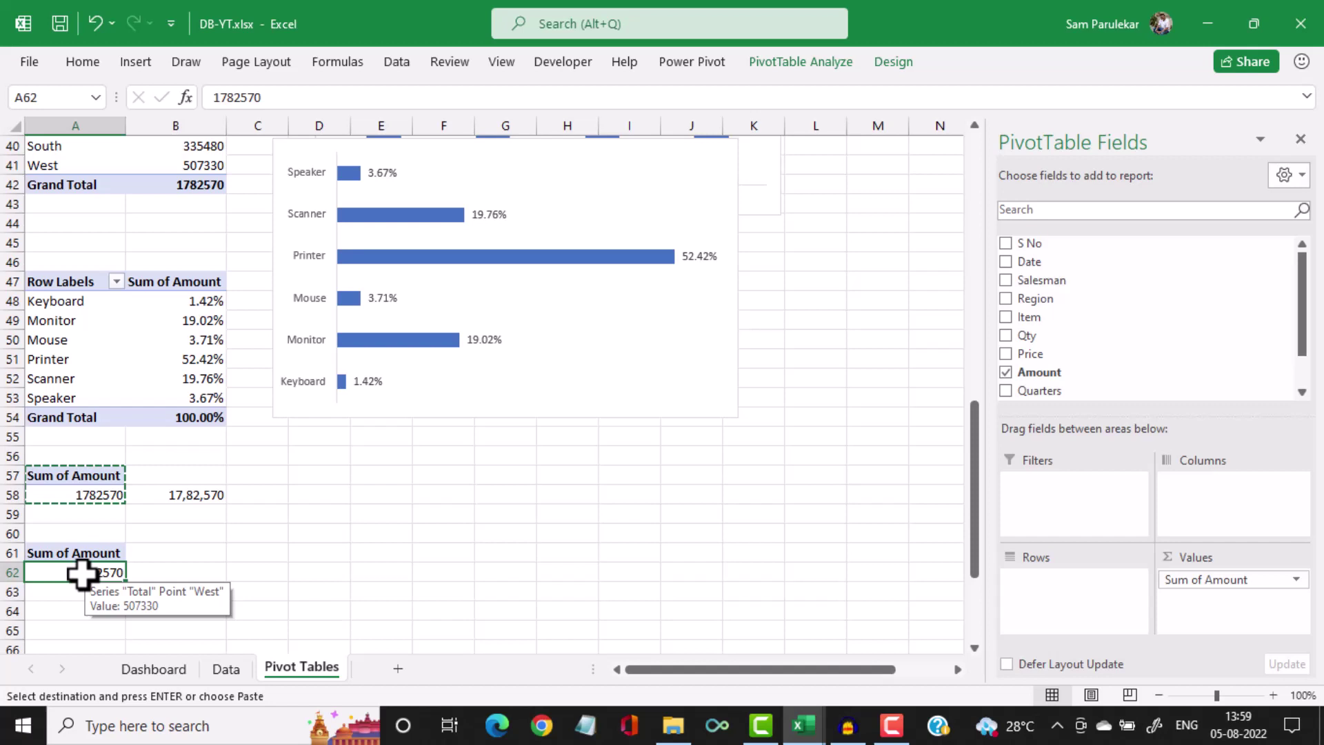
pyautogui.click(1207, 582)
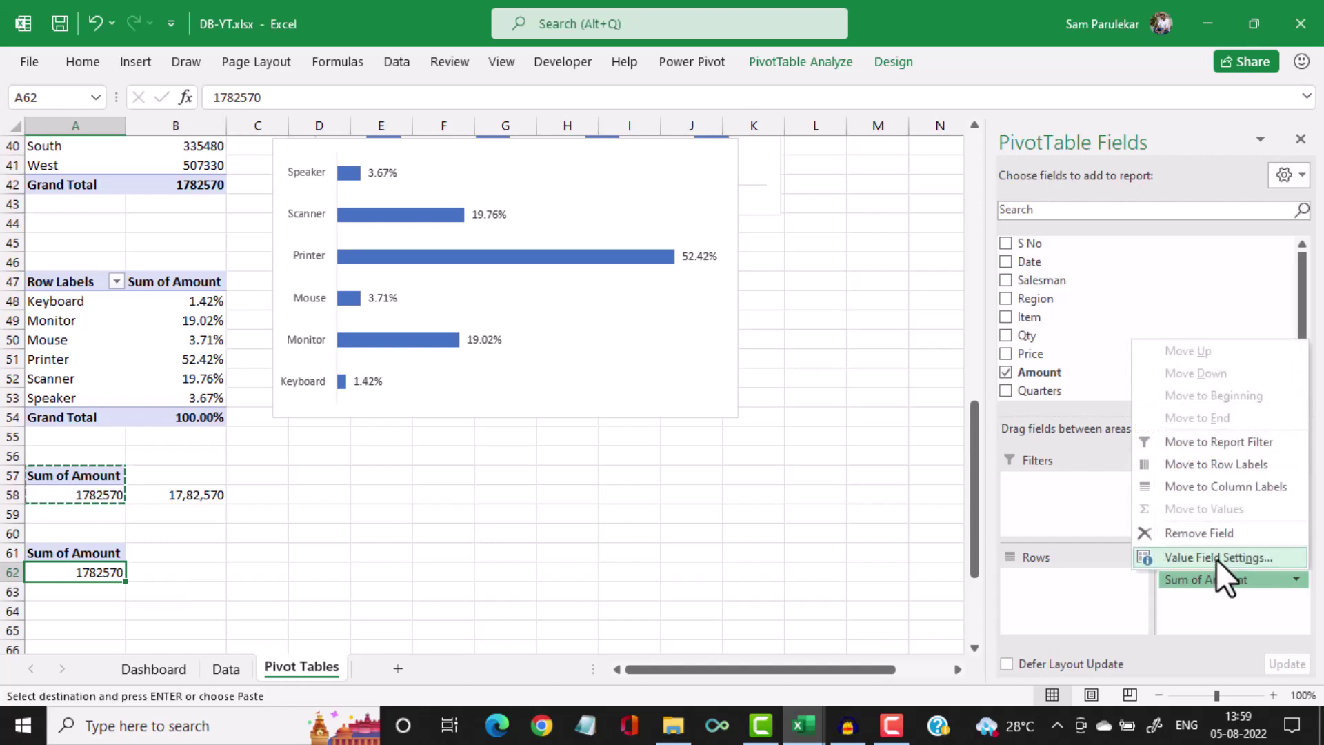
pyautogui.click(1214, 558)
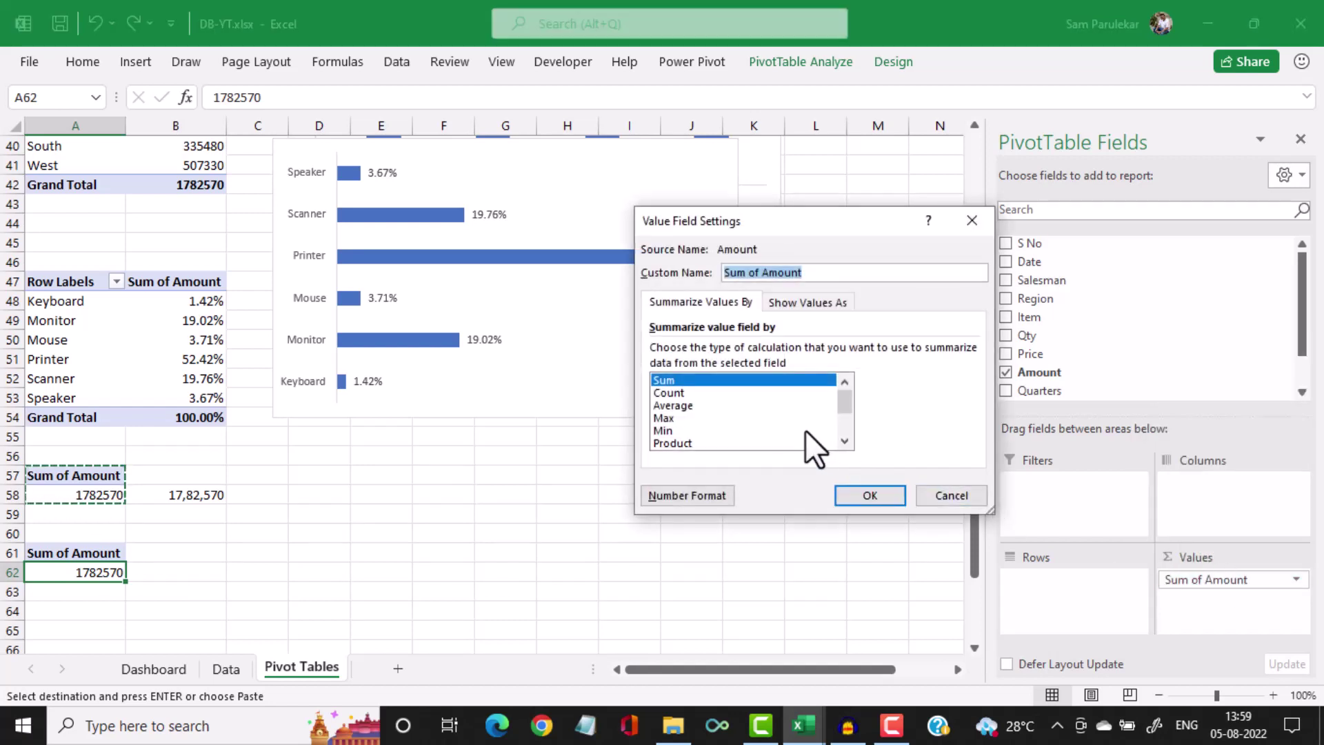
pyautogui.click(710, 391)
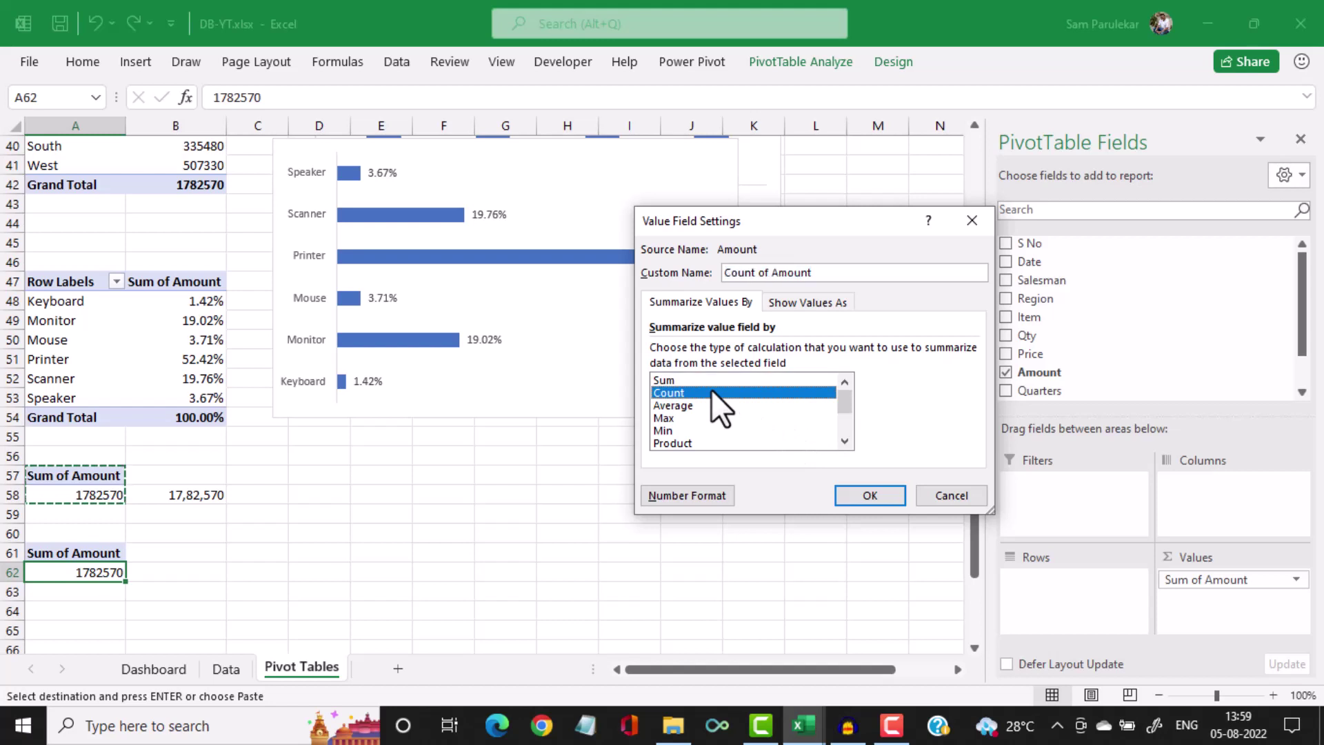
pyautogui.click(855, 491)
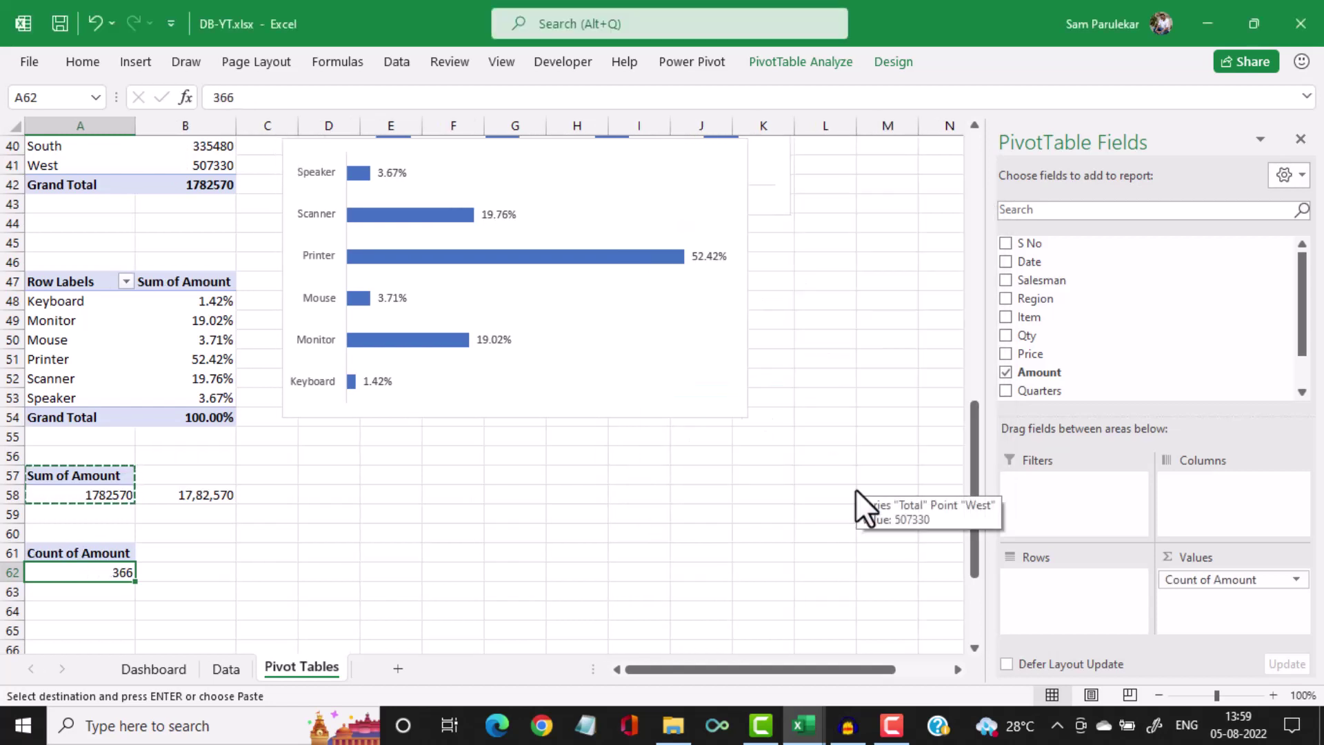
# Enter the formula =GETPIVOTDATA("Amount",$A$61) in cell B62 to reference the count of Amount
pyautogui.click(191, 567)
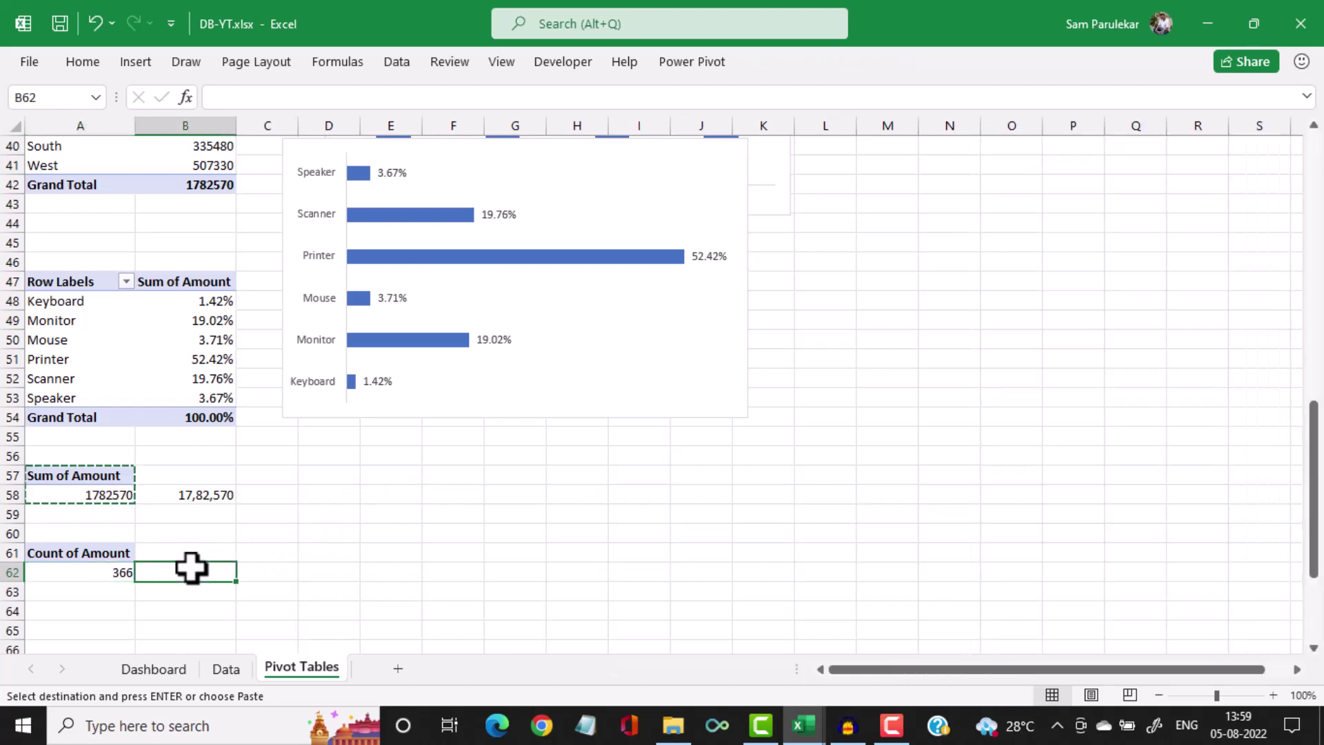
pyautogui.press('Escape')
pyautogui.write('=')
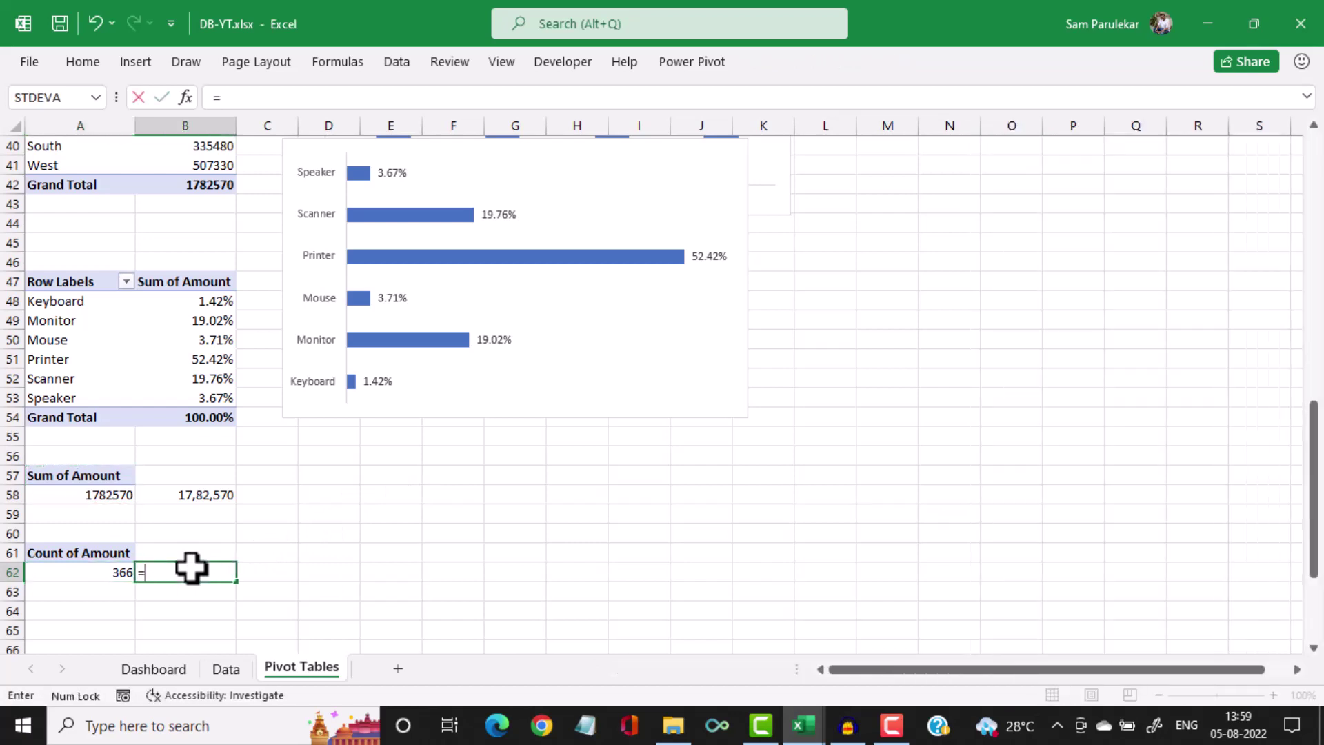
pyautogui.click(84, 572)
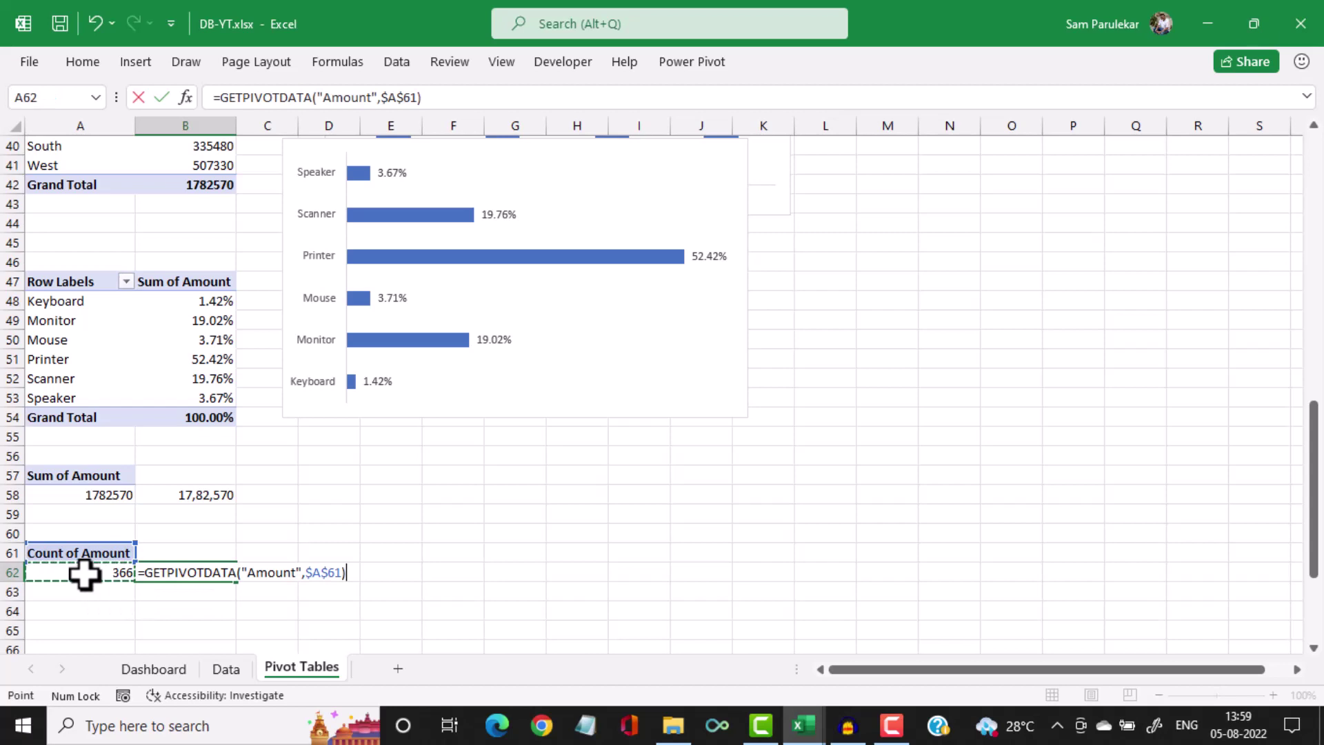
pyautogui.press('Return')
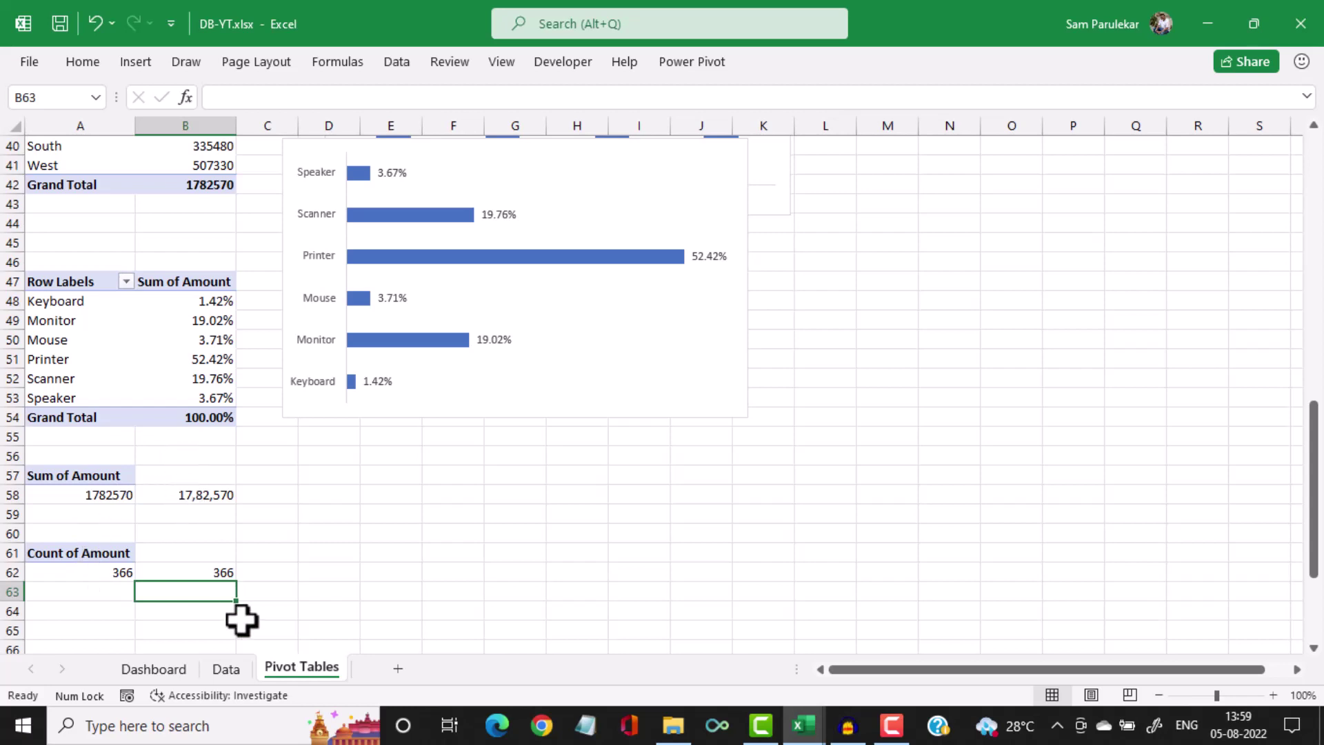
# Duplicate the Total Amount text box on the Dashboard sheet and place the copy directly below the original inside its card
pyautogui.click(168, 663)
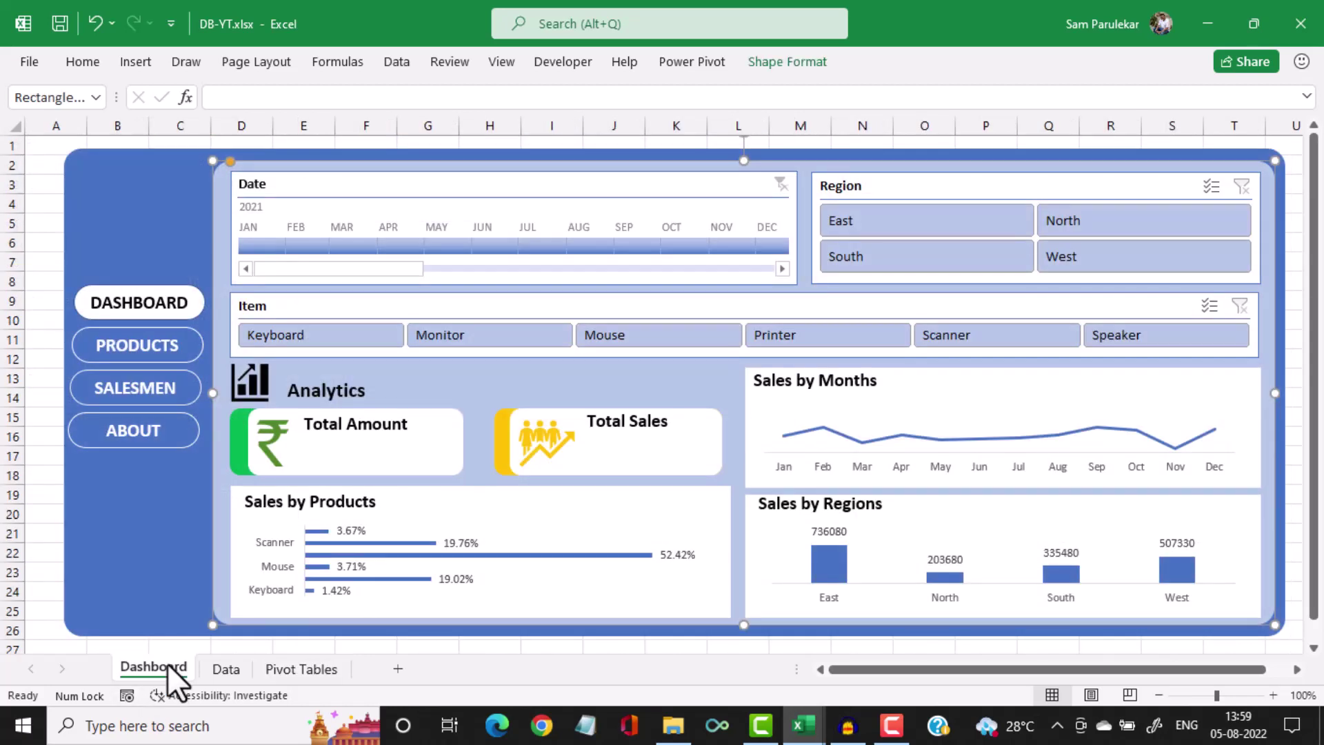
pyautogui.click(364, 425)
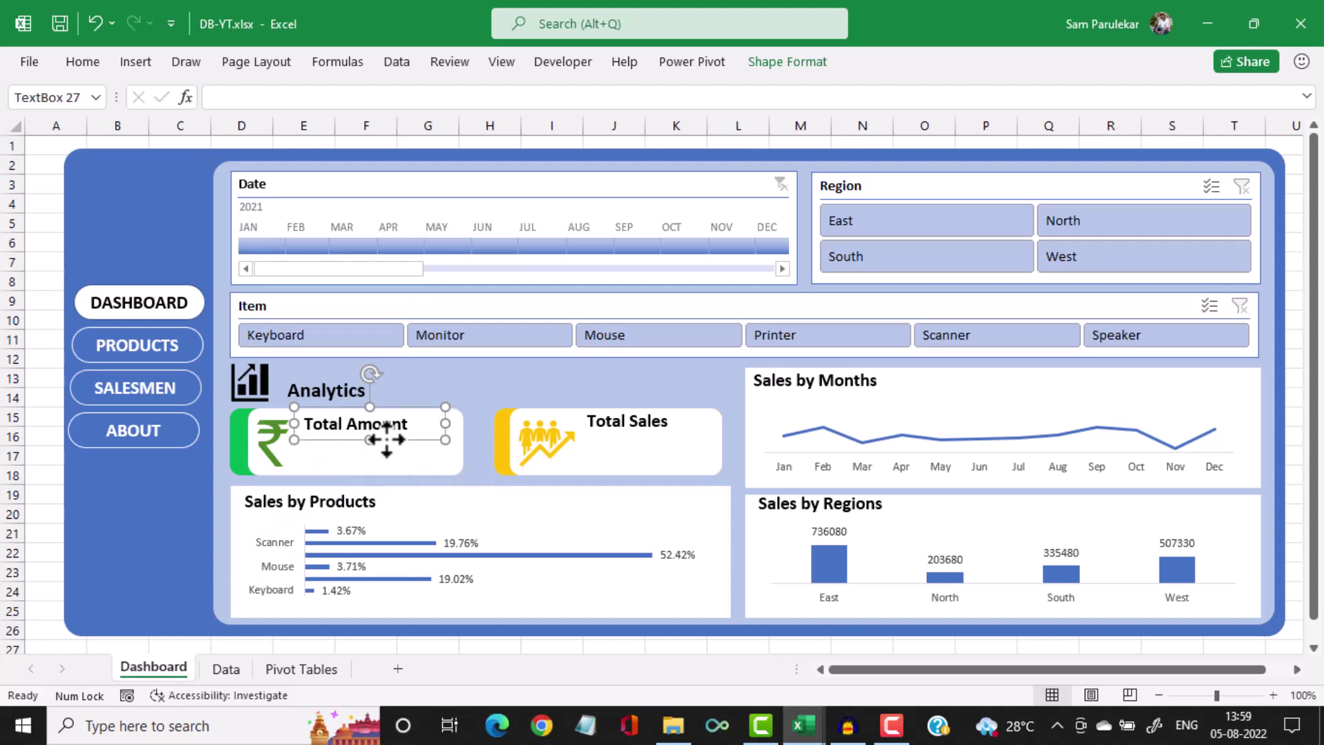
pyautogui.hotkey('ctrl', 'd')
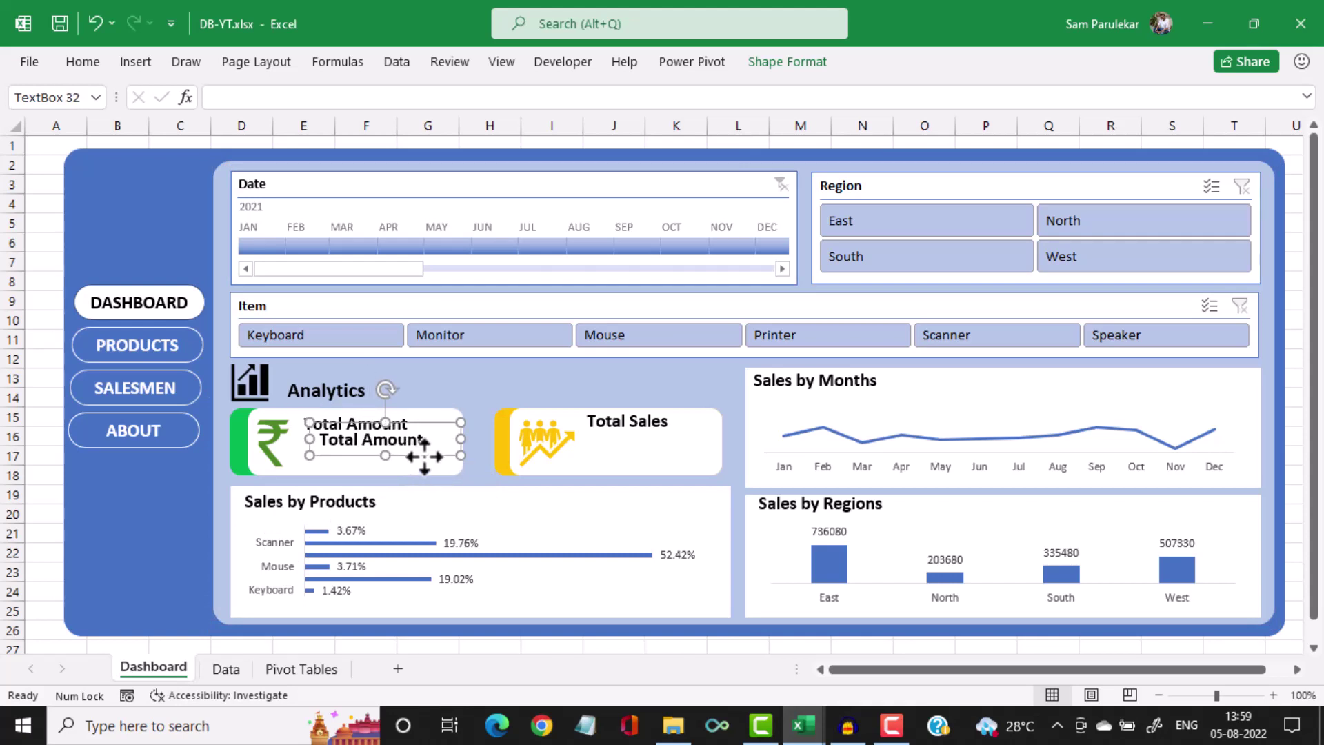
pyautogui.moveTo(424, 458); pyautogui.dragTo(410, 472)
# Duplicate the Total Sales text box and place the copy directly below the original inside its card
pyautogui.click(651, 434)
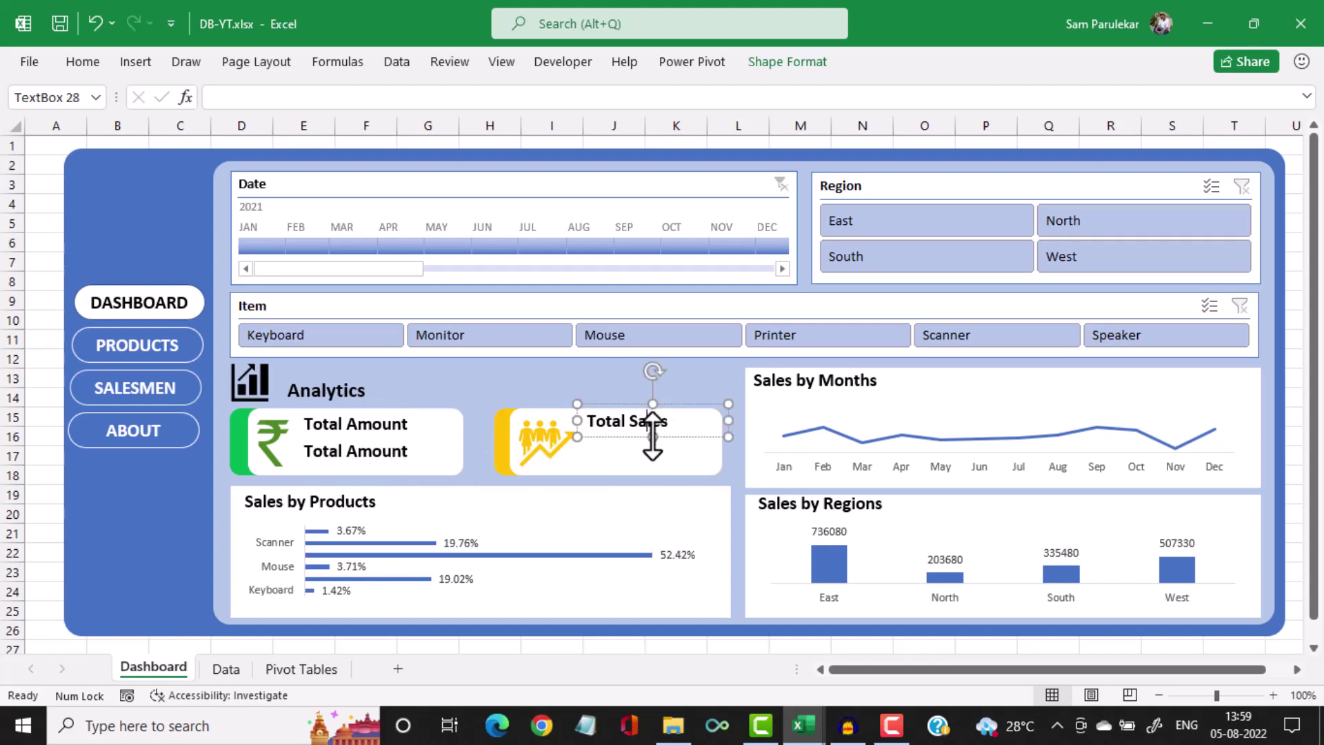
pyautogui.click(675, 437)
pyautogui.hotkey('ctrl', 'd')
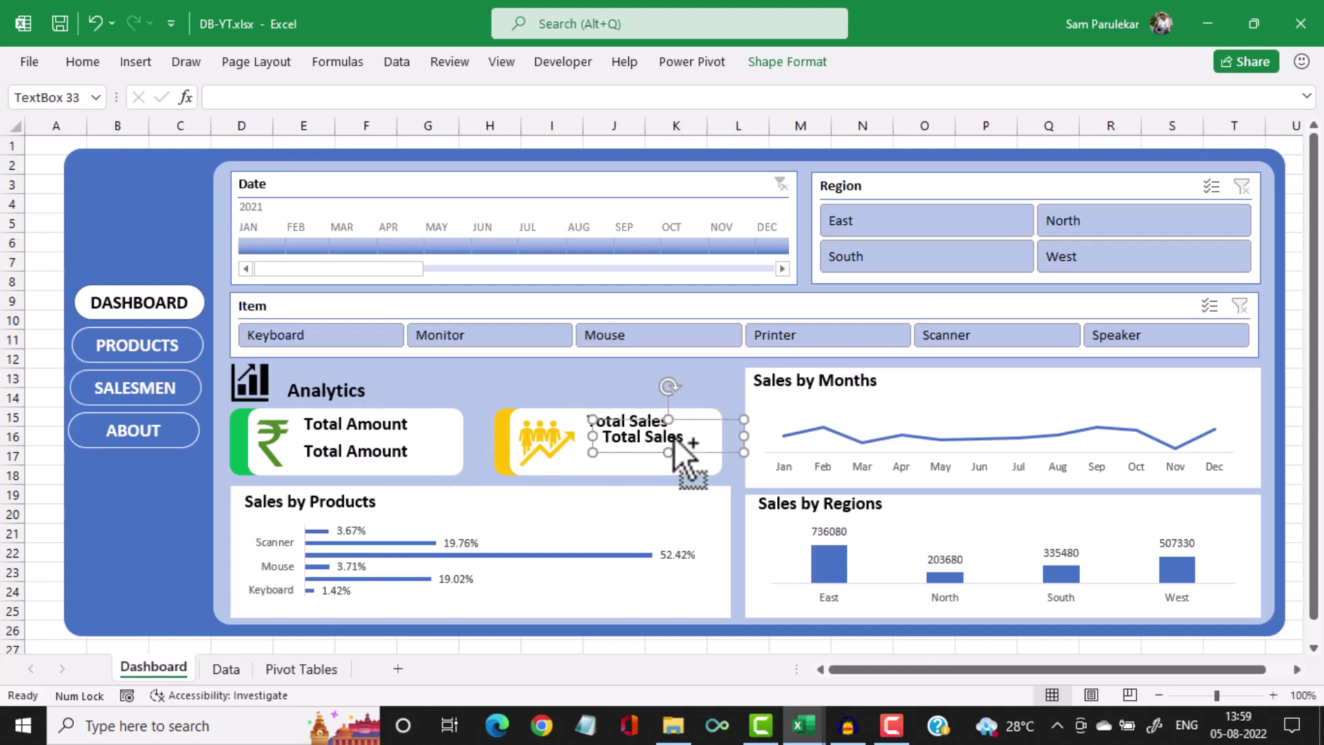
pyautogui.moveTo(685, 453); pyautogui.dragTo(669, 466)
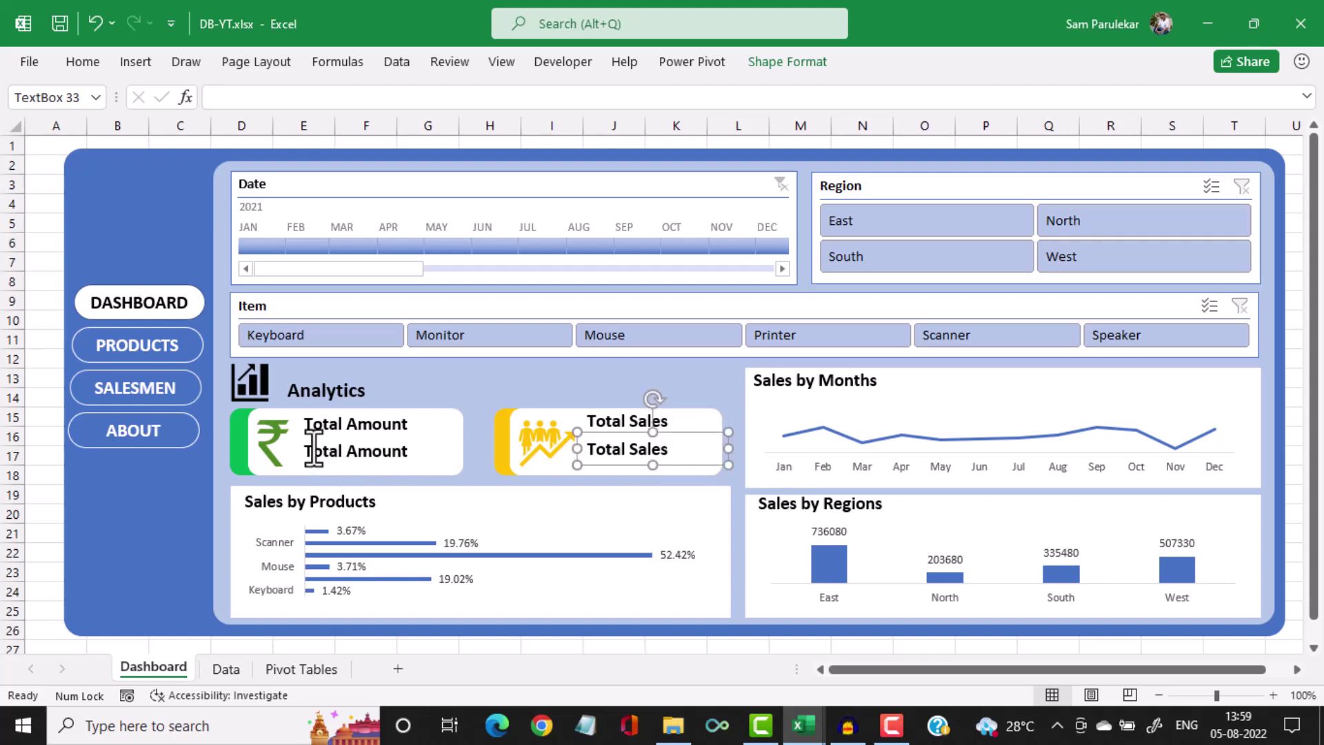
# Clear the text of the duplicated Total Amount box and link it to the cell with ='Pivot Tables'!B58
pyautogui.moveTo(307, 450); pyautogui.dragTo(429, 449)
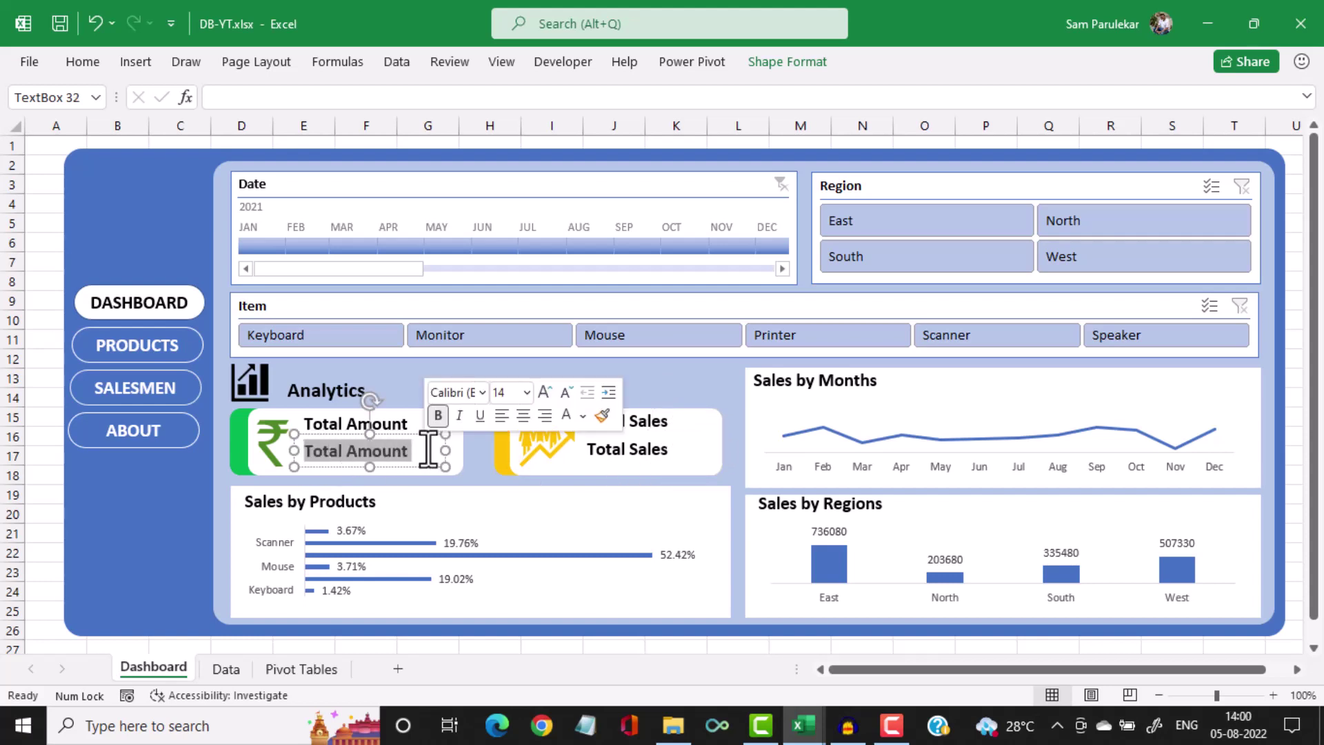
pyautogui.press('Delete')
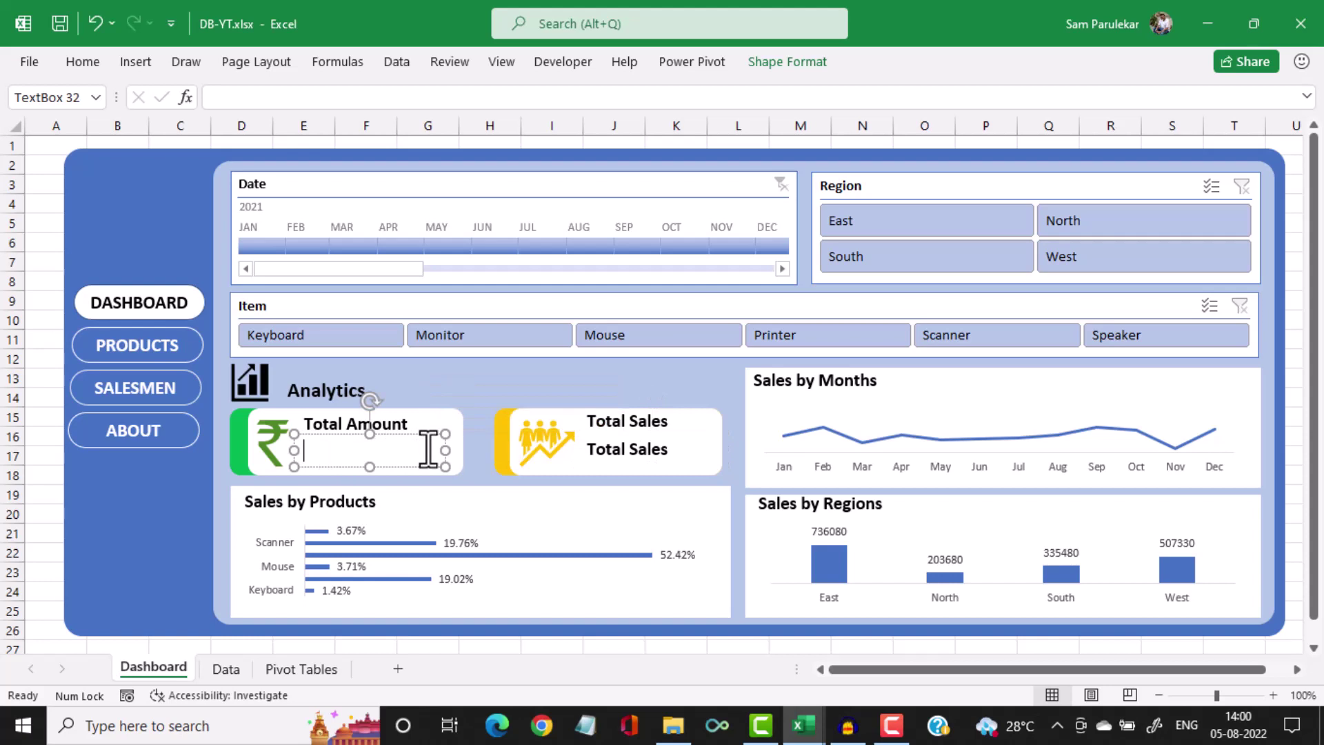
pyautogui.click(227, 98)
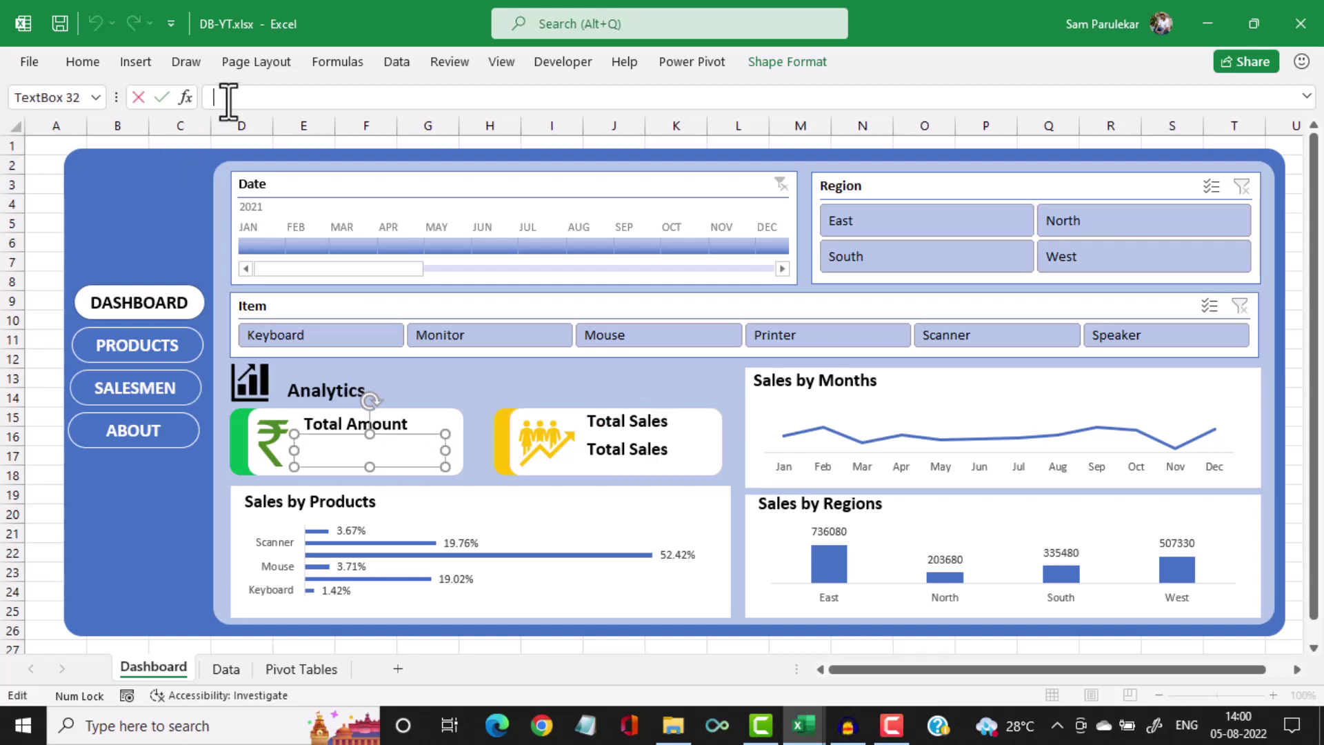
pyautogui.write('=')
pyautogui.click(296, 670)
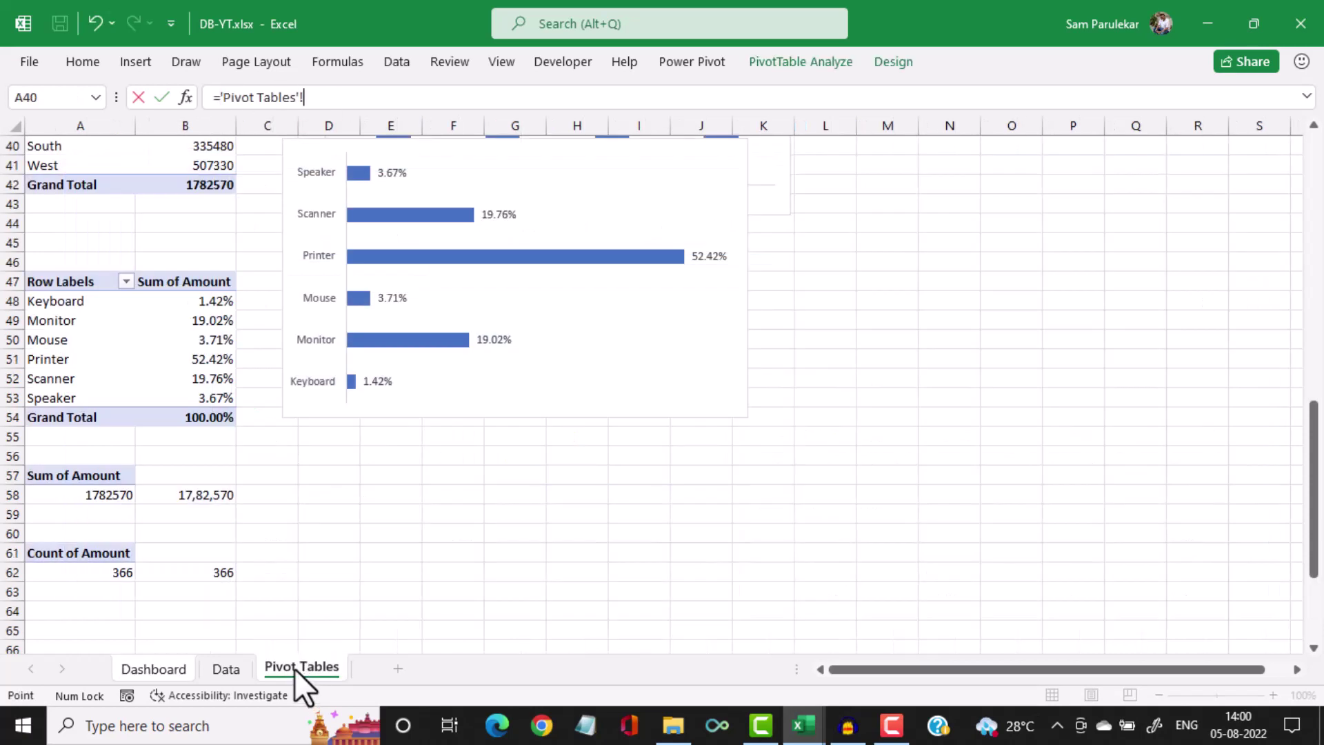
pyautogui.click(204, 498)
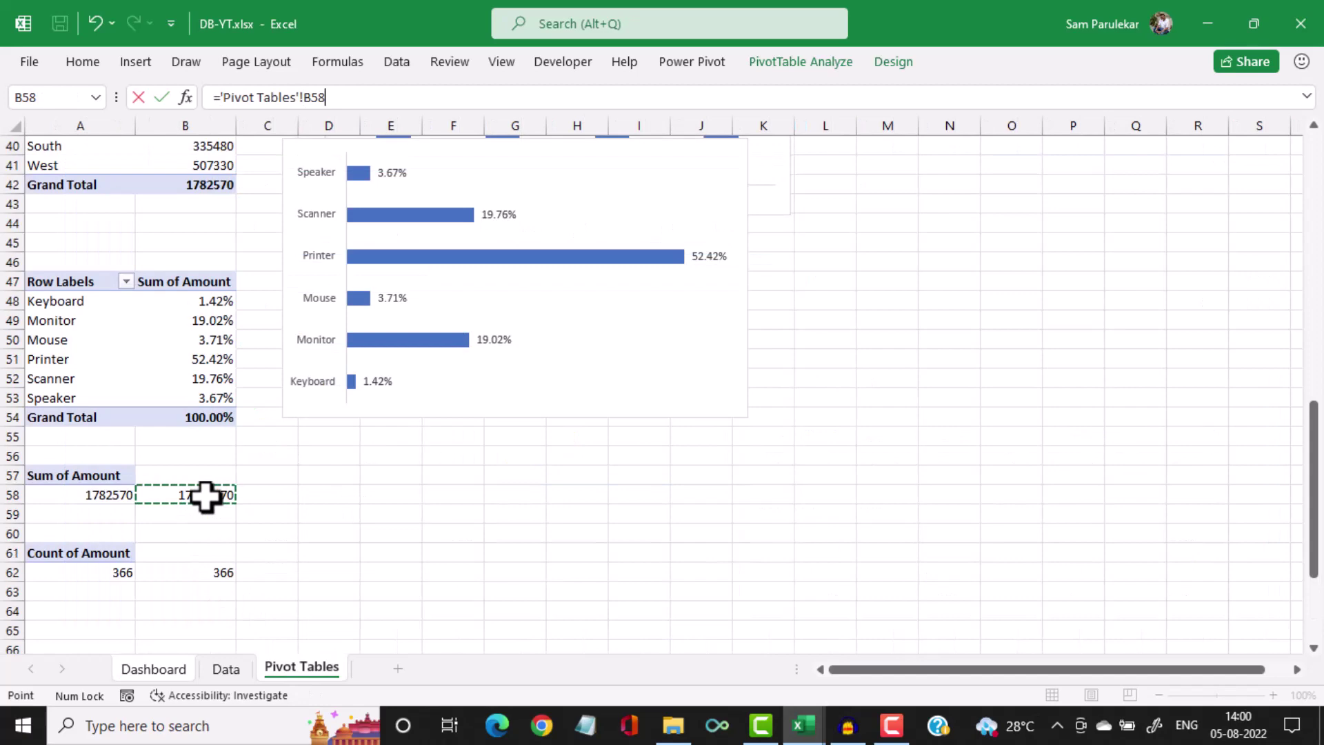
pyautogui.click(162, 94)
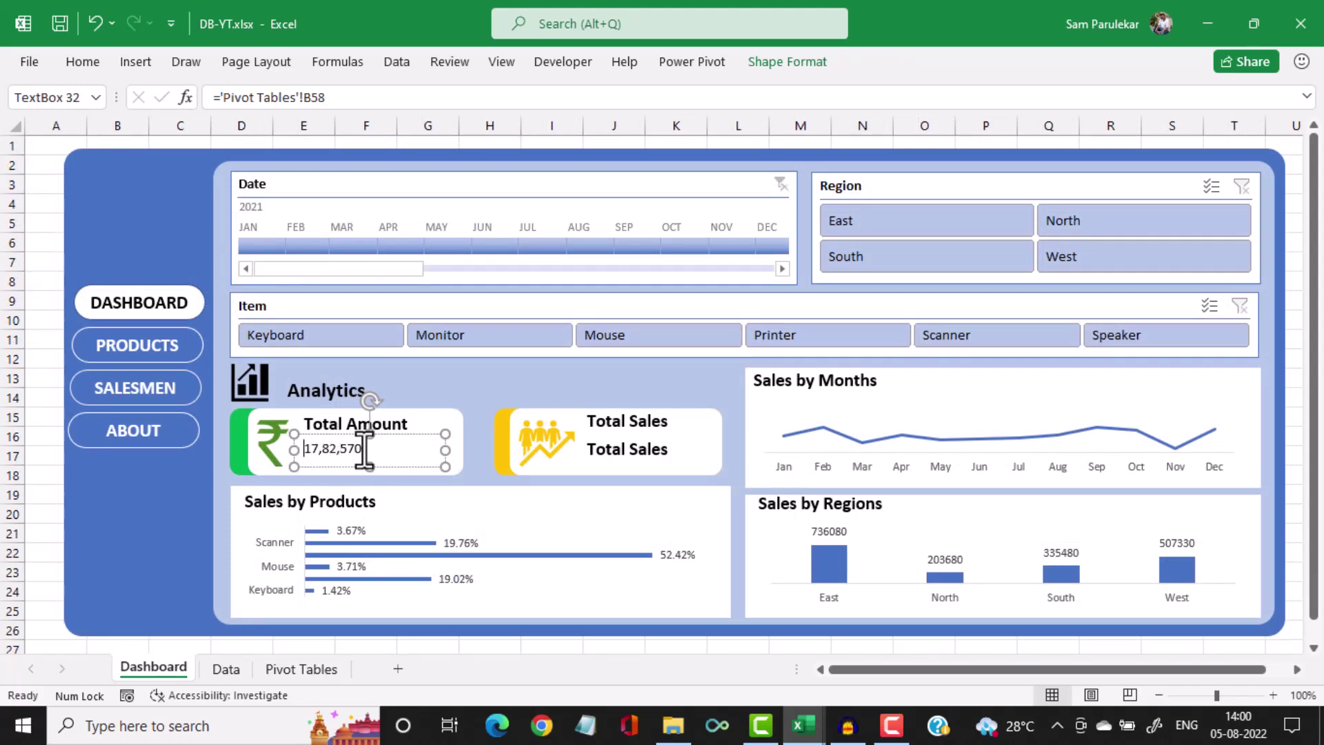
# Make the linked value in the Total Amount card bold and set its font size to 14
pyautogui.doubleClick(316, 449)
pyautogui.click(85, 60)
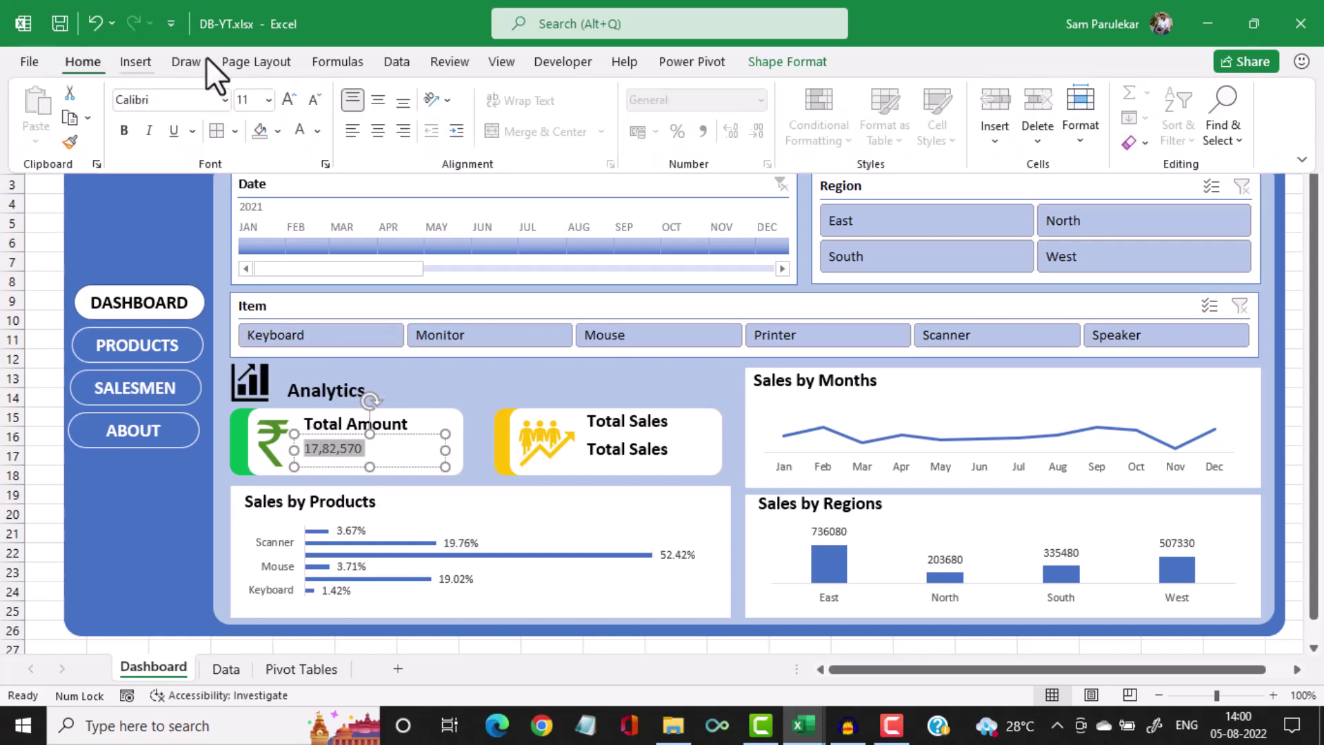
pyautogui.click(123, 128)
pyautogui.click(287, 100)
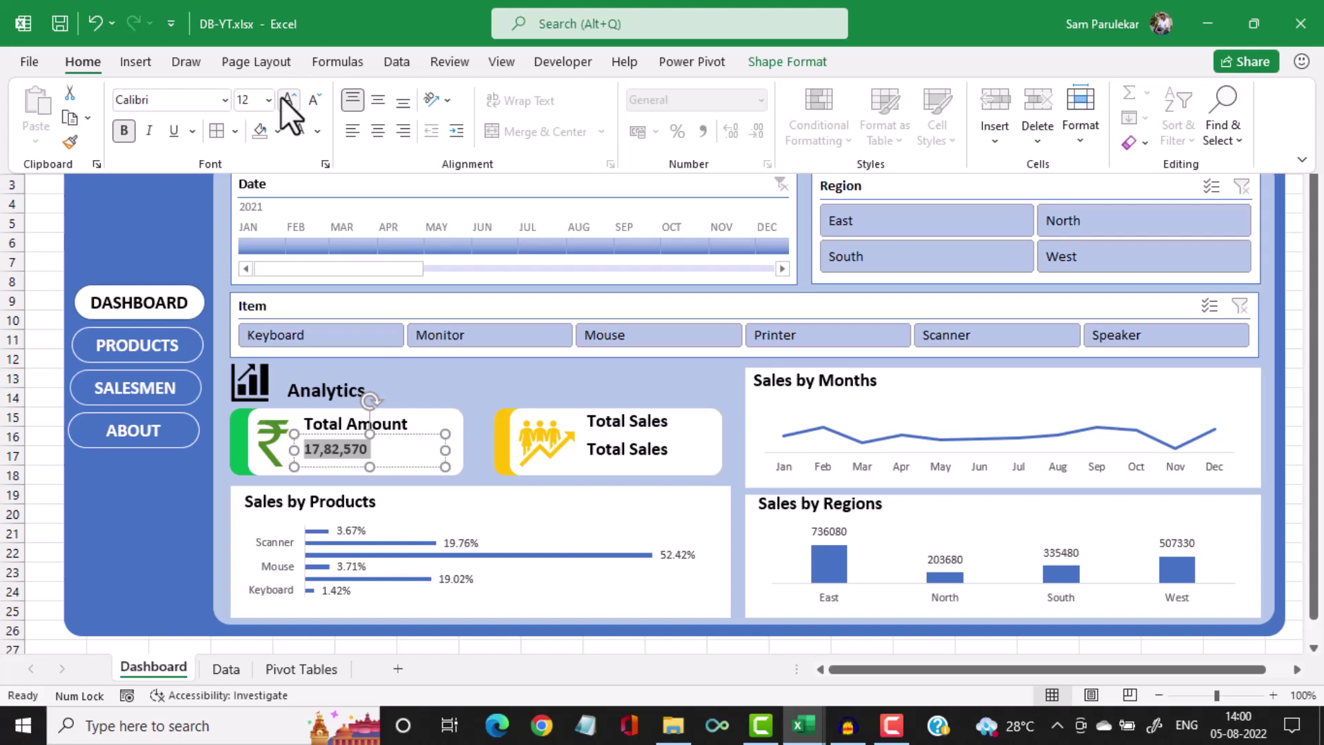
pyautogui.click(284, 100)
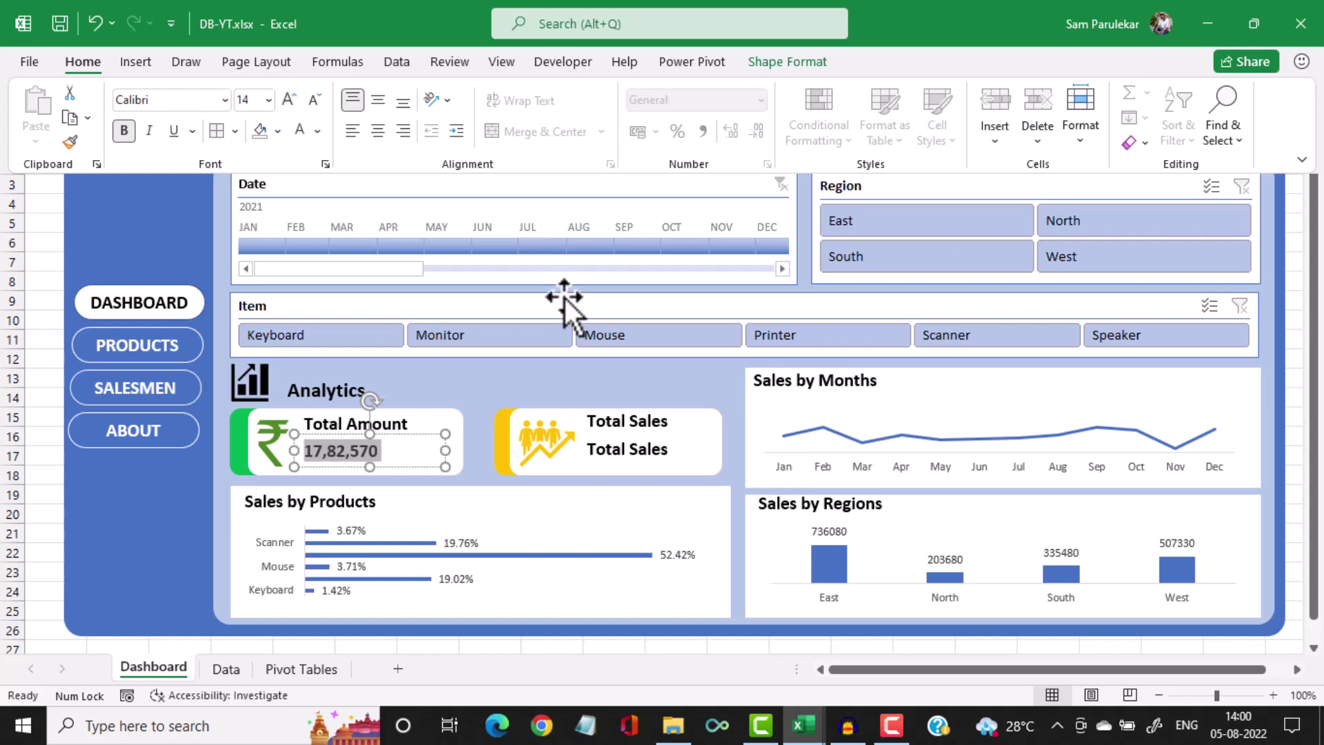
# Clear the text of the duplicated Total Sales box and link it to the cell with ='Pivot Tables'!B62
pyautogui.click(608, 448)
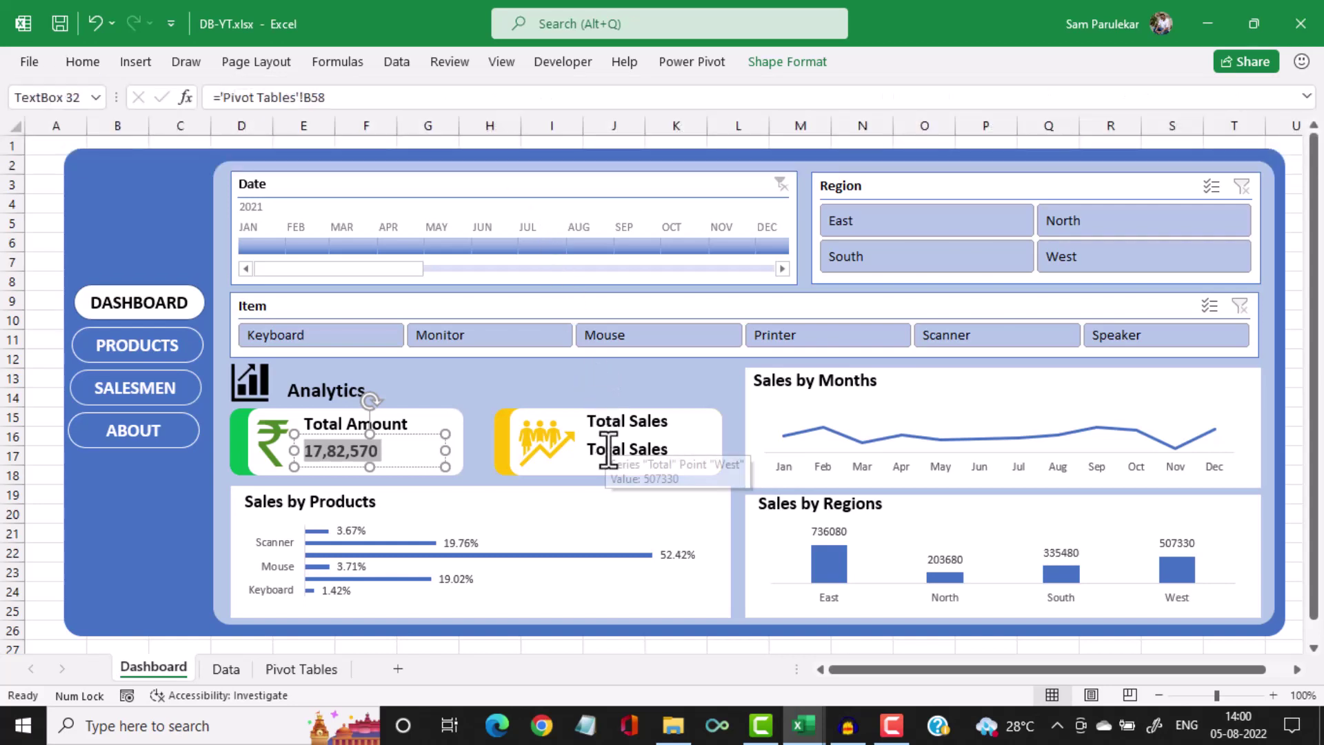
pyautogui.doubleClick(608, 448)
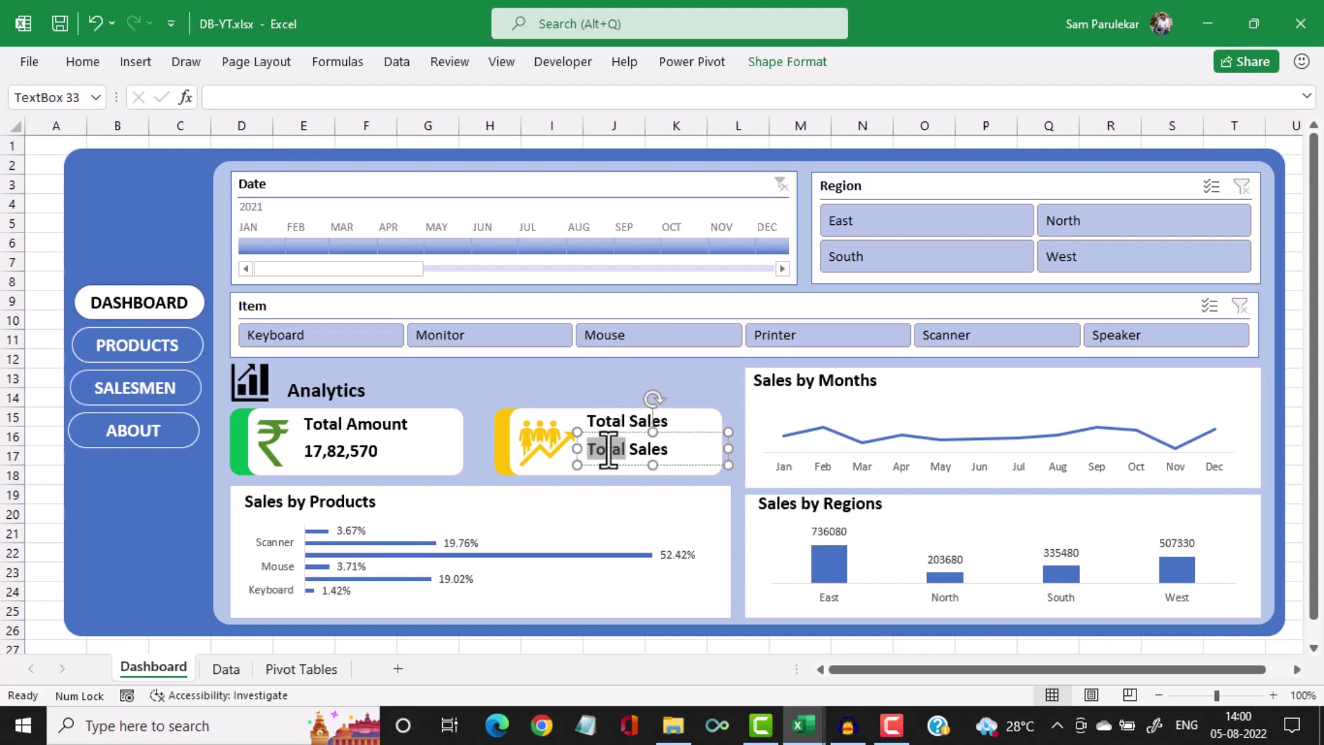
pyautogui.hotkey('ctrl', 'a')
pyautogui.press('Delete')
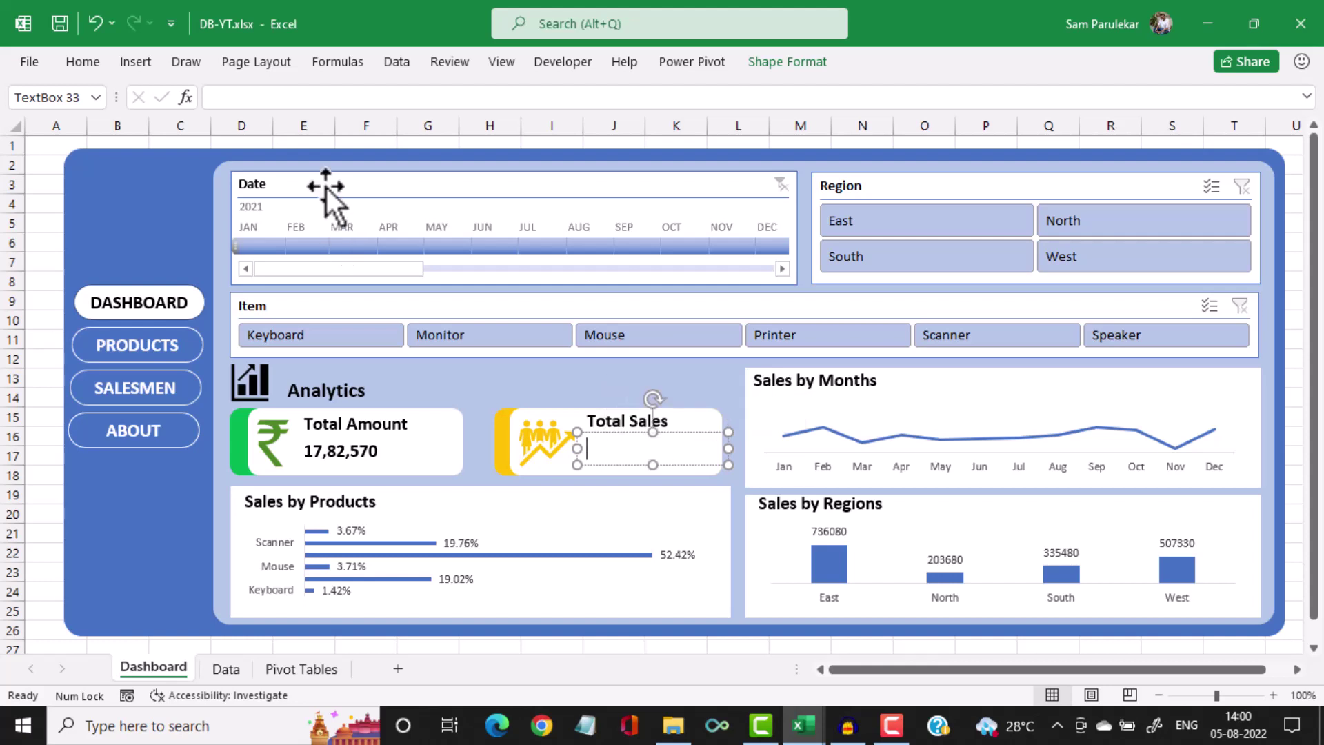
pyautogui.click(239, 94)
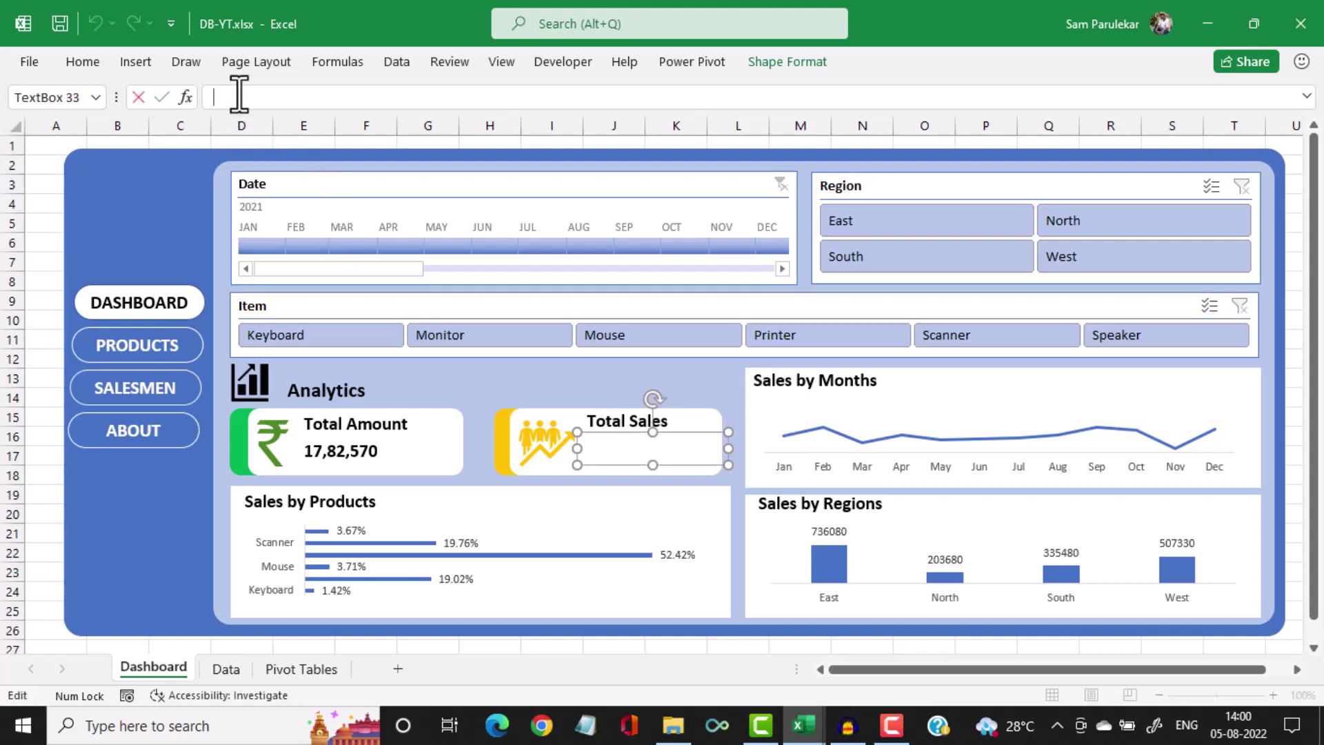
pyautogui.write('=')
pyautogui.click(291, 676)
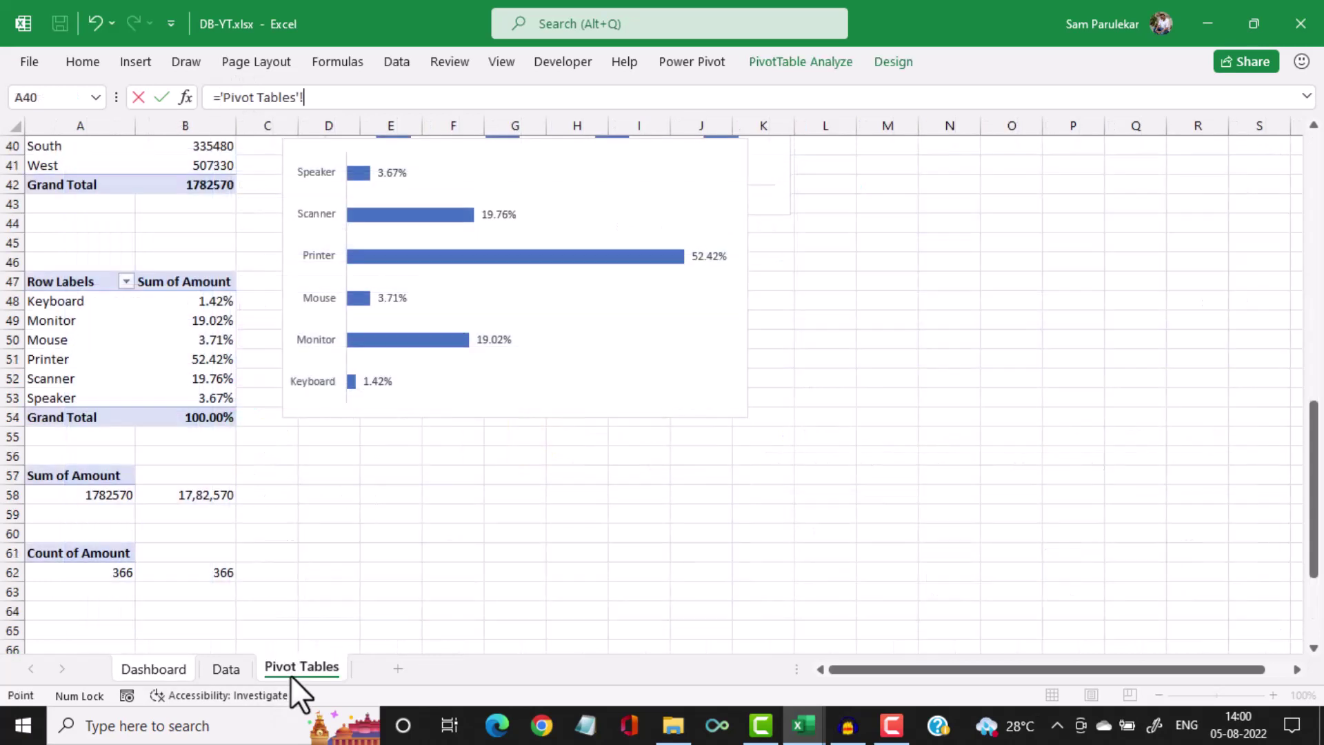
pyautogui.click(188, 576)
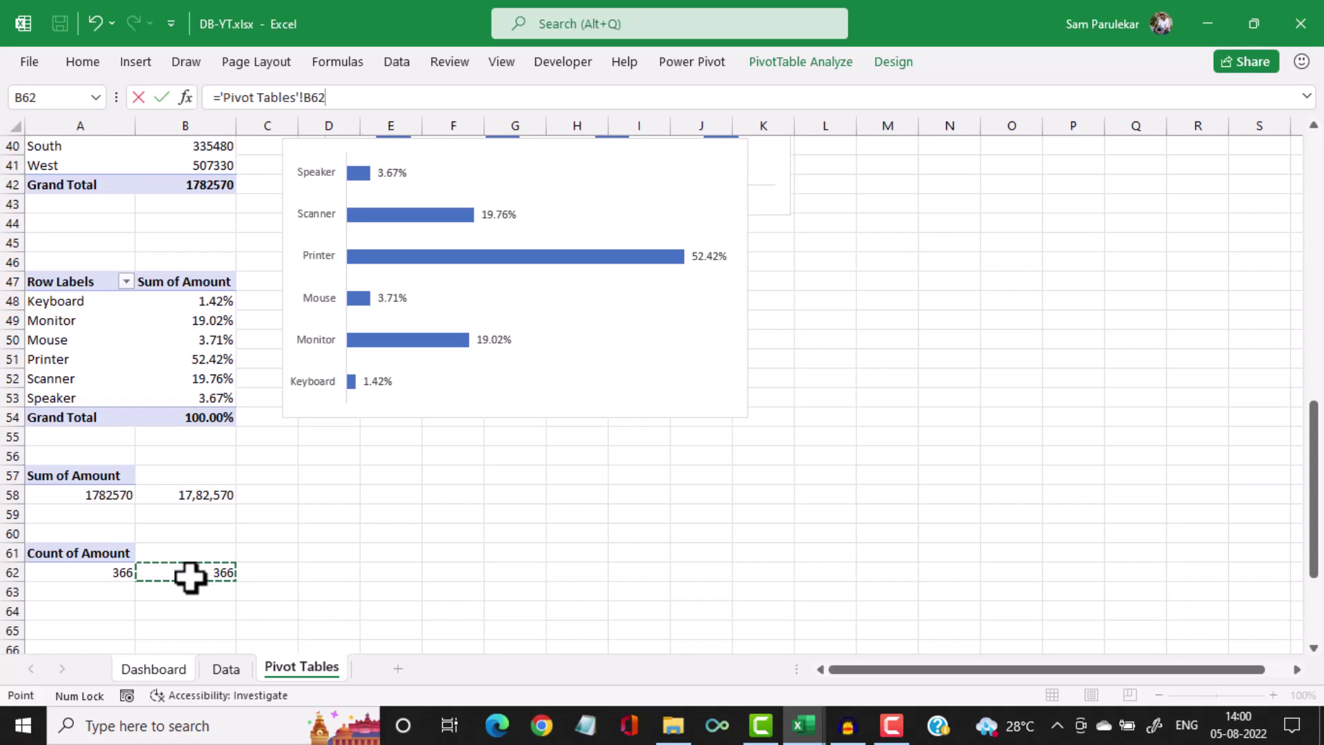
pyautogui.click(163, 96)
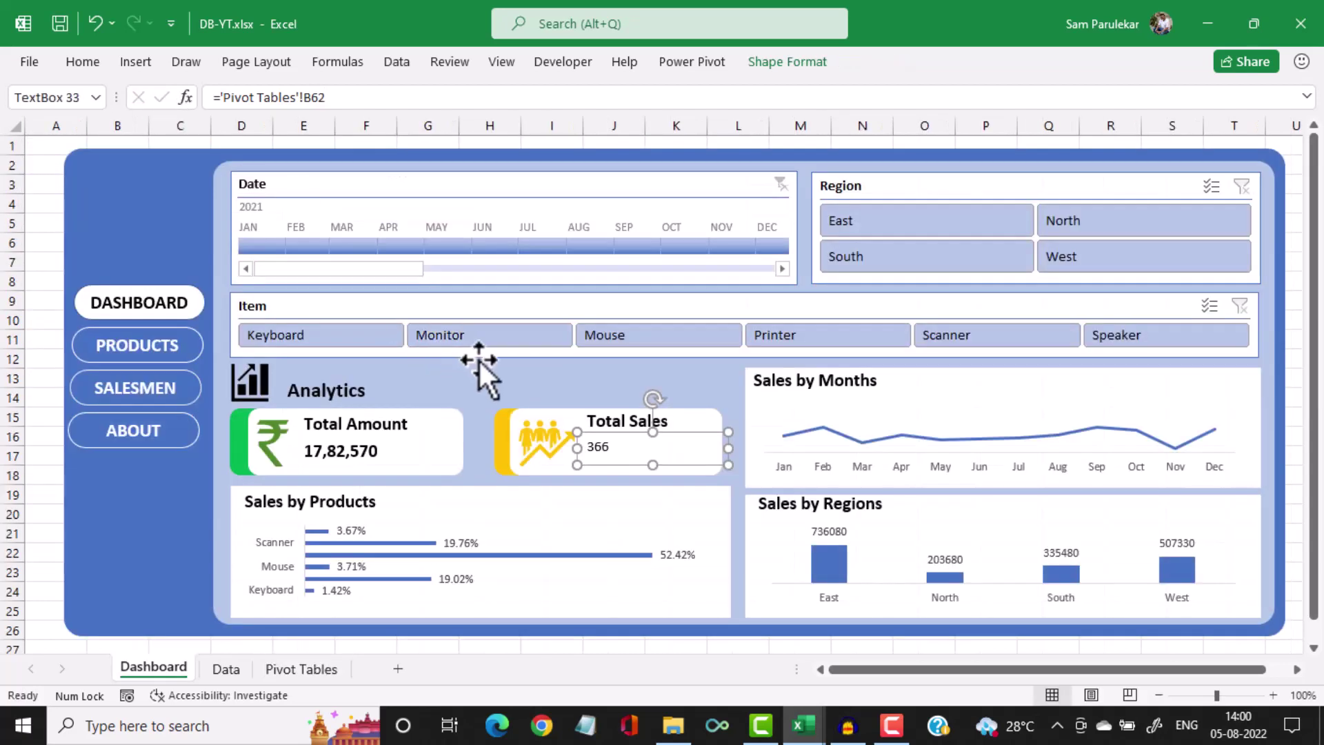
# Make the linked value in the Total Sales card bold and set its font size to 14
pyautogui.click(606, 448)
pyautogui.doubleClick(607, 448)
pyautogui.click(81, 62)
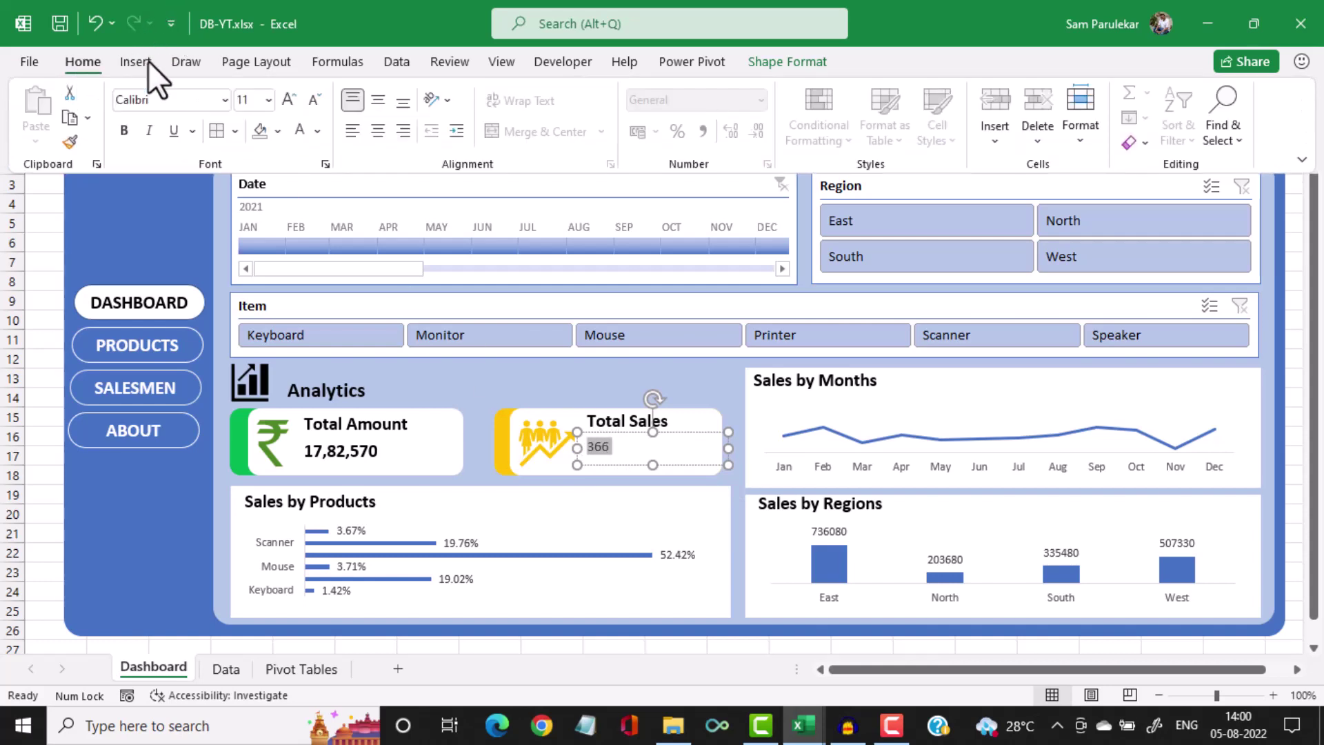
pyautogui.click(287, 98)
pyautogui.click(123, 132)
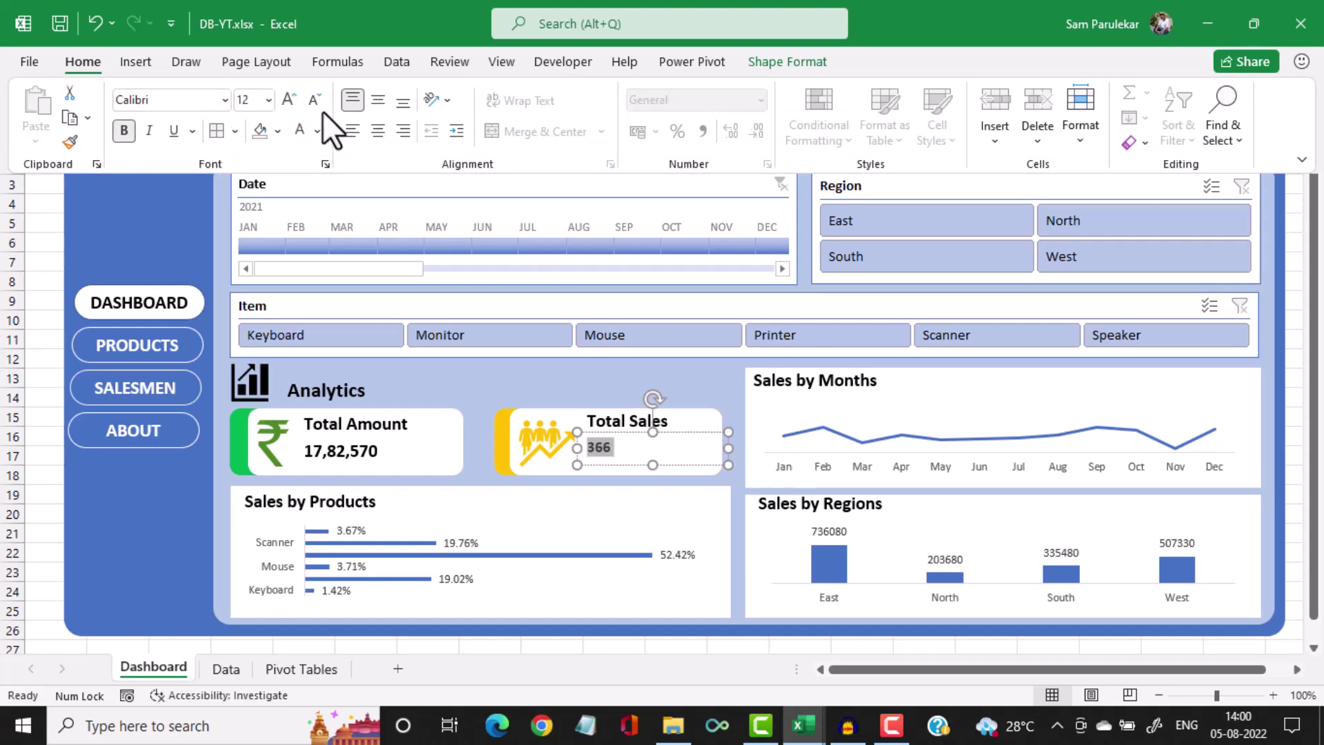
pyautogui.click(288, 100)
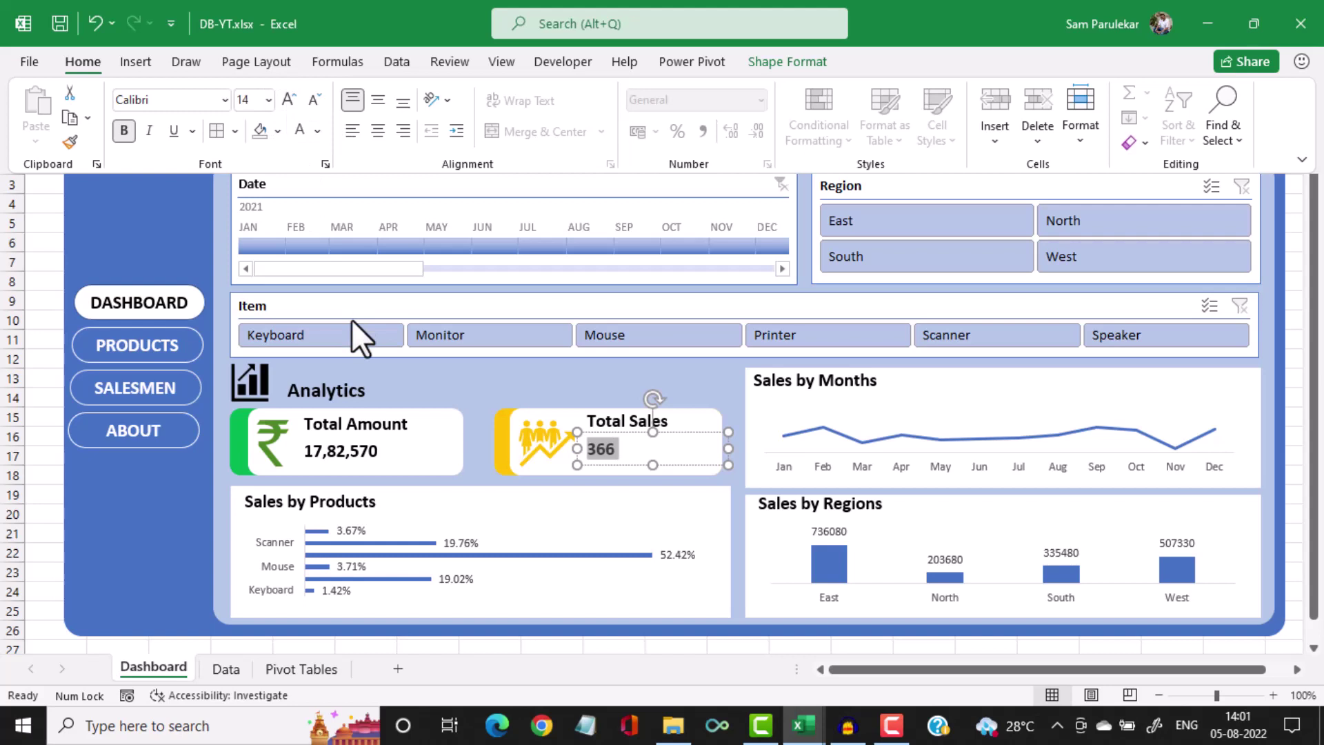
pyautogui.hotkey('ctrl', 'F1')
pyautogui.click(465, 379)
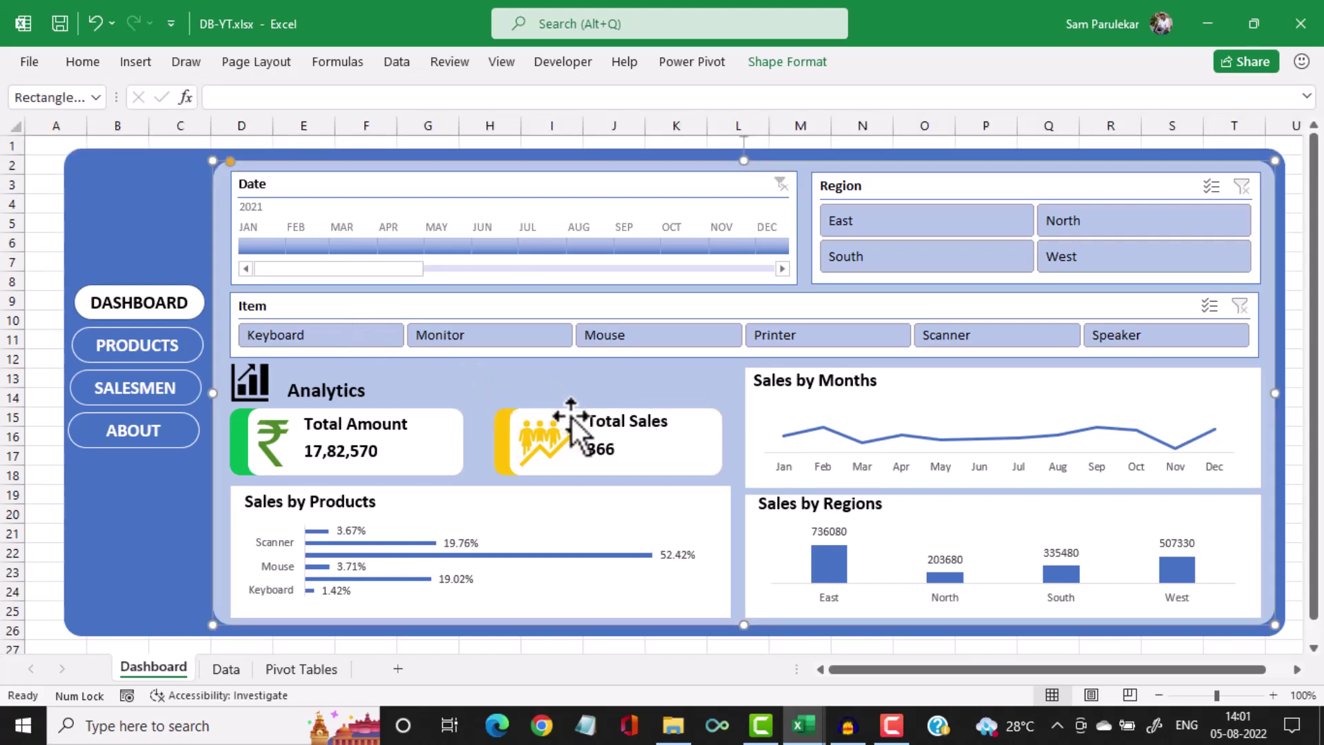
# Increase the font size of the linked value in the Total Sales card to 16
pyautogui.click(600, 449)
pyautogui.click(601, 450)
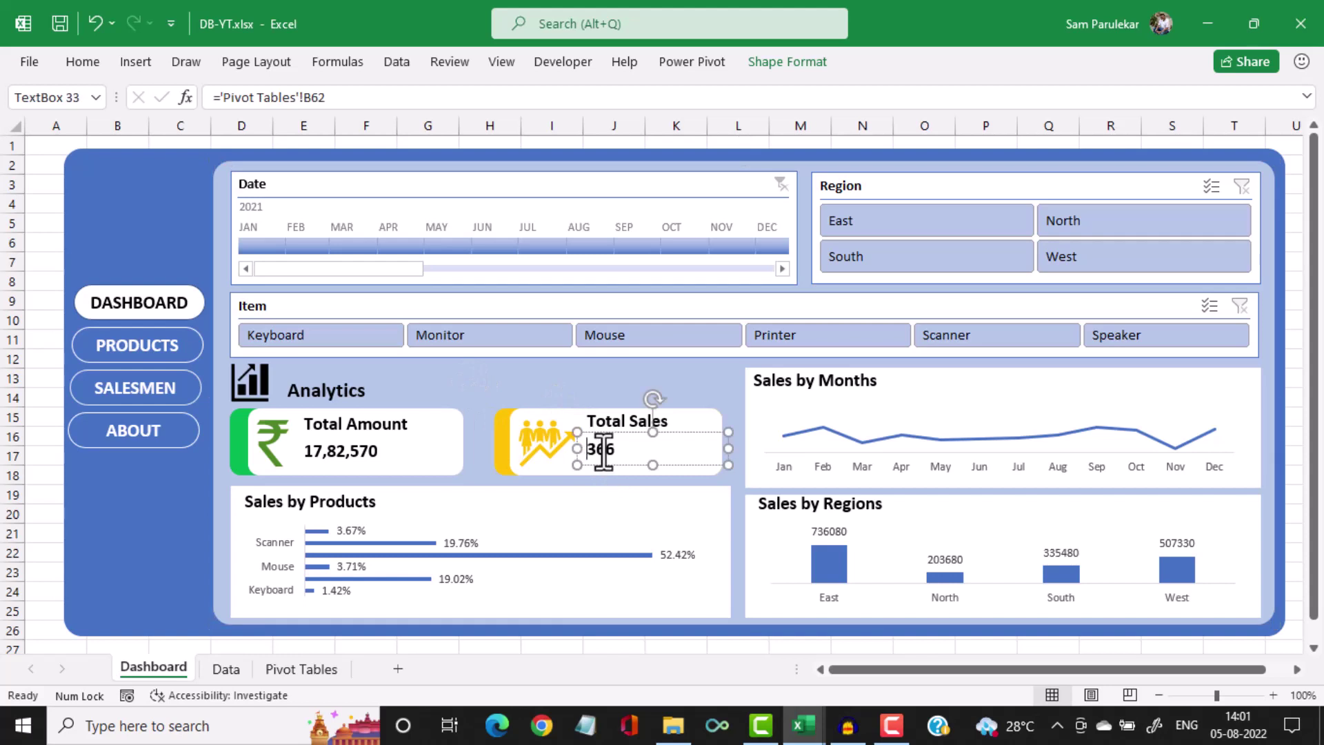
pyautogui.doubleClick(601, 450)
pyautogui.click(89, 66)
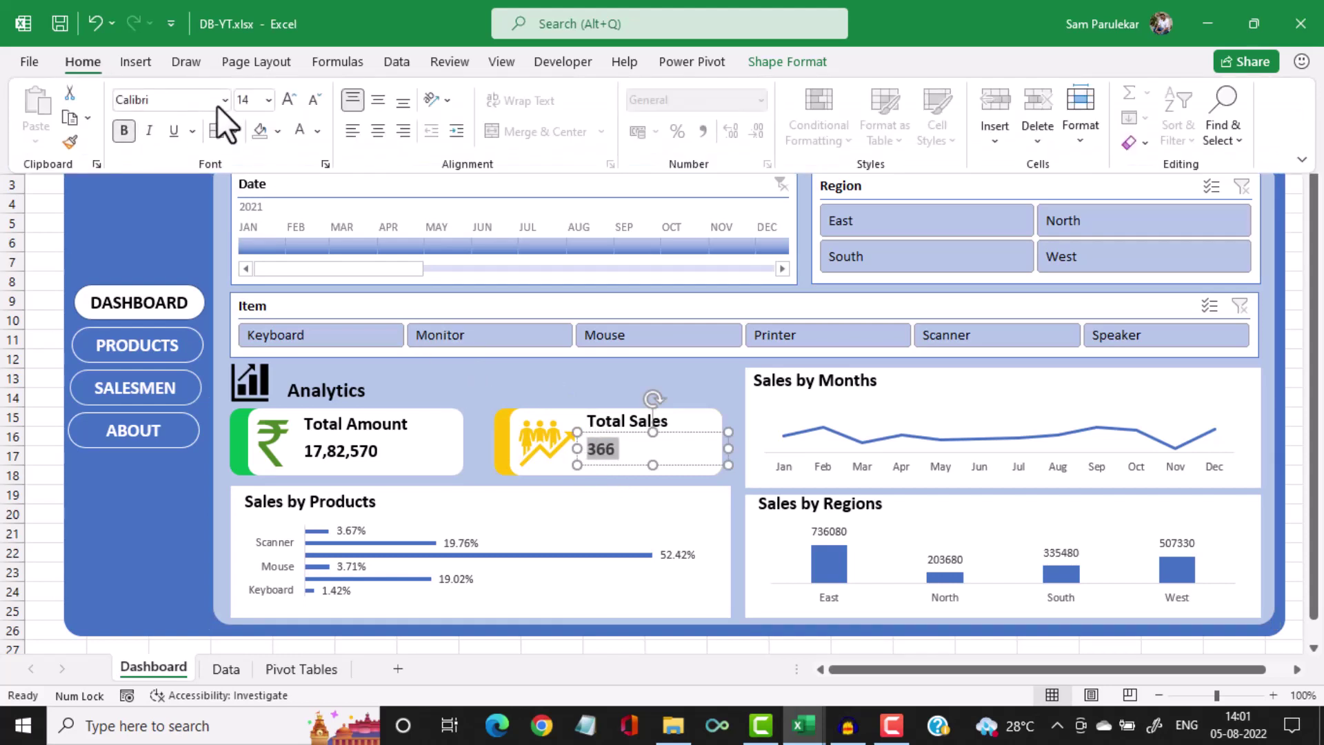
pyautogui.click(287, 97)
pyautogui.click(323, 459)
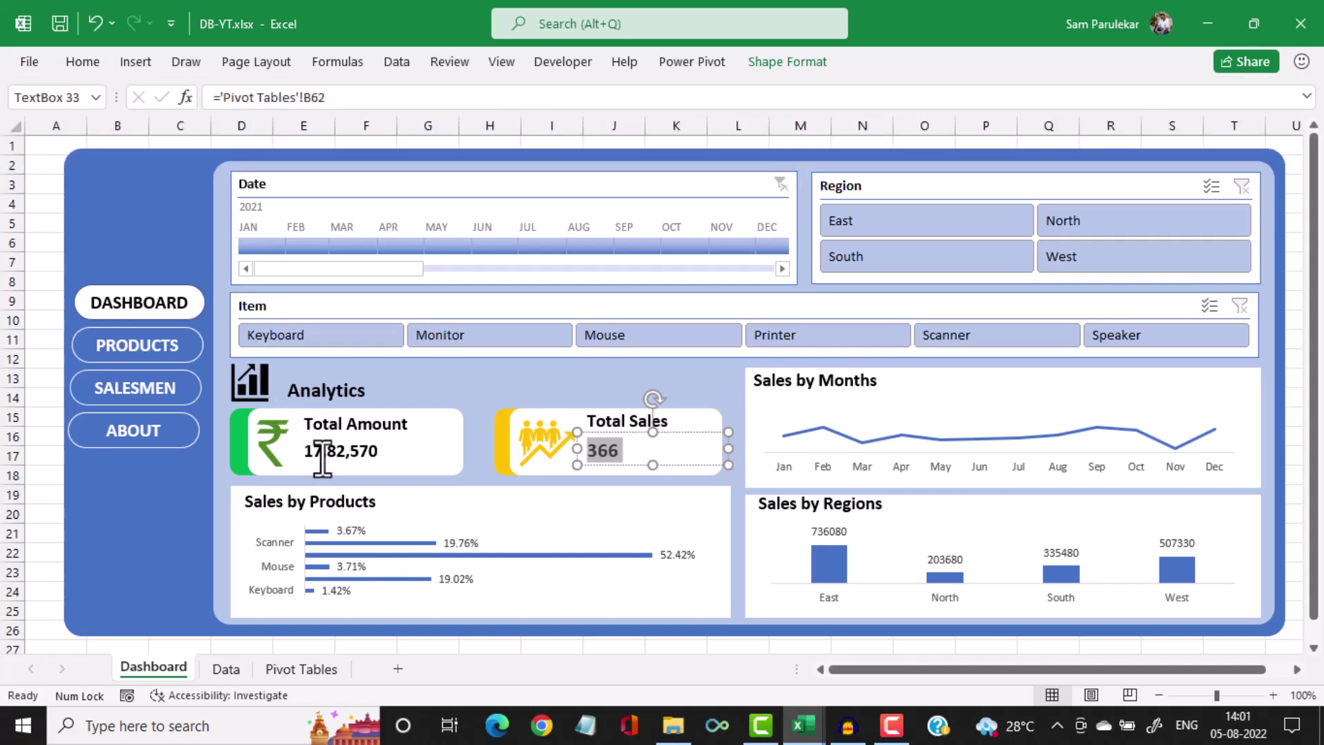
pyautogui.click(54, 61)
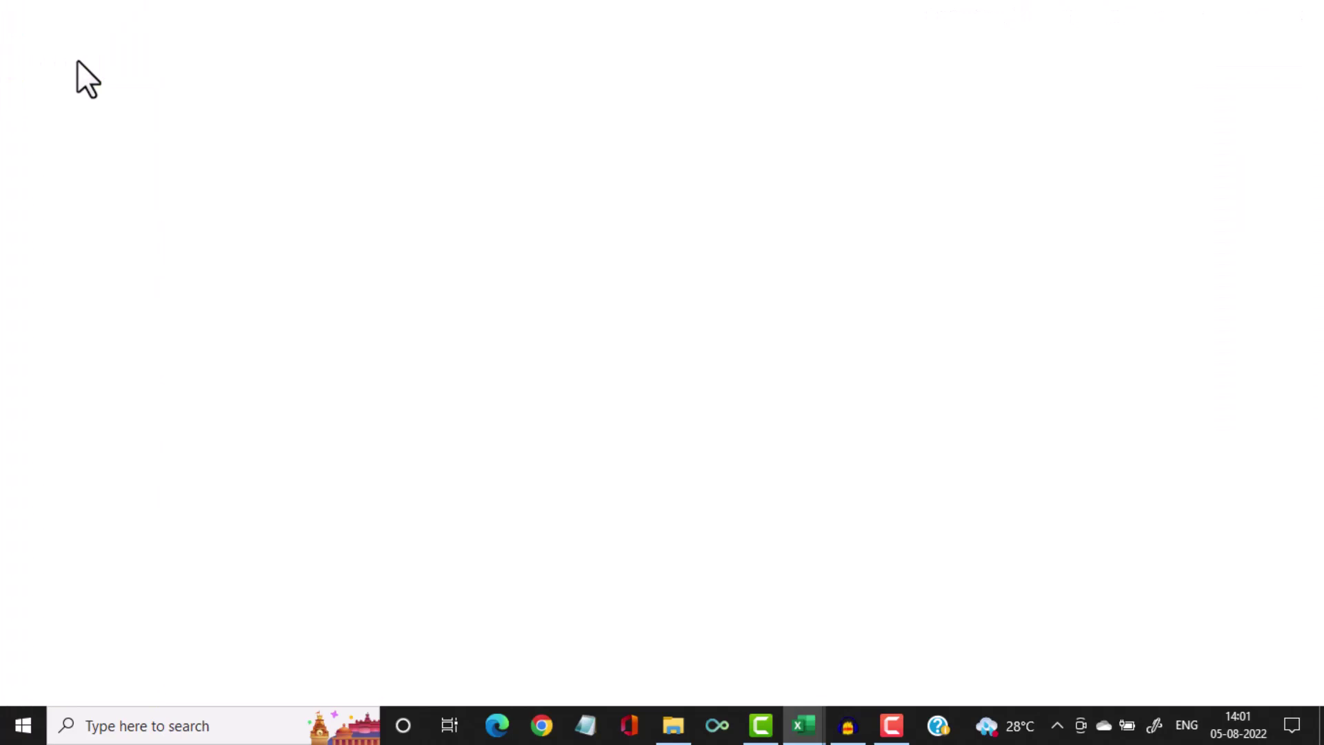
pyautogui.click(78, 59)
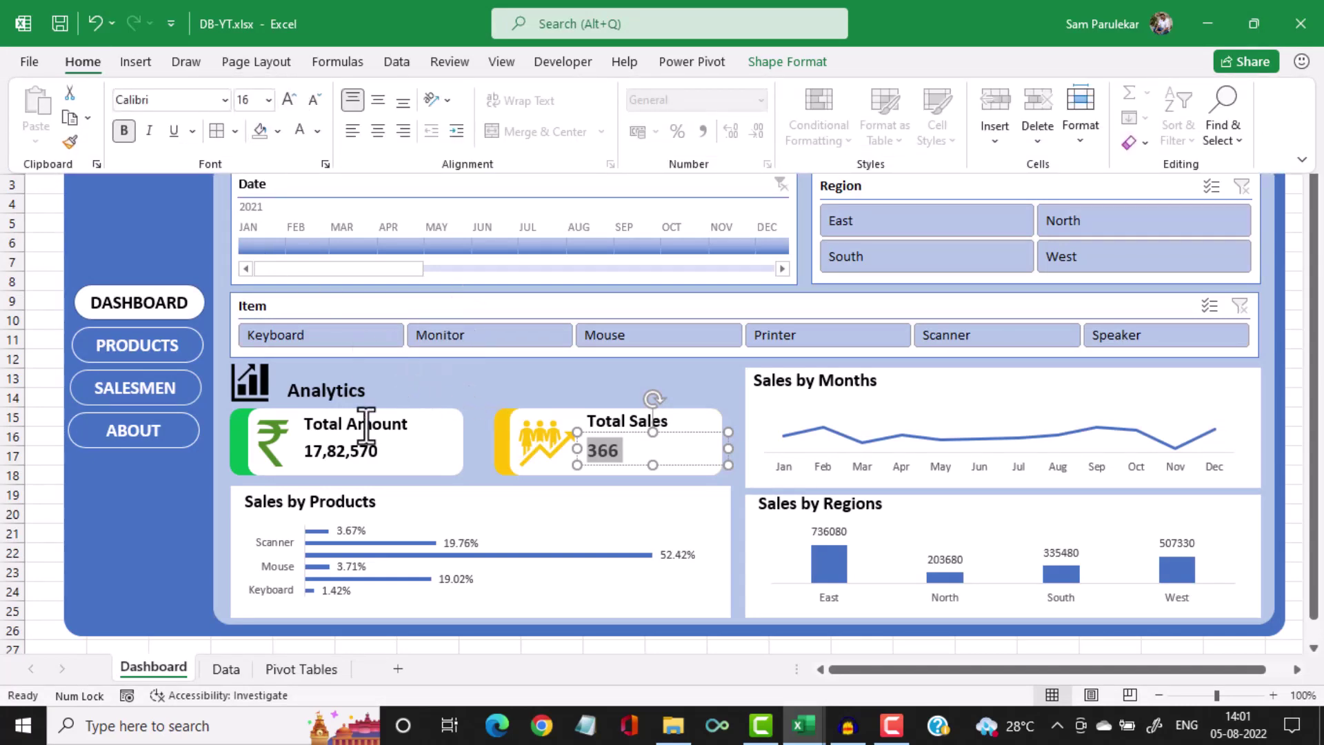
# Increase the font size of the linked value in the Total Amount card to 16
pyautogui.click(353, 458)
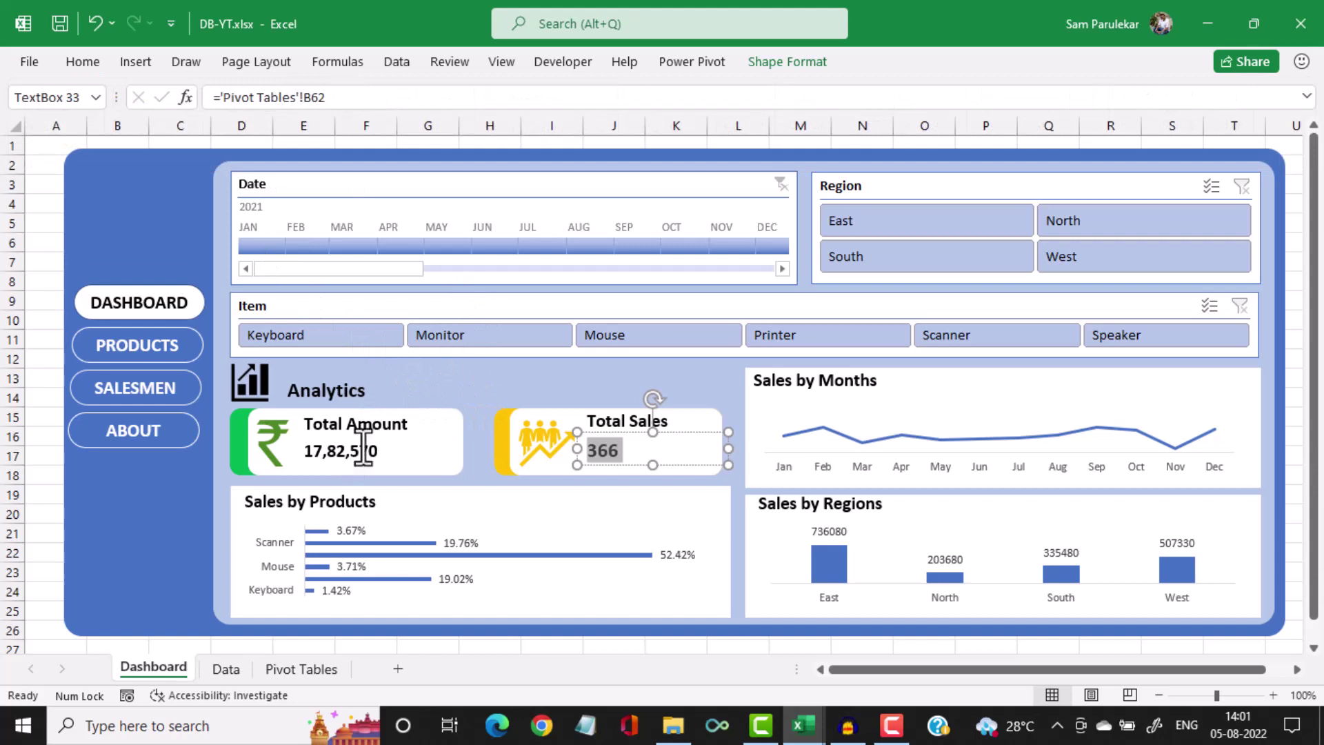
pyautogui.click(449, 371)
pyautogui.click(350, 450)
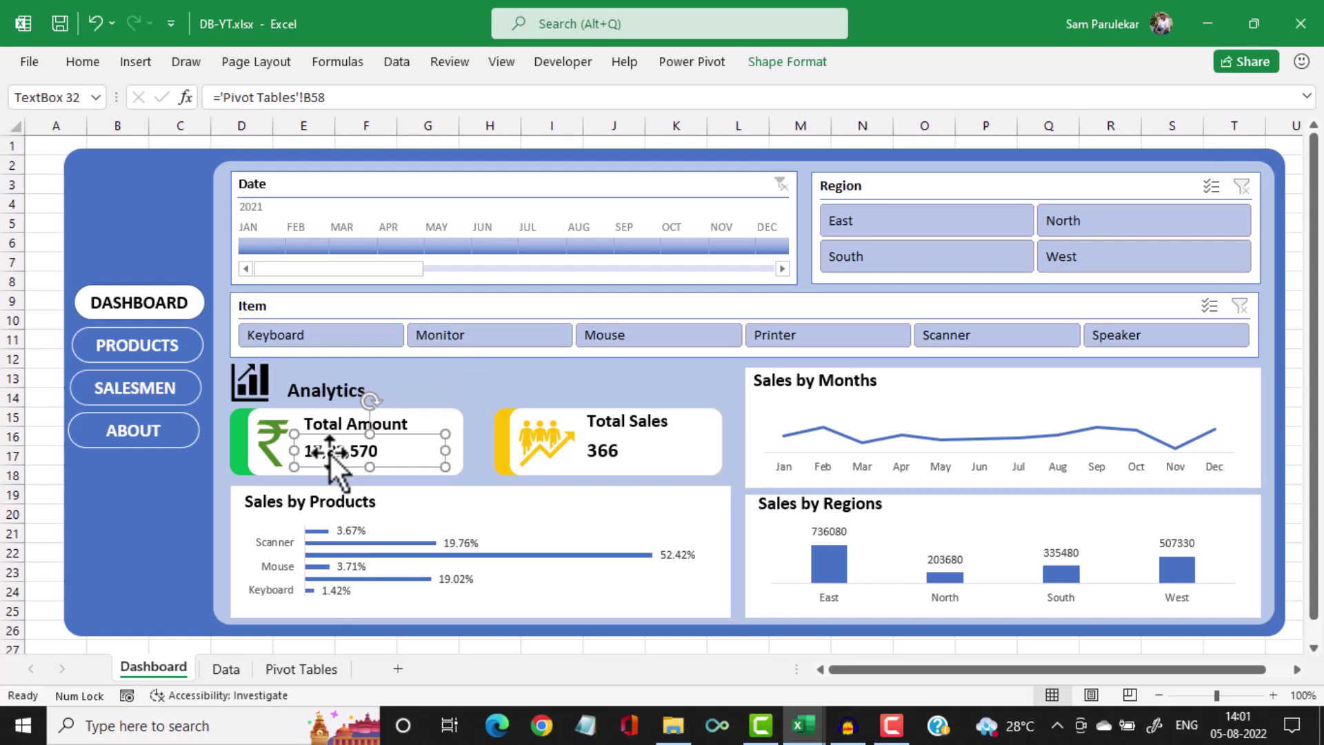
pyautogui.doubleClick(332, 451)
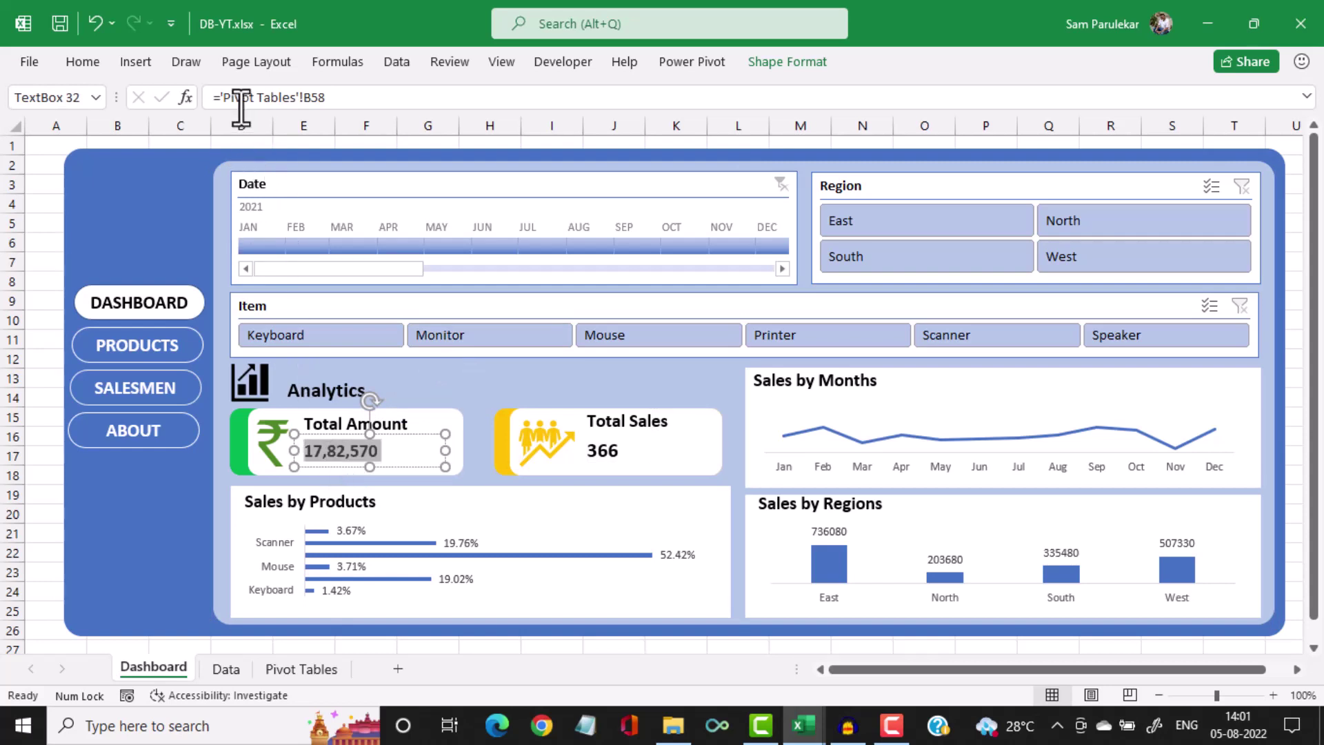
pyautogui.click(80, 59)
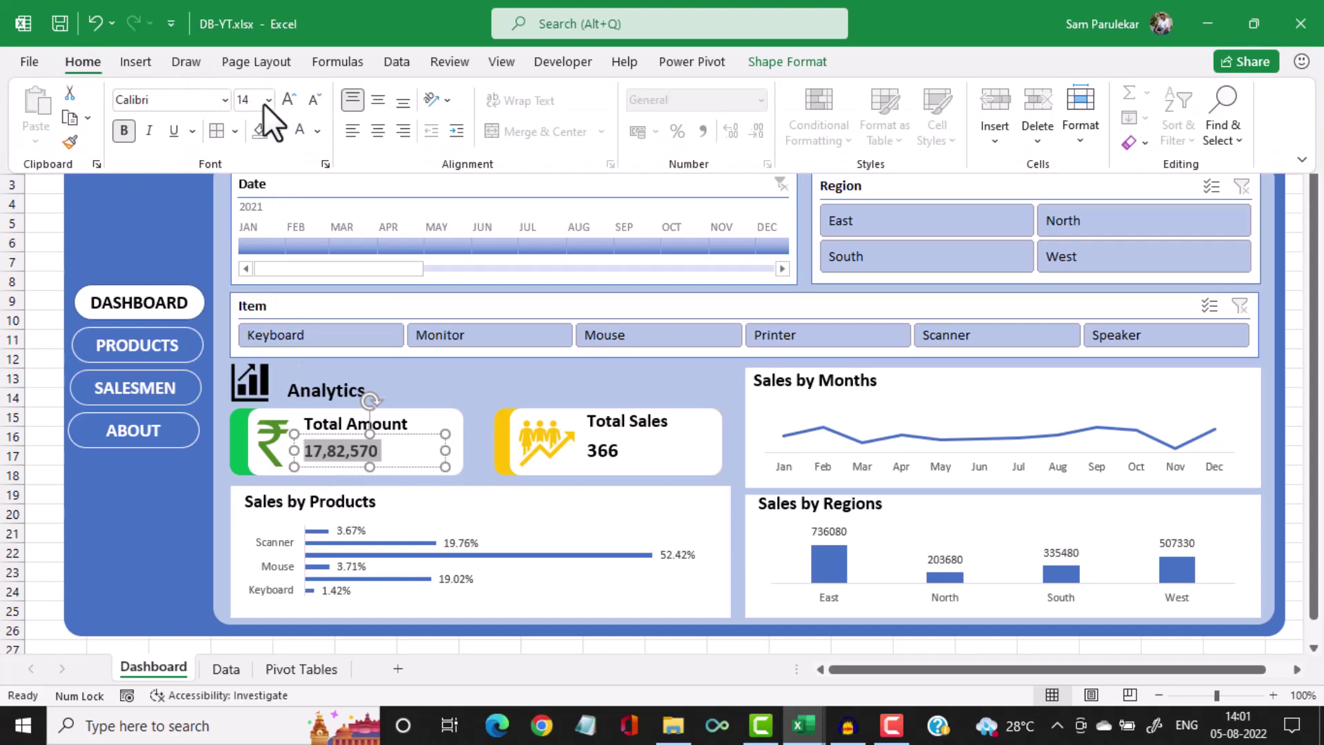
pyautogui.click(288, 102)
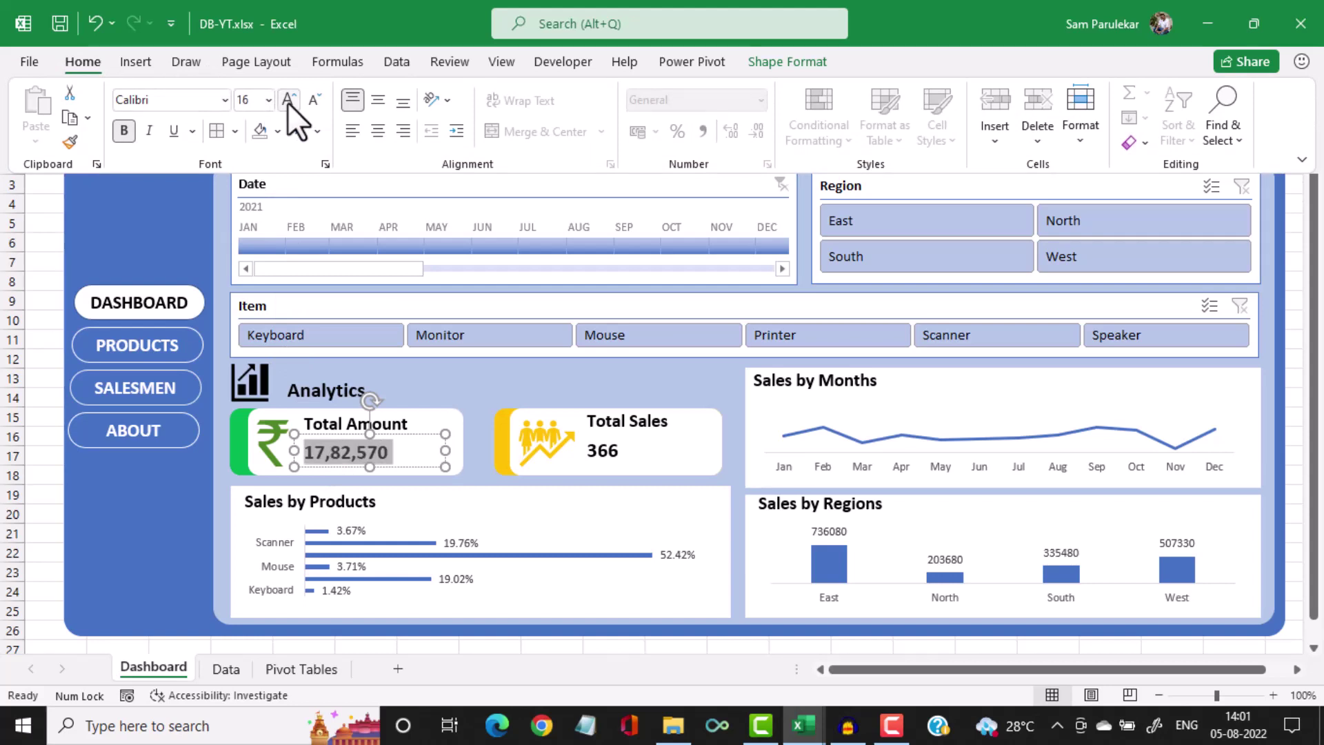
pyautogui.click(482, 391)
pyautogui.click(482, 391)
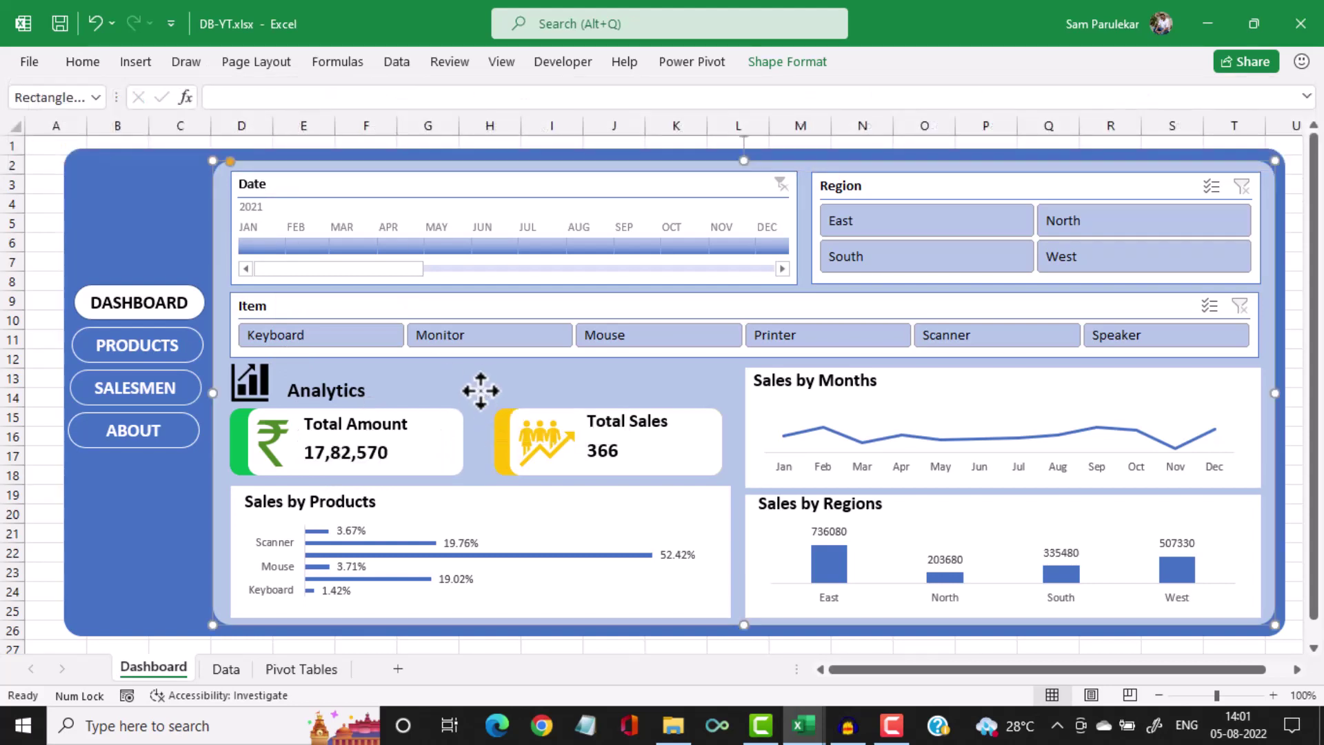
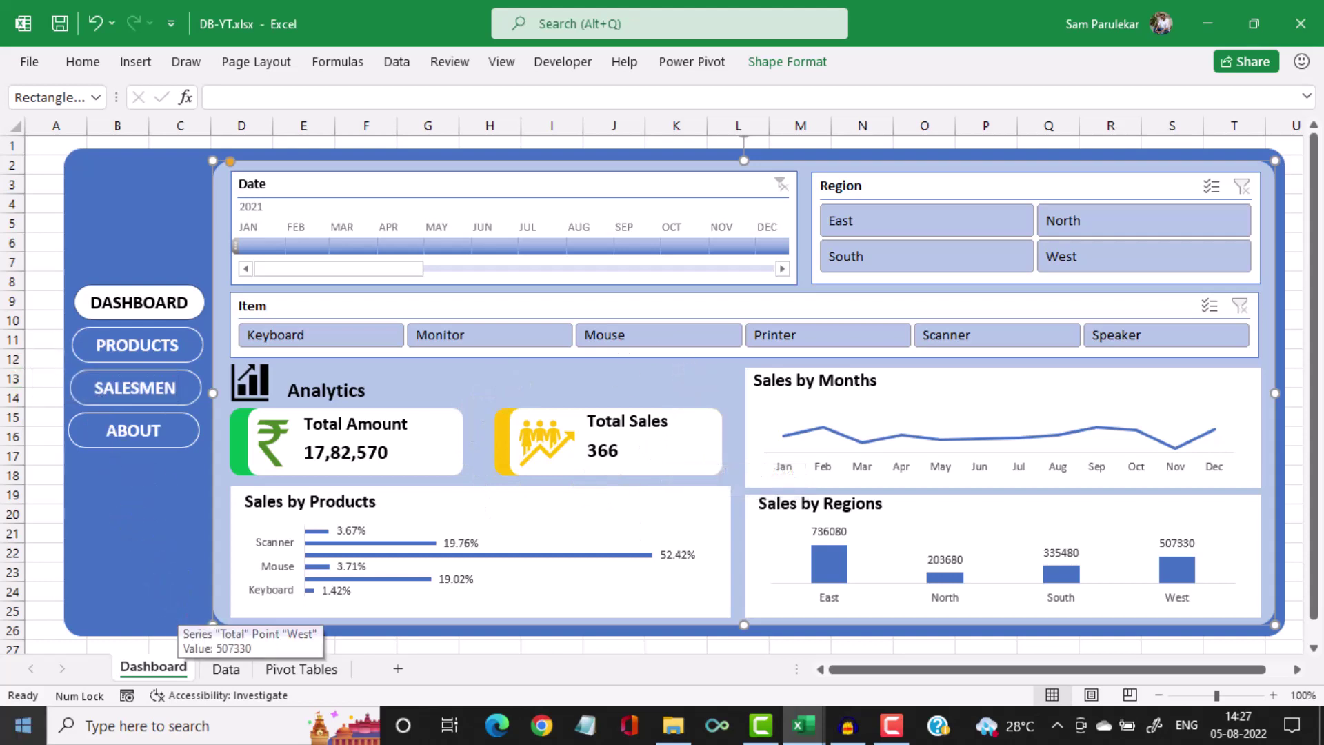
# Create a copy of the Dashboard sheet in the same workbook, placed before the Dashboard sheet
pyautogui.rightClick(150, 672)
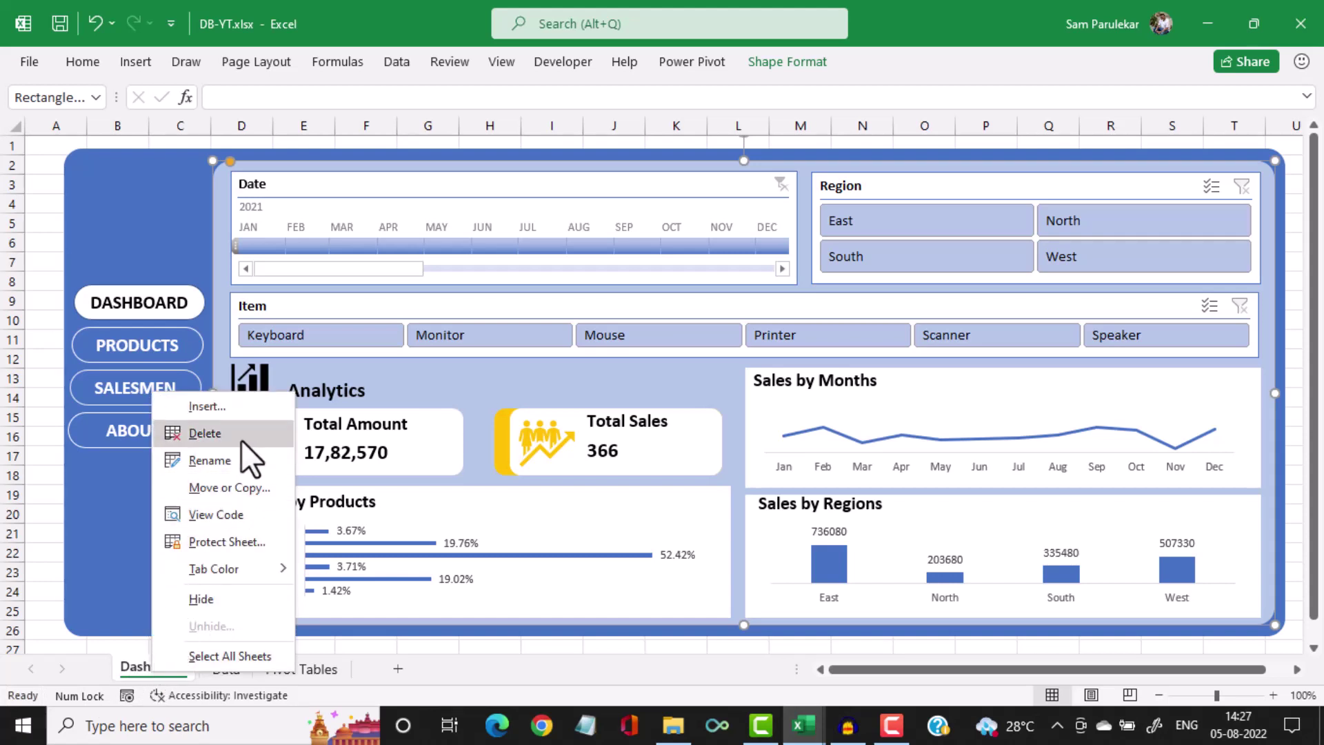
pyautogui.click(219, 490)
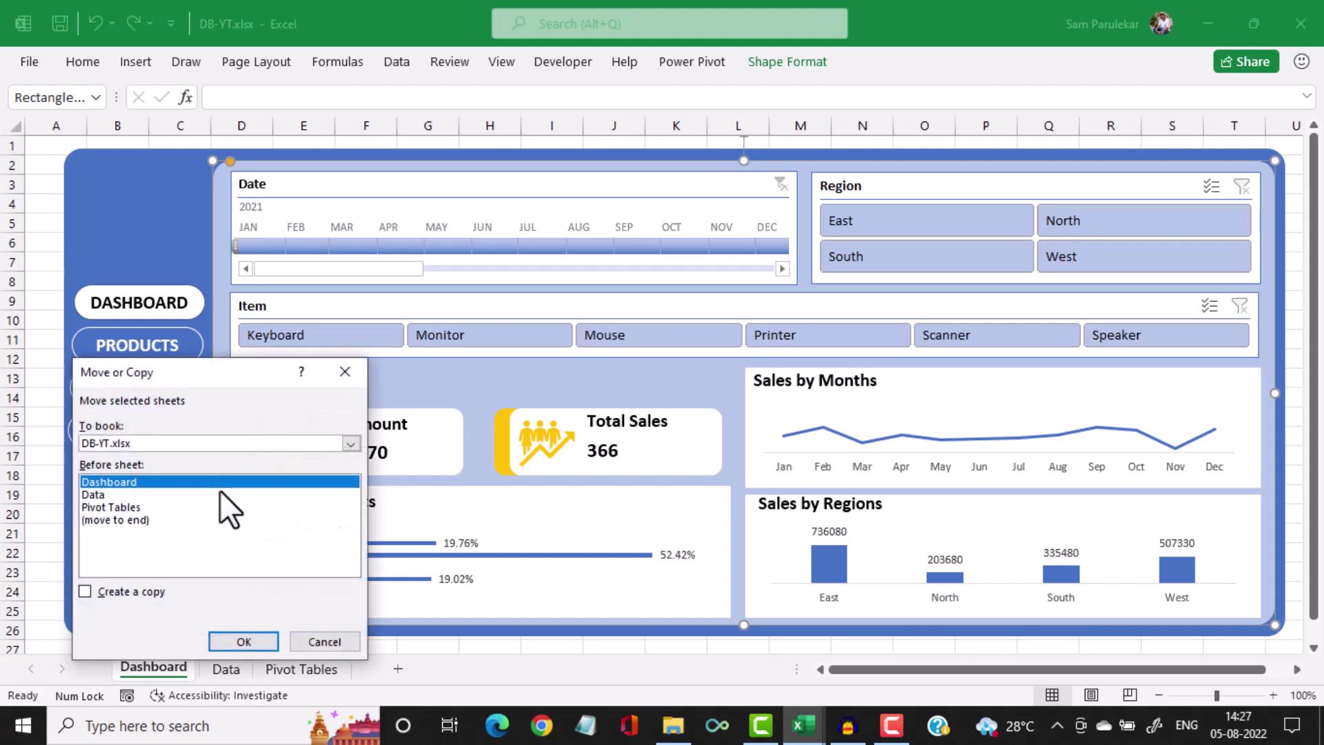
pyautogui.click(87, 592)
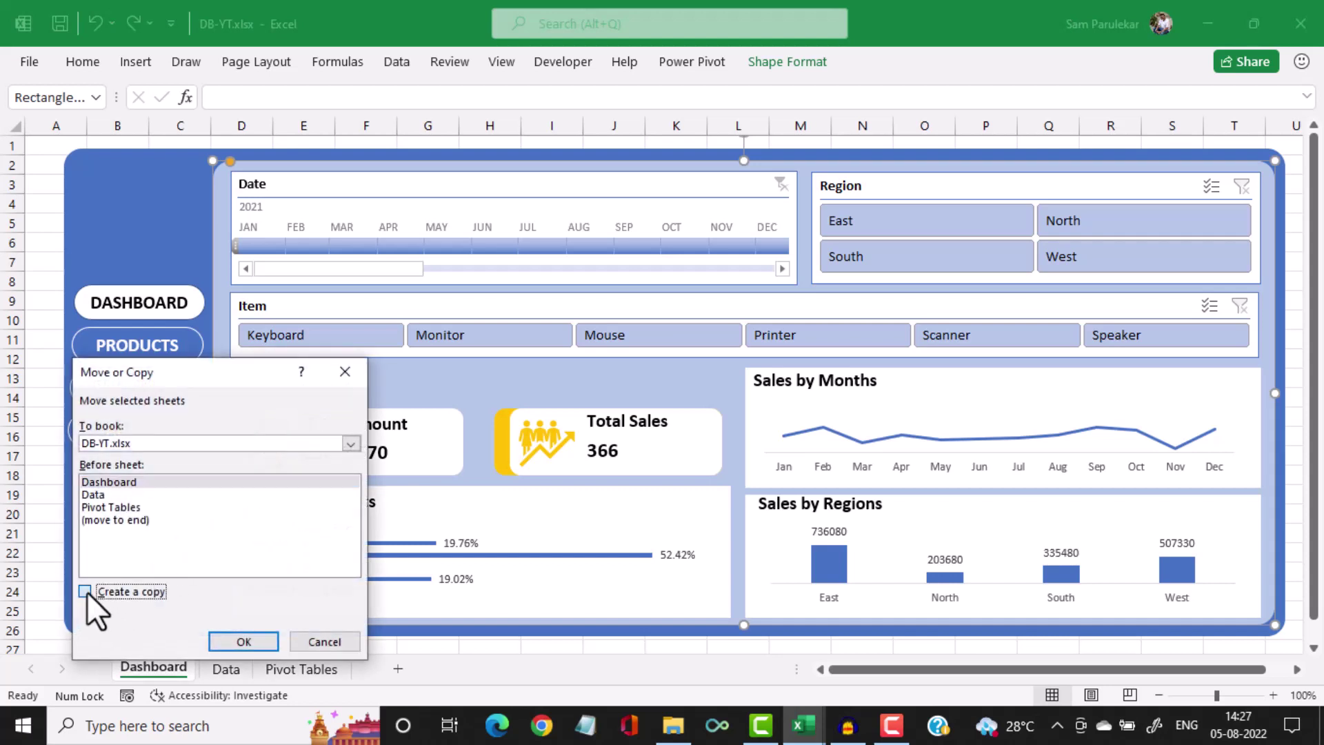
pyautogui.click(263, 641)
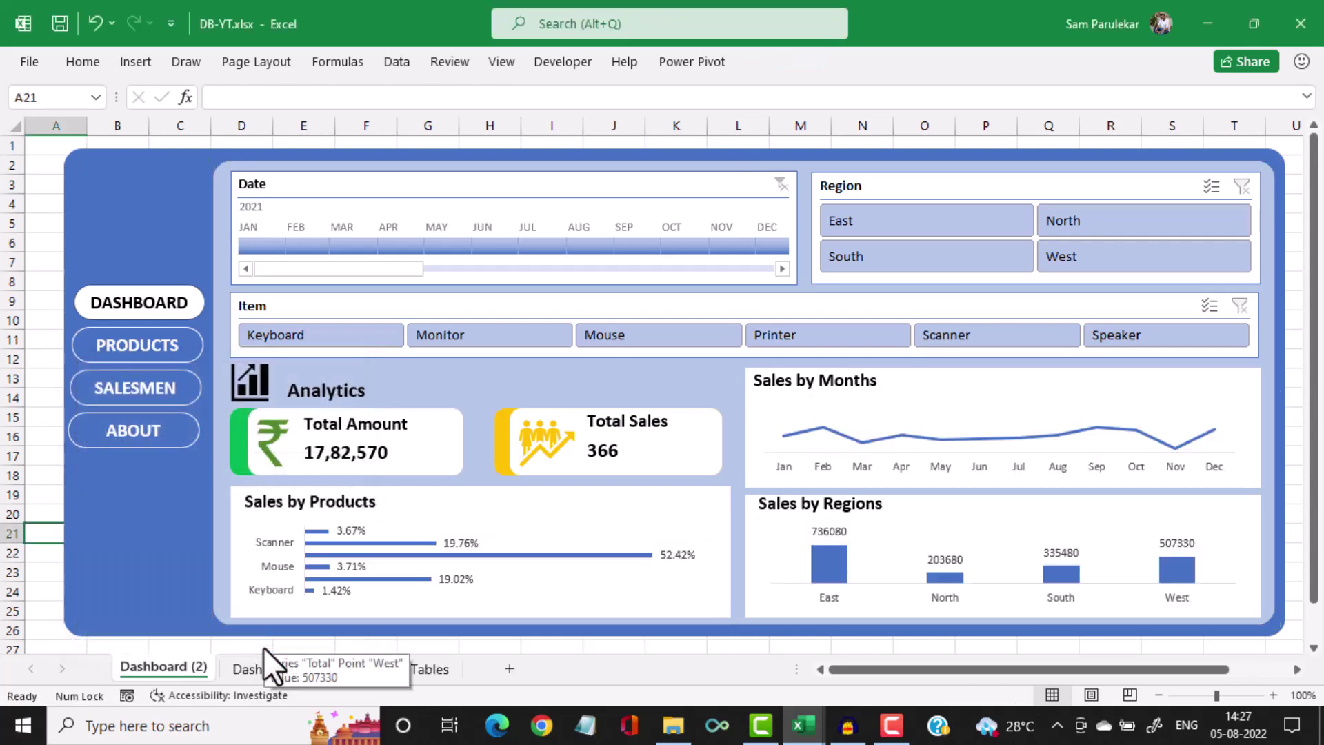
# Rename the copied dashboard sheet as Products
pyautogui.rightClick(179, 672)
pyautogui.click(214, 469)
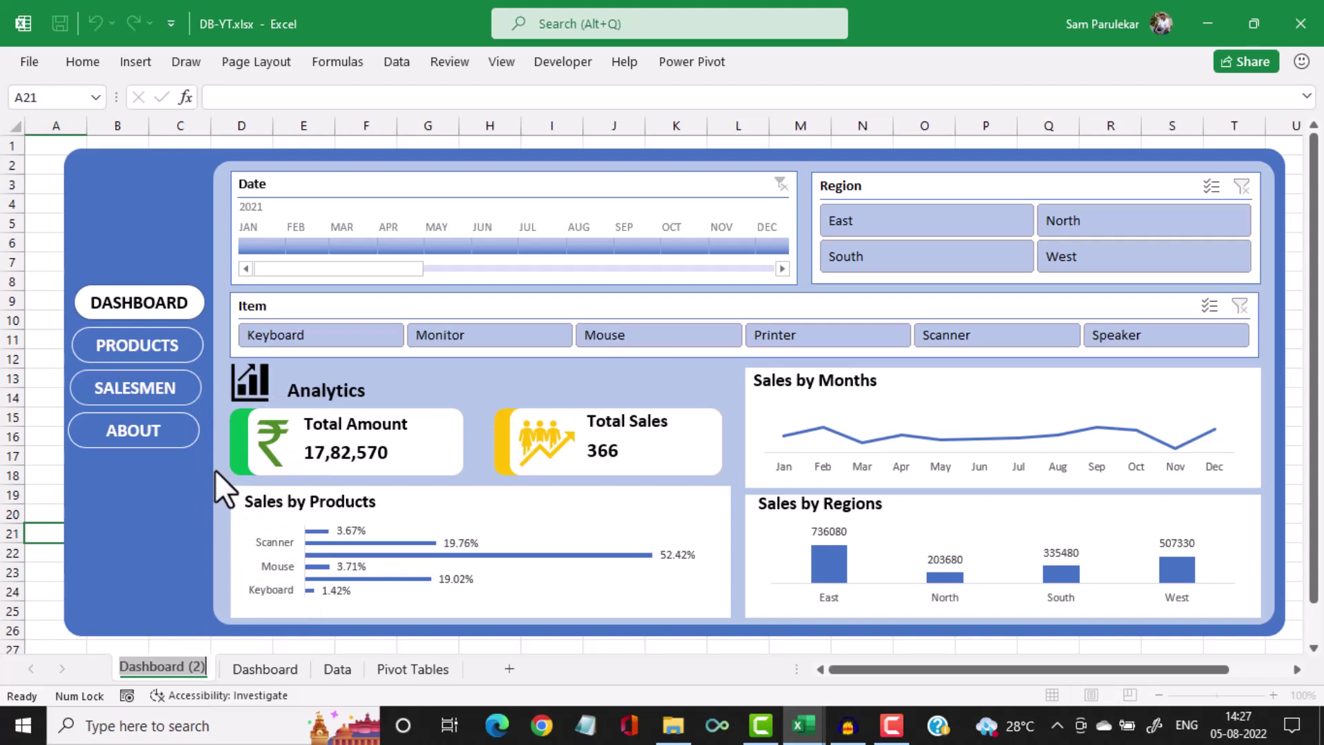
pyautogui.write('Pr')
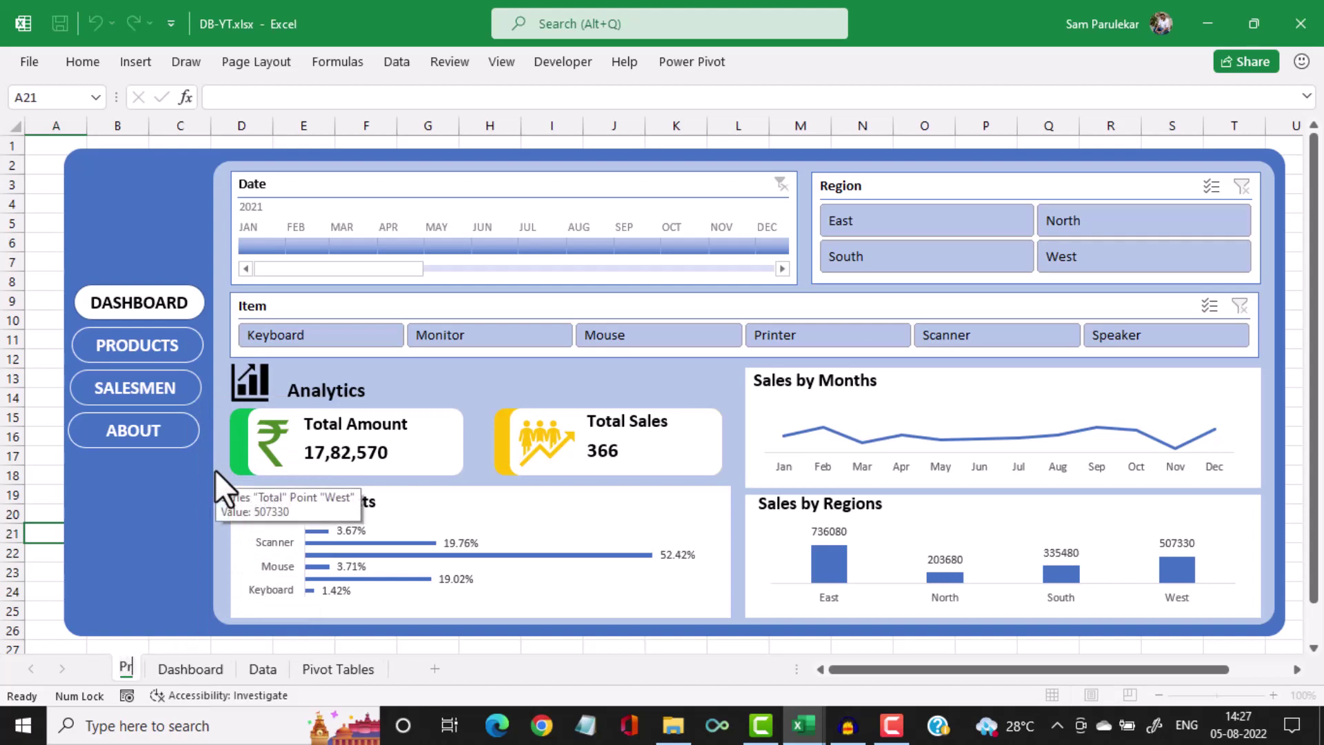
pyautogui.write('oducts')
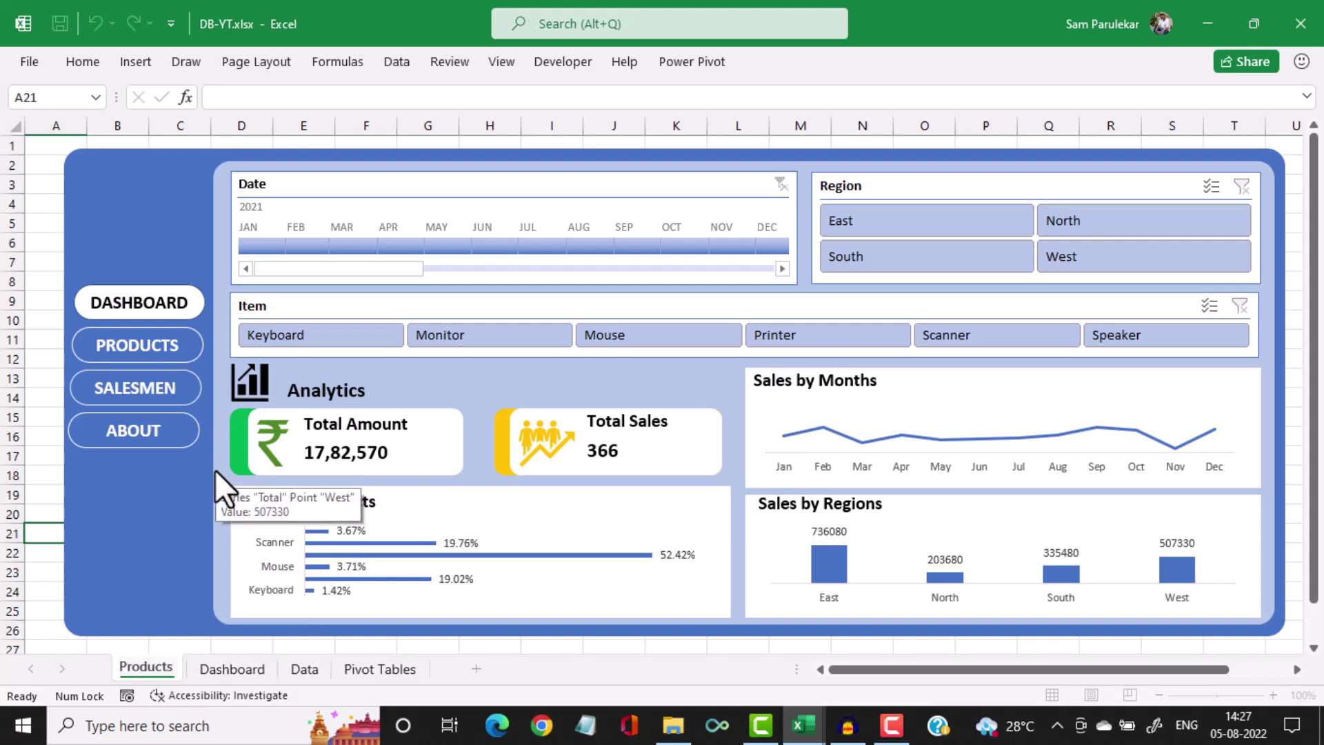
pyautogui.press('Return')
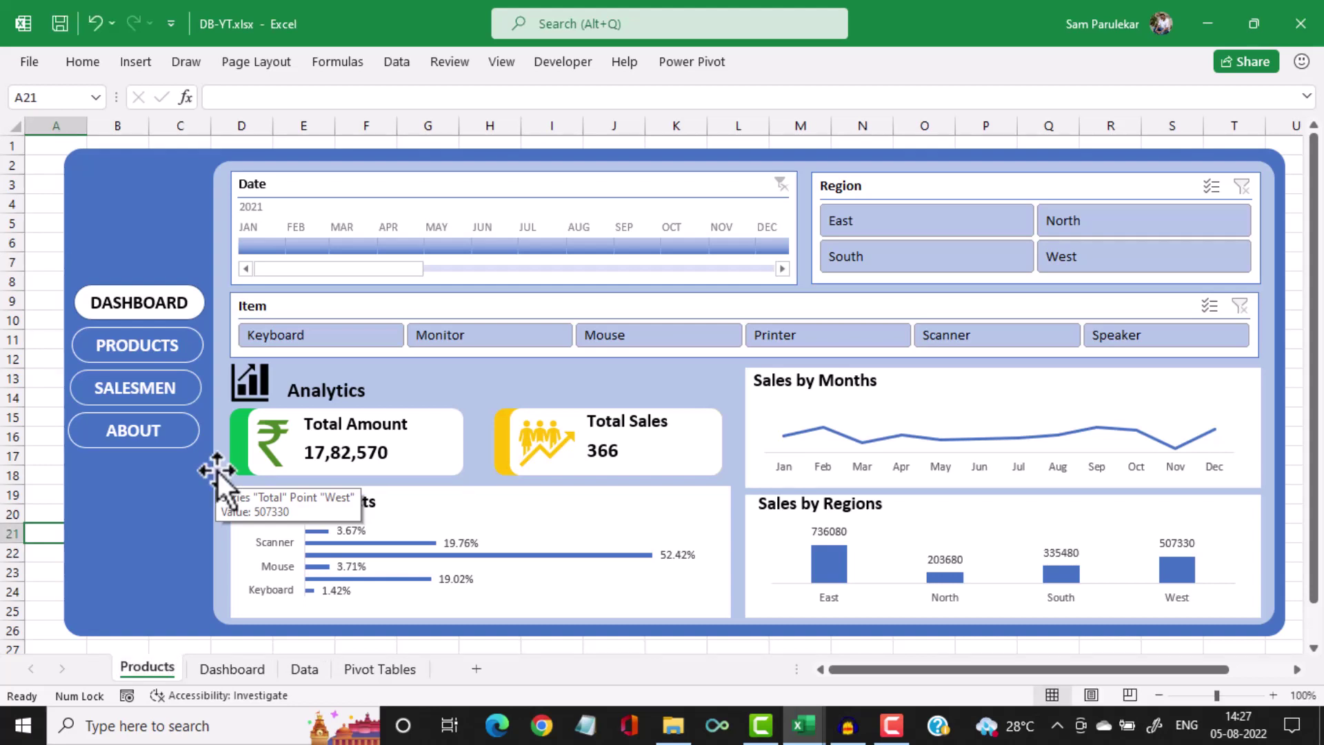
# Delete the whole Total Sales card from the Products sheet, including its background shapes, icon, title and linked value
pyautogui.click(501, 425)
pyautogui.press('Escape')
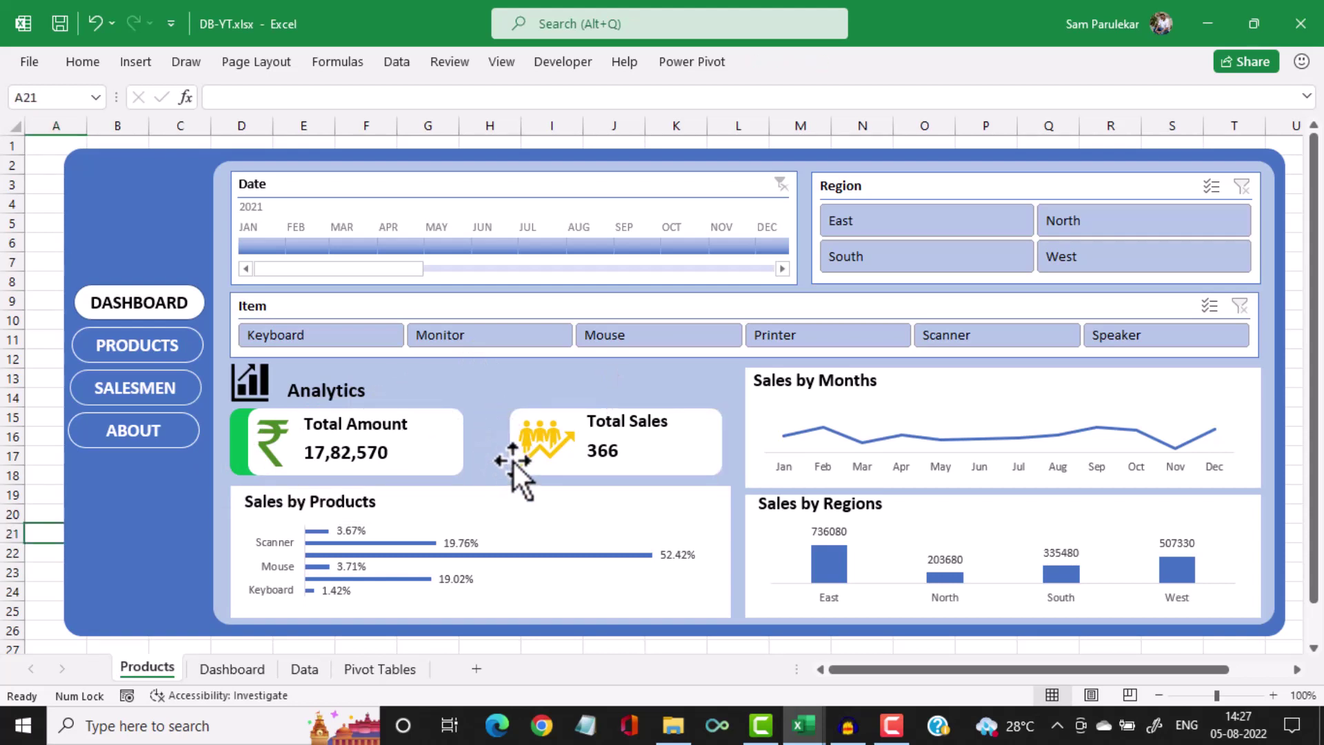
pyautogui.click(513, 462)
pyautogui.press('Delete')
pyautogui.click(530, 453)
pyautogui.press('Delete')
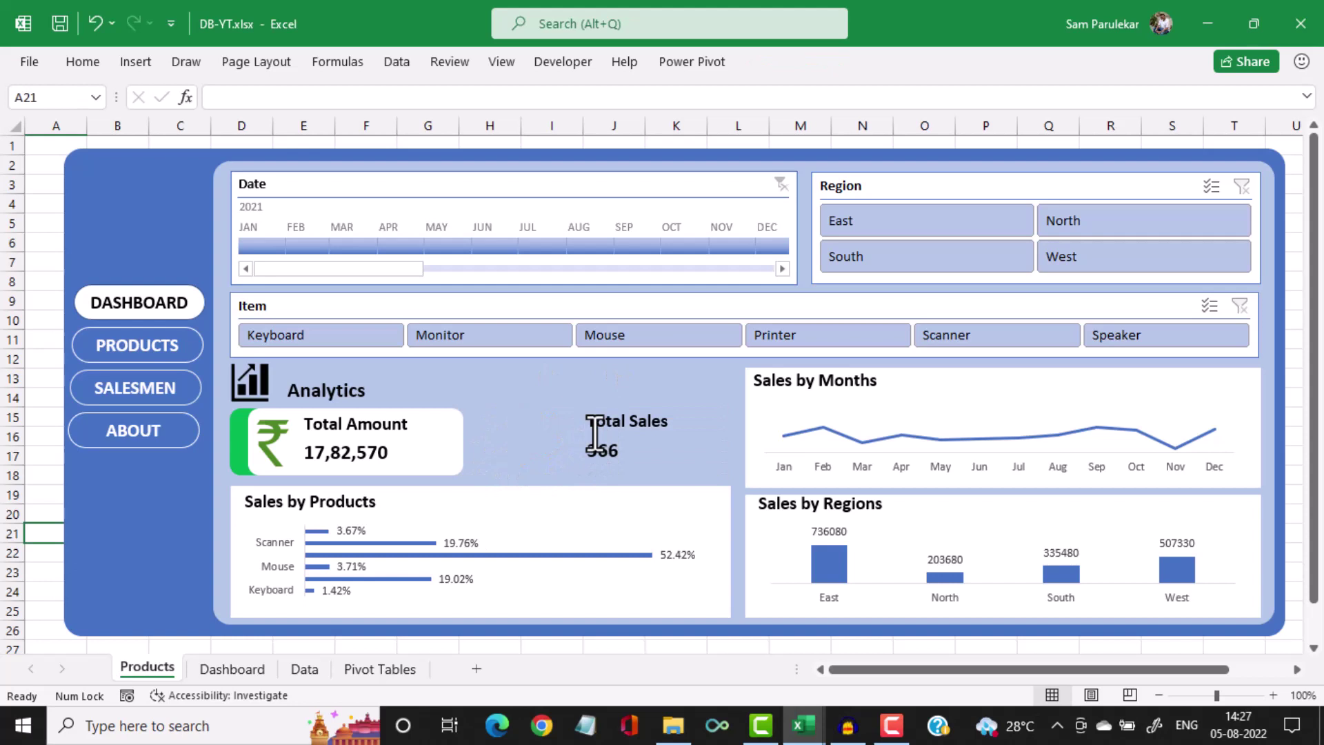
pyautogui.click(595, 432)
pyautogui.click(636, 436)
pyautogui.press('Delete')
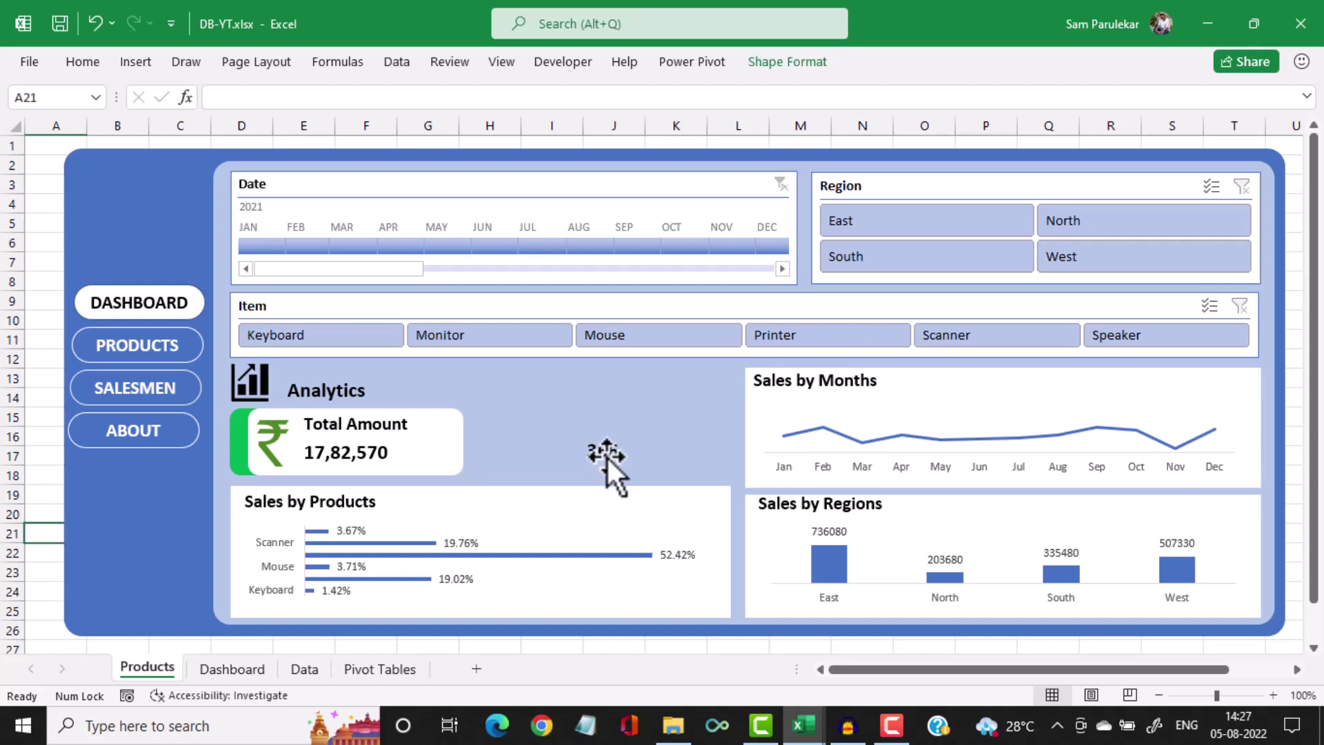
pyautogui.click(606, 458)
pyautogui.press('Delete')
# Delete the Total Amount card's title, linked value, rupee icon and both background shapes from the Products sheet
pyautogui.click(391, 424)
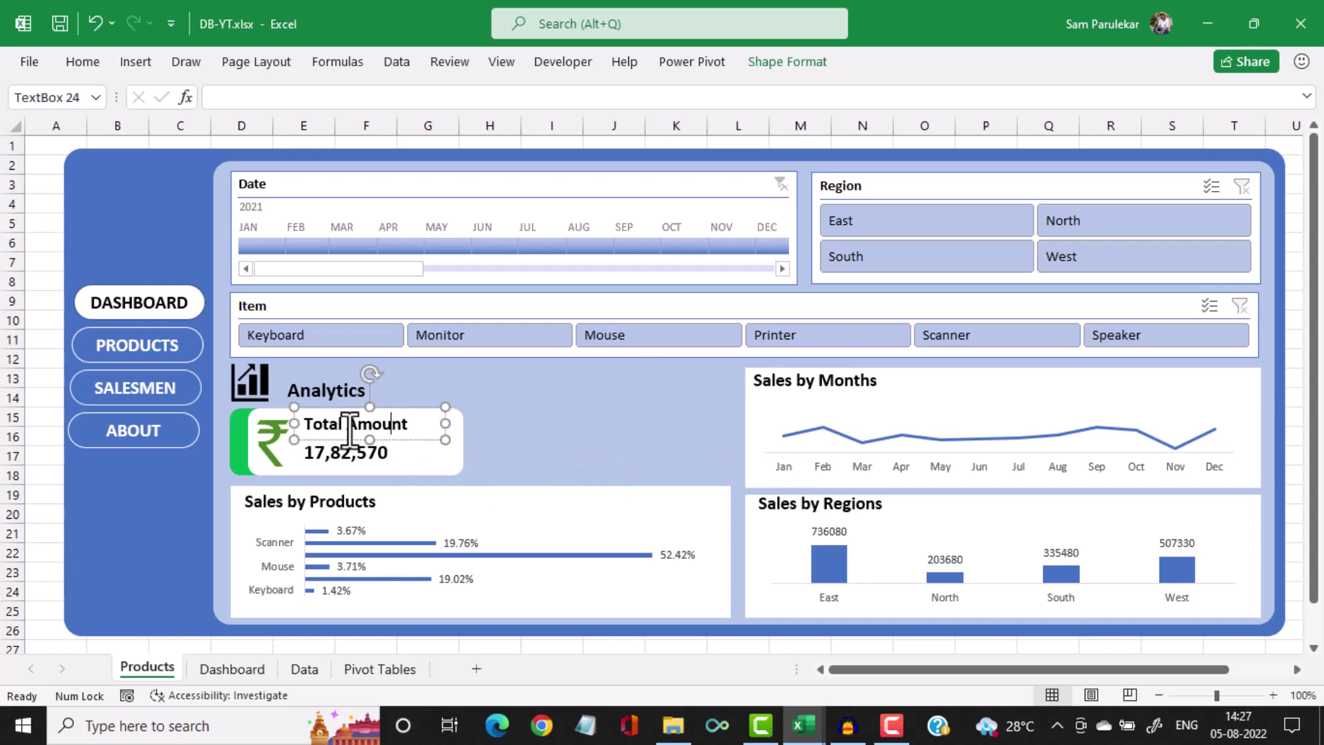
pyautogui.click(416, 437)
pyautogui.press('Delete')
pyautogui.click(345, 457)
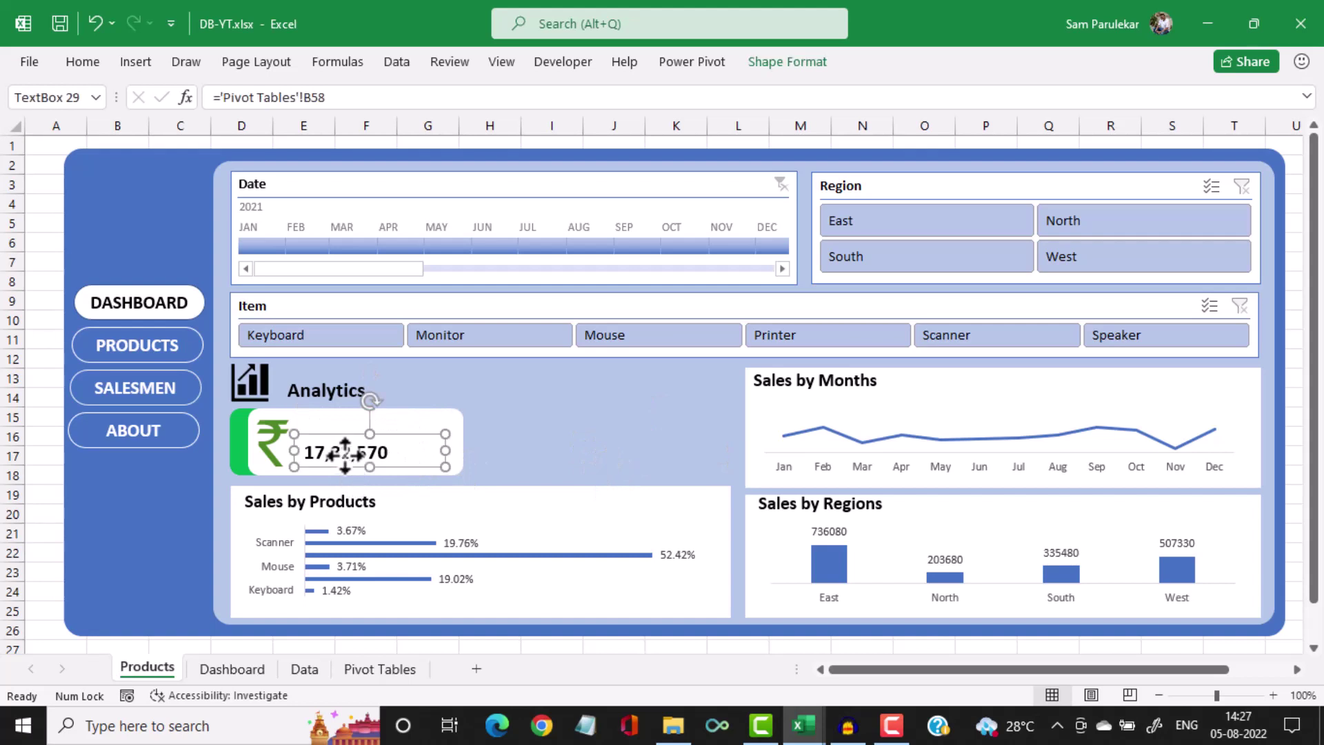
pyautogui.press('Delete')
pyautogui.click(279, 447)
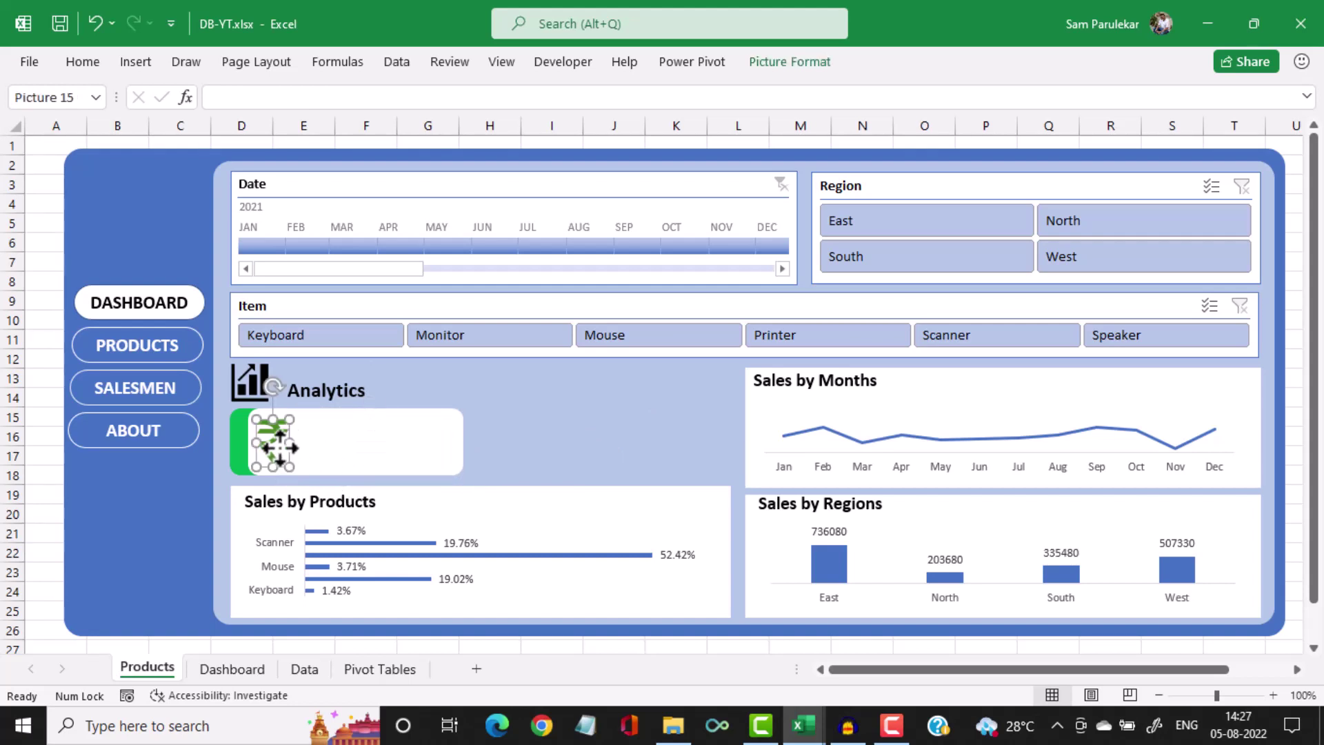
pyautogui.press('Delete')
pyautogui.click(237, 435)
pyautogui.press('Delete')
pyautogui.click(243, 435)
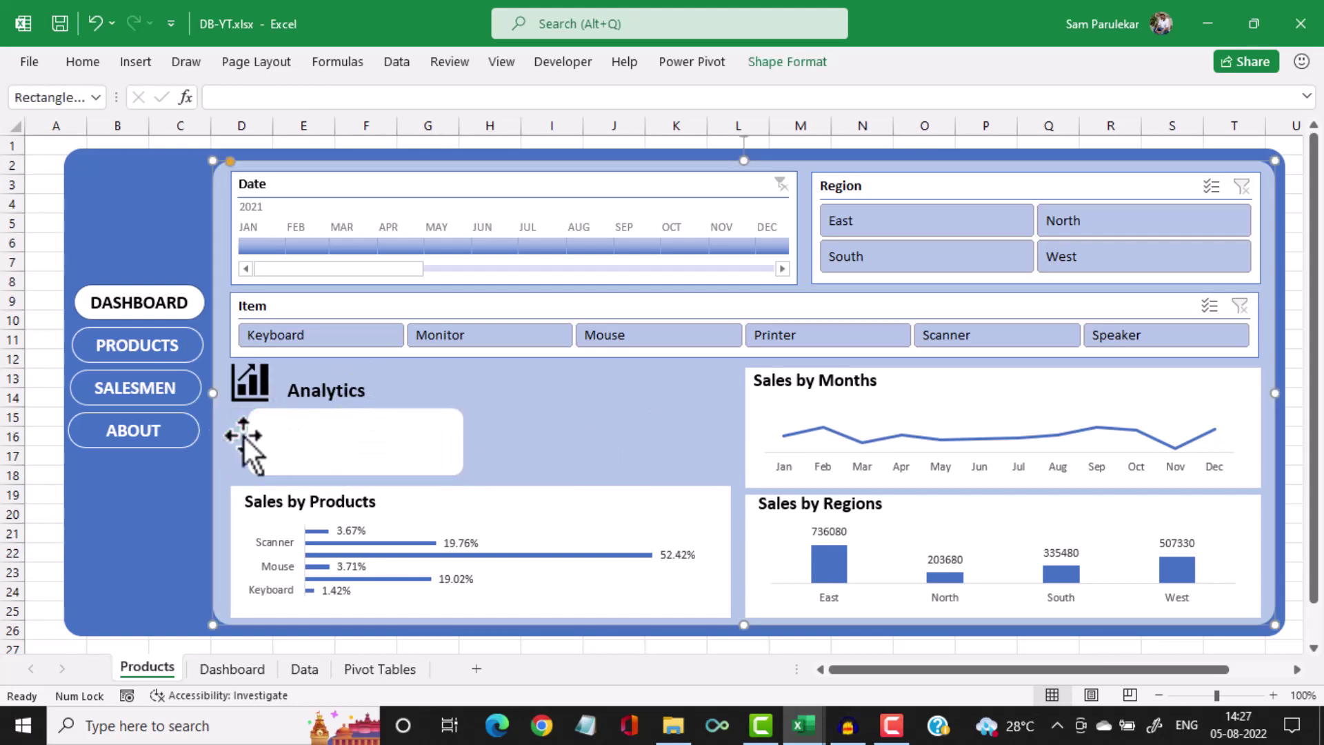
pyautogui.click(445, 431)
pyautogui.press('Delete')
# Delete the products, months and regions charts from the Products sheet, keeping their white panels and titles
pyautogui.click(412, 548)
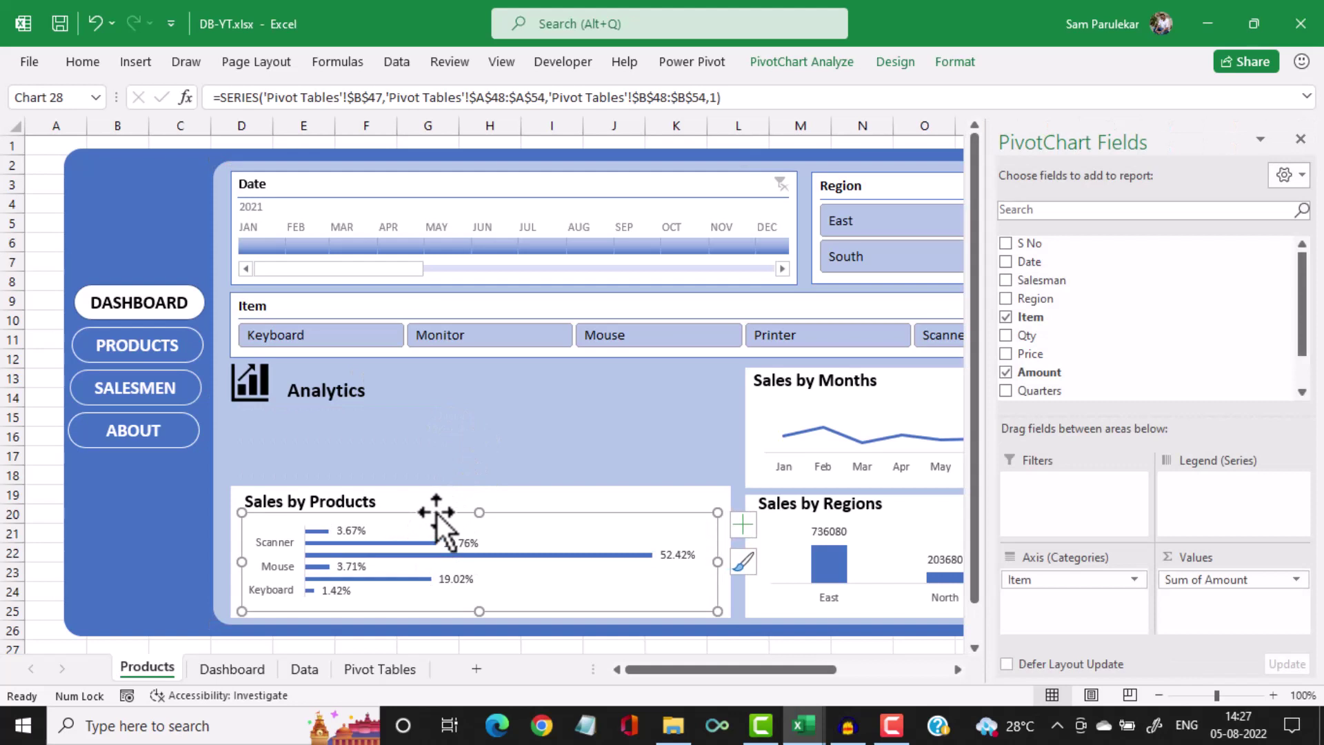
pyautogui.press('Delete')
pyautogui.click(333, 501)
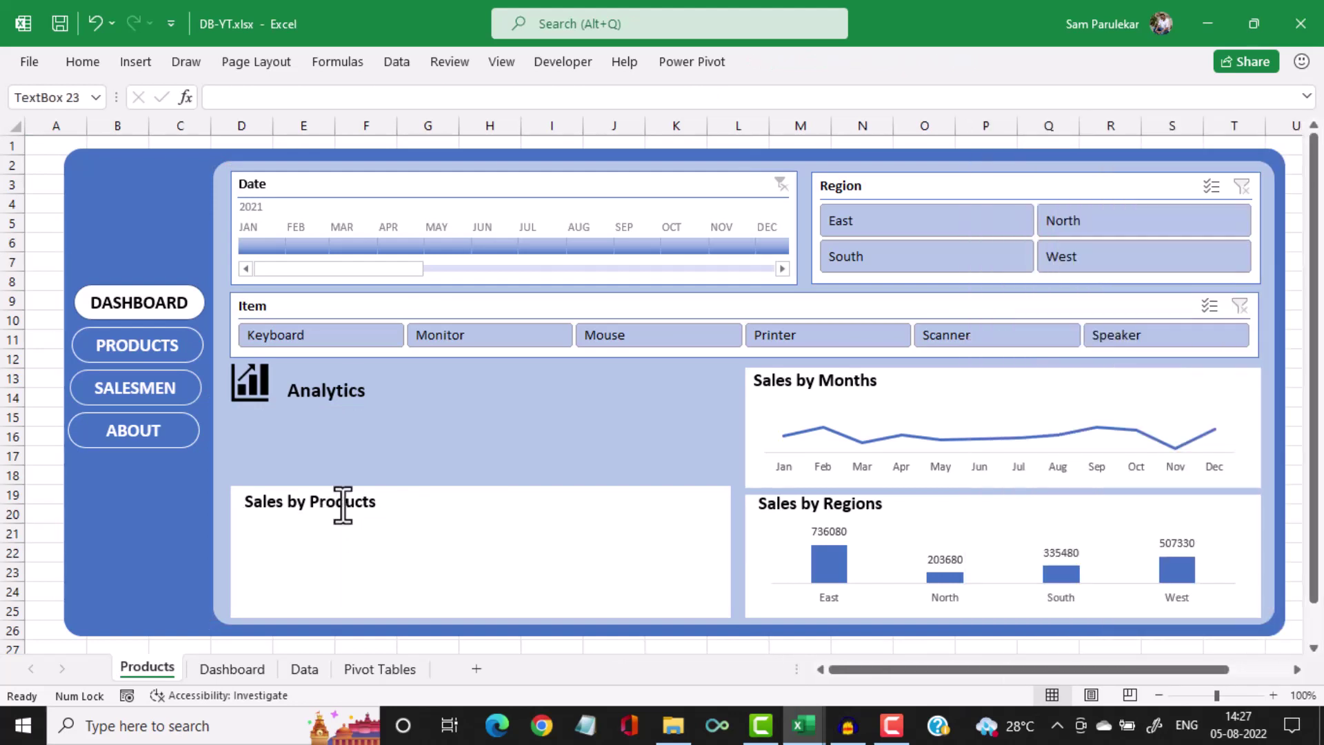
pyautogui.click(836, 428)
pyautogui.press('Delete')
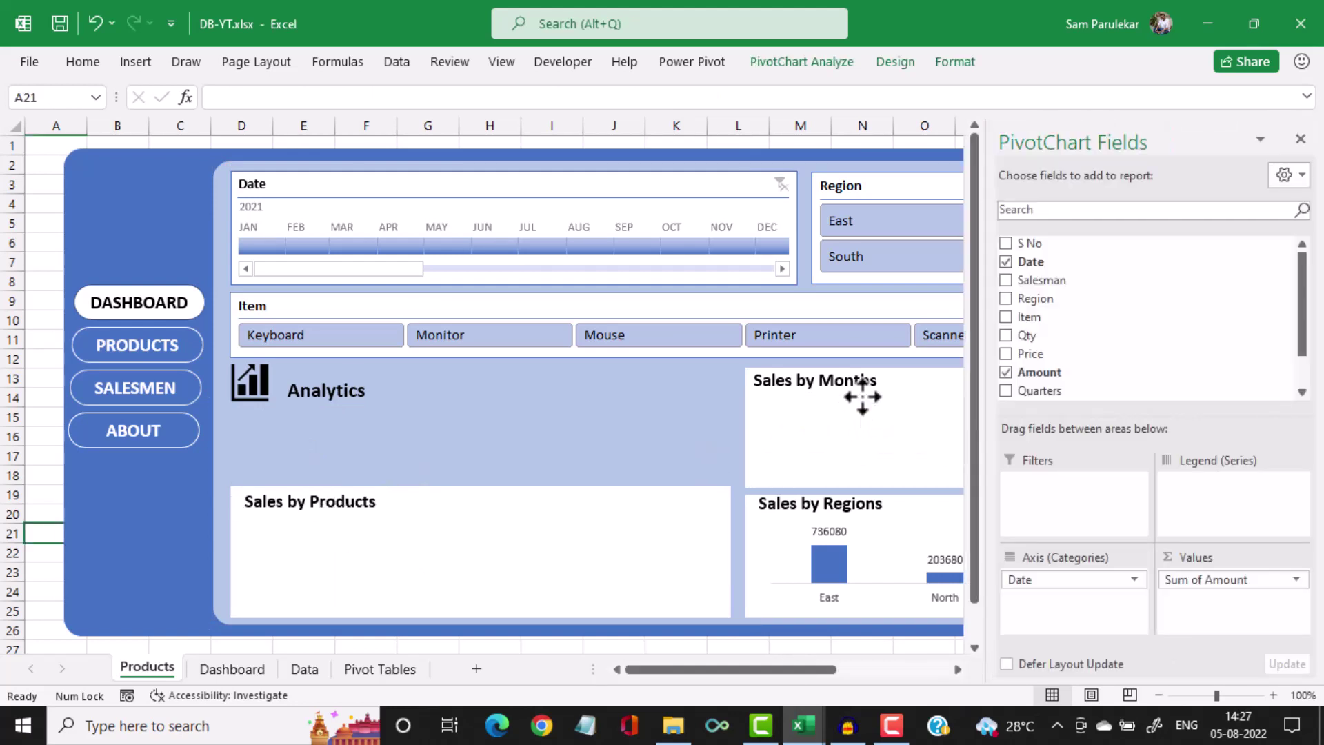
pyautogui.click(840, 536)
pyautogui.click(866, 521)
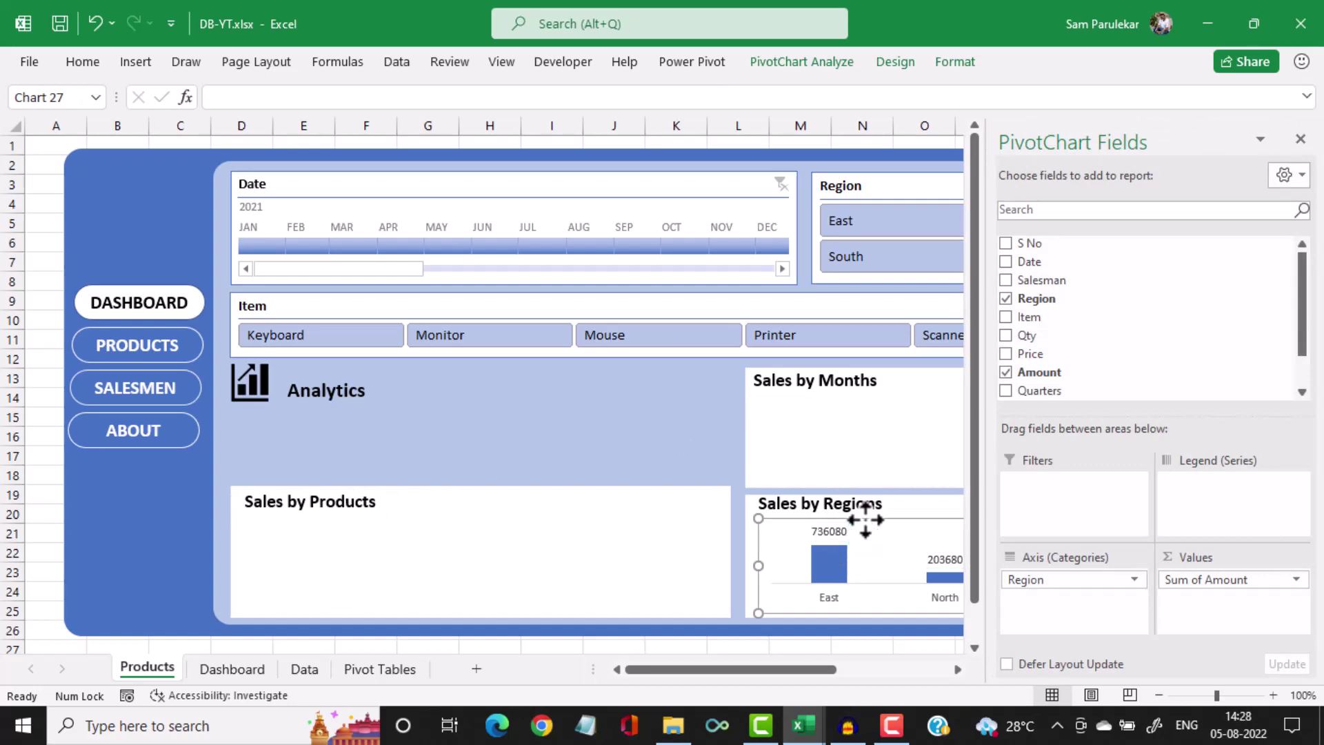
pyautogui.press('Delete')
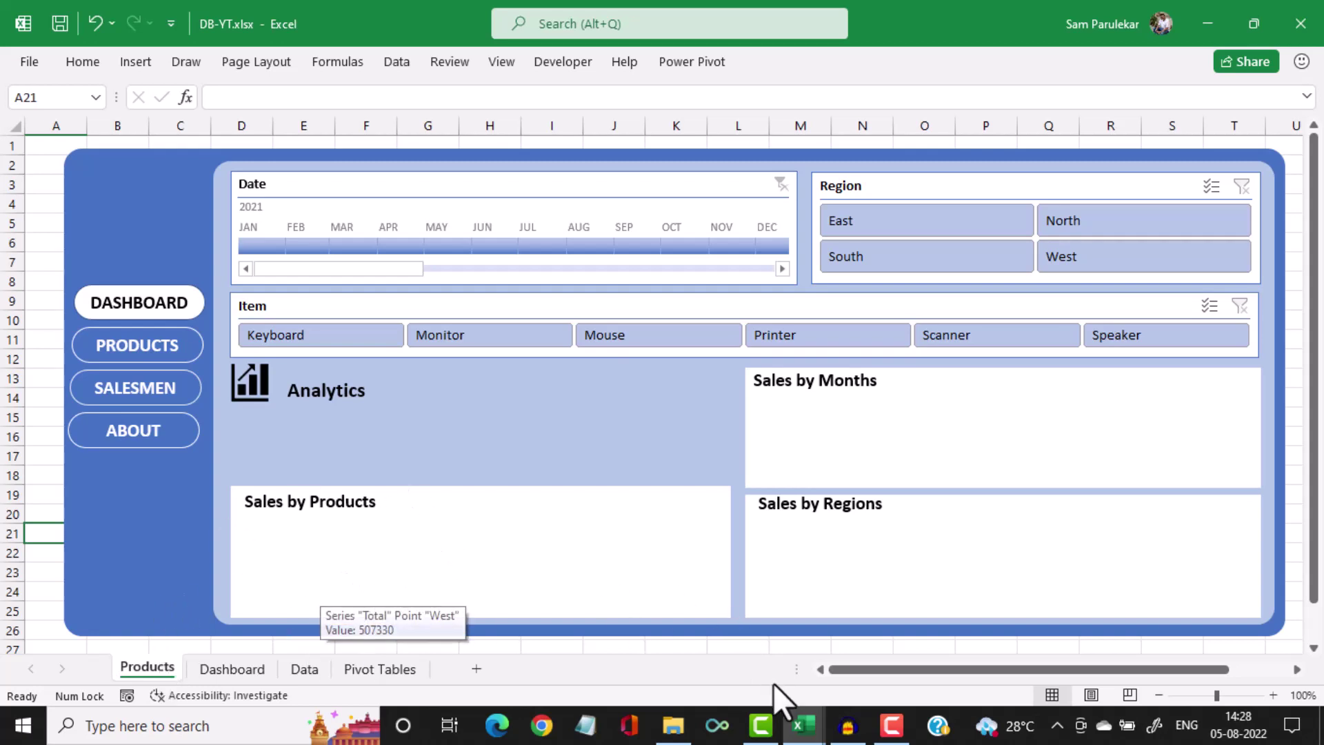
# Examine the Products page layout in the other open dashboard workbook, and return to DB-YT.xlsx
pyautogui.moveTo(796, 728)
pyautogui.click(709, 668)
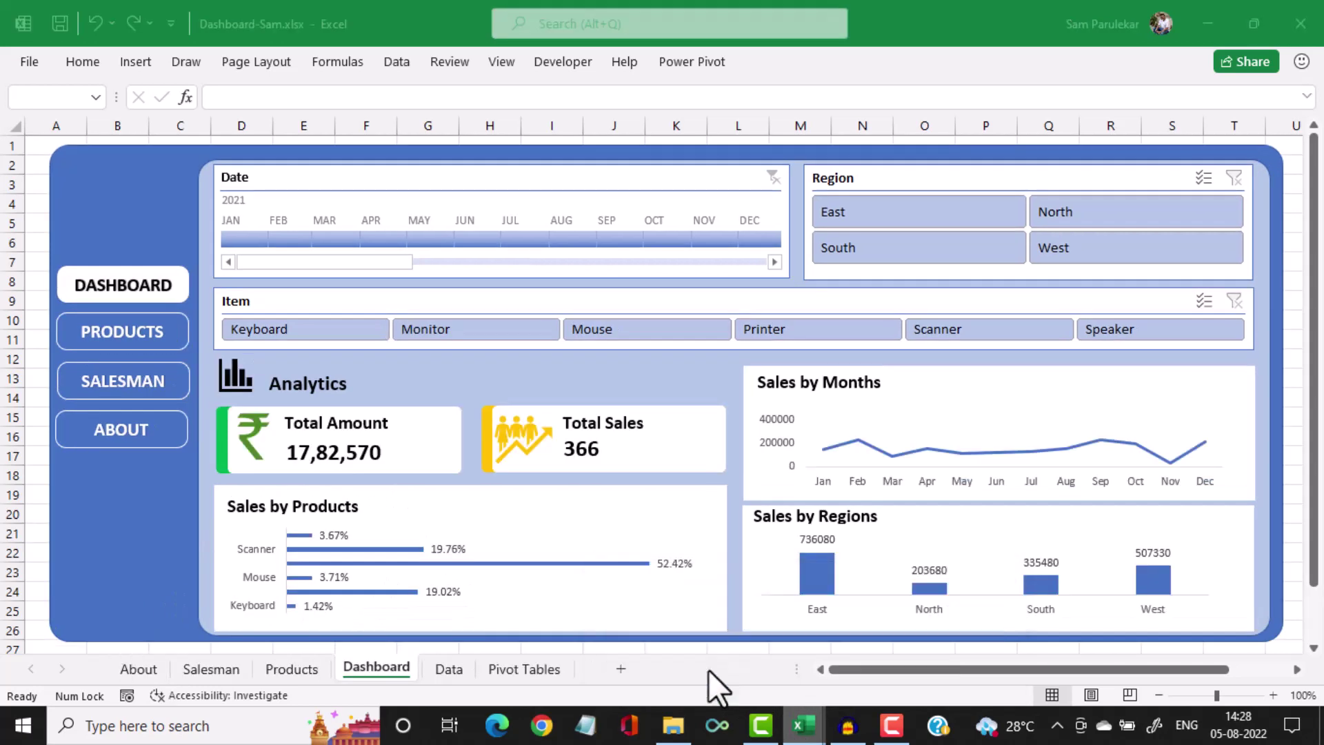
pyautogui.click(130, 338)
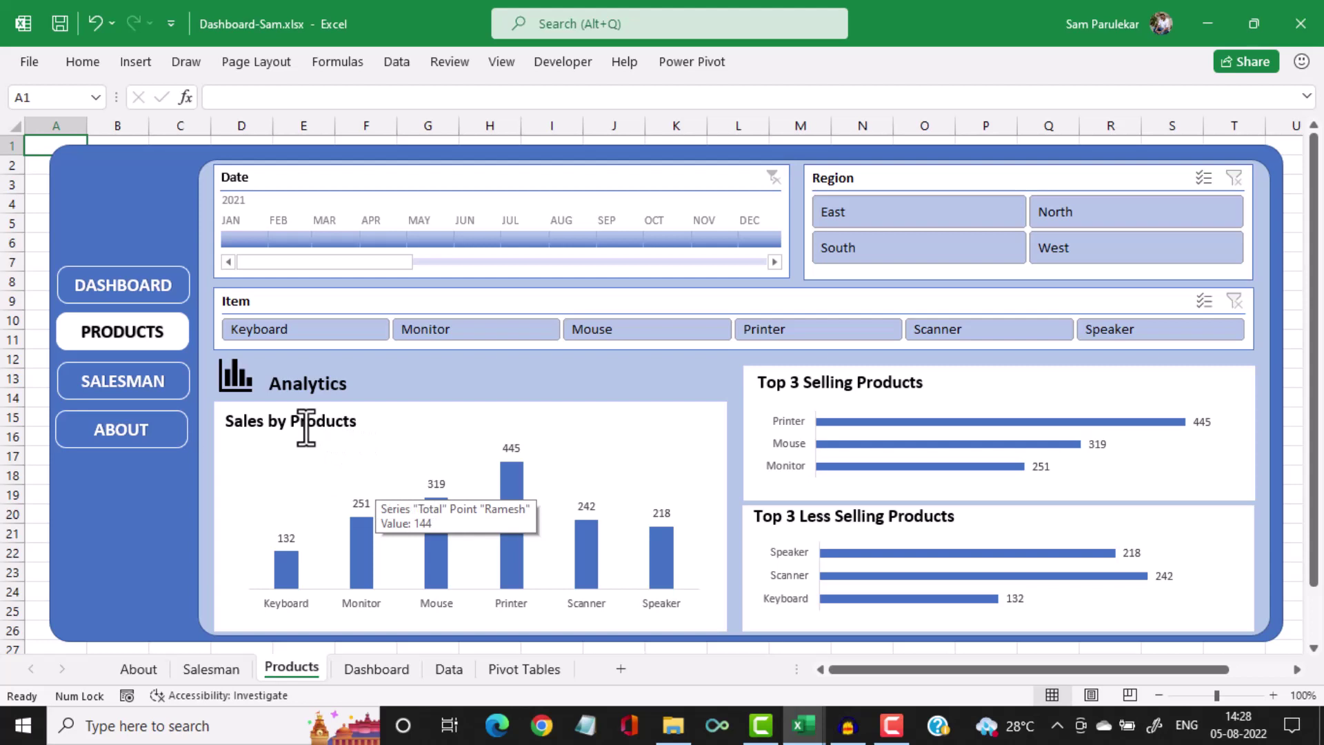
pyautogui.moveTo(807, 724)
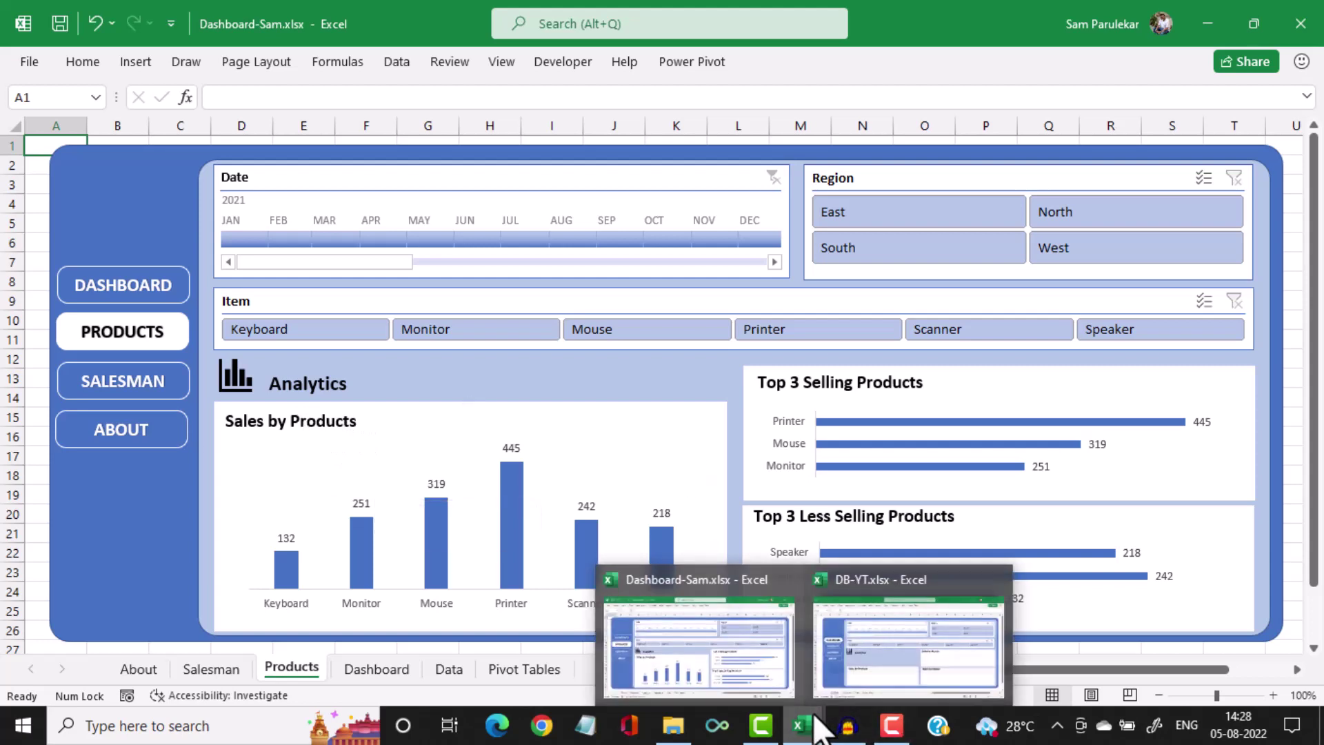
pyautogui.click(847, 680)
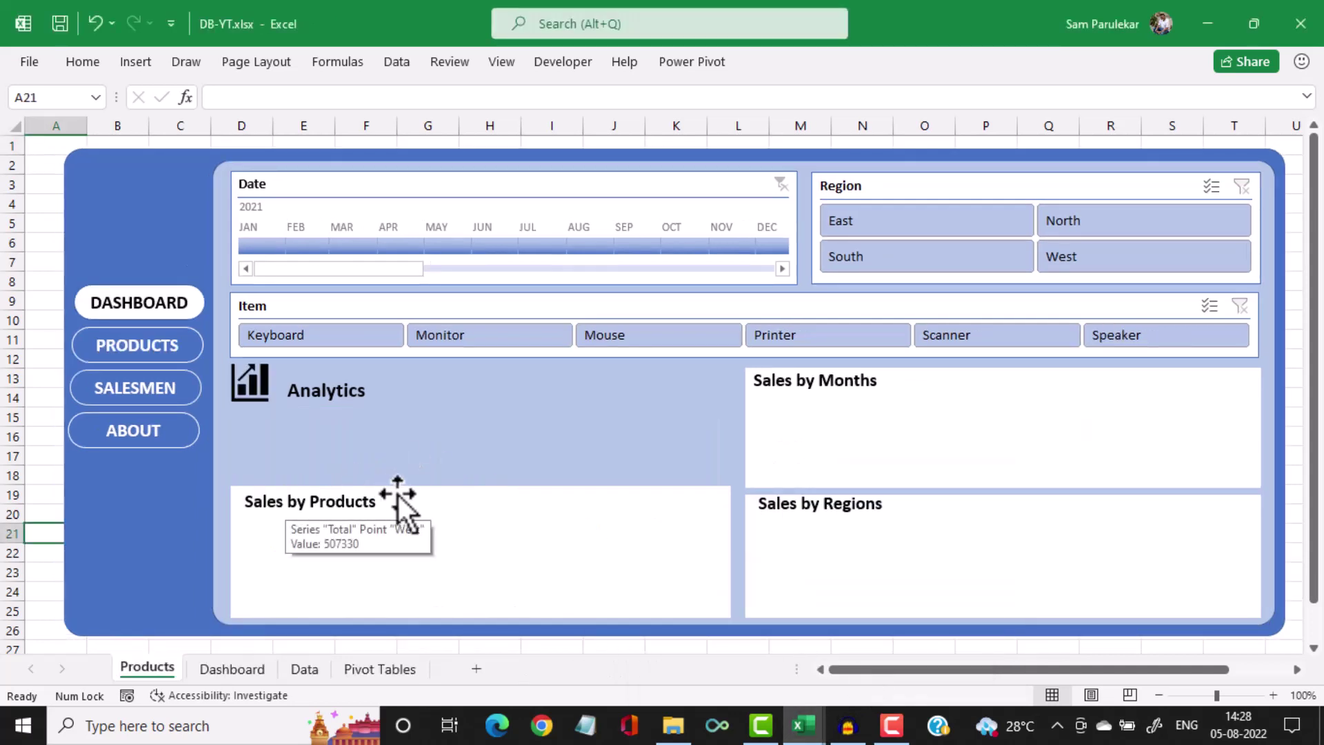
# Extend the white Sales by Products panel upward to just below the Analytics heading and move its title to the panel's top
pyautogui.click(430, 505)
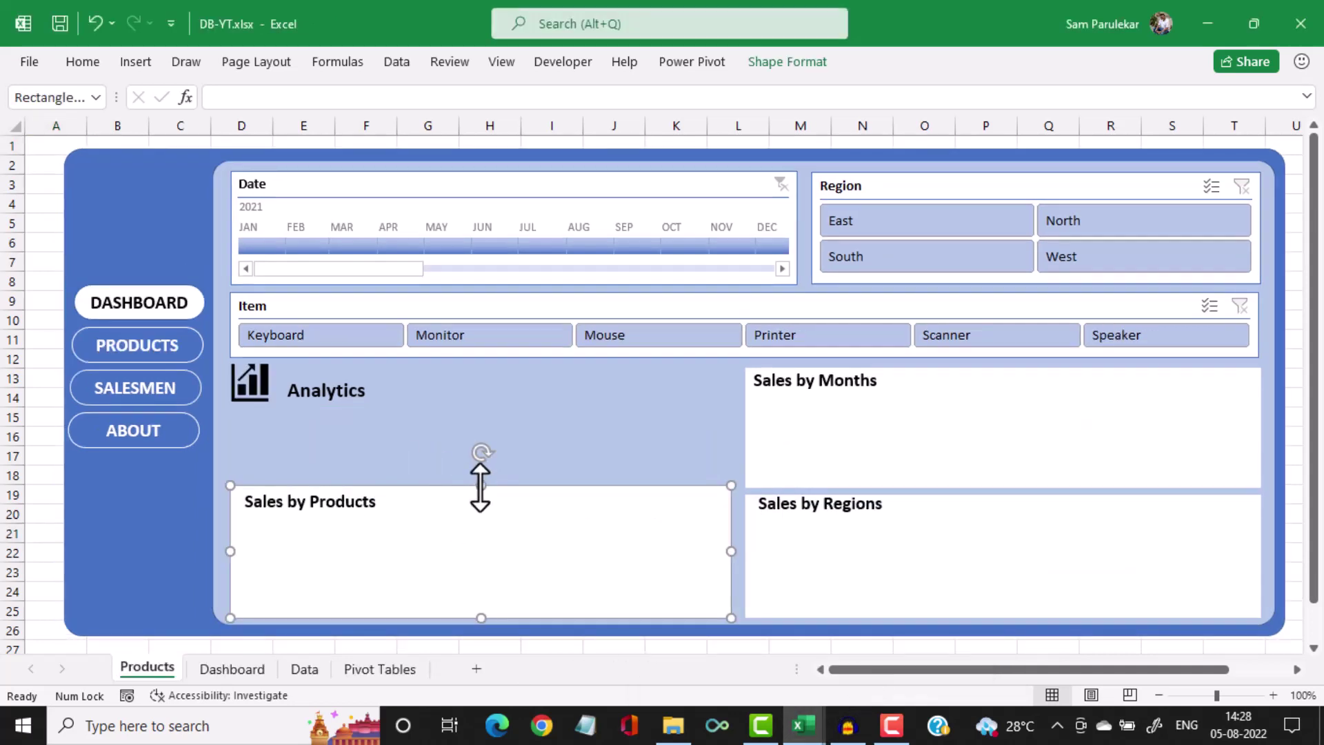
pyautogui.moveTo(481, 486); pyautogui.dragTo(489, 411)
pyautogui.click(331, 493)
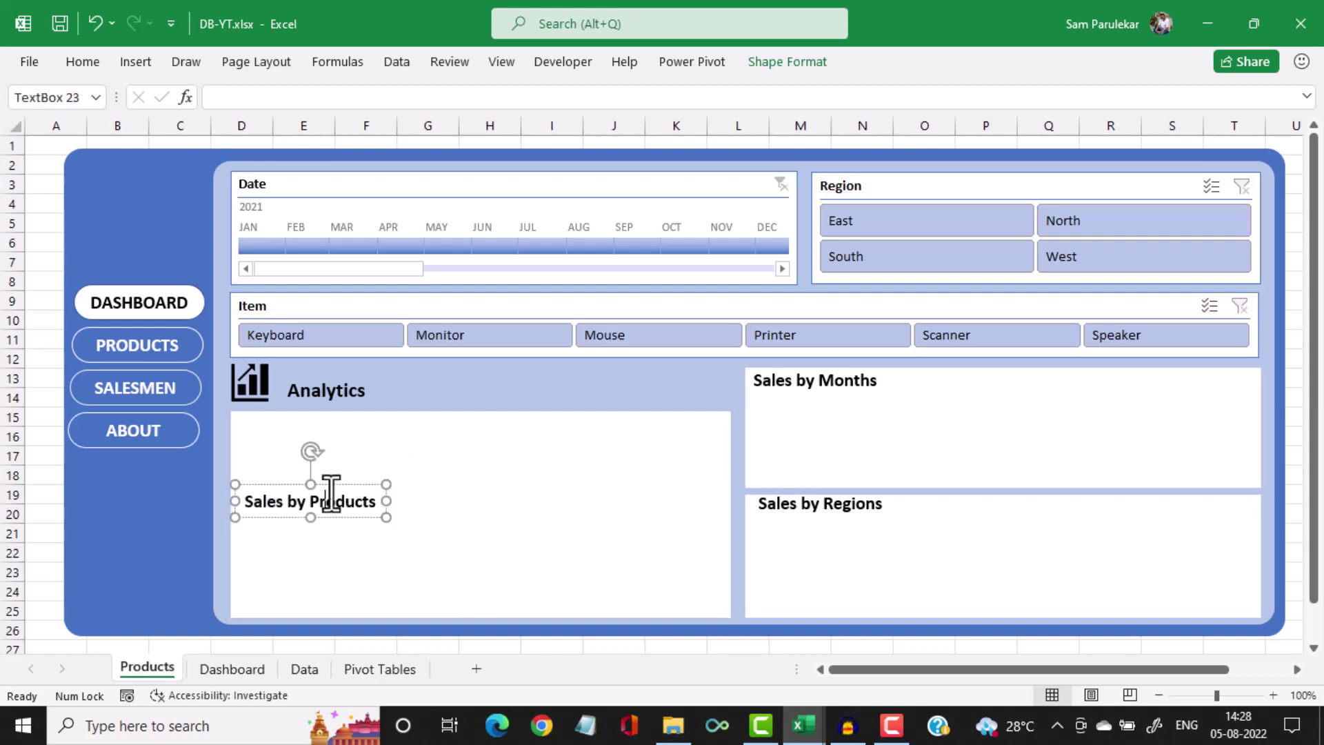
pyautogui.moveTo(346, 485); pyautogui.dragTo(344, 416)
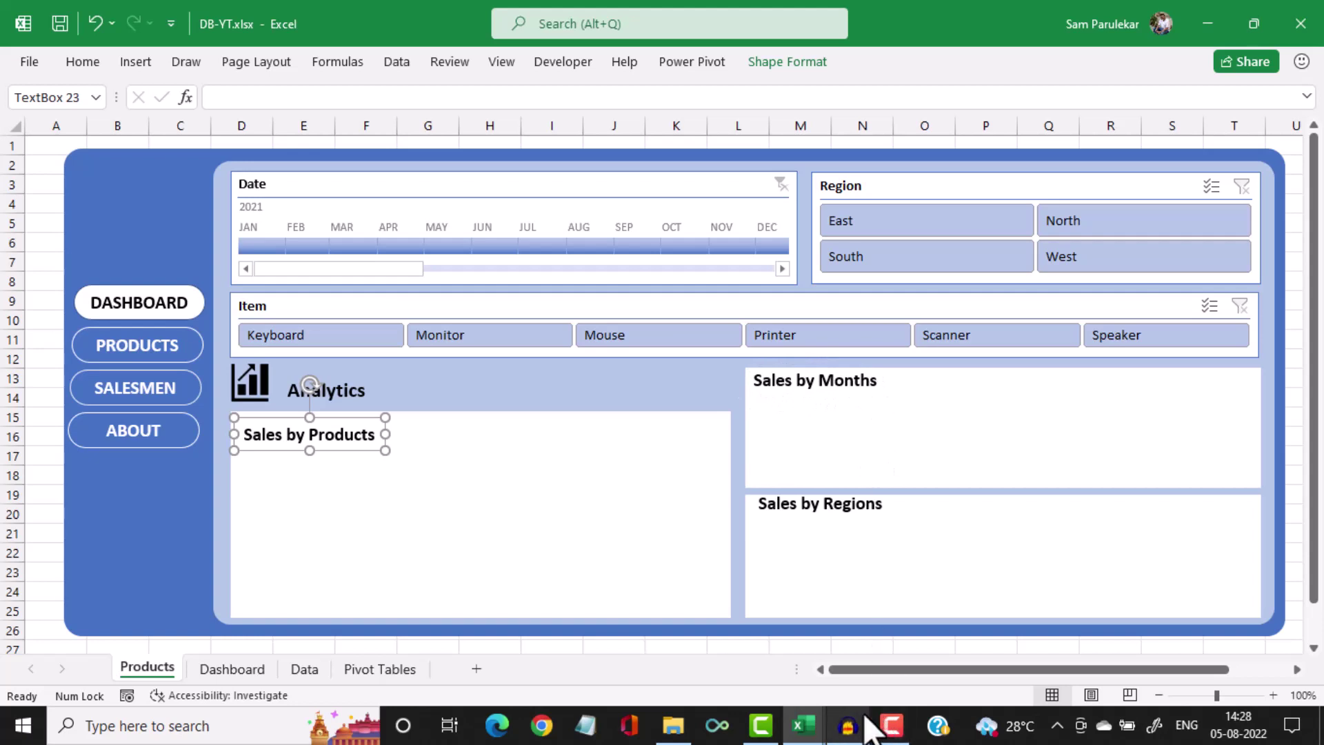
# Switch to the other open dashboard workbook to view its finished Products page
pyautogui.click(804, 724)
pyautogui.click(706, 670)
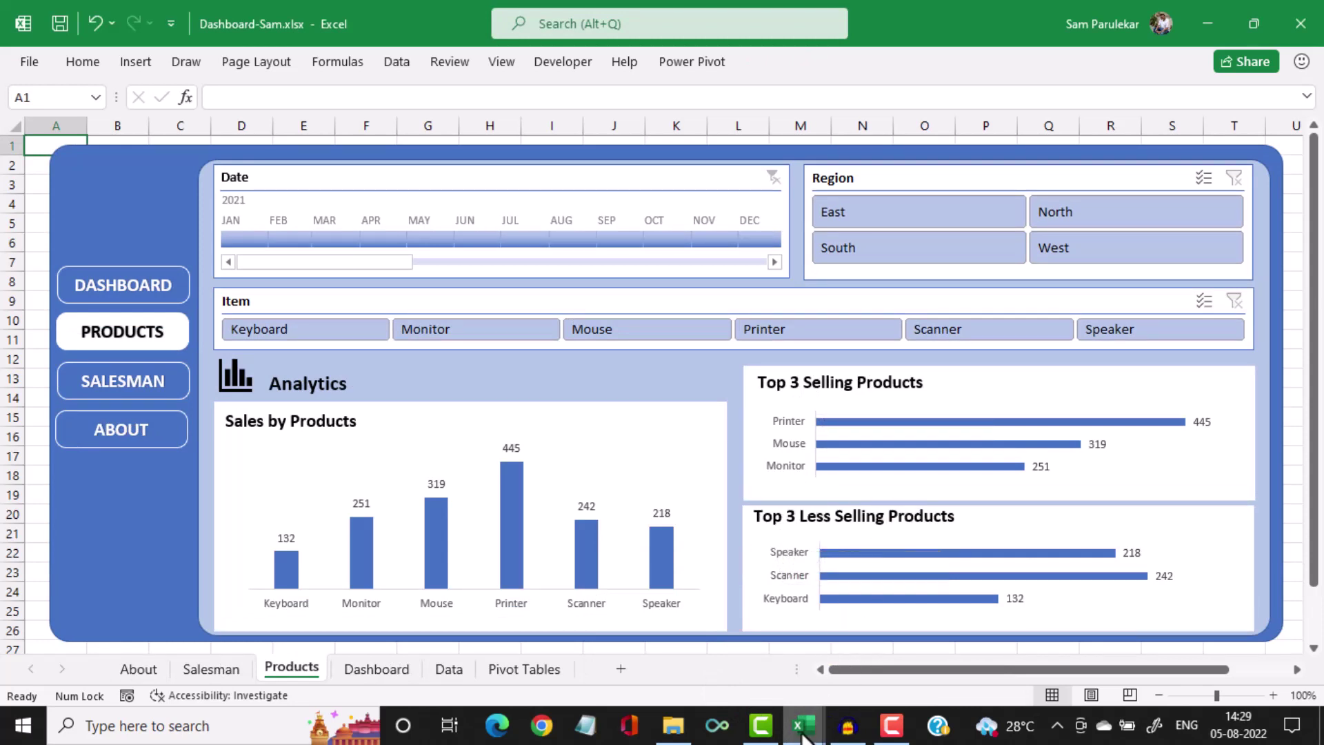
# Return to DB-YT.xlsx, retitle the Sales by Months panel "Top 3 Selling Products", and widen its text box to fit on one line
pyautogui.moveTo(803, 725)
pyautogui.click(876, 680)
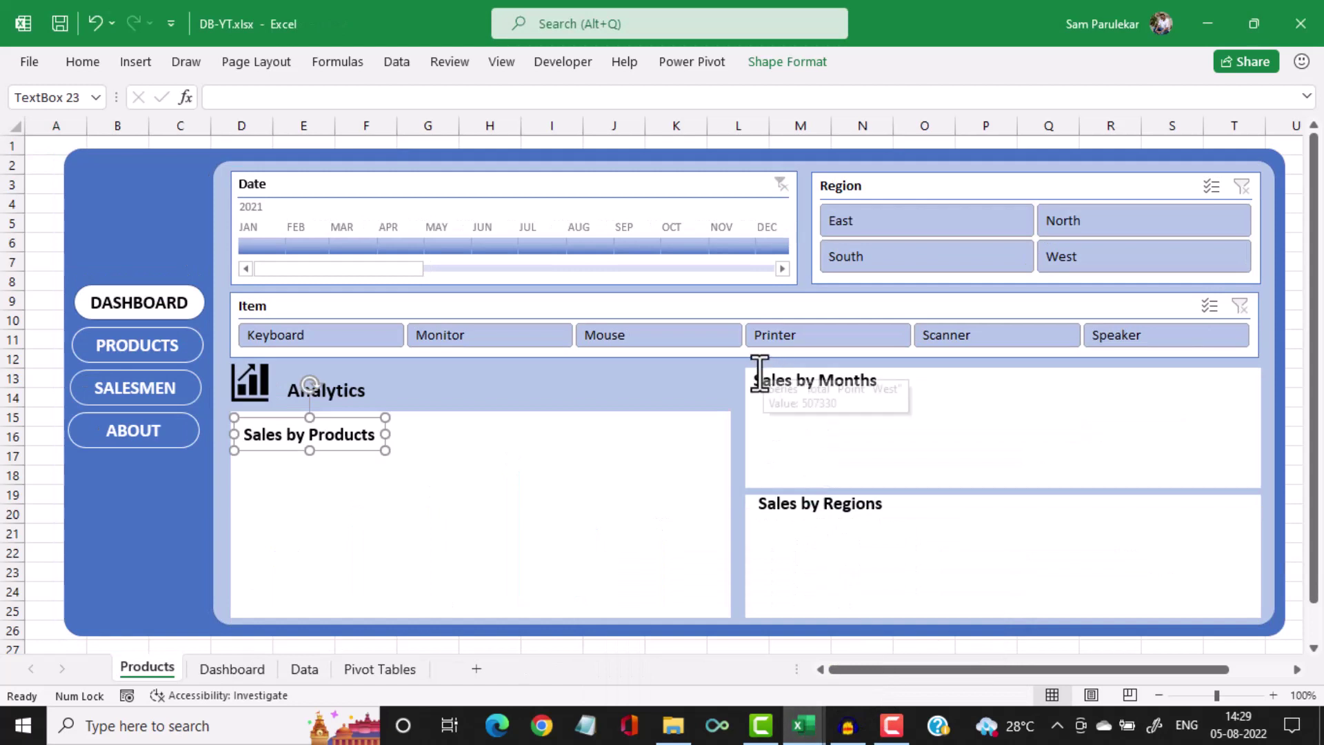
pyautogui.moveTo(755, 380); pyautogui.dragTo(917, 386)
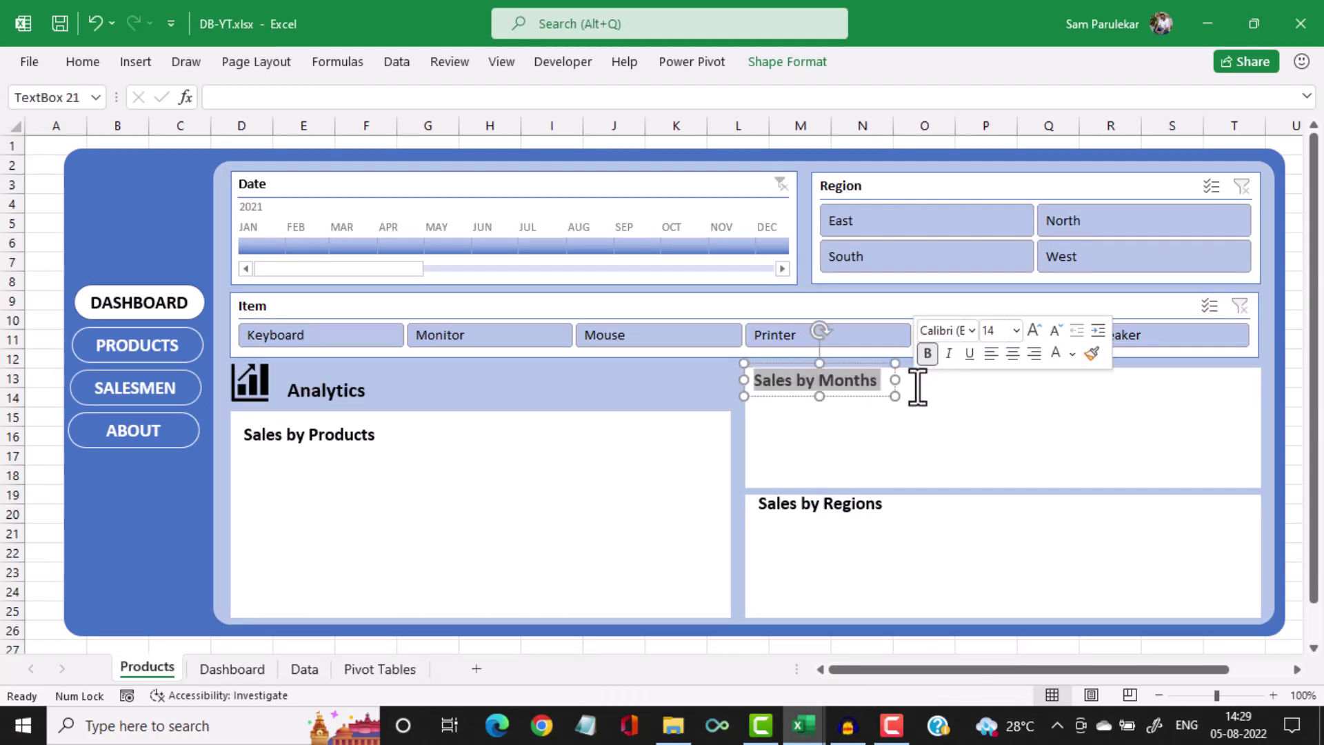
pyautogui.write('Top')
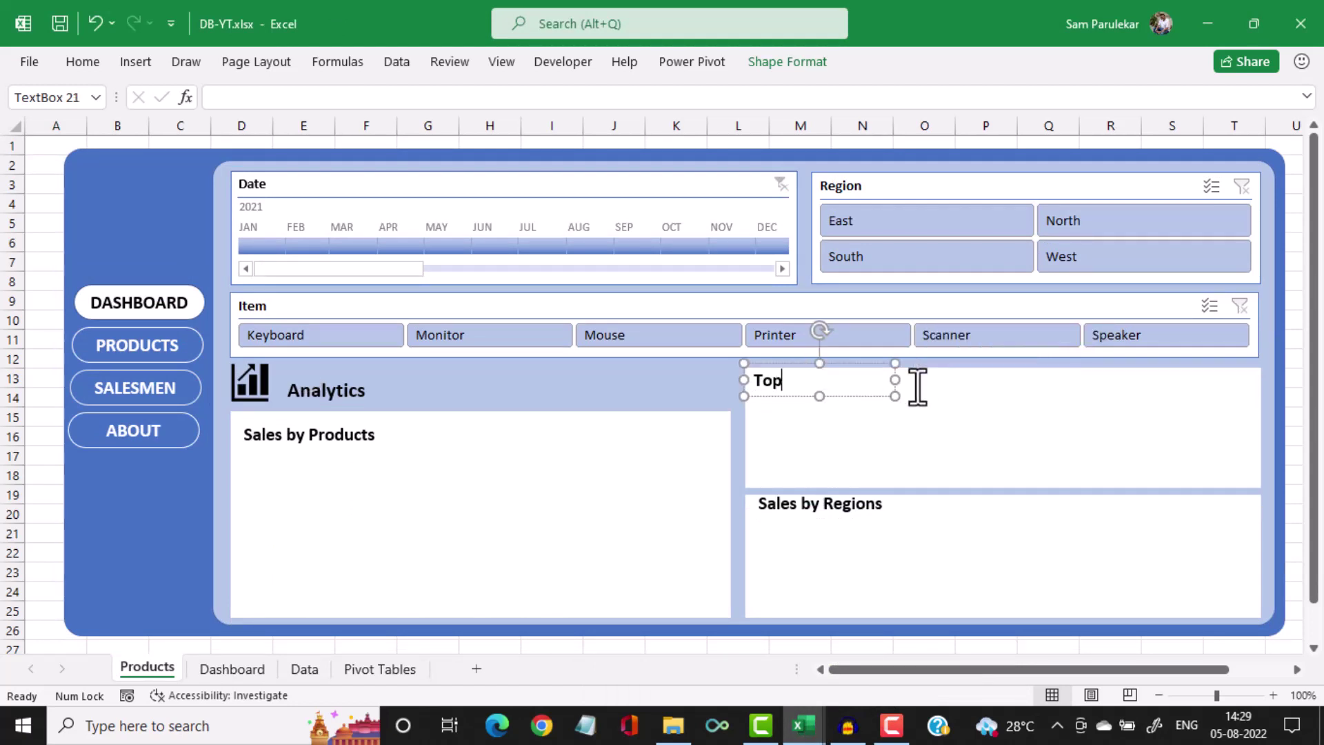
pyautogui.write(' 3 Selling Products')
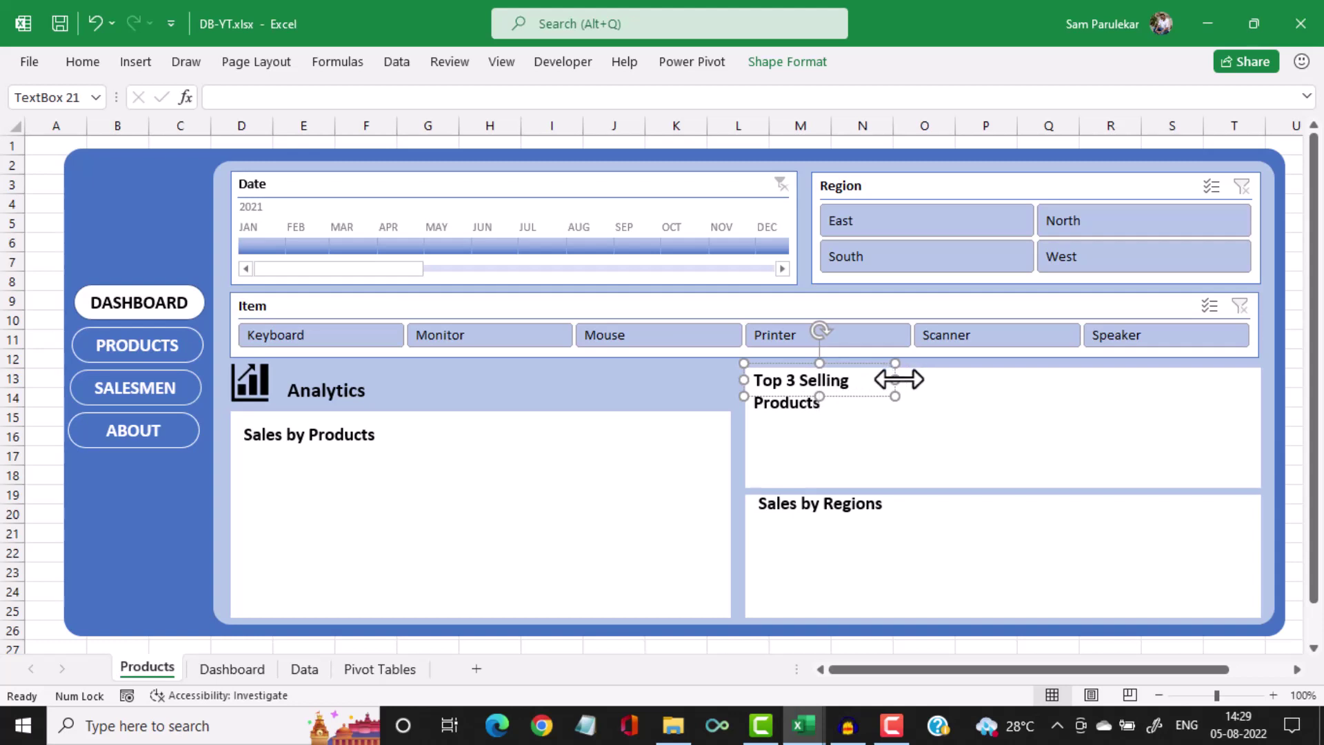
pyautogui.moveTo(897, 379); pyautogui.dragTo(956, 396)
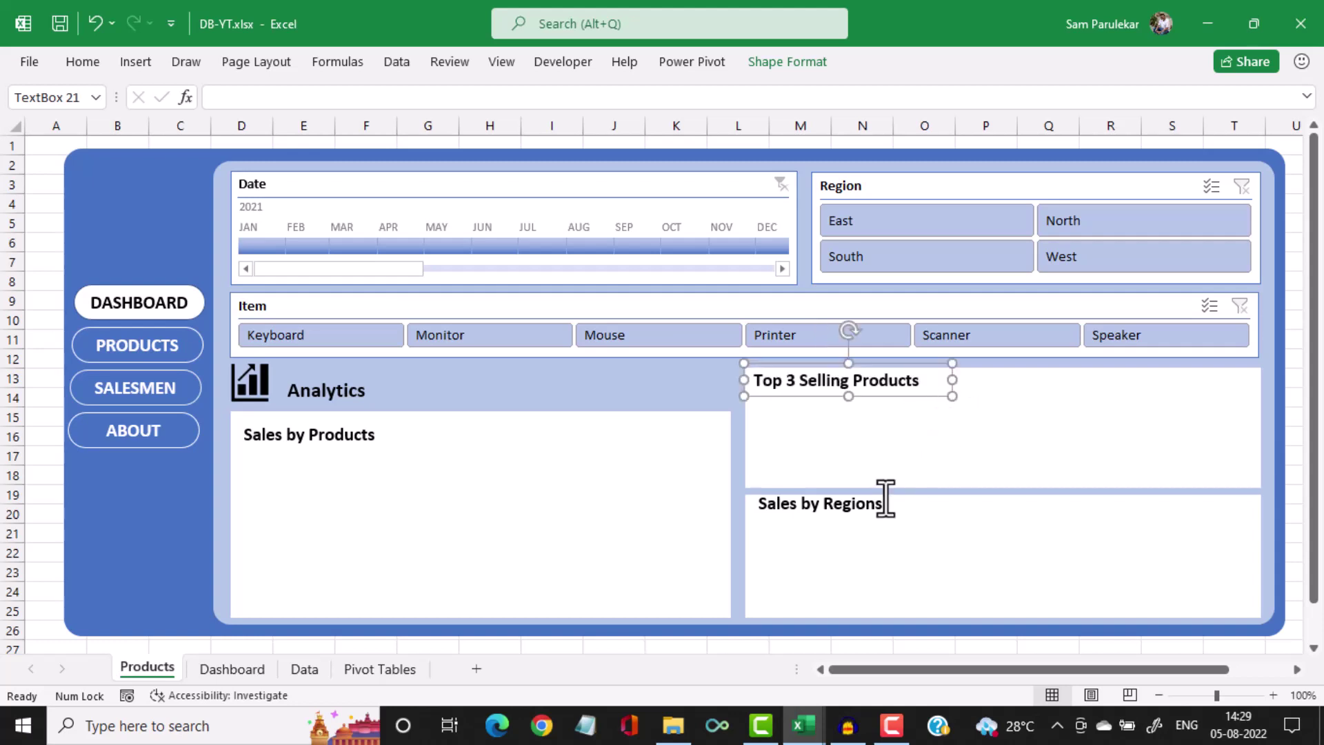
# Retitle the Sales by Regions panel "Top 3 Less Selling Products" and widen its text box to fit on one line
pyautogui.click(833, 507)
pyautogui.moveTo(758, 503); pyautogui.dragTo(969, 511)
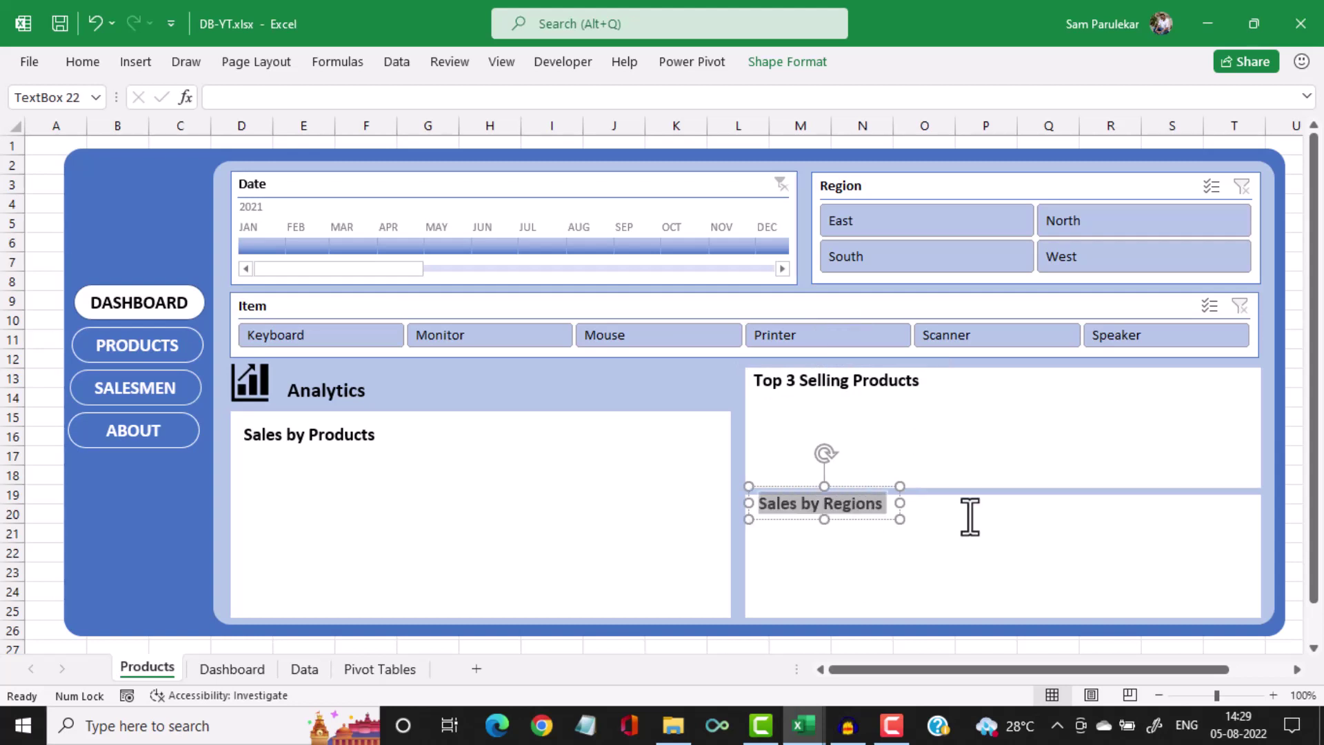
pyautogui.write('Top 3')
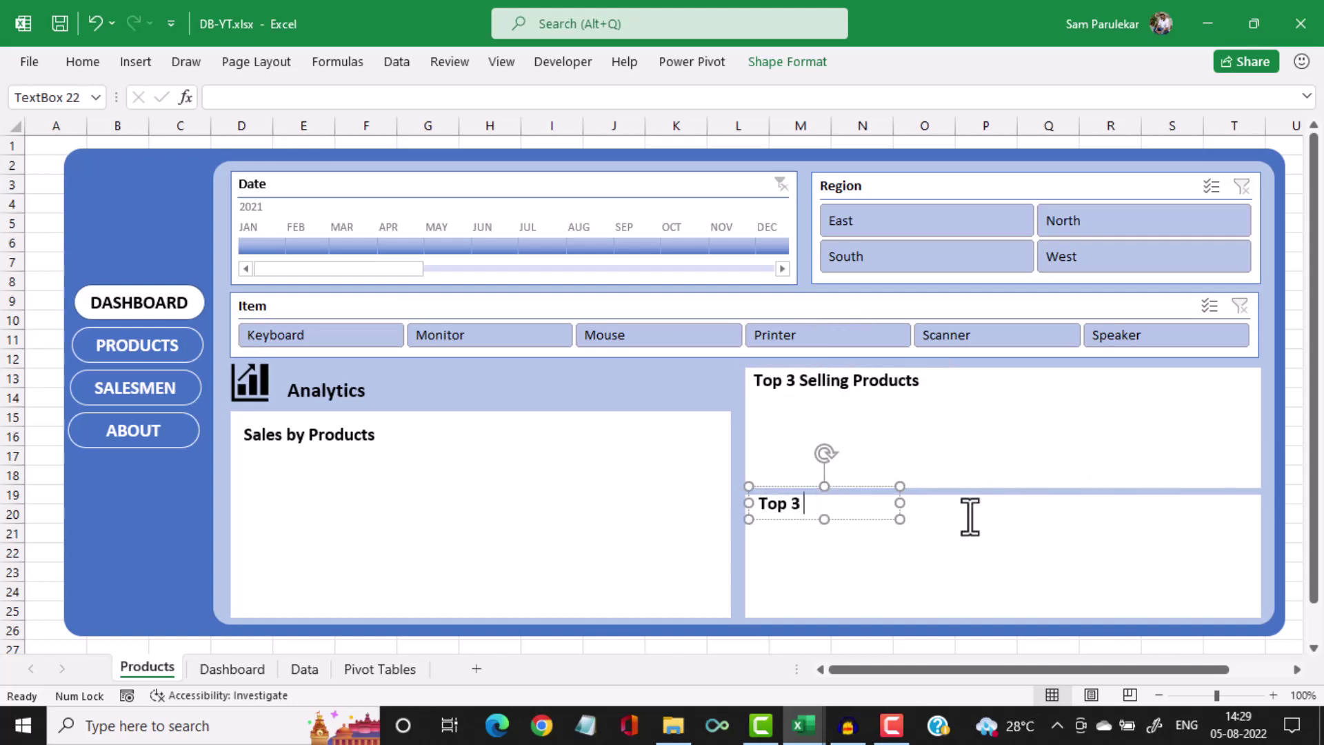
pyautogui.write(' Less Selling ')
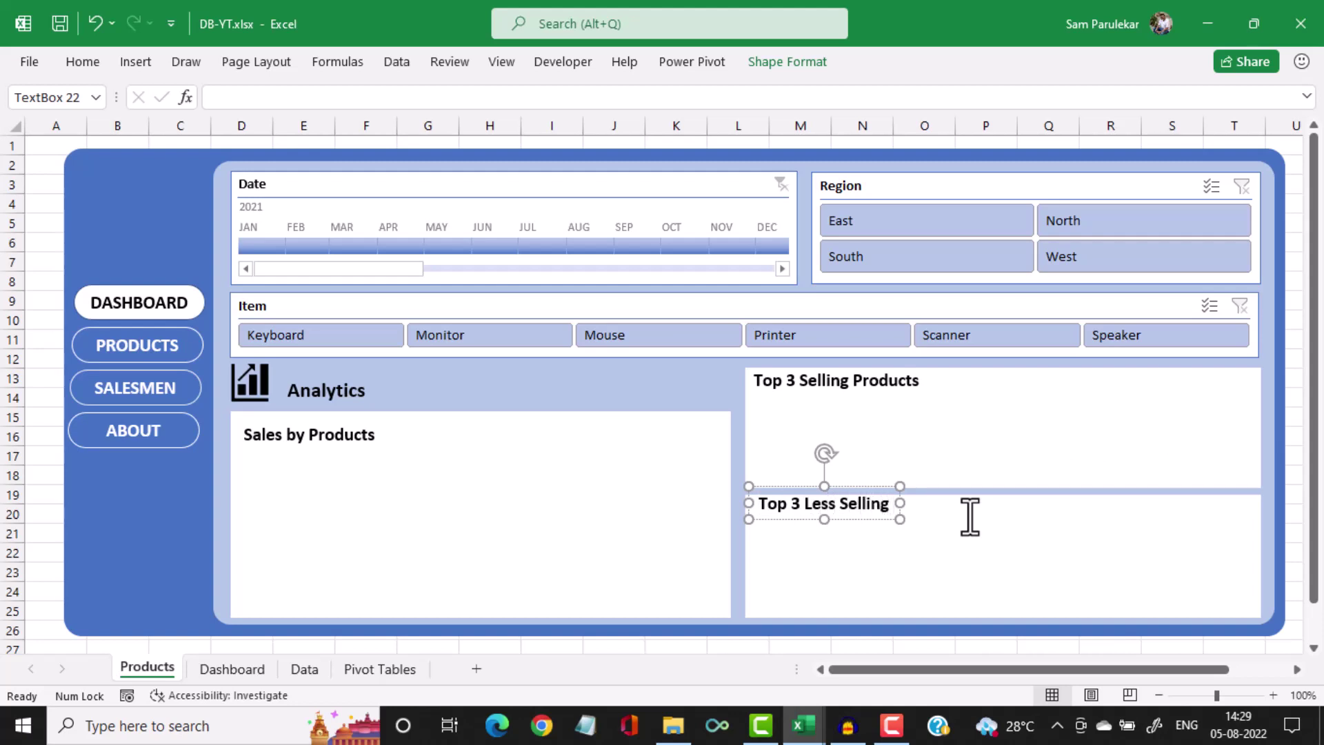
pyautogui.write('Products')
pyautogui.moveTo(896, 507); pyautogui.dragTo(999, 504)
pyautogui.click(907, 417)
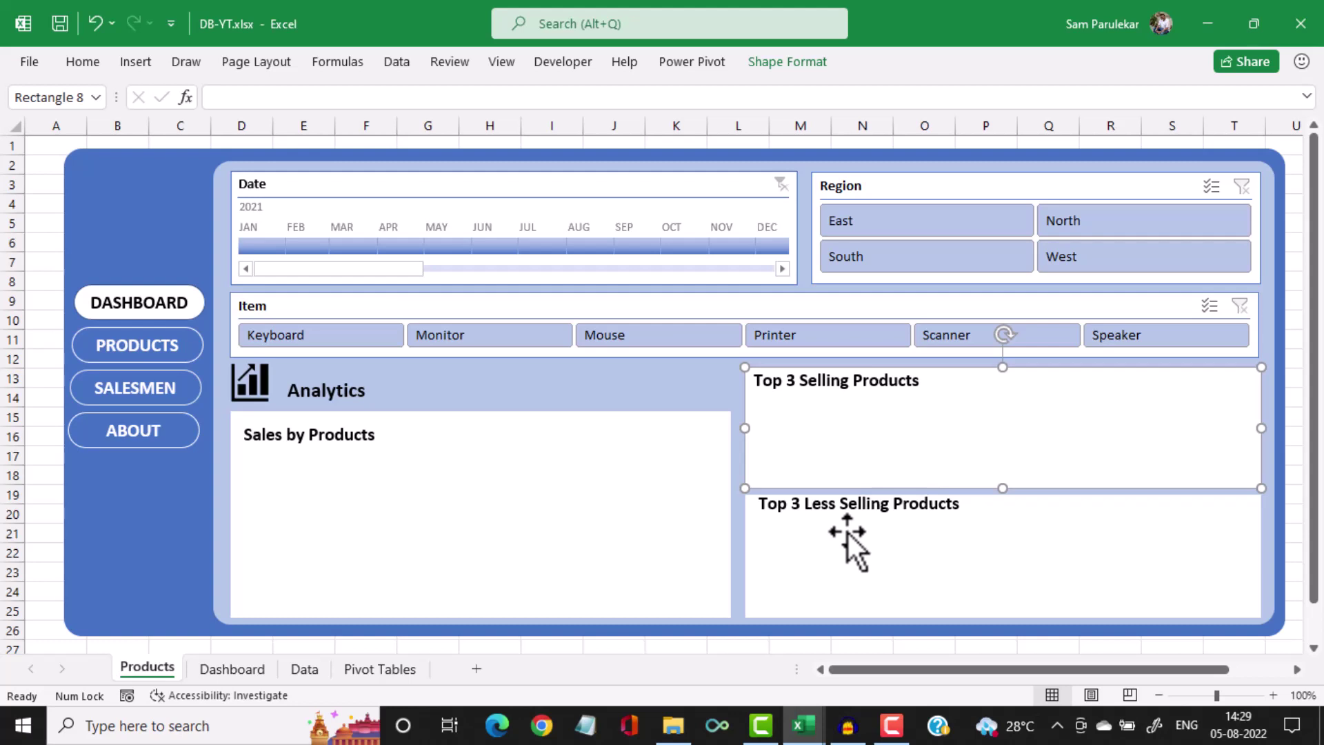
# Copy the Count of Amount pivot table on the Pivot Tables sheet to cell A65
pyautogui.click(381, 669)
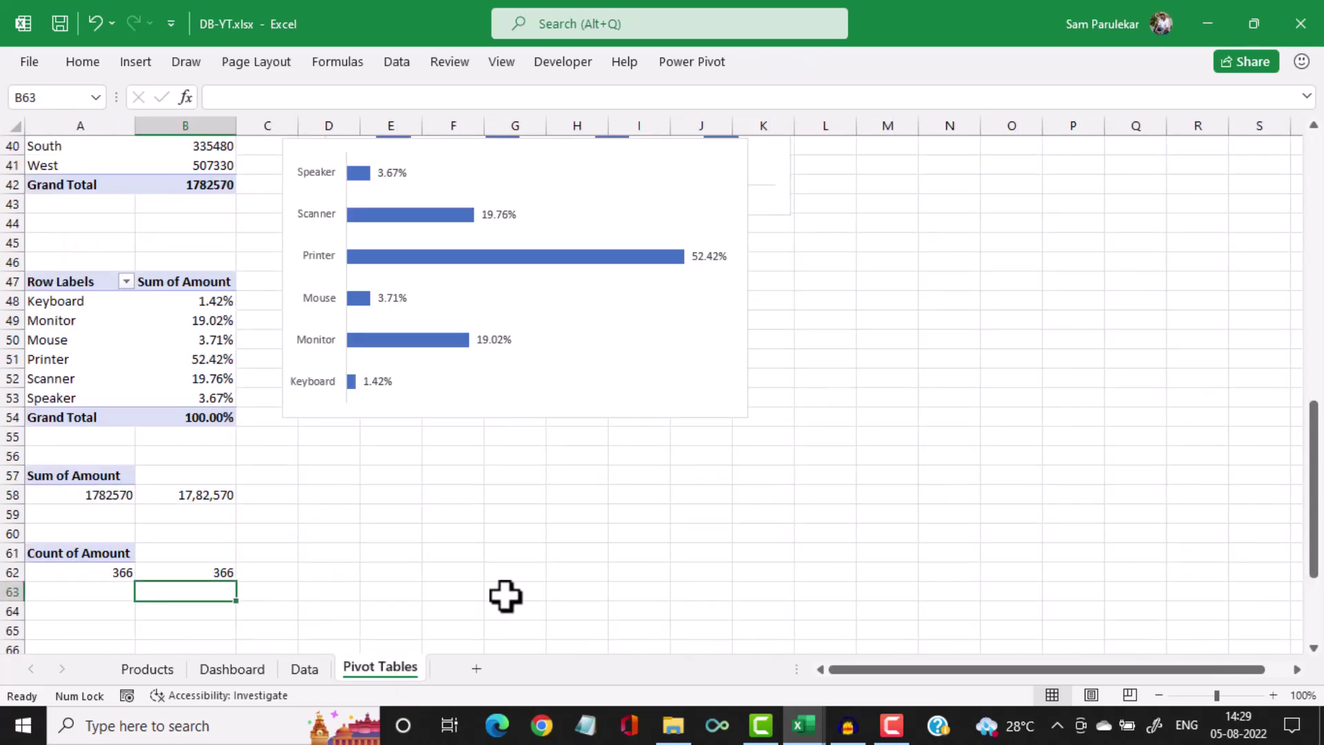
pyautogui.moveTo(71, 555); pyautogui.dragTo(59, 576)
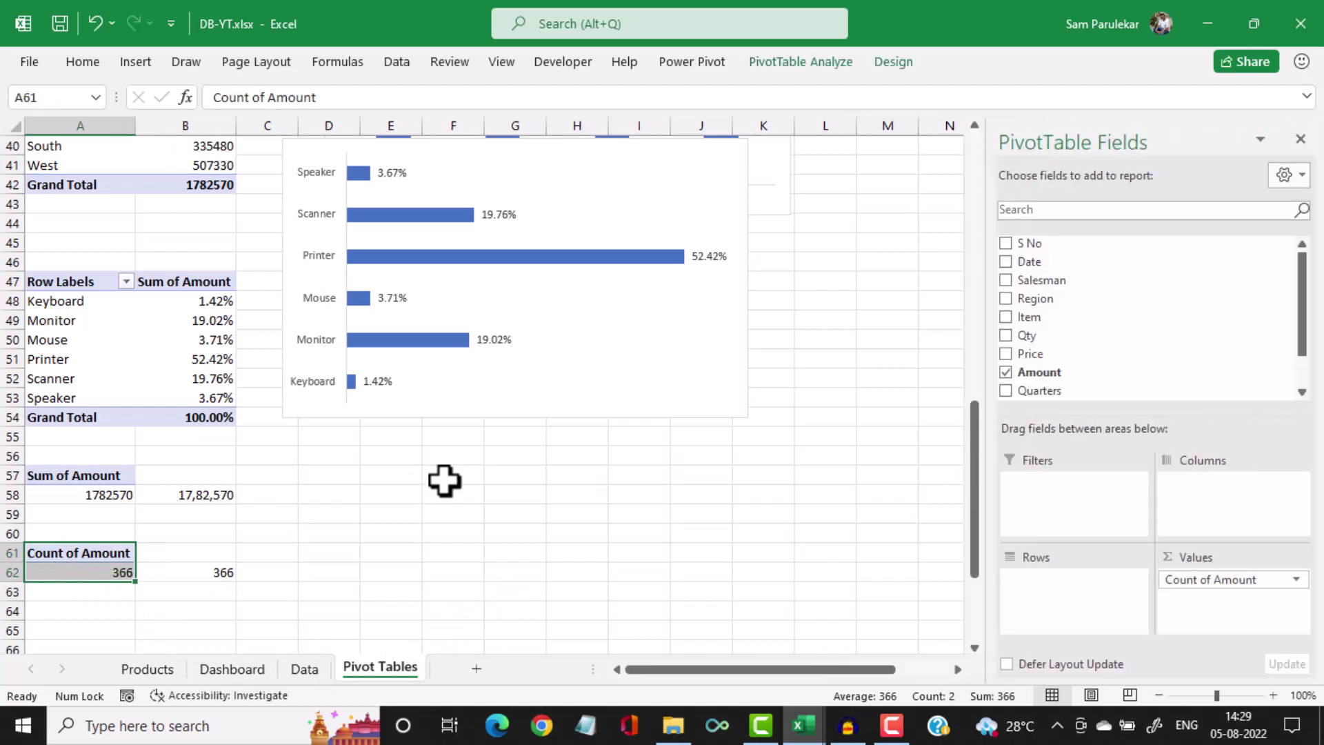
pyautogui.scroll(-2, 444, 481)
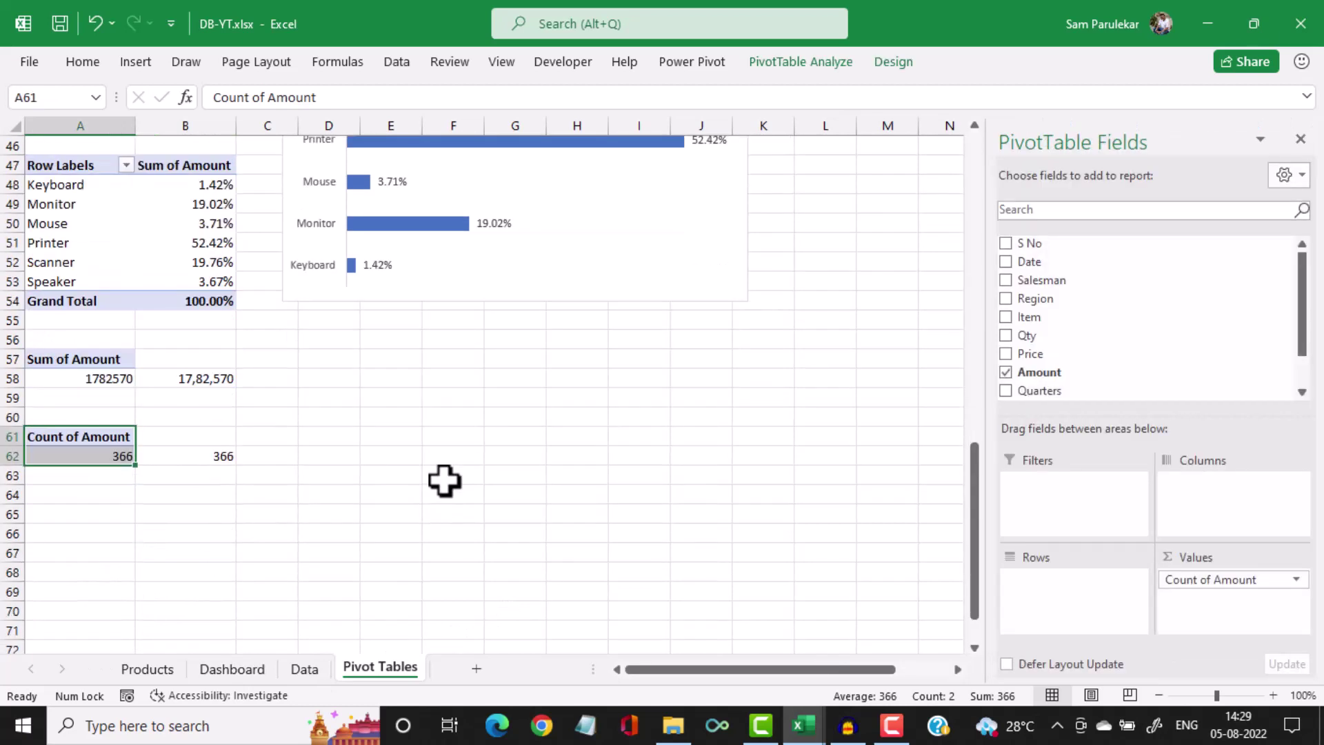
pyautogui.hotkey('ctrl', 'c')
pyautogui.click(67, 509)
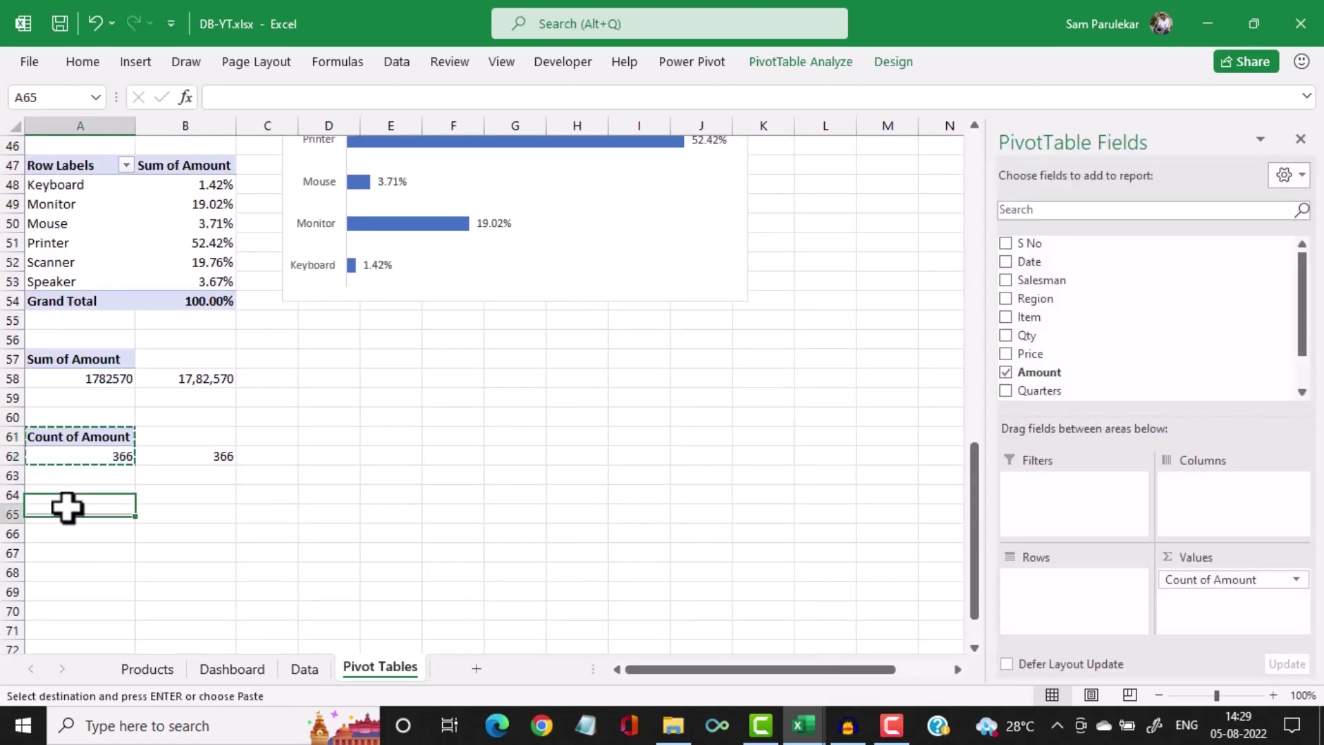
pyautogui.hotkey('ctrl', 'v')
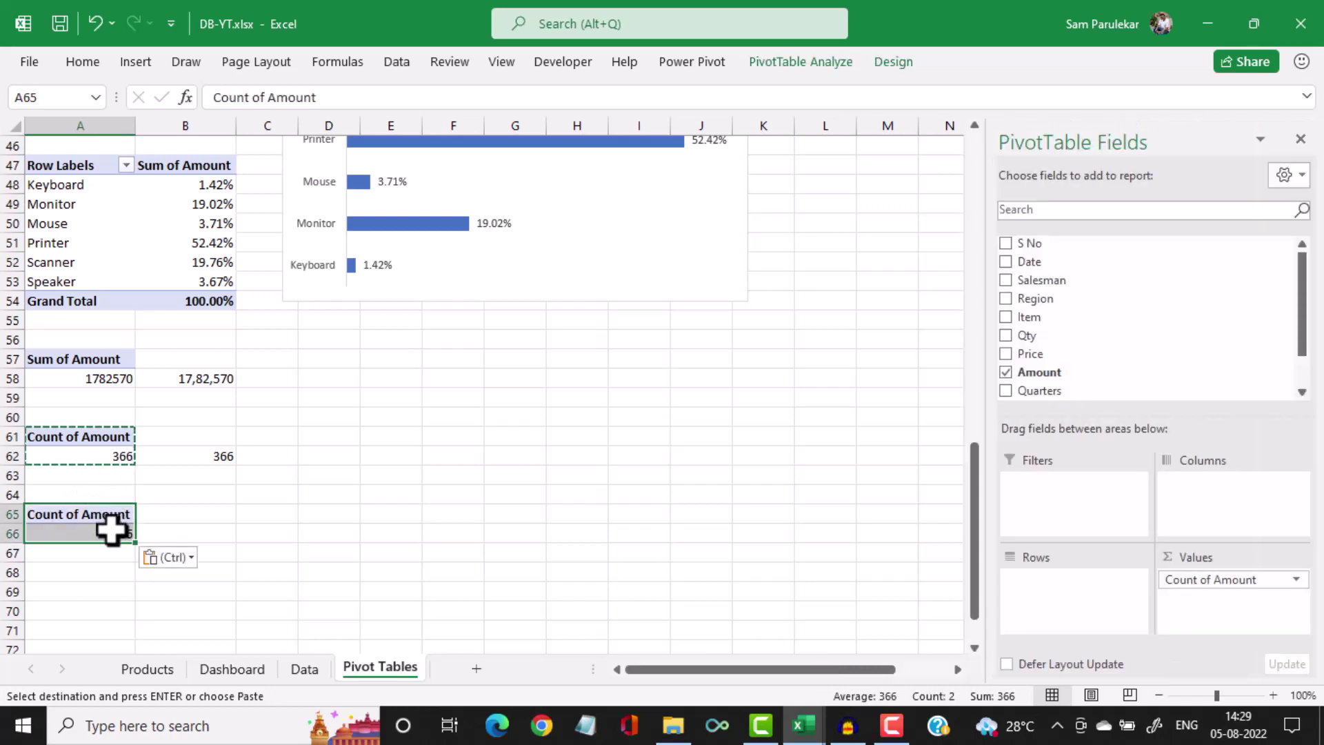
# Replace the Amount field in the pivot table at A65 with Item as rows and the sum of Qty as values
pyautogui.click(110, 531)
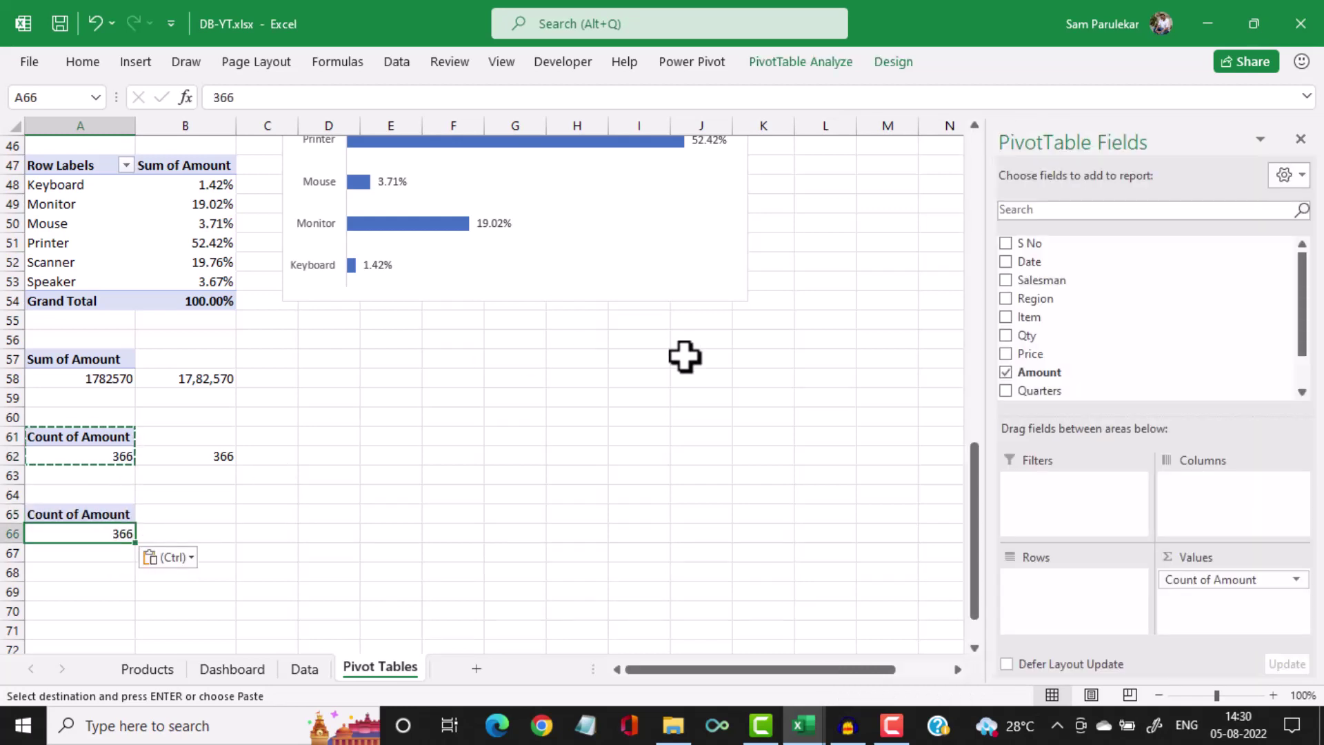
pyautogui.click(1009, 373)
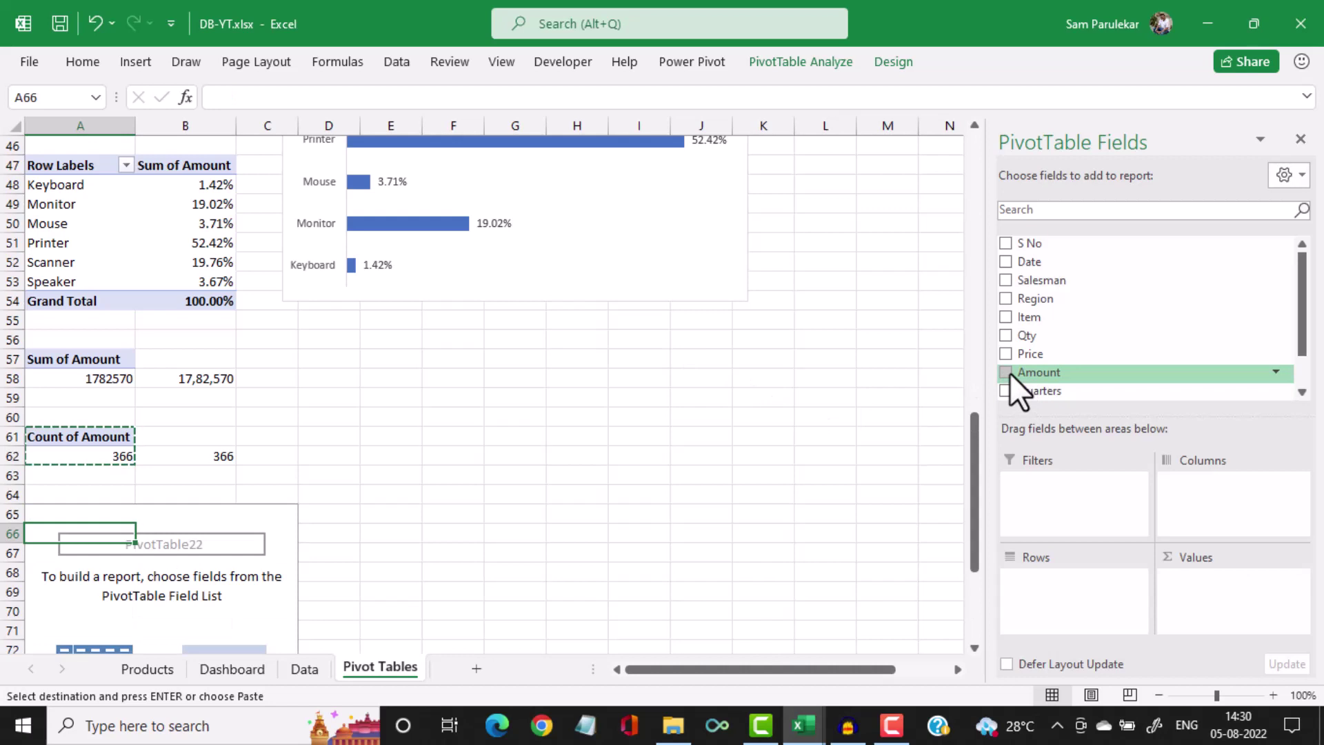
pyautogui.scroll(-3, 482, 386)
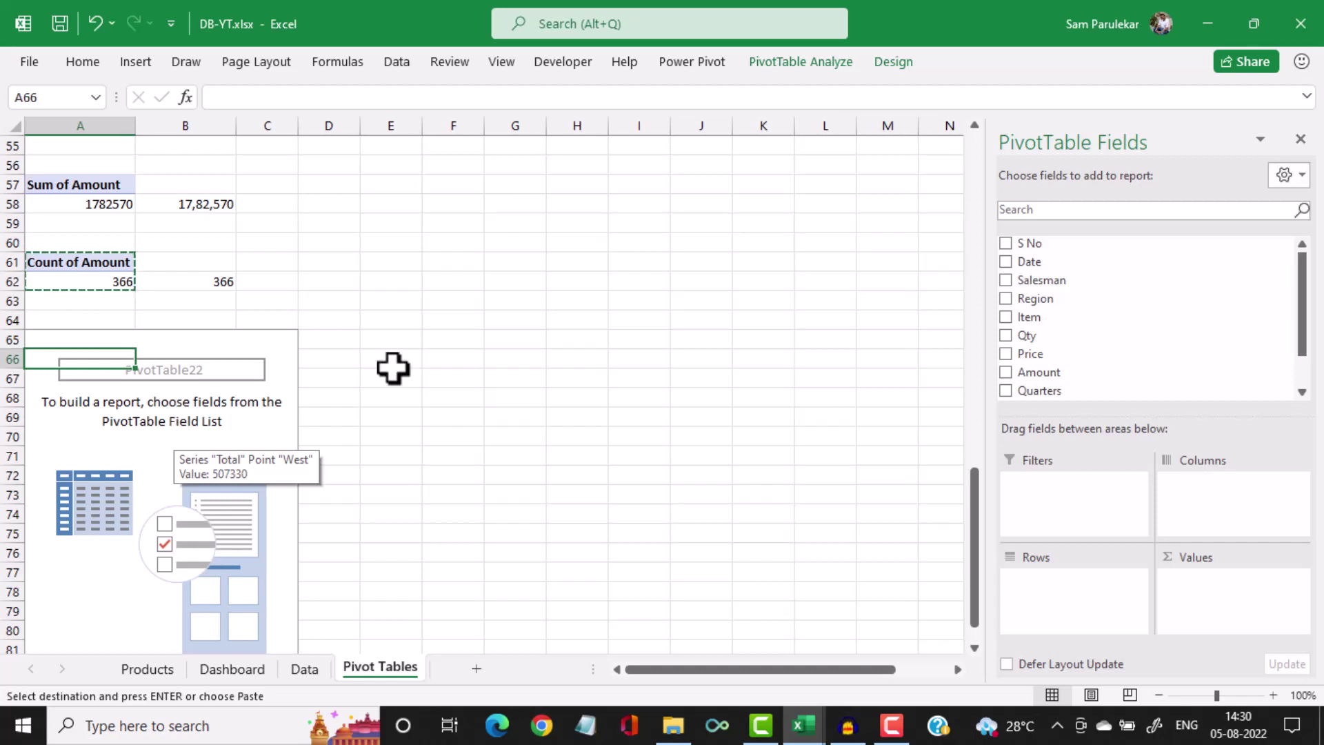
pyautogui.click(1005, 317)
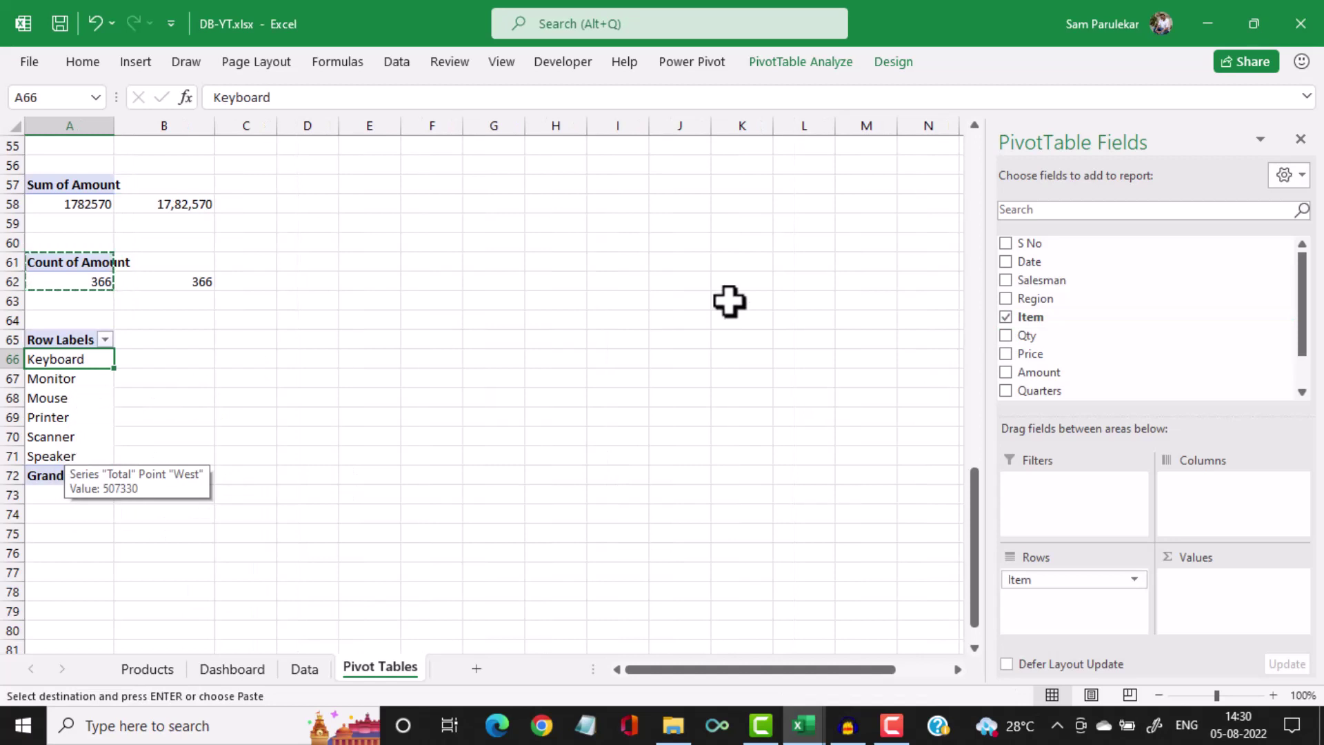
pyautogui.click(1006, 335)
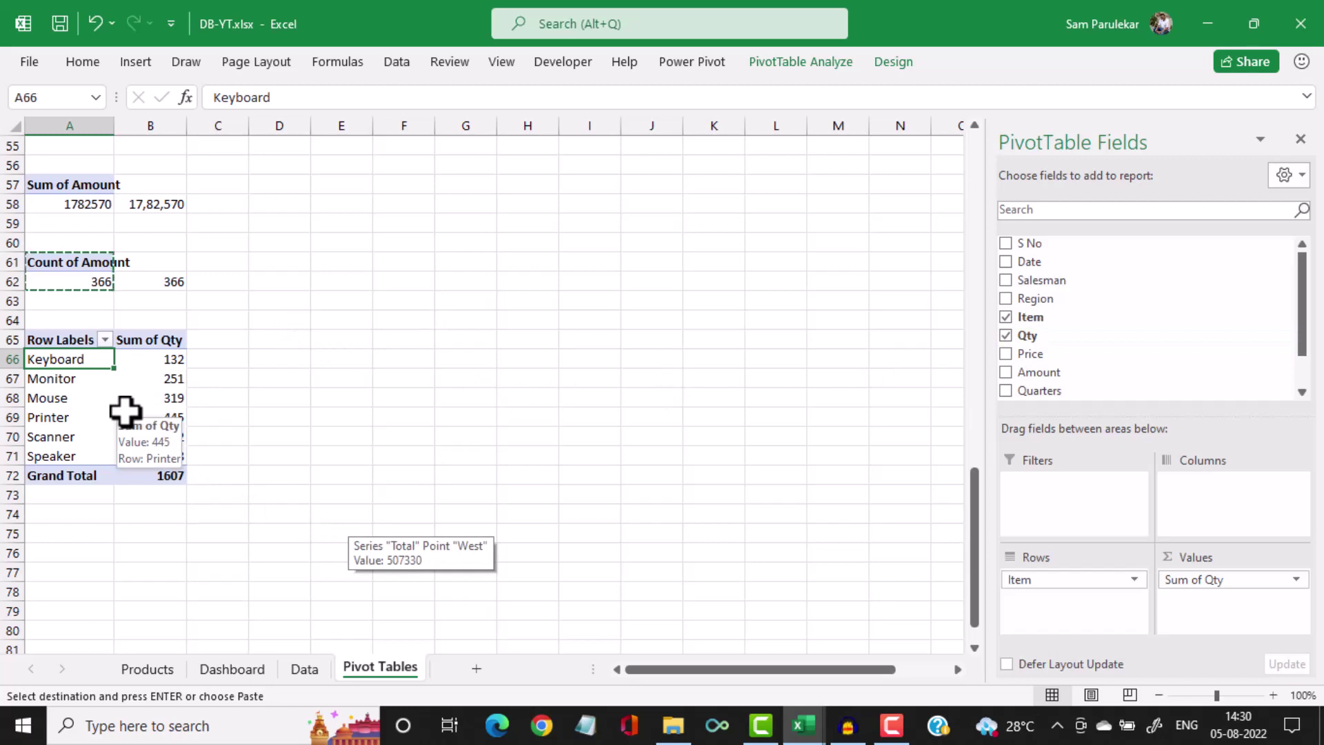
# Filter the pivot table at A65 by value to show the top 3 items by Sum of Qty
pyautogui.click(105, 340)
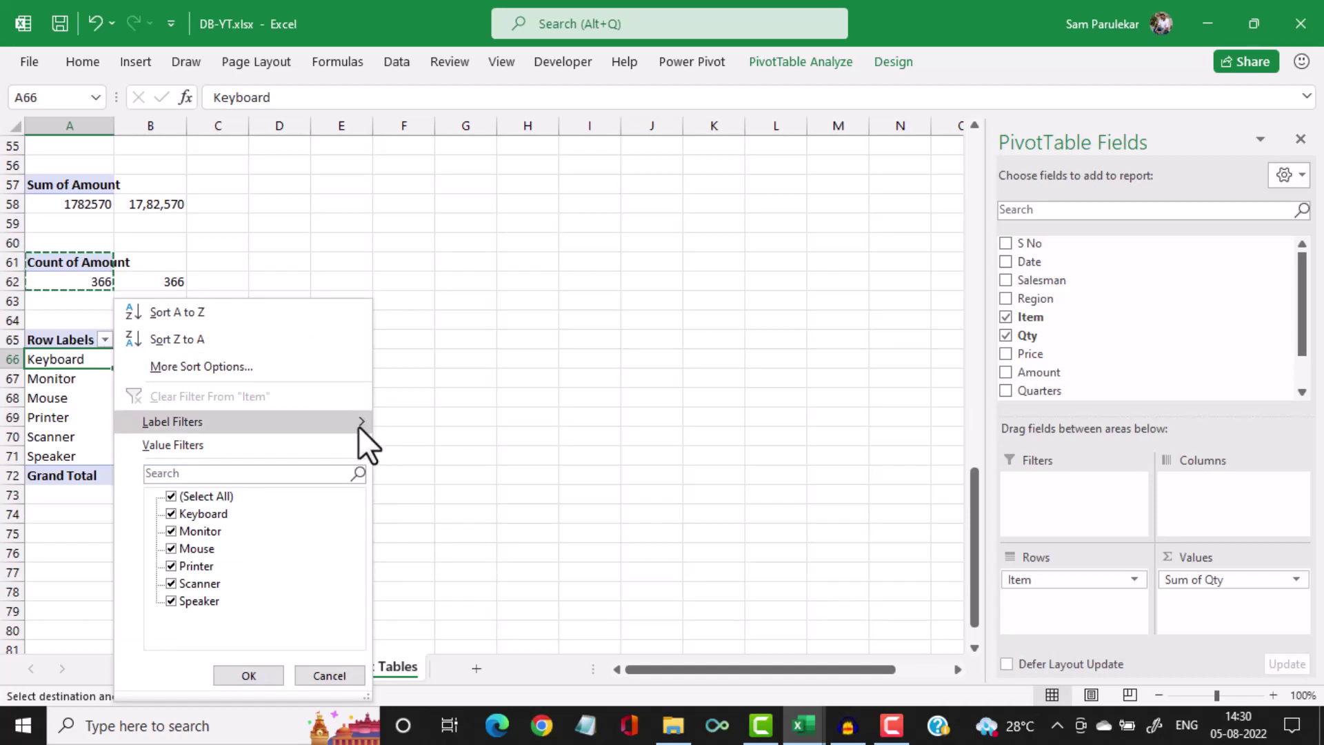
pyautogui.moveTo(358, 448)
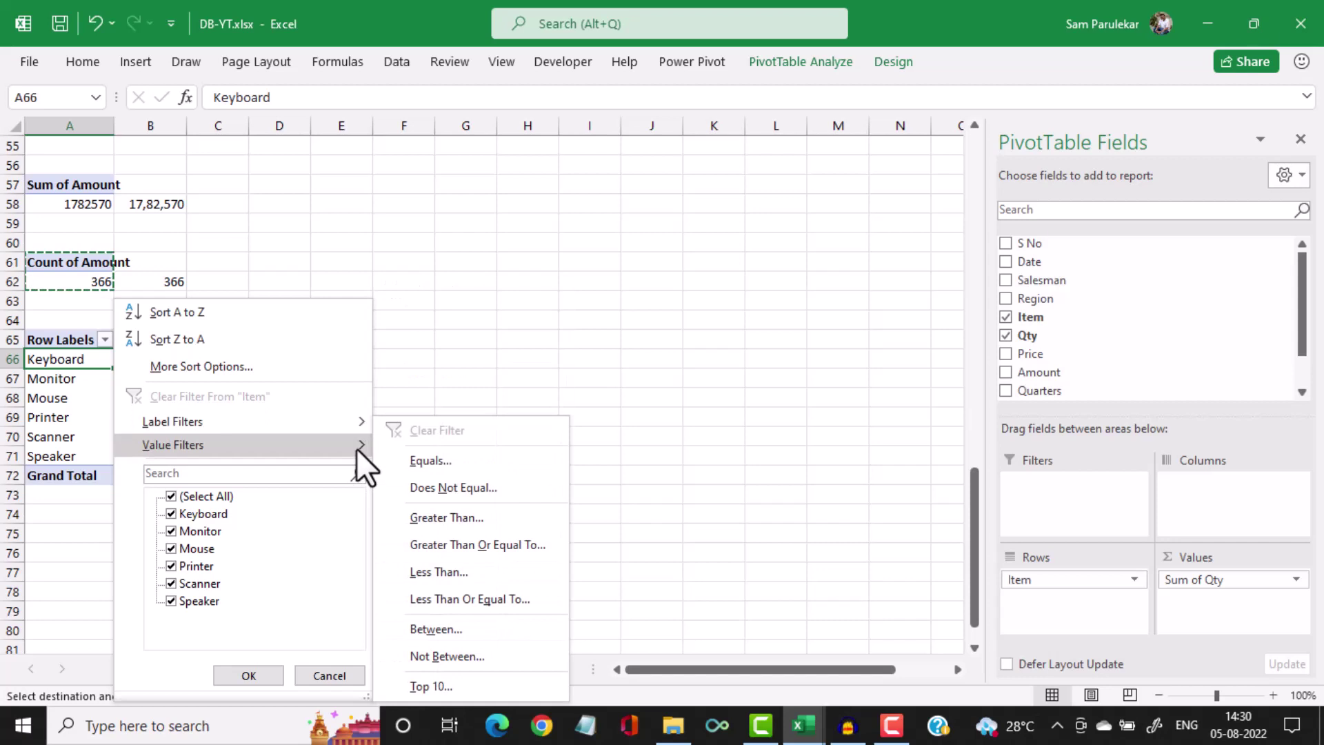
pyautogui.click(442, 682)
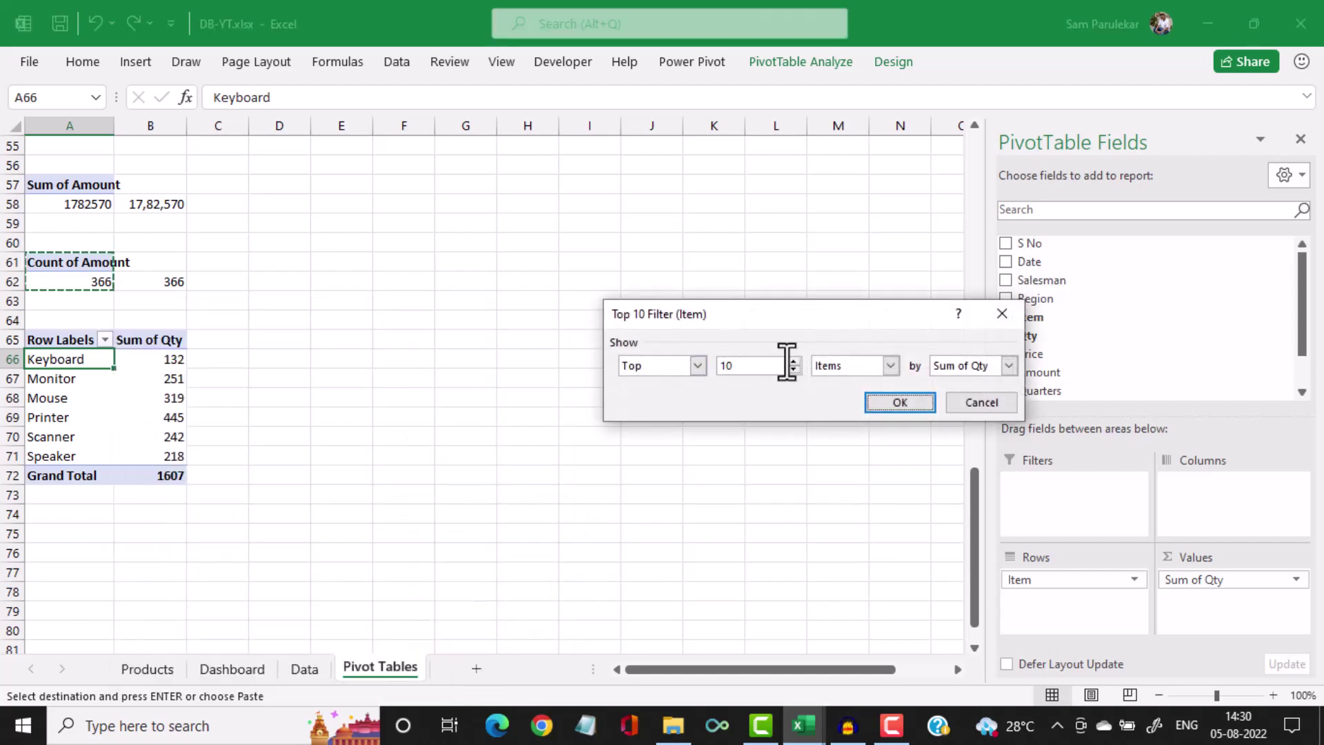
pyautogui.click(792, 368)
pyautogui.click(793, 368)
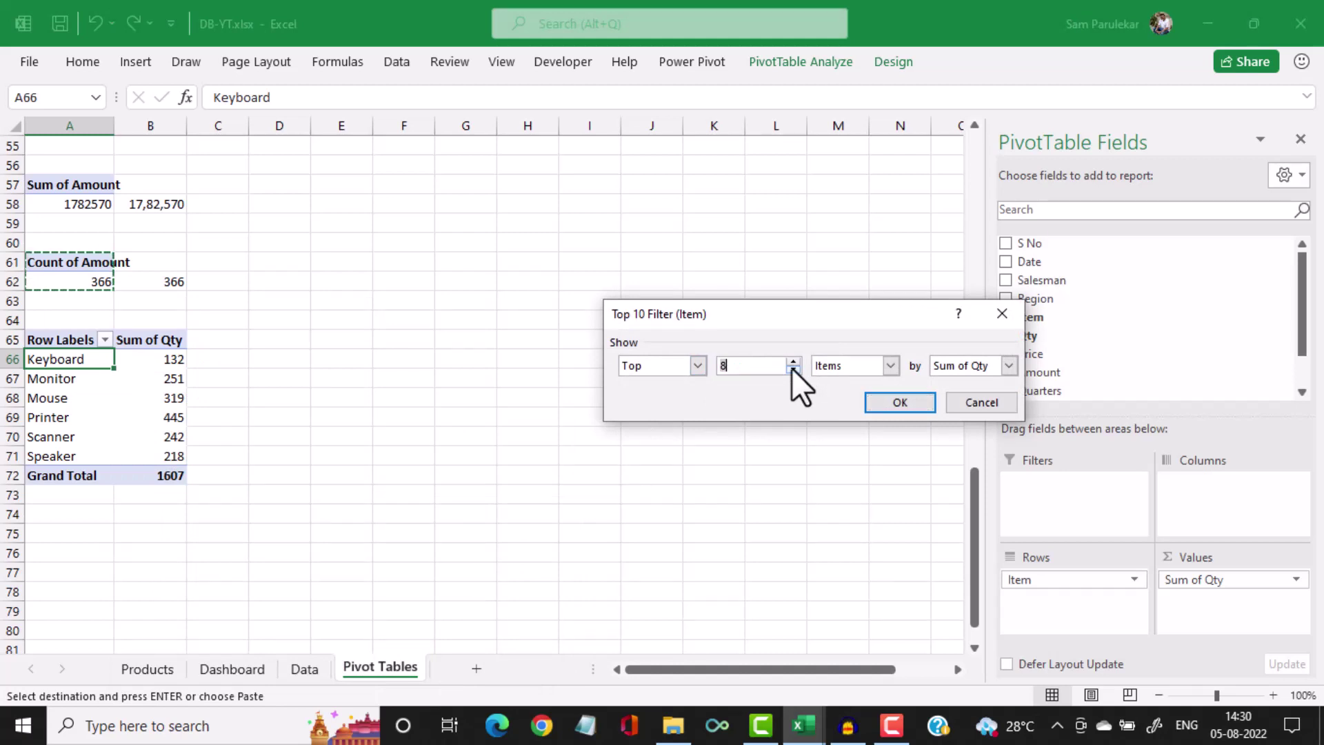
pyautogui.click(793, 368)
pyautogui.click(793, 368)
pyautogui.click(793, 368)
pyautogui.click(792, 368)
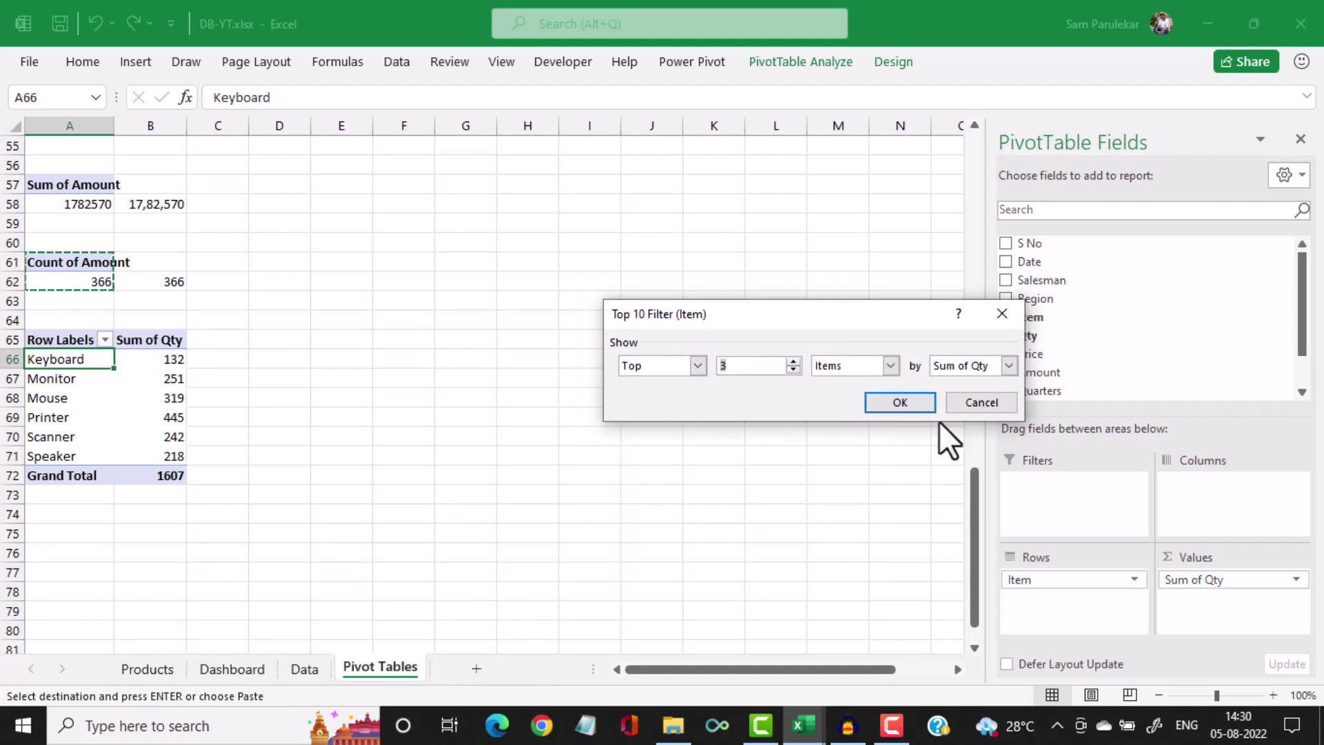
pyautogui.click(900, 404)
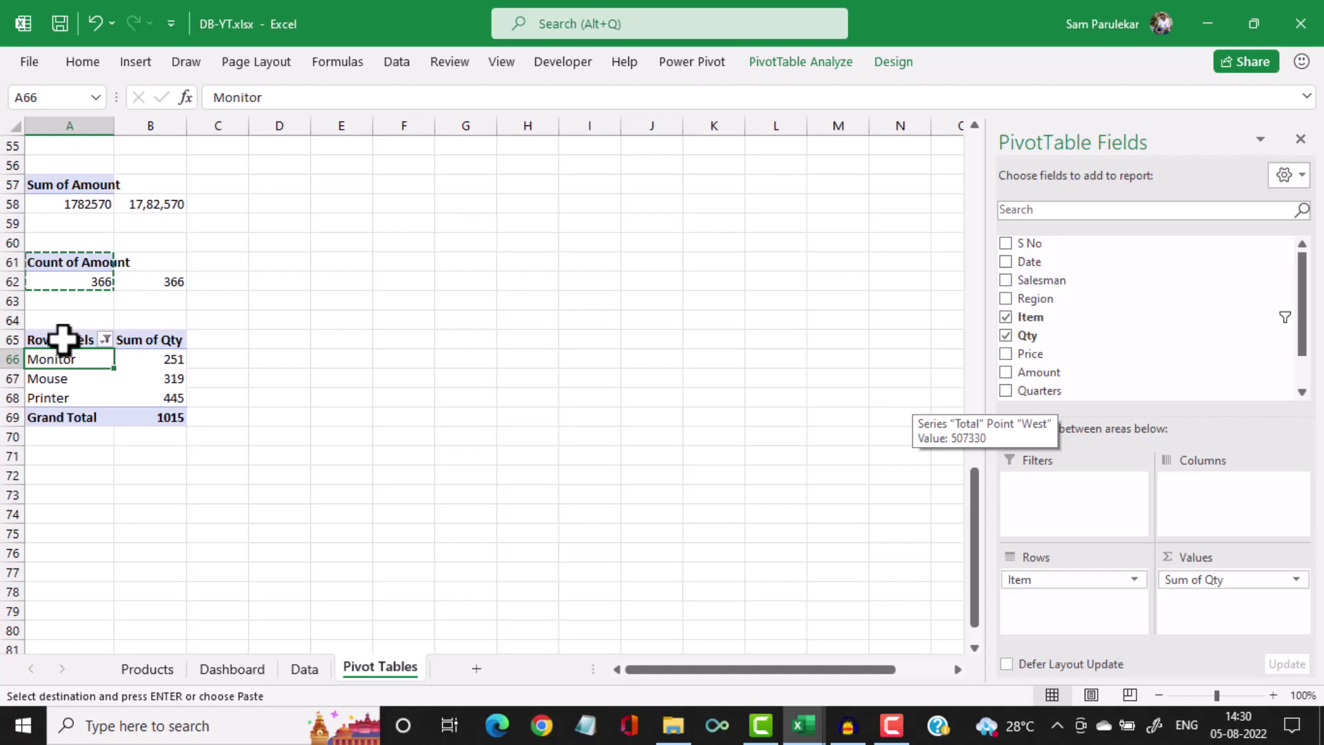
# Duplicate the filtered top 3 items pivot table to cell A72
pyautogui.moveTo(62, 339); pyautogui.dragTo(144, 418)
pyautogui.hotkey('ctrl', 'c')
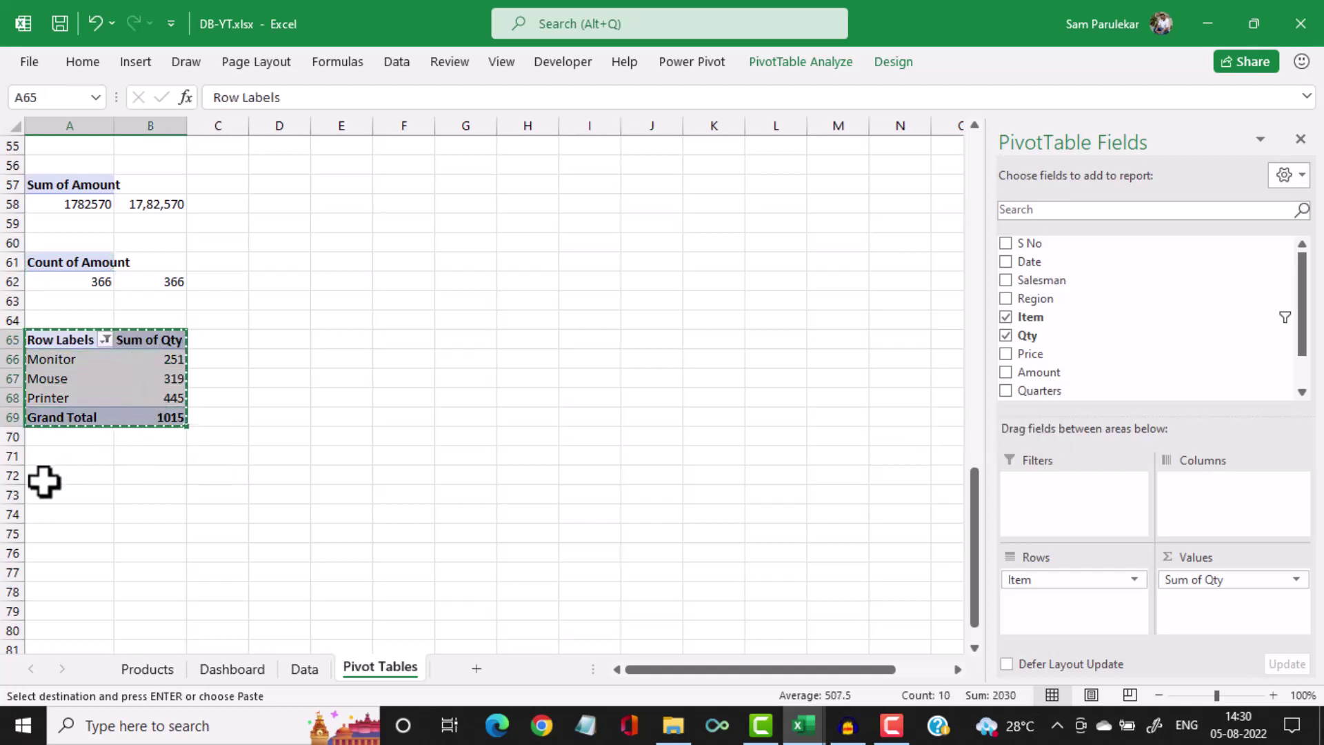
pyautogui.click(53, 475)
pyautogui.hotkey('ctrl', 'v')
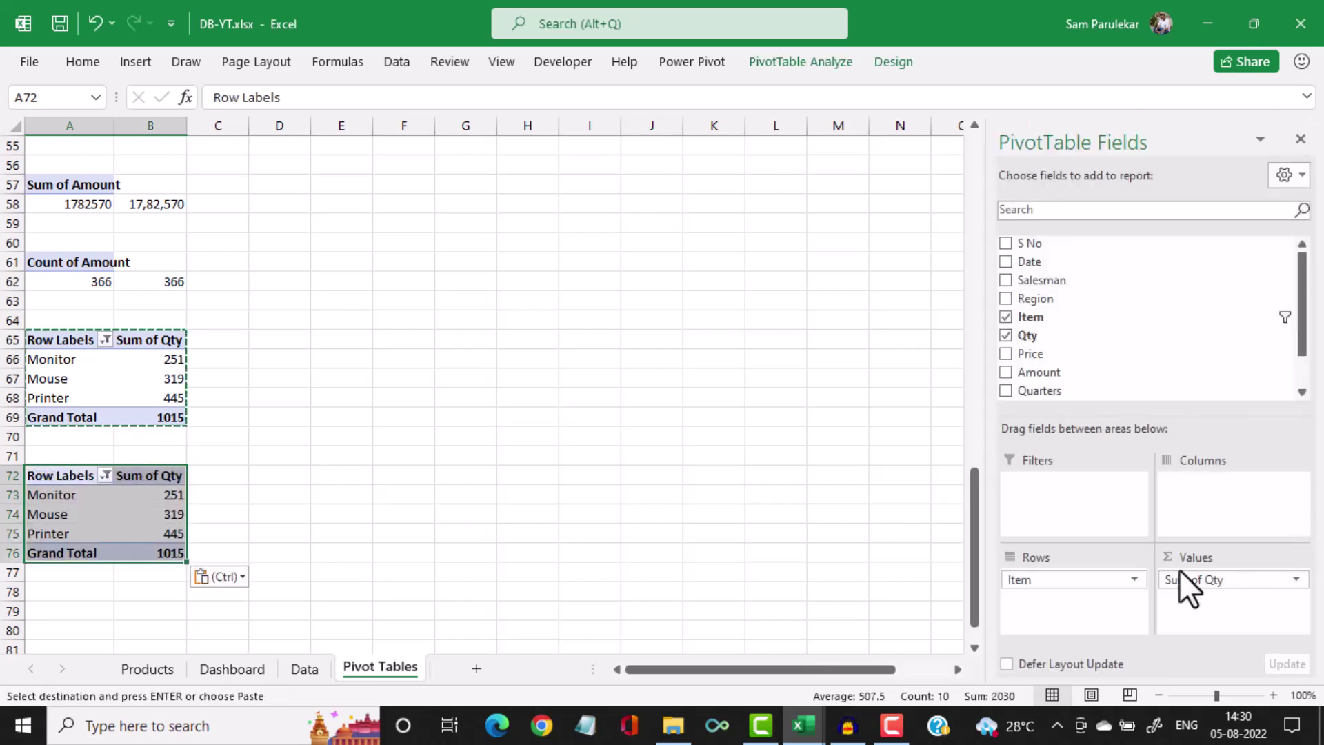
# Change the value filter of the pivot table at A72 to show the bottom 3 items by Sum of Qty
pyautogui.click(131, 516)
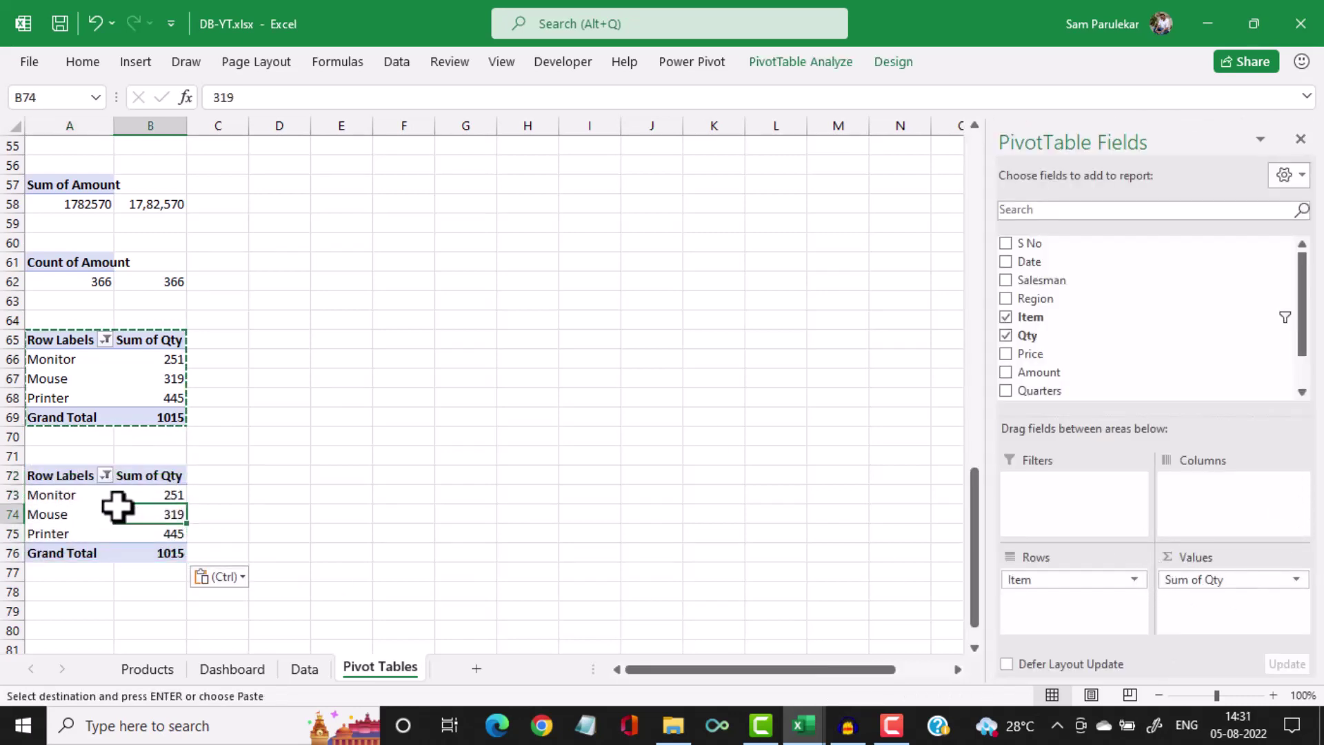
pyautogui.click(104, 475)
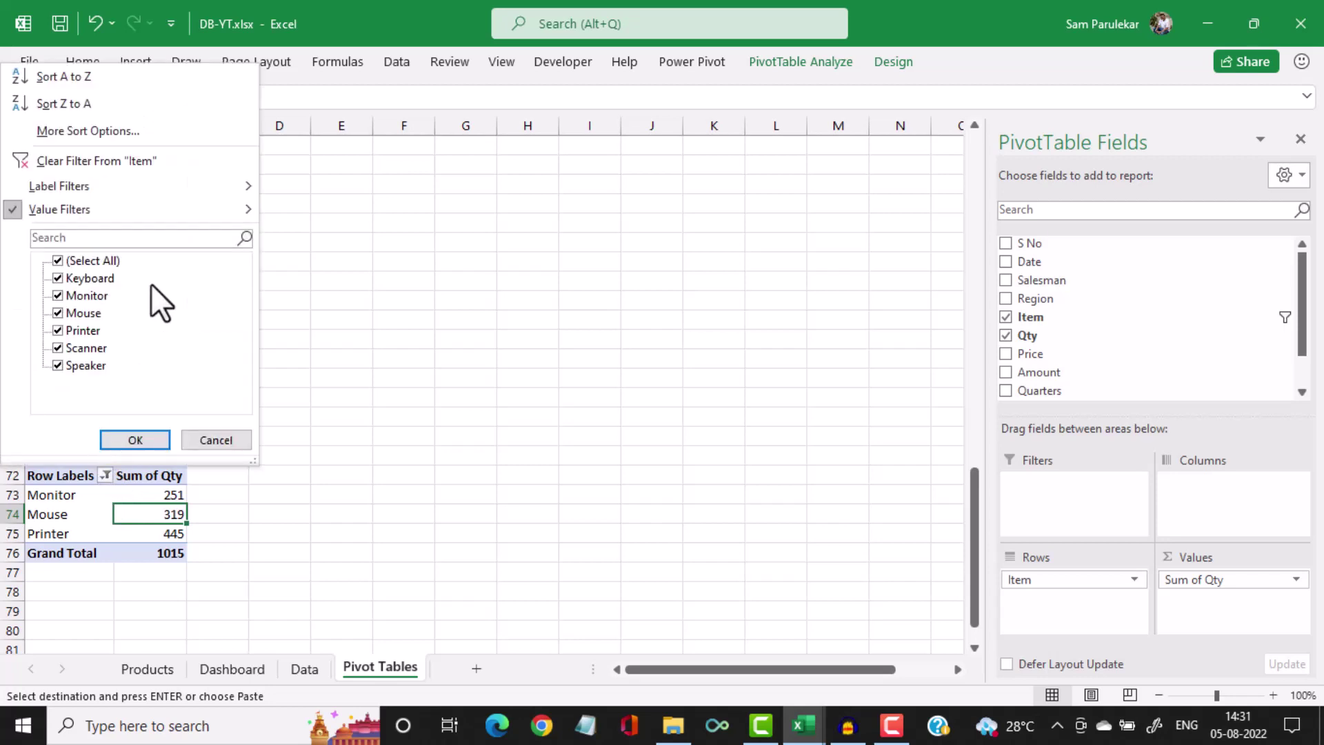
pyautogui.moveTo(233, 209)
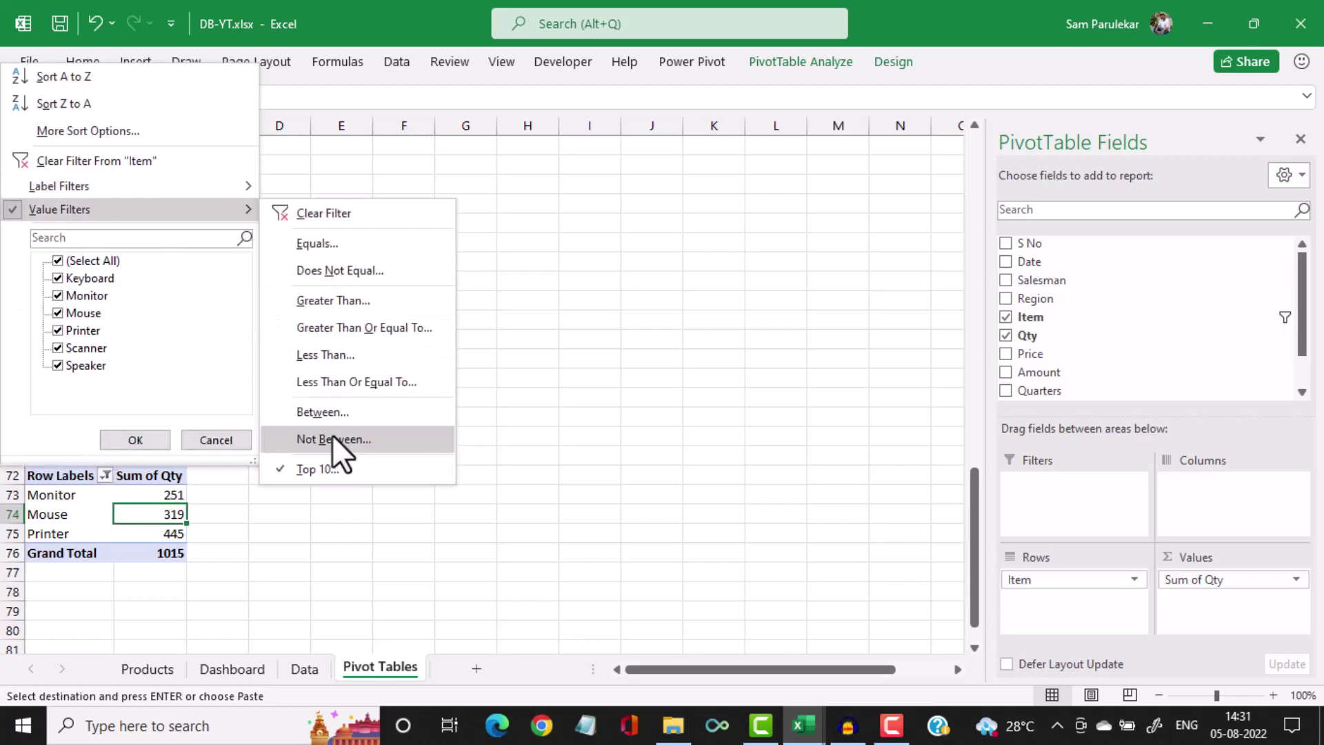
pyautogui.click(320, 469)
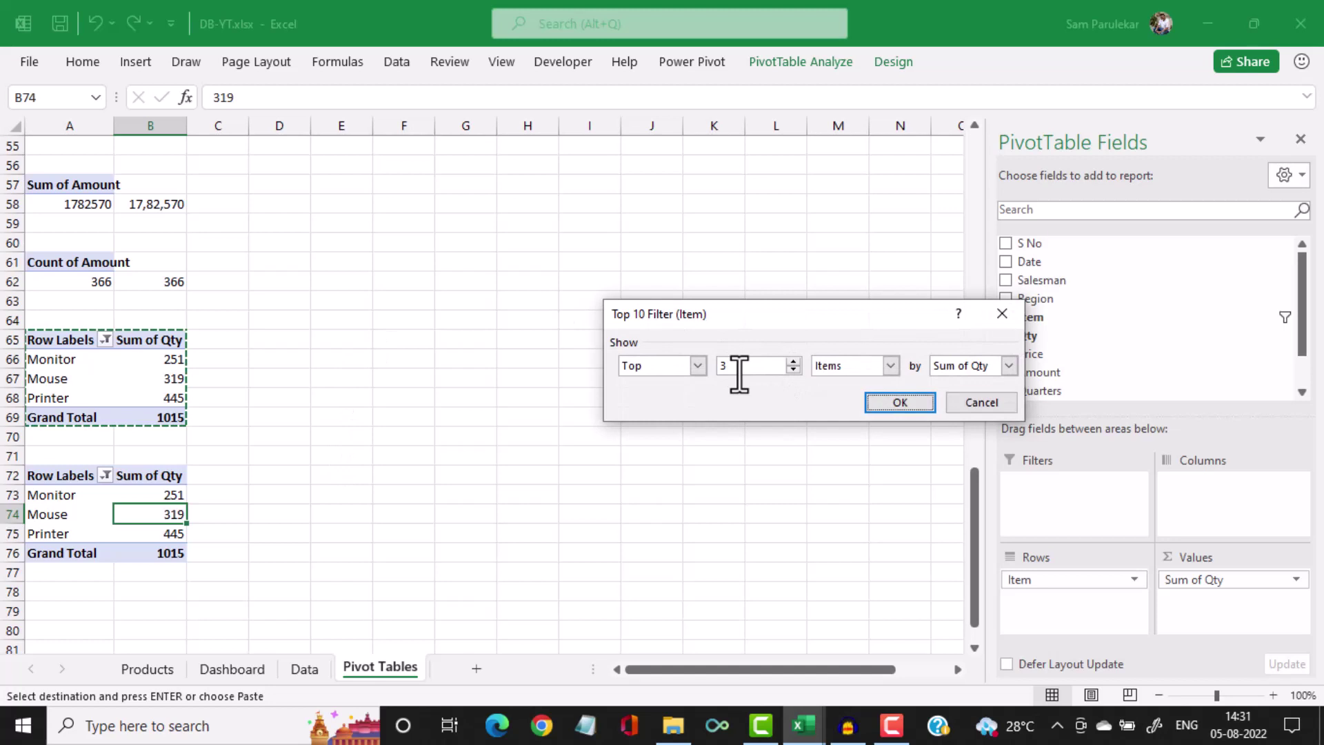
pyautogui.click(697, 365)
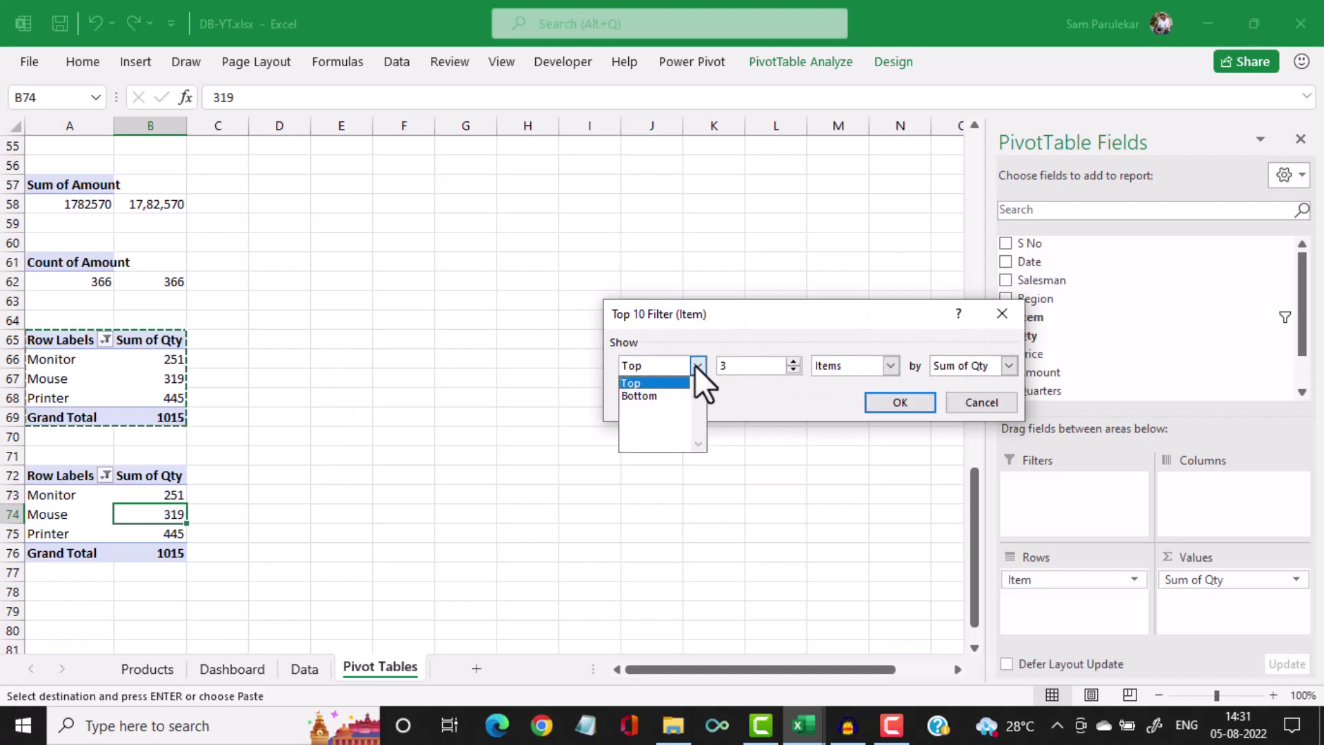
pyautogui.click(663, 397)
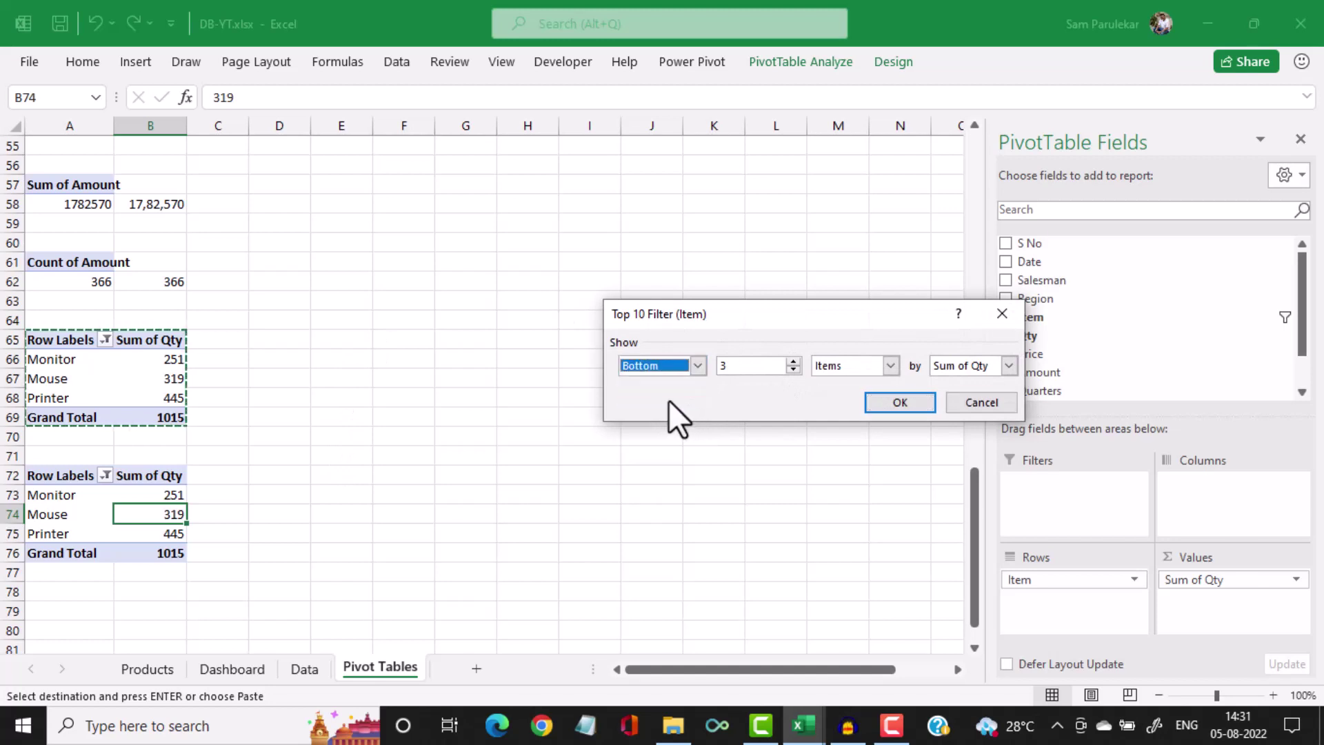
pyautogui.click(914, 402)
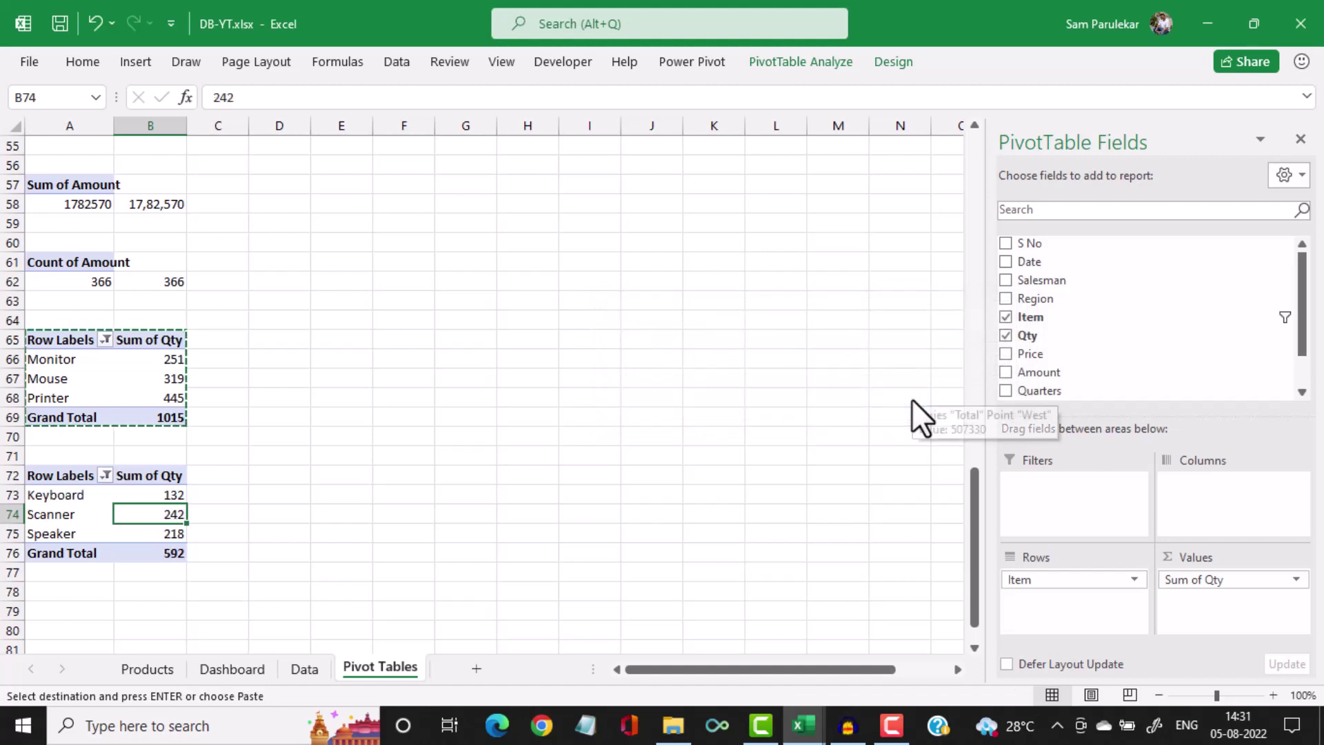
pyautogui.click(498, 463)
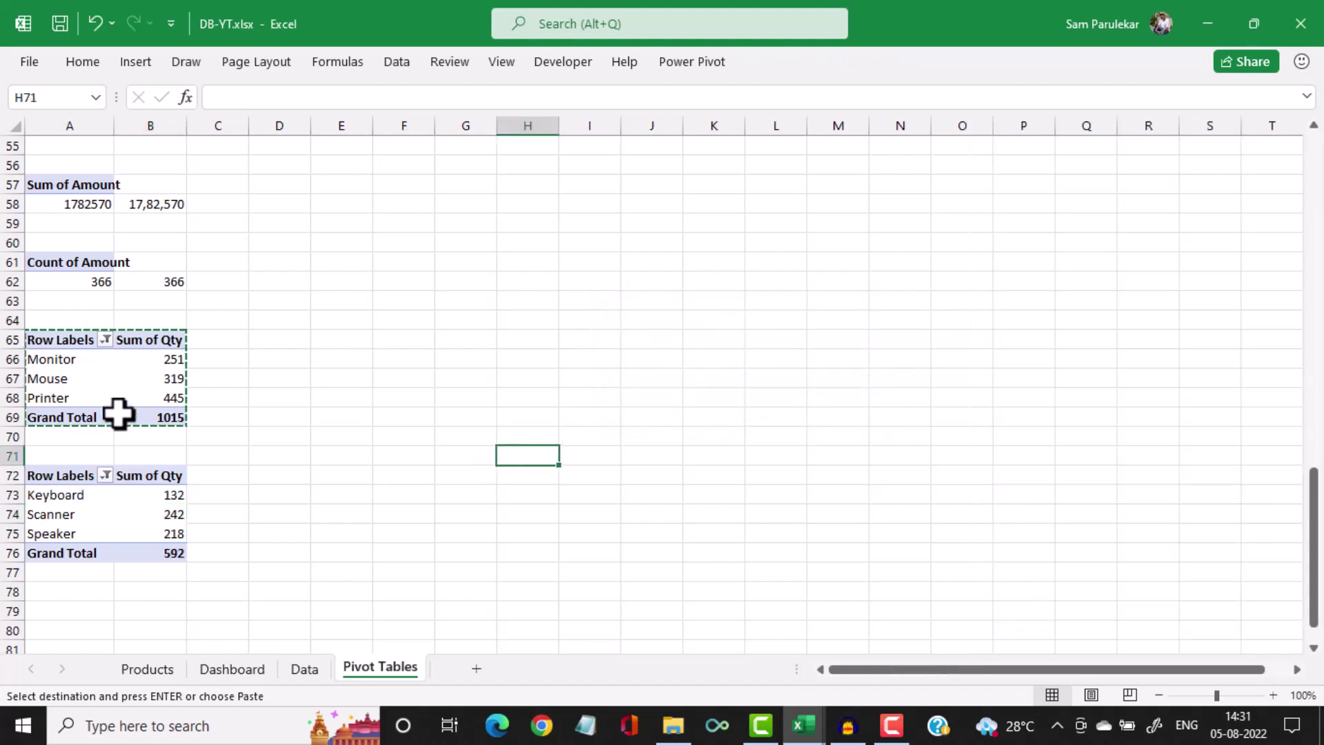
# Insert a 2-D clustered bar chart from the pivot table at A65 and hide all its field buttons
pyautogui.moveTo(46, 338); pyautogui.dragTo(142, 414)
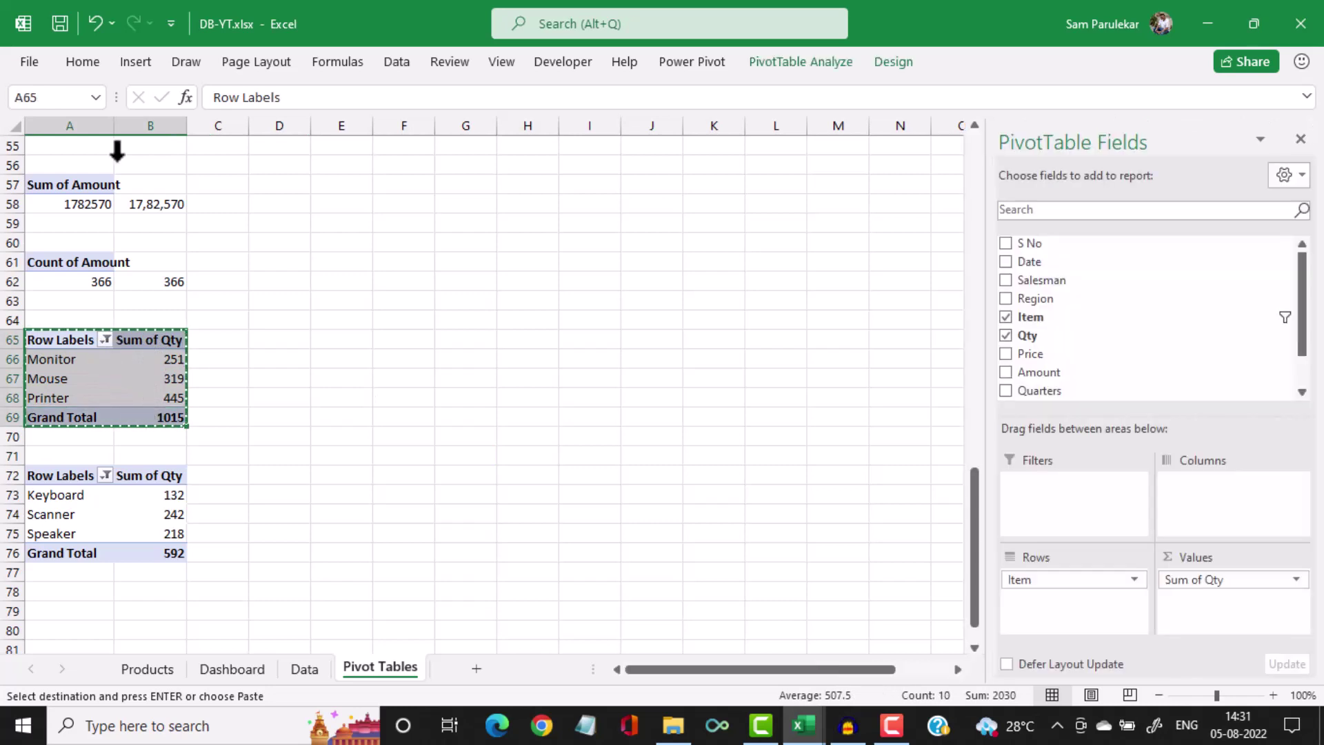
pyautogui.click(143, 60)
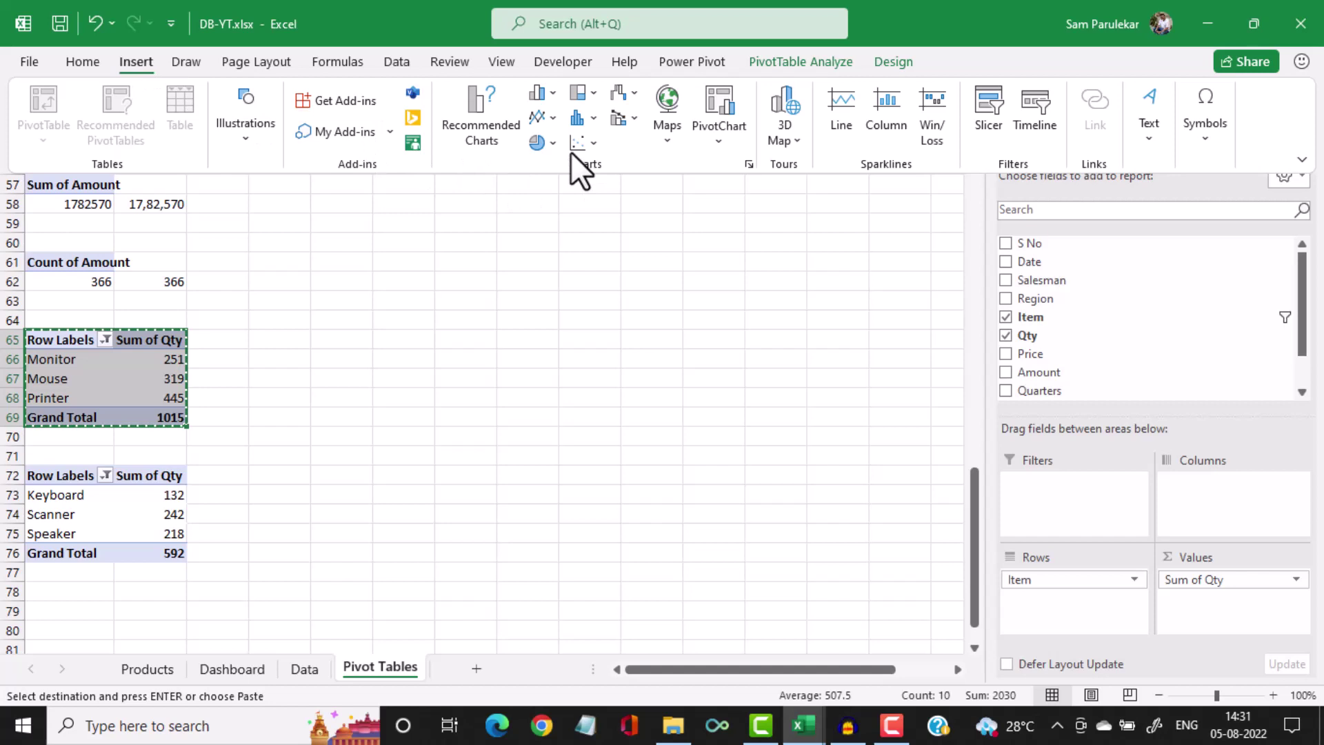
pyautogui.click(551, 94)
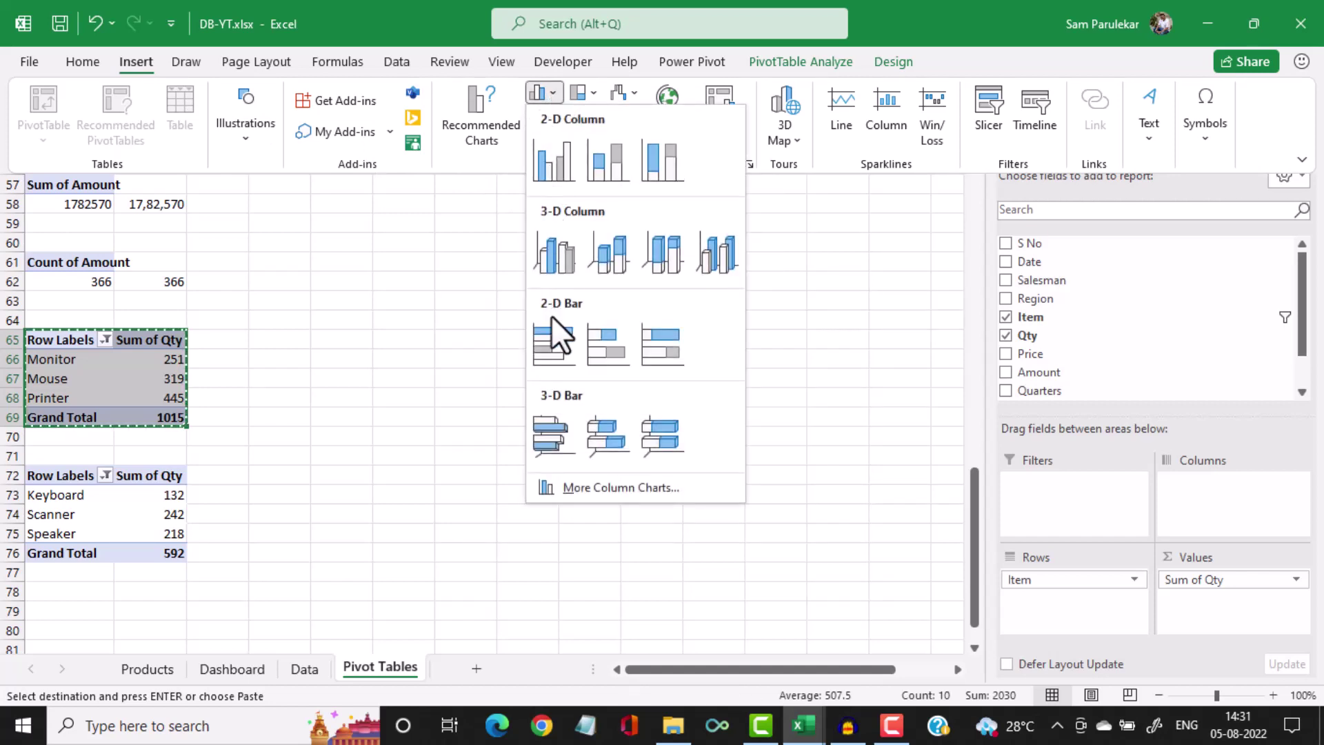
pyautogui.click(544, 337)
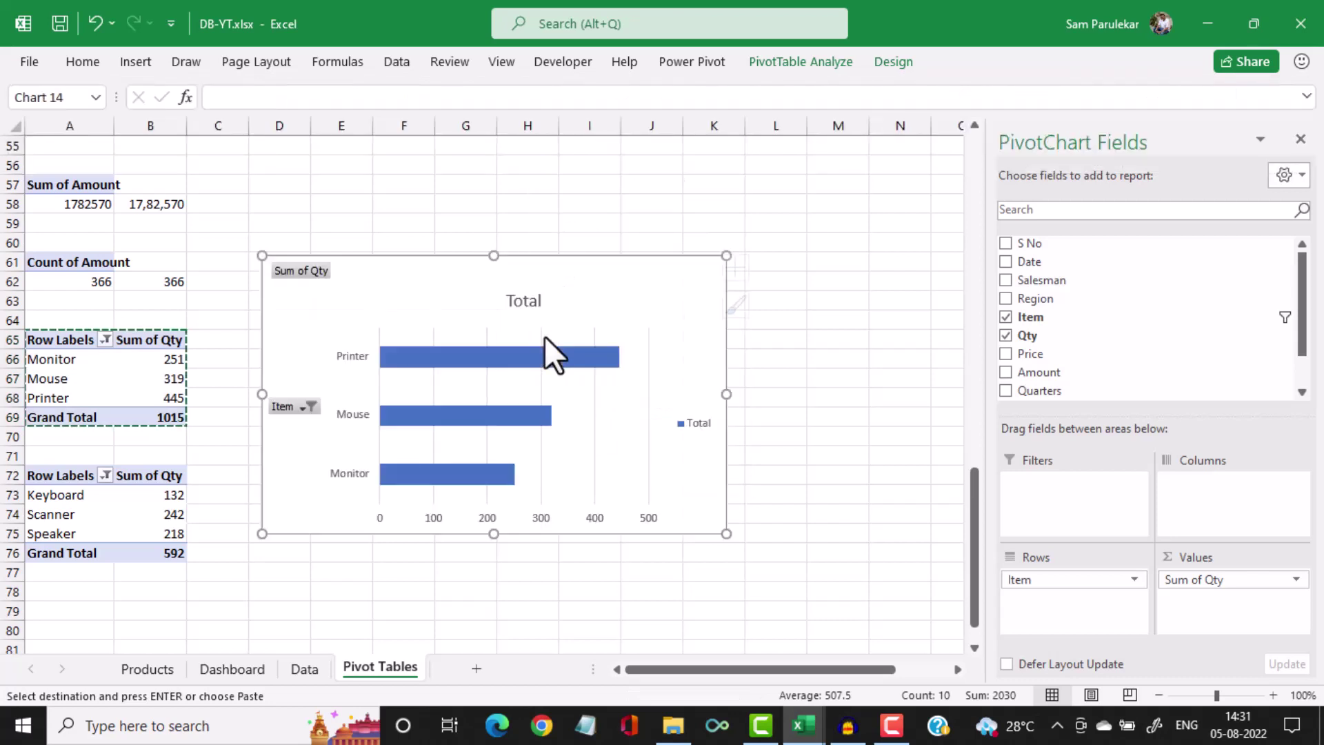
pyautogui.rightClick(296, 406)
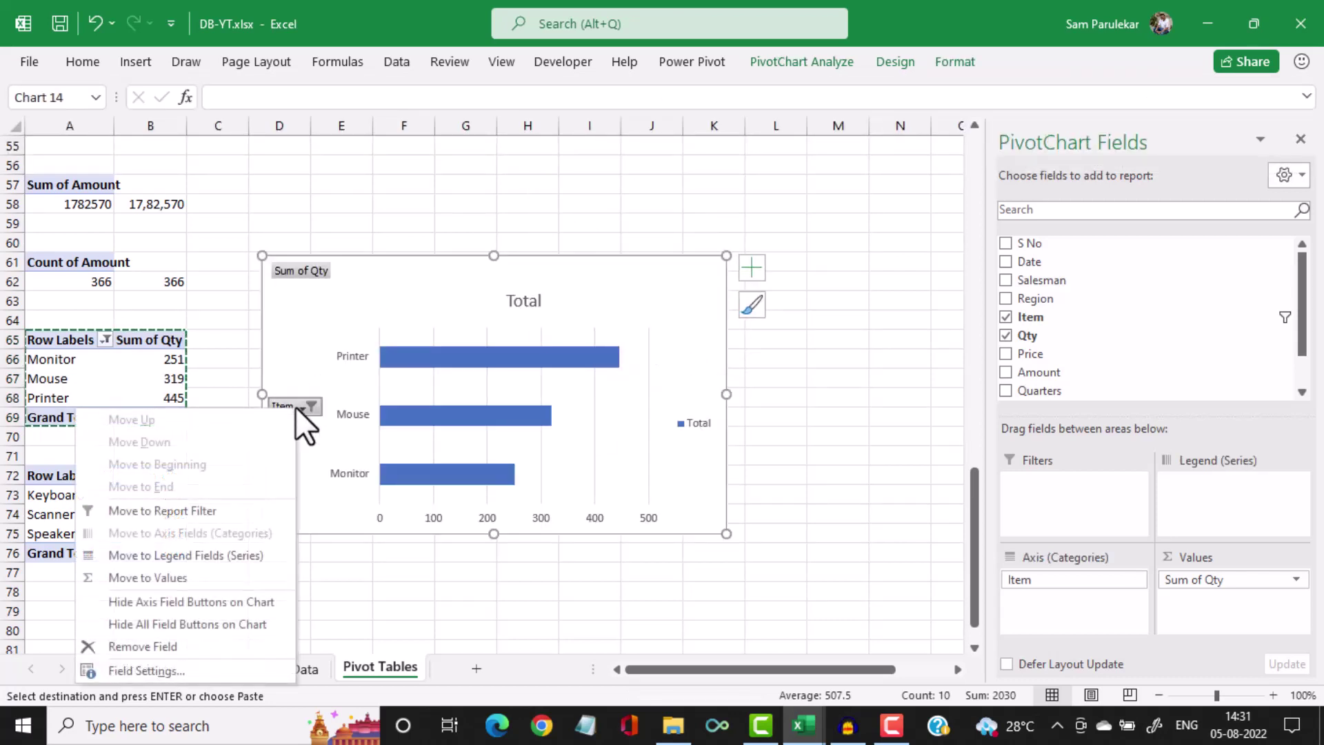
pyautogui.click(188, 623)
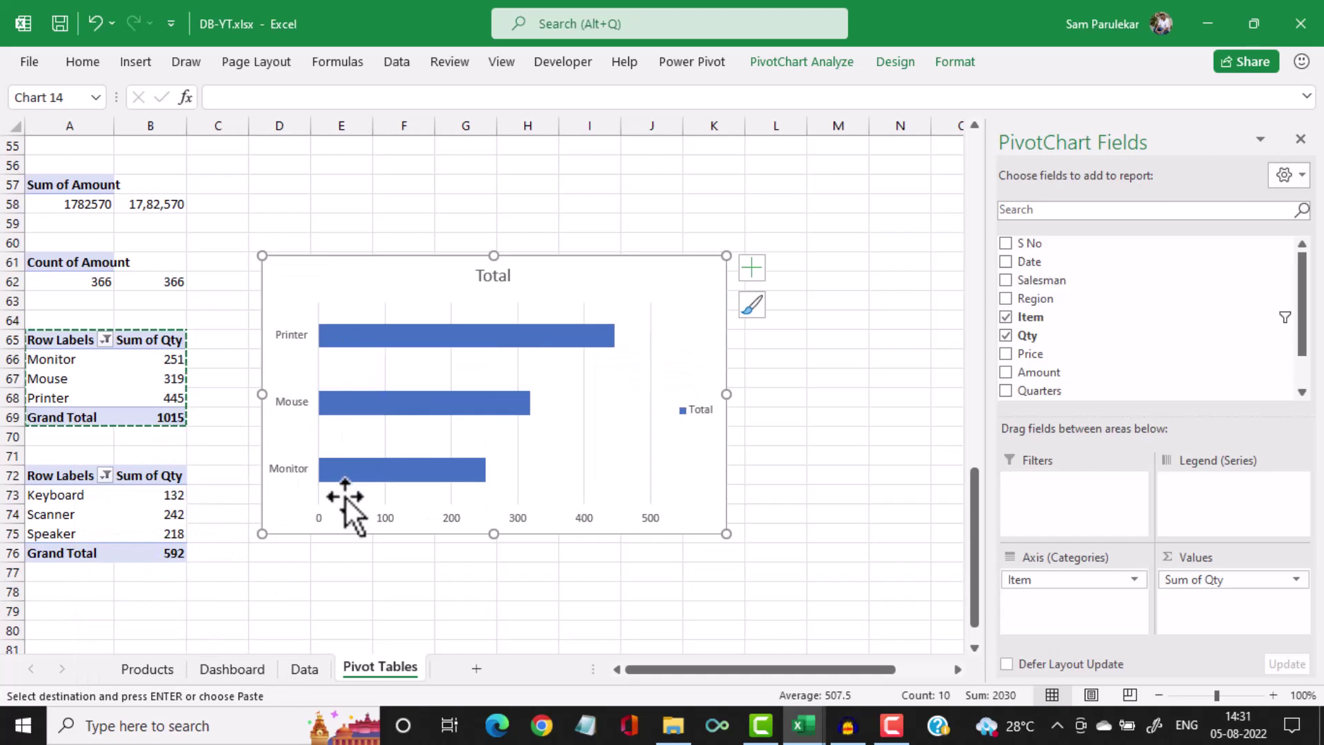
# Remove the title, legend, vertical gridlines and horizontal value axis from the top 3 items bar chart
pyautogui.click(506, 278)
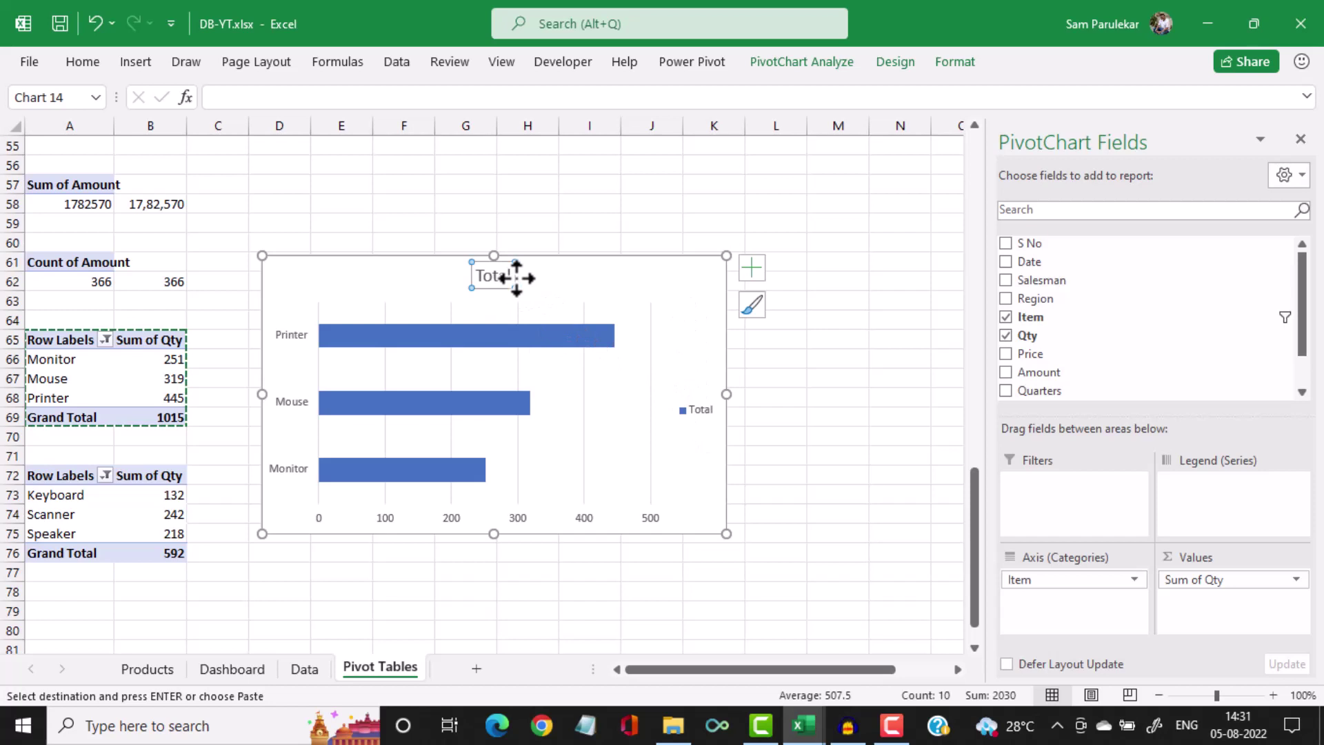
pyautogui.press('Delete')
pyautogui.click(706, 397)
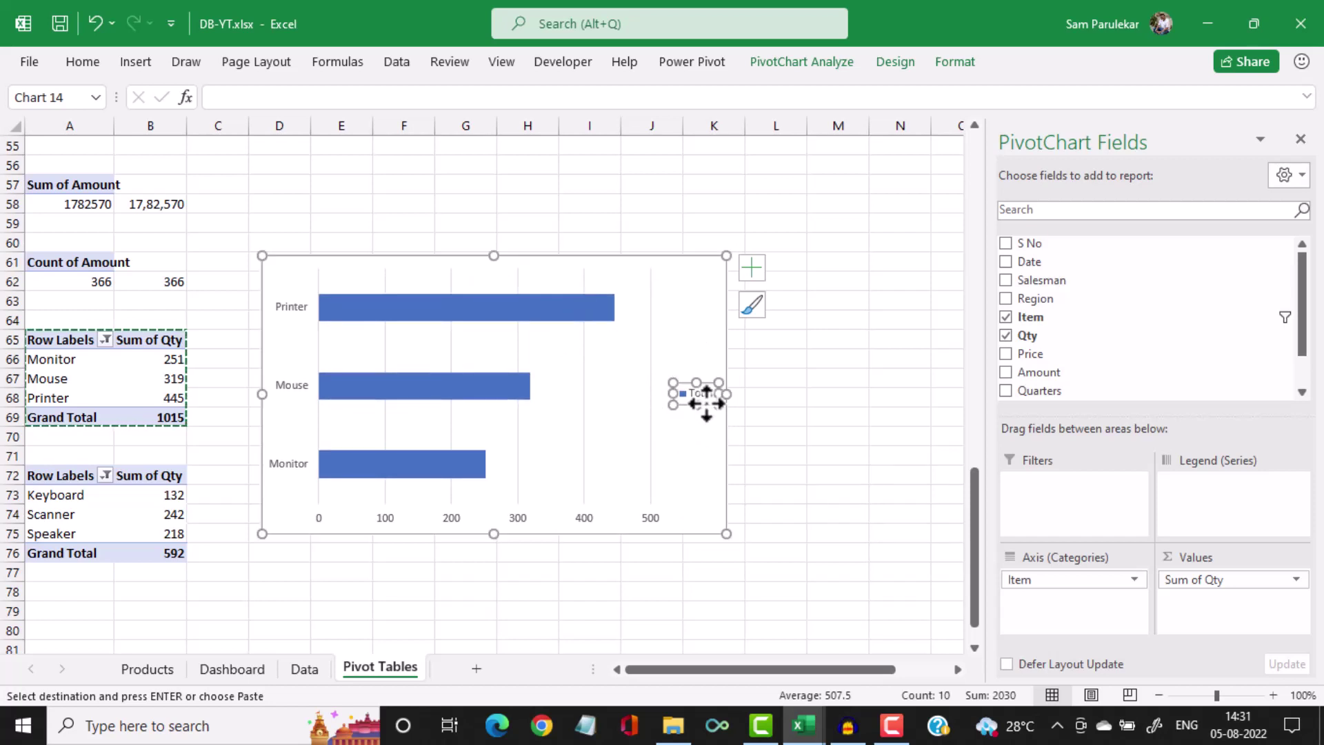
pyautogui.press('Delete')
pyautogui.click(704, 402)
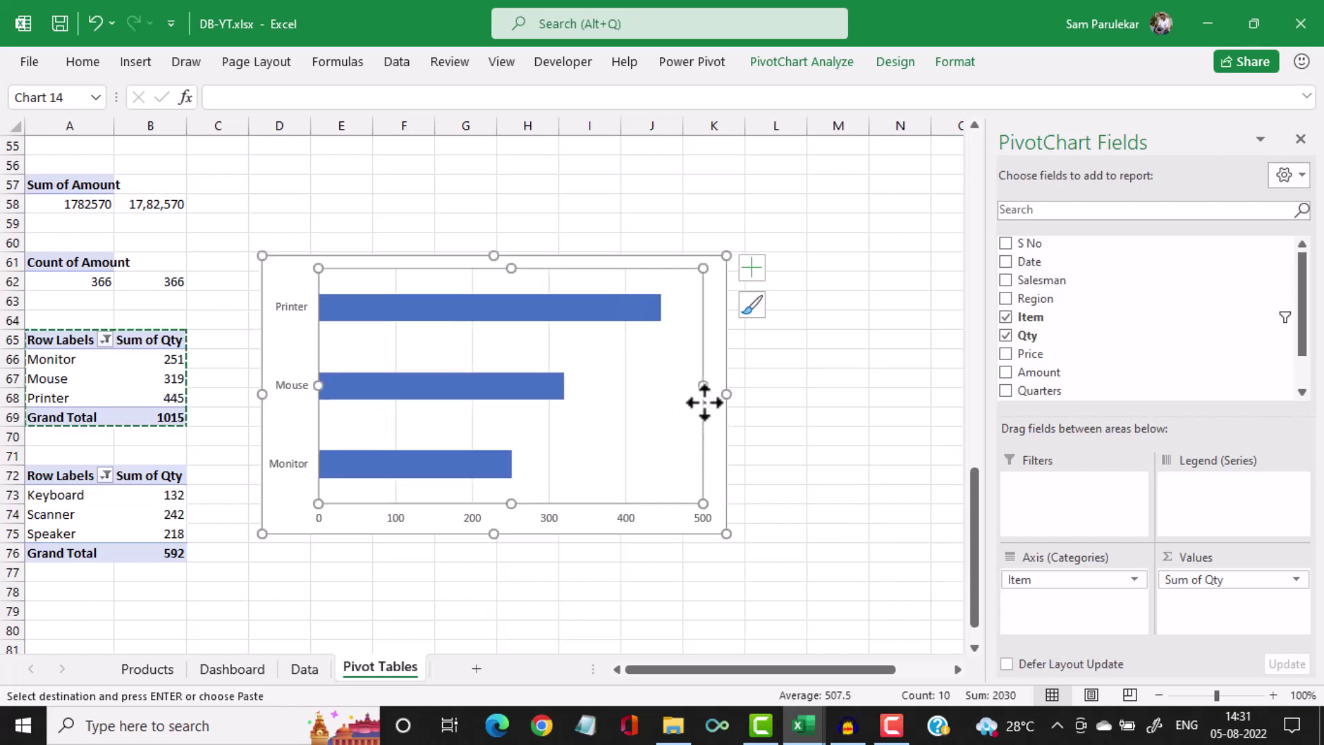
pyautogui.click(626, 416)
pyautogui.press('Delete')
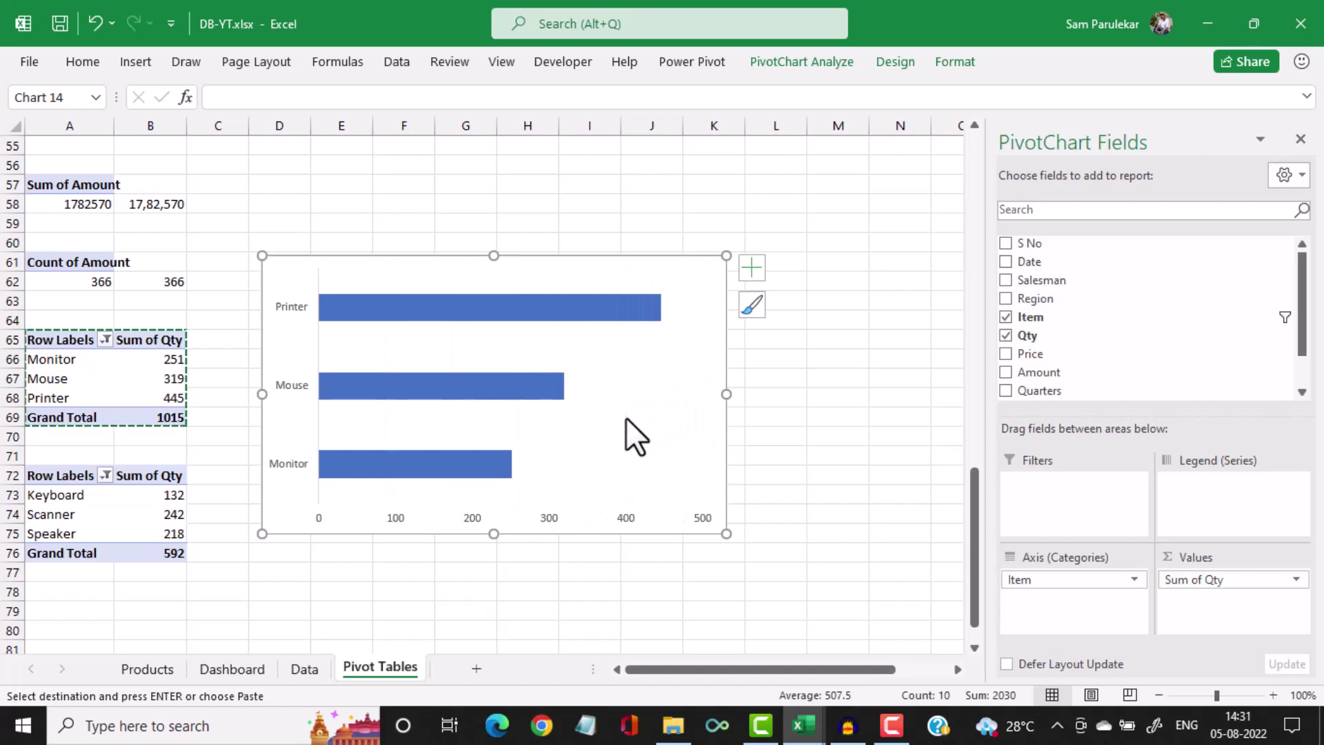
pyautogui.click(623, 518)
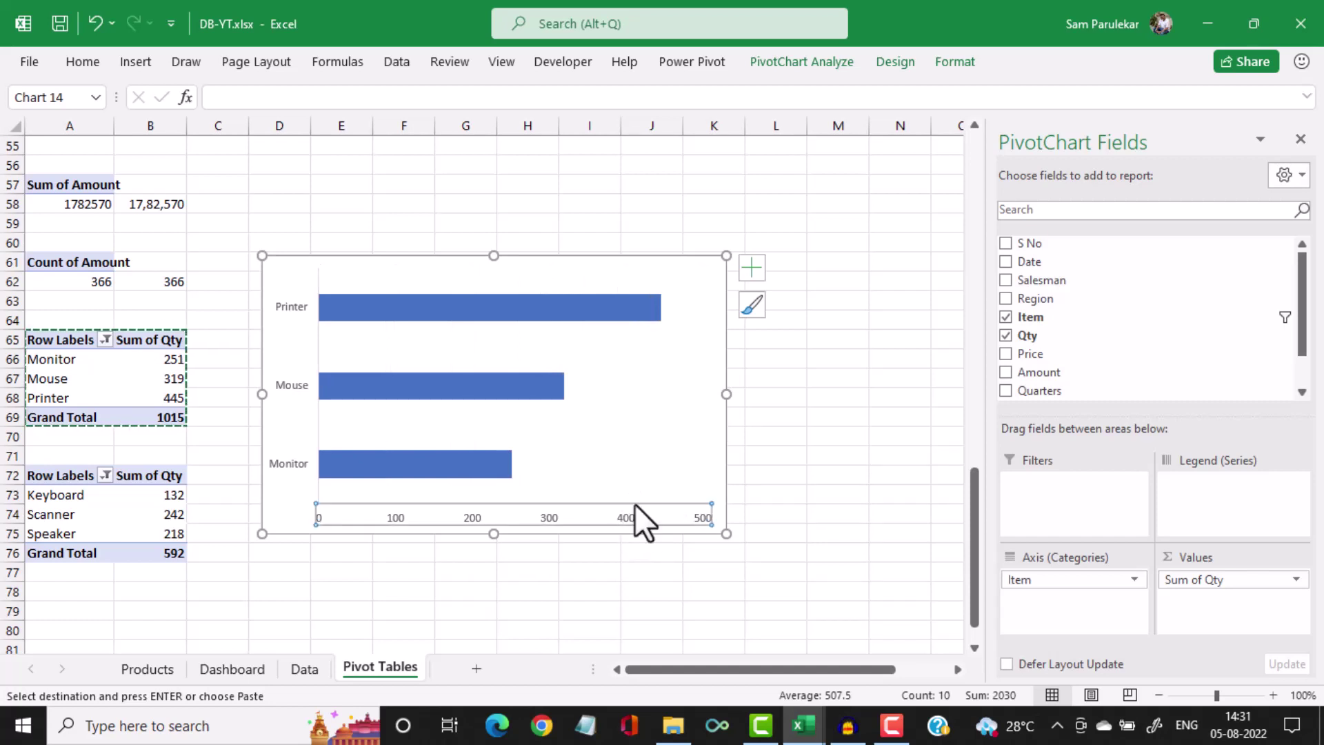
pyautogui.press('Delete')
# Add data labels to the bars of the top 3 items chart and shrink the chart
pyautogui.click(553, 400)
pyautogui.rightClick(553, 400)
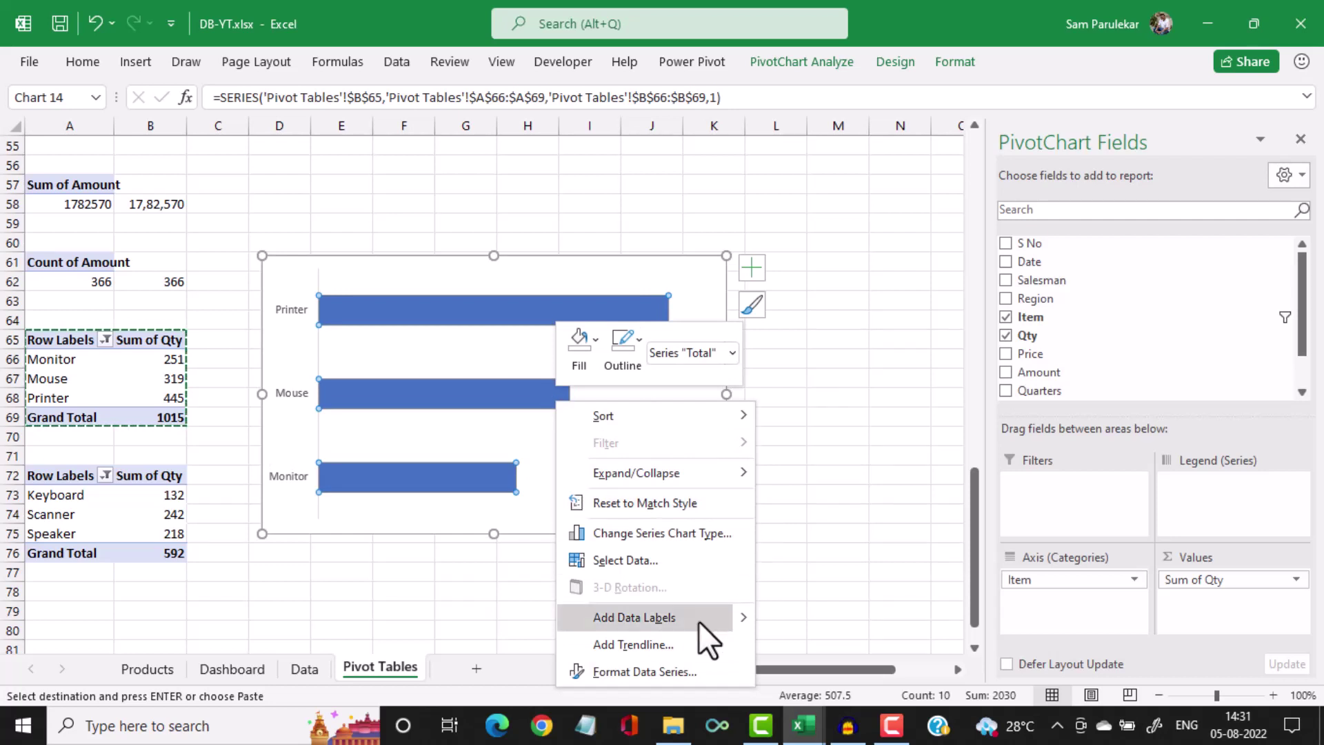
pyautogui.moveTo(742, 614)
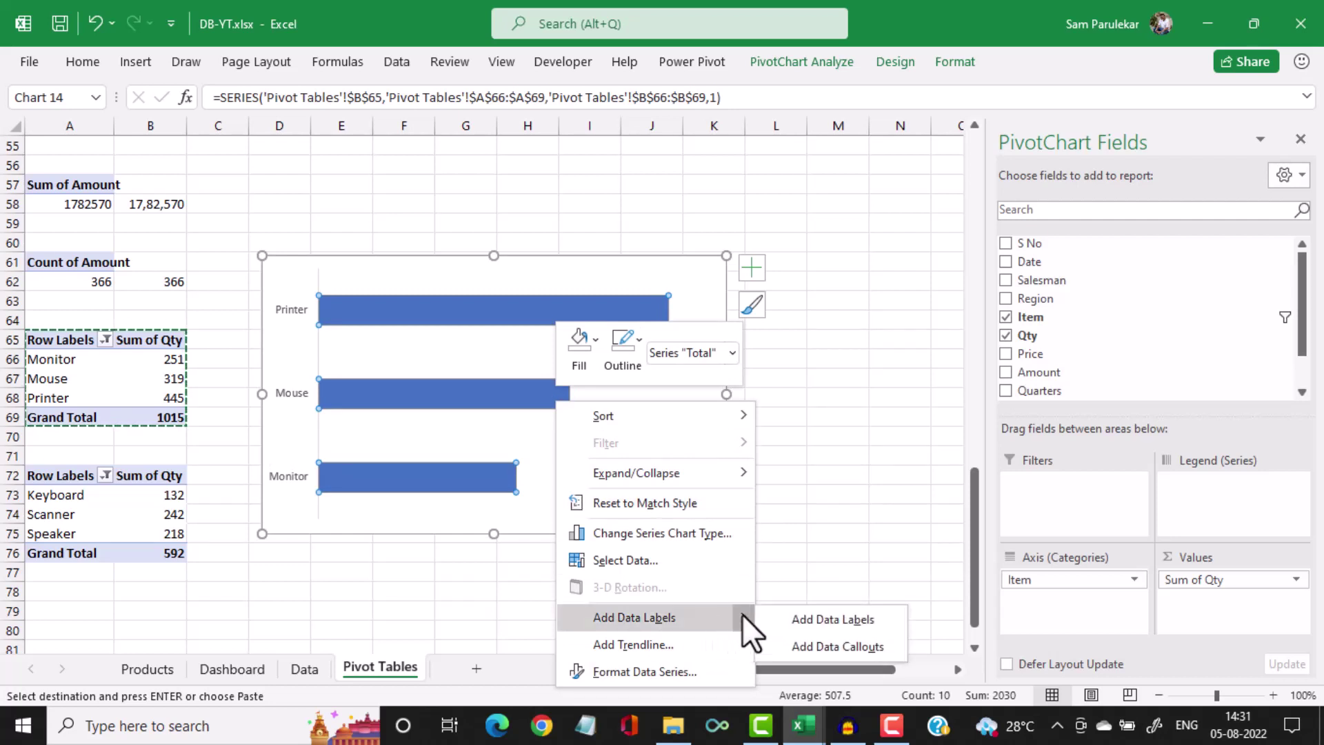
pyautogui.click(782, 614)
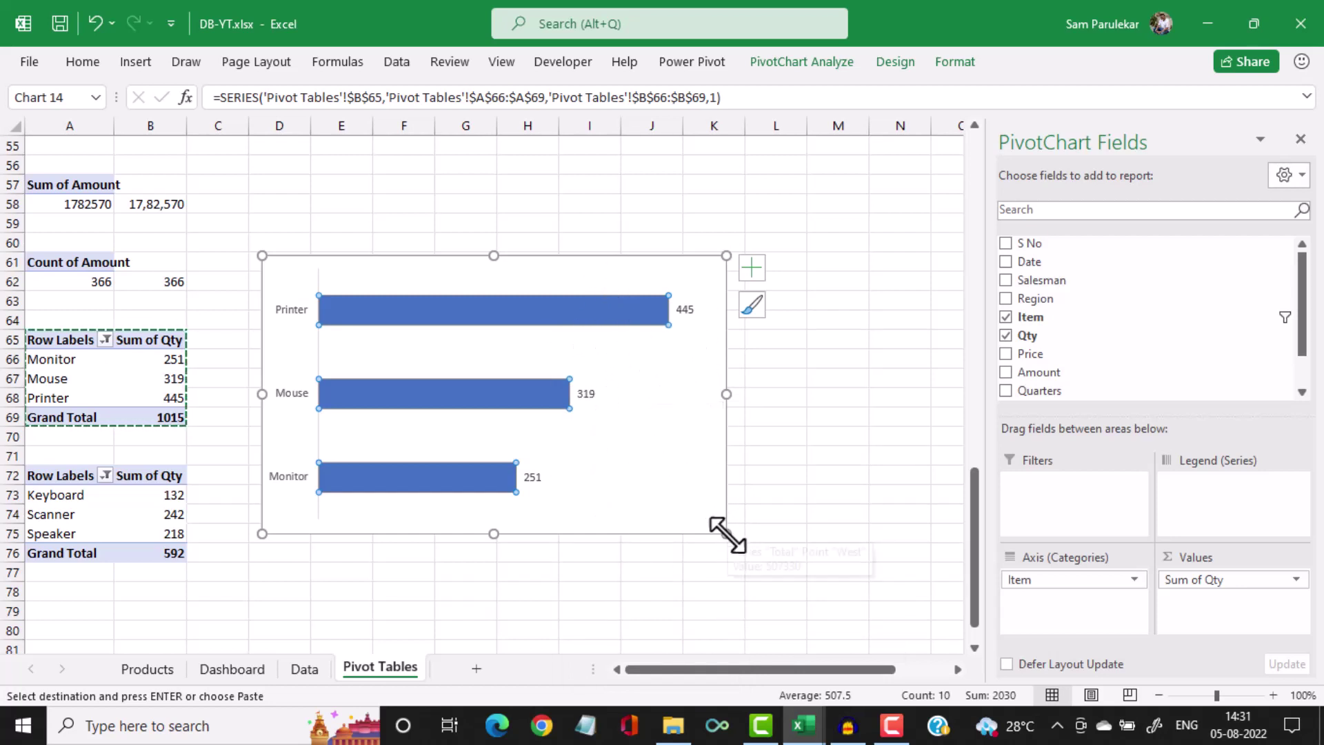
pyautogui.moveTo(725, 533); pyautogui.dragTo(624, 427)
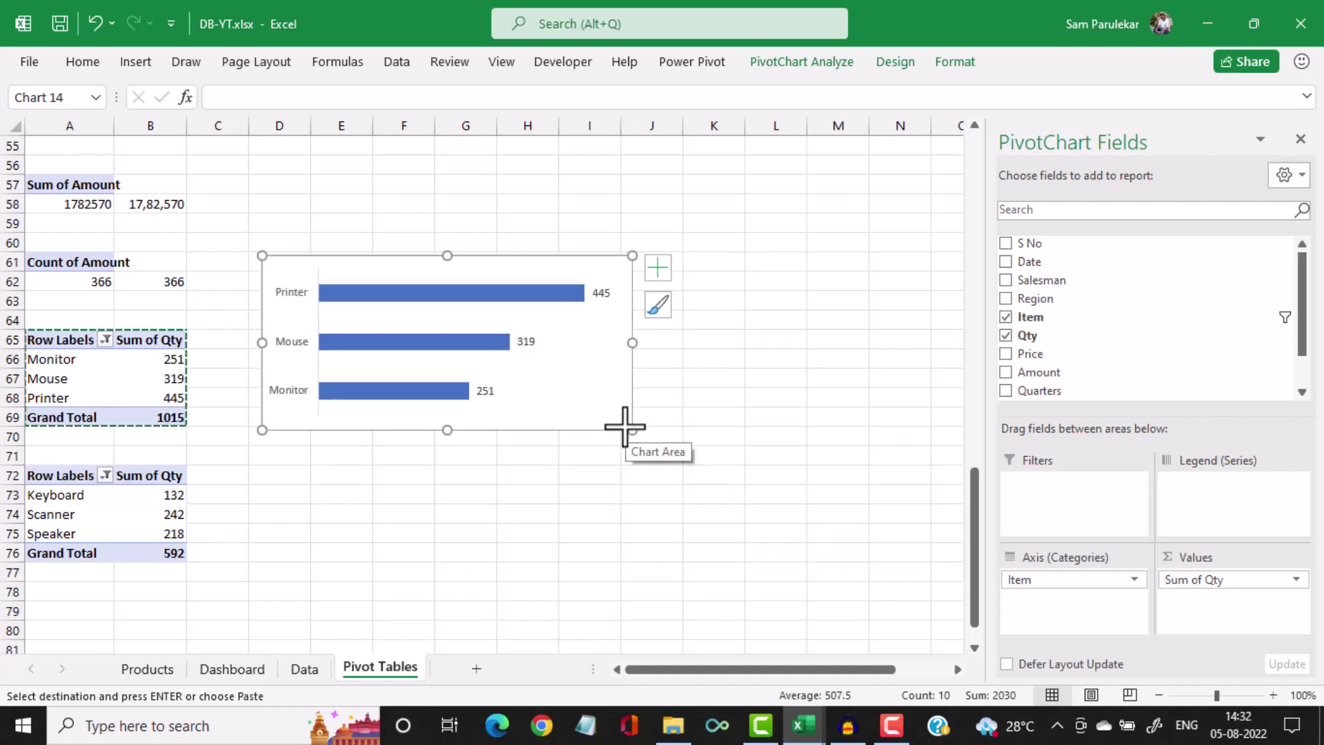
pyautogui.press('Escape')
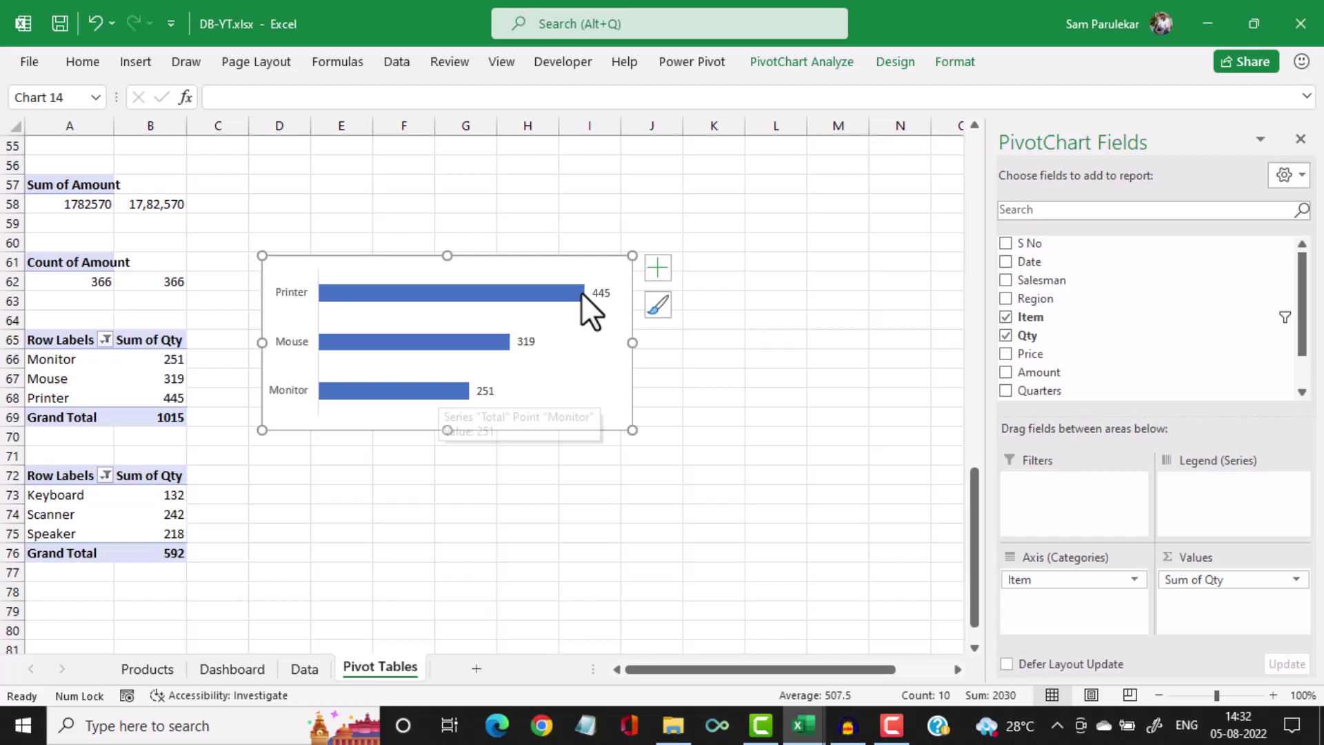
# Copy the top 3 items bar chart onto the Products sheet and close the chart's field list
pyautogui.moveTo(582, 293)
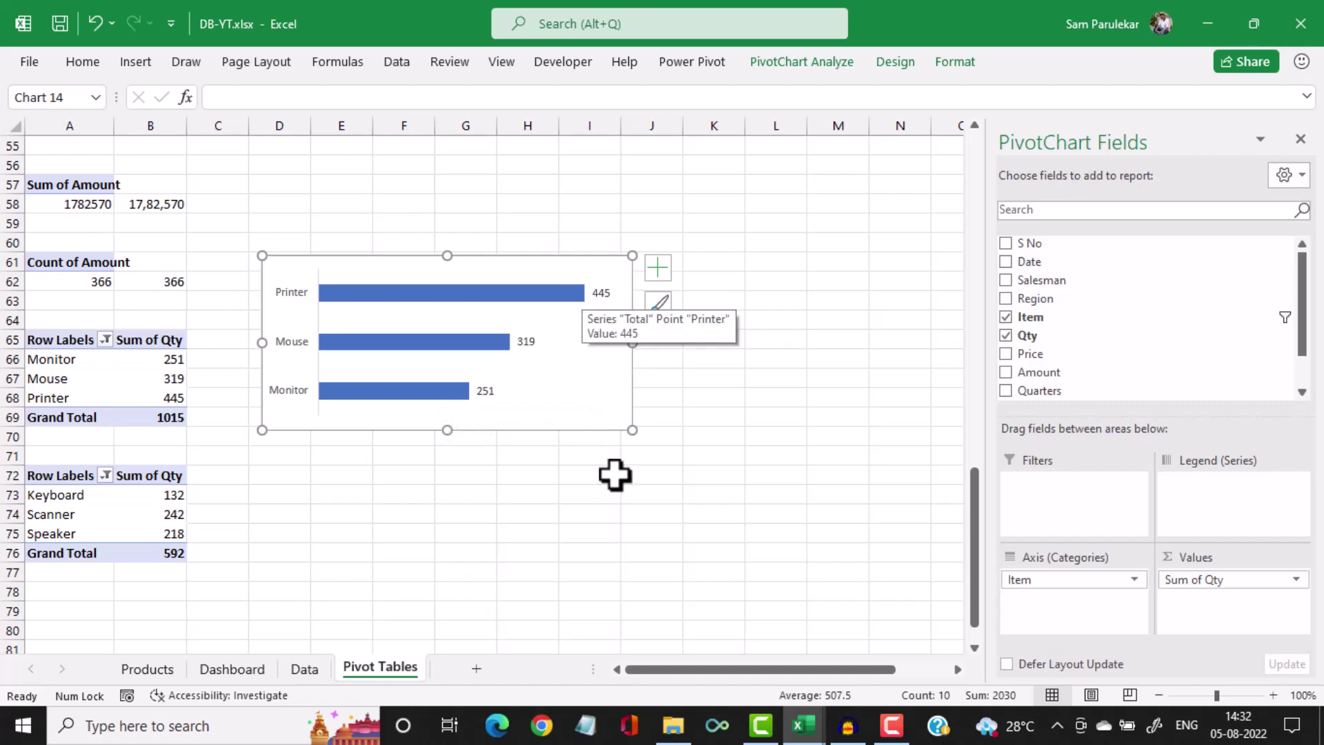
pyautogui.click(171, 664)
pyautogui.moveTo(966, 470)
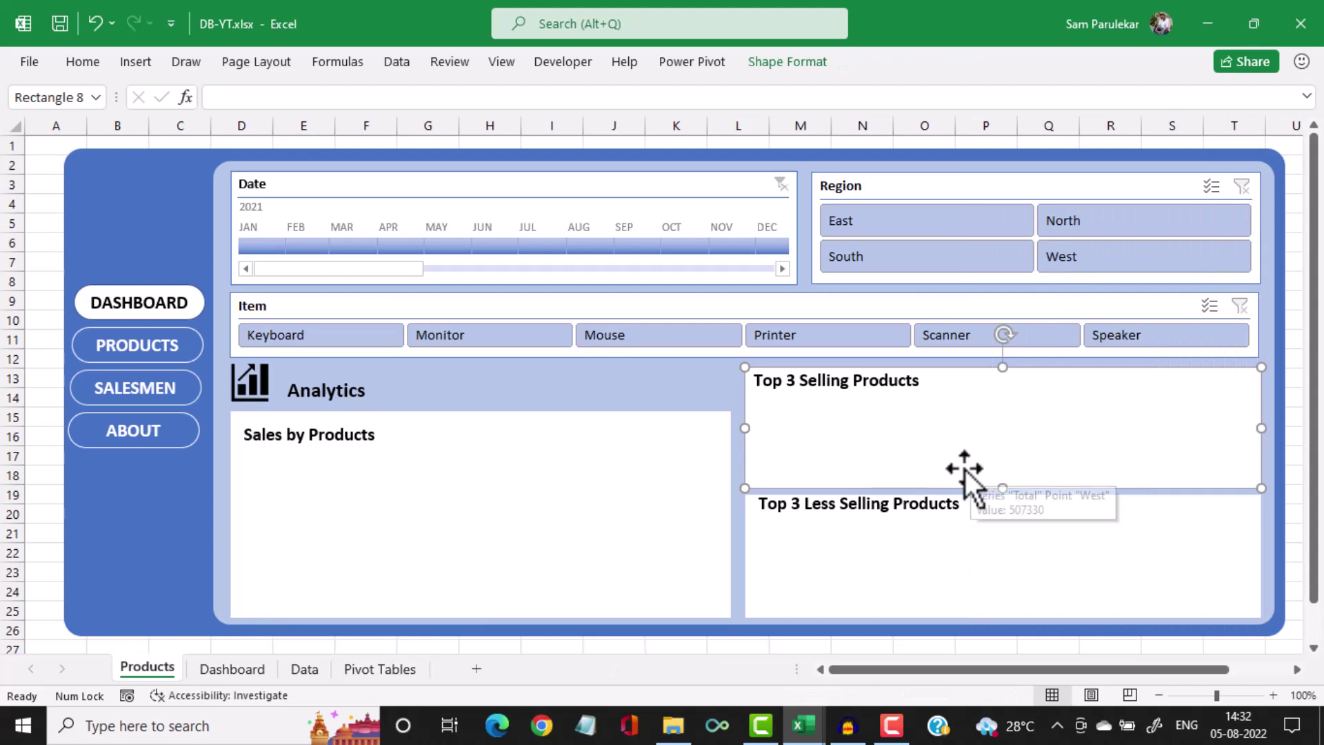
pyautogui.click(965, 469)
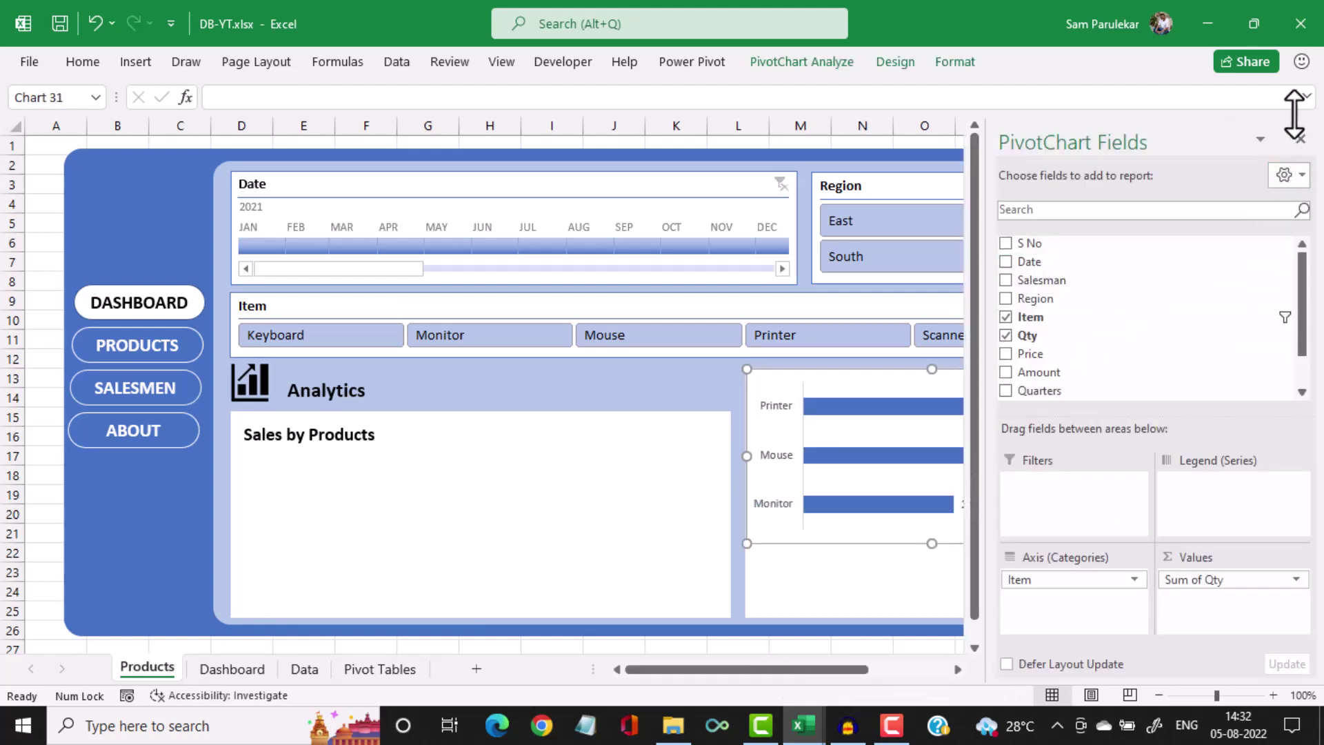
pyautogui.click(1300, 138)
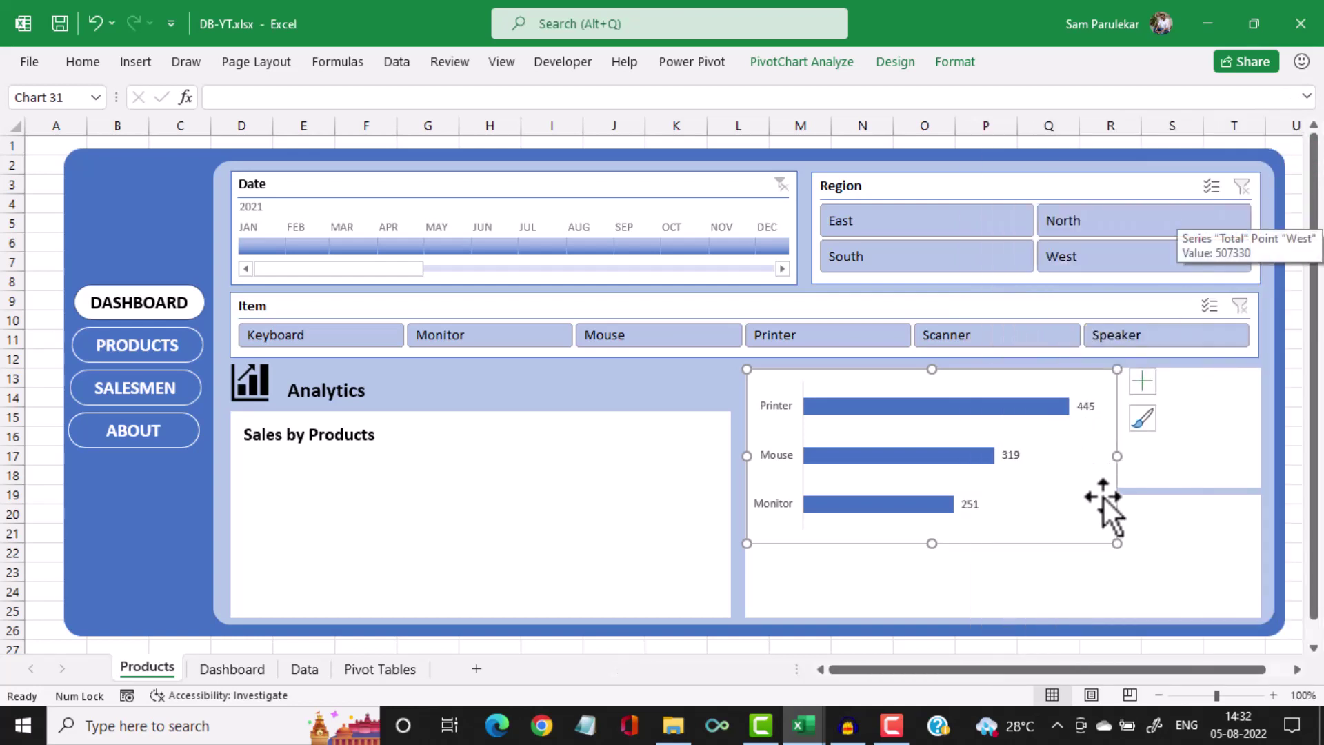
# Fit the pasted chart beneath the Top 3 Selling Products heading, about 2.3 cm high and 13.4 cm wide
pyautogui.moveTo(1115, 543); pyautogui.dragTo(1005, 479)
pyautogui.moveTo(1061, 433); pyautogui.dragTo(1234, 435)
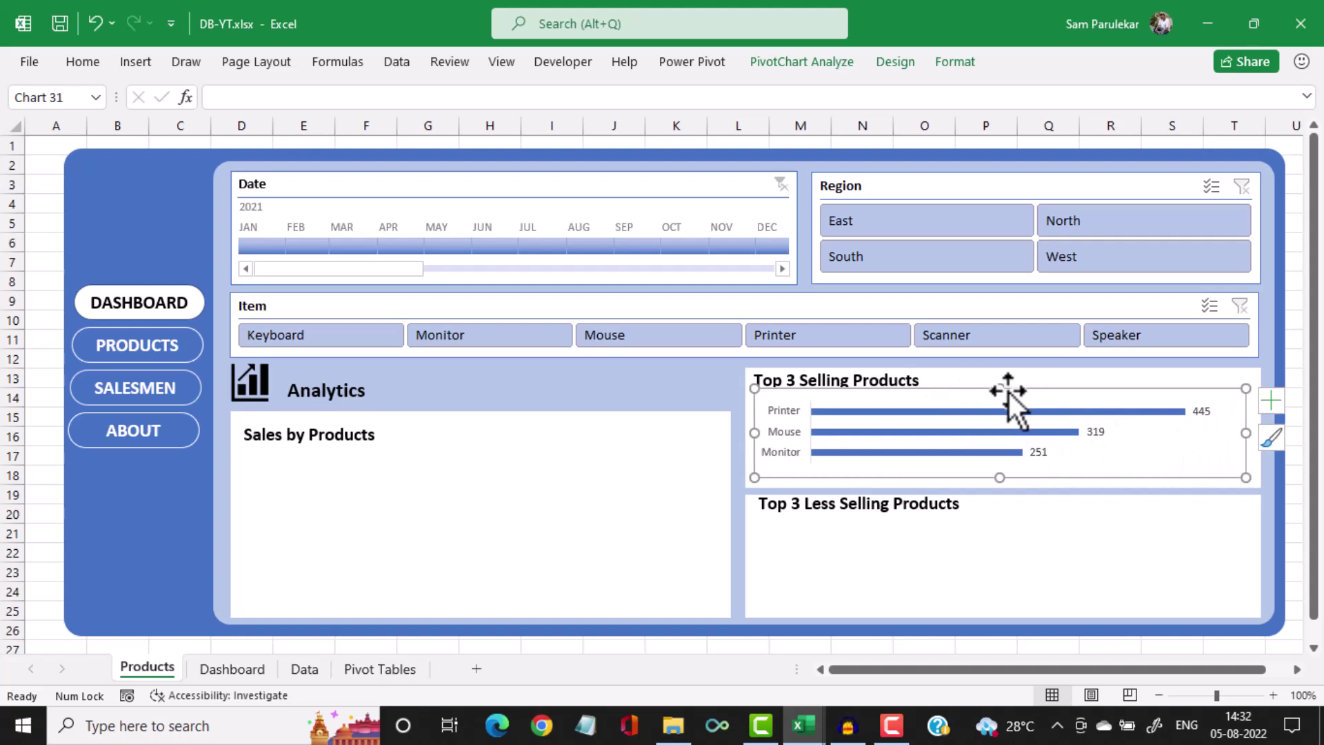
pyautogui.moveTo(1000, 391)
pyautogui.mouseDown()
pyautogui.moveTo(999, 404)
pyautogui.moveTo(1002, 392)
pyautogui.mouseUp()
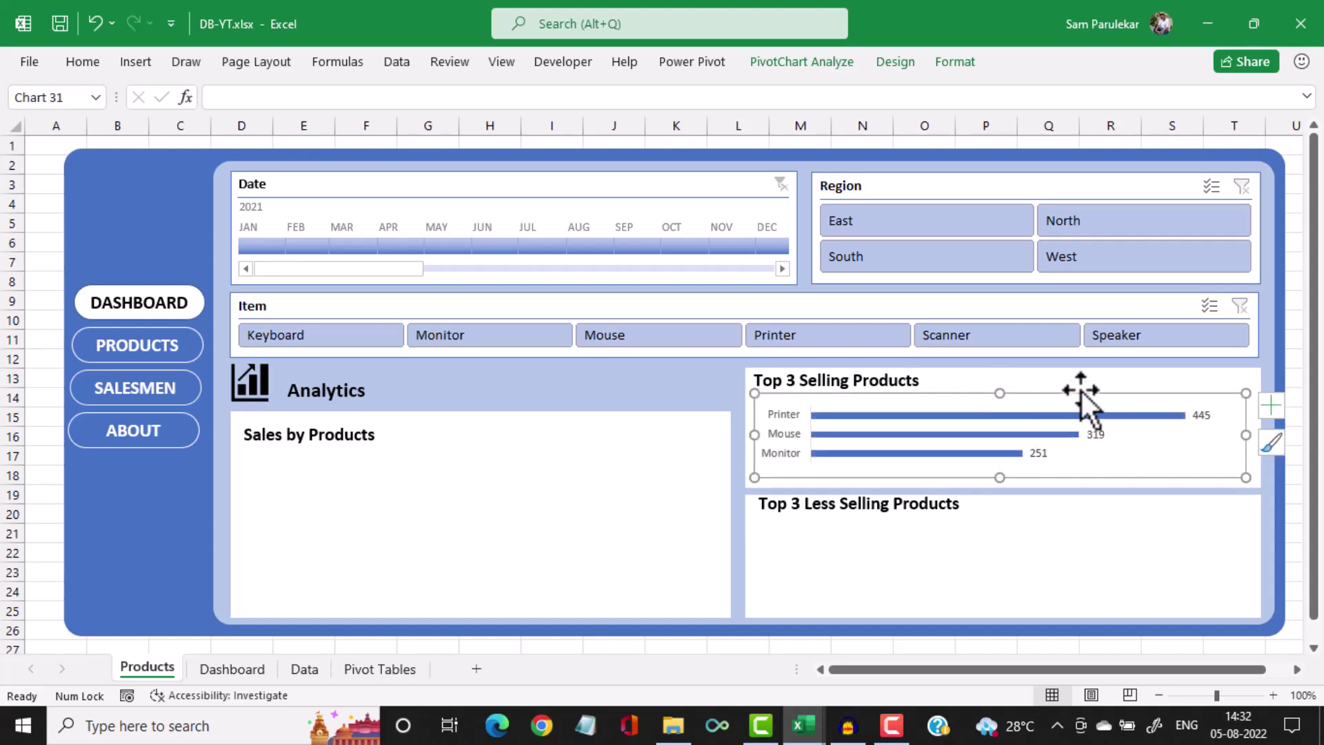
# Remove the outline from the chart under Top 3 Selling Products
pyautogui.click(955, 61)
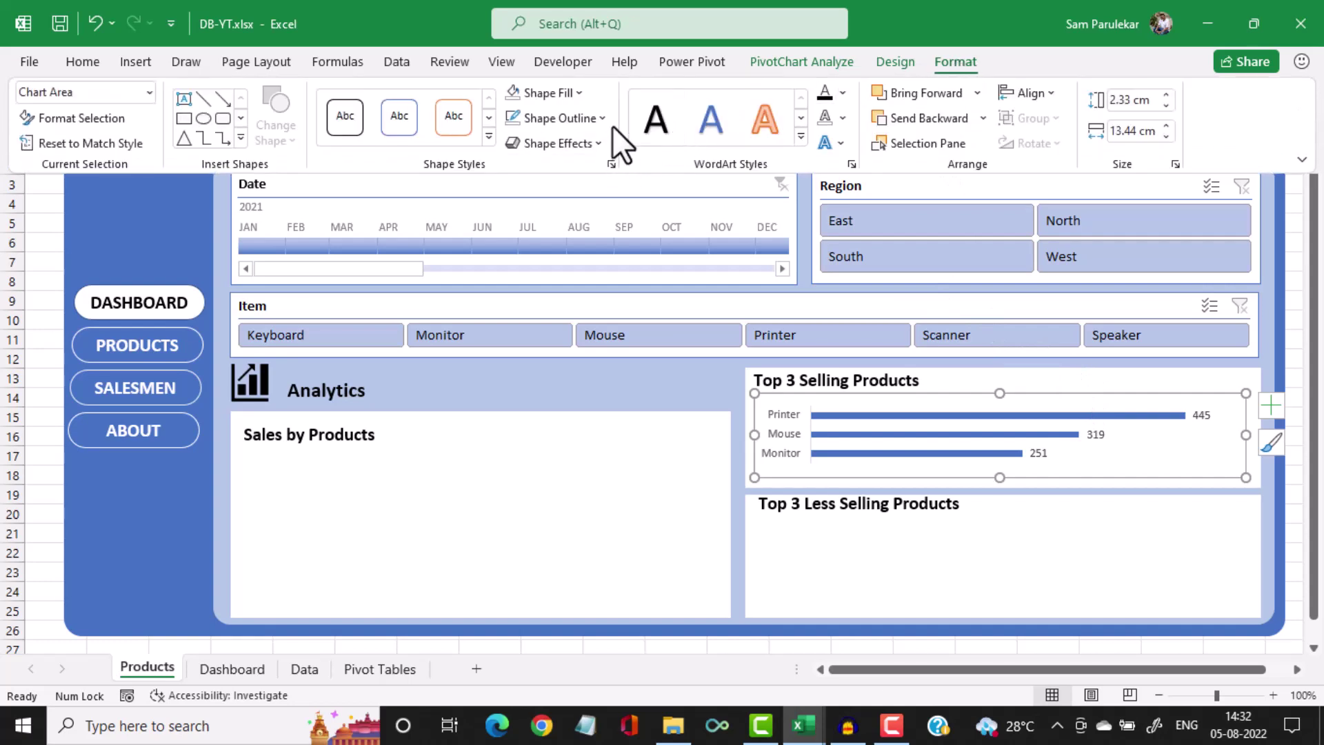
pyautogui.click(604, 119)
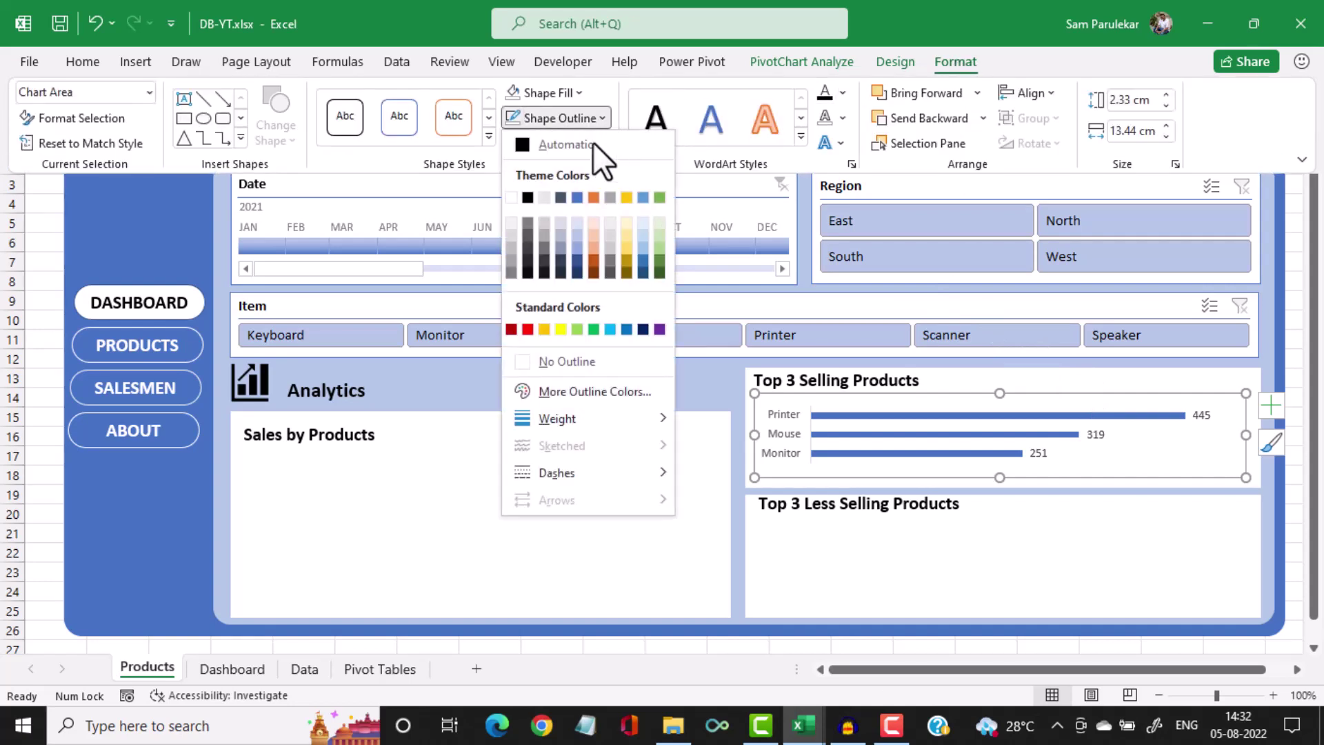
pyautogui.click(524, 361)
pyautogui.click(648, 530)
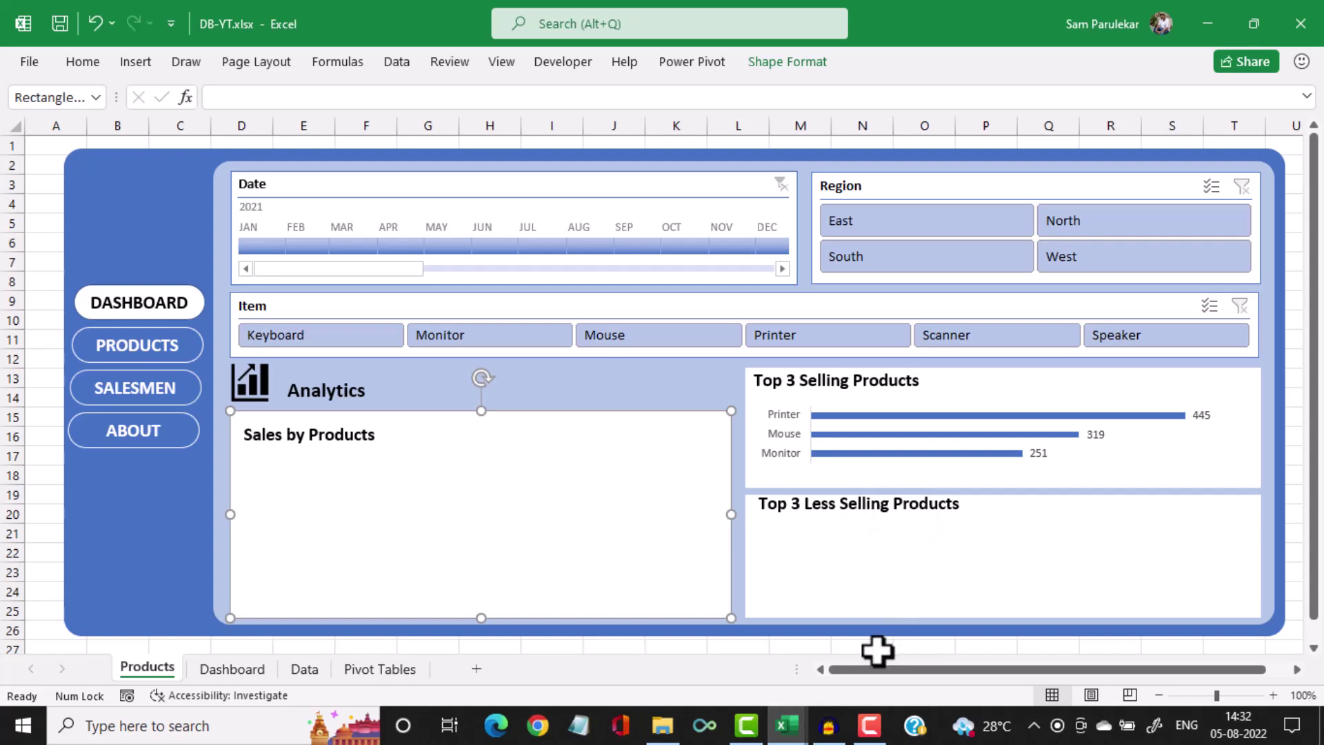
# Insert a 2-D clustered bar chart from the pivot table at A72 on the Pivot Tables sheet and hide all its field buttons
pyautogui.click(384, 673)
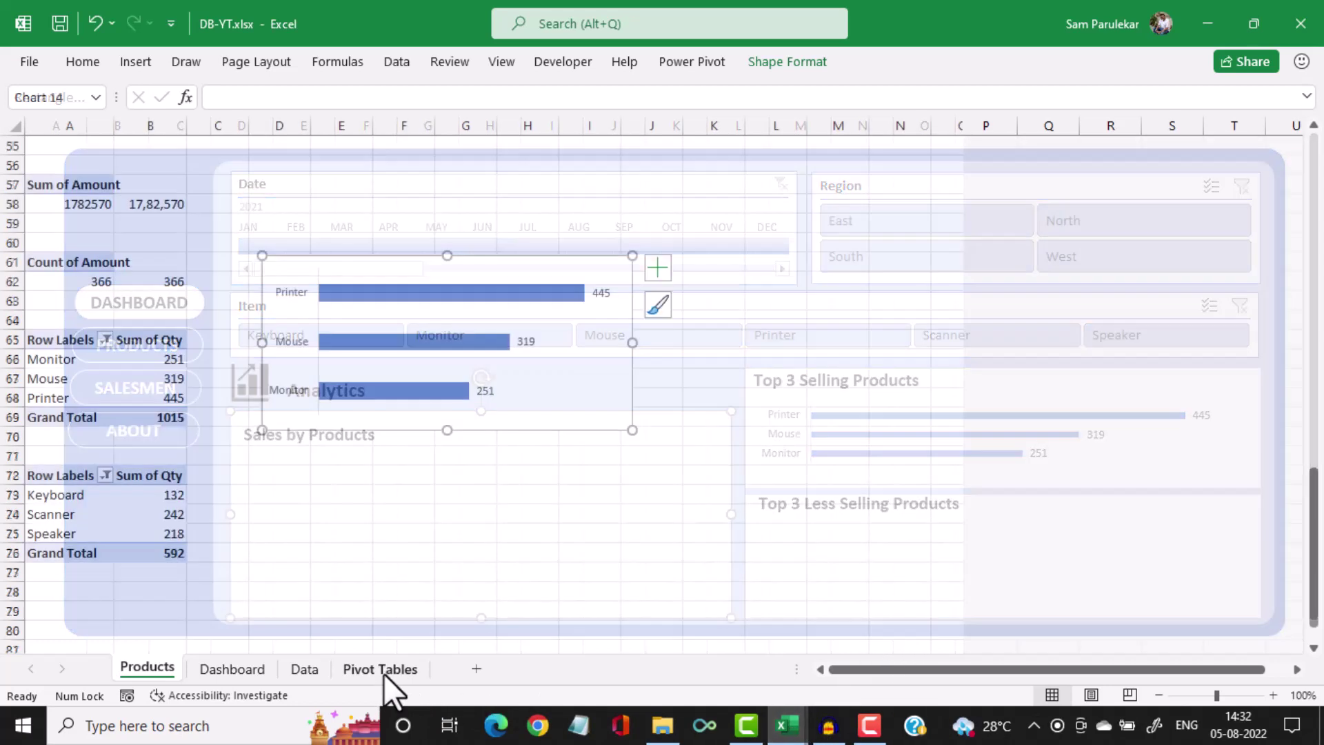
pyautogui.click(138, 496)
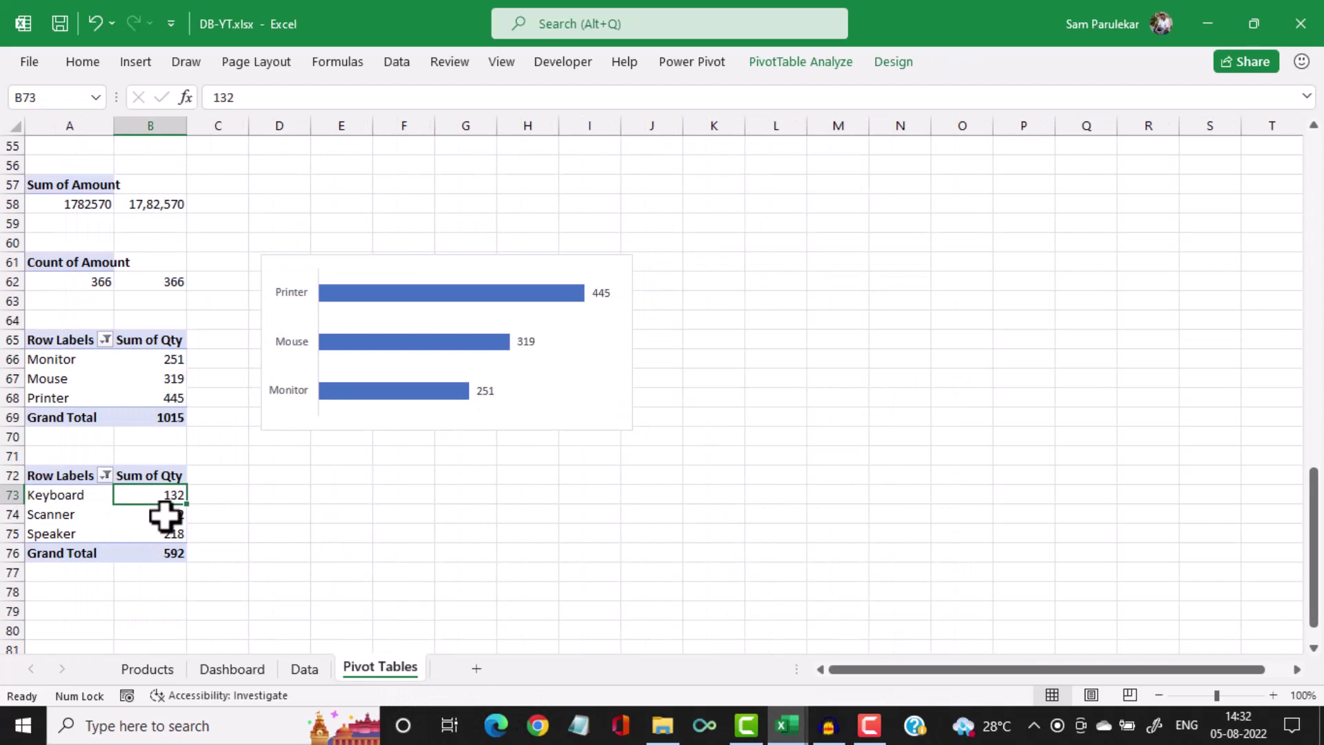
pyautogui.click(127, 60)
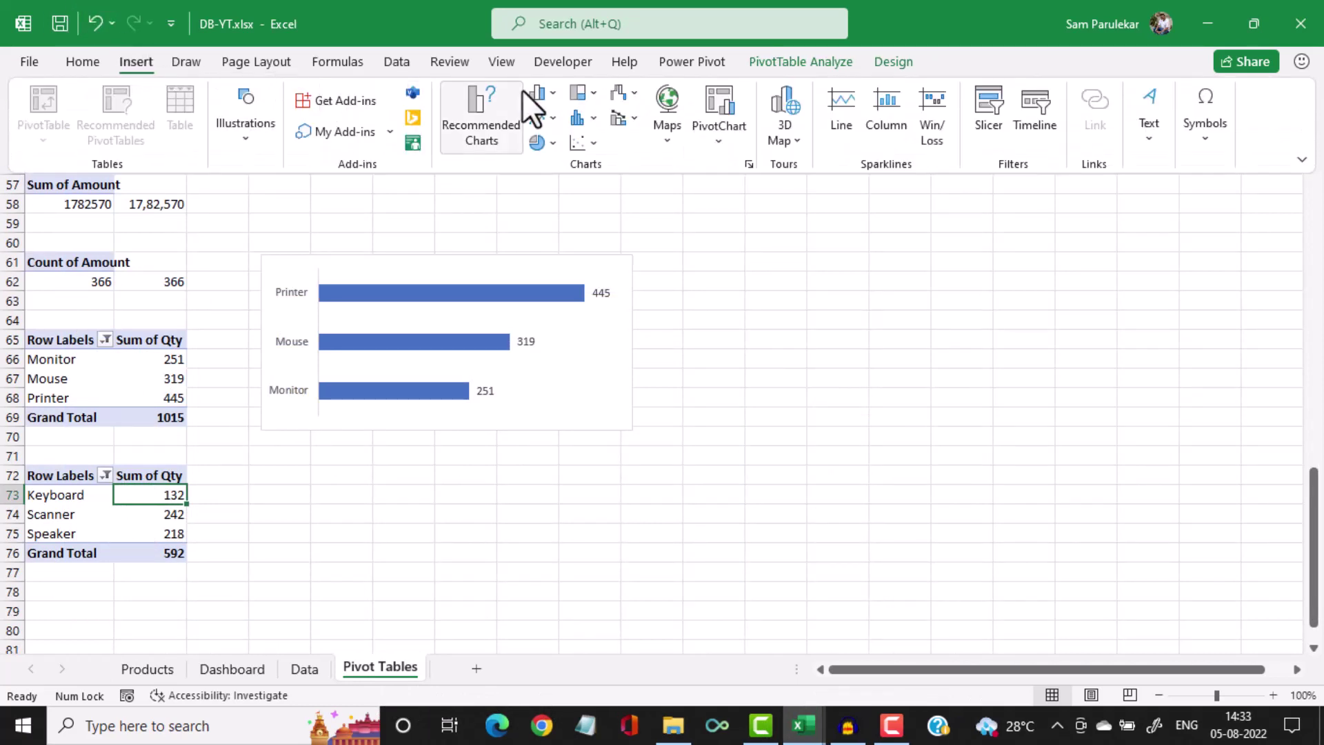
pyautogui.click(556, 93)
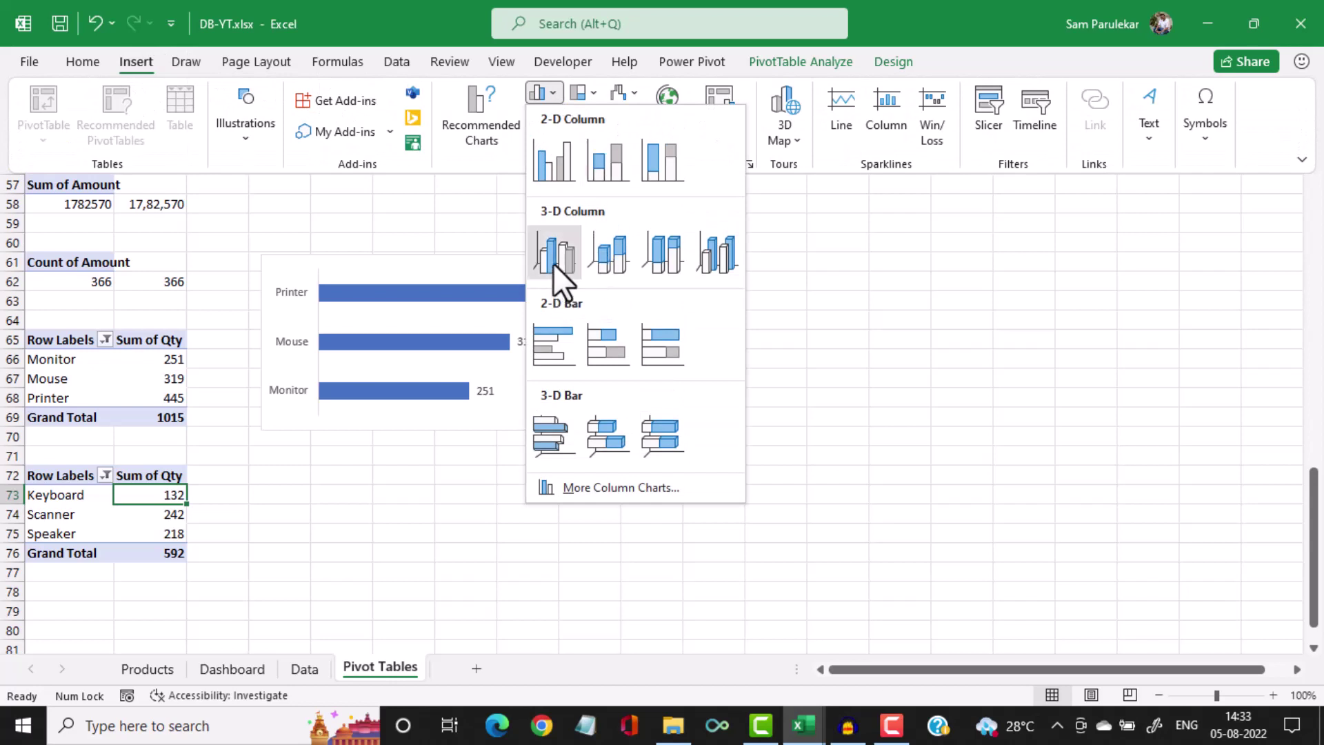
pyautogui.click(553, 331)
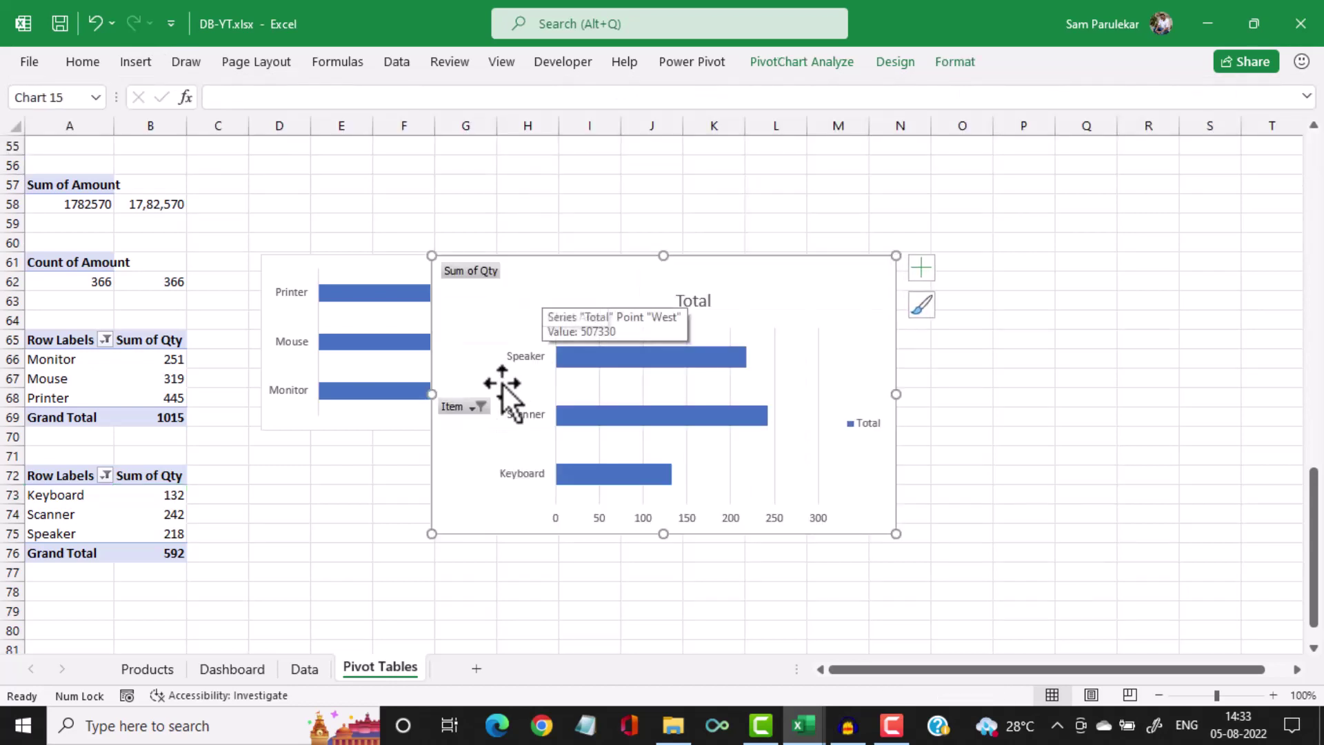
pyautogui.rightClick(458, 408)
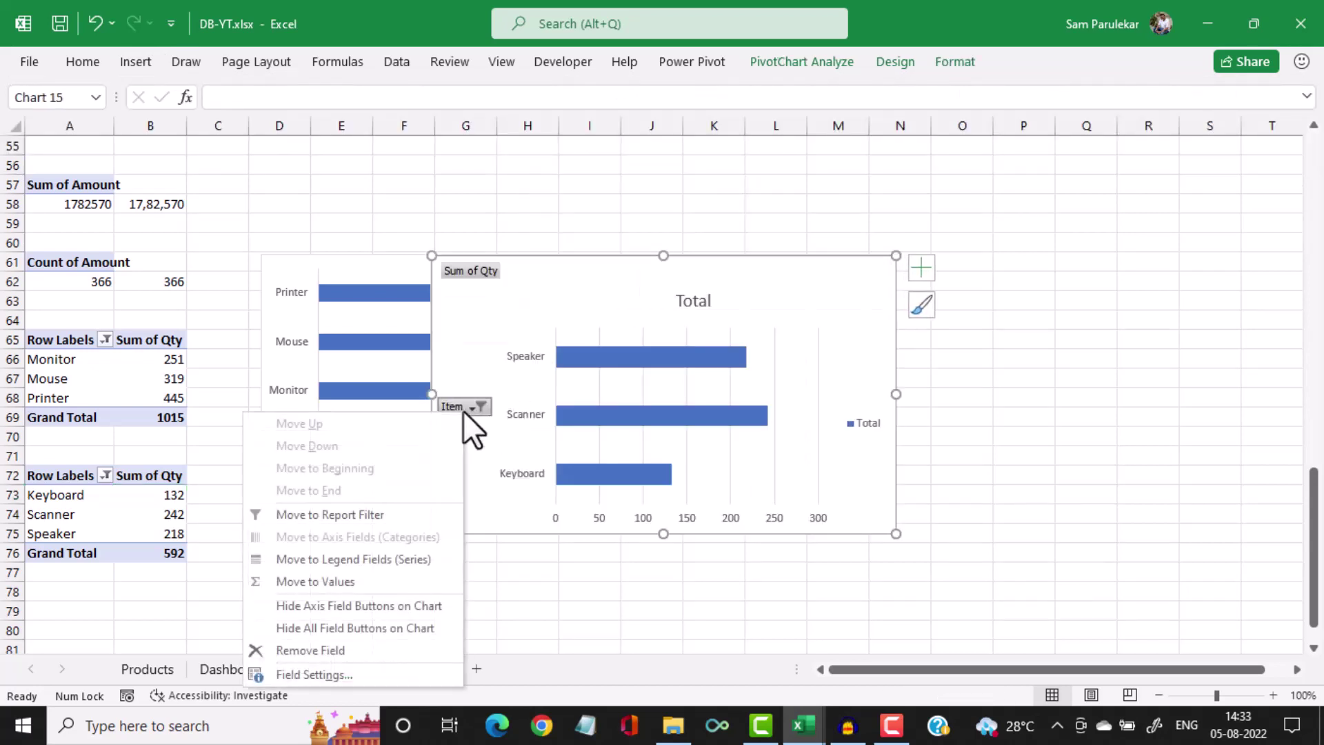
pyautogui.click(357, 627)
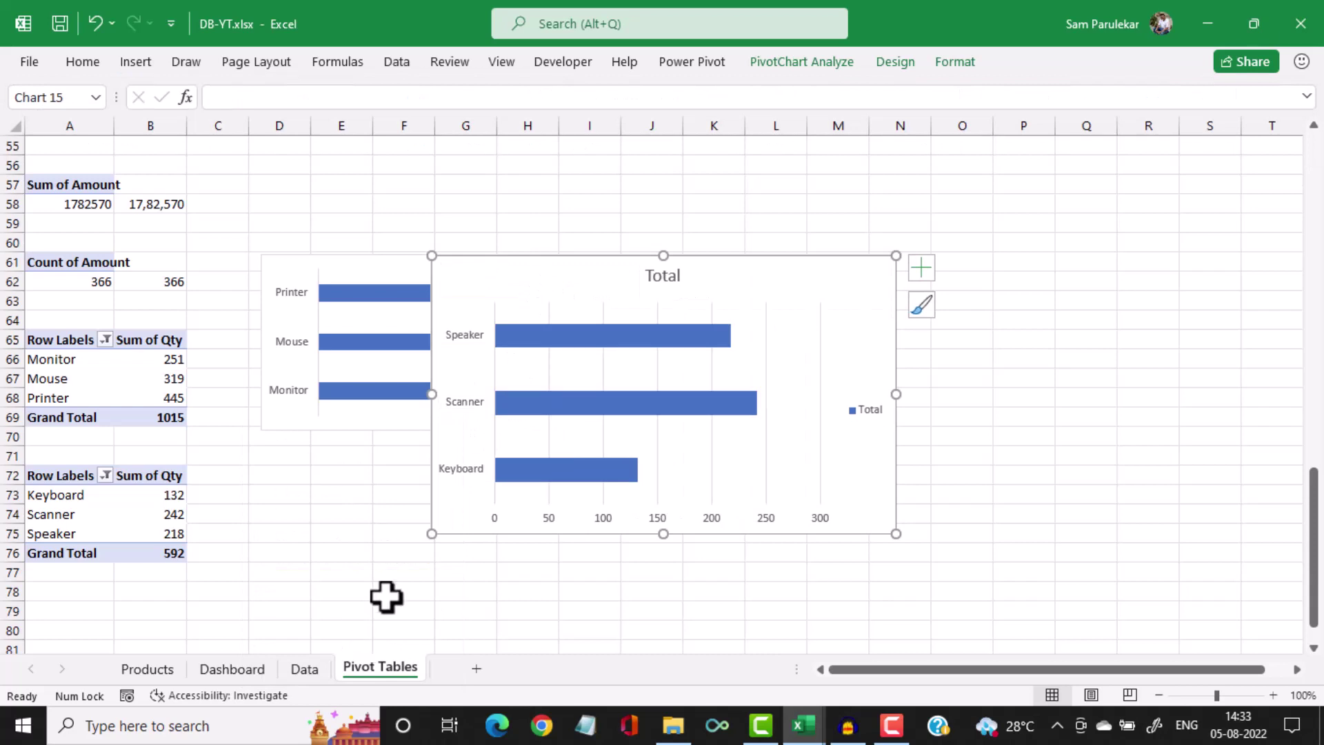
# Remove the title, legend, horizontal axis and gridlines from the new Keyboard, Scanner and Speaker bar chart
pyautogui.click(658, 281)
pyautogui.press('Delete')
pyautogui.click(869, 393)
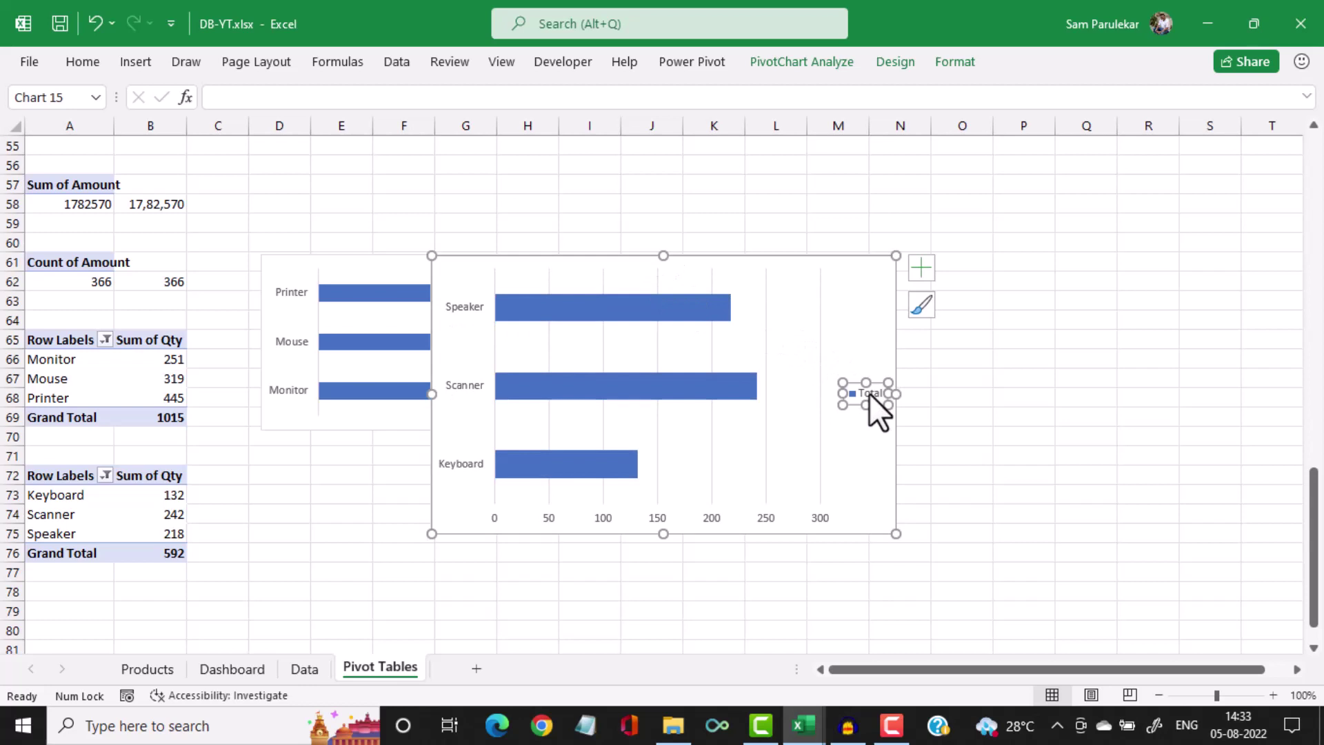
pyautogui.press('Delete')
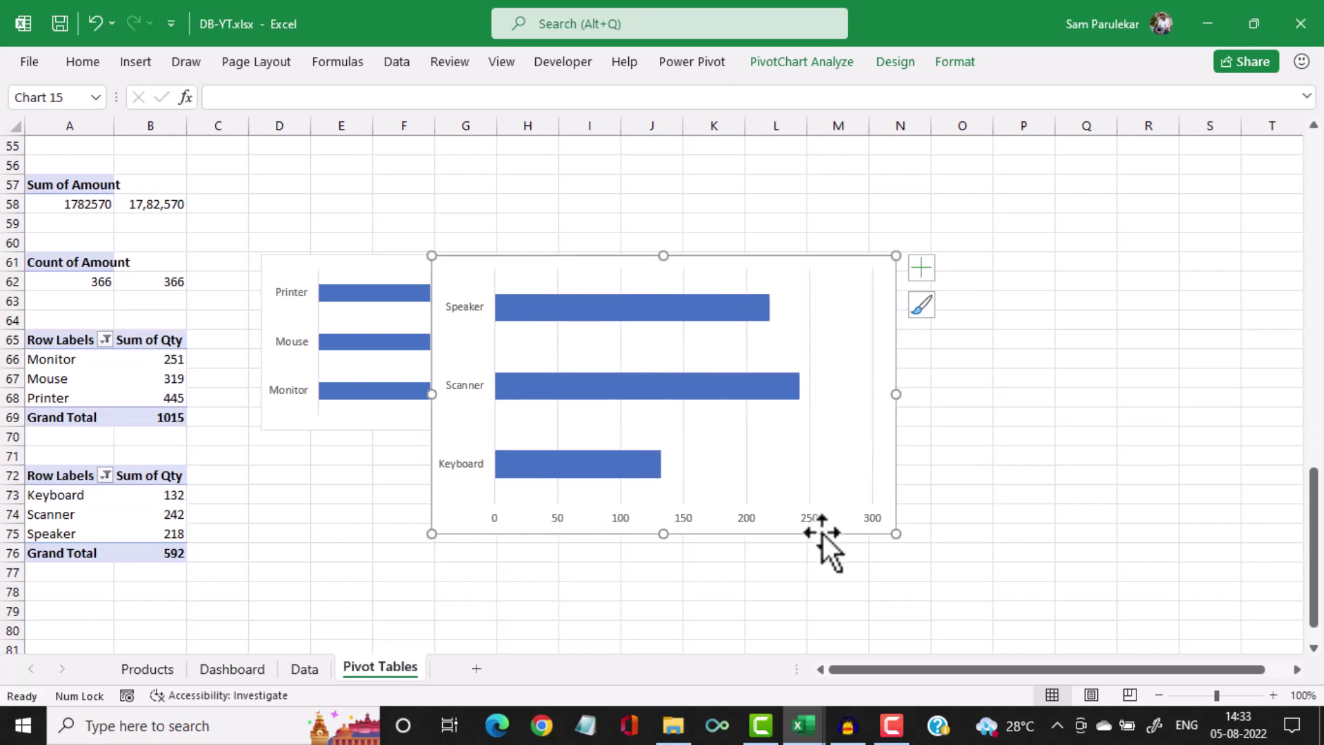
pyautogui.click(812, 519)
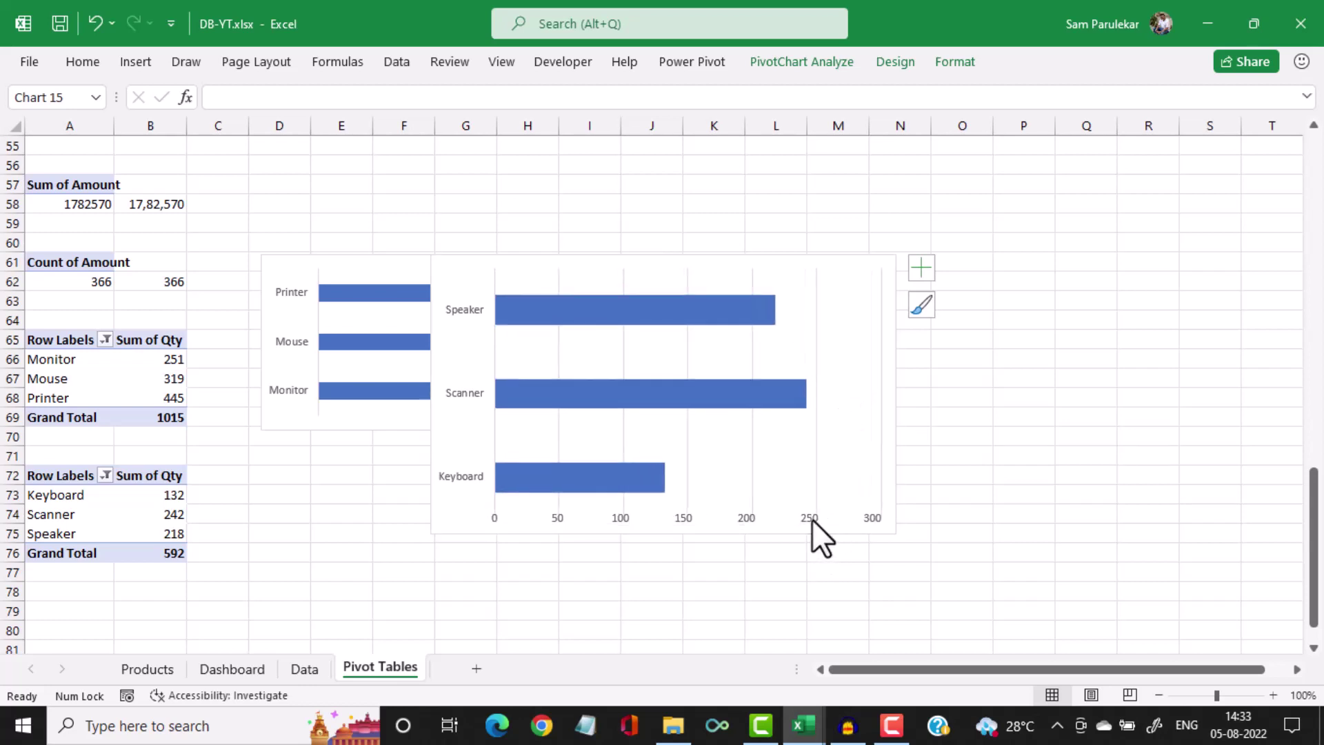
pyautogui.press('Delete')
pyautogui.click(815, 495)
pyautogui.press('Delete')
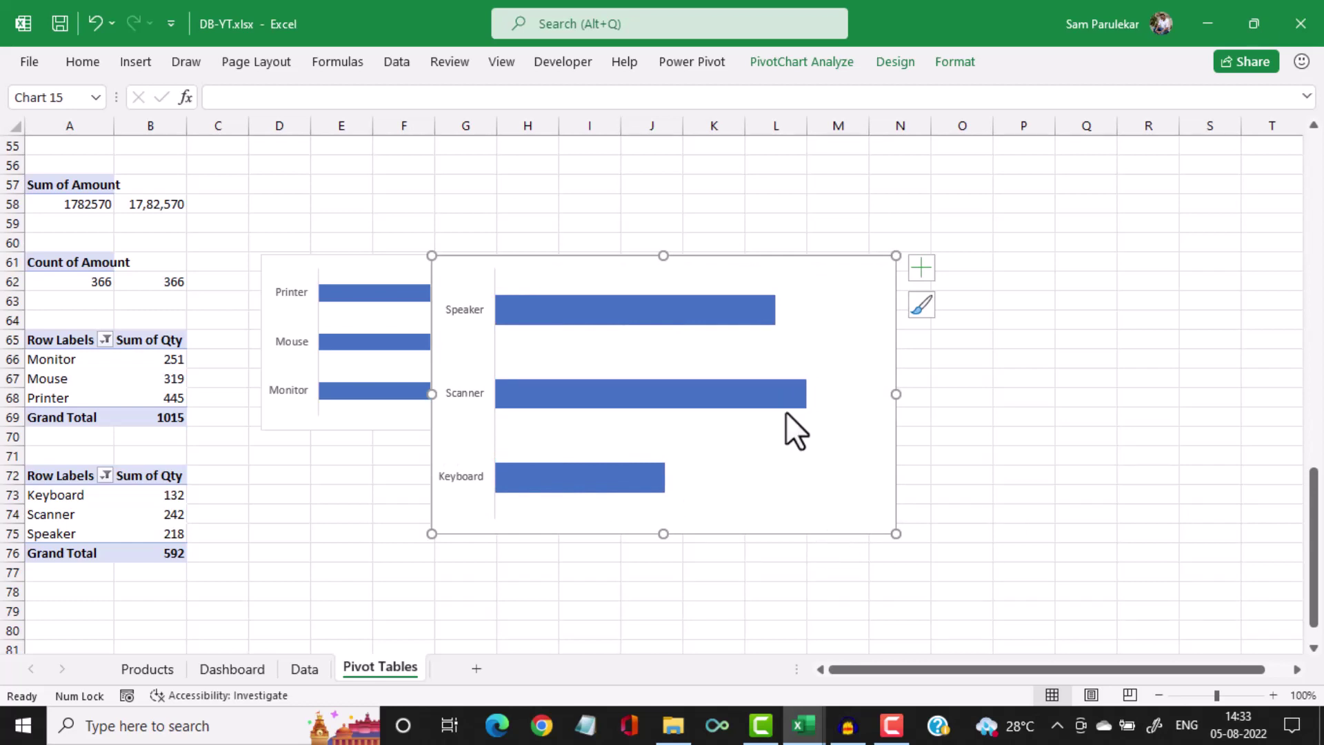
# Add data labels to the bars of the Keyboard, Scanner and Speaker chart
pyautogui.click(788, 404)
pyautogui.rightClick(788, 403)
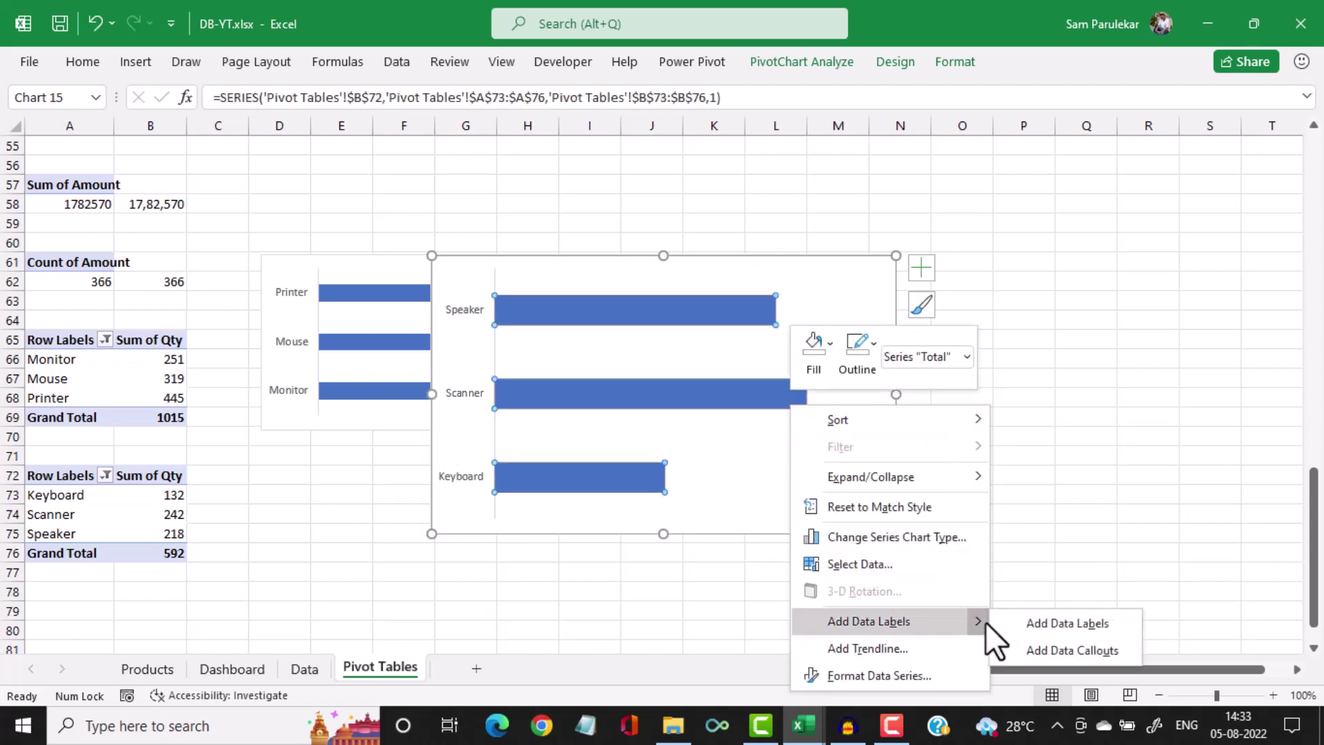
pyautogui.click(1007, 620)
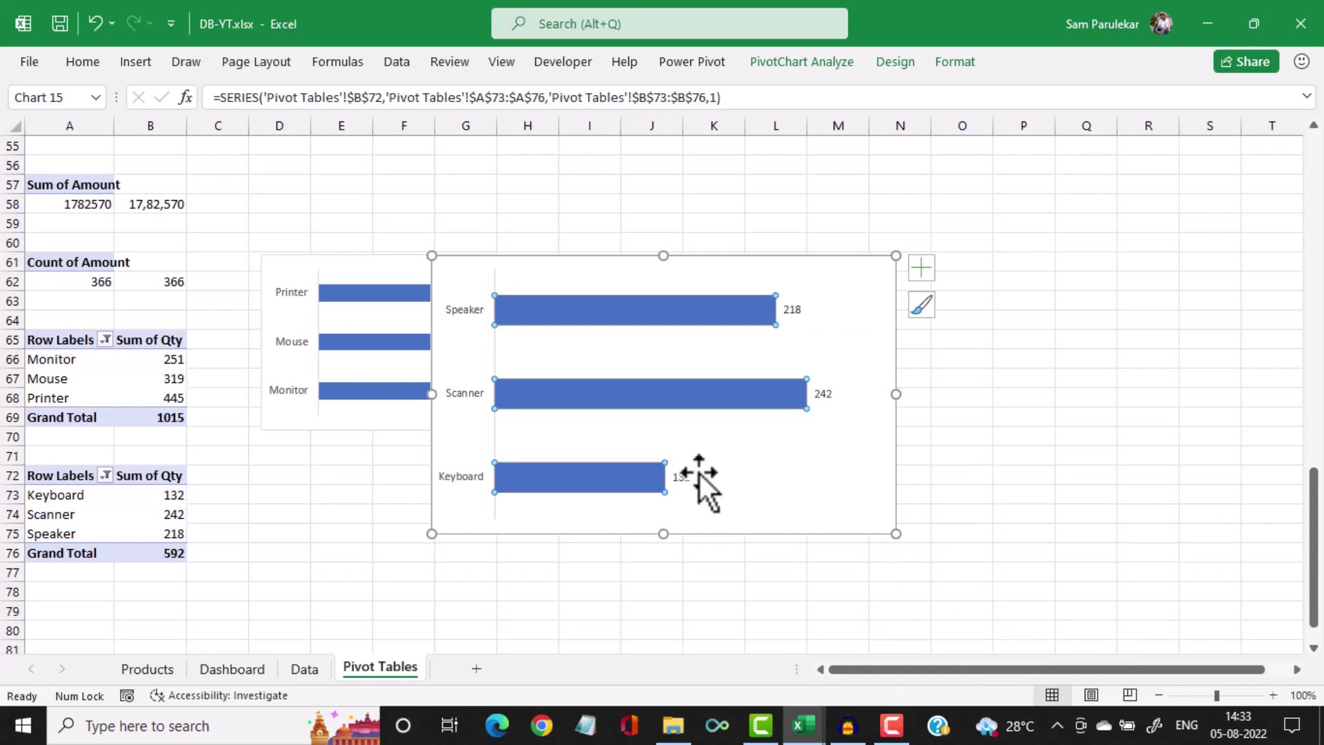
# Shrink the bottom 3 items chart and place it directly below the top 3 chart on the Pivot Tables sheet
pyautogui.moveTo(896, 256); pyautogui.dragTo(755, 366)
pyautogui.click(561, 502)
pyautogui.moveTo(430, 487); pyautogui.dragTo(429, 489)
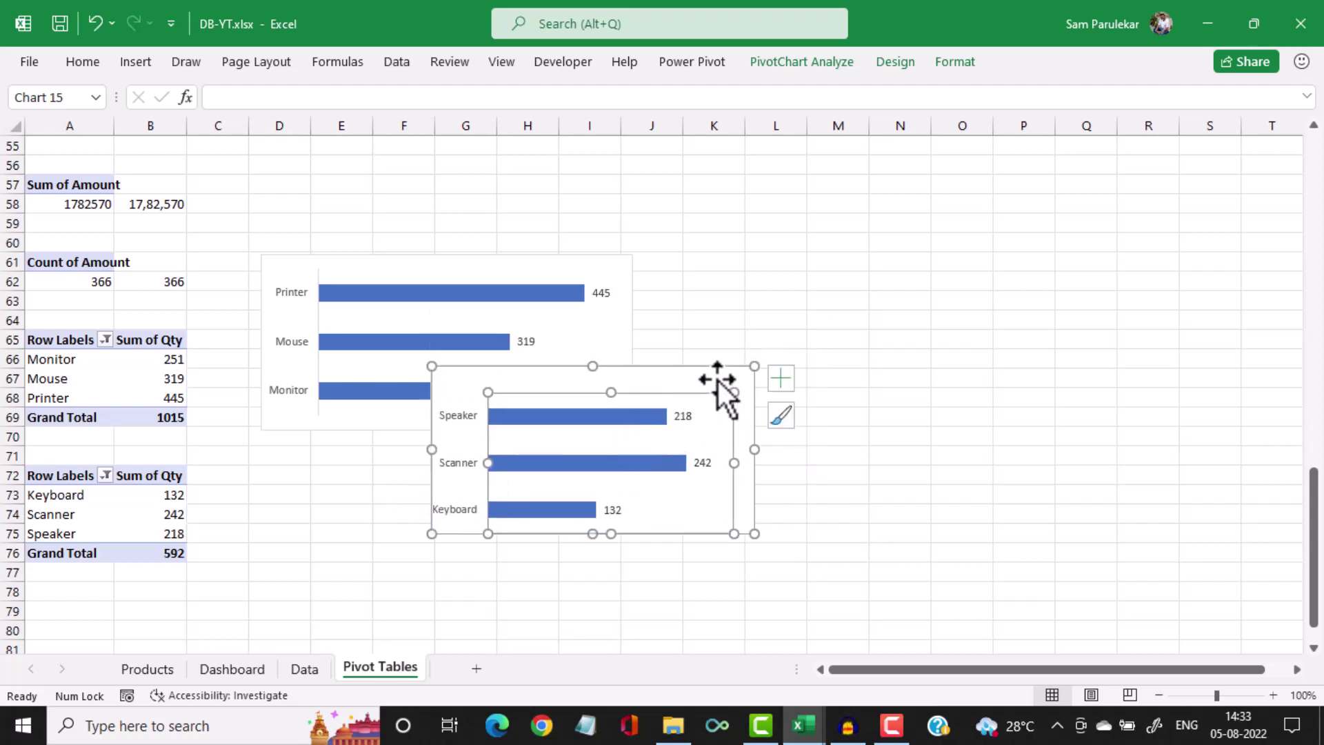
pyautogui.hotkey('ctrl', 'z')
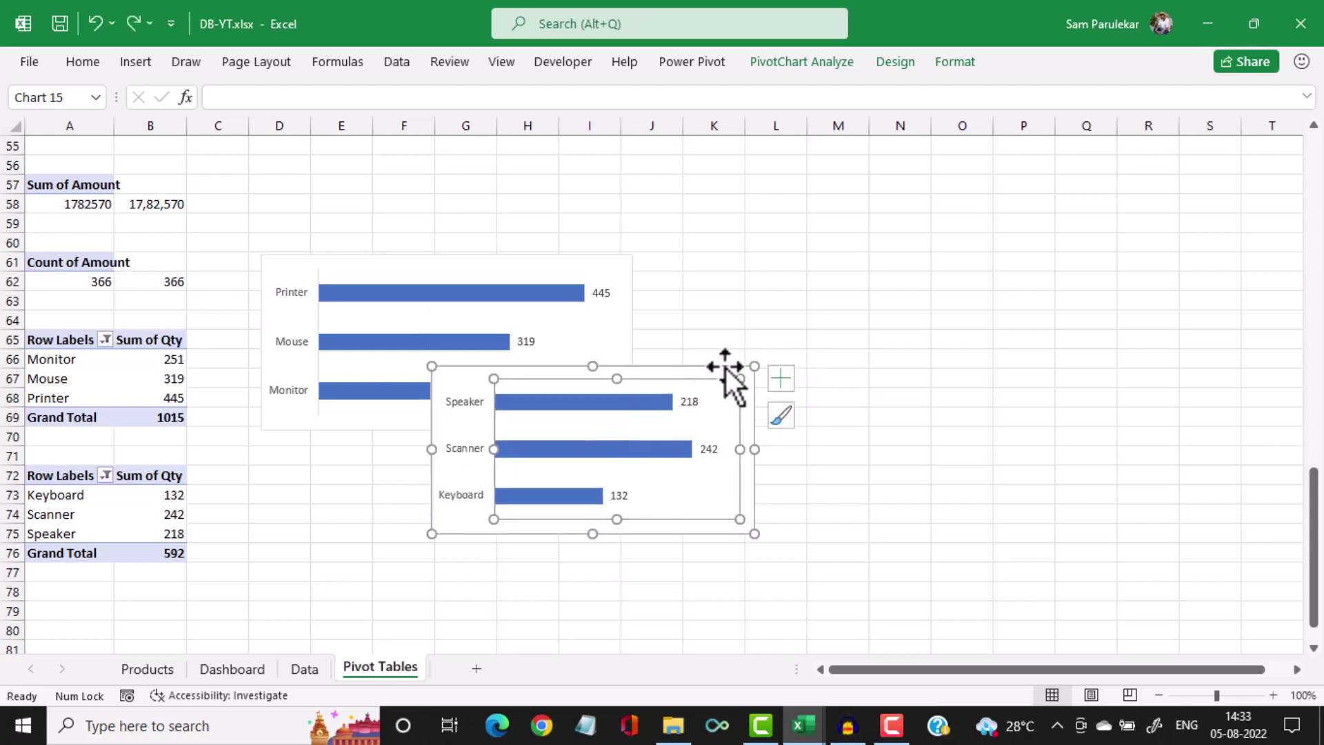
pyautogui.moveTo(724, 370); pyautogui.dragTo(550, 441)
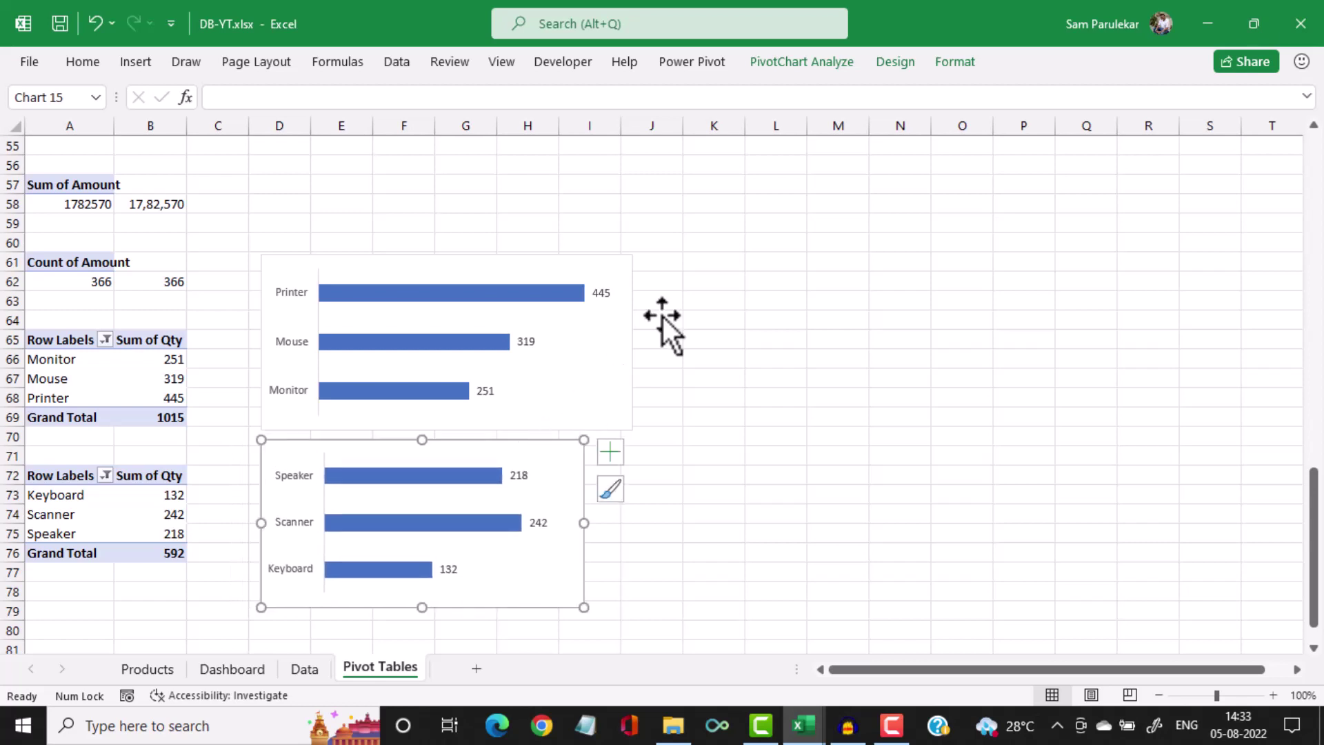
# Copy the bottom 3 items bar chart onto the Top 3 Less Selling Products panel of the Products sheet
pyautogui.click(174, 667)
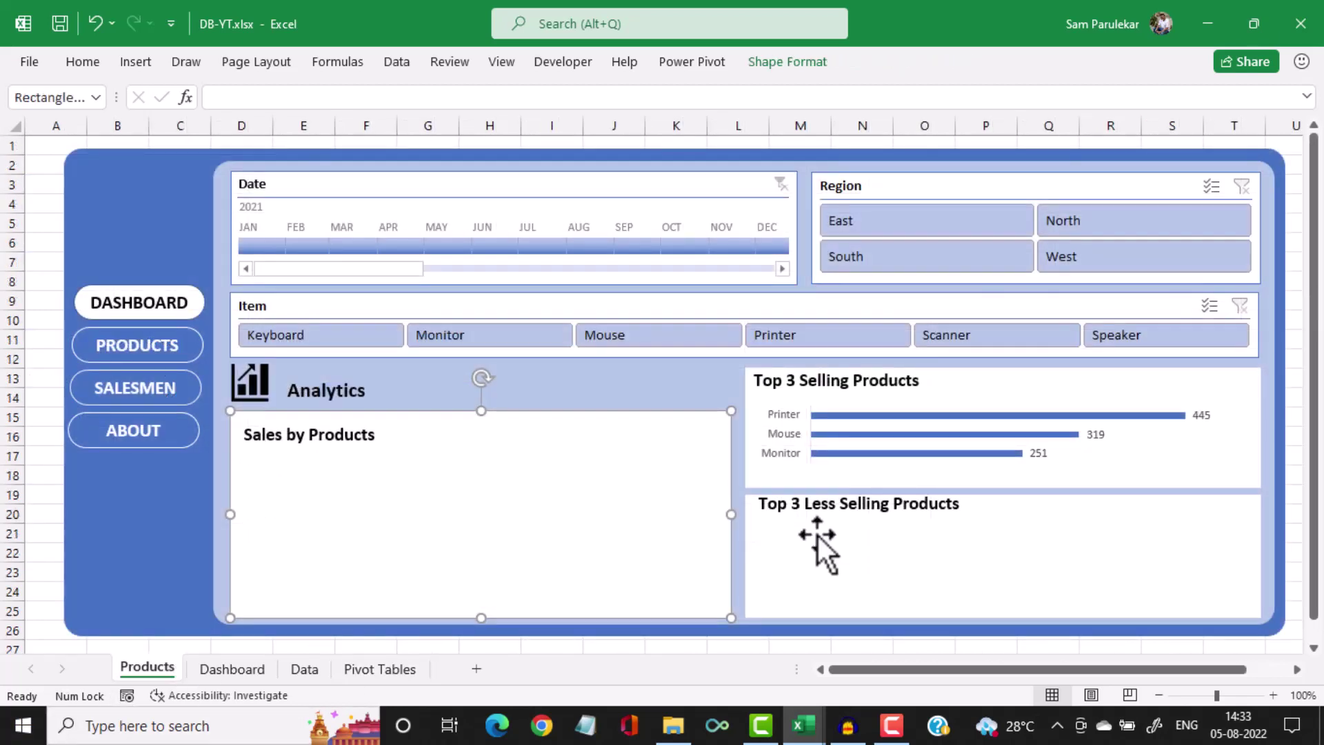
pyautogui.click(813, 546)
pyautogui.hotkey('ctrl', 'v')
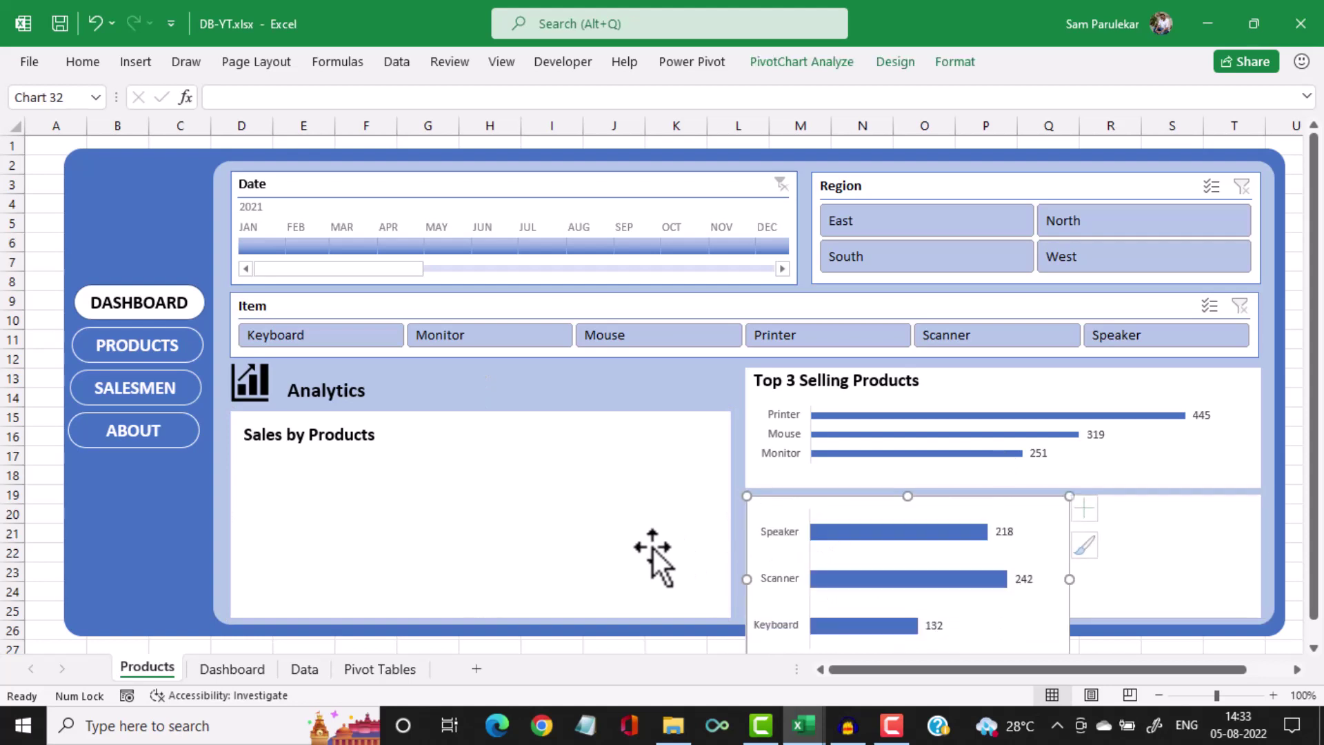
# Fit the pasted chart beneath the Top 3 Less Selling Products heading, about 2.6 cm high and 13.8 cm wide
pyautogui.scroll(-2, 813, 494)
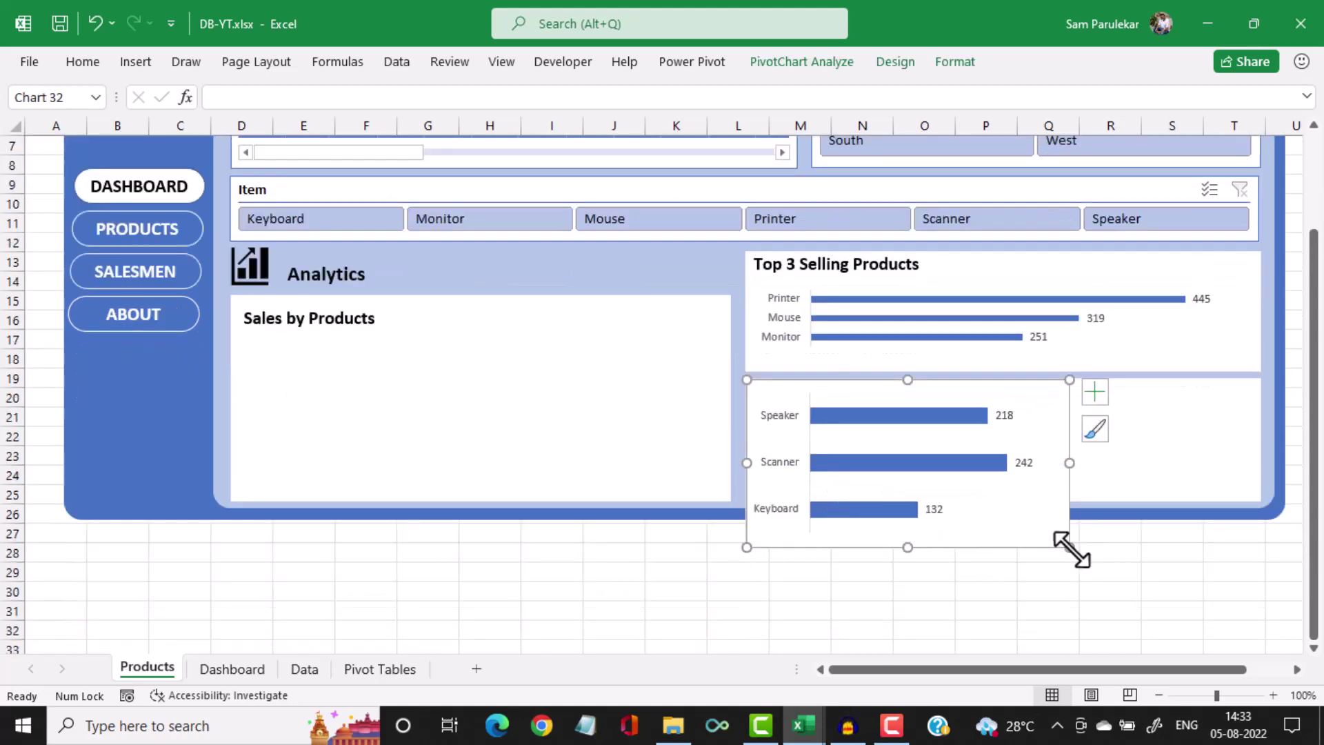
pyautogui.moveTo(1070, 548); pyautogui.dragTo(1017, 481)
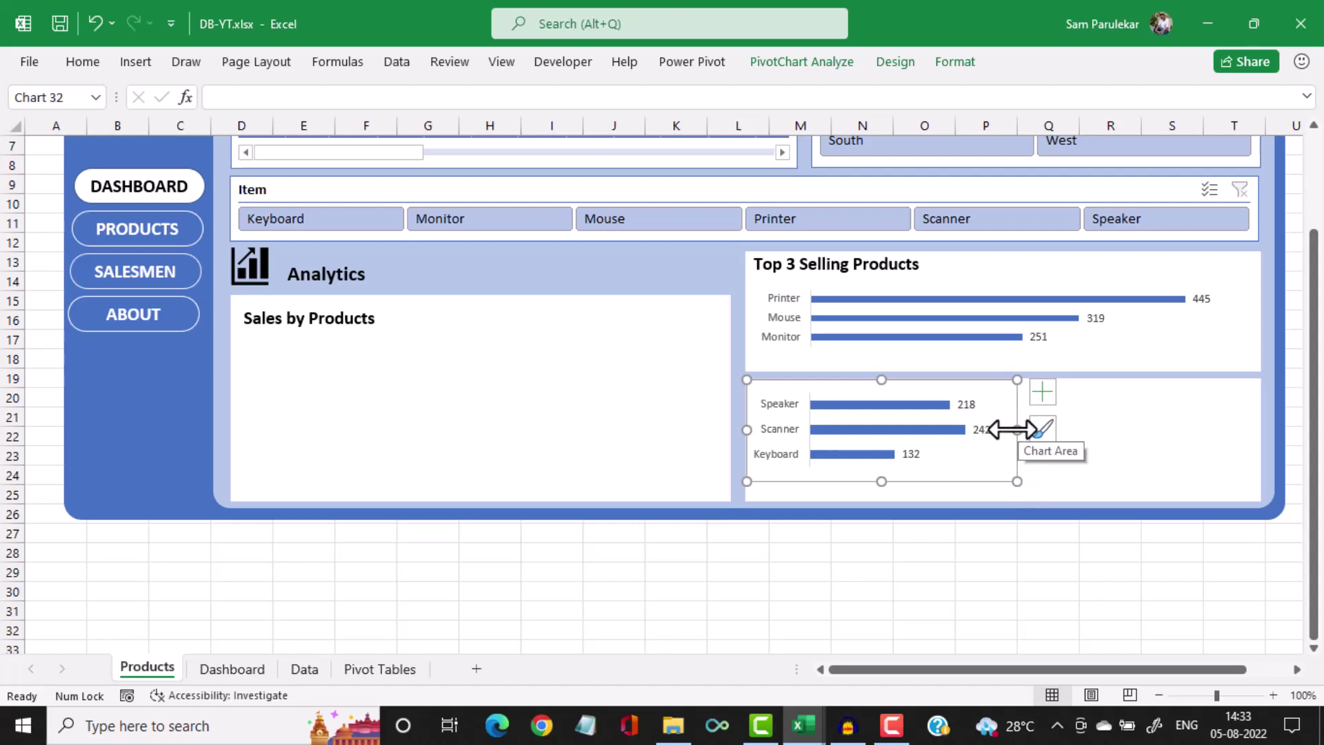
pyautogui.moveTo(1016, 429); pyautogui.dragTo(1251, 451)
pyautogui.moveTo(998, 380); pyautogui.dragTo(992, 404)
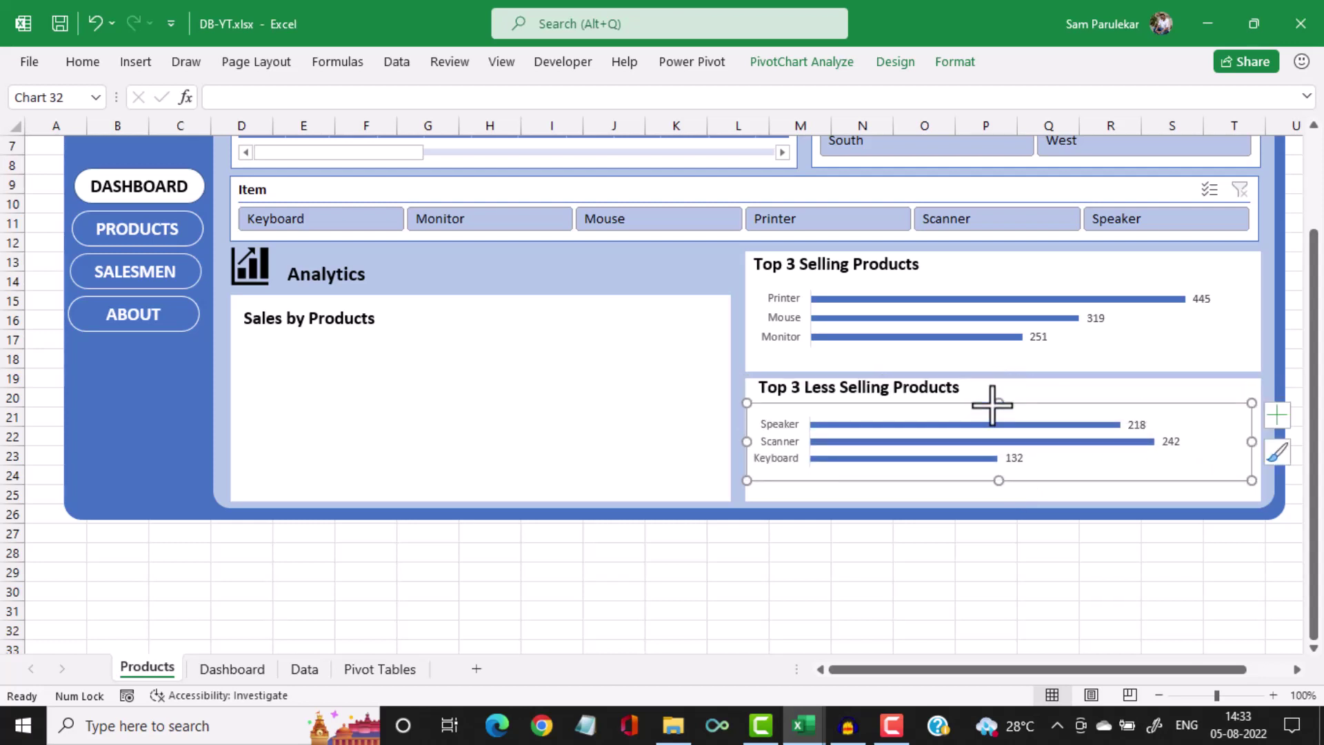
pyautogui.moveTo(998, 481); pyautogui.dragTo(1000, 499)
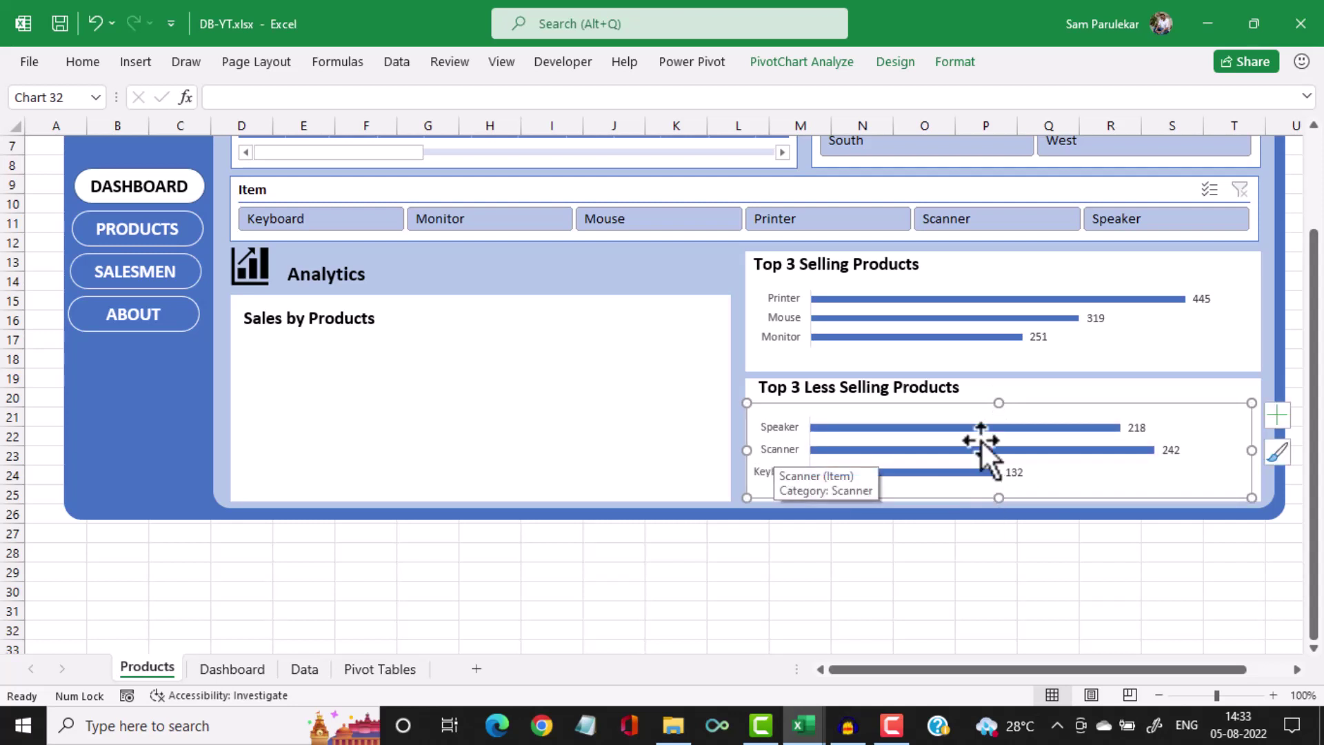
# Remove the outline from the chart under Top 3 Less Selling Products
pyautogui.click(956, 64)
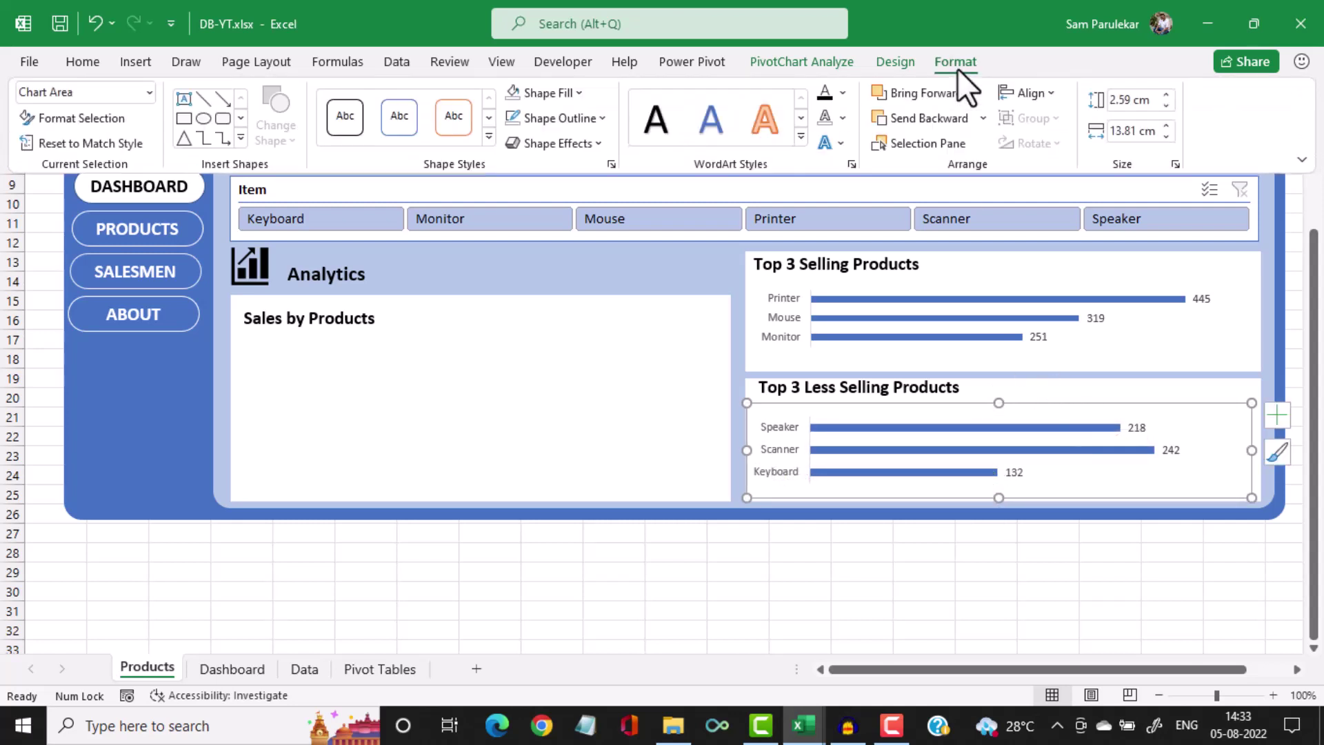
pyautogui.click(601, 118)
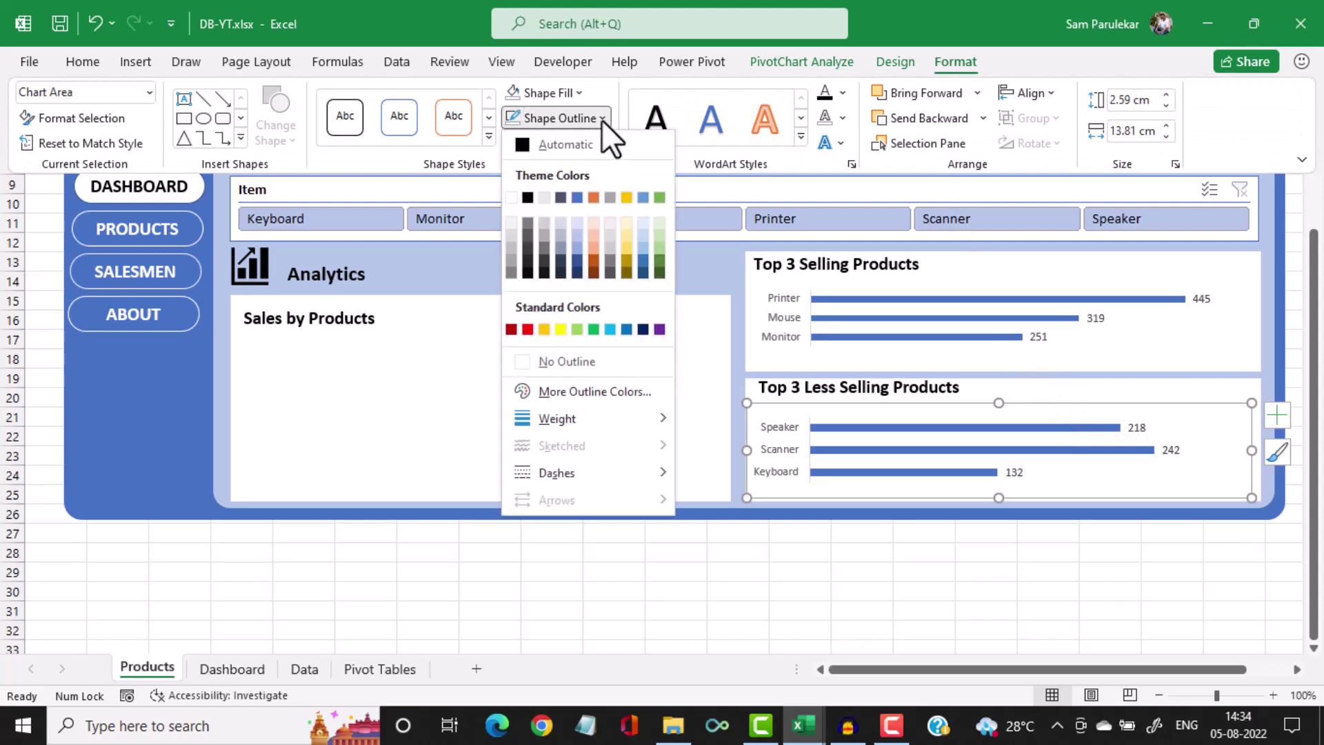
pyautogui.click(524, 361)
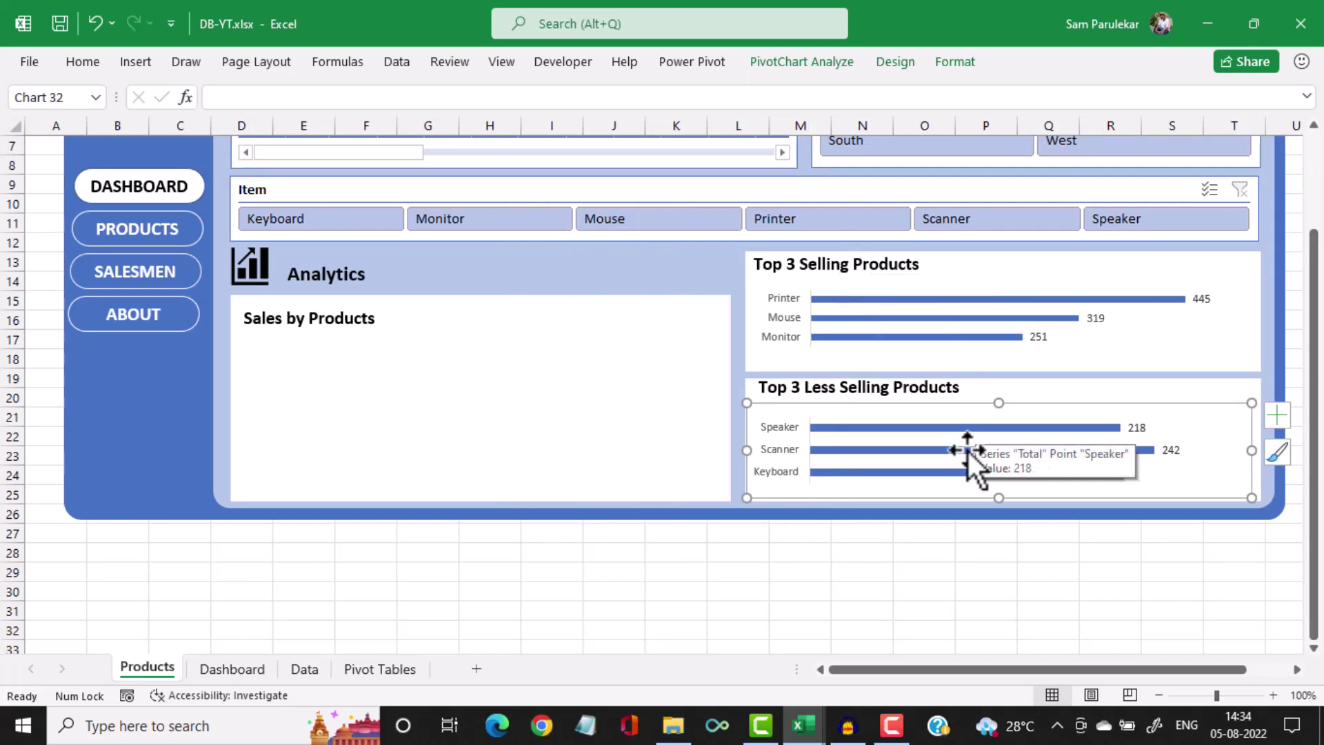
# Review which pivot tables the Item slicer on the Products sheet is connected to, leaving the report connections as they are
pyautogui.scroll(2, 887, 547)
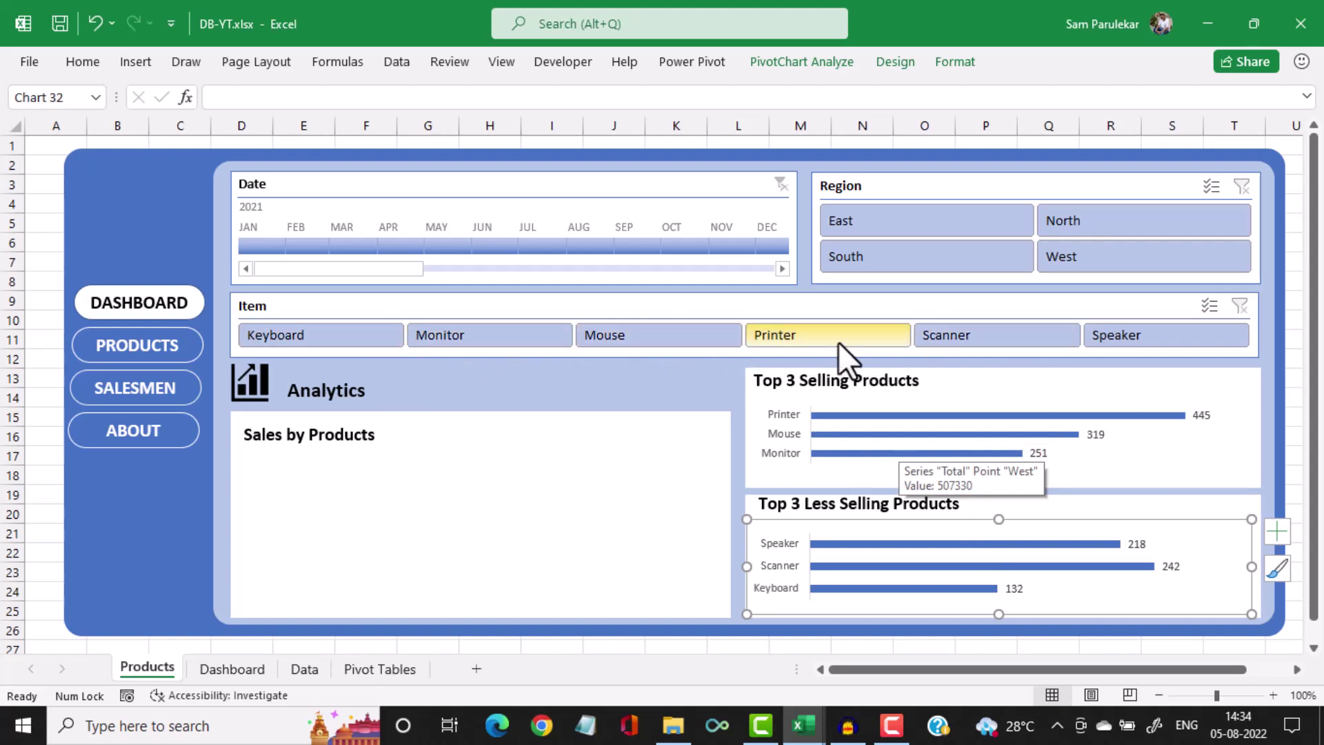
pyautogui.click(683, 311)
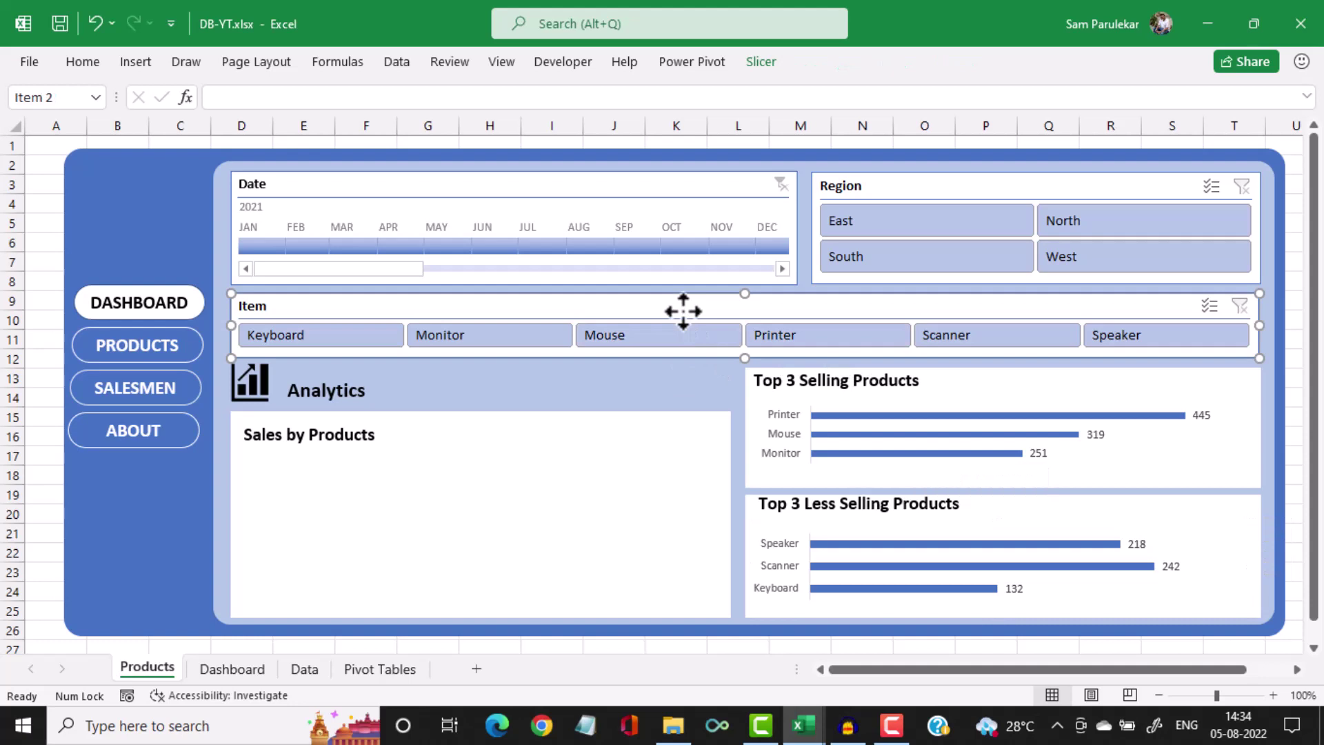
pyautogui.rightClick(683, 311)
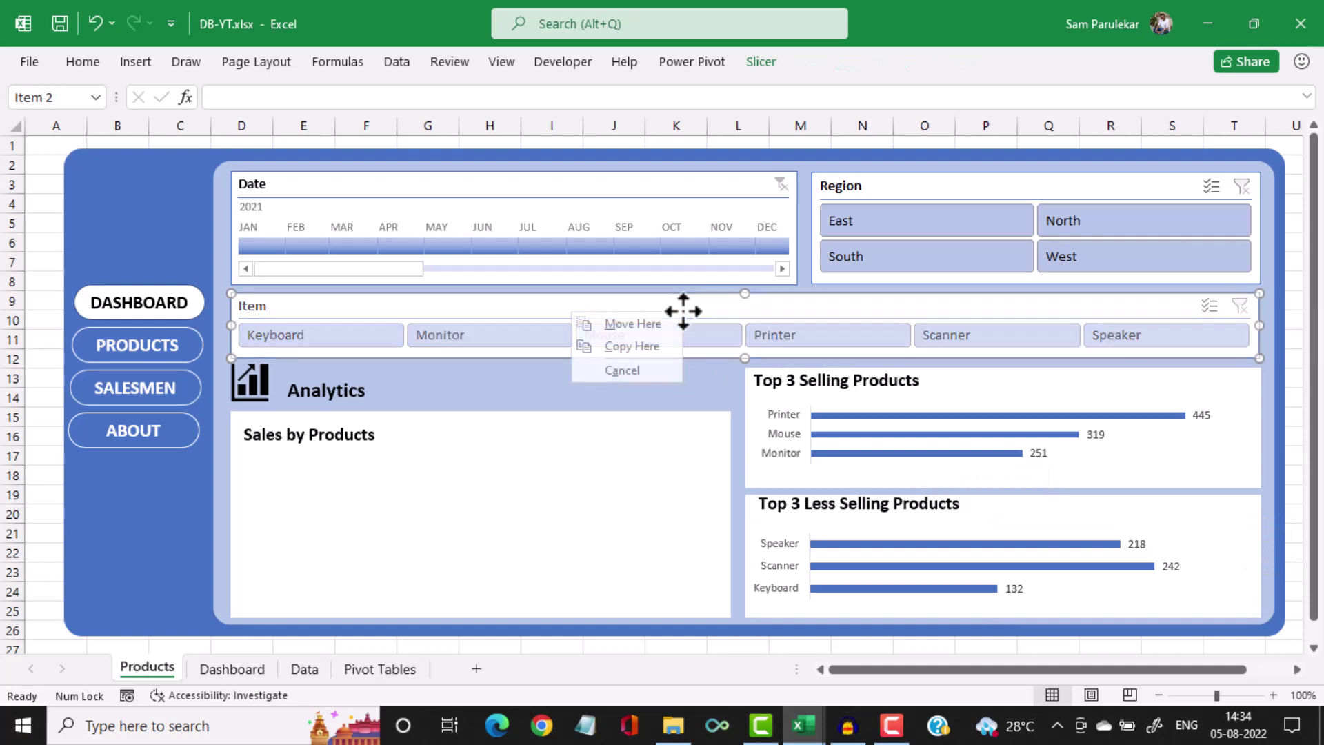
pyautogui.click(735, 296)
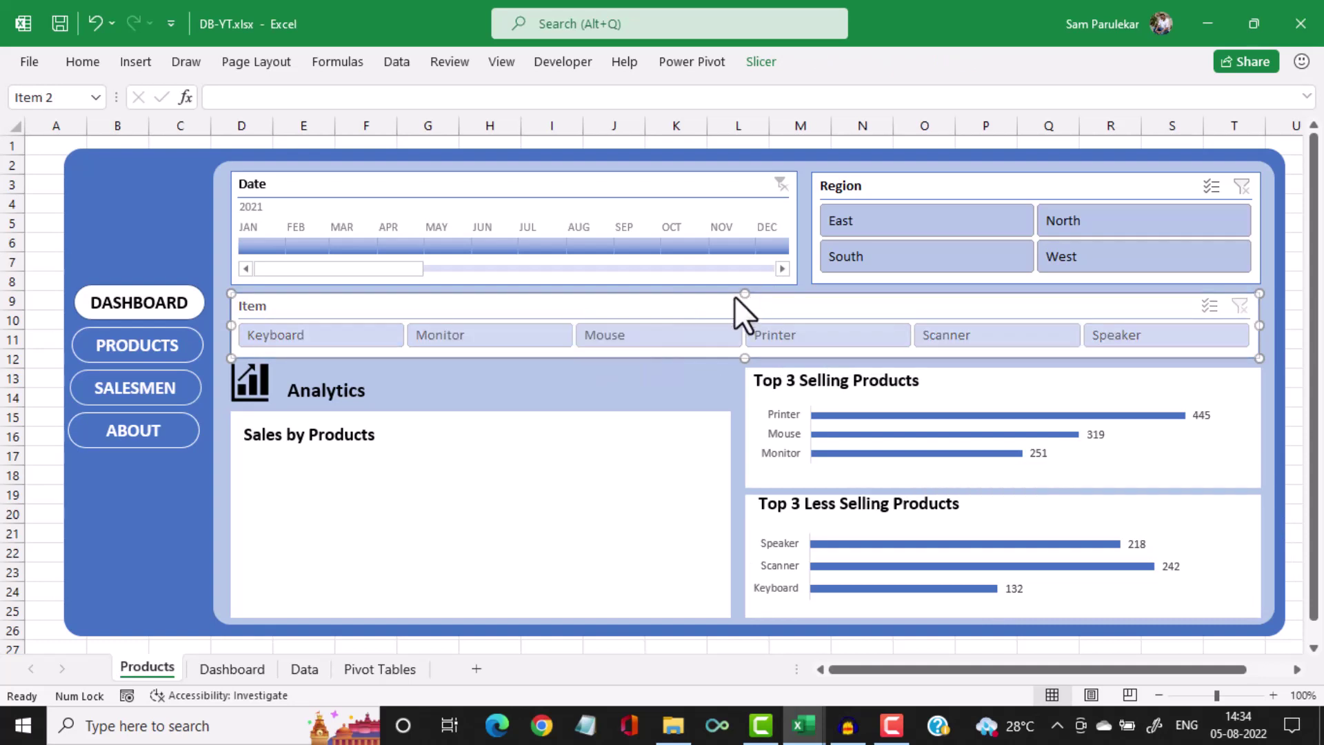
pyautogui.click(746, 62)
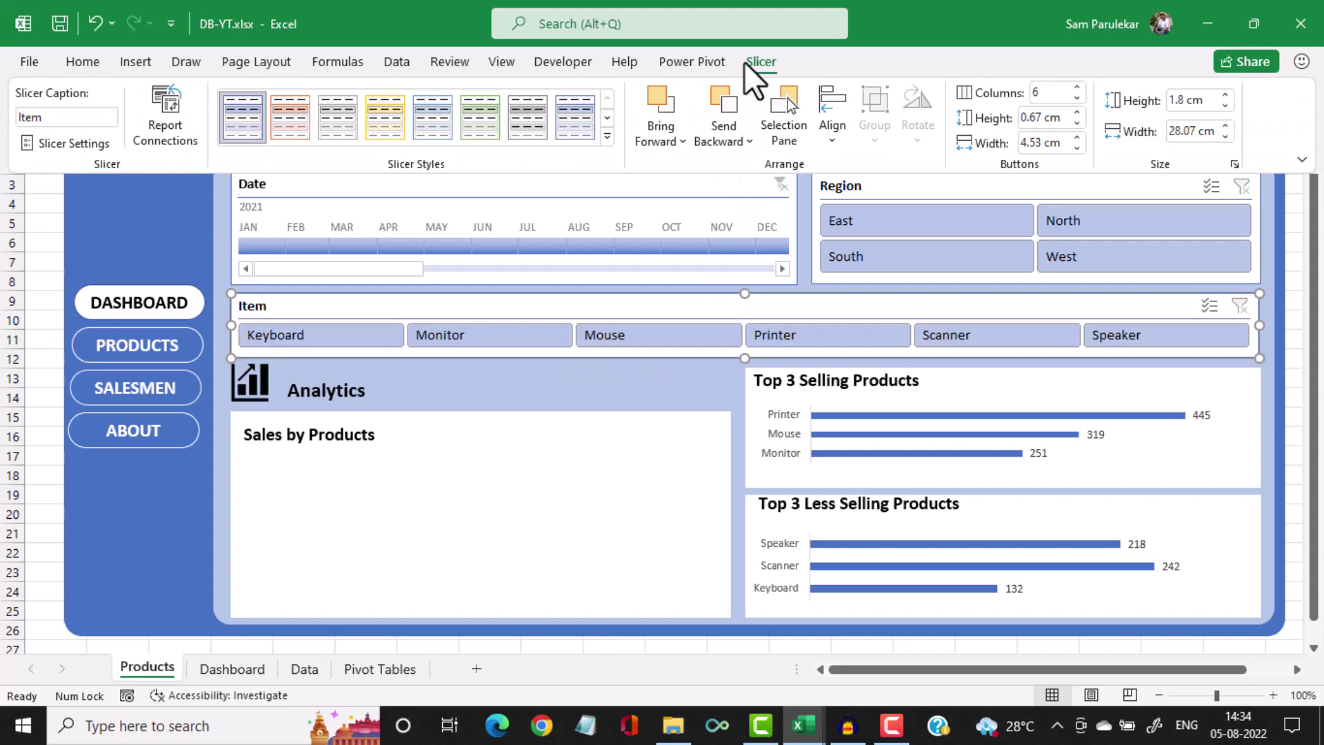
pyautogui.click(172, 138)
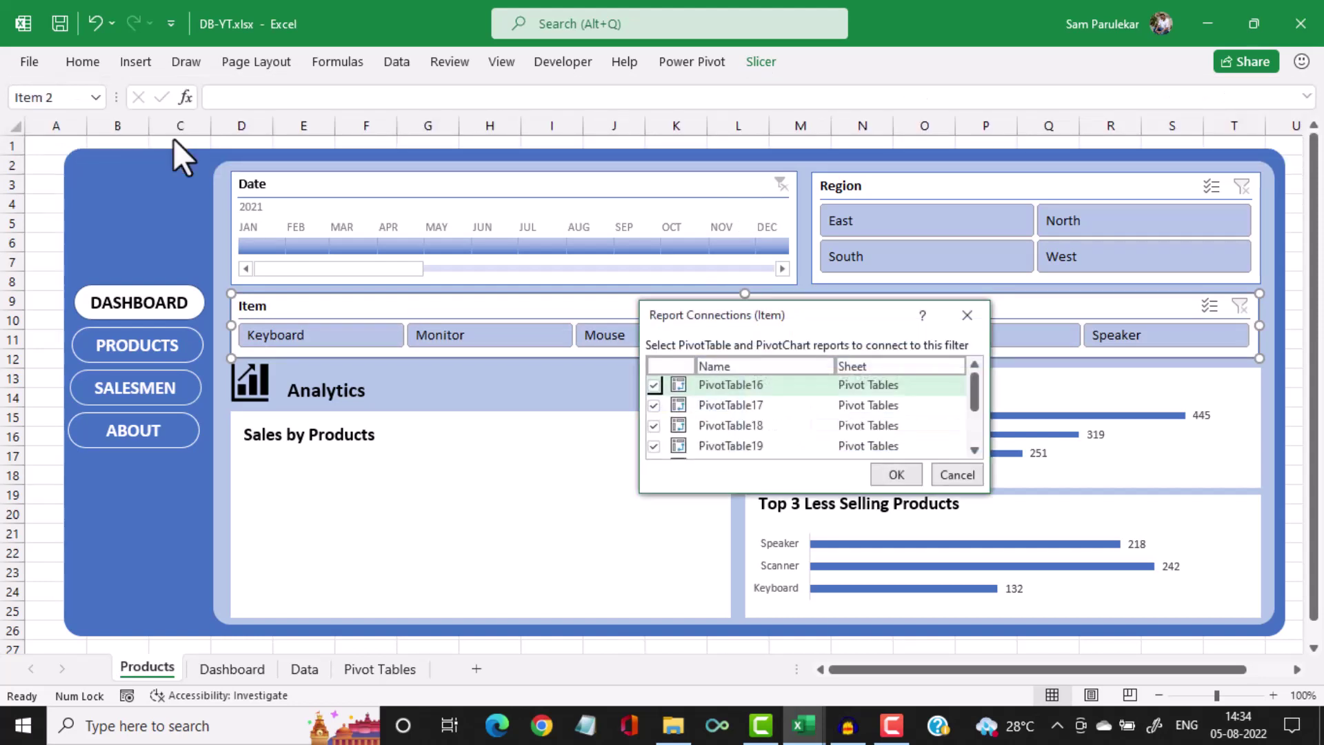
pyautogui.moveTo(975, 396); pyautogui.dragTo(973, 429)
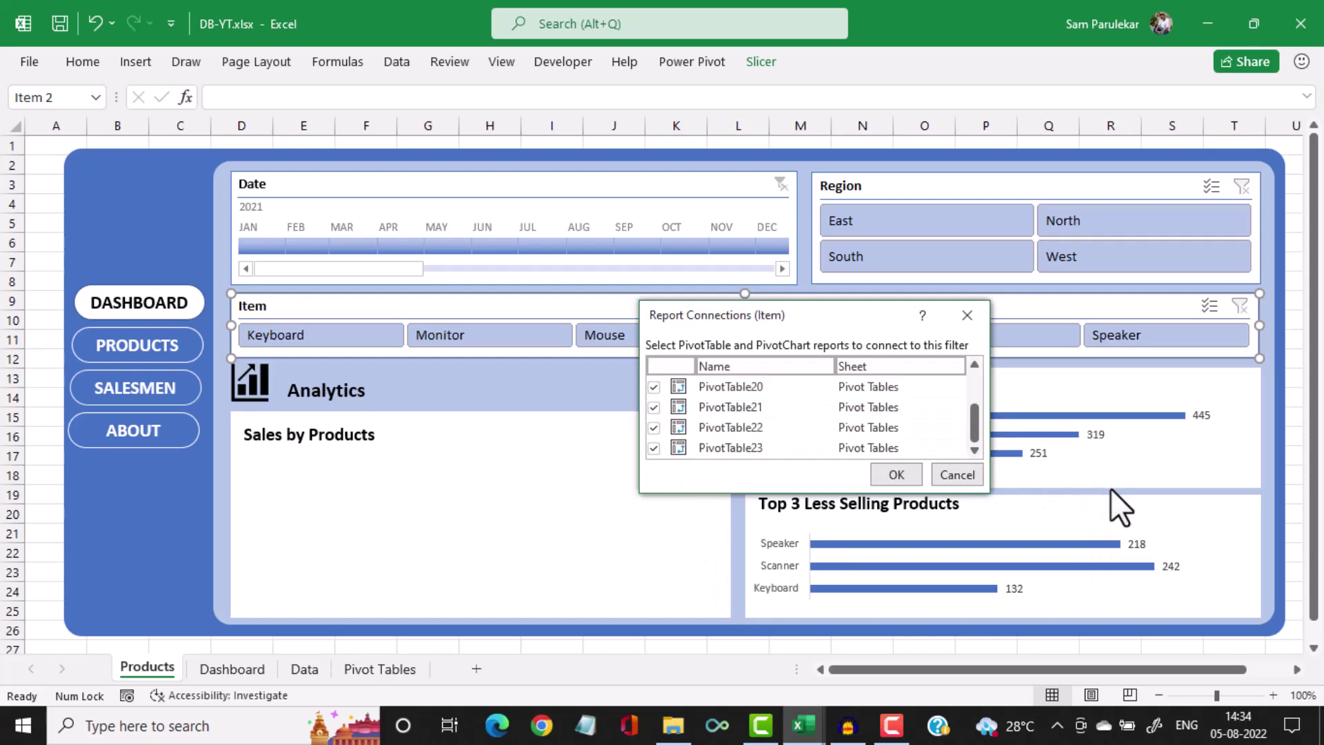
pyautogui.click(956, 475)
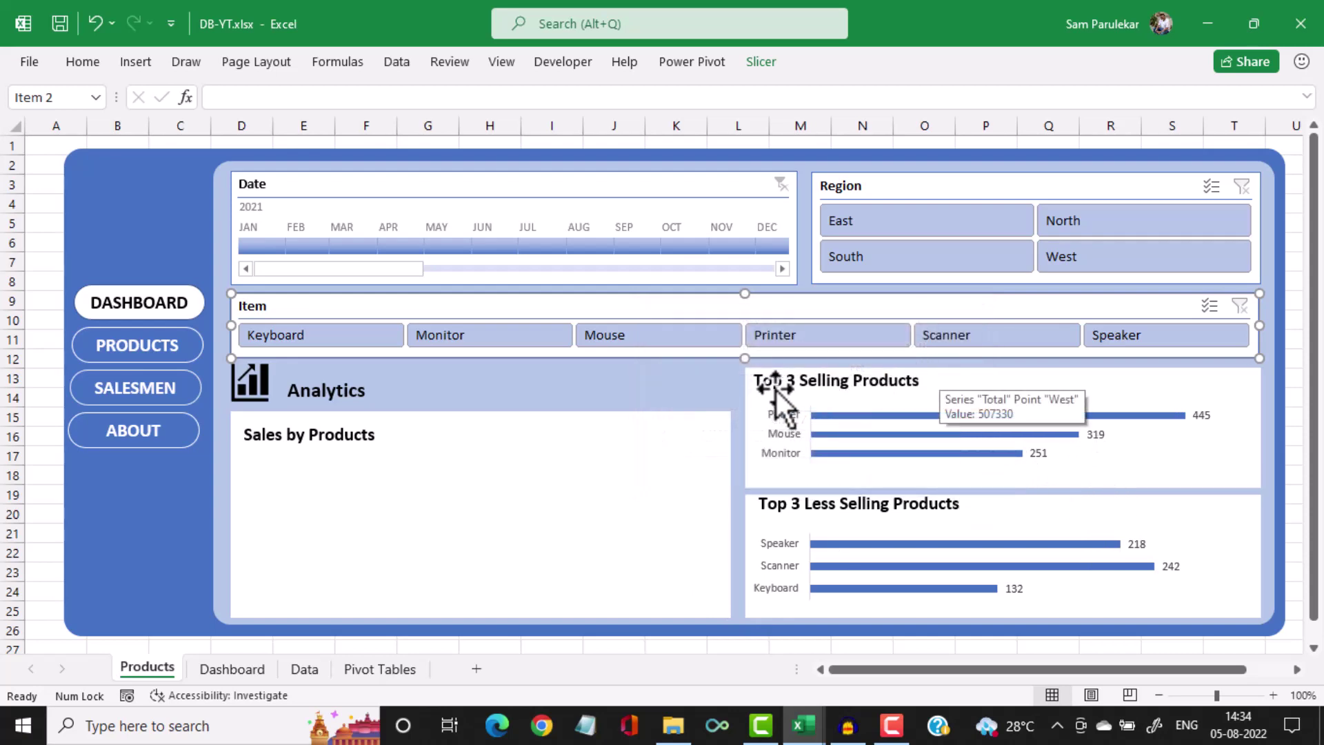
# Look up the PivotTable name of the top 3 items pivot table at A65 on the Pivot Tables sheet
pyautogui.click(376, 667)
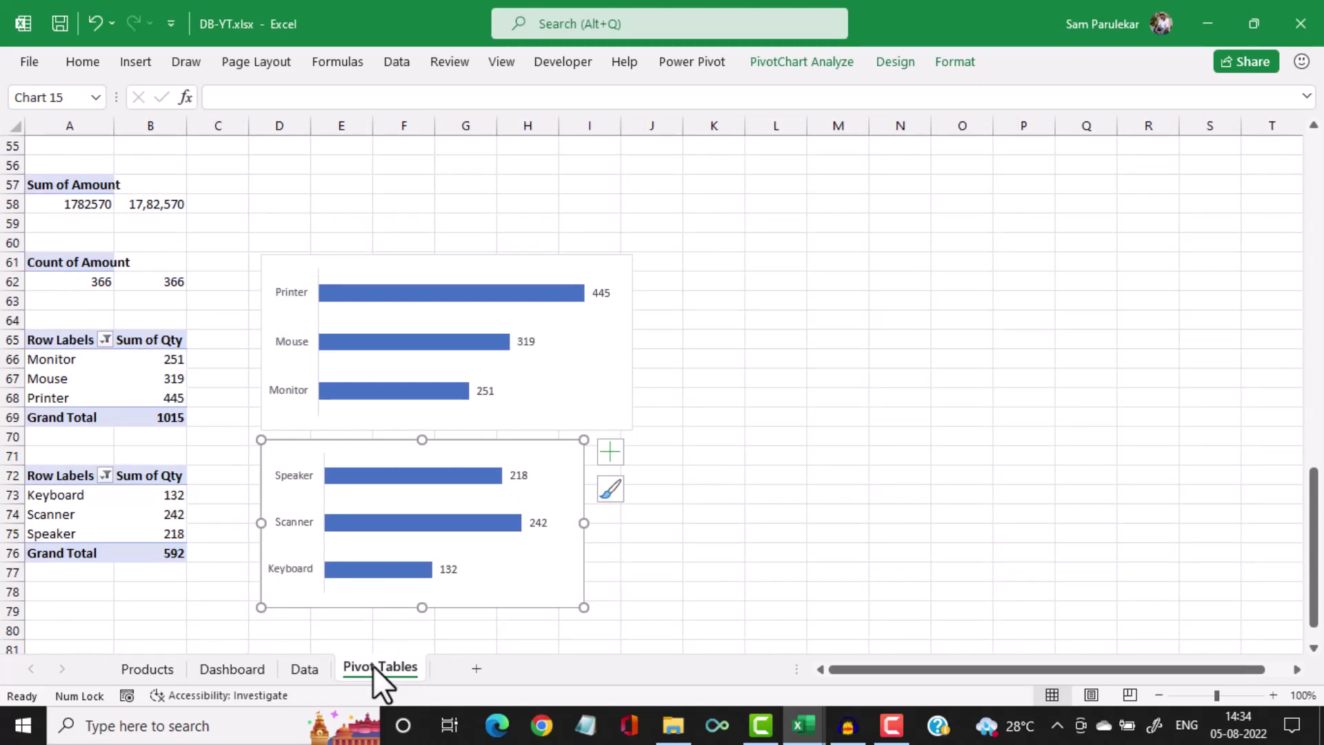
pyautogui.click(63, 359)
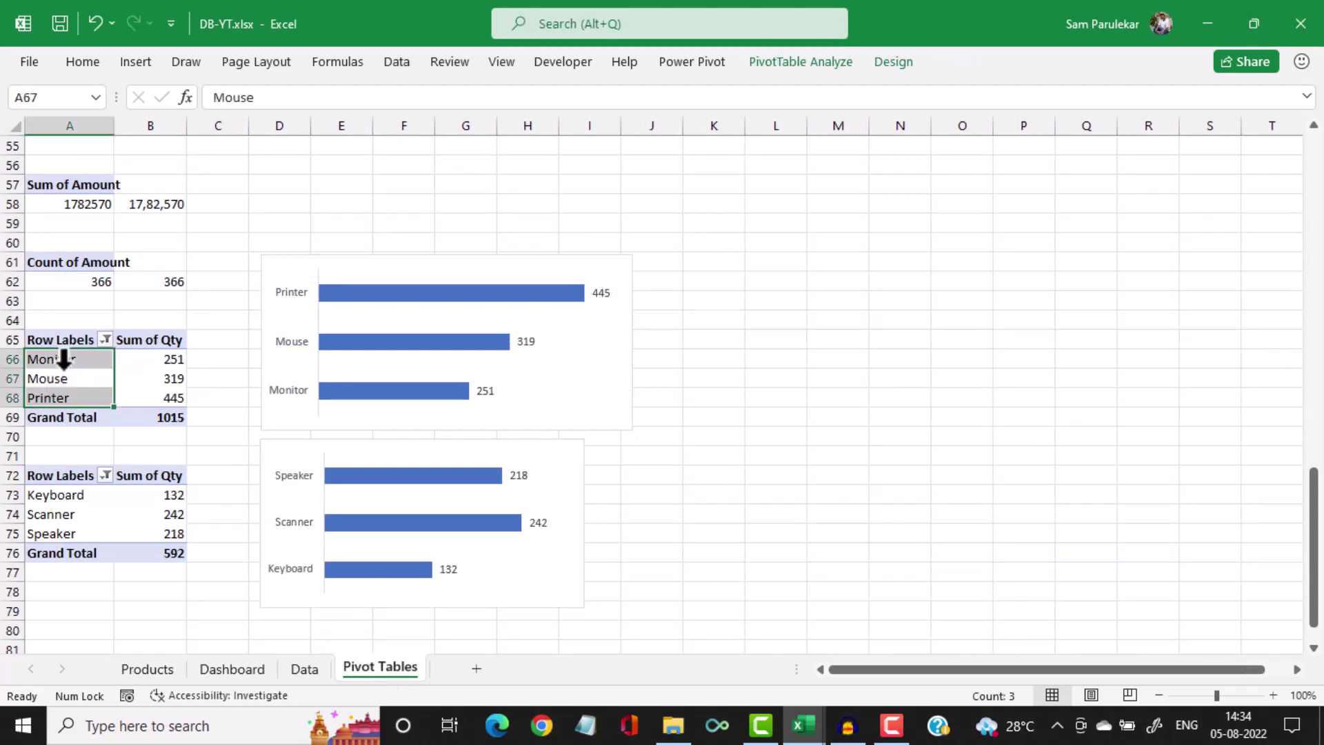
pyautogui.click(838, 57)
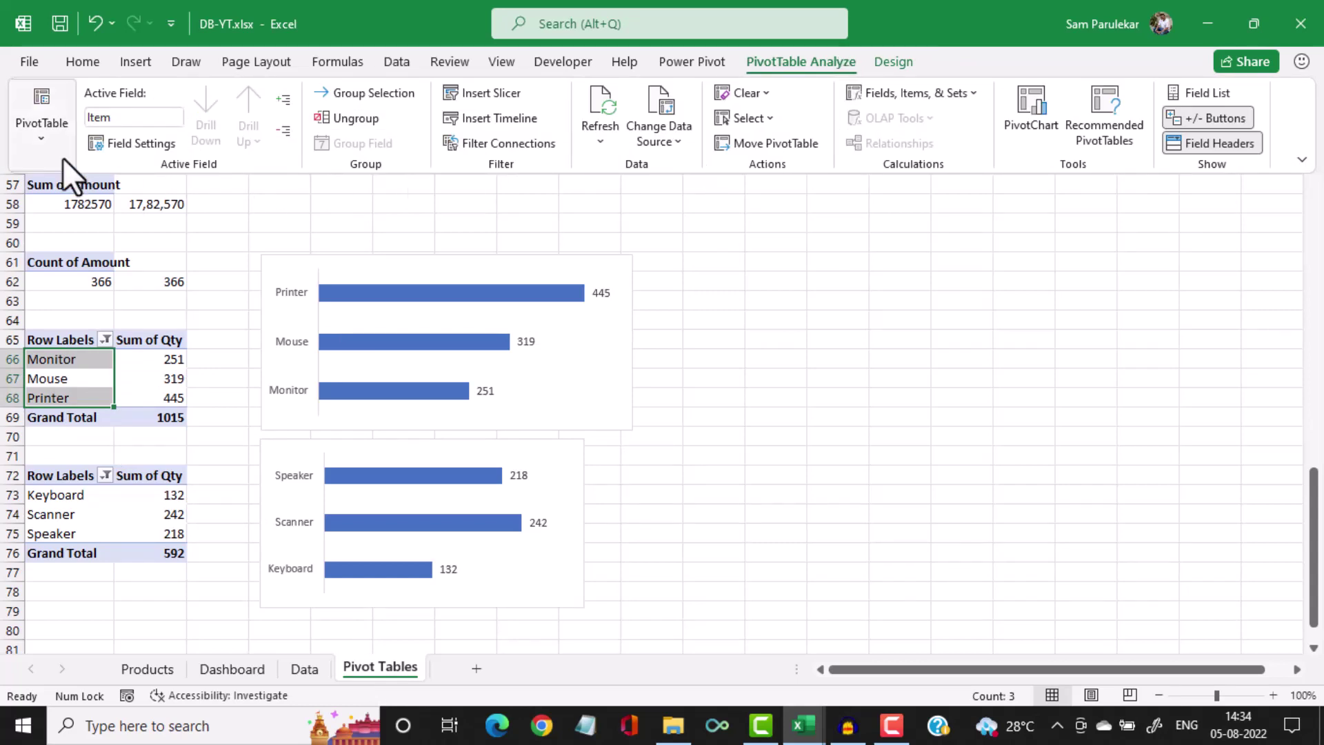
pyautogui.click(43, 106)
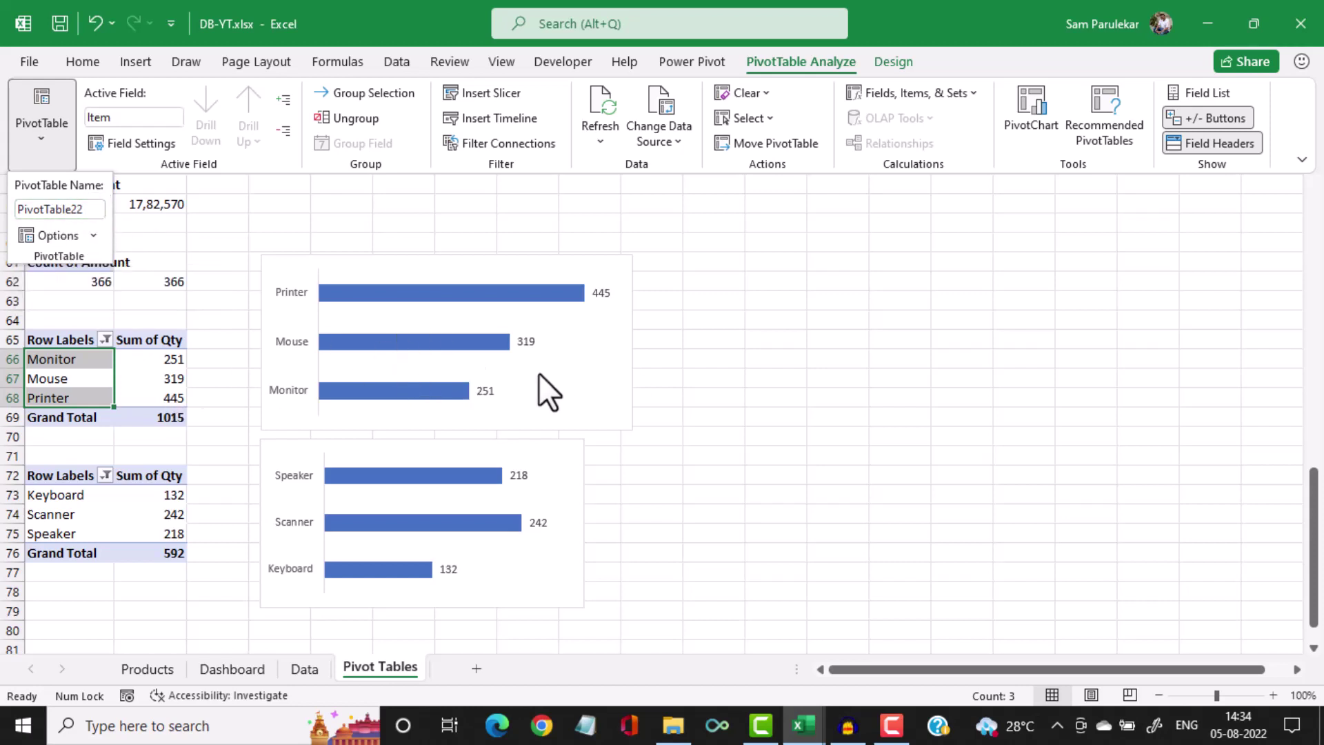
pyautogui.press('Escape')
pyautogui.hotkey('ctrl', 'F1')
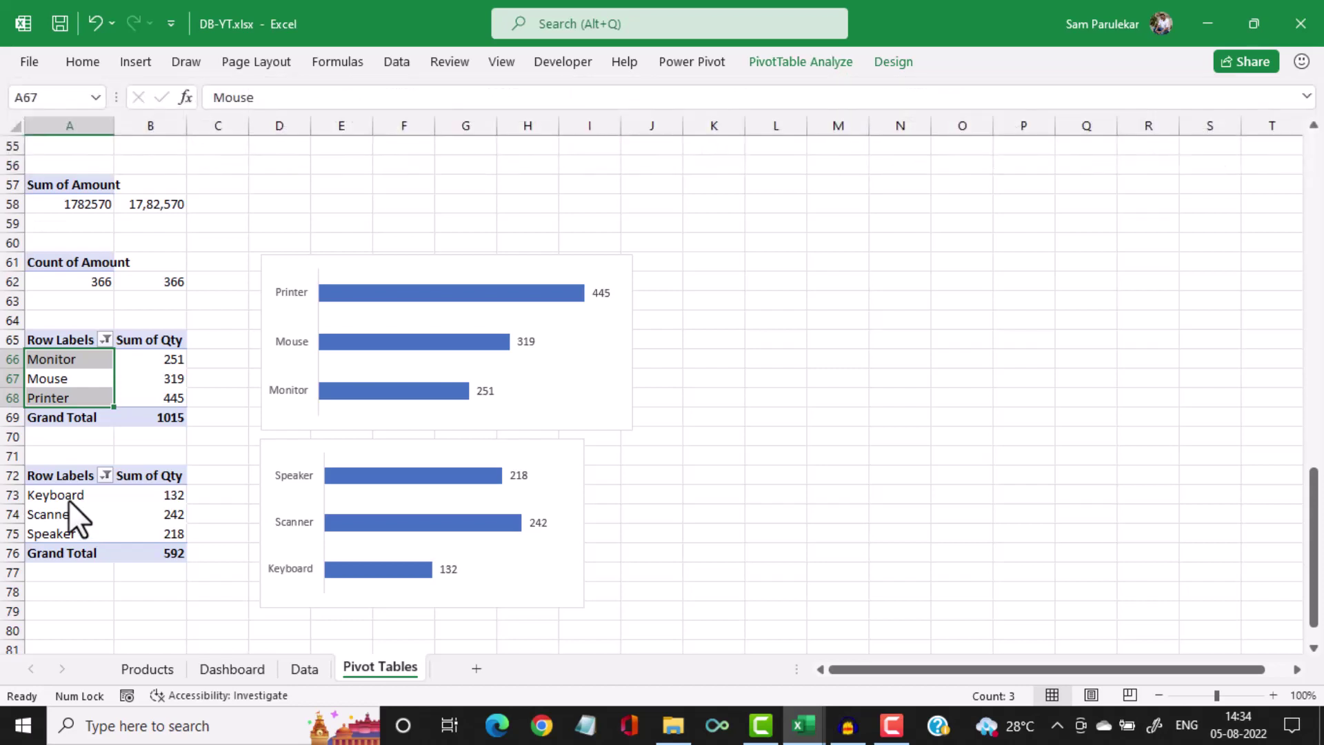
# Look up the PivotTable name of the bottom 3 items pivot table at A72
pyautogui.click(68, 499)
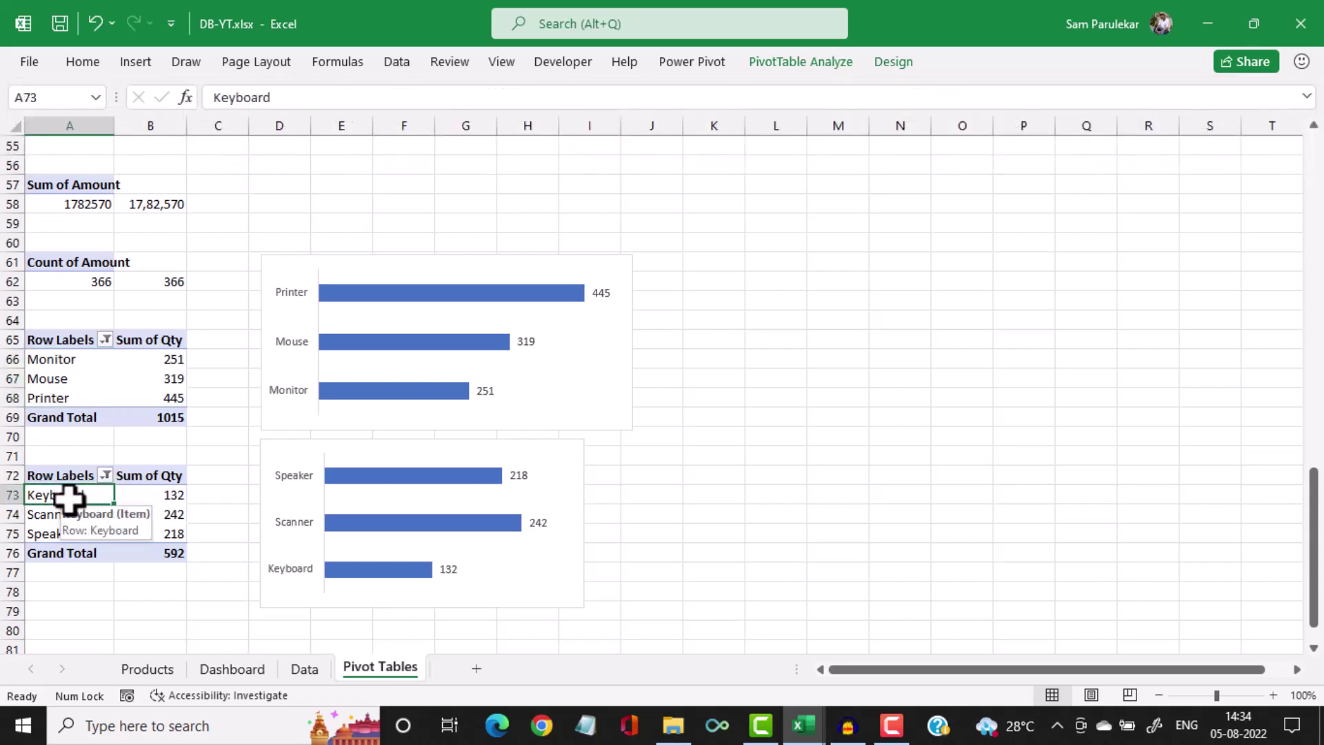
pyautogui.click(822, 60)
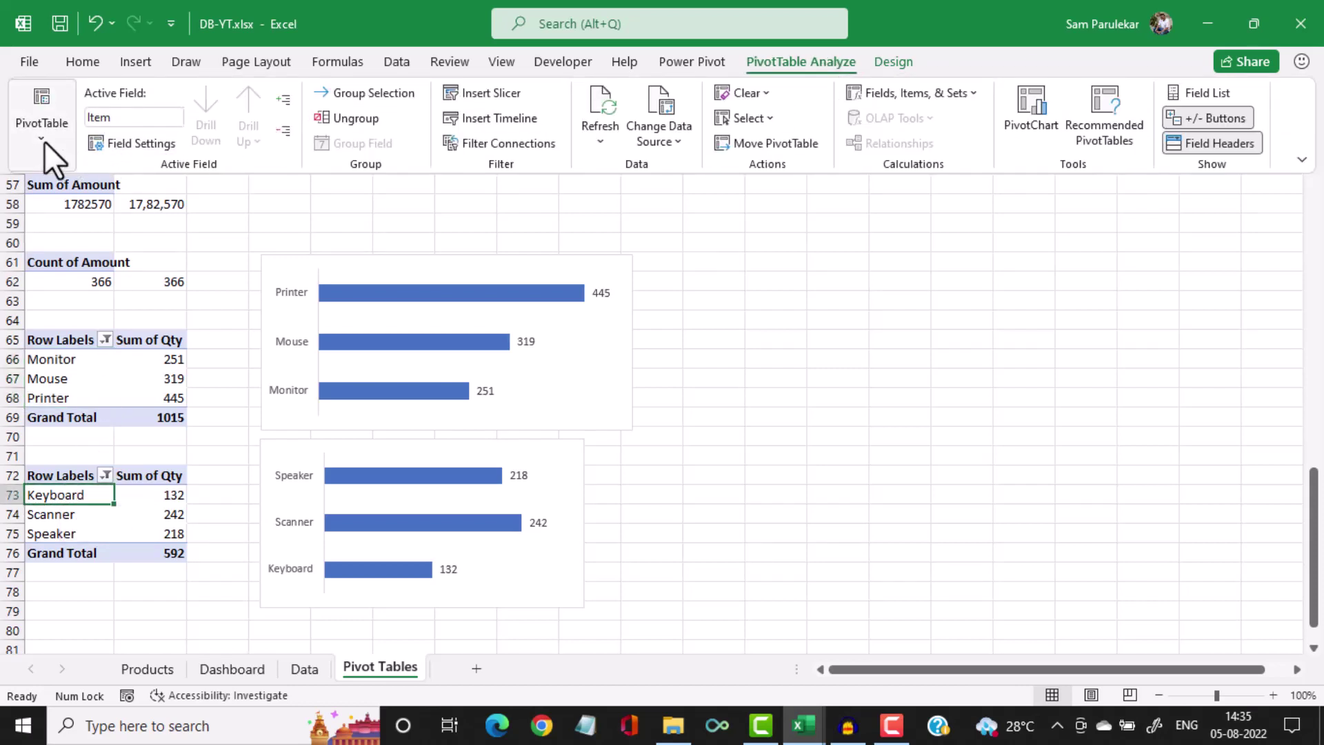
pyautogui.click(44, 142)
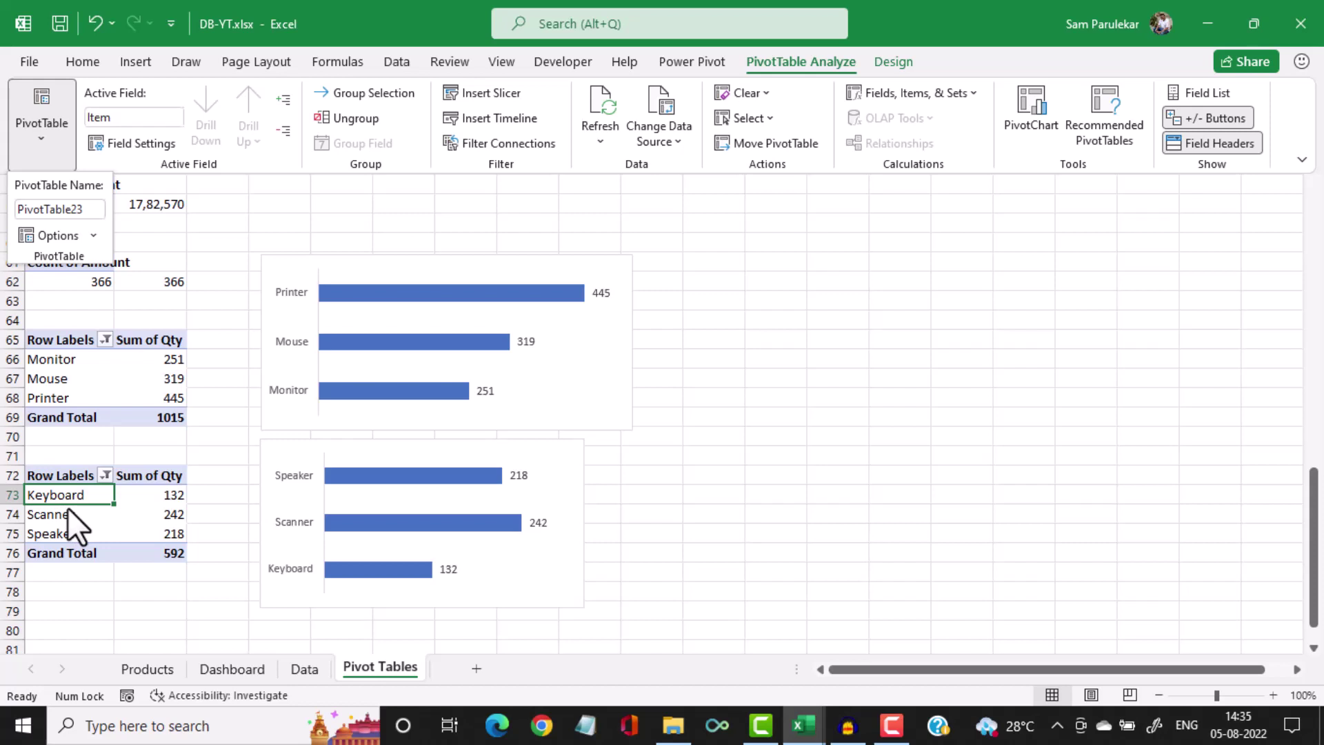
pyautogui.press('Escape')
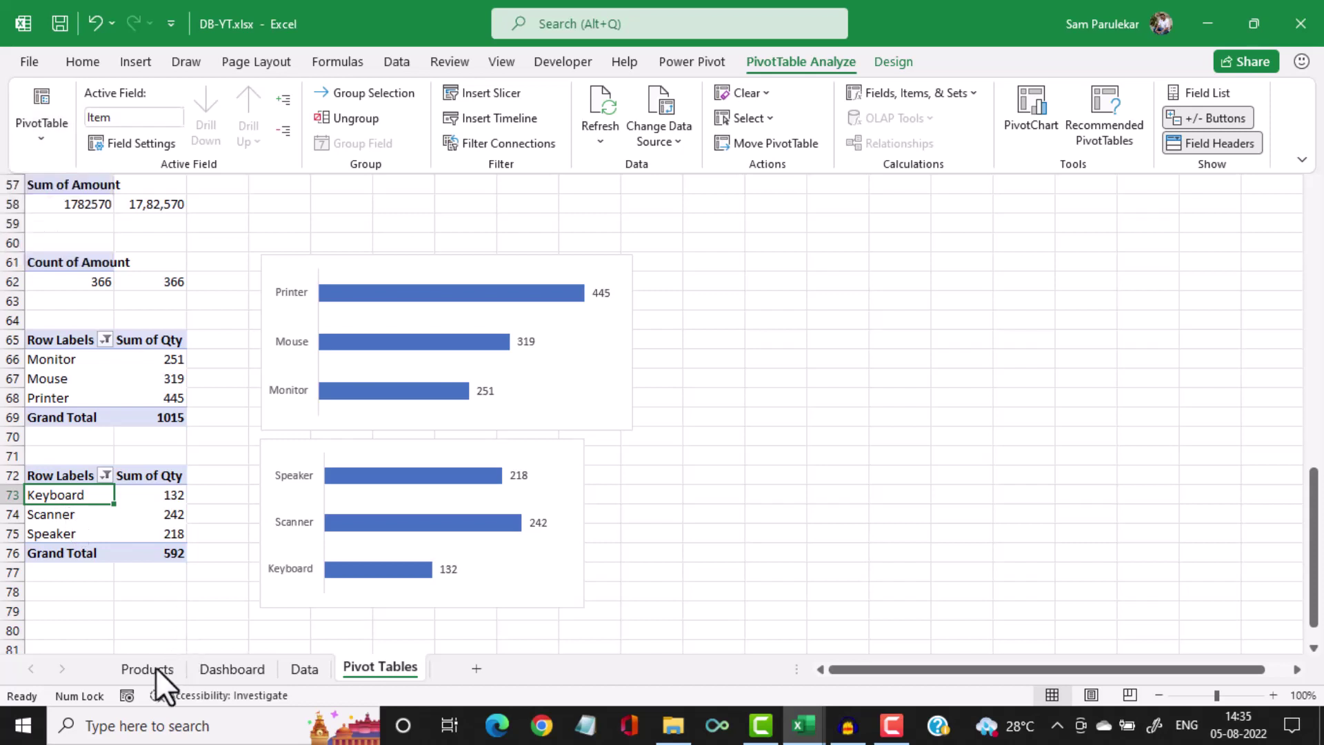
# Disconnect the Item slicer on the Products sheet from PivotTable22 and PivotTable23
pyautogui.click(148, 669)
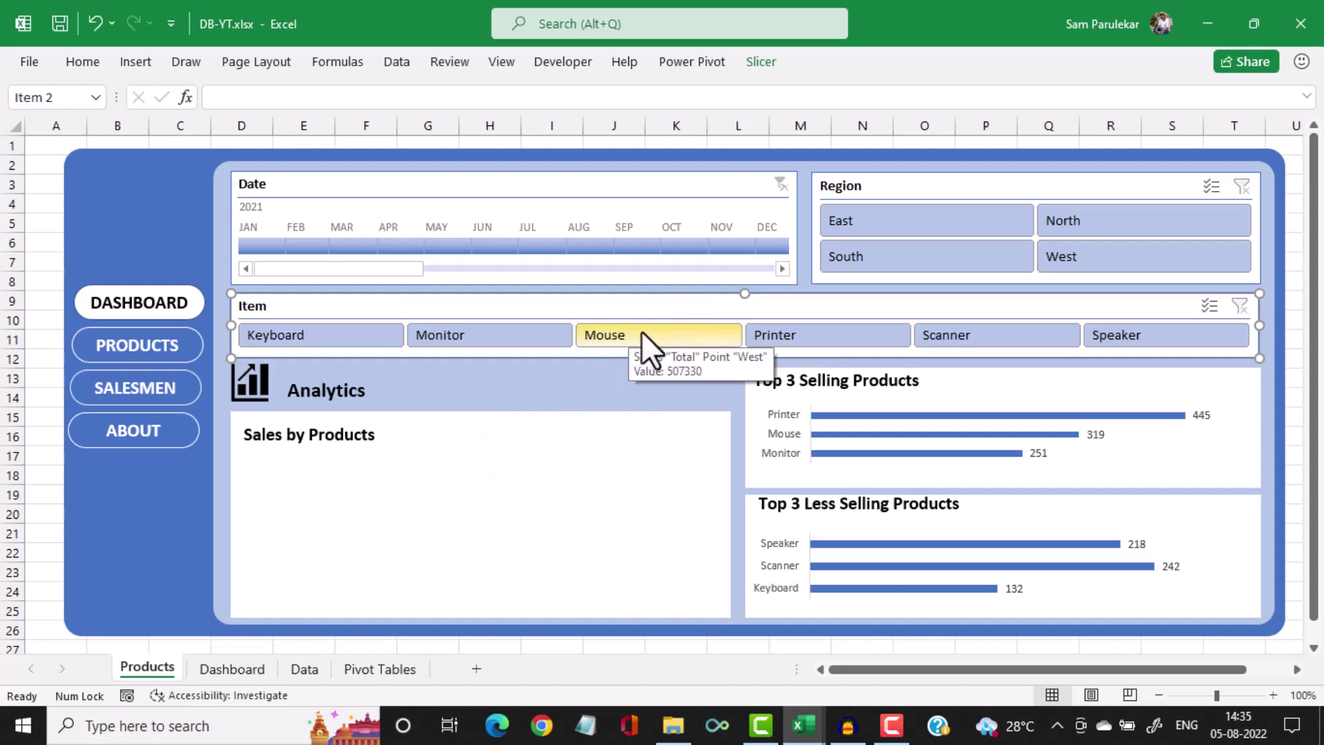
pyautogui.click(759, 62)
pyautogui.click(173, 114)
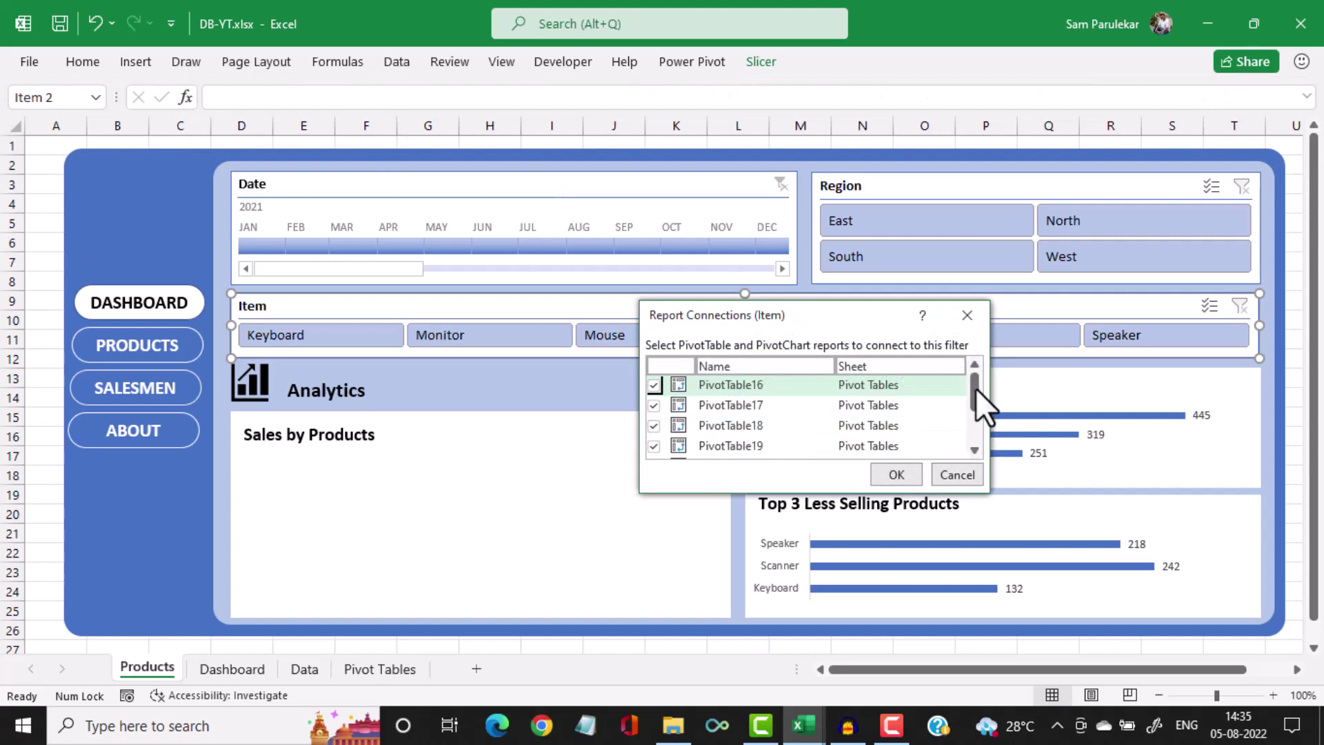
pyautogui.moveTo(975, 390); pyautogui.dragTo(964, 449)
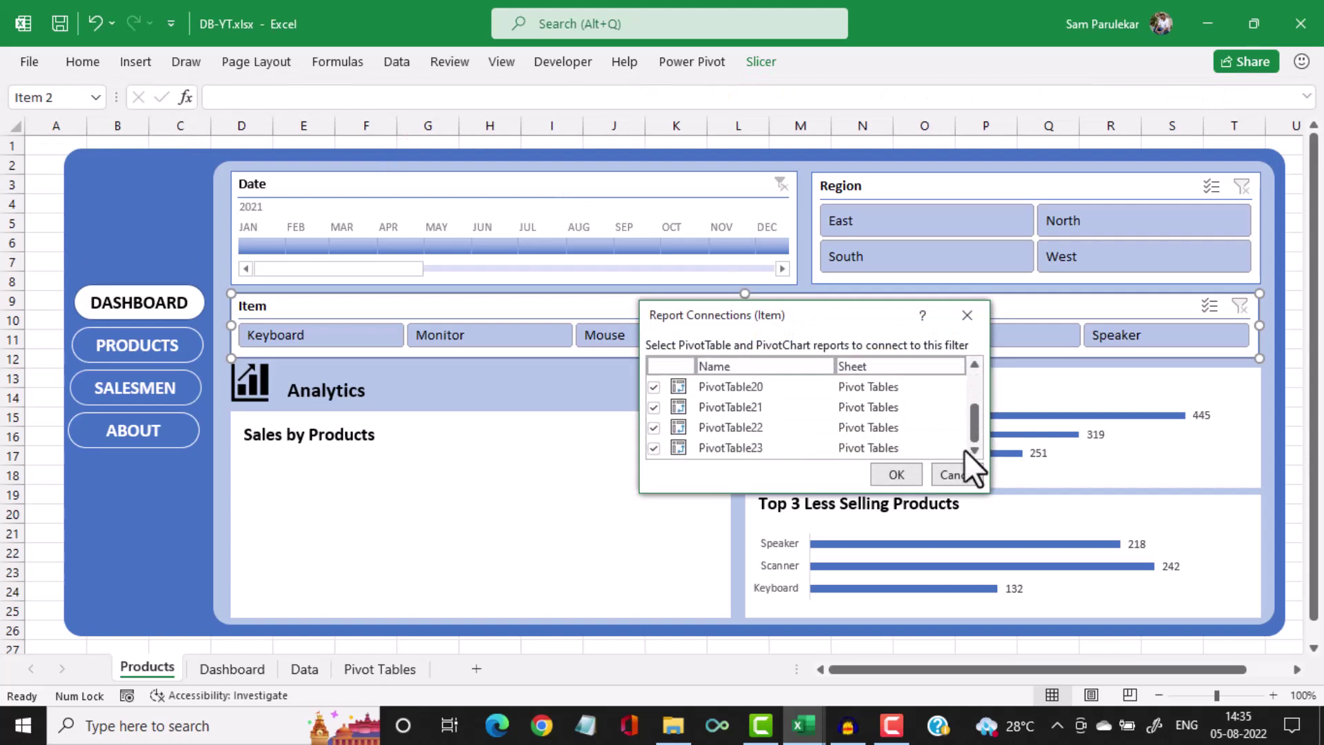
pyautogui.click(652, 428)
pyautogui.click(652, 447)
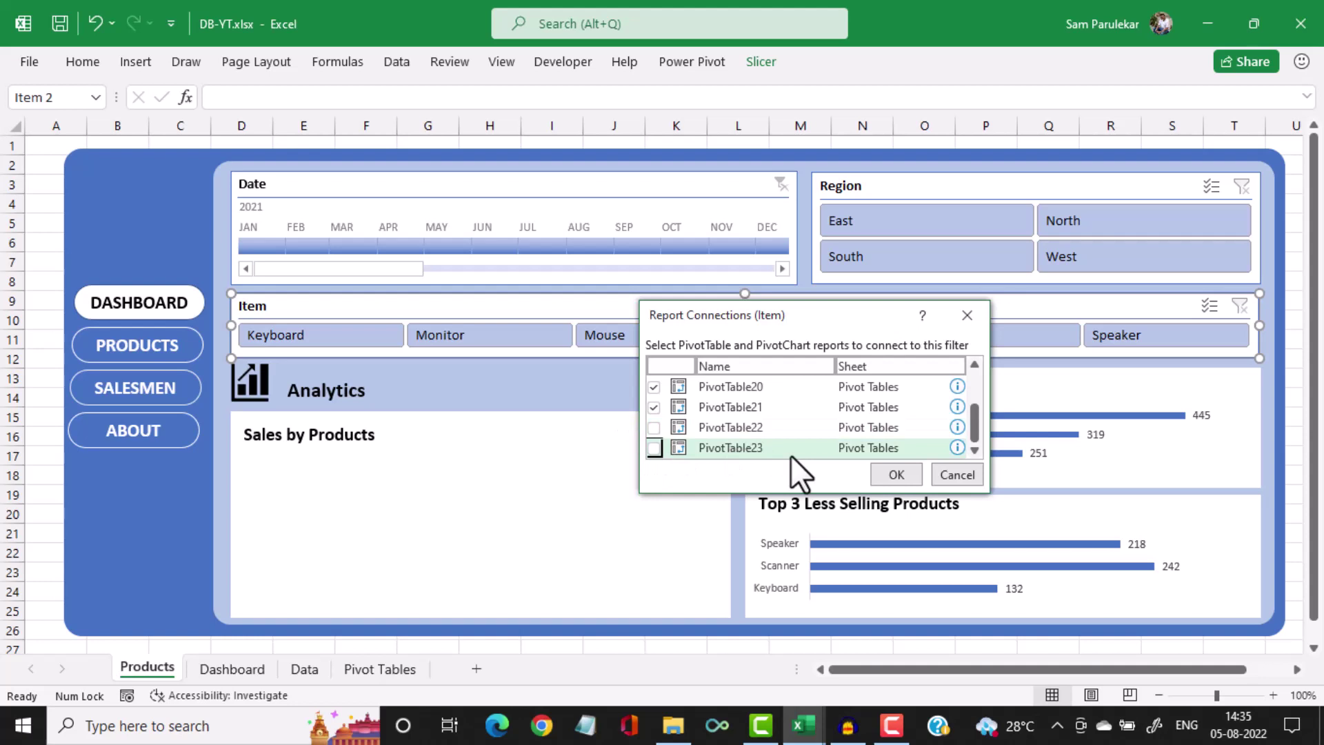
pyautogui.click(891, 474)
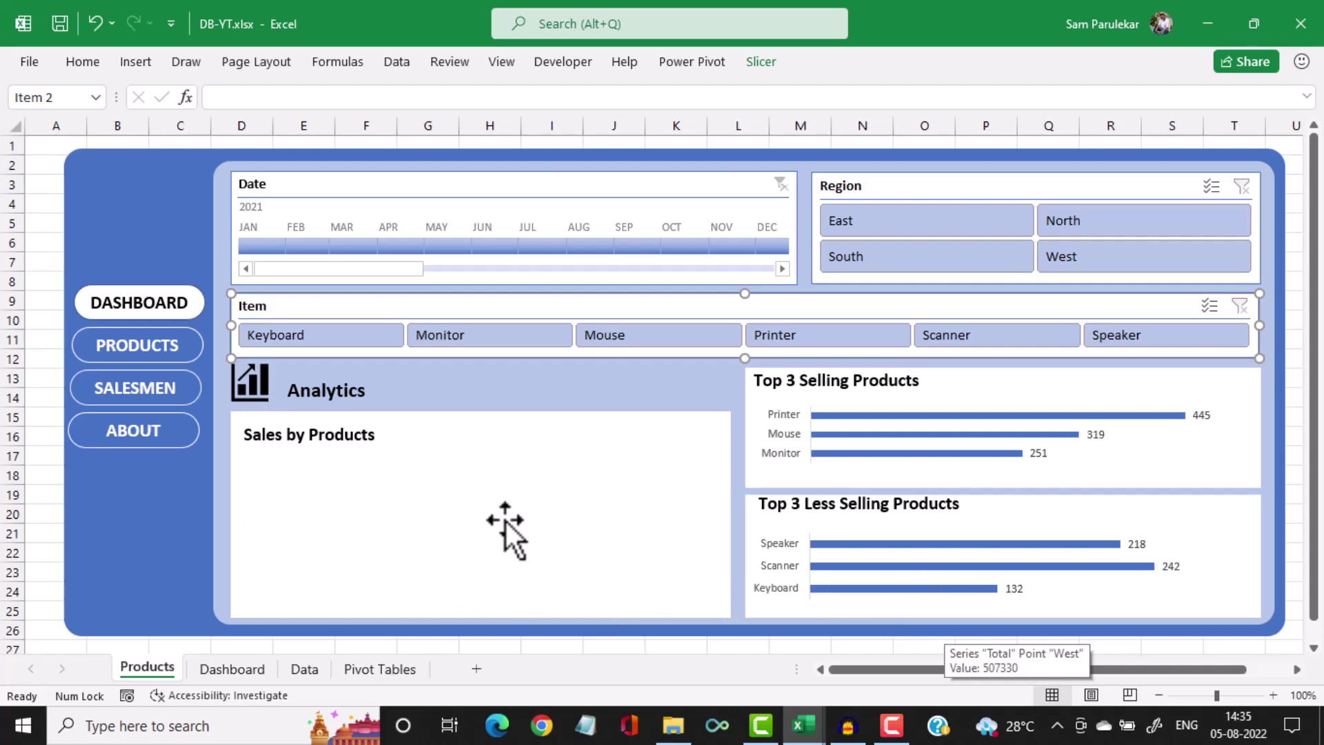
# Copy the bottom 3 items pivot table at A72:B76 on the Pivot Tables sheet to cell A81
pyautogui.click(380, 669)
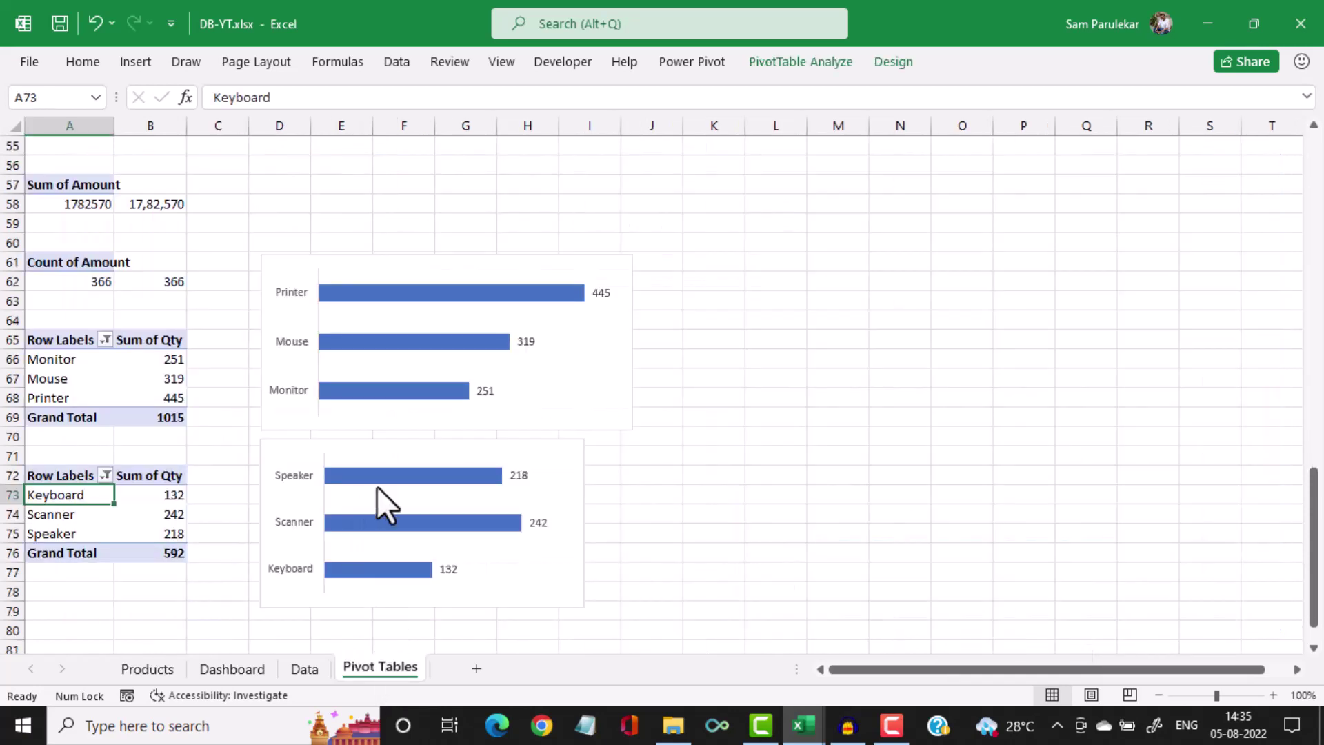
pyautogui.scroll(-1, 384, 504)
pyautogui.moveTo(60, 418); pyautogui.dragTo(145, 500)
pyautogui.hotkey('ctrl', 'c')
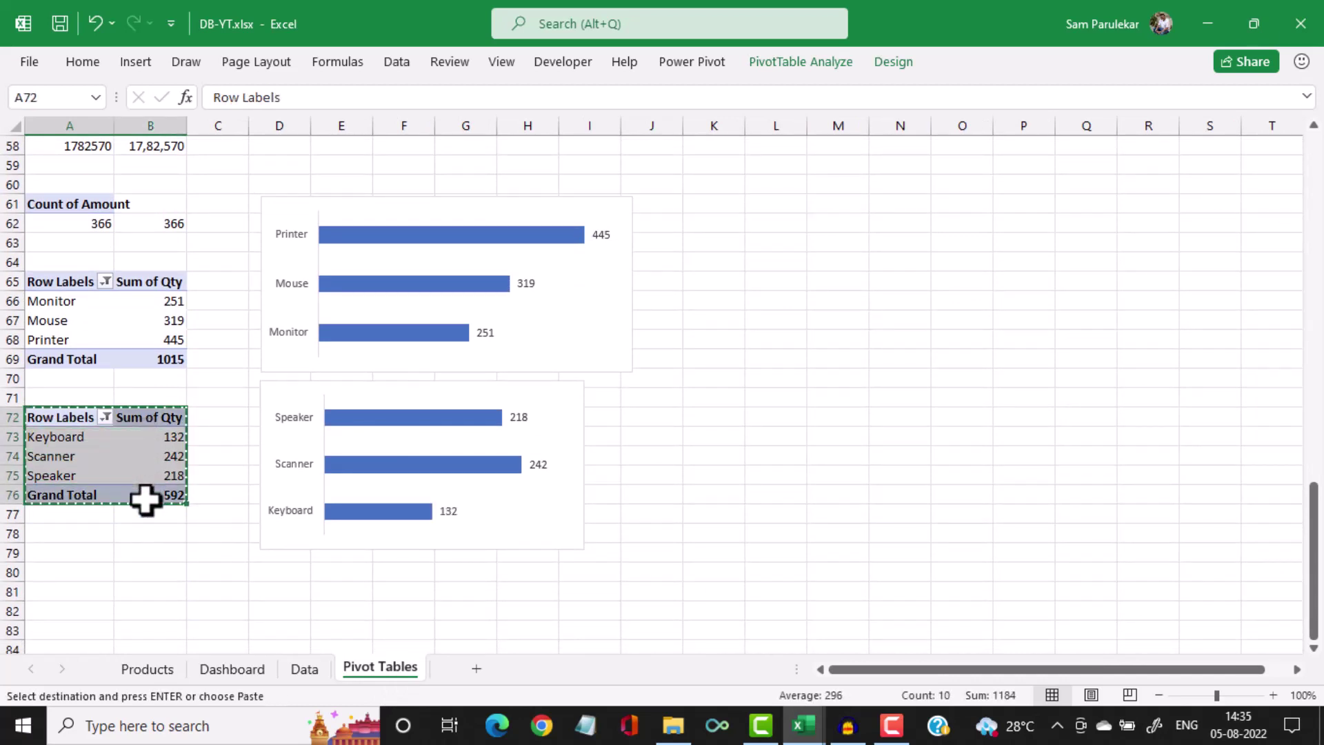
pyautogui.scroll(-1, 100, 582)
pyautogui.click(69, 528)
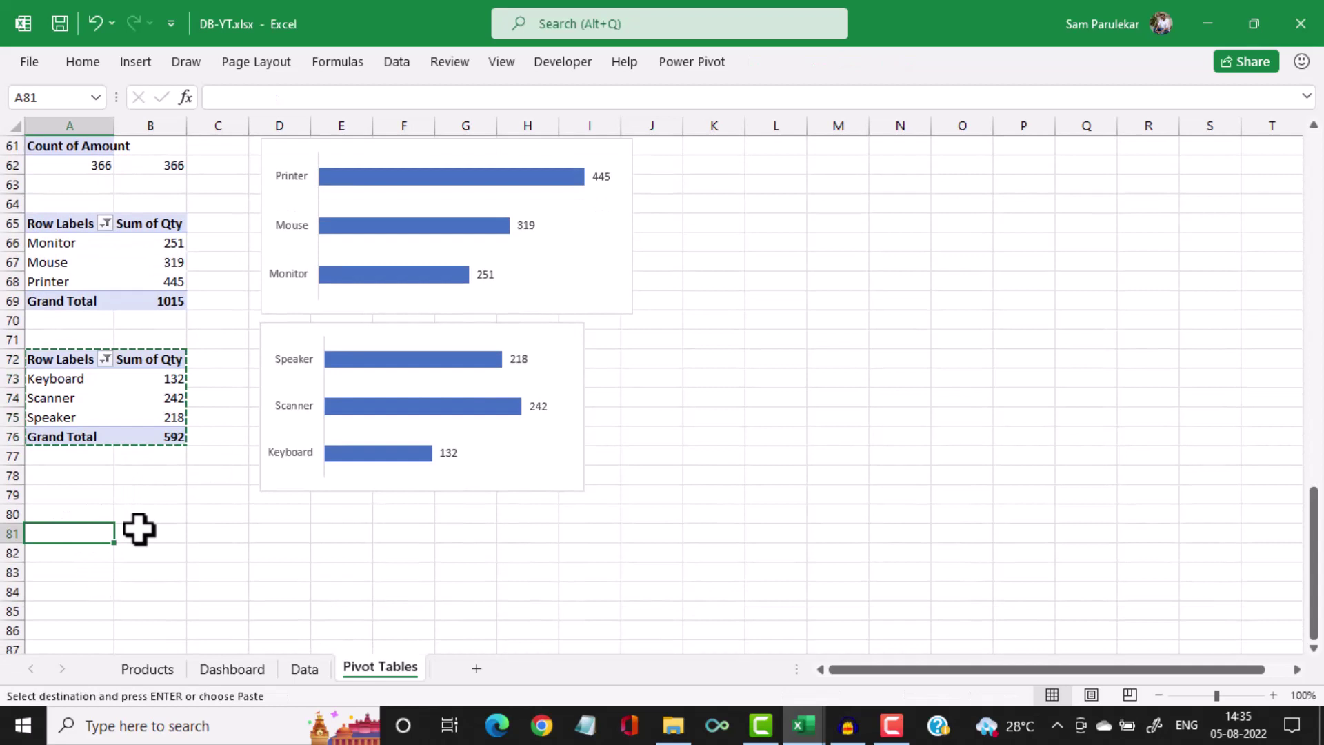
pyautogui.hotkey('ctrl', 'v')
# Clear the fields of the pivot table at A81 and rebuild it with Item as rows and Sum of Qty as values
pyautogui.click(112, 553)
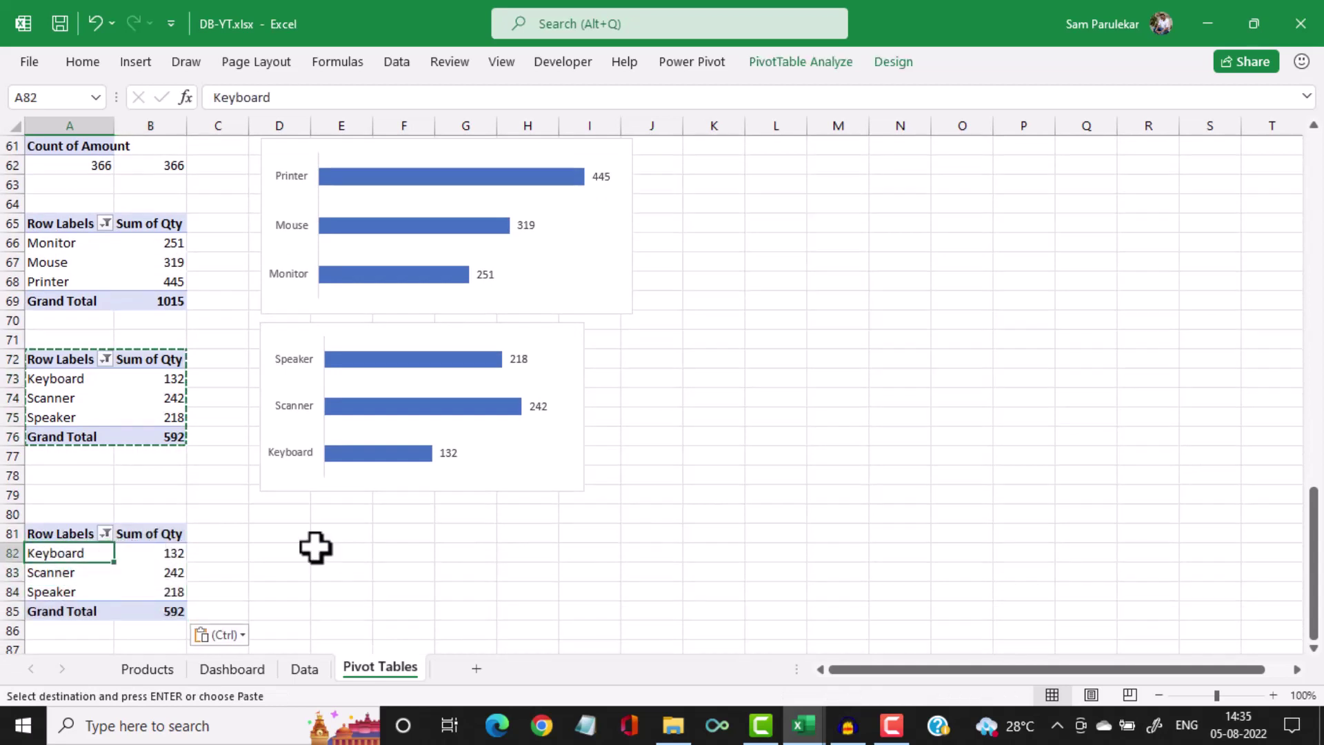
pyautogui.click(767, 60)
pyautogui.click(1208, 93)
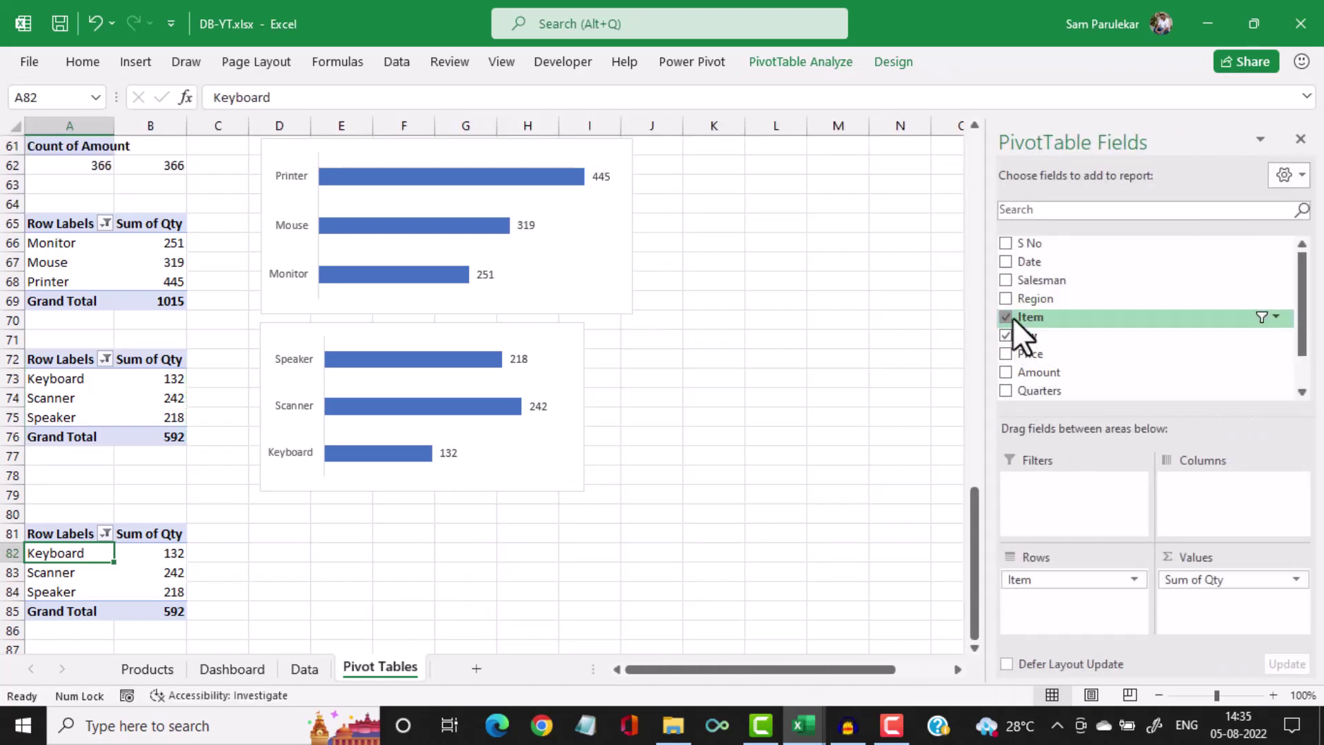
pyautogui.click(1008, 317)
pyautogui.click(1008, 334)
pyautogui.scroll(-5, 80, 556)
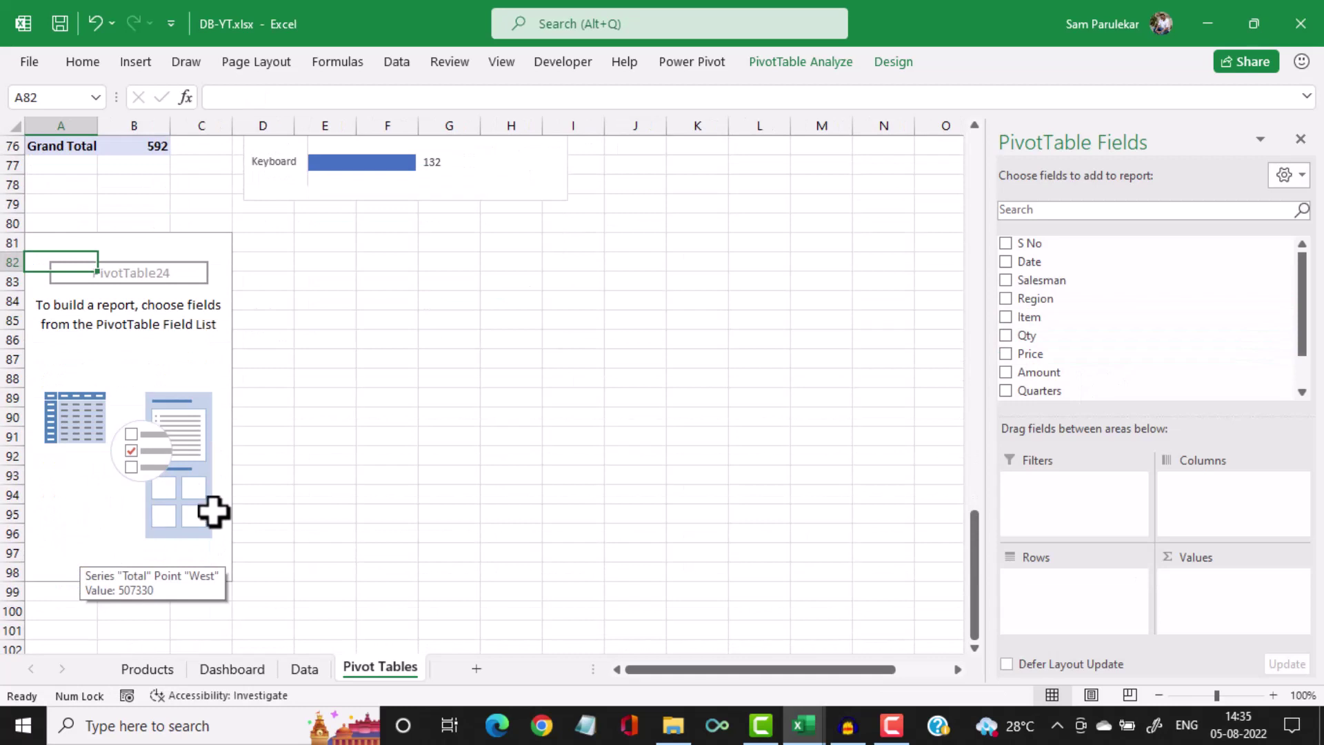
pyautogui.click(1005, 316)
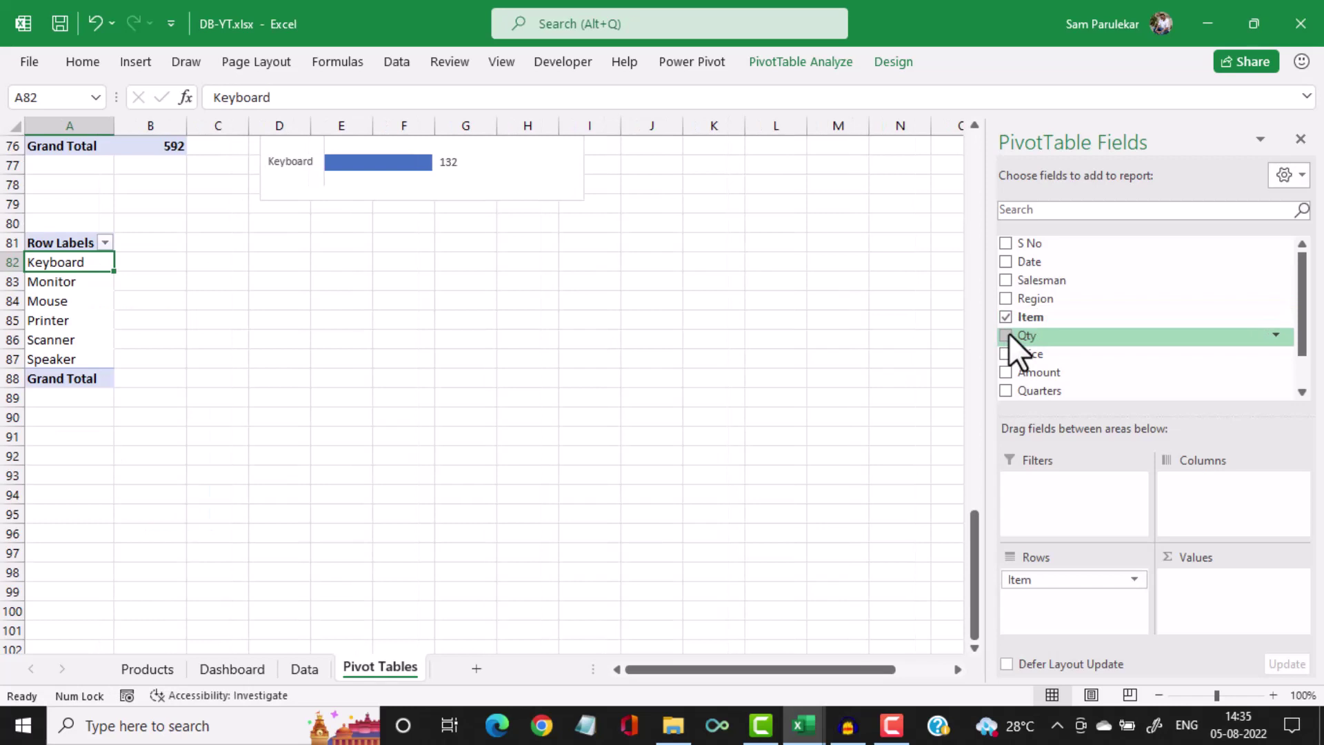
pyautogui.click(1006, 335)
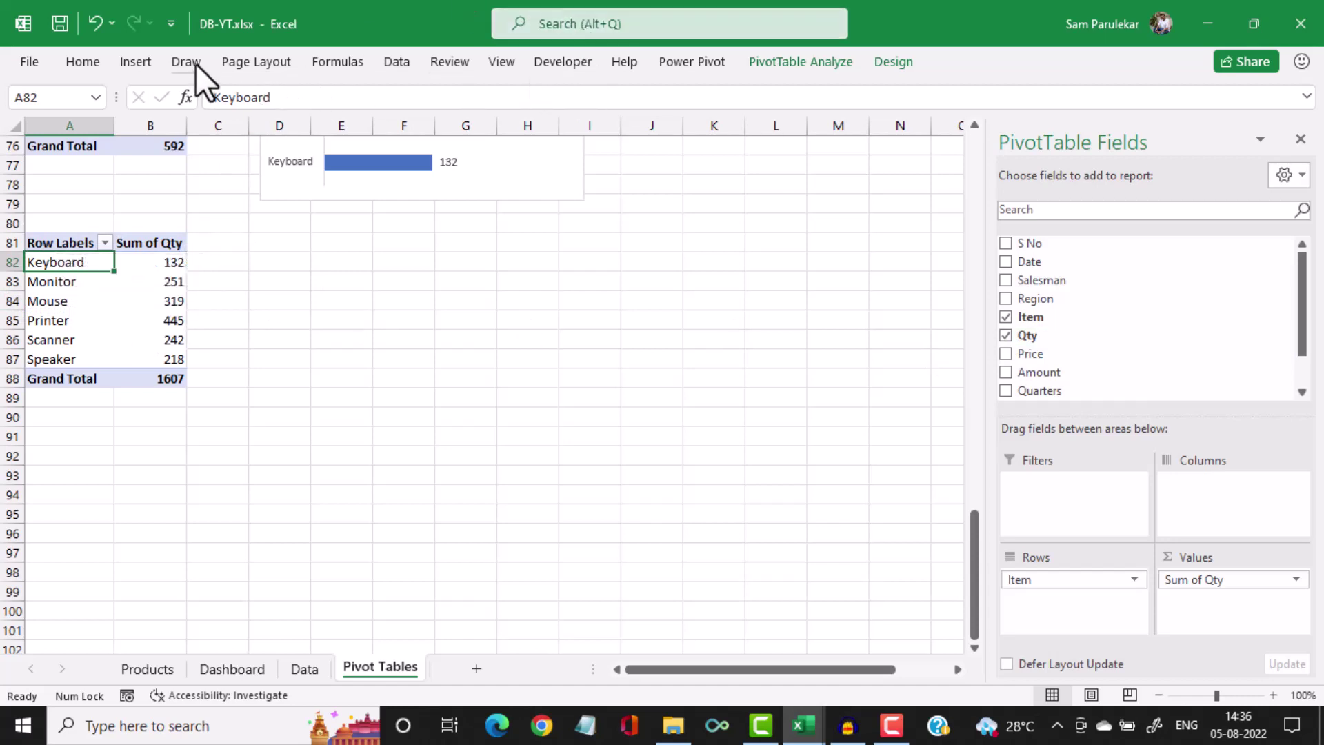
# Insert a 2-D clustered column chart from the pivot table at A81 and hide all its field buttons
pyautogui.click(138, 66)
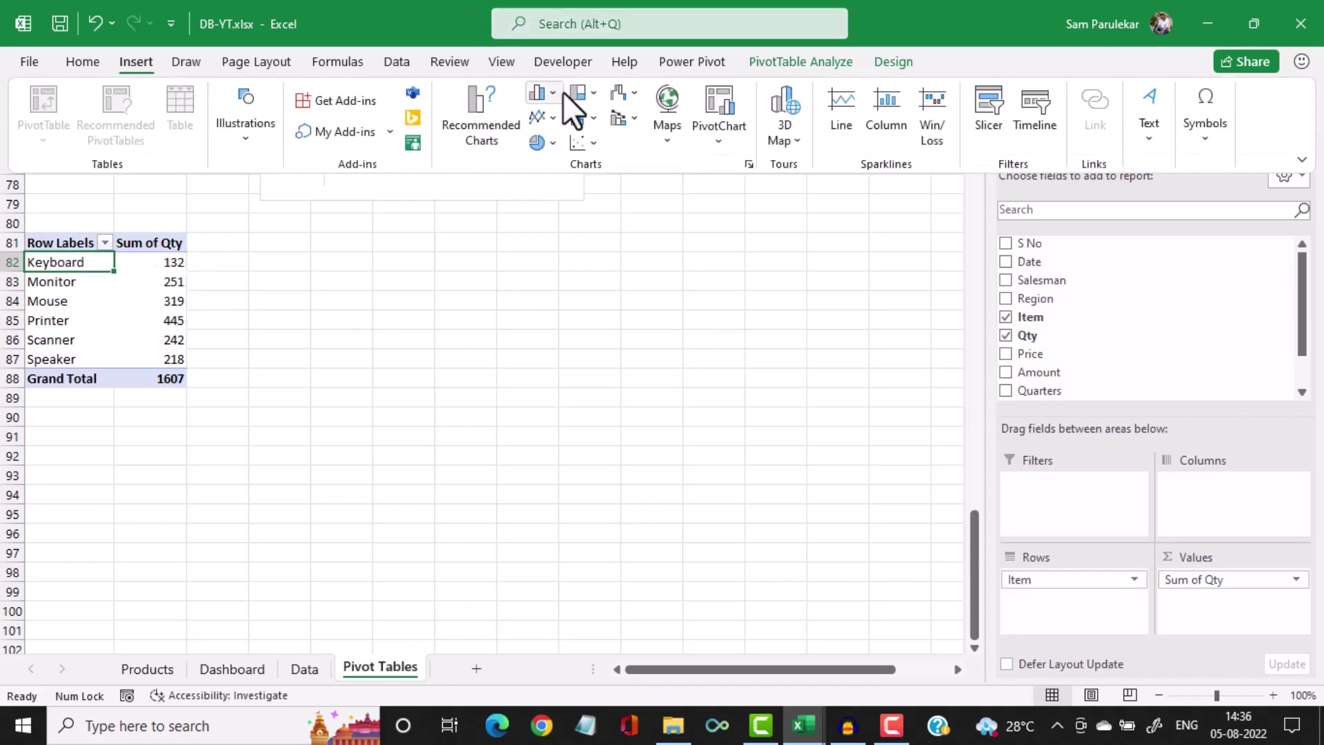
pyautogui.click(530, 91)
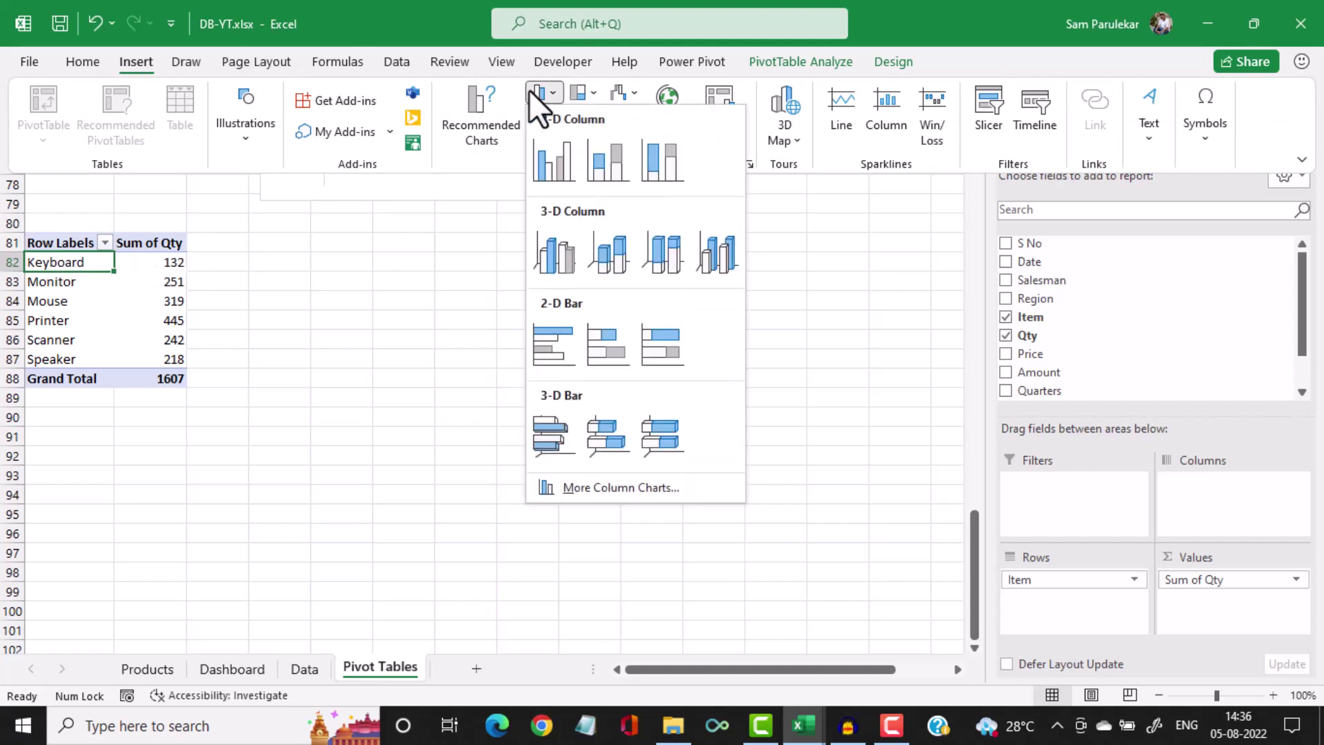
pyautogui.click(568, 179)
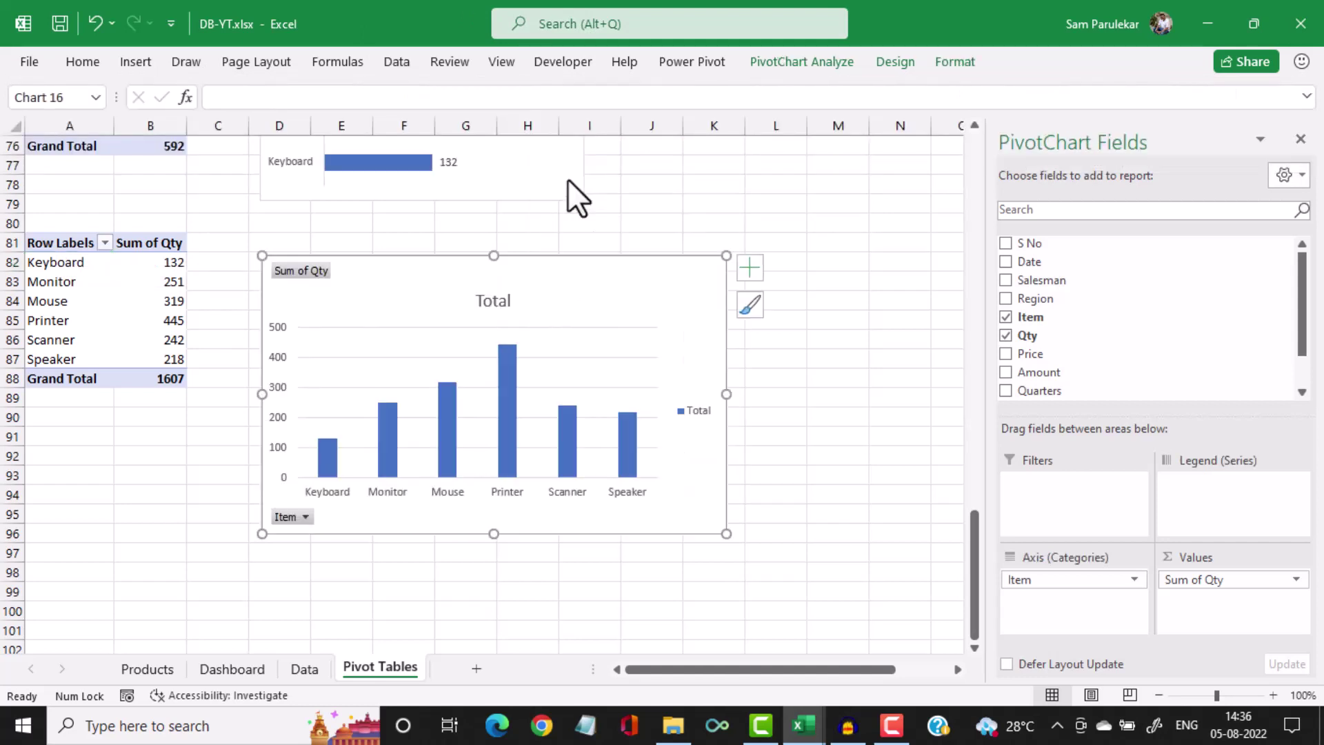
pyautogui.rightClick(295, 520)
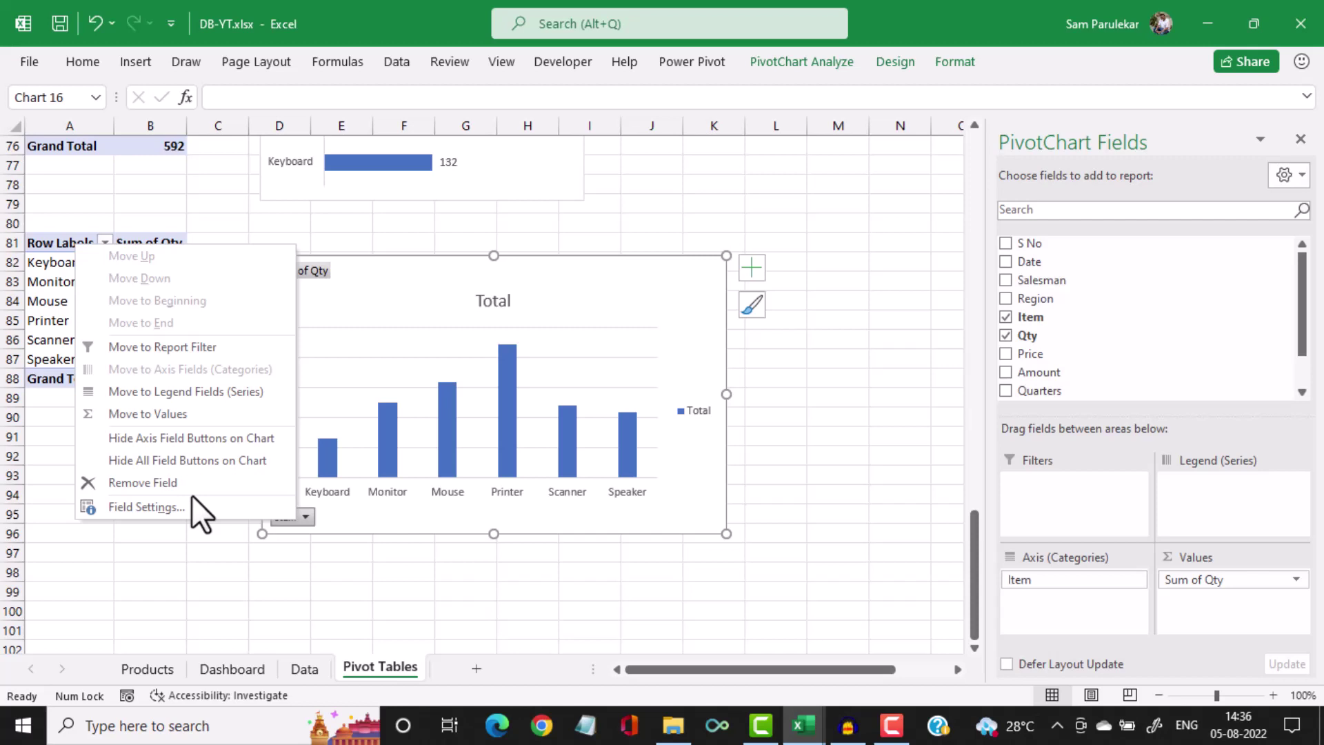
pyautogui.click(251, 459)
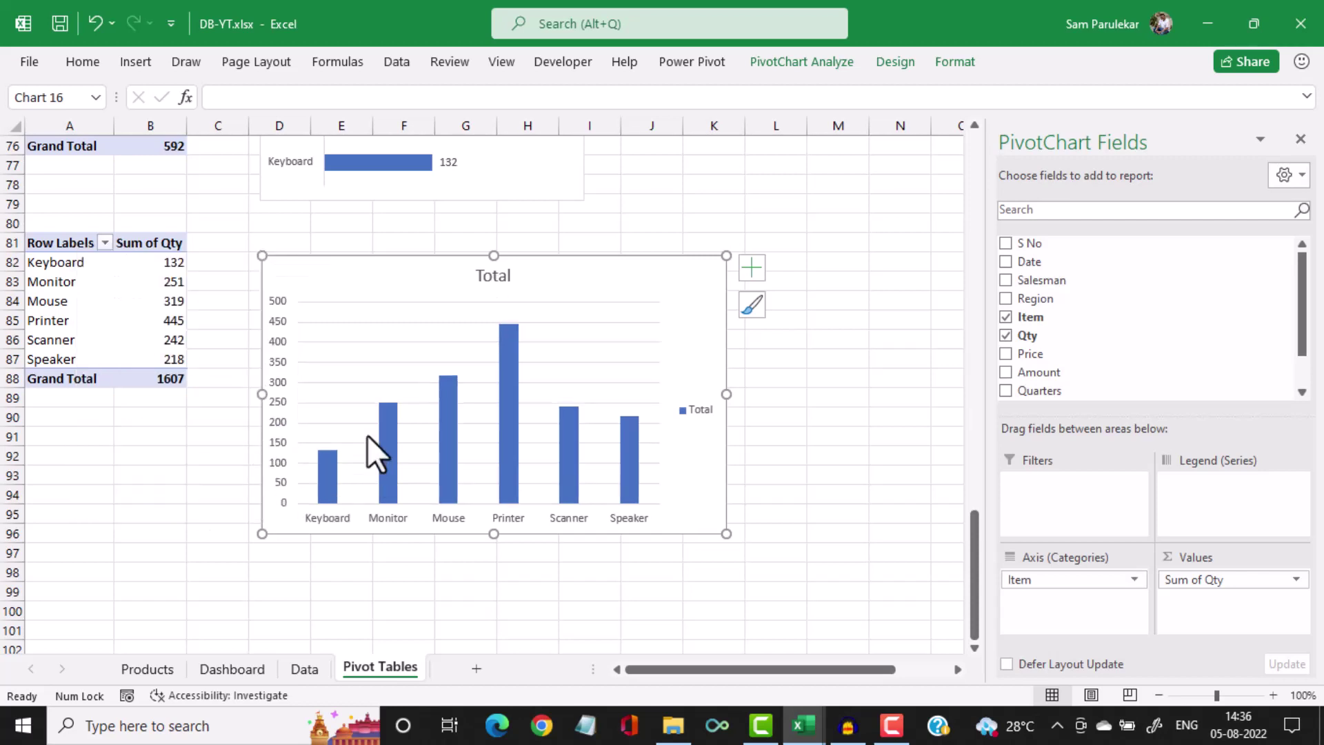
# Delete the title, legend and vertical axis of the new column chart
pyautogui.click(496, 282)
pyautogui.press('Delete')
pyautogui.click(685, 396)
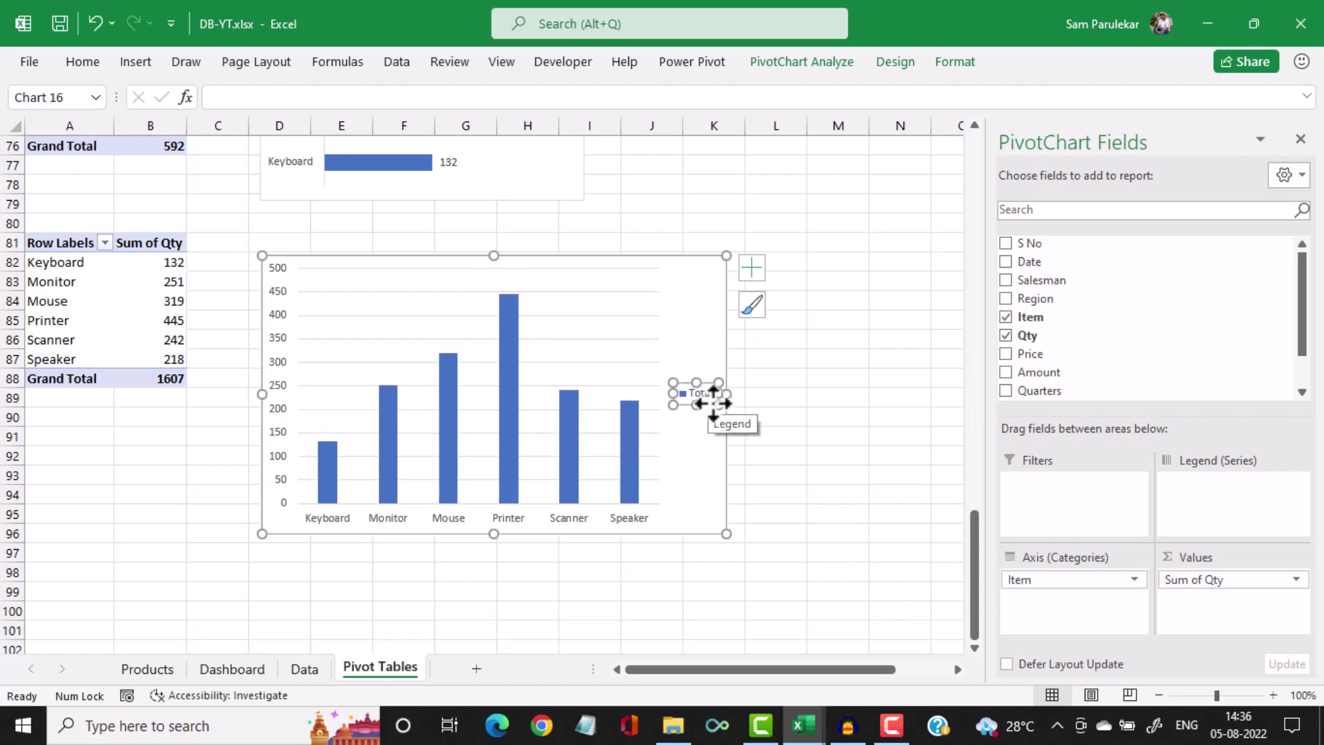
pyautogui.press('Delete')
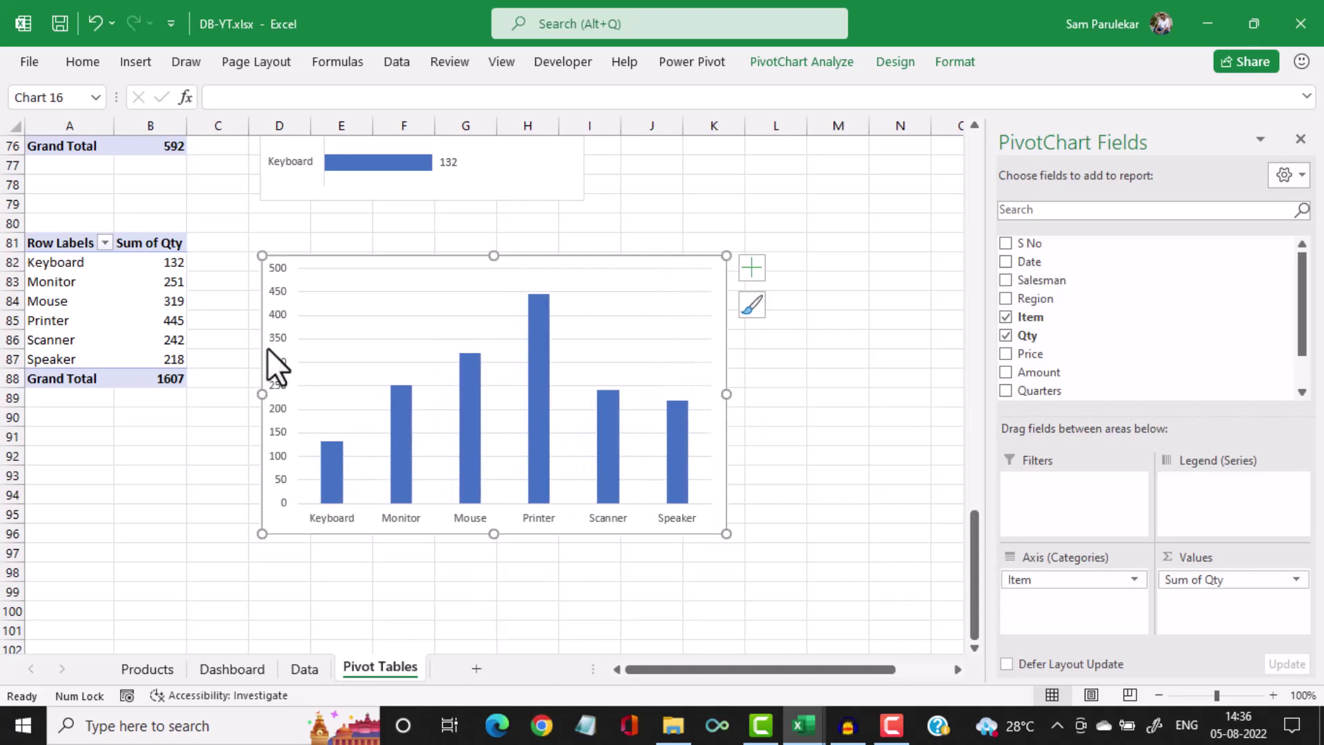
pyautogui.click(279, 337)
pyautogui.press('Delete')
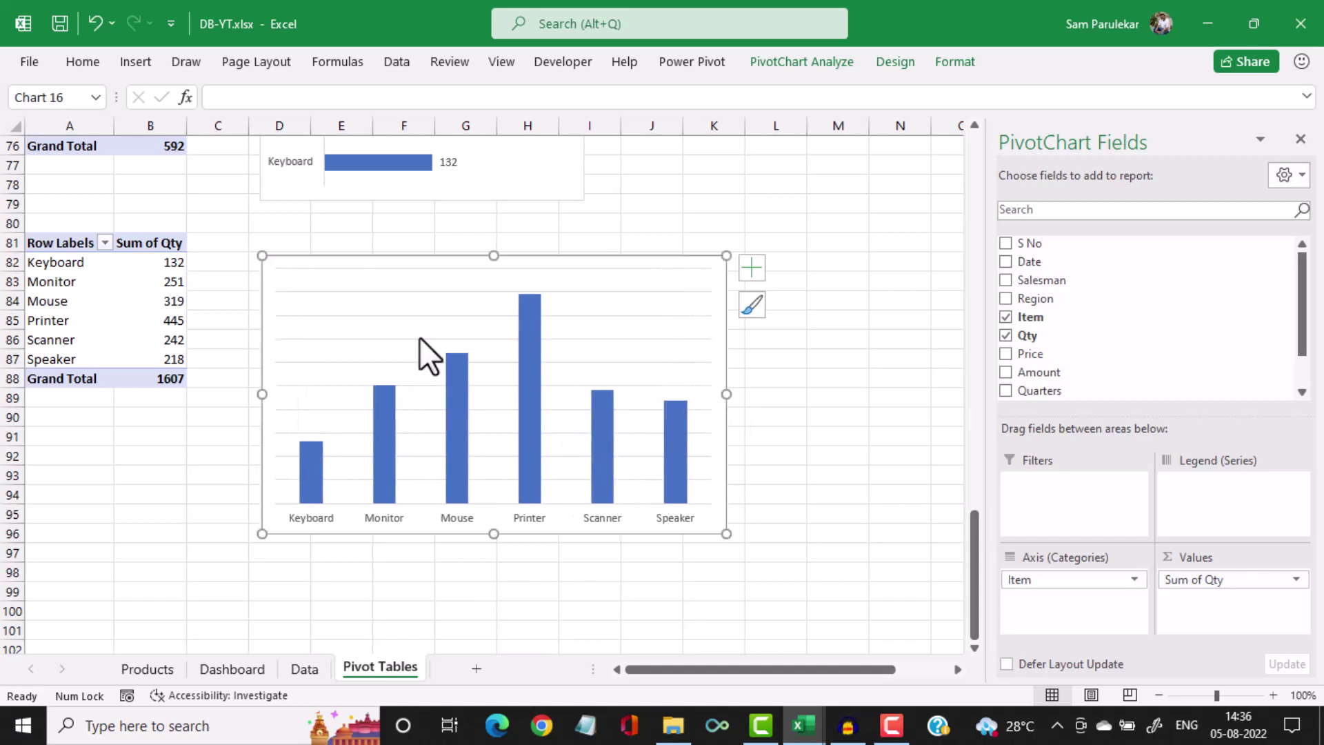
# Add data labels to the columns of the item quantity chart and delete its gridlines
pyautogui.click(524, 340)
pyautogui.rightClick(524, 340)
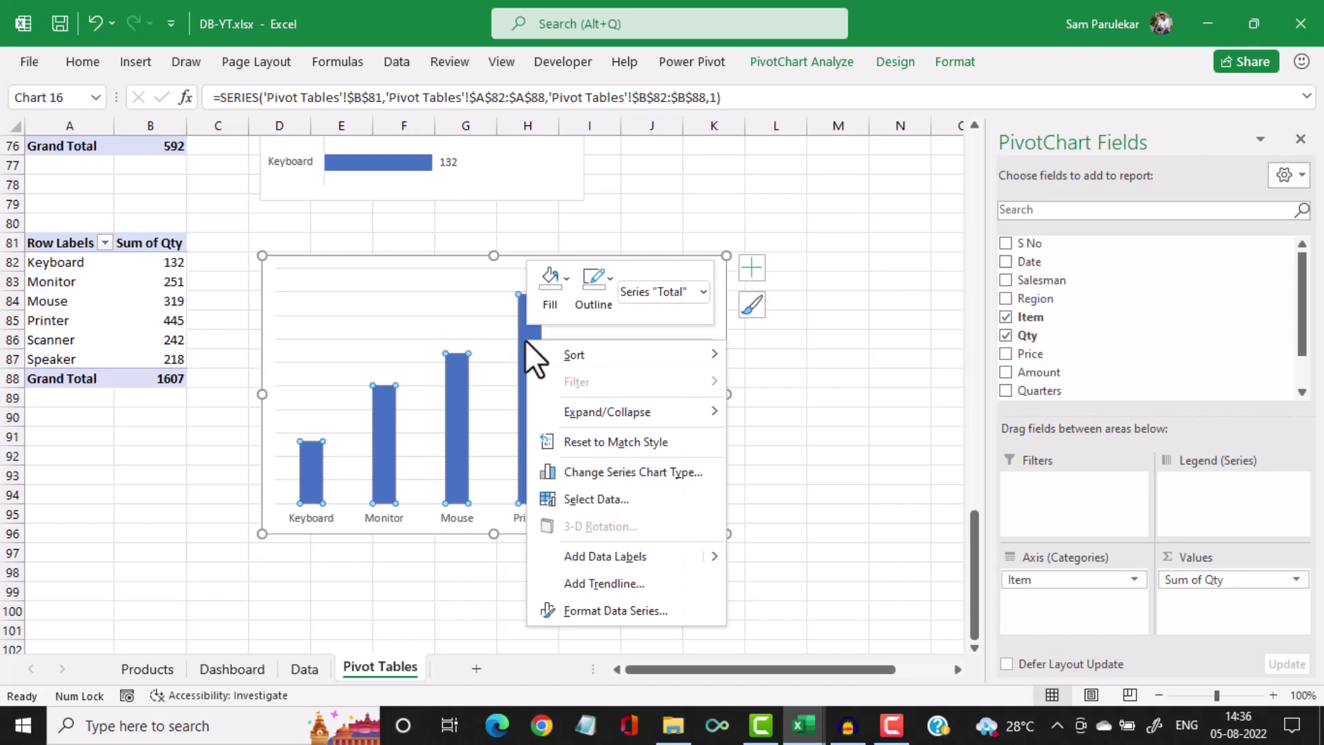
pyautogui.click(686, 556)
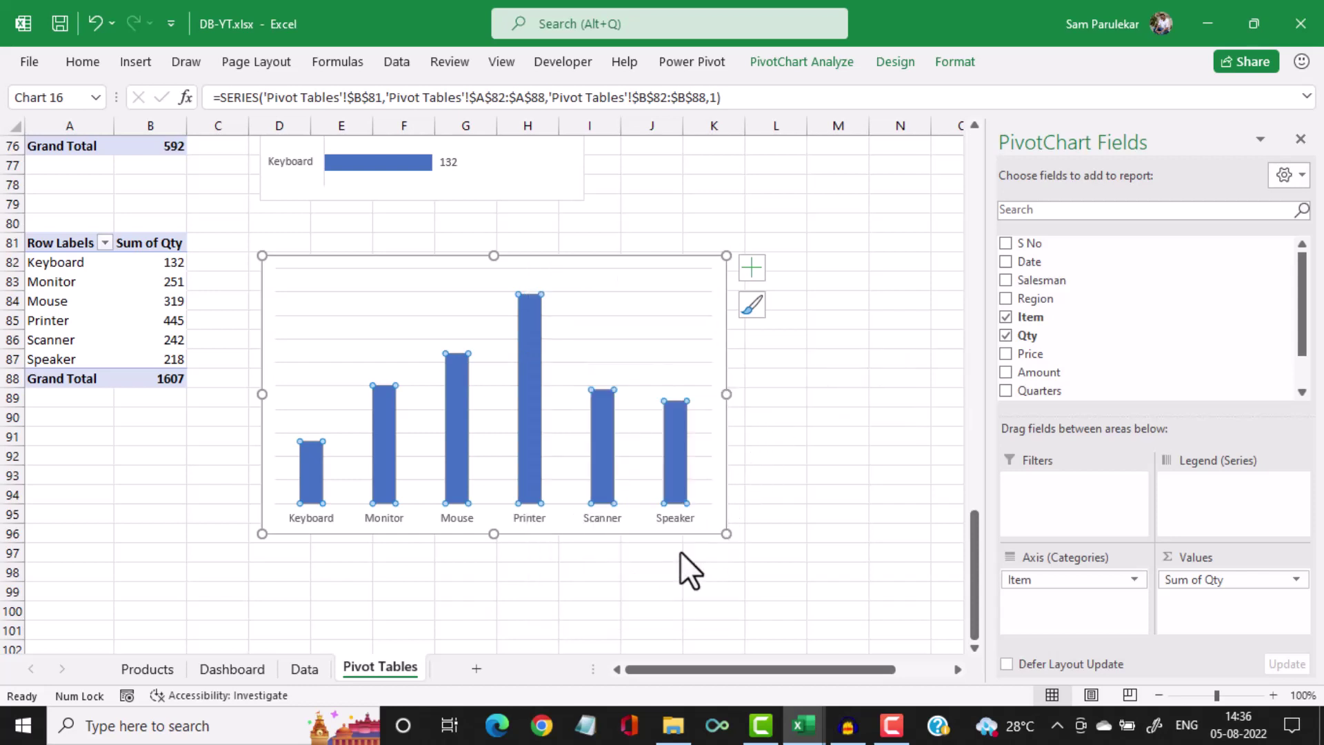
pyautogui.click(340, 289)
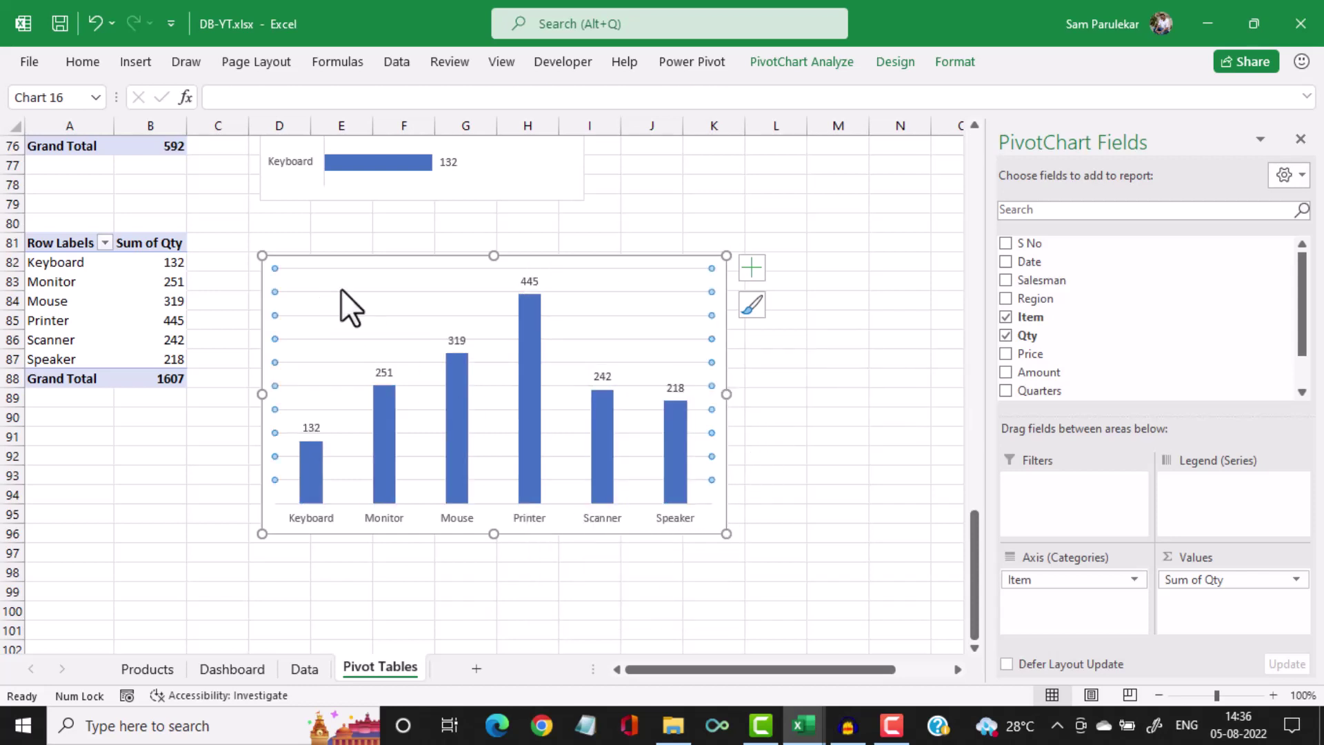
pyautogui.press('Delete')
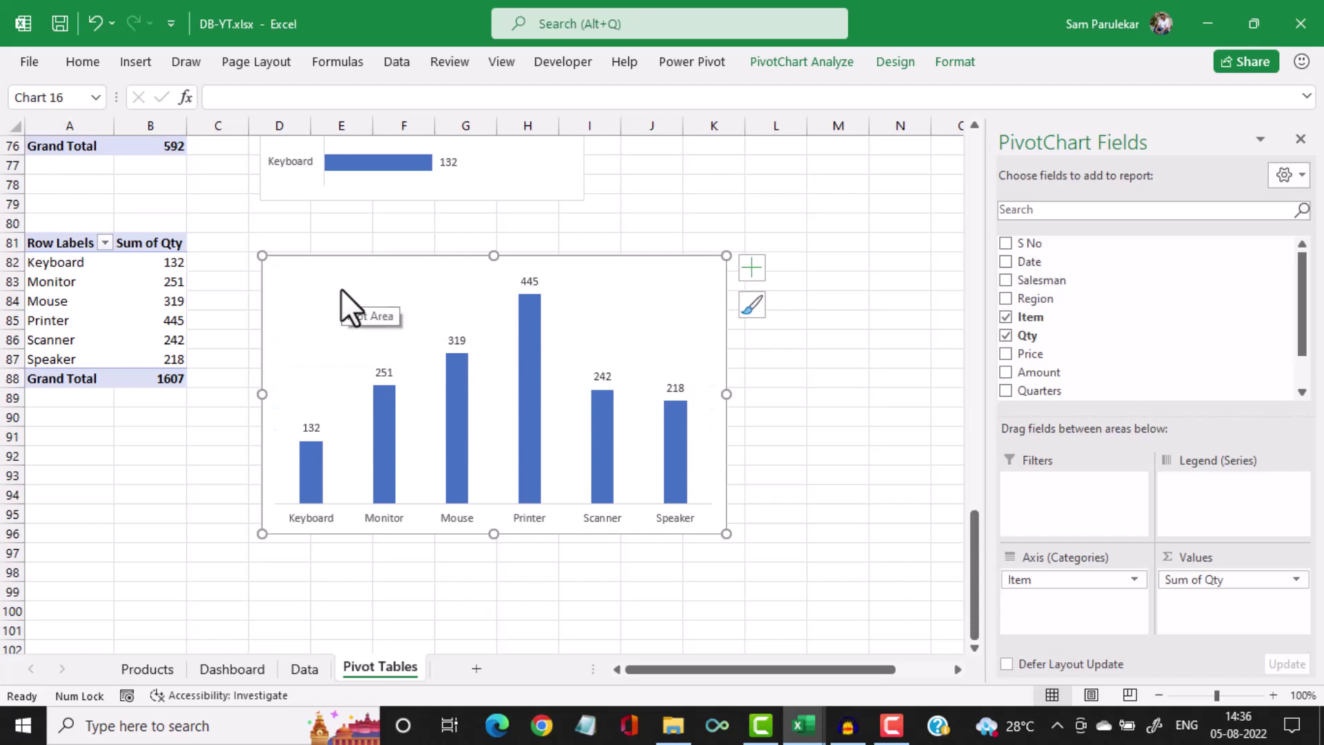
# Paste a copy of the item quantity column chart onto the Products sheet over the Sales by Products box
pyautogui.click(143, 669)
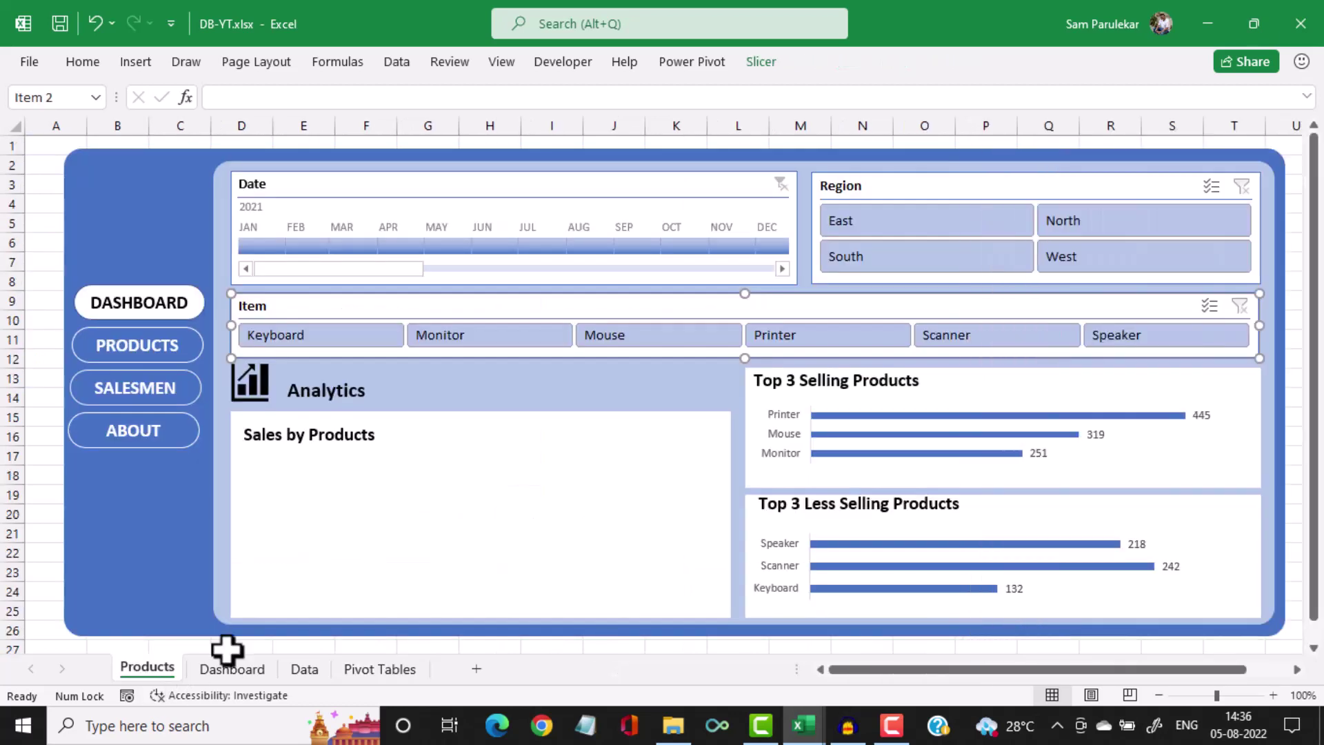
pyautogui.click(342, 556)
pyautogui.press('Delete')
pyautogui.click(341, 553)
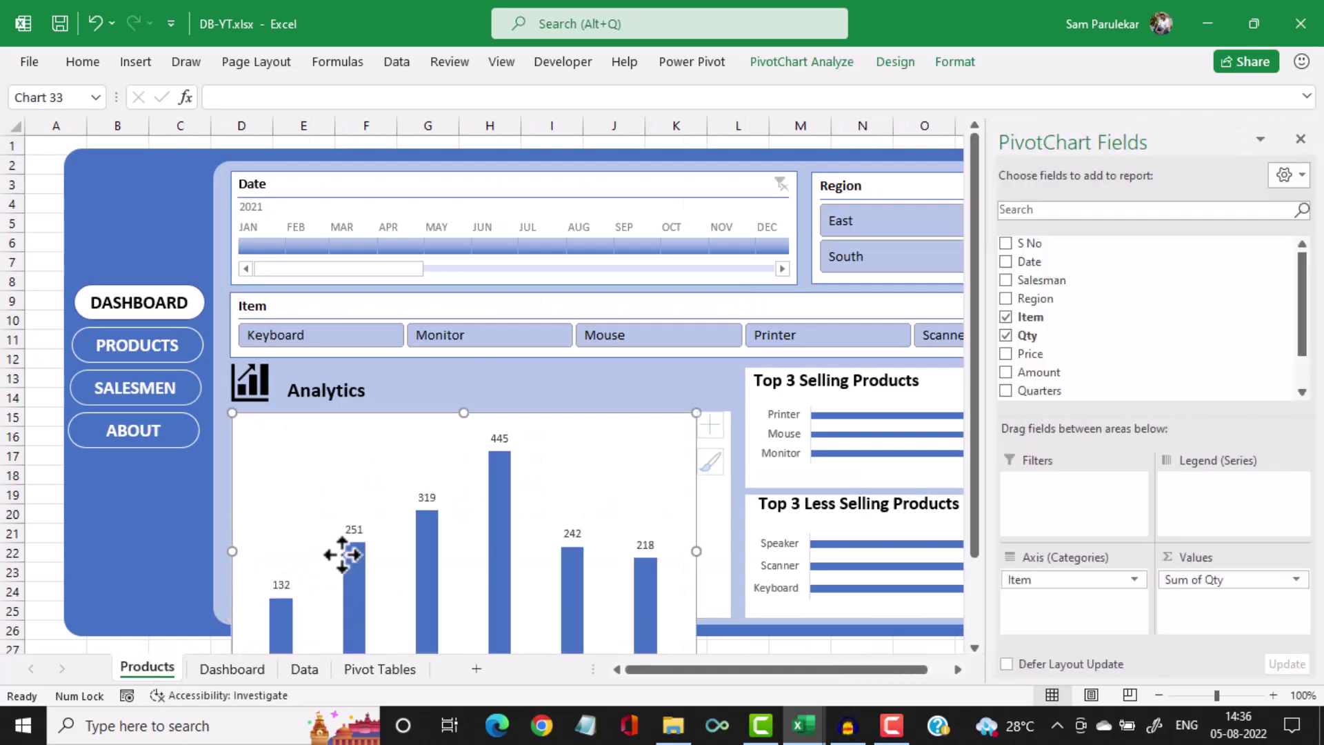
# Resize the pasted column chart to fit inside the white box below the Sales by Products heading
pyautogui.scroll(-3, 614, 482)
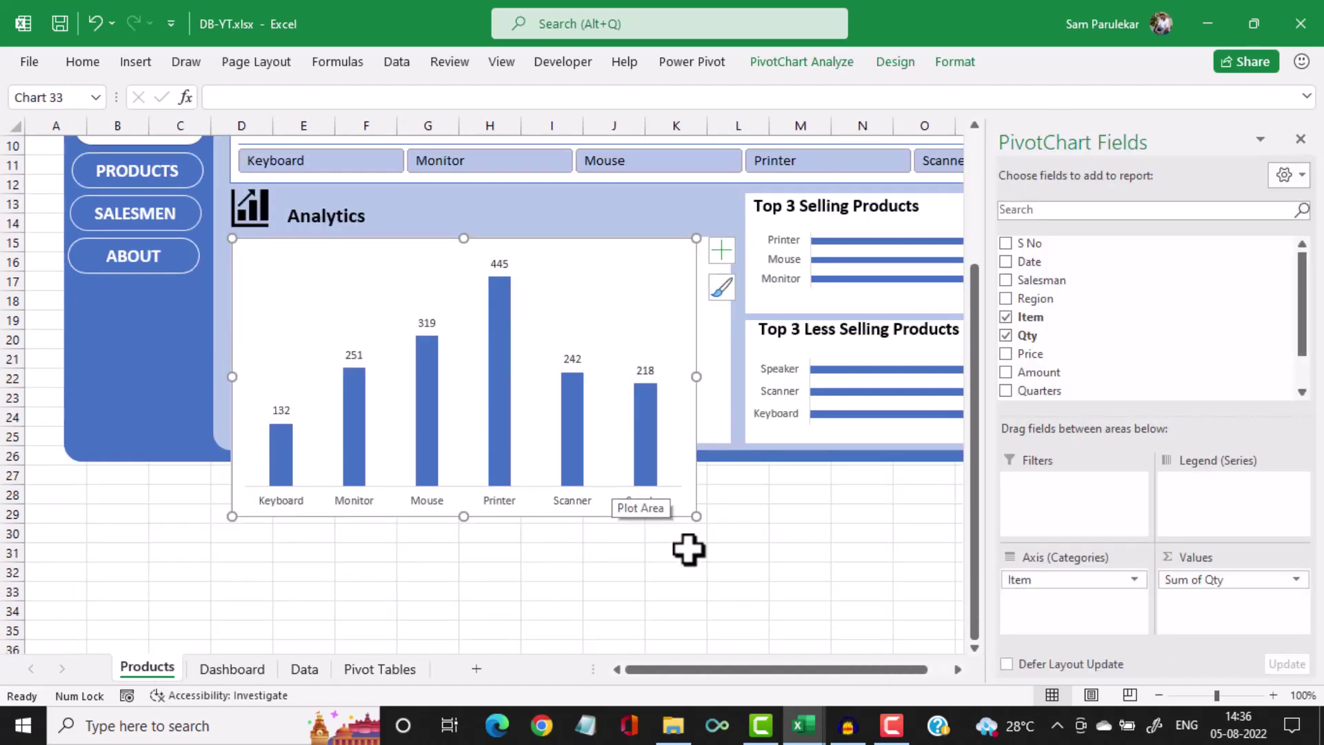
pyautogui.moveTo(696, 515)
pyautogui.mouseDown()
pyautogui.moveTo(656, 493)
pyautogui.moveTo(612, 435)
pyautogui.mouseUp()
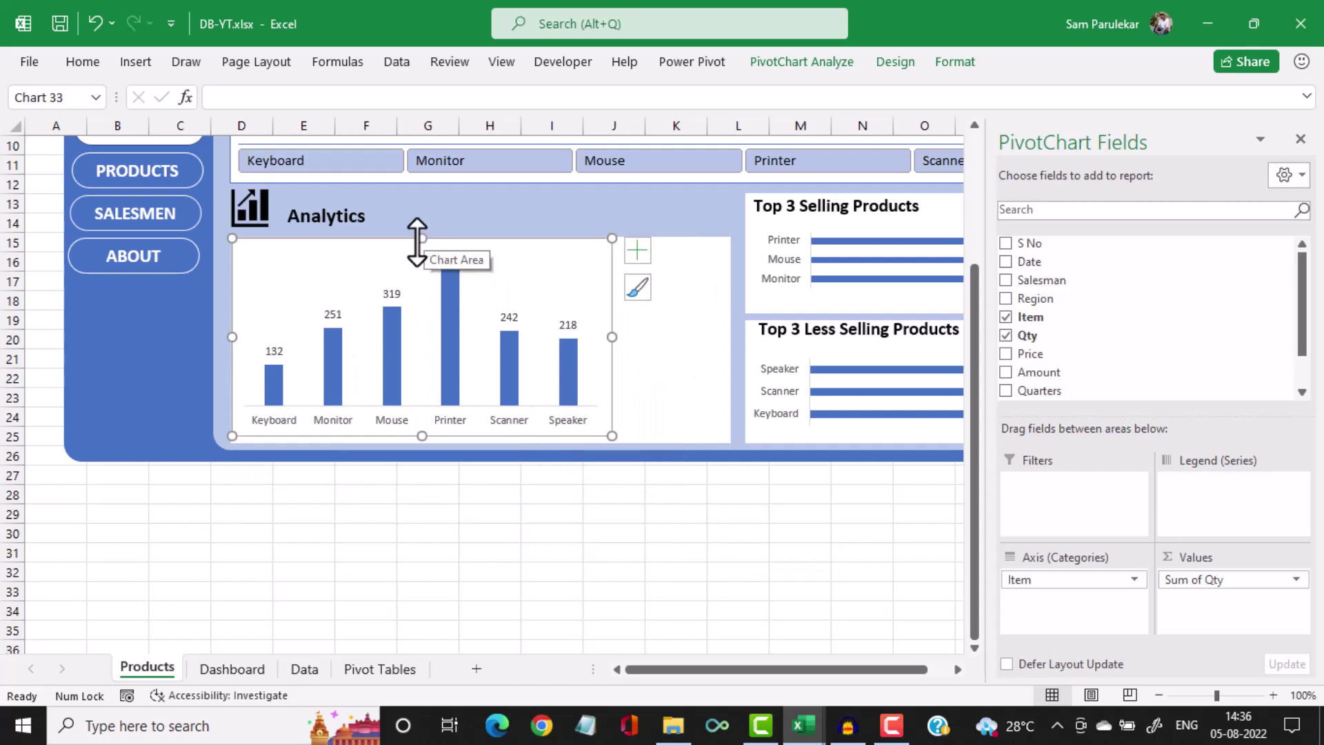
pyautogui.moveTo(234, 240); pyautogui.dragTo(270, 283)
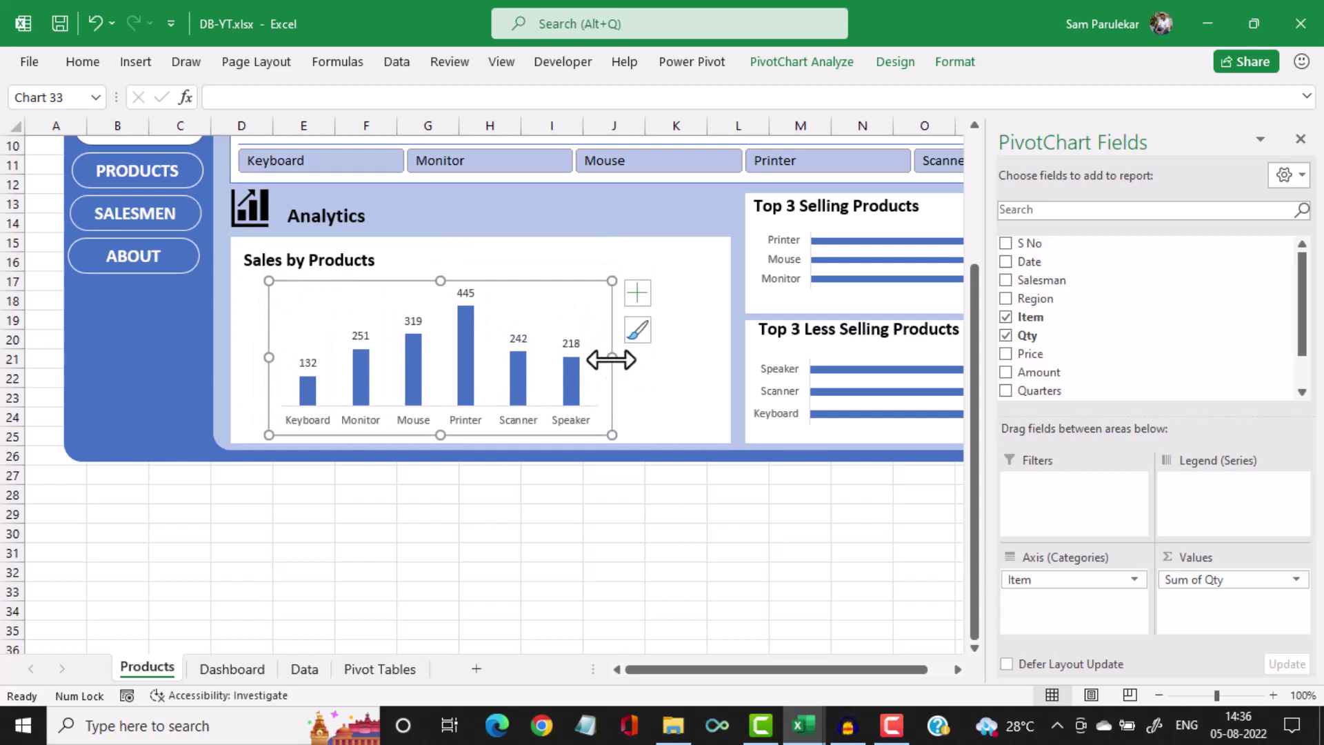
pyautogui.moveTo(611, 357); pyautogui.dragTo(713, 364)
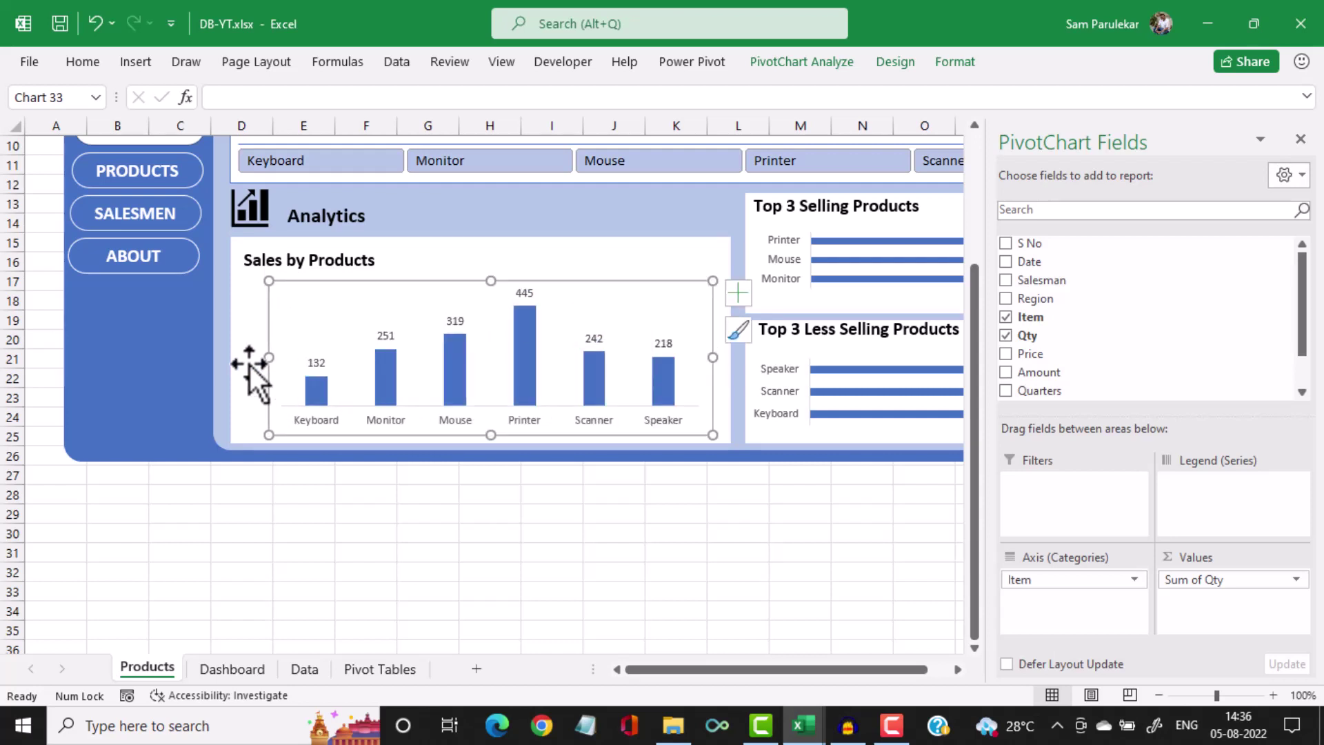
pyautogui.moveTo(267, 358); pyautogui.dragTo(243, 360)
pyautogui.scroll(2, 575, 536)
pyautogui.scroll(2, 575, 537)
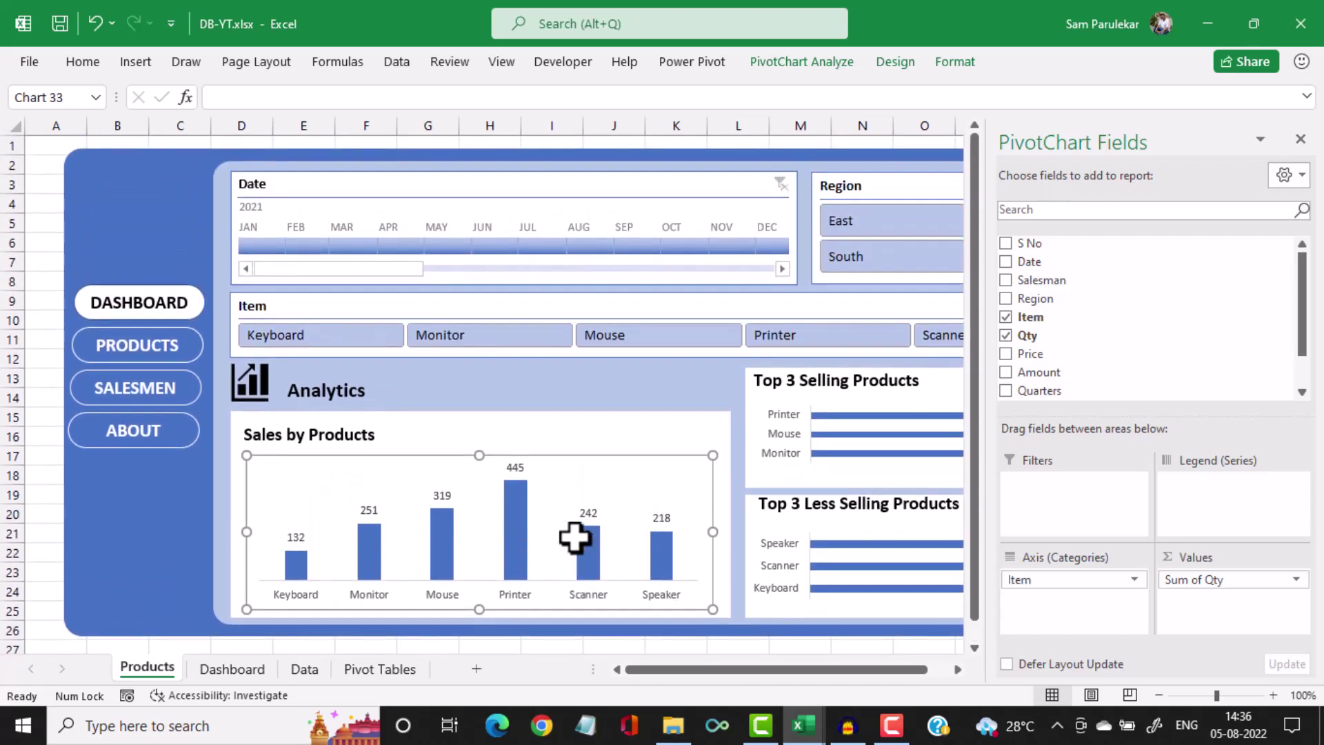
# Test the Item slicer on the Products charts with Mouse and Monitor, and close the chart's field list
pyautogui.click(702, 344)
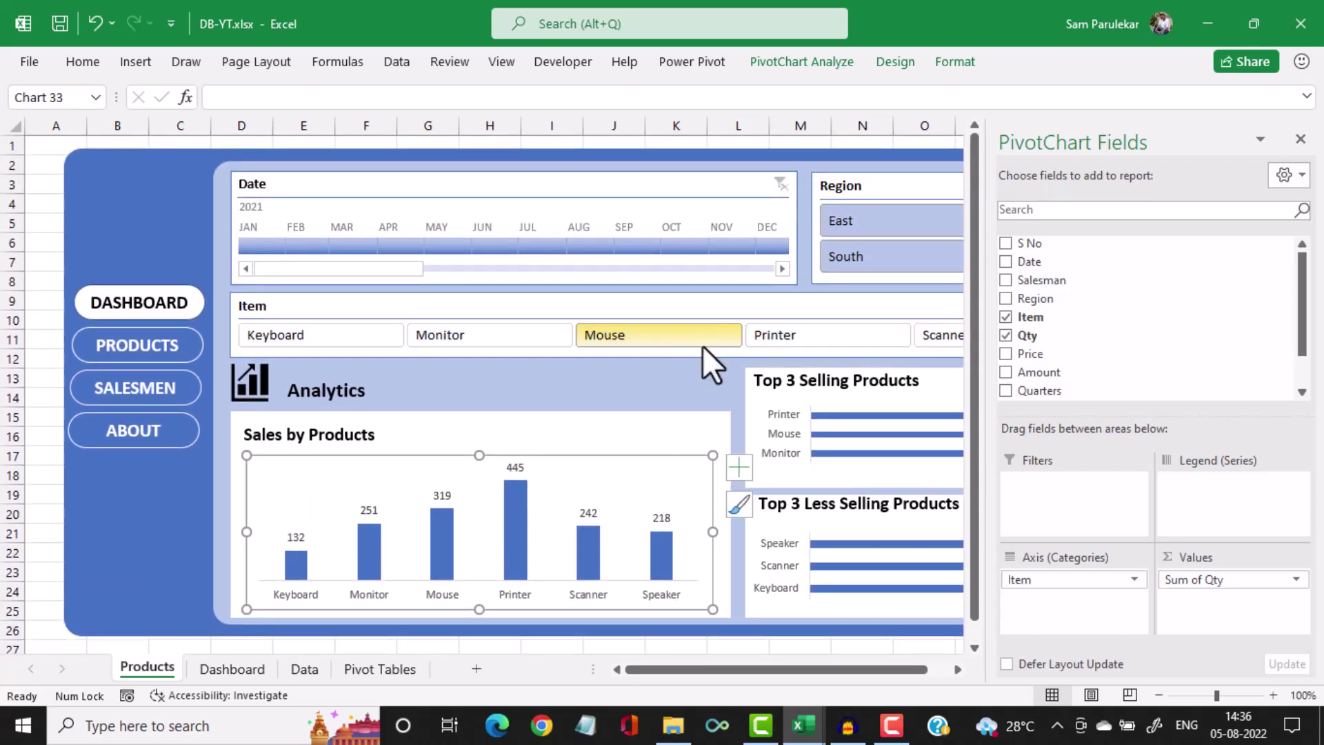
pyautogui.click(472, 342)
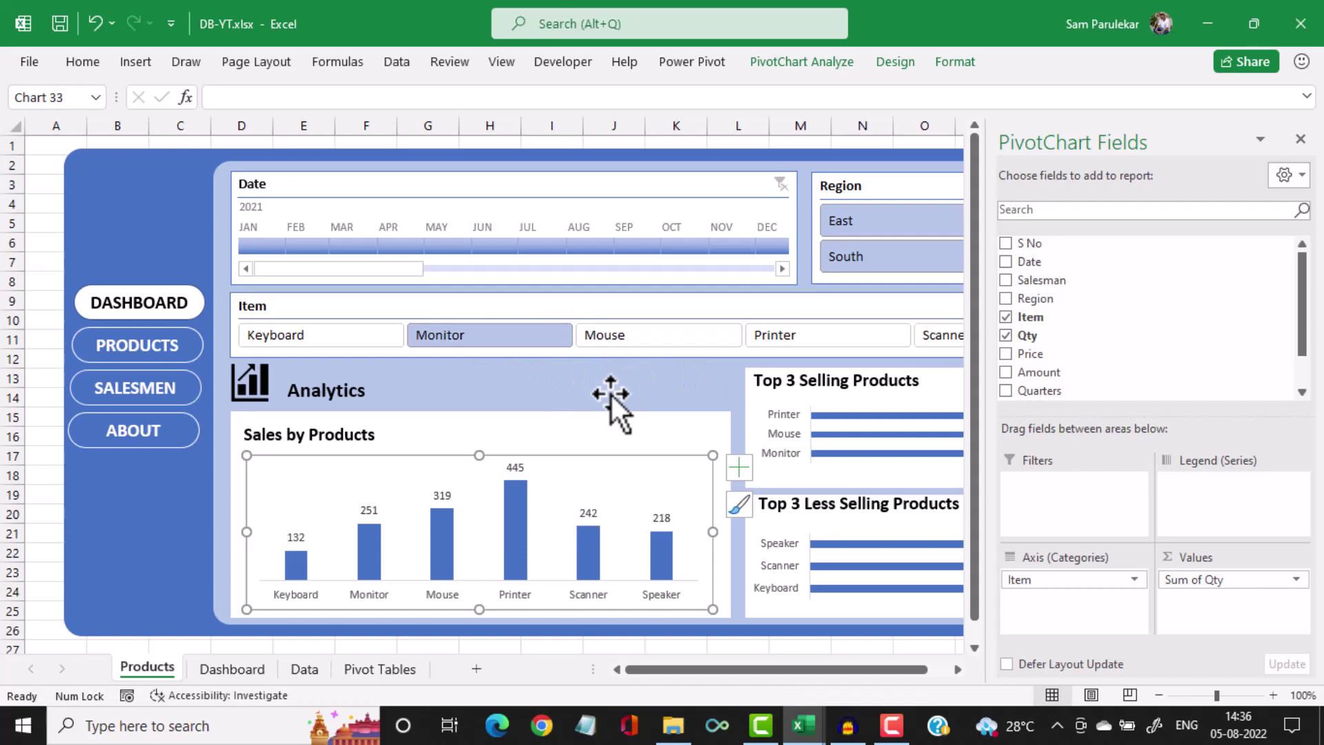
pyautogui.click(1299, 139)
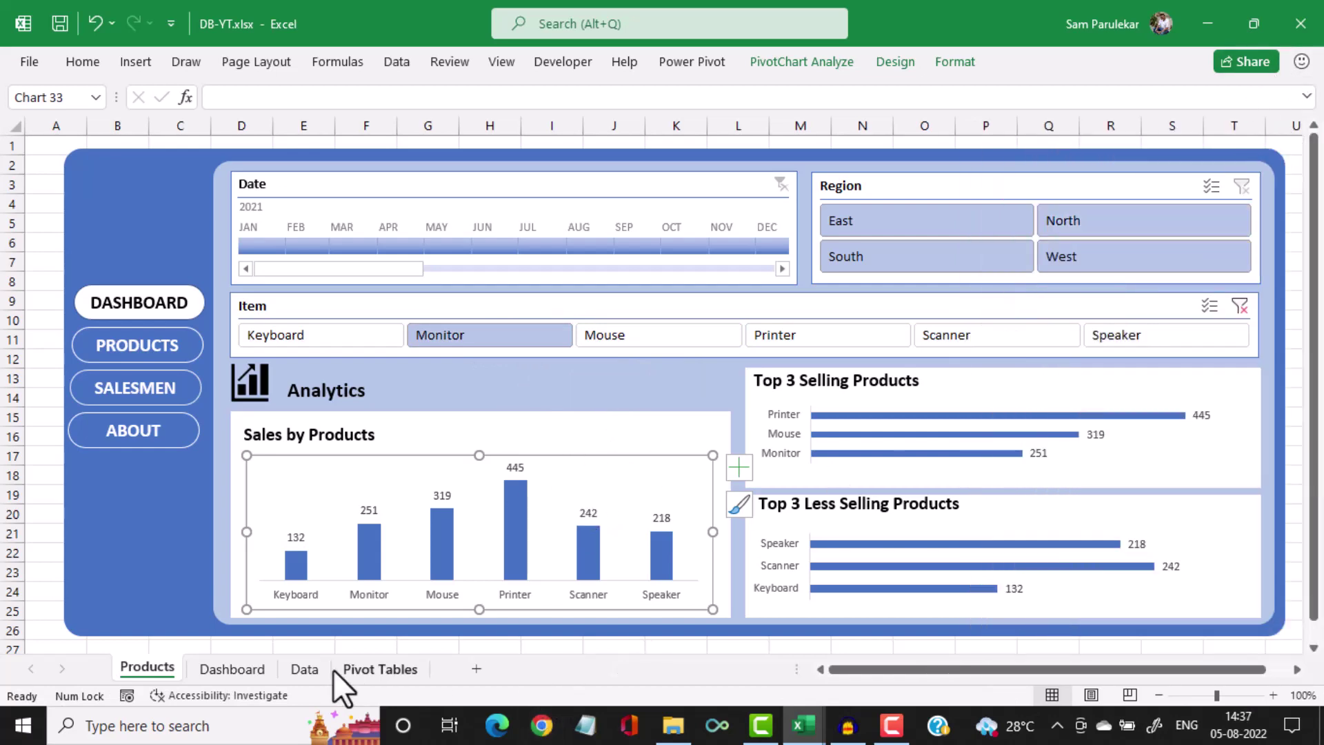
# Look up the PivotTable name of the item quantity table on the Pivot Tables sheet and return to the Products sheet
pyautogui.click(389, 670)
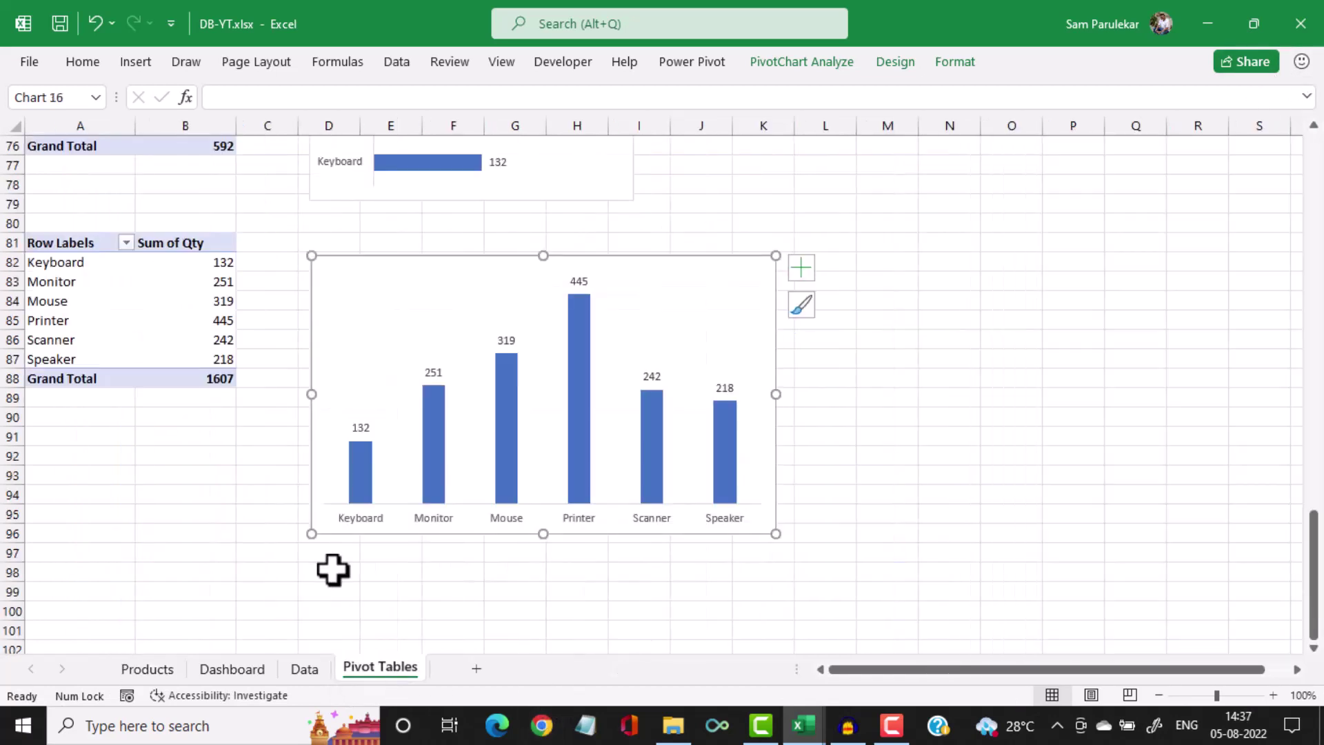
pyautogui.click(76, 249)
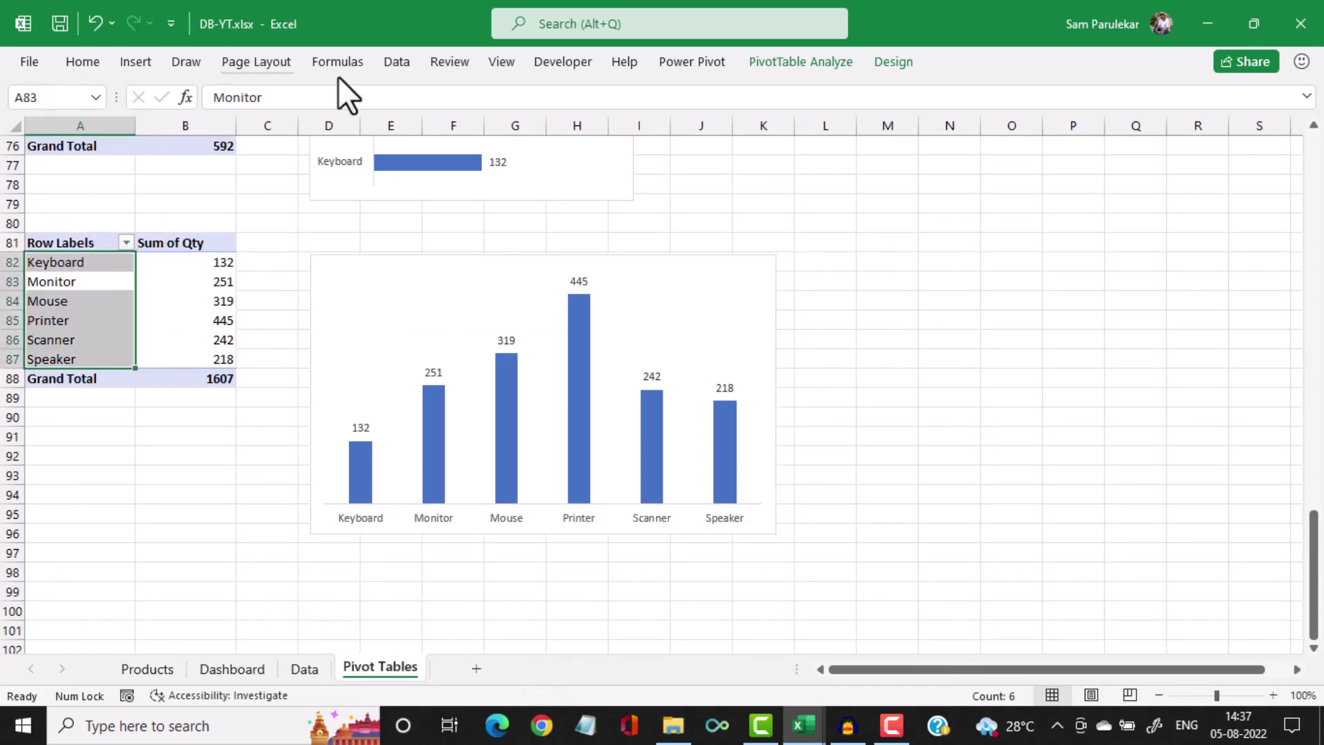
pyautogui.click(808, 64)
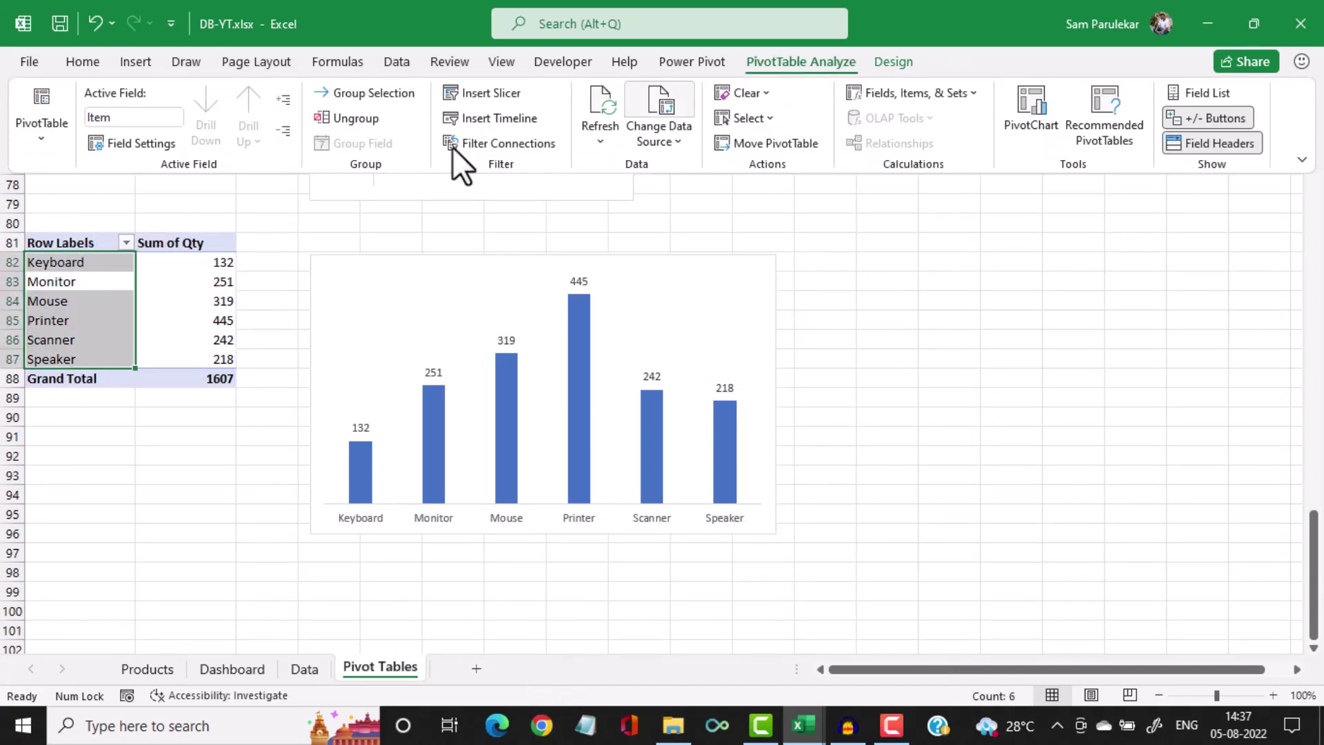
pyautogui.click(45, 141)
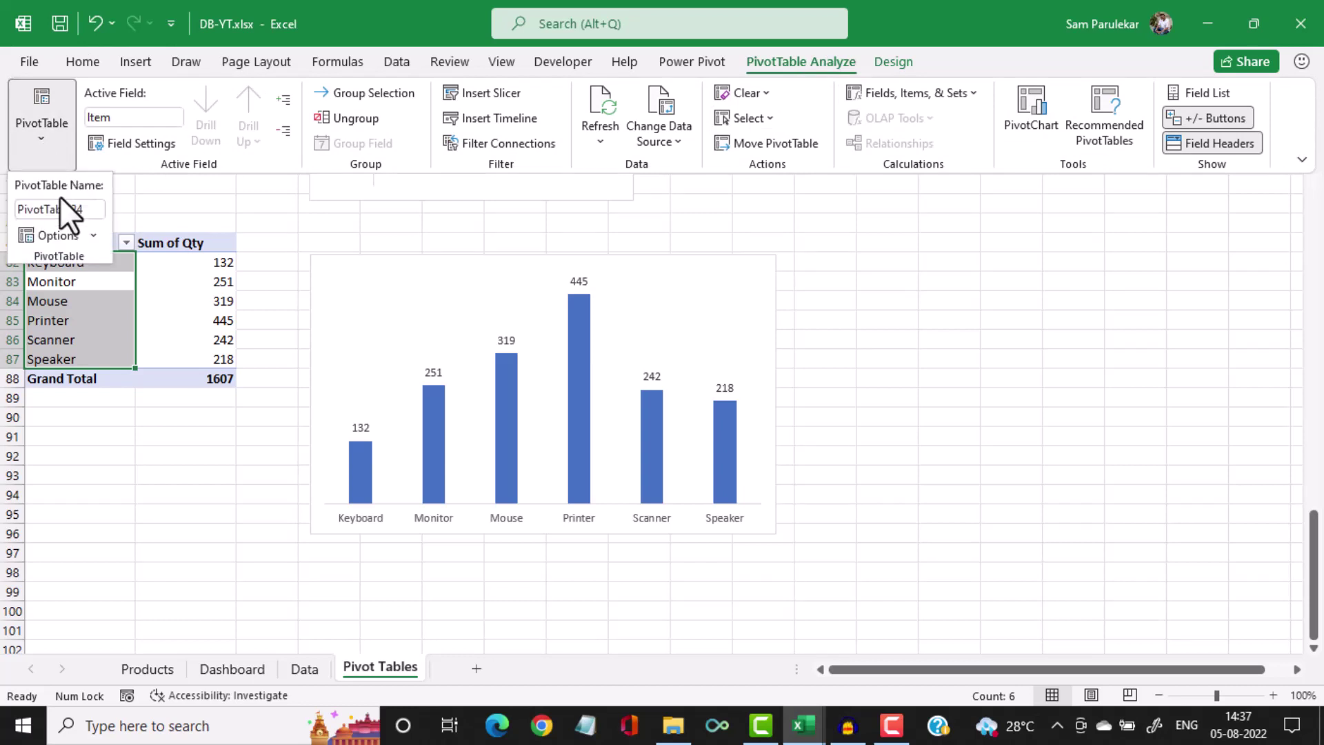
pyautogui.click(167, 670)
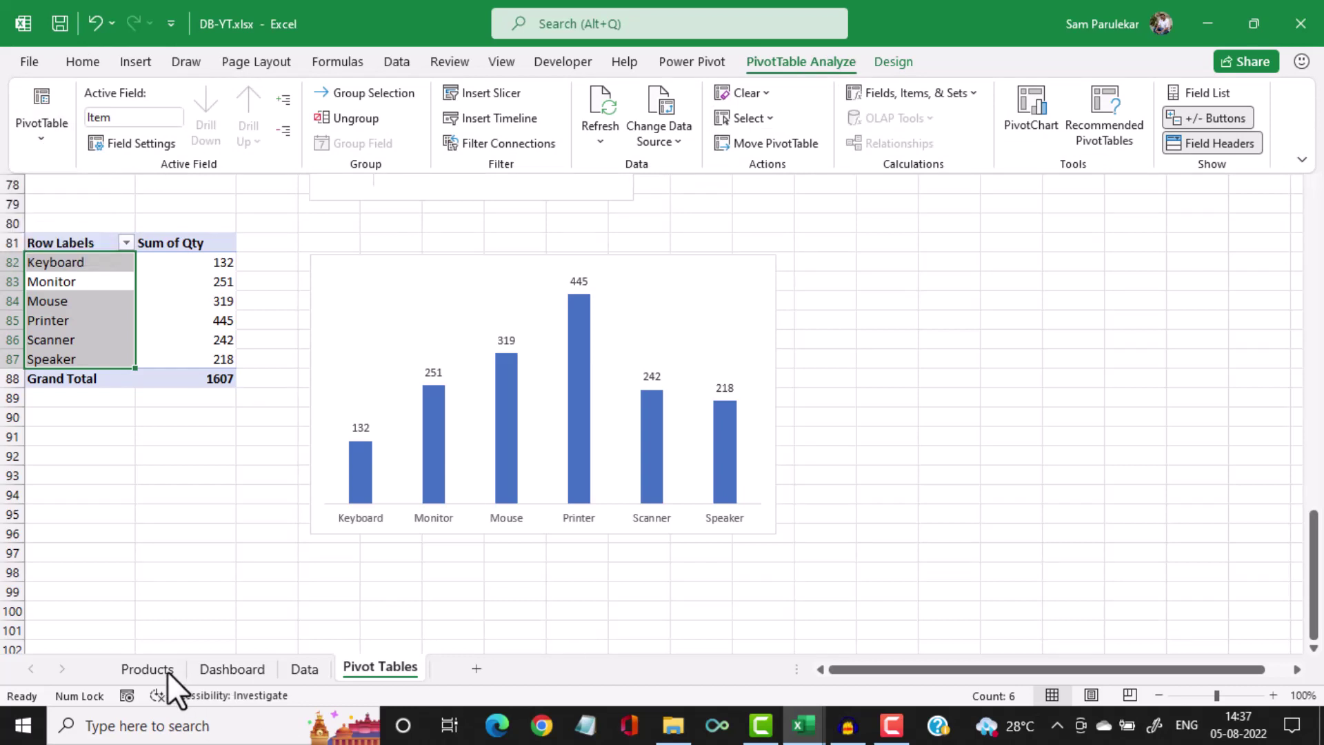
pyautogui.click(167, 671)
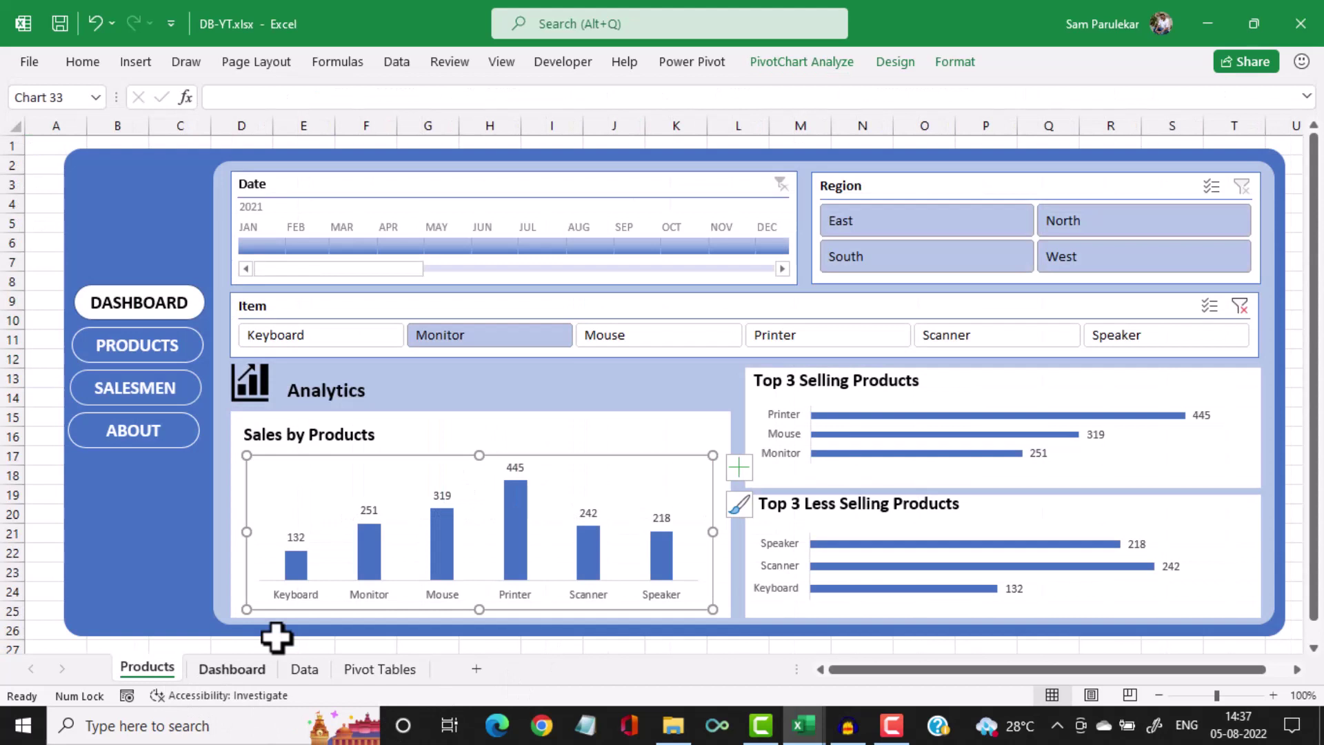
# Connect the Item slicer on the Products sheet to PivotTable24 through its report connections and clear the slicer's filter
pyautogui.click(668, 332)
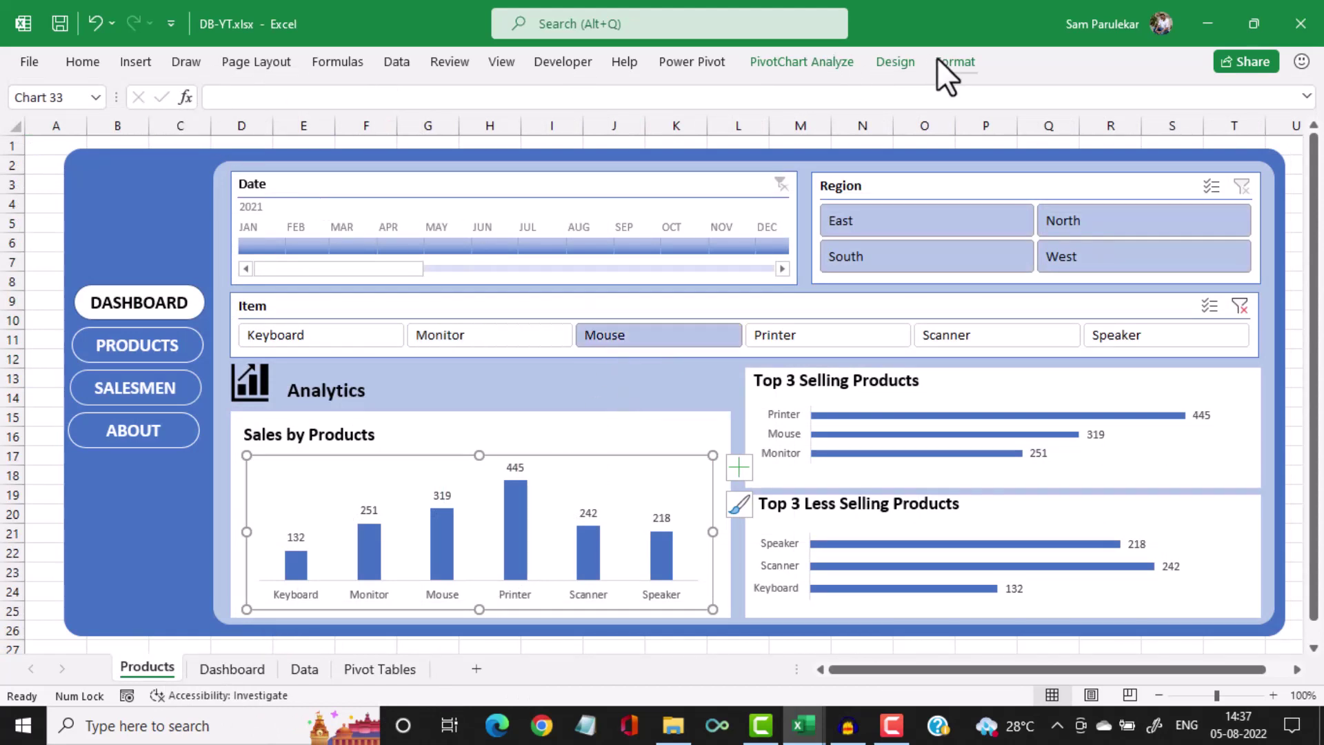
pyautogui.click(789, 311)
pyautogui.click(760, 64)
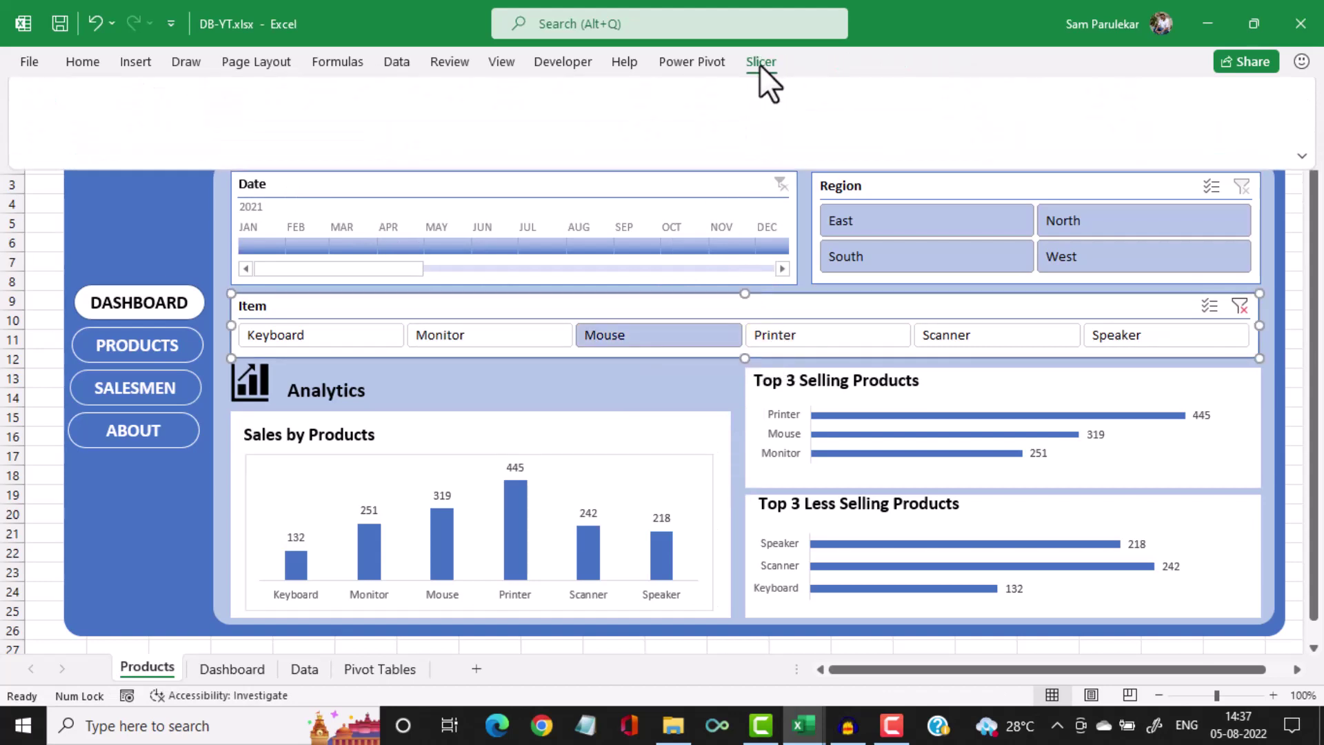
pyautogui.click(150, 129)
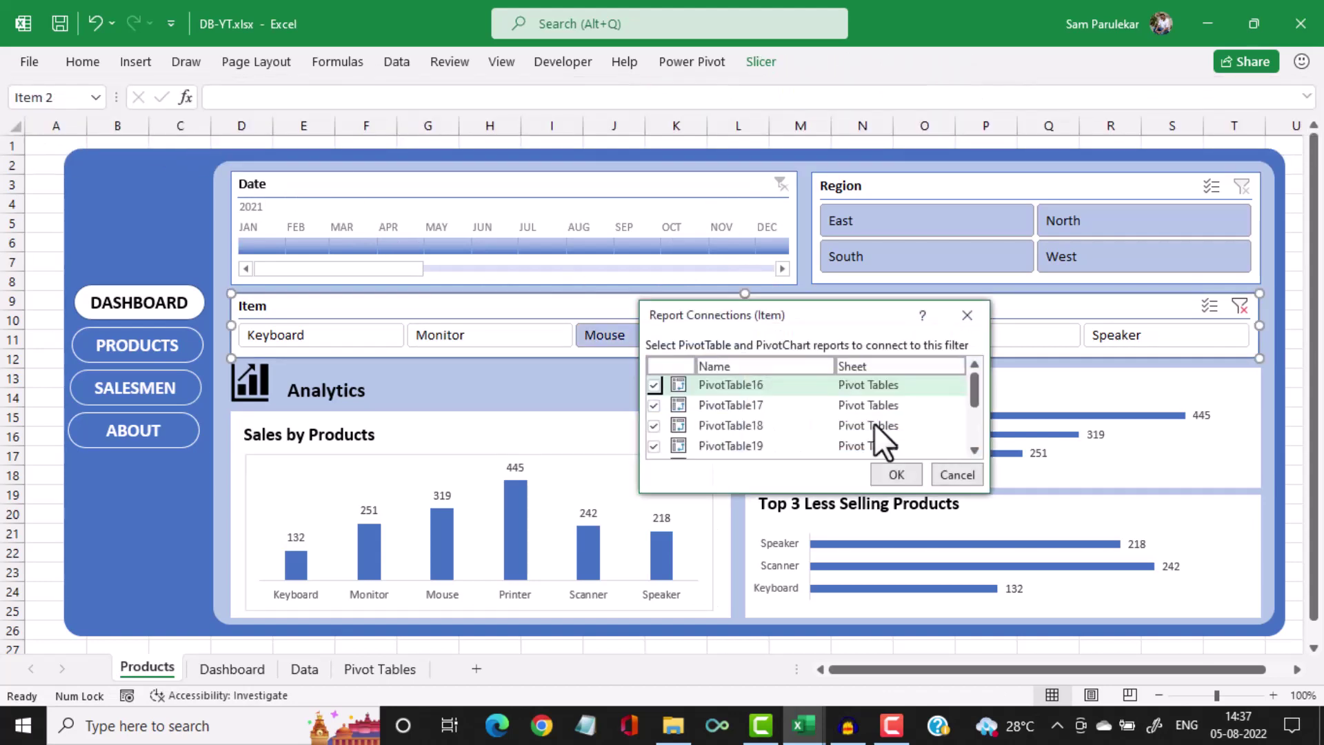
pyautogui.moveTo(977, 389); pyautogui.dragTo(973, 445)
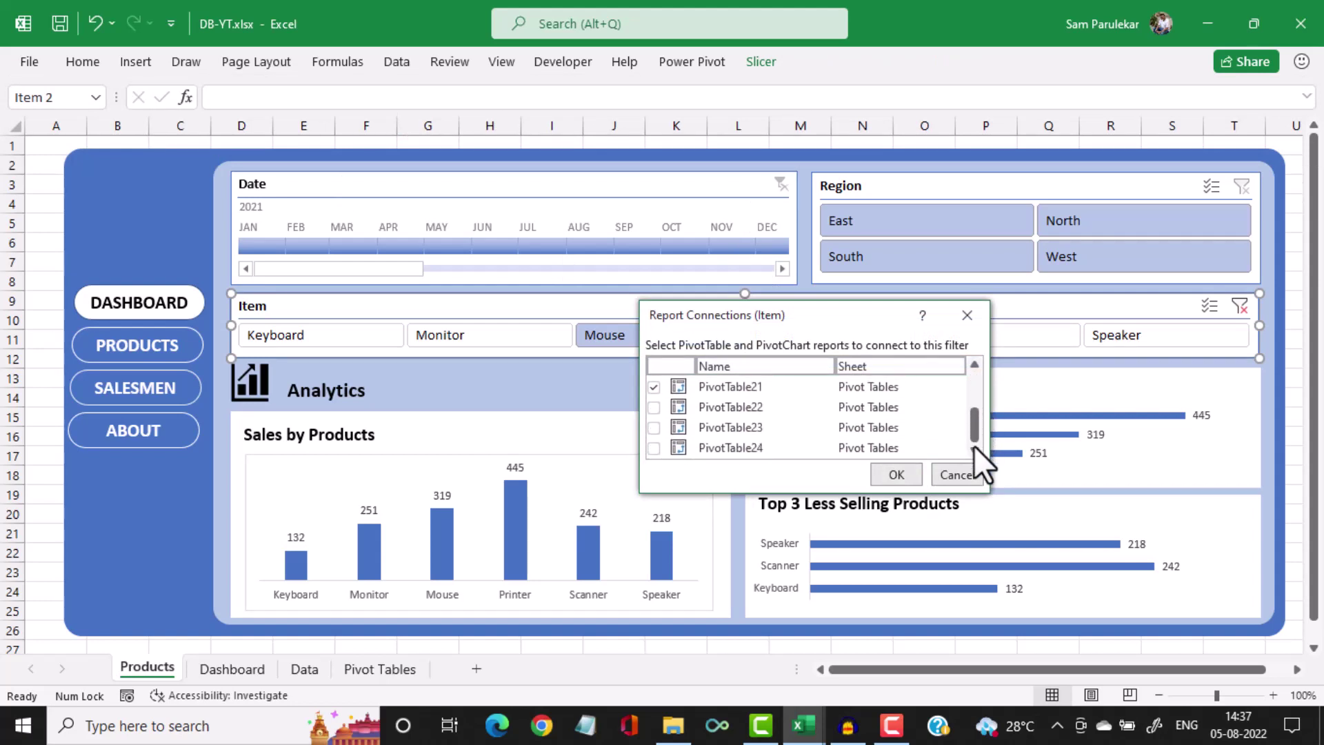
pyautogui.click(653, 448)
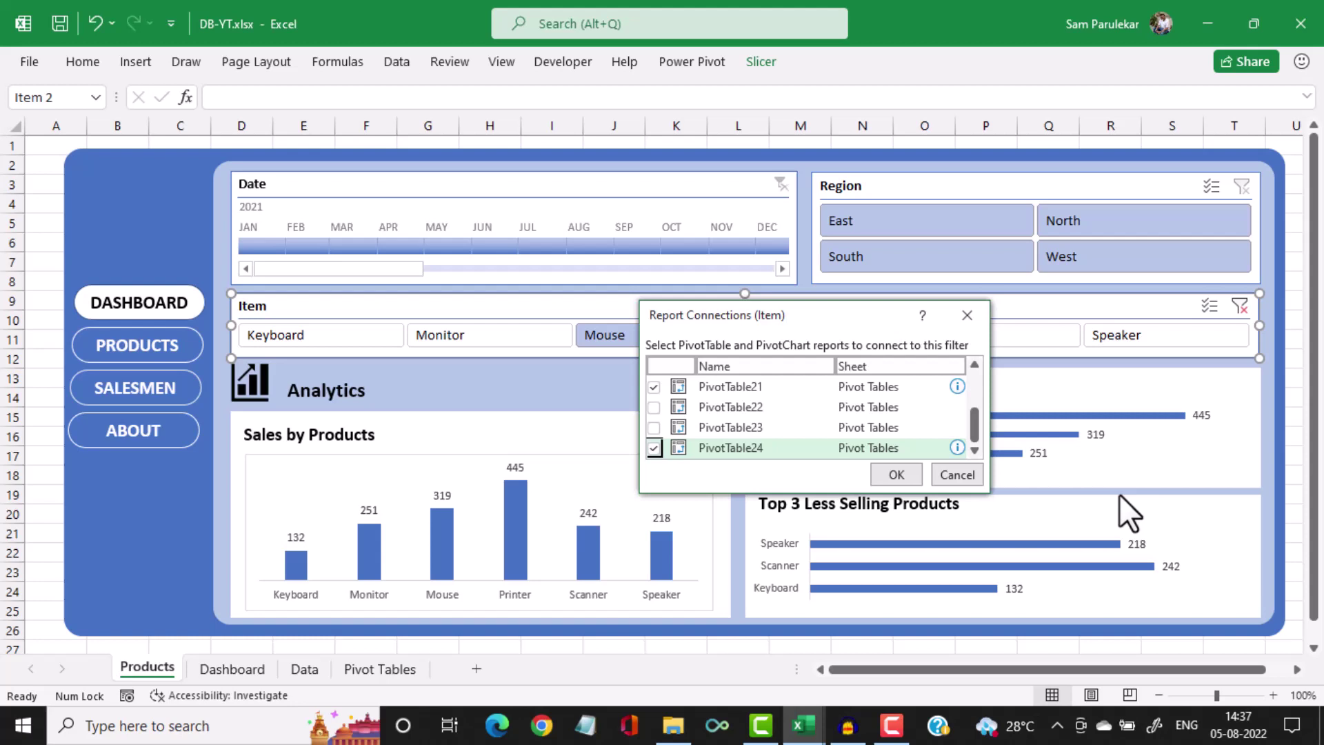
pyautogui.click(895, 473)
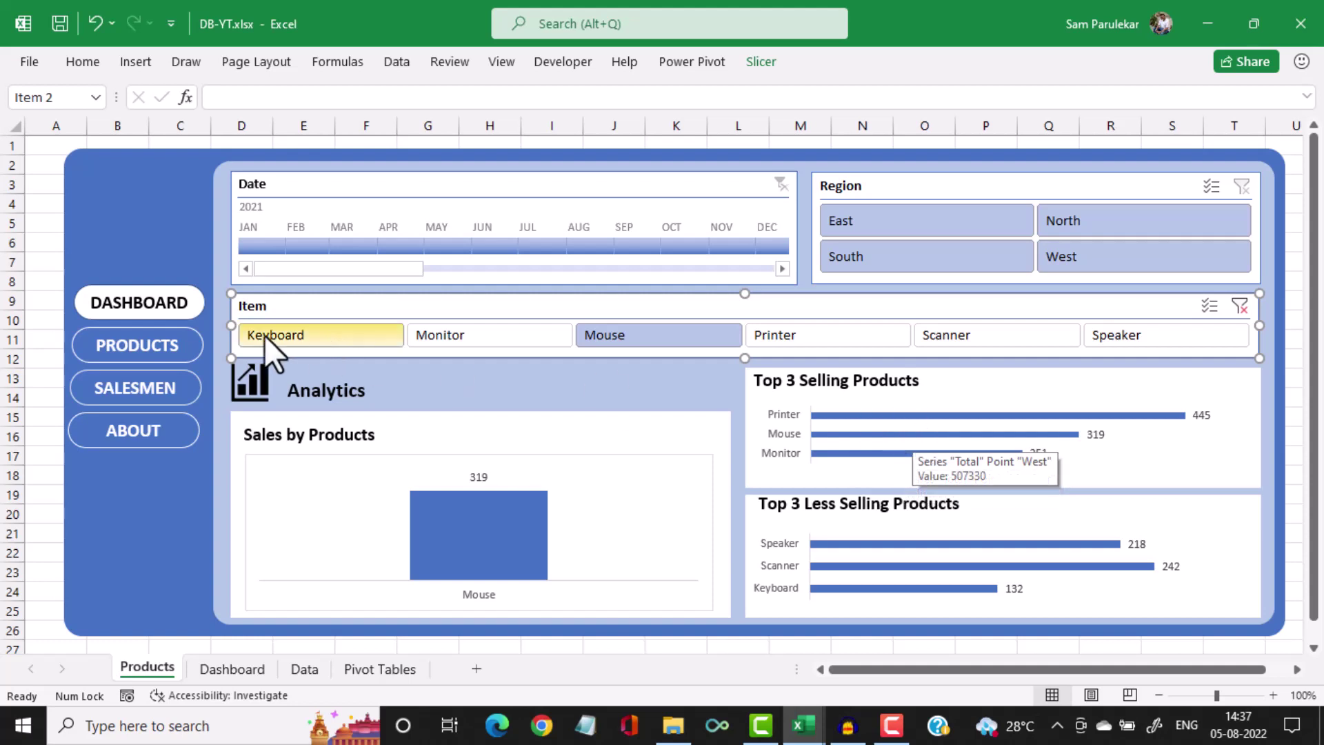
pyautogui.click(1239, 306)
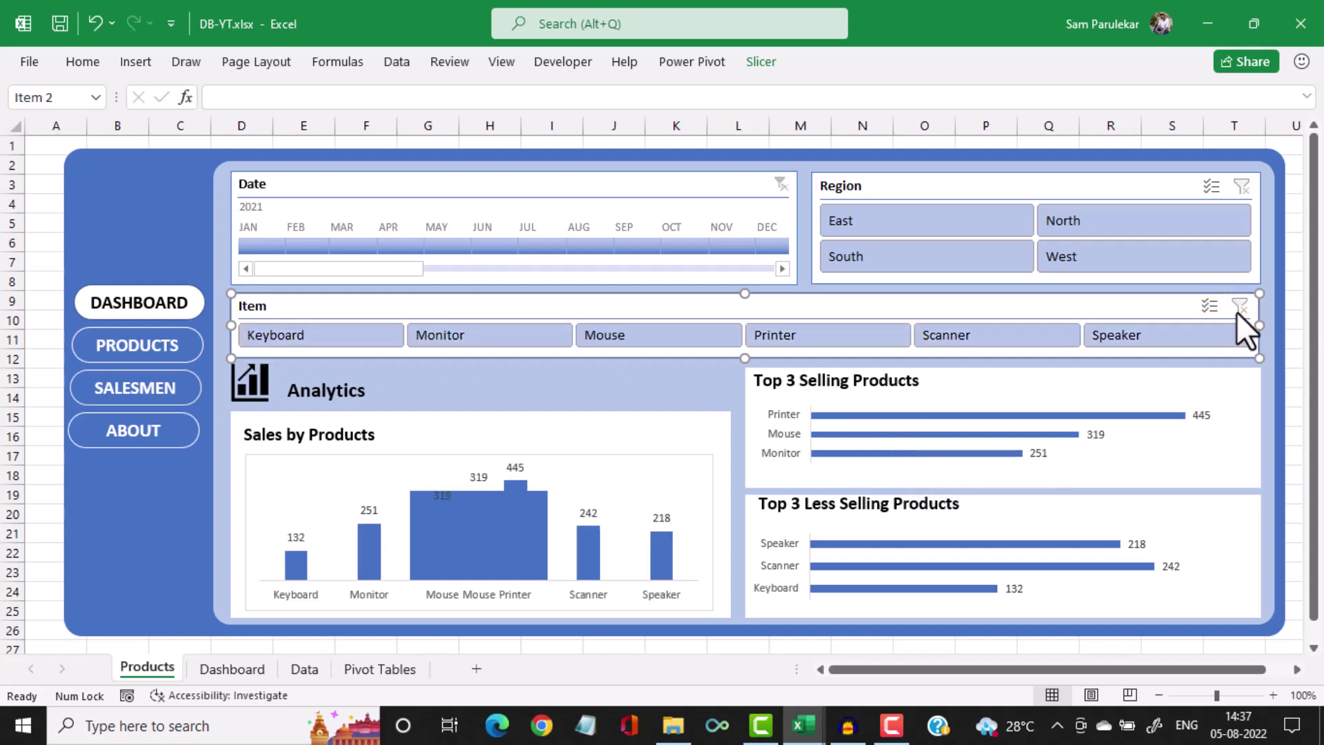
# Test the Region slicer on the Products charts by filtering by East, North and South in turn
pyautogui.click(891, 221)
pyautogui.keyDown('ctrl'); pyautogui.click(1064, 221); pyautogui.keyUp('ctrl')
pyautogui.click(1074, 223)
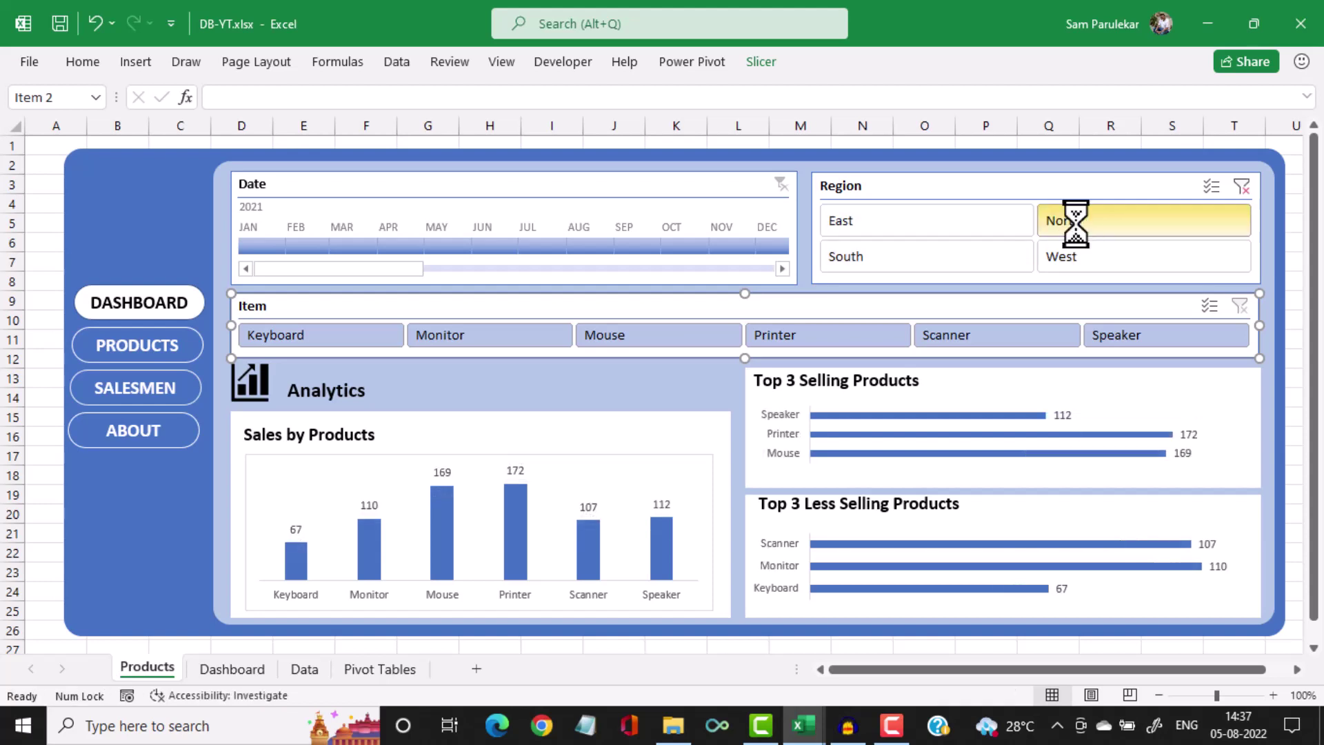
pyautogui.click(978, 264)
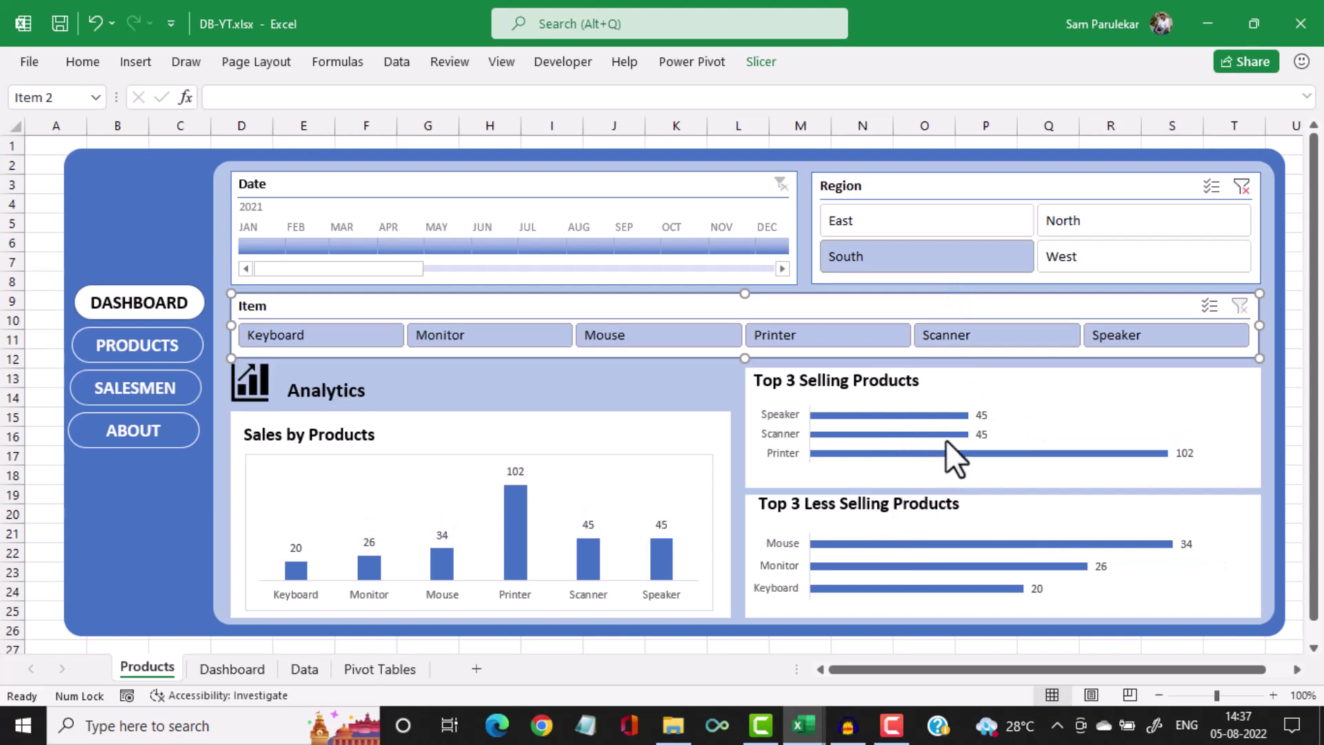
pyautogui.click(1099, 226)
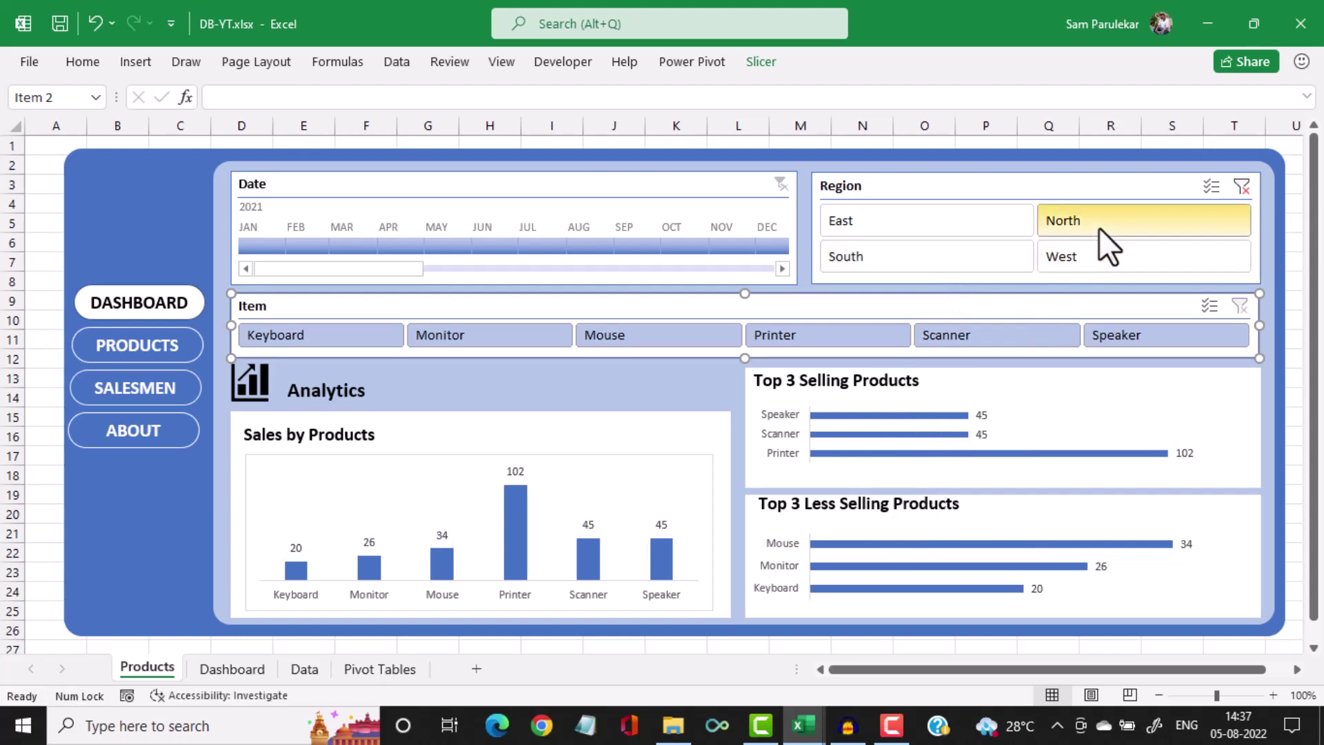
pyautogui.click(964, 225)
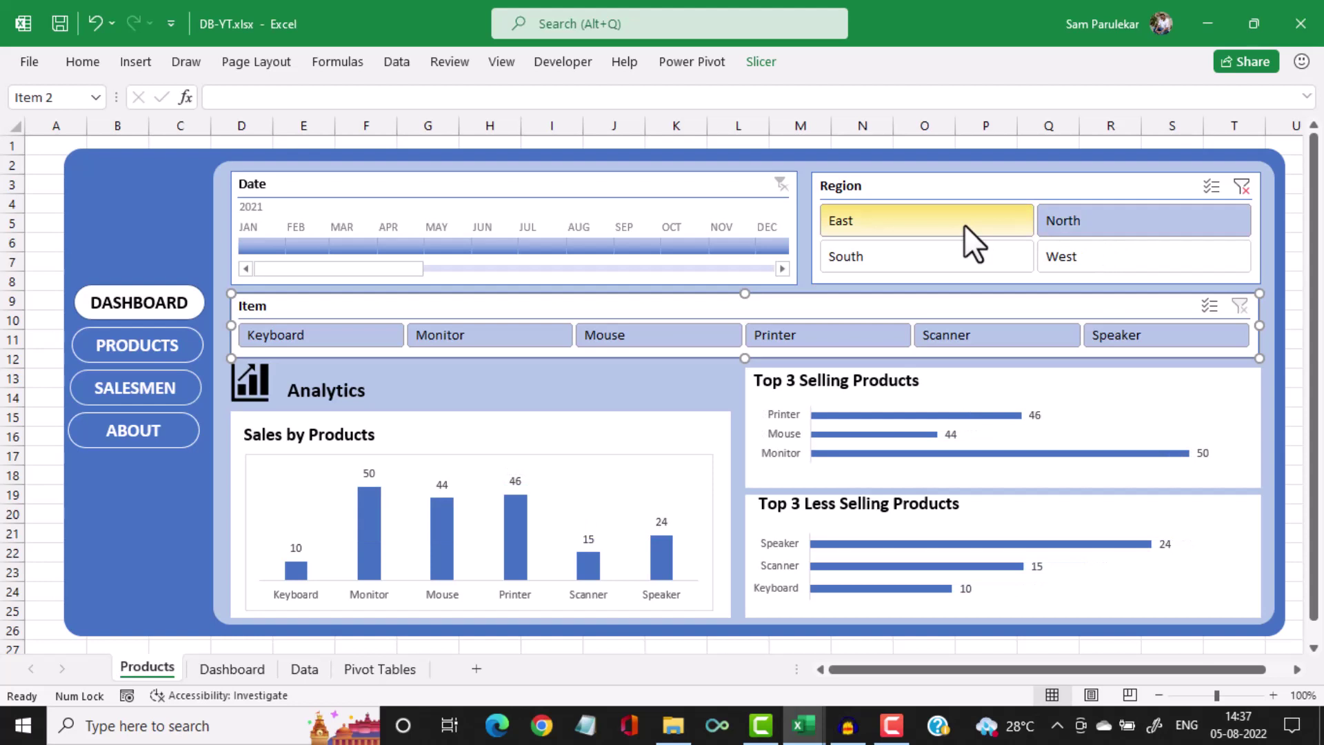
pyautogui.click(989, 250)
pyautogui.click(1008, 217)
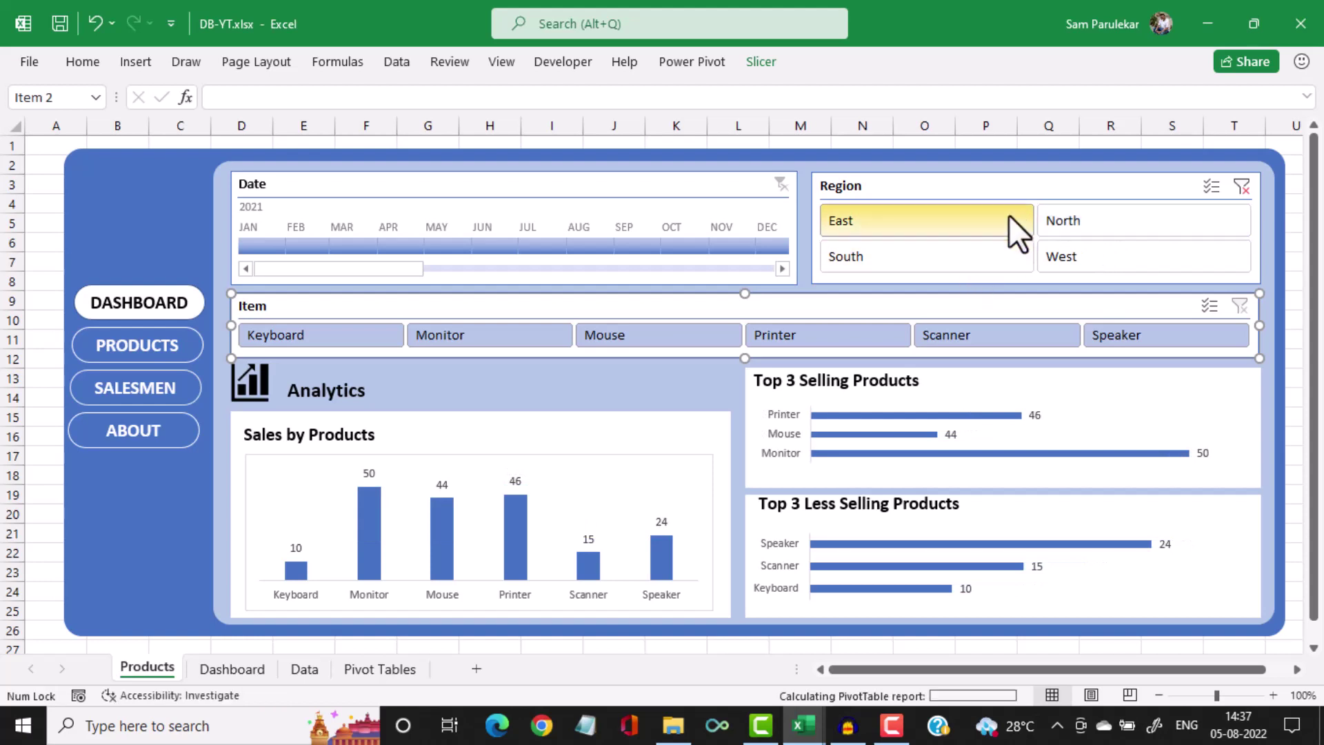
# Test the Item slicer with Printer and Scanner combined with the North and West regions, and clear both filters
pyautogui.click(858, 338)
pyautogui.click(972, 334)
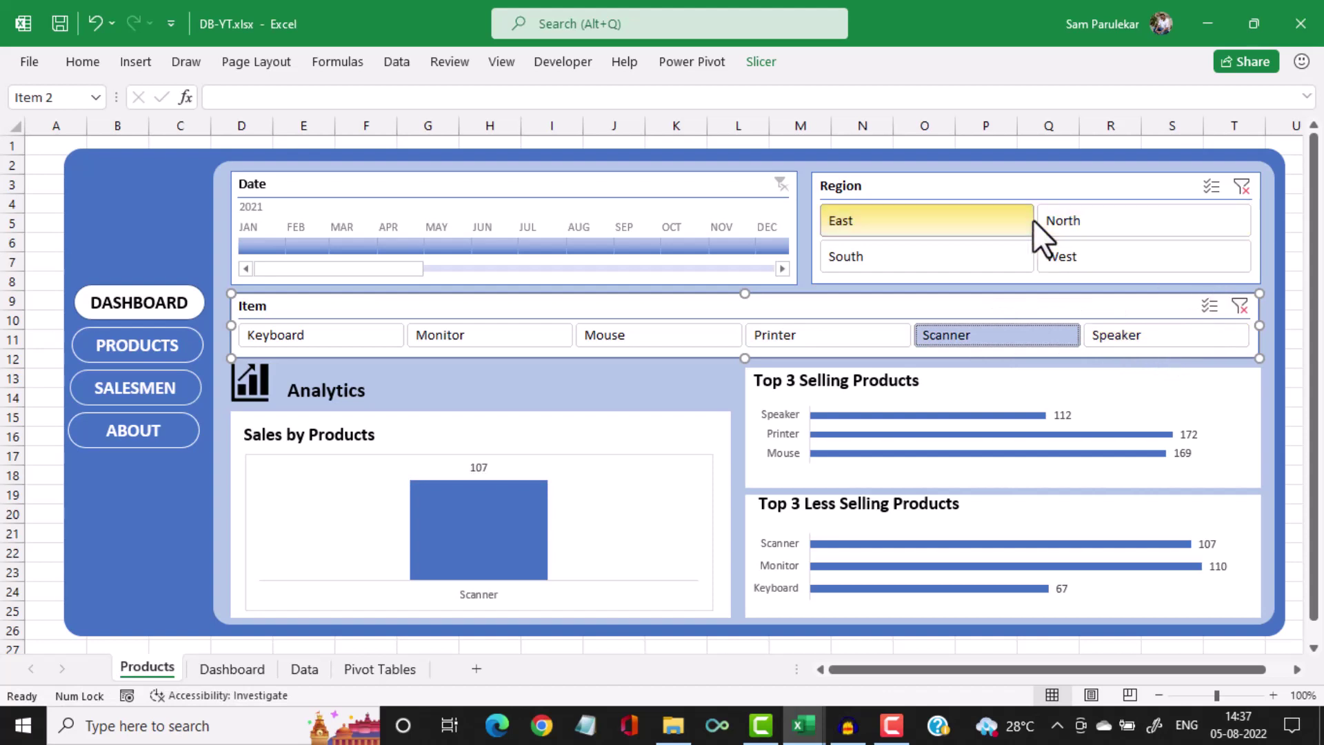
pyautogui.click(1096, 217)
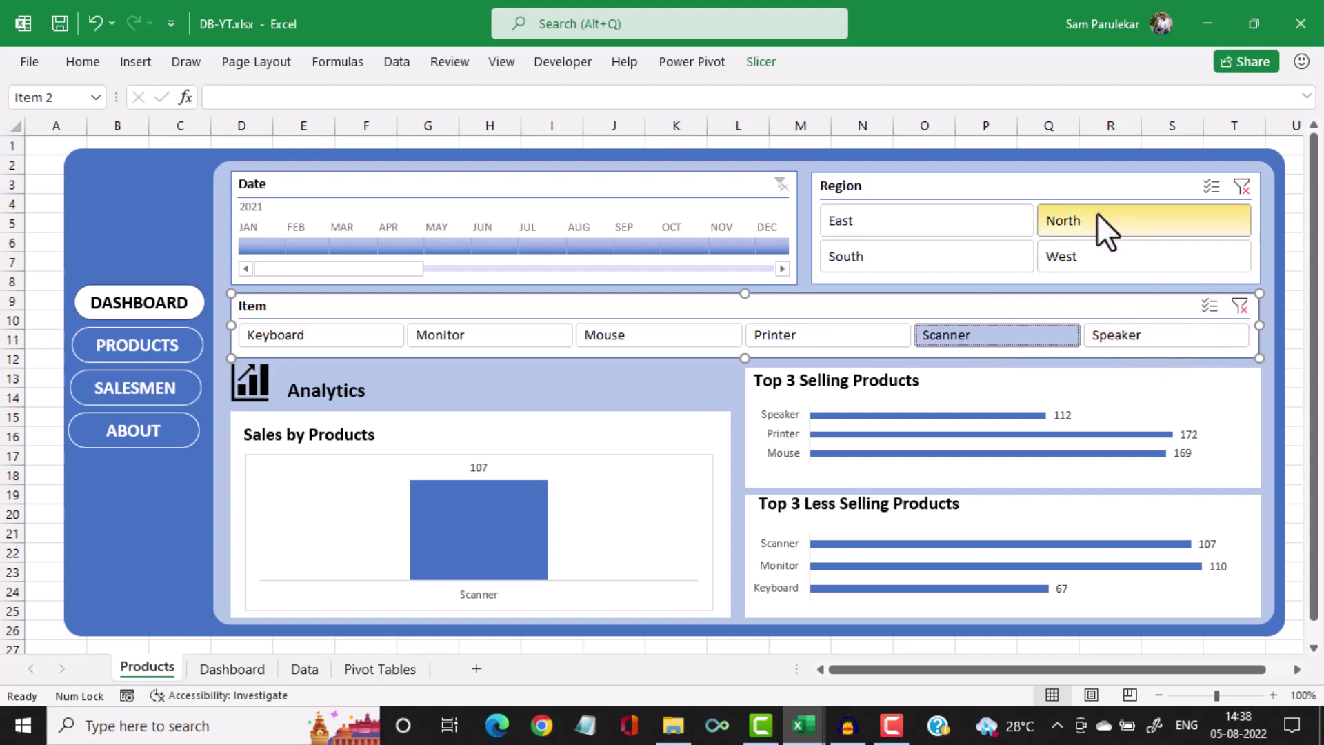
pyautogui.click(1099, 255)
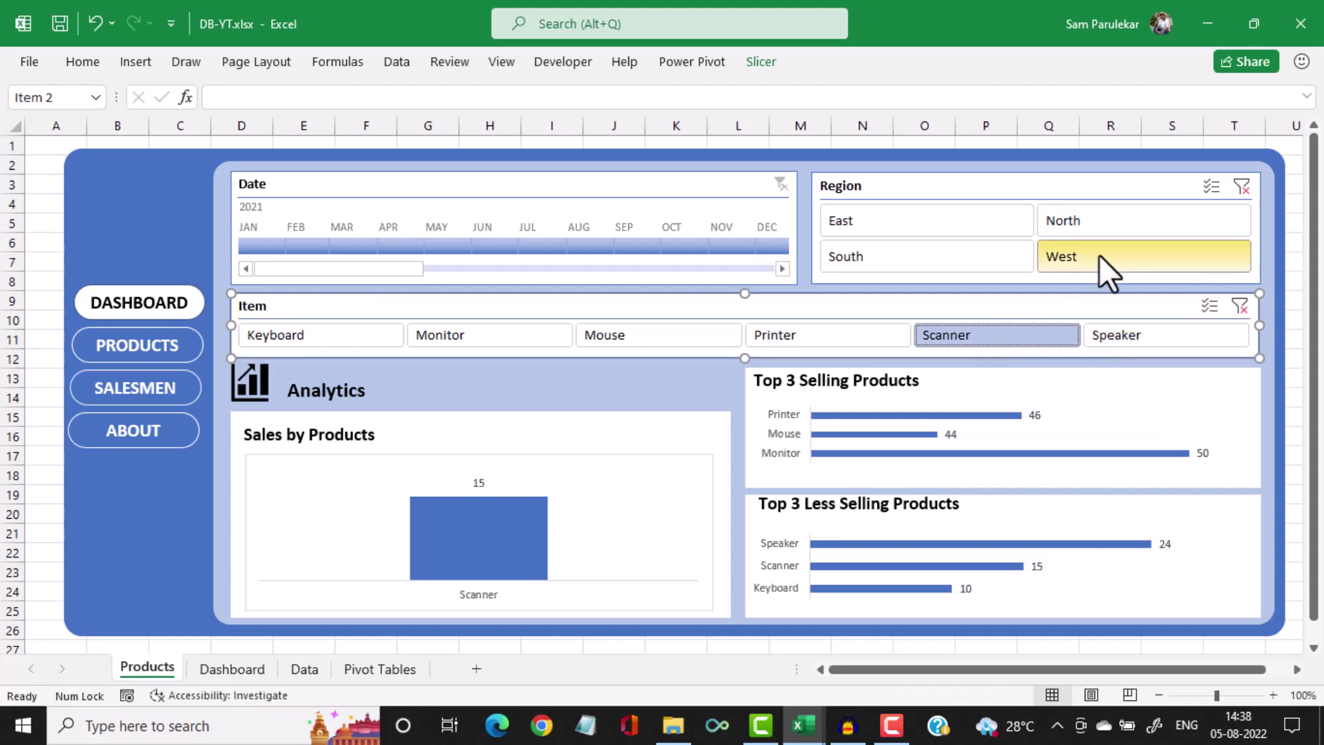
pyautogui.click(1240, 184)
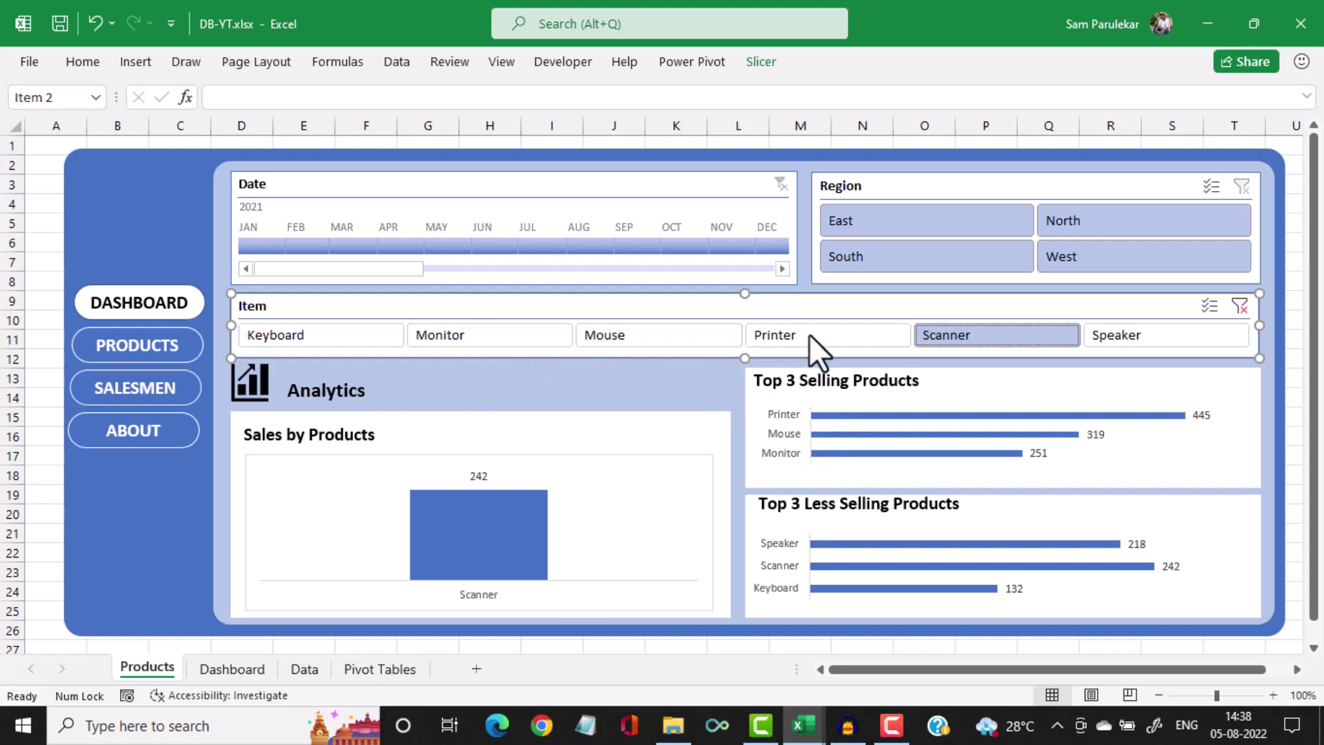
pyautogui.click(1239, 313)
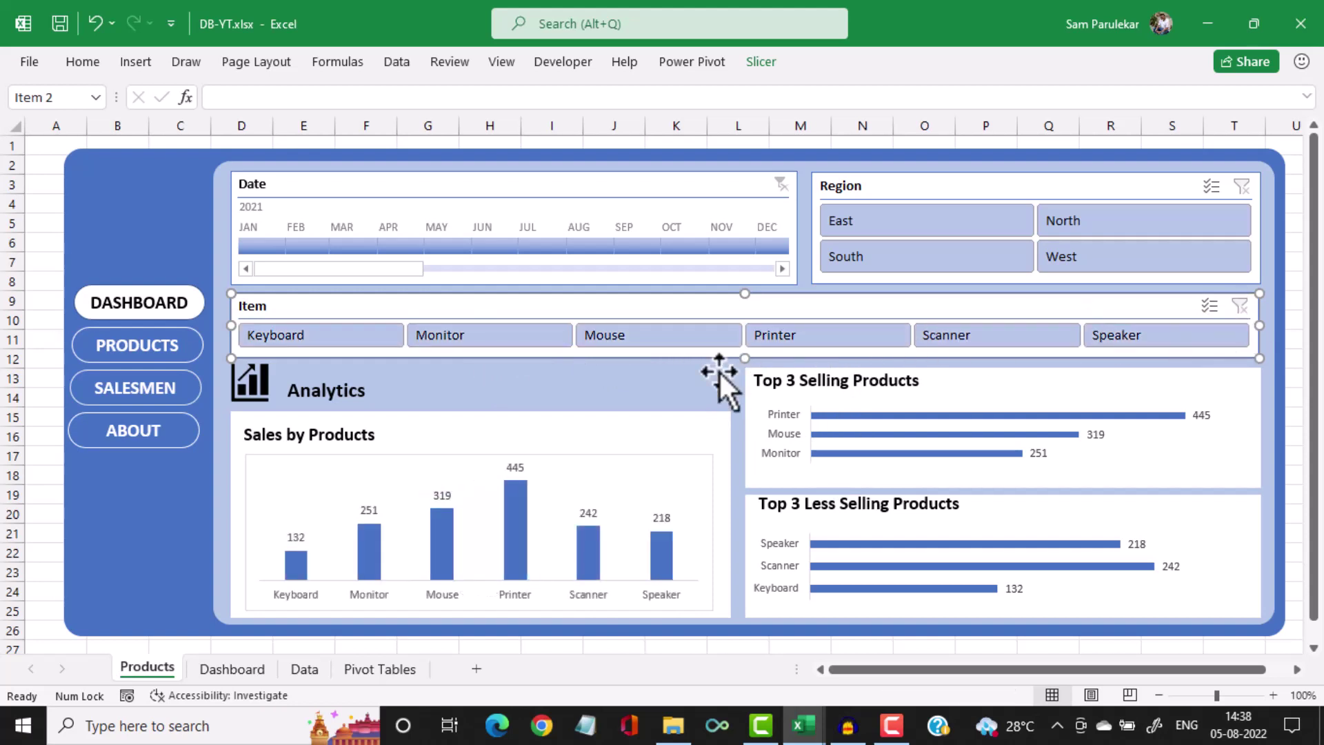
# Filter the Sales by Products chart by Keyboard, Monitor and Mouse in turn, and clear the Item filter
pyautogui.click(376, 338)
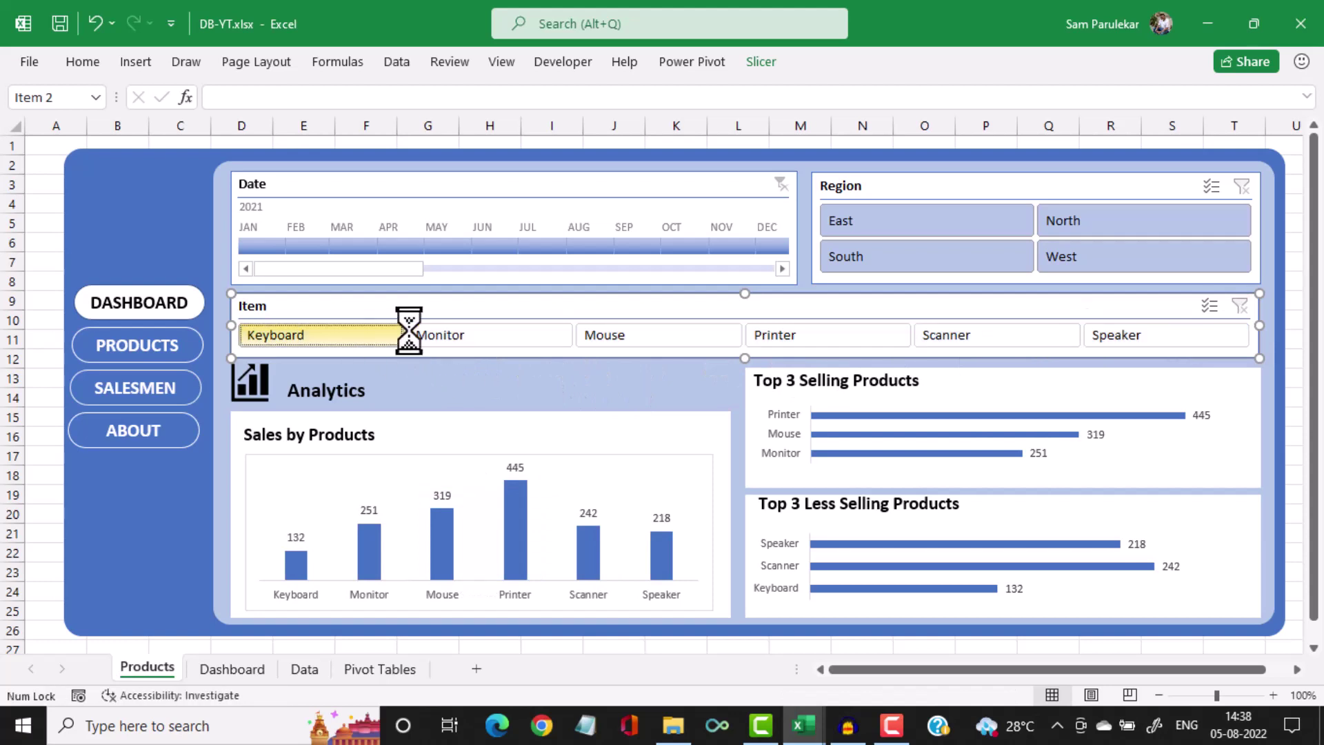
pyautogui.click(472, 333)
pyautogui.click(611, 334)
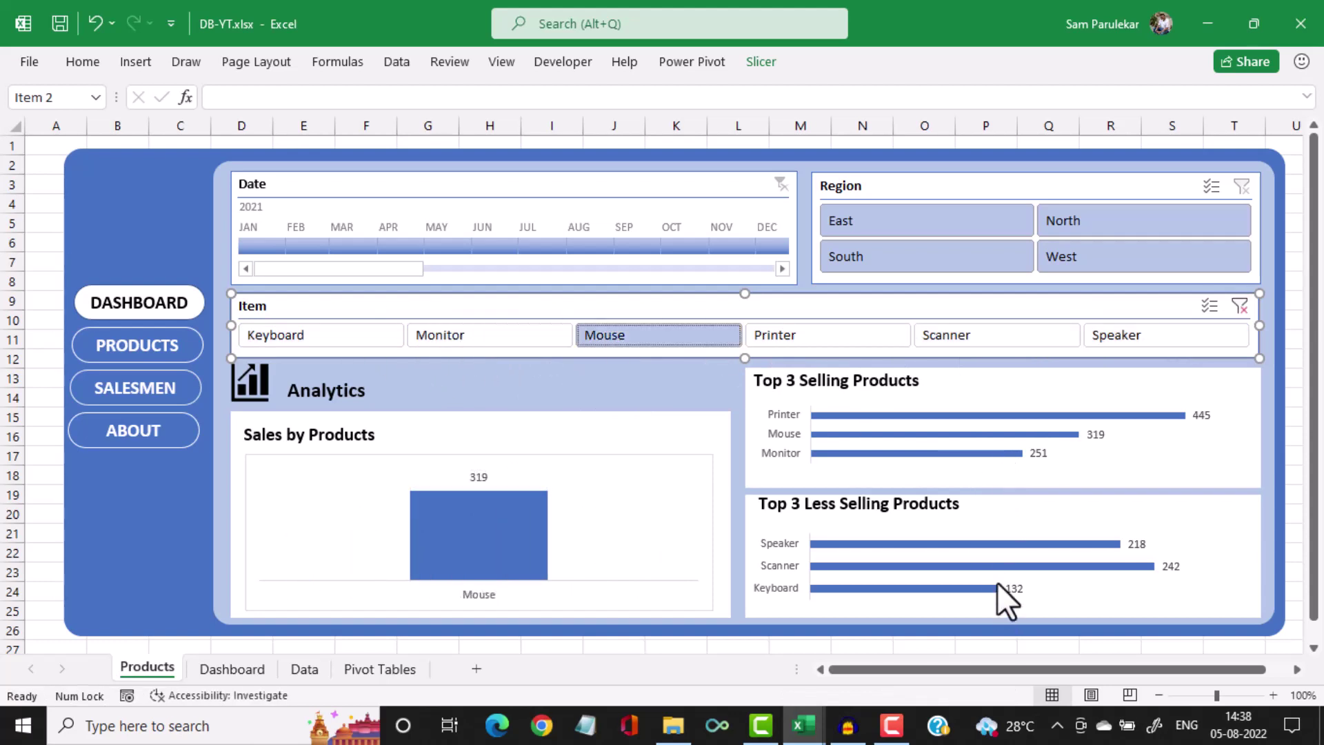
pyautogui.click(1240, 306)
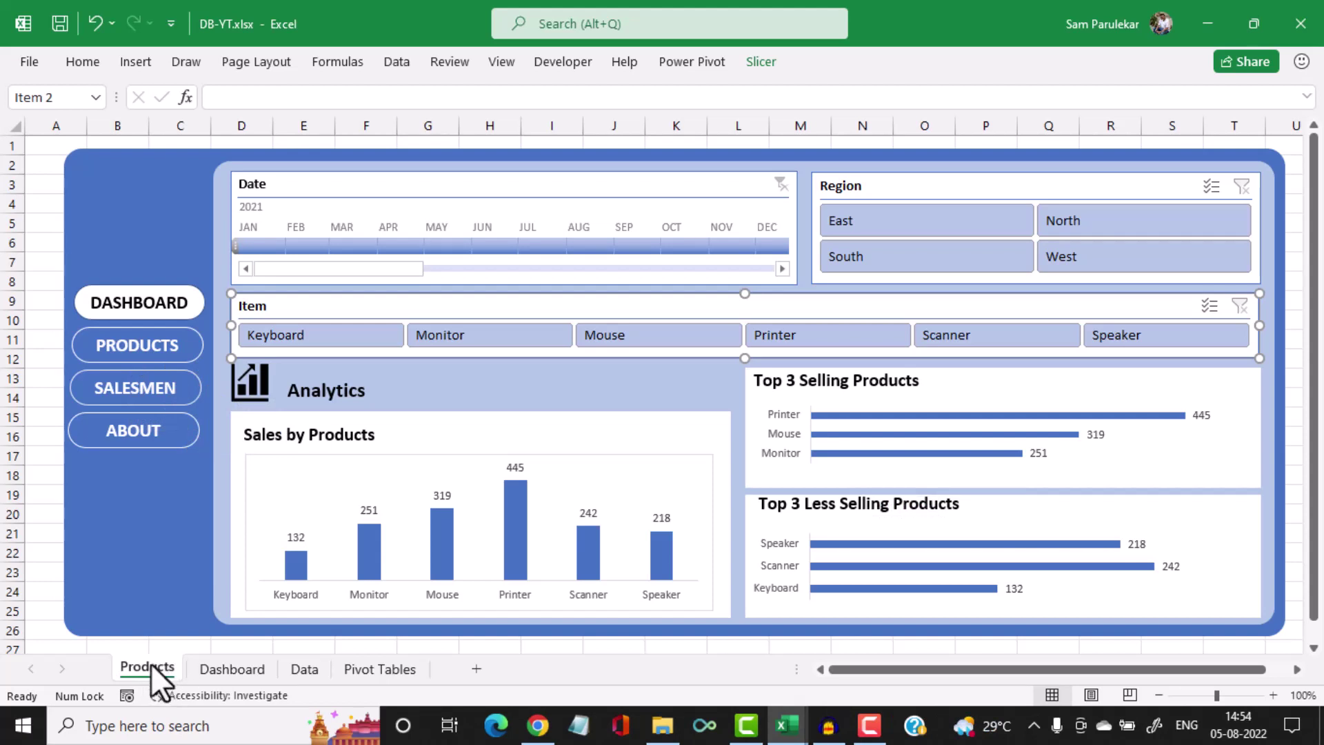
# Create a copy of the Products sheet in DB-YT.xlsx, placed before the original sheet
pyautogui.rightClick(151, 664)
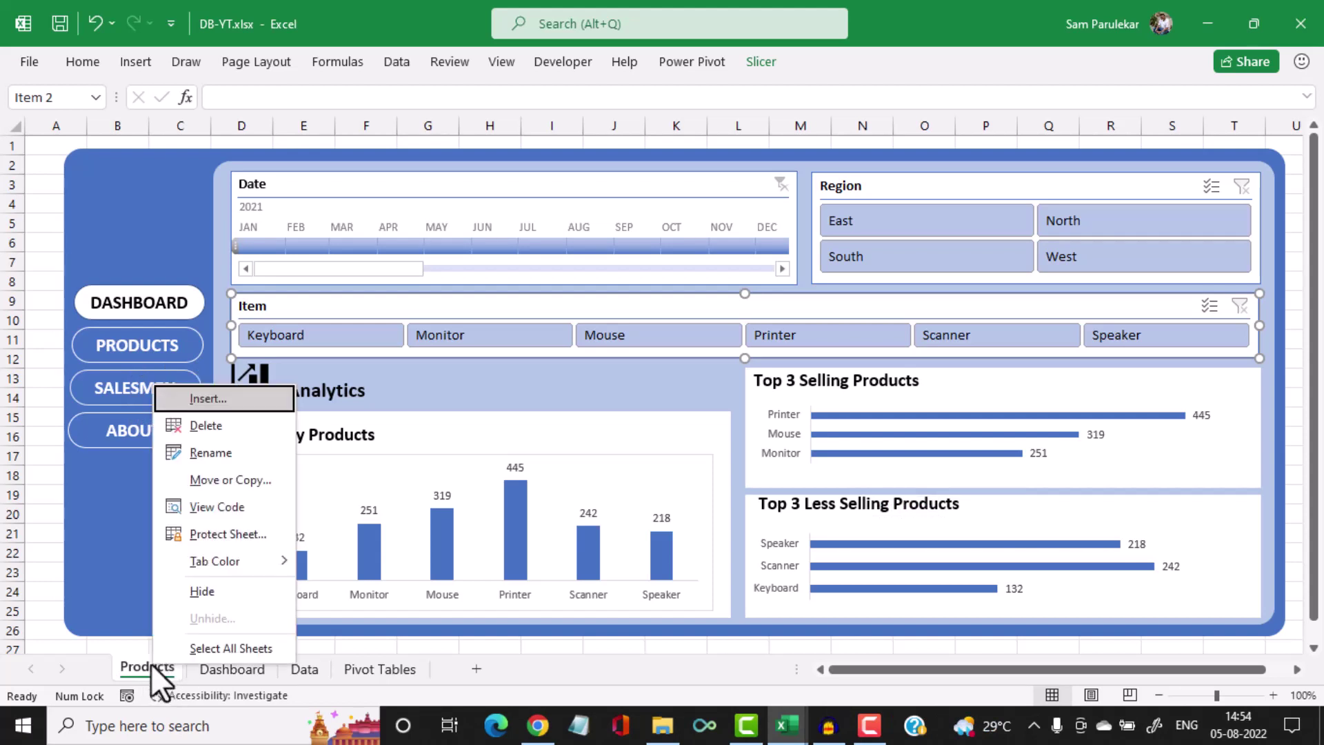
pyautogui.click(247, 486)
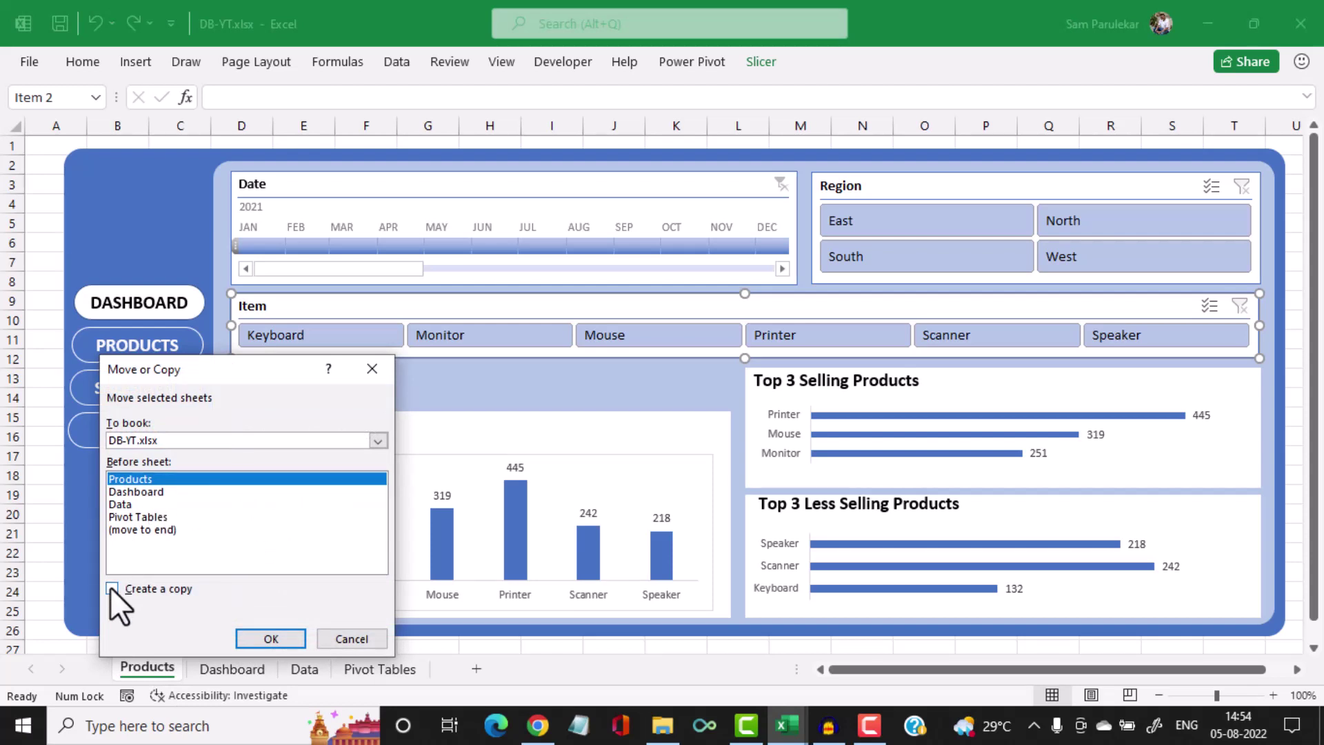
pyautogui.click(111, 588)
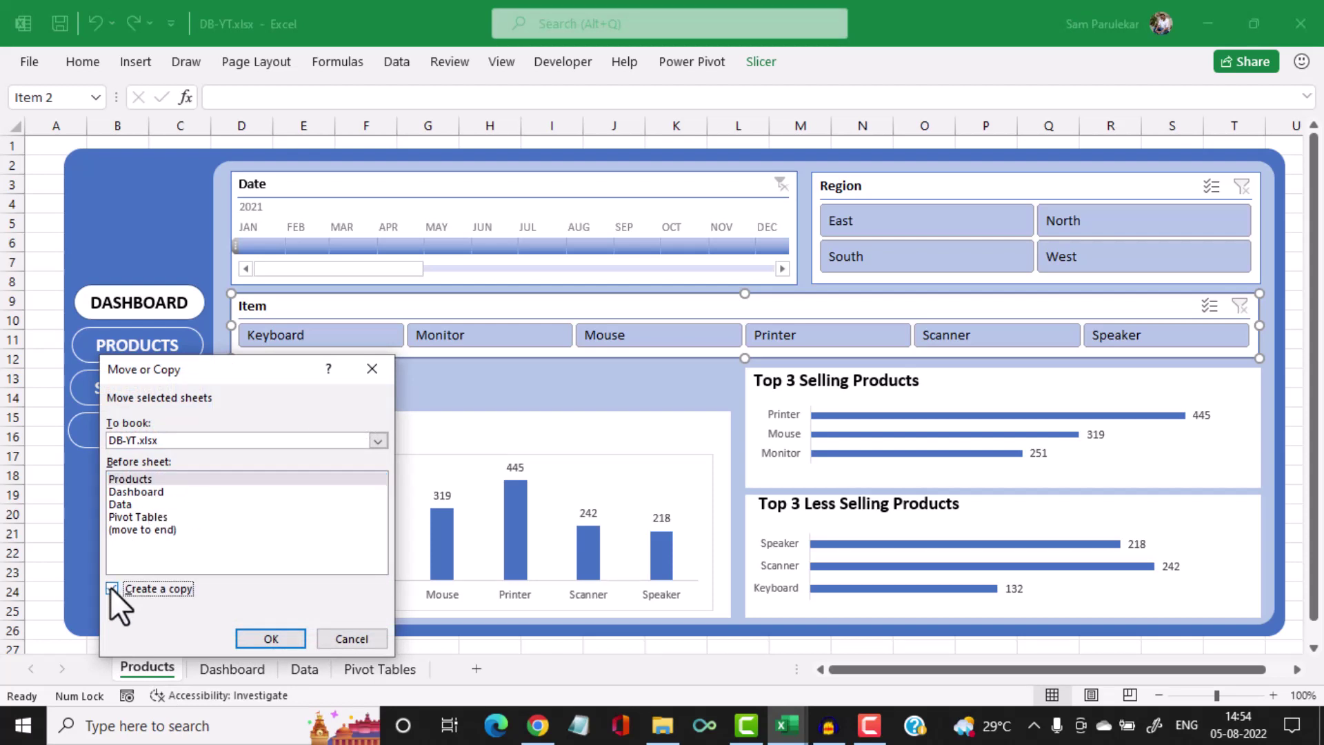
pyautogui.click(270, 639)
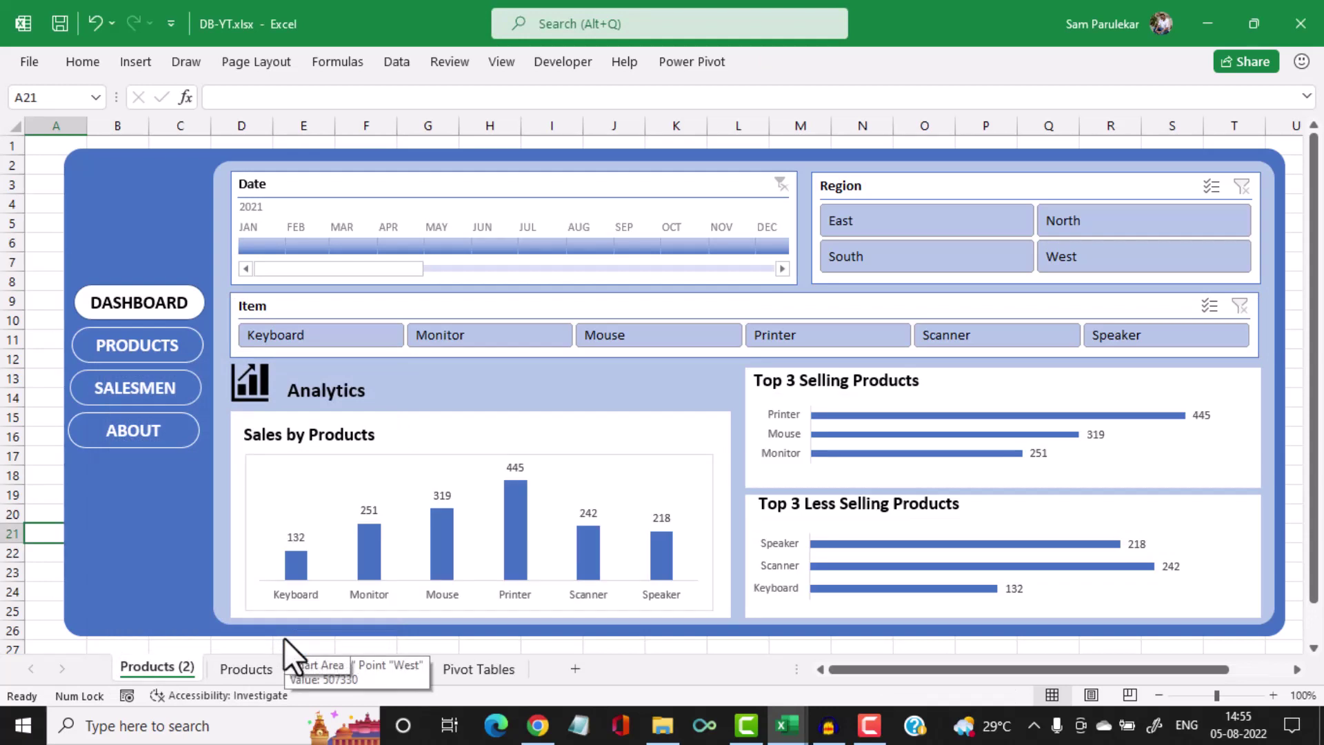
# Rename the copied sheet as Salesmen and select its Sales by Products column chart
pyautogui.rightClick(182, 669)
pyautogui.click(267, 464)
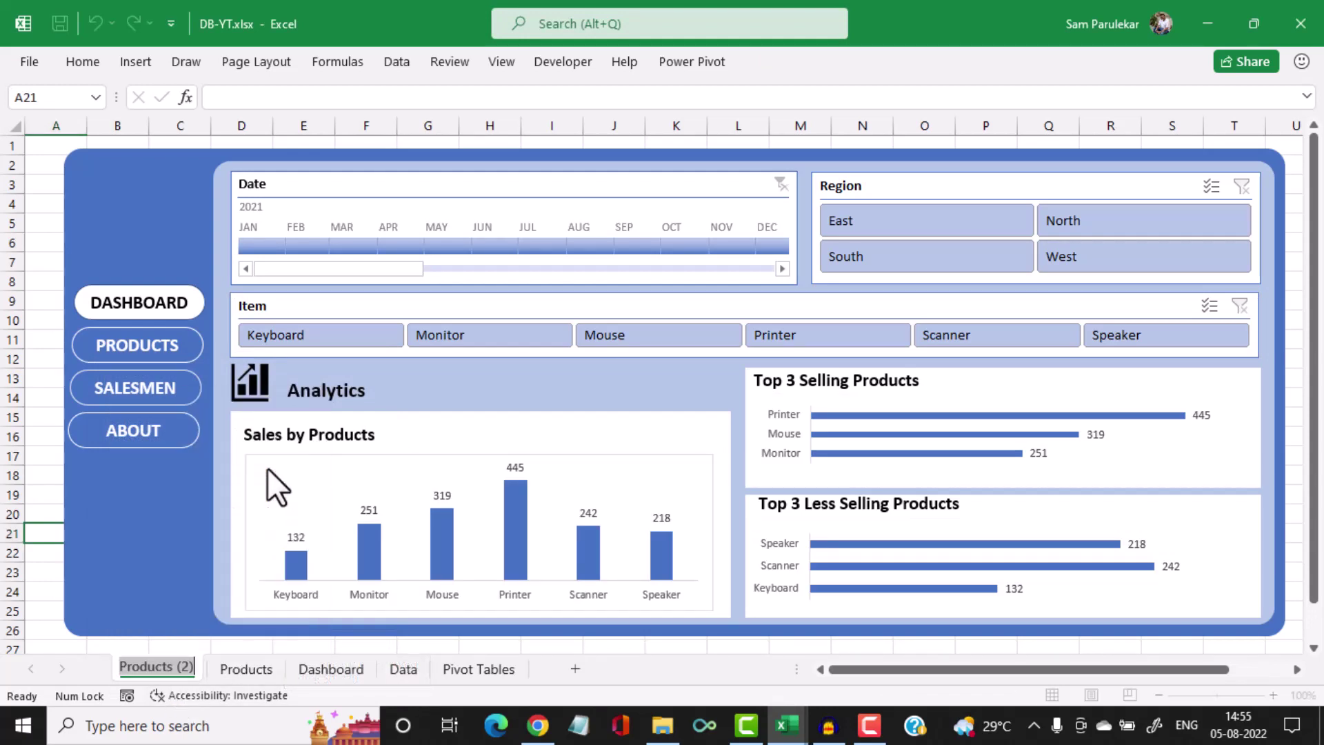
pyautogui.write('S')
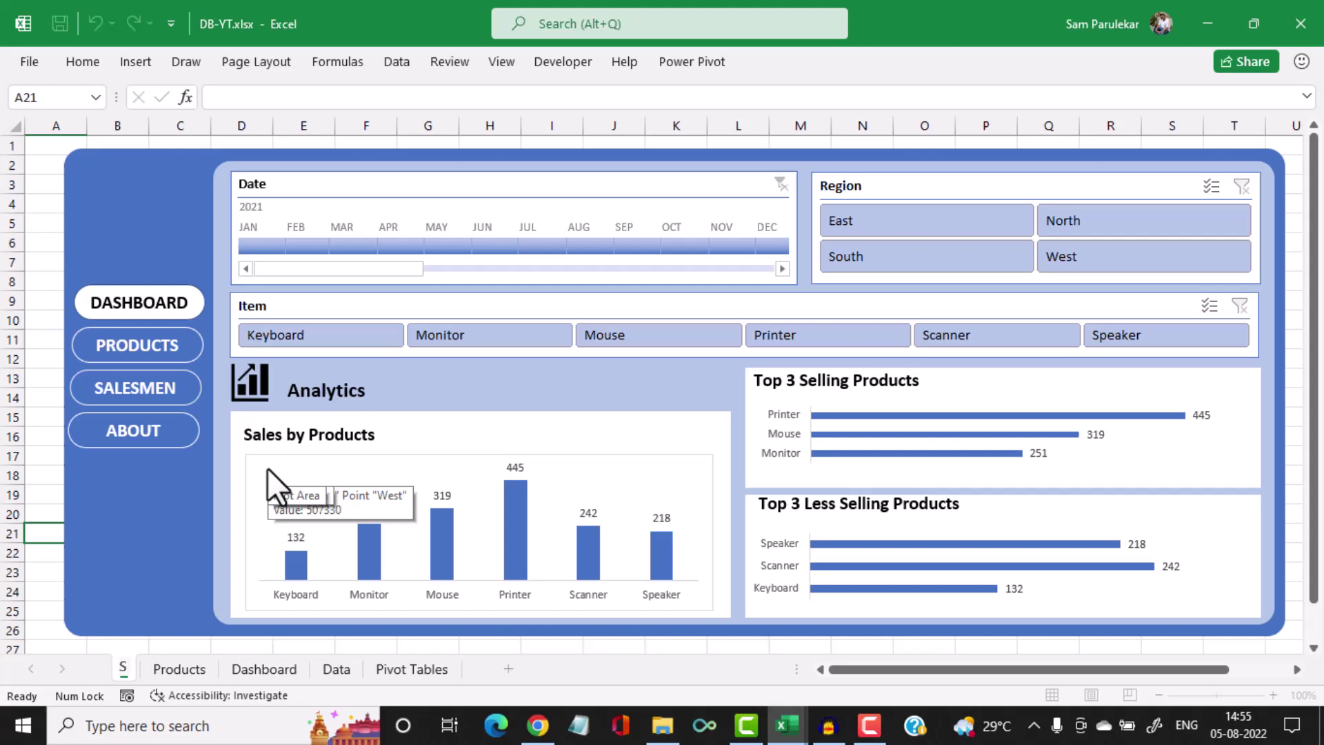
pyautogui.write('alesmen')
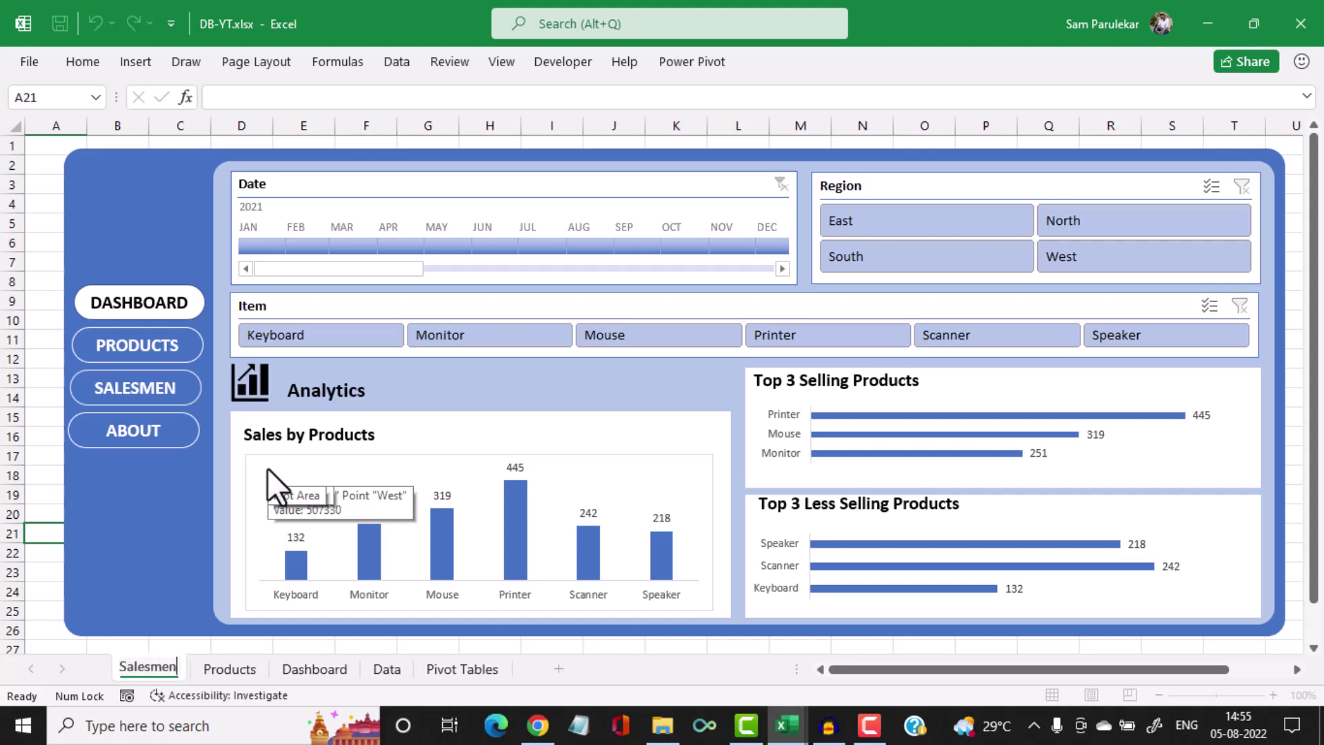
pyautogui.press('Return')
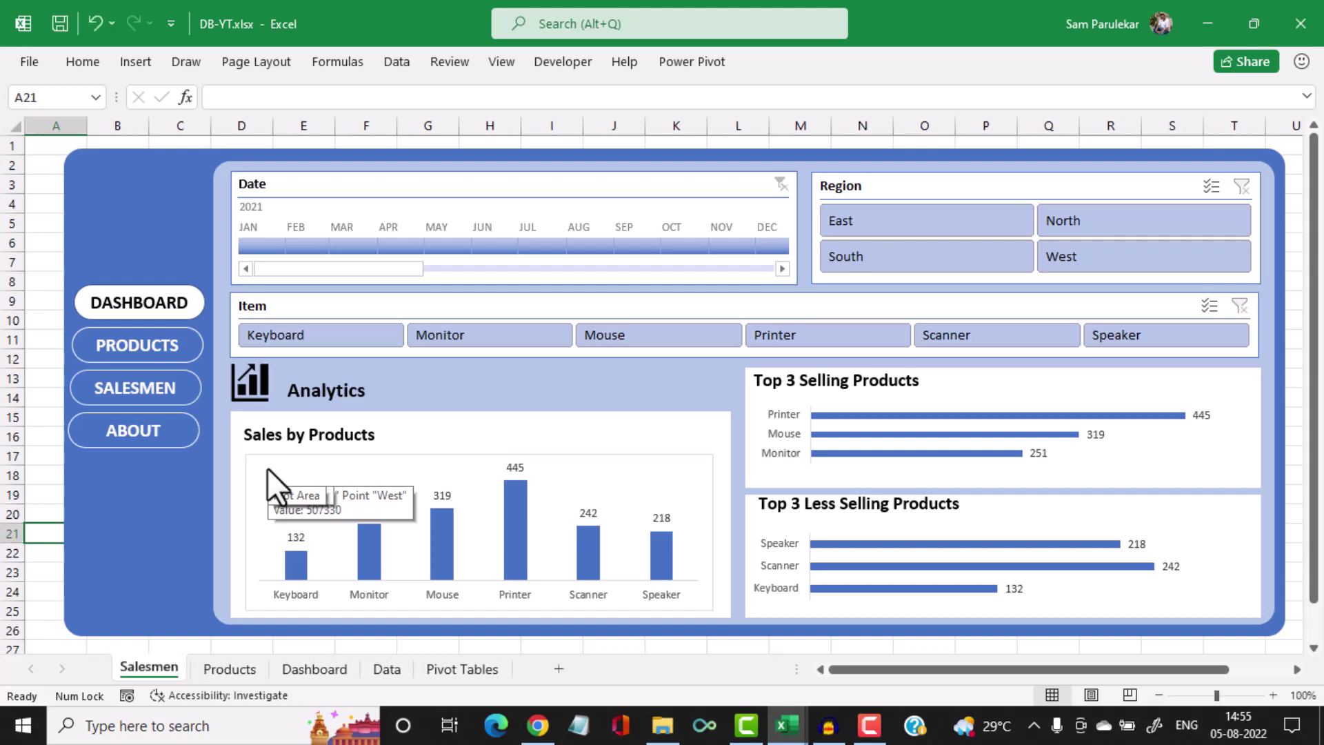
pyautogui.click(556, 457)
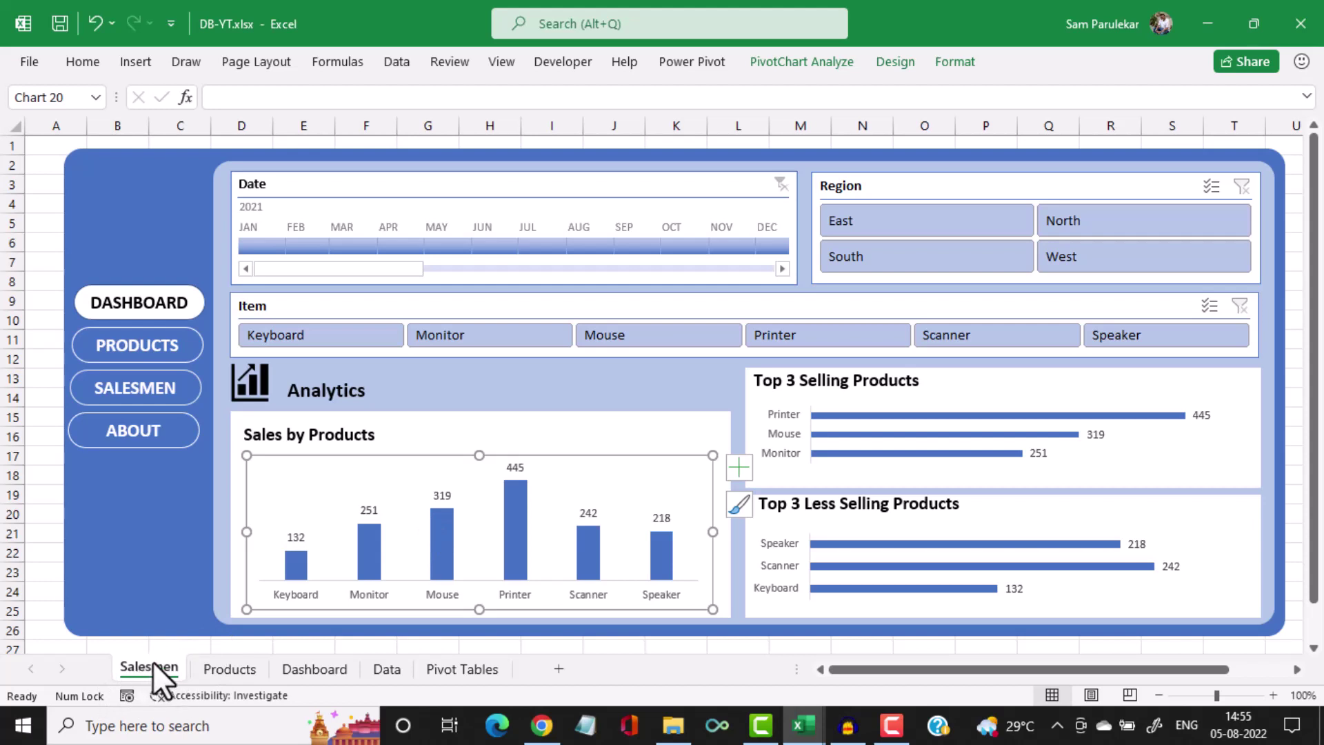
# Delete the Sales by Products, Top 3 Selling Products and Top 3 Less Selling Products charts from the Salesmen sheet
pyautogui.click(598, 457)
pyautogui.press('Delete')
pyautogui.click(907, 407)
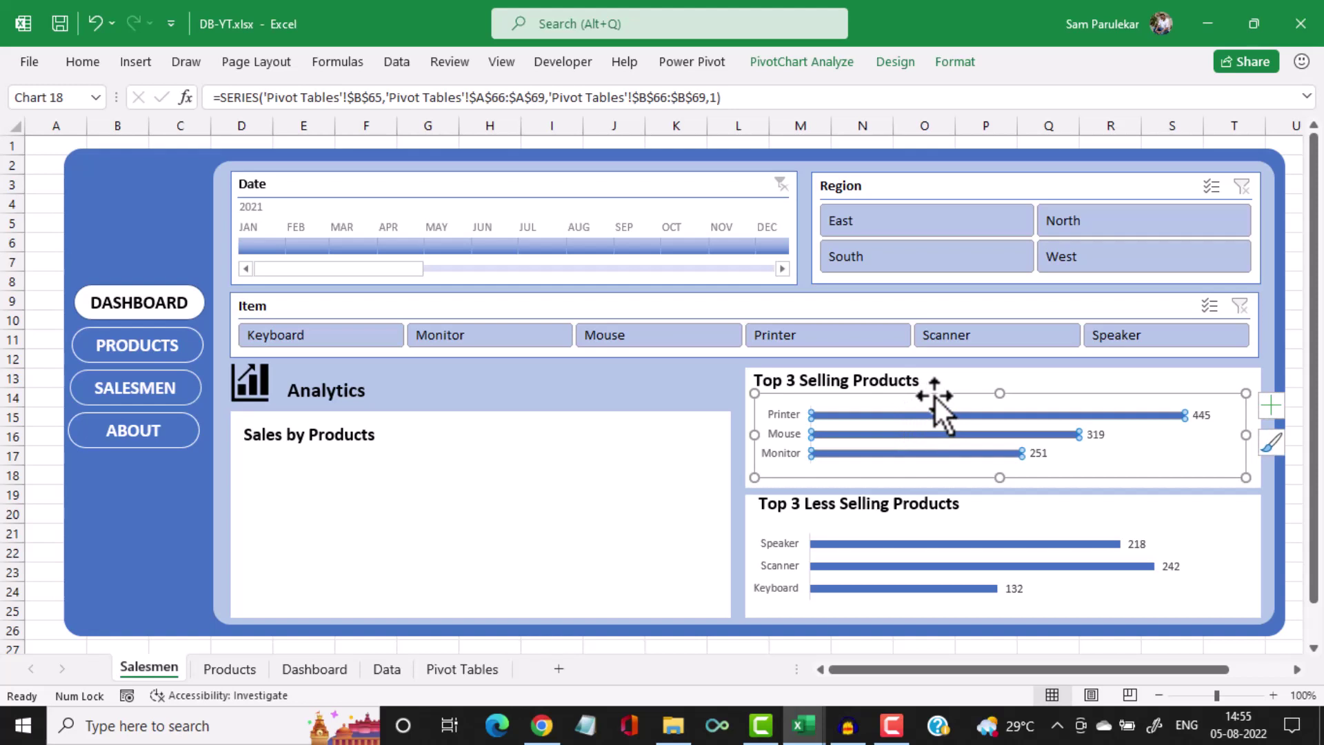
pyautogui.press('Delete')
pyautogui.click(894, 538)
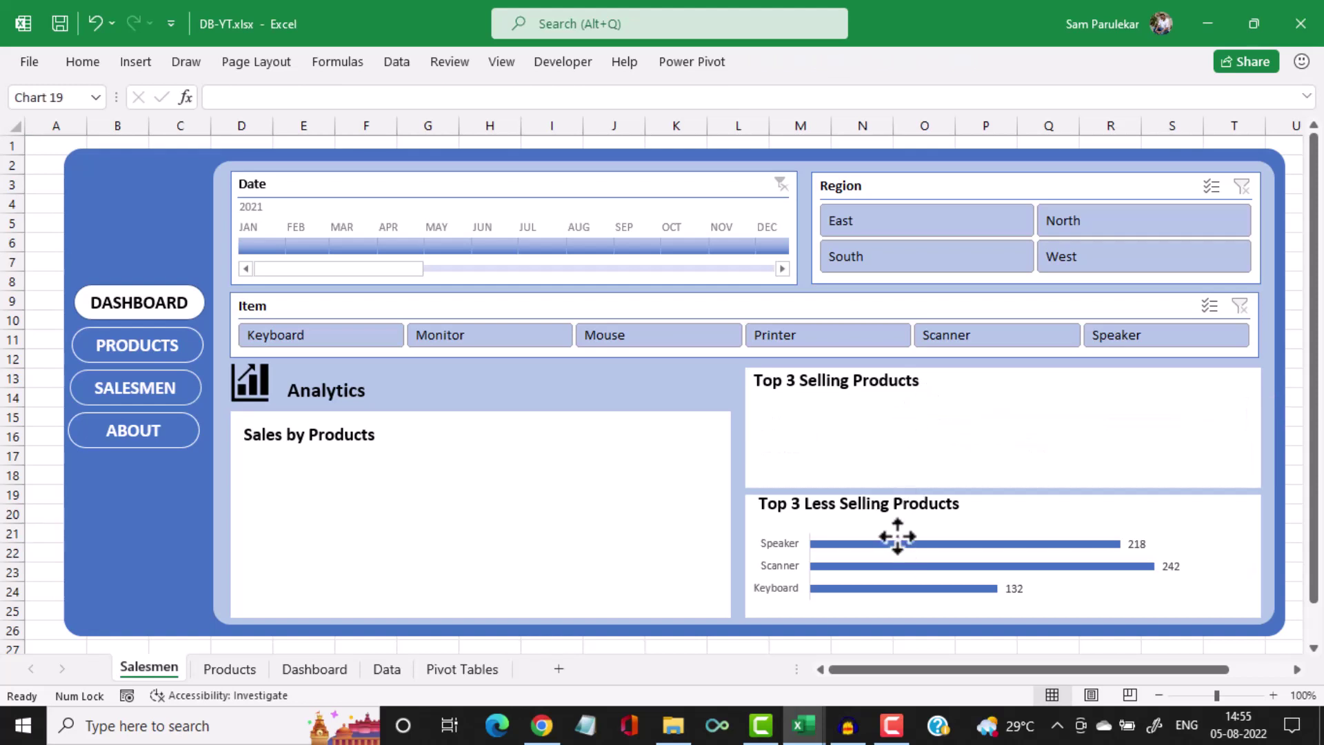
pyautogui.press('Delete')
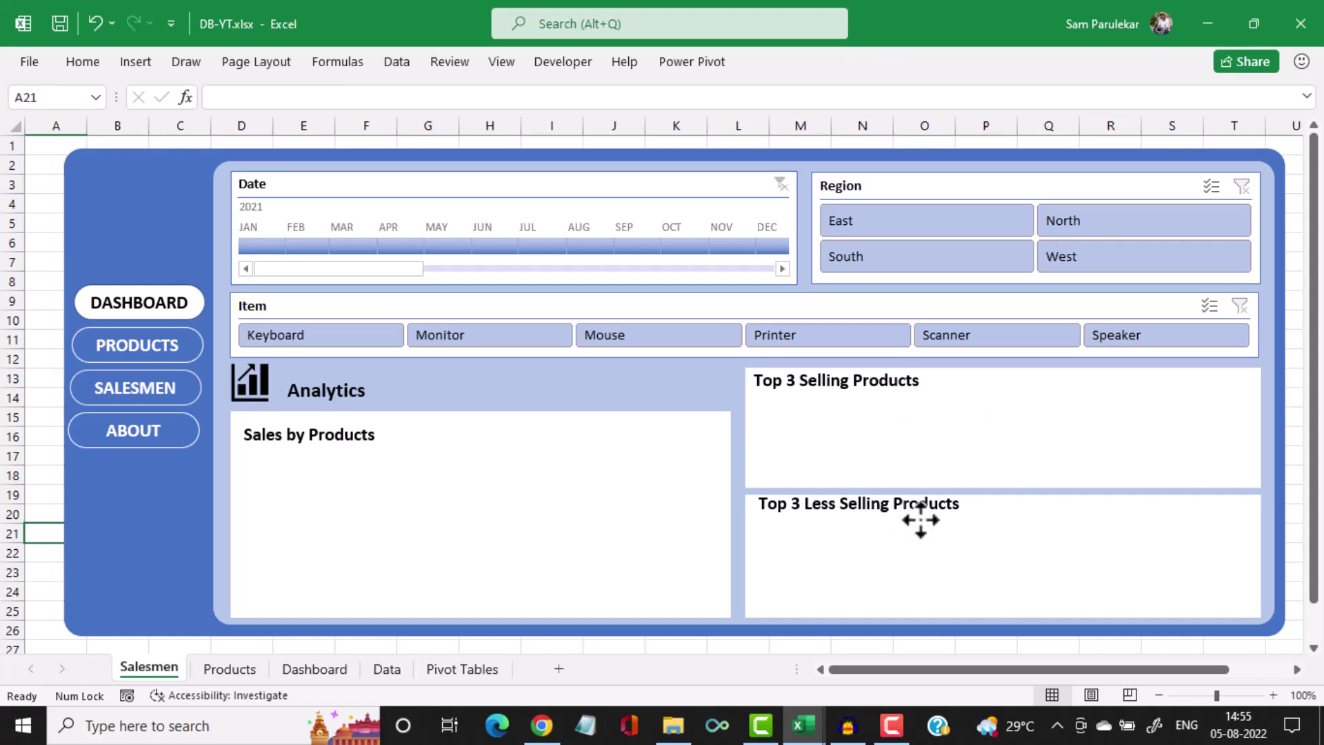
# Change the Top 3 Selling Products heading to Top 3 Performing Salesmen and widen its text box to fit one line
pyautogui.click(796, 380)
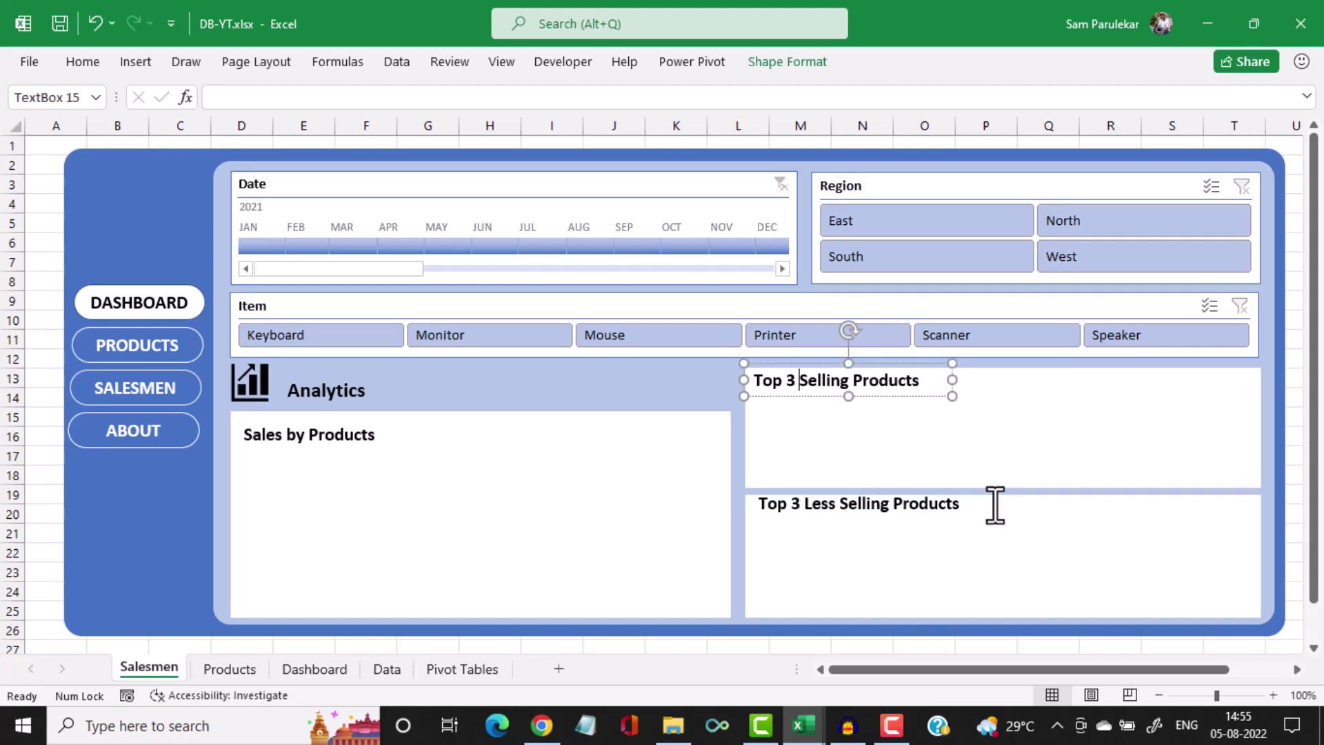
pyautogui.write('Pw')
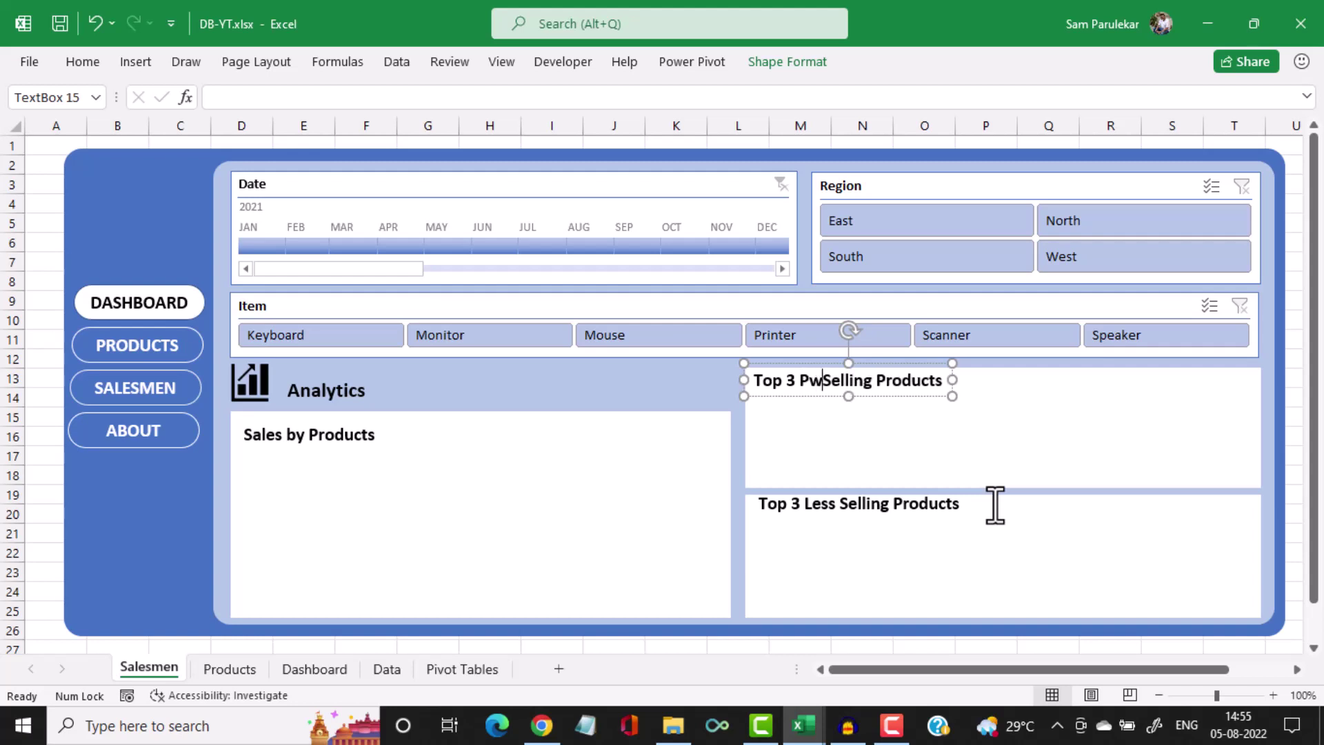
pyautogui.press('BackSpace')
pyautogui.press('BackSpace')
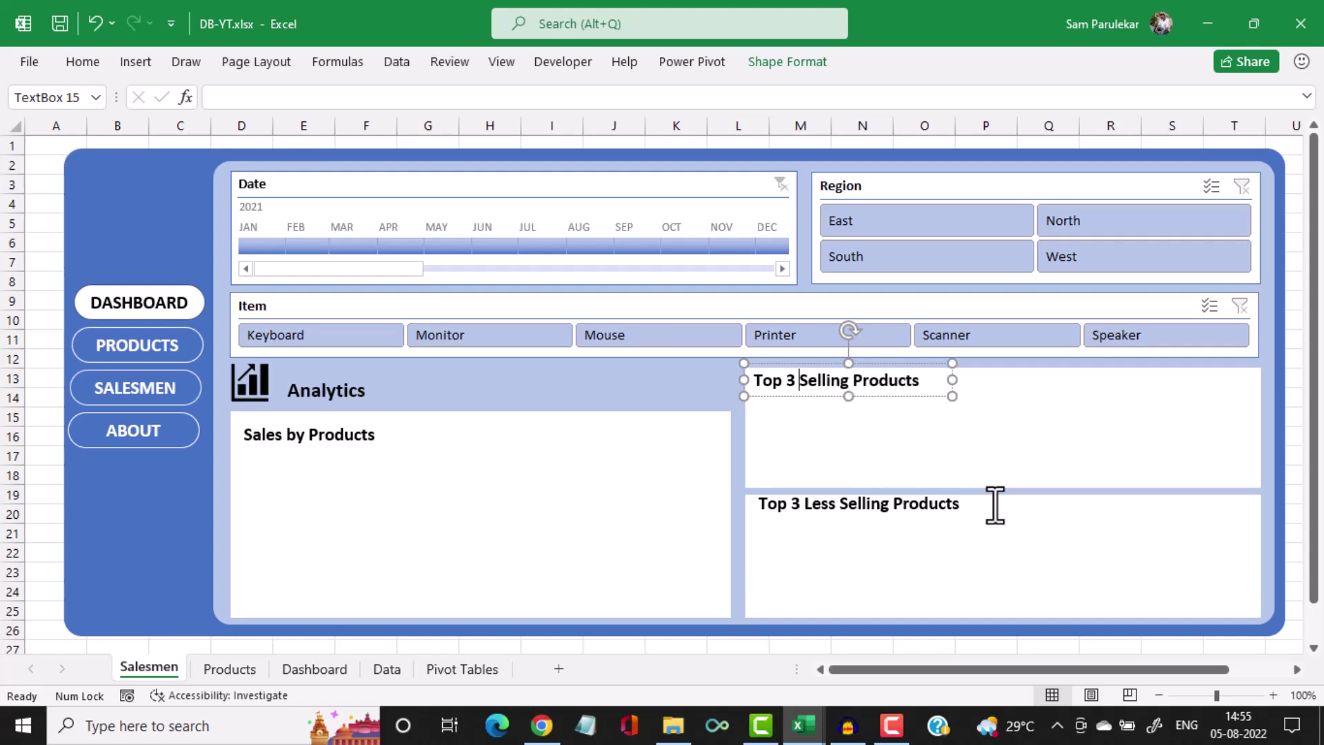
pyautogui.write('Perform')
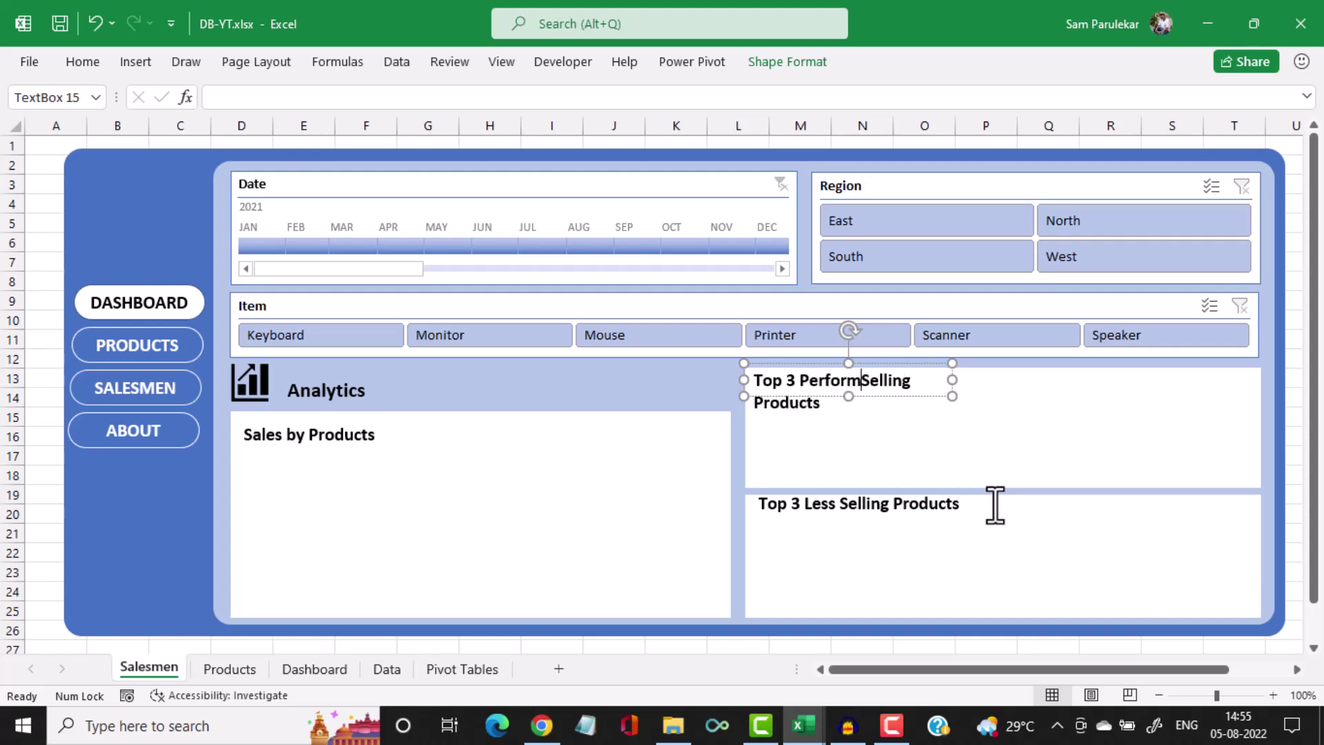
pyautogui.write('ing Salesmen')
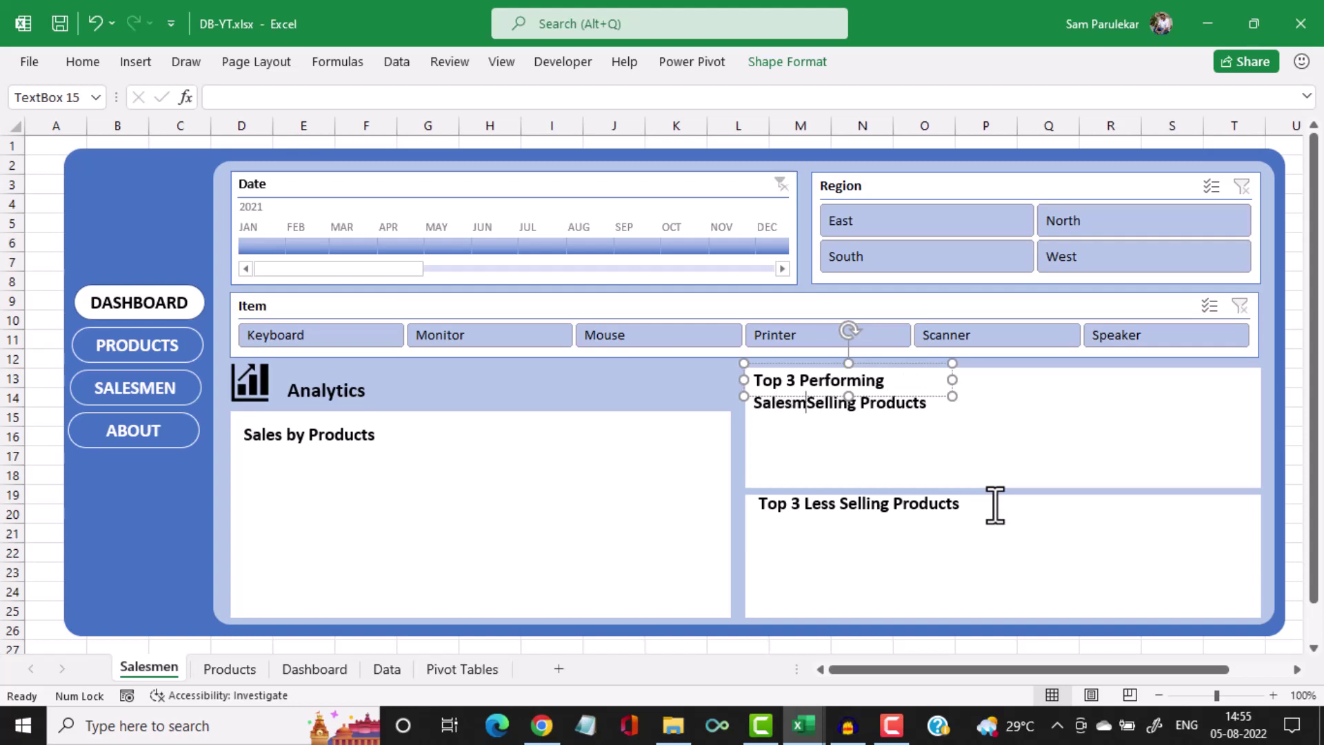
pyautogui.press('Delete')
pyautogui.press('Delete')
pyautogui.press('Delete')
pyautogui.press('Delete')
pyautogui.press('Delete')
pyautogui.press('Delete')
pyautogui.press('Delete')
pyautogui.press('Delete')
pyautogui.press('Delete')
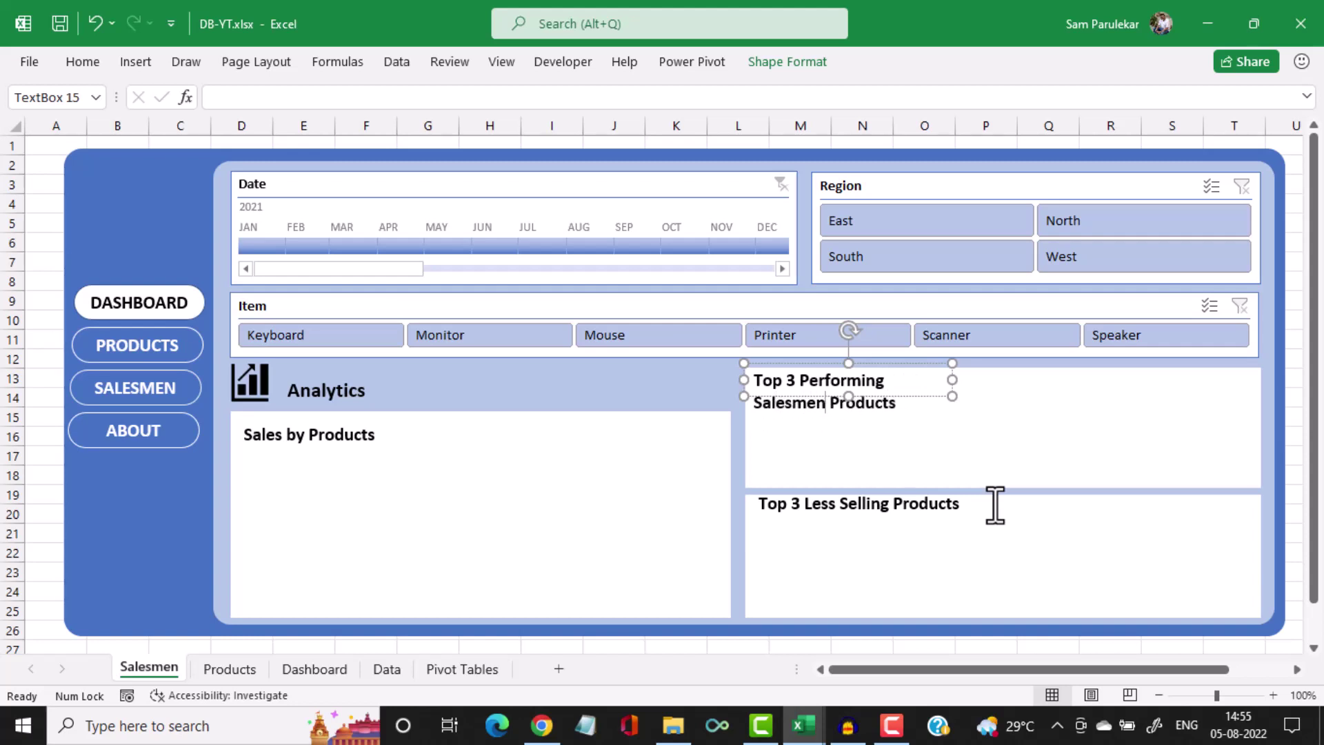
pyautogui.press('Delete')
pyautogui.press('Delete')
pyautogui.press('Delete')
pyautogui.press('Delete')
pyautogui.press('Delete')
pyautogui.press('Delete')
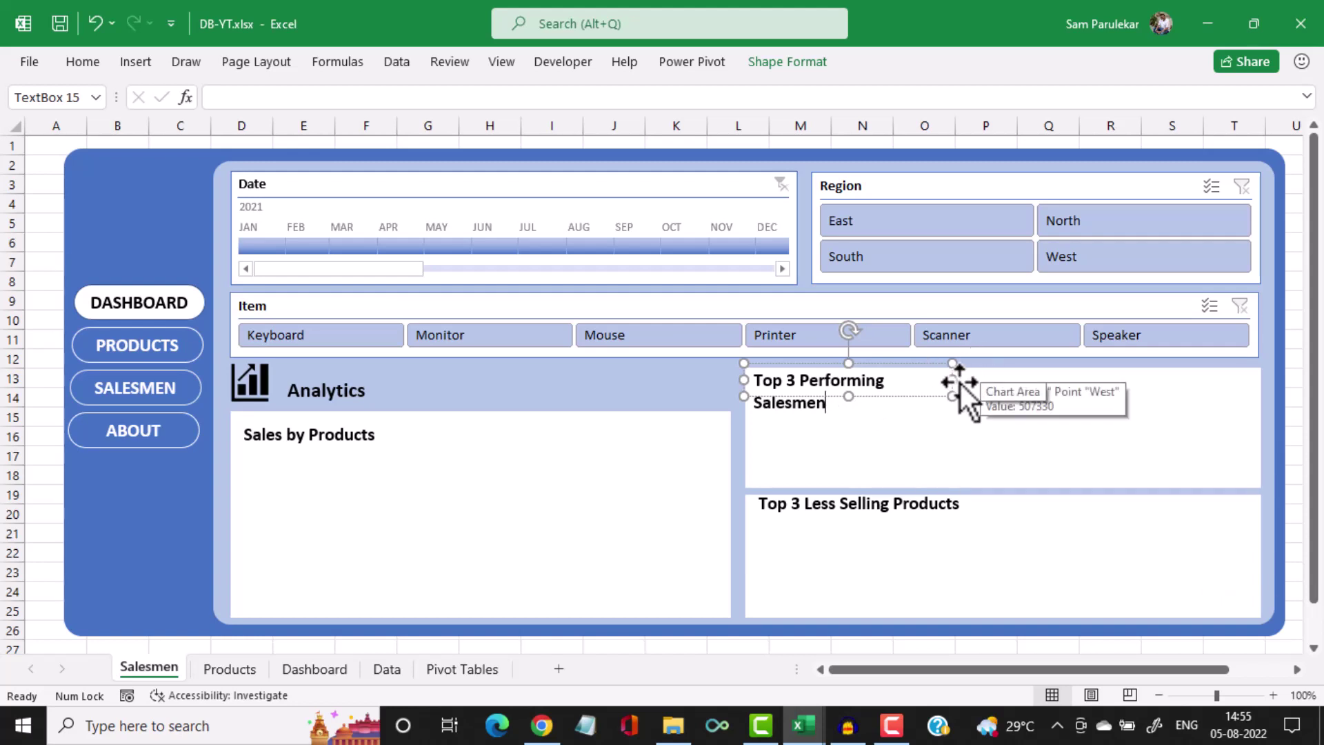
pyautogui.moveTo(952, 380); pyautogui.dragTo(989, 384)
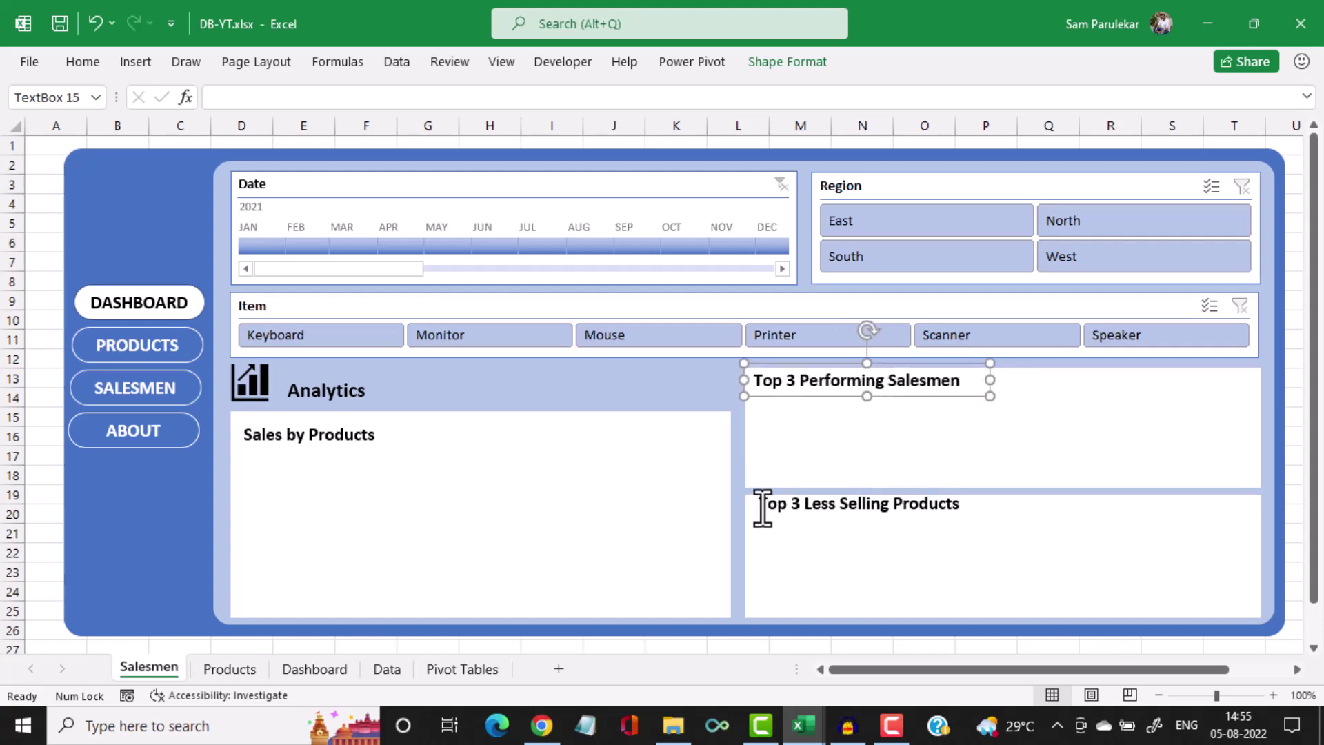
# Replace the Top 3 Less Selling Products heading with Bottom 3 Poor Performing Salesmen and widen its text box to fit one line
pyautogui.moveTo(762, 498); pyautogui.dragTo(983, 507)
pyautogui.write('Bo')
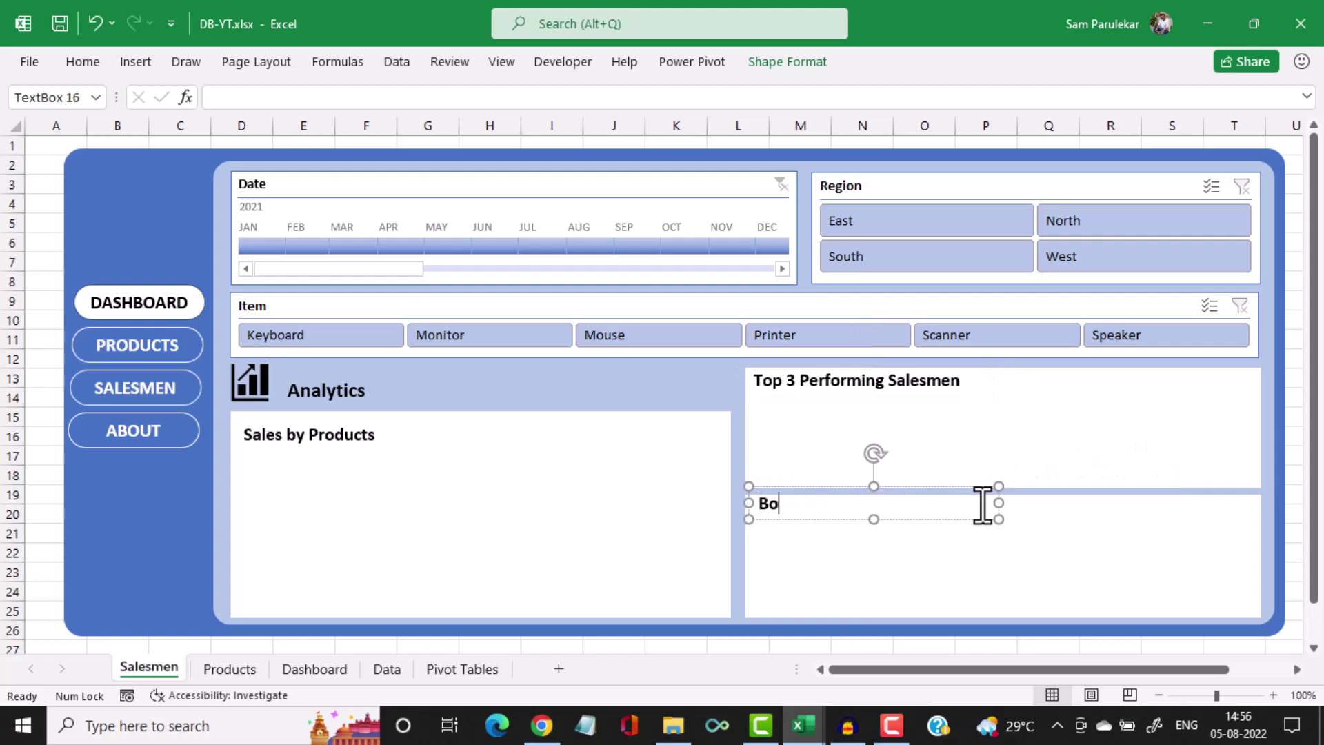
pyautogui.write('ttom 3 Poor P')
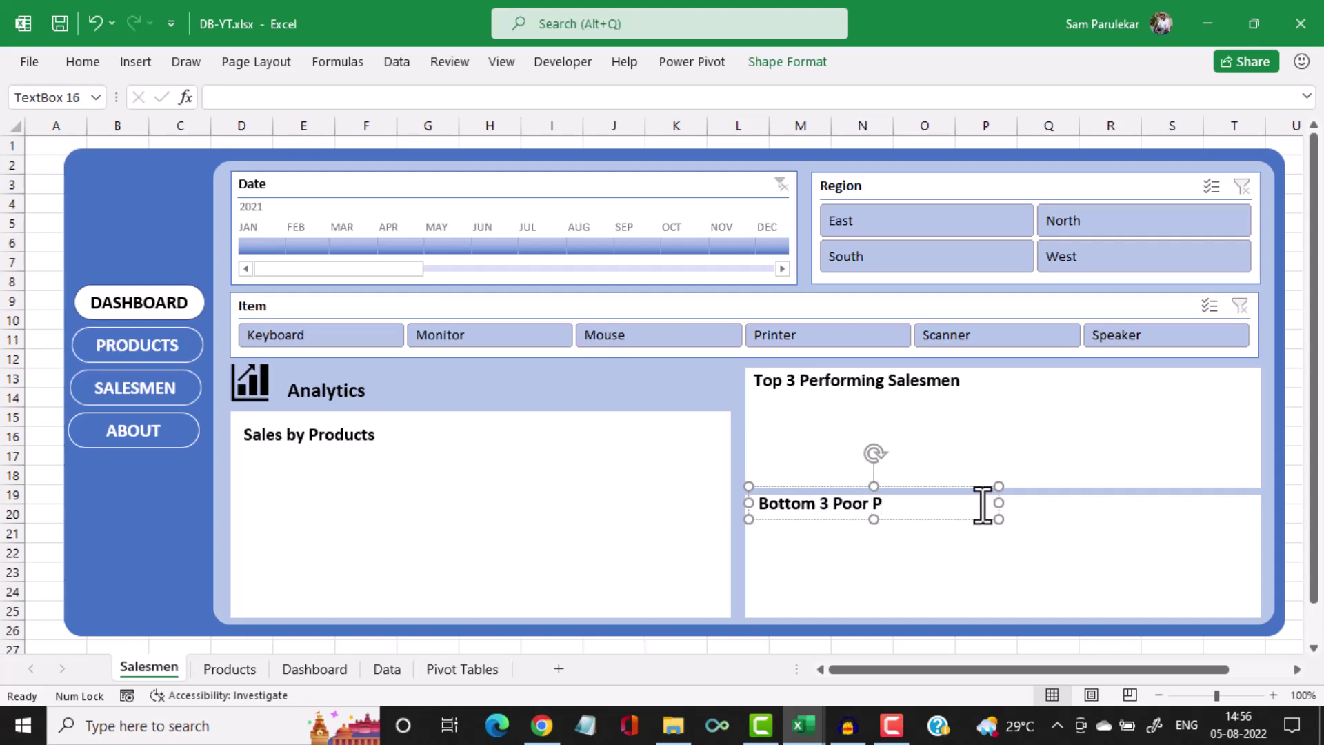
pyautogui.write('erforming Sales')
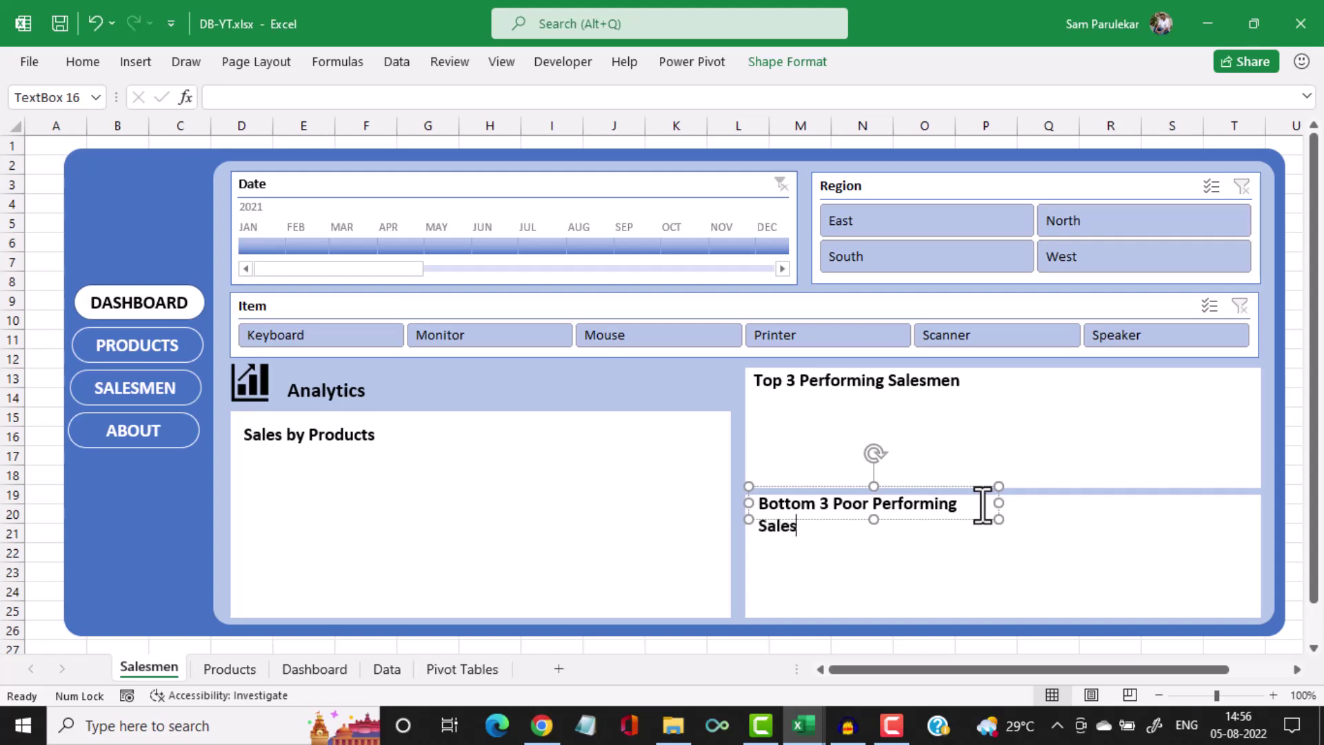
pyautogui.write('men')
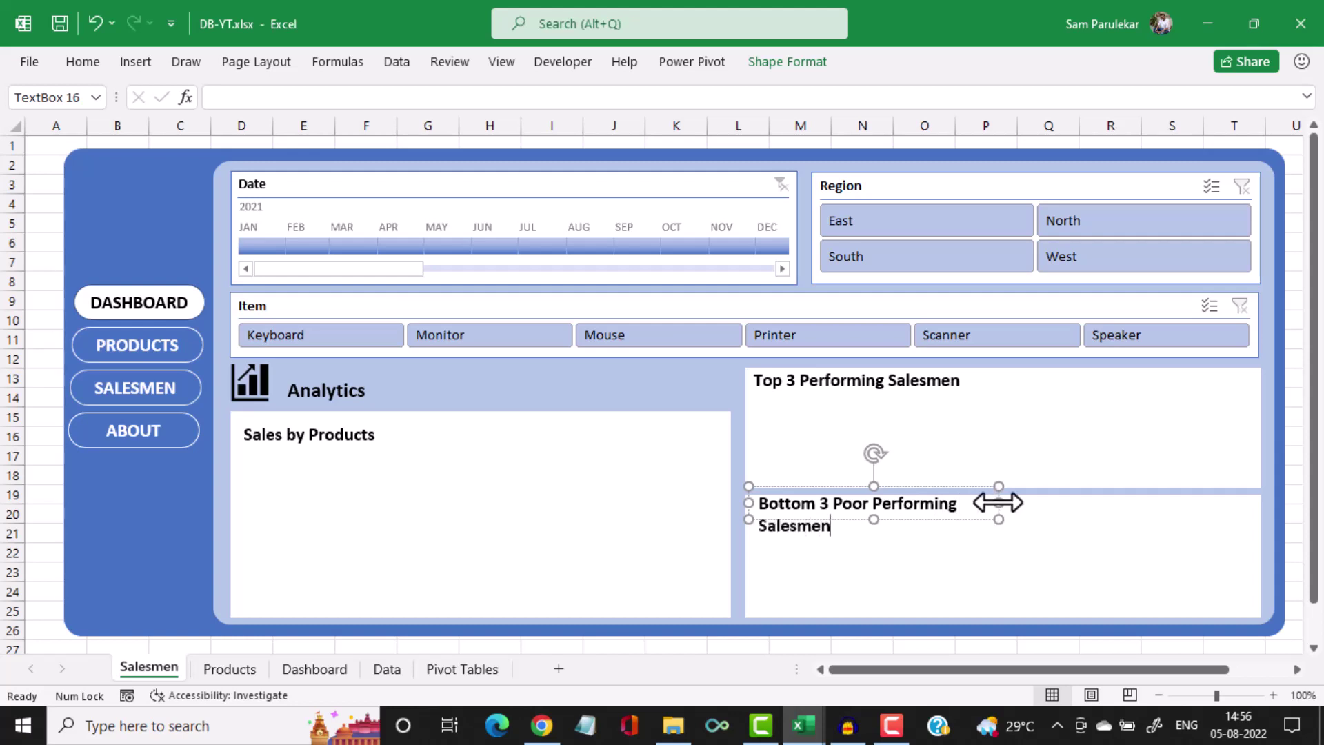
pyautogui.moveTo(998, 503); pyautogui.dragTo(1055, 507)
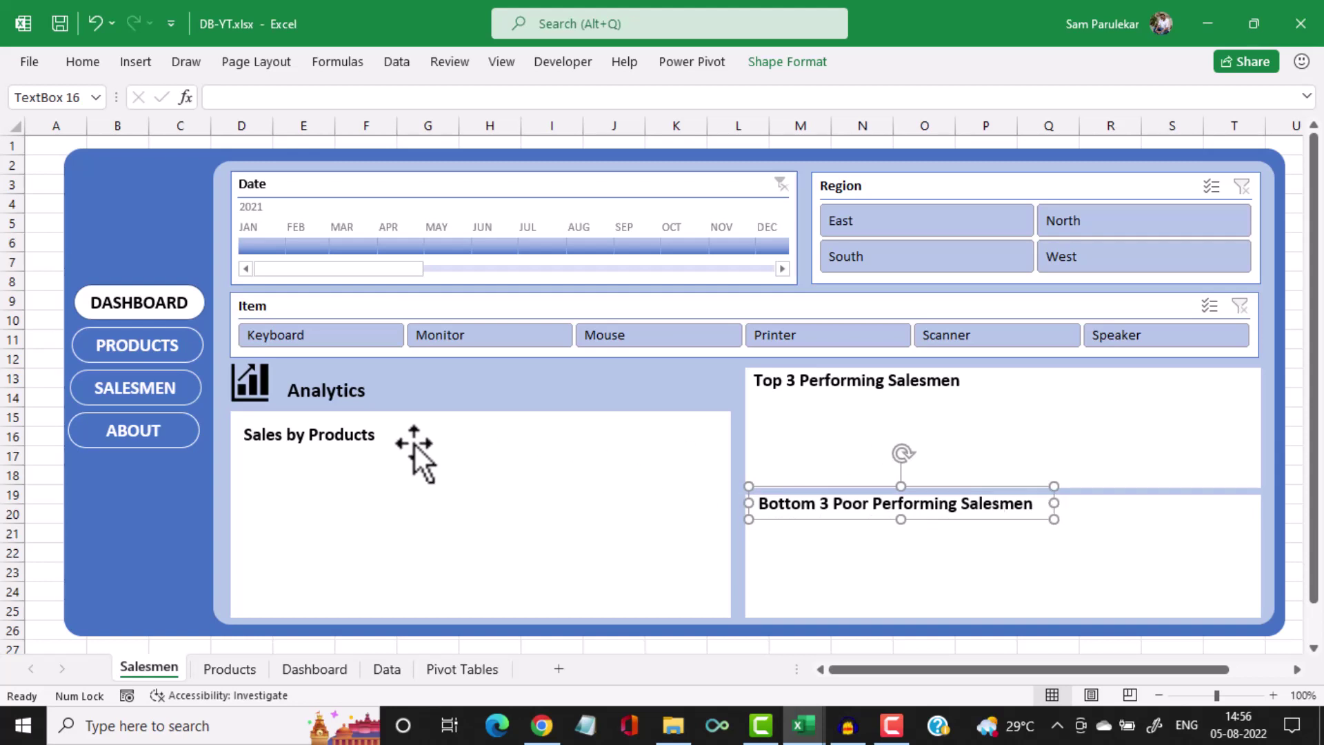
# Check the heading wording in the reference dashboard workbook, and change Sales by Products to Sales by Salesmen in a widened text box
pyautogui.click(271, 442)
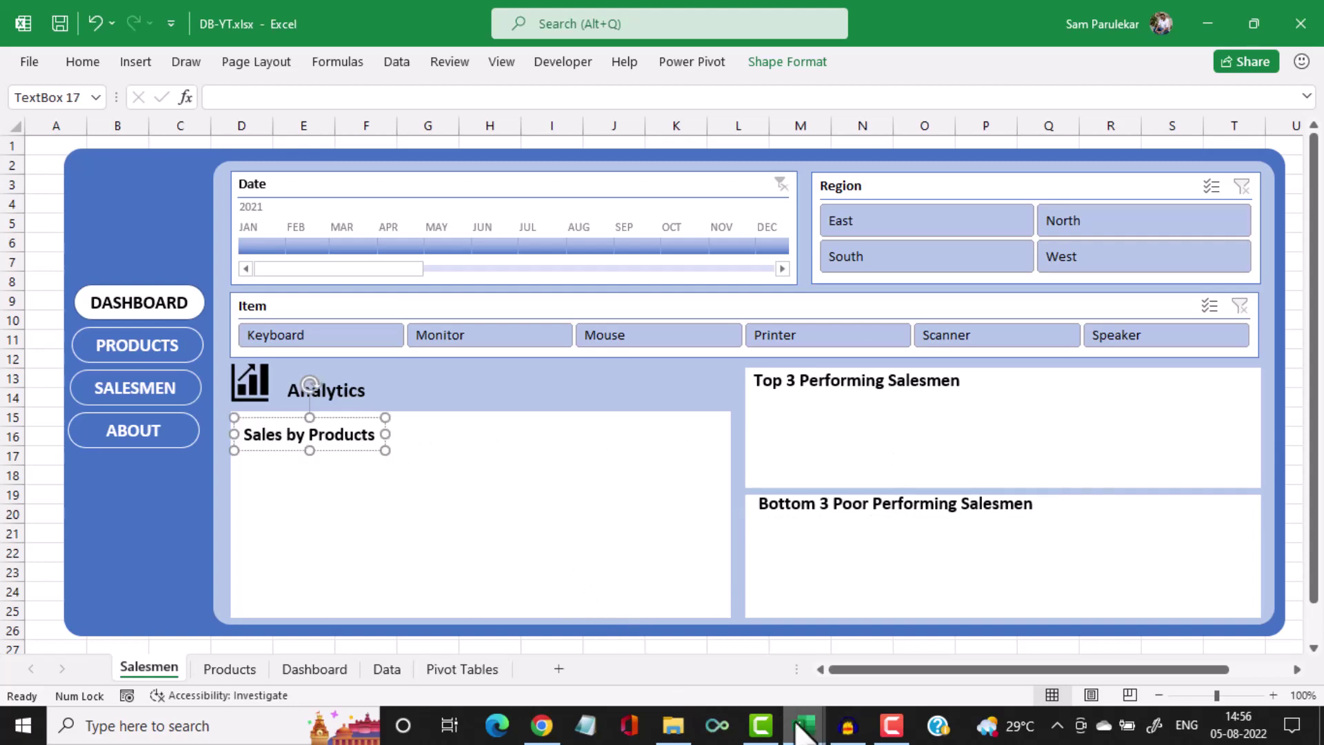
pyautogui.moveTo(802, 727)
pyautogui.click(644, 672)
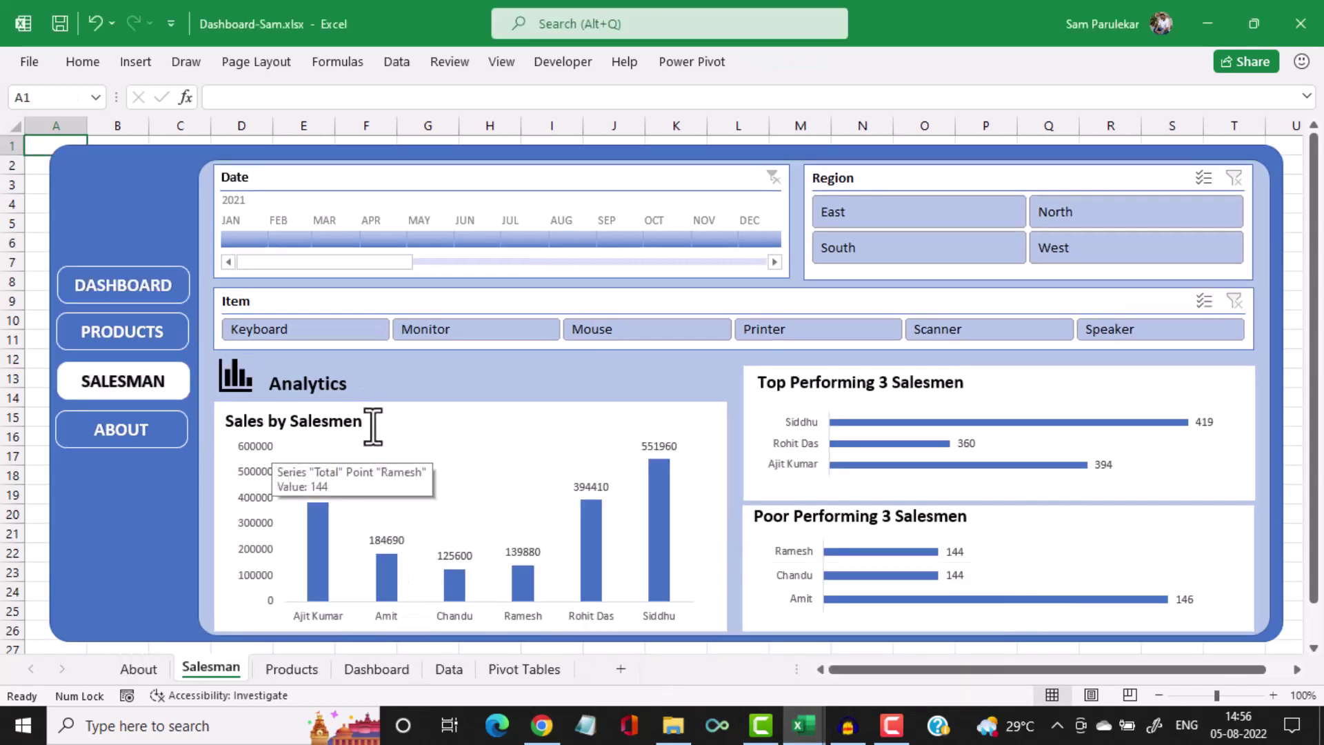
pyautogui.moveTo(801, 724)
pyautogui.click(837, 672)
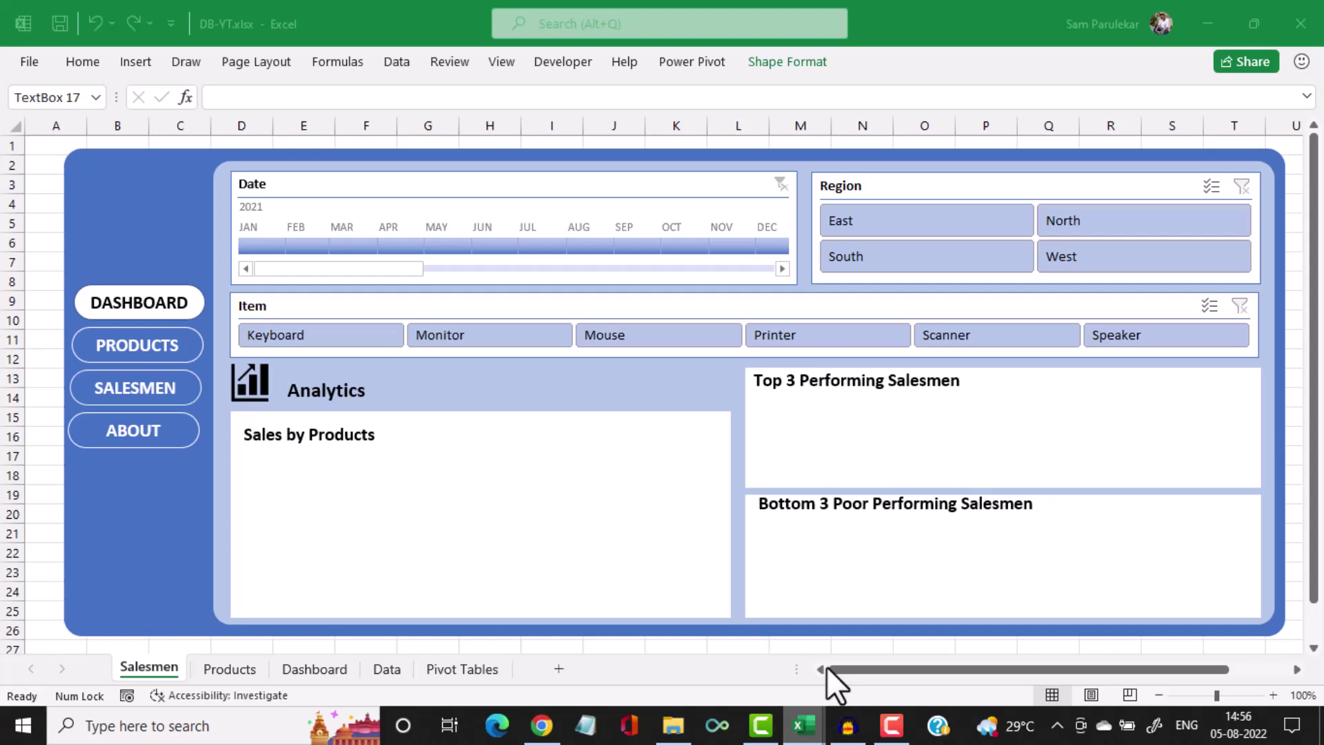
pyautogui.doubleClick(322, 435)
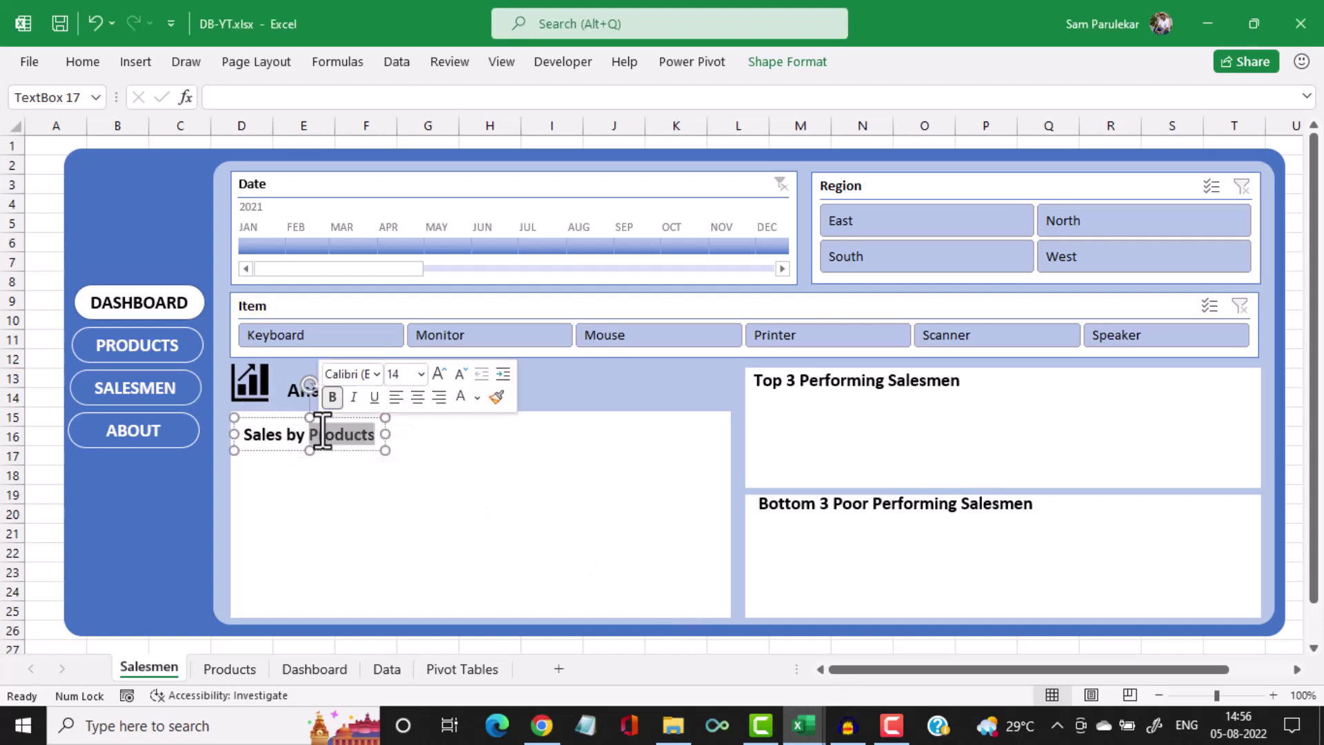
pyautogui.write('Sale')
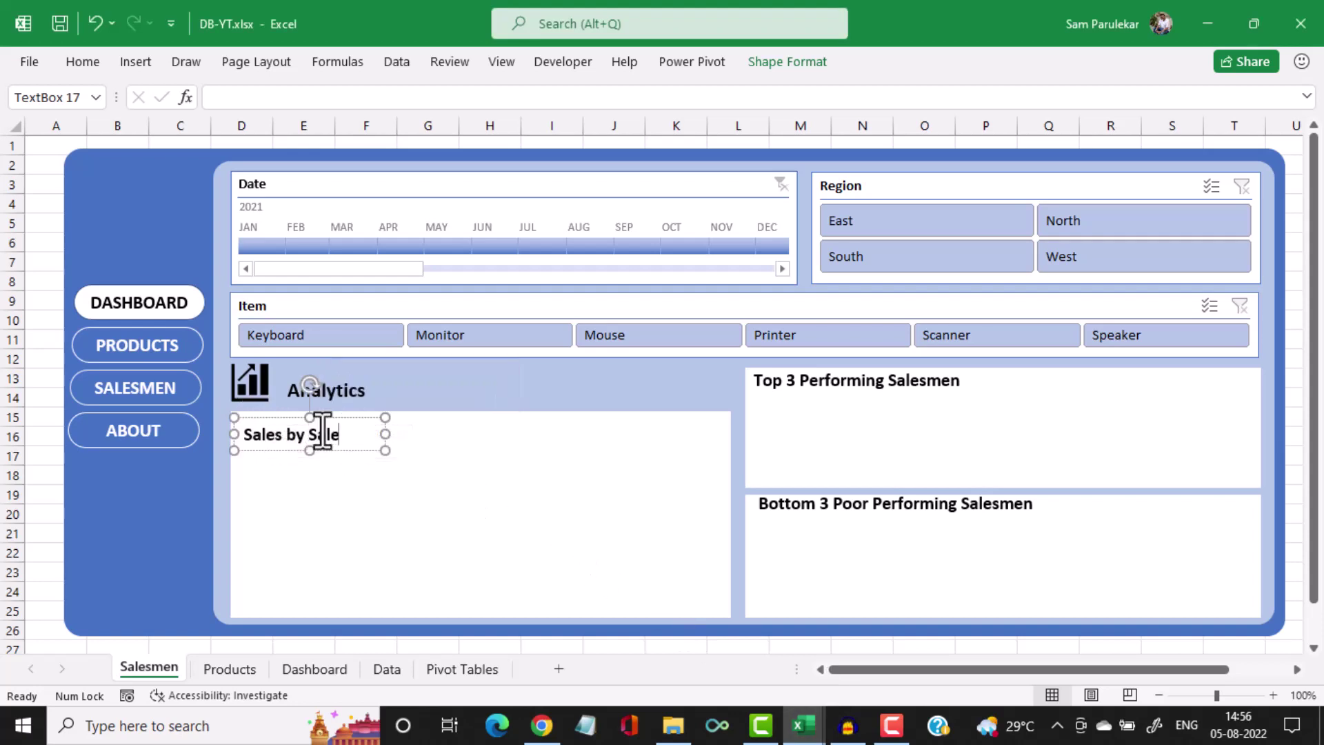
pyautogui.write('smen')
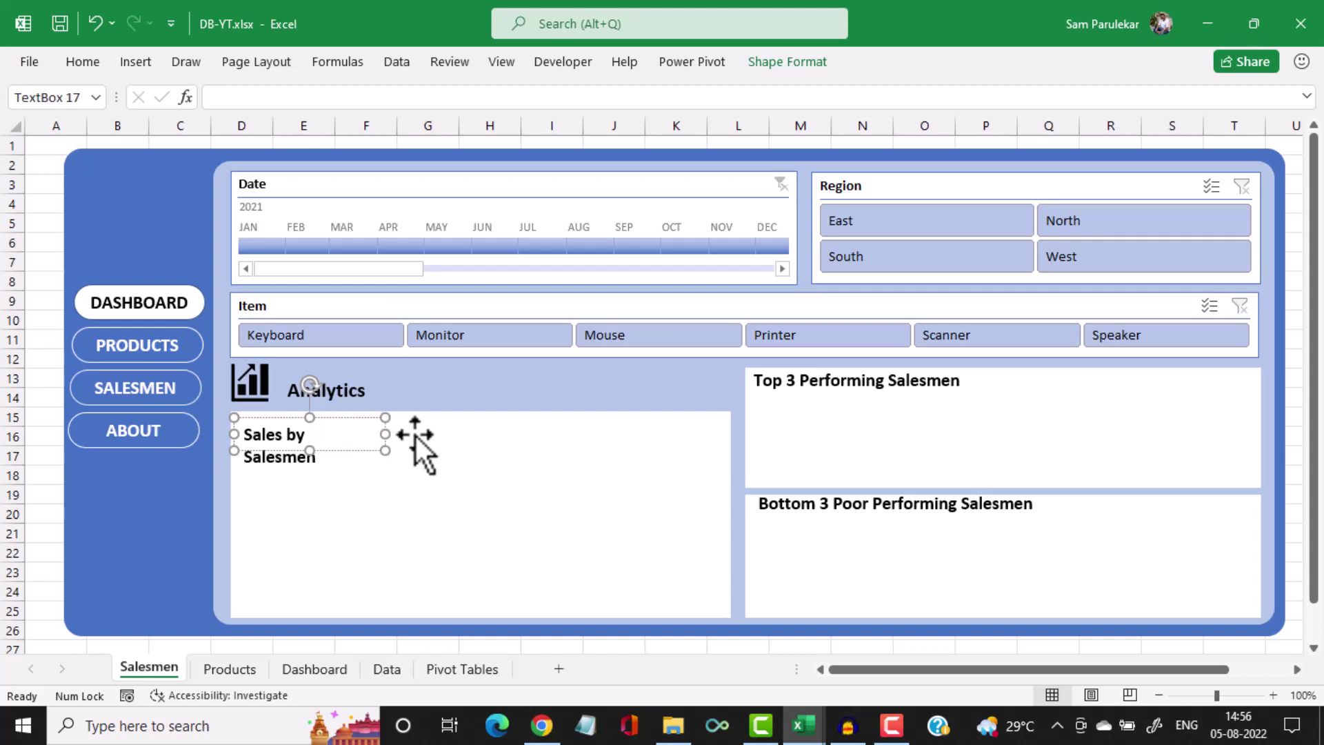
pyautogui.moveTo(384, 434); pyautogui.dragTo(411, 435)
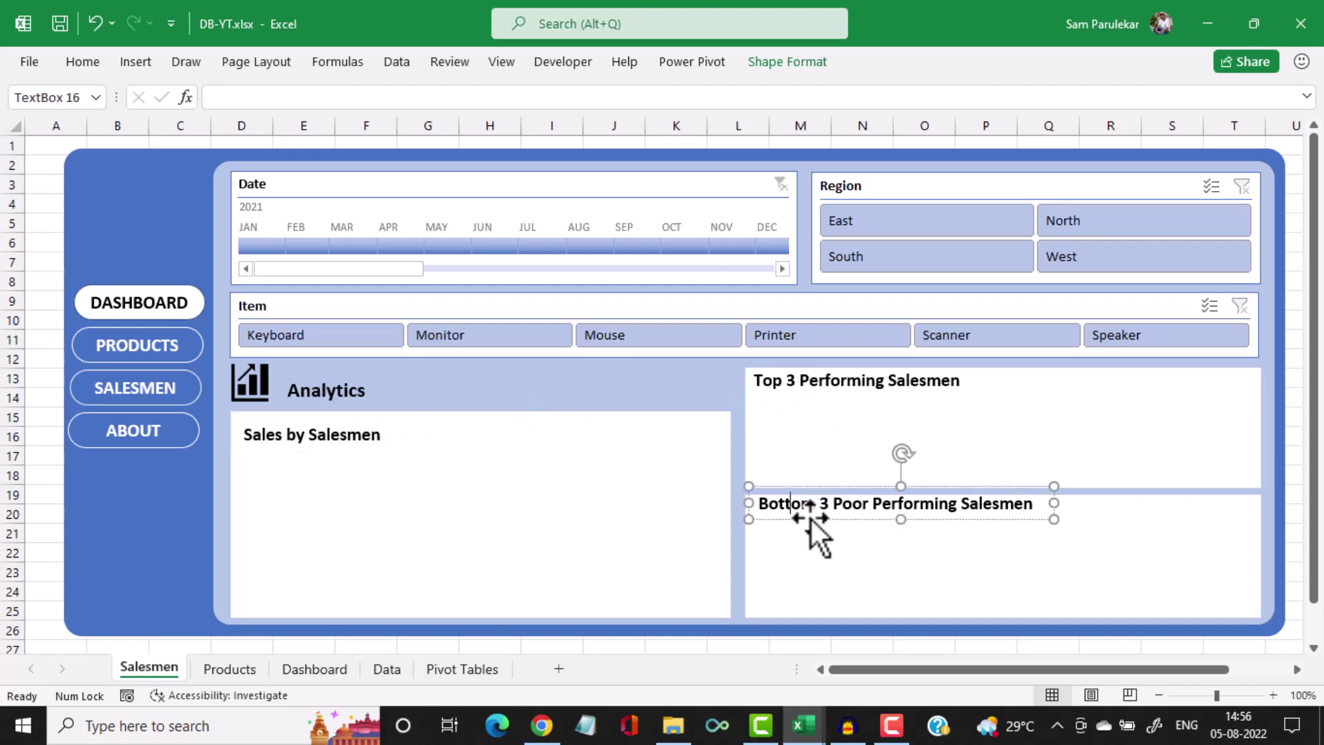
# Nudge the Bottom 3 Poor Performing Salesmen heading slightly to the left within its white panel, and deselect it
pyautogui.press('Left')
pyautogui.press('Left')
pyautogui.press('Left')
pyautogui.press('Left')
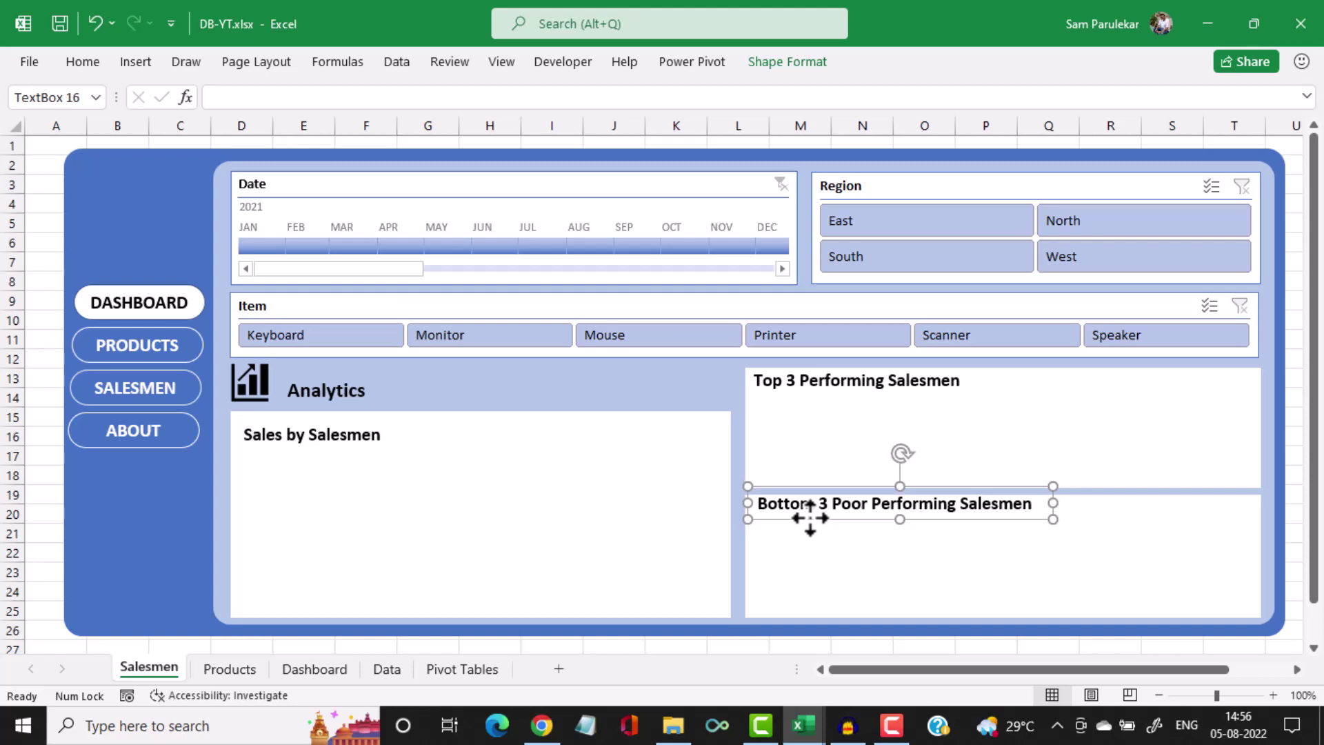
pyautogui.click(1055, 416)
# On the Pivot Tables sheet, shrink the item quantity column chart and move it up beside its pivot table in rows 81 to 88
pyautogui.click(461, 669)
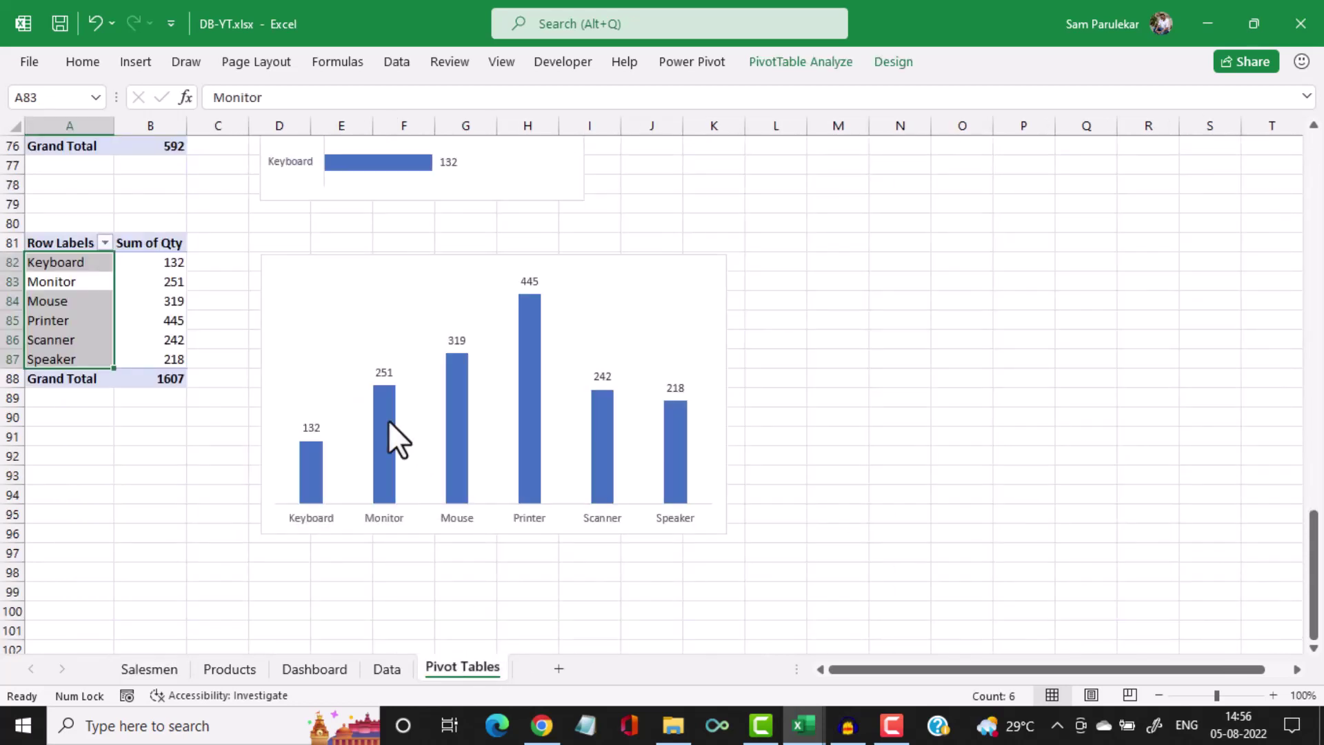
pyautogui.click(513, 296)
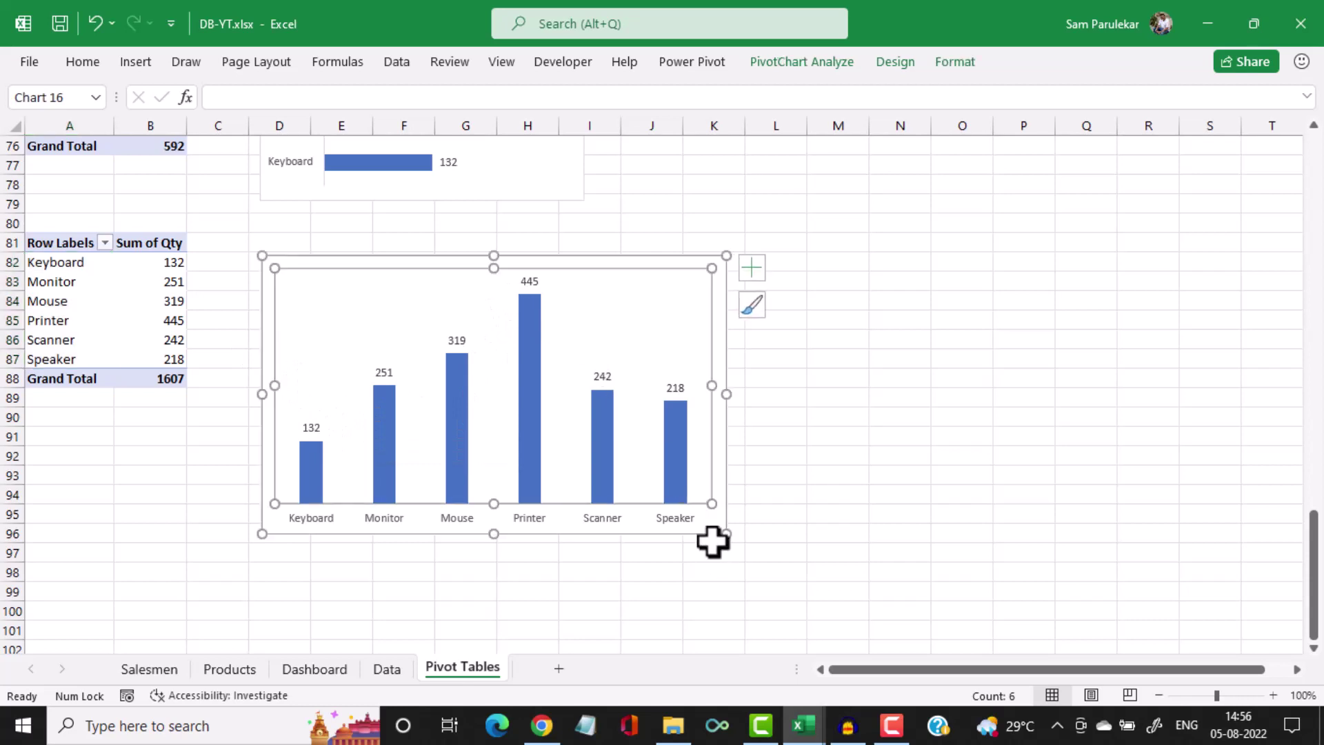
pyautogui.moveTo(726, 533); pyautogui.dragTo(613, 406)
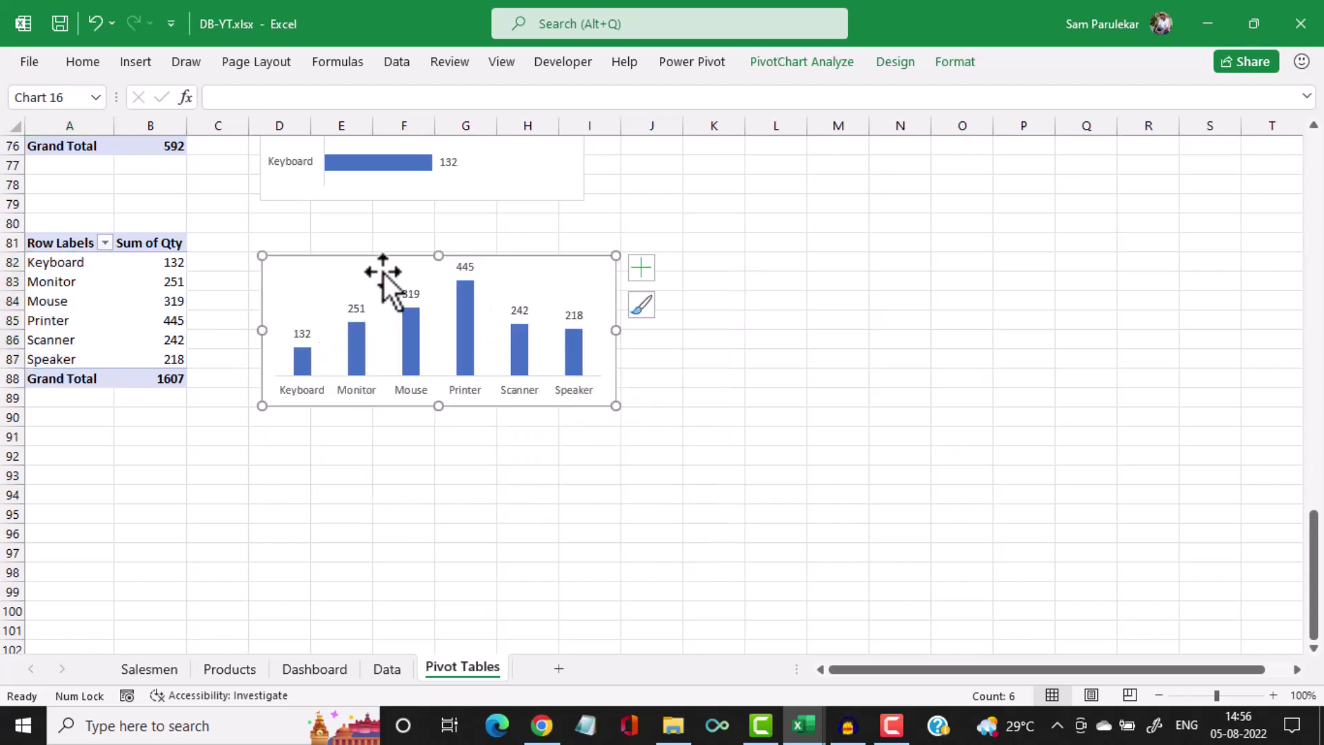
pyautogui.moveTo(381, 279); pyautogui.dragTo(376, 224)
pyautogui.hotkey('ctrl', 'z')
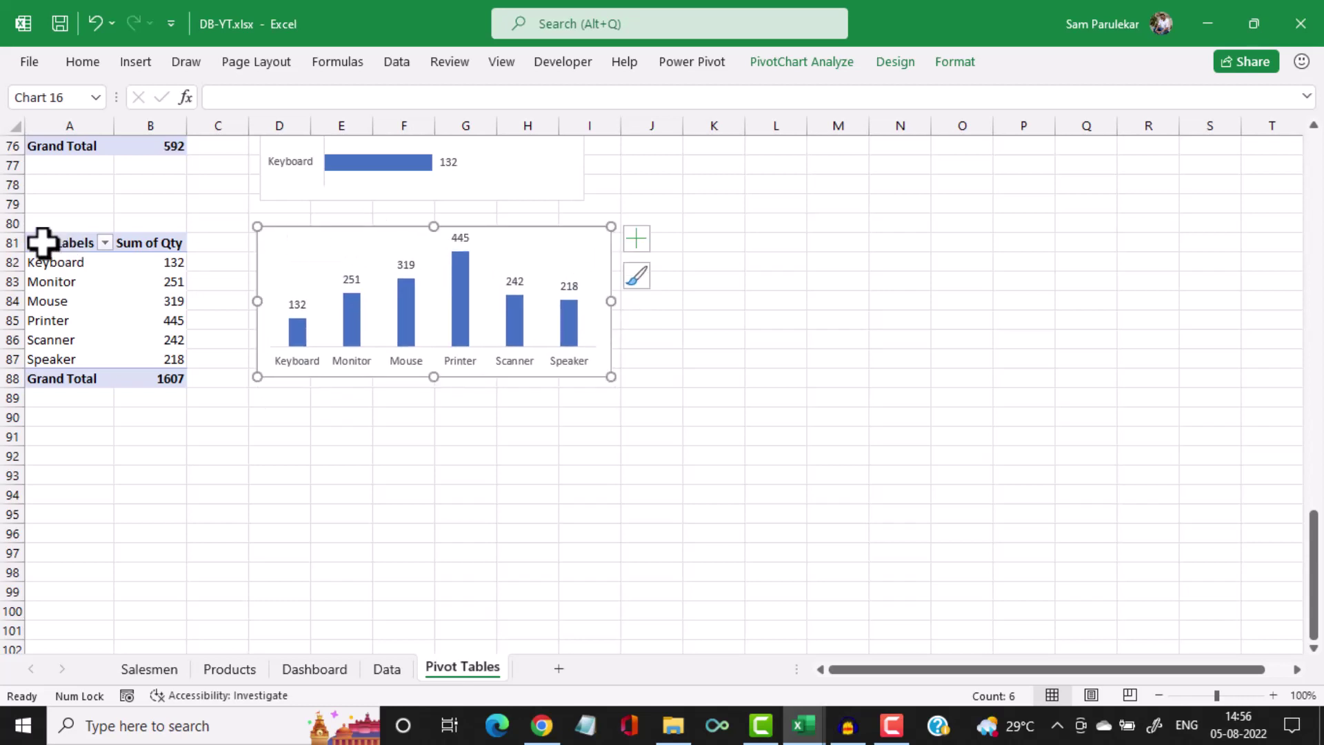
# Copy the item quantity pivot table in A81:B88 and paste it at A91
pyautogui.moveTo(41, 245); pyautogui.dragTo(160, 381)
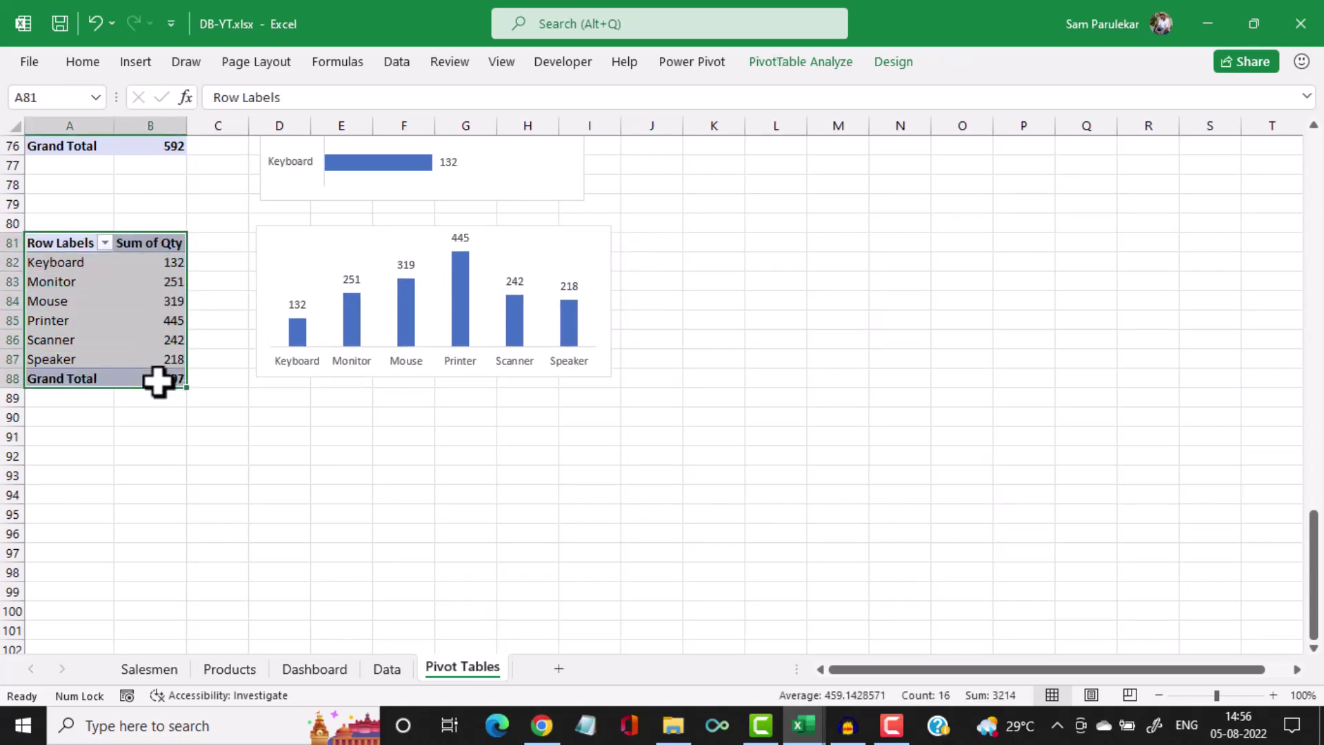
pyautogui.hotkey('ctrl', 'c')
pyautogui.click(58, 445)
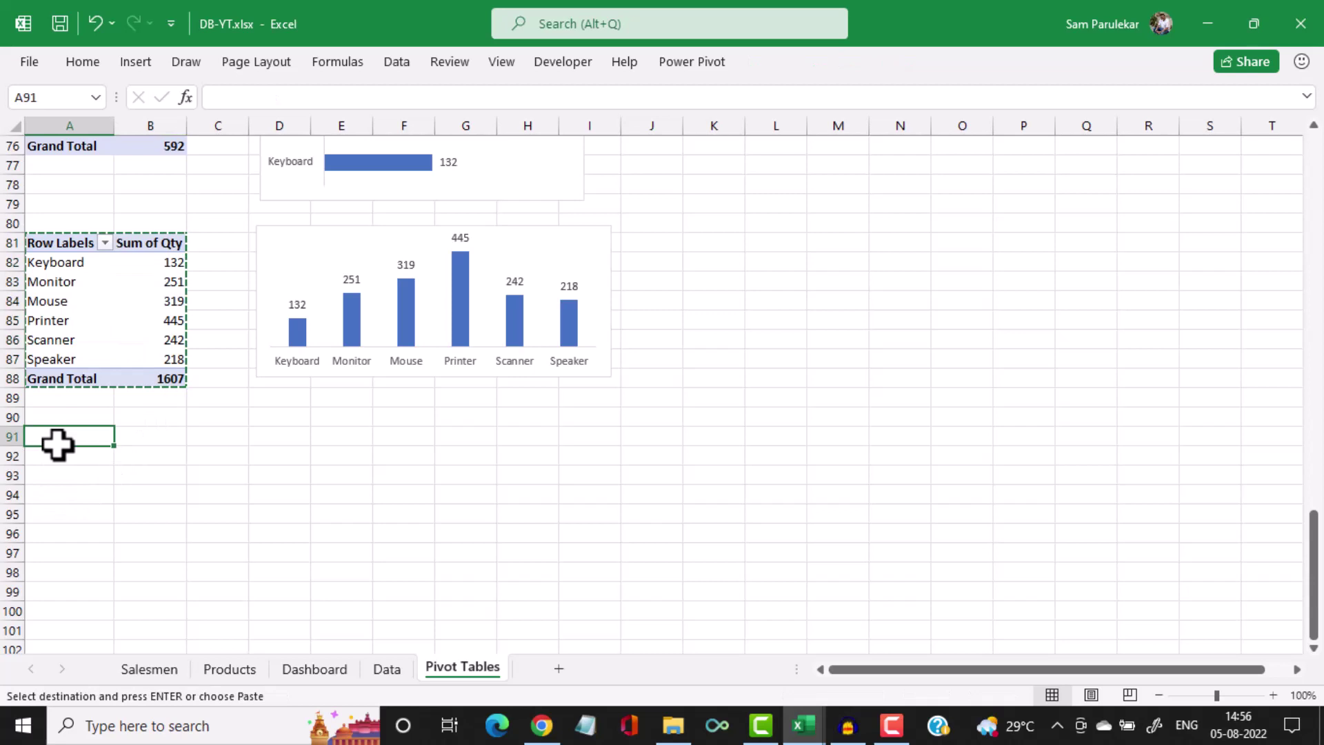
pyautogui.hotkey('ctrl', 'v')
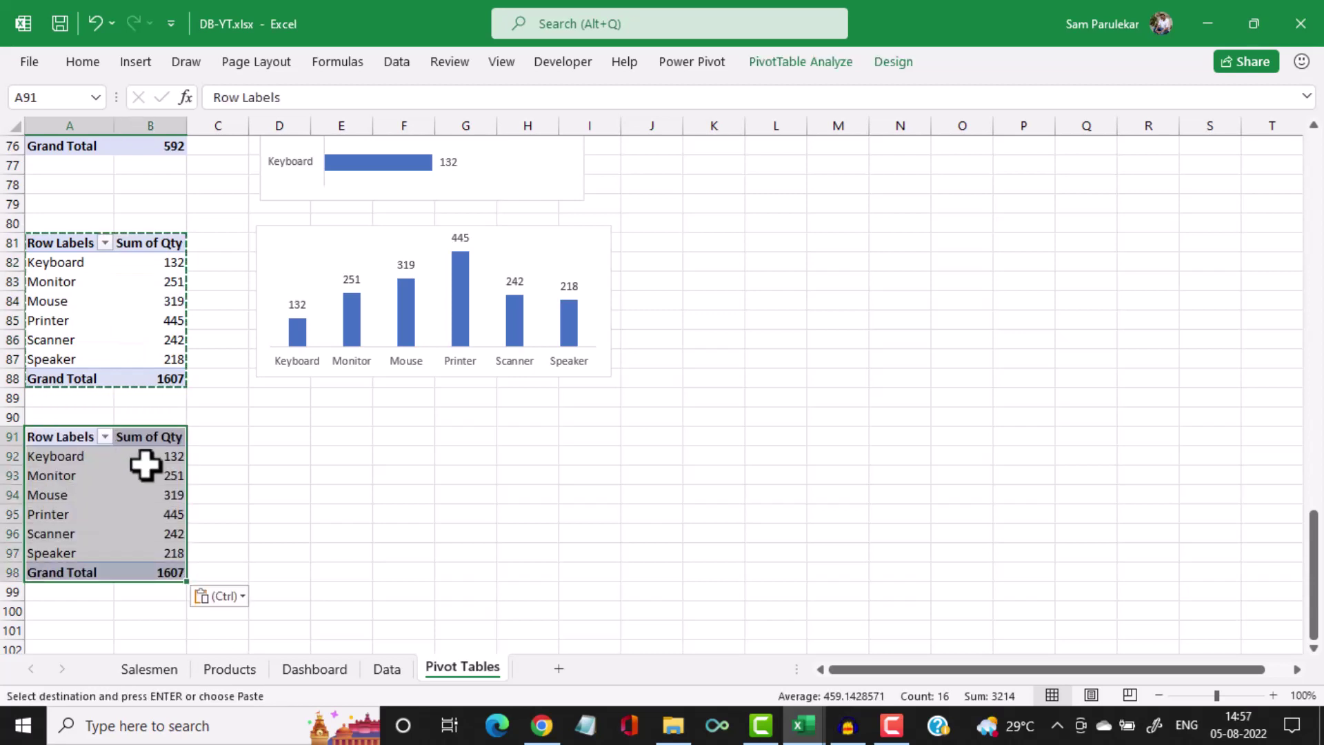
# Show the field list for the pivot table at A91 and remove its Item and Qty fields
pyautogui.scroll(-2, 165, 466)
pyautogui.click(131, 404)
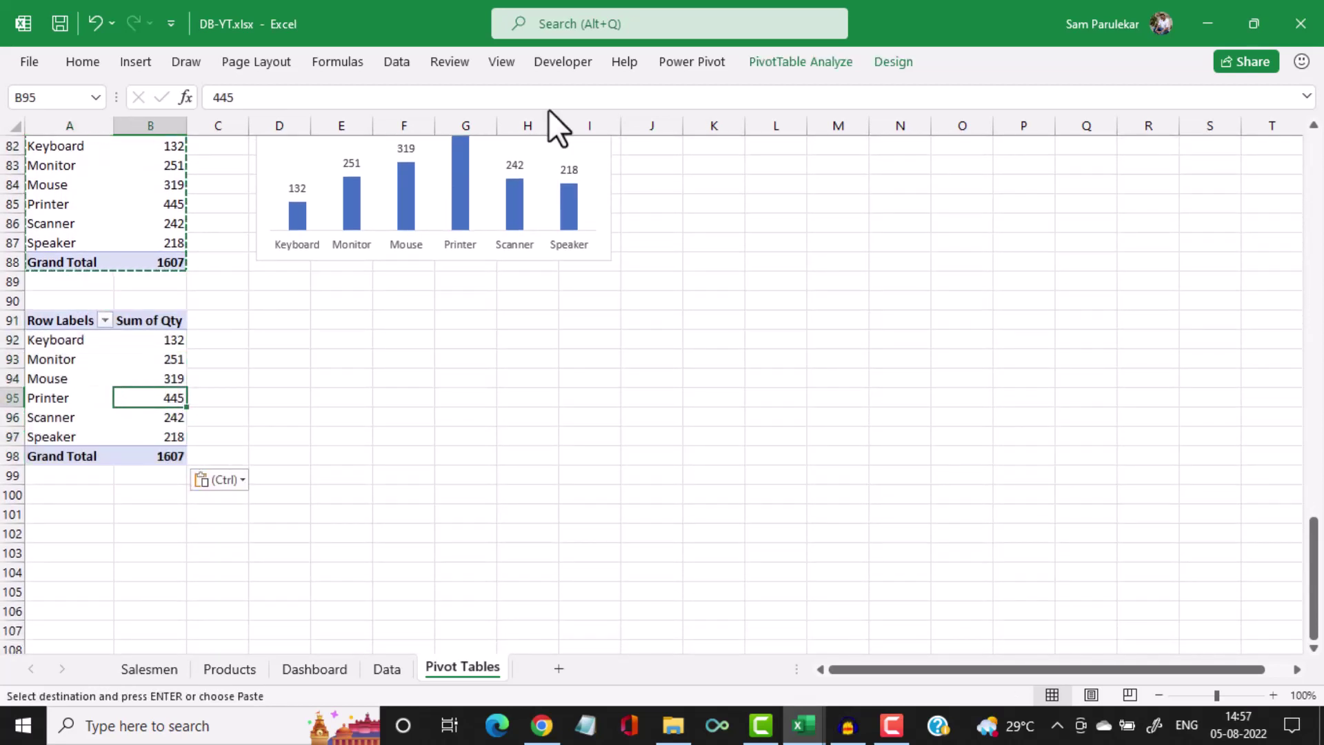
pyautogui.click(785, 66)
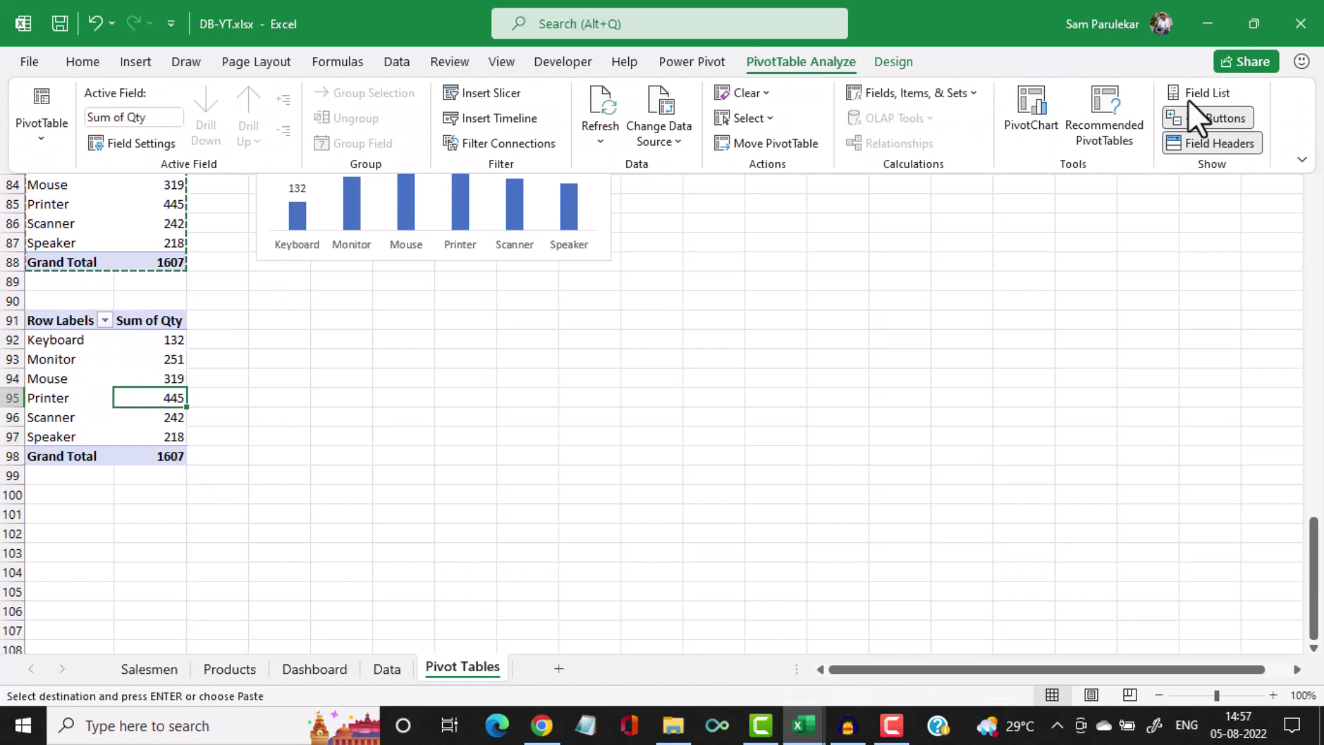
pyautogui.click(1224, 94)
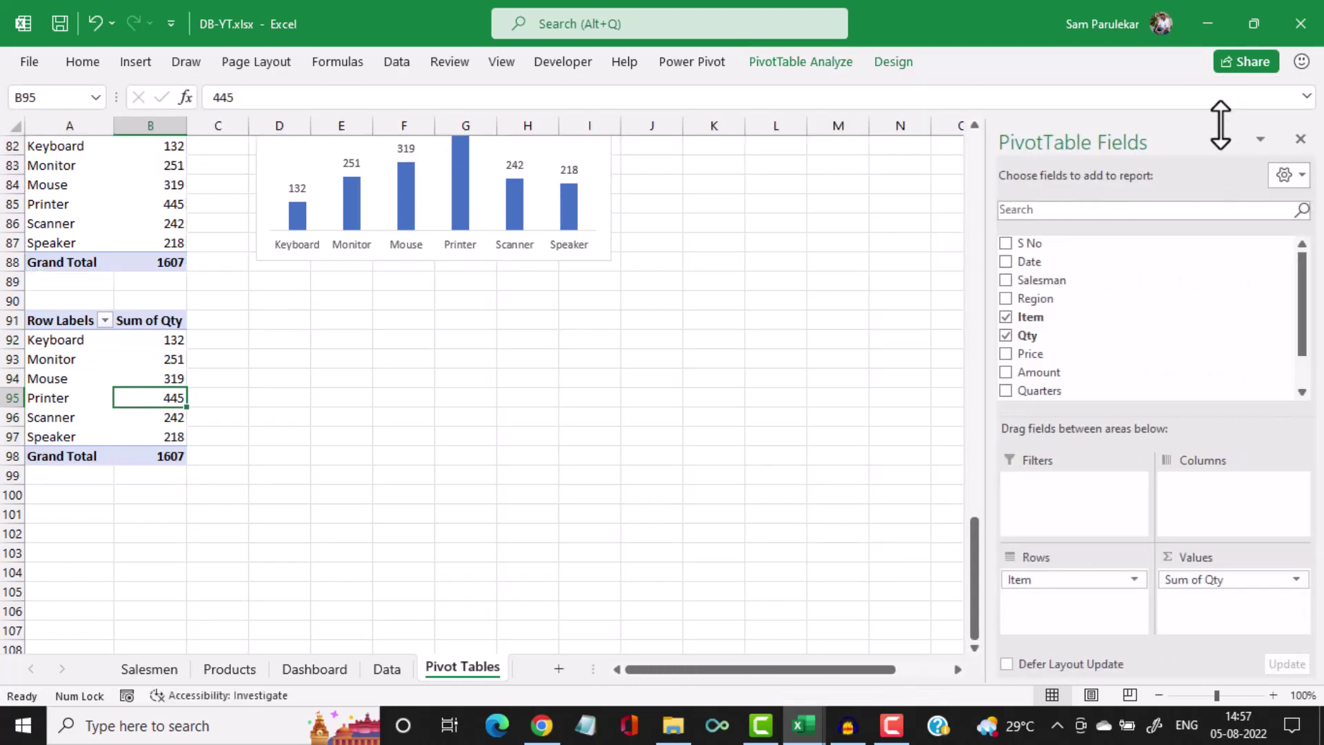
pyautogui.click(1005, 316)
pyautogui.click(1005, 335)
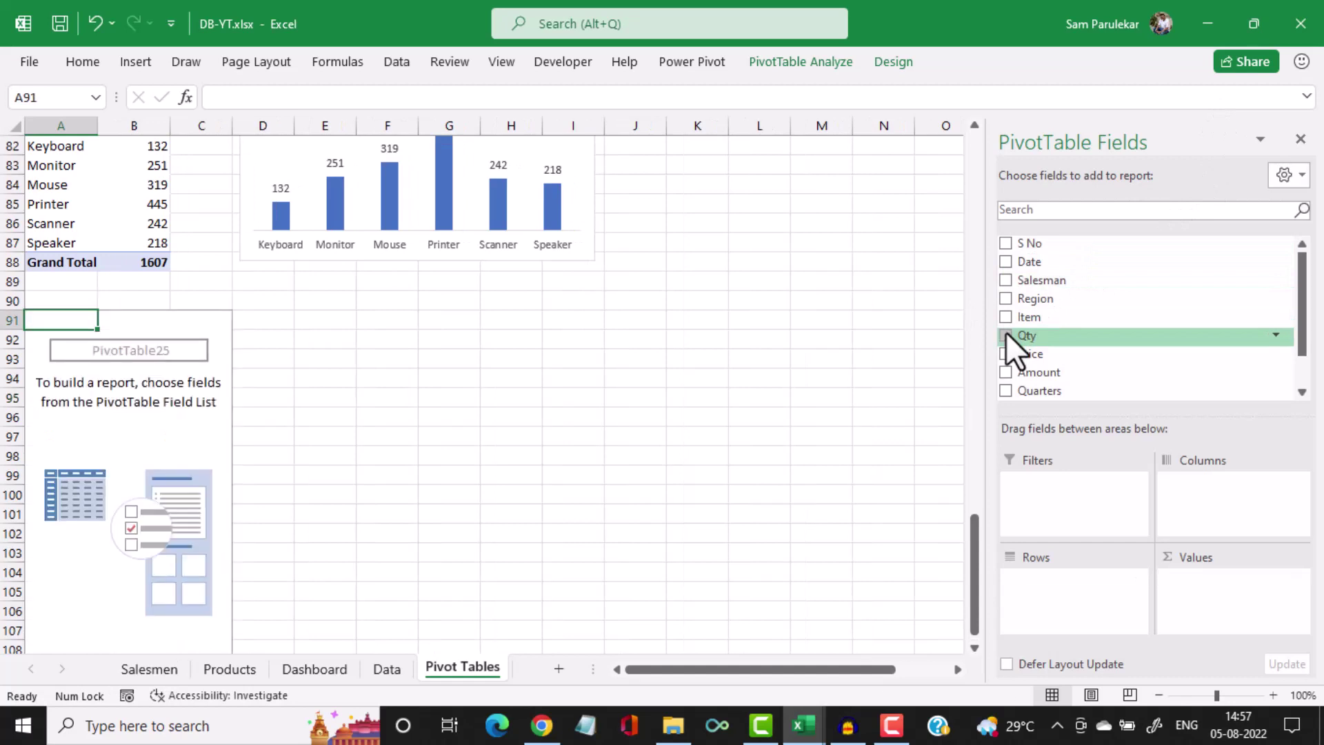
# Add the Salesman and Qty fields to the pivot table at A91 and filter it to the top 3 salesmen by Sum of Qty
pyautogui.click(1008, 279)
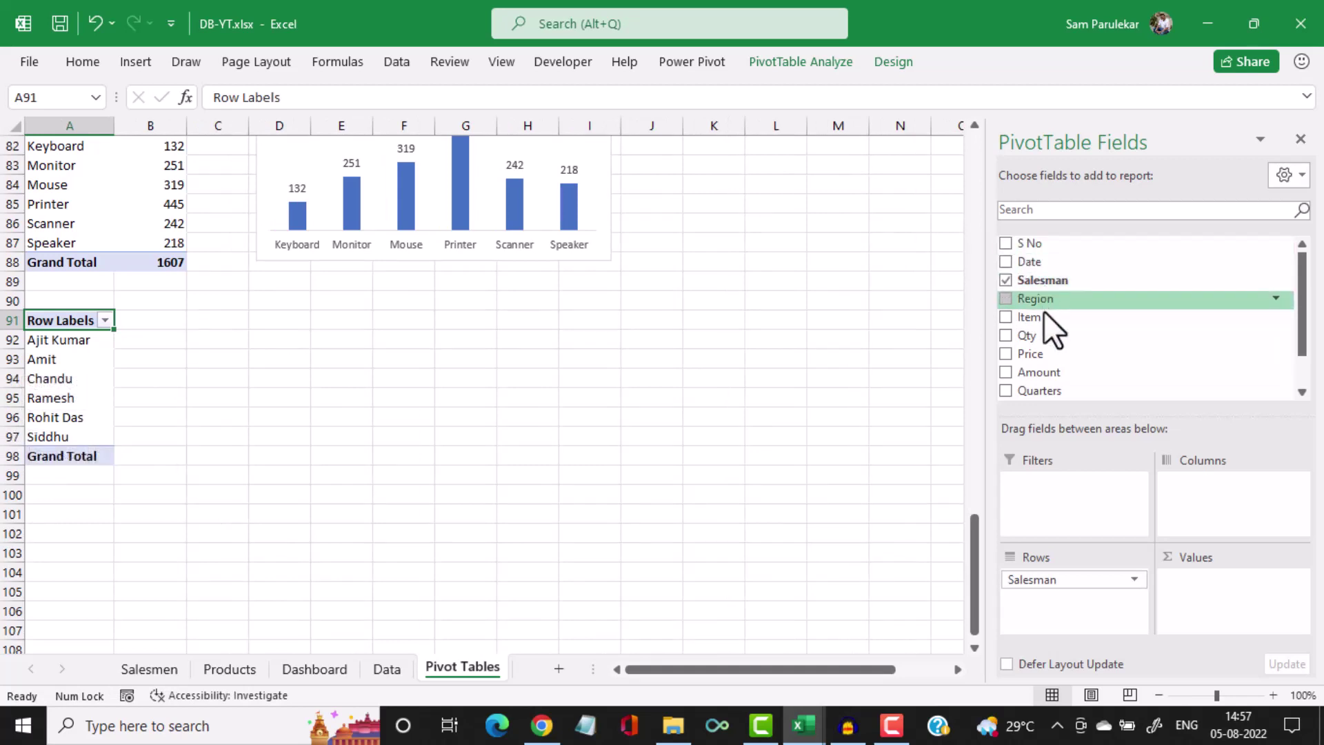
pyautogui.click(1004, 335)
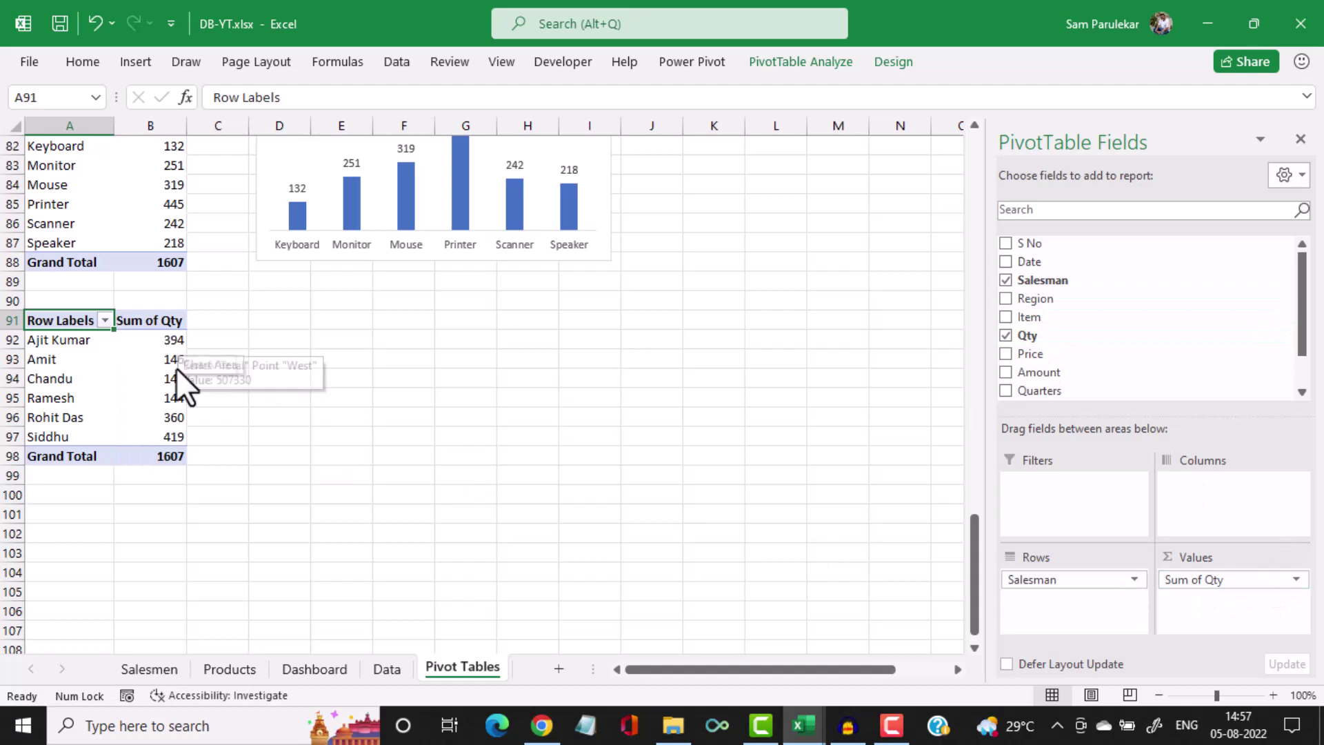
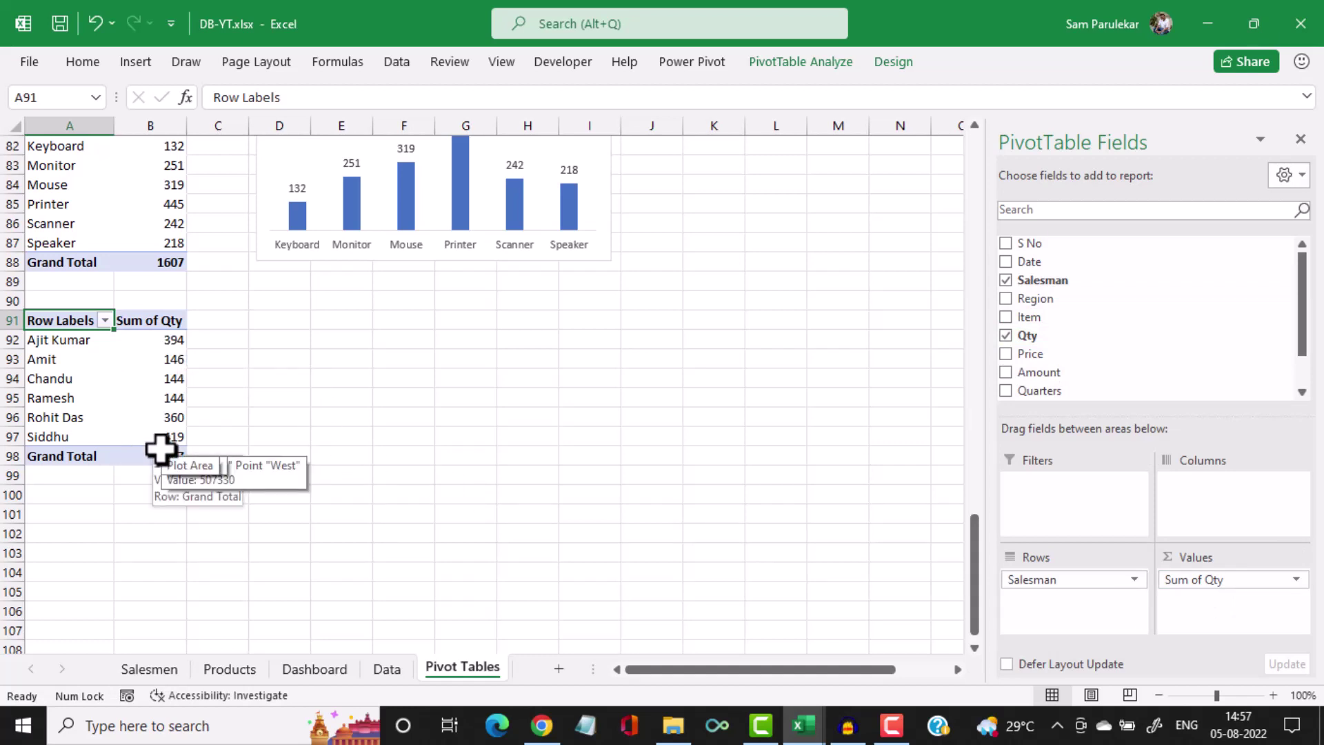
pyautogui.click(104, 321)
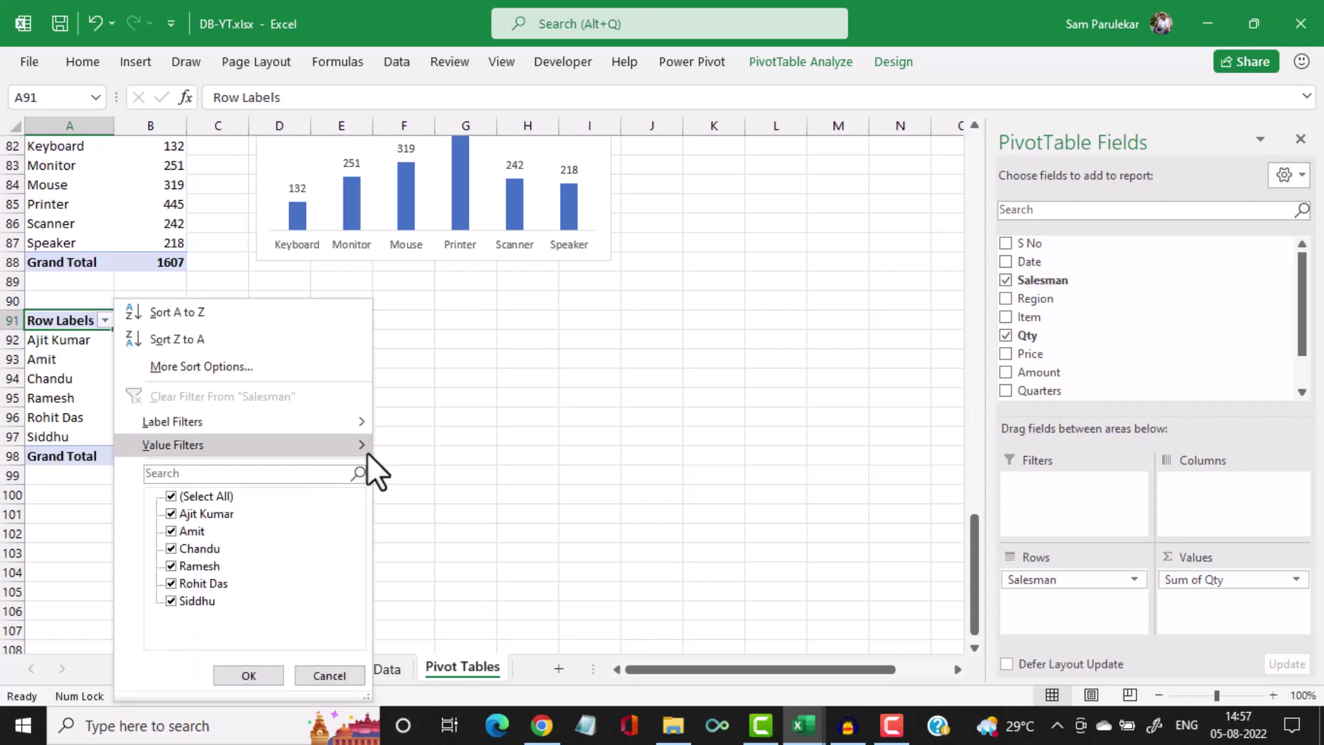
pyautogui.moveTo(367, 448)
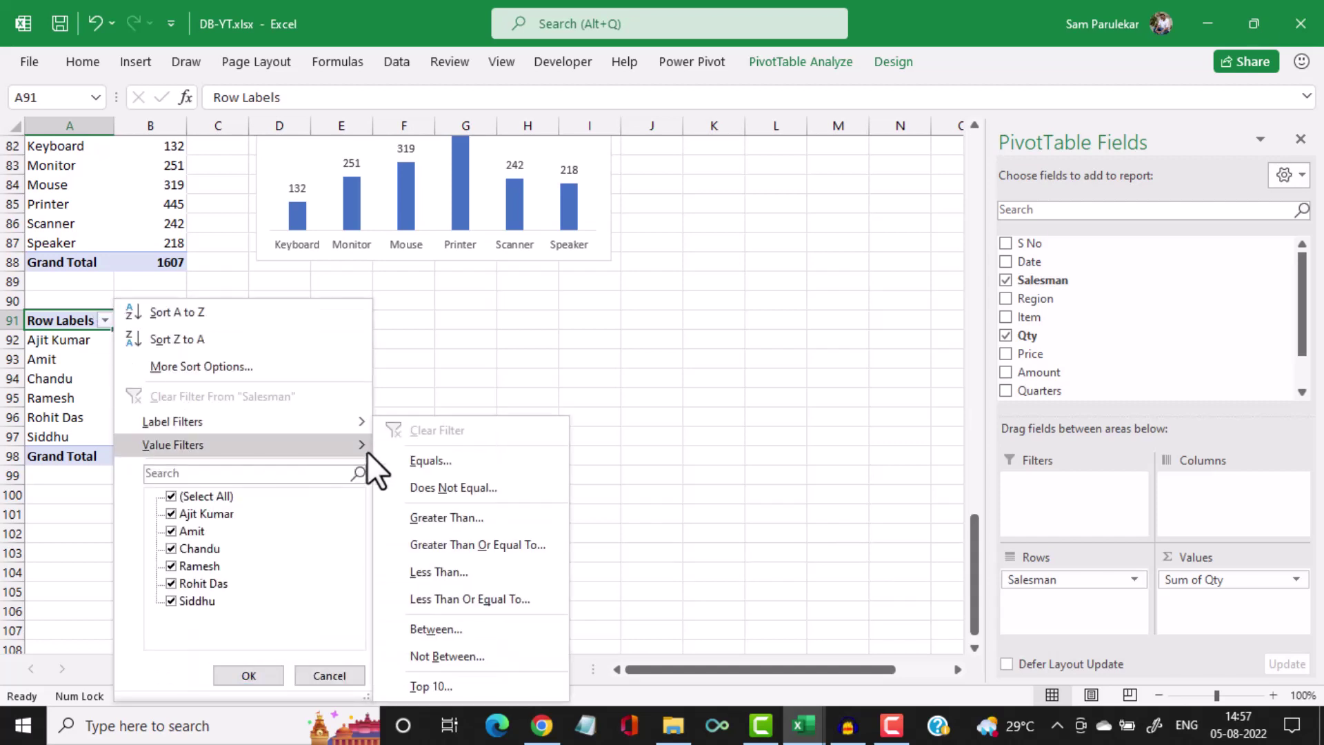
pyautogui.click(478, 688)
pyautogui.click(792, 369)
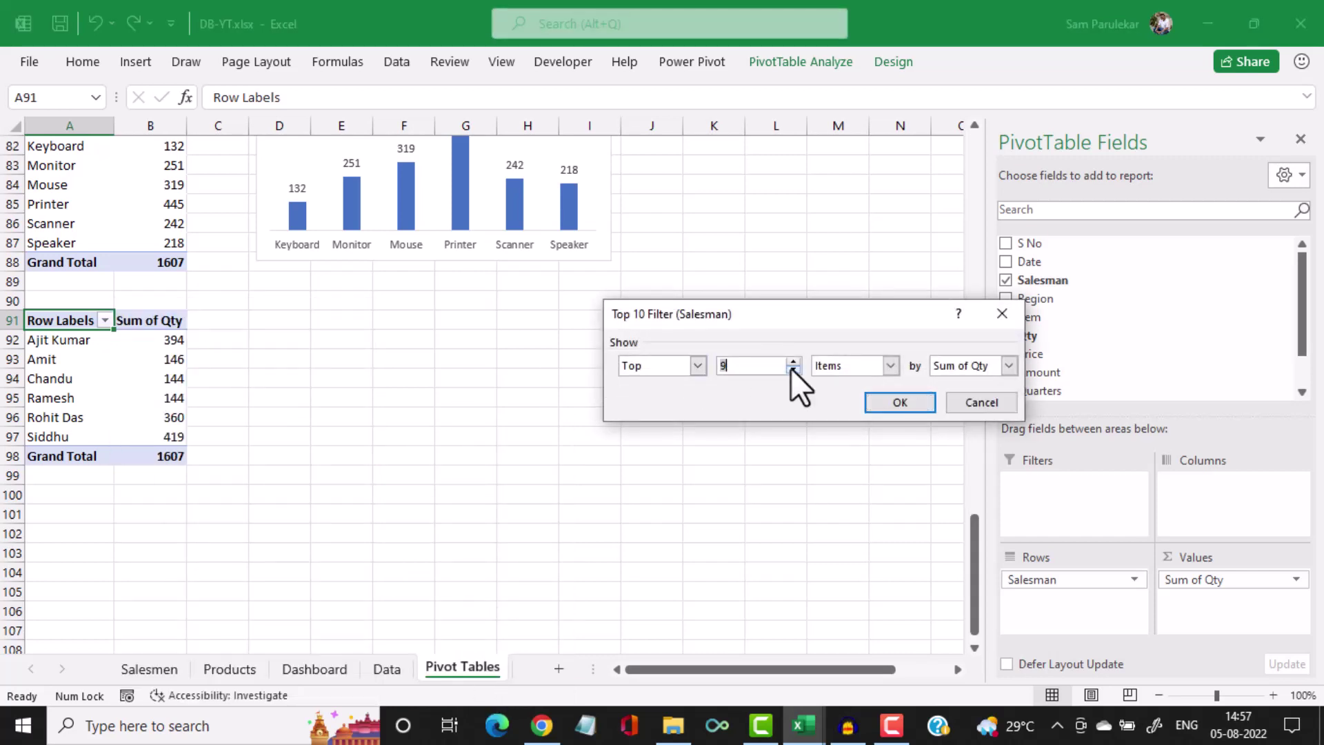
pyautogui.click(792, 370)
pyautogui.click(791, 369)
pyautogui.click(792, 370)
pyautogui.click(792, 370)
pyautogui.click(792, 370)
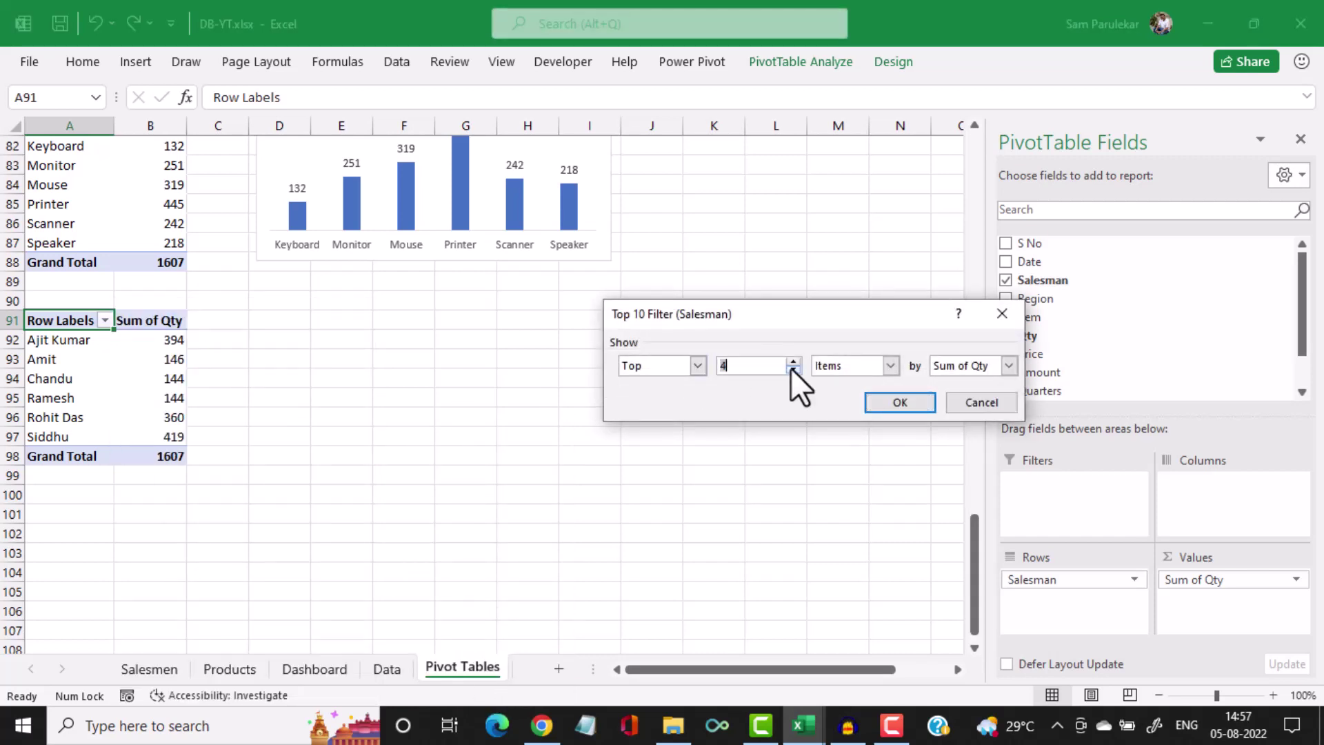
pyautogui.click(895, 405)
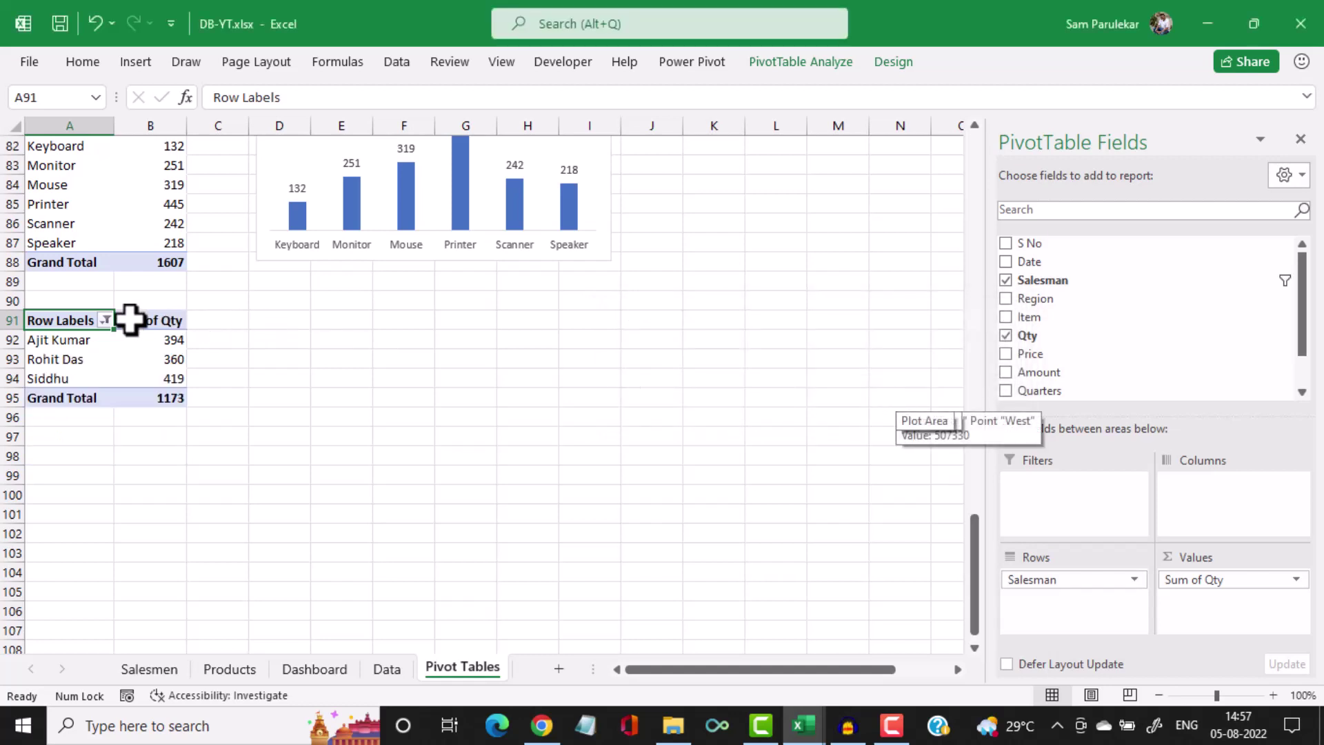
# Copy the filtered salesman quantity pivot table in A91:B95 and place the copy at A98
pyautogui.moveTo(77, 320); pyautogui.dragTo(167, 391)
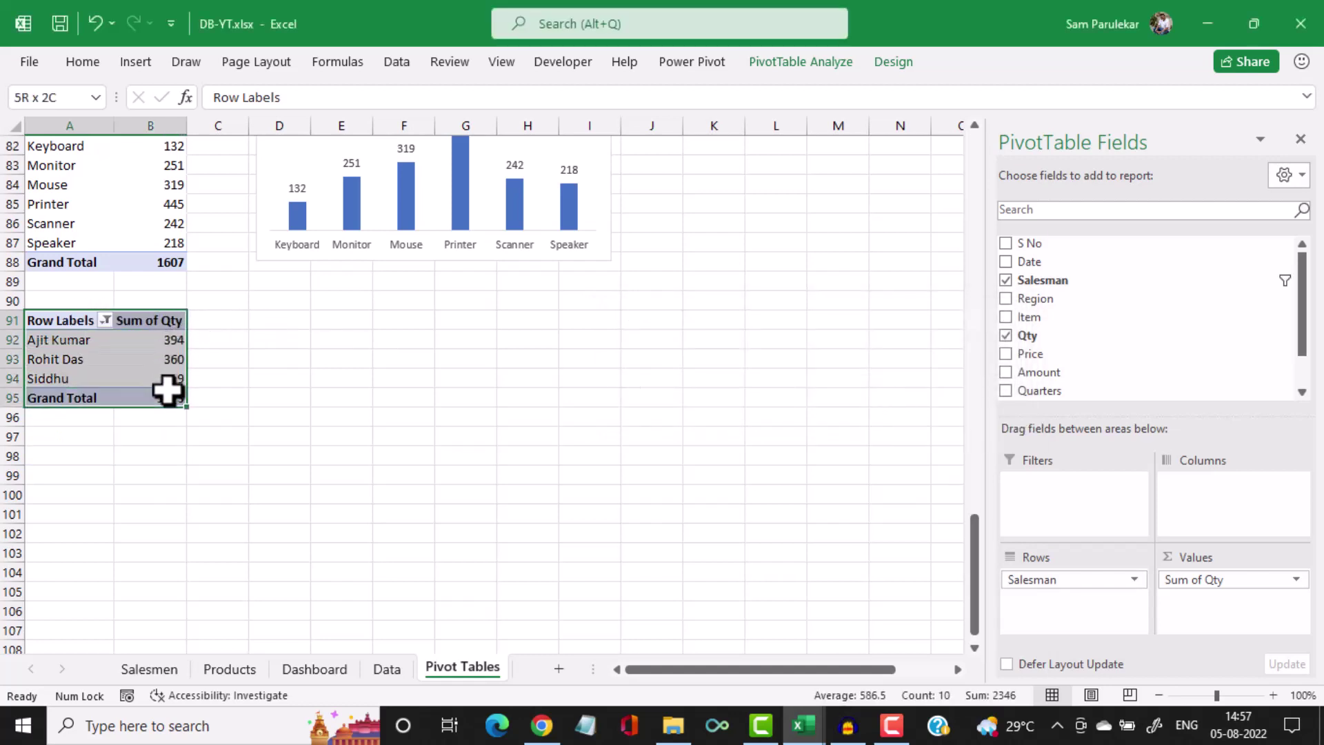
pyautogui.hotkey('ctrl', 'c')
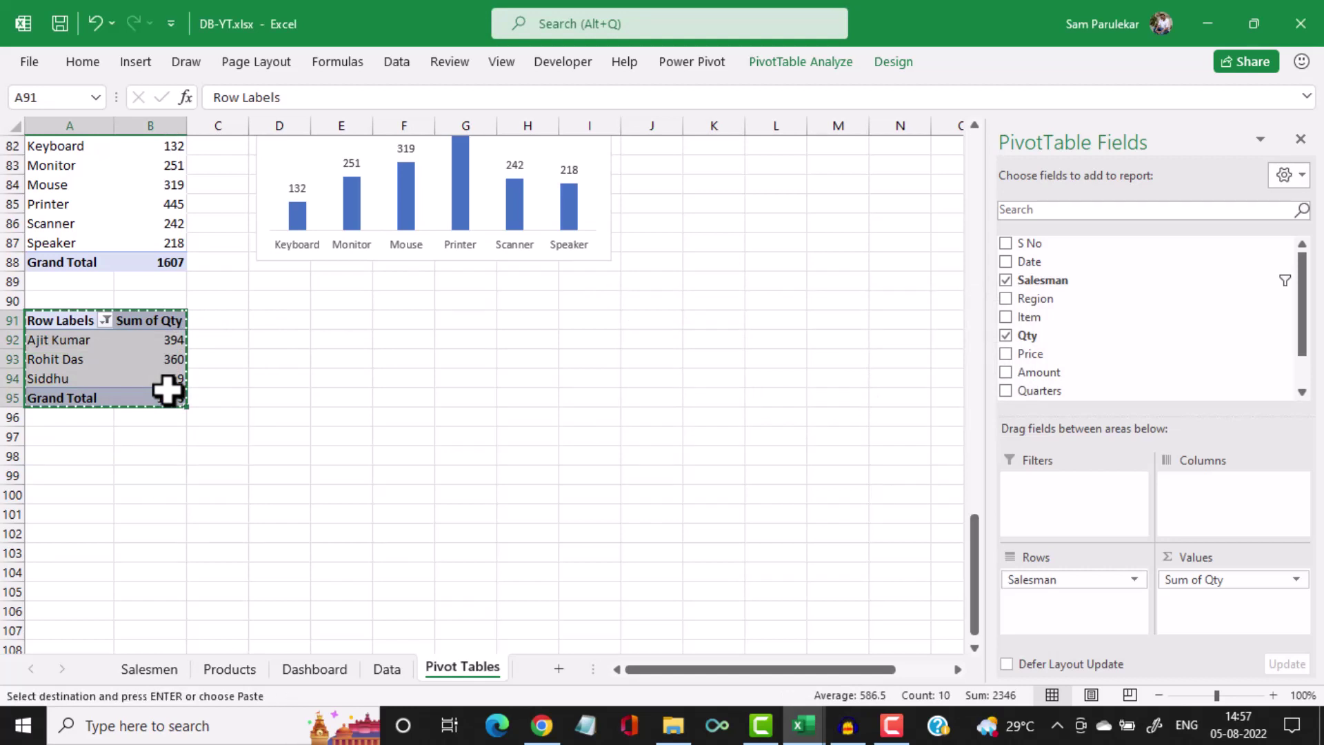
pyautogui.click(62, 451)
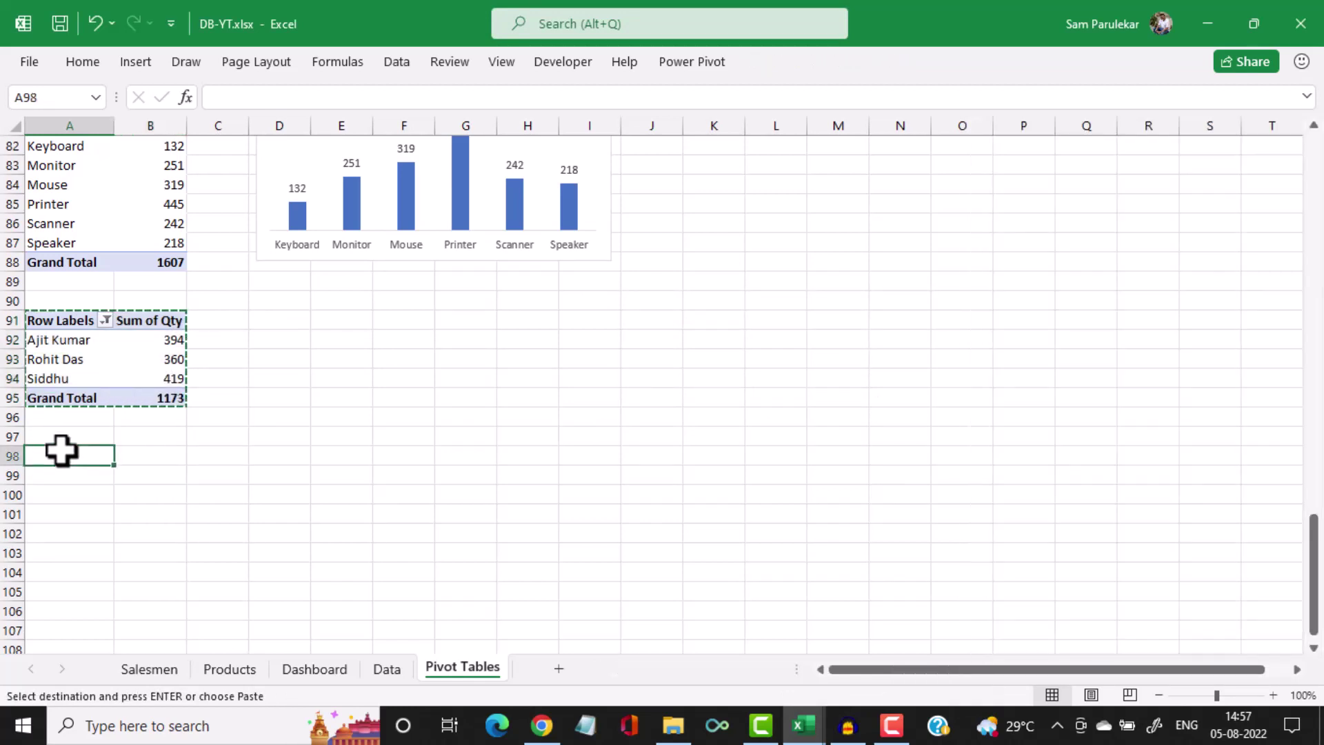
# Paste the copied salesmen pivot table at A98 and filter the copy to the bottom 3 items by Sum of Qty
pyautogui.hotkey('ctrl', 'v')
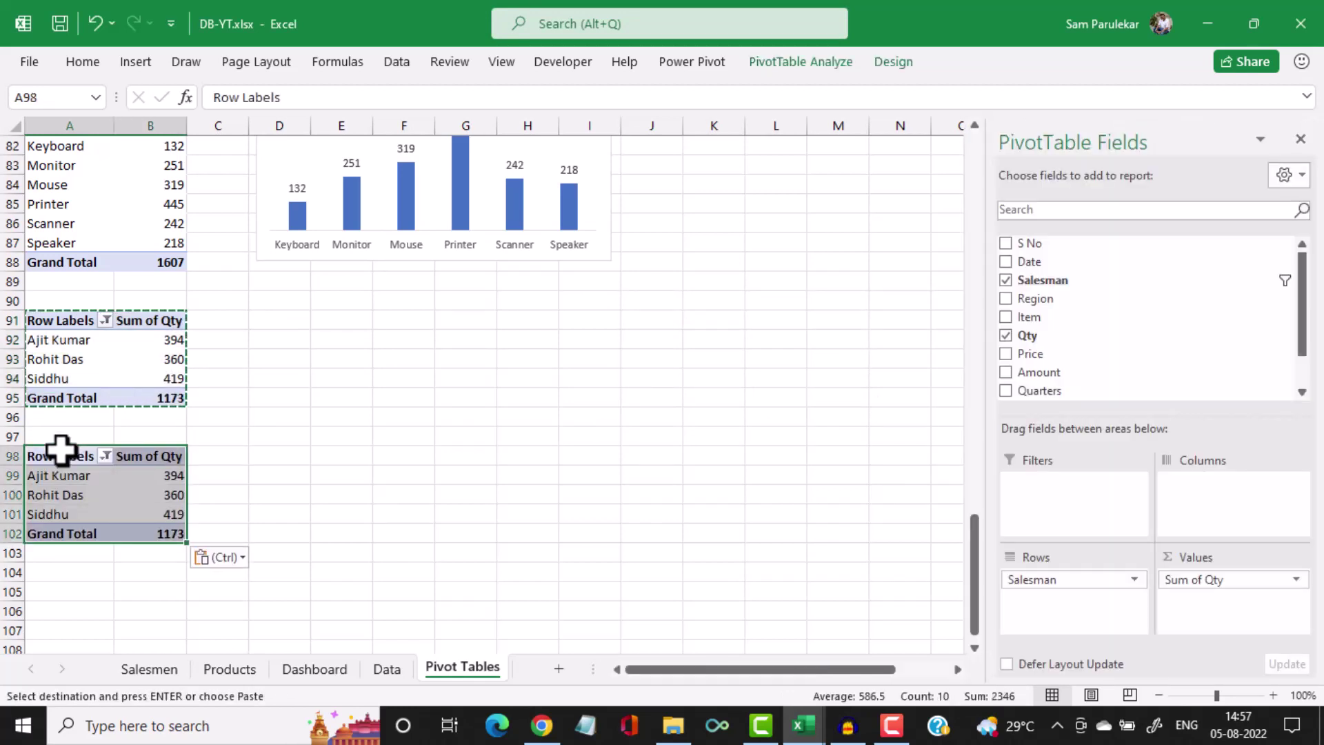
pyautogui.click(104, 458)
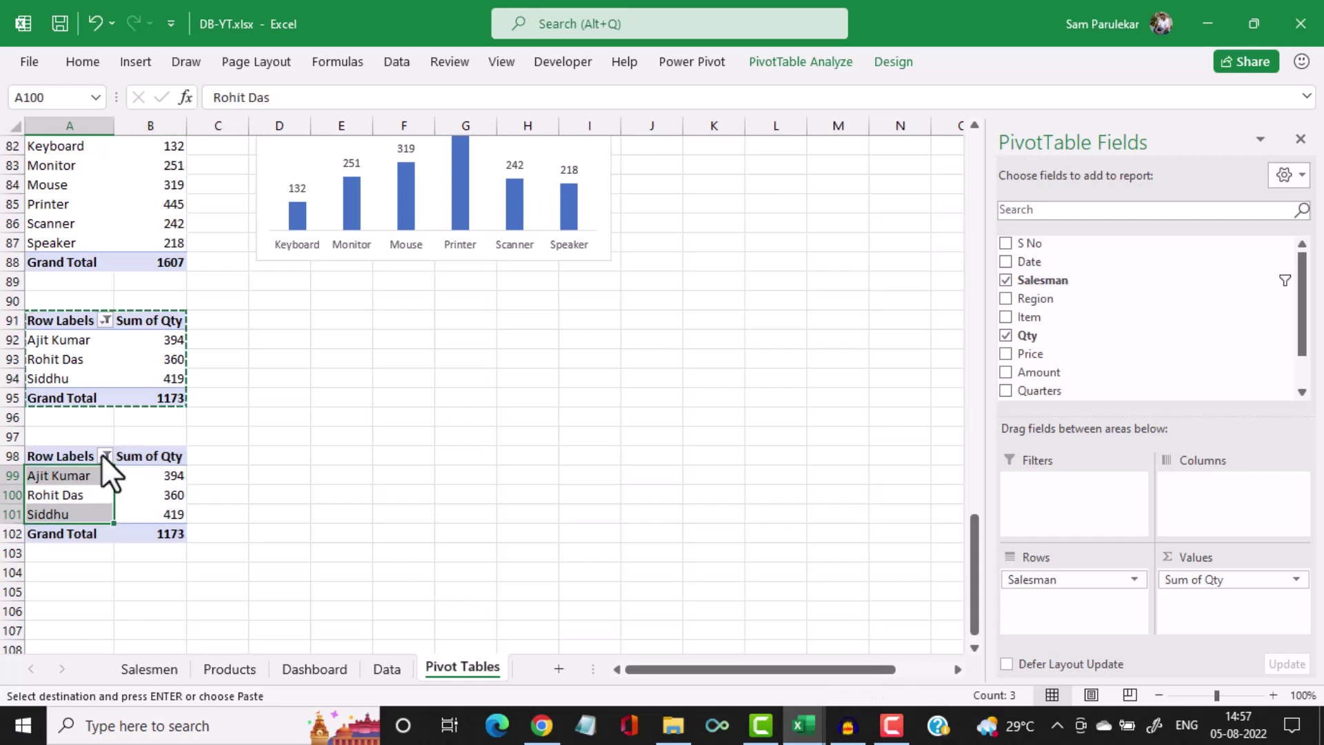
pyautogui.click(103, 455)
pyautogui.moveTo(243, 196)
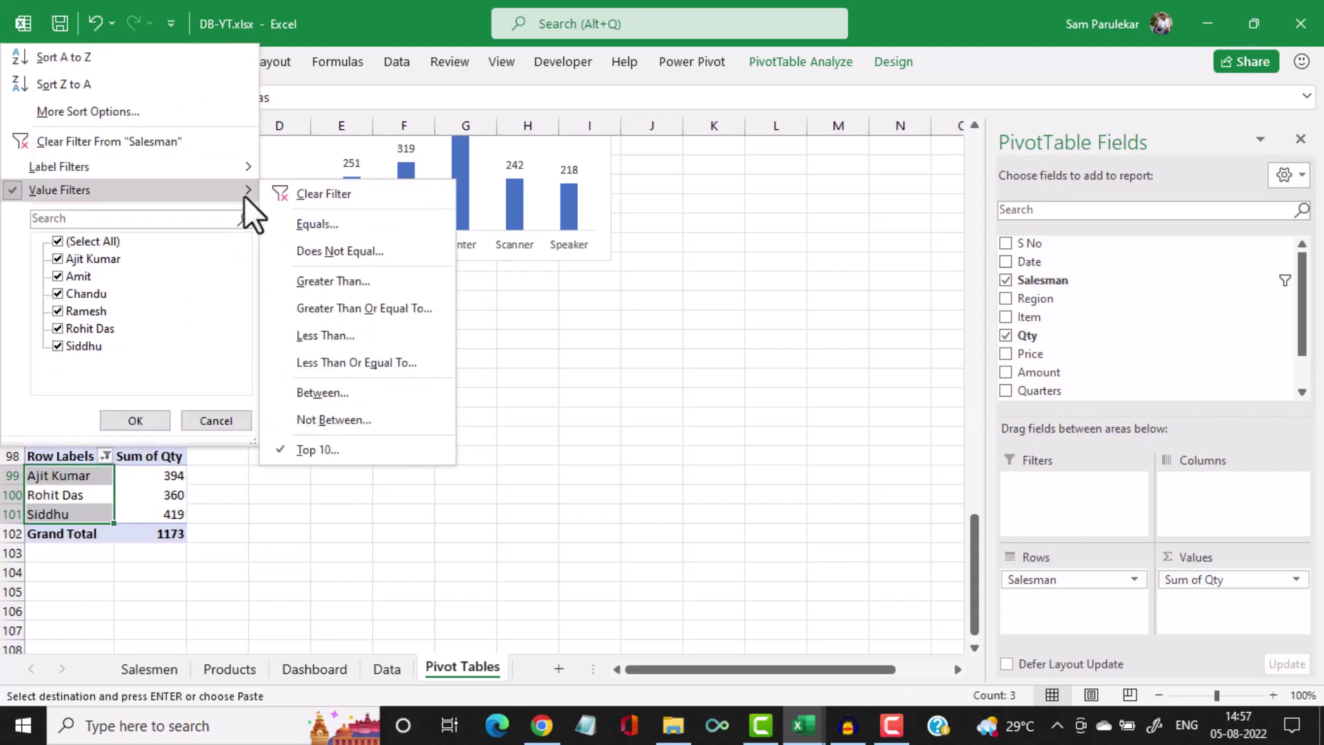
pyautogui.click(329, 448)
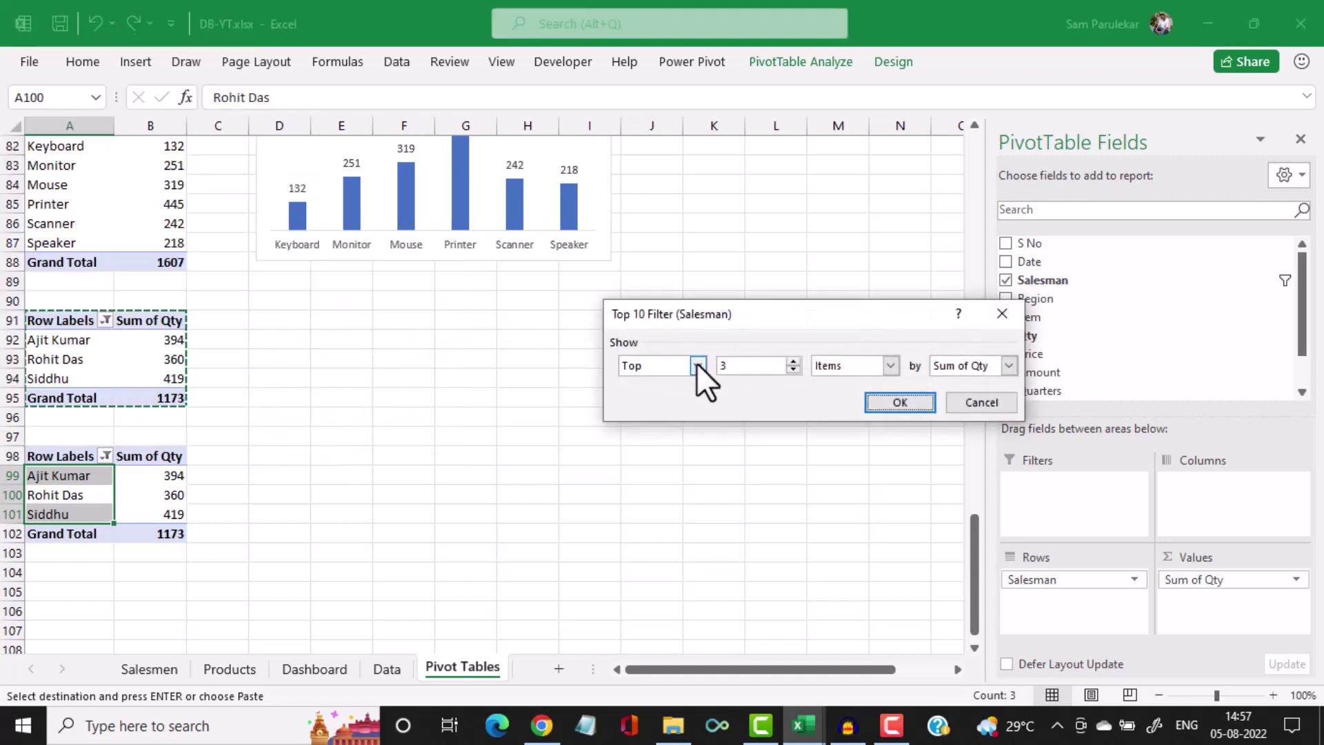
pyautogui.click(696, 364)
pyautogui.click(676, 391)
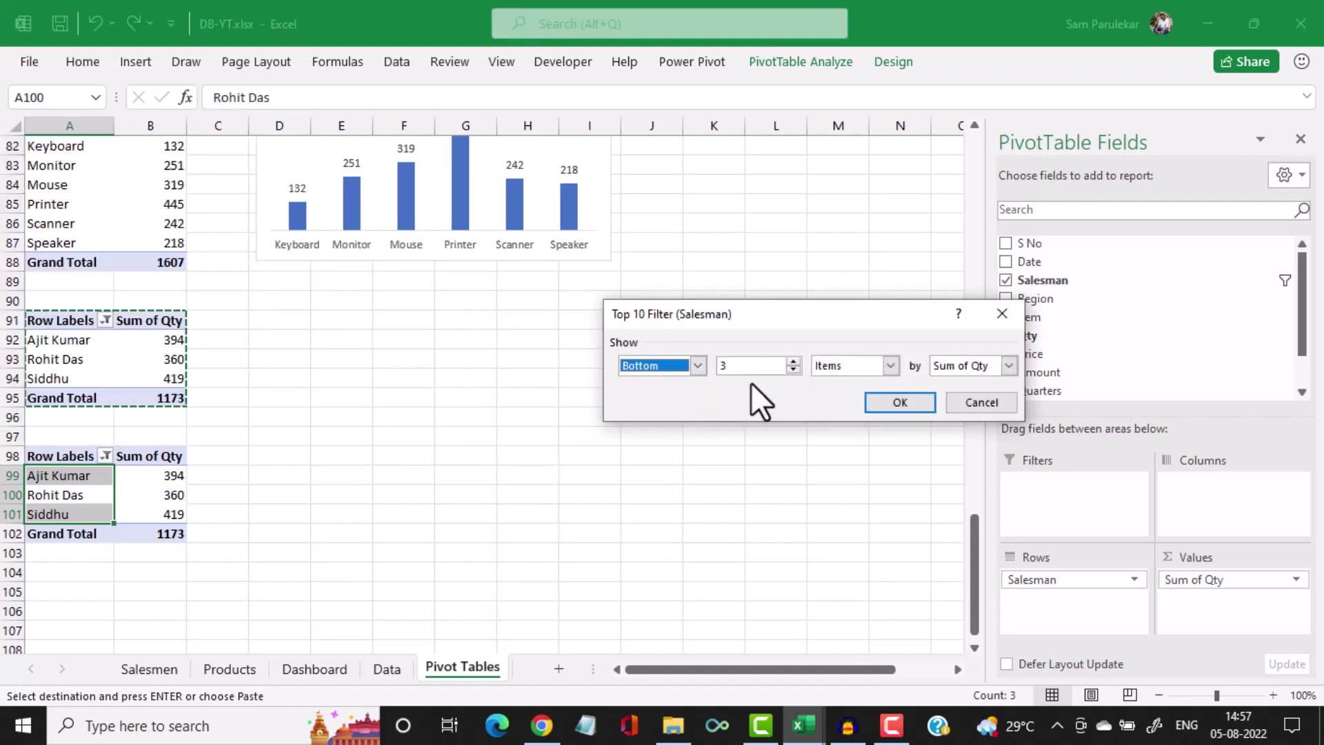
pyautogui.click(881, 400)
pyautogui.click(527, 453)
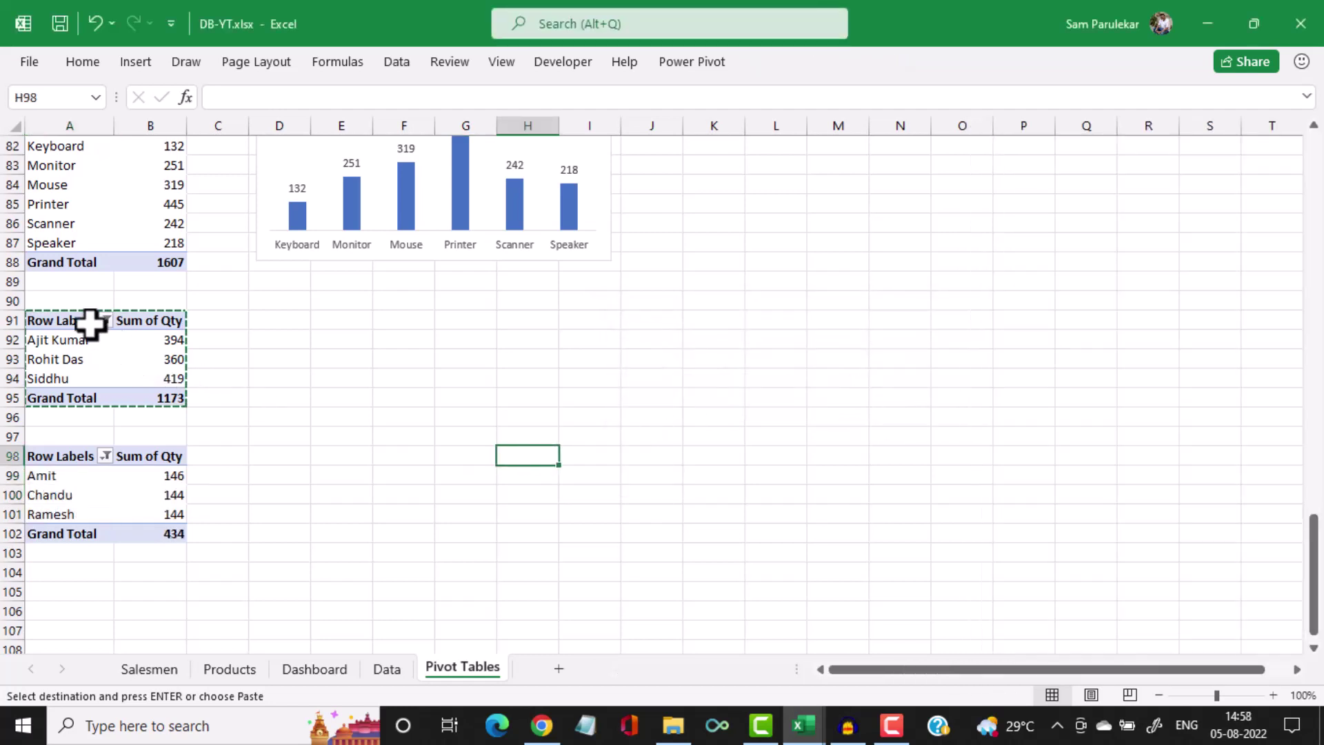
# Insert a 2-D clustered bar chart from the top 3 salesmen pivot table at A91
pyautogui.click(67, 320)
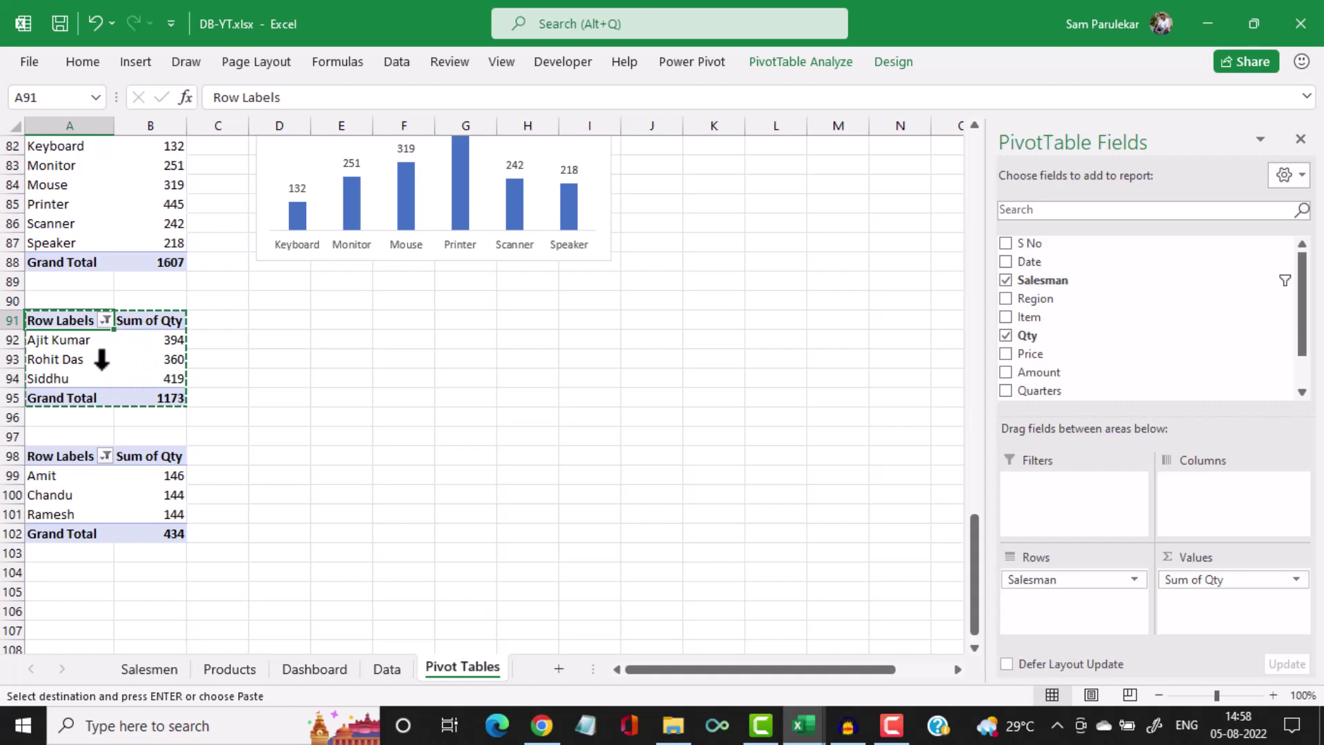
pyautogui.click(134, 60)
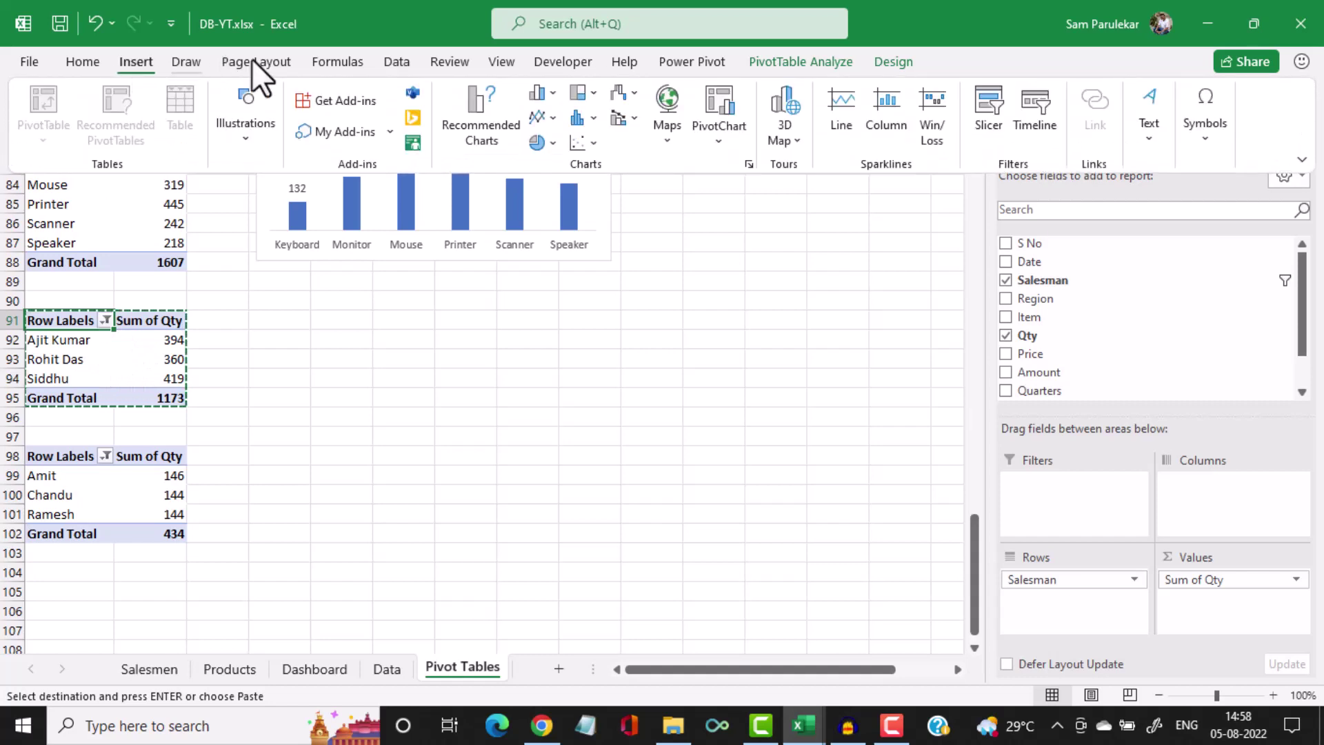
pyautogui.click(551, 95)
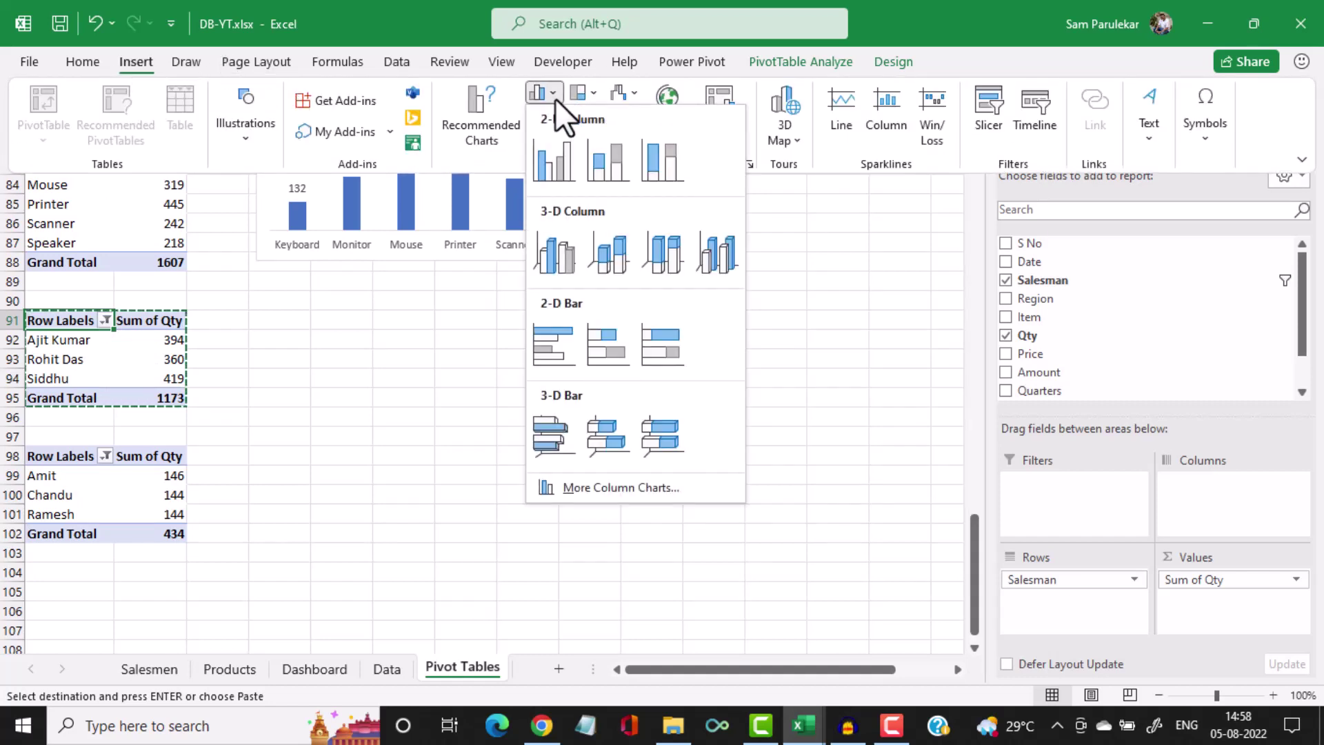
pyautogui.click(569, 330)
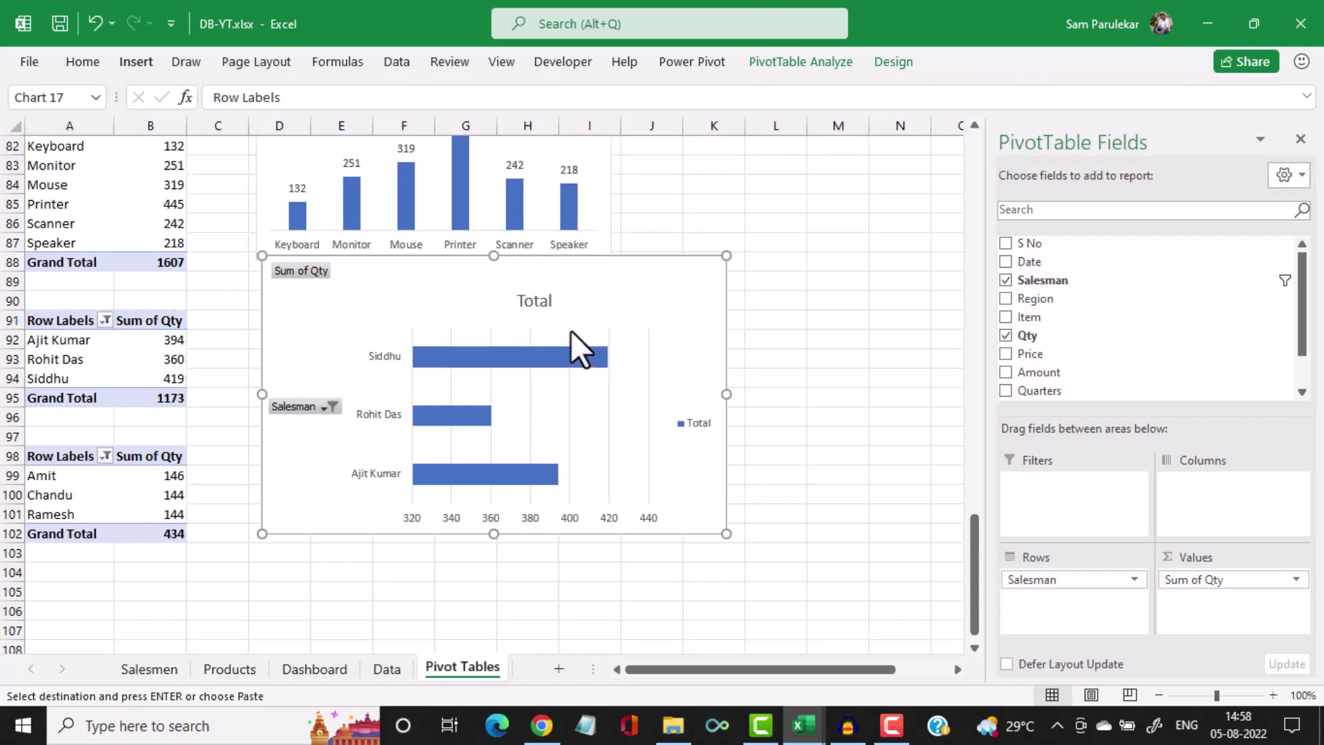
pyautogui.rightClick(315, 408)
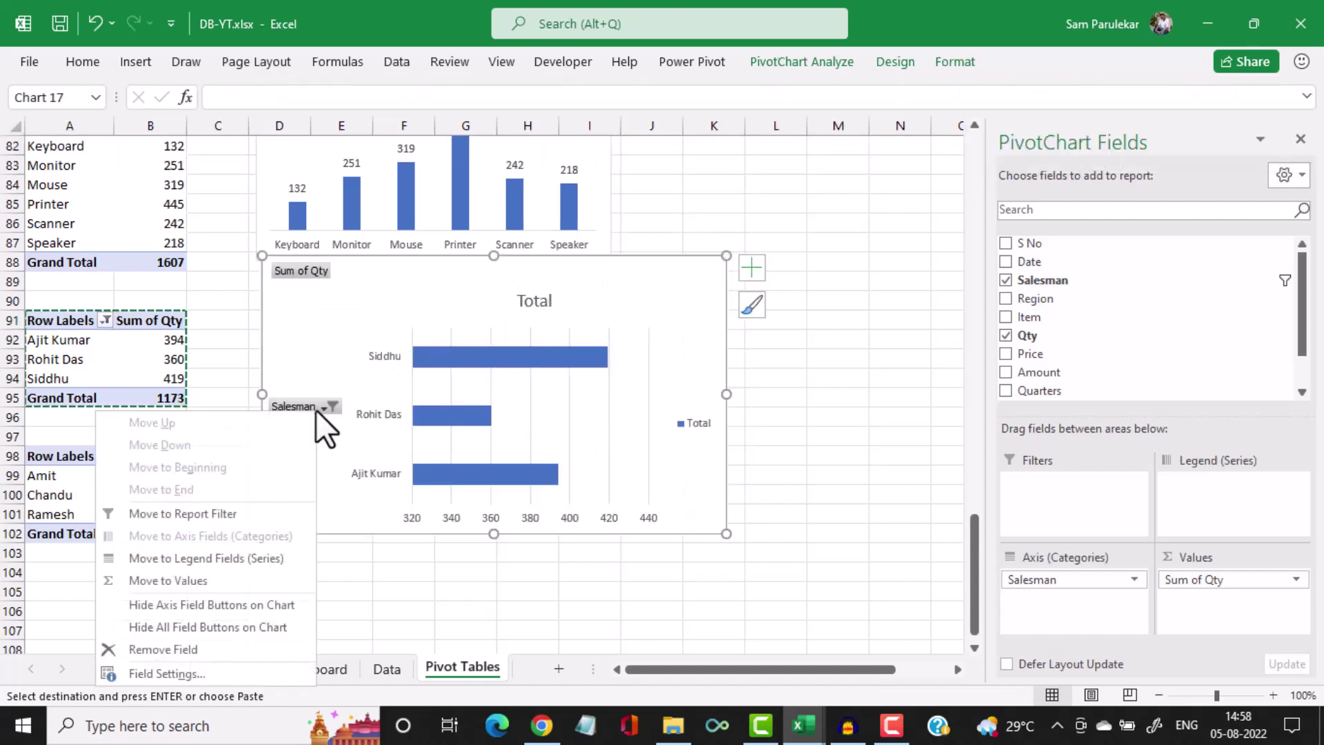
pyautogui.click(207, 652)
pyautogui.hotkey('ctrl', 'z')
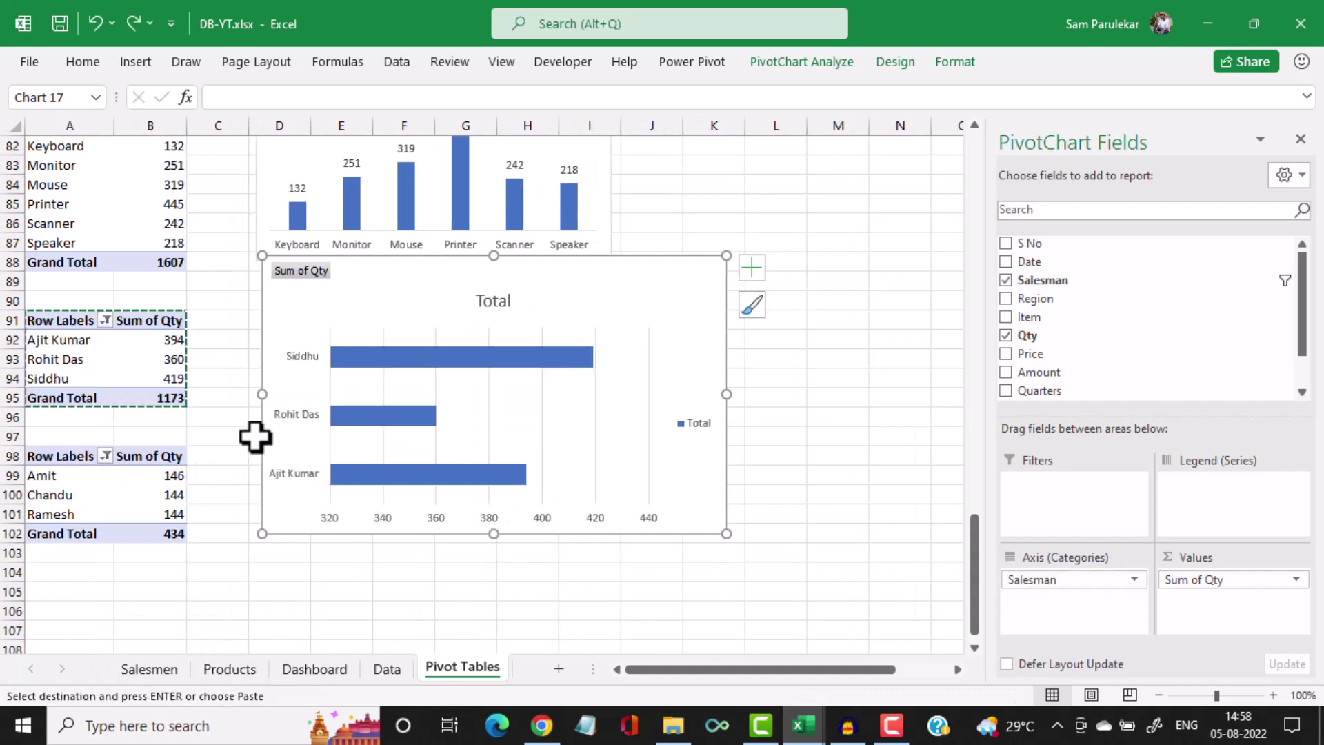
# Hide all field buttons on the new bar chart and delete its title and legend
pyautogui.rightClick(307, 401)
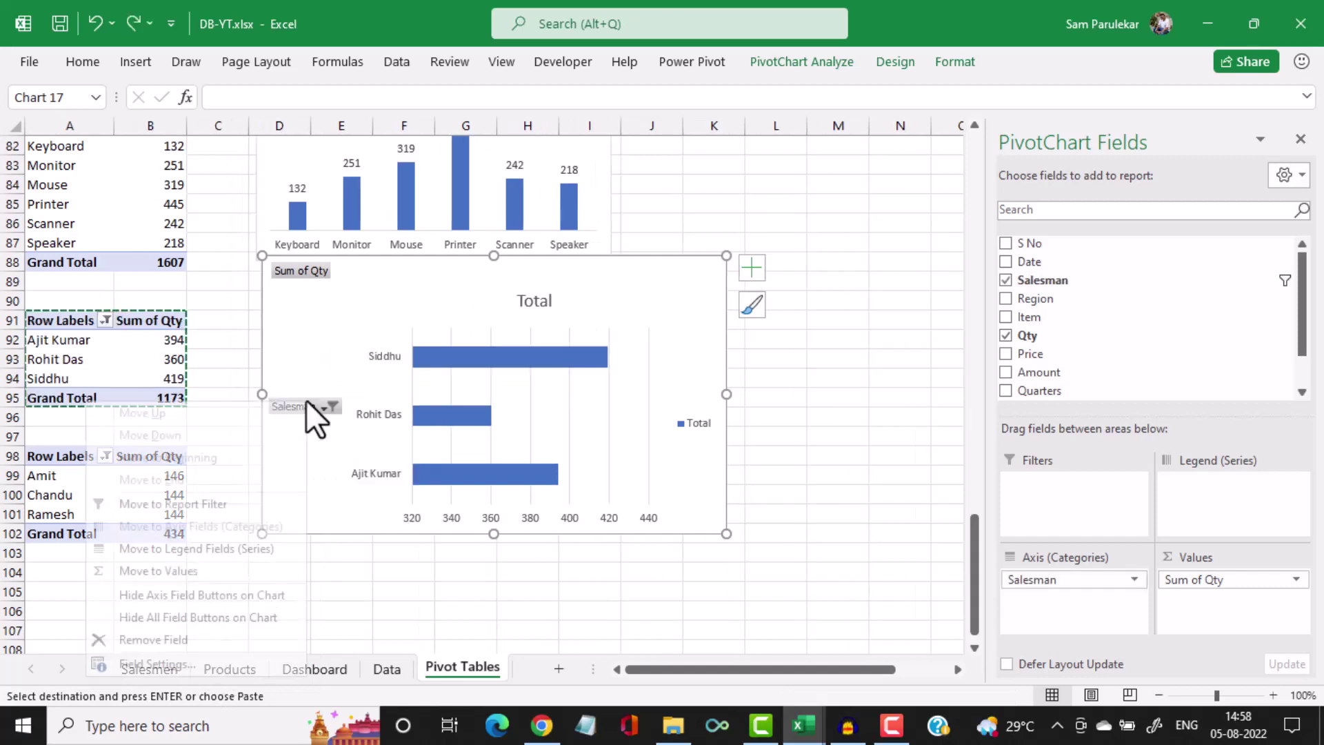
pyautogui.click(233, 622)
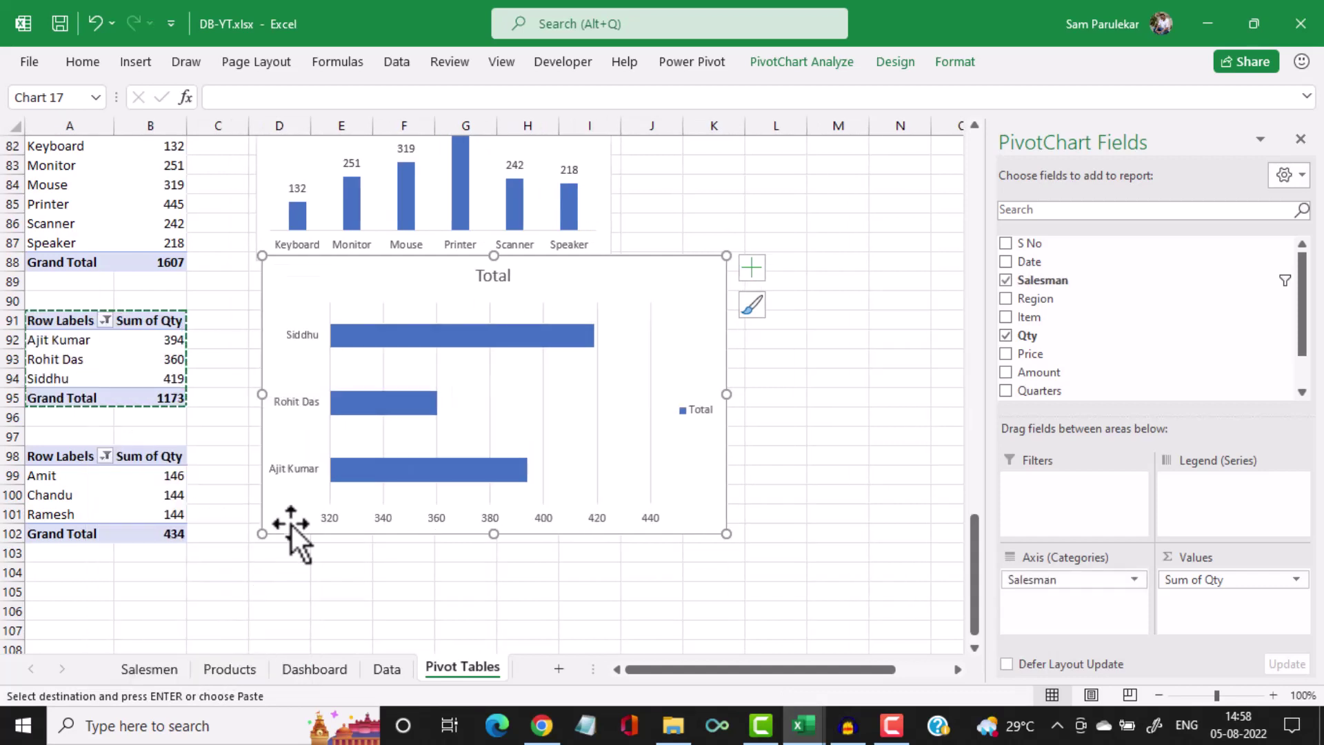
pyautogui.click(508, 279)
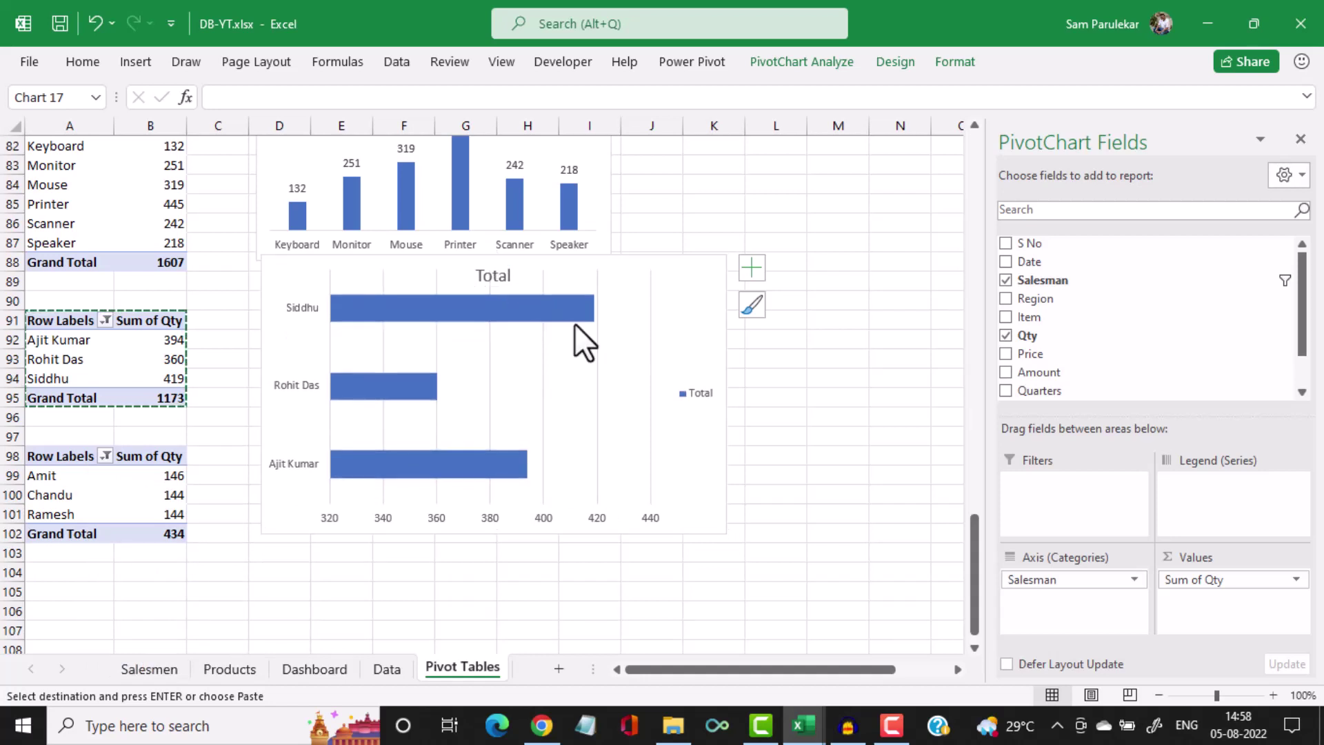
pyautogui.press('Delete')
pyautogui.press('Delete')
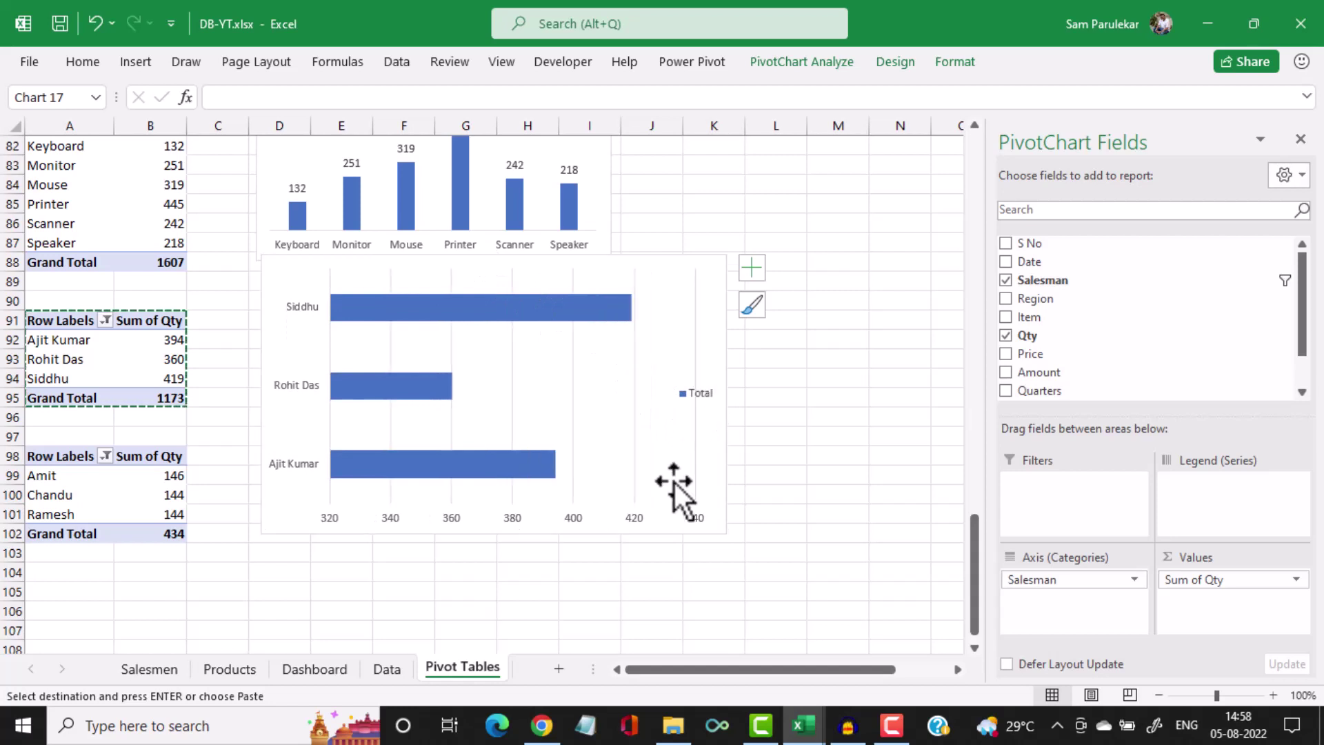
# Delete the horizontal value axis and the vertical gridlines from the salesmen bar chart
pyautogui.click(647, 520)
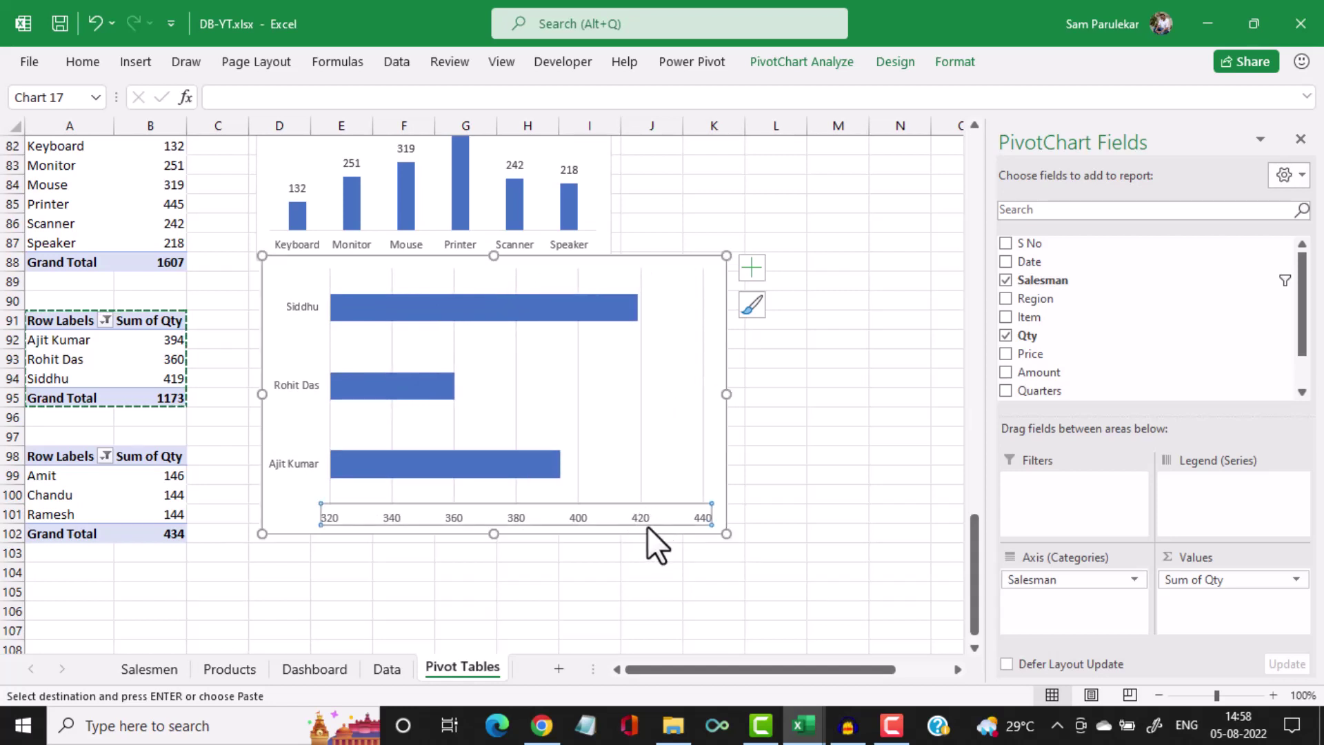
pyautogui.press('Delete')
pyautogui.click(647, 428)
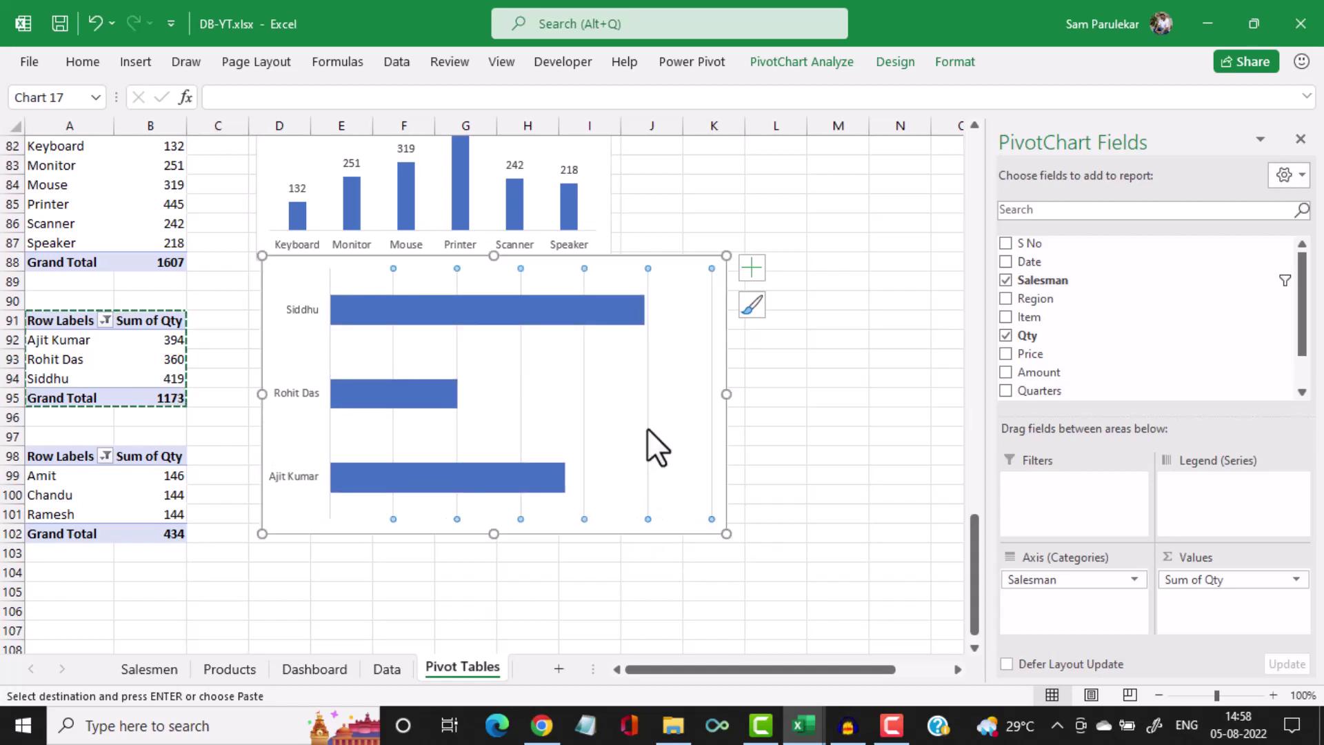
pyautogui.press('Delete')
# Add data labels to the bars and shrink the chart to span about rows 88 to 95 beside its pivot table
pyautogui.click(585, 317)
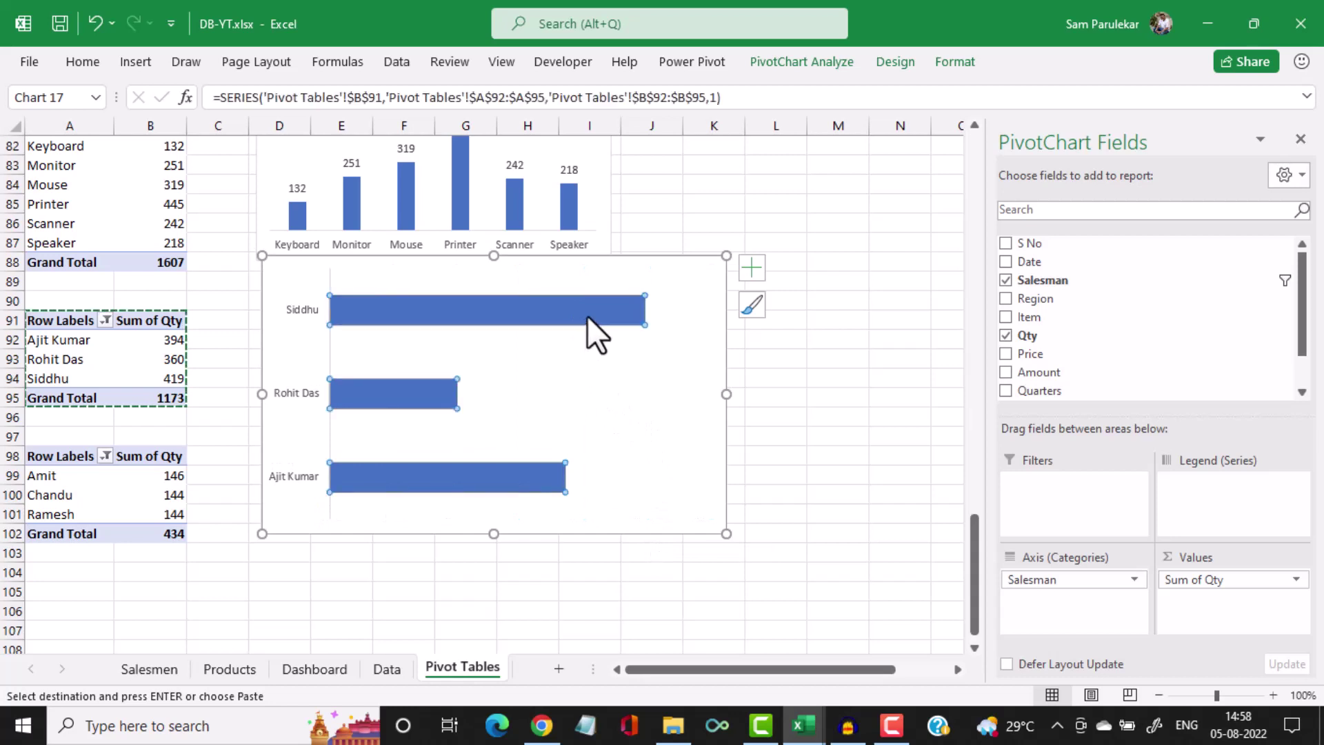
pyautogui.rightClick(586, 316)
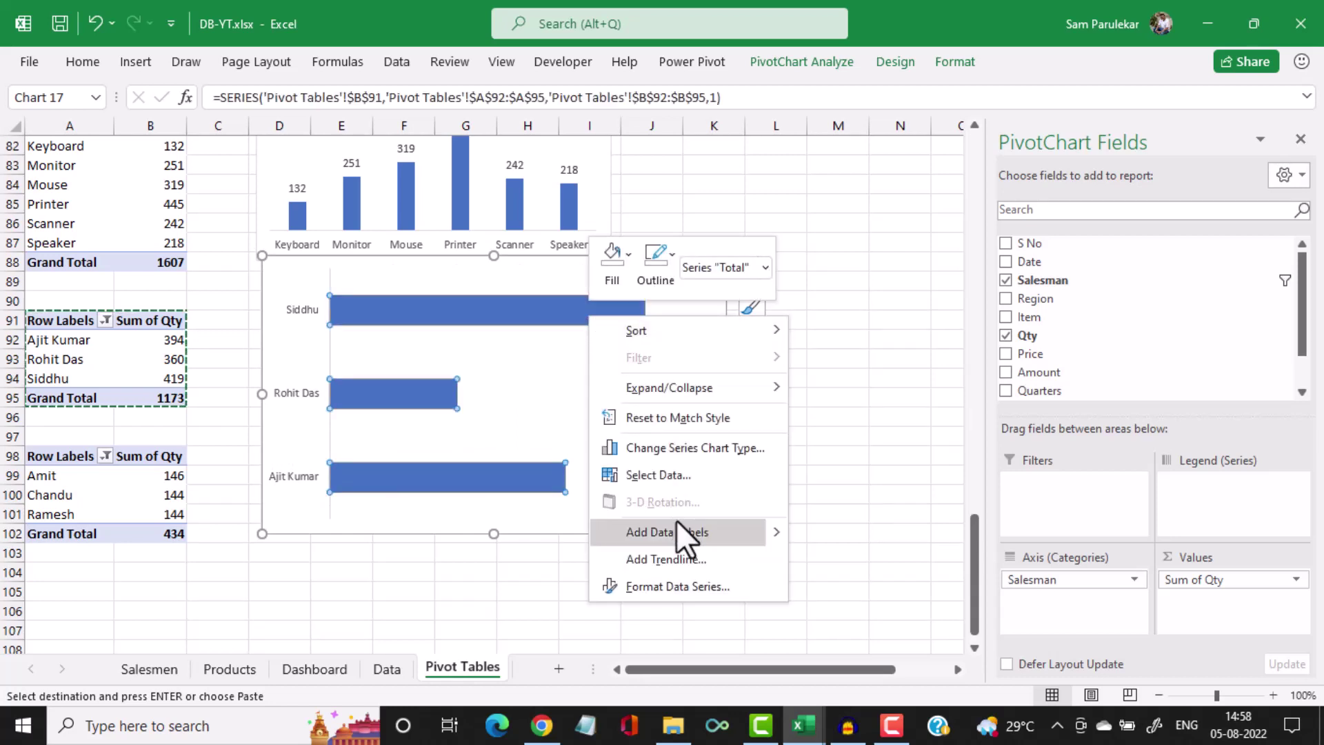
pyautogui.click(676, 520)
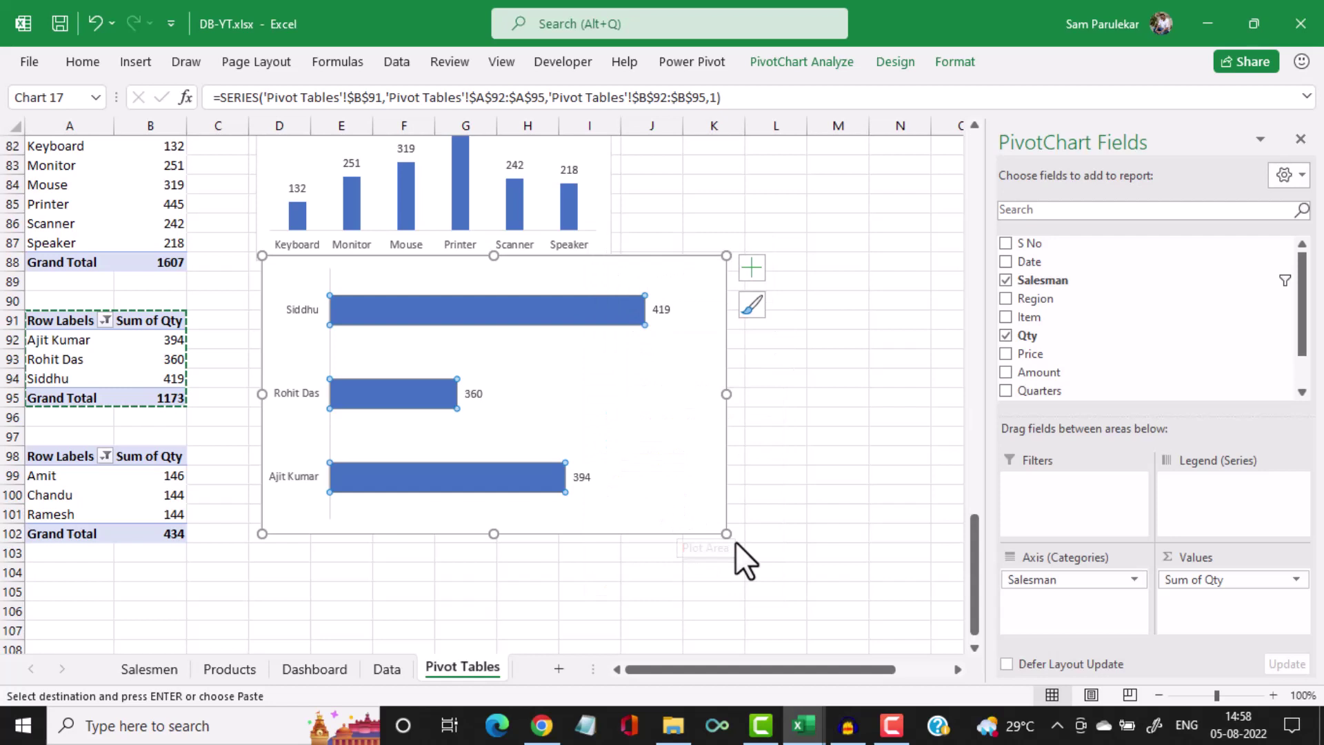
pyautogui.moveTo(726, 533); pyautogui.dragTo(573, 406)
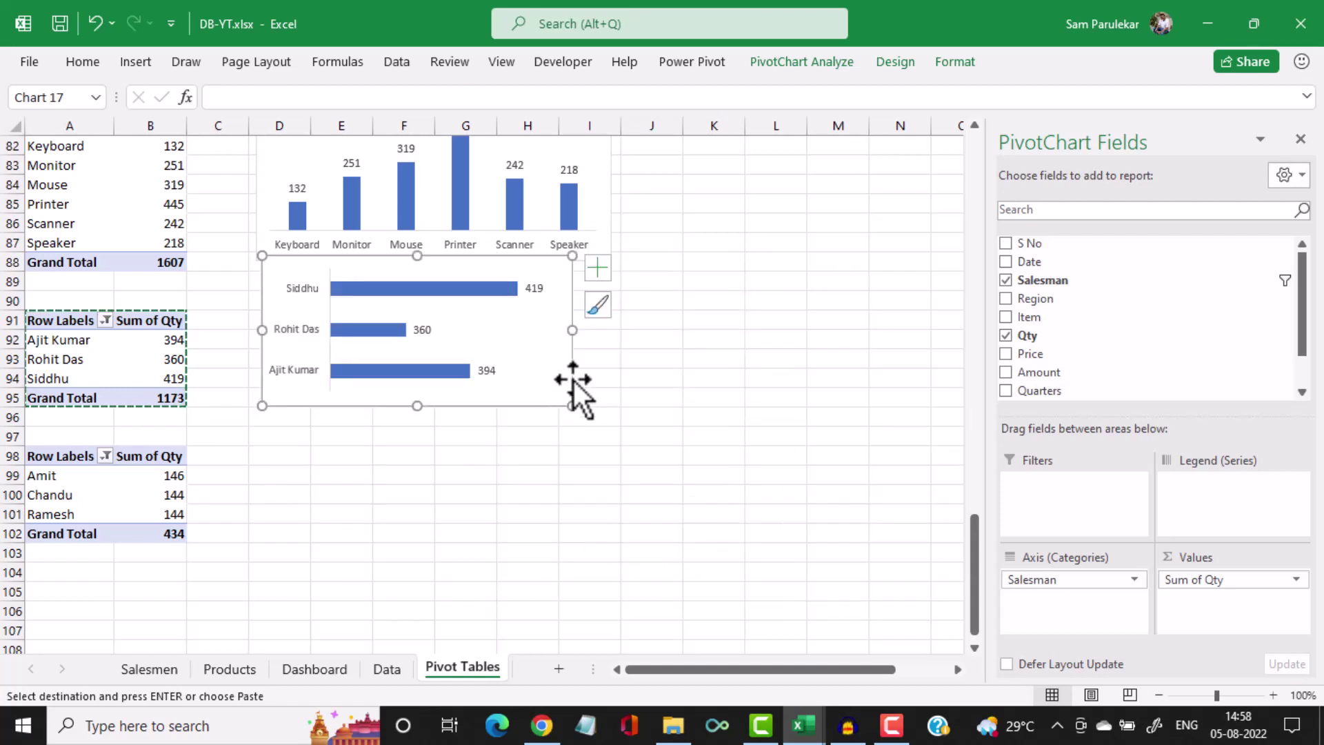
pyautogui.press('Escape')
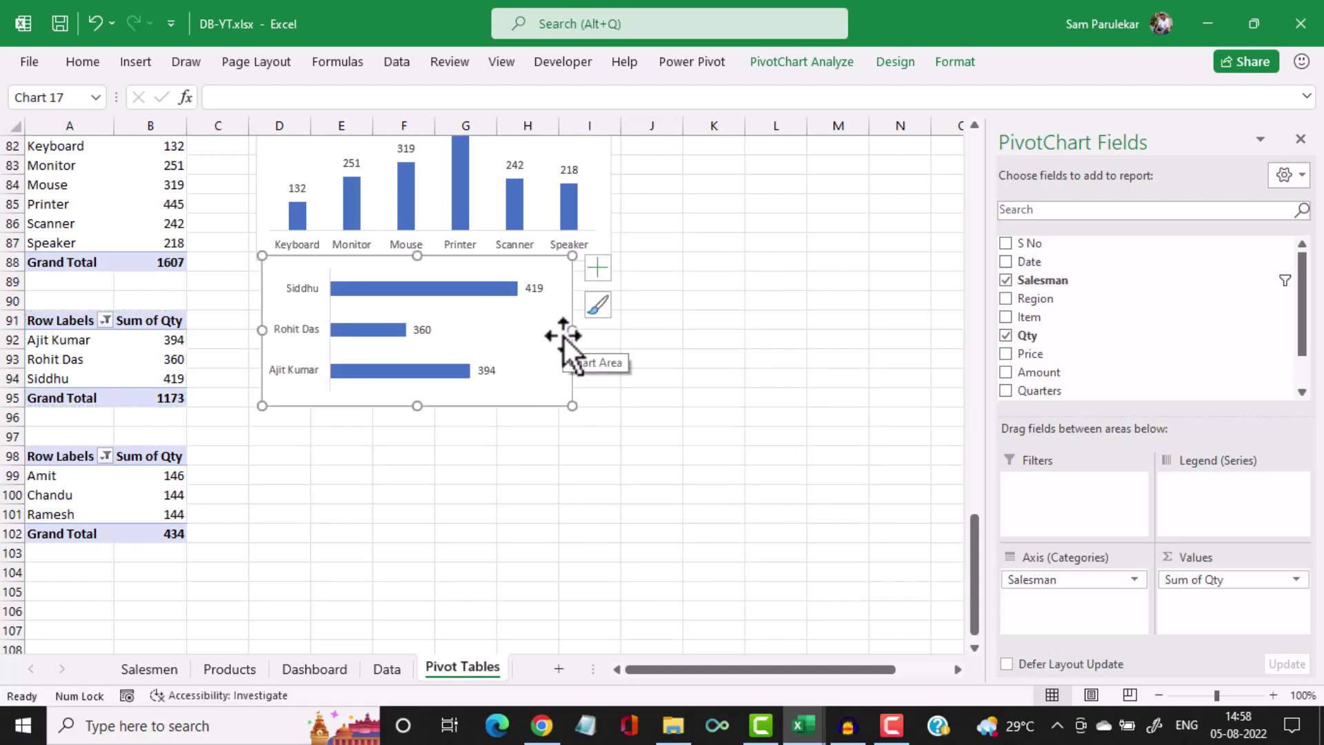
# Paste the copied bar chart onto the Salesmen sheet and close the PivotChart field list
pyautogui.click(158, 667)
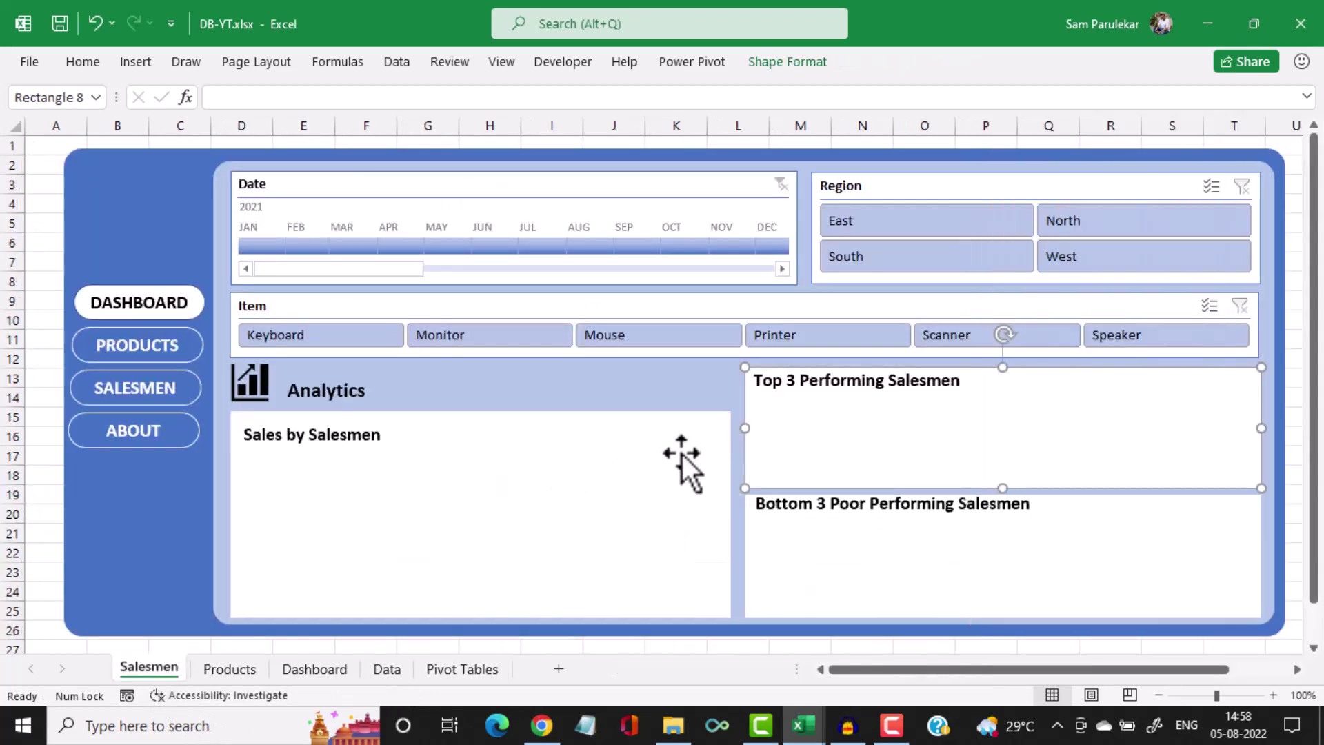
pyautogui.hotkey('ctrl', 'v')
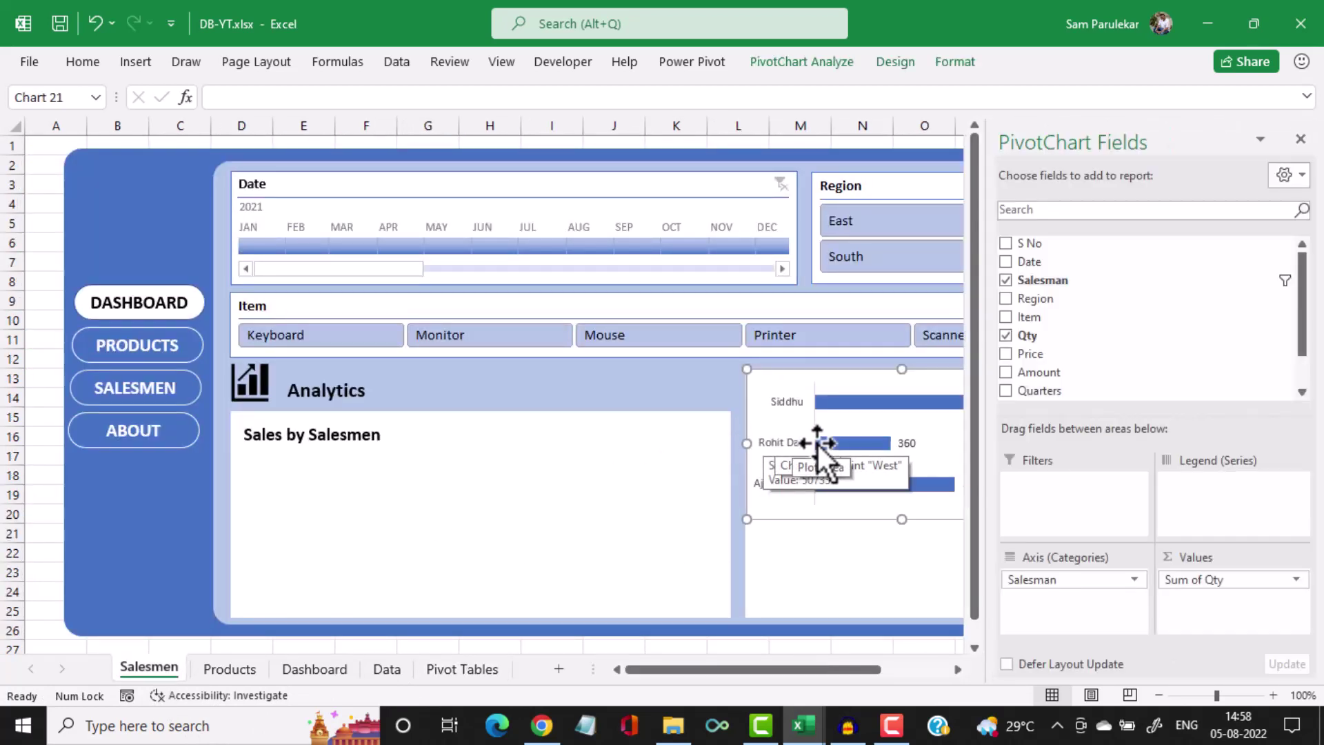
pyautogui.click(1301, 140)
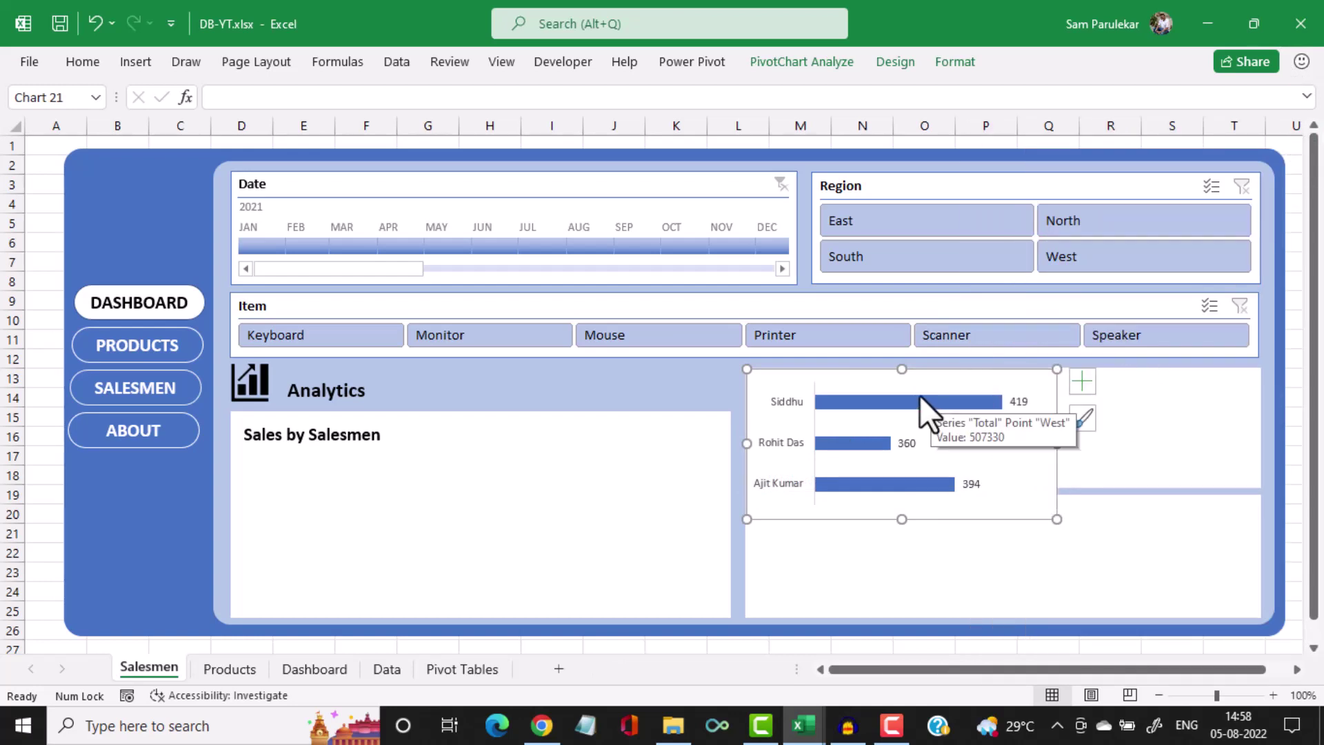
# Resize and position the chart to about 2.41 cm by 13.57 cm inside the Top 3 Performing Salesmen box, below its heading
pyautogui.moveTo(902, 372); pyautogui.dragTo(902, 393)
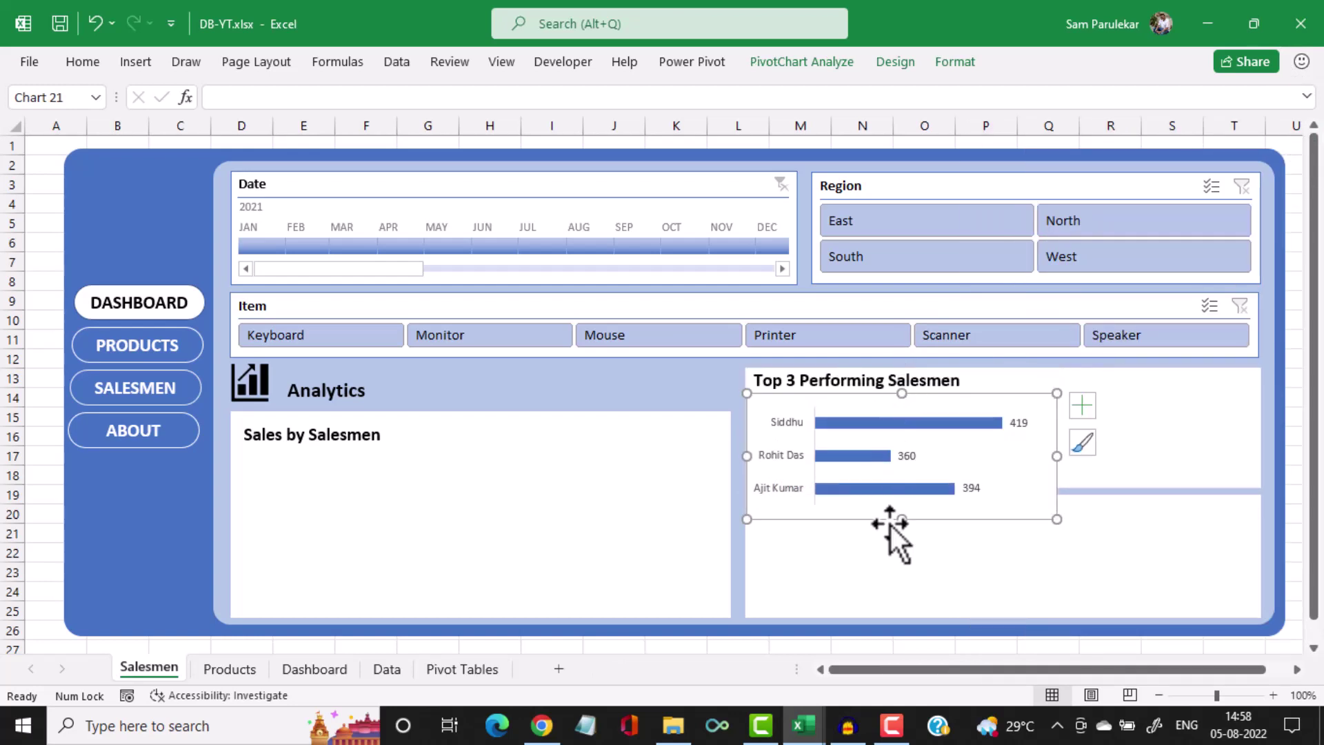
pyautogui.moveTo(901, 519); pyautogui.dragTo(902, 474)
pyautogui.moveTo(1056, 433); pyautogui.dragTo(1250, 442)
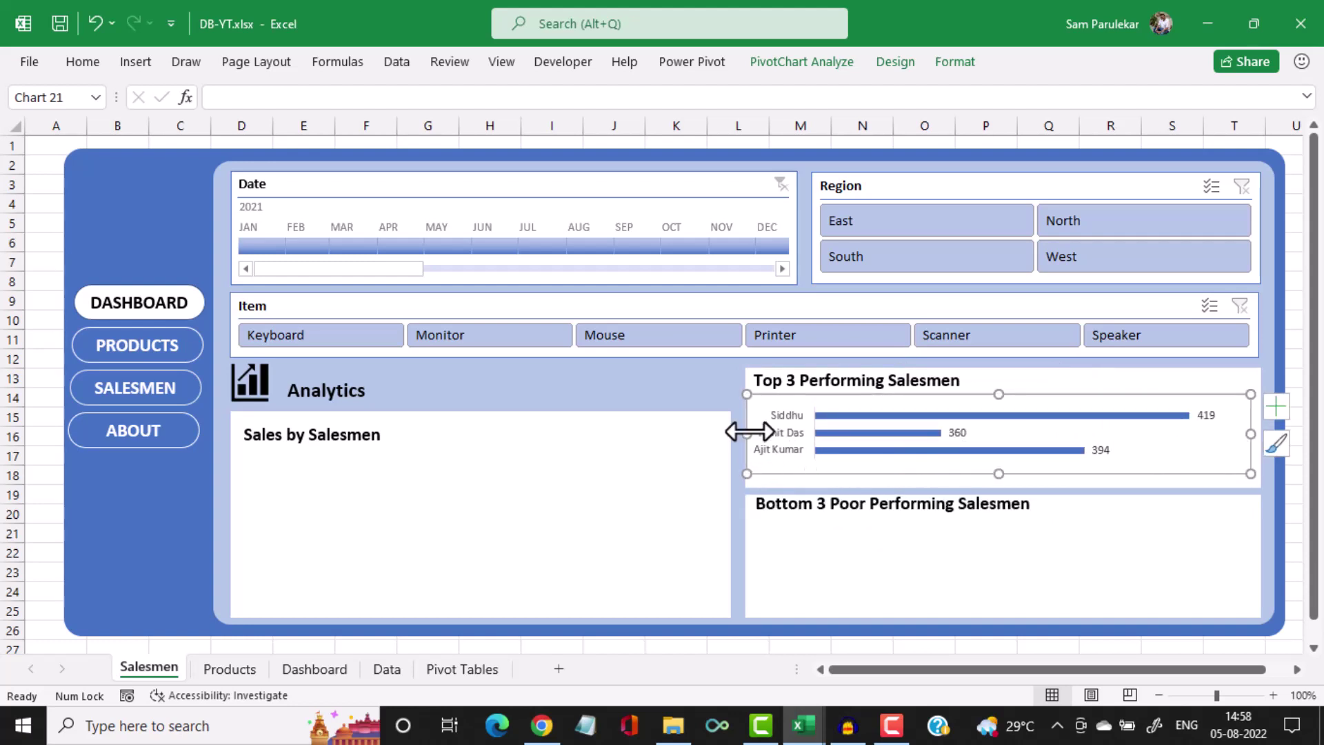
pyautogui.moveTo(755, 434); pyautogui.dragTo(761, 439)
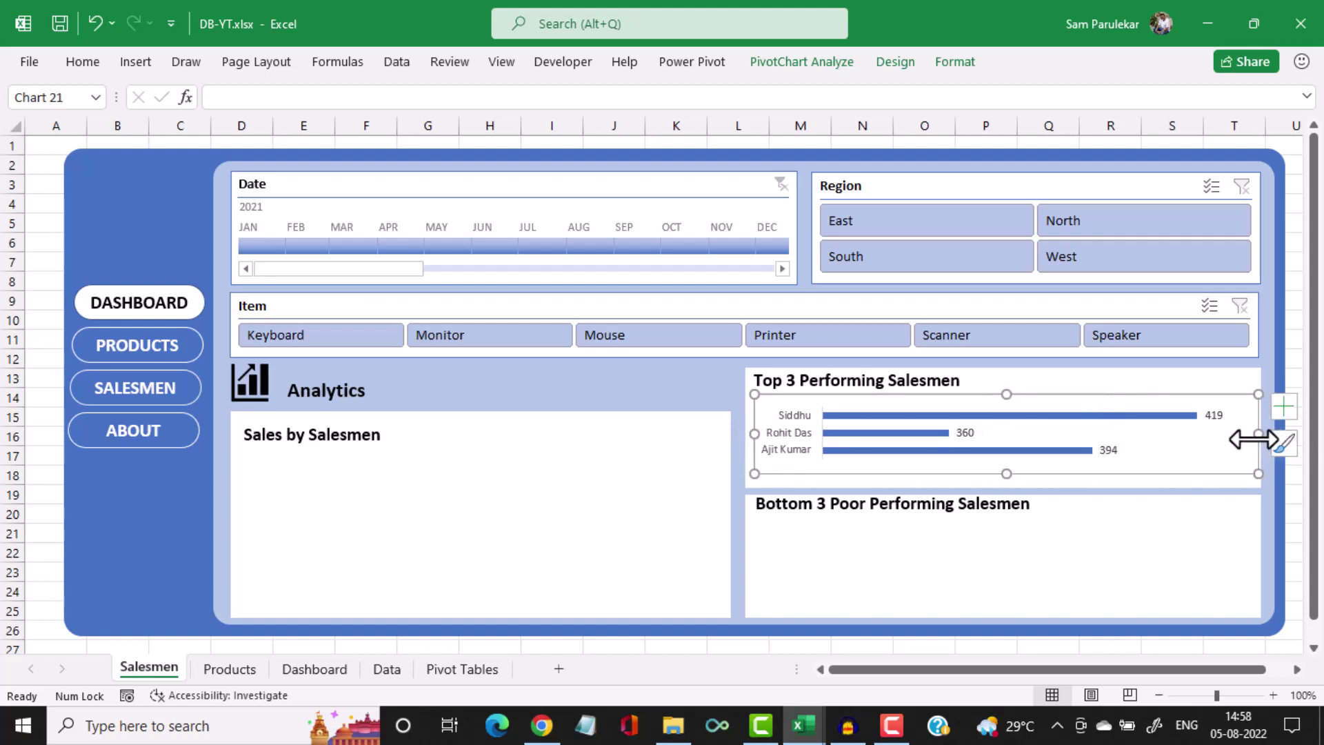
pyautogui.moveTo(1258, 433); pyautogui.dragTo(1250, 434)
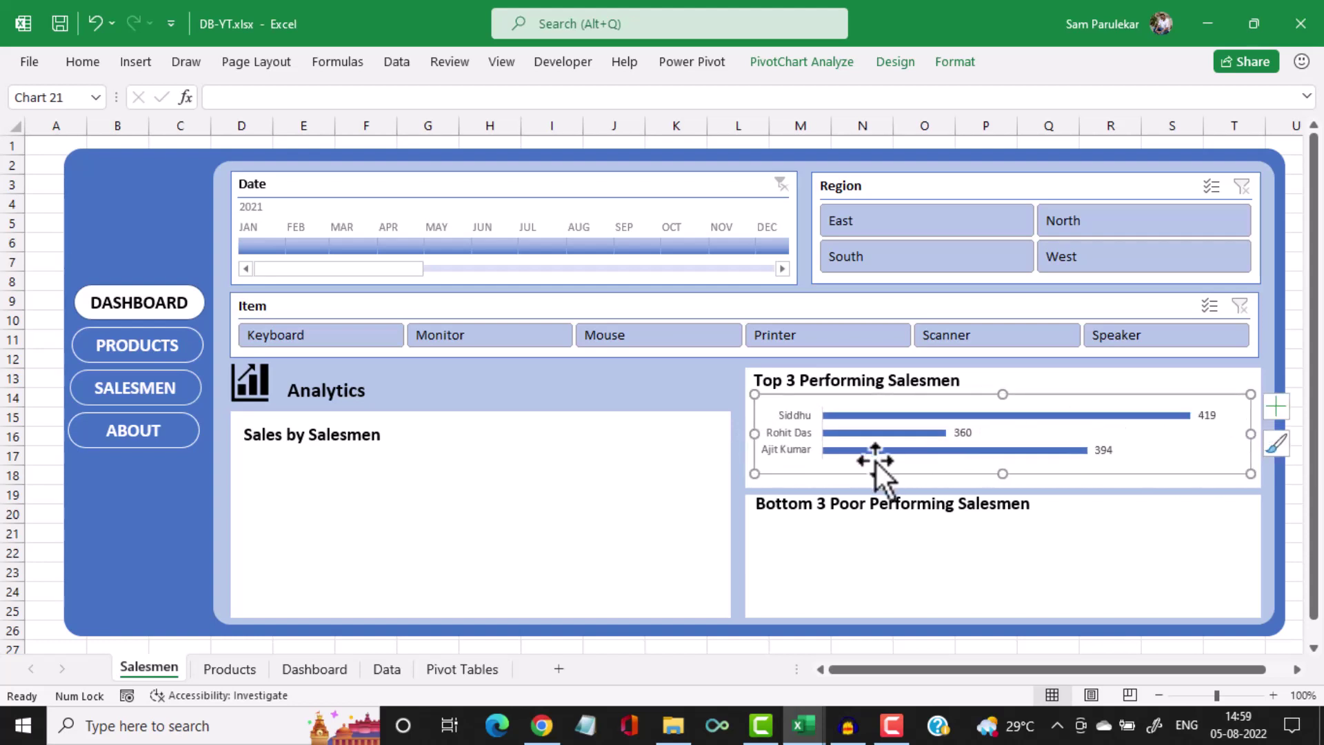
pyautogui.click(847, 552)
pyautogui.click(983, 450)
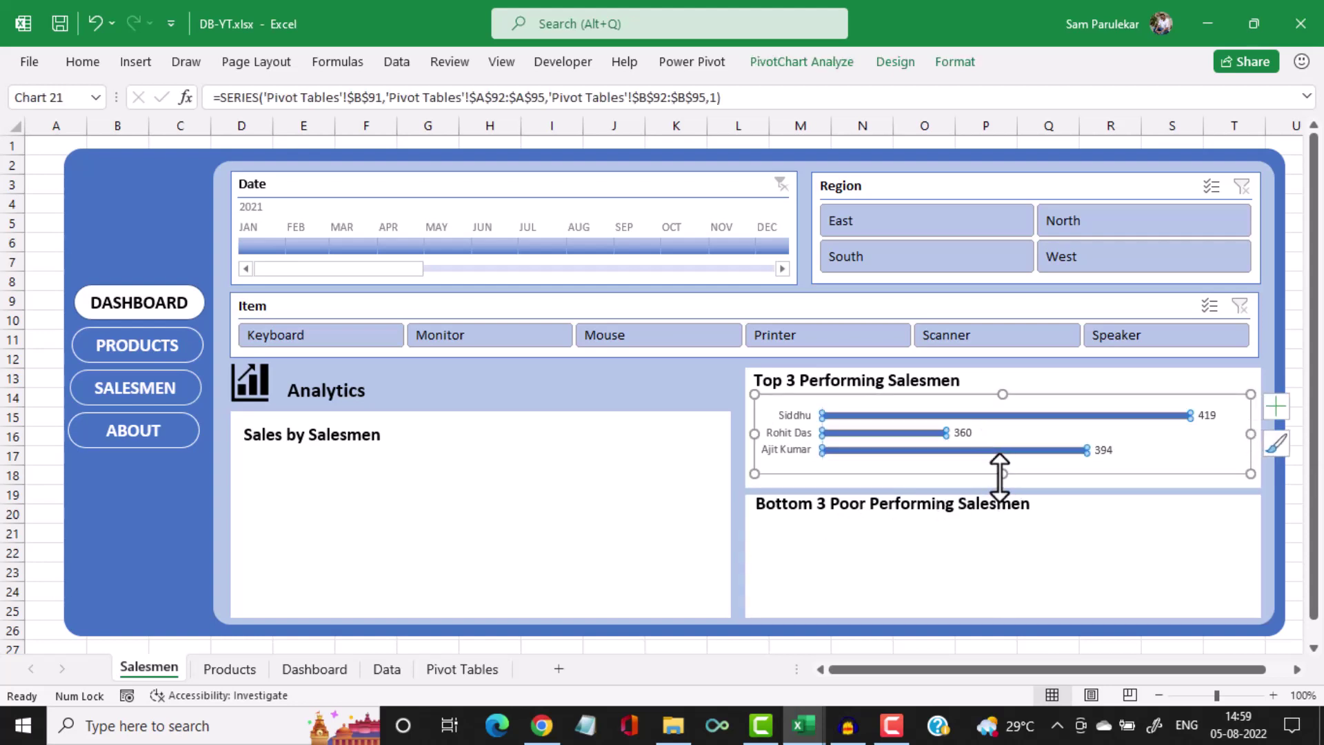
pyautogui.moveTo(1003, 472); pyautogui.dragTo(1004, 480)
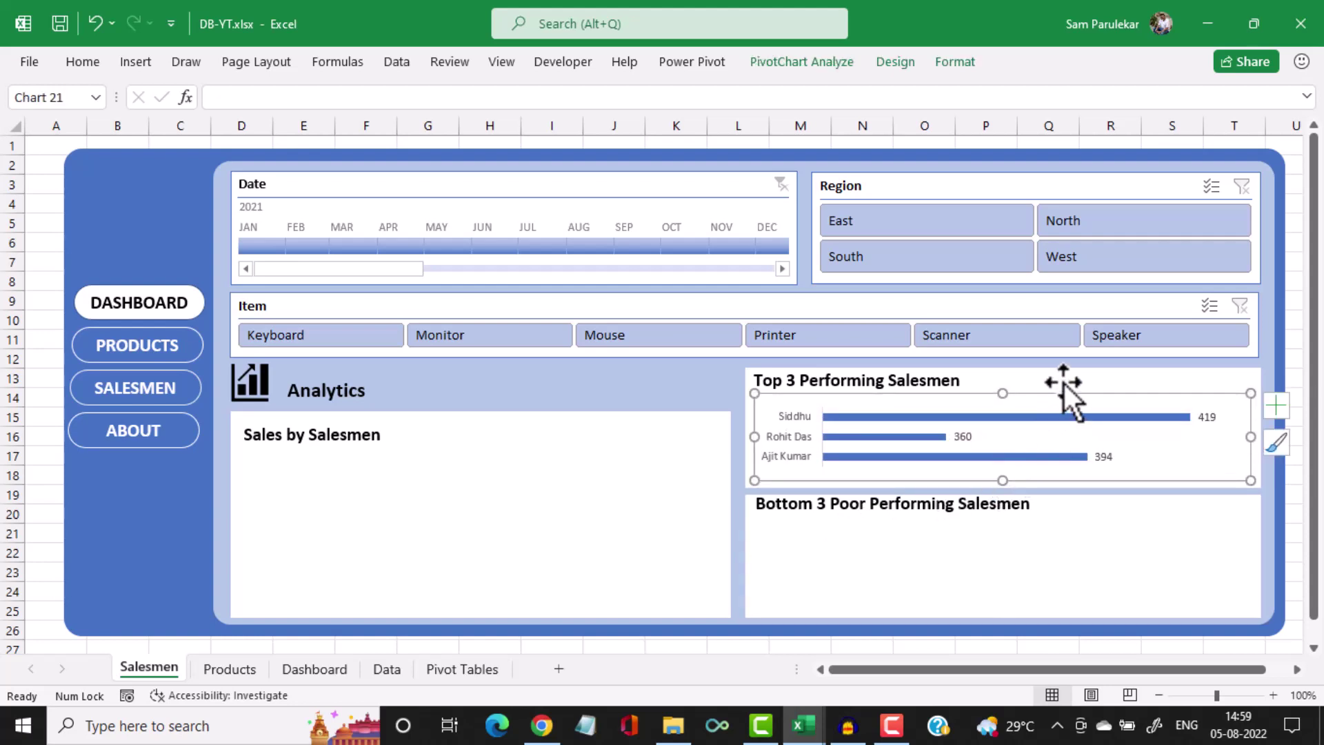
# Remove the outline of the Top 3 Performing Salesmen chart, then select the Bottom 3 Poor Performing Salesmen box
pyautogui.click(957, 58)
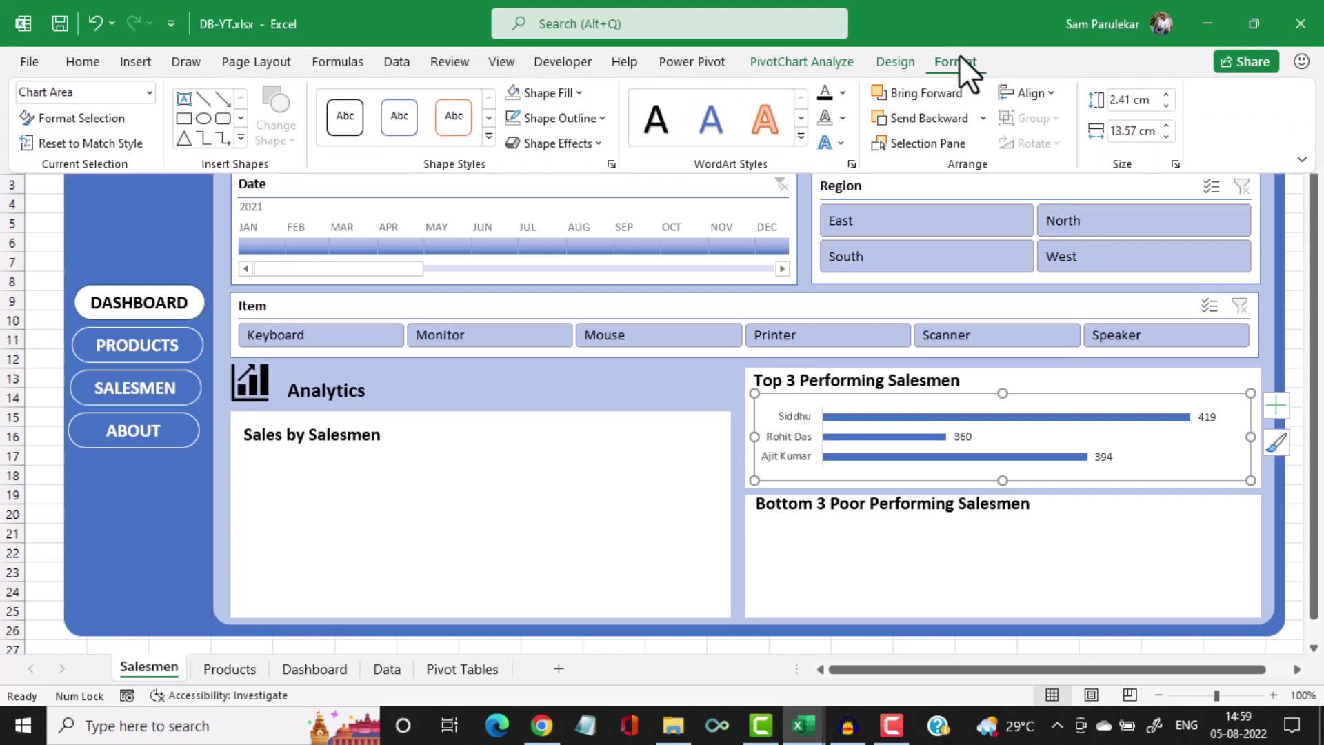
pyautogui.click(598, 116)
pyautogui.click(520, 358)
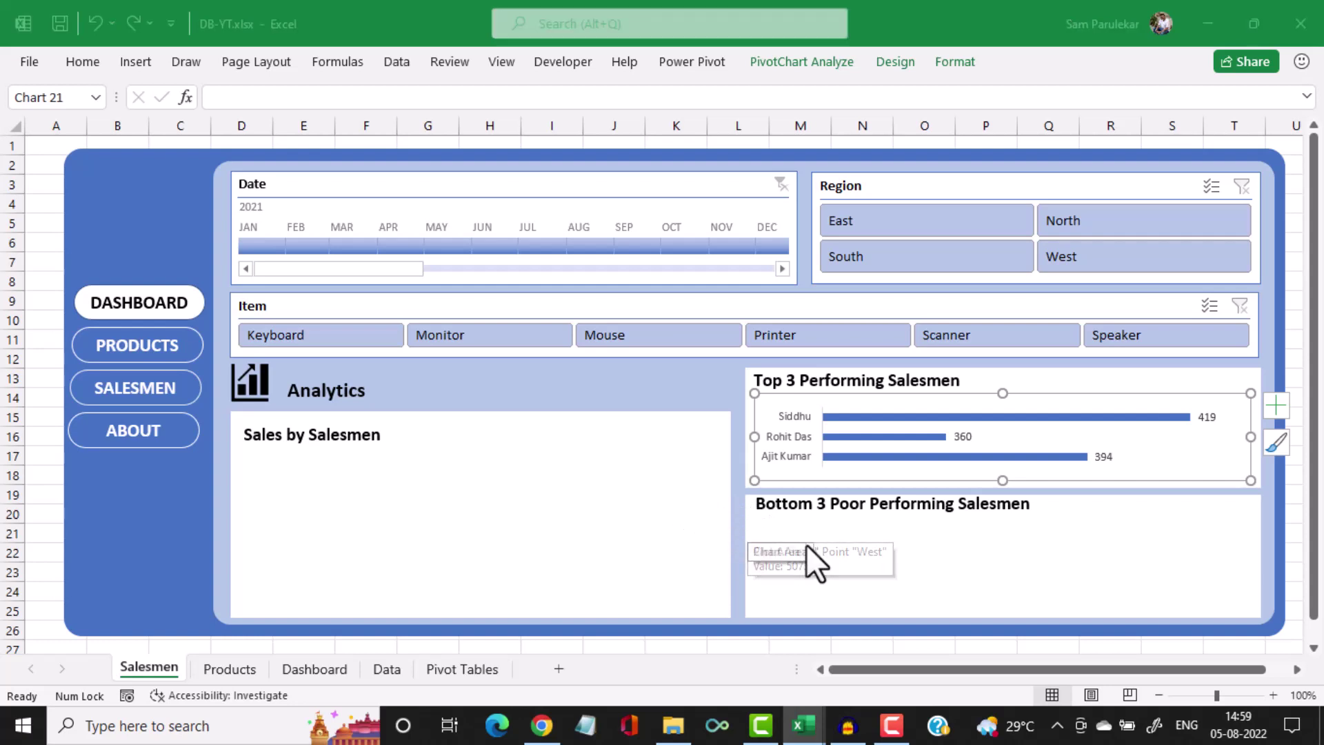
pyautogui.click(820, 545)
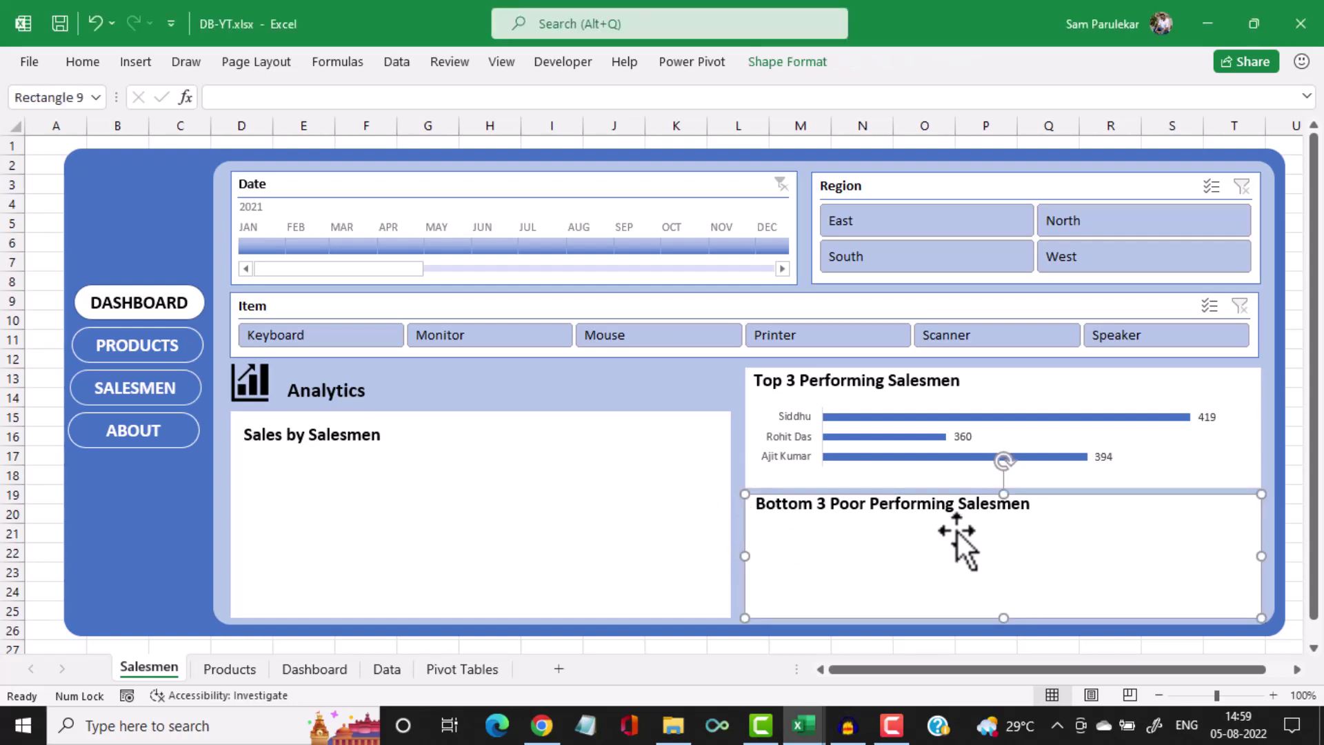
# Insert a 2-D clustered bar chart from the bottom 3 salesmen pivot table at A98 on the Pivot Tables sheet
pyautogui.click(473, 681)
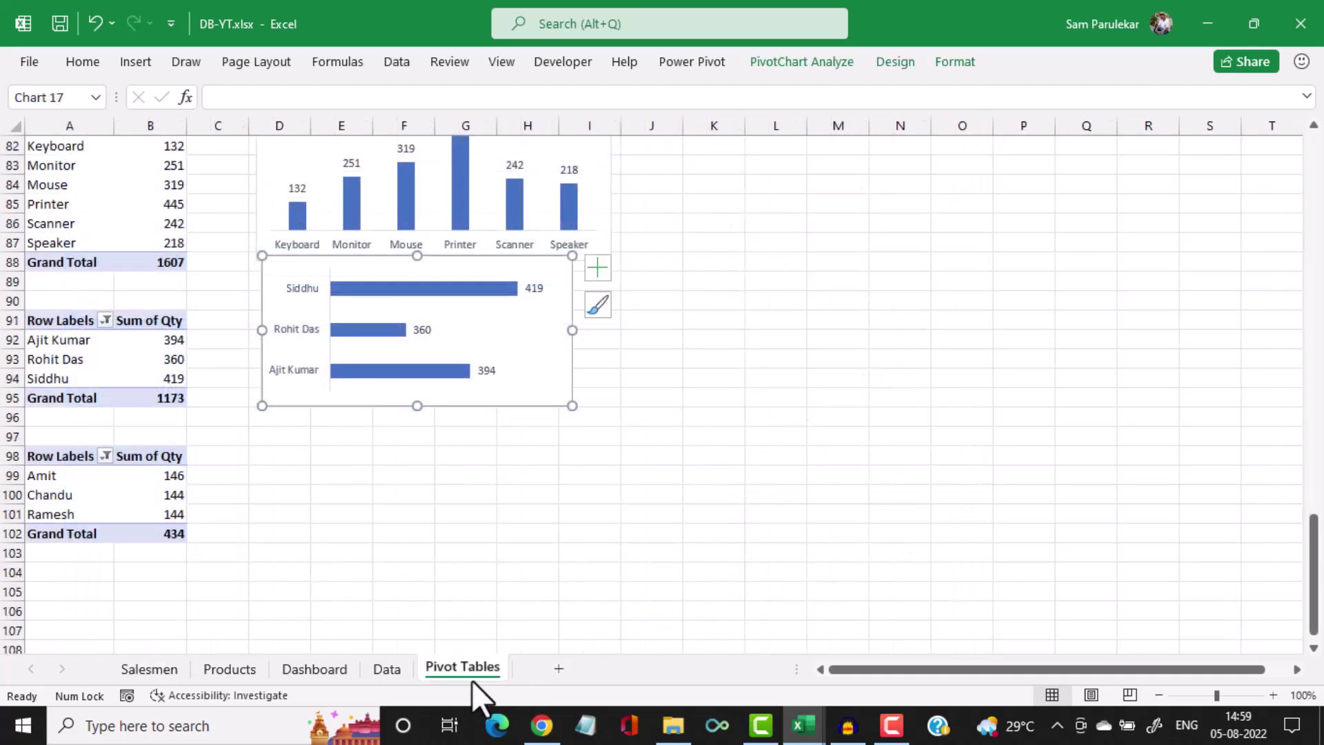
pyautogui.click(32, 489)
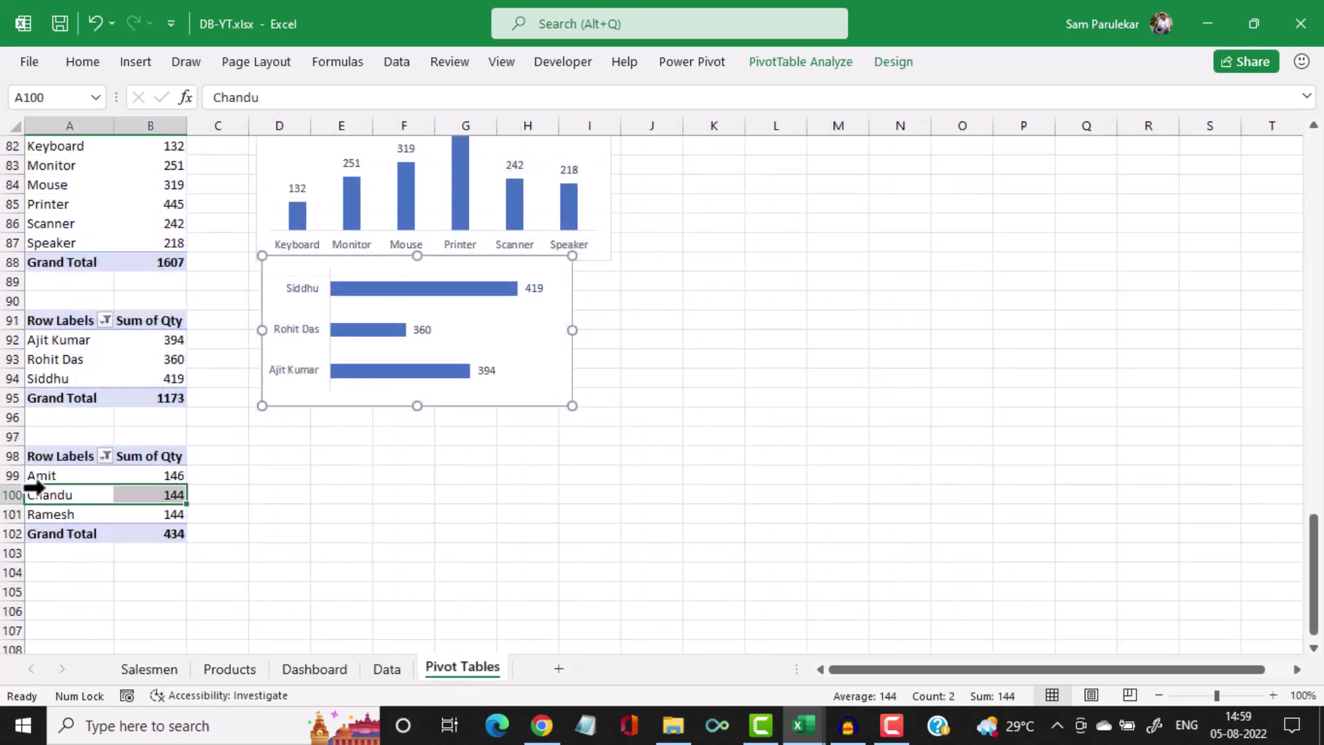
pyautogui.click(146, 65)
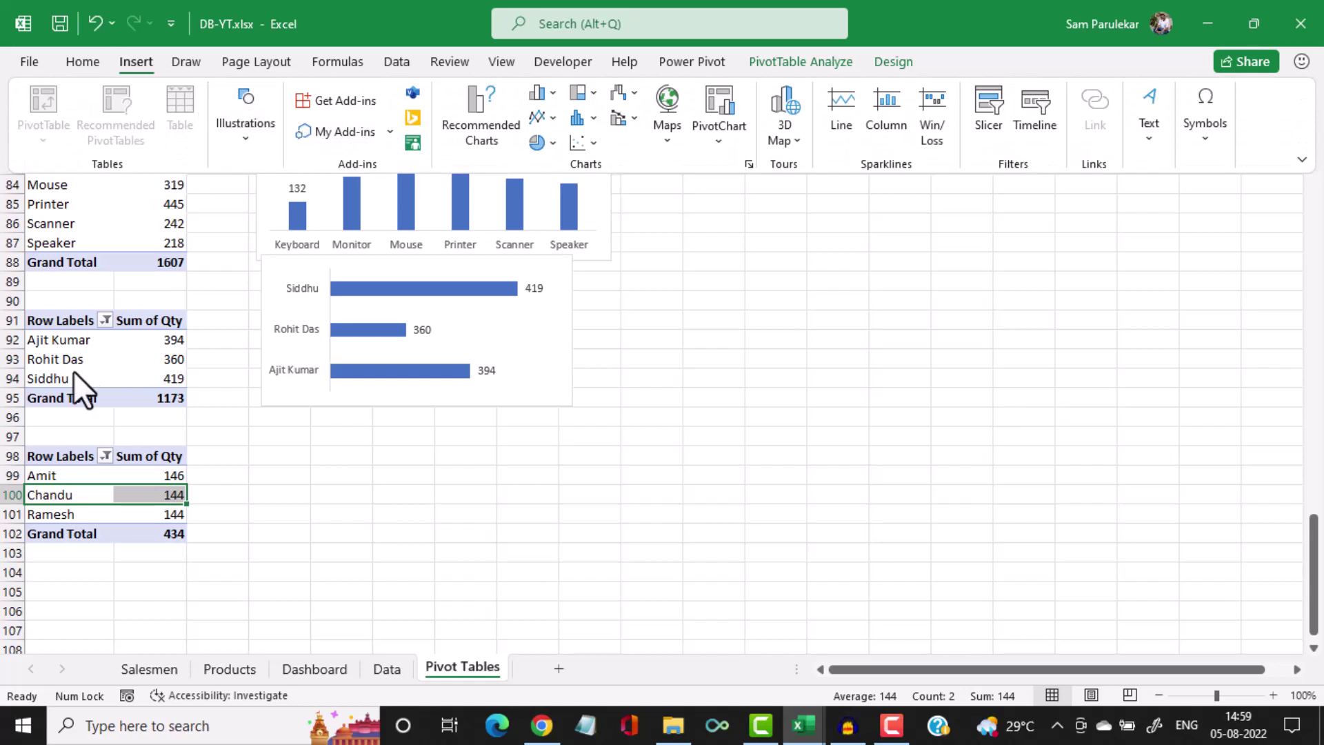
pyautogui.click(63, 477)
pyautogui.click(65, 476)
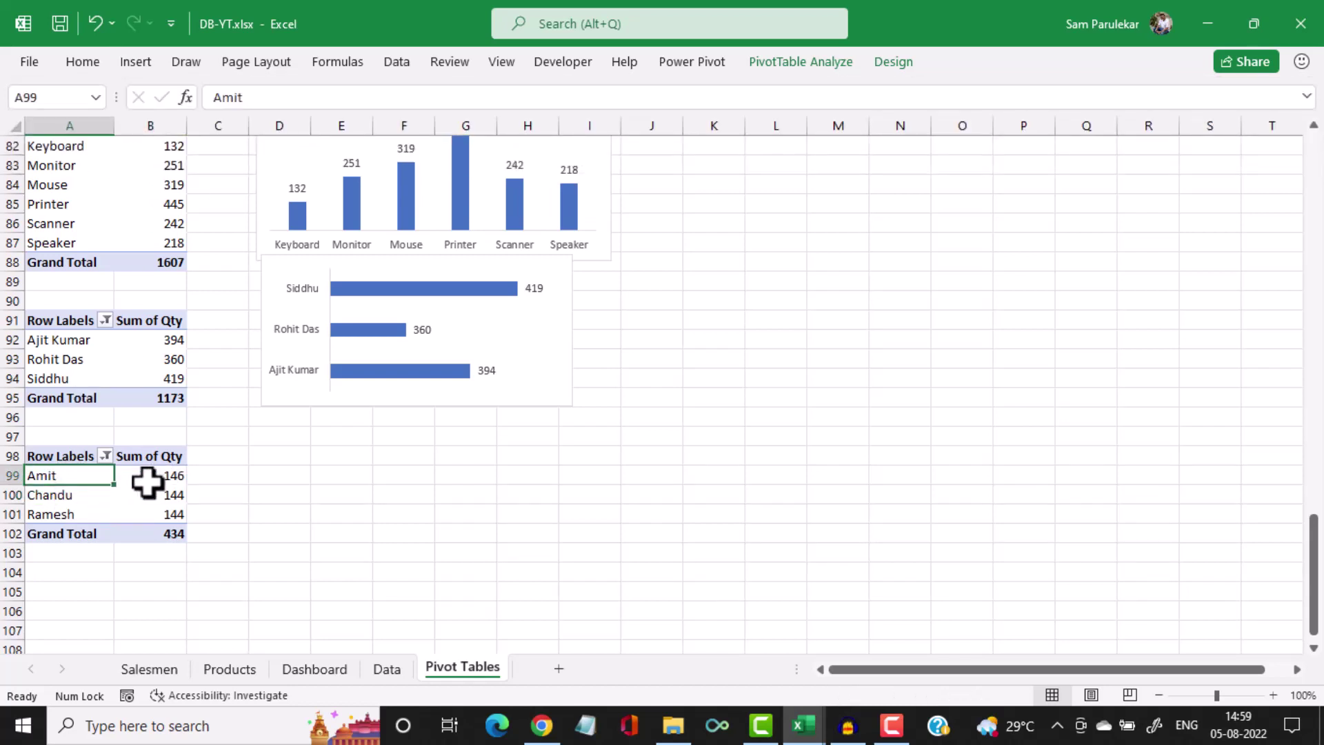
pyautogui.click(139, 62)
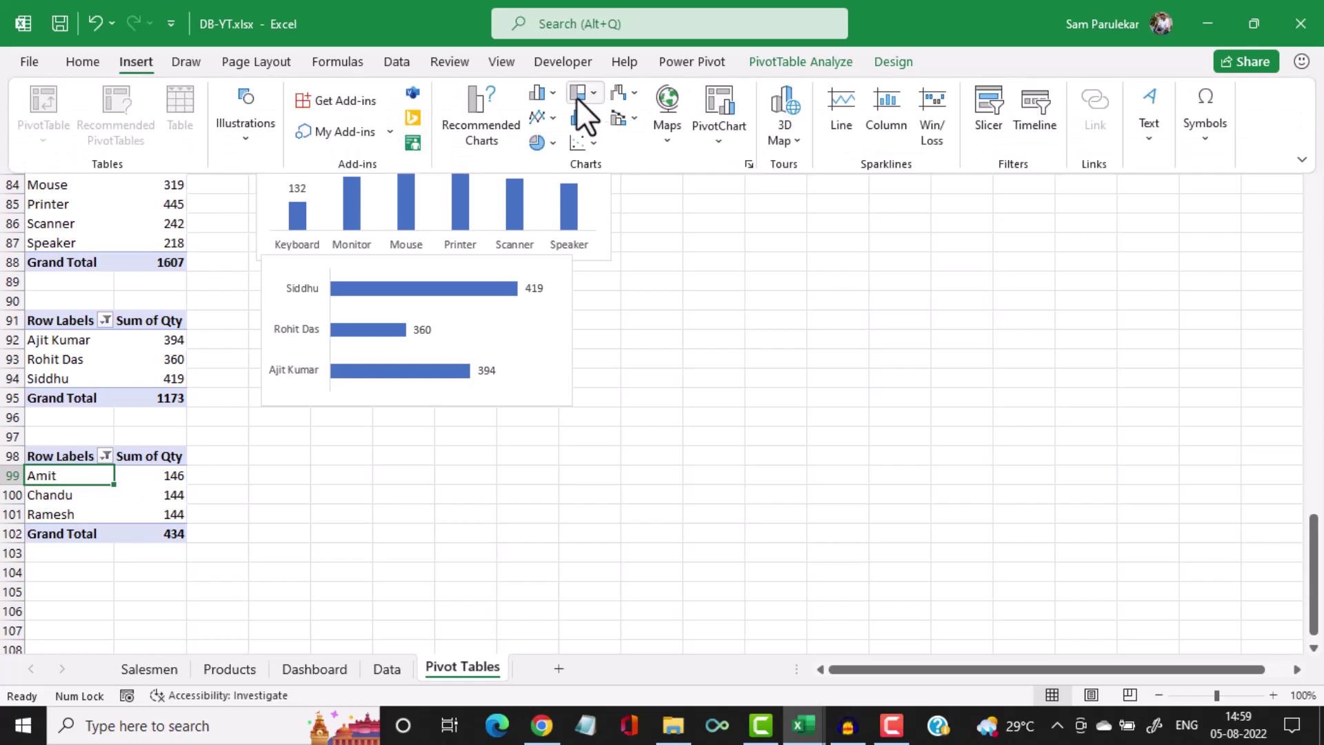
pyautogui.click(552, 92)
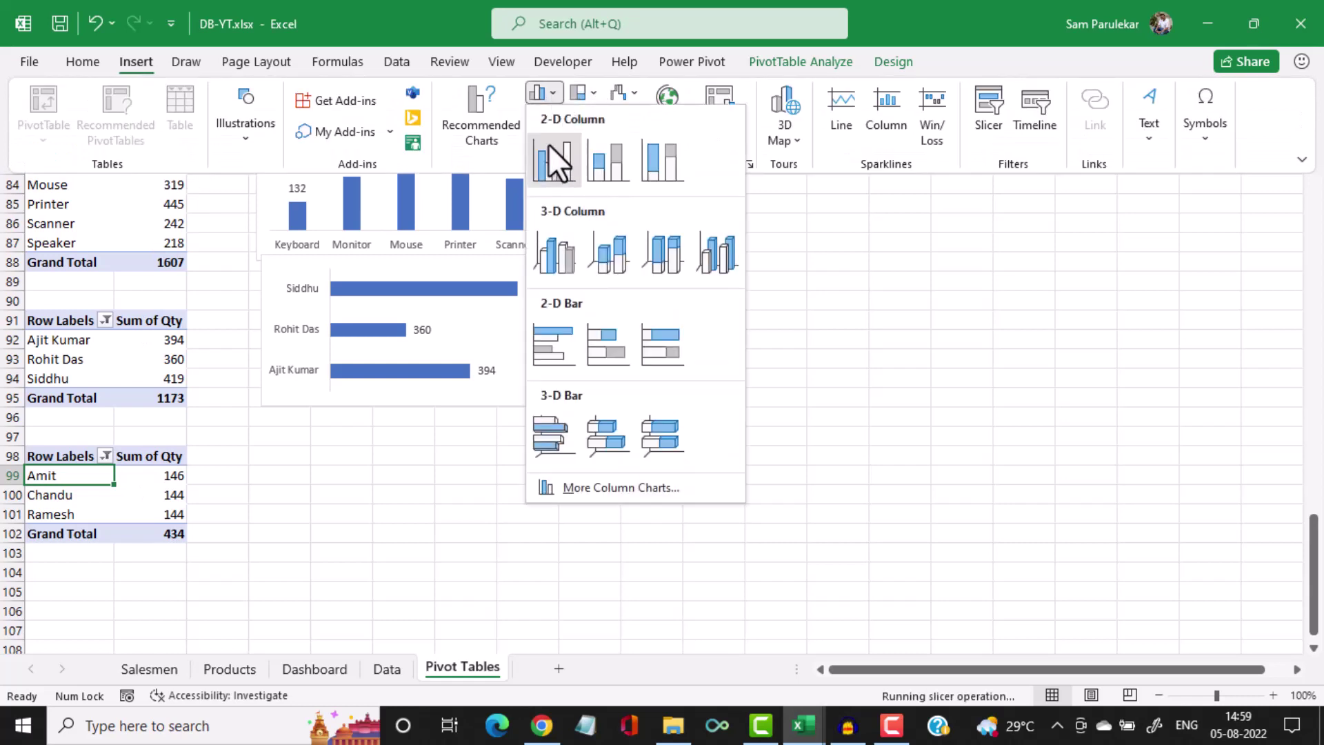
pyautogui.click(560, 342)
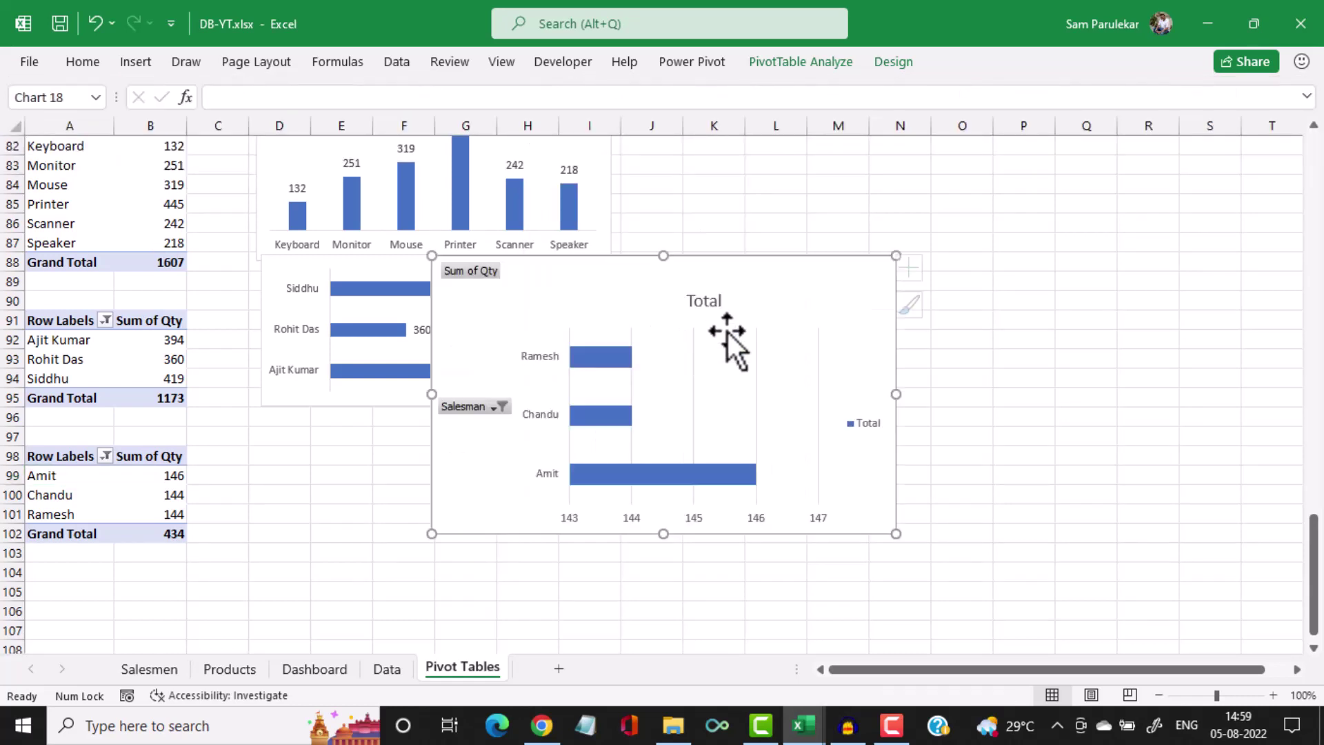
# Hide all field buttons on the new bar chart and delete its title, legend, value axis and gridlines
pyautogui.rightClick(455, 405)
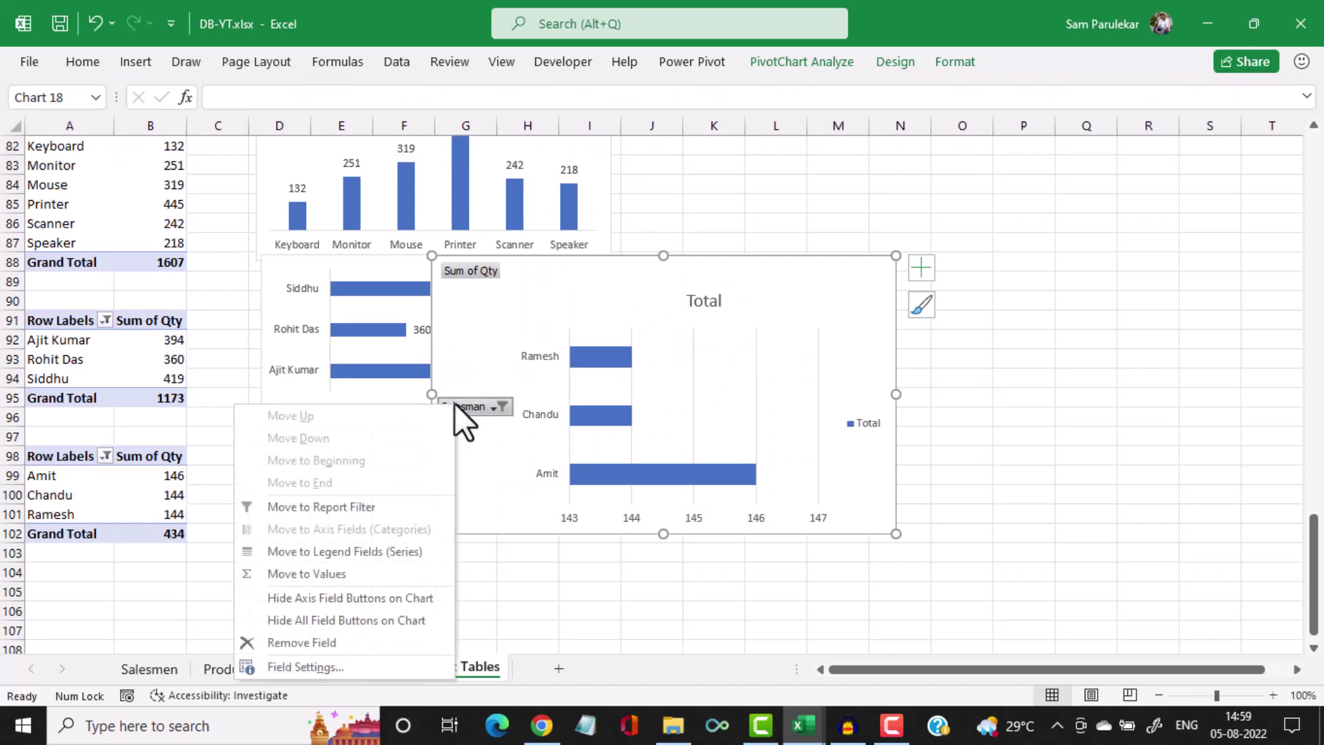
pyautogui.click(394, 620)
pyautogui.click(662, 274)
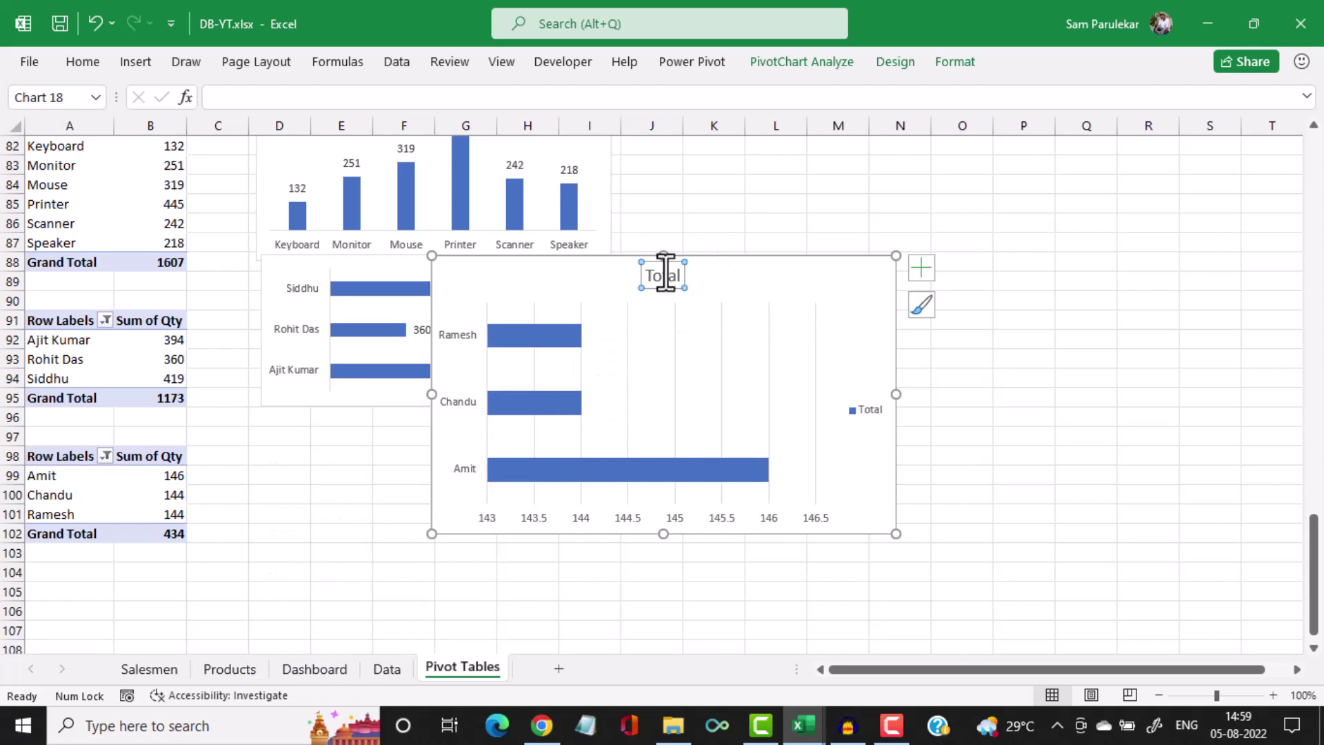
pyautogui.press('Delete')
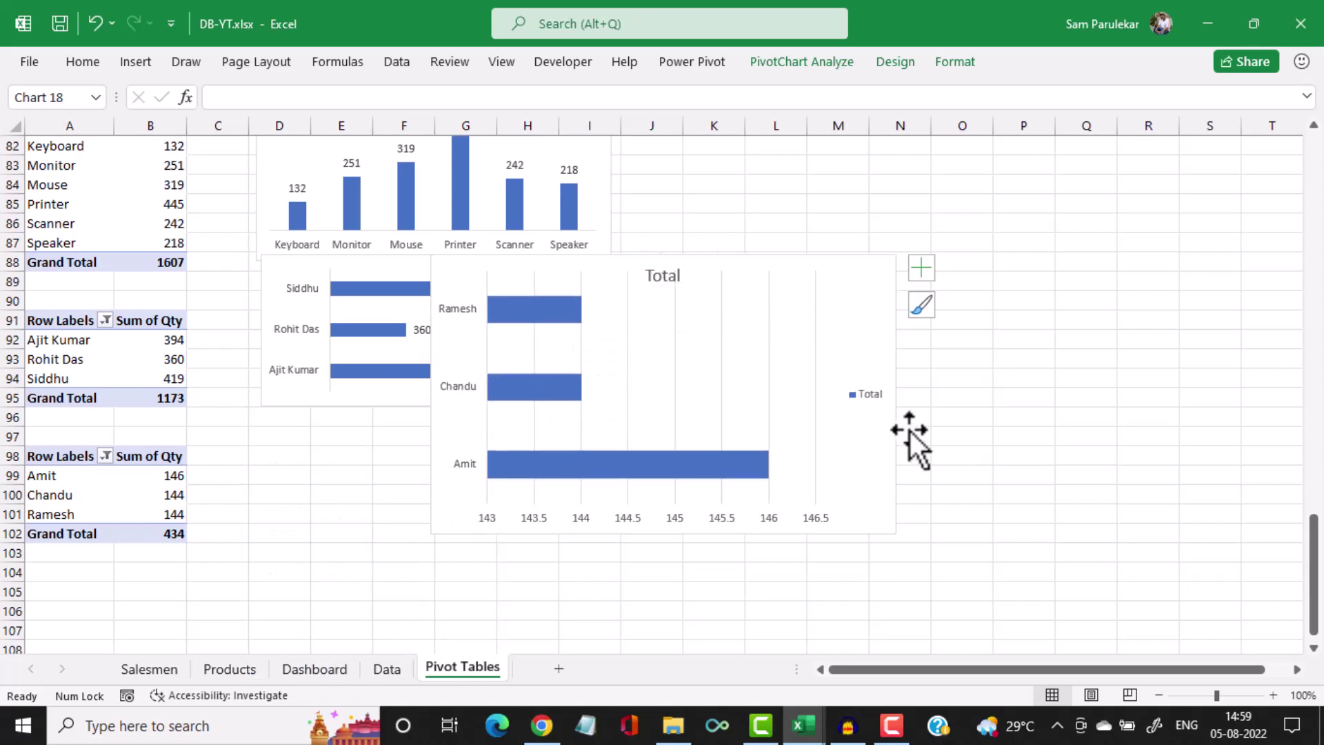
pyautogui.click(867, 394)
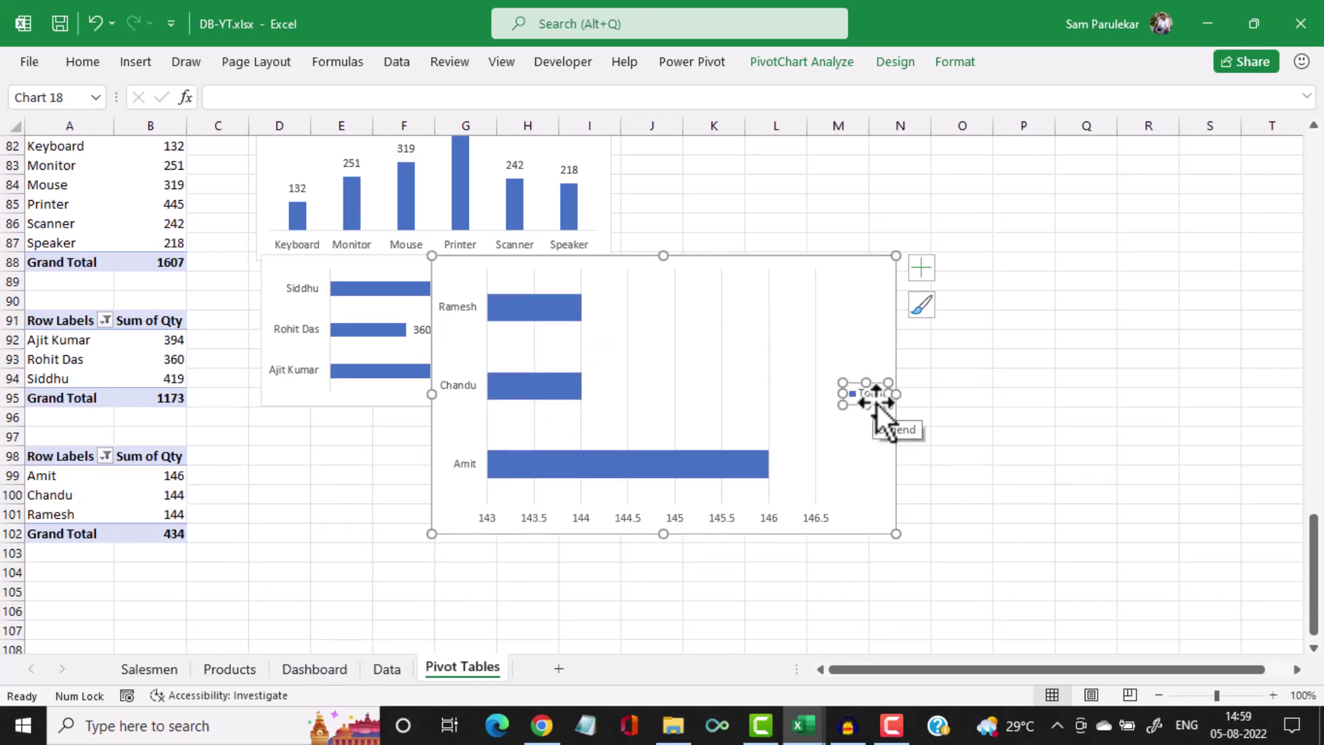
pyautogui.press('Delete')
pyautogui.click(808, 519)
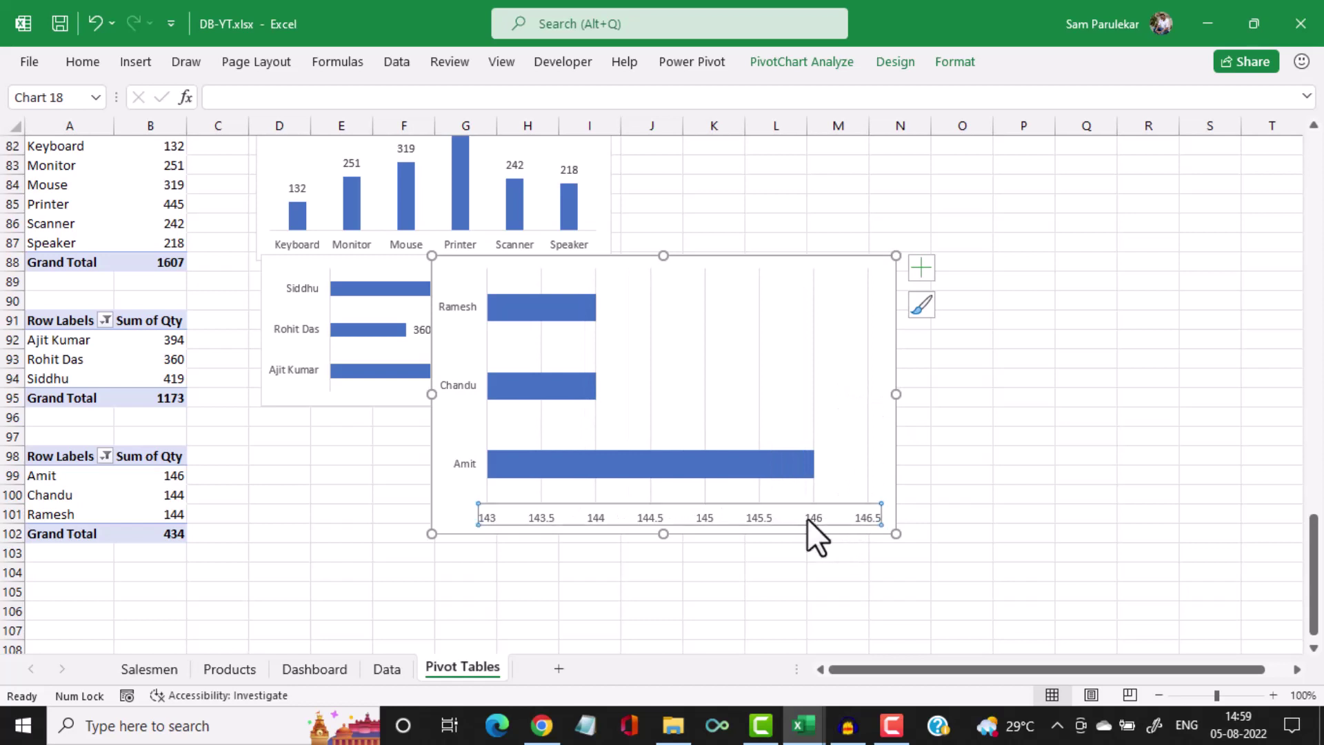
pyautogui.press('Delete')
pyautogui.click(825, 413)
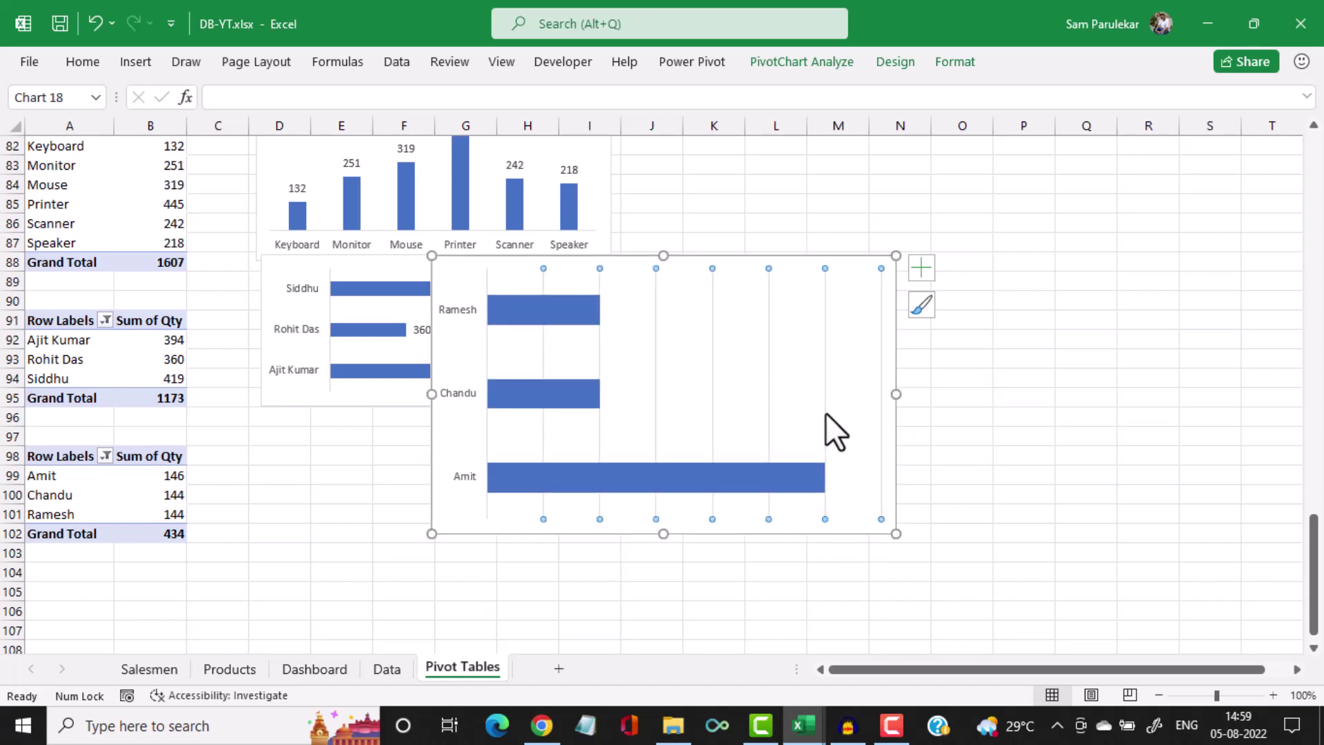
pyautogui.press('Delete')
# Add data labels to the bars and shrink the chart to span about rows 96 to 105 beside its pivot table
pyautogui.click(558, 390)
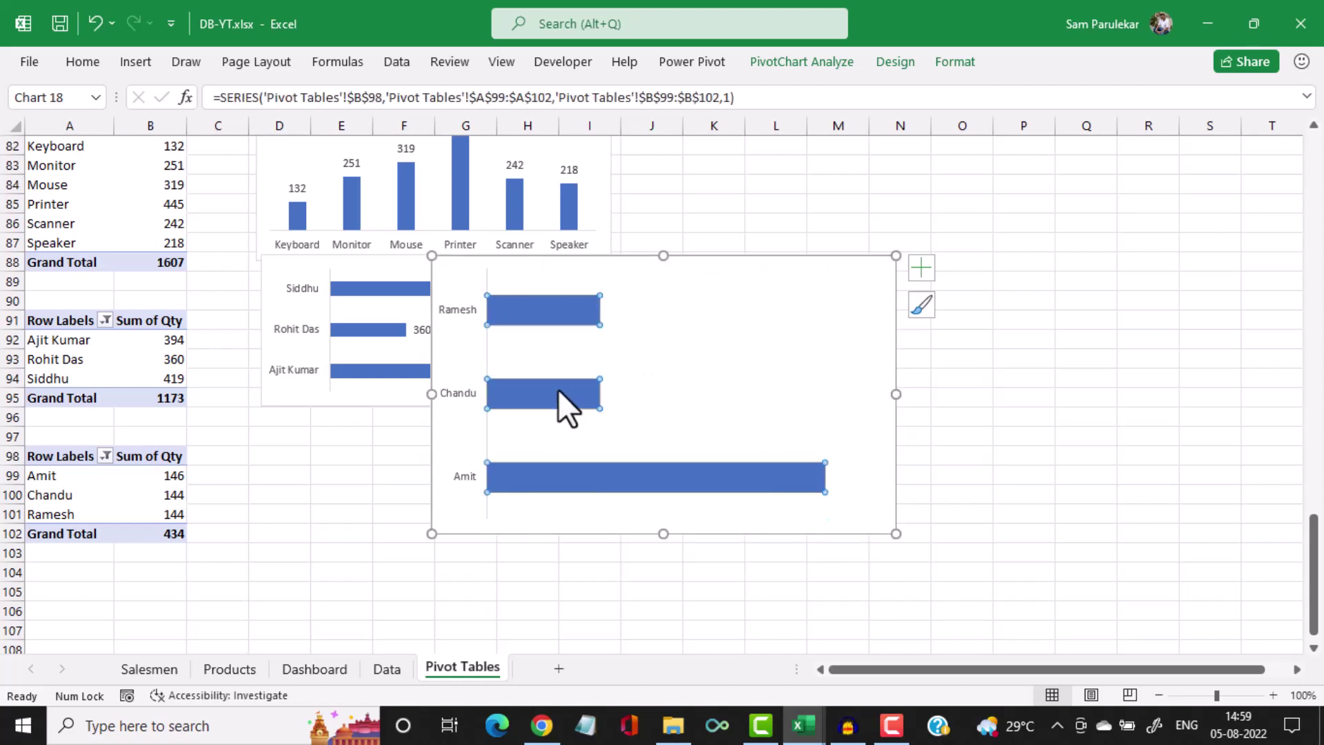
pyautogui.rightClick(557, 389)
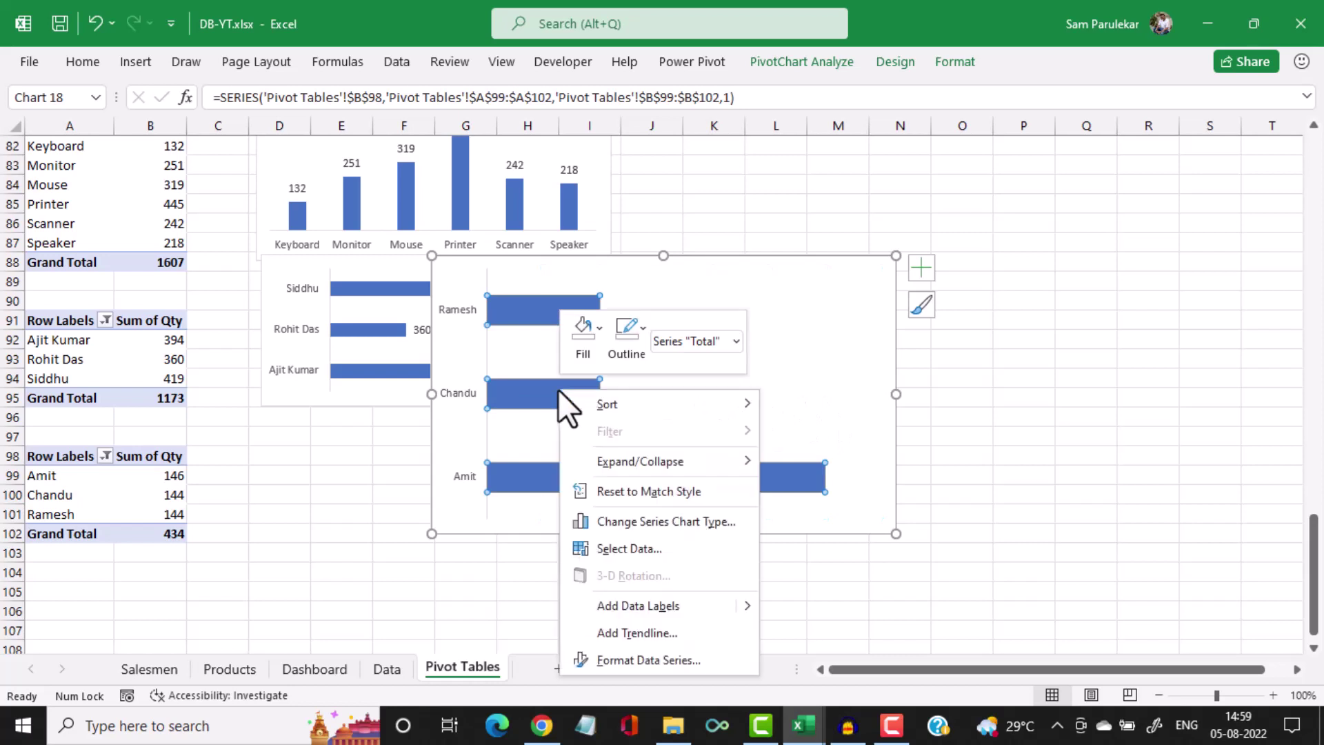
pyautogui.click(647, 615)
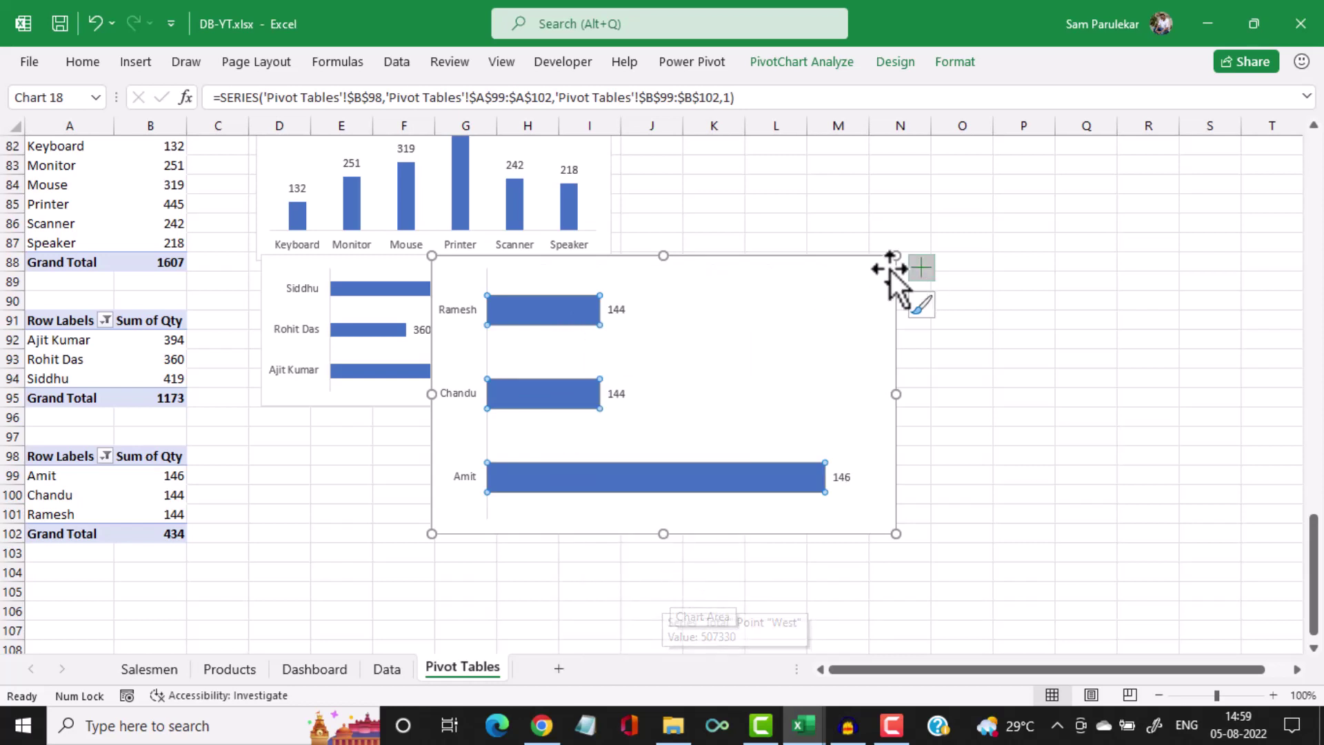
pyautogui.moveTo(896, 256); pyautogui.dragTo(504, 421)
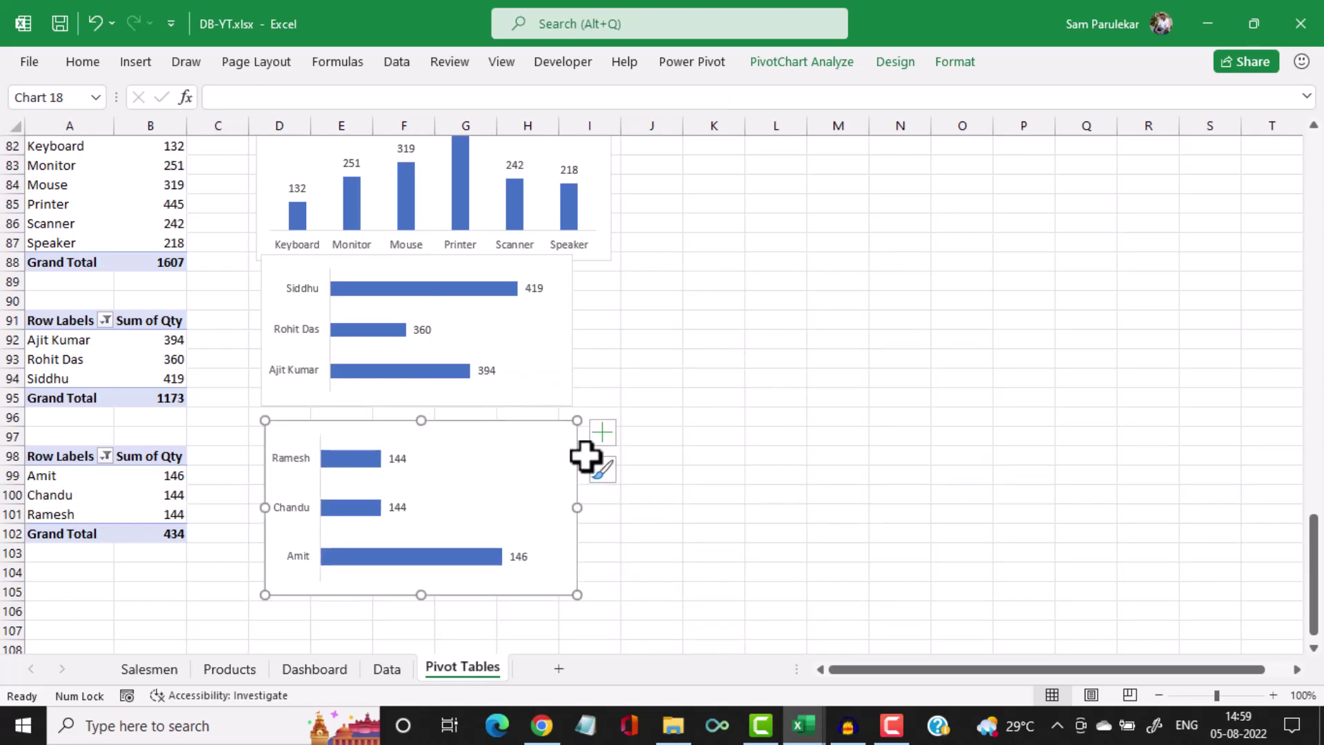
# Copy the chart onto the Salesmen sheet and fit it at about 2.57 cm by 13.31 cm below the Bottom 3 Poor Performing Salesmen heading
pyautogui.click(165, 672)
pyautogui.click(504, 544)
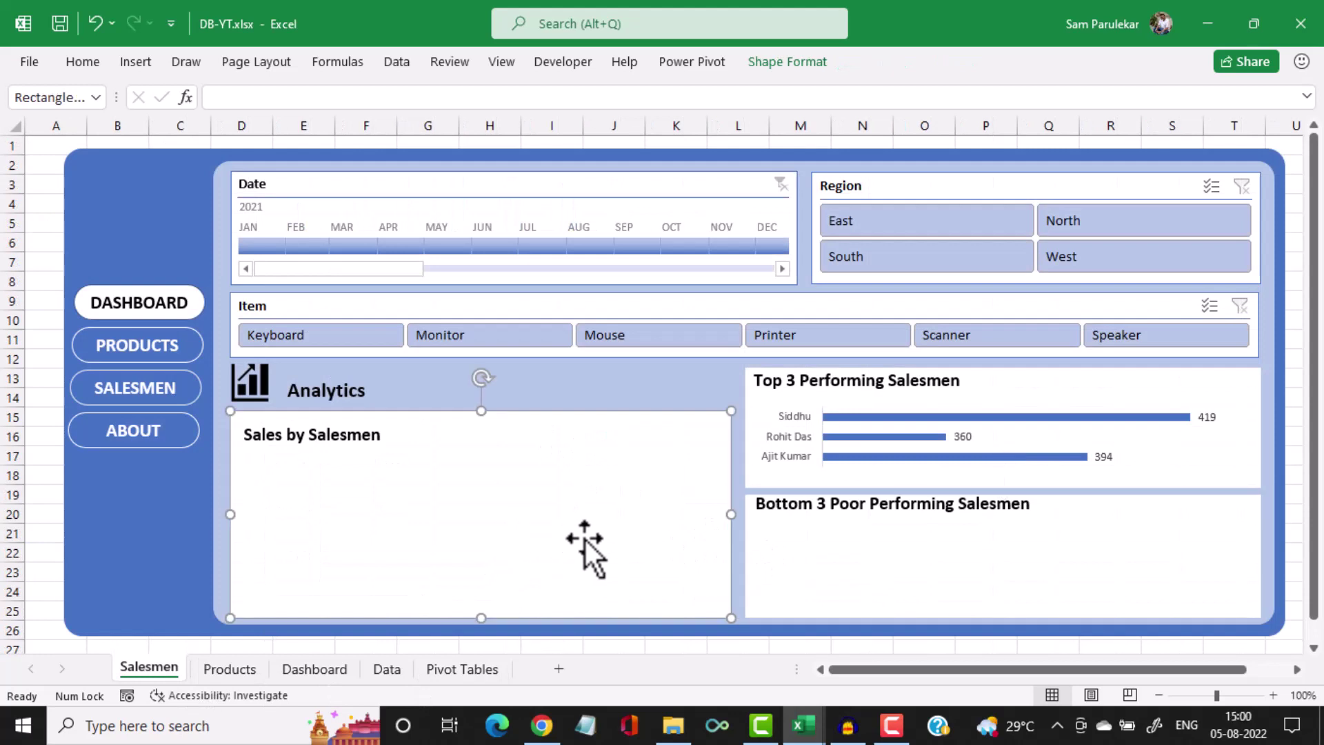
pyautogui.press('Tab')
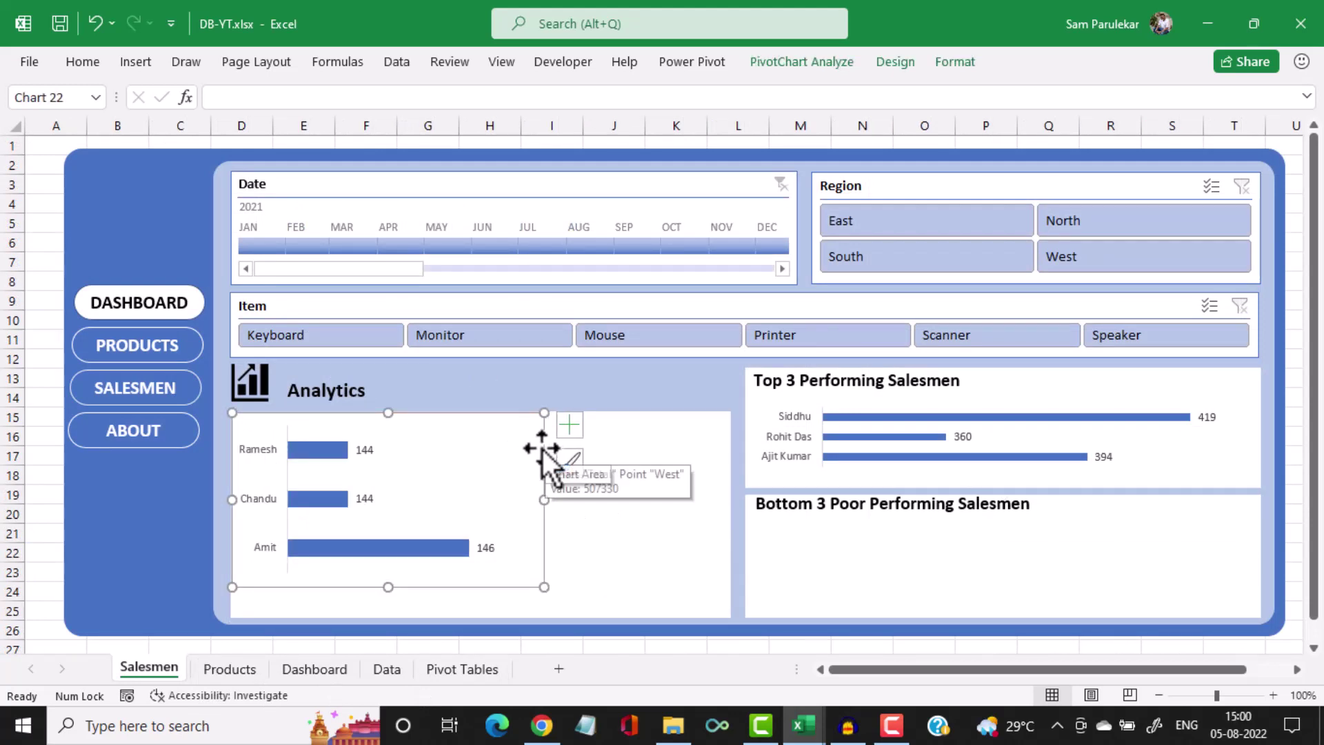
pyautogui.moveTo(540, 448); pyautogui.dragTo(1253, 571)
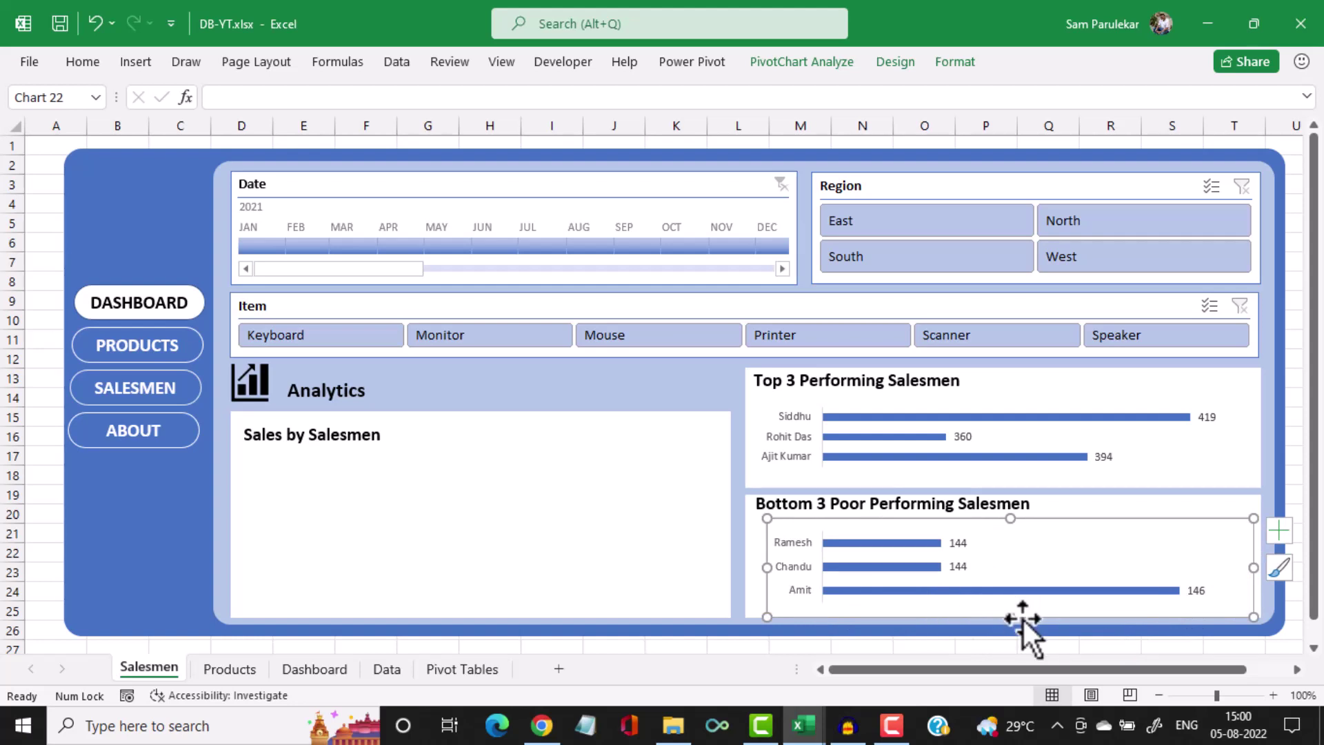
pyautogui.moveTo(1010, 617); pyautogui.dragTo(1008, 611)
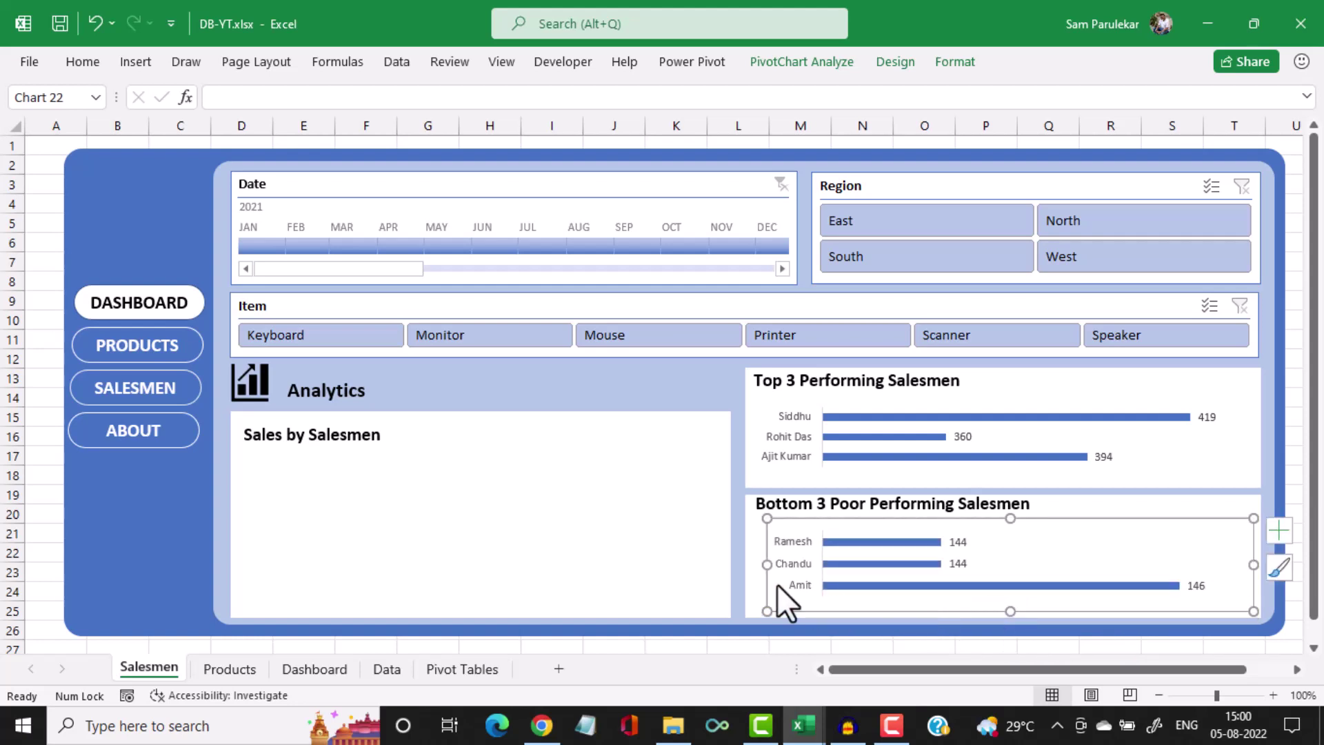
# Try to remove the Bottom 3 chart's border by setting No Outline on its bar series
pyautogui.click(710, 573)
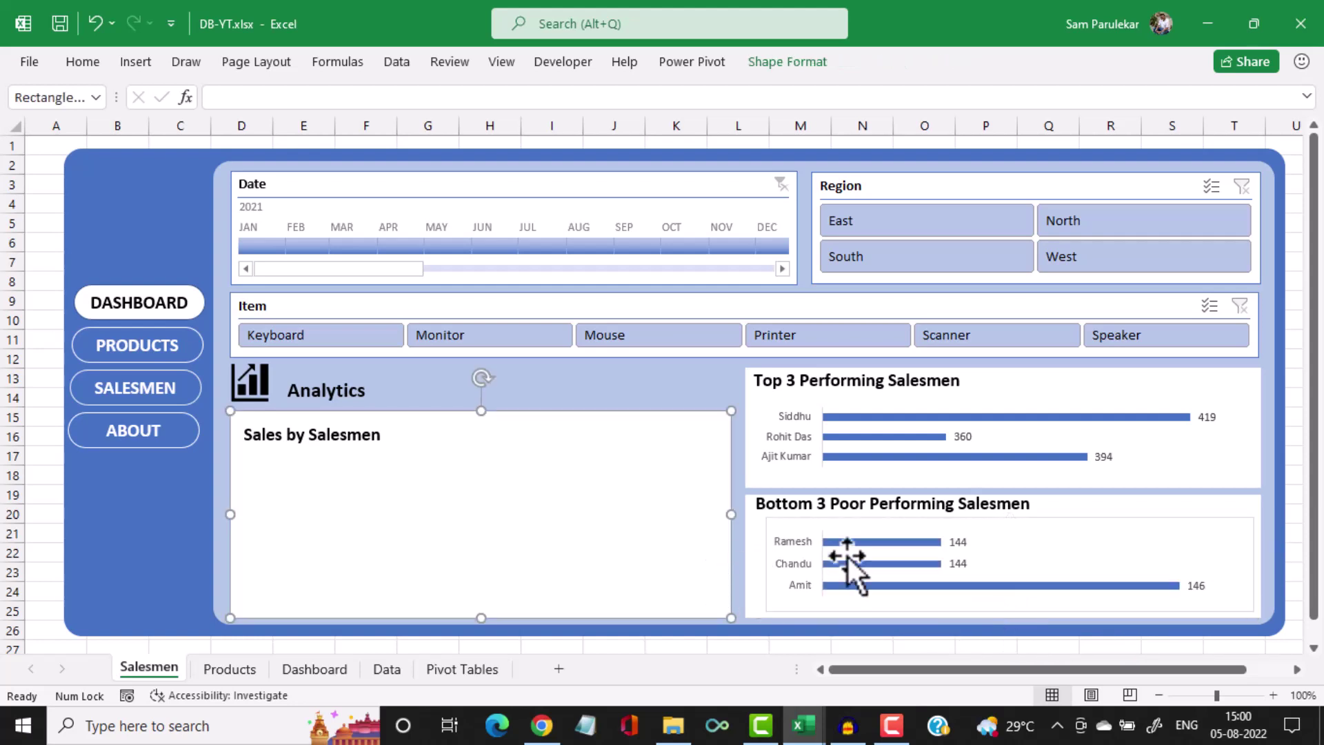
pyautogui.click(900, 535)
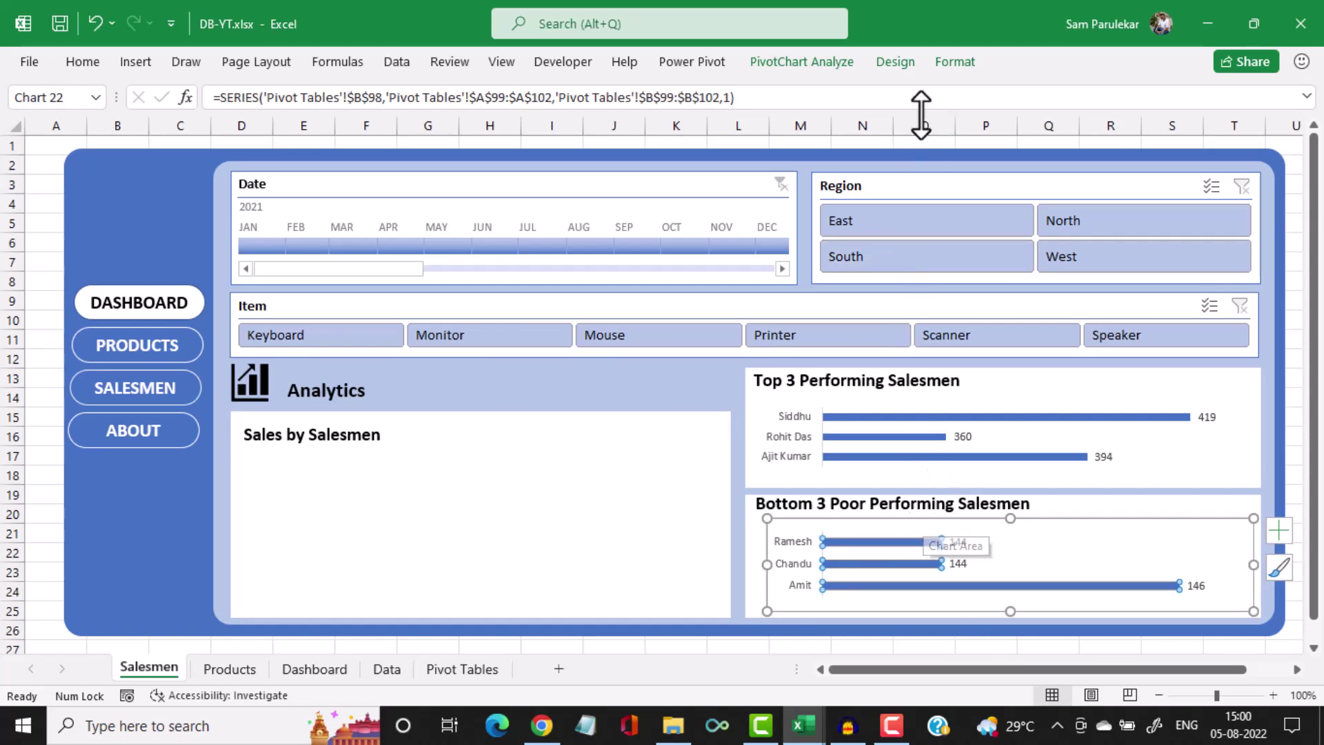
pyautogui.click(947, 70)
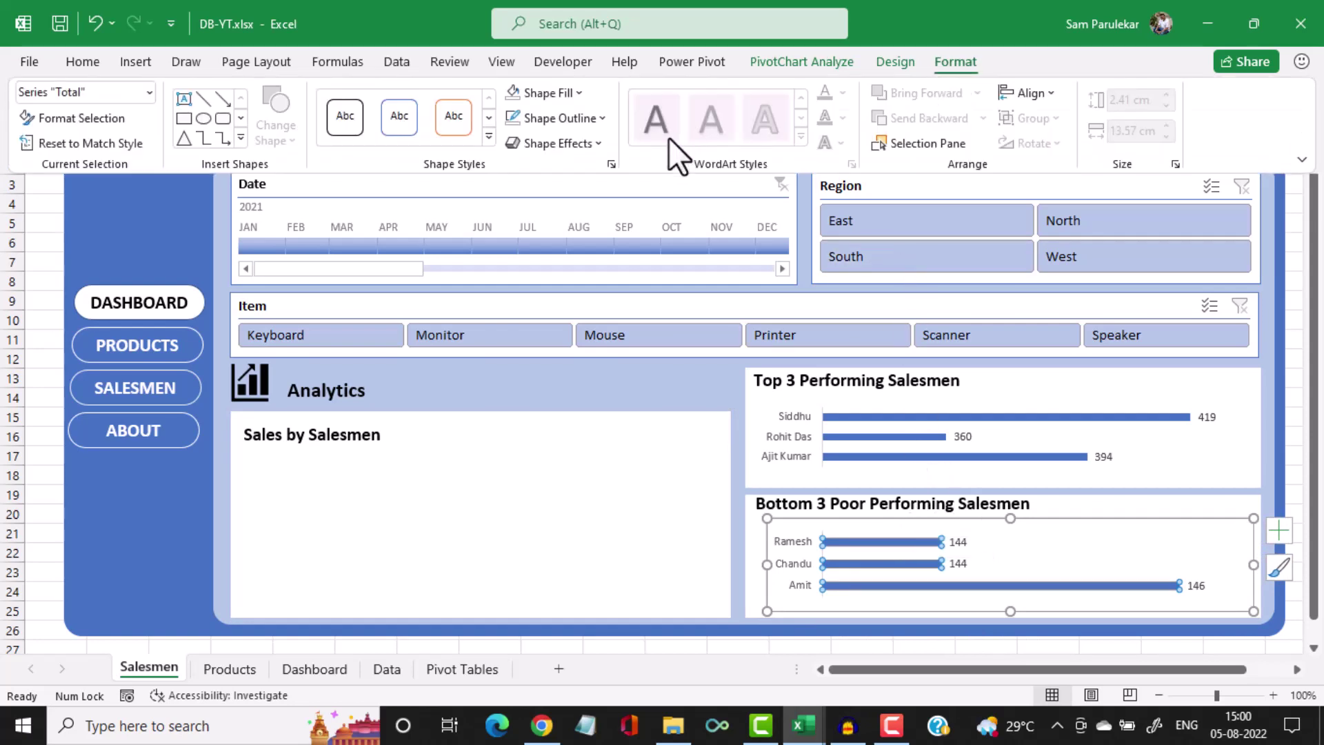
pyautogui.click(600, 119)
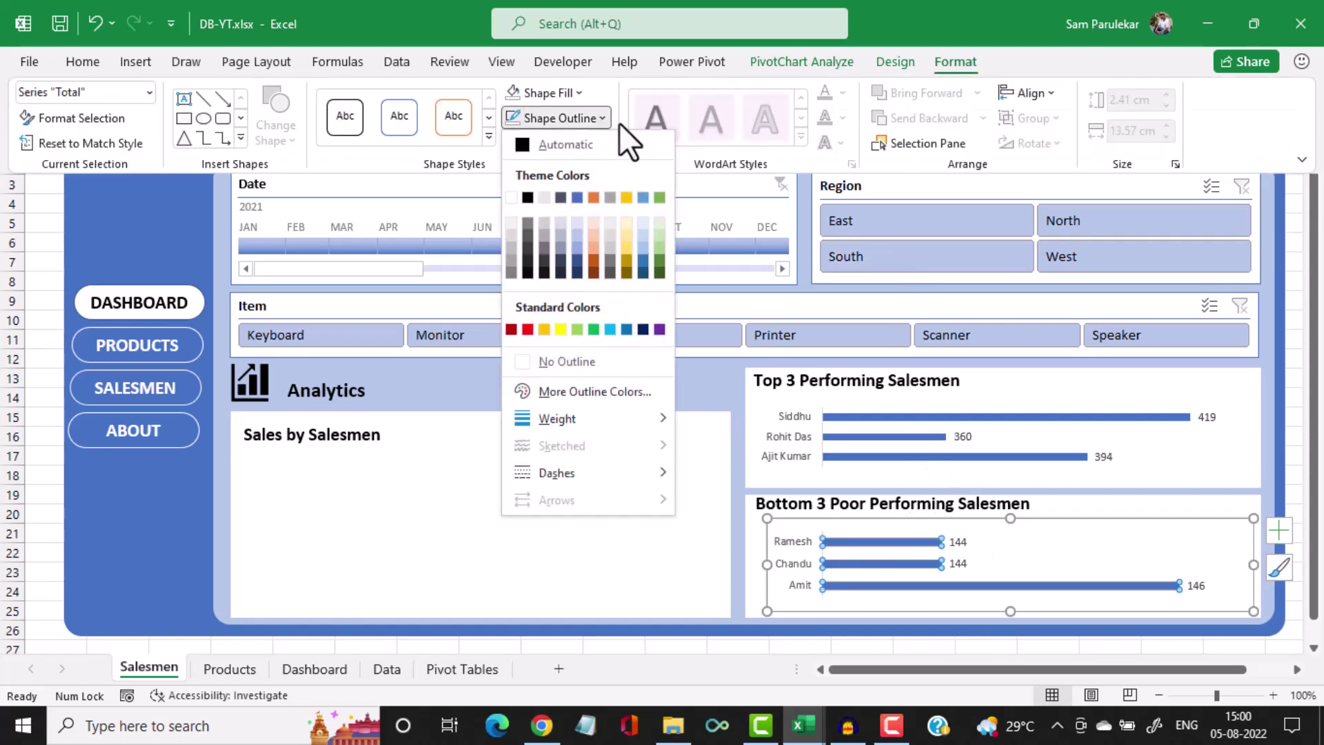
pyautogui.click(572, 366)
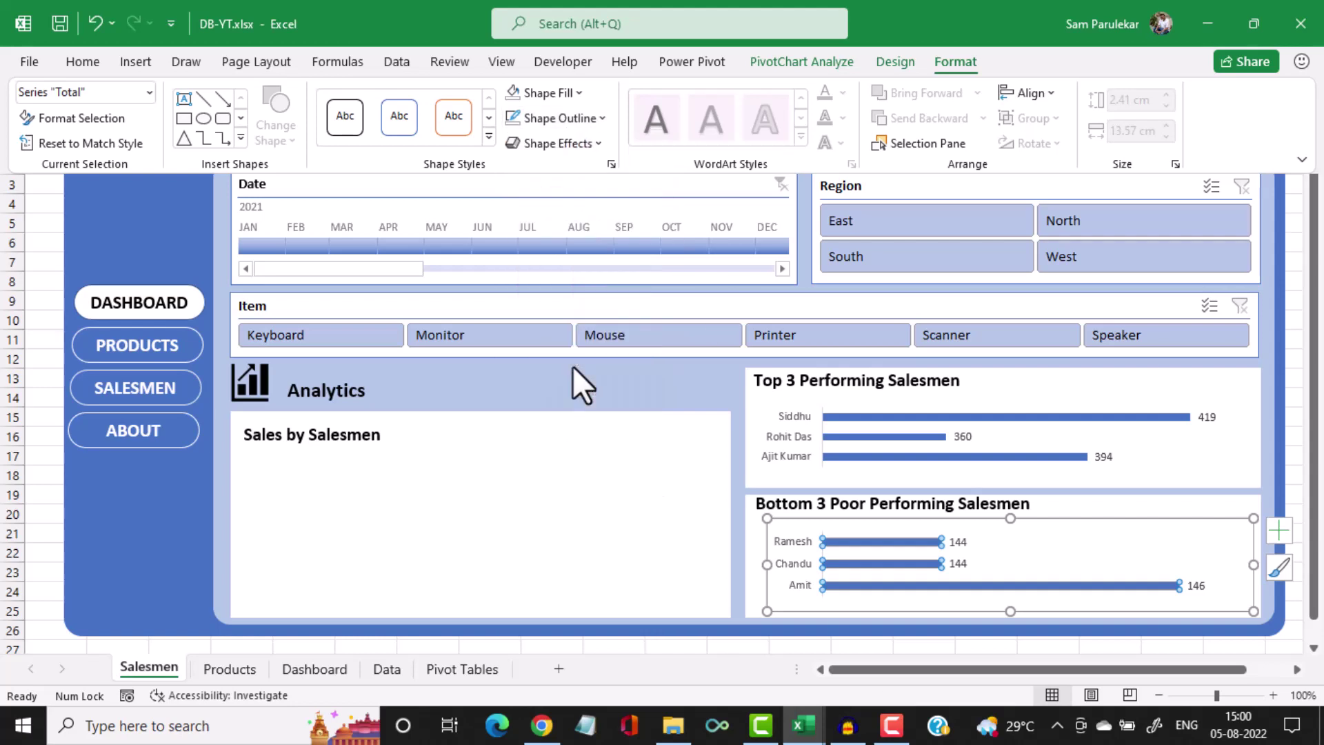
pyautogui.click(569, 536)
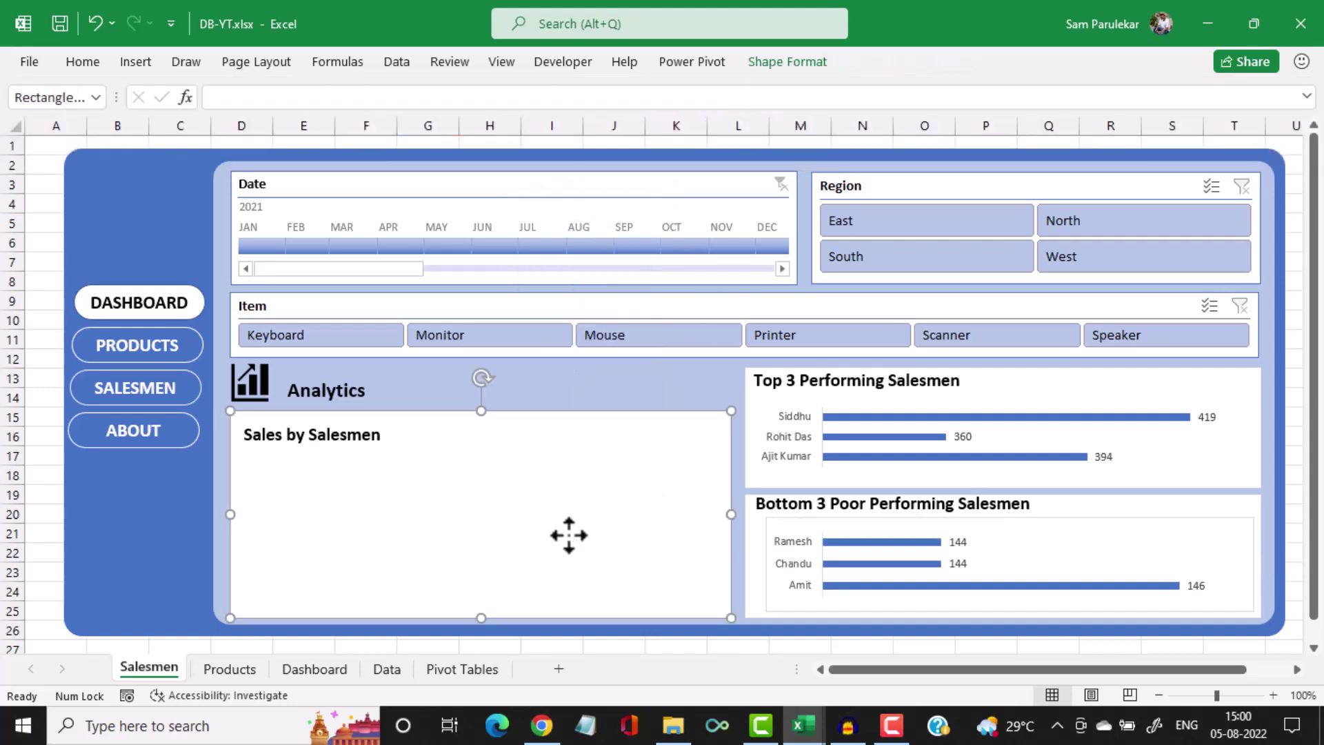
# Remove the outline from the chart area of the Bottom 3 Poor Performing Salesmen chart
pyautogui.click(782, 519)
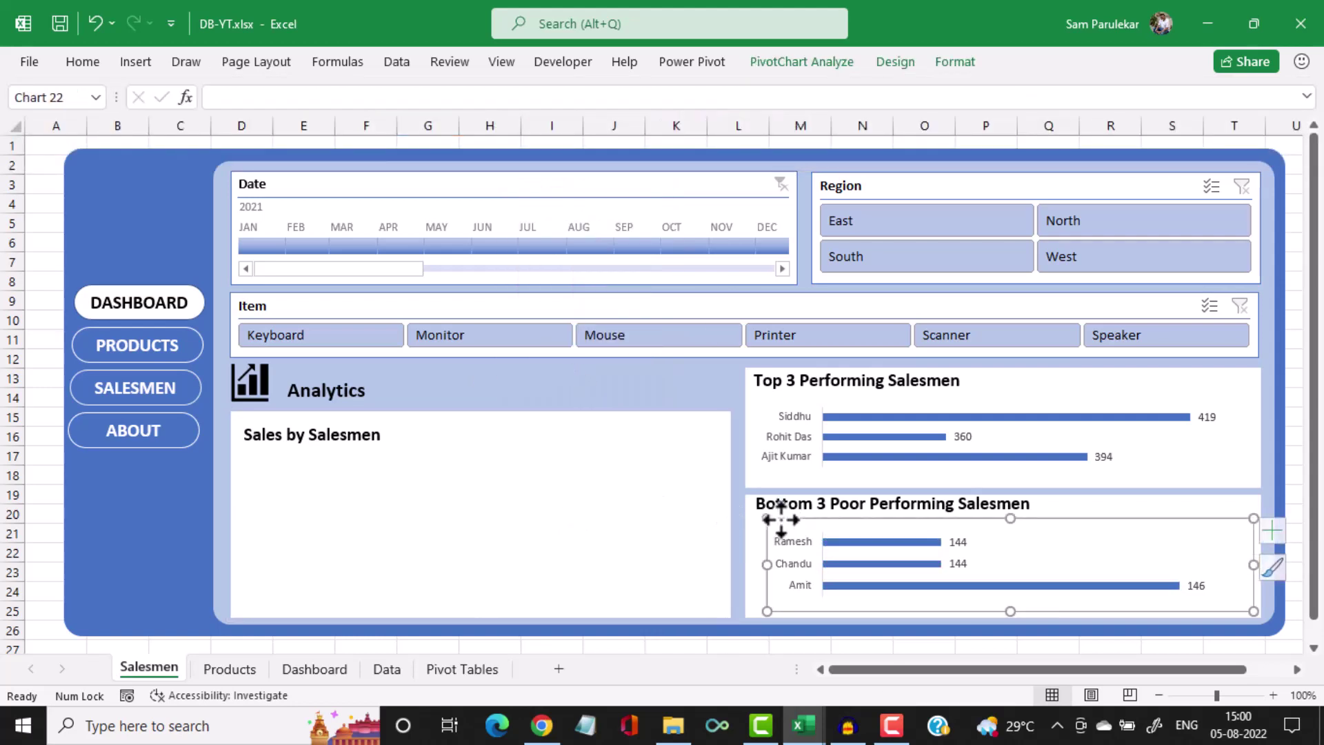
pyautogui.click(955, 62)
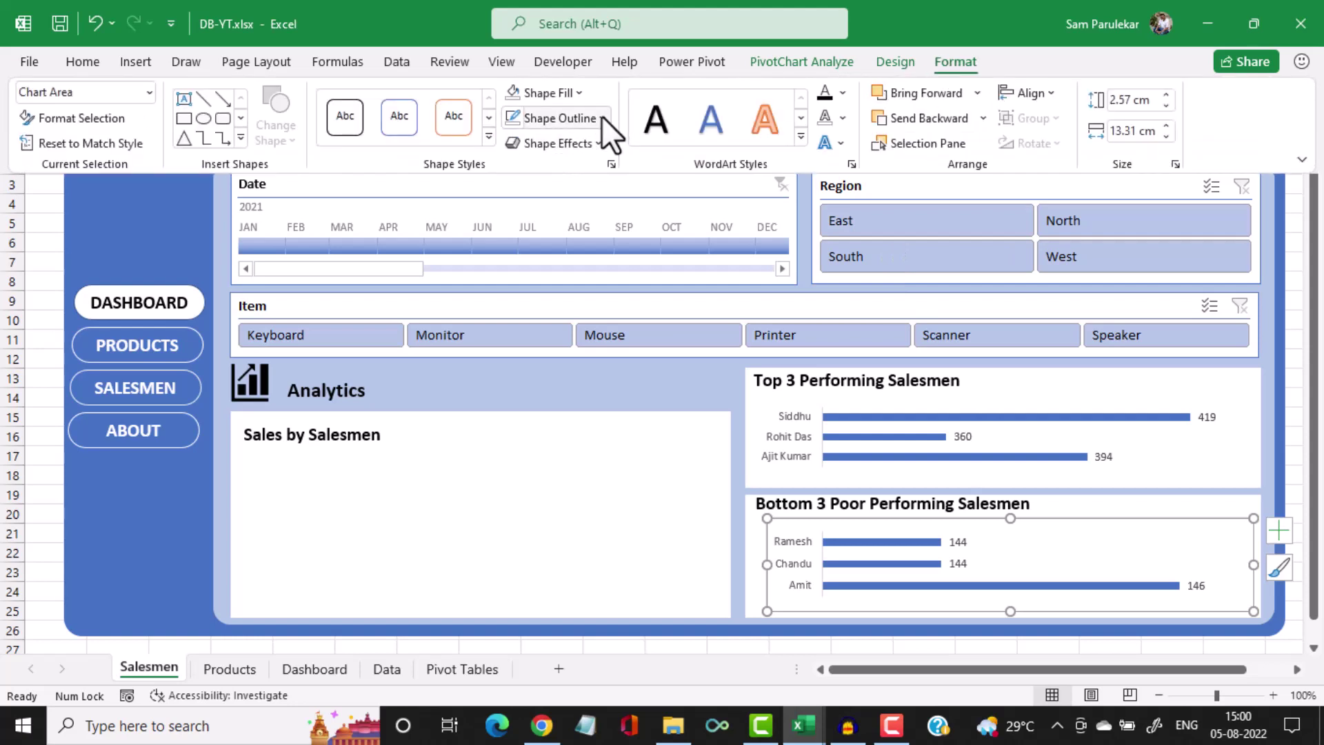
pyautogui.click(601, 116)
pyautogui.click(520, 363)
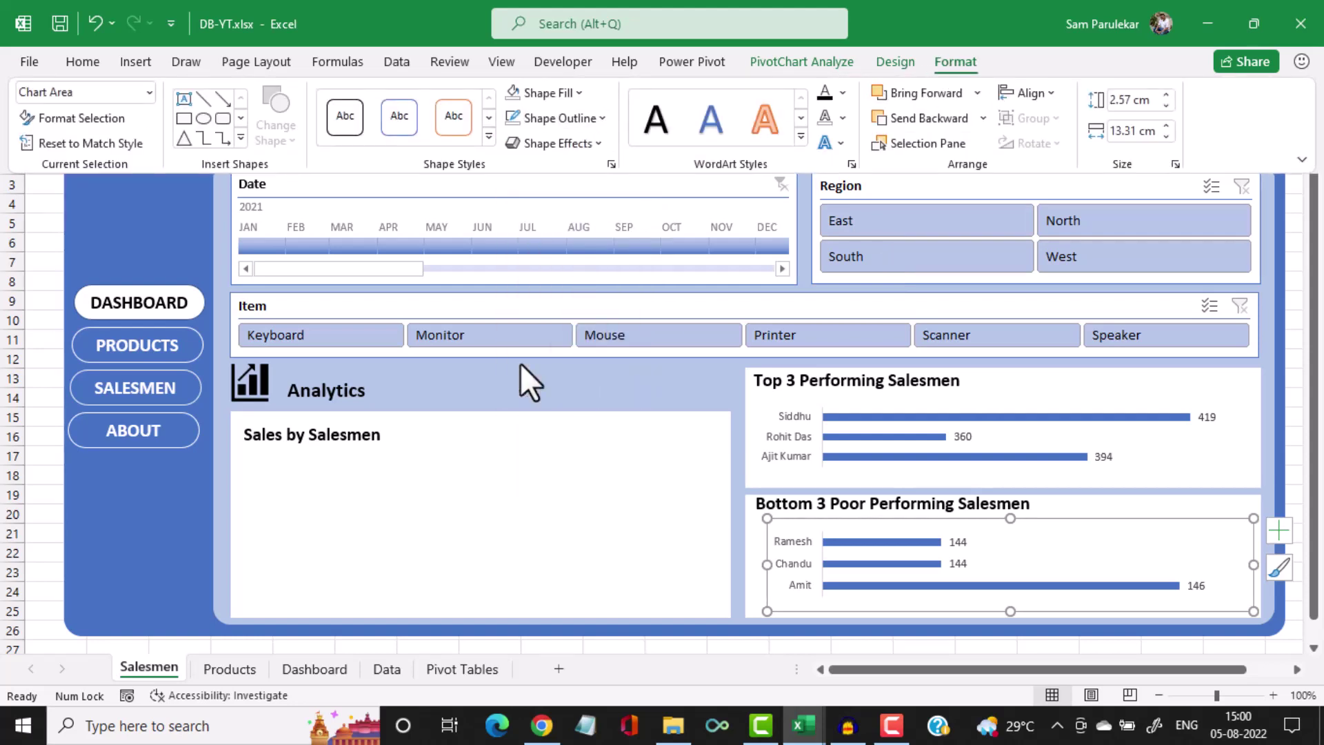
pyautogui.click(680, 545)
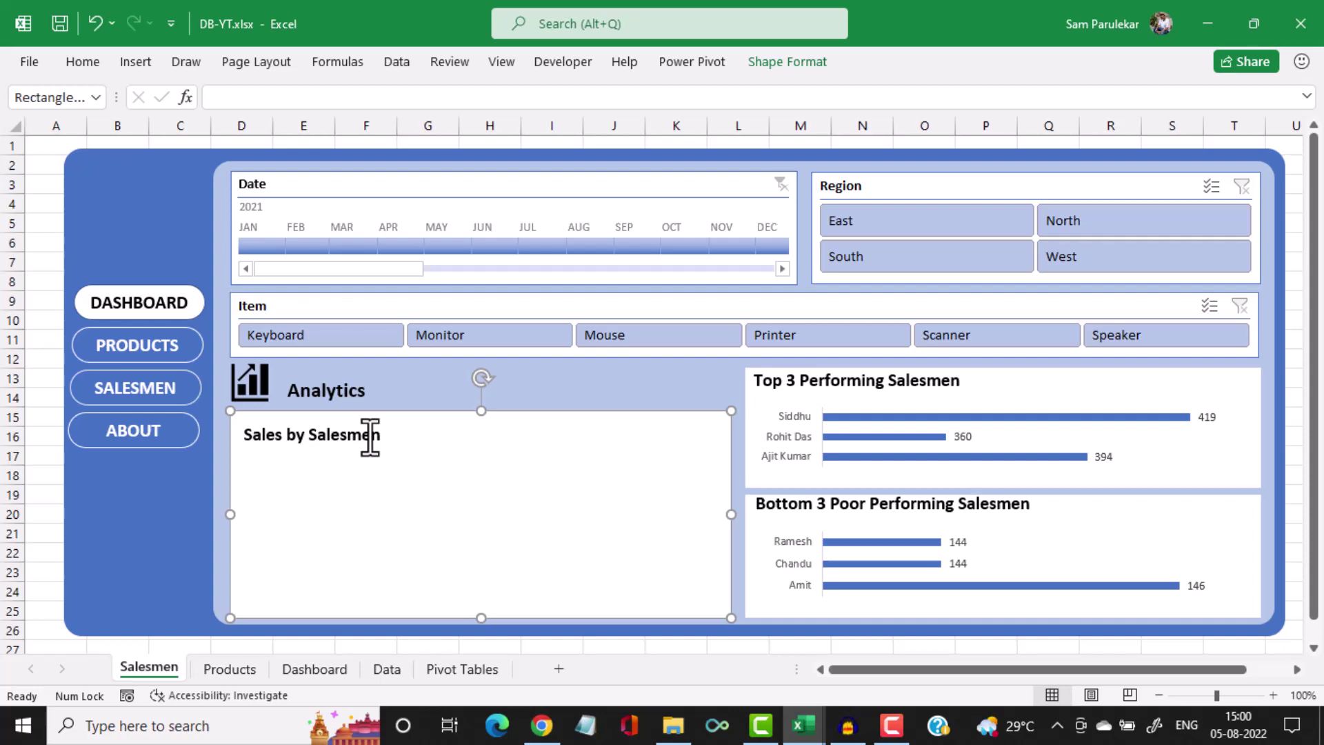
# Copy the bottom 3 salesmen pivot table (A98:B102) on the Pivot Tables sheet and paste it at A108
pyautogui.click(479, 673)
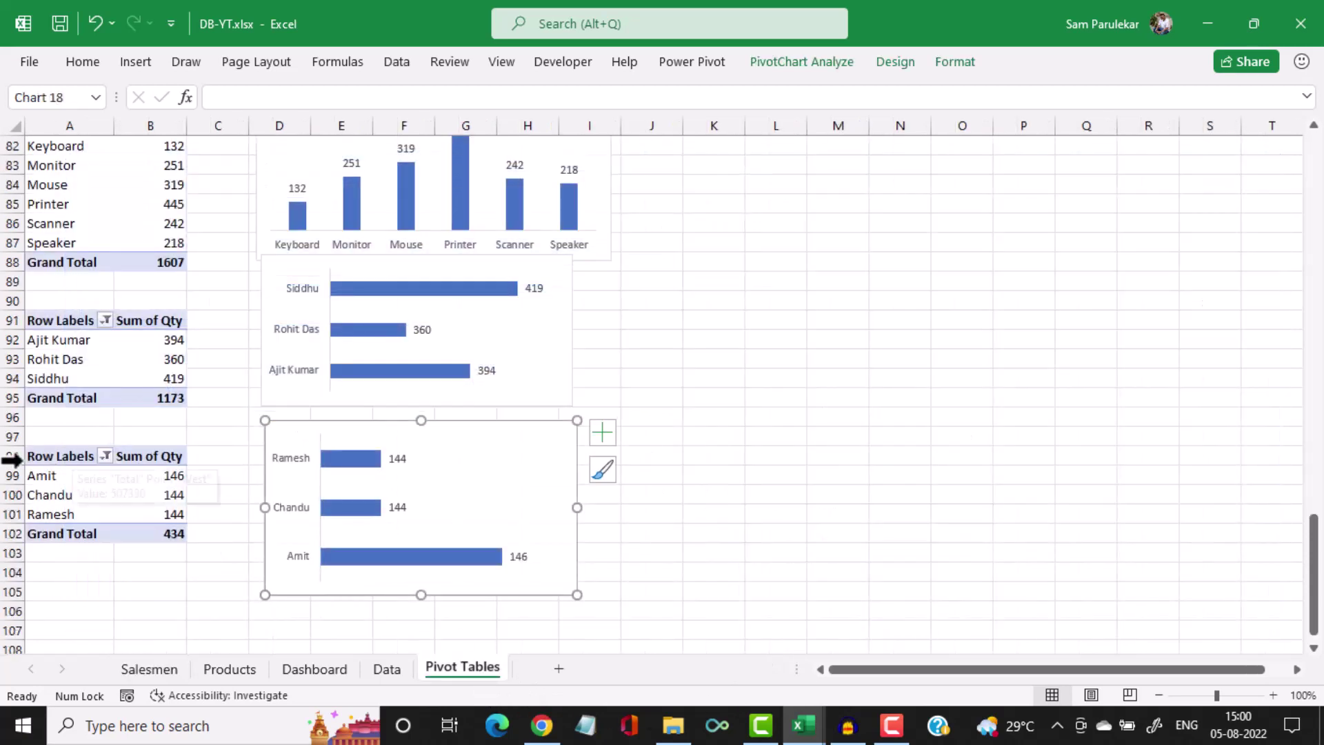
pyautogui.moveTo(50, 452); pyautogui.dragTo(154, 527)
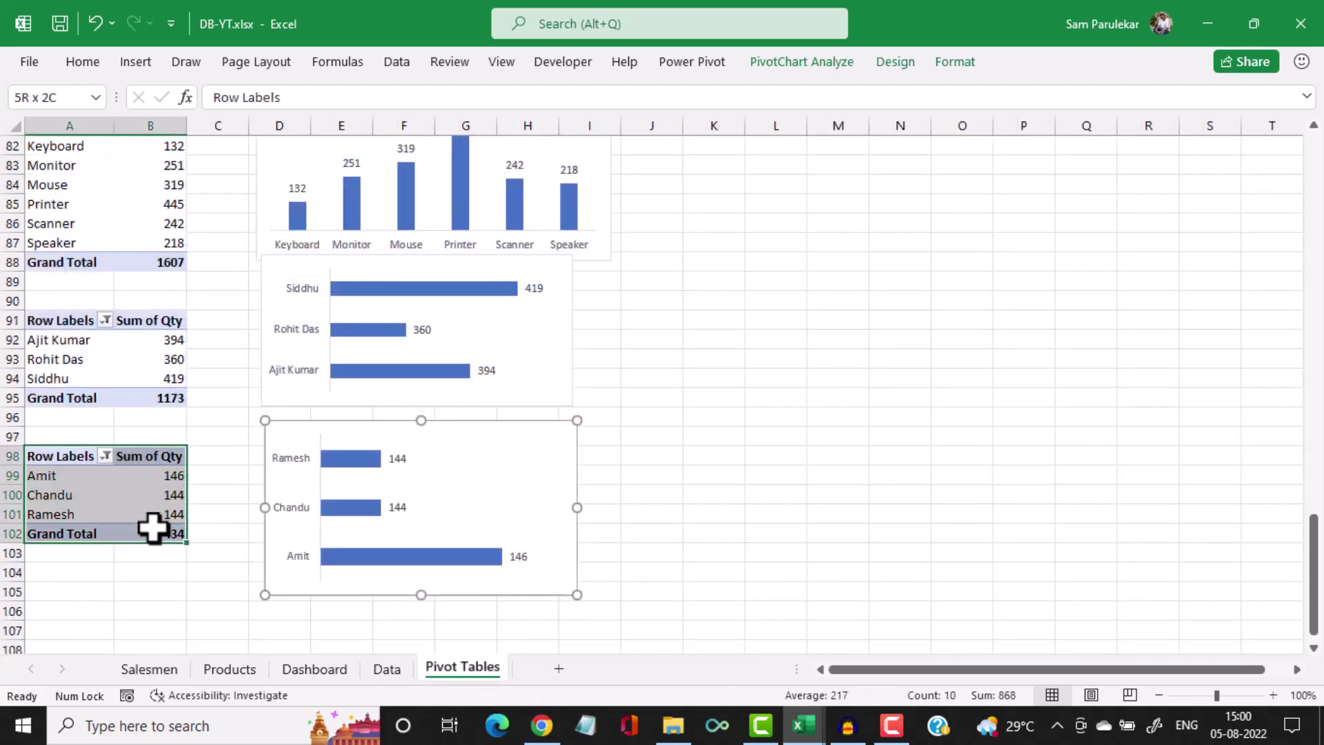
pyautogui.hotkey('ctrl', 'c')
pyautogui.scroll(-3, 154, 526)
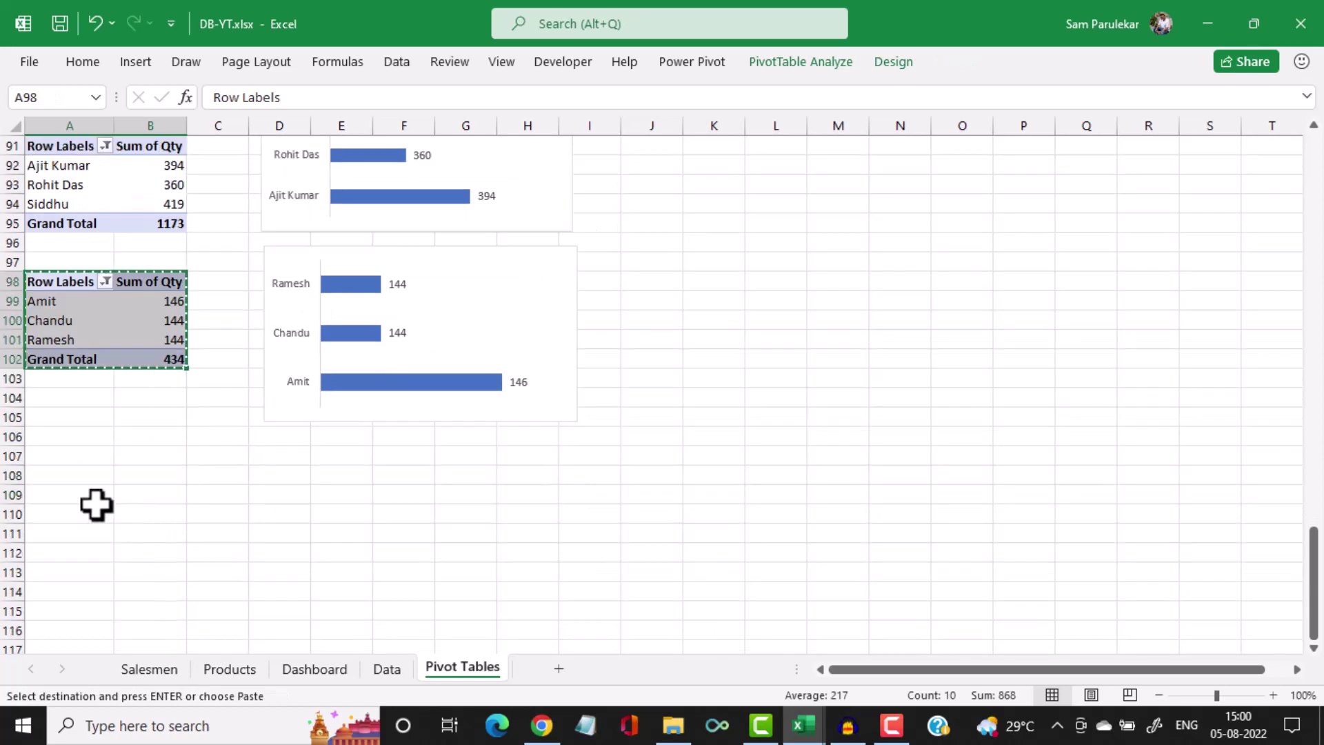
pyautogui.click(58, 477)
pyautogui.hotkey('ctrl', 'v')
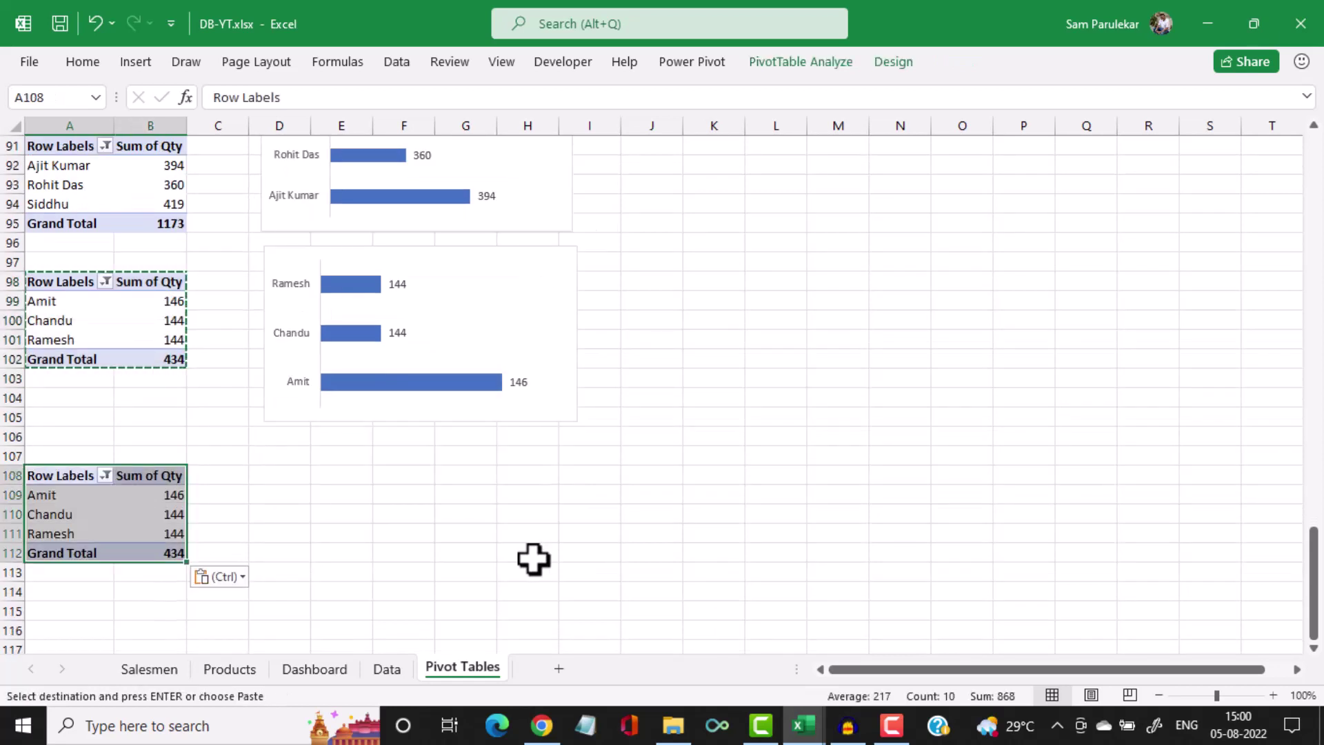
# Clear the fields of the pivot table at A108 and rebuild it with Salesman in rows and Sum of Qty for all salesmen
pyautogui.click(143, 514)
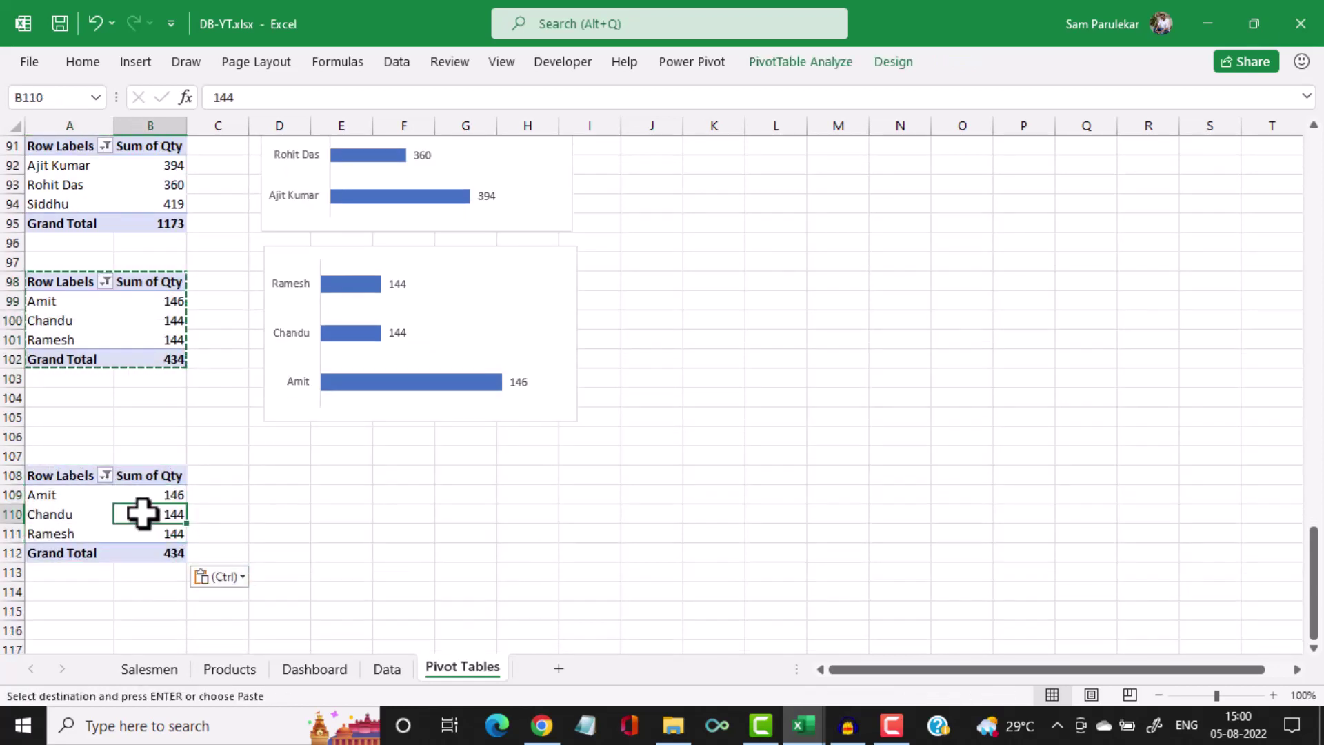
pyautogui.click(813, 61)
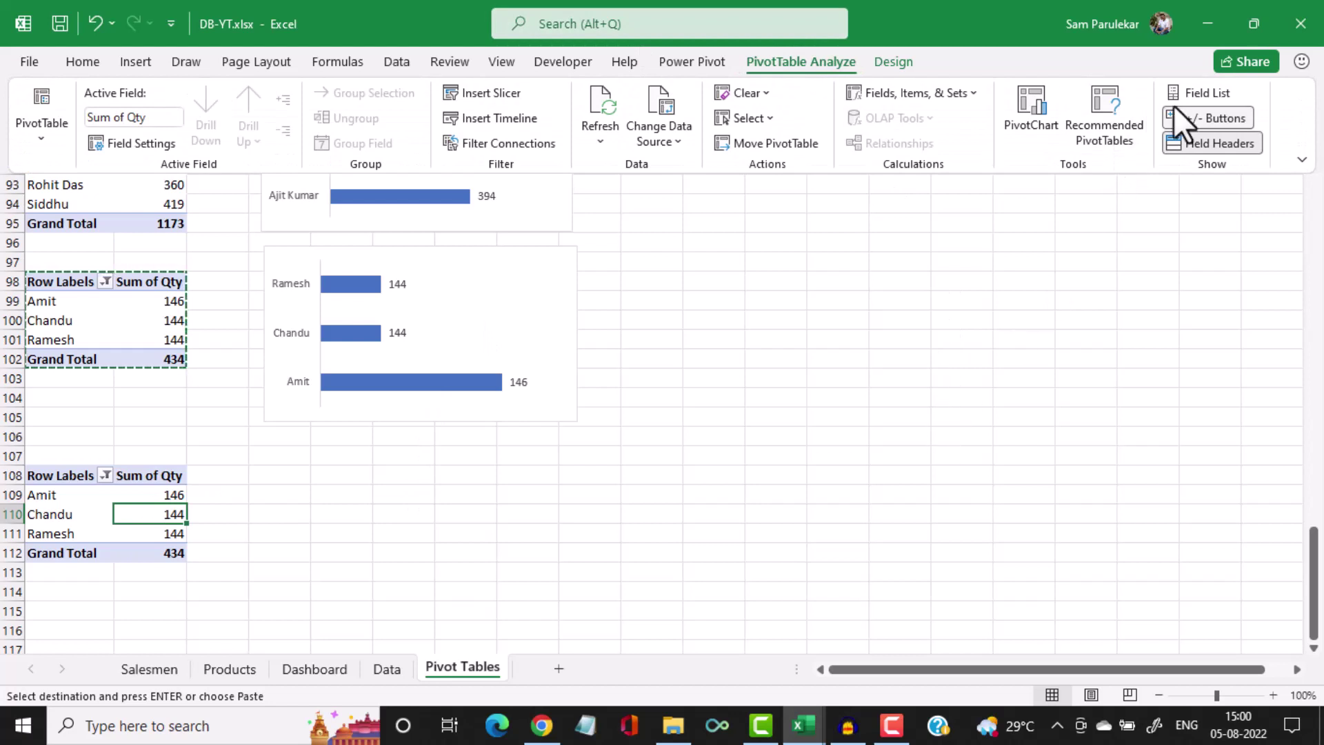
pyautogui.click(1198, 90)
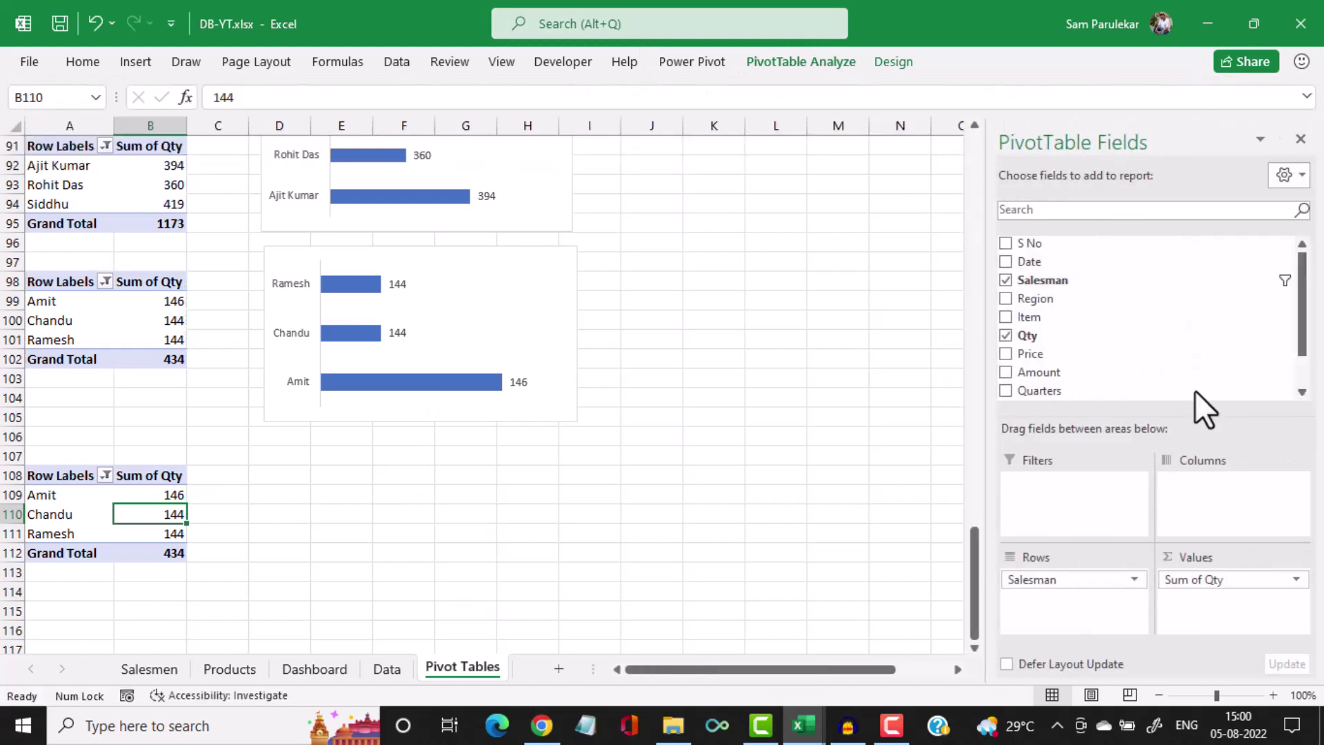
pyautogui.click(1006, 280)
pyautogui.click(1007, 336)
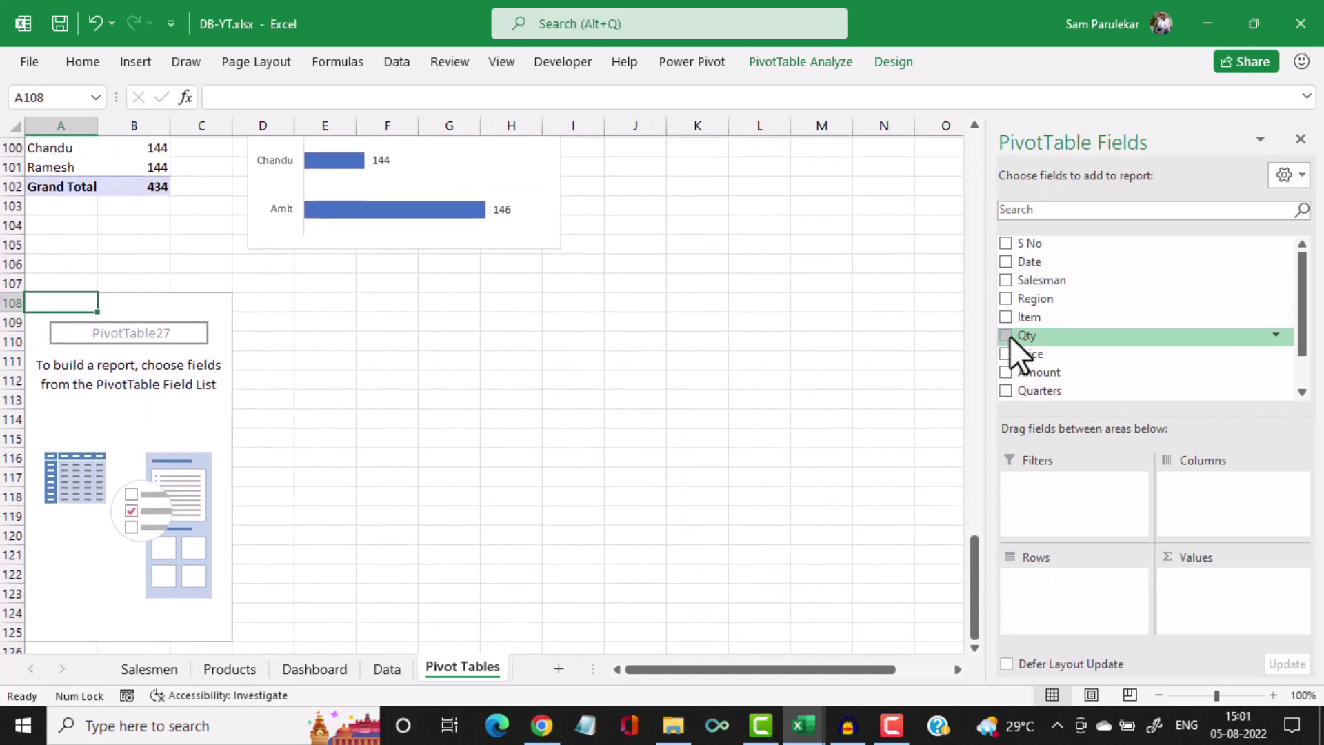
pyautogui.click(1007, 280)
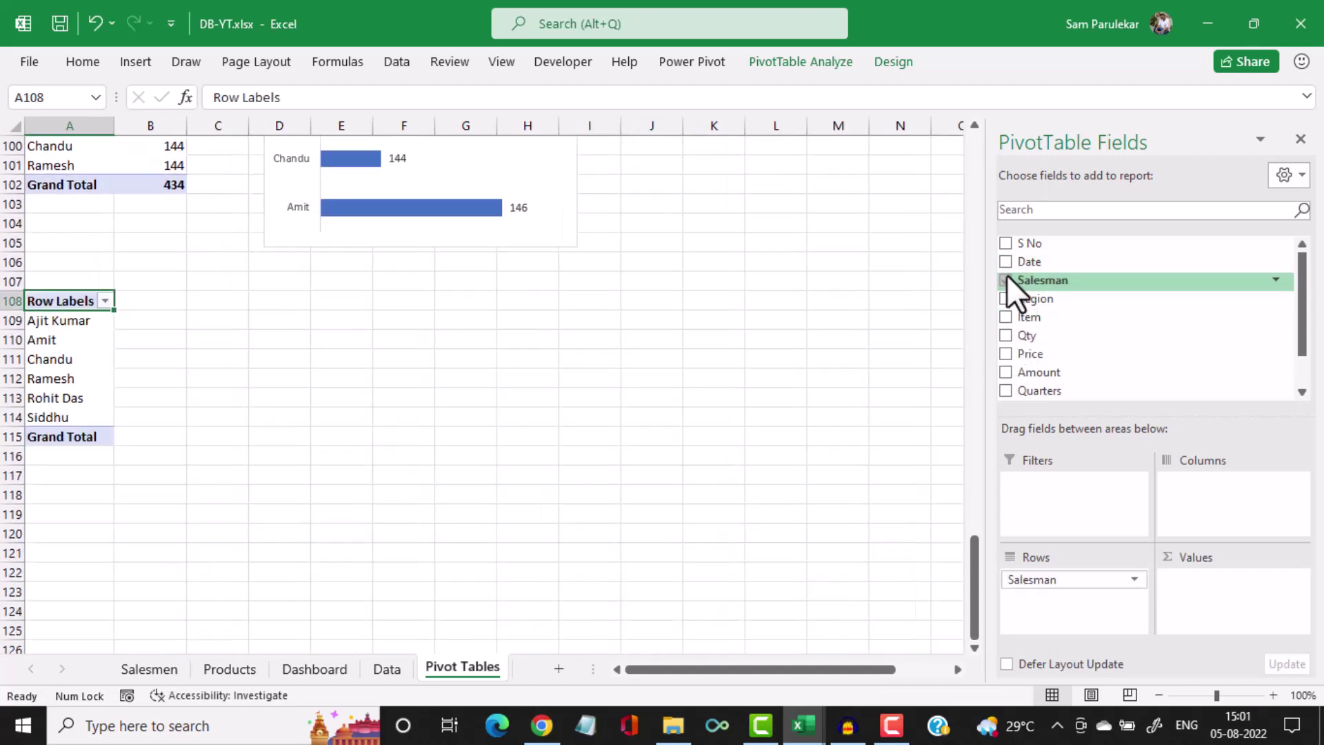
pyautogui.click(1006, 336)
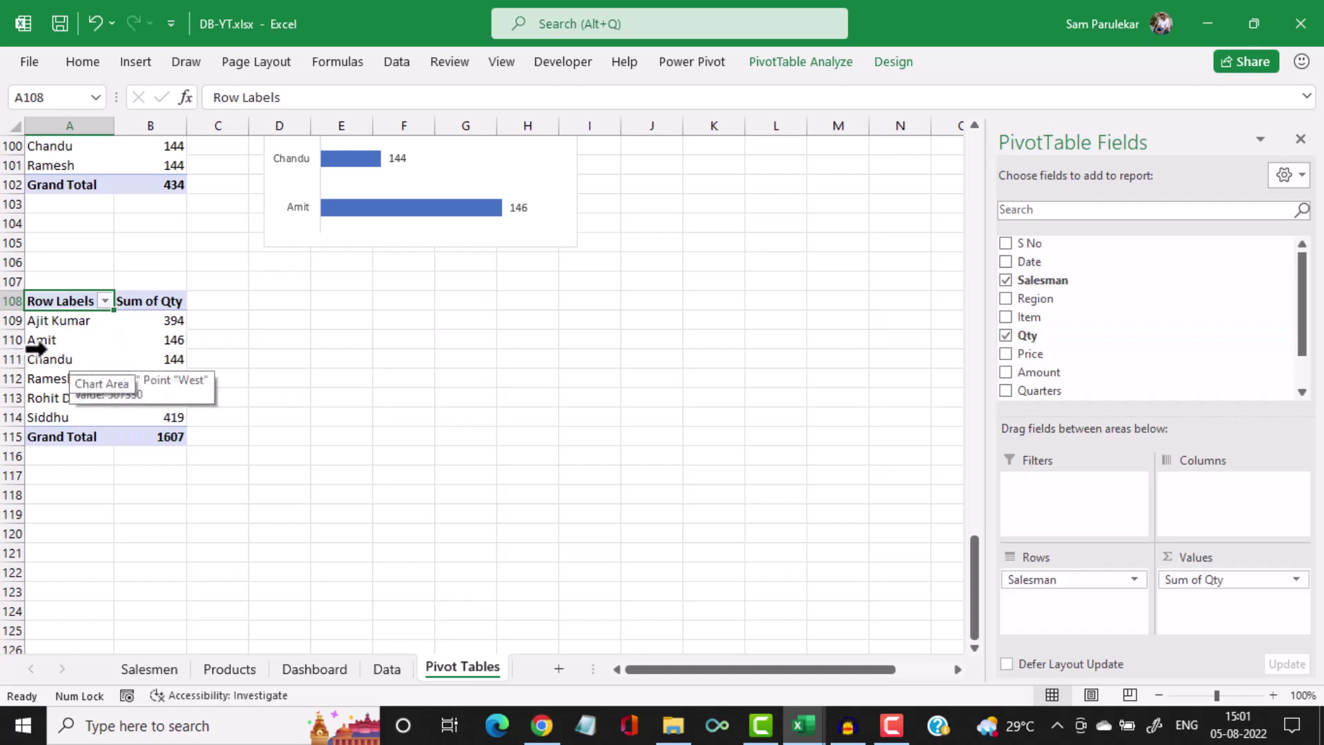
# Insert a clustered column pivot chart from the A108 pivot table and hide all its field buttons
pyautogui.click(36, 347)
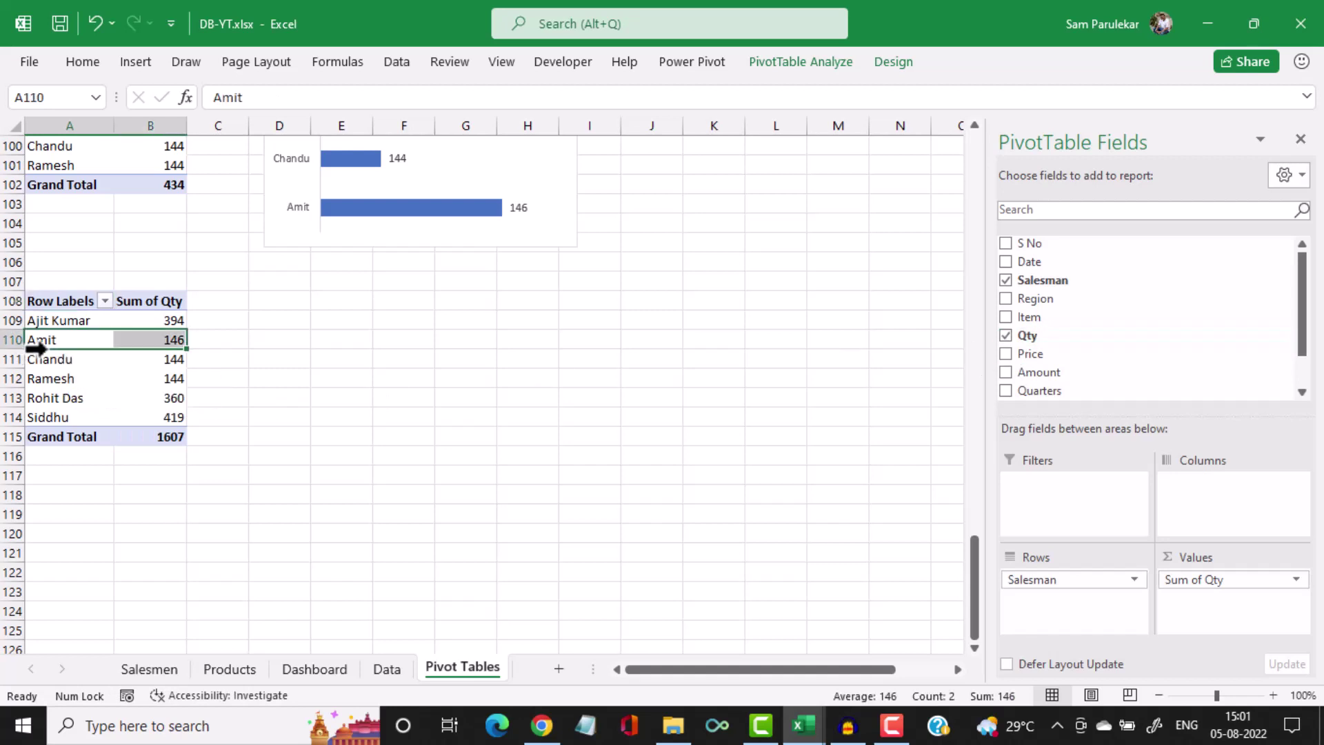
pyautogui.click(133, 69)
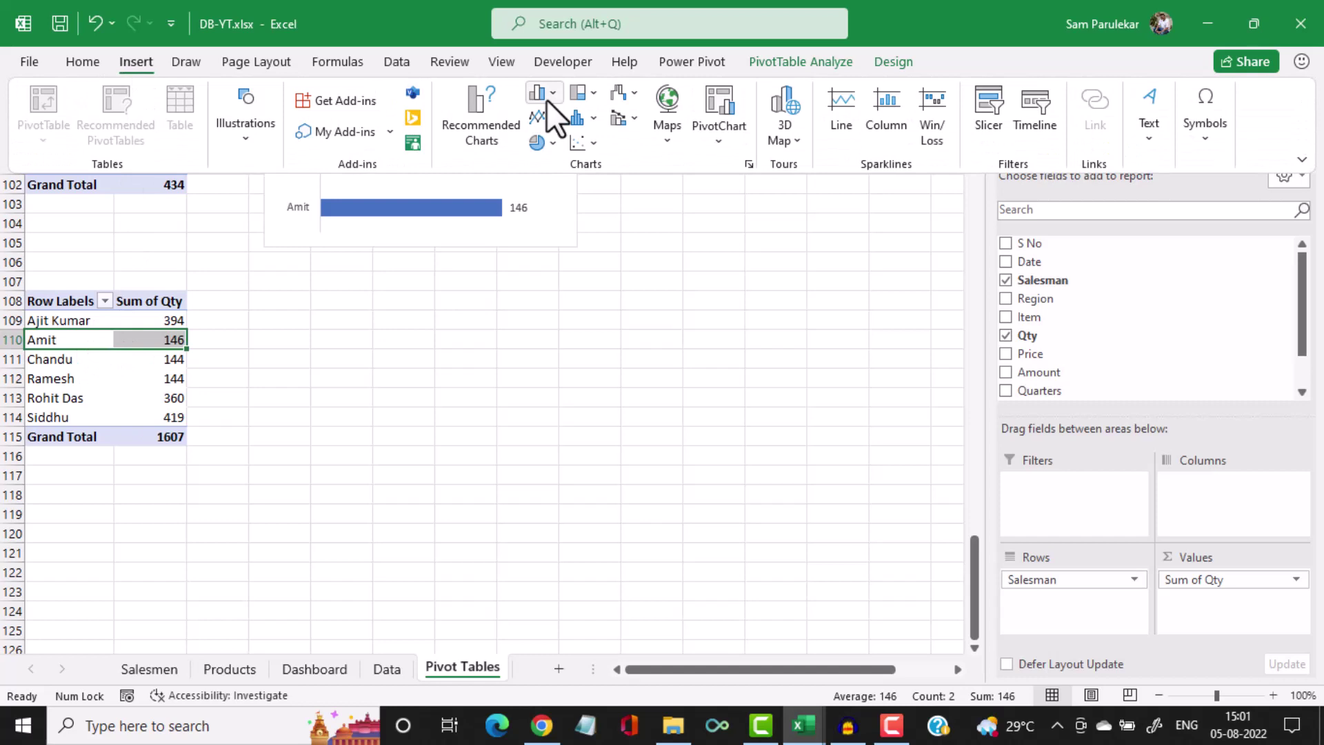
pyautogui.click(546, 100)
pyautogui.click(559, 155)
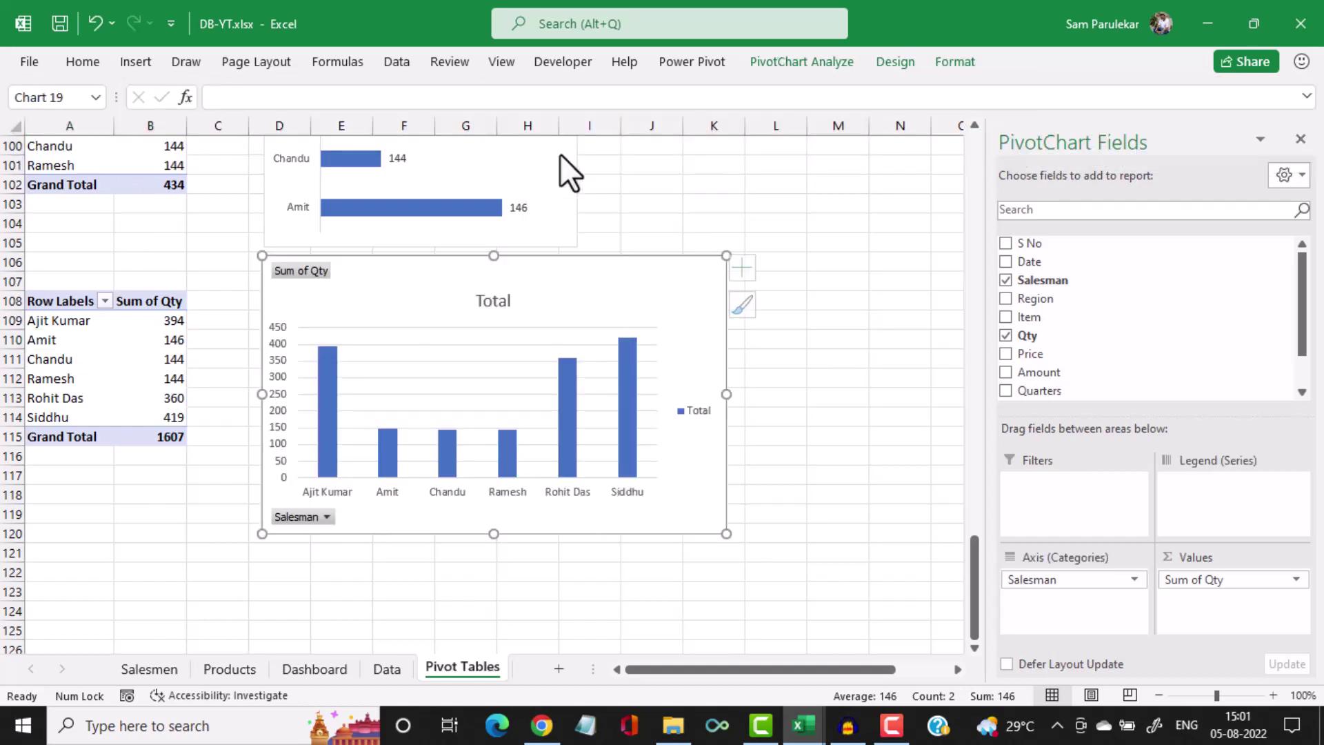
pyautogui.rightClick(300, 518)
pyautogui.click(171, 461)
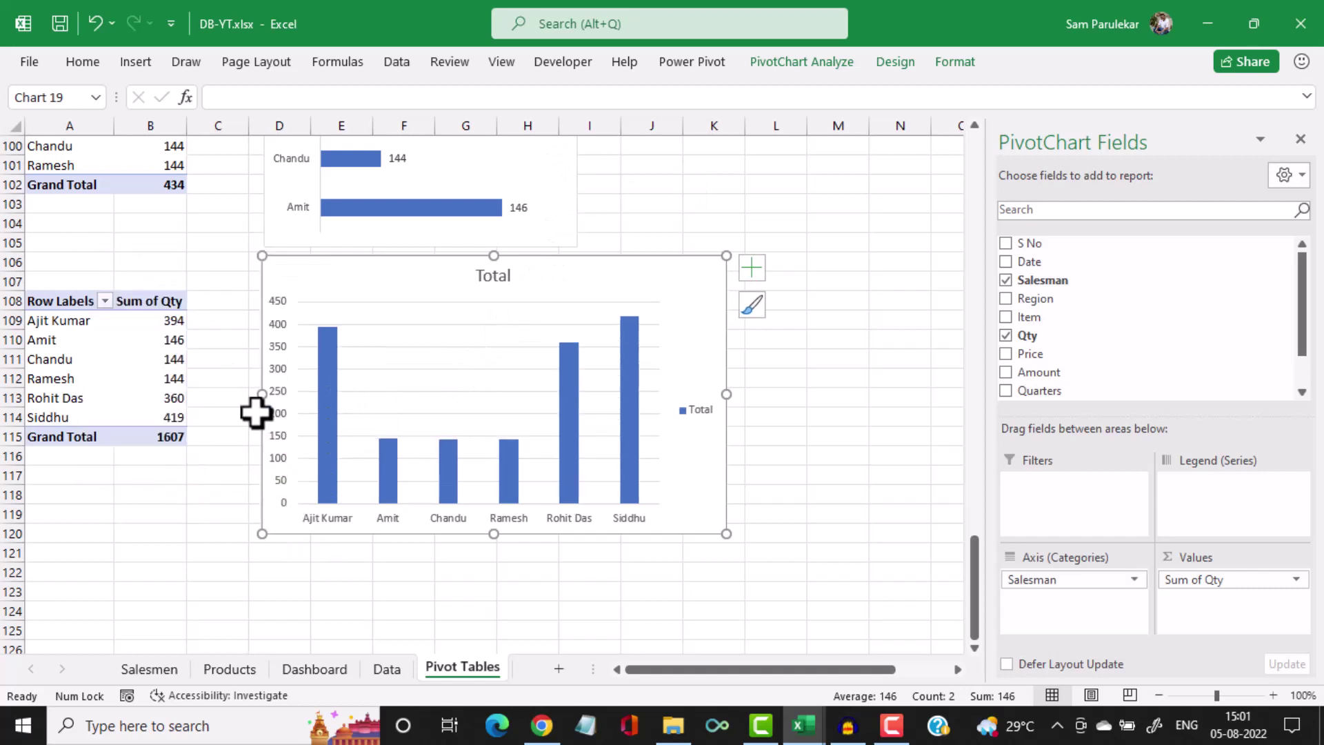
# Delete the title, legend and horizontal gridlines from the all-salesmen column chart
pyautogui.click(493, 282)
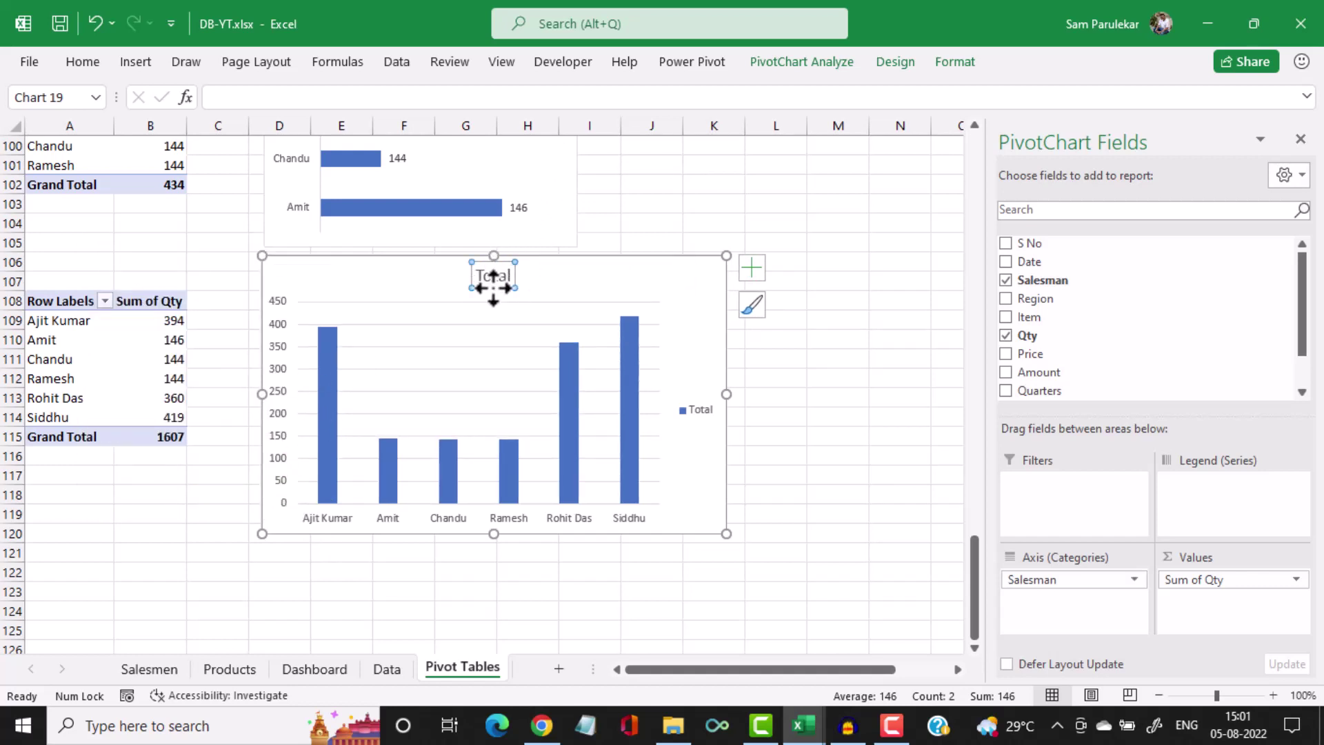
pyautogui.press('Delete')
pyautogui.click(689, 393)
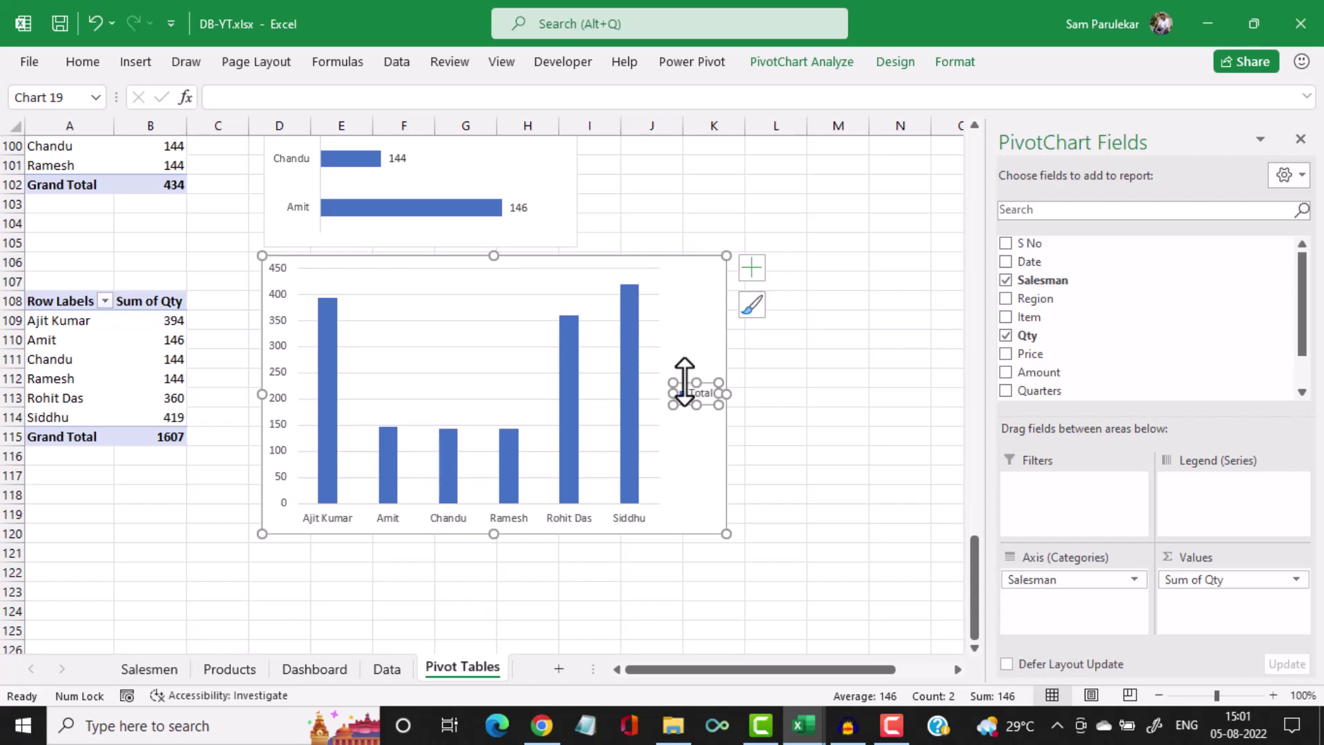
pyautogui.press('Delete')
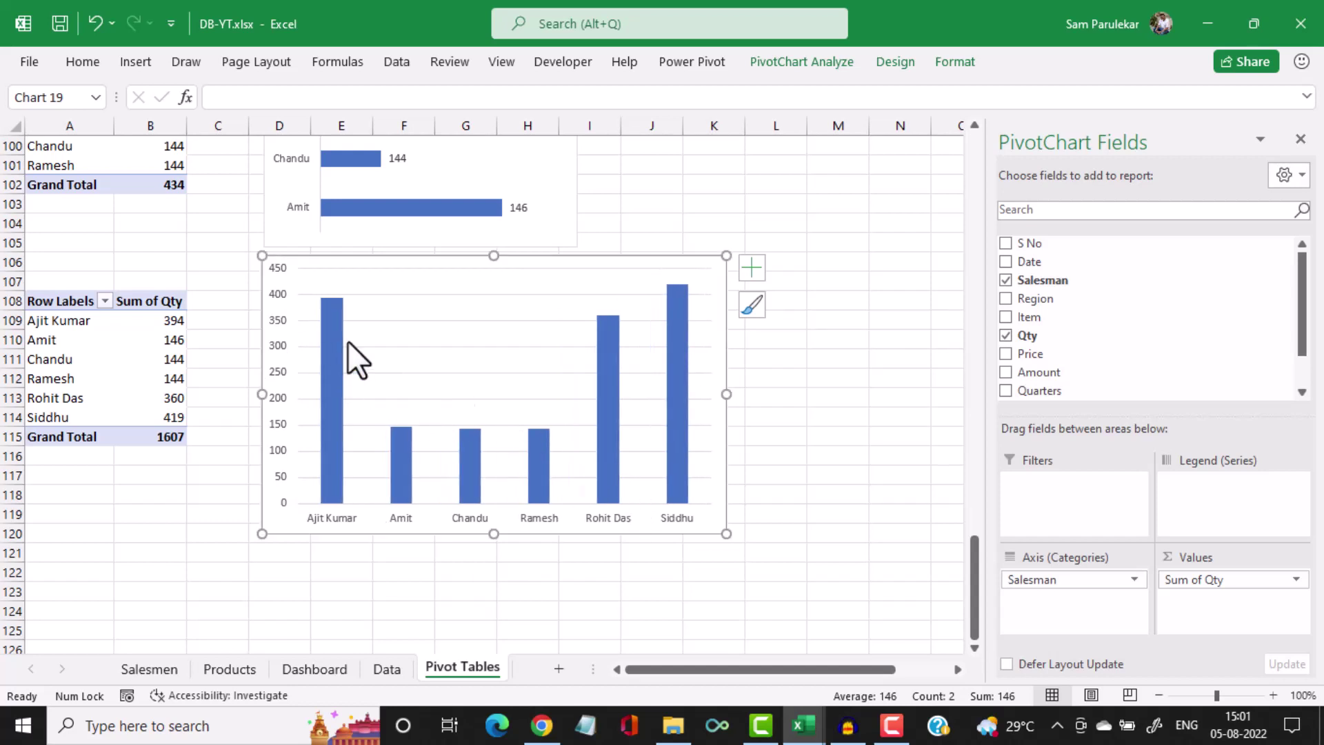
pyautogui.click(379, 346)
pyautogui.press('Delete')
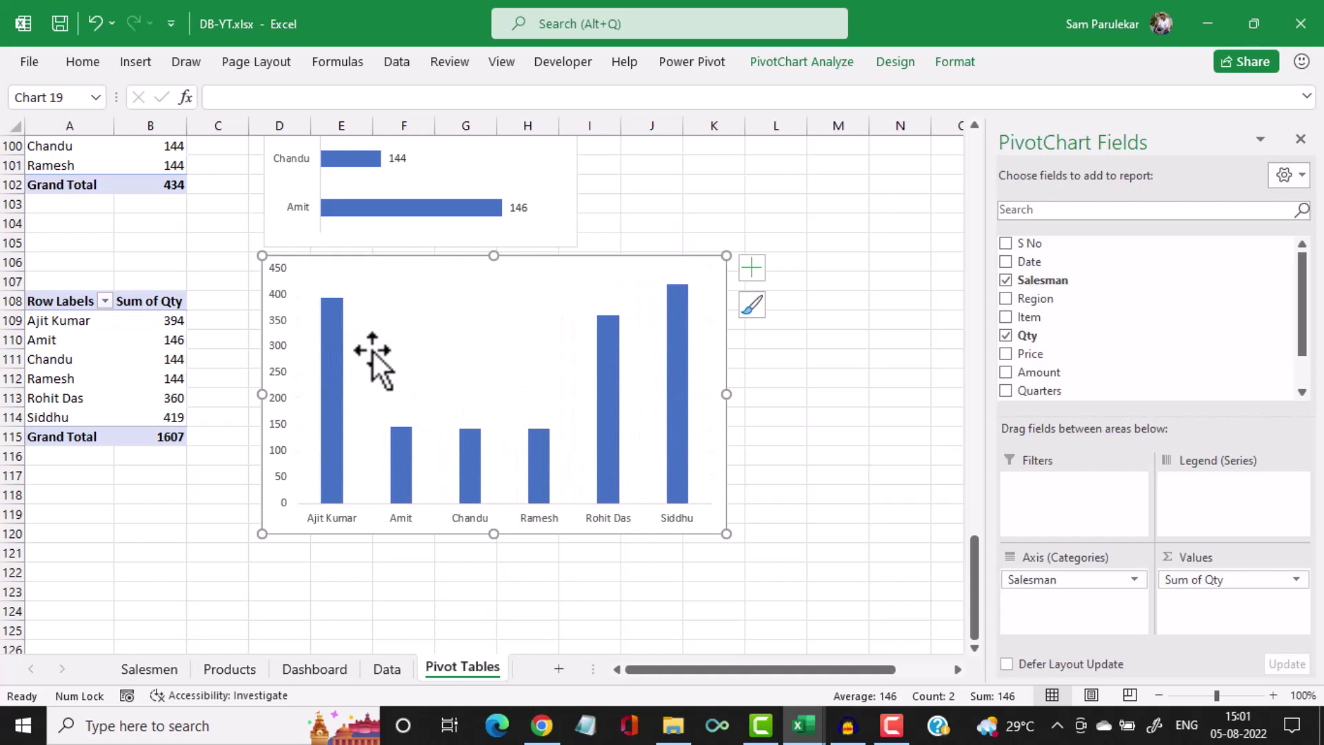
# Delete the column chart's vertical value axis and add data labels to its columns
pyautogui.click(329, 342)
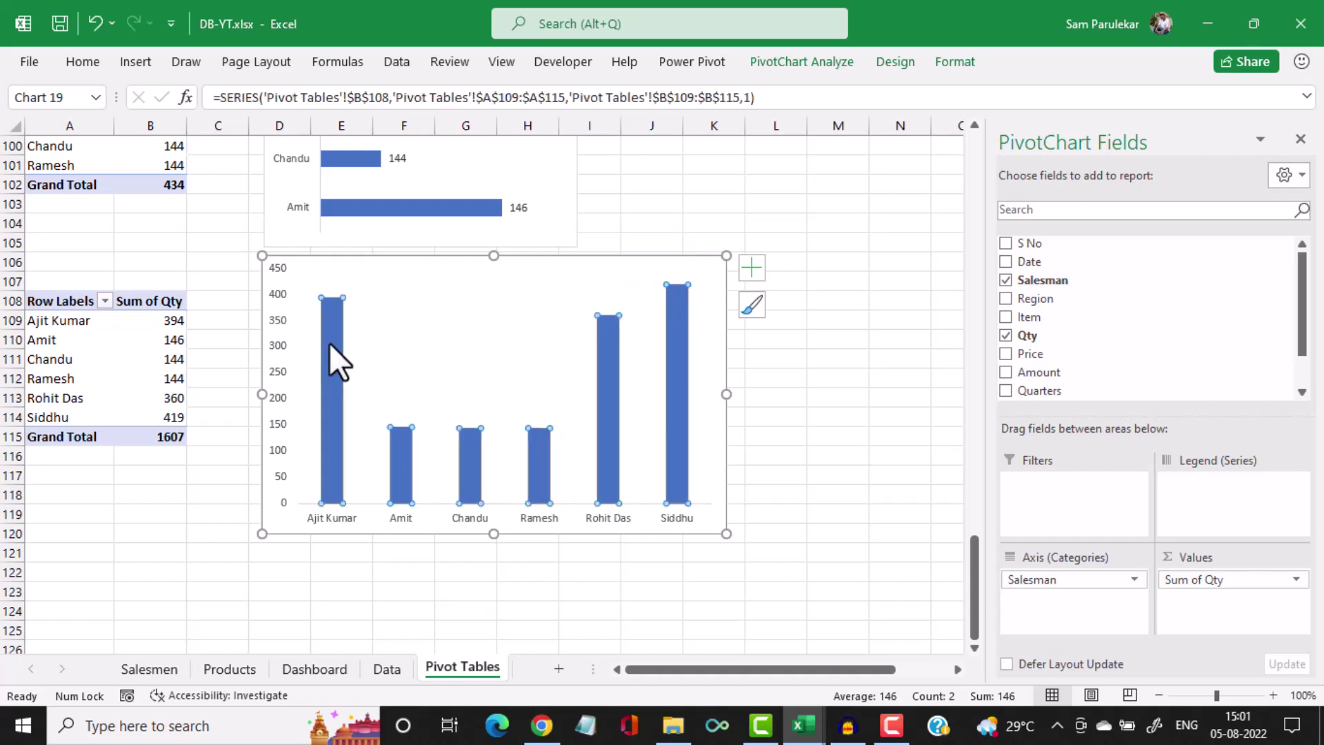
pyautogui.click(287, 337)
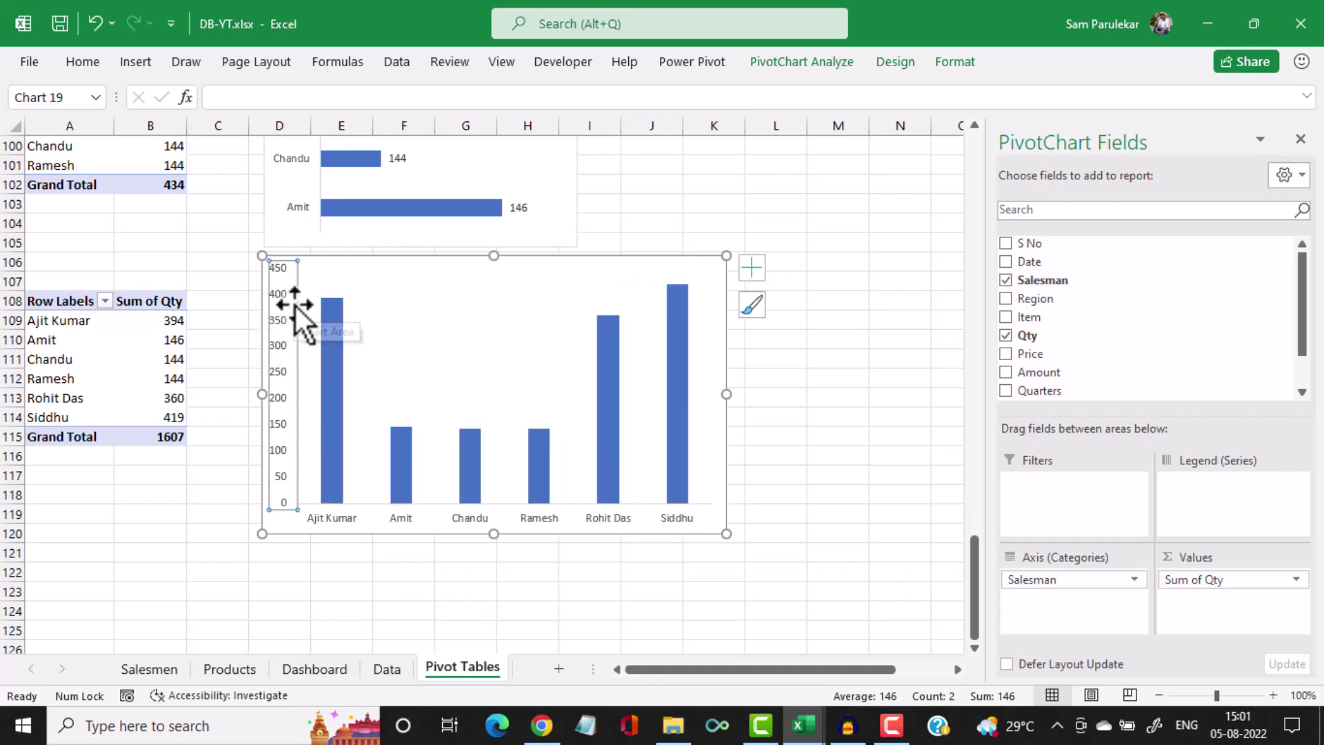
pyautogui.click(282, 293)
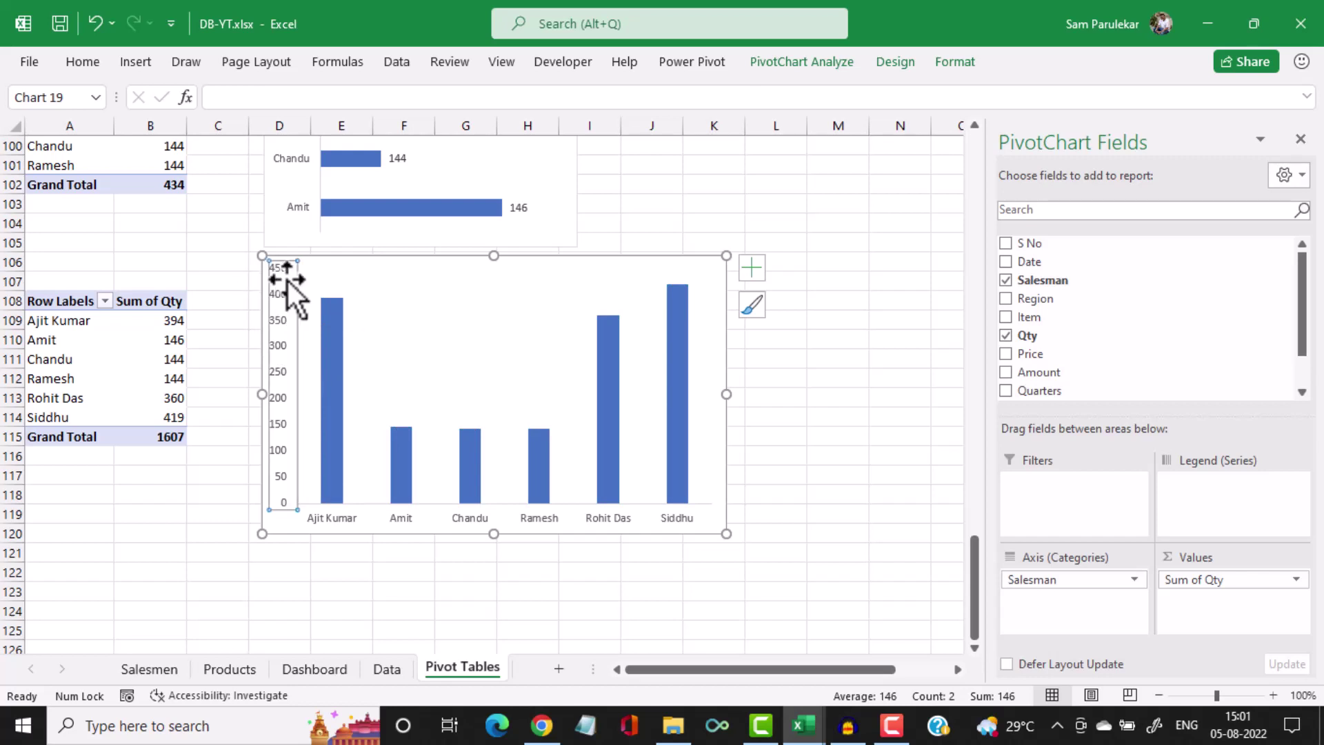
pyautogui.click(296, 276)
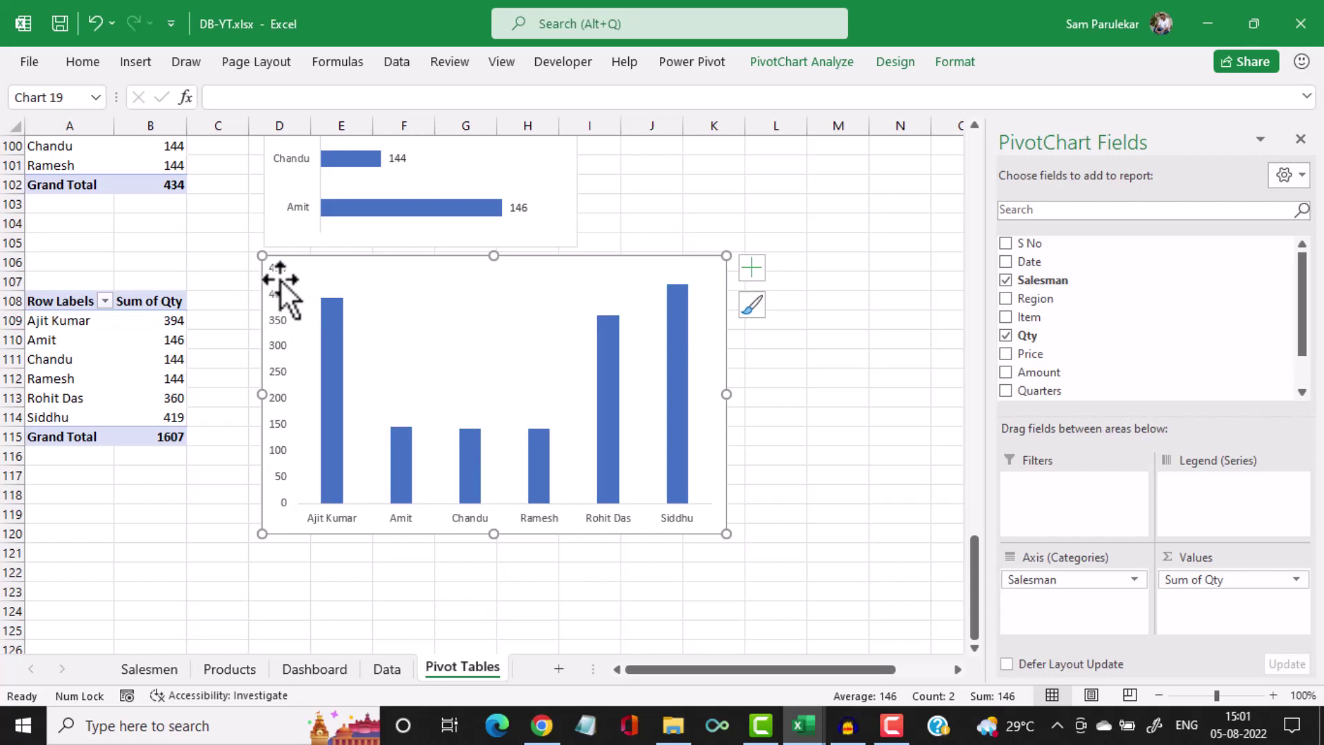
pyautogui.click(278, 269)
pyautogui.press('Delete')
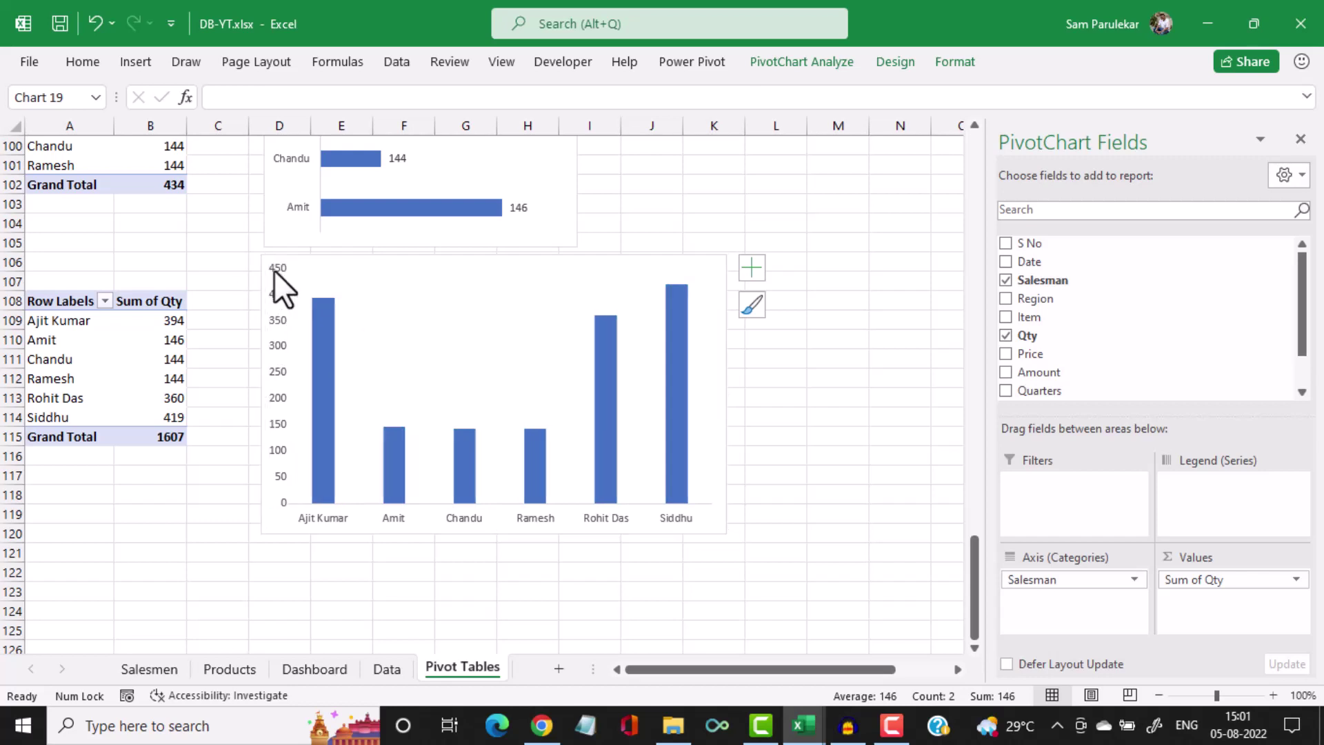
pyautogui.rightClick(311, 321)
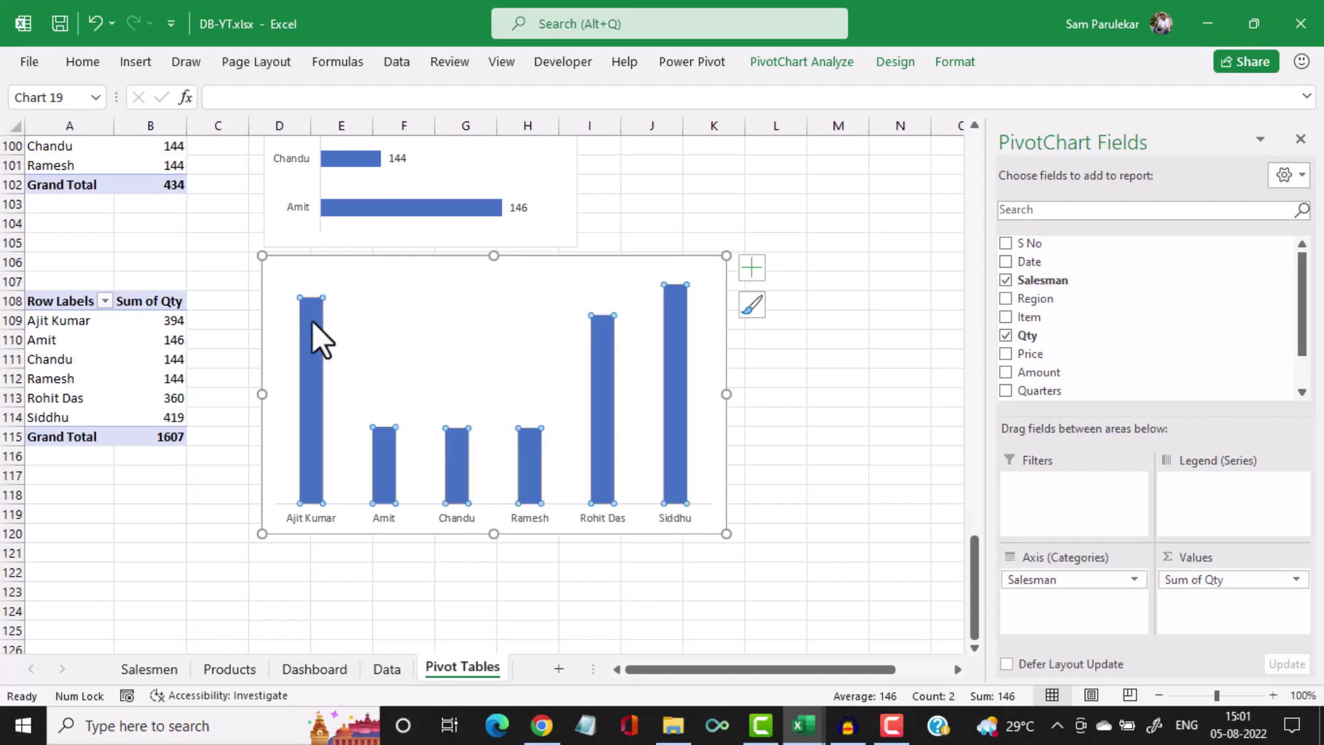
pyautogui.click(364, 536)
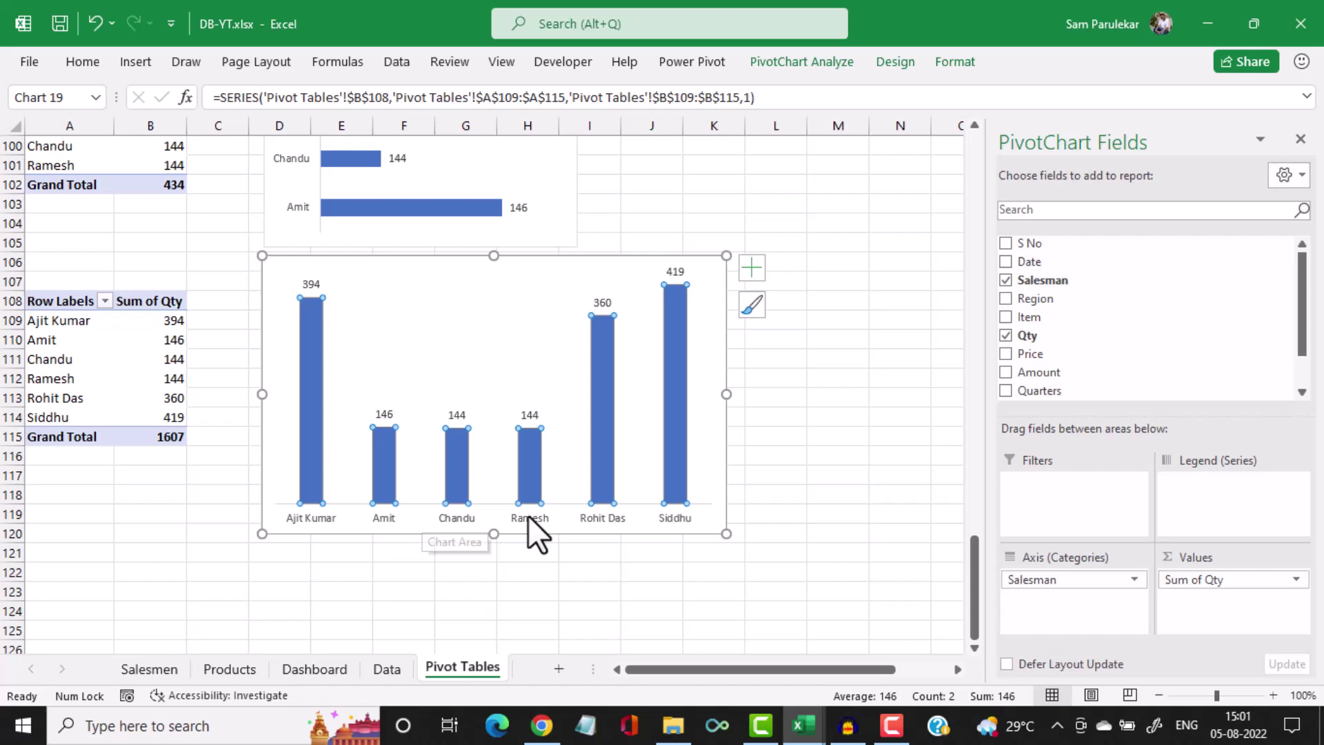
# Copy the column chart onto the Salesmen sheet in the Sales by Salesmen box
pyautogui.click(141, 671)
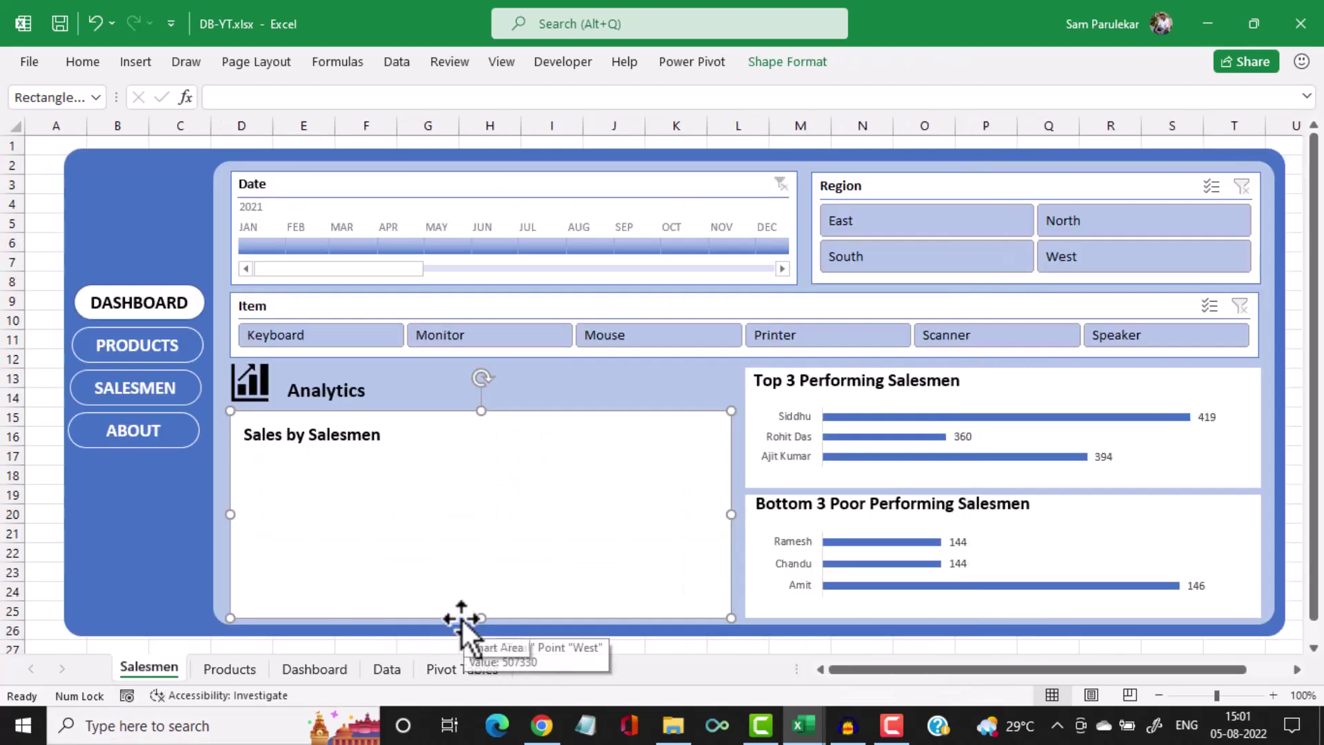
pyautogui.click(462, 619)
pyautogui.scroll(-4, 634, 486)
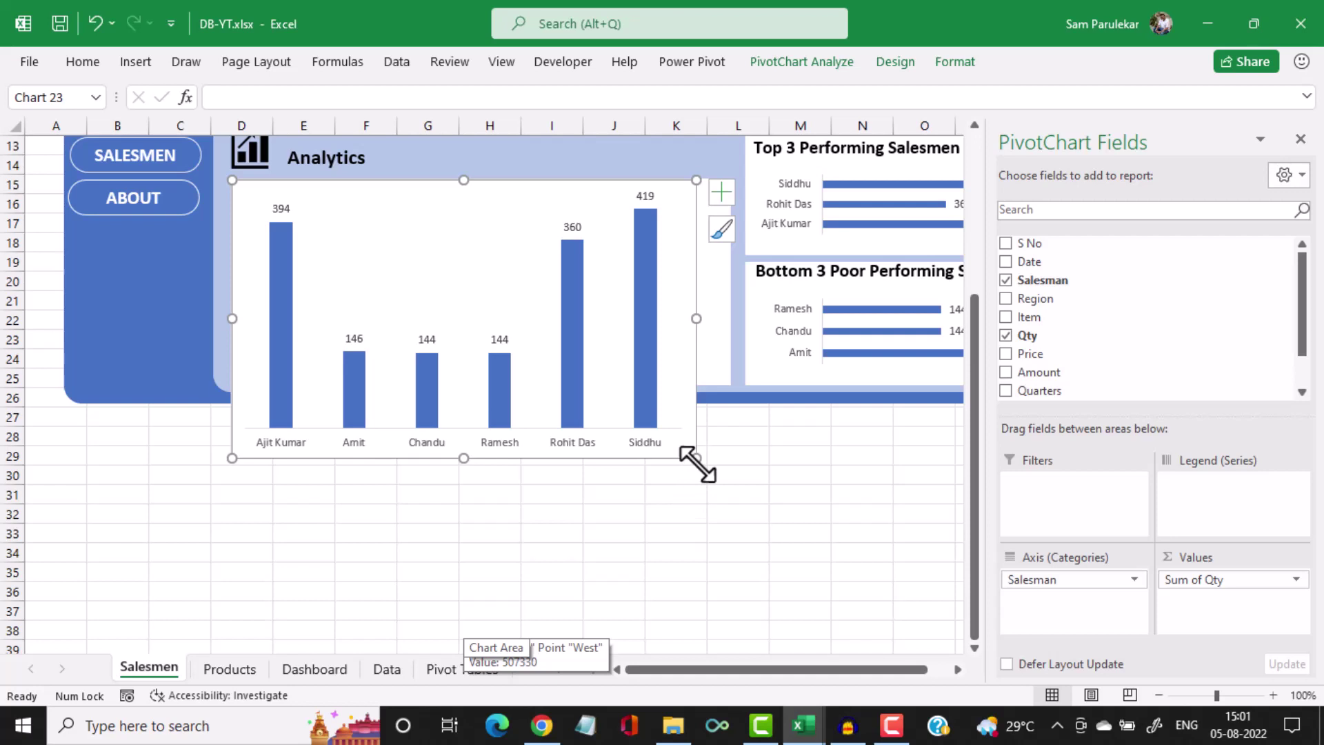
# Try to shrink the pasted column chart from its lower corner, and undo the resize
pyautogui.moveTo(697, 458); pyautogui.dragTo(633, 381)
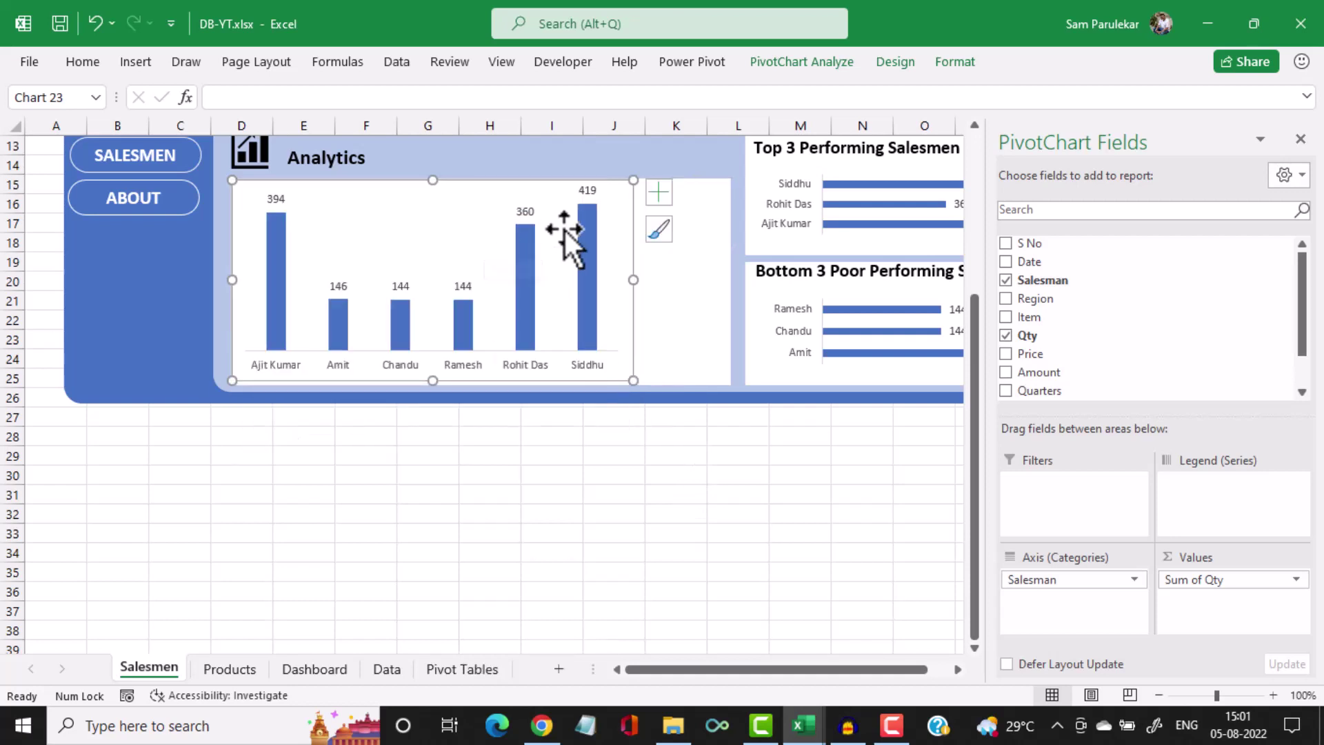
pyautogui.scroll(2, 577, 242)
pyautogui.hotkey('ctrl', 'z')
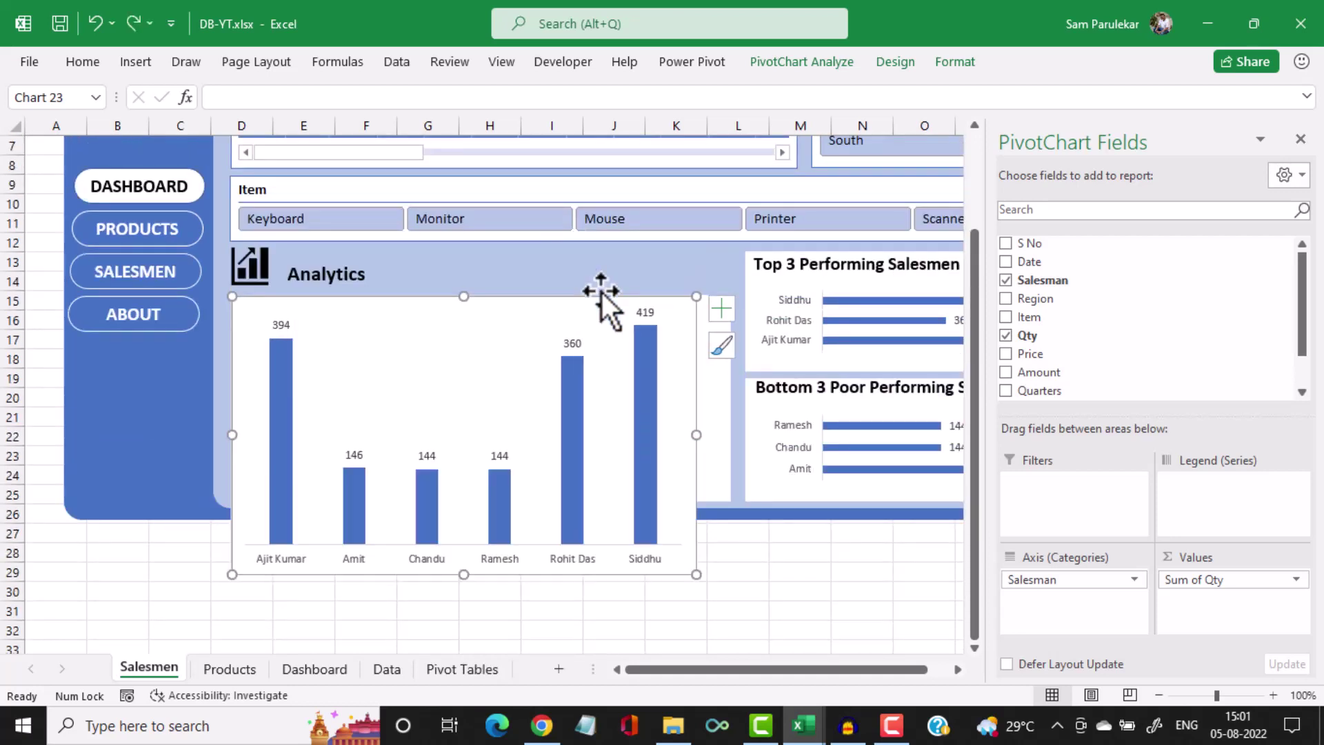
# Fit the column chart below the Sales by Salesmen heading at about 4.47 cm by 12.97 cm and close the field list
pyautogui.click(724, 629)
pyautogui.click(675, 557)
pyautogui.moveTo(691, 576); pyautogui.dragTo(700, 494)
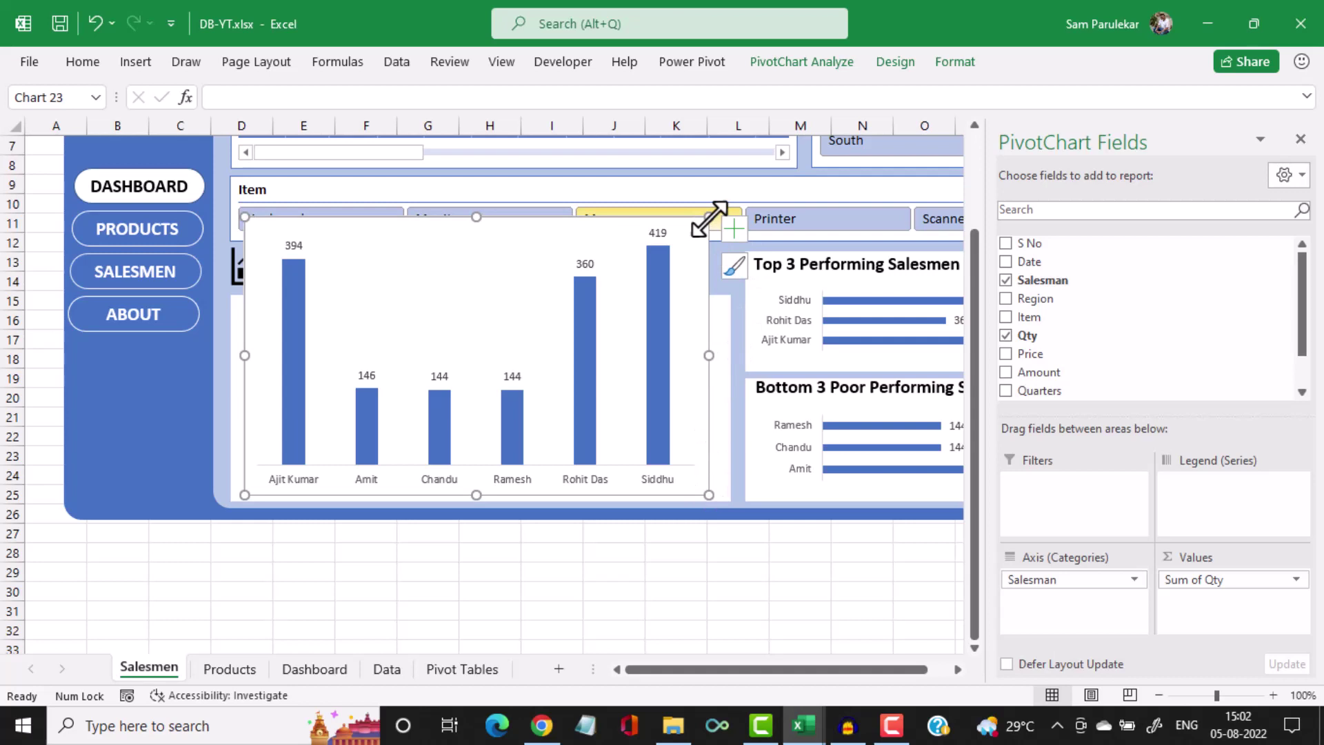
pyautogui.moveTo(709, 217); pyautogui.dragTo(628, 332)
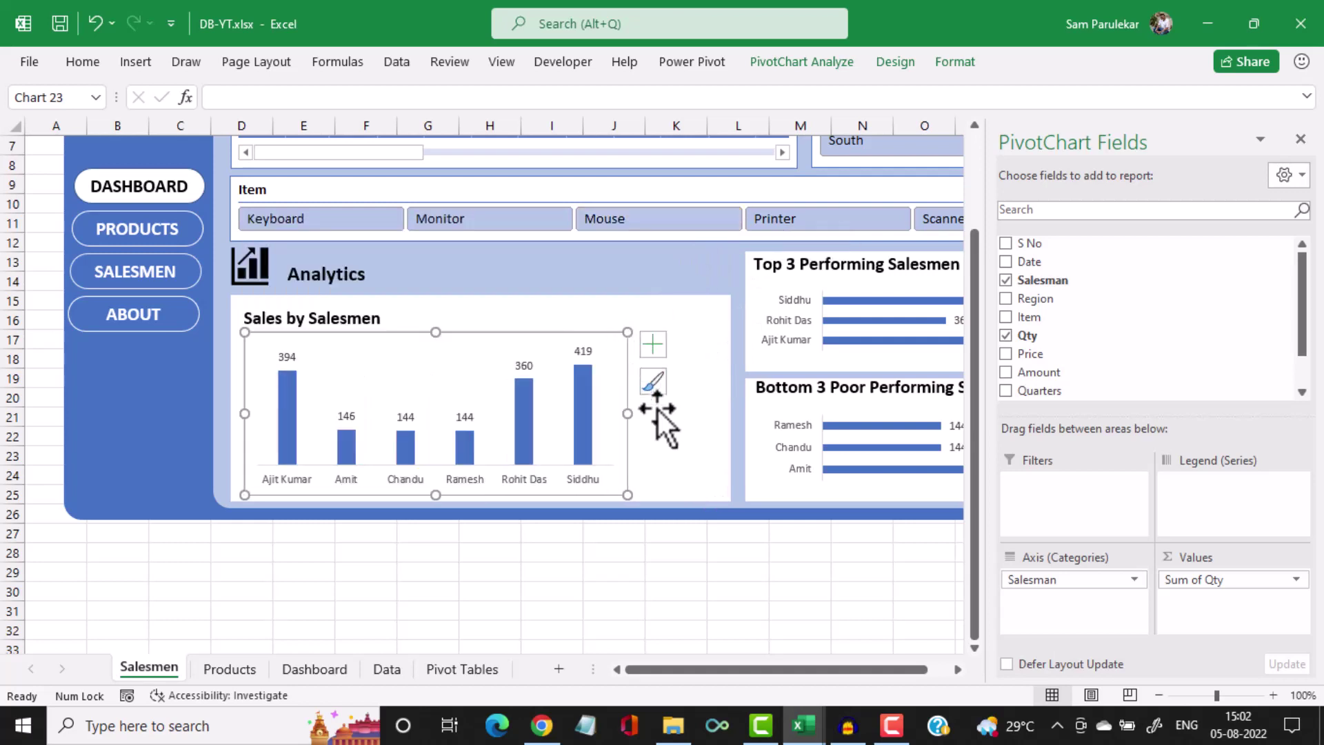
pyautogui.moveTo(629, 413); pyautogui.dragTo(717, 414)
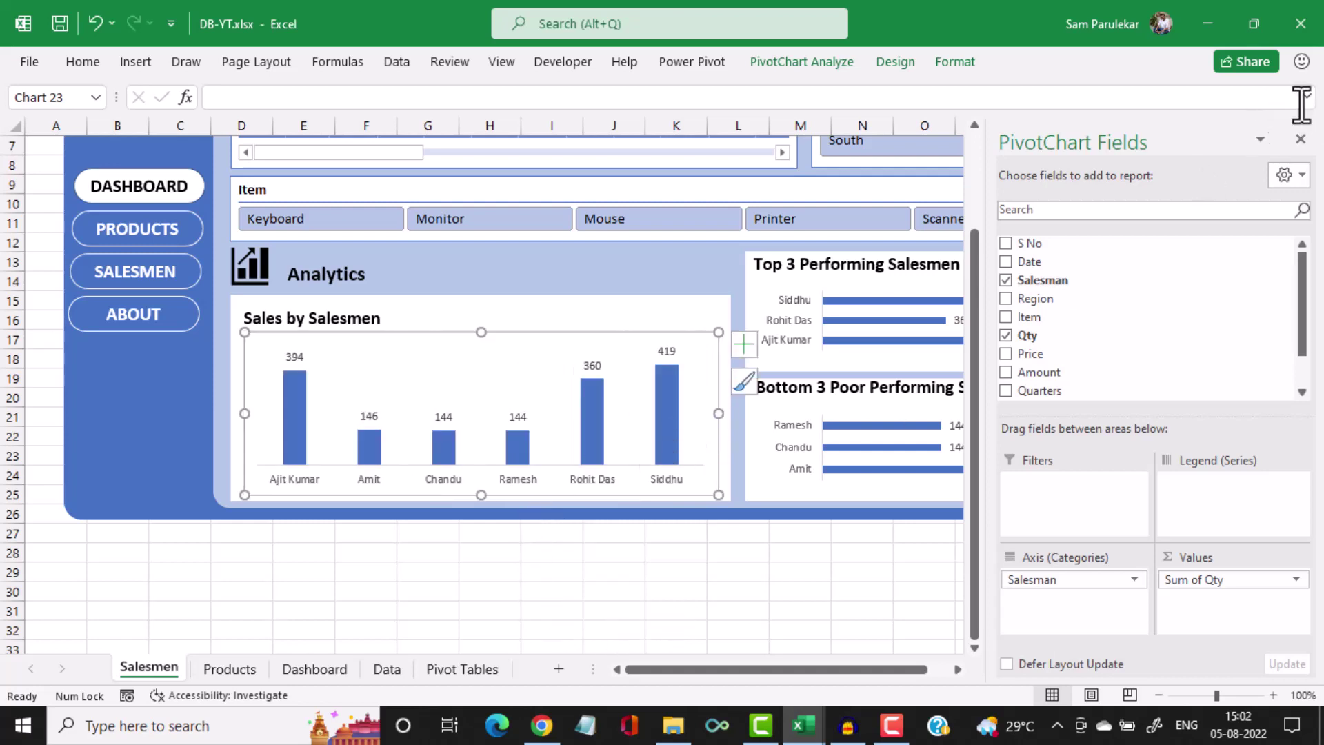
pyautogui.click(1297, 136)
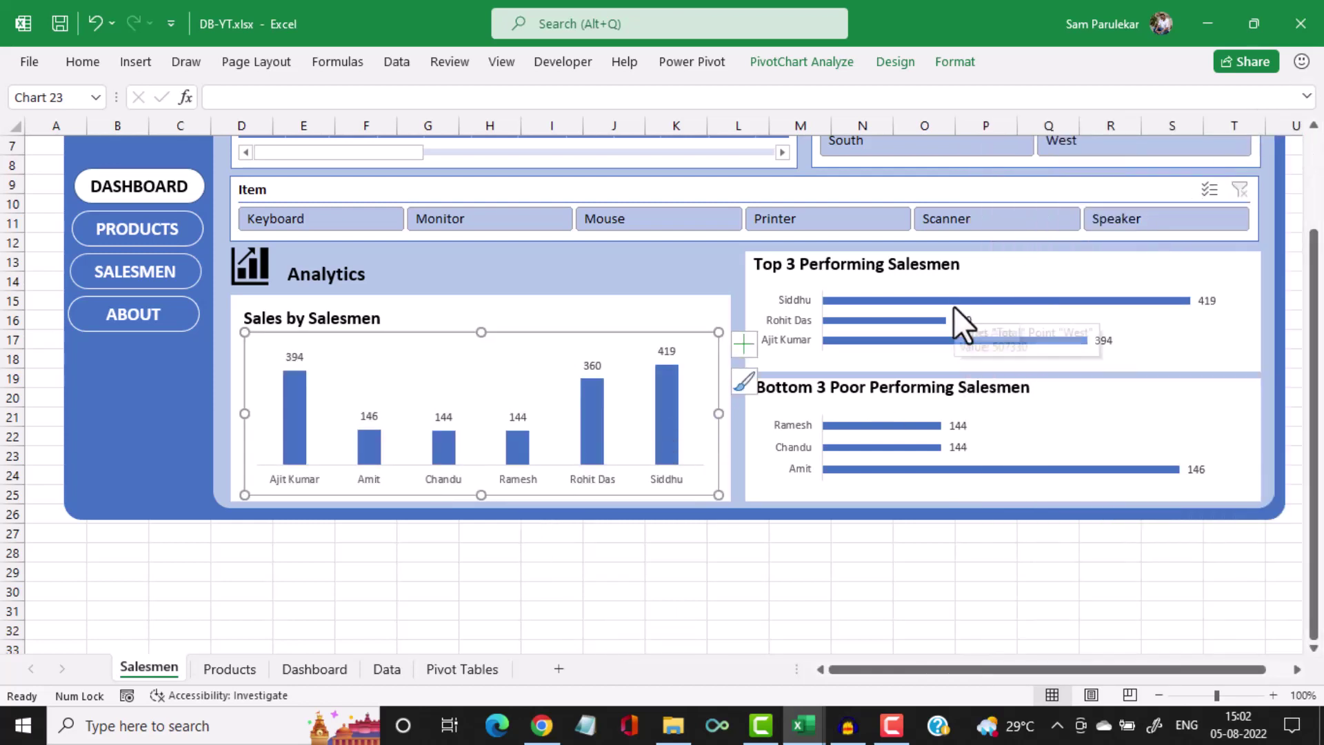
# Remove the outline from the chart area of the Sales by Salesmen chart
pyautogui.scroll(2, 954, 310)
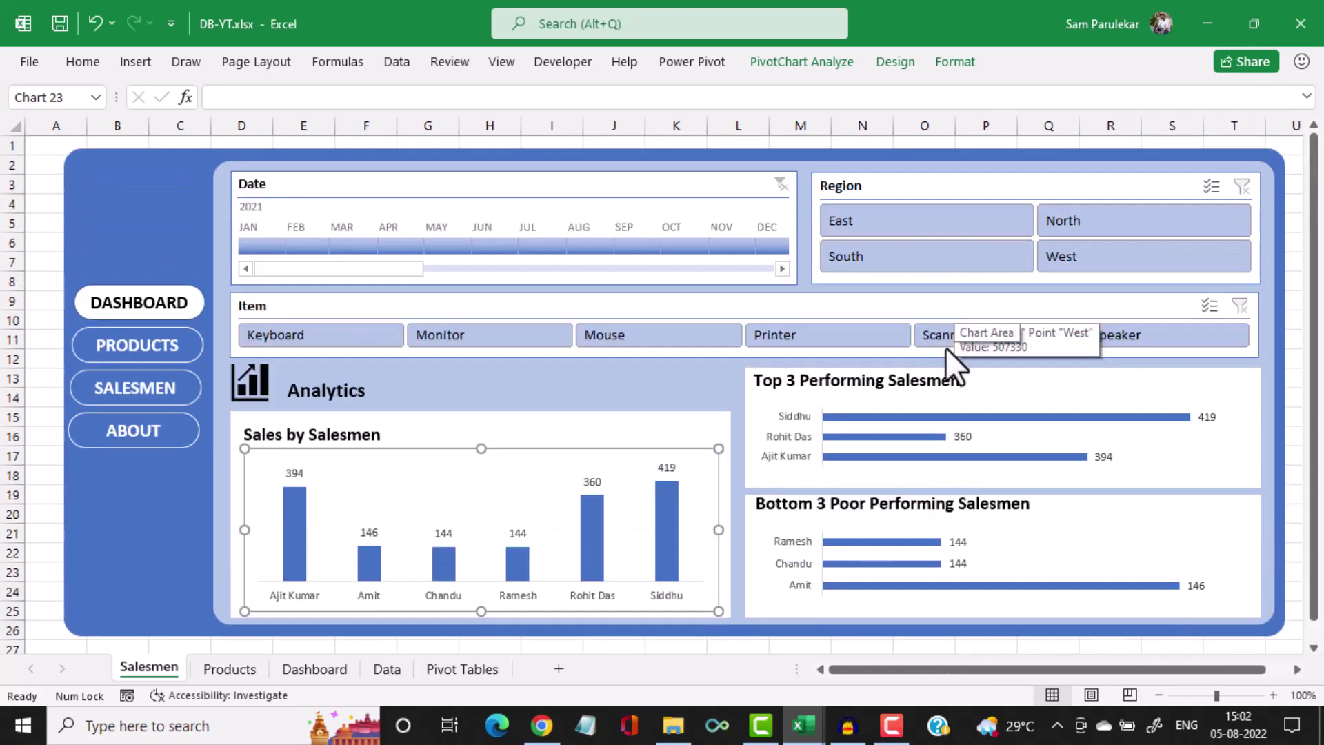
pyautogui.click(951, 67)
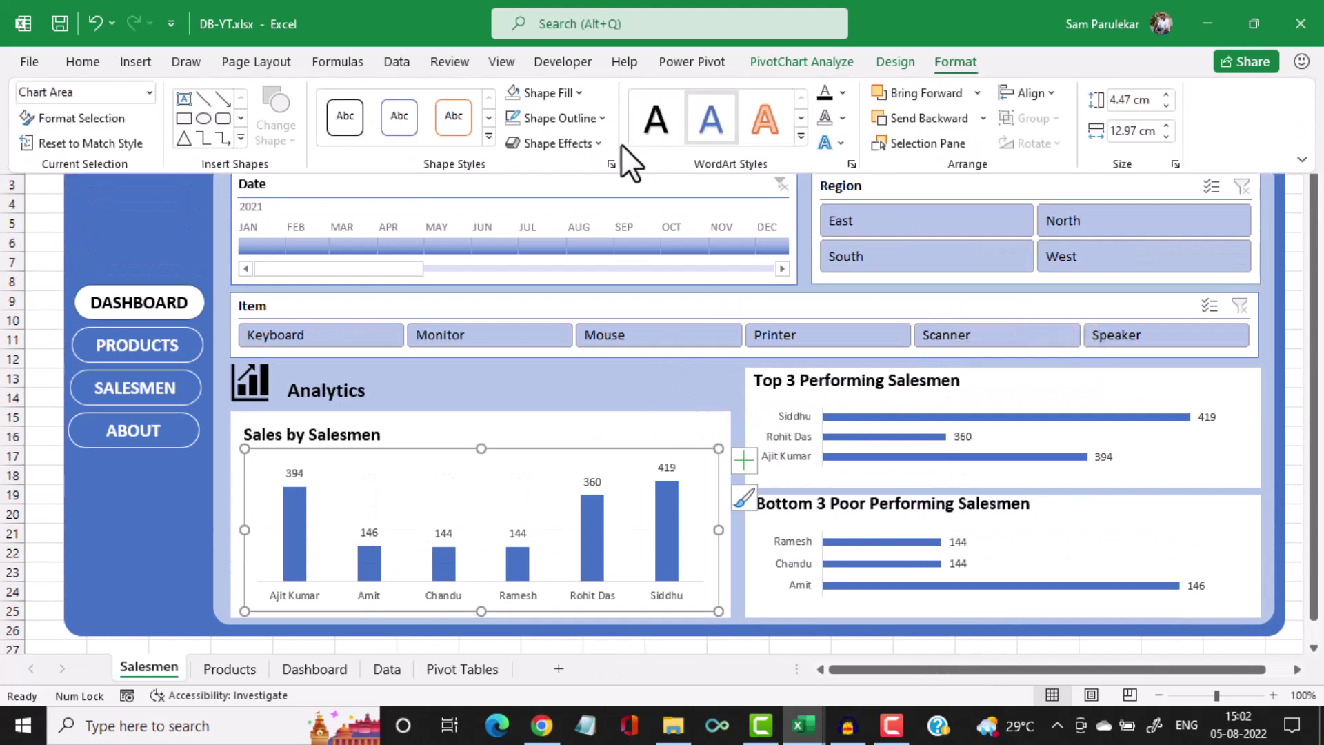
pyautogui.click(599, 117)
pyautogui.click(523, 362)
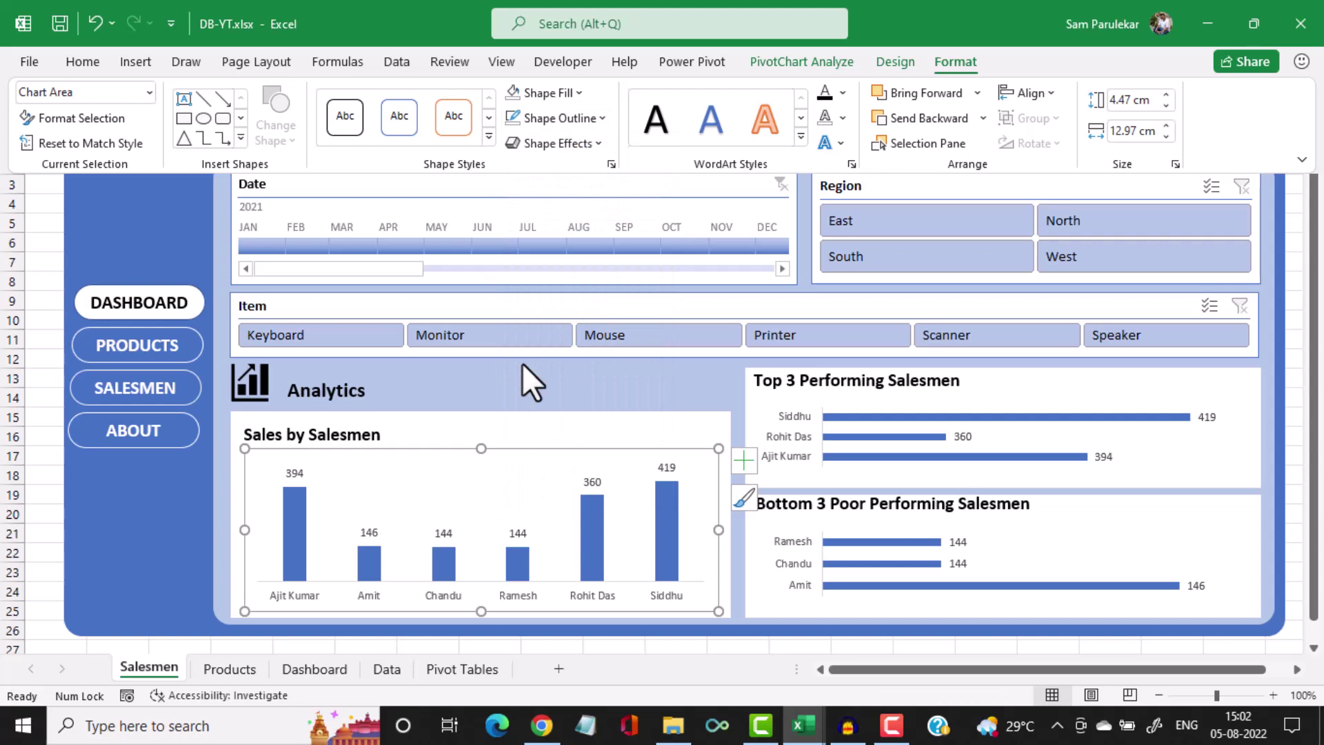
pyautogui.click(550, 437)
pyautogui.click(597, 389)
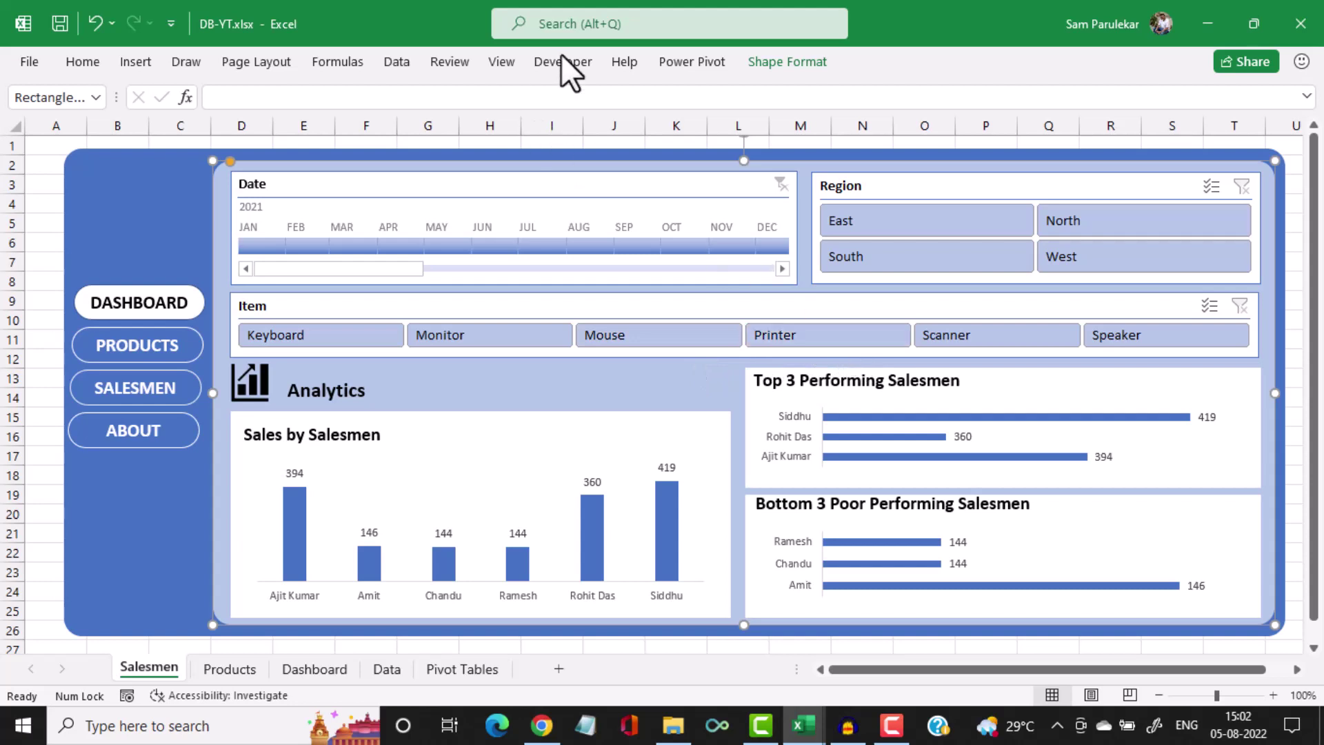
# Test the Item slicer on the salesmen charts with Keyboard, Monitor, Mouse and Scanner in turn
pyautogui.click(347, 333)
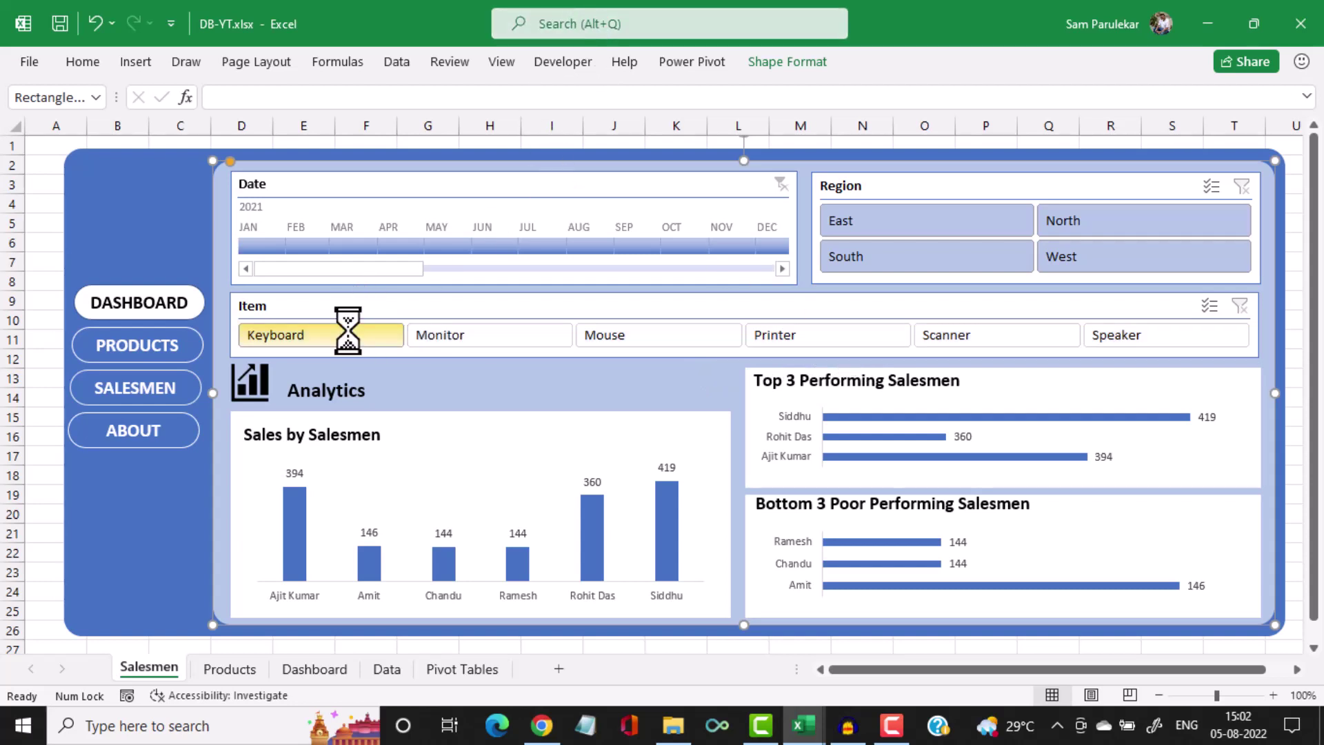
pyautogui.click(478, 337)
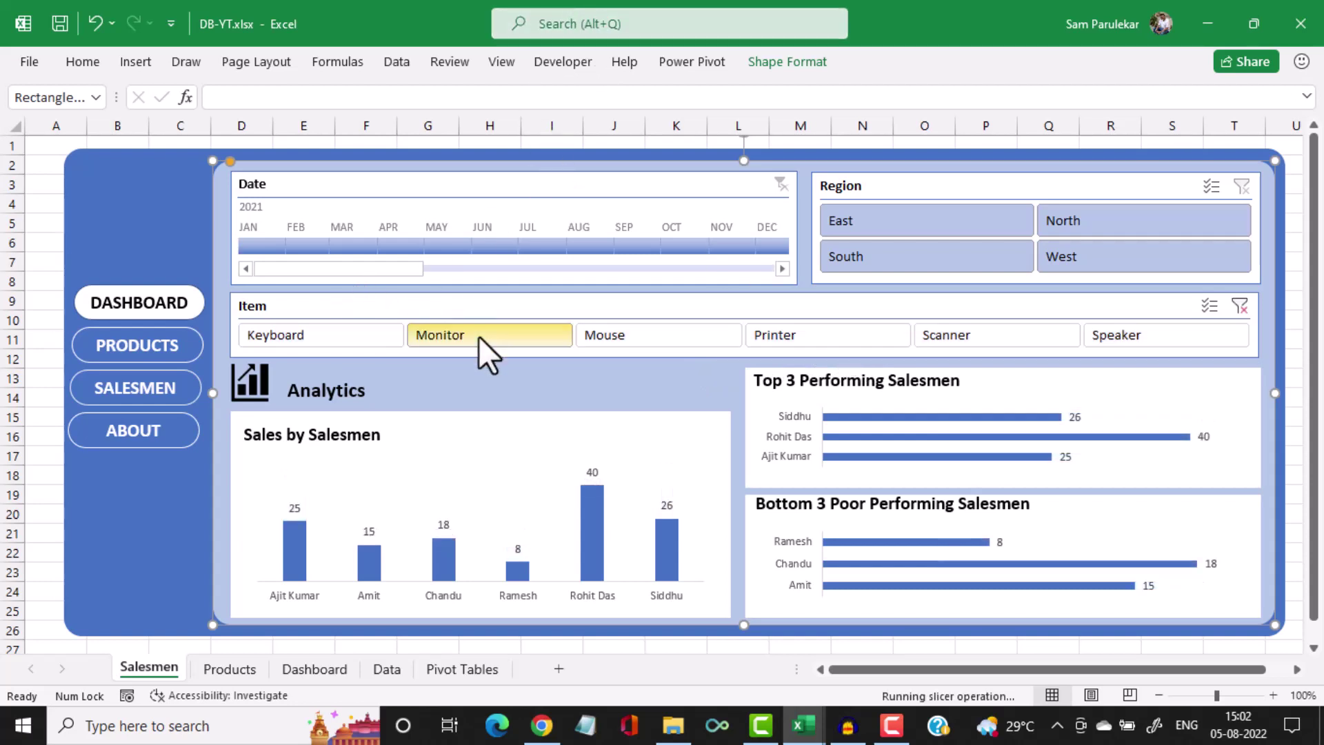
pyautogui.click(667, 338)
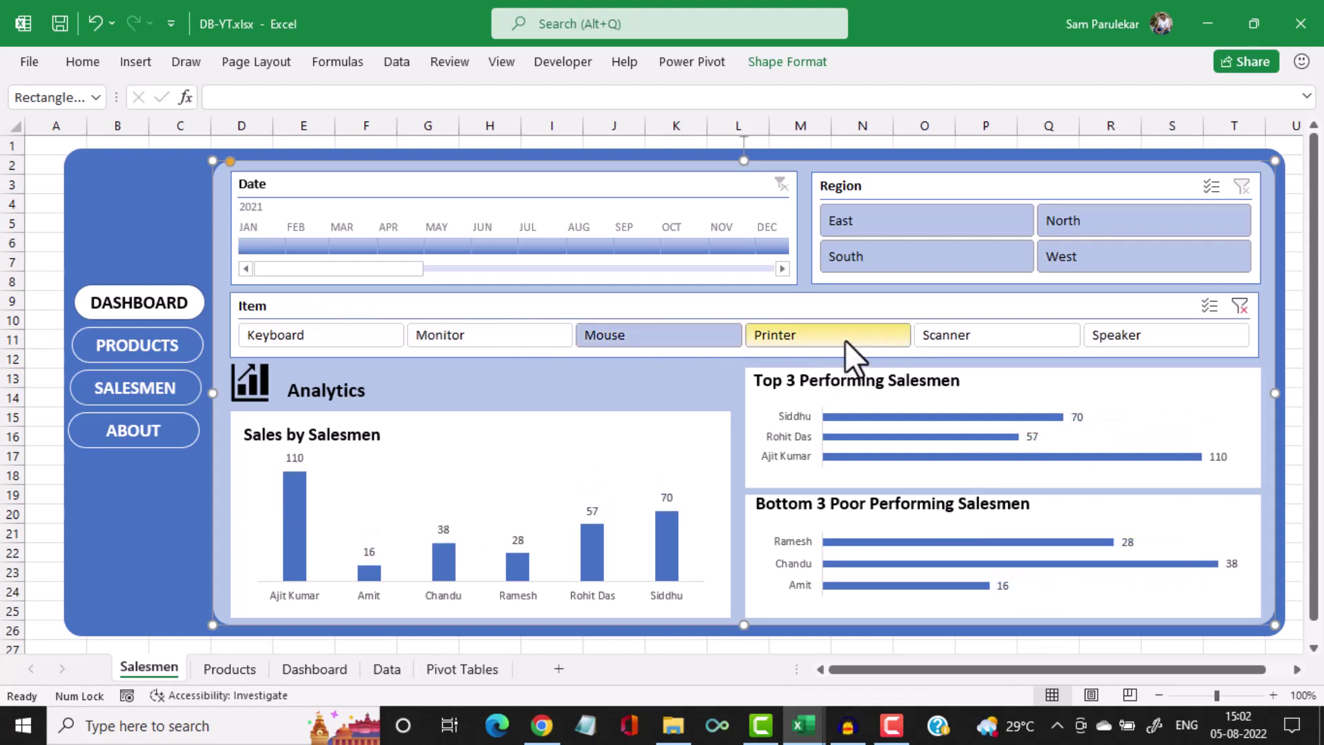
pyautogui.click(957, 336)
# Test the Region slicer with East, North, West and South in turn, and clear the Region and Item filters
pyautogui.click(993, 215)
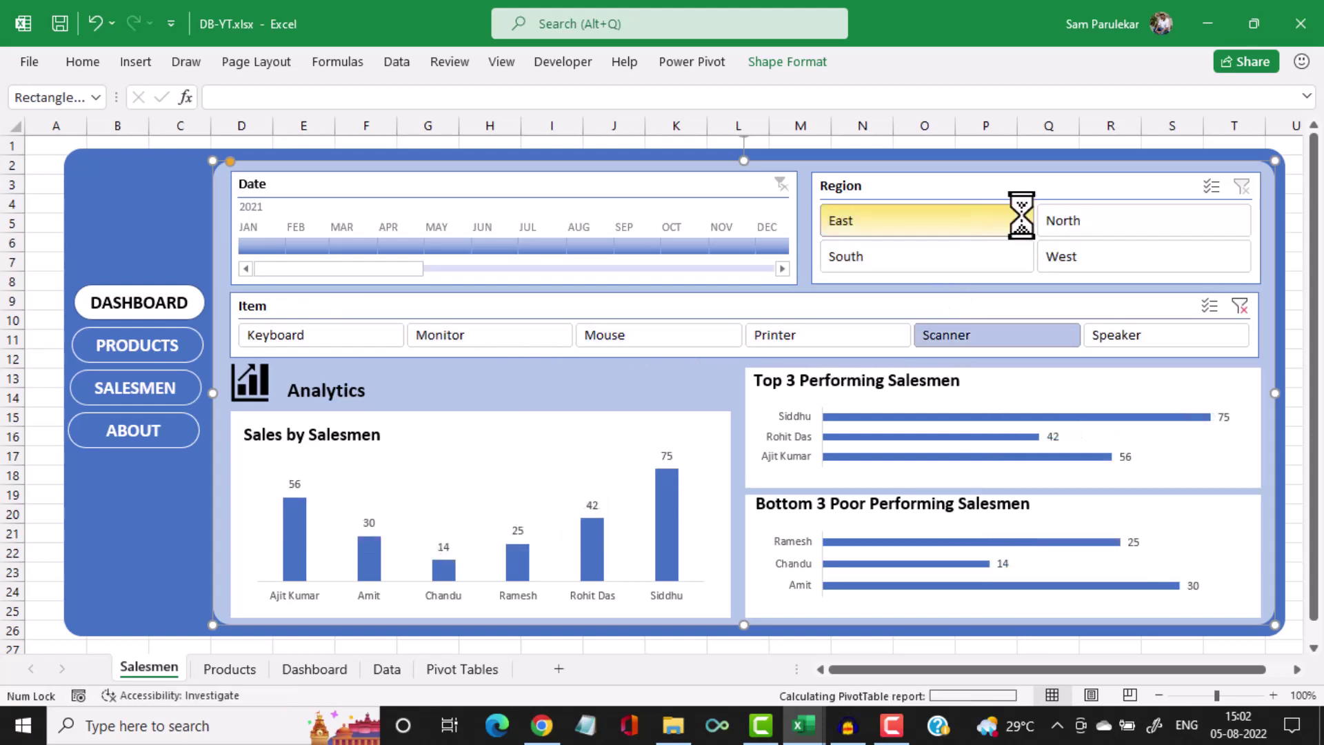
pyautogui.click(1096, 213)
pyautogui.click(1104, 257)
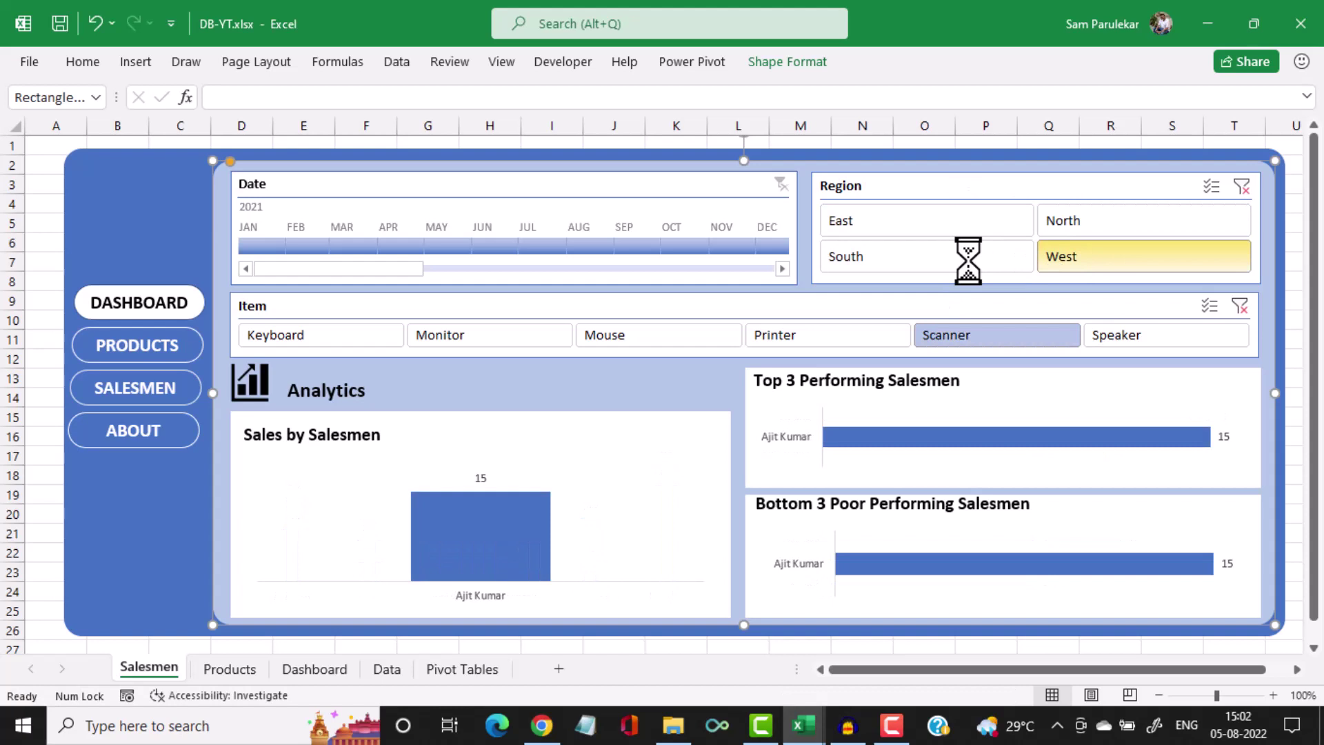
pyautogui.click(967, 260)
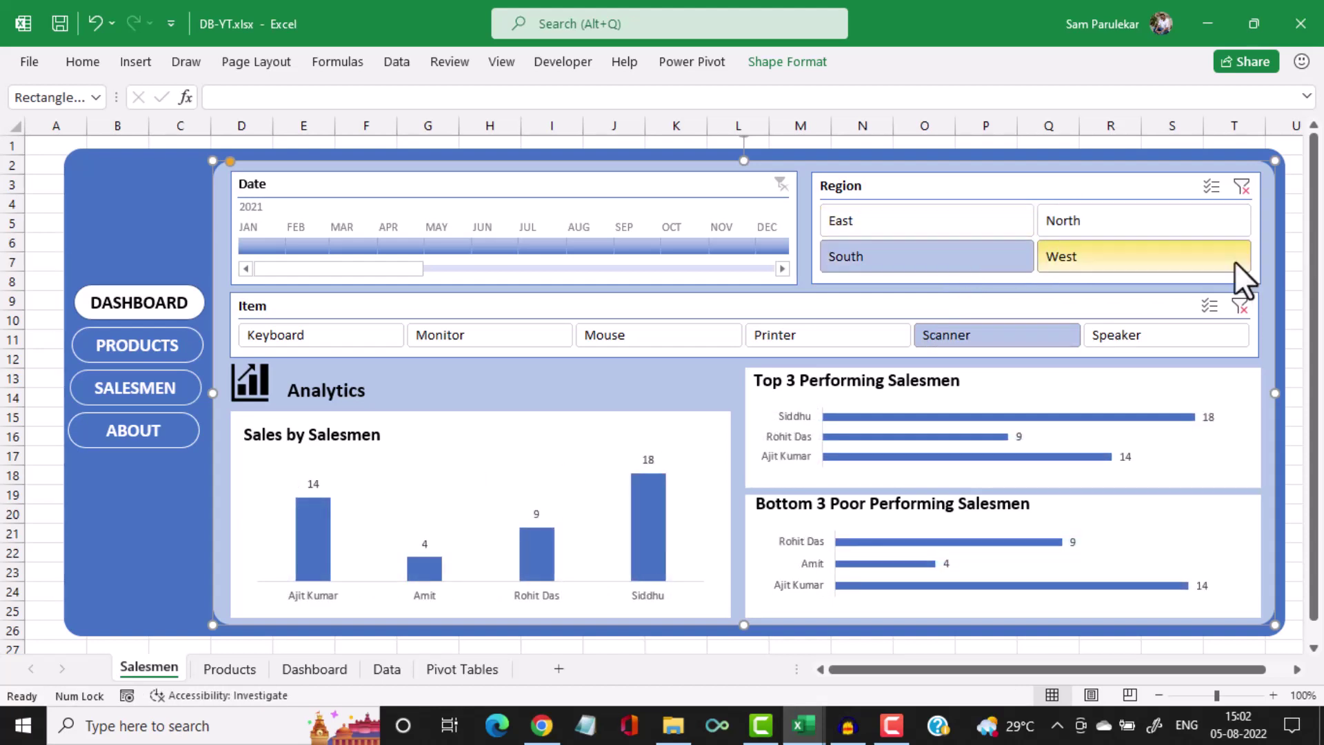
pyautogui.click(1240, 186)
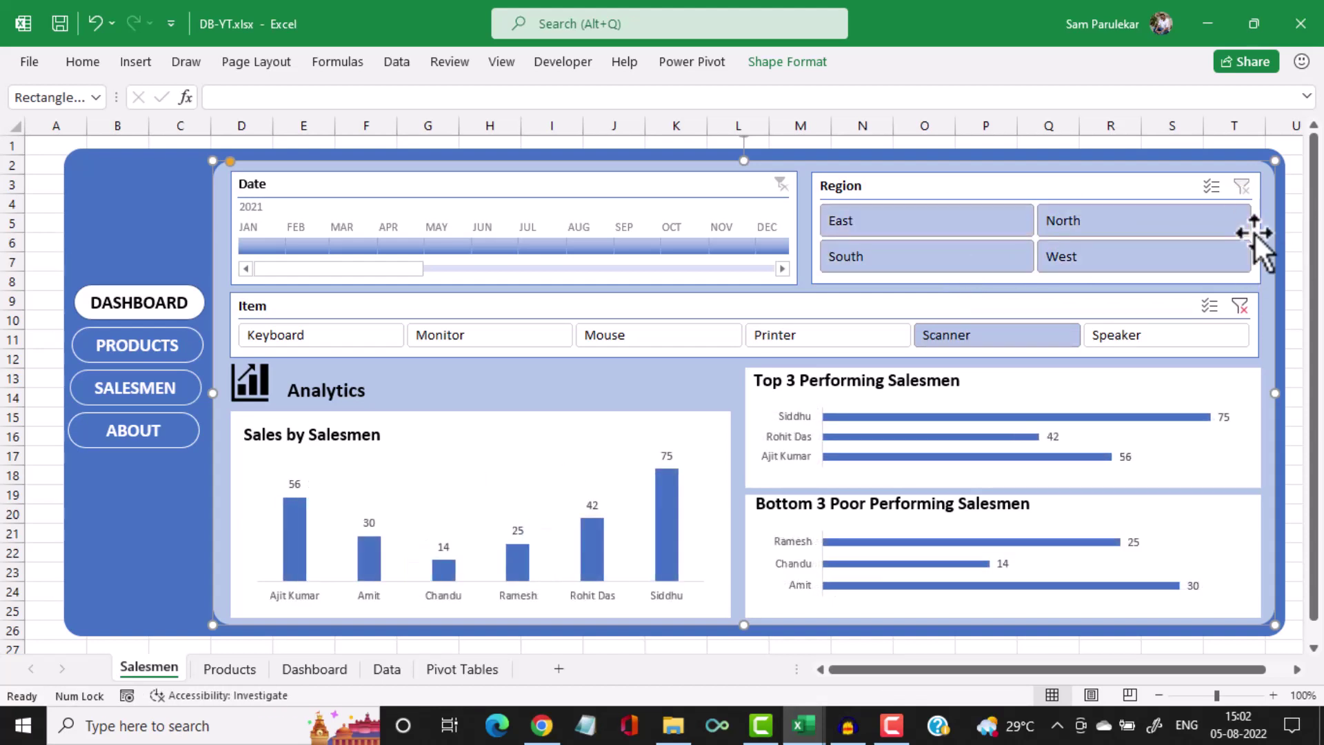
pyautogui.click(1238, 308)
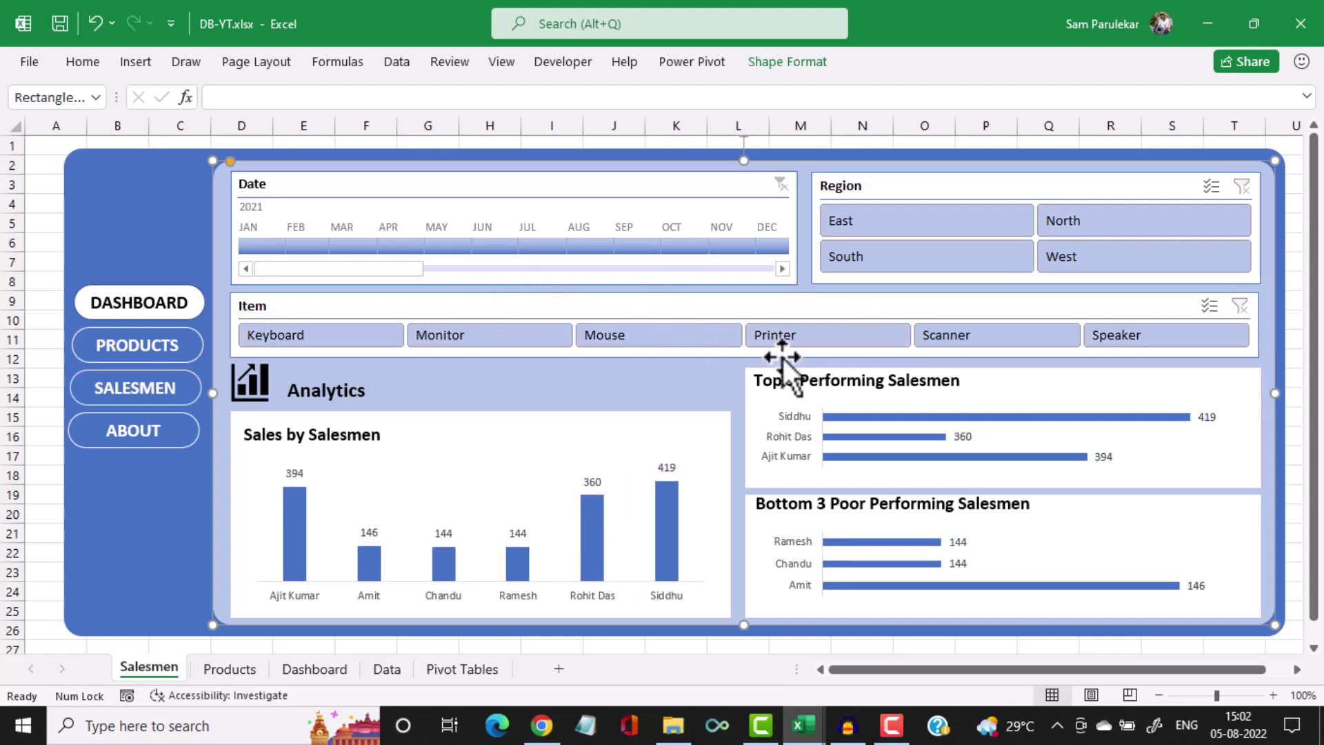
# Look over the Dashboard and Products sheets and return to the Salesmen sheet
pyautogui.click(322, 673)
pyautogui.click(244, 675)
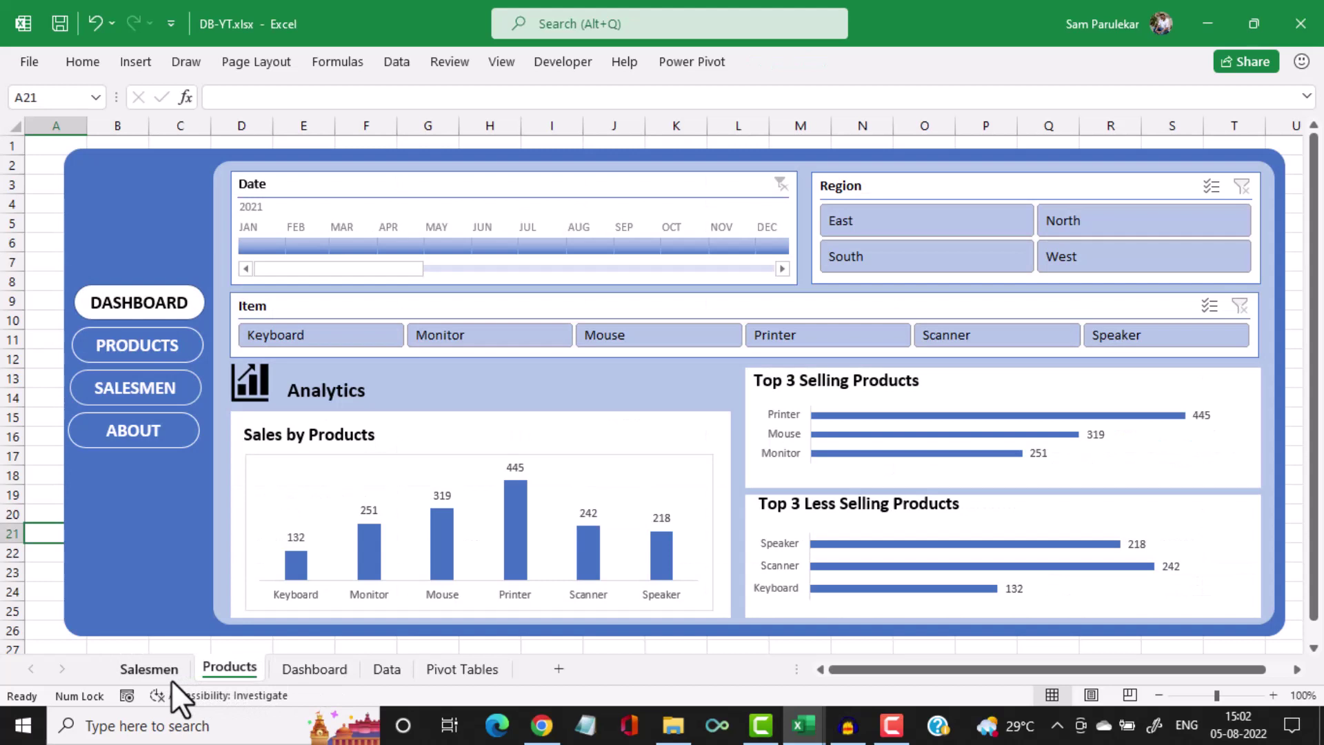
pyautogui.click(160, 672)
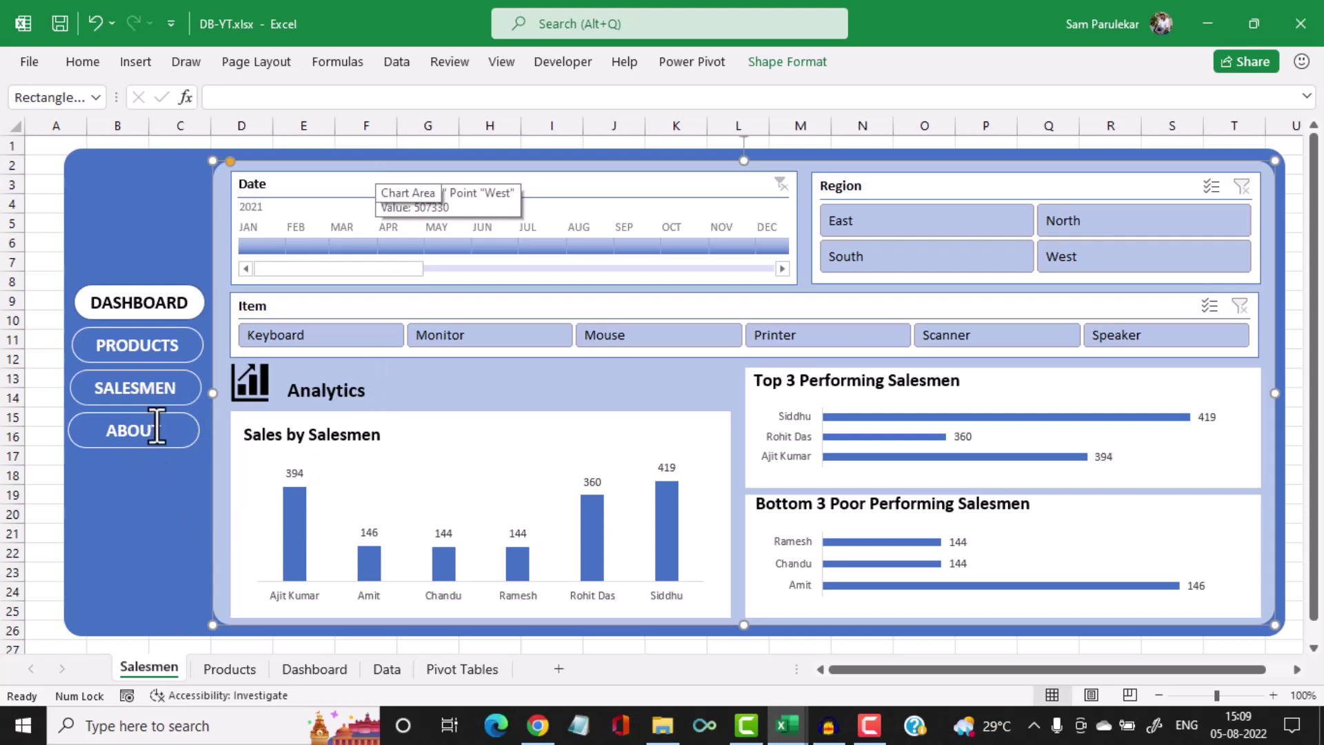
# Create a copy of the Salesmen sheet in the same workbook, placed before the Salesmen sheet
pyautogui.rightClick(152, 664)
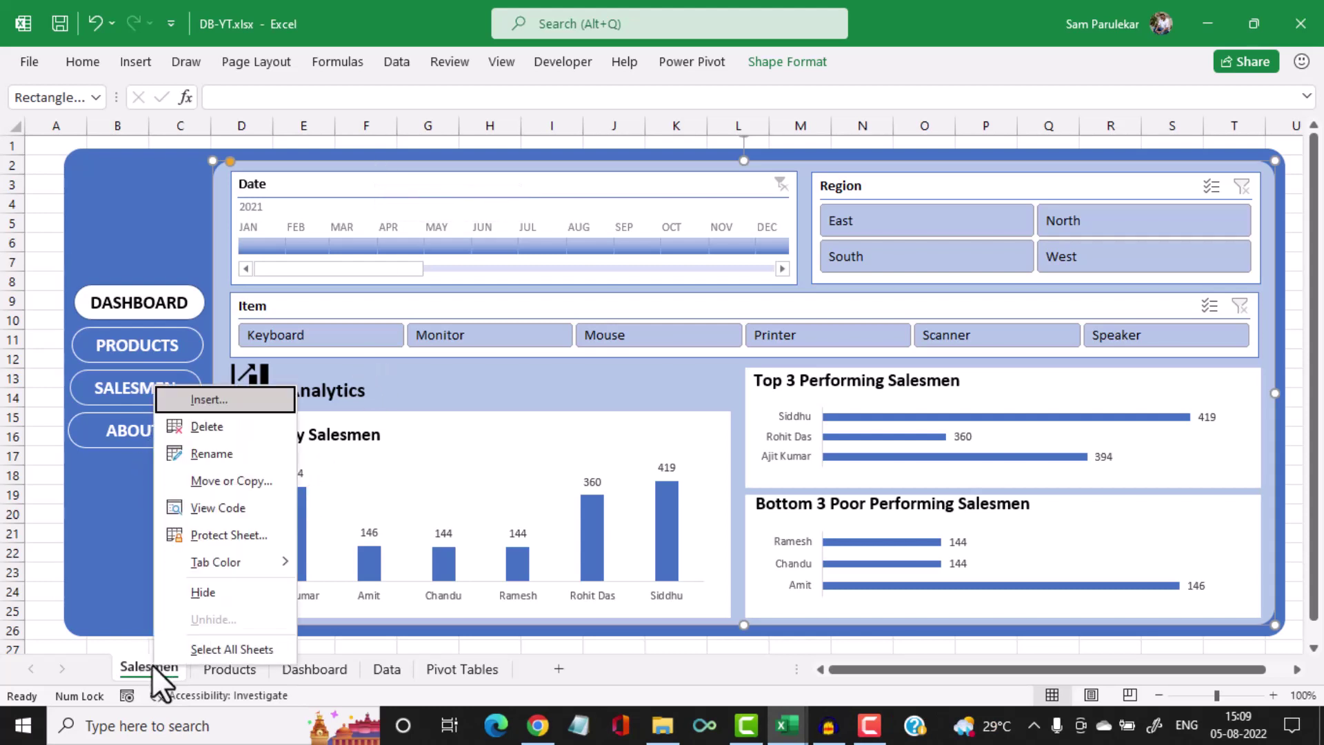
pyautogui.click(251, 480)
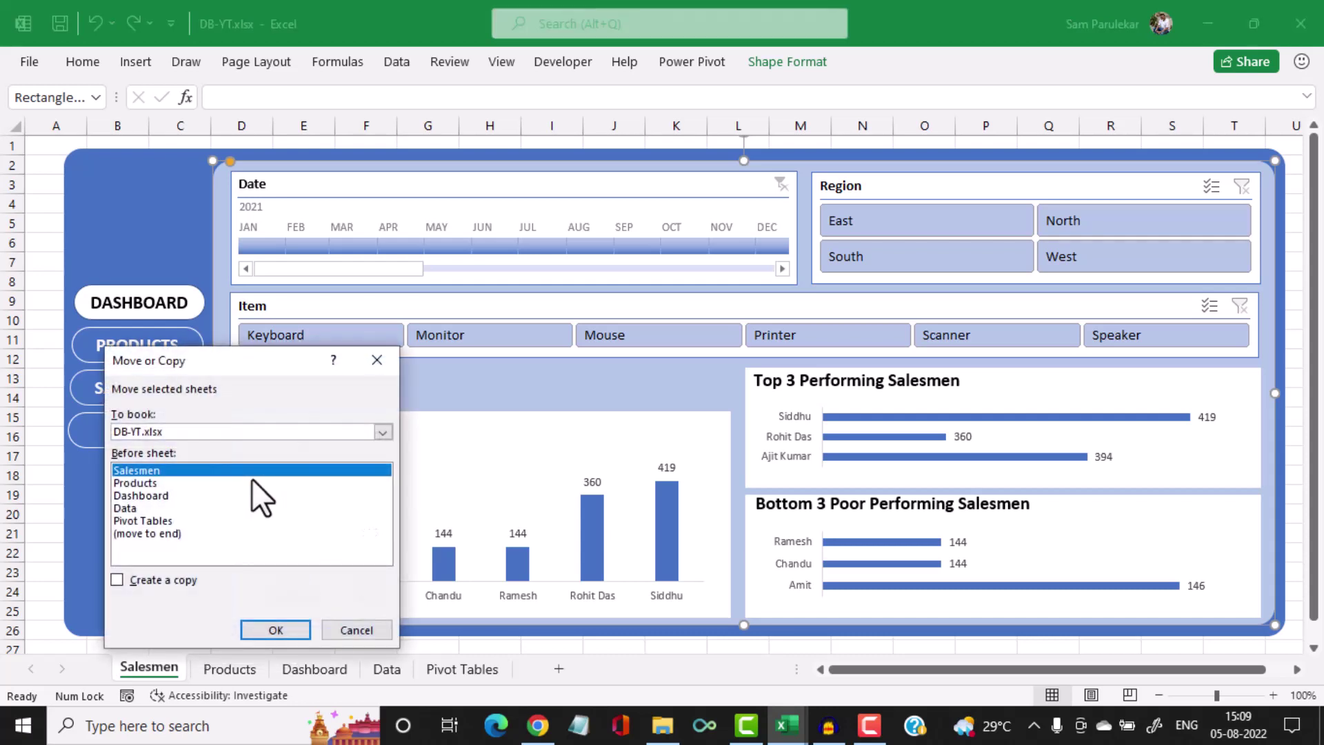
pyautogui.click(115, 581)
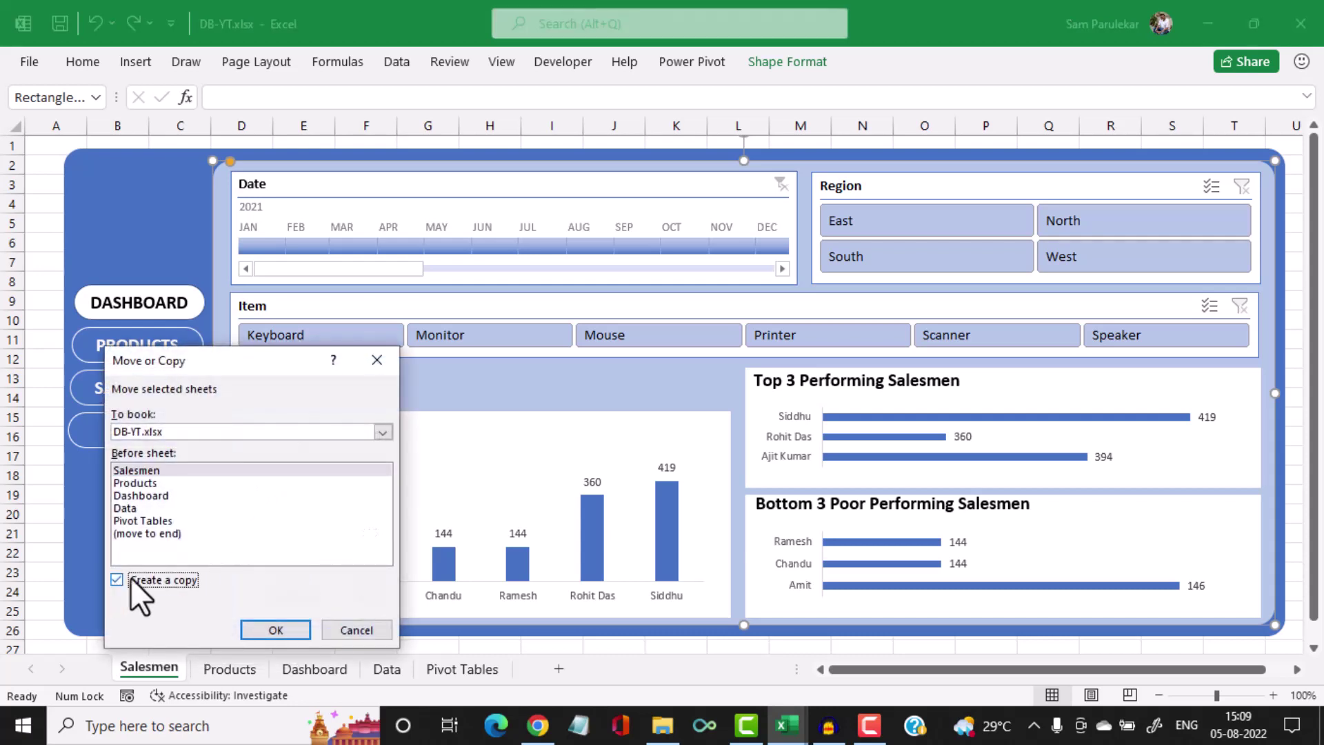
pyautogui.click(271, 630)
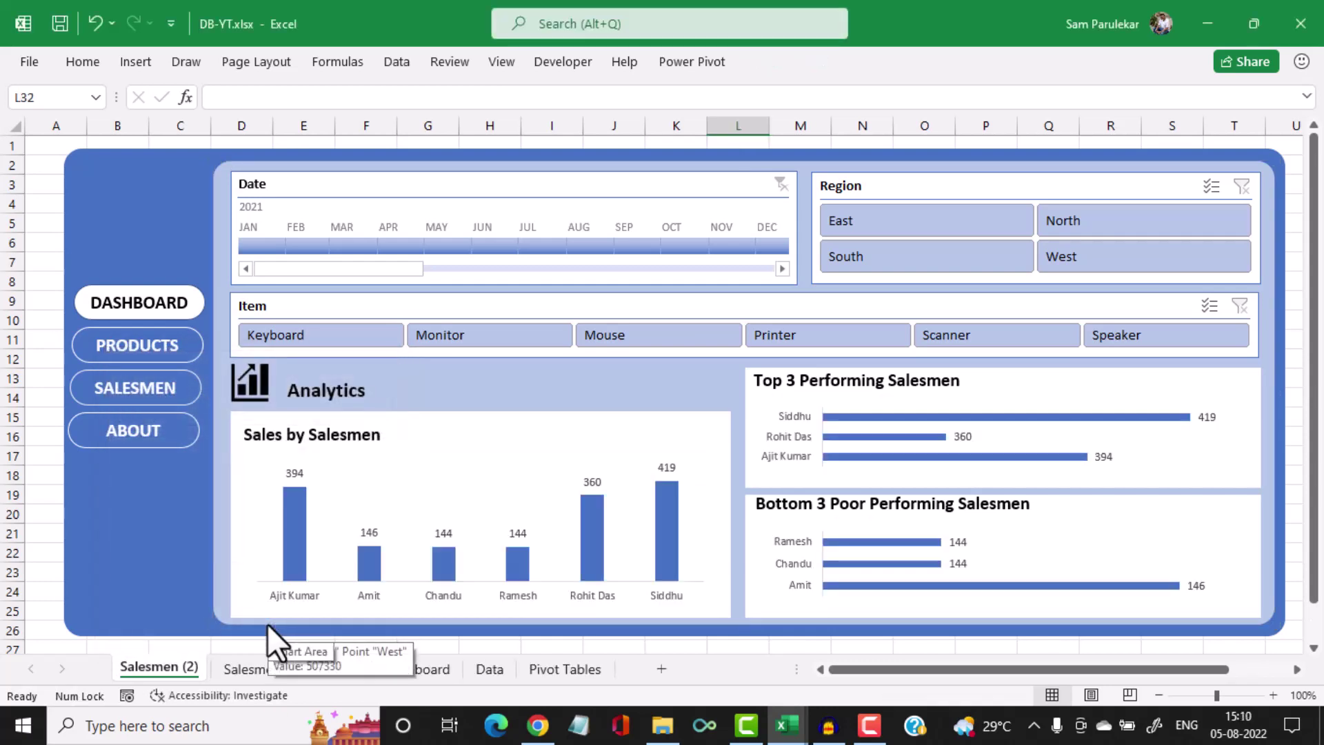
# Rename the copied Salesmen sheet as About
pyautogui.rightClick(159, 672)
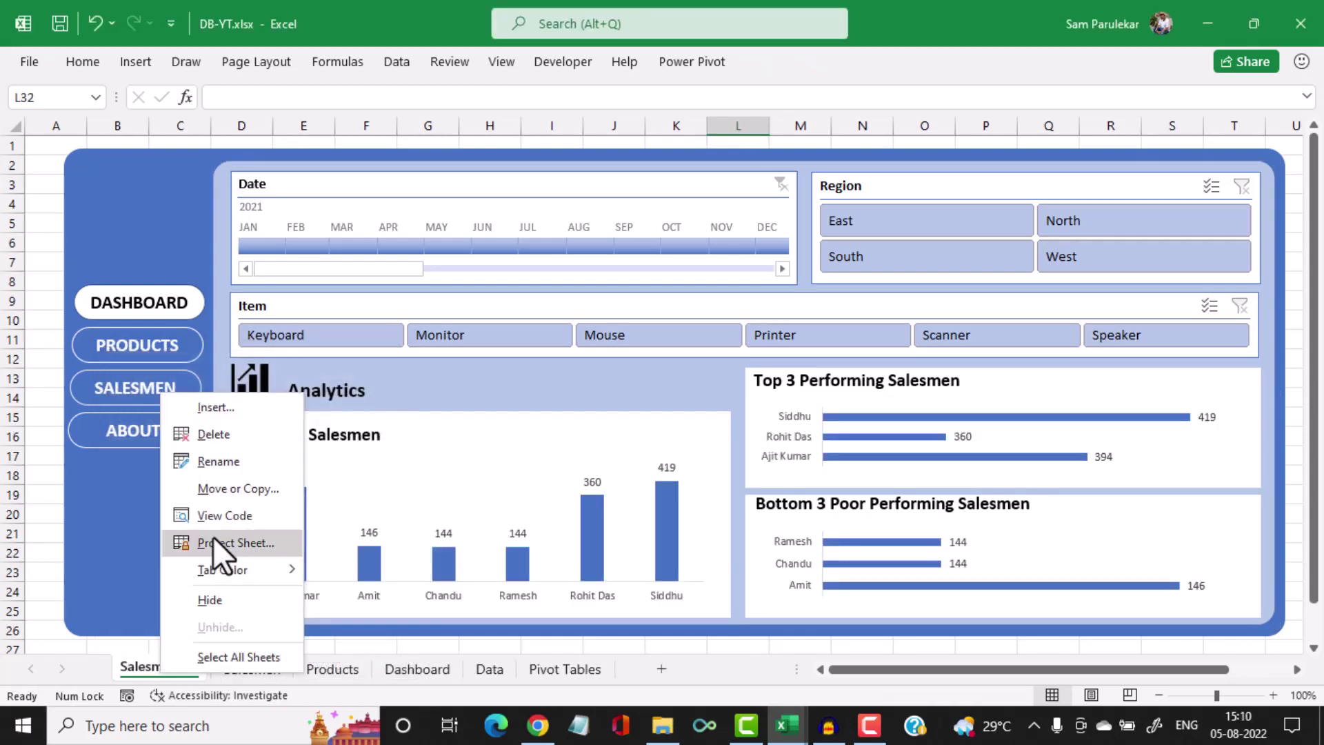
pyautogui.click(217, 460)
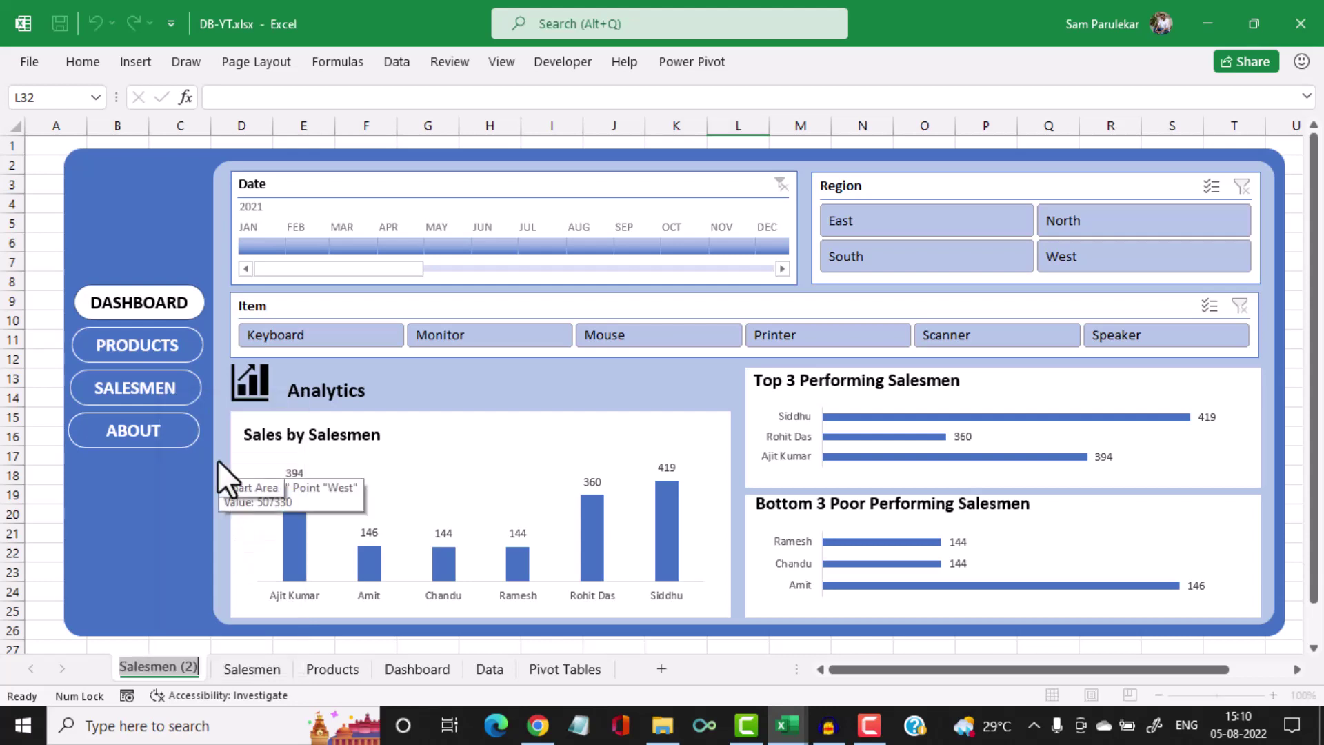
pyautogui.write('Ab')
pyautogui.write('out')
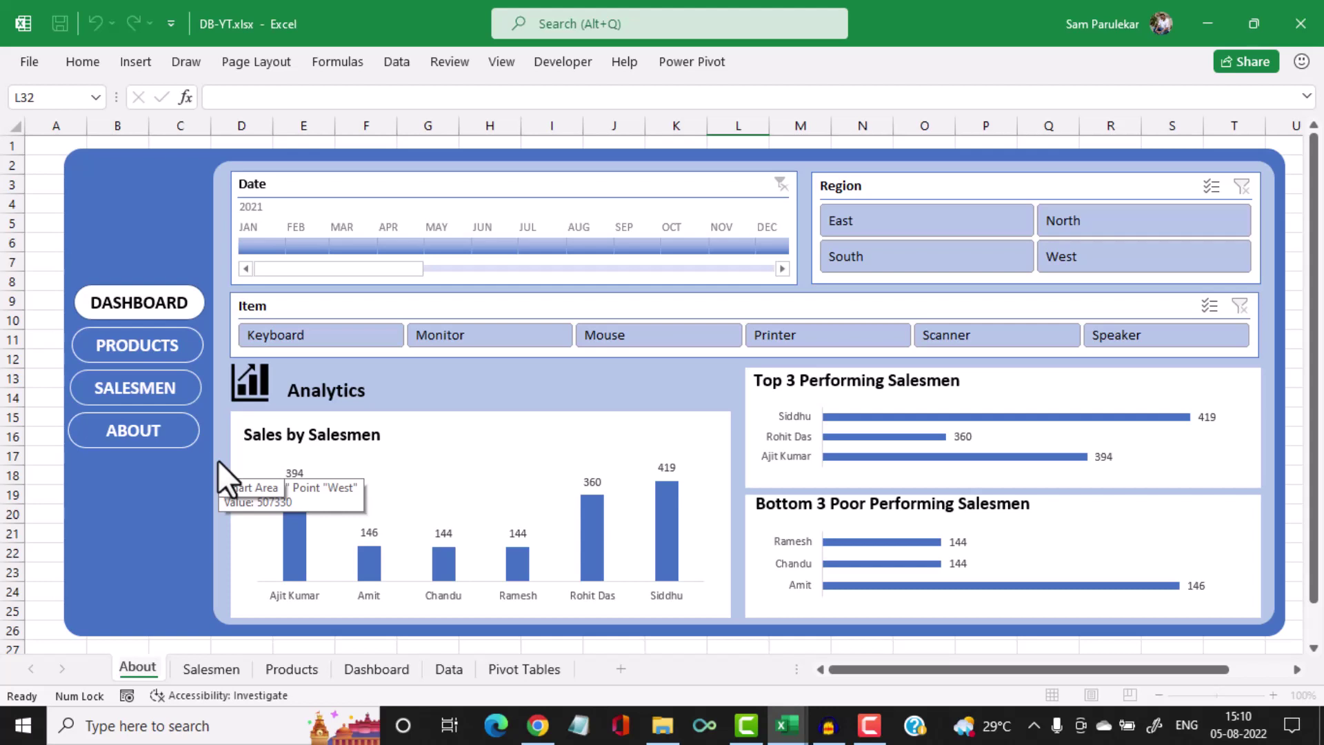
pyautogui.press('Return')
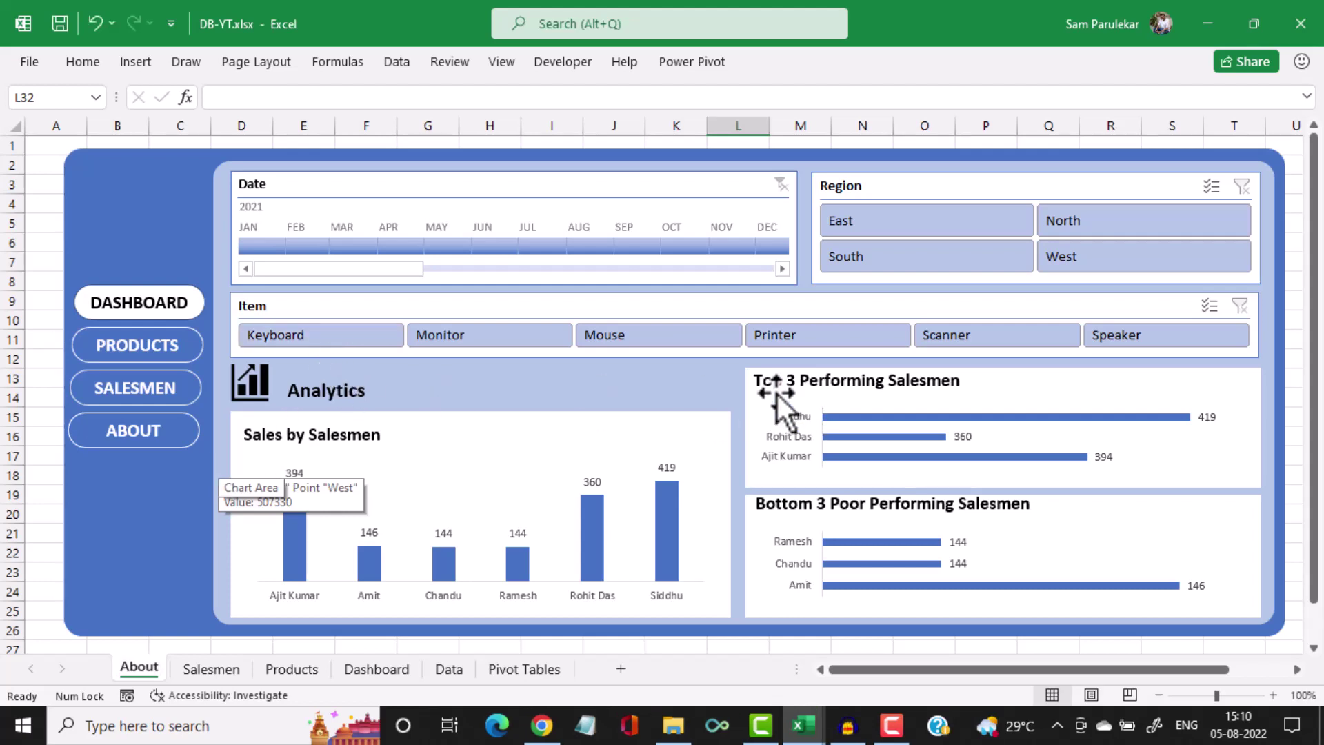
# Delete the Top 3 Performing Salesmen heading, its white box and its bar chart from the About sheet
pyautogui.click(749, 381)
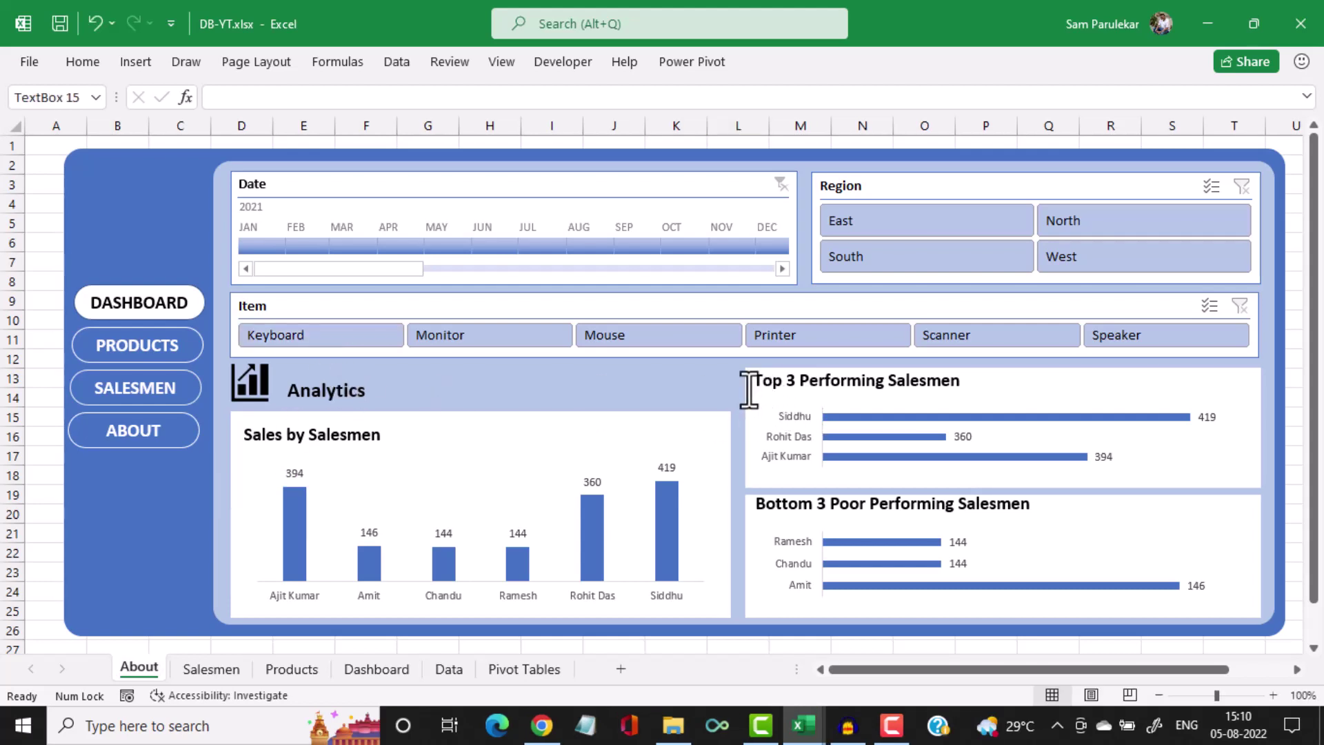
pyautogui.click(829, 397)
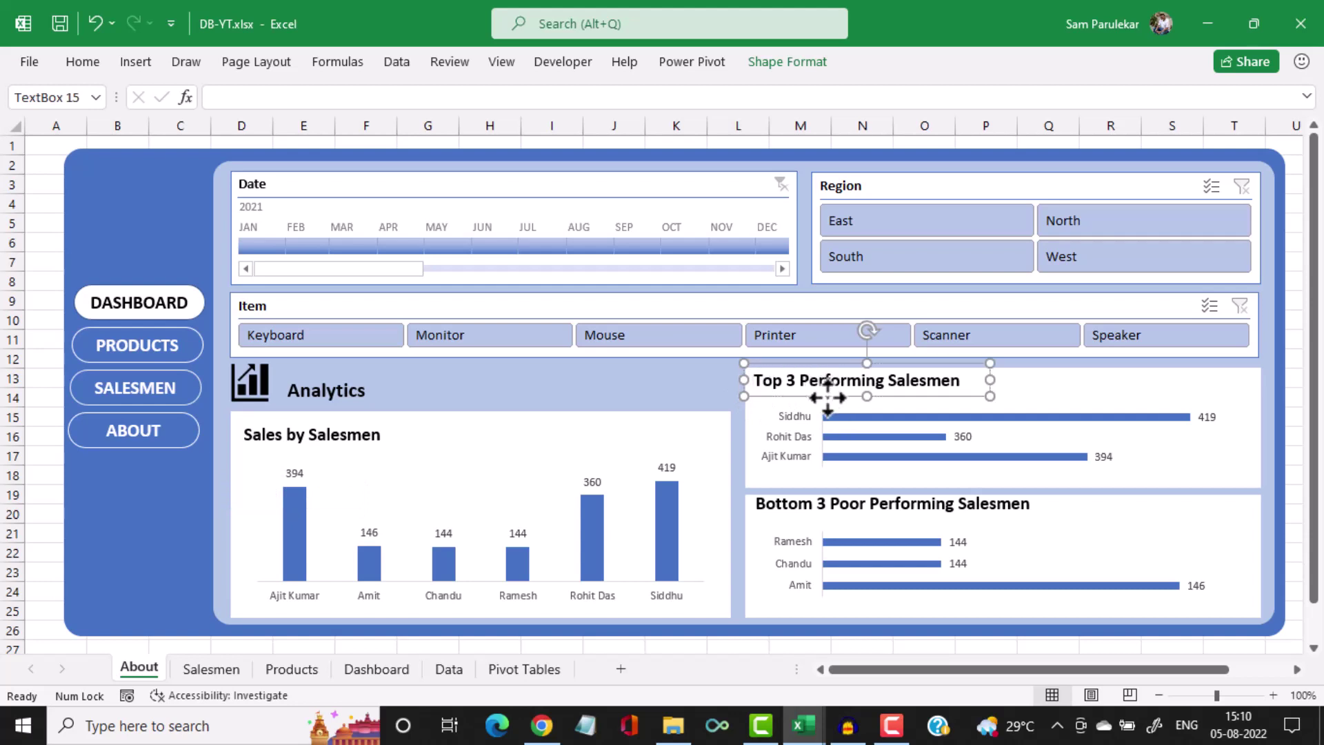
pyautogui.press('Delete')
pyautogui.click(844, 371)
pyautogui.press('Delete')
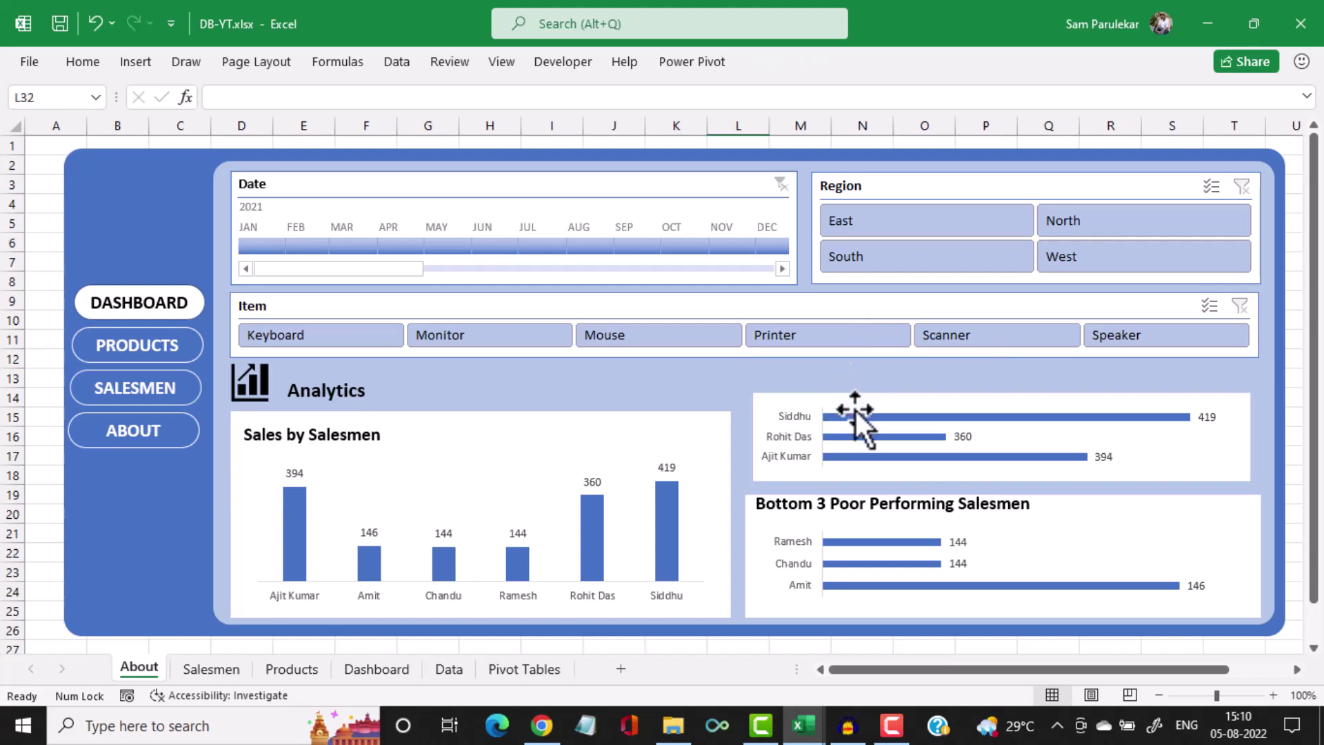
pyautogui.click(854, 412)
pyautogui.press('Delete')
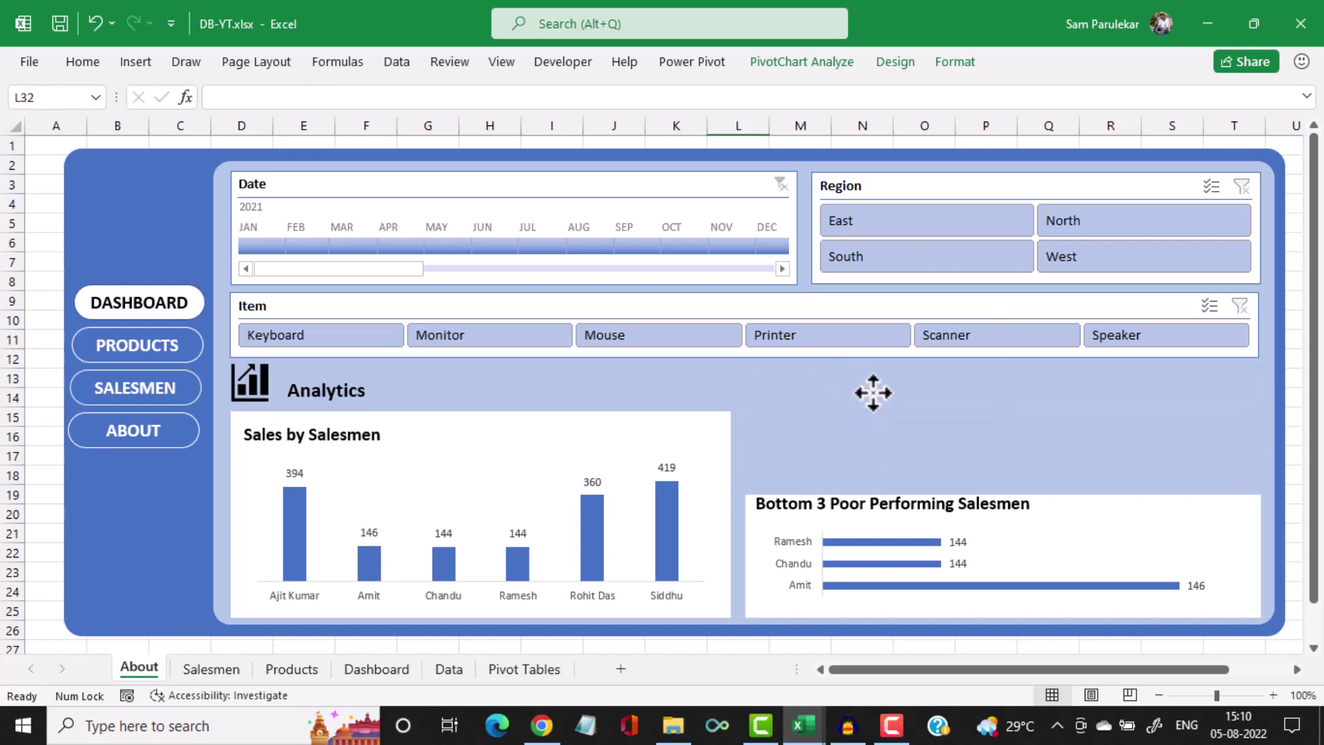
# Delete the Bottom 3 Poor Performing Salesmen heading, its white box and its bar chart from the About sheet
pyautogui.click(894, 498)
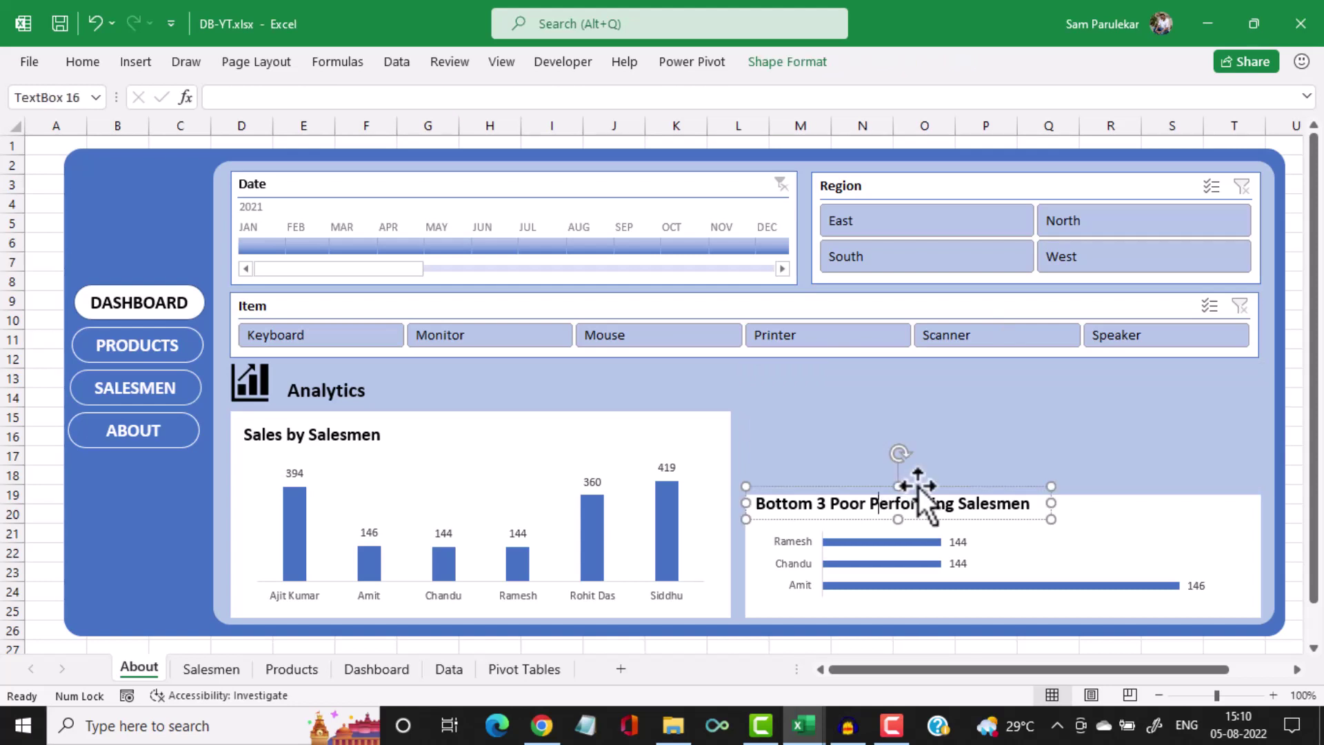
pyautogui.click(917, 486)
pyautogui.press('Delete')
pyautogui.click(914, 497)
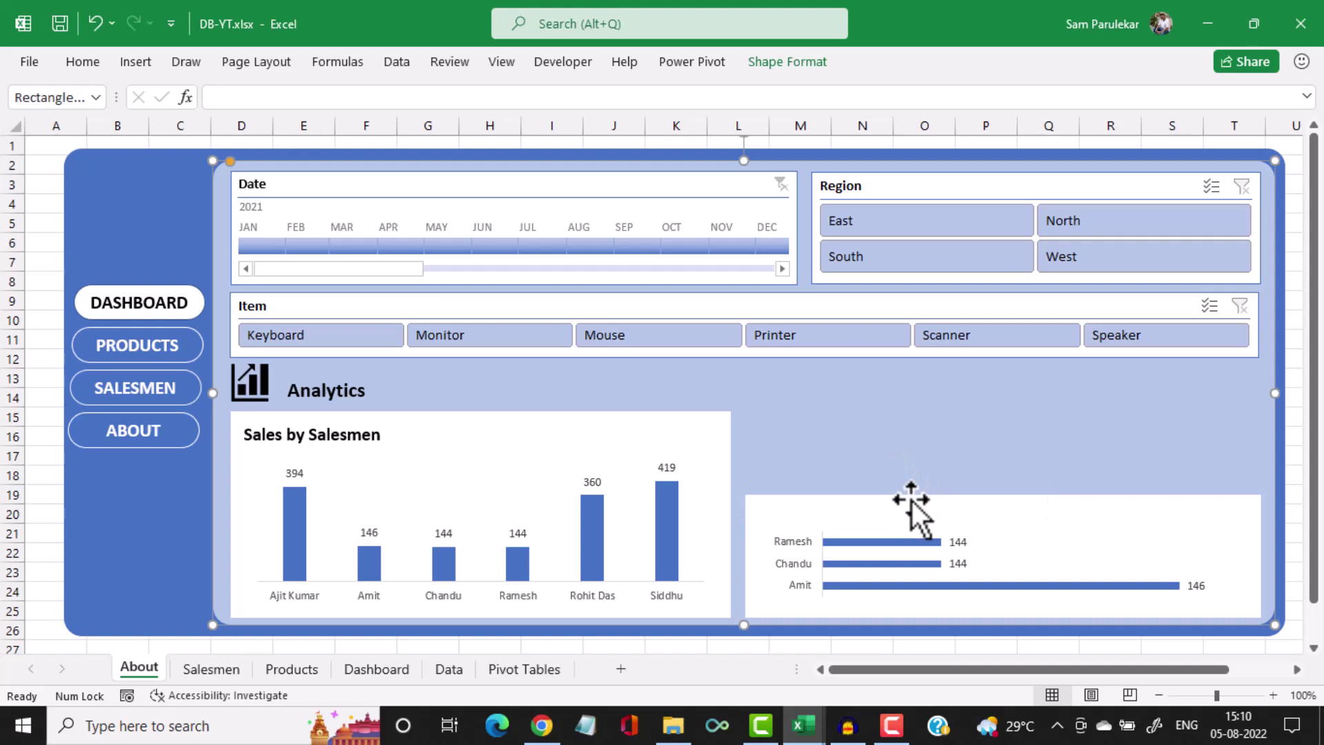
pyautogui.click(912, 500)
pyautogui.press('Delete')
pyautogui.click(872, 522)
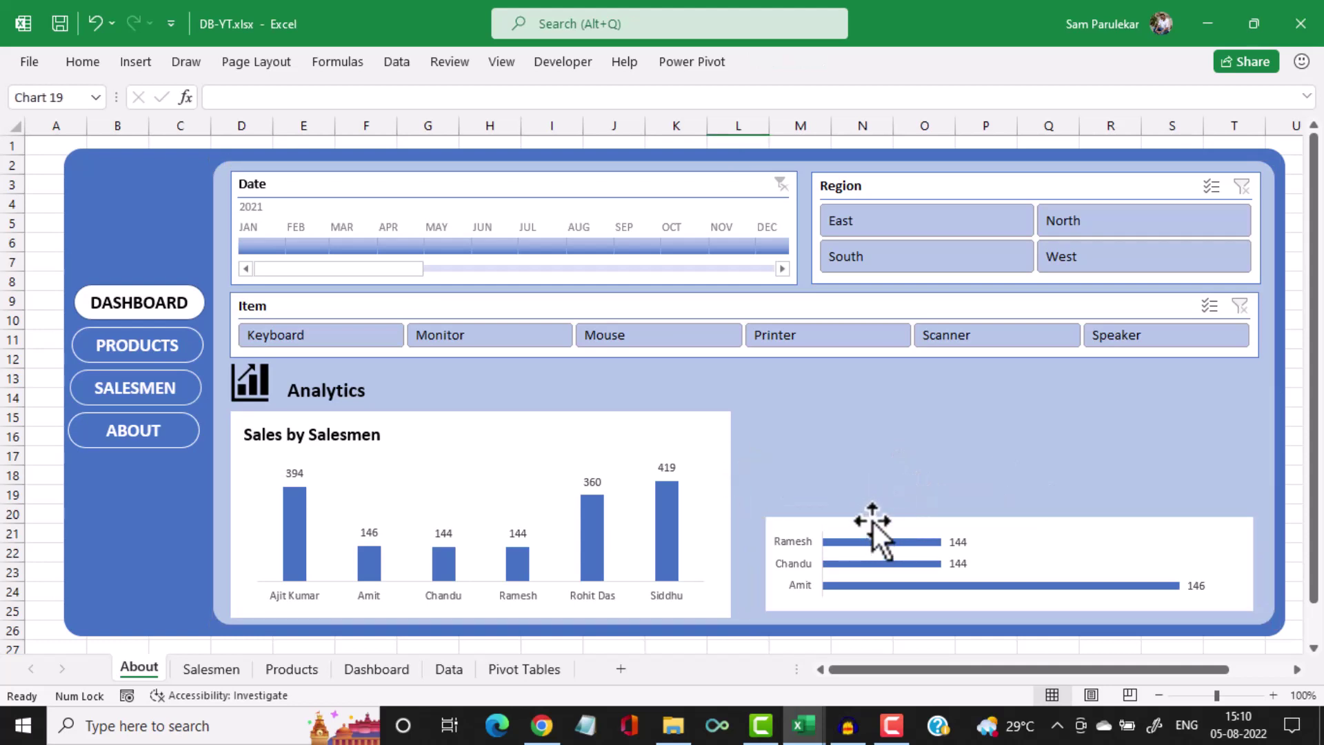
pyautogui.press('Delete')
# Delete the Sales by Salesmen column chart and widen its white box to match the full width of the slicers above
pyautogui.click(663, 515)
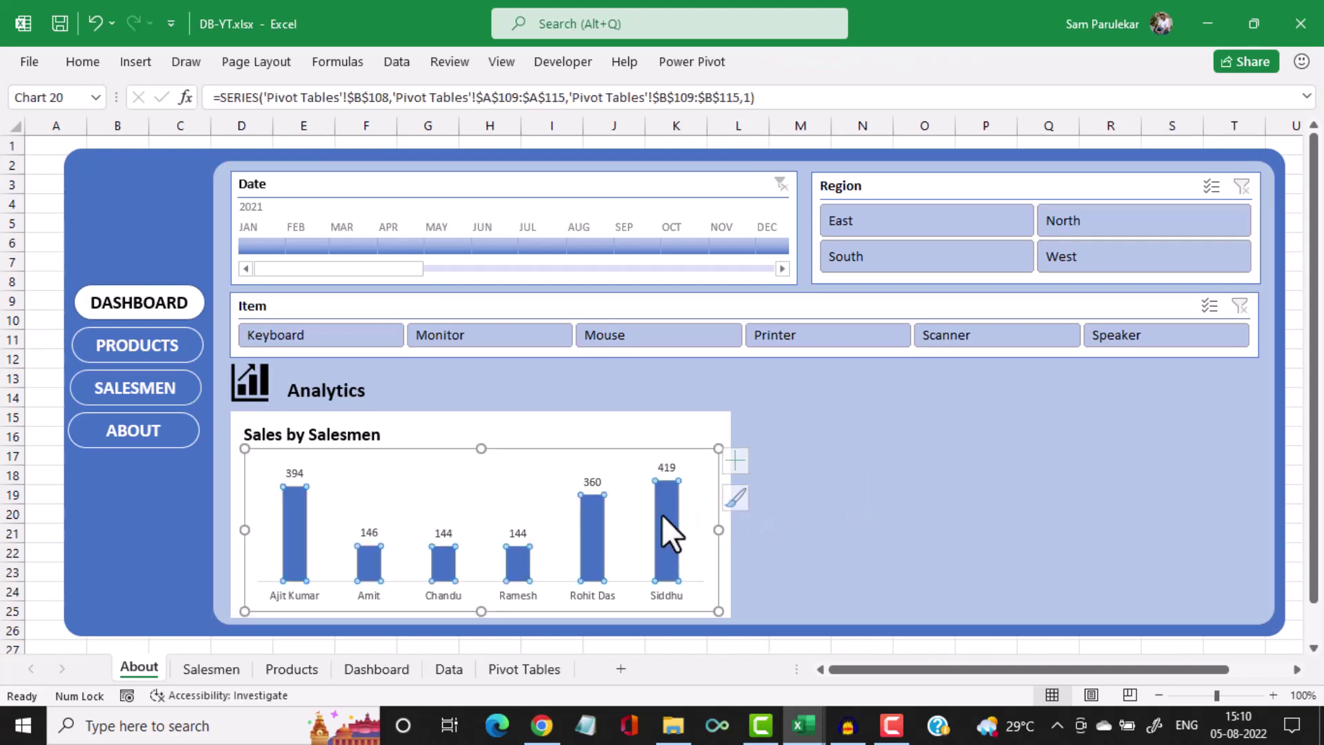
pyautogui.press('Delete')
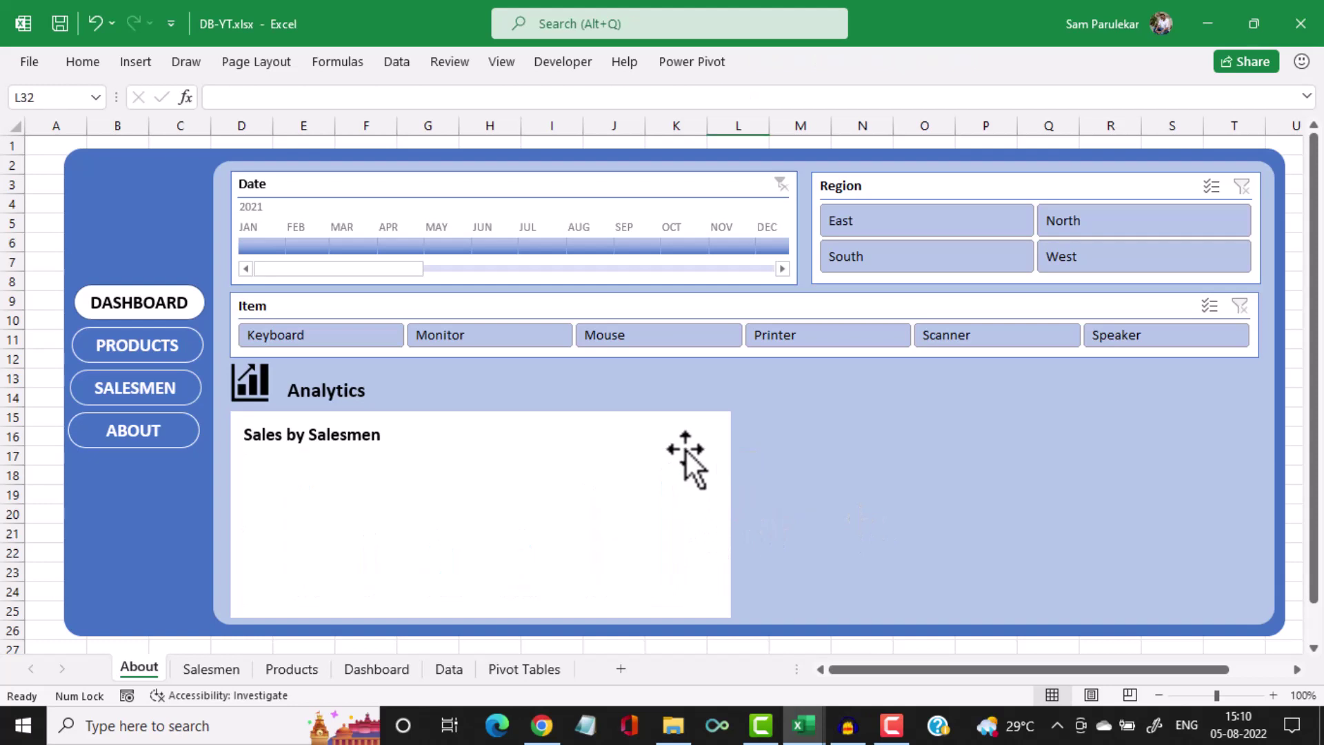
pyautogui.click(728, 470)
pyautogui.moveTo(733, 511); pyautogui.dragTo(1256, 532)
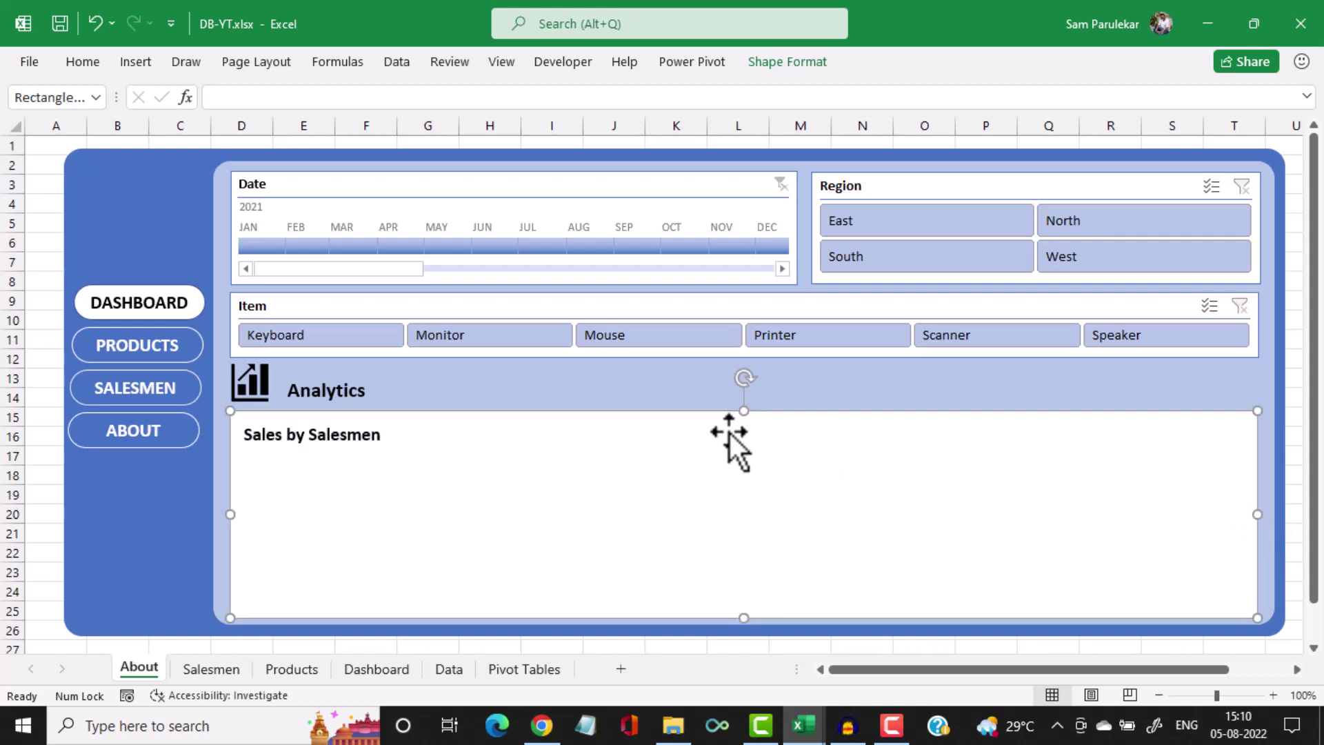
# Change the Analytics heading to About and delete the chart icon beside it
pyautogui.doubleClick(317, 396)
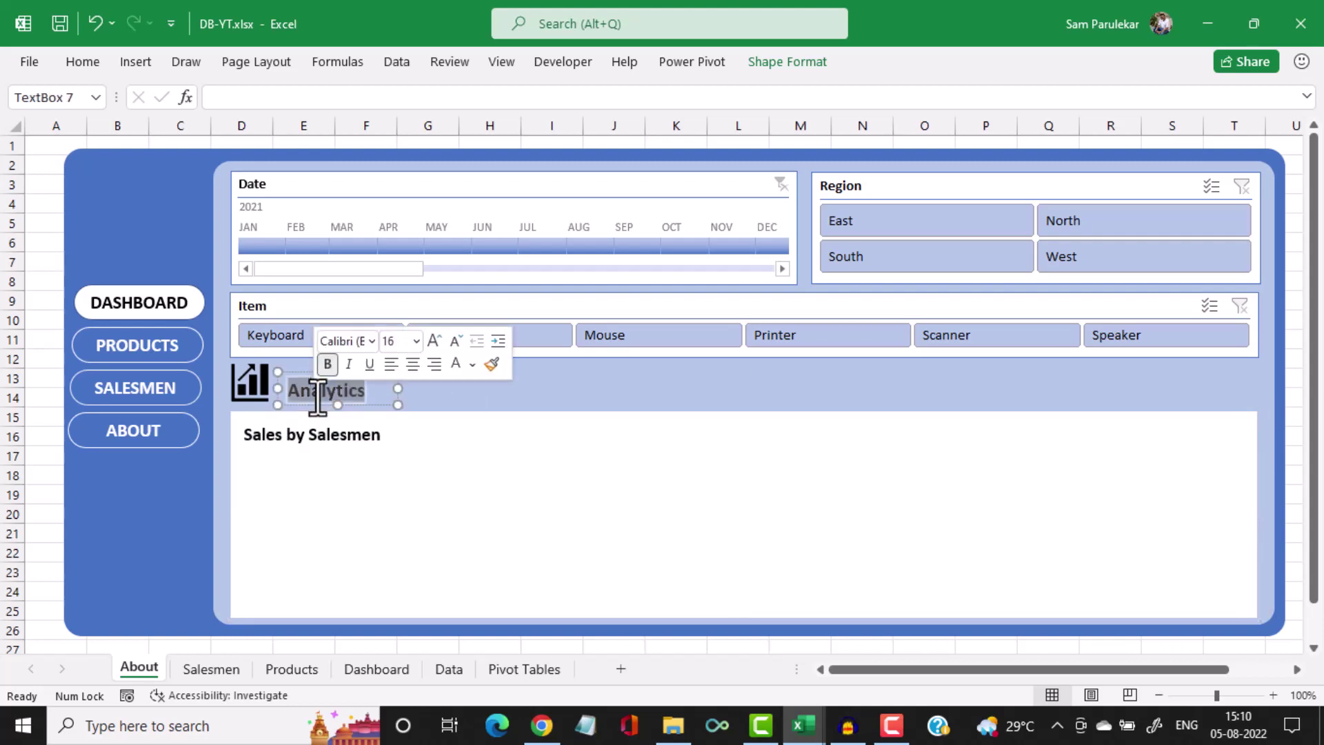
pyautogui.write('Ab')
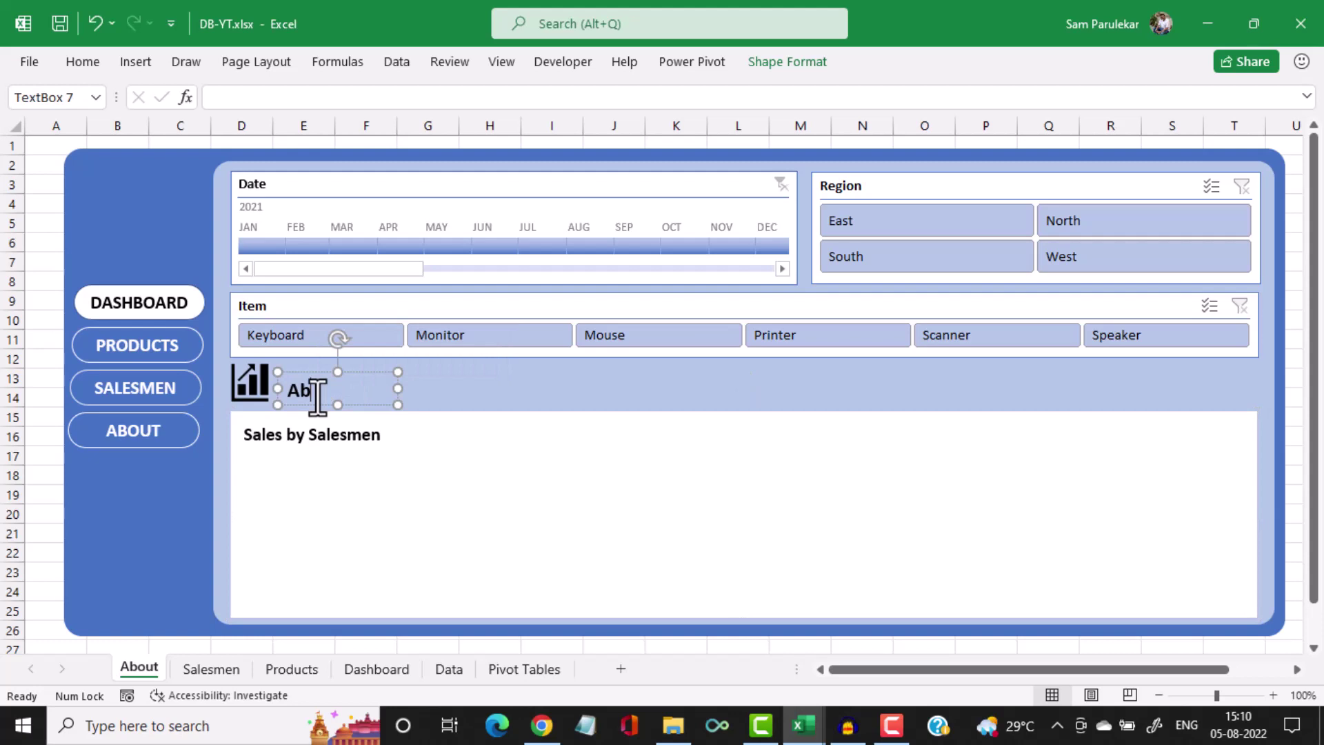
pyautogui.write('out')
pyautogui.click(241, 379)
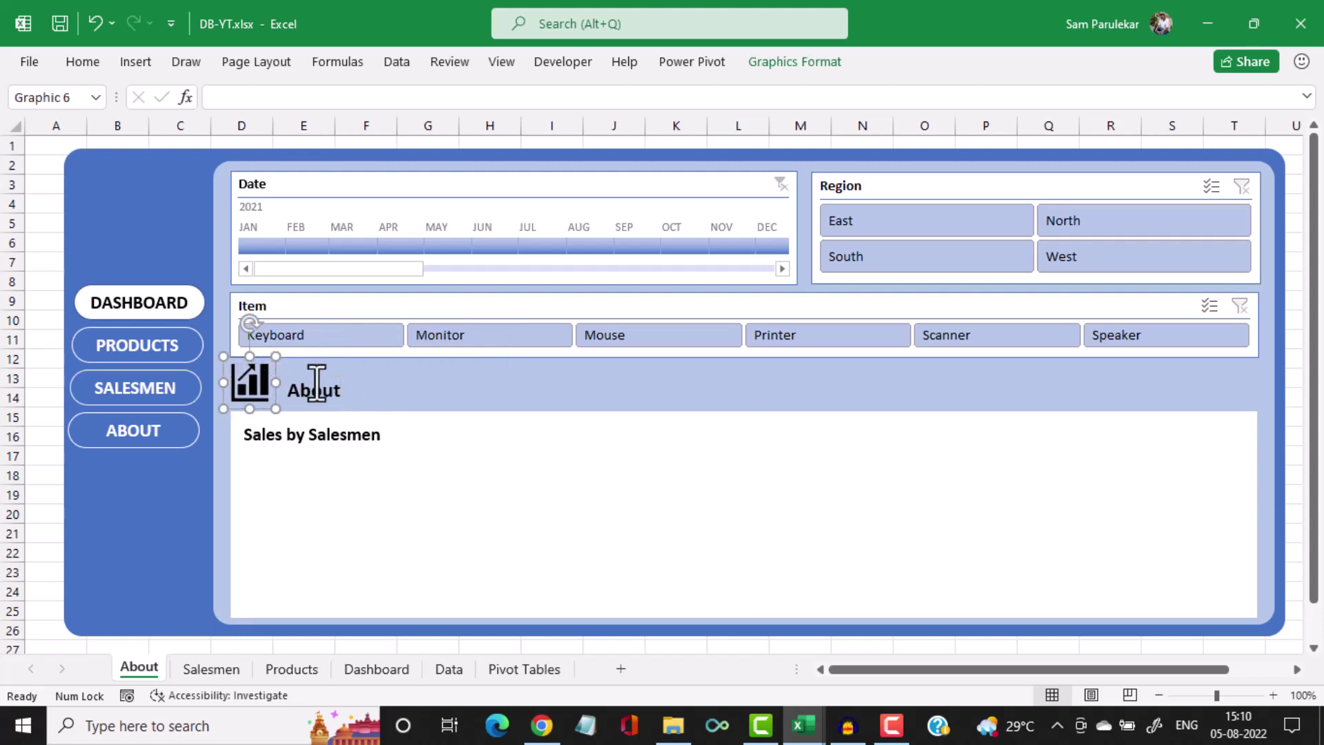
pyautogui.press('Delete')
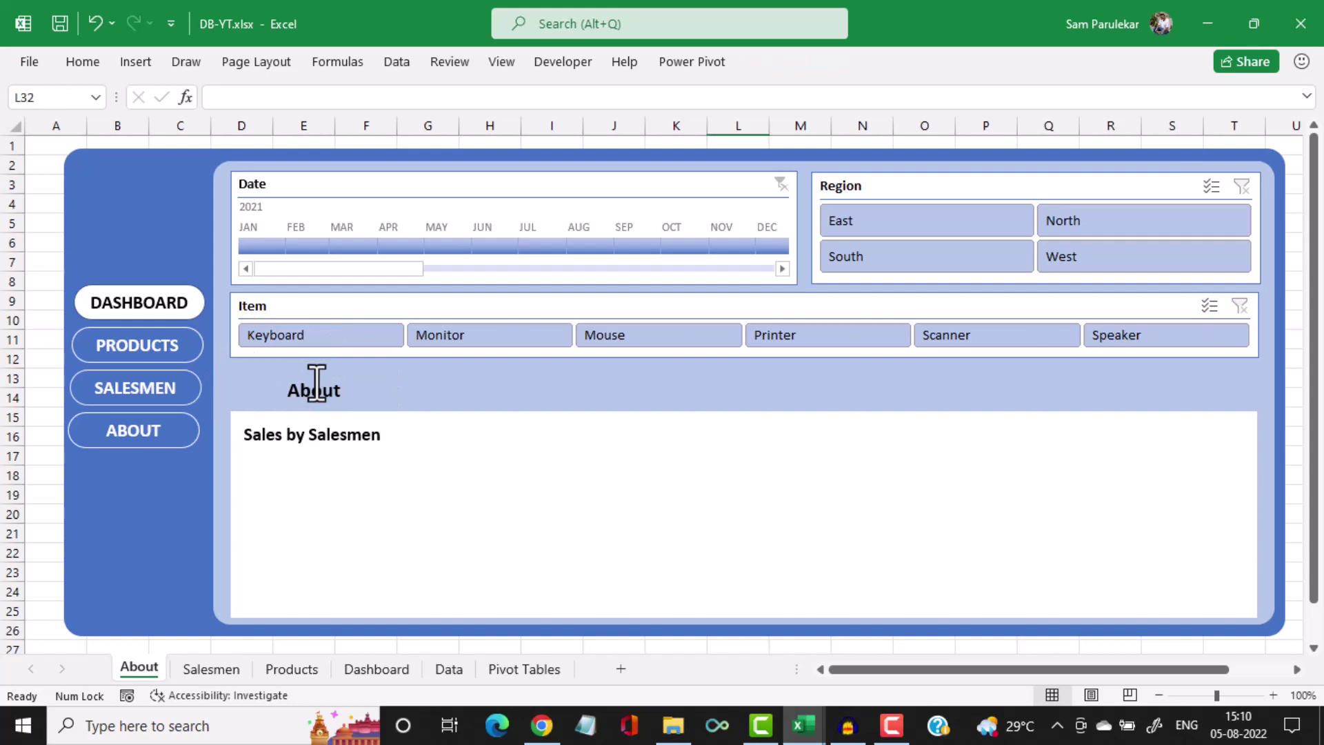
# Insert the short-haired head-and-shoulders person icon from the icon library into the About sheet
pyautogui.click(135, 62)
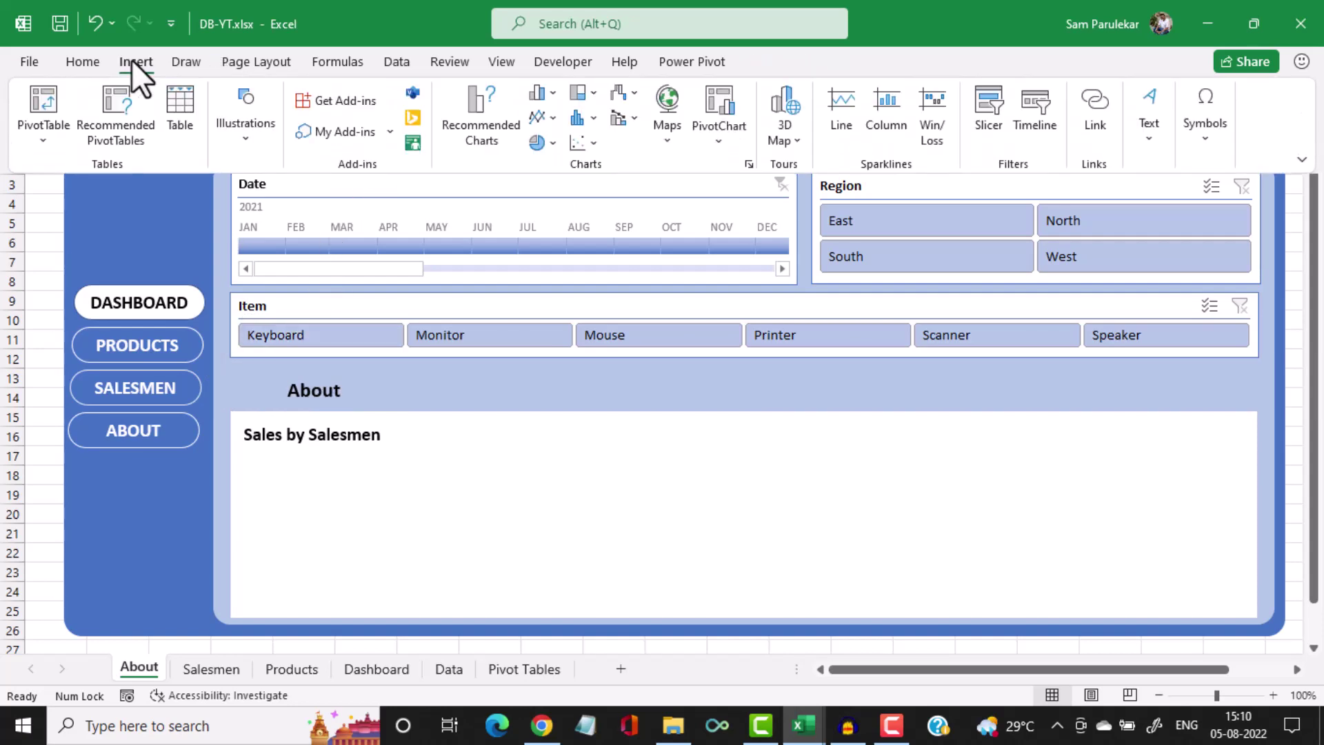
pyautogui.click(251, 144)
pyautogui.click(324, 207)
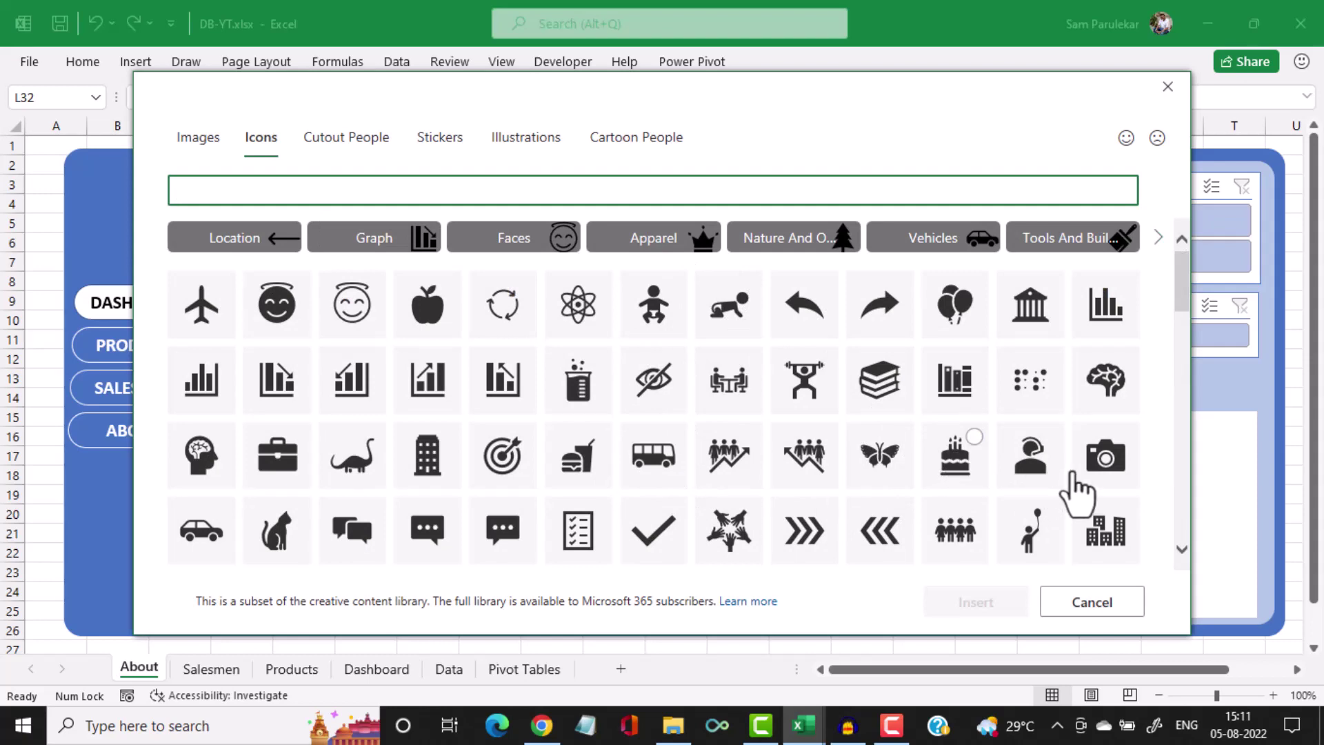
pyautogui.scroll(-1, 1071, 474)
pyautogui.scroll(-2, 1069, 473)
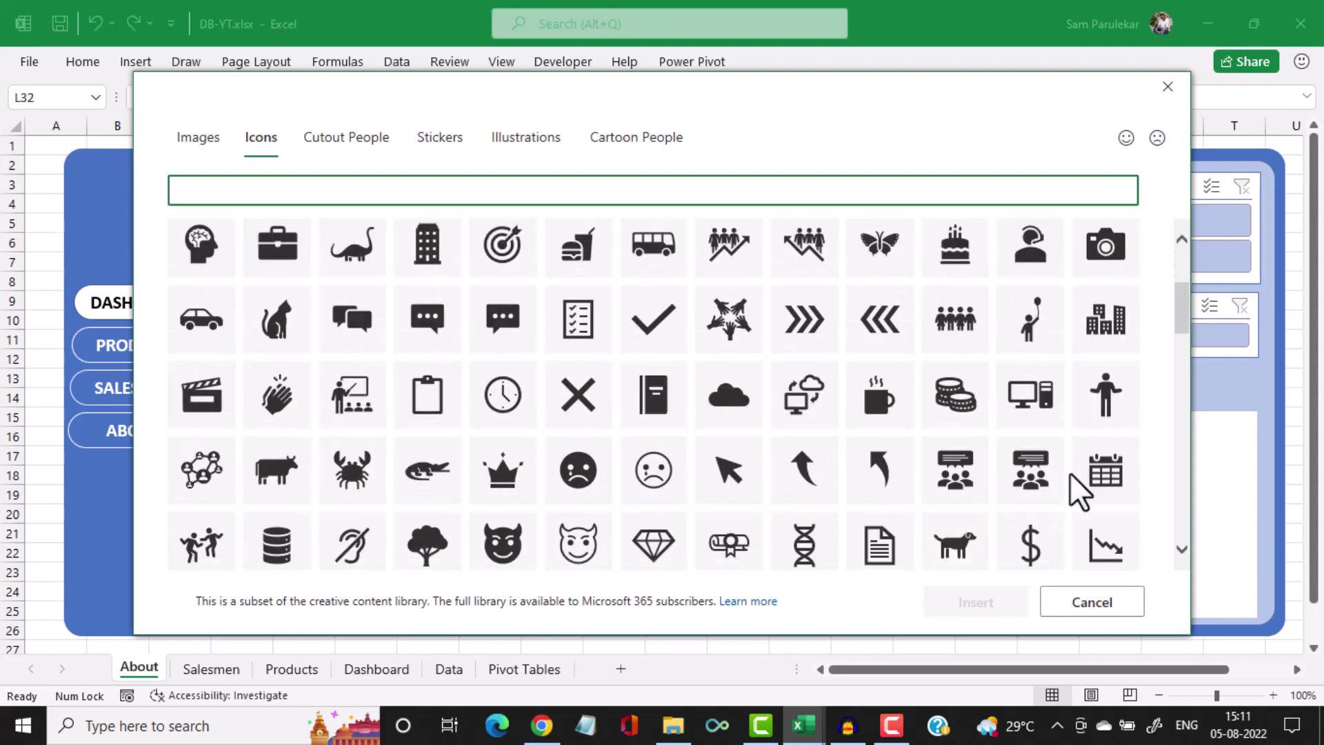
pyautogui.scroll(-3, 1069, 473)
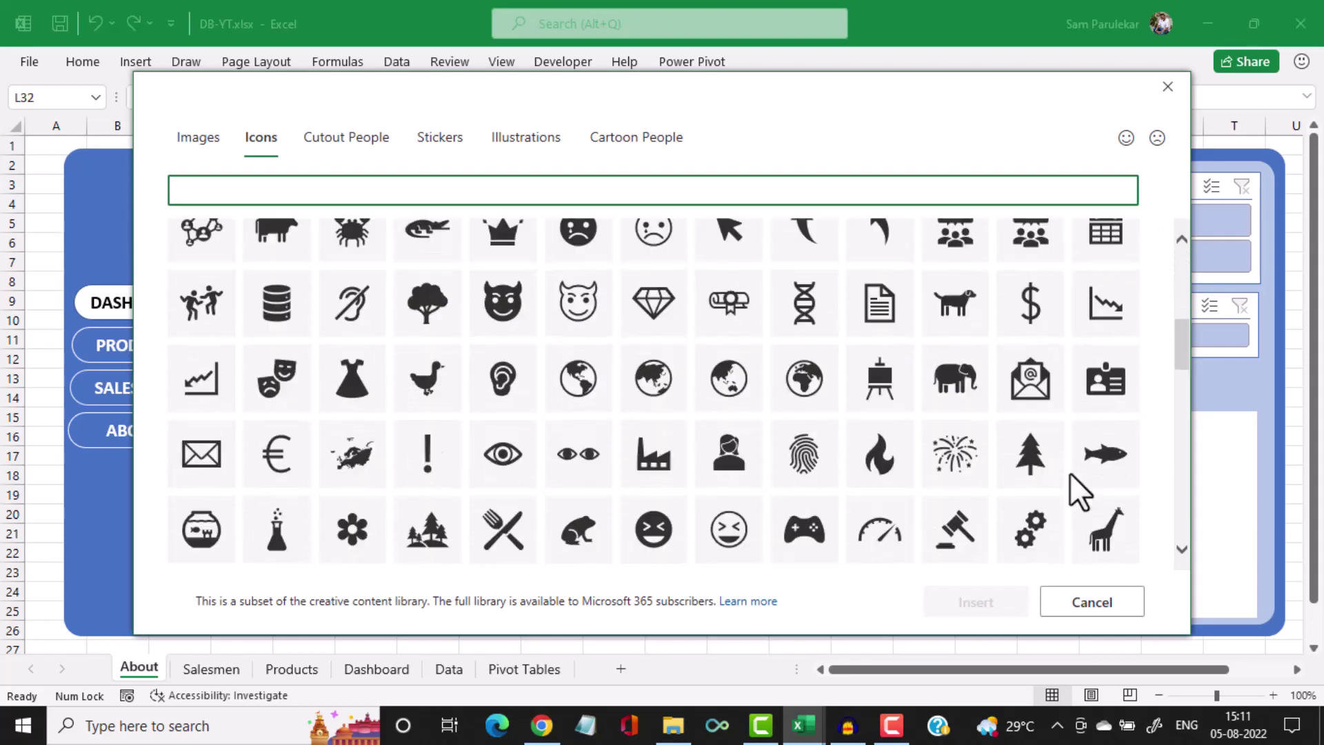
pyautogui.scroll(-1, 1069, 473)
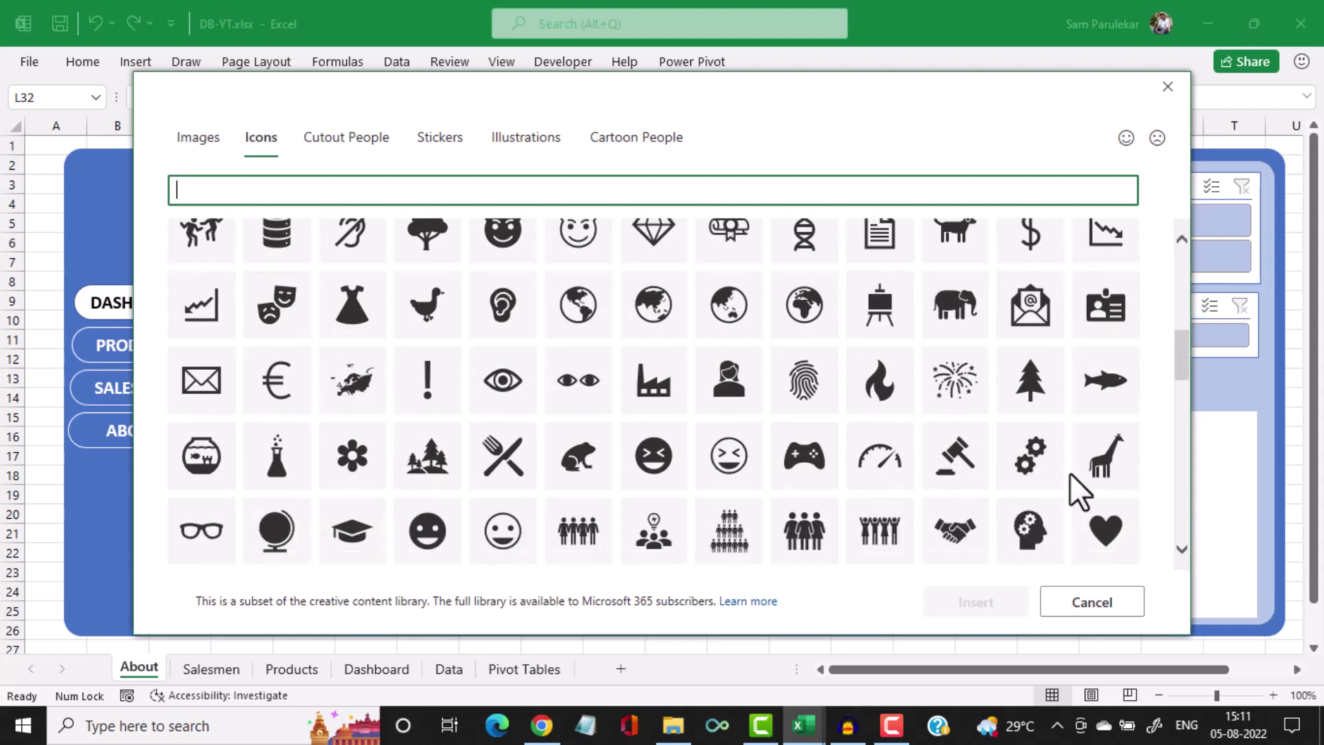
pyautogui.scroll(-1, 1070, 473)
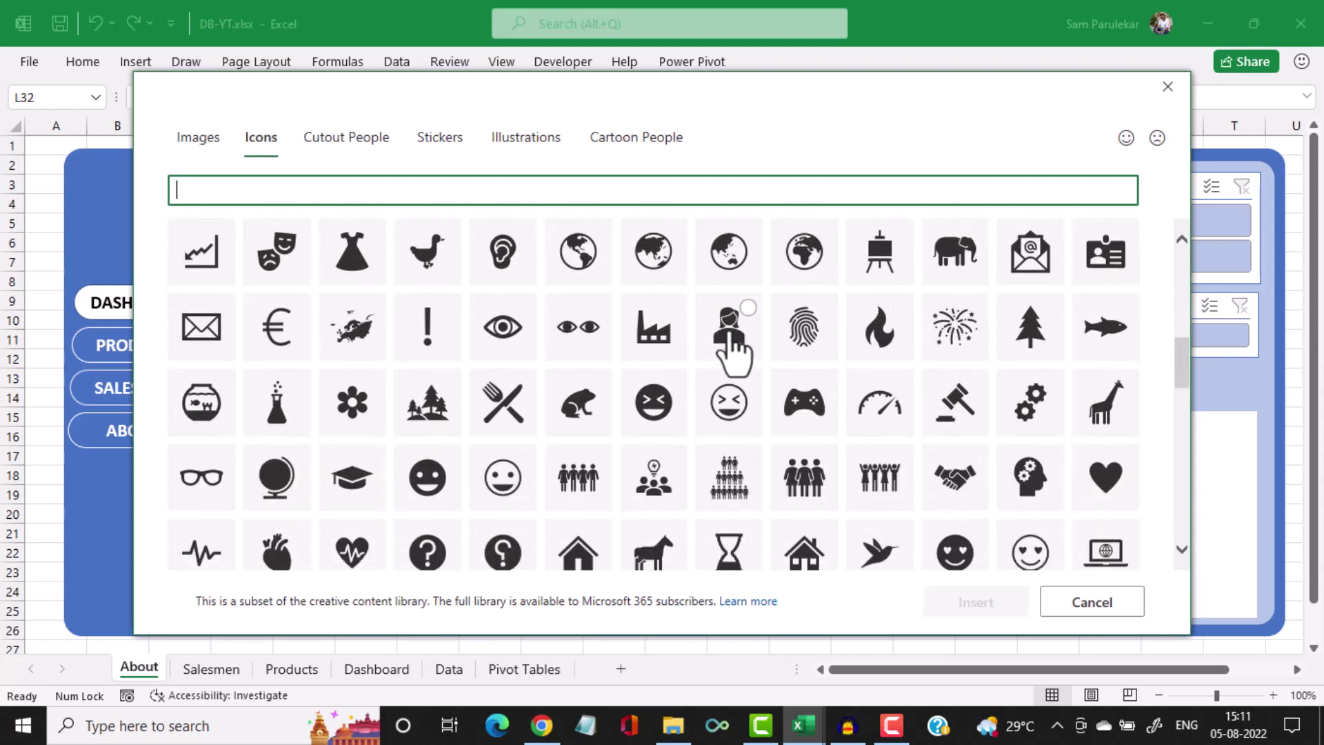
pyautogui.scroll(-2, 1113, 496)
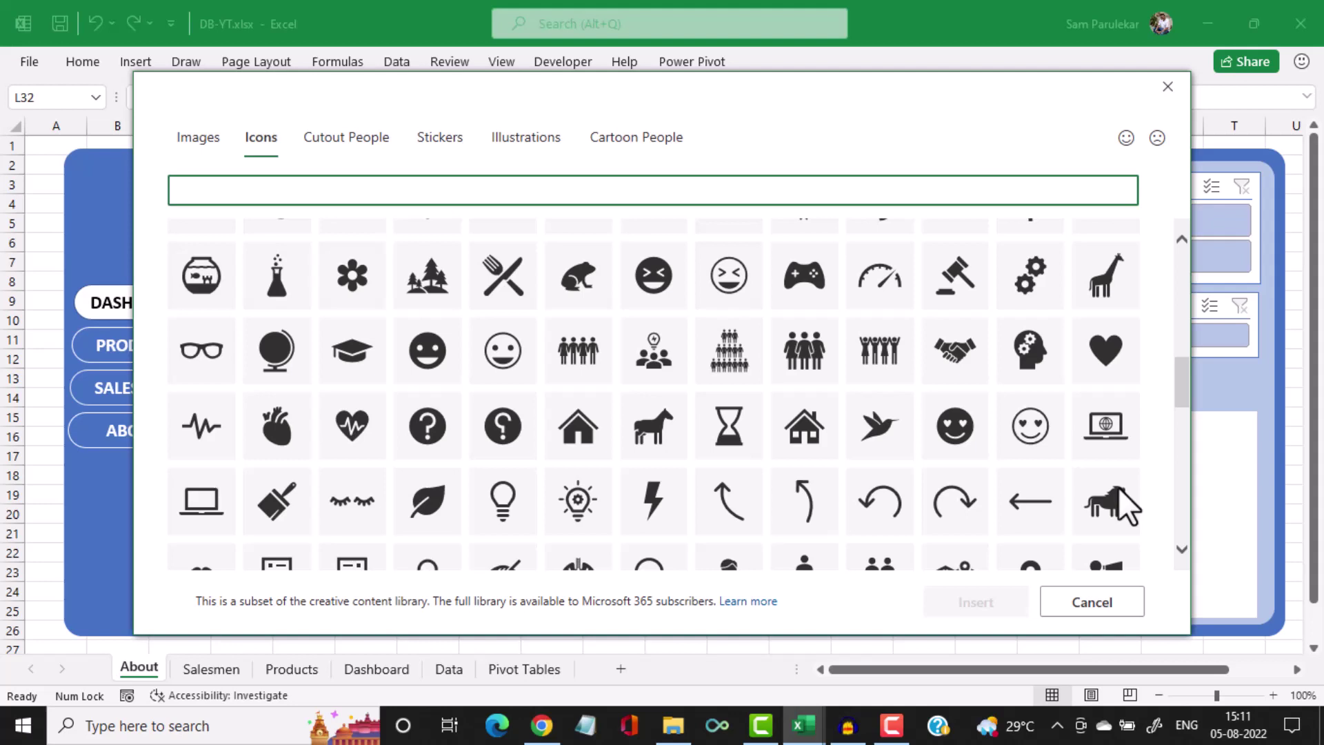
pyautogui.scroll(-3, 1117, 497)
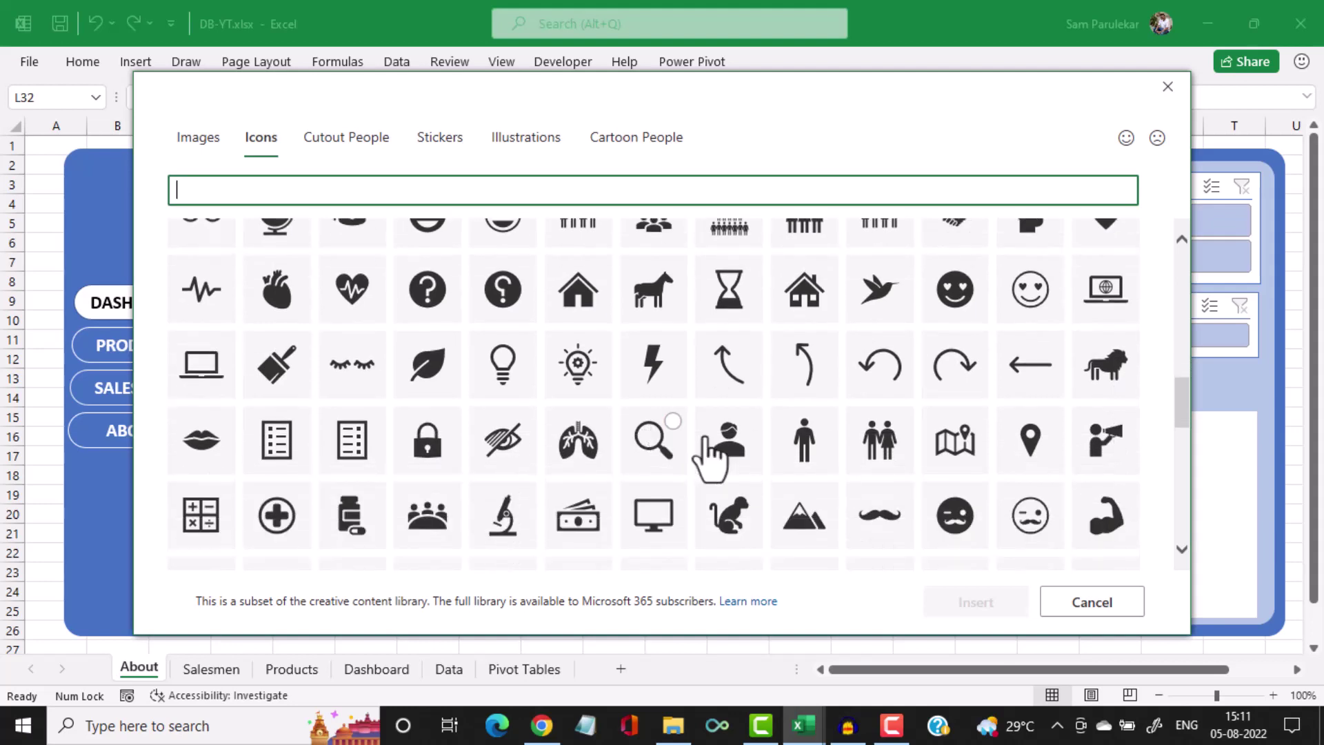
pyautogui.click(733, 442)
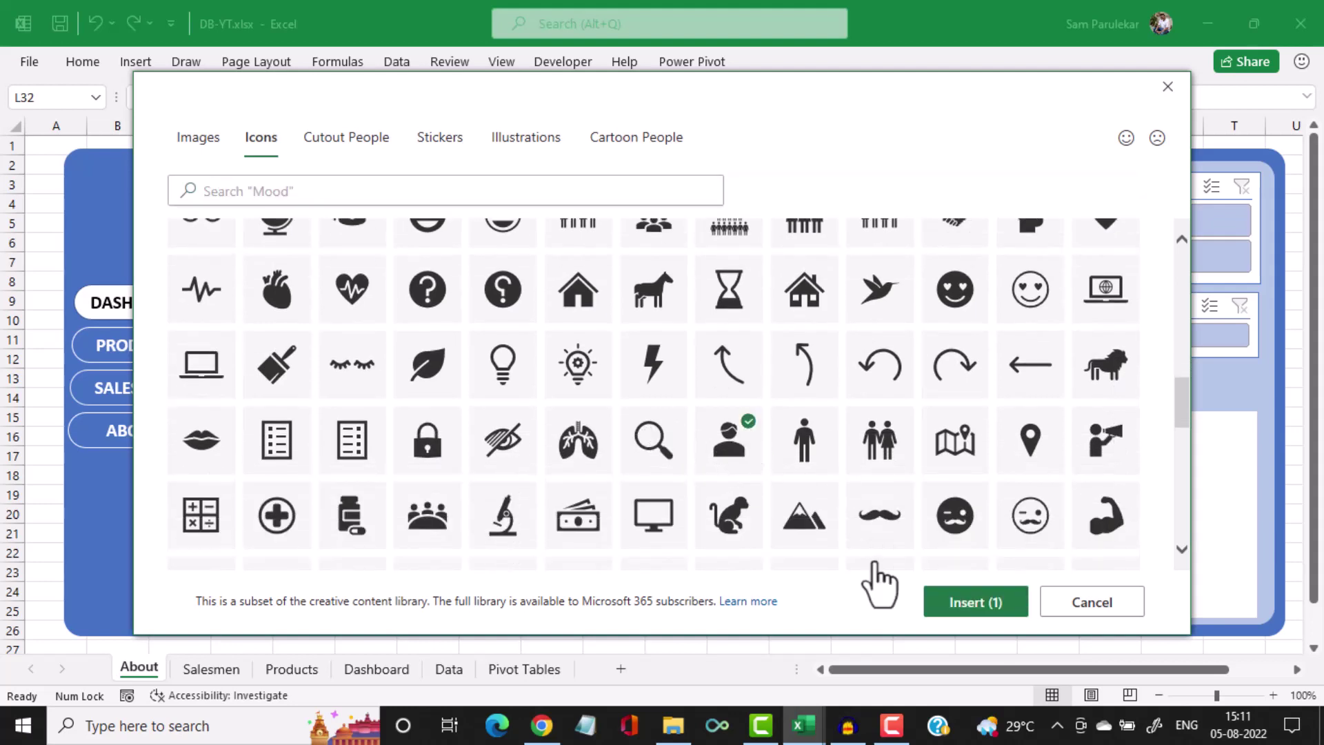
pyautogui.click(974, 604)
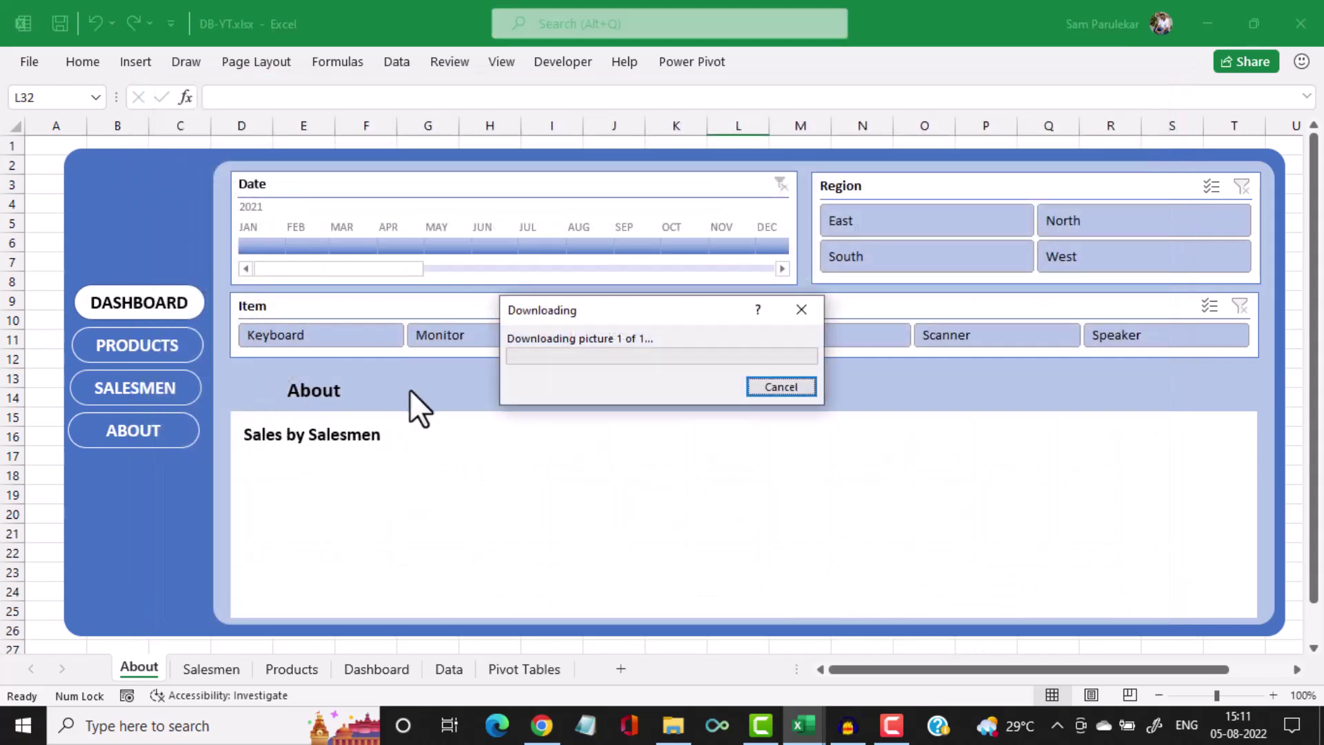
# Shrink the person icon and place it just before the About heading, above the white box
pyautogui.scroll(-2, 517, 483)
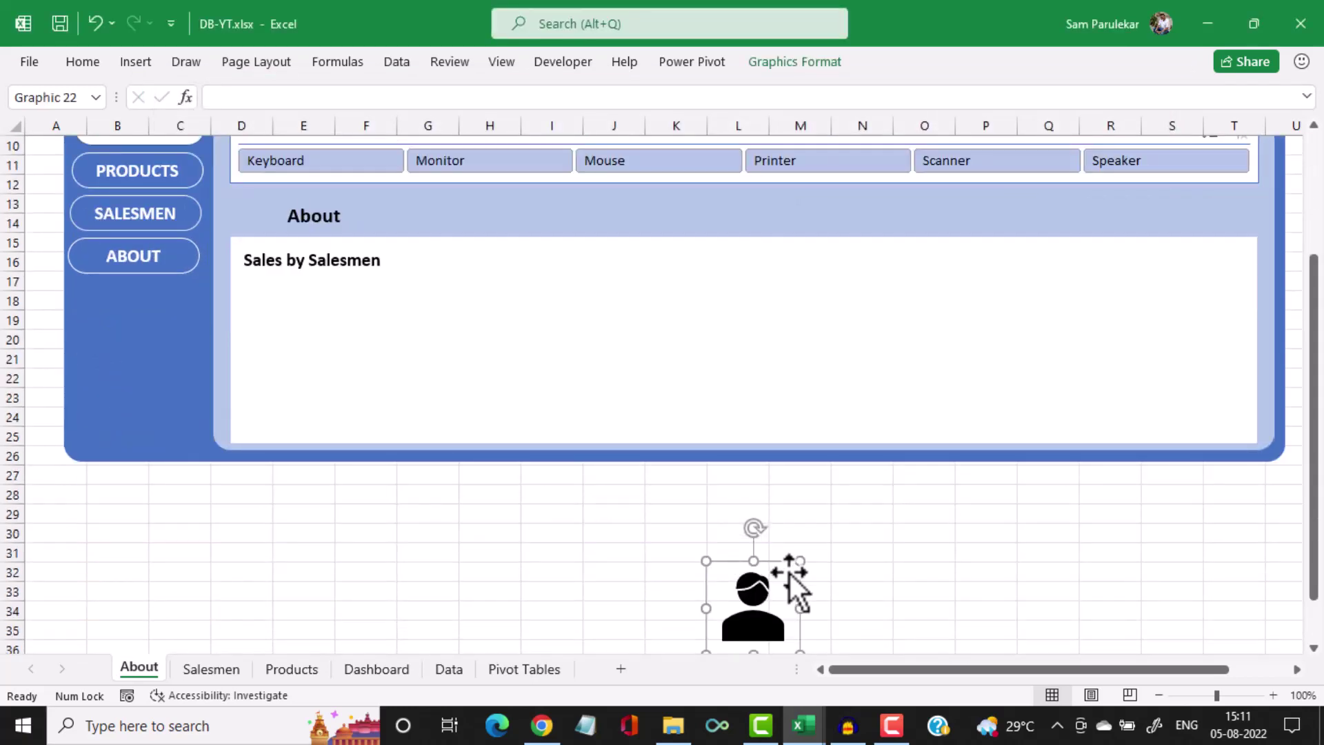
pyautogui.moveTo(792, 567); pyautogui.dragTo(260, 178)
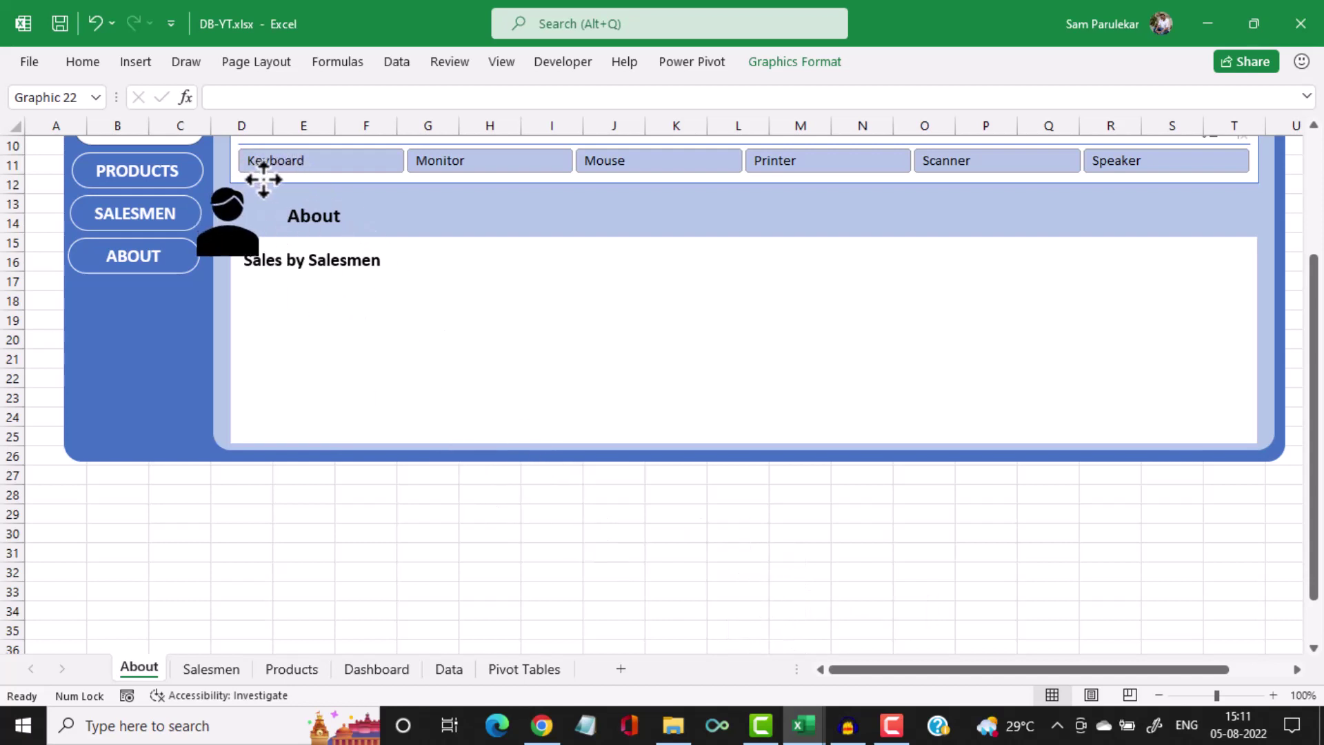
pyautogui.scroll(3, 353, 276)
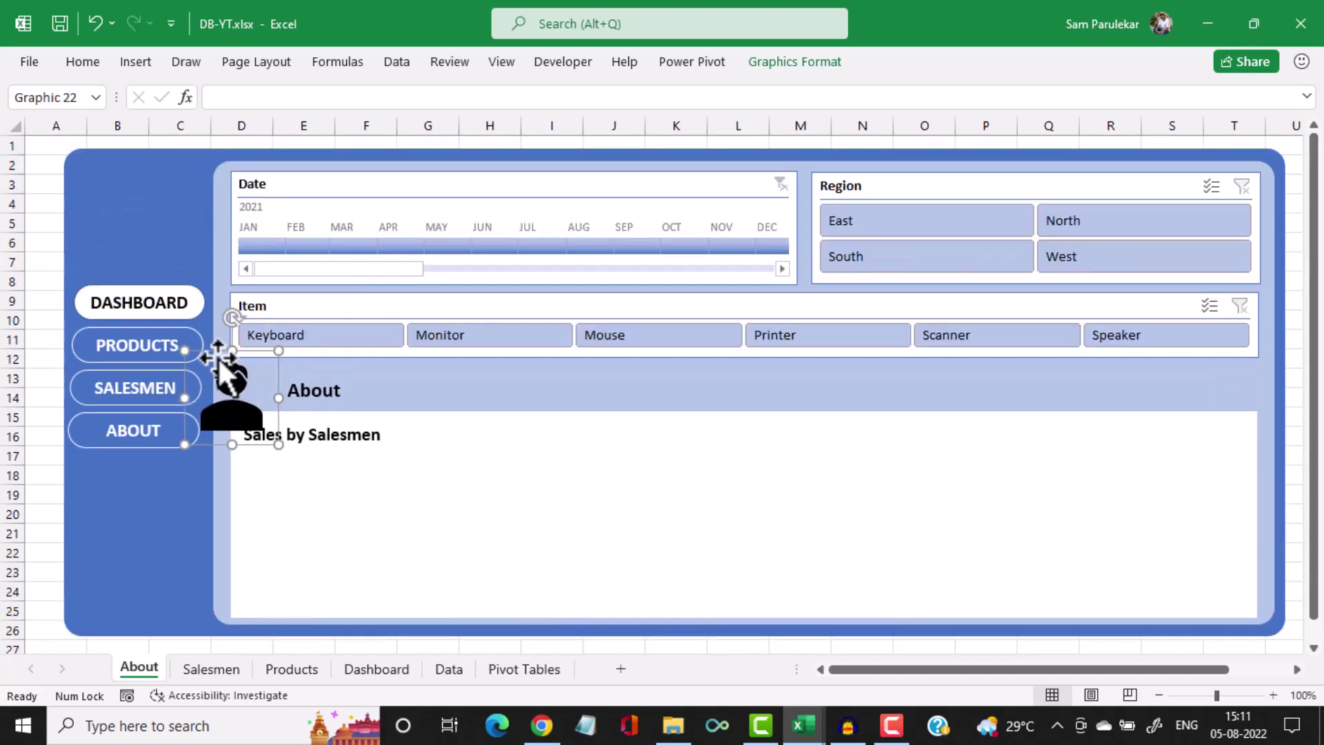
pyautogui.moveTo(185, 351); pyautogui.dragTo(218, 383)
pyautogui.moveTo(280, 447); pyautogui.dragTo(260, 426)
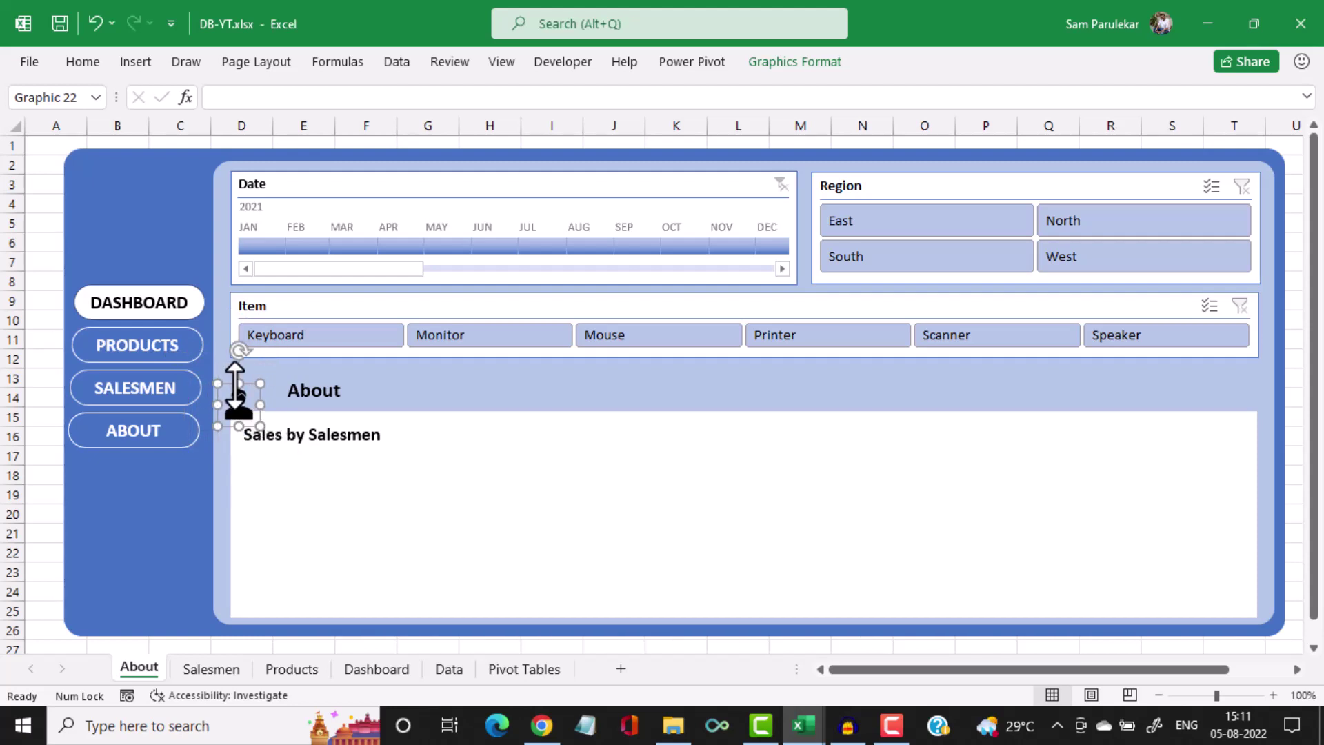
pyautogui.moveTo(253, 374)
pyautogui.mouseDown()
pyautogui.moveTo(260, 357)
pyautogui.moveTo(280, 377)
pyautogui.mouseUp()
pyautogui.click(415, 455)
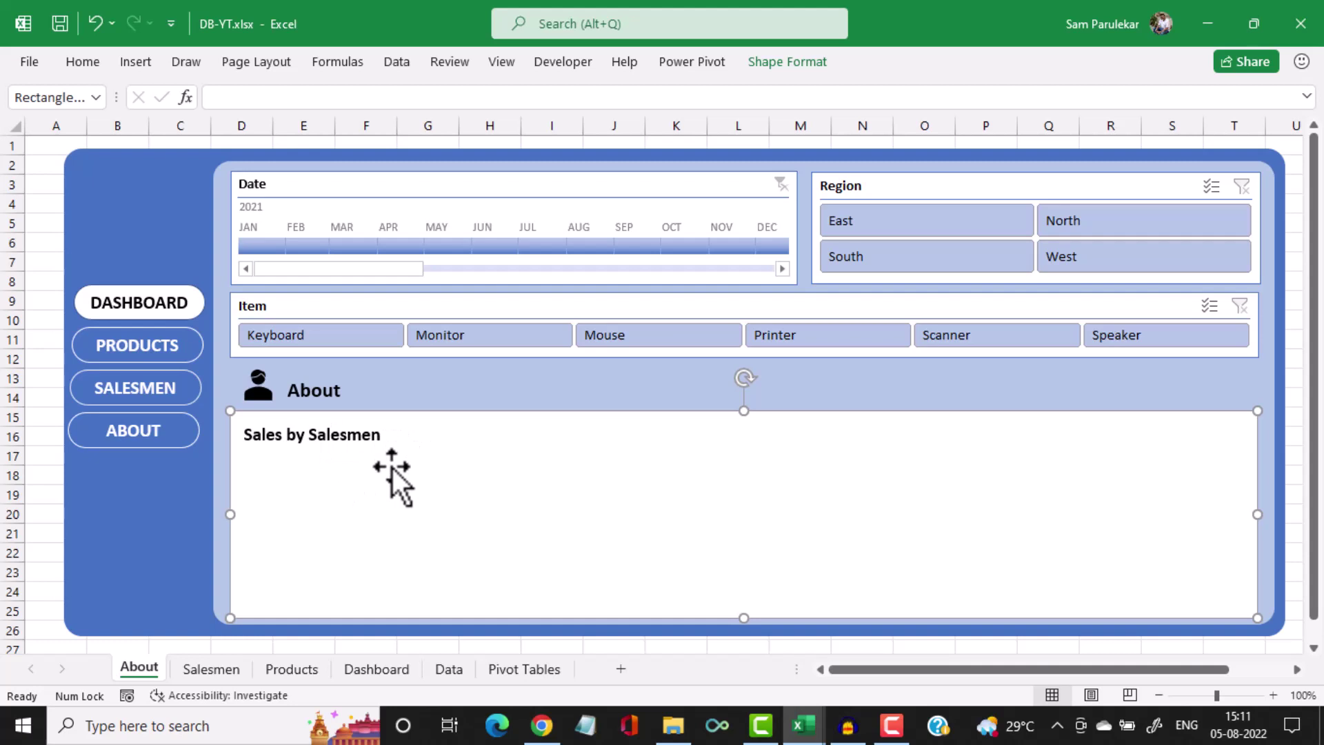
# Switch to Dashboard-Sam.xlsx and copy the Project Developer and Version headings with their description text boxes from the About sheet
pyautogui.moveTo(804, 717)
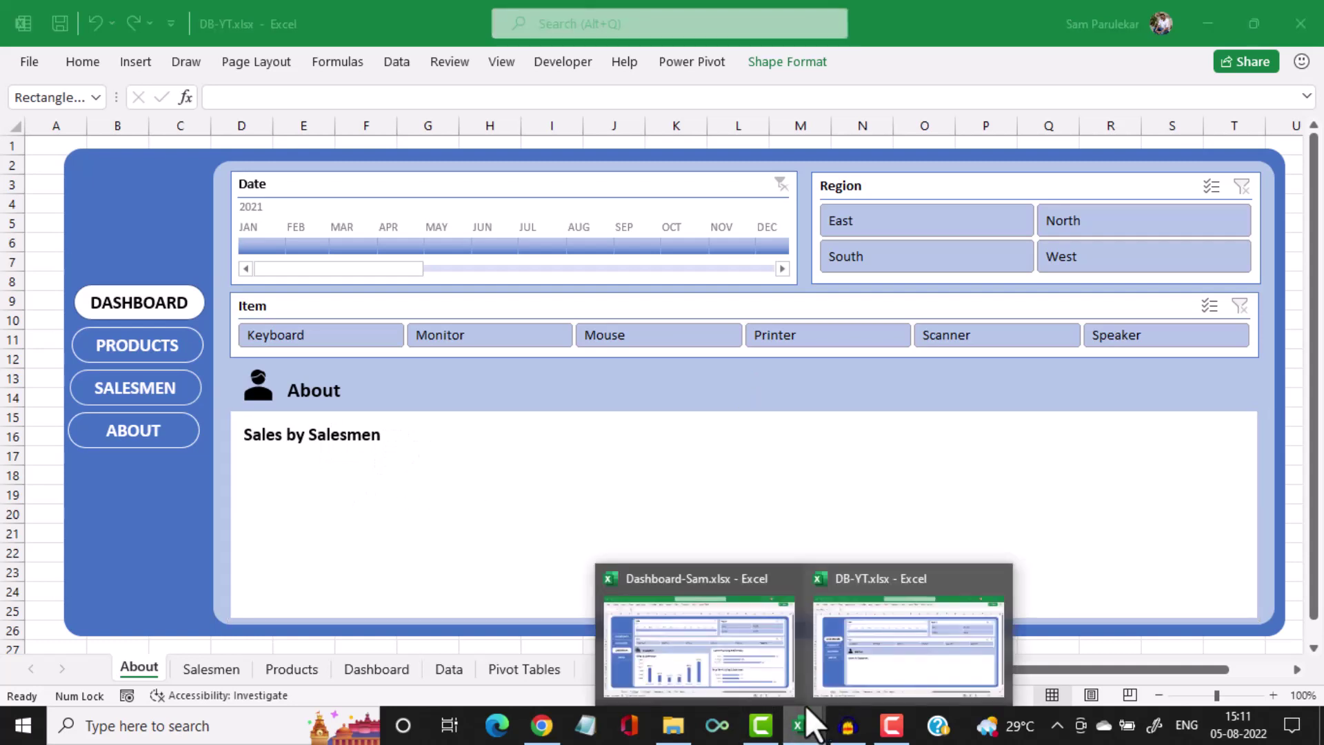
pyautogui.click(743, 677)
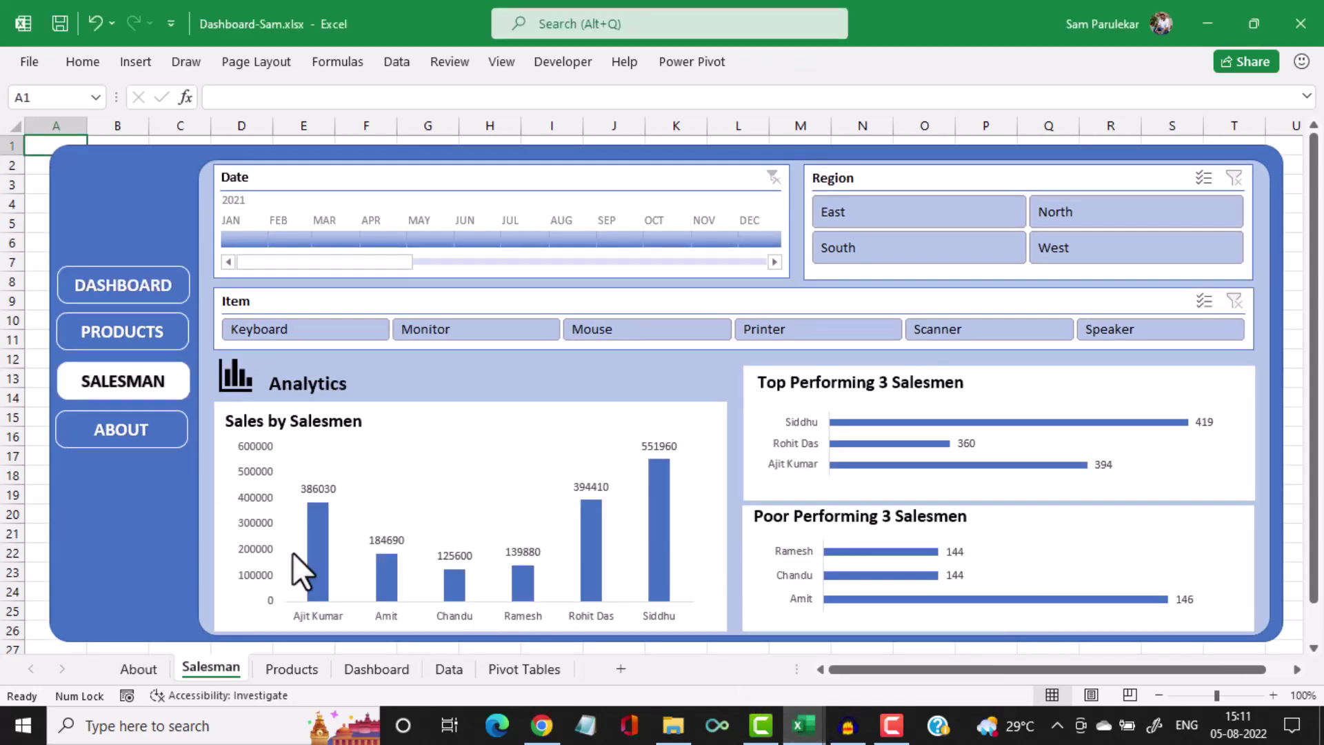
pyautogui.click(151, 436)
pyautogui.click(262, 428)
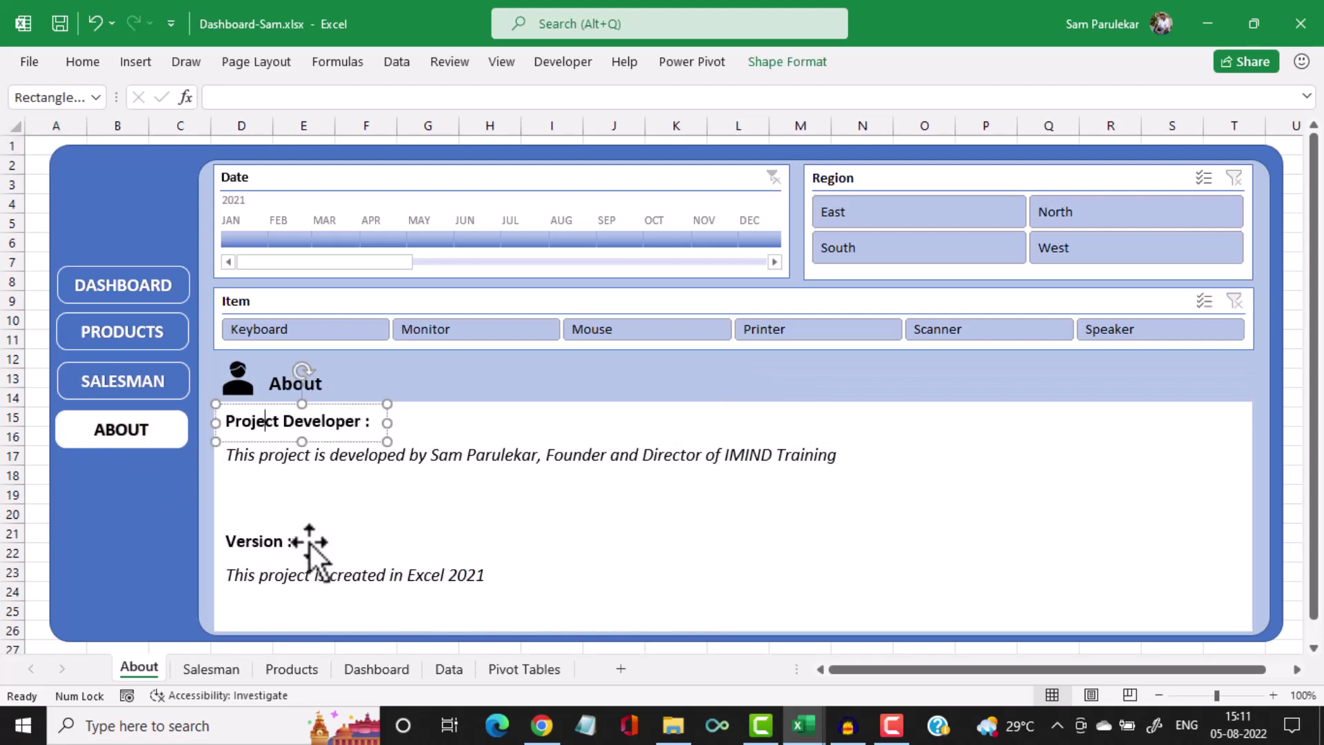
pyautogui.click(353, 442)
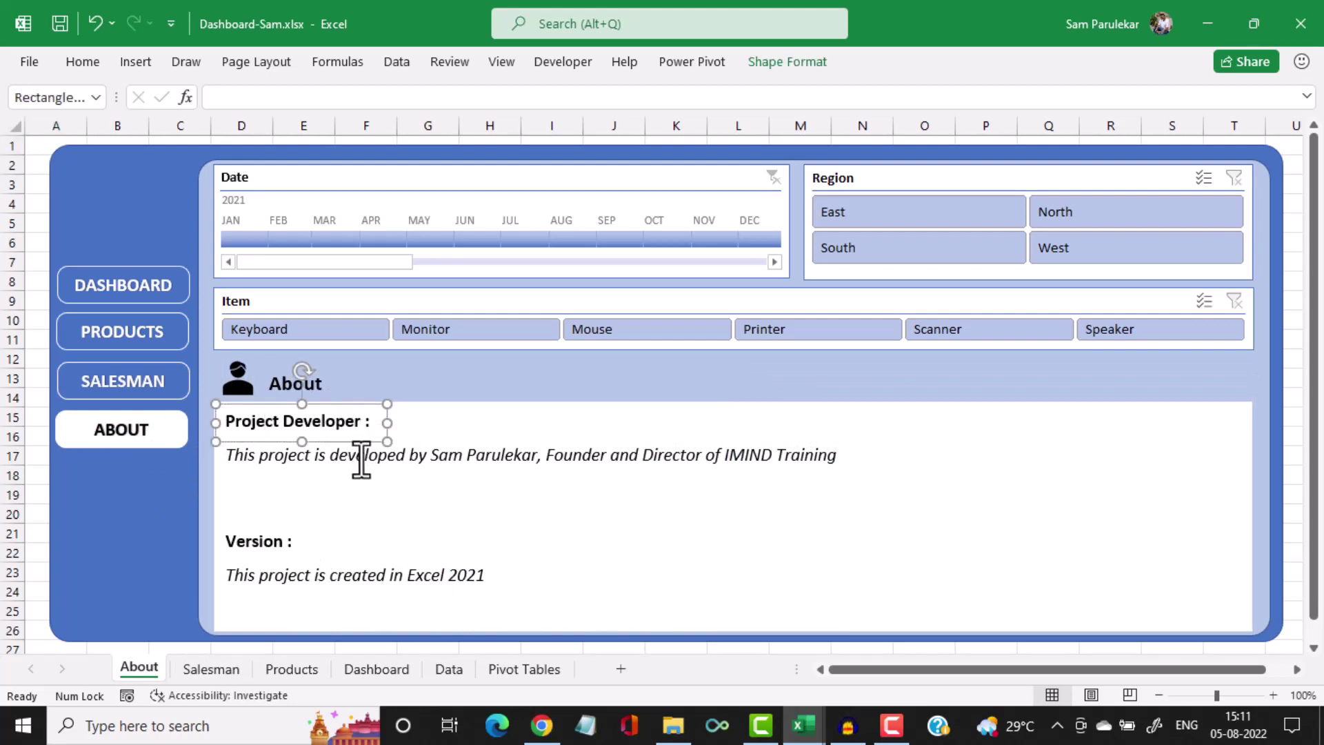
pyautogui.keyDown('shift'); pyautogui.click(358, 455); pyautogui.keyUp('shift')
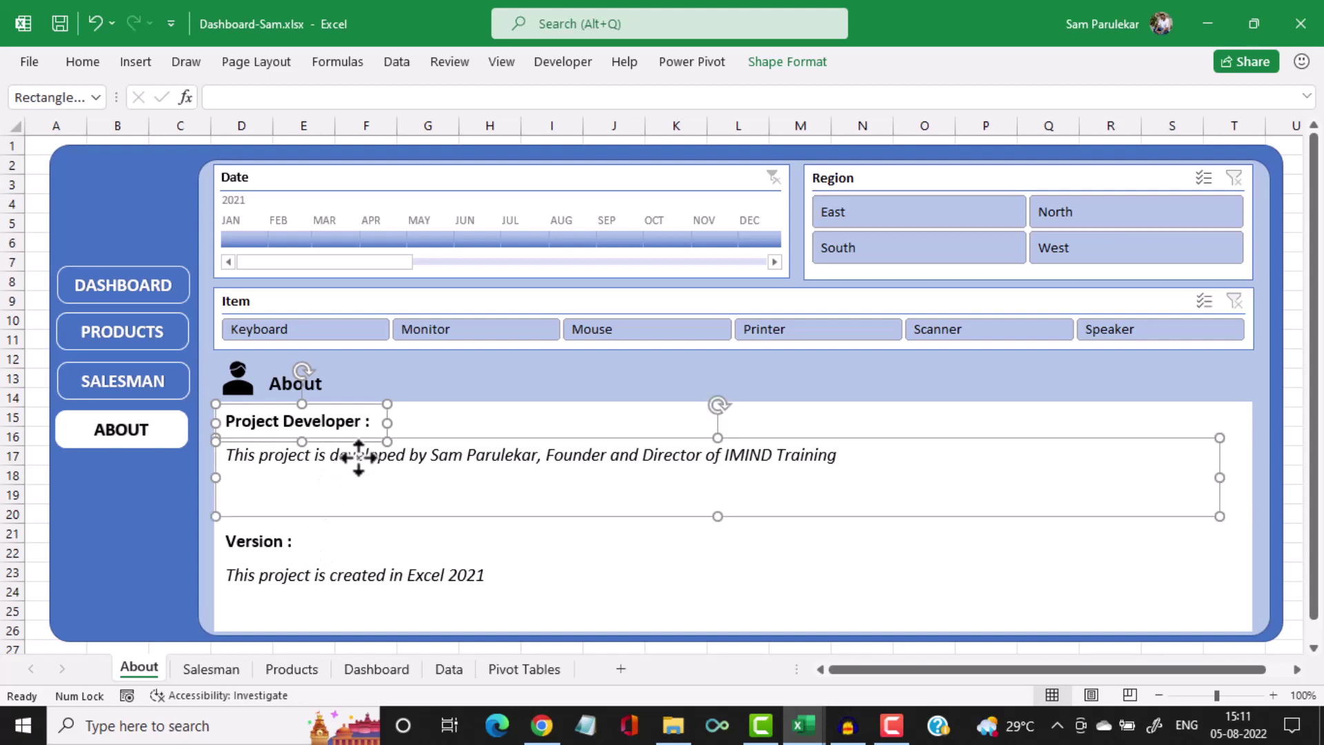
pyautogui.keyDown('shift'); pyautogui.click(624, 520); pyautogui.keyUp('shift')
pyautogui.keyDown('shift'); pyautogui.click(408, 455); pyautogui.keyUp('shift')
pyautogui.keyDown('shift'); pyautogui.click(257, 550); pyautogui.keyUp('shift')
pyautogui.keyDown('shift'); pyautogui.click(287, 586); pyautogui.keyUp('shift')
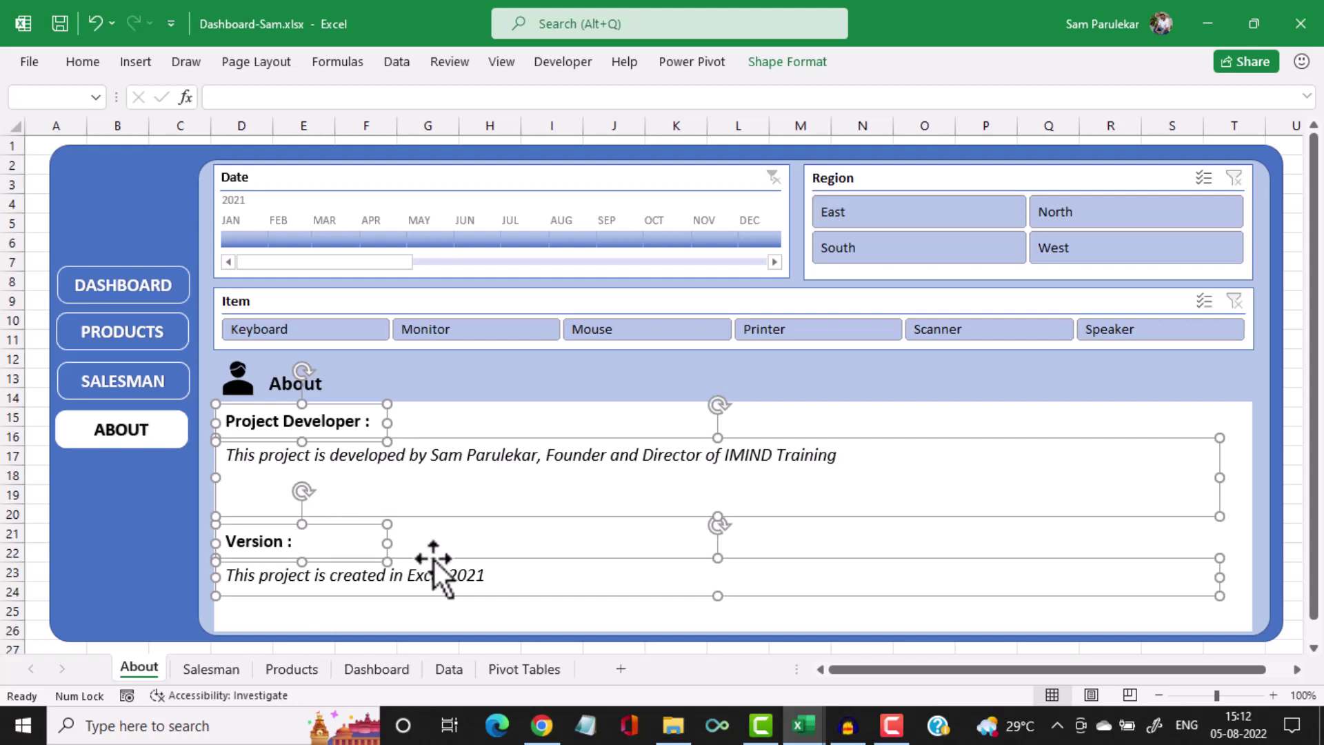
# Paste the copied text boxes into the white box on the About sheet of DB-YT.xlsx and delete the Sales by Salesmen heading
pyautogui.moveTo(804, 724)
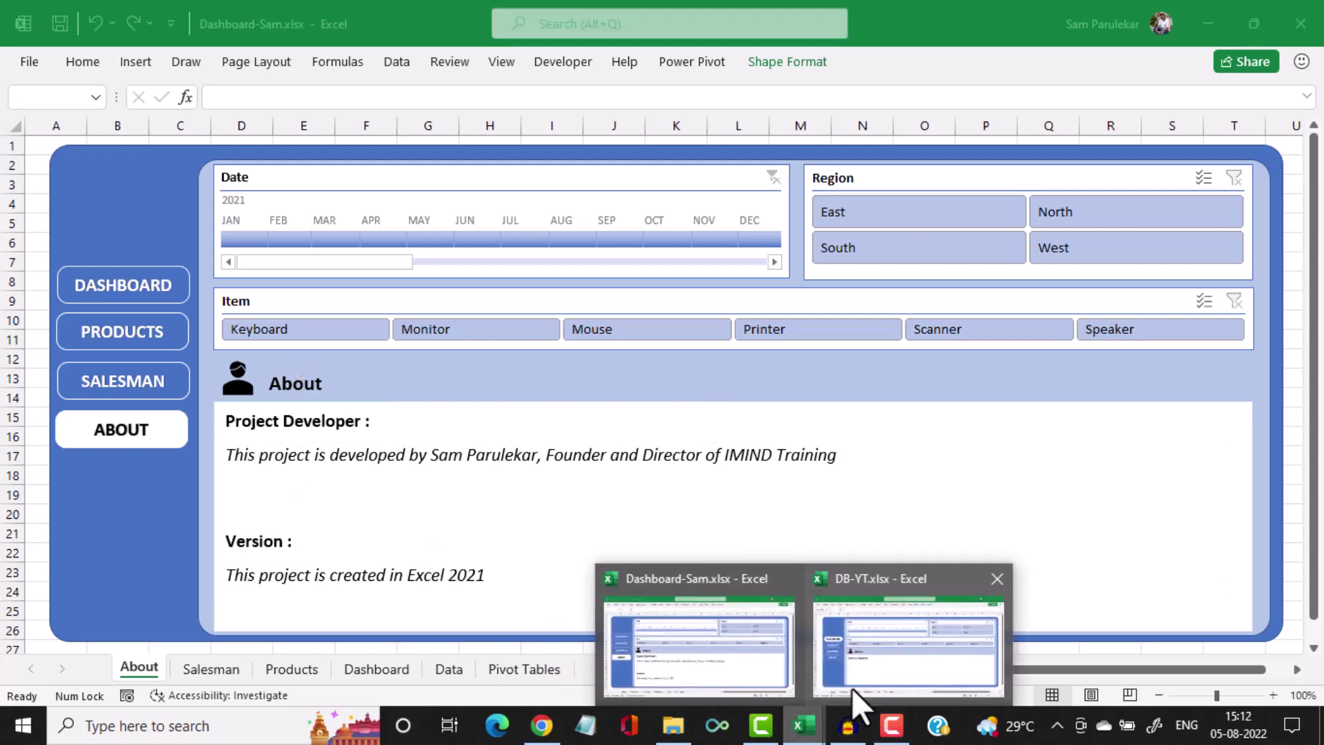
pyautogui.click(862, 668)
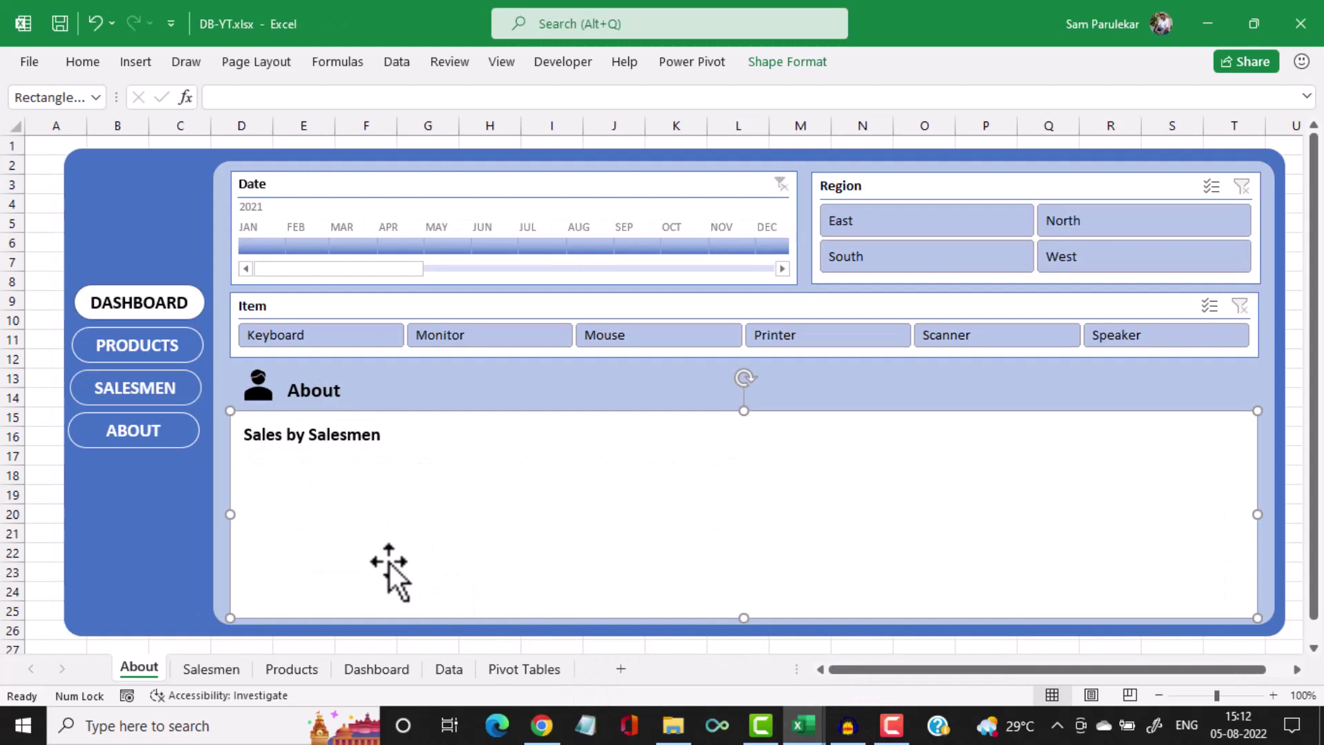
pyautogui.hotkey('ctrl', 'v')
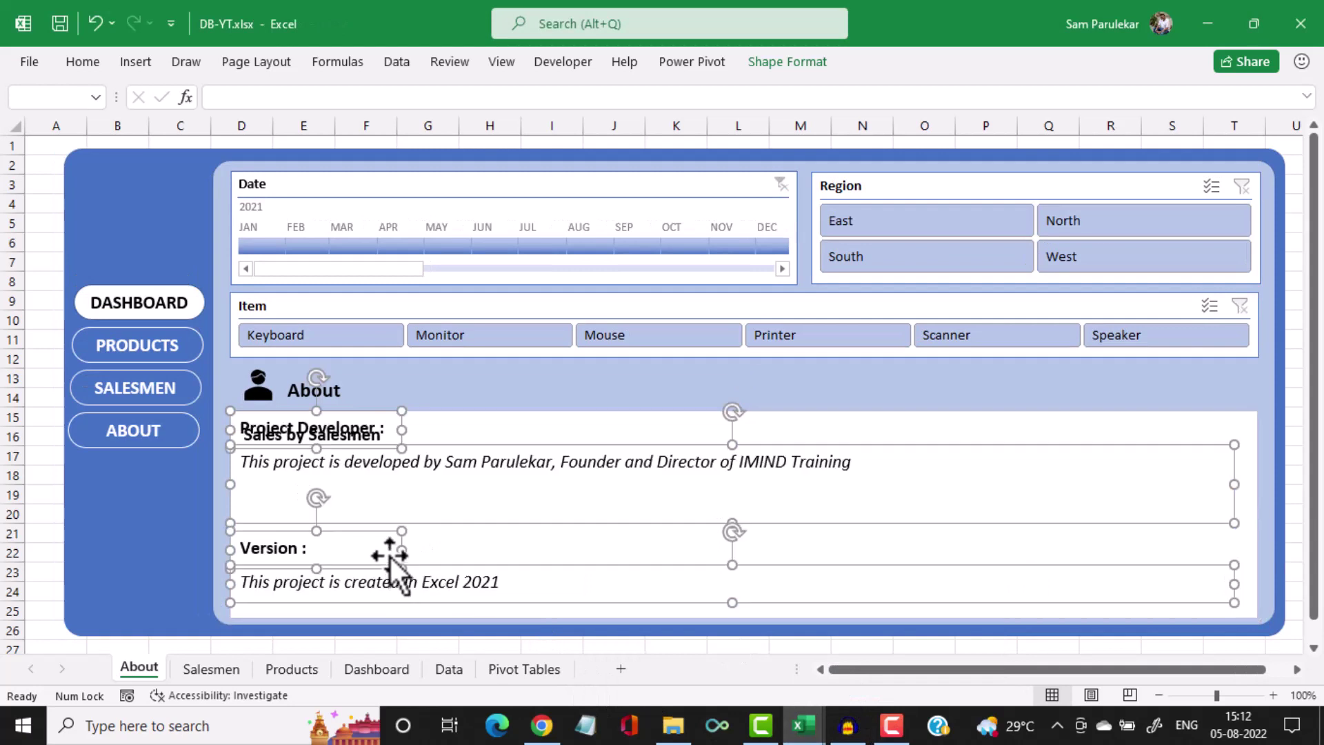
pyautogui.click(510, 403)
pyautogui.click(331, 434)
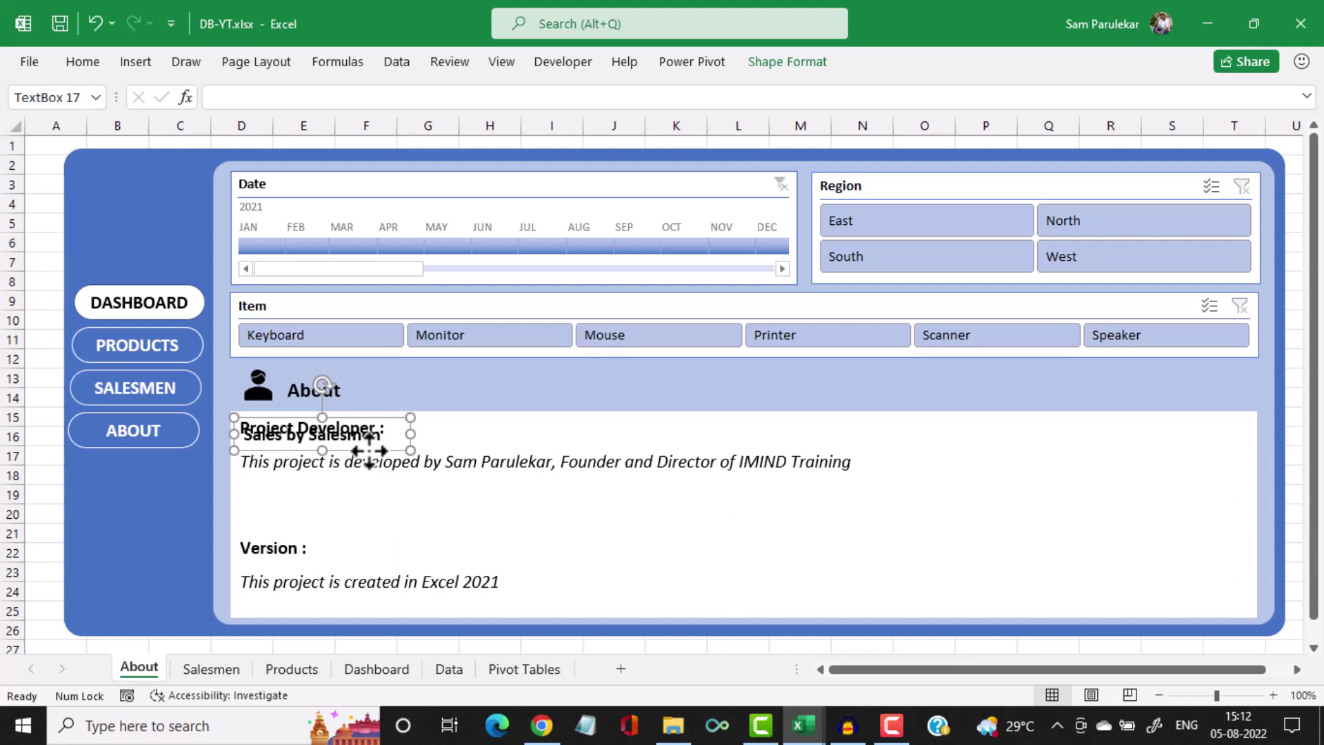
pyautogui.press('Escape')
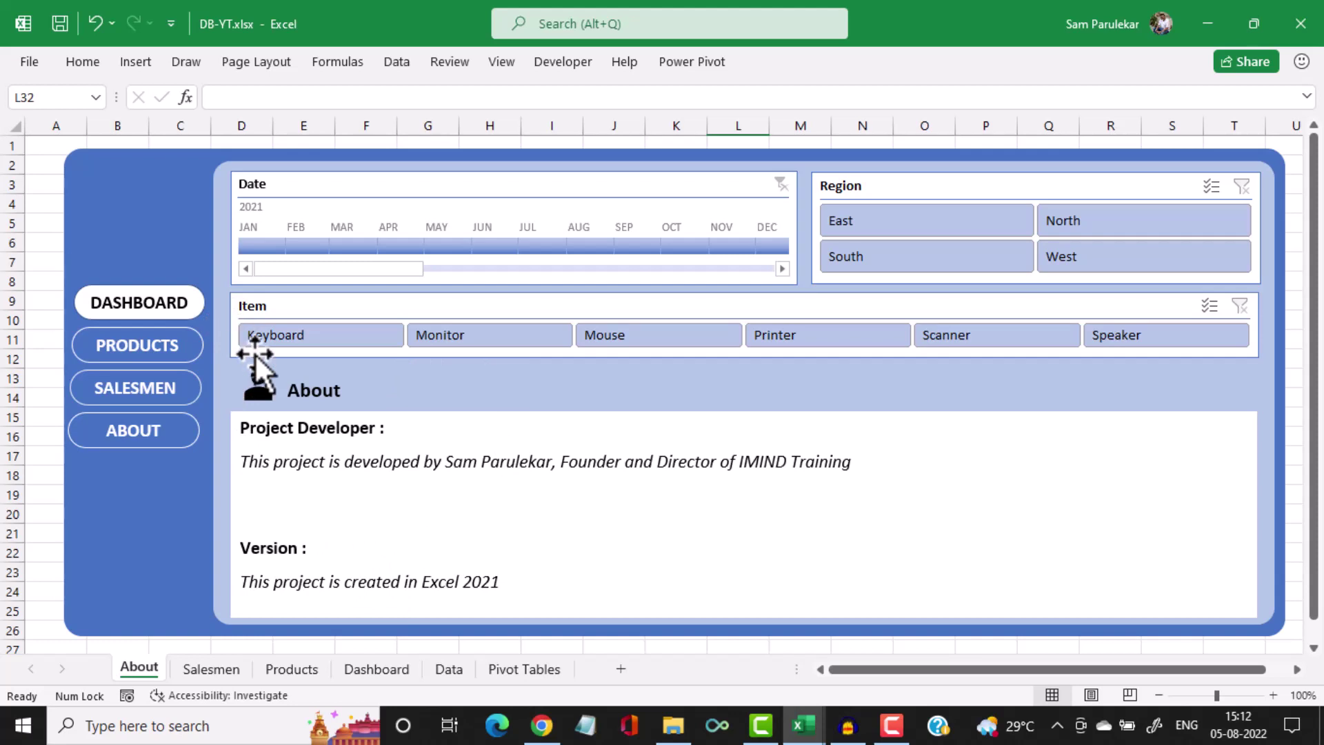
# On the Dashboard sheet, hyperlink the DASHBOARD button to cell A1 of the Dashboard sheet in this document
pyautogui.click(365, 673)
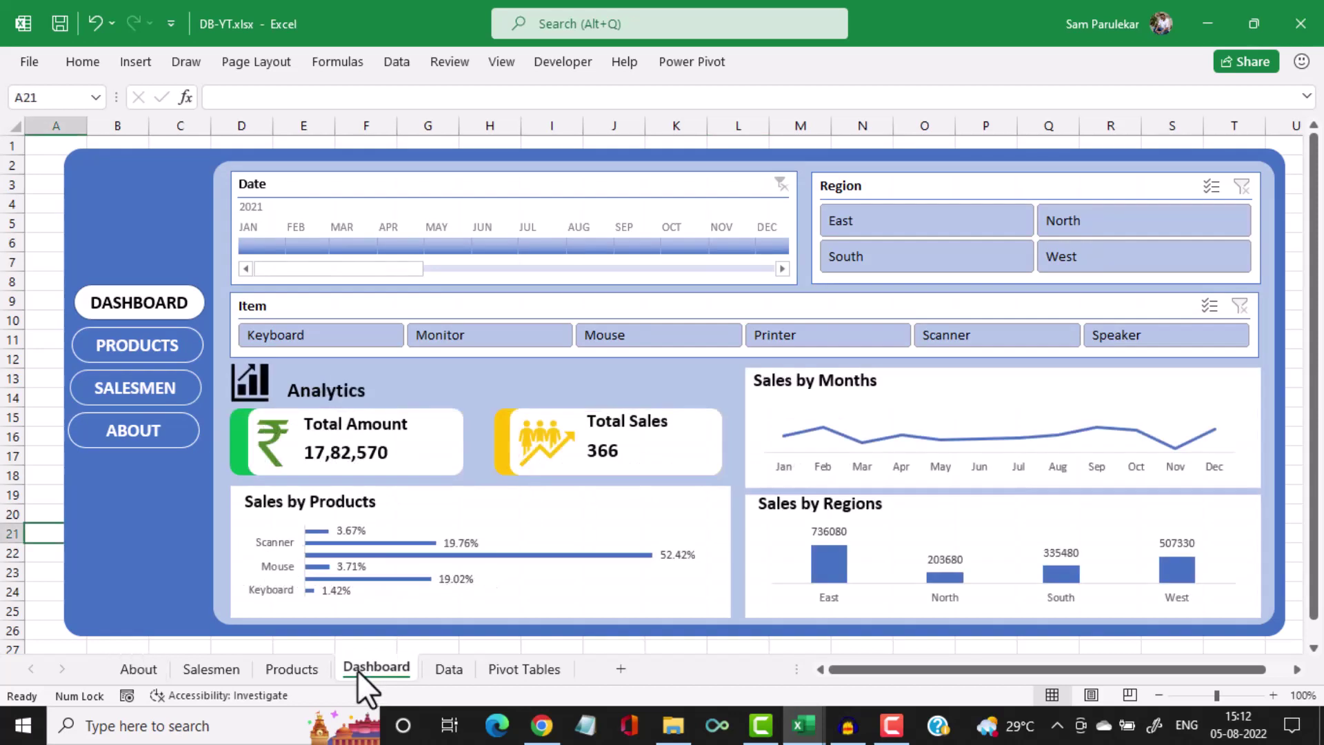
pyautogui.keyDown('ctrl'); pyautogui.click(148, 290); pyautogui.keyUp('ctrl')
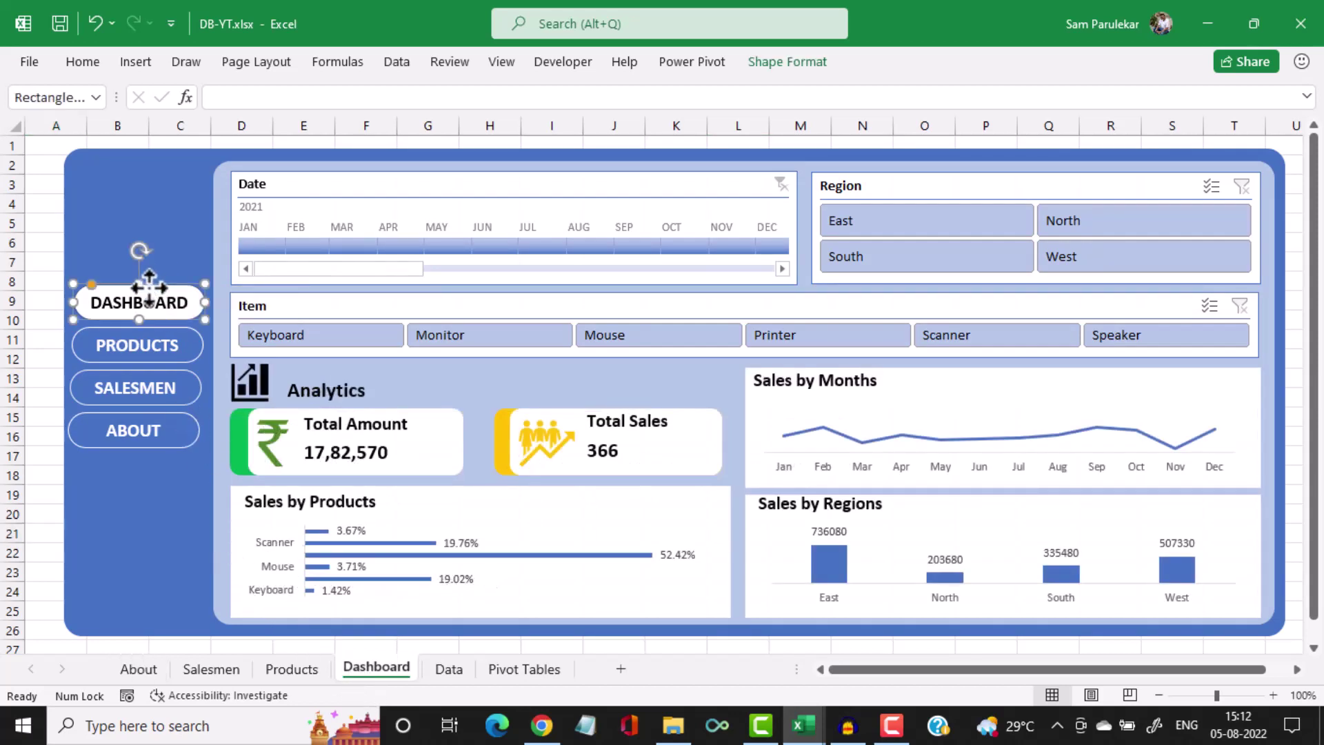
pyautogui.rightClick(149, 289)
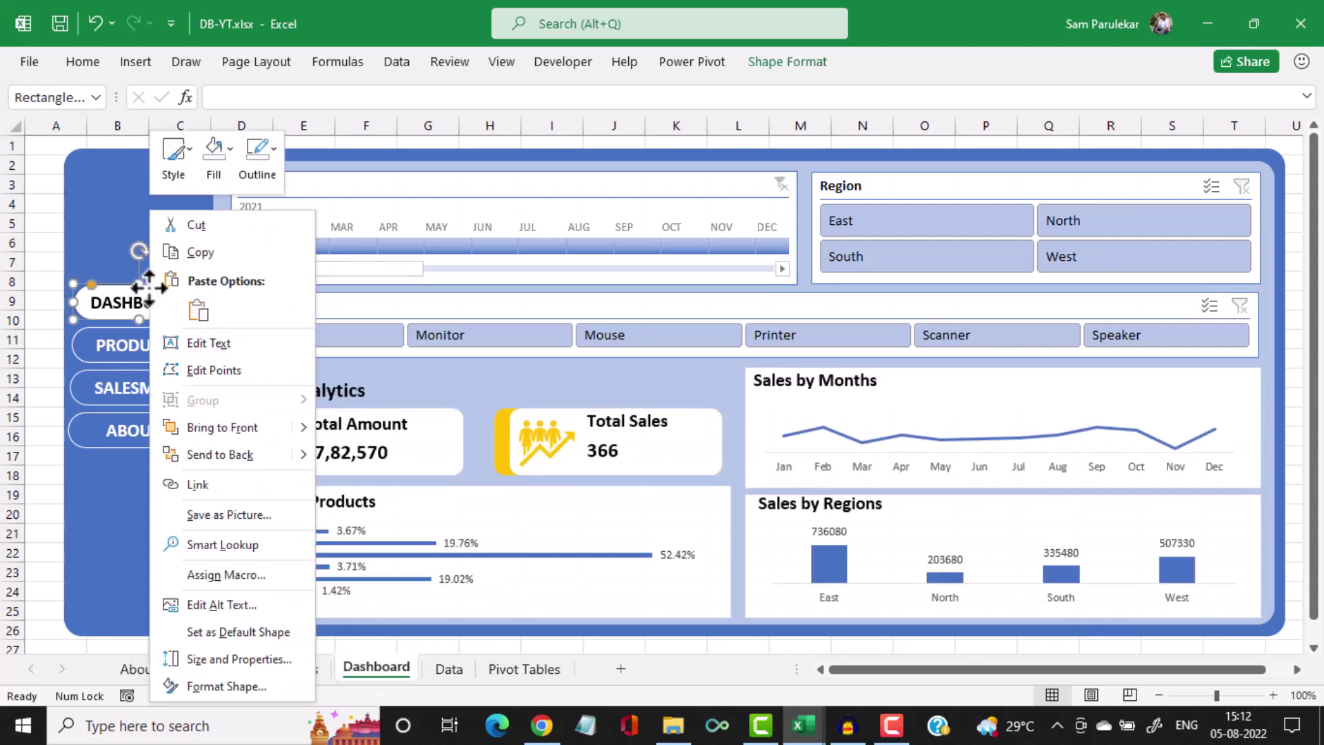
pyautogui.click(206, 487)
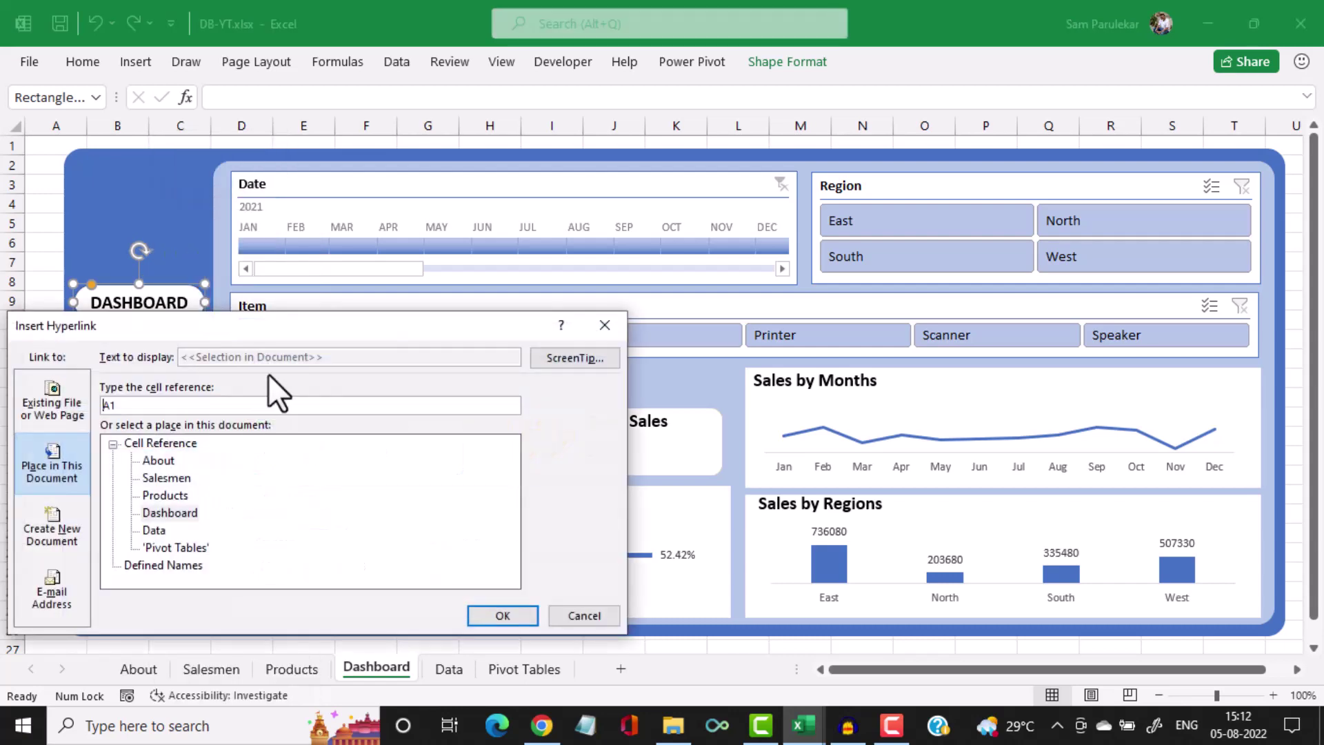
pyautogui.moveTo(313, 318); pyautogui.dragTo(641, 315)
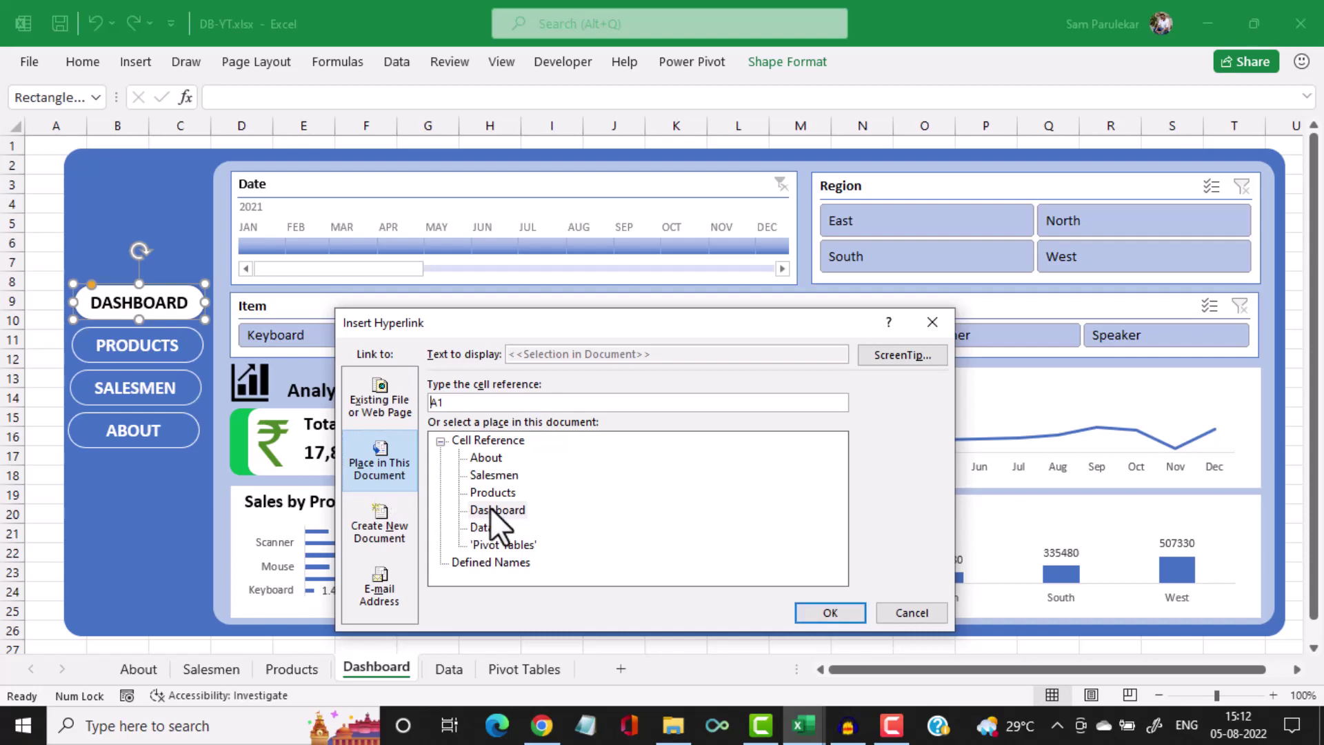
pyautogui.click(823, 606)
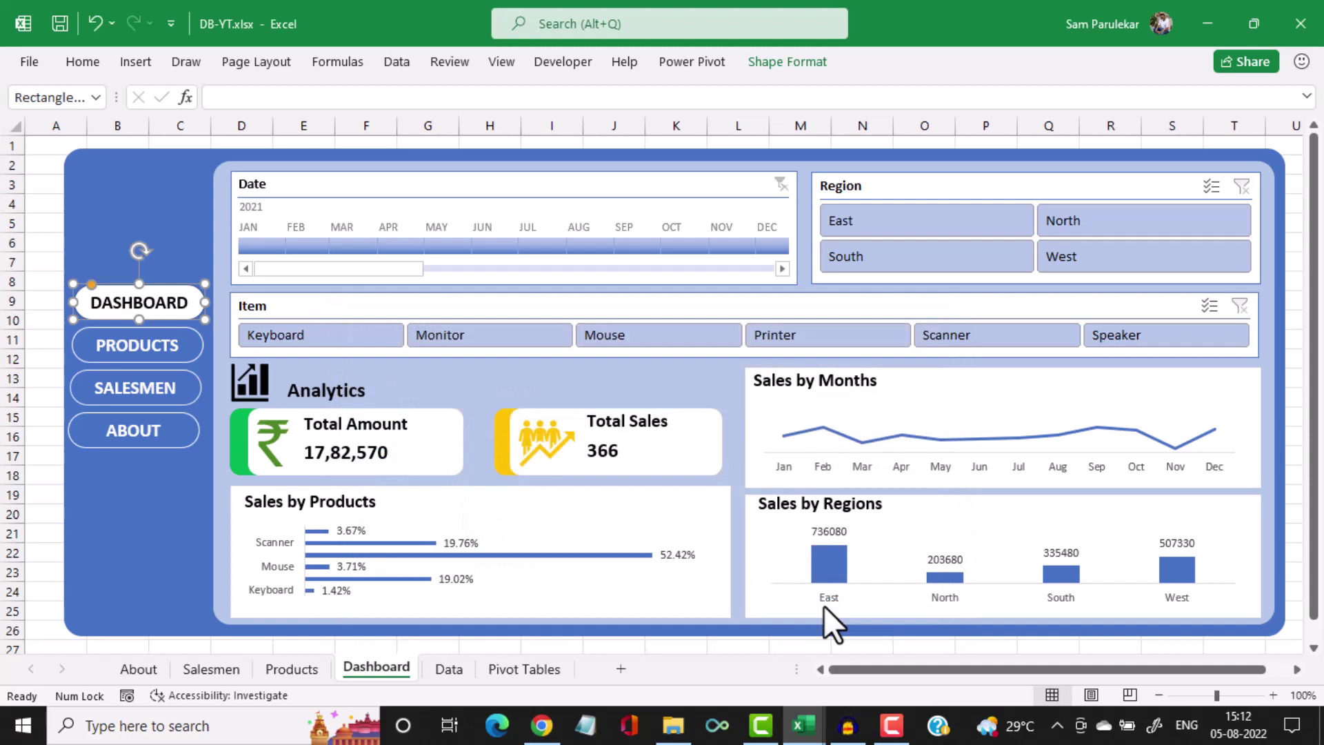
# On the Dashboard sheet, hyperlink the PRODUCTS button to cell A1 of the Products sheet in this document
pyautogui.click(200, 355)
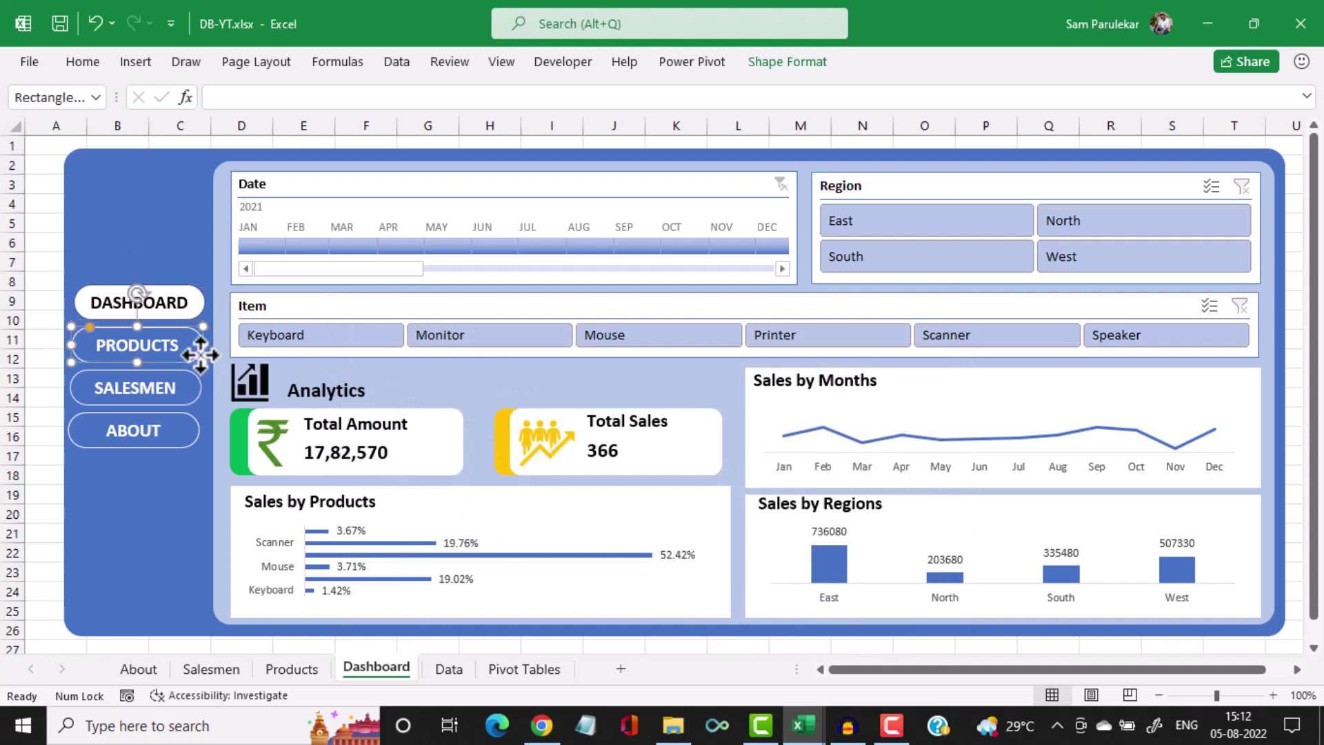
pyautogui.rightClick(200, 355)
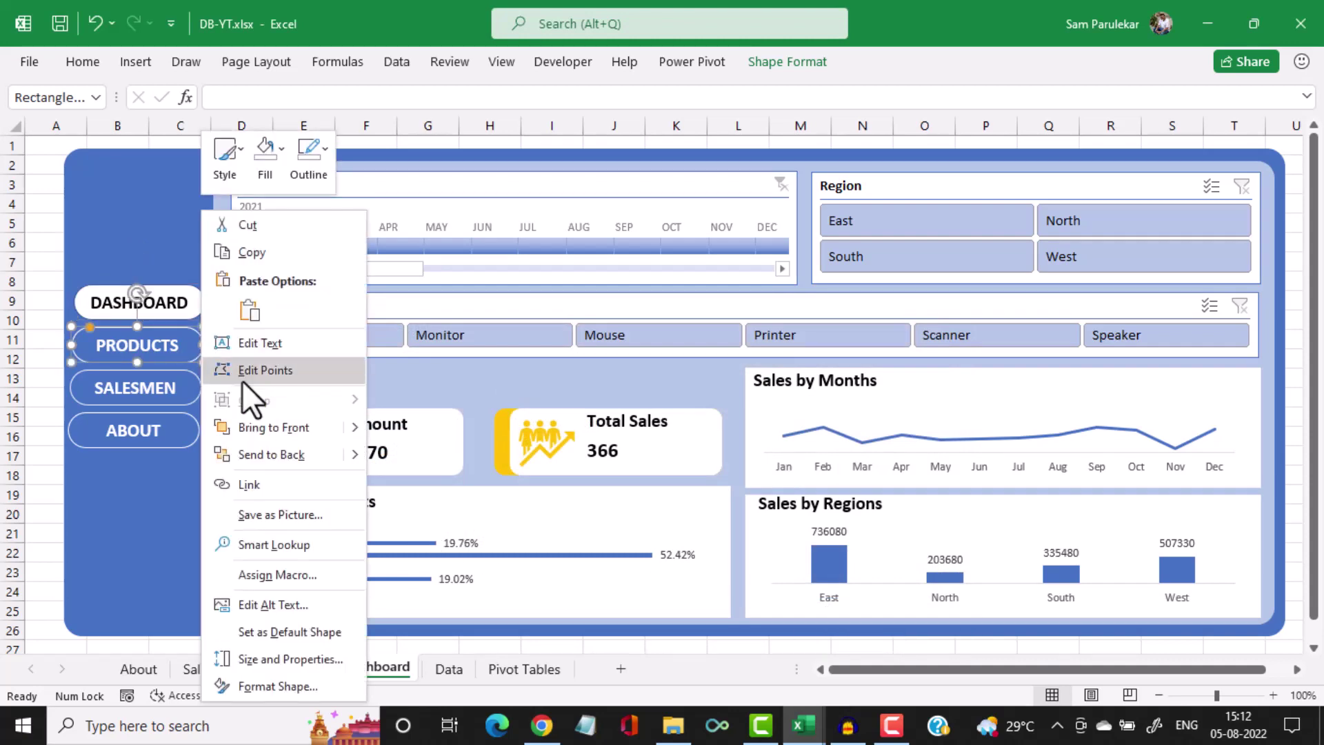
pyautogui.click(257, 489)
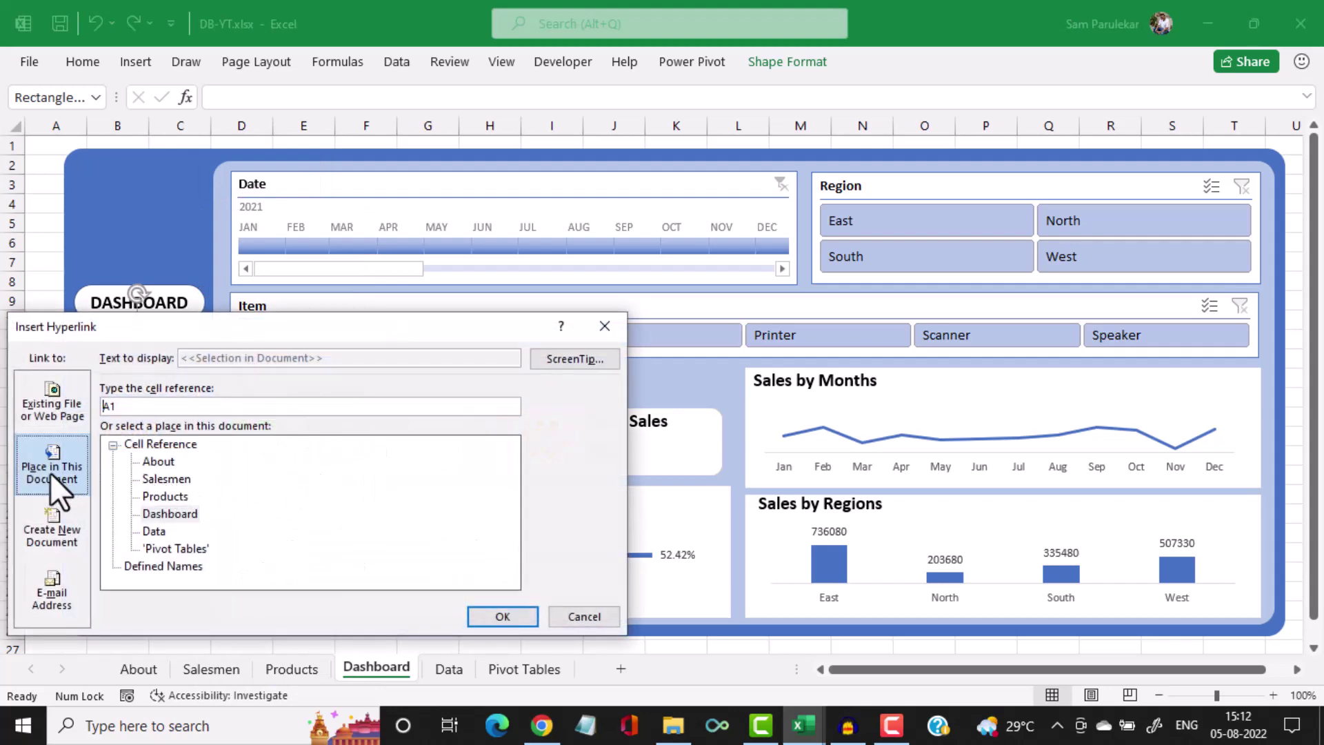
pyautogui.click(165, 496)
pyautogui.moveTo(308, 329); pyautogui.dragTo(684, 288)
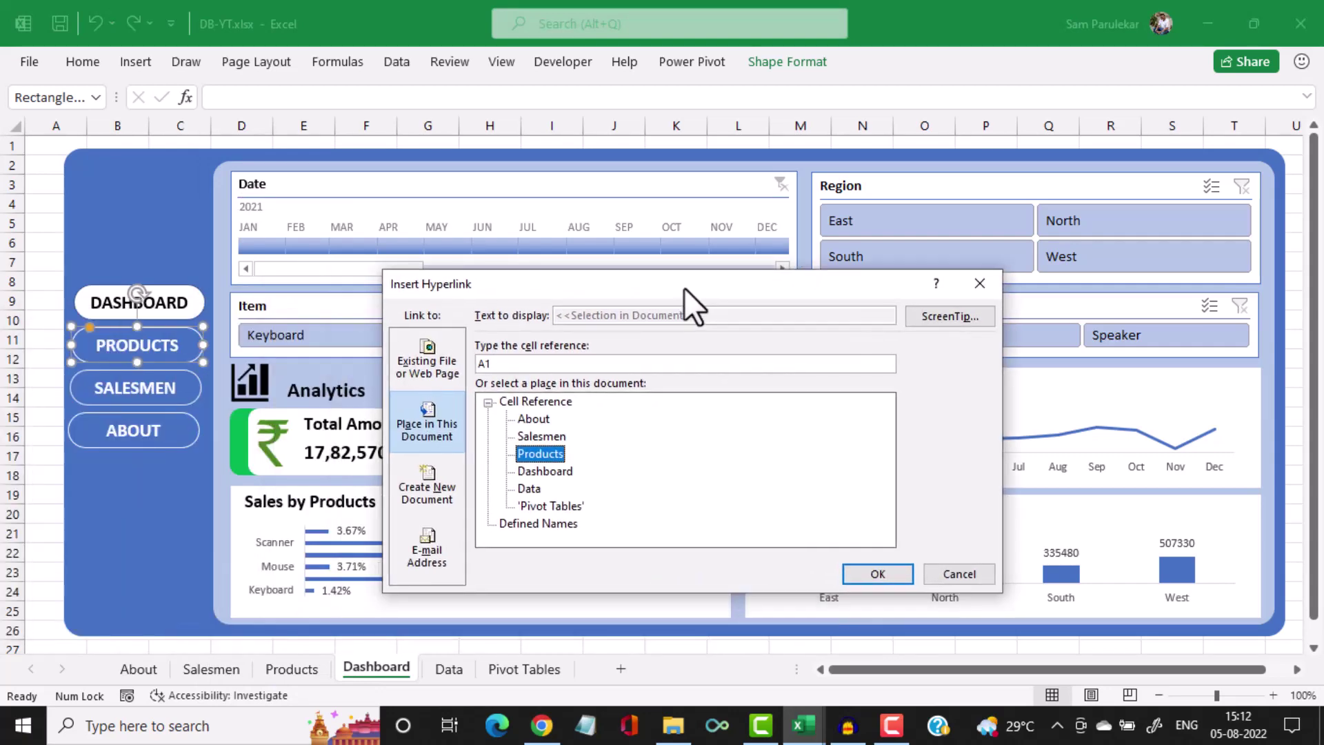
pyautogui.click(855, 573)
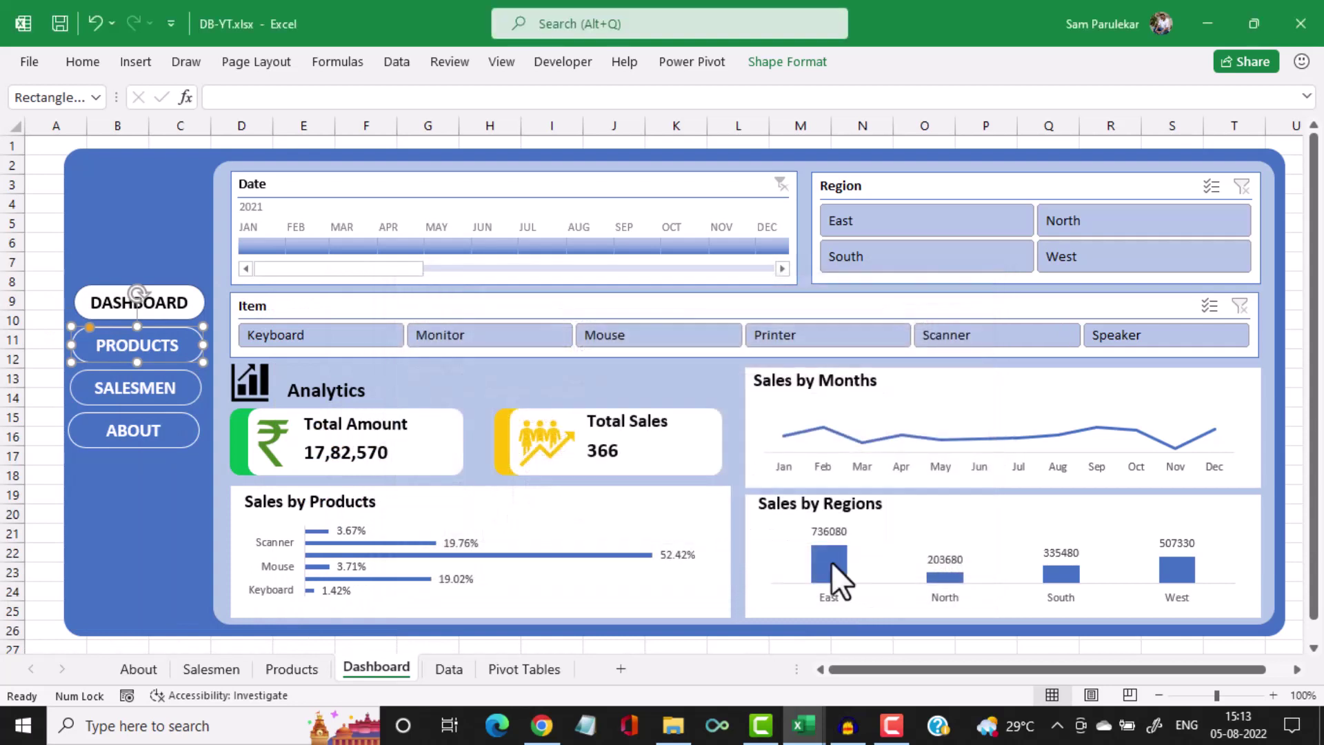
# On the Dashboard sheet, hyperlink the SALESMEN button to cell A1 of the Salesmen sheet in this document
pyautogui.click(191, 376)
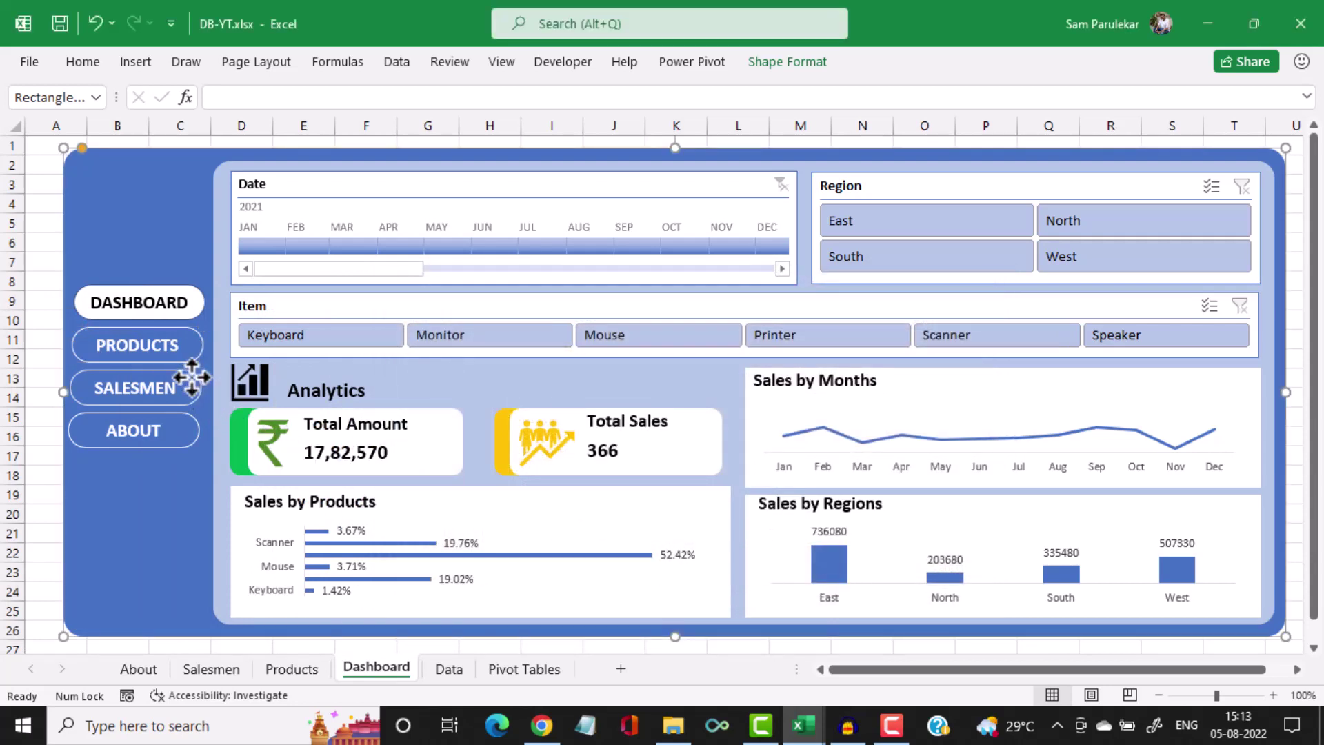
pyautogui.click(195, 371)
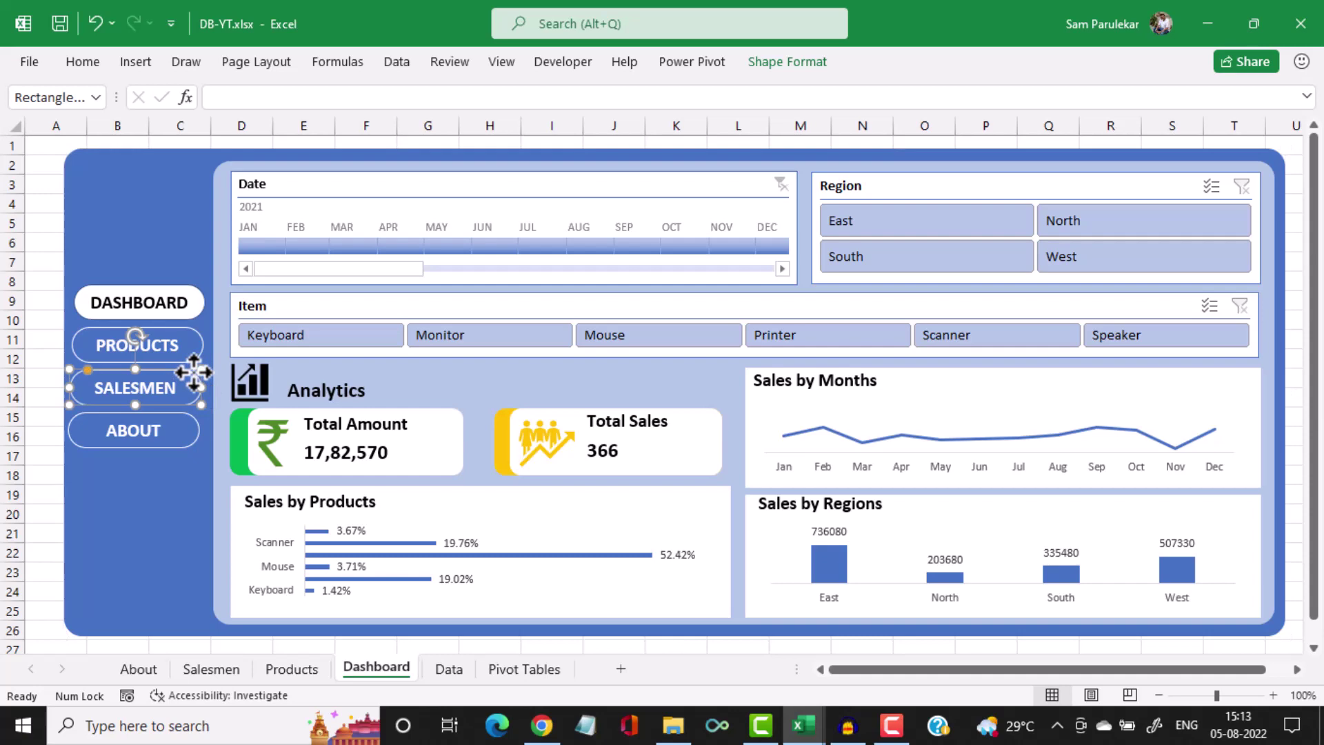
pyautogui.rightClick(194, 373)
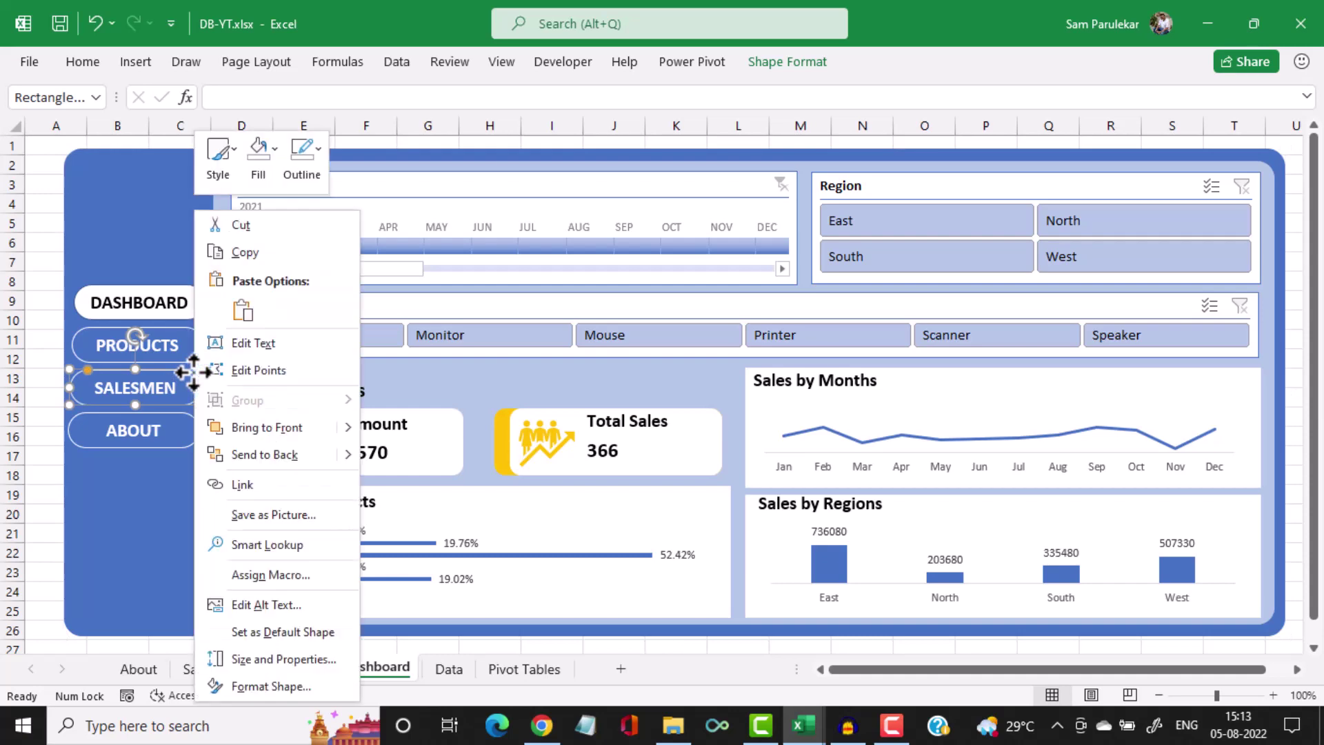
pyautogui.click(256, 481)
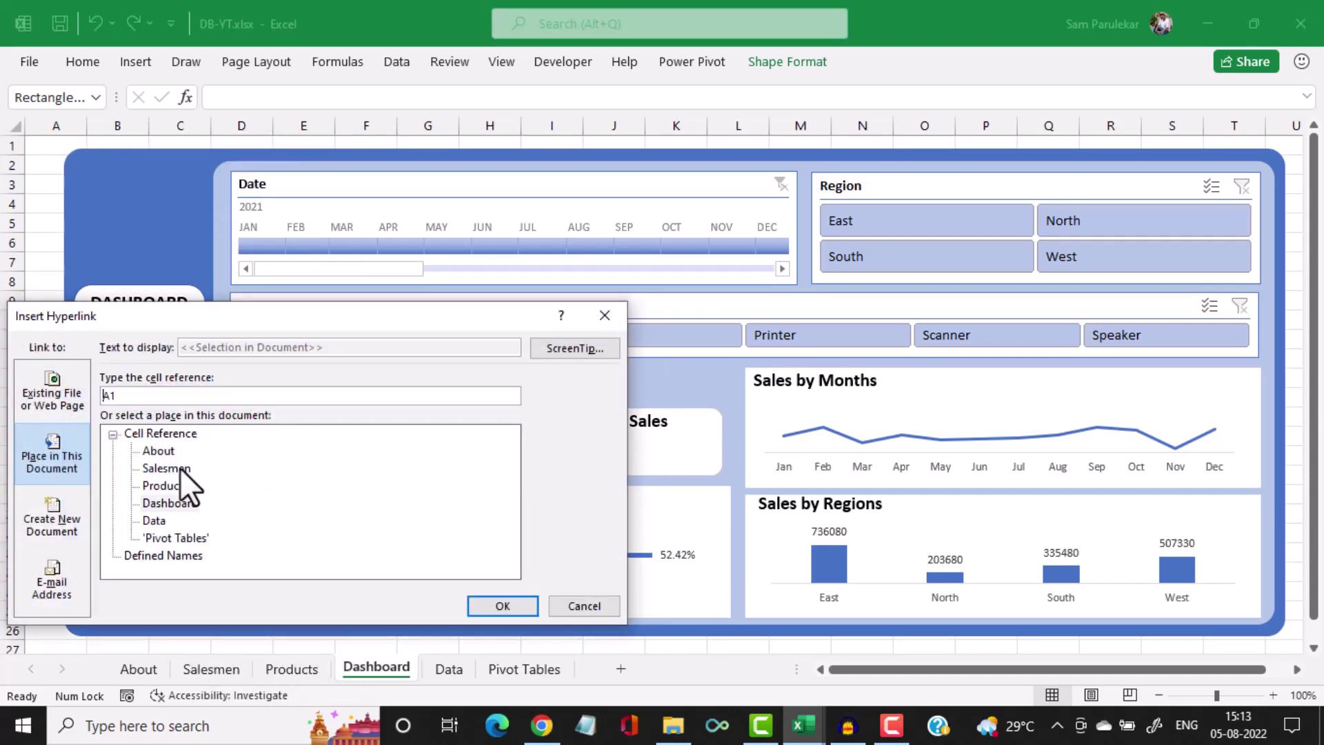
pyautogui.click(180, 468)
pyautogui.click(474, 602)
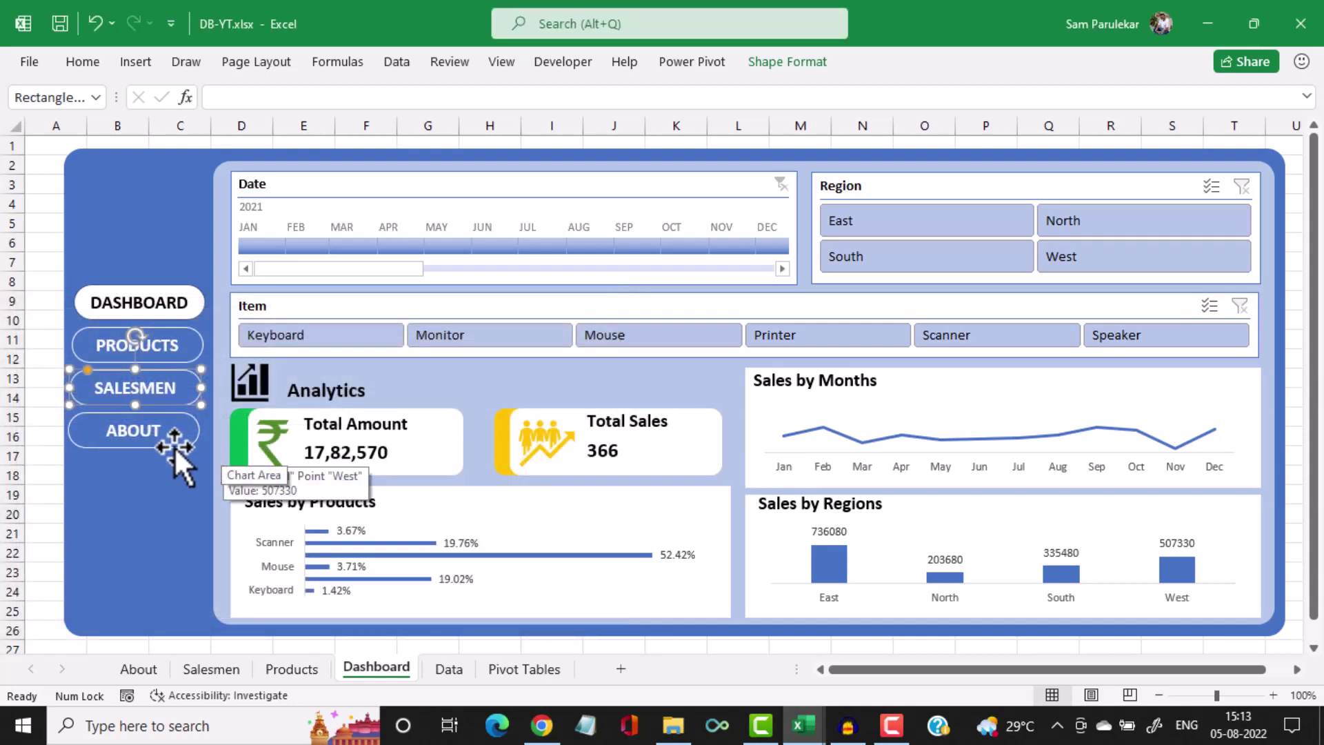
# On the Dashboard sheet, hyperlink the ABOUT button to cell A1 of the About sheet in this document
pyautogui.click(174, 445)
pyautogui.rightClick(174, 445)
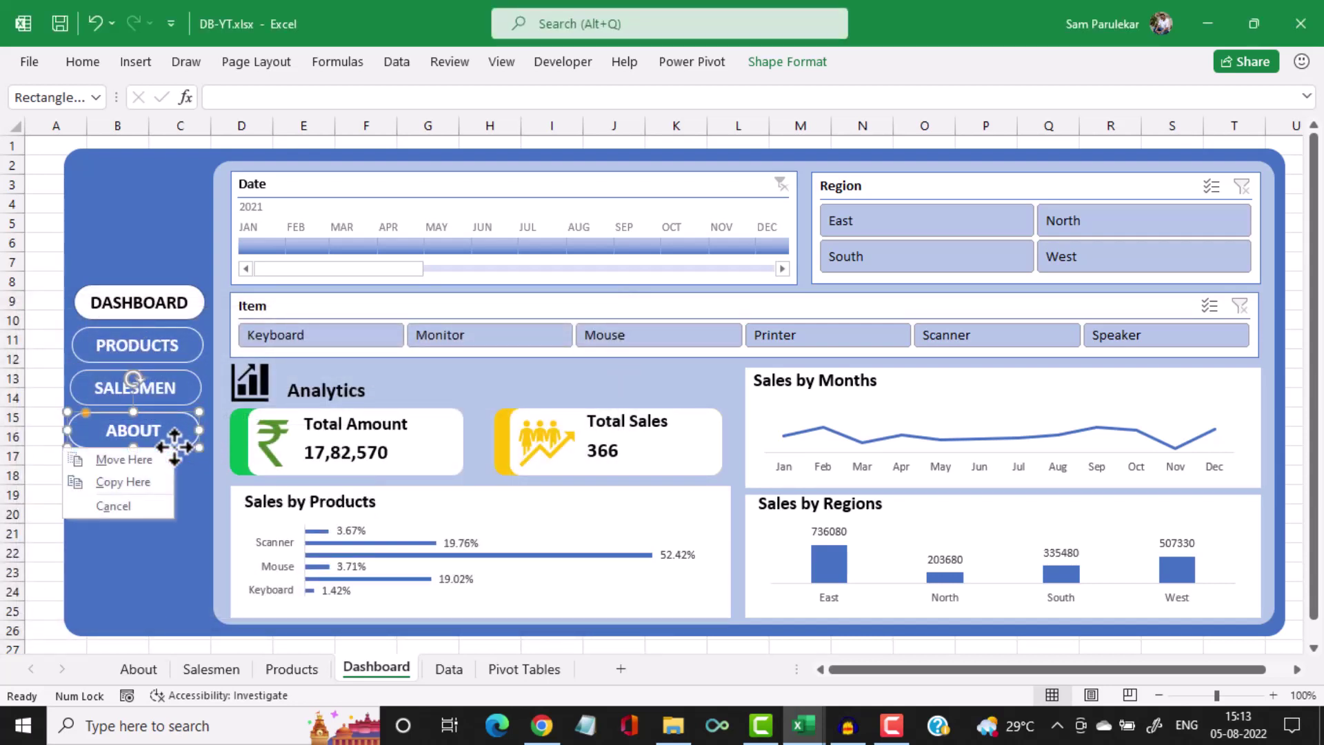
pyautogui.click(191, 419)
pyautogui.click(192, 417)
pyautogui.click(192, 418)
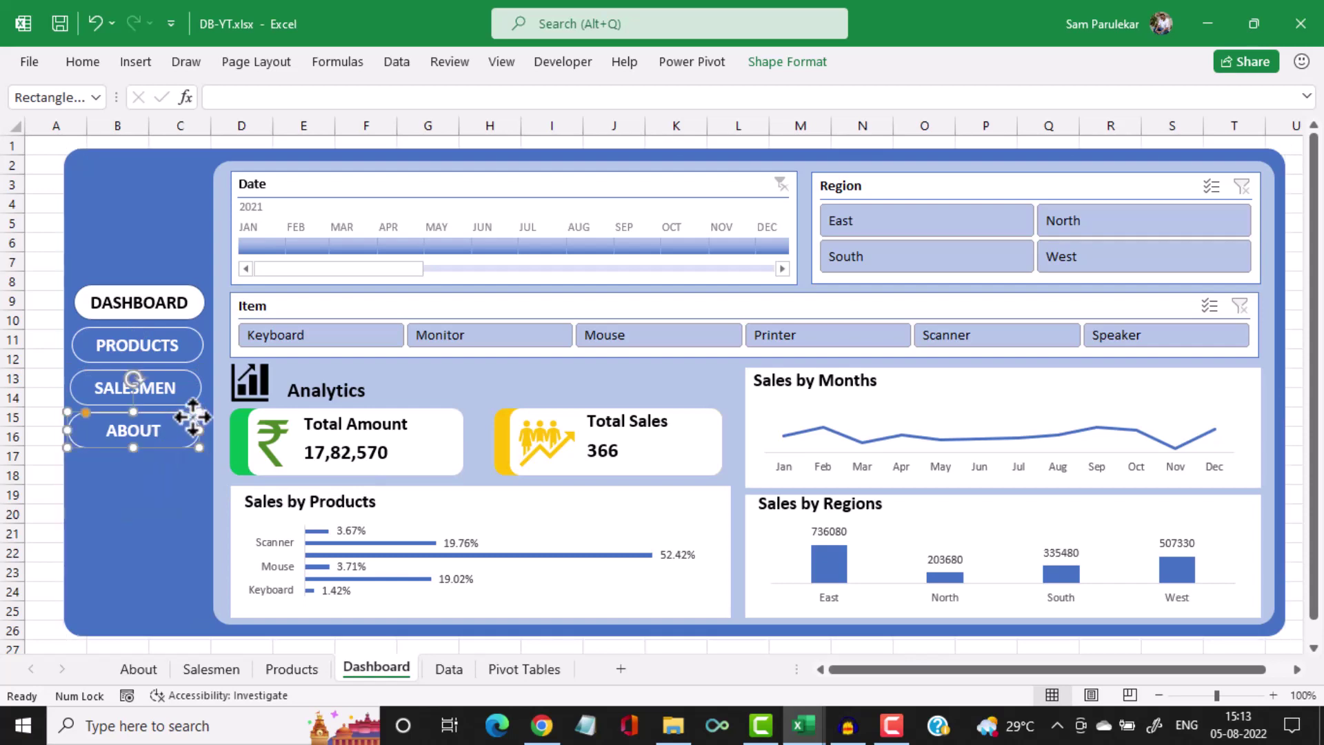
pyautogui.rightClick(192, 417)
pyautogui.click(240, 481)
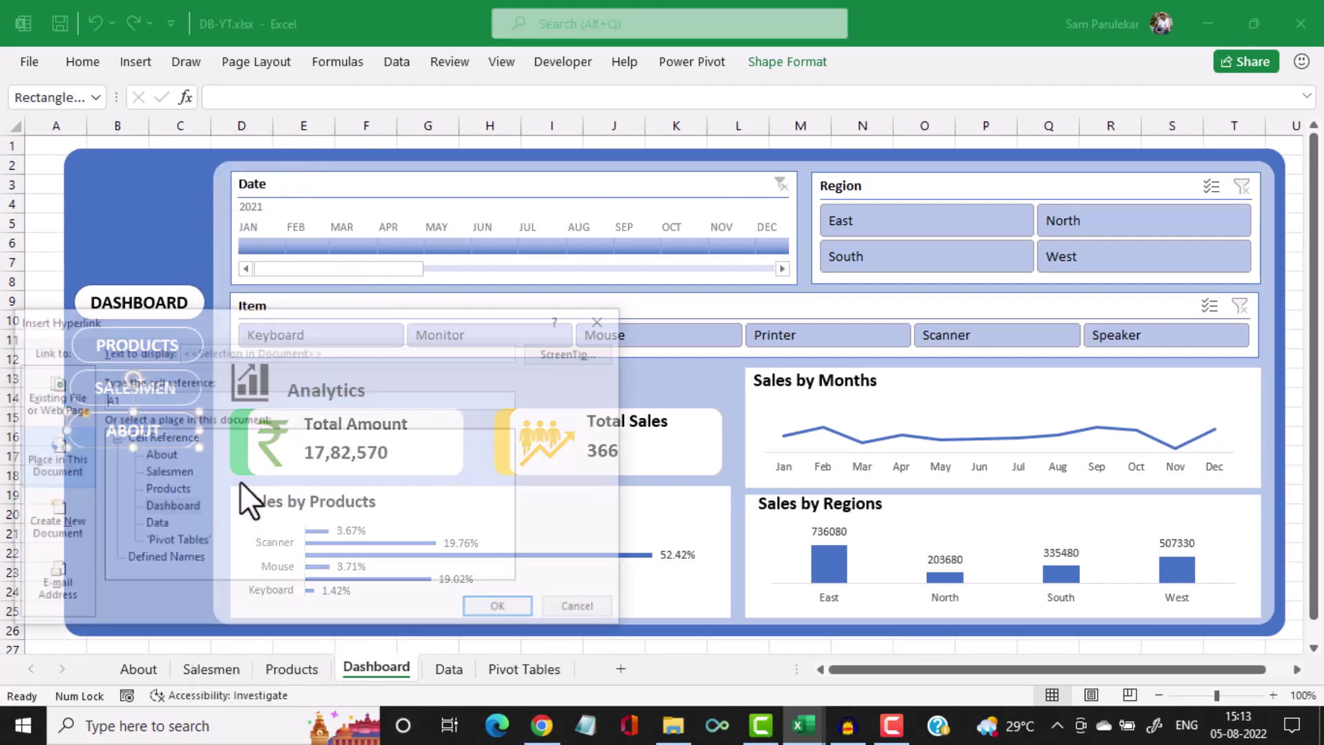
pyautogui.click(160, 456)
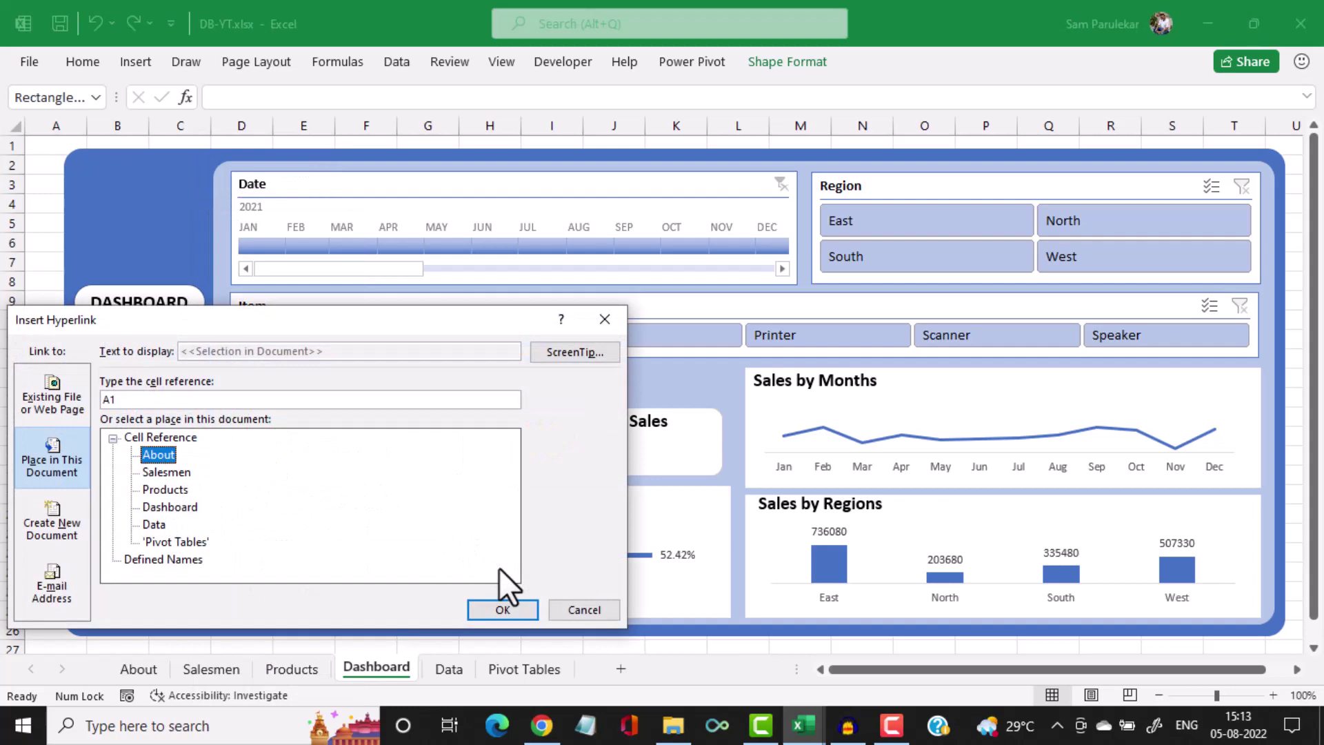
pyautogui.click(503, 607)
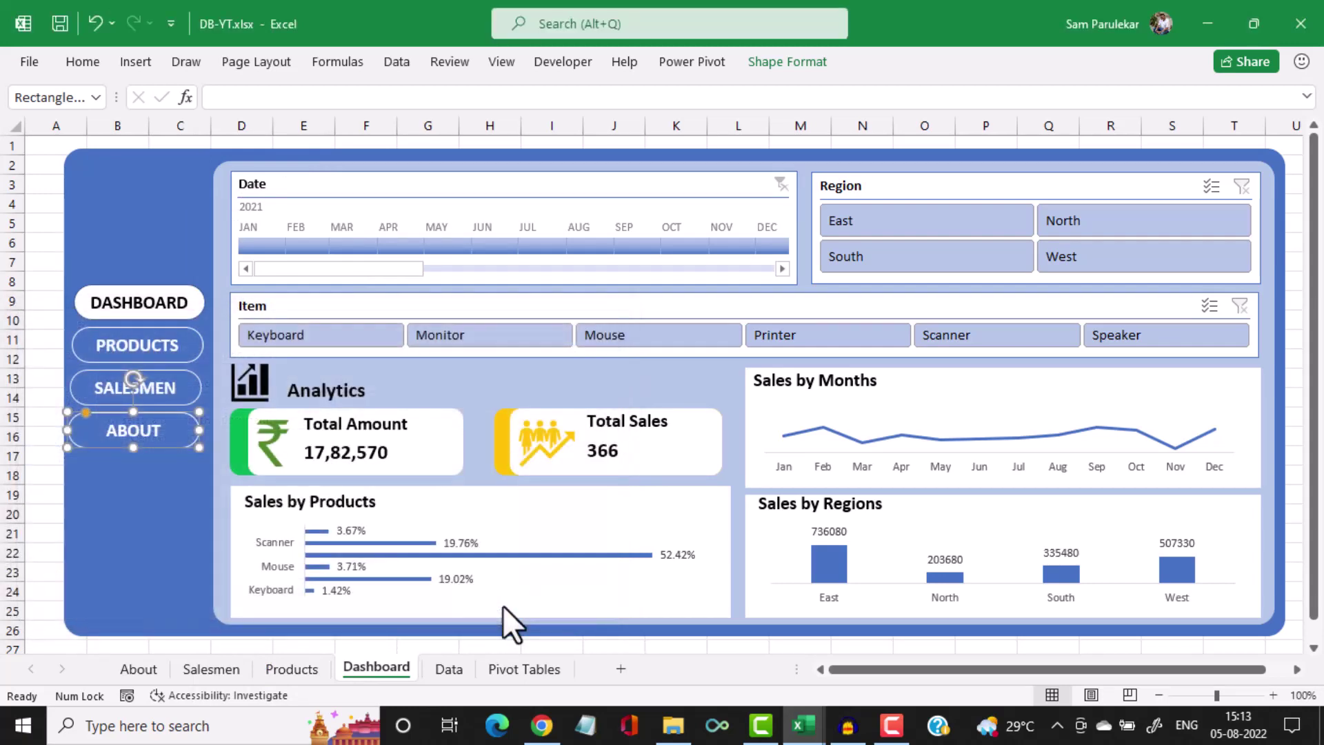
# On the Products sheet, hyperlink the DASHBOARD button to cell A1 of the Dashboard sheet in this document
pyautogui.click(297, 667)
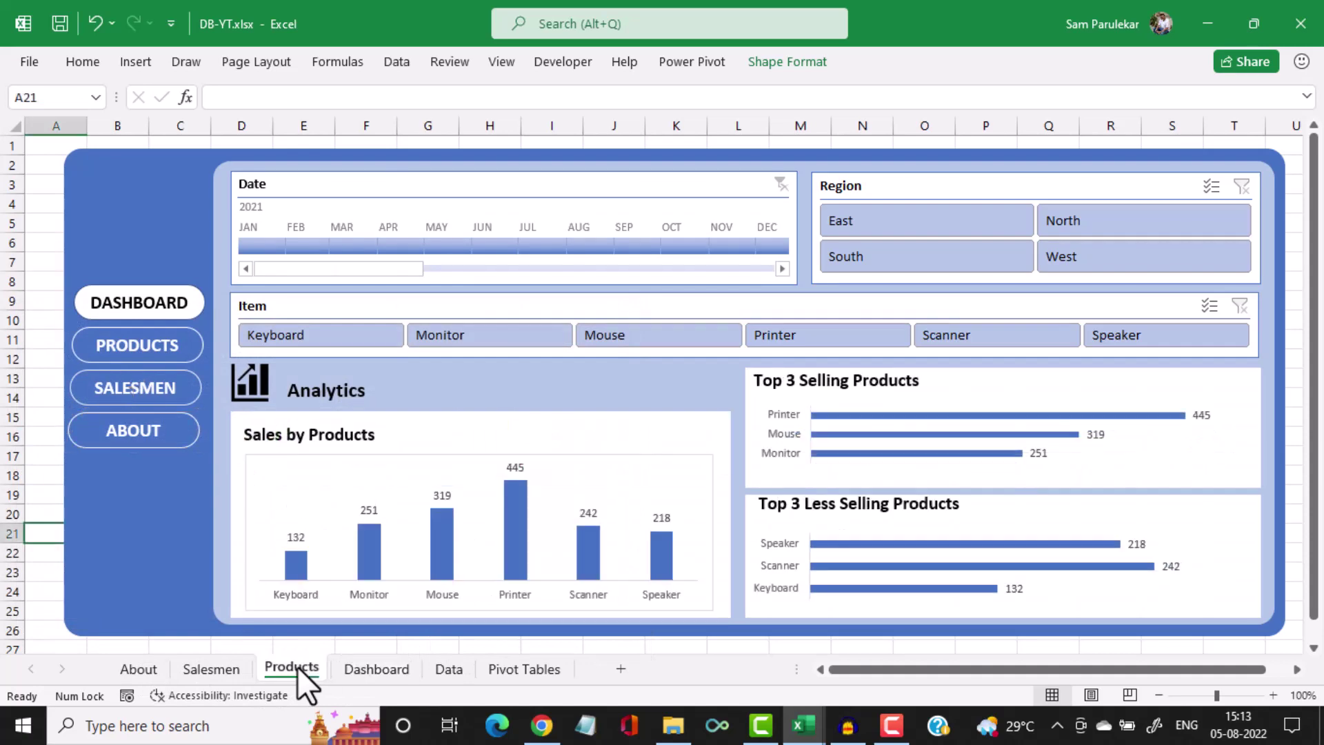
pyautogui.keyDown('ctrl'); pyautogui.click(200, 308); pyautogui.keyUp('ctrl')
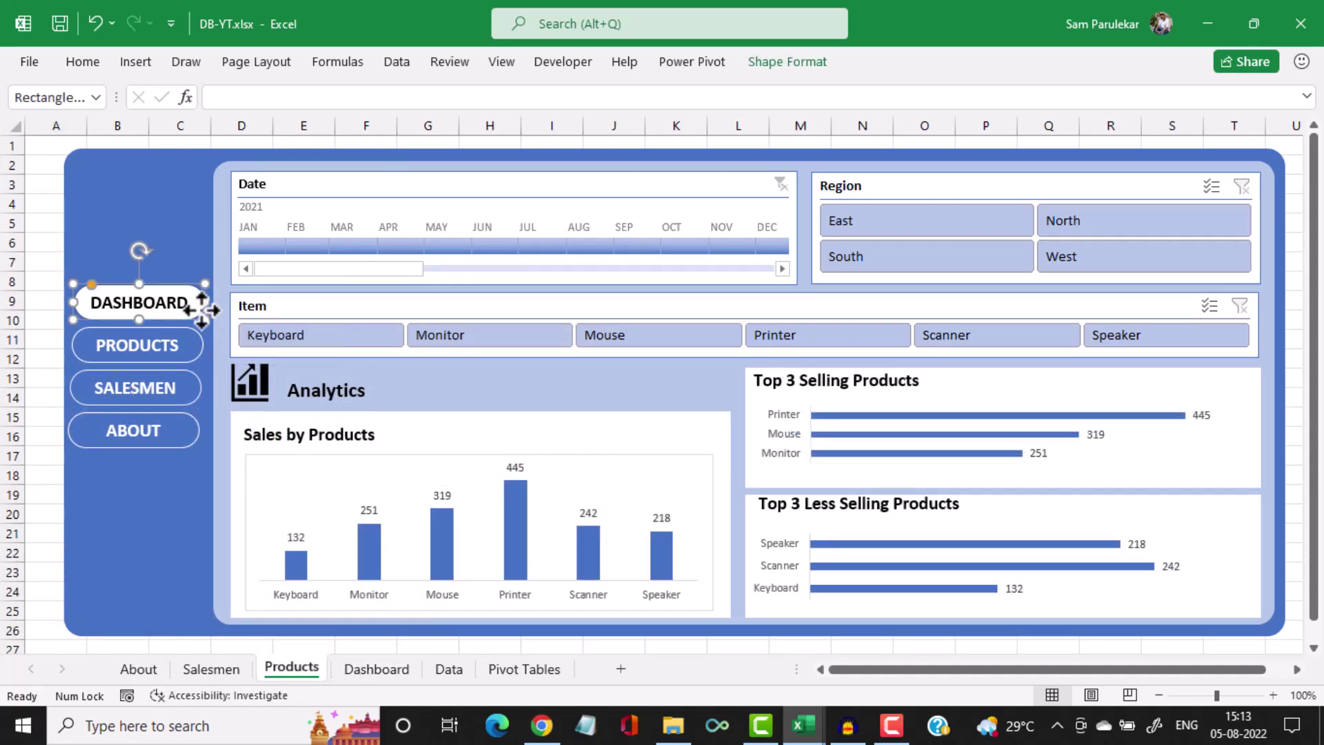
pyautogui.rightClick(200, 308)
pyautogui.click(243, 480)
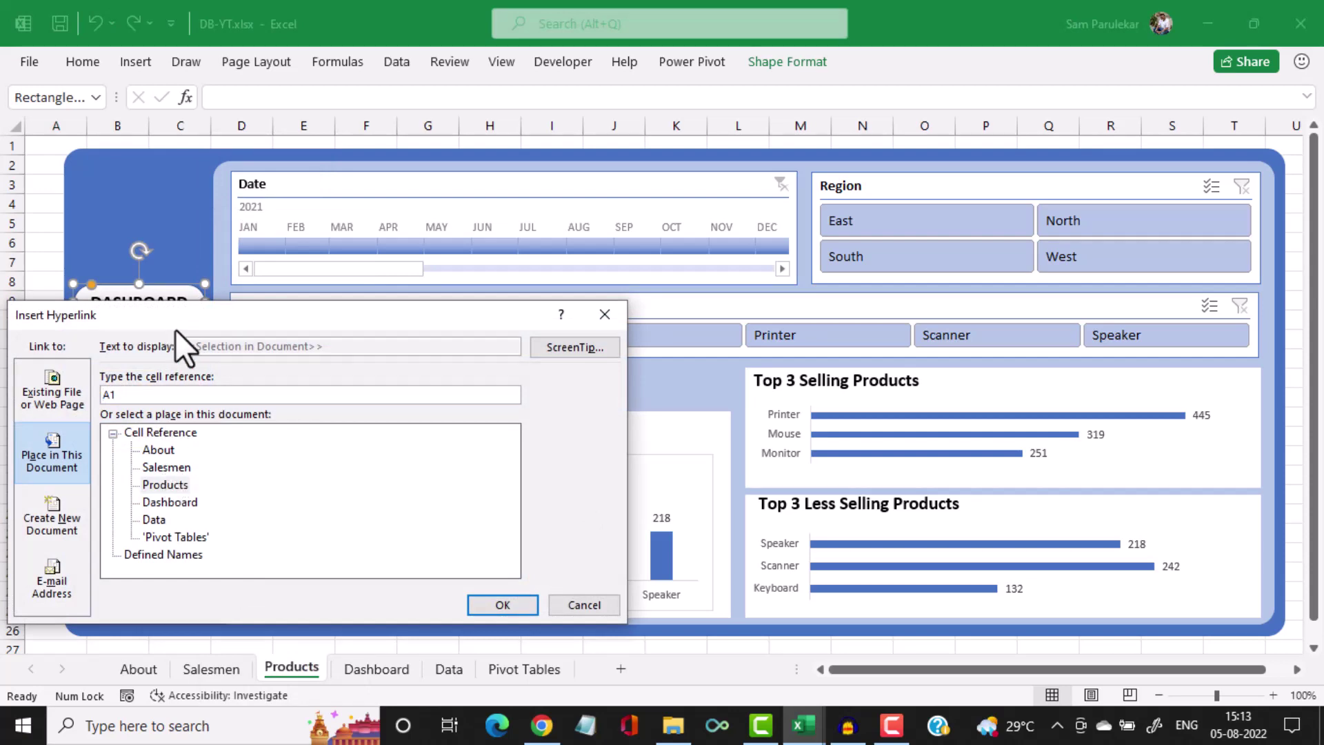
pyautogui.moveTo(223, 314); pyautogui.dragTo(544, 299)
pyautogui.click(490, 484)
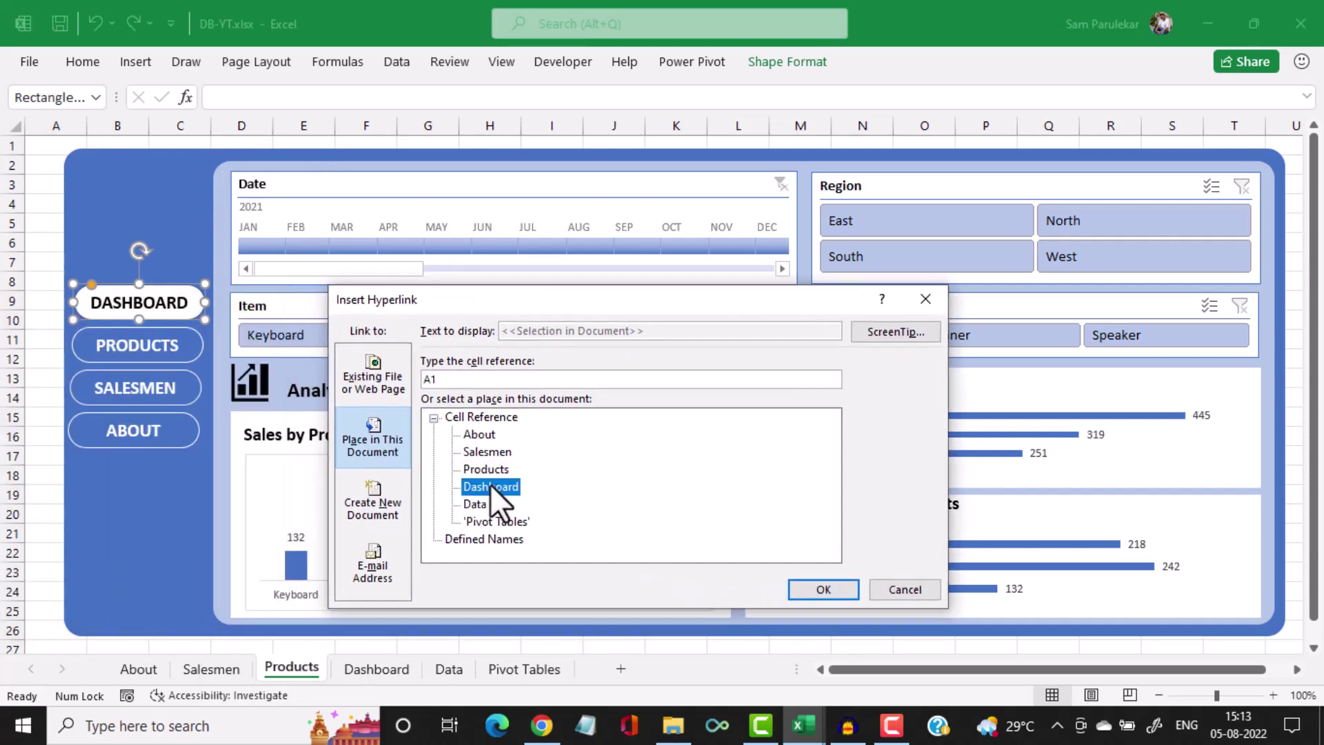
pyautogui.click(802, 595)
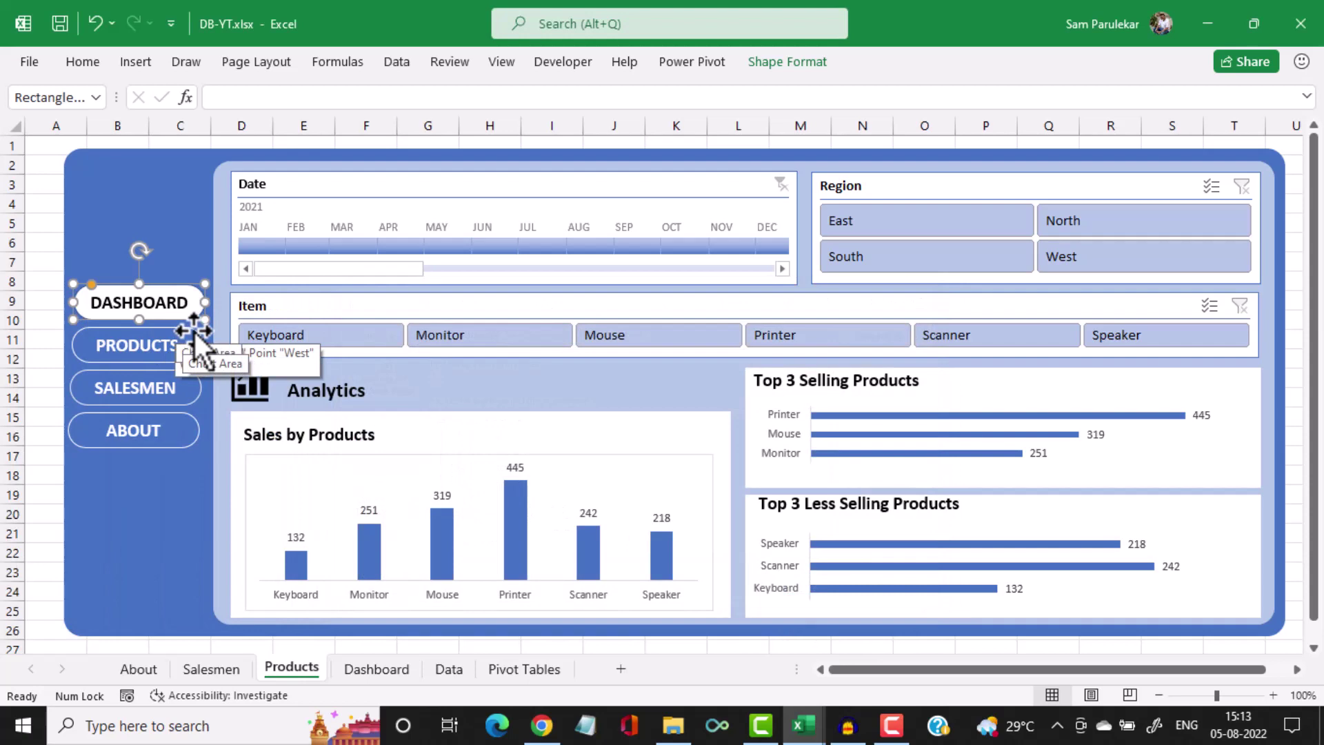
# On the Products sheet, hyperlink the PRODUCTS button to cell A1 of the Products sheet in this document
pyautogui.click(183, 338)
pyautogui.rightClick(197, 330)
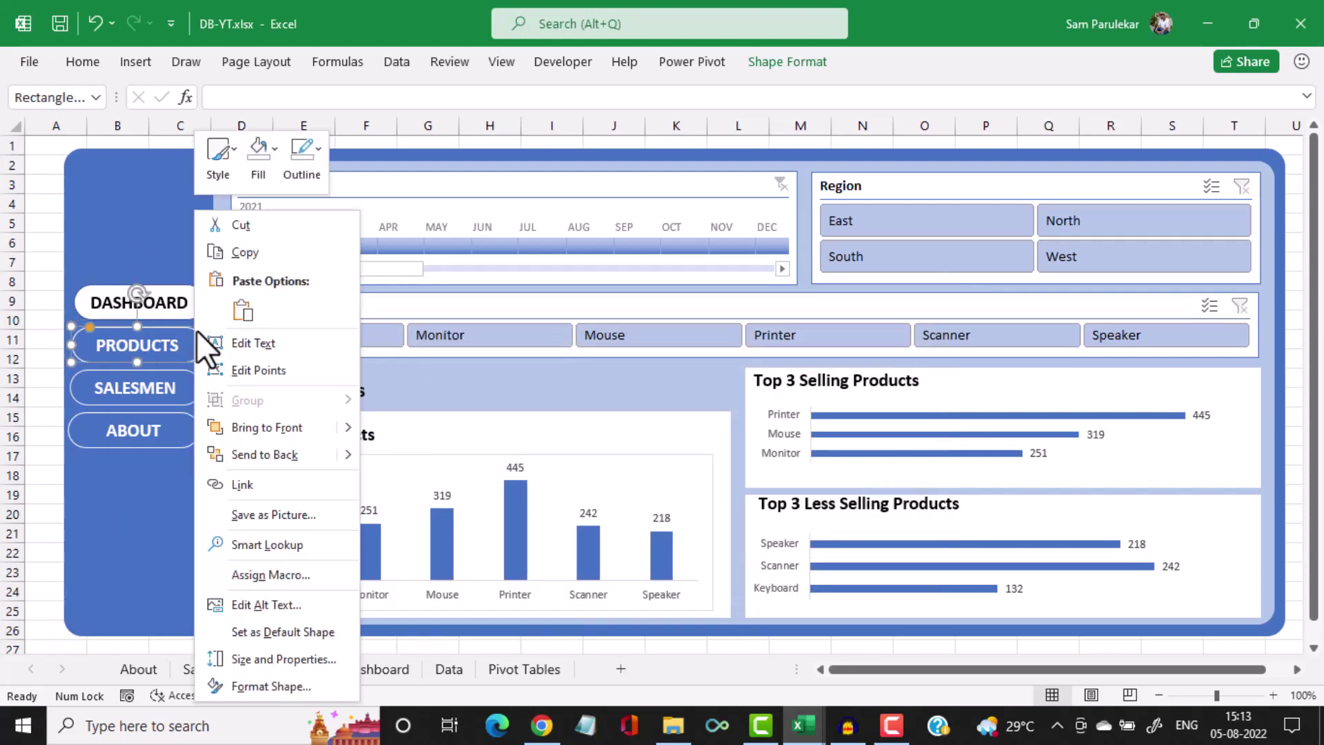
pyautogui.click(243, 483)
pyautogui.click(159, 487)
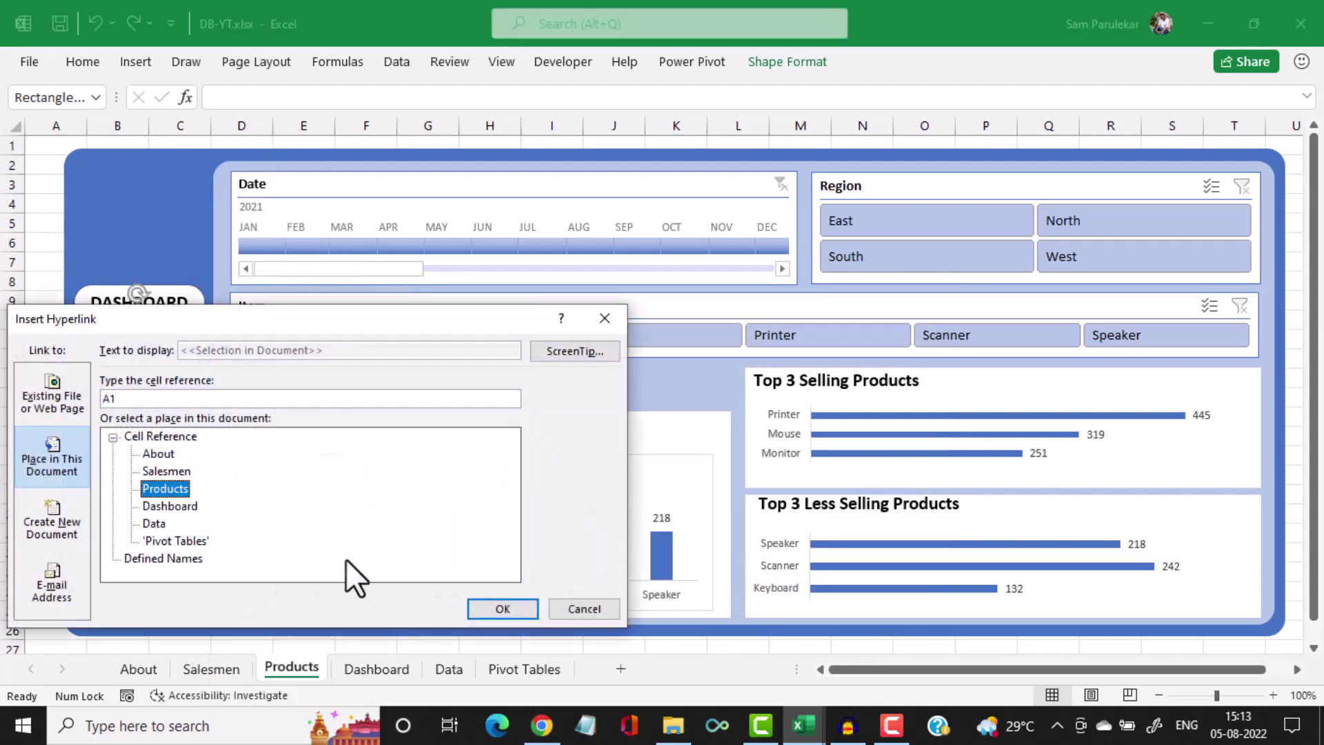
pyautogui.click(491, 608)
# On the Products sheet, hyperlink the SALESMEN button to cell A1 of the Salesmen sheet in this document
pyautogui.click(197, 404)
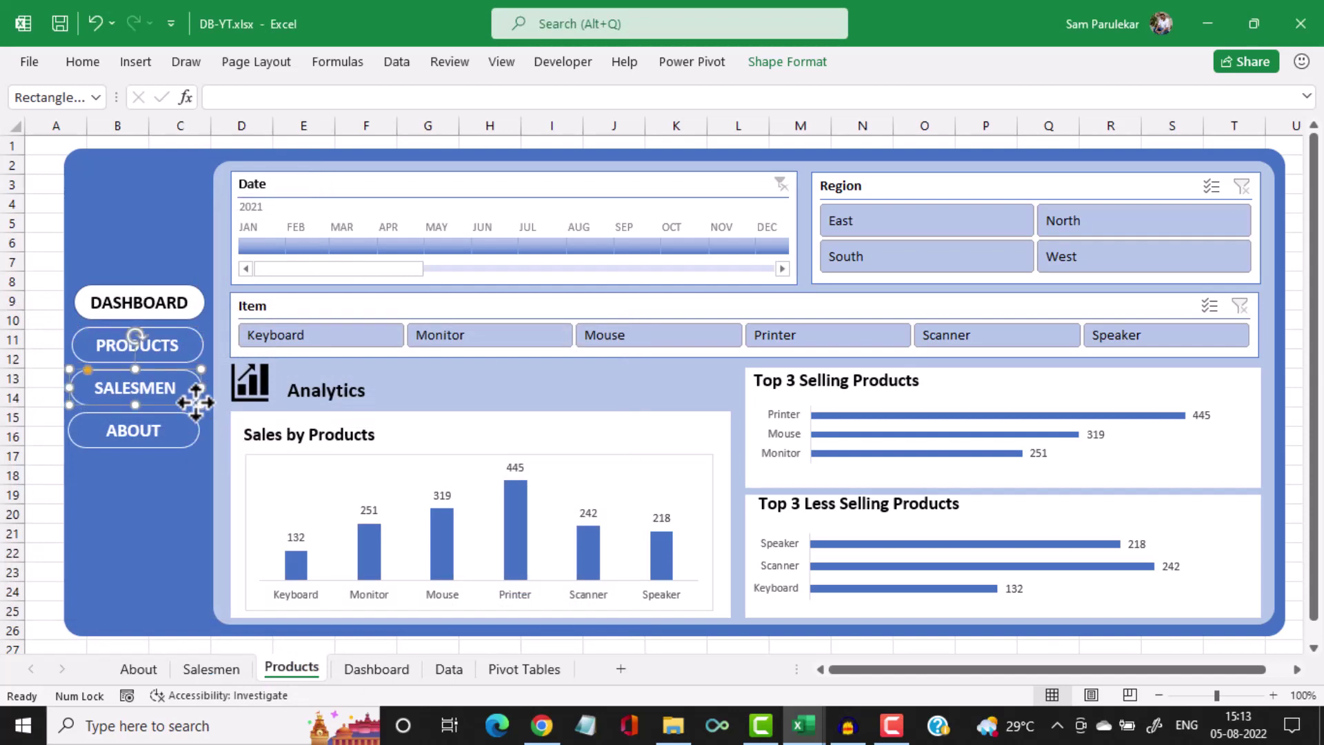
pyautogui.rightClick(194, 394)
pyautogui.click(262, 489)
pyautogui.click(166, 481)
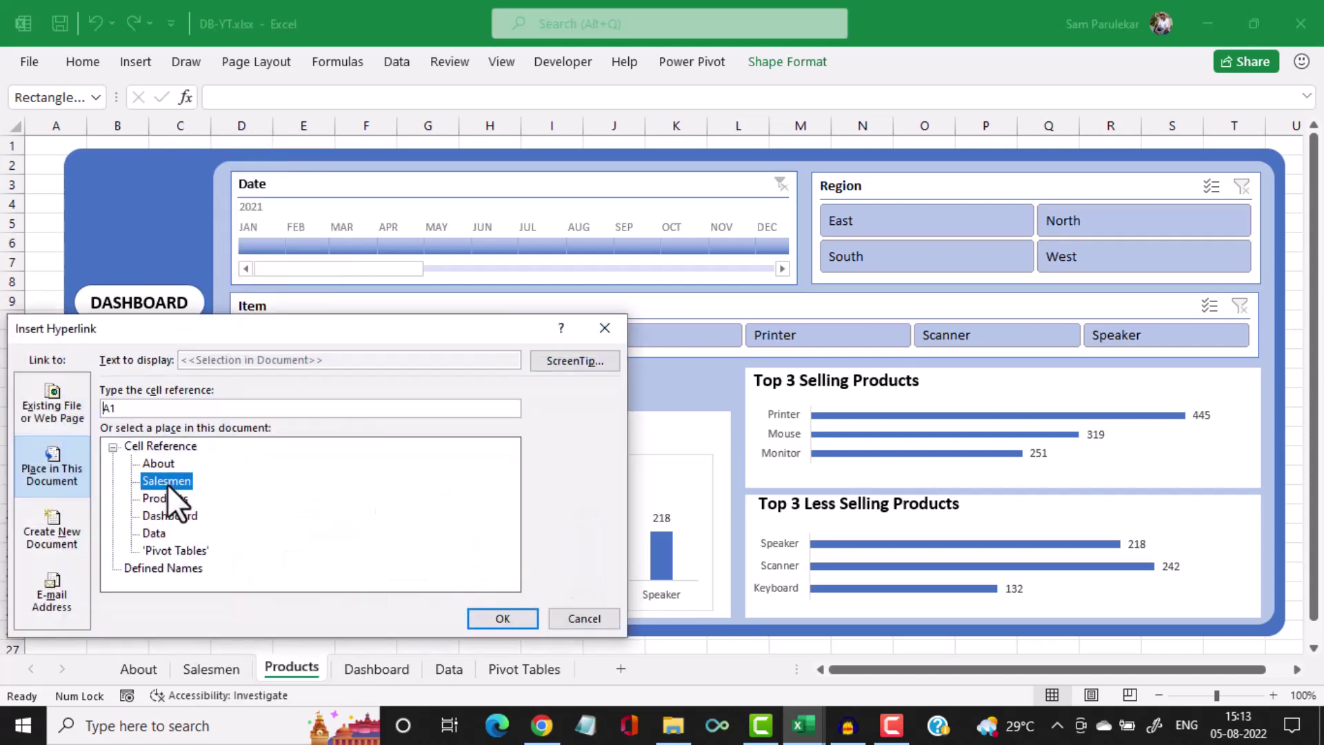
pyautogui.click(496, 618)
# On the Products sheet, hyperlink the ABOUT button to cell A1 of the About sheet in this document
pyautogui.click(168, 444)
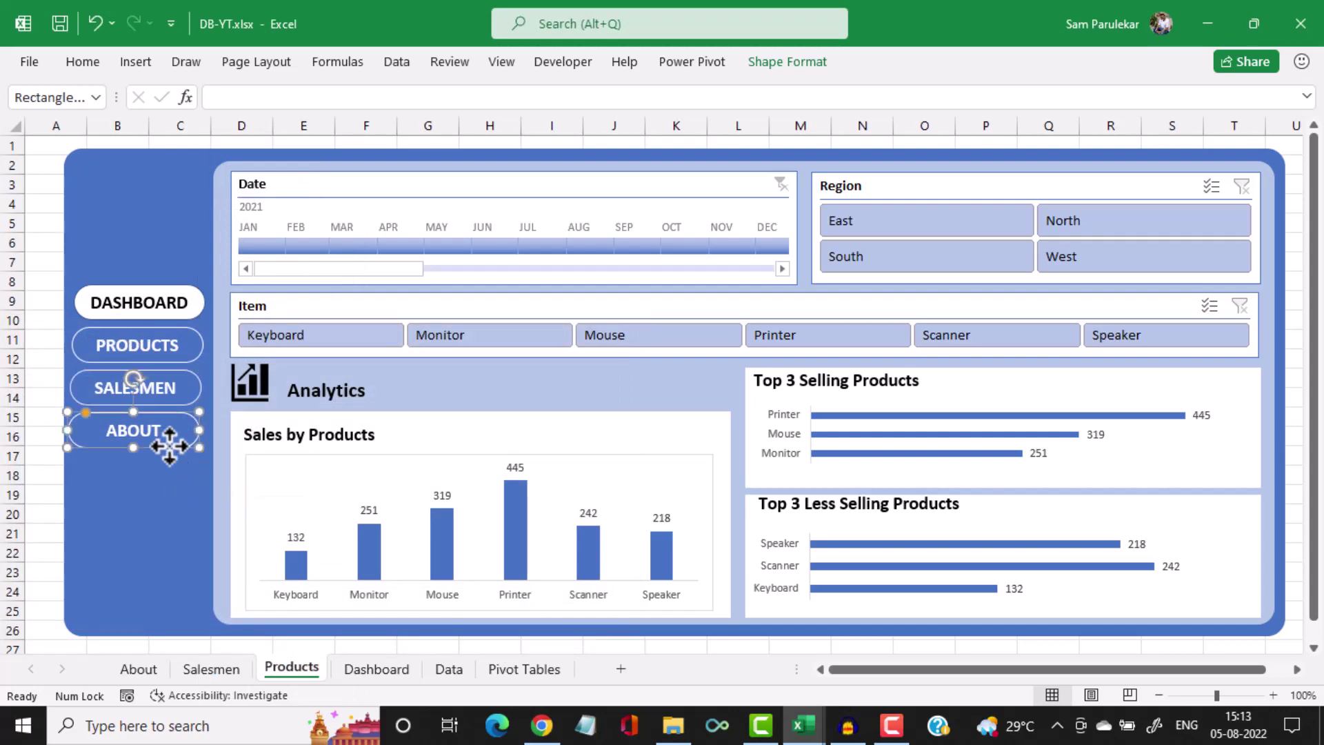
pyautogui.rightClick(168, 445)
pyautogui.click(229, 482)
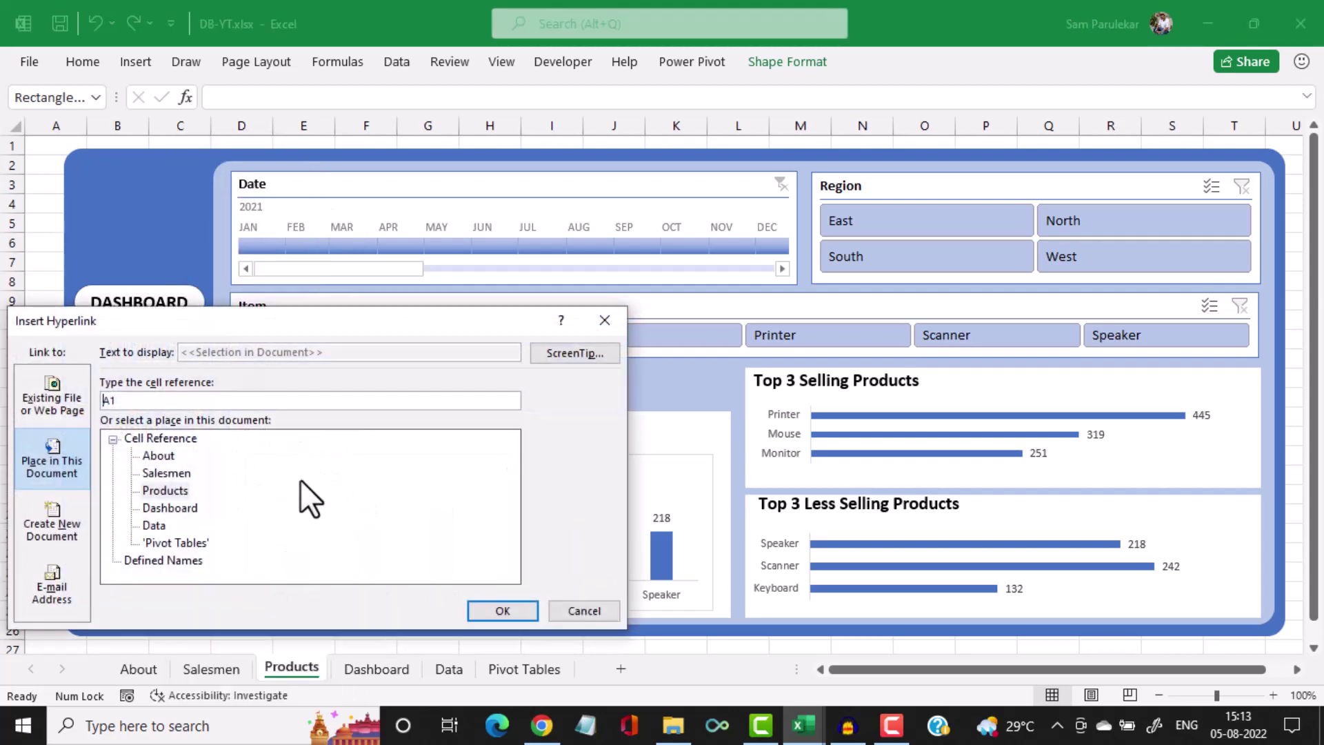
pyautogui.click(160, 459)
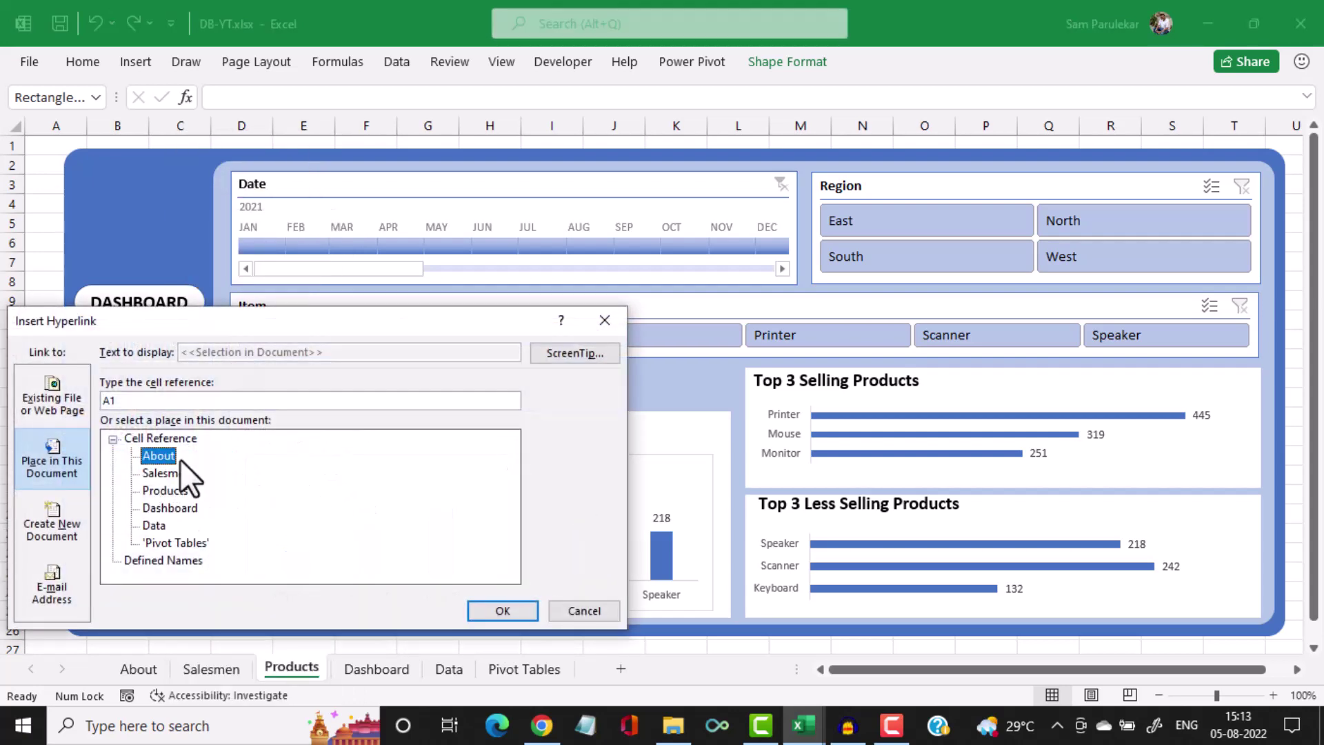
pyautogui.click(480, 602)
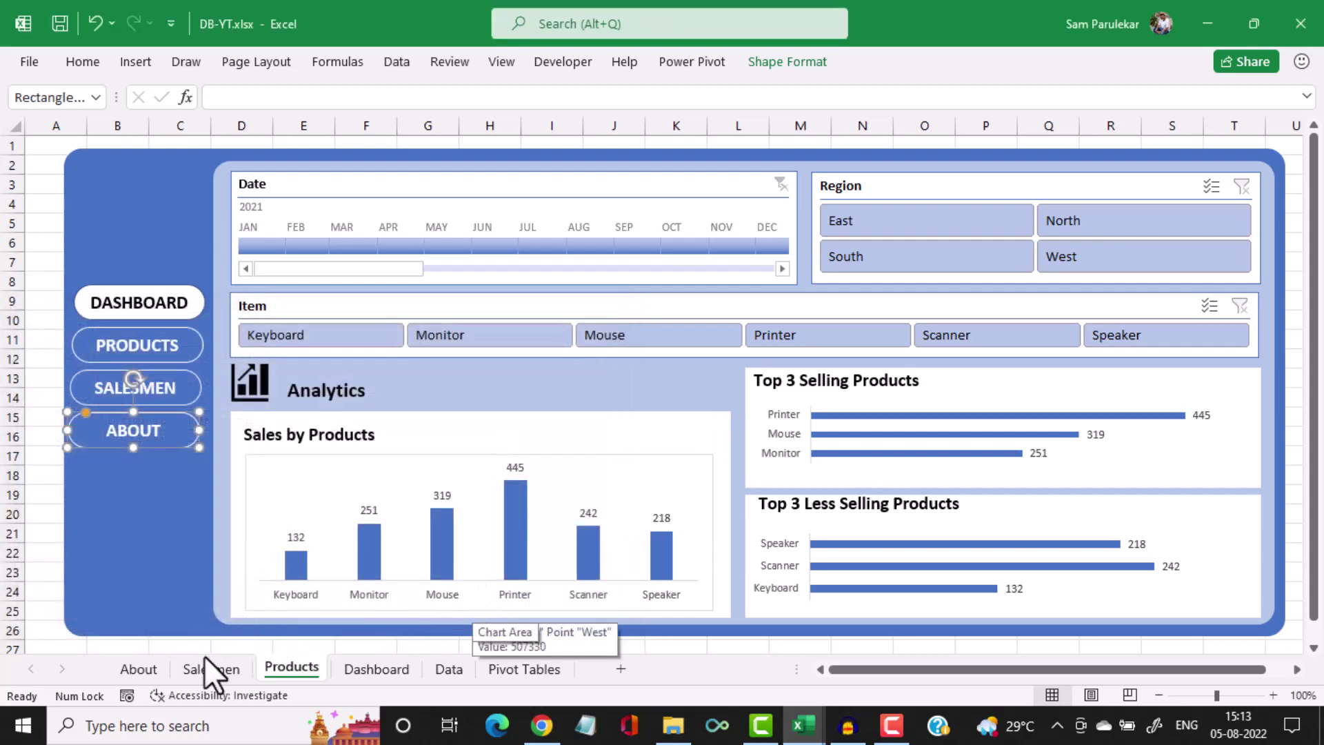
# On the Salesmen sheet, hyperlink the DASHBOARD button to cell A1 of the Dashboard sheet in this document
pyautogui.click(205, 667)
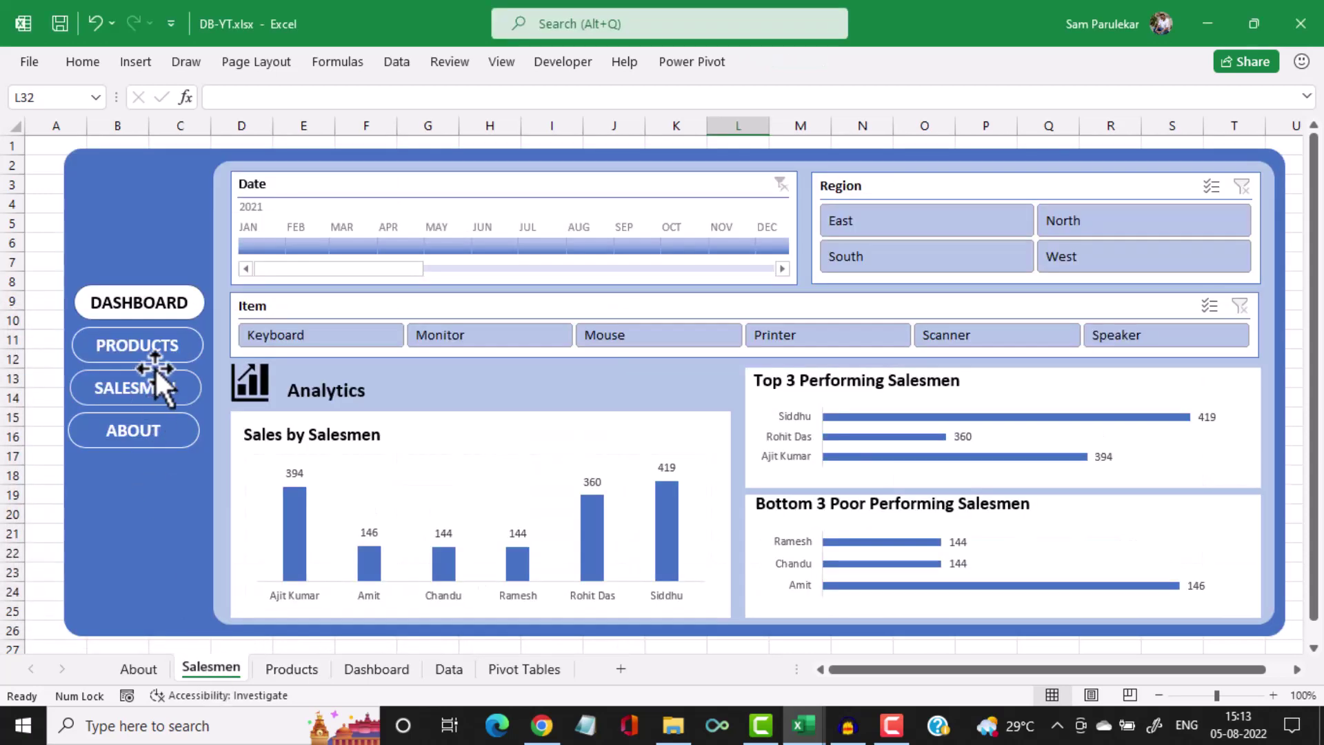
pyautogui.rightClick(189, 287)
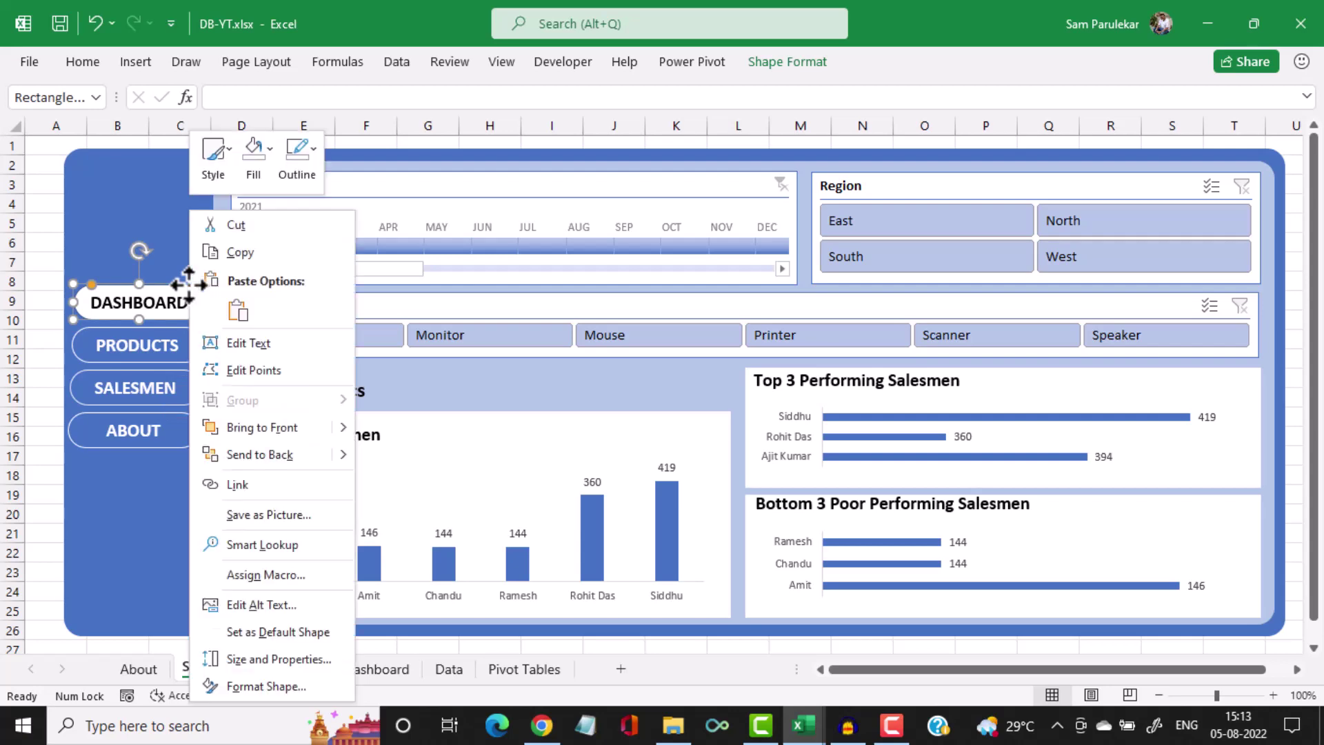
pyautogui.click(262, 489)
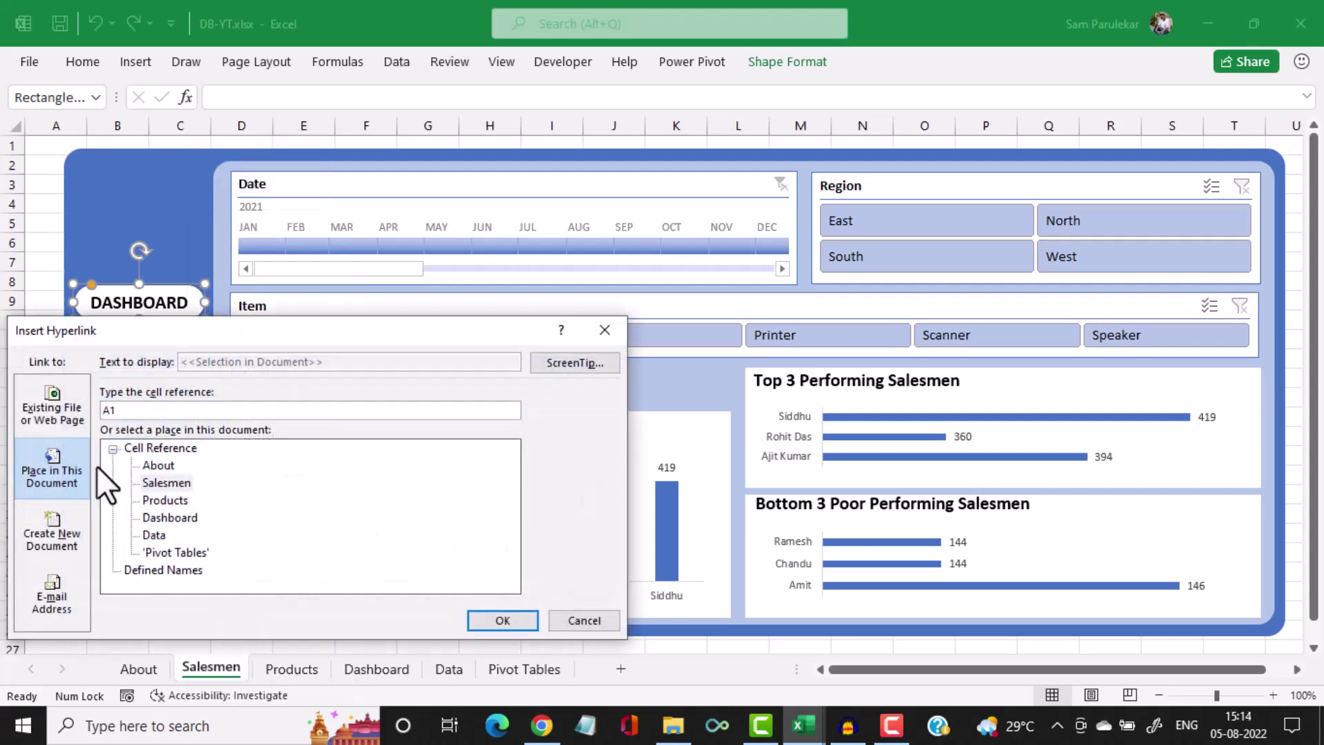
pyautogui.click(168, 516)
pyautogui.click(484, 619)
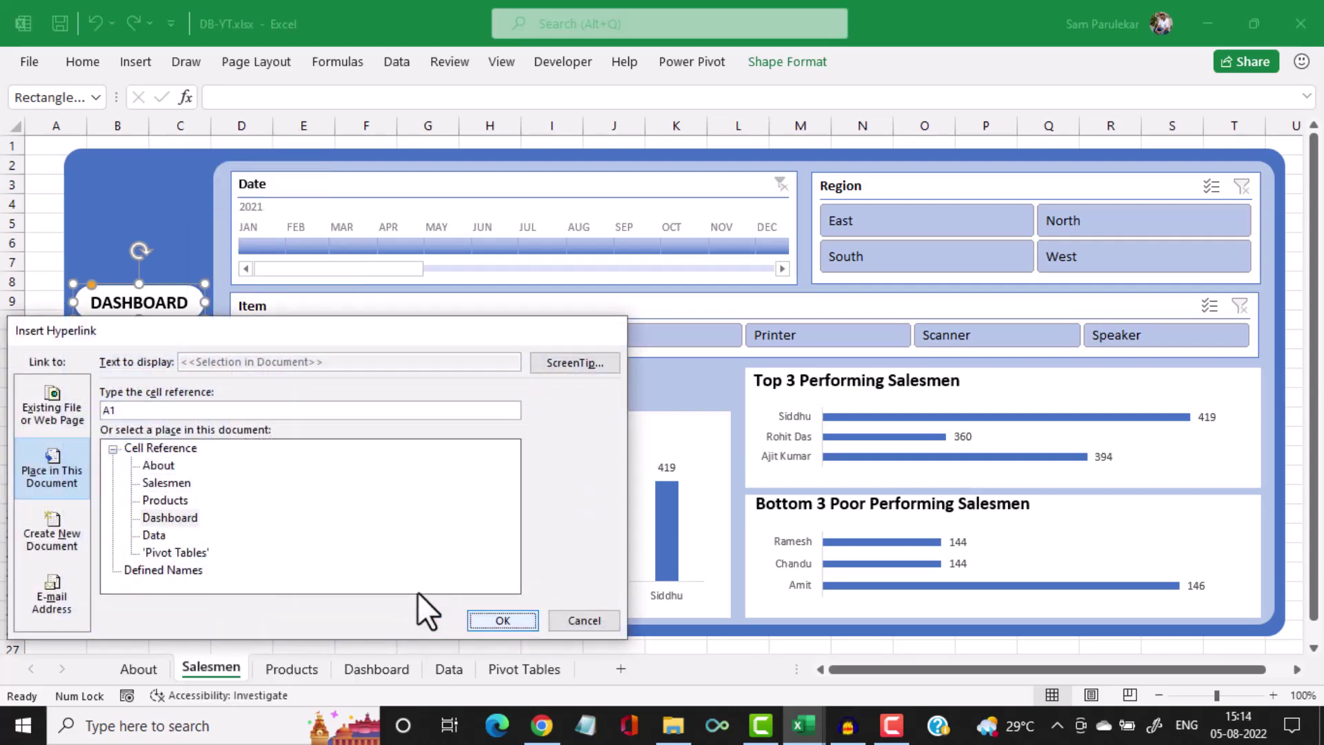
# On the Salesmen sheet, hyperlink the PRODUCTS button to cell A1 of the Products sheet in this document
pyautogui.click(179, 361)
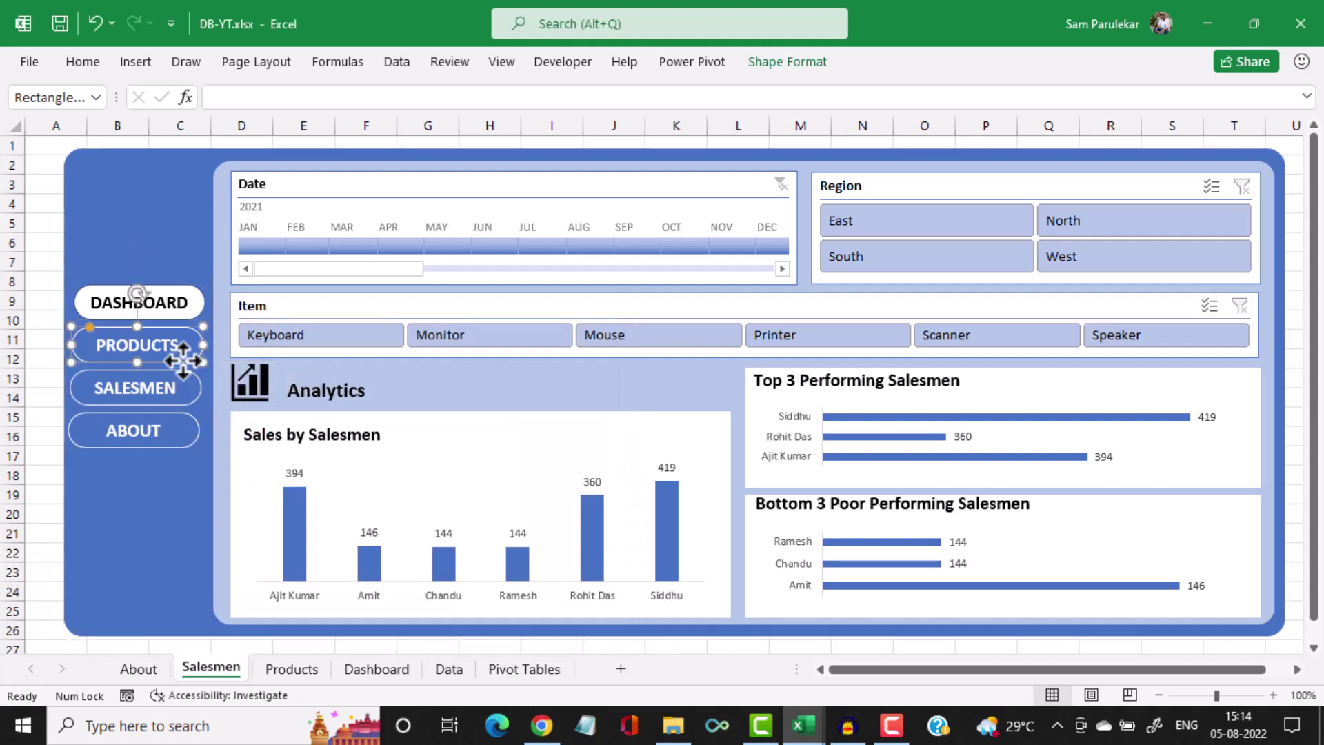
pyautogui.rightClick(183, 360)
pyautogui.click(222, 488)
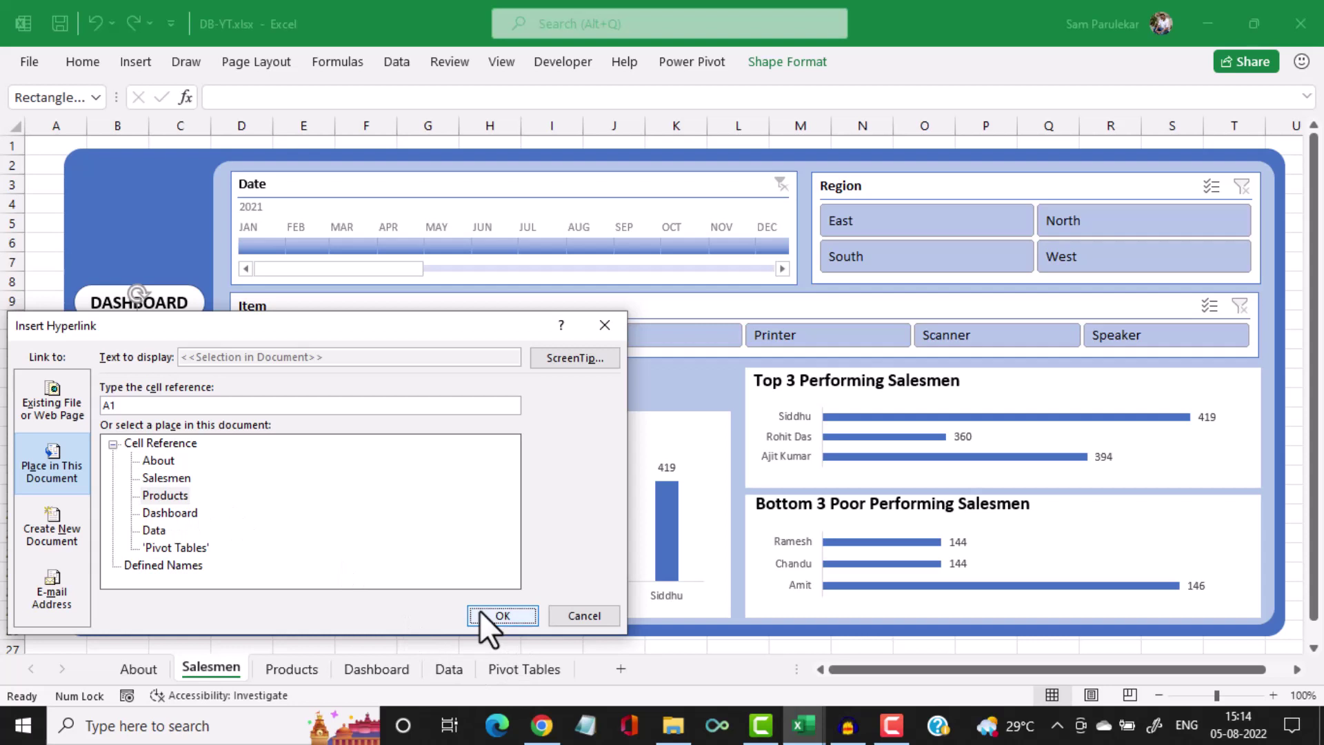
pyautogui.click(488, 617)
# On the Salesmen sheet, hyperlink the SALESMEN button to cell A1 of the Salesmen sheet in this document
pyautogui.click(195, 383)
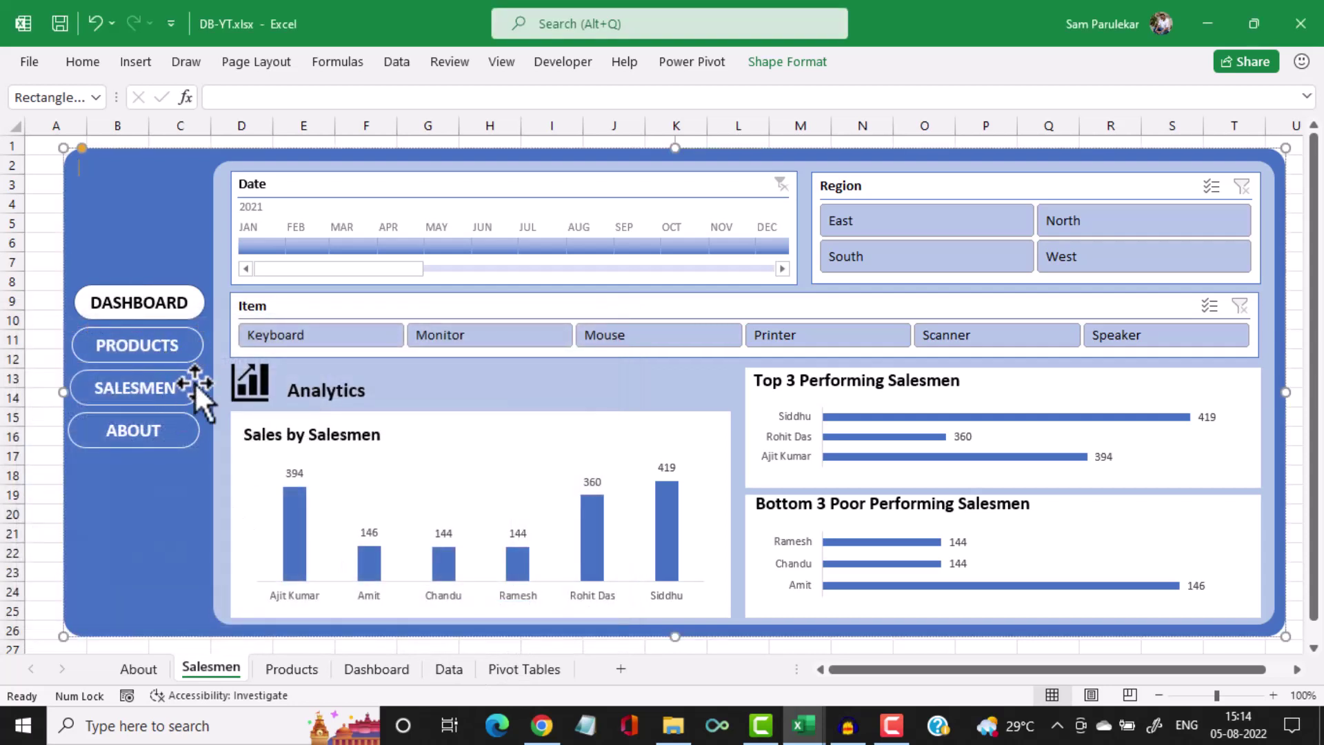
pyautogui.click(187, 376)
pyautogui.rightClick(186, 374)
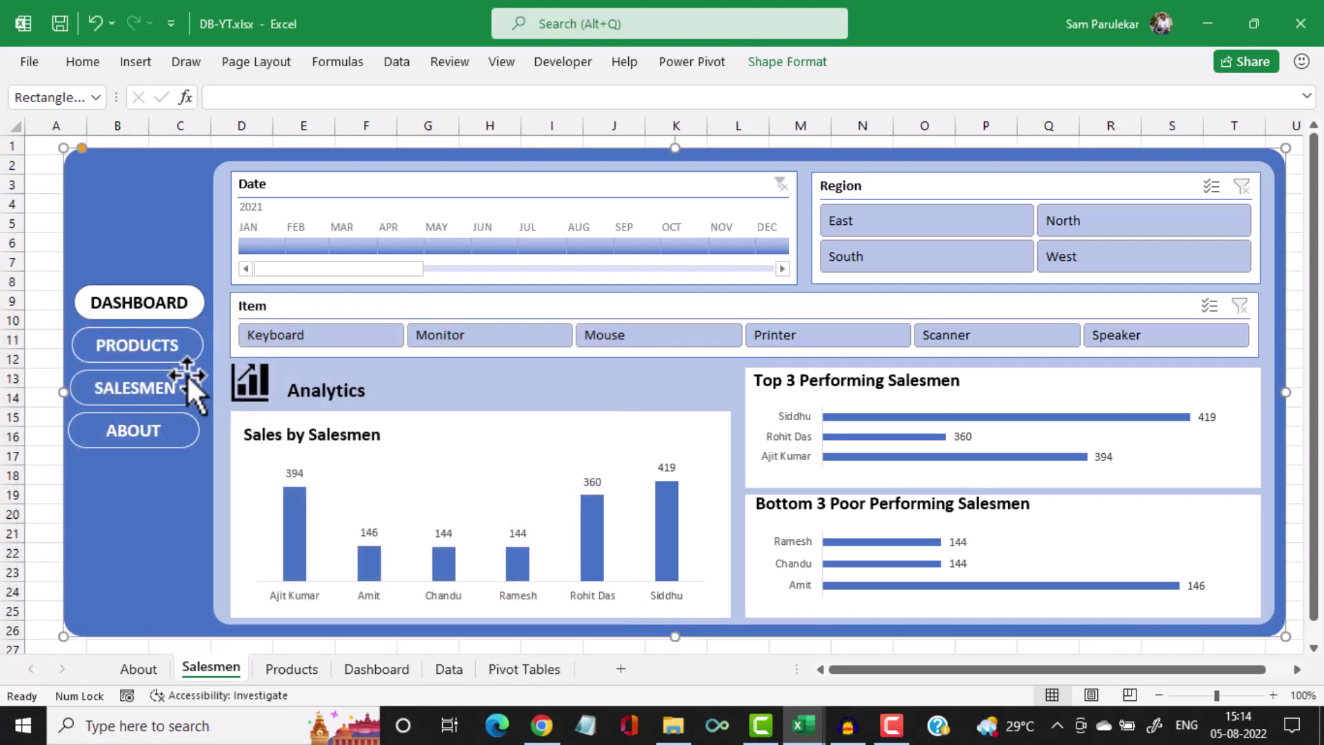
pyautogui.click(151, 377)
pyautogui.click(183, 375)
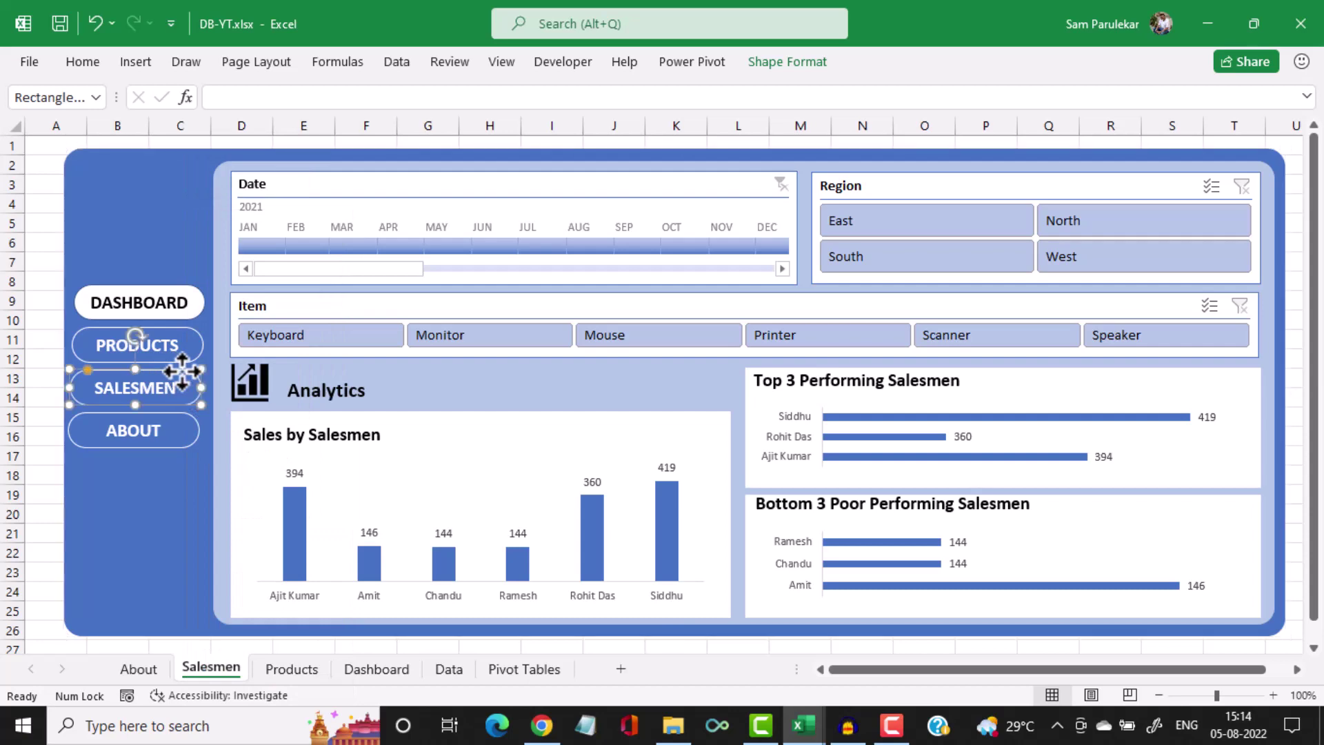
pyautogui.rightClick(181, 376)
pyautogui.click(230, 486)
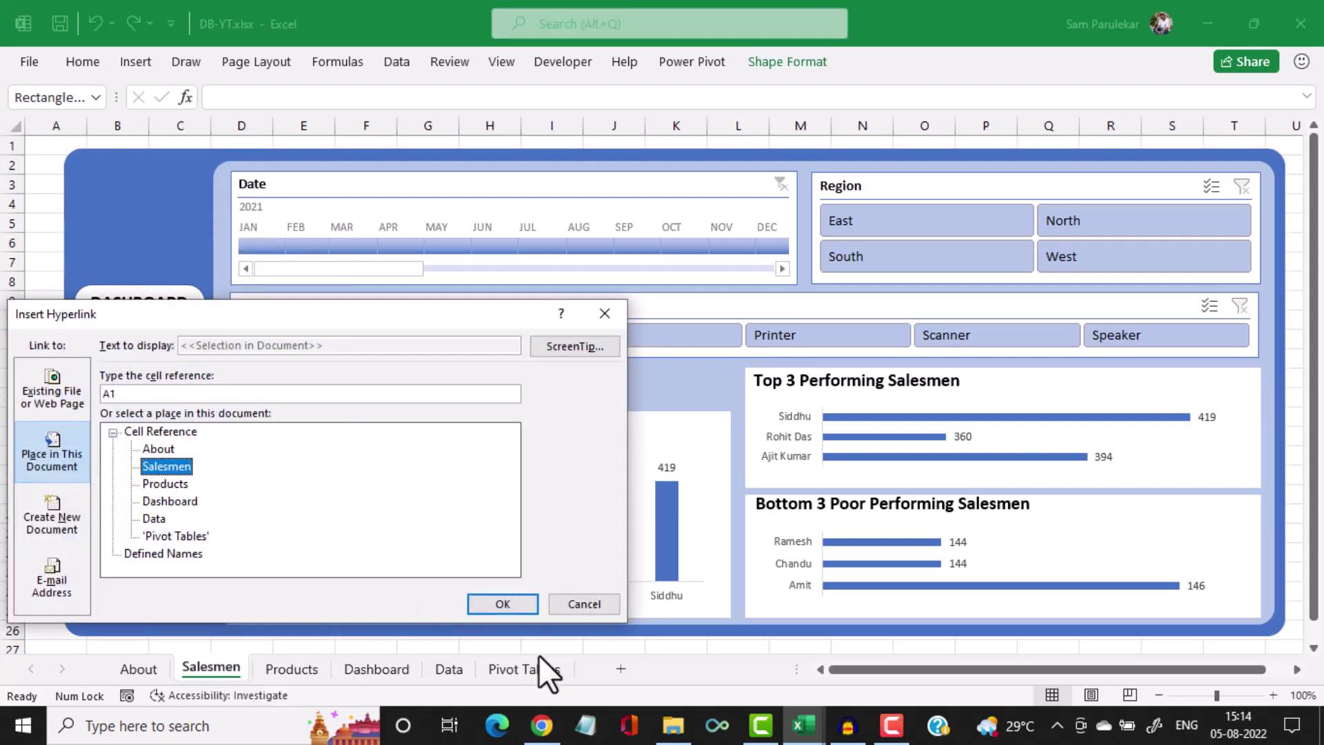
pyautogui.click(502, 604)
# On the Salesmen sheet, hyperlink the ABOUT button to cell A1 of the About sheet in this document
pyautogui.click(196, 422)
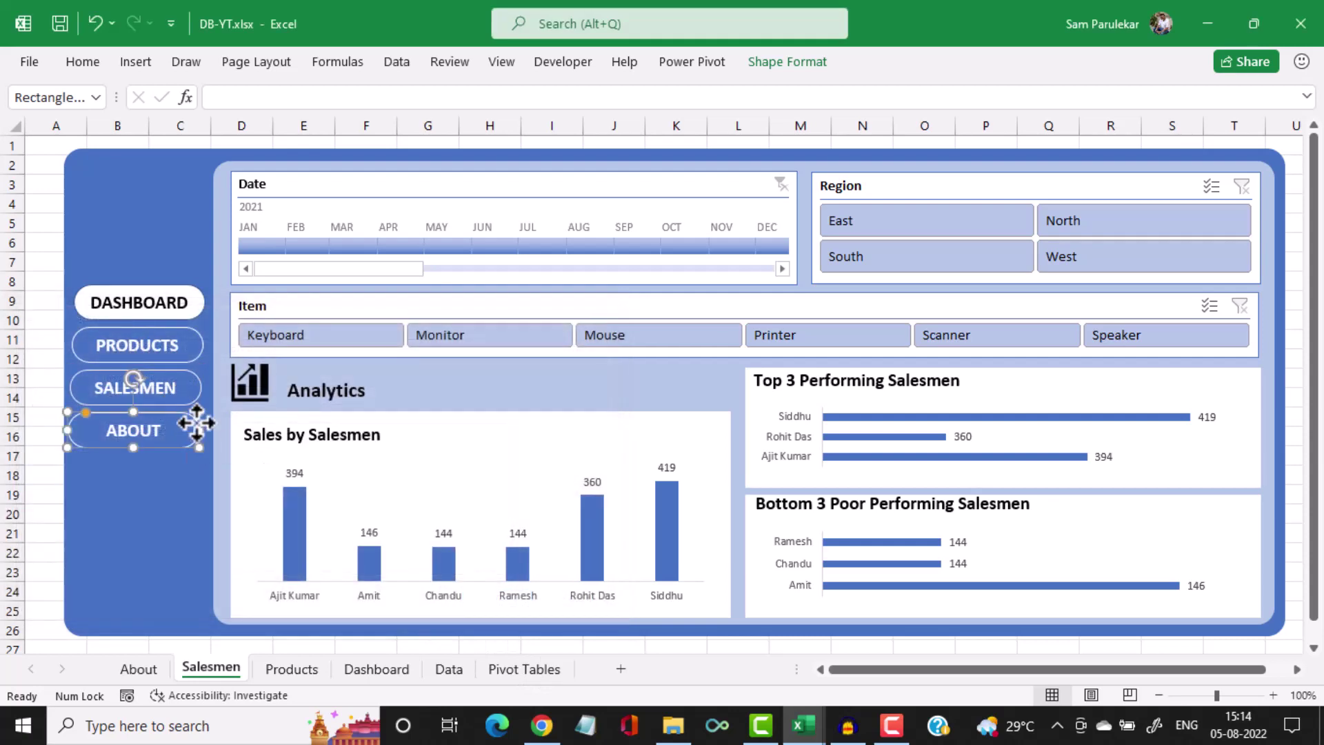
pyautogui.rightClick(196, 422)
pyautogui.click(262, 486)
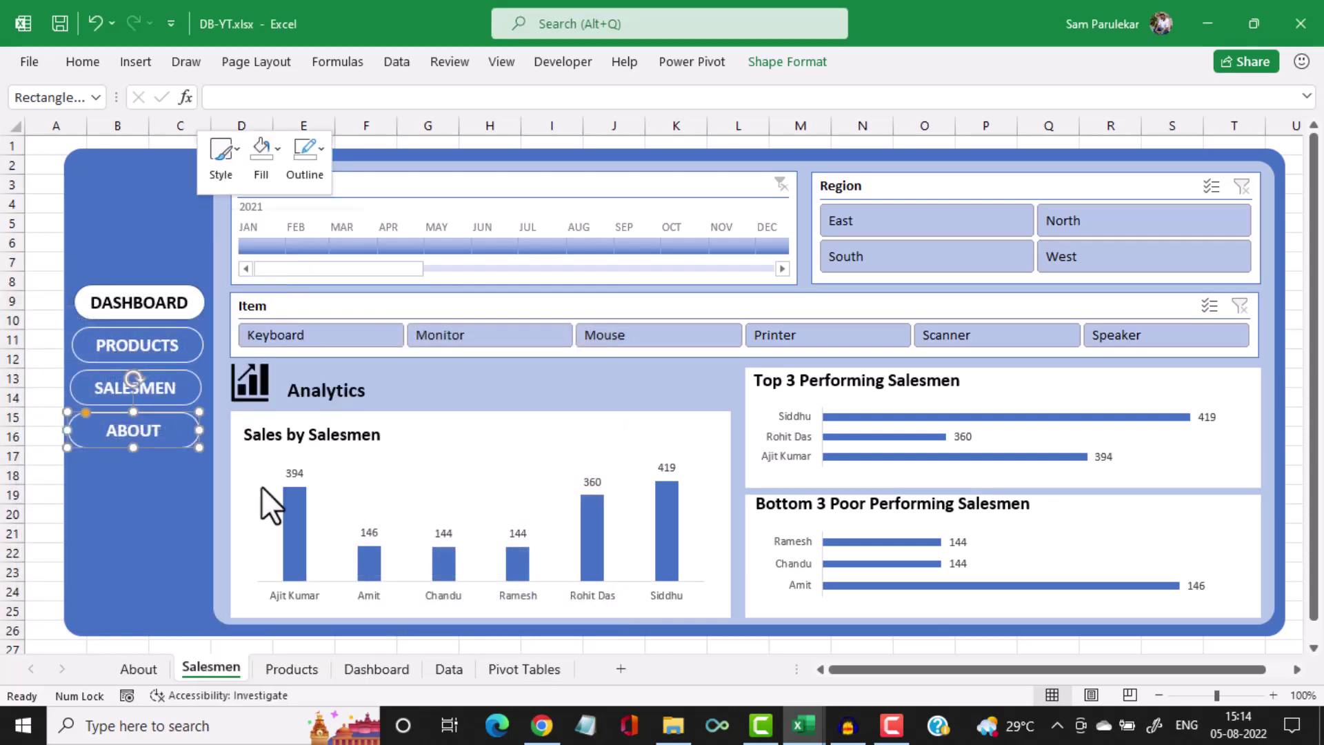
pyautogui.click(155, 460)
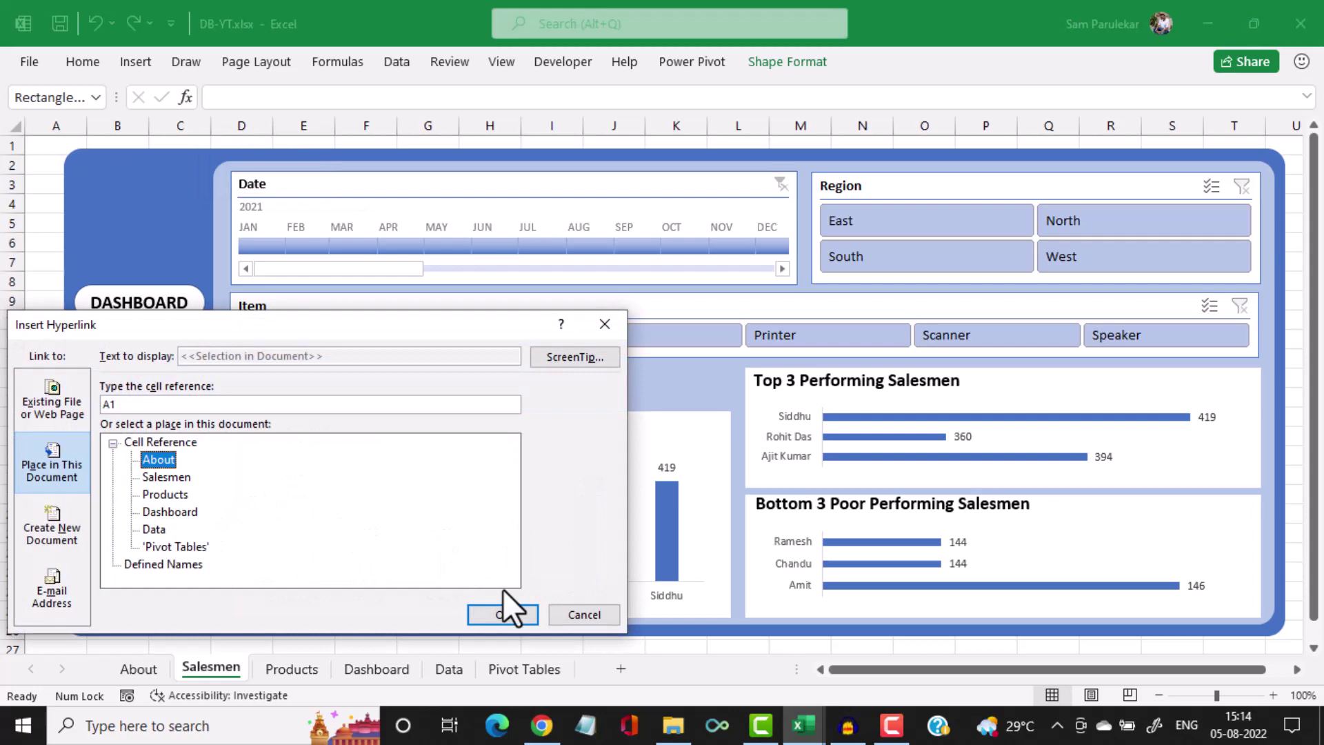
pyautogui.click(511, 615)
# On the About sheet, hyperlink the DASHBOARD button to cell A1 of the Dashboard sheet in this document
pyautogui.click(155, 672)
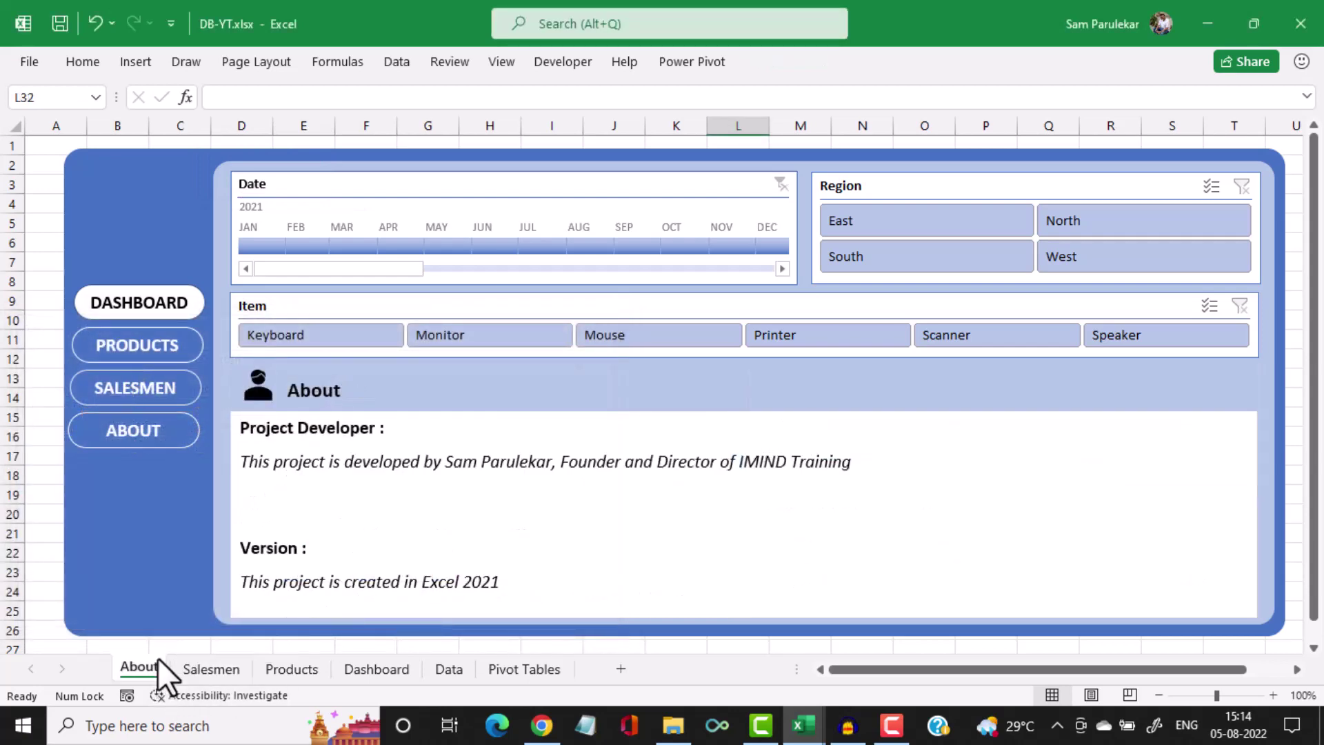
pyautogui.keyDown('ctrl'); pyautogui.click(198, 290); pyautogui.keyUp('ctrl')
pyautogui.rightClick(197, 290)
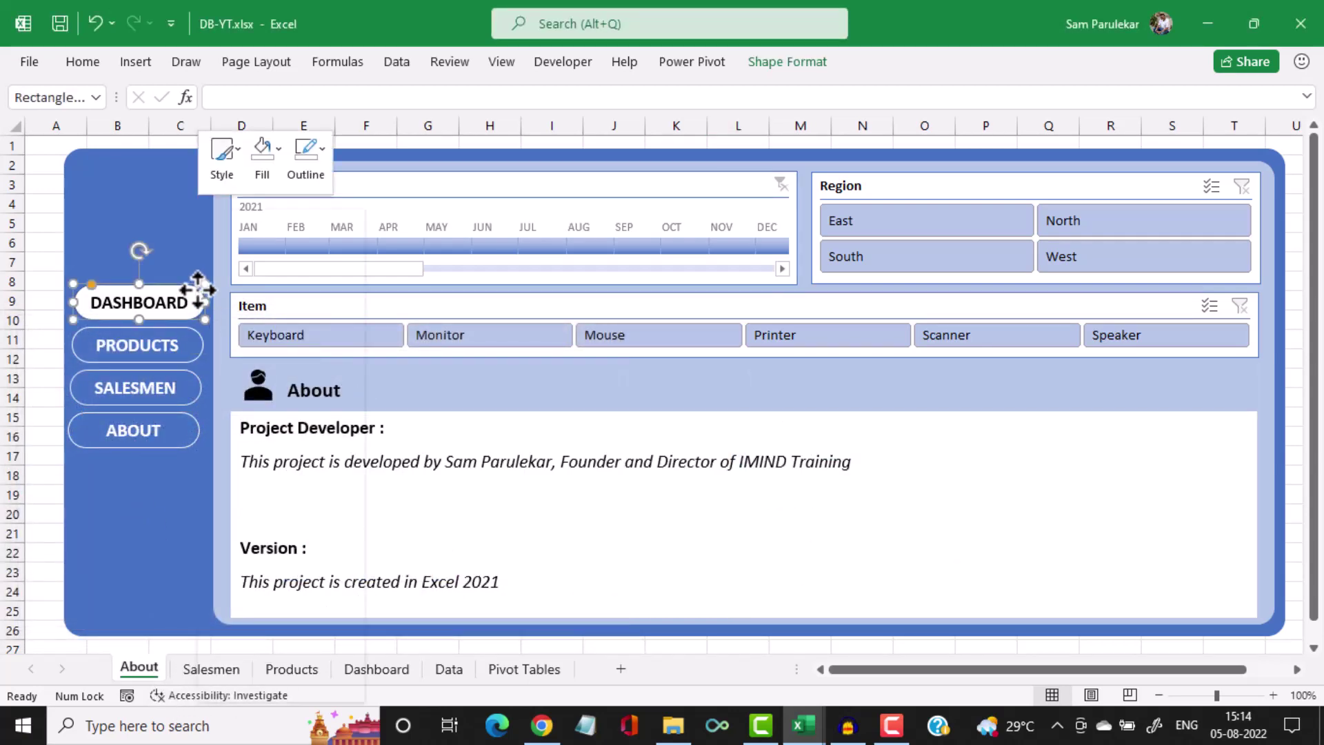
pyautogui.click(250, 486)
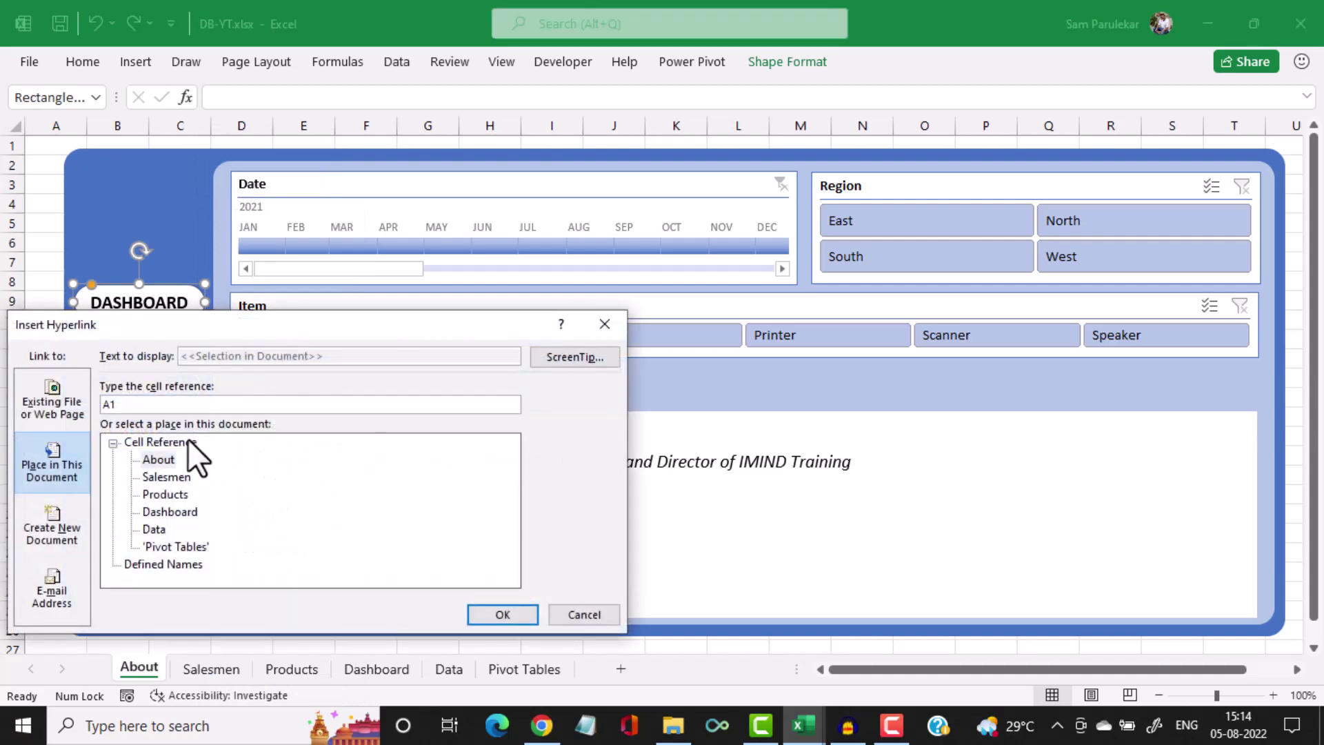
pyautogui.click(493, 614)
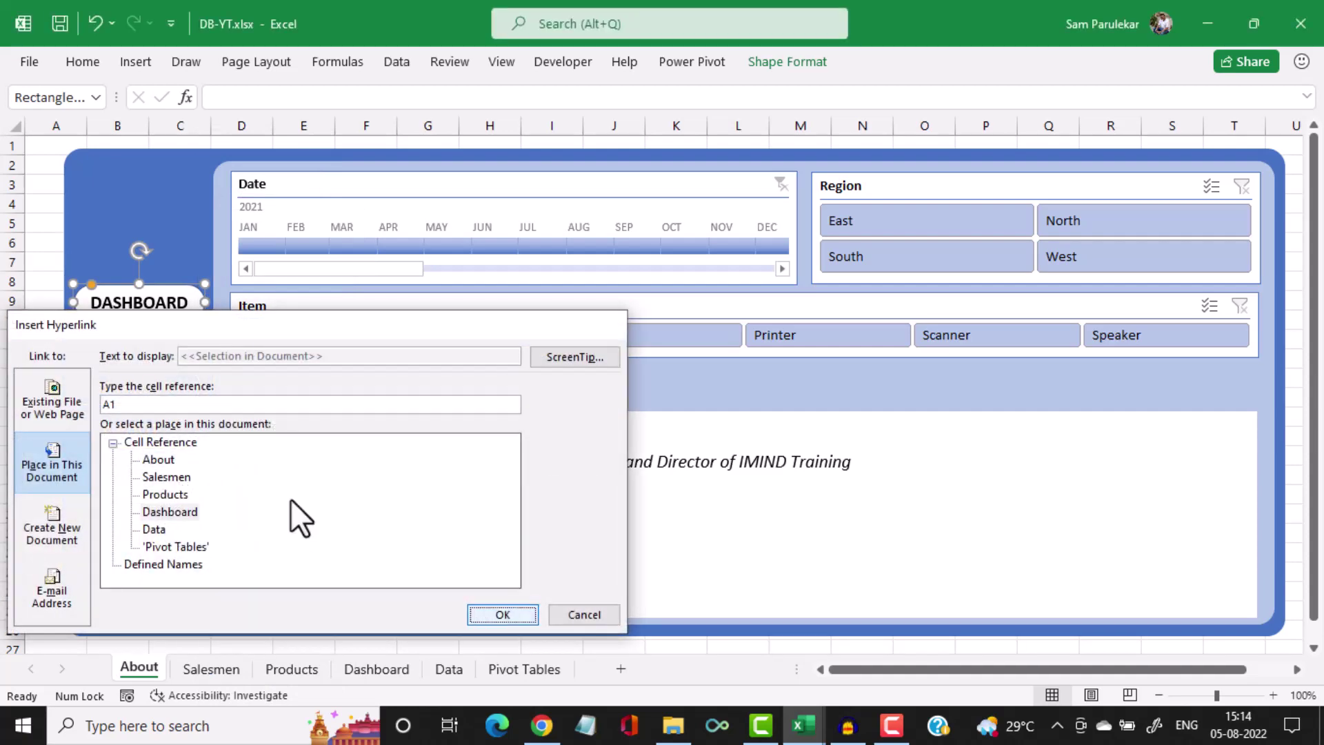
# On the About sheet, hyperlink the PRODUCTS button to cell A1 of the Products sheet in this document
pyautogui.click(200, 341)
pyautogui.rightClick(196, 341)
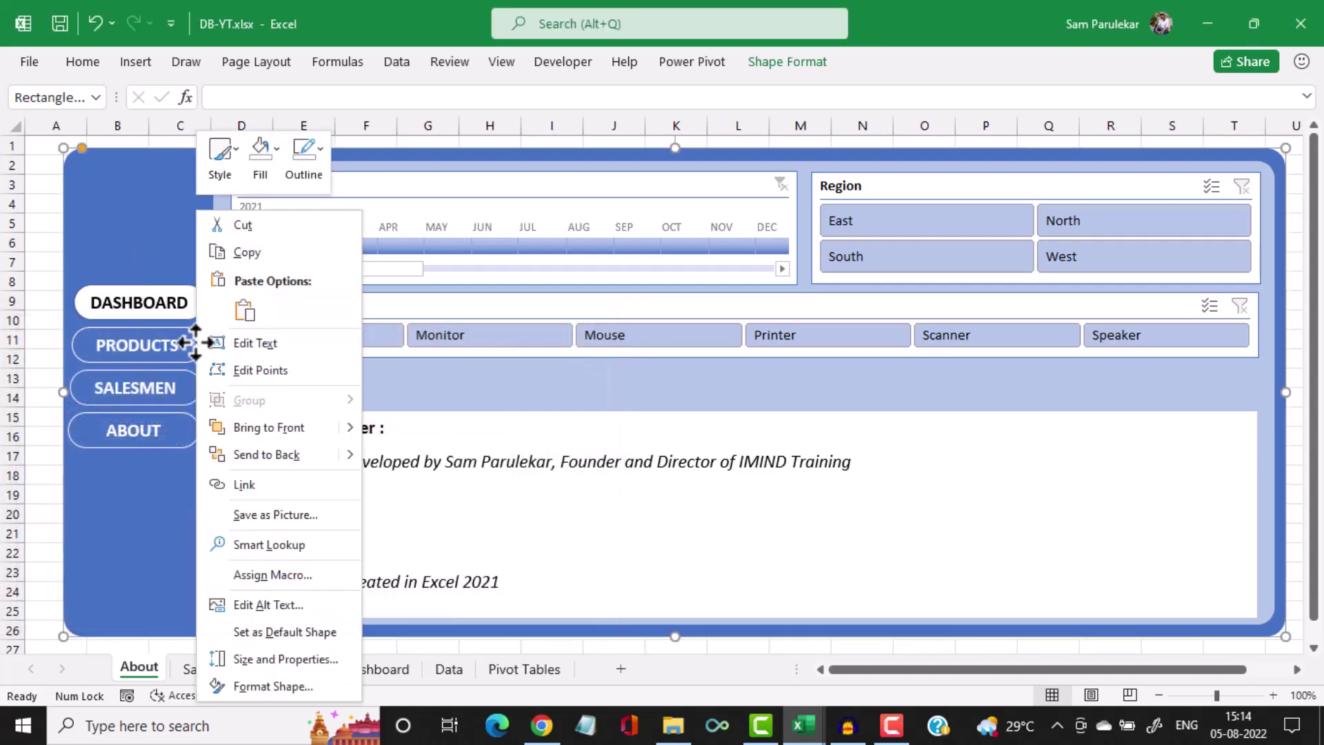
pyautogui.press('Escape')
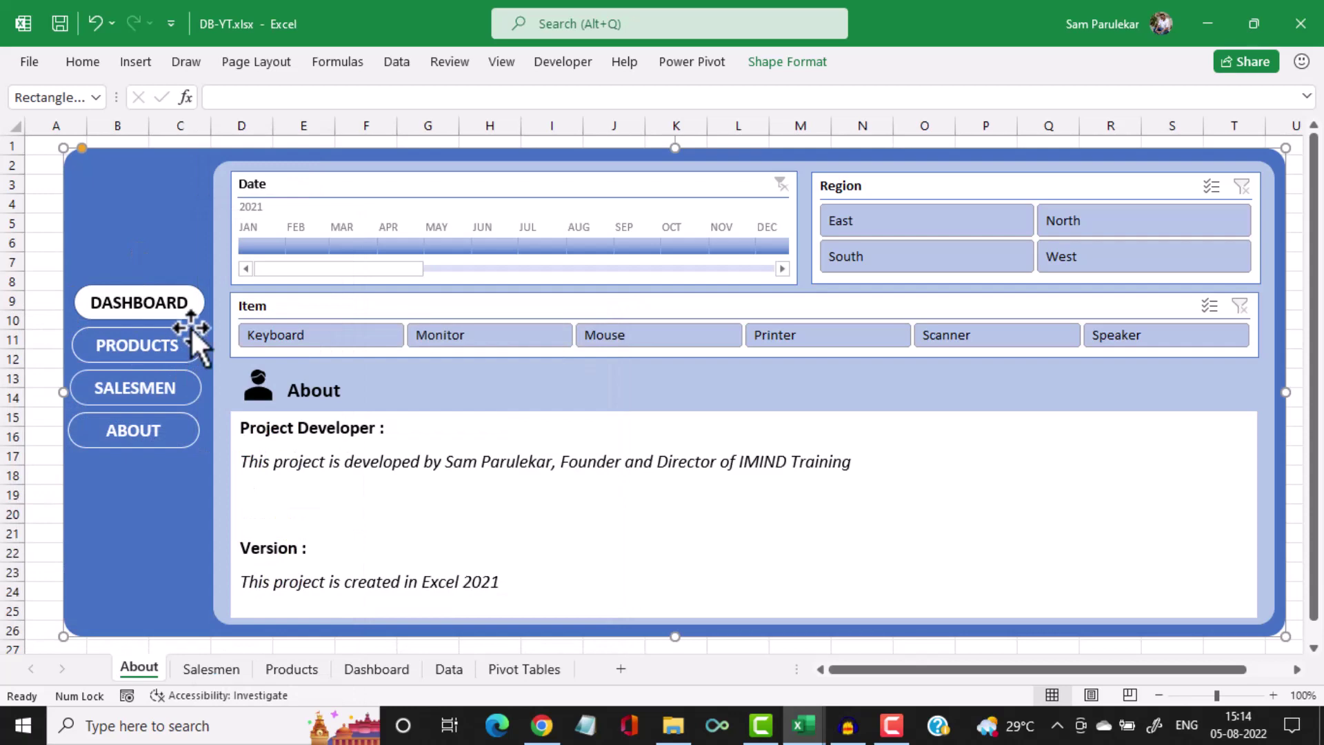
pyautogui.click(191, 325)
pyautogui.rightClick(190, 326)
pyautogui.click(260, 486)
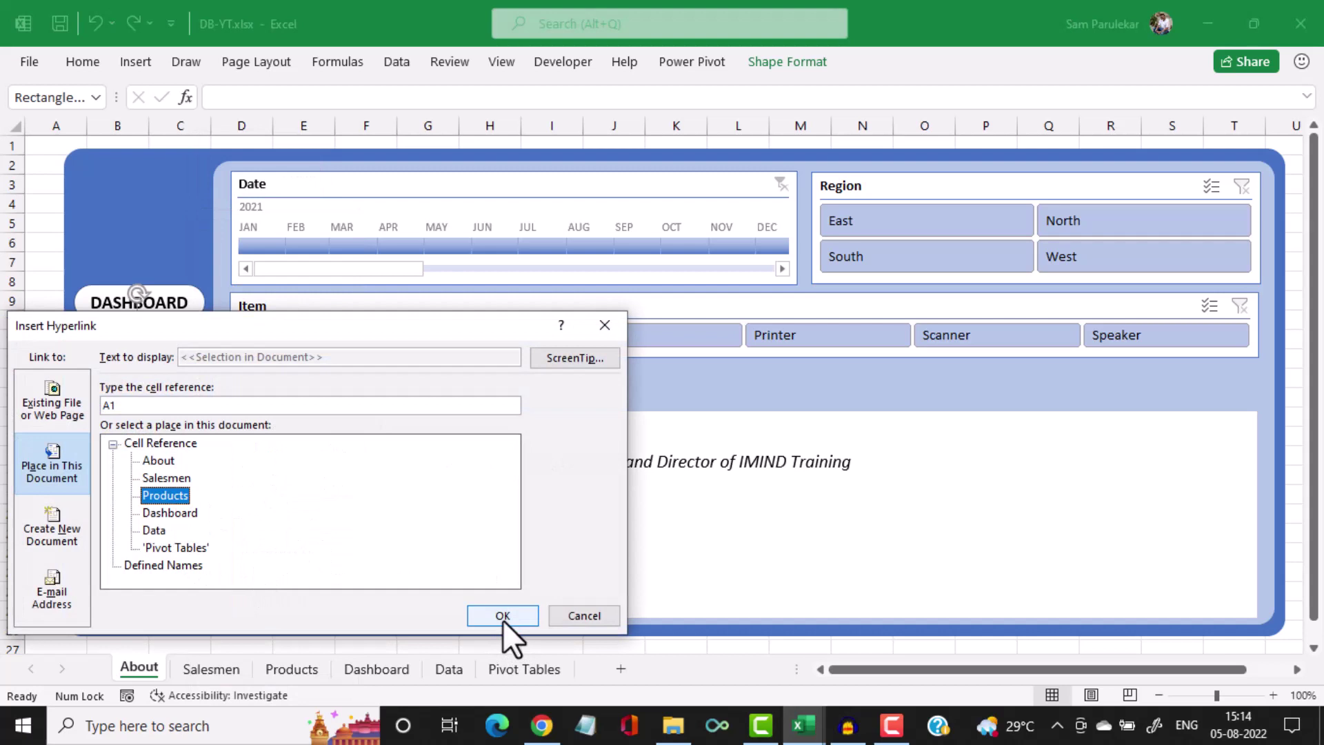
pyautogui.click(503, 615)
# On the About sheet, hyperlink the SALESMEN button to cell A1 of the Salesmen sheet in this document
pyautogui.click(196, 393)
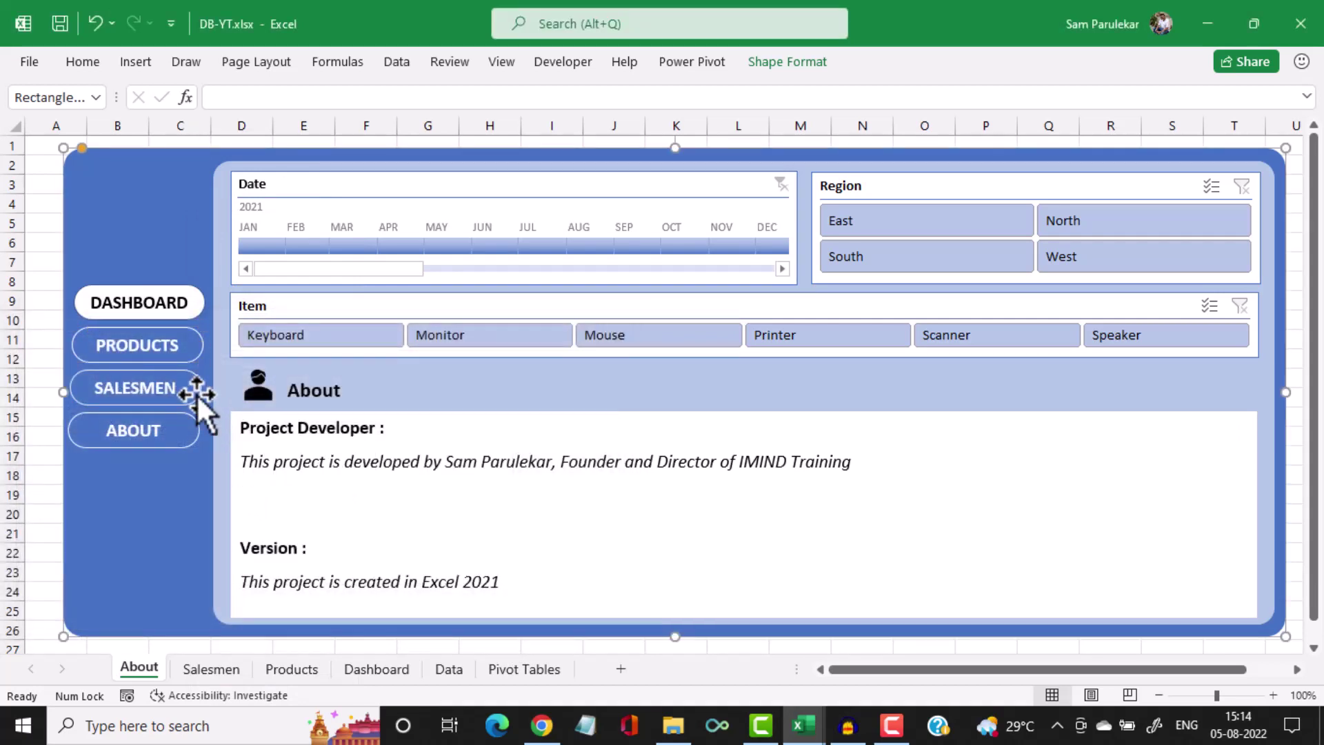
pyautogui.click(193, 372)
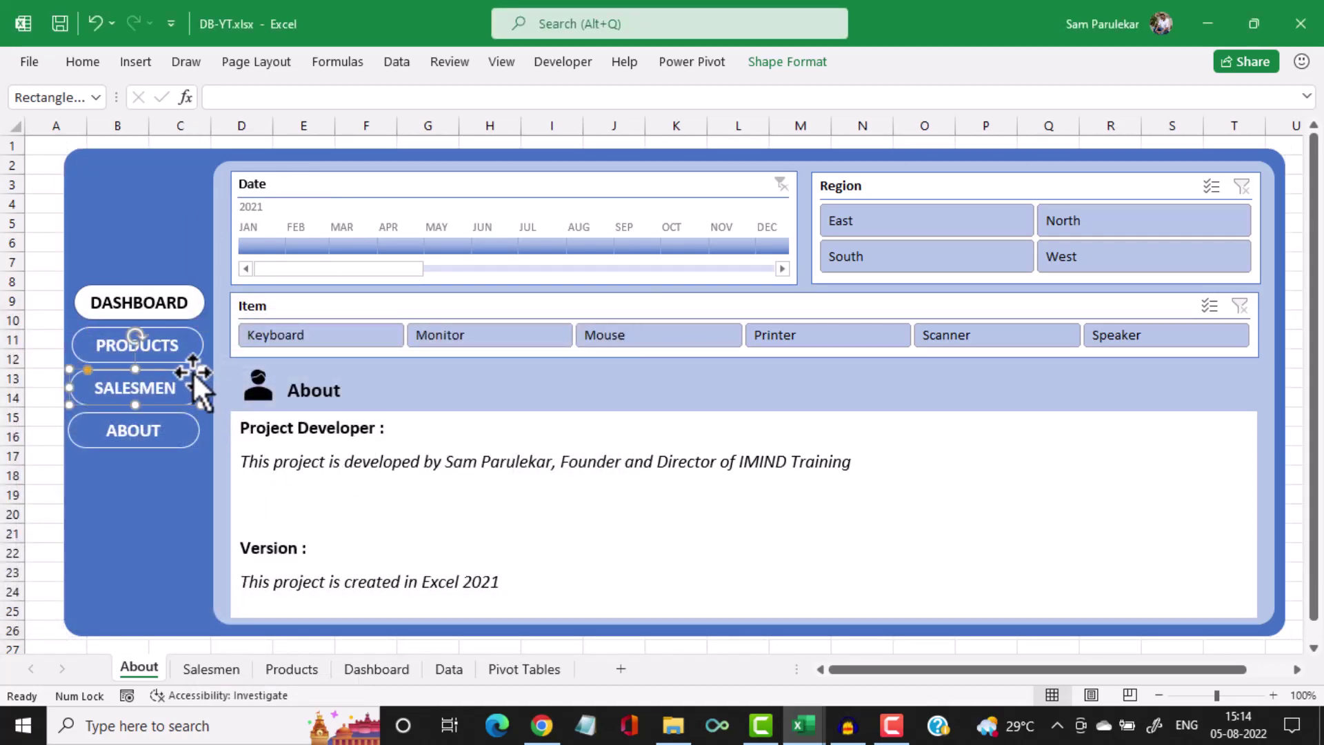
pyautogui.rightClick(193, 378)
pyautogui.click(254, 491)
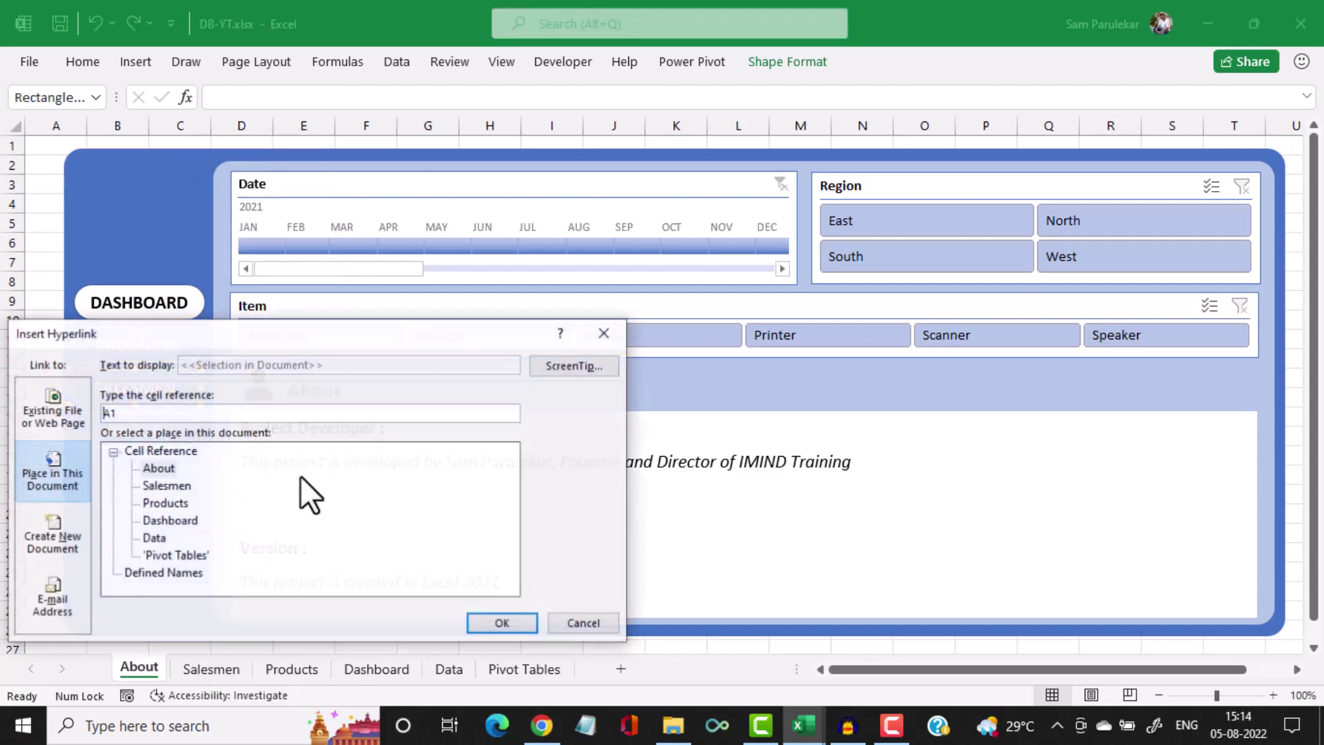
pyautogui.click(502, 622)
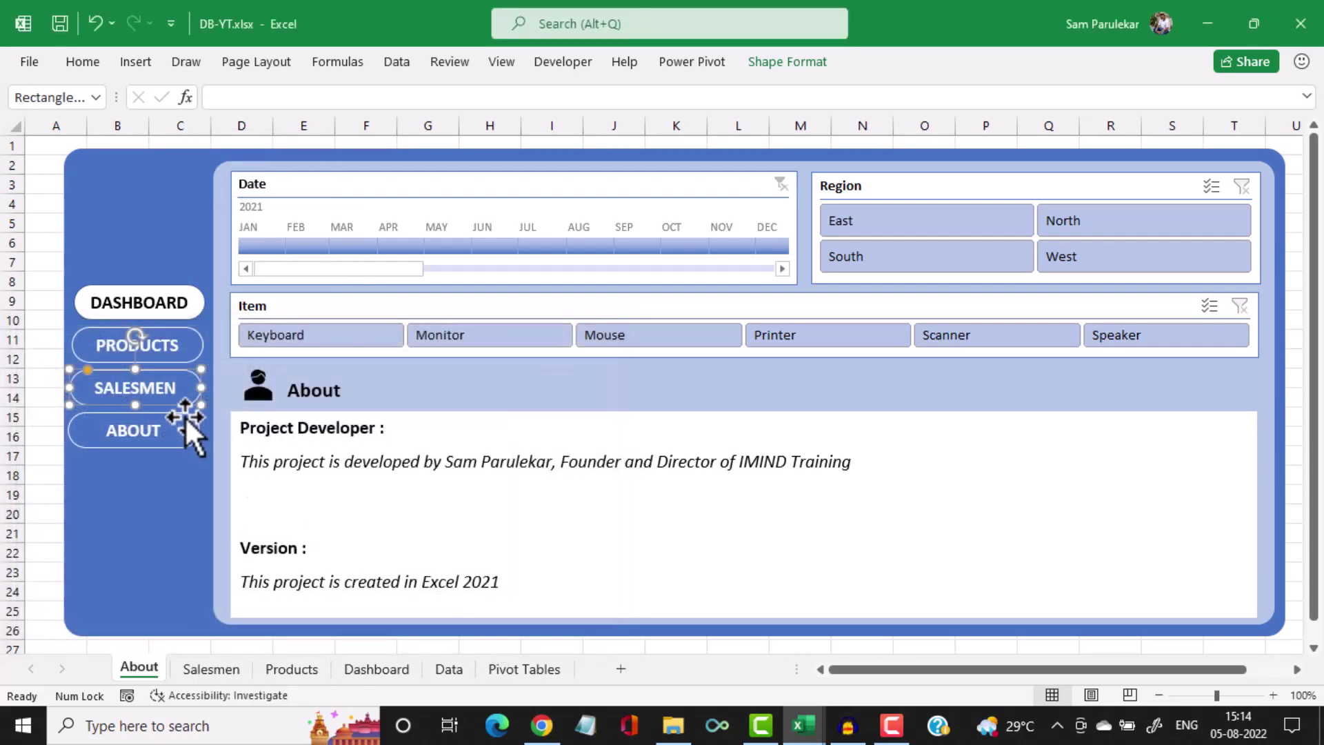
# On the About sheet, hyperlink the ABOUT button to cell A1 of the About sheet in this document
pyautogui.click(187, 416)
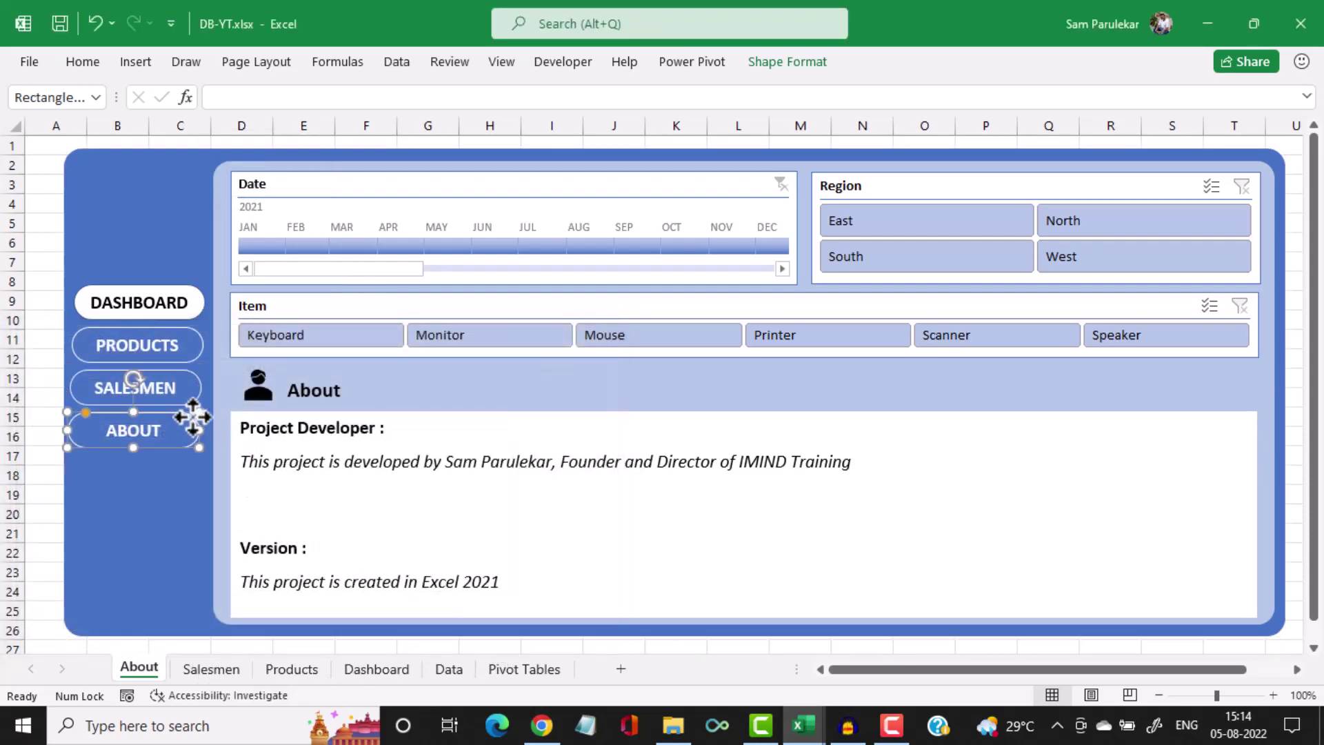
pyautogui.rightClick(190, 422)
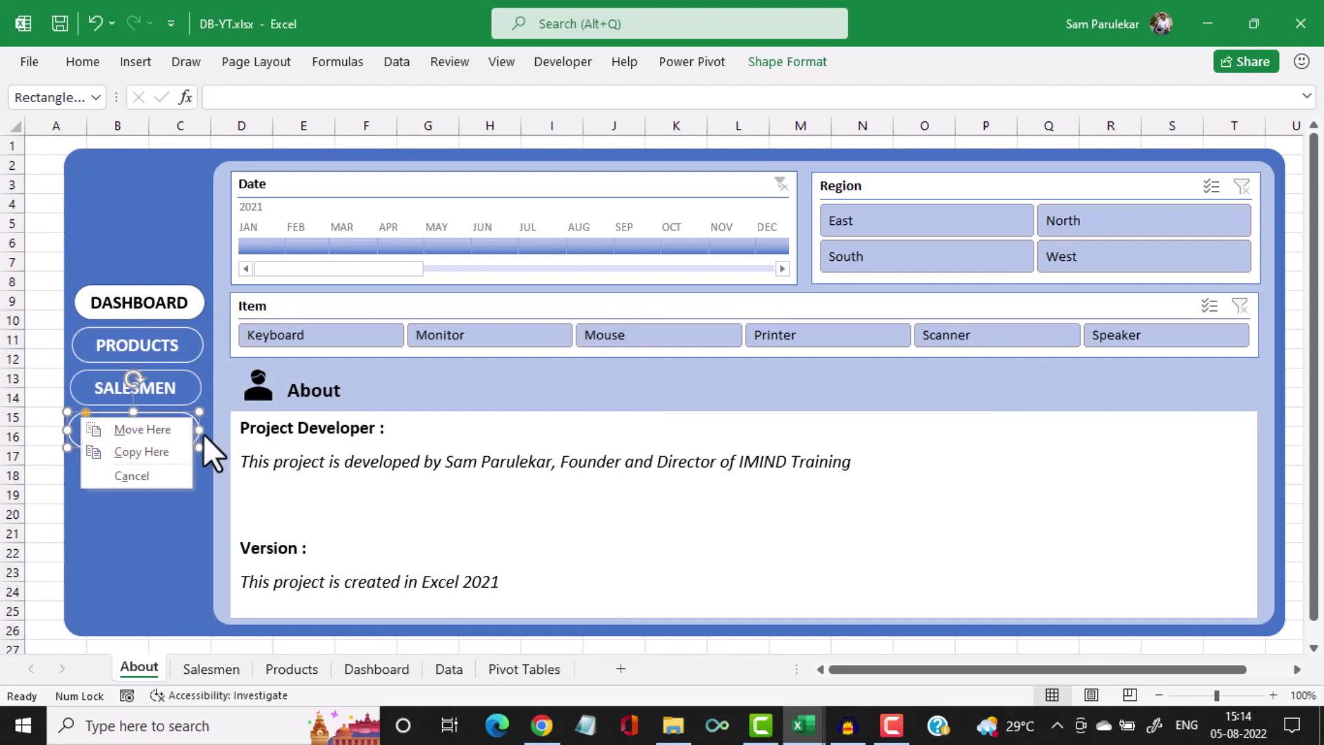
pyautogui.click(193, 431)
pyautogui.rightClick(188, 416)
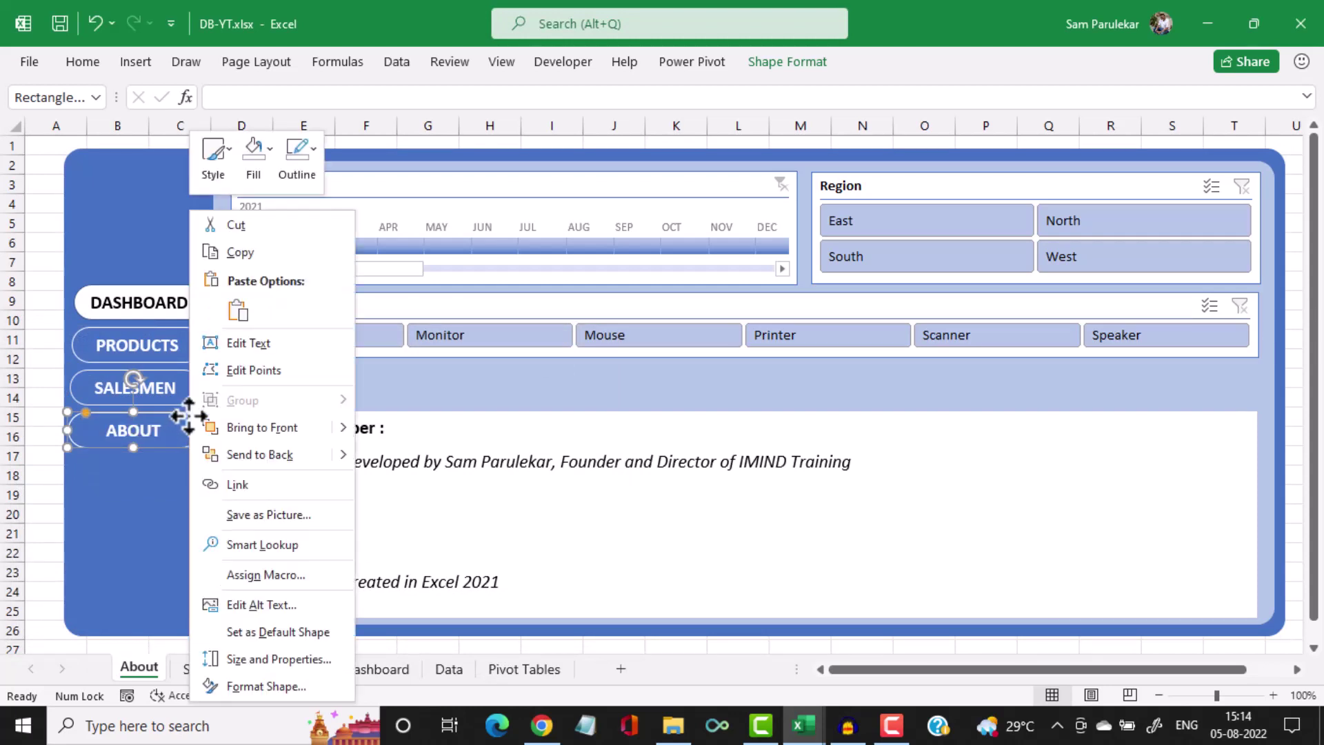
pyautogui.click(236, 484)
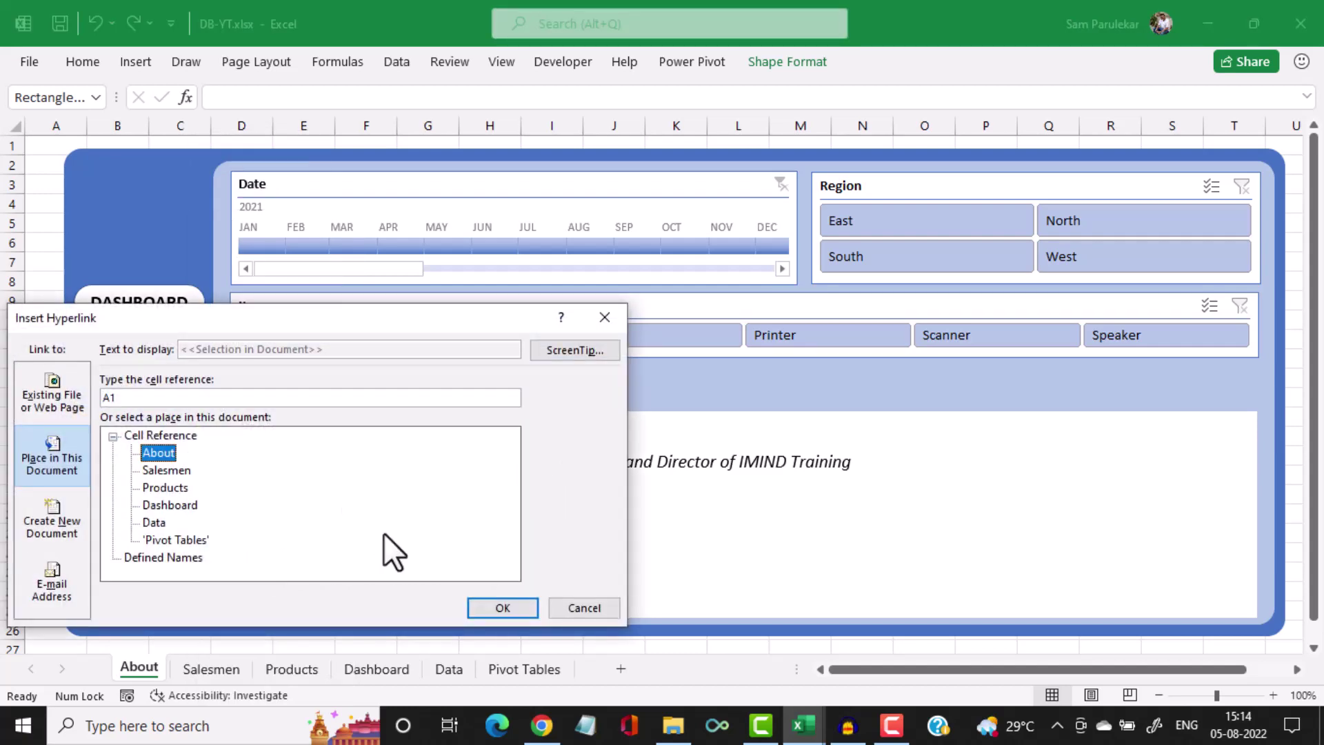
pyautogui.click(481, 603)
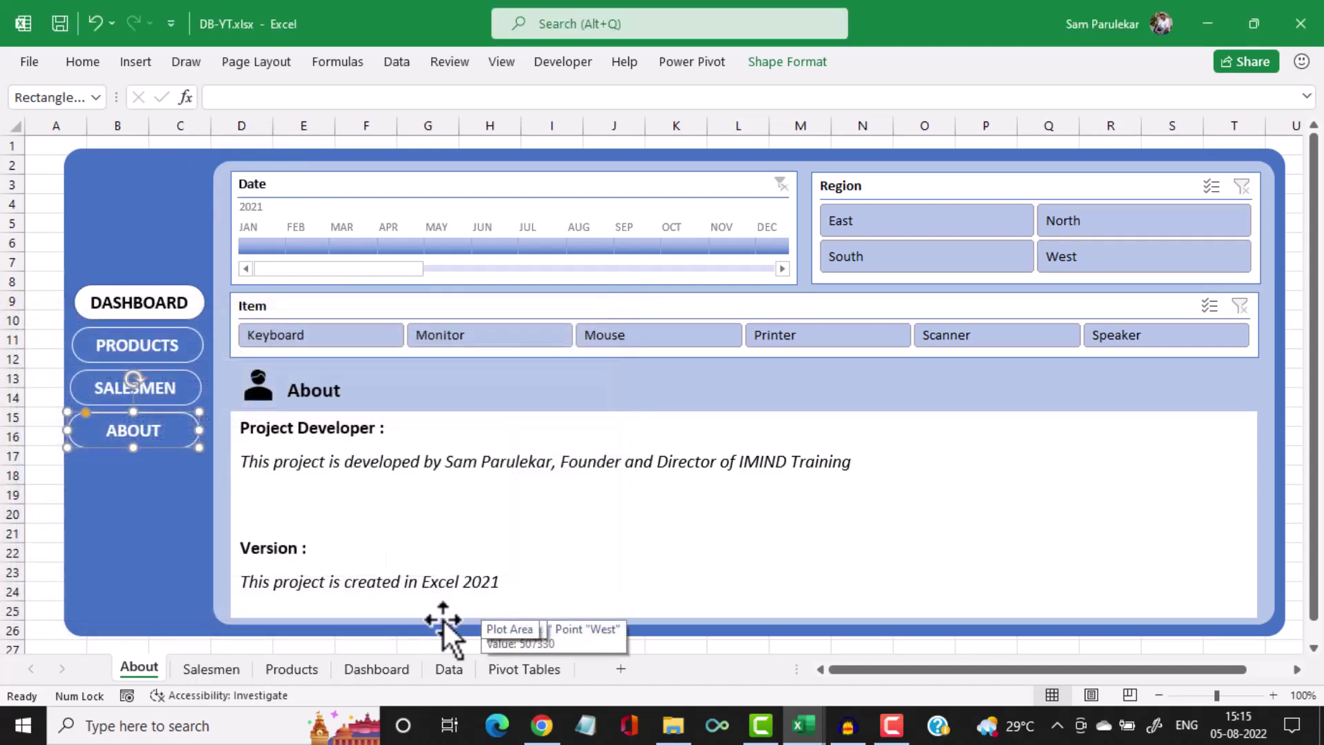
# Return to the Dashboard sheet and check the appearance and link targets of its navigation buttons
pyautogui.click(364, 672)
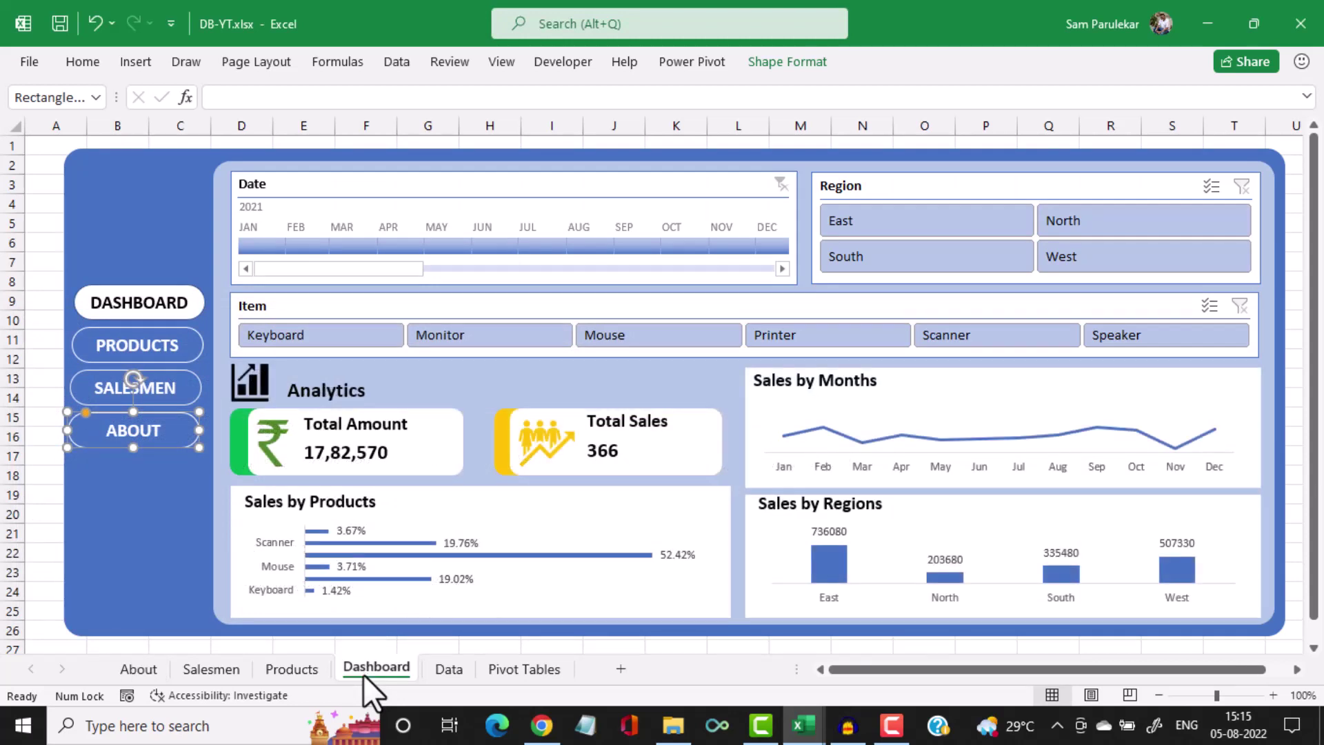
pyautogui.click(108, 486)
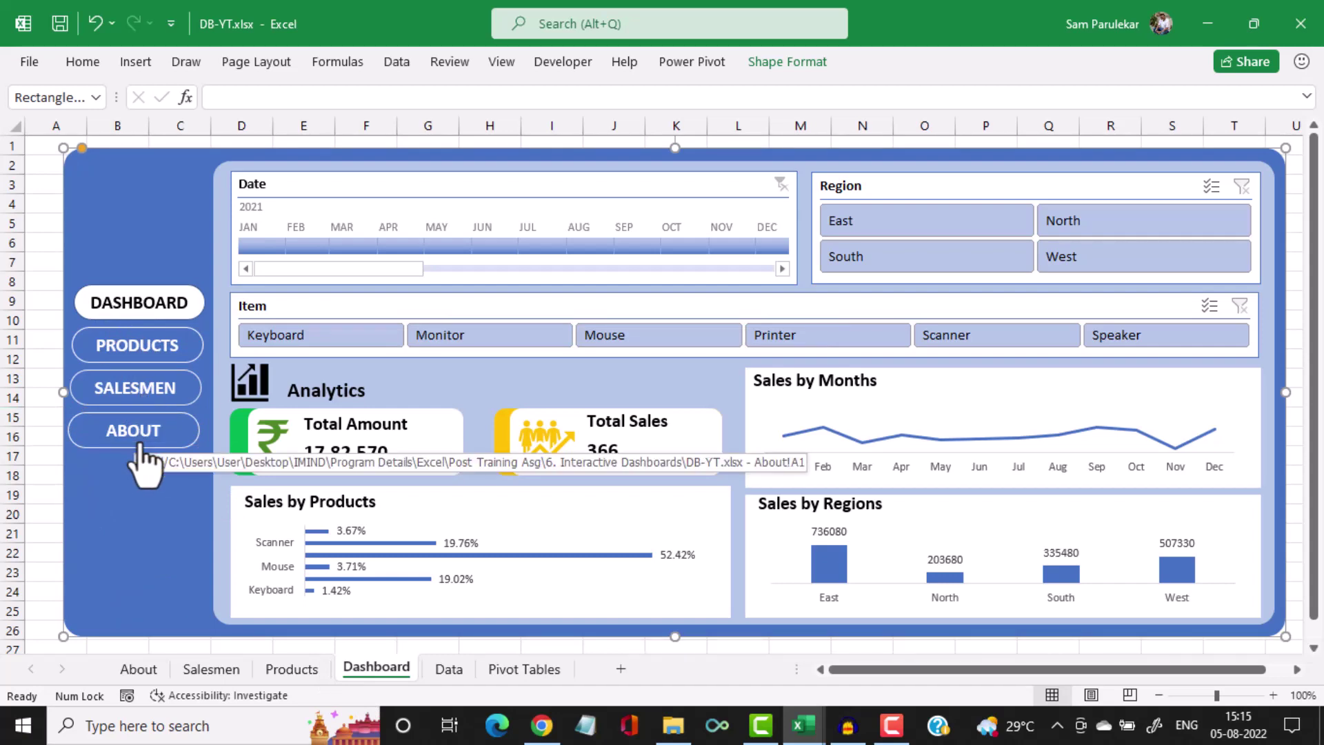
# On the Products sheet, fill the PRODUCTS navigation button with white from the theme colors
pyautogui.click(312, 667)
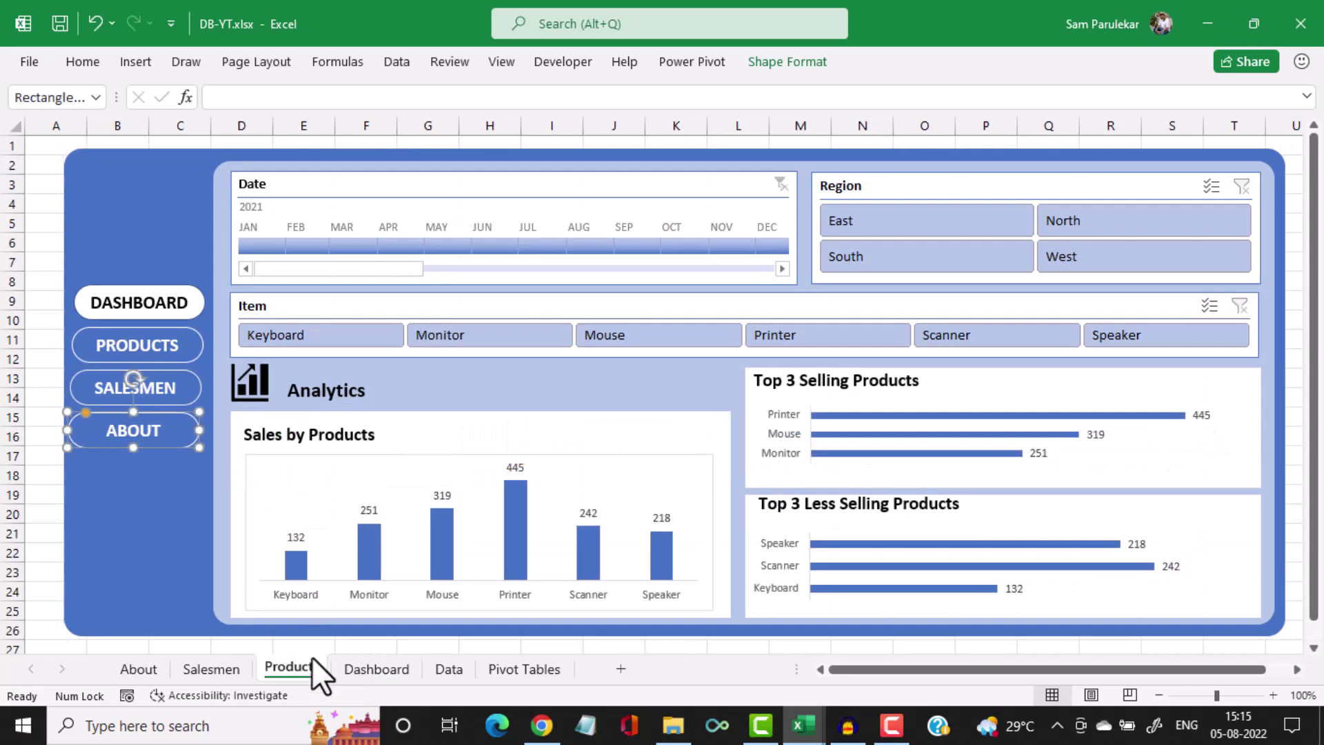
pyautogui.click(196, 339)
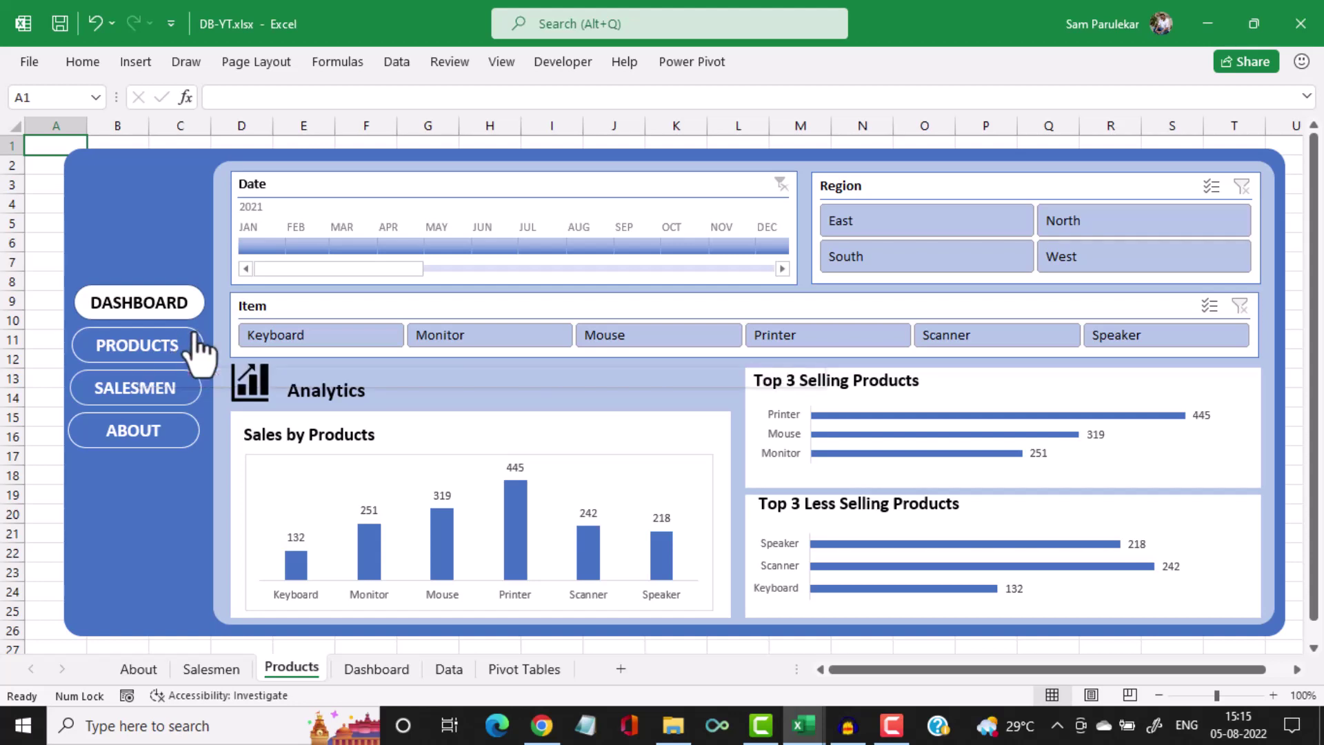
pyautogui.rightClick(197, 343)
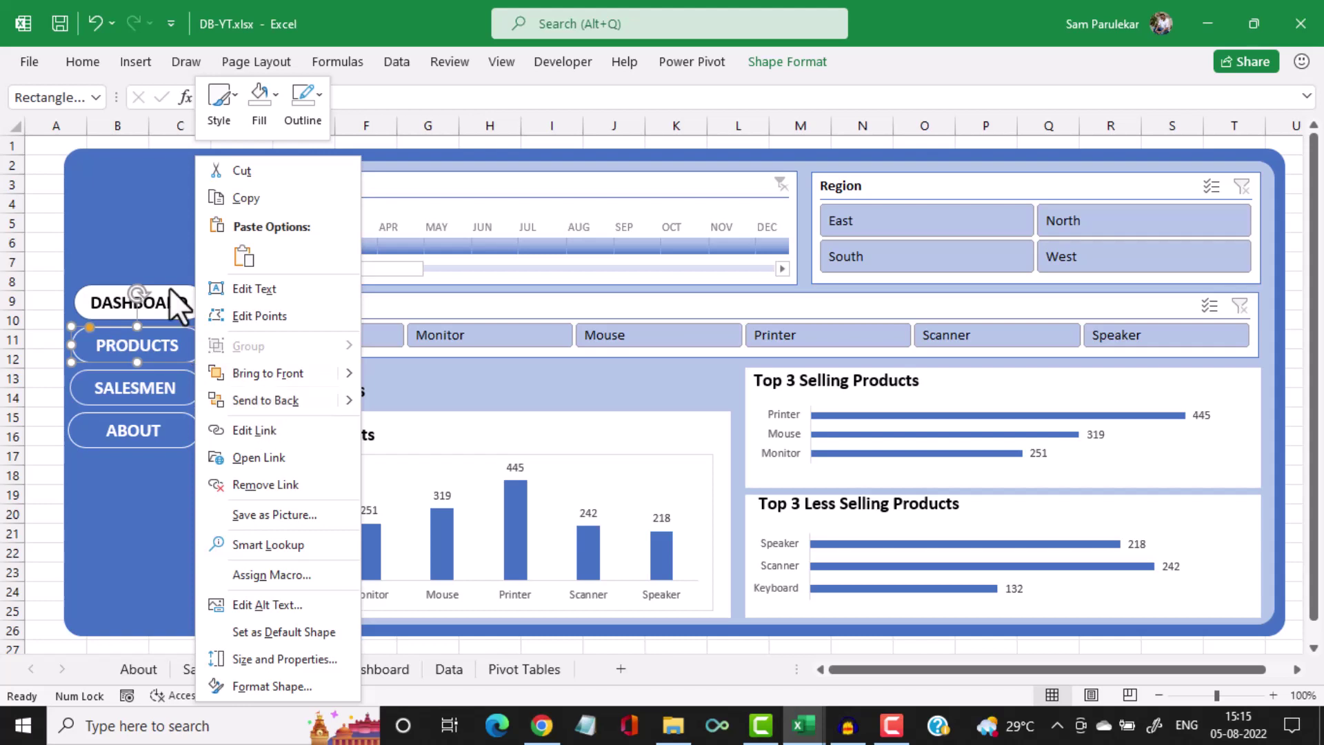
pyautogui.click(782, 68)
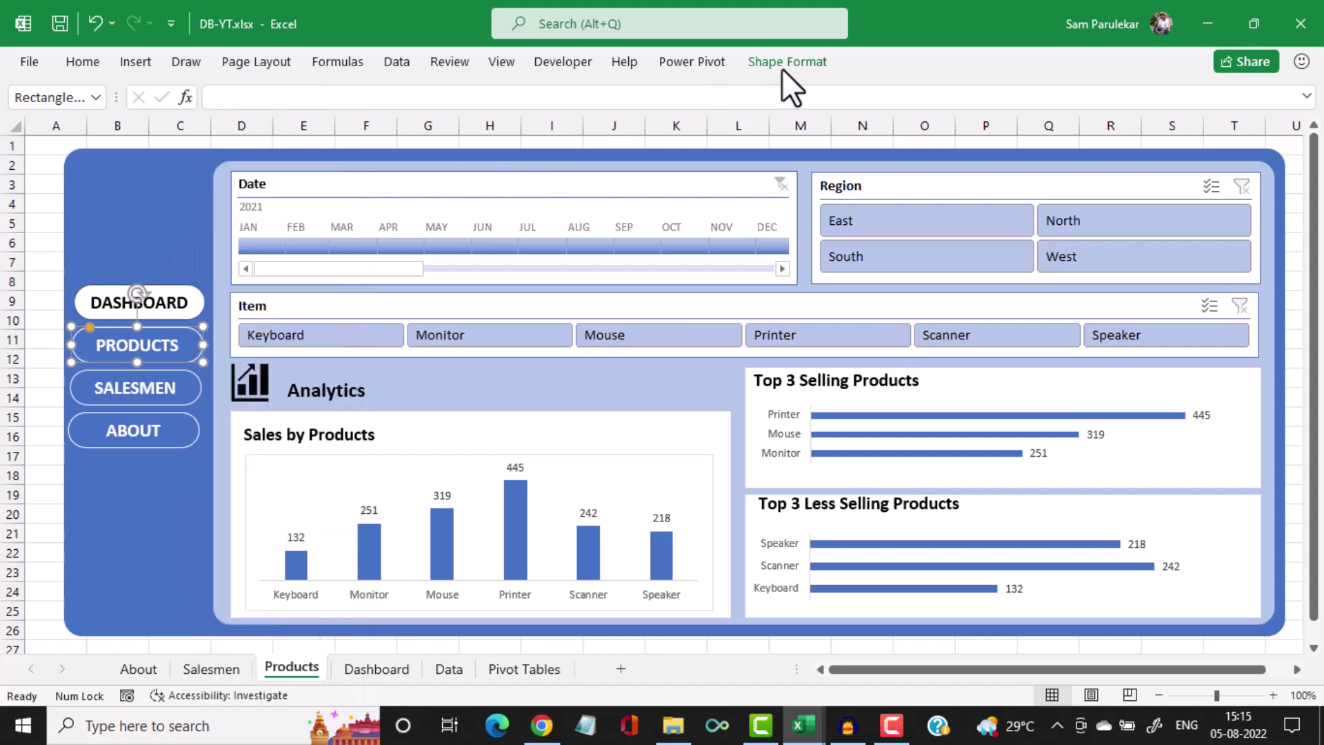
pyautogui.click(787, 65)
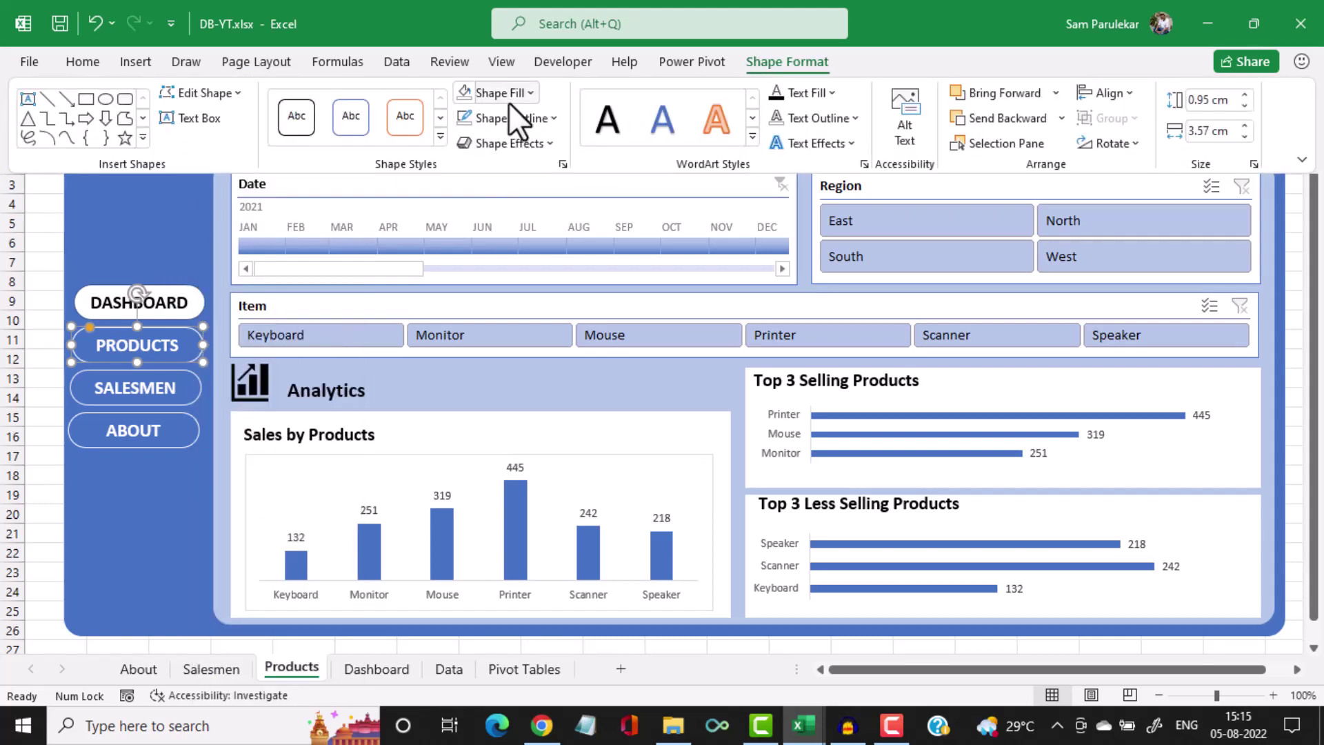
pyautogui.click(530, 96)
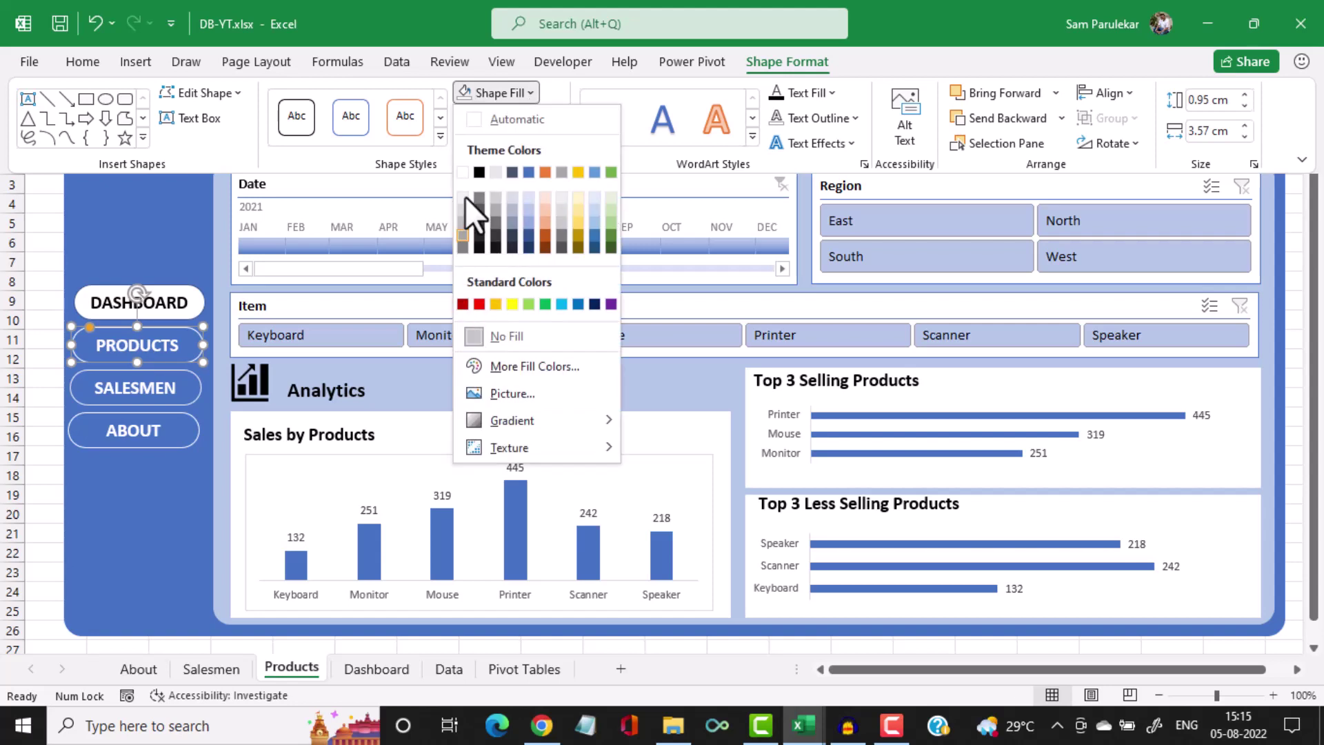
pyautogui.click(462, 172)
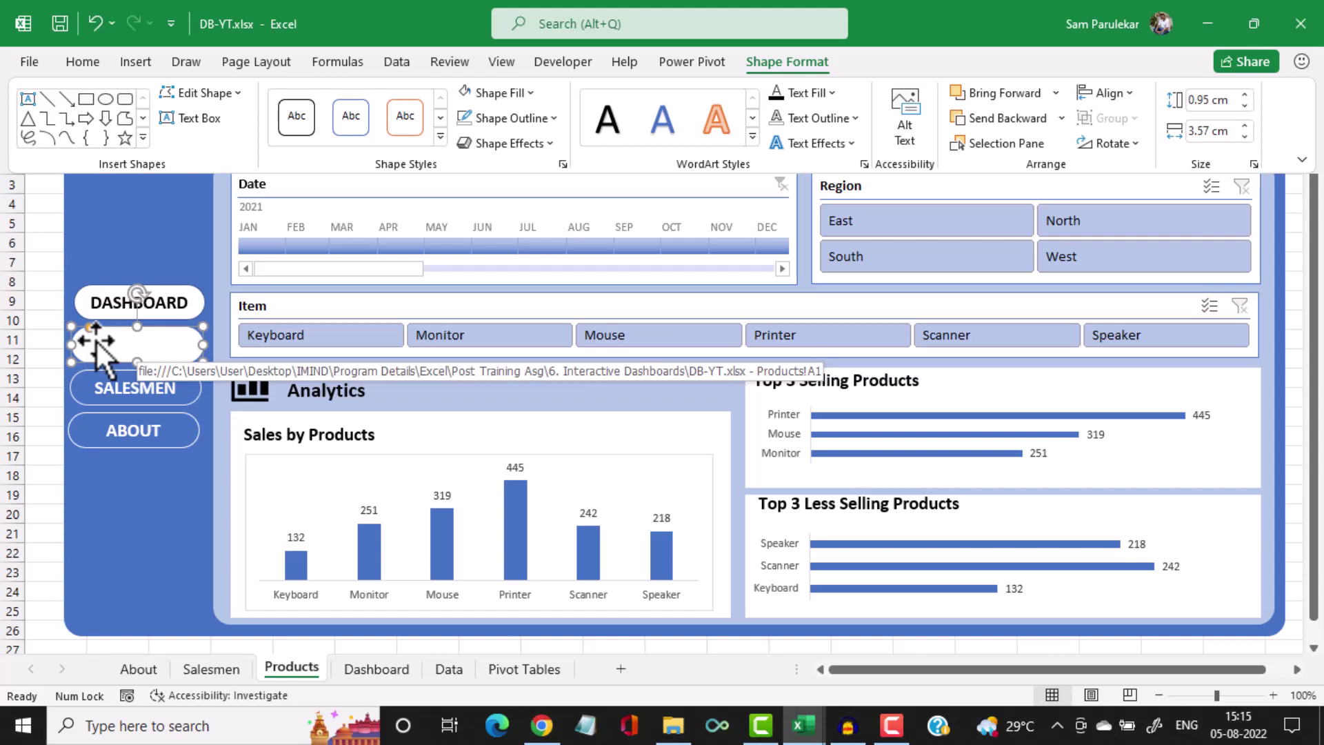
pyautogui.hotkey('ctrl', 'F1')
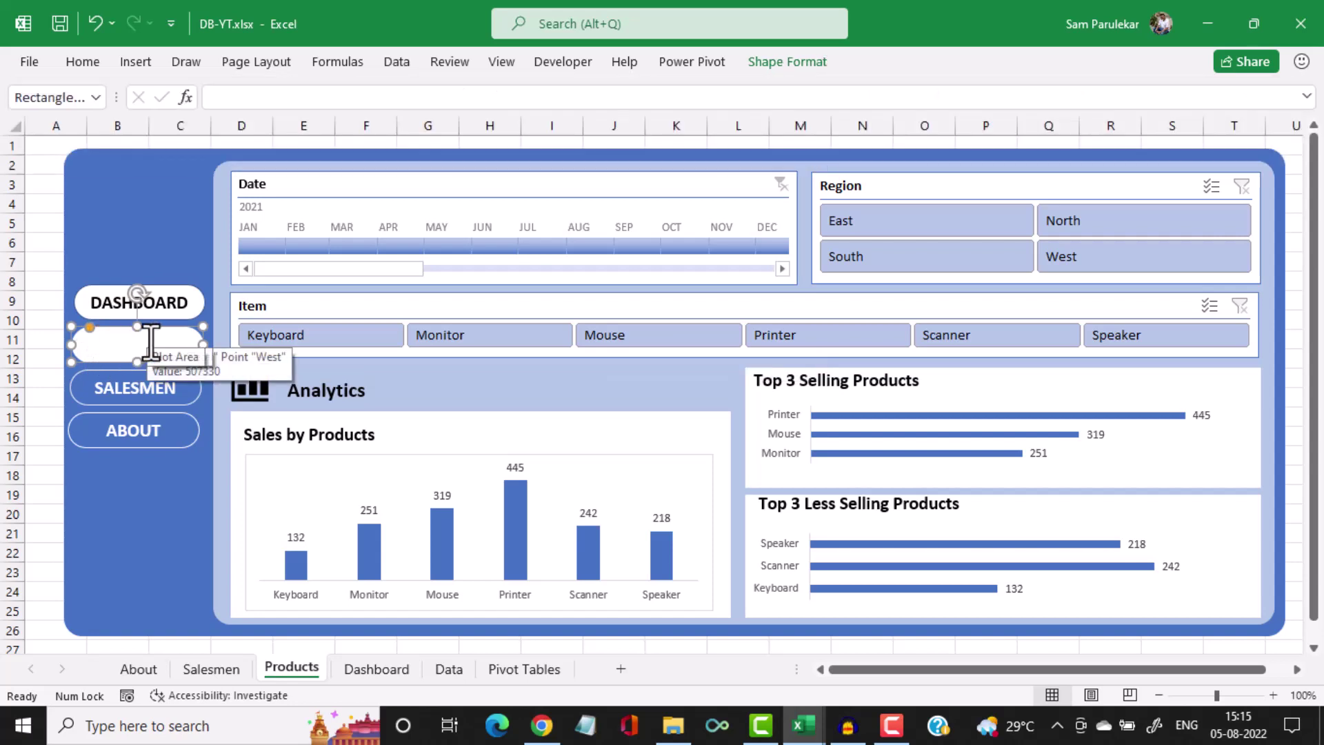
# On the Products sheet, set the text color of the PRODUCTS navigation button to black
pyautogui.doubleClick(112, 345)
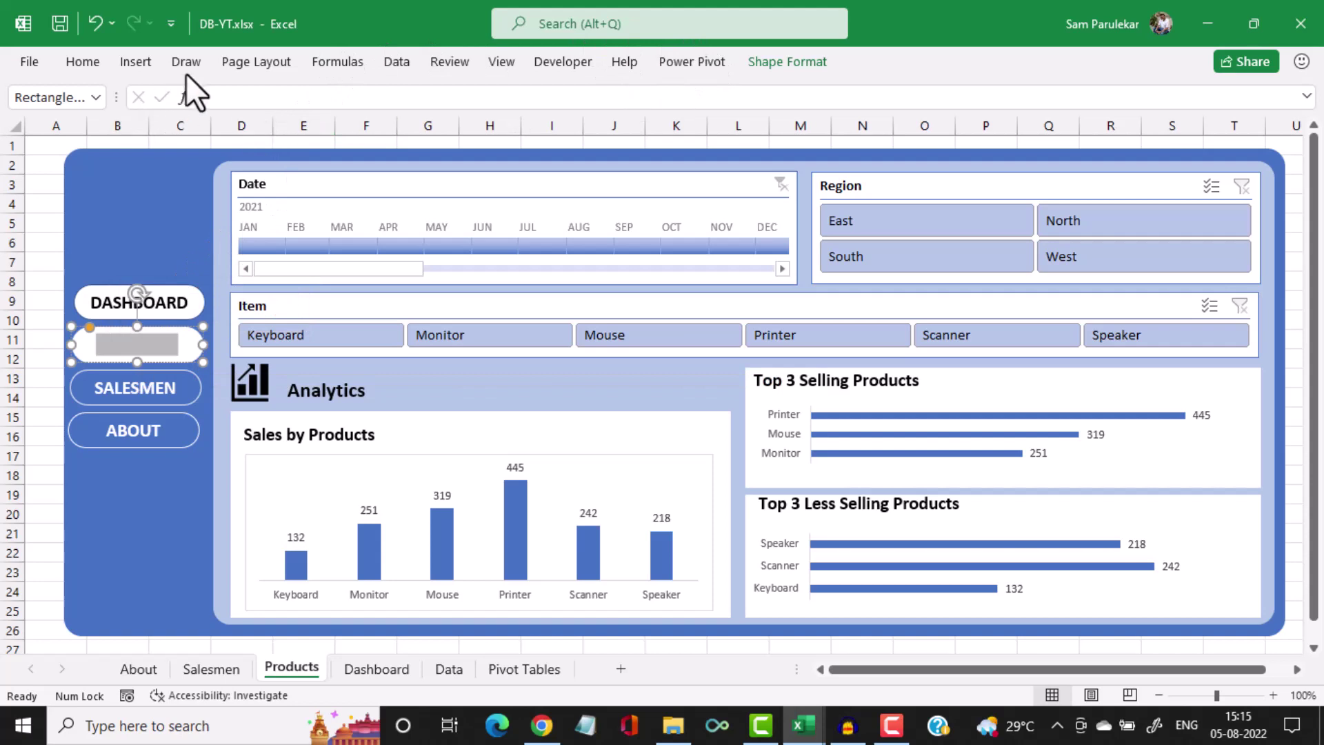
pyautogui.click(87, 68)
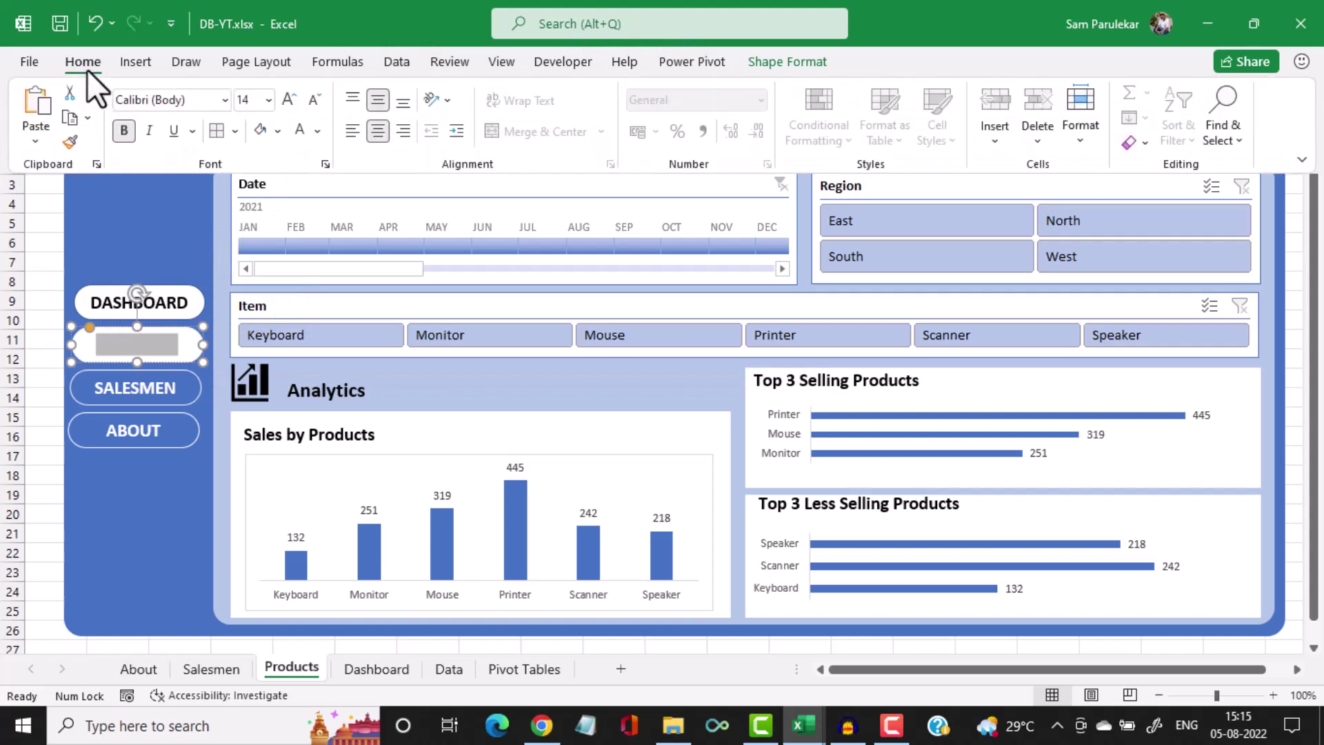
pyautogui.click(317, 131)
pyautogui.click(314, 211)
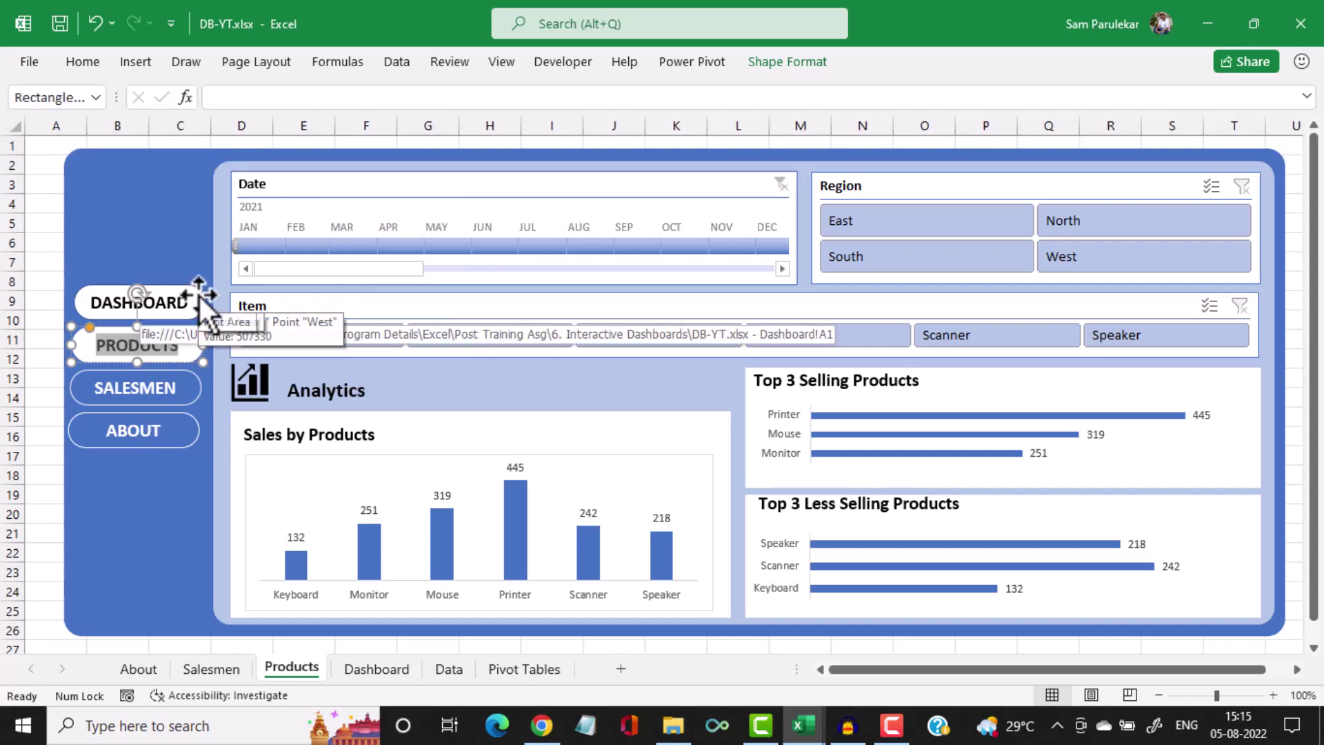
# On the Dashboard sheet, remove the fill from the DASHBOARD navigation button and select its text
pyautogui.click(371, 665)
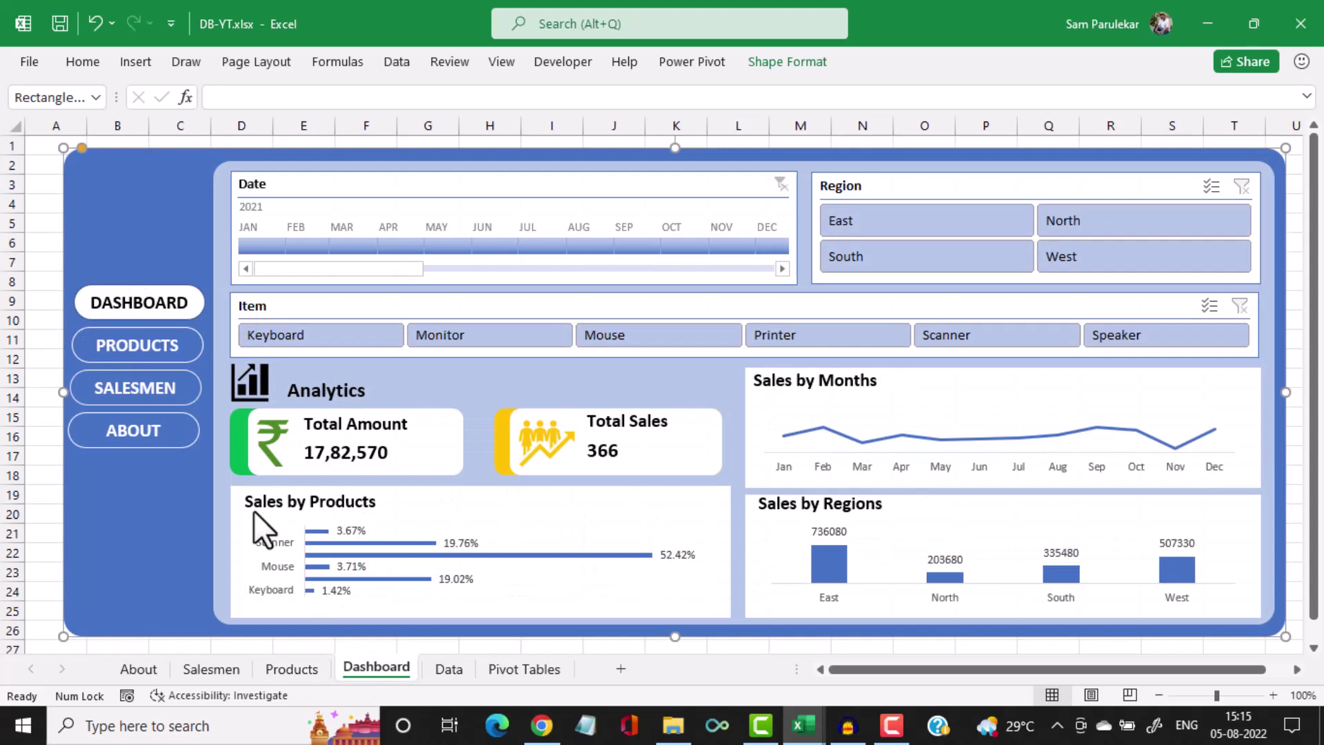
pyautogui.rightClick(177, 286)
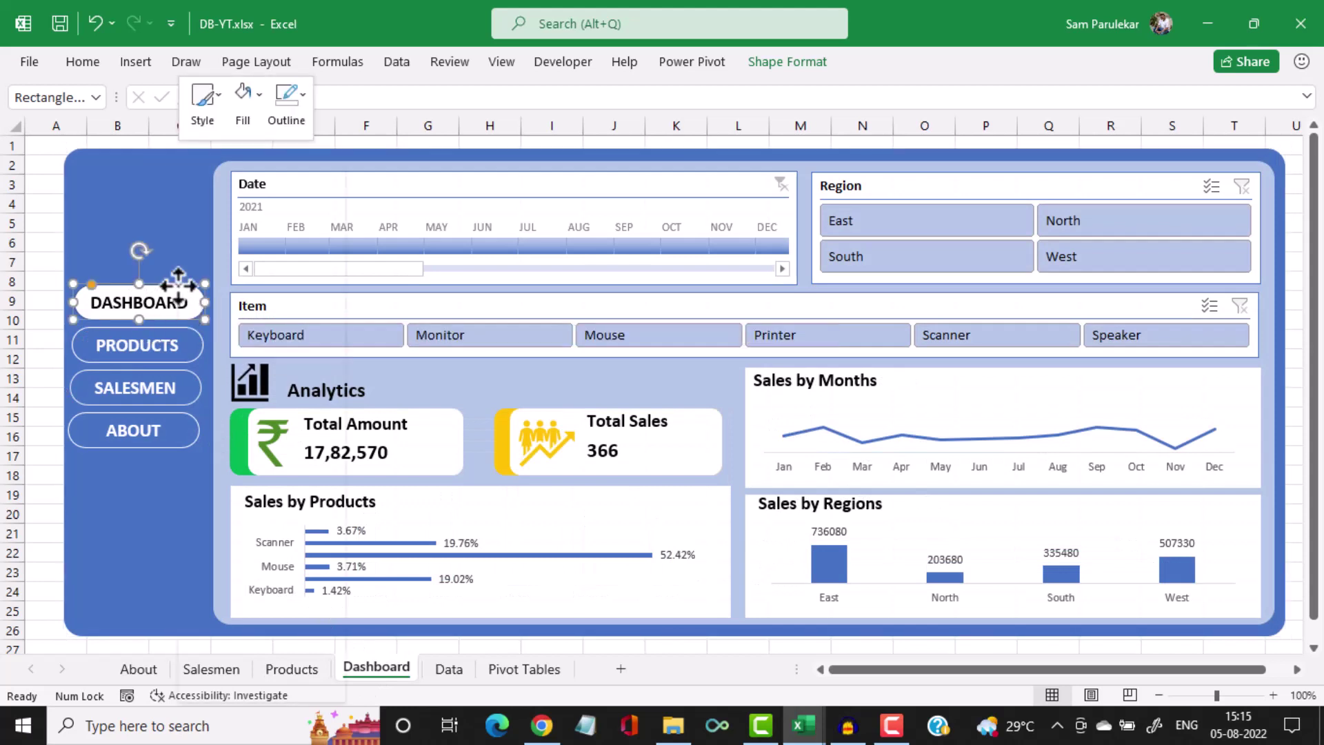
pyautogui.click(797, 60)
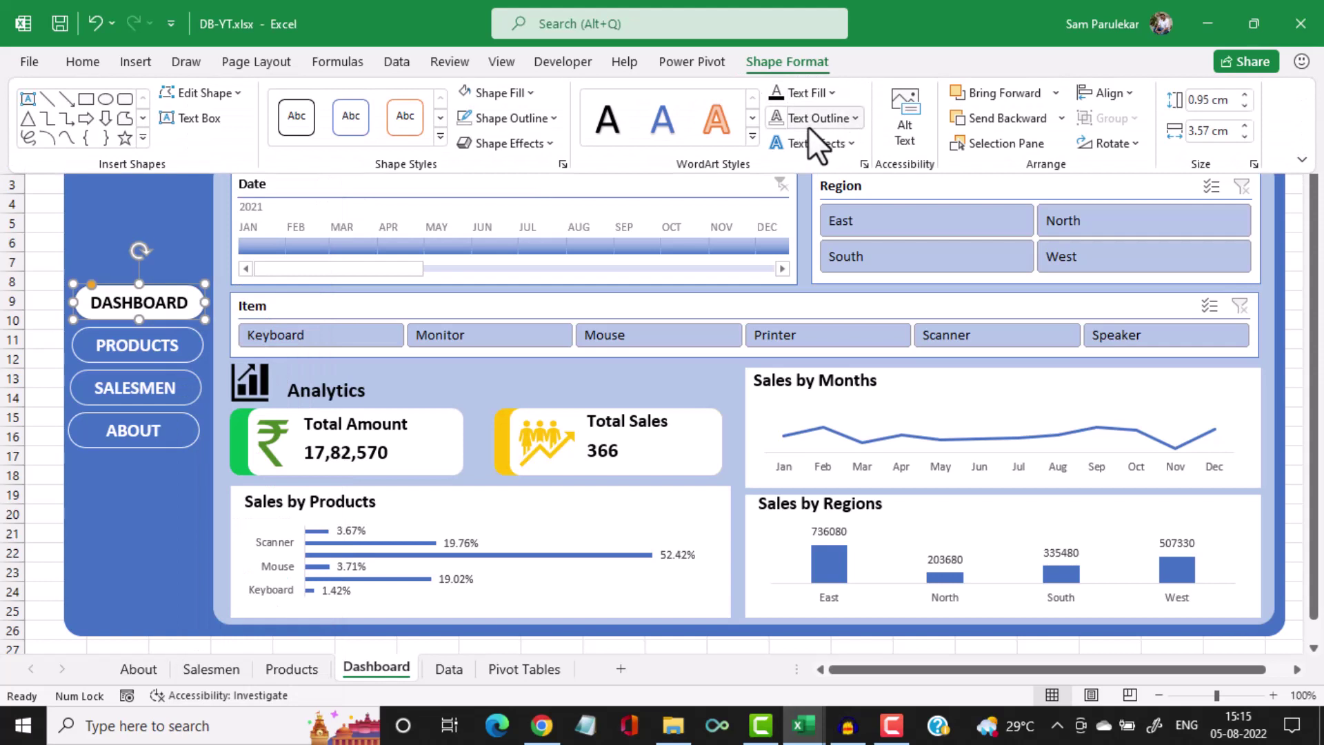
pyautogui.click(531, 92)
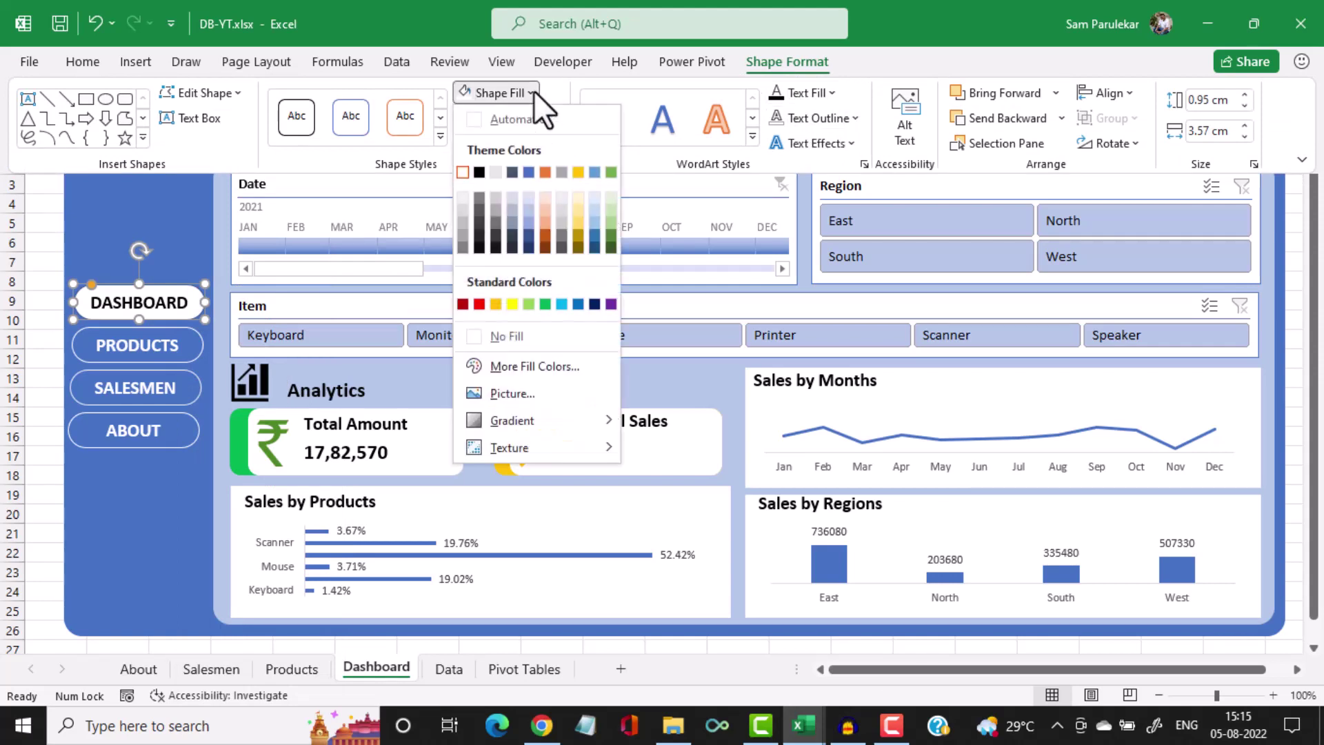
pyautogui.click(470, 334)
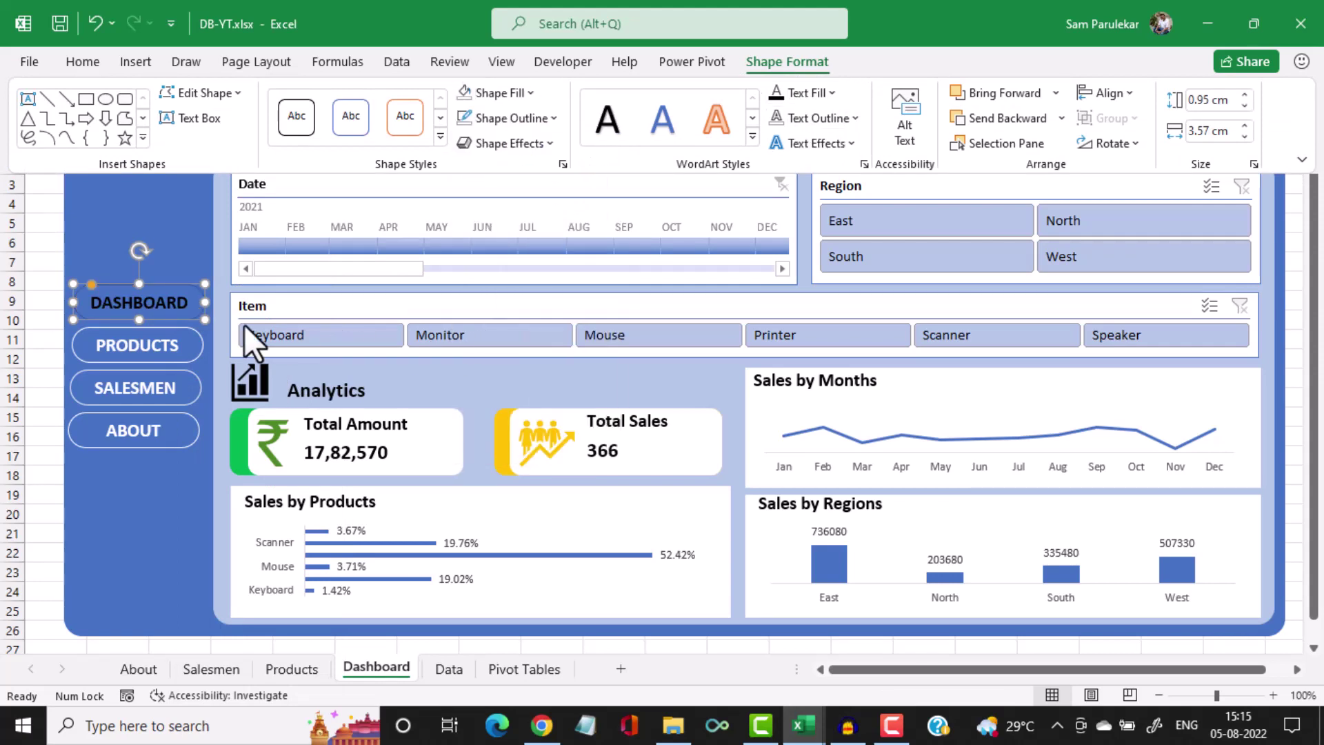
pyautogui.click(107, 301)
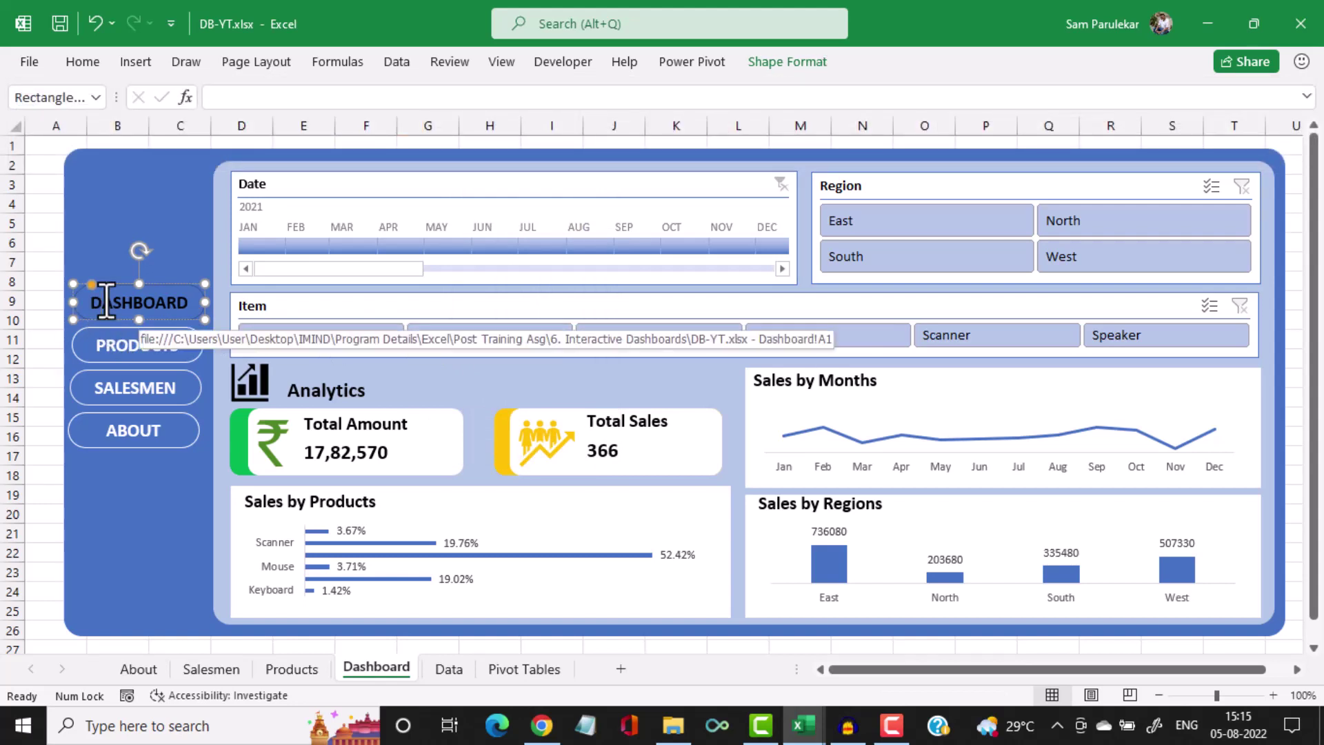
pyautogui.doubleClick(109, 302)
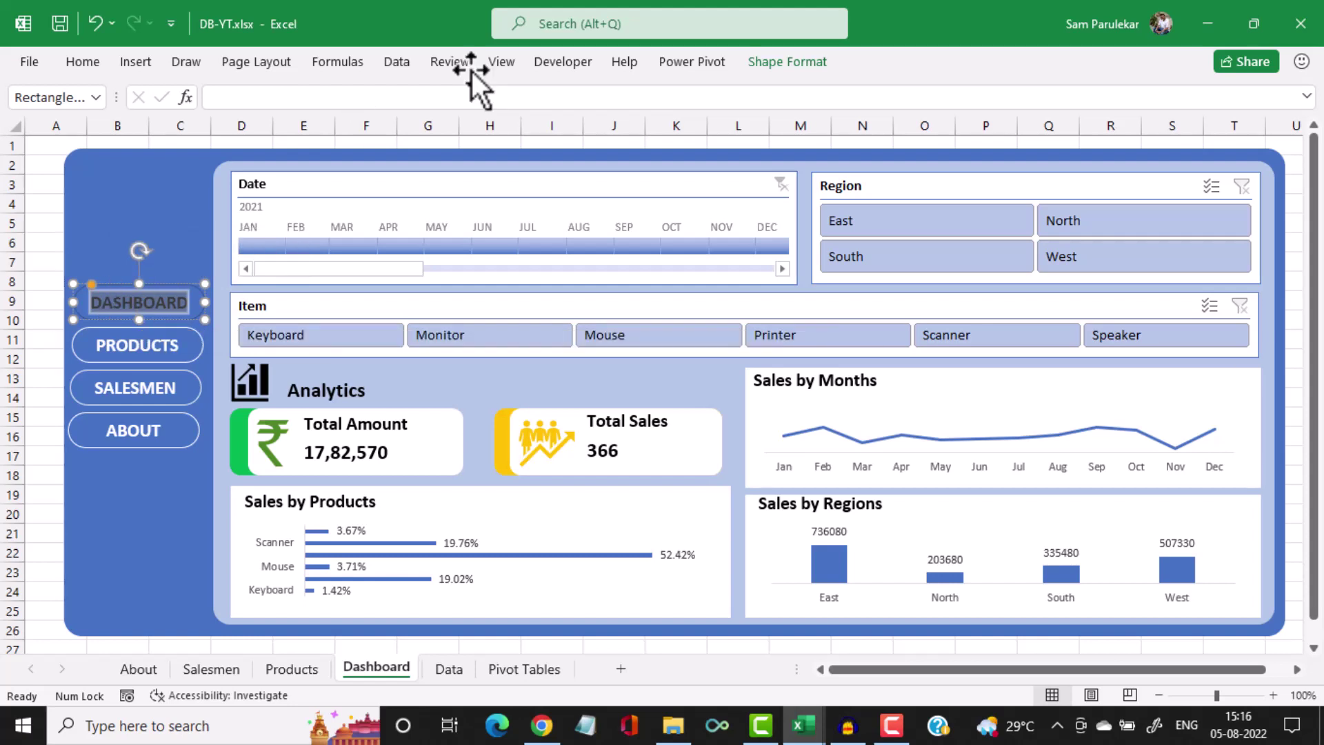
pyautogui.click(89, 64)
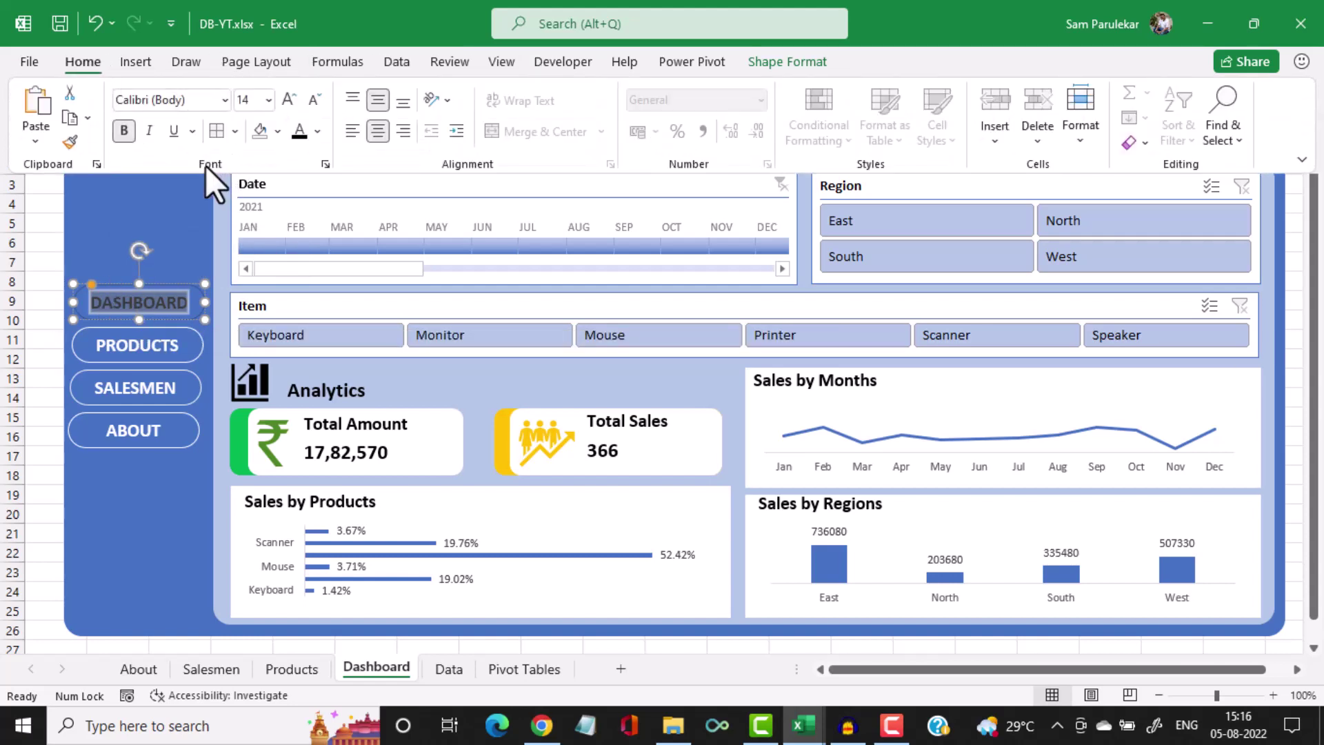
pyautogui.click(278, 132)
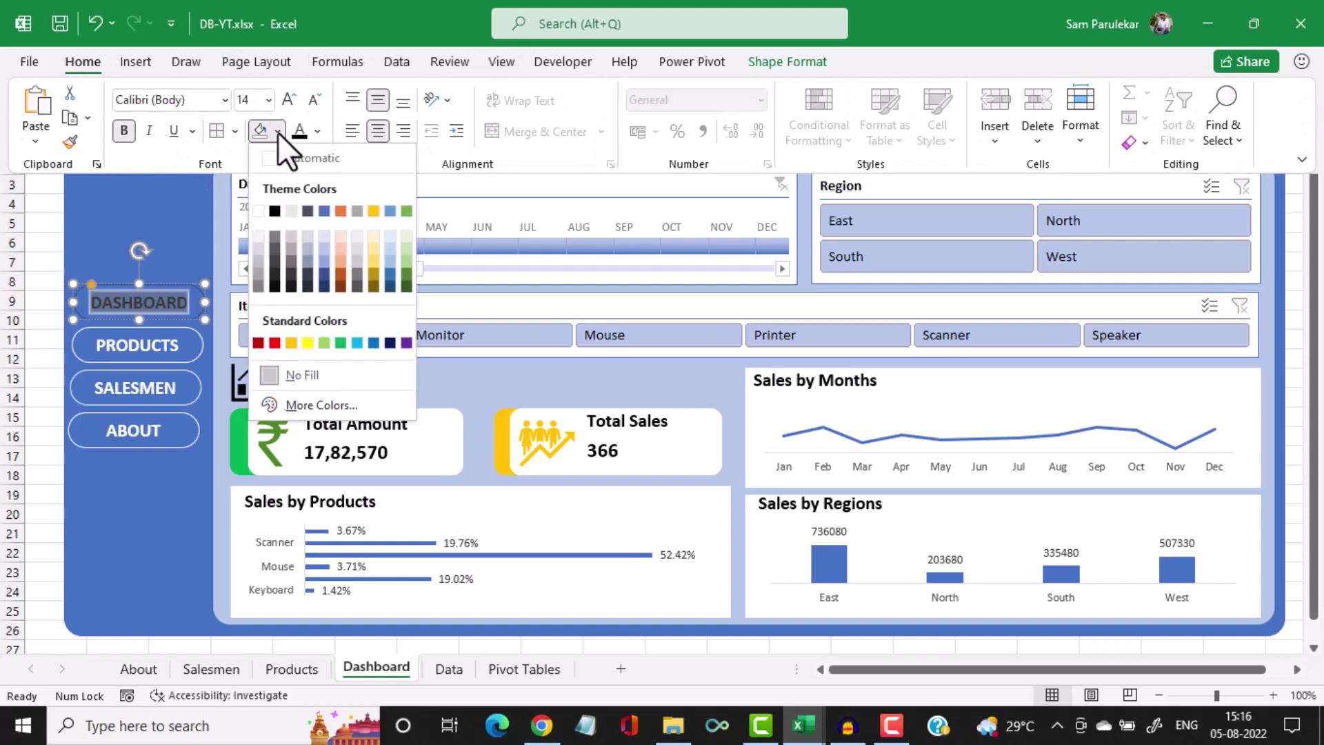
pyautogui.click(258, 211)
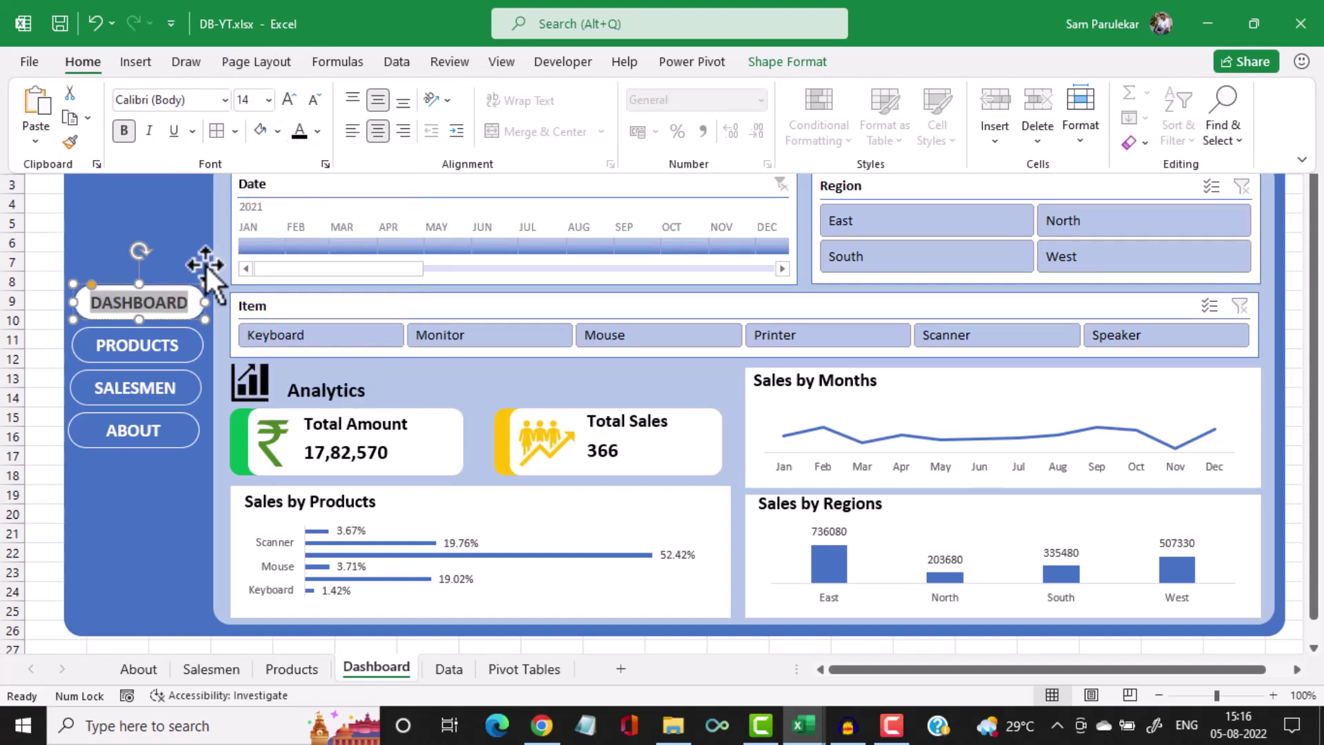
pyautogui.click(276, 131)
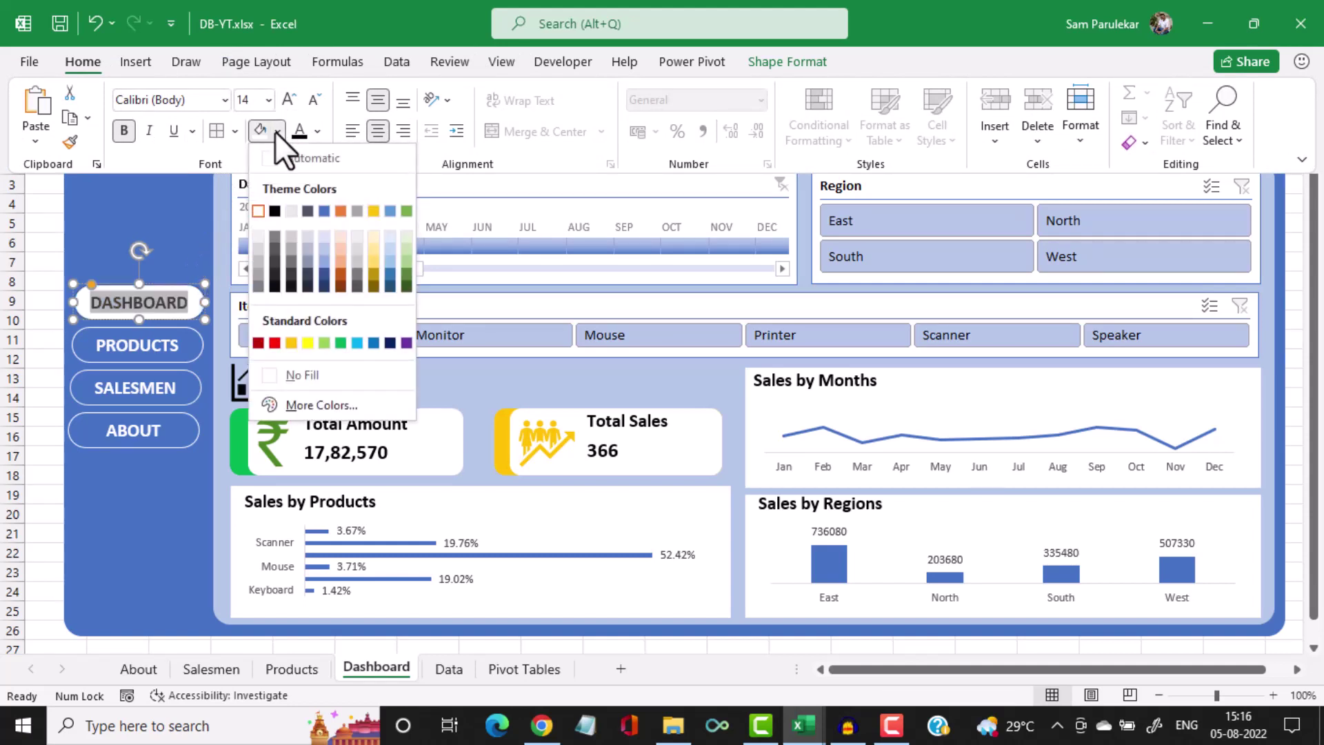
pyautogui.click(279, 374)
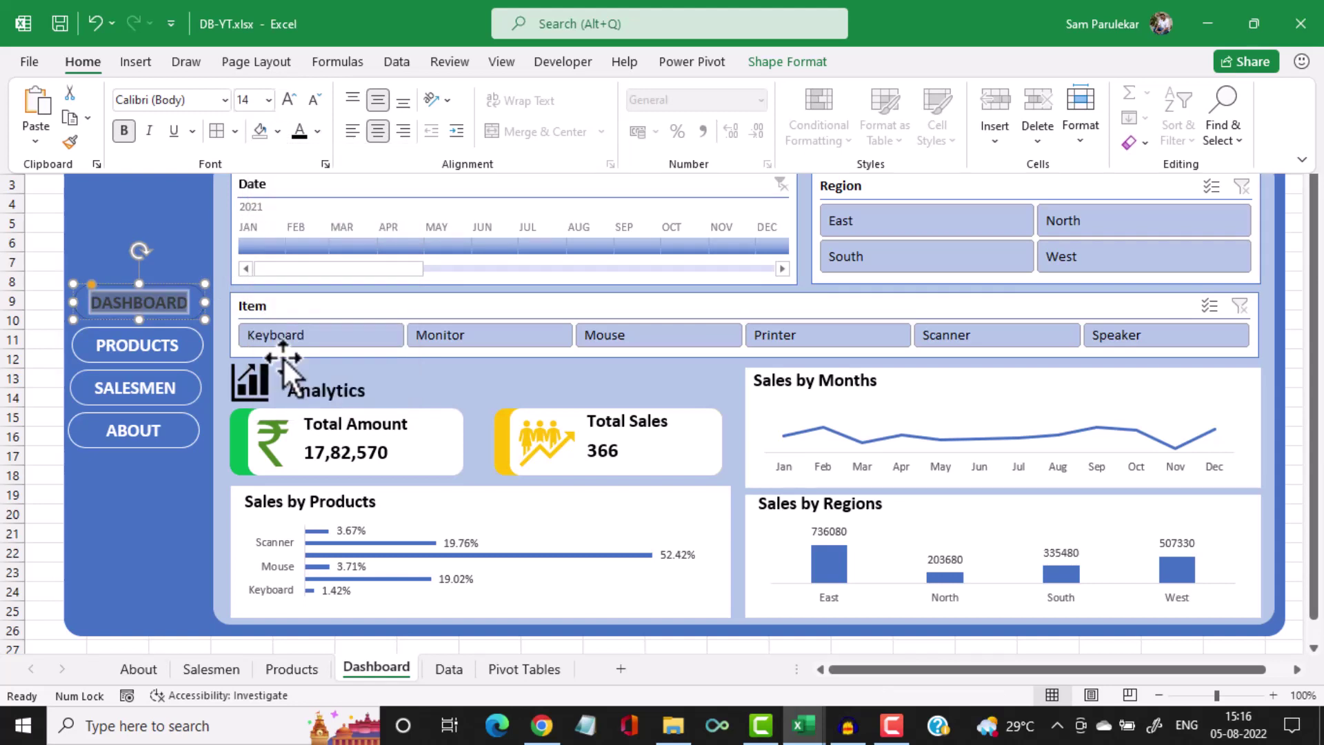
# Set the selected DASHBOARD text to white and give the button a white outline
pyautogui.click(318, 131)
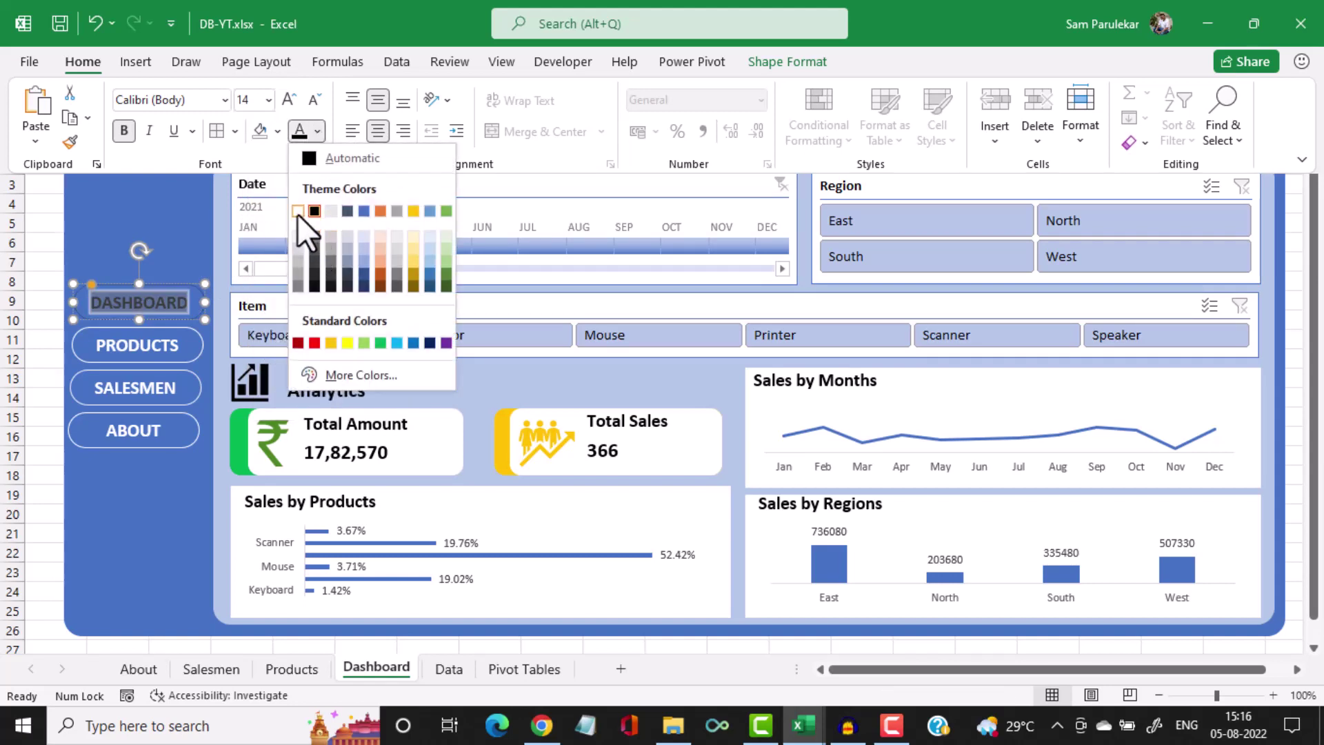
pyautogui.click(296, 213)
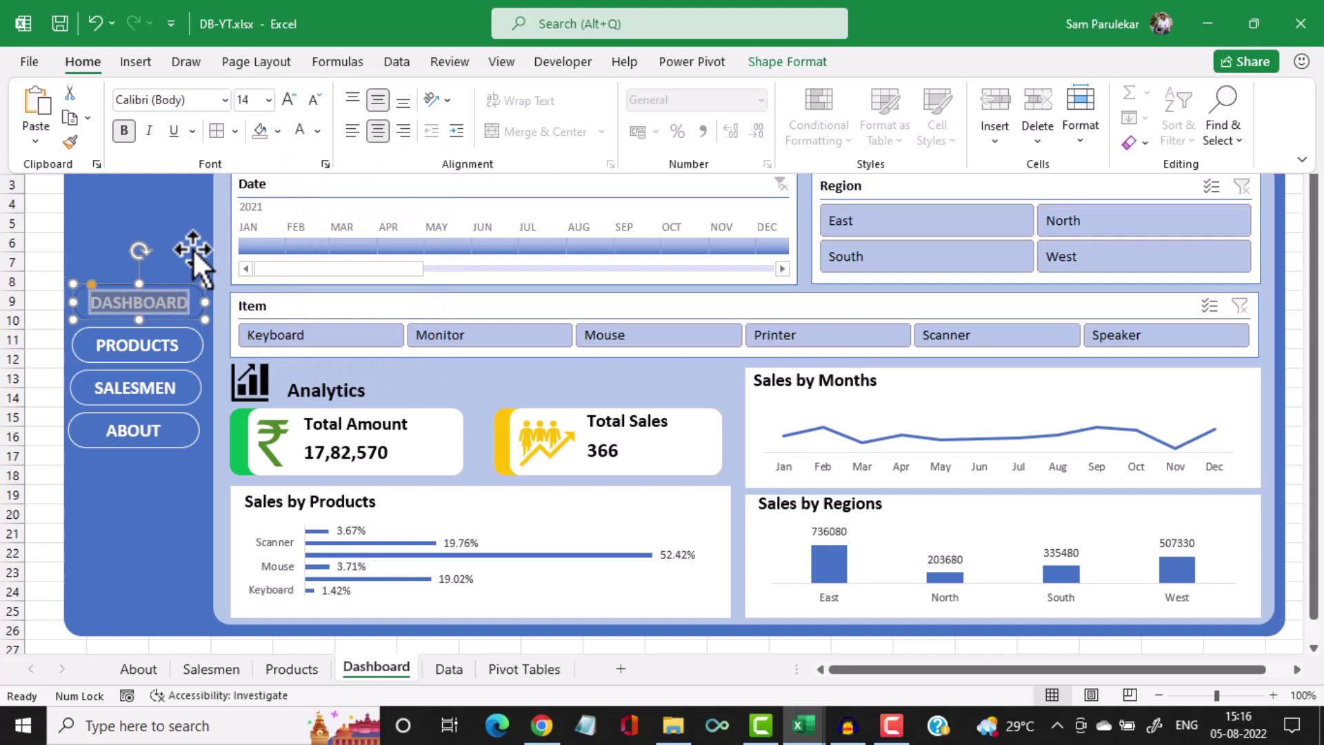
pyautogui.hotkey('ctrl', 'F1')
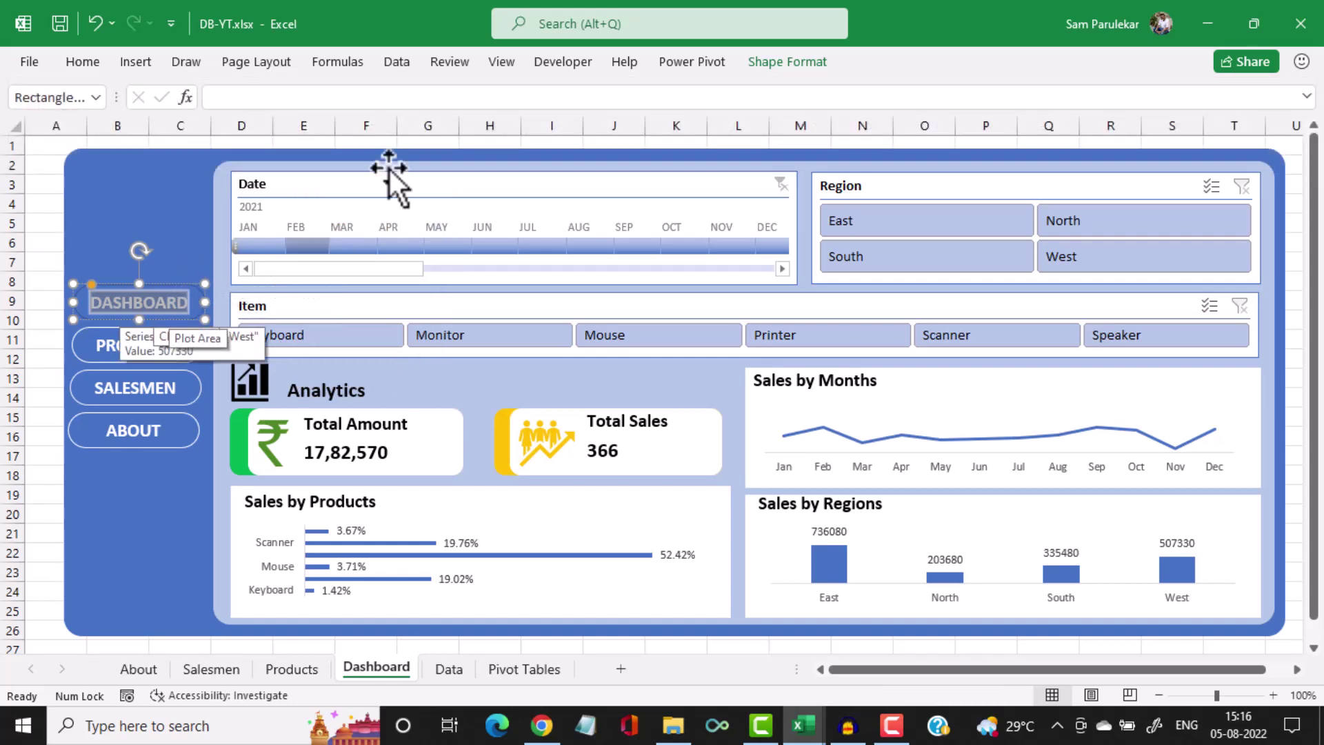
pyautogui.click(768, 61)
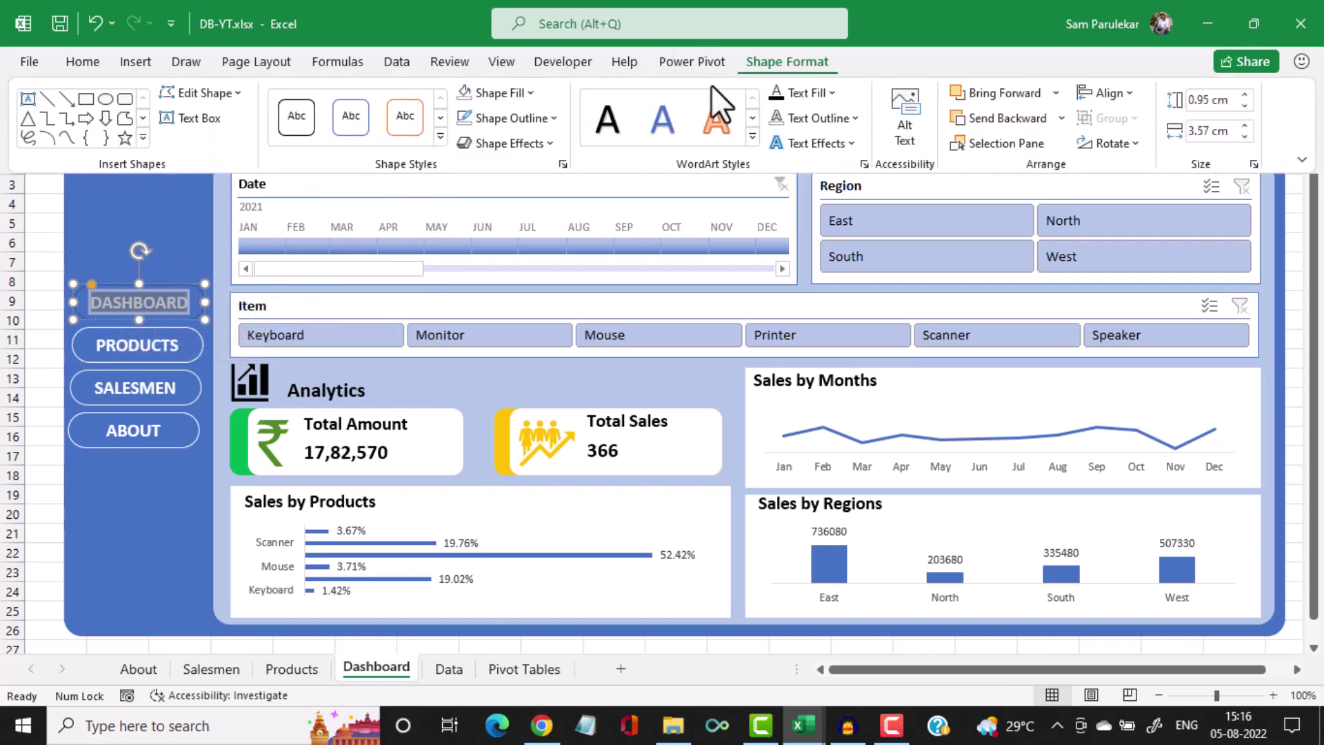
pyautogui.click(546, 122)
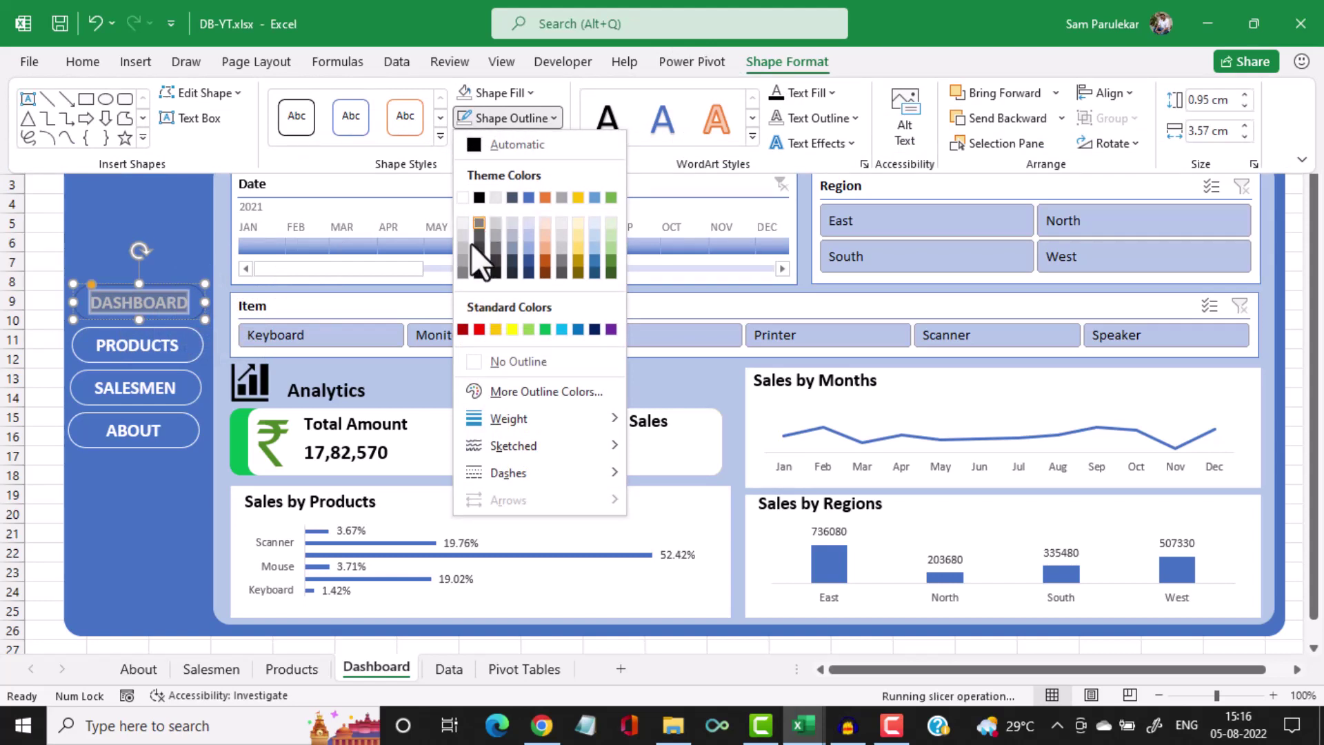
pyautogui.click(462, 196)
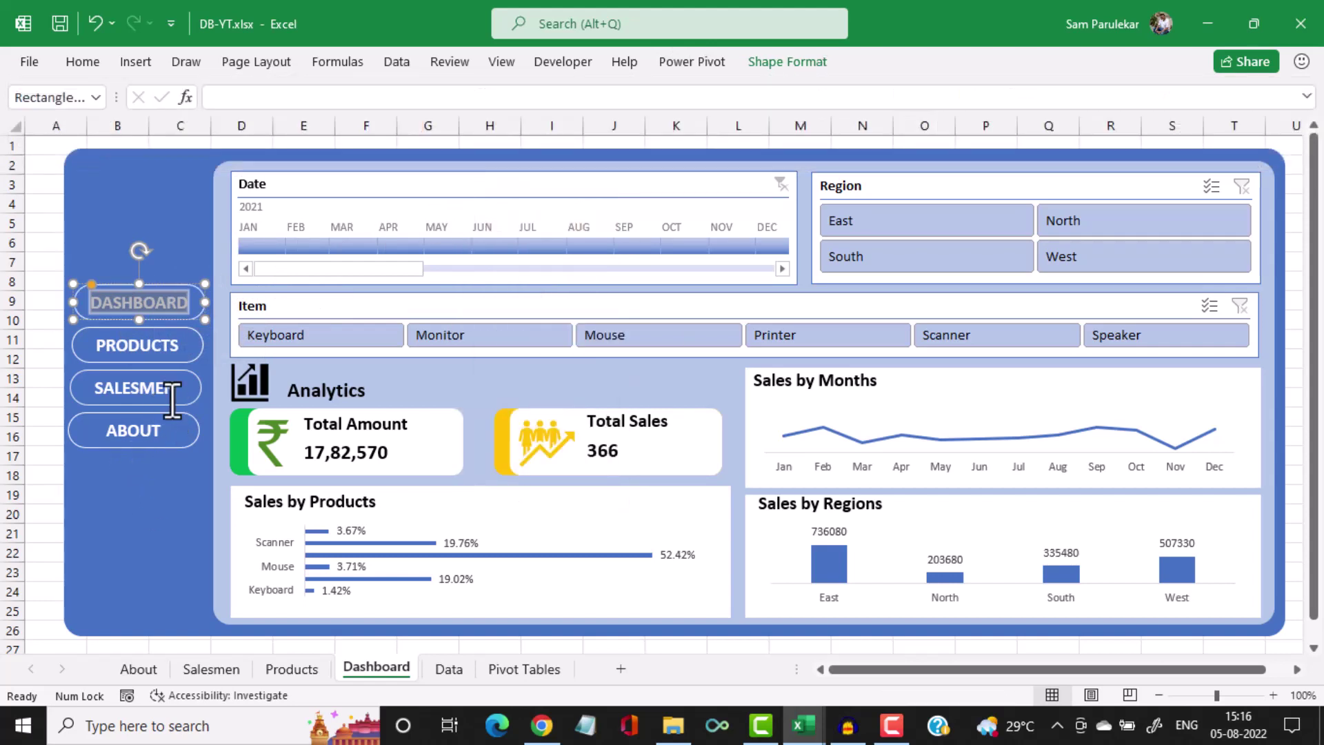
# On the Dashboard sheet, fill the PRODUCTS navigation button with white from the theme colors
pyautogui.rightClick(202, 341)
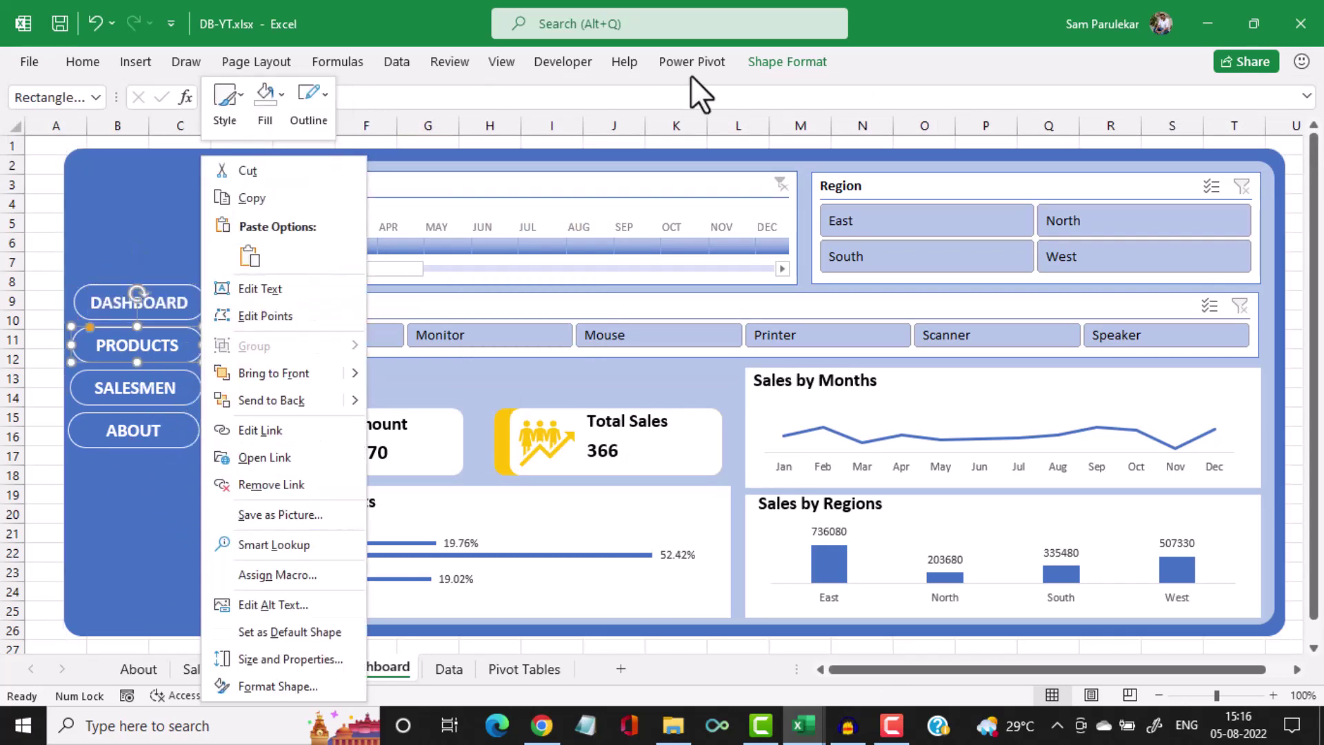
pyautogui.click(784, 56)
pyautogui.click(784, 56)
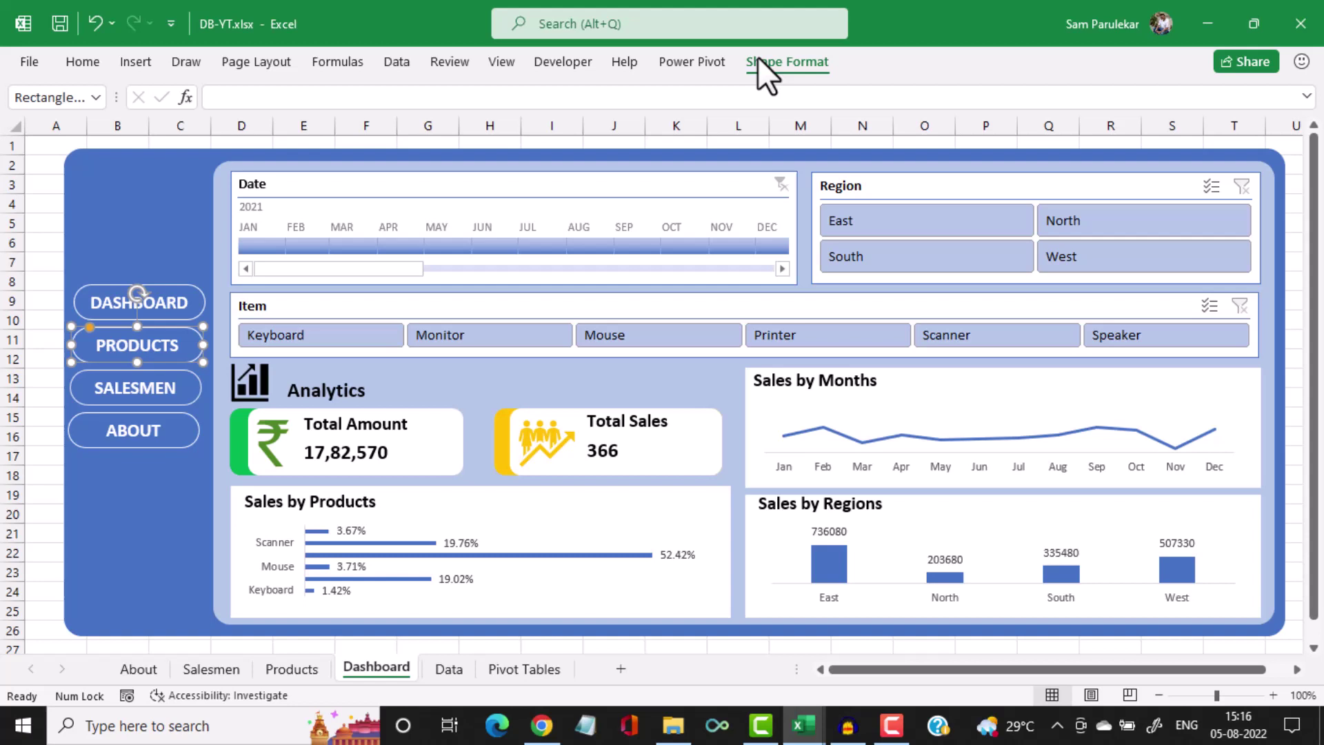
pyautogui.click(761, 56)
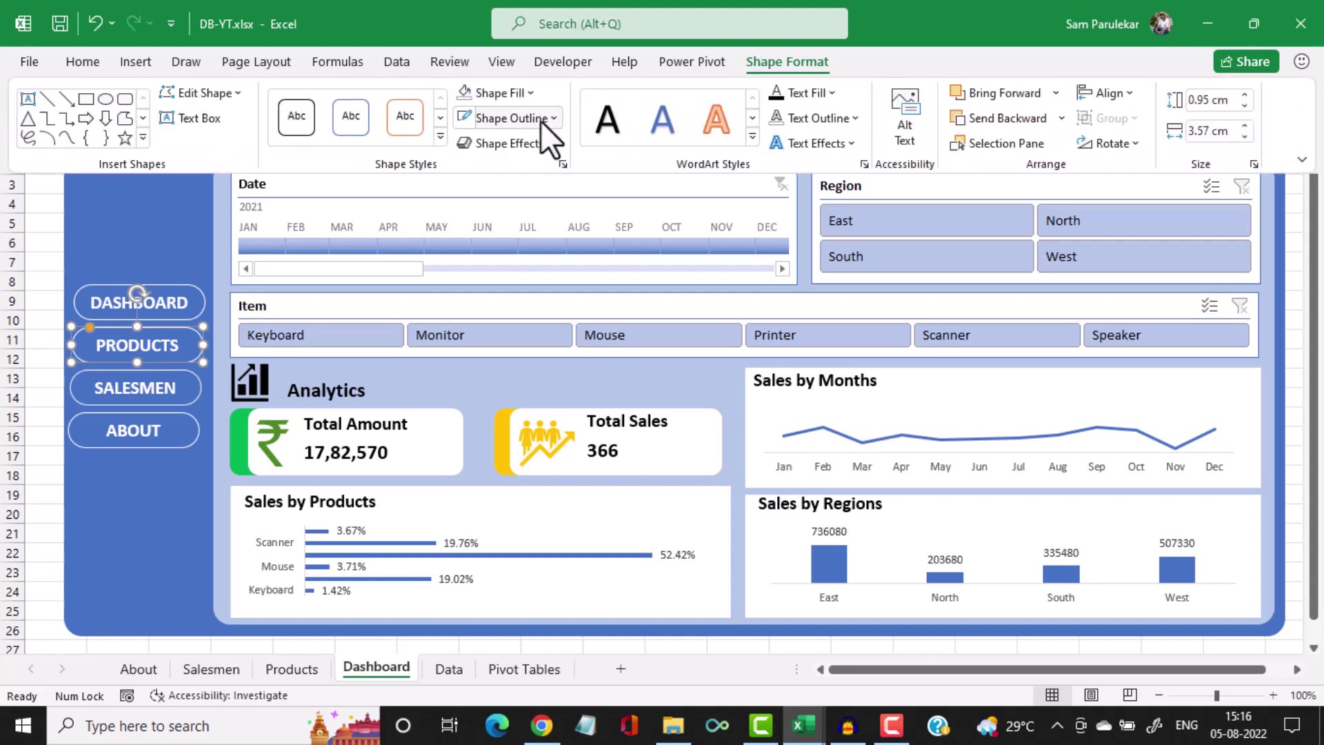
pyautogui.click(527, 94)
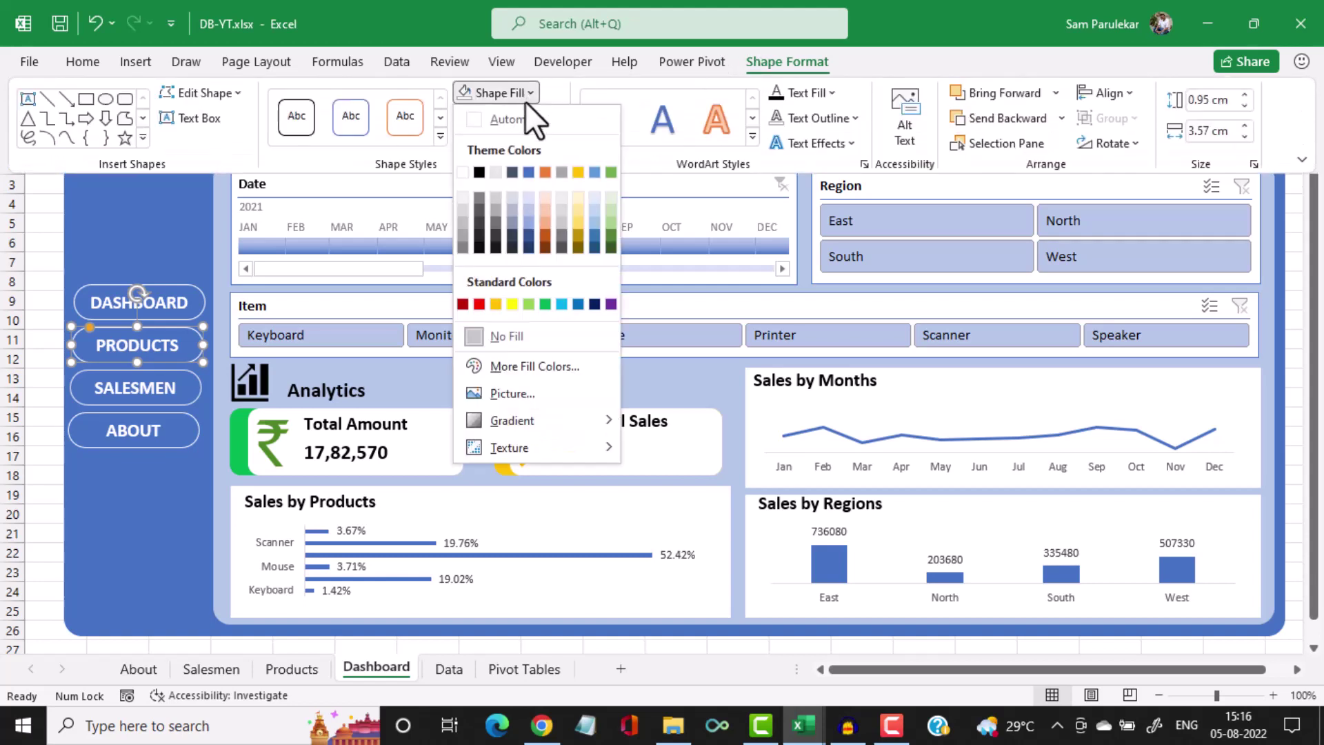
pyautogui.click(461, 172)
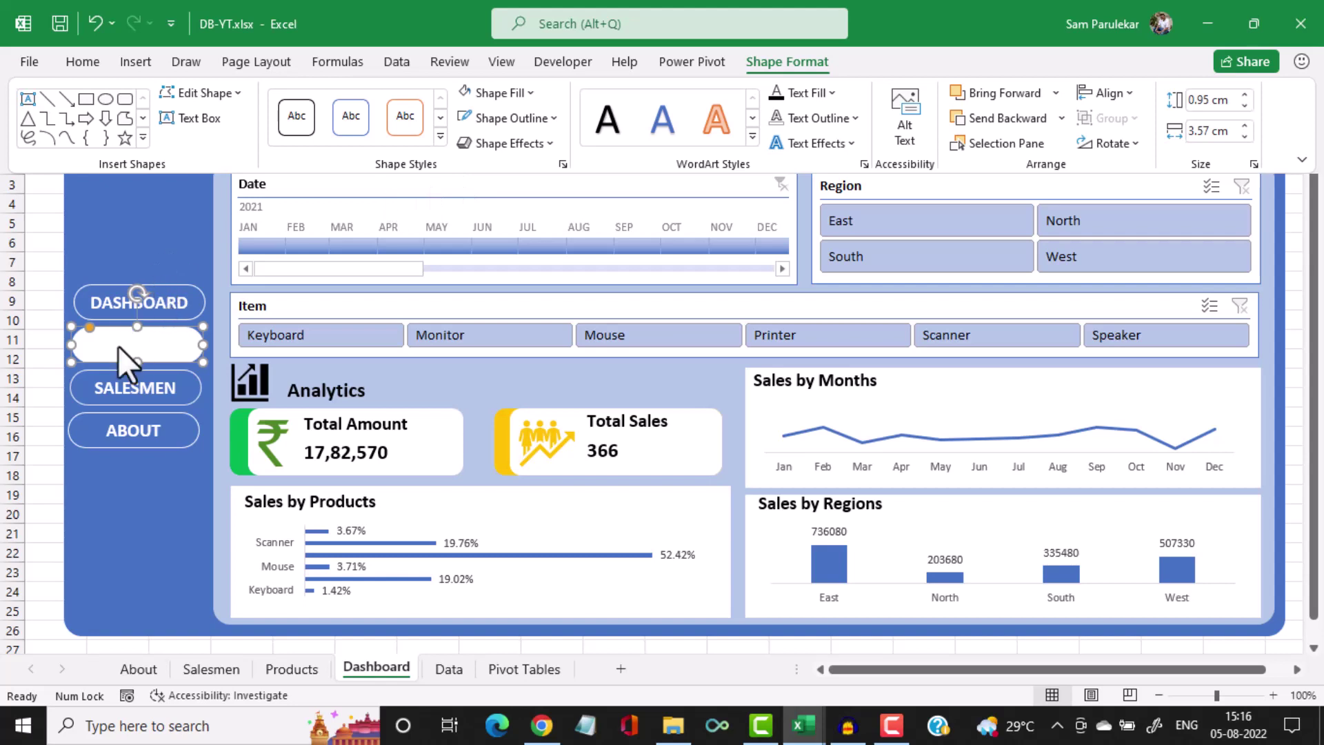
pyautogui.hotkey('ctrl', 'F1')
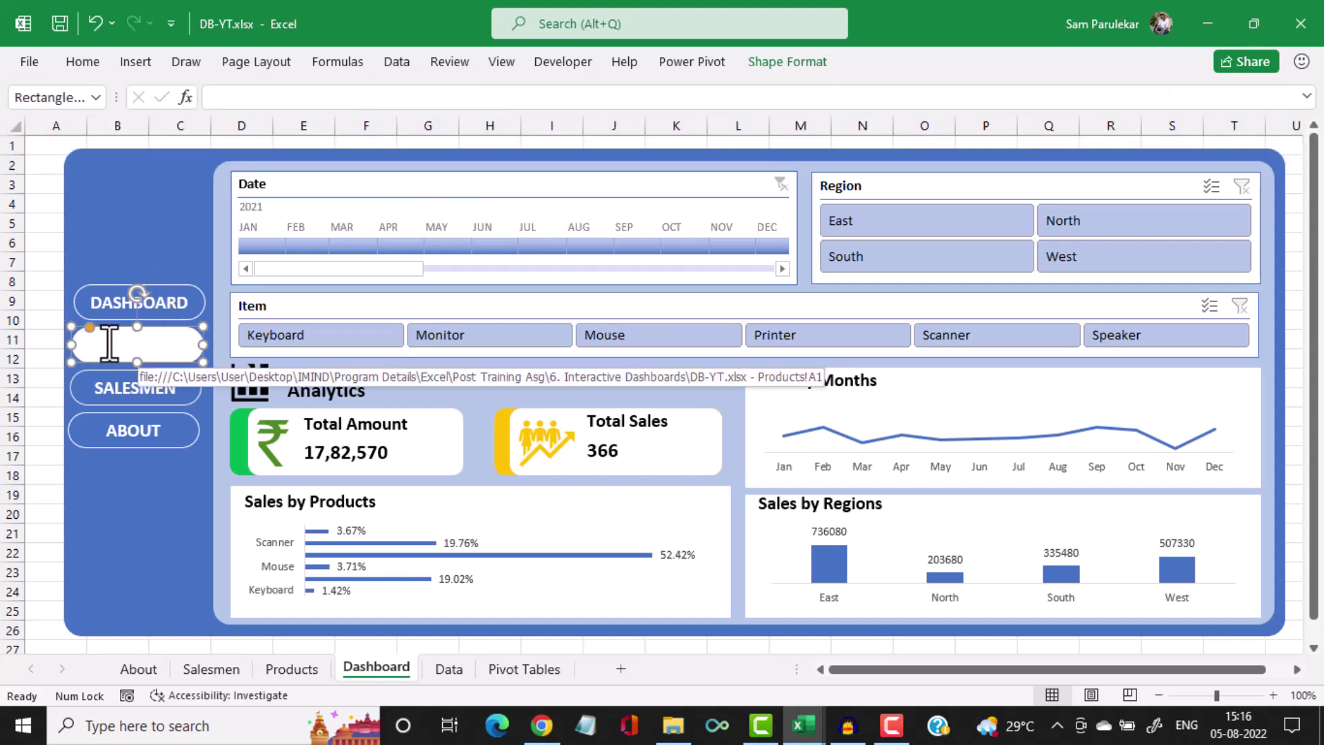
# On the Products sheet, remove the fill from the DASHBOARD navigation button and give it a white outline
pyautogui.click(295, 666)
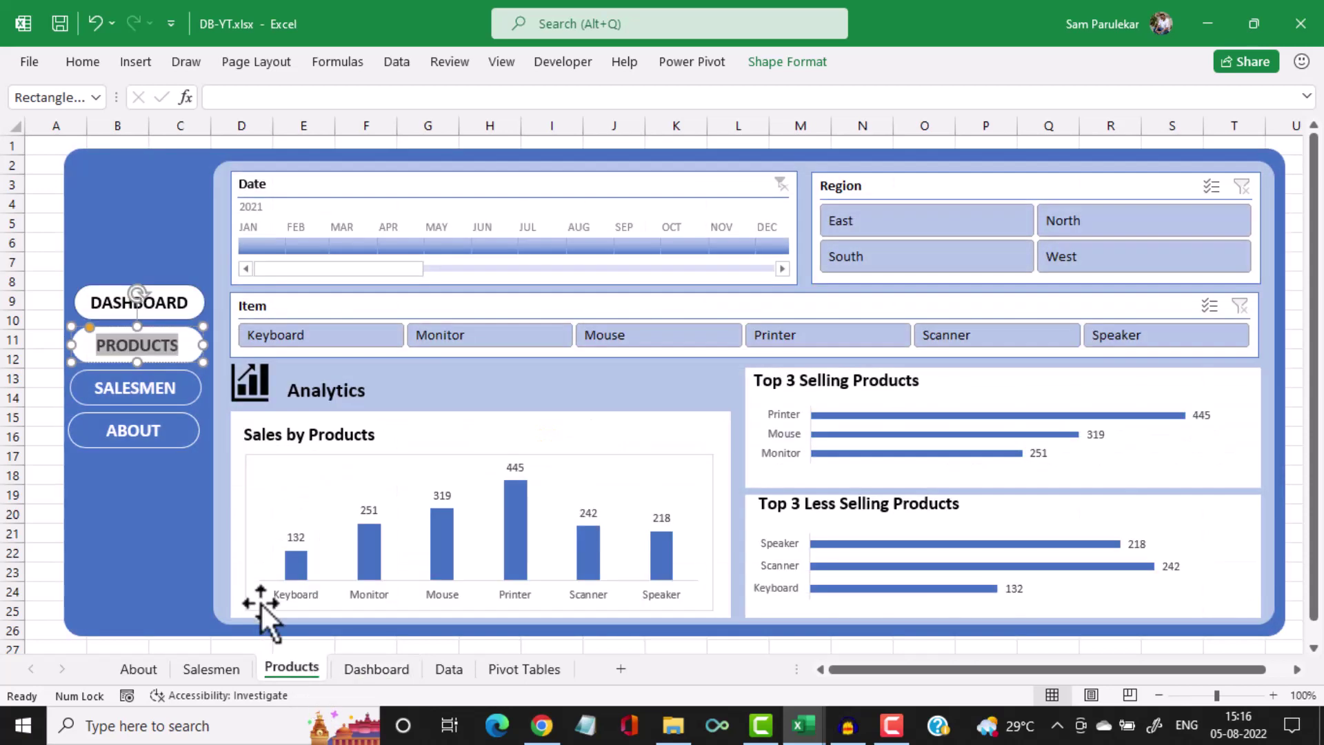
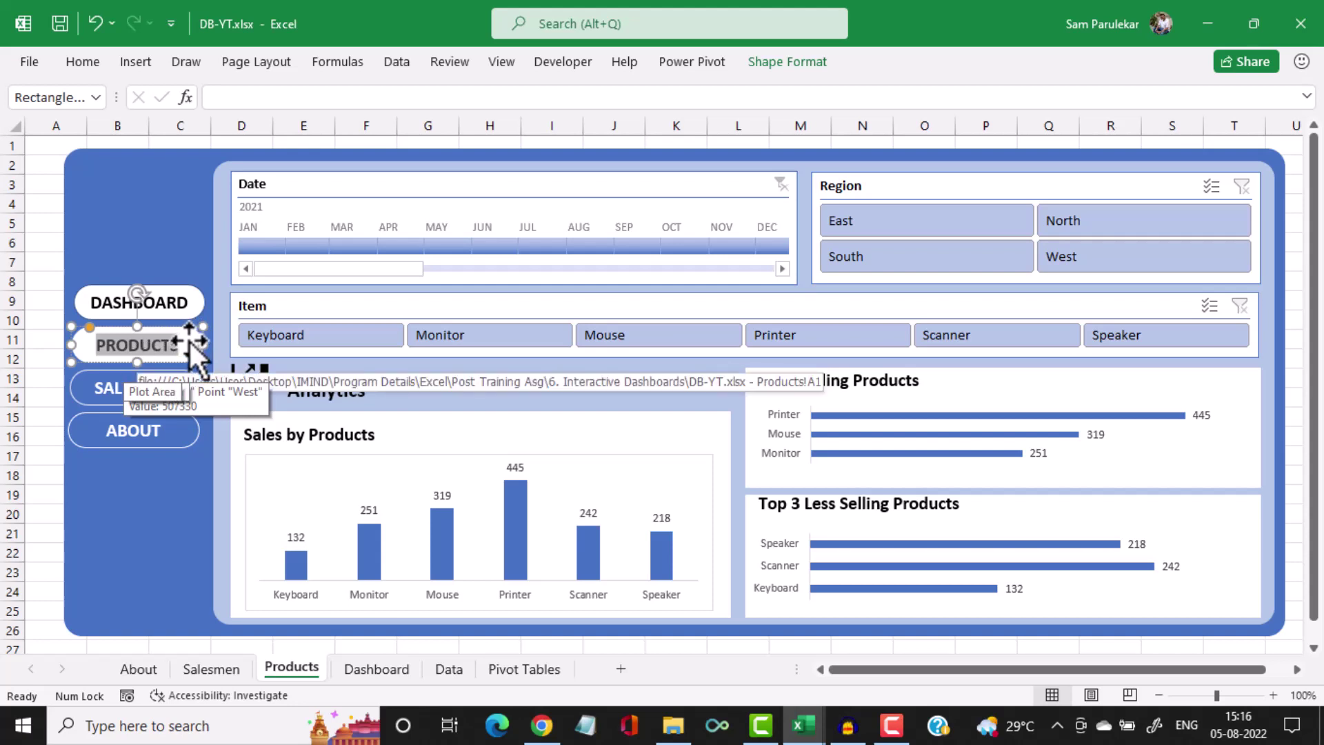
pyautogui.rightClick(183, 287)
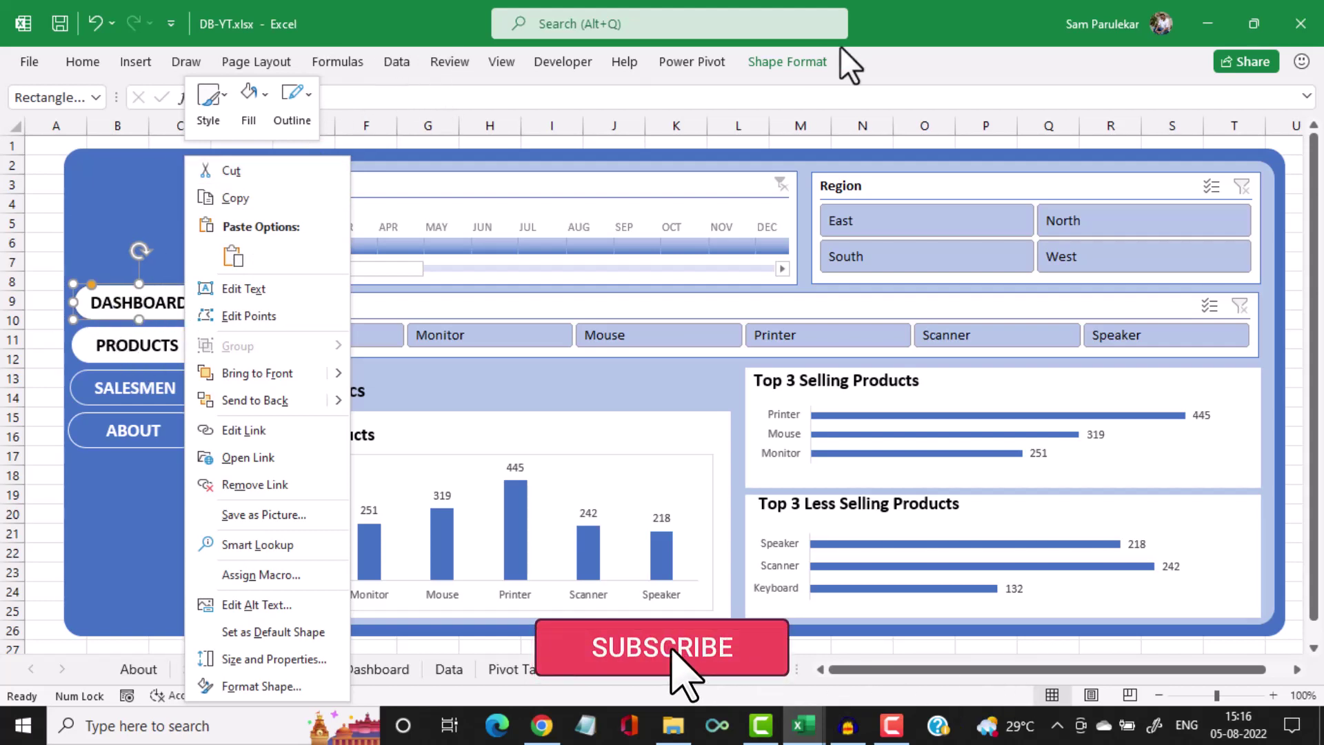
pyautogui.click(804, 63)
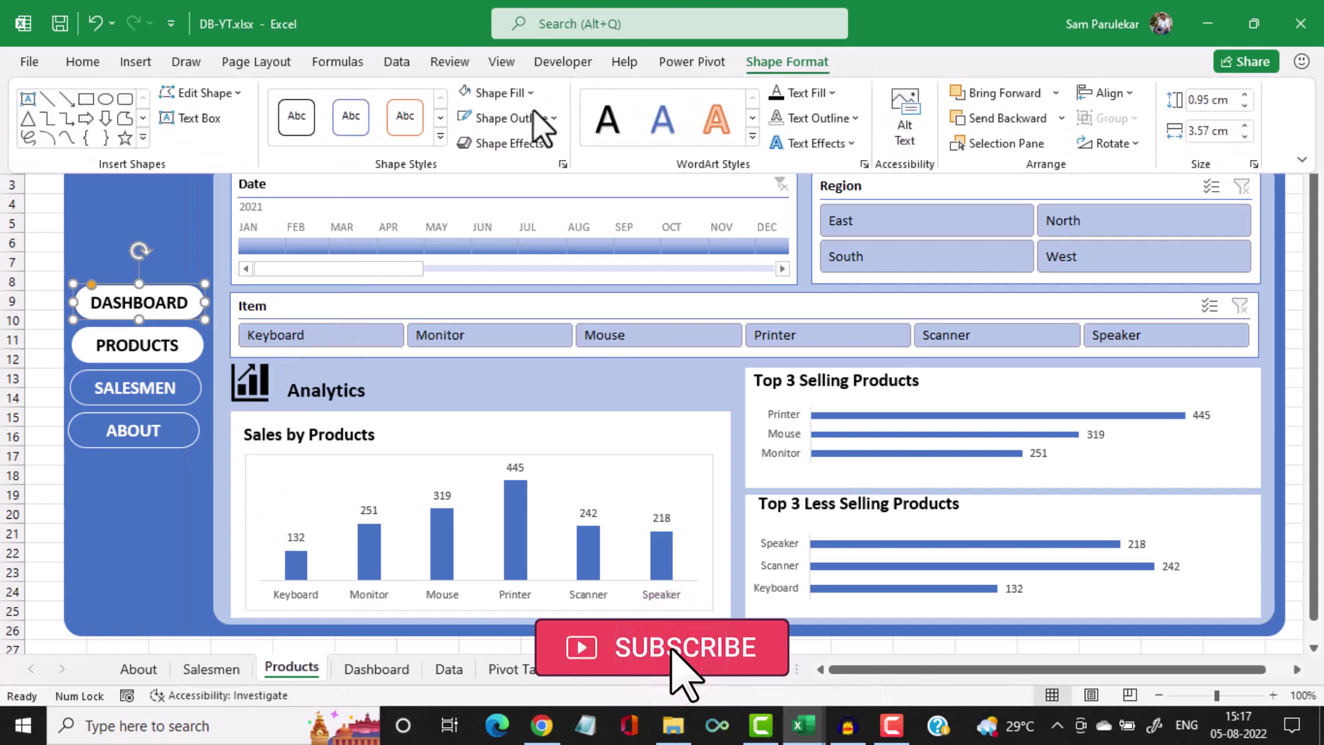
pyautogui.click(526, 91)
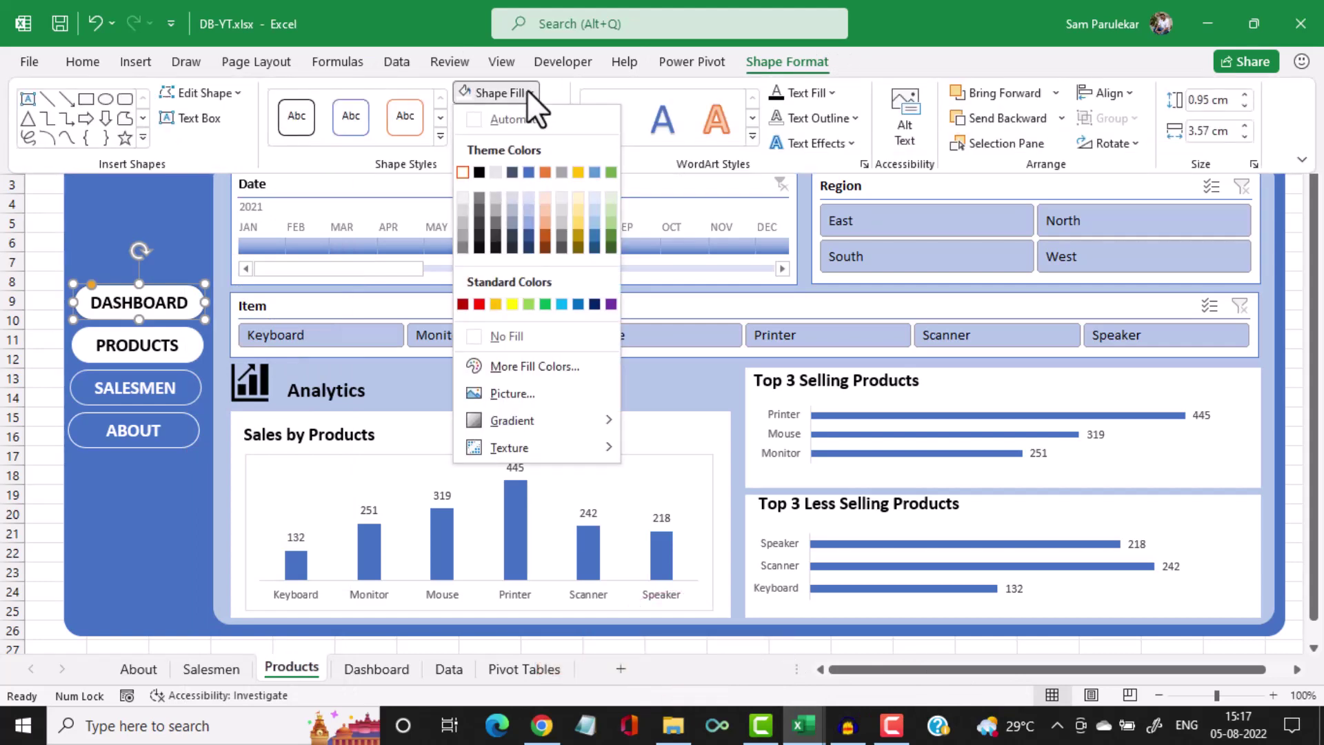
pyautogui.click(467, 334)
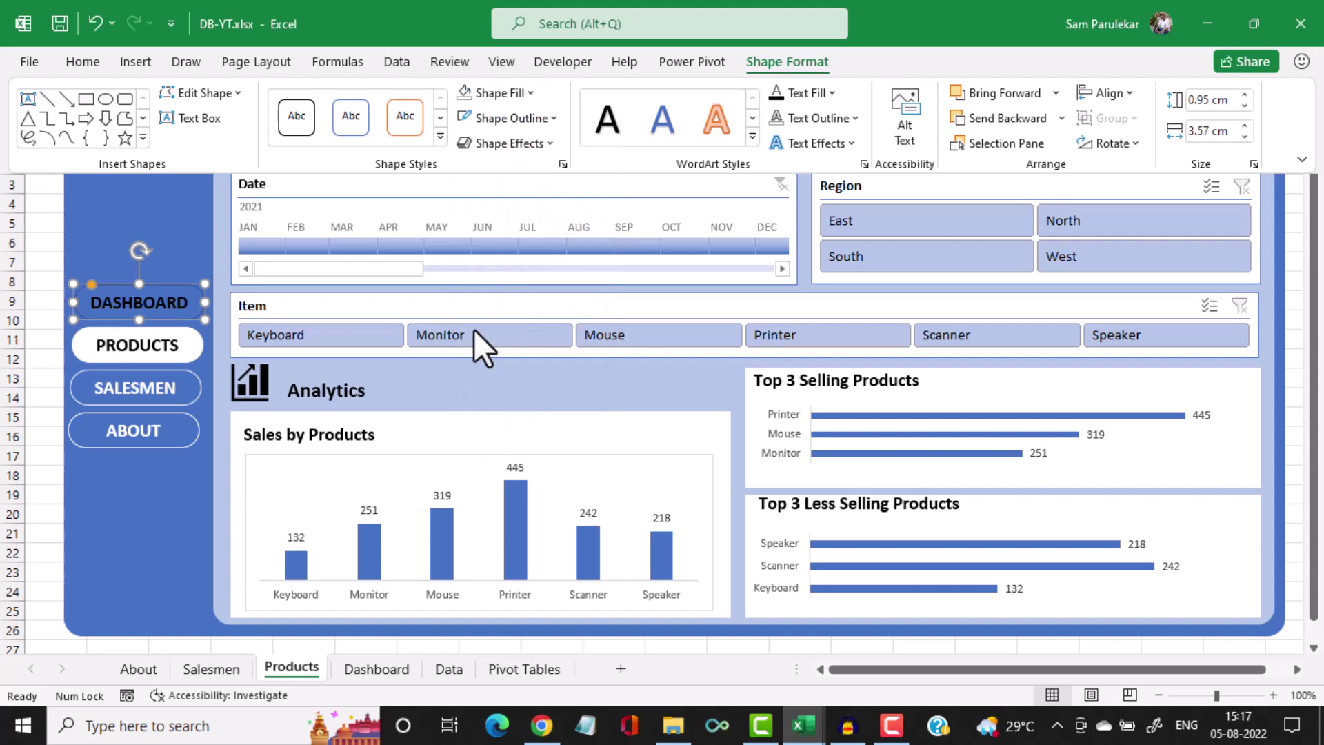
pyautogui.click(553, 121)
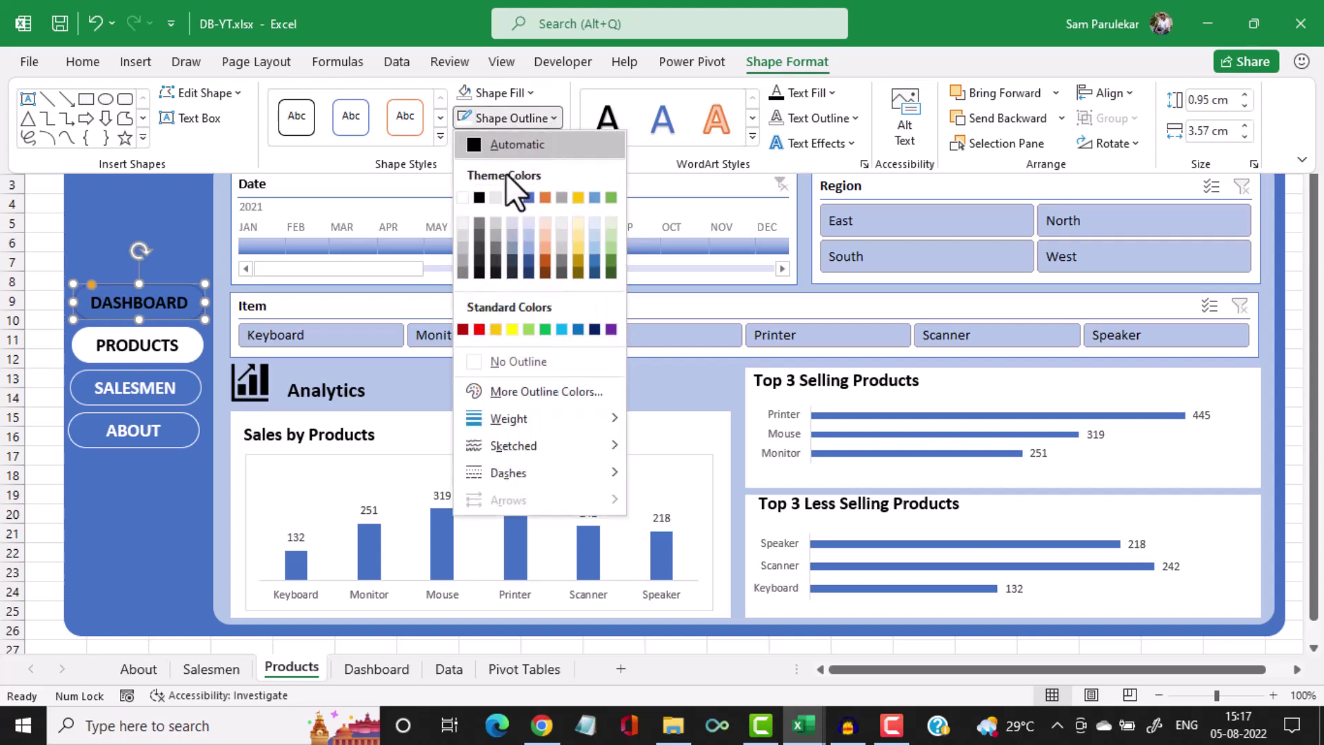
pyautogui.click(460, 198)
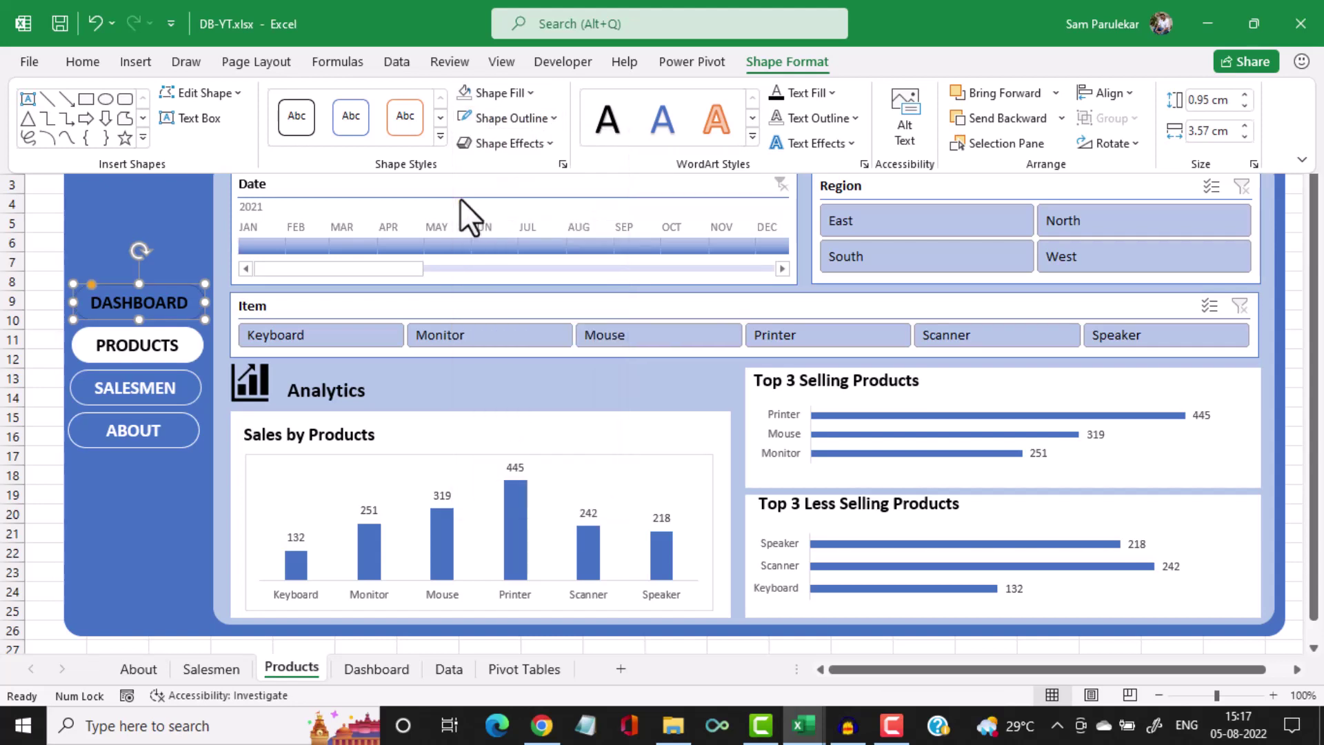
# On the Dashboard sheet, remove the fill from the PRODUCTS navigation button
pyautogui.click(163, 490)
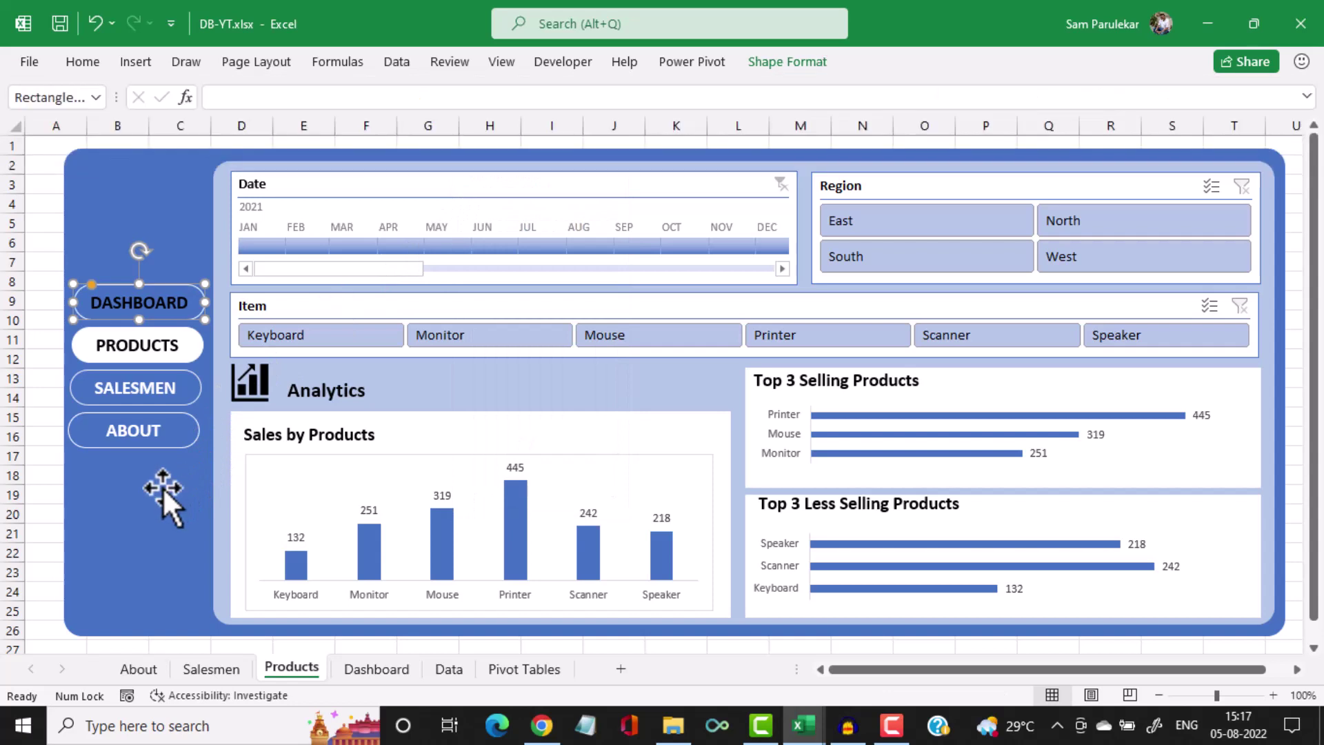
pyautogui.click(163, 487)
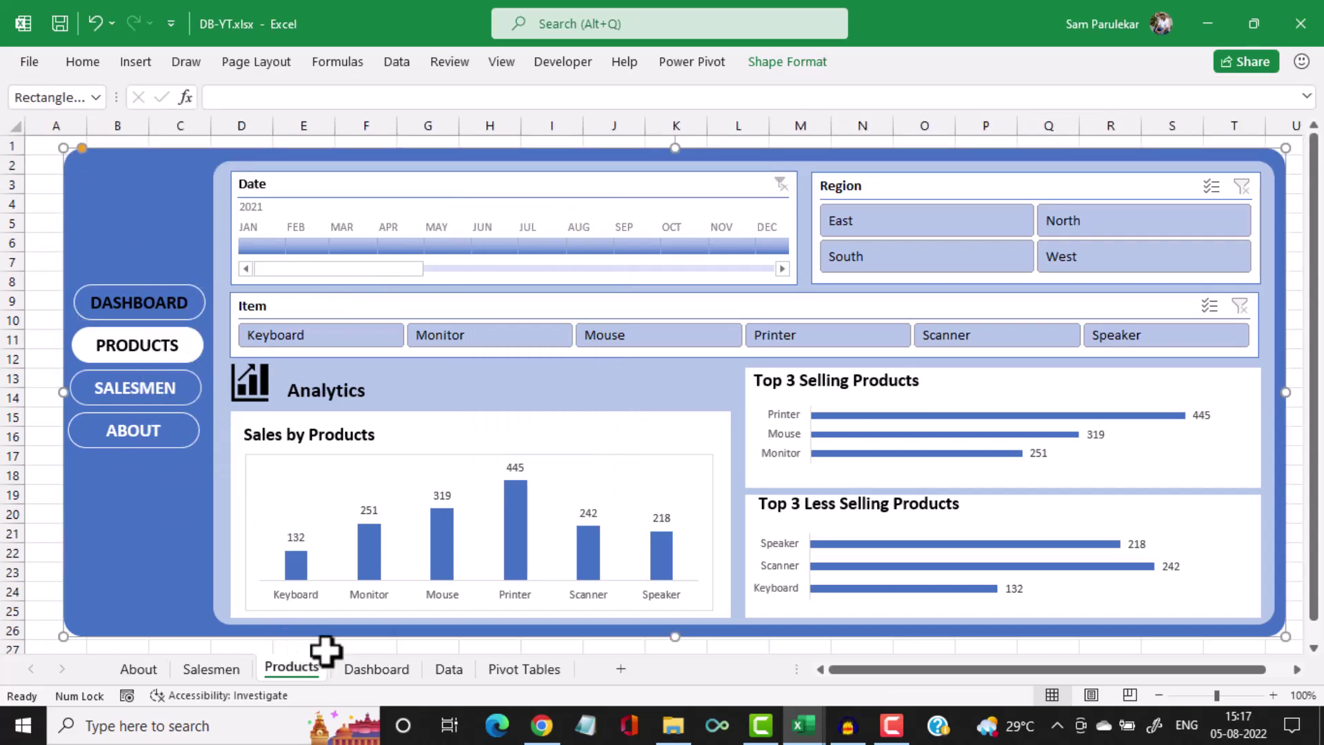
pyautogui.click(372, 671)
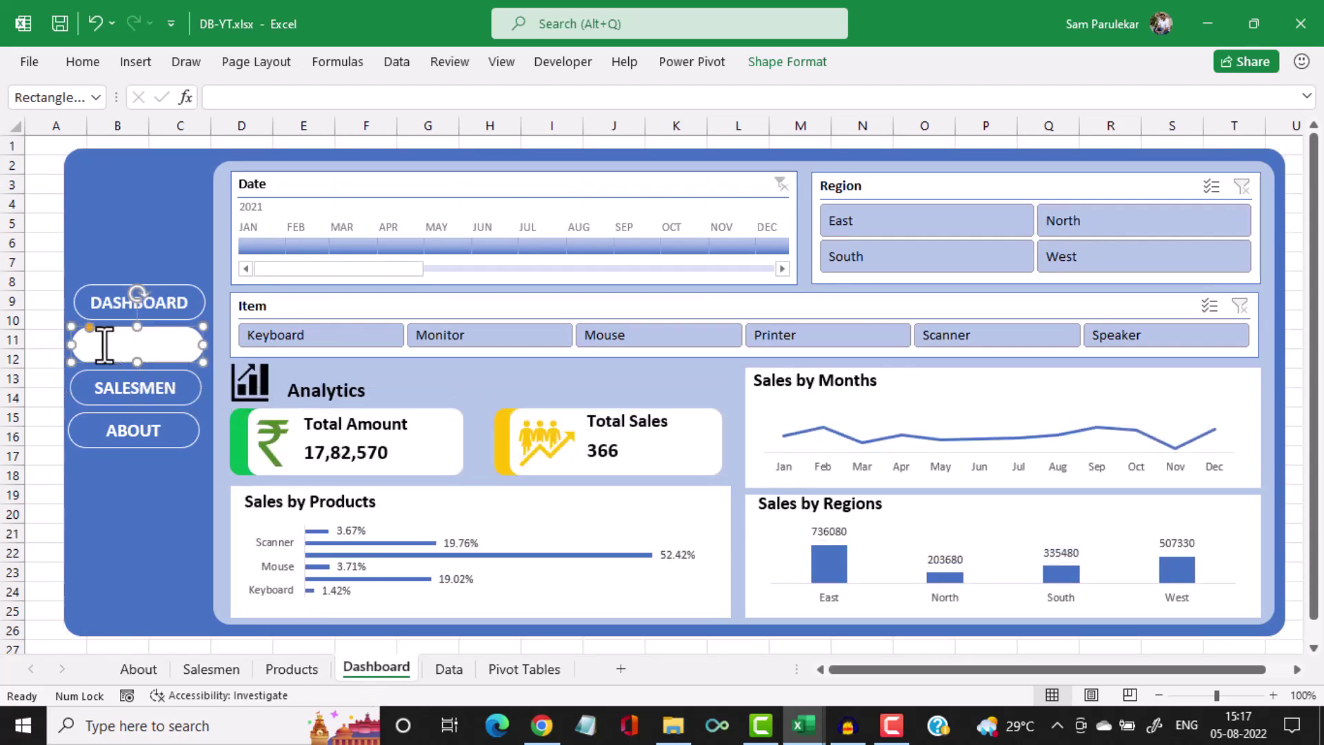
pyautogui.moveTo(104, 344); pyautogui.dragTo(250, 344)
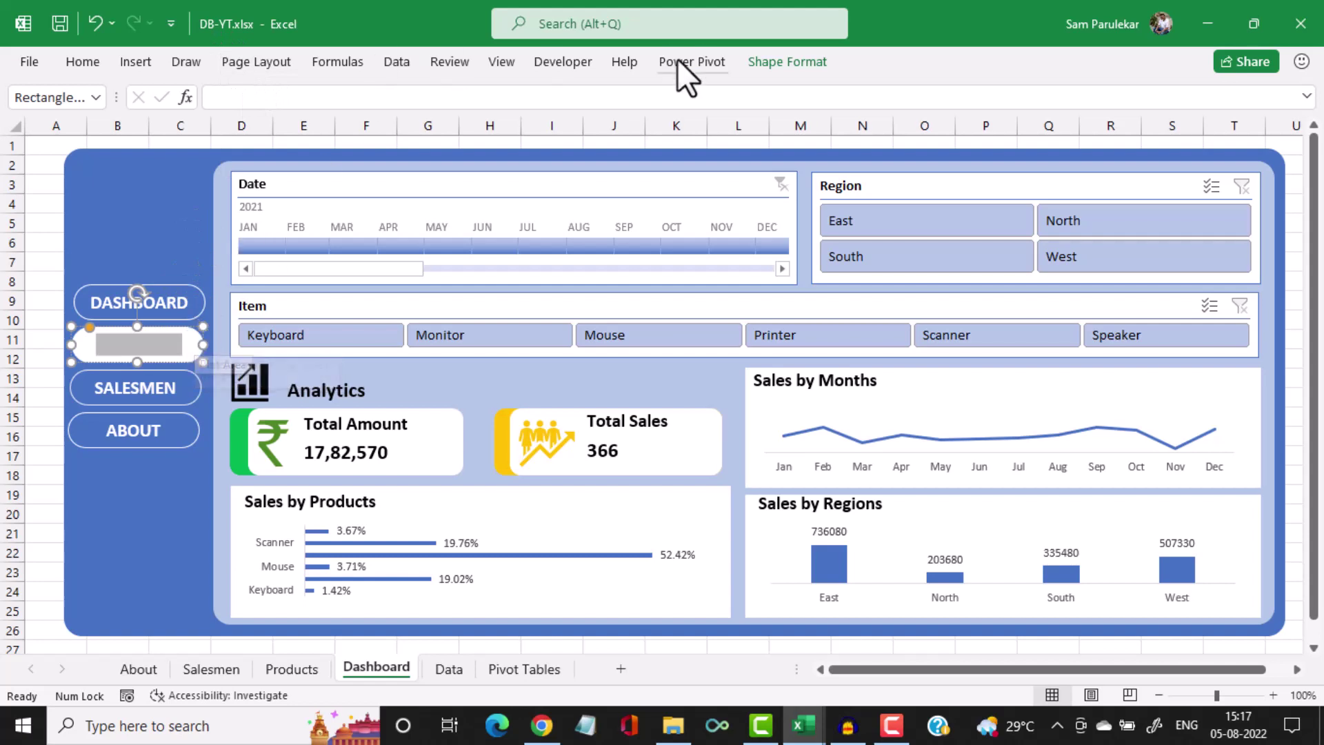
pyautogui.click(780, 63)
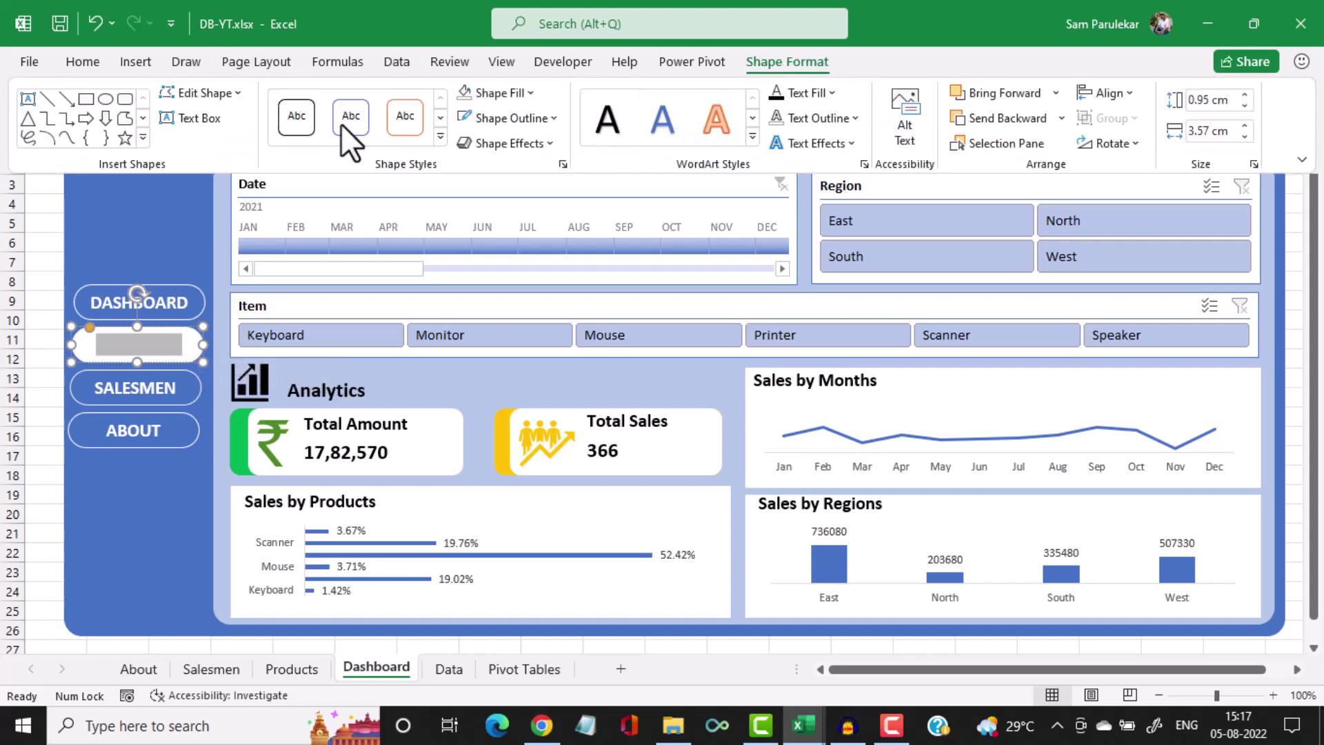
pyautogui.click(526, 94)
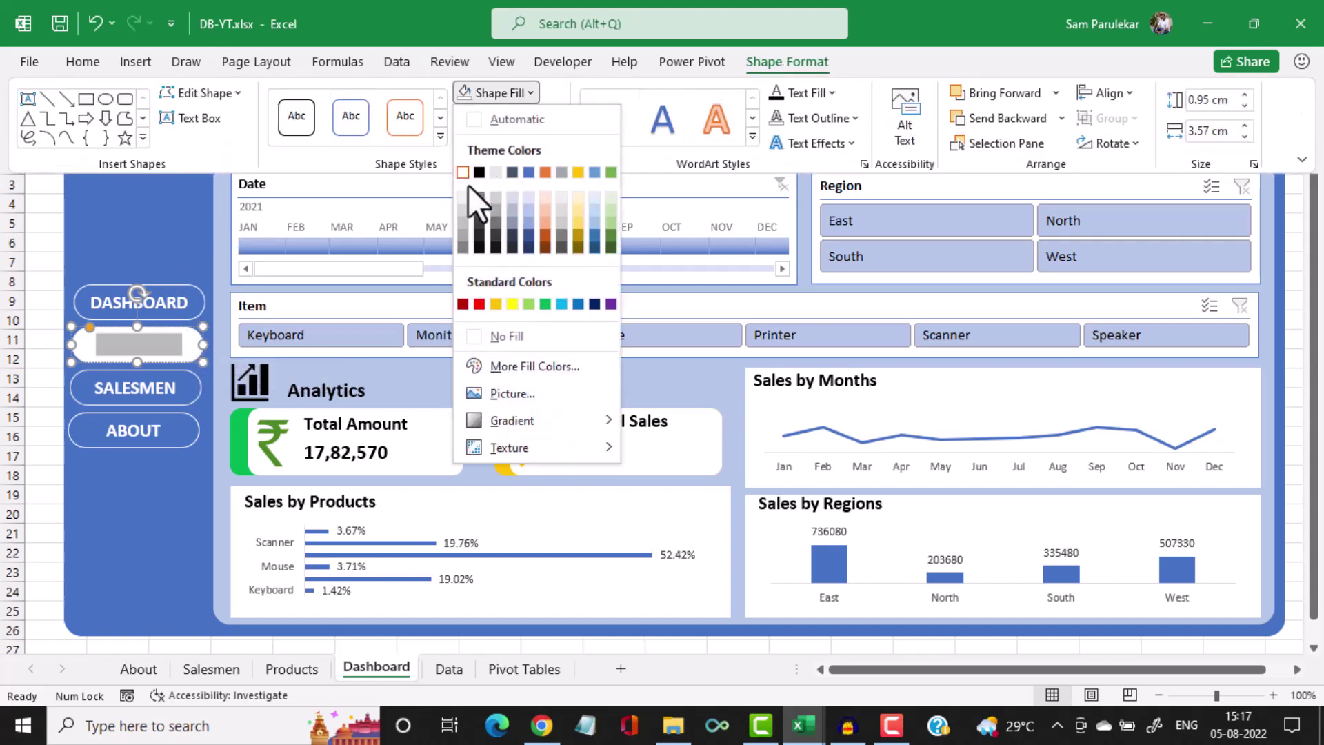
pyautogui.click(470, 337)
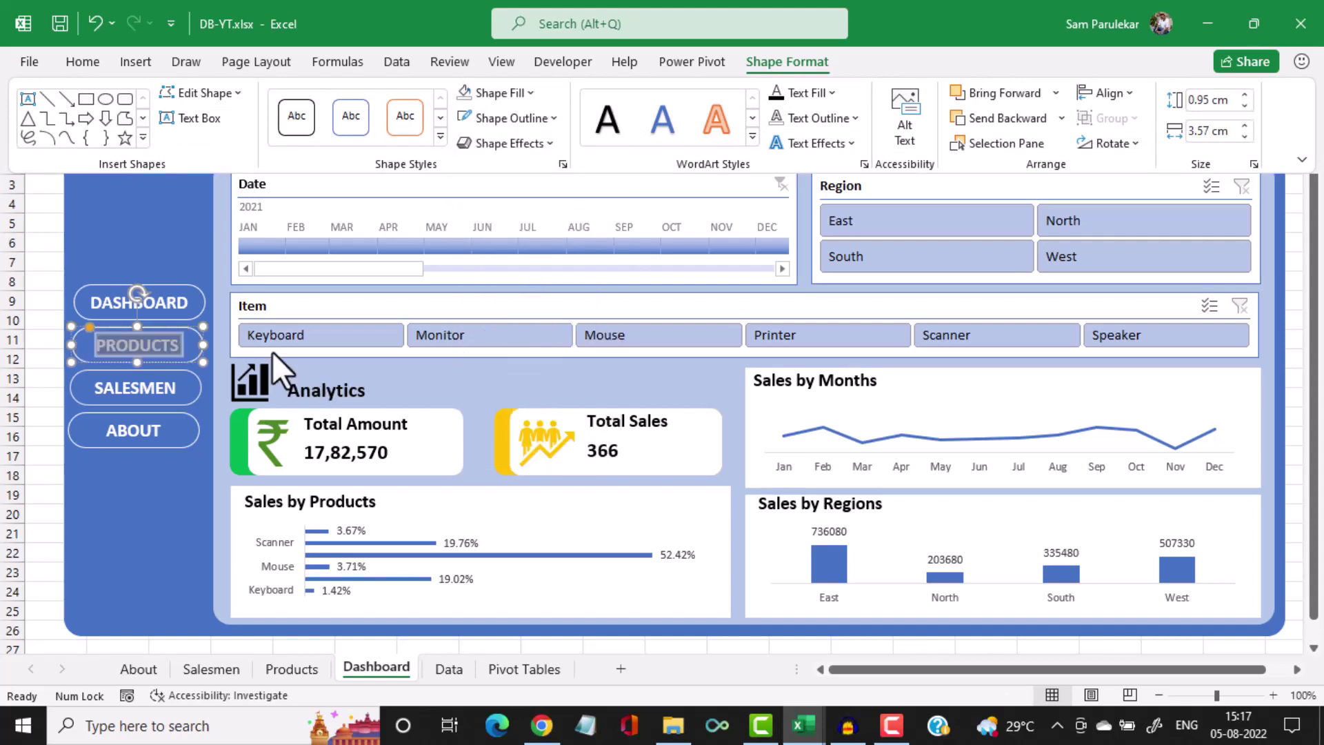
pyautogui.click(133, 491)
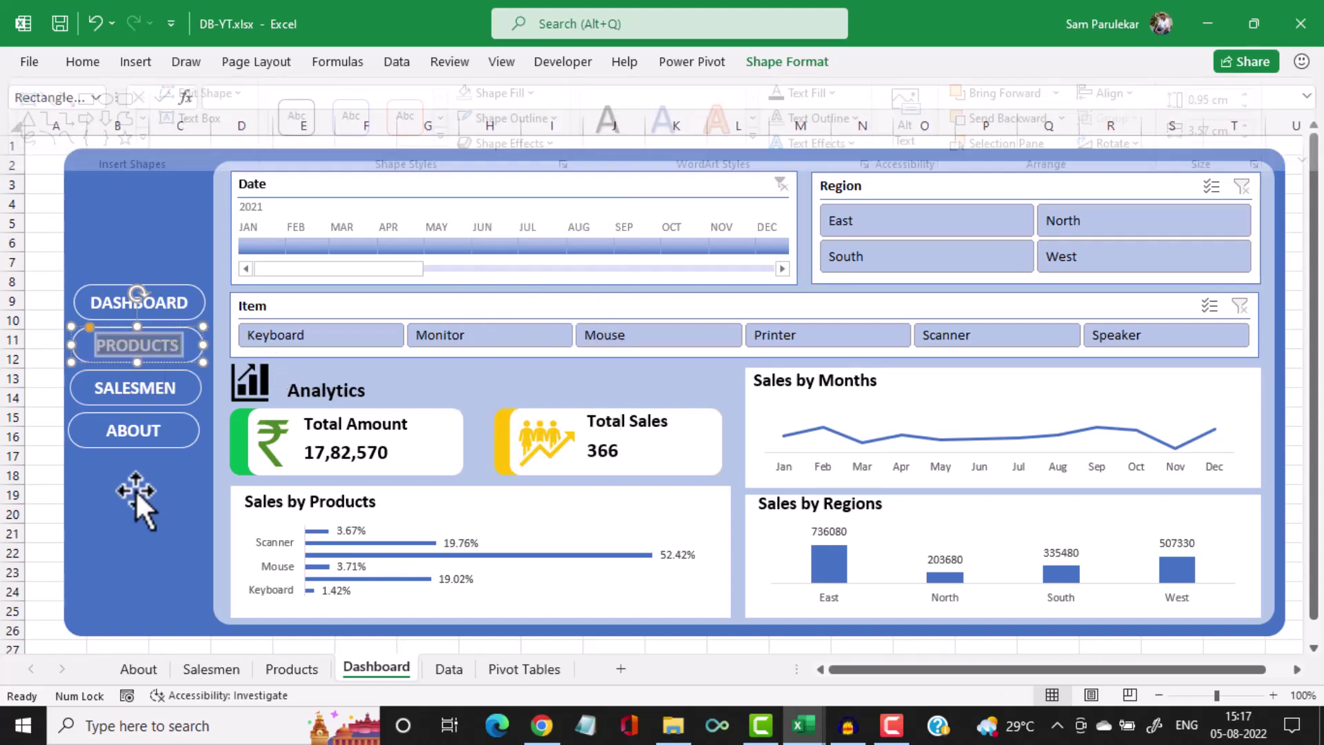
# Fill the DASHBOARD navigation button on the Dashboard sheet with white and set its text to black
pyautogui.click(200, 295)
pyautogui.rightClick(201, 289)
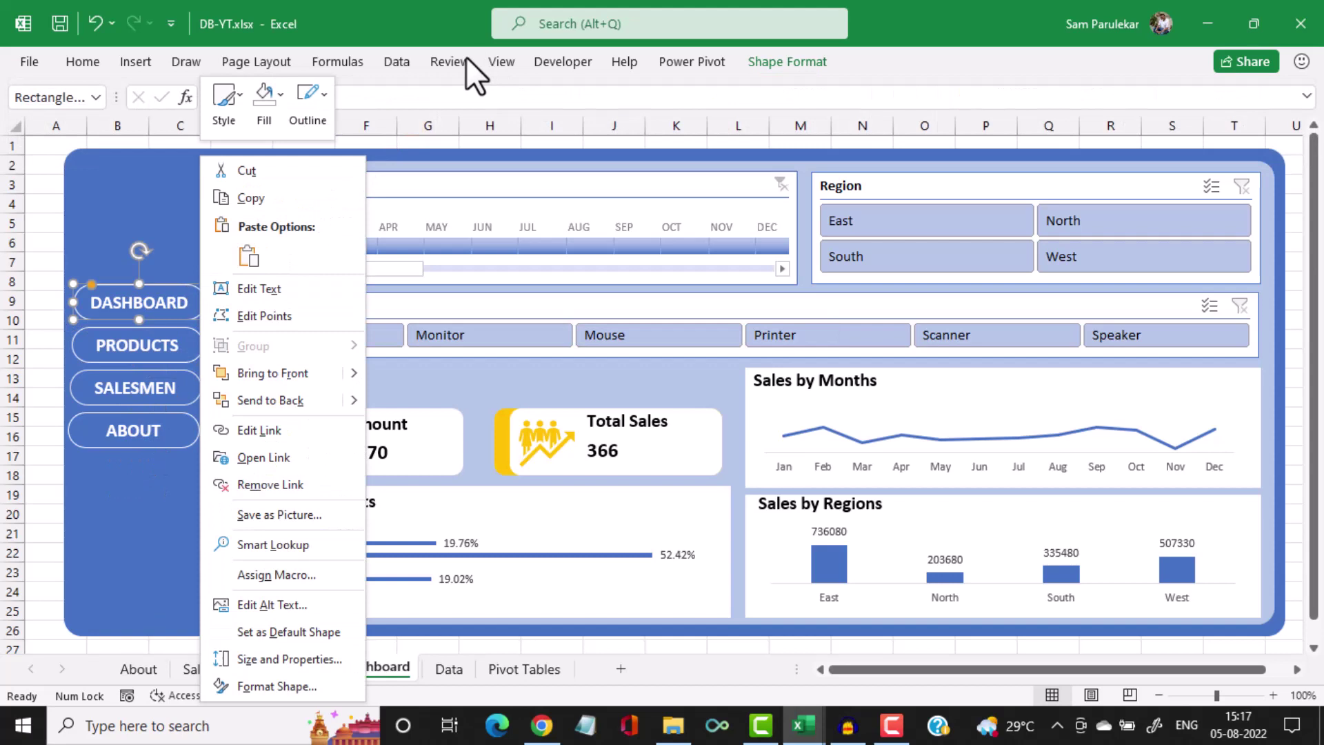
pyautogui.click(800, 68)
pyautogui.click(802, 65)
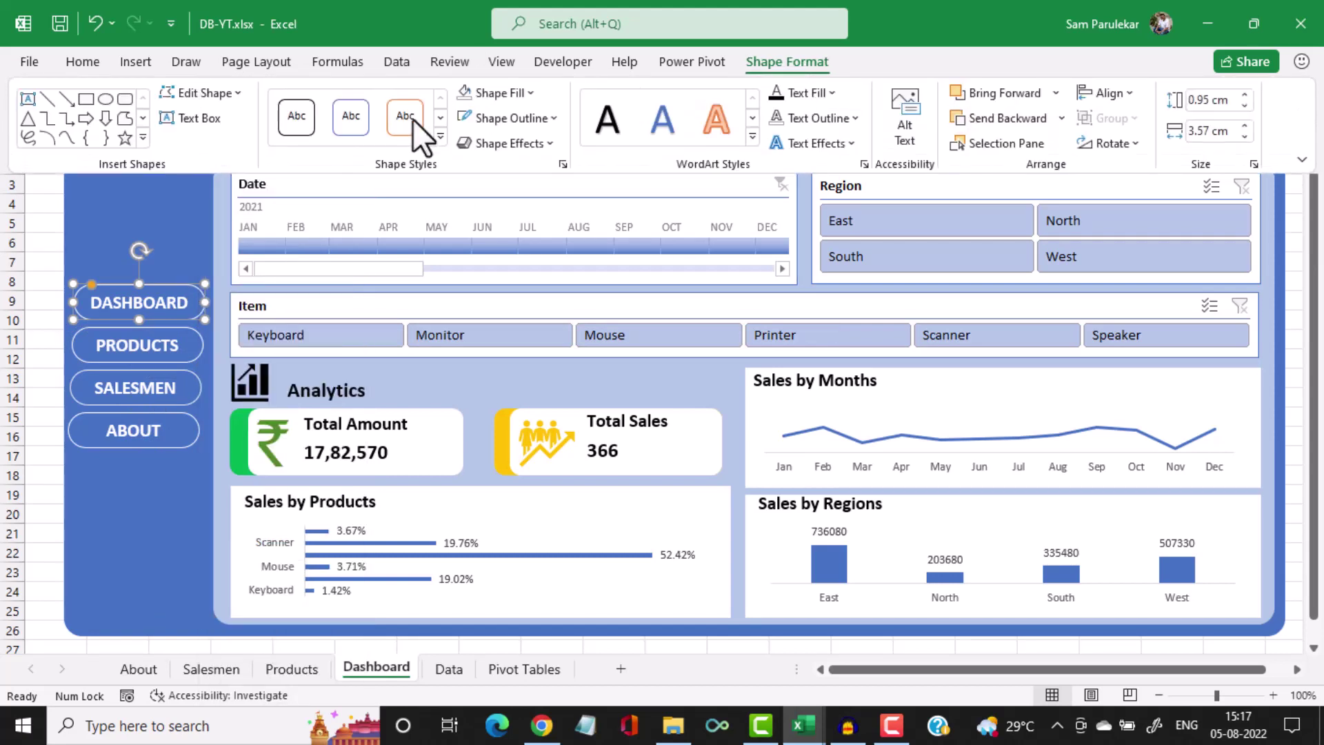
pyautogui.click(534, 94)
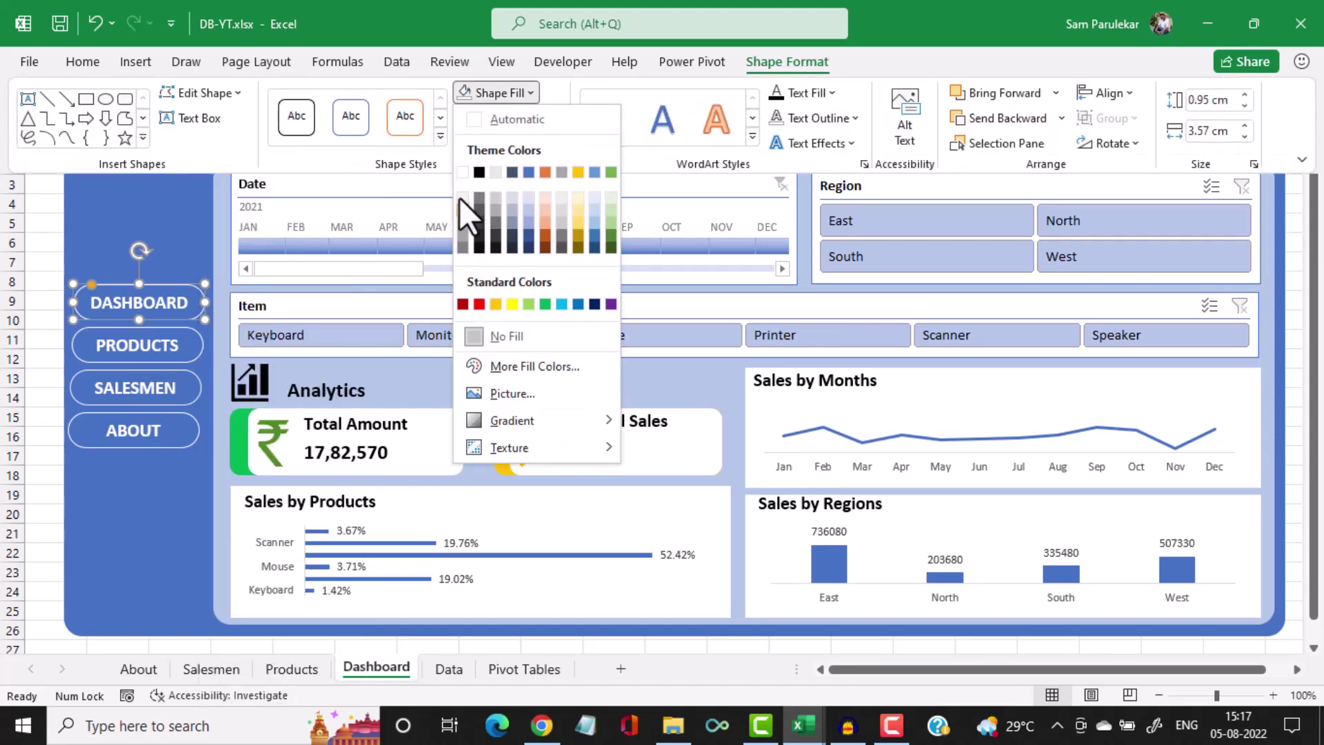
pyautogui.click(462, 169)
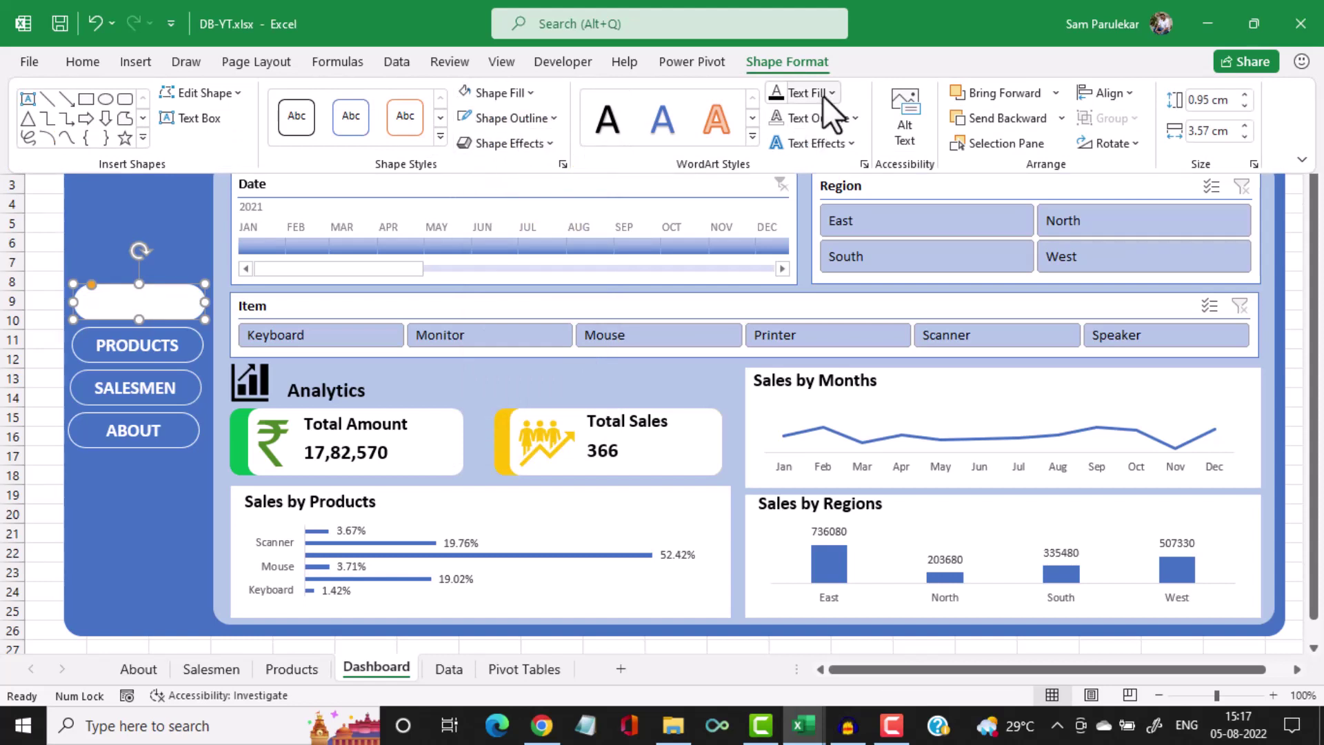
pyautogui.click(801, 97)
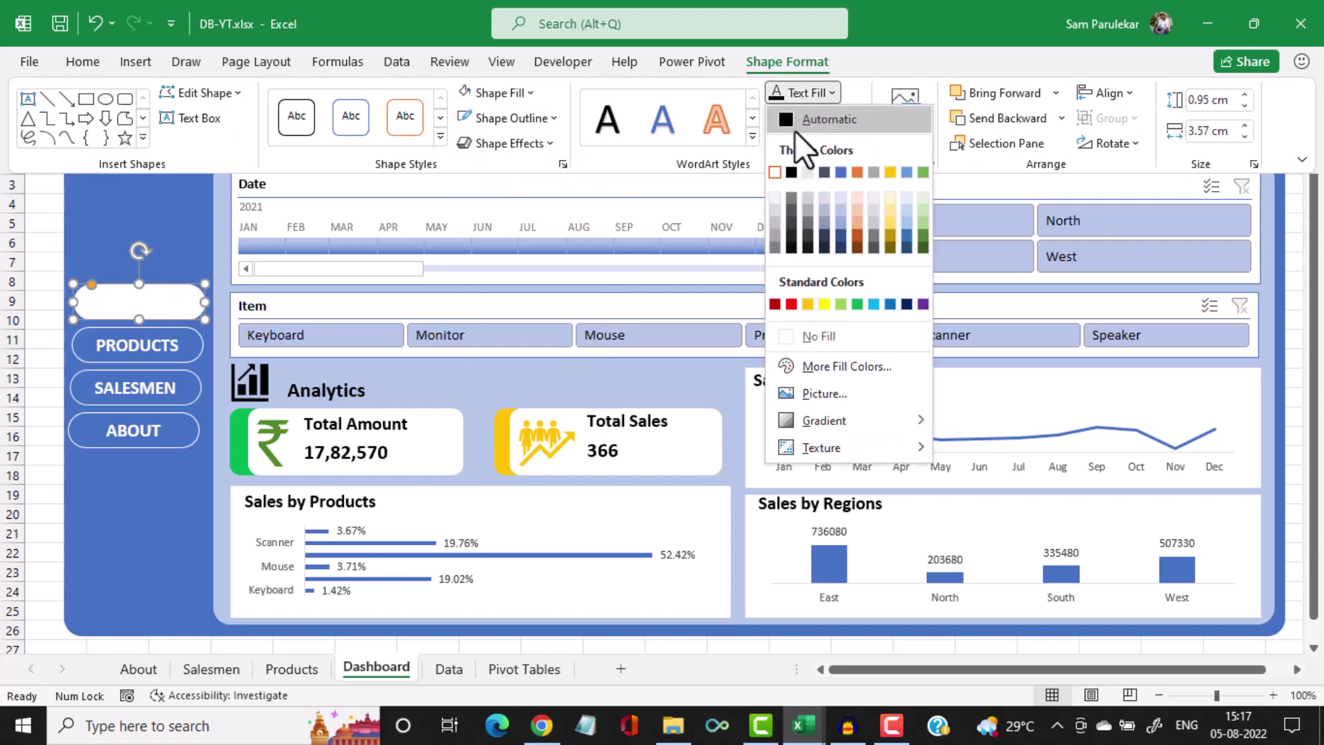
pyautogui.click(787, 172)
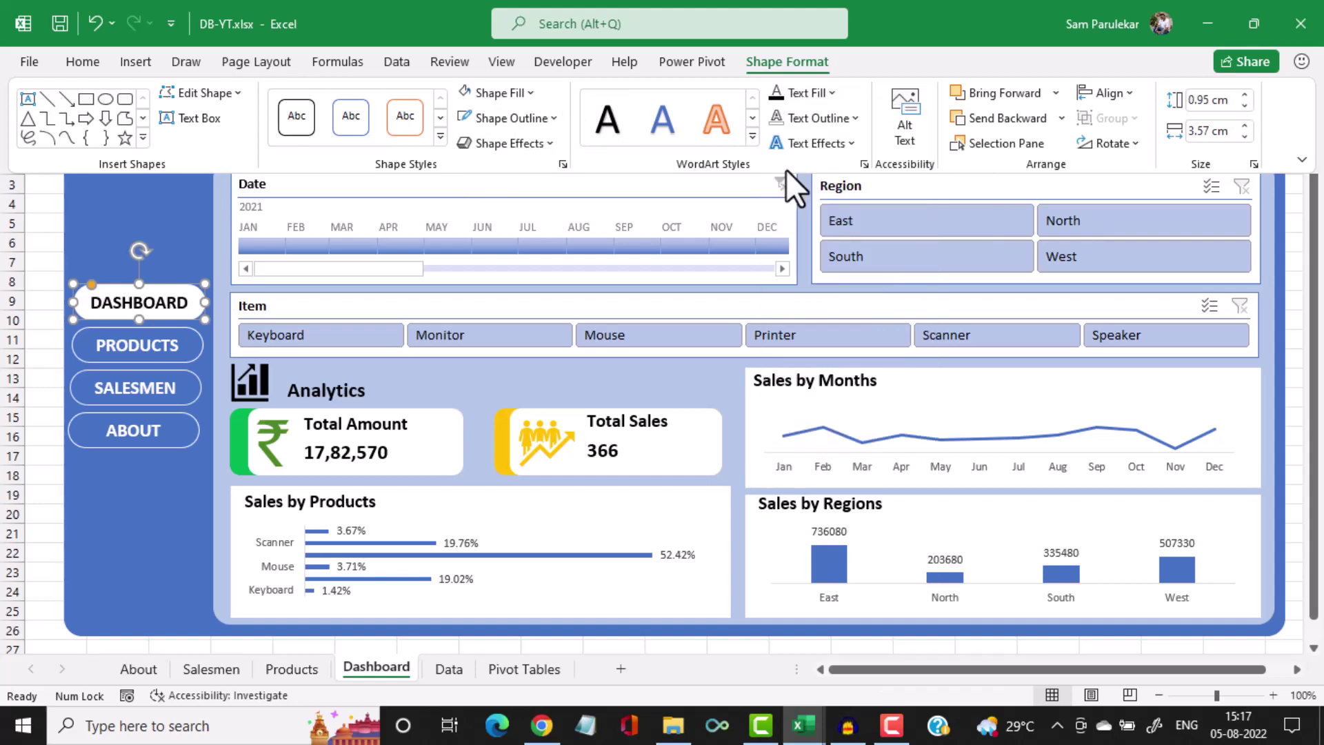
pyautogui.click(148, 569)
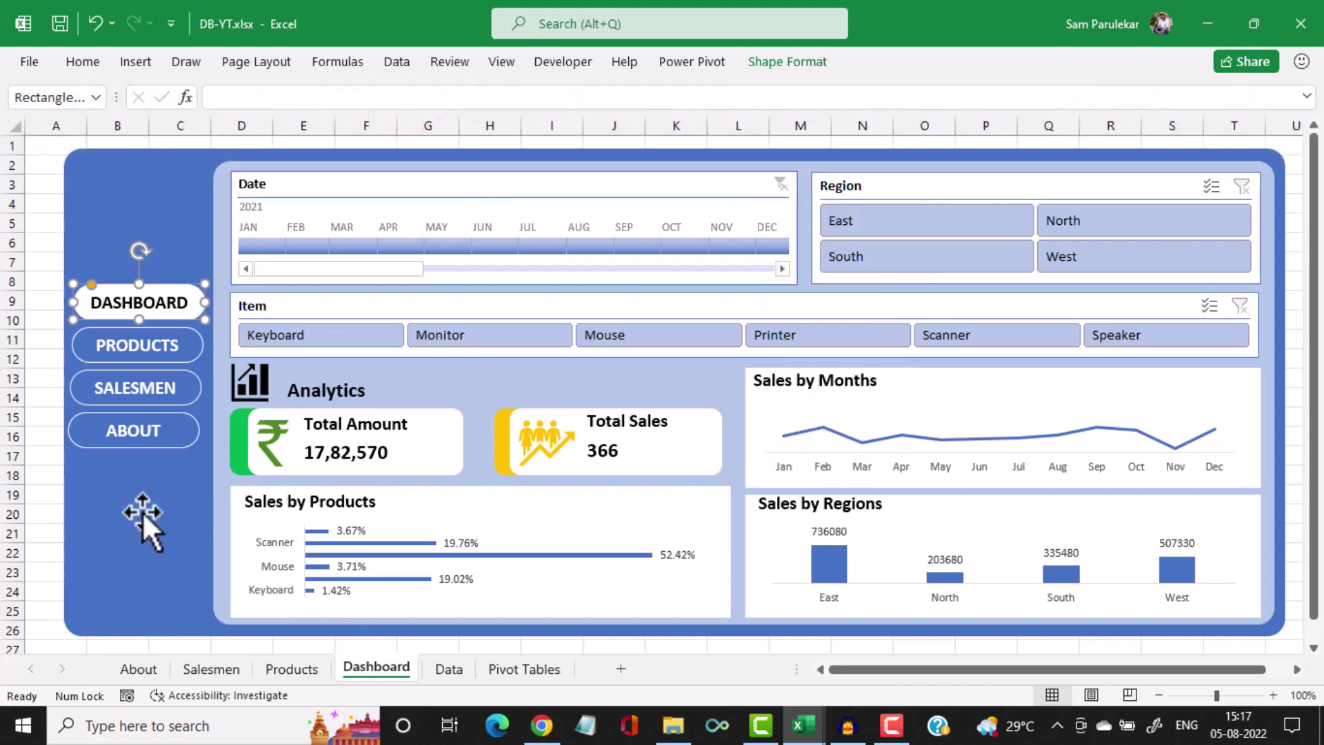
pyautogui.click(47, 510)
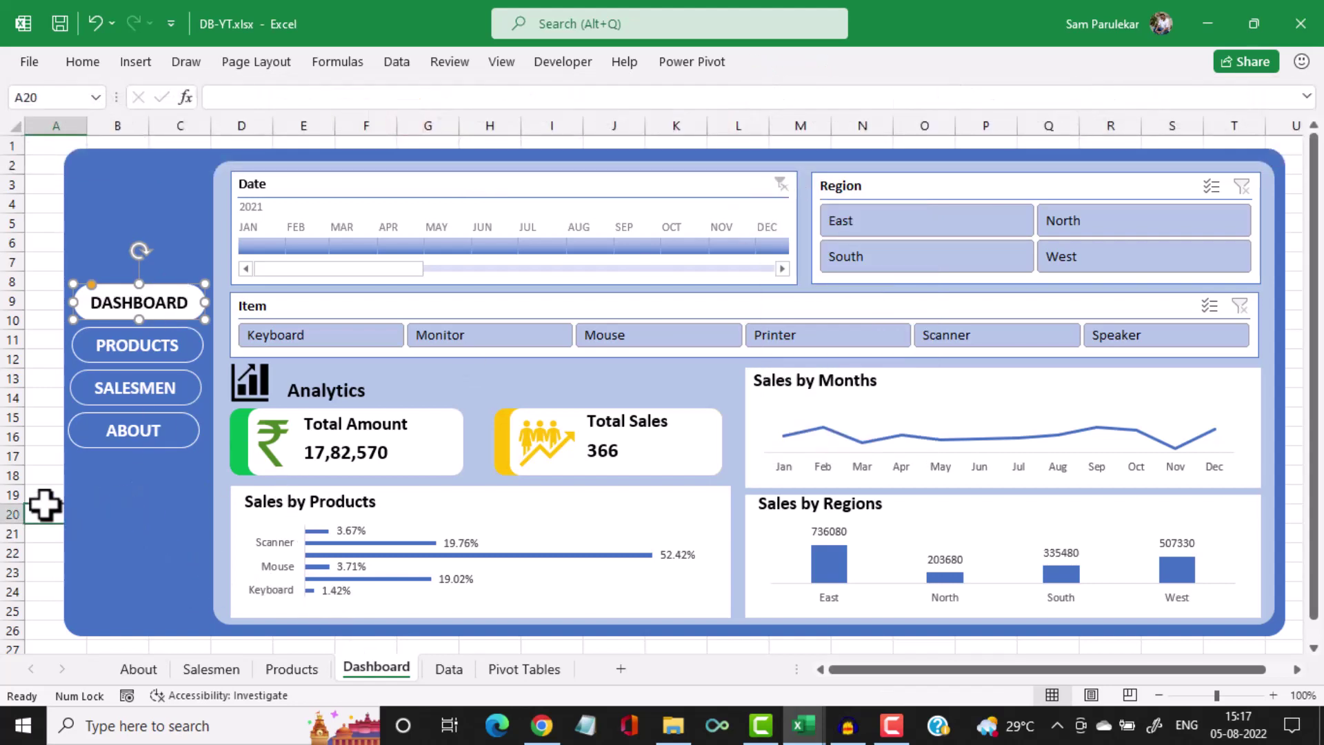
# On the Salesmen sheet, fill the SALESMEN navigation button with white and set its text to black
pyautogui.click(273, 669)
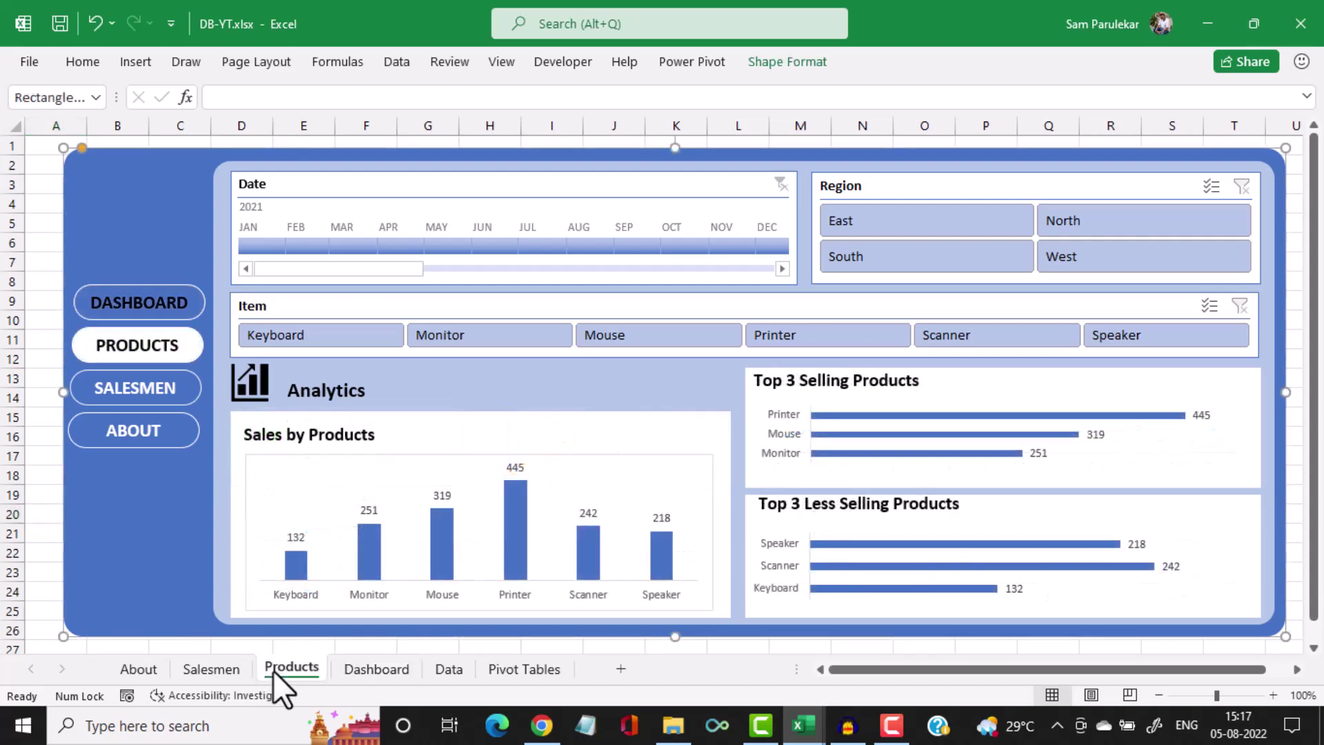
pyautogui.click(211, 669)
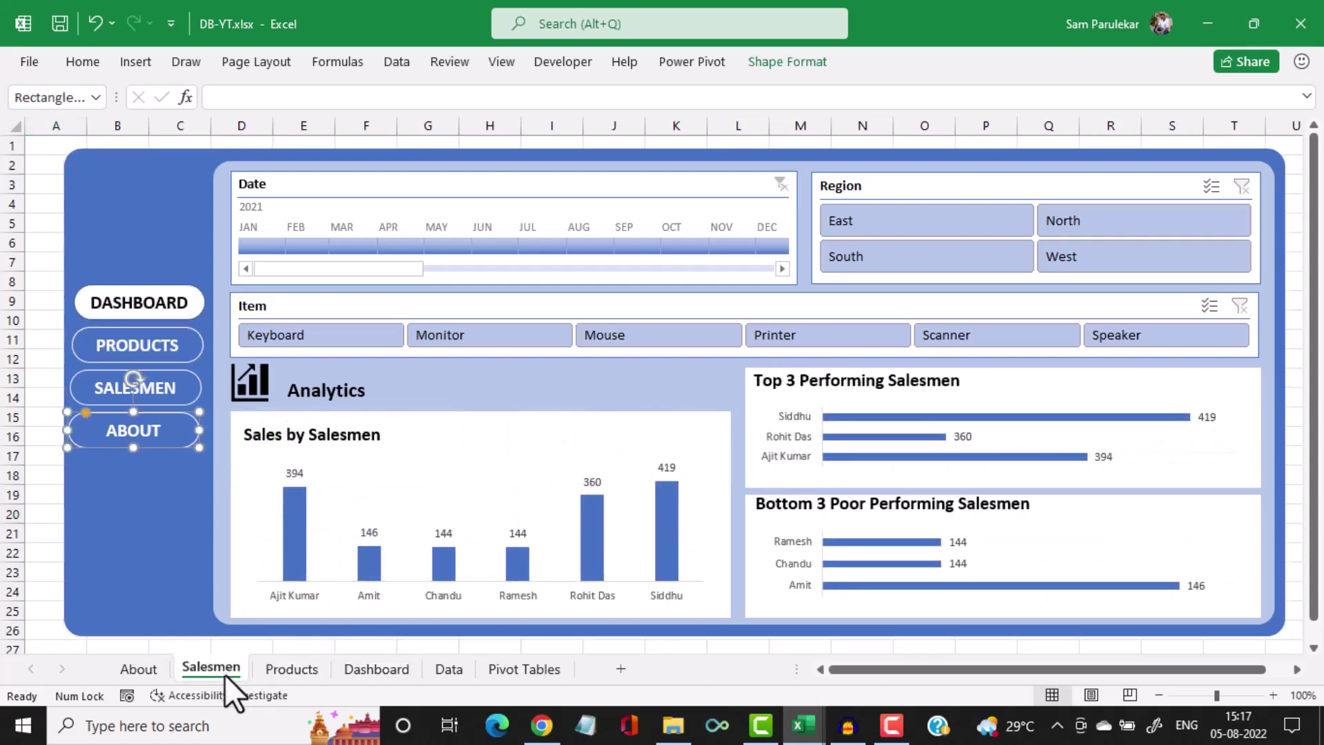
pyautogui.rightClick(195, 378)
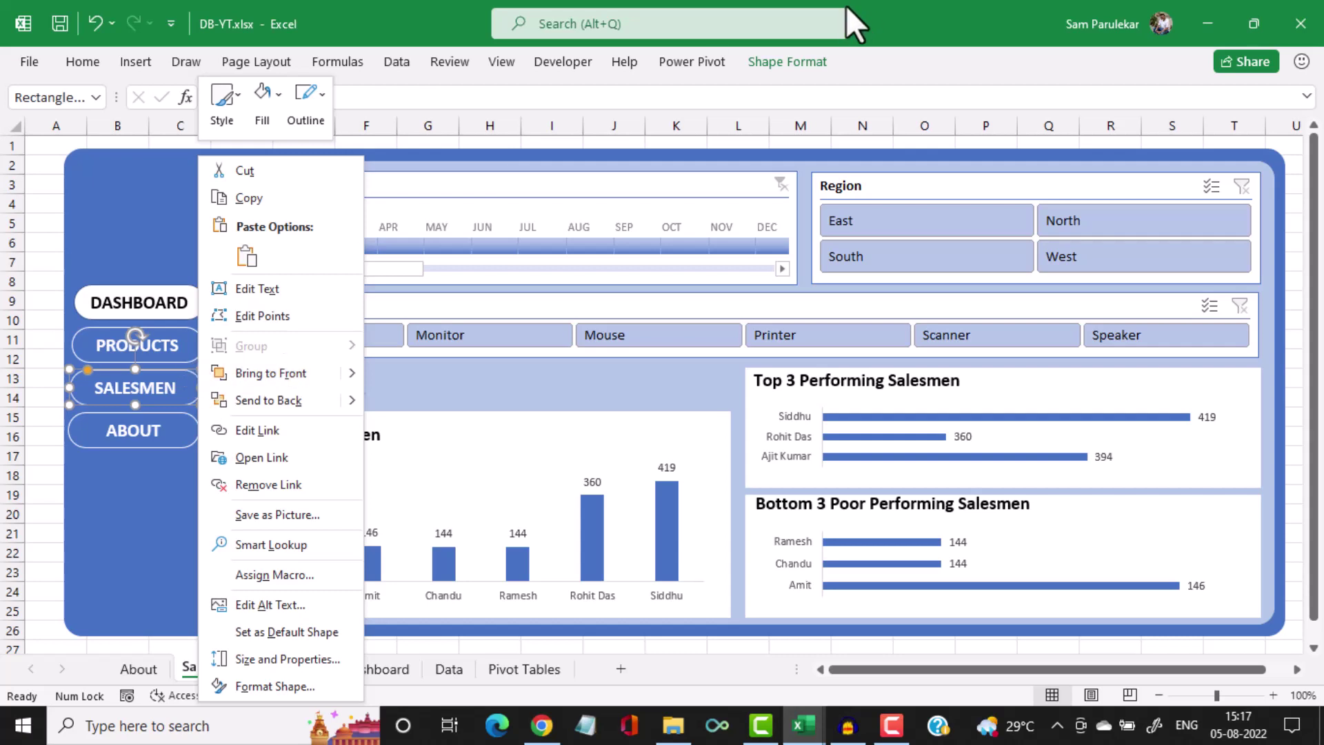
pyautogui.click(772, 64)
pyautogui.click(771, 64)
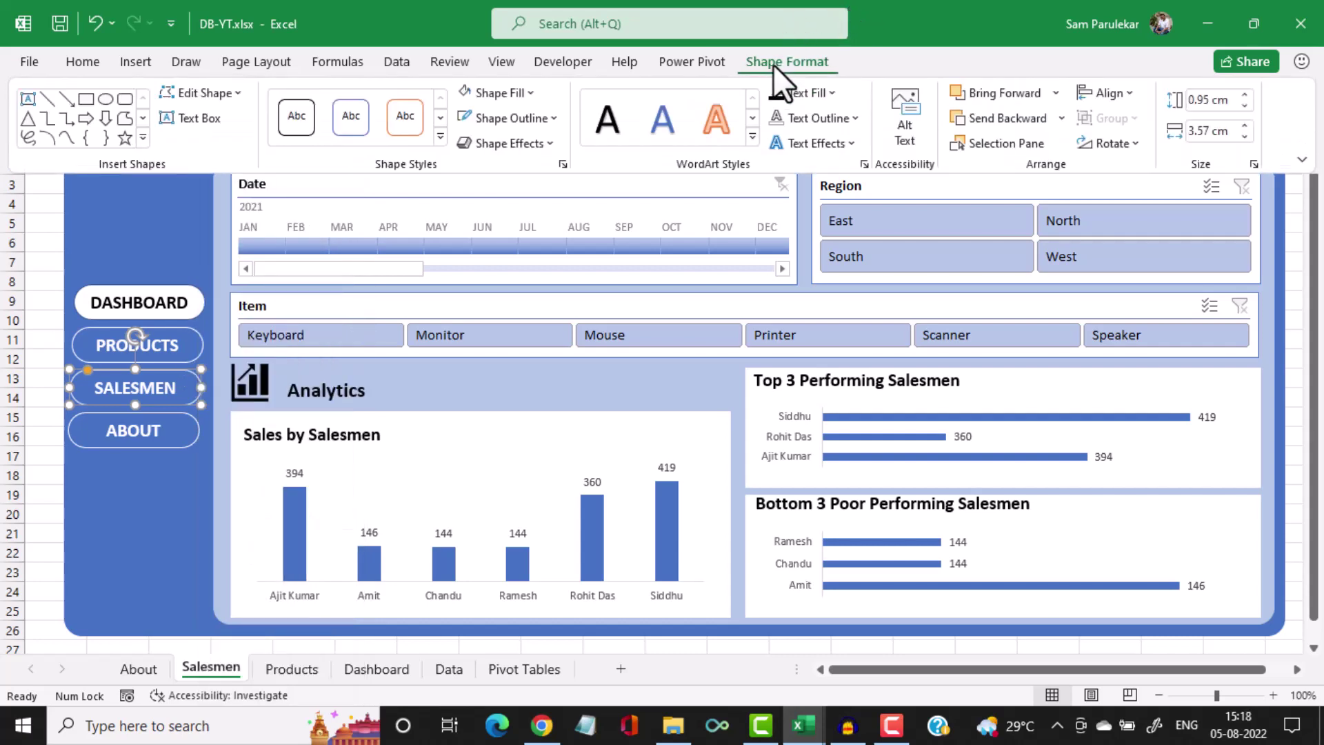
pyautogui.click(527, 94)
pyautogui.click(465, 176)
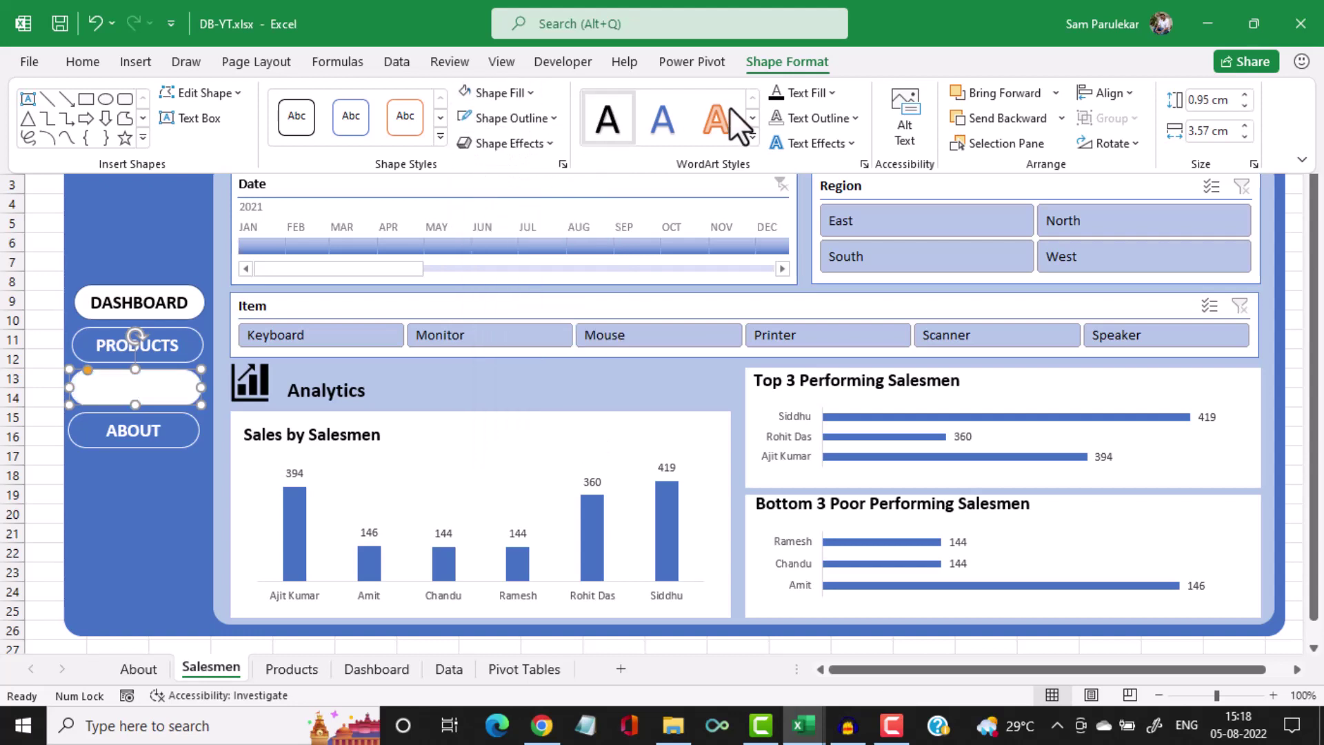
pyautogui.click(775, 97)
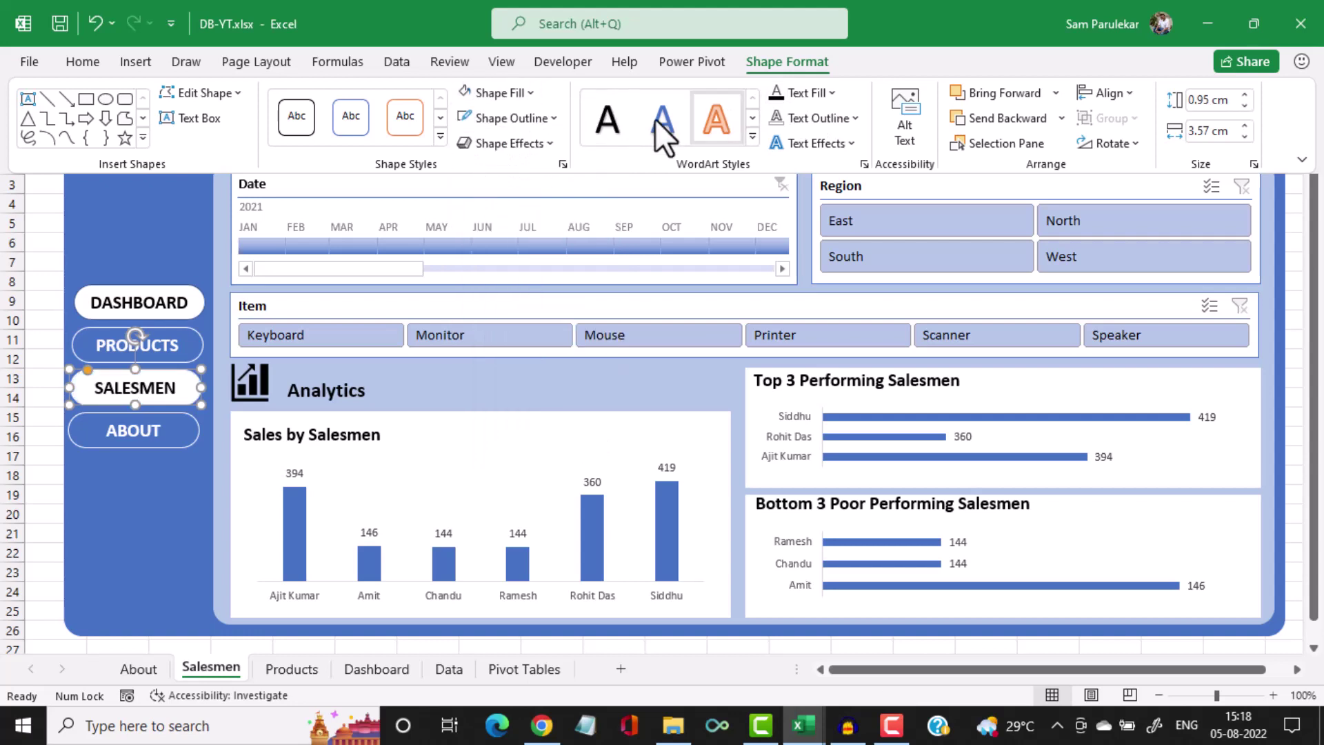
# On the Salesmen sheet, remove the fill from the DASHBOARD navigation button and give it a white outline
pyautogui.rightClick(195, 303)
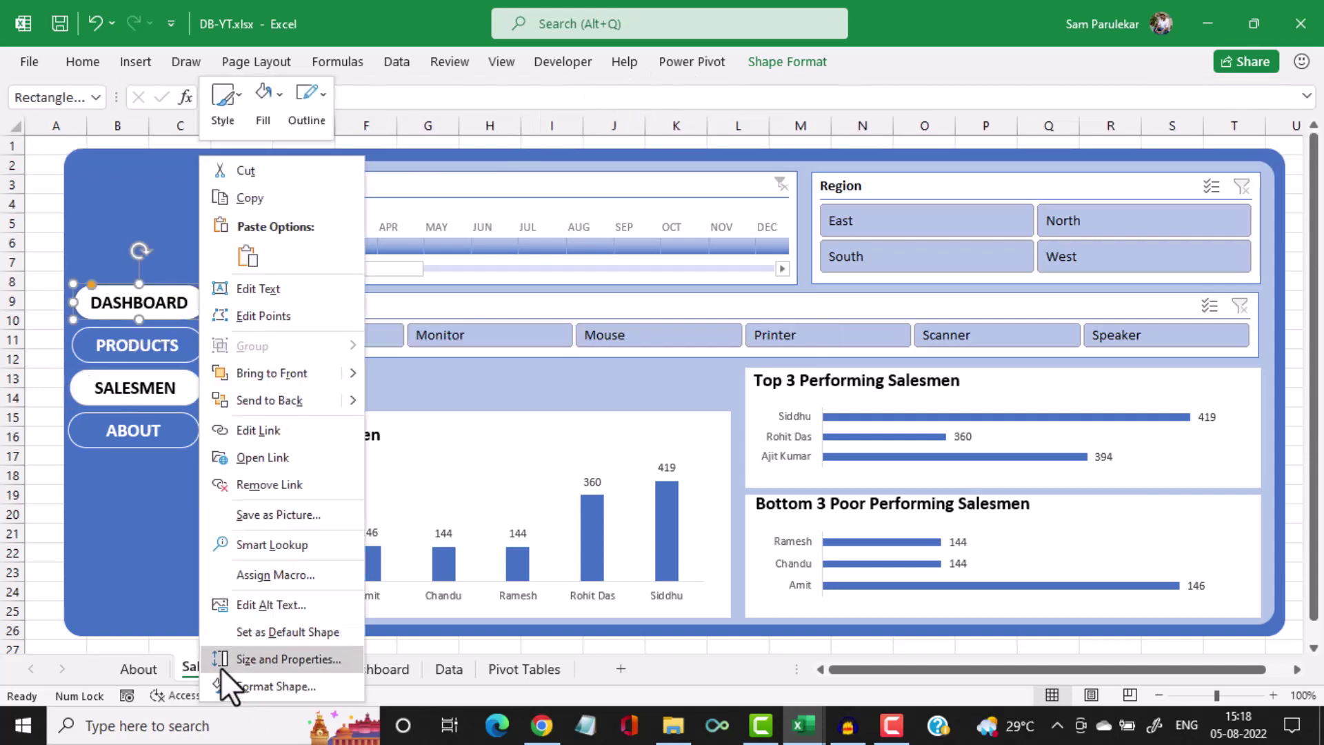
pyautogui.click(770, 63)
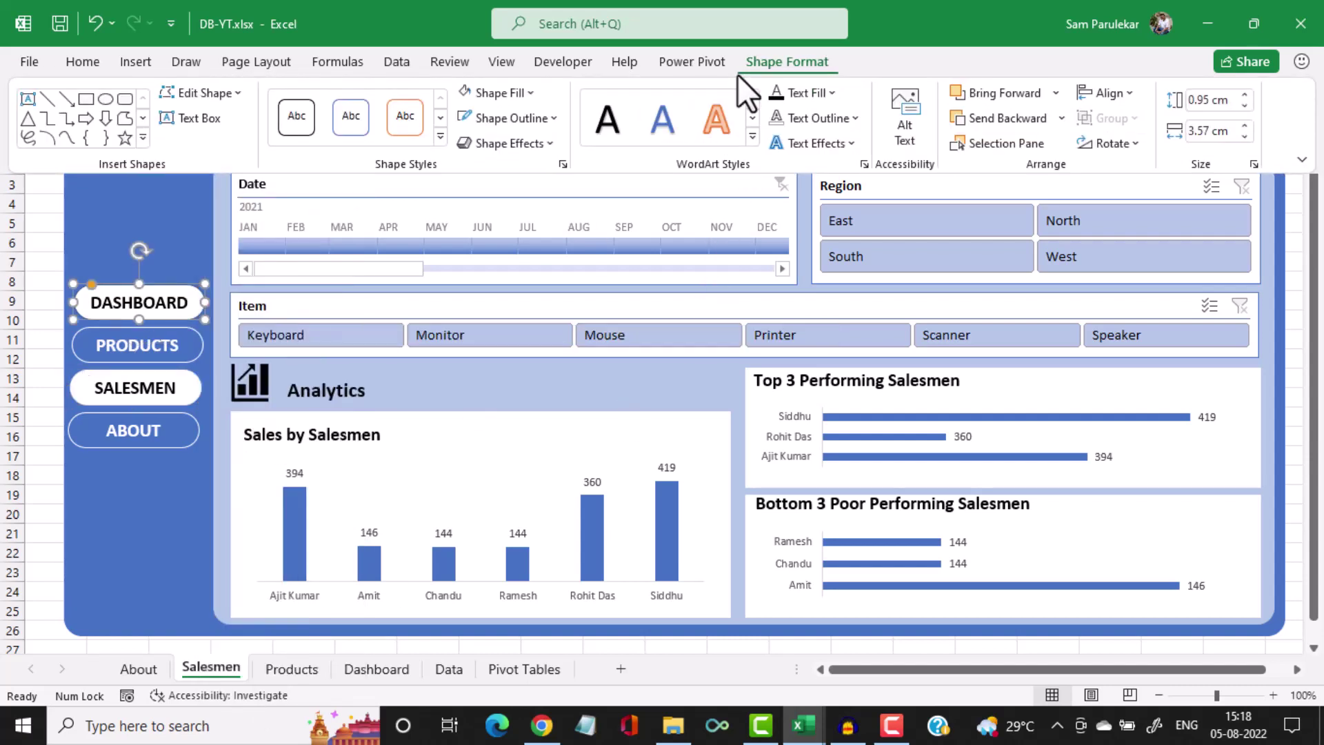
pyautogui.click(528, 95)
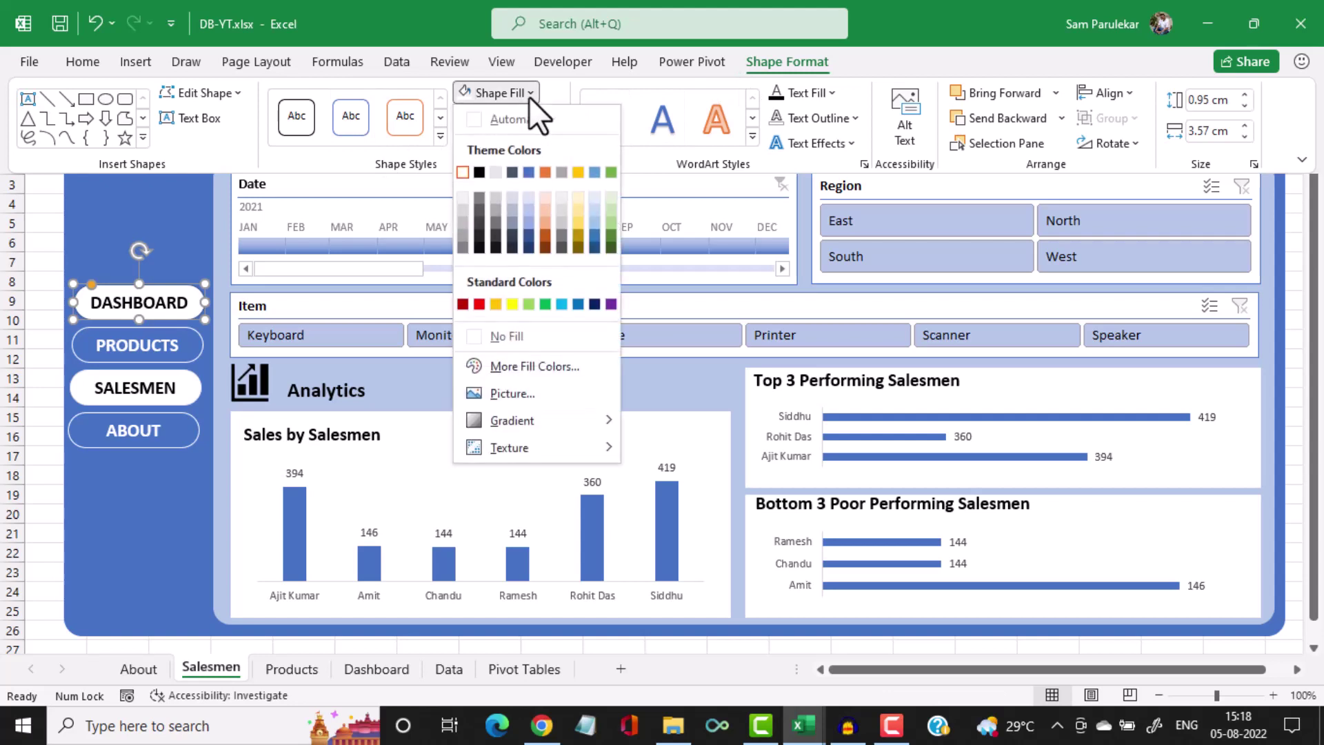
pyautogui.click(468, 336)
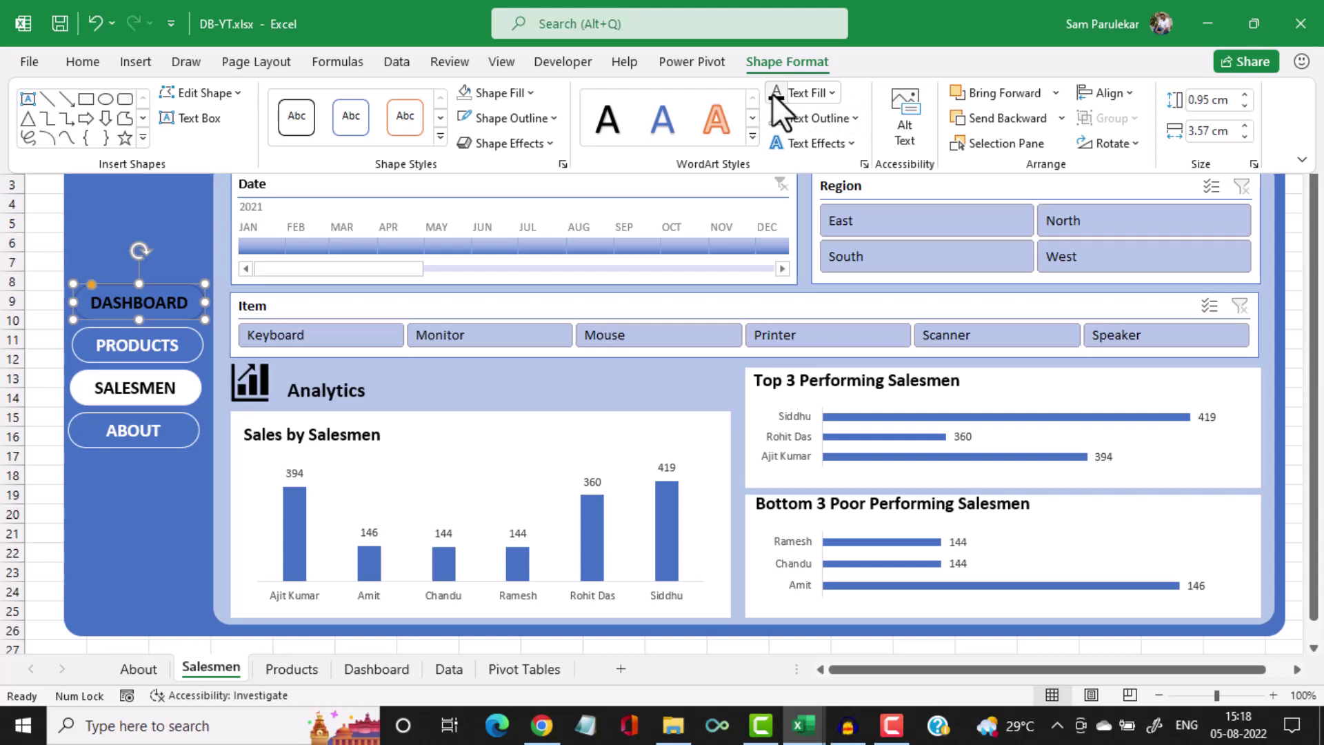
pyautogui.click(554, 118)
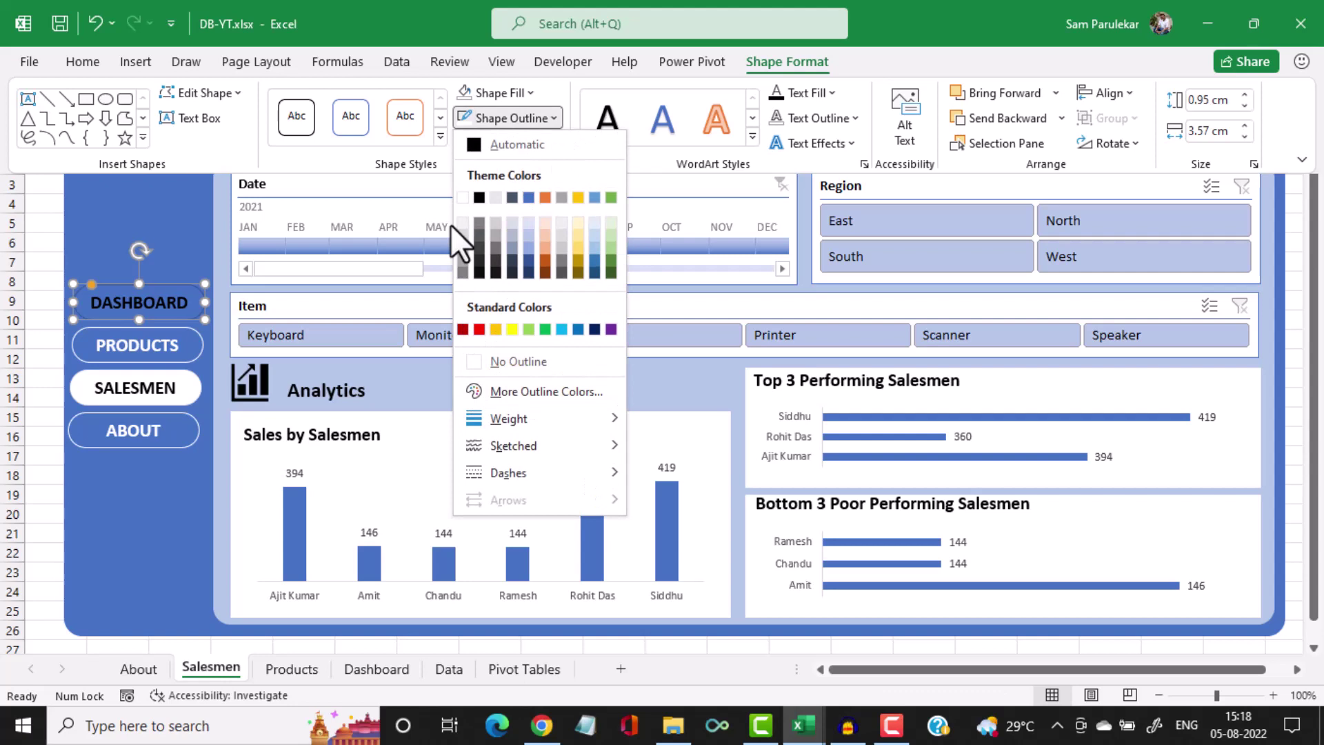
pyautogui.click(462, 199)
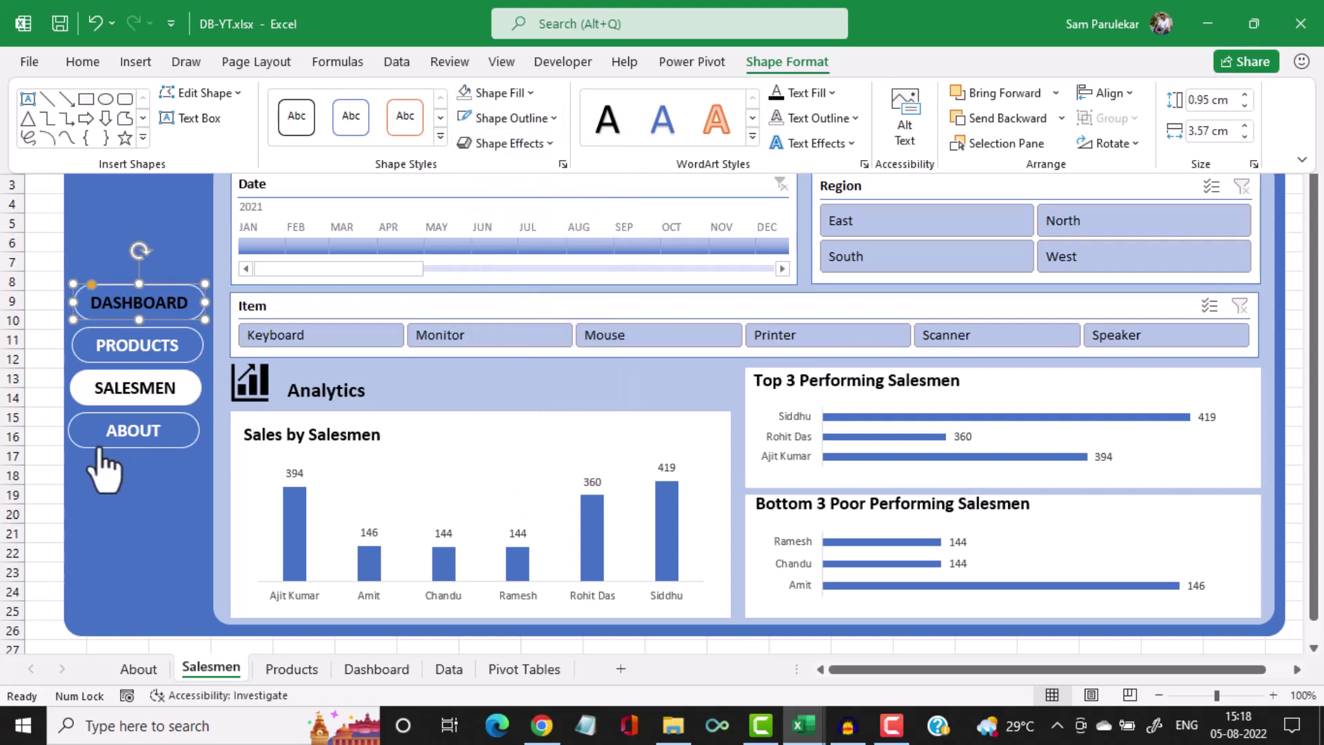
pyautogui.hotkey('ctrl', 'F1')
pyautogui.click(44, 458)
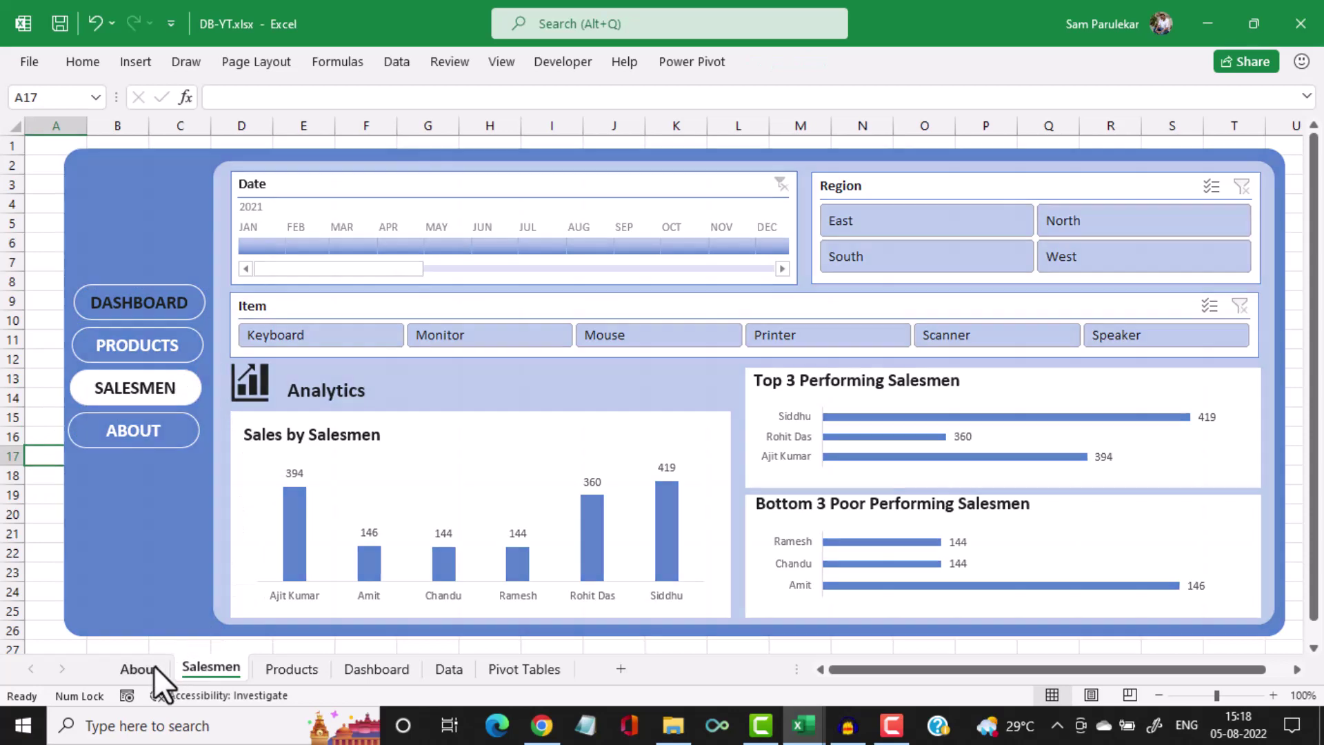
# On the About sheet, fill the ABOUT navigation button with white and set its text to black
pyautogui.click(153, 666)
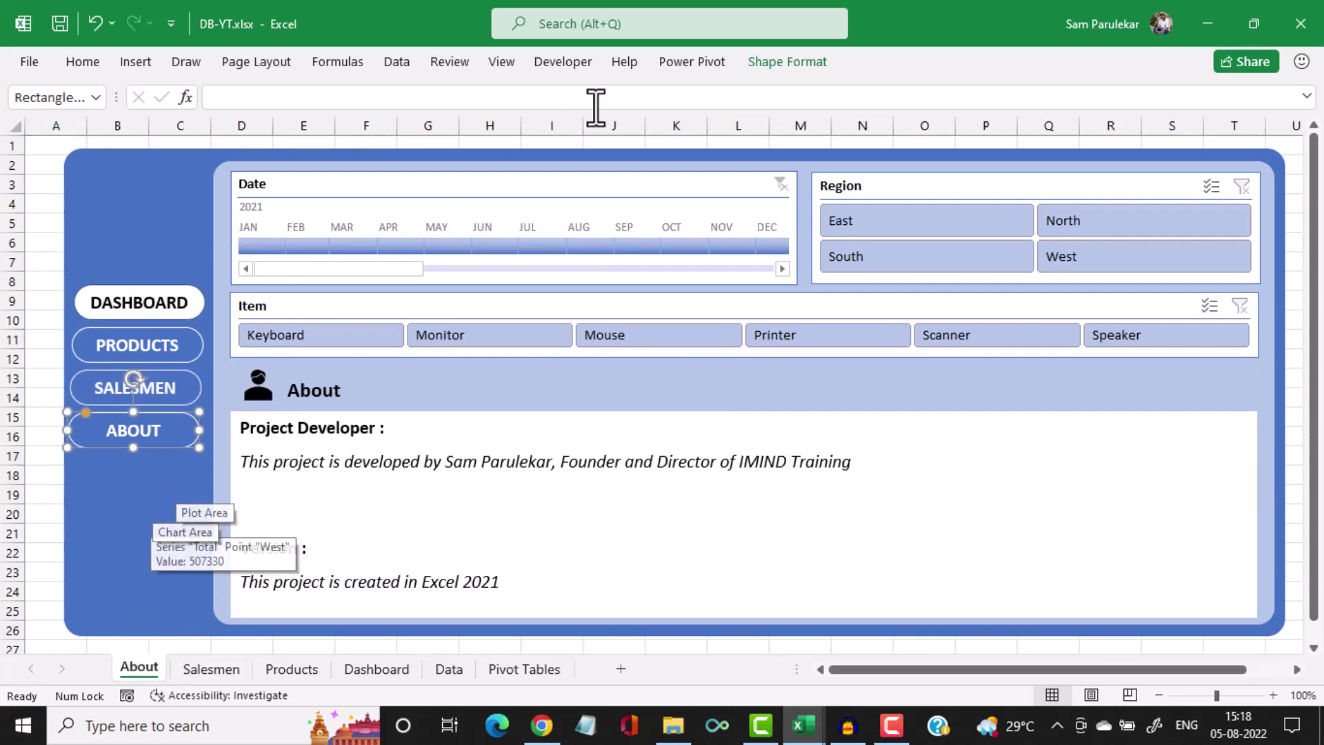
pyautogui.click(810, 59)
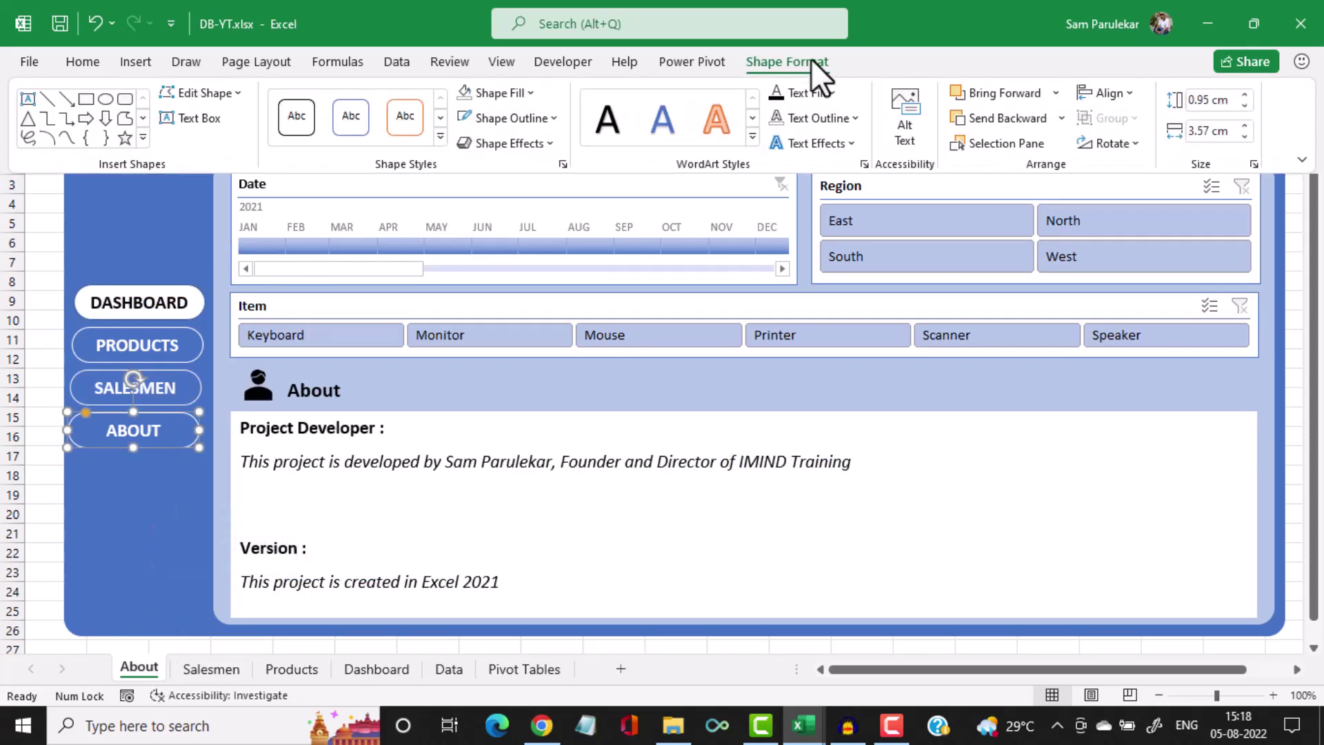
pyautogui.click(527, 92)
pyautogui.click(465, 177)
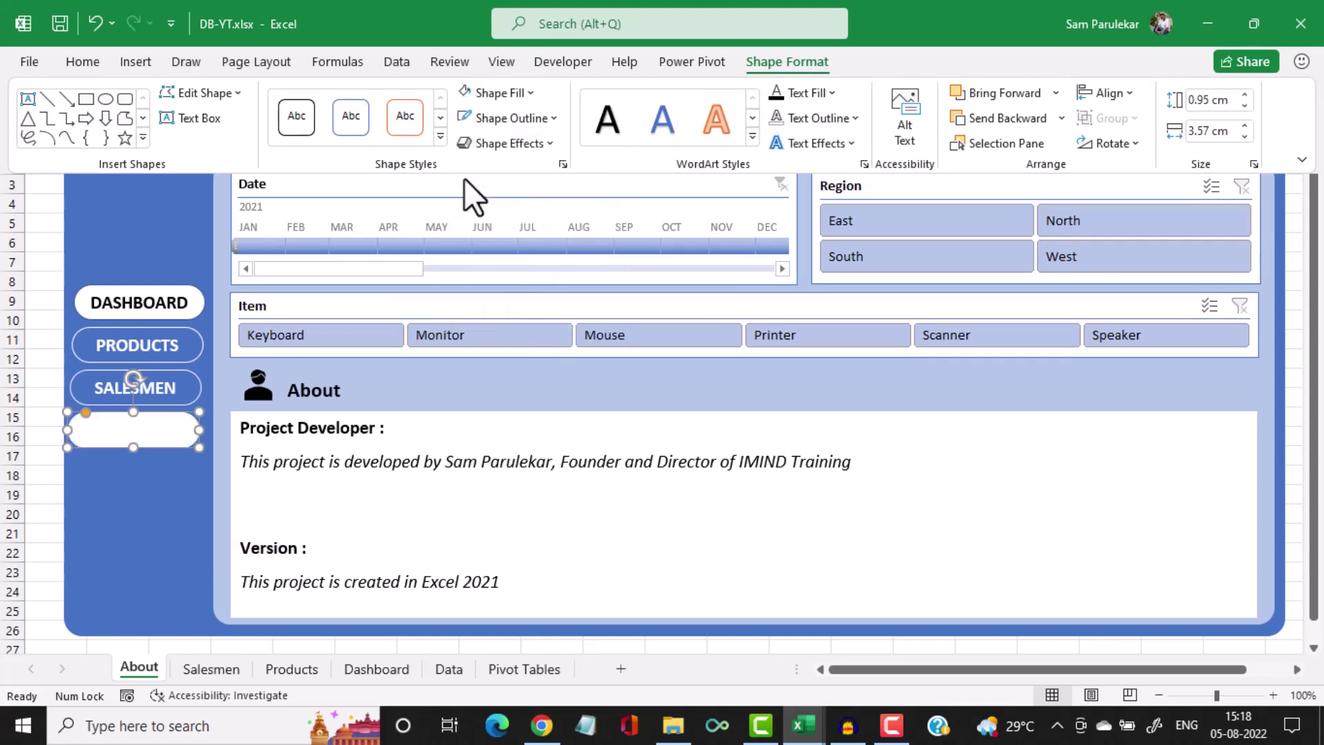
pyautogui.click(773, 93)
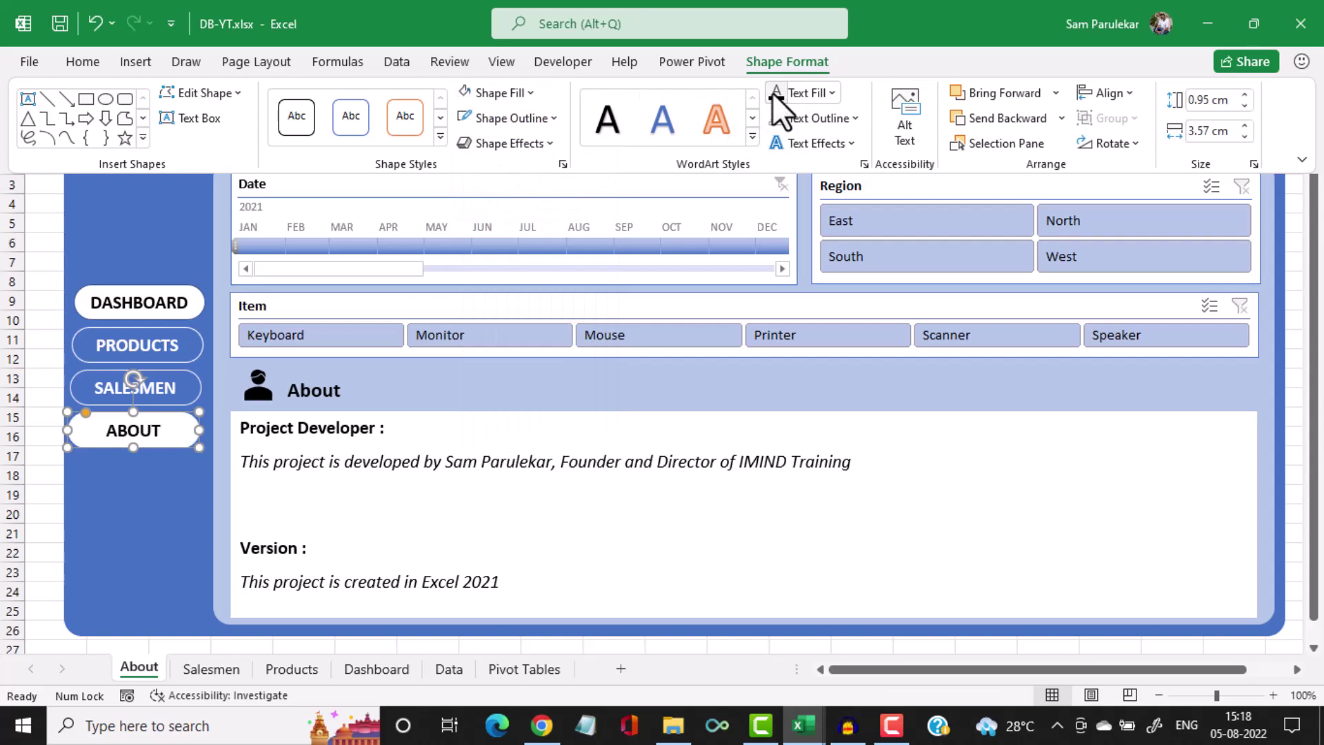
# On the About sheet, remove the fill from the DASHBOARD navigation button and give it a white outline
pyautogui.click(187, 293)
pyautogui.rightClick(188, 293)
pyautogui.click(811, 58)
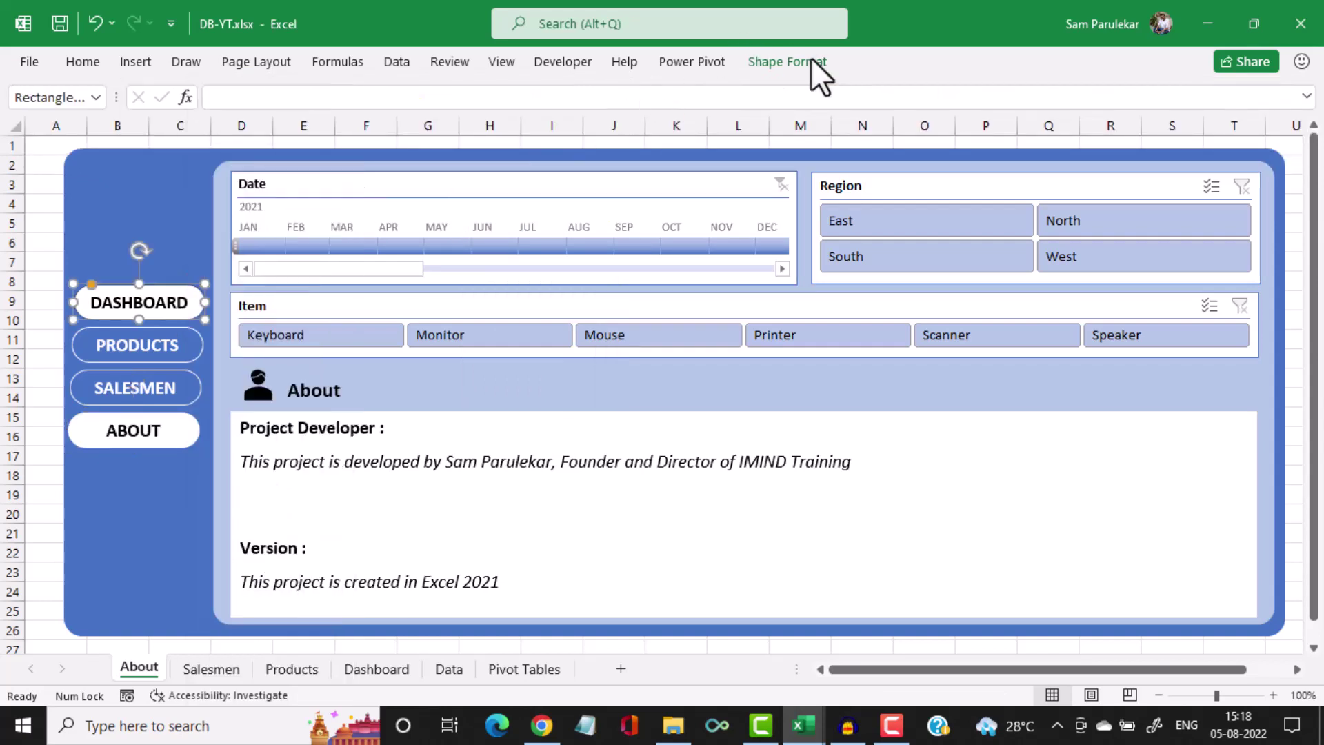
pyautogui.click(811, 58)
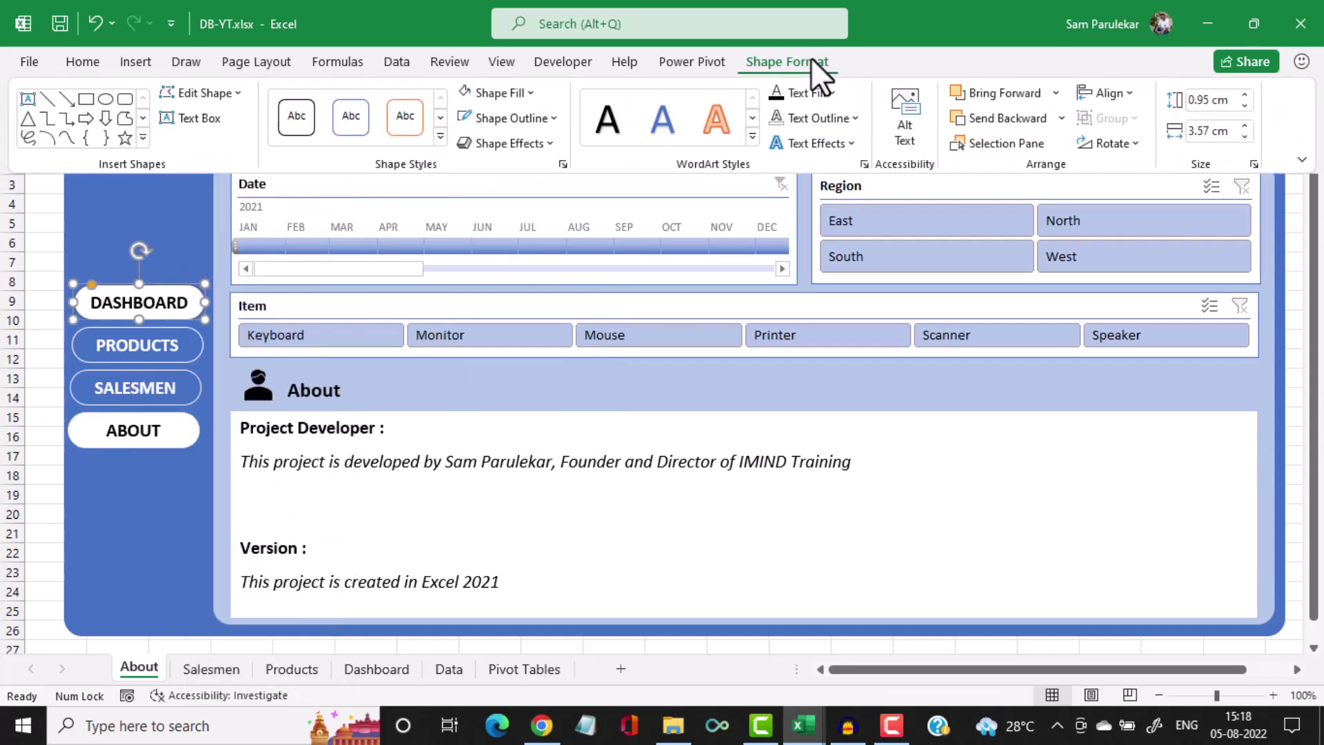
pyautogui.click(524, 94)
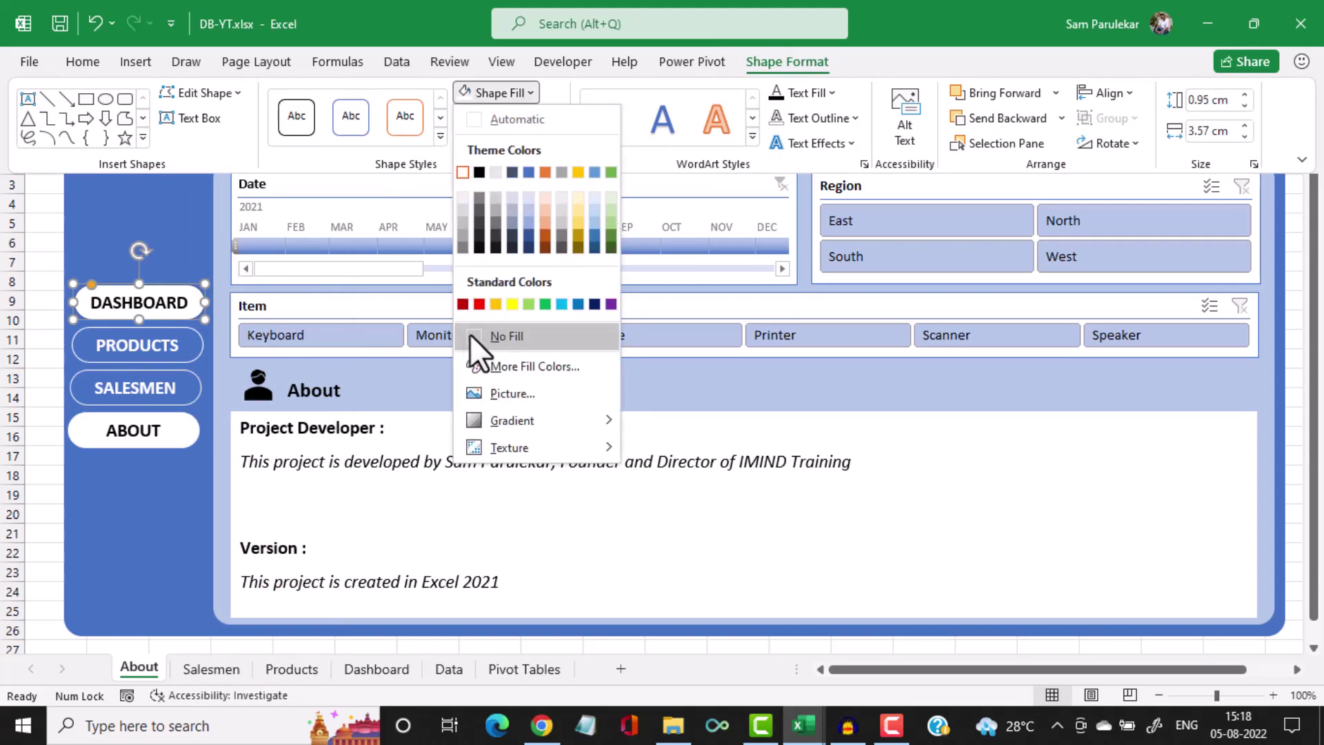
pyautogui.click(470, 335)
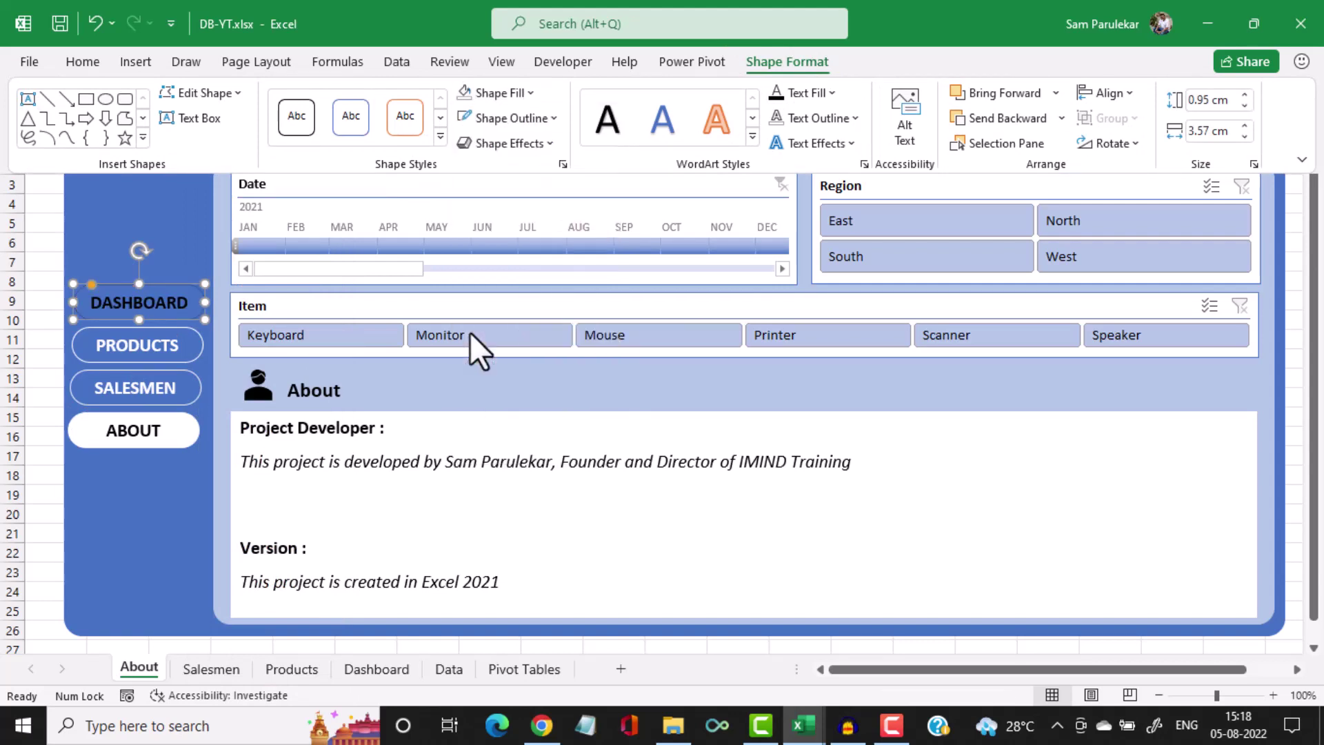
pyautogui.click(554, 117)
pyautogui.click(467, 200)
# Set the text of the About sheet's DASHBOARD navigation button to white
pyautogui.click(830, 92)
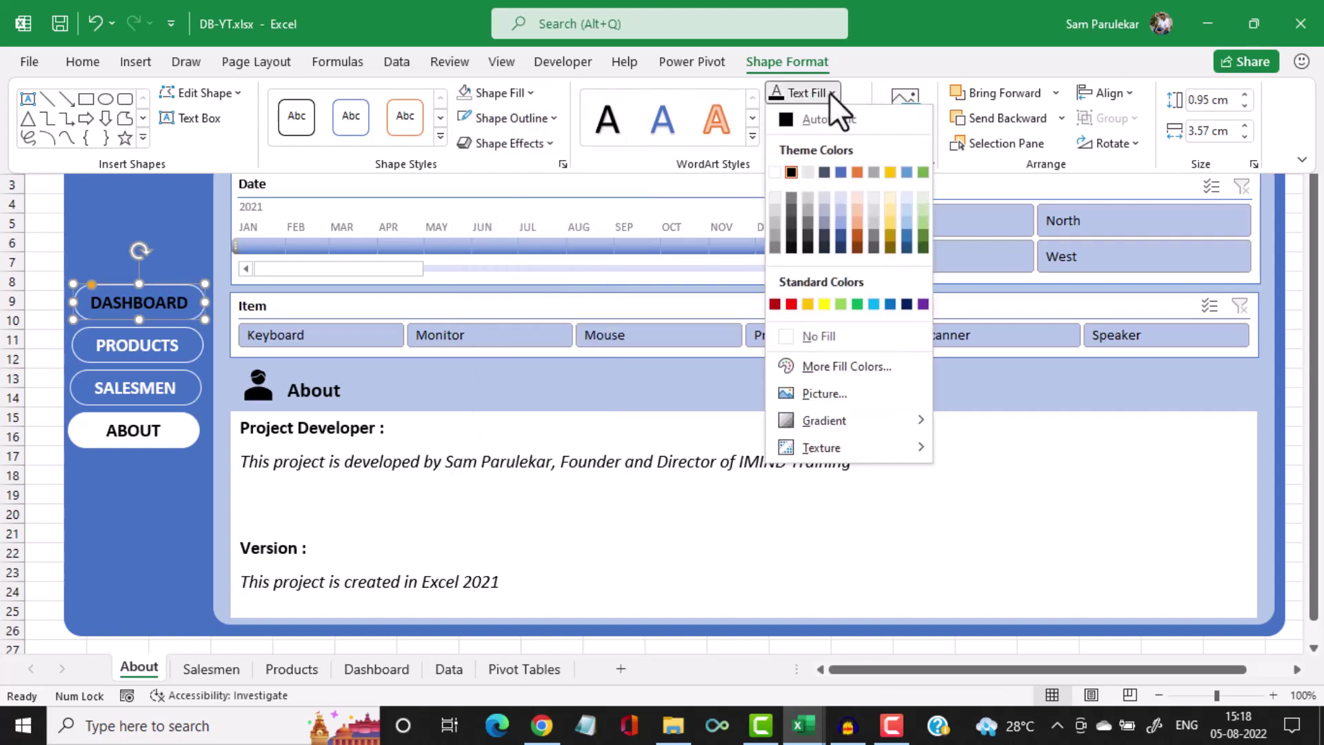
pyautogui.click(775, 172)
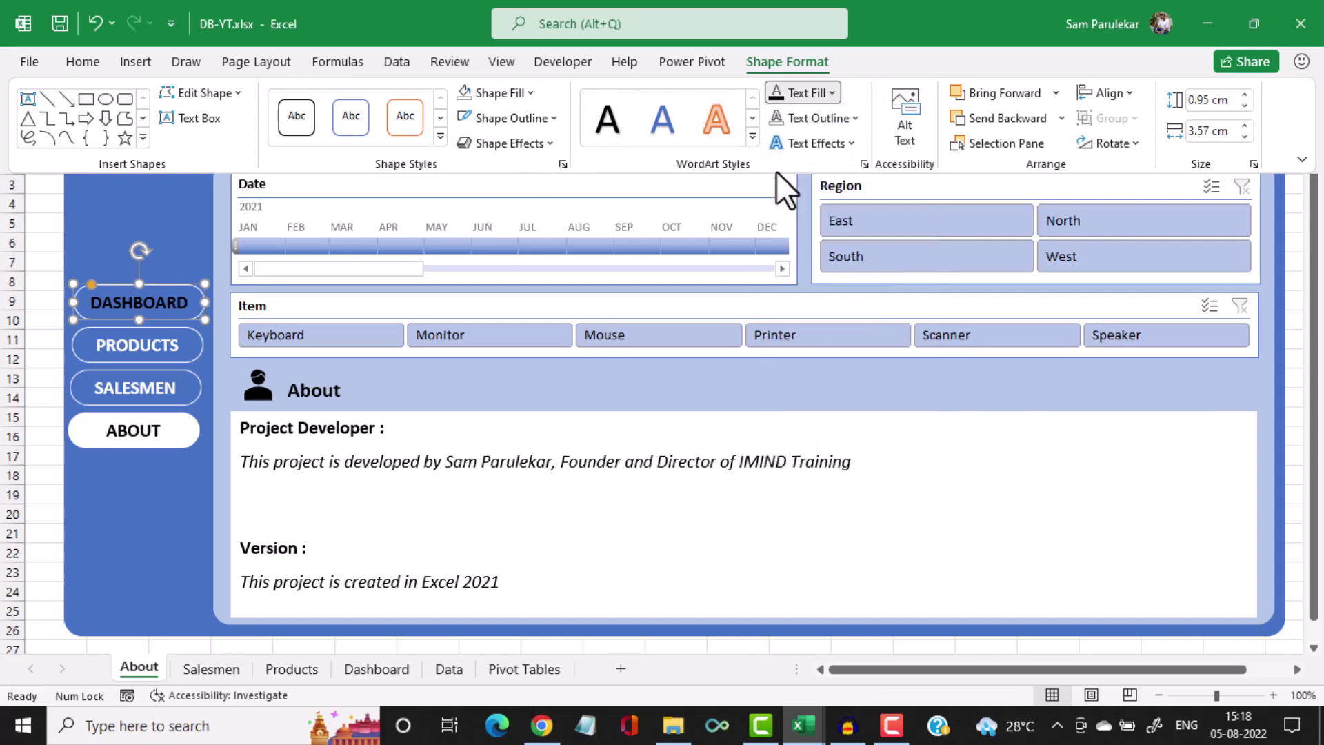
pyautogui.click(47, 512)
pyautogui.click(48, 511)
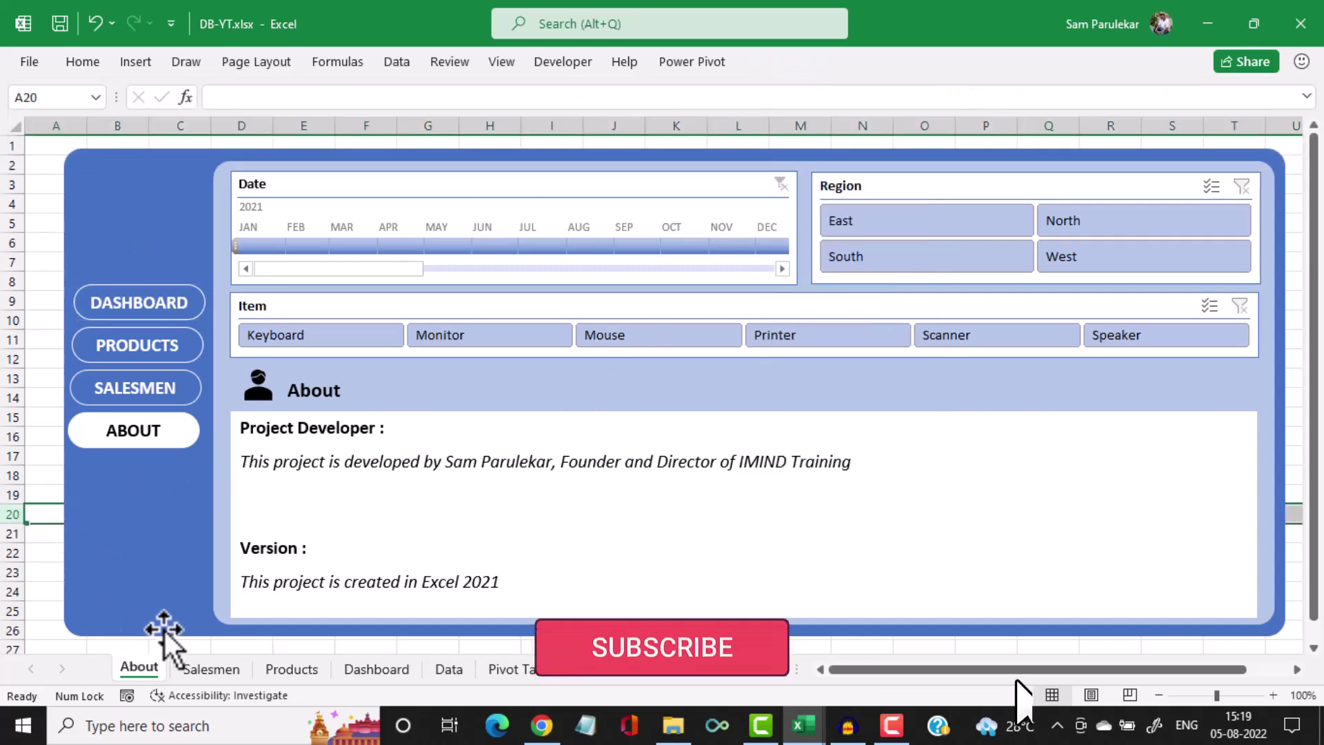
# On the Salesmen sheet, set the DASHBOARD navigation button's text to white
pyautogui.click(205, 672)
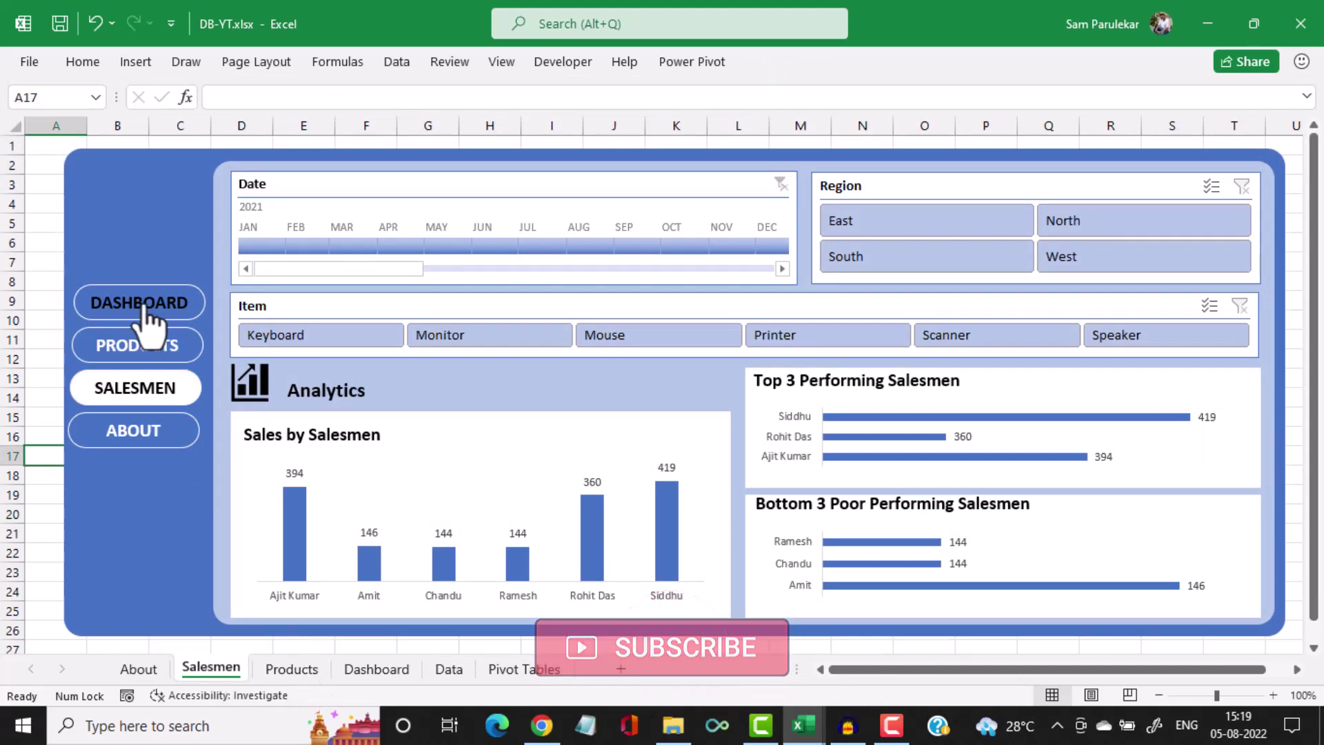
pyautogui.rightClick(120, 304)
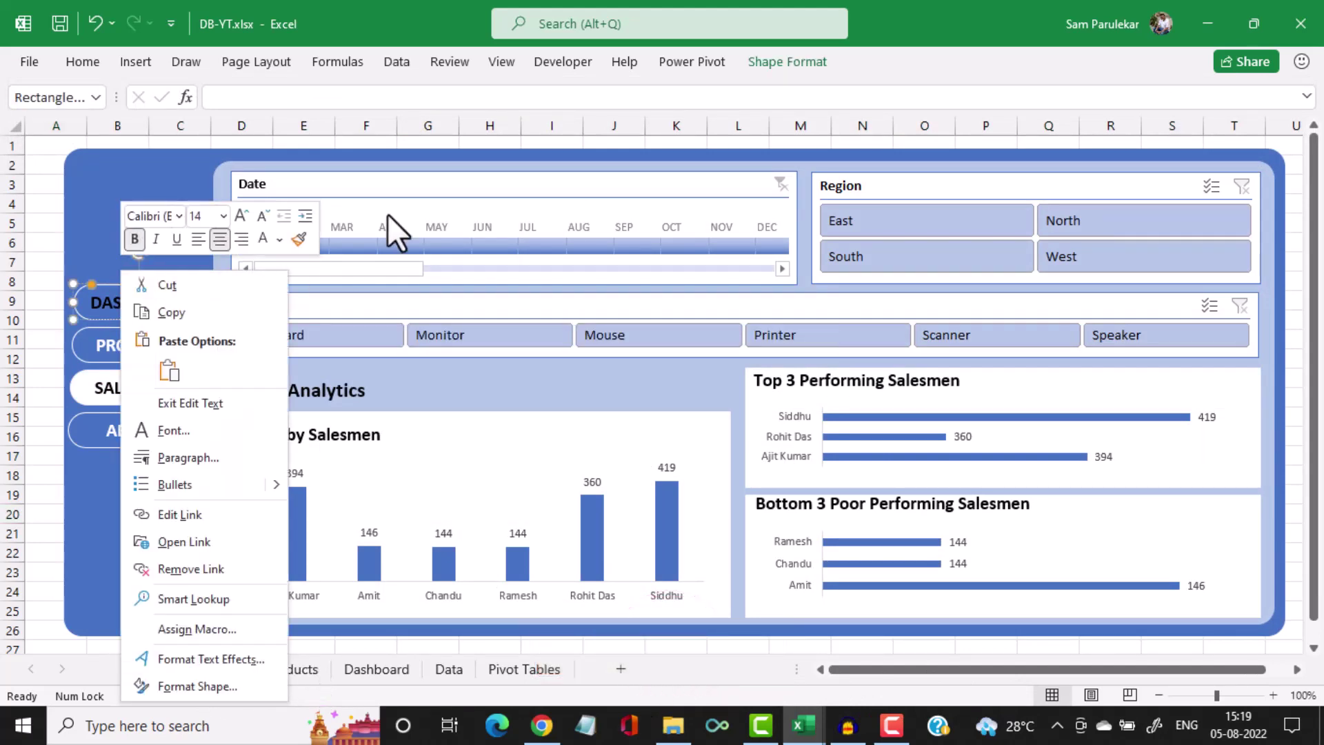
pyautogui.click(776, 64)
pyautogui.click(776, 64)
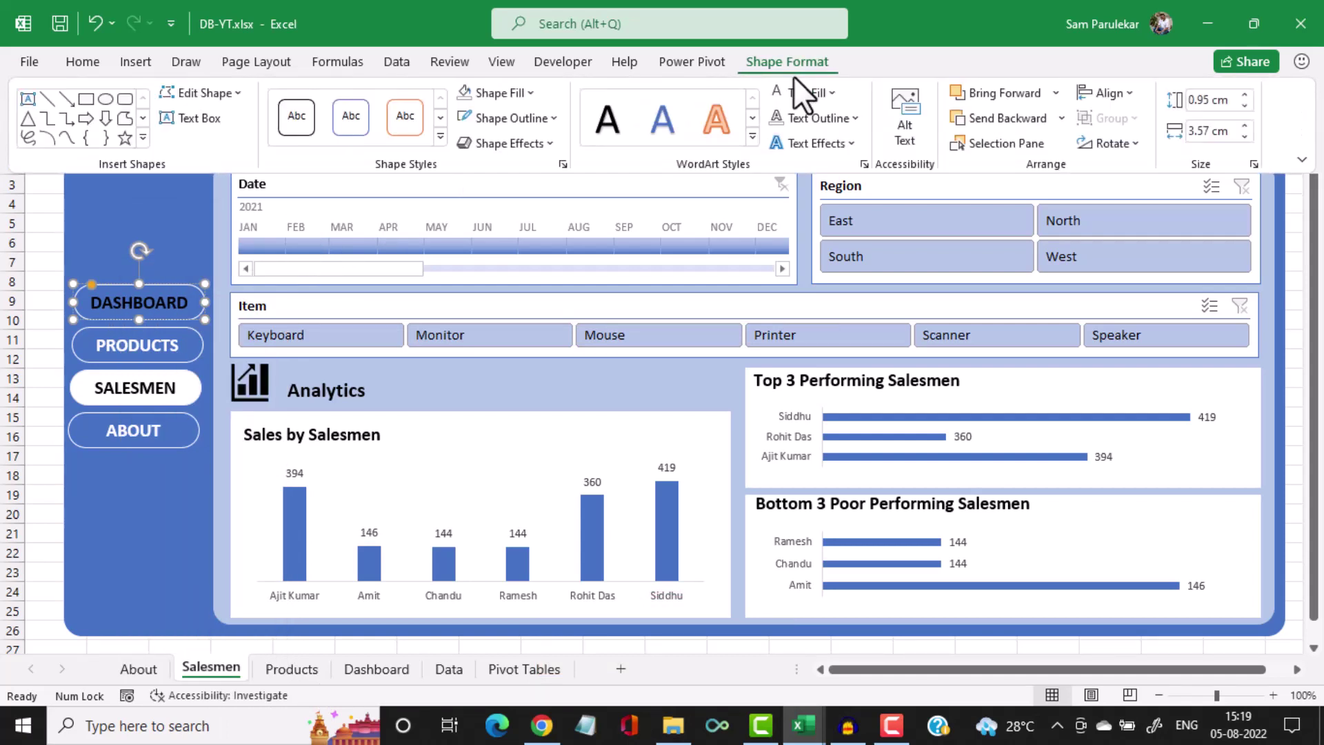
pyautogui.click(837, 98)
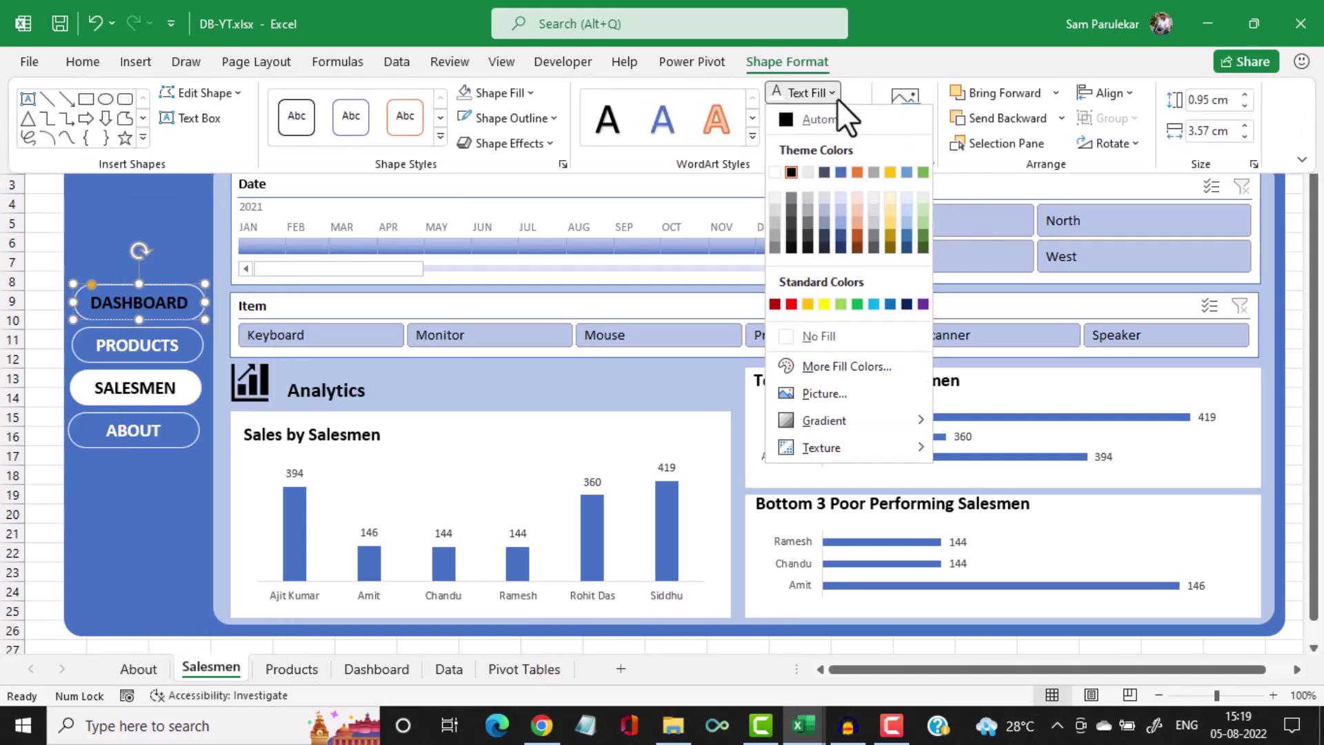
pyautogui.click(774, 172)
pyautogui.click(29, 481)
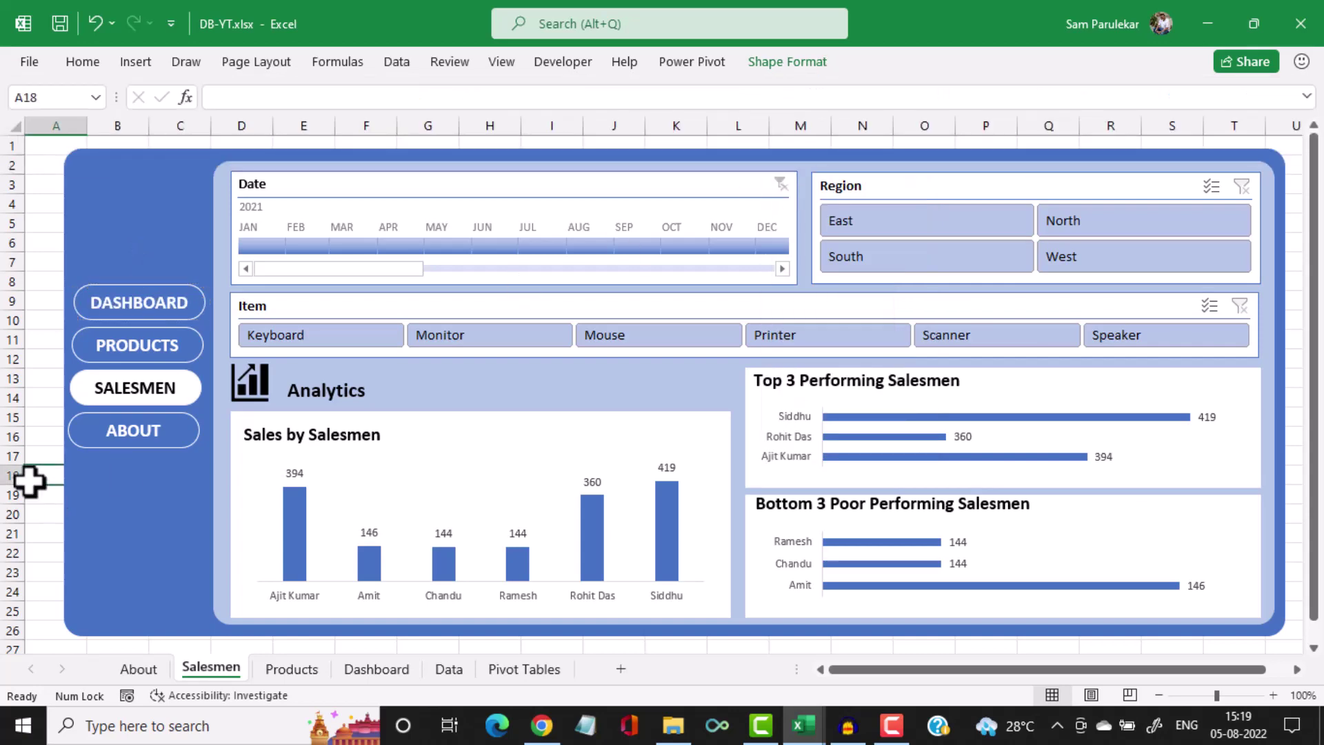
# Check the navigation button highlighting on the About, Salesmen, Products and Dashboard sheets, and test the PRODUCTS, SALESMEN, ABOUT and DASHBOARD button links
pyautogui.click(130, 663)
pyautogui.click(201, 670)
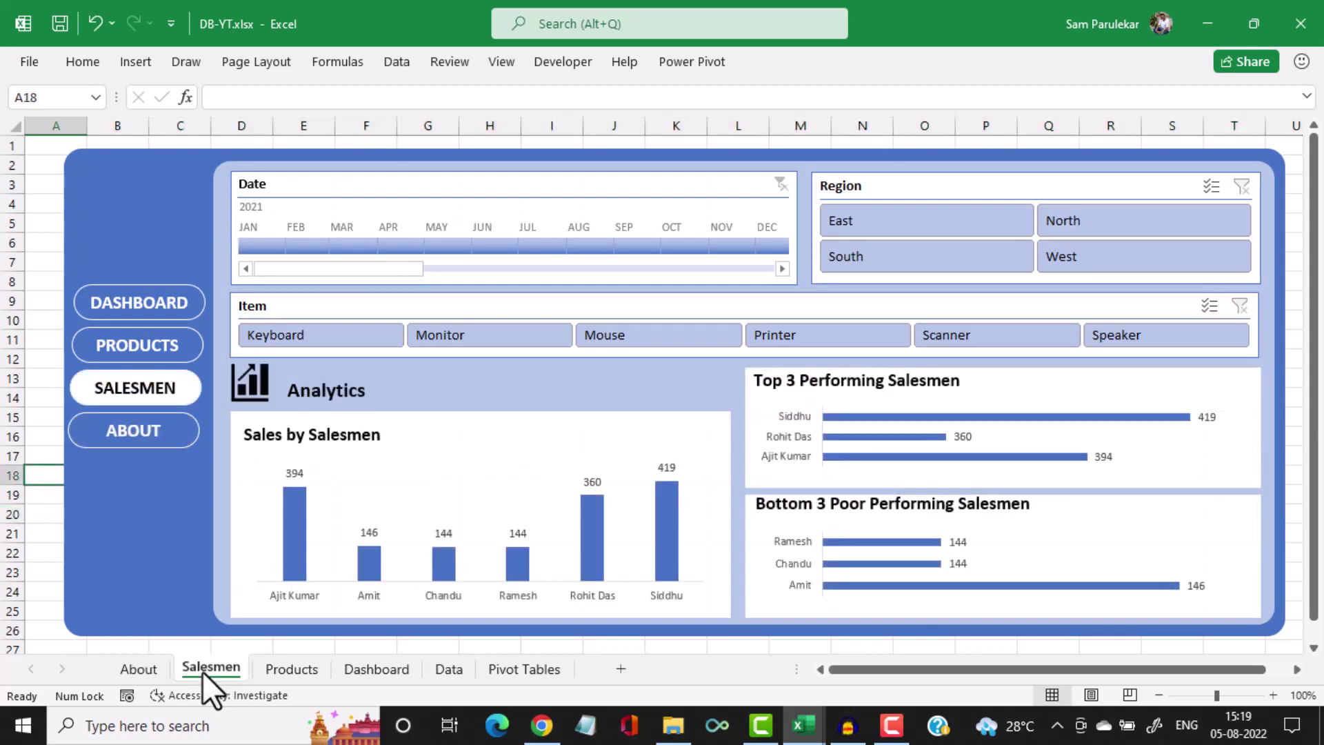
pyautogui.click(295, 673)
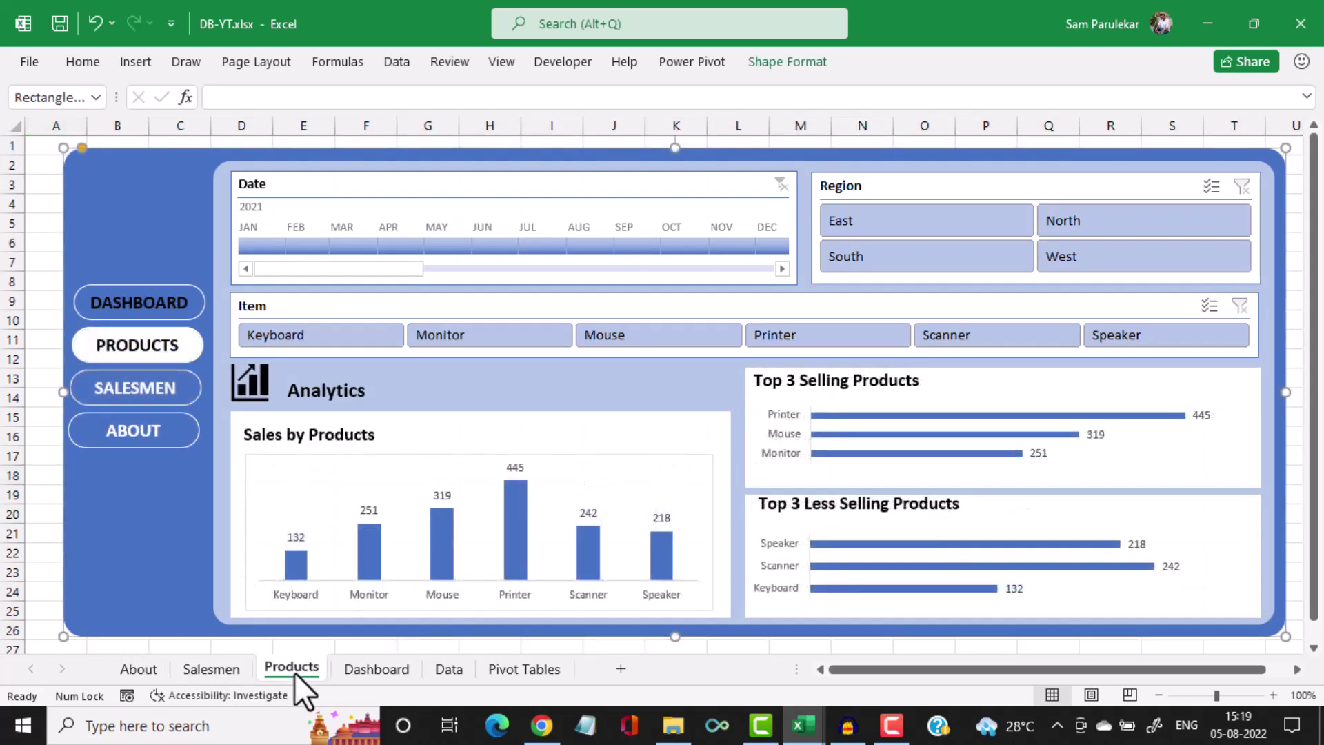
pyautogui.click(389, 668)
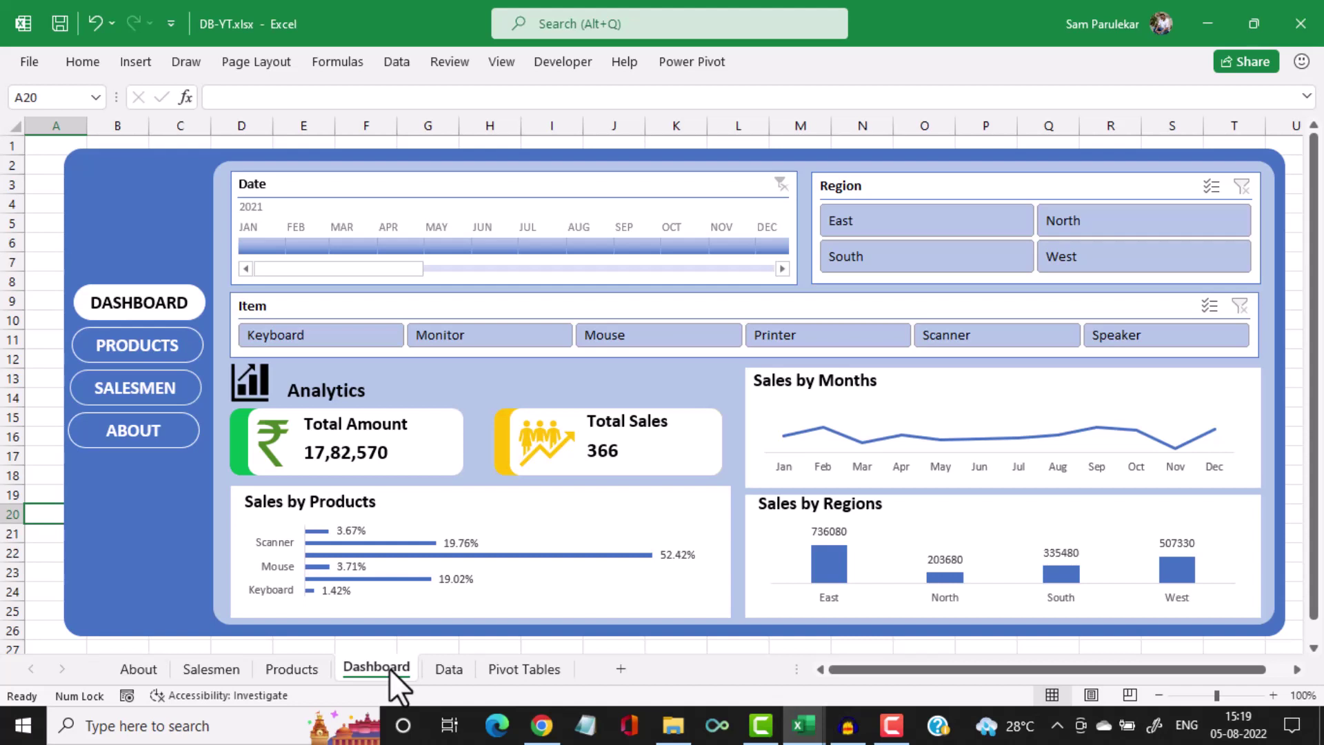
pyautogui.click(142, 351)
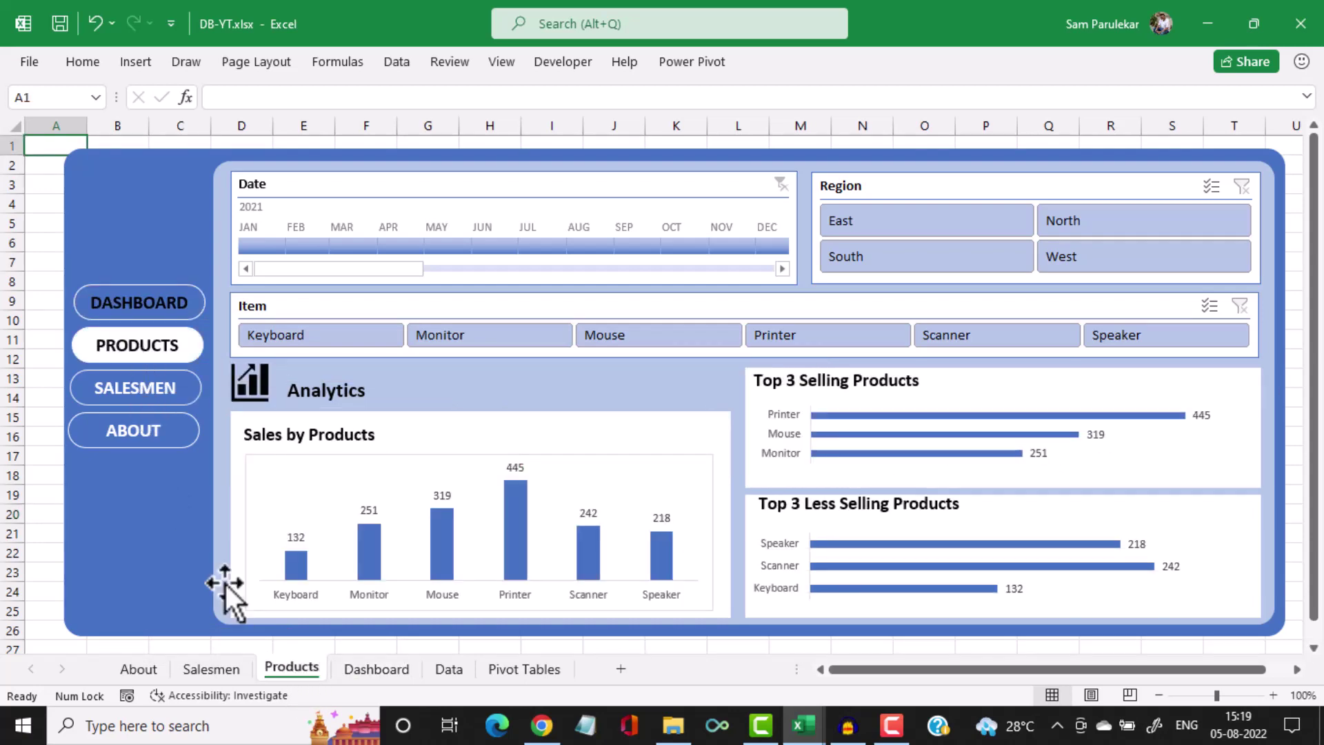
pyautogui.click(147, 392)
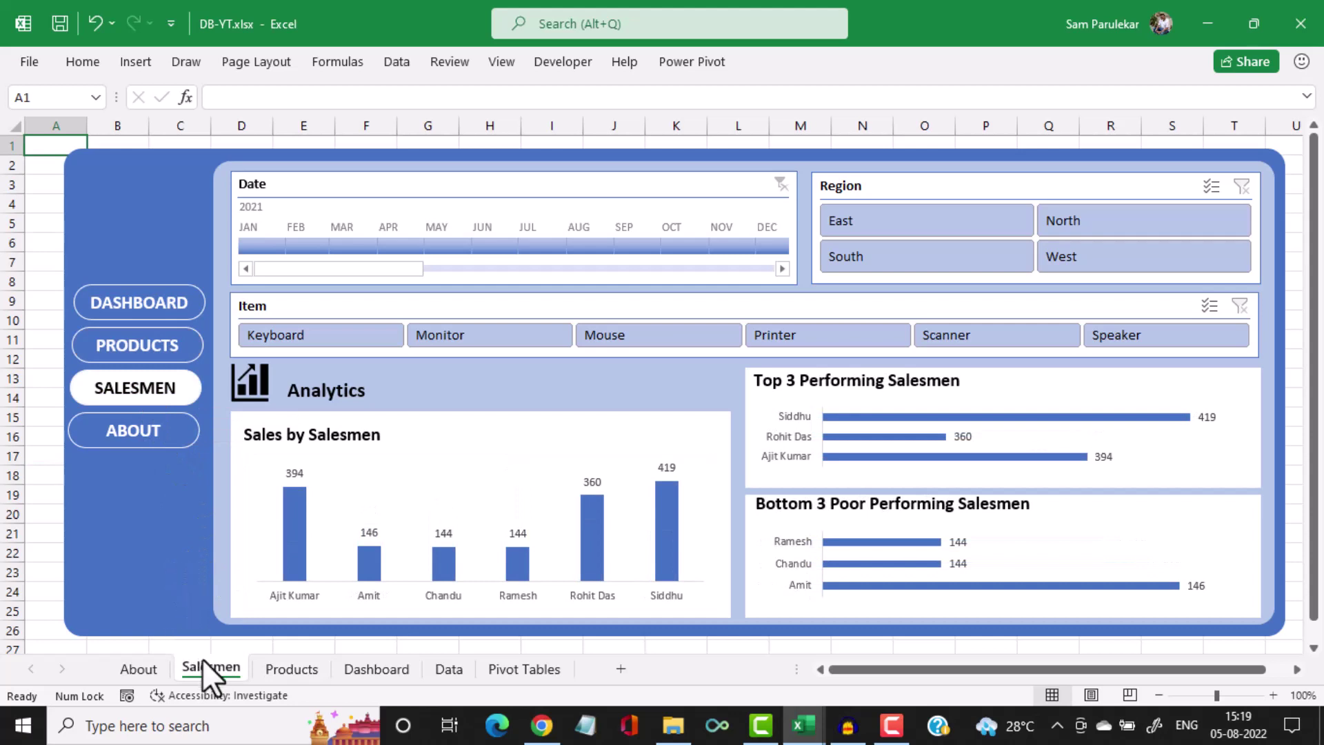
pyautogui.click(124, 438)
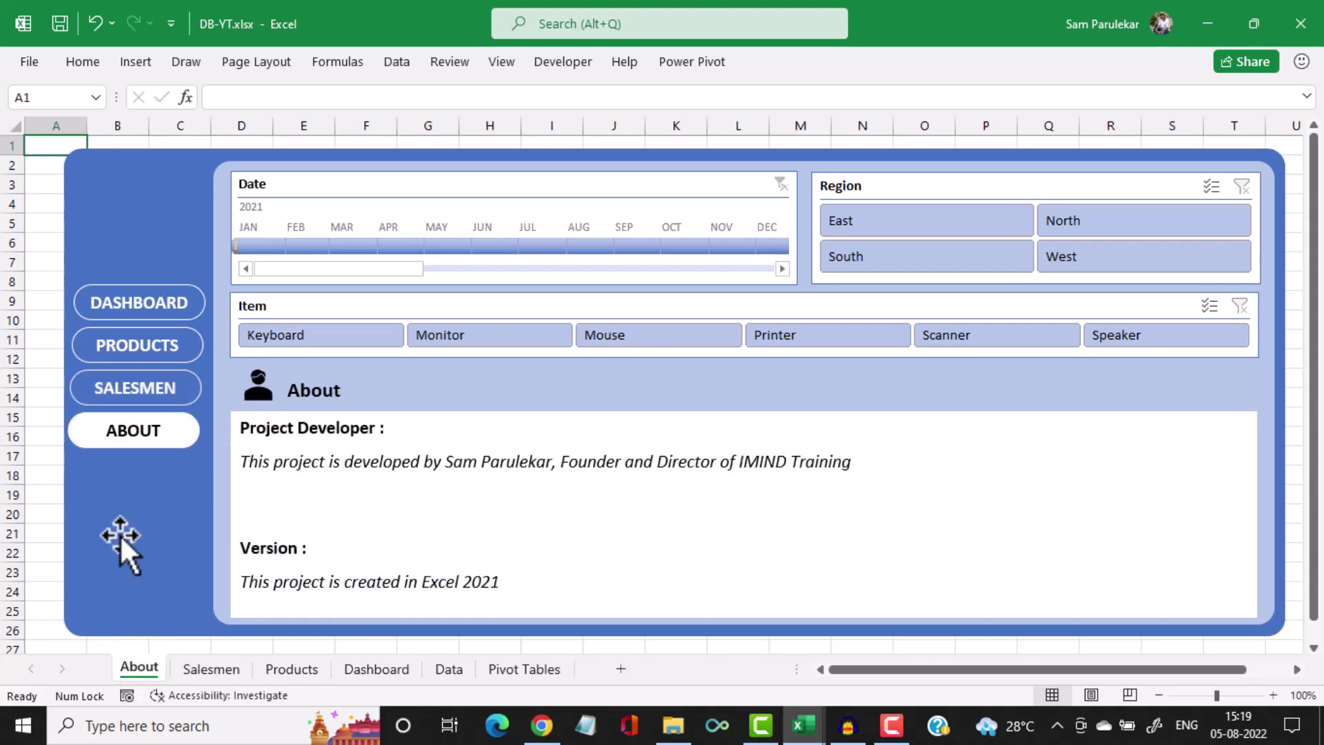
pyautogui.click(160, 312)
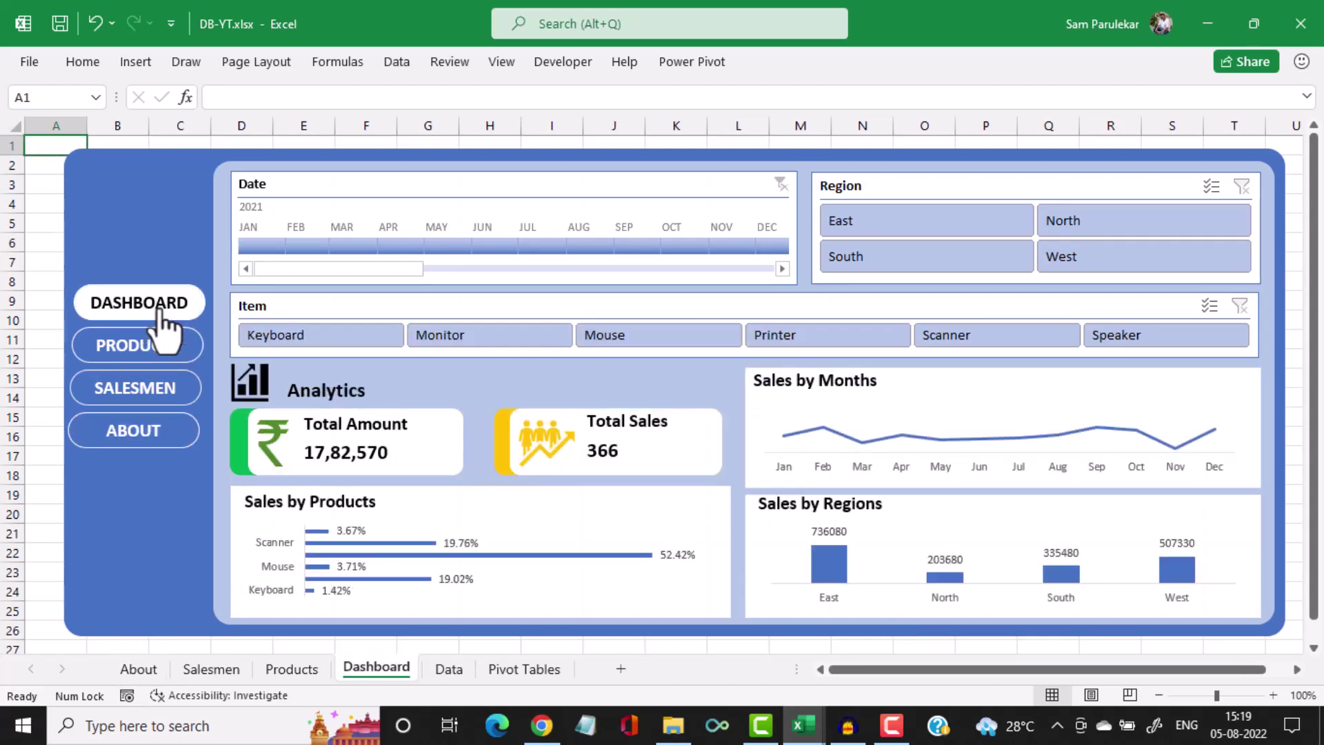
pyautogui.click(41, 282)
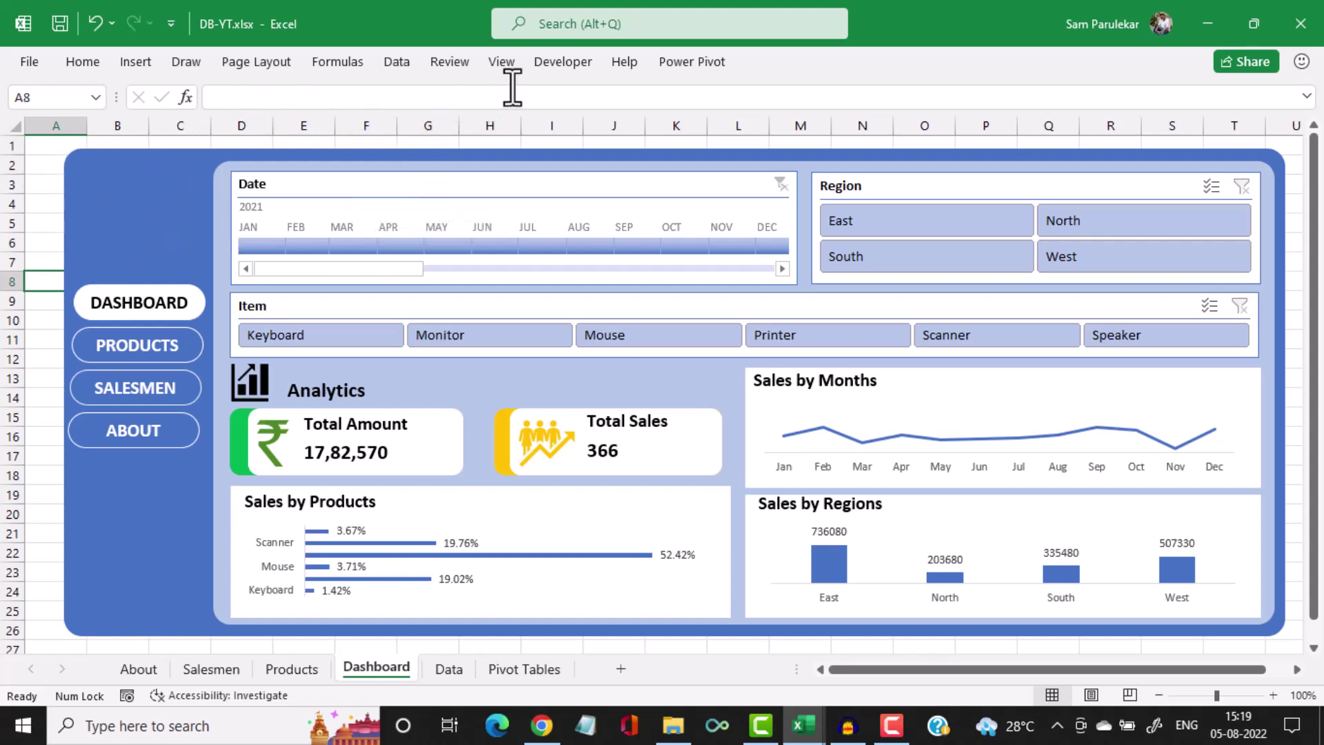
pyautogui.click(501, 64)
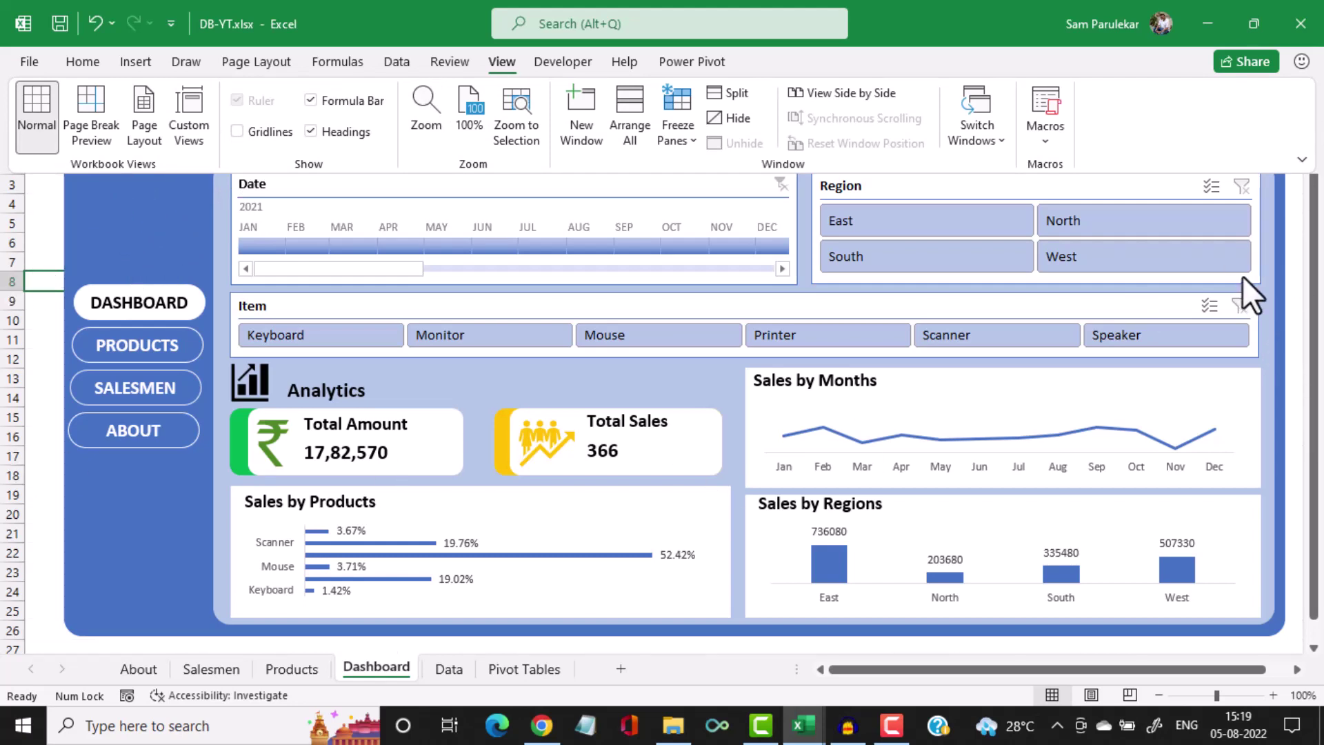
pyautogui.click(1312, 239)
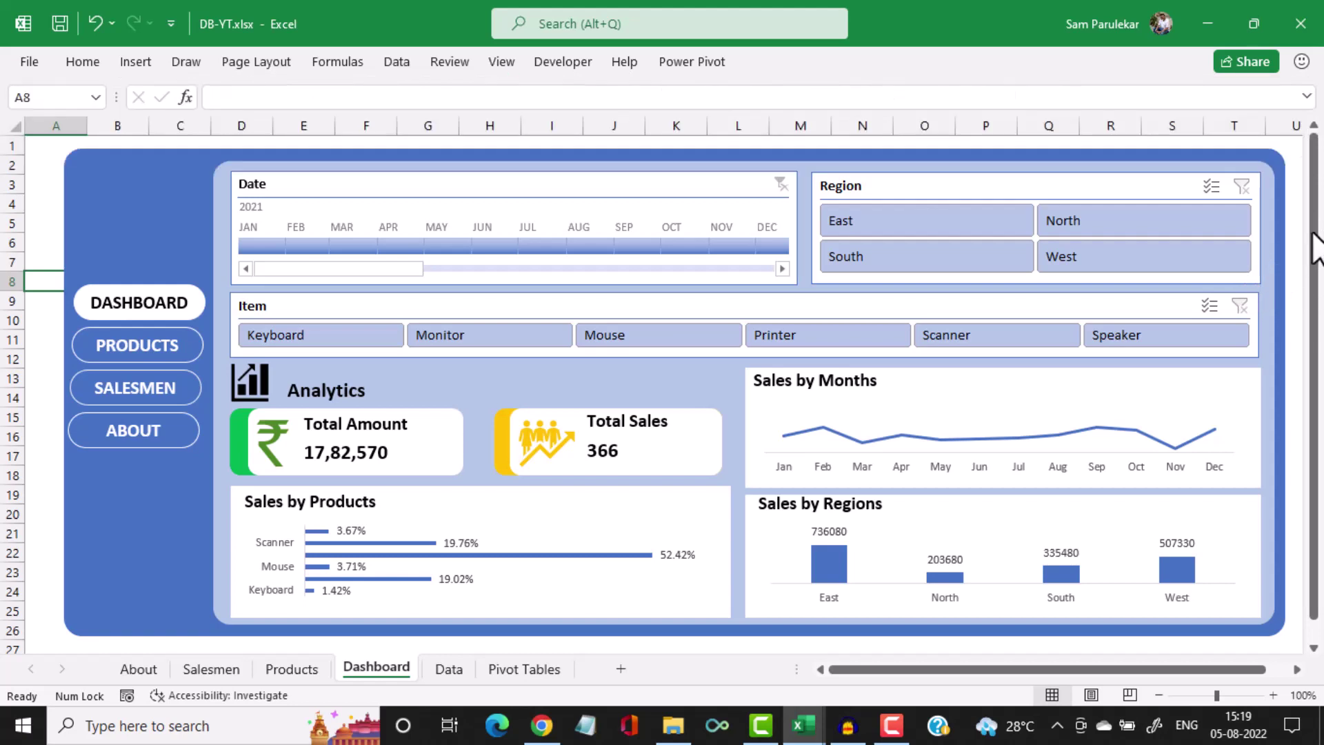